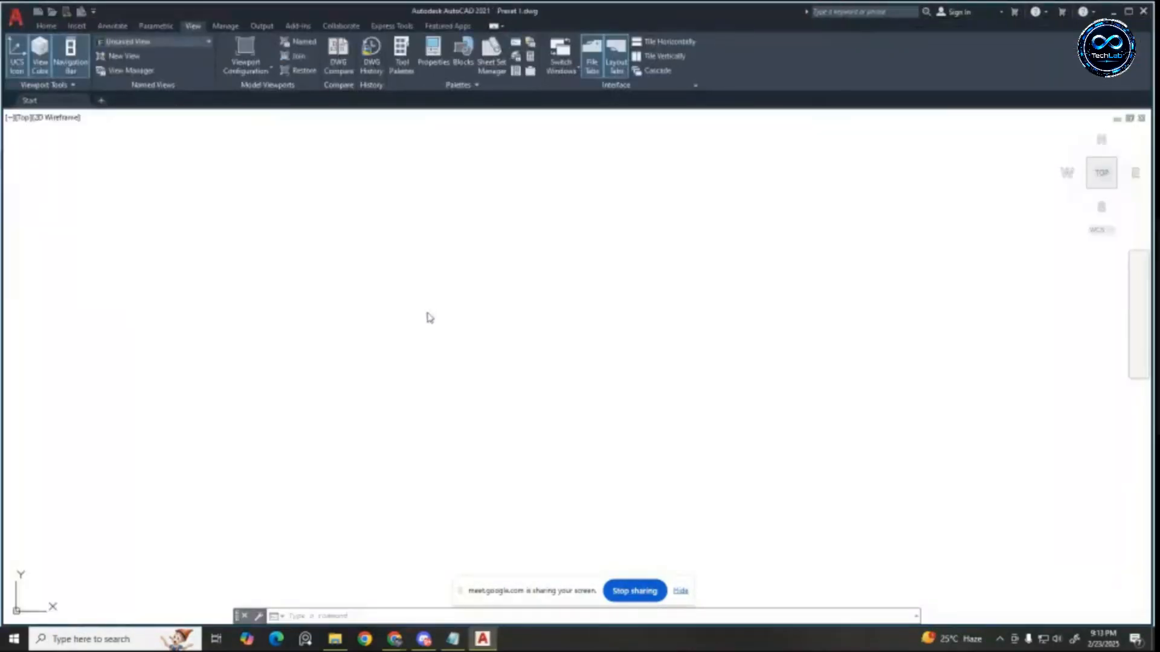
# Step: Draw a 3' horizontal line in the empty drawing area
pyautogui.click(49, 26)
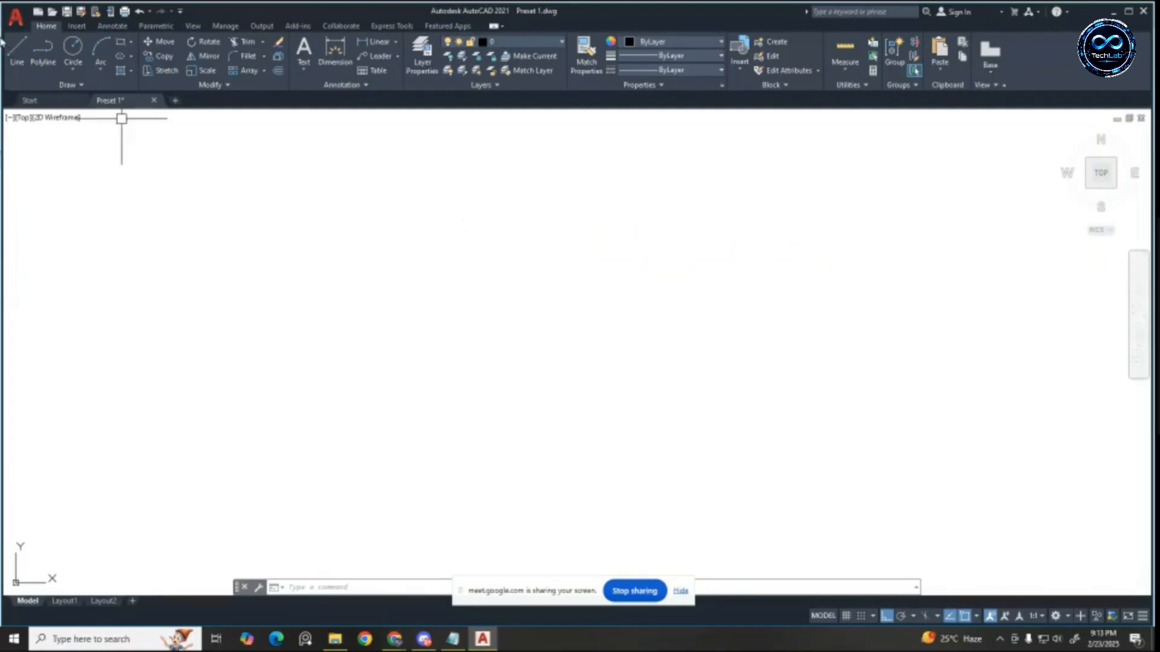
pyautogui.click(17, 51)
pyautogui.click(415, 291)
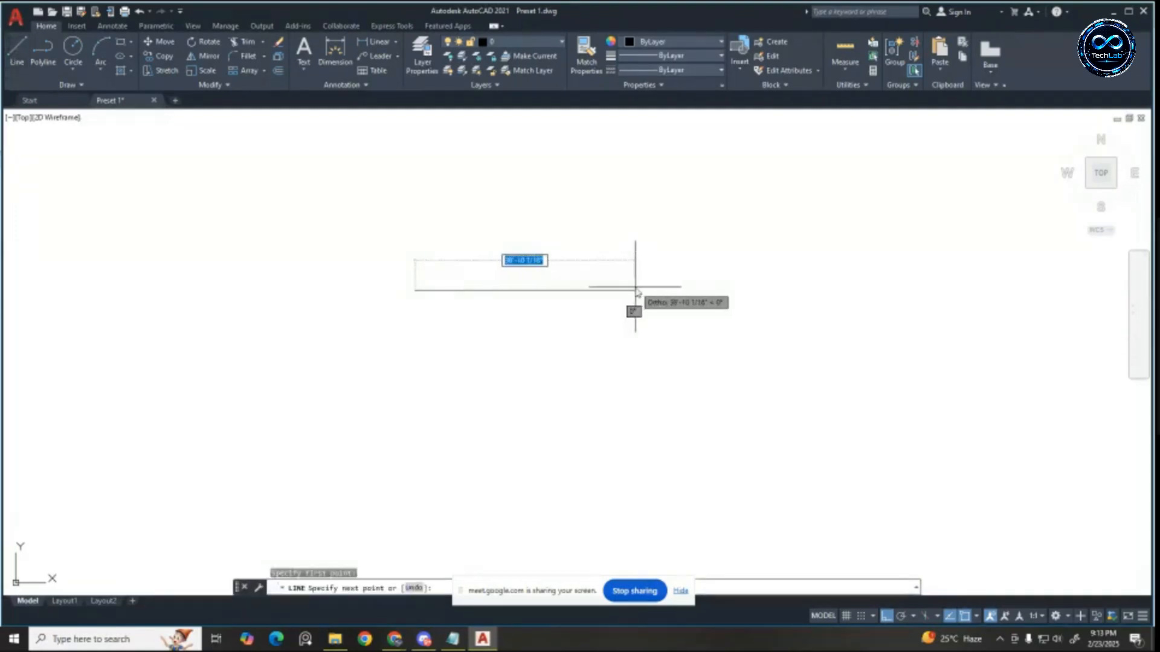
pyautogui.write('3')
pyautogui.press('Return')
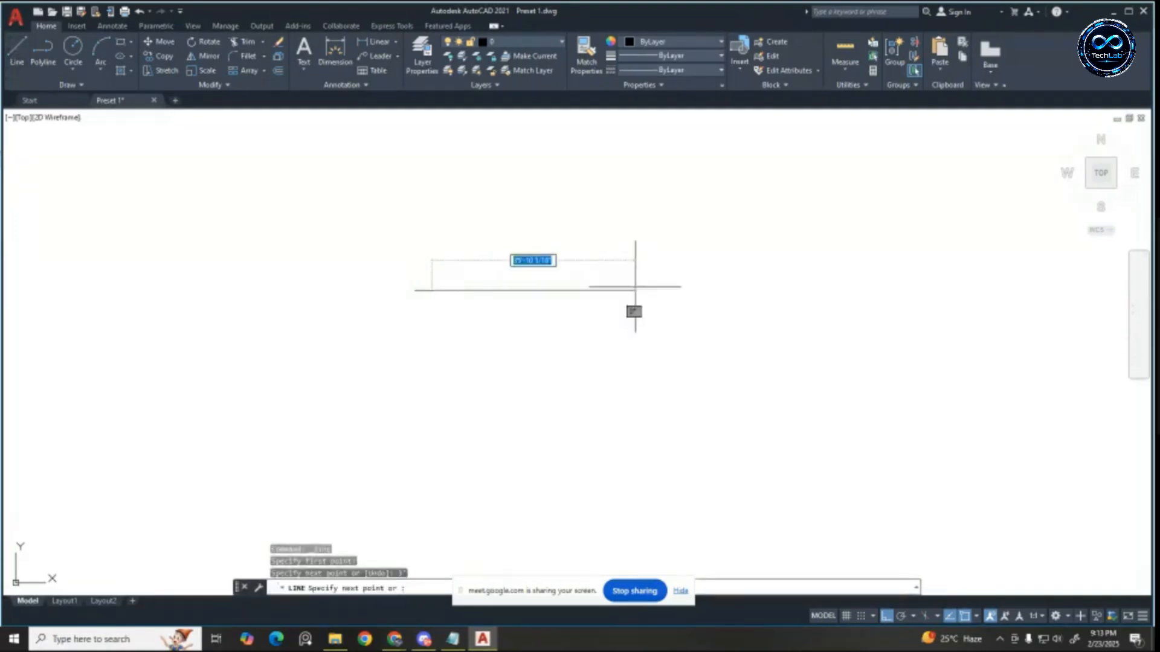
pyautogui.press('Escape')
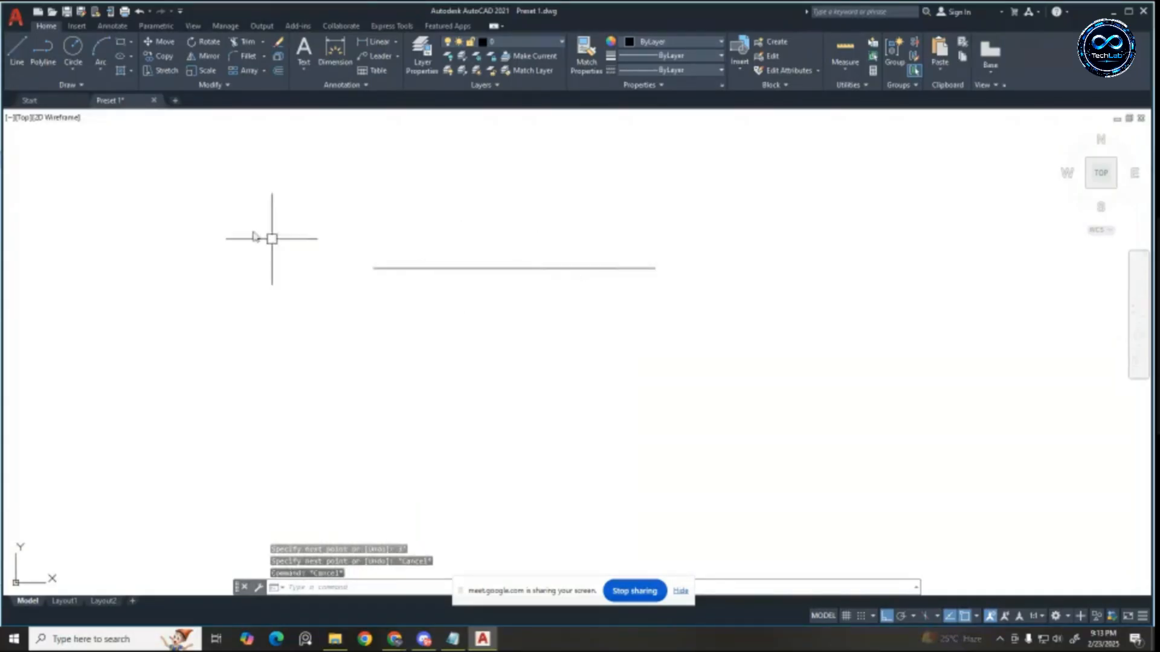
pyautogui.click(17, 51)
pyautogui.press('Escape')
pyautogui.press('Escape')
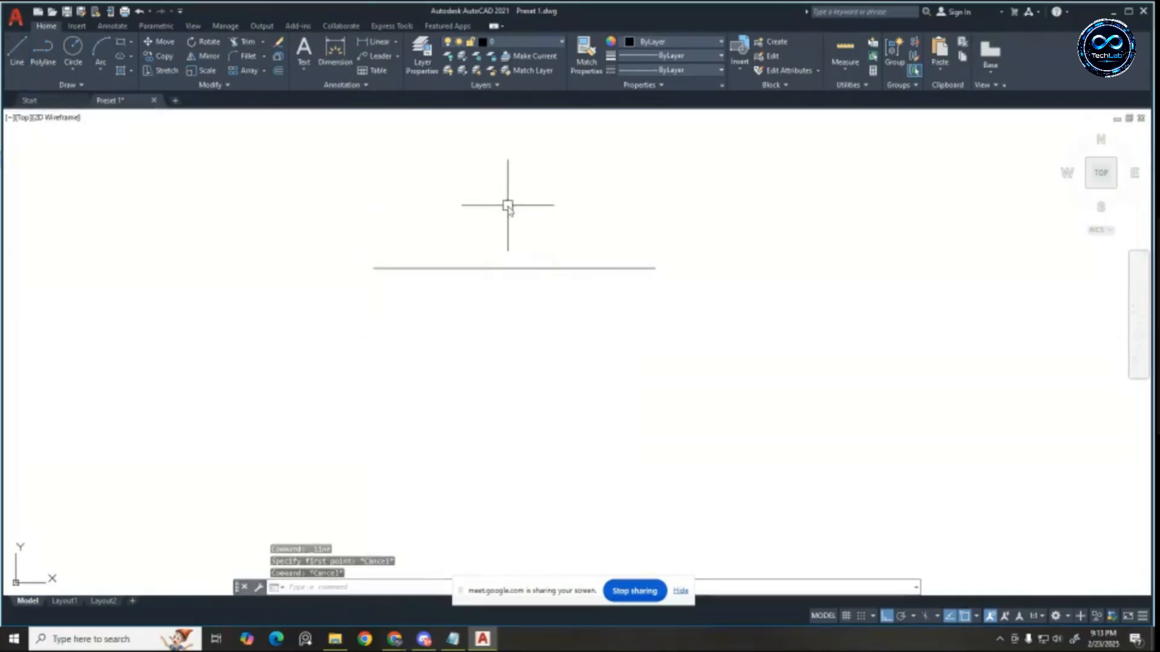
# Step: Offset the horizontal line 6" downward
pyautogui.press('Return')
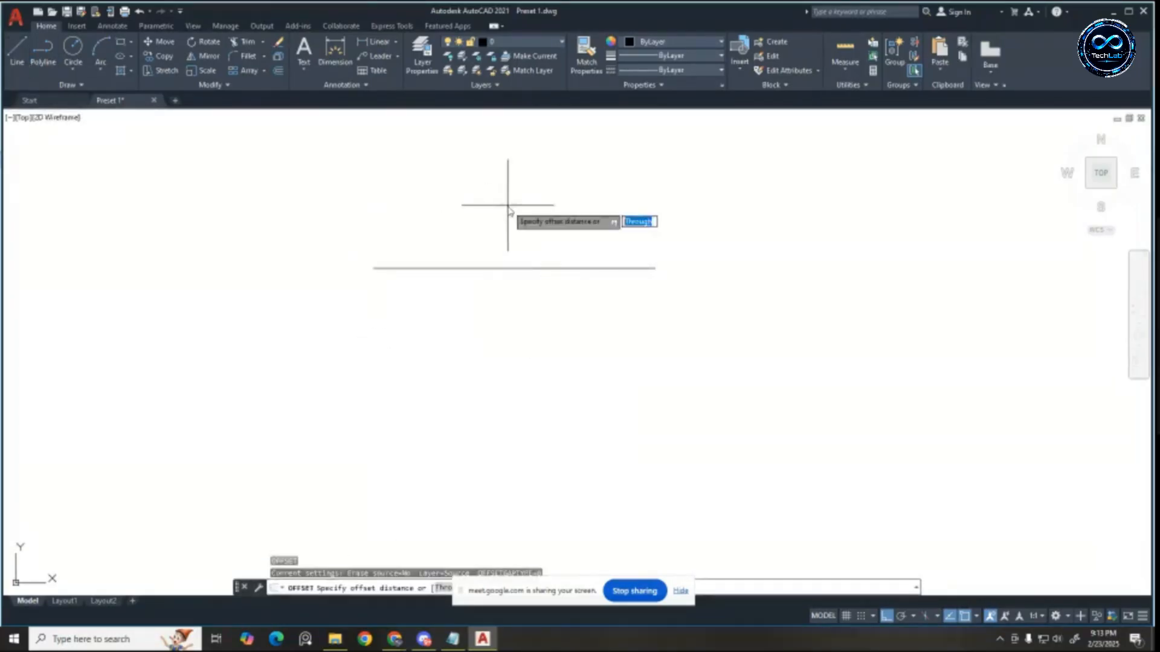
pyautogui.write('6')
pyautogui.press('Return')
pyautogui.click(521, 267)
pyautogui.click(516, 366)
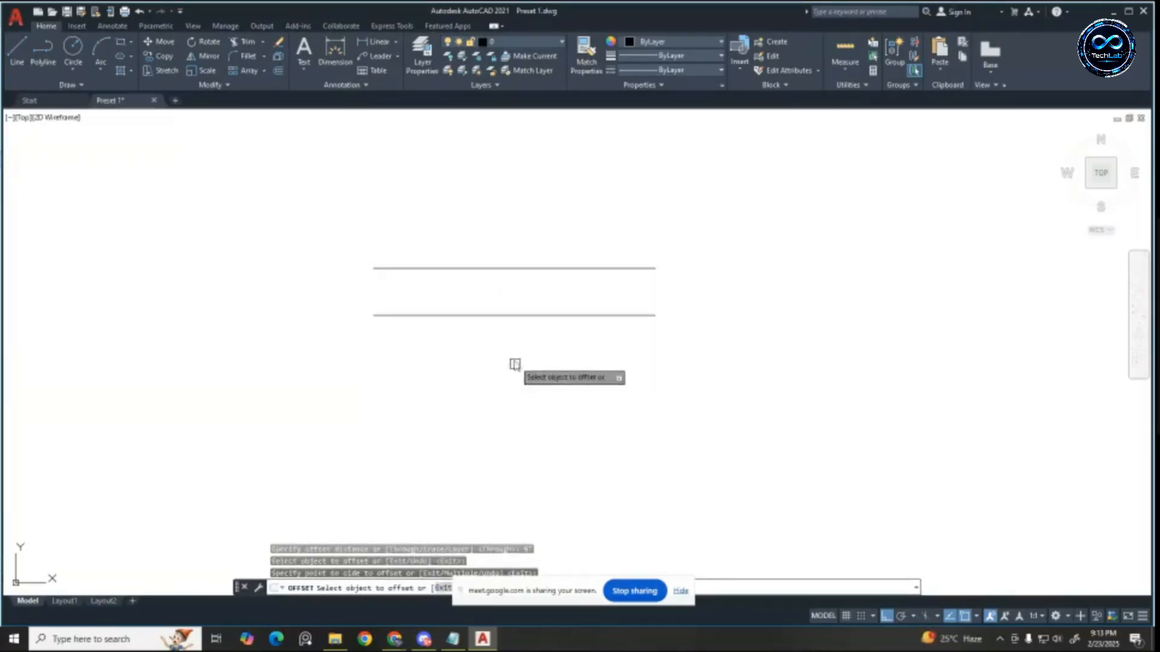
pyautogui.press('Escape')
pyautogui.press('Escape')
pyautogui.press('Escape')
# Step: Close both ends of the two parallel lines with vertical lines to form a rectangle
pyautogui.click(17, 52)
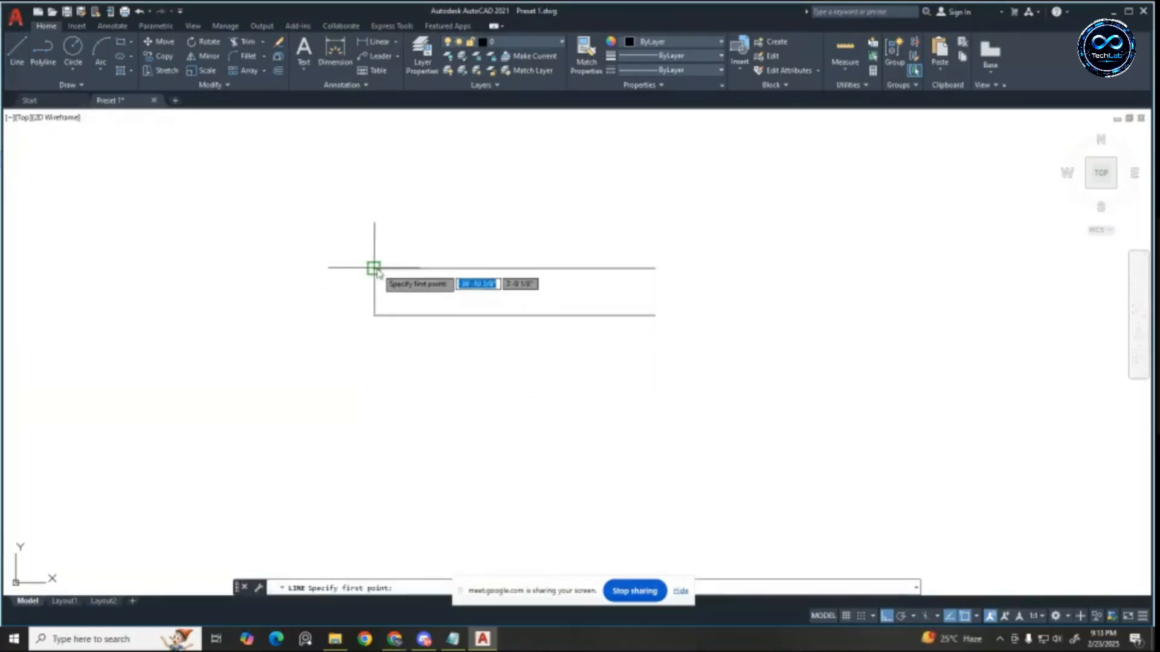
pyautogui.click(373, 268)
pyautogui.click(374, 314)
pyautogui.press('Return')
pyautogui.press('Return')
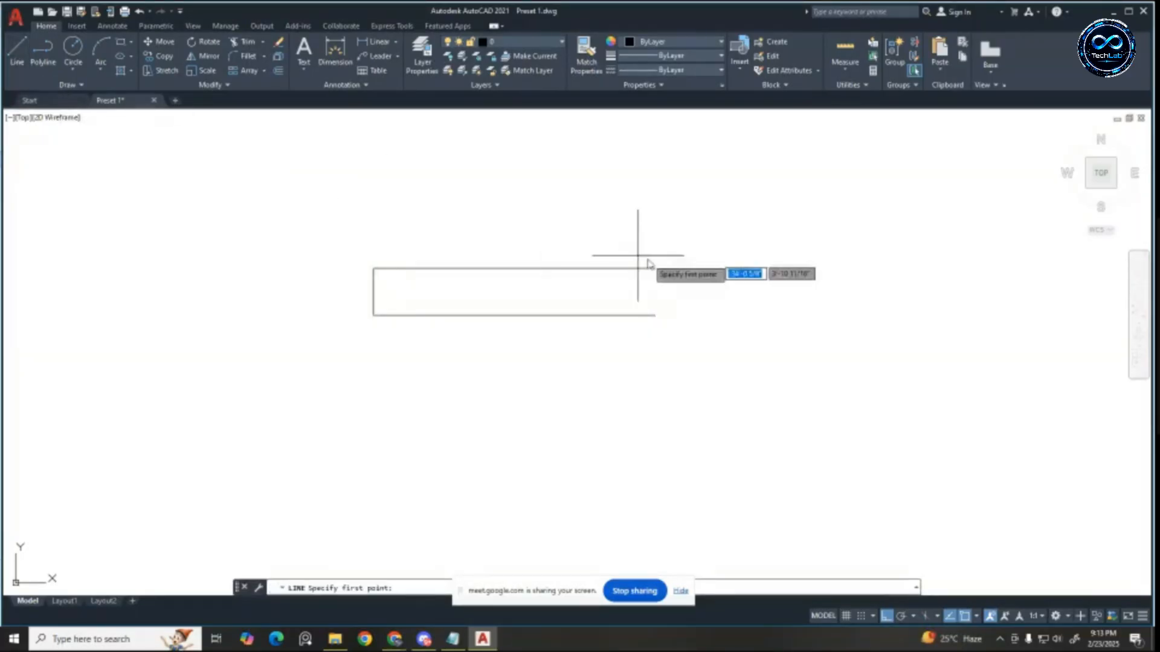
pyautogui.click(655, 268)
pyautogui.click(654, 315)
pyautogui.press('Escape')
pyautogui.press('Escape')
pyautogui.press('Escape')
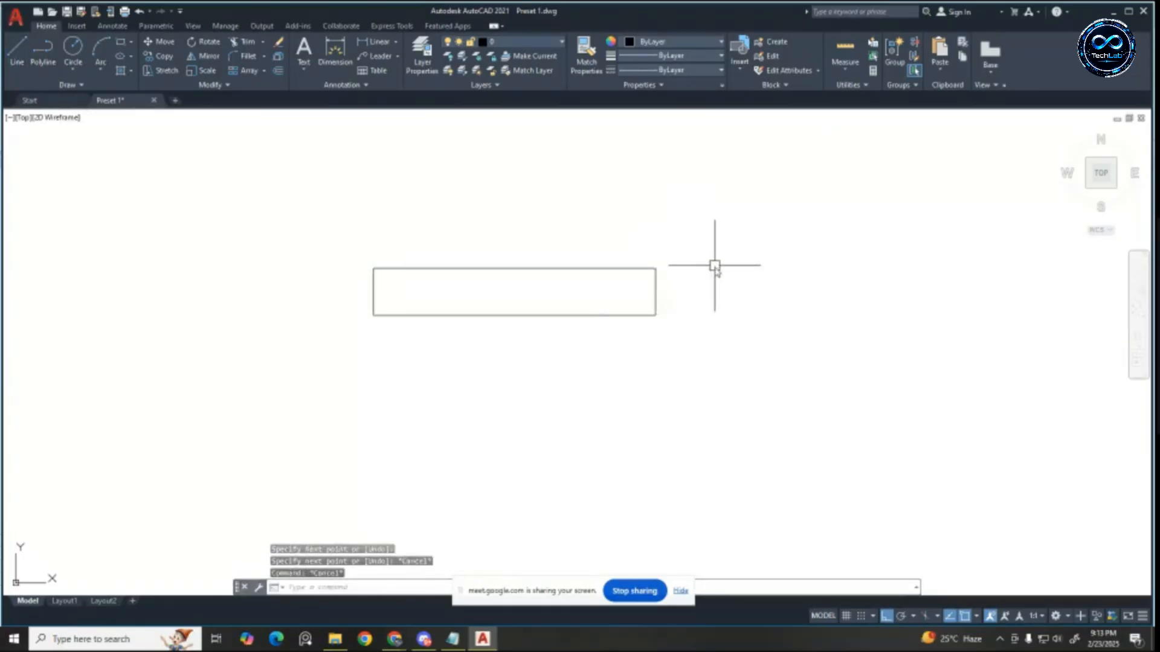
# Step: Offset the rectangle's two vertical end lines 2" inward
pyautogui.press('Return')
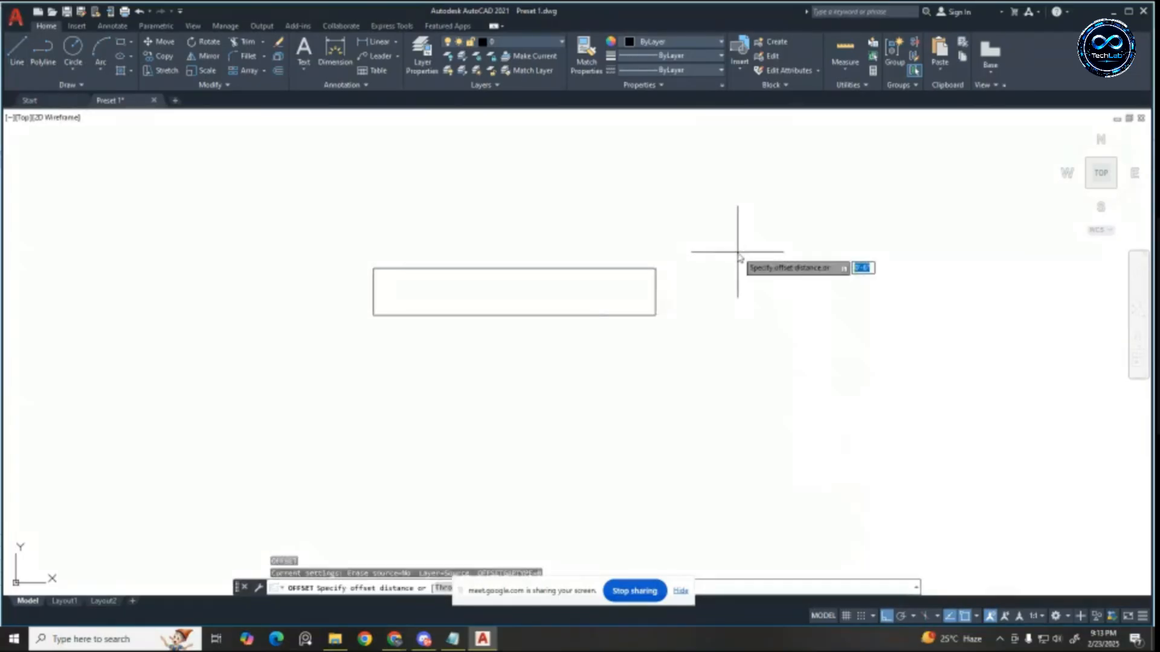
pyautogui.write('2')
pyautogui.press('Return')
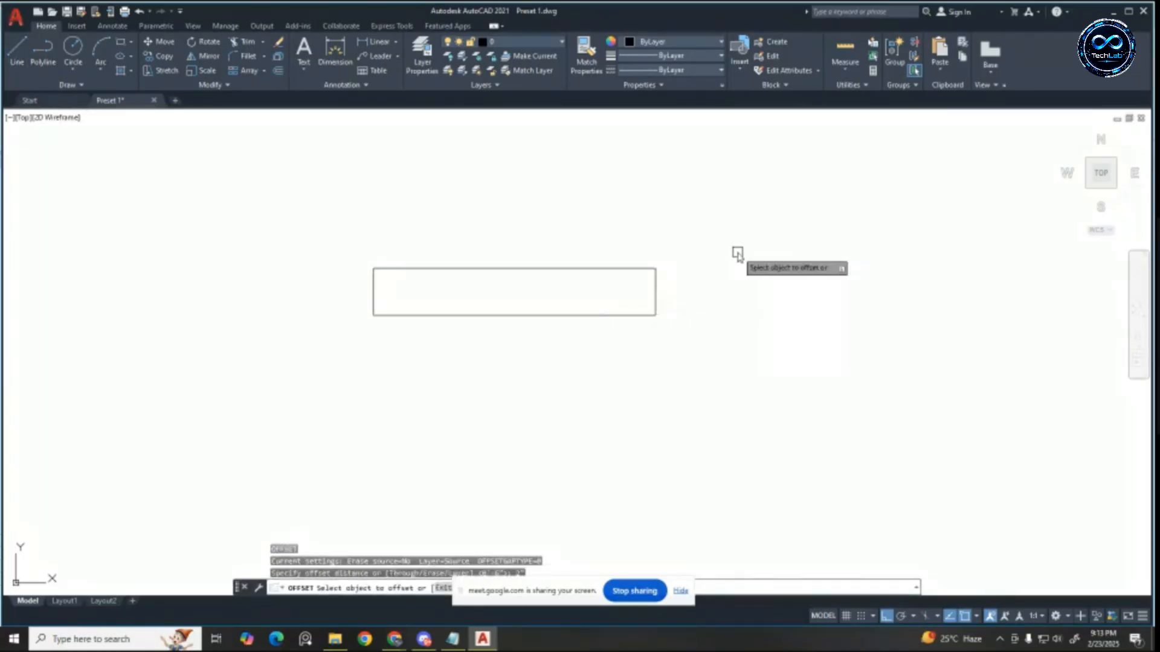
pyautogui.click(654, 293)
pyautogui.click(405, 303)
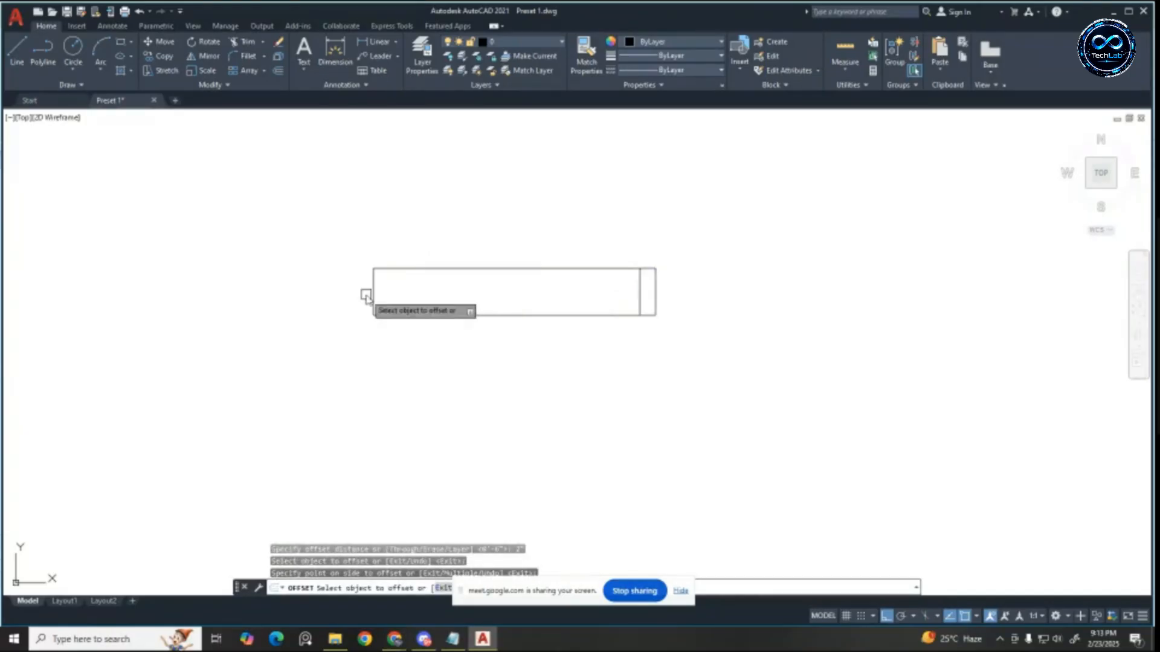
pyautogui.click(374, 292)
pyautogui.click(463, 290)
pyautogui.press('Escape')
pyautogui.press('Escape')
pyautogui.press('Escape')
pyautogui.press('Escape')
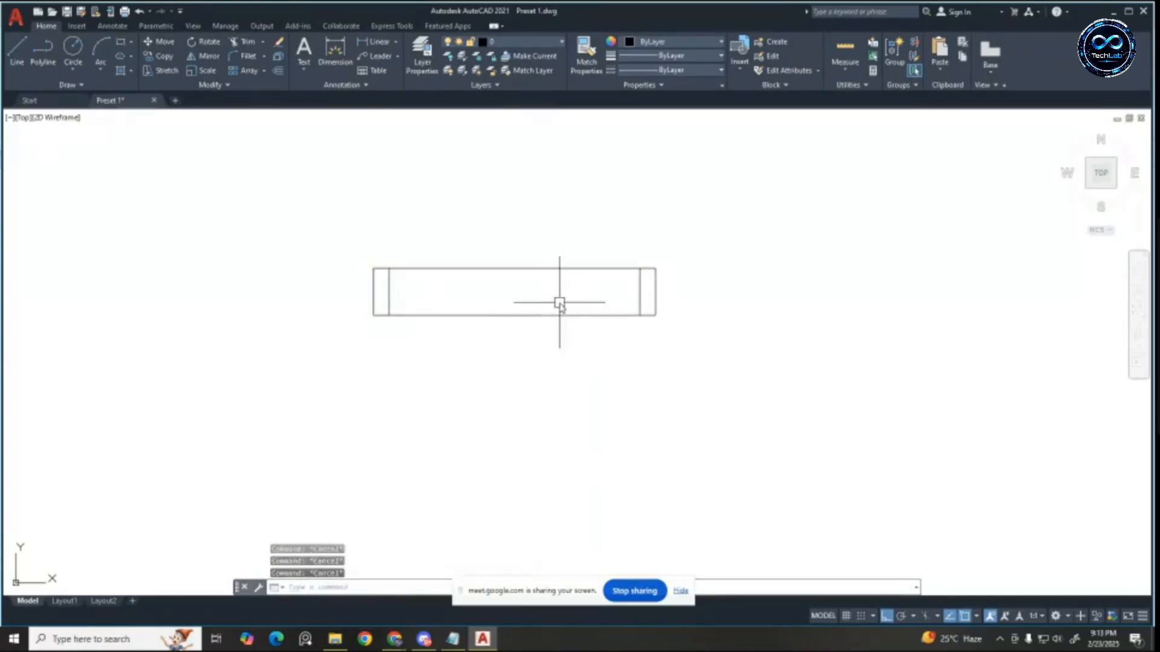
# Step: Trim the upper and lower horizontal lines between the inner verticals, leaving two separate door jambs
pyautogui.write('r')
pyautogui.press('Return')
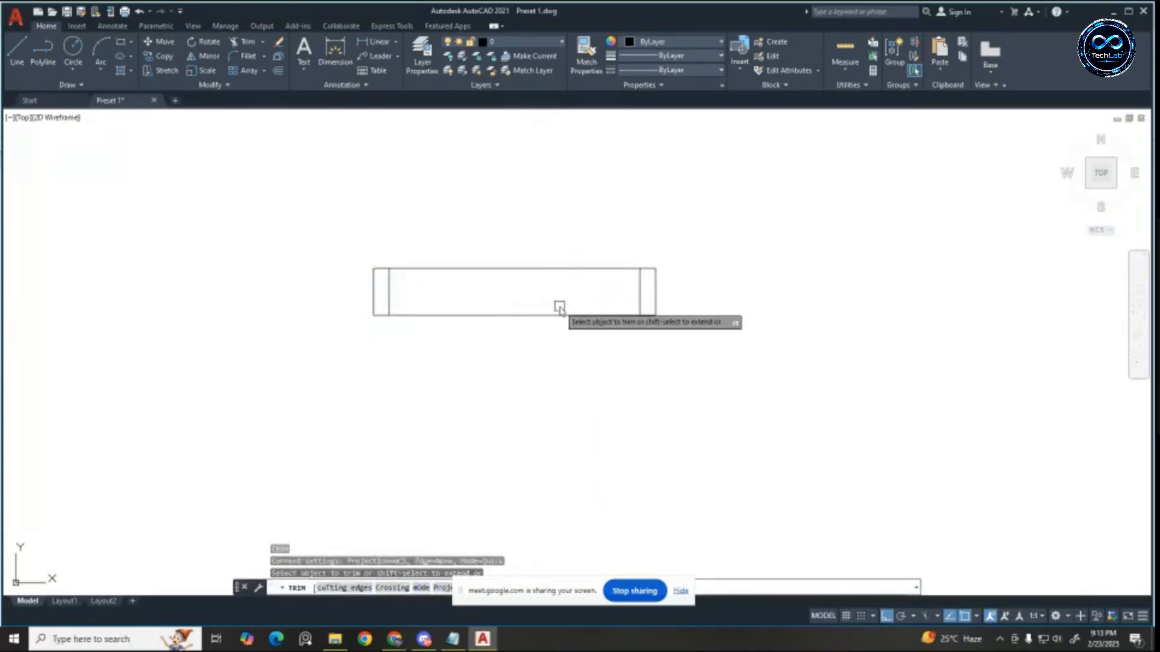
pyautogui.moveTo(543, 194); pyautogui.dragTo(493, 473)
pyautogui.scroll(4, 367, 324)
pyautogui.press('Escape')
pyautogui.press('Escape')
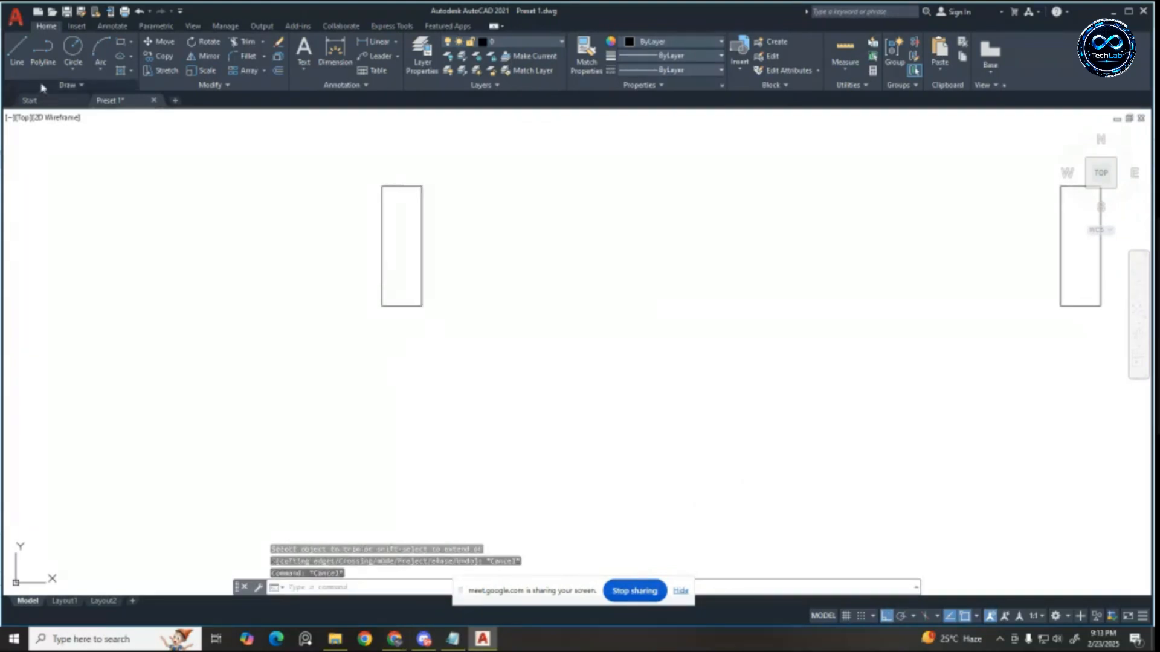
# Step: Draw a 2'8" line straight up from the midpoint of the left jamb's inner edge
pyautogui.click(19, 61)
pyautogui.scroll(-4, 393, 443)
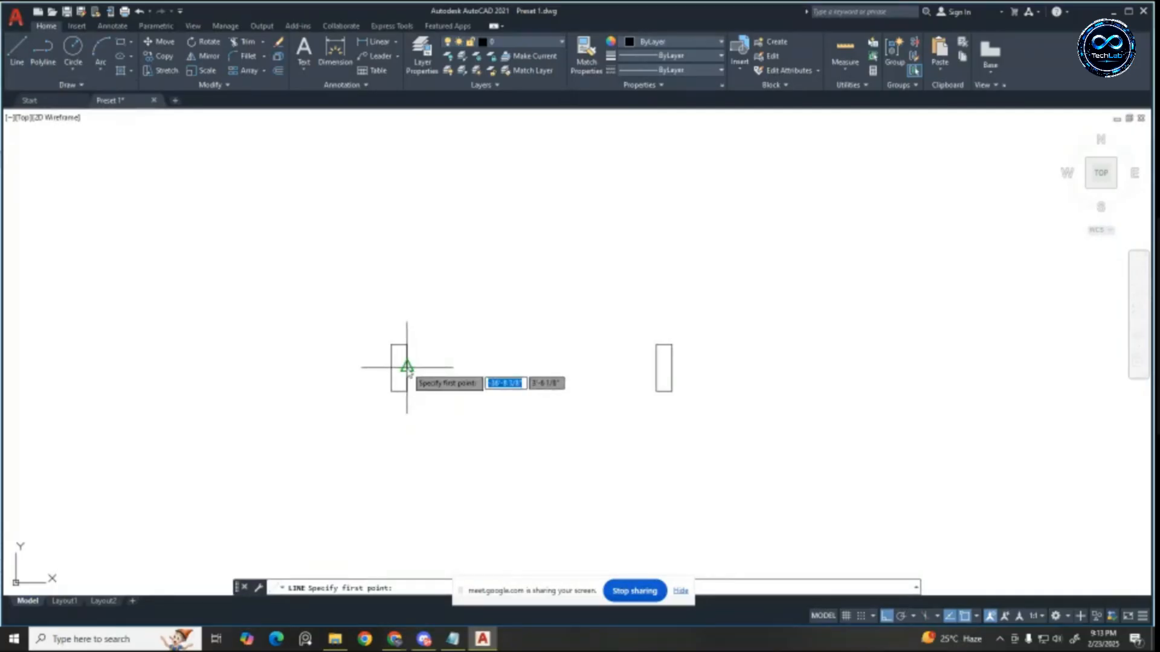
pyautogui.click(406, 367)
pyautogui.write('2')
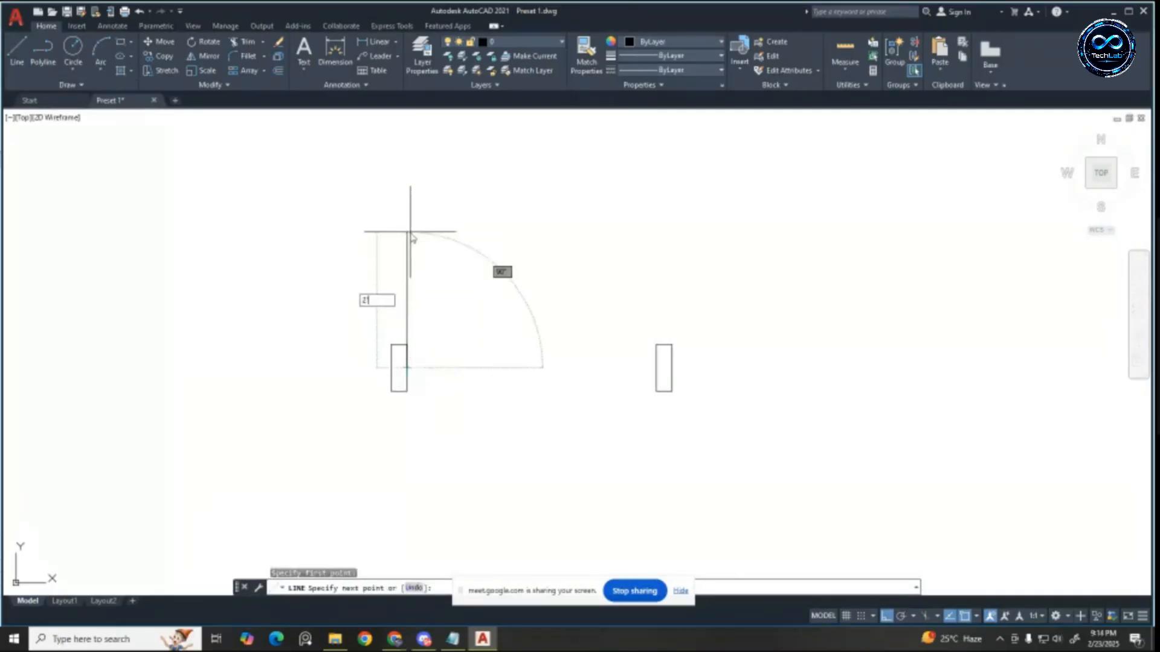
pyautogui.write('\'8"')
pyautogui.press('Return')
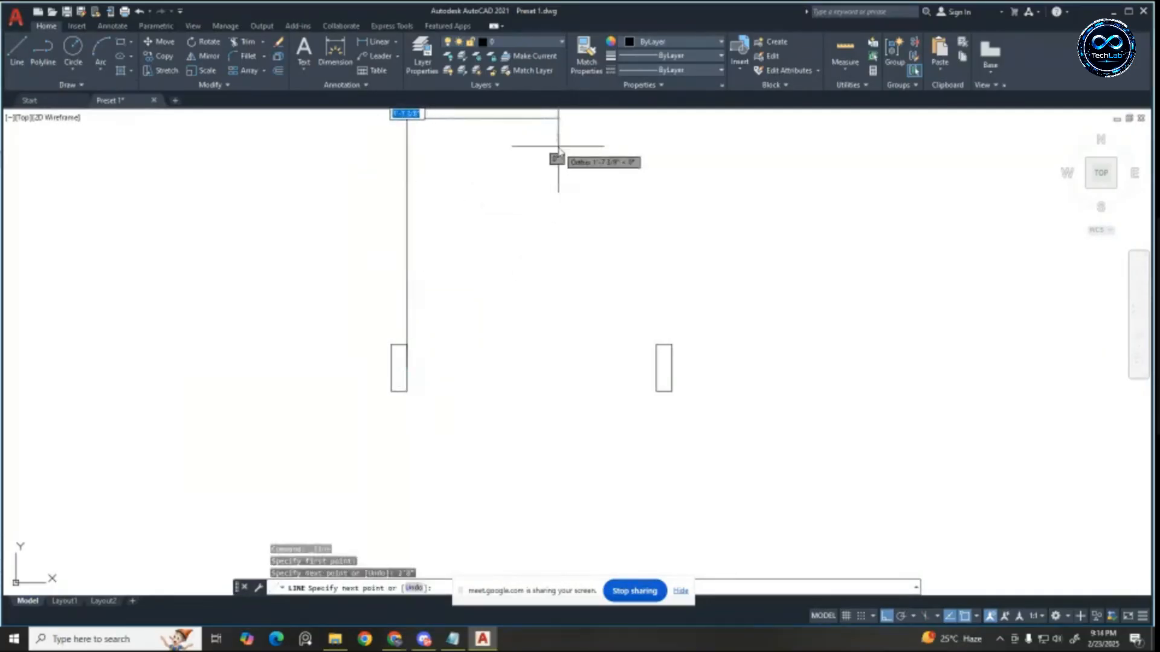
# Step: Complete the door leaf outline with a 2" segment to the right, a 2'8" segment down and a closing bottom edge
pyautogui.scroll(-5, 531, 203)
pyautogui.scroll(2, 527, 187)
pyautogui.write('2')
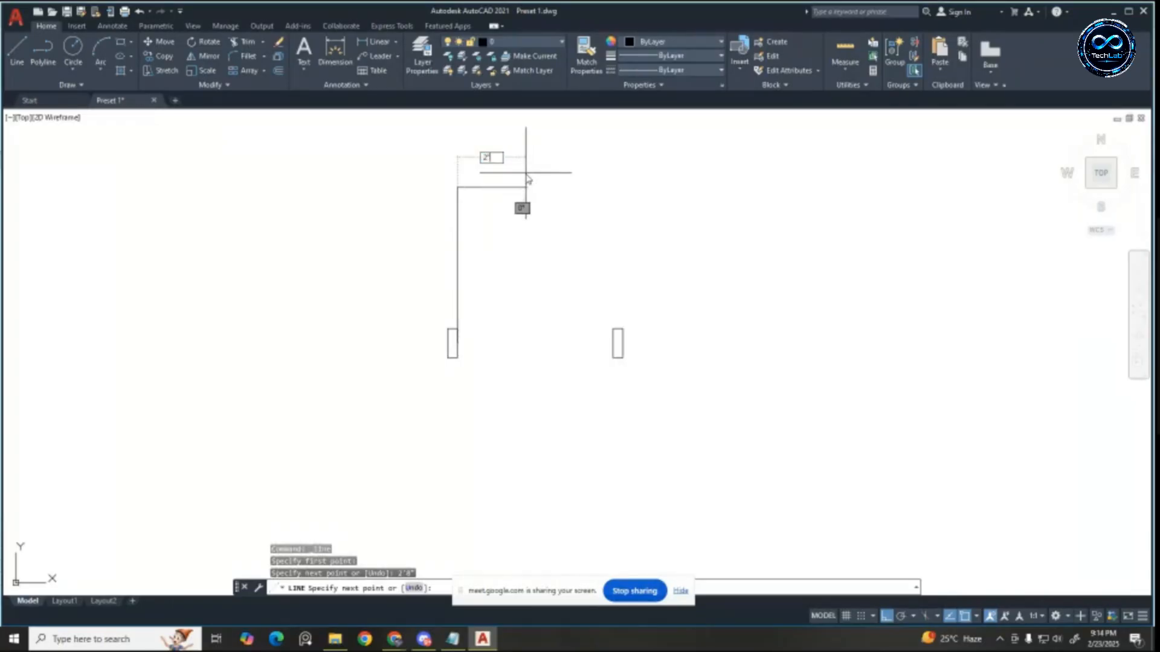
pyautogui.press('Return')
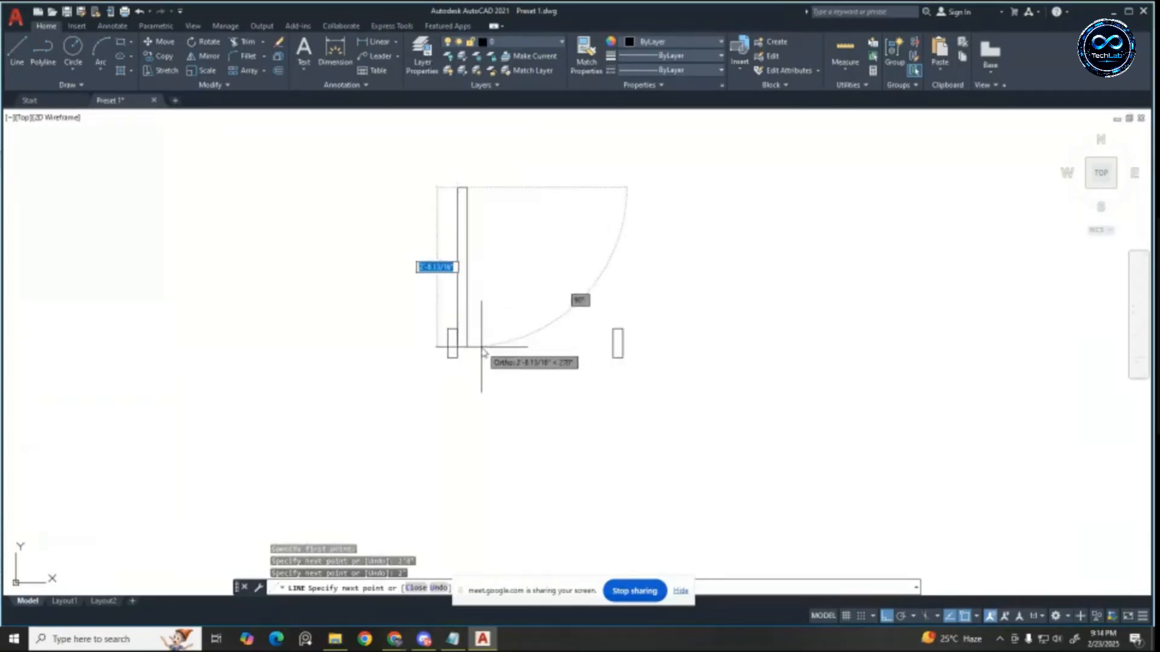
pyautogui.write("2'8'")
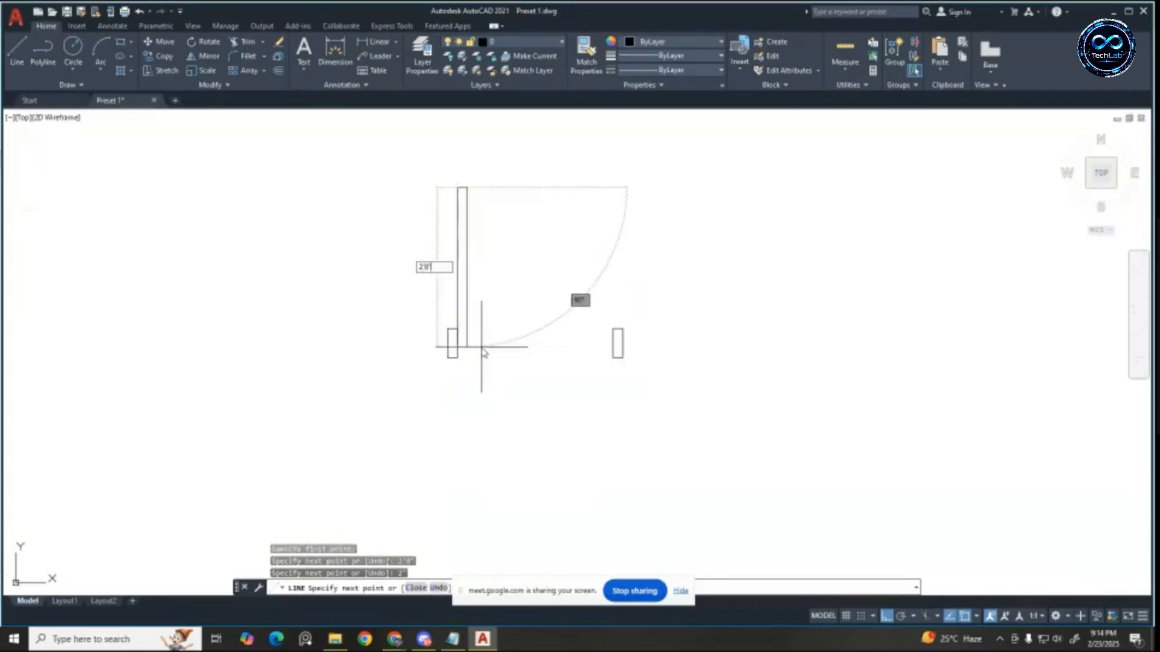
pyautogui.press('Return')
pyautogui.scroll(5, 486, 338)
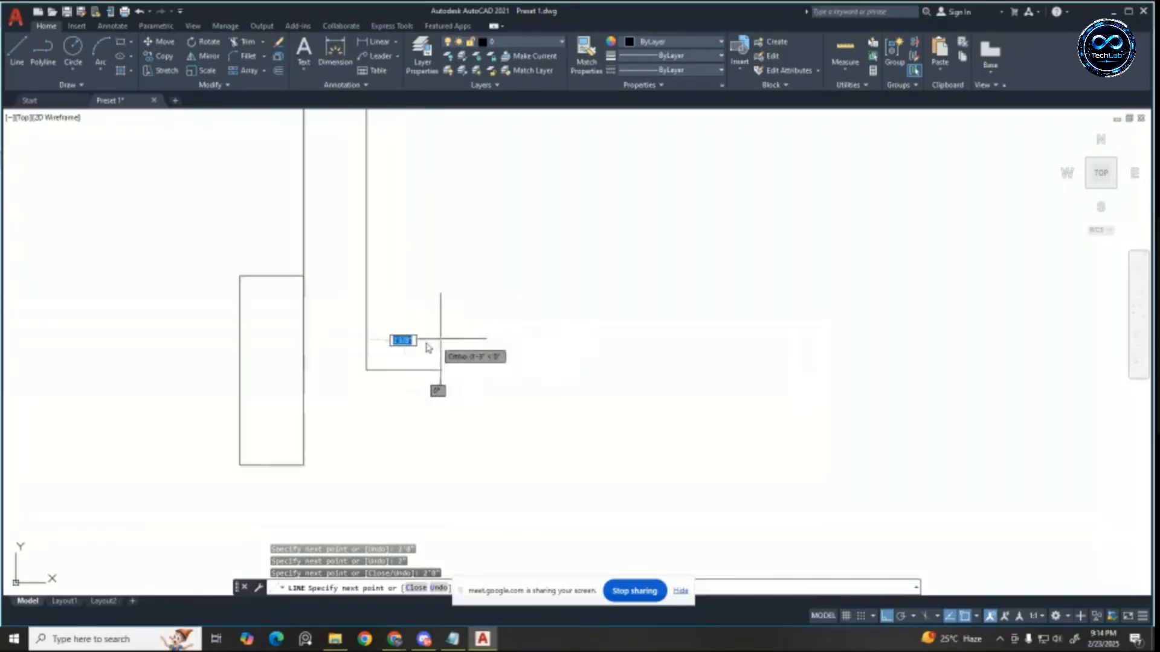
pyautogui.press('Escape')
pyautogui.press('Escape')
pyautogui.press('Escape')
pyautogui.scroll(-5, 458, 391)
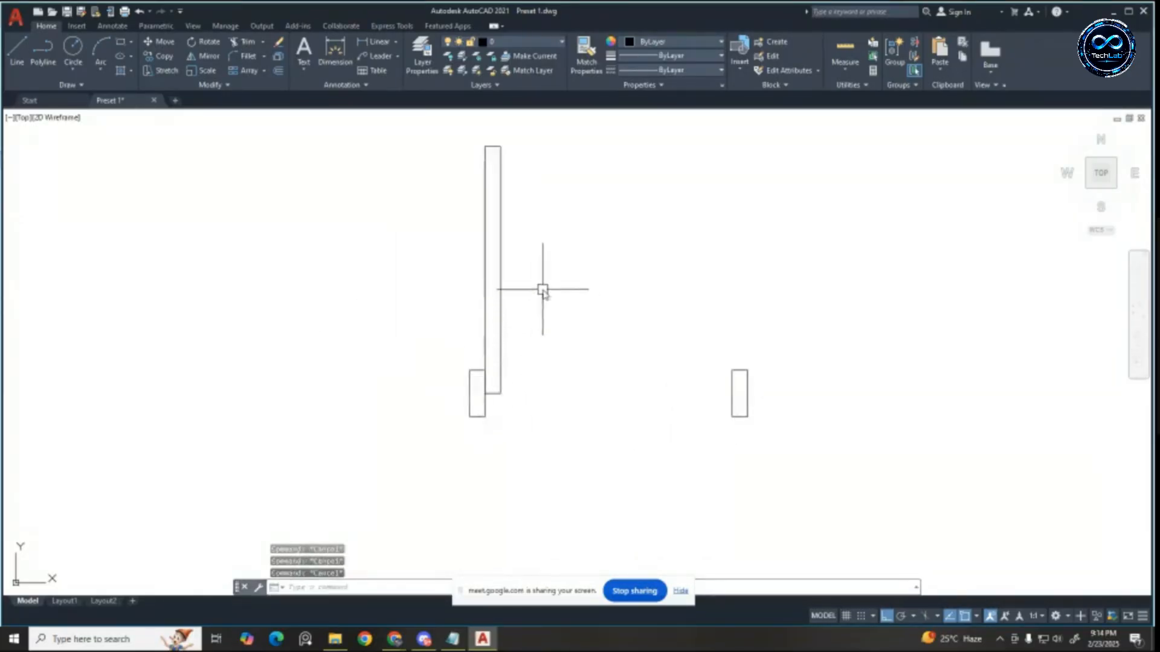
# Step: Rotate the whole door leaf by -45° about its lower-left corner at the left jamb
pyautogui.scroll(2, 565, 302)
pyautogui.scroll(-2, 570, 307)
pyautogui.click(478, 137)
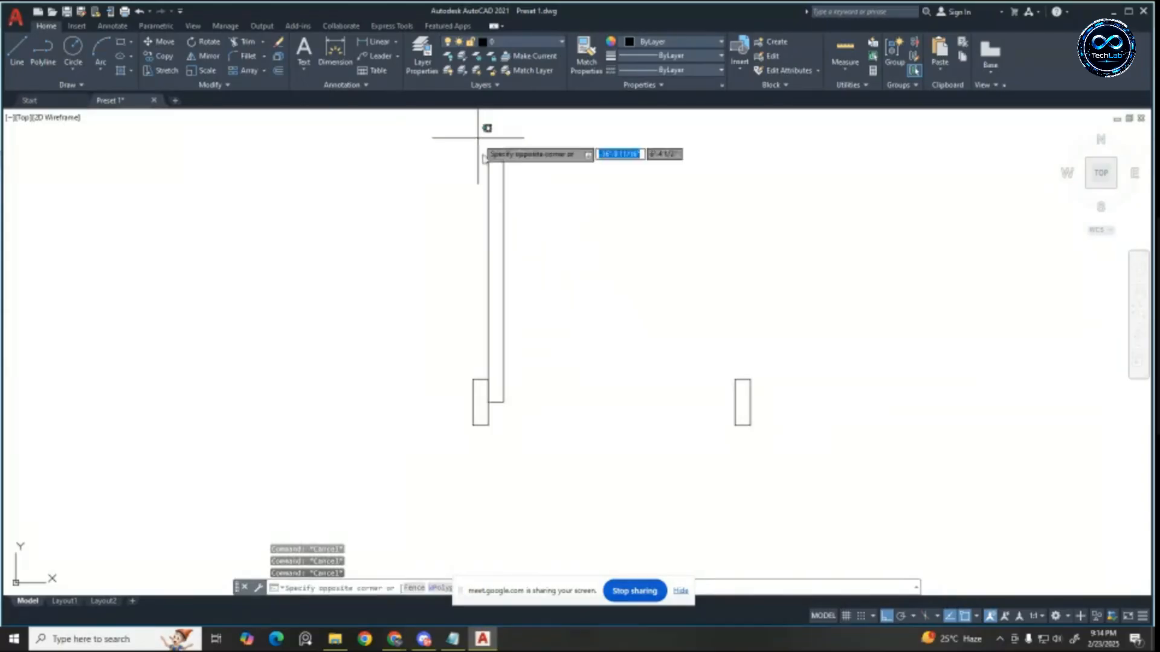
pyautogui.click(642, 409)
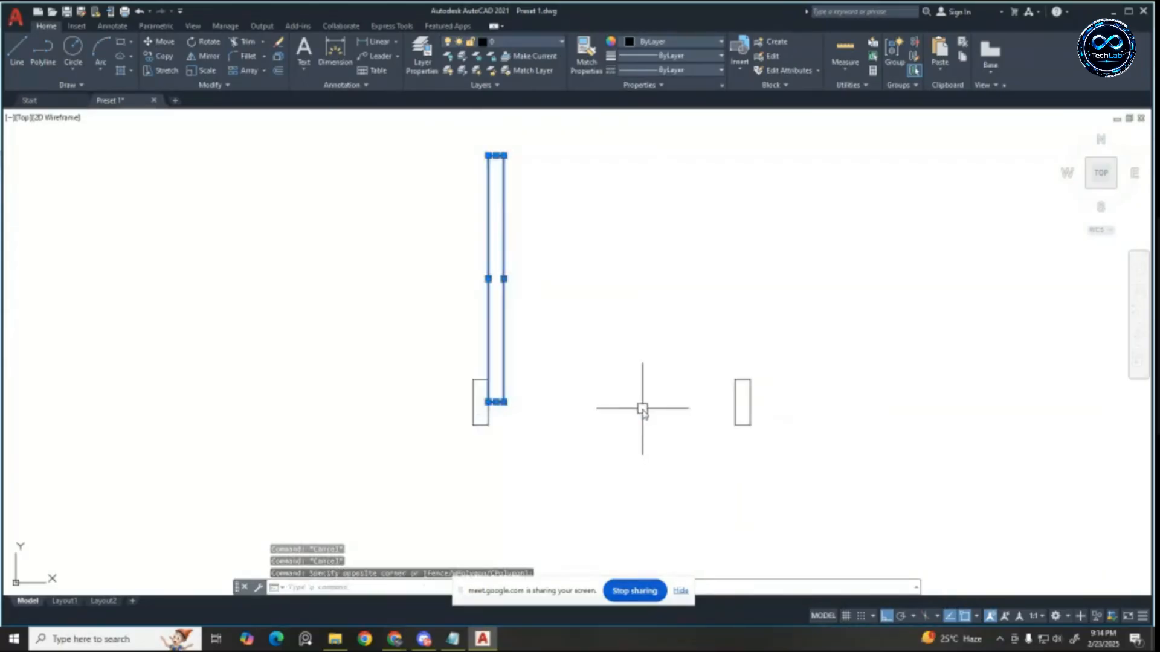
pyautogui.write('ro')
pyautogui.press('Return')
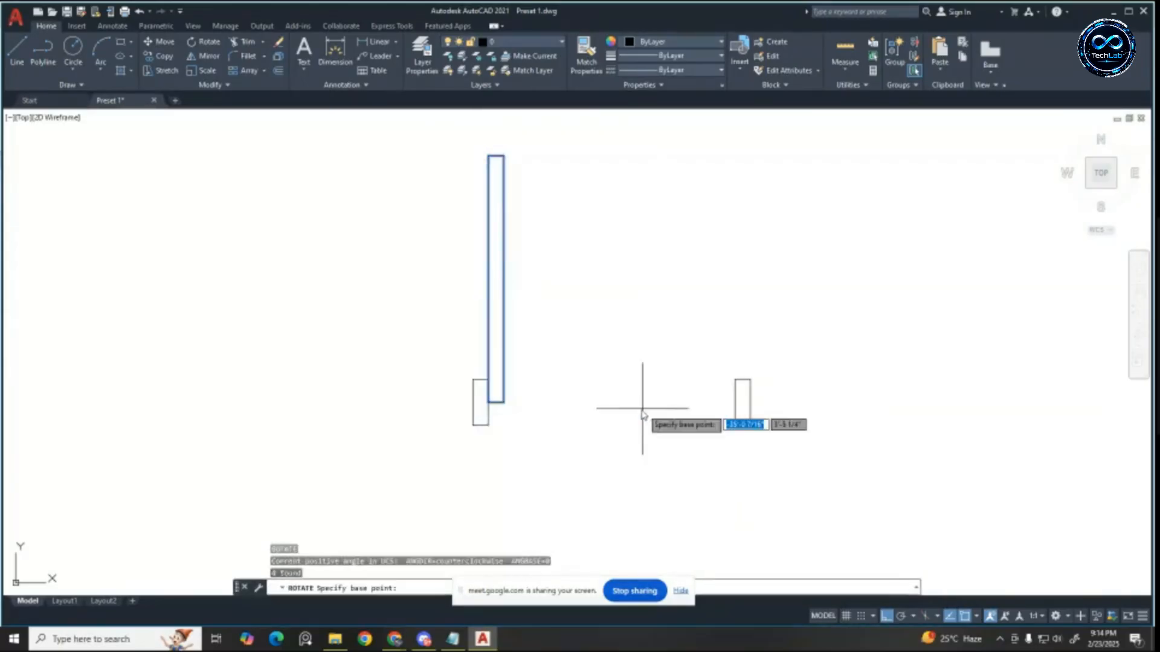
pyautogui.click(489, 402)
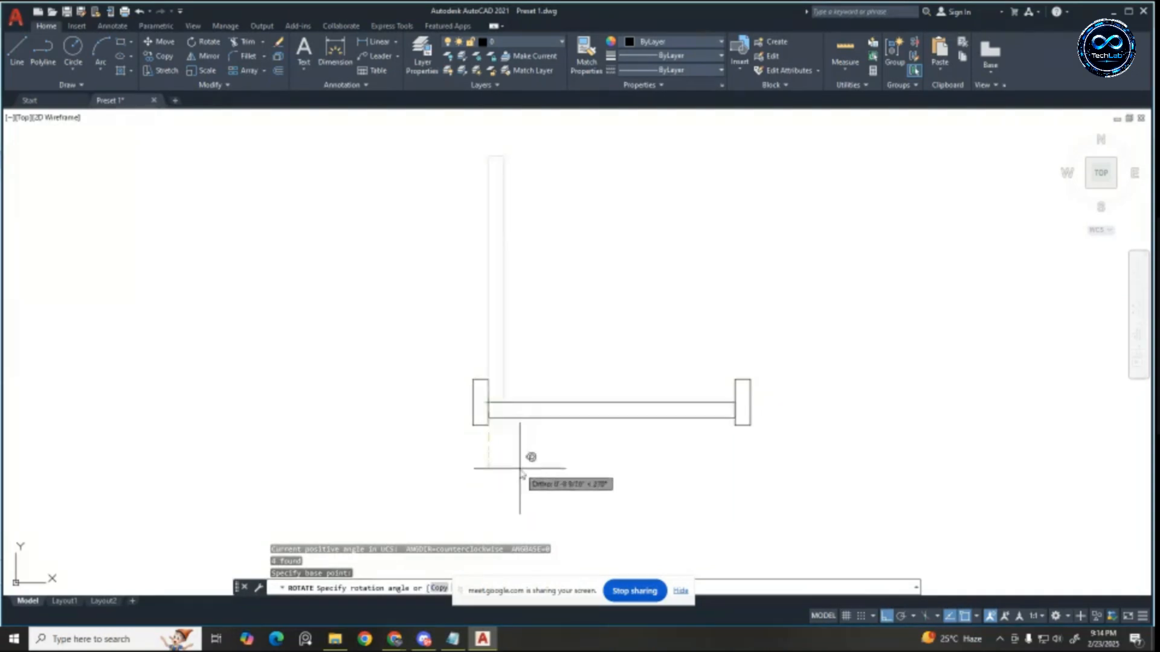
pyautogui.write('-4')
pyautogui.press('Return')
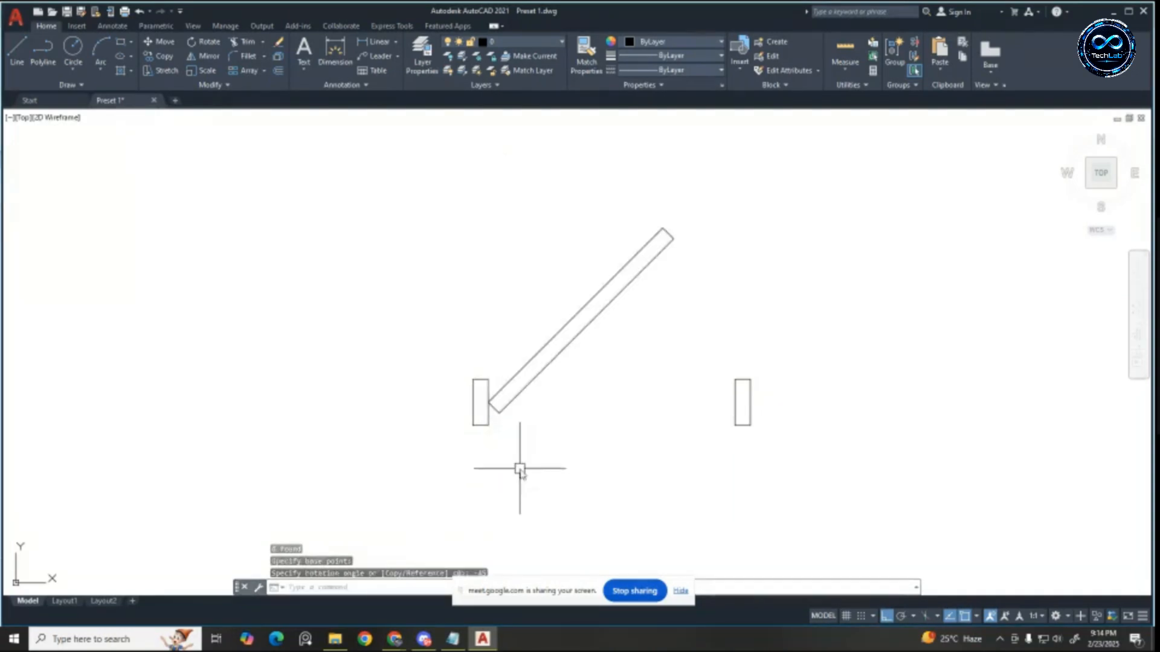
# Step: Draw a circle centred on the leaf's hinge corner at the left jamb, with its radius reaching the leaf's upper tip
pyautogui.click(71, 48)
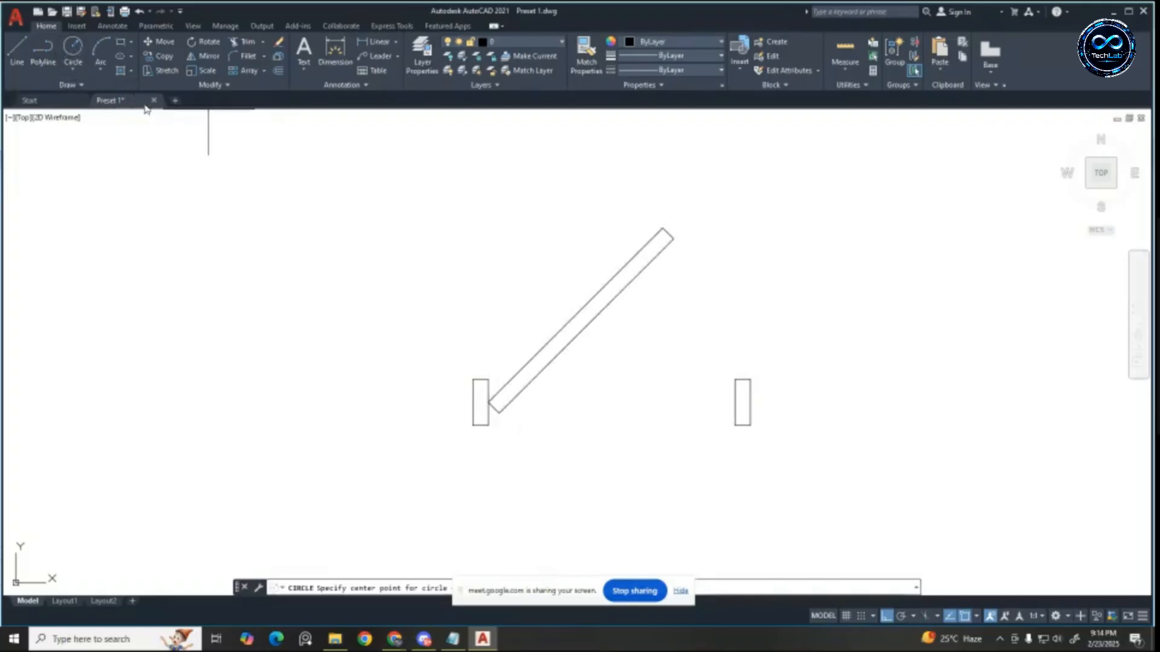
pyautogui.click(488, 402)
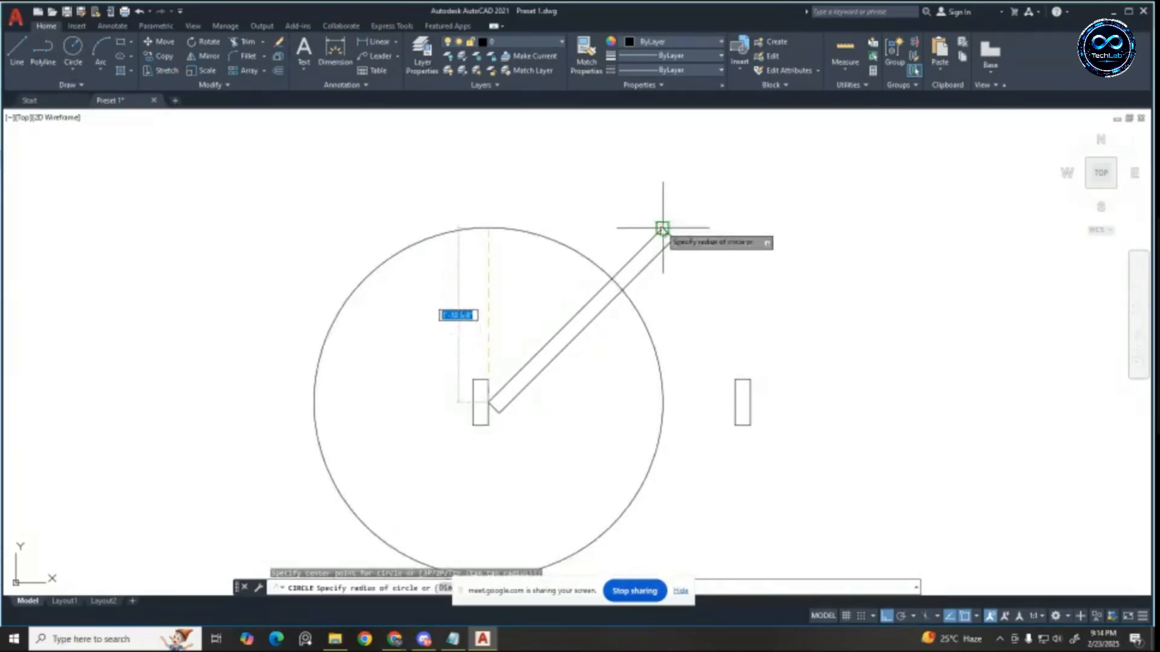
pyautogui.click(665, 230)
pyautogui.press('Escape')
pyautogui.press('Escape')
pyautogui.press('Escape')
pyautogui.scroll(-2, 499, 273)
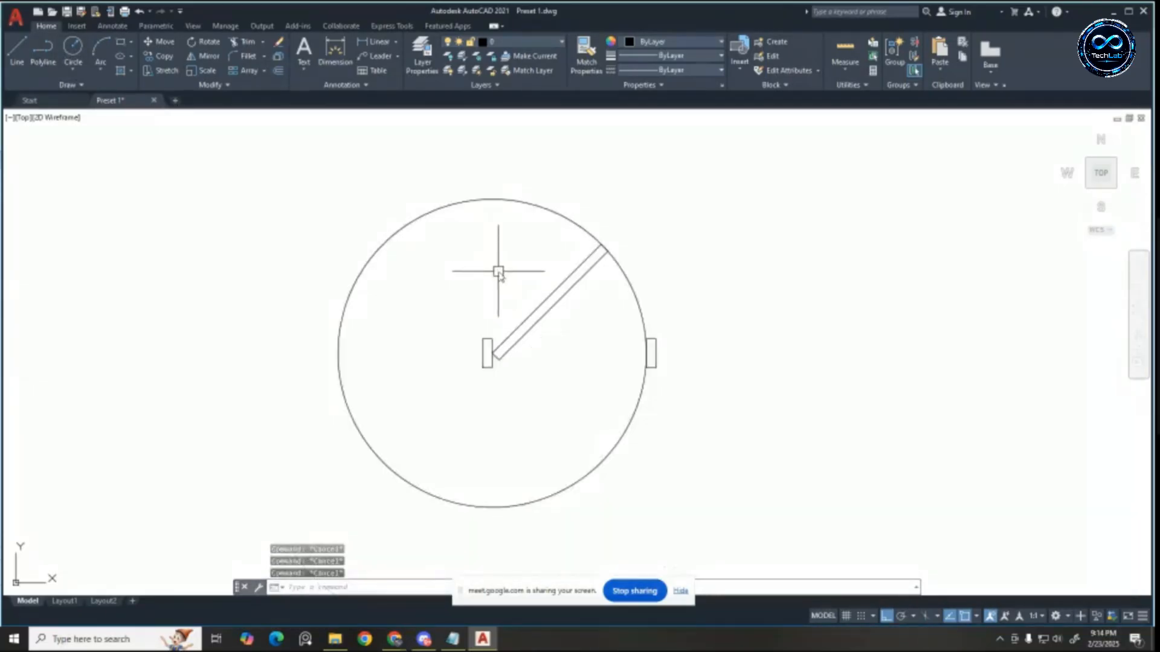
# Step: Trim the circle down to the swing arc between the door leaf's outer end and the right jamb
pyautogui.write('tr')
pyautogui.press('Return')
pyautogui.moveTo(474, 264); pyautogui.dragTo(318, 225)
pyautogui.scroll(6, 617, 254)
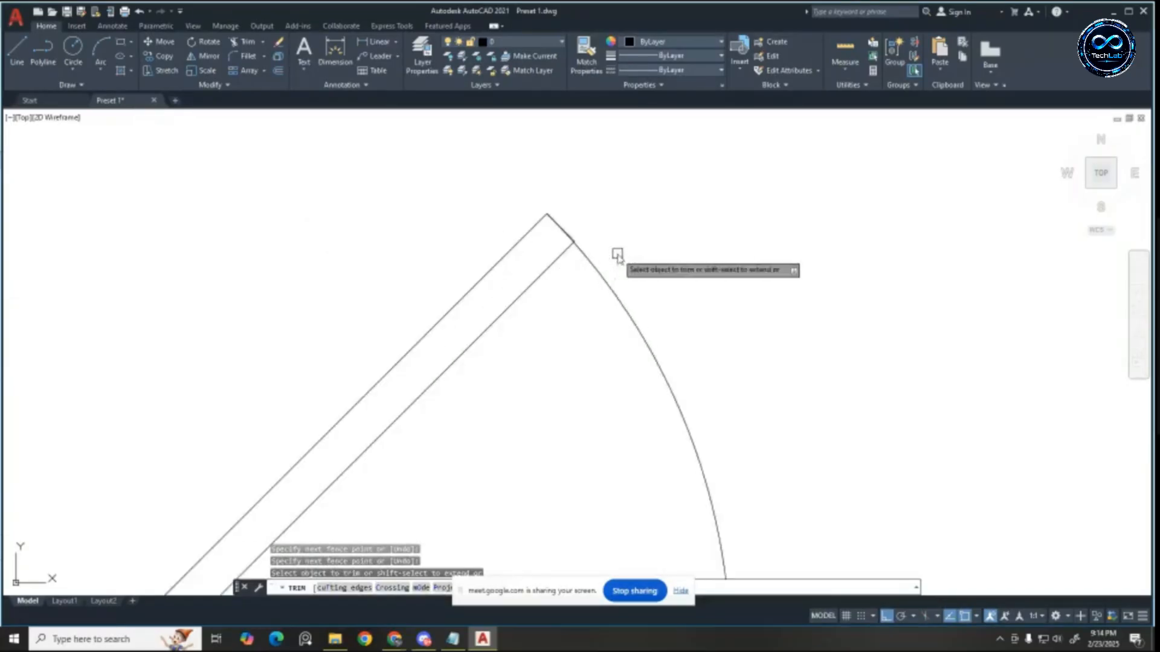
pyautogui.scroll(6, 546, 230)
pyautogui.scroll(5, 546, 230)
pyautogui.click(736, 261)
pyautogui.scroll(-9, 559, 231)
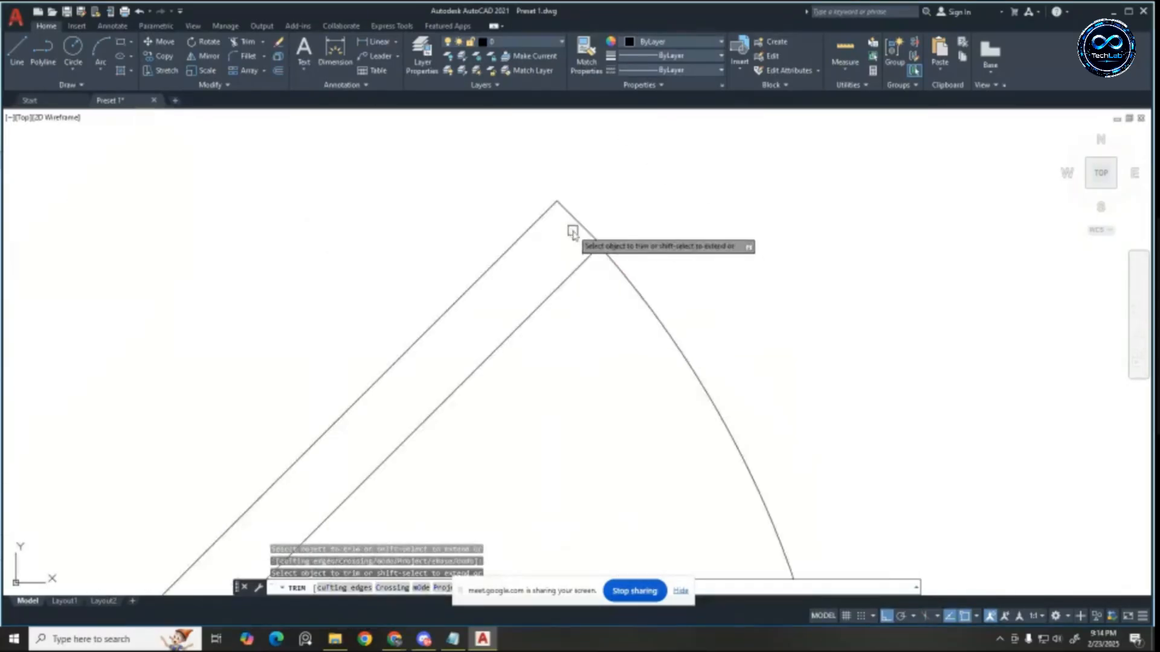
pyautogui.press('Escape')
pyautogui.press('Escape')
pyautogui.press('Escape')
pyautogui.scroll(-7, 580, 214)
pyautogui.click(629, 283)
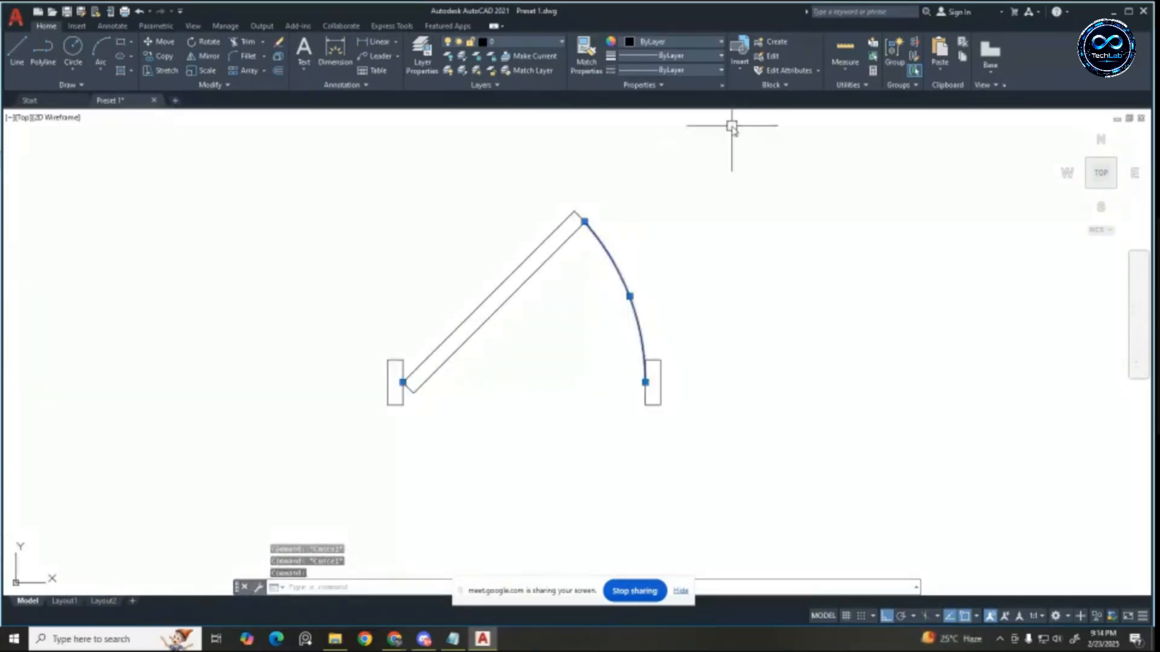
pyautogui.click(696, 72)
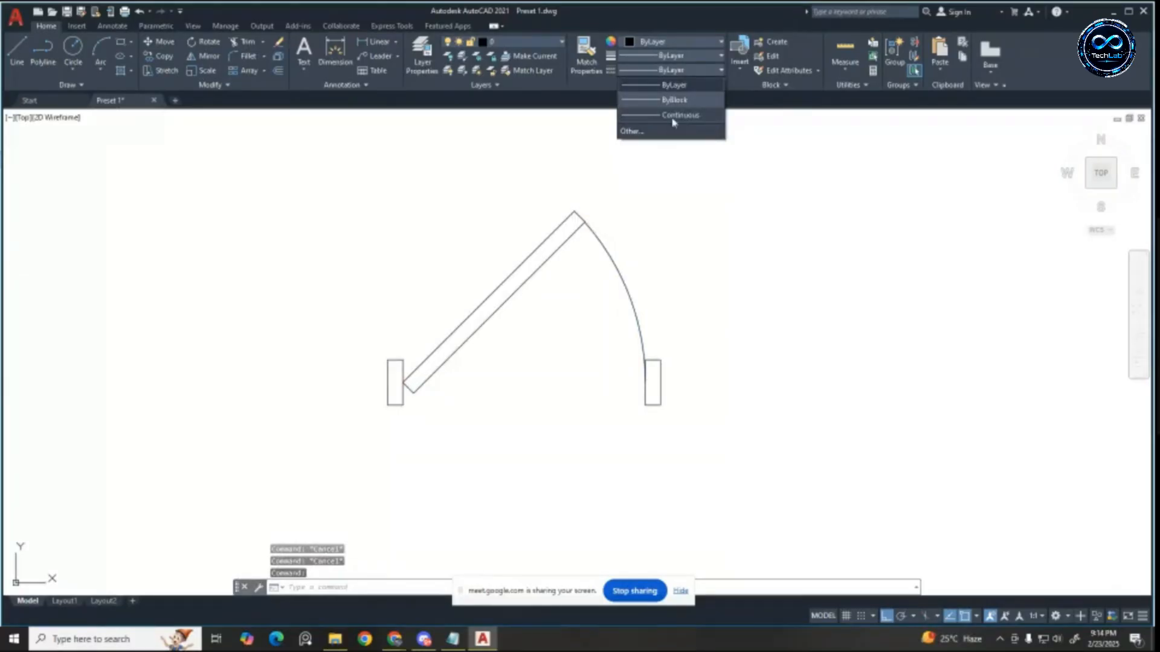
pyautogui.press('Escape')
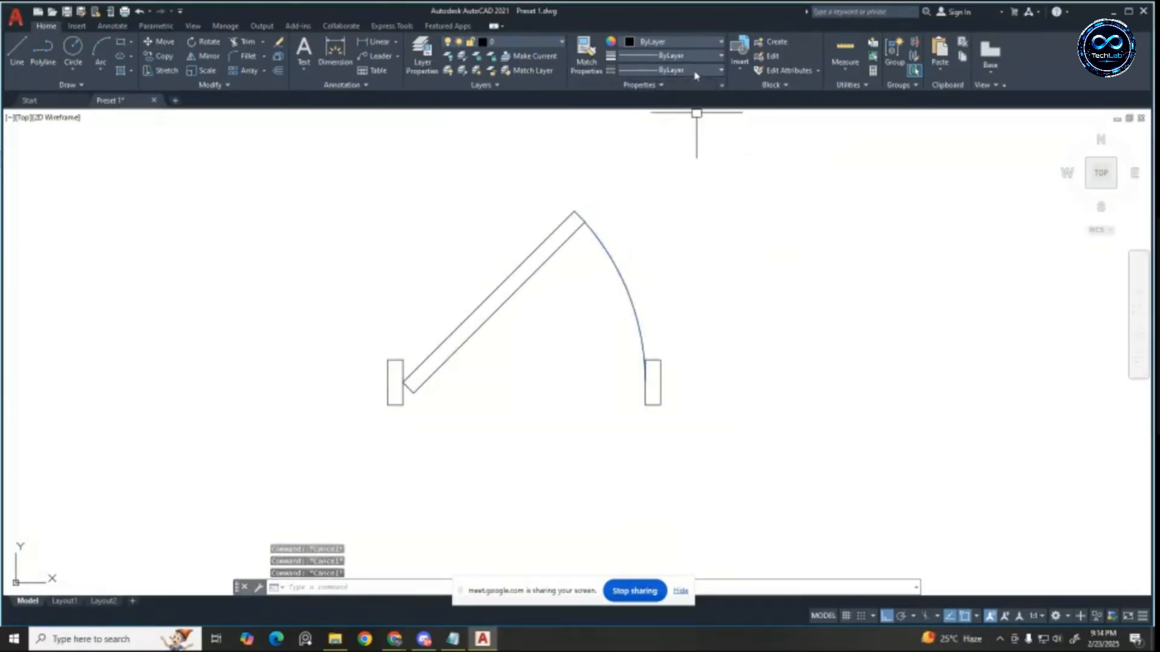
# Step: Load the DASHED linetype from the acad.lin list into the drawing through the Linetype Manager
pyautogui.click(696, 72)
pyautogui.click(647, 133)
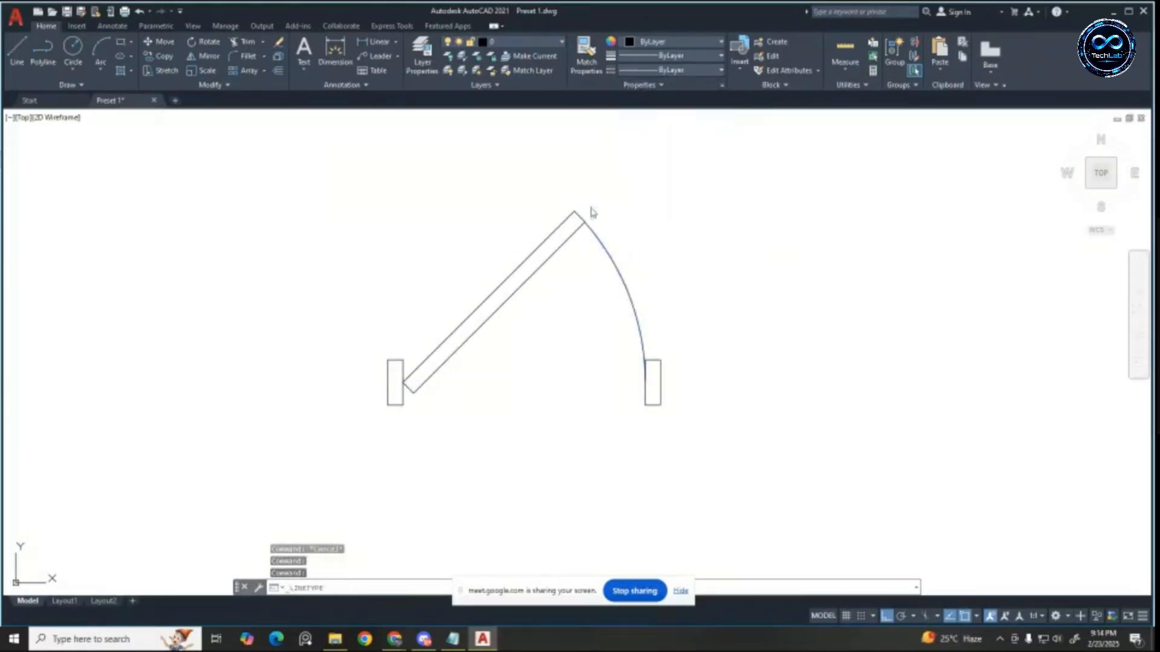
pyautogui.click(669, 218)
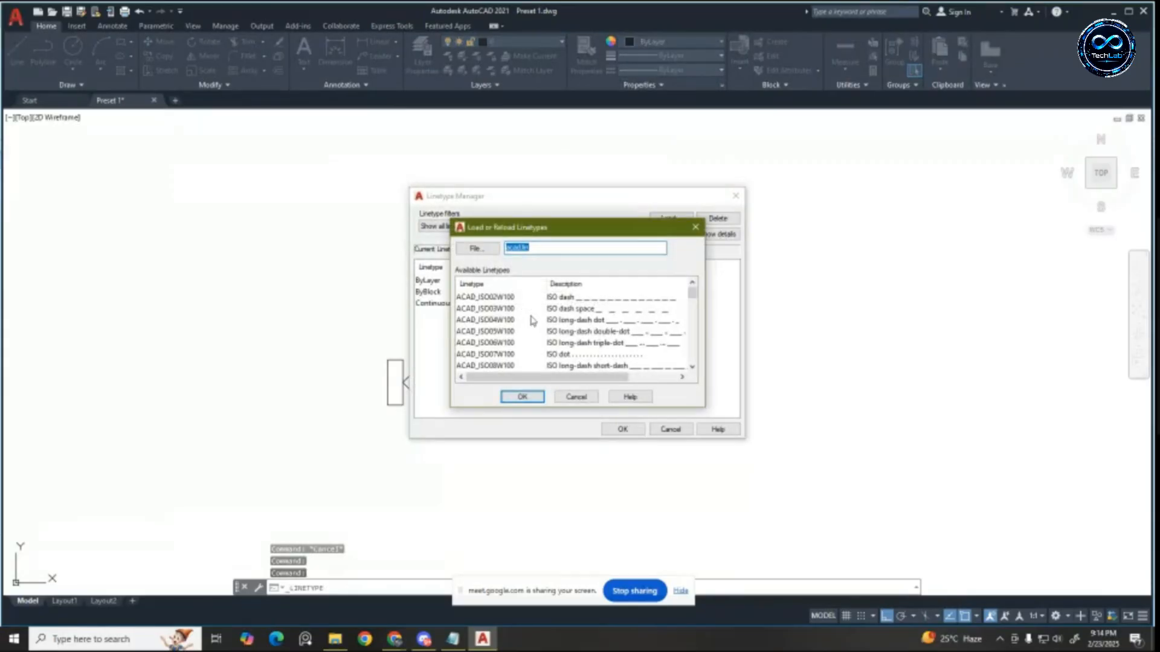
pyautogui.scroll(-6, 561, 329)
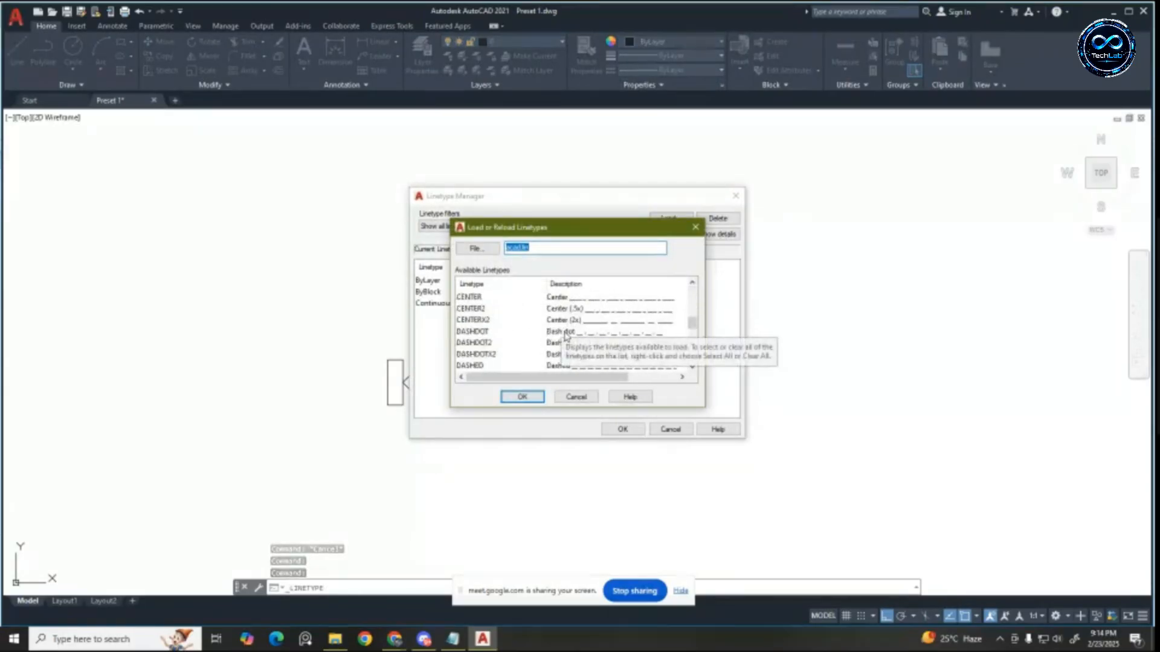
pyautogui.scroll(-3, 565, 336)
pyautogui.scroll(-1, 565, 339)
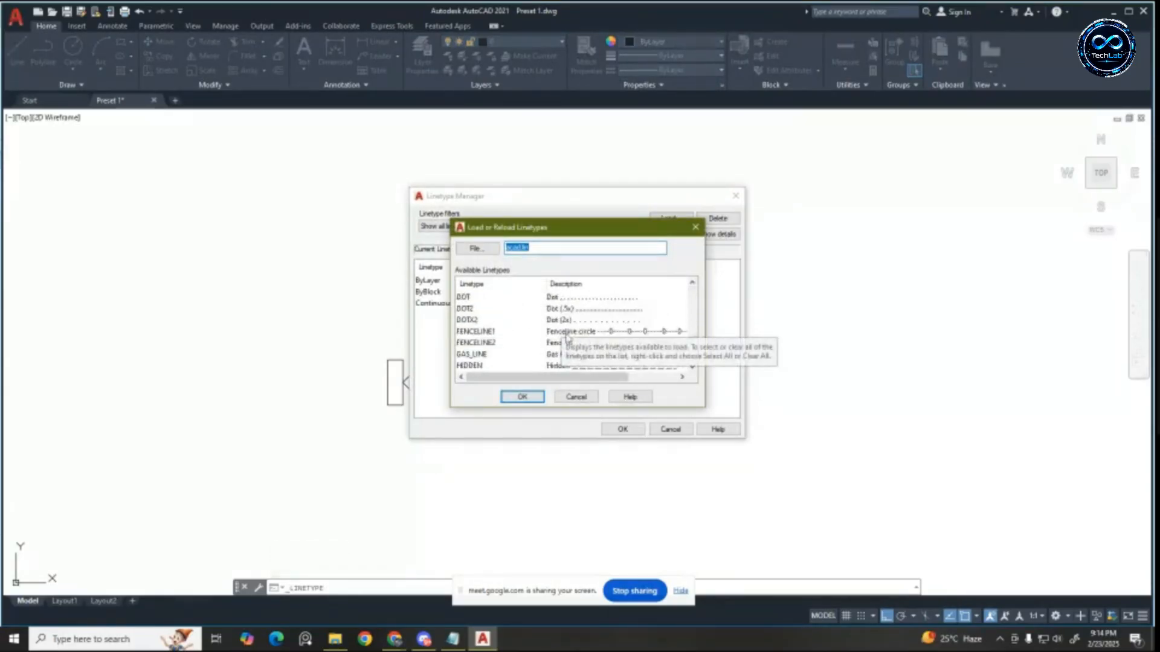
pyautogui.scroll(-3, 562, 336)
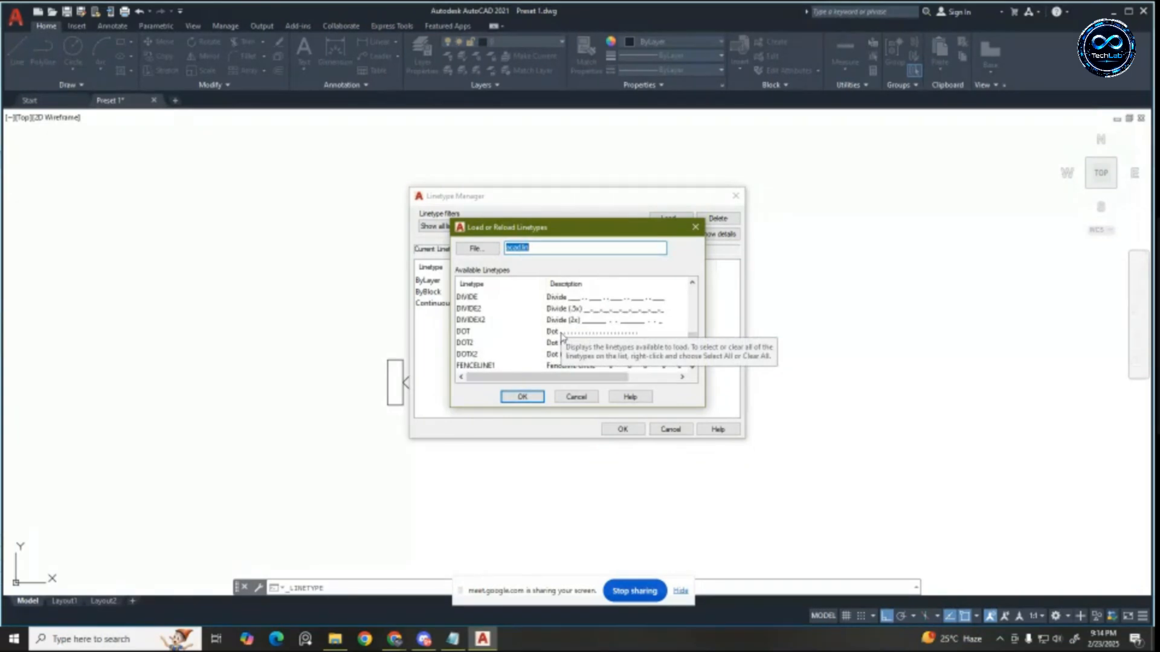
pyautogui.scroll(3, 561, 337)
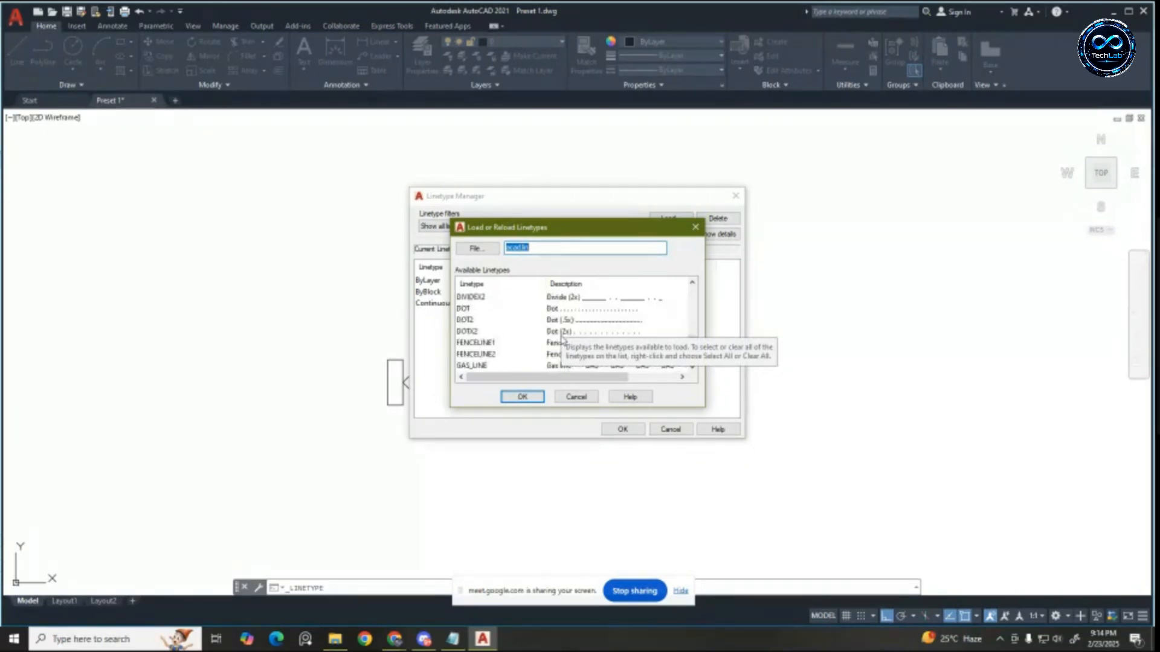
pyautogui.scroll(3, 561, 338)
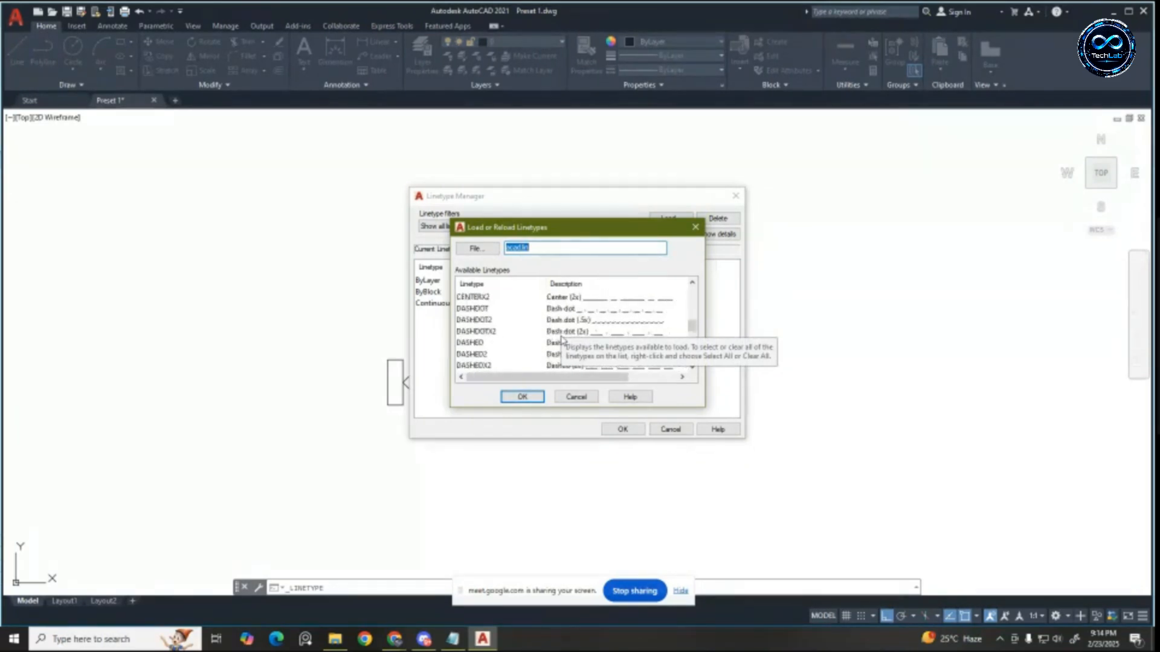
pyautogui.click(470, 343)
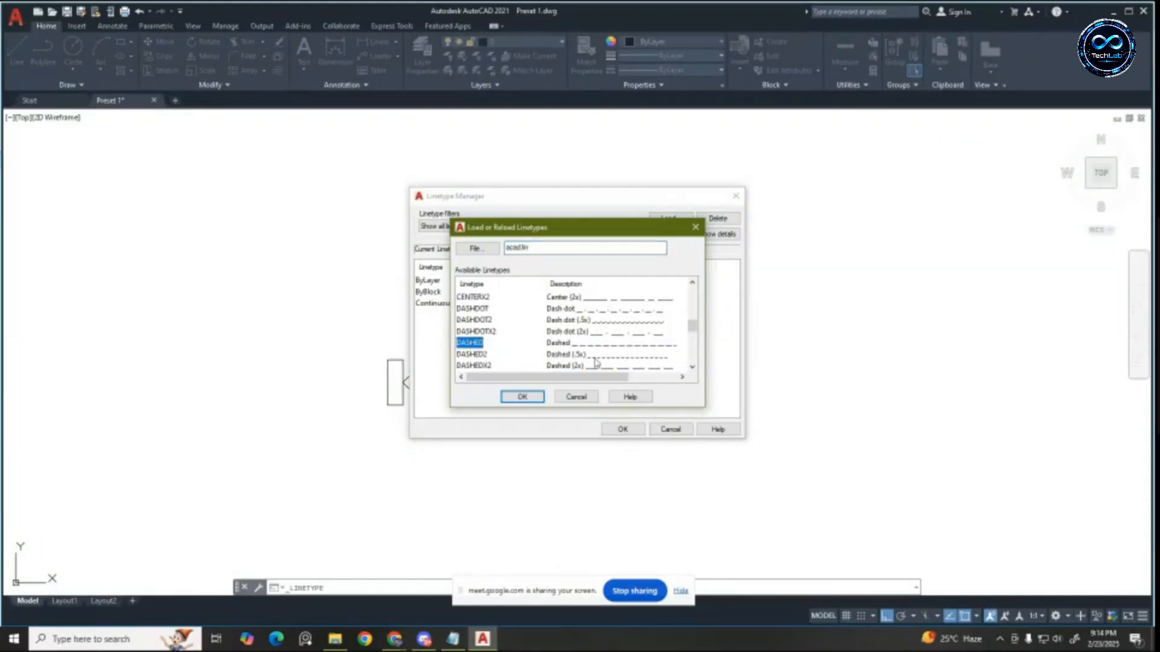
pyautogui.click(524, 398)
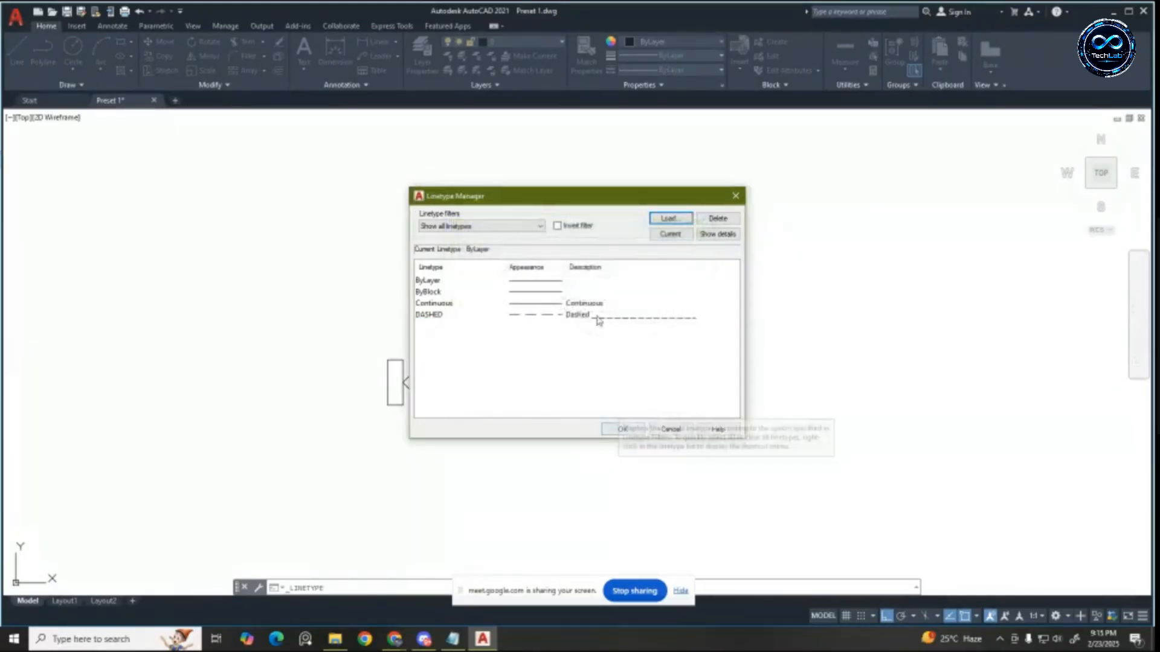
pyautogui.click(550, 317)
pyautogui.click(623, 428)
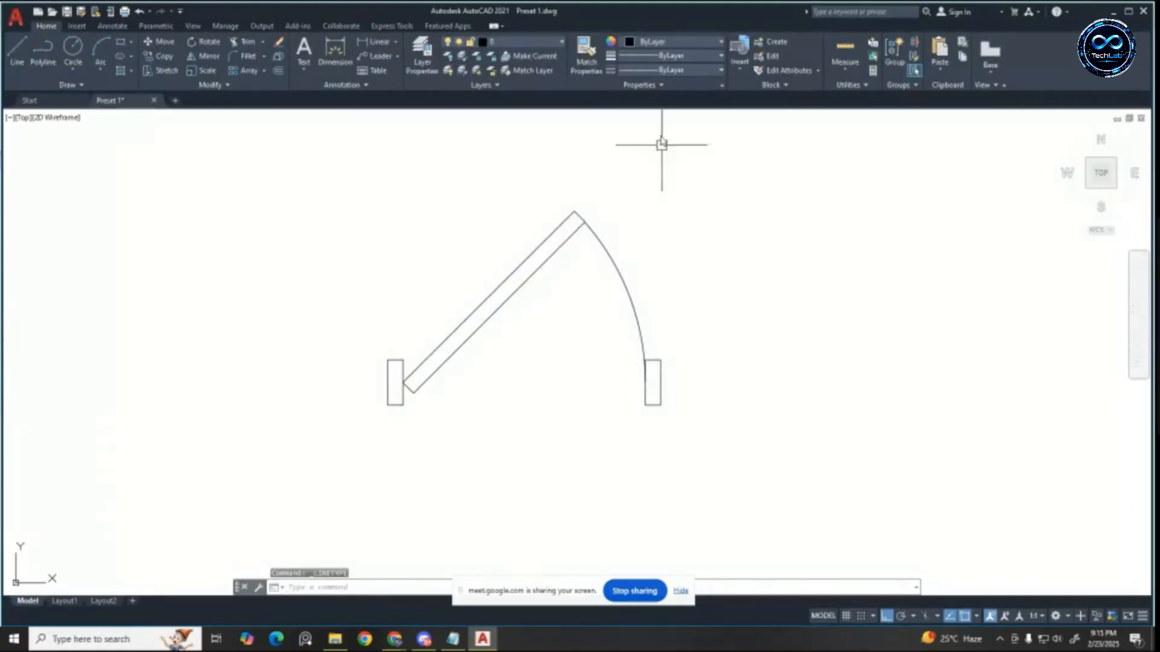
# Step: Apply the DASHED linetype to the door's swing arc
pyautogui.click(683, 71)
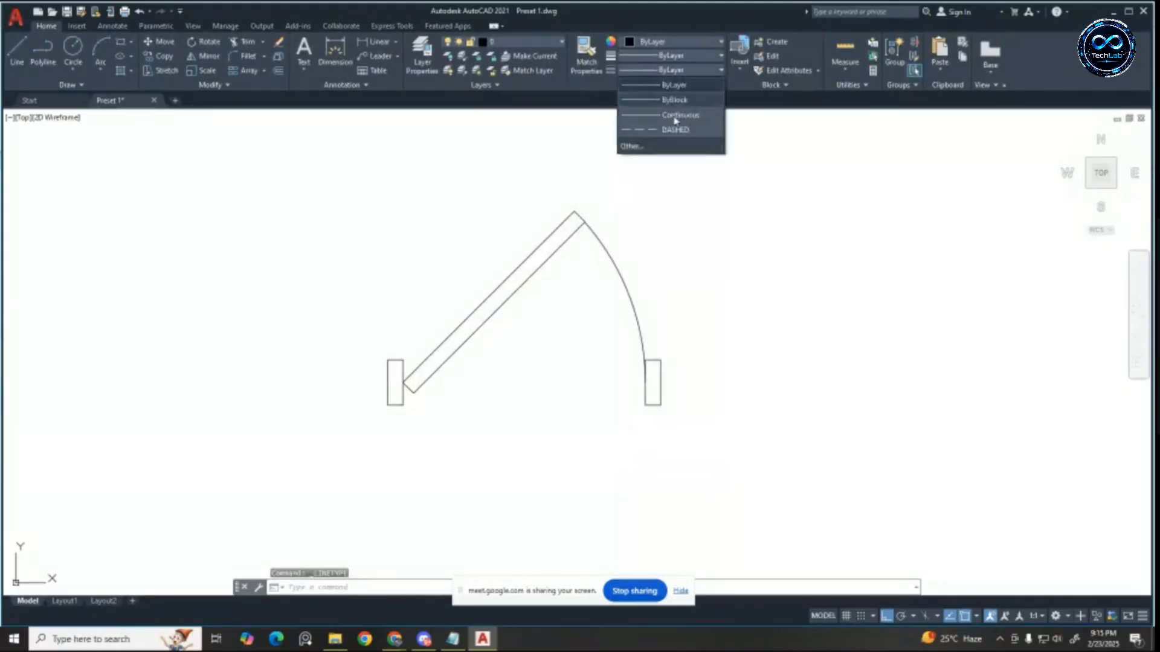
pyautogui.click(618, 273)
pyautogui.click(620, 268)
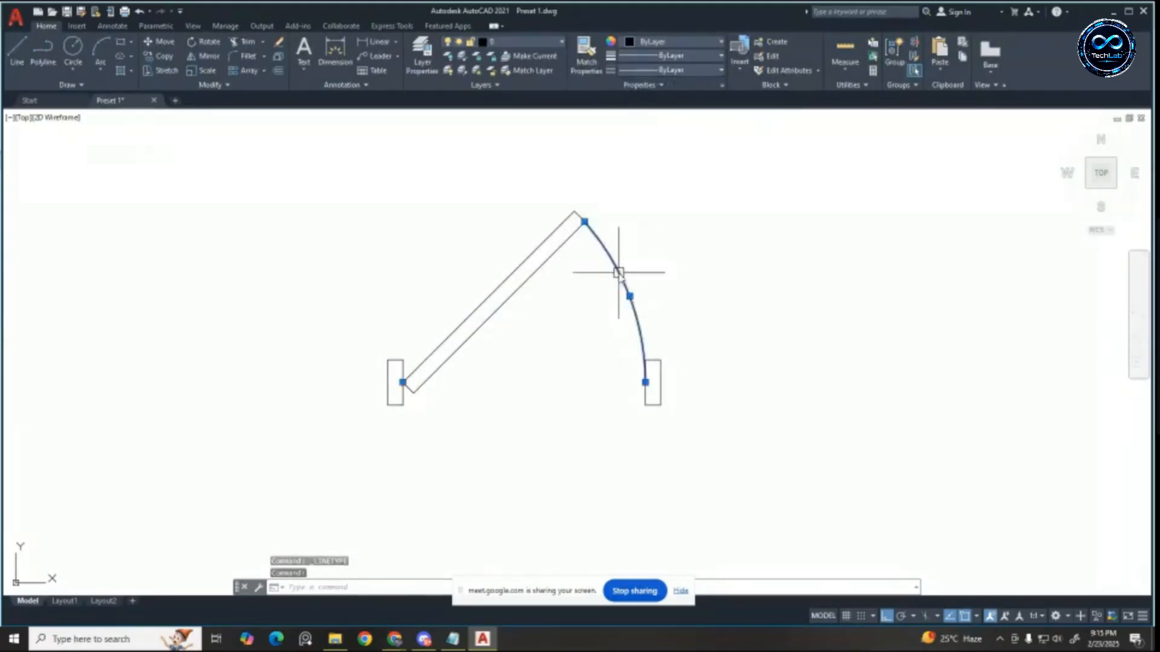
pyautogui.click(672, 72)
pyautogui.click(675, 129)
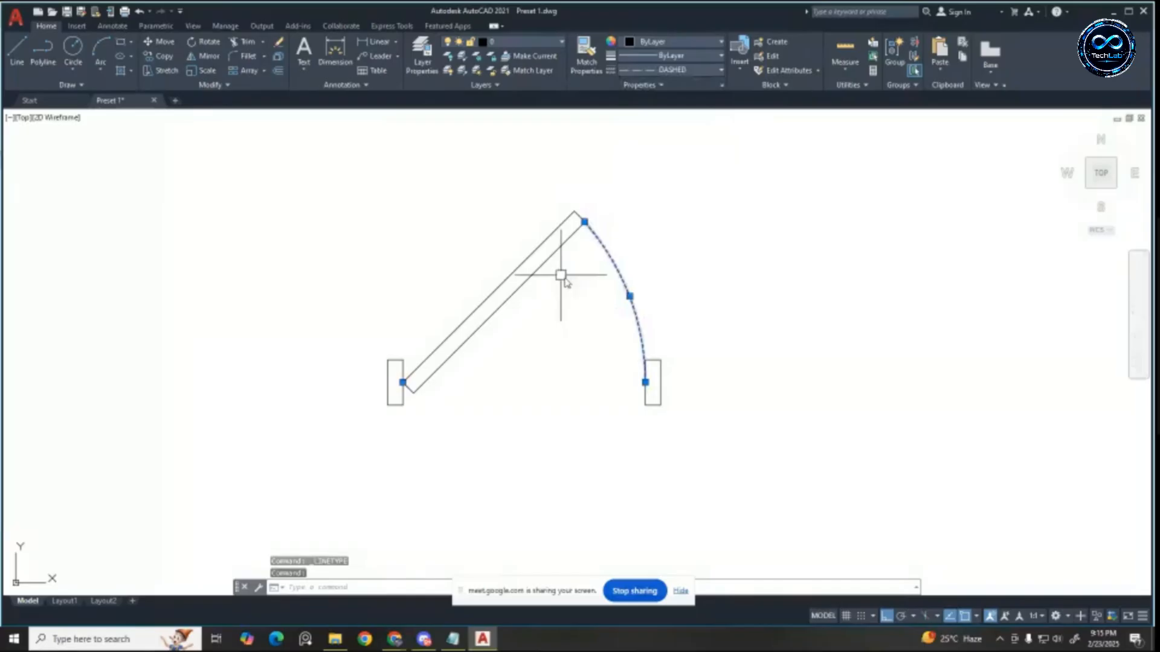
# Step: Set the swing arc's linetype scale to 5 in its properties, then deselect the arc and close the palette
pyautogui.rightClick(616, 277)
pyautogui.click(677, 551)
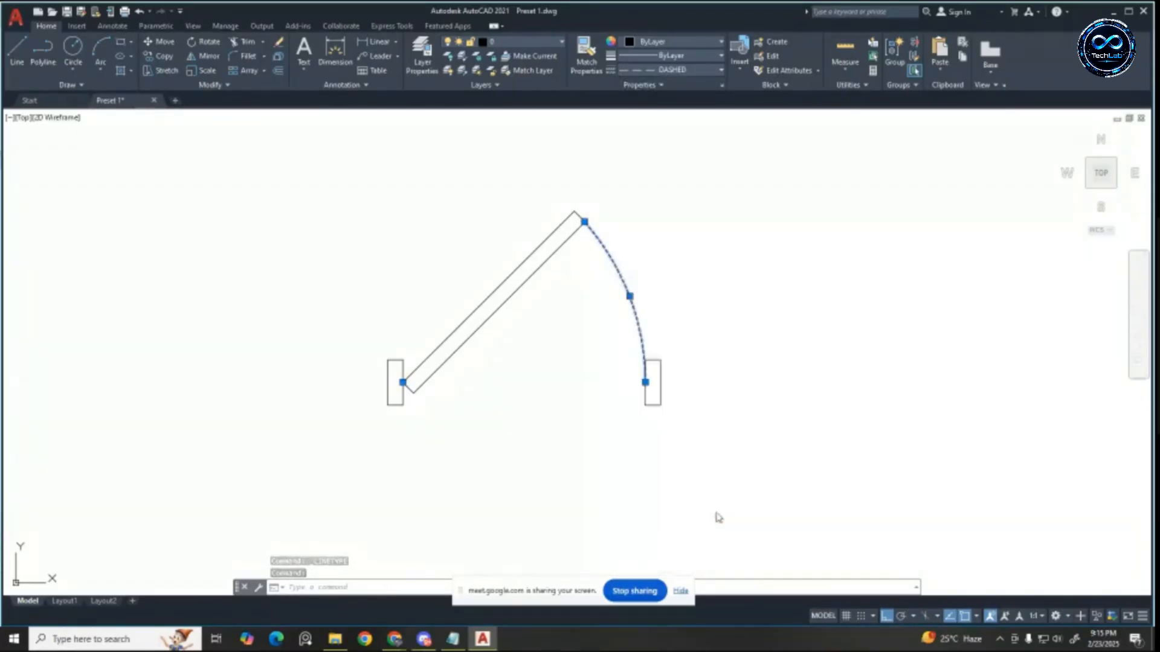
pyautogui.click(933, 268)
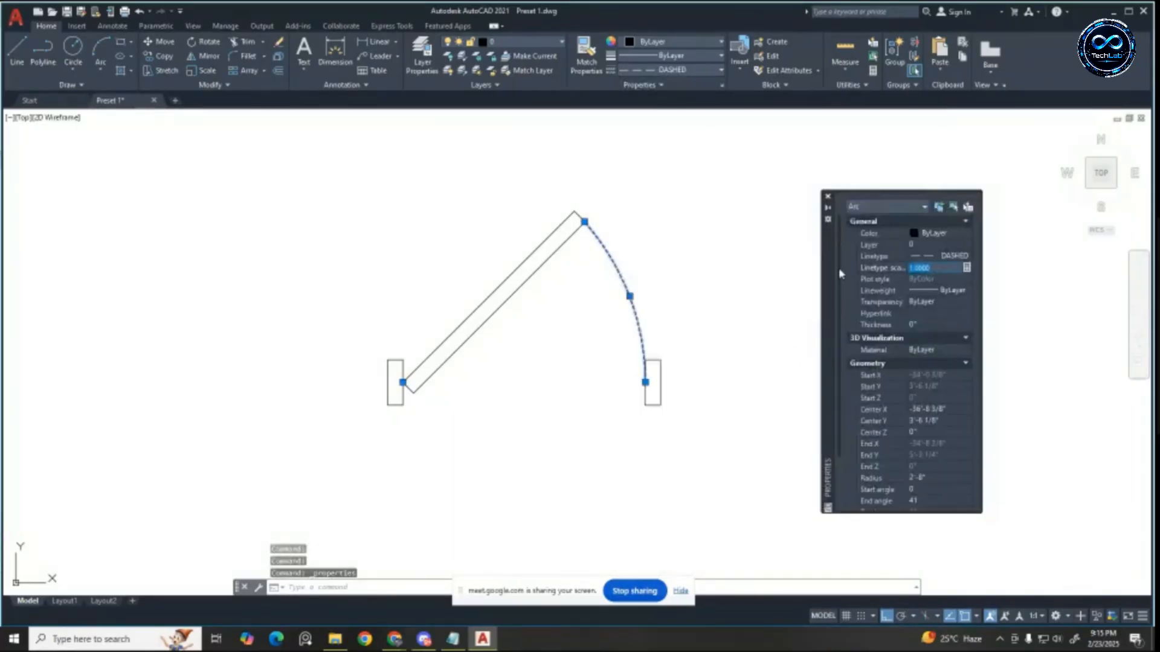
pyautogui.write('5')
pyautogui.press('Return')
pyautogui.click(698, 254)
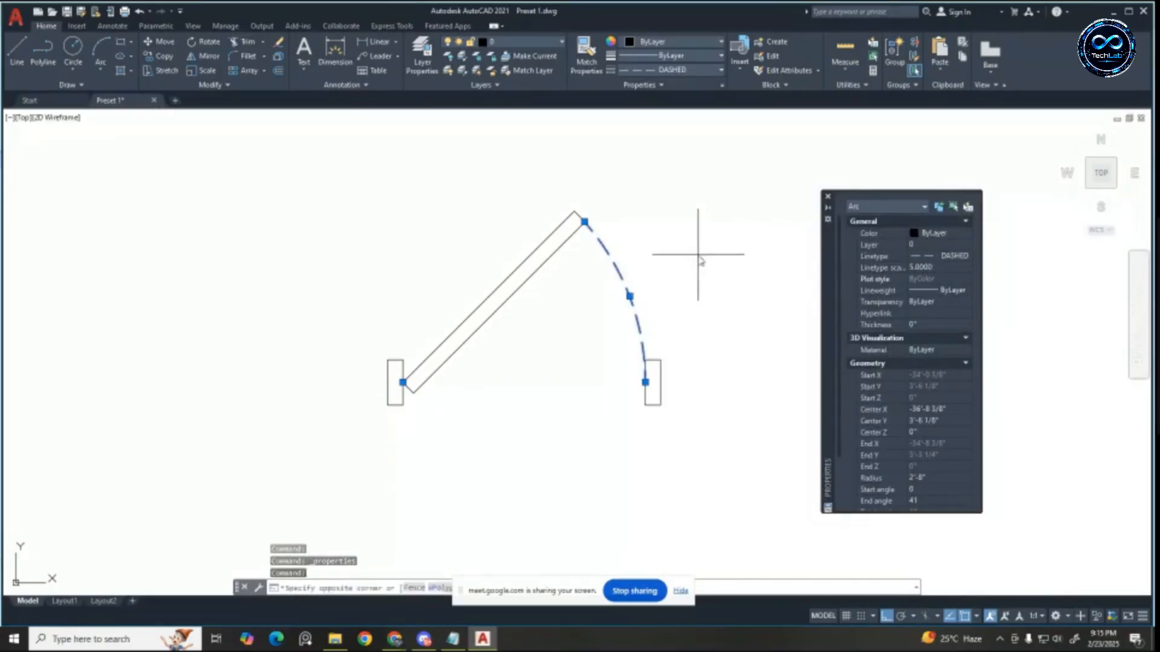
pyautogui.press('Escape')
pyautogui.press('Escape')
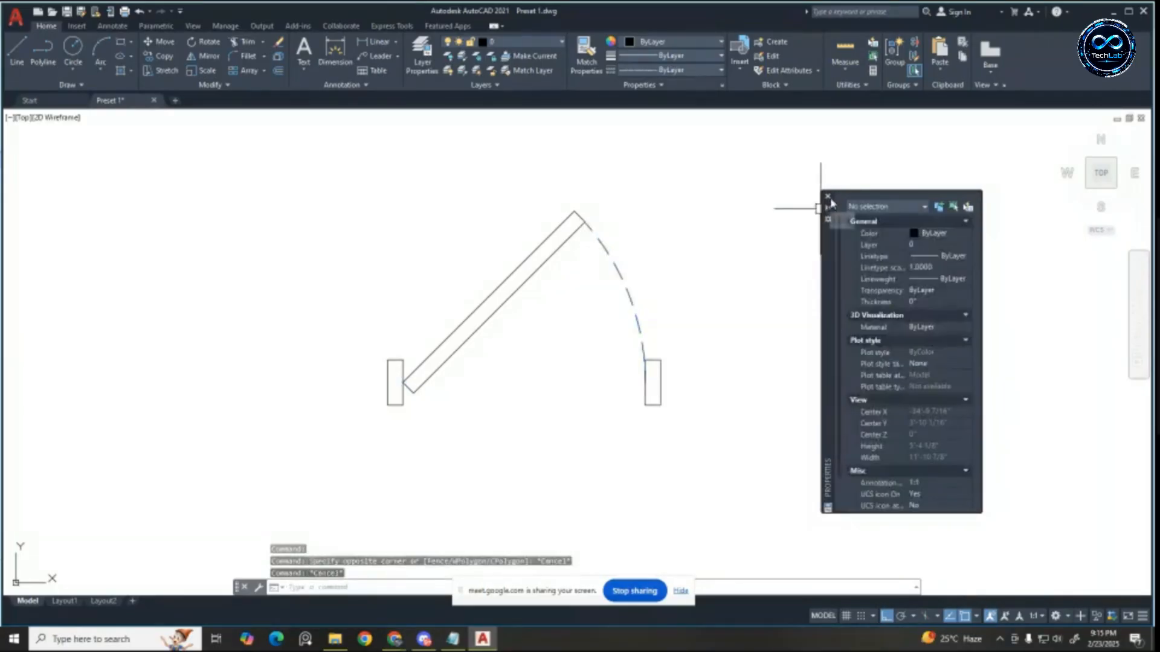
pyautogui.click(828, 199)
# Step: Add a horizontal linear dimension for the left jamb's width, placed just below the jamb
pyautogui.scroll(-4, 691, 336)
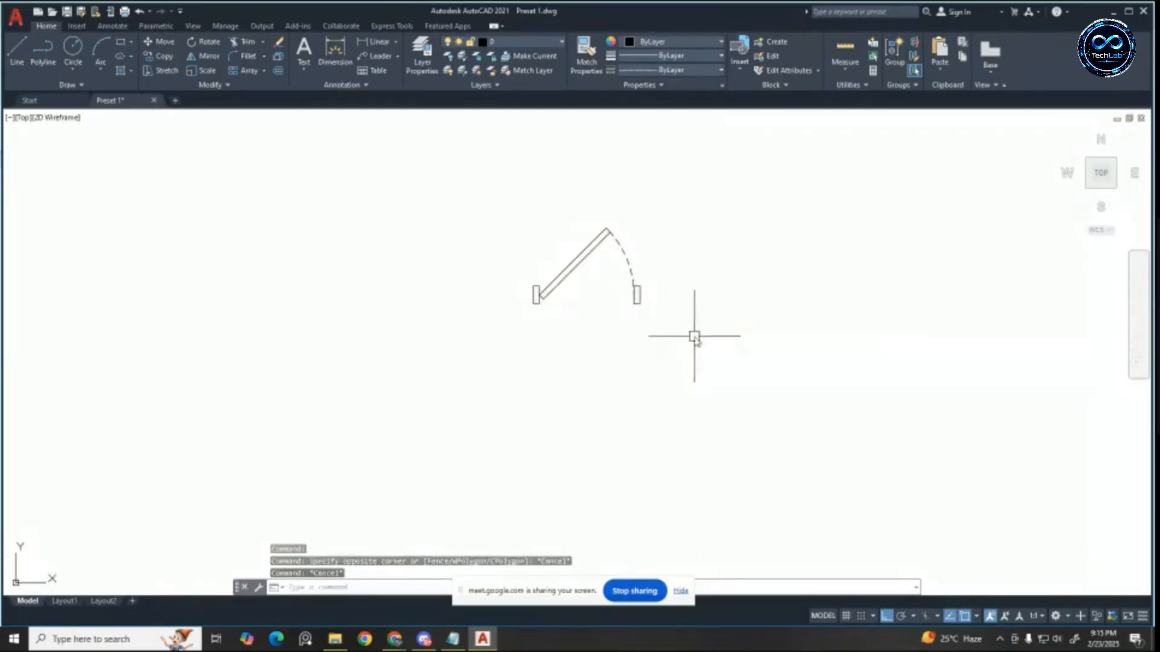
pyautogui.press('Escape')
pyautogui.scroll(4, 608, 320)
pyautogui.press('Escape')
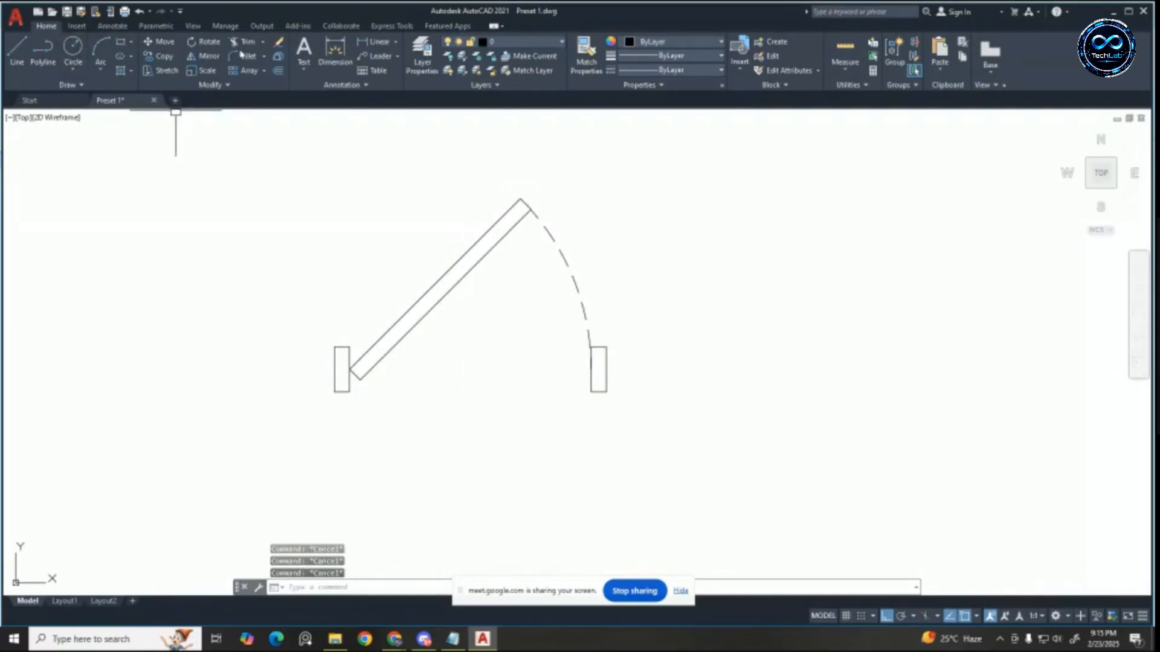
pyautogui.click(378, 42)
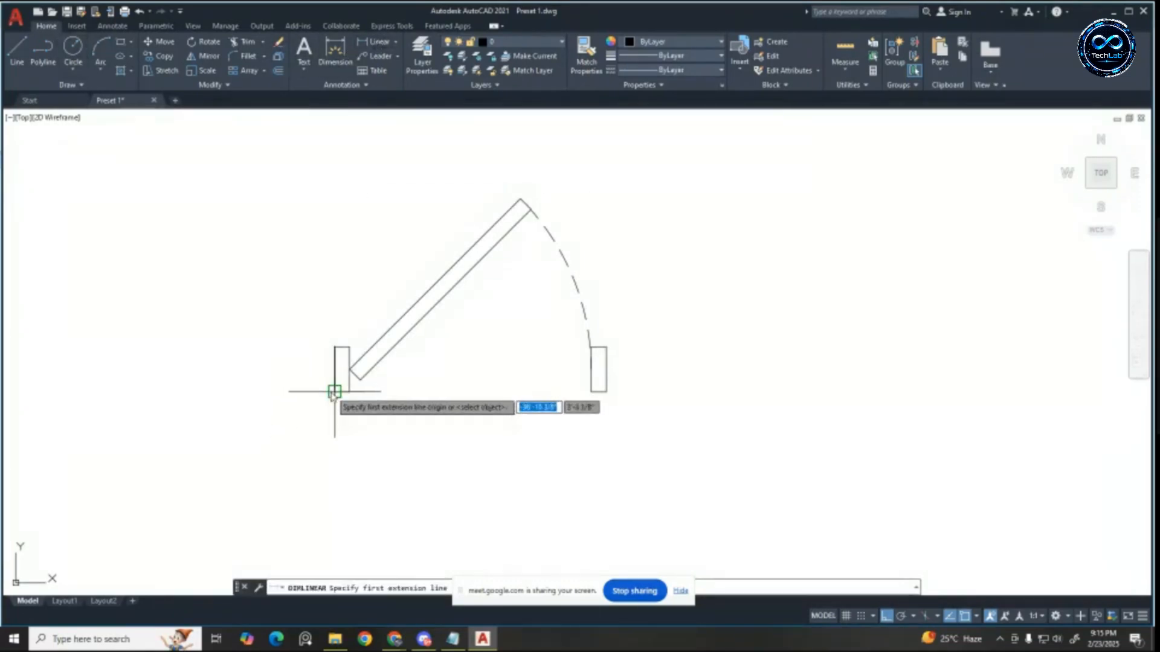
pyautogui.click(342, 391)
pyautogui.click(349, 391)
pyautogui.click(333, 440)
pyautogui.press('Escape')
pyautogui.press('Escape')
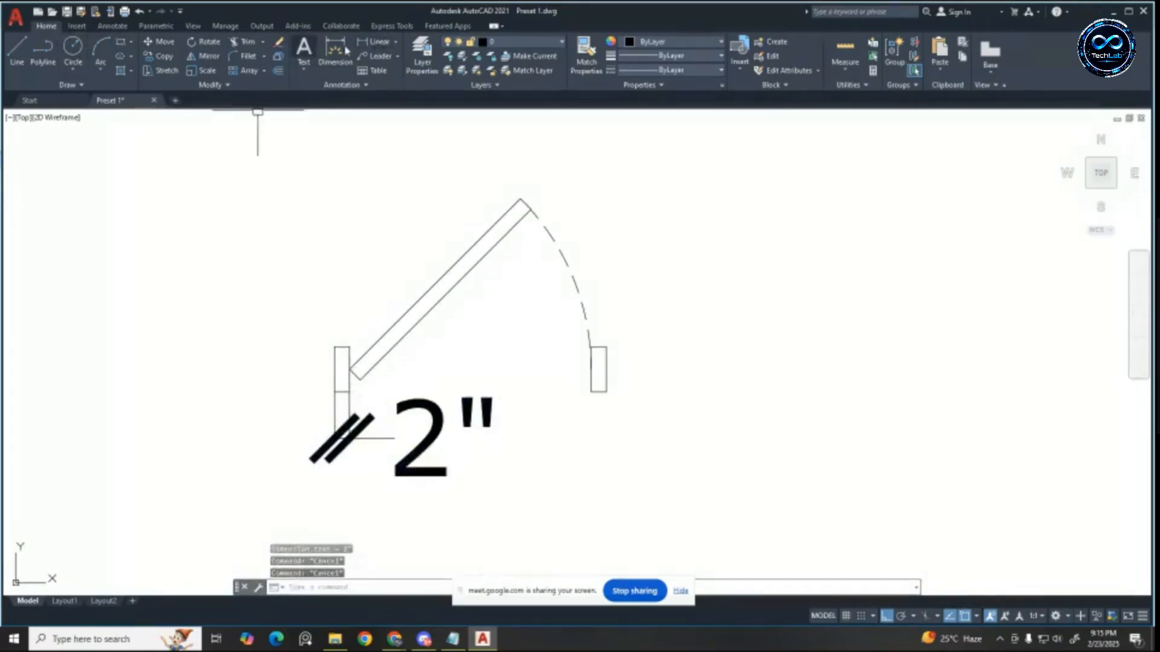
# Step: Add a horizontal linear dimension for the right jamb's width, placed just below the jamb
pyautogui.click(384, 42)
pyautogui.click(591, 391)
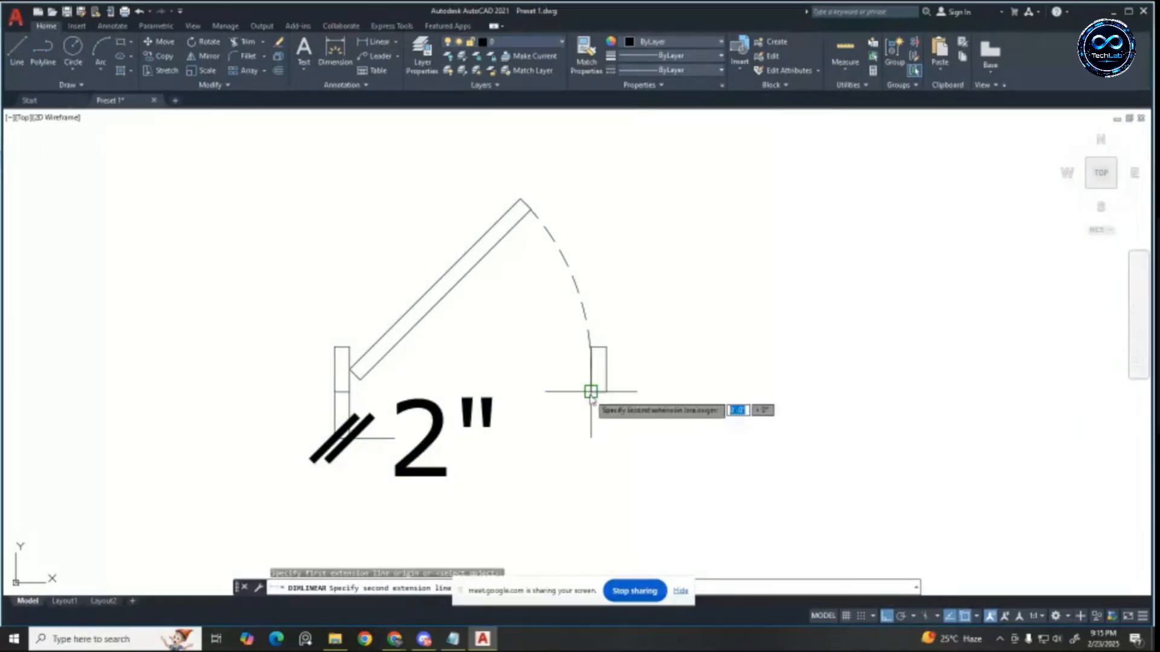
pyautogui.click(606, 391)
pyautogui.click(604, 457)
pyautogui.press('Escape')
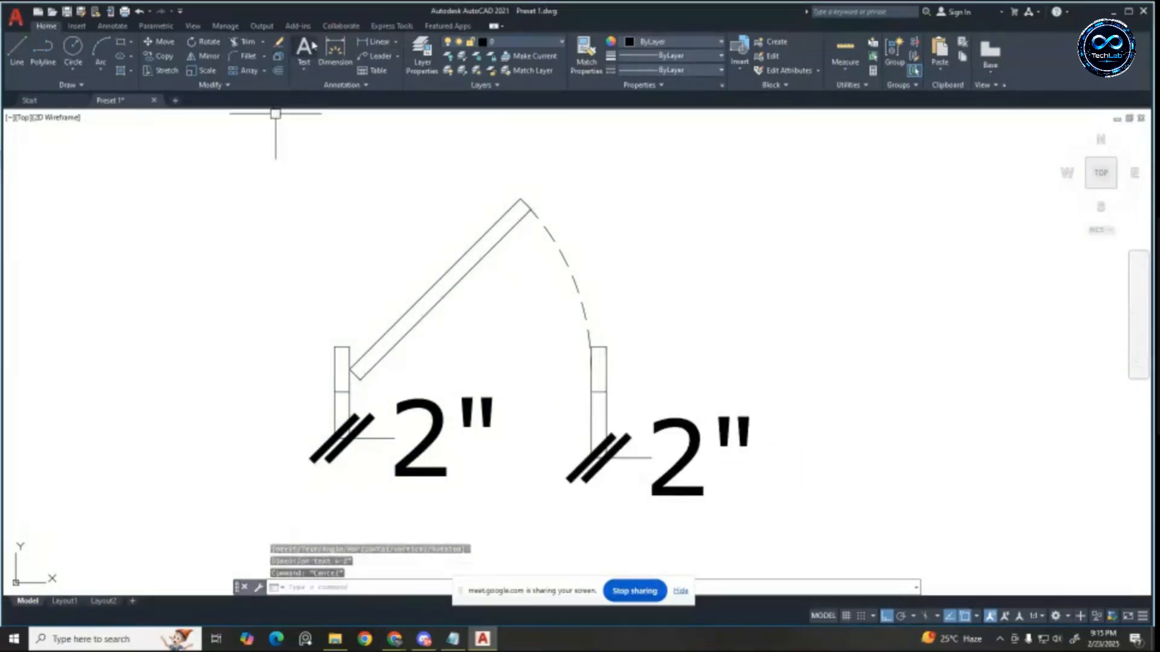
# Step: Dimension the clear opening between the two jambs with a horizontal linear dimension placed above the door
pyautogui.click(373, 43)
pyautogui.click(349, 369)
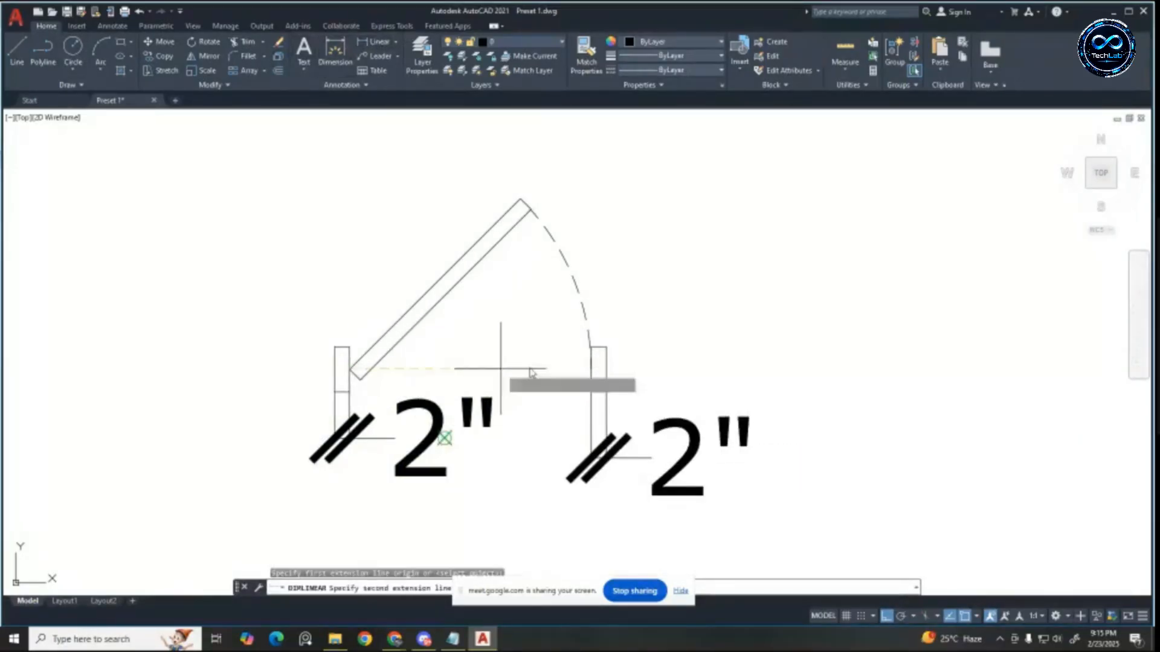
pyautogui.click(592, 367)
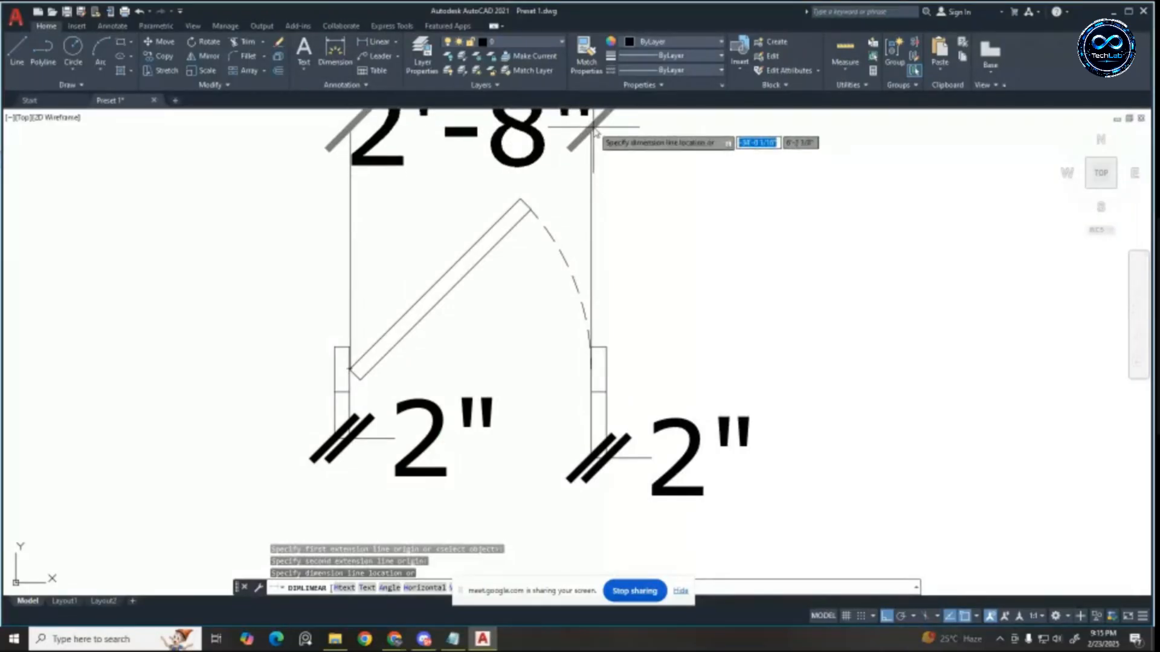
pyautogui.click(594, 145)
pyautogui.moveTo(559, 246); pyautogui.dragTo(511, 396, button='middle')
pyautogui.press('Escape')
pyautogui.press('Escape')
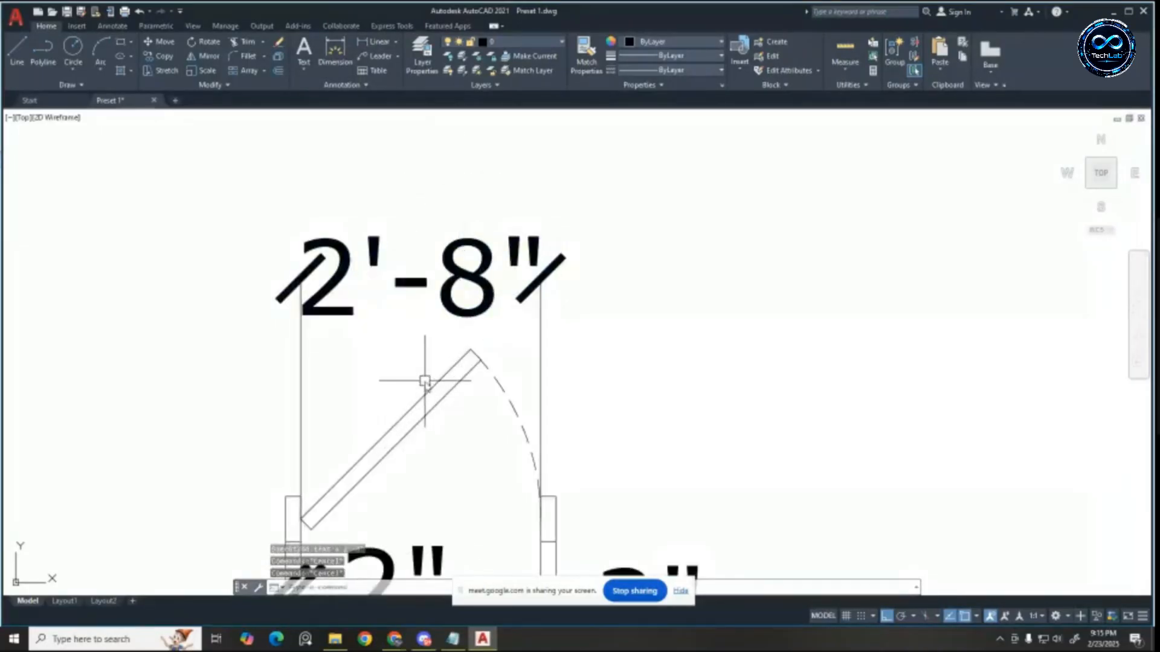
# Step: Delete the opening dimension above the door and the jamb width dimensions below it
pyautogui.scroll(-2, 447, 358)
pyautogui.scroll(-2, 517, 312)
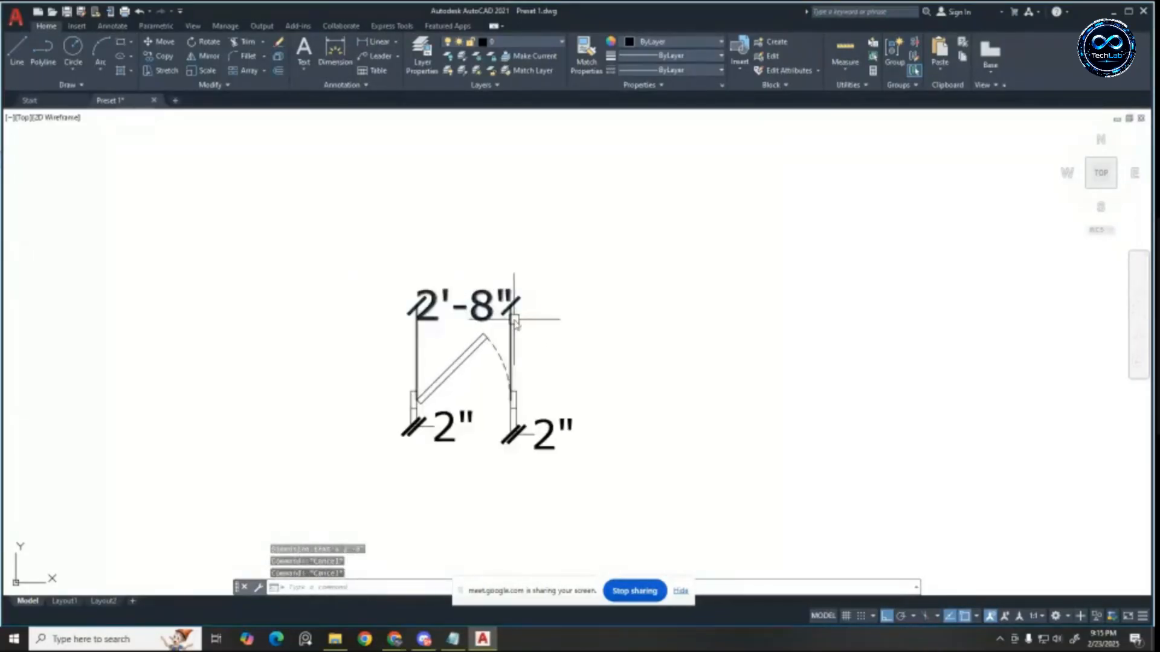
pyautogui.click(506, 299)
pyautogui.press('Delete')
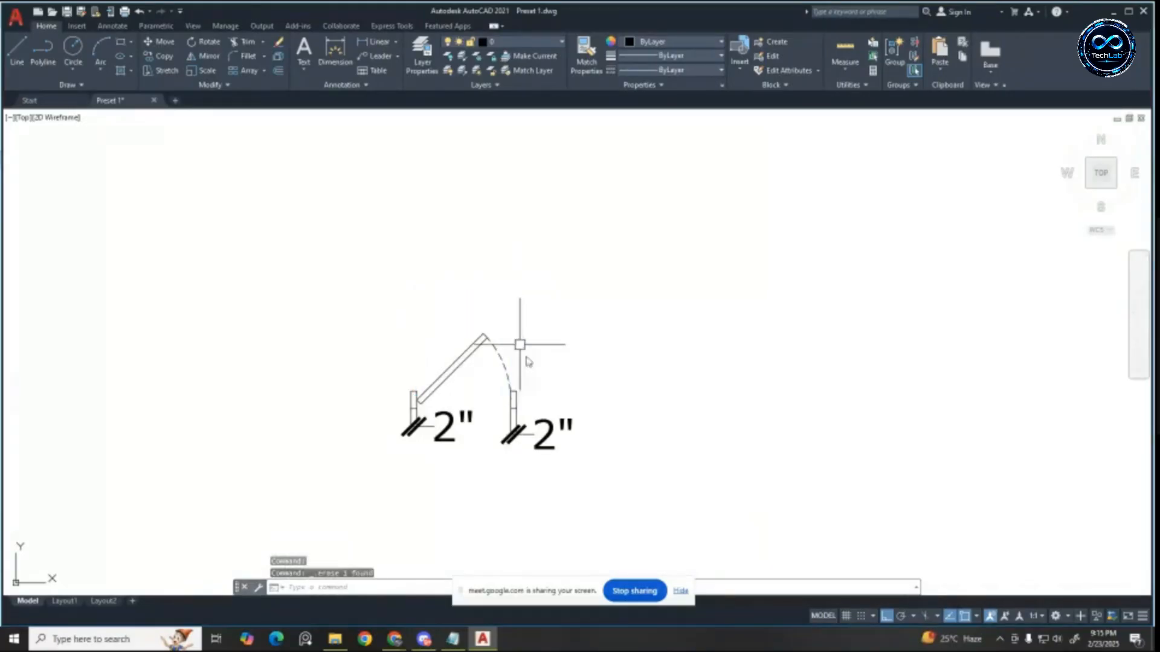
pyautogui.click(552, 430)
pyautogui.press('Delete')
pyautogui.scroll(6, 432, 403)
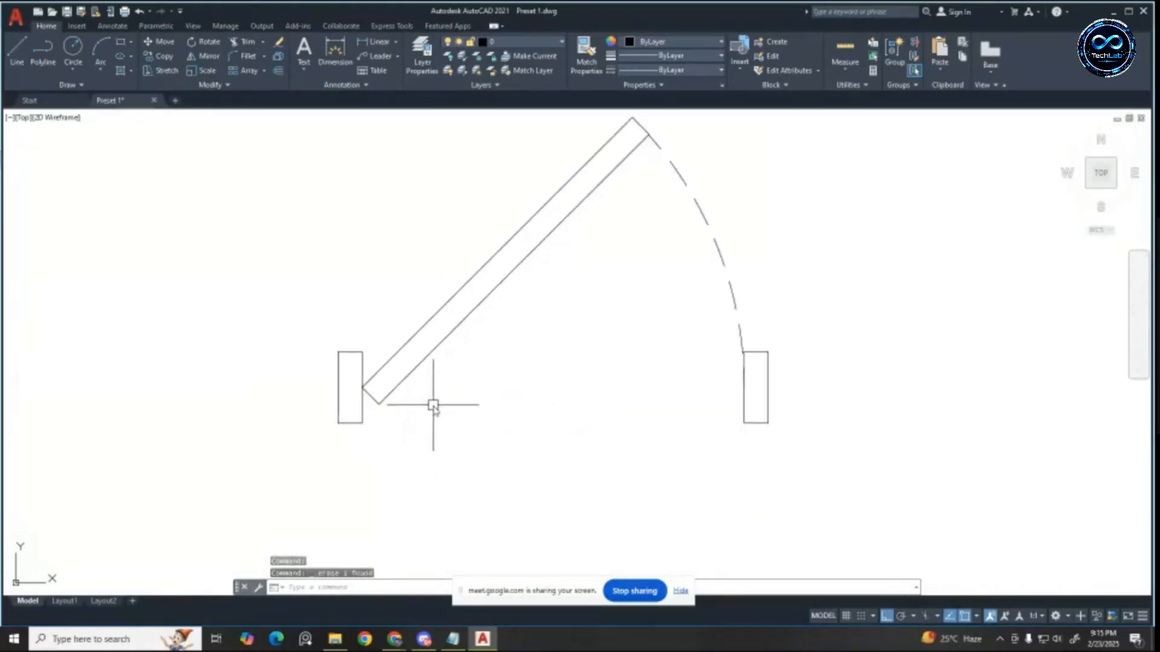
pyautogui.scroll(-3, 432, 405)
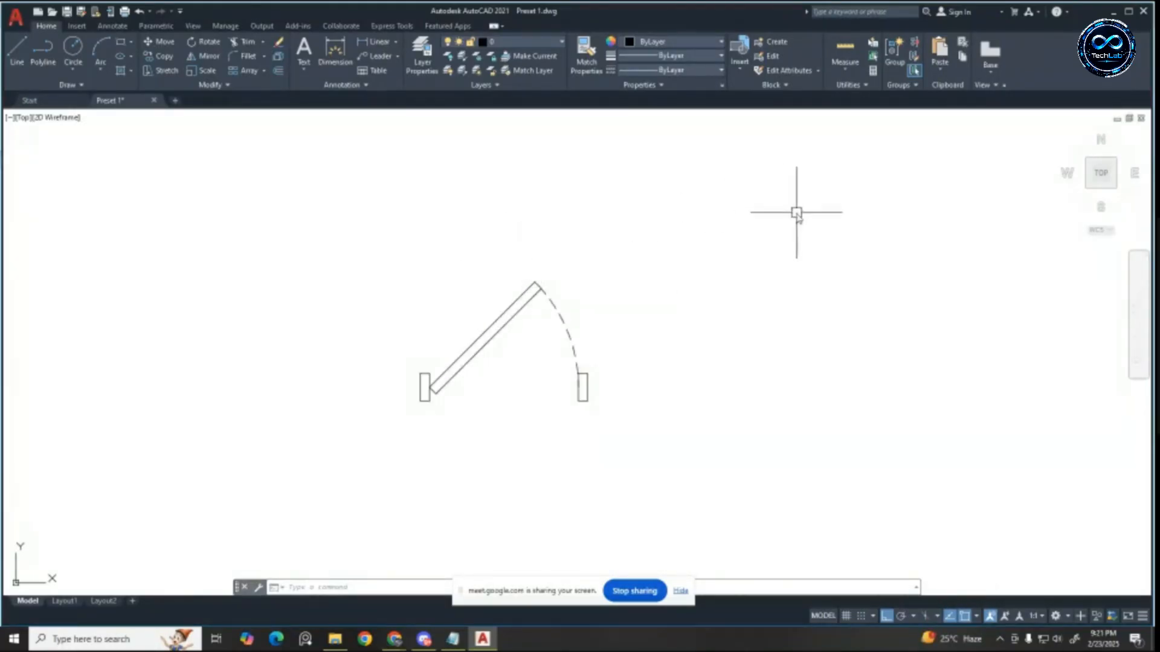
# Step: Switch to the Notepad note, move it clear of the door symbol to read the 4th Class topics, and minimise it
pyautogui.click(453, 641)
pyautogui.moveTo(831, 157); pyautogui.dragTo(906, 236)
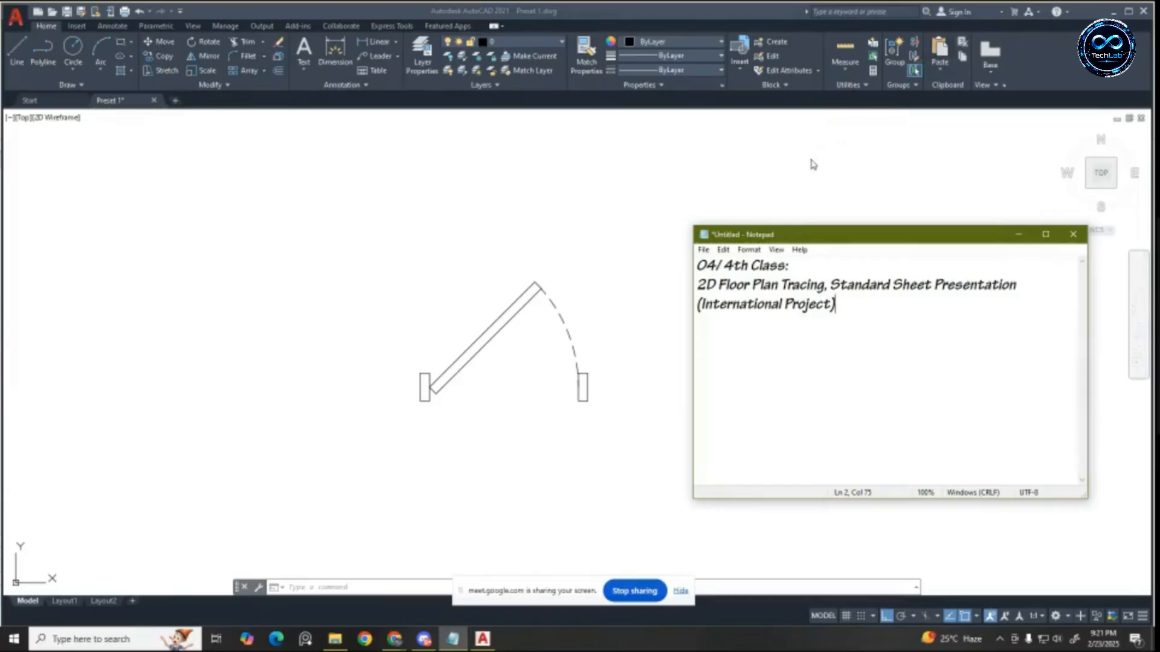
pyautogui.click(1020, 234)
pyautogui.scroll(-4, 607, 242)
pyautogui.scroll(4, 583, 258)
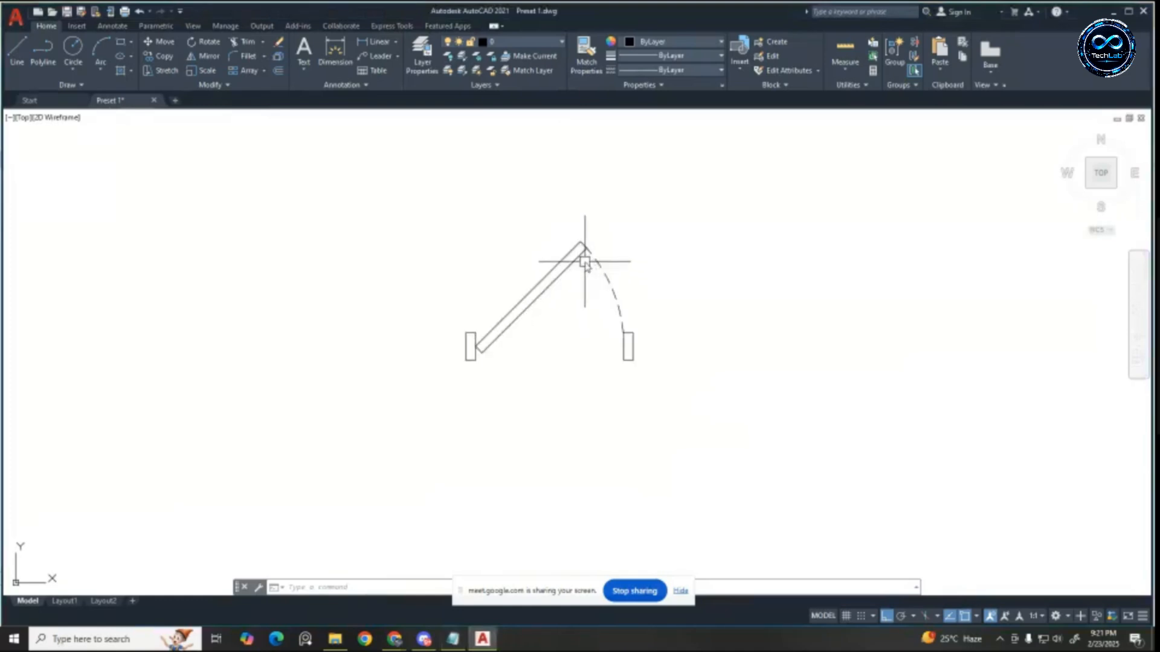
# Step: Cut the whole door symbol and paste it back as a single block, slightly to the right of its original place
pyautogui.scroll(-3, 552, 220)
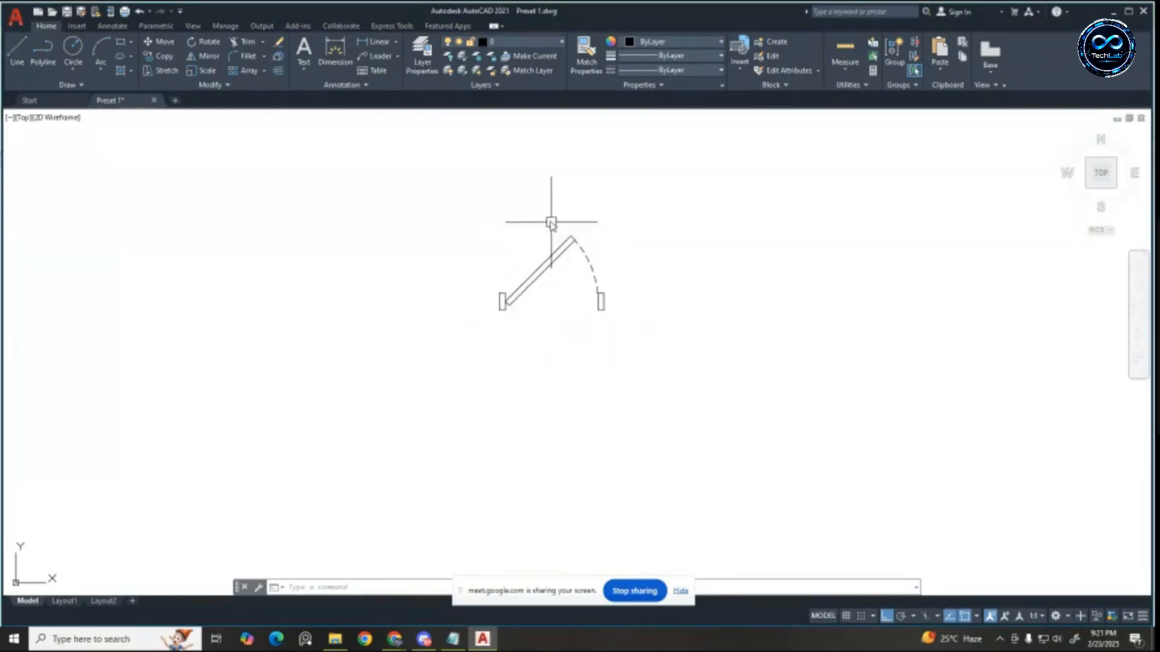
pyautogui.click(445, 173)
pyautogui.click(699, 390)
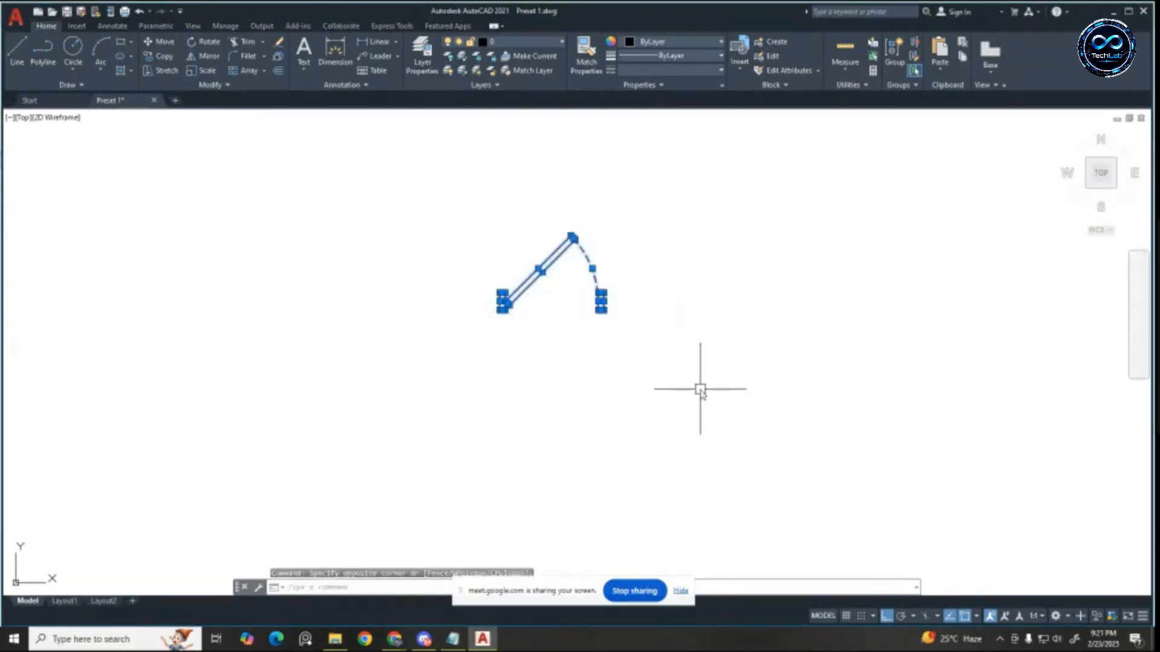
pyautogui.hotkey('ctrl', 'x')
pyautogui.hotkey('ctrl', 'v')
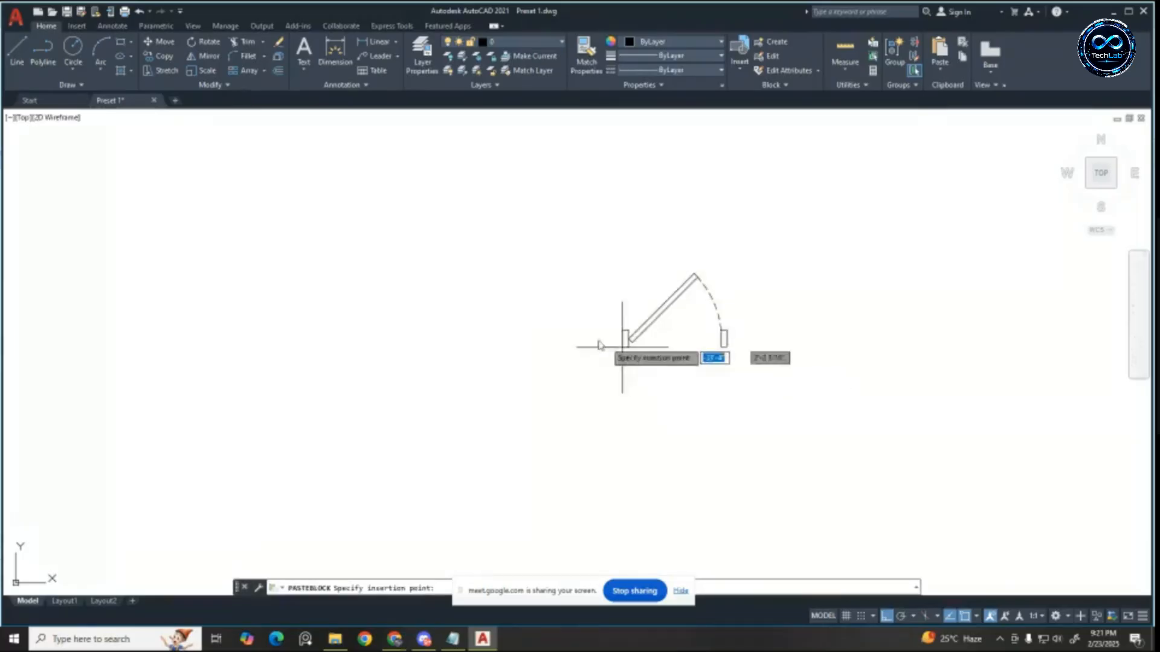
pyautogui.click(576, 329)
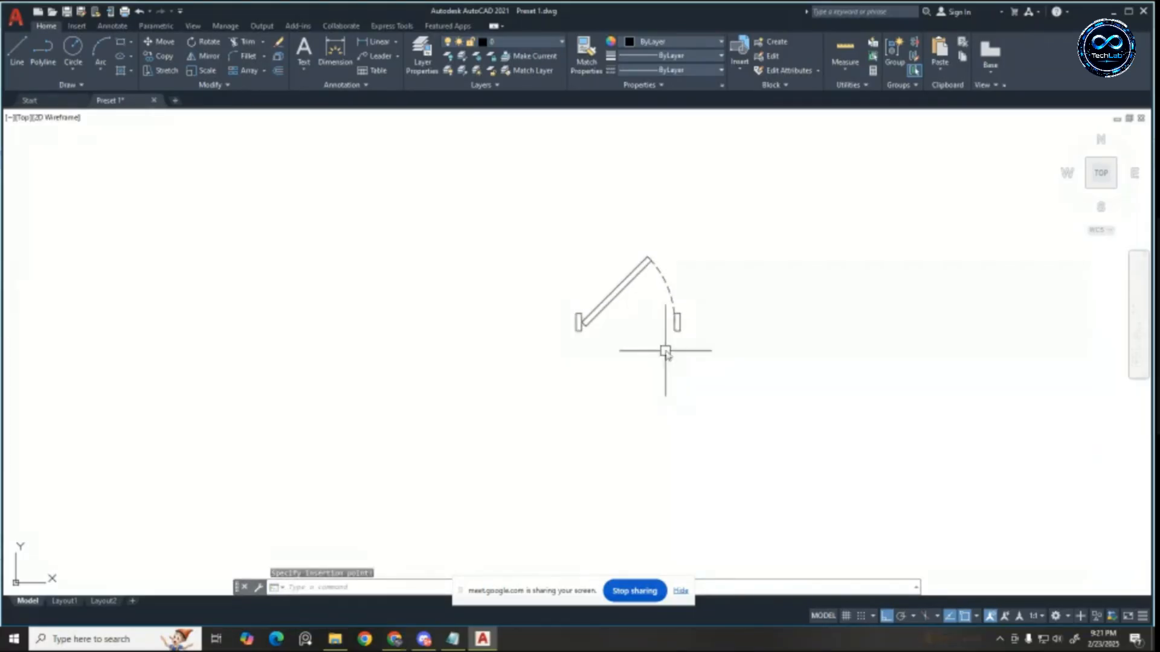
# Step: Open the pasted door block for editing in the Block Editor
pyautogui.scroll(2, 672, 270)
pyautogui.scroll(4, 582, 259)
pyautogui.click(582, 258)
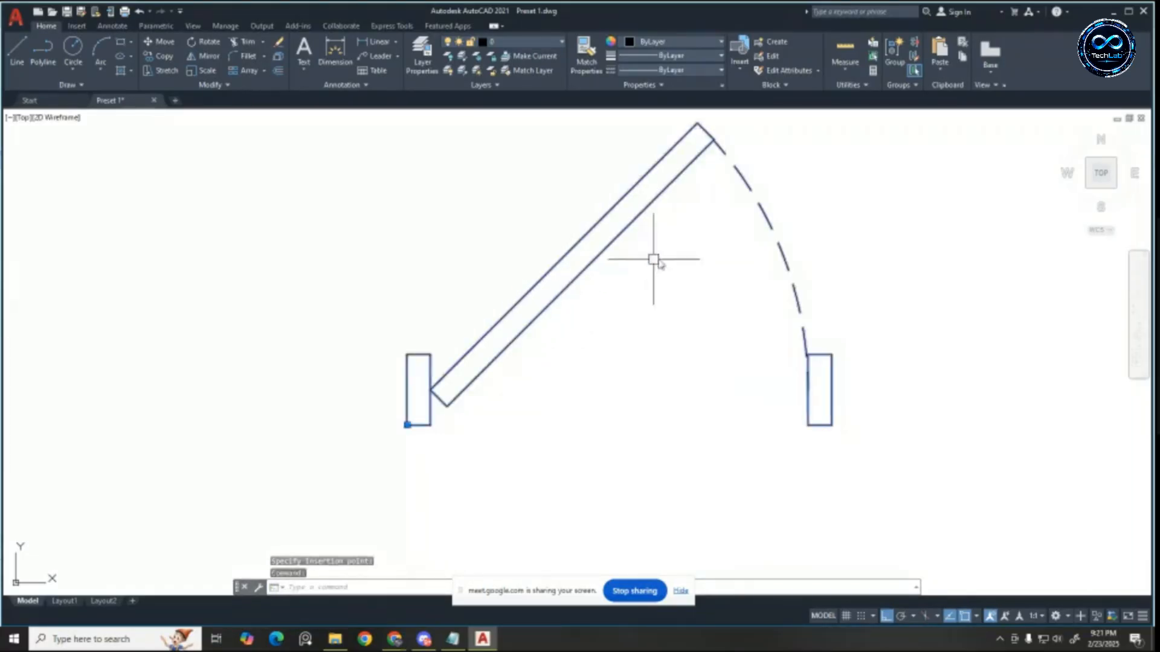
pyautogui.doubleClick(434, 395)
pyautogui.click(560, 404)
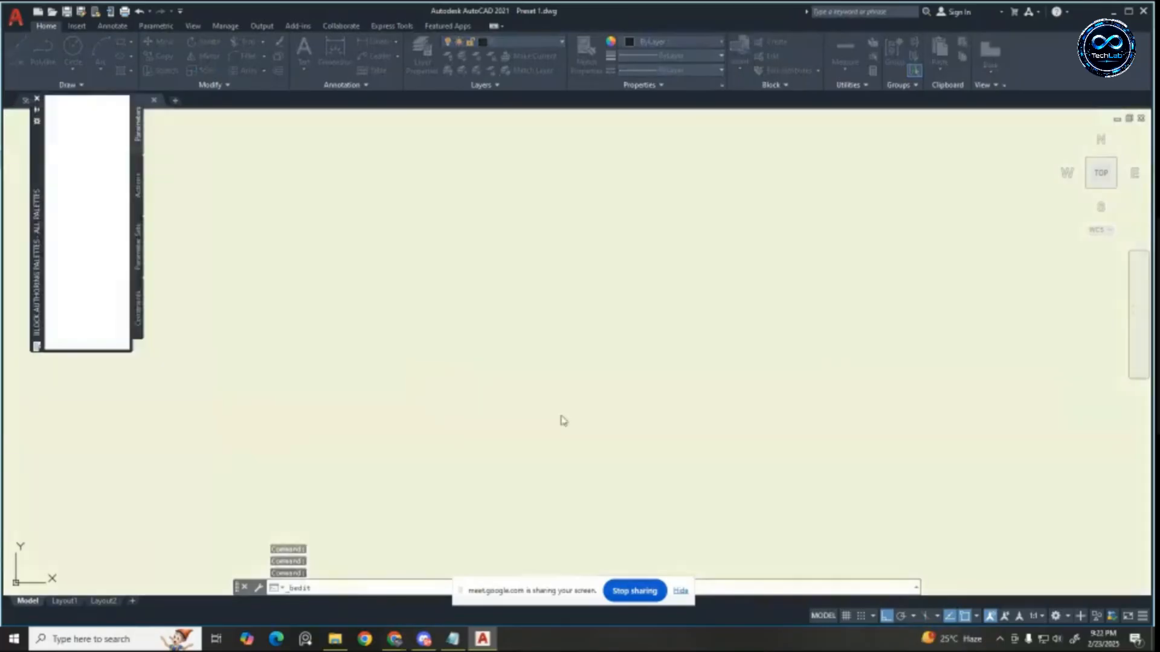
pyautogui.scroll(-4, 687, 290)
pyautogui.scroll(3, 588, 363)
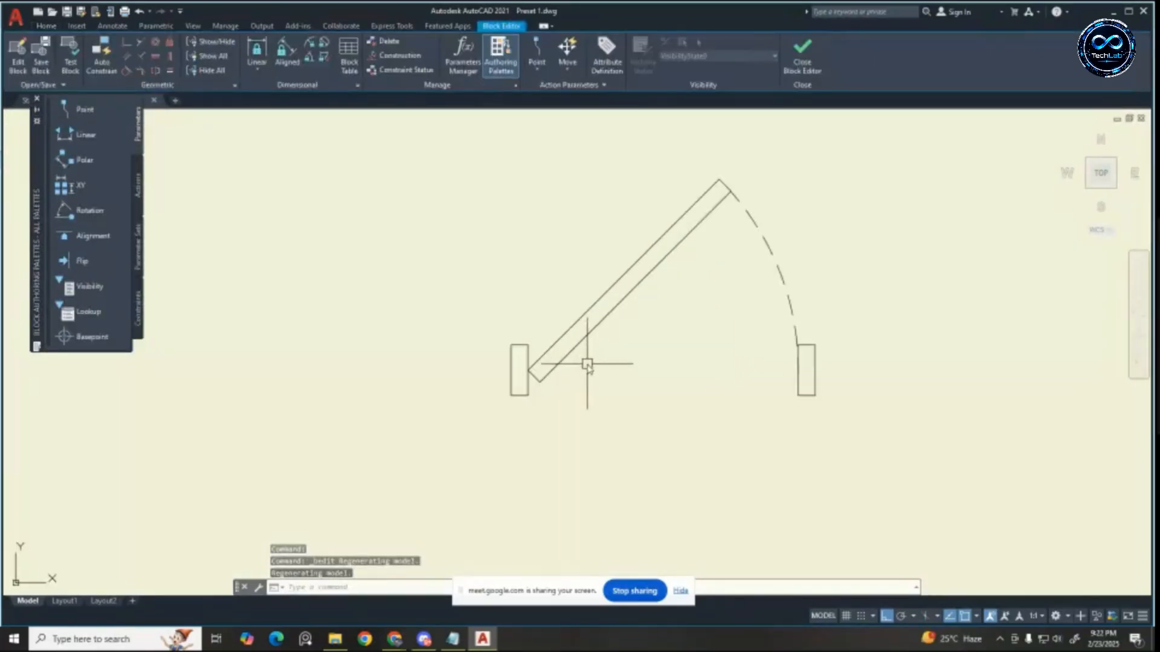
pyautogui.scroll(-4, 612, 310)
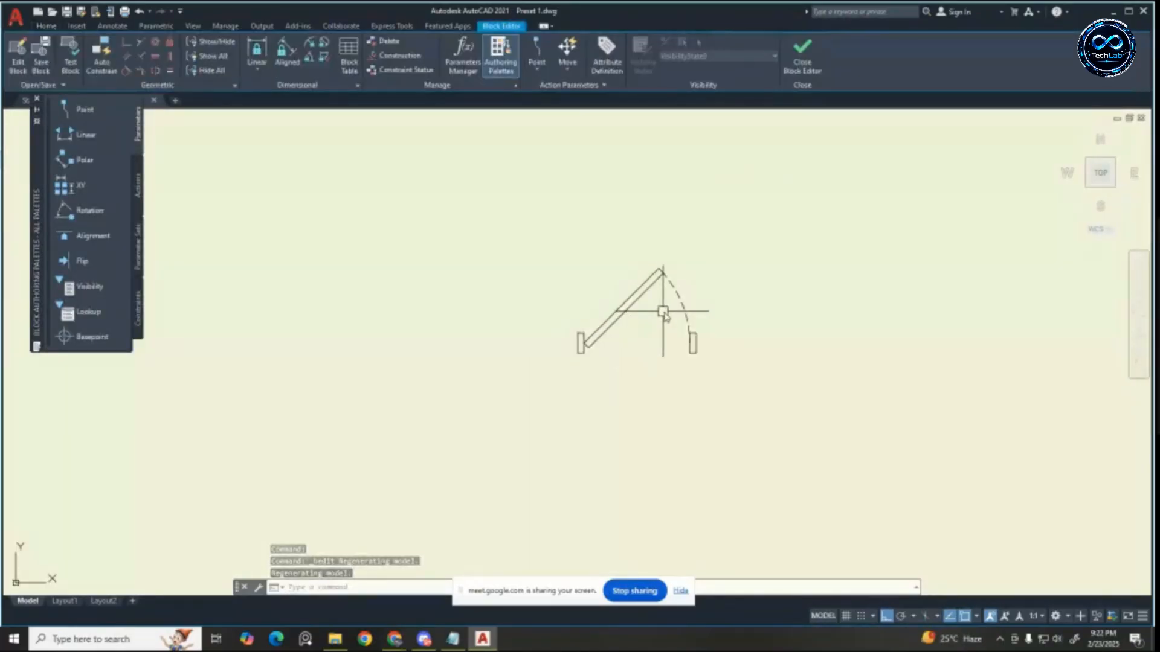
pyautogui.scroll(4, 664, 311)
pyautogui.press('Escape')
pyautogui.press('Escape')
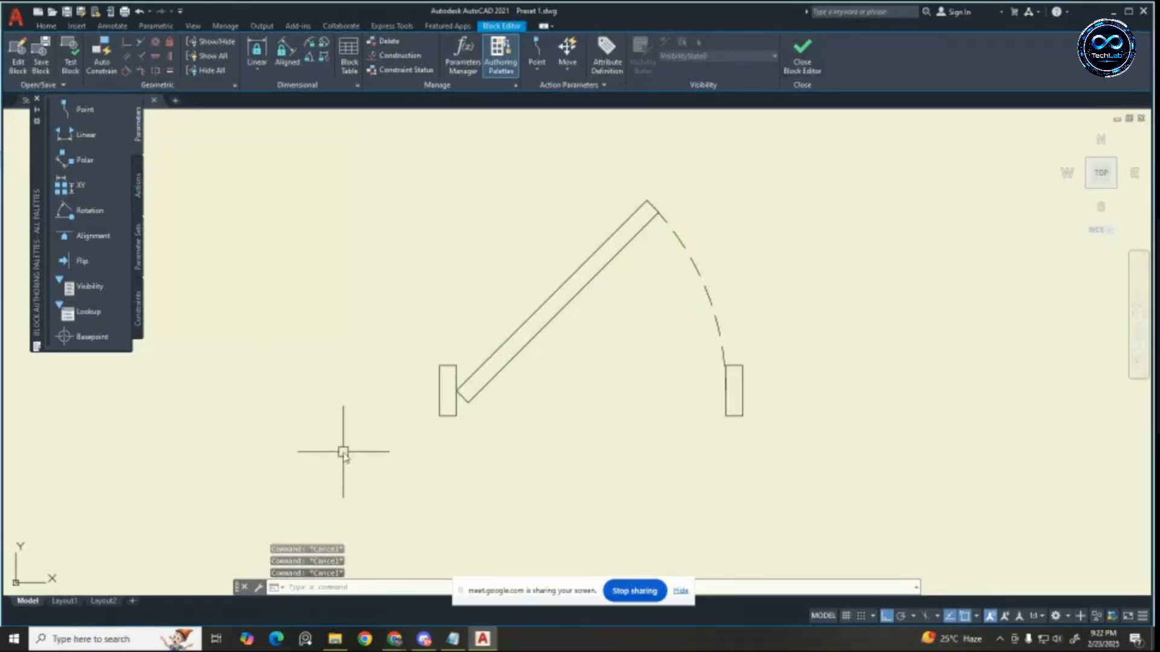
# Step: Minimise the drawing window and launch a second AutoCAD 2021 session through a Windows search for "Autocad"
pyautogui.click(1113, 11)
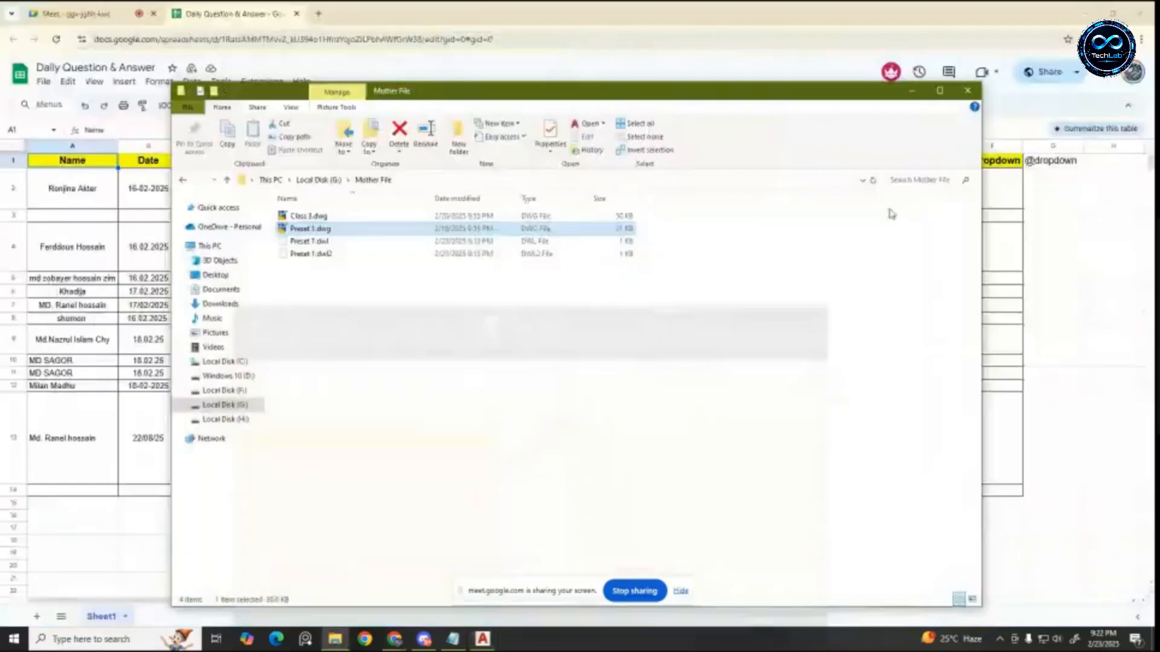
pyautogui.click(145, 639)
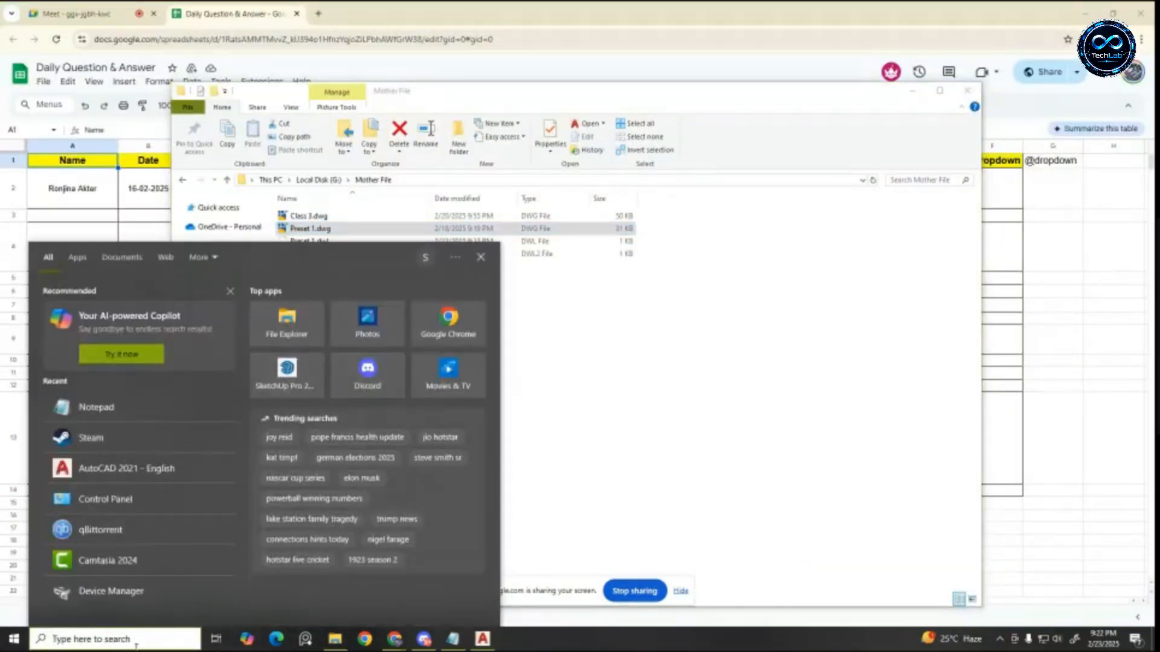
pyautogui.write('Au')
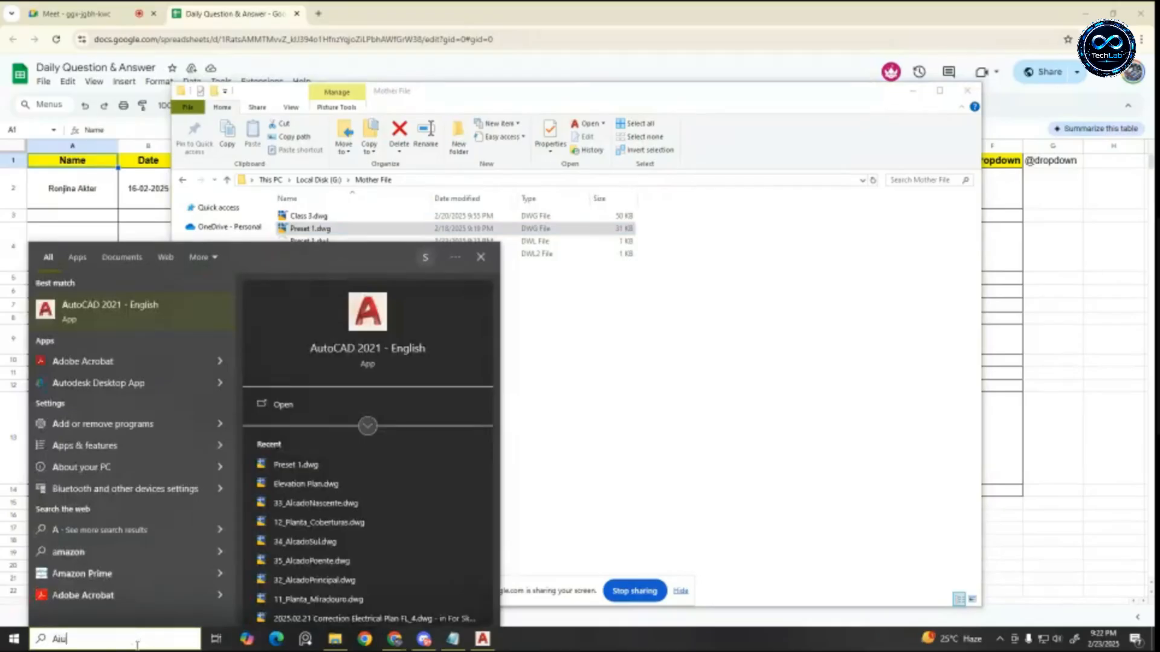
pyautogui.press('BackSpace')
pyautogui.press('BackSpace')
pyautogui.write('Au')
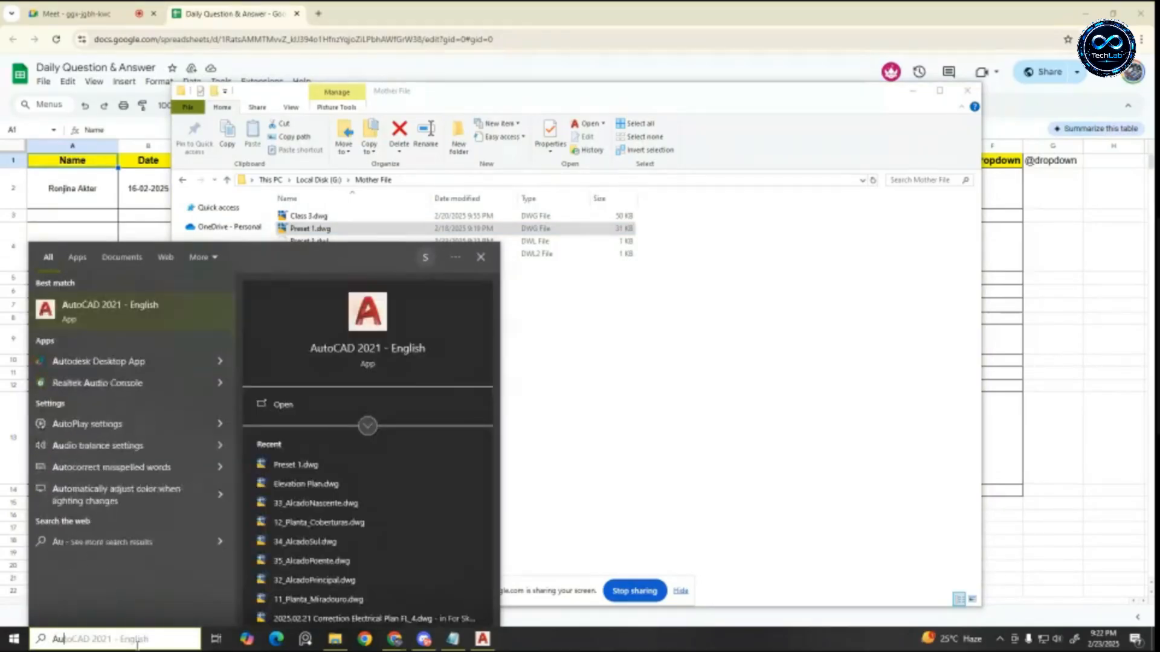
pyautogui.write('tocad')
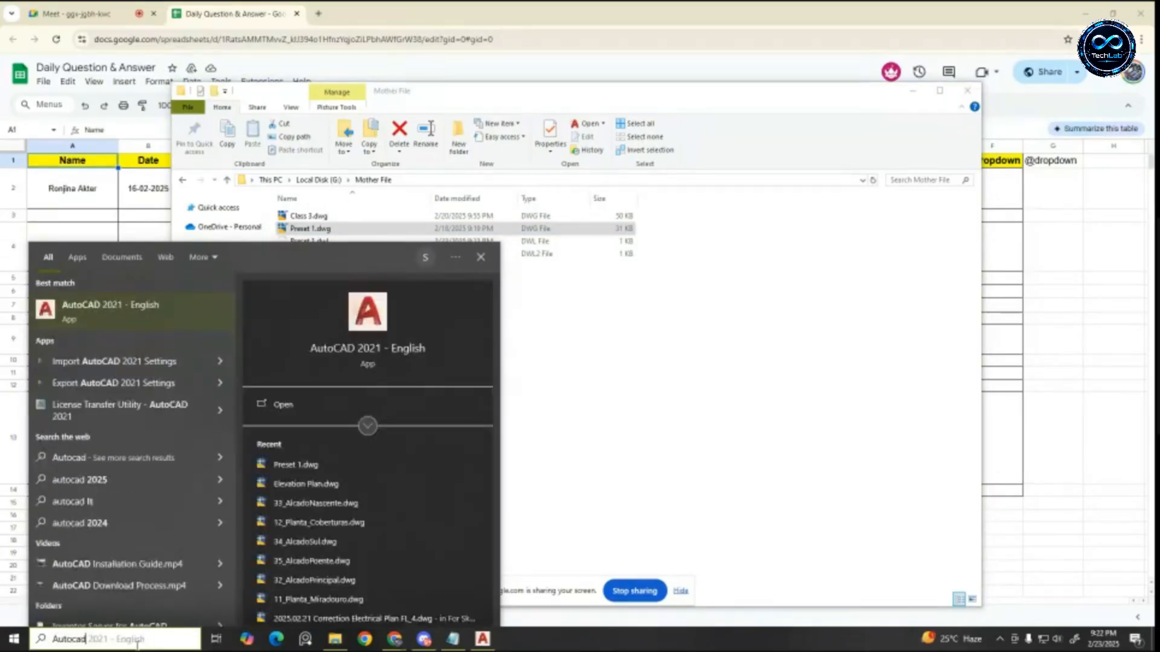
pyautogui.press('Return')
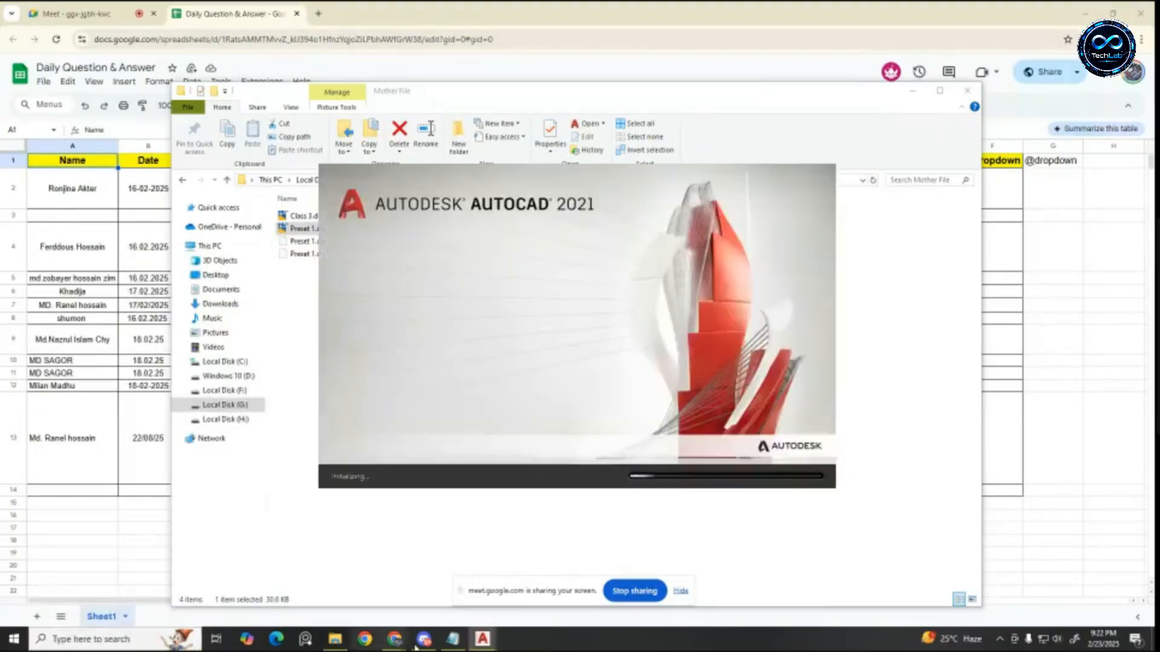
# Step: Return to the Block Editor and move all the door geometry horizontally, well to the right of its original place
pyautogui.moveTo(482, 638)
pyautogui.click(391, 596)
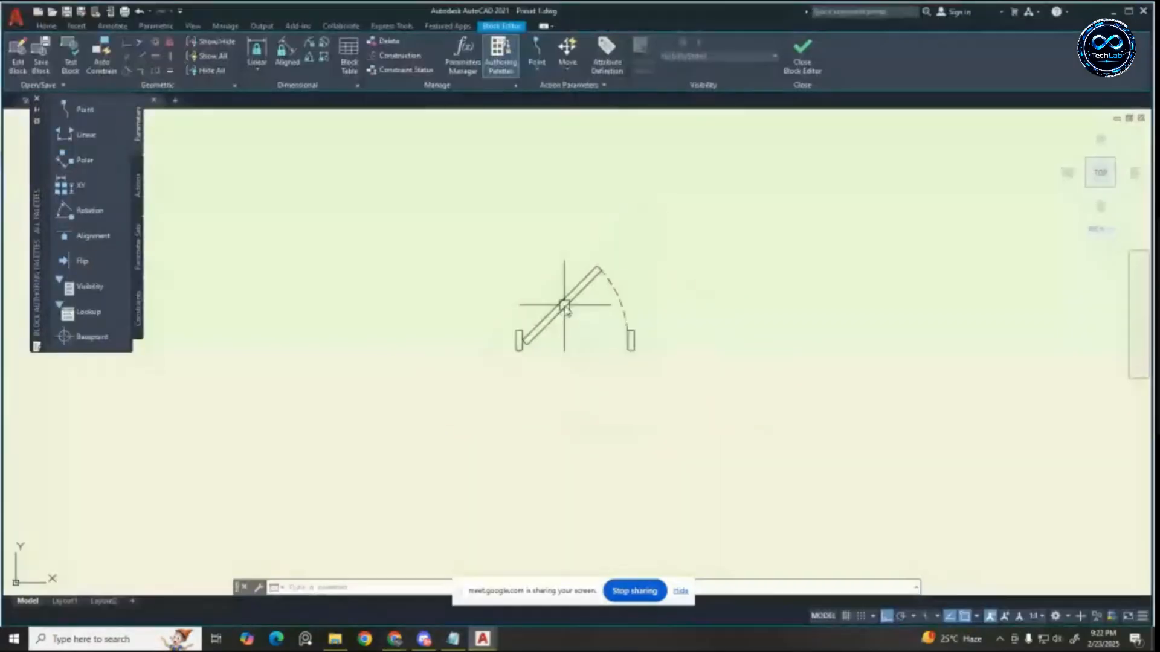
pyautogui.click(705, 412)
pyautogui.click(460, 245)
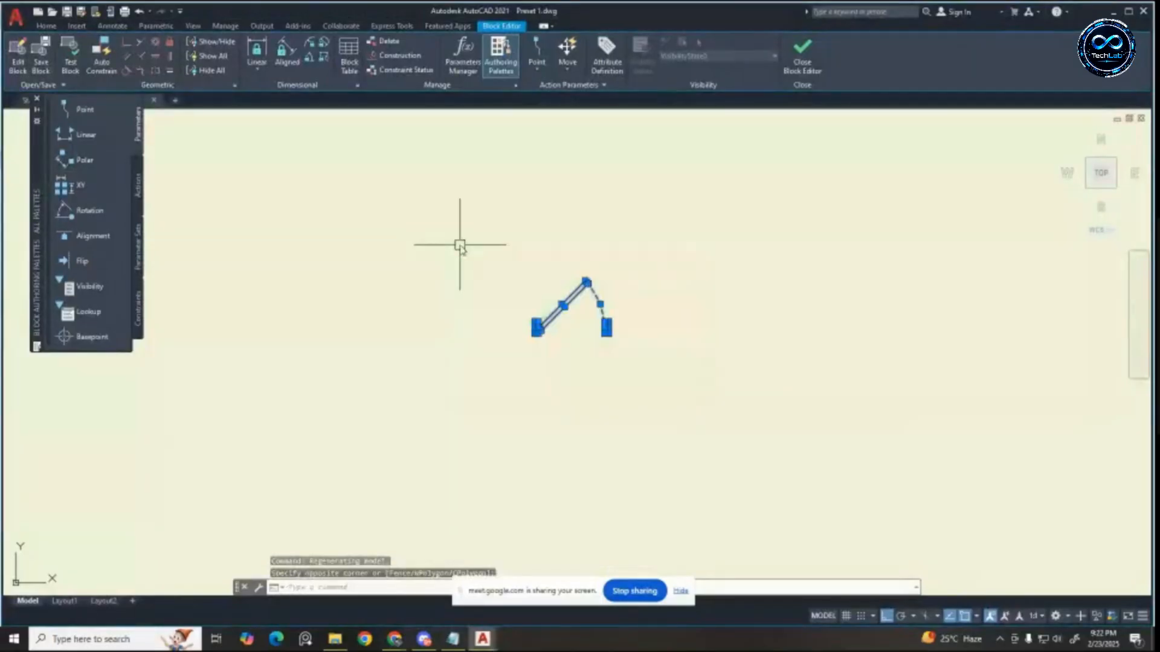
pyautogui.write('m')
pyautogui.press('Return')
pyautogui.click(345, 421)
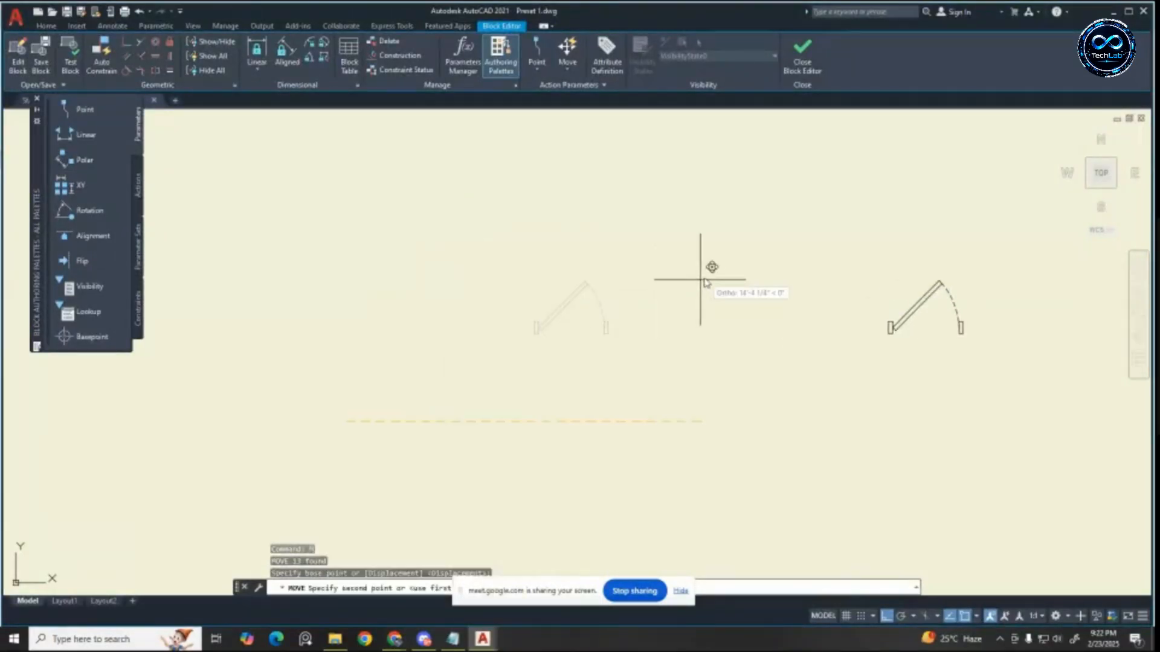
# Step: Close the Block Editor of Preset 1, saving the changes to the door block
pyautogui.click(801, 54)
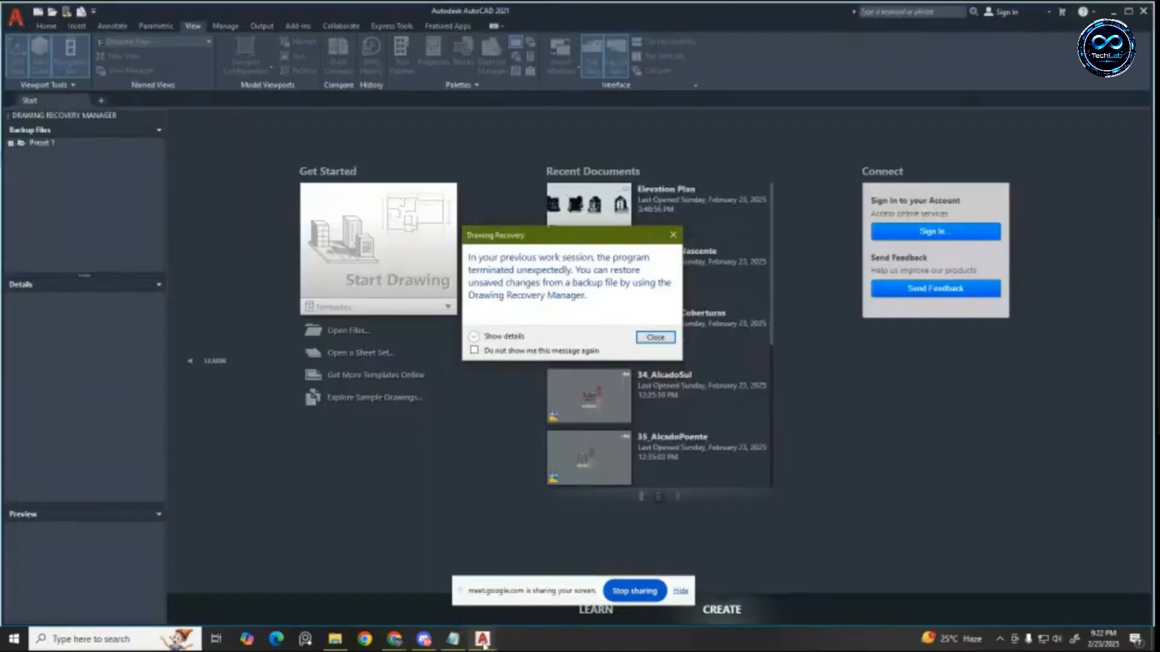
pyautogui.click(482, 638)
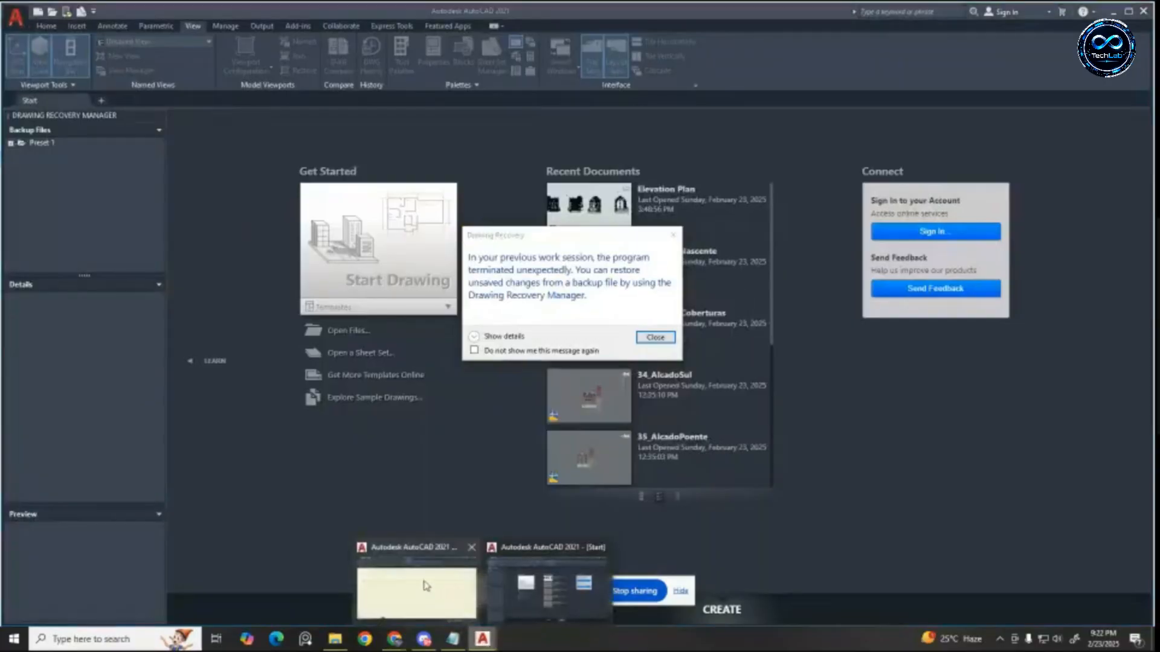
pyautogui.click(425, 586)
pyautogui.click(628, 295)
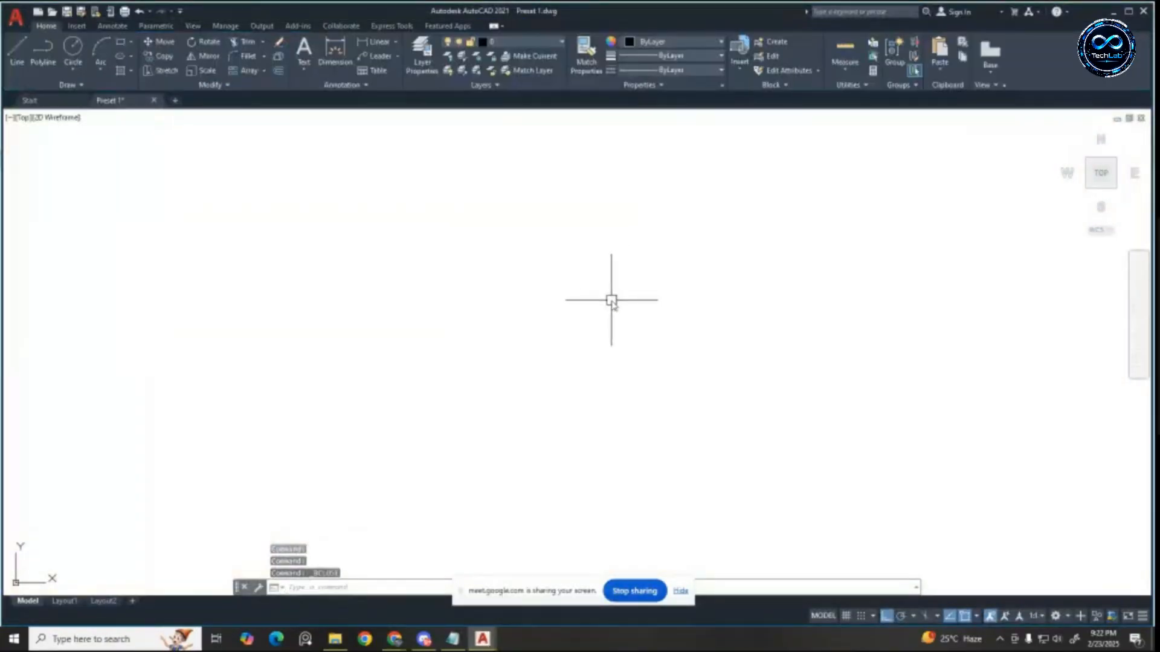
# Step: Select the door block and check where its insertion point lies relative to the door
pyautogui.click(804, 309)
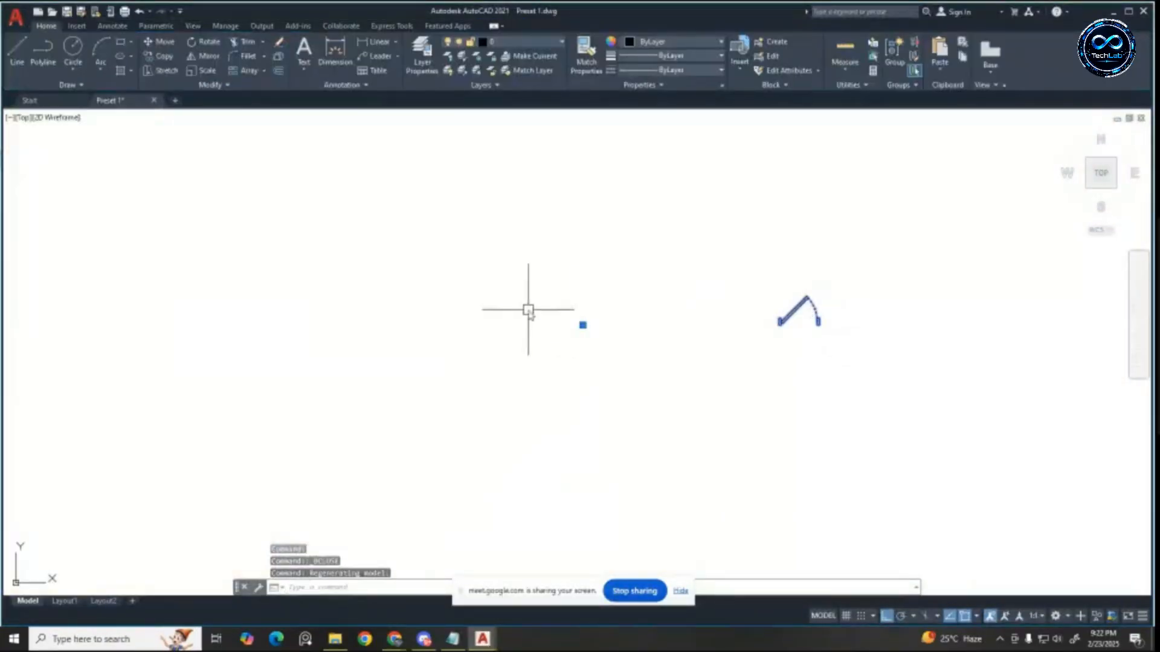
pyautogui.scroll(2, 786, 294)
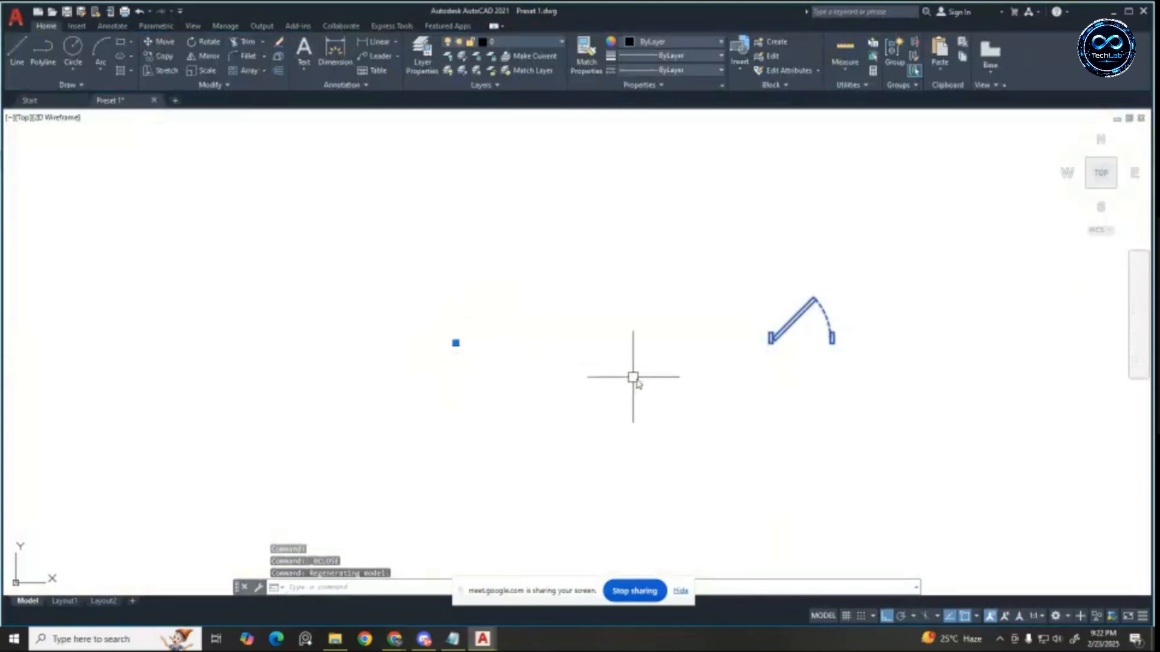
pyautogui.scroll(2, 831, 331)
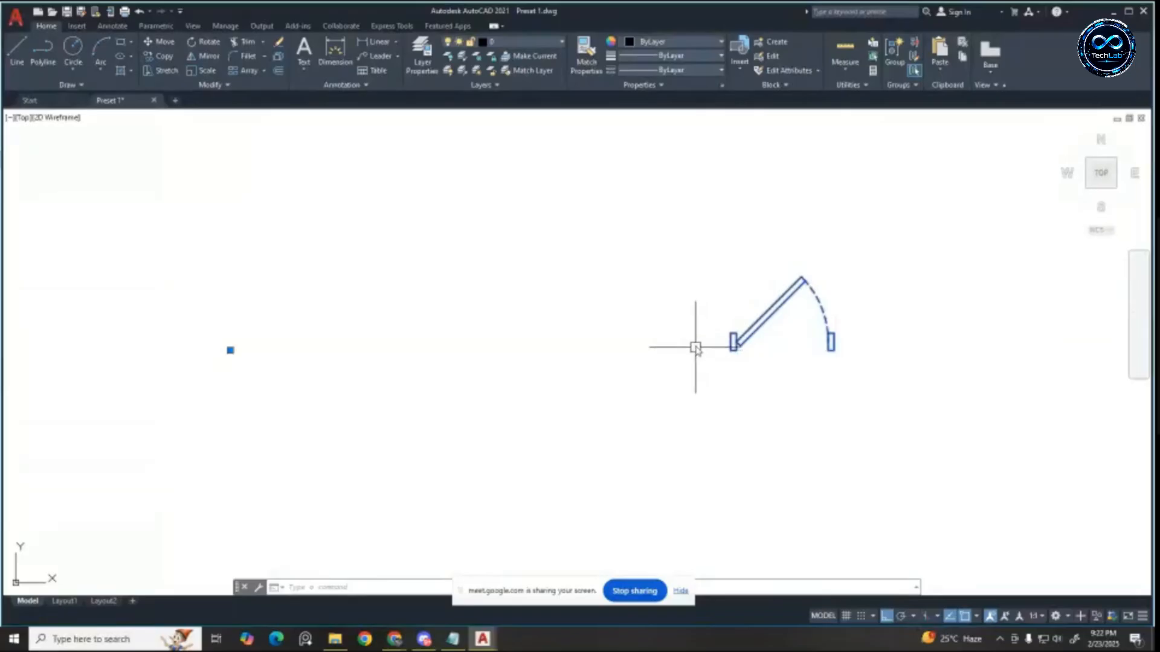
# Step: Switch to the second AutoCAD session, dismiss the Drawing Recovery notice, and start a new drawing with the grid off
pyautogui.moveTo(487, 644)
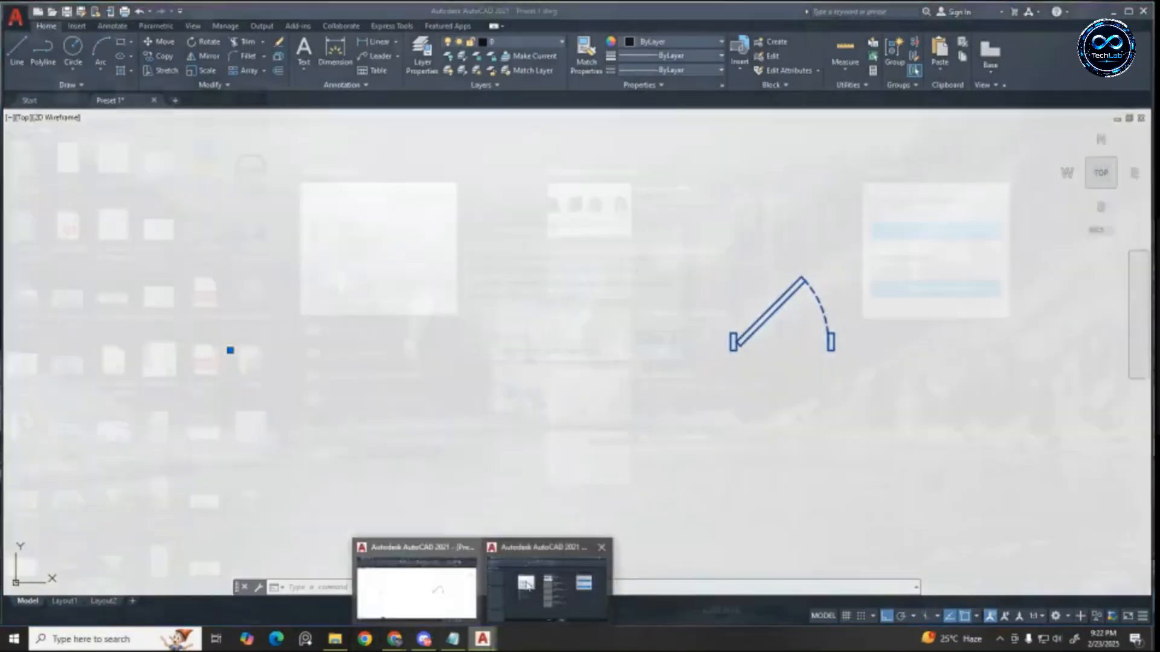
pyautogui.click(543, 585)
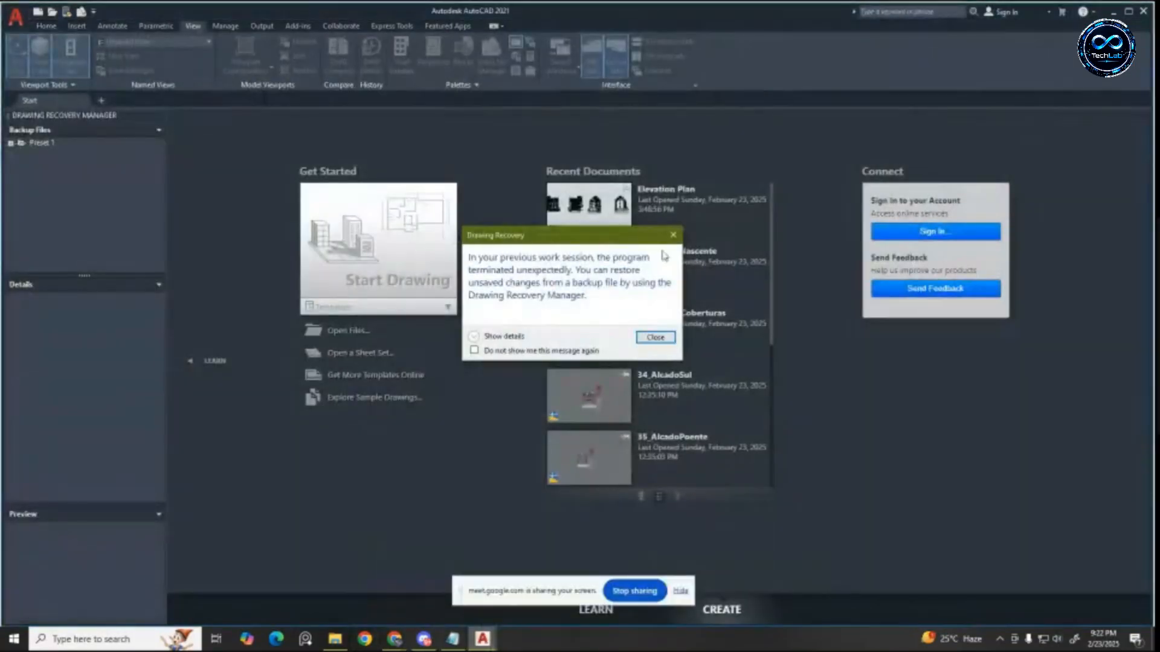
pyautogui.click(674, 236)
pyautogui.click(322, 290)
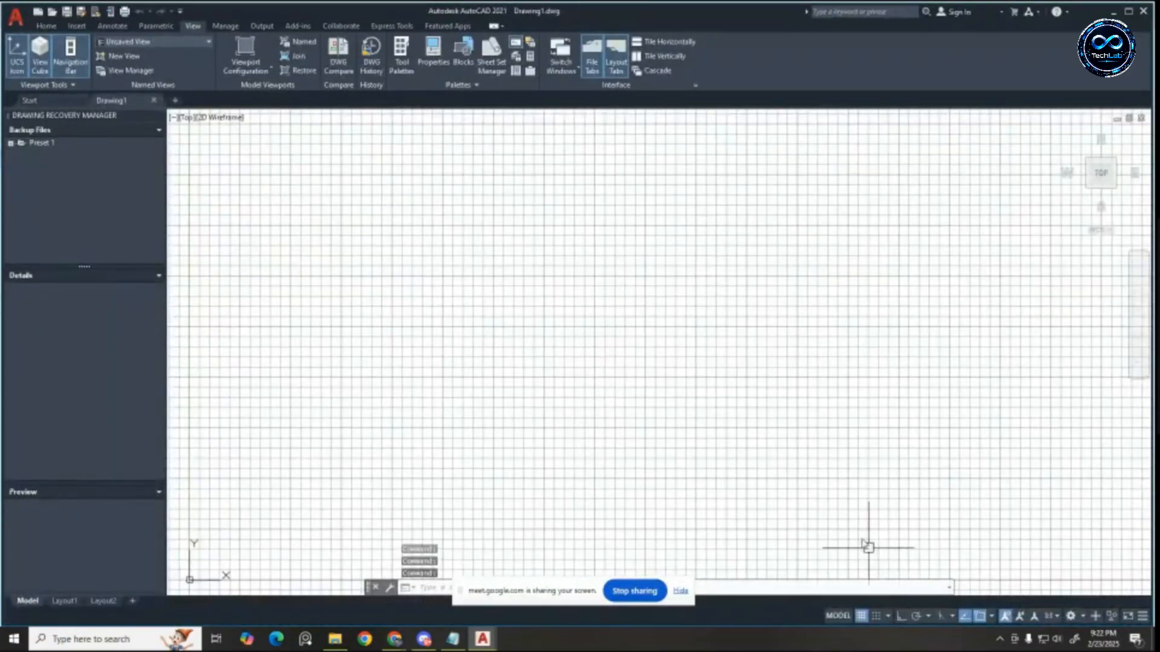
pyautogui.click(861, 615)
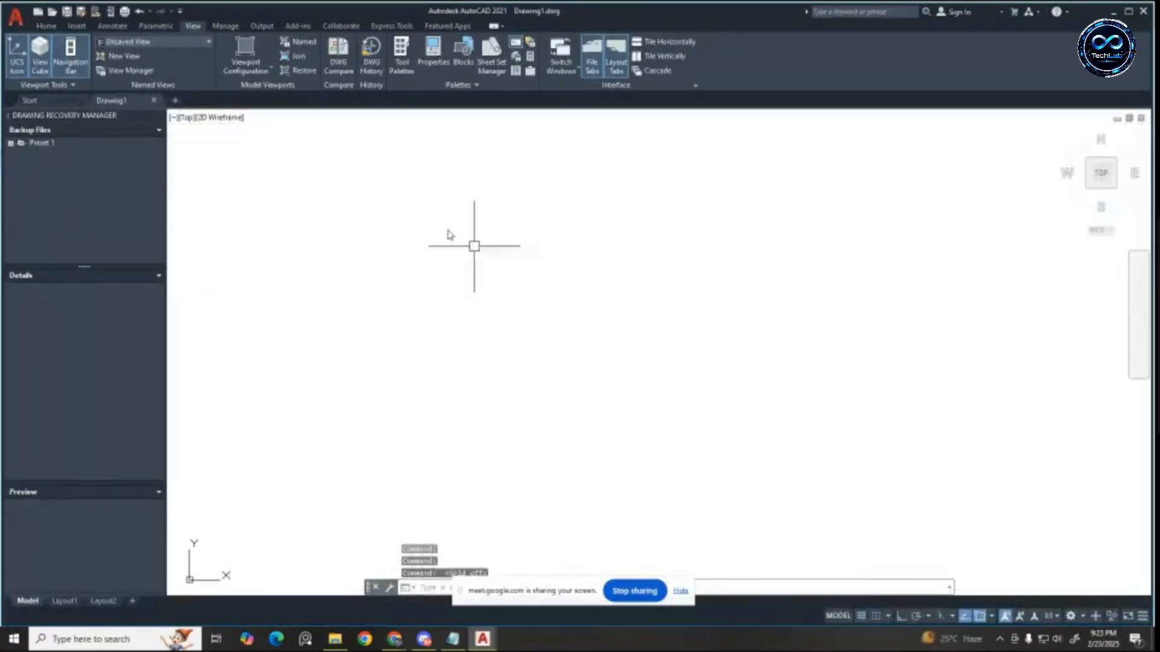
pyautogui.scroll(-2, 475, 243)
pyautogui.press('Escape')
pyautogui.press('Escape')
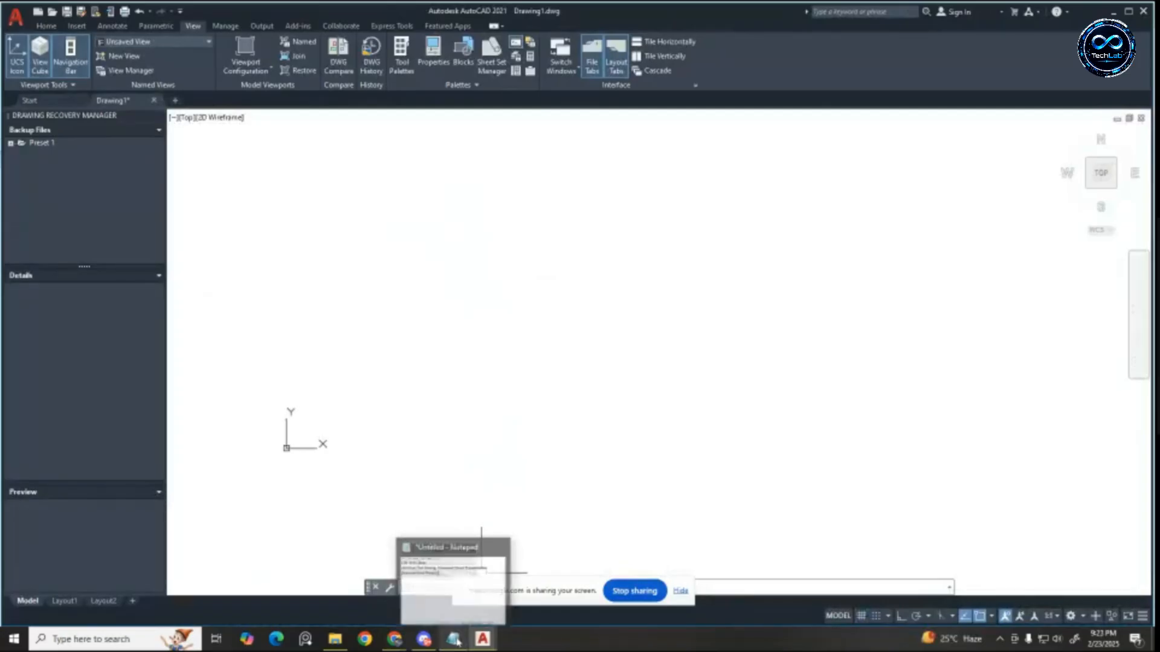
# Step: Switch back to Preset 1 and copy the door block to the clipboard
pyautogui.click(559, 586)
pyautogui.click(665, 242)
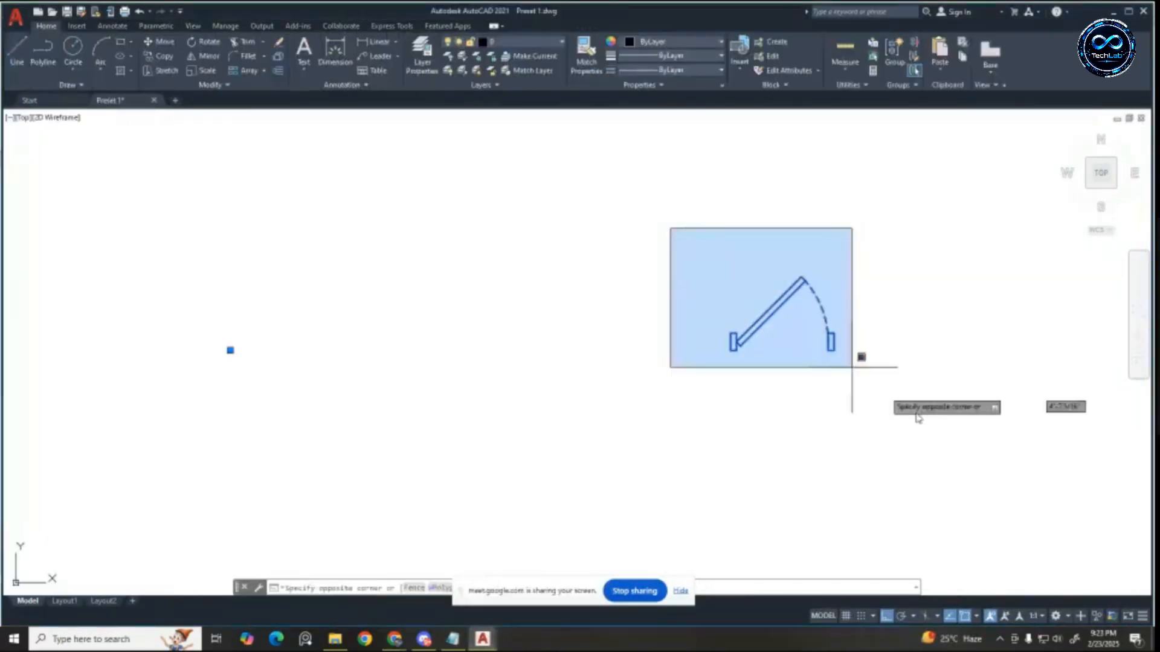
pyautogui.click(914, 418)
pyautogui.hotkey('ctrl', 'c')
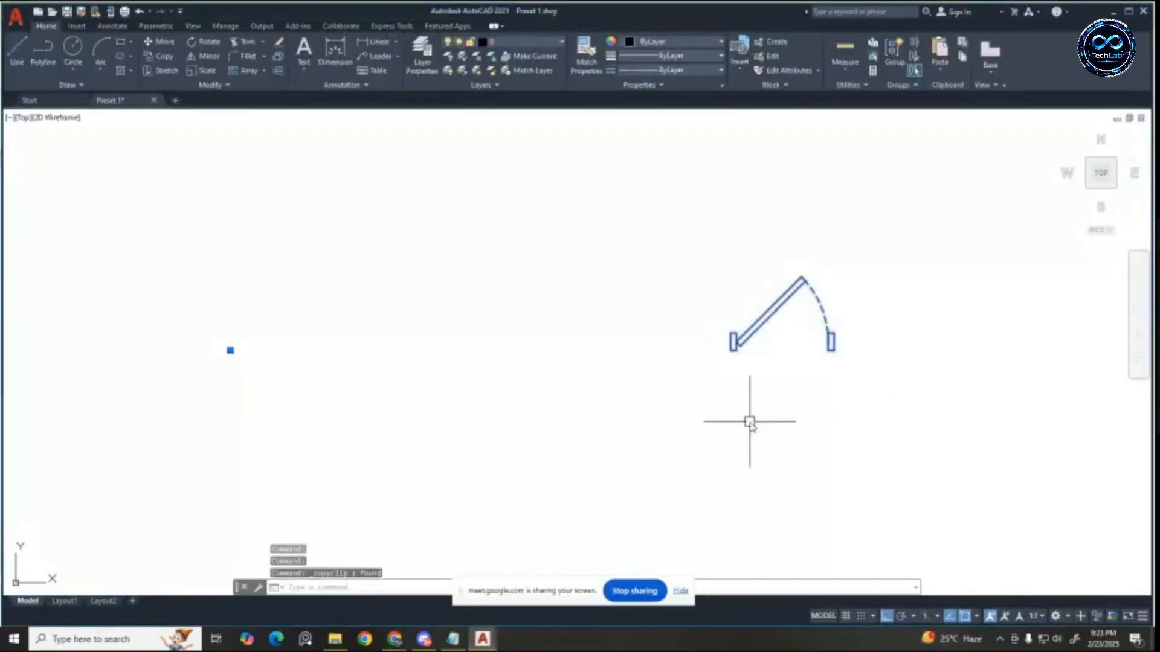
# Step: Paste the door block near the origin of Drawing1 in the second session and close the Drawing Recovery Manager
pyautogui.moveTo(482, 638)
pyautogui.click(547, 563)
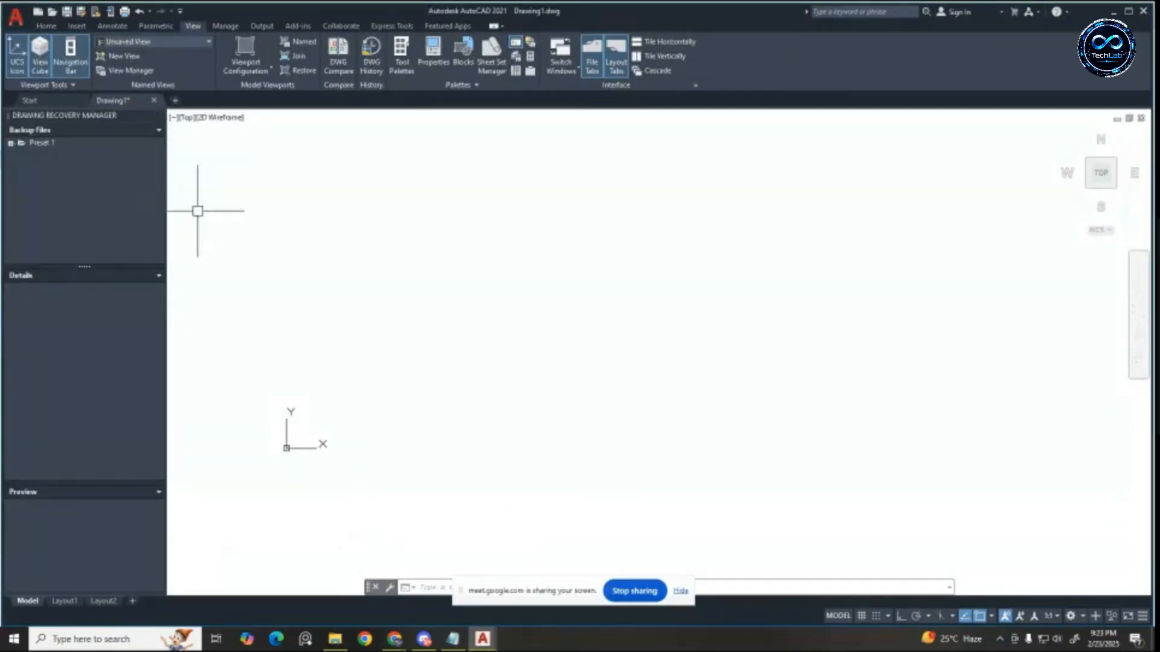
pyautogui.hotkey('ctrl', 'v')
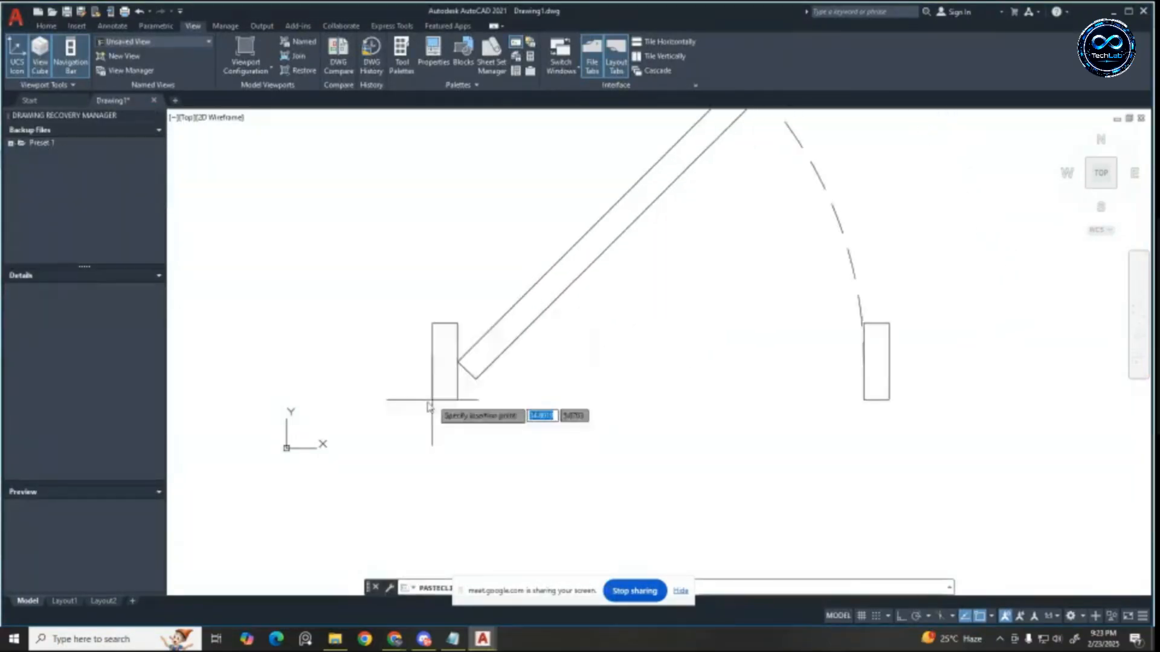
pyautogui.scroll(-3, 416, 393)
pyautogui.press('Escape')
pyautogui.press('Escape')
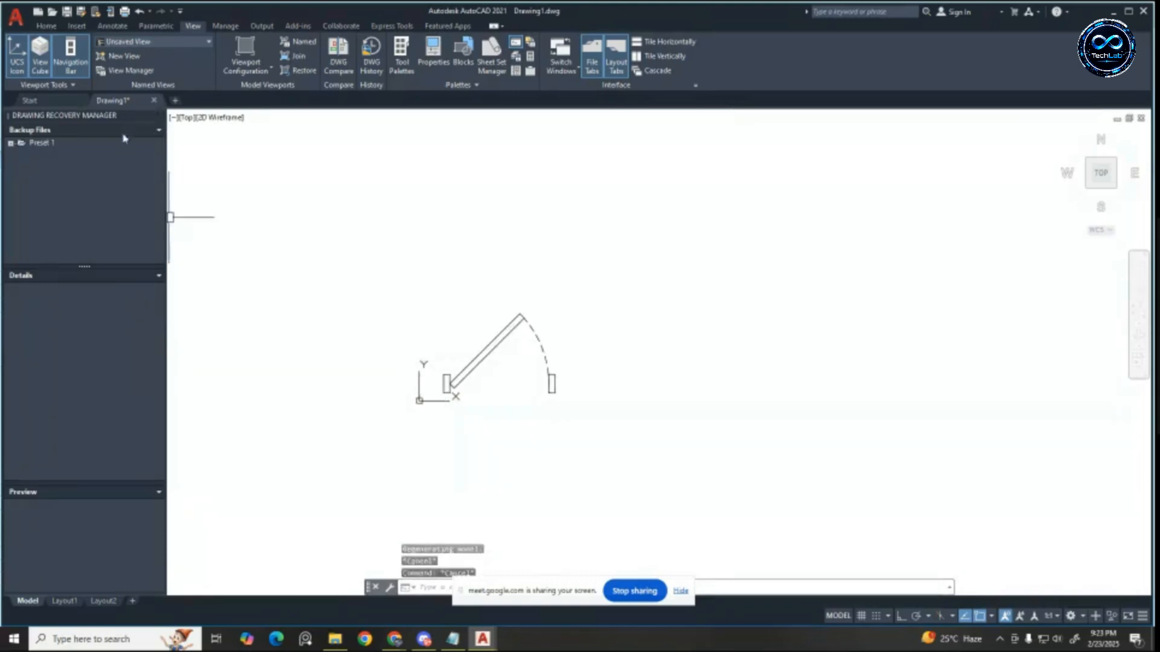
pyautogui.click(159, 116)
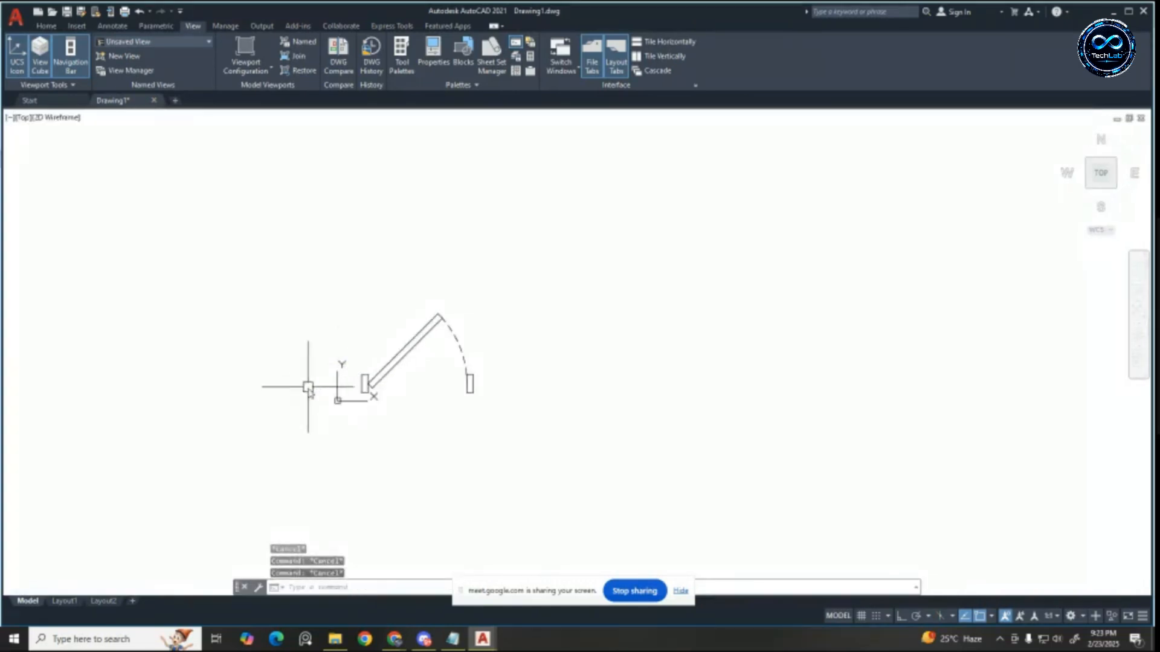
# Step: Explode the pasted door block in Drawing1 into separate objects
pyautogui.scroll(3, 450, 398)
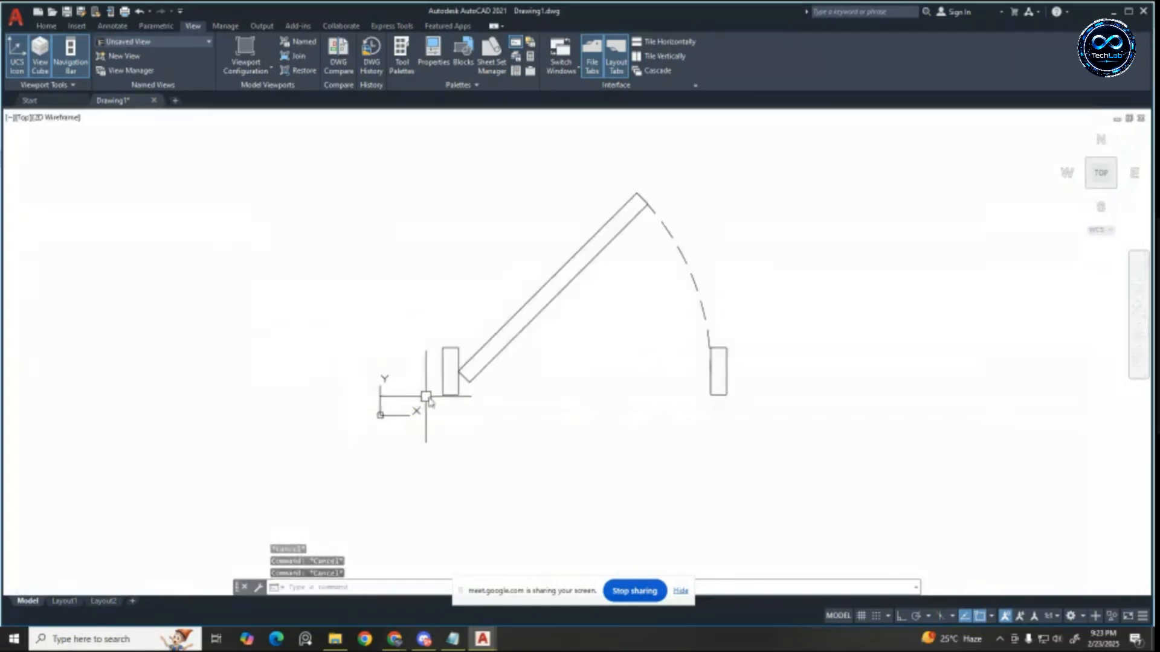
pyautogui.click(405, 157)
pyautogui.press('Escape')
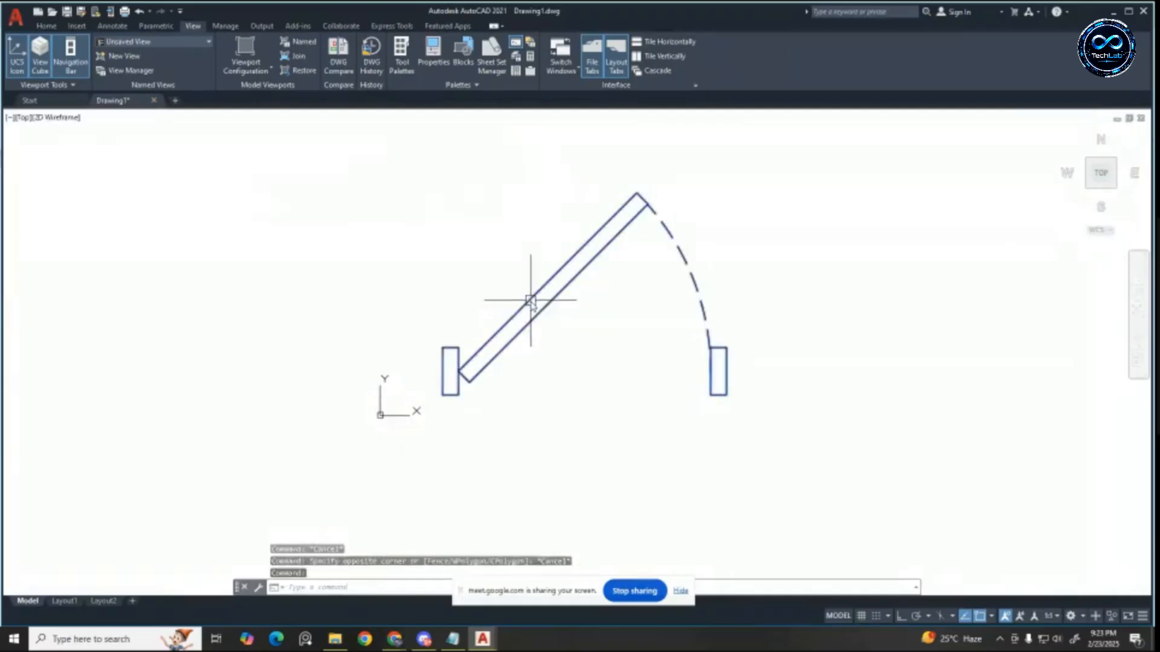
pyautogui.write('x')
pyautogui.press('Return')
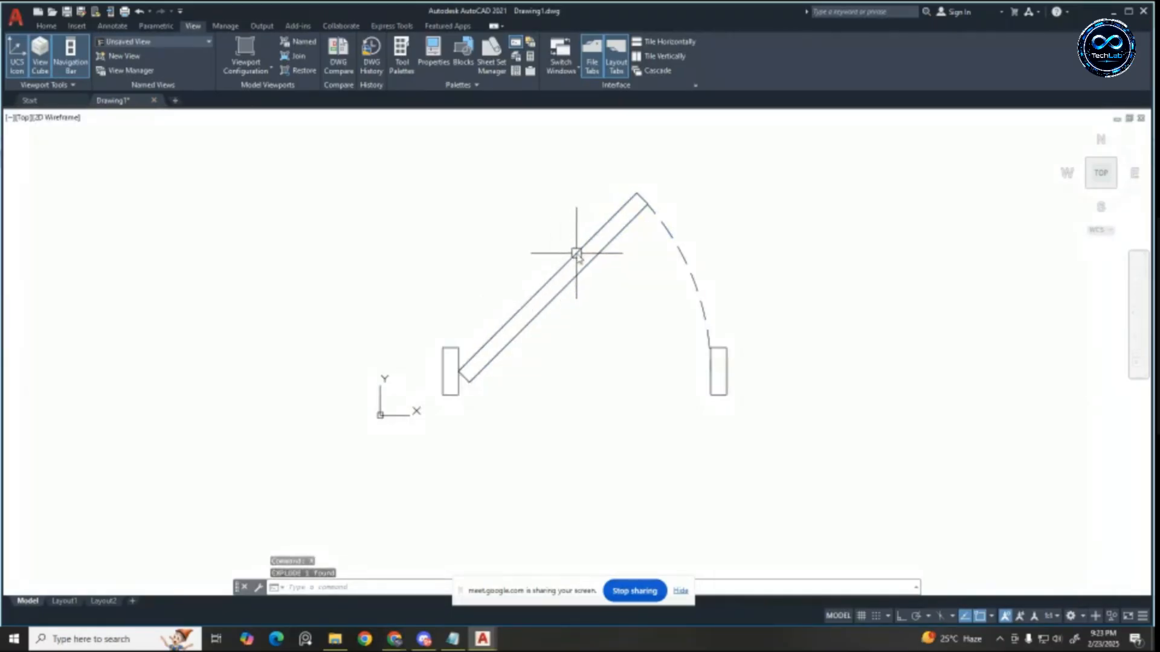
# Step: Cut all the exploded door geometry and paste it back as a block just above and to the right of the origin
pyautogui.click(363, 161)
pyautogui.click(887, 472)
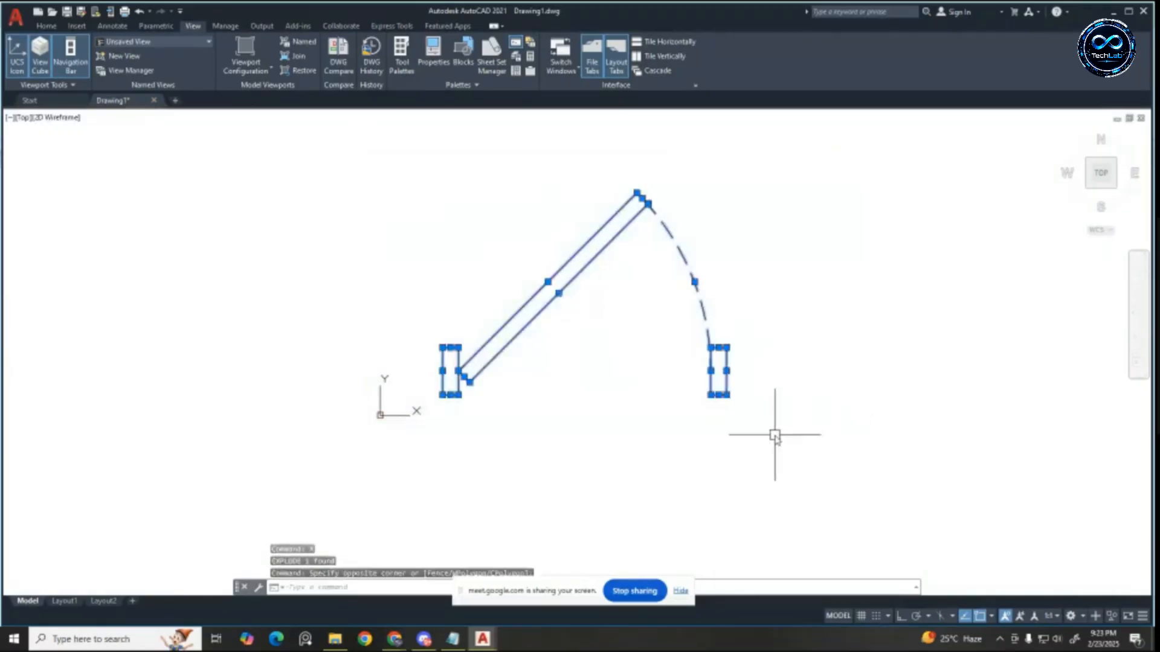
pyautogui.hotkey('ctrl', 'x')
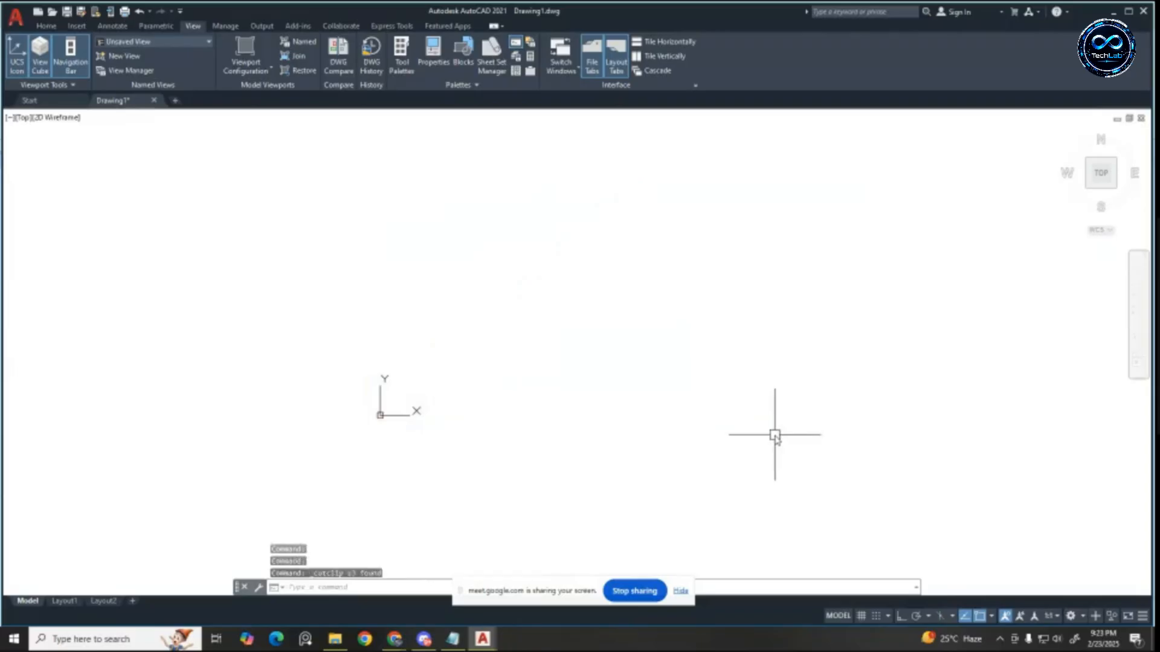
pyautogui.hotkey('ctrl', 'shift', 'v')
pyautogui.click(430, 333)
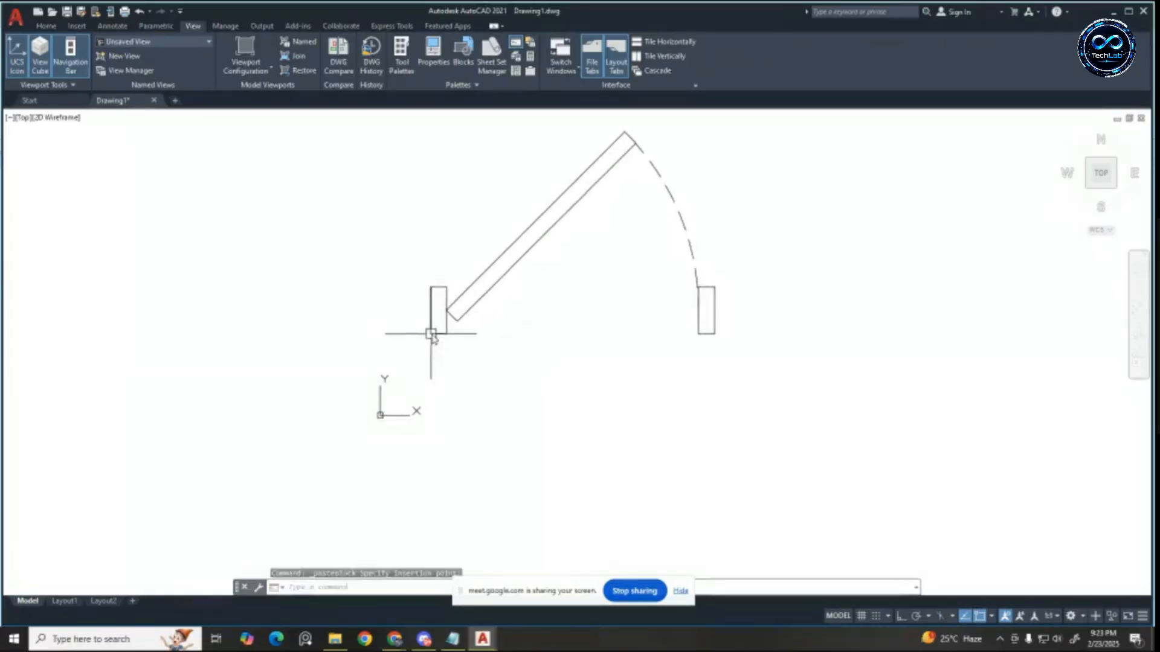
# Step: Inspect the new door block's base point in the Block Editor, close the editor, and check the insertion grip in the drawing
pyautogui.doubleClick(473, 315)
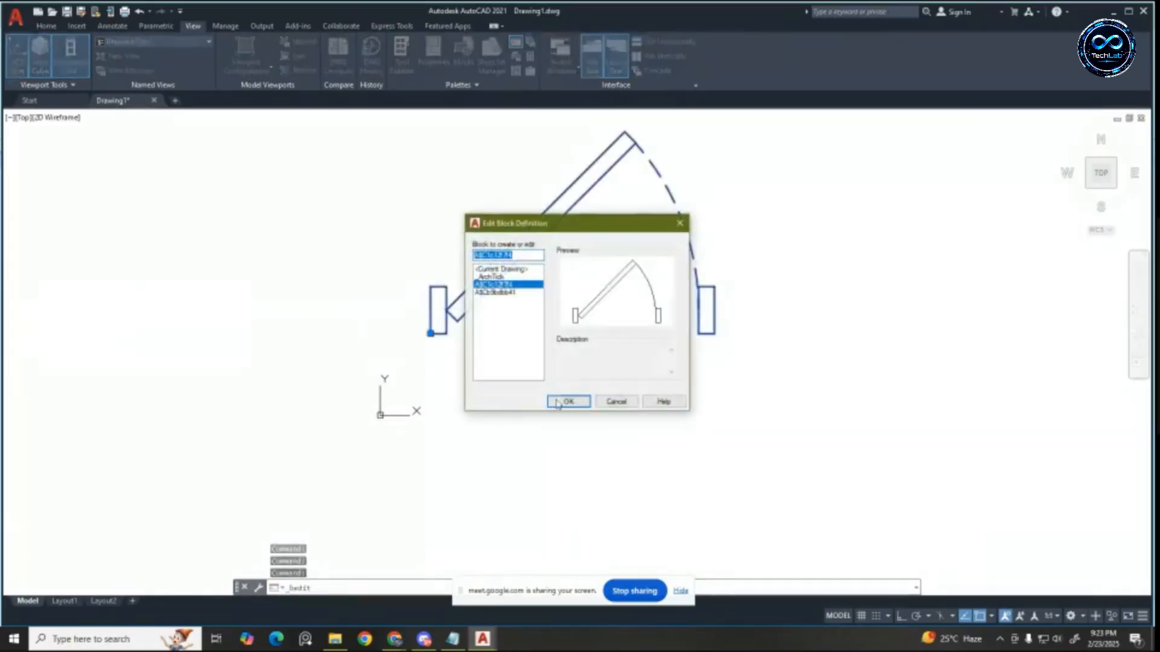
pyautogui.click(568, 401)
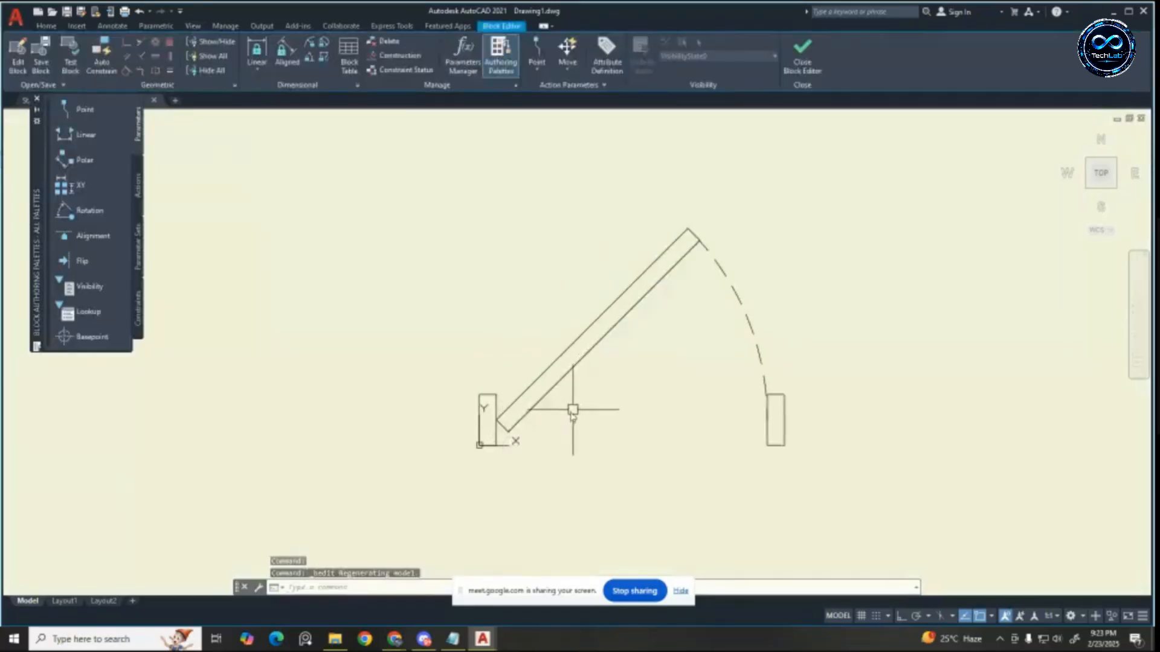
pyautogui.scroll(8, 495, 463)
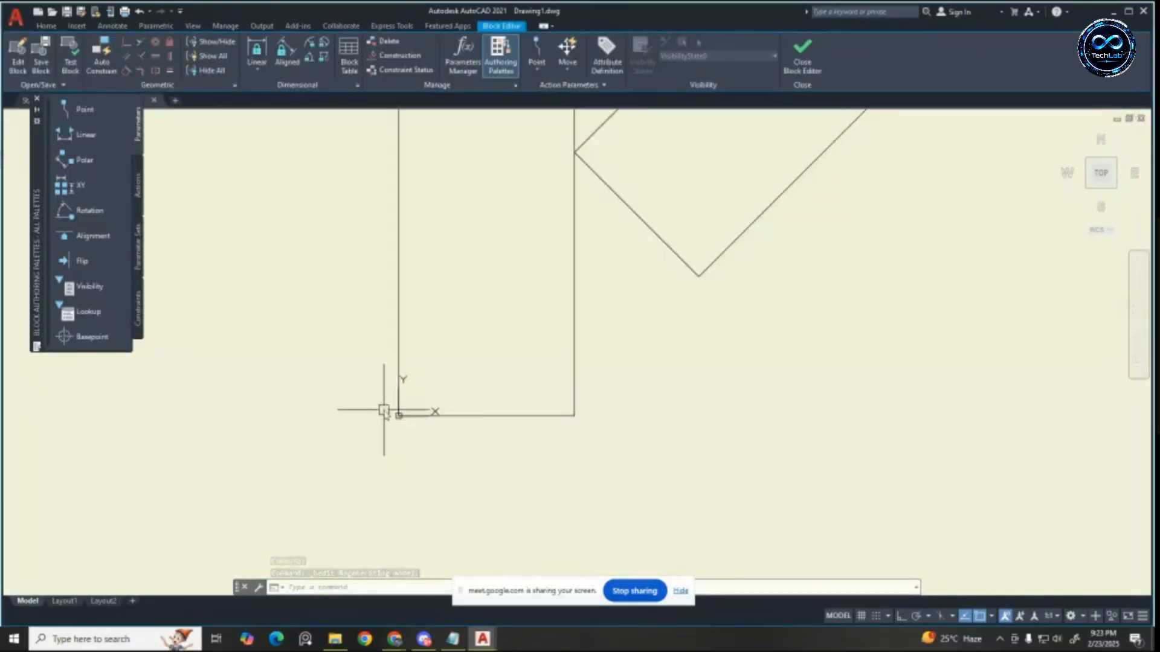
pyautogui.scroll(-4, 384, 411)
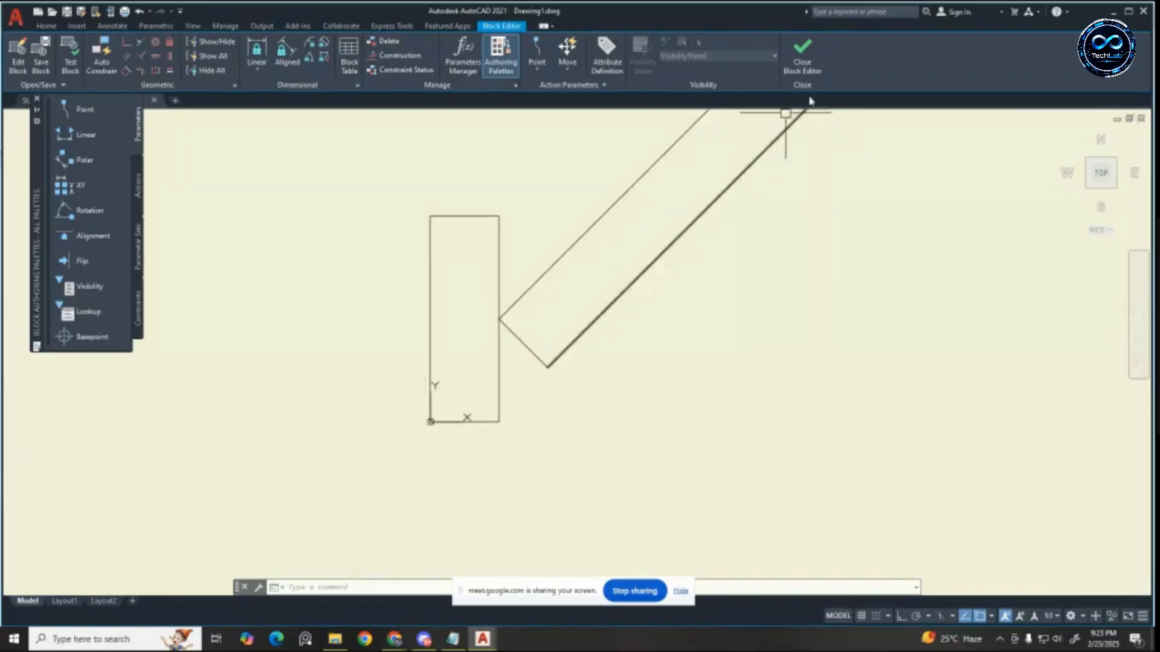
pyautogui.click(806, 58)
pyautogui.click(611, 300)
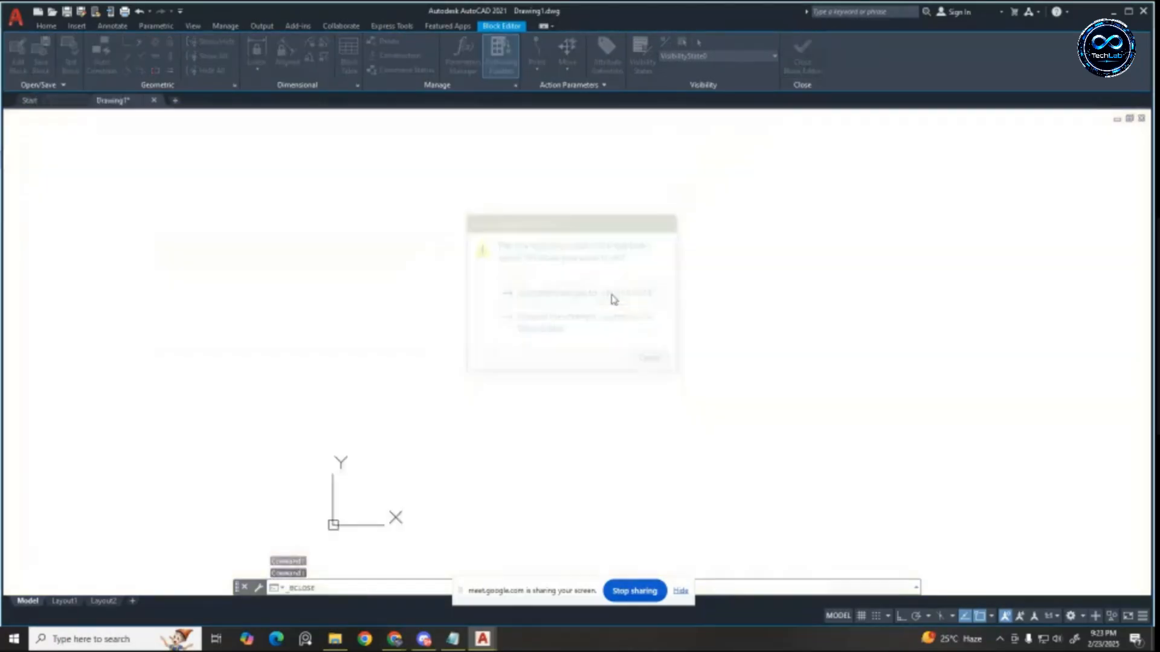
pyautogui.scroll(8, 432, 331)
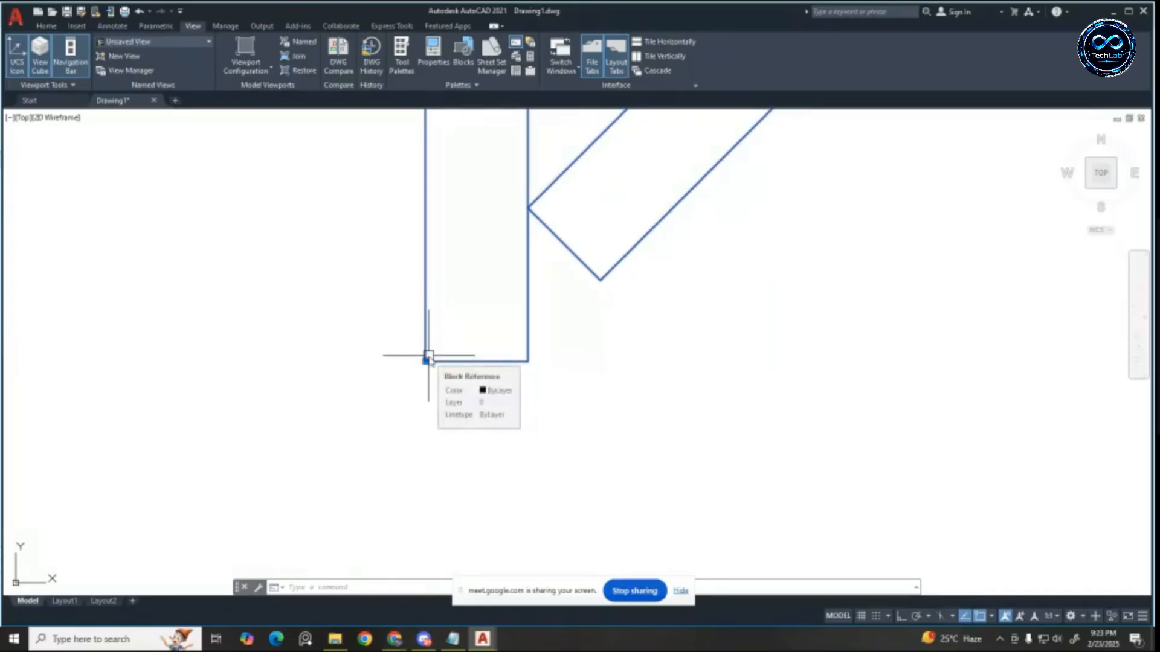
pyautogui.scroll(-7, 428, 357)
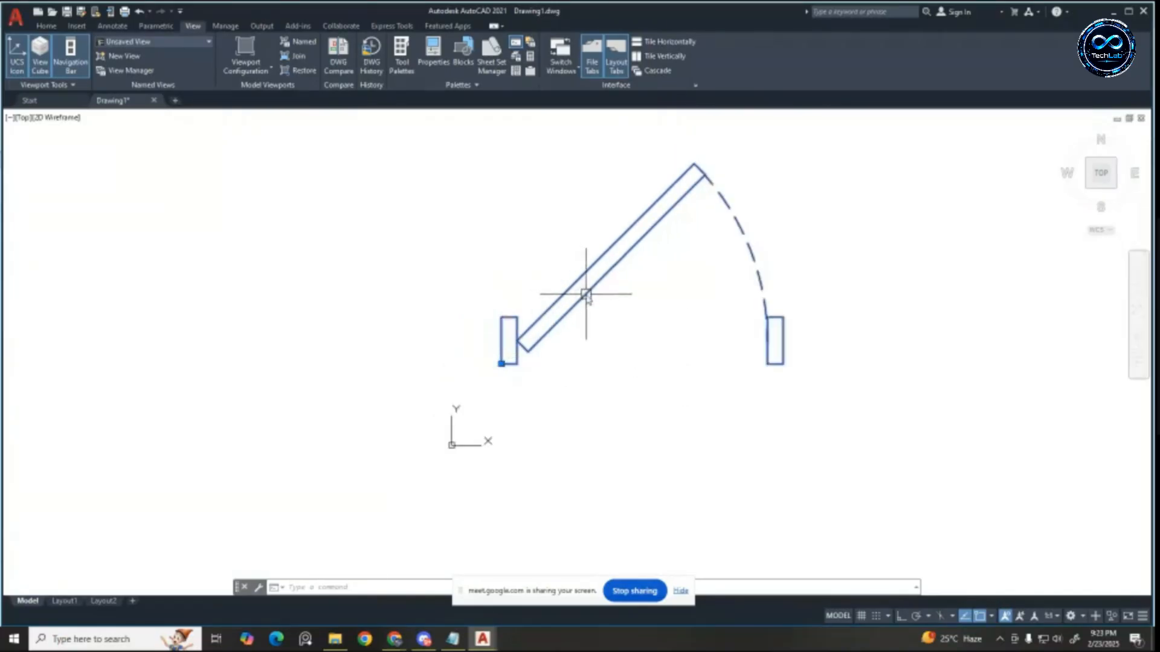
# Step: In the Block Editor, move all the door geometry up and to the right of the origin and save the changes to the block
pyautogui.doubleClick(587, 299)
pyautogui.click(569, 401)
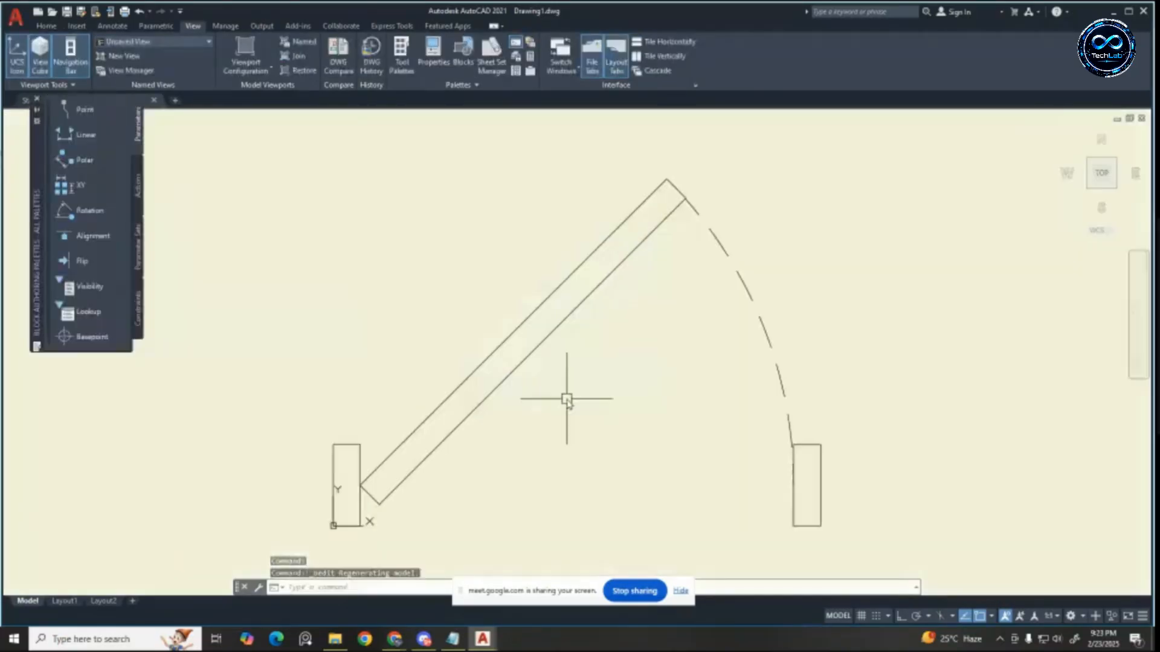
pyautogui.scroll(-4, 635, 260)
pyautogui.scroll(1, 643, 258)
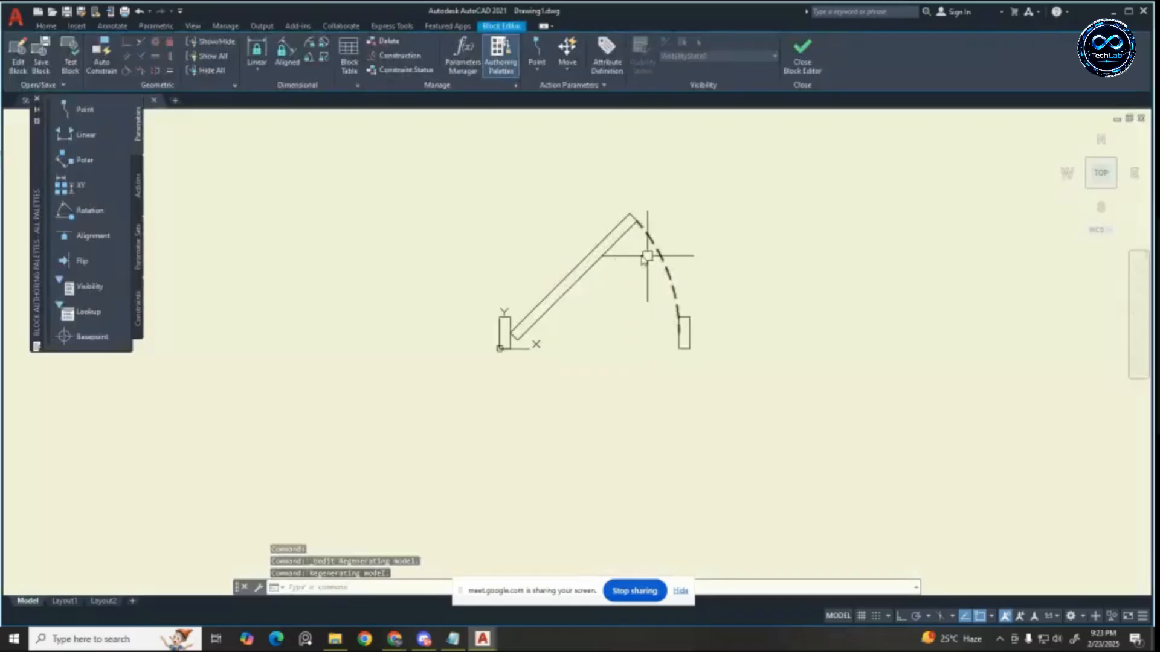
pyautogui.click(406, 161)
pyautogui.click(808, 430)
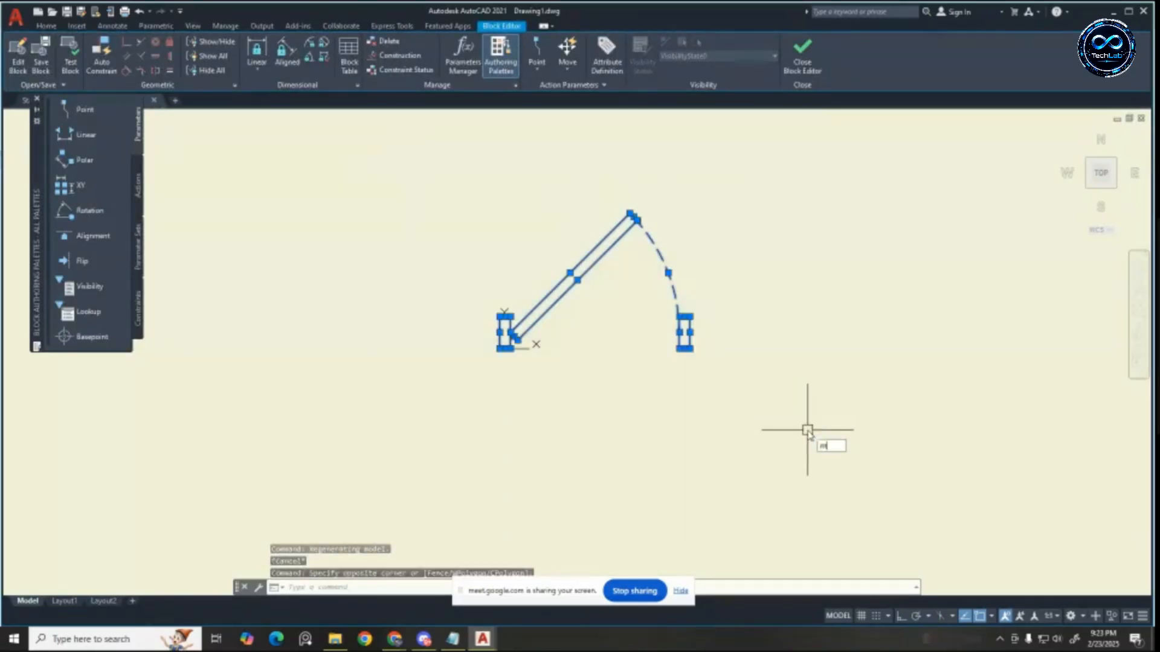
pyautogui.write('m')
pyautogui.press('Return')
pyautogui.scroll(-5, 357, 332)
pyautogui.click(344, 347)
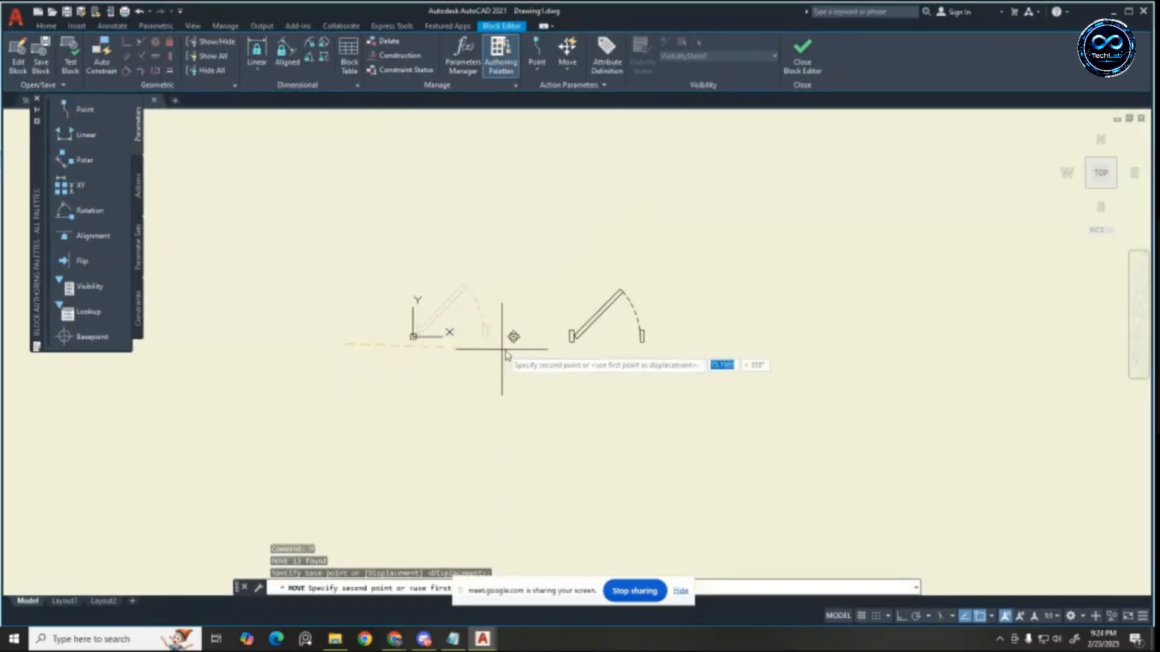
pyautogui.click(553, 260)
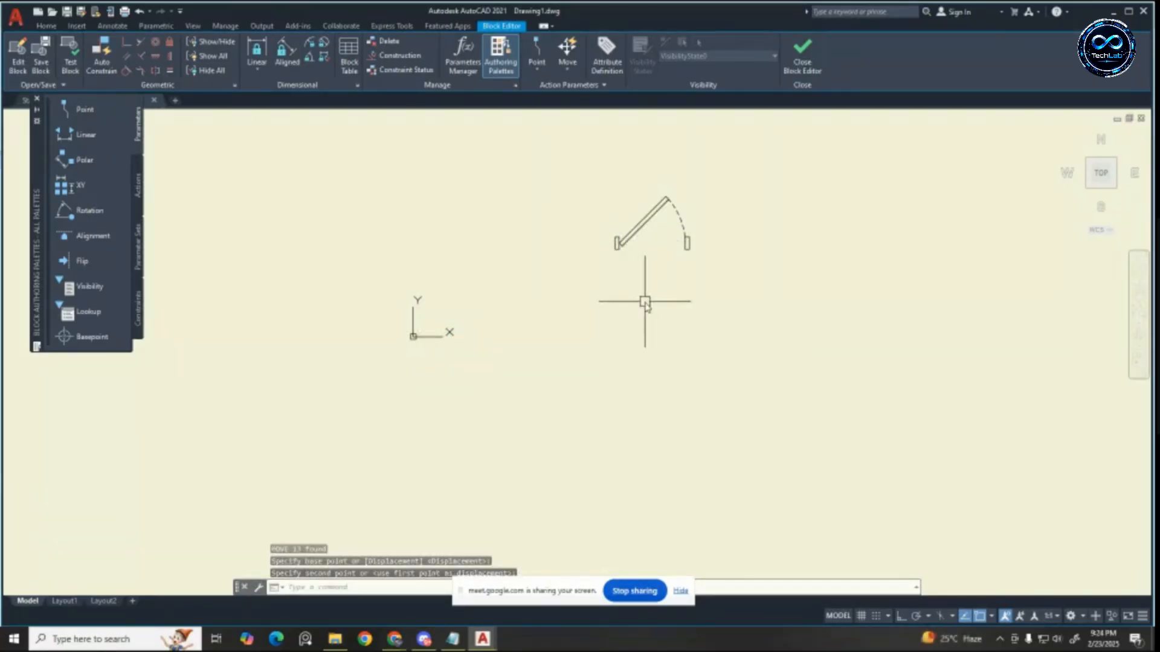
pyautogui.click(801, 54)
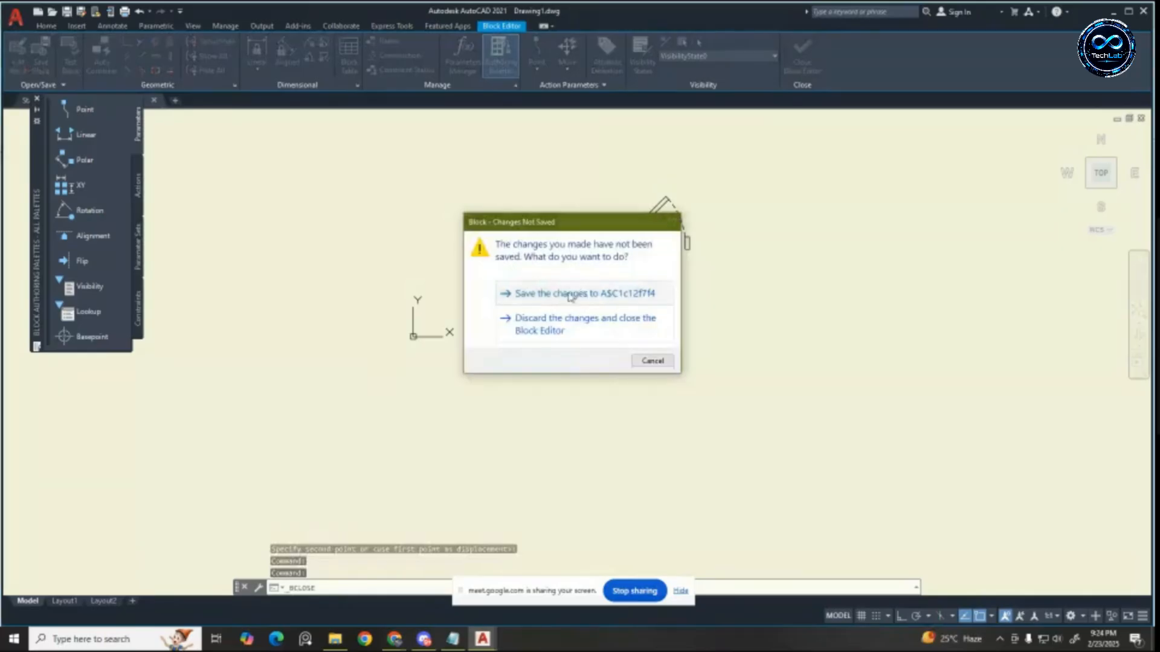
pyautogui.click(557, 296)
# Step: Select the edited door block and check where its insertion point lies relative to the door and the origin
pyautogui.scroll(-4, 655, 321)
pyautogui.scroll(2, 718, 258)
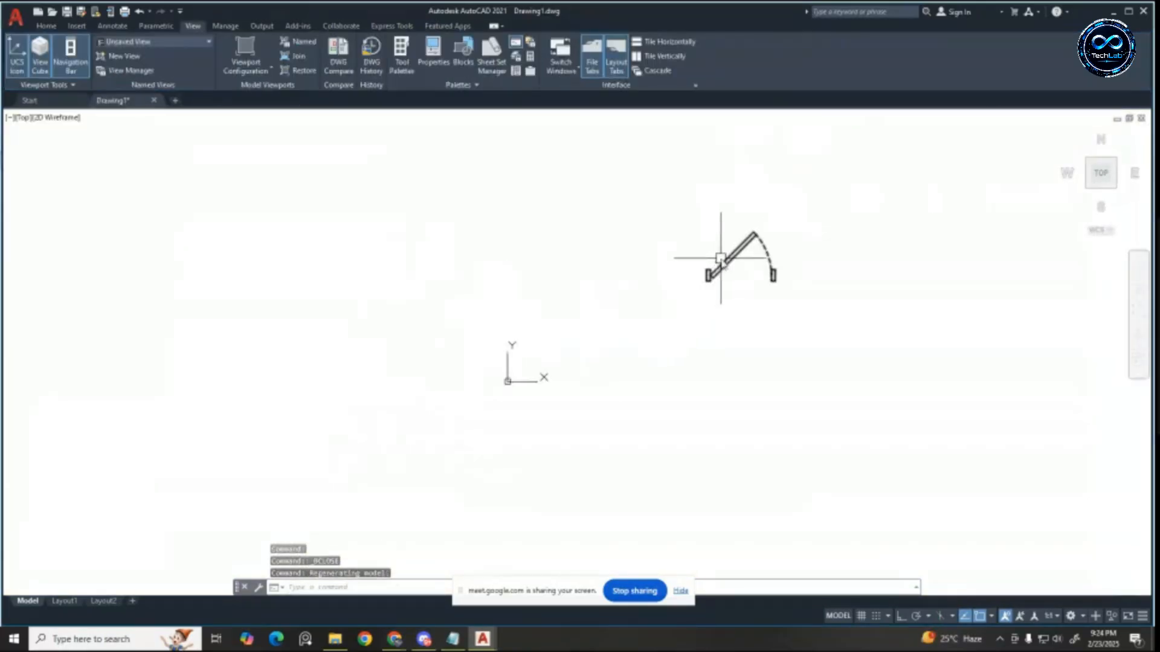
pyautogui.click(727, 261)
pyautogui.scroll(4, 588, 346)
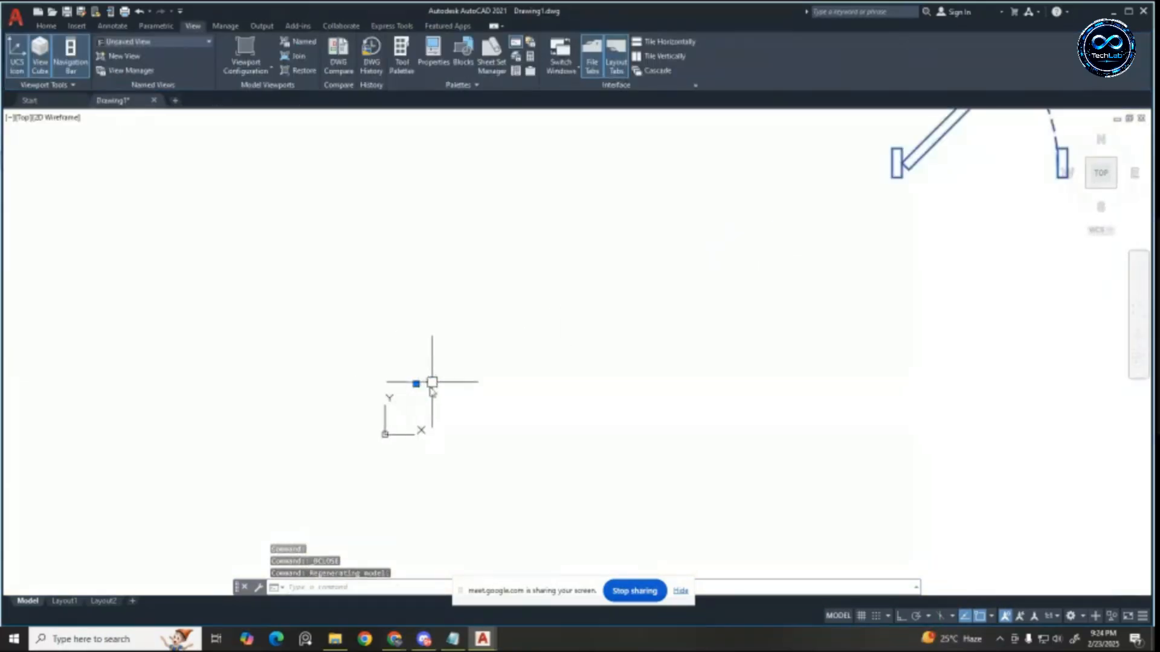
pyautogui.scroll(-2, 481, 376)
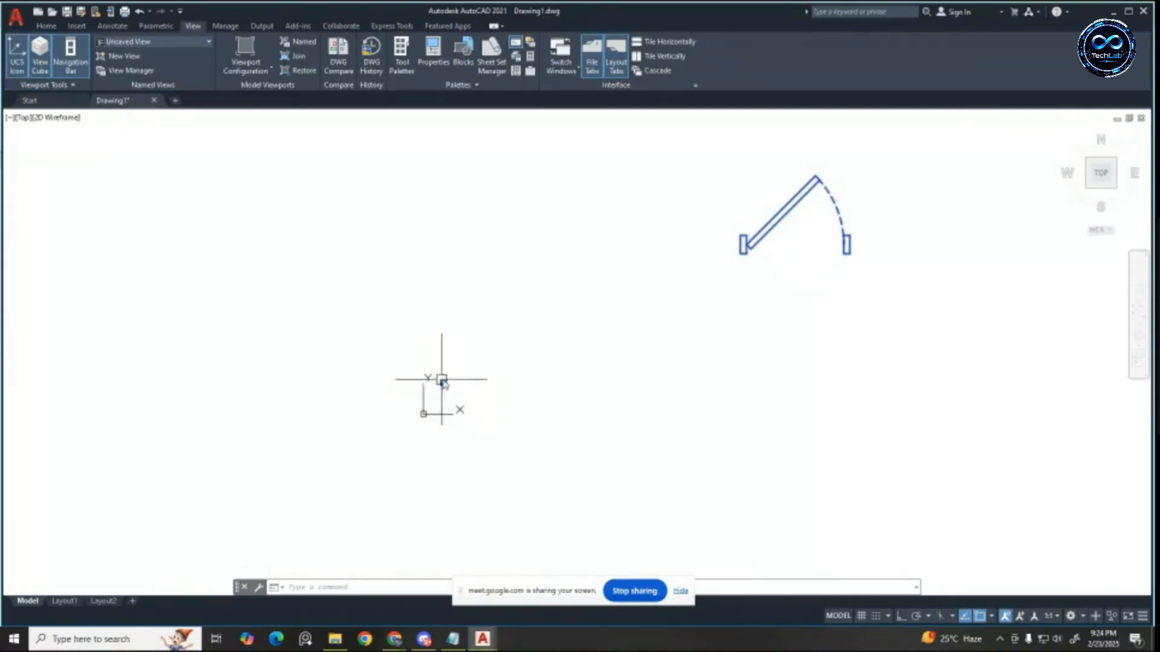
# Step: Reopen the door block in the Block Editor with both the origin and the door geometry in view
pyautogui.doubleClick(748, 247)
pyautogui.click(564, 399)
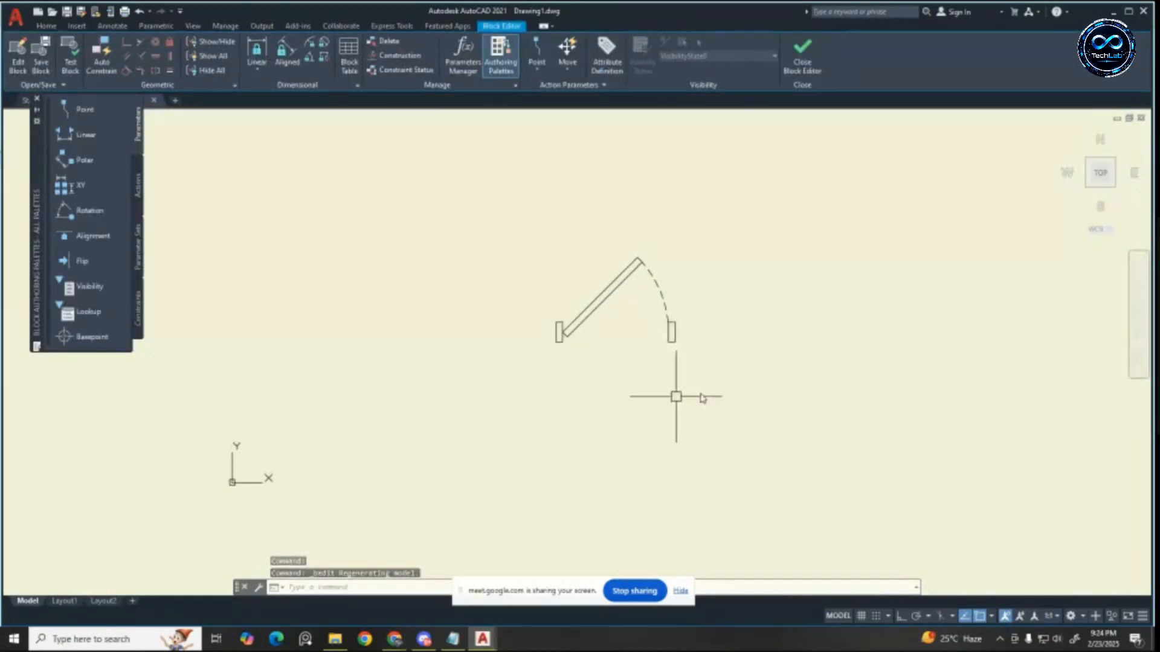
pyautogui.scroll(-6, 679, 396)
pyautogui.scroll(4, 665, 403)
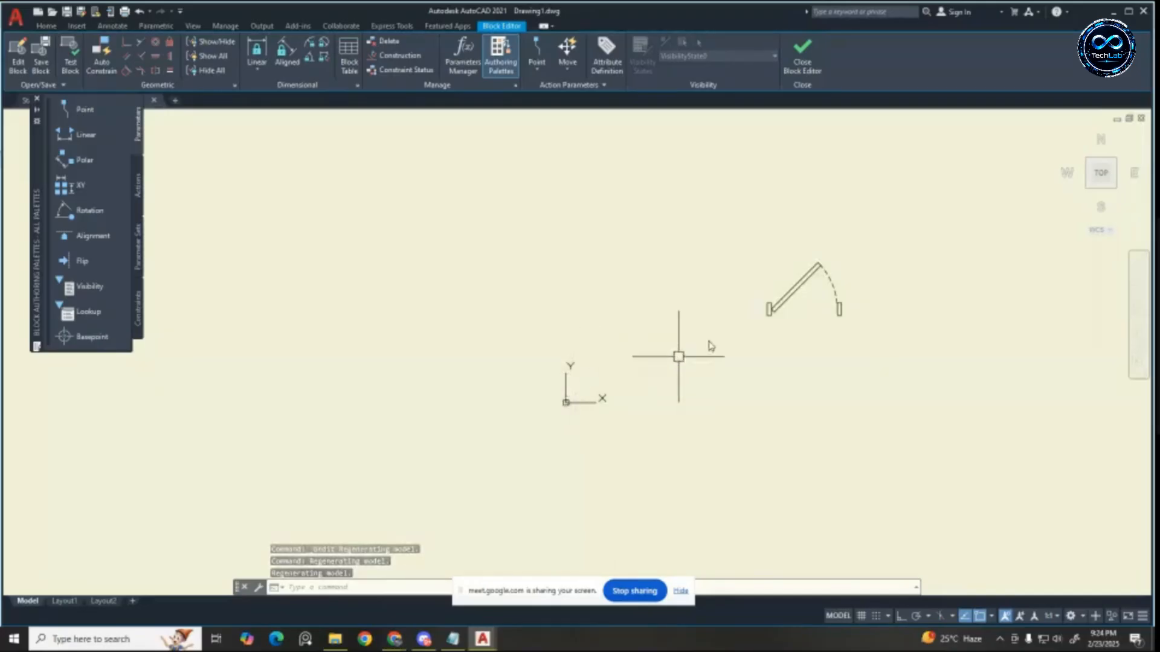
# Step: Move the whole door geometry, trying positions around the origin before placing it above and to the right of it
pyautogui.click(730, 216)
pyautogui.click(923, 410)
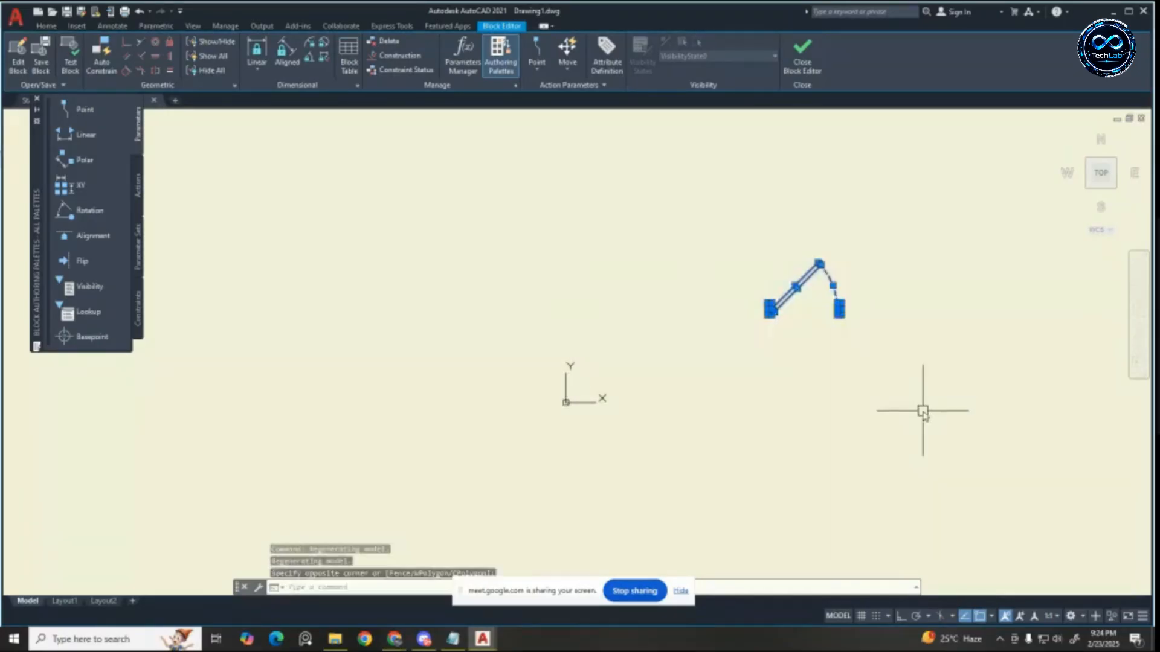
pyautogui.press('Return')
pyautogui.scroll(4, 755, 314)
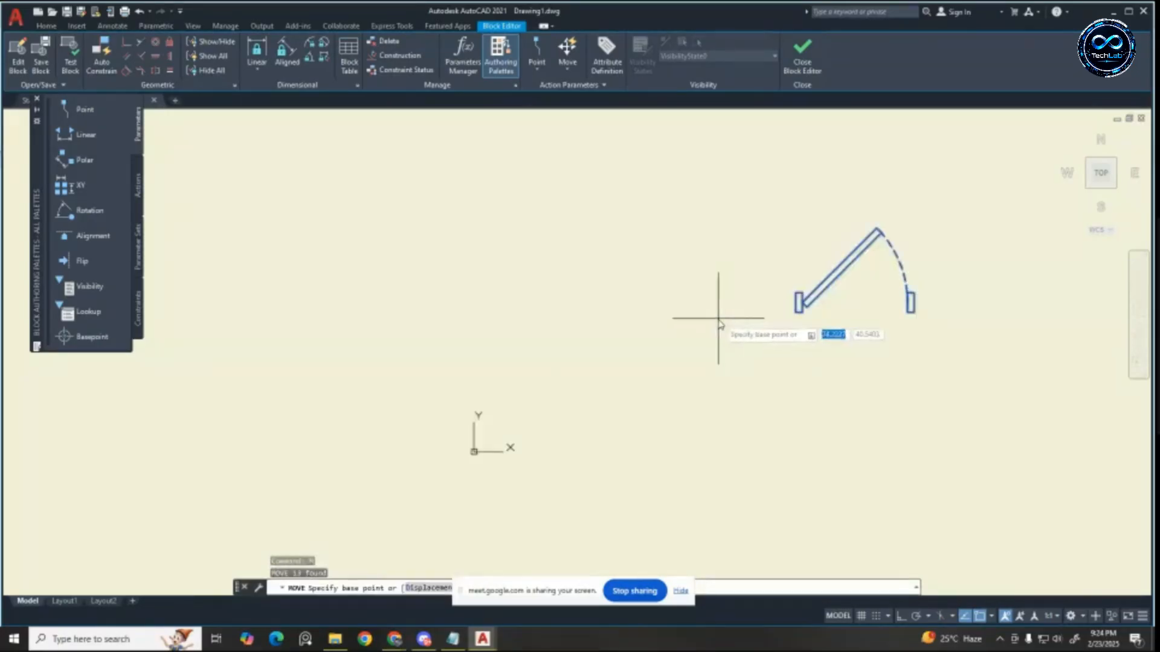
pyautogui.click(847, 308)
pyautogui.scroll(-3, 839, 307)
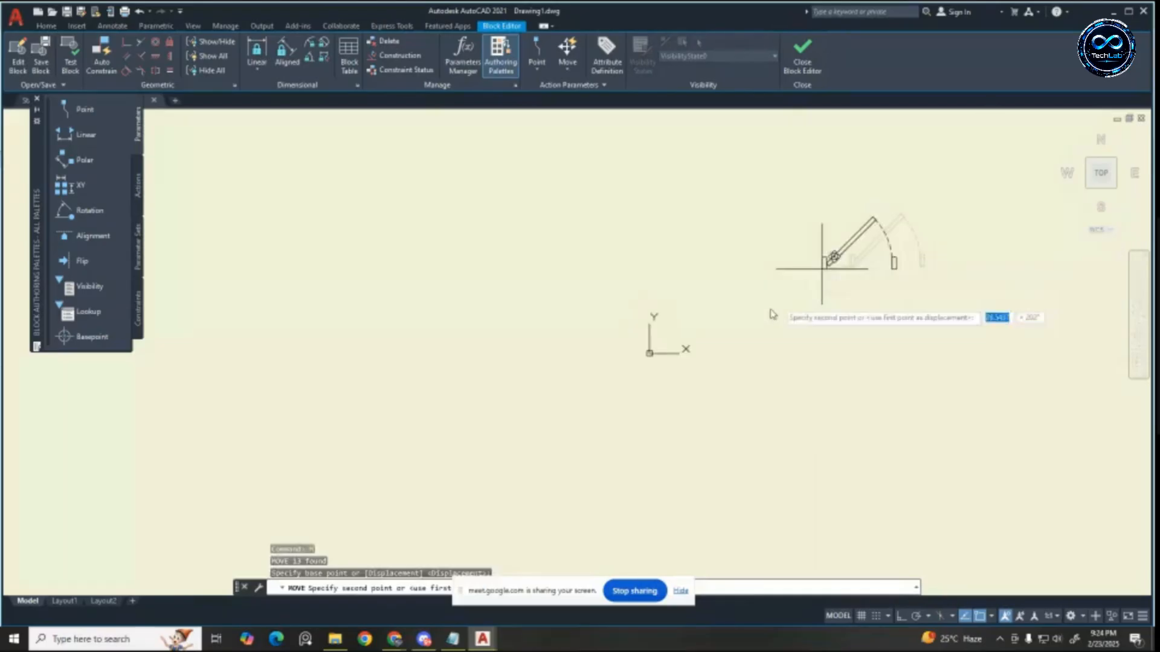
pyautogui.scroll(2, 653, 358)
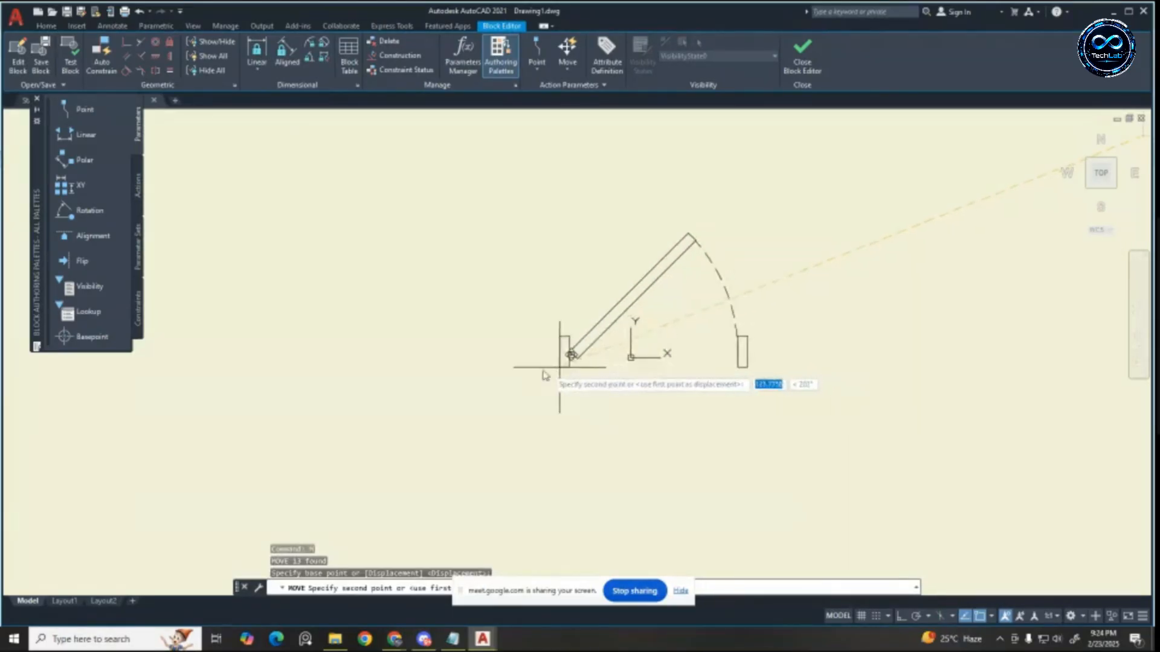
pyautogui.scroll(4, 646, 356)
pyautogui.scroll(-5, 646, 357)
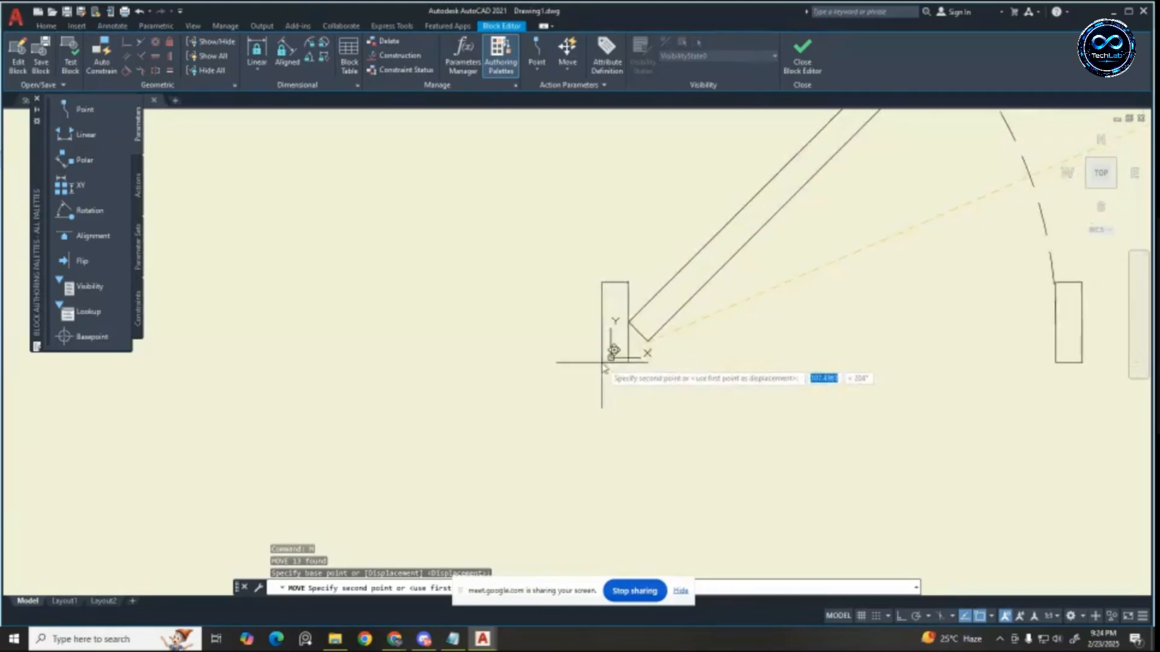
pyautogui.click(785, 252)
pyautogui.press('Escape')
pyautogui.press('Escape')
pyautogui.press('Escape')
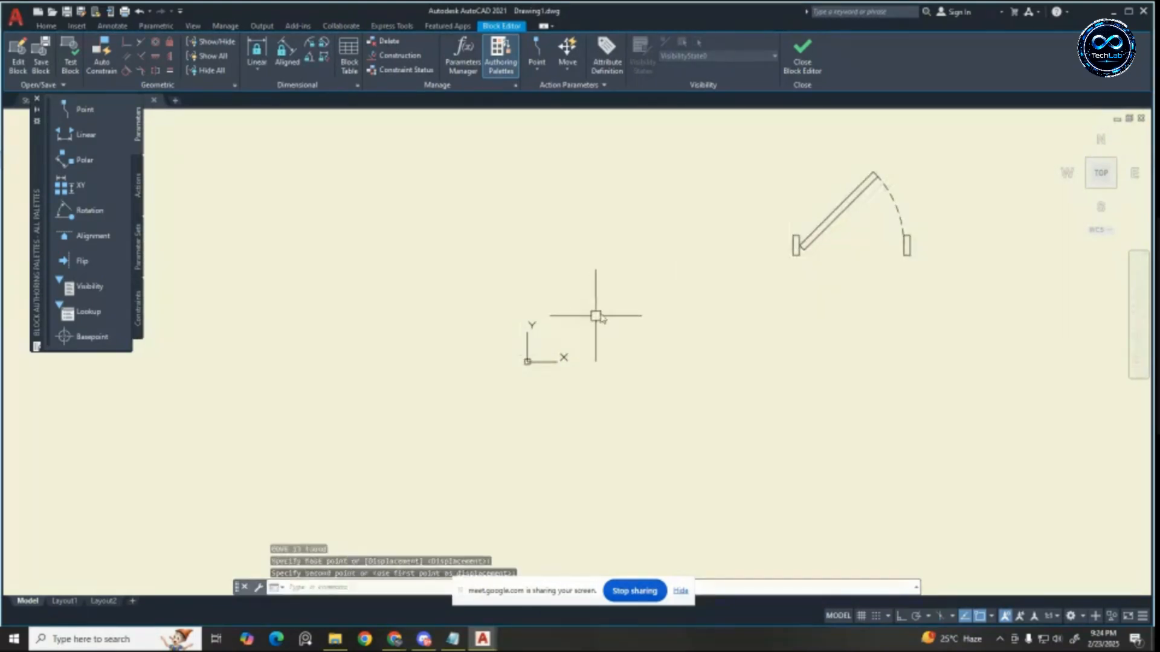
# Step: Draw a horizontal construction line through the block origin at 0,0
pyautogui.write('x')
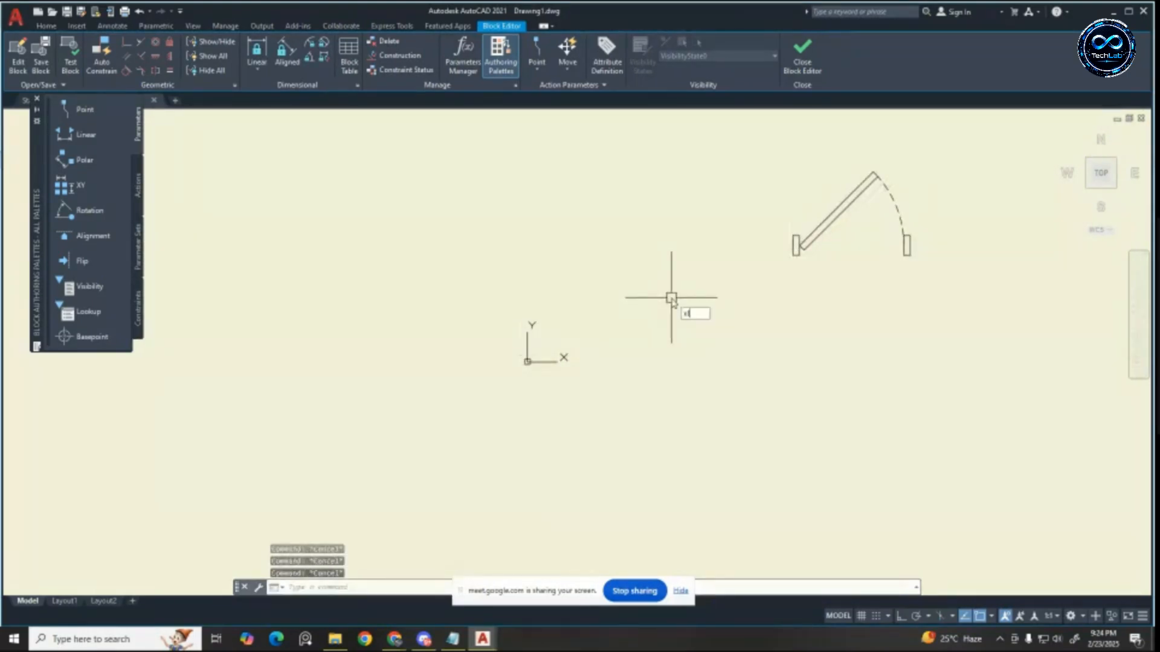
pyautogui.write('l')
pyautogui.press('Return')
pyautogui.write('h')
pyautogui.press('Return')
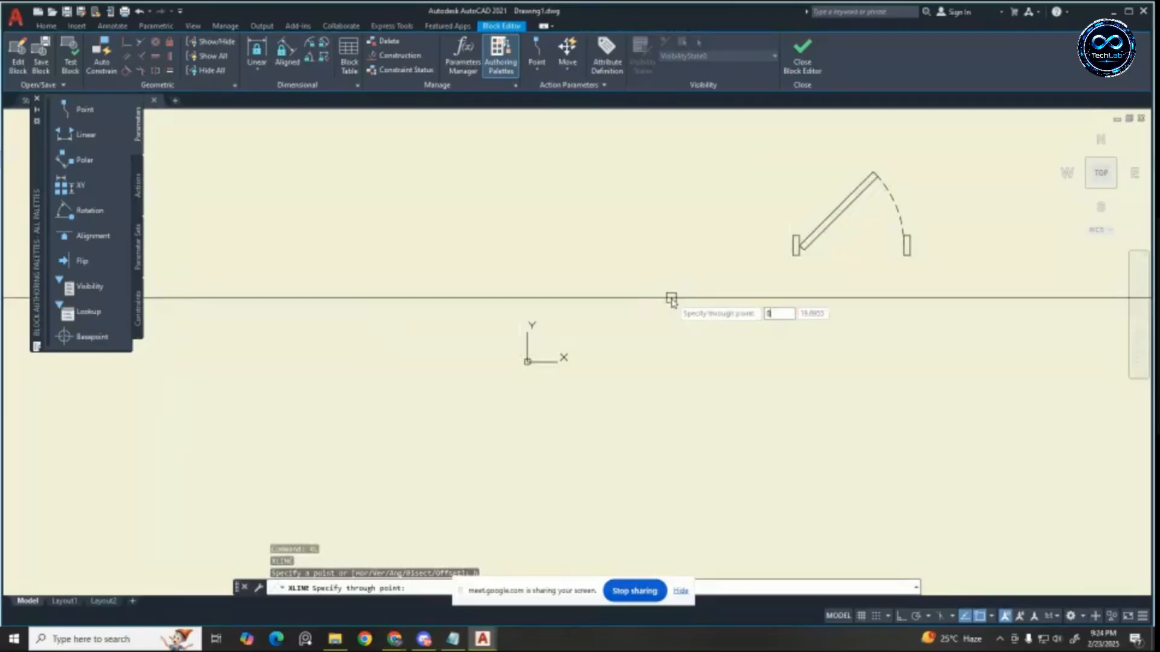
pyautogui.write('0,0')
pyautogui.press('Return')
pyautogui.press('Escape')
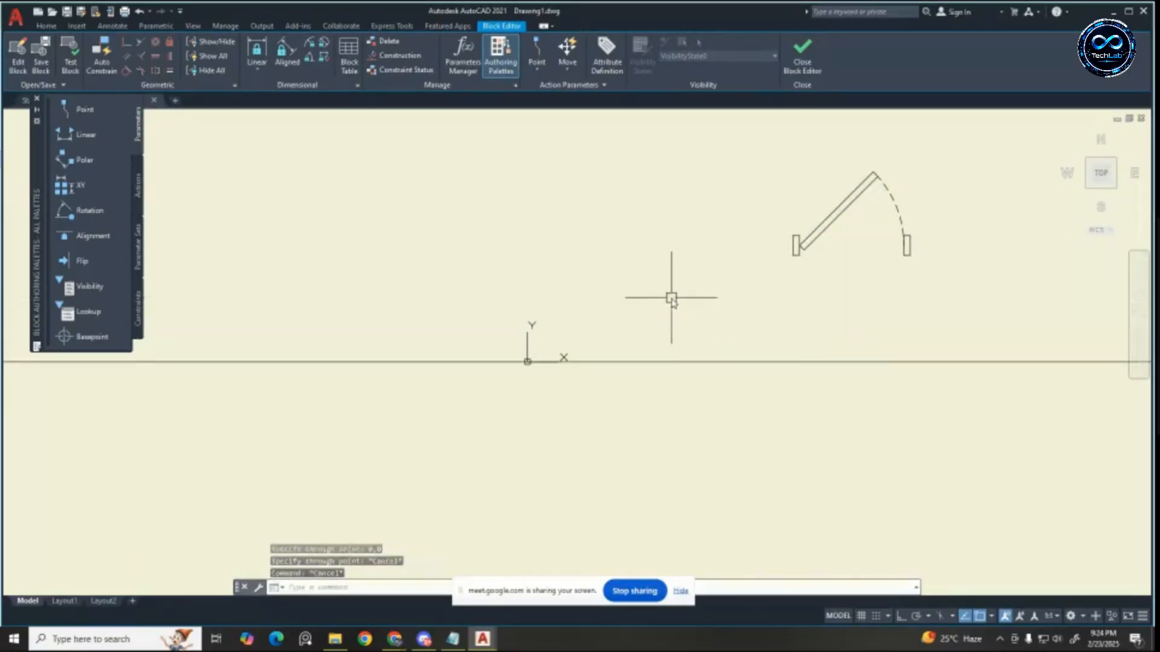
# Step: Draw a vertical construction line through the block origin at 0,0
pyautogui.write('xl')
pyautogui.press('Return')
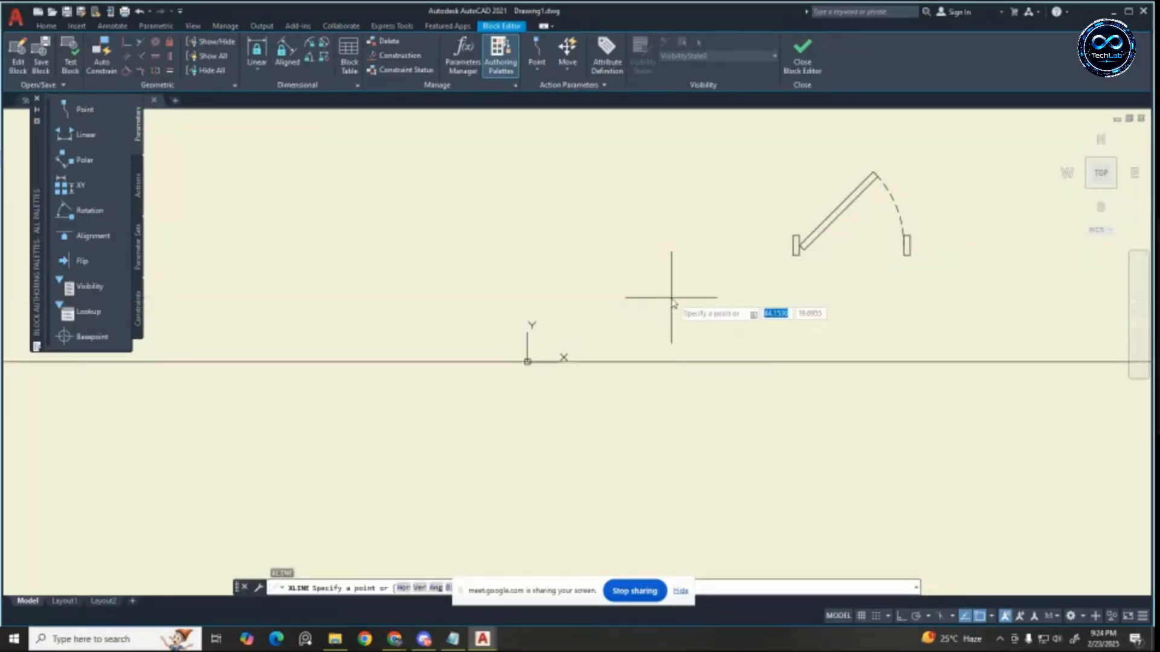
pyautogui.write('v')
pyautogui.press('Return')
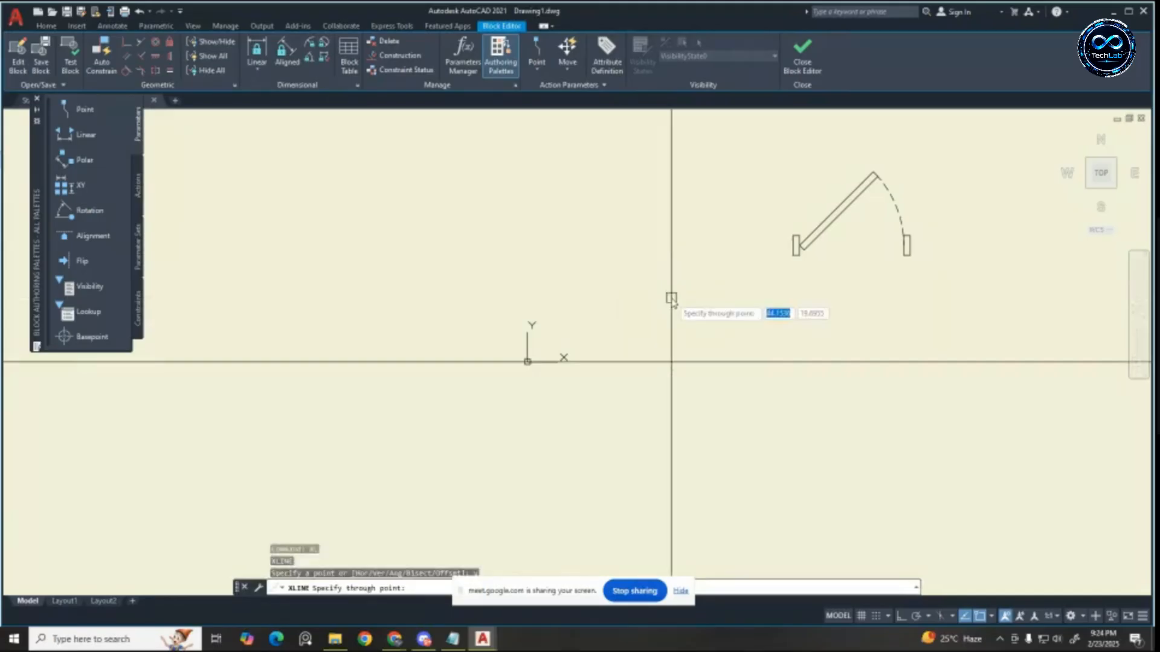
pyautogui.write('0')
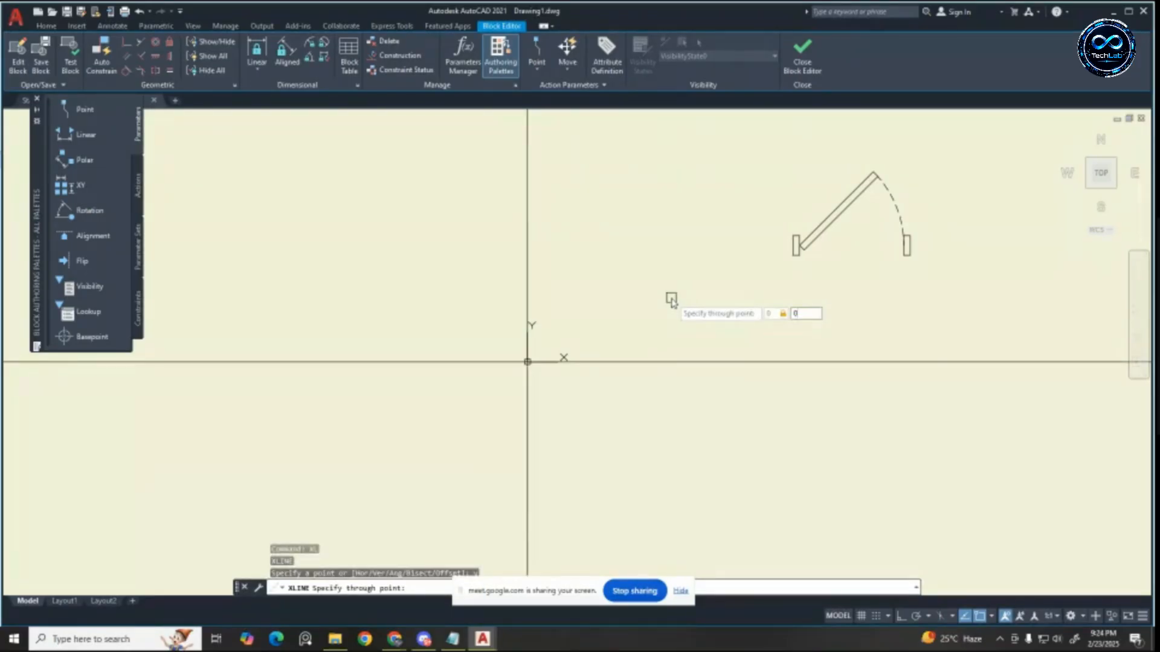
pyautogui.press('Return')
pyautogui.press('Escape')
# Step: Move the whole door geometry from the left jamb's lower-left corner to the intersection of the construction lines at the origin
pyautogui.scroll(6, 590, 359)
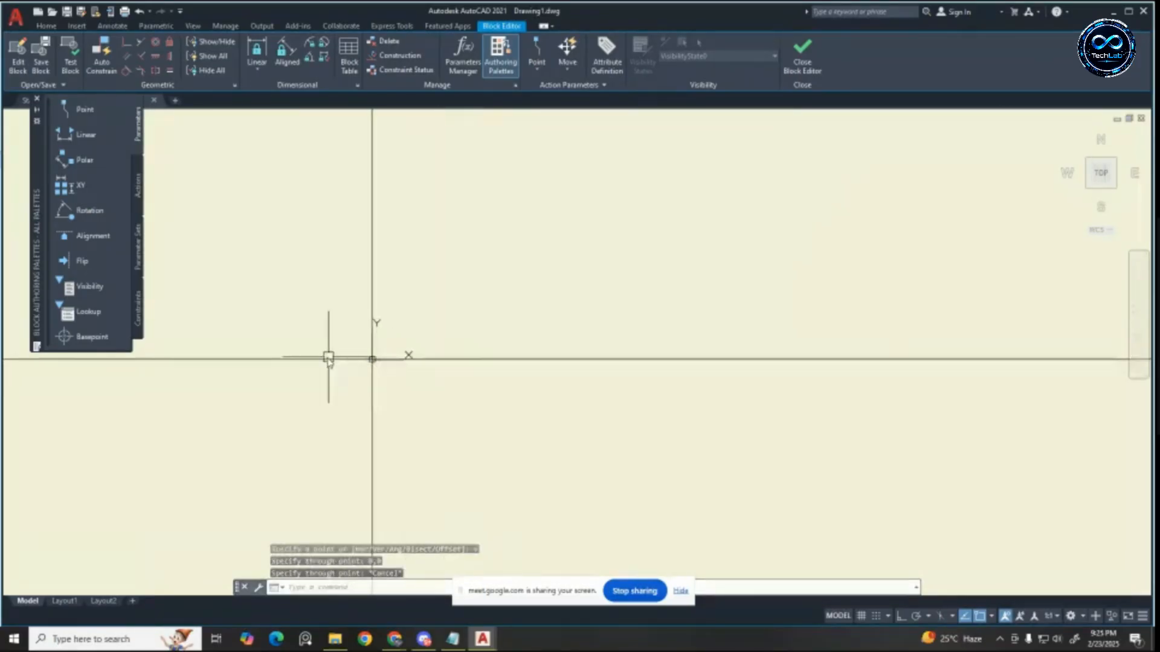
pyautogui.scroll(-3, 399, 375)
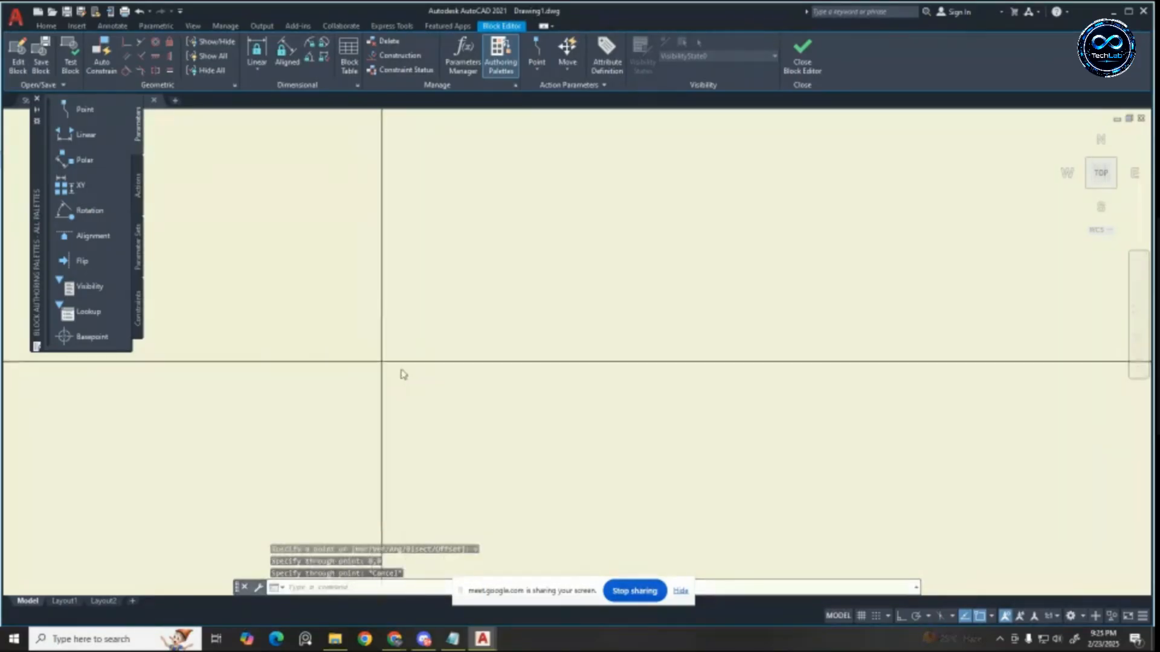
pyautogui.click(529, 231)
pyautogui.click(741, 349)
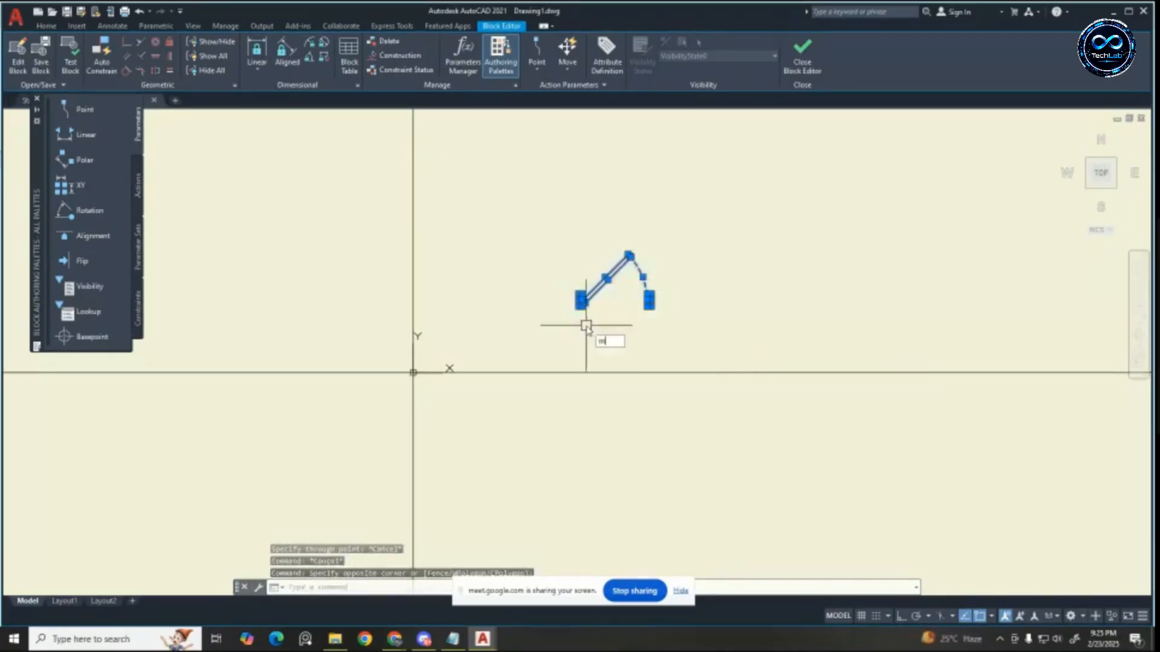
pyautogui.press('Return')
pyautogui.scroll(8, 581, 316)
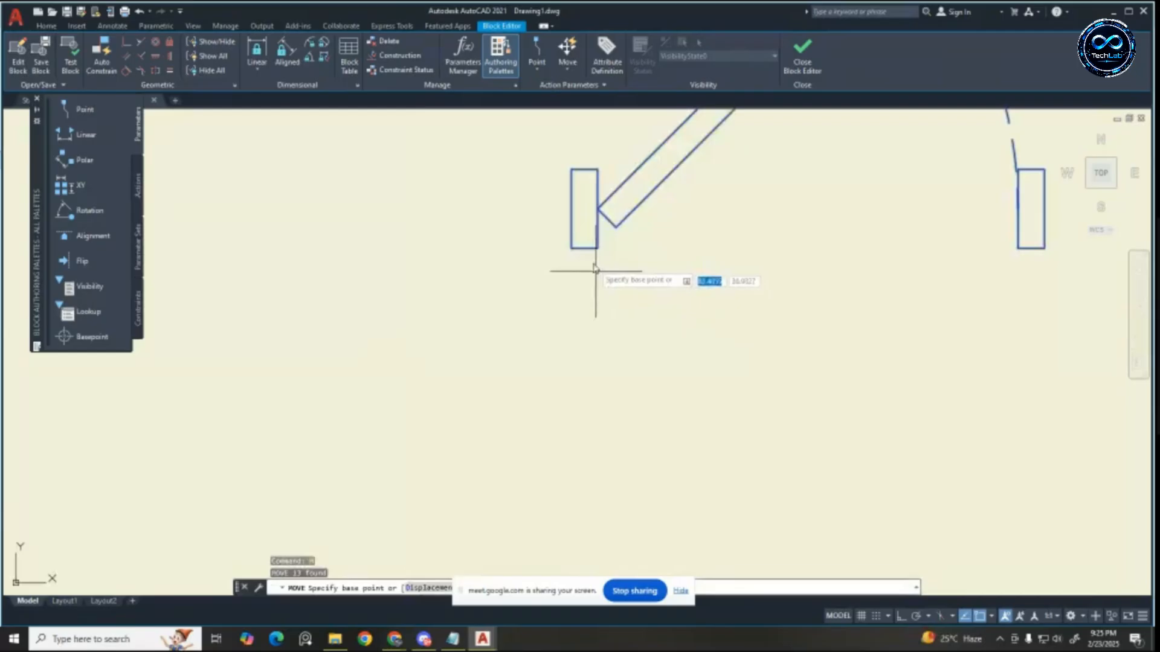
pyautogui.click(570, 237)
pyautogui.scroll(-6, 570, 237)
pyautogui.scroll(4, 673, 217)
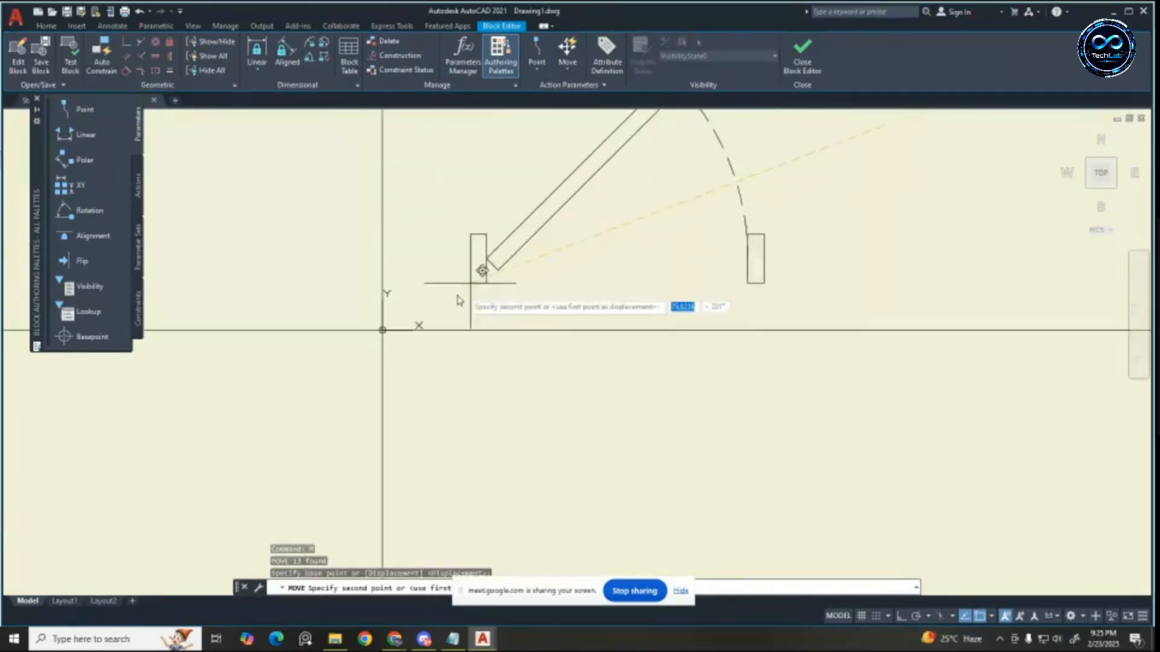
pyautogui.click(382, 330)
pyautogui.scroll(-6, 633, 353)
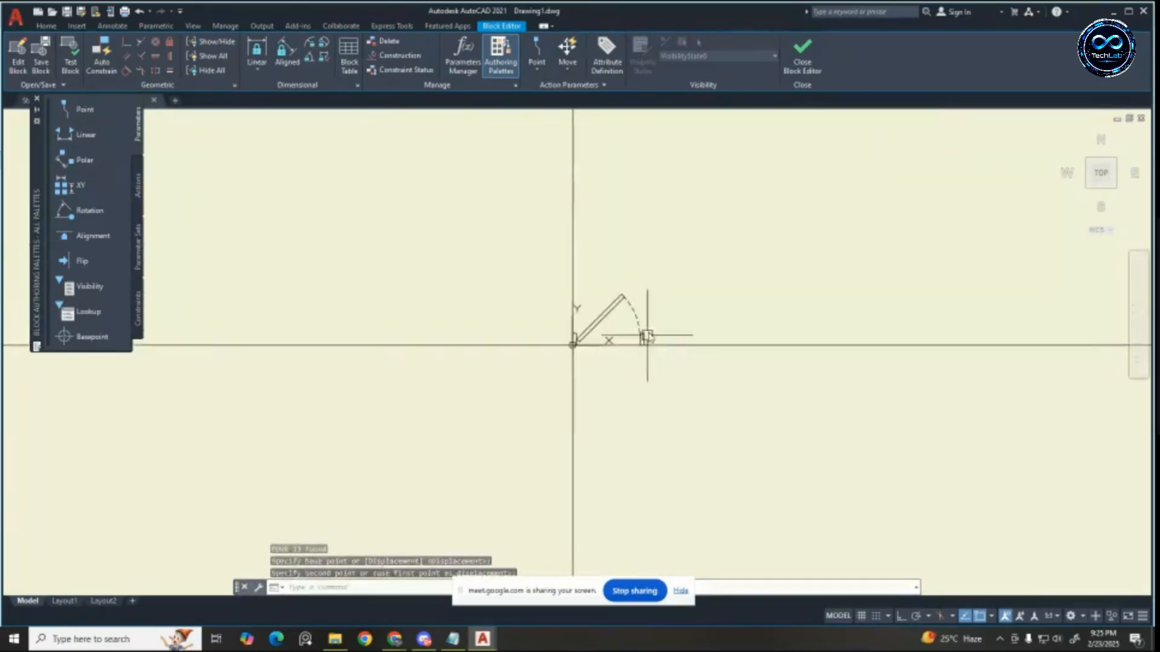
# Step: Delete both the horizontal and the vertical construction lines from the block
pyautogui.click(614, 163)
pyautogui.click(400, 184)
pyautogui.click(419, 306)
pyautogui.click(325, 399)
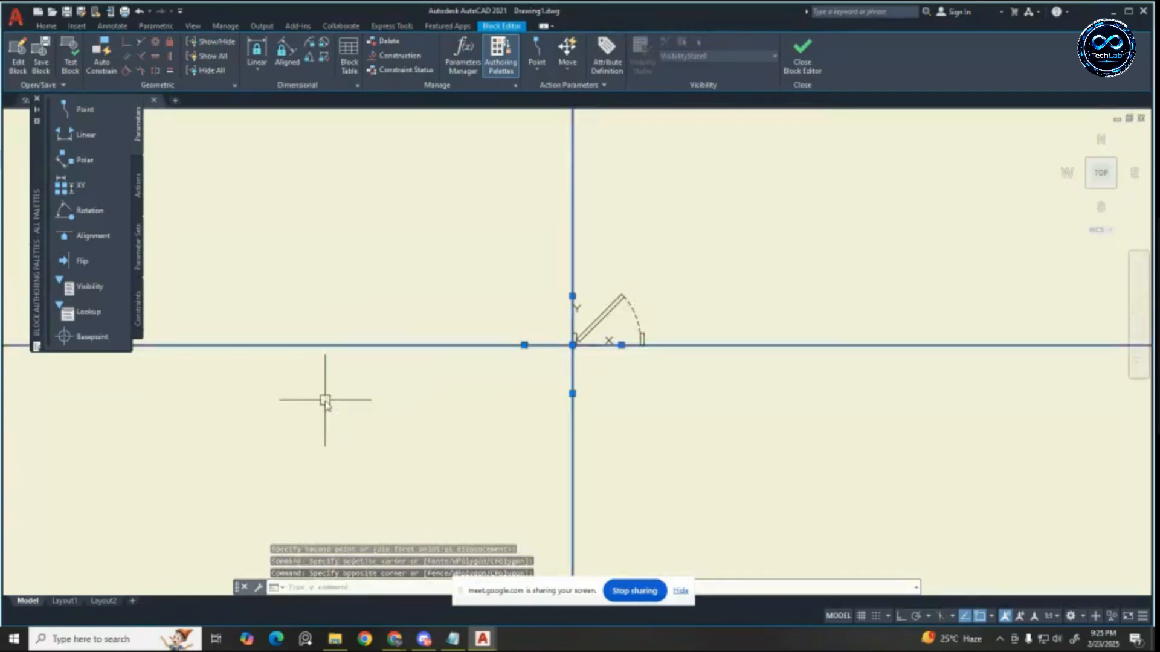
pyautogui.press('Delete')
# Step: Close the Block Editor with the changes saved and inspect the door block's insertion point at the left jamb
pyautogui.click(802, 48)
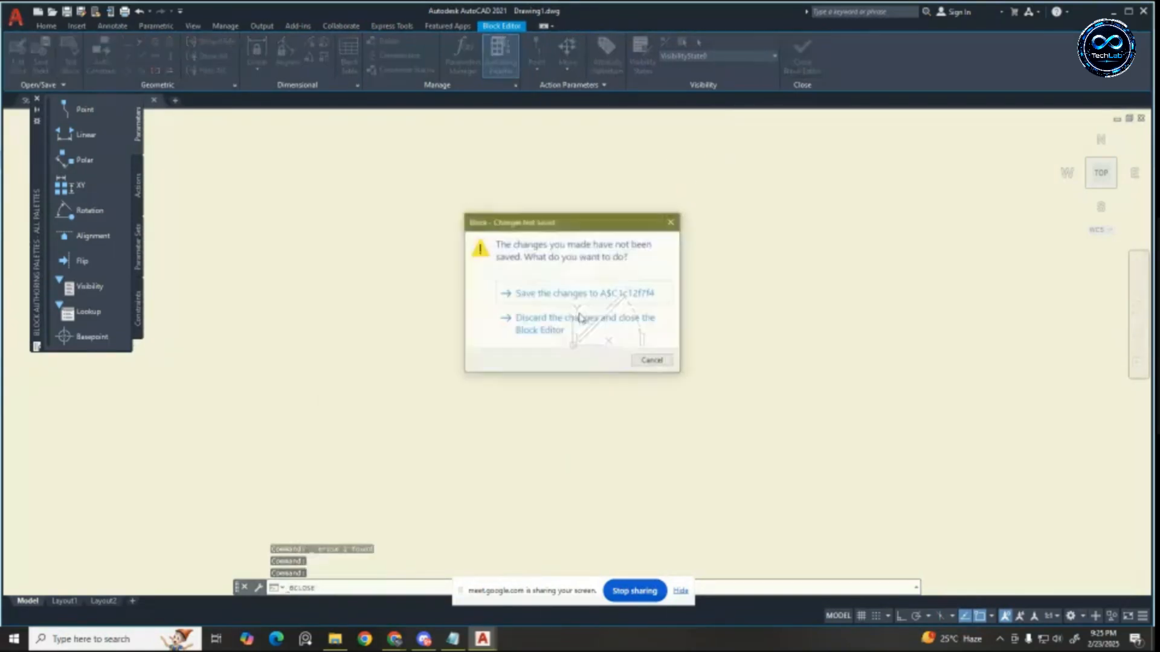
pyautogui.click(535, 293)
pyautogui.scroll(3, 446, 397)
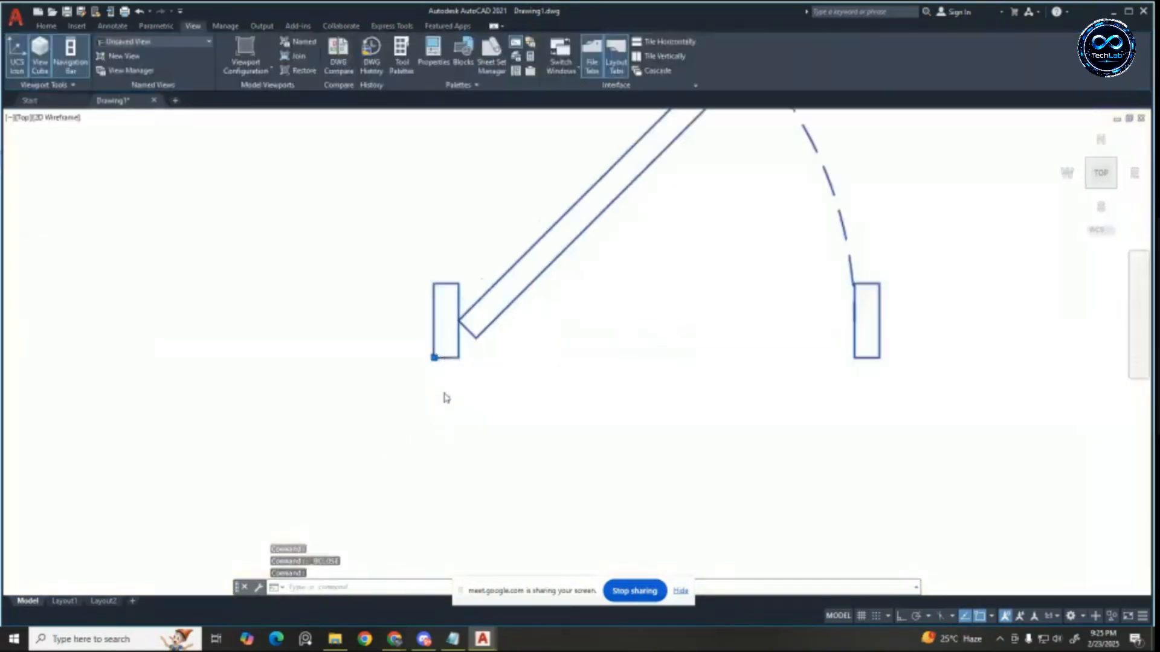
pyautogui.scroll(2, 446, 397)
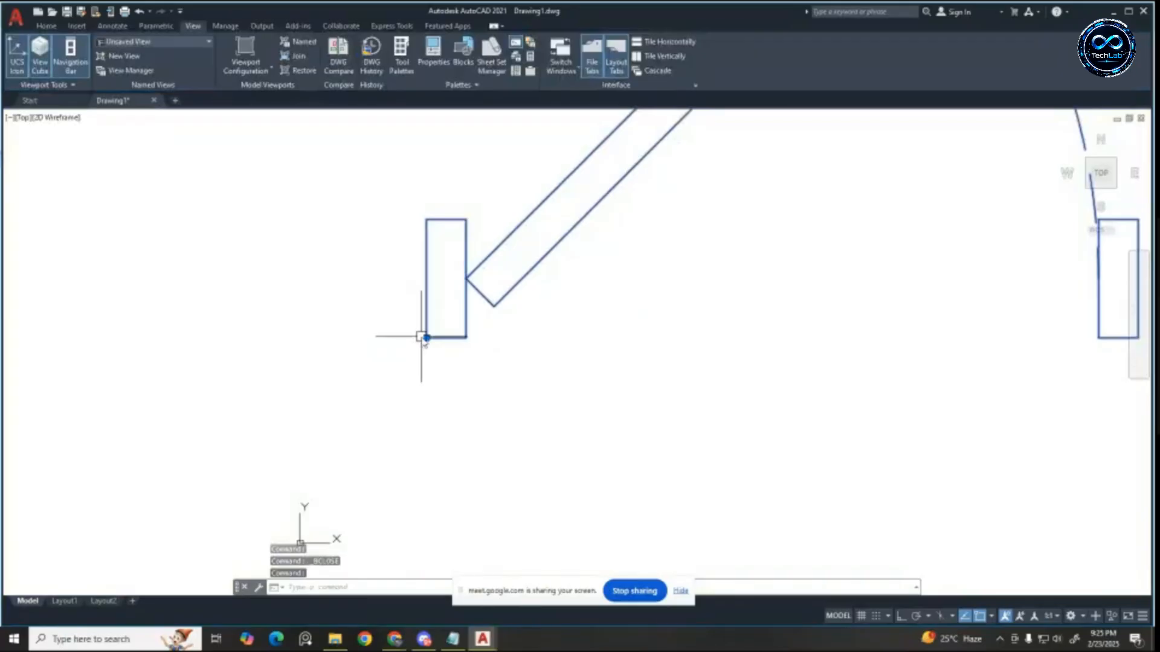
pyautogui.scroll(-5, 504, 302)
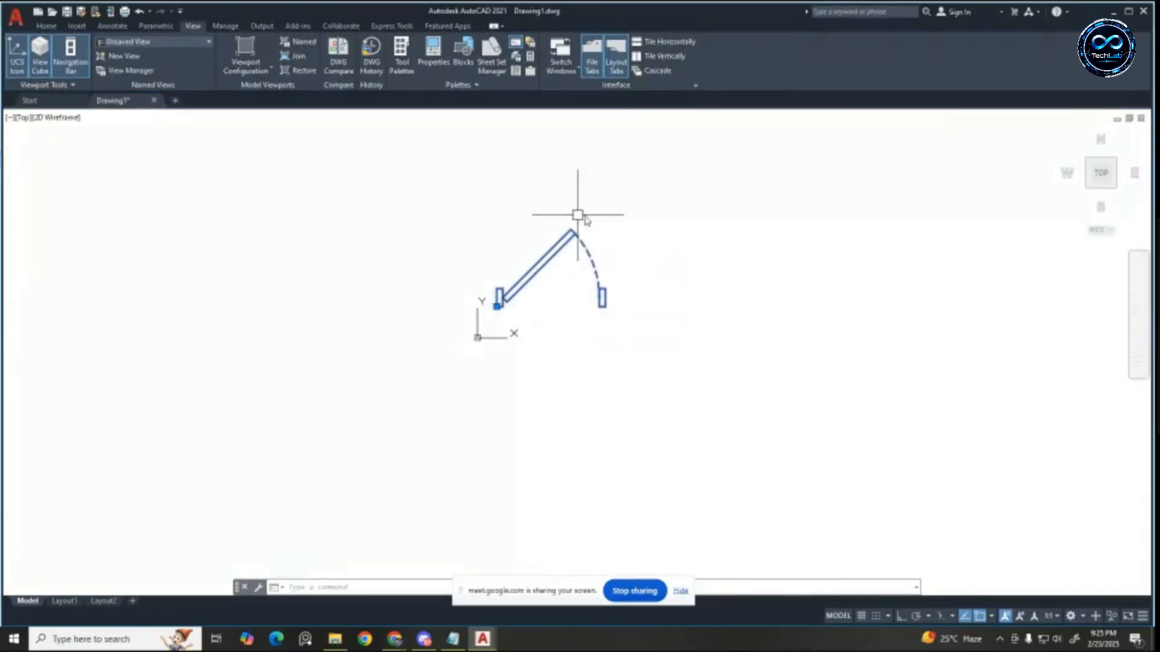
pyautogui.scroll(6, 477, 320)
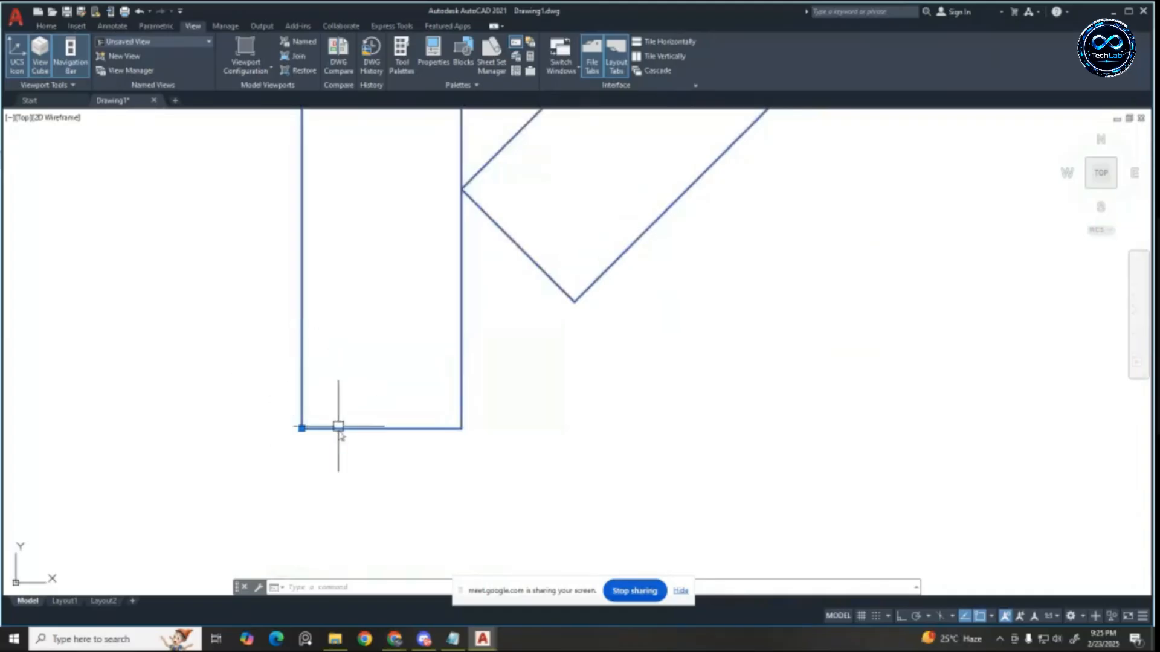
pyautogui.scroll(-6, 280, 423)
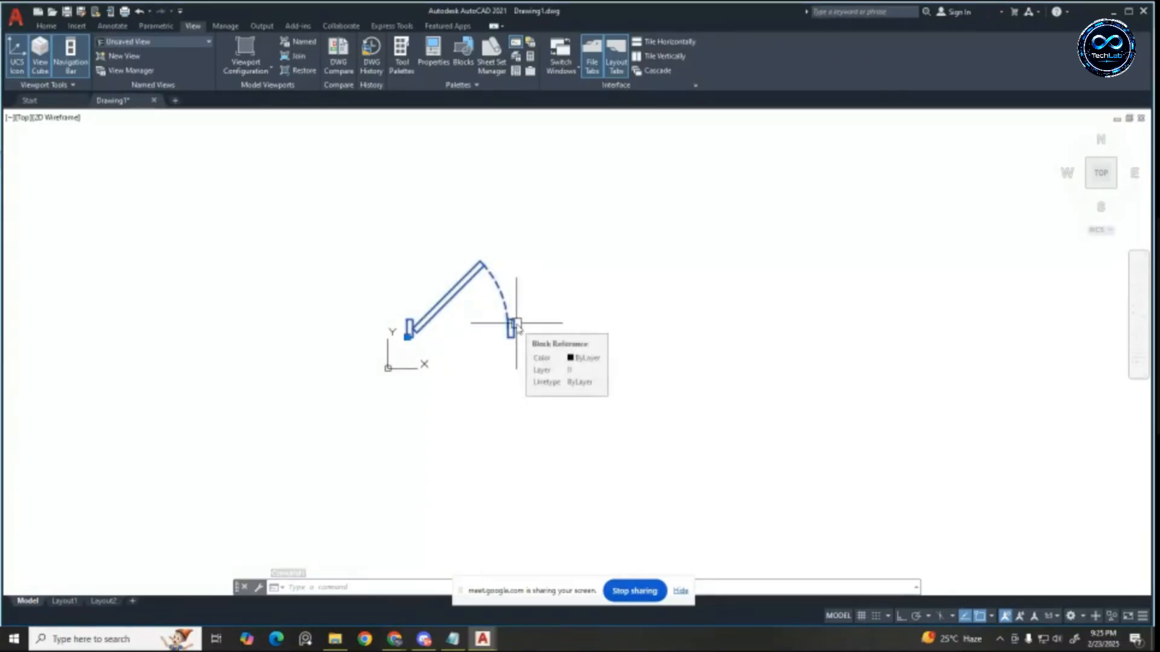
# Step: Explode the door block and begin a new block definition from its geometry, with the base point at the left jamb's lower-left corner
pyautogui.press('Escape')
pyautogui.click(311, 187)
pyautogui.click(607, 407)
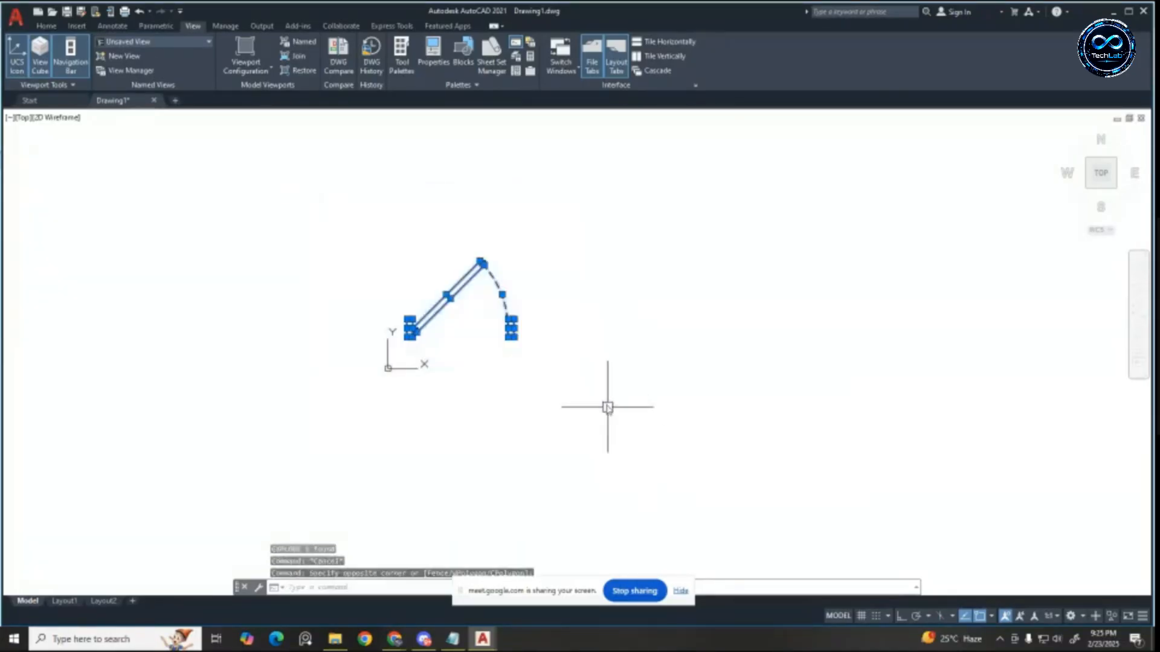
pyautogui.write('B')
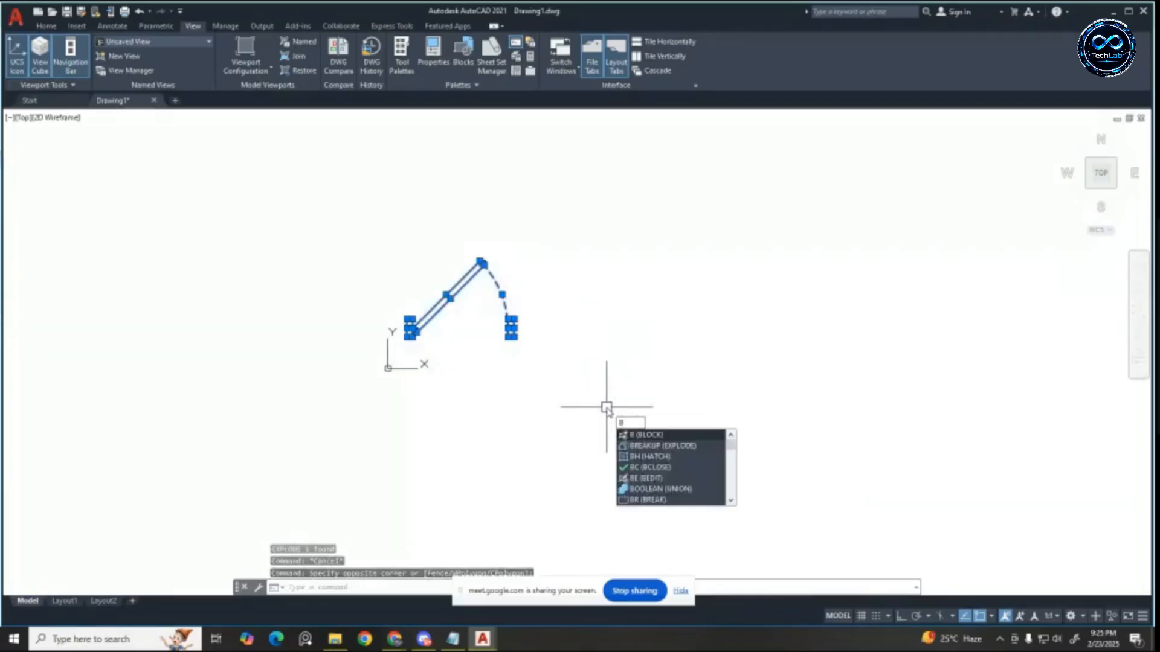
pyautogui.press('Return')
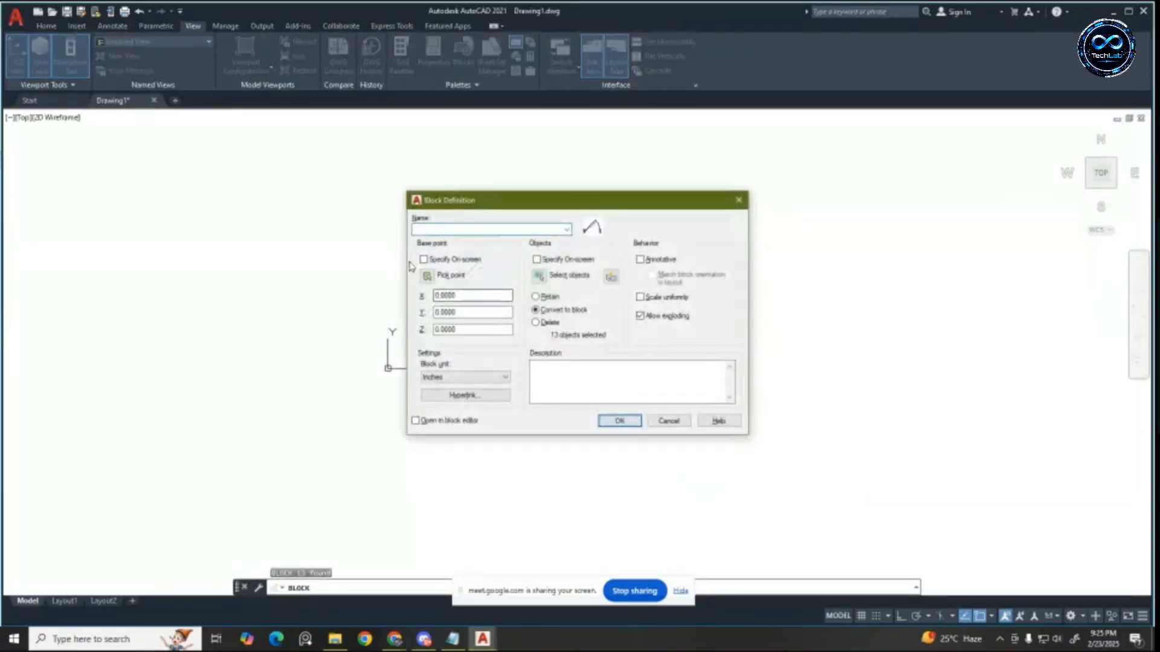
pyautogui.click(426, 278)
pyautogui.scroll(5, 398, 329)
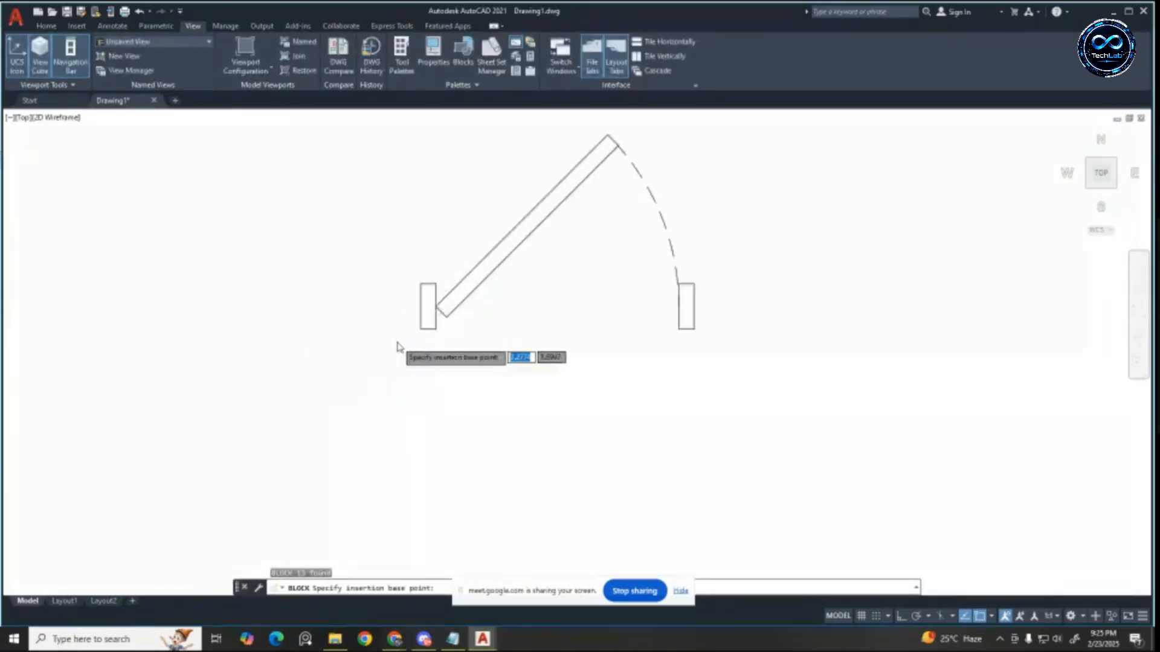
pyautogui.click(434, 321)
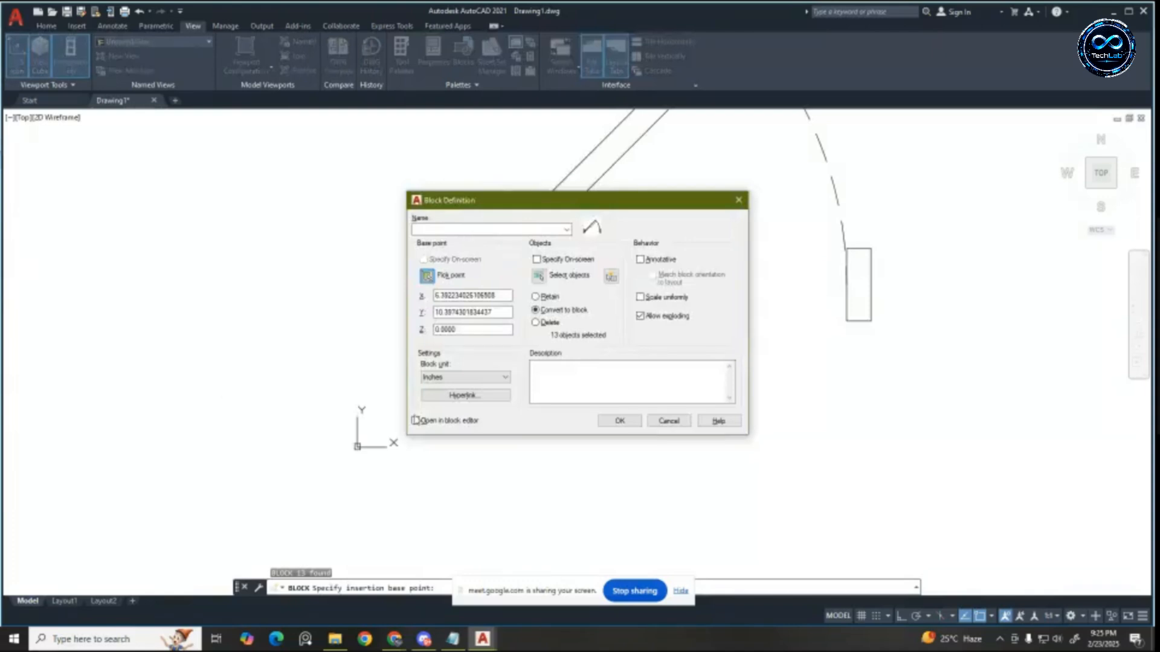
# Step: Name the new block definition Door 3' and create the block
pyautogui.click(617, 421)
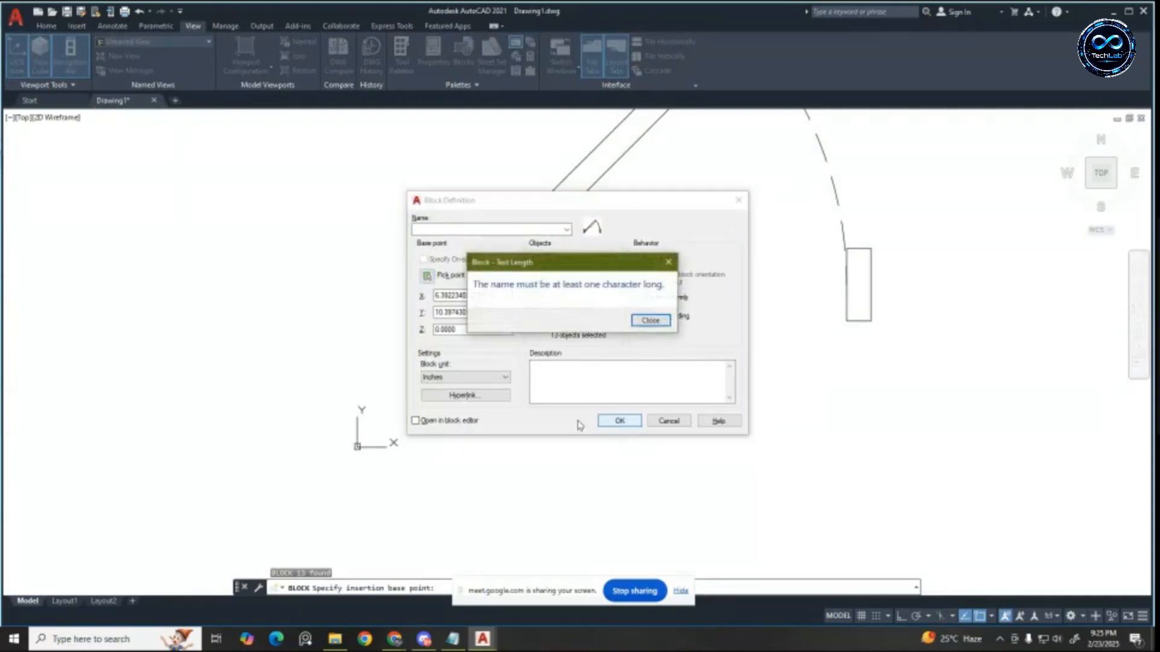
pyautogui.click(669, 263)
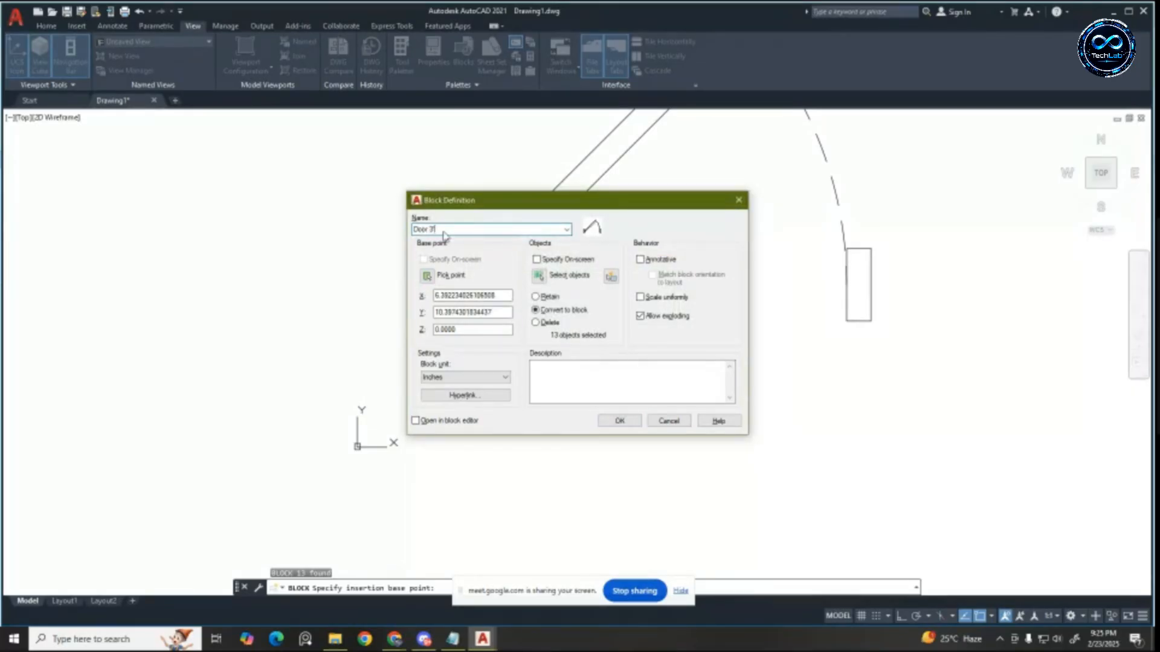
pyautogui.click(619, 421)
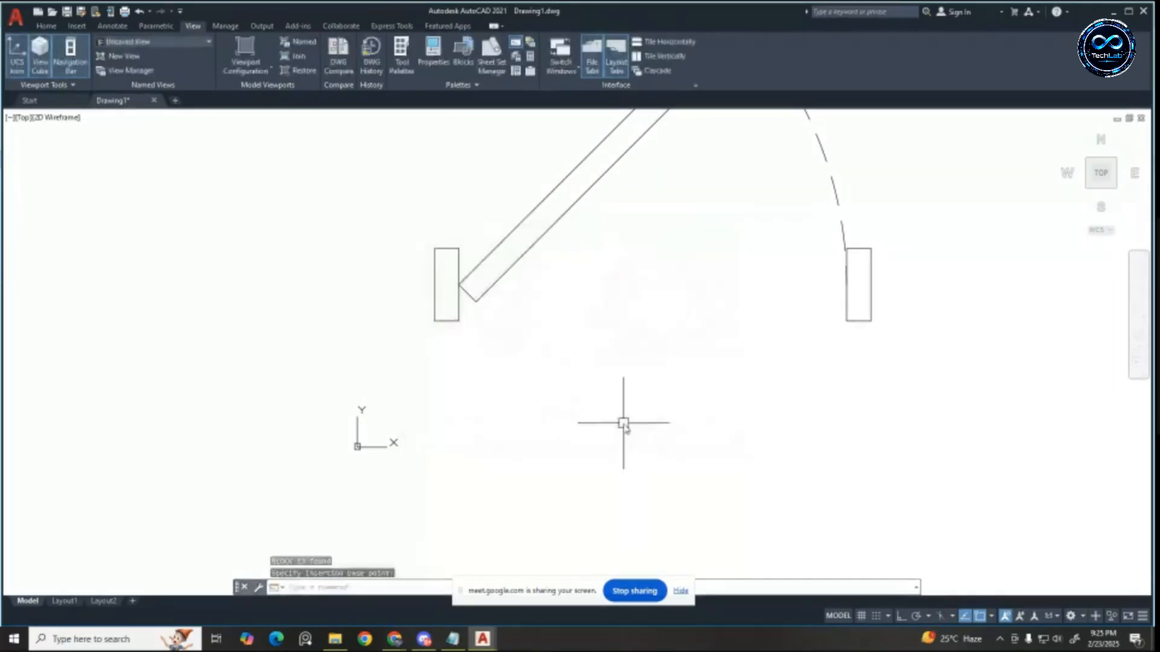
# Step: Select the new door block and check its insertion point against the left jamb's lower-left corner
pyautogui.scroll(-6, 547, 362)
pyautogui.scroll(1, 547, 362)
pyautogui.click(534, 361)
pyautogui.scroll(10, 531, 360)
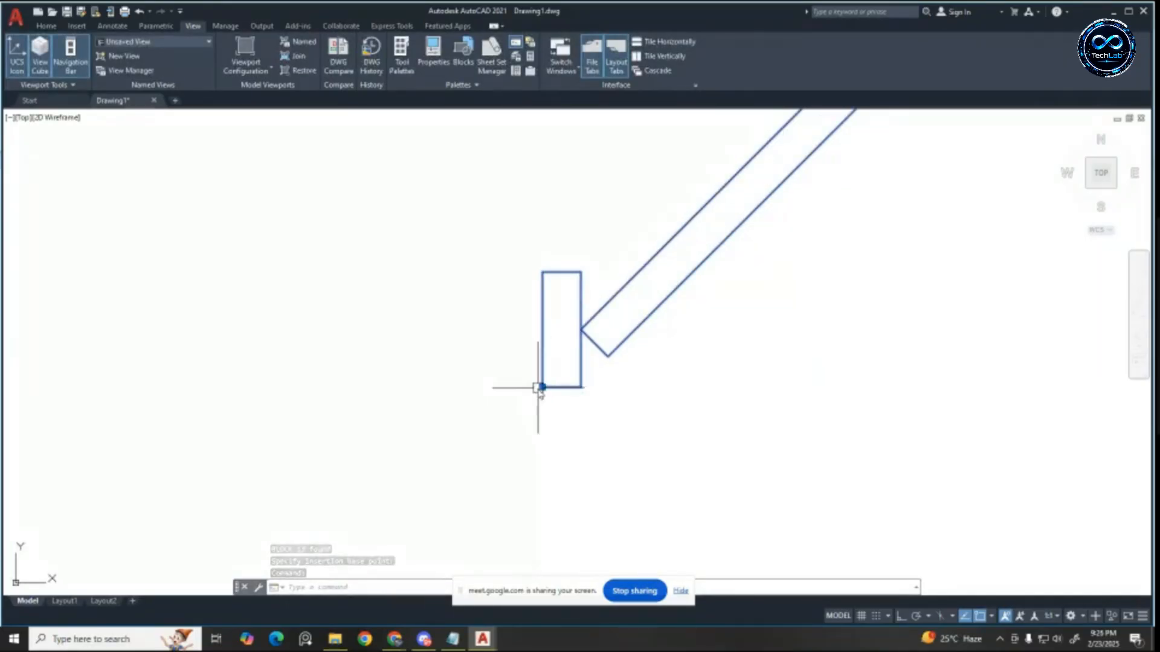
pyautogui.scroll(-4, 425, 375)
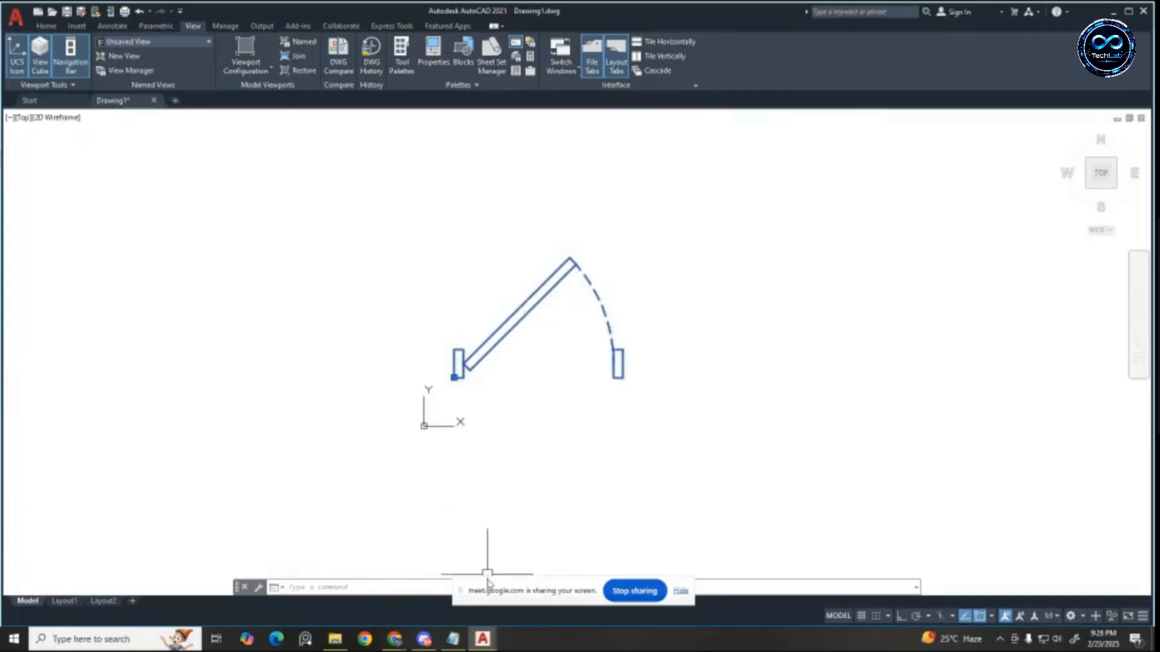
# Step: Switch to the Preset 1 drawing and open its door block in the Block Editor
pyautogui.moveTo(477, 639)
pyautogui.click(574, 581)
pyautogui.scroll(-3, 644, 320)
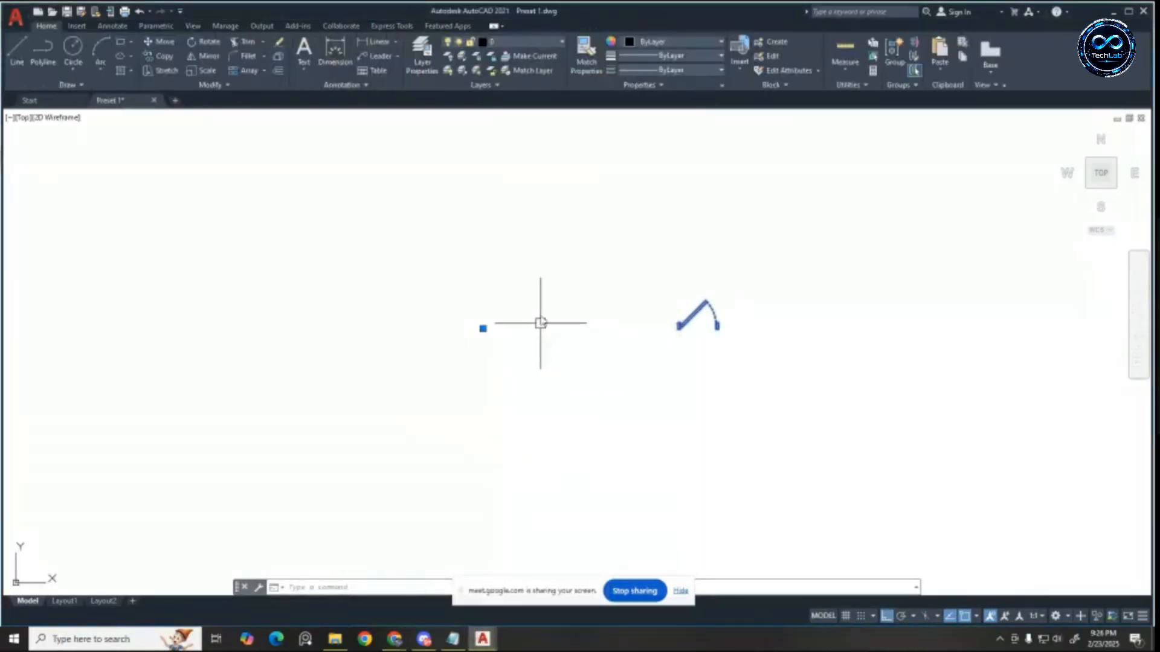
pyautogui.scroll(3, 661, 310)
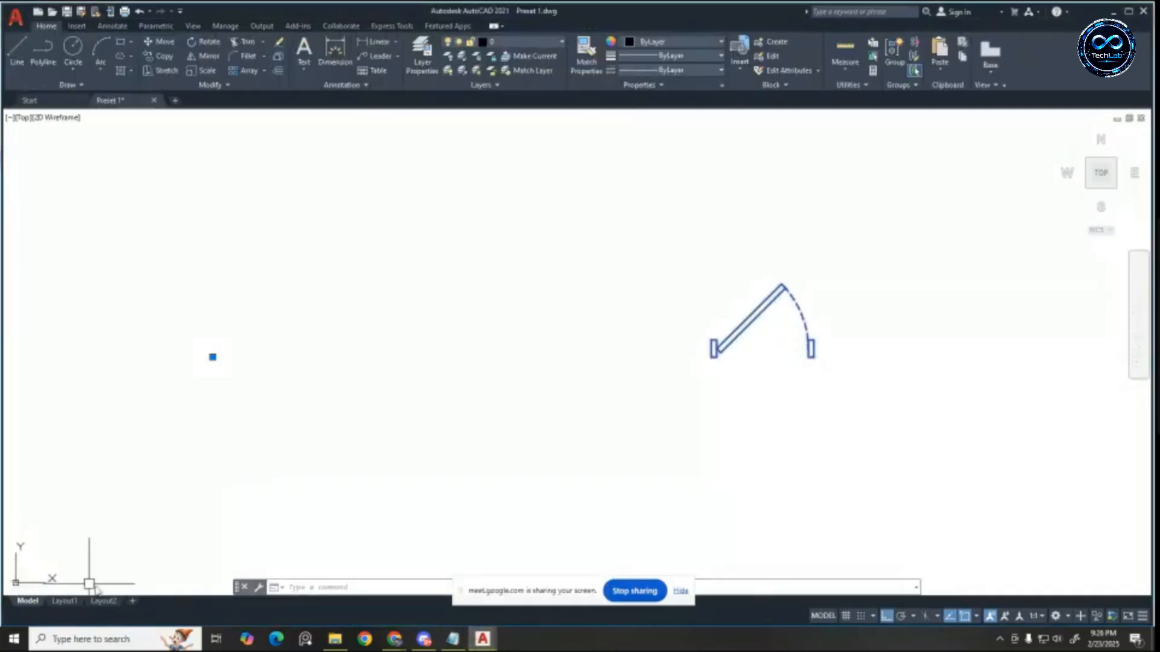
pyautogui.doubleClick(718, 348)
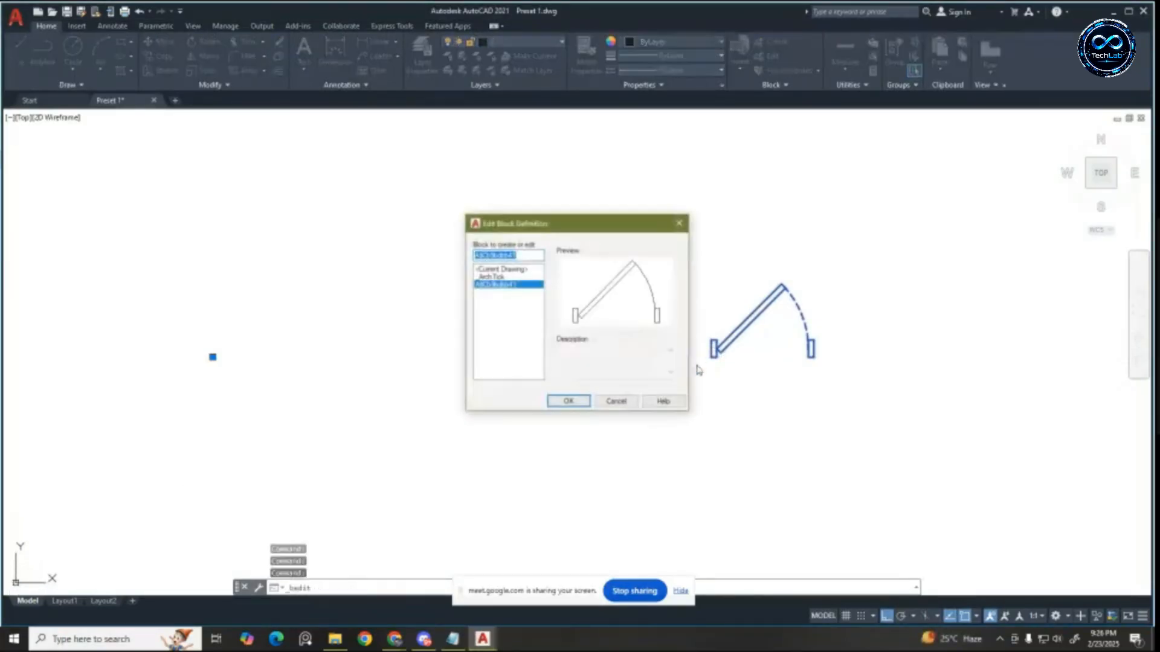
pyautogui.click(566, 401)
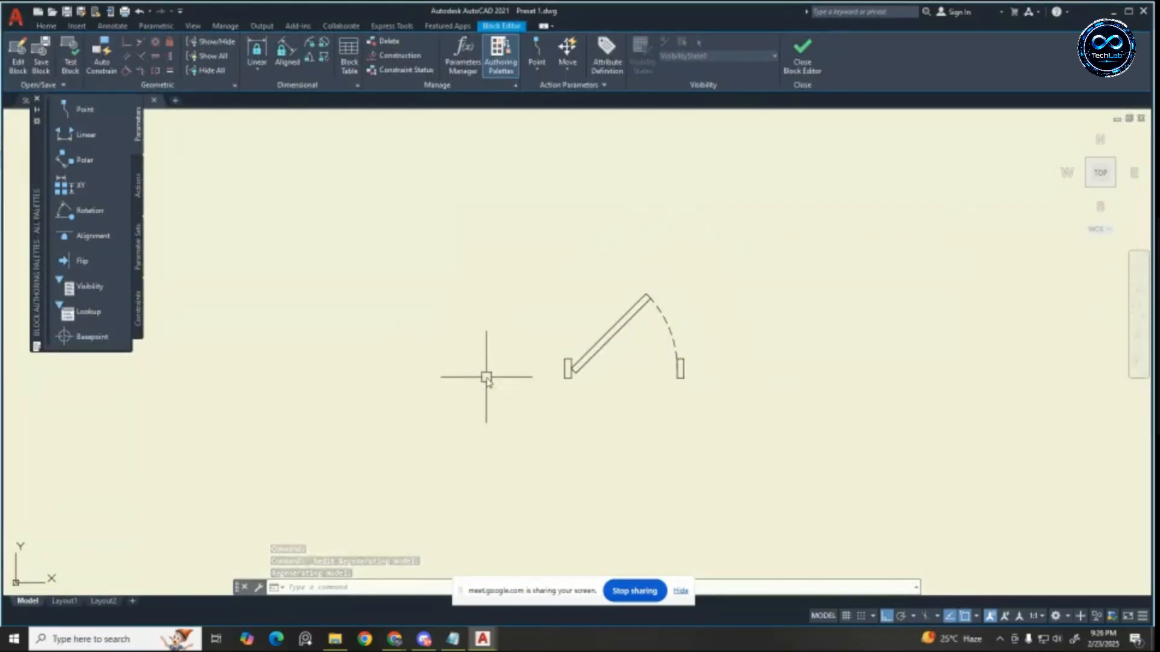
pyautogui.scroll(-2, 749, 372)
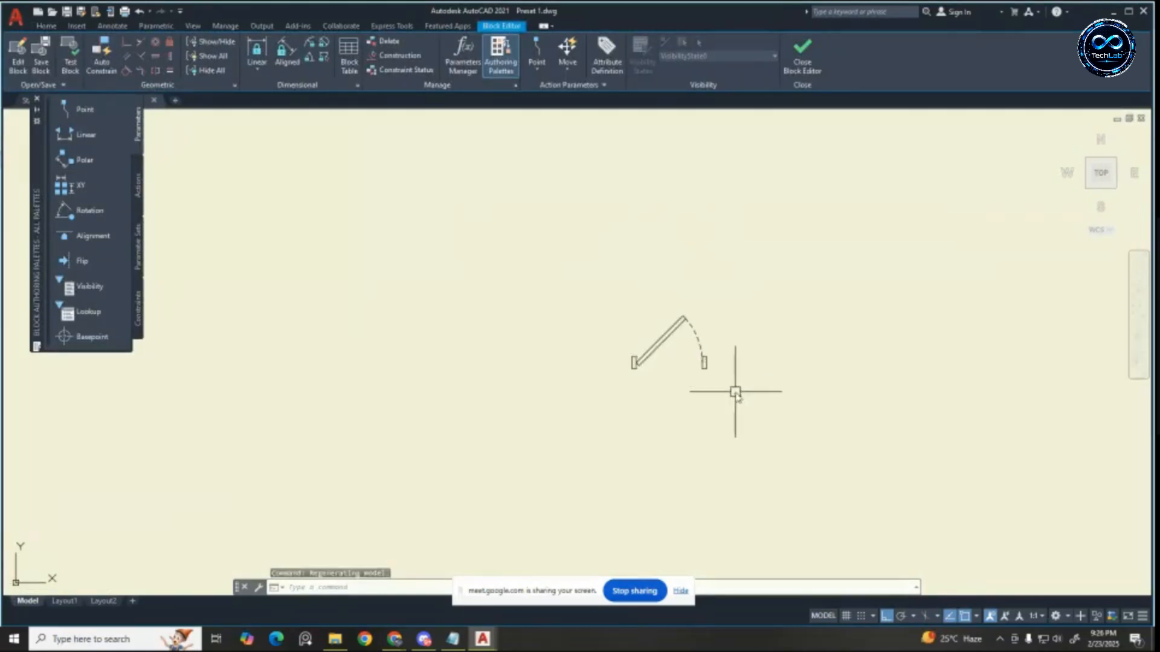
pyautogui.scroll(2, 735, 391)
pyautogui.press('Escape')
pyautogui.press('Escape')
pyautogui.press('Escape')
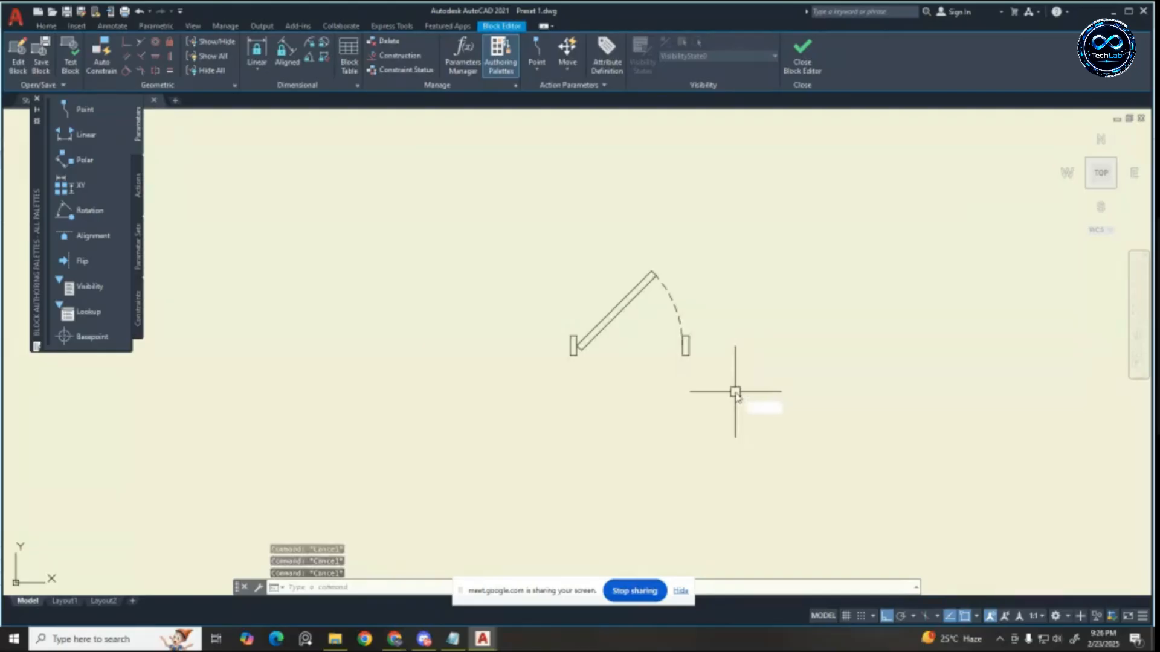
pyautogui.press('Return')
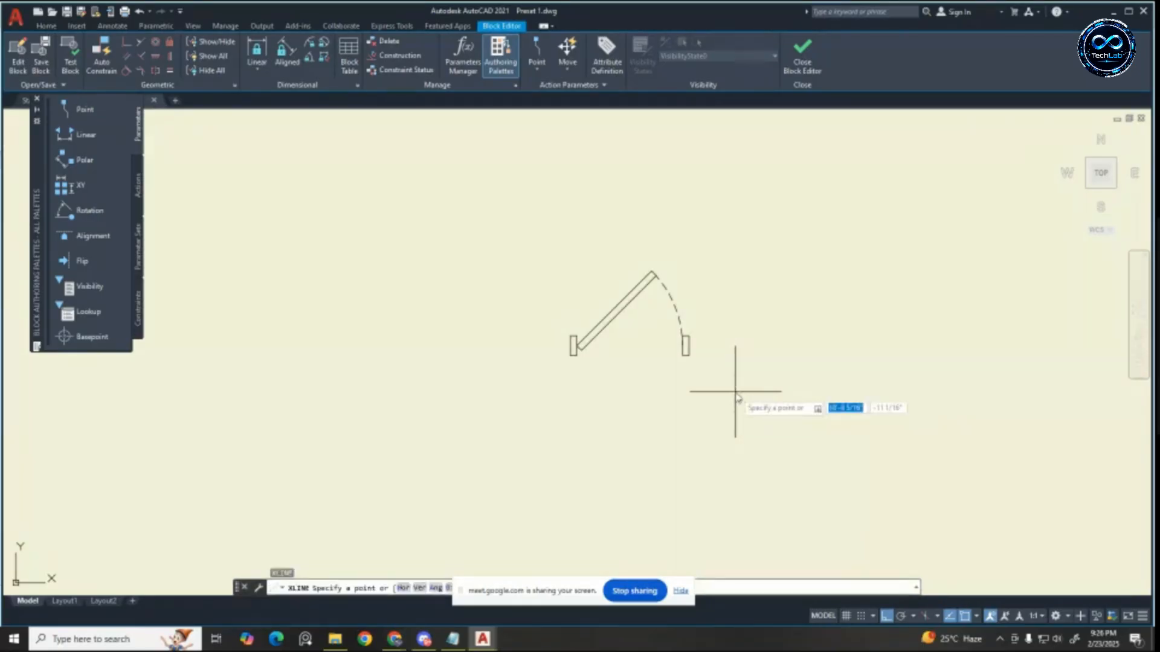
pyautogui.press('Return')
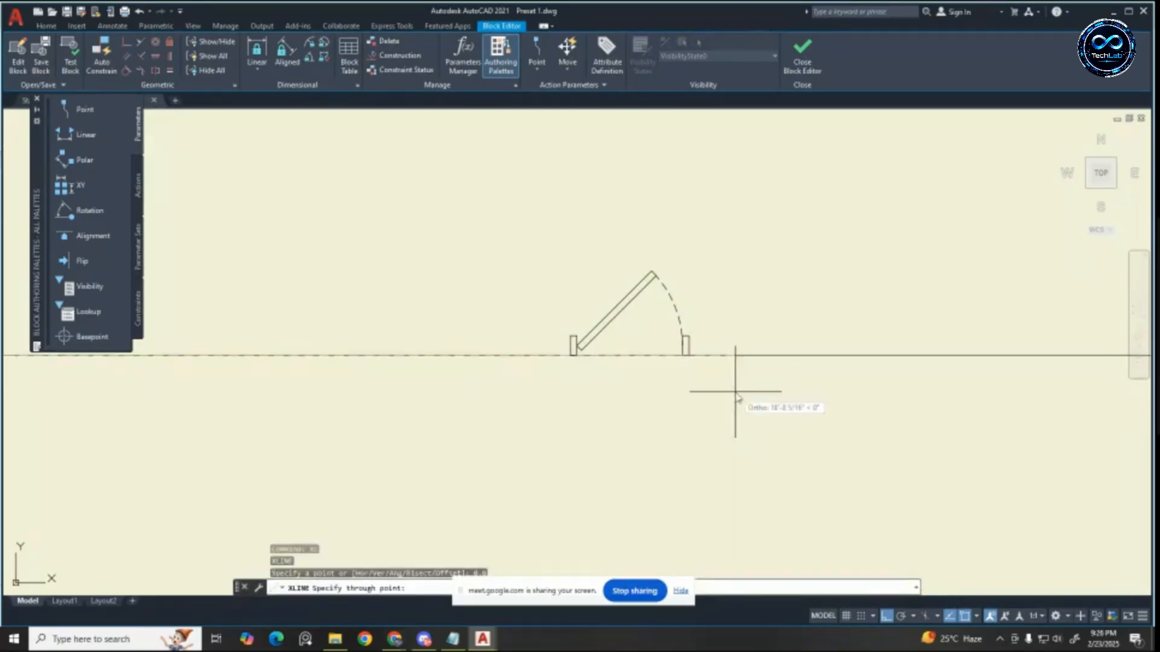
pyautogui.press('Escape')
pyautogui.press('Escape')
pyautogui.press('Escape')
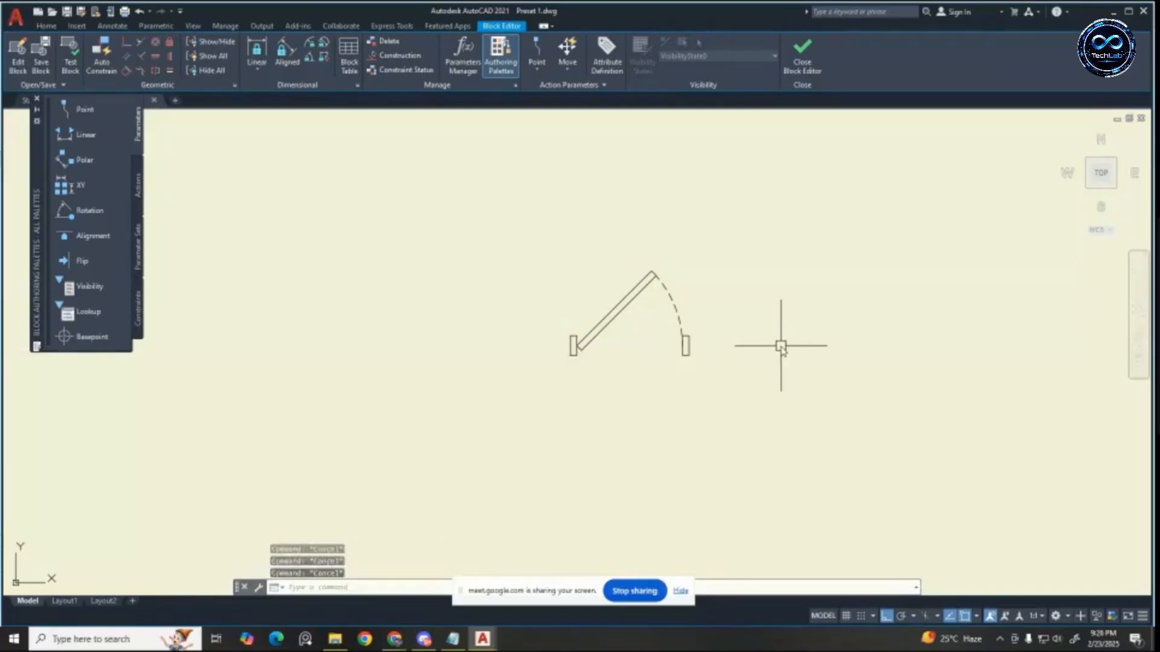
# Step: Draw a horizontal construction line through the Block Editor origin at 0,0
pyautogui.write('xl')
pyautogui.press('Return')
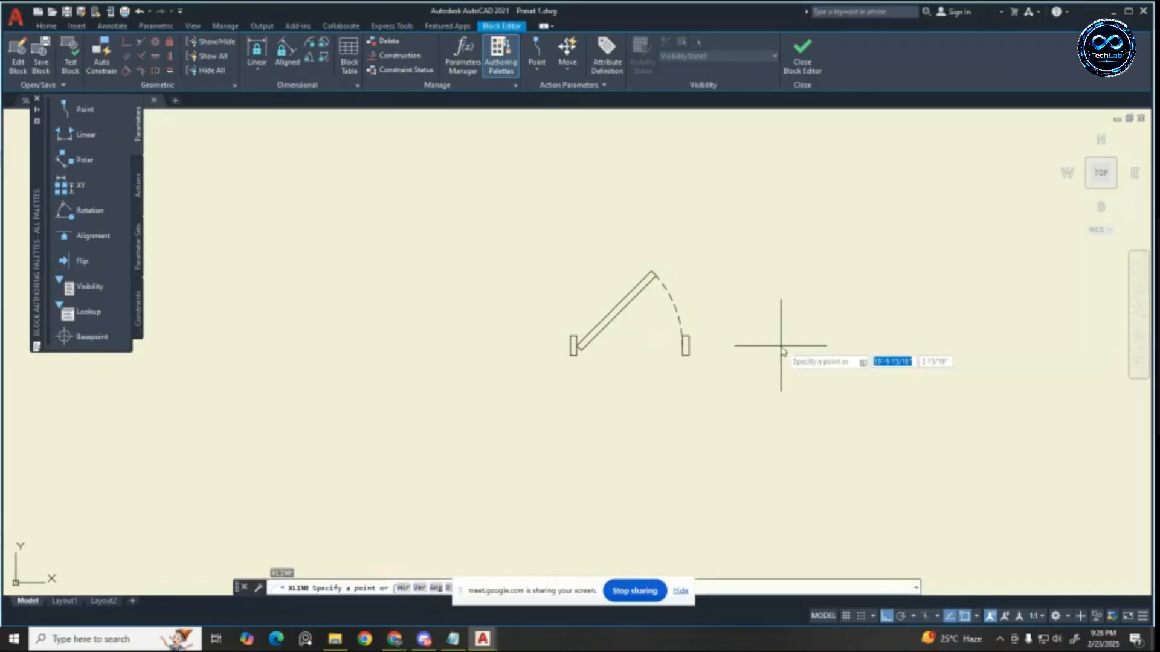
pyautogui.write('h')
pyautogui.press('Return')
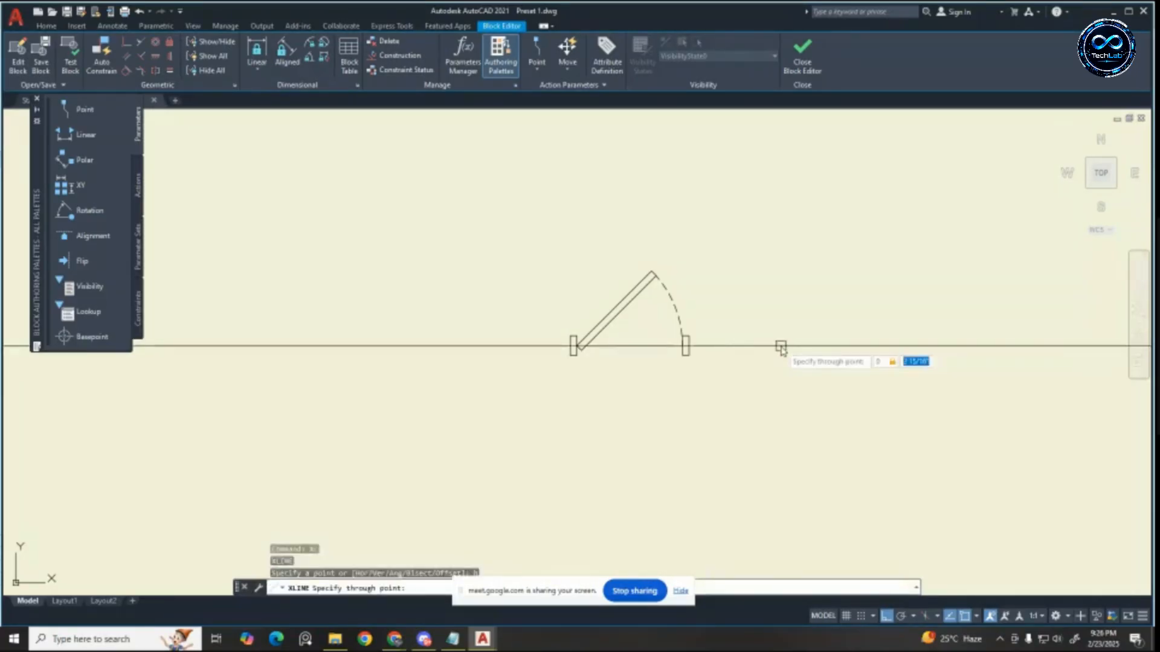
pyautogui.click(780, 355)
pyautogui.press('Escape')
pyautogui.press('Escape')
pyautogui.press('Escape')
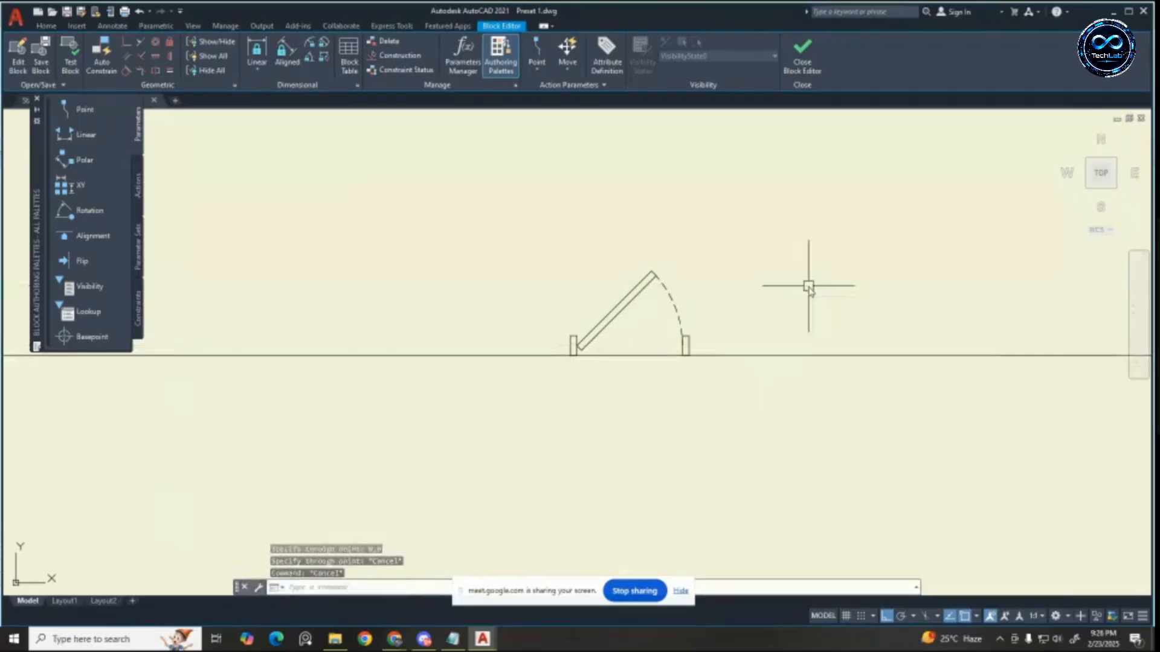
pyautogui.write('x')
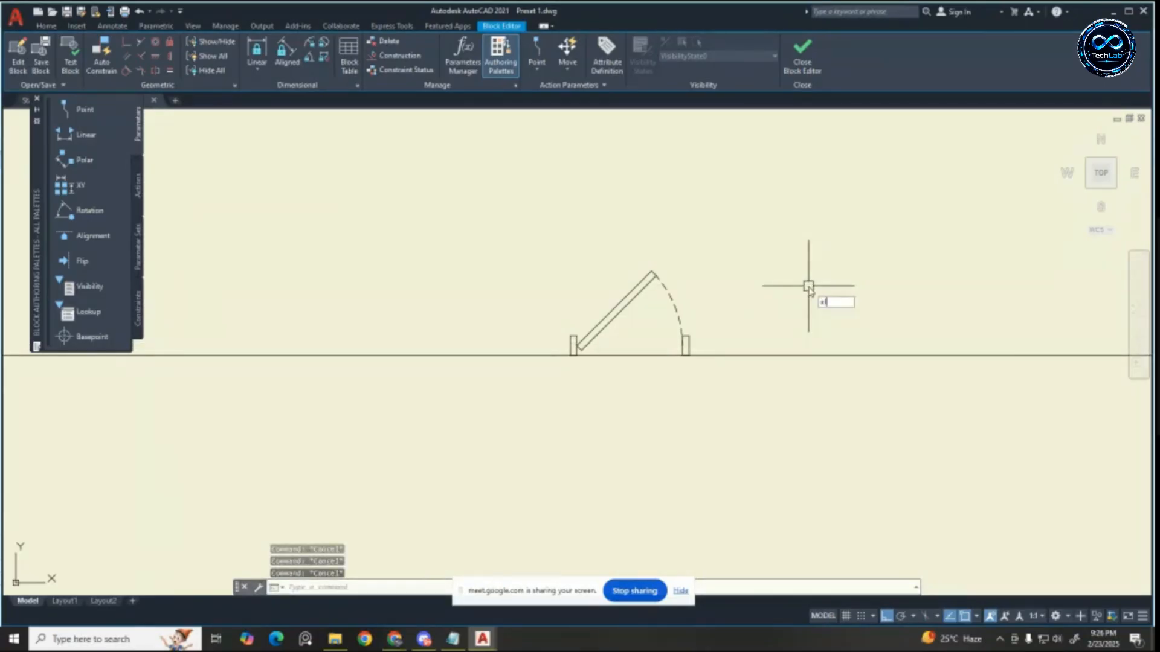
pyautogui.write('l')
pyautogui.press('Return')
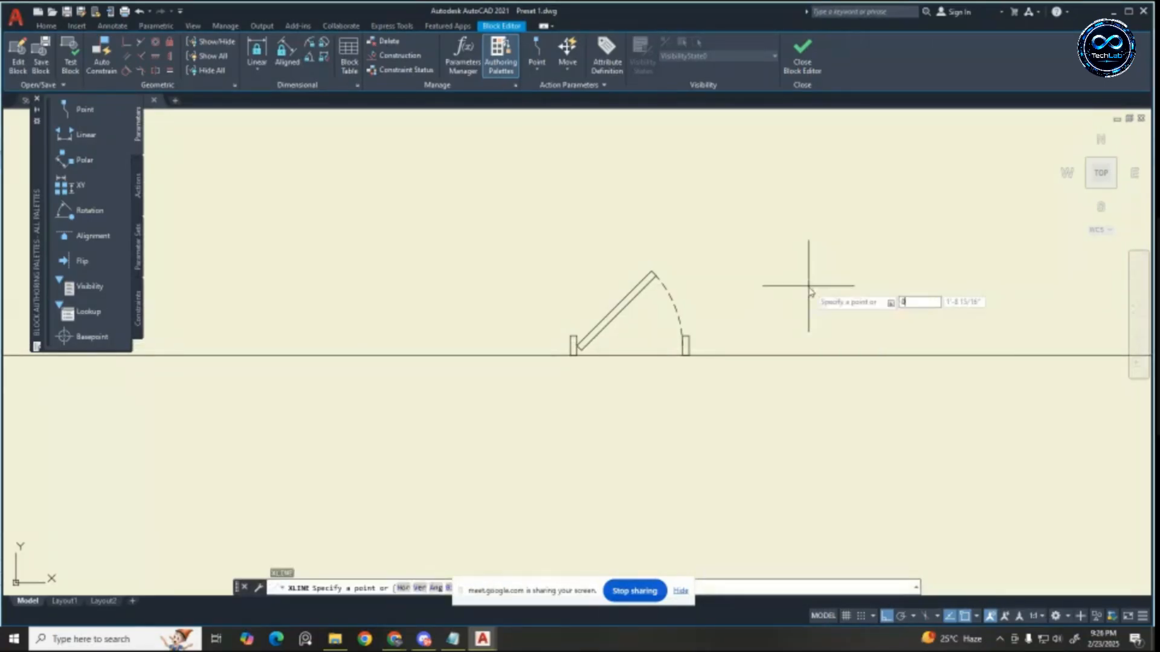
pyautogui.press('Return')
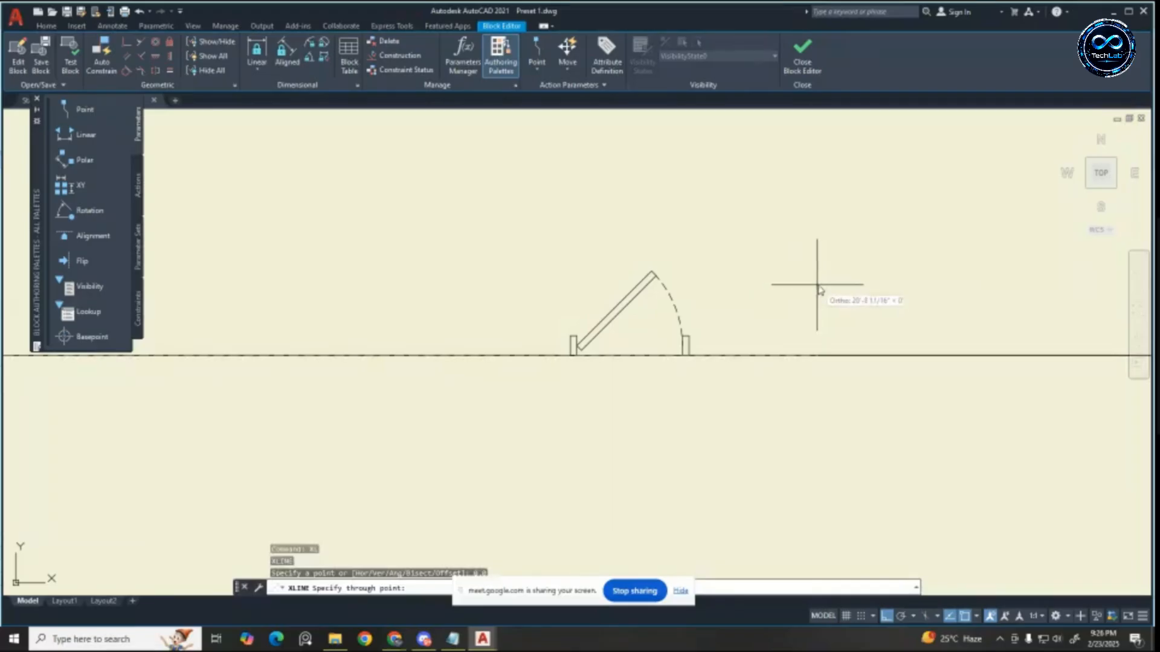
pyautogui.scroll(-3, 810, 283)
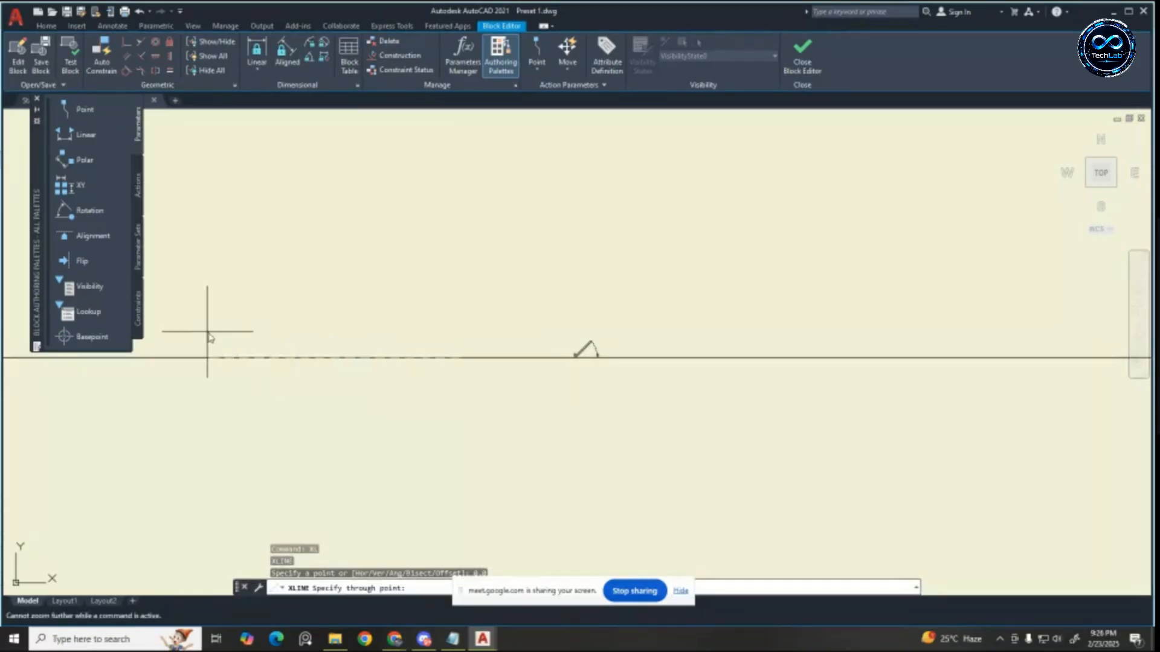
pyautogui.scroll(3, 208, 332)
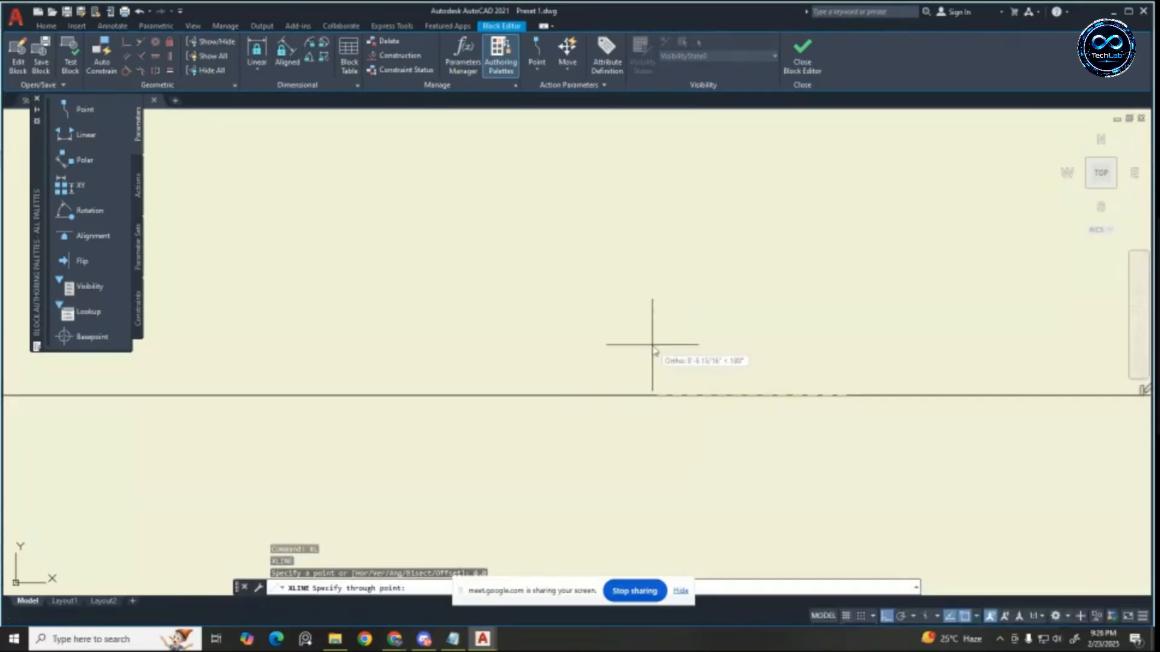
pyautogui.press('Escape')
pyautogui.press('Escape')
pyautogui.scroll(-7, 596, 356)
pyautogui.scroll(5, 661, 346)
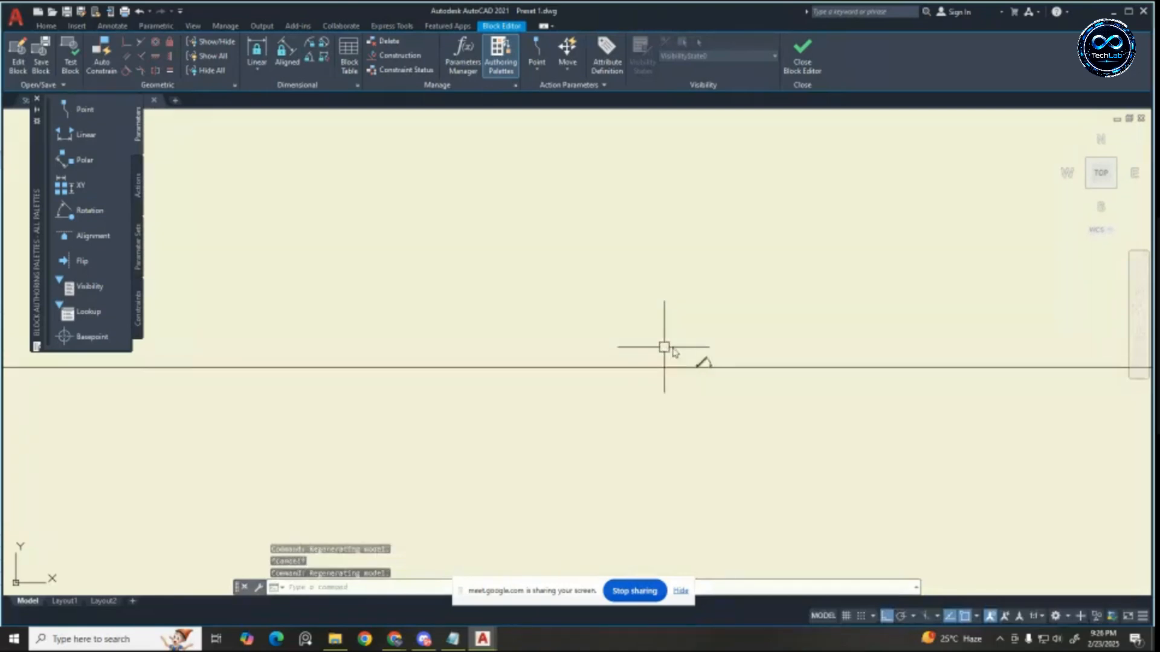
pyautogui.press('Escape')
pyautogui.press('Escape')
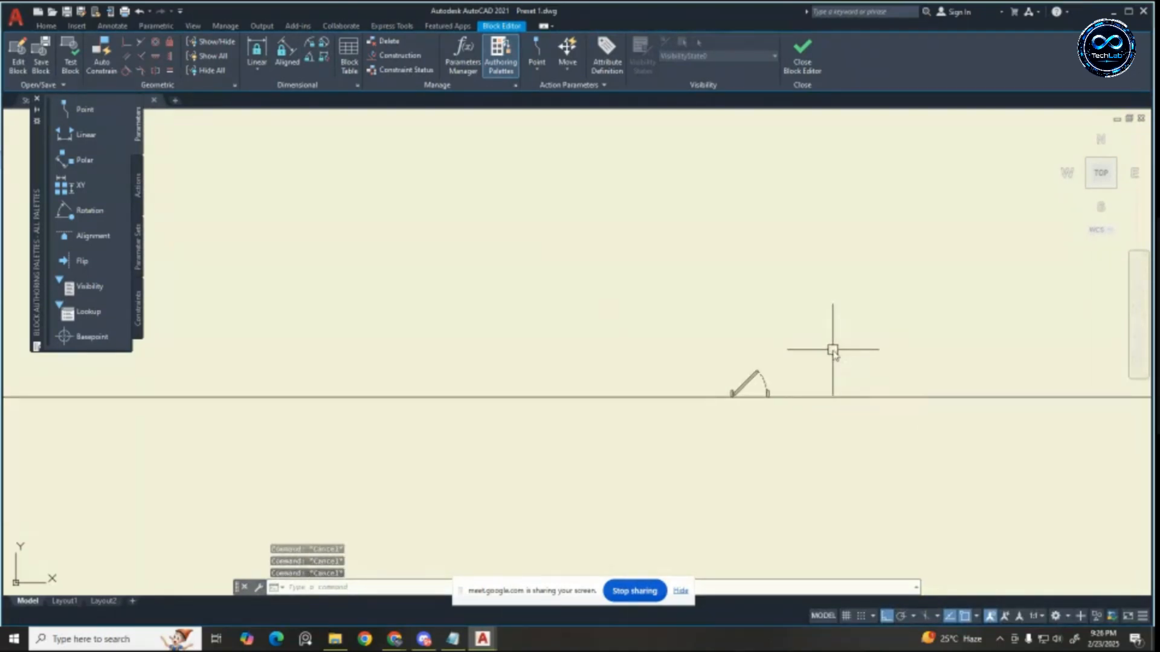
# Step: Draw a vertical construction line through the Block Editor origin at 0,0
pyautogui.press('Return')
pyautogui.write('v')
pyautogui.press('Return')
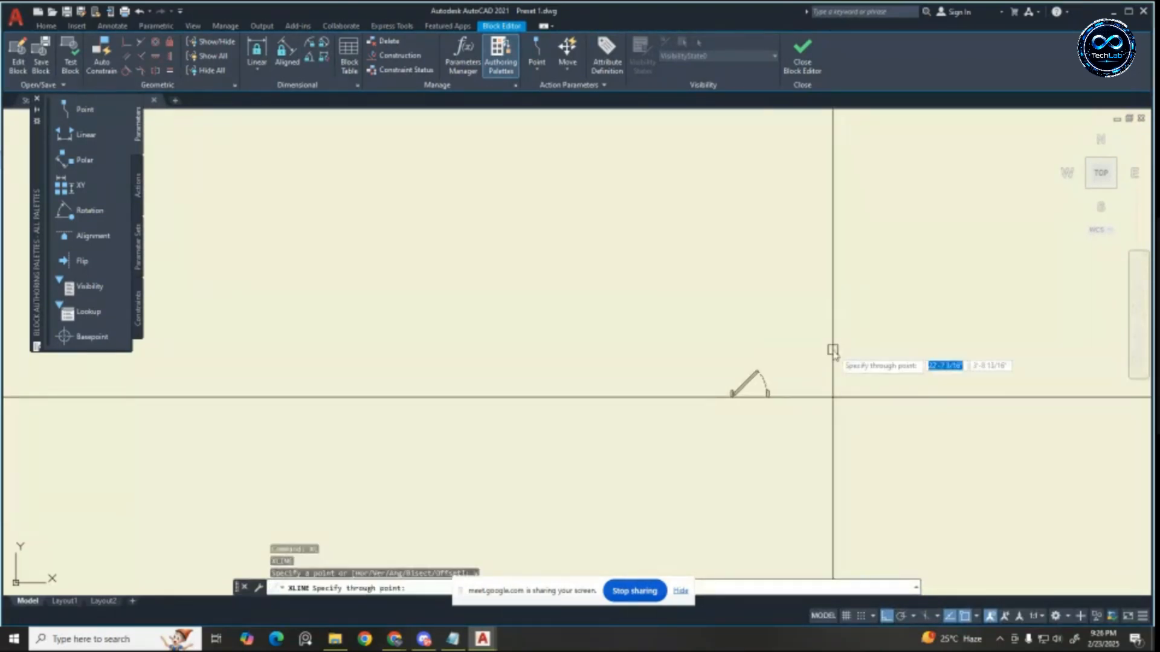
pyautogui.write('0')
pyautogui.press('Tab')
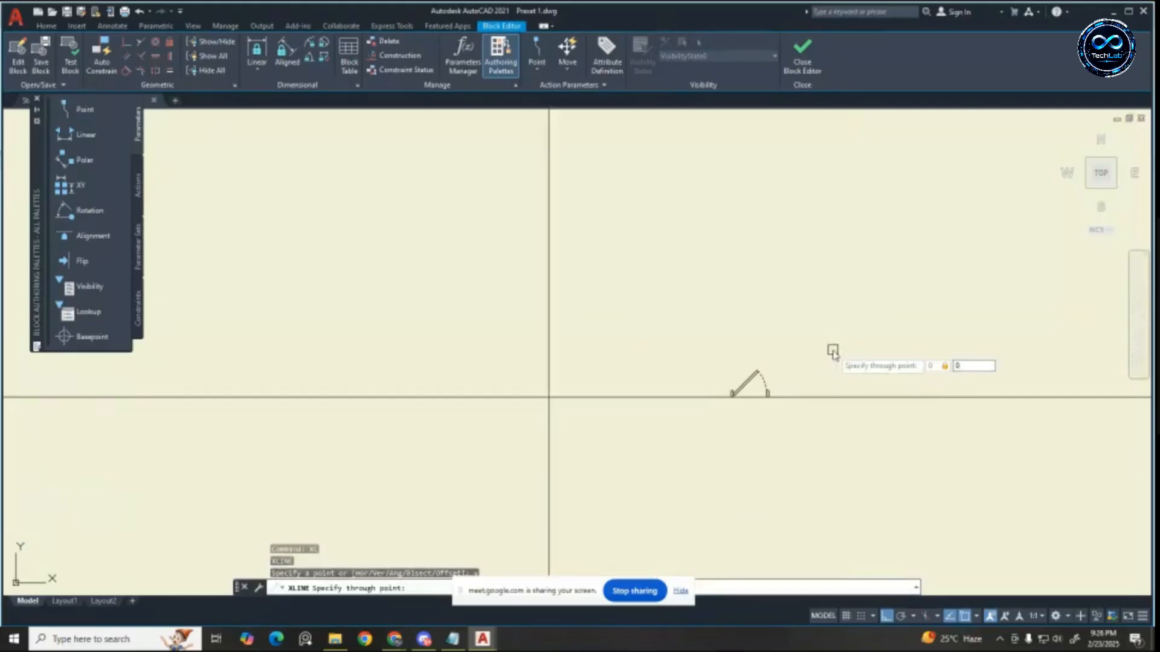
pyautogui.press('Return')
pyautogui.press('Escape')
pyautogui.click(704, 327)
pyautogui.click(815, 471)
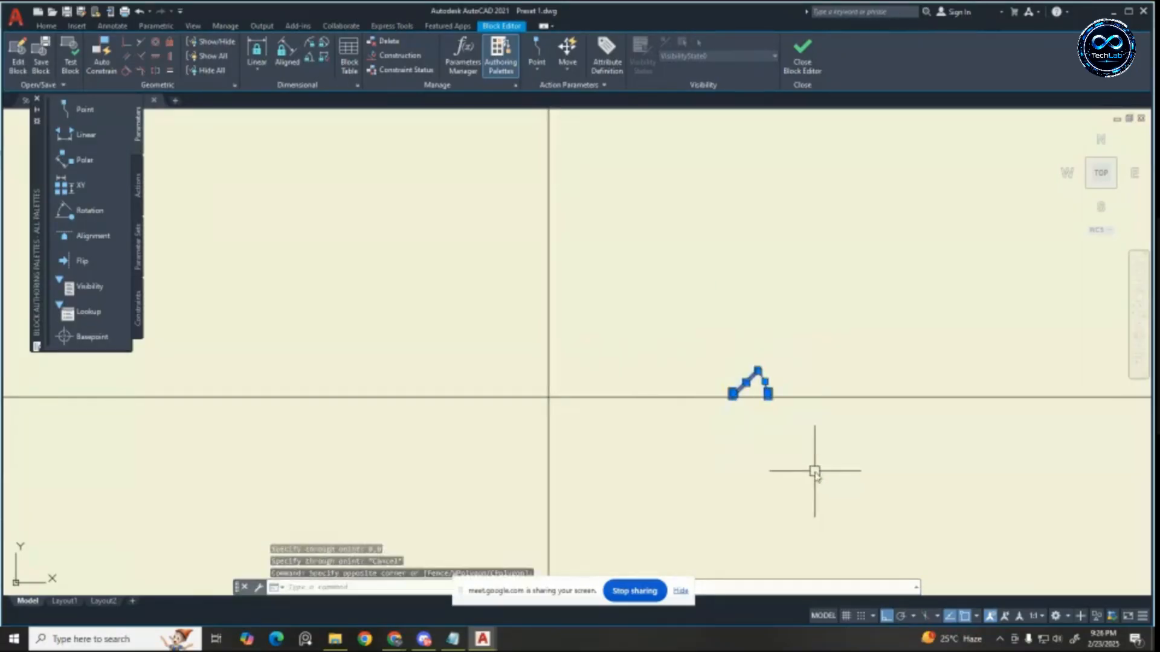
pyautogui.press('Escape')
pyautogui.scroll(2, 751, 419)
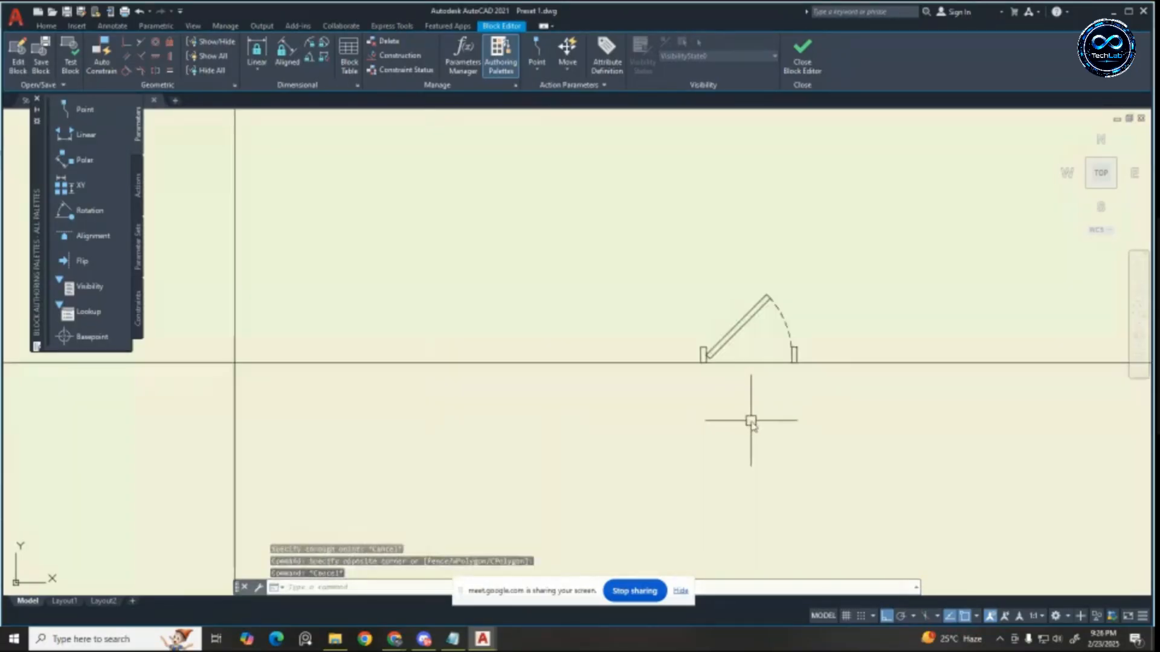
pyautogui.scroll(-1, 240, 375)
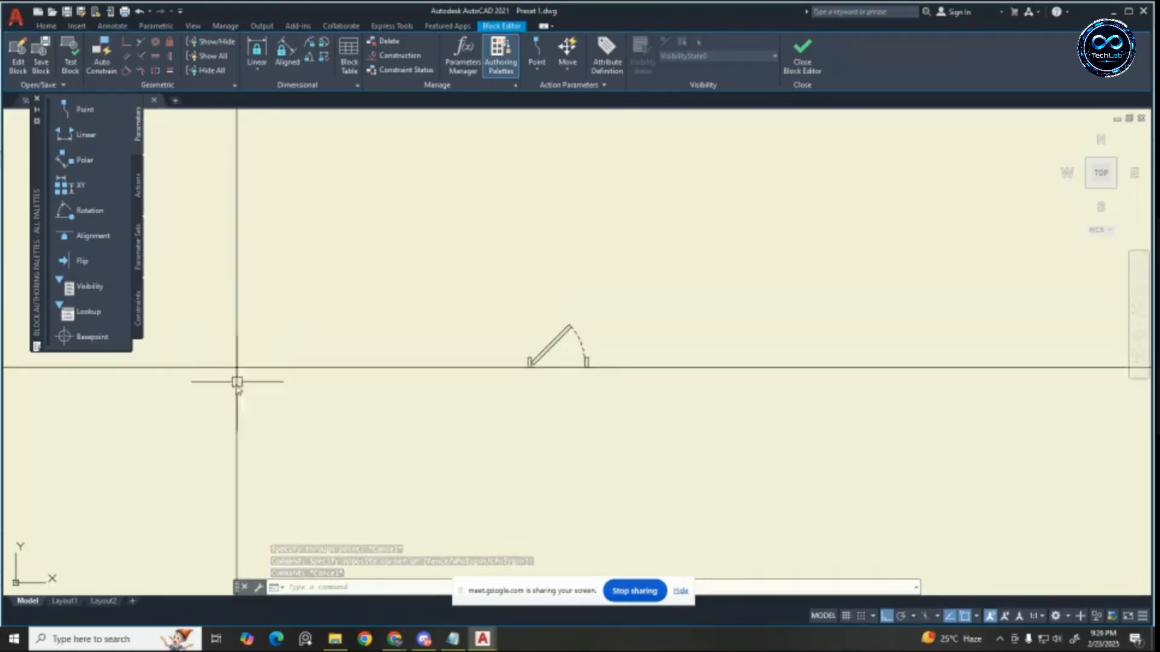
pyautogui.scroll(-4, 526, 386)
pyautogui.scroll(3, 413, 383)
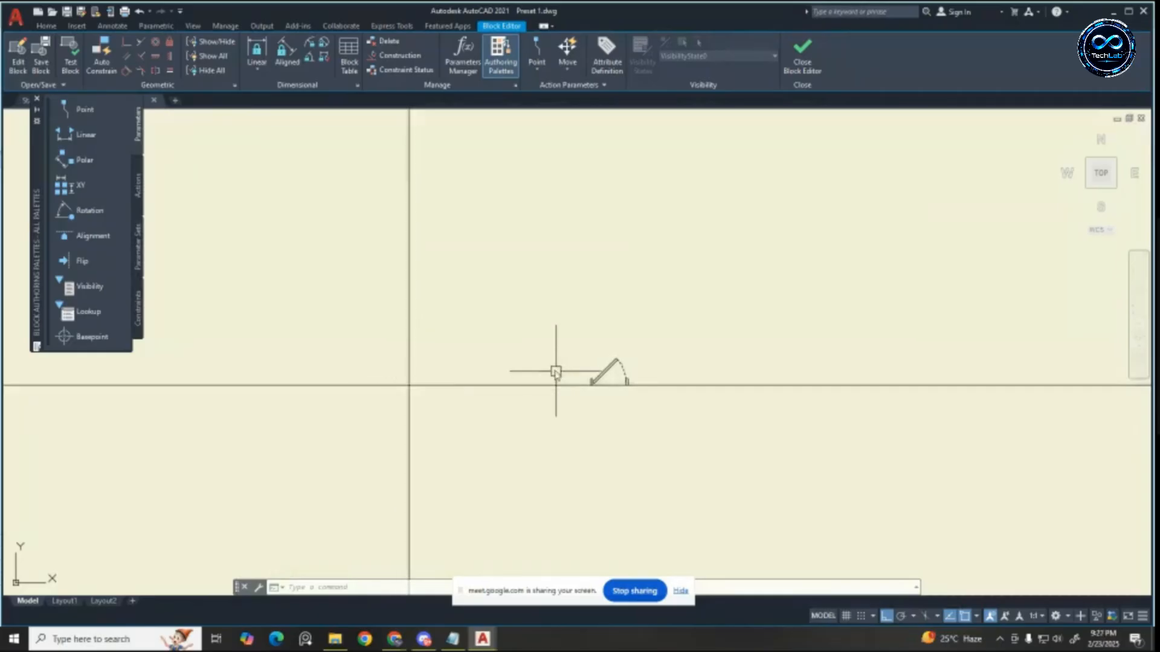
# Step: Move the whole door from the left jamb's lower-left corner to the intersection of the two construction lines
pyautogui.click(556, 321)
pyautogui.click(722, 487)
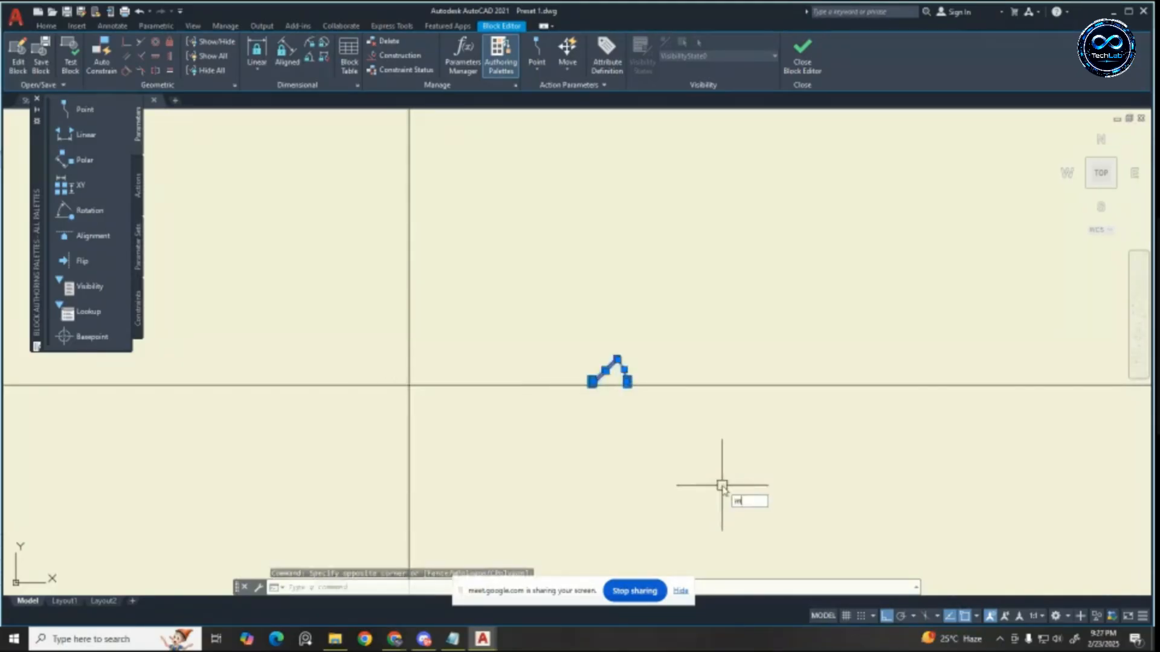
pyautogui.write('m')
pyautogui.press('Return')
pyautogui.scroll(3, 511, 362)
pyautogui.scroll(2, 911, 384)
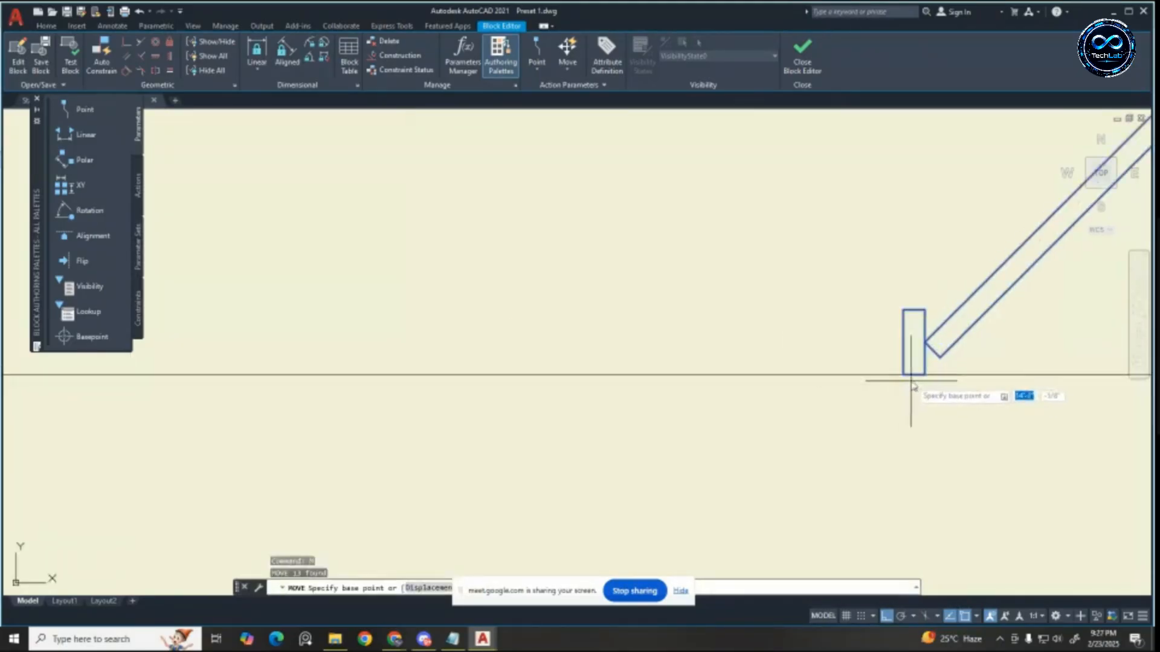
pyautogui.click(902, 376)
pyautogui.scroll(-3, 906, 323)
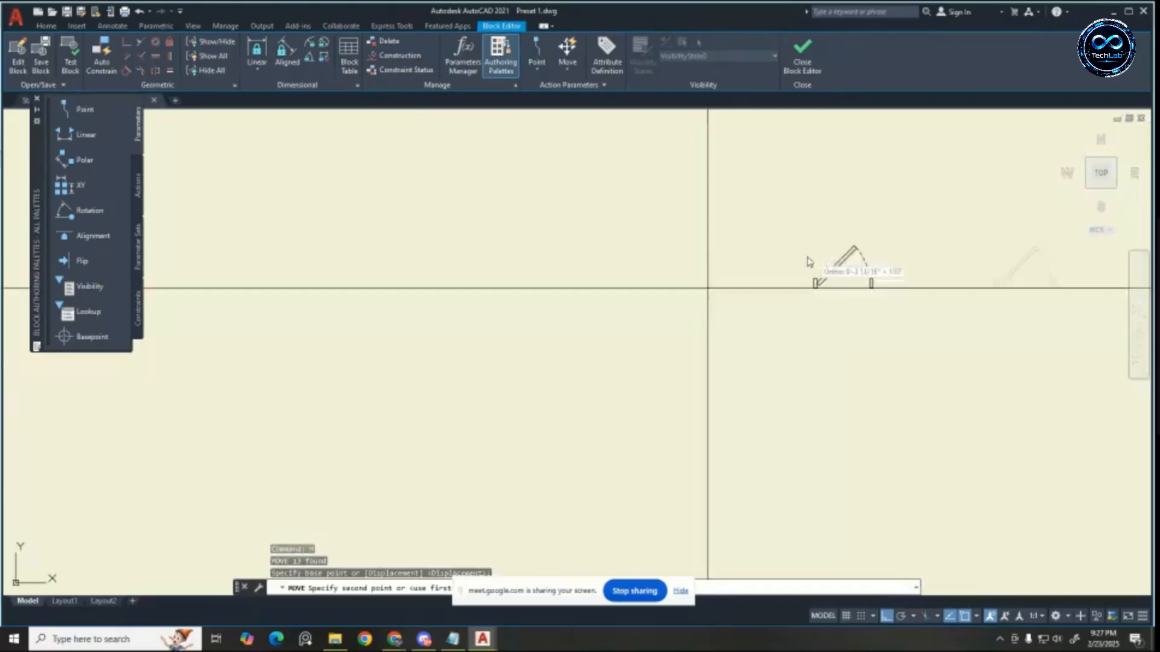
pyautogui.click(561, 339)
pyautogui.press('Escape')
pyautogui.press('Escape')
pyautogui.press('Escape')
pyautogui.scroll(-5, 810, 316)
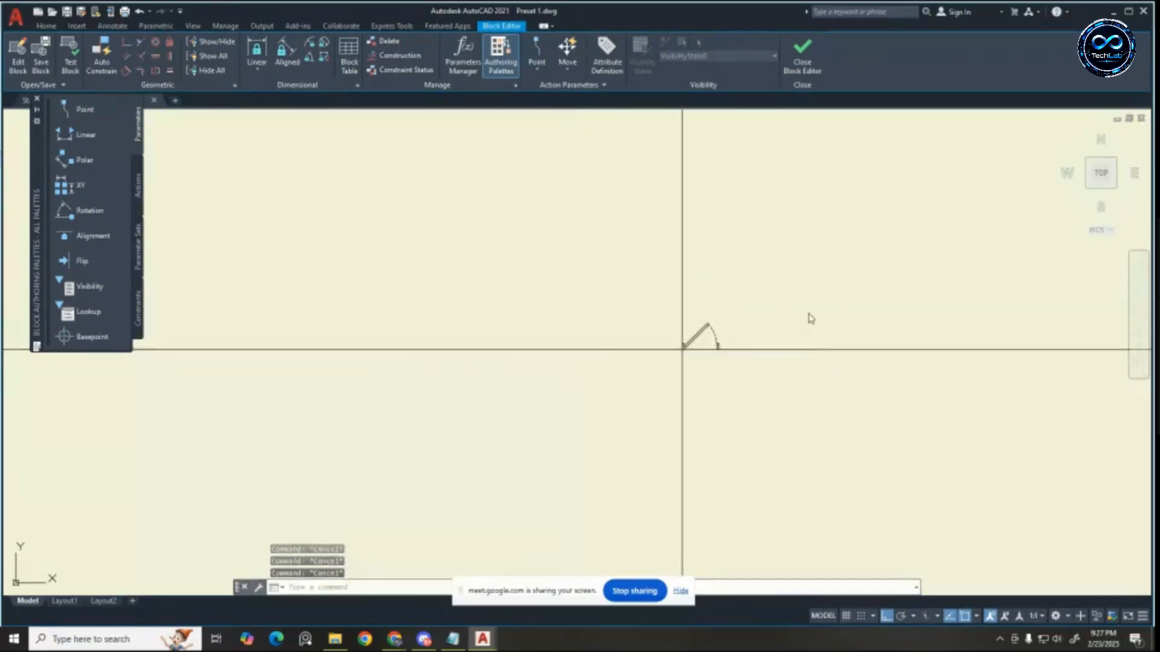
# Step: Delete both construction lines and close the Block Editor, saving the changes to the block
pyautogui.click(818, 316)
pyautogui.click(781, 399)
pyautogui.click(750, 262)
pyautogui.click(534, 288)
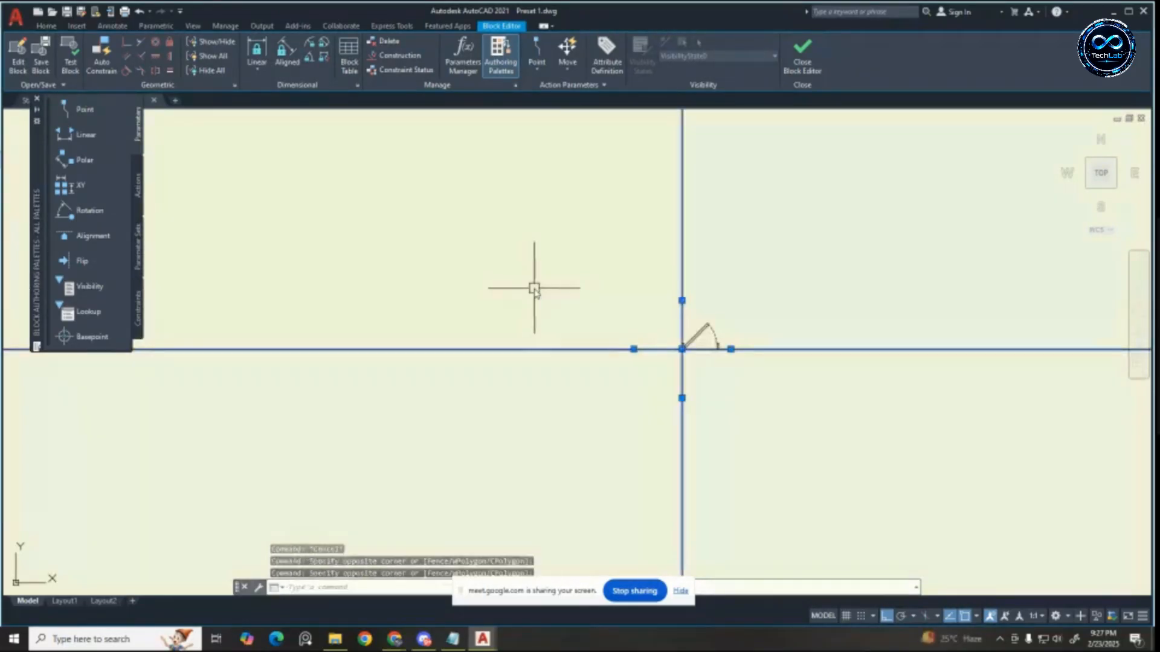
pyautogui.press('Delete')
pyautogui.click(802, 52)
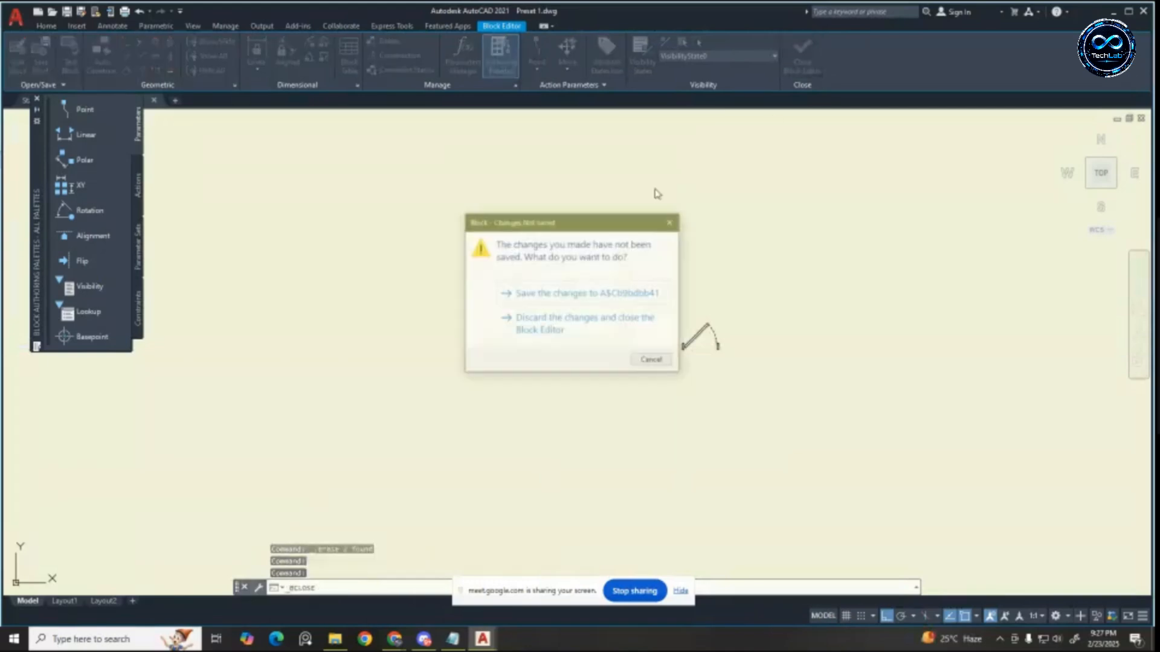
pyautogui.click(583, 293)
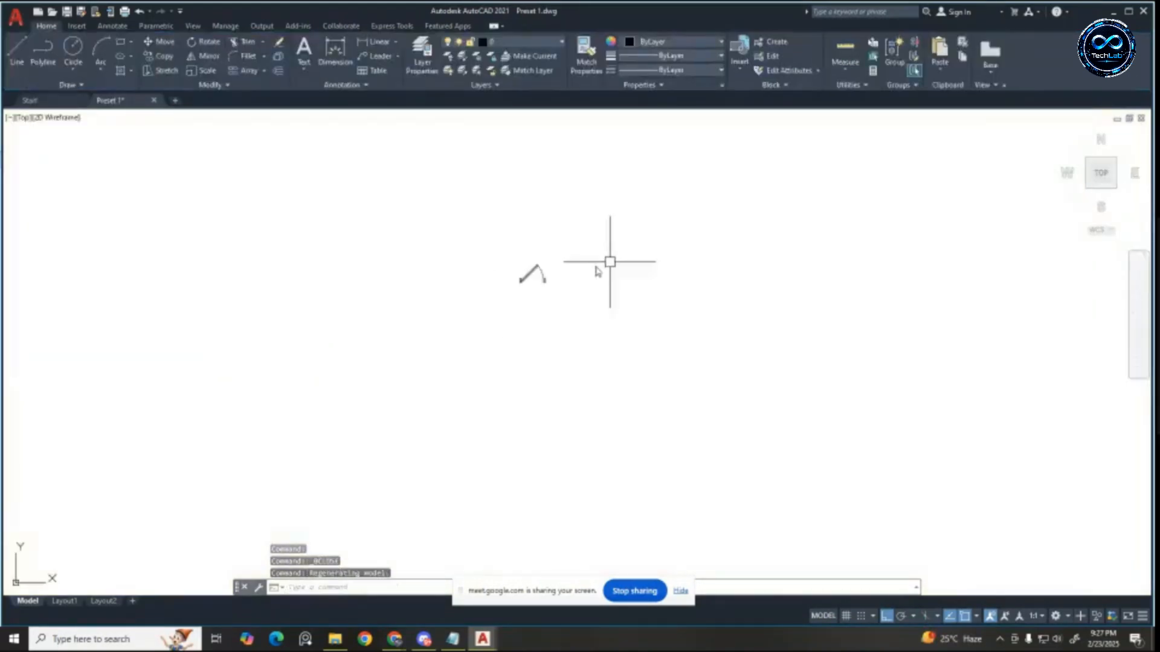
# Step: Select the door block and check its insertion point against the left jamb's lower-left corner
pyautogui.scroll(6, 524, 281)
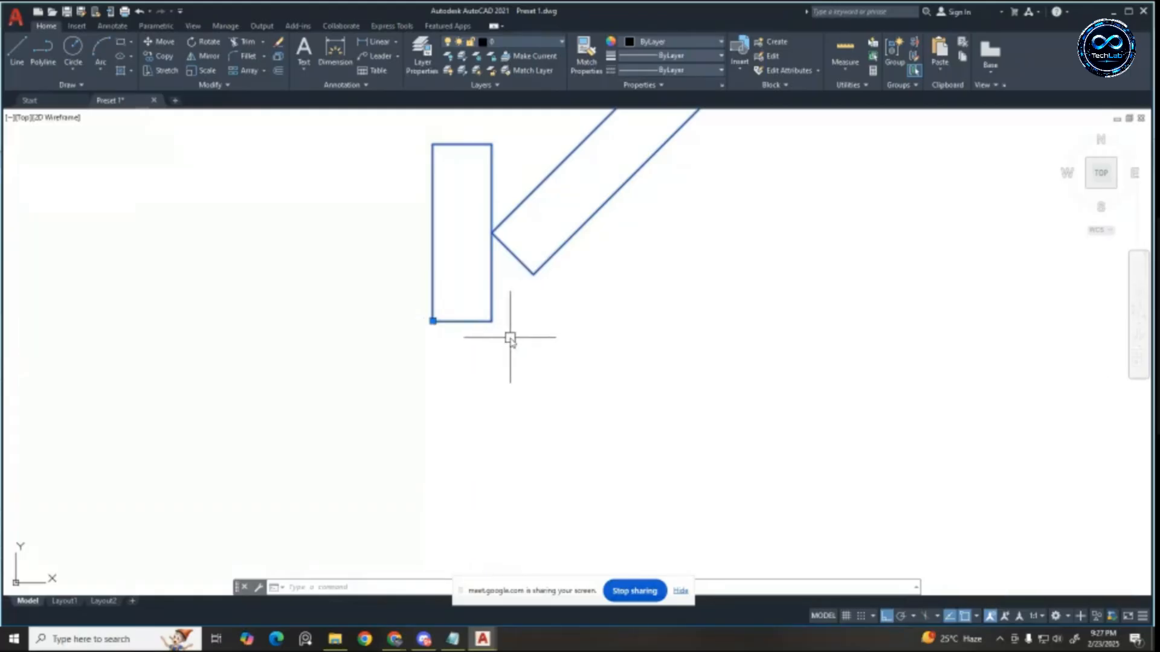
pyautogui.scroll(-3, 505, 326)
pyautogui.scroll(-2, 501, 324)
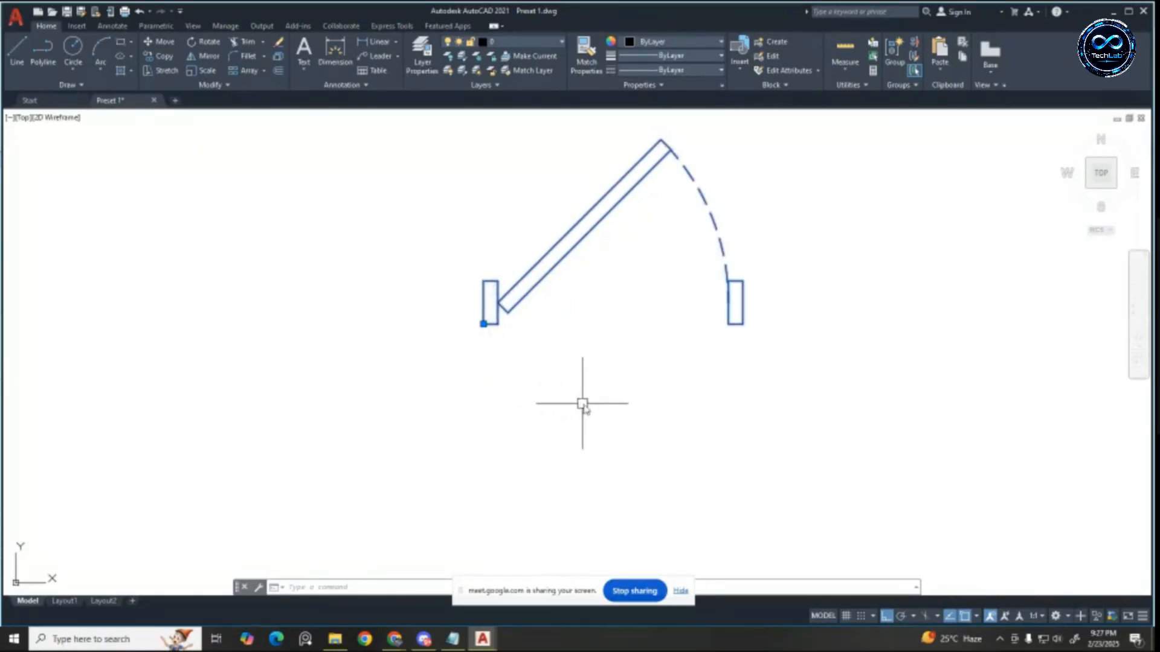
pyautogui.scroll(-3, 552, 289)
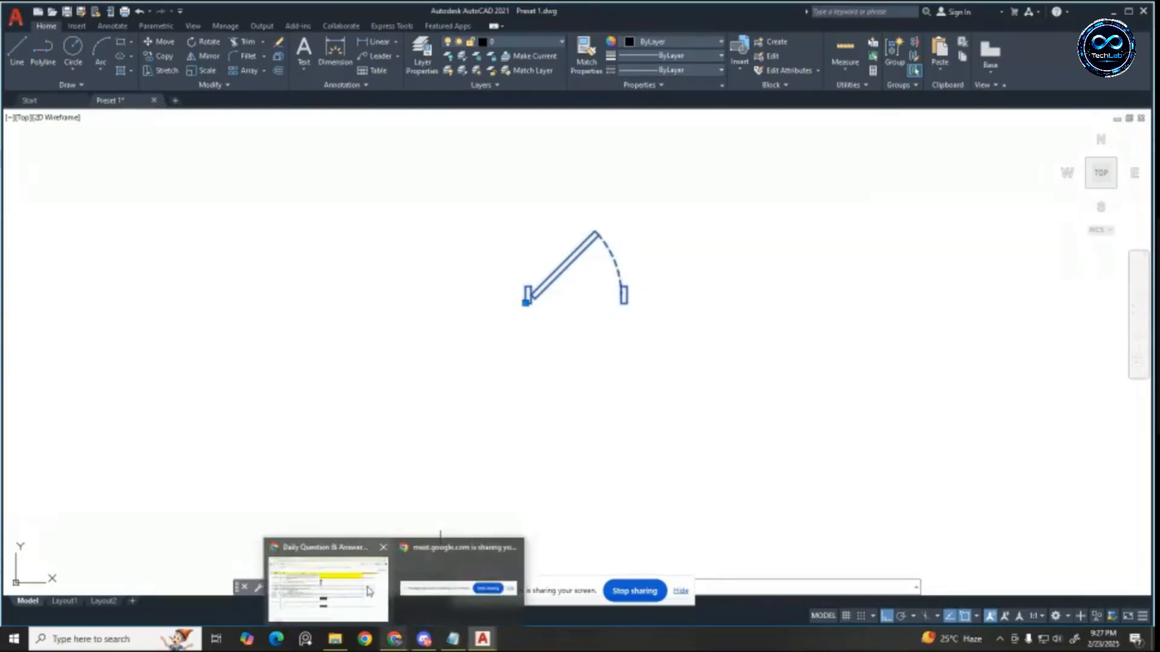
# Step: Review the 4th Class notes in Notepad, then minimize the notes and the Drawing1 window
pyautogui.moveTo(453, 639)
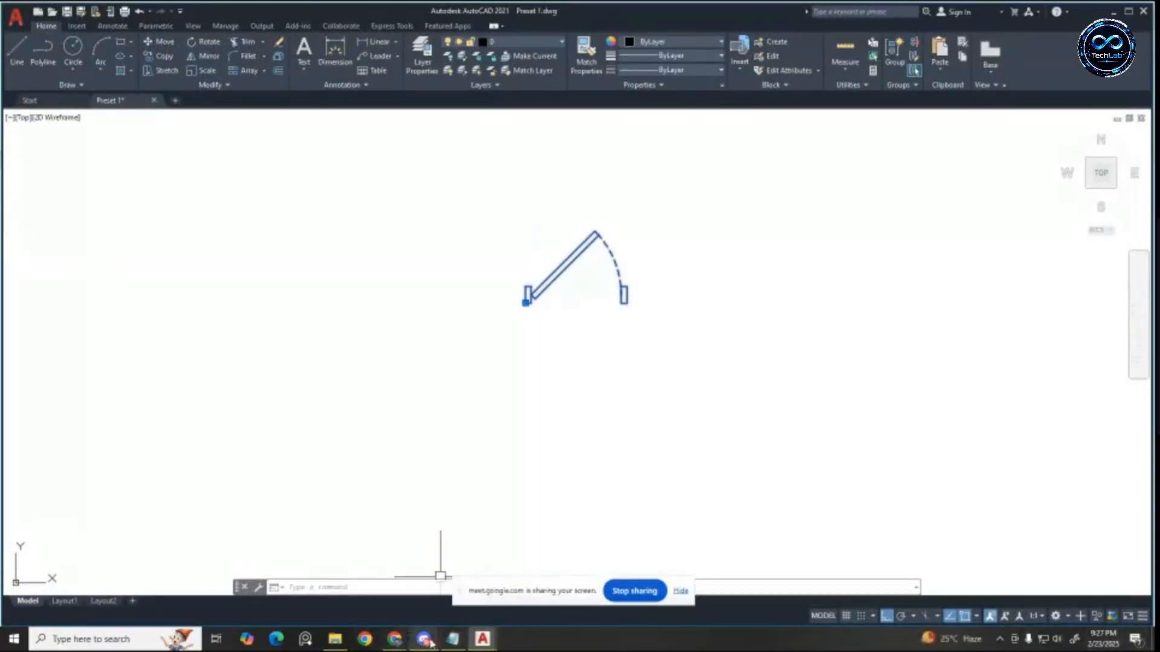
pyautogui.click(451, 640)
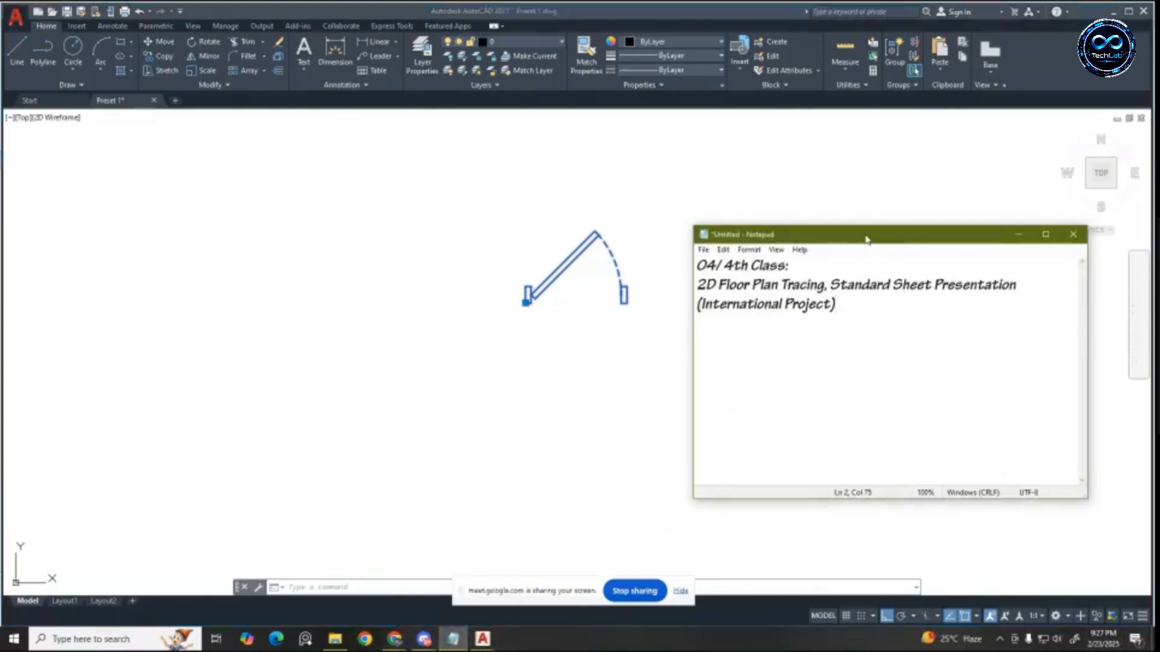
pyautogui.moveTo(866, 240); pyautogui.dragTo(634, 199)
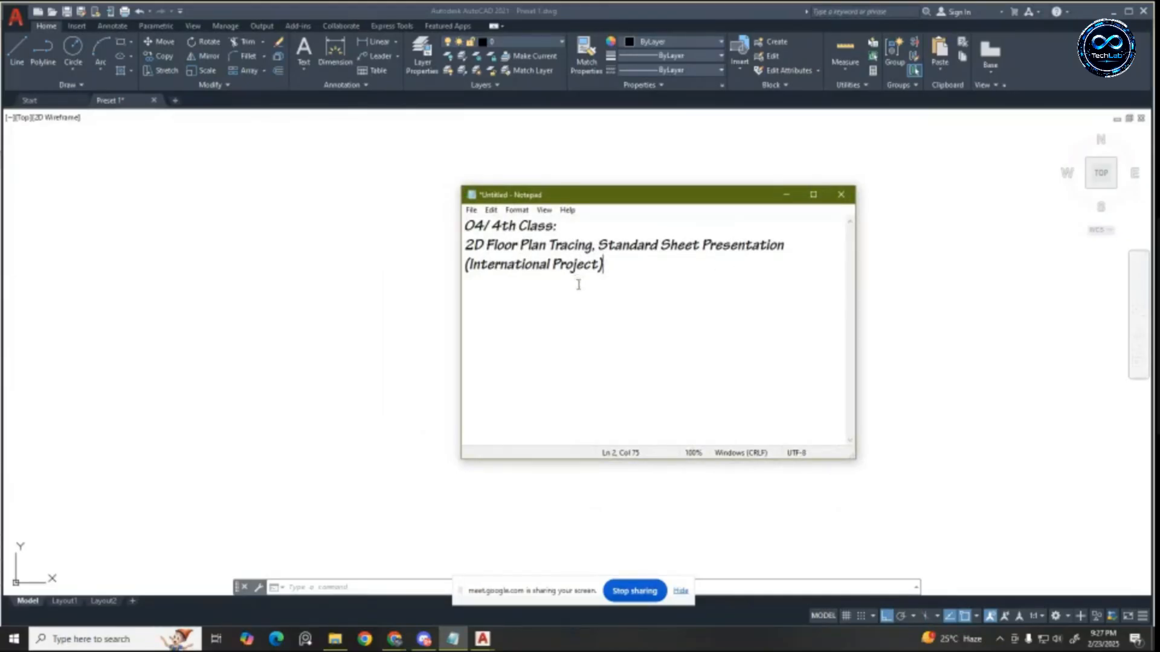
pyautogui.click(786, 196)
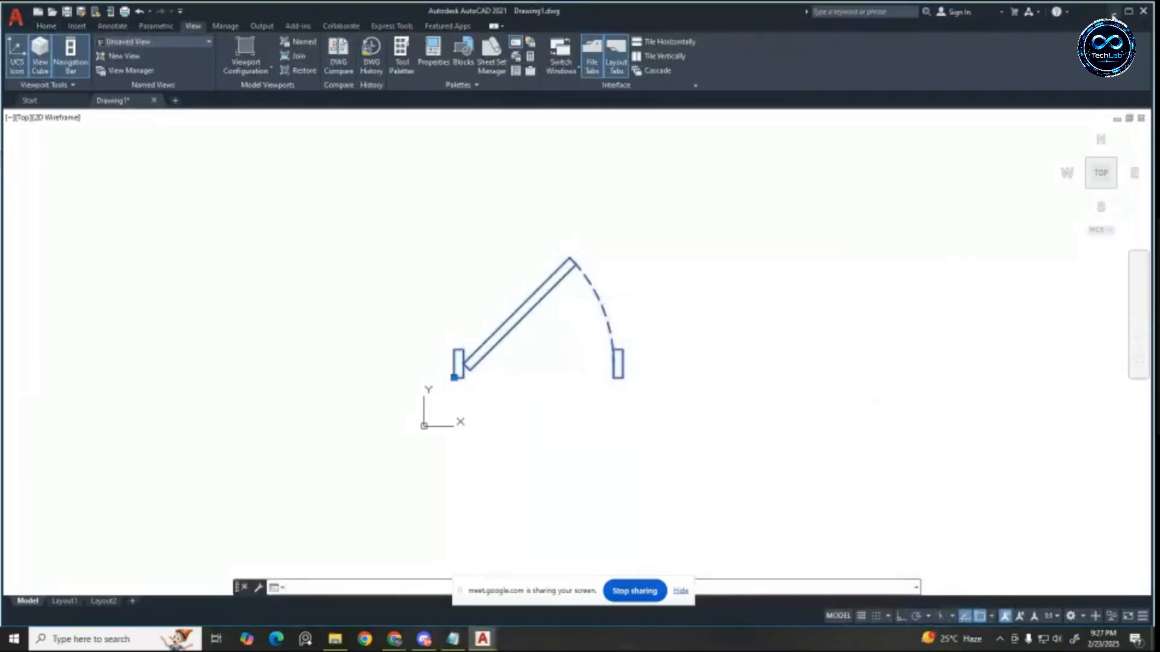
pyautogui.click(1114, 11)
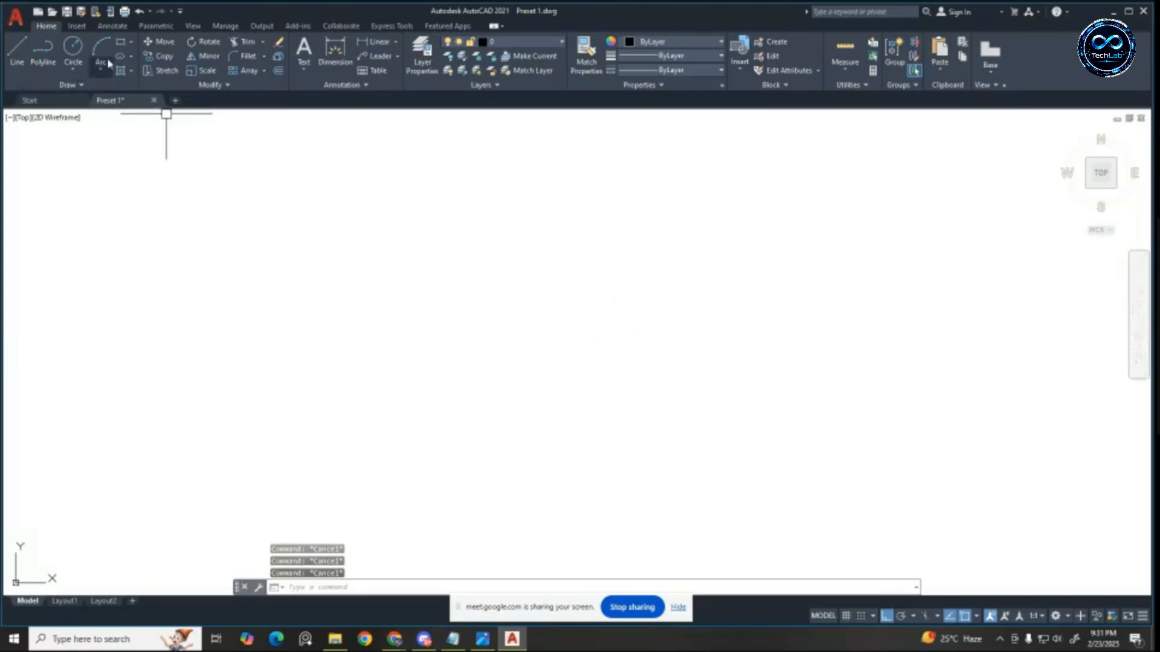
# Step: Start attaching a reference image, and in File Explorer copy the path of the Homework File folder on Local Disk (G:)
pyautogui.click(83, 27)
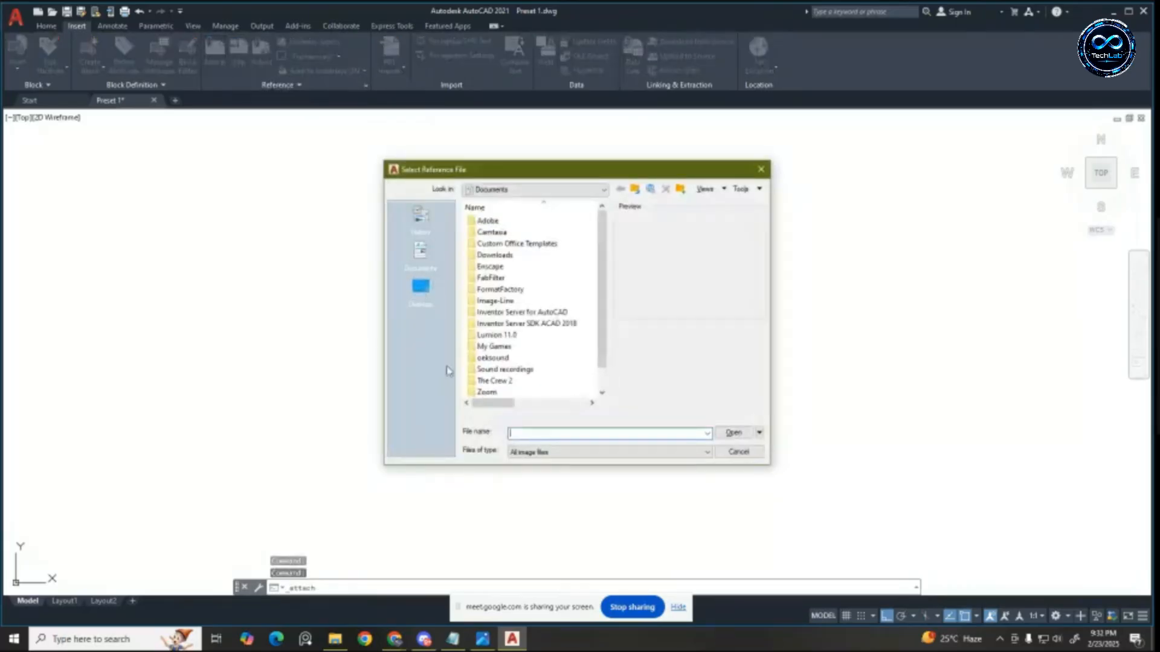
pyautogui.click(334, 638)
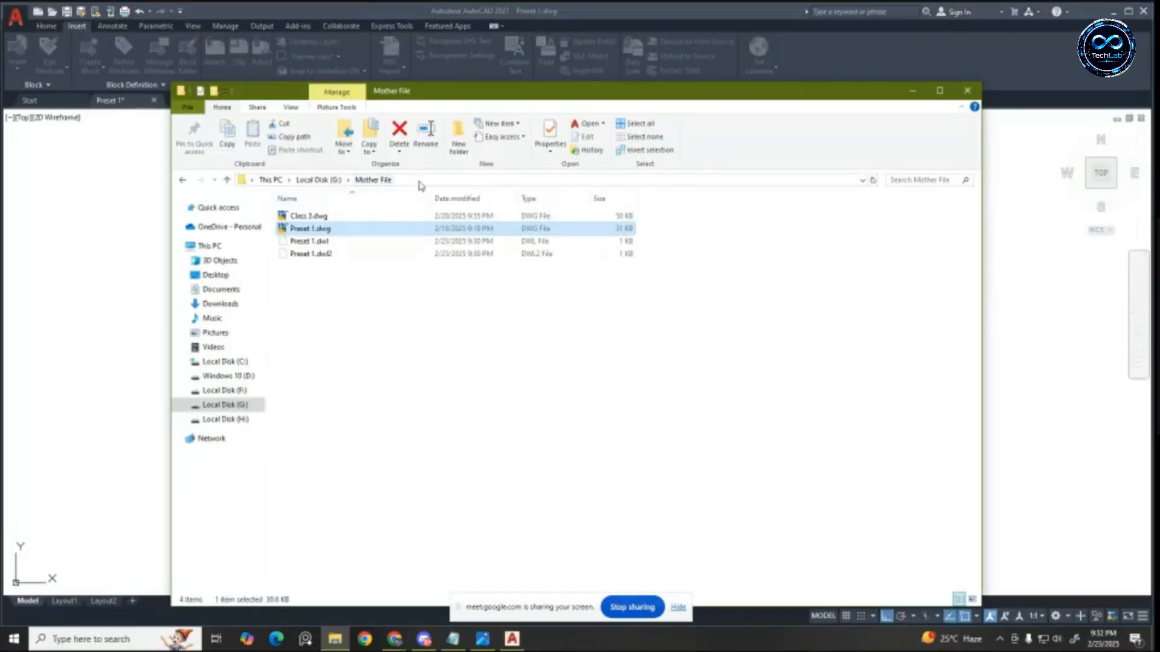
pyautogui.click(402, 182)
pyautogui.click(184, 180)
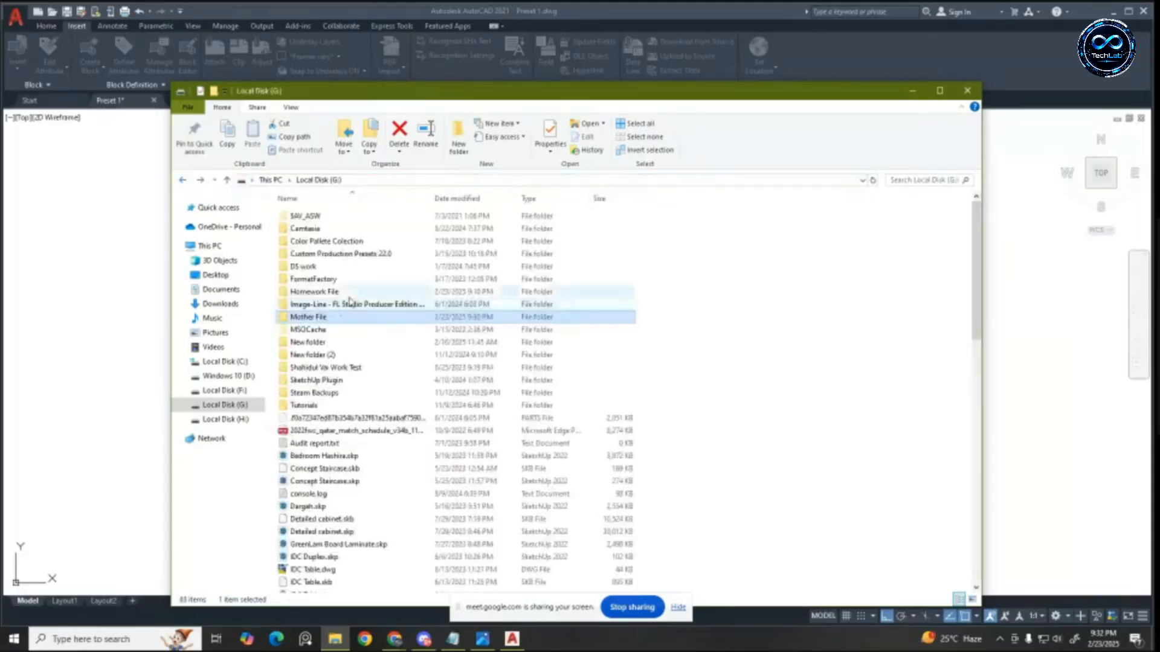
pyautogui.doubleClick(314, 292)
pyautogui.click(436, 180)
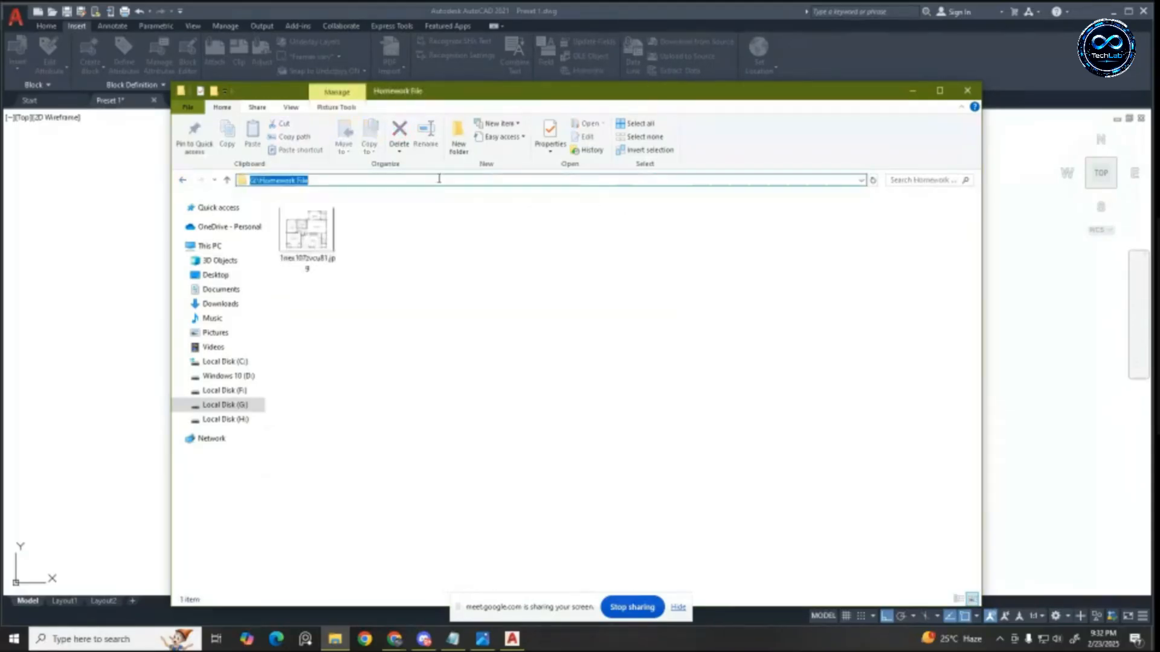
pyautogui.rightClick(440, 182)
pyautogui.click(467, 217)
pyautogui.click(511, 640)
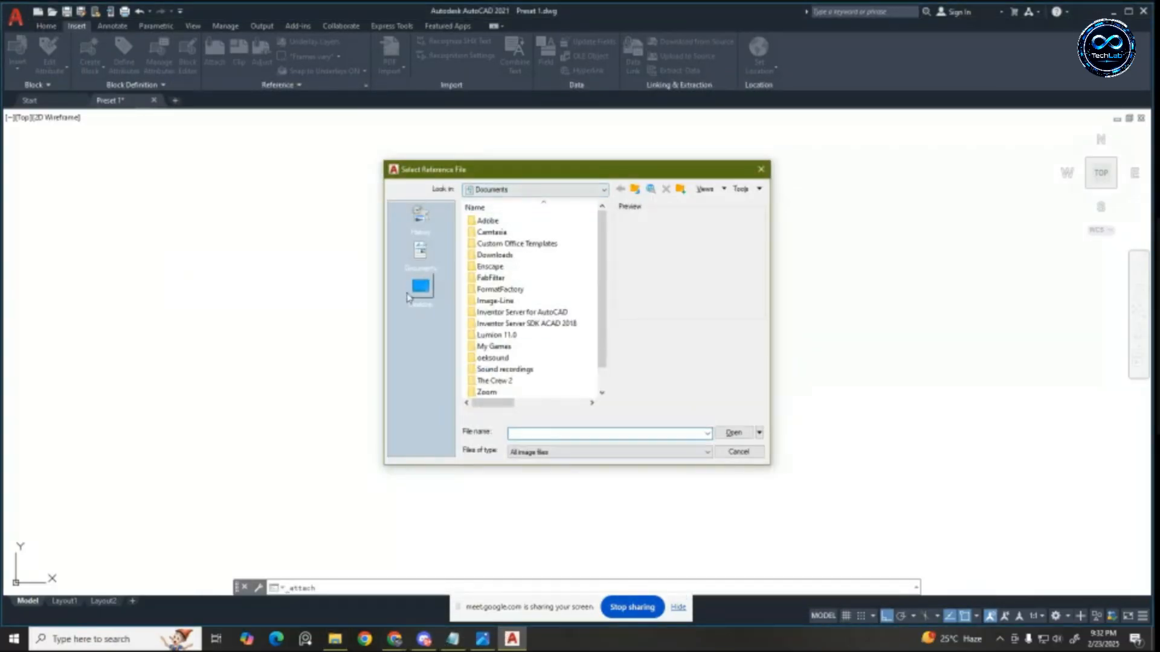
# Step: Browse to the Homework File folder on Local Disk (G:) and open the floor plan JPG as the reference image
pyautogui.click(602, 191)
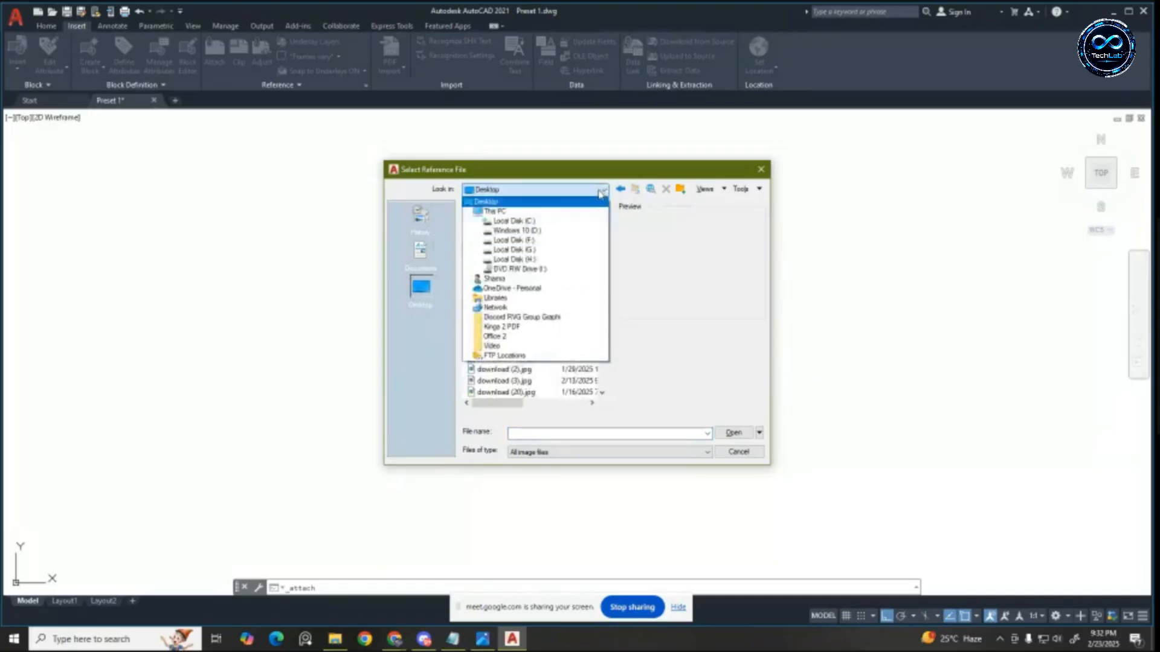
pyautogui.click(601, 191)
pyautogui.click(601, 191)
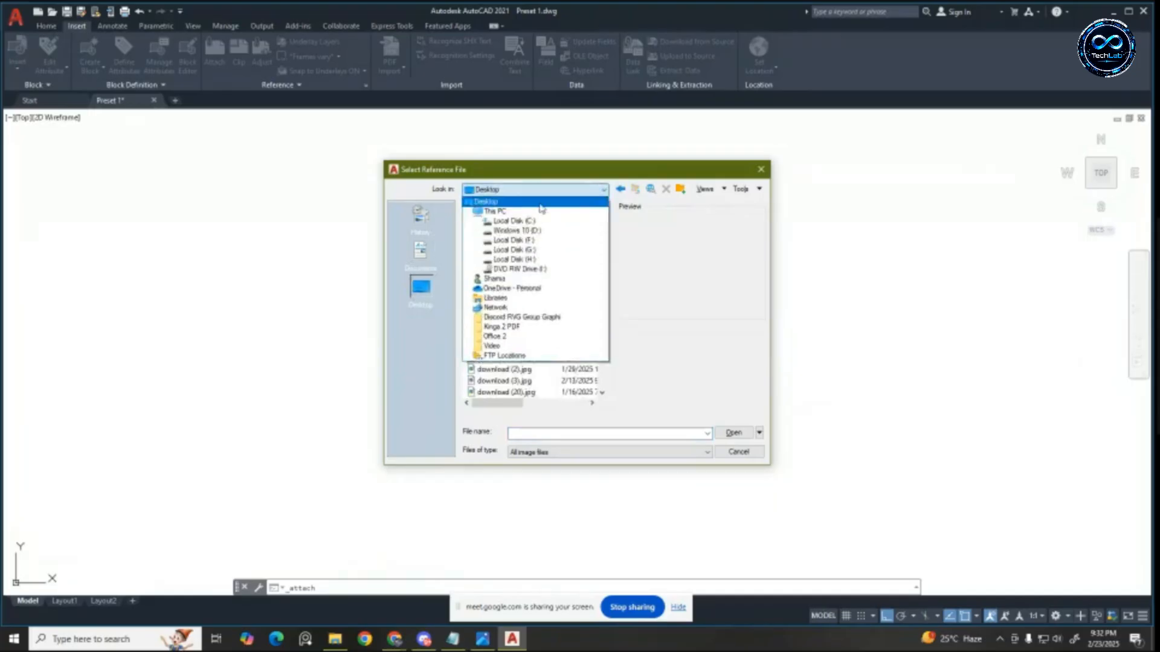
pyautogui.click(502, 212)
pyautogui.scroll(-1, 525, 381)
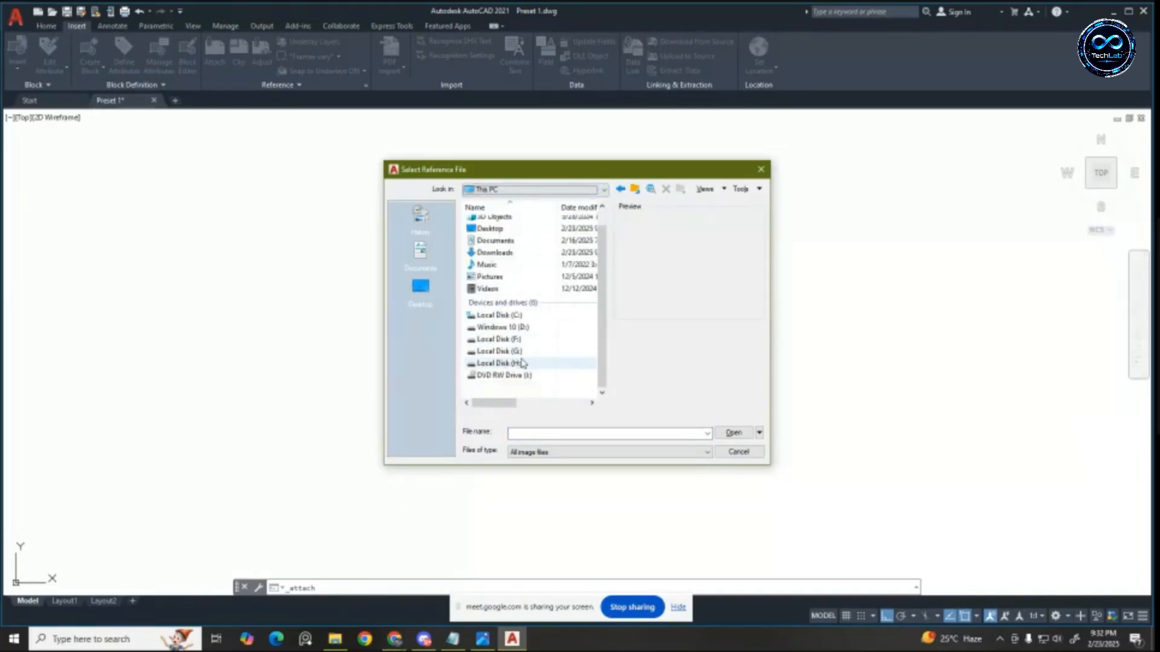
pyautogui.doubleClick(520, 353)
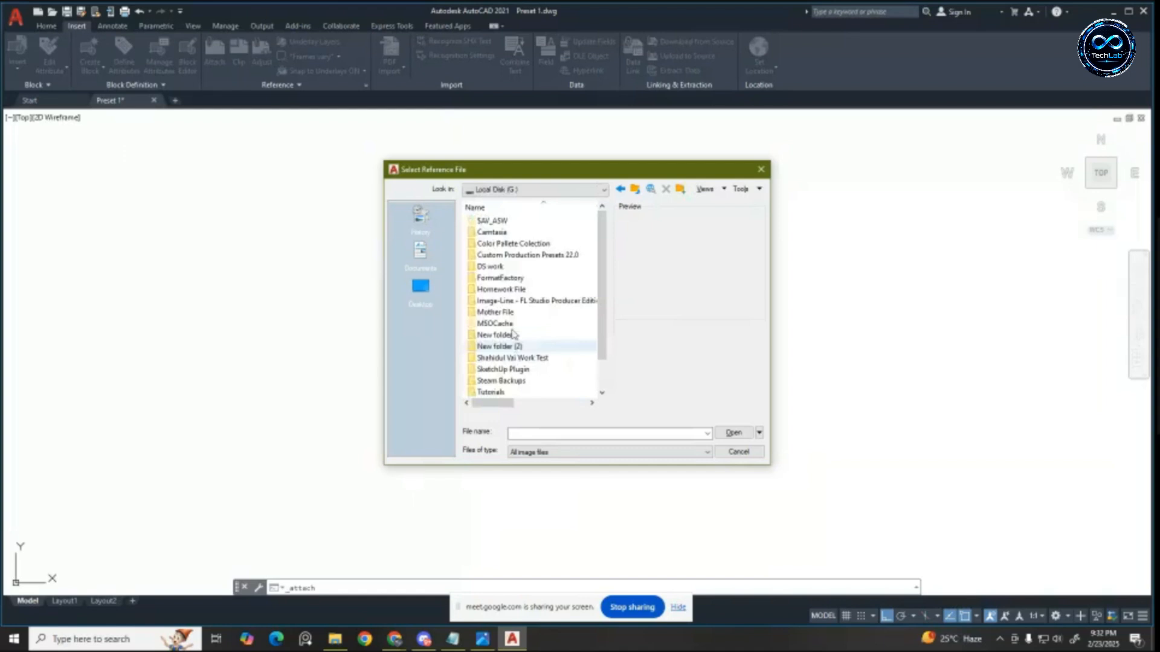
pyautogui.doubleClick(501, 271)
pyautogui.click(501, 221)
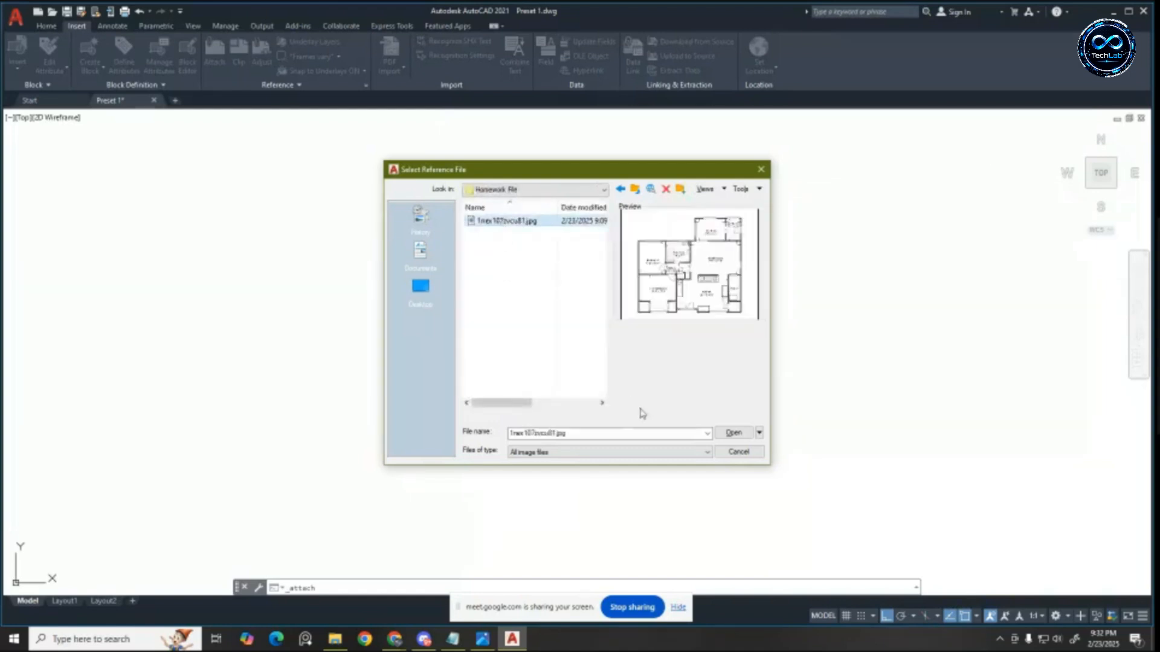
pyautogui.click(733, 433)
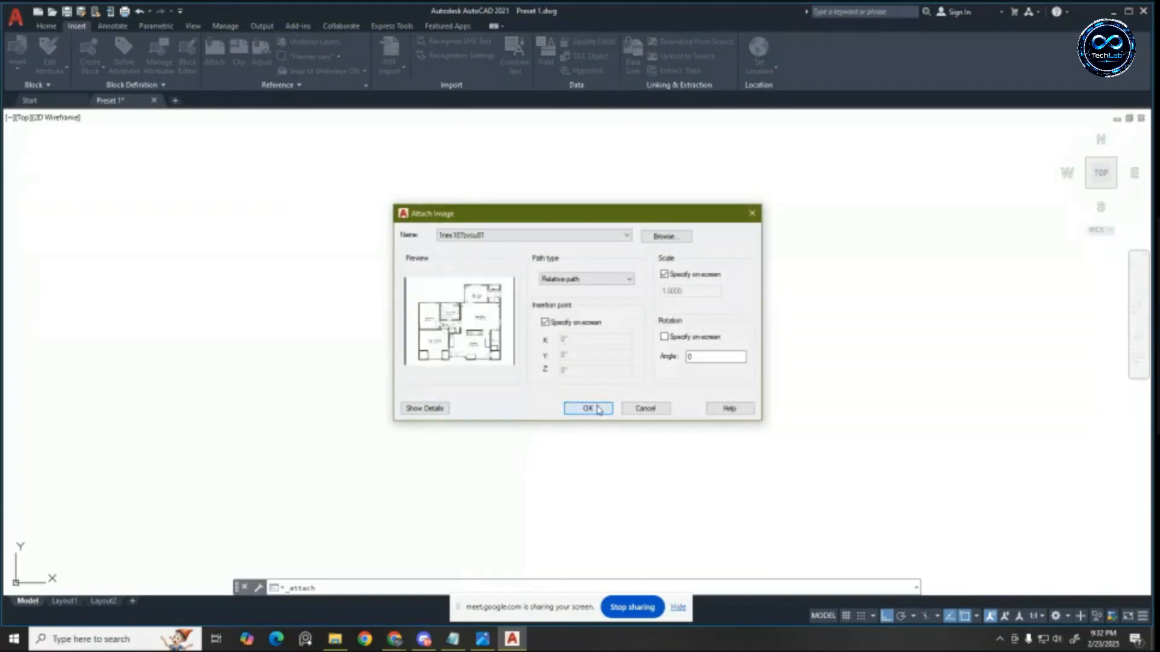
# Step: Place the floor plan image in the empty drawing, specifying its insertion point and scale on screen
pyautogui.click(597, 409)
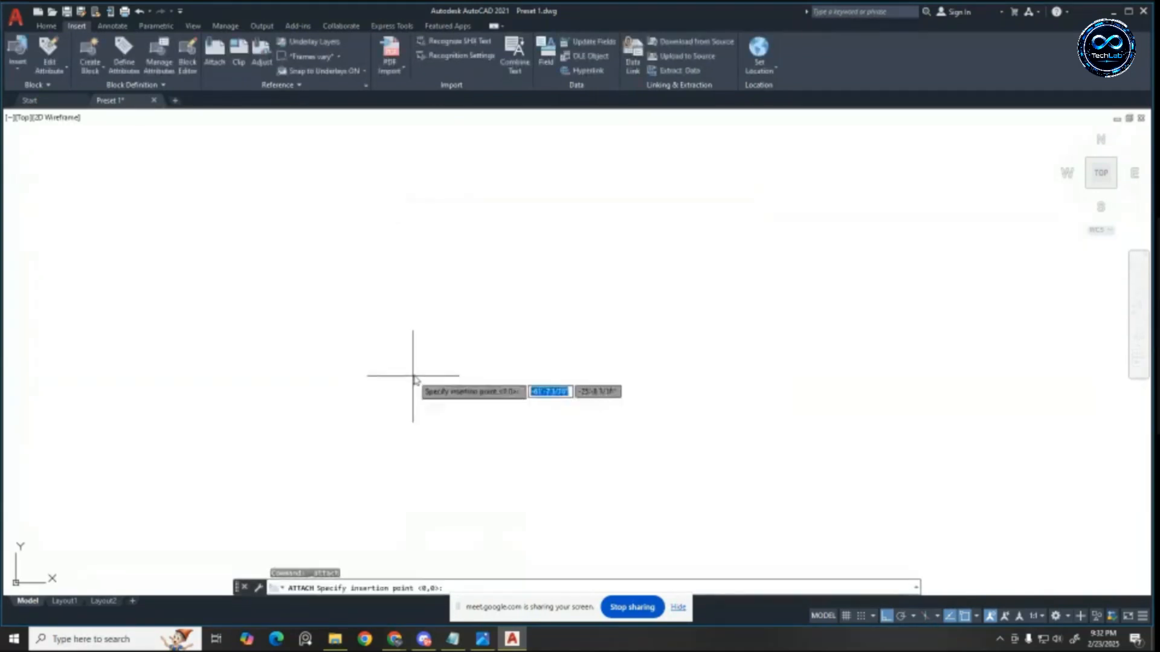
pyautogui.click(415, 477)
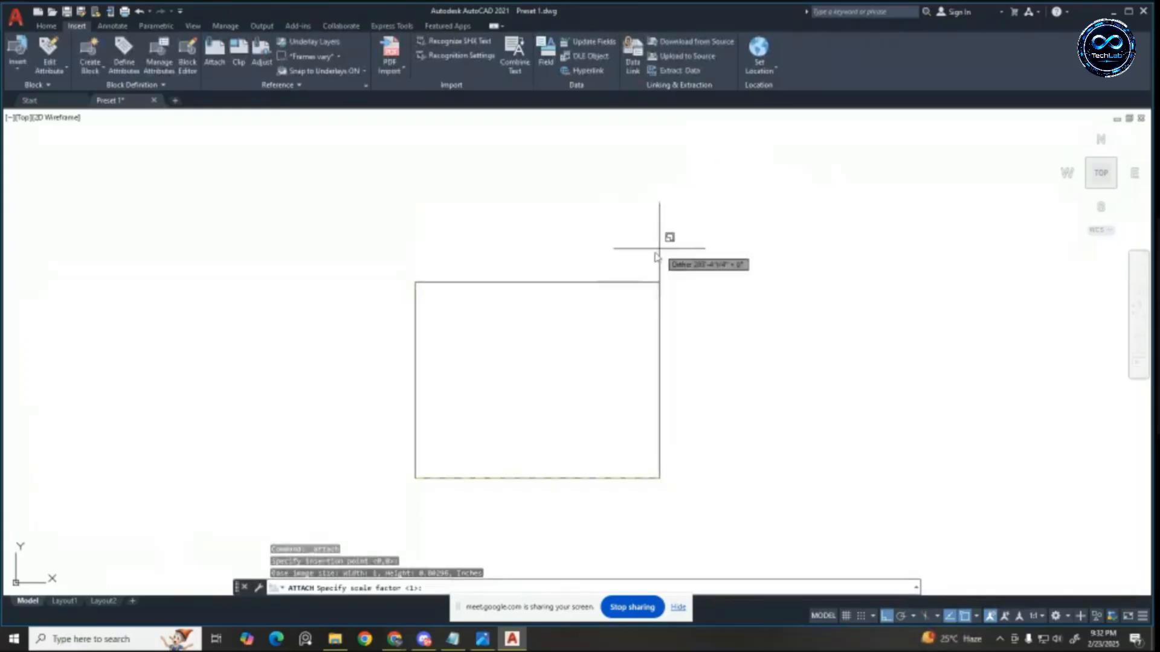
pyautogui.scroll(-2, 621, 266)
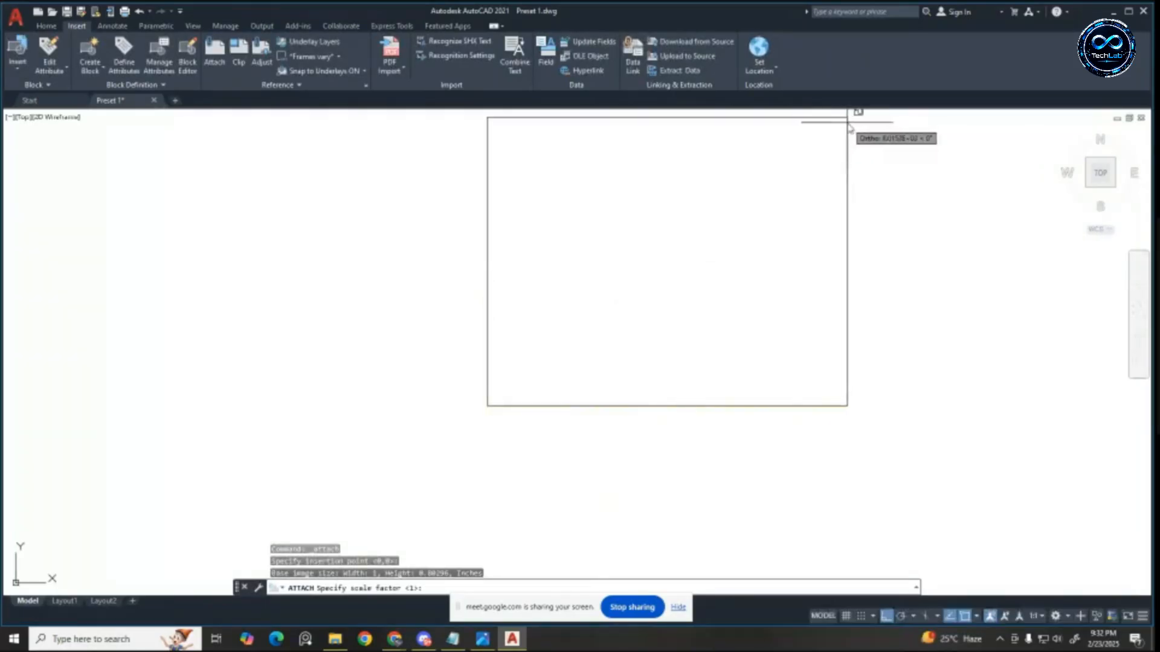
pyautogui.click(848, 124)
pyautogui.scroll(-5, 435, 371)
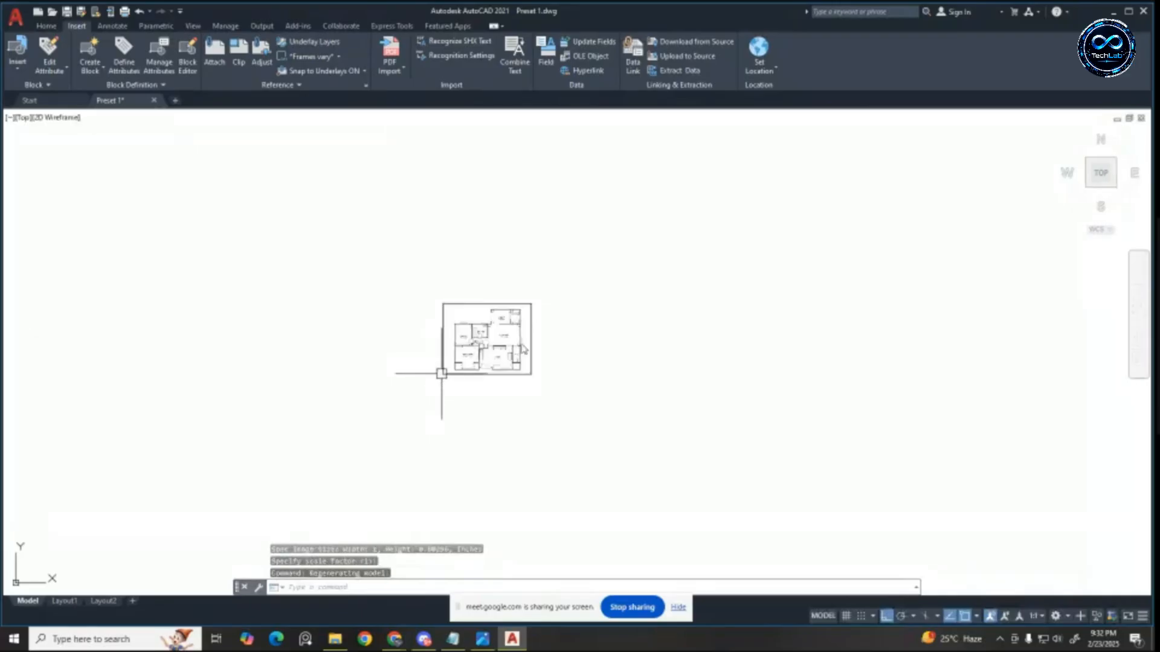
# Step: Examine the attached floor plan's room layout, labels and dimensions
pyautogui.scroll(4, 532, 350)
pyautogui.scroll(4, 320, 386)
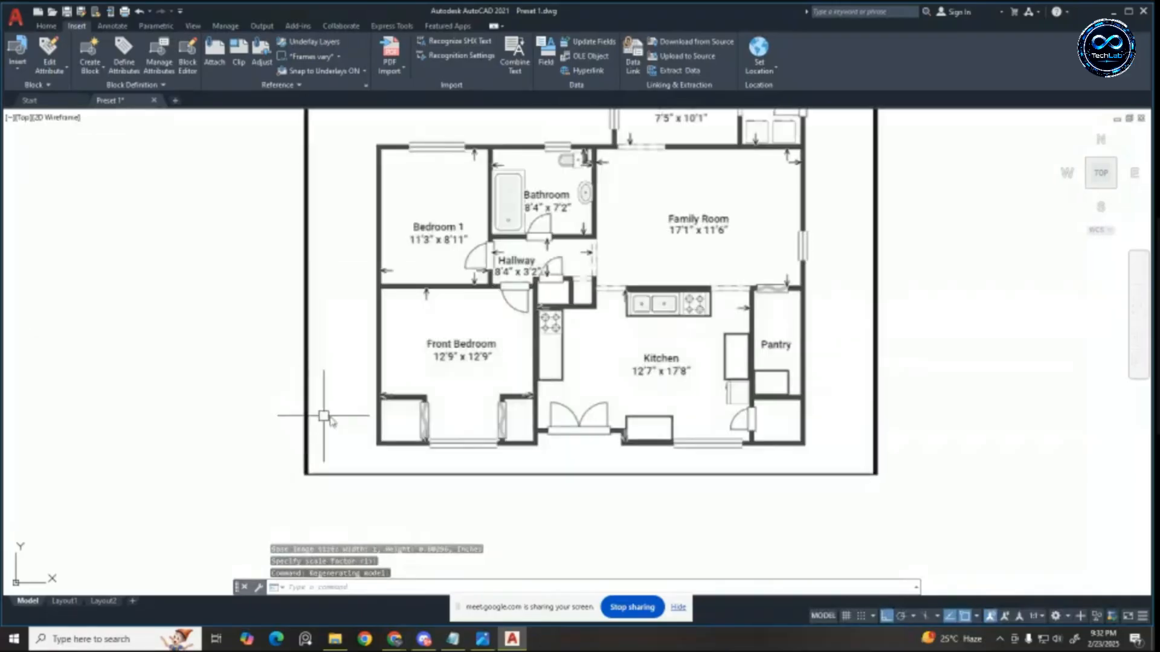
pyautogui.scroll(-2, 519, 270)
pyautogui.scroll(4, 414, 393)
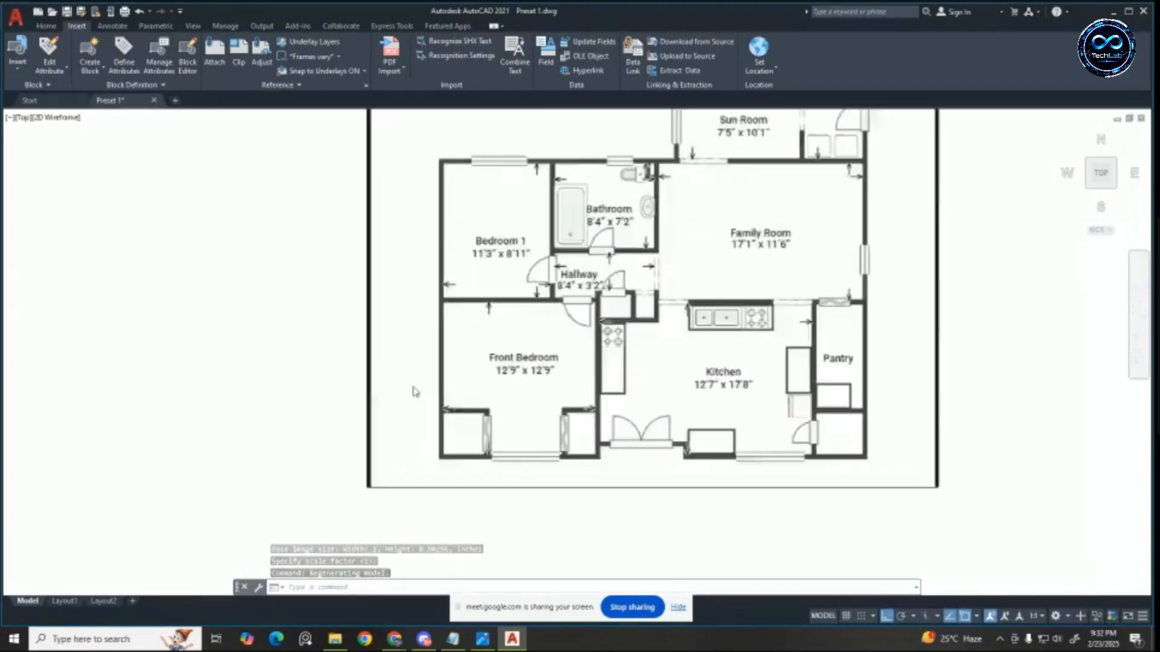
pyautogui.scroll(-4, 471, 326)
pyautogui.scroll(-2, 473, 327)
pyautogui.scroll(4, 620, 349)
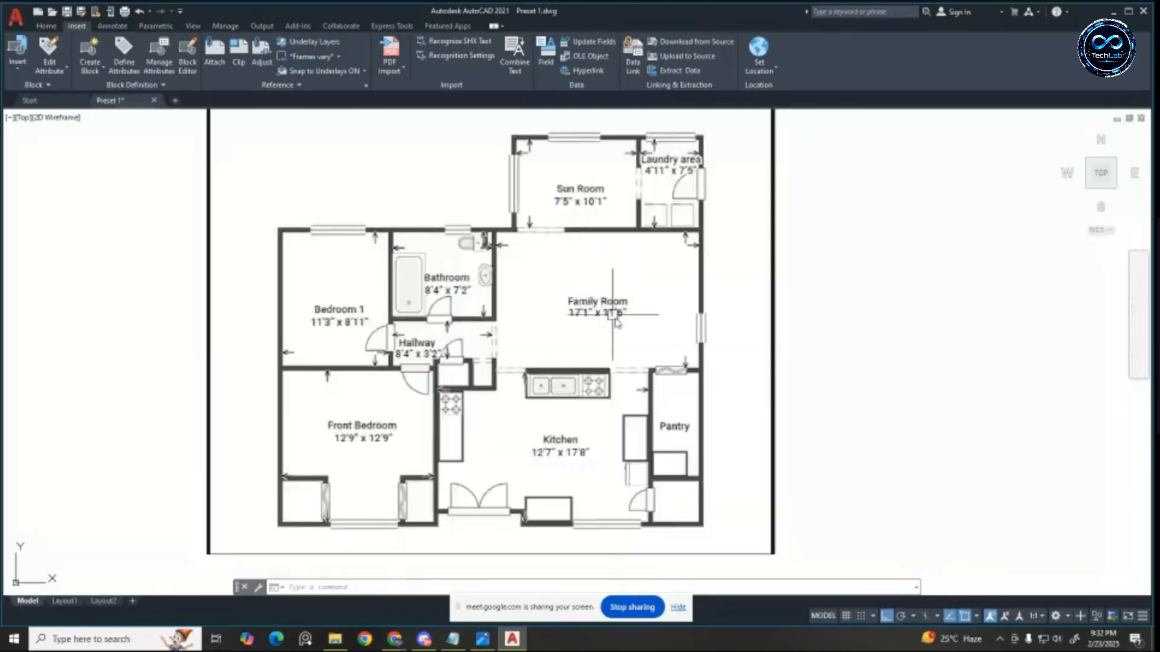
pyautogui.scroll(-3, 619, 349)
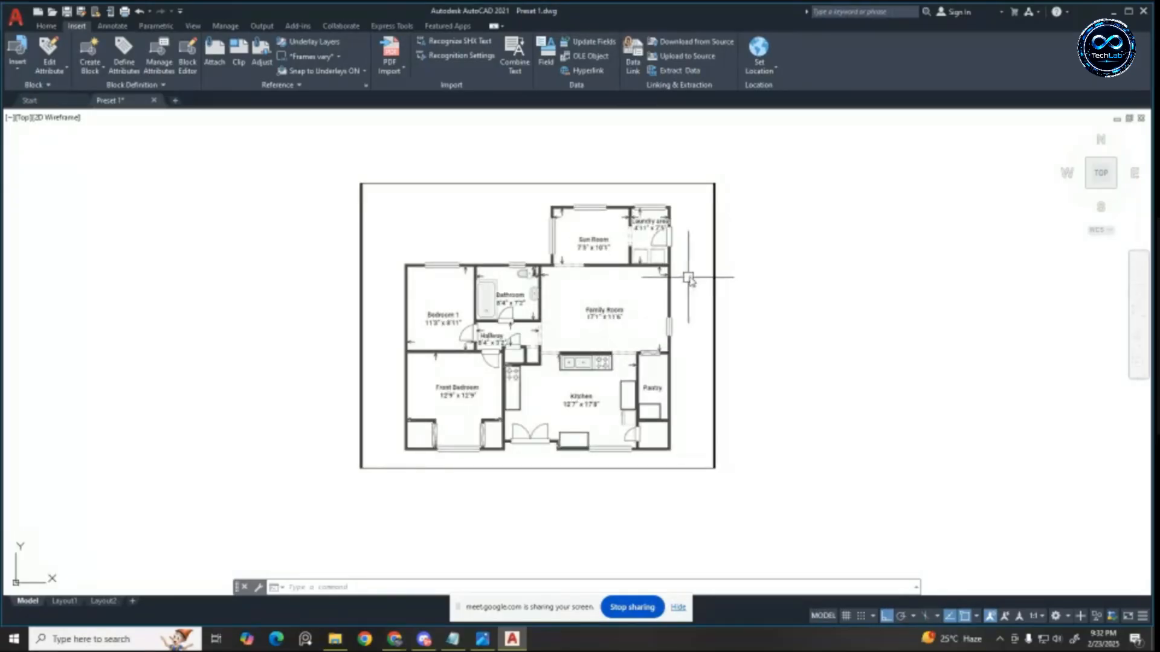
# Step: Delete the attached floor plan image from the drawing
pyautogui.press('Escape')
pyautogui.click(714, 258)
pyautogui.press('Delete')
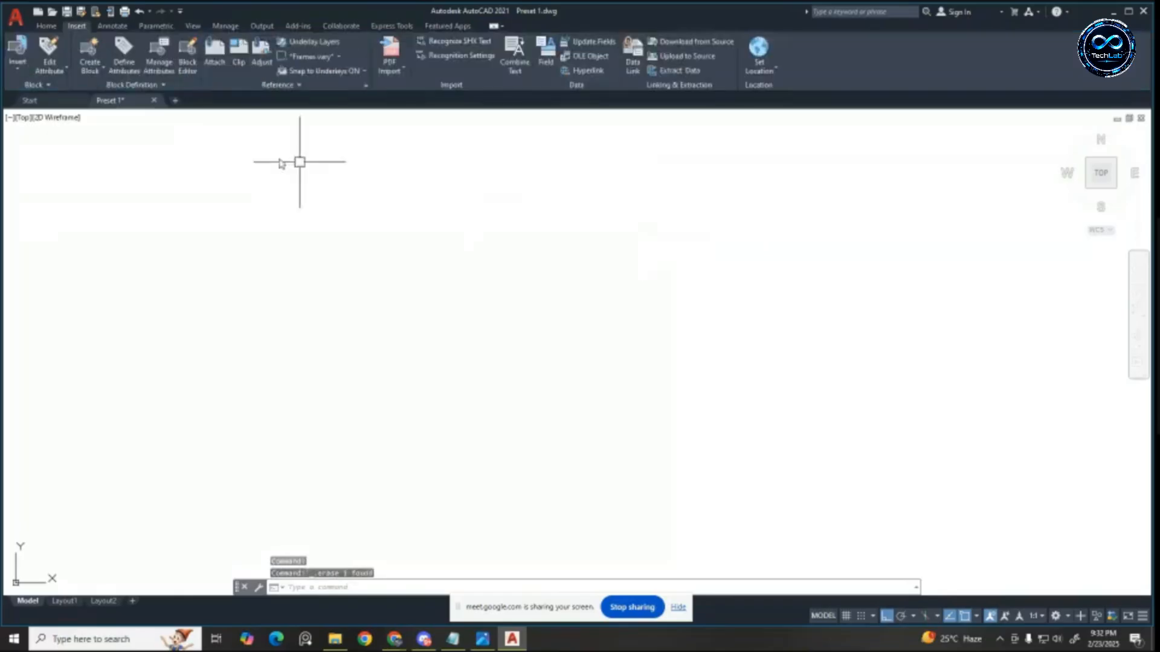
# Step: Attach the floor plan JPG from the Homework File folder again, specifying its insertion point and a large scale on screen
pyautogui.click(212, 63)
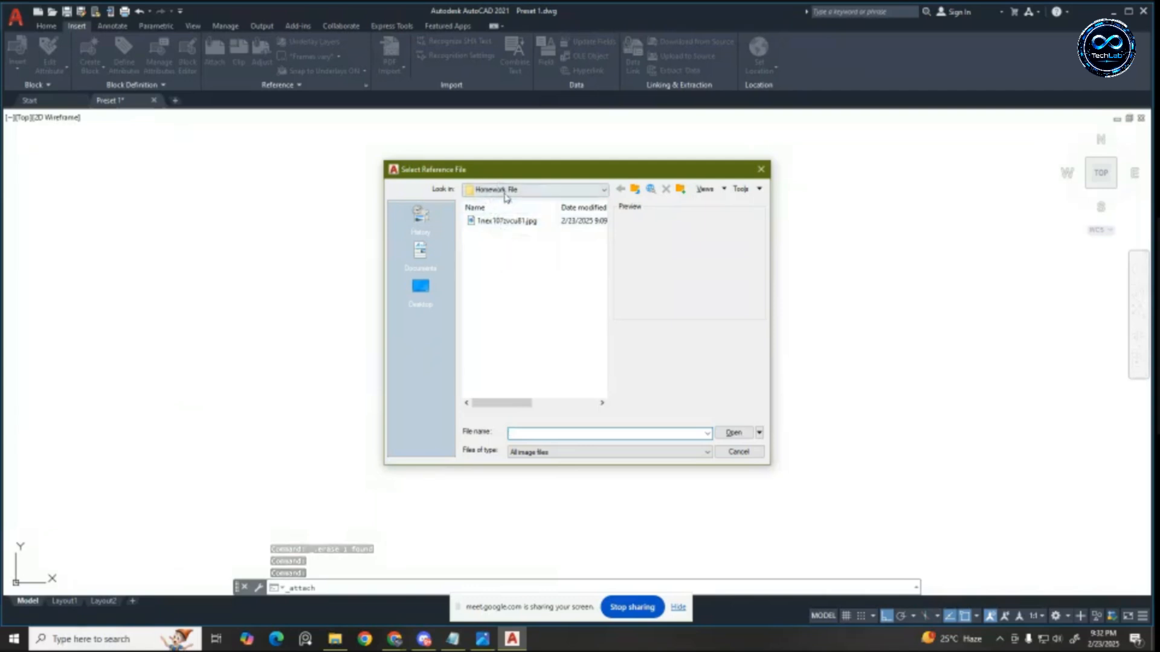
pyautogui.click(520, 224)
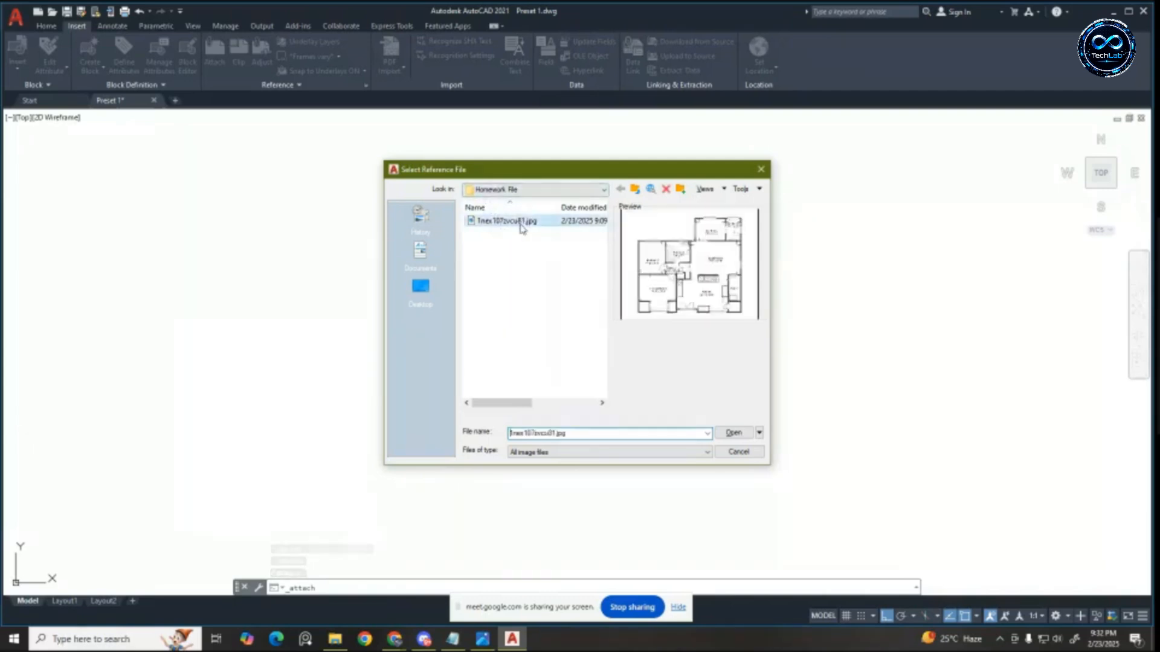
pyautogui.click(744, 435)
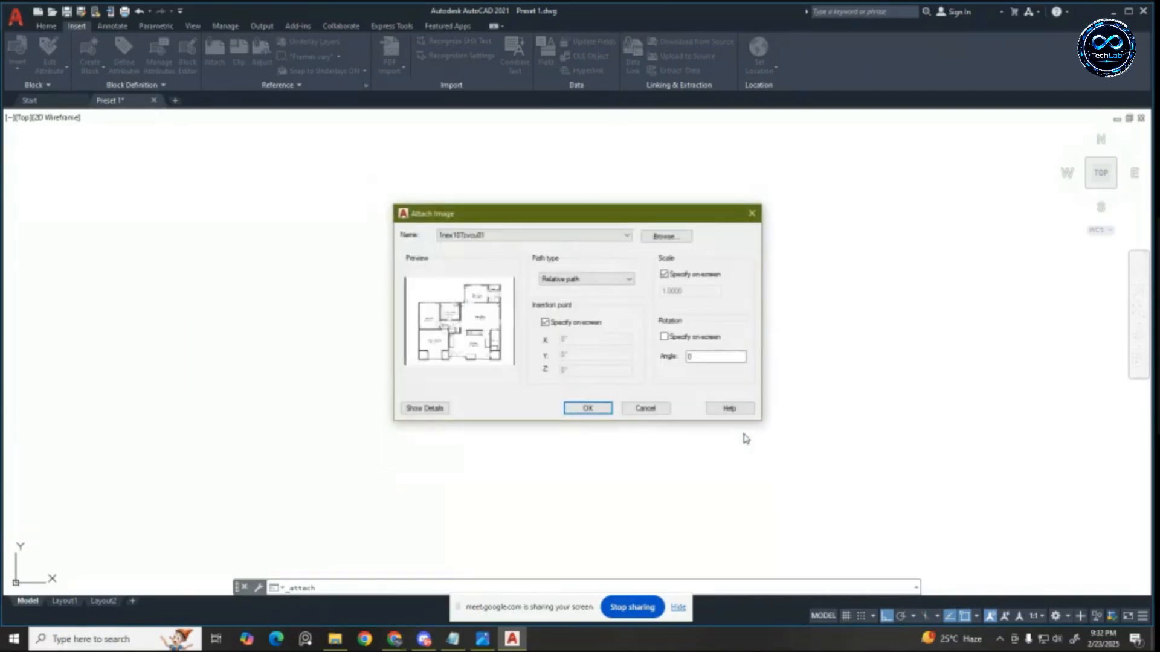
pyautogui.click(588, 409)
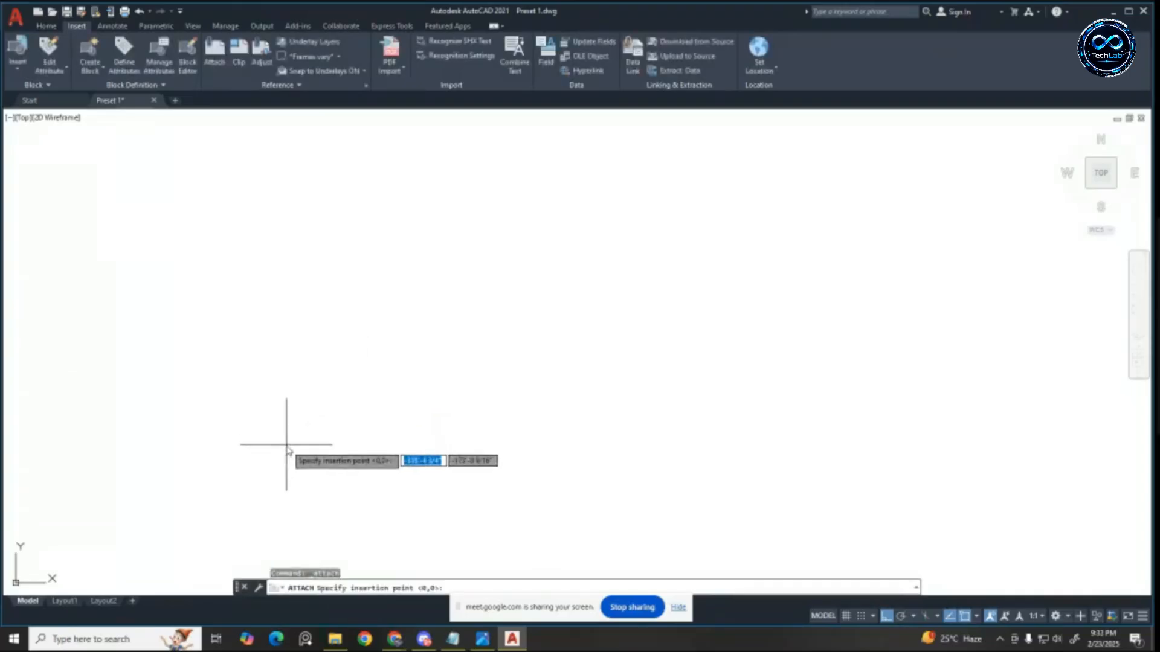
pyautogui.click(285, 468)
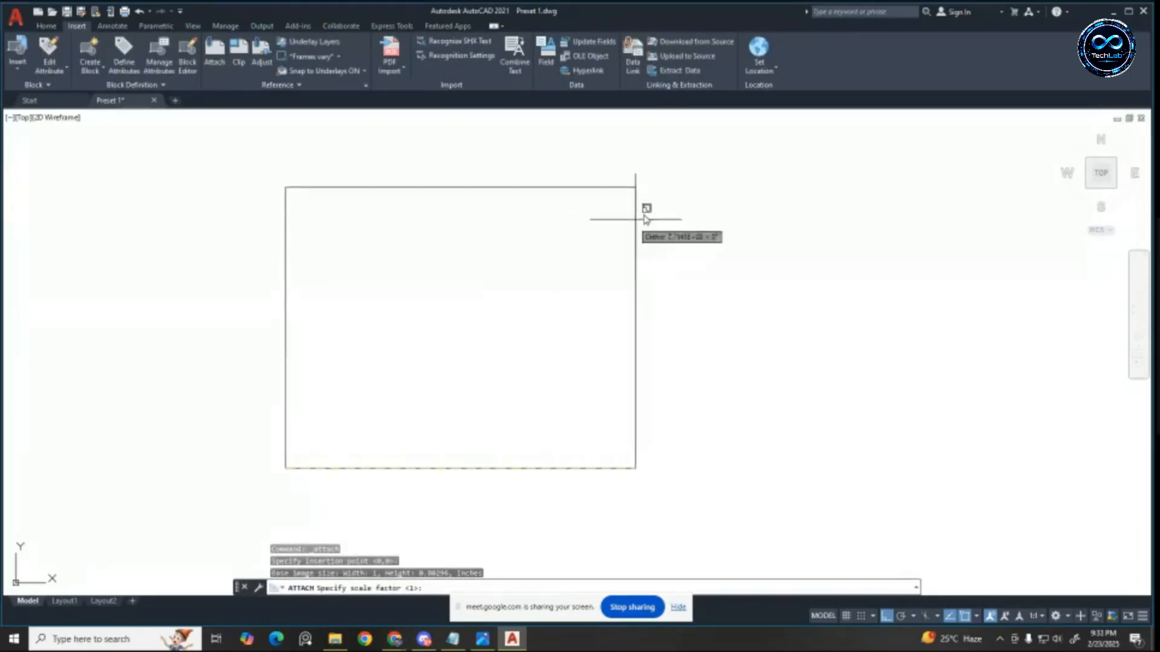
pyautogui.scroll(-3, 701, 208)
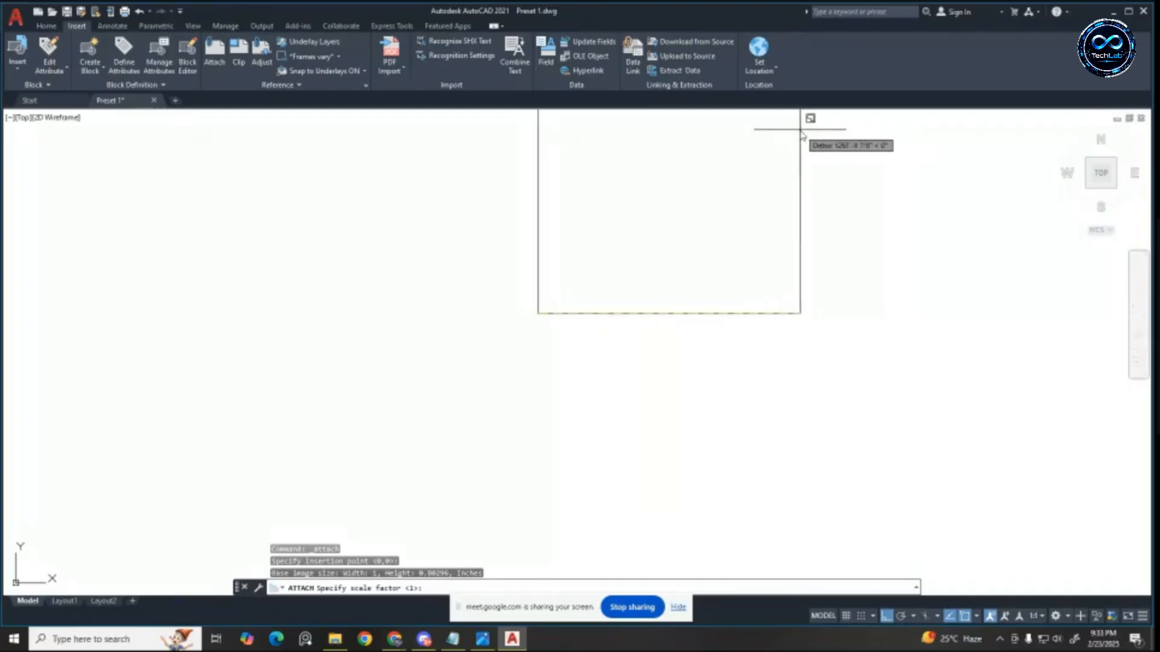
pyautogui.click(801, 129)
# Step: Inspect the re-attached floor plan's rooms and dimension labels, and check that the image can be selected by its frame
pyautogui.scroll(-3, 492, 380)
pyautogui.scroll(5, 492, 381)
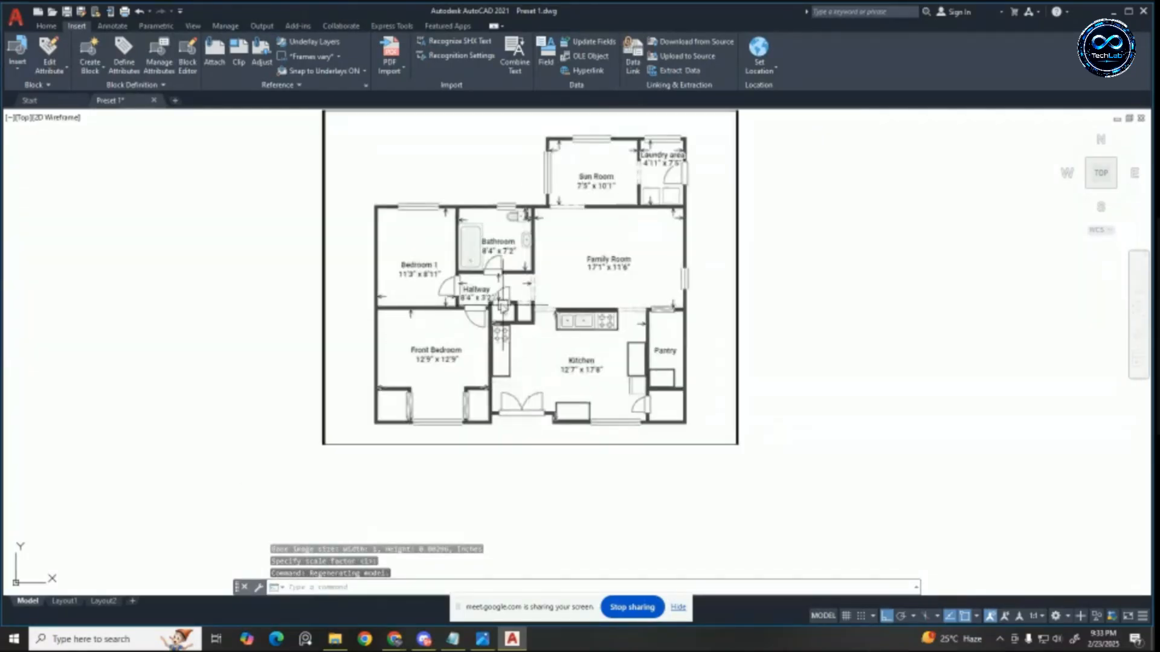
pyautogui.scroll(-2, 587, 366)
pyautogui.scroll(2, 574, 314)
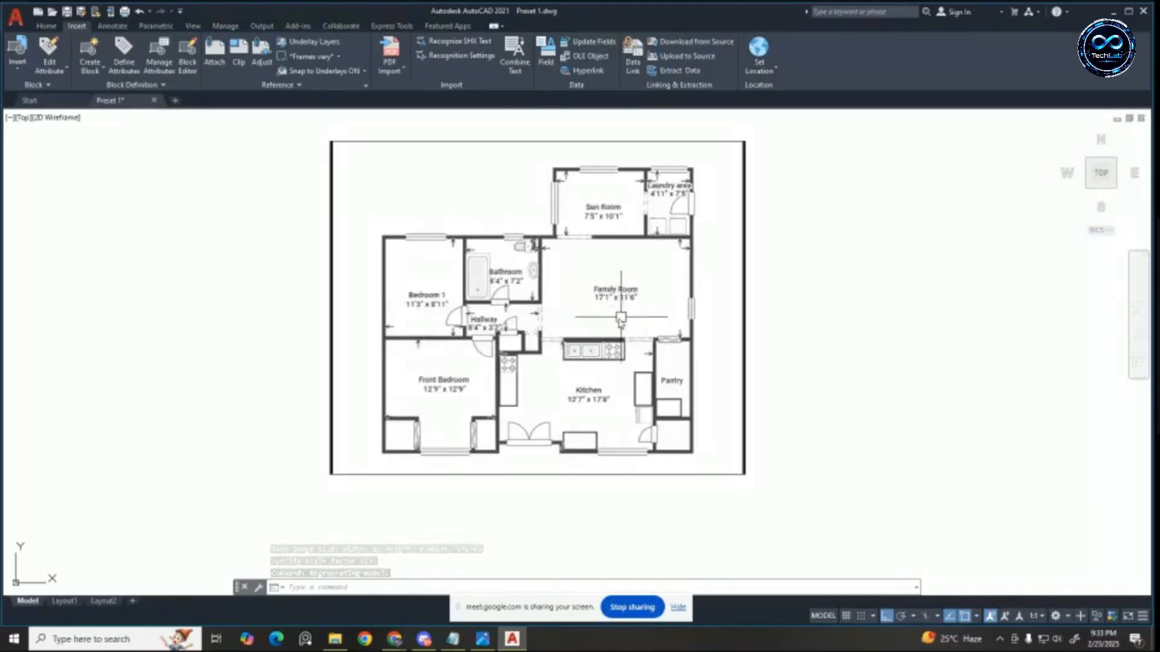
pyautogui.press('Escape')
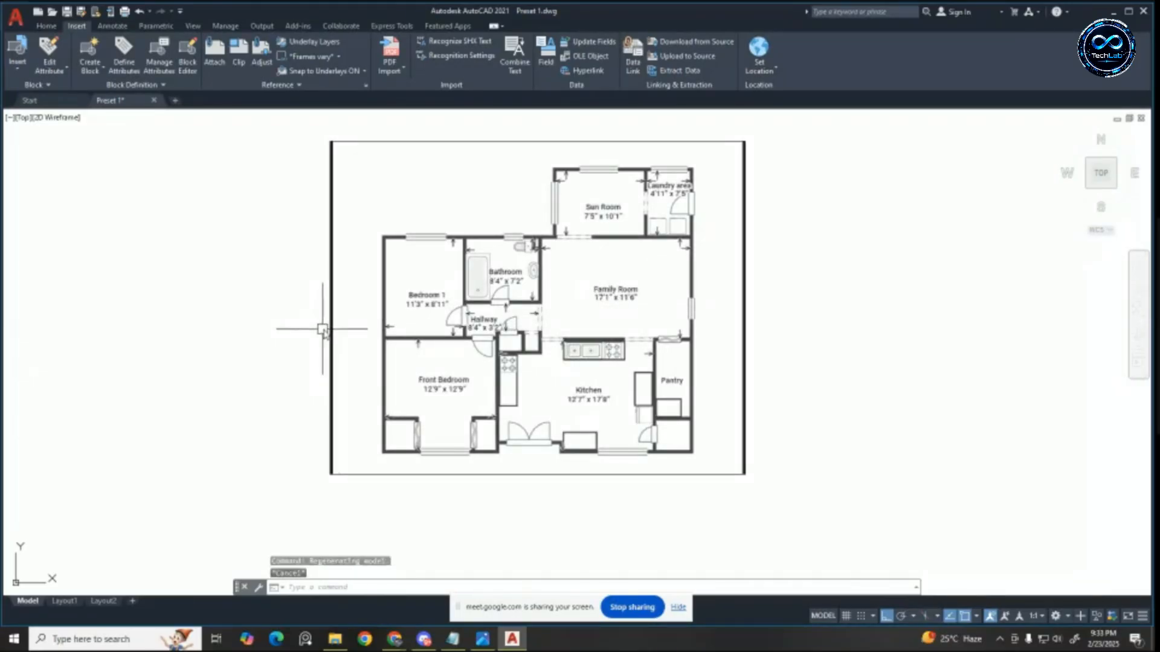
pyautogui.click(329, 329)
pyautogui.press('Escape')
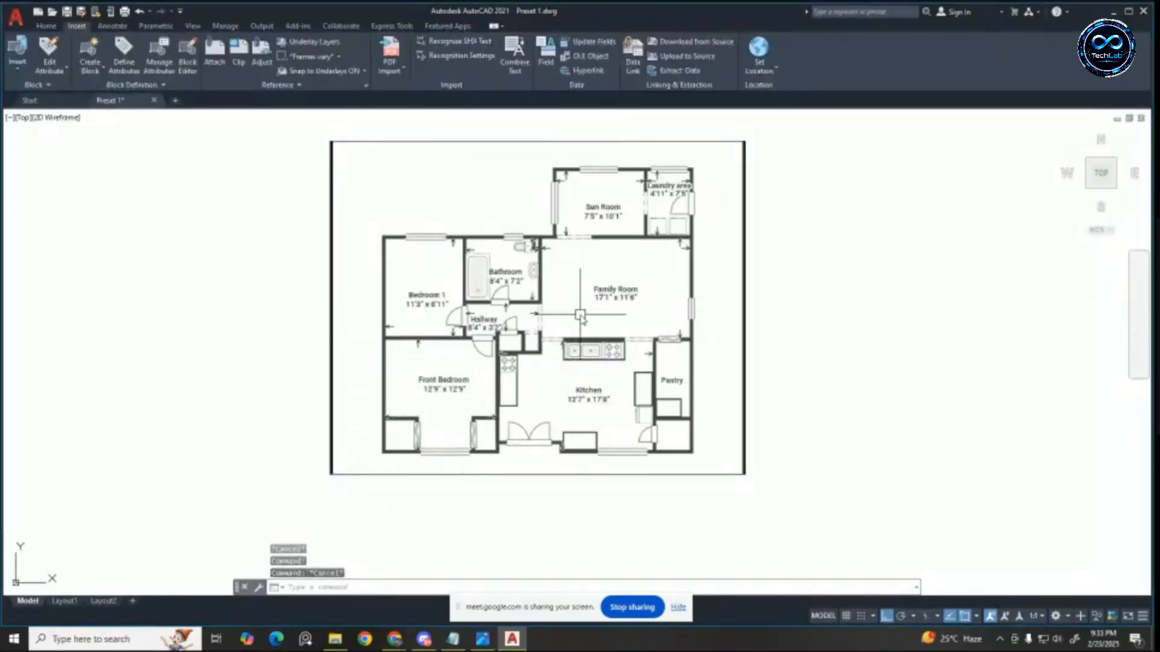
pyautogui.scroll(-4, 581, 316)
pyautogui.scroll(8, 604, 350)
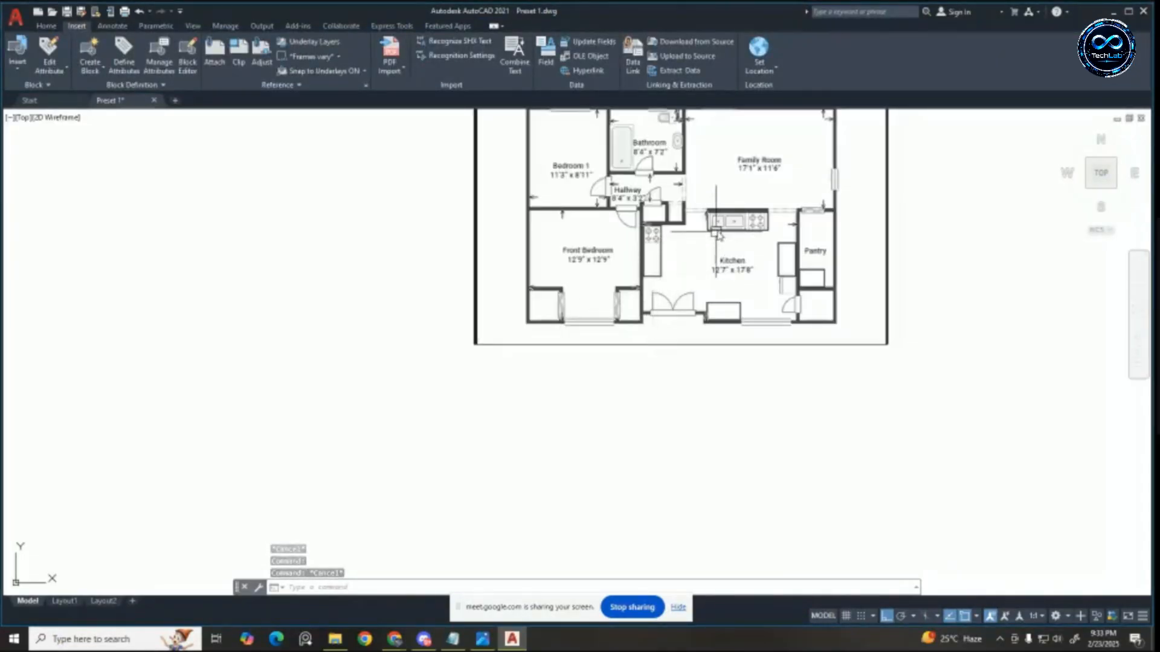
pyautogui.scroll(-6, 580, 326)
pyautogui.scroll(3, 580, 302)
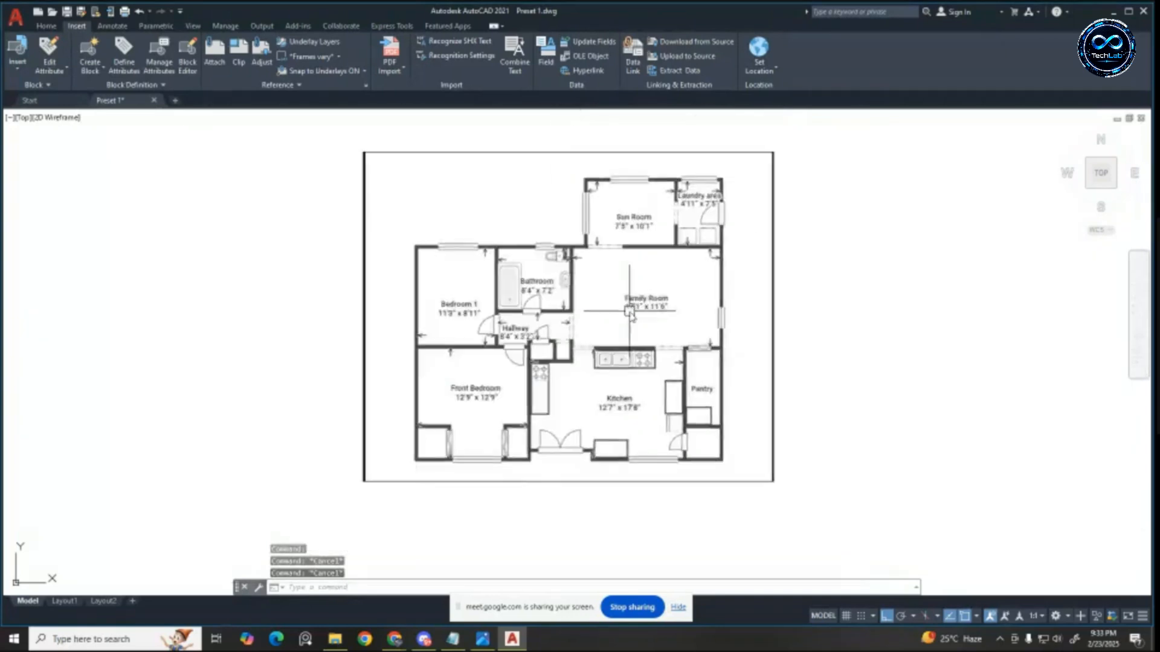
pyautogui.press('Escape')
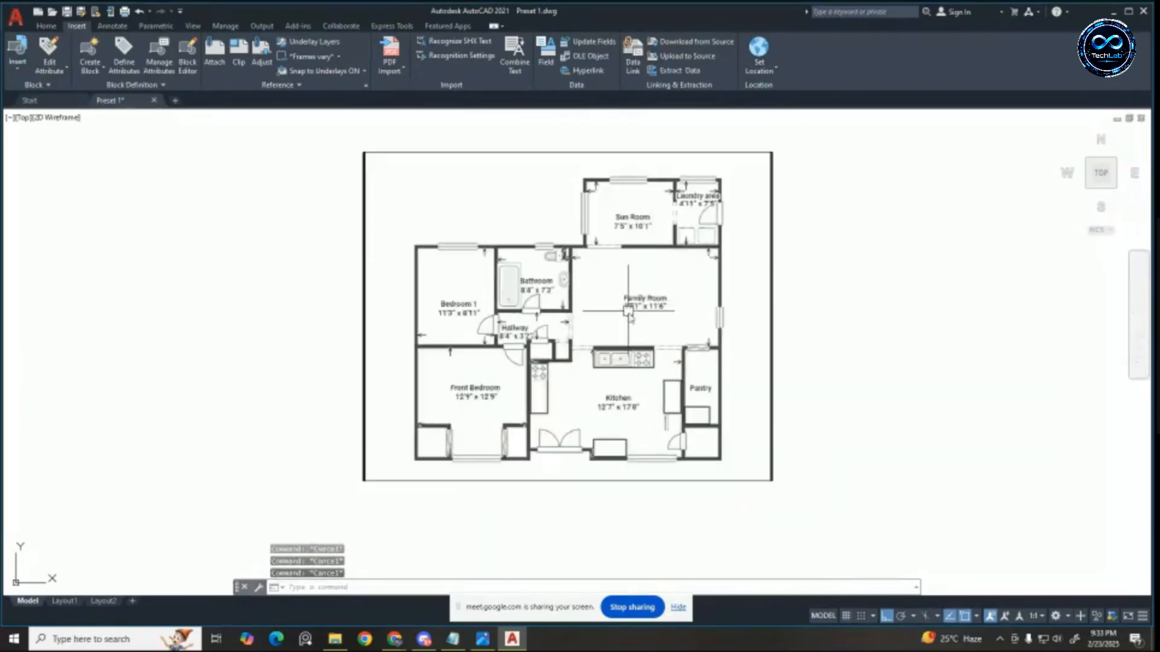
pyautogui.scroll(2, 628, 311)
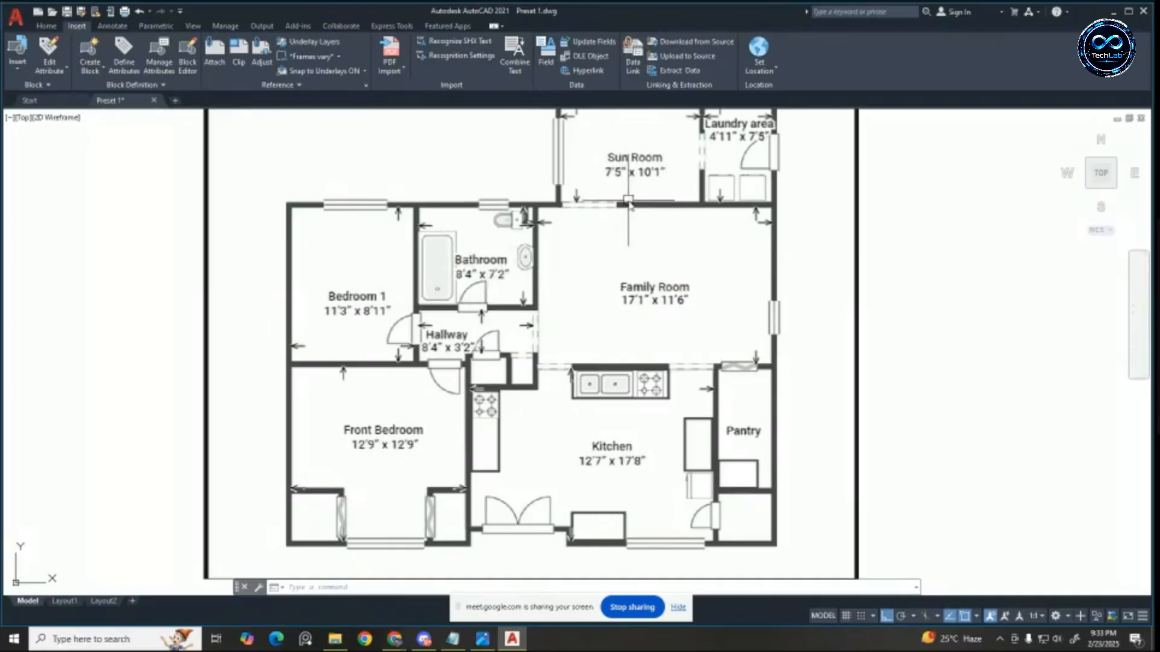
pyautogui.scroll(-4, 633, 204)
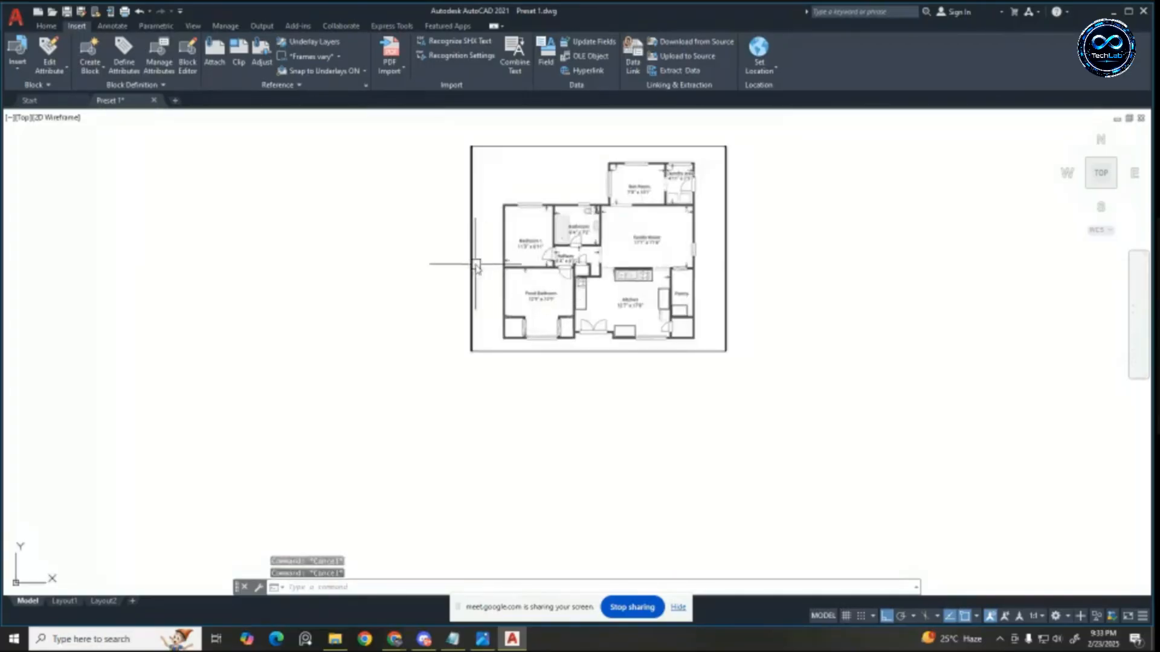
# Step: Scale the attached floor plan image with the Reference option, using the frame's lower-left corner as base point
pyautogui.scroll(4, 557, 261)
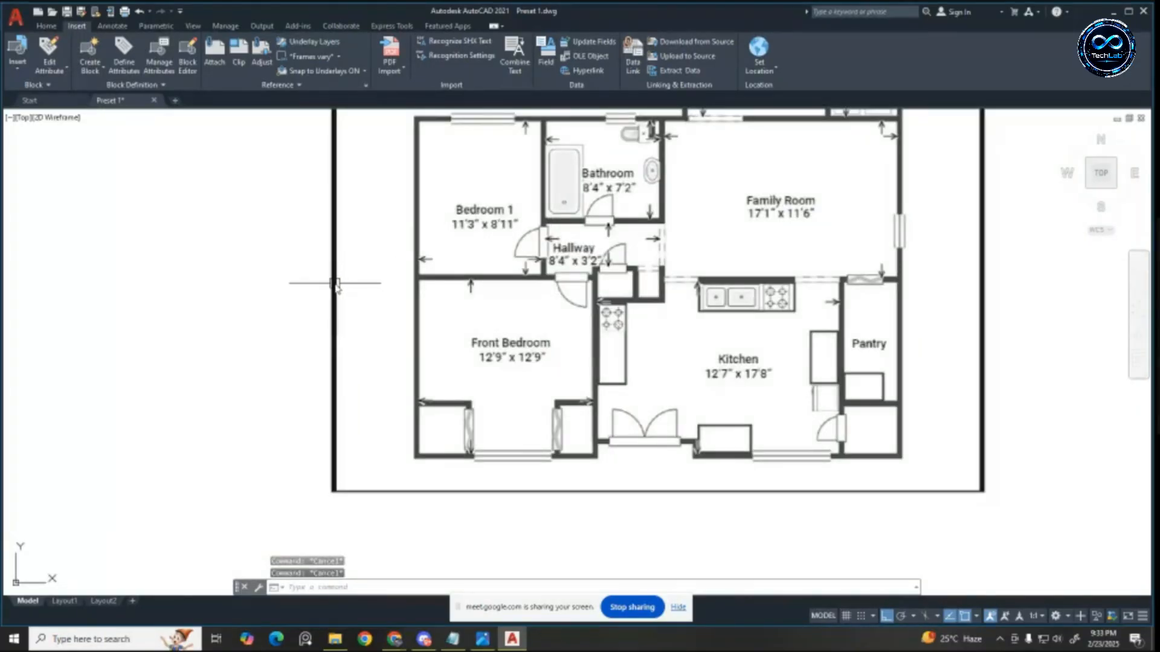
pyautogui.click(334, 284)
pyautogui.scroll(-5, 426, 203)
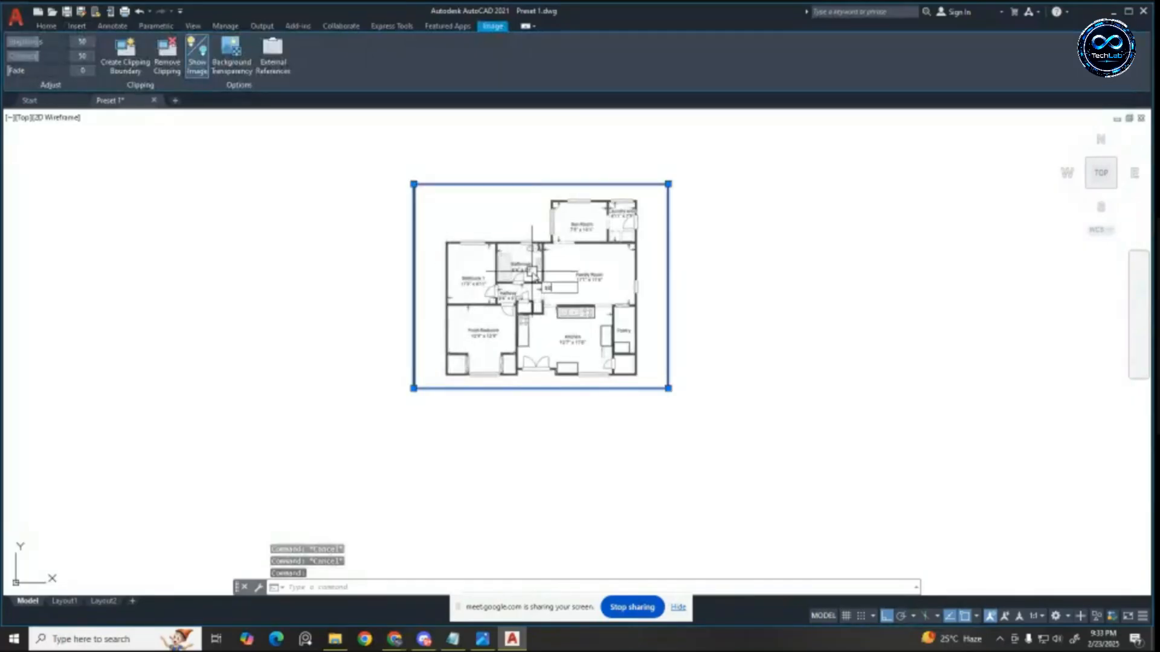
pyautogui.write('sc')
pyautogui.press('Return')
pyautogui.scroll(4, 483, 356)
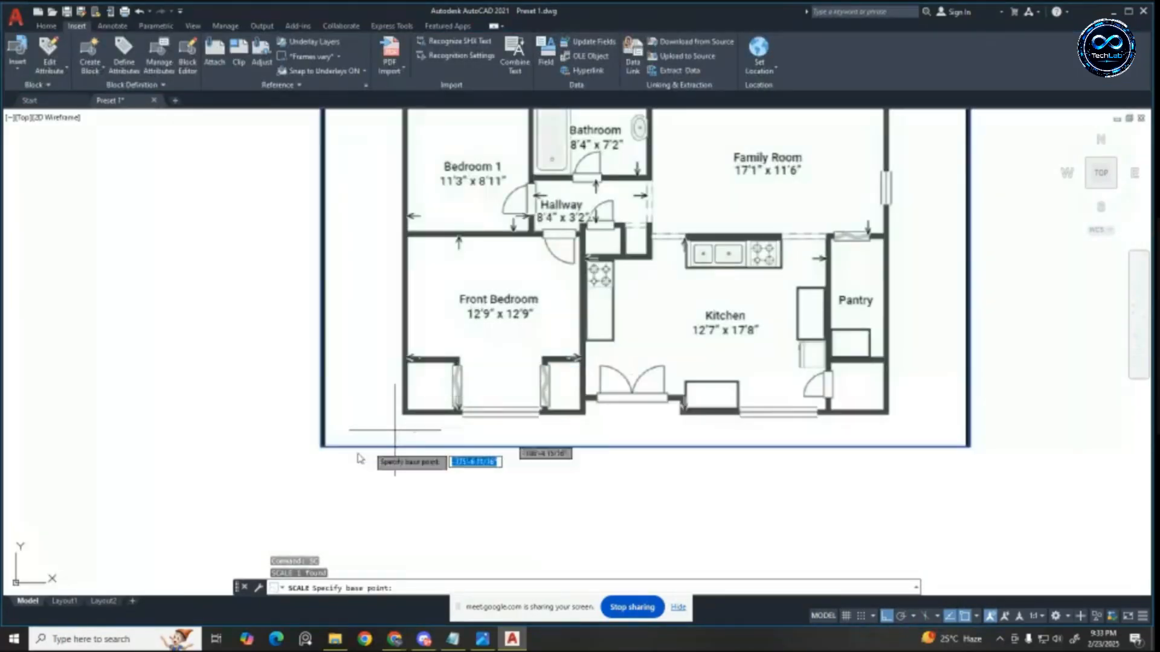
pyautogui.click(320, 447)
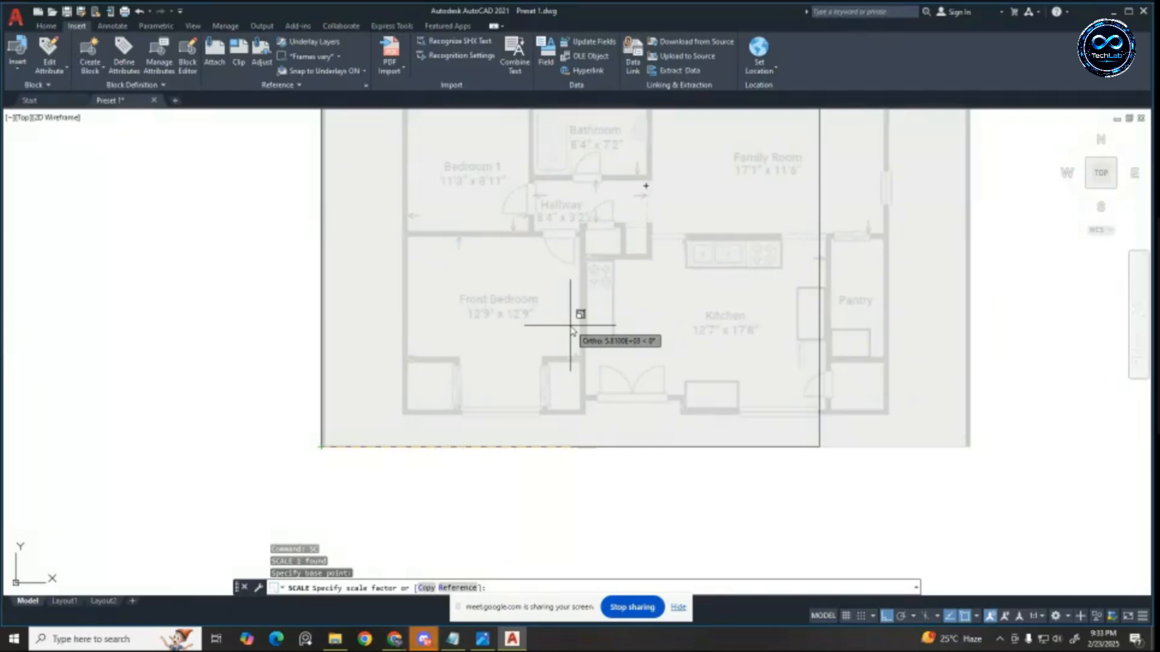
pyautogui.write('r')
pyautogui.press('Return')
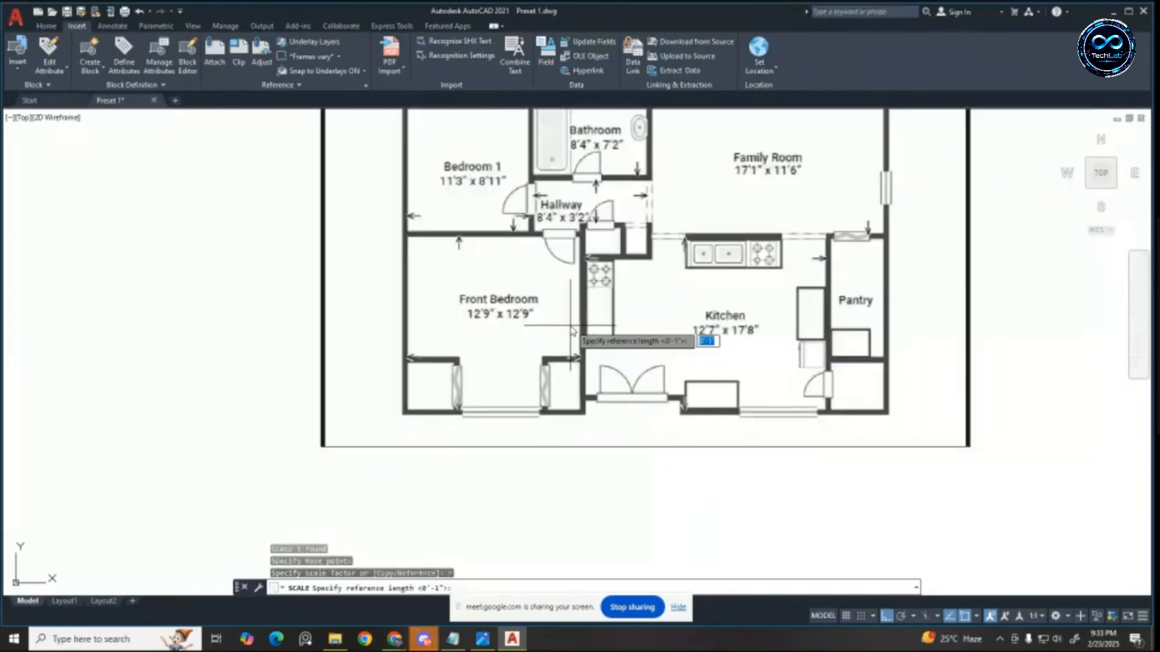
# Step: Pick the kitchen's inner width between its side walls as the reference length and set the new length to 17'8"
pyautogui.scroll(2, 568, 327)
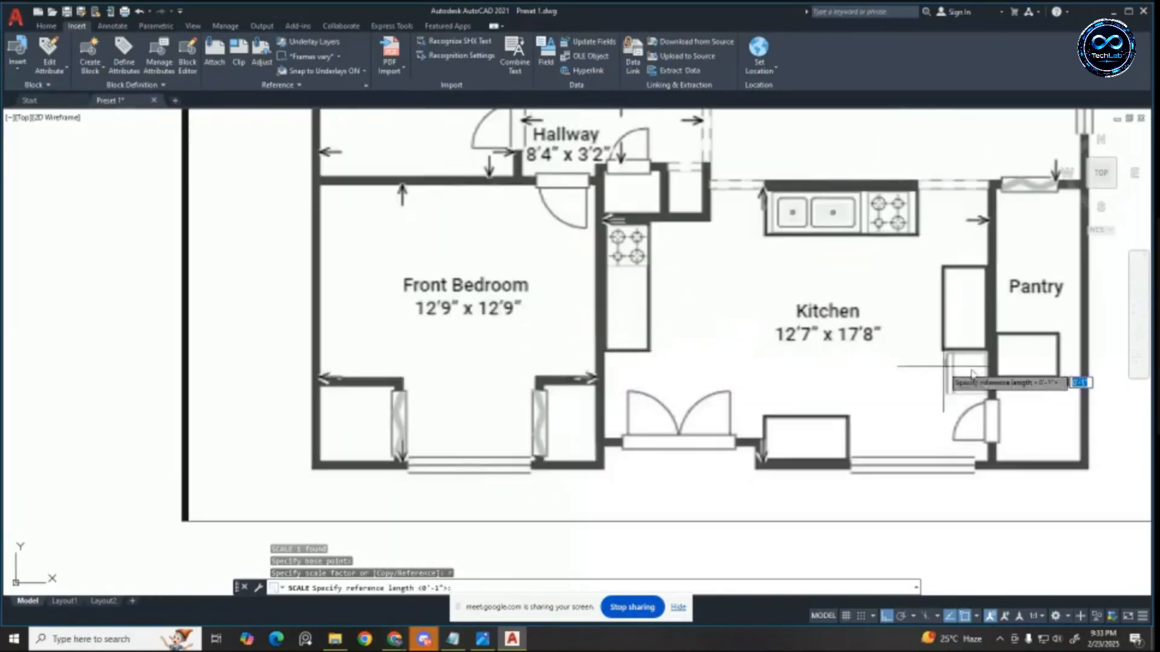
pyautogui.scroll(-5, 876, 338)
pyautogui.scroll(3, 842, 305)
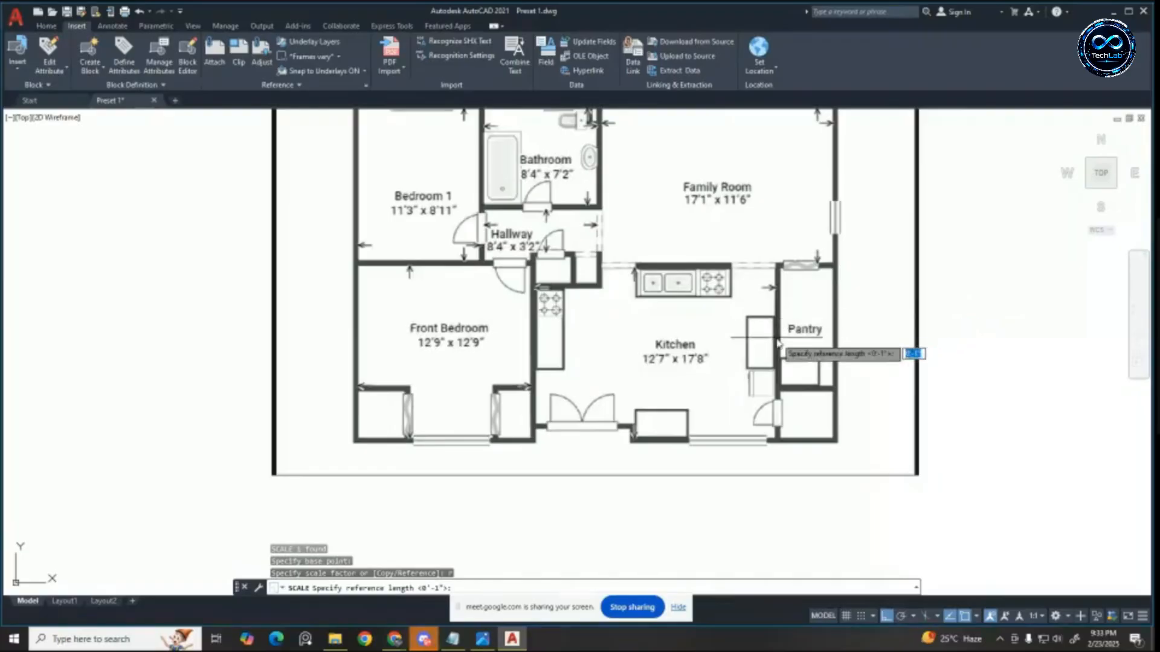
pyautogui.scroll(-2, 775, 346)
pyautogui.scroll(3, 764, 232)
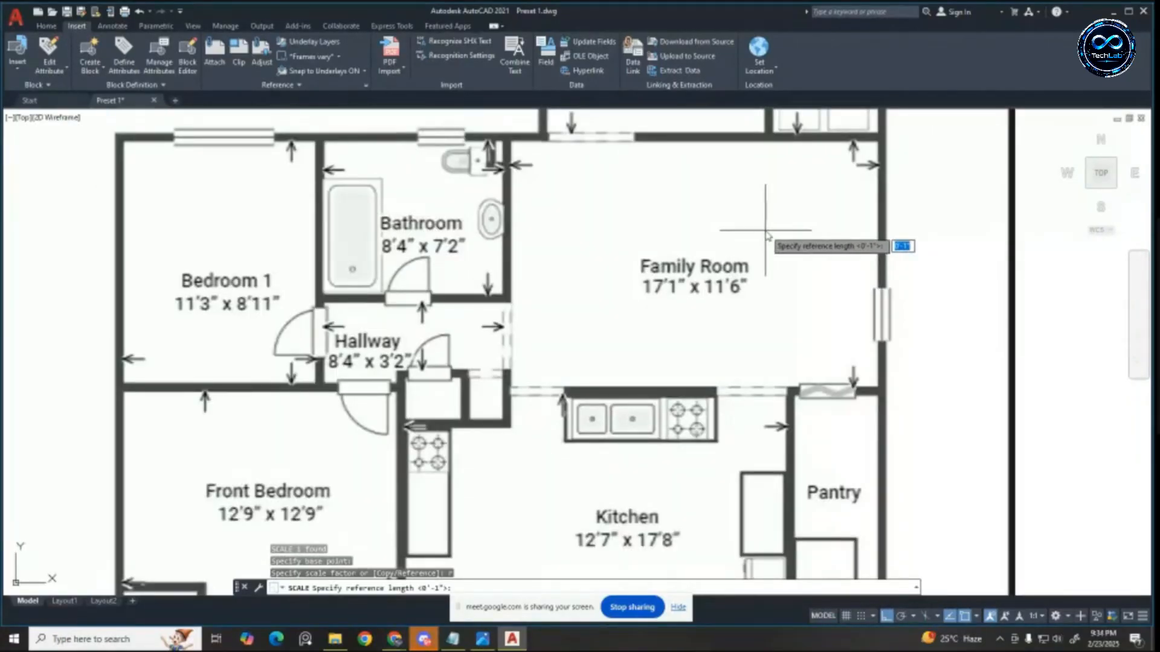
pyautogui.scroll(-5, 755, 226)
pyautogui.scroll(7, 745, 331)
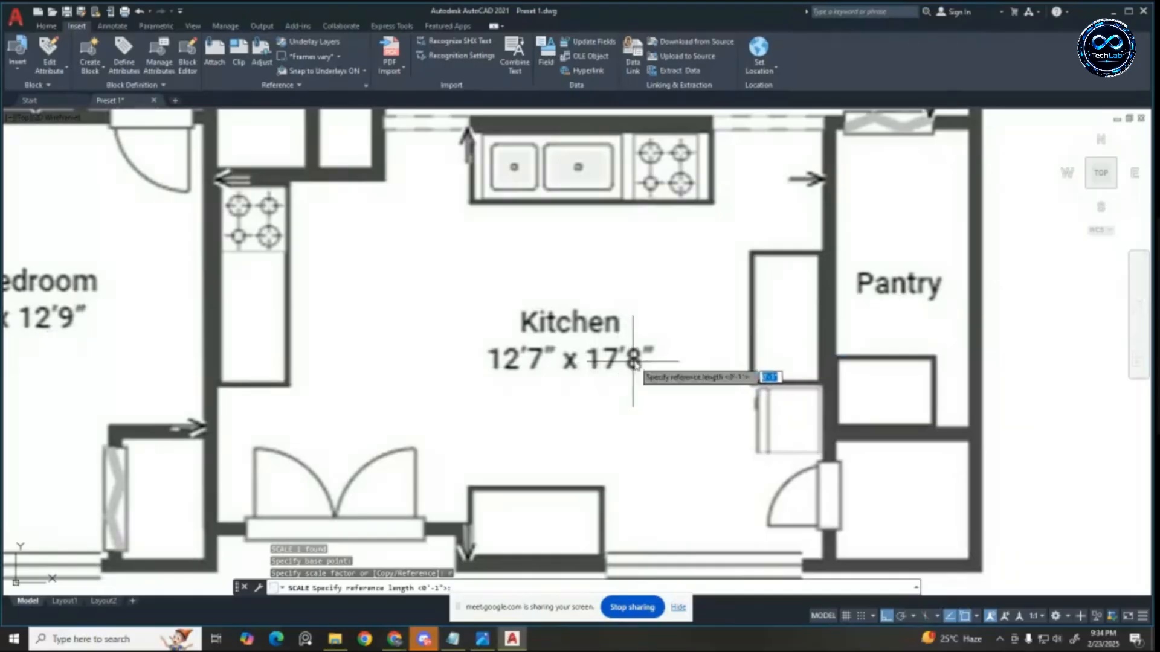
pyautogui.scroll(-2, 634, 361)
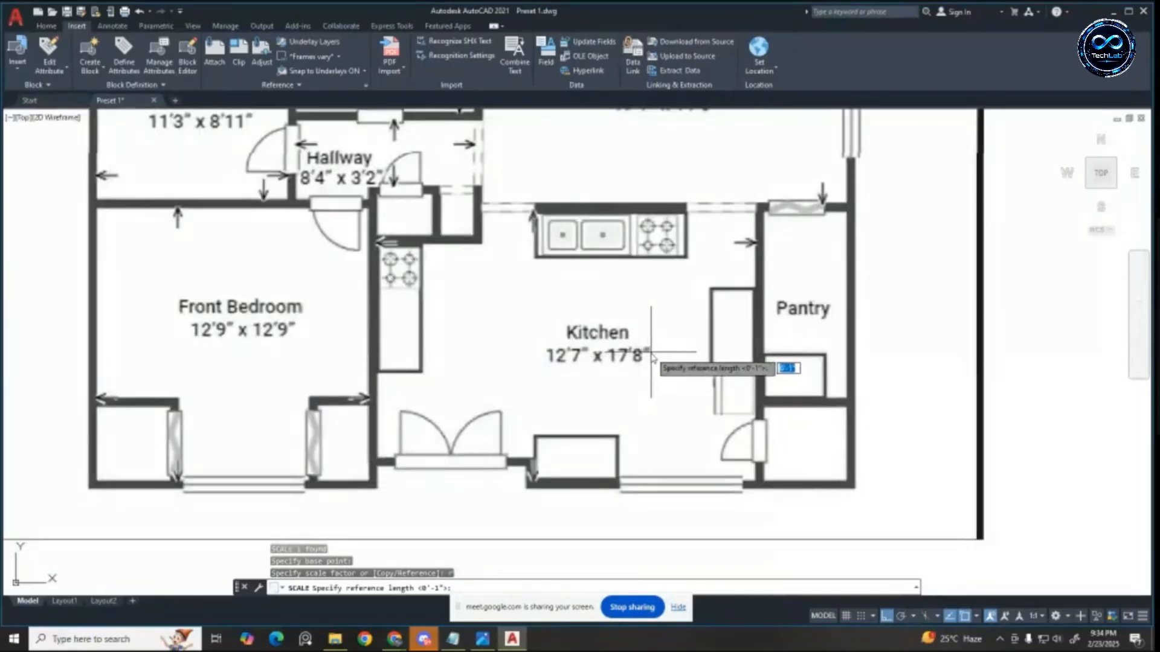
pyautogui.scroll(3, 383, 367)
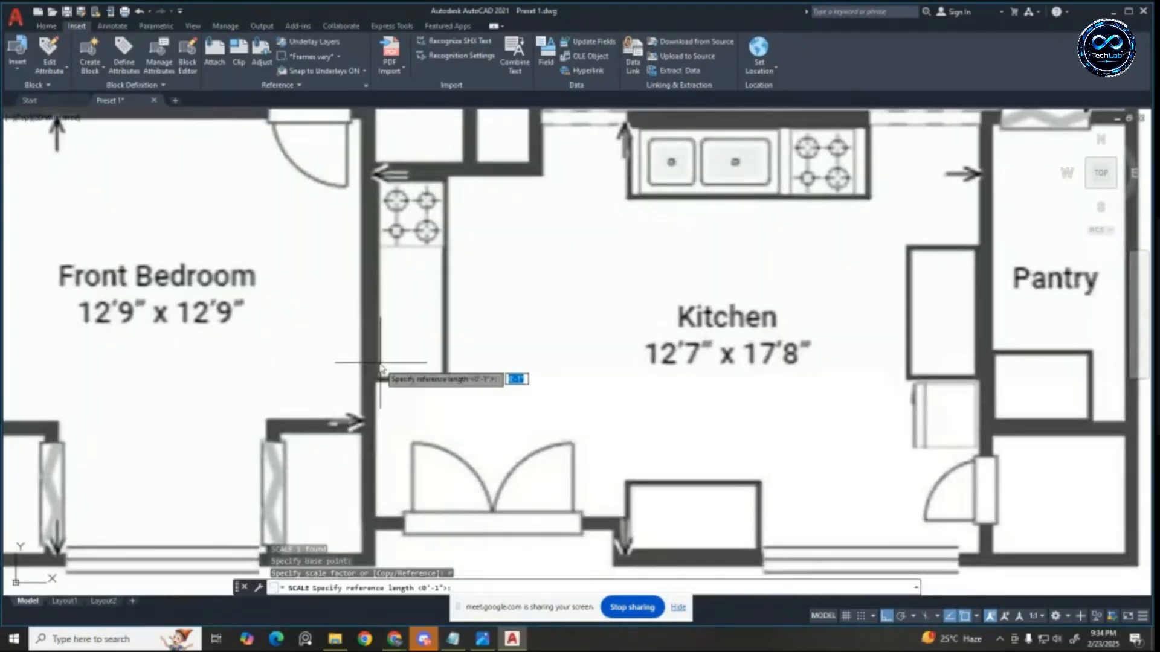
pyautogui.click(379, 363)
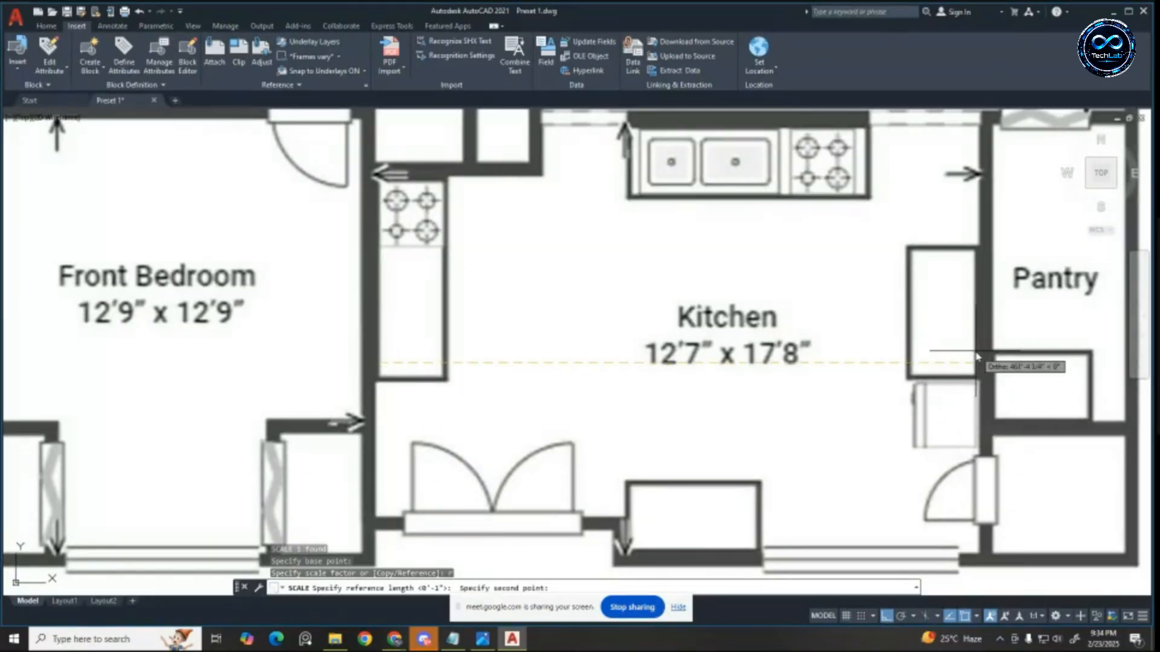
pyautogui.click(976, 356)
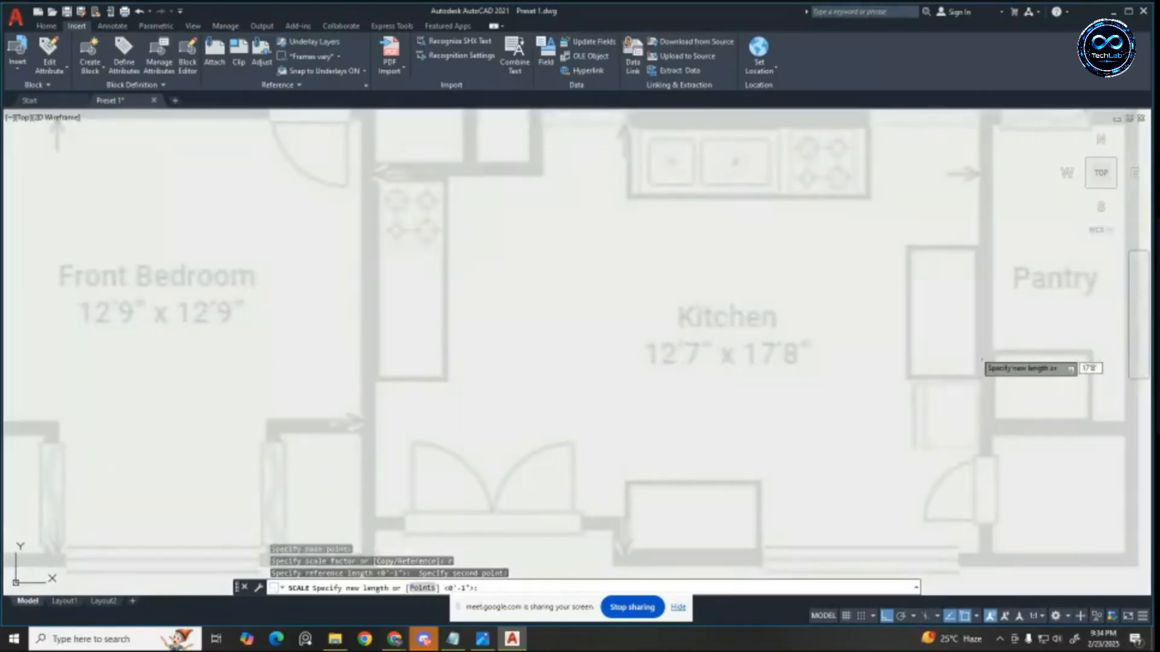
pyautogui.write('17\'8"')
pyautogui.press('Return')
# Step: Inspect the scaled floor plan's kitchen, bedroom and bathroom areas and their dimension labels
pyautogui.scroll(2, 886, 285)
pyautogui.scroll(6, 665, 326)
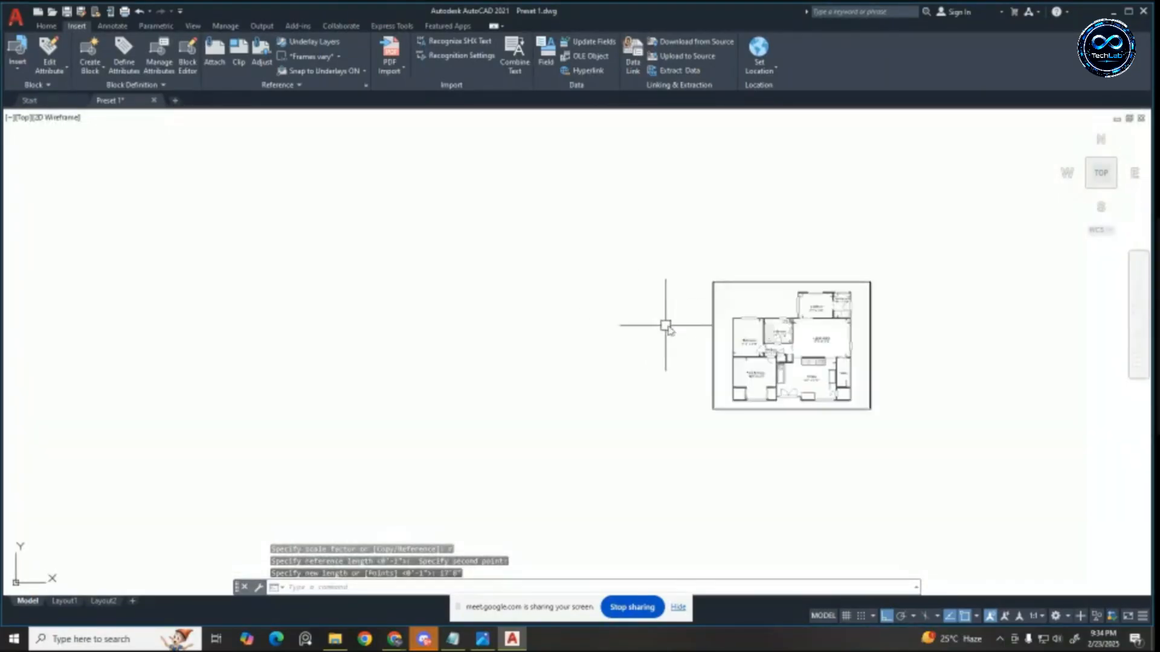
pyautogui.scroll(-4, 774, 266)
pyautogui.scroll(5, 784, 390)
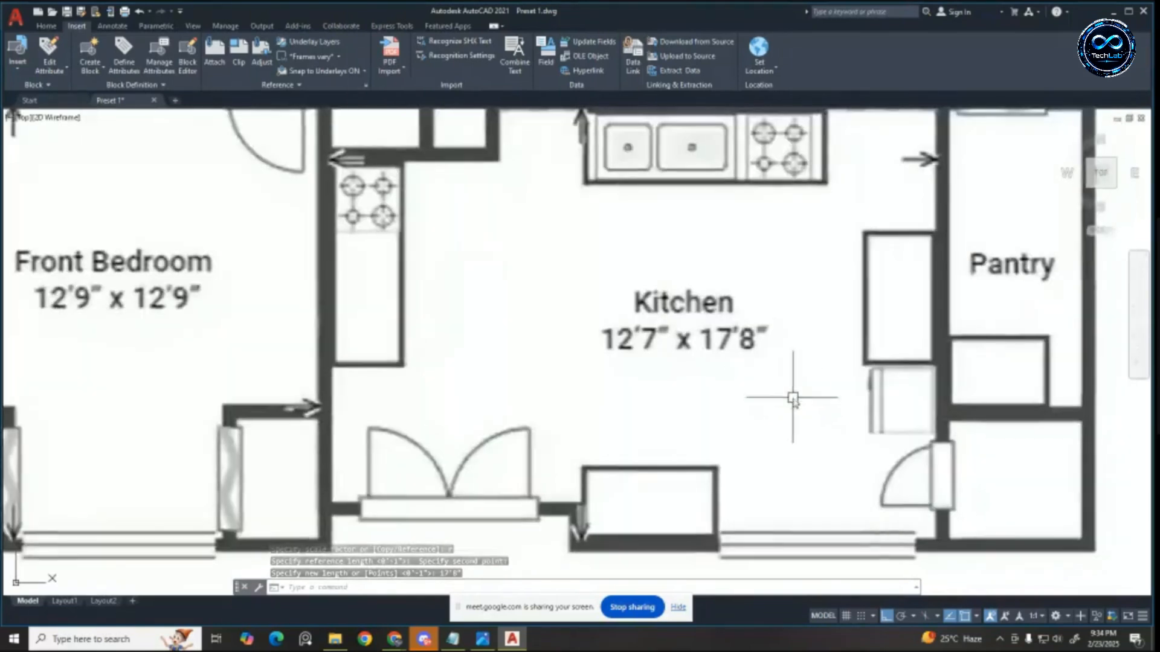
pyautogui.press('Escape')
pyautogui.press('Escape')
pyautogui.press('Escape')
pyautogui.scroll(-4, 703, 274)
pyautogui.scroll(2, 495, 290)
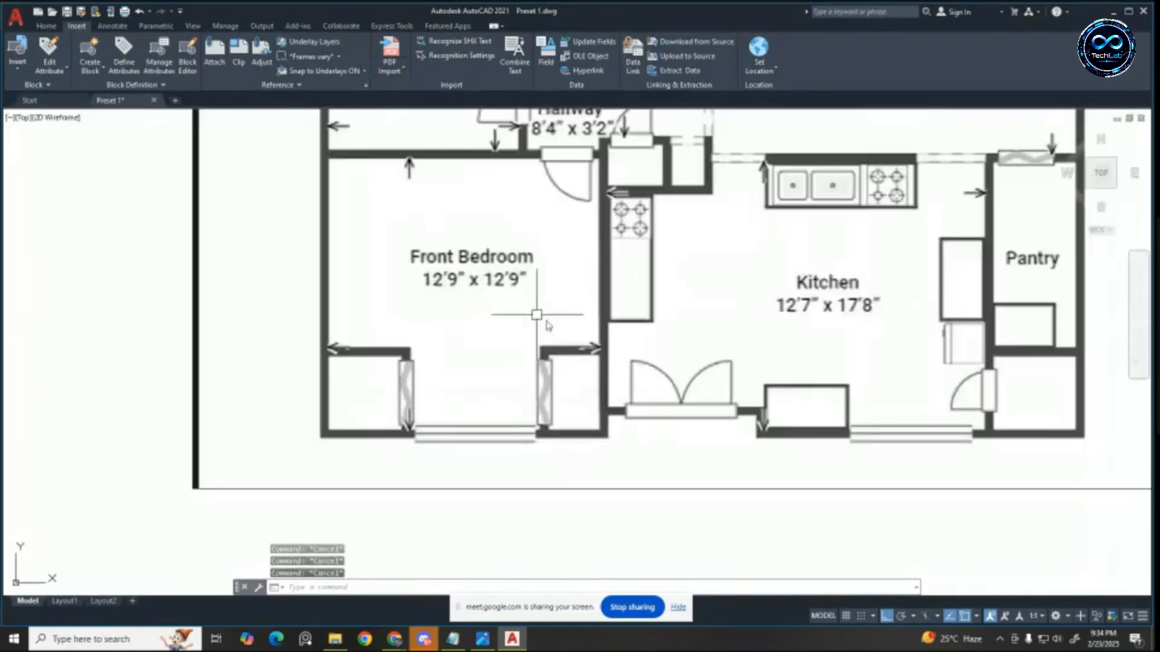
pyautogui.scroll(-4, 544, 320)
pyautogui.scroll(5, 660, 209)
pyautogui.scroll(-2, 662, 242)
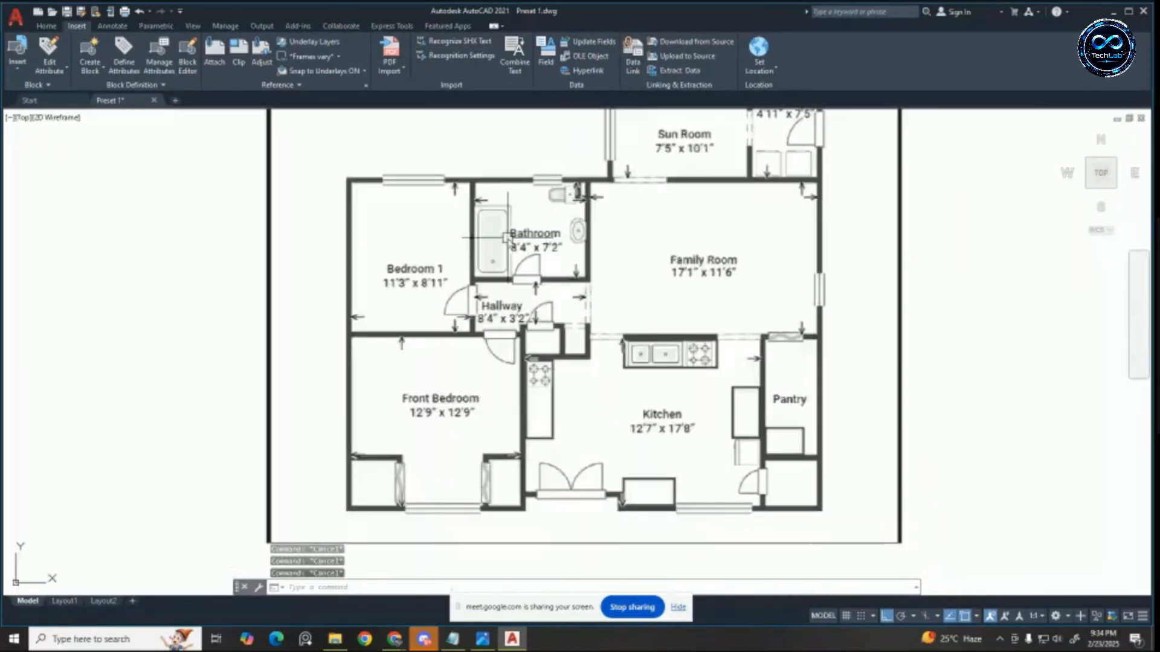
pyautogui.scroll(4, 507, 242)
pyautogui.scroll(-2, 592, 281)
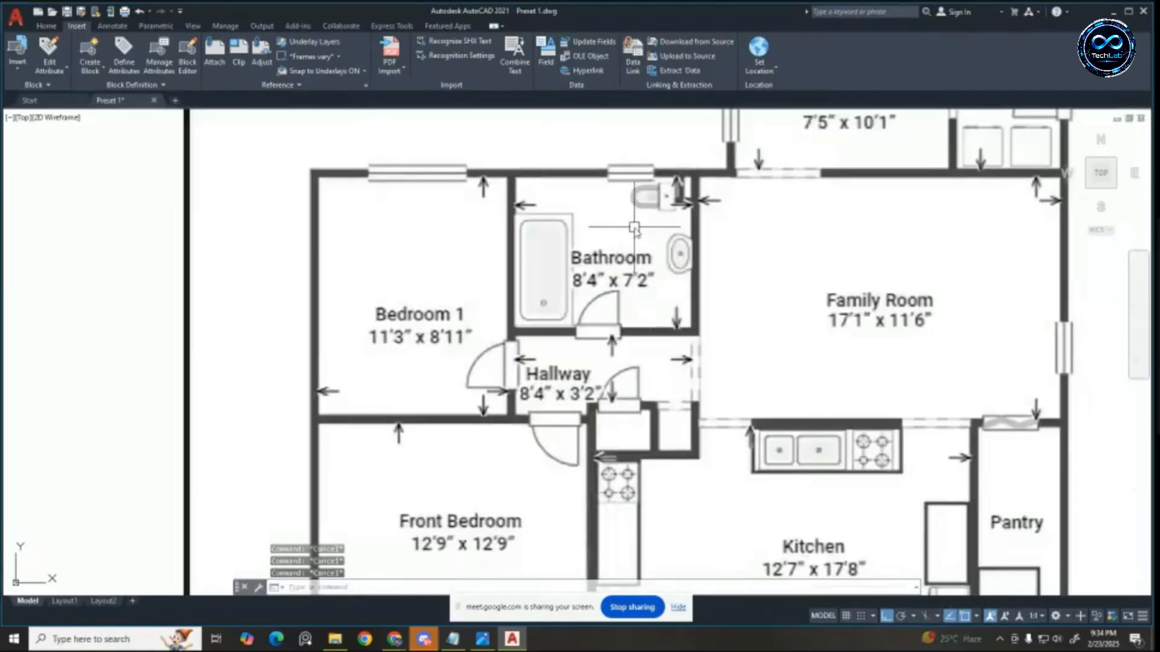
pyautogui.scroll(2, 519, 249)
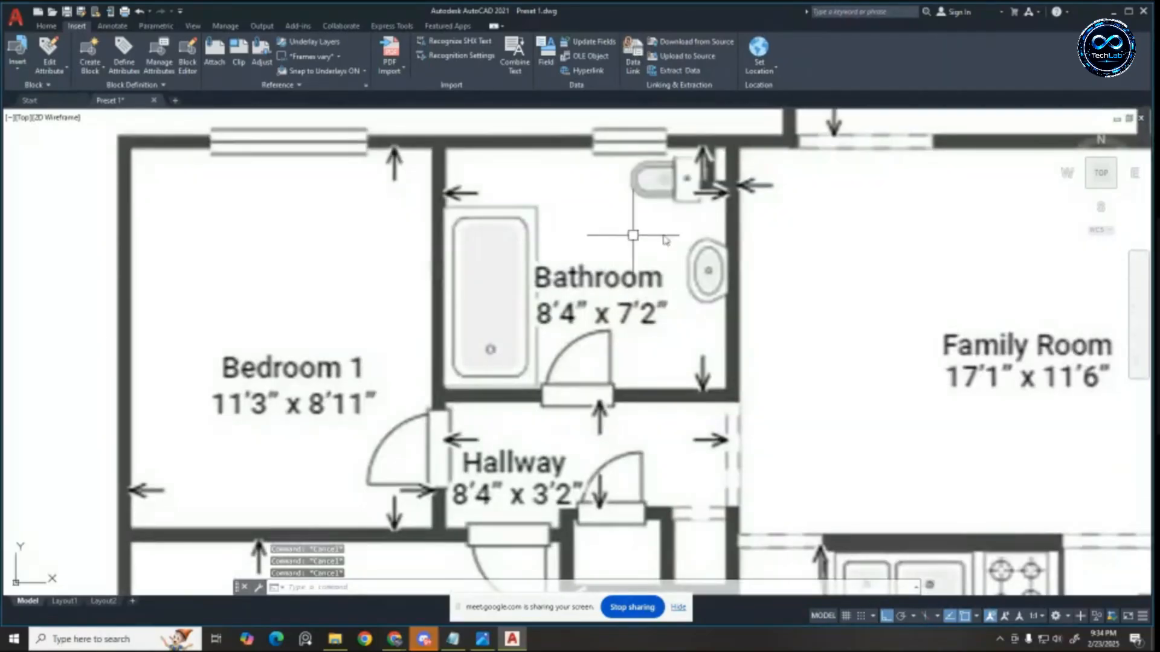
pyautogui.click(43, 26)
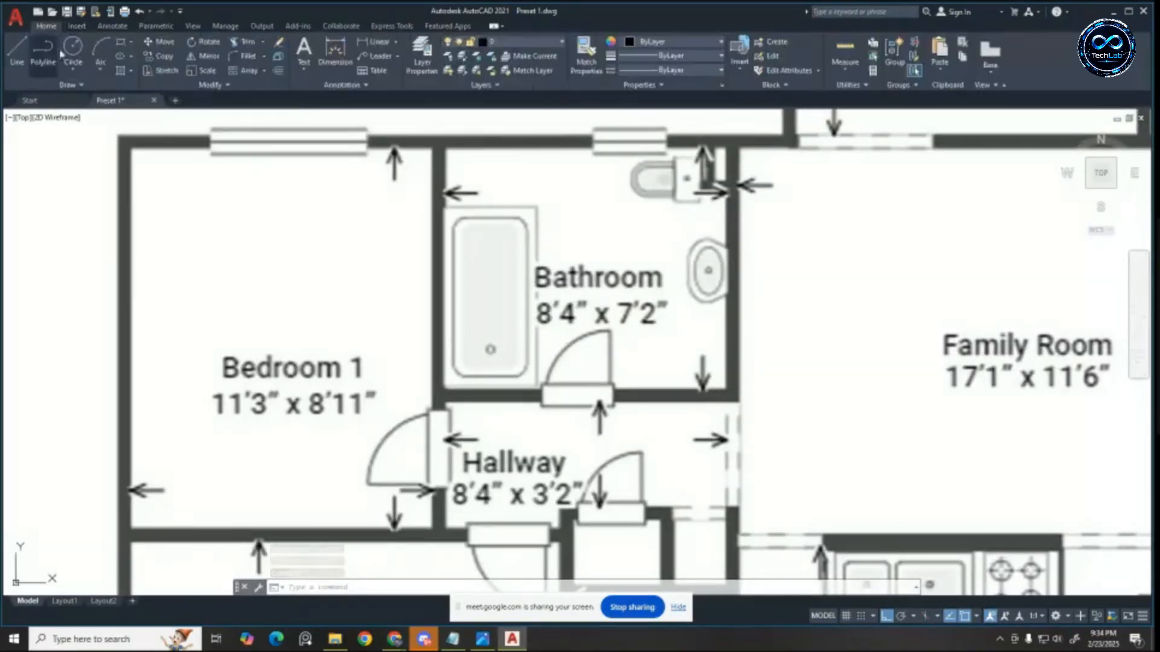
pyautogui.press('Escape')
pyautogui.press('Escape')
# Step: Scale the floor plan image by reference once more, again with its lower-left corner as base point
pyautogui.scroll(-5, 440, 134)
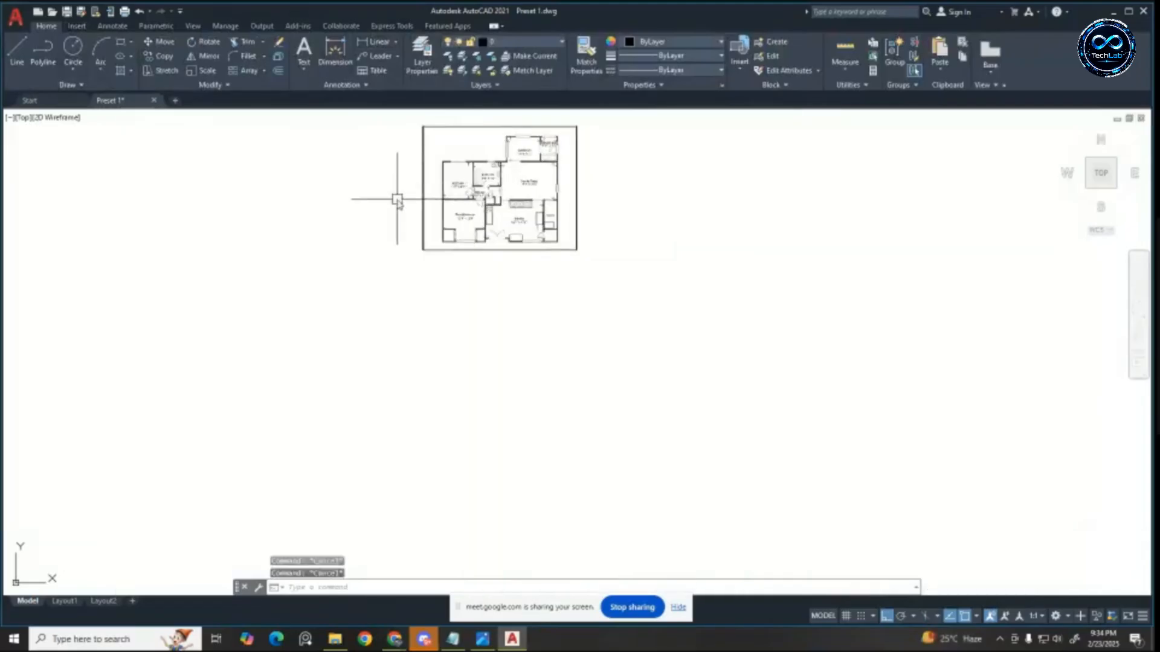
pyautogui.click(423, 193)
pyautogui.write('sc')
pyautogui.press('Return')
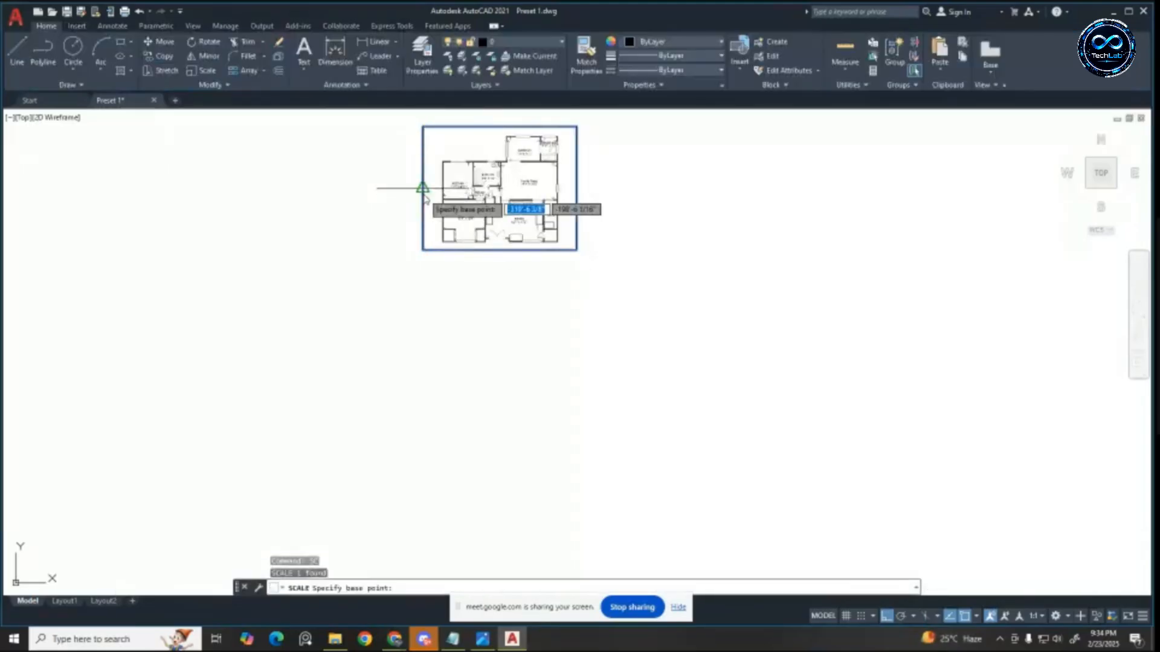
pyautogui.scroll(4, 425, 246)
pyautogui.click(429, 246)
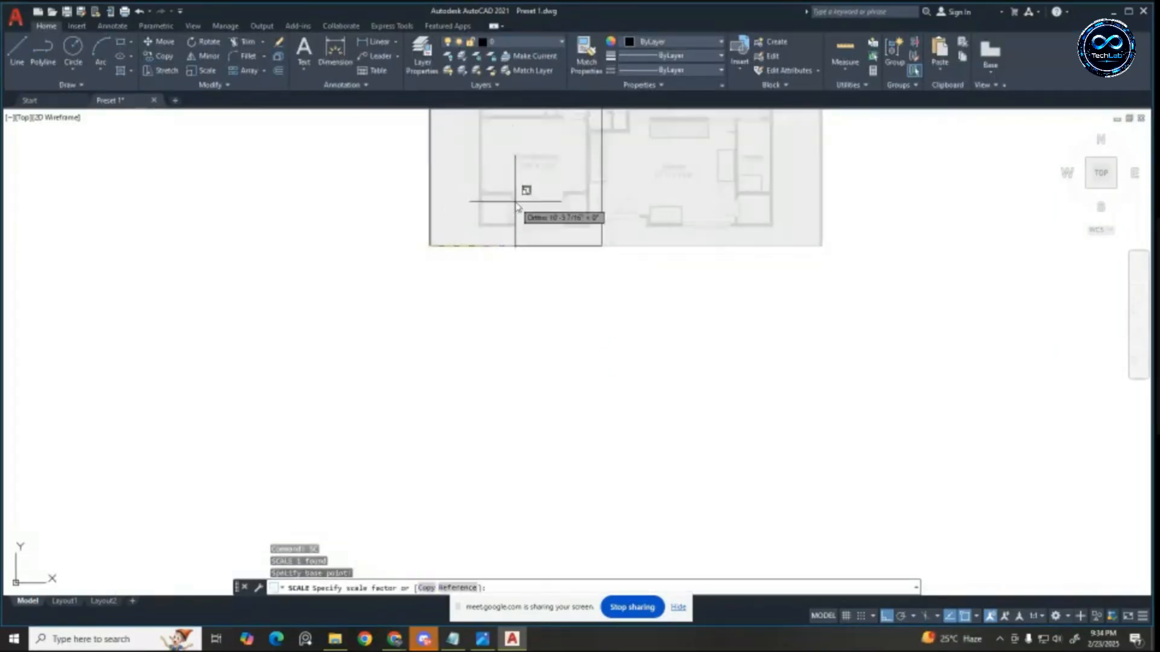
pyautogui.write('r')
pyautogui.press('Return')
# Step: Pick the bathroom's inner width between its side walls as the reference length and set the new length to 8'4"
pyautogui.scroll(-2, 479, 332)
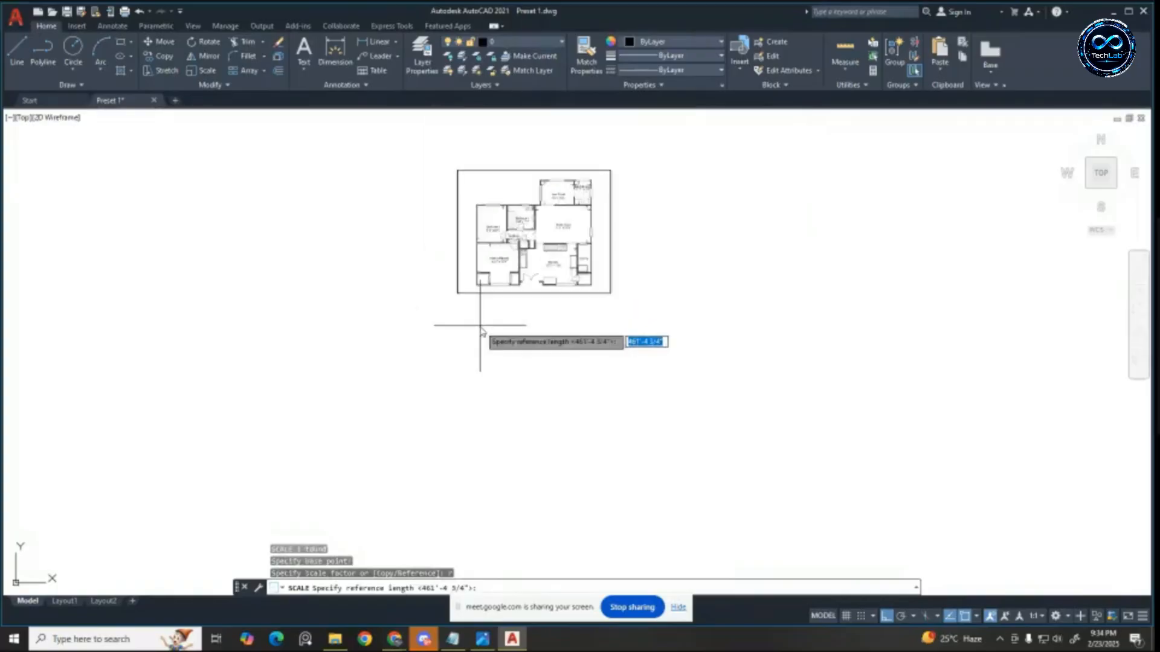
pyautogui.scroll(6, 500, 236)
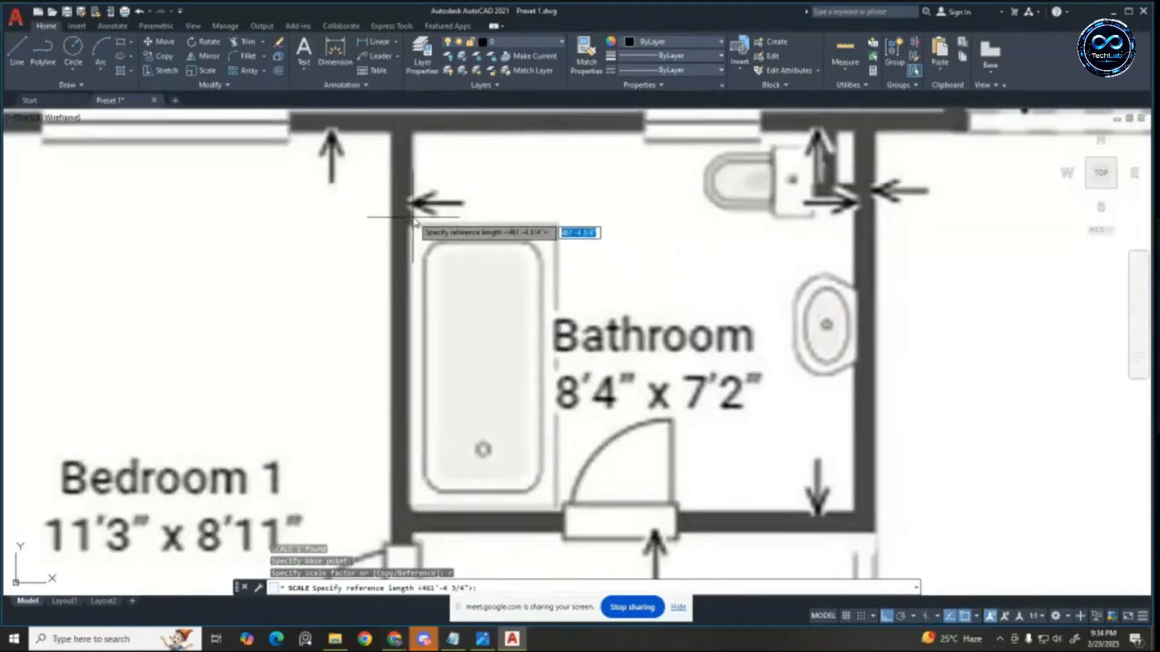
pyautogui.click(412, 214)
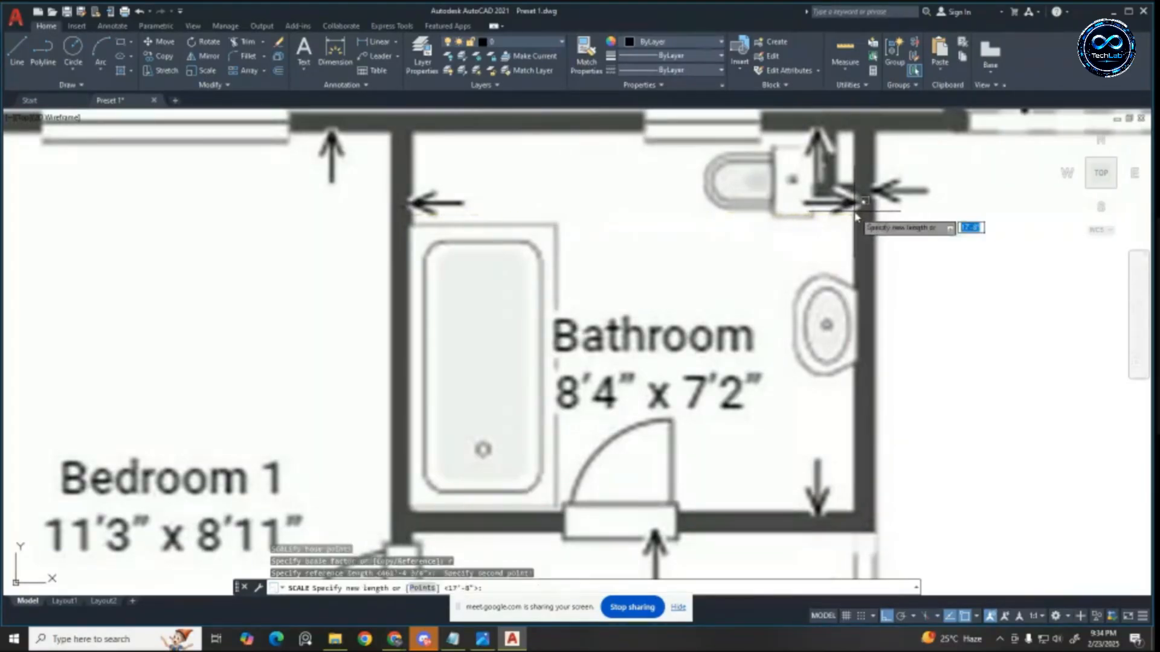
pyautogui.click(854, 212)
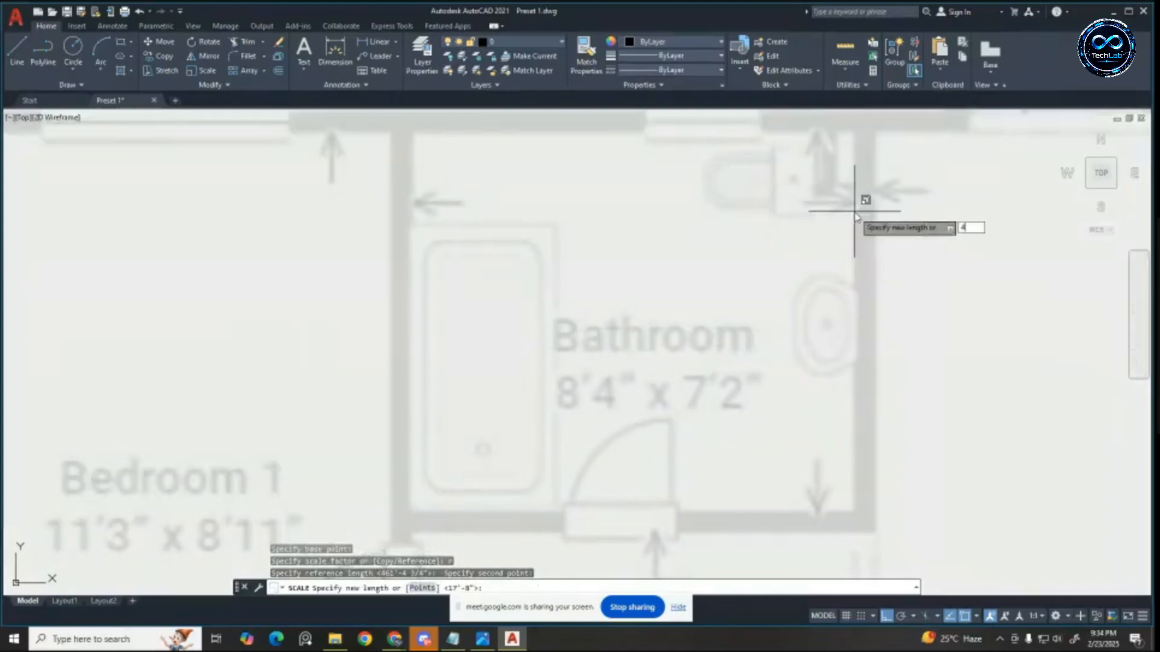
pyautogui.press('Escape')
pyautogui.press('Escape')
pyautogui.press('Escape')
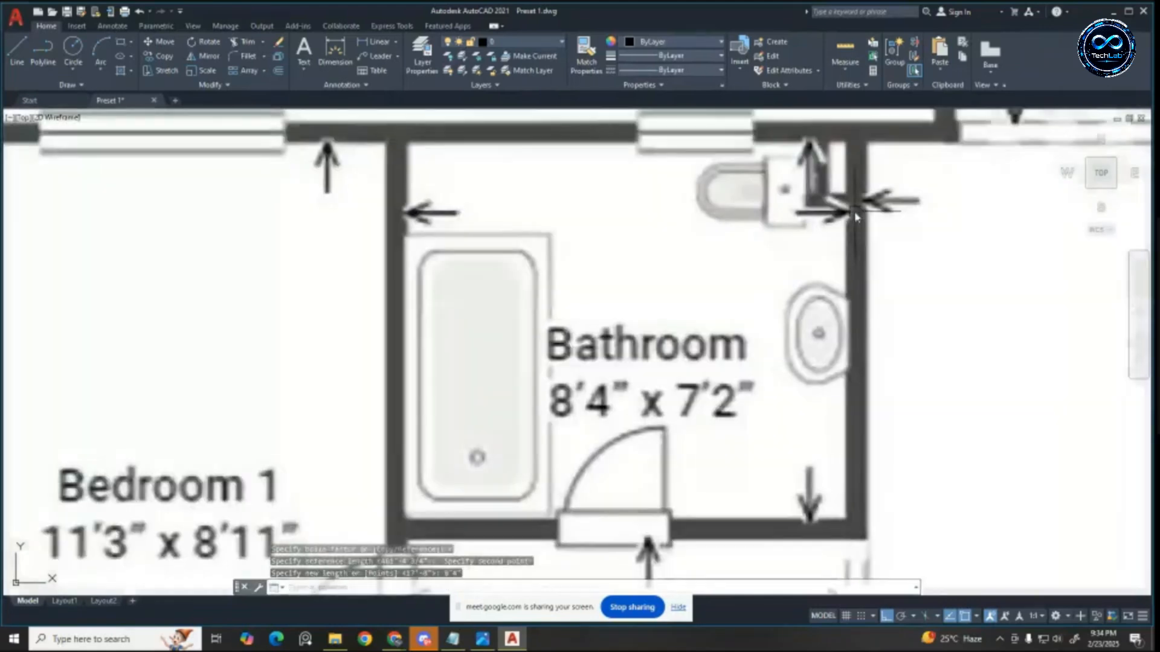
# Step: Check the kitchen's inner width with a linear dimension between its side walls, without placing the dimension
pyautogui.scroll(-9, 855, 213)
pyautogui.scroll(3, 866, 379)
pyautogui.scroll(2, 866, 380)
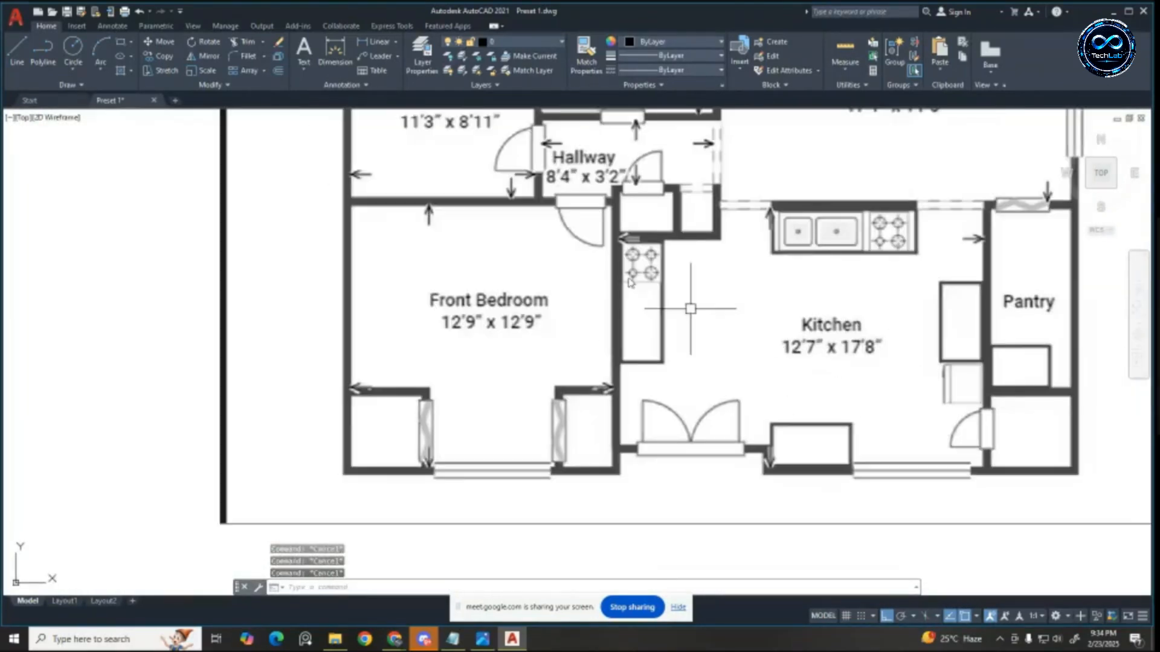
pyautogui.click(377, 41)
pyautogui.scroll(-4, 633, 347)
pyautogui.scroll(8, 633, 347)
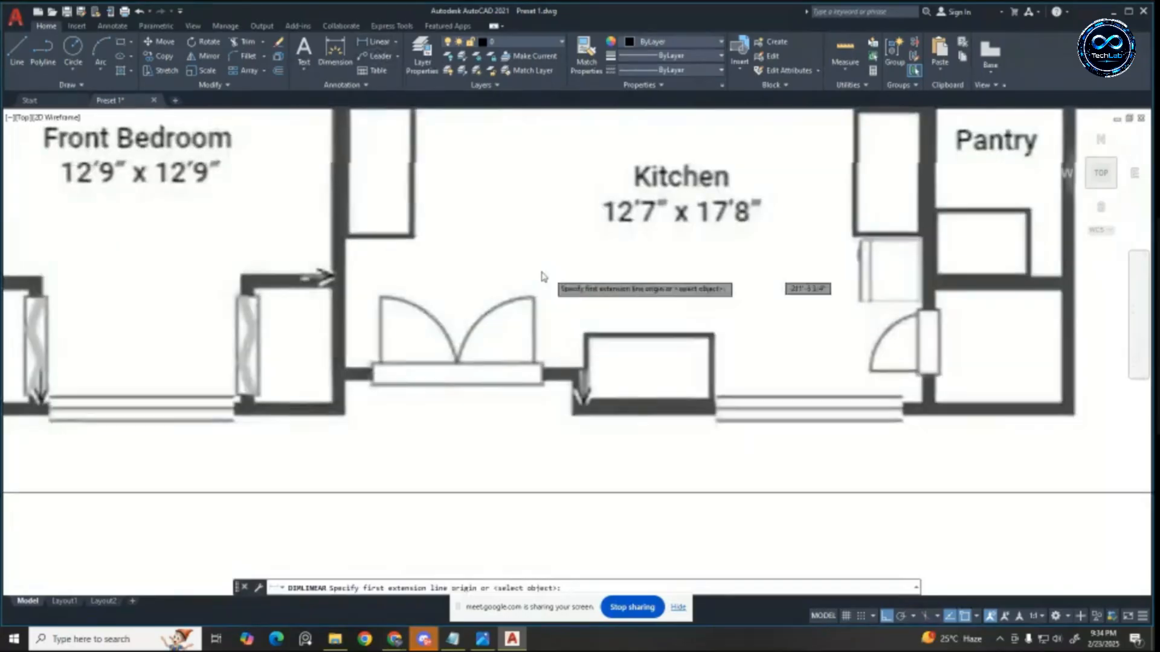
pyautogui.scroll(-2, 474, 251)
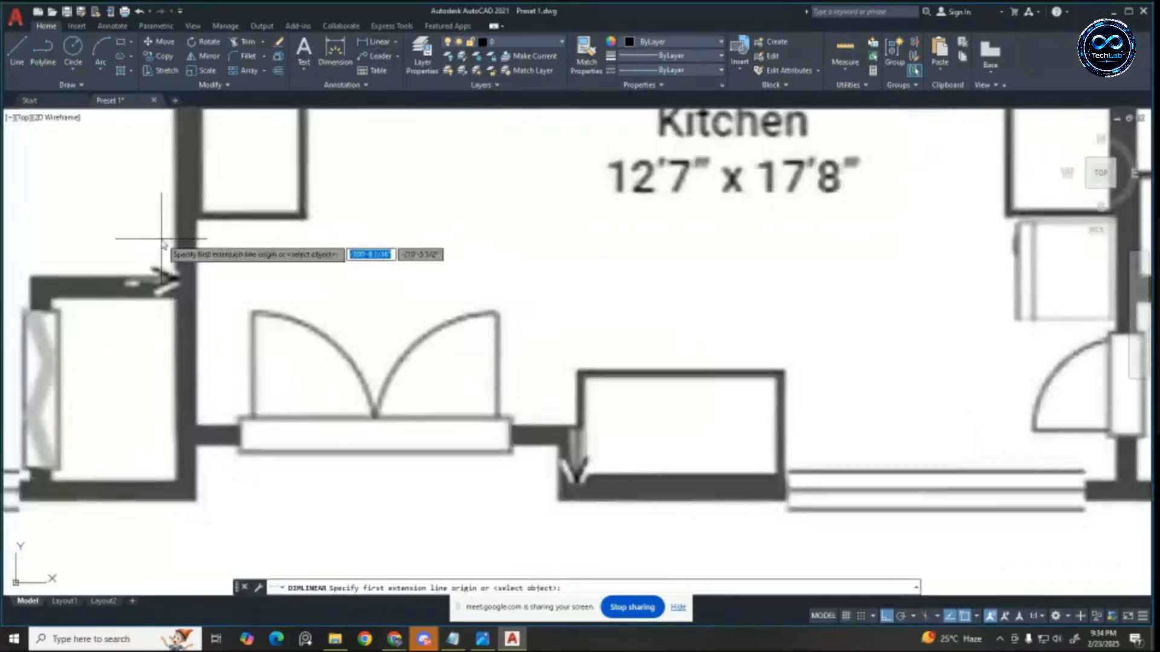
pyautogui.click(201, 224)
pyautogui.scroll(-3, 862, 235)
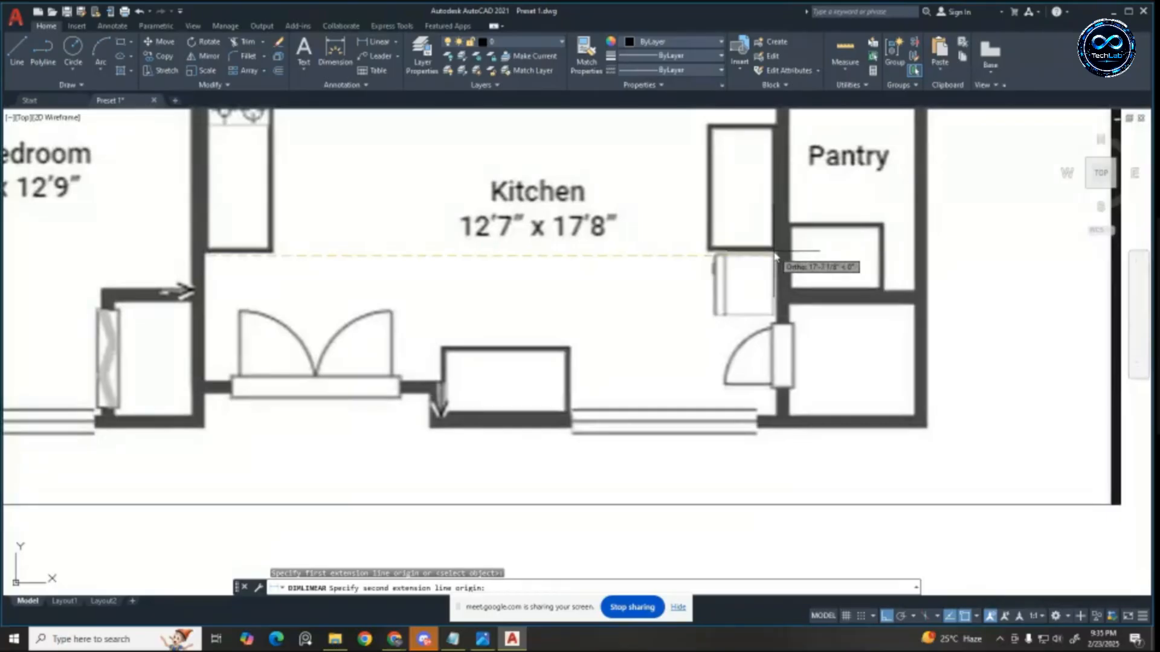
pyautogui.press('Escape')
pyautogui.press('Escape')
pyautogui.press('Escape')
# Step: Check the bathroom's inner width with a linear dimension between its side walls, without placing the dimension
pyautogui.scroll(-4, 775, 256)
pyautogui.scroll(6, 562, 181)
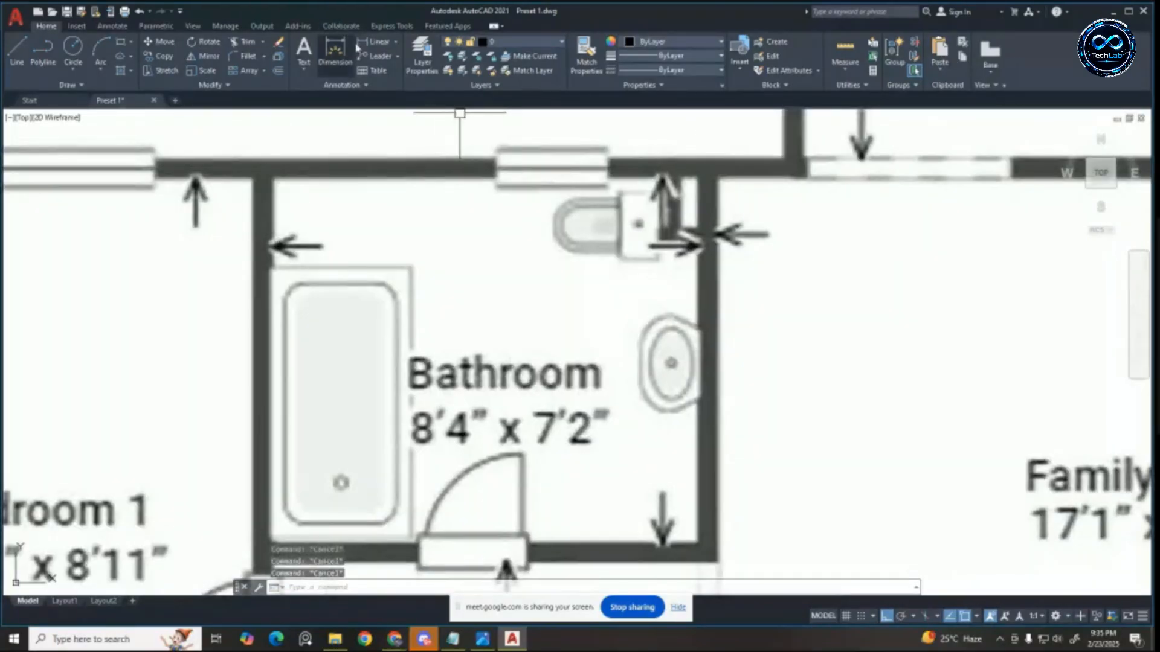
pyautogui.click(361, 43)
pyautogui.click(275, 210)
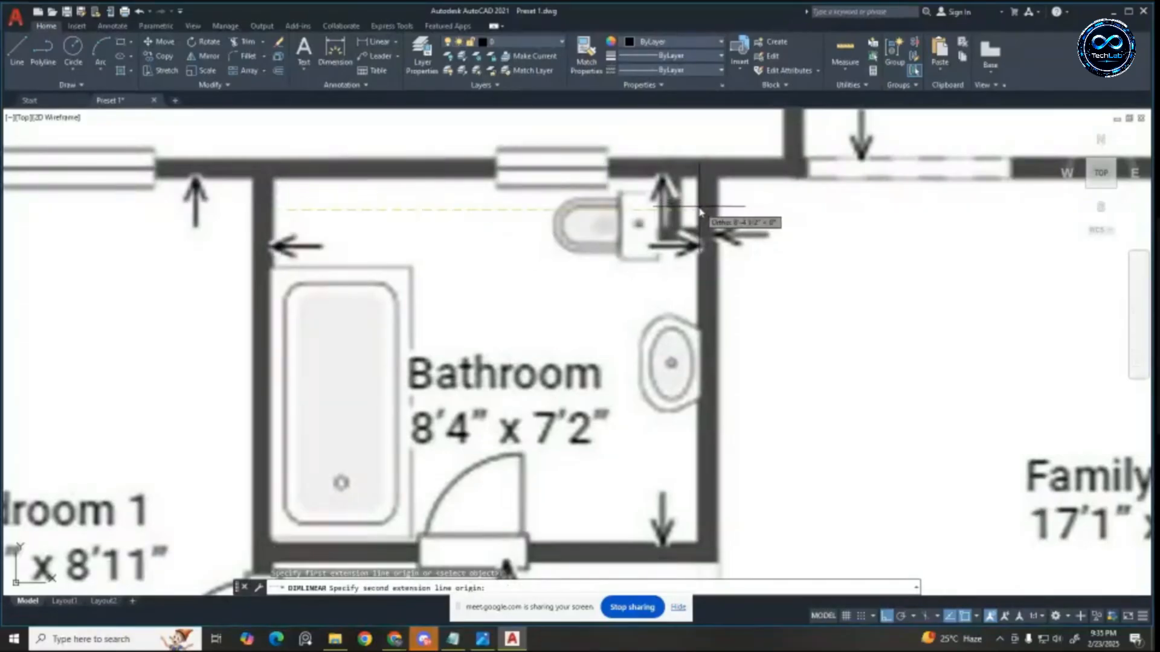
pyautogui.press('Escape')
pyautogui.press('Escape')
pyautogui.press('Escape')
pyautogui.scroll(-8, 550, 220)
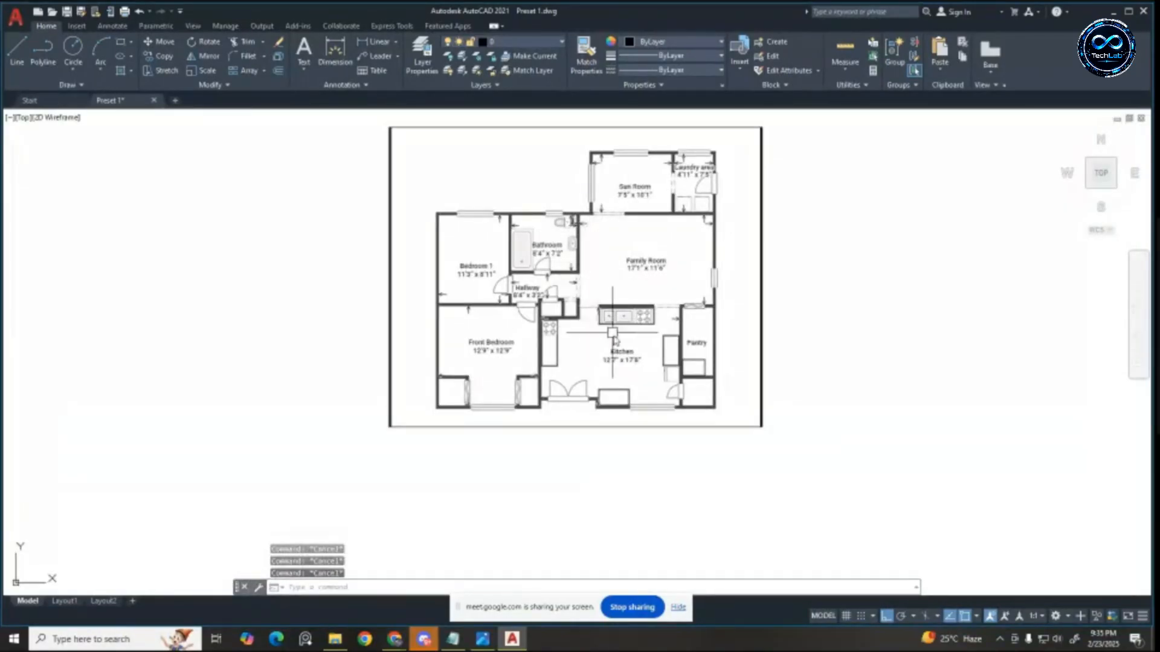
# Step: Create a new layer named Wall in the layer manager
pyautogui.scroll(-2, 612, 332)
pyautogui.scroll(2, 597, 306)
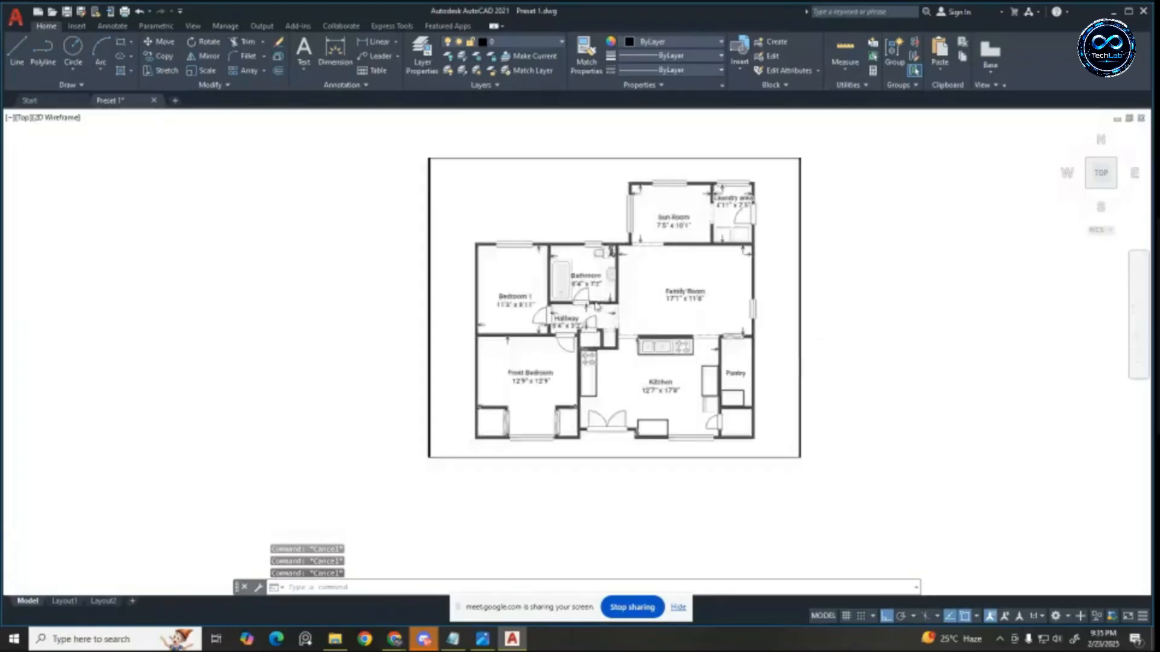
pyautogui.scroll(2, 596, 305)
pyautogui.scroll(-4, 601, 264)
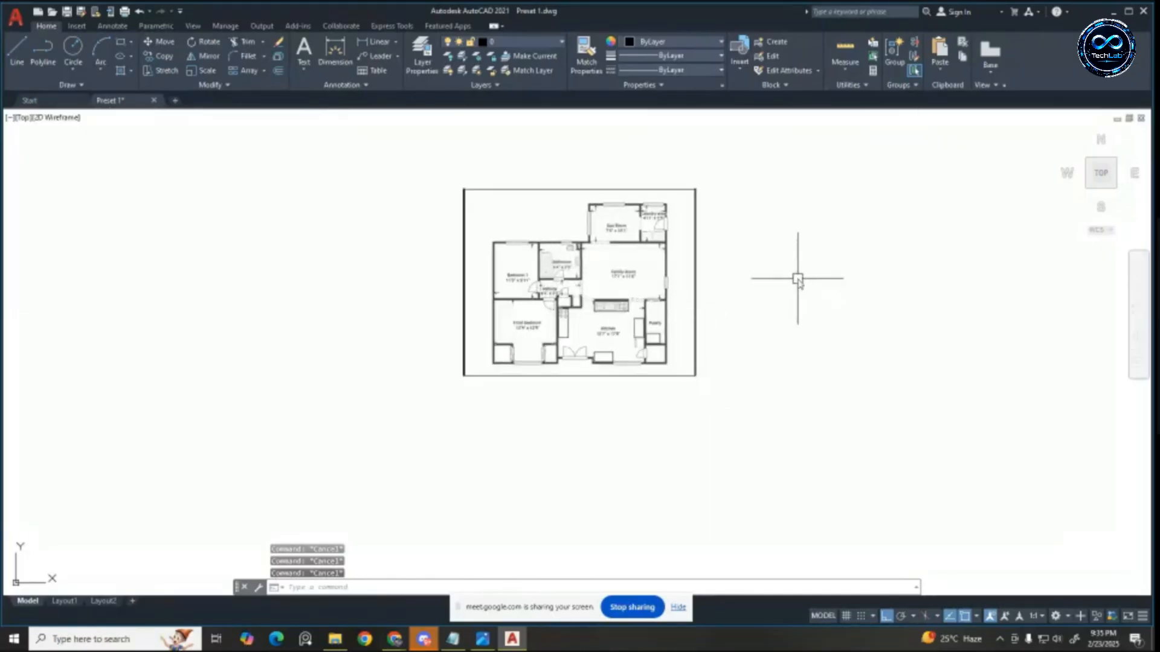
pyautogui.click(433, 61)
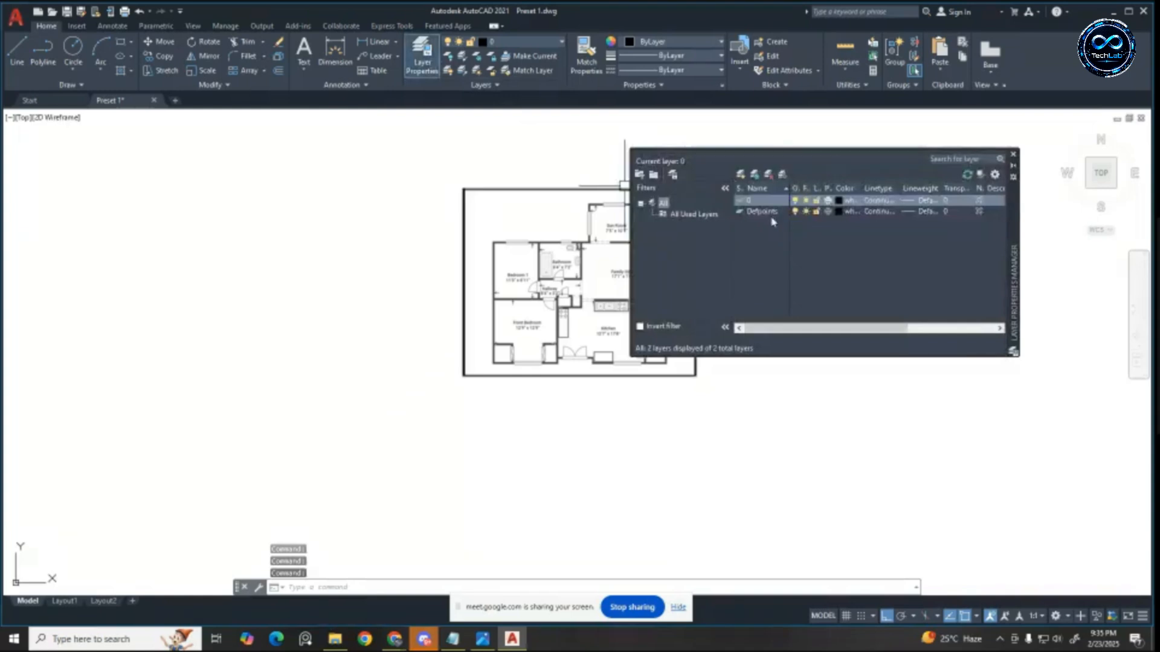
pyautogui.click(760, 270)
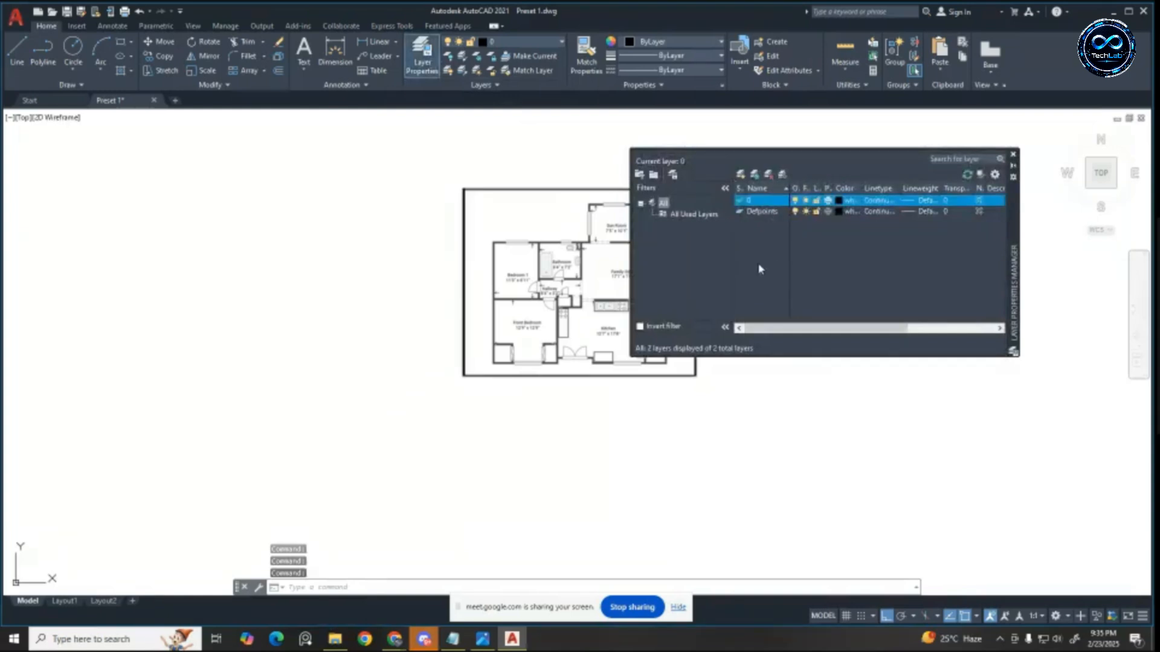
pyautogui.hotkey('alt', 'n')
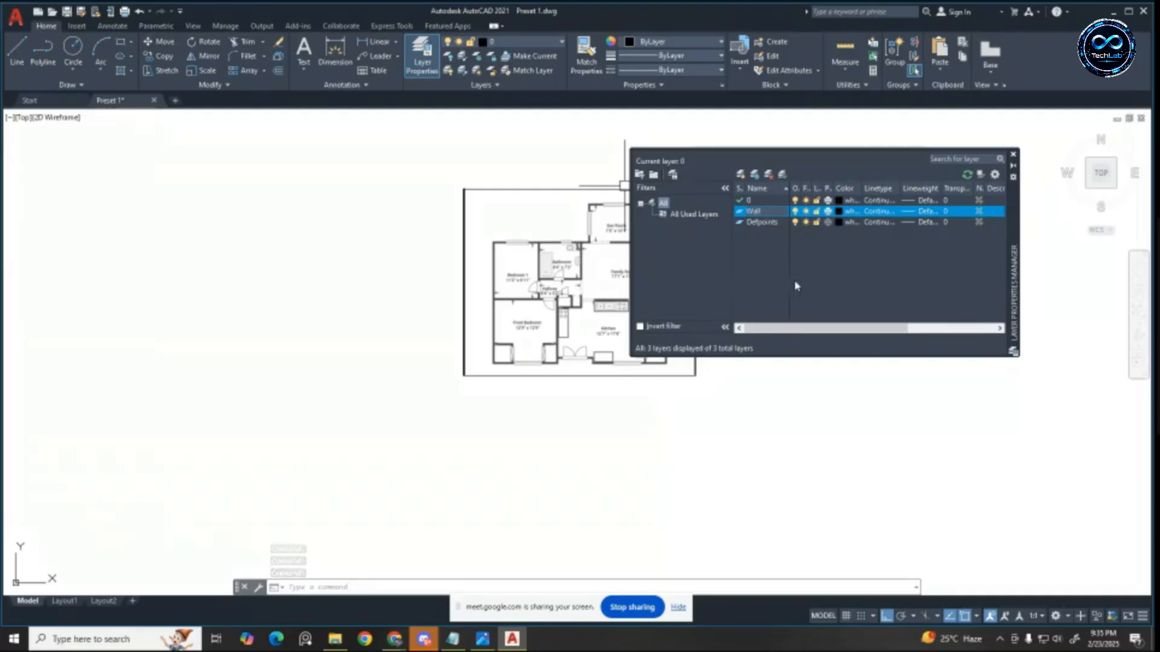
# Step: Set the Wall layer's colour to index 20 and make Wall the current layer
pyautogui.click(839, 212)
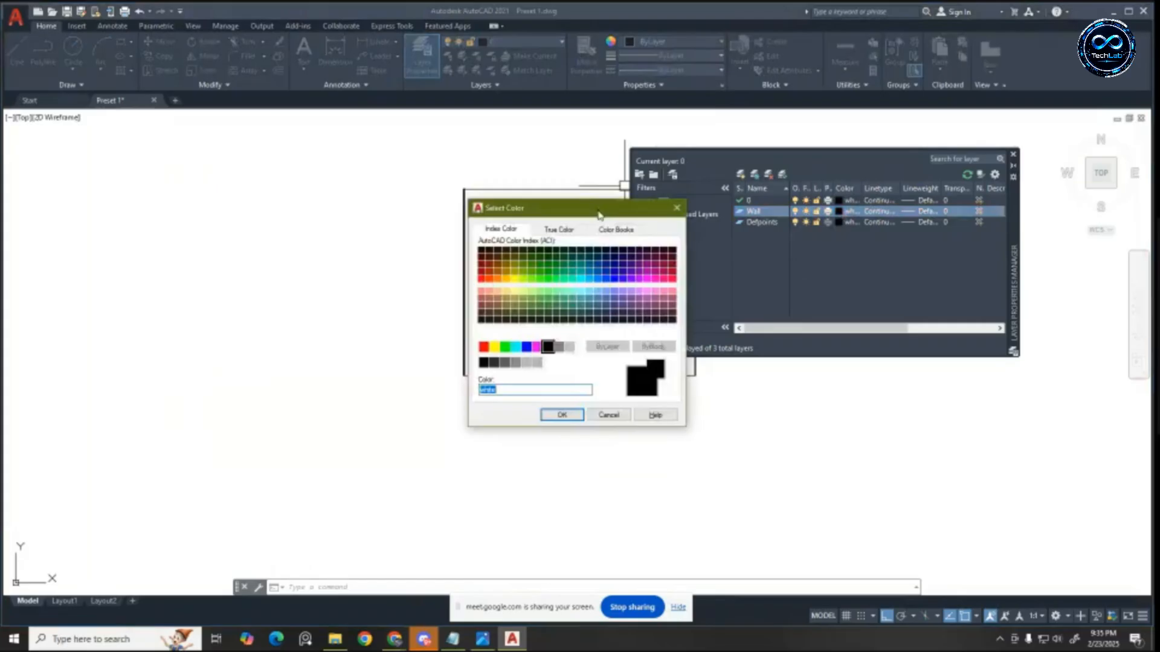
pyautogui.moveTo(628, 210)
pyautogui.mouseDown()
pyautogui.moveTo(772, 212)
pyautogui.moveTo(847, 287)
pyautogui.moveTo(968, 246)
pyautogui.moveTo(969, 259)
pyautogui.mouseUp()
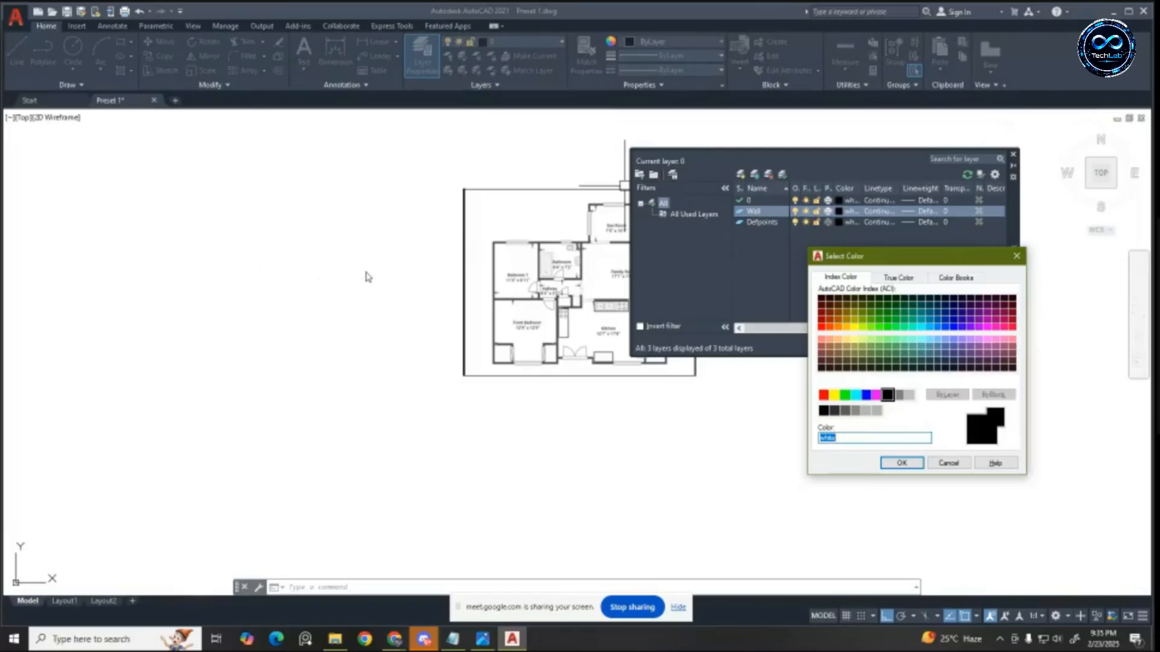
pyautogui.moveTo(885, 261); pyautogui.dragTo(773, 264)
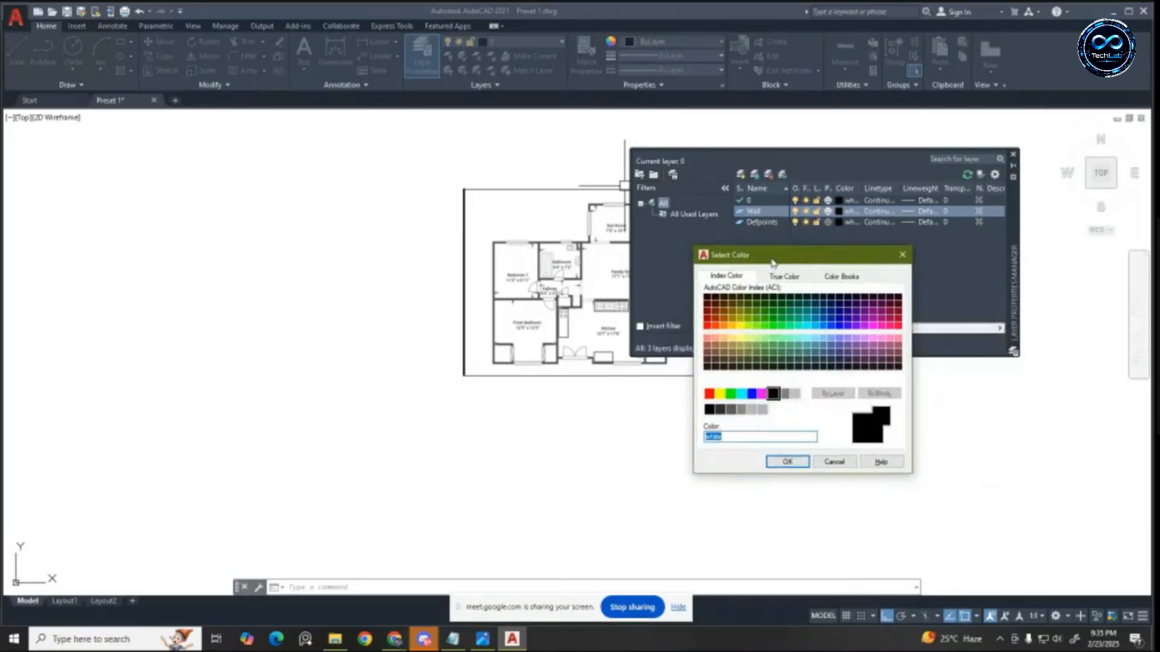
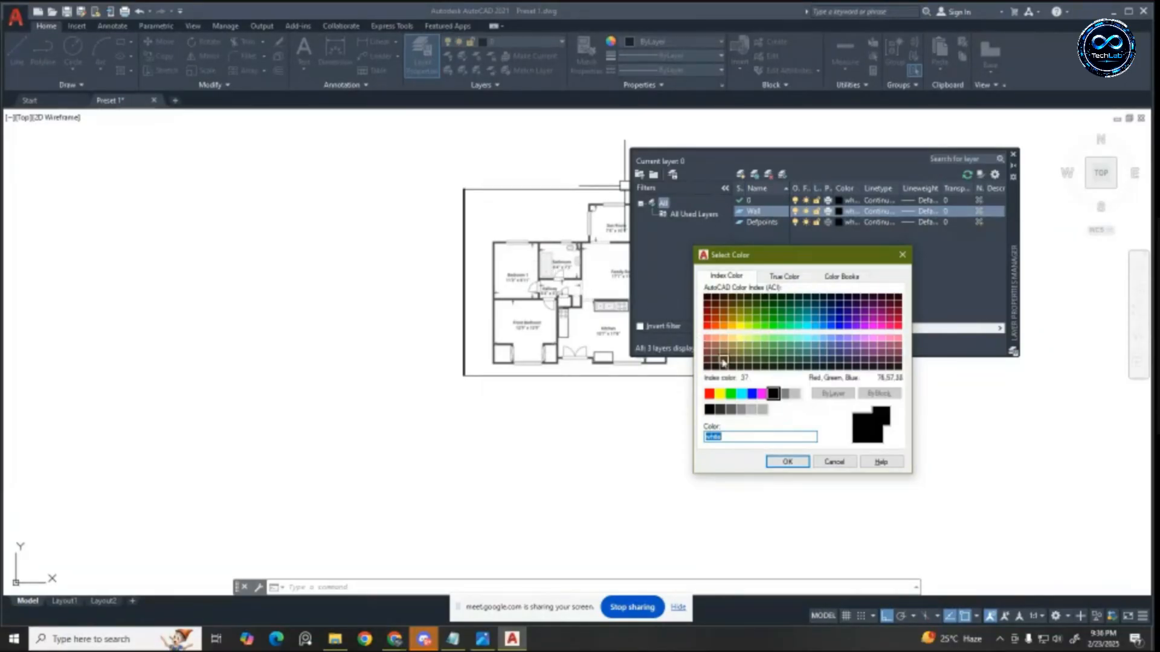
pyautogui.click(715, 326)
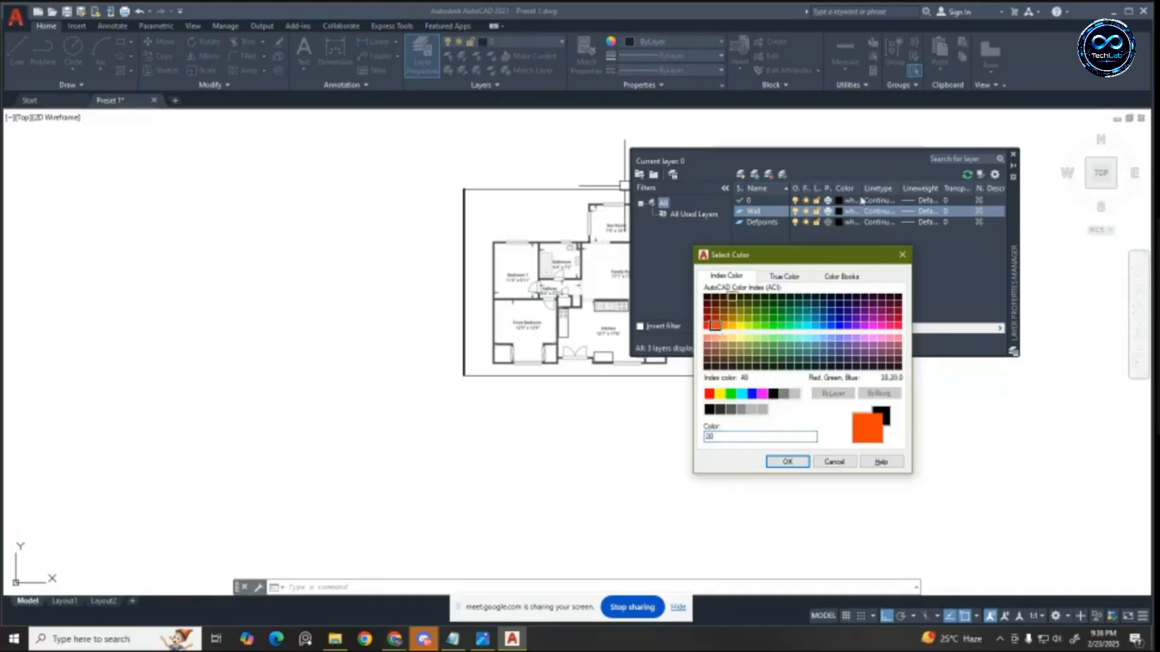
pyautogui.click(788, 462)
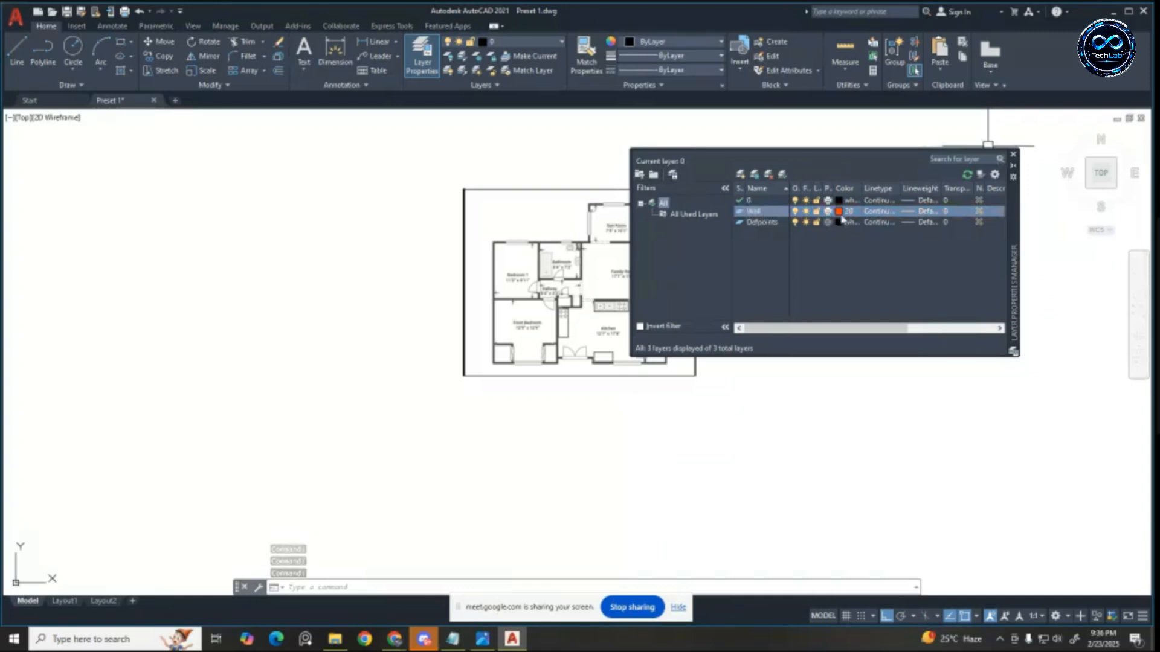
pyautogui.click(1014, 155)
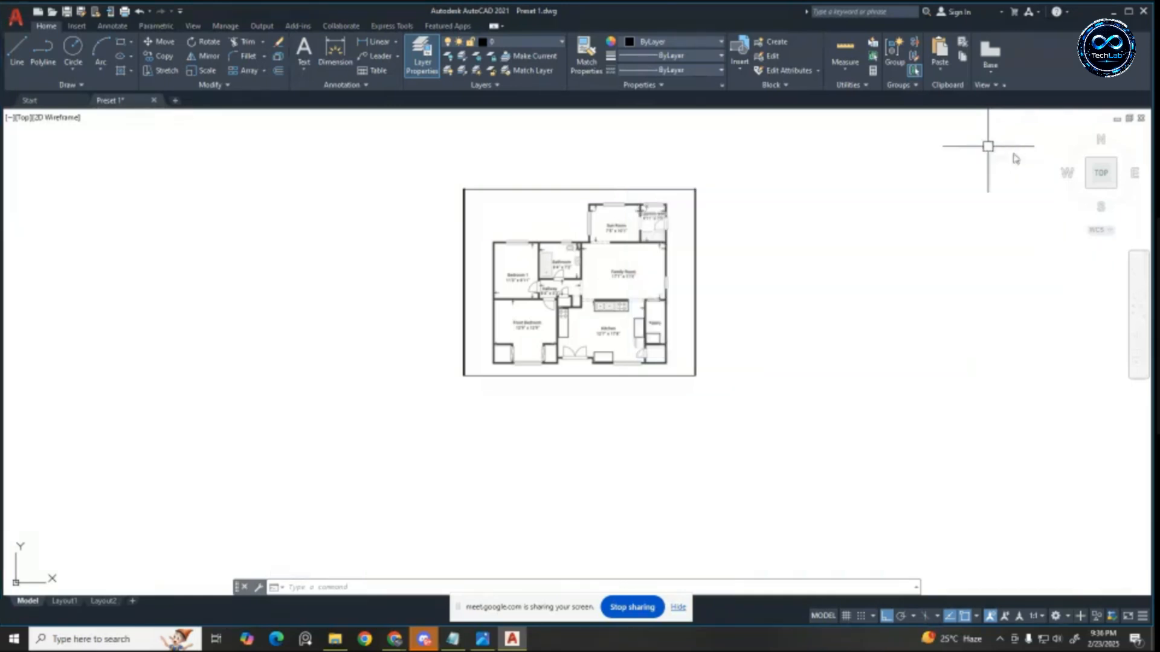
pyautogui.click(556, 43)
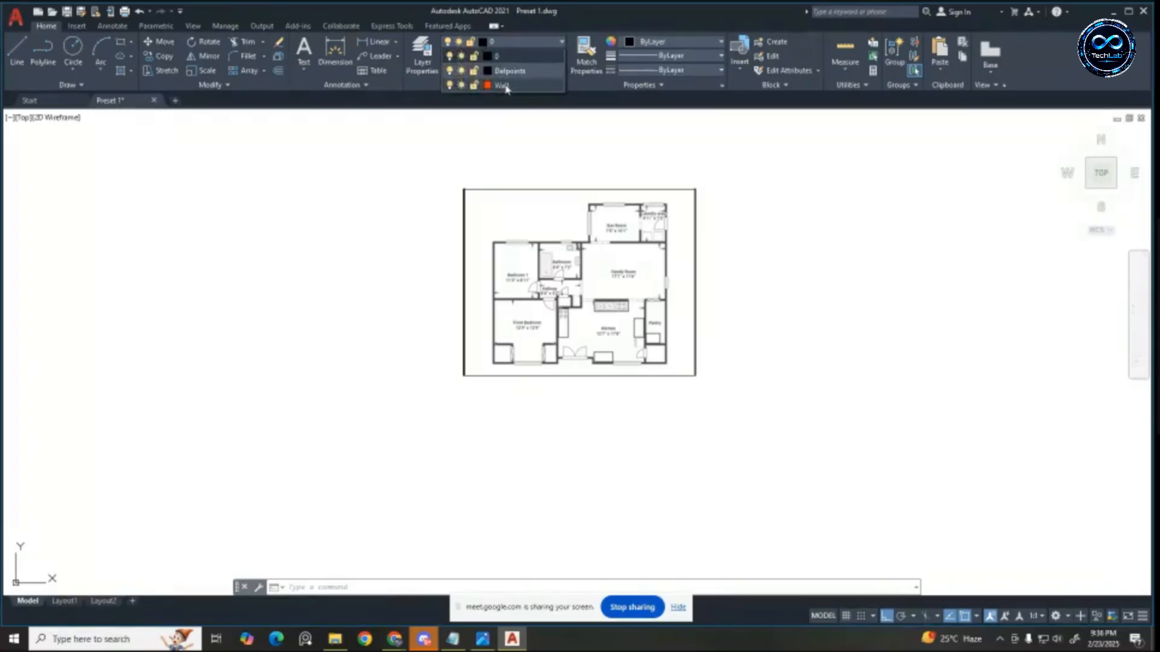
pyautogui.click(505, 85)
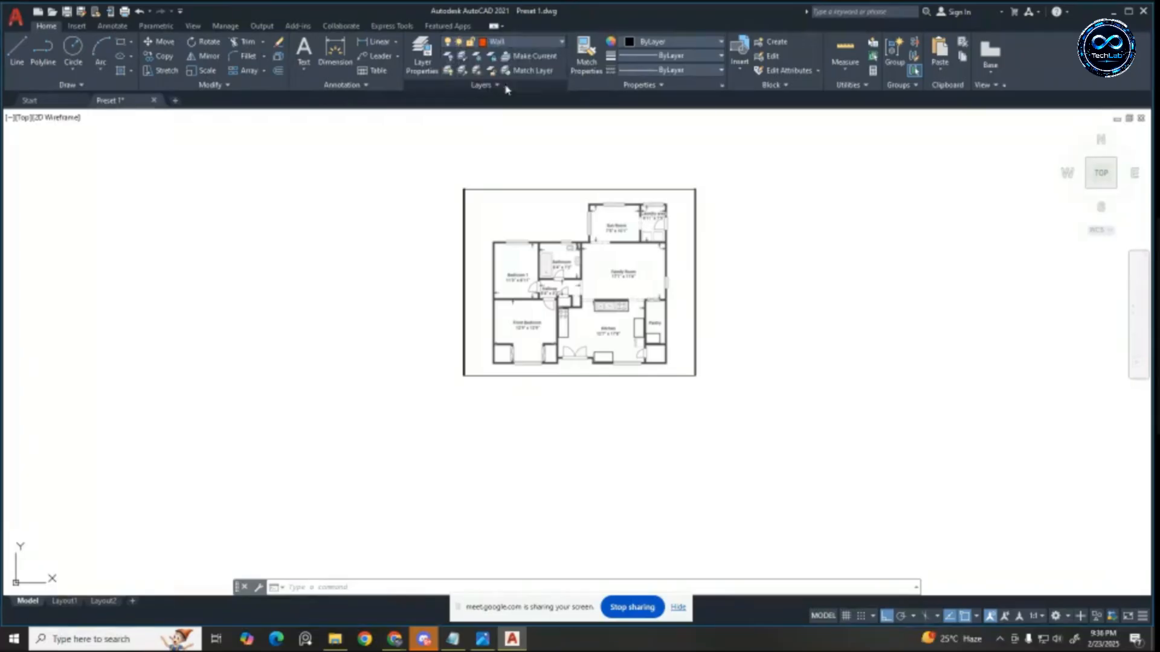
# Step: Draw a vertical construction line along the outer face of the plan's left exterior wall at the Front Bedroom corner
pyautogui.scroll(2, 522, 263)
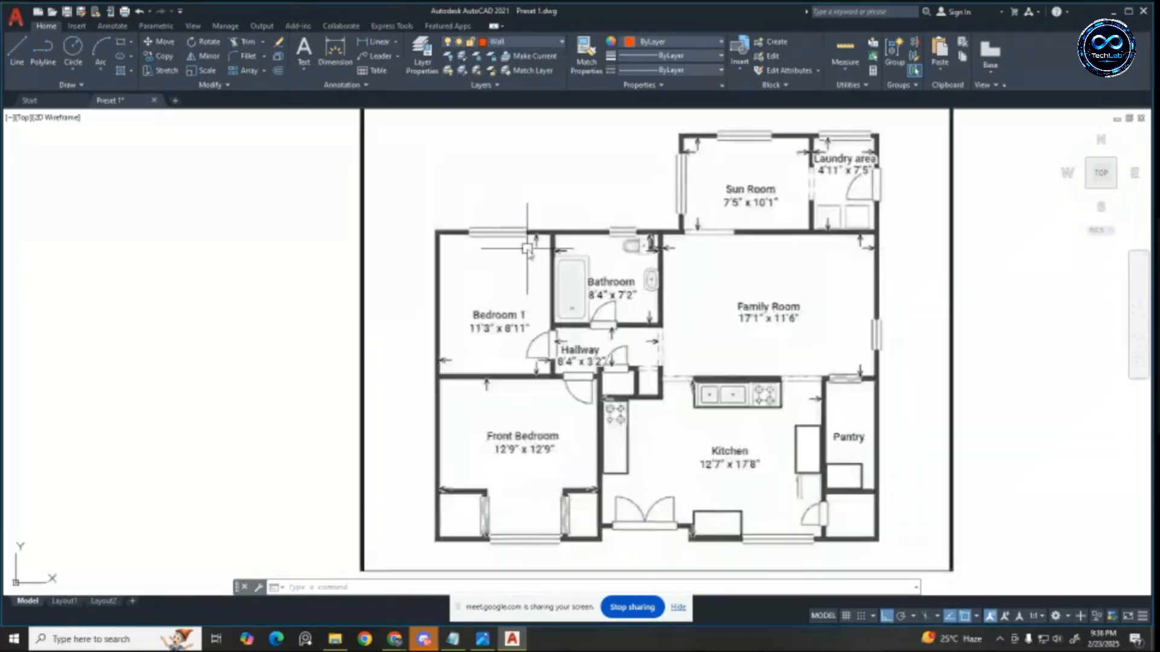
pyautogui.scroll(2, 502, 246)
pyautogui.press('Escape')
pyautogui.press('Escape')
pyautogui.press('Escape')
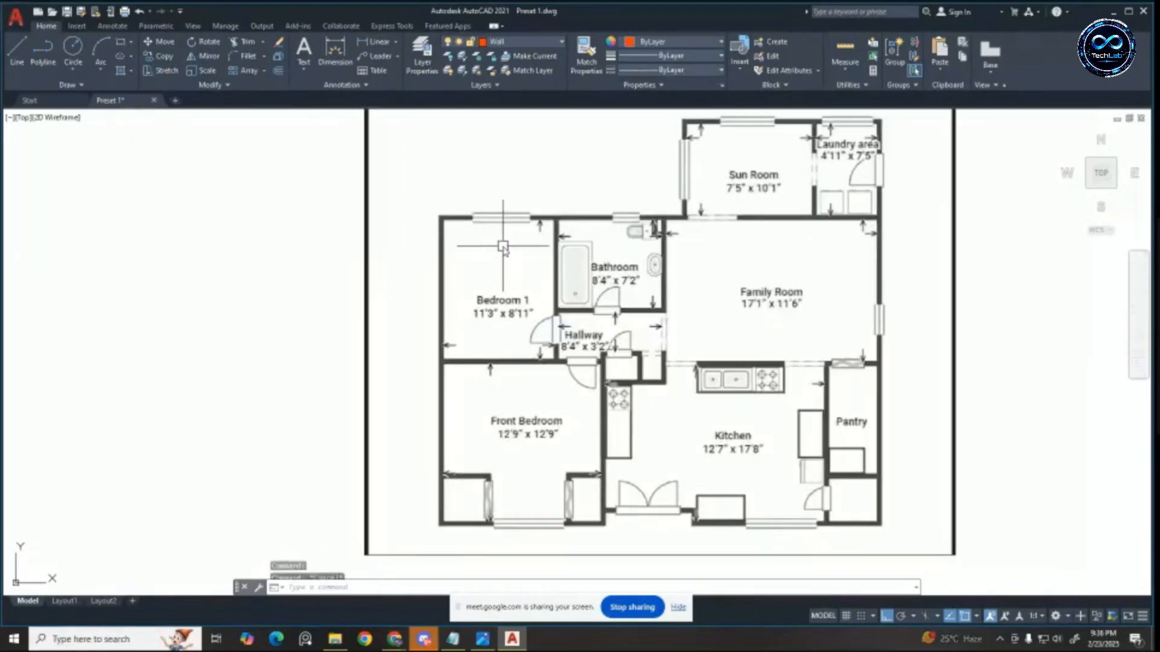
pyautogui.write('xl')
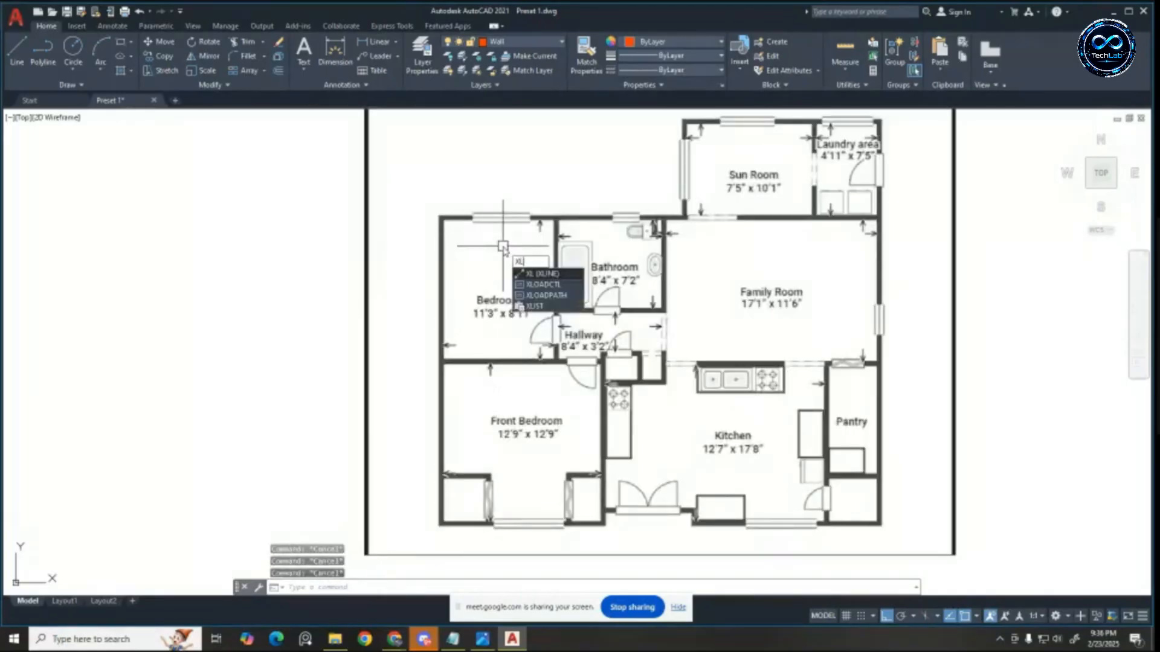
pyautogui.press('Return')
pyautogui.write('v')
pyautogui.press('Return')
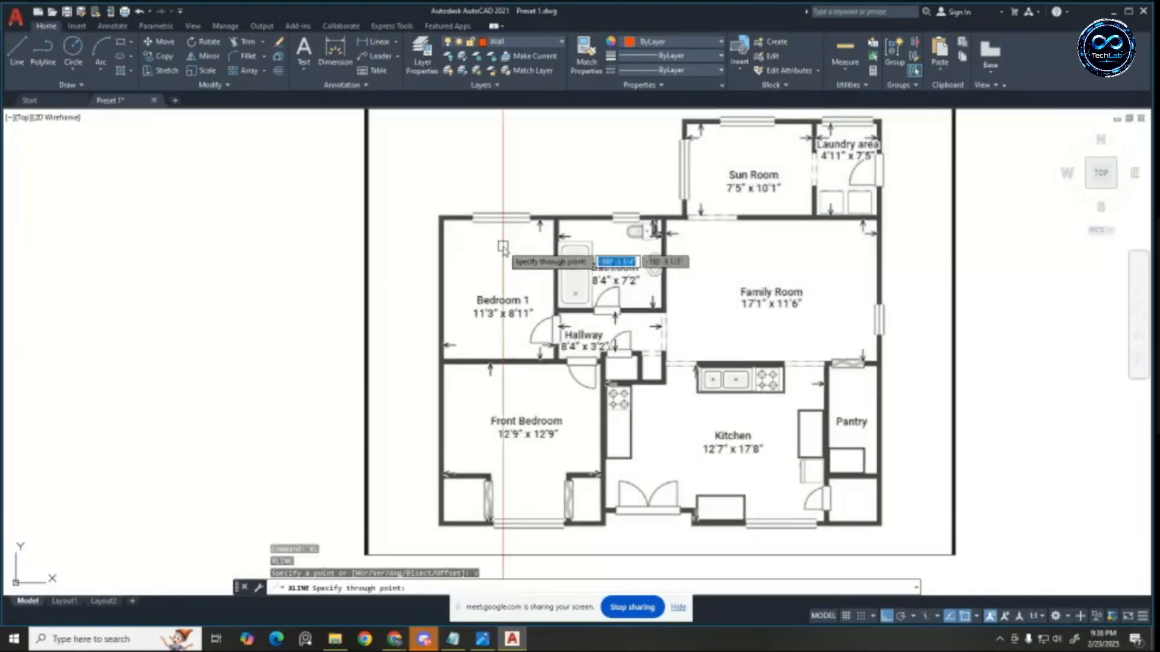
pyautogui.moveTo(401, 517); pyautogui.dragTo(592, 331, button='middle')
pyautogui.scroll(8, 704, 360)
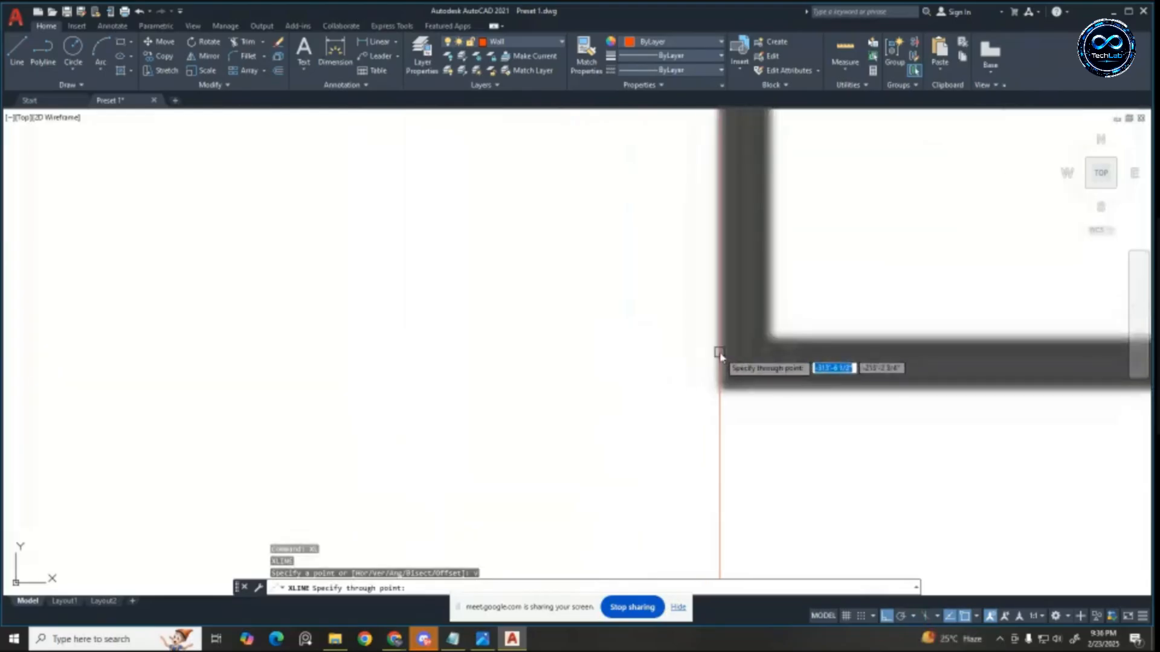
pyautogui.click(718, 354)
pyautogui.scroll(-6, 189, 350)
pyautogui.press('Escape')
pyautogui.press('Escape')
pyautogui.press('Escape')
pyautogui.press('Escape')
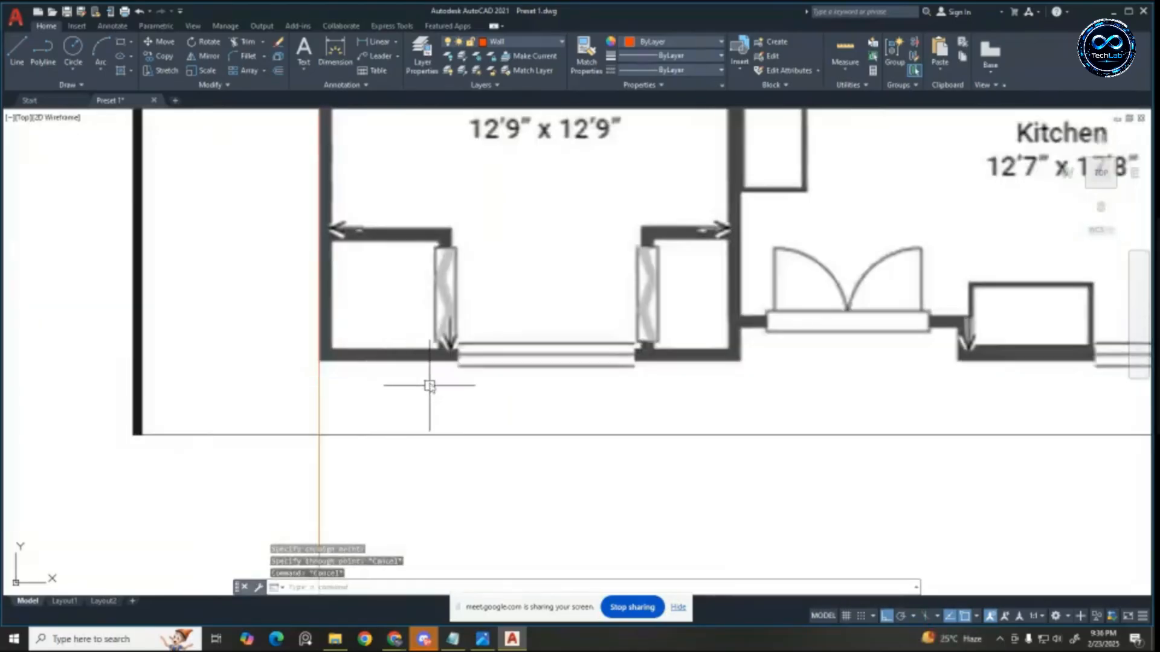
# Step: Check the left exterior wall's thickness with a linear dimension from the vertical construction line, without placing the dimension
pyautogui.scroll(2, 325, 298)
pyautogui.click(373, 42)
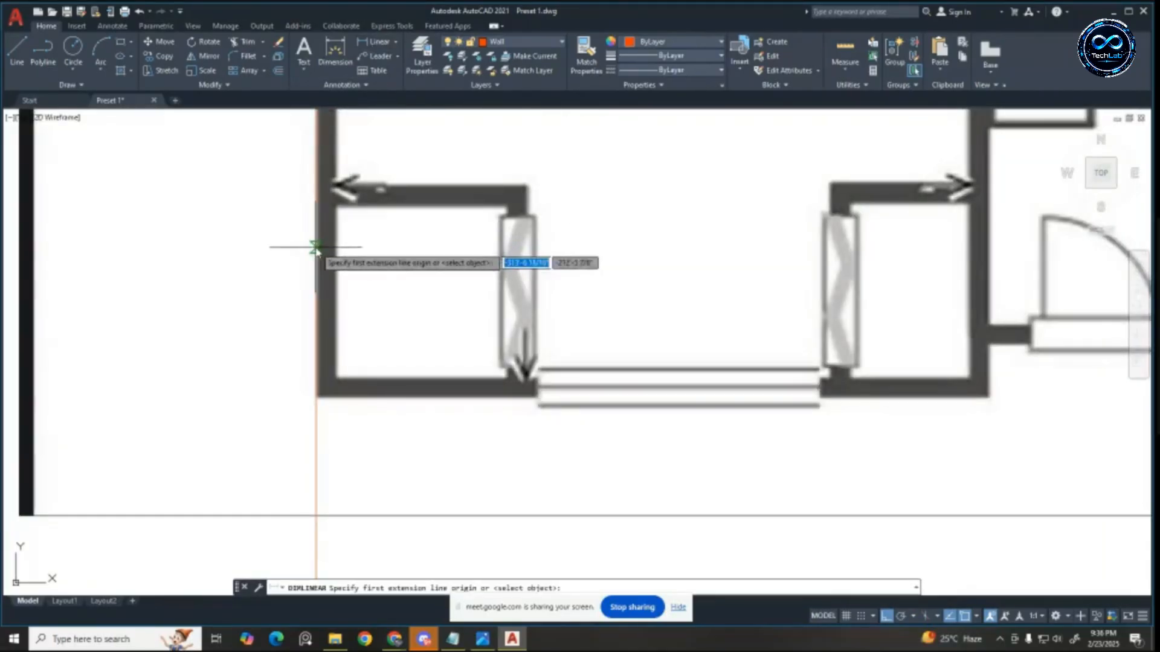
pyautogui.click(315, 250)
pyautogui.scroll(4, 338, 254)
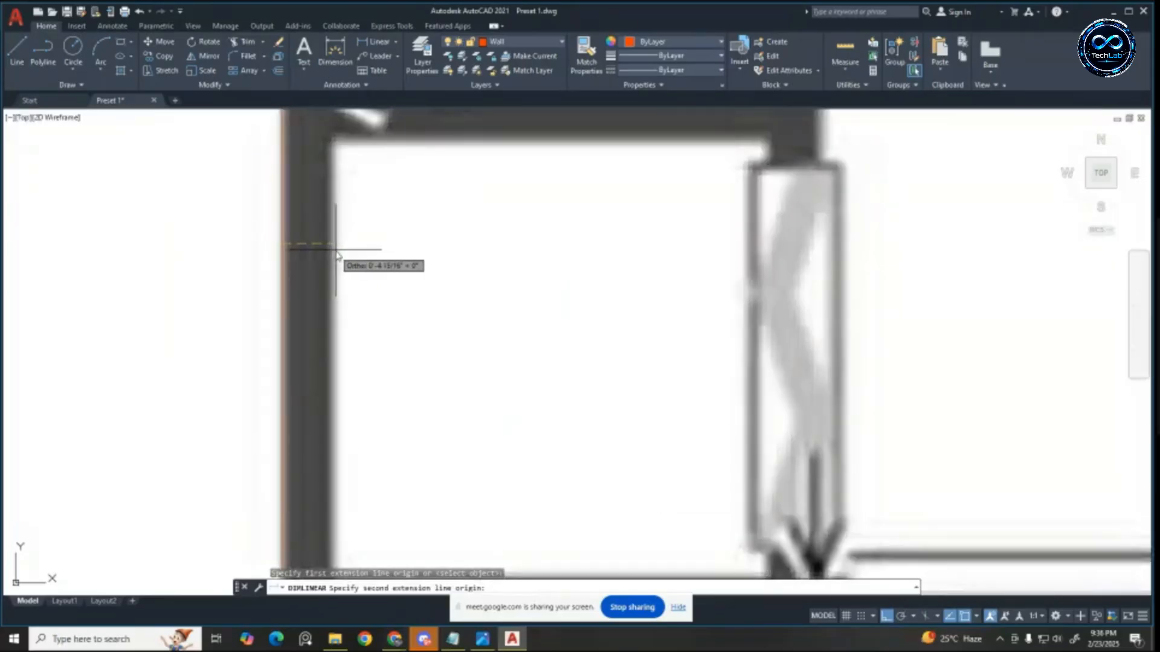
pyautogui.press('Escape')
pyautogui.press('Escape')
pyautogui.press('Escape')
pyautogui.scroll(-6, 336, 255)
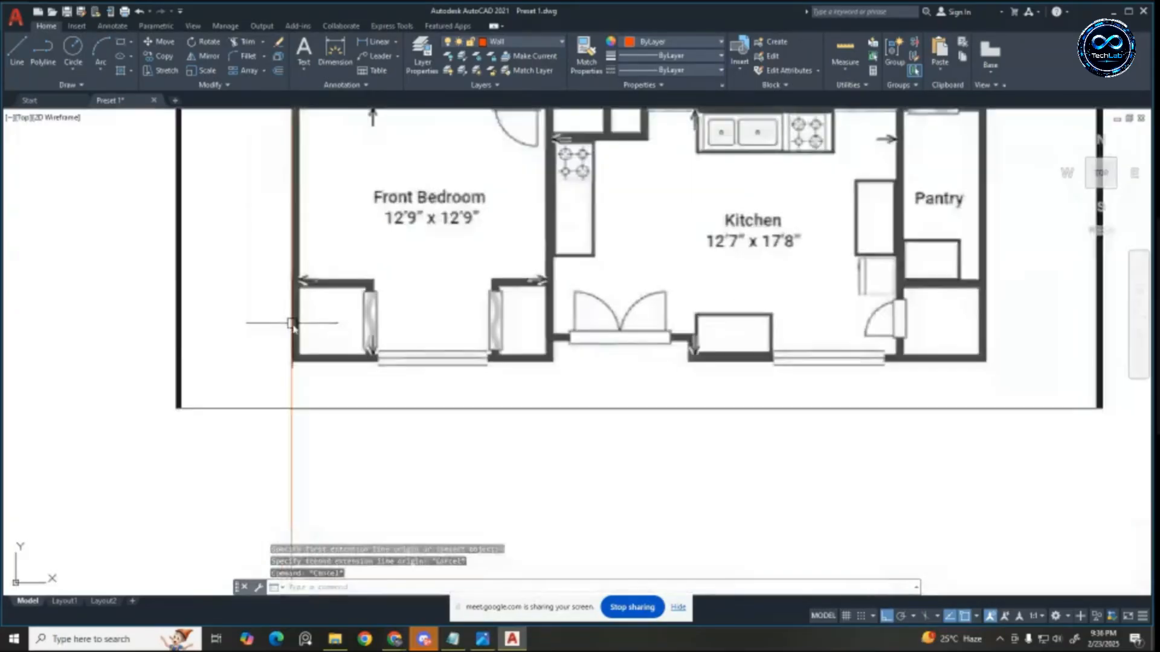
# Step: Offset the vertical construction line 5" towards the inside of the plan for the left wall's inner face
pyautogui.scroll(-2, 319, 393)
pyautogui.scroll(1, 324, 329)
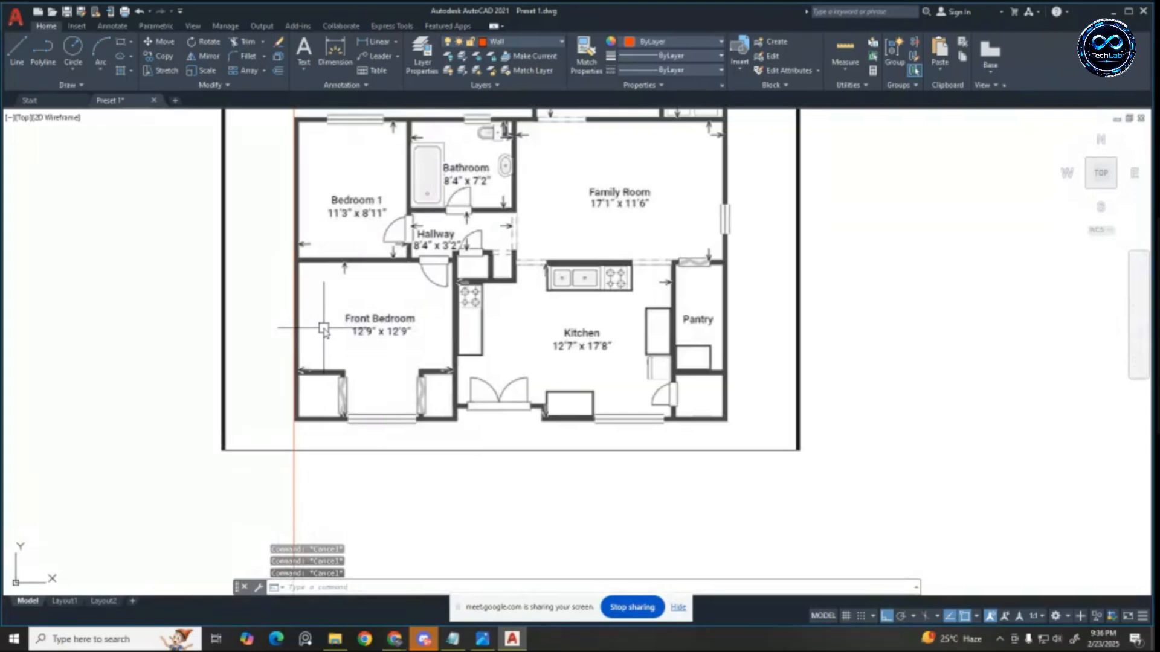
pyautogui.write('o')
pyautogui.press('Return')
pyautogui.write('5')
pyautogui.press('Return')
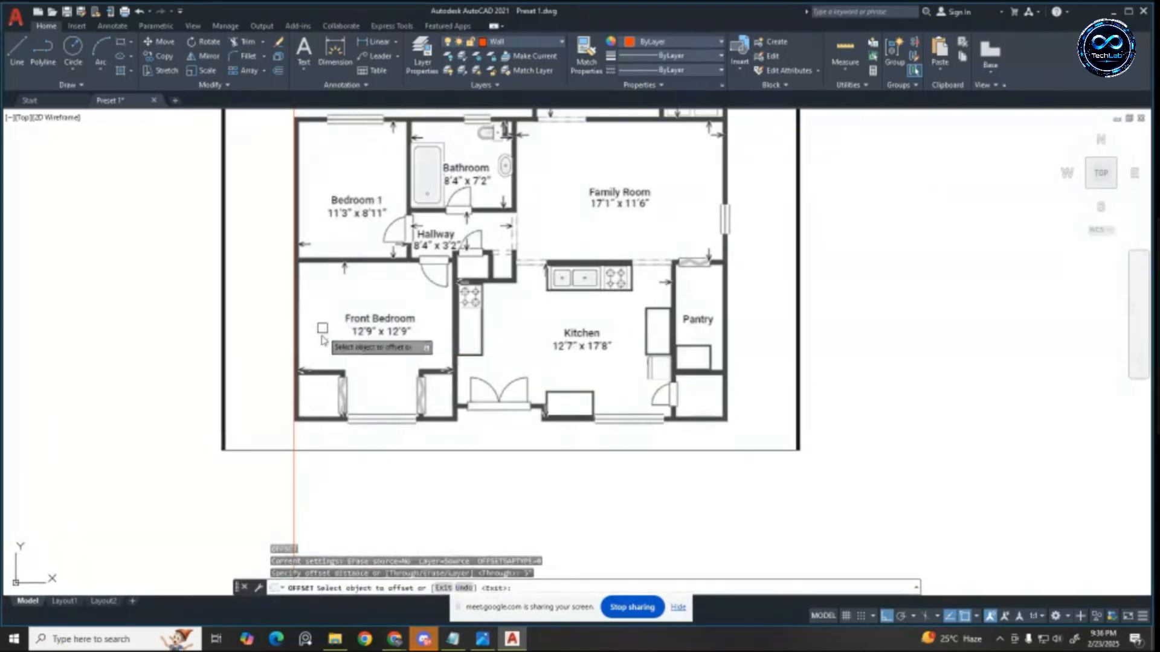
pyautogui.click(293, 353)
pyautogui.click(537, 354)
pyautogui.press('Escape')
pyautogui.press('Escape')
pyautogui.press('Escape')
pyautogui.press('Escape')
pyautogui.scroll(-2, 581, 330)
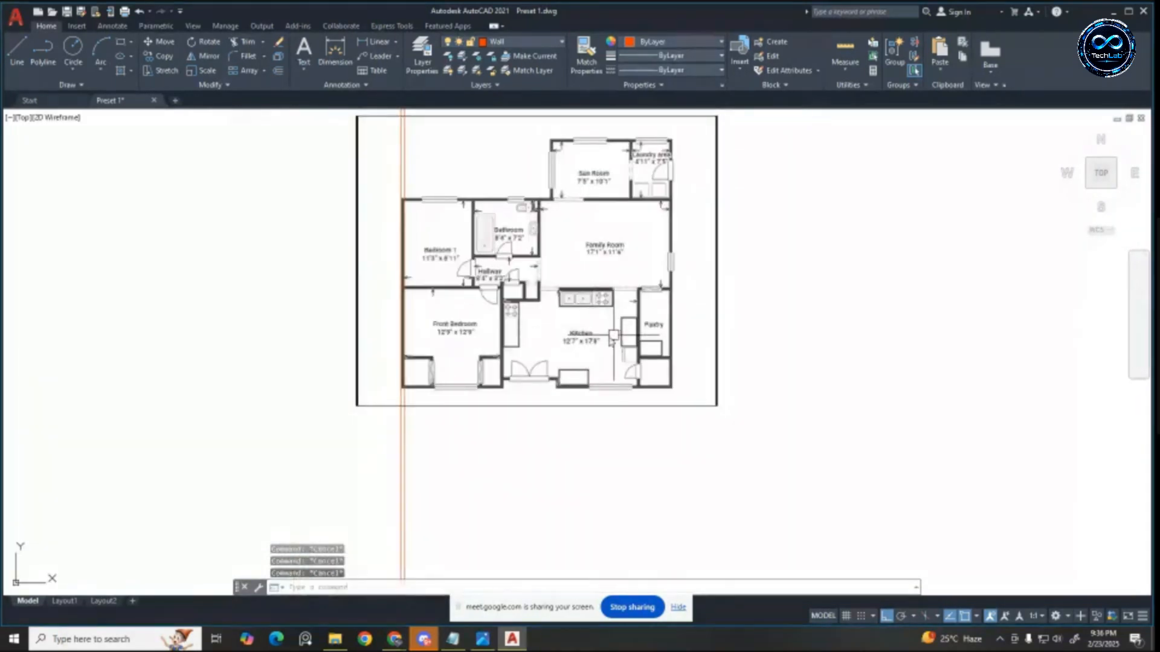
# Step: Draw a horizontal construction line along the outer face of the bottom wall below the Front Bedroom
pyautogui.scroll(2, 475, 344)
pyautogui.write('xl')
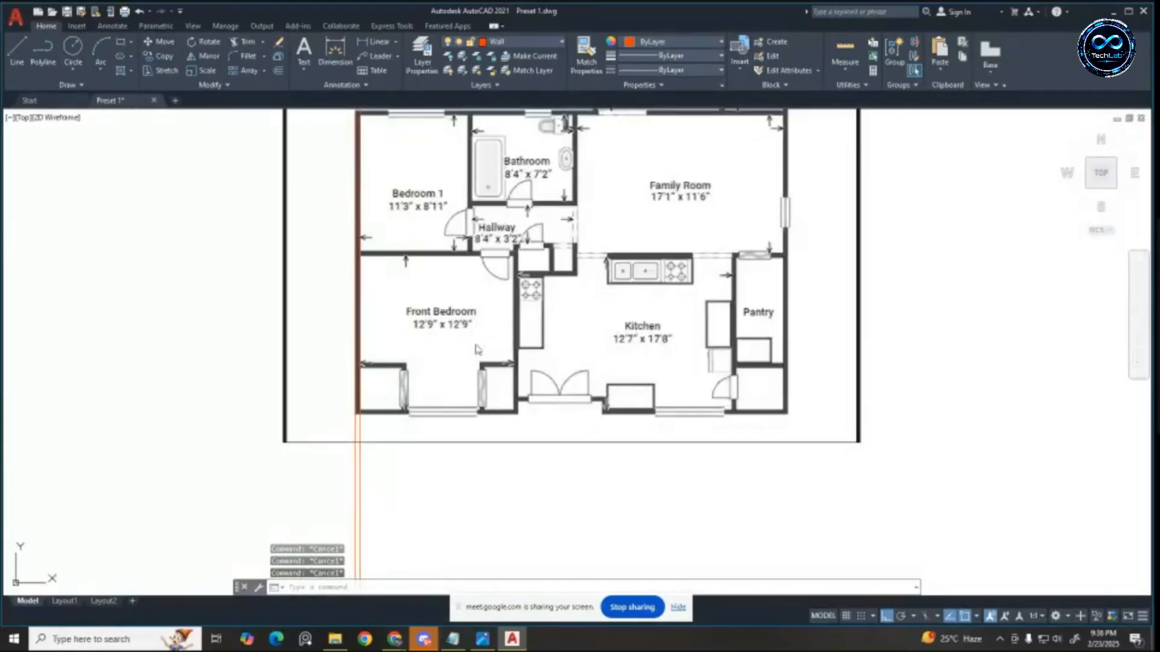
pyautogui.press('Return')
pyautogui.write('h')
pyautogui.press('Return')
pyautogui.scroll(6, 341, 415)
pyautogui.scroll(3, 486, 413)
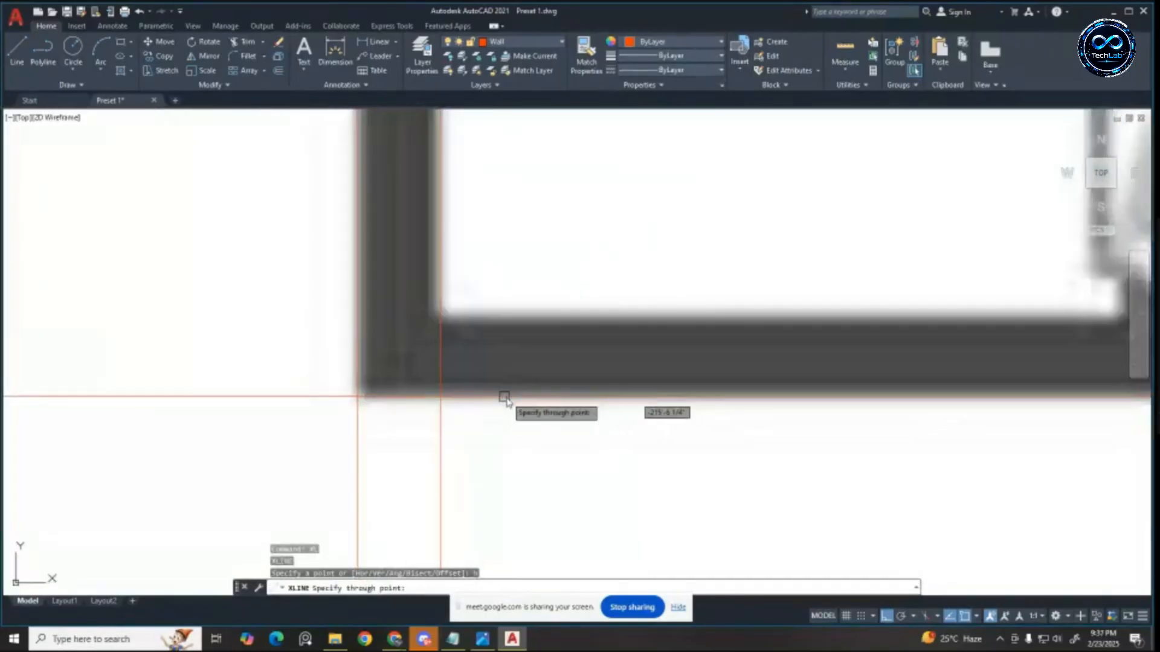
pyautogui.click(513, 398)
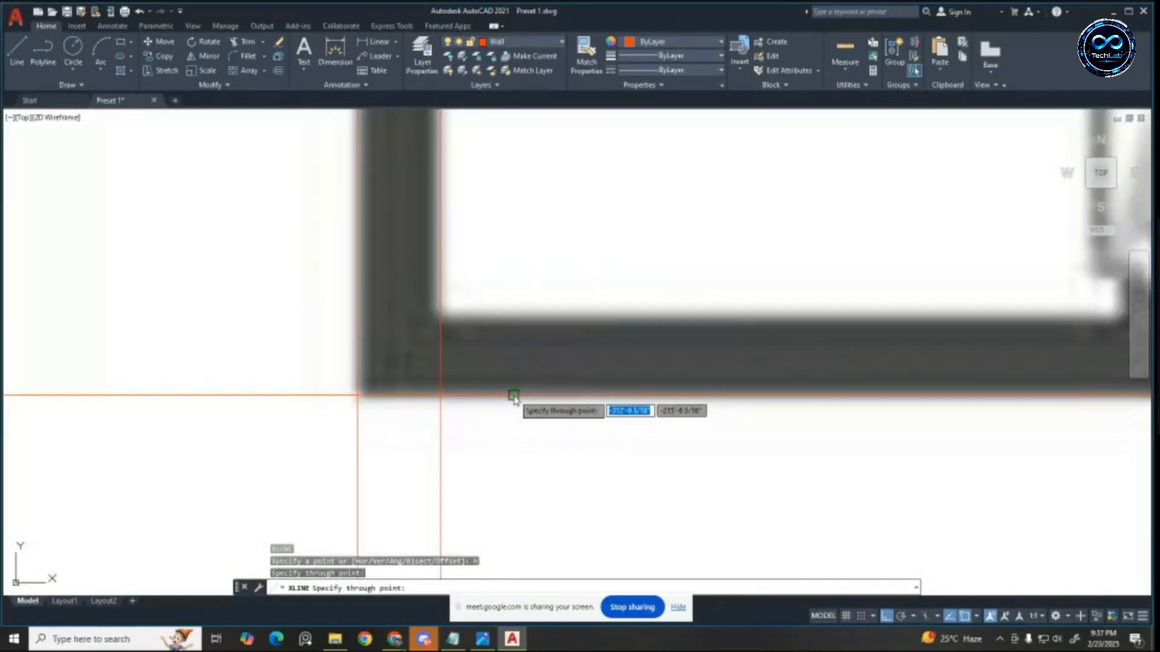
pyautogui.press('Escape')
# Step: Offset the horizontal construction line 5" upwards for the bottom wall's inner face
pyautogui.write('o')
pyautogui.press('Return')
pyautogui.write('5')
pyautogui.press('Return')
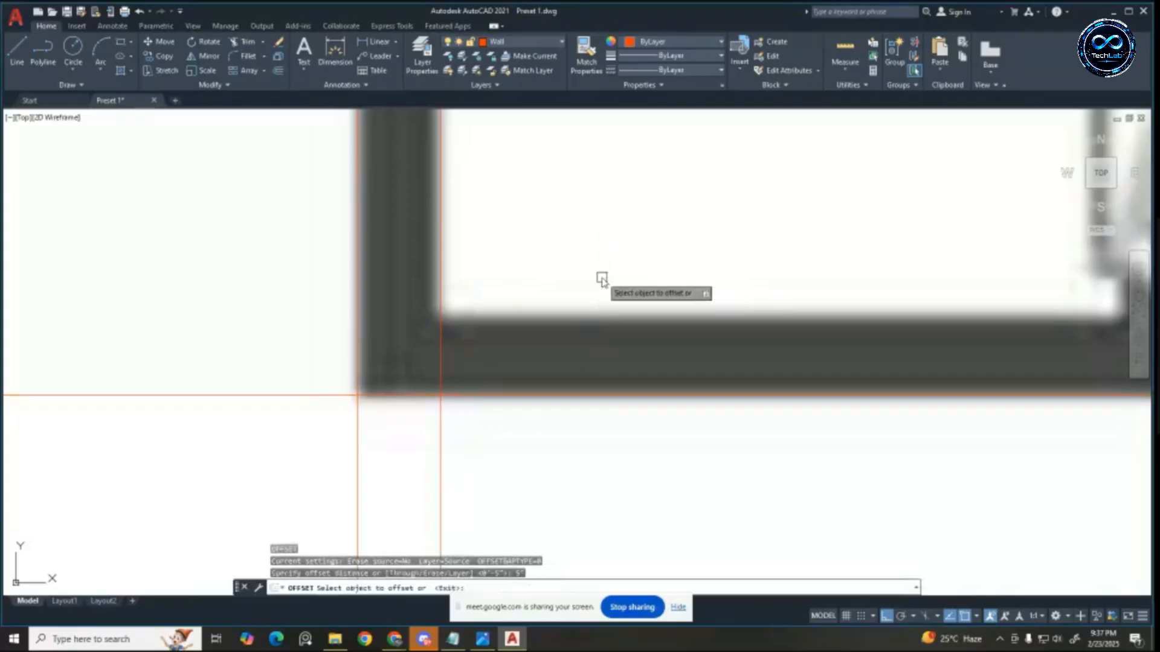
pyautogui.click(563, 395)
pyautogui.press('Escape')
pyautogui.press('Escape')
pyautogui.press('Escape')
pyautogui.scroll(-6, 329, 332)
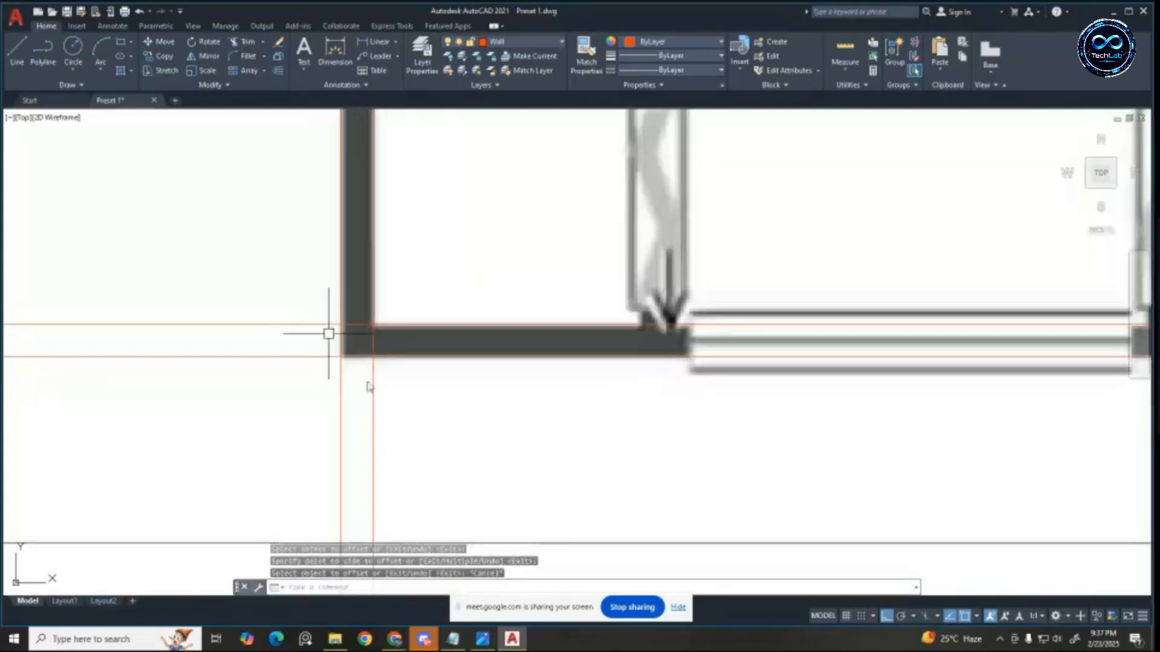
pyautogui.scroll(3, 551, 288)
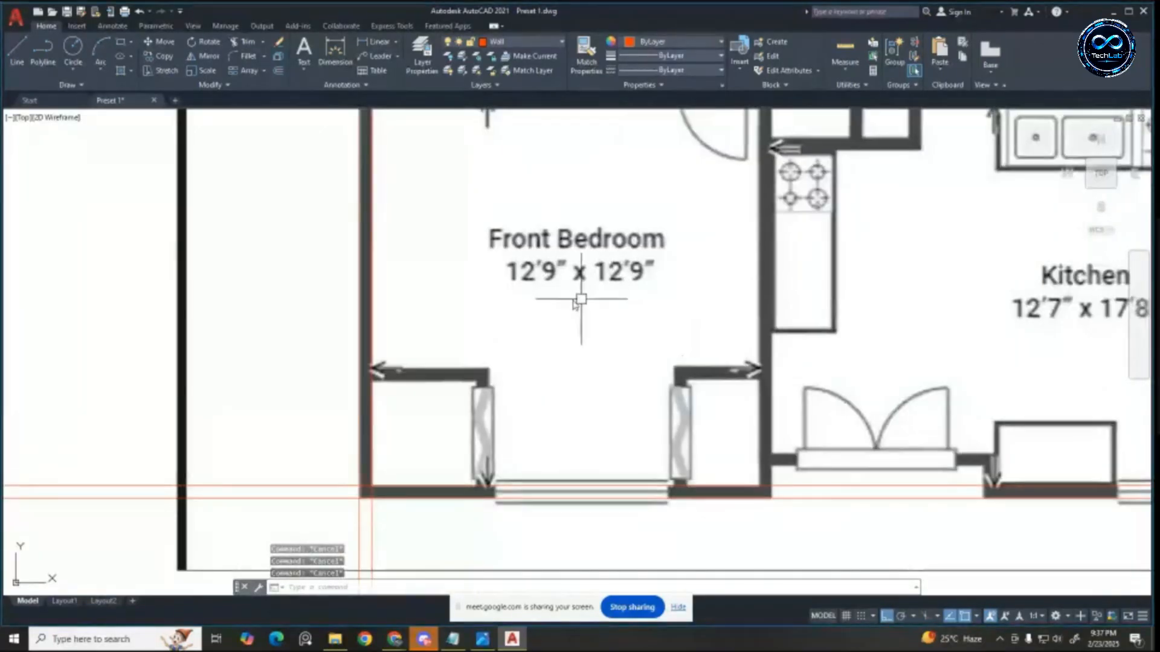
pyautogui.scroll(-2, 571, 356)
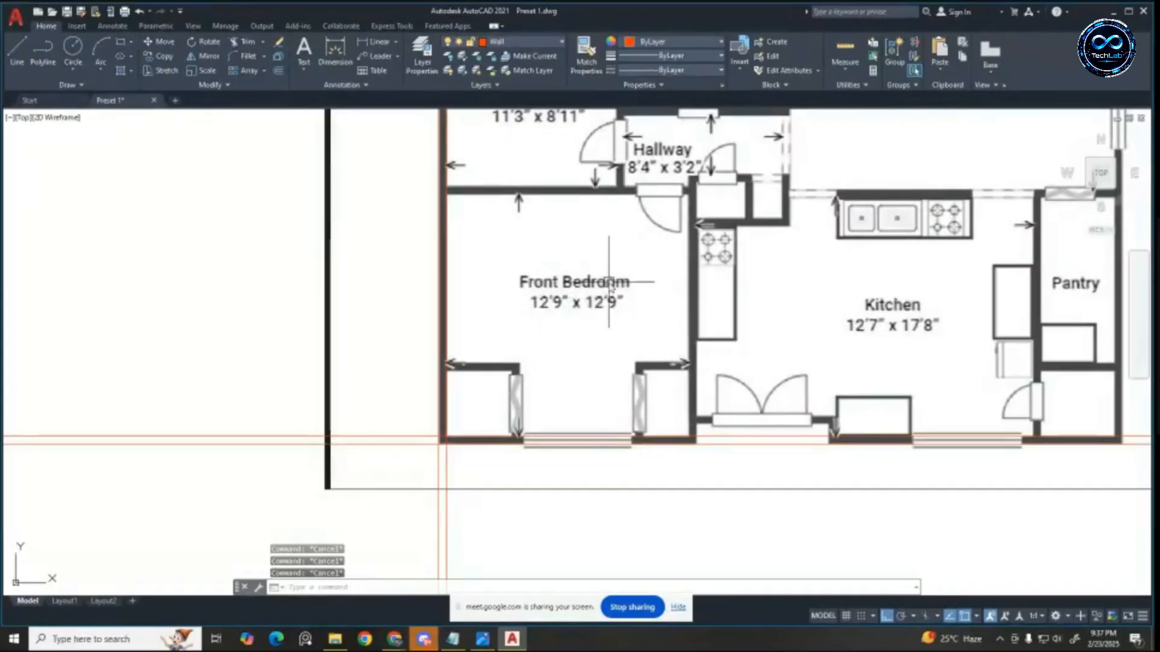
pyautogui.scroll(-5, 661, 374)
pyautogui.scroll(3, 660, 379)
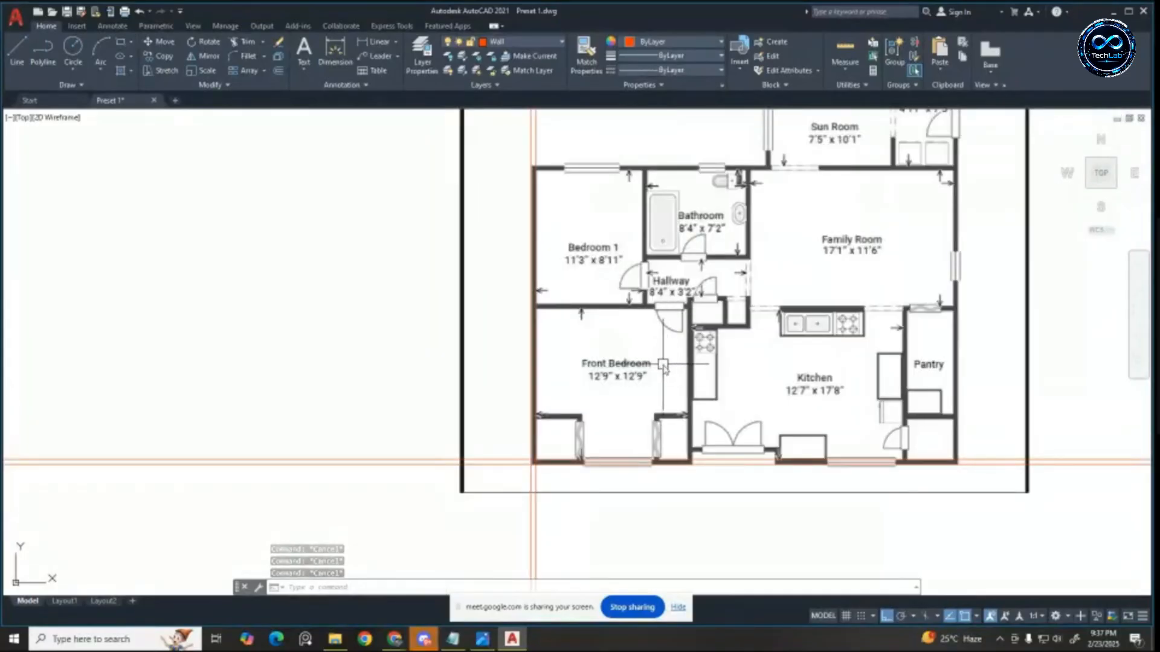
pyautogui.scroll(2, 660, 371)
pyautogui.scroll(-2, 492, 296)
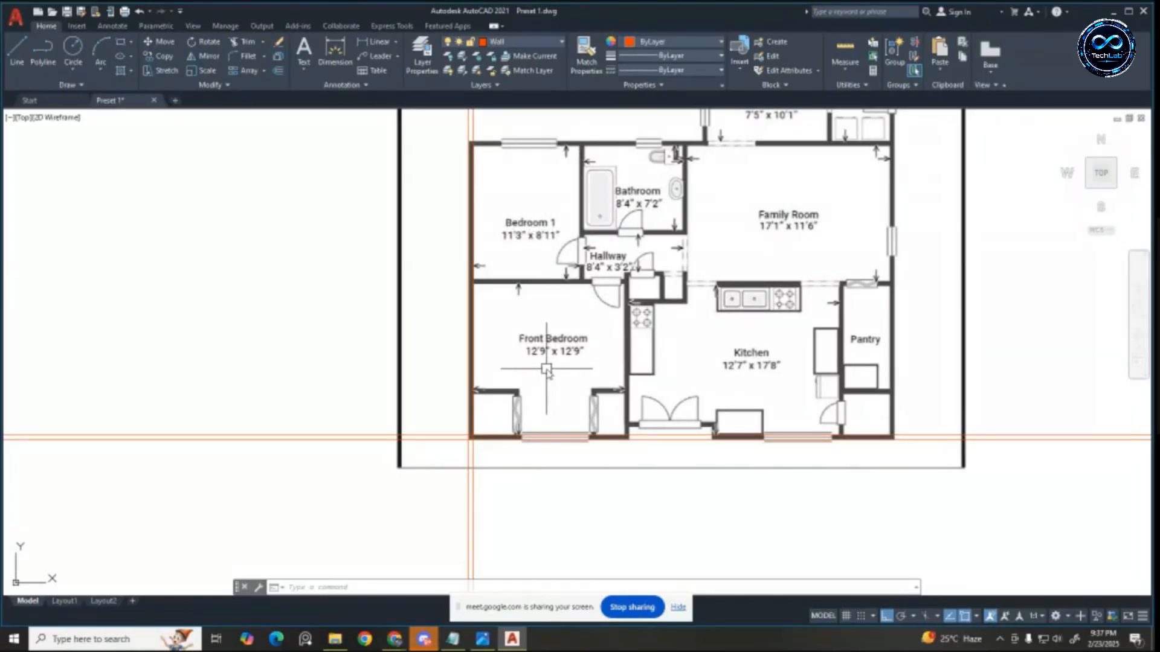
# Step: Offset the left wall's inner-face line 12'9" towards the Kitchen to mark the far side of the Front Bedroom
pyautogui.scroll(2, 565, 359)
pyautogui.scroll(2, 599, 363)
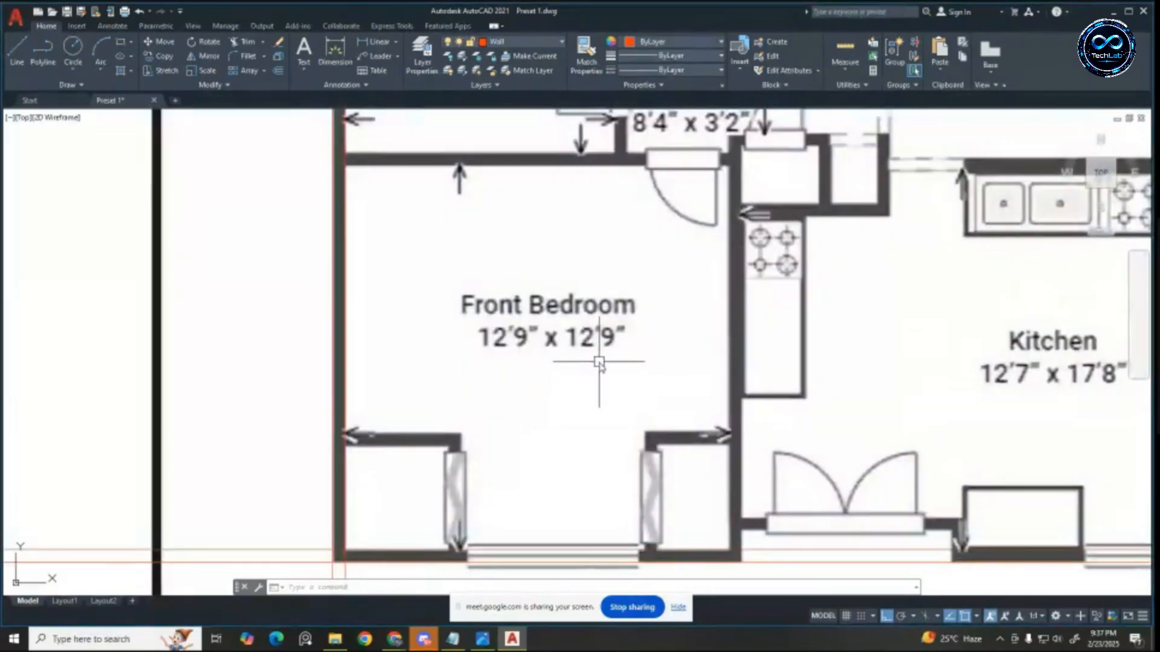
pyautogui.press('Escape')
pyautogui.press('Escape')
pyautogui.press('Escape')
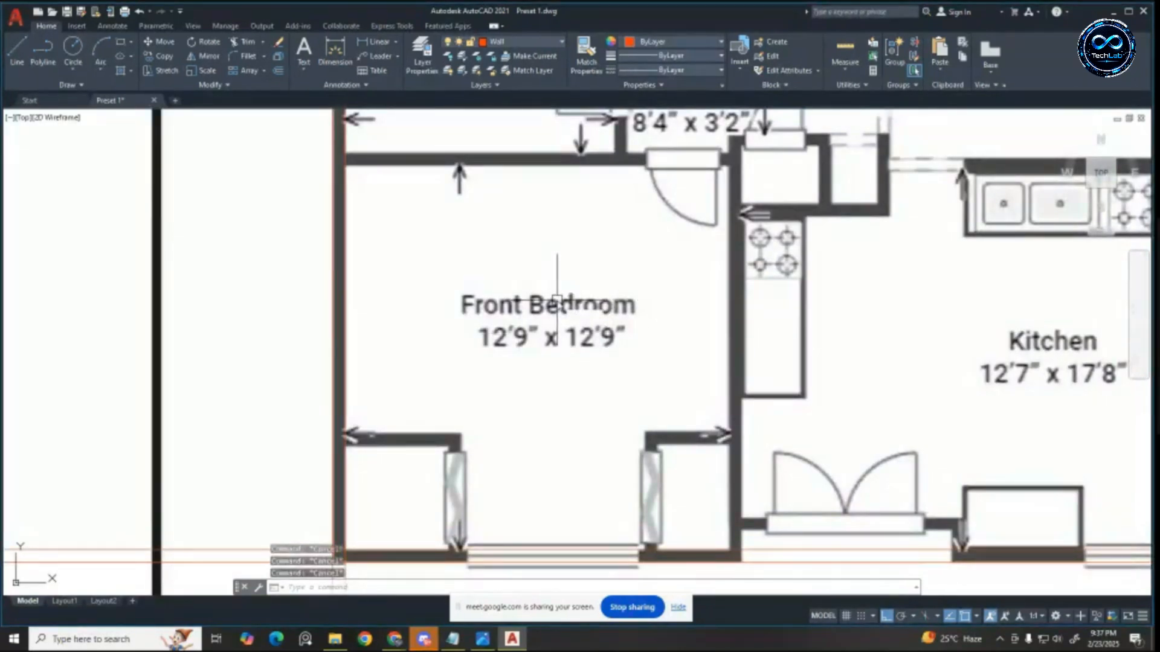
pyautogui.write('o')
pyautogui.press('Return')
pyautogui.write('12\'9"')
pyautogui.press('Return')
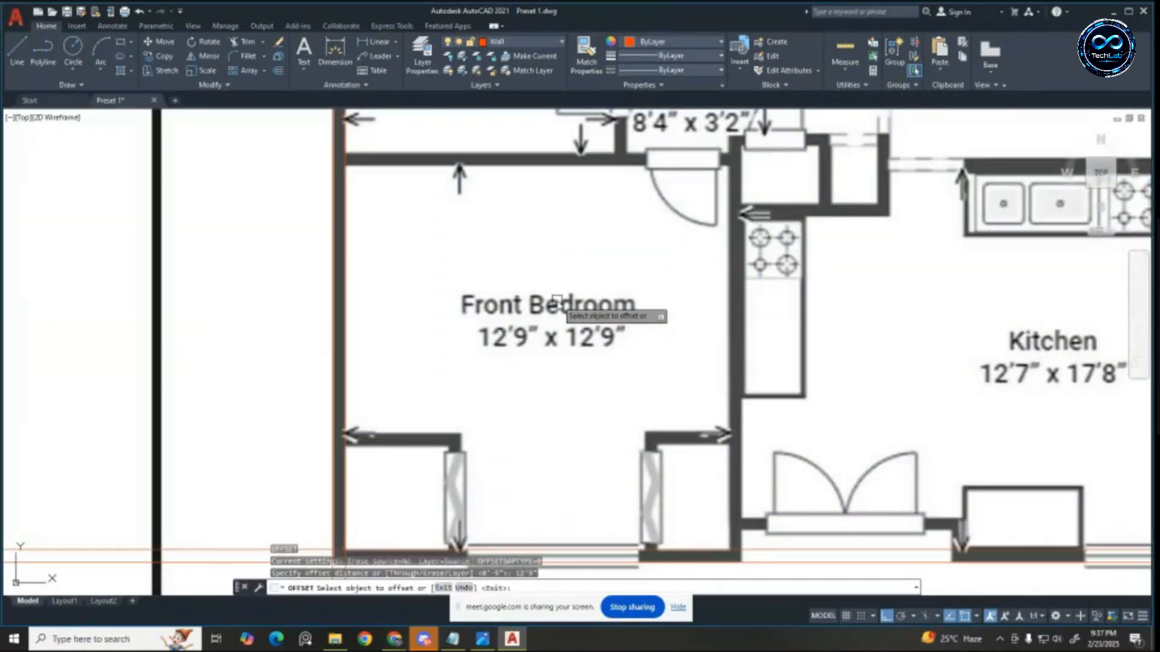
pyautogui.click(341, 356)
pyautogui.click(832, 340)
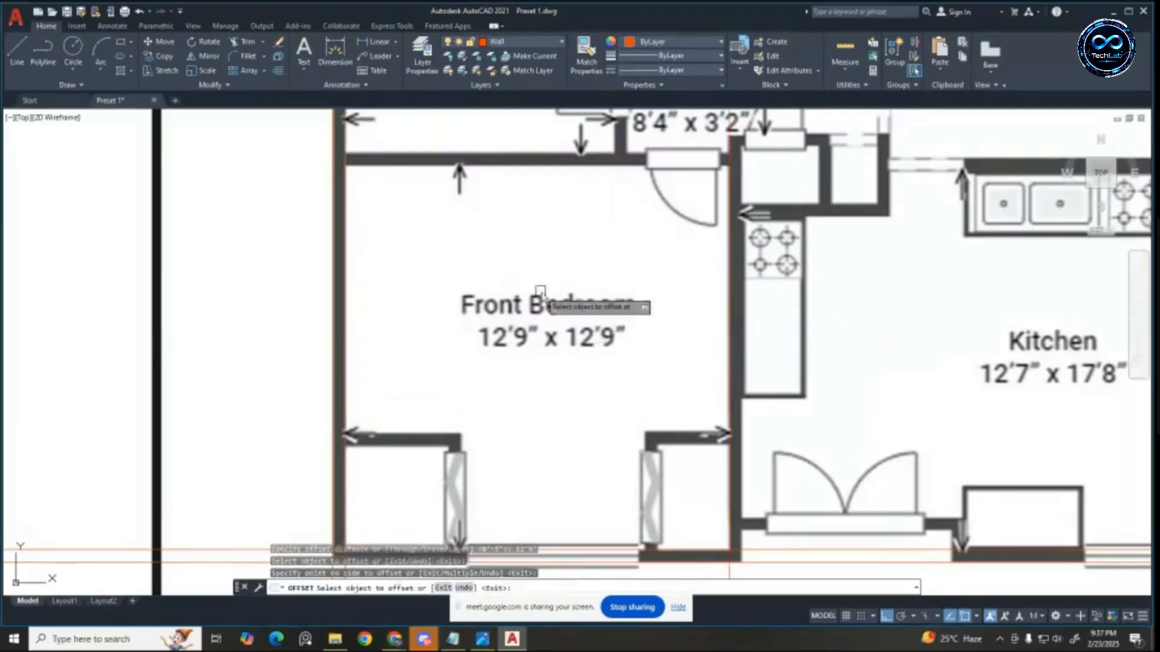
pyautogui.scroll(-2, 709, 362)
pyautogui.press('Escape')
pyautogui.press('Escape')
pyautogui.press('Escape')
# Step: Offset the new vertical line 5" towards the Kitchen for the other face of the Front Bedroom–Kitchen wall
pyautogui.write('o')
pyautogui.press('Return')
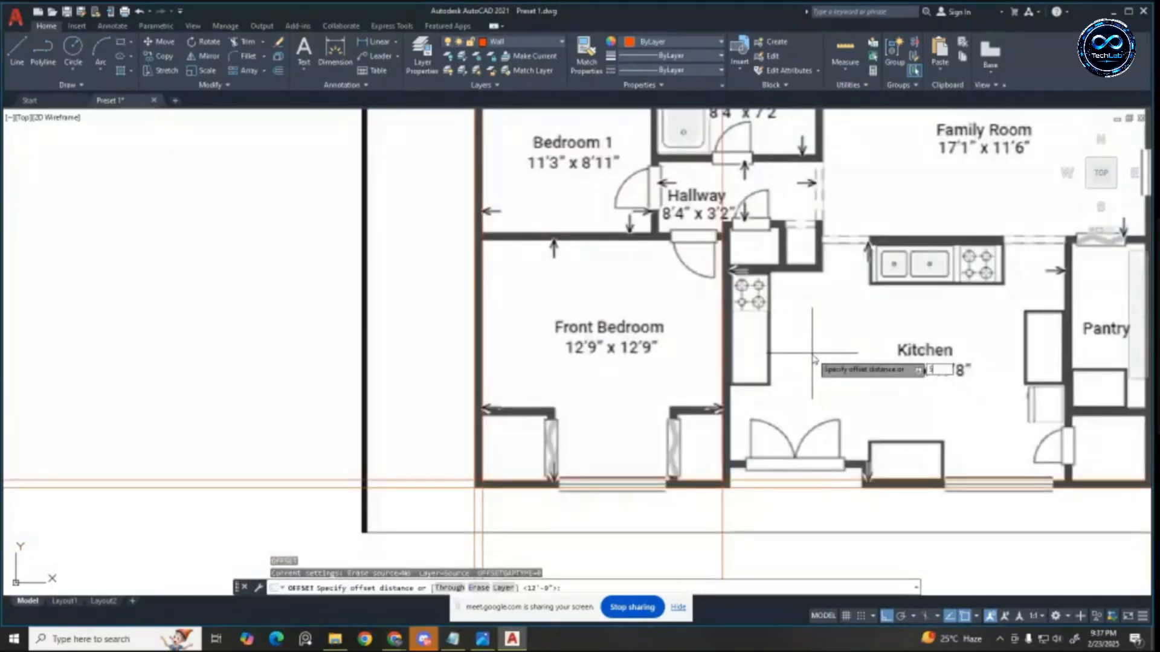
pyautogui.write("5'")
pyautogui.press('Return')
pyautogui.click(719, 367)
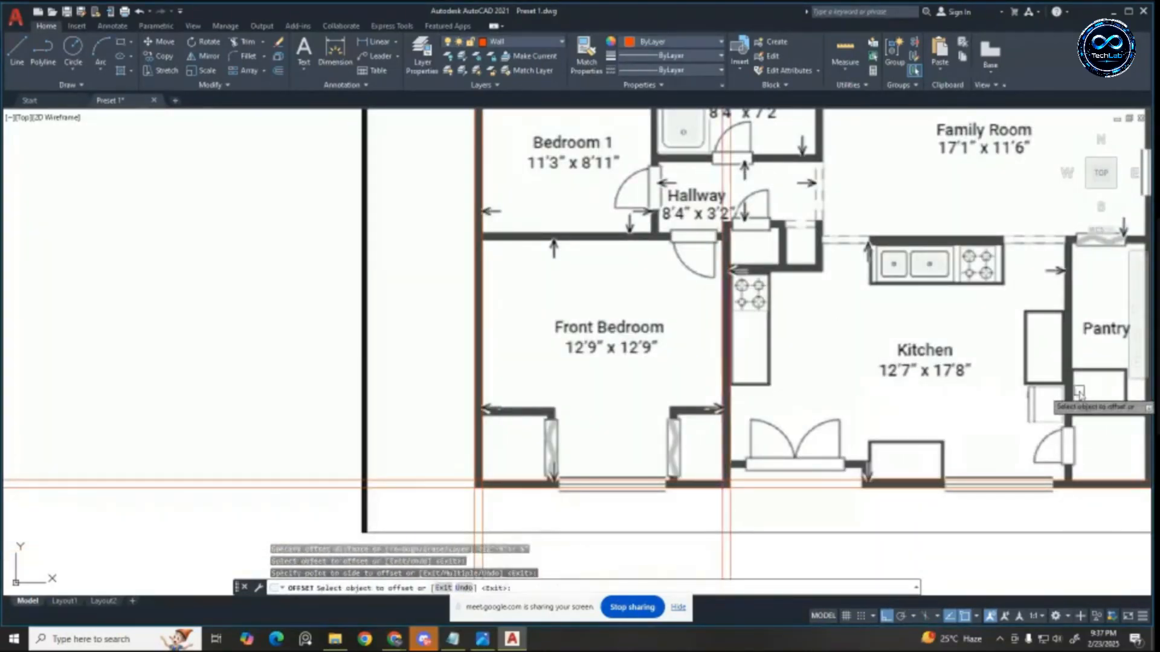
pyautogui.click(867, 419)
# Step: Examine how the offset lines align with the Front Bedroom–Kitchen wall in the floor plan image
pyautogui.scroll(3, 865, 411)
pyautogui.scroll(3, 507, 326)
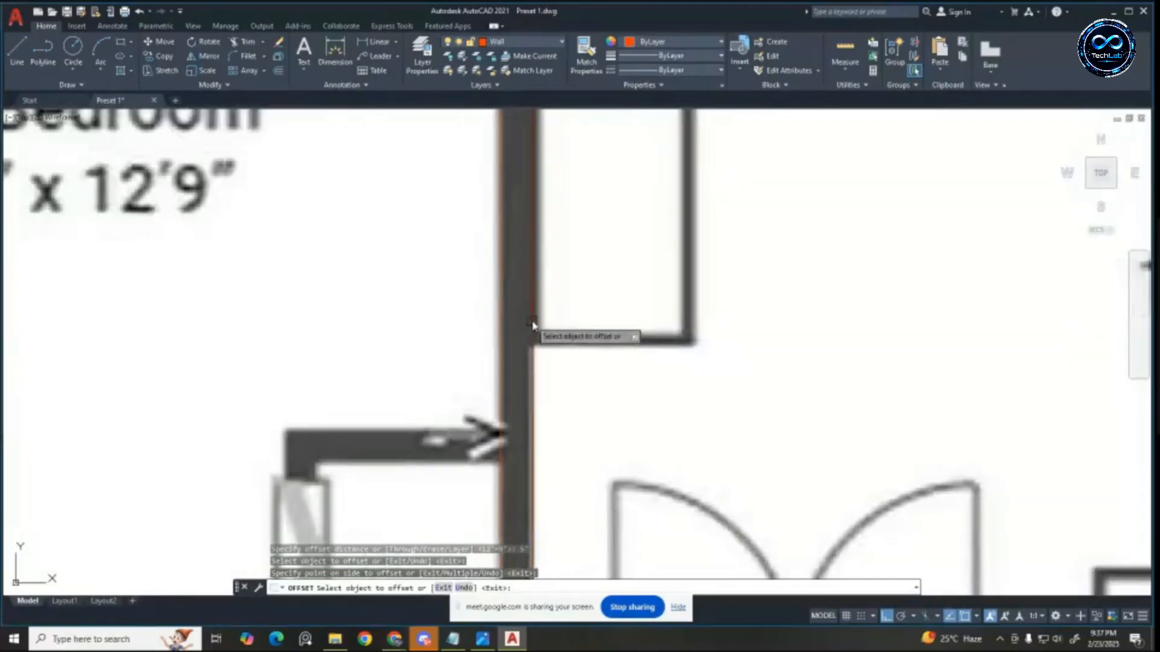
pyautogui.scroll(-5, 649, 335)
pyautogui.scroll(4, 647, 338)
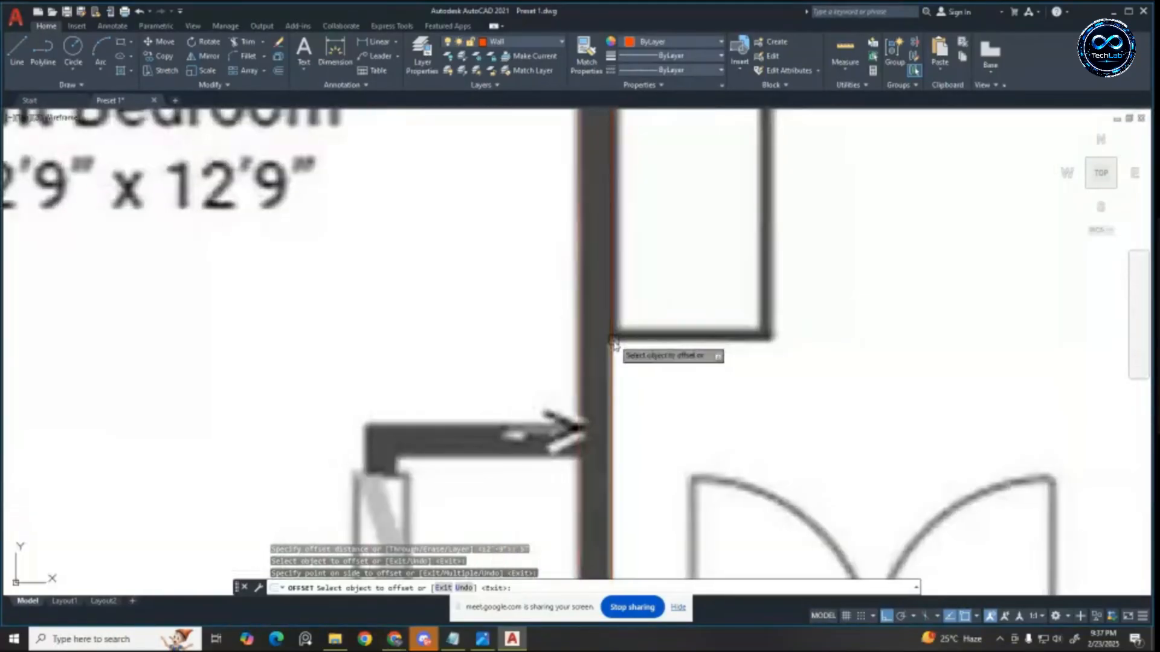
pyautogui.scroll(-4, 610, 344)
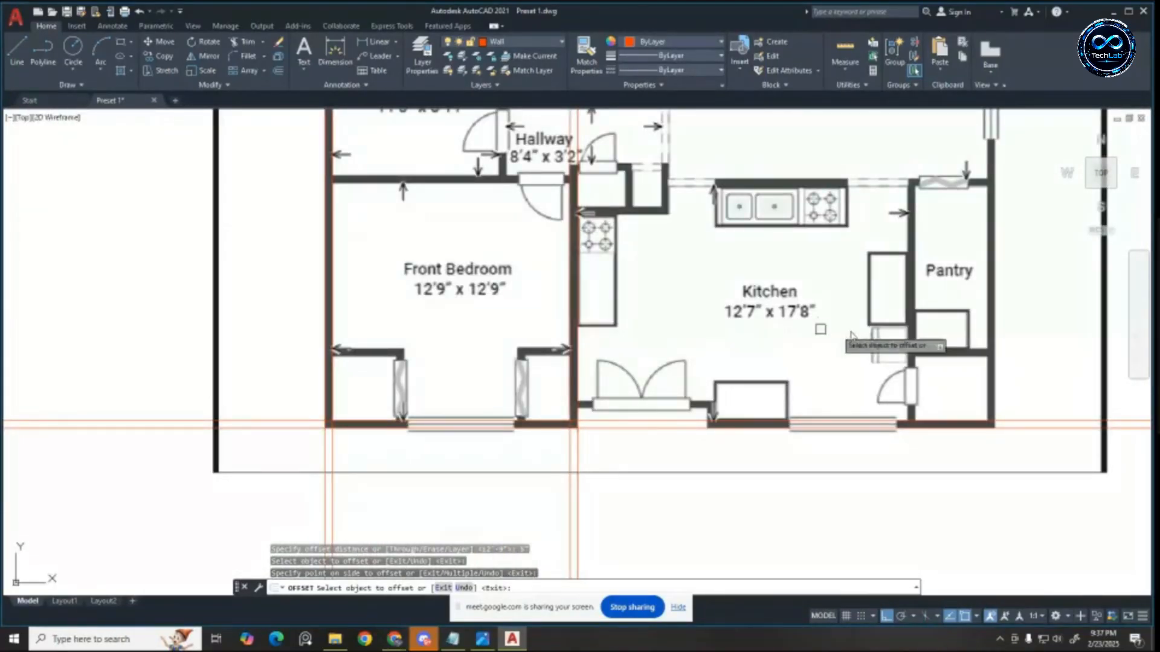
pyautogui.scroll(3, 918, 350)
pyautogui.scroll(-3, 906, 340)
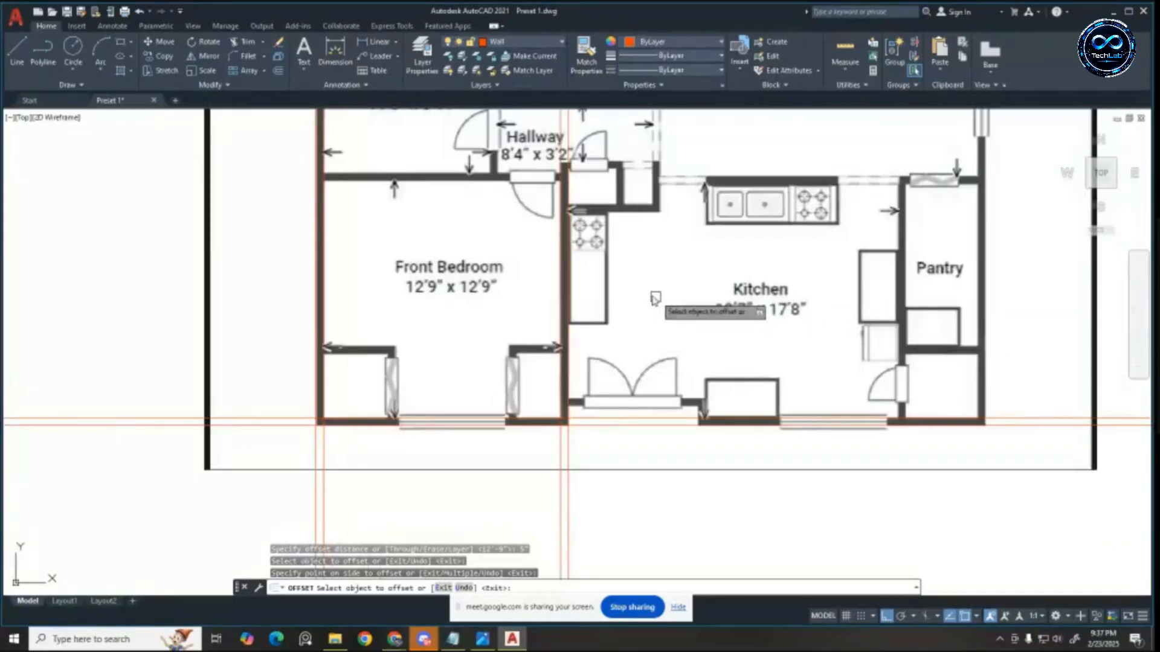
pyautogui.scroll(4, 580, 299)
pyautogui.press('Escape')
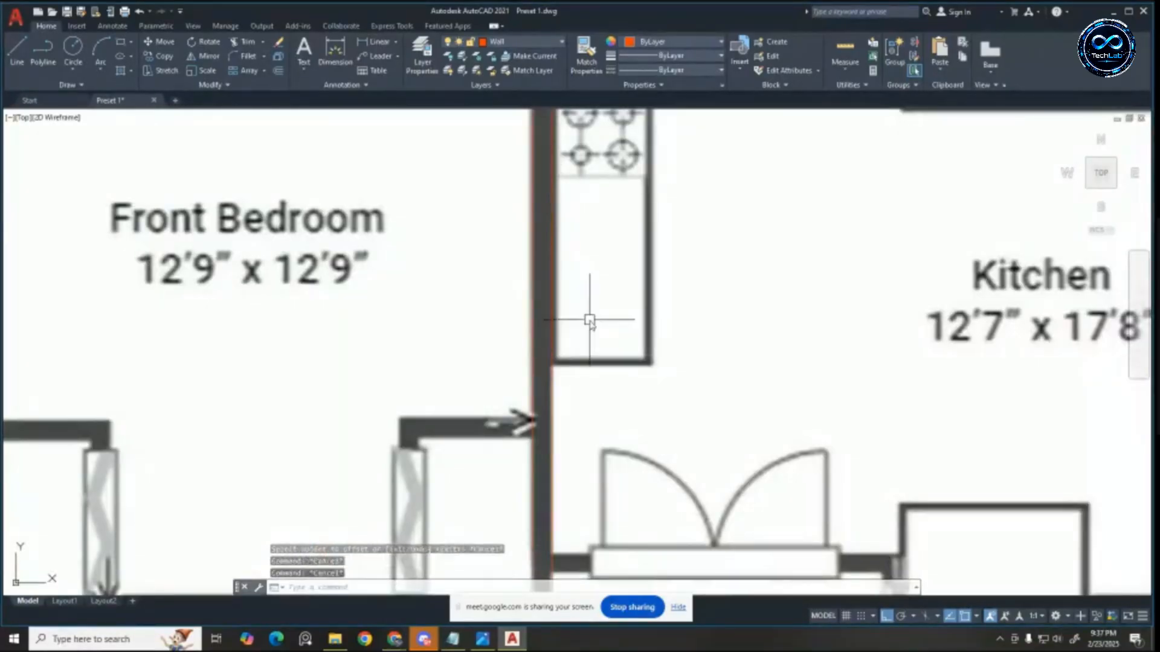
# Step: Try offsetting the shared wall's Kitchen-side line 2" towards the Kitchen, and delete the extra line
pyautogui.press('Return')
pyautogui.write('2')
pyautogui.press('Return')
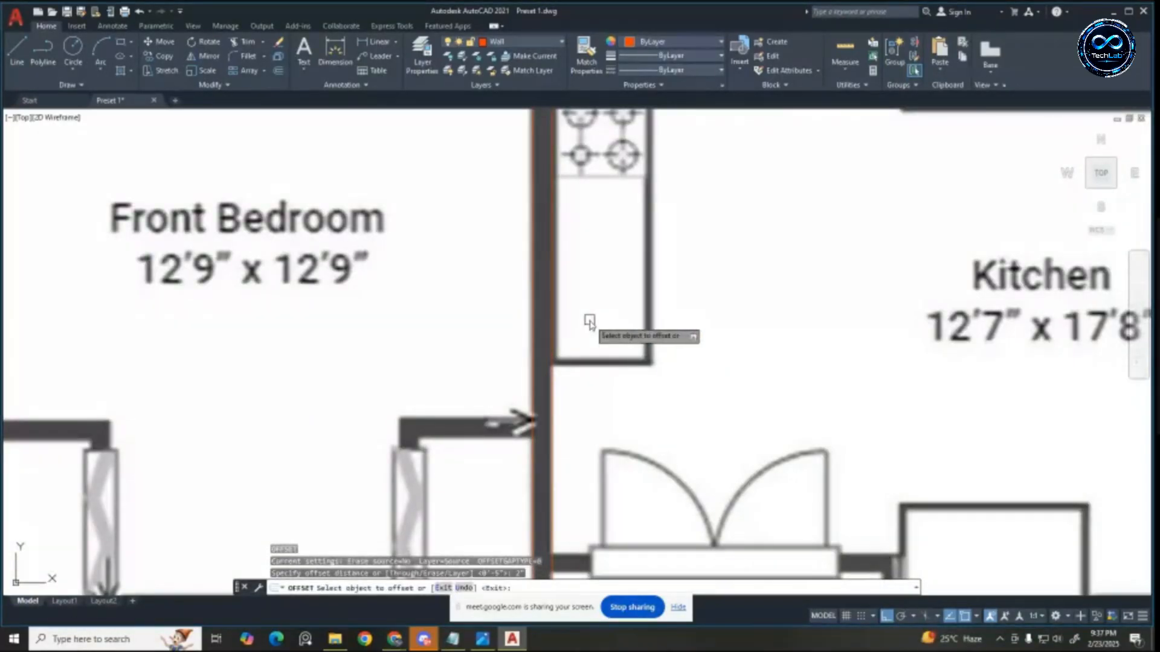
pyautogui.click(551, 338)
pyautogui.click(846, 326)
pyautogui.press('Escape')
pyautogui.scroll(4, 590, 333)
pyautogui.press('Escape')
pyautogui.click(510, 354)
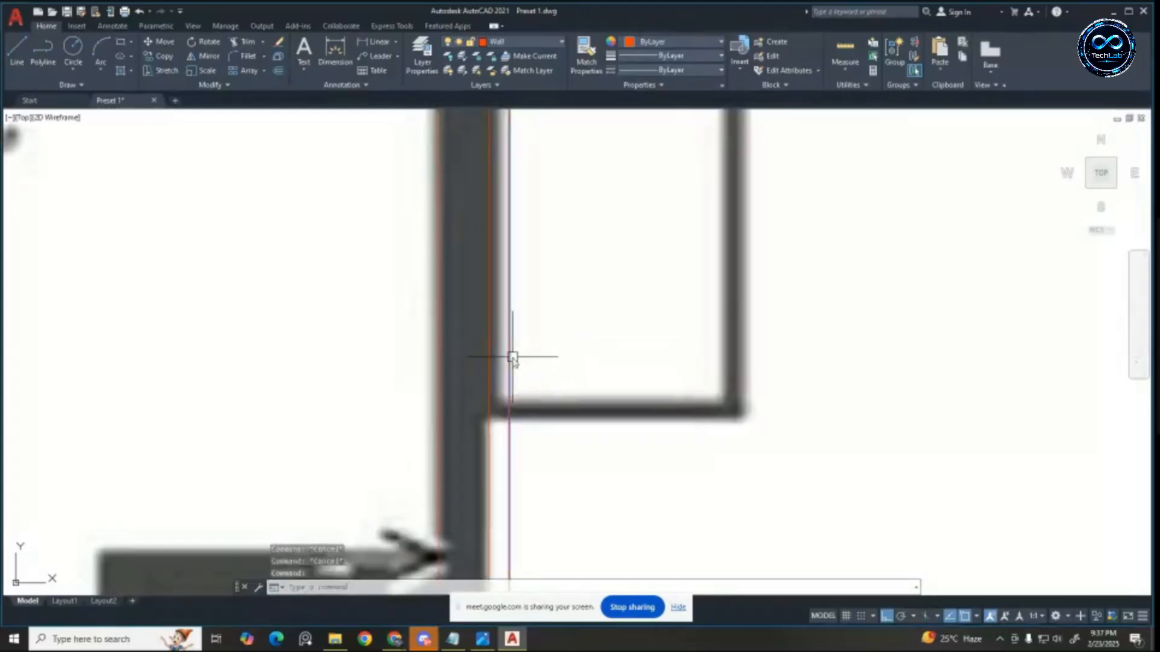
pyautogui.press('Delete')
pyautogui.press('Escape')
# Step: Try a 1" offset of the shared wall's Kitchen-side line, compare it with the image, and erase the extra line
pyautogui.write('o')
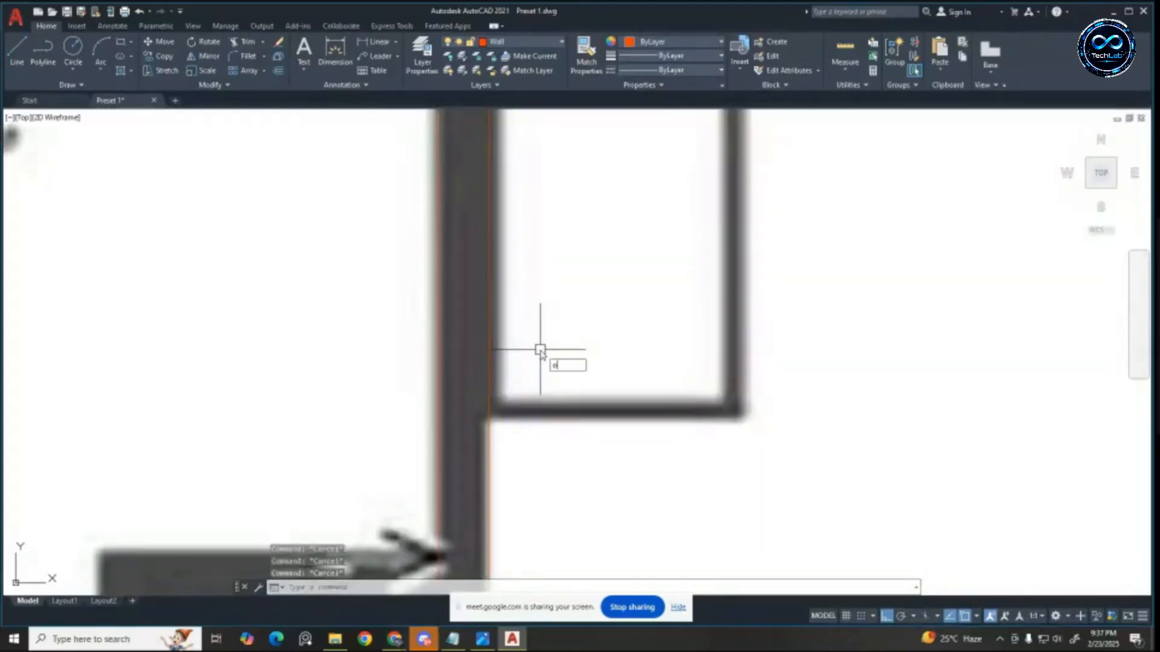
pyautogui.press('Return')
pyautogui.write('1')
pyautogui.press('Return')
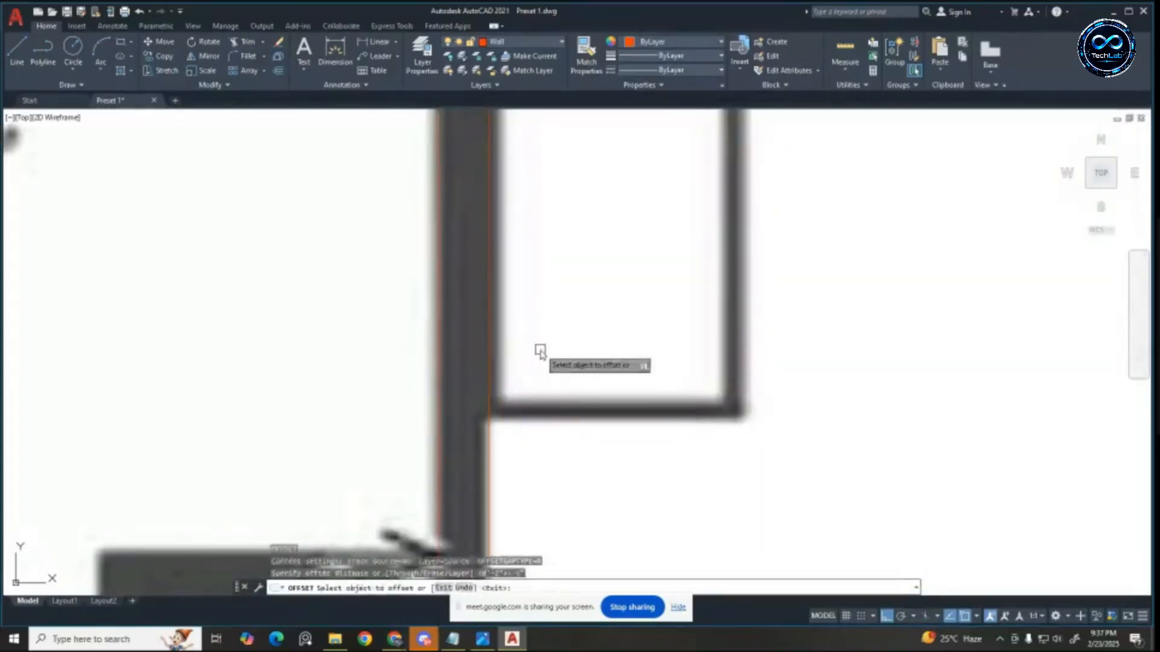
pyautogui.click(487, 376)
pyautogui.click(750, 362)
pyautogui.scroll(-5, 647, 367)
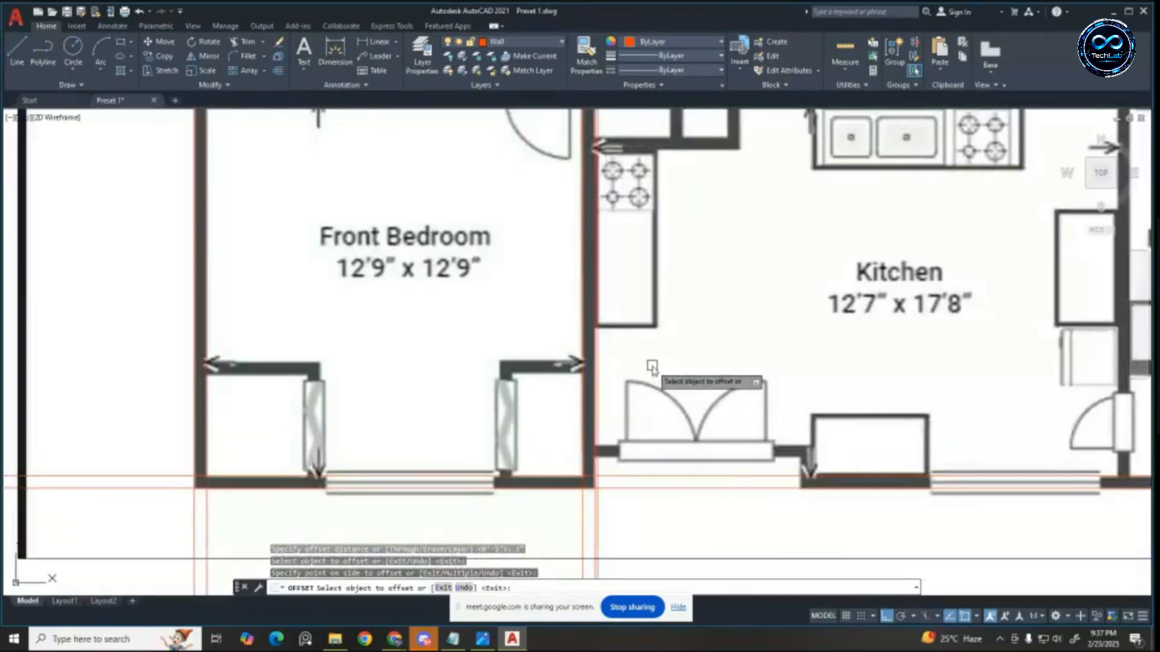
pyautogui.scroll(2, 604, 342)
pyautogui.press('Escape')
pyautogui.press('Escape')
pyautogui.press('Escape')
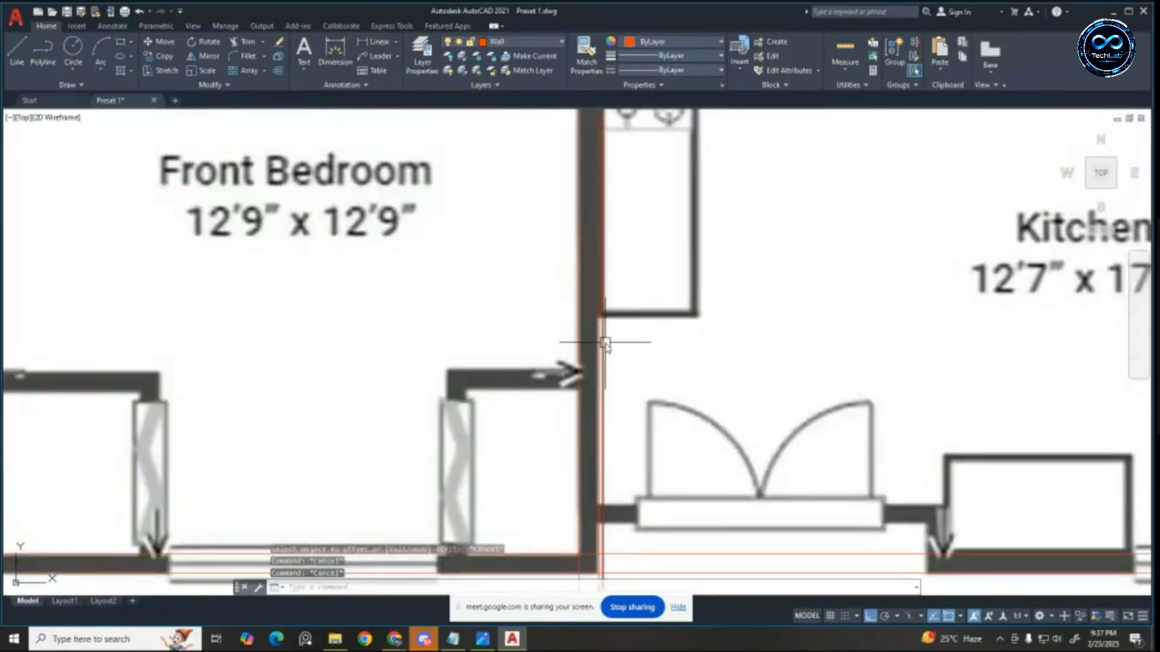
pyautogui.scroll(-5, 605, 342)
pyautogui.scroll(7, 580, 326)
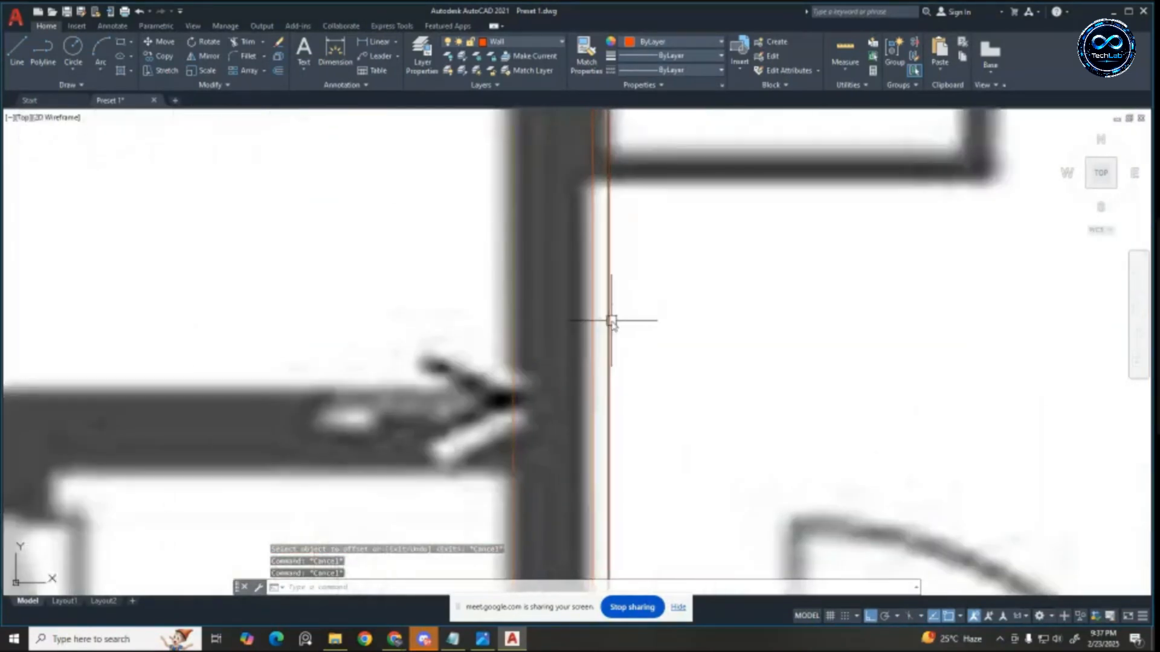
pyautogui.scroll(-5, 607, 320)
pyautogui.scroll(4, 597, 374)
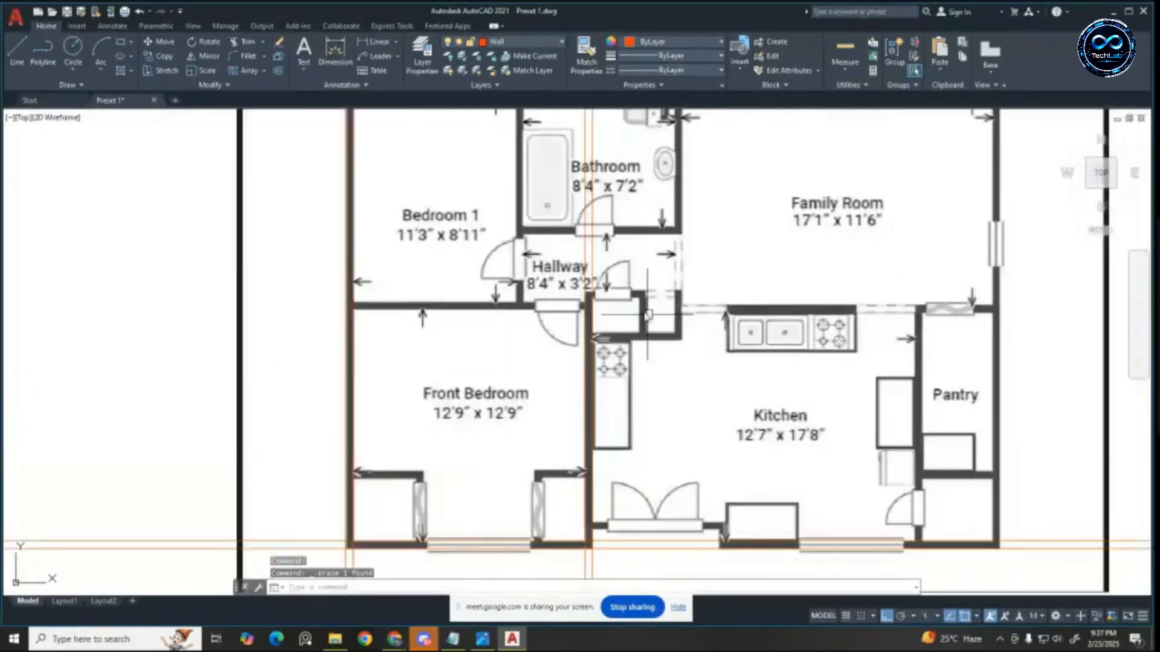
# Step: Offset the Kitchen-side line of the Front Bedroom wall 17'8" across the Kitchen to mark the Pantry-side wall
pyautogui.scroll(4, 596, 377)
pyautogui.scroll(-4, 532, 495)
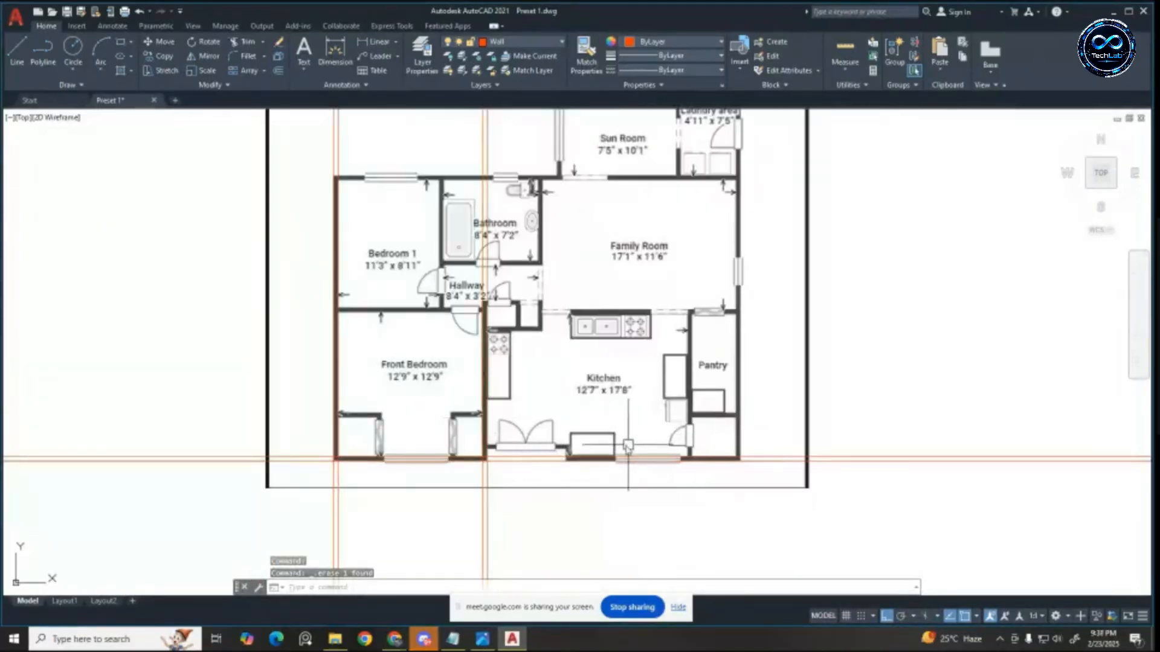
pyautogui.scroll(4, 622, 435)
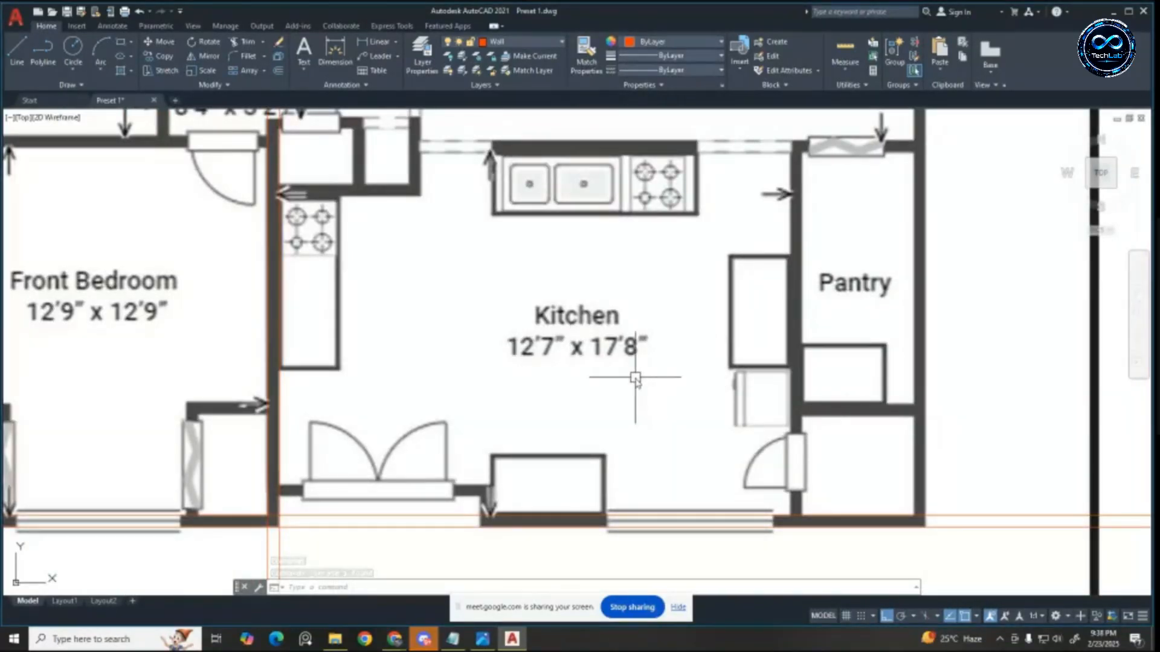
pyautogui.press('Escape')
pyautogui.press('Escape')
pyautogui.press('Escape')
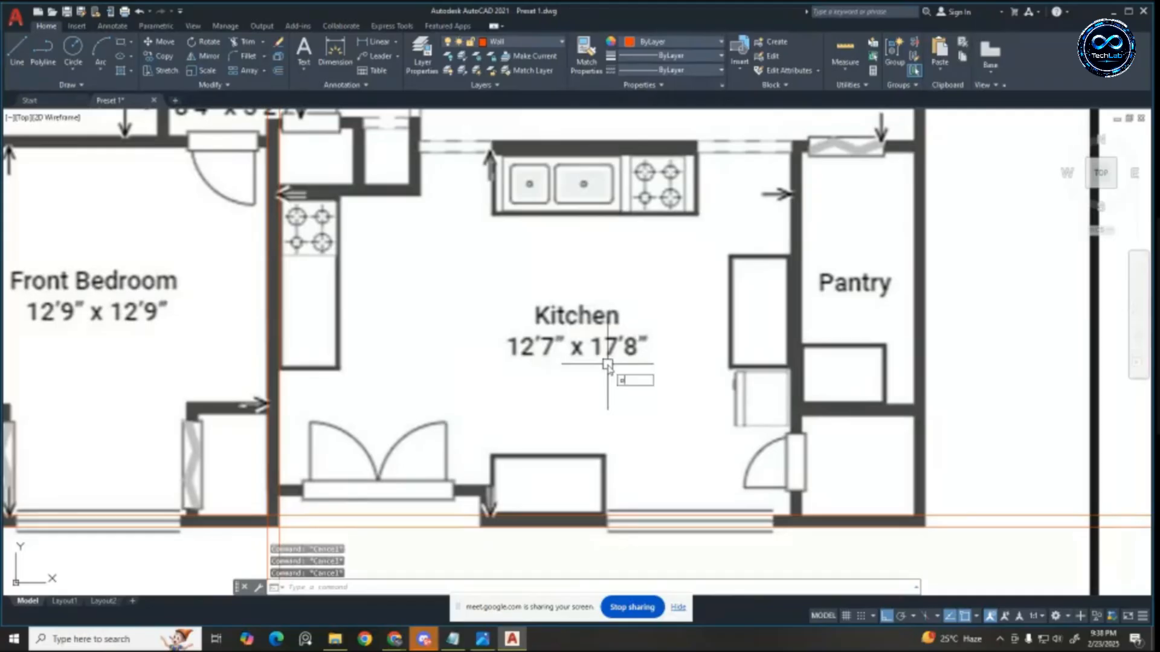
pyautogui.write('o')
pyautogui.press('Return')
pyautogui.write('17\'8"')
pyautogui.press('Return')
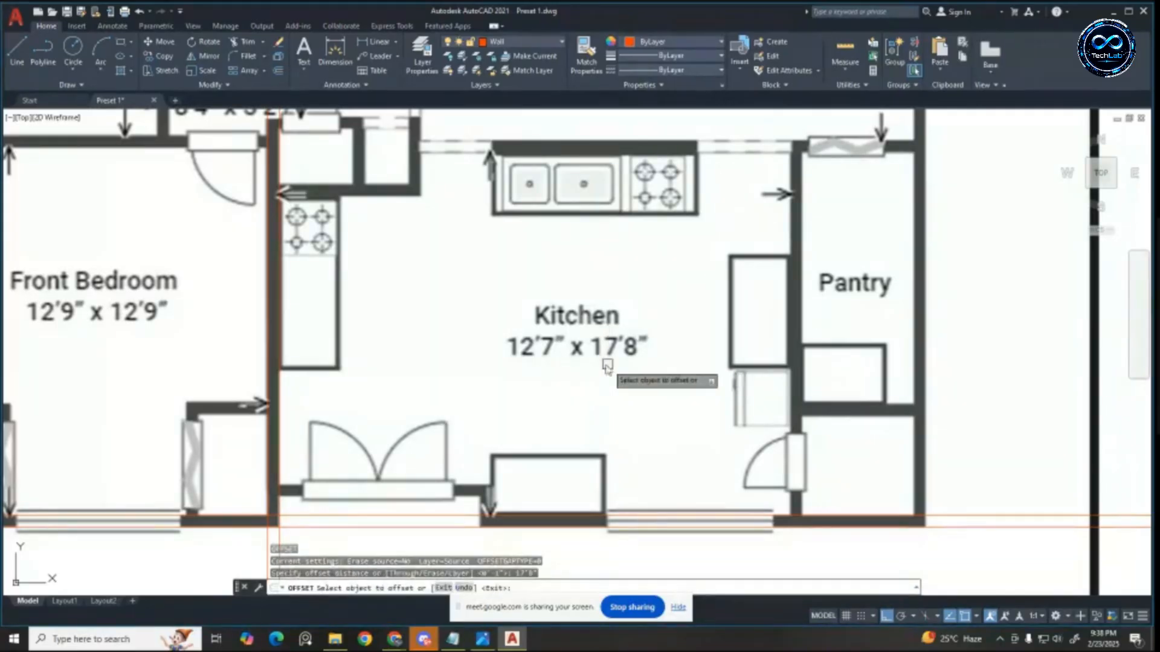
pyautogui.click(267, 450)
pyautogui.click(695, 435)
pyautogui.press('Return')
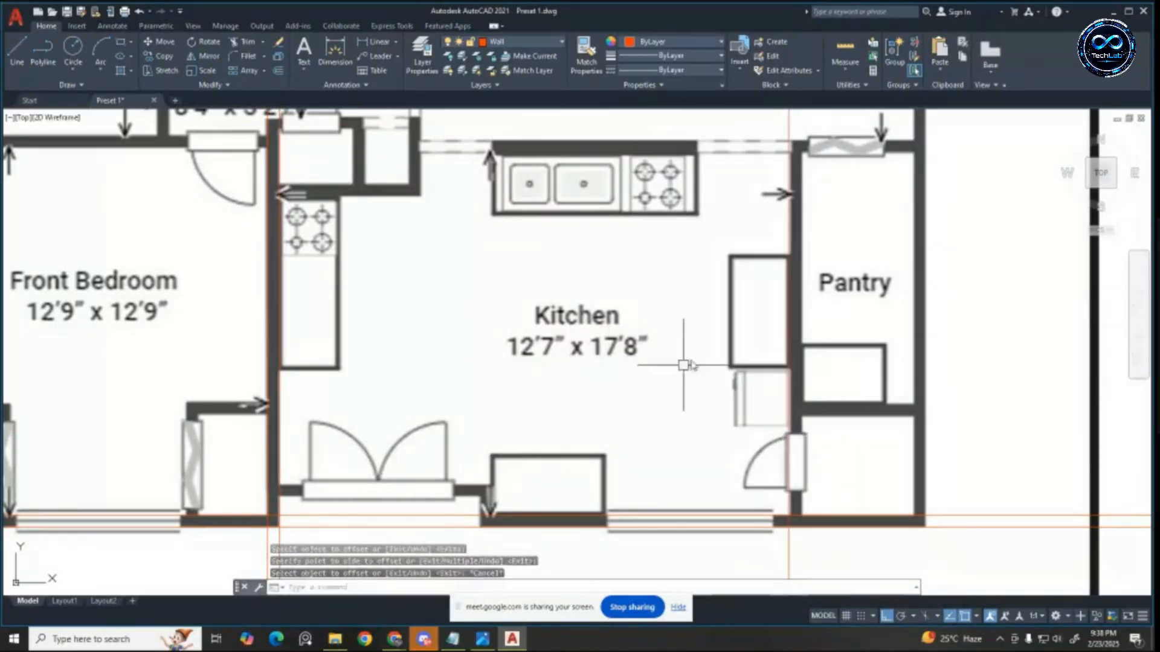
# Step: Offset the vertical line at the Kitchen's far side 5" towards the Pantry for the wall's other face
pyautogui.press('Return')
pyautogui.write('5')
pyautogui.press('Return')
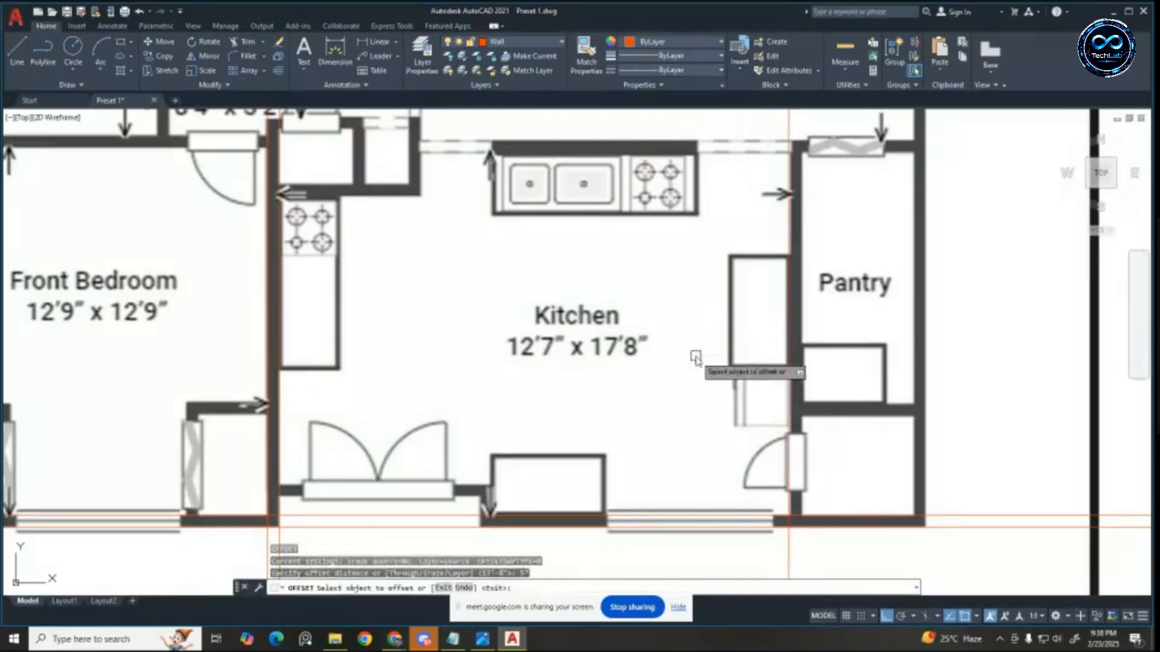
pyautogui.hotkey('alt', 'Tab')
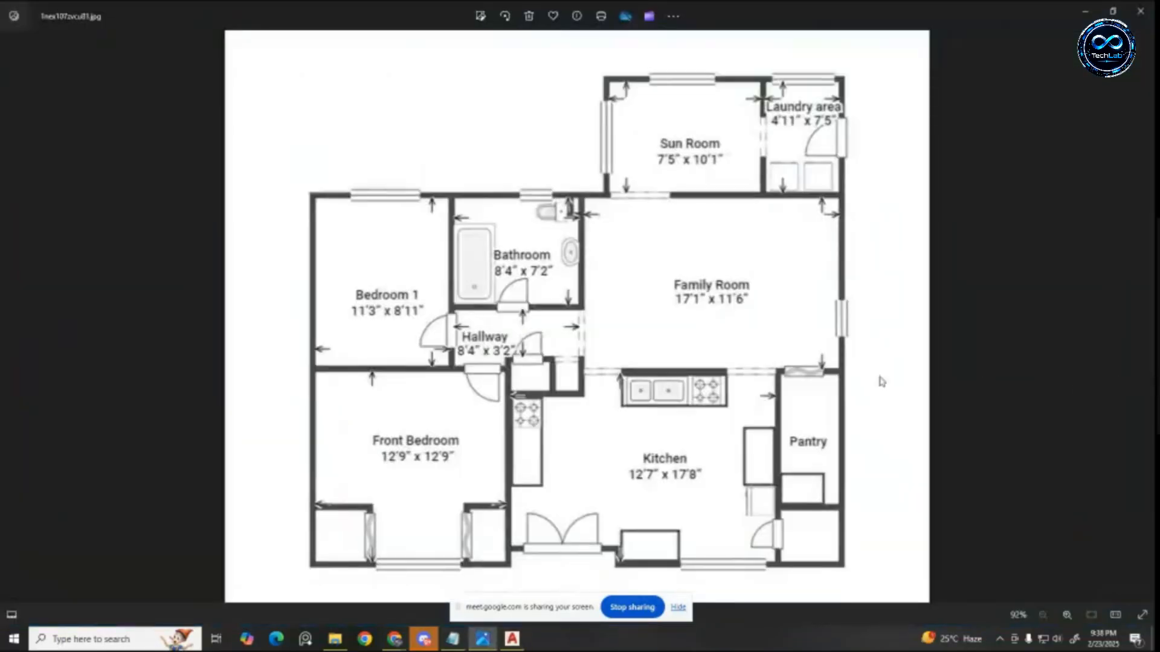
pyautogui.click(1089, 11)
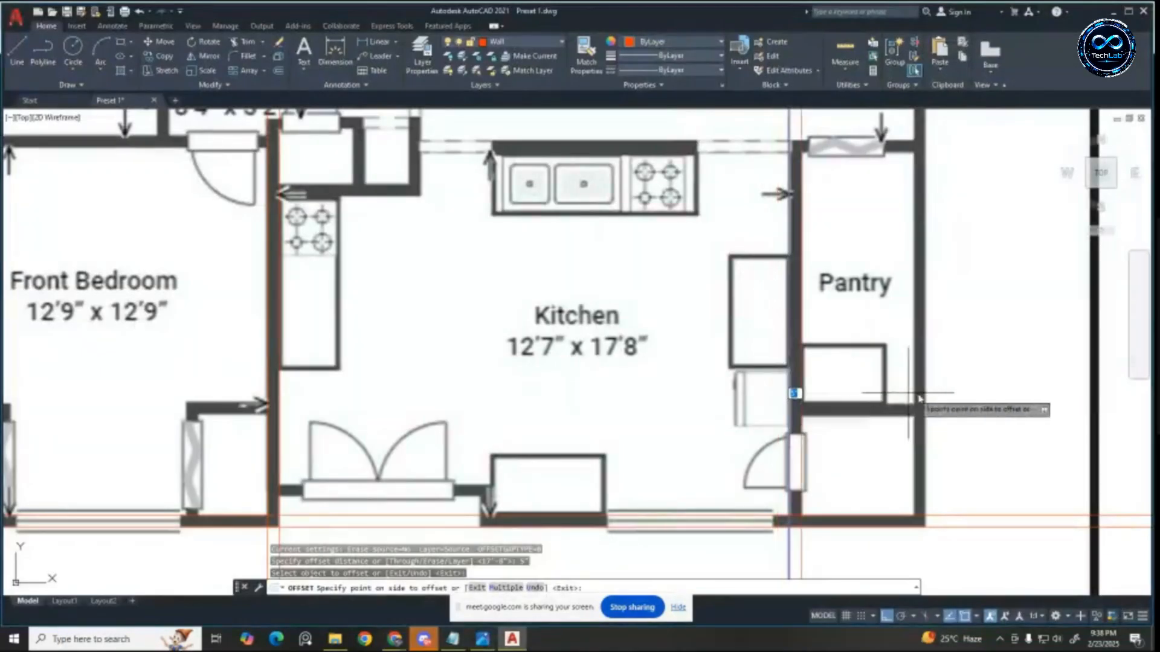
pyautogui.scroll(-4, 461, 290)
pyautogui.scroll(4, 651, 320)
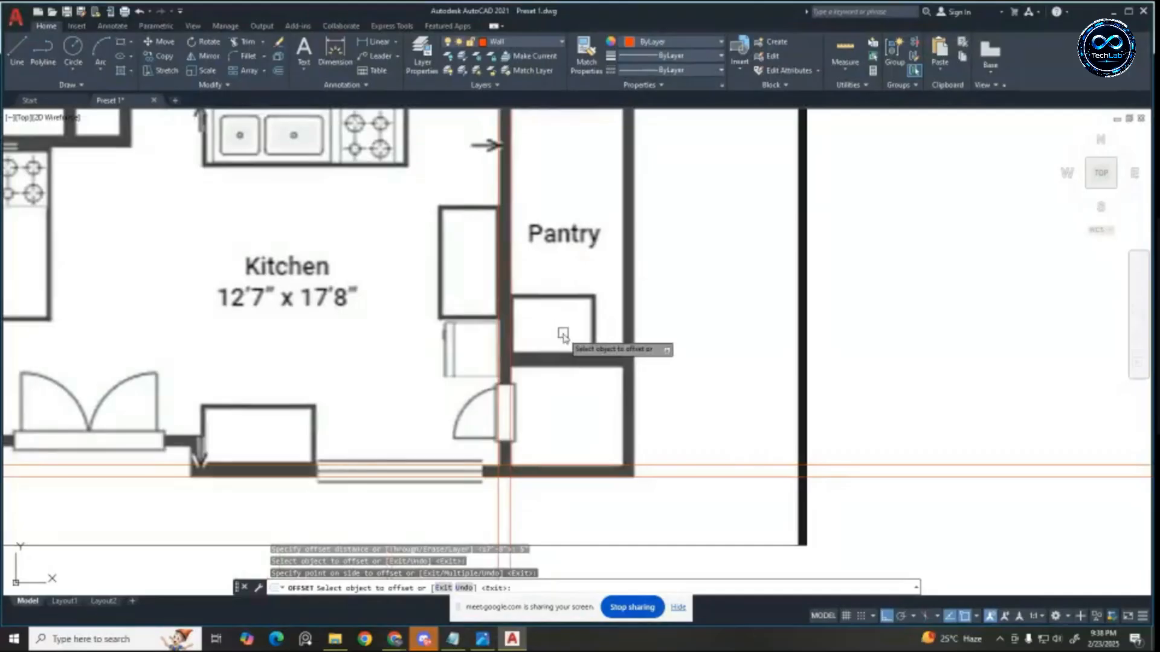
pyautogui.scroll(-4, 585, 410)
pyautogui.scroll(4, 592, 416)
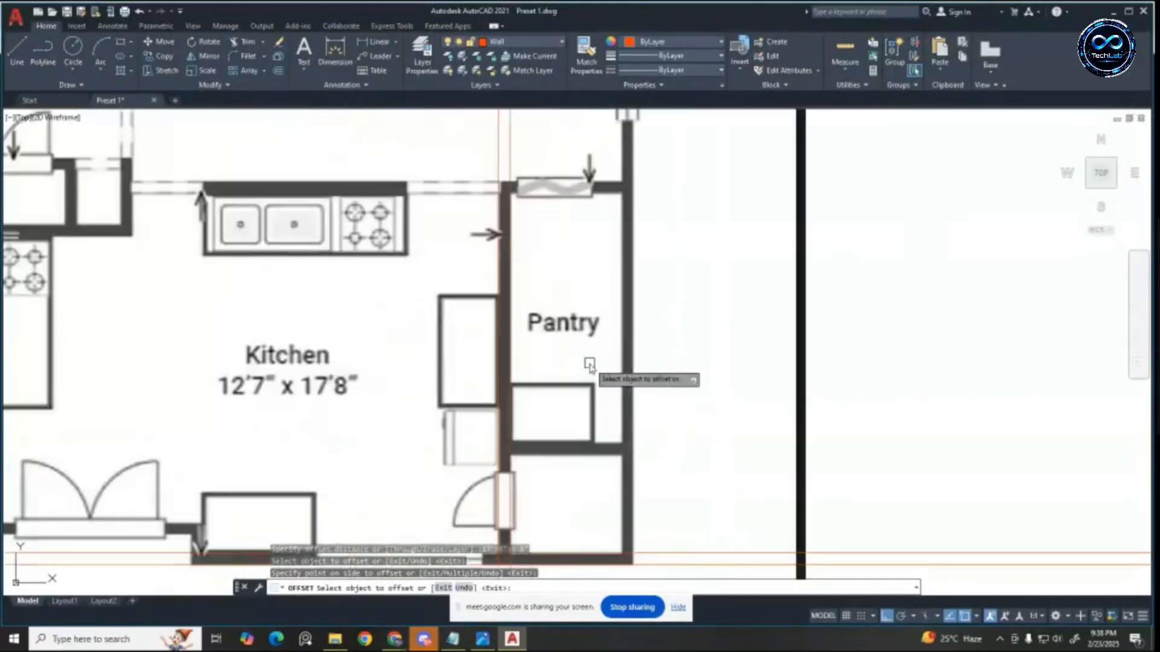
# Step: Check the Pantry's width with a linear dimension from its Kitchen-side wall line, without placing the dimension
pyautogui.click(373, 41)
pyautogui.scroll(5, 513, 217)
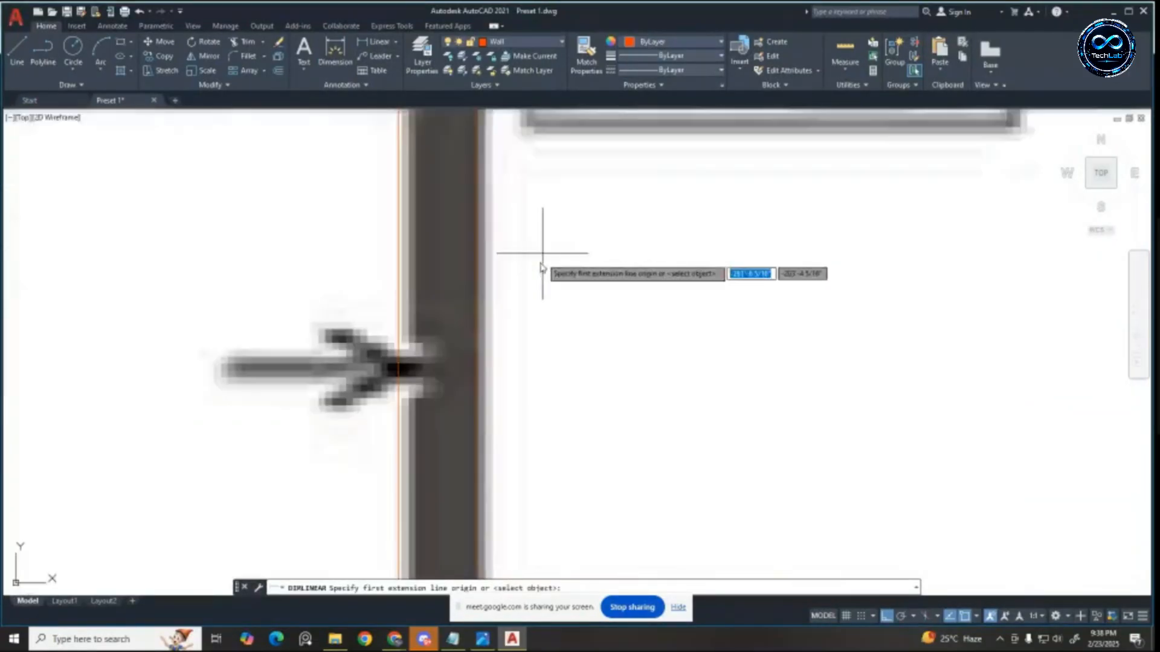
pyautogui.click(480, 287)
pyautogui.scroll(-5, 471, 293)
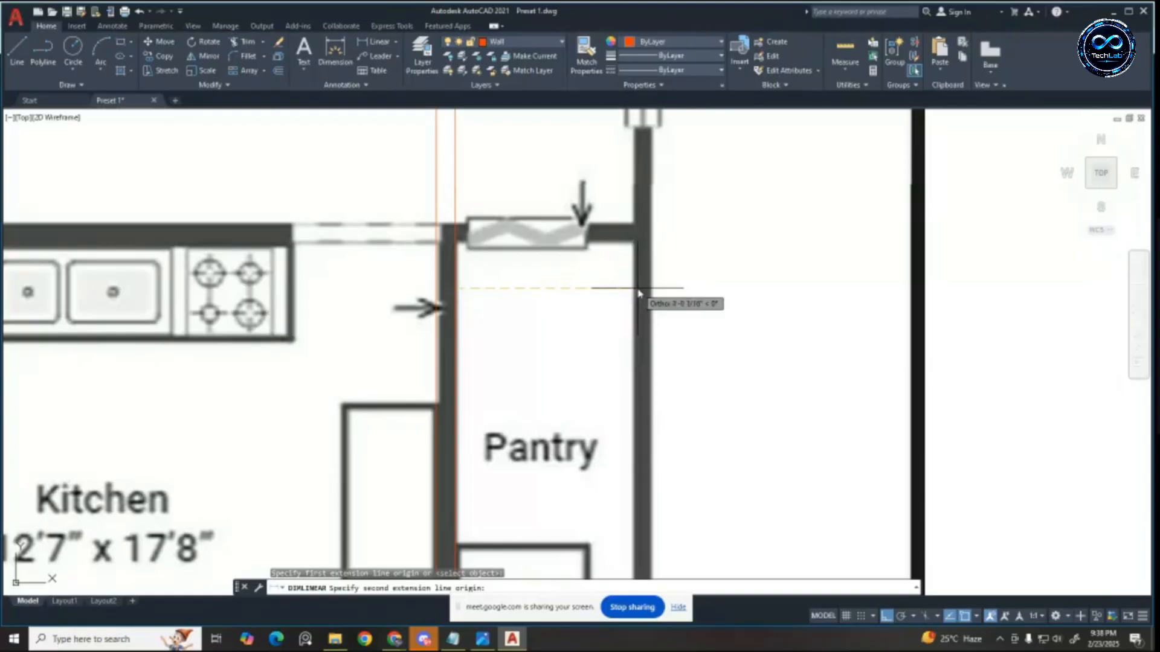
pyautogui.press('Escape')
pyautogui.press('Escape')
pyautogui.press('Escape')
# Step: Examine the labelled room sizes around the Laundry area, Sun Room and Family Room for locating the right exterior wall
pyautogui.scroll(-7, 640, 290)
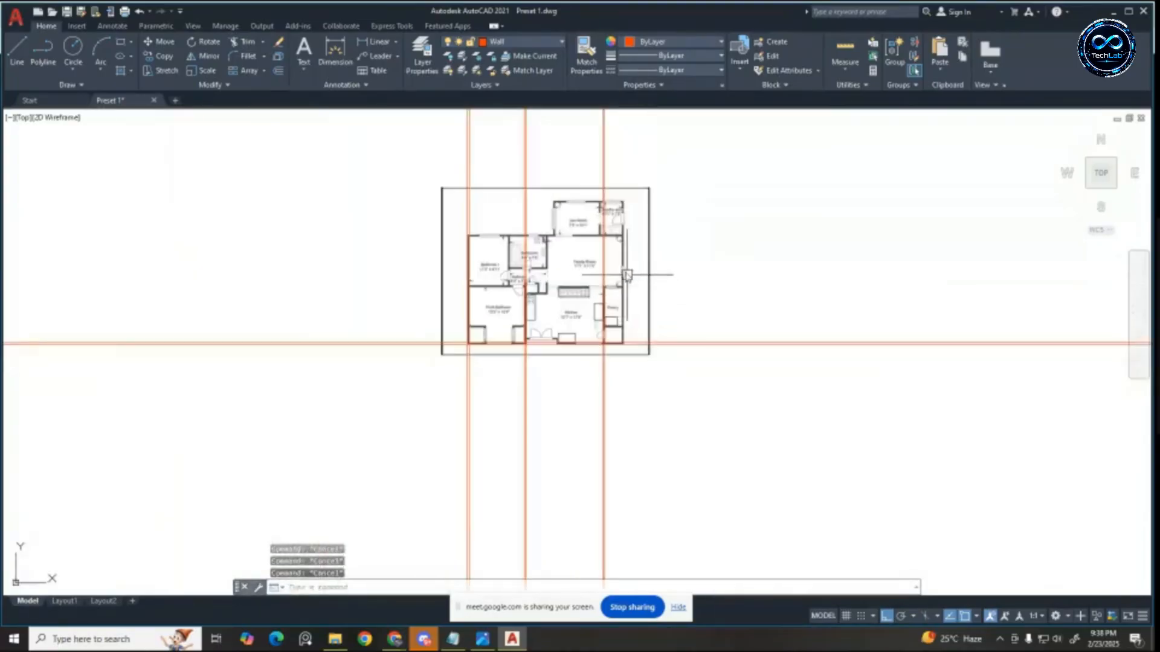
pyautogui.scroll(4, 622, 257)
pyautogui.scroll(9, 621, 256)
pyautogui.scroll(-7, 618, 266)
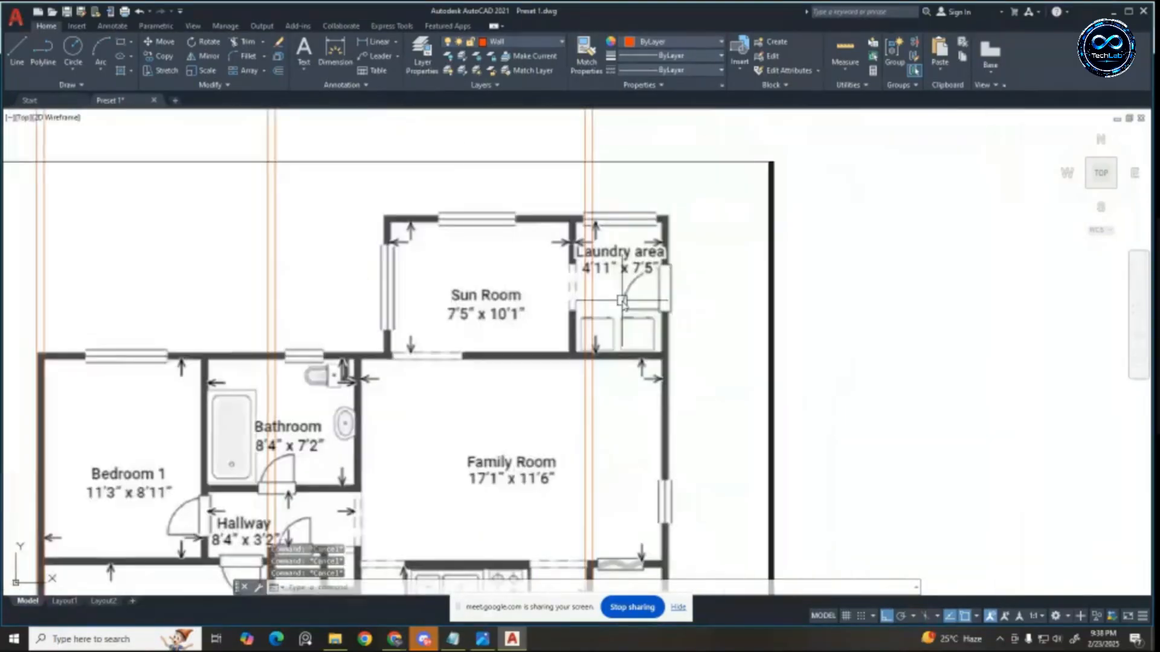
pyautogui.scroll(2, 618, 291)
pyautogui.scroll(-2, 622, 281)
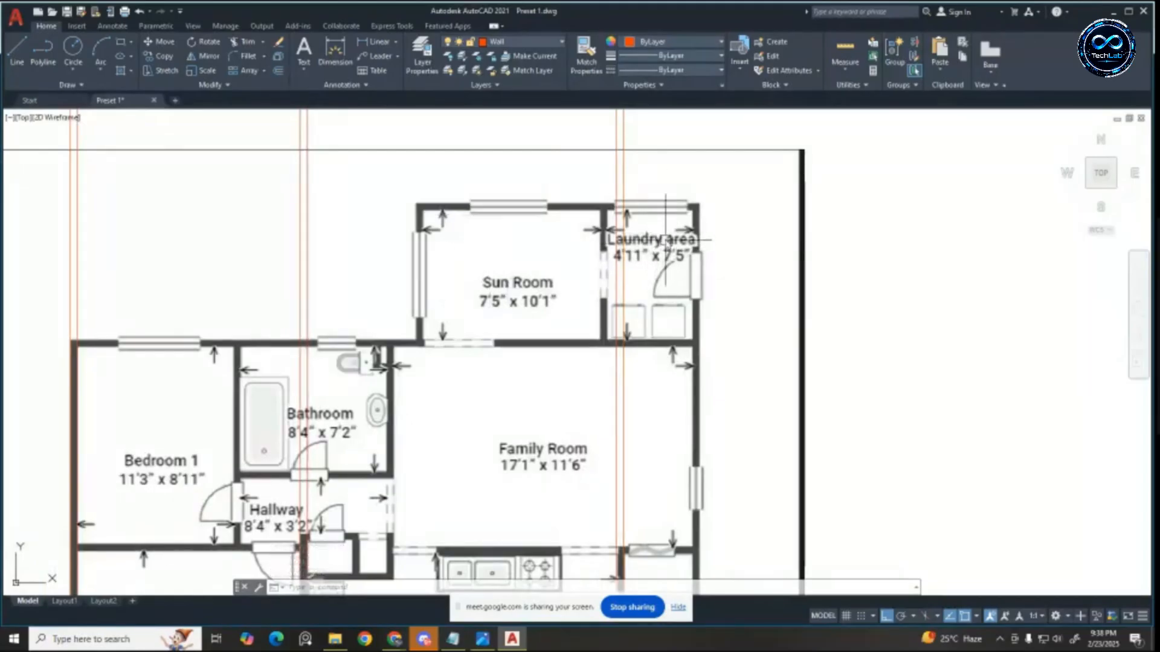
pyautogui.scroll(-3, 663, 222)
pyautogui.scroll(4, 669, 332)
pyautogui.press('Escape')
pyautogui.press('Escape')
pyautogui.press('Escape')
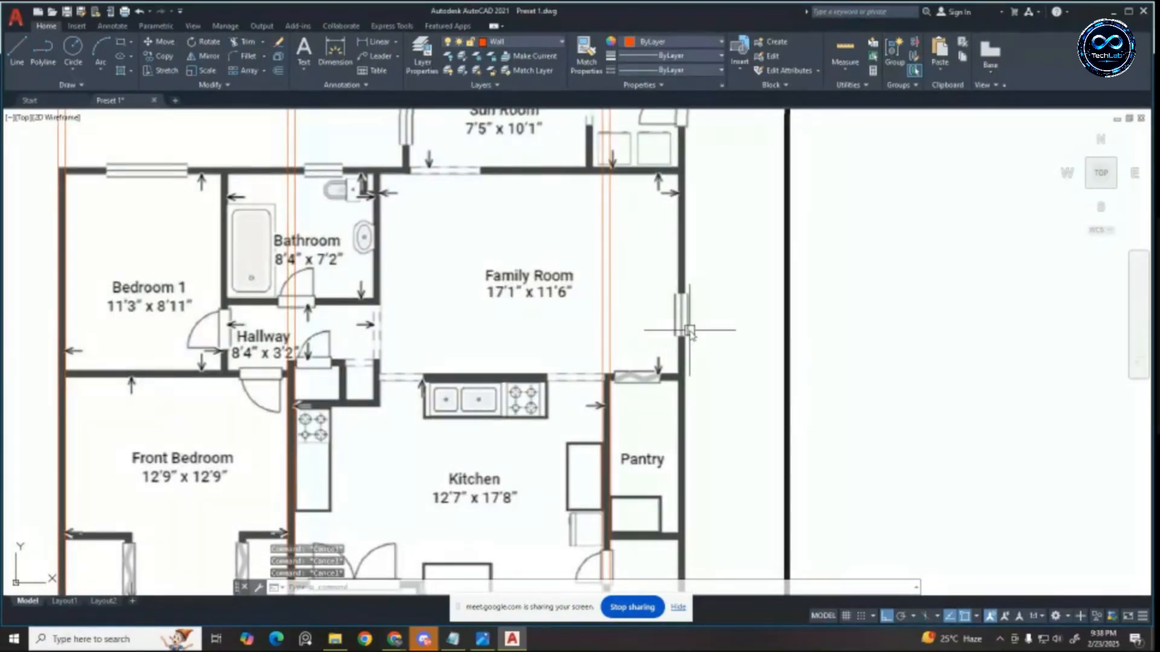
pyautogui.write('o')
pyautogui.press('Return')
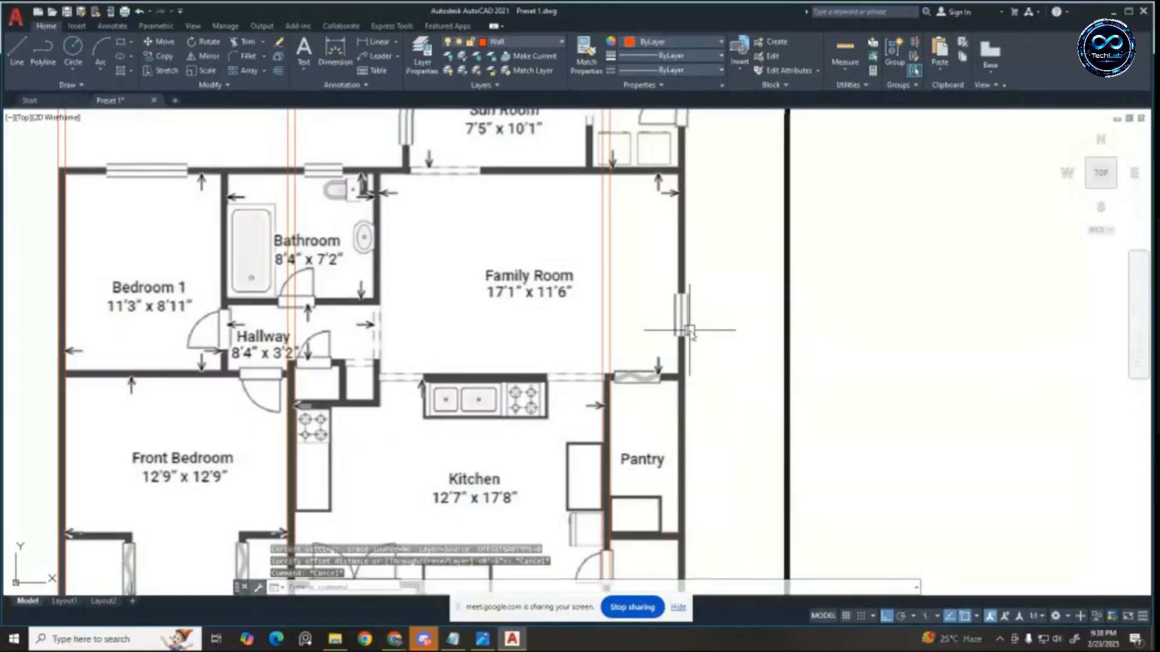
# Step: Offset the right line of the wall between kitchen and pantry 3'11" to the right, across the pantry
pyautogui.write('3')
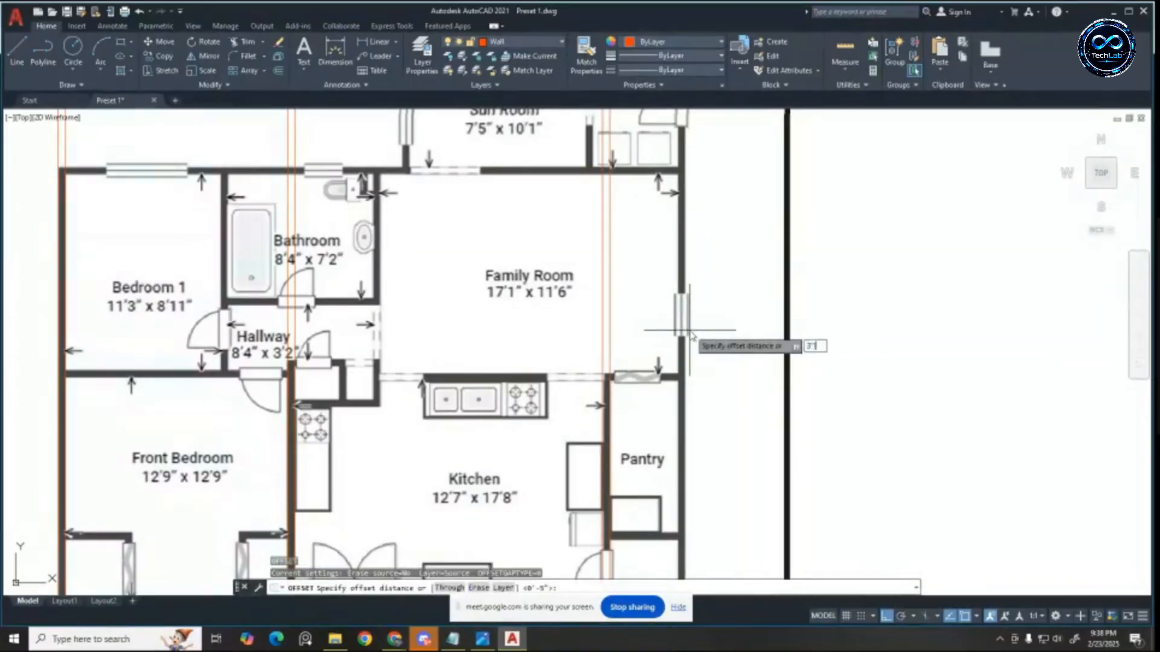
pyautogui.write("'11")
pyautogui.press('Return')
pyautogui.click(604, 353)
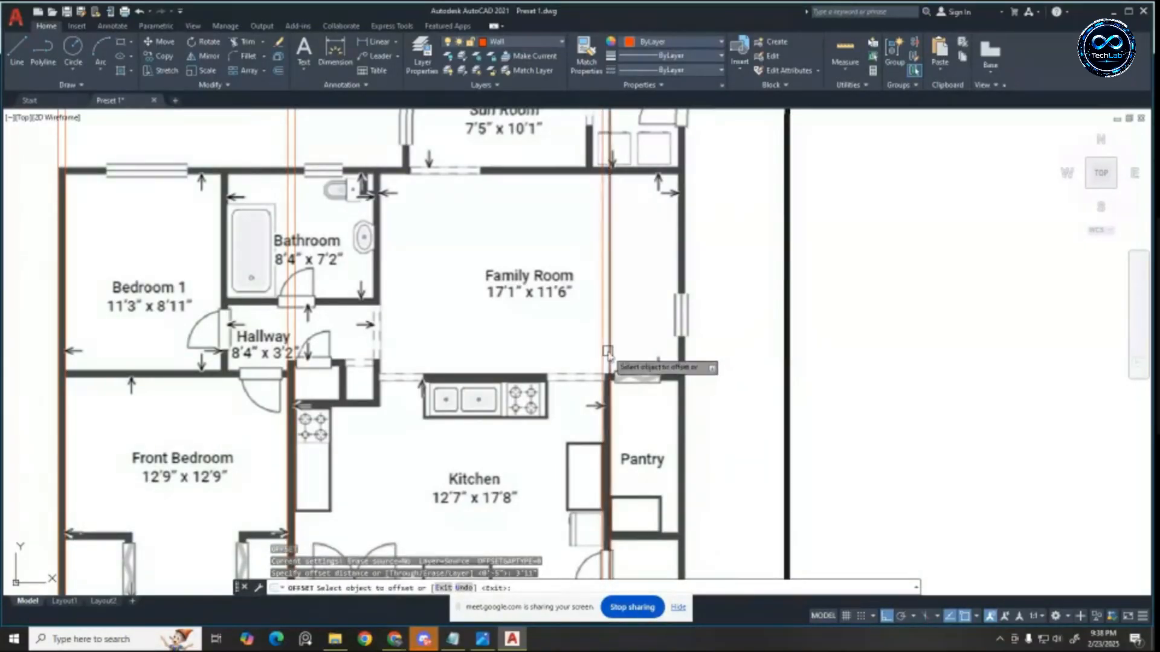
pyautogui.click(950, 352)
pyautogui.scroll(5, 655, 445)
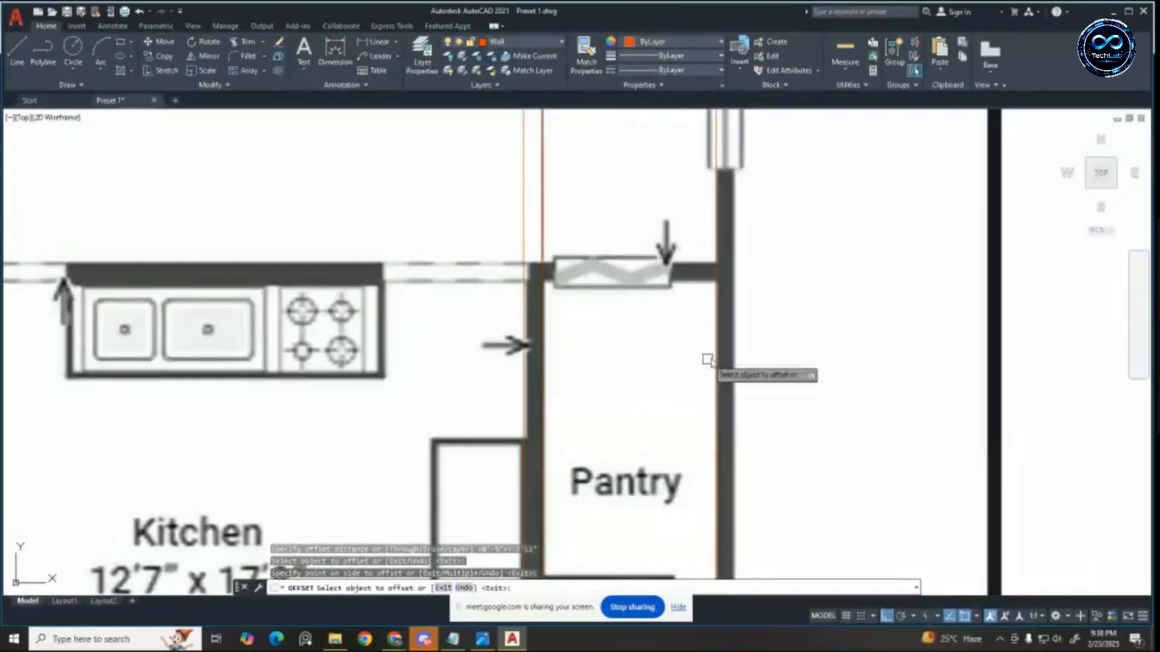
pyautogui.scroll(-4, 662, 302)
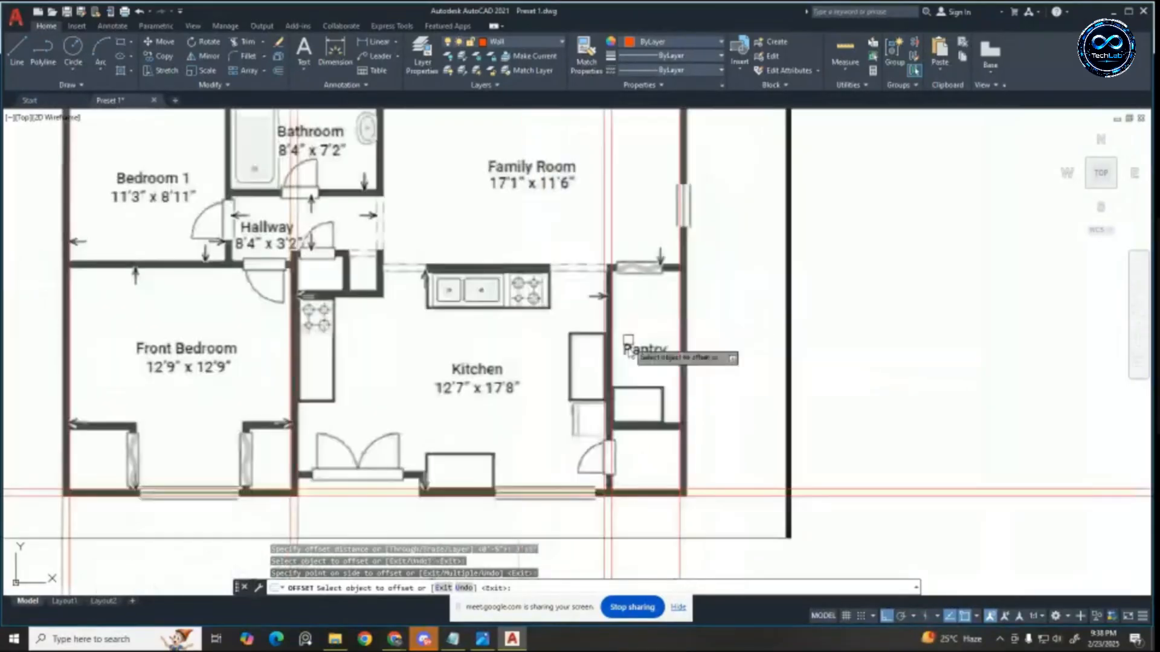
pyautogui.scroll(2, 660, 349)
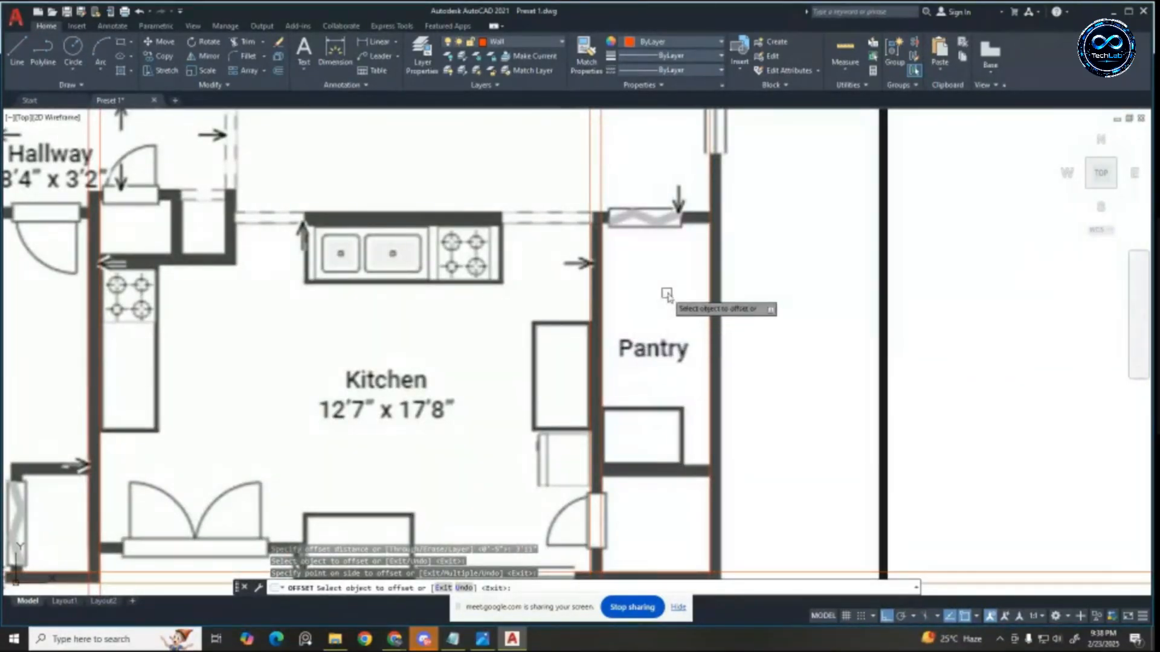
pyautogui.scroll(-5, 694, 277)
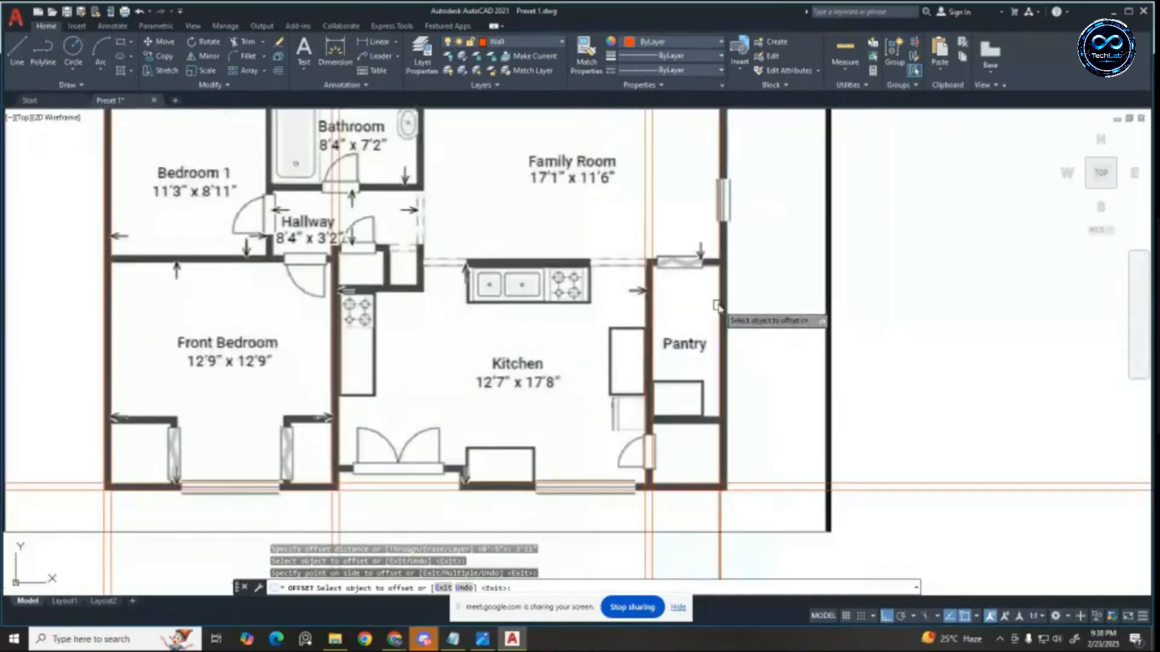
pyautogui.scroll(5, 750, 220)
pyautogui.scroll(-1, 752, 254)
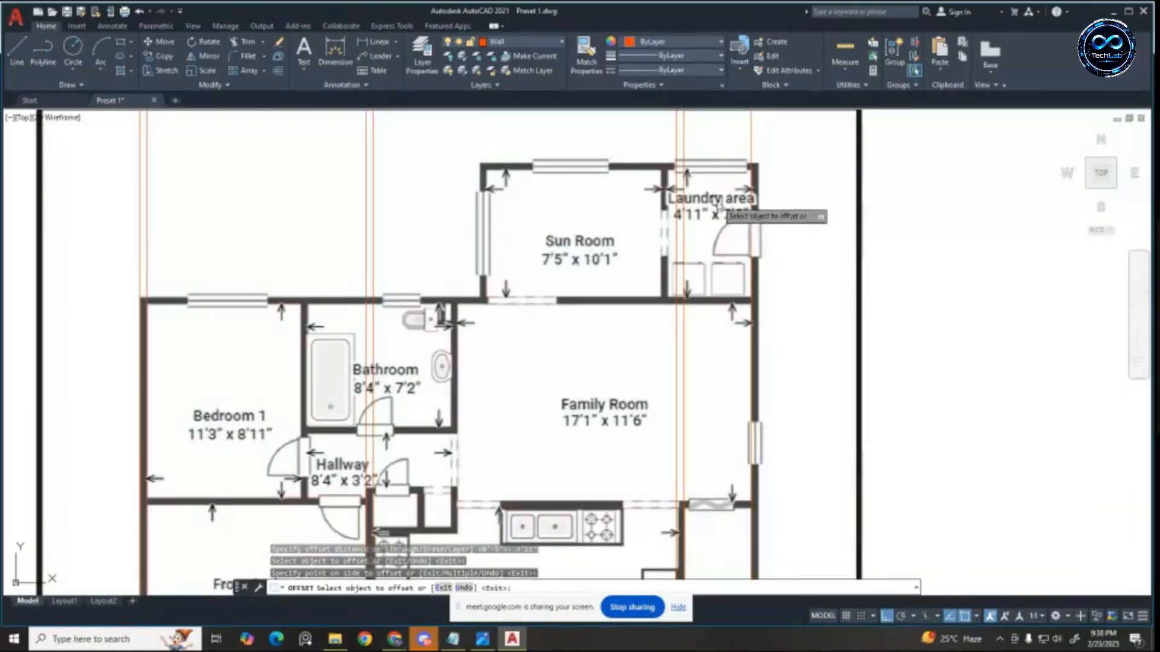
pyautogui.scroll(-2, 721, 210)
pyautogui.scroll(2, 768, 401)
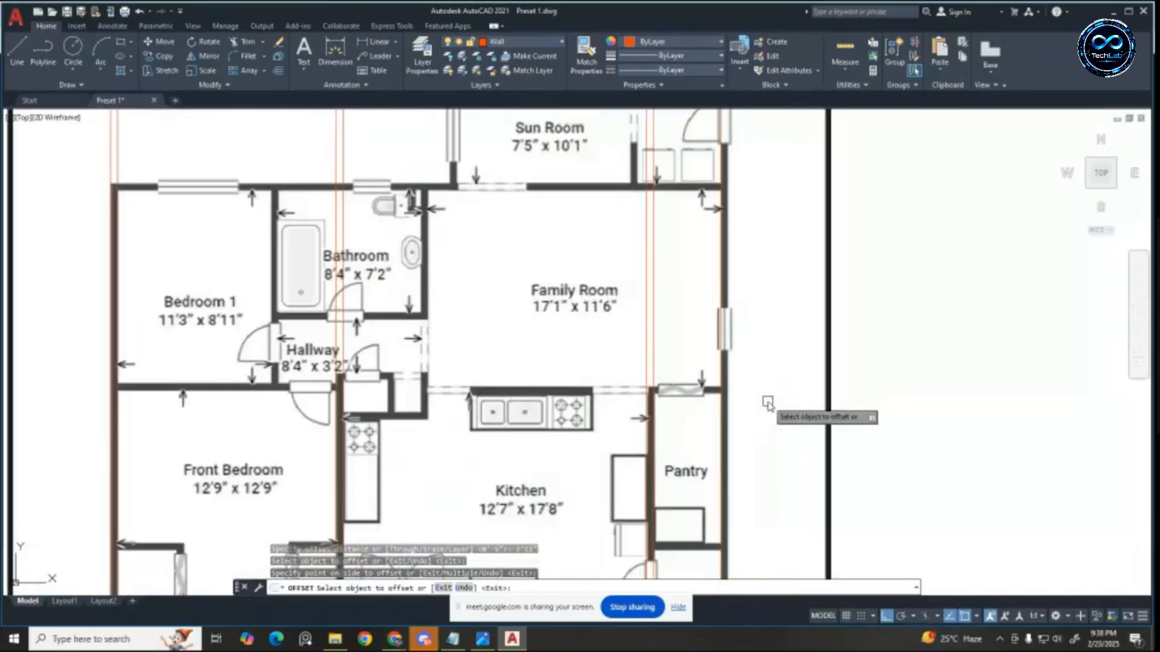
# Step: Offset the inner line of the pantry's right exterior wall 5" outward to give the wall its thickness
pyautogui.press('Escape')
pyautogui.press('Escape')
pyautogui.press('Escape')
pyautogui.write('o')
pyautogui.press('Return')
pyautogui.write('5')
pyautogui.press('Return')
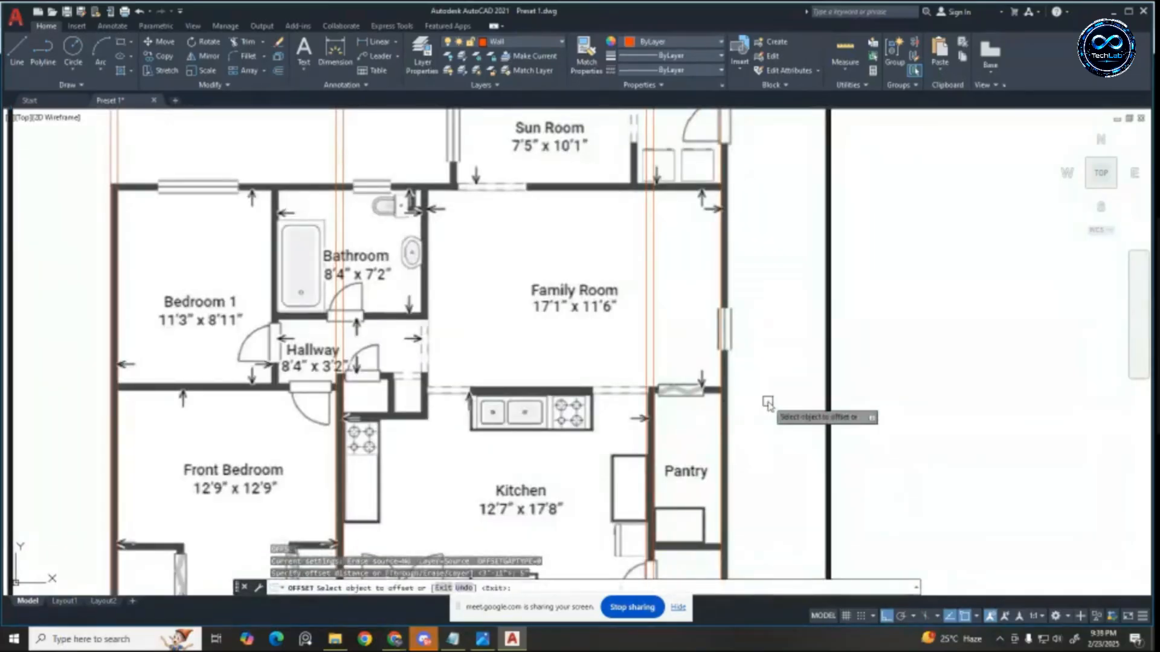
pyautogui.click(724, 419)
pyautogui.click(746, 420)
pyautogui.scroll(-3, 857, 336)
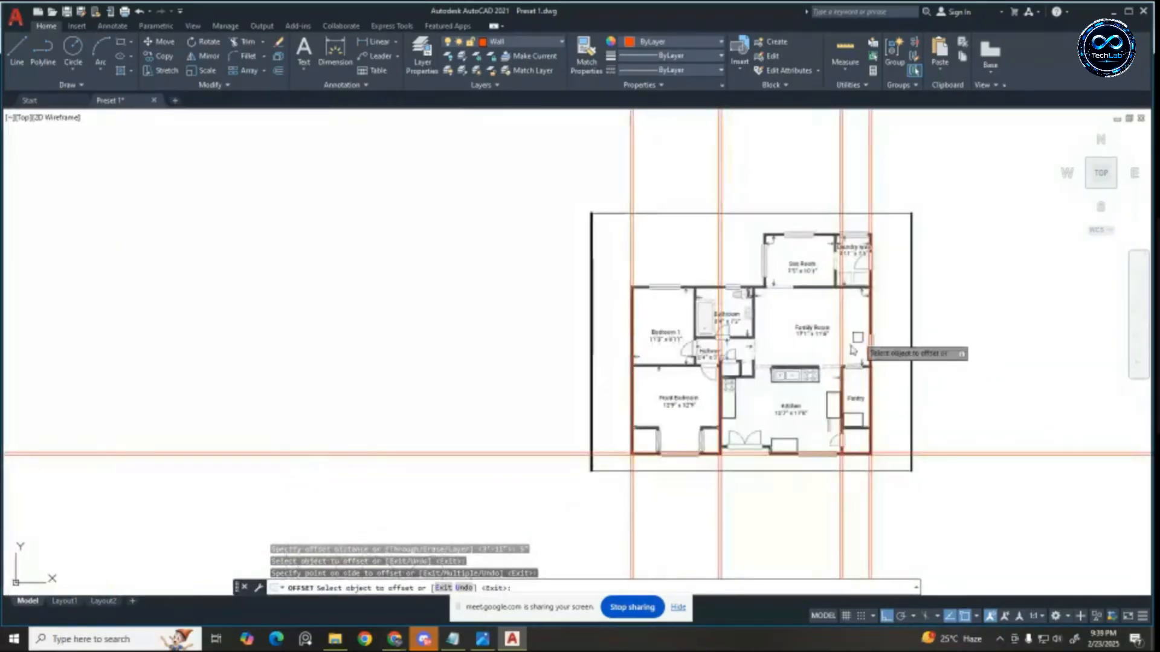
# Step: Offset the upper line of the bottom exterior wall 12'9" upward to mark the Front Bedroom's top wall
pyautogui.scroll(3, 846, 363)
pyautogui.scroll(-3, 814, 404)
pyautogui.scroll(4, 815, 404)
pyautogui.scroll(-2, 761, 413)
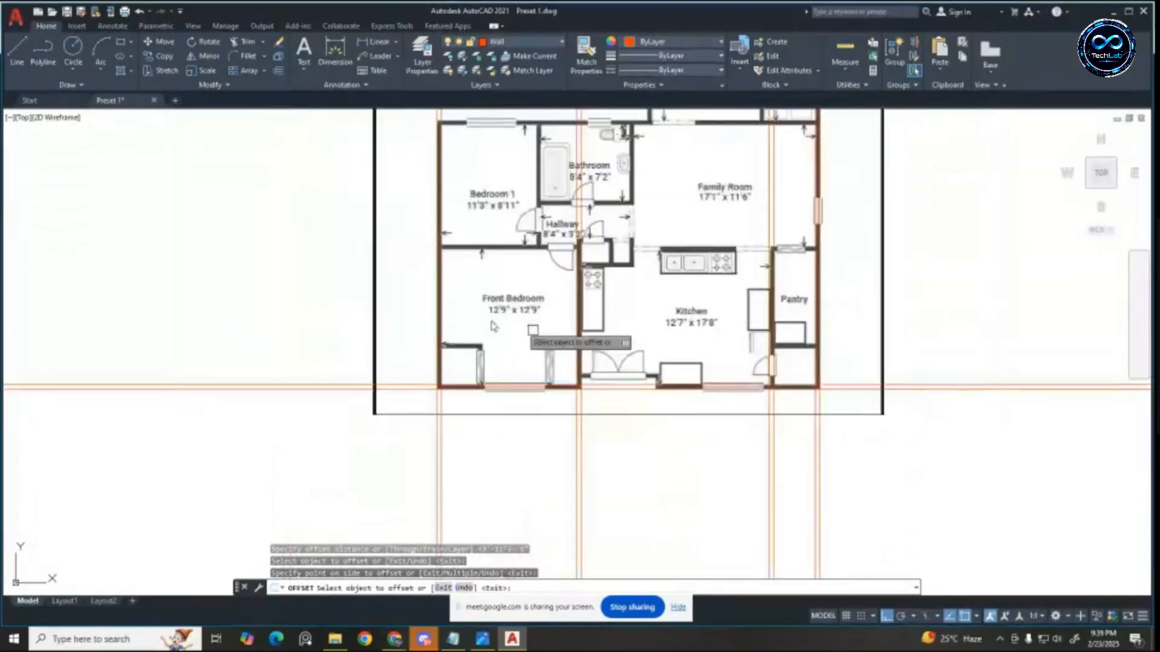
pyautogui.scroll(2, 517, 362)
pyautogui.press('Escape')
pyautogui.press('Escape')
pyautogui.press('Escape')
pyautogui.press('Escape')
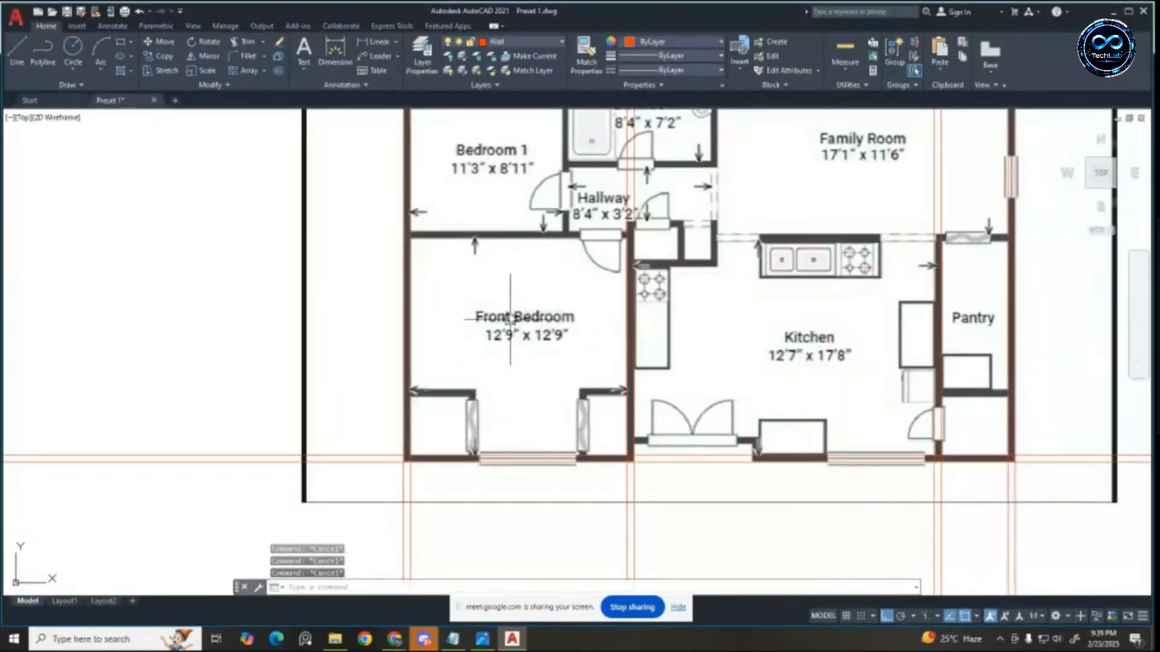
pyautogui.write('o')
pyautogui.press('Return')
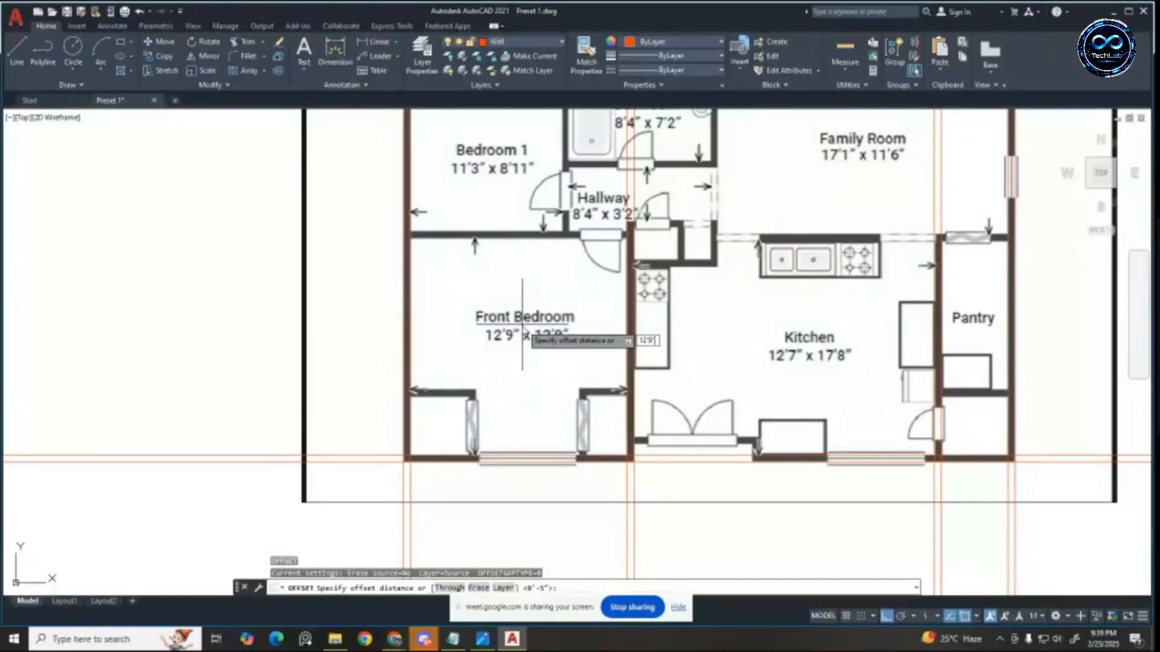
pyautogui.write('12\'9"')
pyautogui.press('Return')
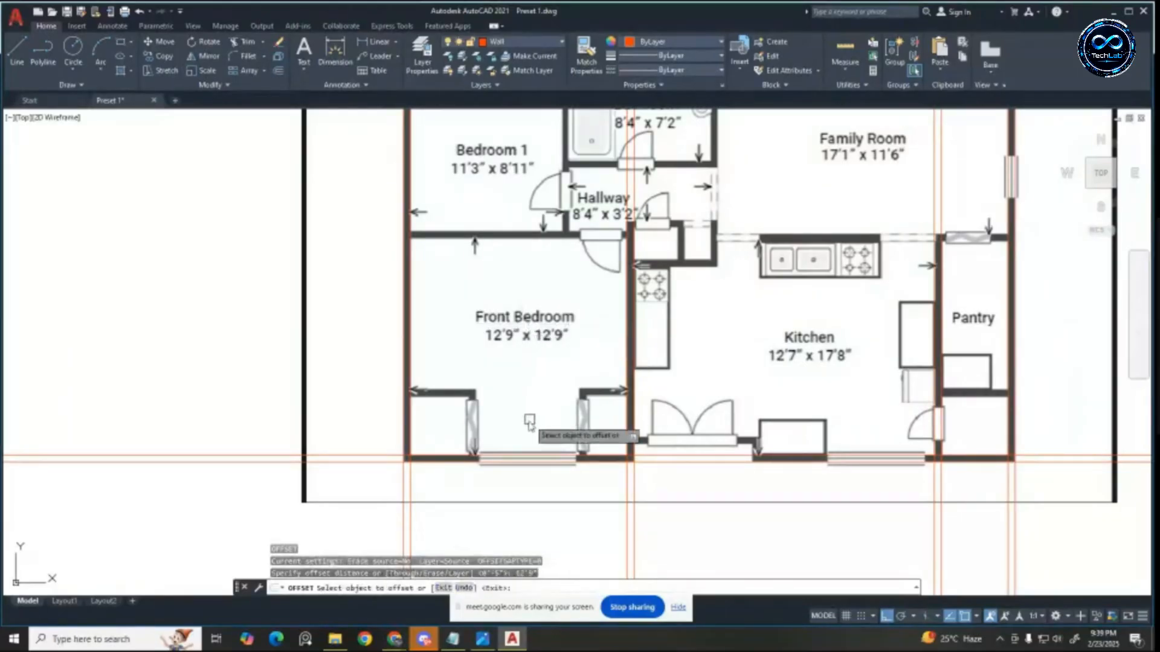
pyautogui.click(532, 457)
pyautogui.click(524, 327)
pyautogui.scroll(2, 447, 208)
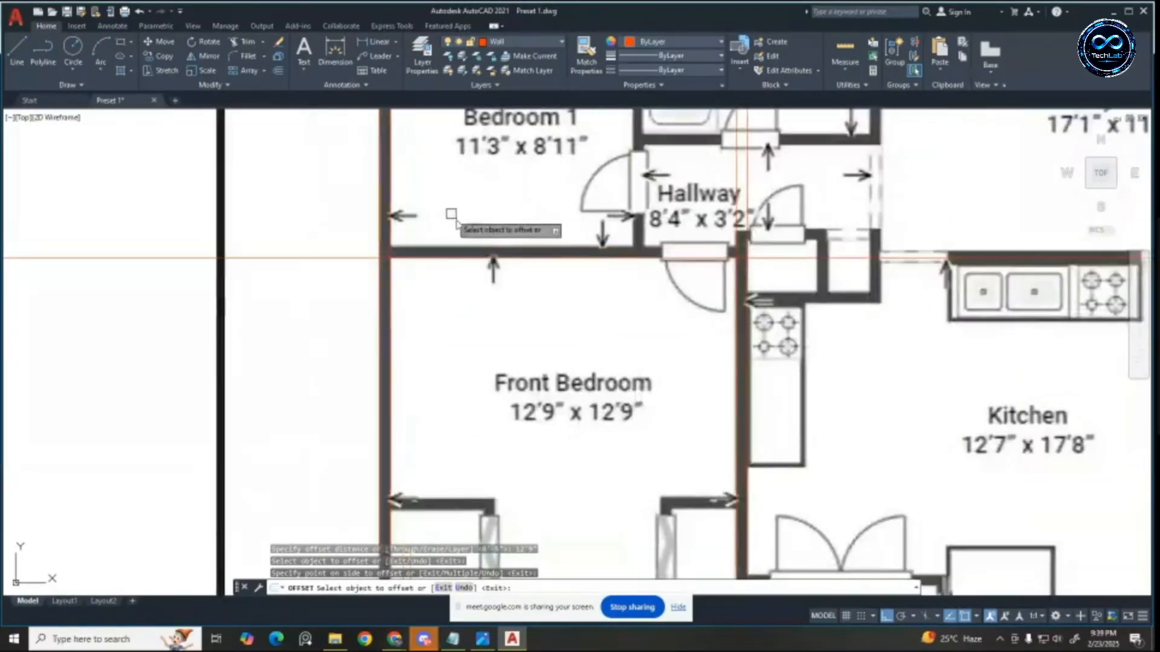
# Step: Offset the Front Bedroom's top wall line 5" upward to form the wall below Bedroom 1
pyautogui.press('Escape')
pyautogui.press('Escape')
pyautogui.write('o')
pyautogui.press('Return')
pyautogui.write('6"')
pyautogui.press('Return')
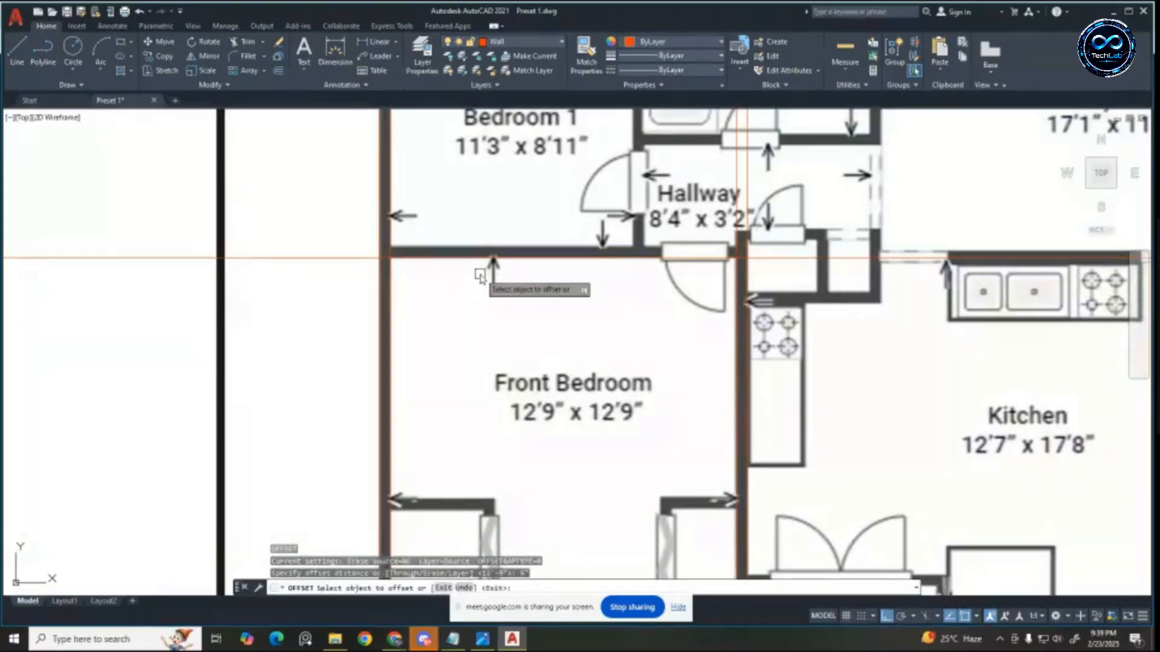
pyautogui.click(476, 258)
pyautogui.click(469, 184)
pyautogui.scroll(-6, 537, 260)
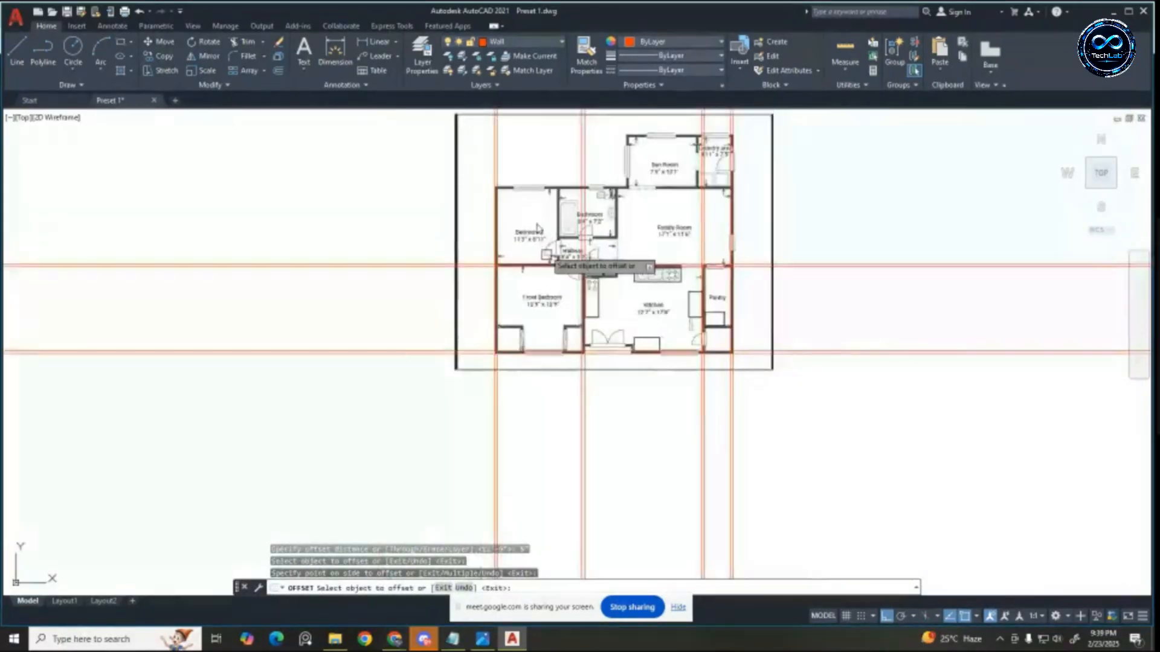
pyautogui.scroll(6, 535, 202)
pyautogui.scroll(-6, 535, 202)
pyautogui.scroll(6, 519, 275)
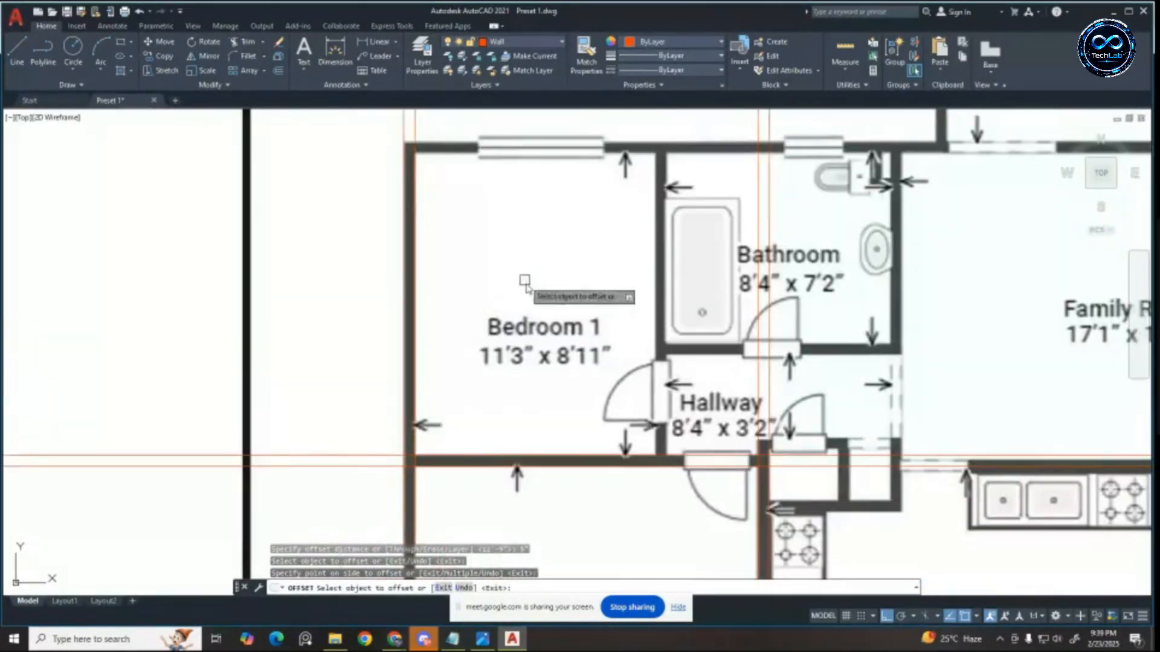
pyautogui.press('Escape')
pyautogui.press('Escape')
pyautogui.press('Escape')
pyautogui.press('Return')
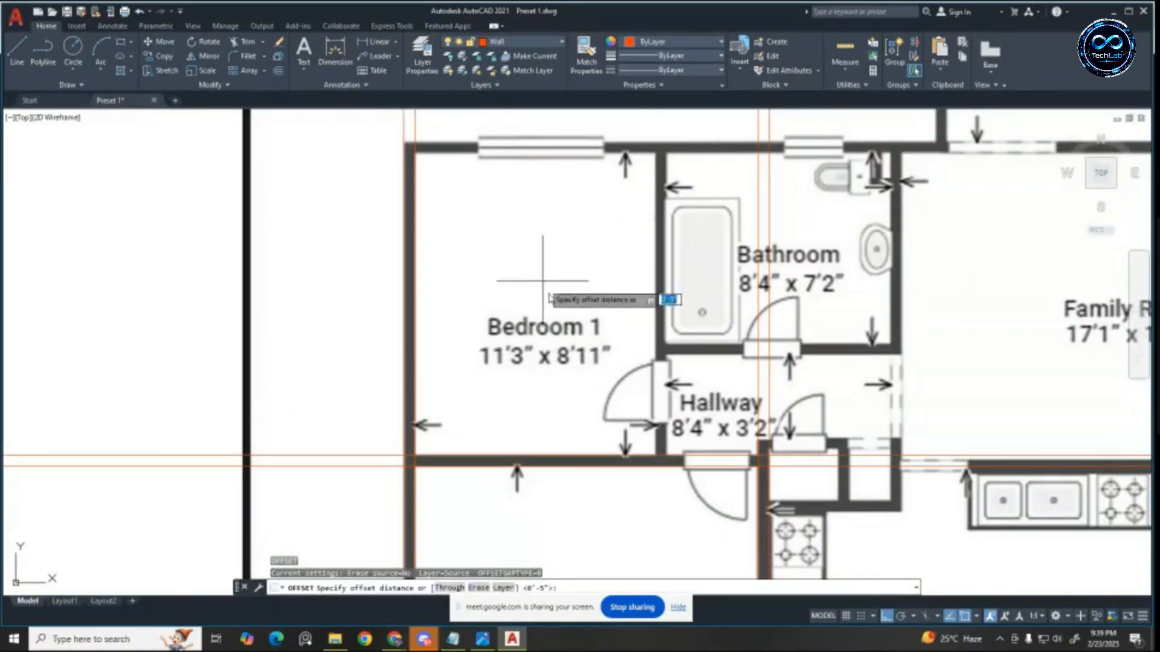
pyautogui.press('Escape')
pyautogui.press('Escape')
pyautogui.press('Escape')
# Step: Offset the upper line of the wall below Bedroom 1 upward by 11'3" to mark Bedroom 1's top wall
pyautogui.press('Return')
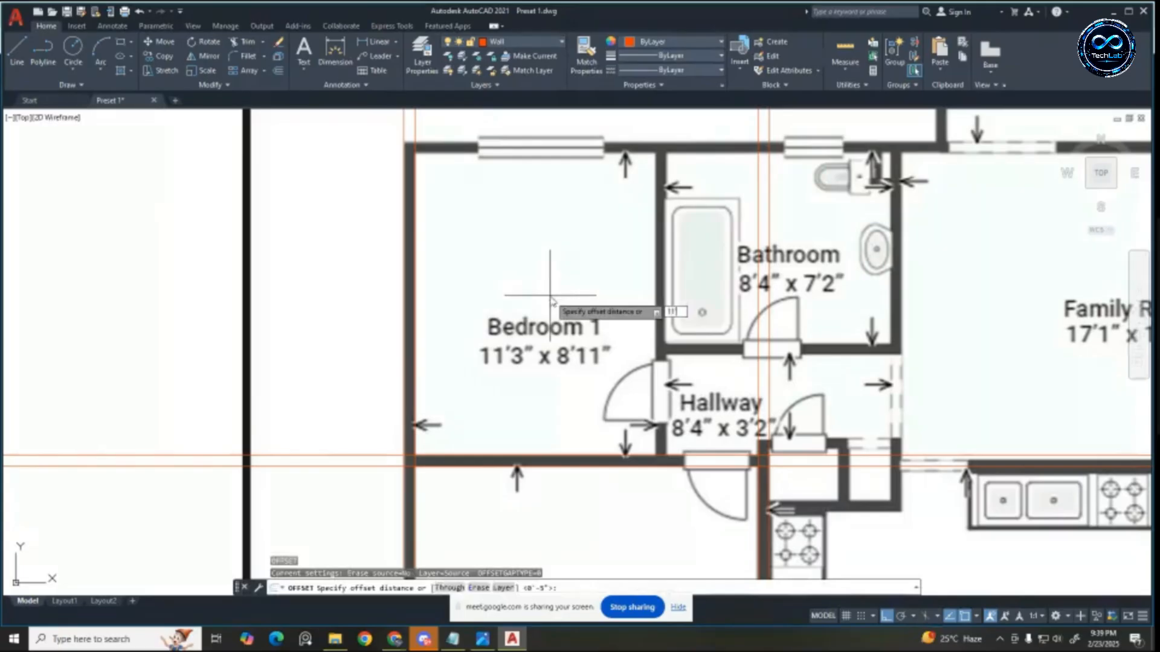
pyautogui.press('Return')
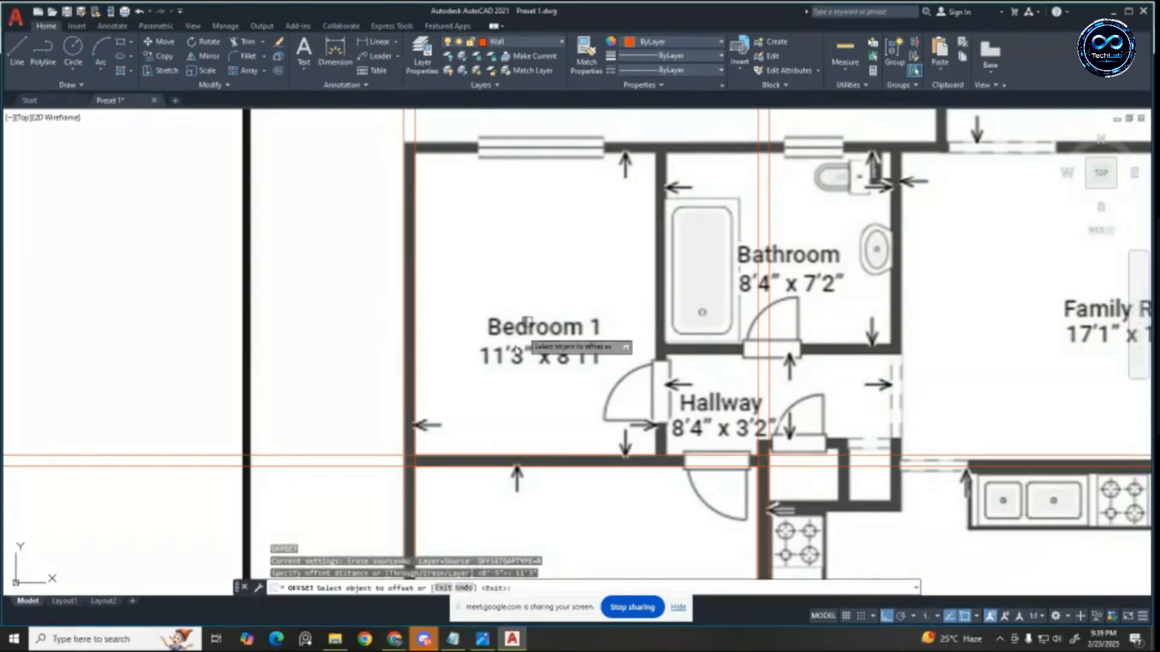
pyautogui.click(490, 459)
pyautogui.click(506, 269)
pyautogui.press('Escape')
pyautogui.press('Escape')
pyautogui.press('Escape')
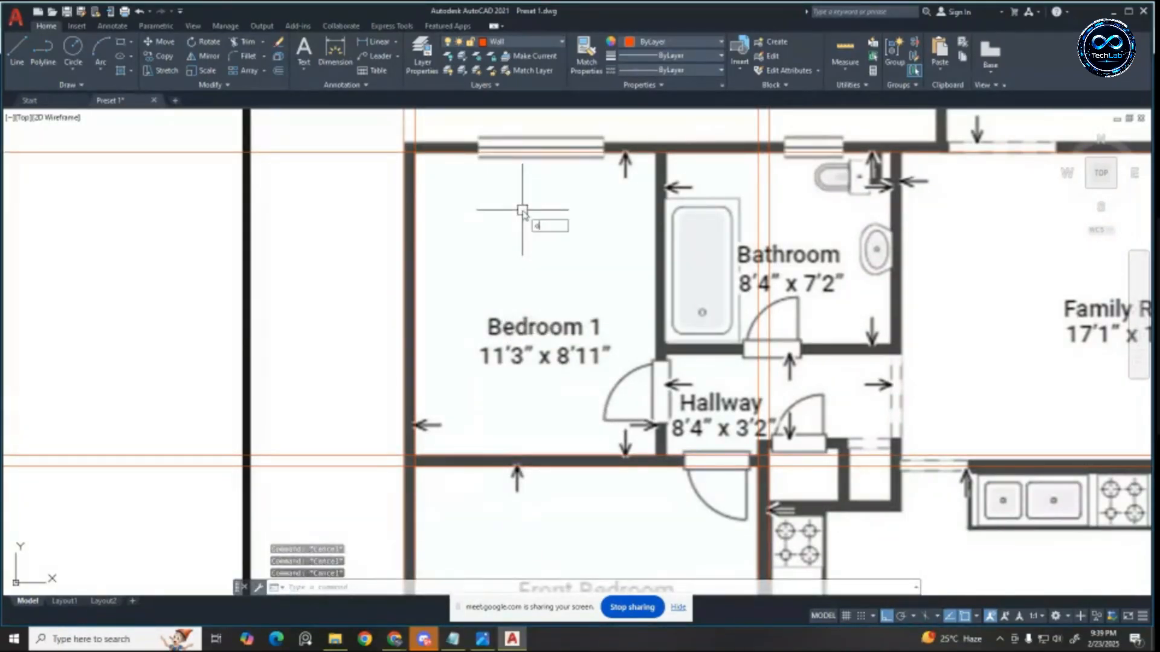
# Step: Offset Bedroom 1's top wall line 5" upward to form the exterior wall's thickness
pyautogui.write('o')
pyautogui.press('Return')
pyautogui.press('Return')
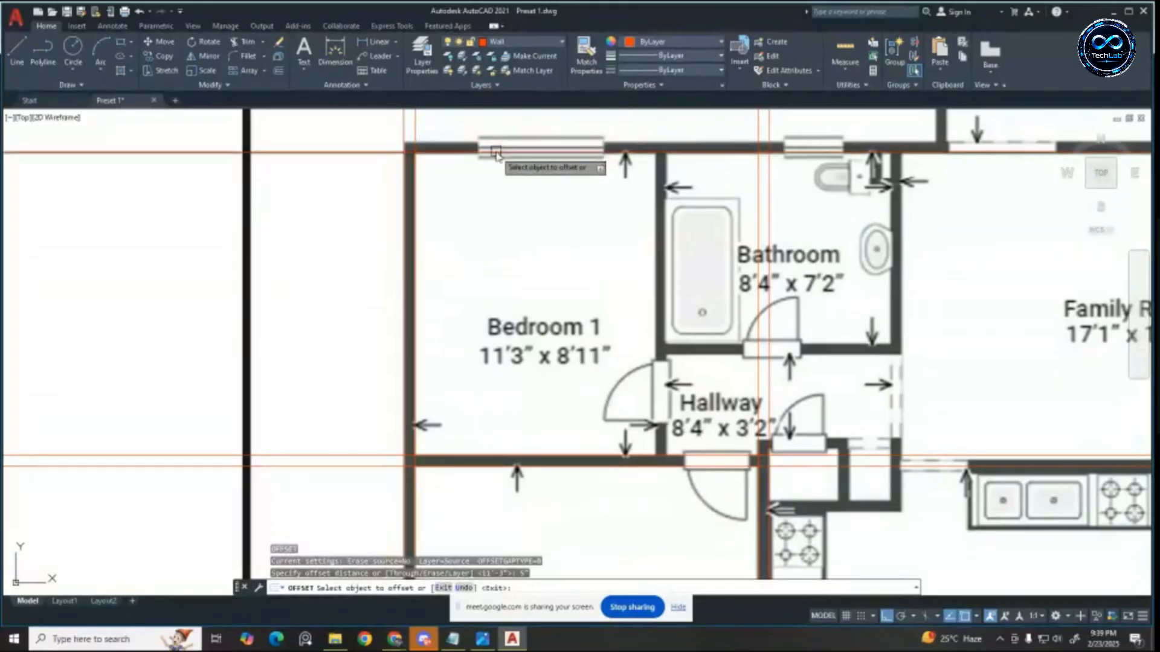
pyautogui.scroll(-6, 495, 154)
pyautogui.scroll(5, 544, 272)
pyautogui.scroll(-3, 578, 318)
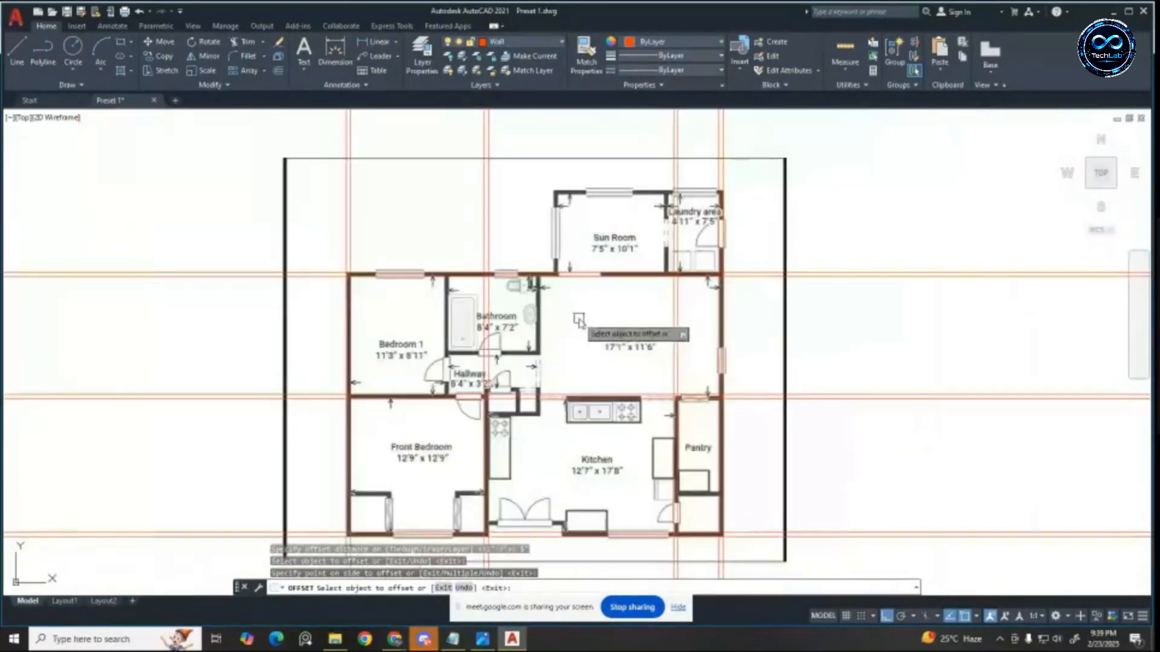
# Step: Offset the inner line of Bedroom 1's left exterior wall 8'11" to the right to mark its right wall
pyautogui.scroll(-2, 544, 321)
pyautogui.scroll(4, 511, 321)
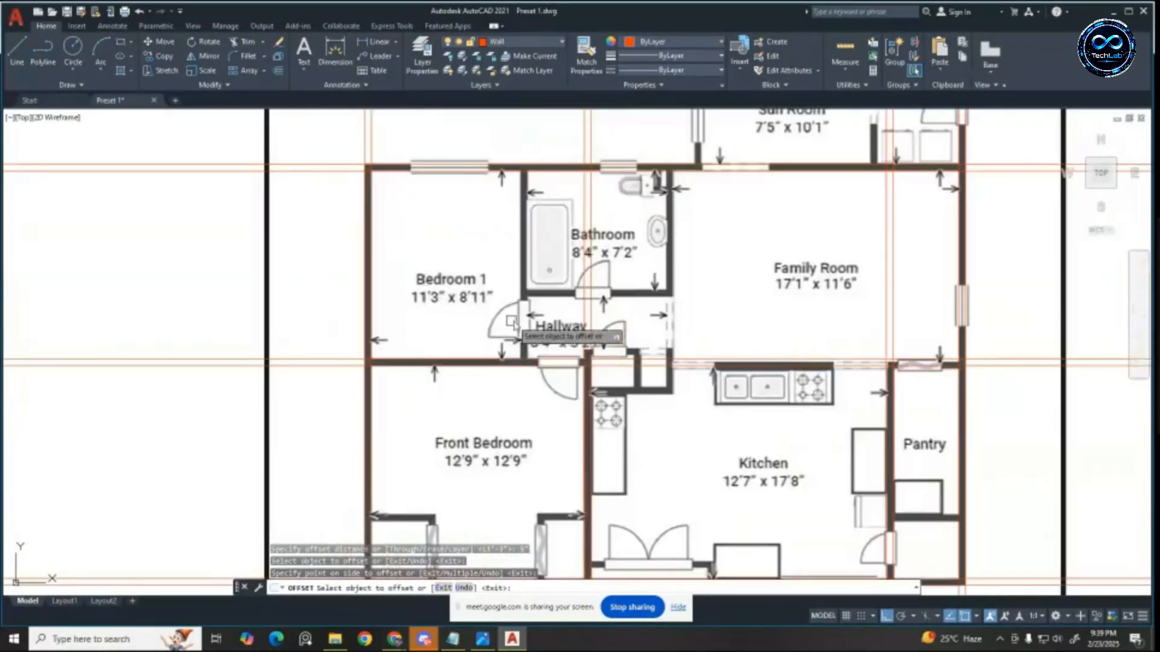
pyautogui.scroll(2, 549, 338)
pyautogui.press('Escape')
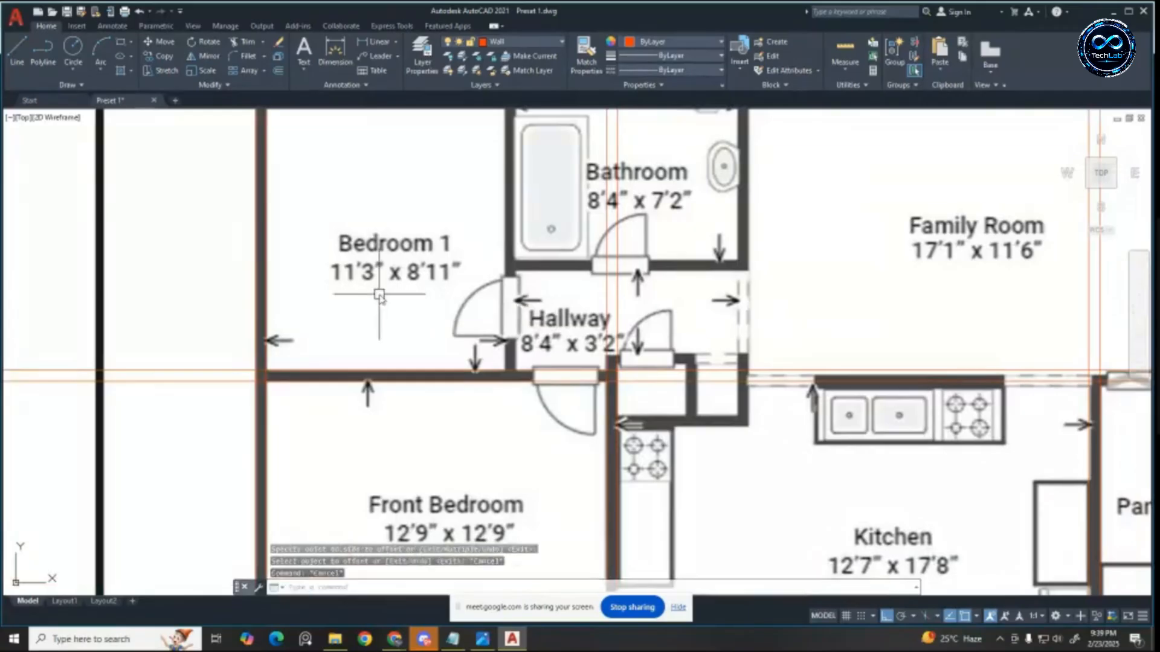
pyautogui.write('o')
pyautogui.press('Return')
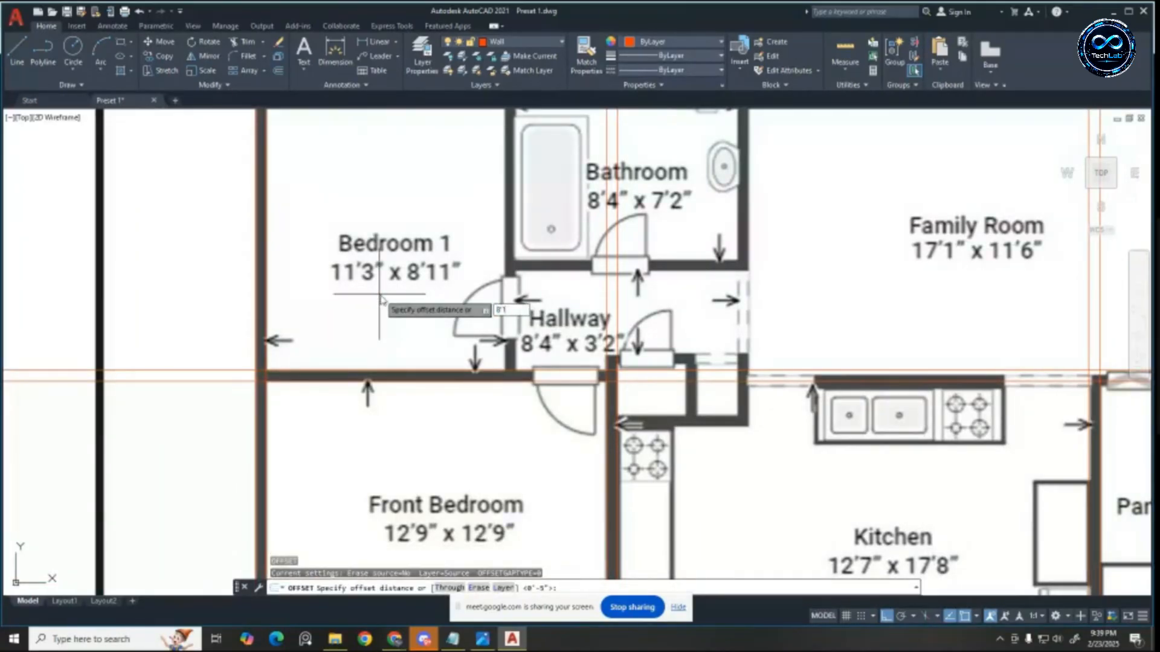
pyautogui.press('Return')
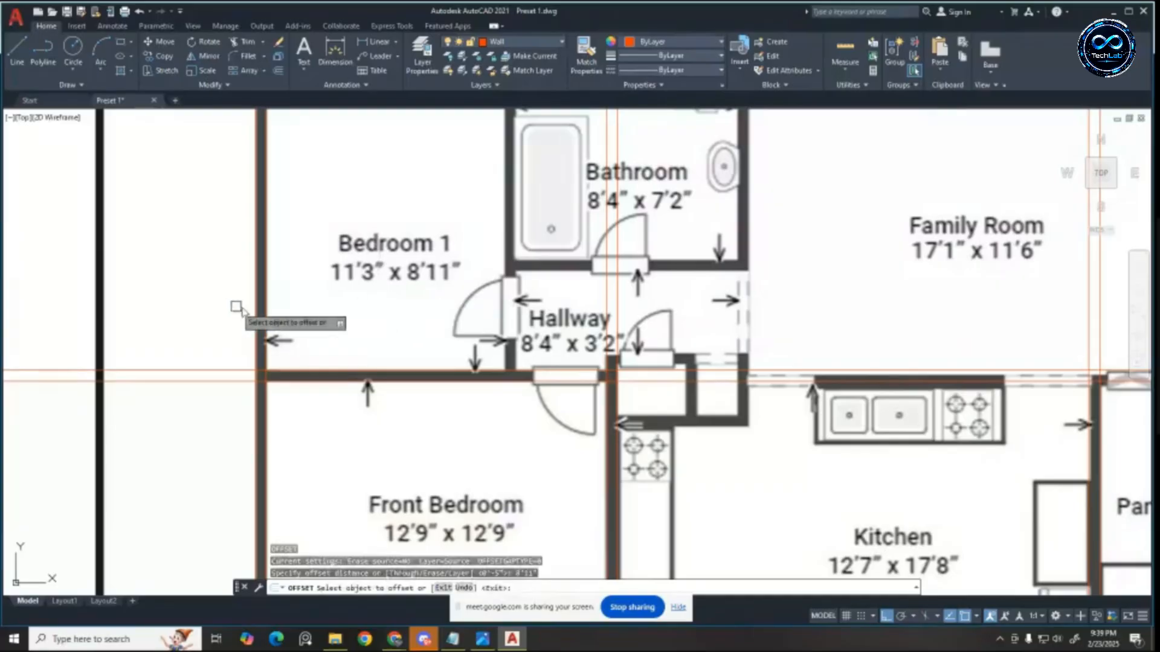
pyautogui.click(284, 319)
pyautogui.click(563, 319)
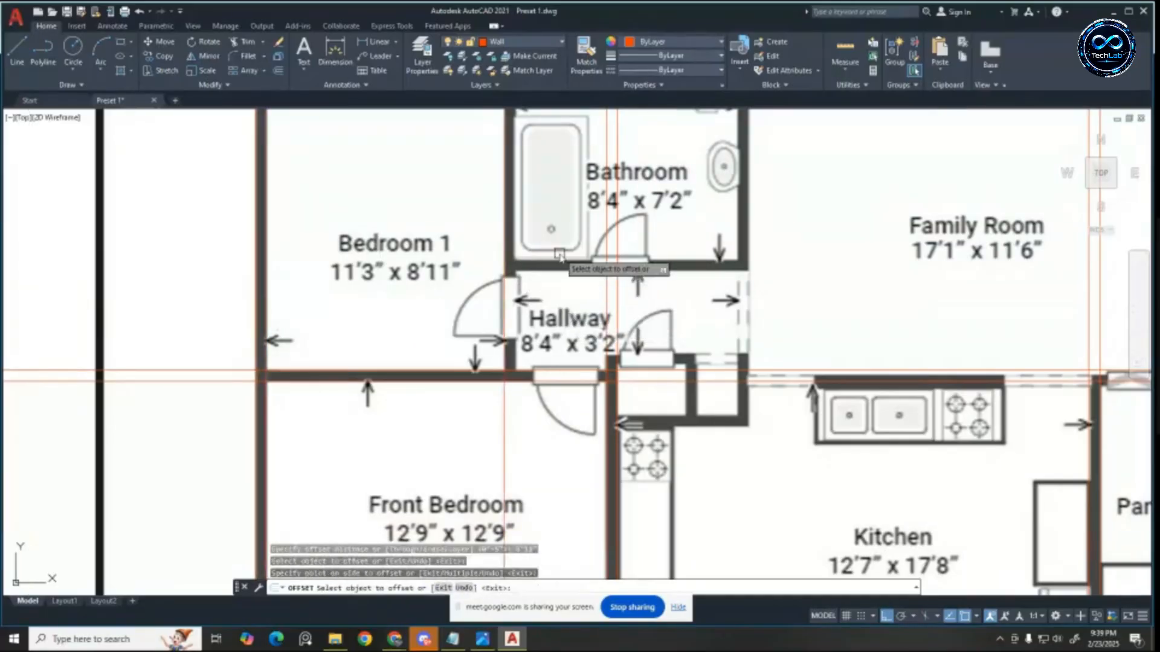
# Step: Offset Bedroom 1's right wall line 5" to the right, toward the hallway and bathroom
pyautogui.press('Escape')
pyautogui.write('o')
pyautogui.press('Return')
pyautogui.write('5')
pyautogui.press('Return')
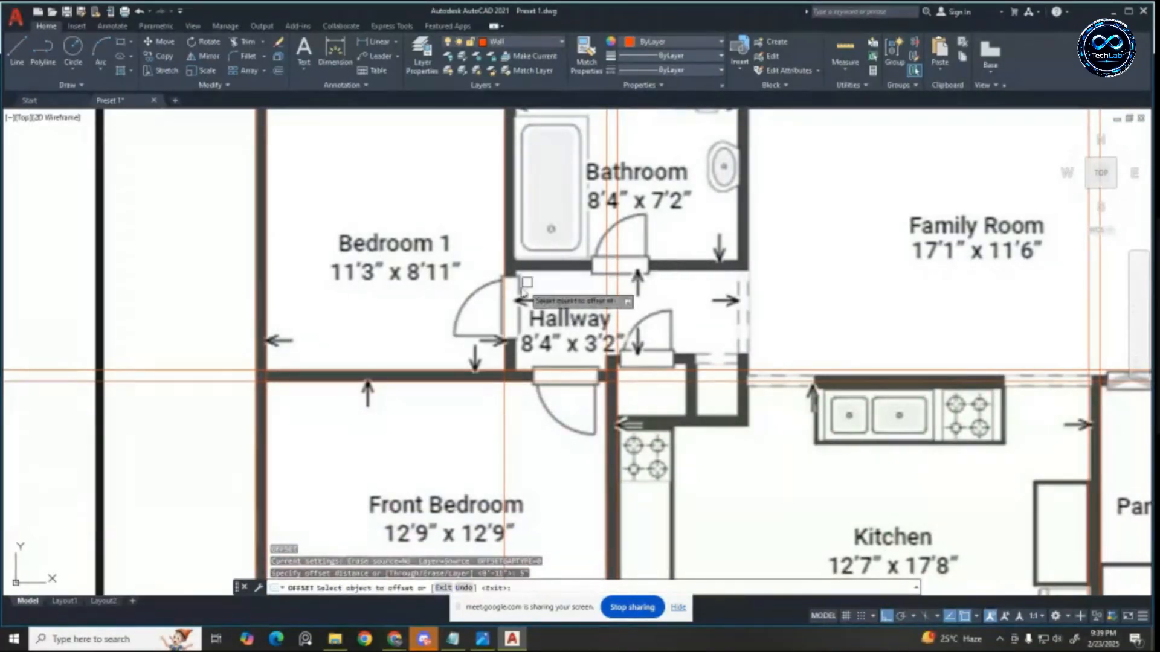
pyautogui.click(505, 299)
pyautogui.click(558, 296)
pyautogui.press('Escape')
pyautogui.press('Escape')
pyautogui.press('Escape')
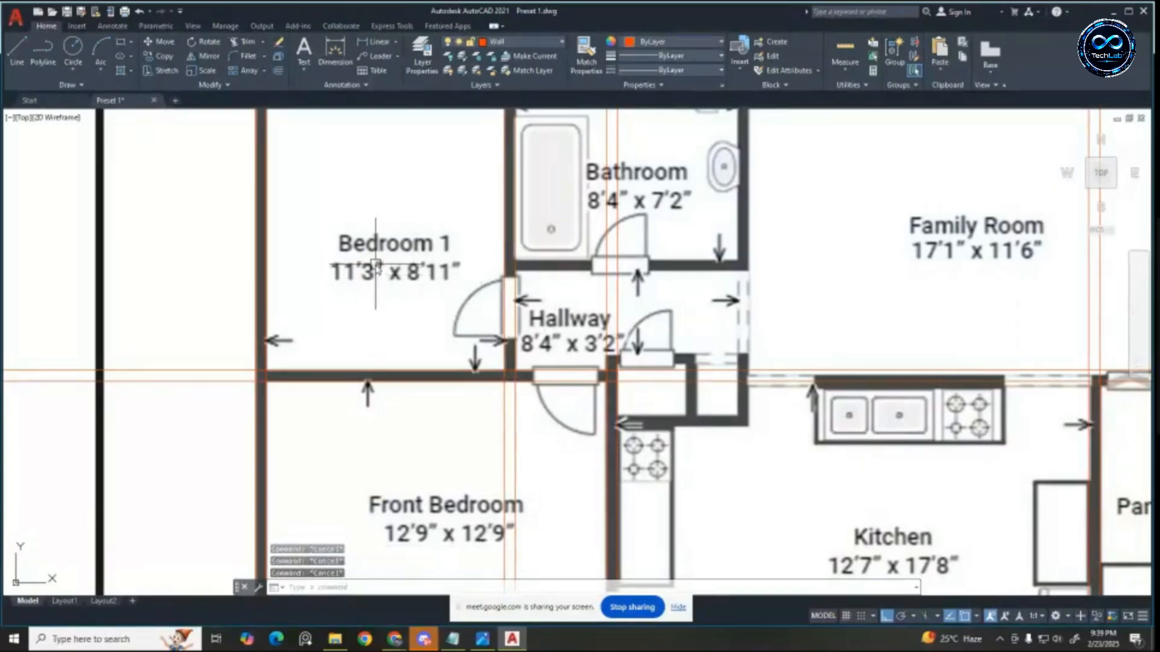
pyautogui.scroll(4, 378, 270)
pyautogui.scroll(-4, 559, 277)
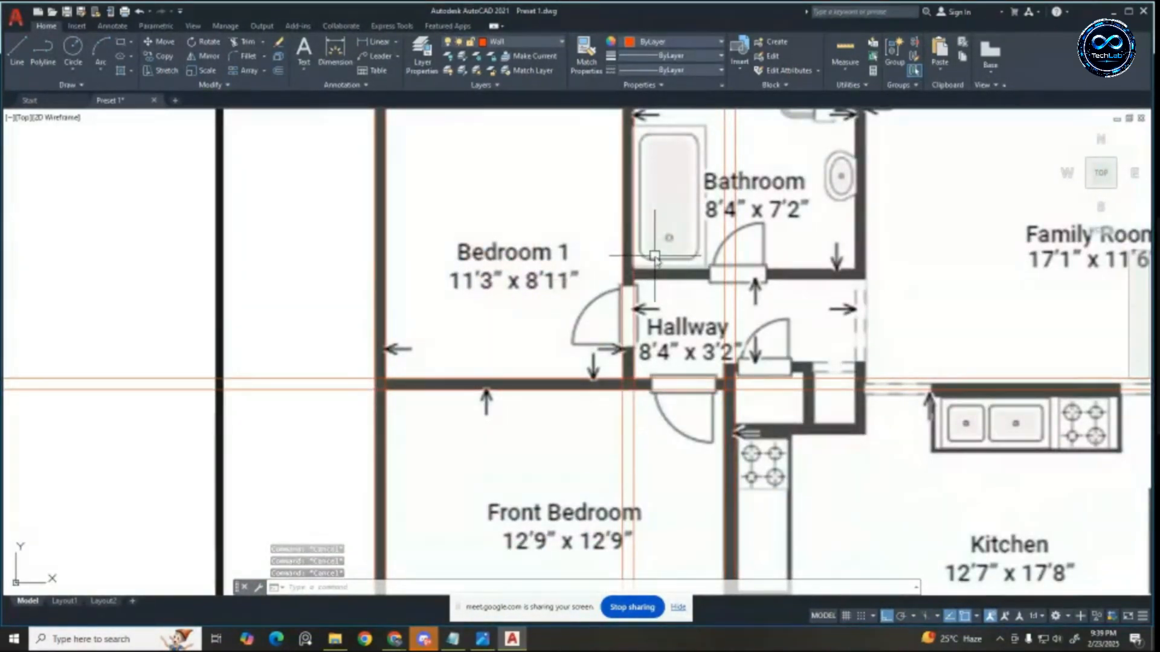
pyautogui.scroll(2, 631, 235)
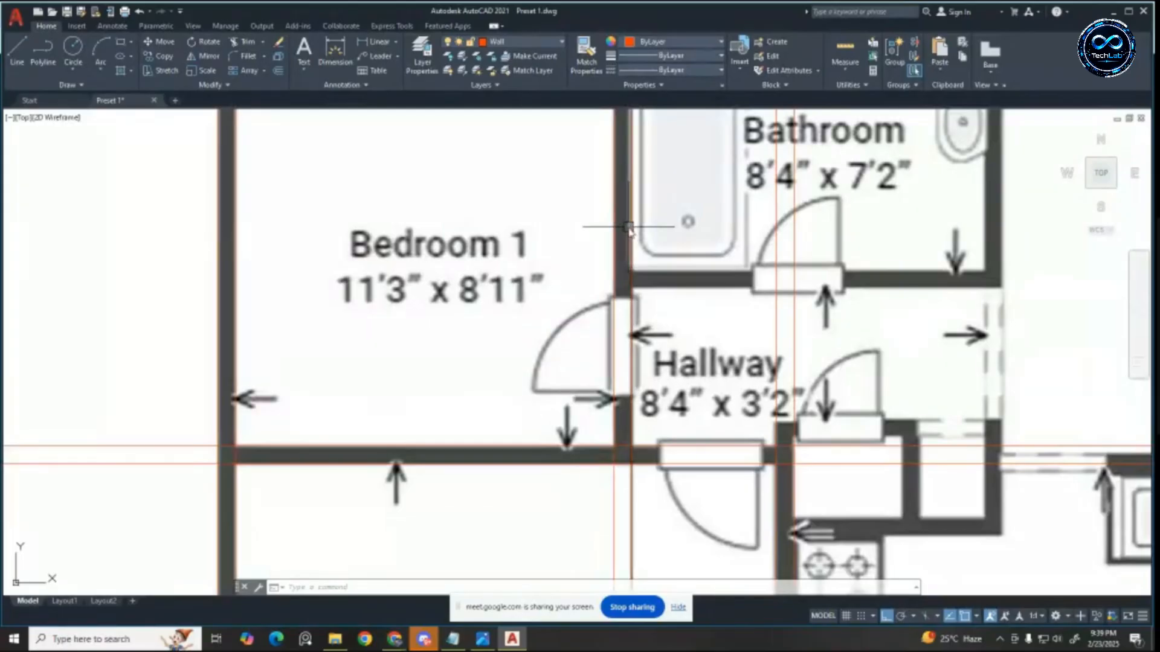
pyautogui.scroll(-7, 628, 228)
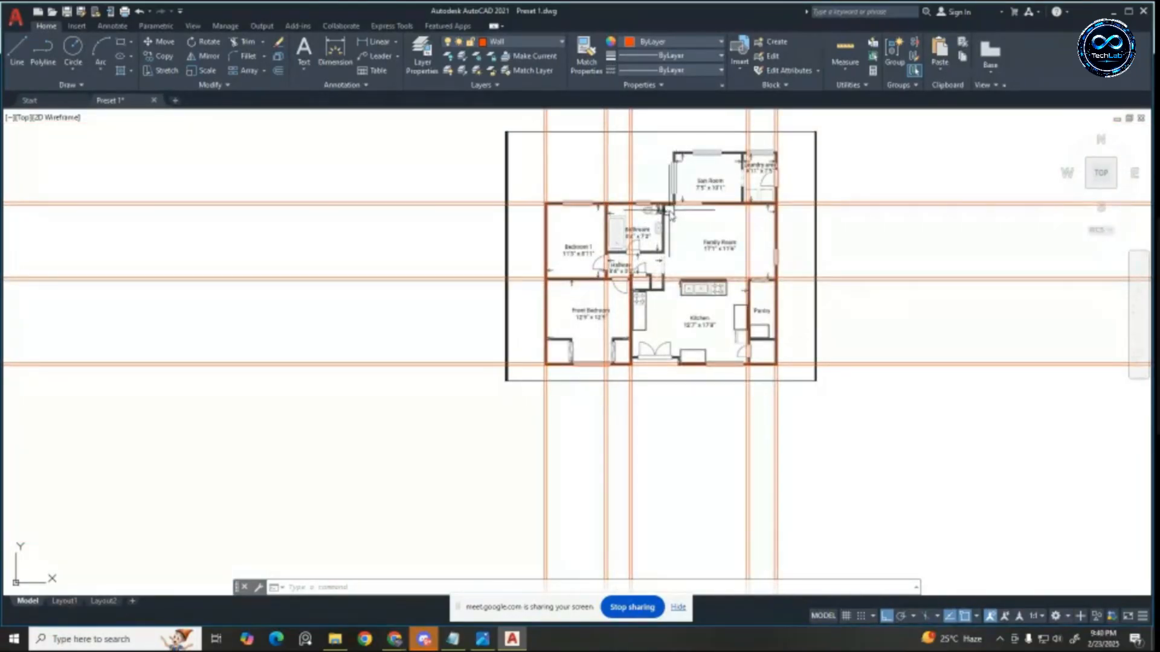
pyautogui.scroll(2, 671, 217)
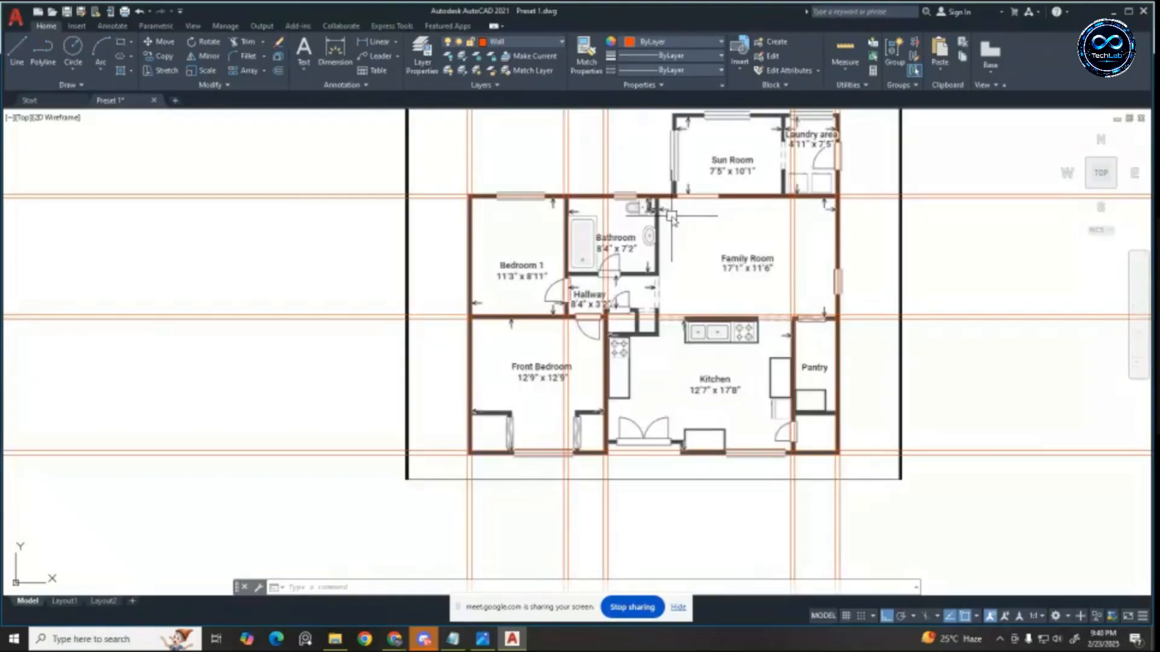
# Step: Offset the bathroom-side line of Bedroom 1's right wall 8'4" to the right to mark the bathroom's right wall
pyautogui.scroll(4, 565, 242)
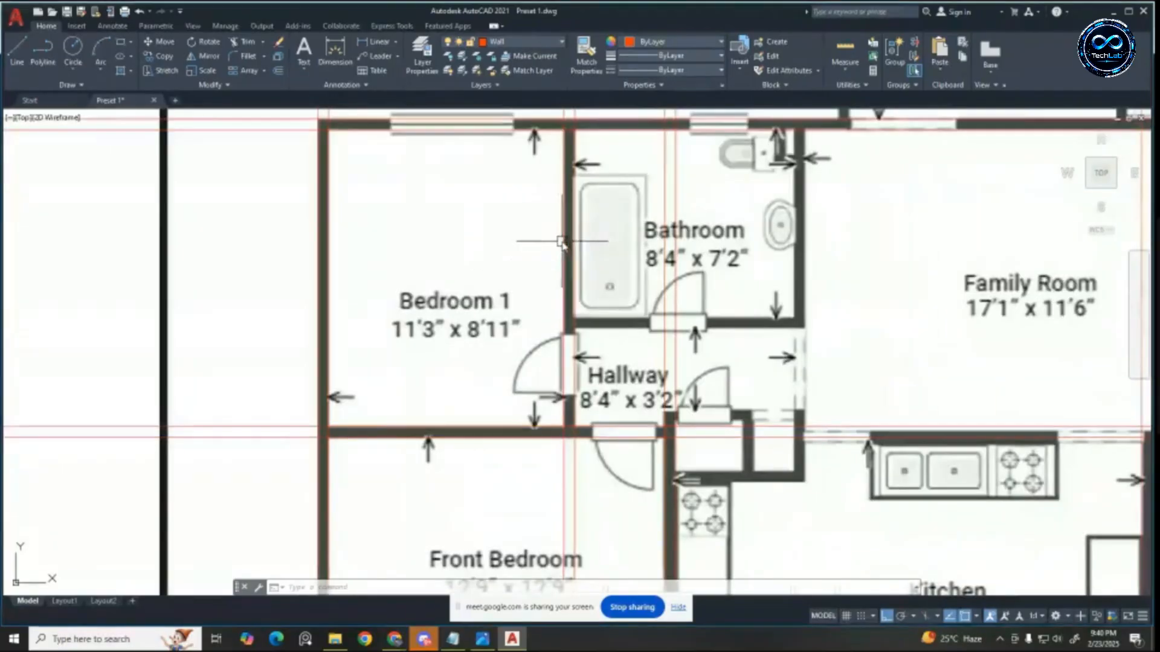
pyautogui.scroll(-5, 505, 213)
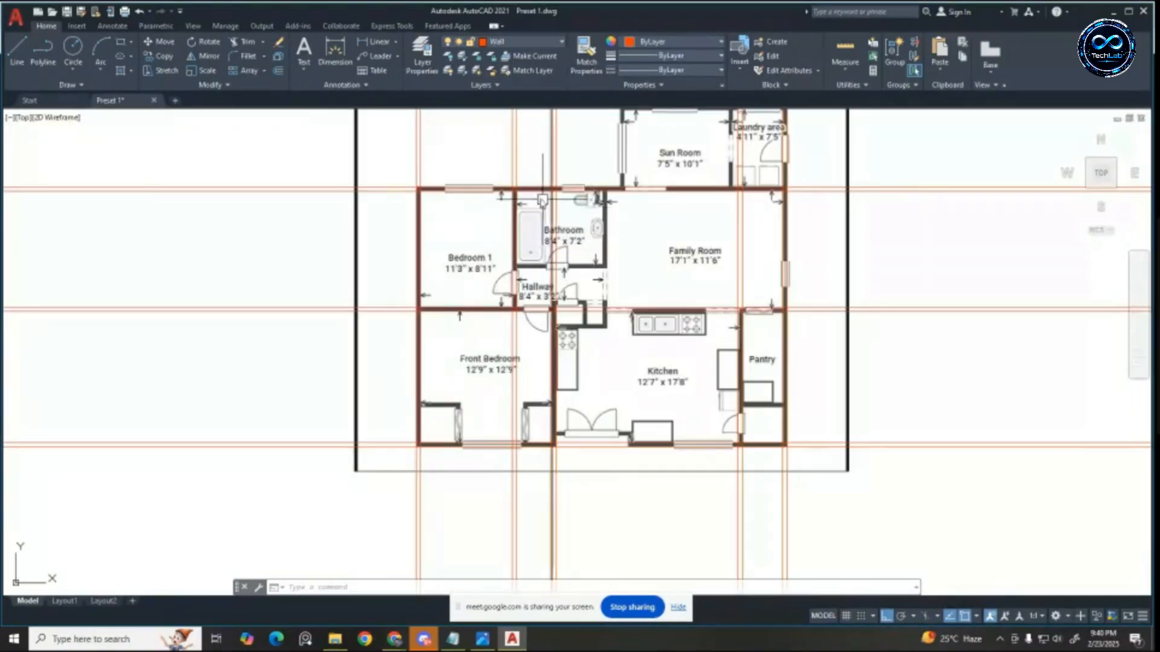
pyautogui.scroll(6, 516, 319)
pyautogui.scroll(-4, 604, 332)
pyautogui.scroll(4, 676, 254)
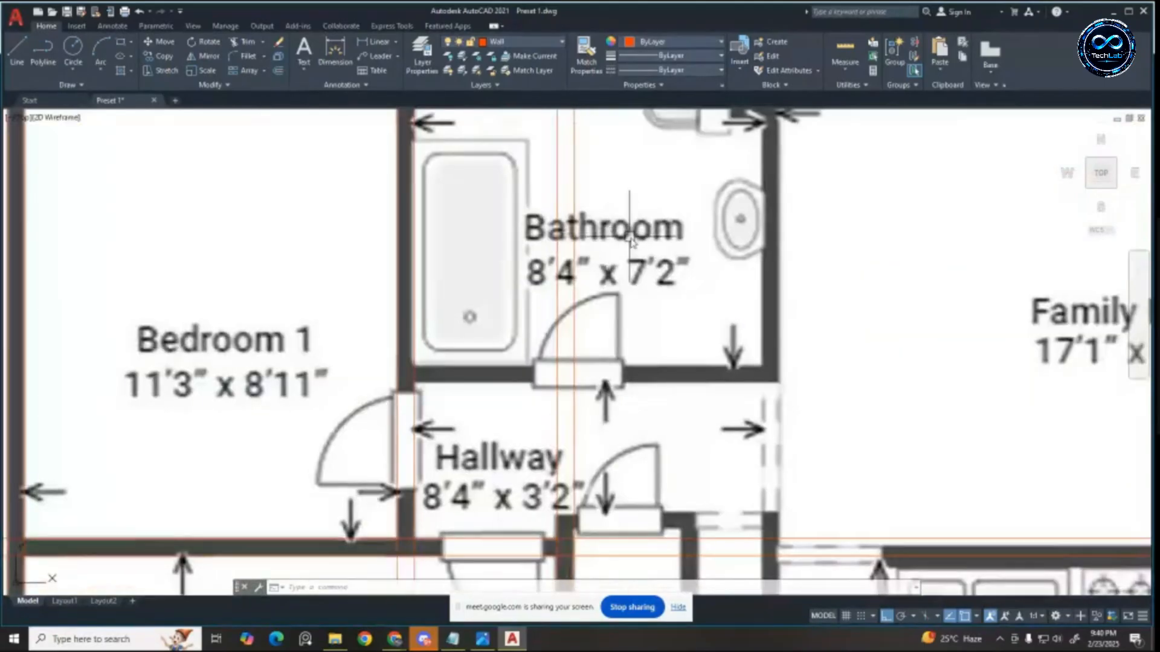
pyautogui.scroll(-2, 659, 266)
pyautogui.press('Escape')
pyautogui.press('Escape')
pyautogui.press('Escape')
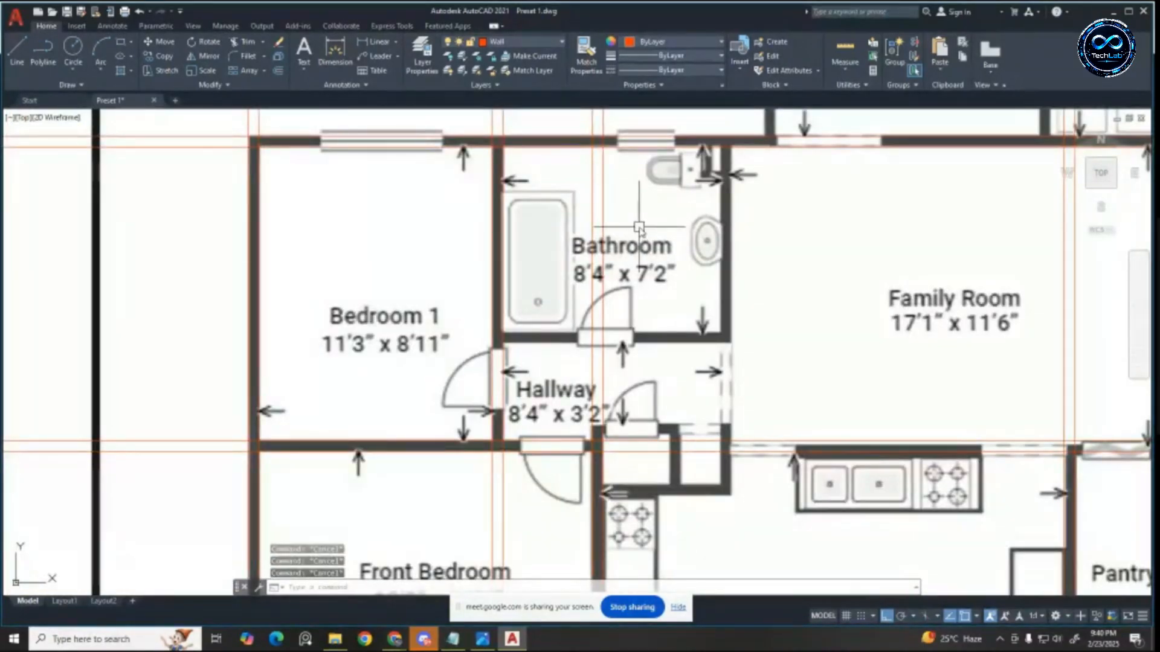
pyautogui.write('o')
pyautogui.press('Return')
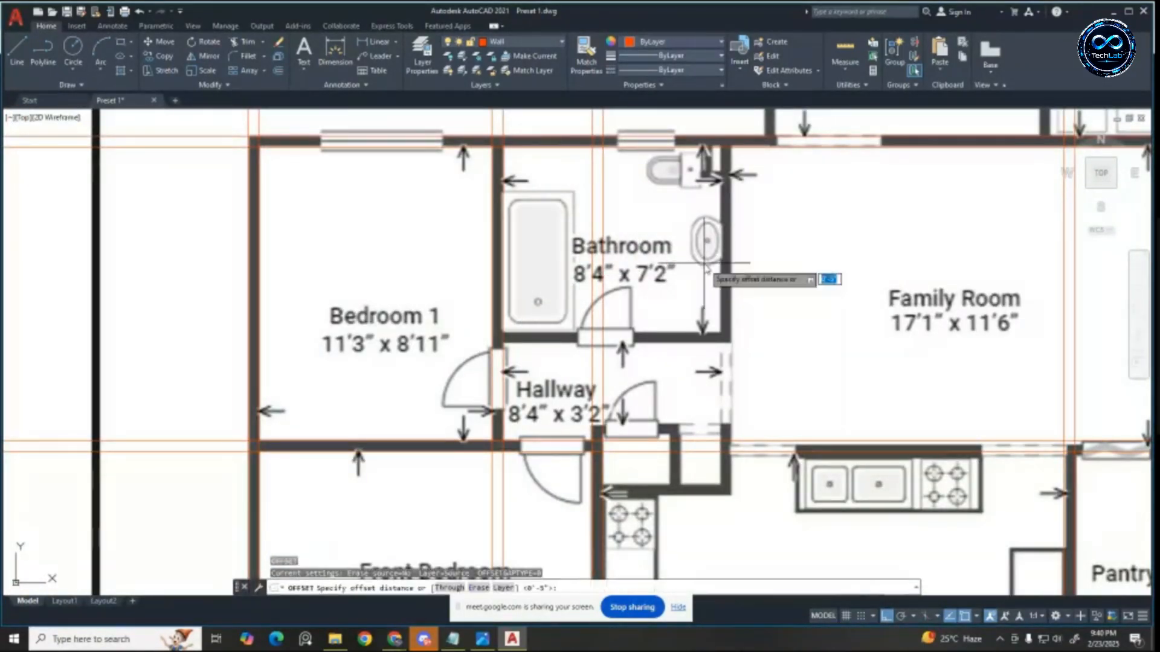
pyautogui.write('8\'4"')
pyautogui.press('Return')
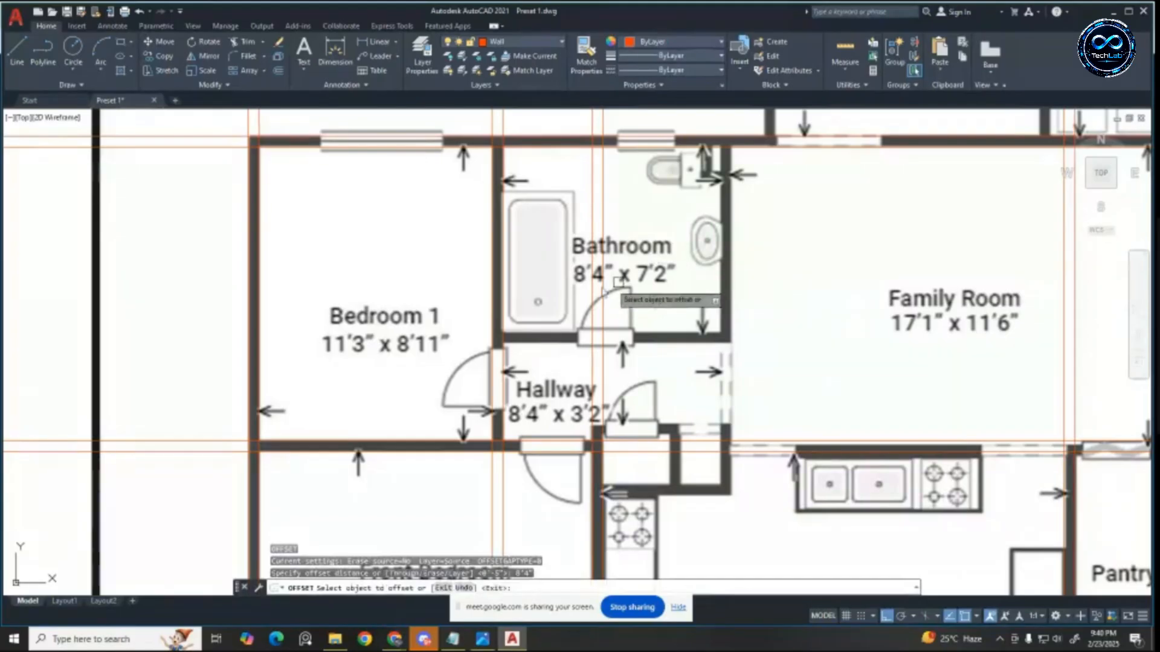
pyautogui.press('Escape')
pyautogui.press('Escape')
pyautogui.press('Escape')
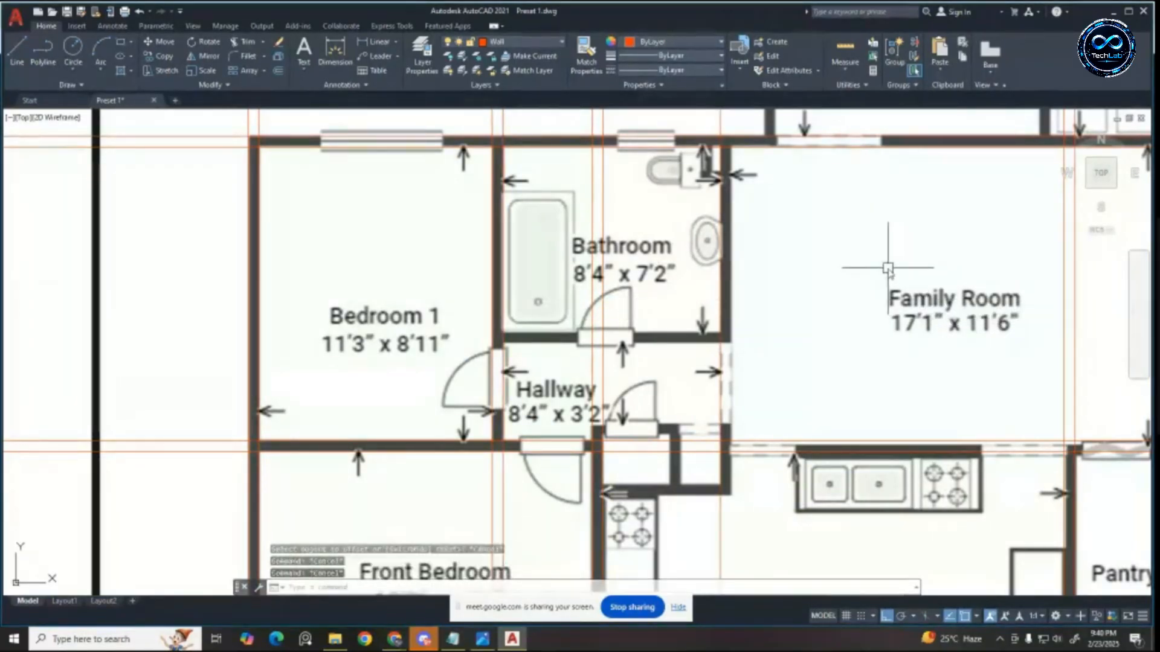
# Step: Offset the bathroom's right wall line 5" toward the family room to form the wall's thickness
pyautogui.write('o')
pyautogui.press('Return')
pyautogui.write("5'")
pyautogui.press('Return')
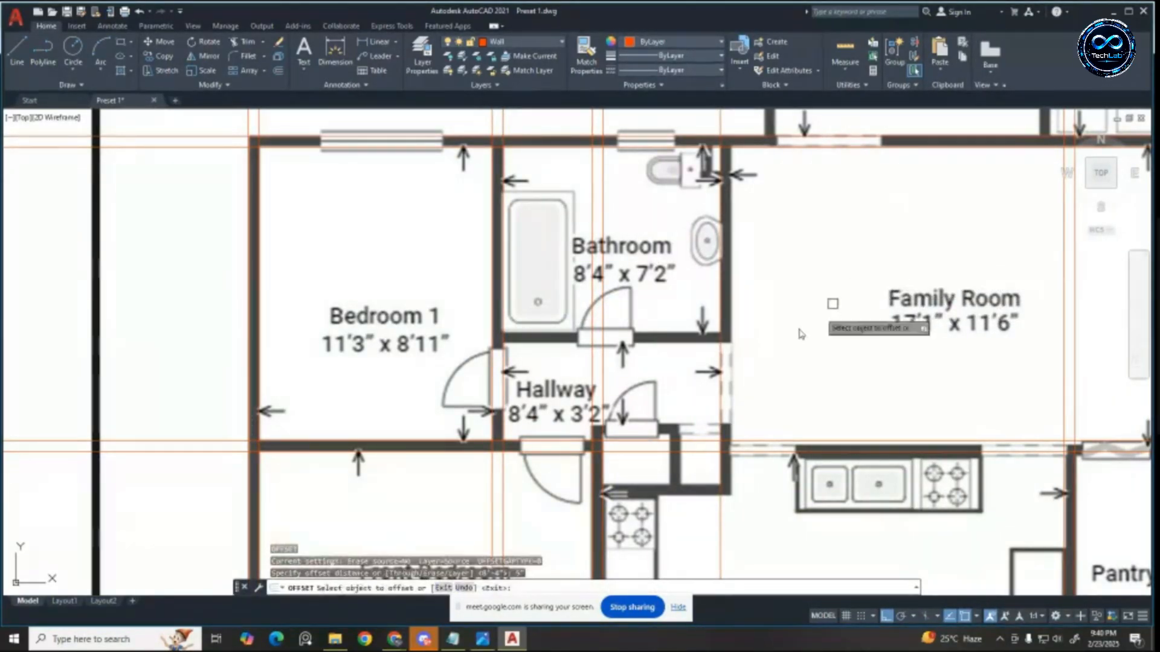
pyautogui.click(726, 377)
pyautogui.click(862, 363)
pyautogui.scroll(-3, 791, 321)
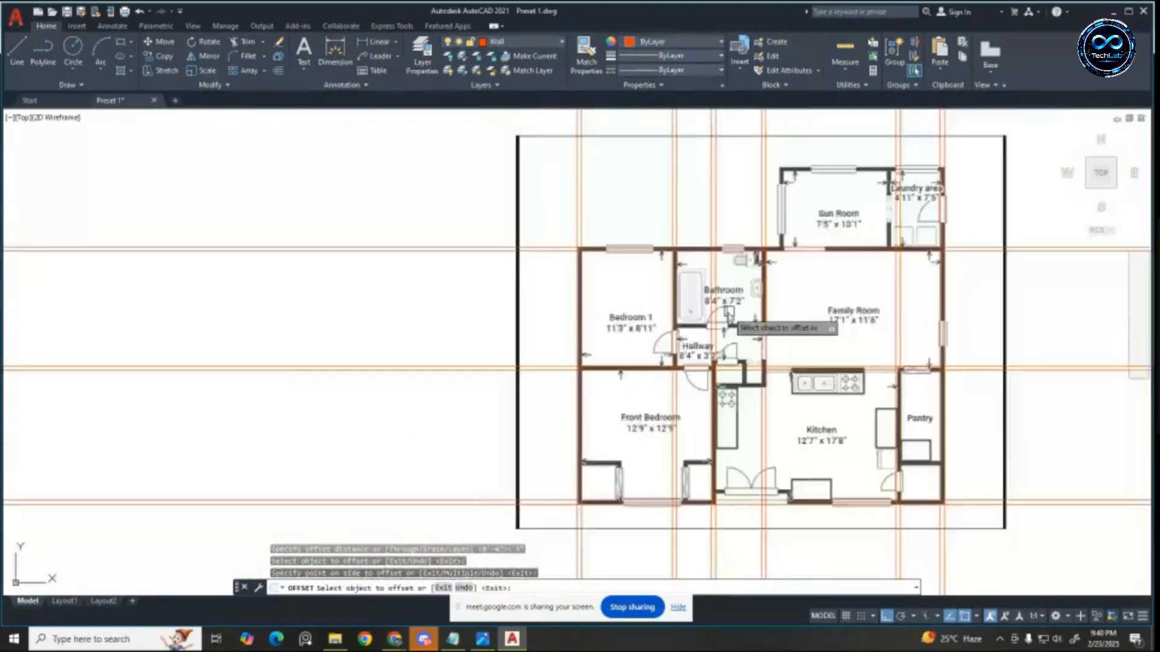
pyautogui.scroll(2, 823, 212)
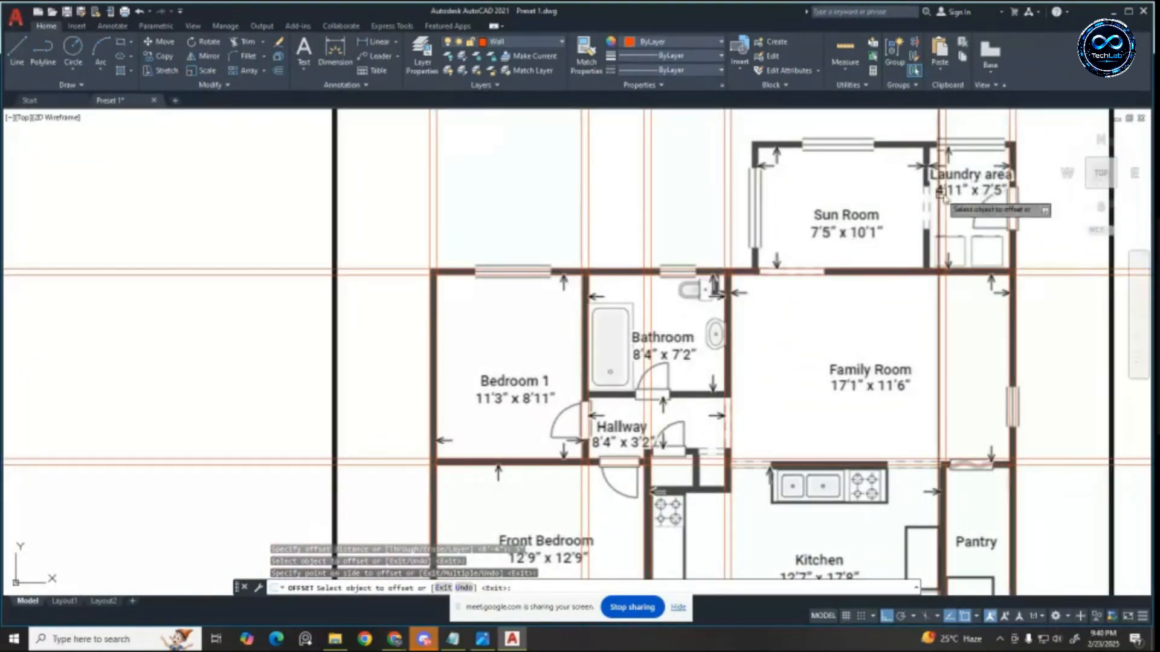
pyautogui.scroll(2, 999, 163)
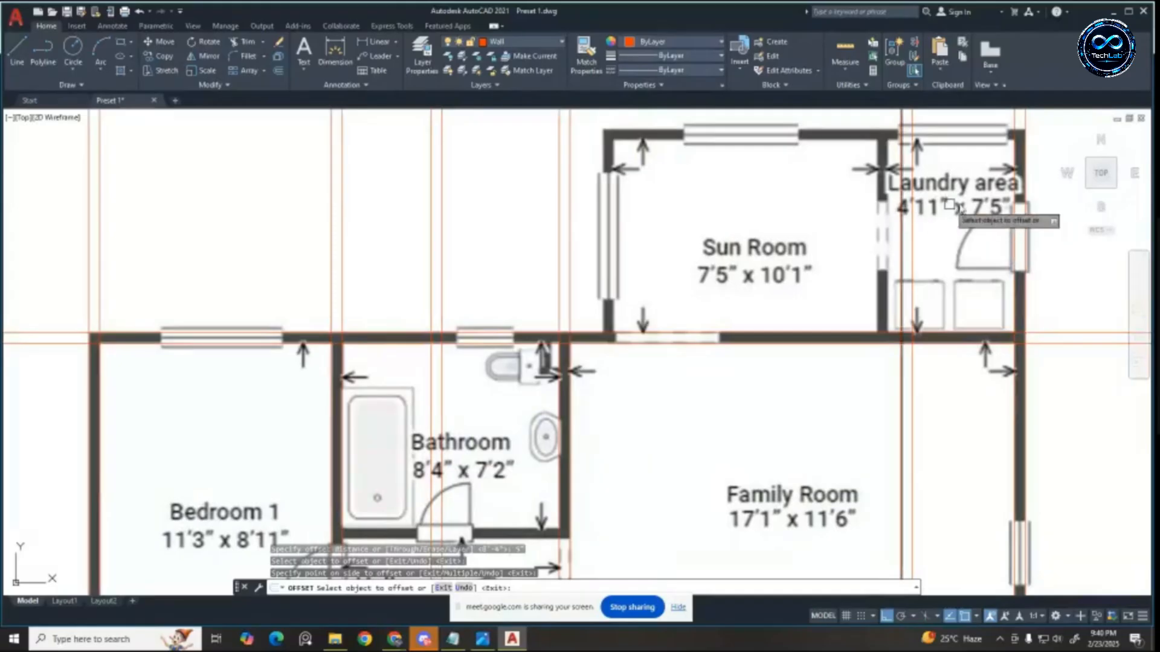
pyautogui.press('Escape')
pyautogui.press('Escape')
pyautogui.press('Escape')
pyautogui.press('Escape')
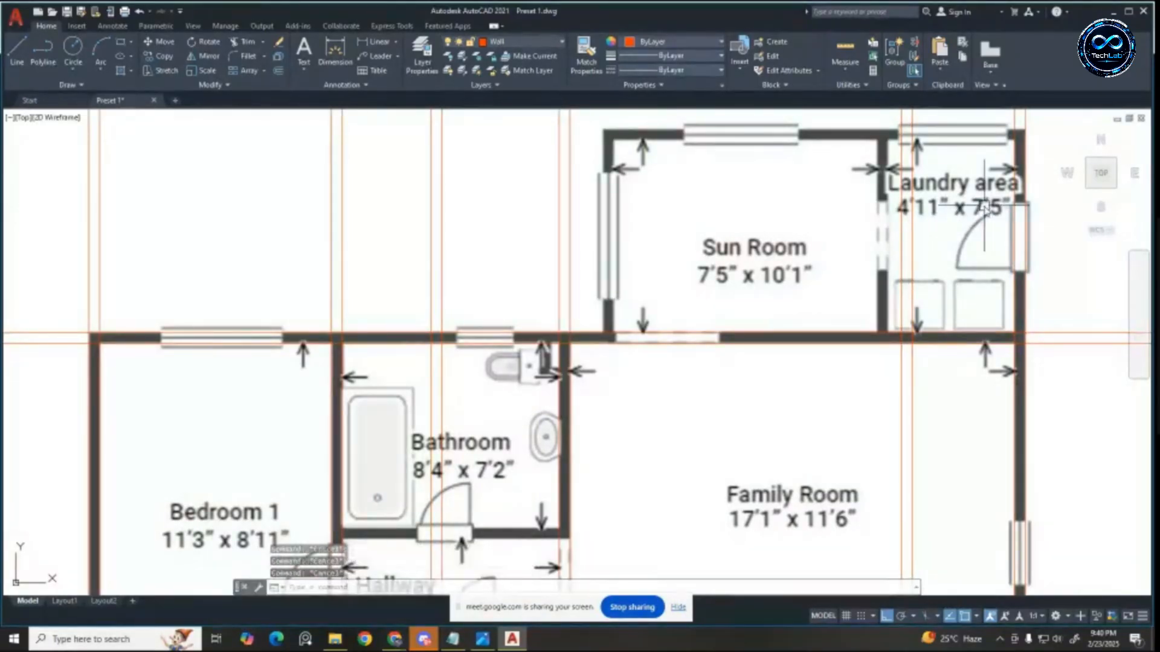
# Step: Offset the inner line of the laundry area's right exterior wall 4'11" to the left to mark its left wall
pyautogui.write('o')
pyautogui.press('Return')
pyautogui.write("4'11")
pyautogui.press('Return')
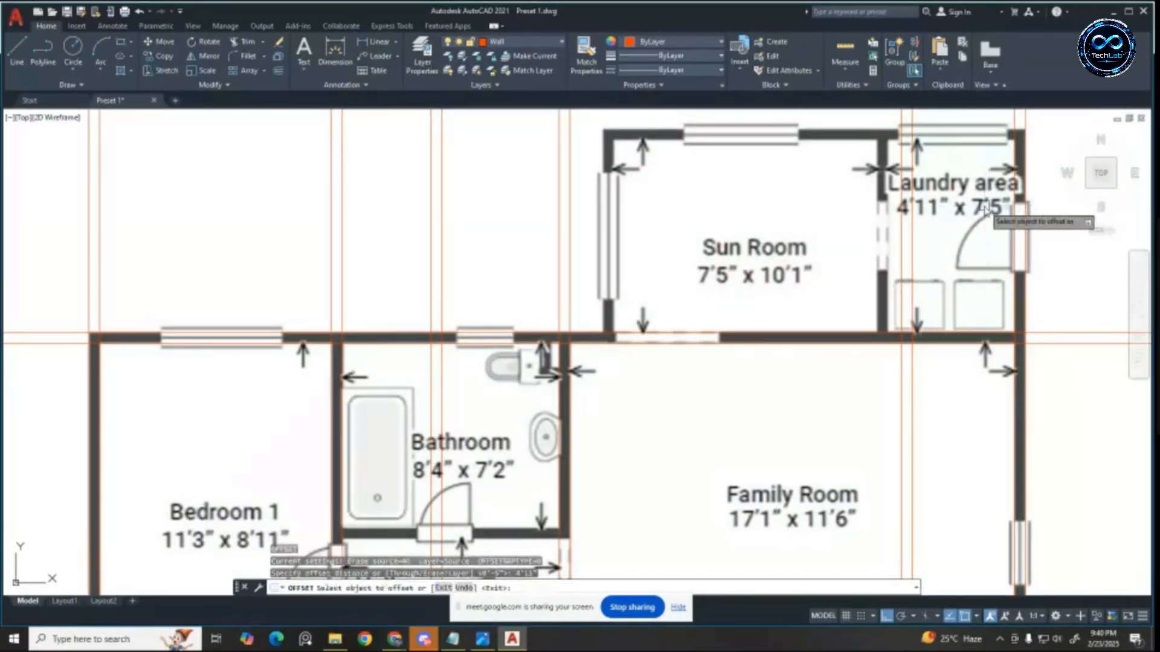
pyautogui.click(1009, 211)
pyautogui.click(838, 228)
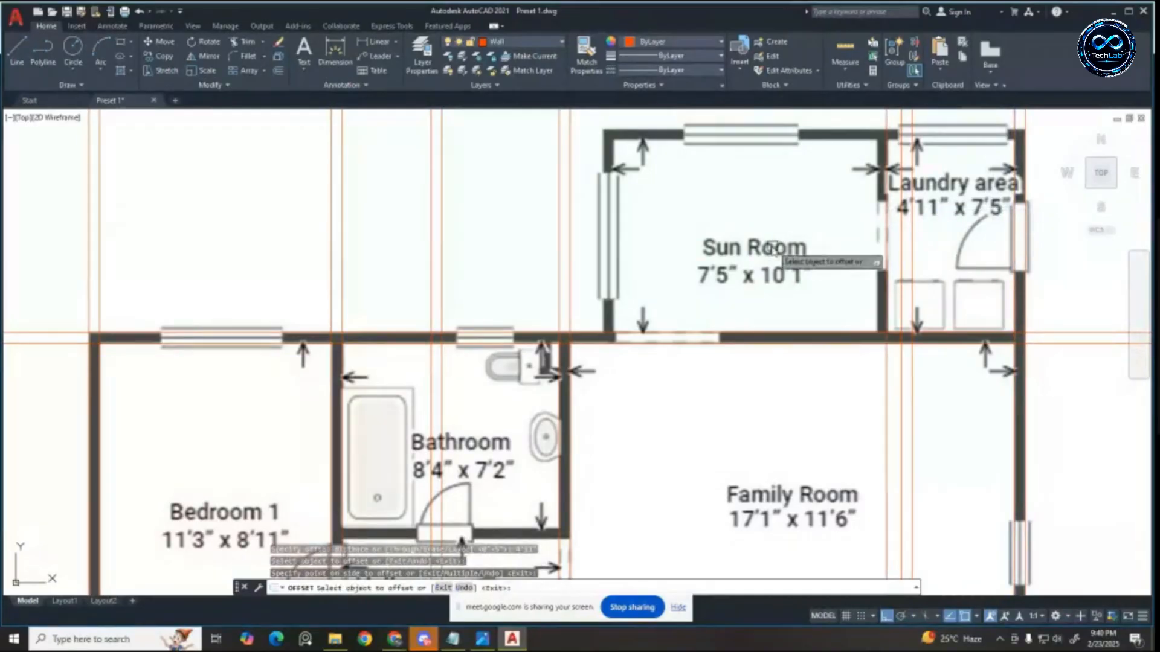
pyautogui.scroll(5, 902, 324)
pyautogui.scroll(-5, 901, 326)
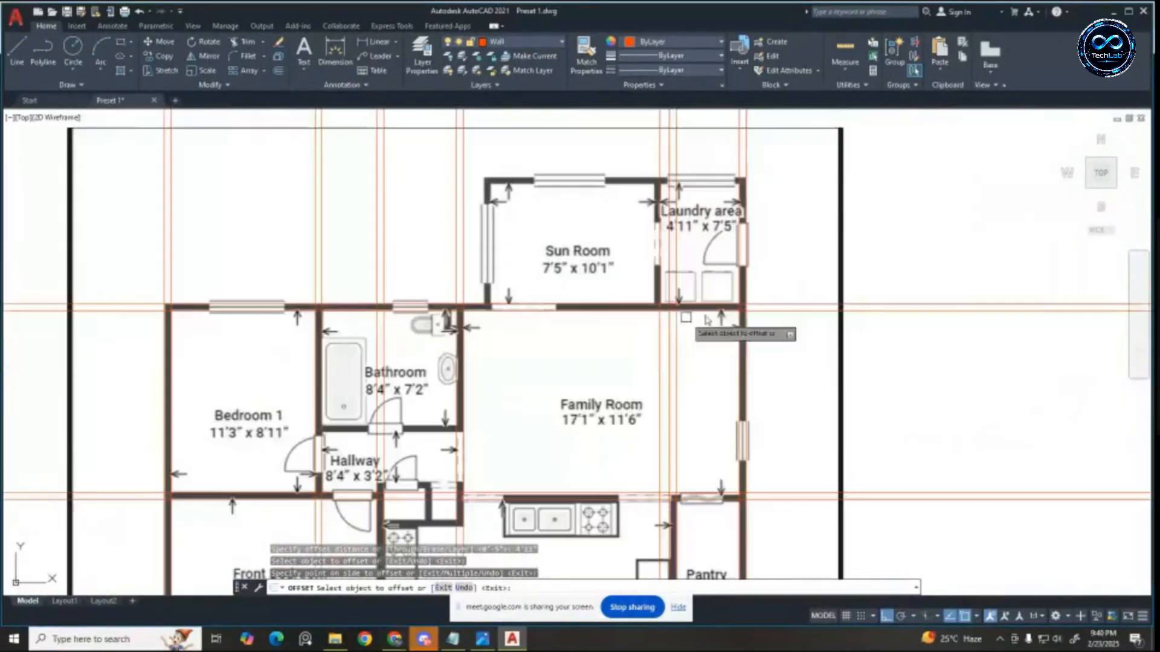
pyautogui.press('Escape')
pyautogui.press('Escape')
pyautogui.press('Escape')
# Step: Offset the laundry area's left wall line 5" toward the sun room to form the dividing wall's thickness
pyautogui.scroll(2, 767, 421)
pyautogui.scroll(-3, 766, 421)
pyautogui.scroll(2, 743, 374)
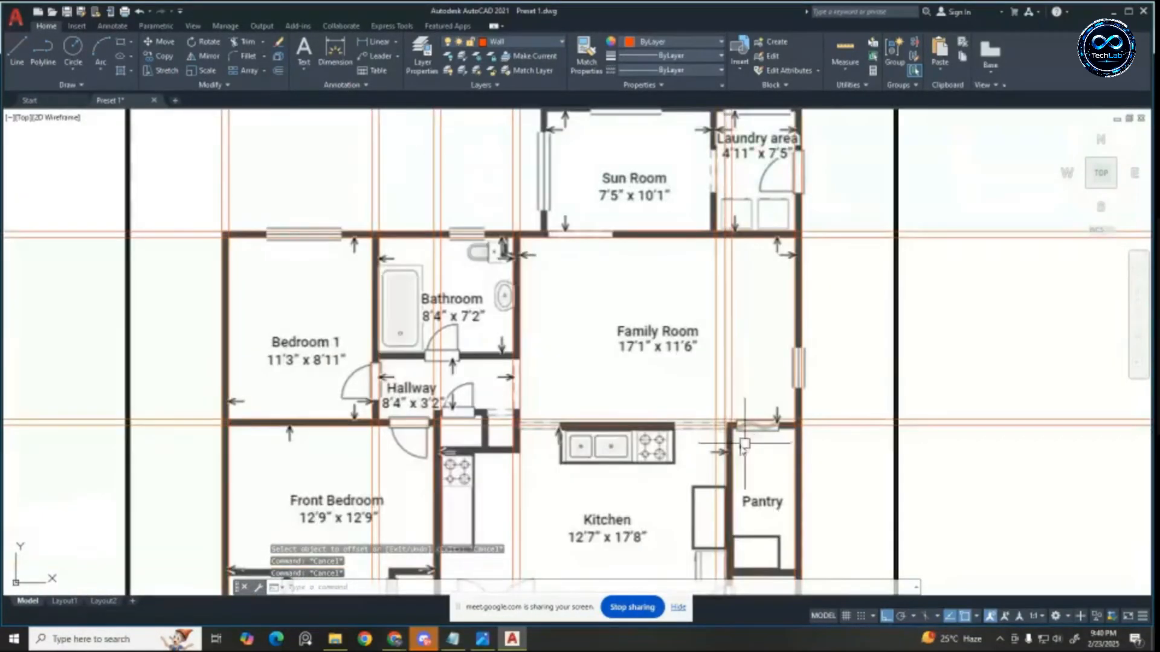
pyautogui.scroll(-2, 719, 315)
pyautogui.scroll(3, 699, 248)
pyautogui.press('Escape')
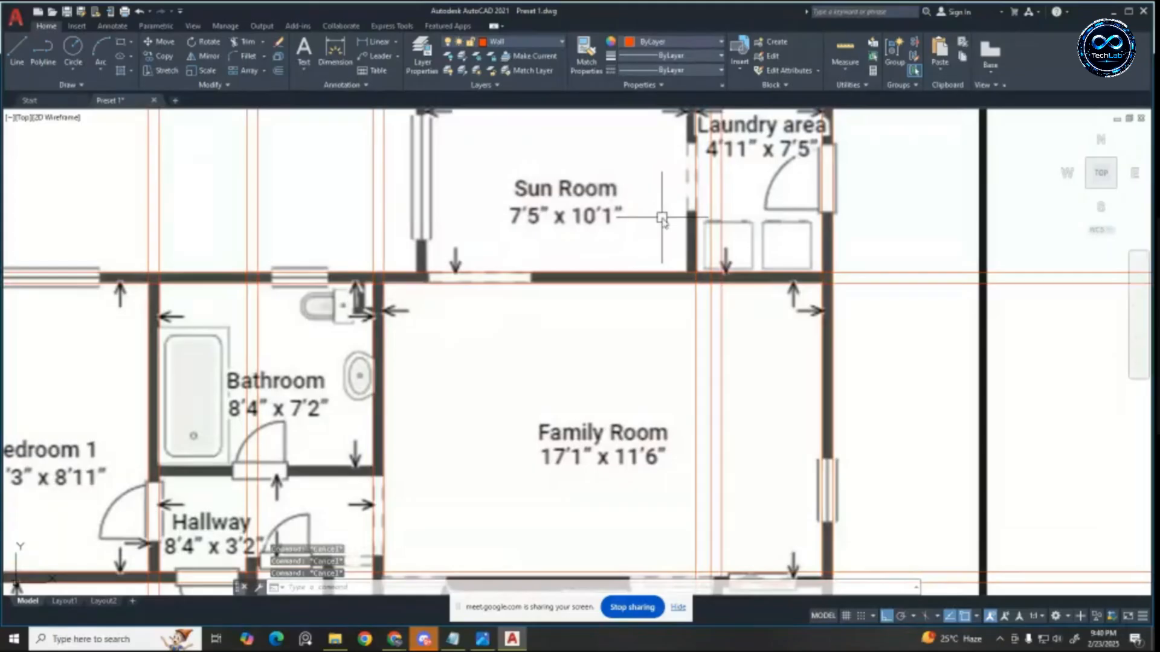
pyautogui.write('o')
pyautogui.press('Return')
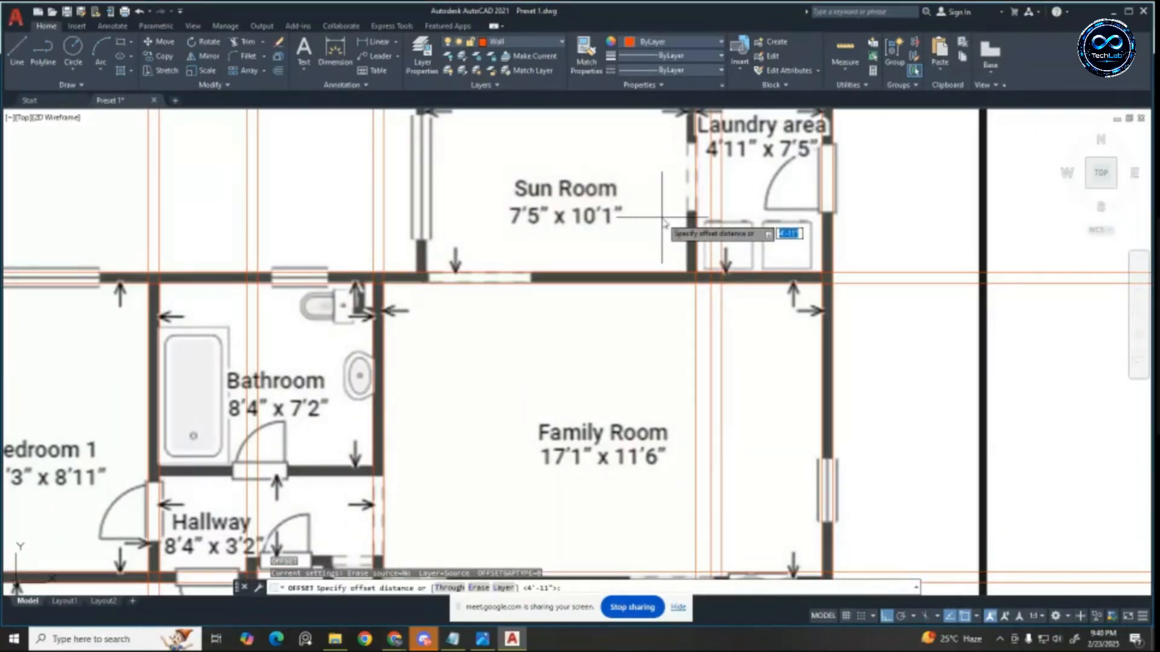
pyautogui.write('5')
pyautogui.press('Return')
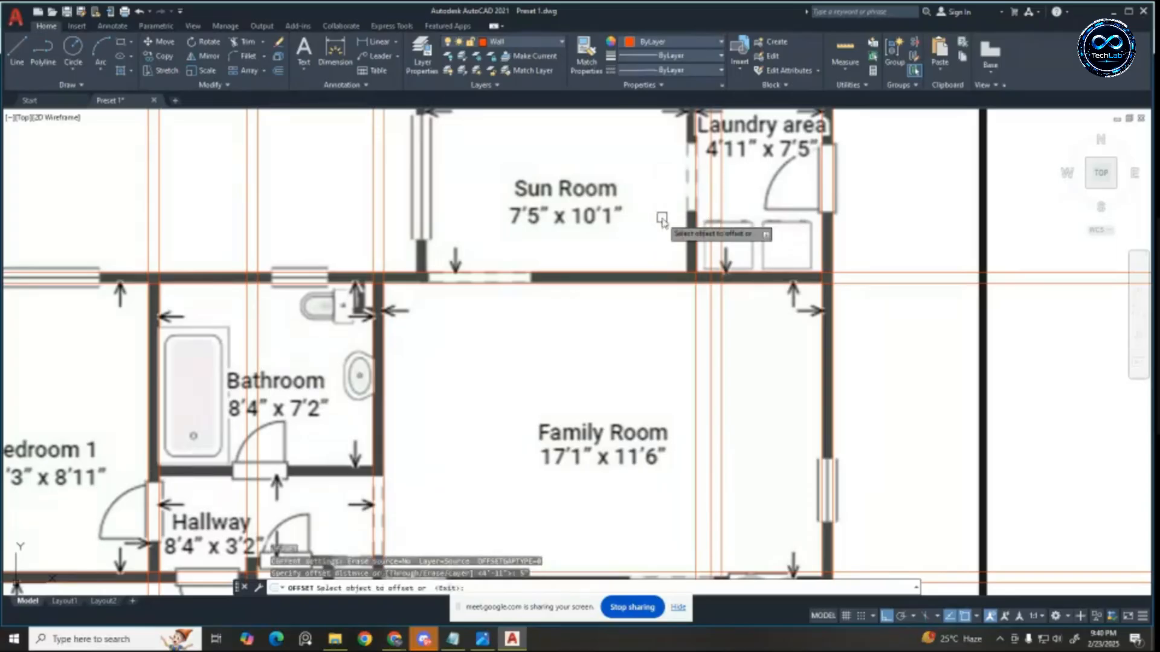
pyautogui.click(694, 230)
pyautogui.click(660, 237)
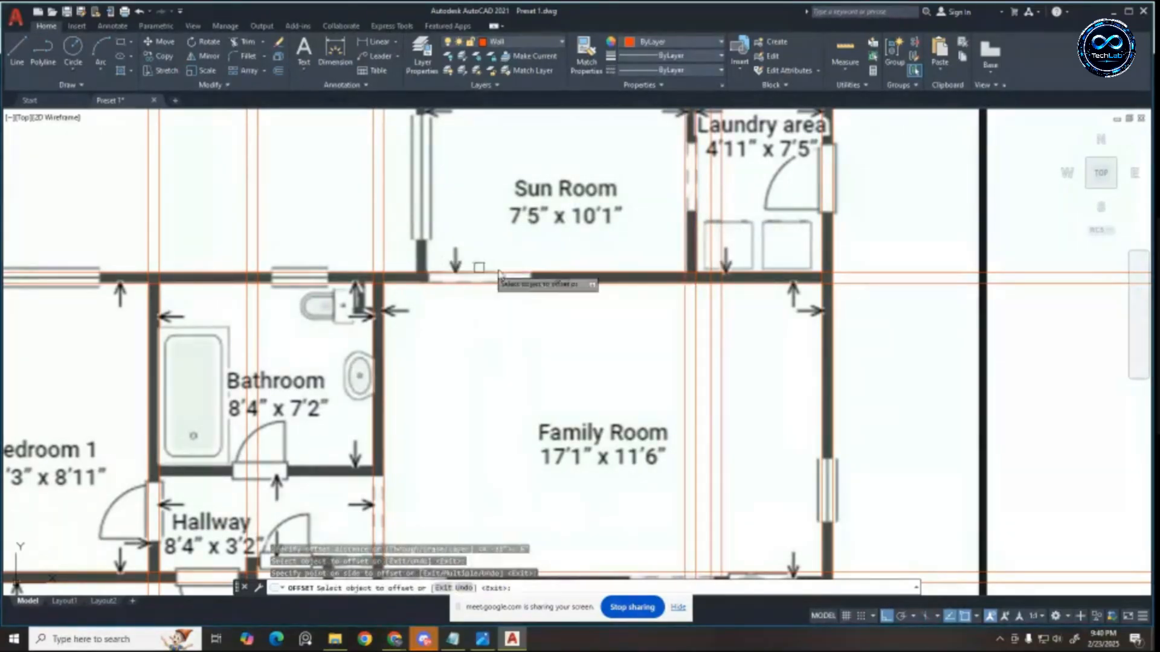
# Step: Check the wall lines between the sun room and laundry area against the reference plan
pyautogui.scroll(-2, 692, 311)
pyautogui.scroll(6, 678, 285)
pyautogui.scroll(-5, 661, 310)
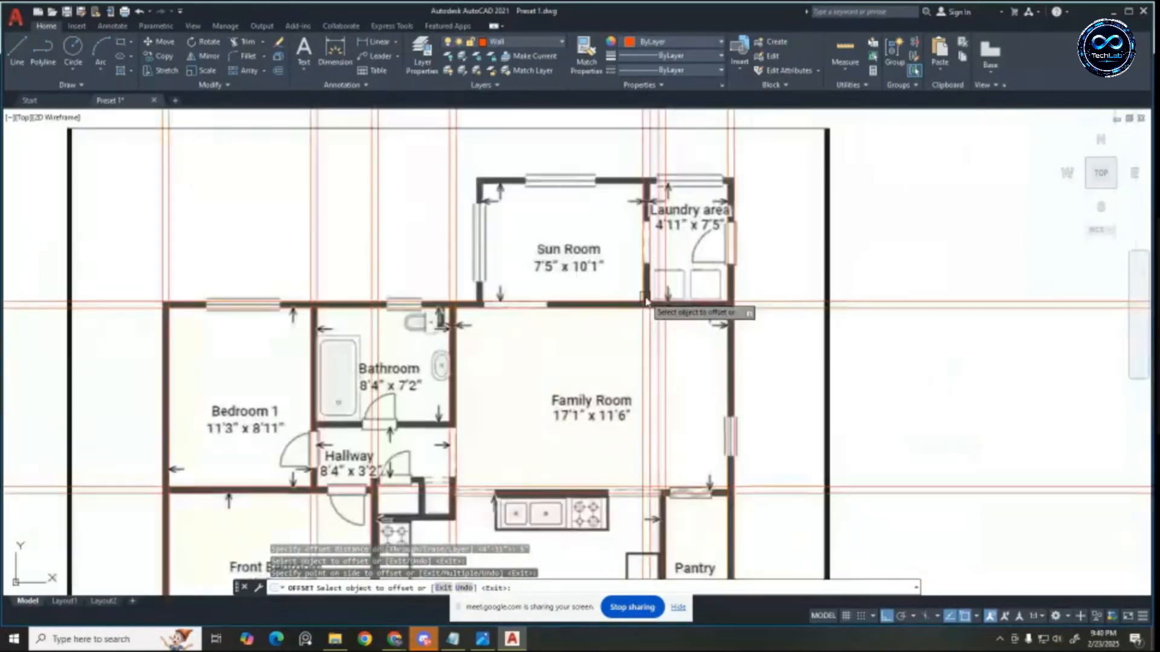
pyautogui.scroll(6, 649, 299)
pyautogui.scroll(-4, 648, 296)
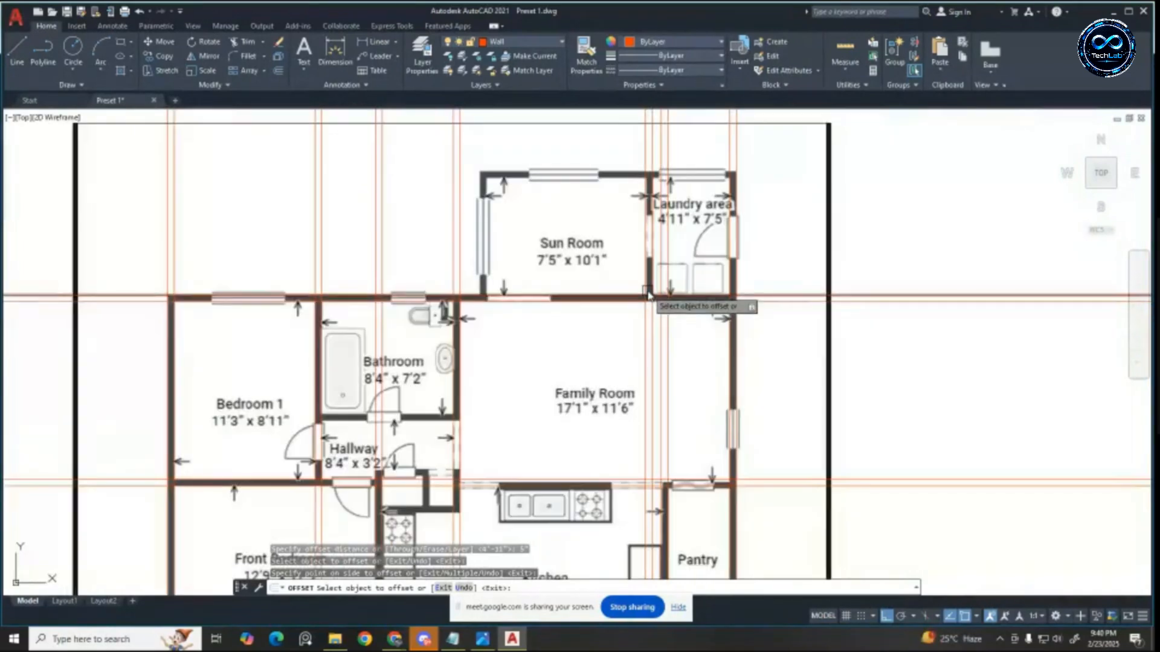
pyautogui.scroll(-1, 660, 233)
pyautogui.scroll(2, 660, 233)
pyautogui.scroll(-2, 662, 232)
pyautogui.press('Escape')
pyautogui.press('Escape')
pyautogui.press('Escape')
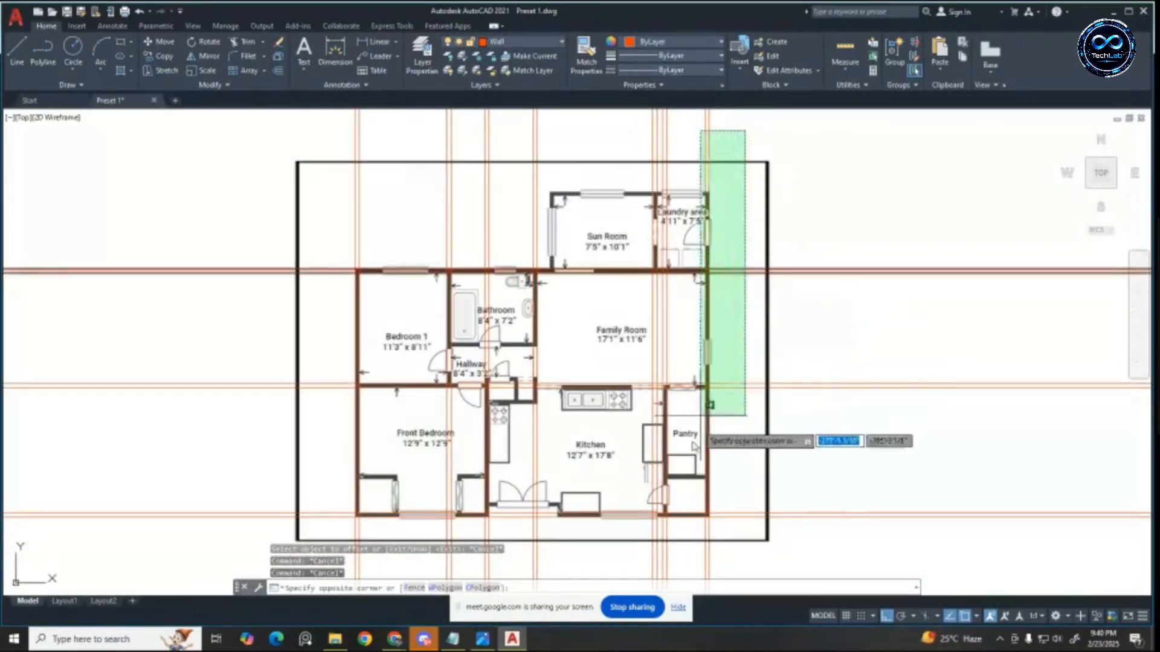
# Step: Try to stretch the horizontal wall lines and right exterior wall lines to the right, leaving the reference image out of the selection
pyautogui.click(684, 564)
pyautogui.scroll(-2, 744, 362)
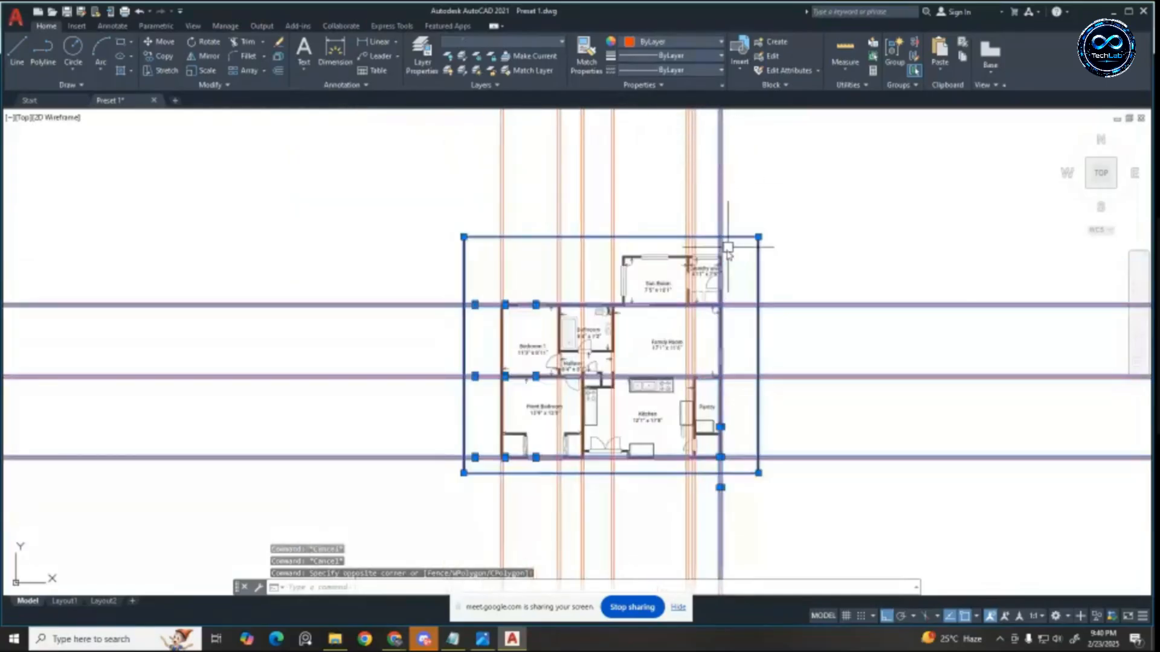
pyautogui.scroll(2, 764, 284)
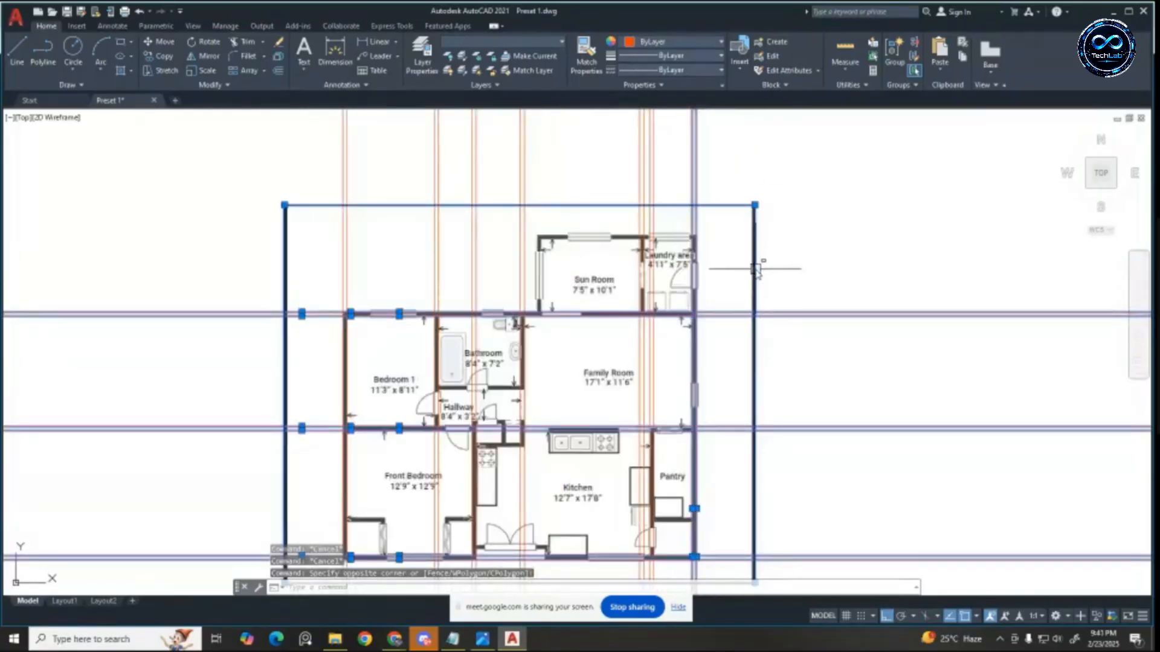
pyautogui.keyDown('shift'); pyautogui.click(755, 269); pyautogui.keyUp('shift')
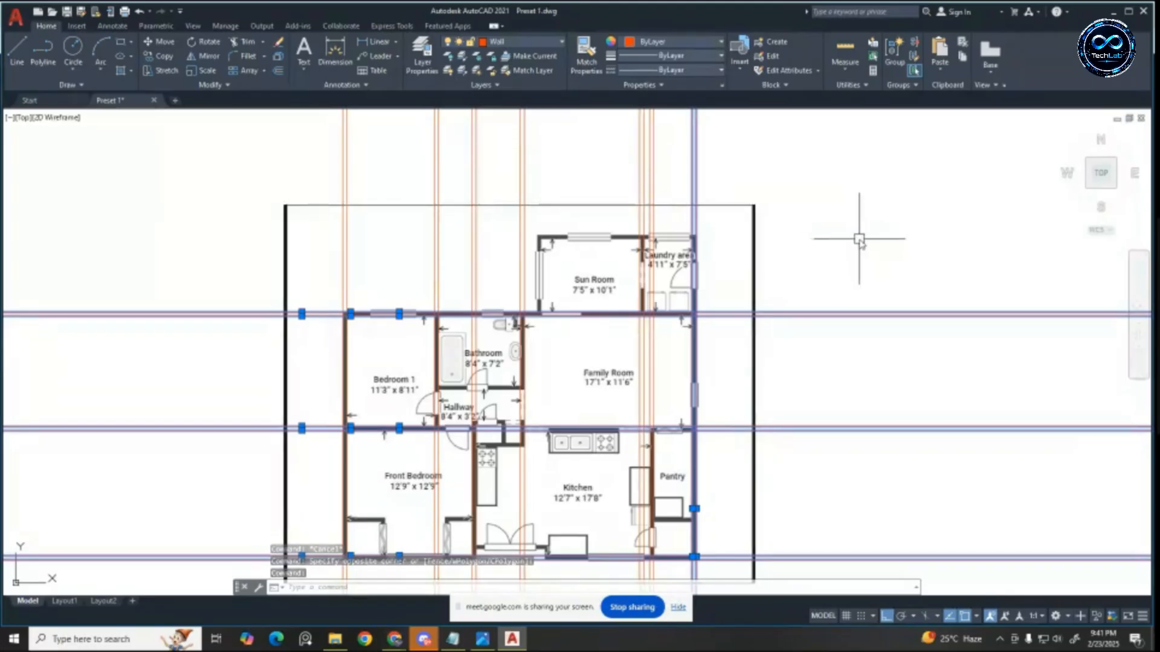
pyautogui.write('s')
pyautogui.press('Return')
pyautogui.click(836, 240)
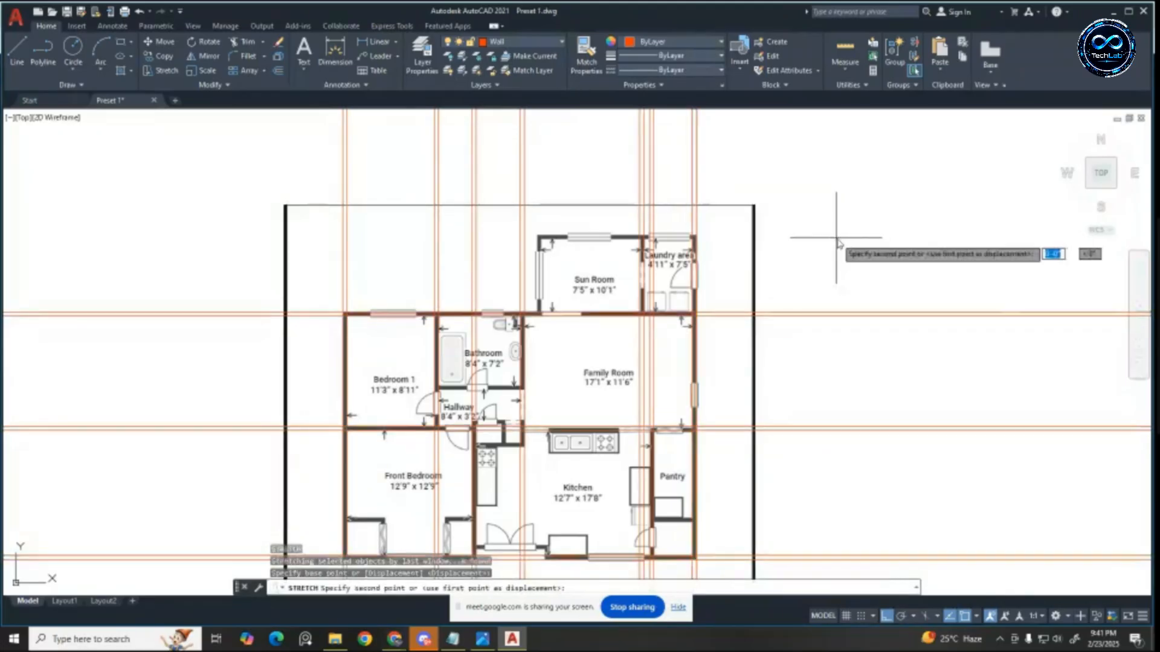
pyautogui.click(860, 242)
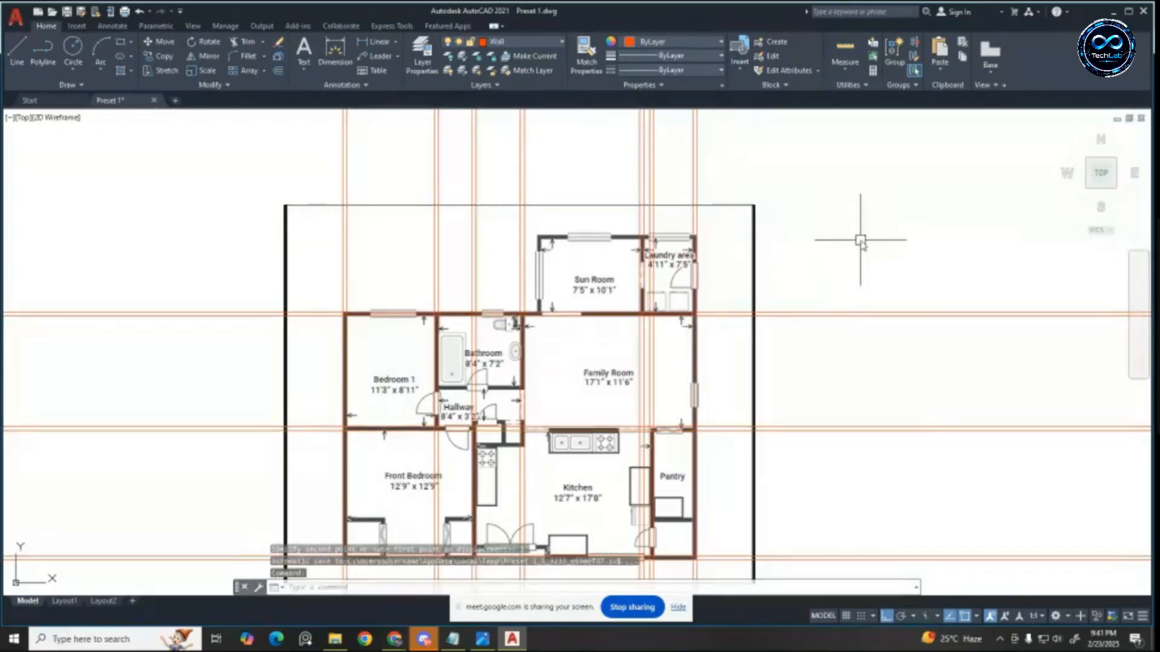
pyautogui.press('Escape')
# Step: Delete the two wall lines between the sun room and the laundry area
pyautogui.scroll(8, 679, 246)
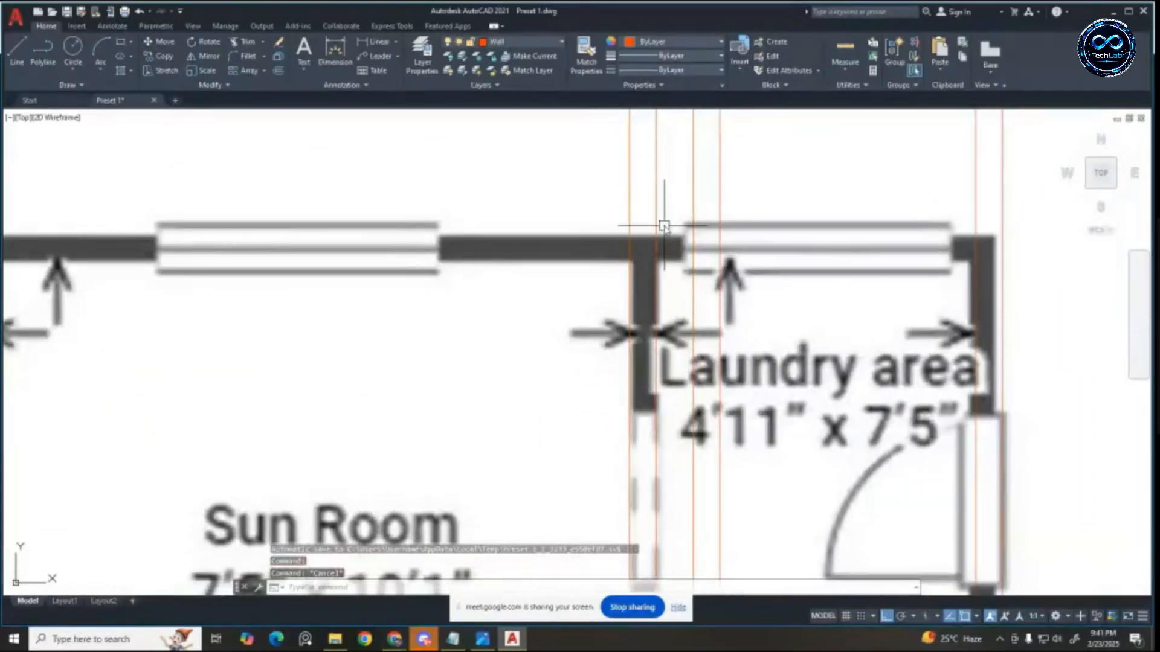
pyautogui.press('Escape')
pyautogui.press('Escape')
pyautogui.click(666, 216)
pyautogui.click(537, 254)
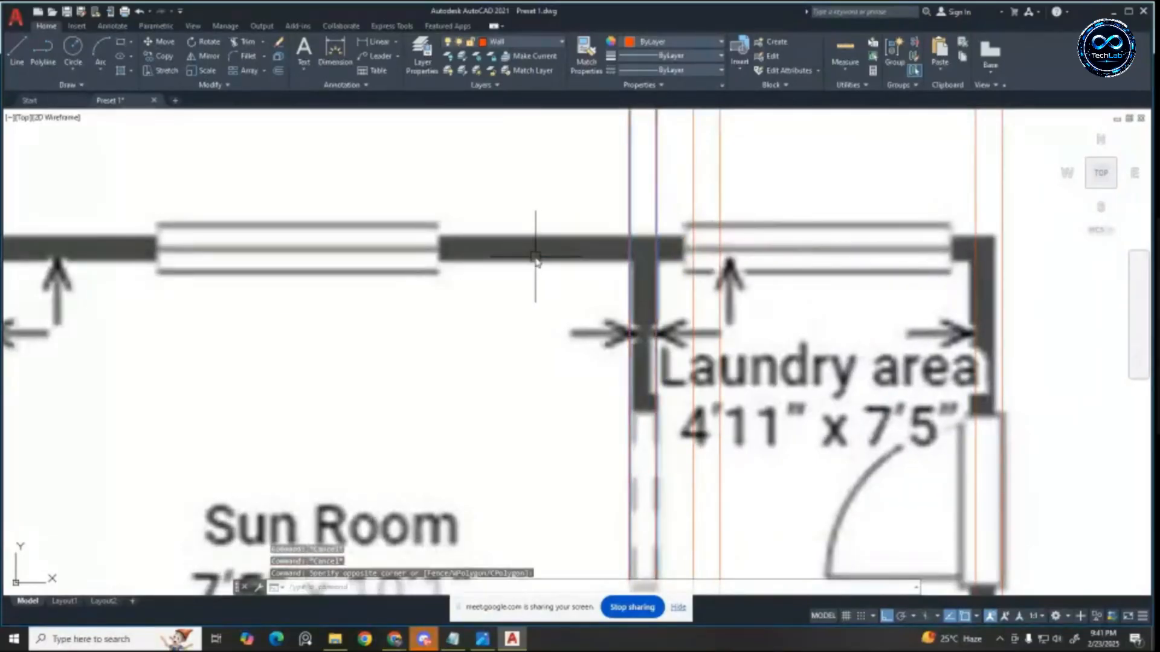
pyautogui.press('Delete')
# Step: Redraw the laundry area's left wall line by offsetting the inner line of its right exterior wall 4'11" to the left
pyautogui.scroll(-9, 634, 211)
pyautogui.scroll(4, 652, 329)
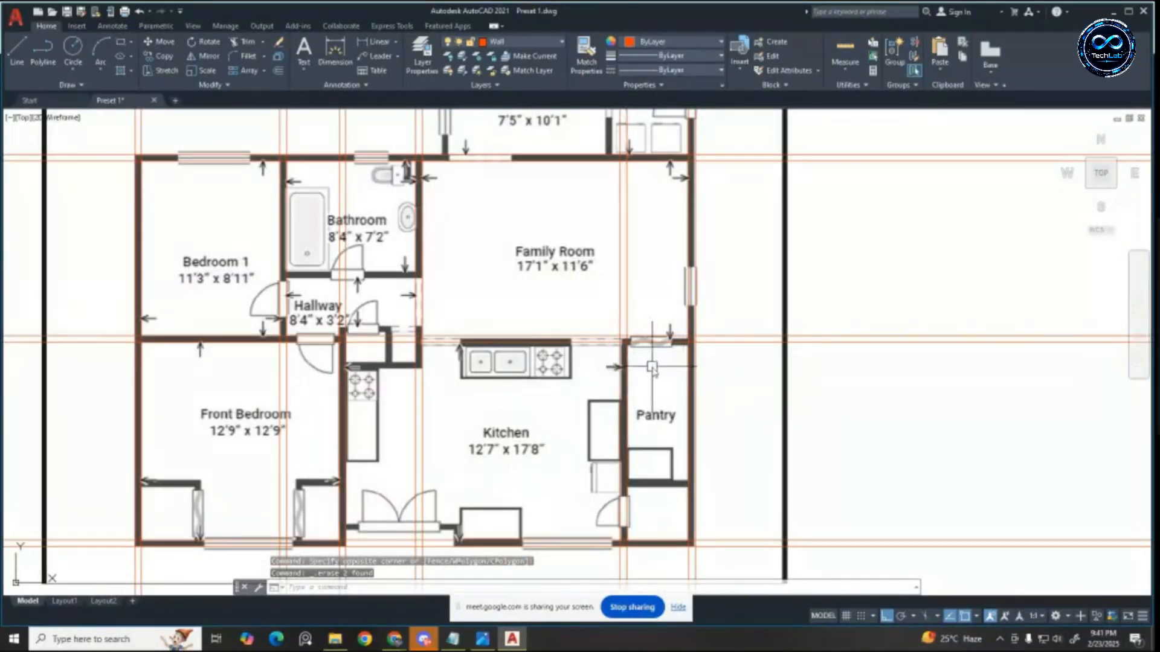
pyautogui.scroll(-3, 691, 331)
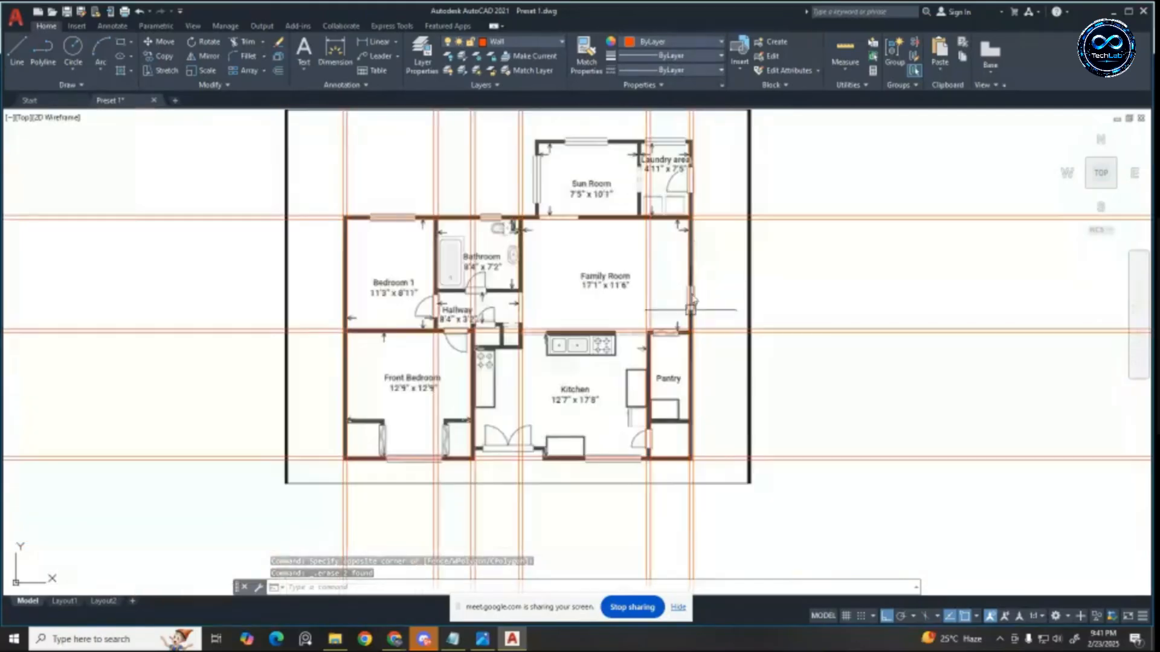
pyautogui.press('Escape')
pyautogui.scroll(5, 672, 162)
pyautogui.write('o')
pyautogui.press('Return')
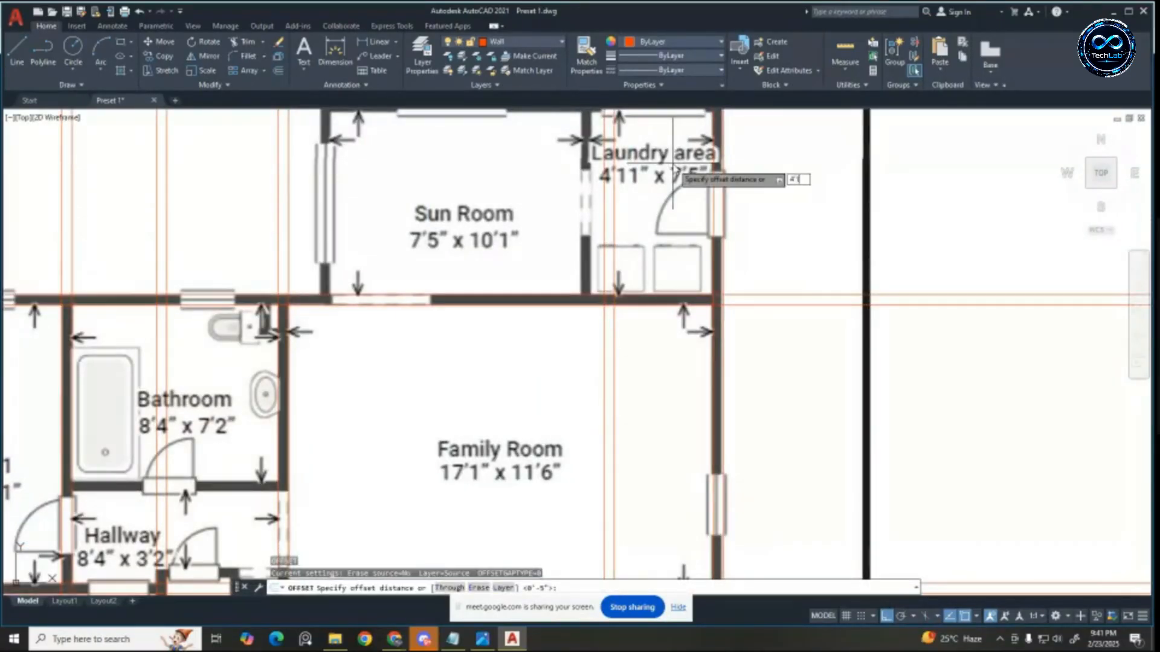
pyautogui.press('Return')
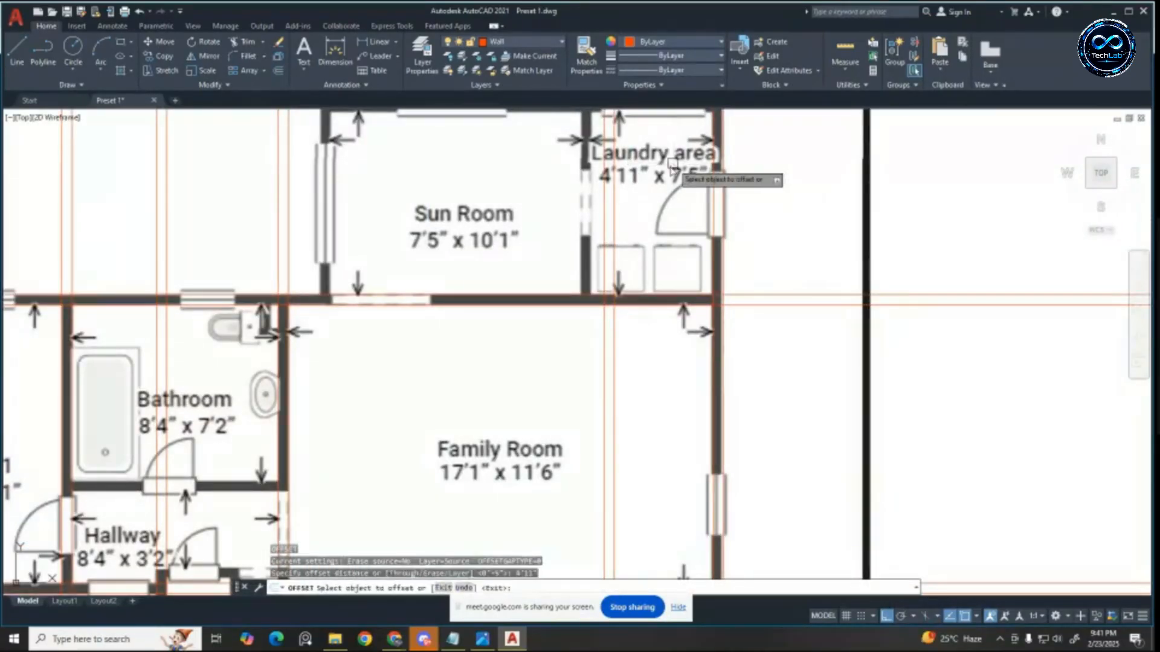
pyautogui.click(709, 187)
pyautogui.press('Escape')
pyautogui.scroll(2, 572, 263)
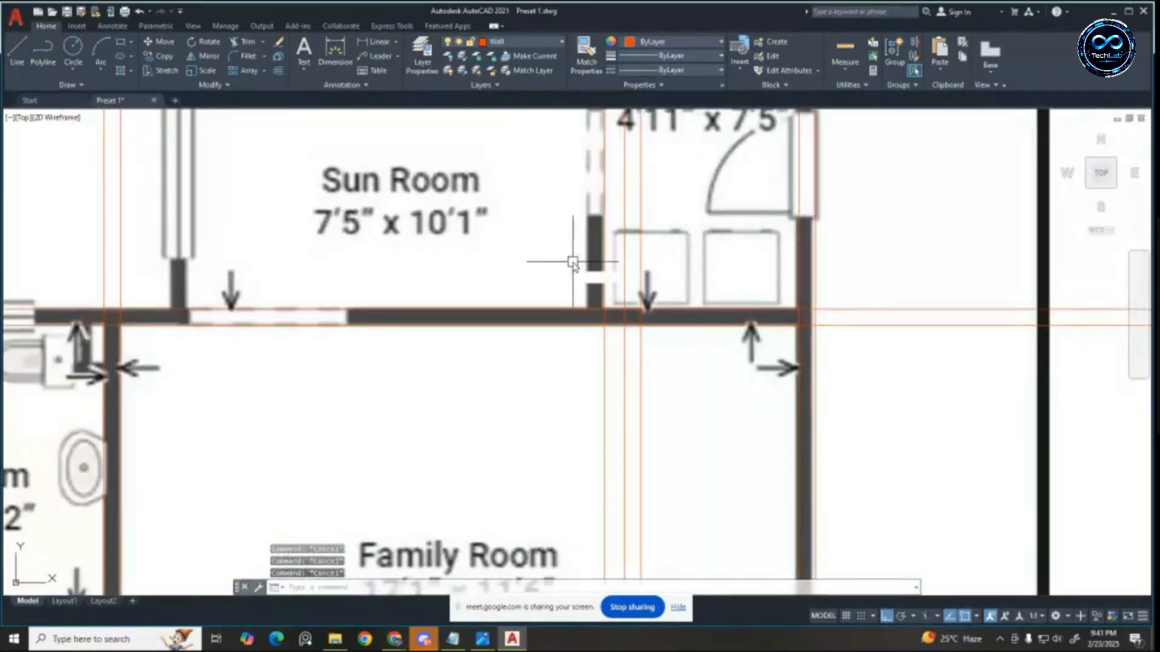
# Step: Offset the laundry area's left wall line 5" to the left to complete the wall shared with the sun room
pyautogui.write('o')
pyautogui.press('Return')
pyautogui.write('5')
pyautogui.press('Return')
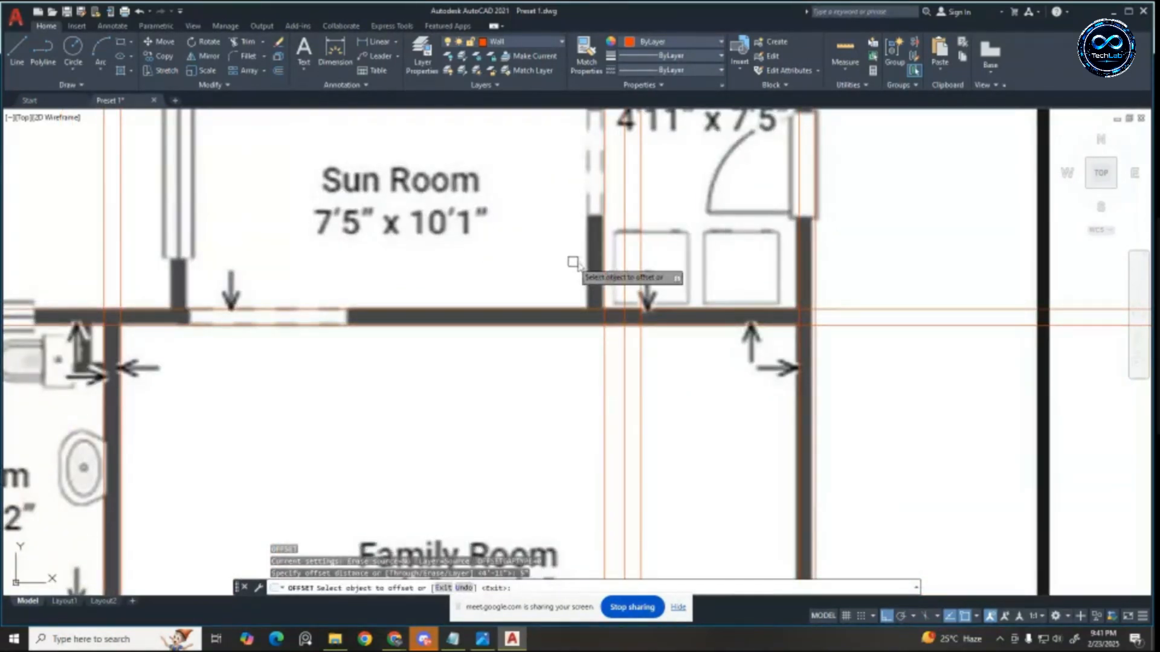
pyautogui.click(608, 272)
pyautogui.click(294, 277)
pyautogui.scroll(-4, 549, 312)
pyautogui.scroll(2, 475, 239)
pyautogui.press('Escape')
pyautogui.press('Escape')
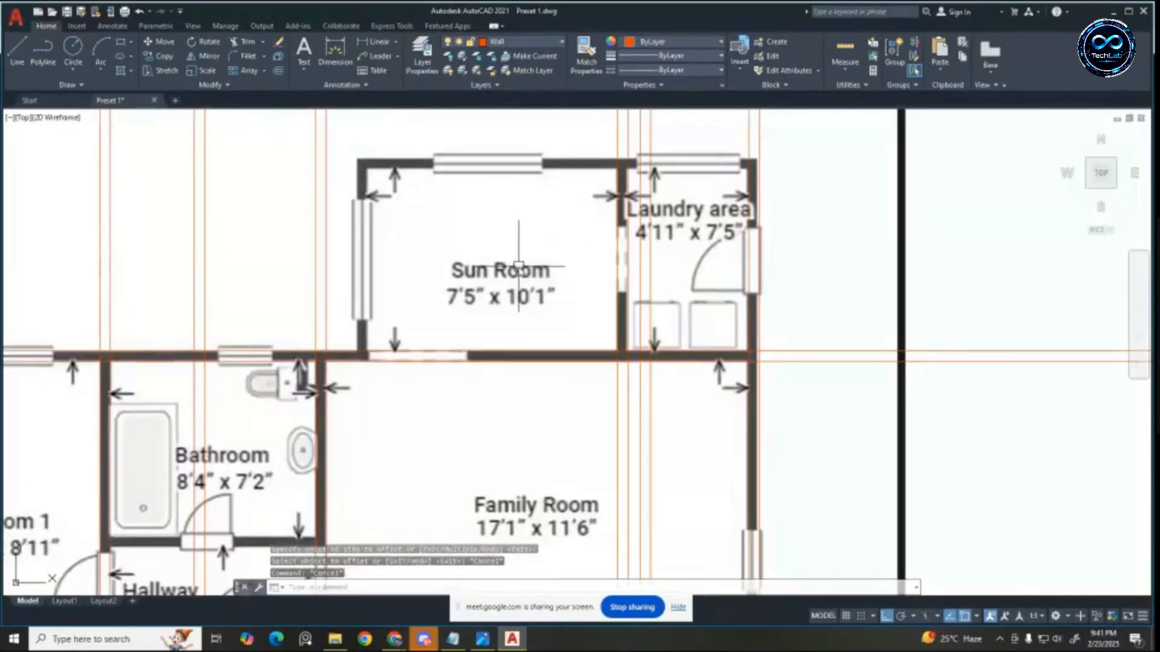
pyautogui.press('Escape')
pyautogui.press('Escape')
# Step: Offset the sun-room side line of the wall shared with the laundry area 10'1" to the left for the sun room's left wall
pyautogui.write('o')
pyautogui.press('Return')
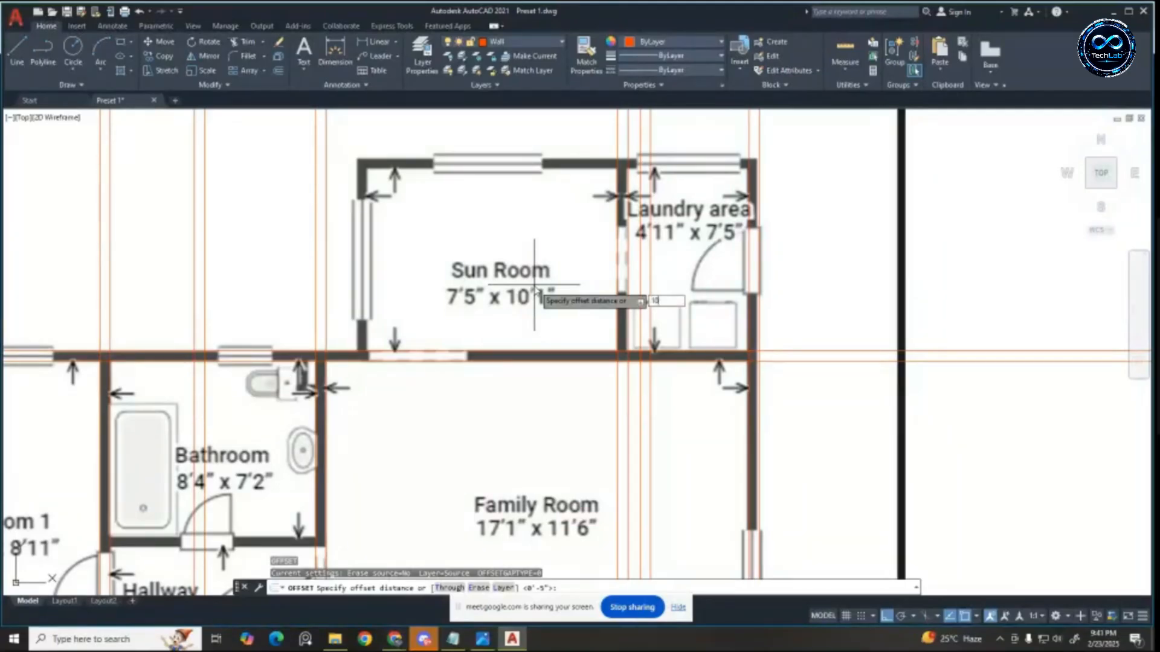
pyautogui.write("10'1")
pyautogui.press('Return')
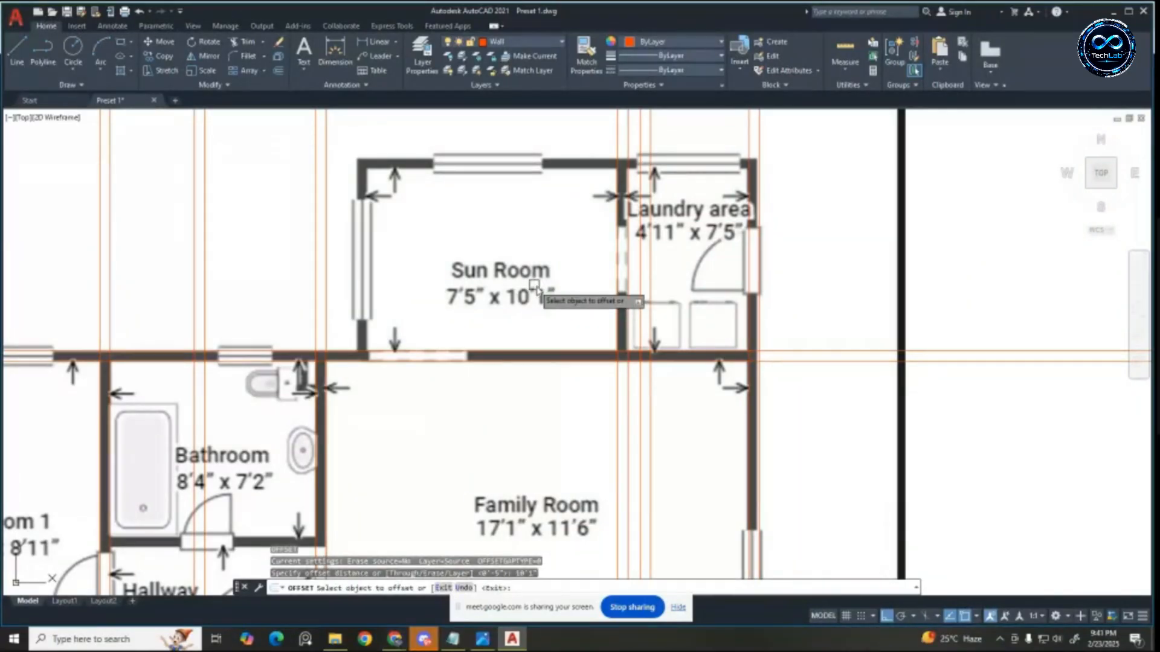
pyautogui.click(616, 308)
pyautogui.click(234, 303)
pyautogui.press('Escape')
pyautogui.press('Escape')
pyautogui.press('Escape')
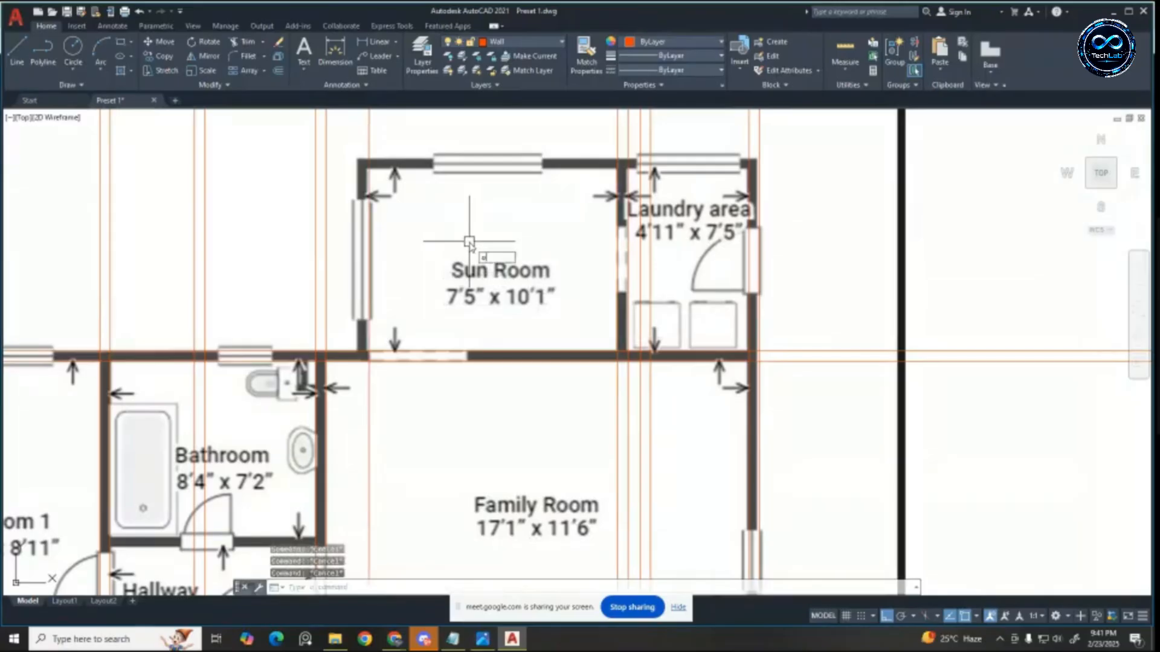
# Step: Offset the inner line of the sun room's left wall 5" outward to give the wall its thickness
pyautogui.write('o')
pyautogui.press('Return')
pyautogui.write('5"')
pyautogui.press('Return')
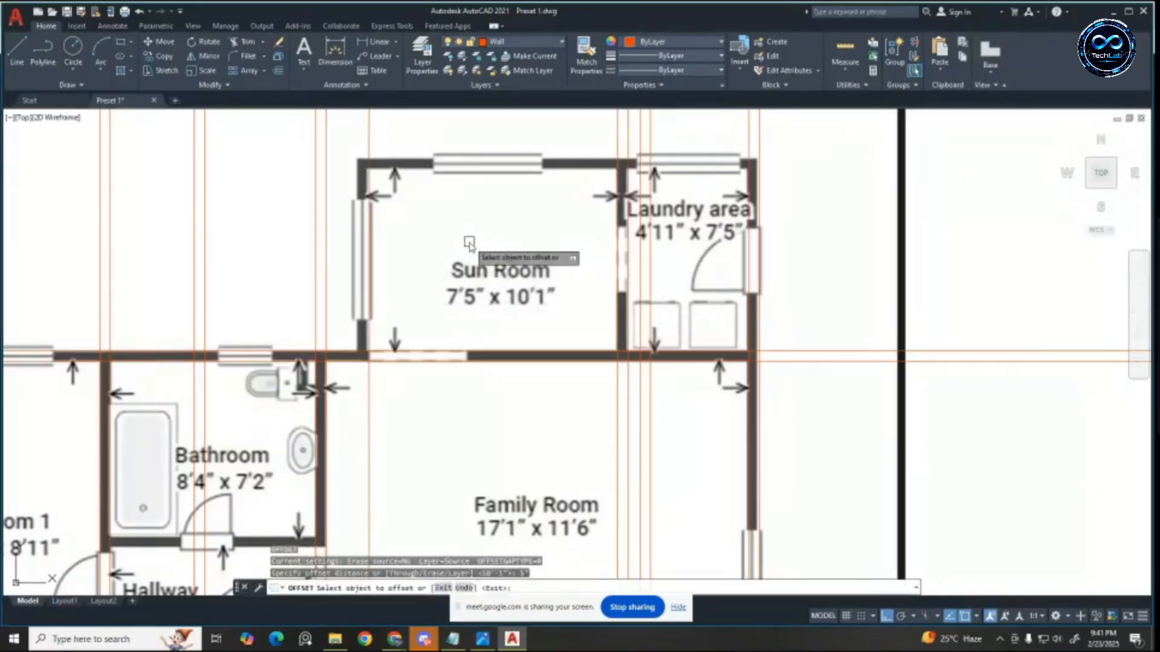
pyautogui.click(369, 302)
pyautogui.click(105, 292)
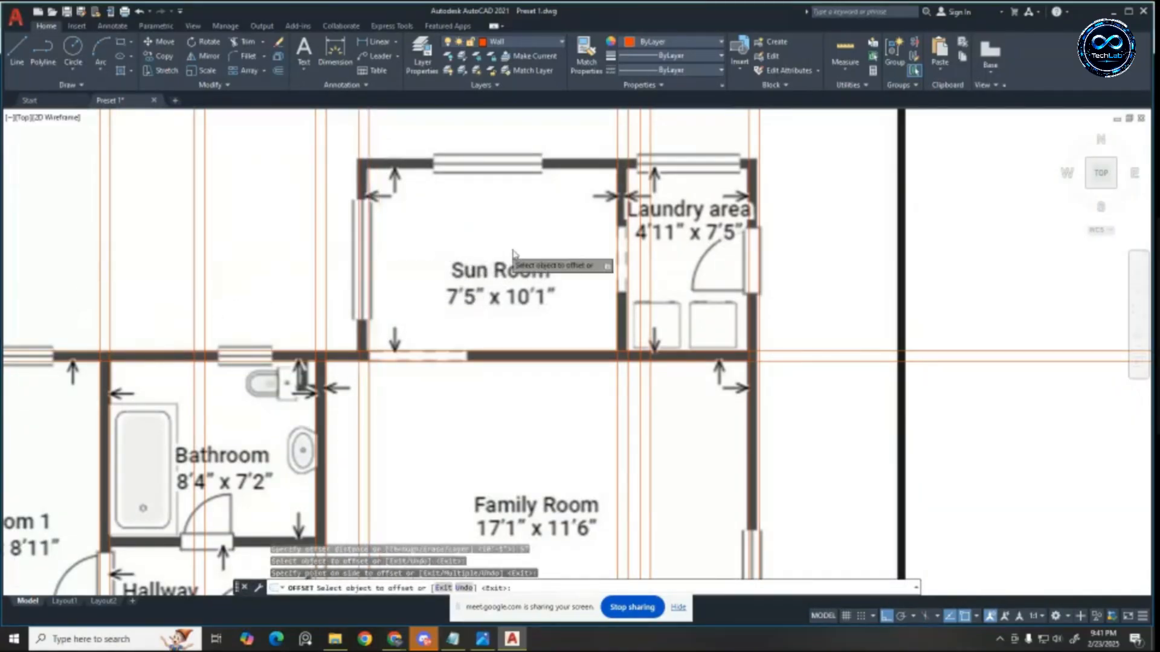
pyautogui.scroll(-5, 526, 260)
pyautogui.scroll(5, 531, 259)
pyautogui.press('Escape')
pyautogui.press('Escape')
pyautogui.press('Escape')
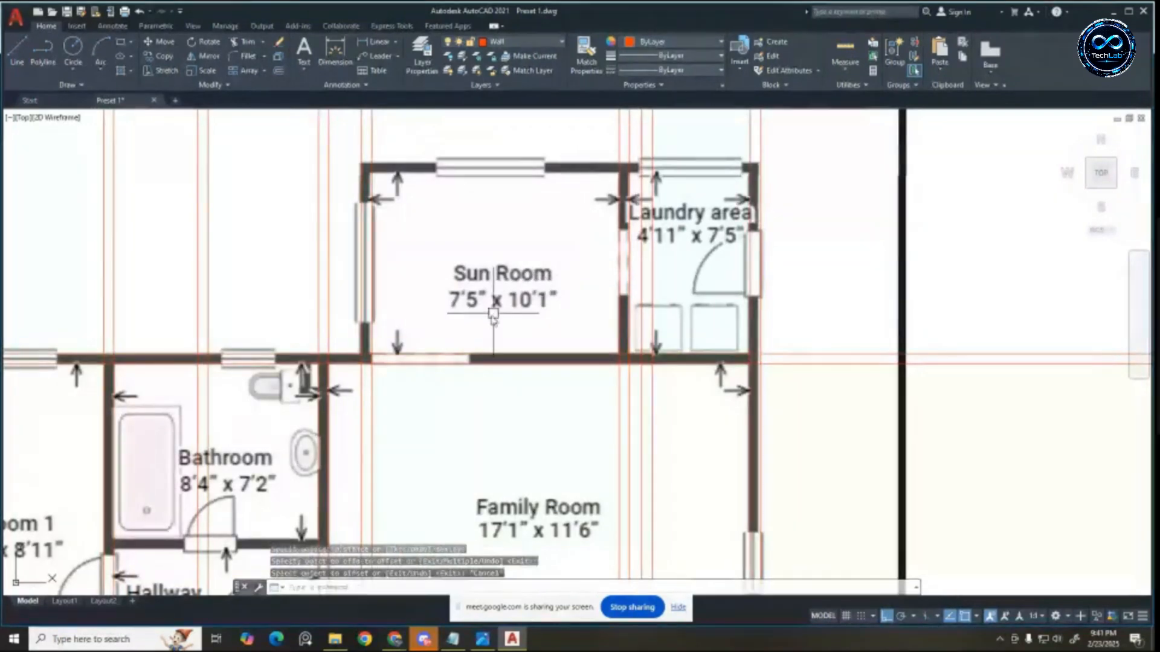
# Step: Check the wall lines across the whole floor plan, including the kitchen and pantry, against the reference image
pyautogui.scroll(-2, 524, 236)
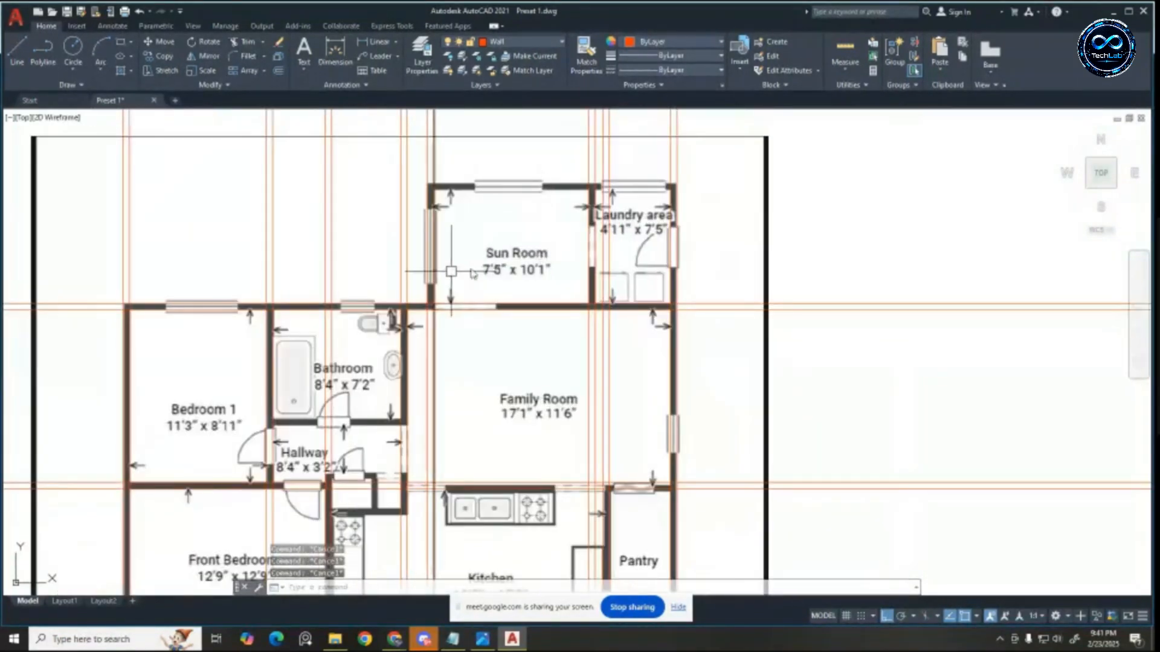
pyautogui.scroll(-5, 536, 400)
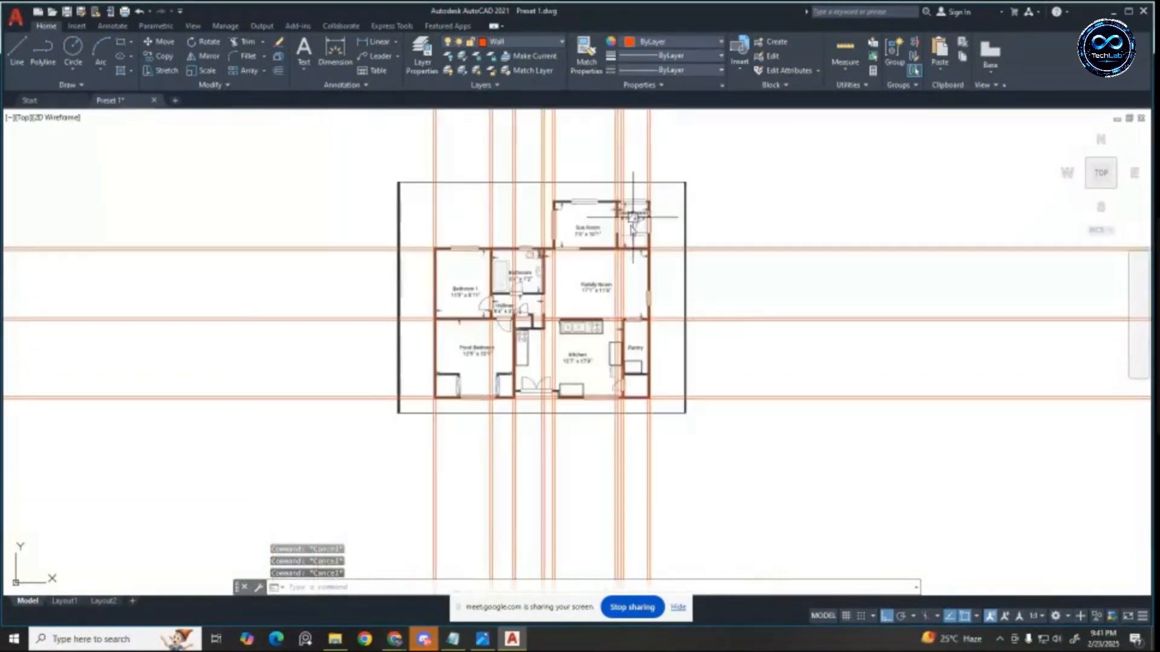
pyautogui.scroll(3, 484, 338)
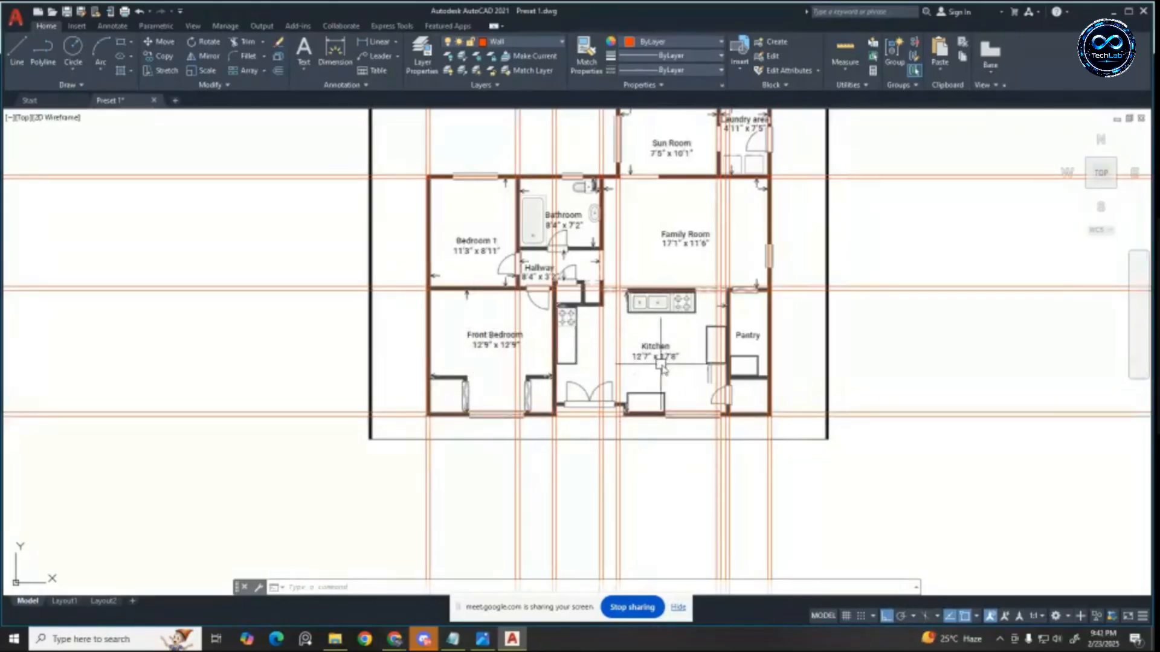
pyautogui.scroll(4, 667, 362)
pyautogui.scroll(-2, 660, 361)
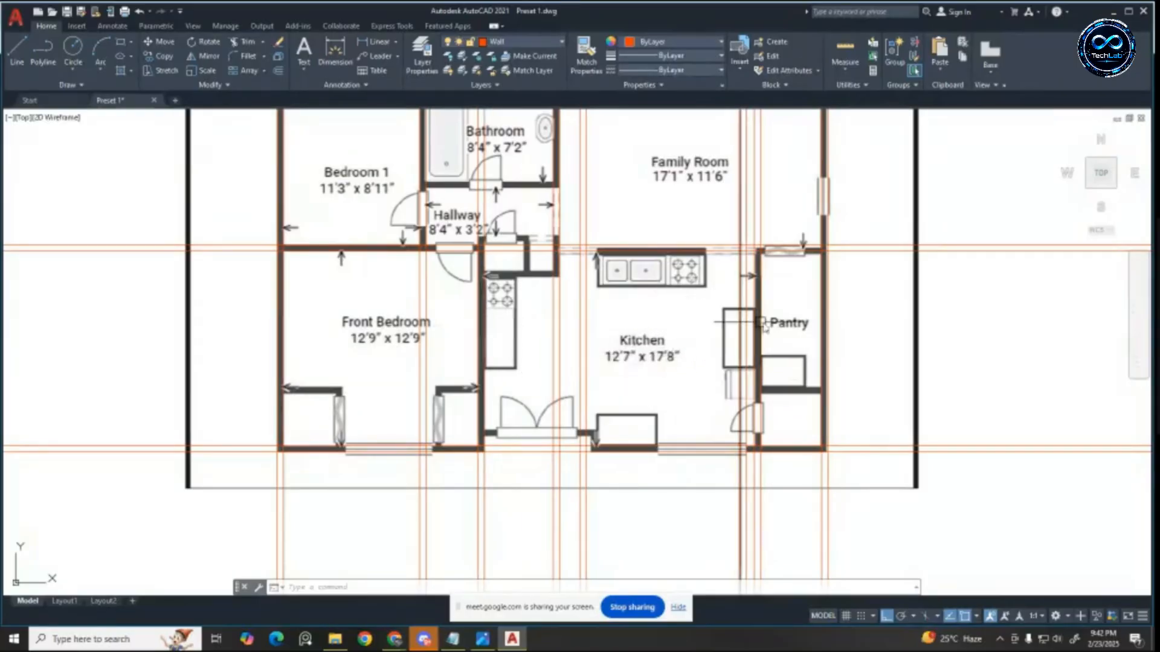
pyautogui.scroll(-2, 791, 323)
pyautogui.scroll(2, 748, 205)
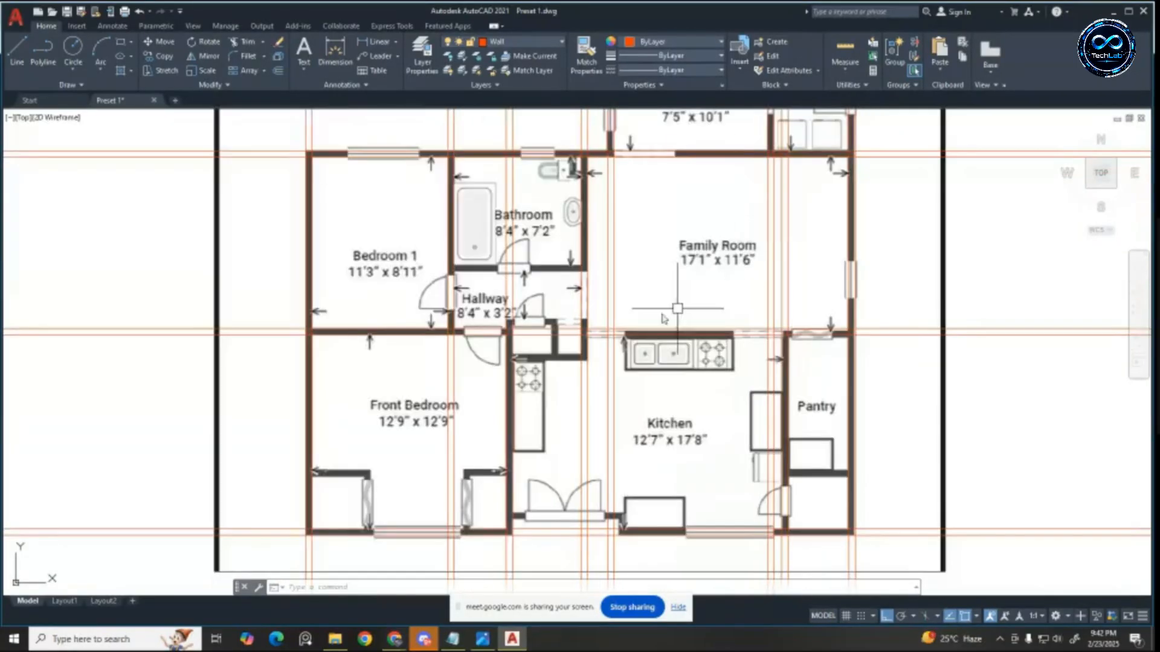
pyautogui.scroll(-2, 836, 212)
pyautogui.scroll(1, 803, 242)
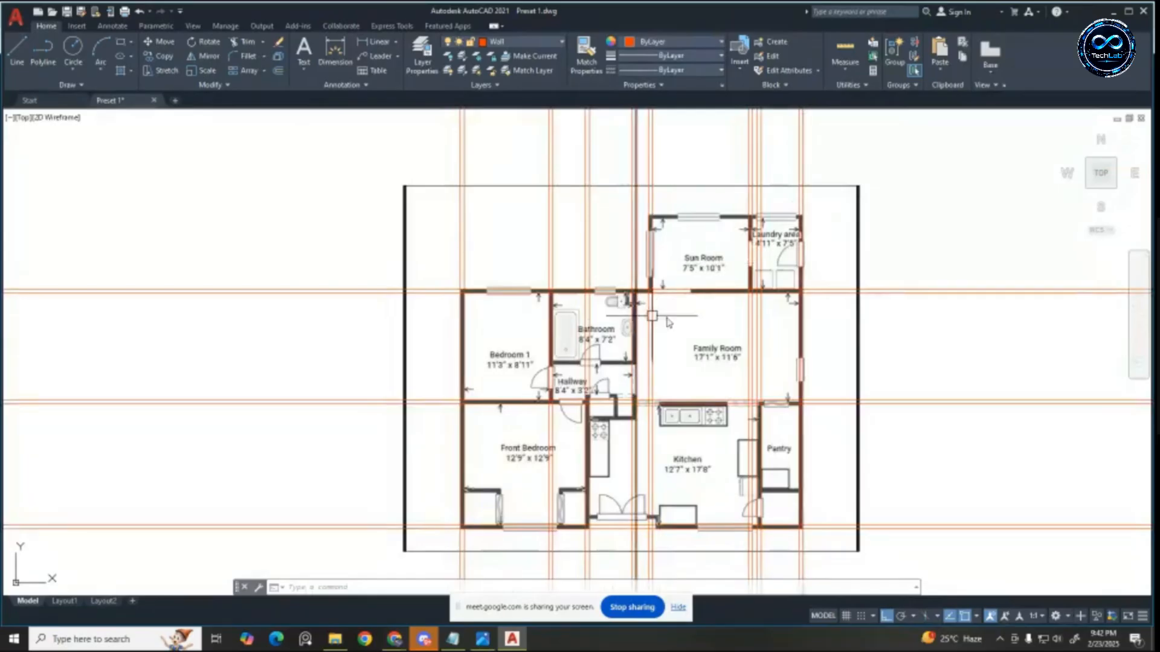
# Step: Examine the sun room and laundry area's walls and room dimensions on the reference plan
pyautogui.scroll(4, 703, 260)
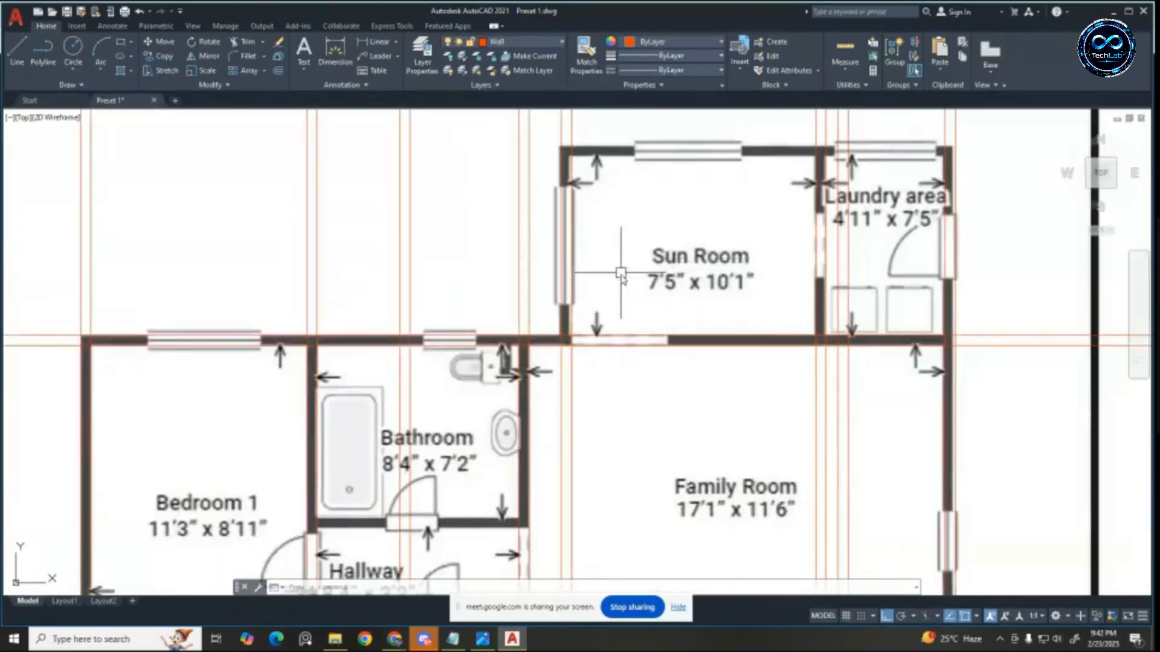
pyautogui.scroll(-2, 620, 273)
pyautogui.scroll(2, 694, 192)
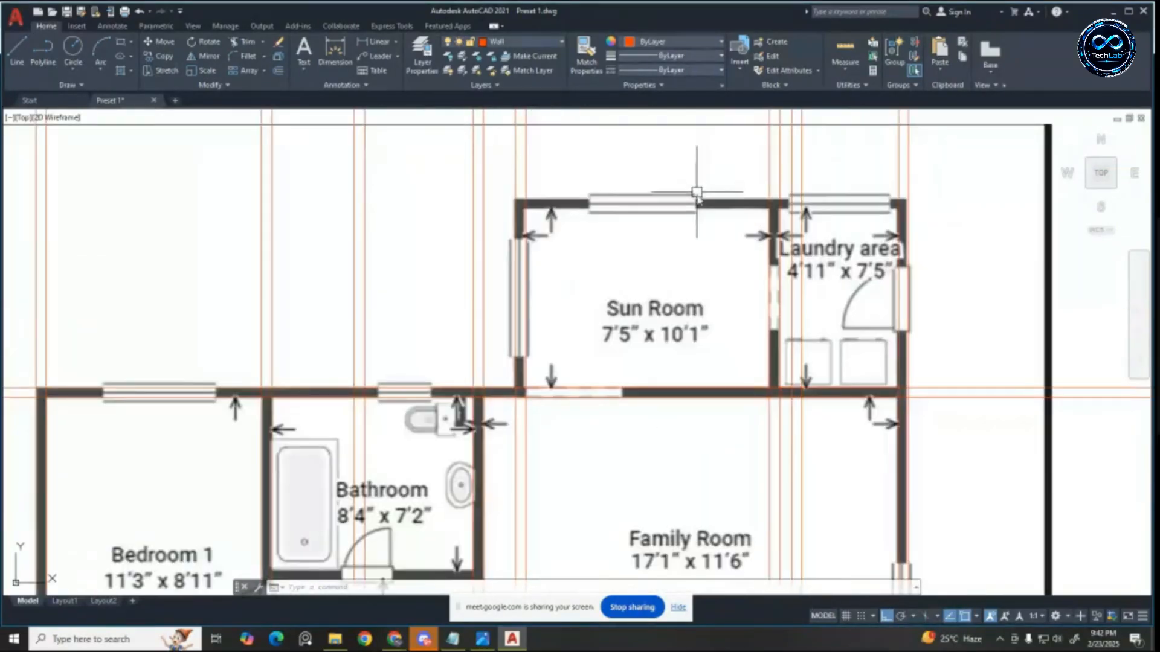
pyautogui.scroll(-2, 698, 219)
pyautogui.scroll(4, 557, 212)
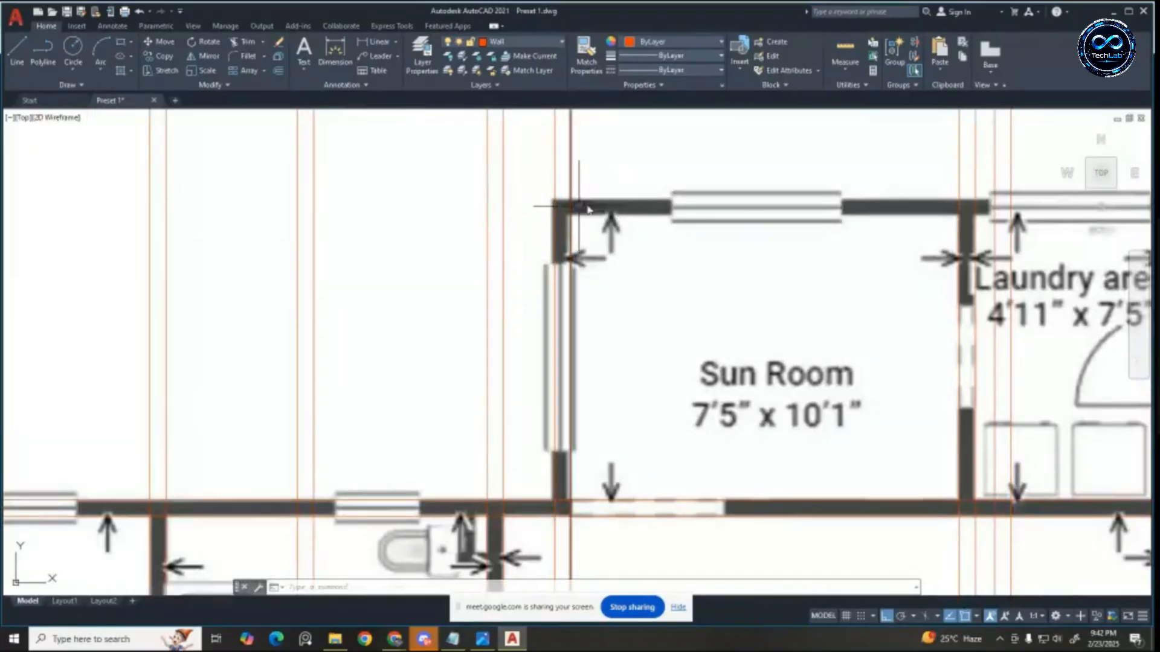
pyautogui.scroll(2, 575, 213)
pyautogui.press('Escape')
pyautogui.press('Escape')
pyautogui.scroll(-4, 575, 234)
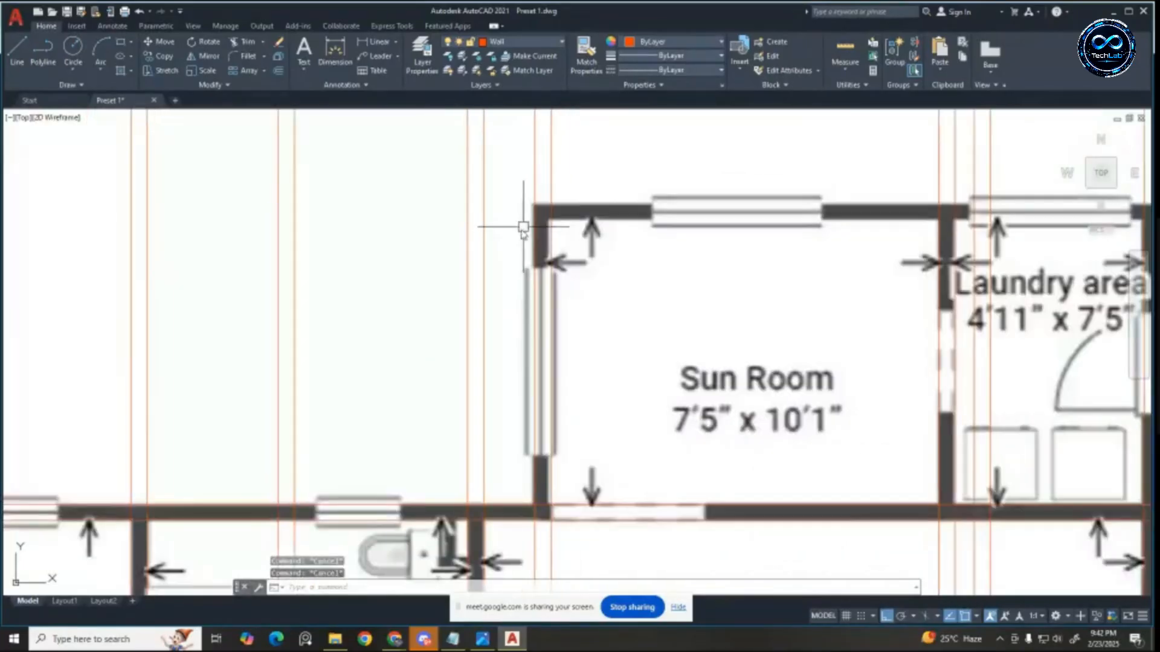
pyautogui.scroll(-2, 610, 302)
pyautogui.scroll(2, 625, 307)
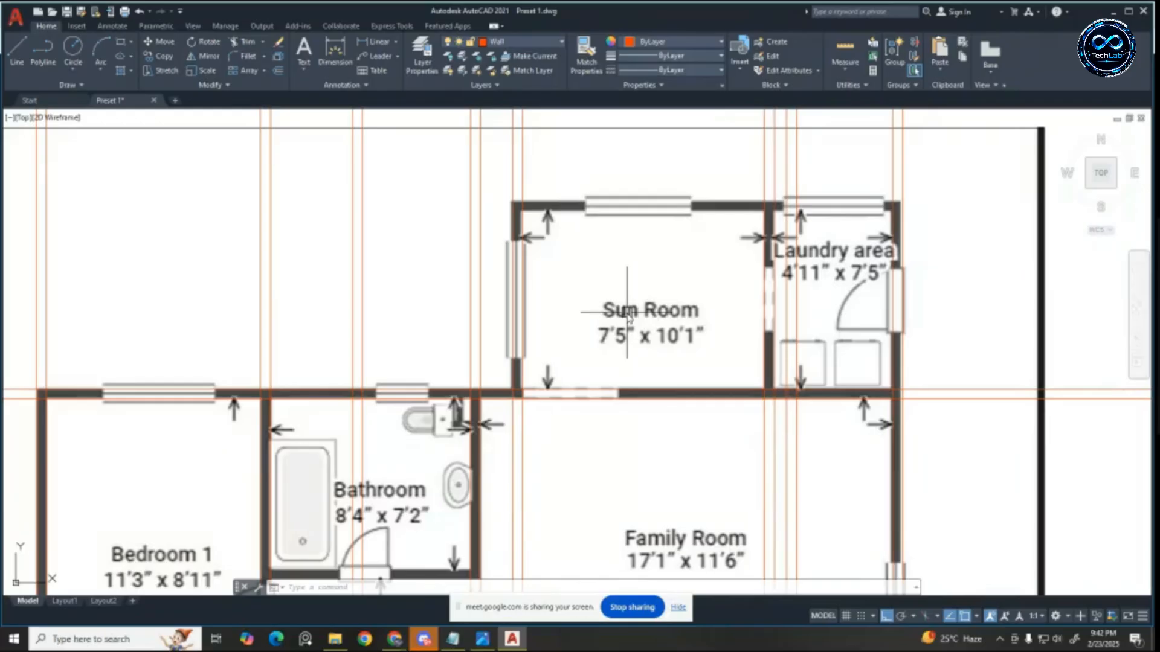
pyautogui.scroll(2, 627, 312)
pyautogui.scroll(-4, 667, 275)
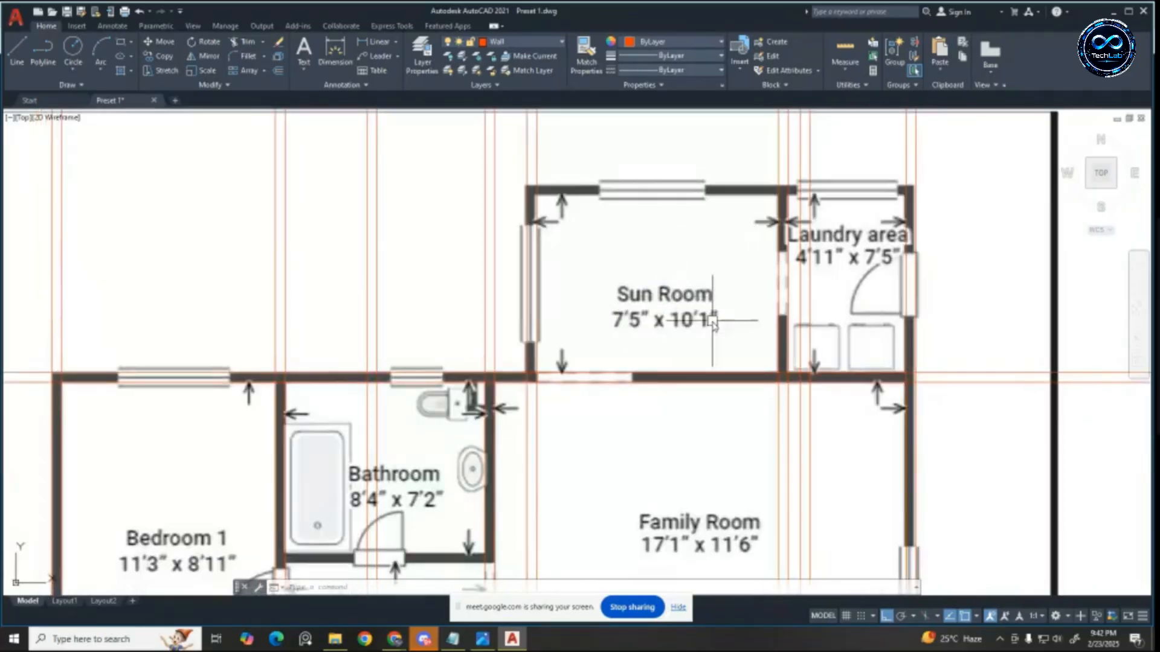
# Step: Compare the family room, kitchen and pantry wall lines with the reference plan
pyautogui.scroll(-5, 714, 305)
pyautogui.scroll(3, 689, 387)
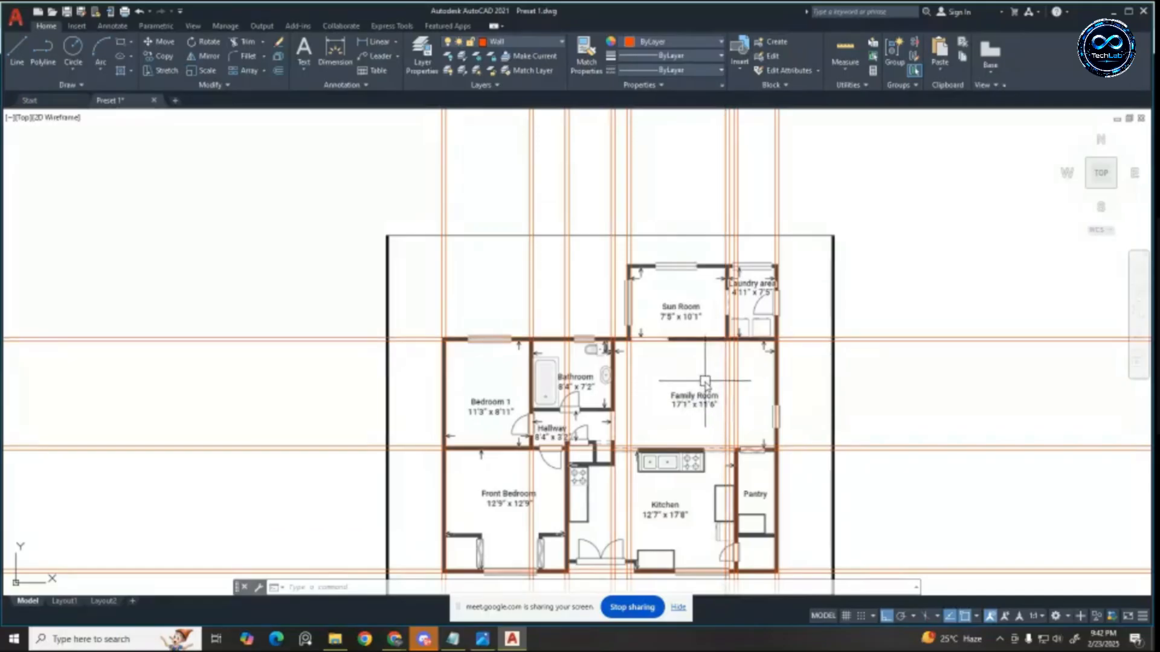
pyautogui.scroll(-4, 699, 363)
pyautogui.scroll(4, 685, 405)
pyautogui.scroll(2, 686, 405)
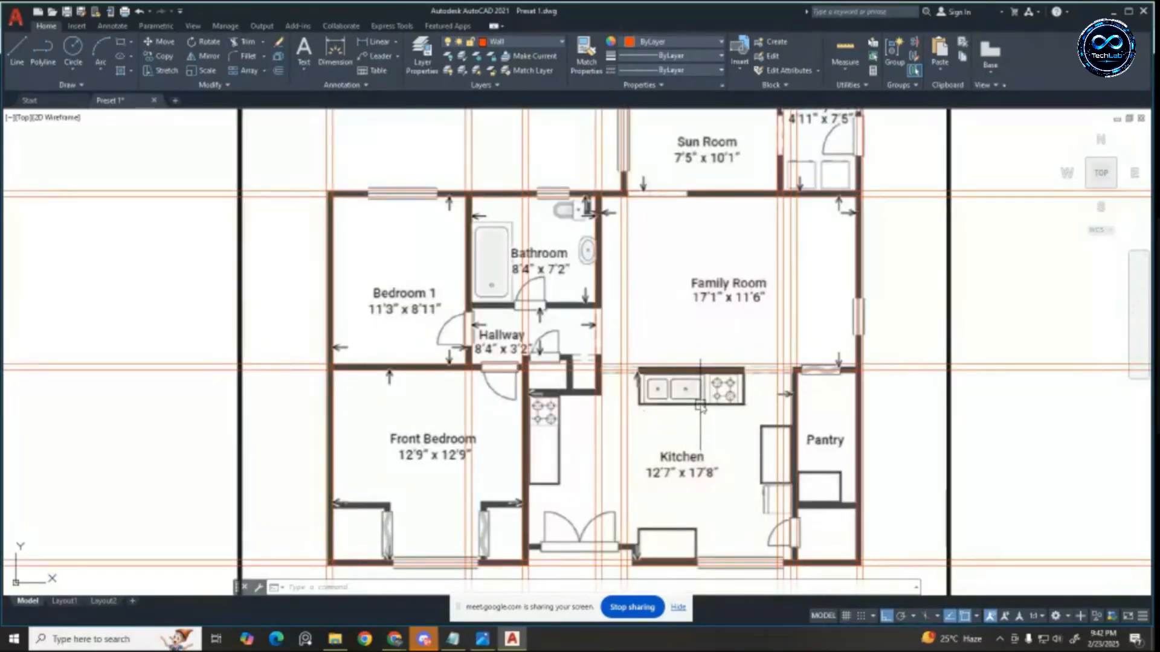
pyautogui.scroll(-3, 701, 405)
pyautogui.scroll(3, 713, 314)
pyautogui.scroll(-2, 719, 294)
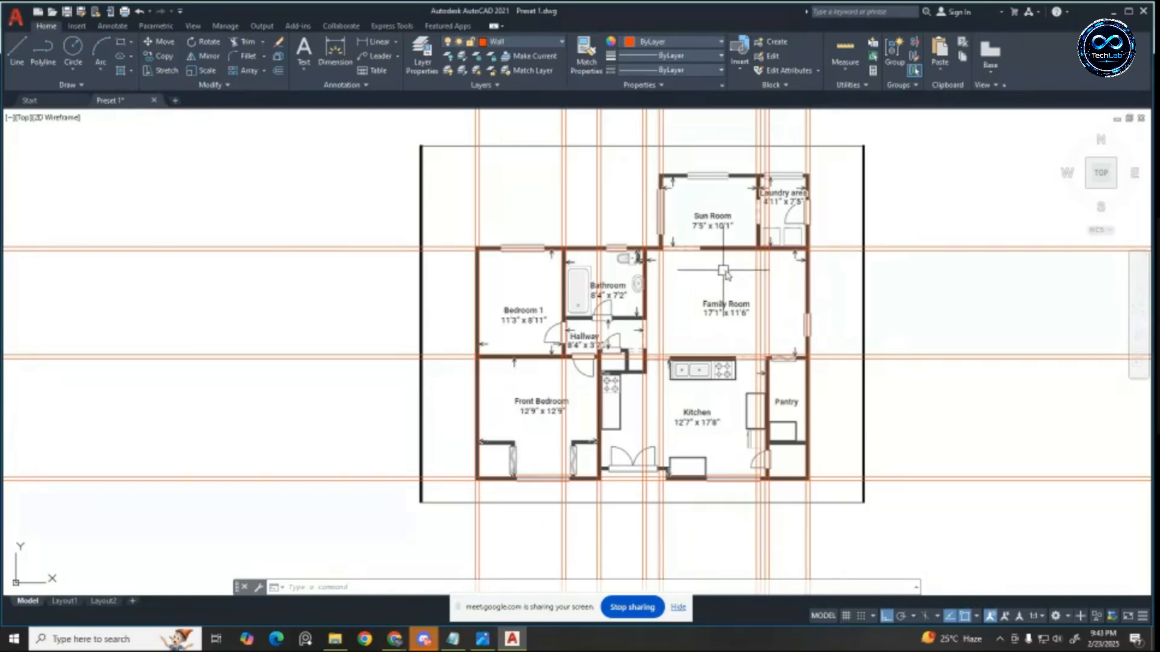
# Step: Check the sun room's upper wall and vertical room dimension on the reference plan
pyautogui.scroll(4, 725, 272)
pyautogui.scroll(-2, 714, 302)
pyautogui.scroll(2, 718, 290)
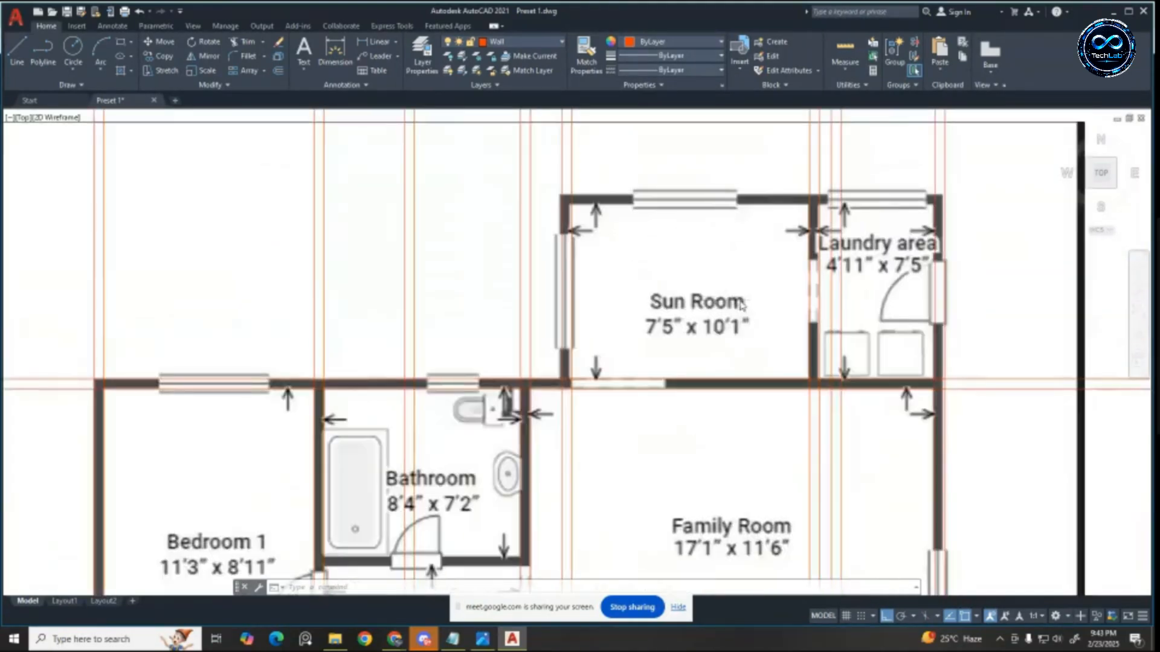
pyautogui.scroll(2, 742, 303)
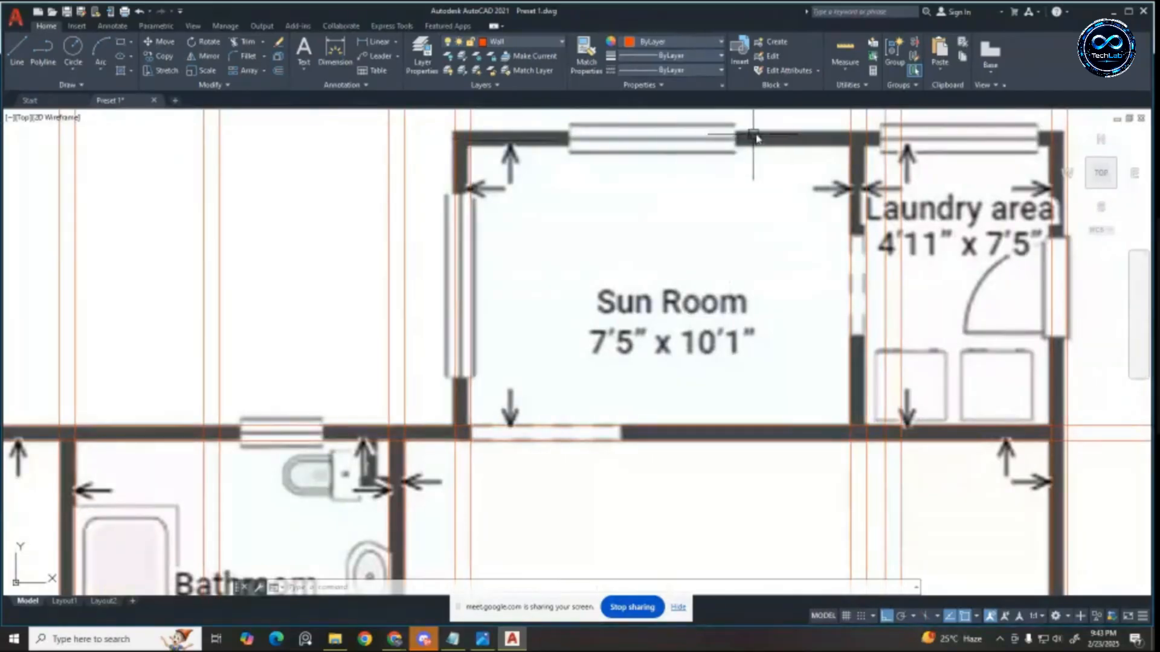
pyautogui.scroll(-3, 745, 187)
pyautogui.scroll(3, 598, 217)
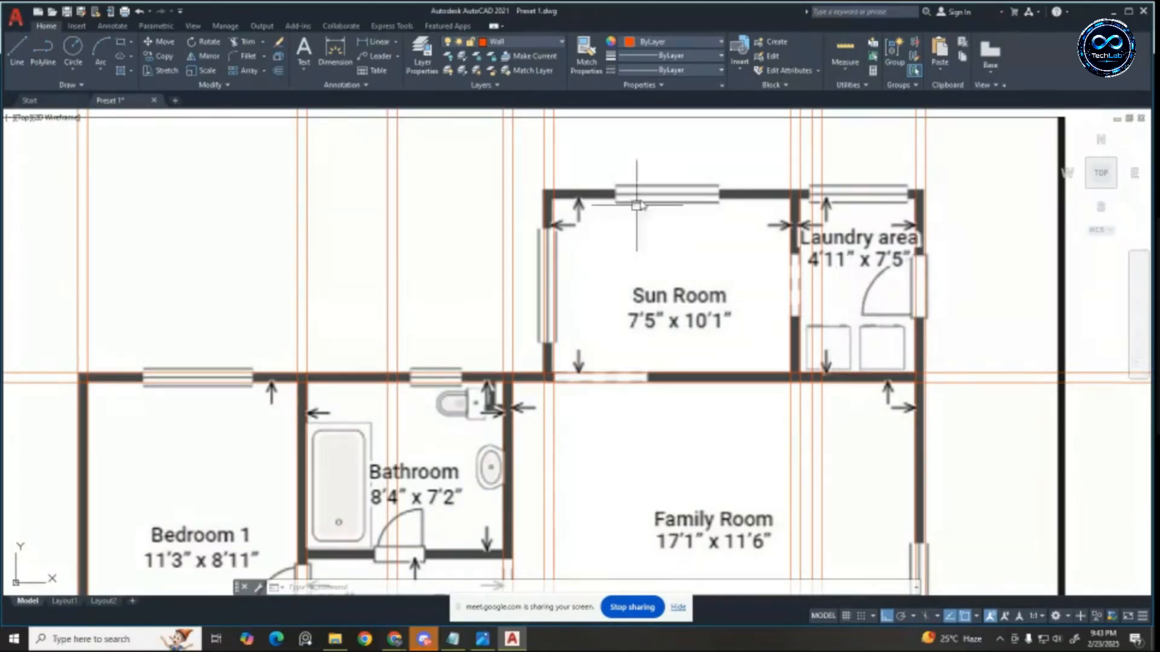
pyautogui.scroll(-2, 631, 223)
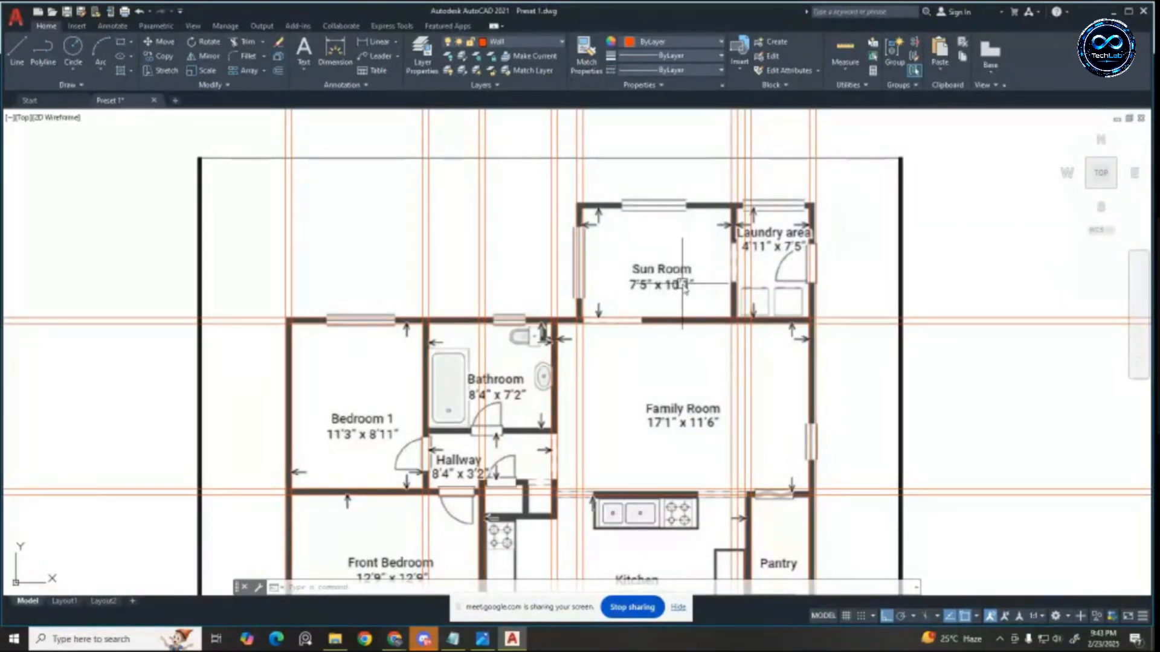
pyautogui.scroll(2, 676, 264)
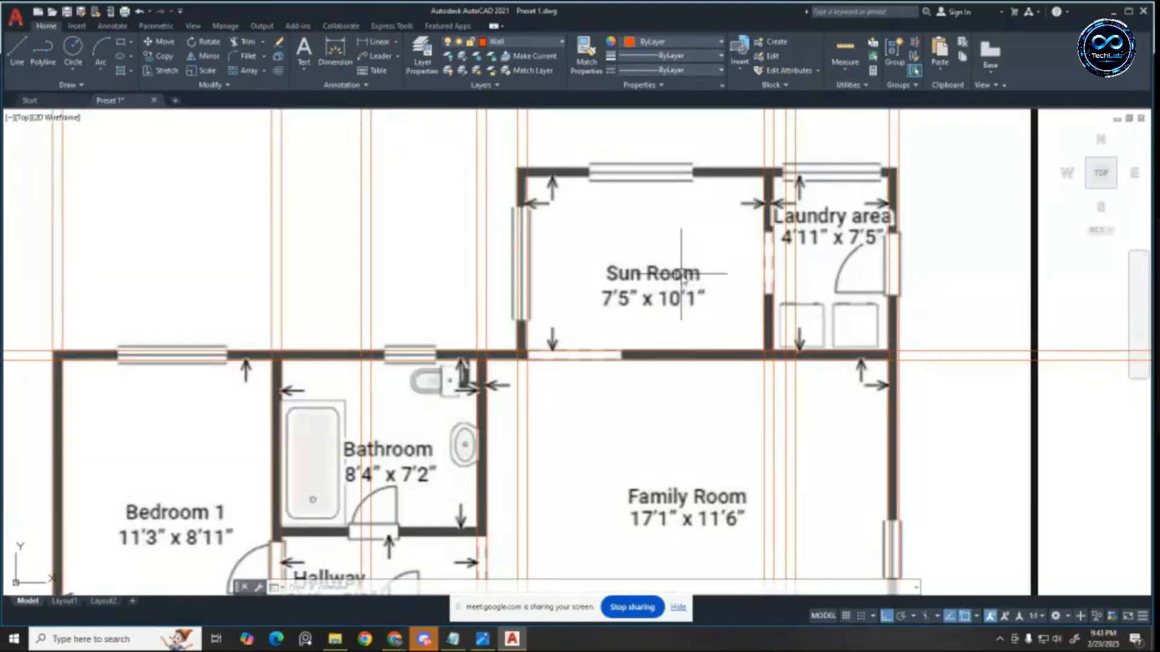
# Step: Offset the upper line of the wall below the sun room 7'5" upward for the inner face of its upper wall
pyautogui.press('Escape')
pyautogui.press('Return')
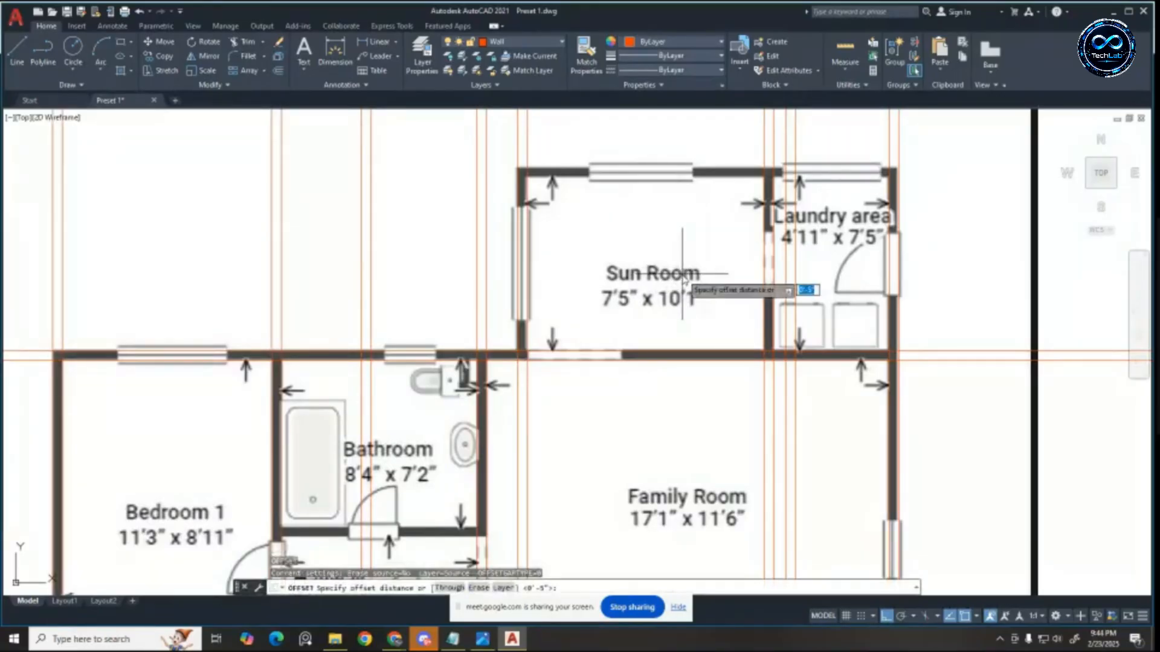
pyautogui.write('7\'5"')
pyautogui.press('Return')
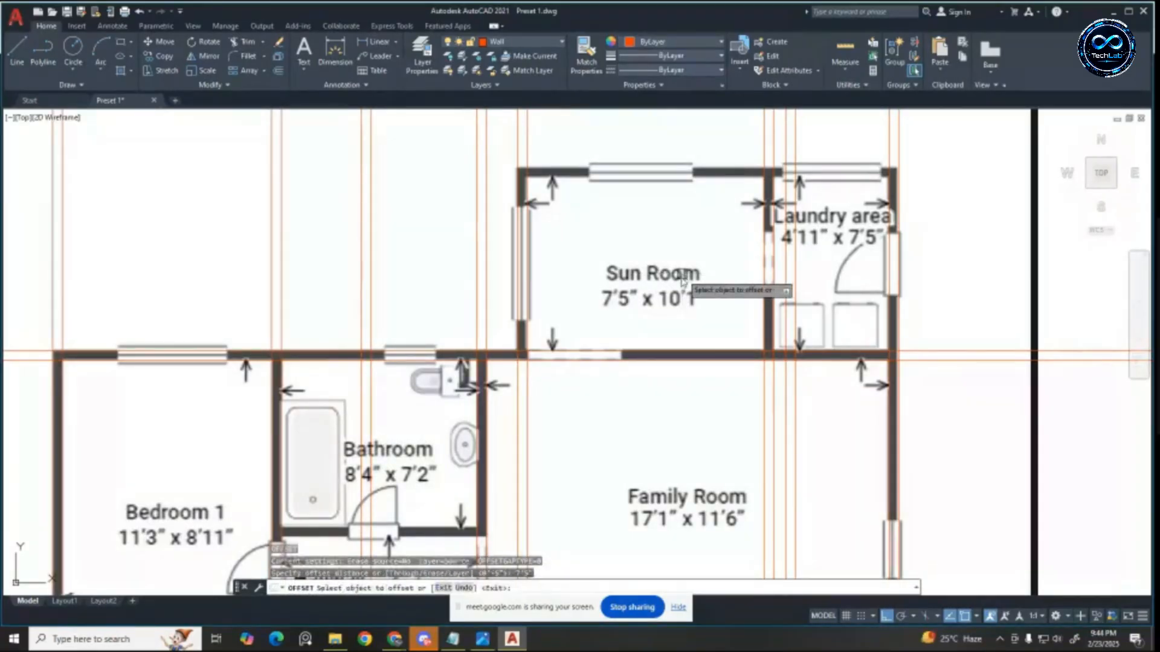
pyautogui.click(608, 352)
pyautogui.click(619, 229)
pyautogui.press('Return')
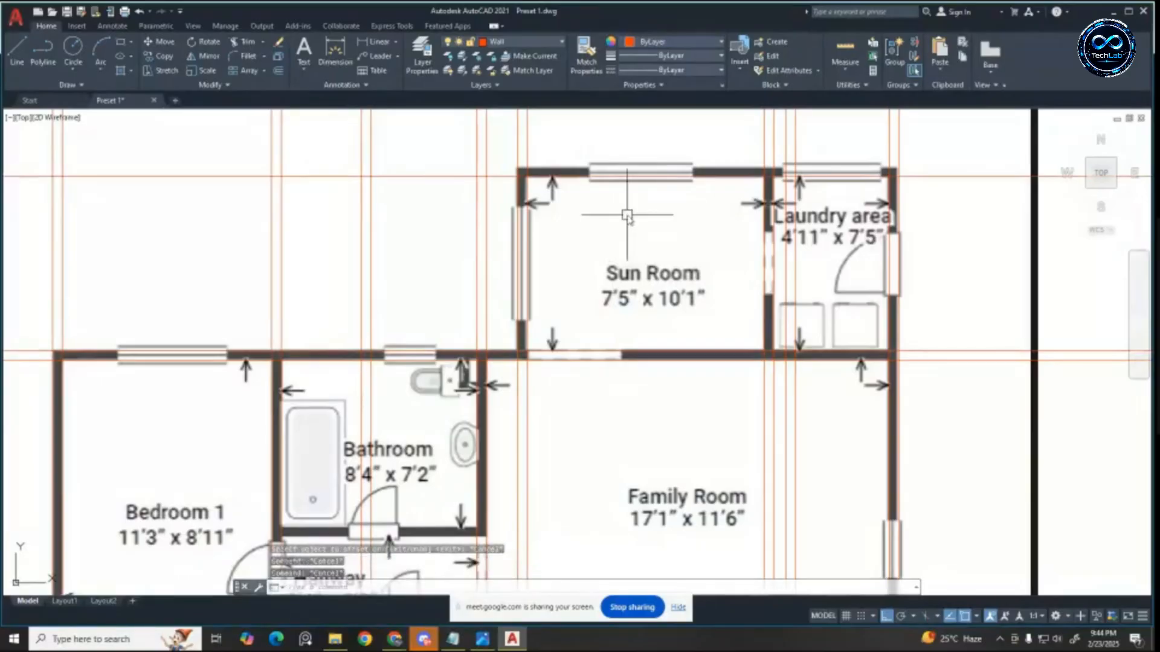
# Step: Offset the inner line of the sun room's upper wall 5" upward to form its outer face
pyautogui.press('Return')
pyautogui.write('5"')
pyautogui.press('Return')
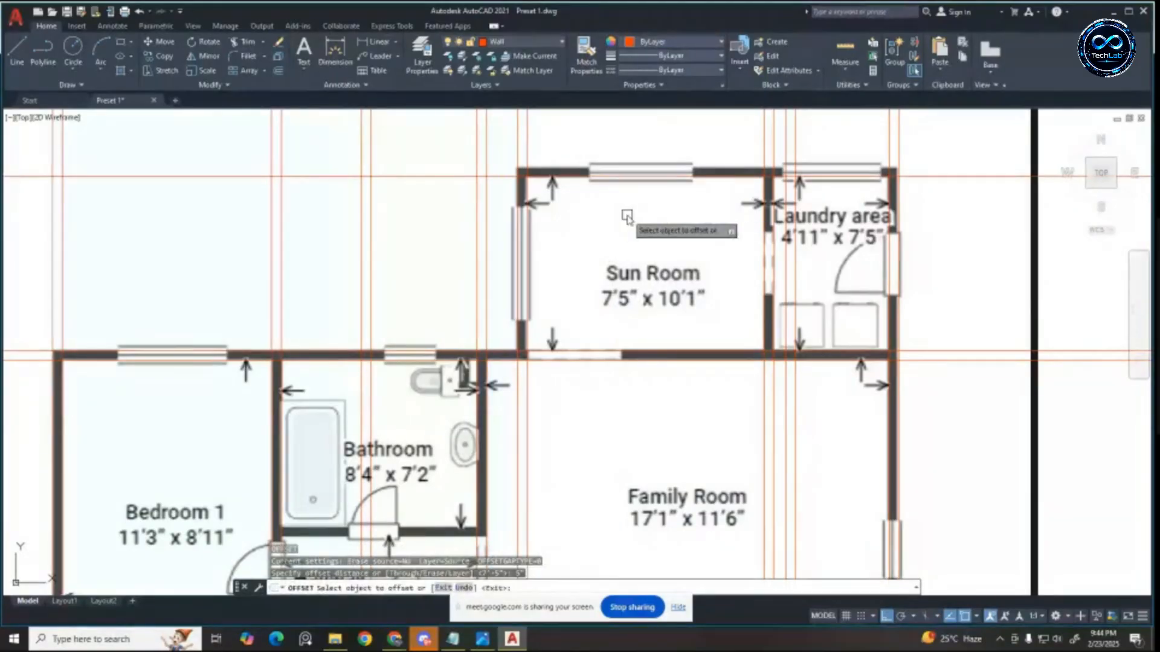
pyautogui.click(652, 175)
pyautogui.click(653, 147)
pyautogui.press('Escape')
pyautogui.scroll(-4, 540, 201)
pyautogui.scroll(-2, 549, 208)
pyautogui.press('Escape')
pyautogui.press('Escape')
pyautogui.press('Escape')
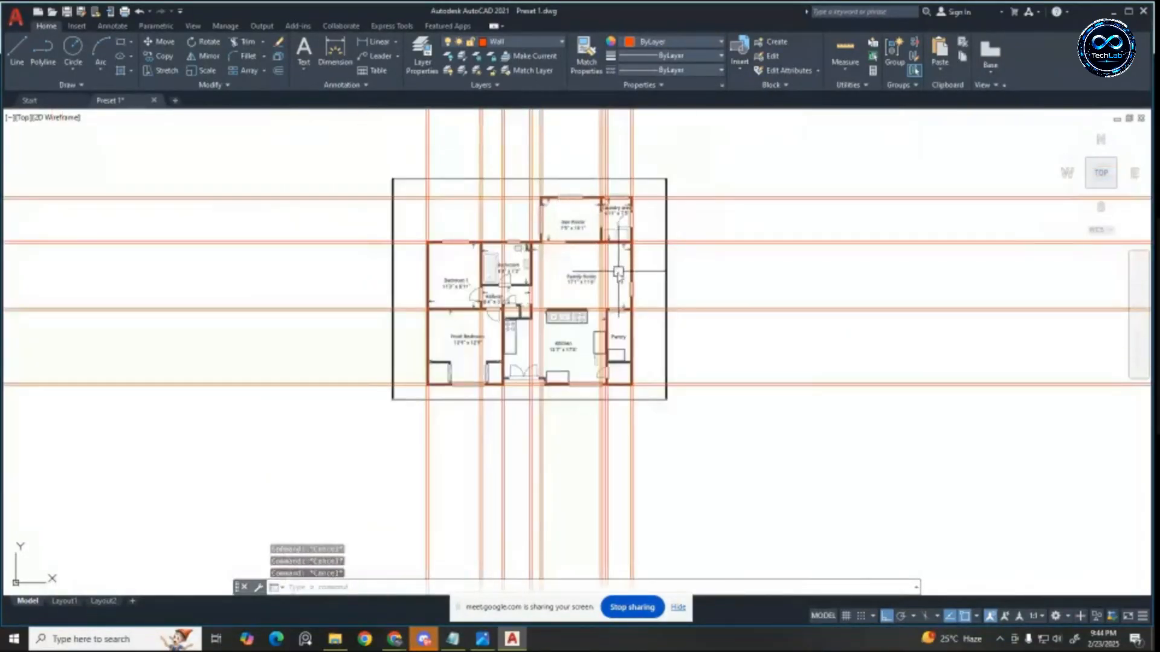
# Step: Move the reference floor plan image 50' horizontally to the right, away from the vertical construction lines
pyautogui.scroll(4, 581, 374)
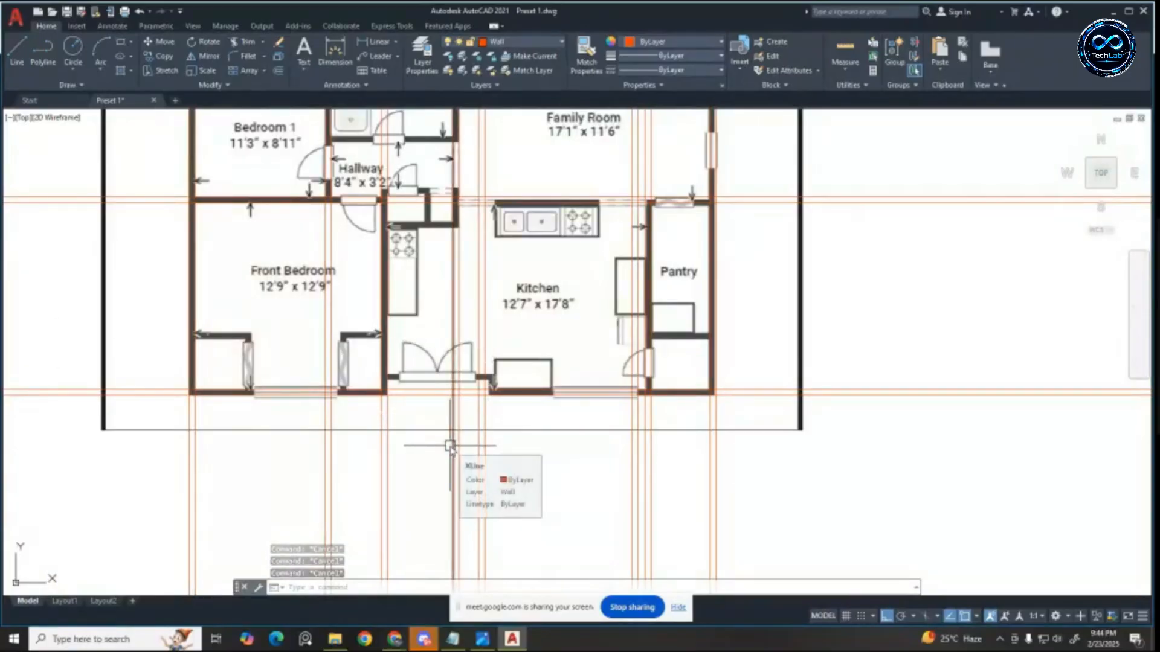
pyautogui.scroll(6, 459, 392)
pyautogui.scroll(-5, 599, 391)
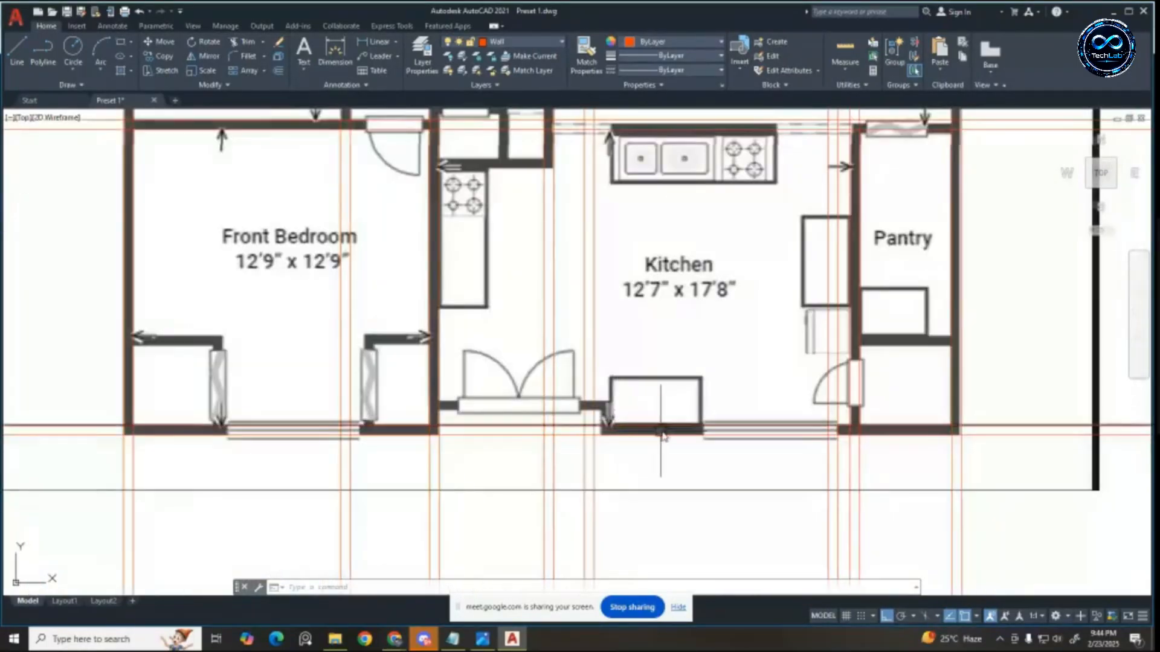
pyautogui.scroll(-4, 610, 393)
pyautogui.scroll(2, 610, 393)
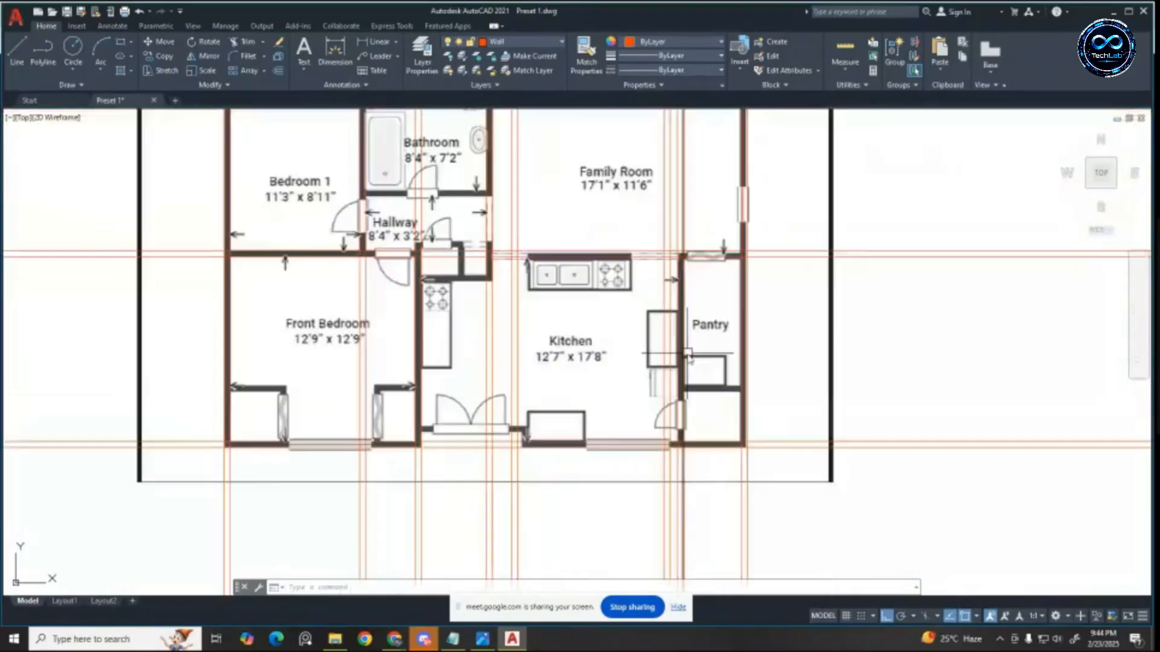
pyautogui.scroll(-5, 601, 381)
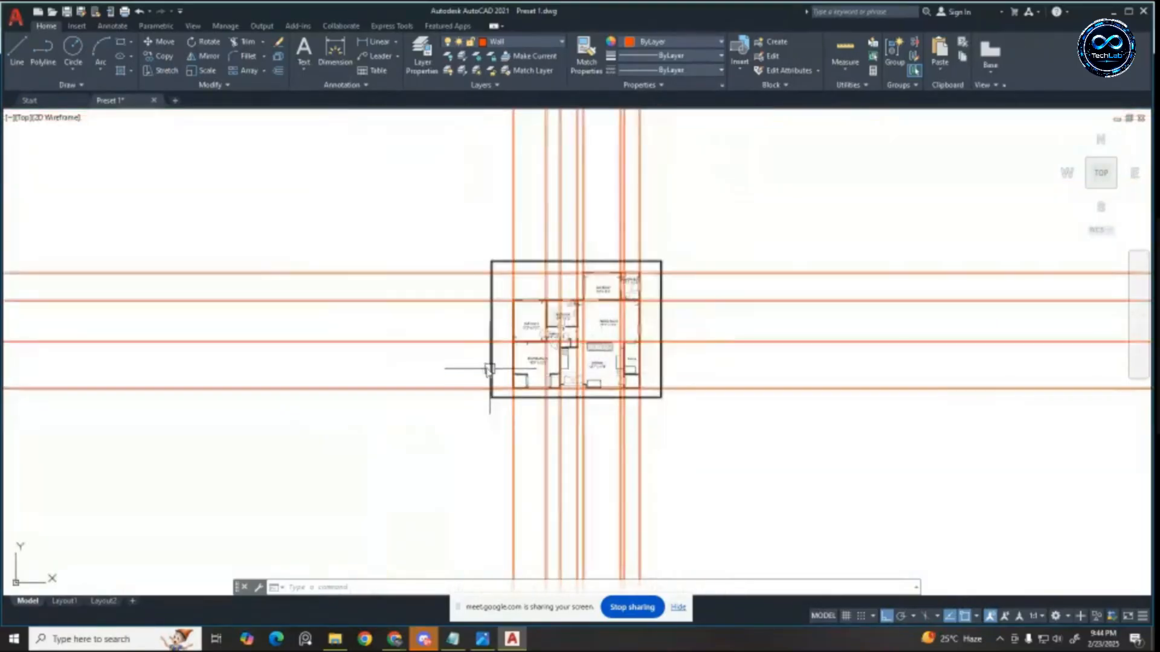
pyautogui.click(490, 368)
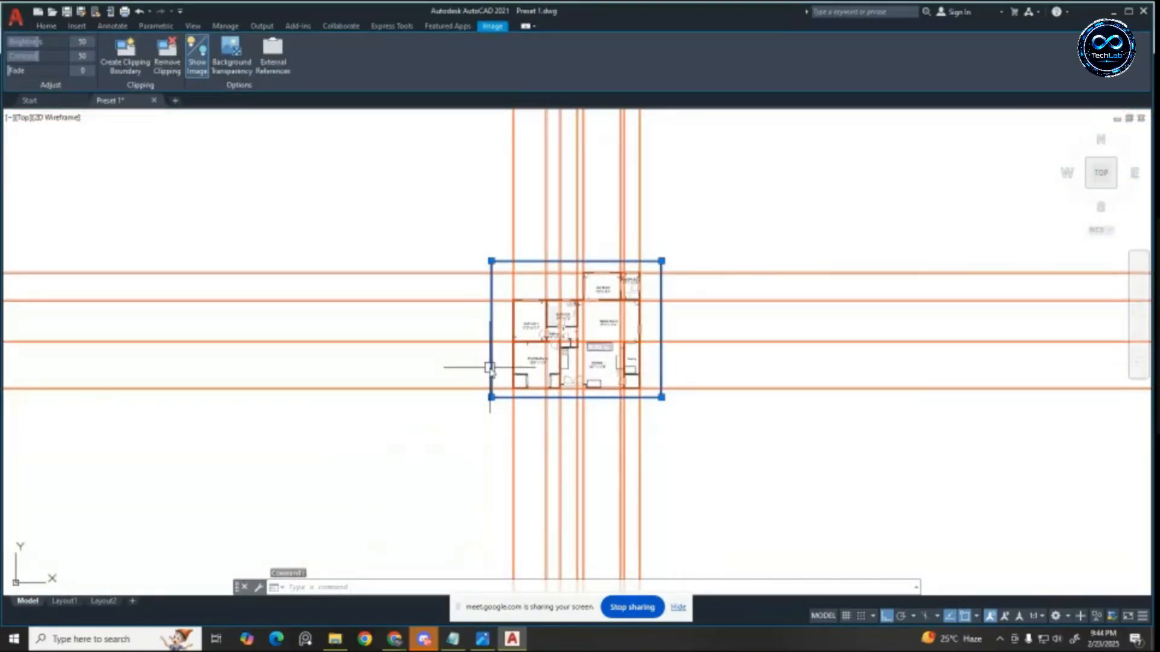
pyautogui.write('m')
pyautogui.press('Return')
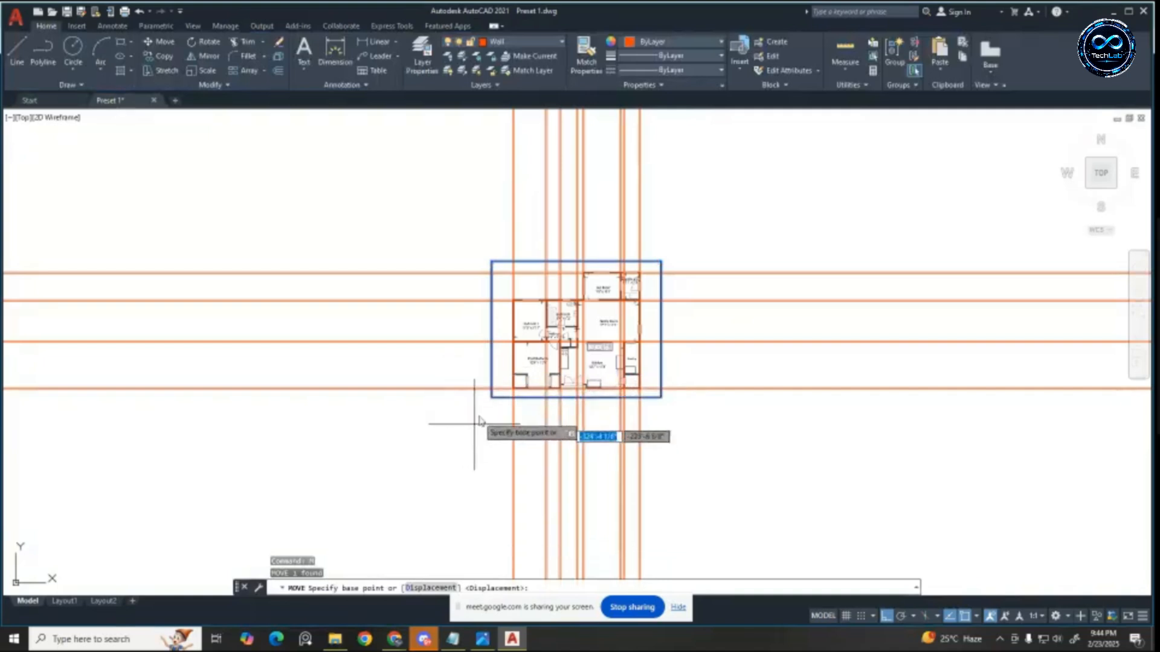
pyautogui.click(491, 397)
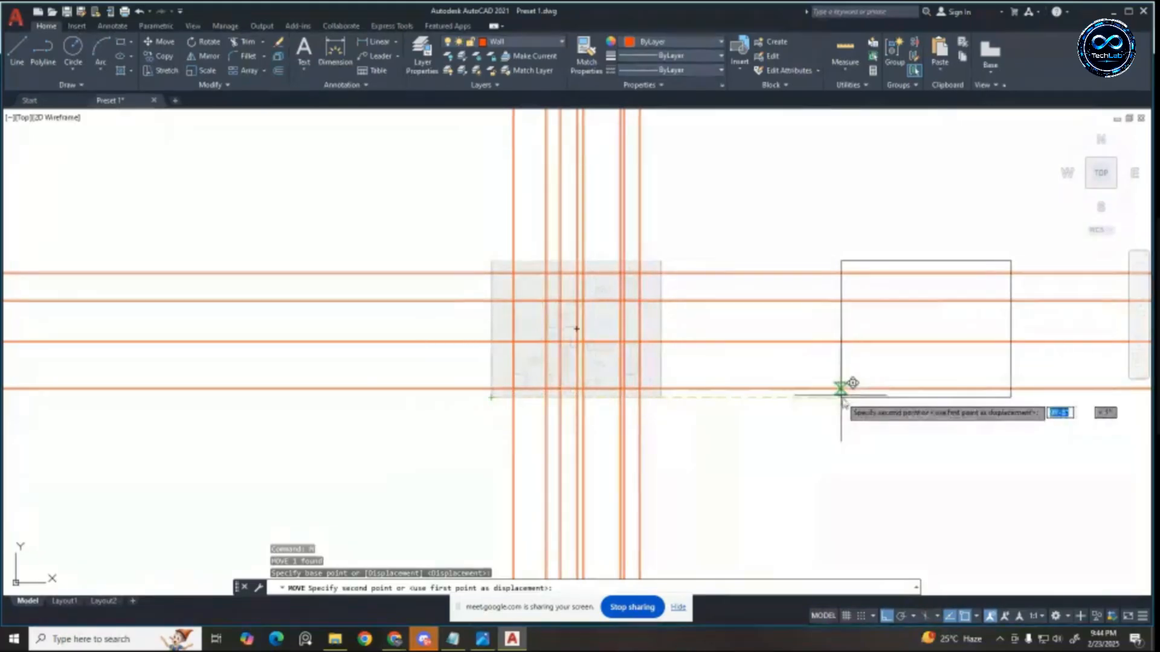
pyautogui.write('100')
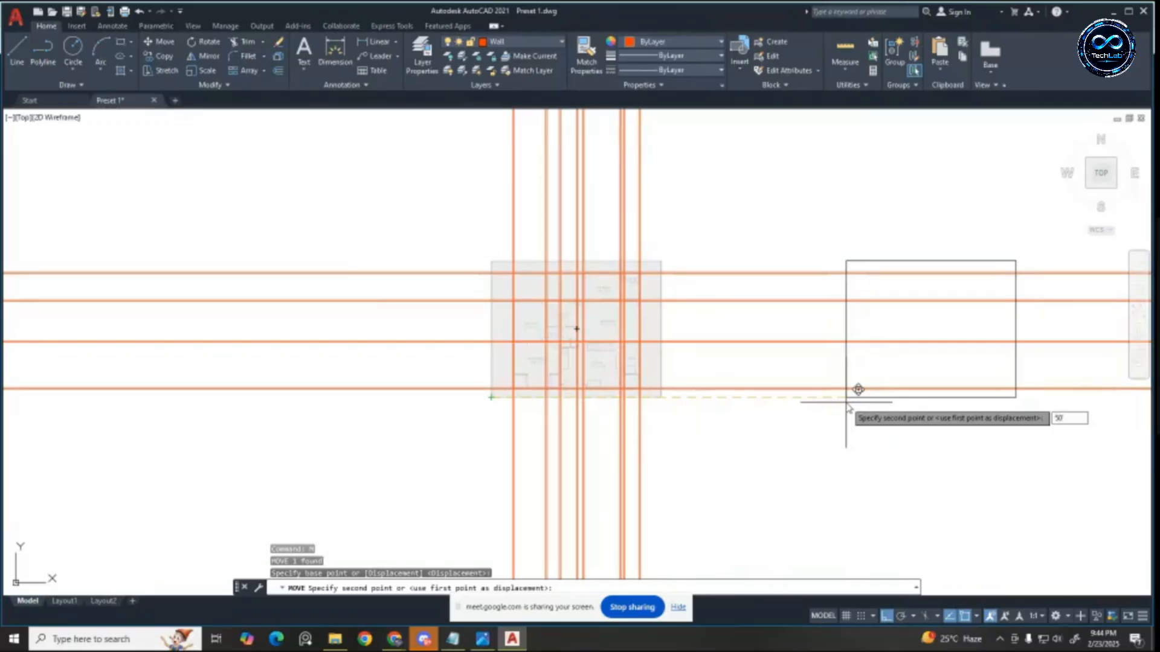
pyautogui.press('Return')
pyautogui.scroll(4, 701, 375)
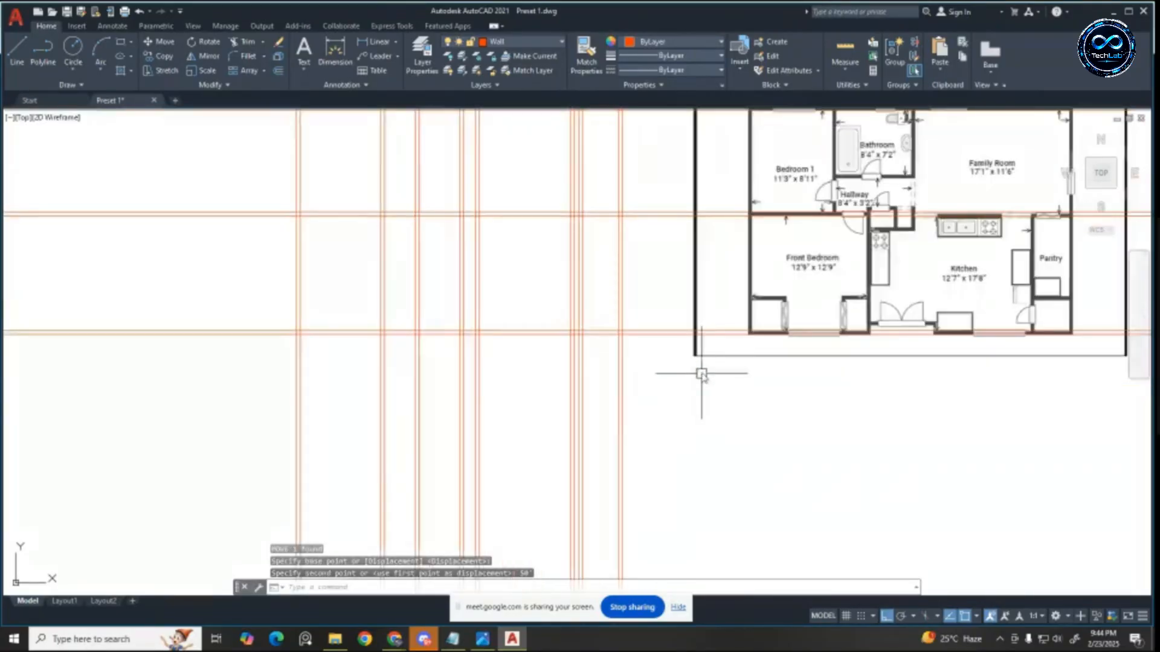
pyautogui.click(694, 357)
pyautogui.click(694, 356)
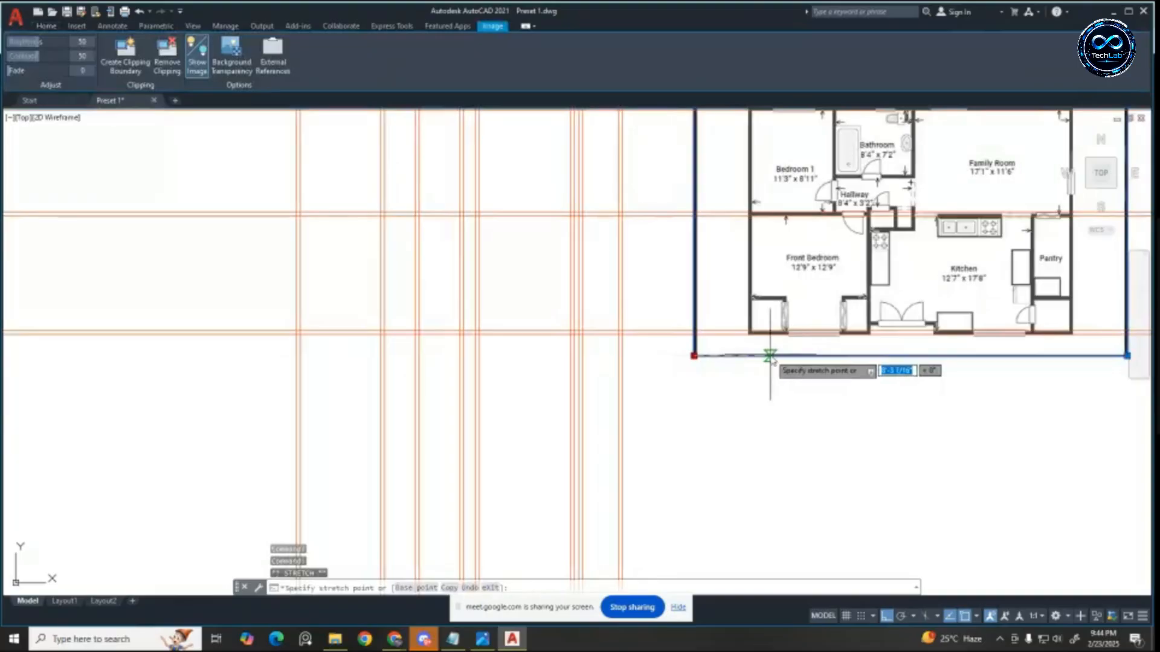
pyautogui.press('Escape')
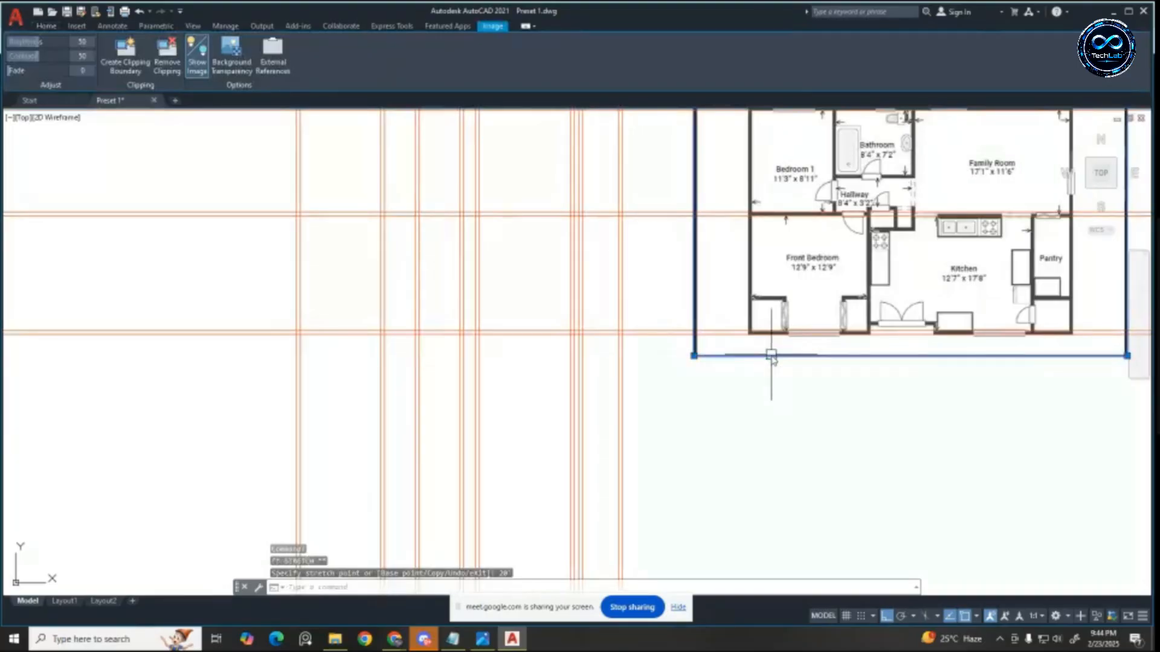
pyautogui.press('Escape')
pyautogui.press('Escape')
# Step: Move the reference floor plan image another 20' to the right, clear of the vertical wall lines
pyautogui.scroll(-8, 621, 406)
pyautogui.scroll(6, 557, 415)
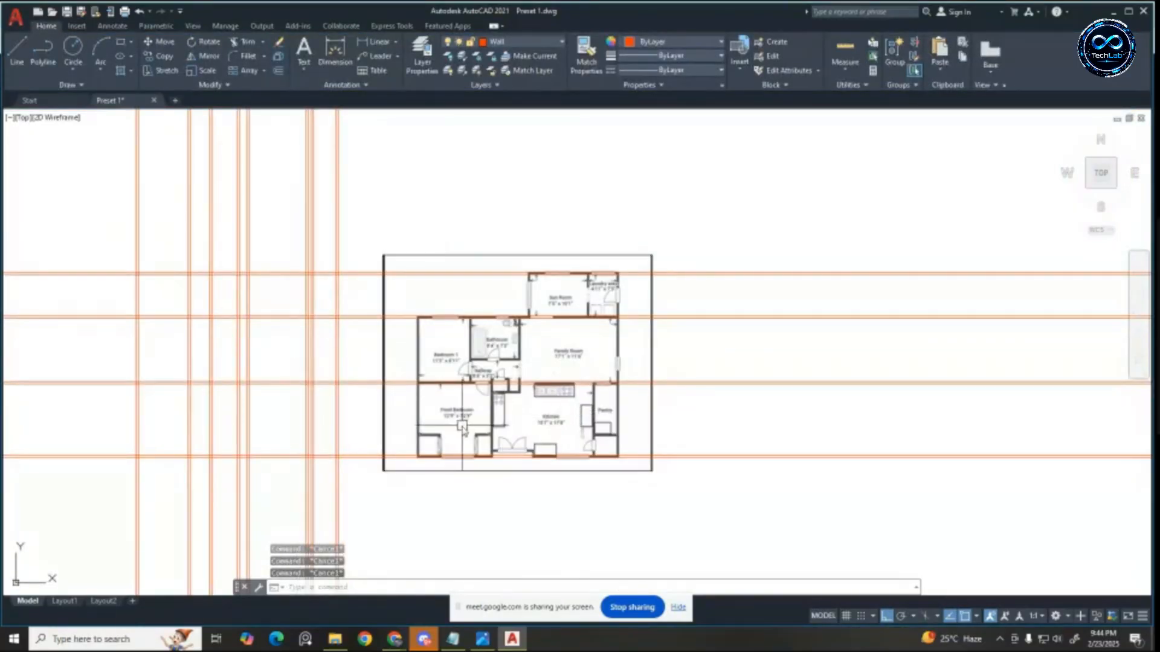
pyautogui.click(382, 425)
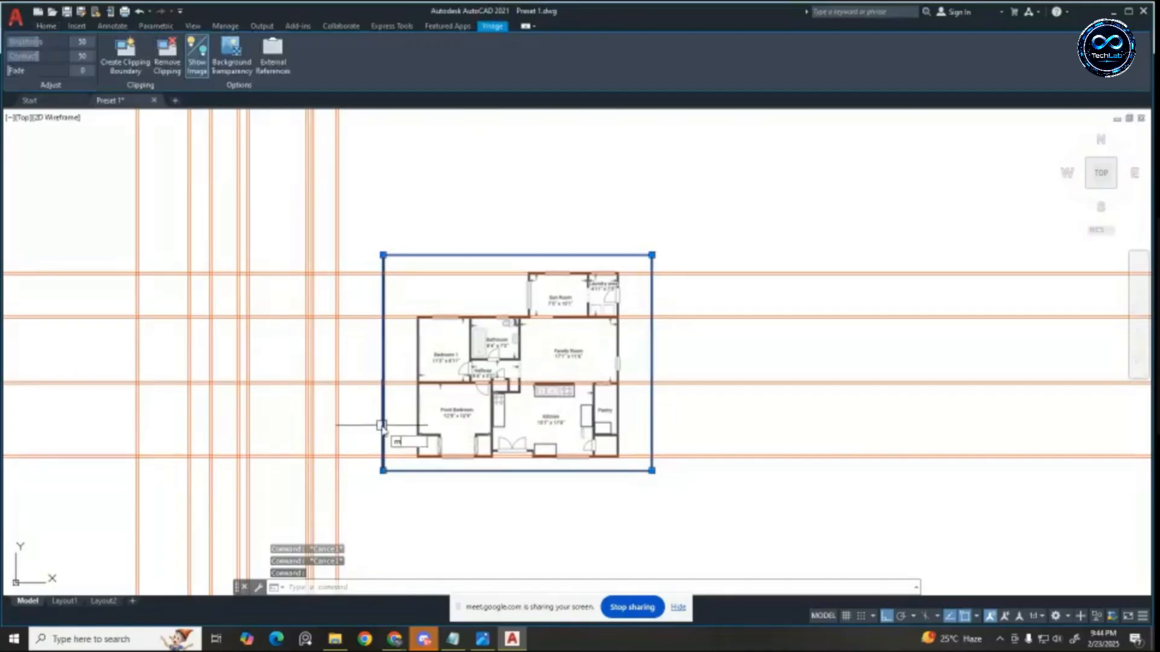
pyautogui.press('Return')
pyautogui.click(375, 492)
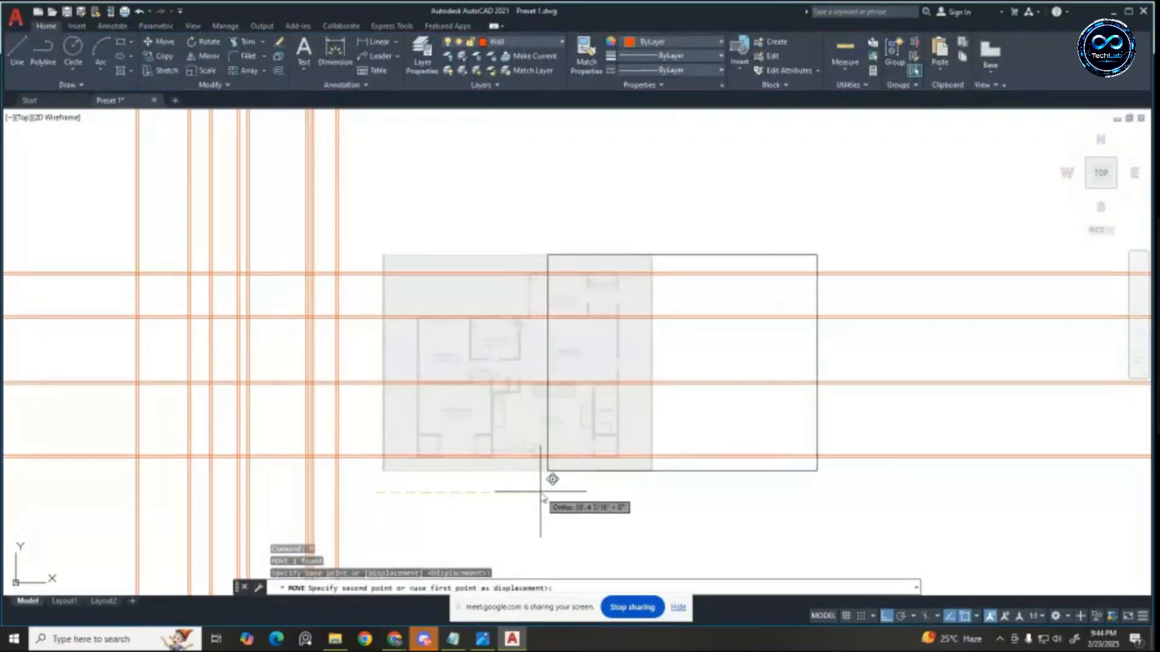
pyautogui.write('2')
pyautogui.press('Return')
pyautogui.press('Escape')
pyautogui.press('Escape')
pyautogui.press('Escape')
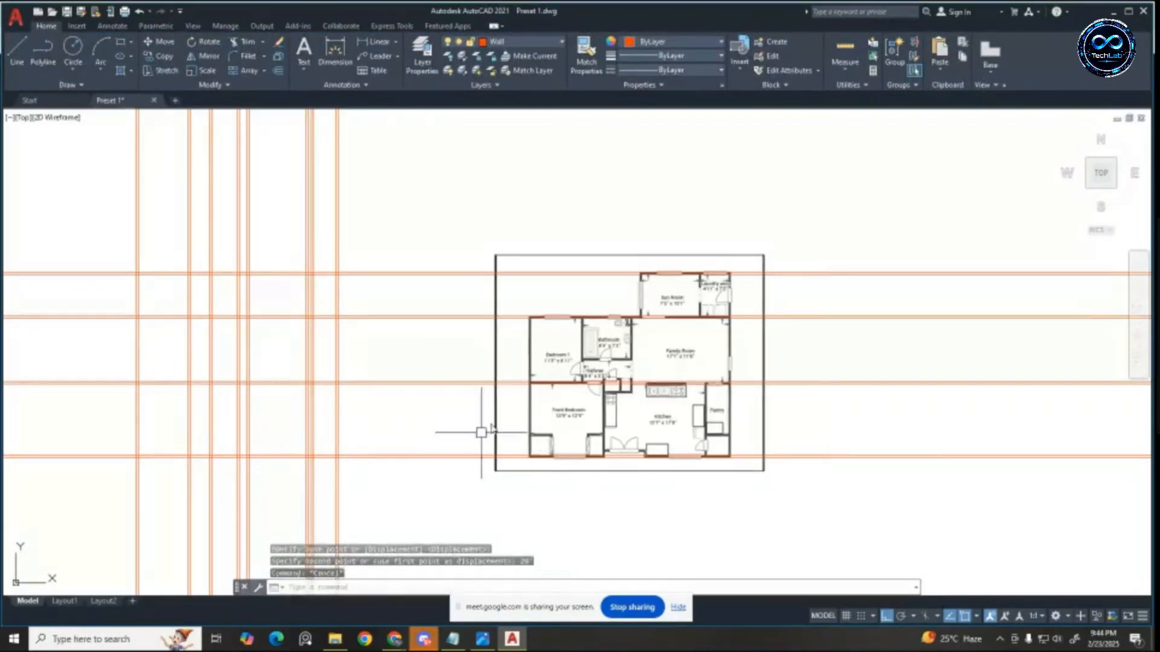
# Step: Fillet the outer and inner lines of the house's left and bottom walls into sharp corners at the front bedroom
pyautogui.scroll(-2, 474, 401)
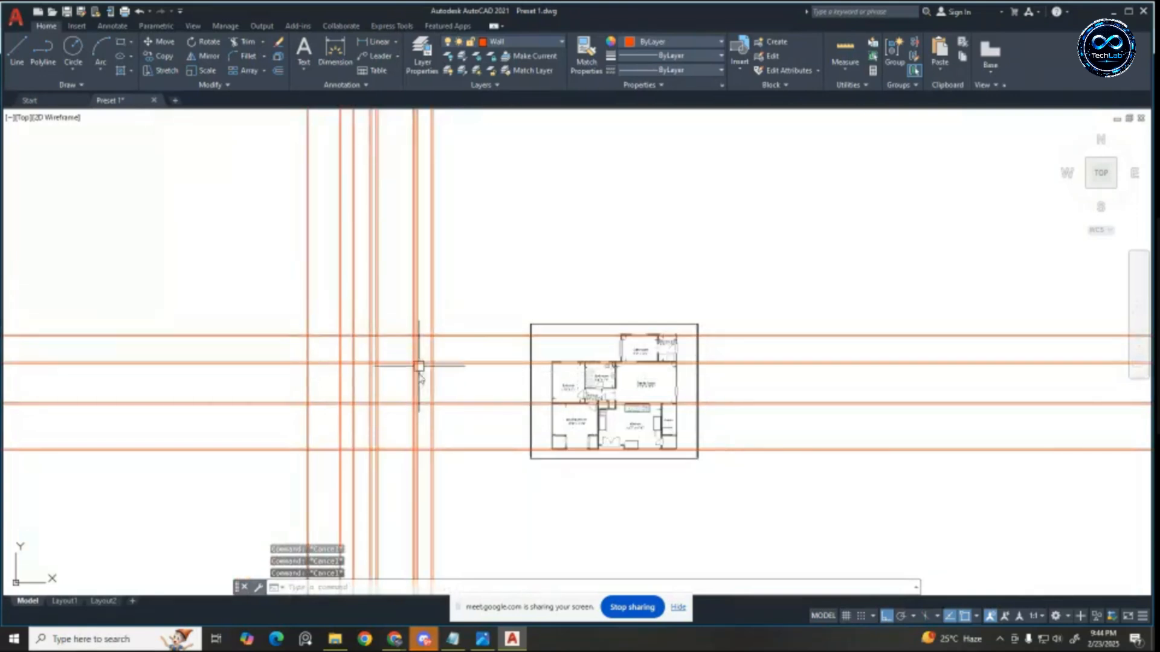
pyautogui.scroll(2, 345, 381)
pyautogui.scroll(-3, 611, 324)
pyautogui.scroll(3, 483, 388)
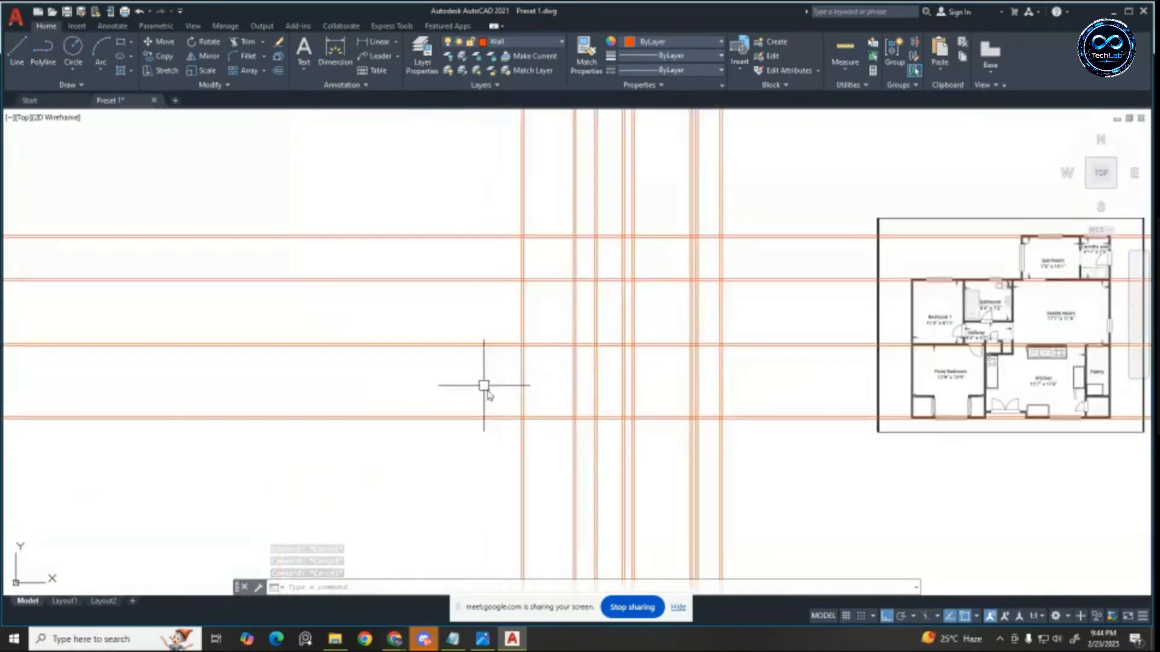
pyautogui.scroll(3, 526, 417)
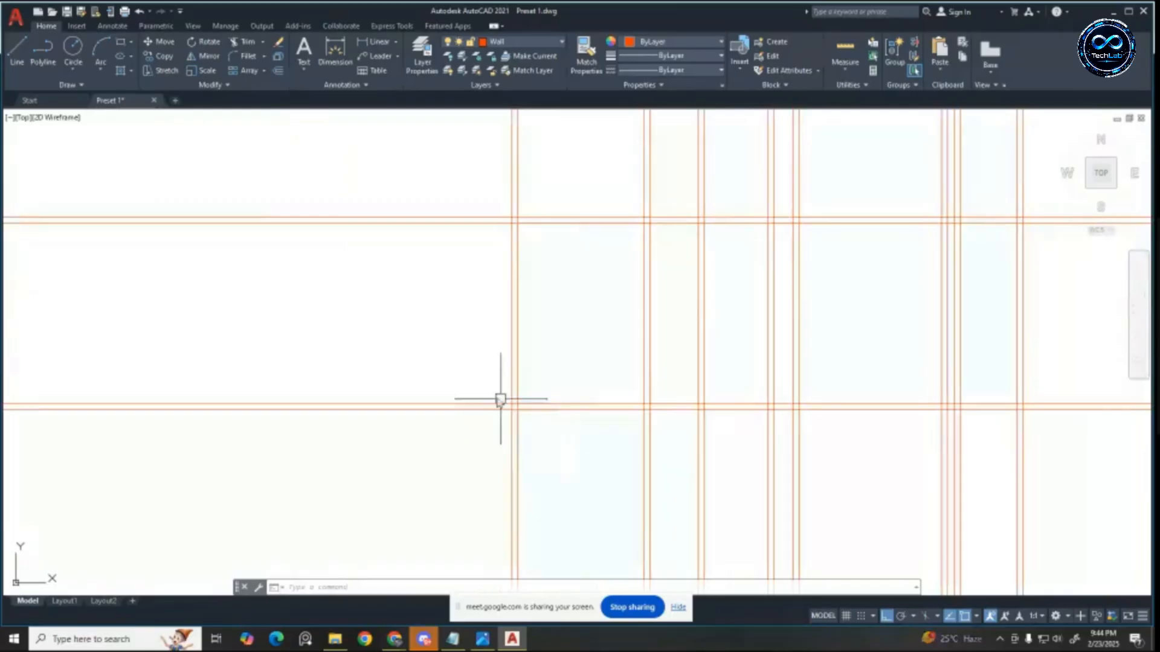
pyautogui.scroll(-3, 495, 399)
pyautogui.scroll(3, 546, 396)
pyautogui.press('Escape')
pyautogui.press('Escape')
pyautogui.press('Escape')
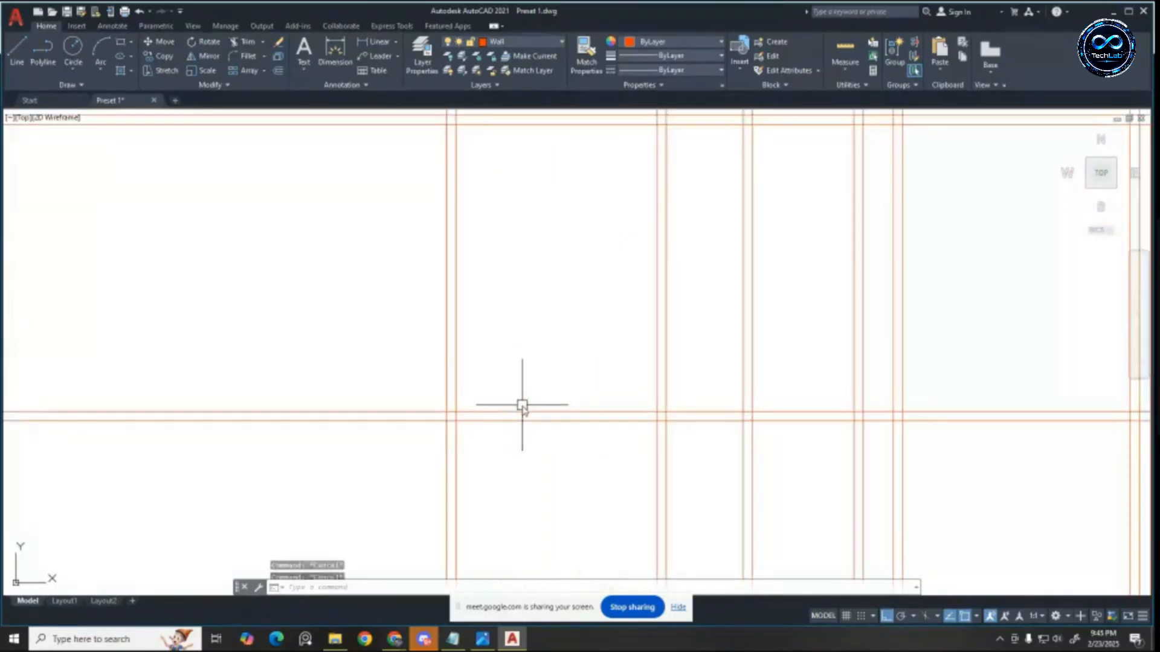
pyautogui.press('space')
pyautogui.click(471, 421)
pyautogui.click(447, 388)
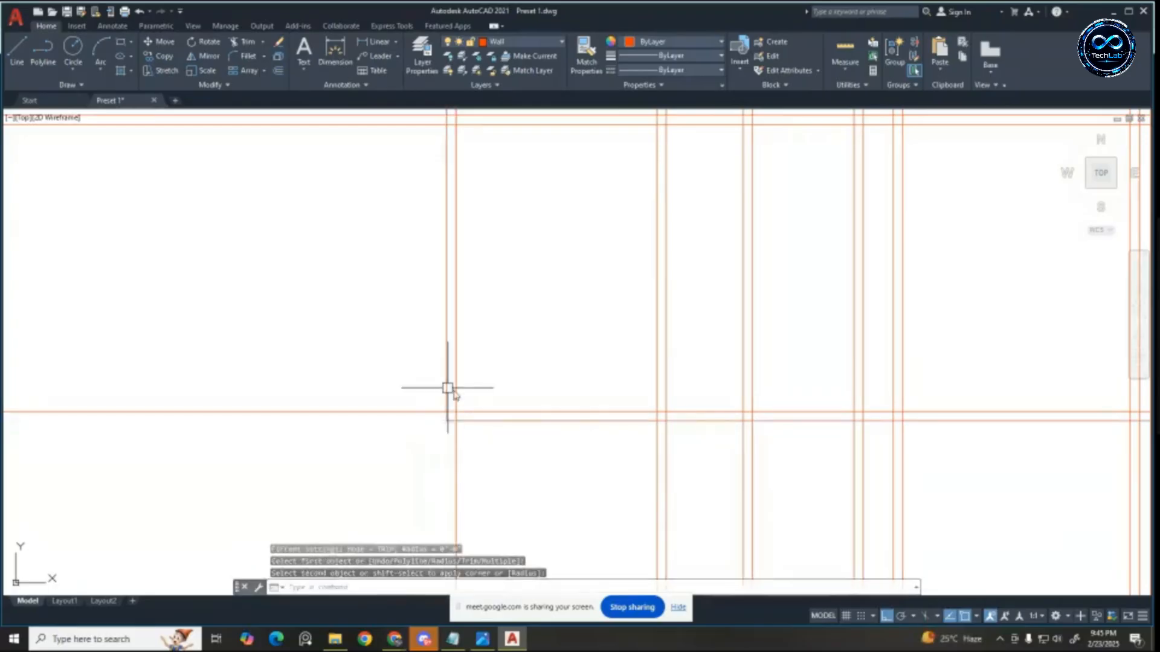
pyautogui.press('space')
pyautogui.click(484, 413)
pyautogui.click(456, 393)
# Step: Fillet the left wall's outer and inner lines with Bedroom 1's upper wall lines to form the sharp upper-left corner
pyautogui.scroll(-3, 479, 419)
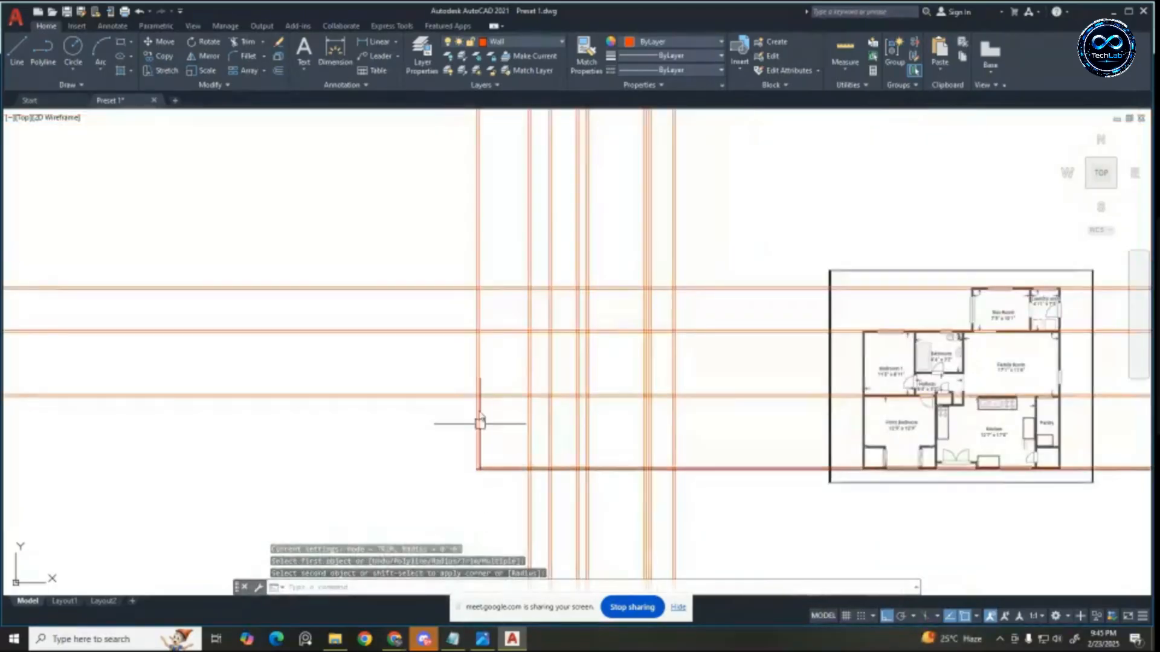
pyautogui.scroll(3, 485, 290)
pyautogui.press('space')
pyautogui.scroll(-4, 427, 302)
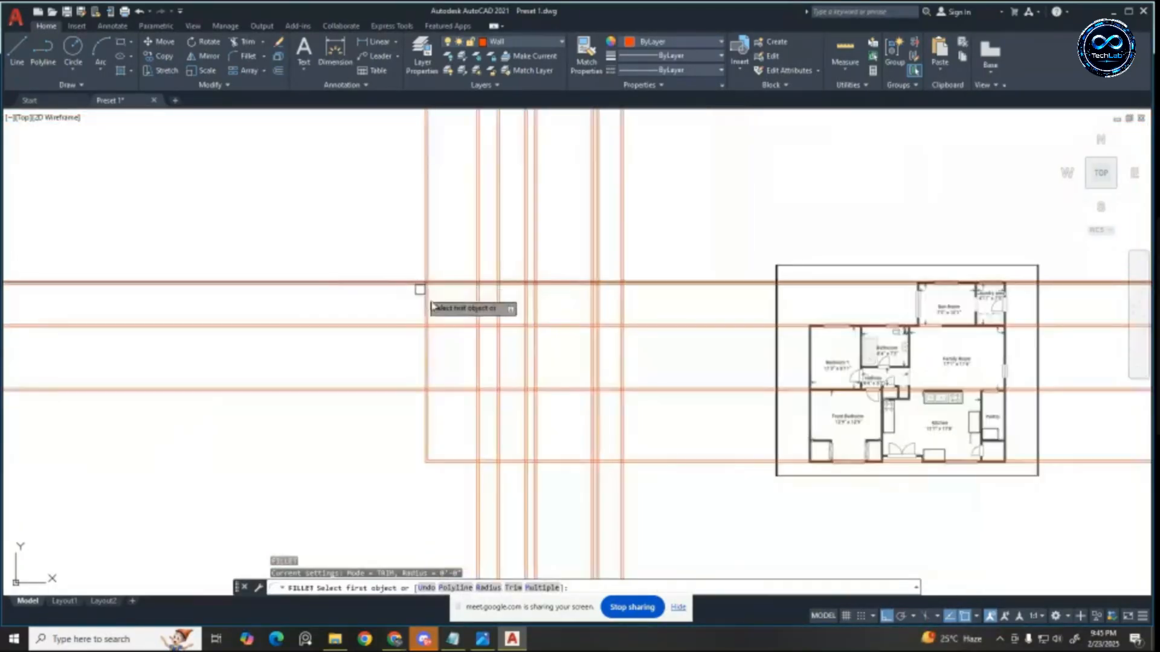
pyautogui.scroll(5, 427, 324)
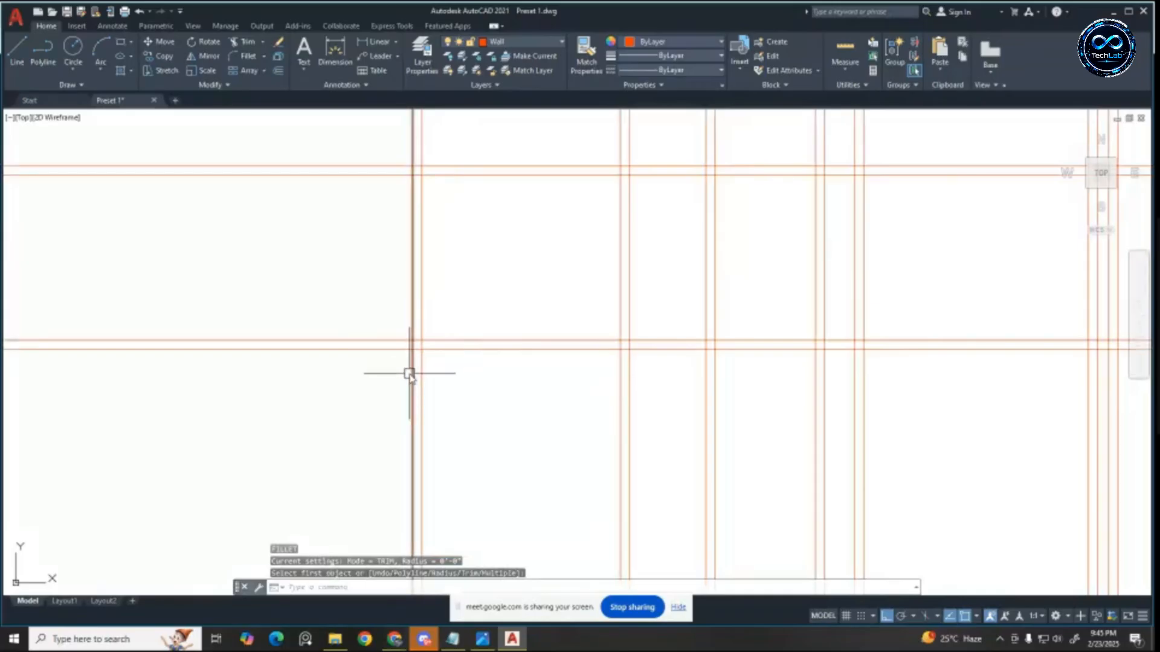
pyautogui.click(409, 378)
pyautogui.click(435, 341)
pyautogui.press('space')
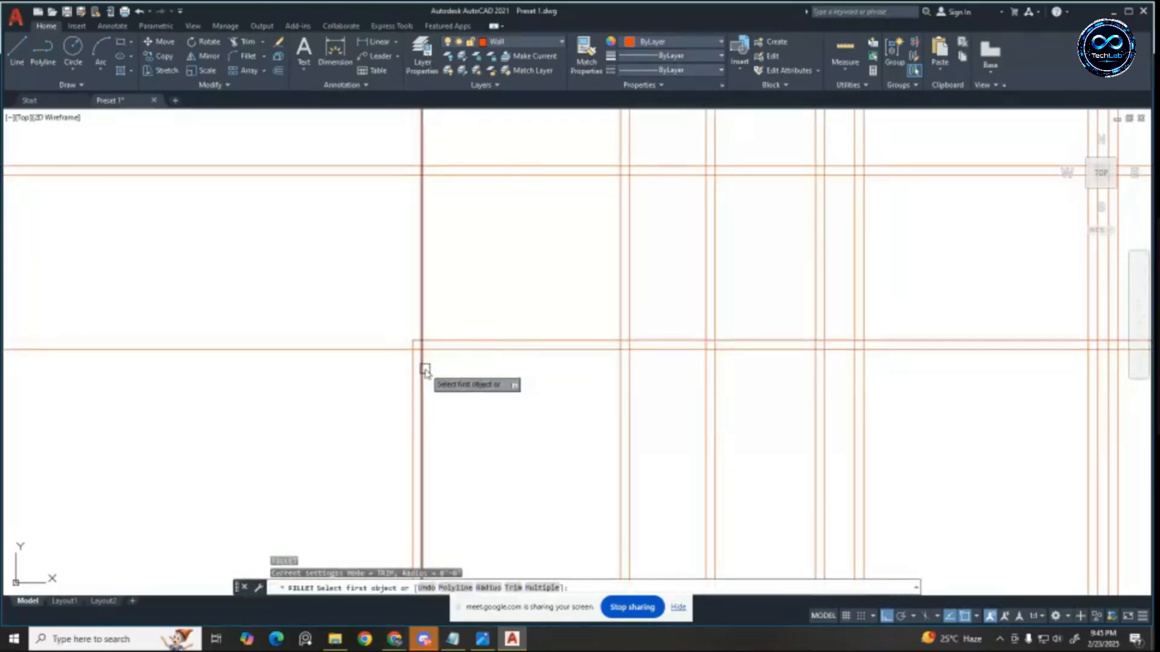
pyautogui.click(422, 370)
pyautogui.click(436, 350)
# Step: Fillet the bottom wall's outer and inner lines with the rightmost wall lines to form the sharp corner below the pantry
pyautogui.scroll(-5, 334, 332)
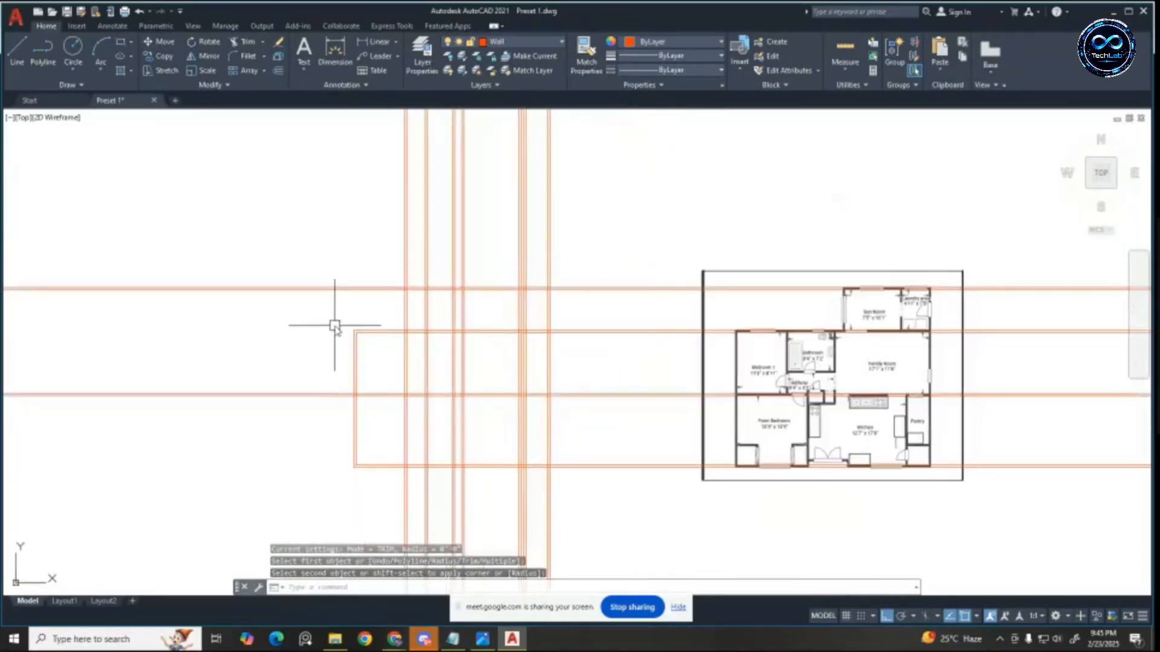
pyautogui.scroll(2, 504, 357)
pyautogui.scroll(-4, 459, 338)
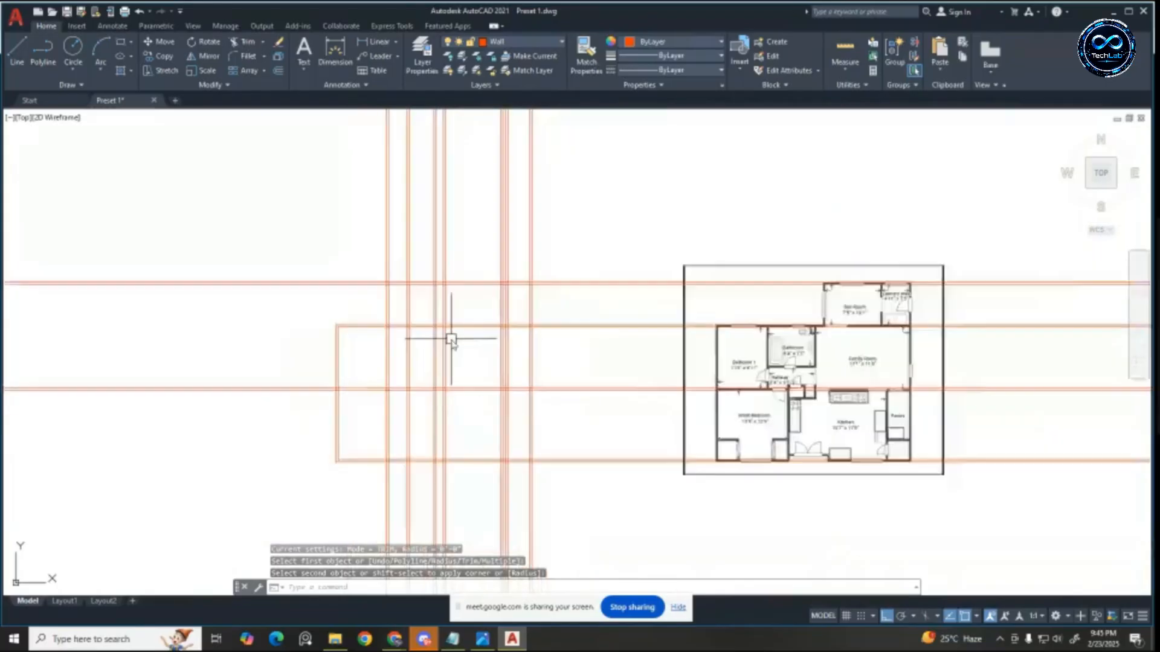
pyautogui.scroll(5, 501, 409)
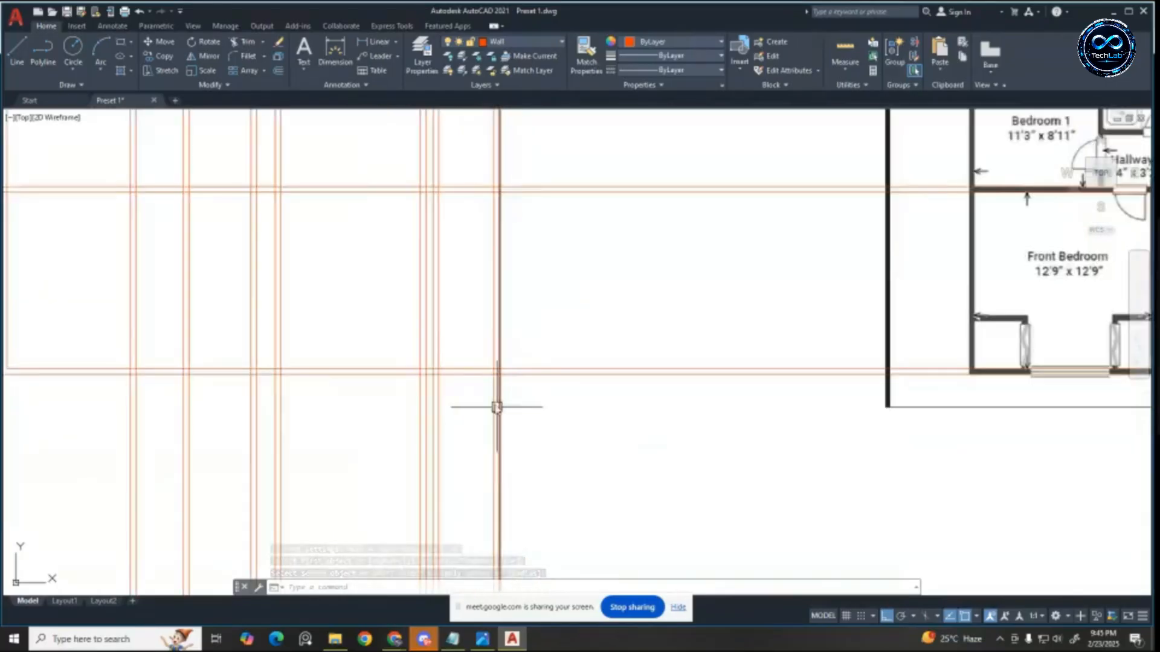
pyautogui.press('space')
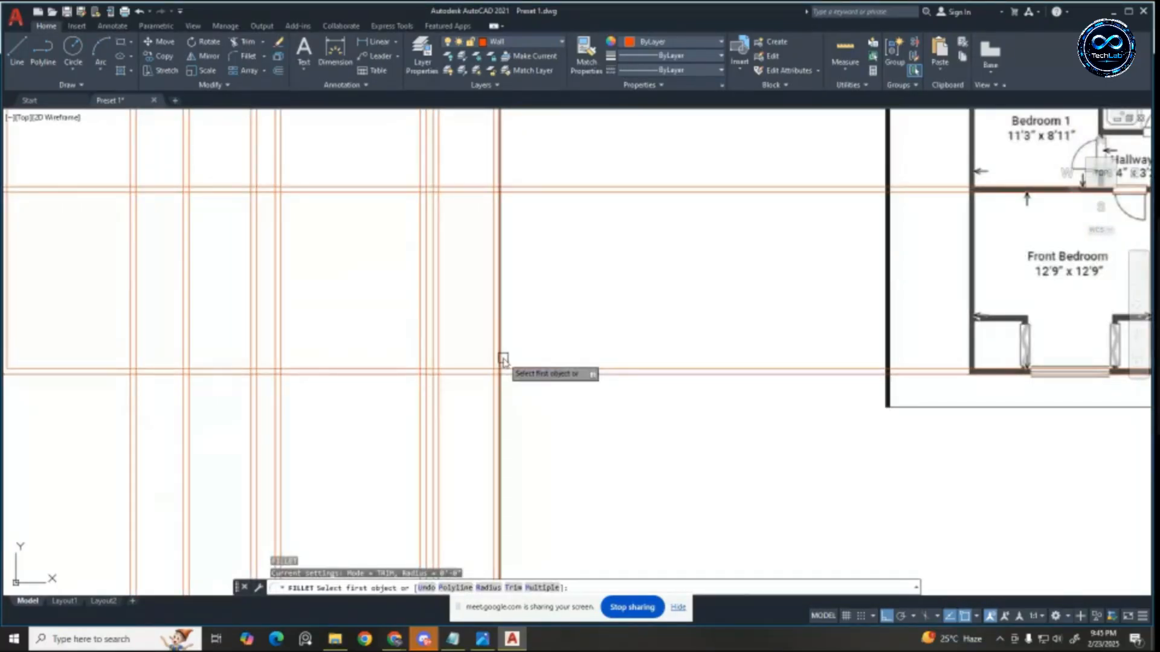
pyautogui.press('space')
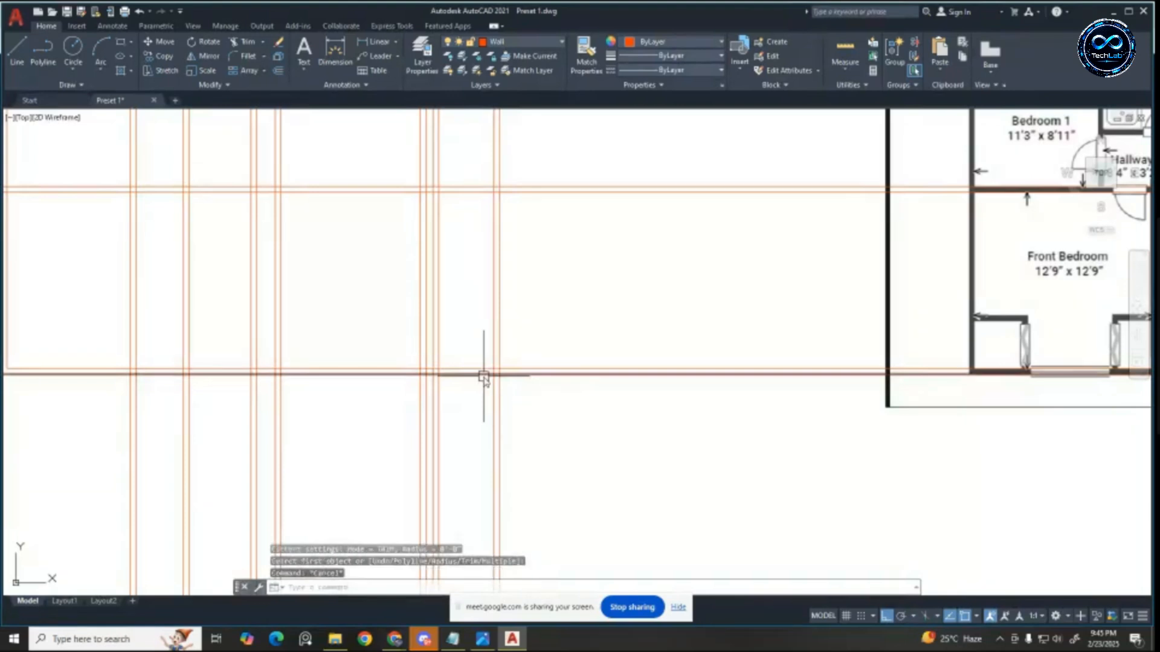
pyautogui.press('space')
pyautogui.click(486, 375)
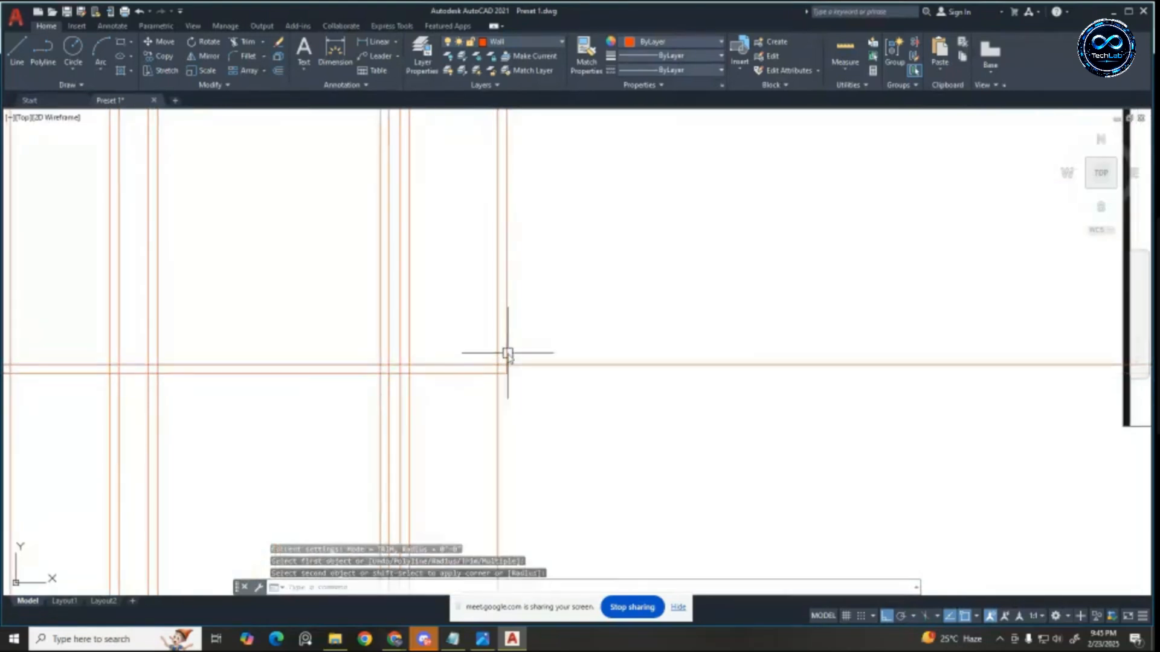
pyautogui.press('Return')
pyautogui.click(483, 364)
pyautogui.click(495, 349)
# Step: Fillet the rightmost wall's outer and inner lines with the topmost wall lines to form the laundry area's sharp upper-right corner
pyautogui.scroll(-6, 465, 437)
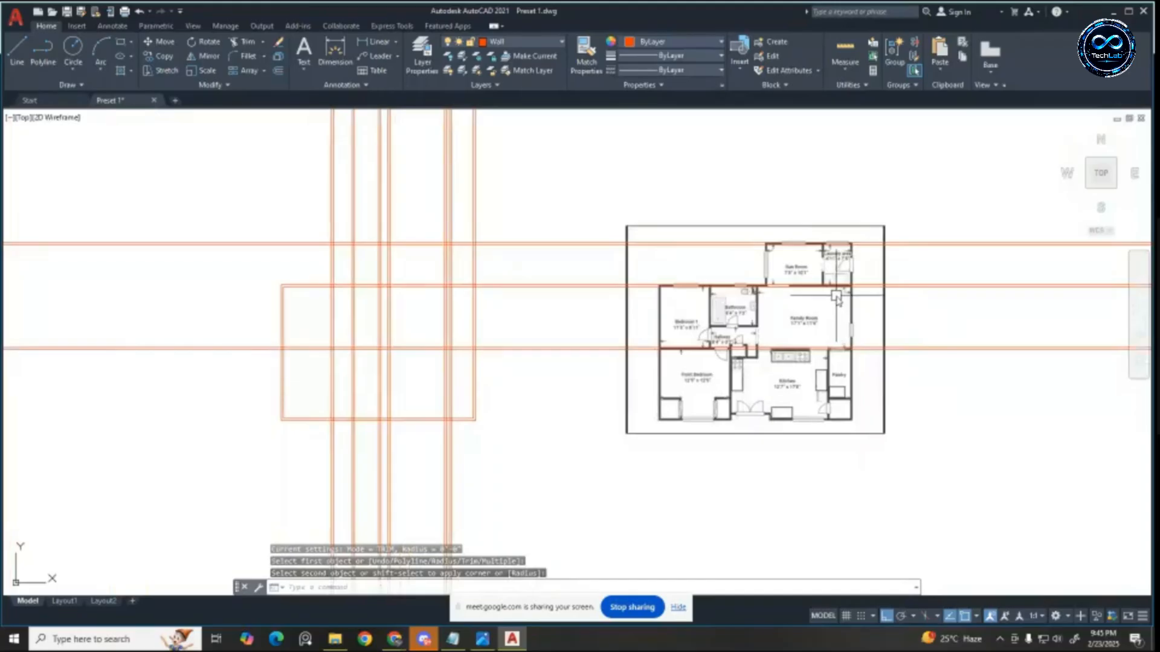
pyautogui.scroll(5, 448, 259)
pyautogui.press('Return')
pyautogui.click(374, 289)
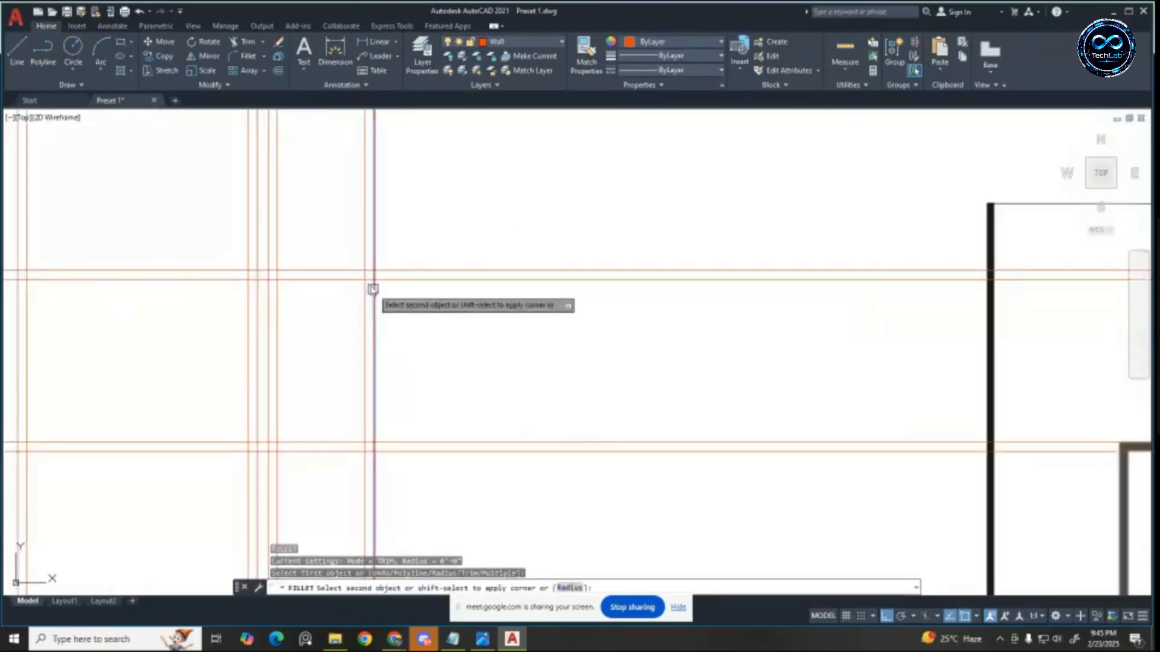
pyautogui.click(357, 270)
pyautogui.press('Return')
pyautogui.click(364, 288)
pyautogui.click(356, 280)
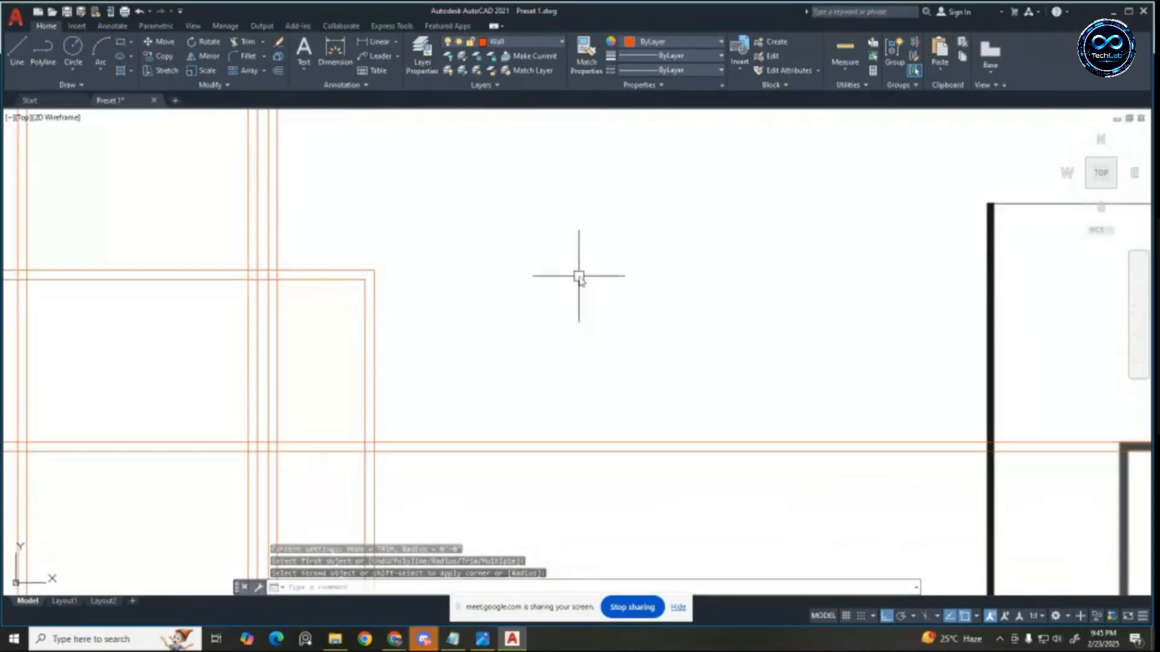
pyautogui.scroll(-5, 579, 277)
pyautogui.scroll(5, 495, 280)
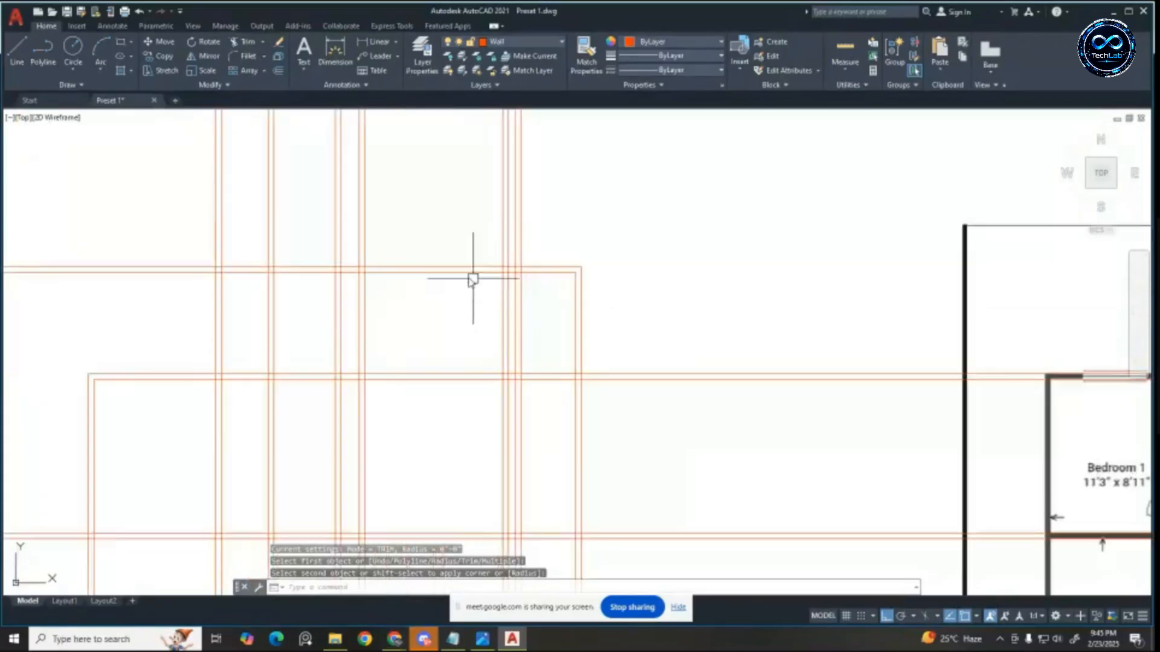
pyautogui.scroll(-2, 392, 280)
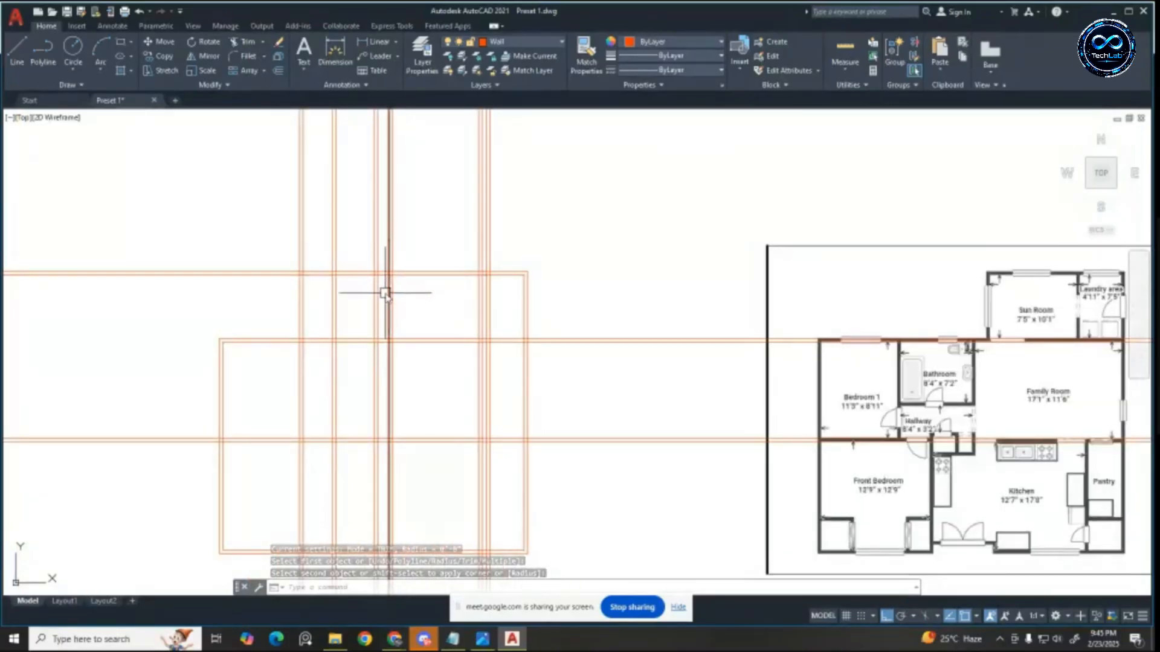
# Step: Fillet the topmost wall's outer line with the Sun Room left wall's outer line into a sharp corner
pyautogui.scroll(3, 398, 272)
pyautogui.press('Escape')
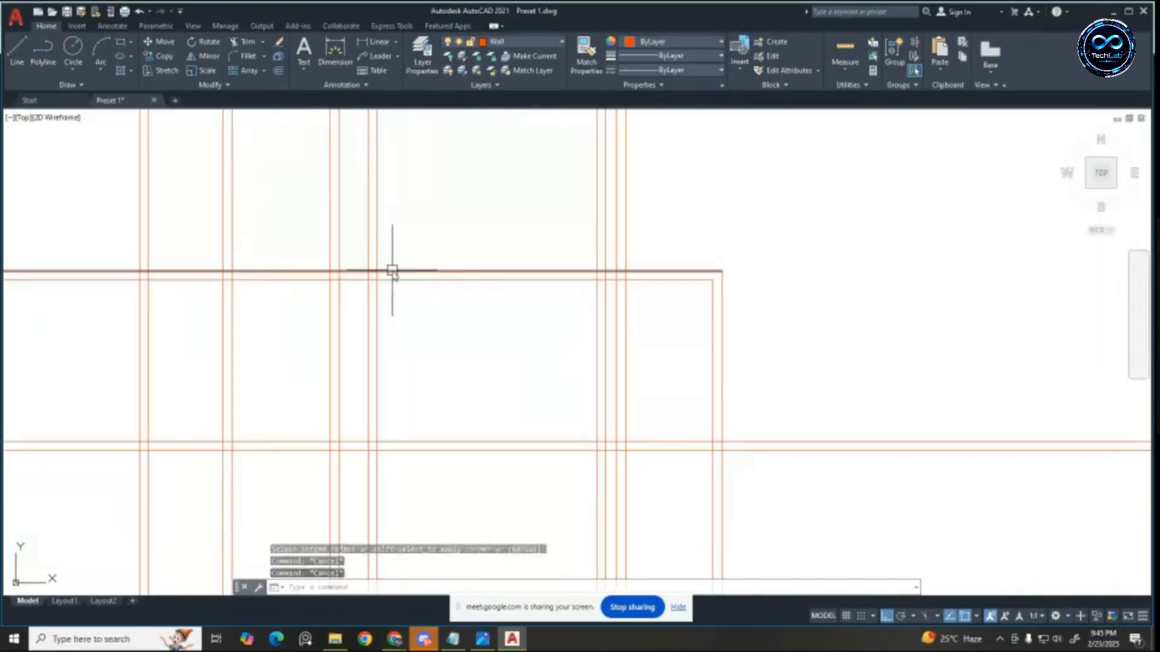
pyautogui.write('f')
pyautogui.press('Return')
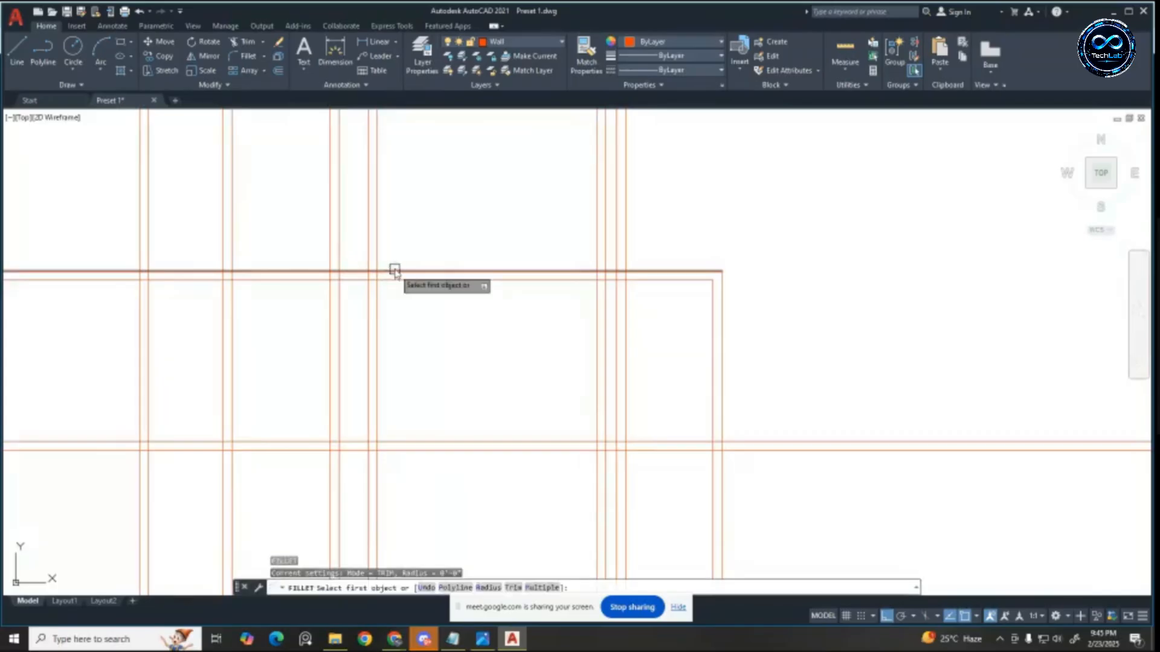
pyautogui.click(371, 279)
pyautogui.scroll(-2, 534, 285)
pyautogui.press('Escape')
pyautogui.press('Escape')
pyautogui.press('Escape')
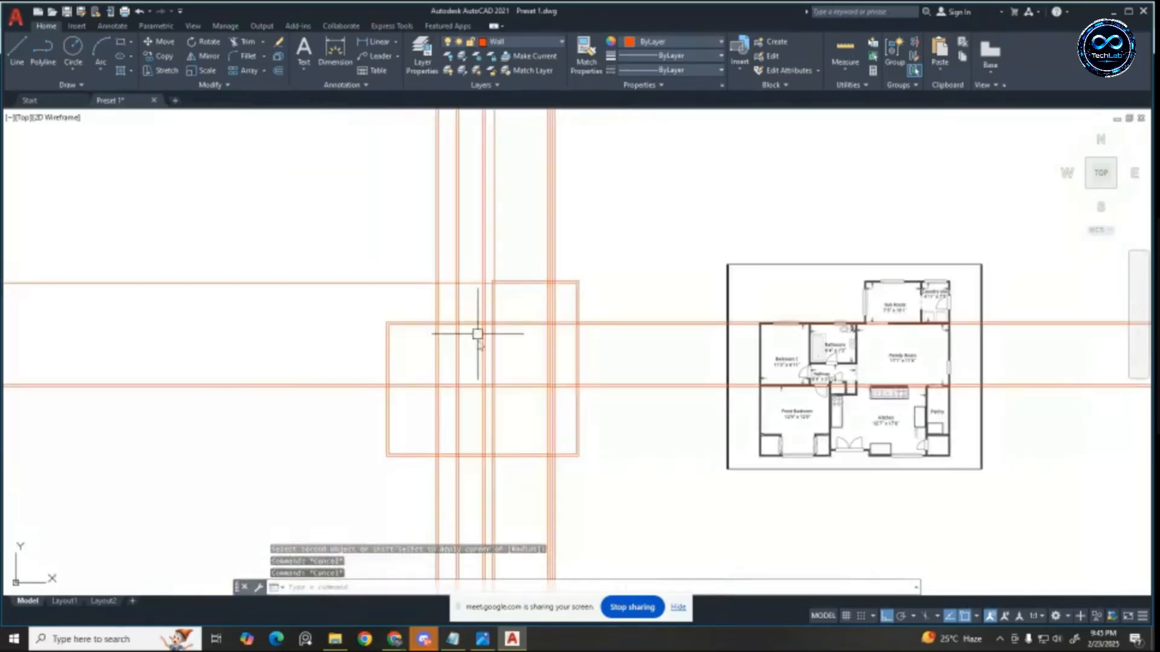
# Step: Fillet the topmost wall's inner line with the Sun Room left wall's inner line to complete the upper-left corner
pyautogui.scroll(3, 477, 308)
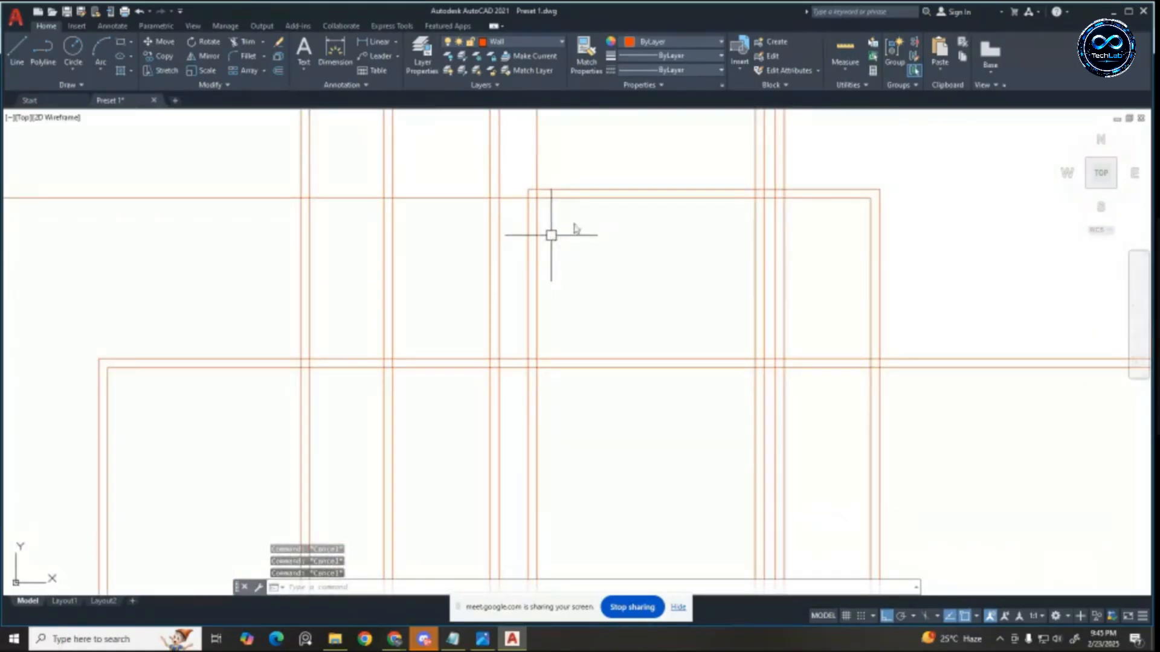
pyautogui.press('Return')
pyautogui.click(551, 198)
pyautogui.scroll(-2, 596, 249)
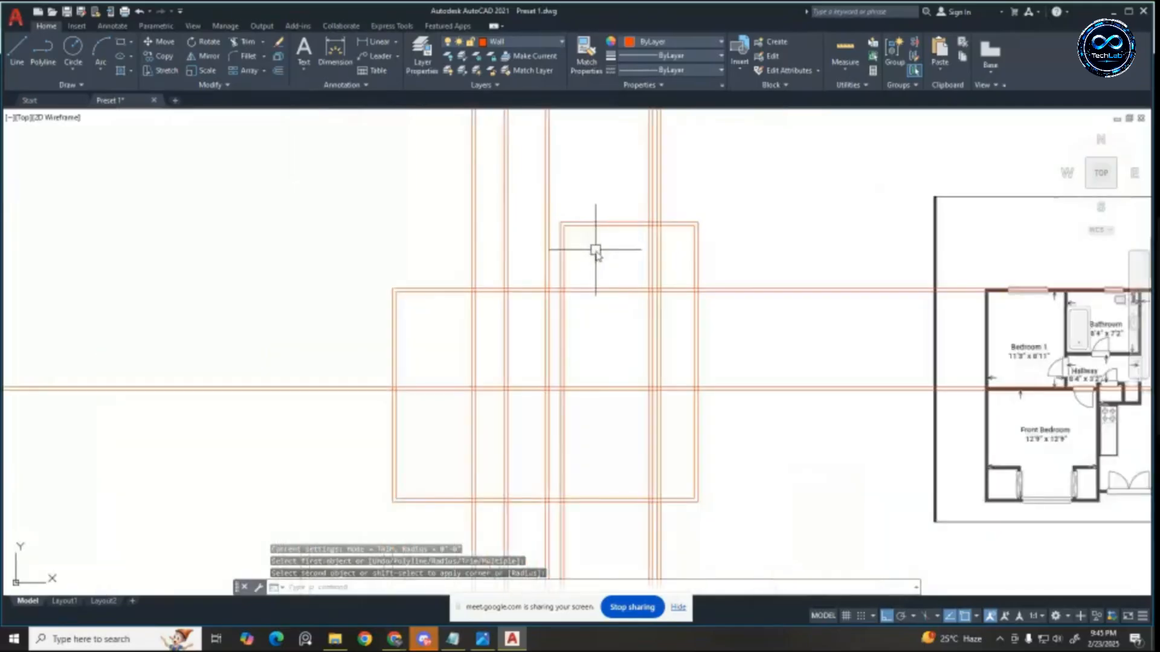
pyautogui.press('Escape')
pyautogui.press('Escape')
pyautogui.press('Escape')
# Step: Try to trim the vertical wall lines where they cross the double line of Bedroom 1's upper wall
pyautogui.scroll(3, 528, 280)
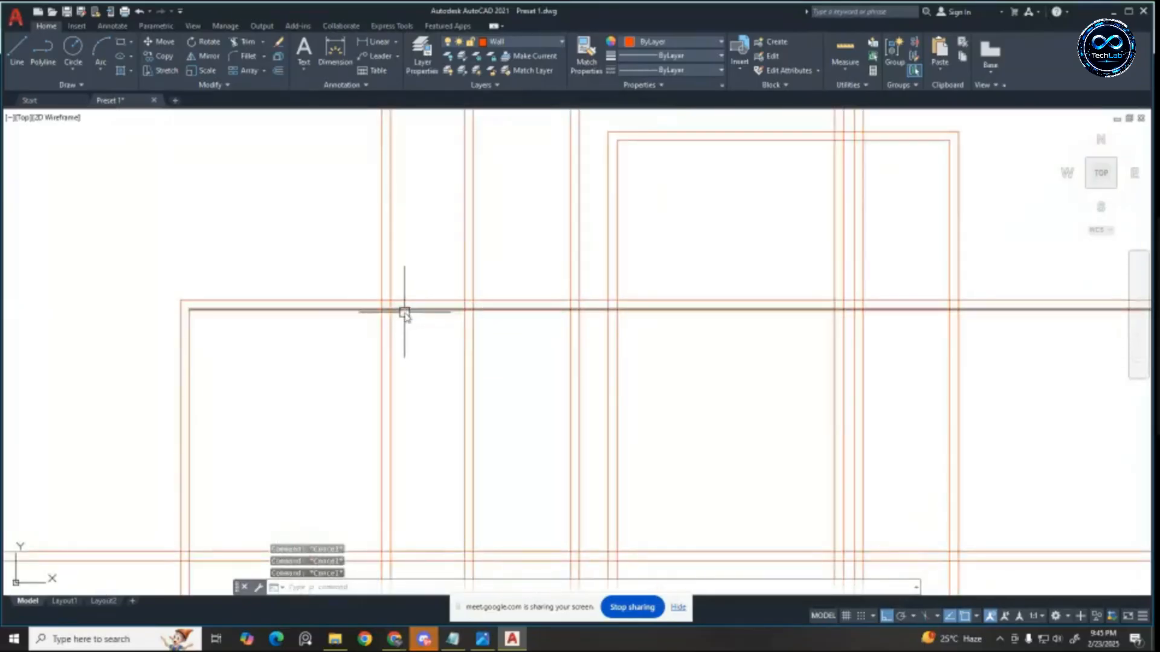
pyautogui.scroll(2, 404, 312)
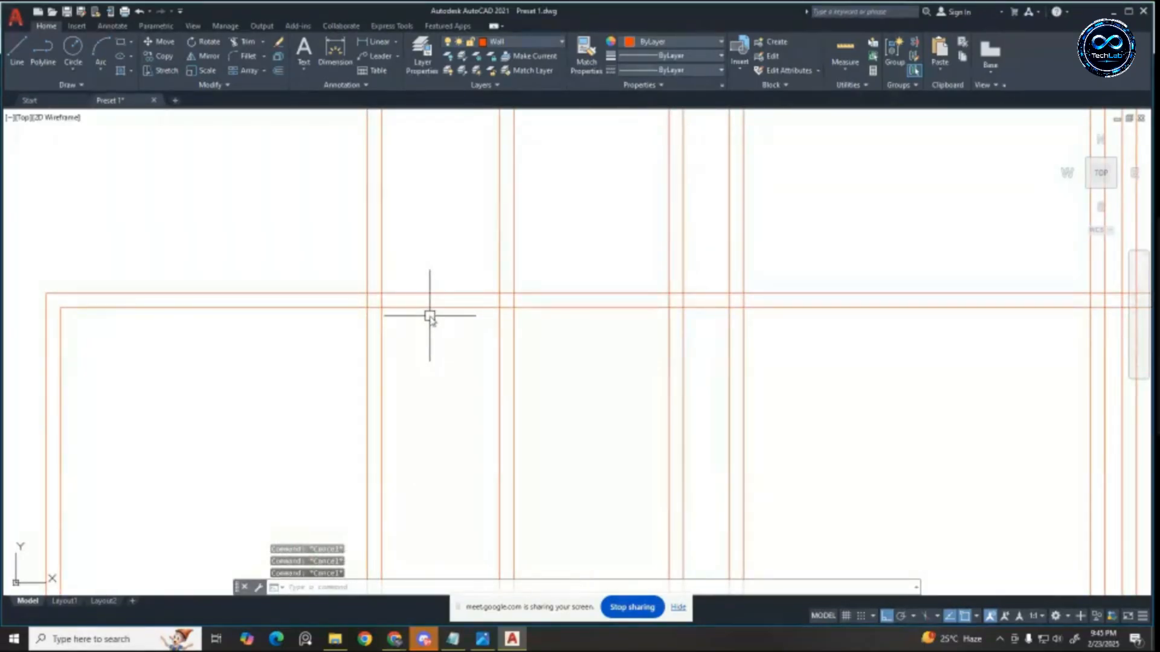
pyautogui.write('tr')
pyautogui.press('Return')
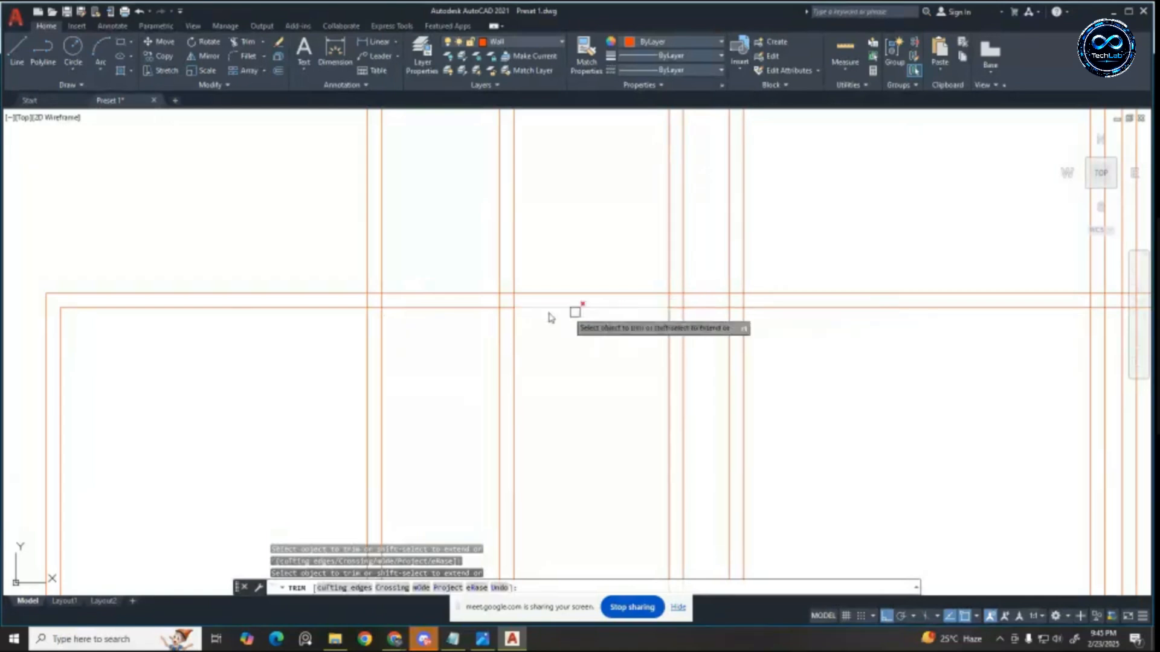
pyautogui.scroll(-2, 530, 318)
pyautogui.scroll(2, 506, 315)
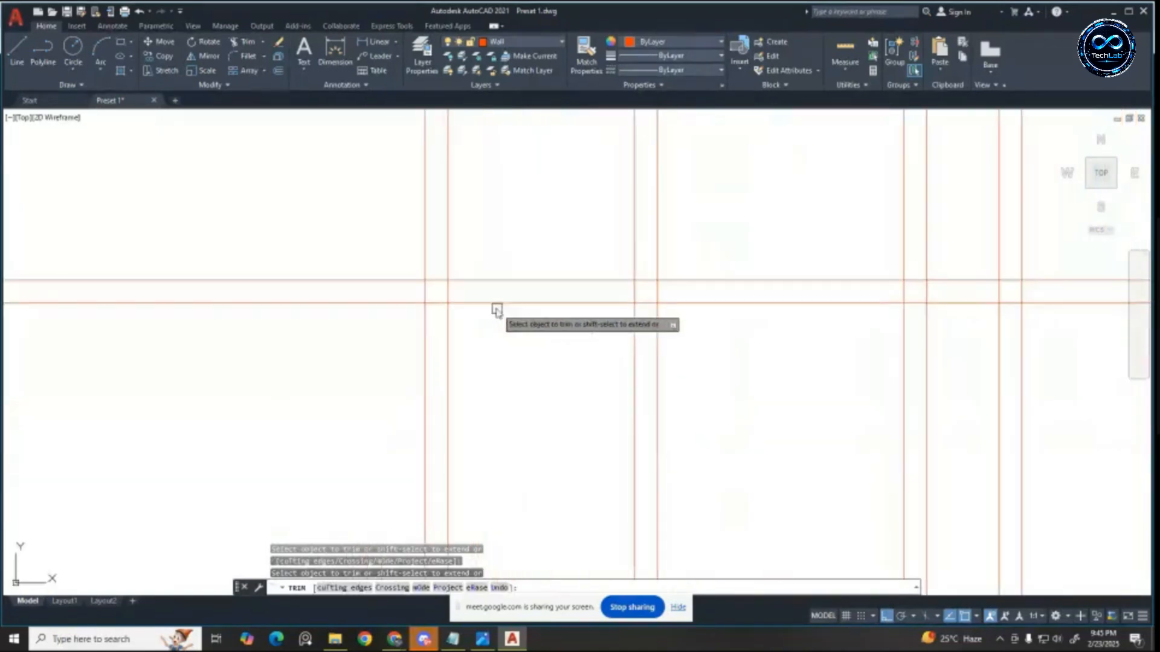
pyautogui.click(403, 294)
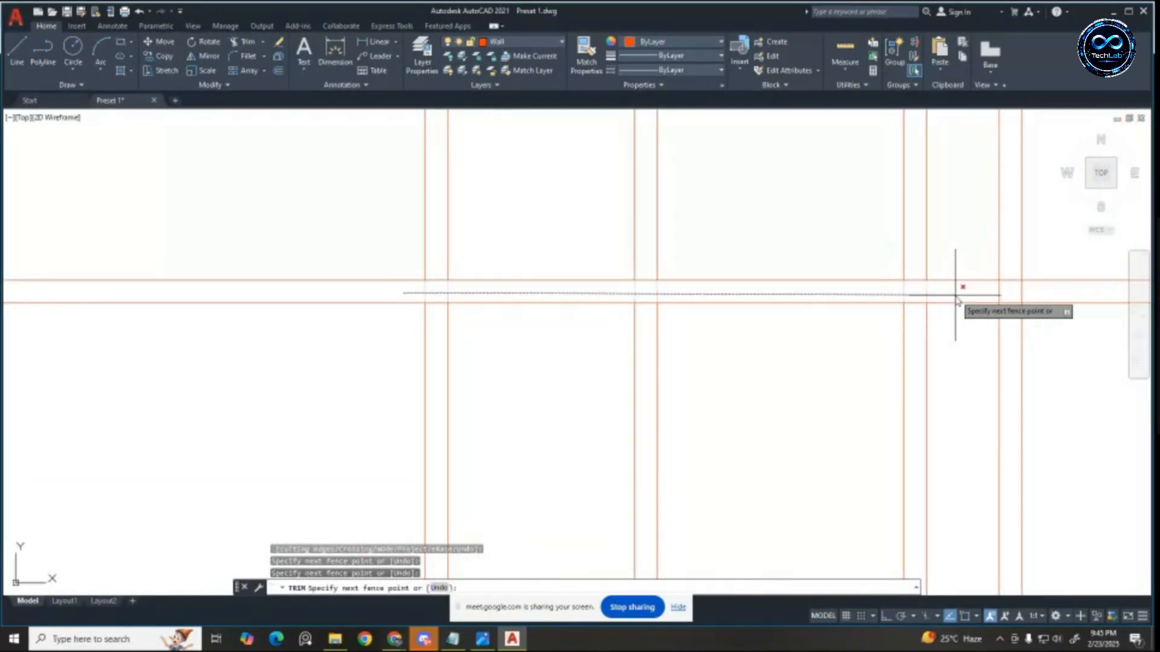
pyautogui.press('Return')
pyautogui.scroll(-2, 504, 311)
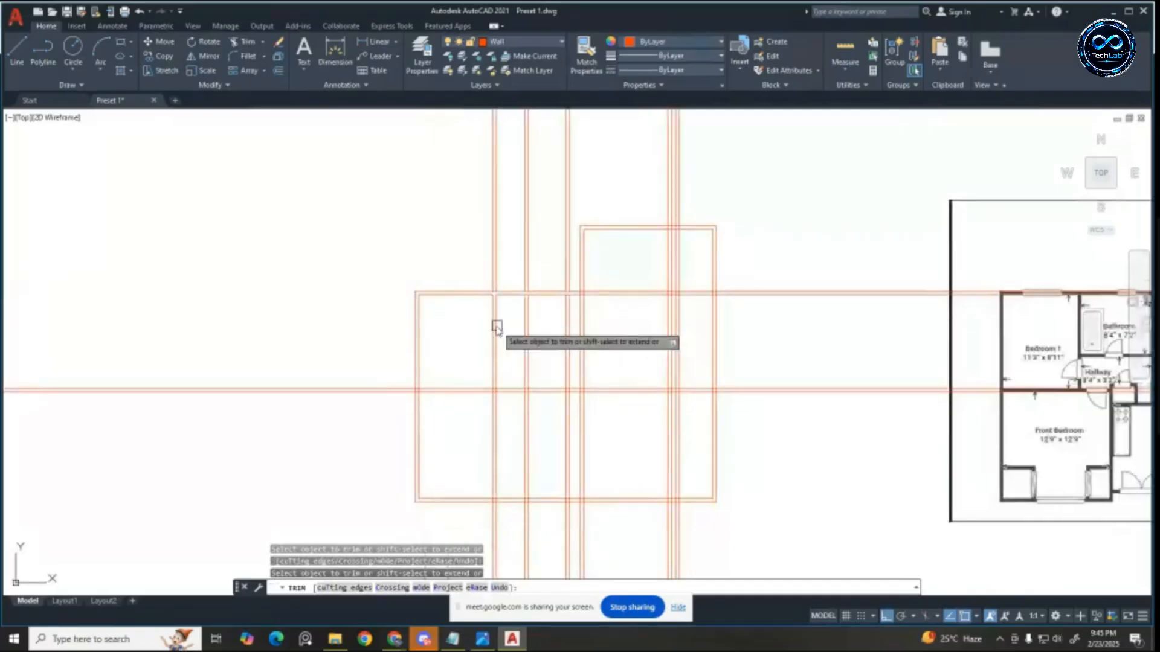
pyautogui.scroll(-3, 496, 327)
pyautogui.scroll(3, 477, 328)
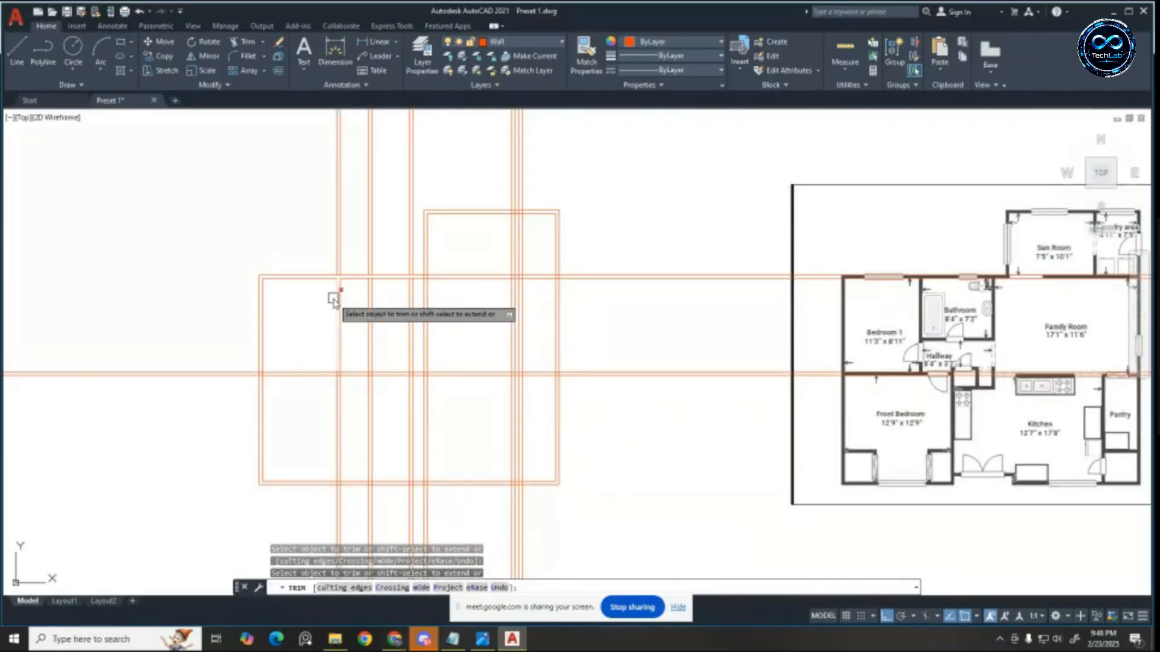
pyautogui.scroll(2, 380, 376)
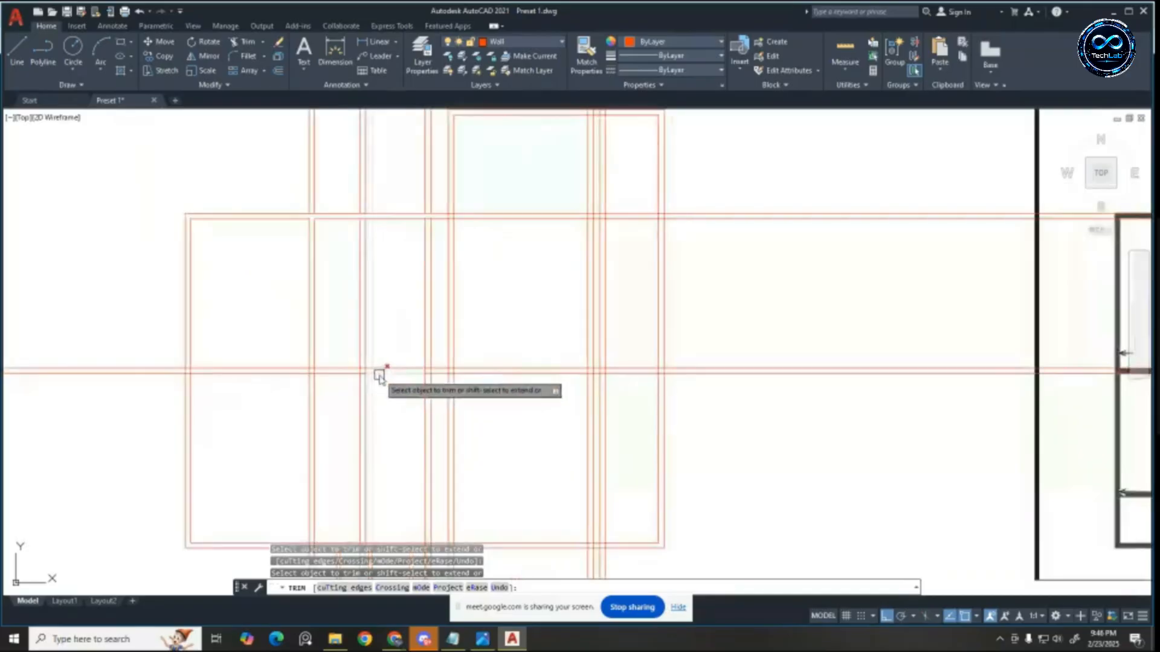
pyautogui.scroll(-3, 379, 375)
pyautogui.scroll(3, 712, 360)
pyautogui.scroll(-2, 610, 362)
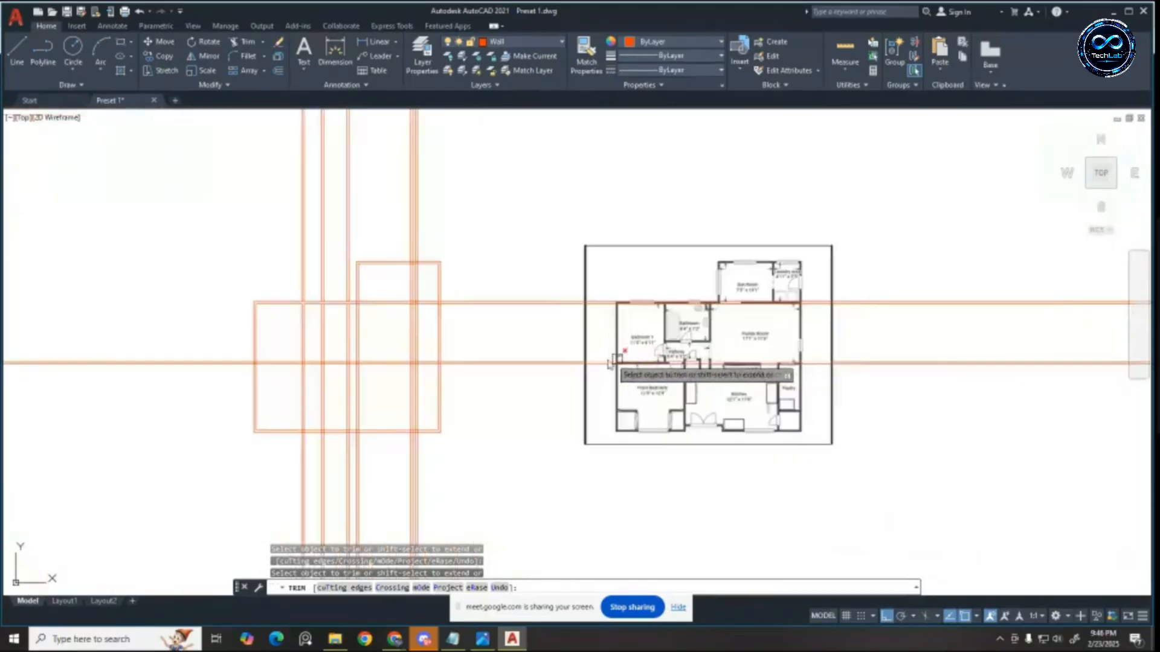
# Step: Undo the trims along Bedroom 1's upper wall and leave the Trim command
pyautogui.hotkey('ctrl', 'z')
pyautogui.hotkey('ctrl', 'z')
pyautogui.hotkey('ctrl', 'z')
pyautogui.scroll(-5, 532, 348)
pyautogui.press('Escape')
pyautogui.press('Escape')
pyautogui.scroll(-2, 423, 322)
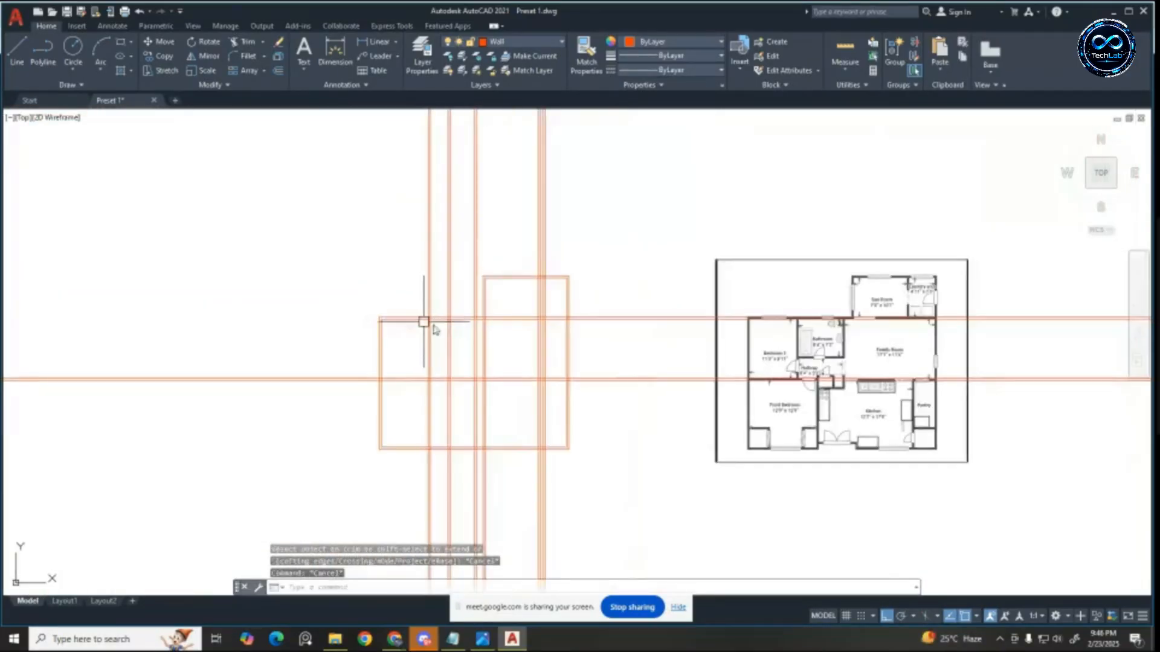
pyautogui.press('Escape')
pyautogui.press('Escape')
# Step: Try offsetting the upper line of the wall between Bedroom 1 and the Front Bedroom 3'2" upward, and erase the trial line
pyautogui.scroll(2, 817, 369)
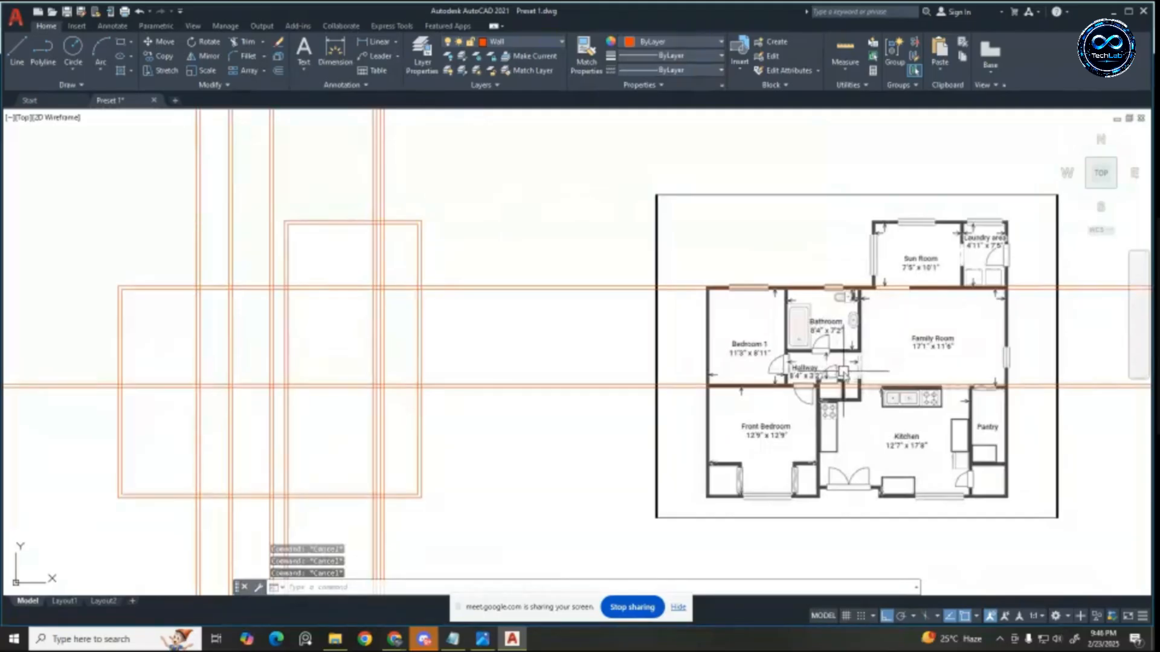
pyautogui.scroll(6, 842, 372)
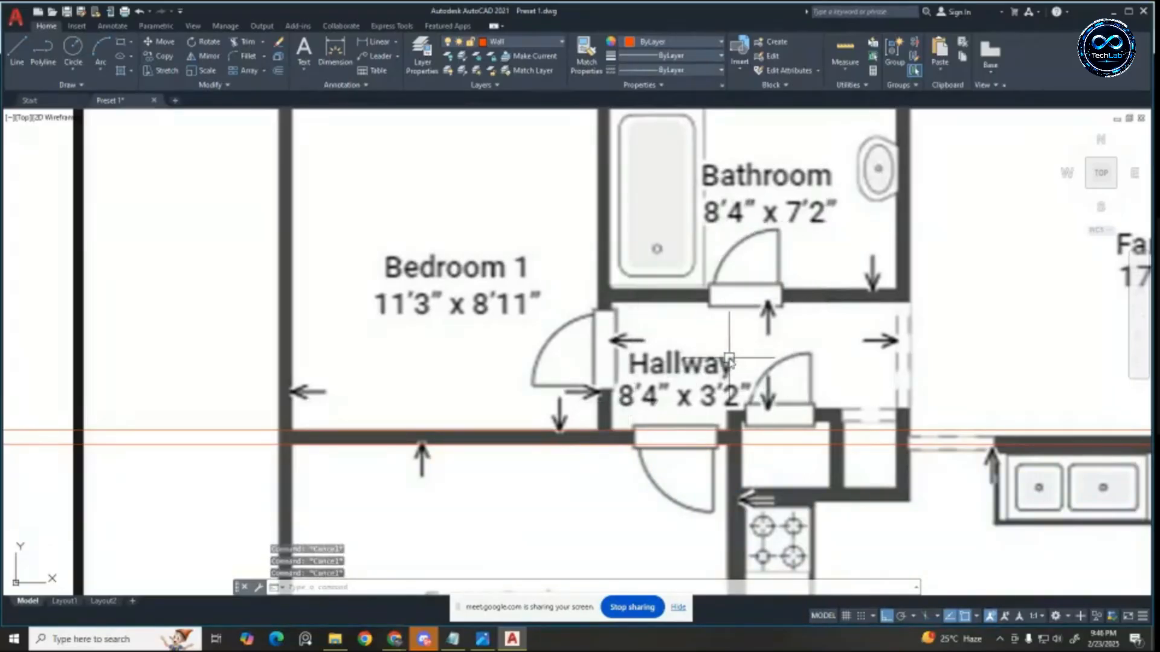
pyautogui.scroll(-2, 799, 352)
pyautogui.press('Return')
pyautogui.write('3')
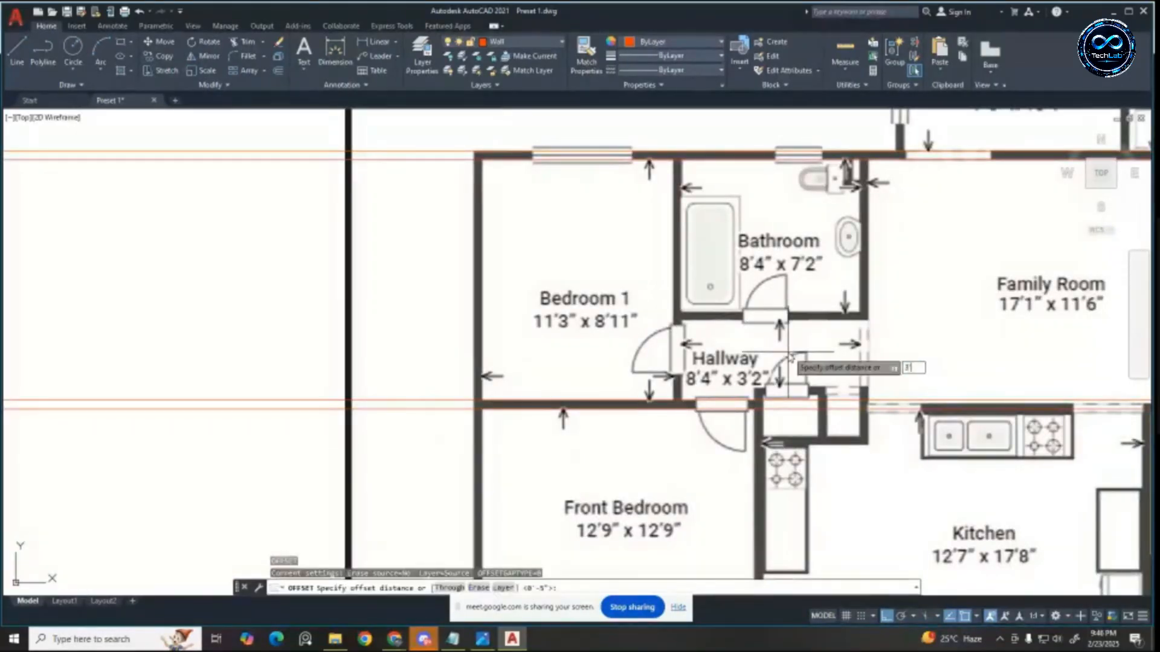
pyautogui.write('\'2"')
pyautogui.press('Return')
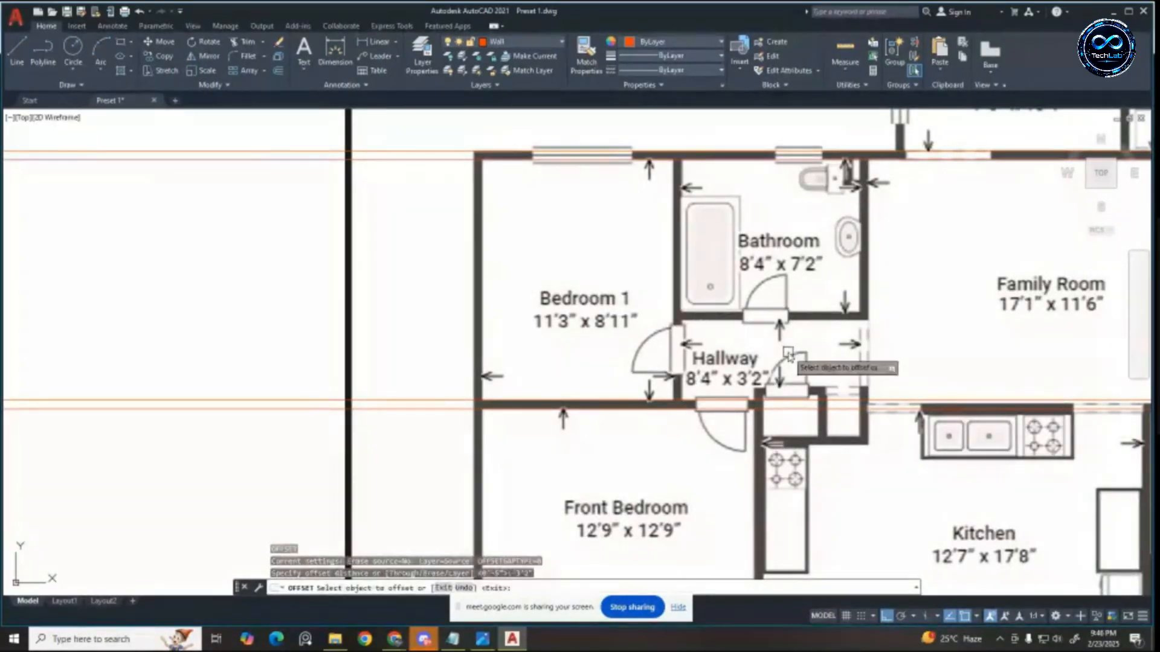
pyautogui.click(320, 400)
pyautogui.click(332, 332)
pyautogui.press('Escape')
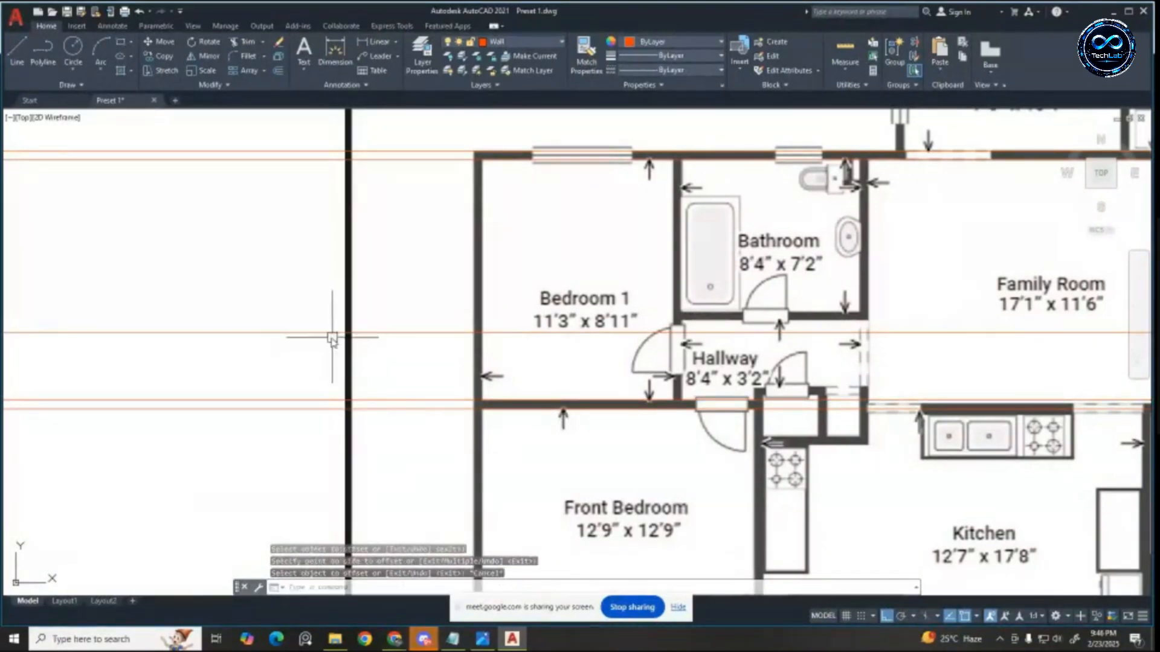
pyautogui.press('Delete')
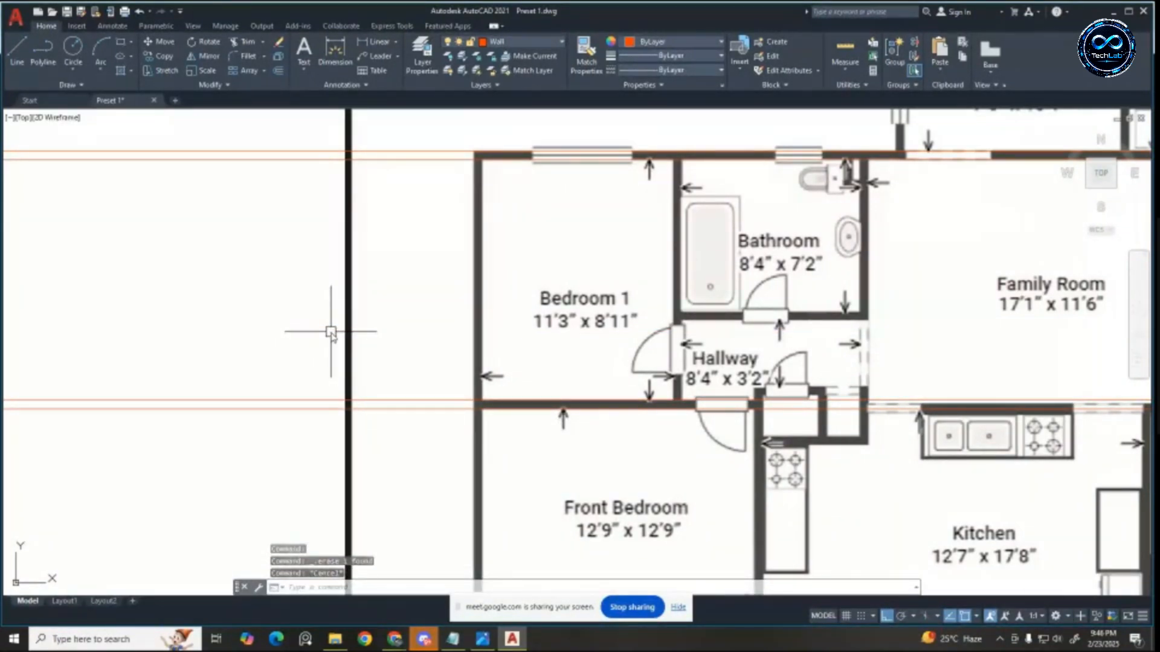
# Step: Offset the upper line of the wall between Bedroom 1 and the Front Bedroom 3'2" upward for the hallway's depth
pyautogui.press('Return')
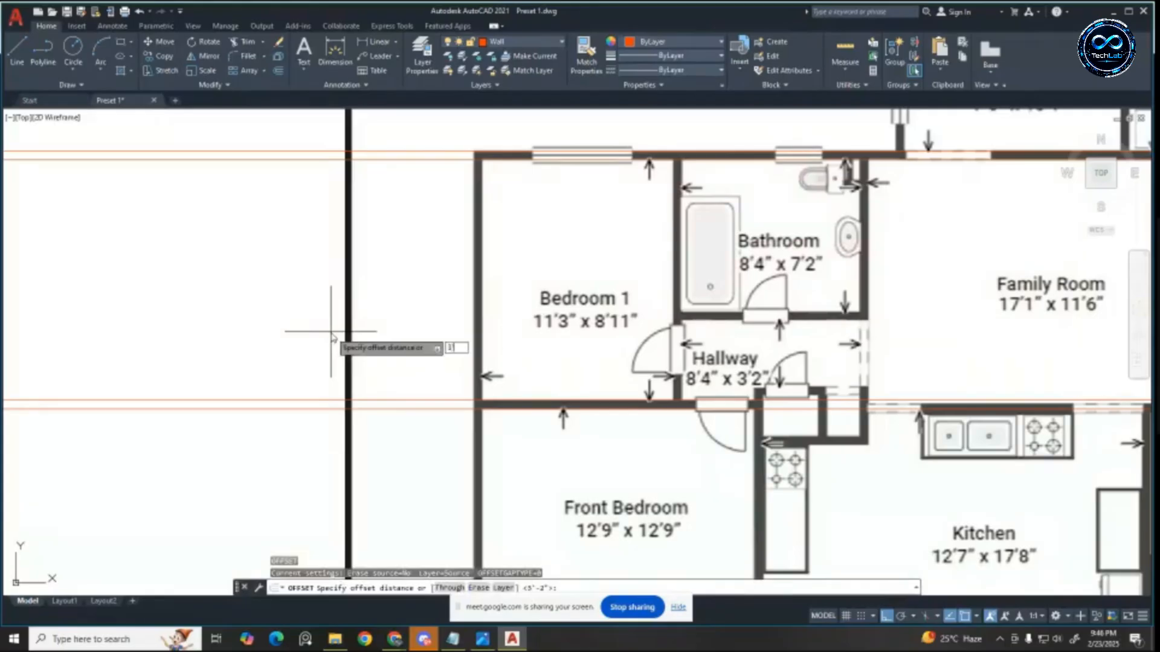
pyautogui.write("3'2")
pyautogui.press('Return')
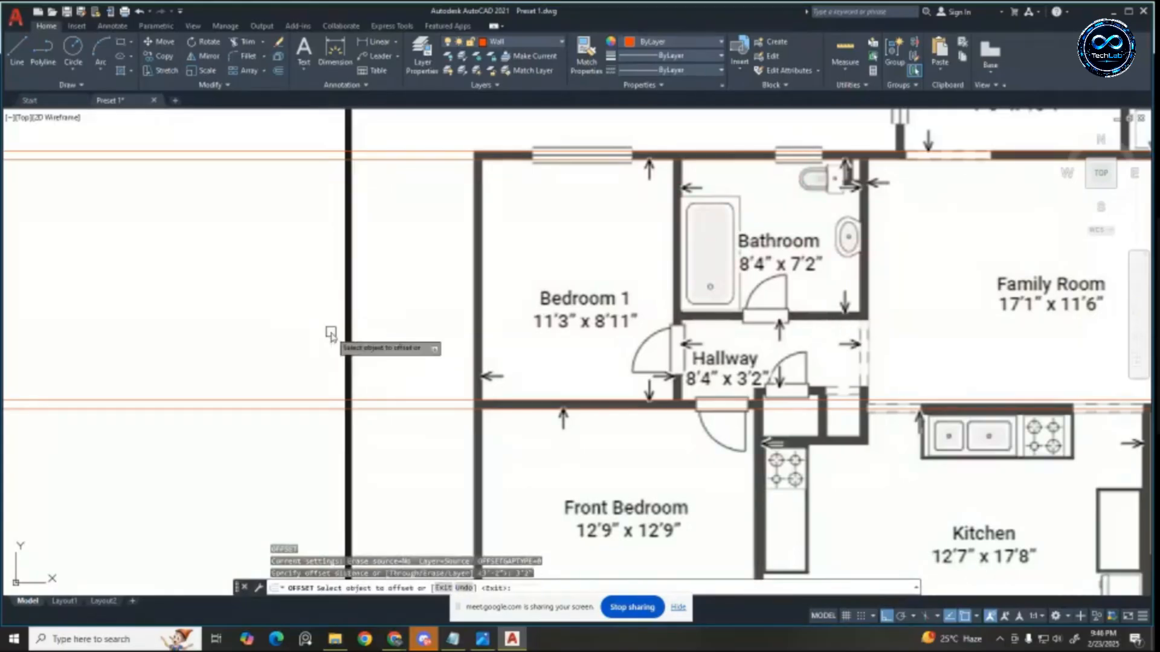
pyautogui.click(322, 400)
pyautogui.click(324, 302)
pyautogui.press('Escape')
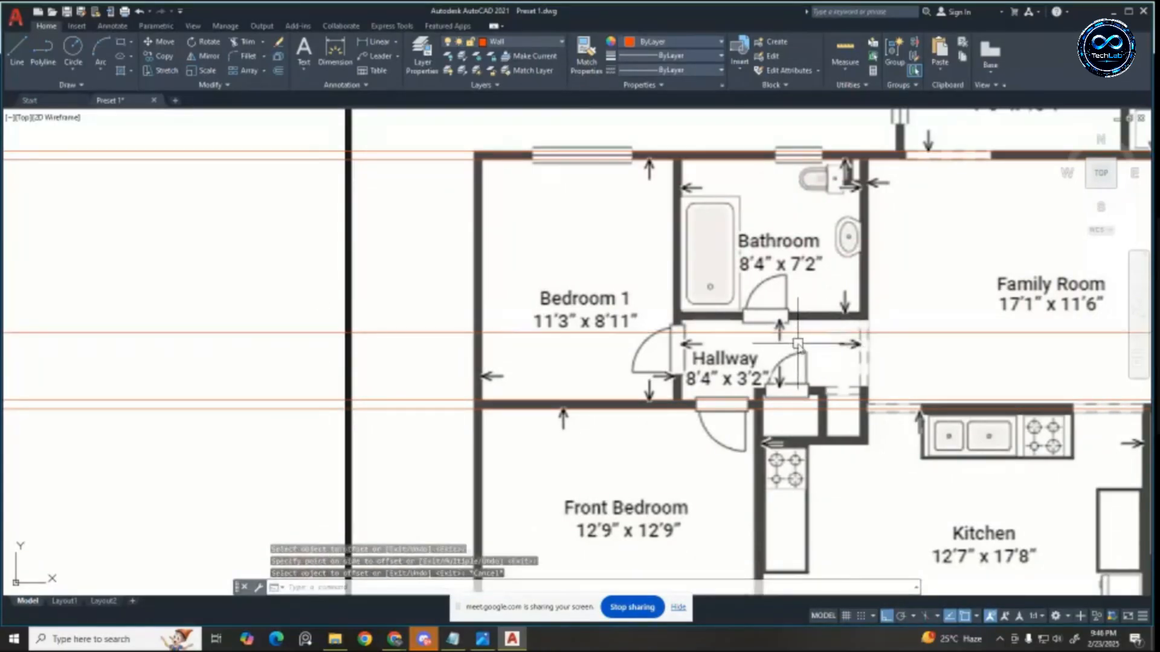
pyautogui.scroll(-6, 785, 343)
pyautogui.scroll(5, 695, 341)
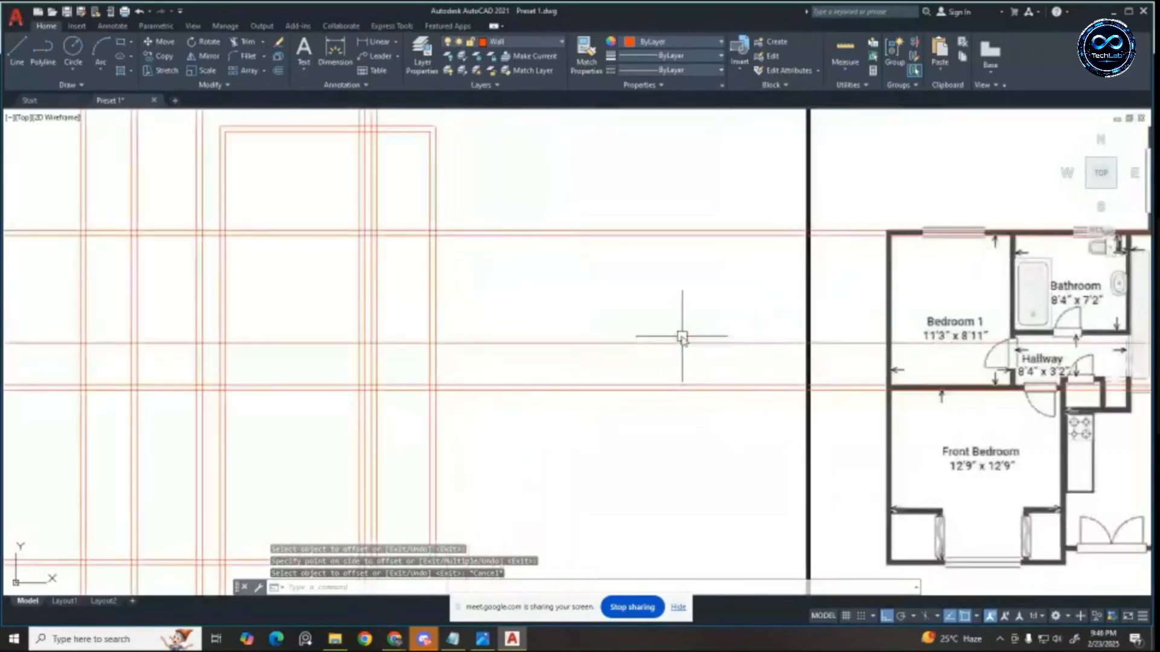
pyautogui.scroll(-3, 679, 332)
# Step: Offset the new hallway line 5" upward to give the wall between the hallway and bathroom its thickness
pyautogui.press('Escape')
pyautogui.press('Escape')
pyautogui.write('o')
pyautogui.press('Return')
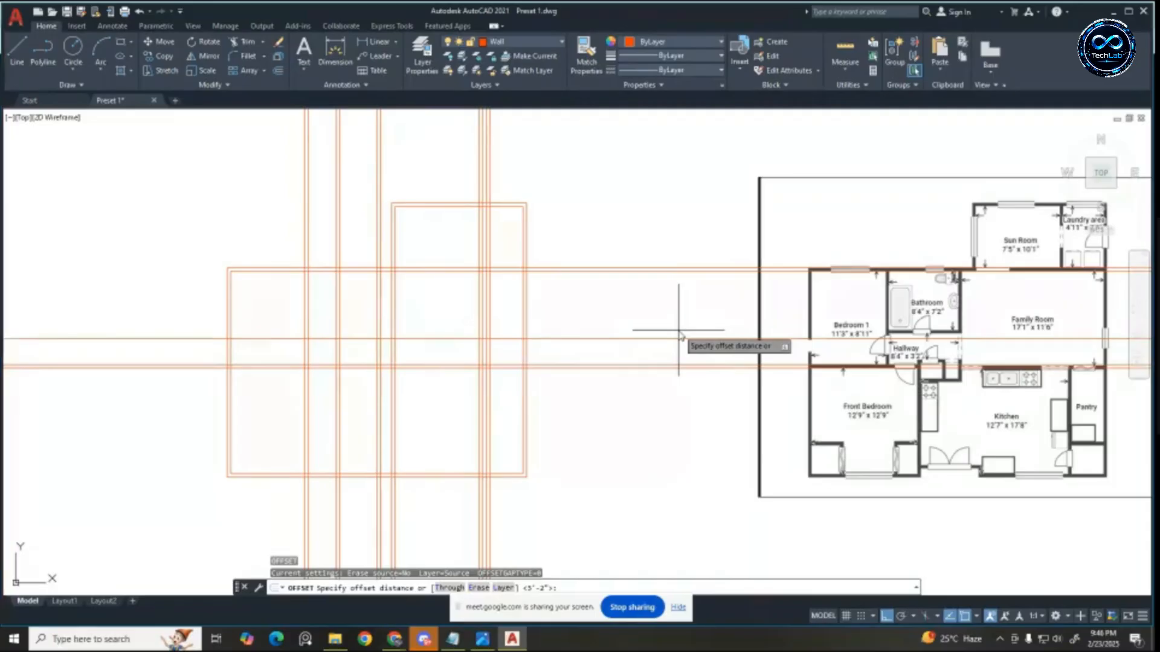
pyautogui.write('5')
pyautogui.press('Return')
pyautogui.click(671, 339)
pyautogui.click(664, 309)
pyautogui.press('Escape')
pyautogui.press('Escape')
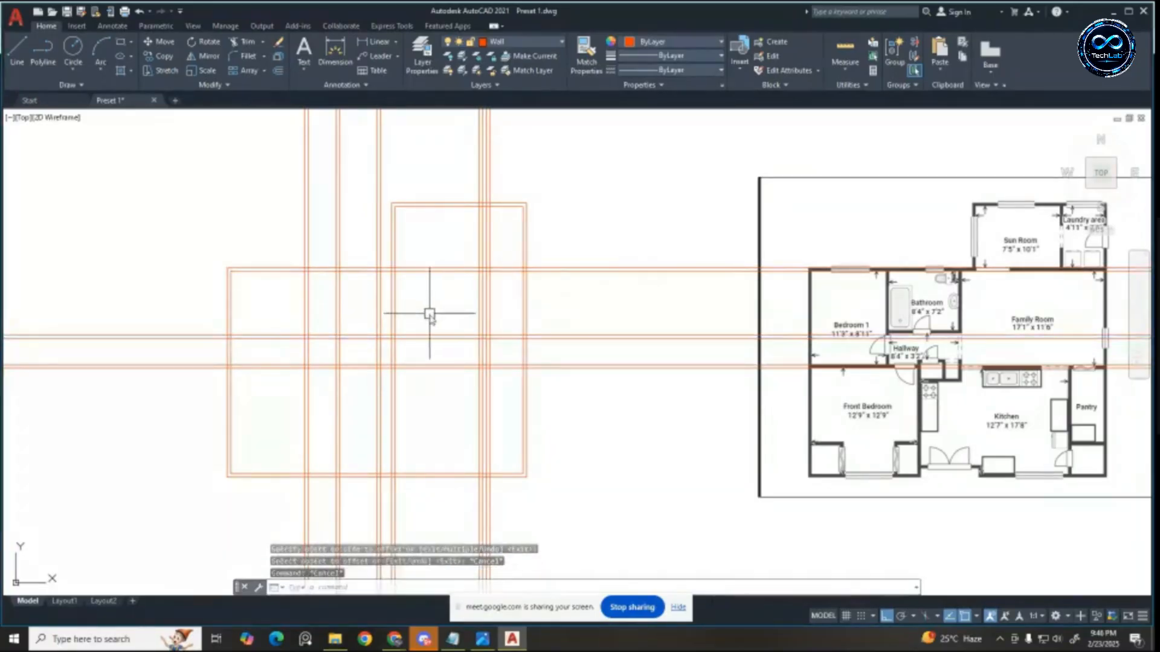
# Step: Examine the bathroom and hallway in the reference image, comparing their dividing wall and labelled sizes with the new offset lines
pyautogui.scroll(-2, 430, 313)
pyautogui.press('Escape')
pyautogui.press('Escape')
pyautogui.scroll(2, 425, 323)
pyautogui.scroll(6, 1026, 341)
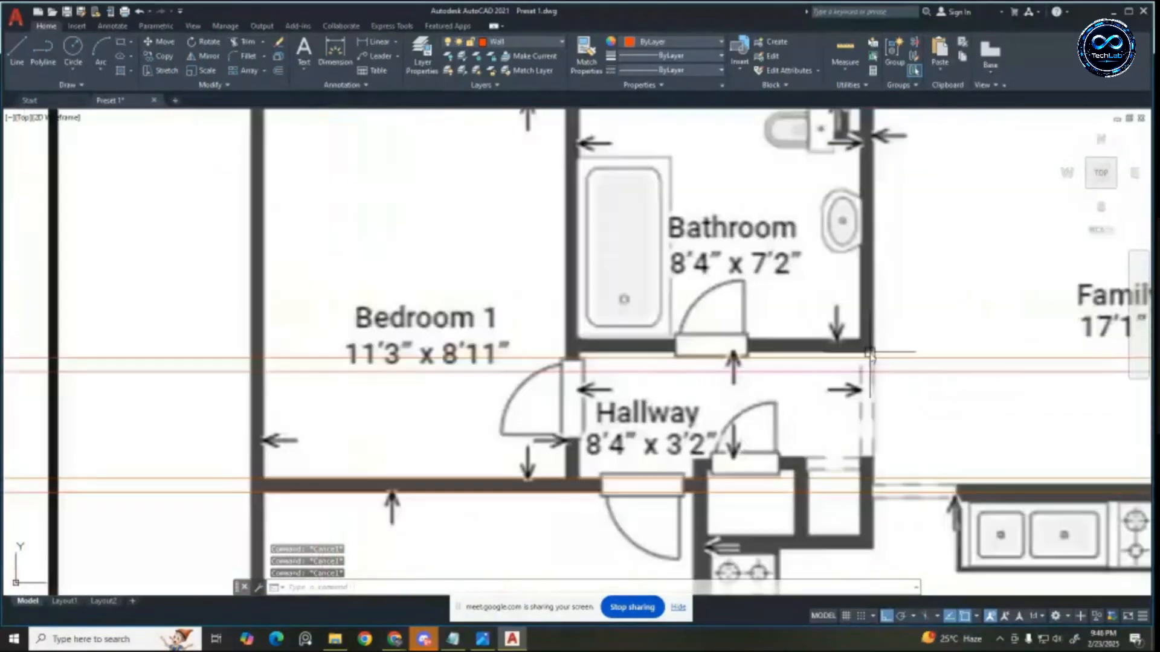
pyautogui.scroll(2, 751, 269)
pyautogui.scroll(-5, 663, 358)
pyautogui.scroll(1, 667, 370)
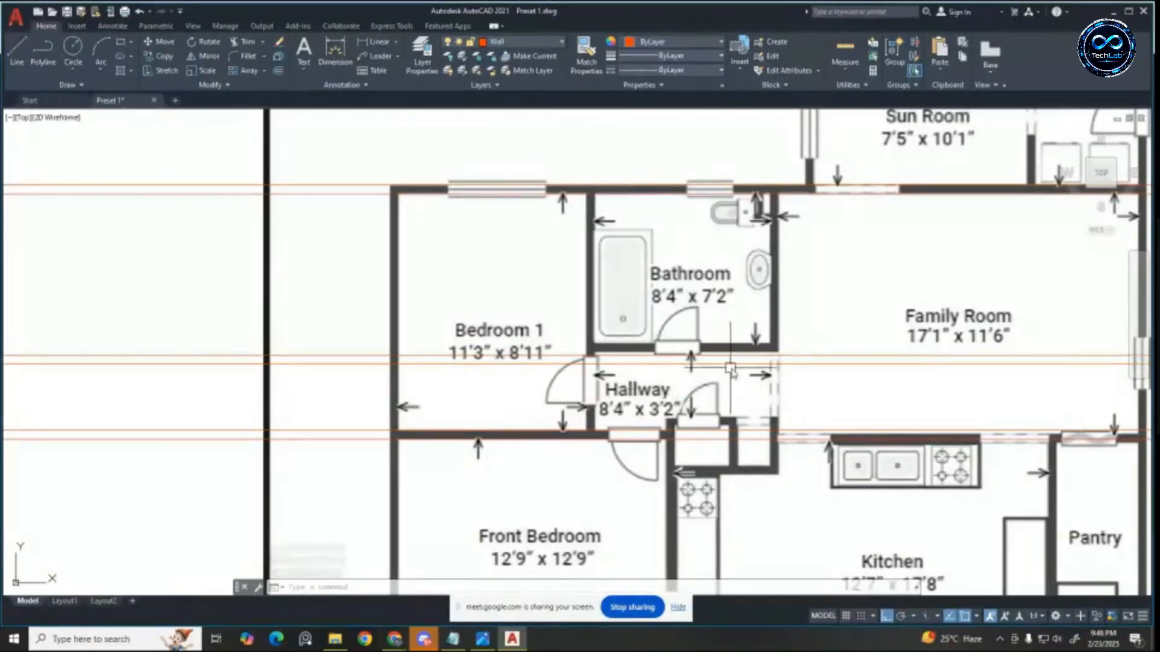
pyautogui.scroll(4, 719, 349)
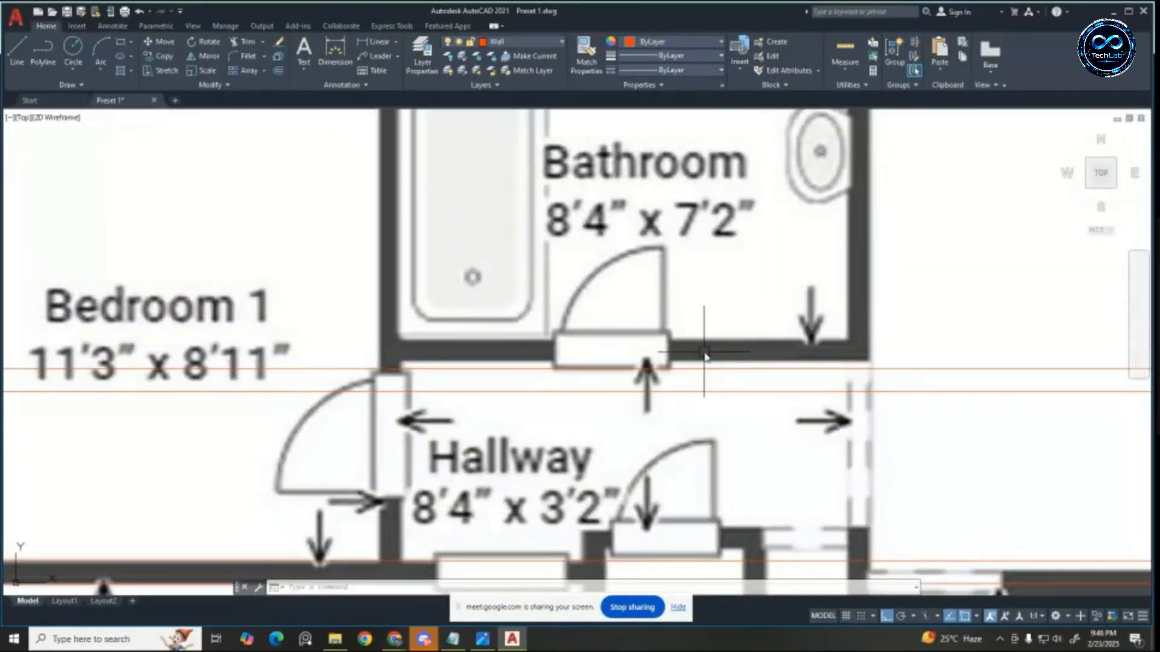
pyautogui.scroll(-4, 703, 352)
pyautogui.scroll(-3, 658, 326)
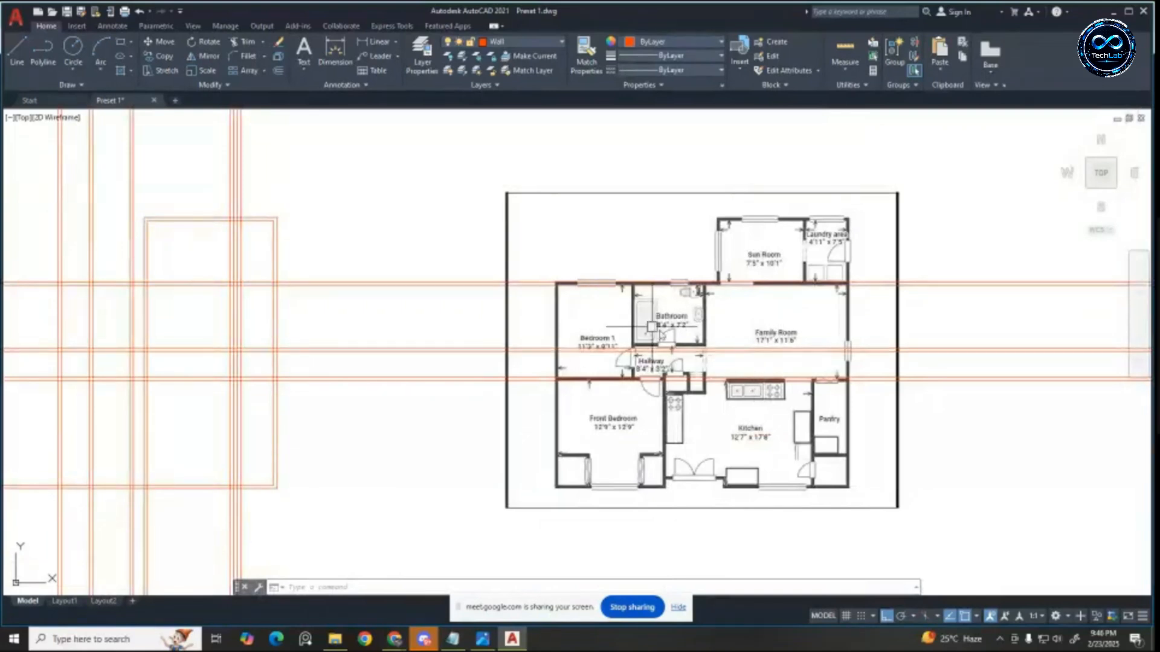
pyautogui.scroll(6, 679, 330)
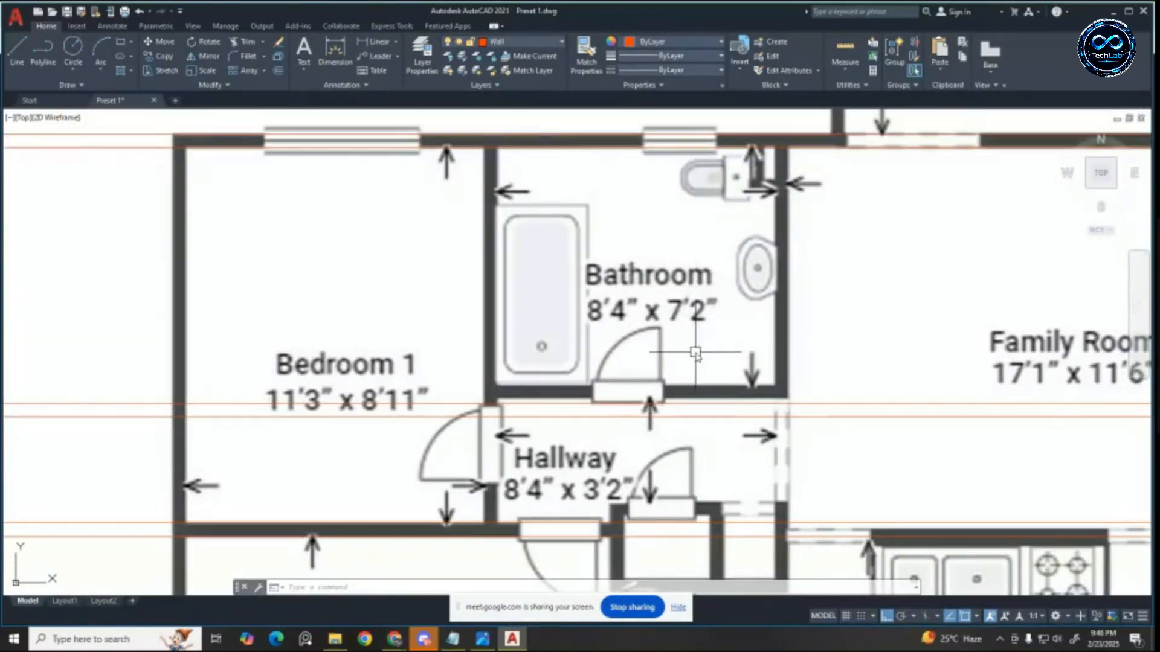
# Step: Add a vertical linear dimension from the inner line of Bedroom 1's upper wall to the upper line of the hallway wall
pyautogui.scroll(-6, 696, 353)
pyautogui.scroll(5, 227, 171)
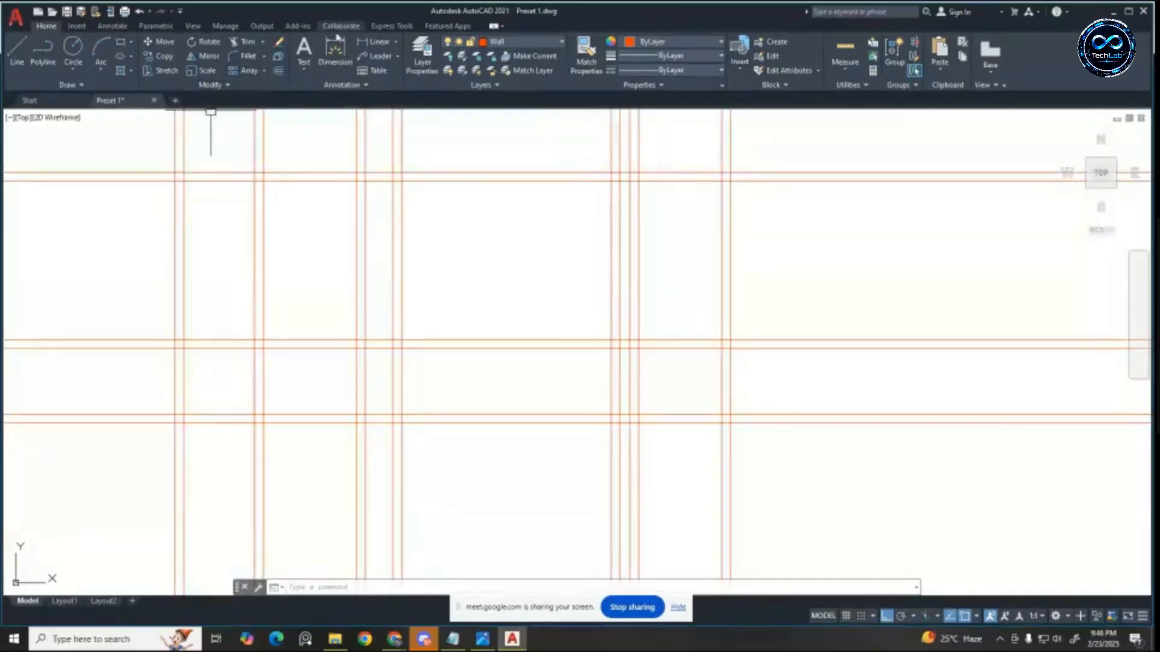
pyautogui.click(371, 41)
pyautogui.click(184, 181)
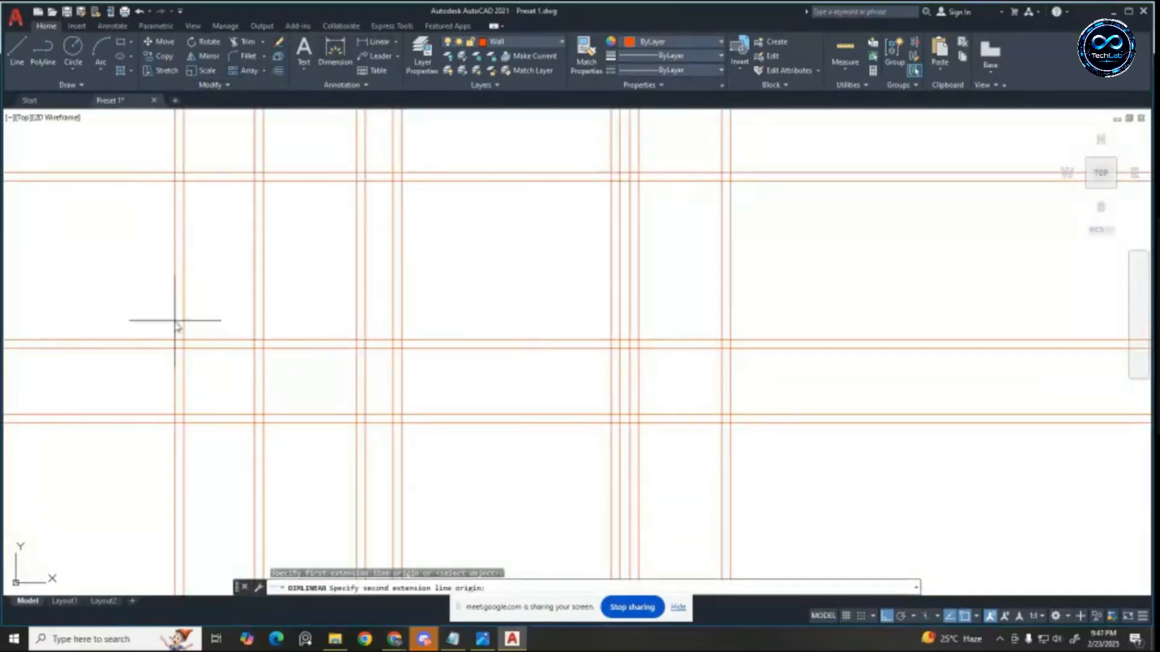
pyautogui.click(183, 334)
pyautogui.click(106, 323)
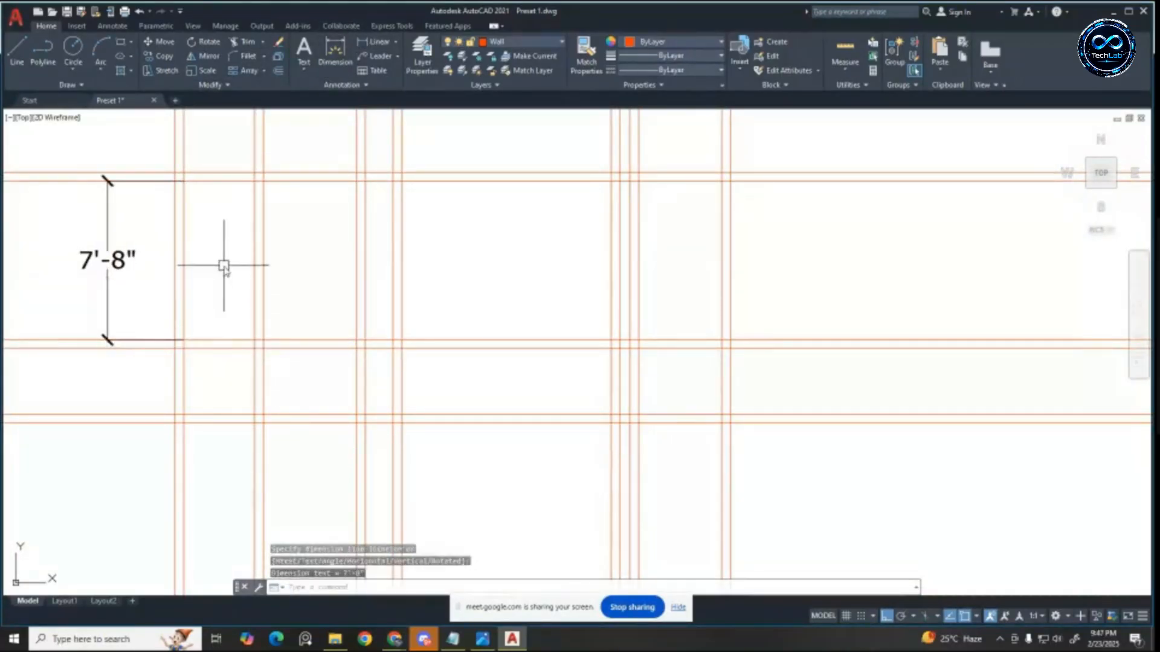
# Step: Delete the vertical dimension between Bedroom 1's upper wall and the hallway wall
pyautogui.scroll(-5, 223, 266)
pyautogui.press('Escape')
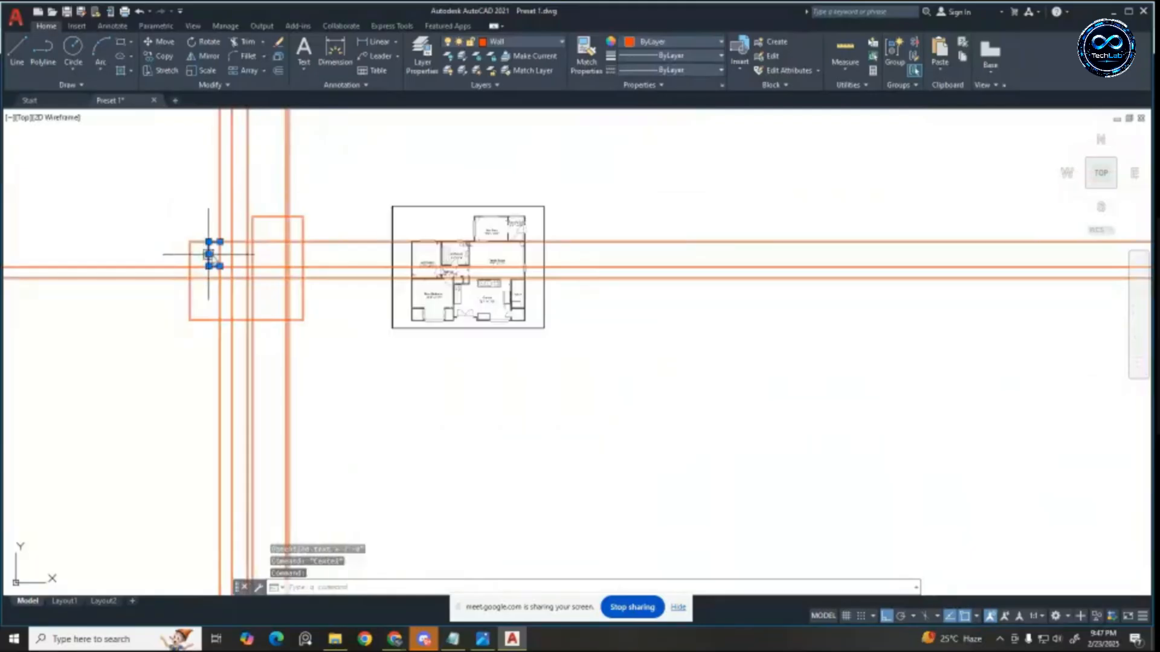
pyautogui.press('Delete')
# Step: Move the reference floor plan image 70' to the left so it overlays the drawn walls
pyautogui.click(392, 313)
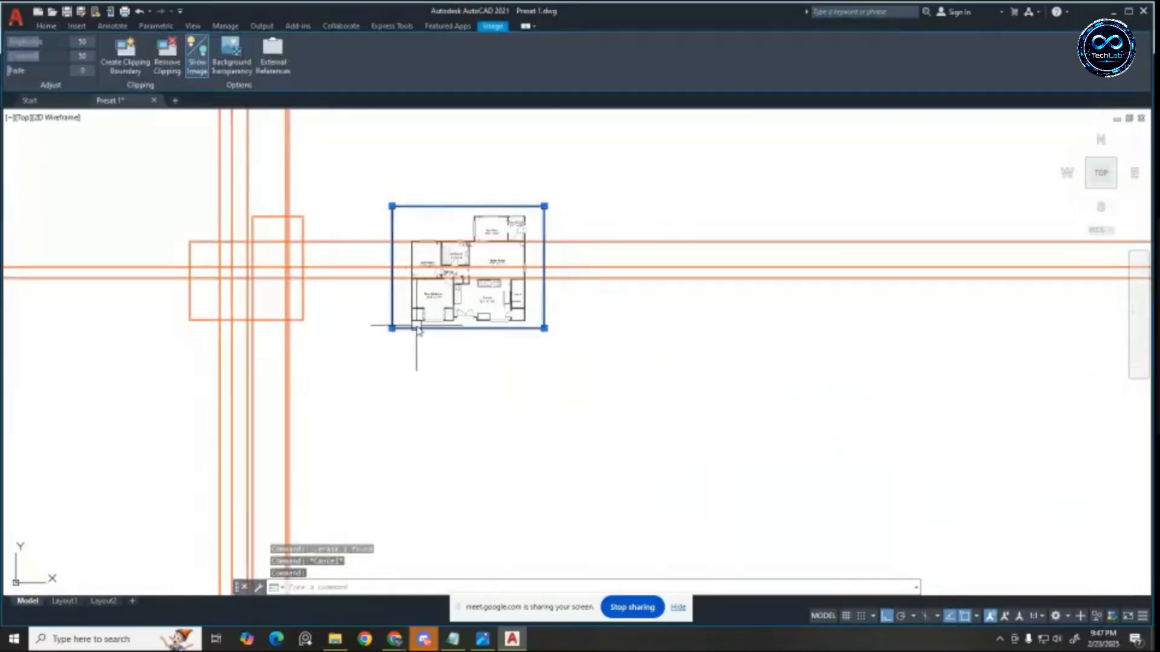
pyautogui.press('Return')
pyautogui.click(440, 323)
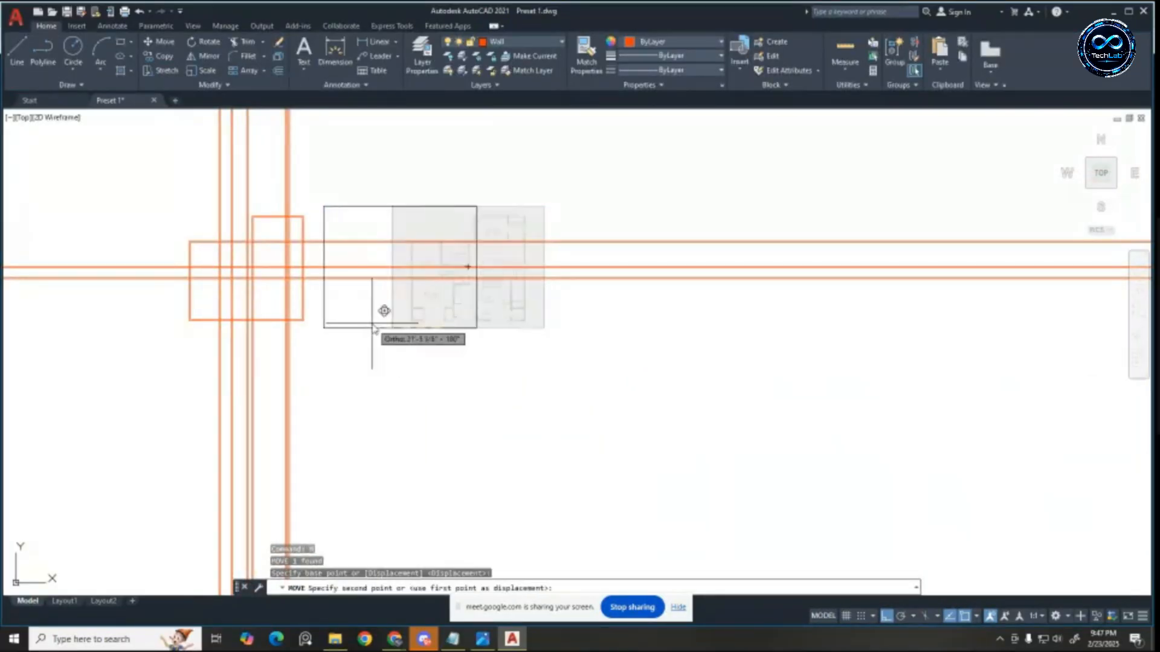
pyautogui.write('70')
pyautogui.press('Return')
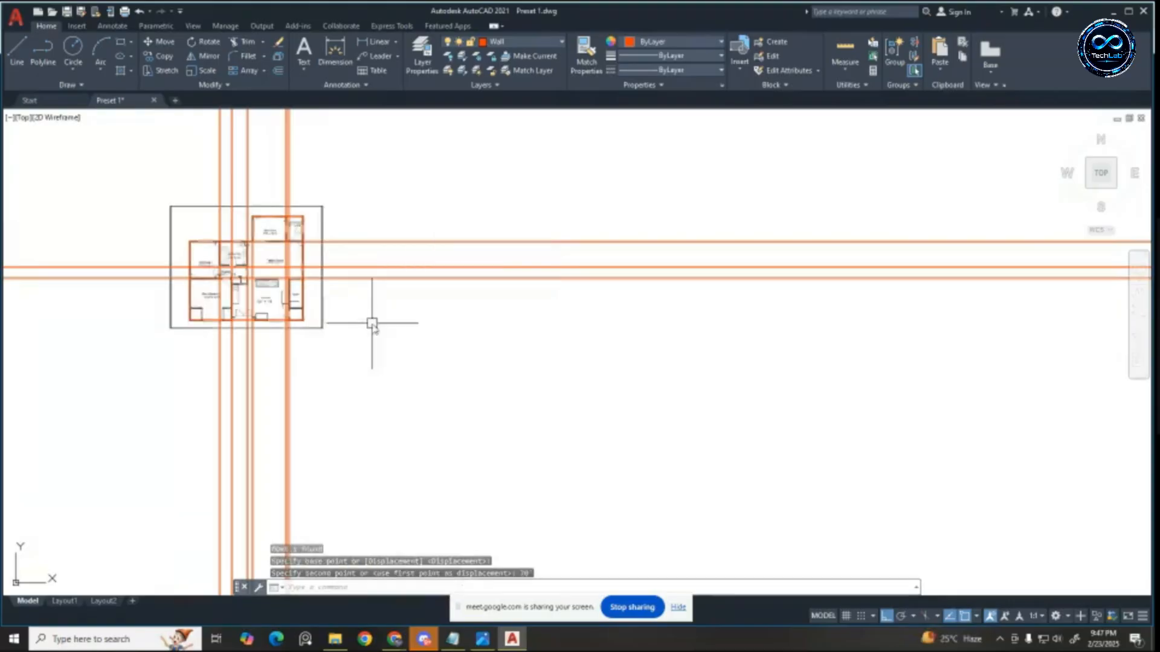
pyautogui.press('Escape')
# Step: Dimension the bathroom's depth from the upper wall's inner line to the upper line of the hallway wall, placing it in Bedroom 1
pyautogui.scroll(6, 430, 287)
pyautogui.scroll(-2, 429, 286)
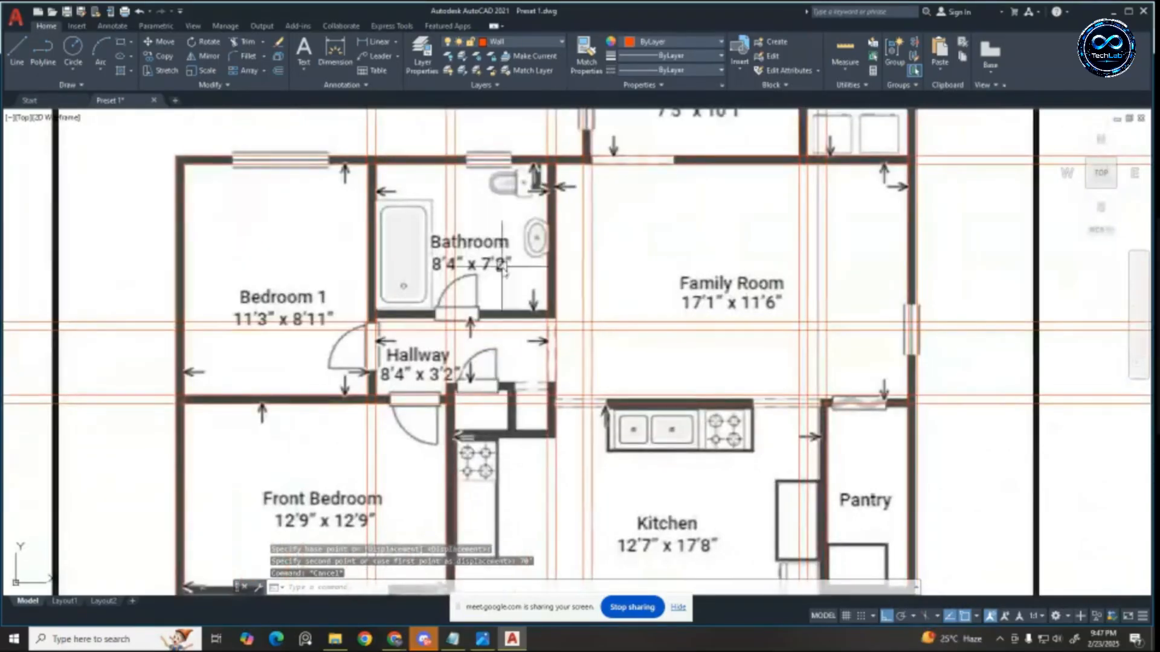
pyautogui.scroll(2, 541, 163)
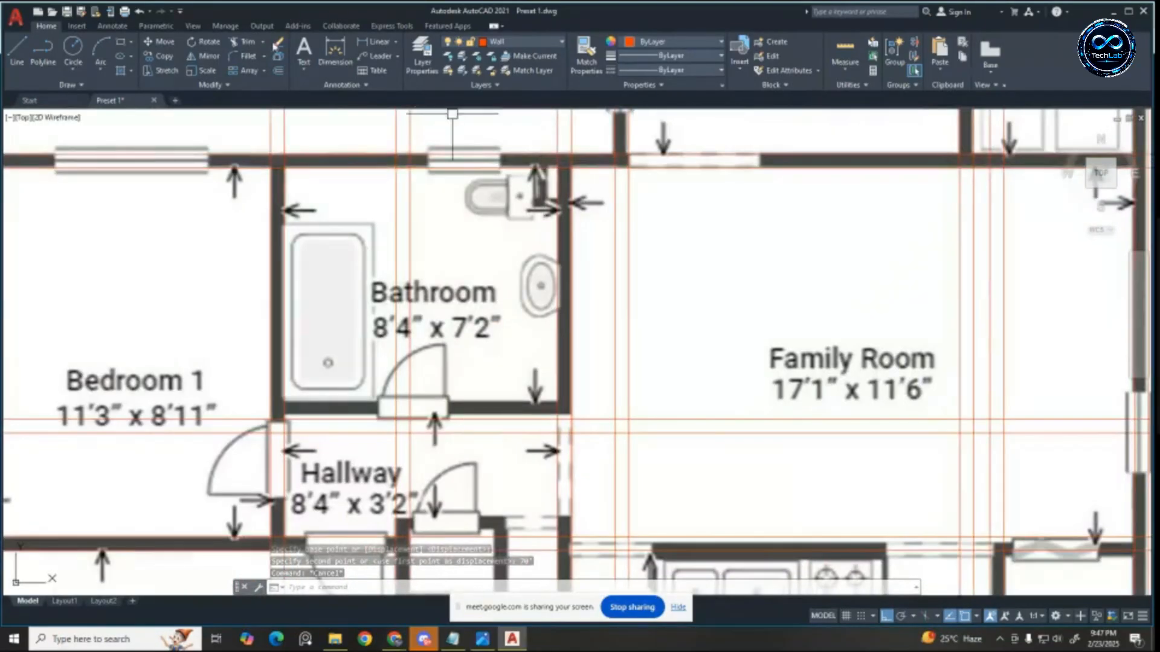
pyautogui.click(373, 41)
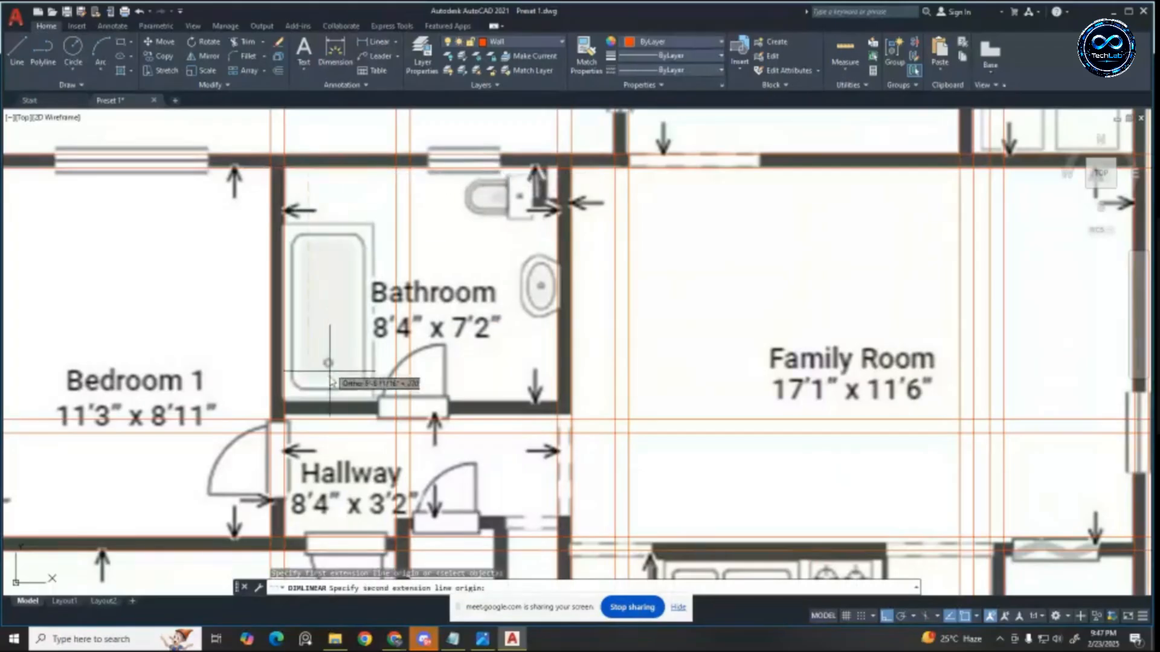
pyautogui.click(328, 363)
pyautogui.click(323, 417)
pyautogui.click(171, 296)
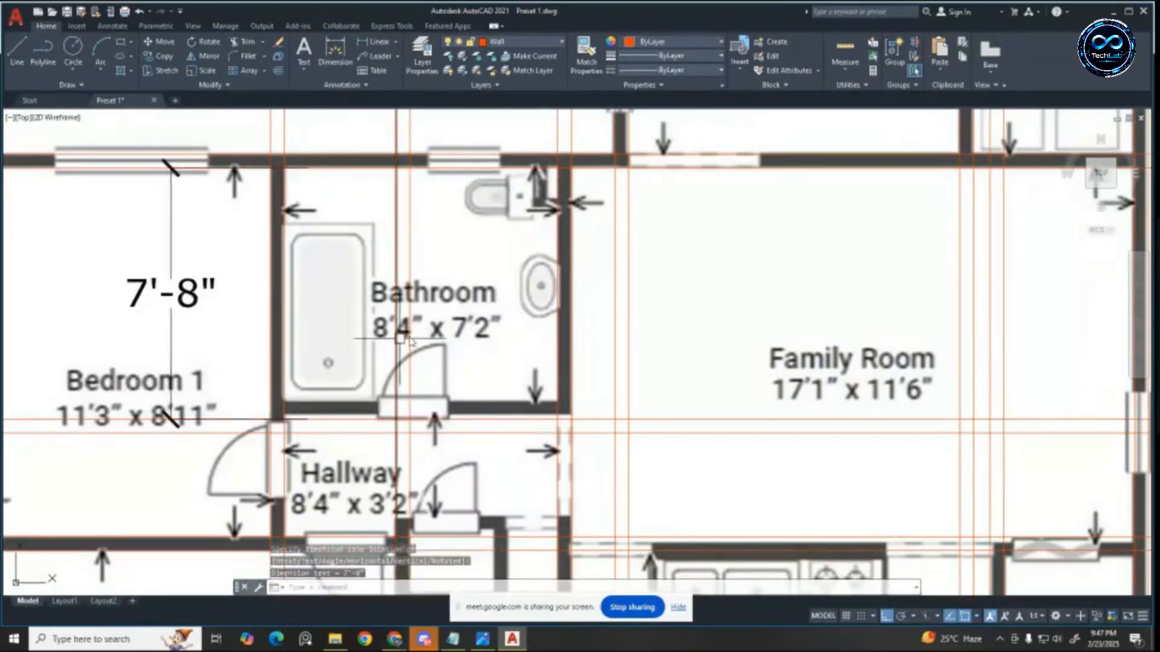
# Step: Add a vertical linear dimension across Bedroom 1 from its upper wall's inner line to the upper line of its lower wall
pyautogui.scroll(-2, 472, 279)
pyautogui.scroll(-2, 436, 308)
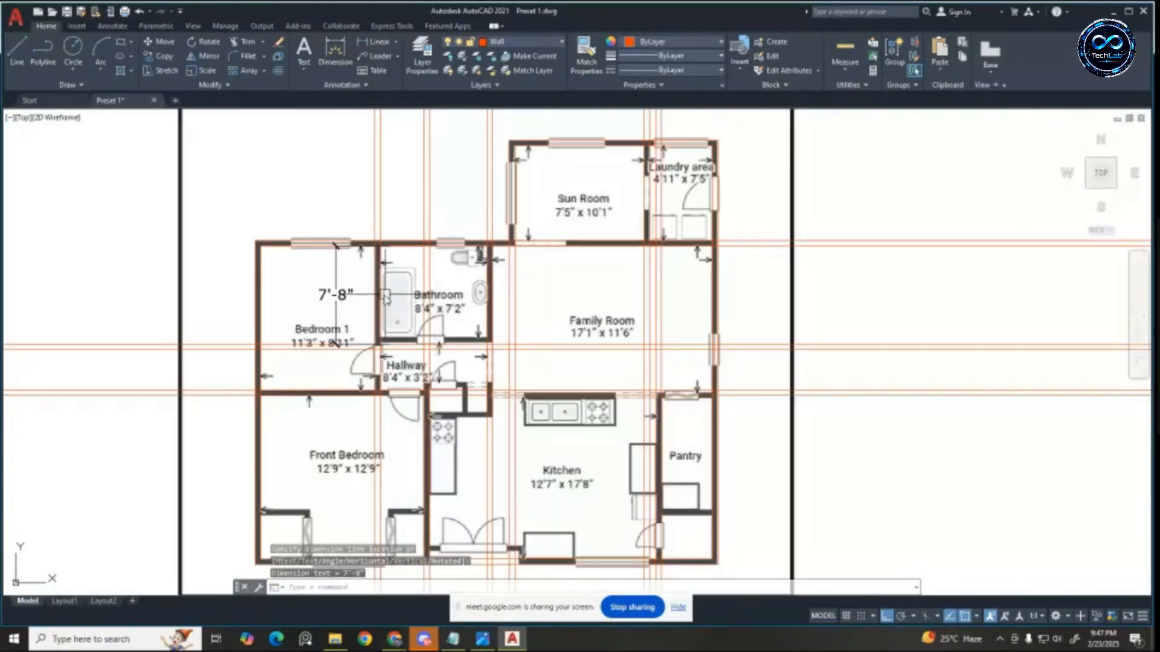
pyautogui.scroll(2, 384, 295)
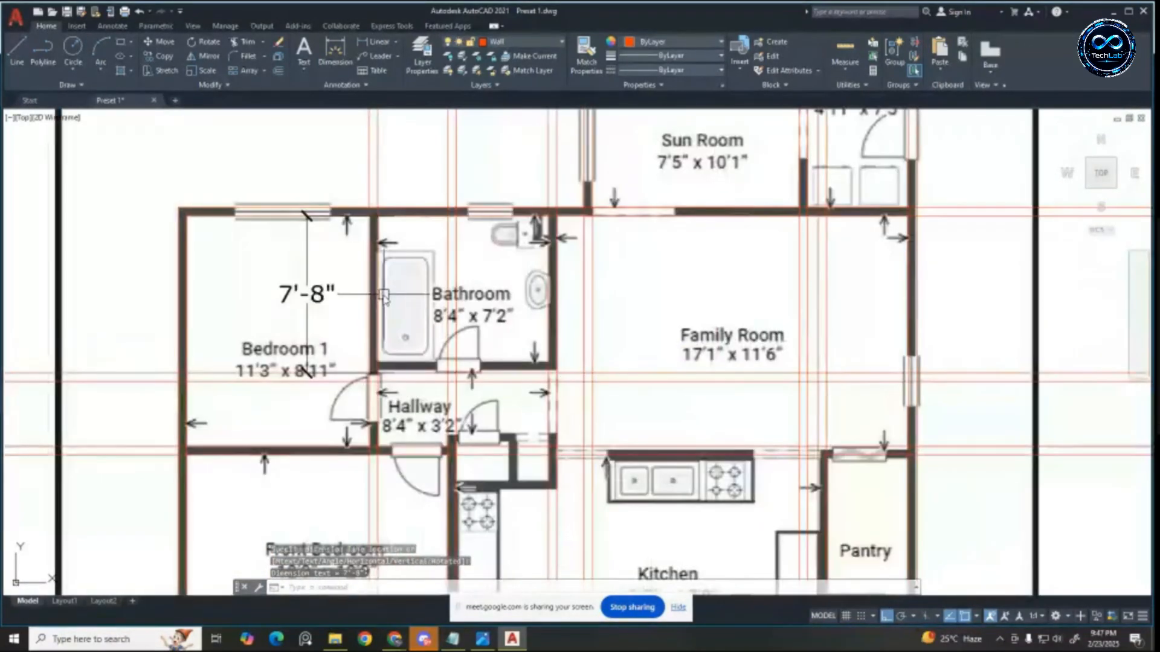
pyautogui.click(368, 42)
pyautogui.click(205, 218)
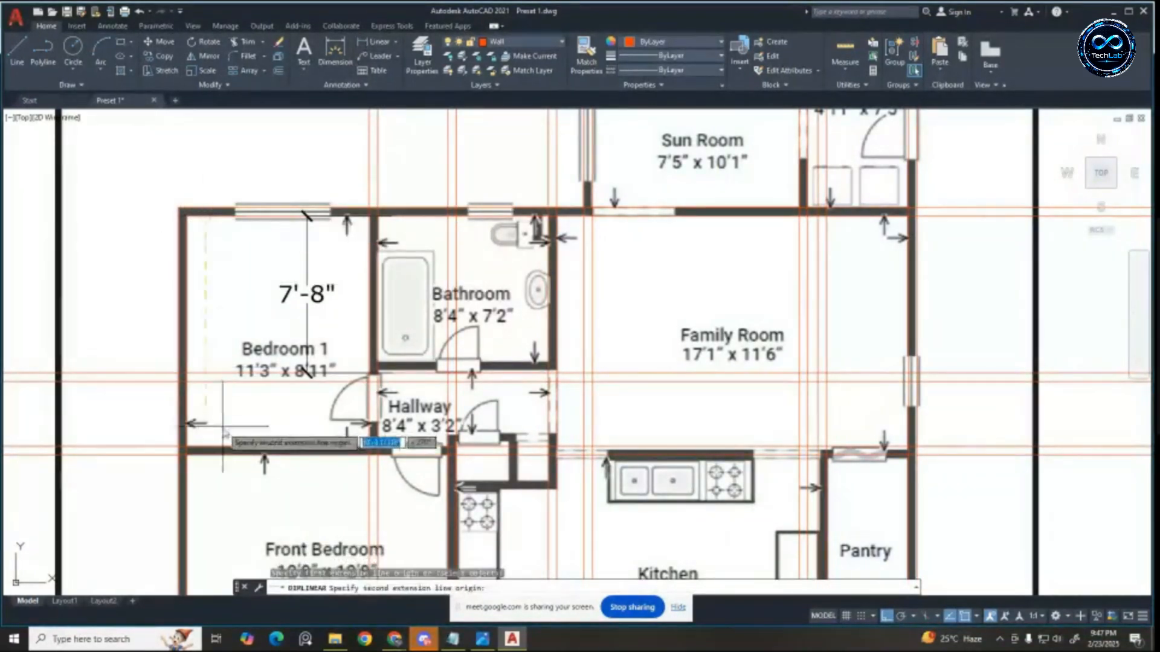
pyautogui.click(225, 450)
pyautogui.click(235, 398)
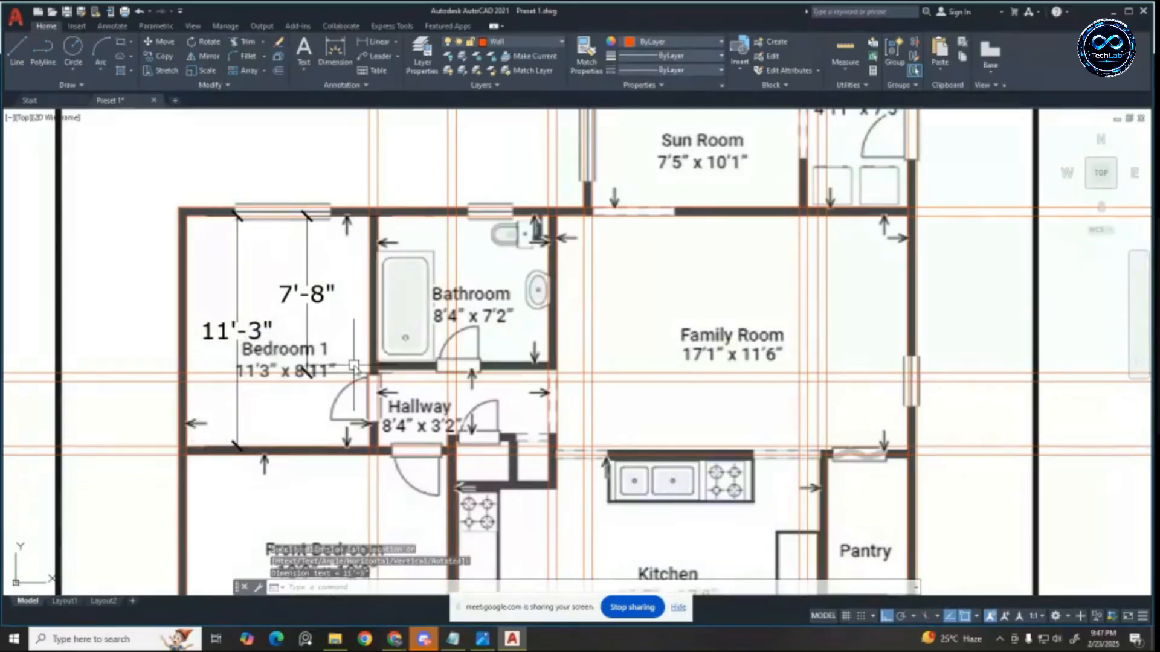
# Step: Delete both vertical dimensions in Bedroom 1
pyautogui.click(392, 338)
pyautogui.click(166, 241)
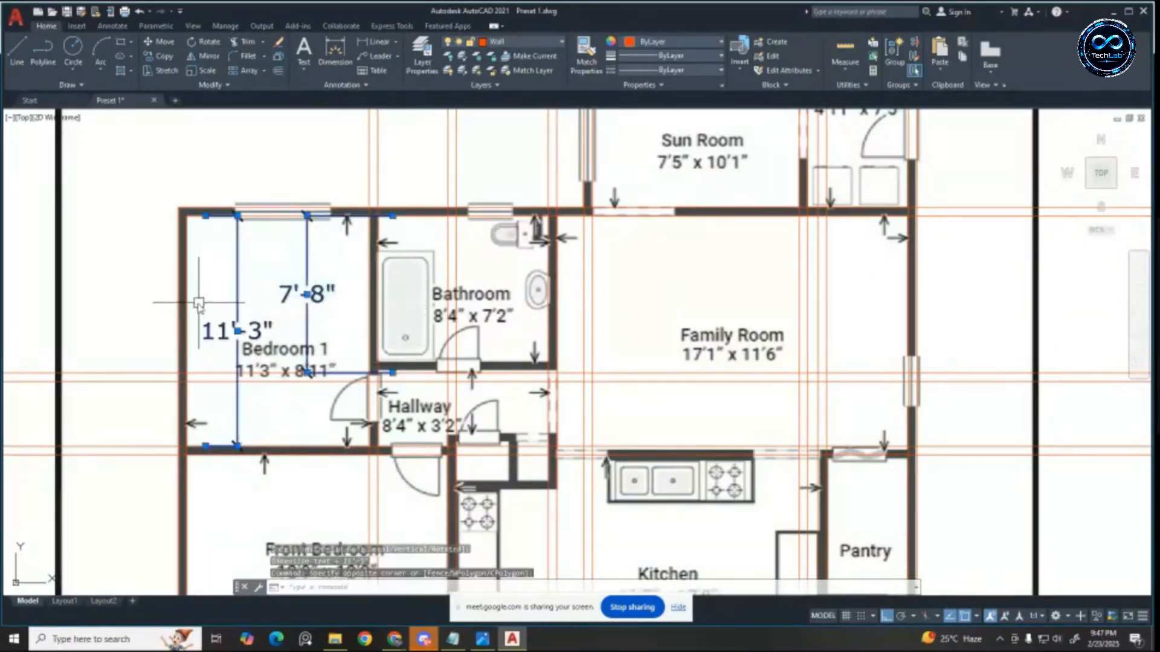
pyautogui.press('Delete')
# Step: Stretch the upper walls of the plan 6" downward with a crossing selection from the Laundry area to Bedroom 1
pyautogui.scroll(-4, 199, 300)
pyautogui.click(507, 249)
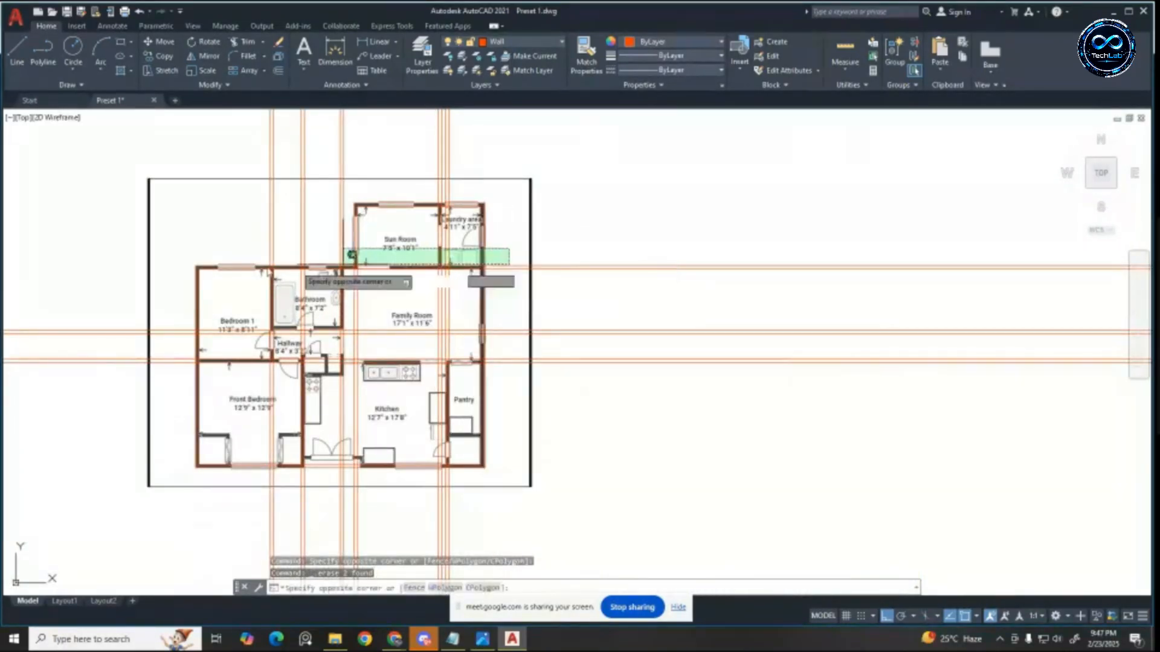
pyautogui.scroll(2, 249, 260)
pyautogui.press('Escape')
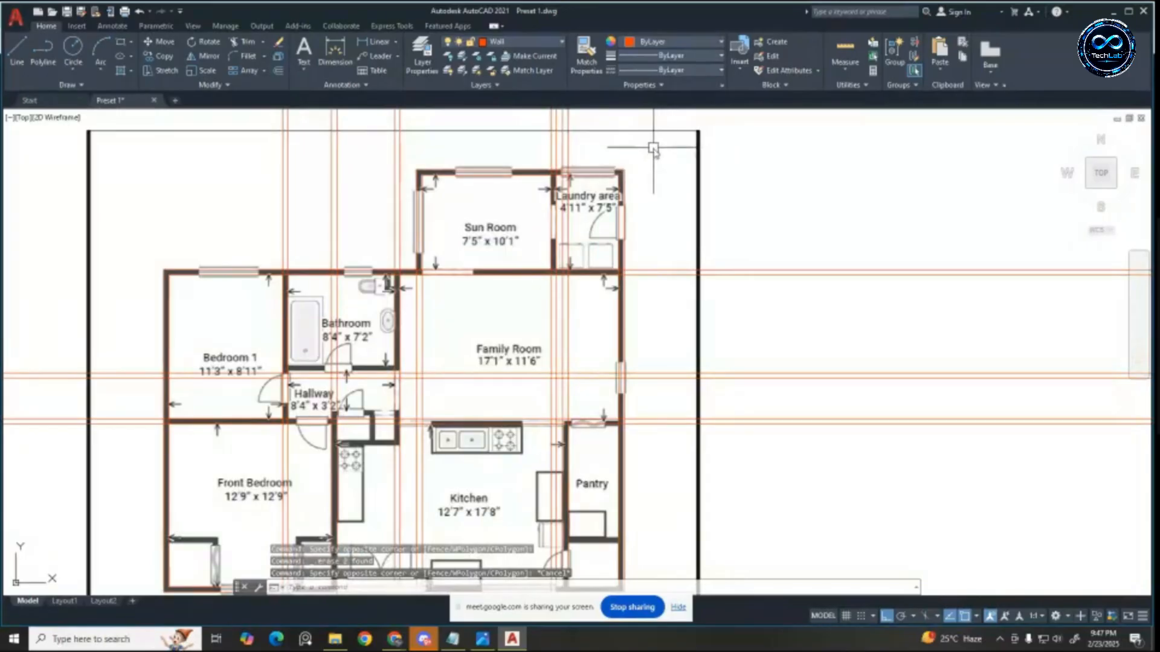
pyautogui.click(653, 148)
pyautogui.click(135, 322)
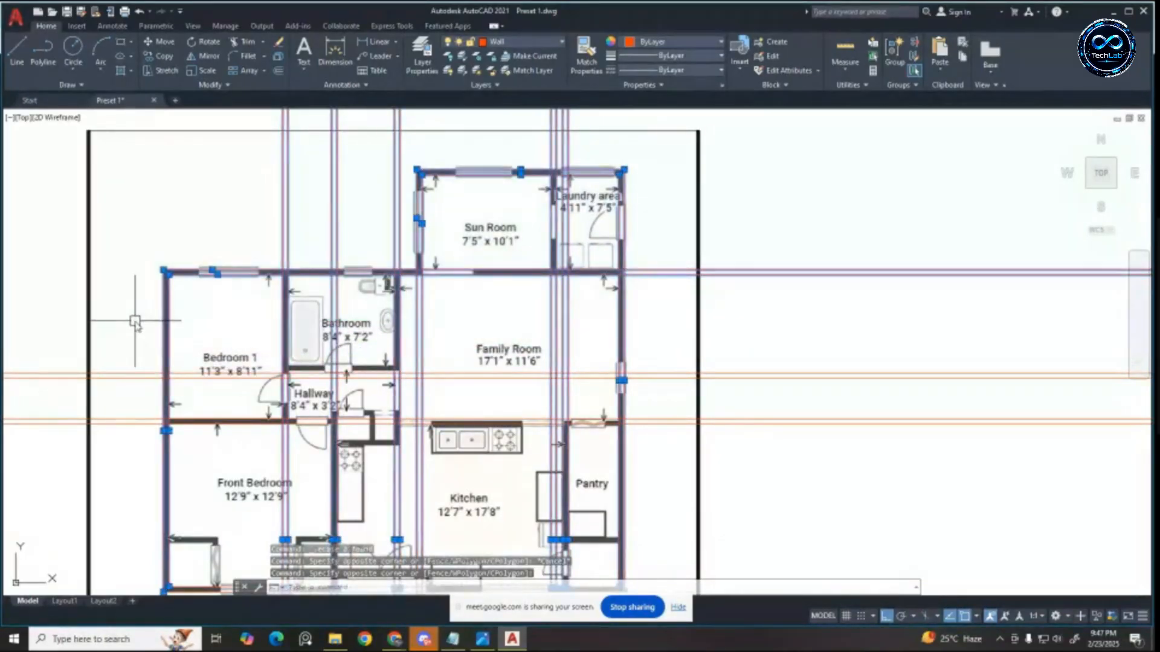
pyautogui.write('s')
pyautogui.press('Return')
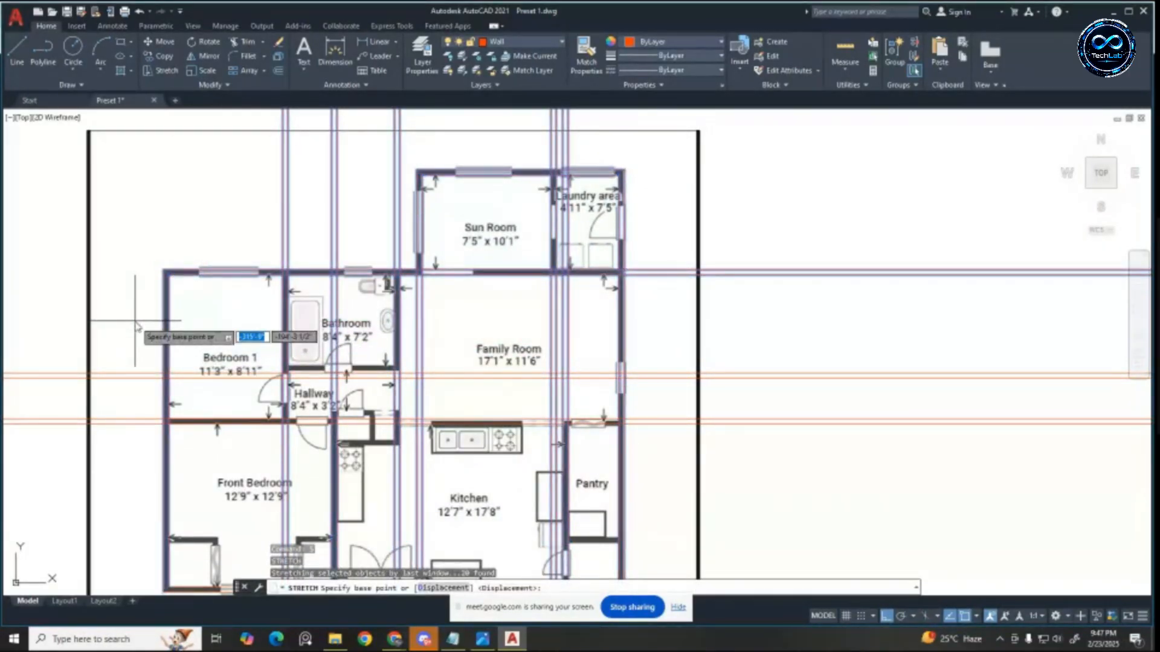
pyautogui.click(130, 267)
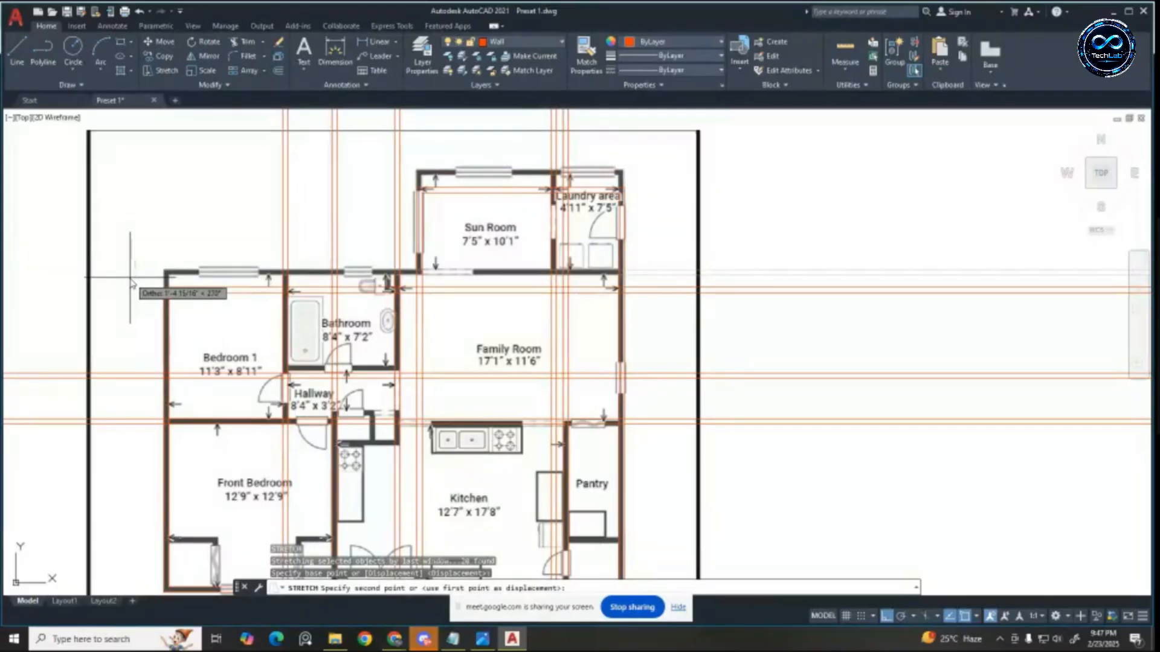
pyautogui.press('Escape')
pyautogui.press('Escape')
# Step: Dimension the bathroom's depth from the stretched upper wall's inner line to the upper line of the hallway wall
pyautogui.scroll(4, 278, 319)
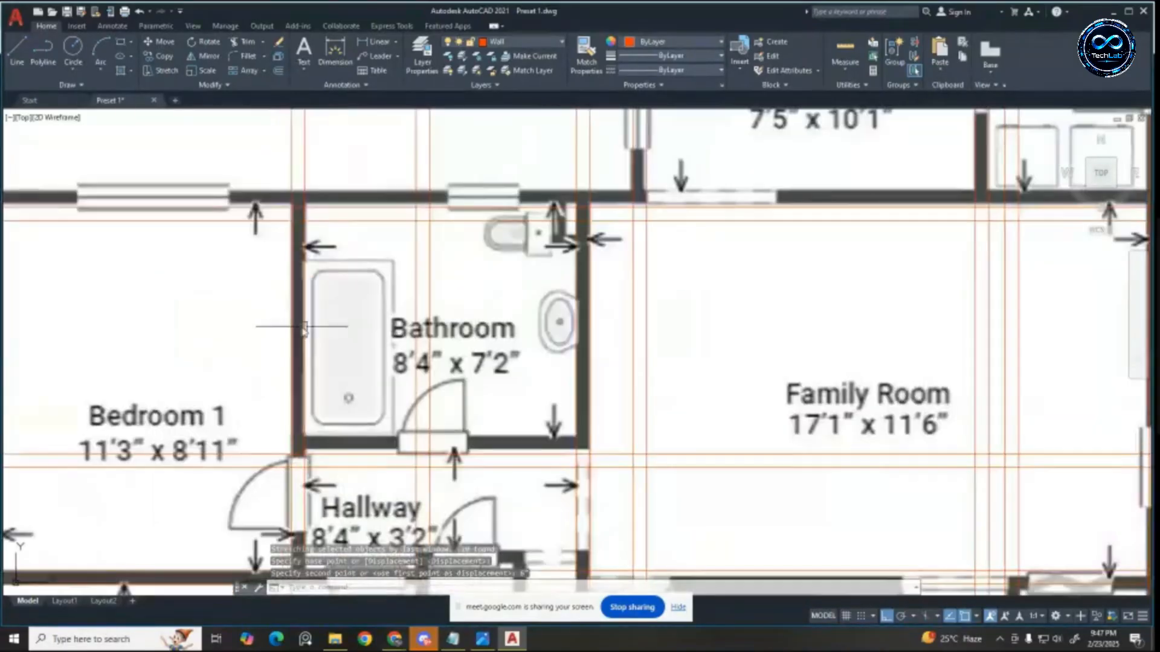
pyautogui.click(376, 41)
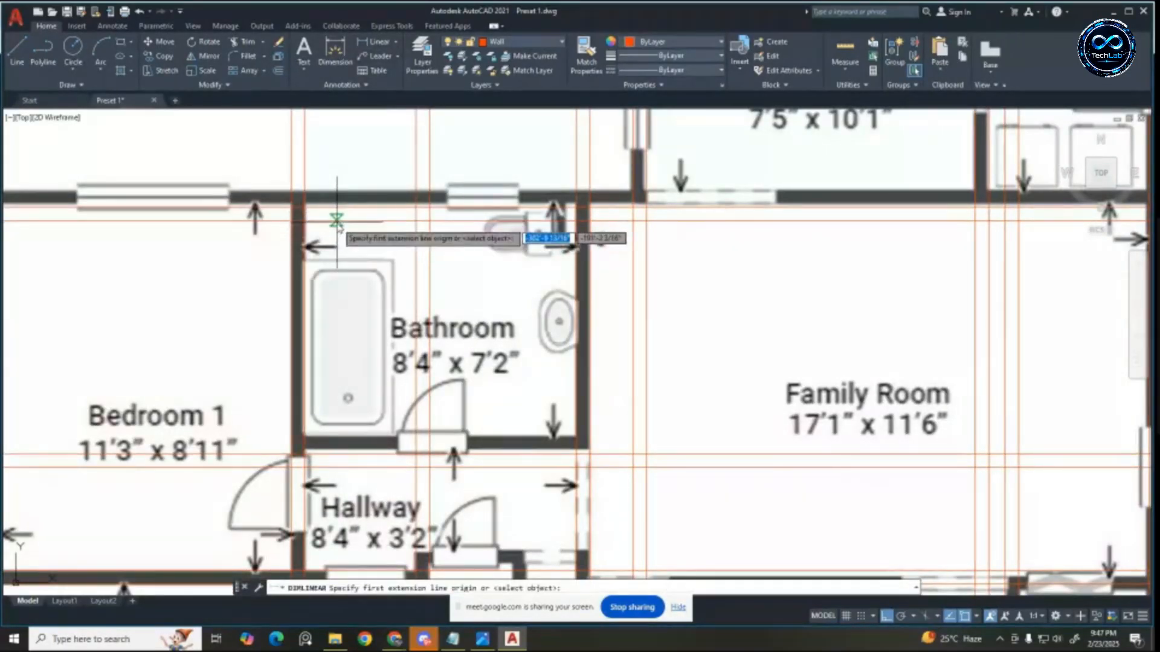
pyautogui.click(530, 241)
pyautogui.click(337, 453)
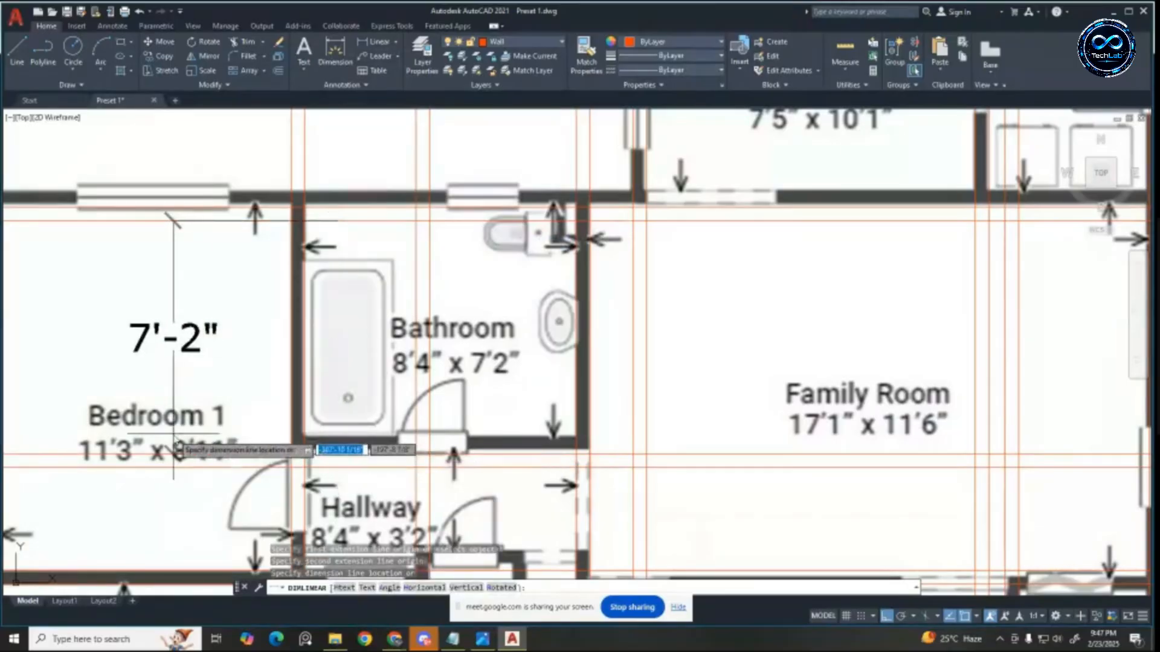
pyautogui.click(172, 320)
# Step: Dimension Bedroom 1's full depth between its upper and lower walls, placing the dimension outside the outer wall
pyautogui.scroll(-5, 233, 311)
pyautogui.scroll(3, 266, 314)
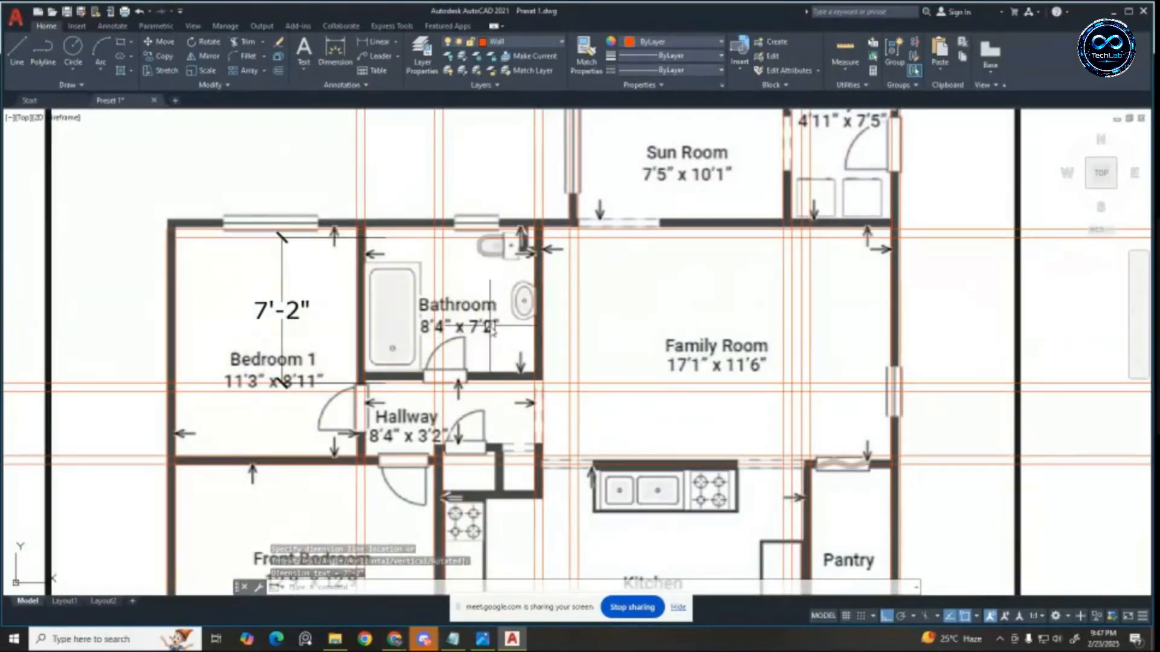
pyautogui.click(375, 41)
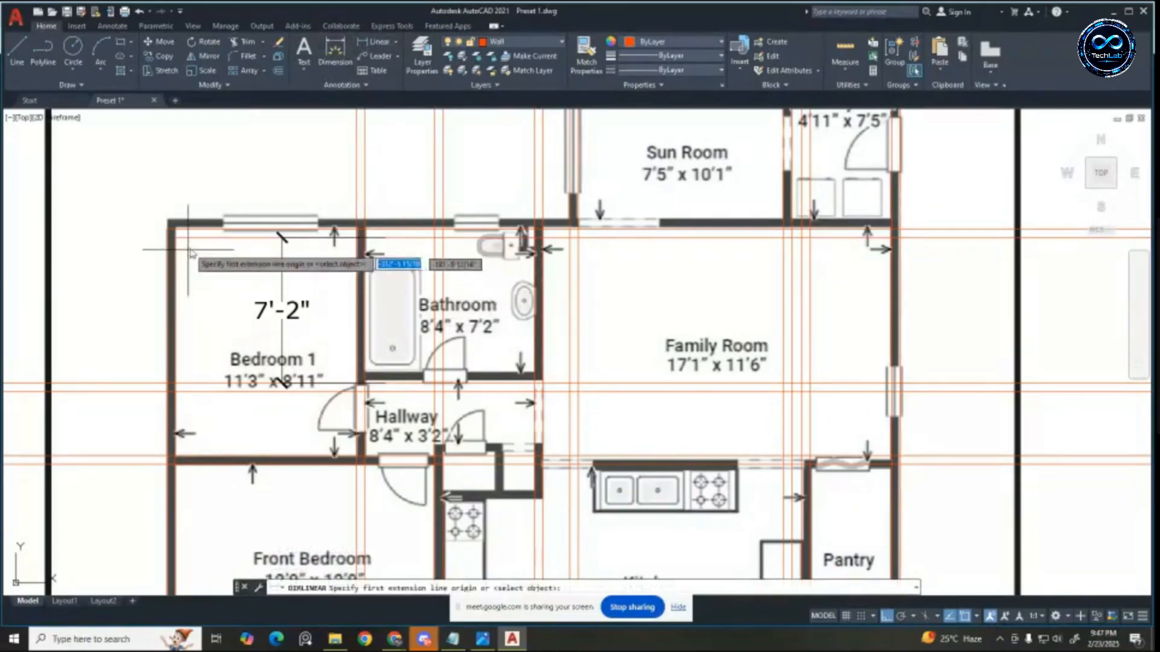
pyautogui.click(193, 238)
pyautogui.click(182, 453)
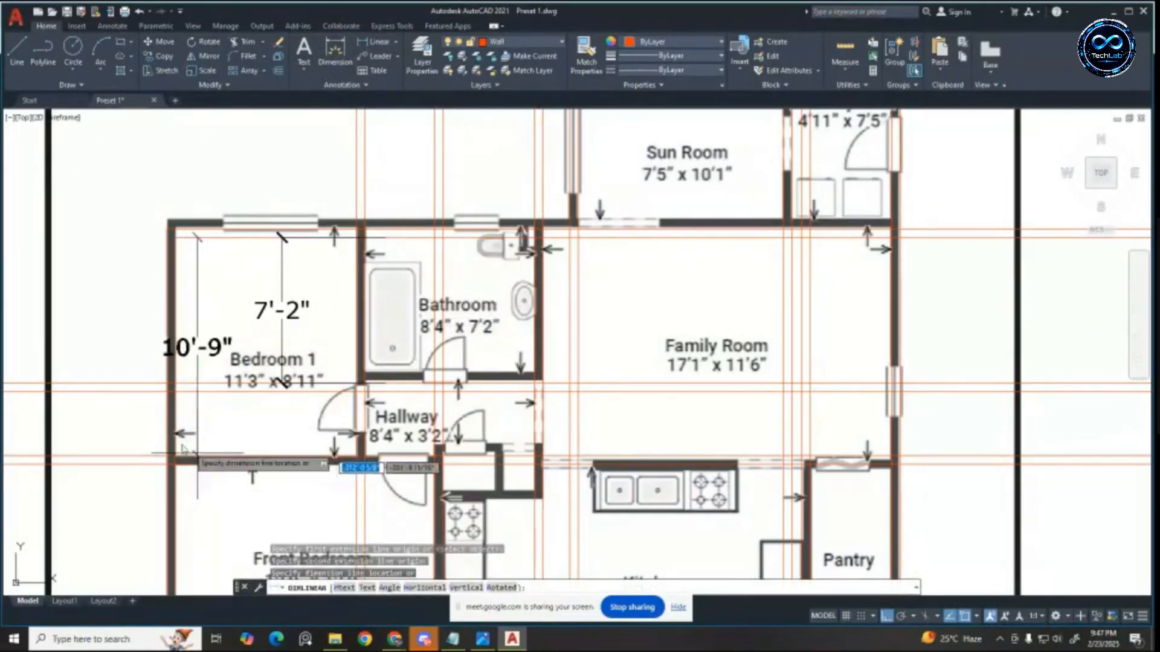
pyautogui.click(106, 350)
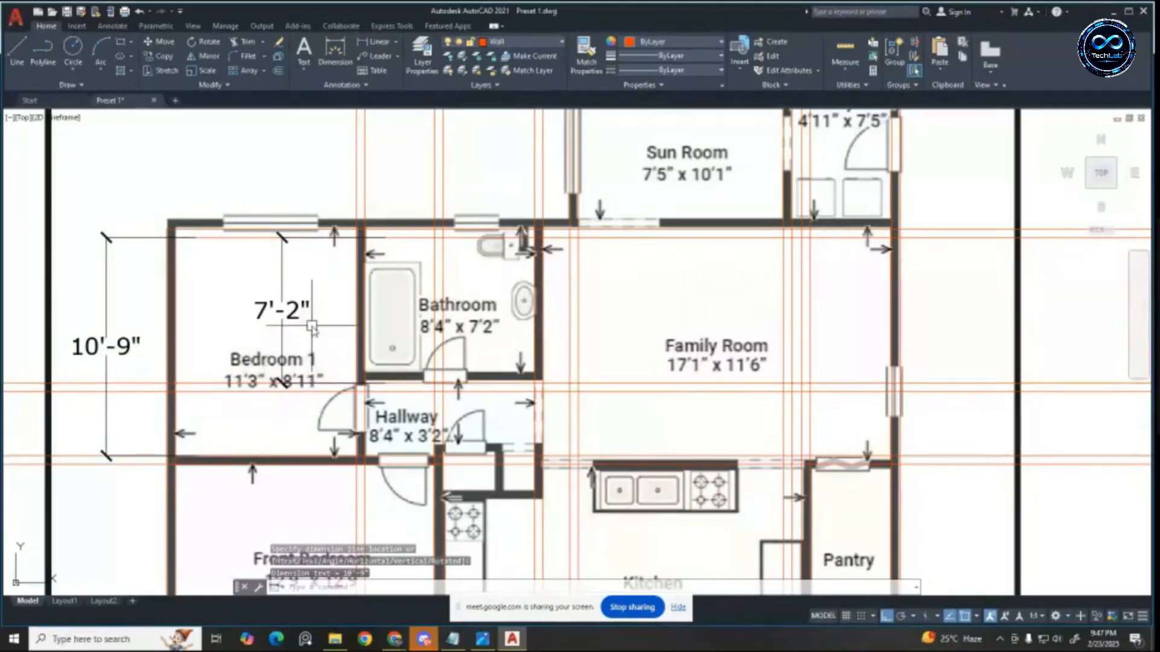
# Step: Undo the two vertical dimensions and the stretch of the upper walls
pyautogui.hotkey('ctrl', 'z')
pyautogui.hotkey('ctrl', 'z')
pyautogui.hotkey('ctrl', 'z')
pyautogui.hotkey('ctrl', 'z')
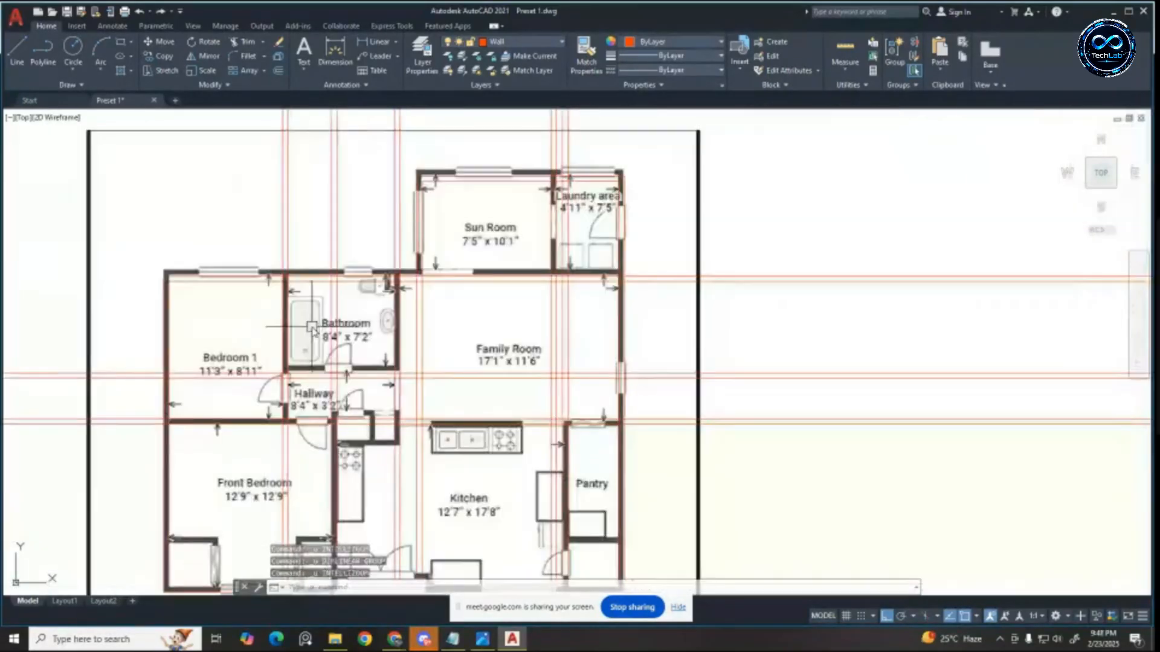
pyautogui.hotkey('ctrl', 'z')
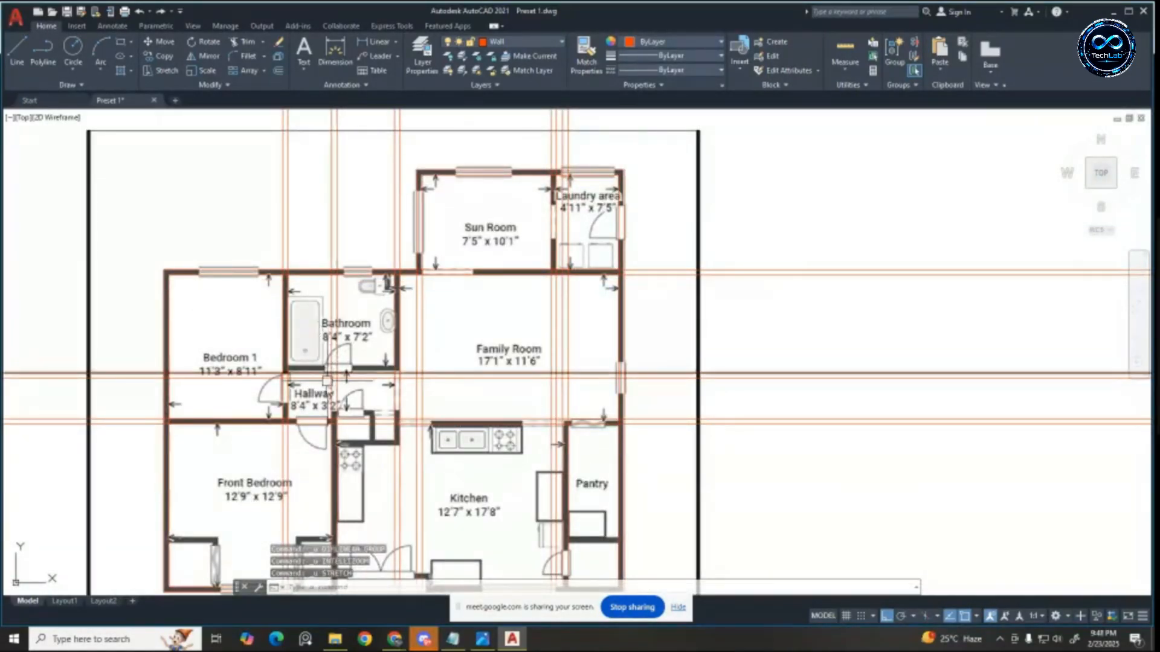
# Step: Add a vertical linear dimension across the Family Room from its upper wall's inner line to the upper line of its lower wall
pyautogui.scroll(4, 334, 415)
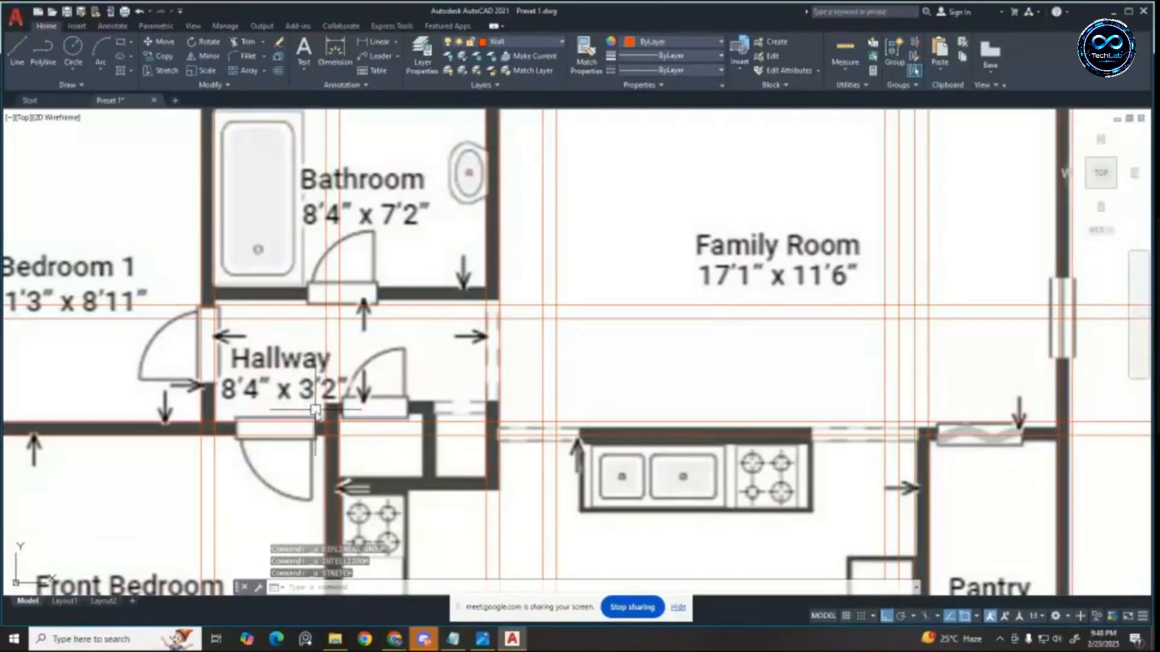
pyautogui.scroll(-2, 293, 366)
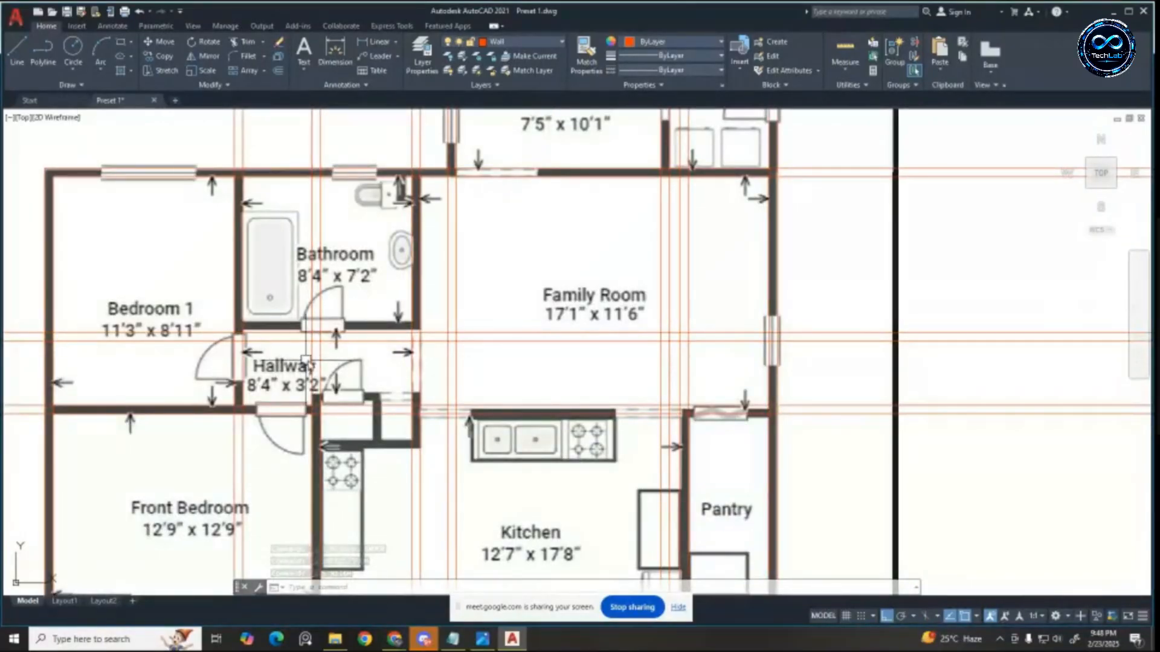
pyautogui.click(376, 41)
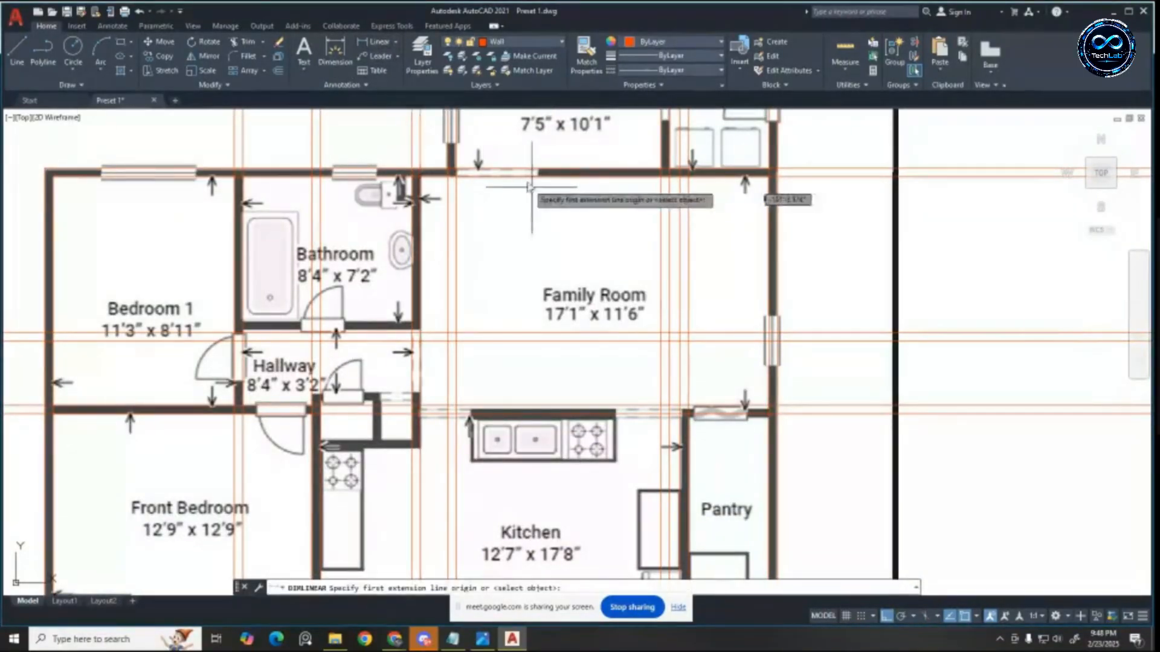
pyautogui.click(496, 174)
pyautogui.click(497, 413)
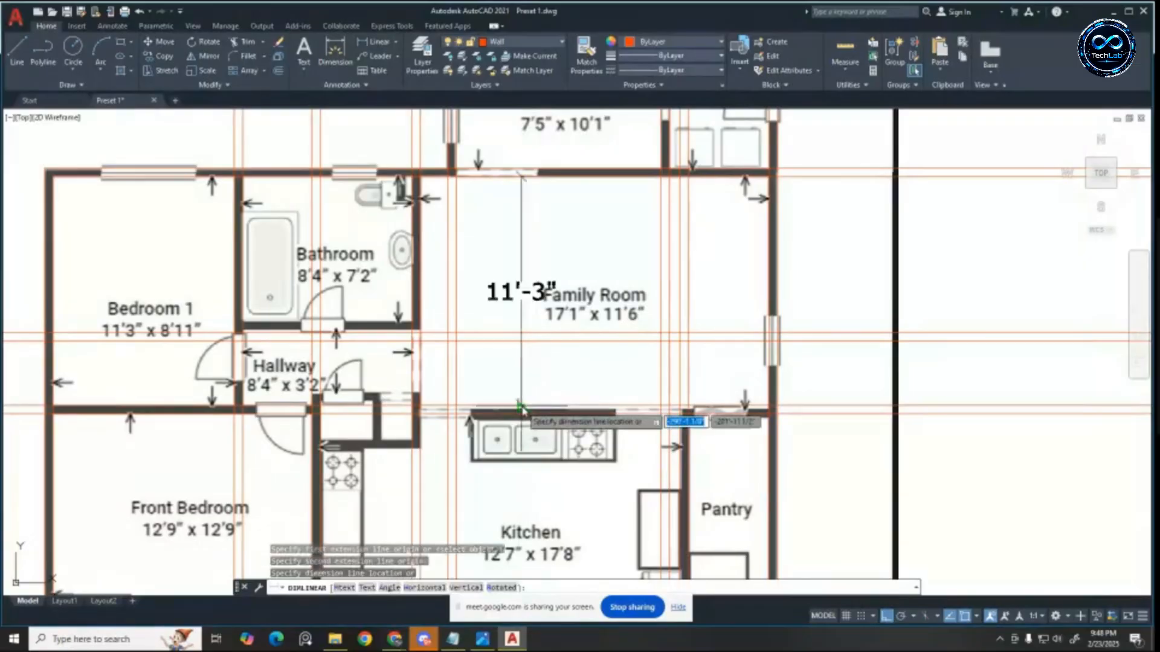
pyautogui.click(499, 384)
# Step: Select the Family Room dimension and compare the lower wall's lines with the kitchen wall in the reference image
pyautogui.scroll(2, 491, 314)
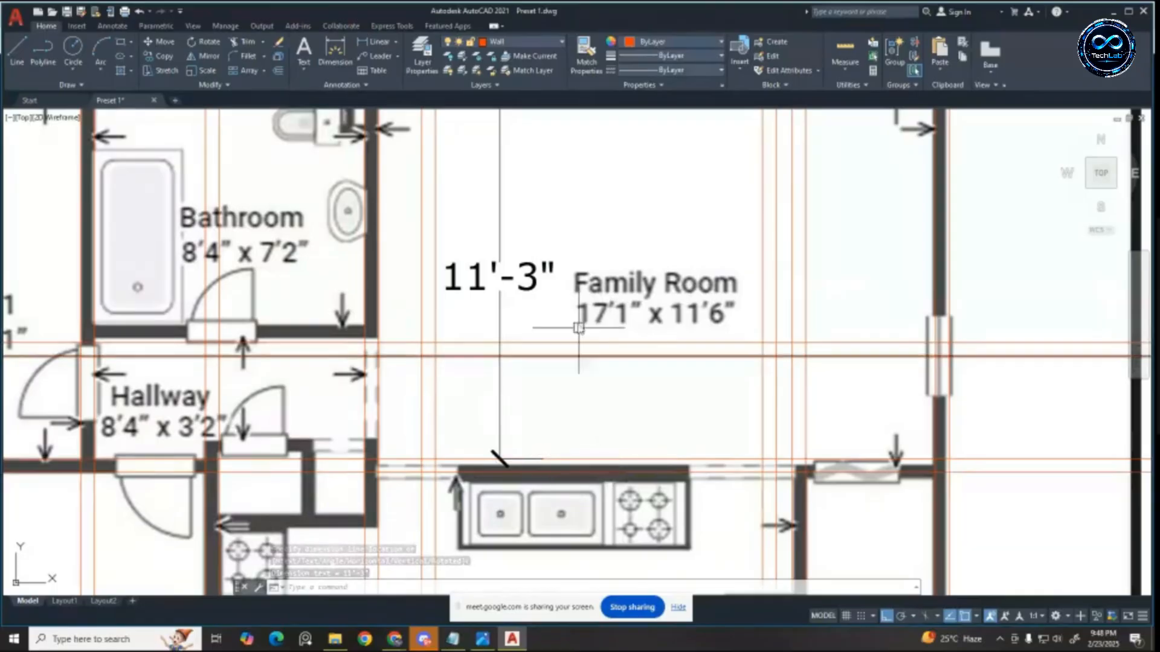
pyautogui.scroll(-2, 567, 305)
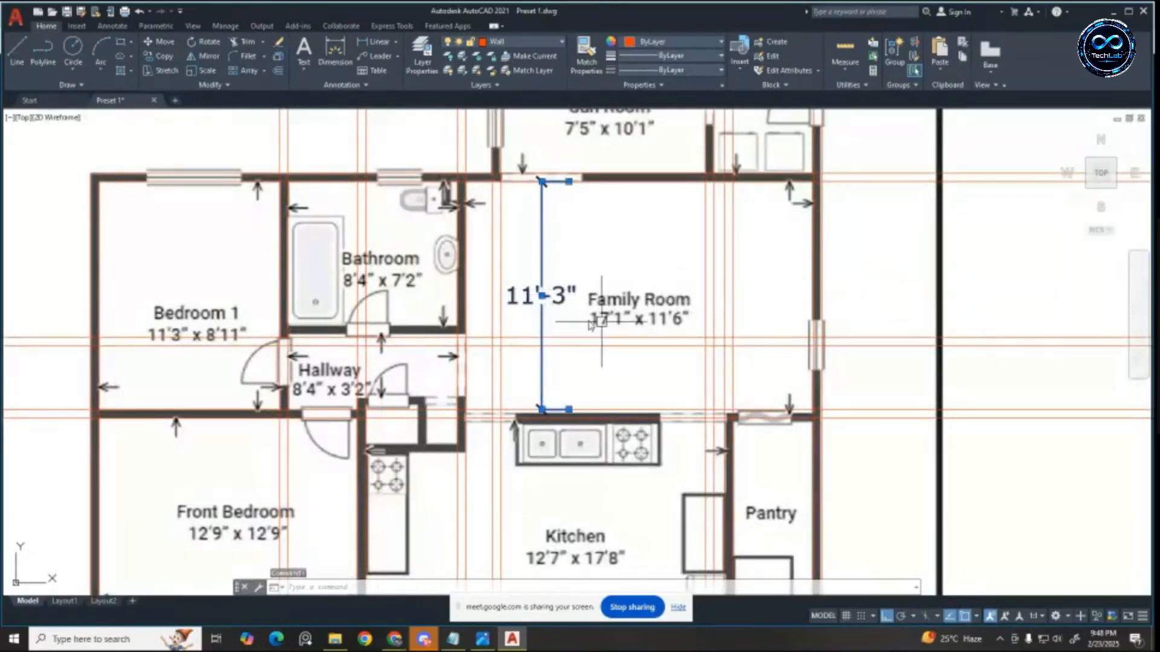
pyautogui.scroll(4, 592, 386)
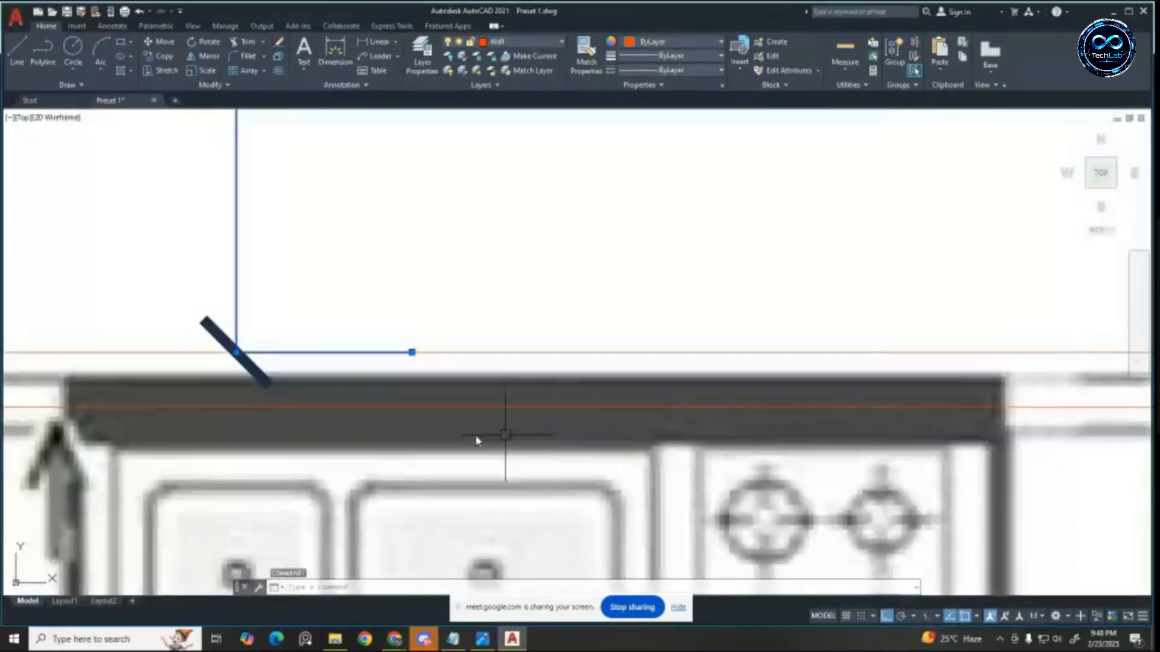
pyautogui.scroll(-1, 604, 402)
pyautogui.scroll(2, 518, 433)
pyautogui.scroll(-2, 811, 431)
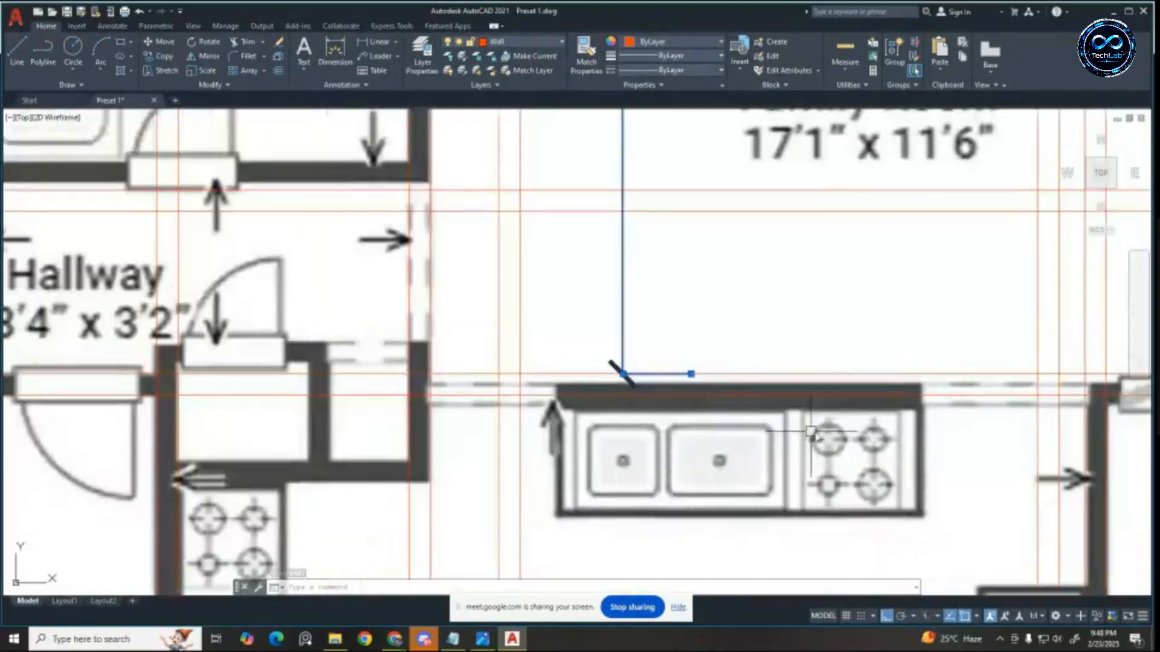
pyautogui.scroll(-4, 714, 407)
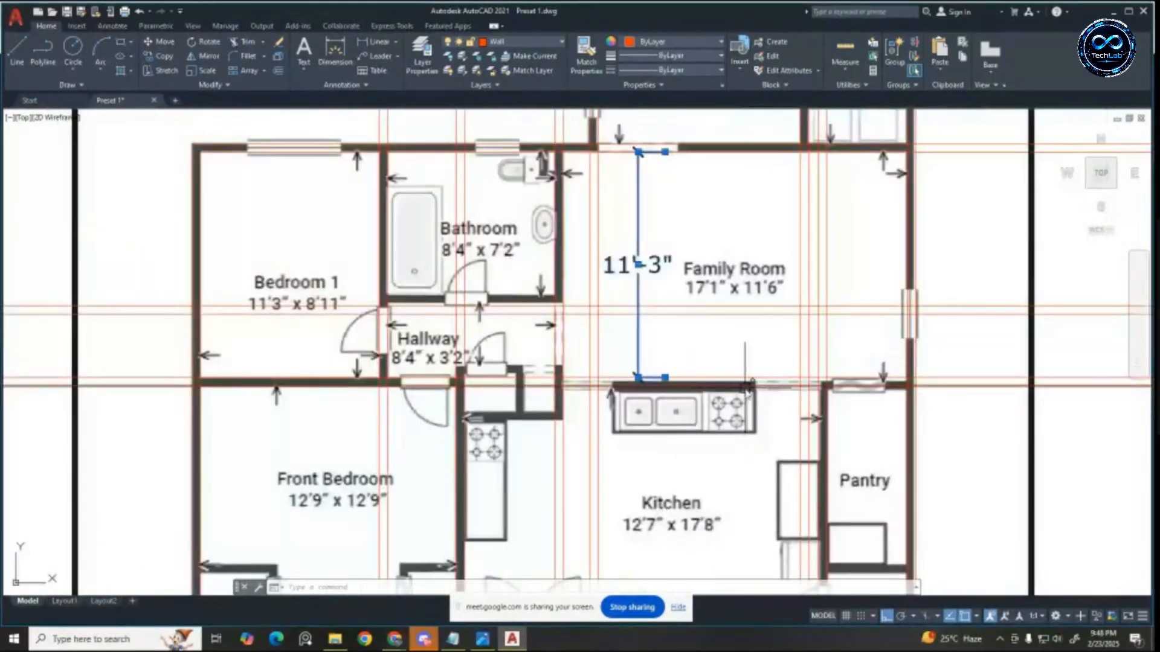
pyautogui.scroll(2, 660, 399)
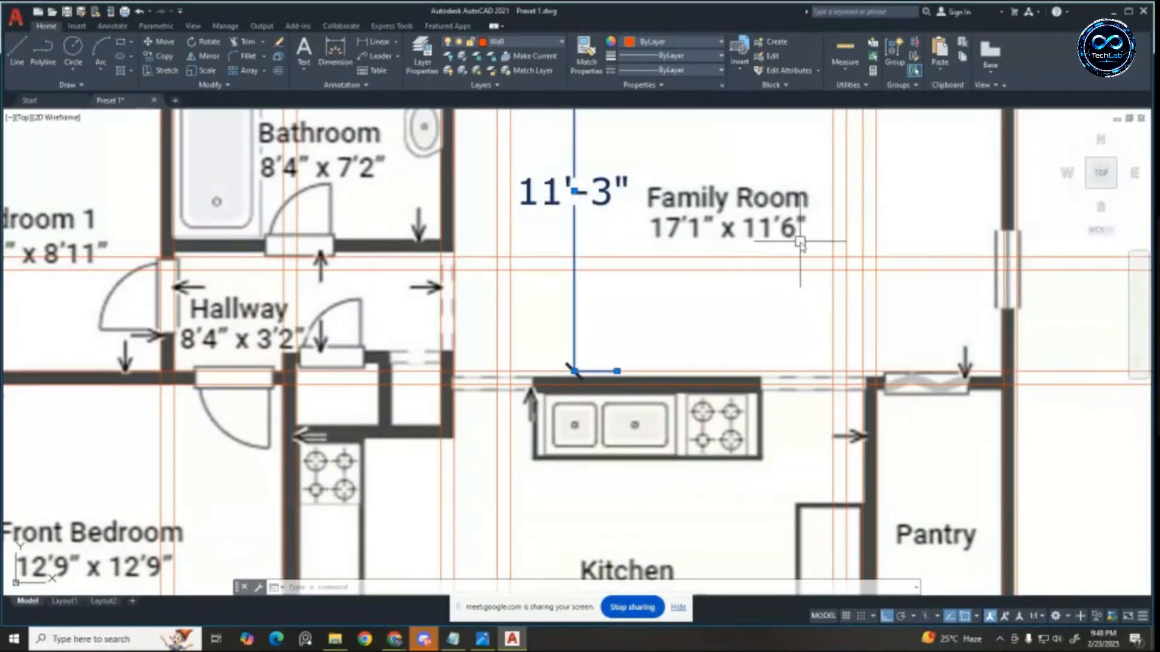
pyautogui.scroll(-4, 801, 242)
pyautogui.scroll(-2, 800, 242)
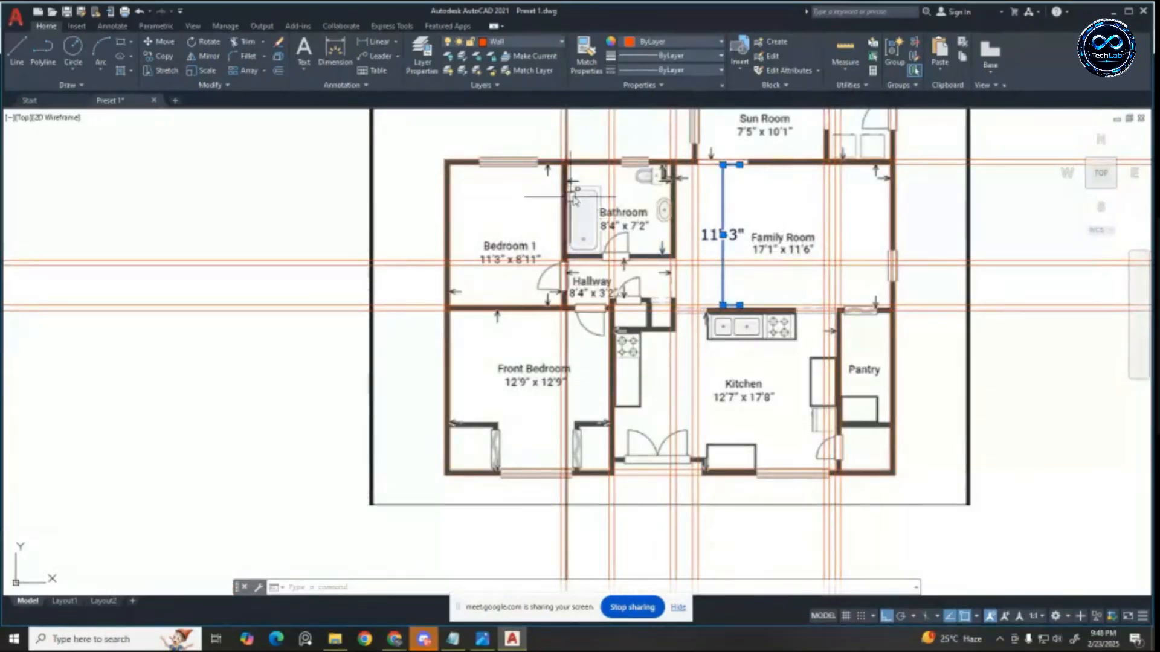
pyautogui.scroll(5, 575, 196)
pyautogui.scroll(-1, 640, 235)
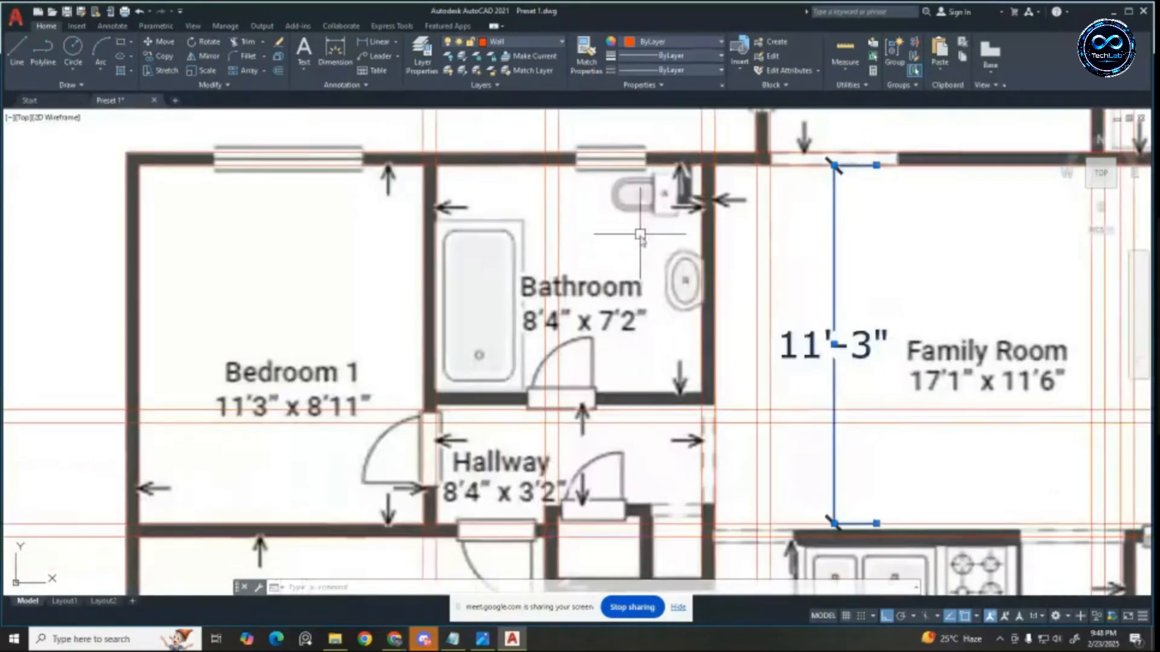
pyautogui.click(380, 42)
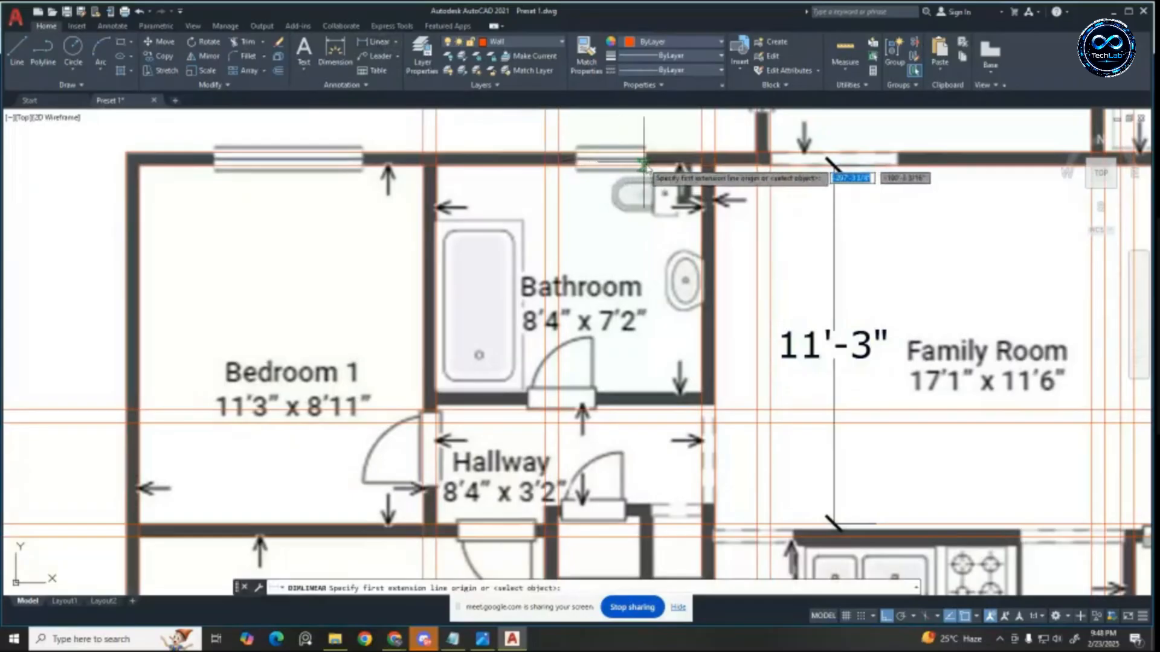
pyautogui.click(834, 163)
pyautogui.press('Escape')
pyautogui.press('Escape')
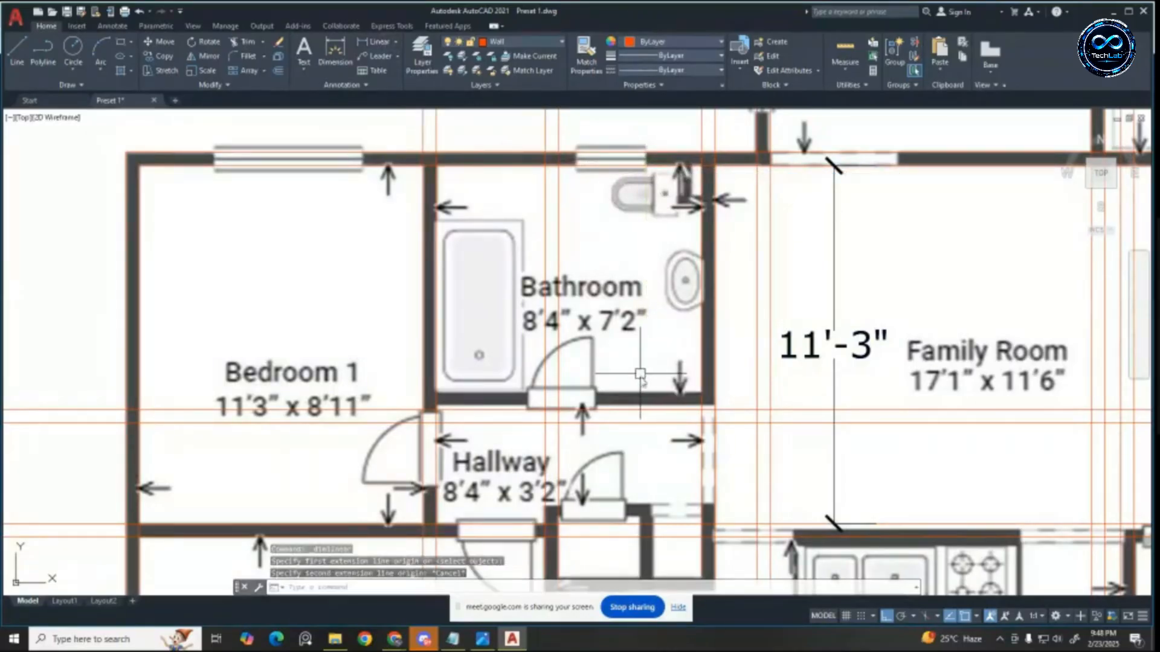
# Step: Erase the two horizontal construction lines running between the Bathroom and the Hallway
pyautogui.click(652, 377)
pyautogui.press('Delete')
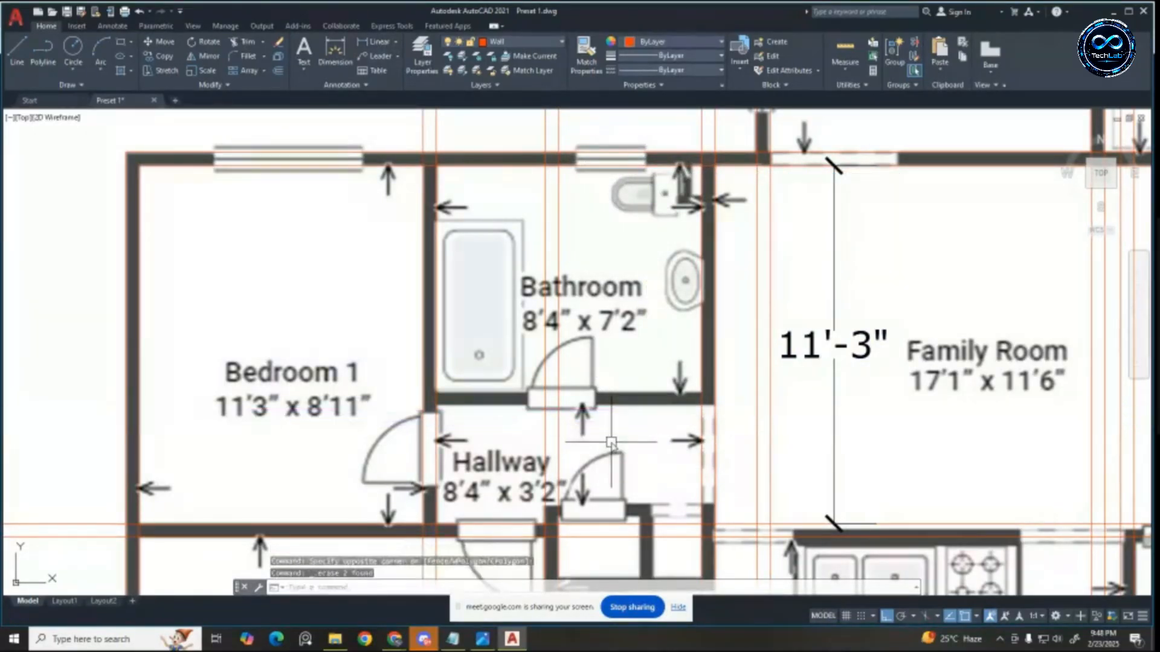
pyautogui.scroll(-3, 561, 350)
pyautogui.scroll(4, 568, 387)
pyautogui.scroll(-3, 571, 392)
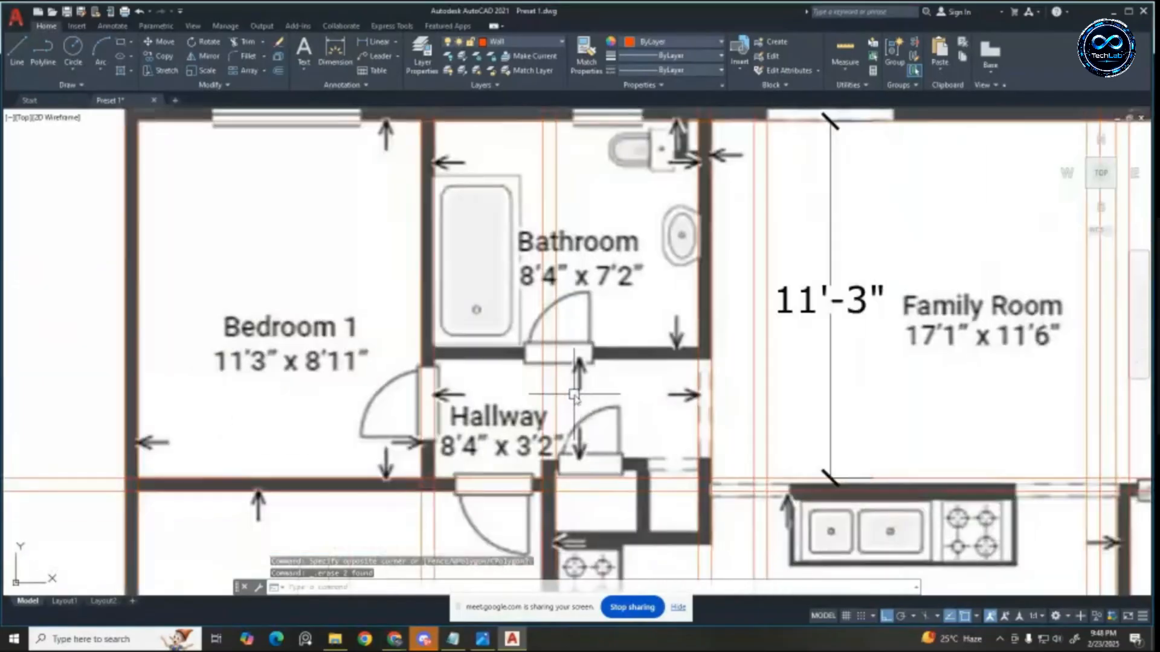
pyautogui.scroll(1, 574, 395)
pyautogui.scroll(2, 574, 395)
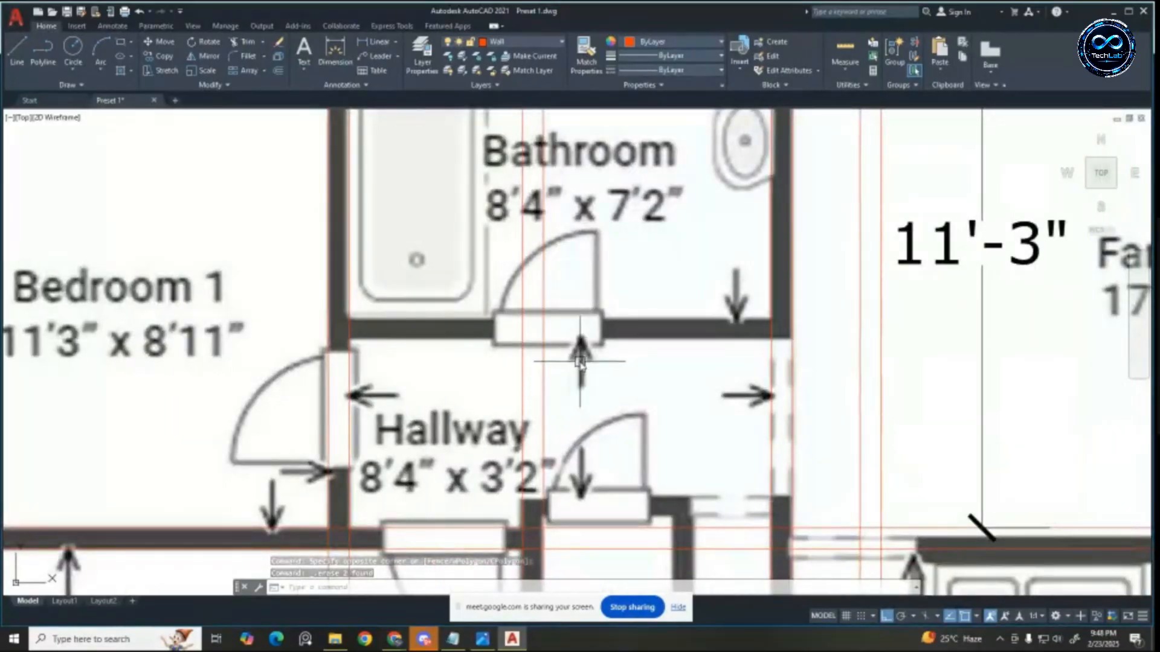
pyautogui.scroll(-2, 574, 396)
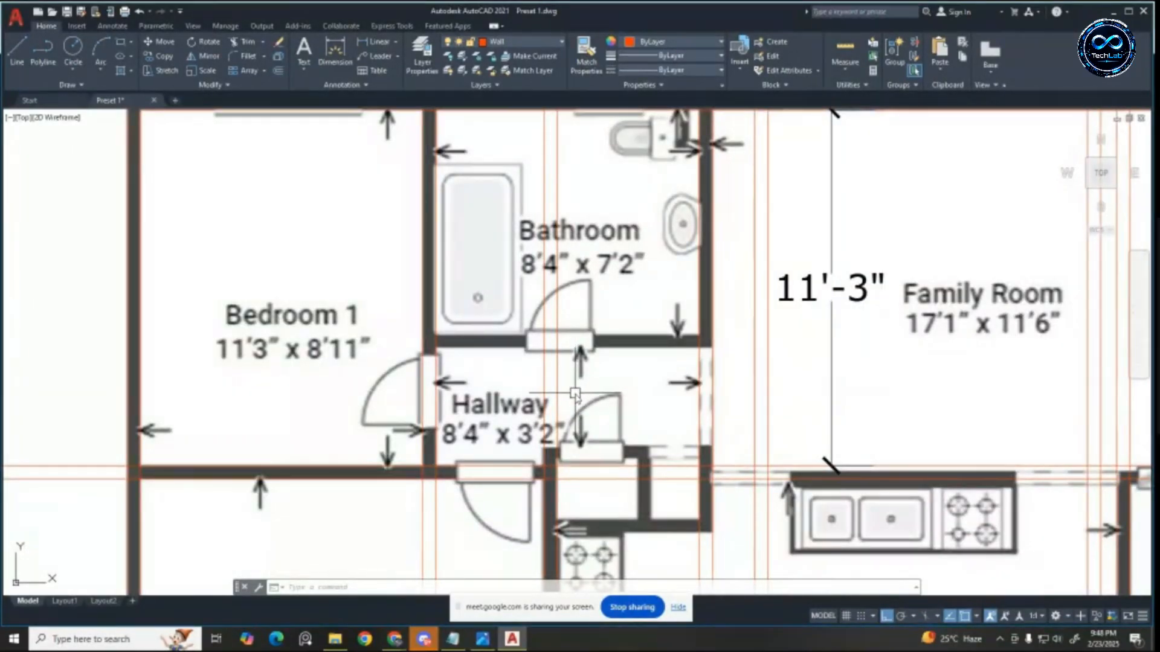
pyautogui.scroll(2, 565, 464)
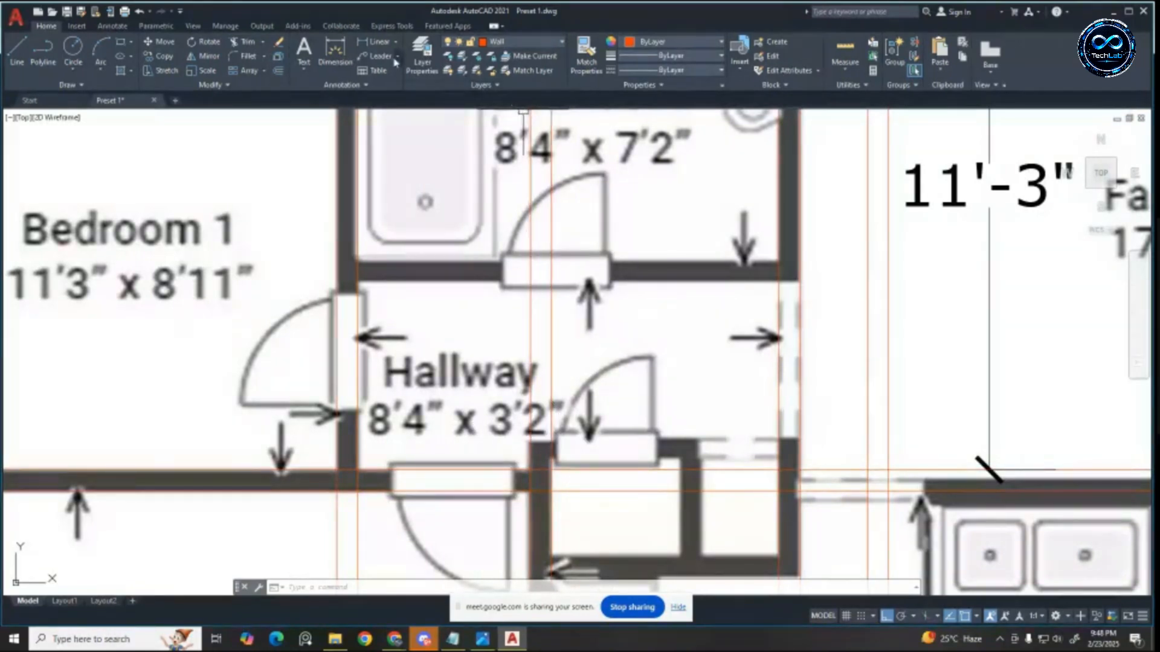
pyautogui.click(375, 44)
pyautogui.press('Escape')
pyautogui.press('Escape')
pyautogui.press('Escape')
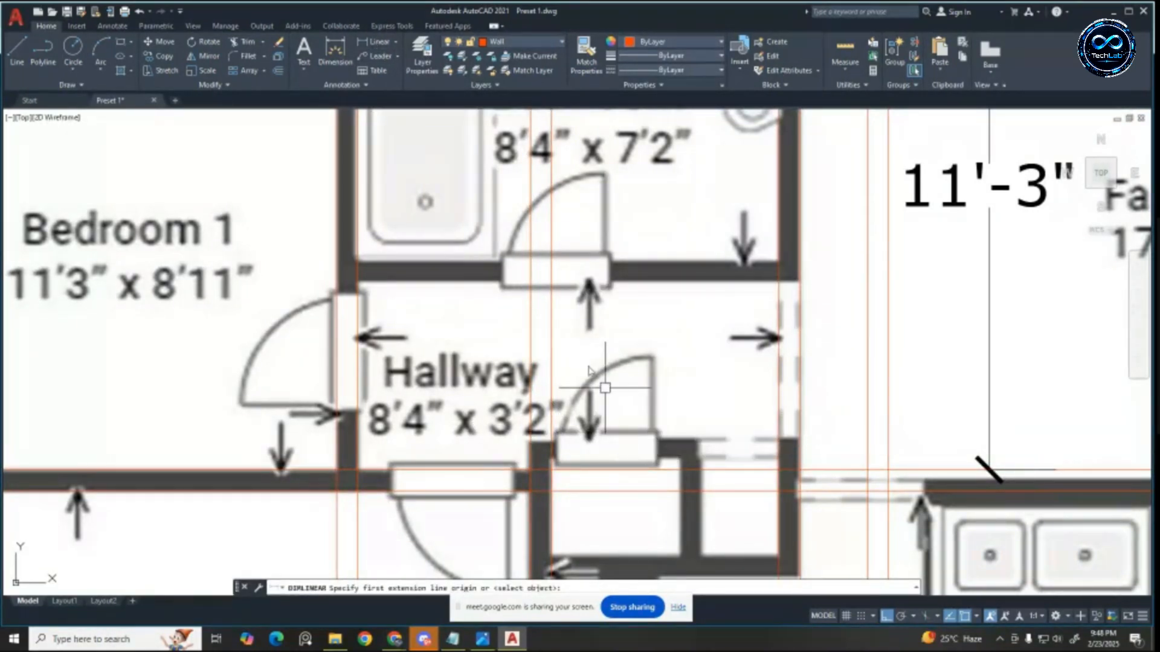
pyautogui.click(374, 41)
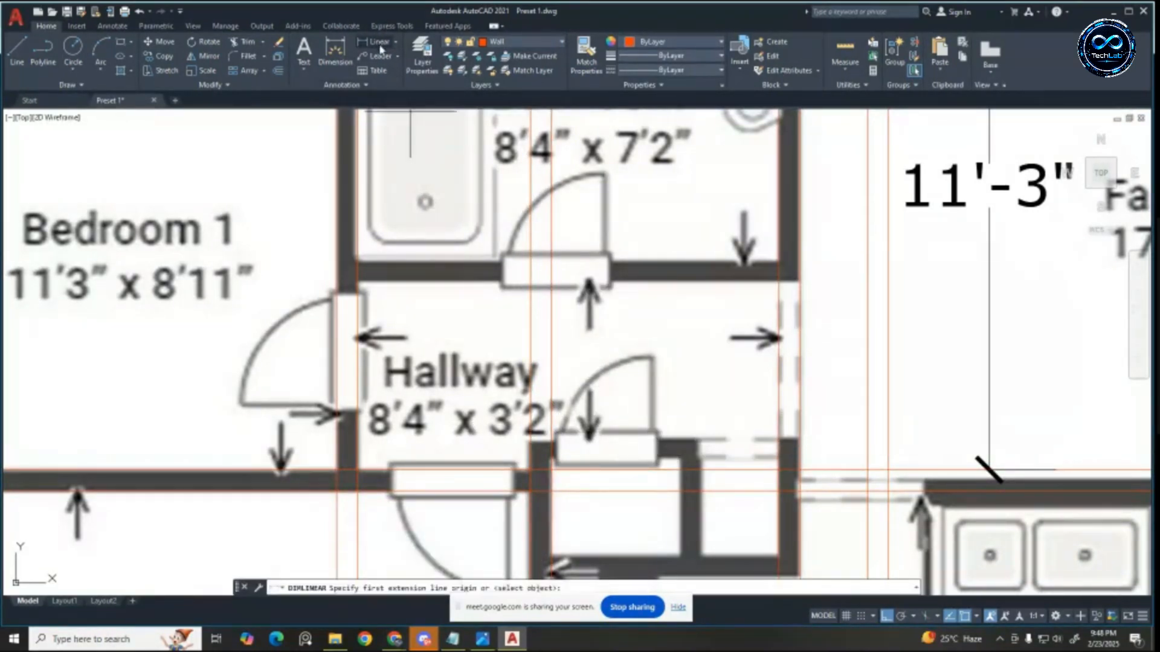
pyautogui.click(546, 448)
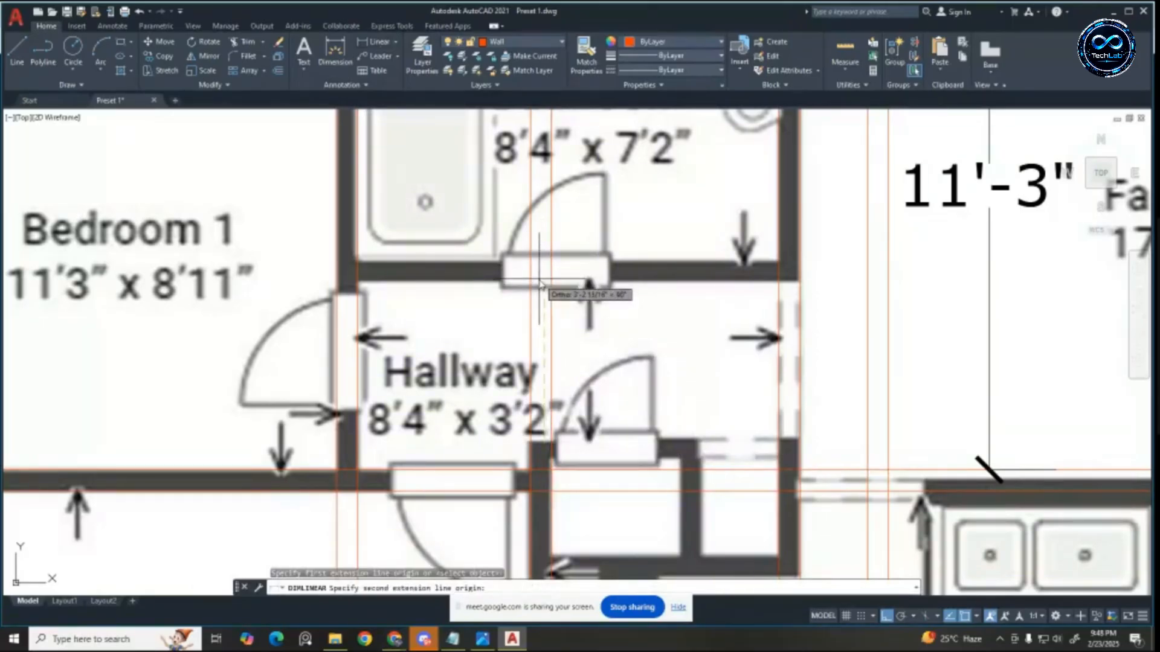
pyautogui.press('Escape')
pyautogui.press('Escape')
pyautogui.press('Escape')
# Step: Examine the Hallway and its surrounding walls in the reference plan, comparing them with the nearby construction lines and room sizes
pyautogui.moveTo(629, 316); pyautogui.dragTo(647, 285, button='middle')
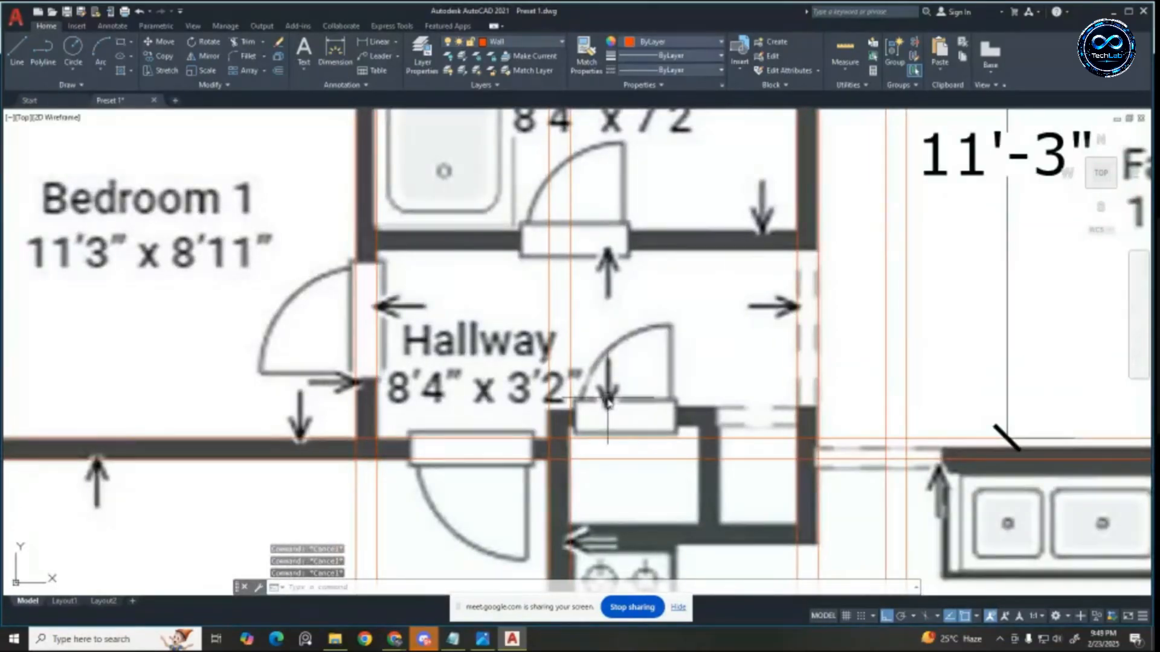
pyautogui.scroll(-5, 617, 349)
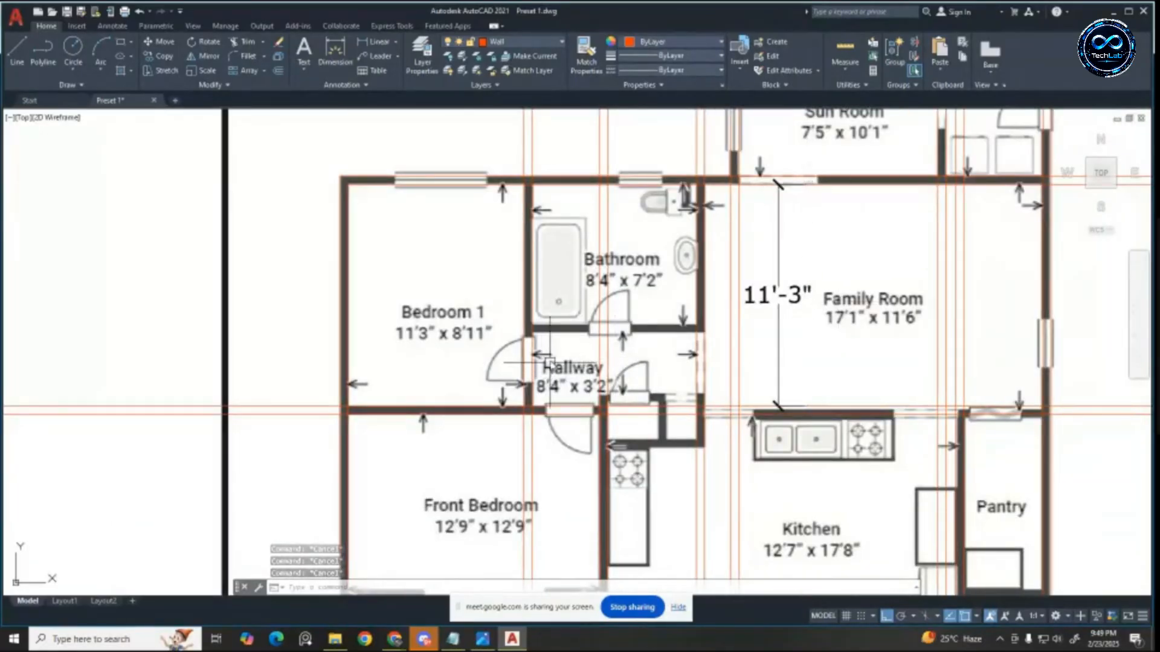
pyautogui.scroll(-5, 580, 392)
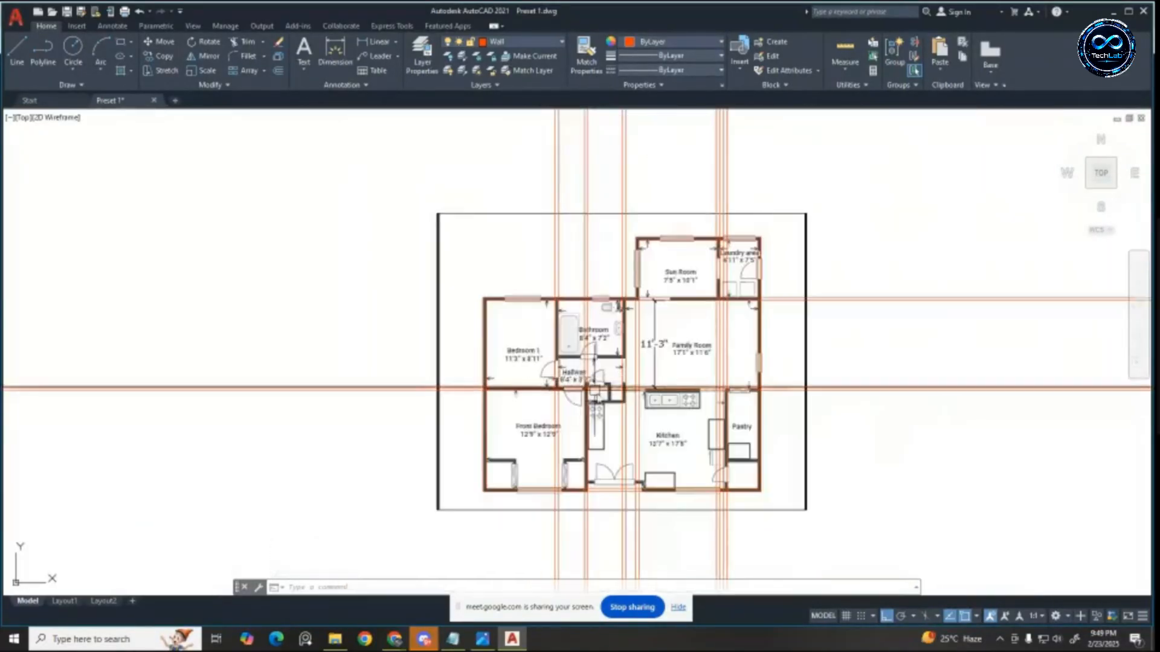
pyautogui.scroll(3, 600, 413)
pyautogui.scroll(3, 574, 360)
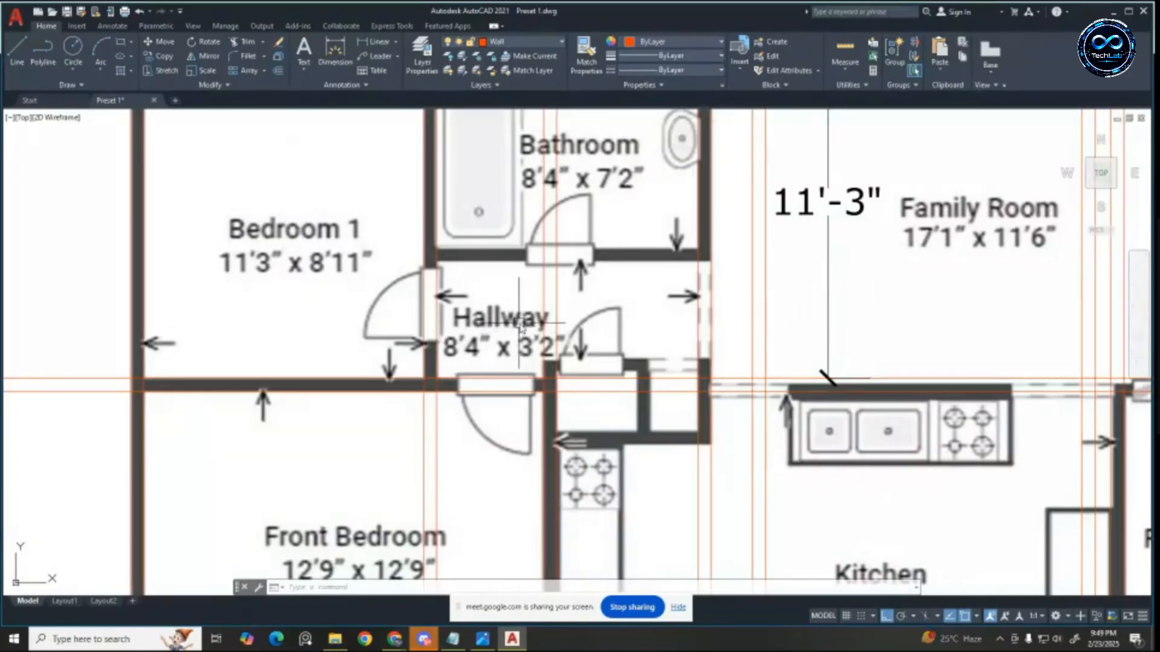
pyautogui.scroll(4, 518, 324)
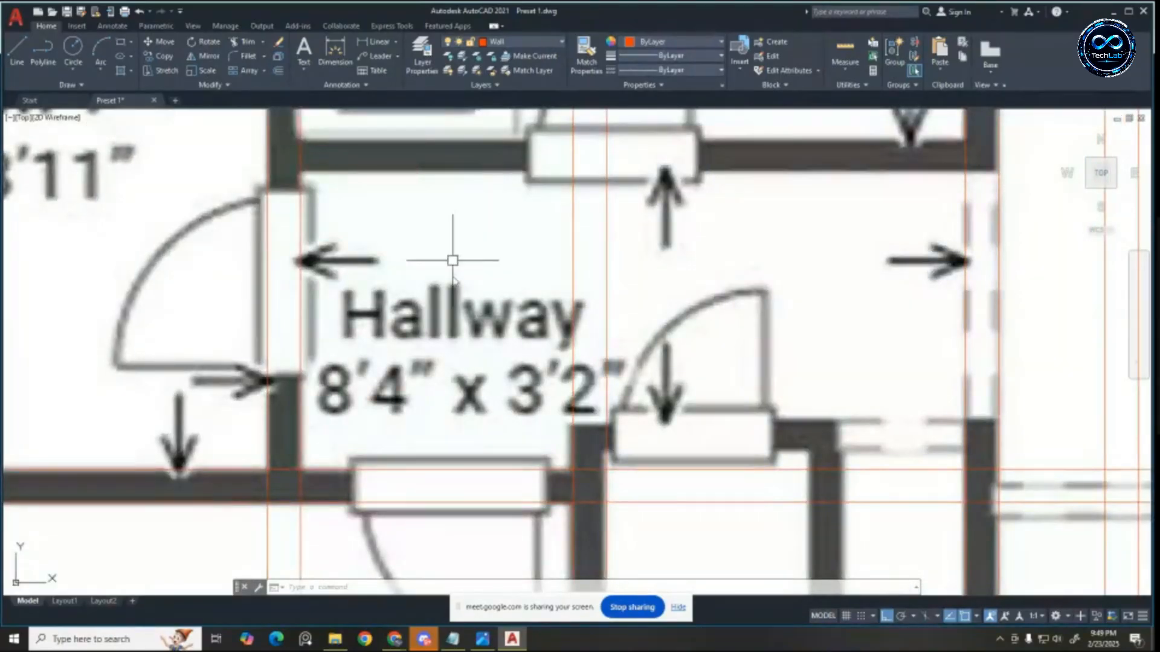
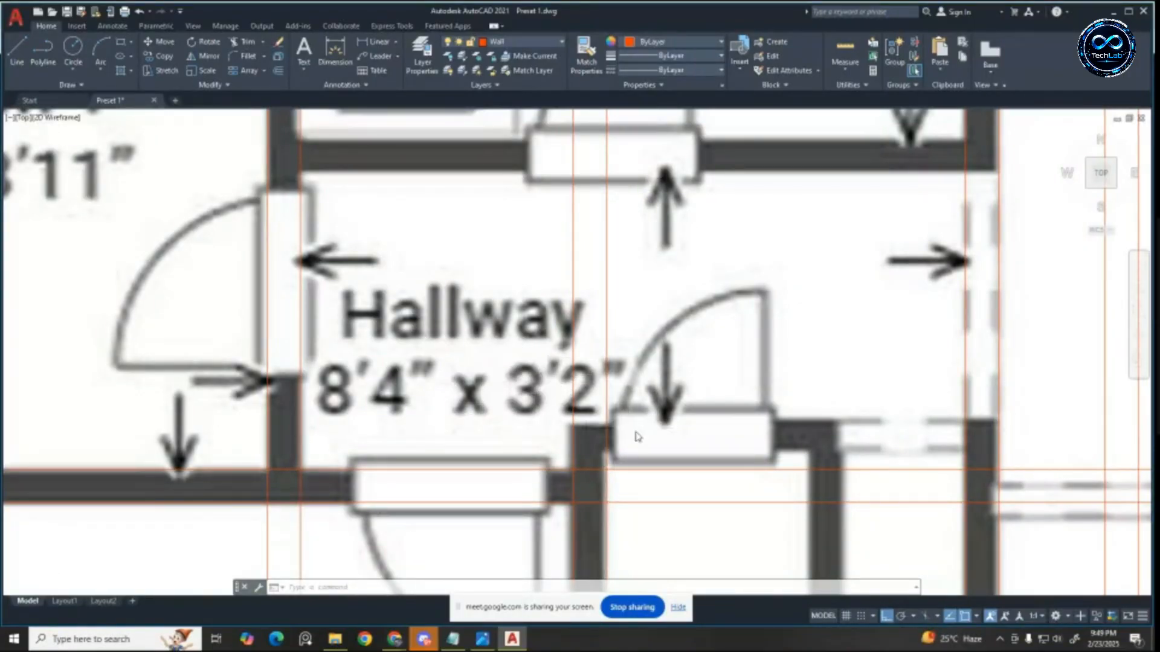
pyautogui.scroll(-4, 636, 436)
pyautogui.scroll(4, 622, 419)
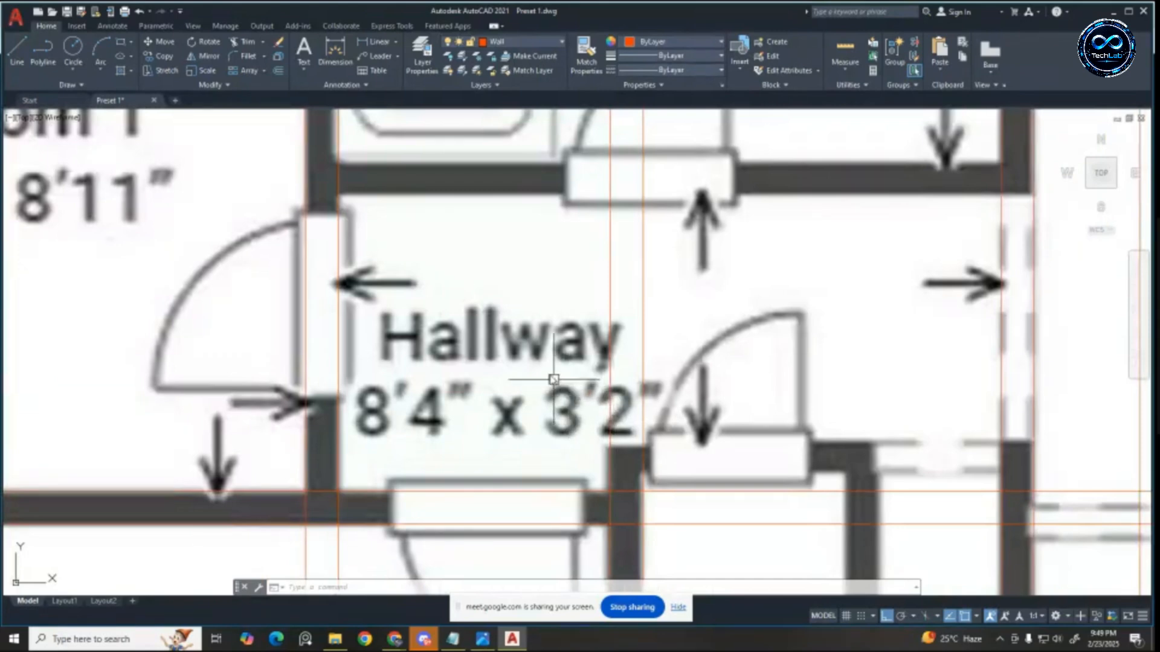
pyautogui.scroll(-6, 554, 379)
pyautogui.scroll(4, 553, 380)
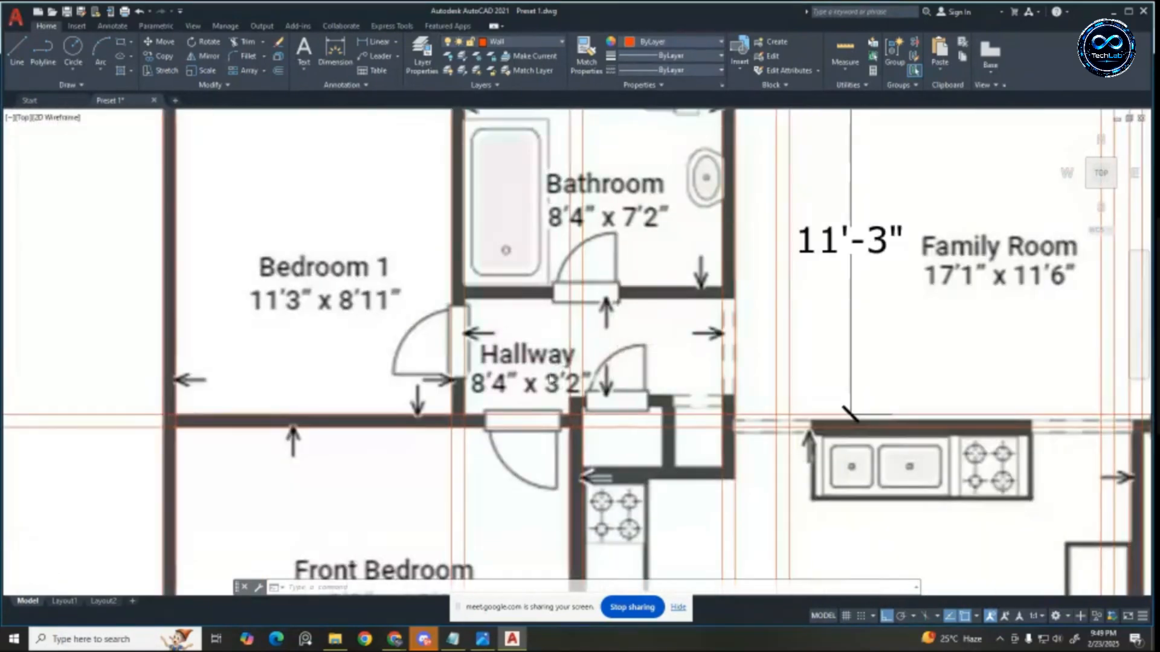
pyautogui.scroll(4, 548, 399)
pyautogui.scroll(-7, 548, 399)
pyautogui.scroll(3, 701, 191)
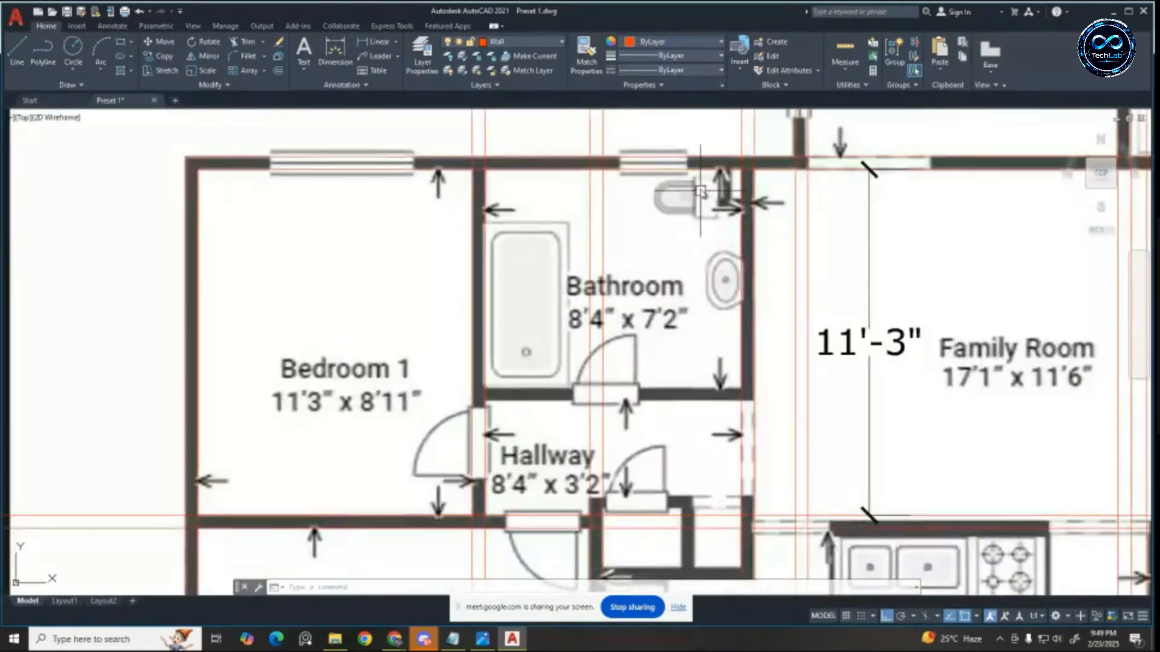
# Step: Offset the inner line of the Bathroom's upper wall downward by 7'2" to mark the room's lower edge
pyautogui.press('Escape')
pyautogui.press('Escape')
pyautogui.press('Escape')
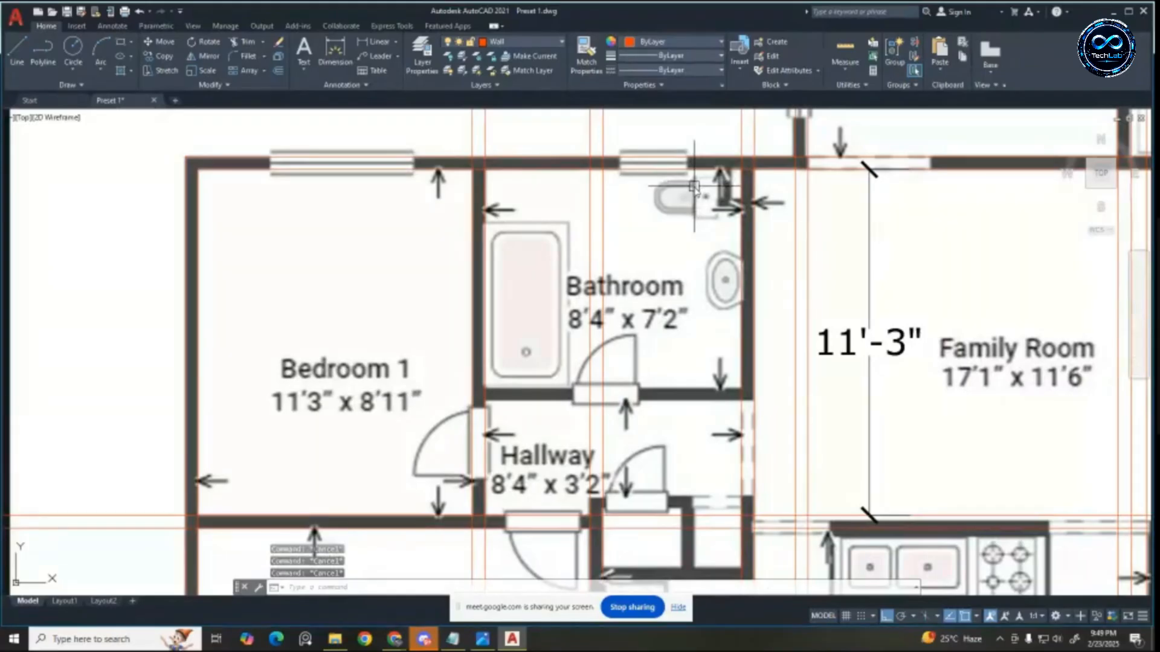
pyautogui.write('o')
pyautogui.press('Return')
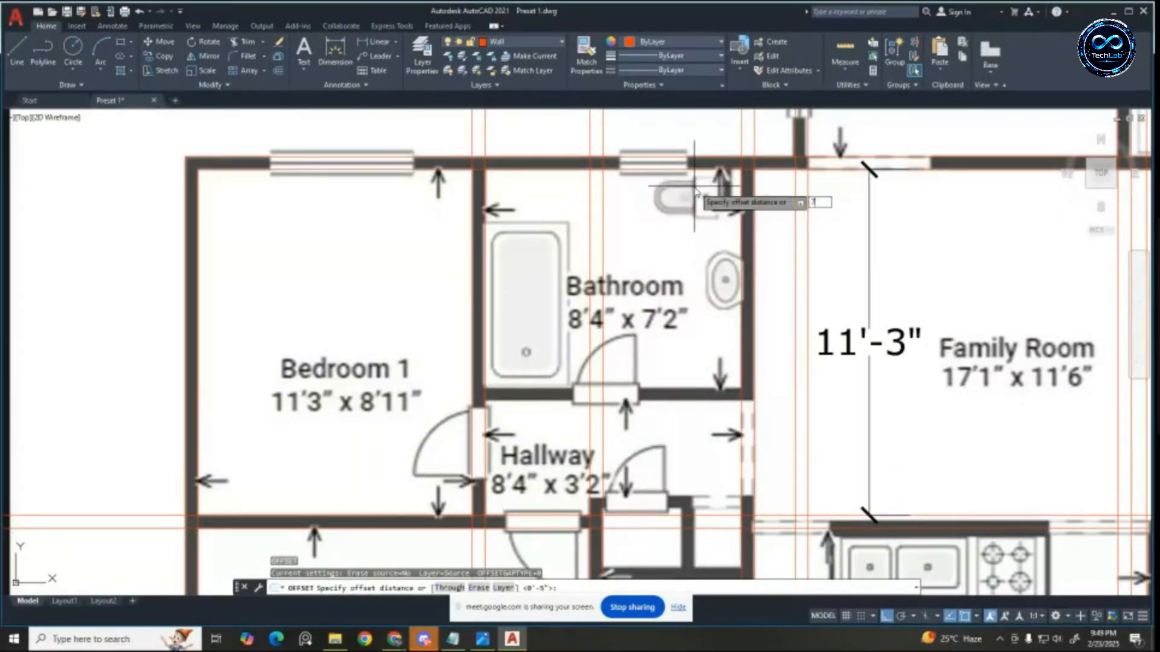
pyautogui.press('Return')
pyautogui.click(701, 165)
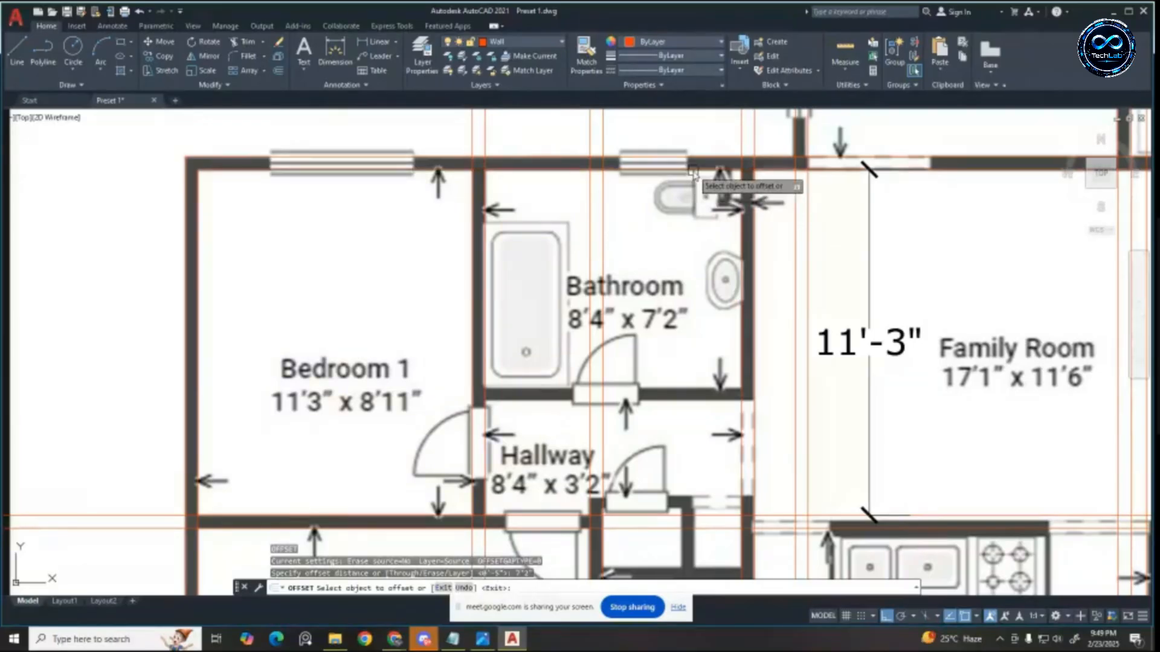
pyautogui.click(694, 202)
pyautogui.press('Escape')
# Step: Compare the new horizontal line with the wall between Bathroom and Hallway, and examine the adjoining Hallway and Kitchen walls
pyautogui.scroll(5, 612, 461)
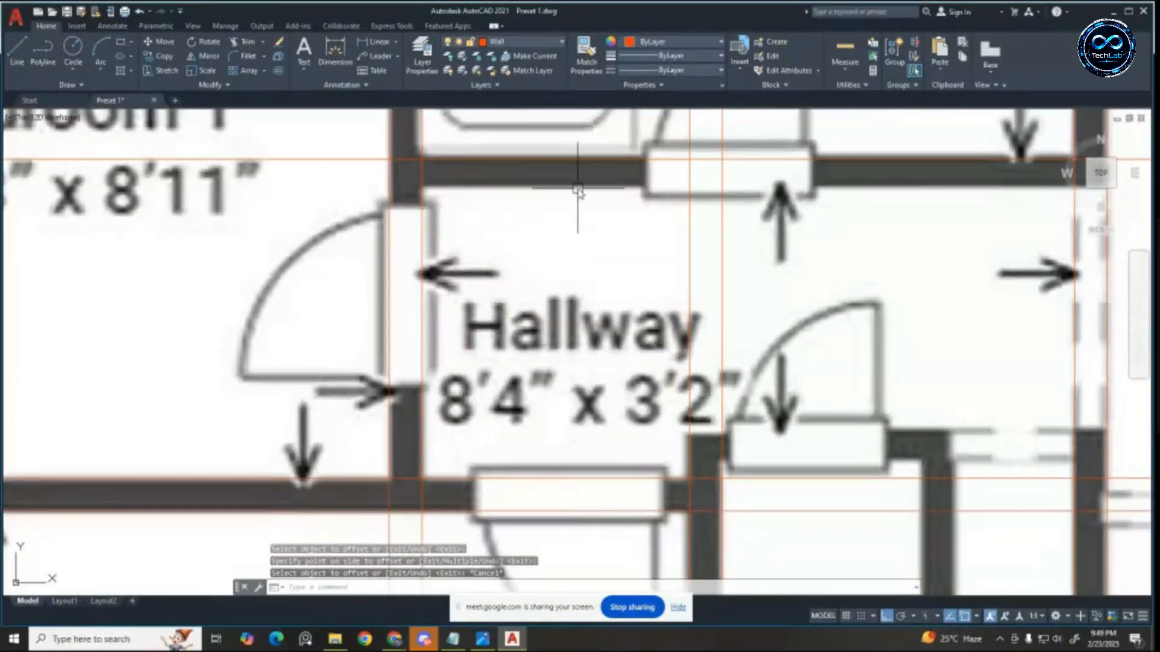
pyautogui.scroll(-5, 562, 362)
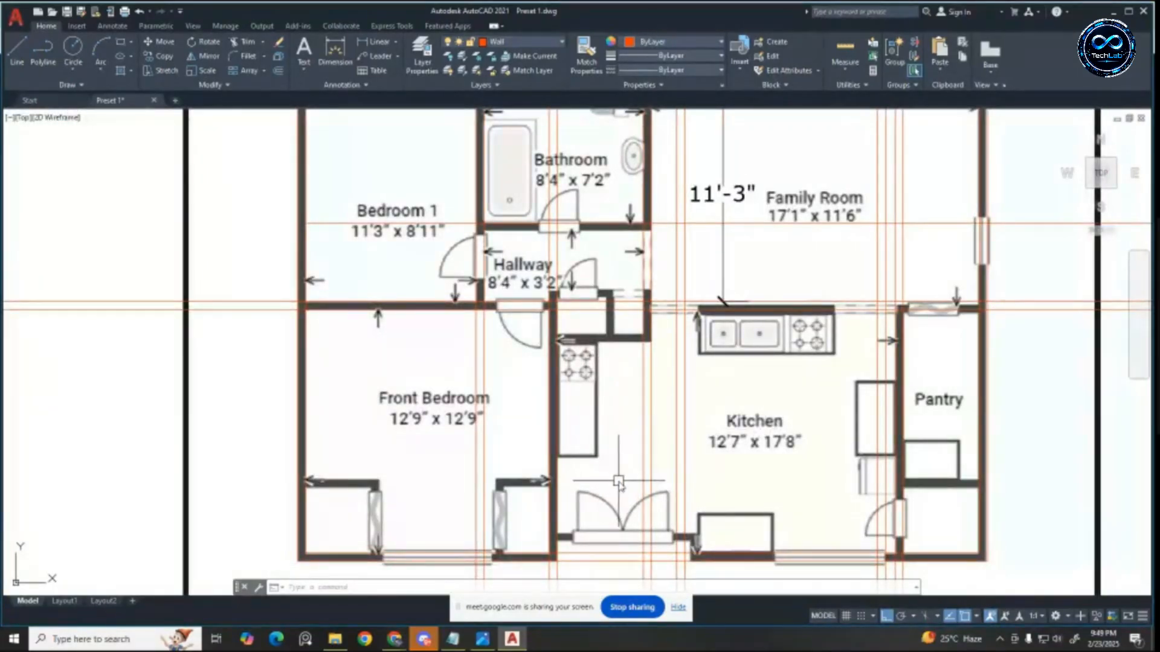
pyautogui.scroll(2, 843, 462)
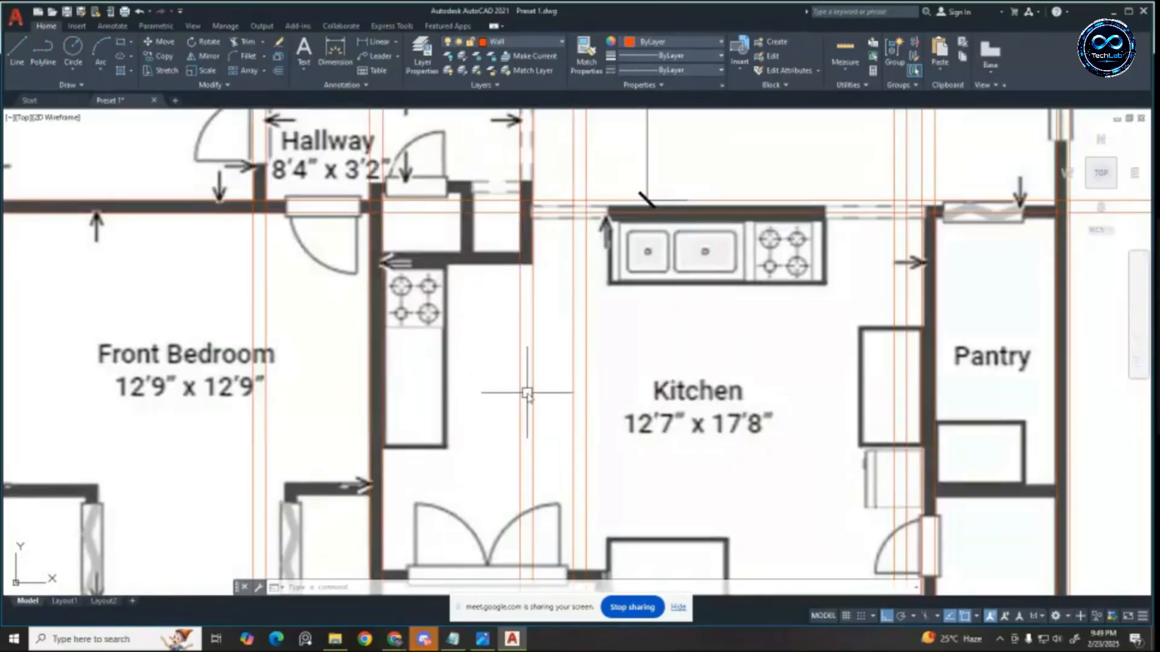
pyautogui.scroll(-2, 528, 393)
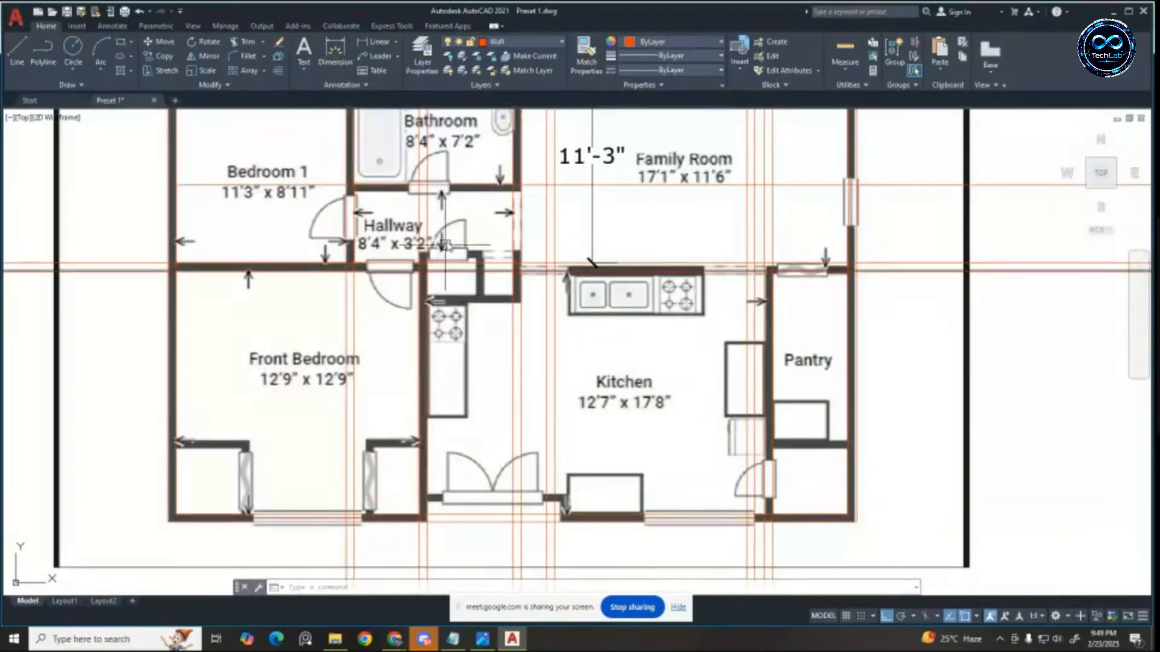
pyautogui.scroll(2, 453, 228)
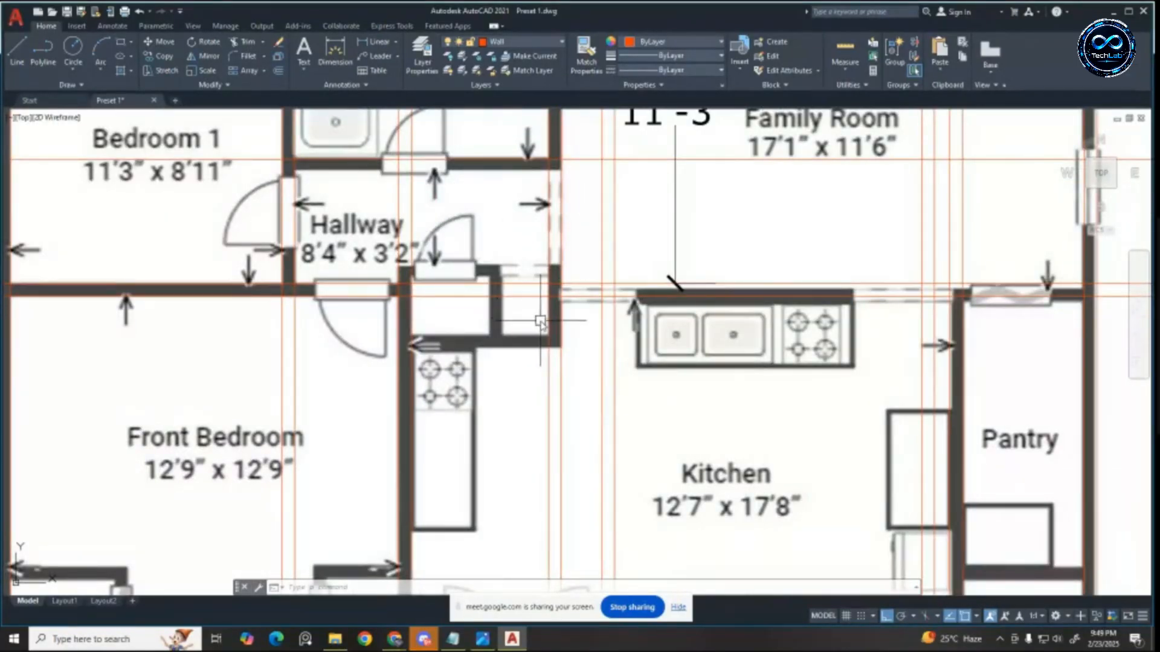
pyautogui.scroll(-2, 540, 320)
pyautogui.scroll(2, 507, 211)
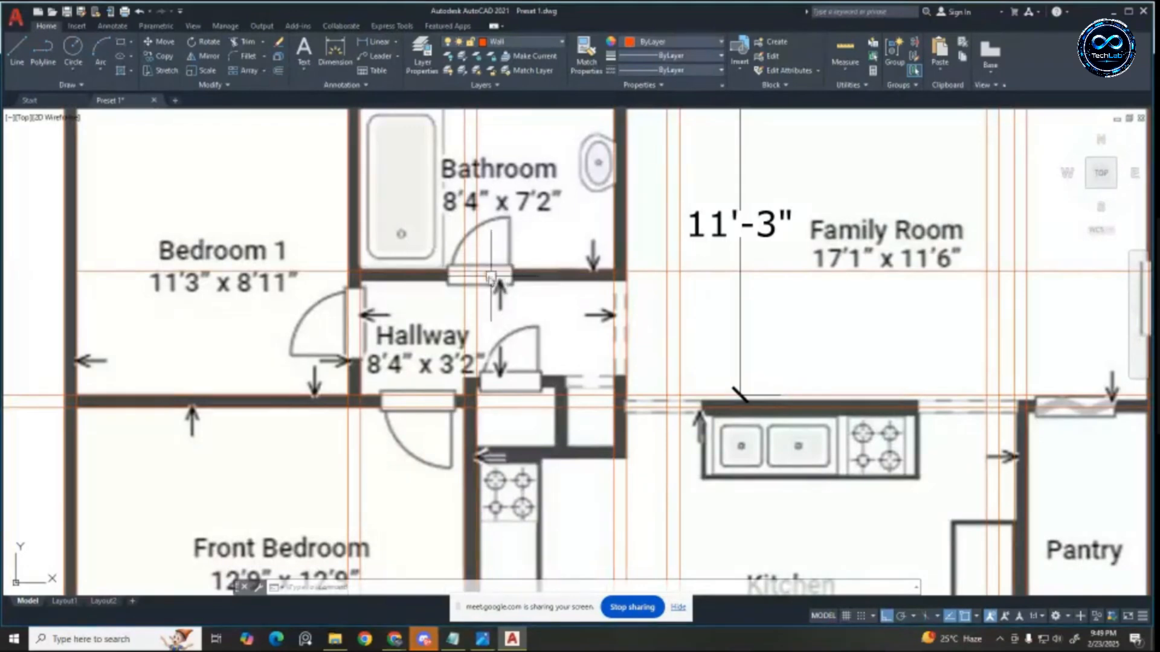
pyautogui.scroll(2, 491, 277)
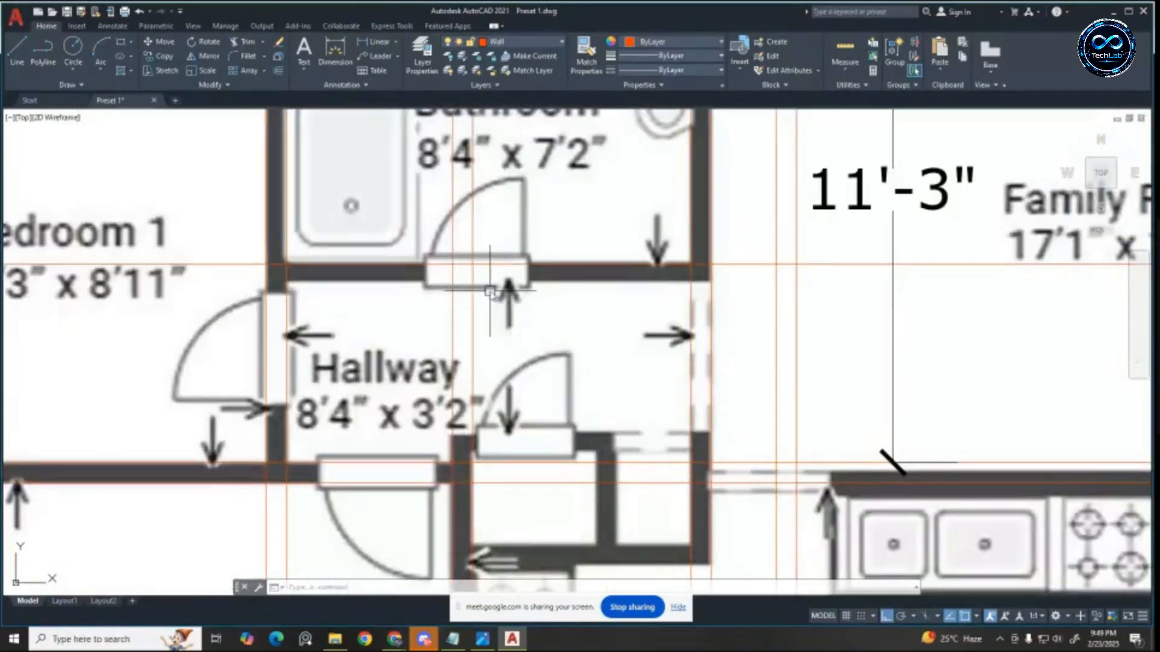
pyautogui.scroll(2, 523, 258)
pyautogui.scroll(-3, 524, 296)
pyautogui.scroll(3, 532, 296)
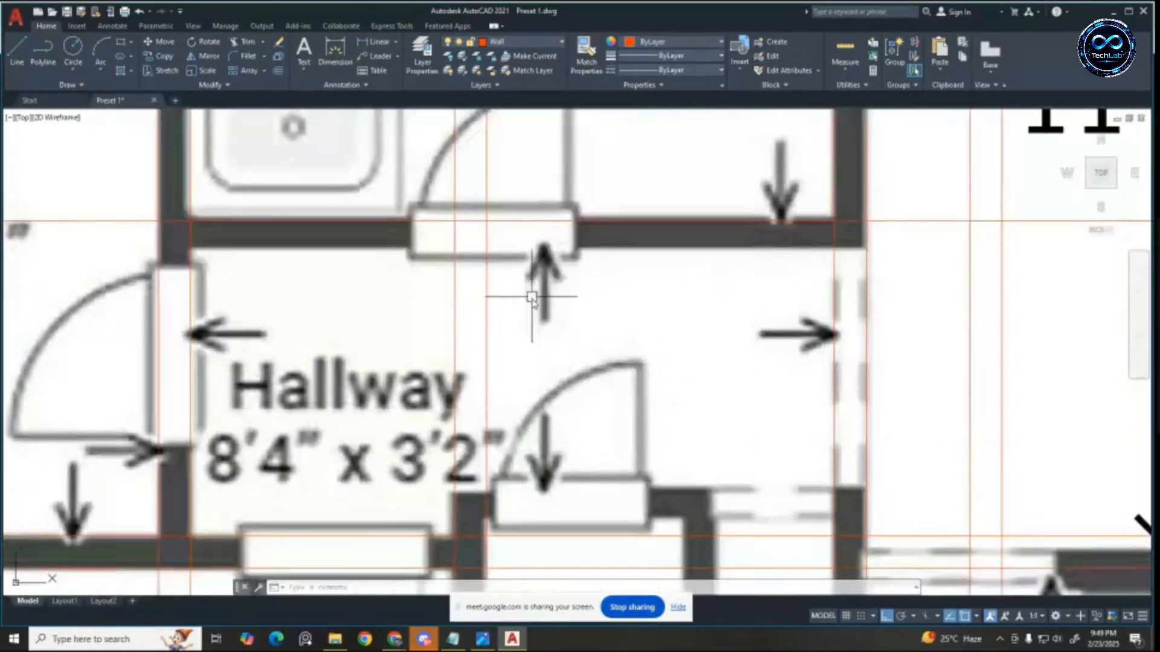
pyautogui.scroll(-2, 567, 319)
pyautogui.scroll(2, 642, 241)
pyautogui.press('Escape')
pyautogui.press('Escape')
pyautogui.press('Escape')
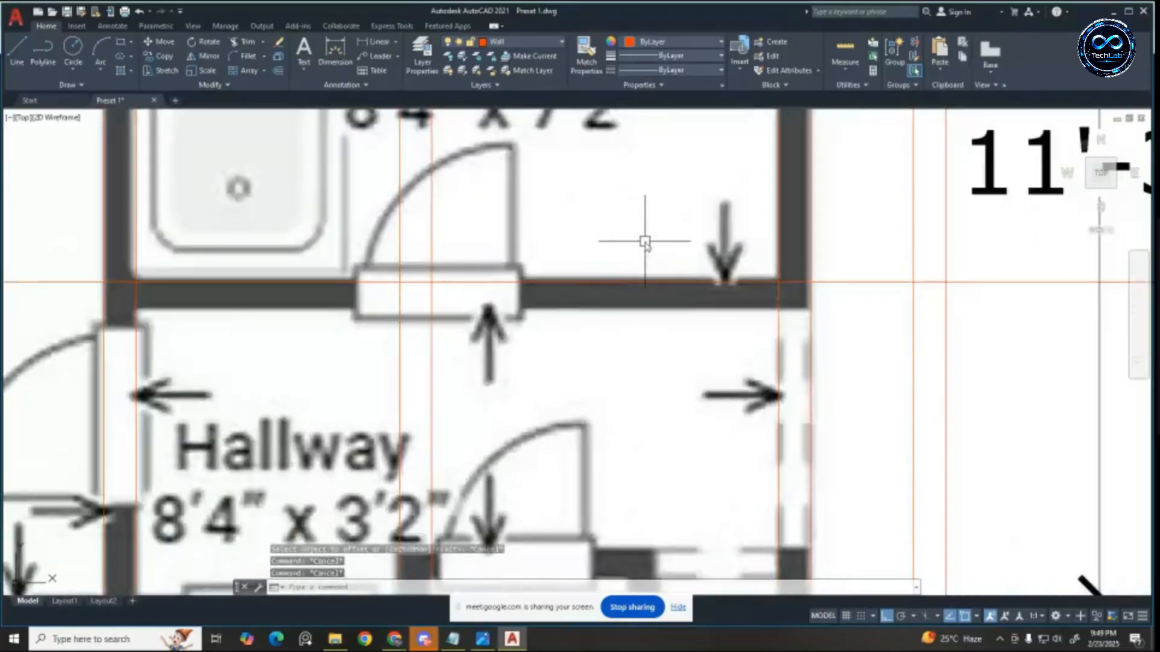
# Step: Offset the horizontal line at the Bathroom's lower edge downward by 5'
pyautogui.write('o')
pyautogui.press('Return')
pyautogui.write('5')
pyautogui.press('Return')
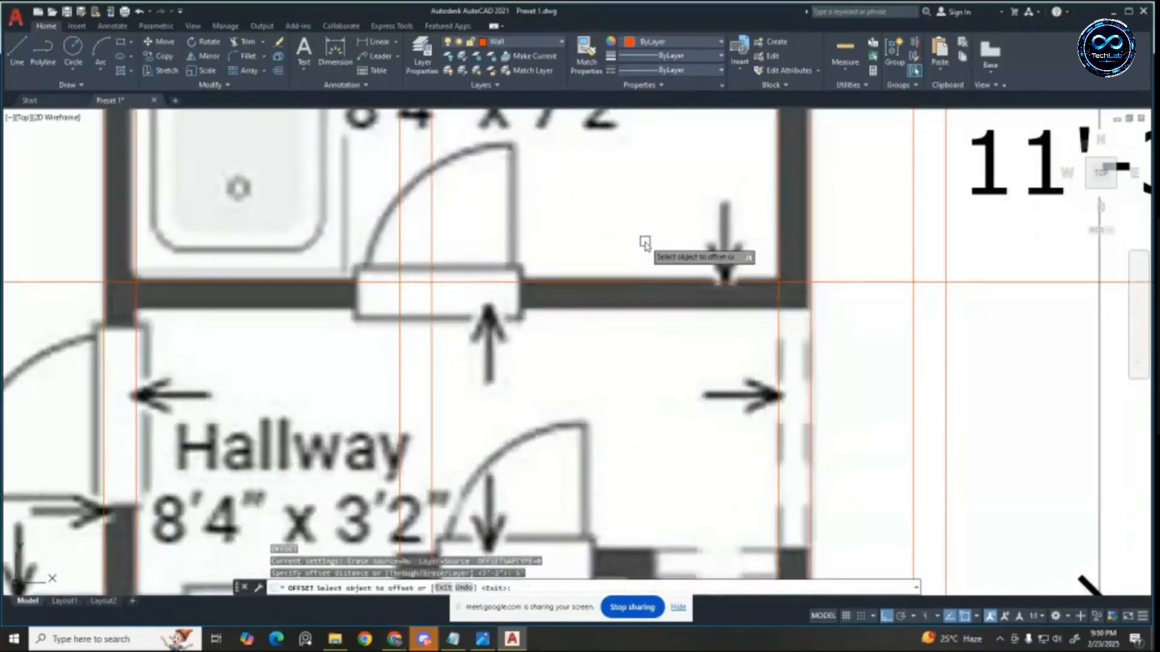
pyautogui.click(655, 281)
pyautogui.click(626, 371)
pyautogui.press('Escape')
pyautogui.press('Escape')
pyautogui.press('Escape')
pyautogui.scroll(-3, 583, 307)
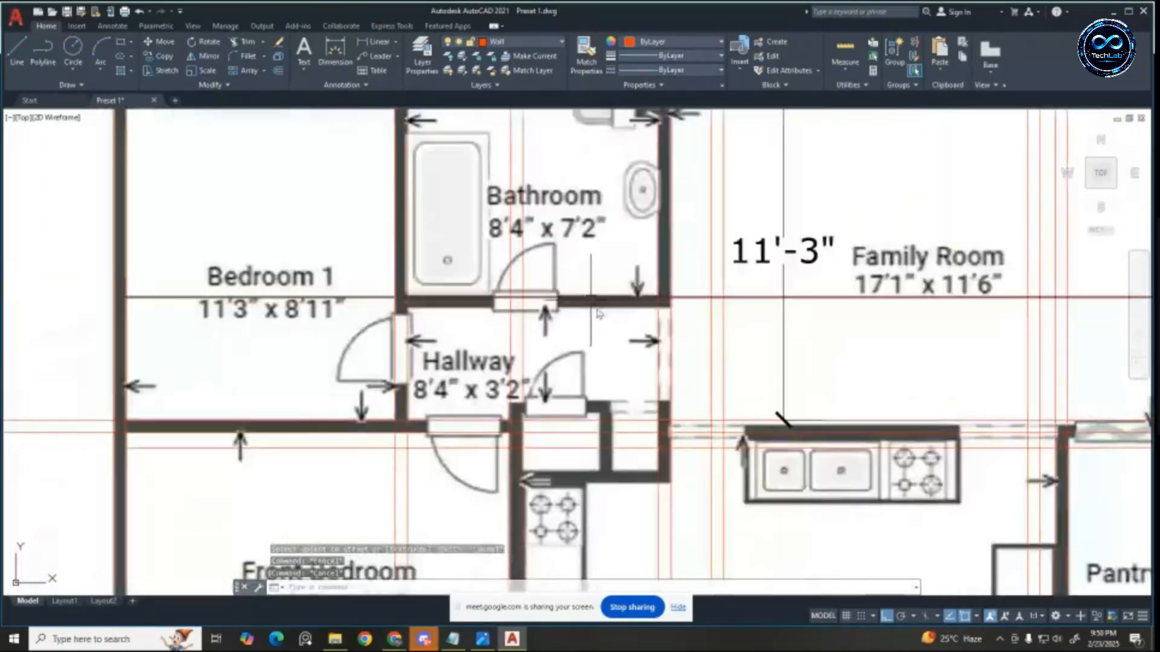
# Step: Erase the misplaced horizontal line running just below the wall between Bedroom 1 and the Front Bedroom
pyautogui.press('Escape')
pyautogui.scroll(5, 586, 386)
pyautogui.scroll(-5, 589, 348)
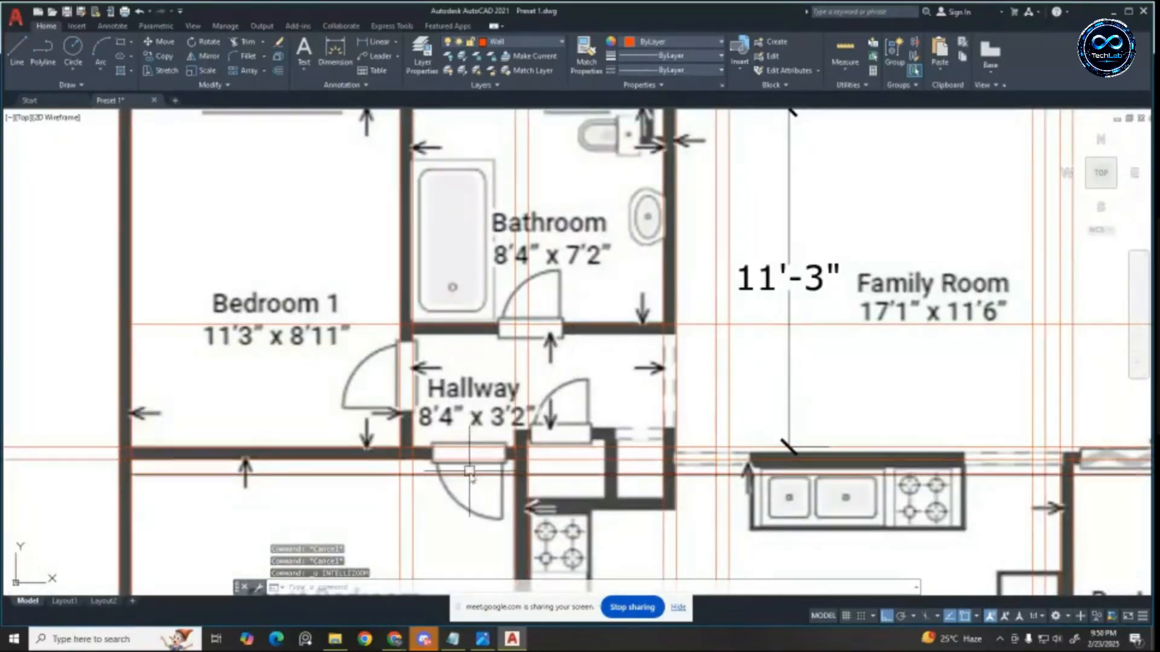
pyautogui.scroll(-4, 465, 457)
pyautogui.scroll(4, 465, 447)
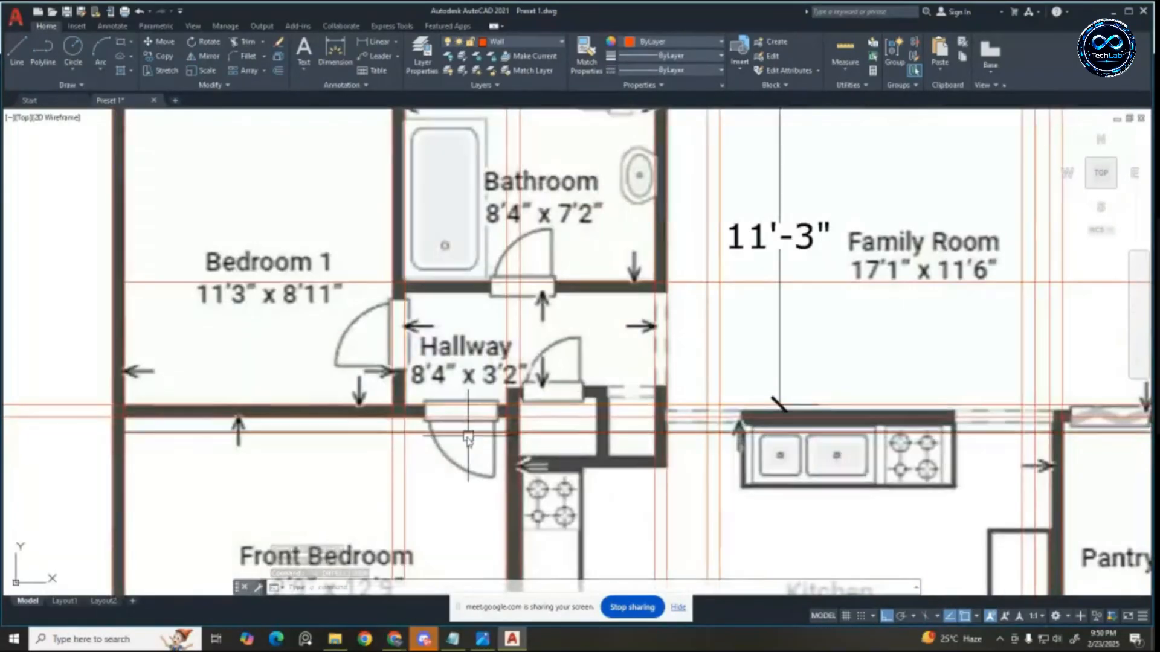
pyautogui.click(465, 434)
pyautogui.press('Delete')
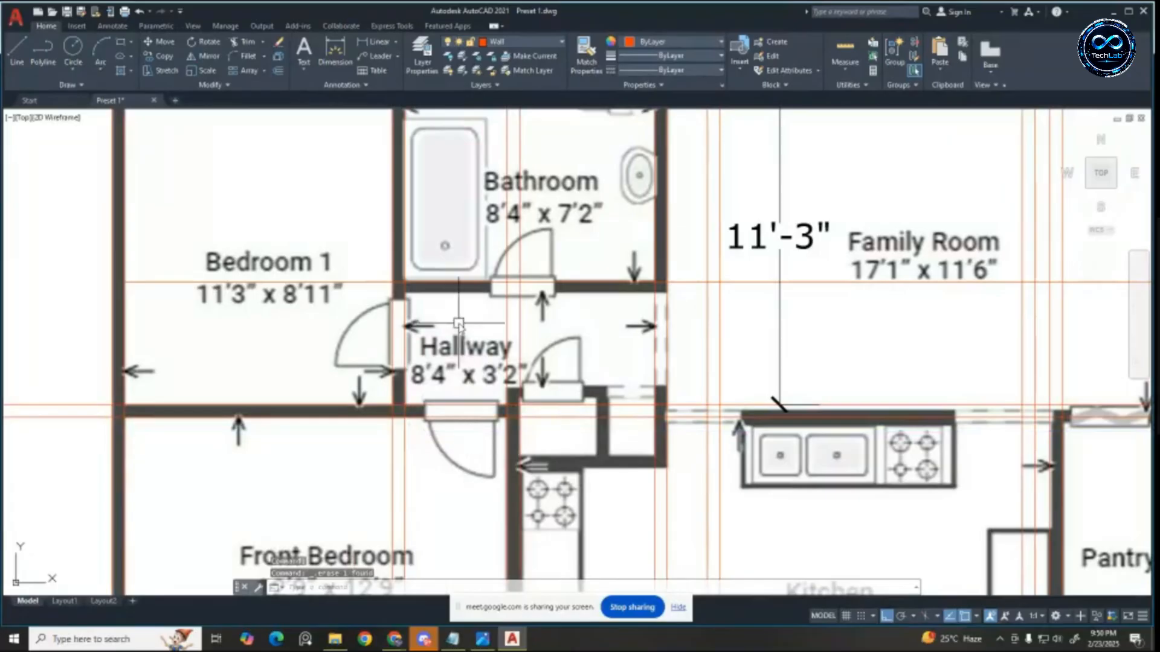
pyautogui.press('Escape')
pyautogui.press('Escape')
pyautogui.press('Escape')
pyautogui.scroll(2, 472, 375)
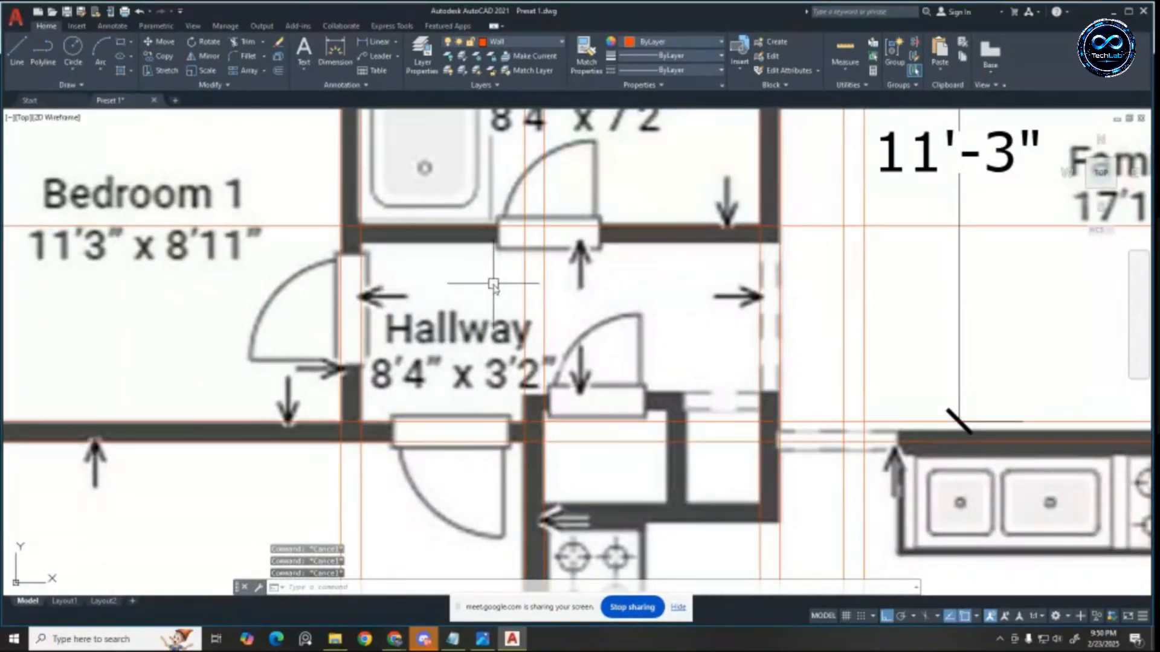
# Step: Offset the Bathroom's lower edge line downward by 5" to give the wall between Bathroom and Hallway its thickness
pyautogui.scroll(-3, 493, 284)
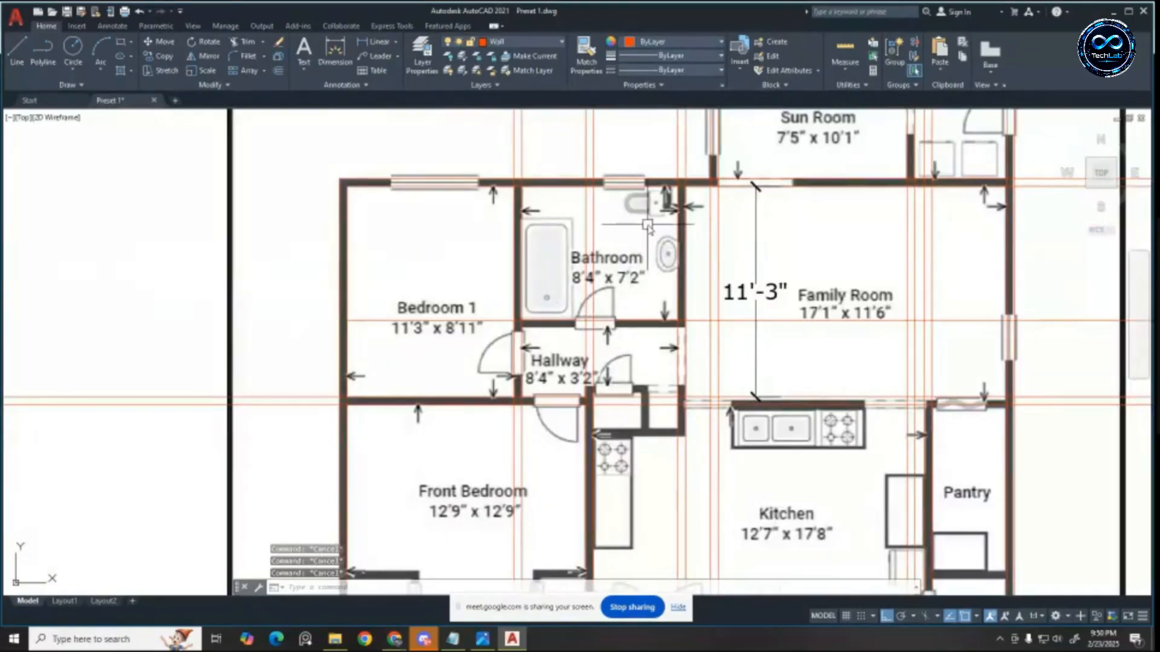
pyautogui.scroll(2, 648, 249)
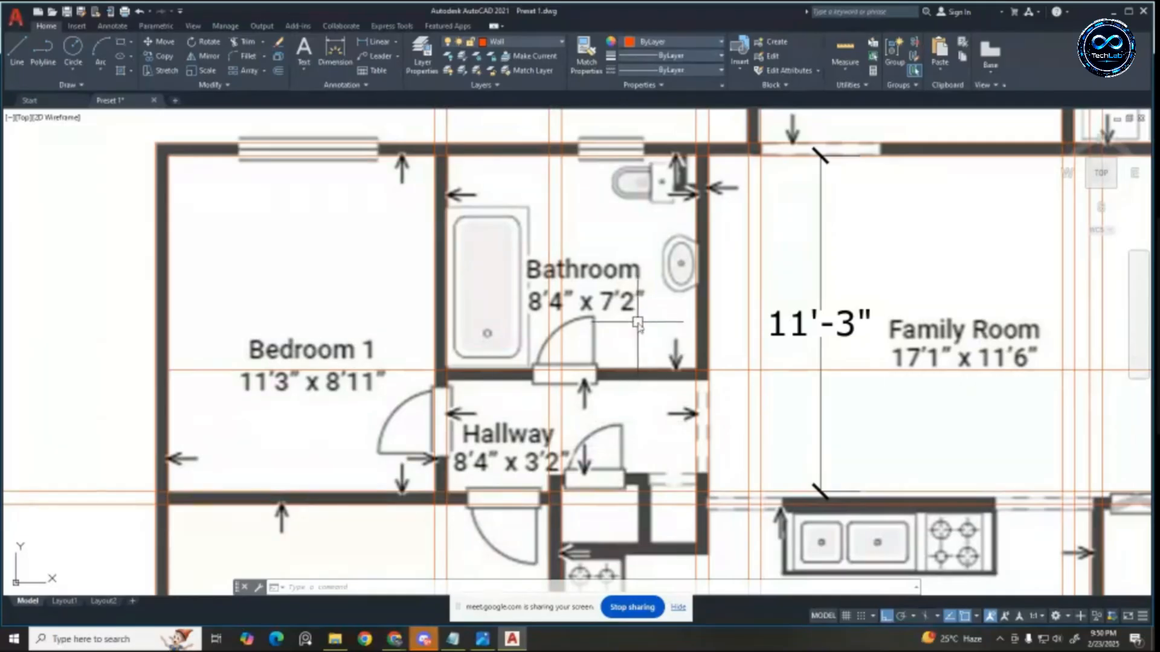
pyautogui.press('Escape')
pyautogui.press('Escape')
pyautogui.press('Escape')
pyautogui.write('o')
pyautogui.press('Return')
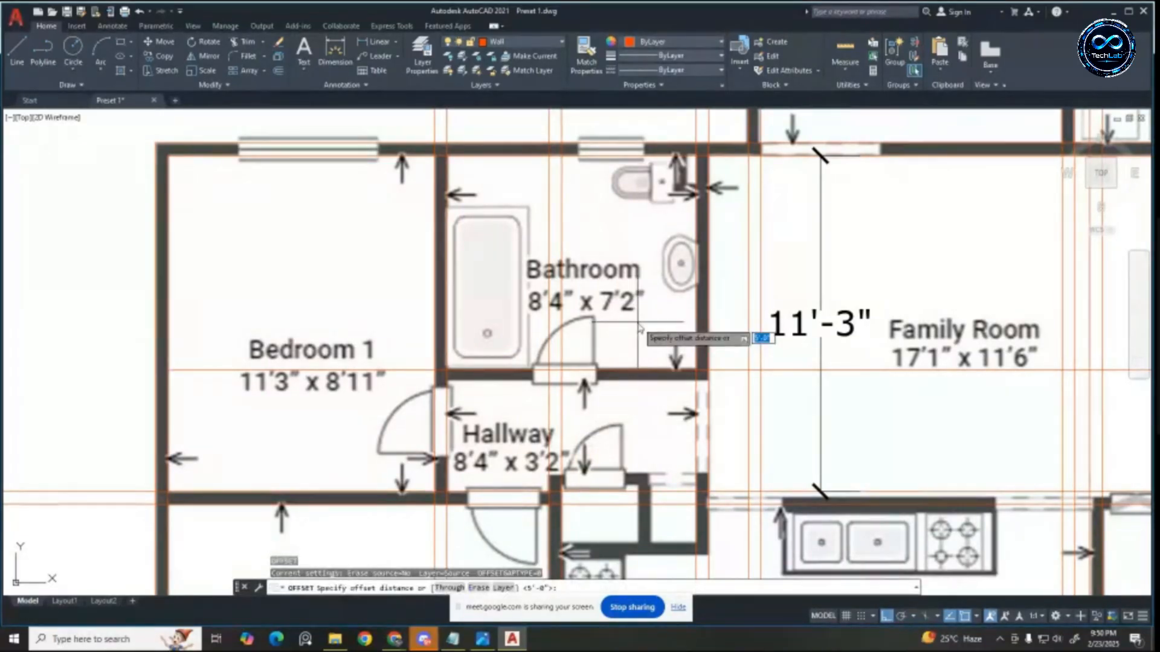
pyautogui.press('Return')
pyautogui.click(638, 370)
pyautogui.click(630, 387)
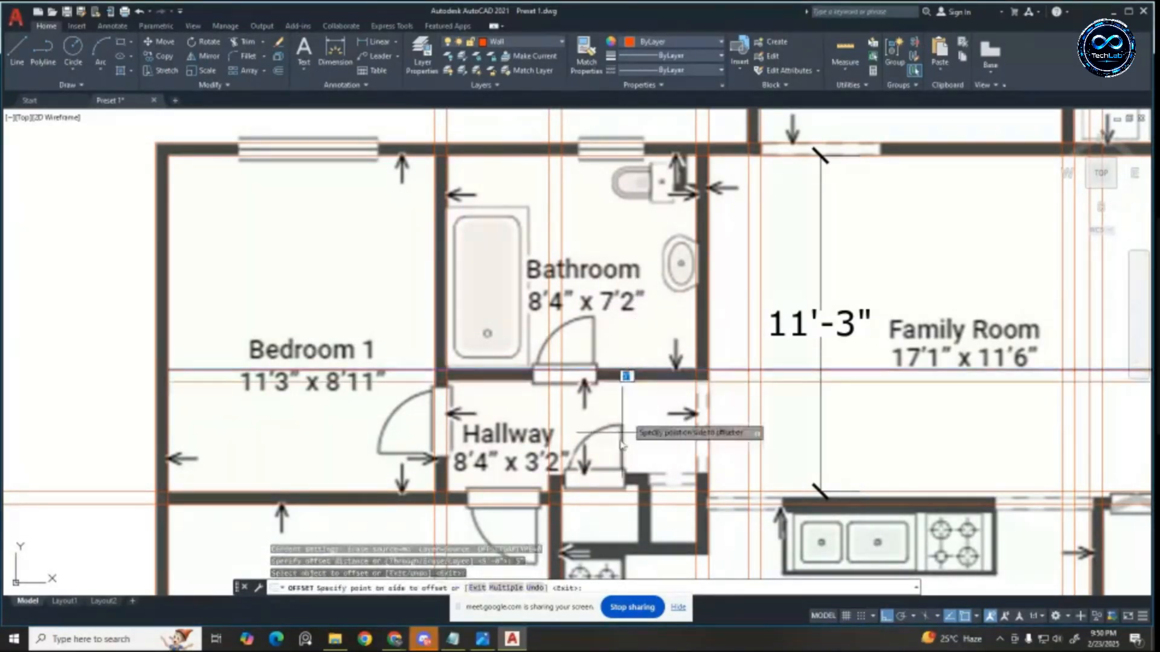
pyautogui.press('Escape')
# Step: Compare the construction lines with the reference walls around the Hallway, its closets and the Kitchen, and examine the Hallway's lower edge
pyautogui.scroll(3, 538, 425)
pyautogui.scroll(-5, 502, 411)
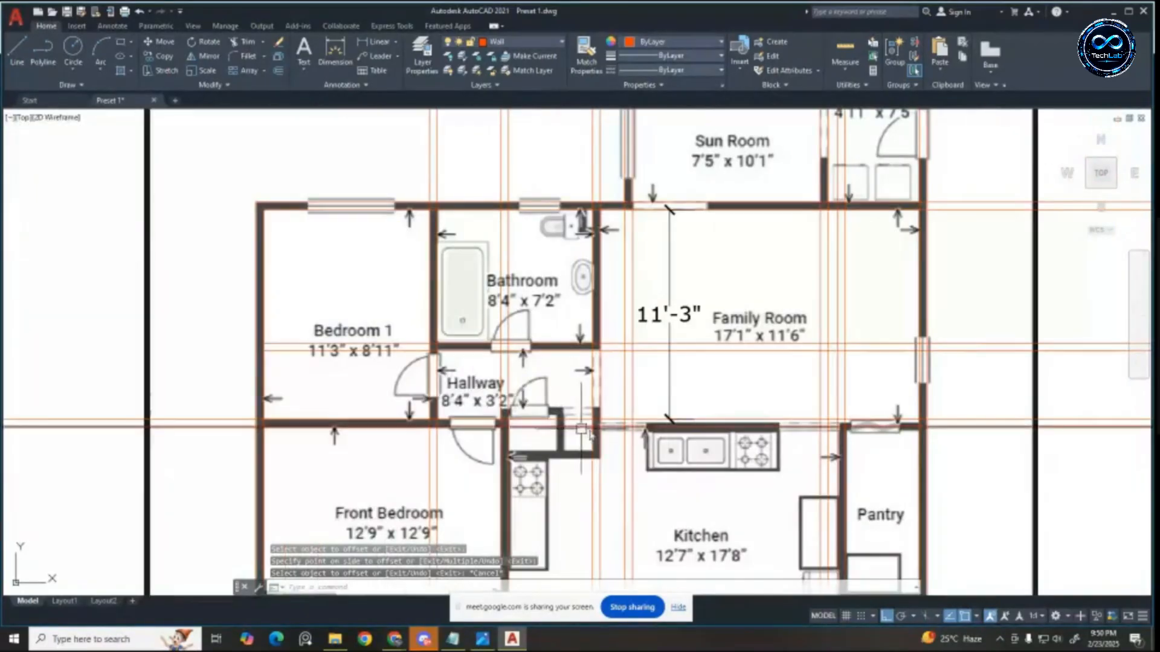
pyautogui.scroll(1, 463, 389)
pyautogui.scroll(4, 483, 399)
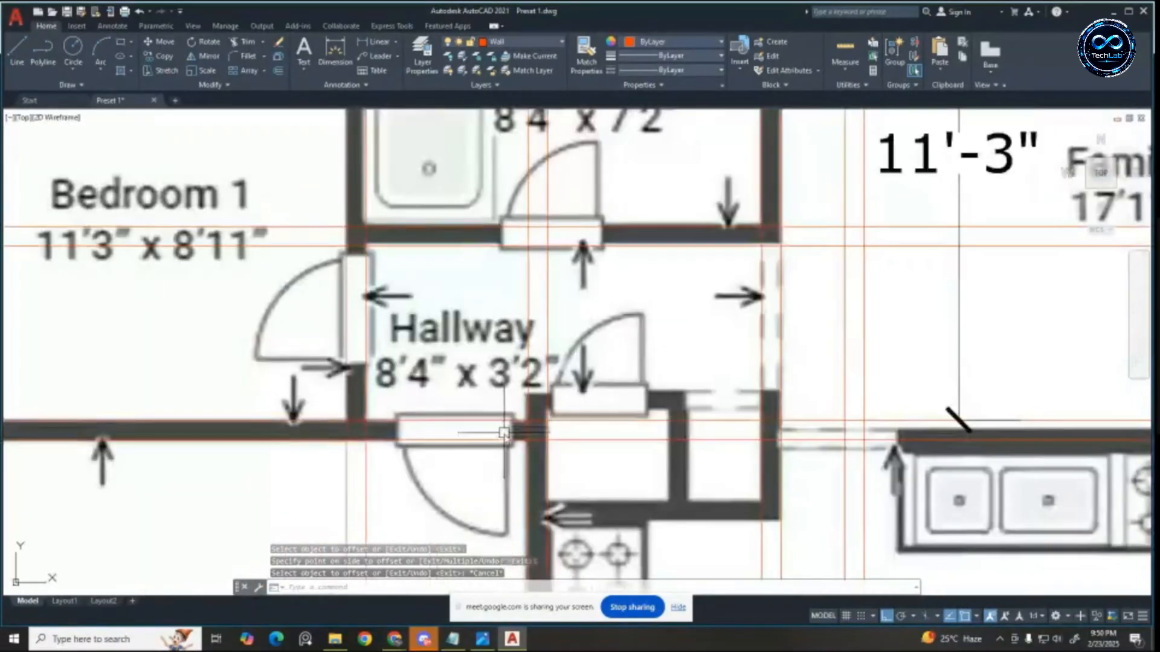
pyautogui.scroll(-3, 487, 363)
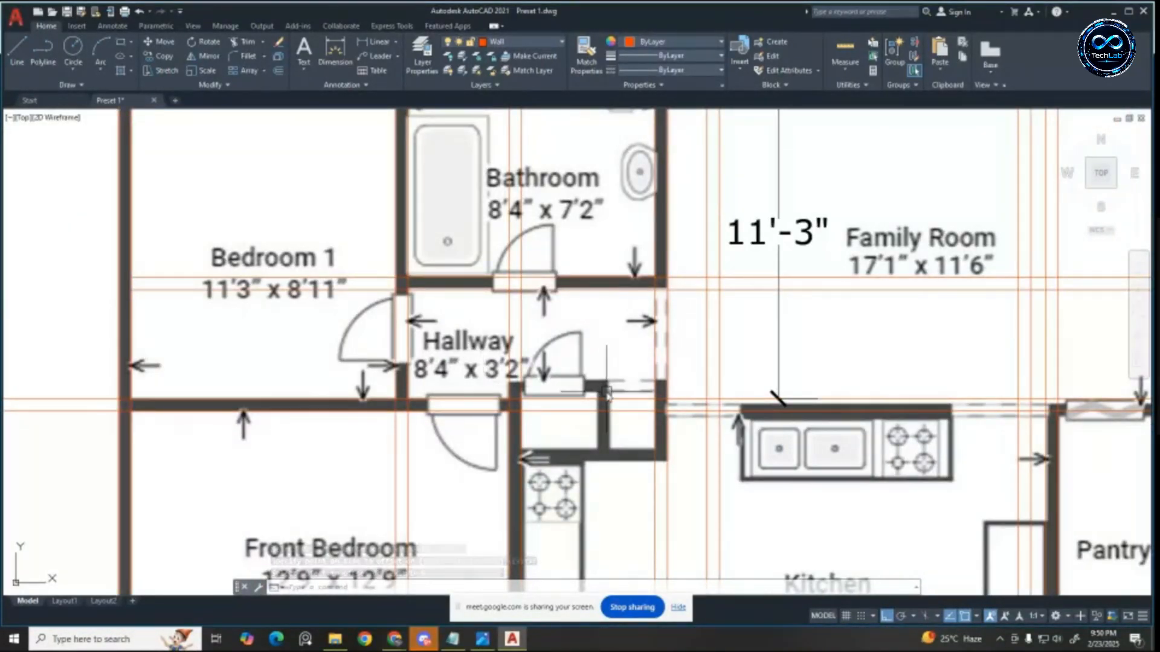
pyautogui.scroll(3, 439, 352)
pyautogui.scroll(-5, 439, 353)
pyautogui.scroll(3, 579, 363)
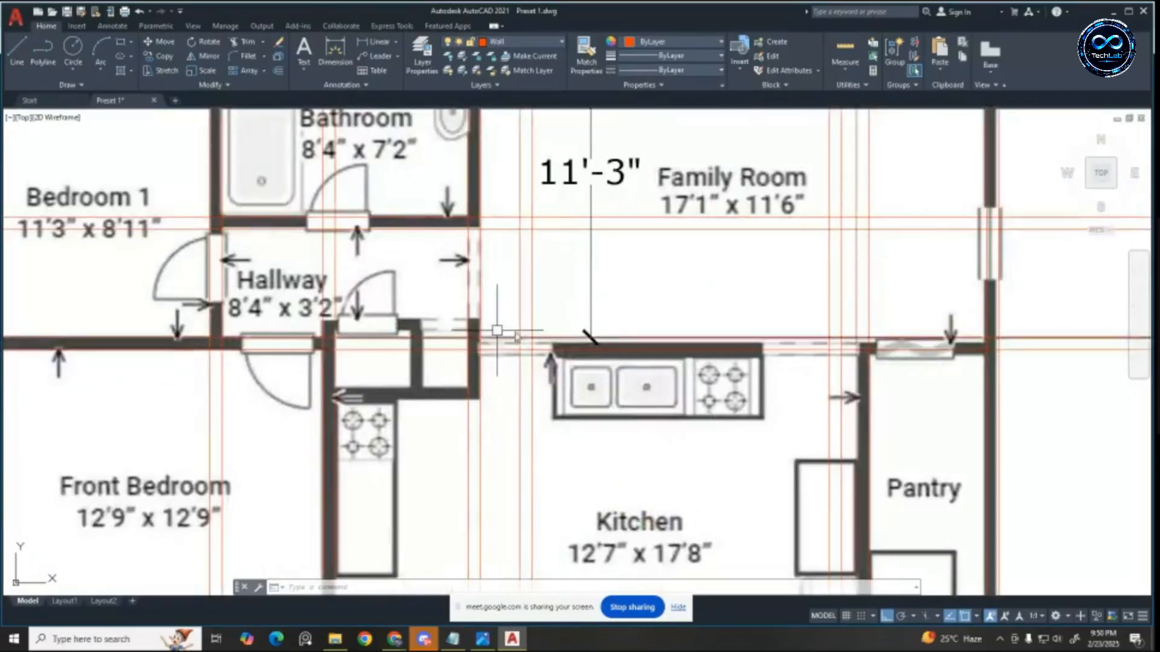
pyautogui.scroll(-2, 750, 371)
pyautogui.scroll(2, 750, 371)
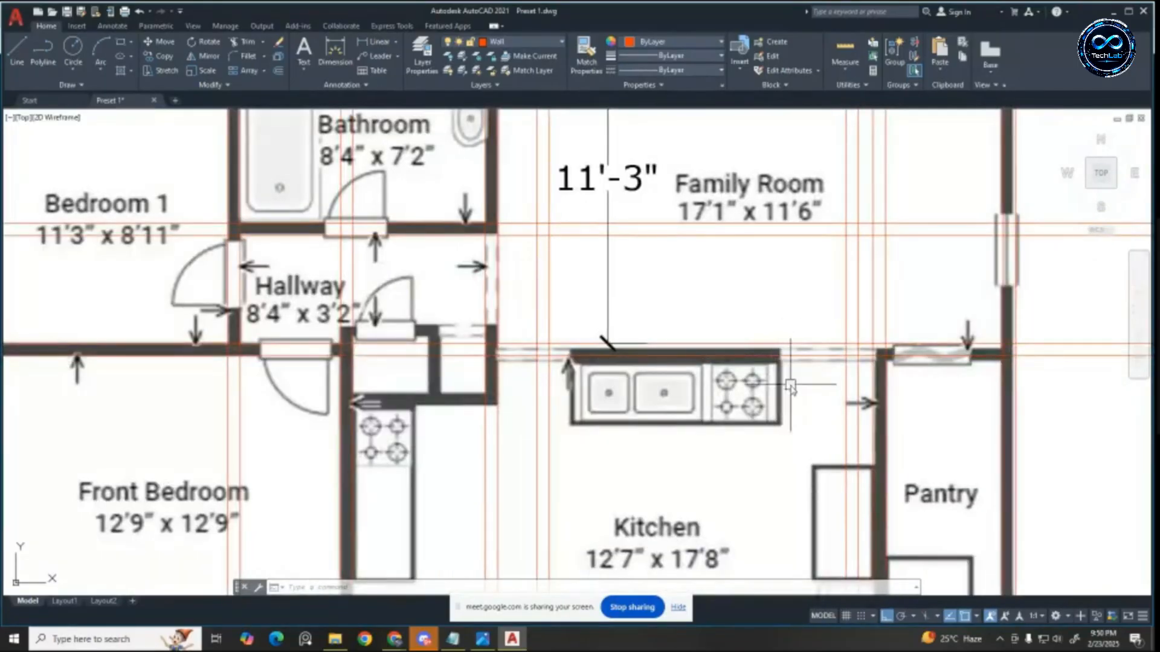
pyautogui.scroll(-2, 688, 331)
pyautogui.scroll(-4, 688, 330)
pyautogui.scroll(4, 495, 303)
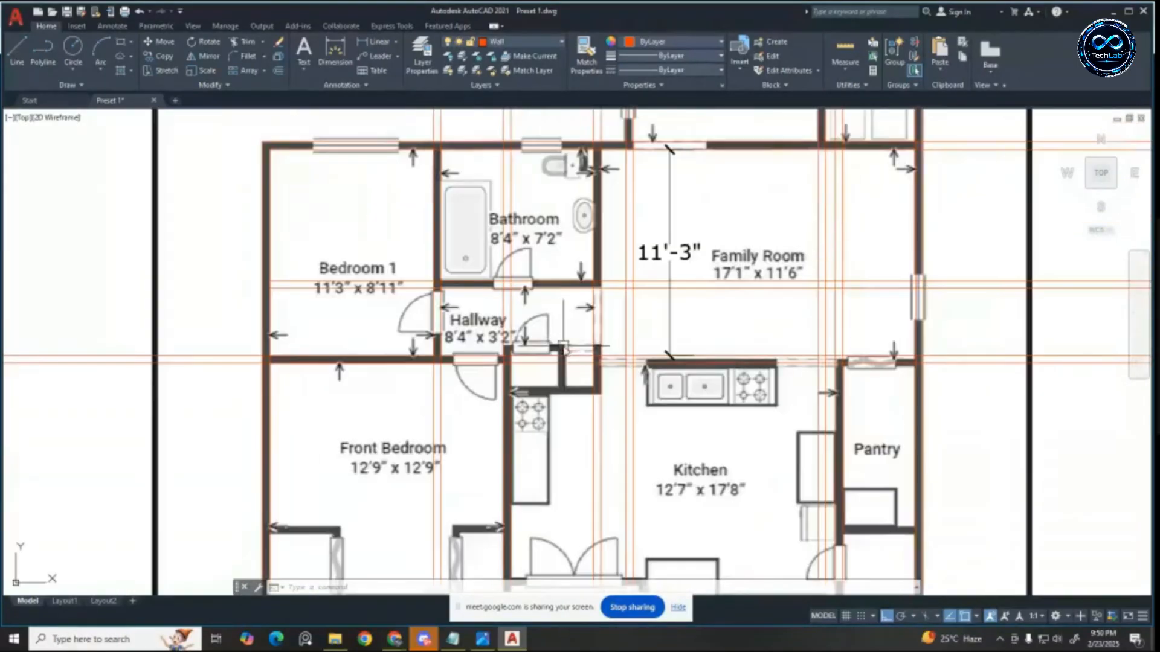
pyautogui.scroll(4, 437, 316)
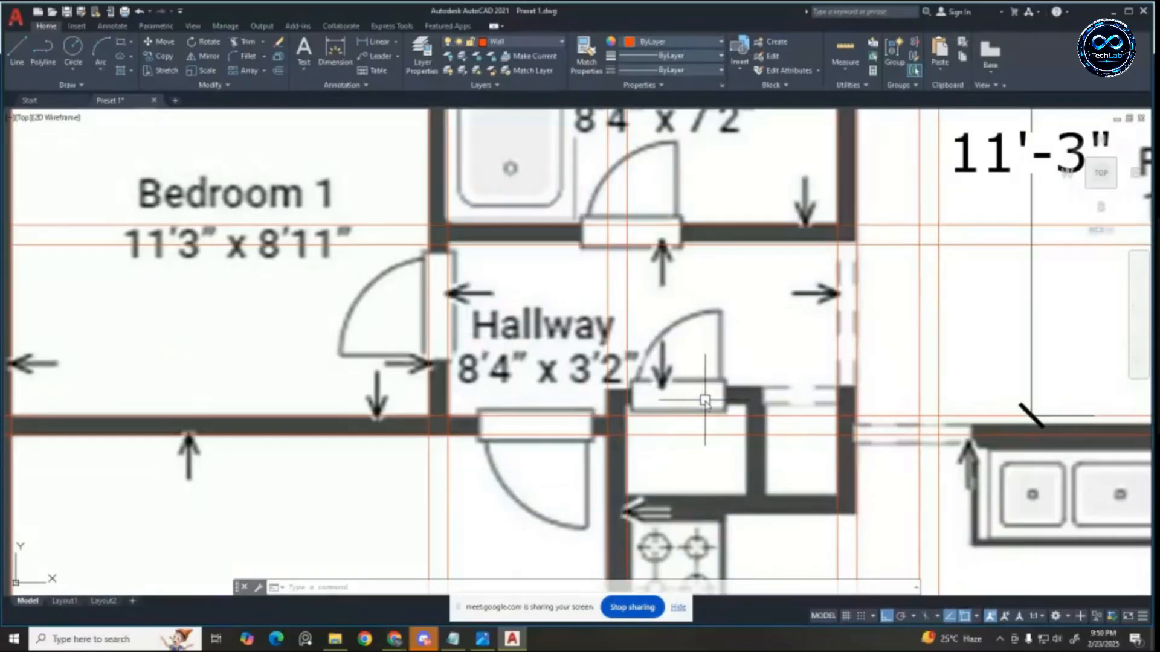
pyautogui.scroll(2, 676, 395)
pyautogui.scroll(-2, 661, 357)
pyautogui.press('Escape')
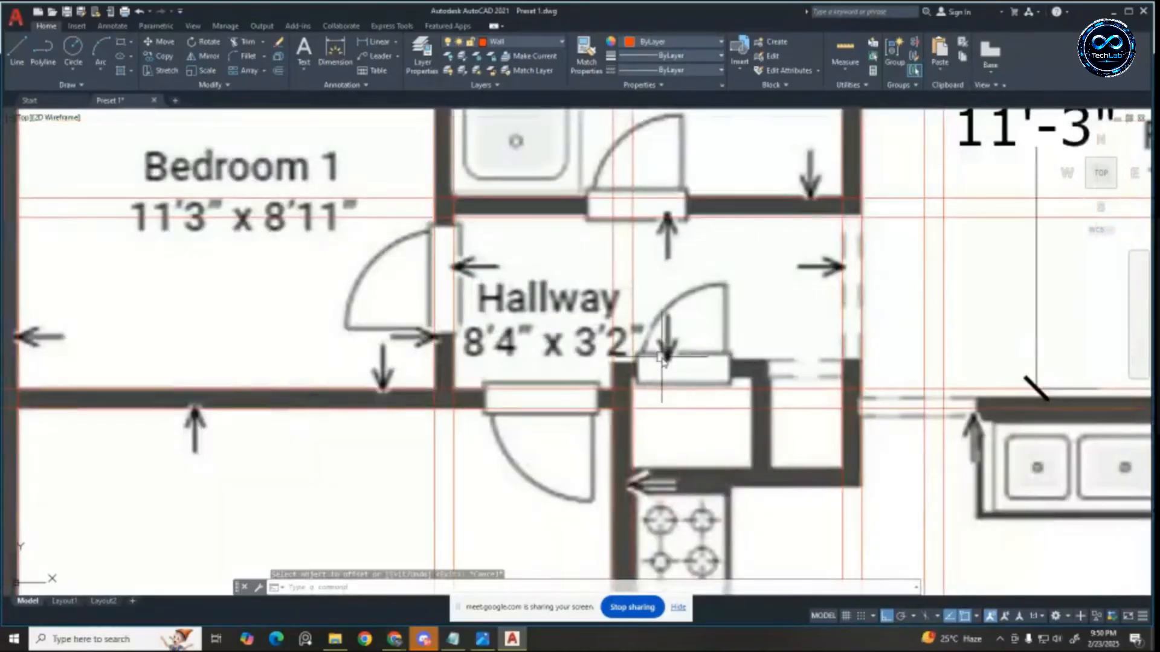
pyautogui.scroll(2, 662, 358)
pyautogui.press('Escape')
pyautogui.press('Escape')
pyautogui.press('Escape')
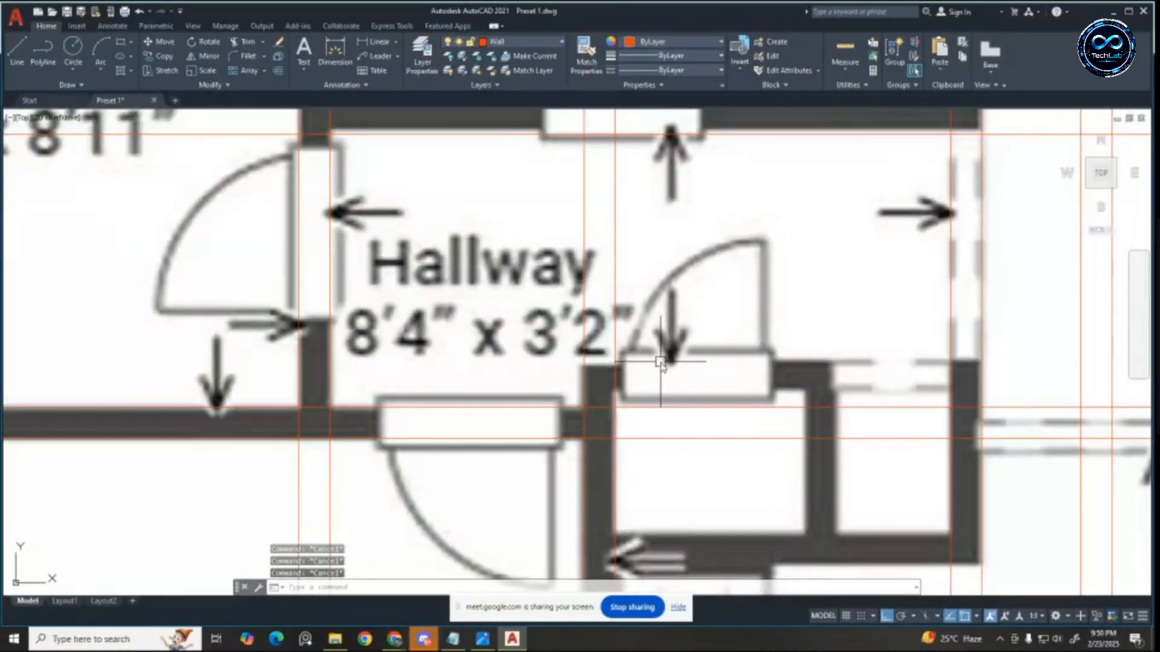
pyautogui.scroll(-2, 666, 363)
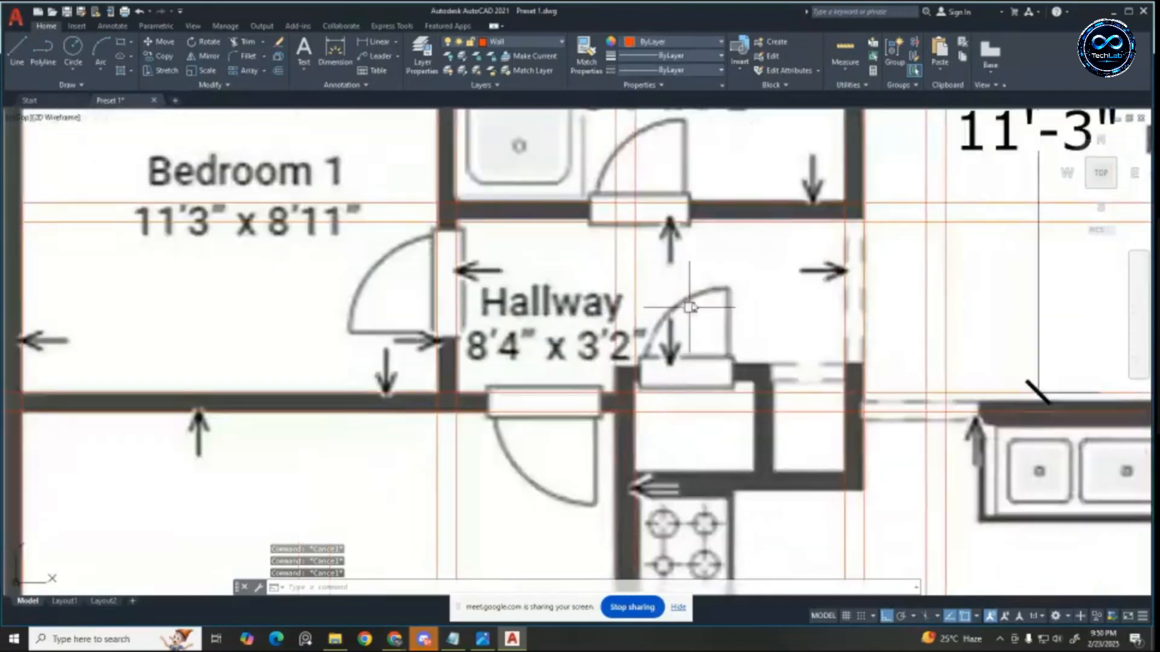
pyautogui.scroll(2, 733, 225)
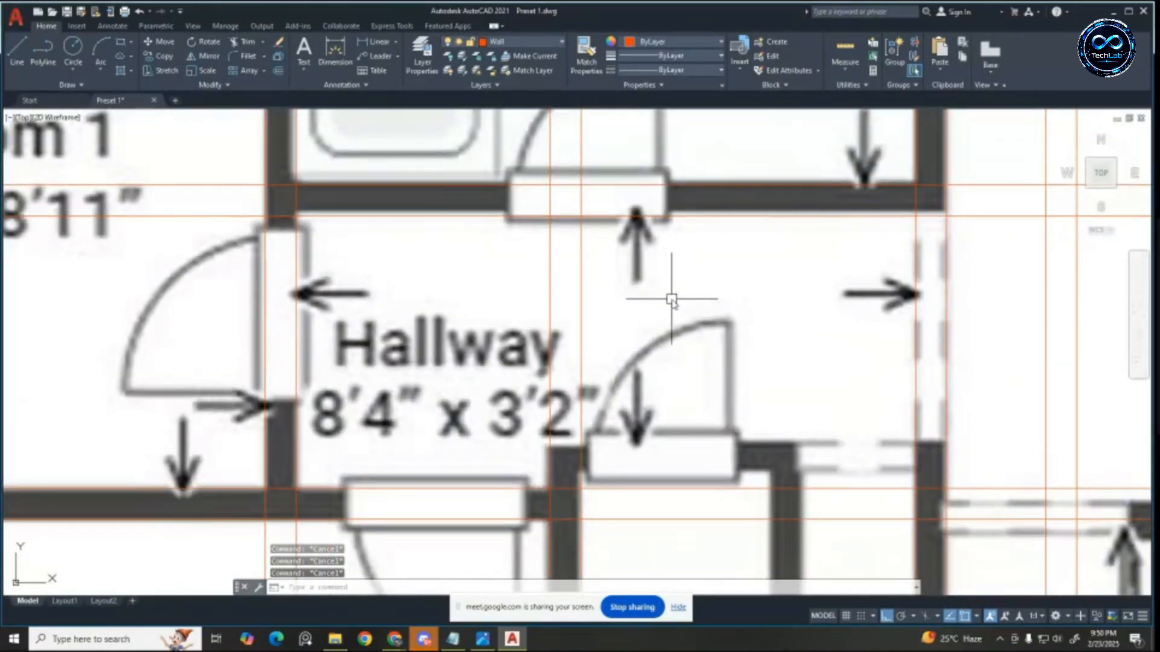
# Step: Offset the lower line of the wall between Bathroom and Hallway downward by 3'2" to mark the Hallway's lower edge
pyautogui.write('o')
pyautogui.press('Return')
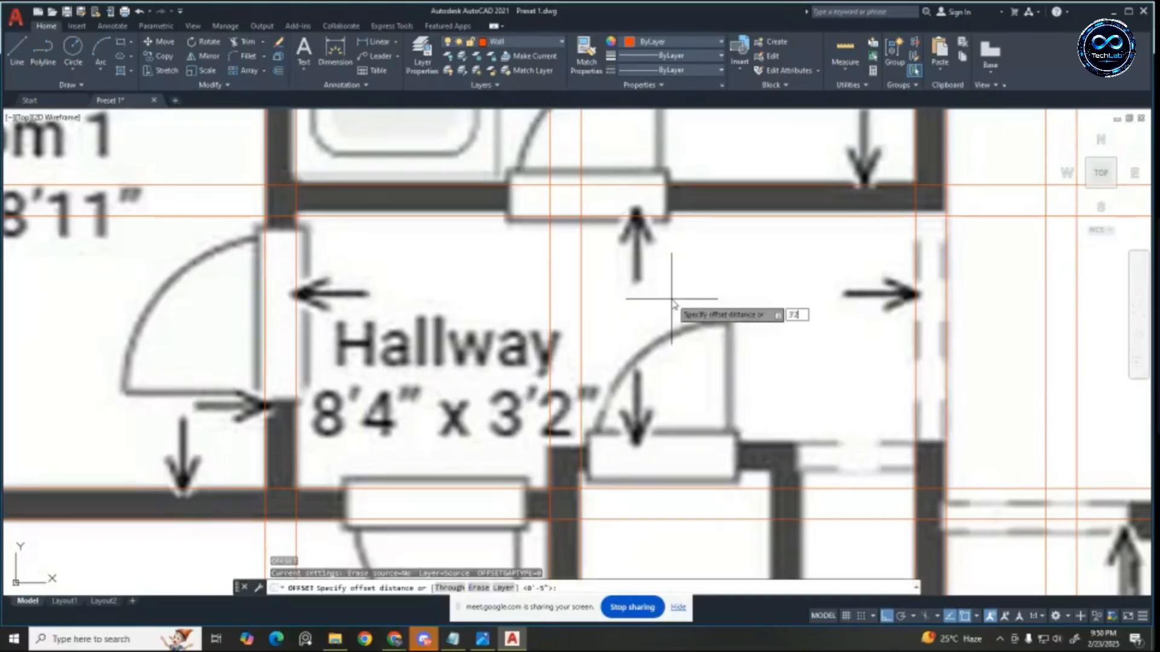
pyautogui.write("3'2")
pyautogui.press('Return')
pyautogui.click(694, 216)
pyautogui.click(663, 377)
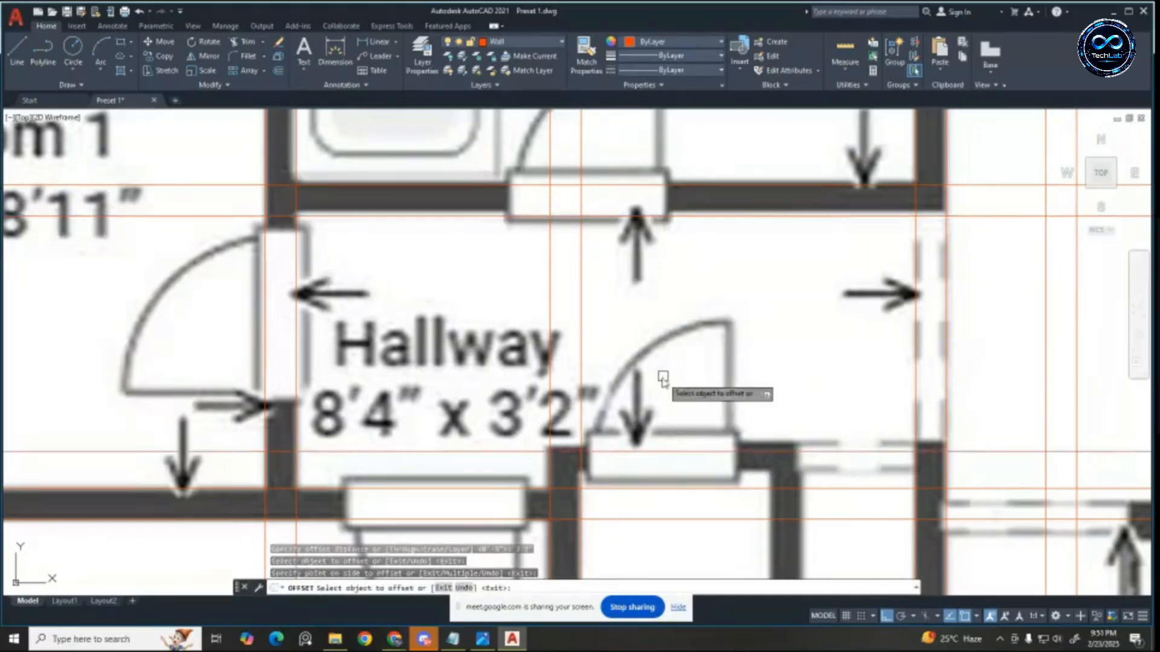
pyautogui.press('Escape')
pyautogui.press('Escape')
pyautogui.press('Escape')
# Step: Offset the Hallway's lower edge line downward by 5" to form the wall above the closets
pyautogui.scroll(2, 671, 362)
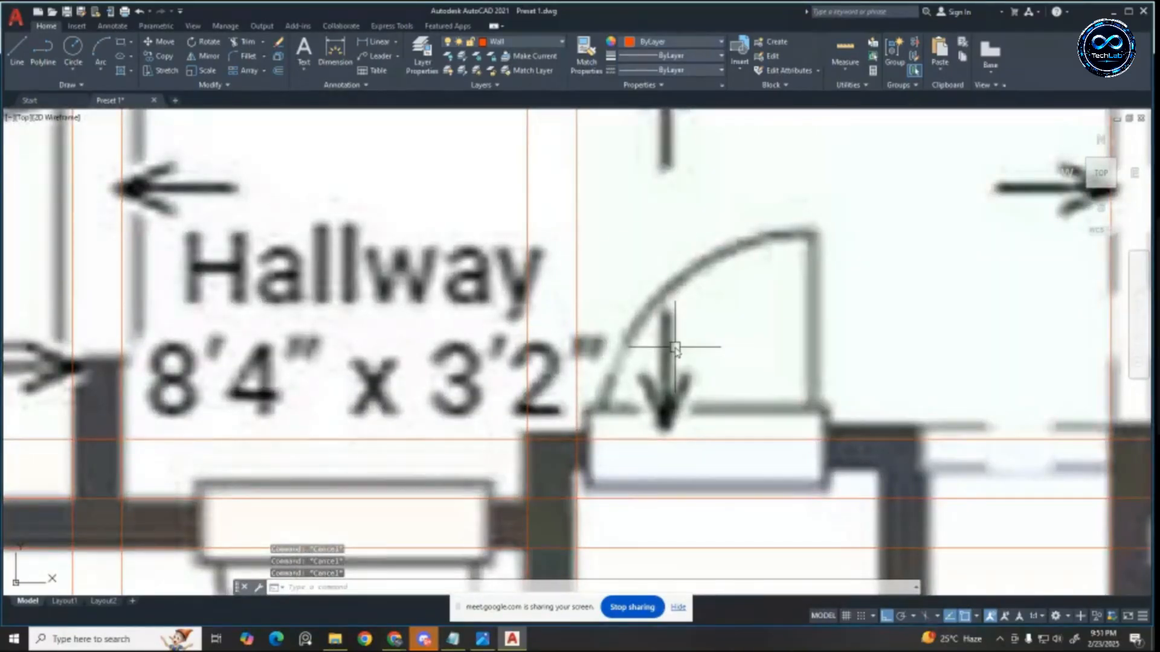
pyautogui.write('o')
pyautogui.press('Return')
pyautogui.write('5')
pyautogui.press('Return')
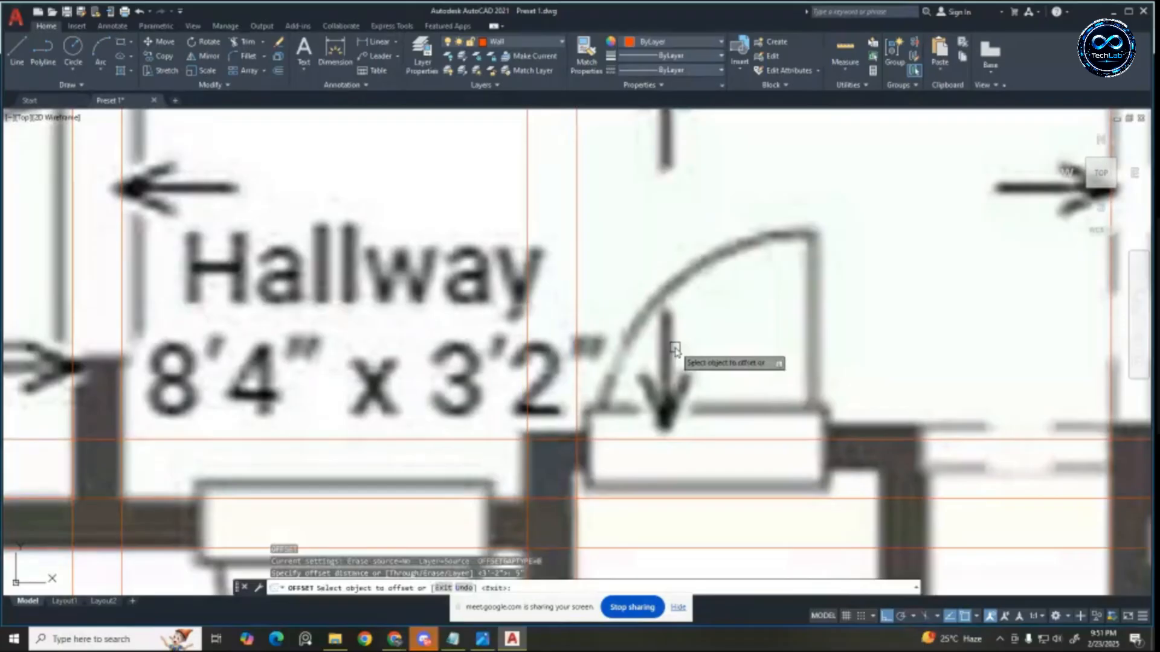
pyautogui.click(632, 441)
pyautogui.click(630, 473)
pyautogui.scroll(-2, 546, 431)
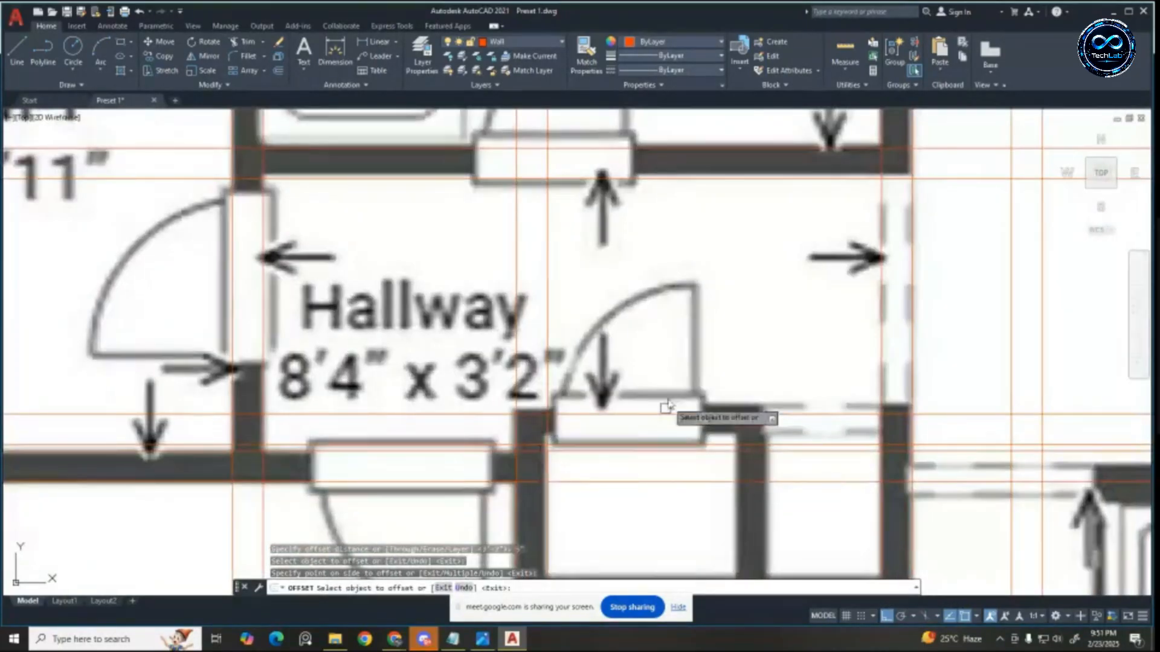
pyautogui.scroll(-2, 610, 240)
pyautogui.scroll(2, 618, 356)
pyautogui.press('Escape')
pyautogui.press('Escape')
# Step: Measure the inner width of the left closet below the Hallway with a linear dimension
pyautogui.click(378, 42)
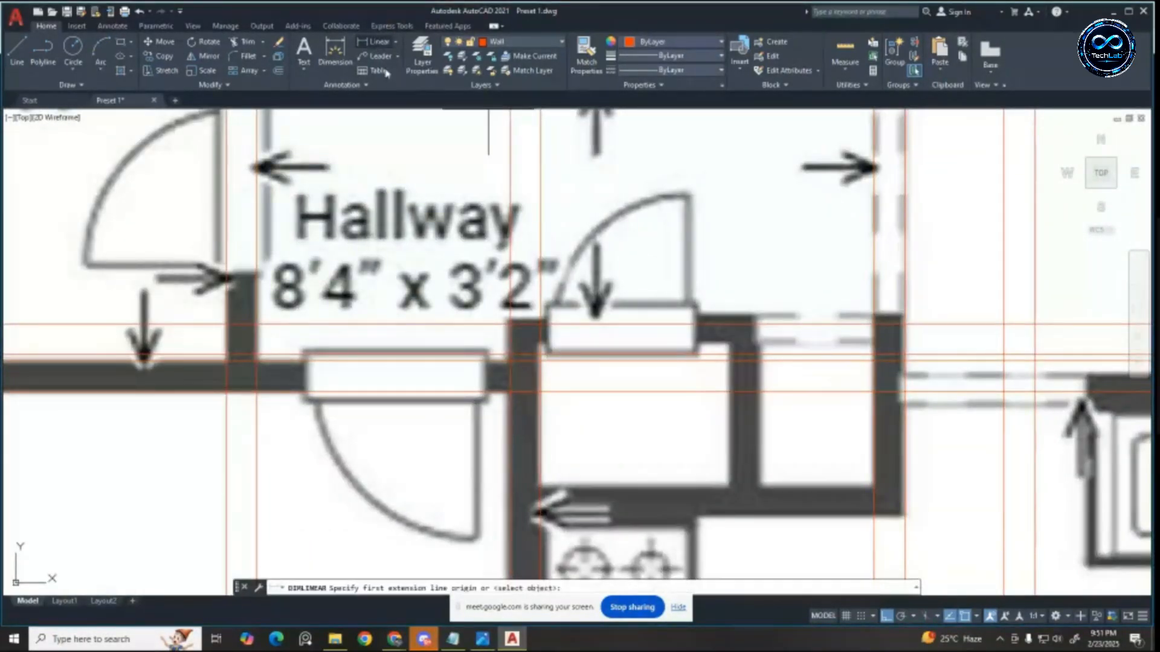
pyautogui.click(540, 422)
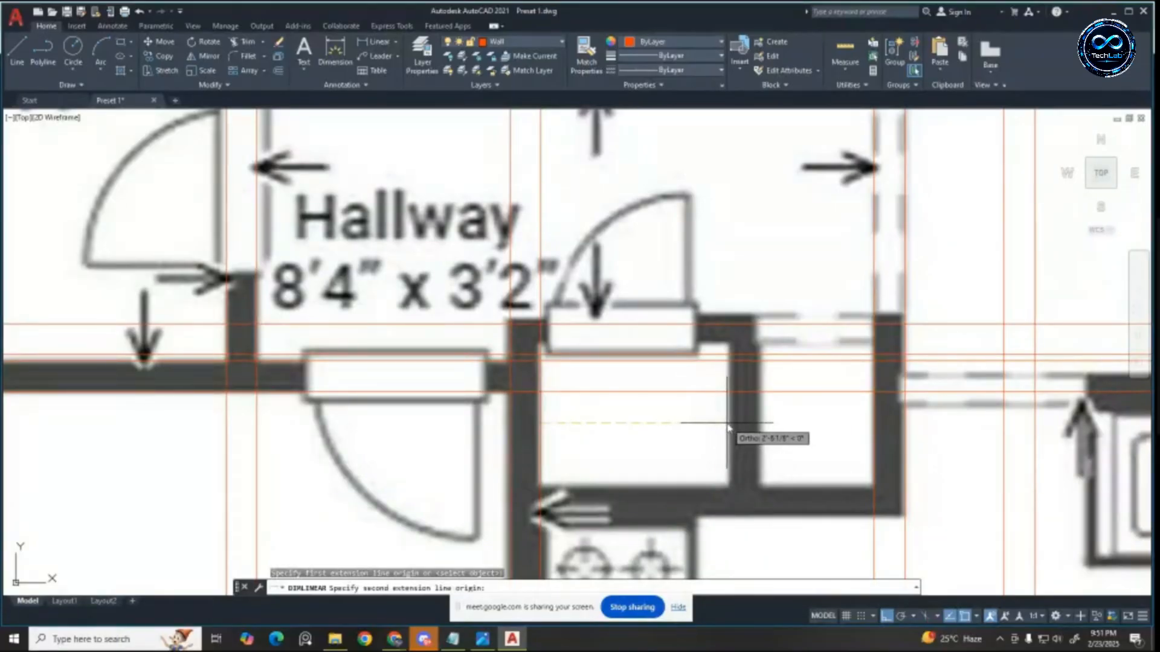
pyautogui.press('Escape')
pyautogui.write('o')
pyautogui.press('Return')
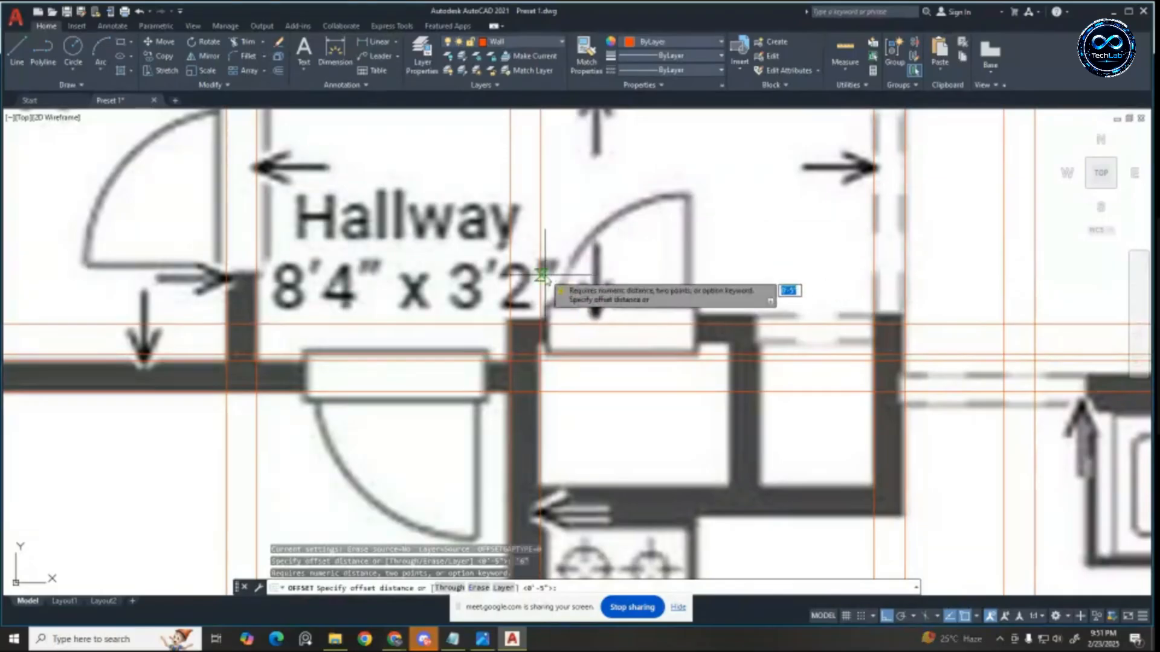
pyautogui.press('Escape')
pyautogui.press('Escape')
pyautogui.press('Escape')
# Step: Offset the inner line of the left closet's left wall to the right by 2'6" to mark the closet's right side
pyautogui.write('o')
pyautogui.press('Return')
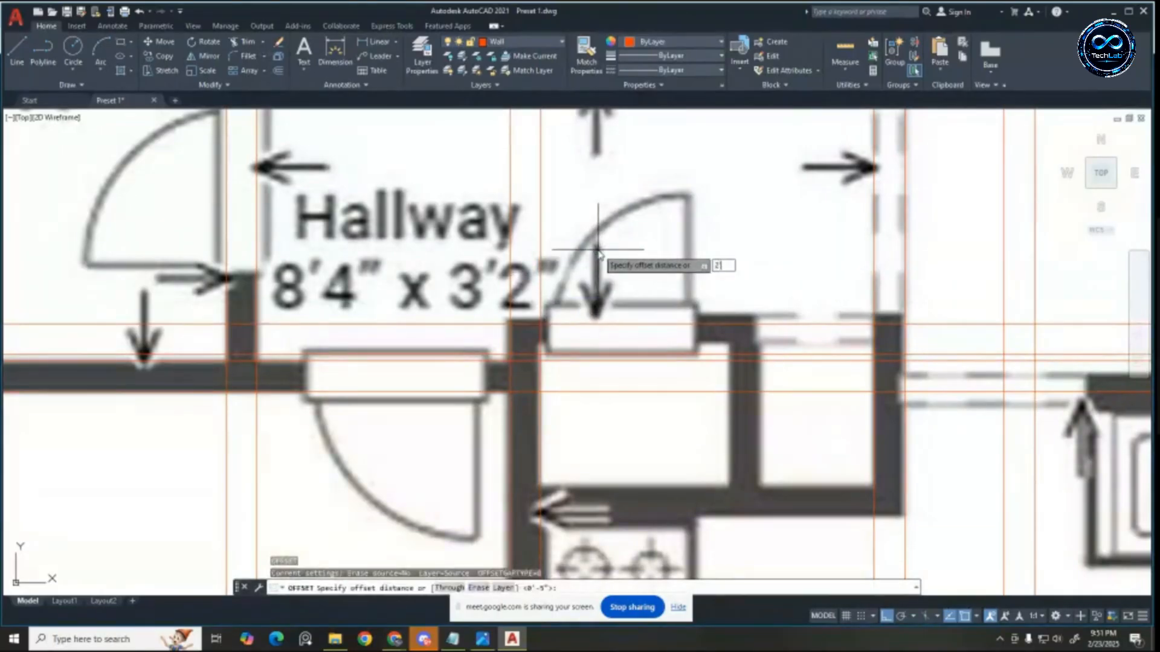
pyautogui.write('2\'0"')
pyautogui.press('Return')
pyautogui.click(541, 261)
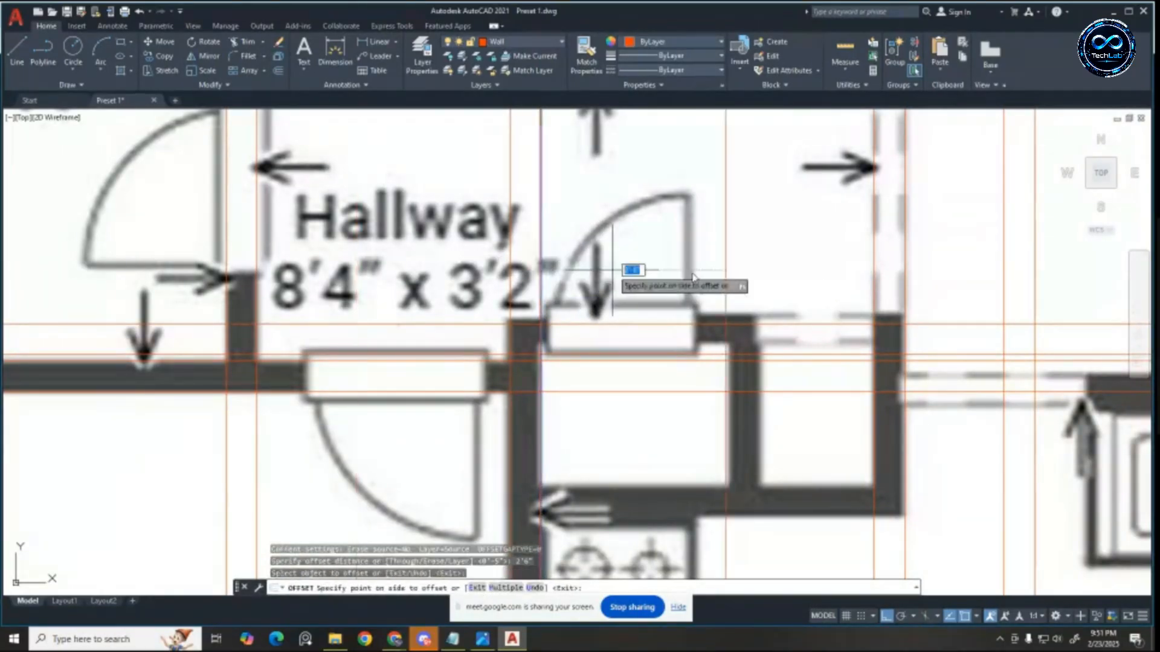
pyautogui.click(811, 261)
pyautogui.press('Escape')
pyautogui.press('Escape')
pyautogui.press('Escape')
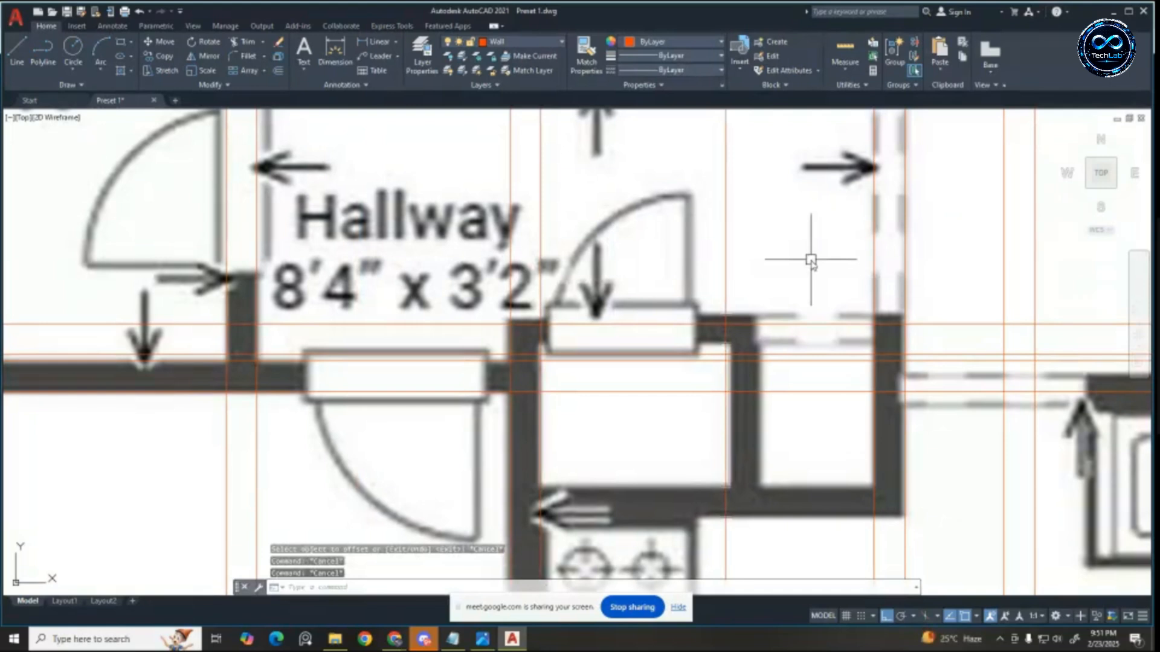
# Step: Offset the left closet's right edge line to the right by 5" to form the wall between the two closets
pyautogui.press('Return')
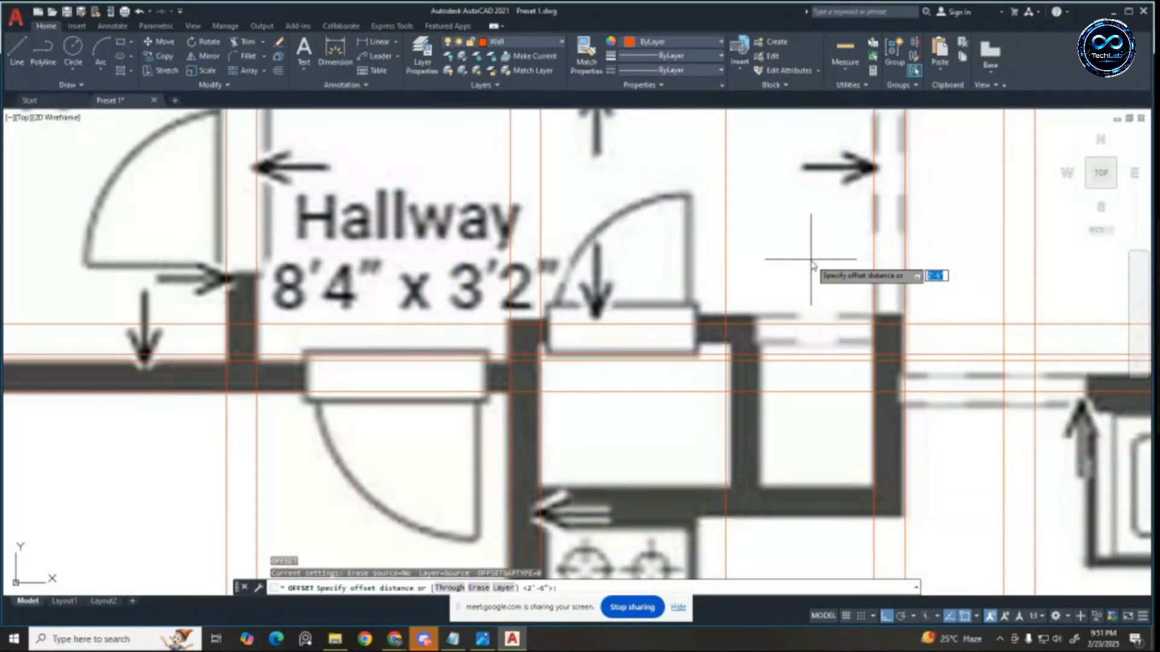
pyautogui.write('5"')
pyautogui.press('Return')
pyautogui.click(725, 291)
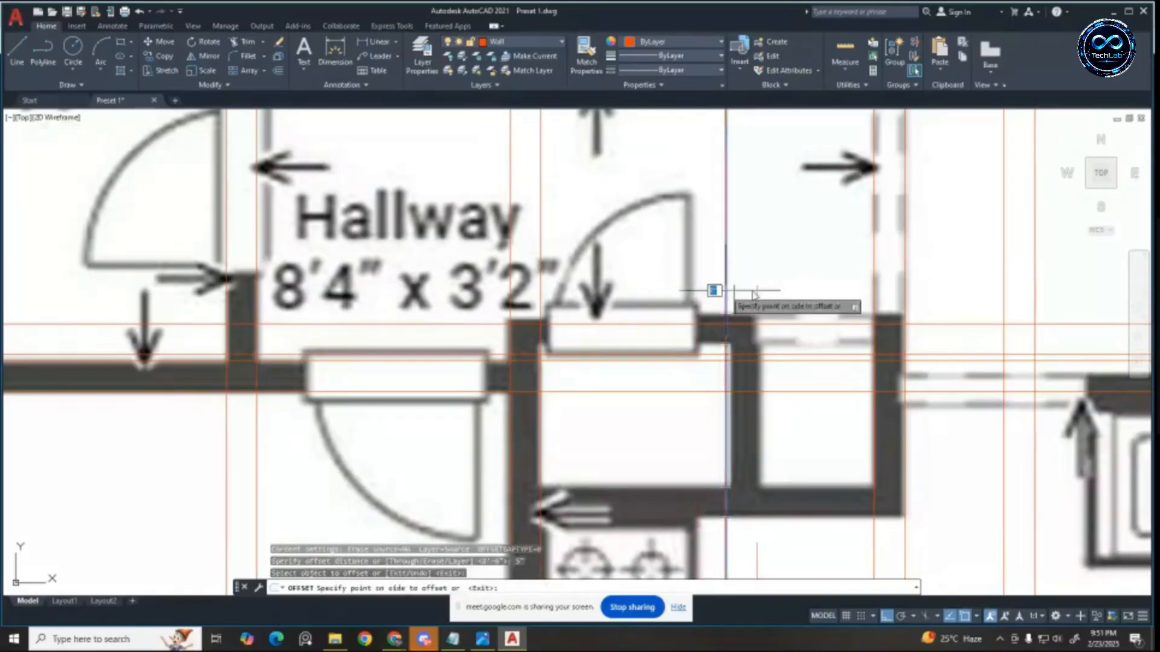
pyautogui.click(755, 293)
pyautogui.scroll(-5, 610, 274)
pyautogui.scroll(4, 607, 276)
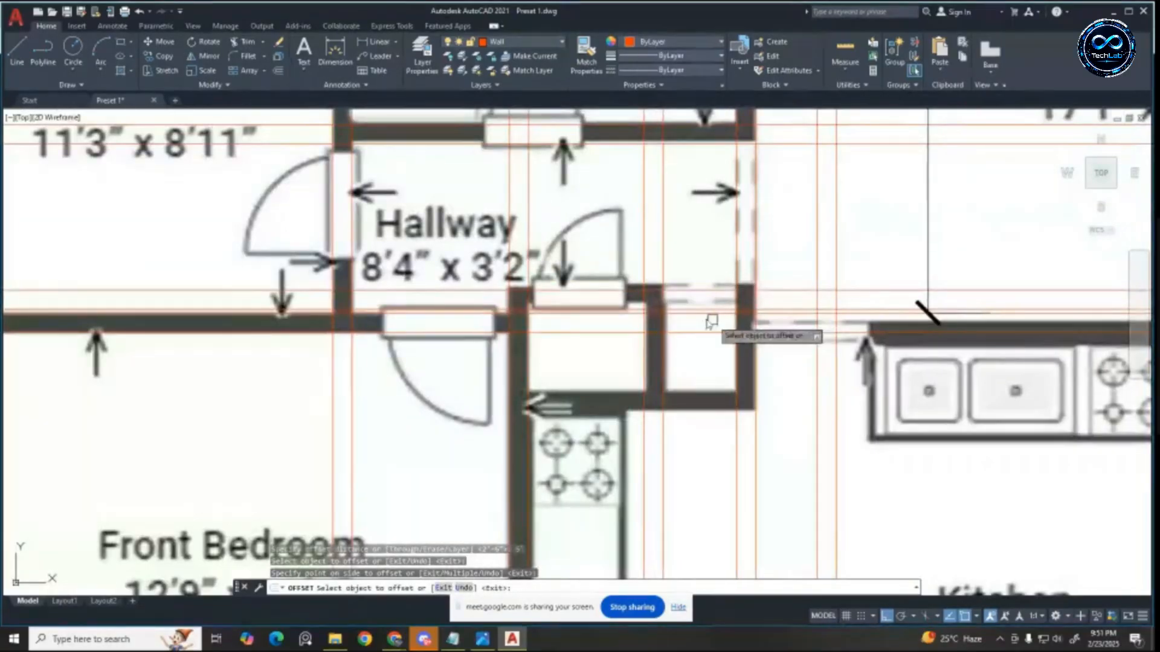
pyautogui.click(380, 43)
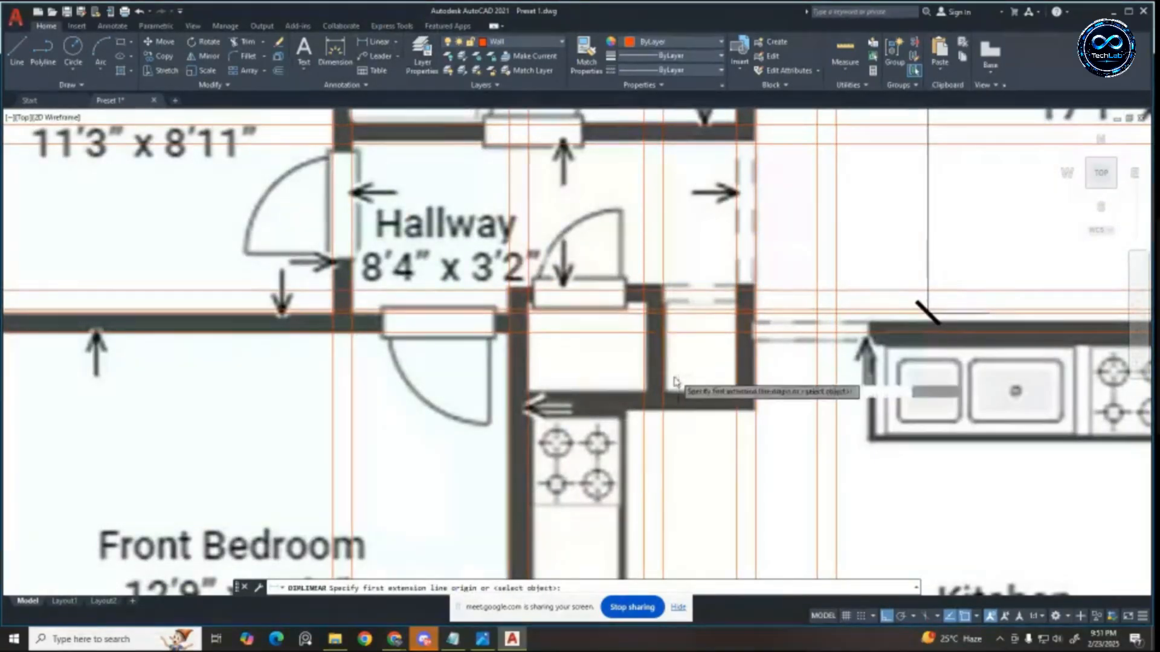
pyautogui.scroll(3, 680, 381)
pyautogui.scroll(-5, 688, 363)
pyautogui.scroll(-4, 613, 281)
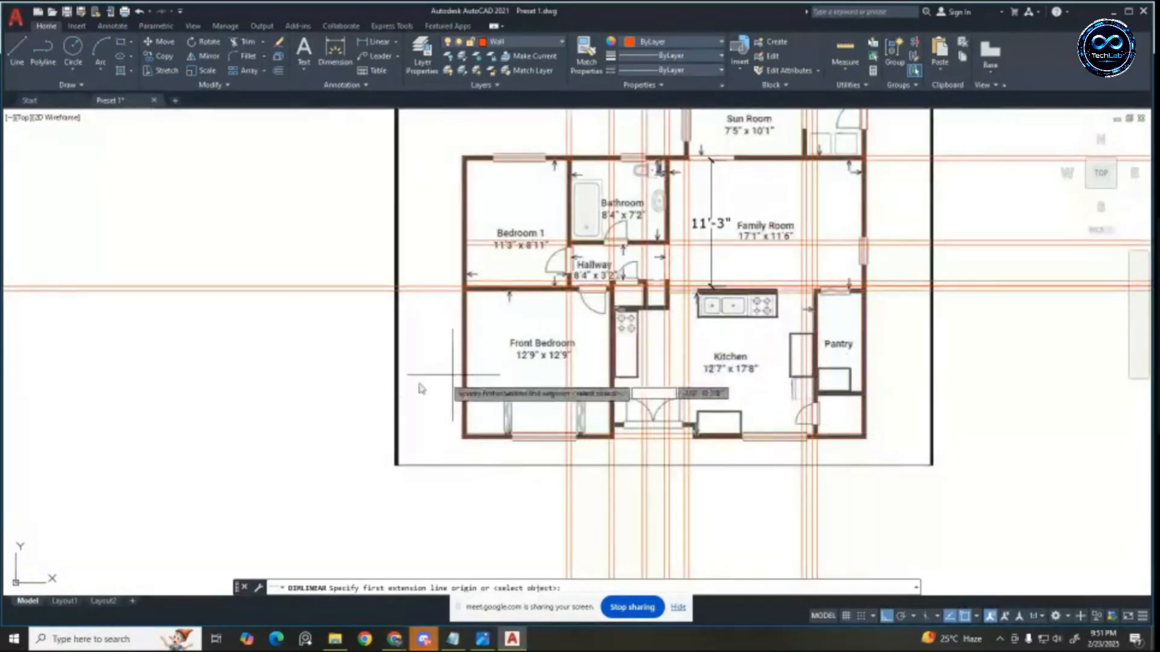
pyautogui.press('Escape')
# Step: Move the reference floor plan image 70' to the right, clear of the drawn wall lines
pyautogui.click(388, 441)
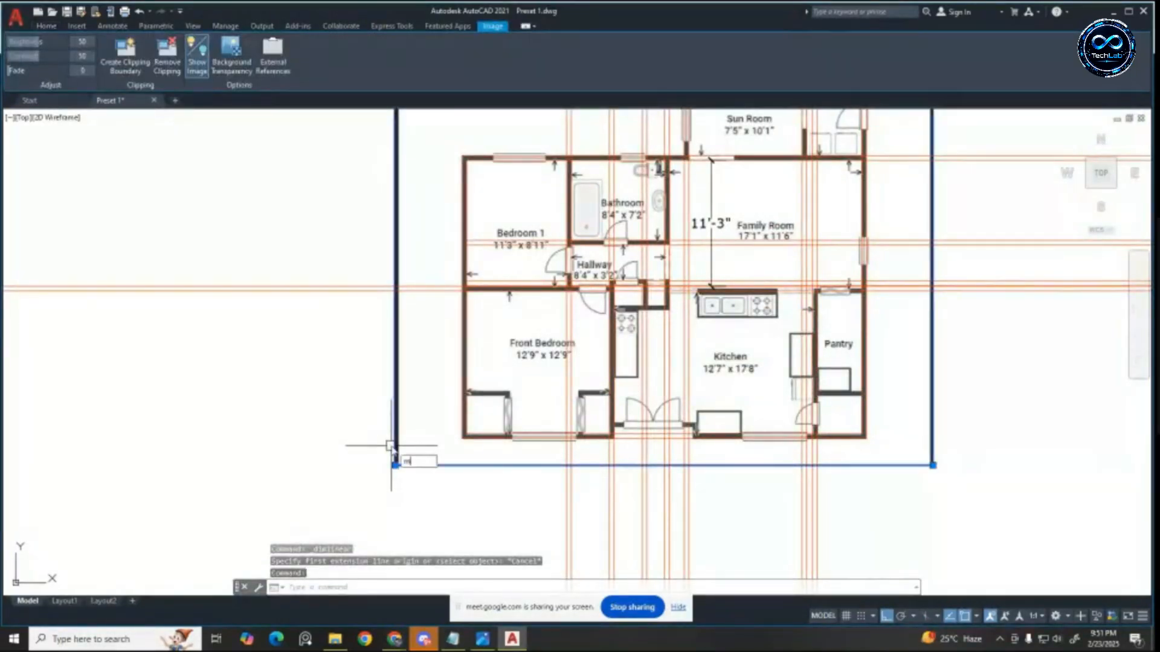
pyautogui.press('Return')
pyautogui.click(277, 461)
pyautogui.scroll(-5, 547, 425)
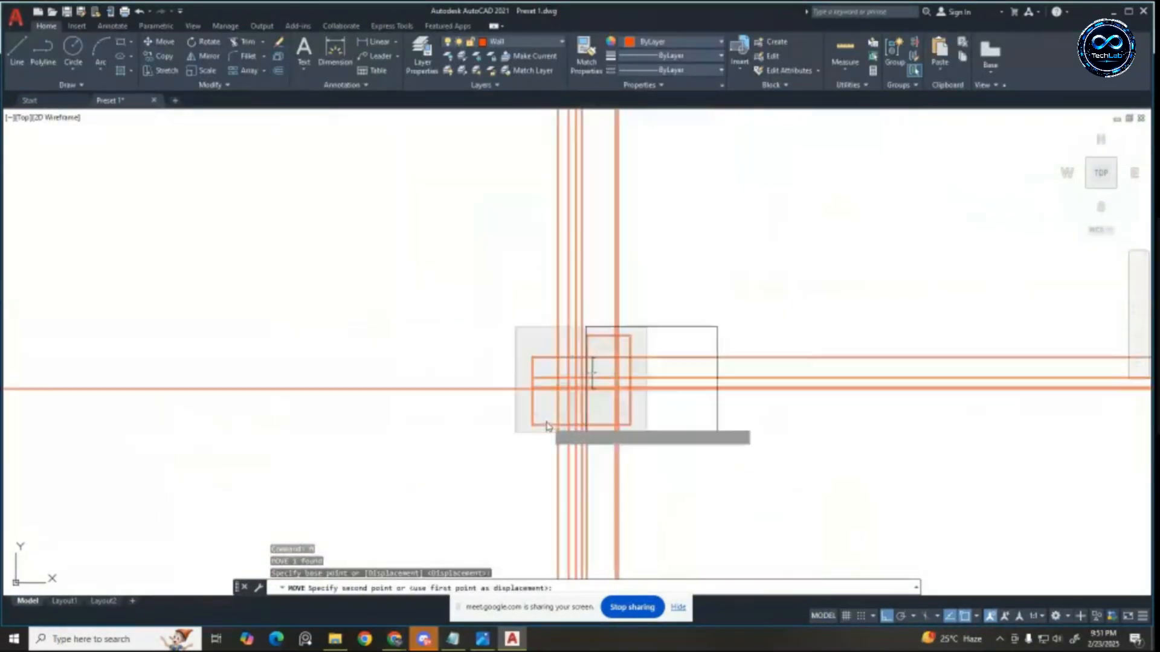
pyautogui.write('70')
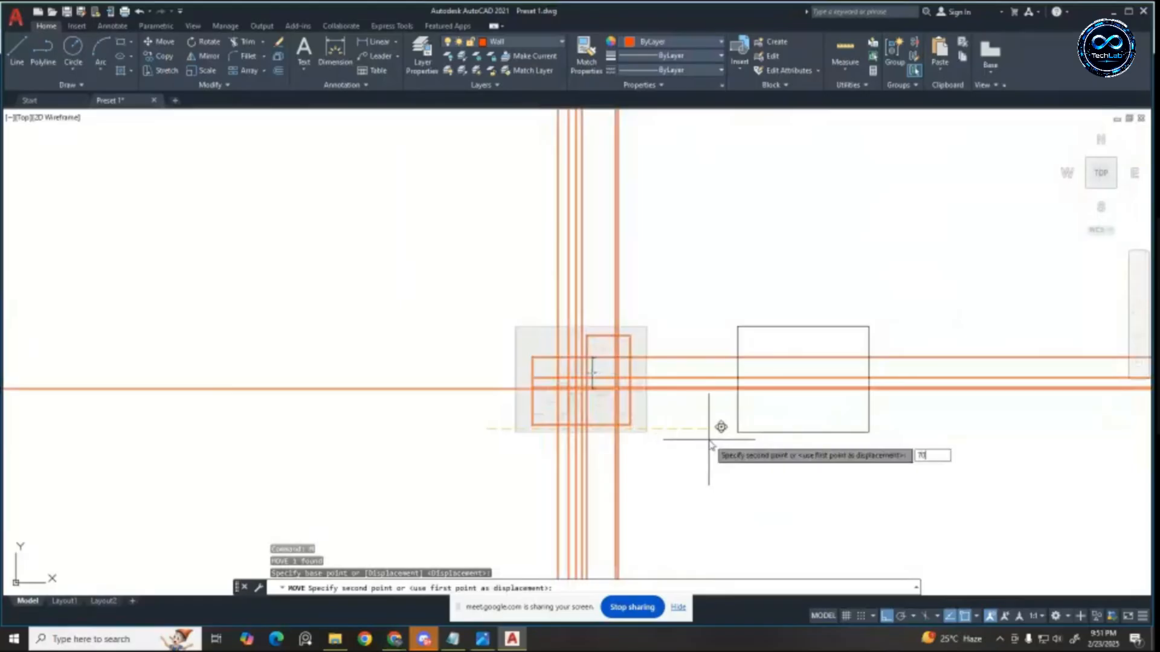
pyautogui.write("'")
pyautogui.press('Return')
pyautogui.press('Escape')
# Step: Erase the vertical dimension in the Family Room area
pyautogui.scroll(5, 547, 377)
pyautogui.press('Escape')
pyautogui.scroll(2, 667, 361)
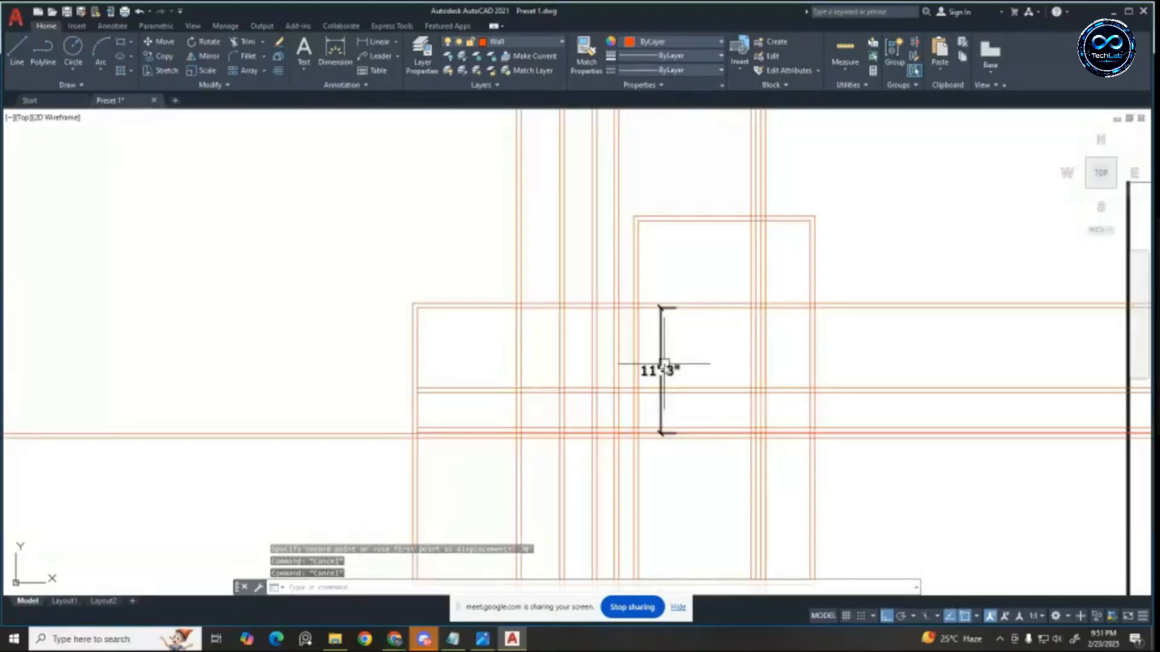
pyautogui.click(663, 364)
pyautogui.press('Delete')
# Step: Examine the Hallway, closet and bedroom walls in the reference image against the drawn construction lines
pyautogui.scroll(-3, 480, 324)
pyautogui.scroll(2, 538, 329)
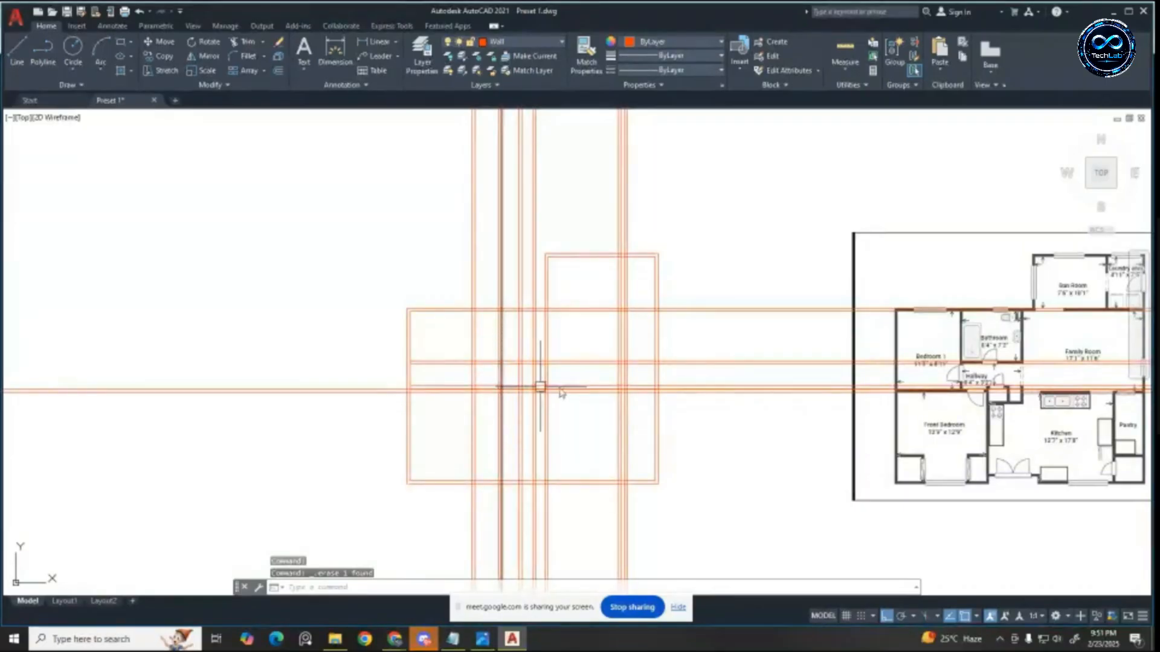
pyautogui.scroll(4, 999, 404)
pyautogui.scroll(-4, 999, 363)
pyautogui.scroll(6, 1002, 321)
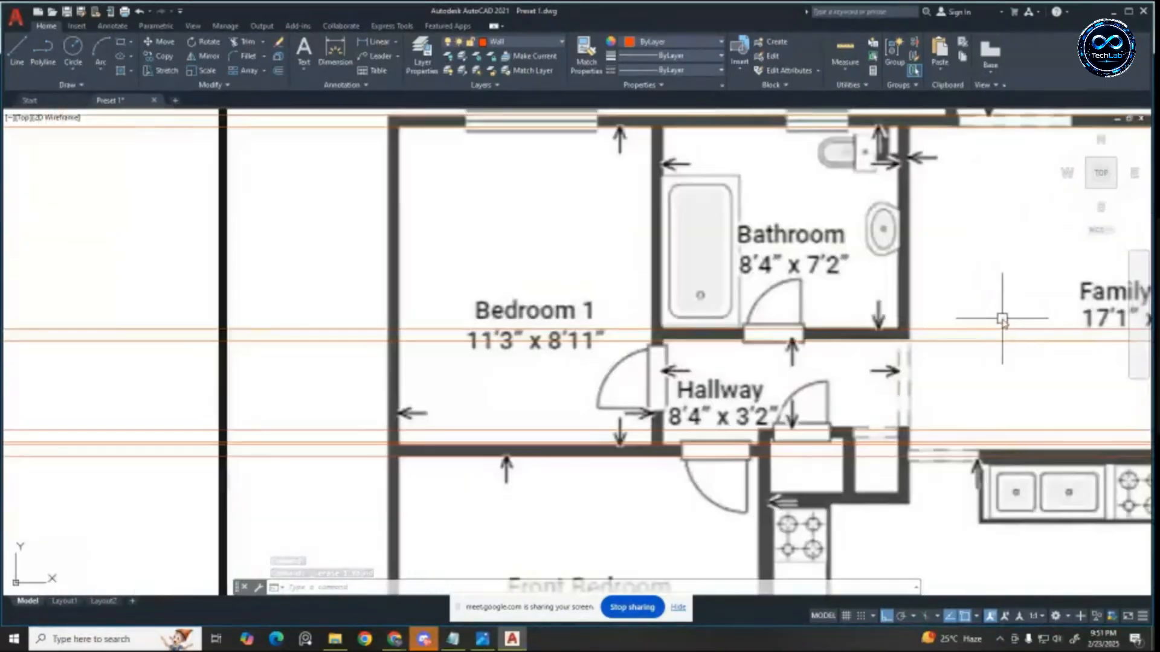
pyautogui.scroll(-4, 716, 228)
pyautogui.scroll(4, 753, 277)
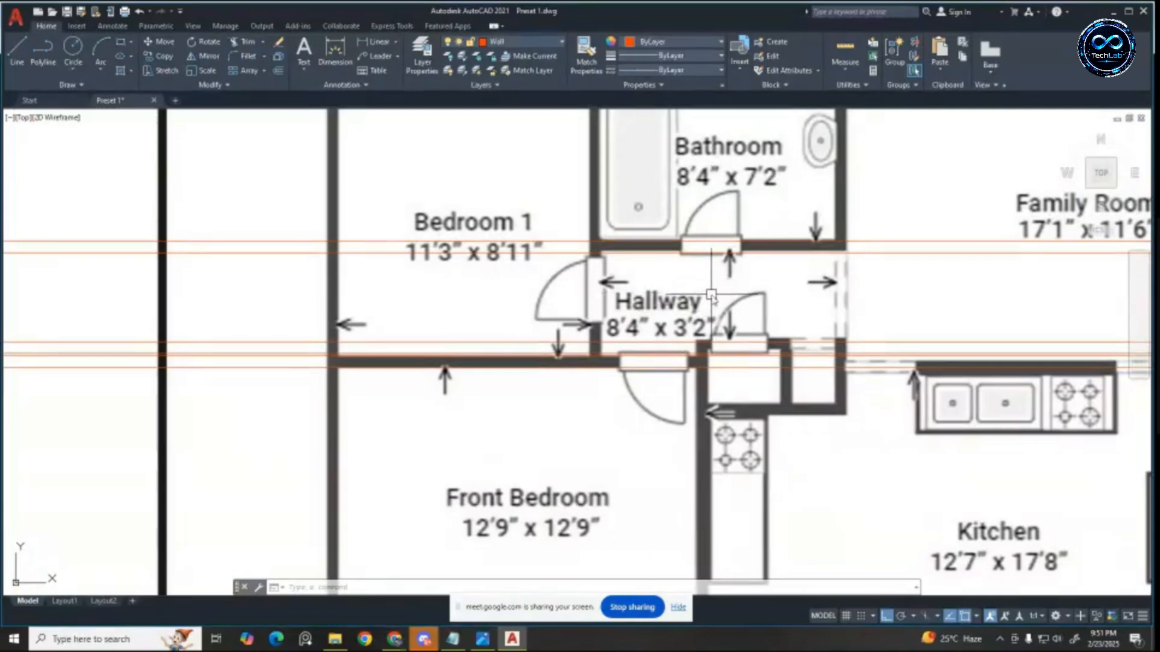
pyautogui.scroll(-2, 711, 295)
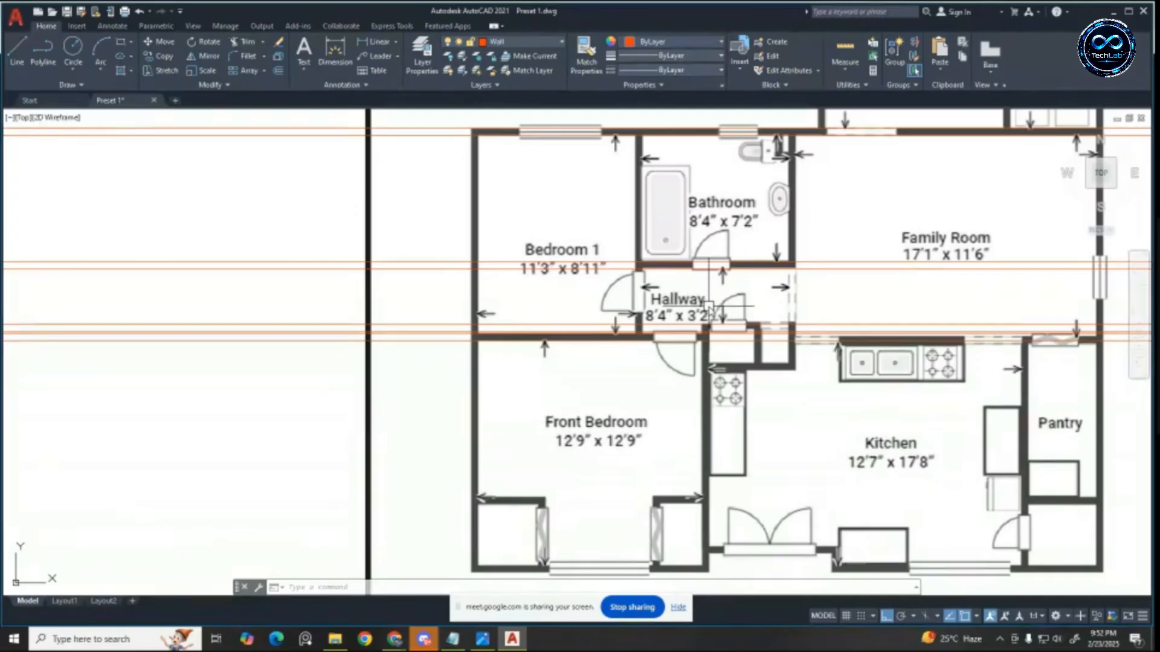
pyautogui.scroll(-4, 736, 306)
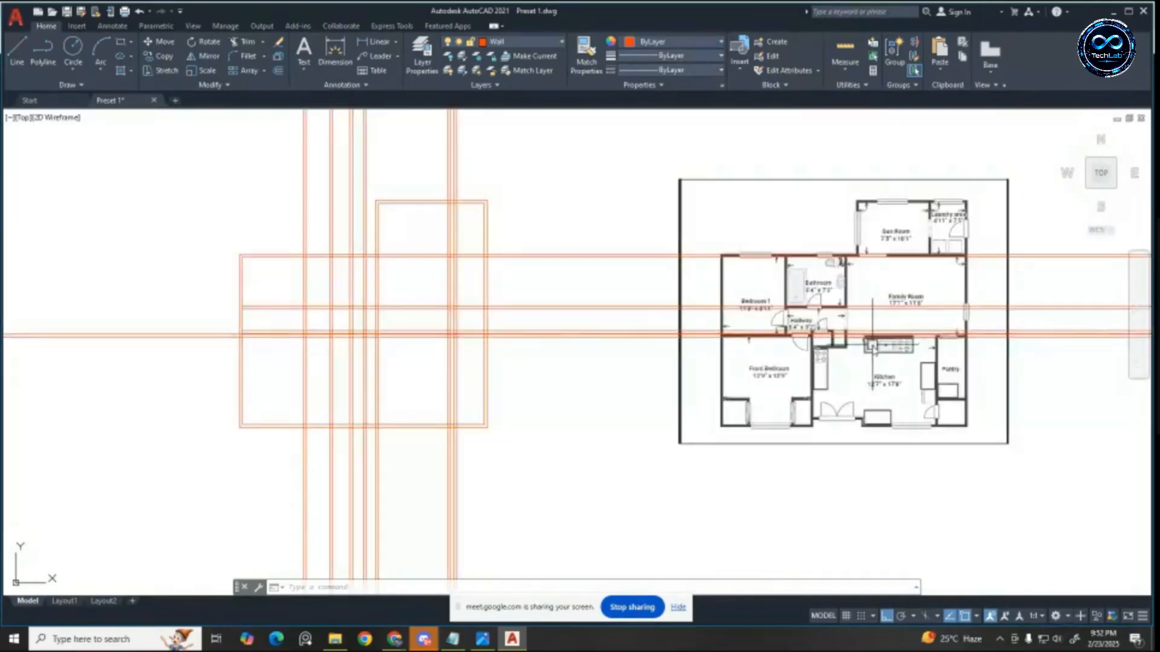
pyautogui.scroll(2, 850, 331)
pyautogui.scroll(5, 850, 331)
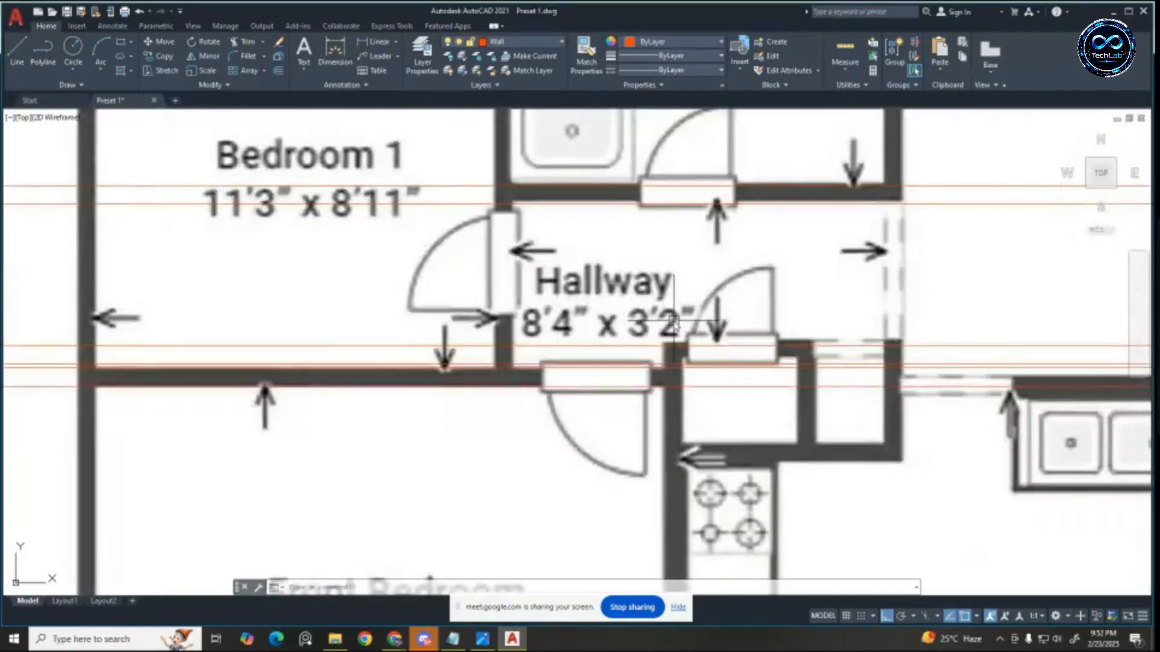
pyautogui.scroll(2, 662, 315)
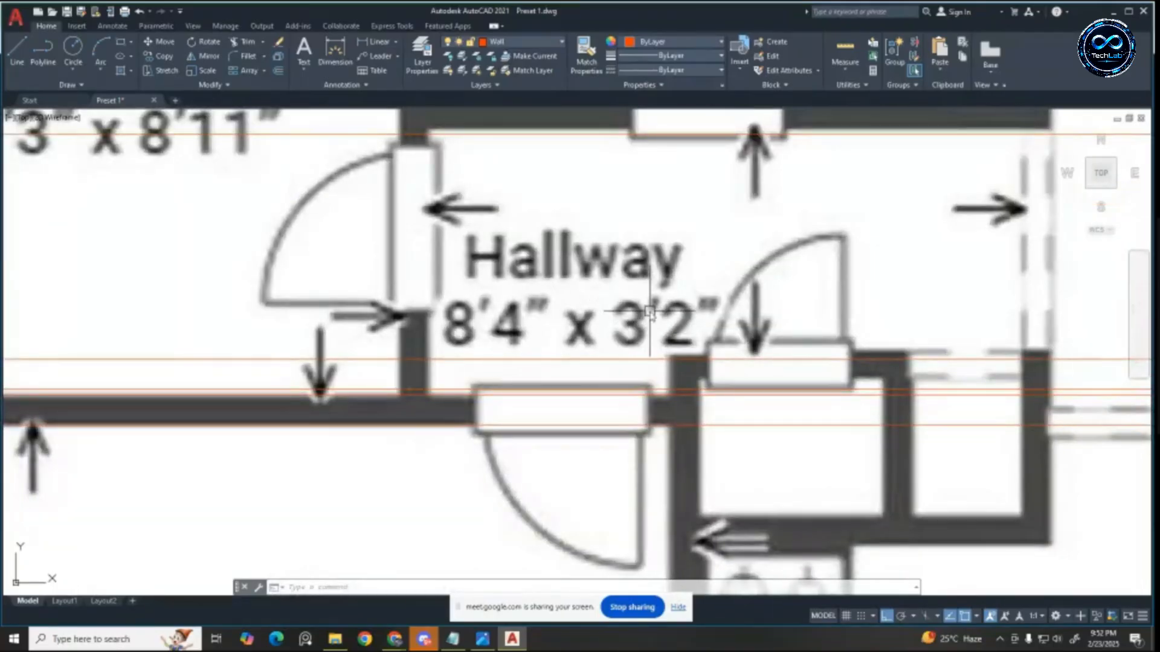
pyautogui.scroll(-1, 694, 324)
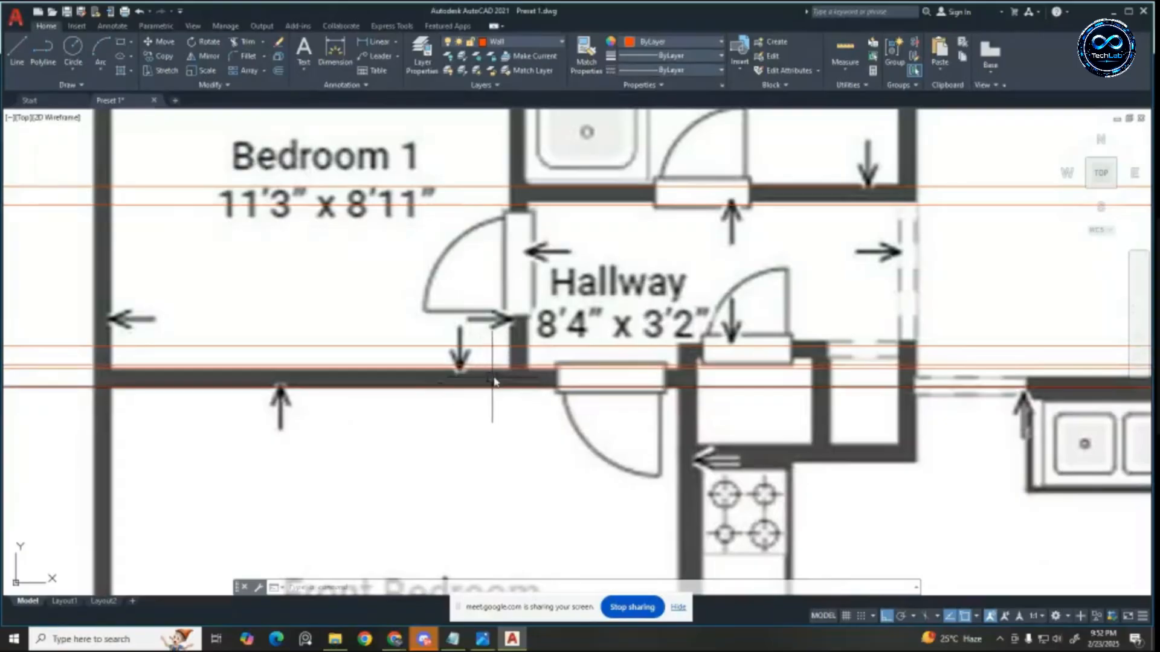
pyautogui.scroll(-4, 495, 382)
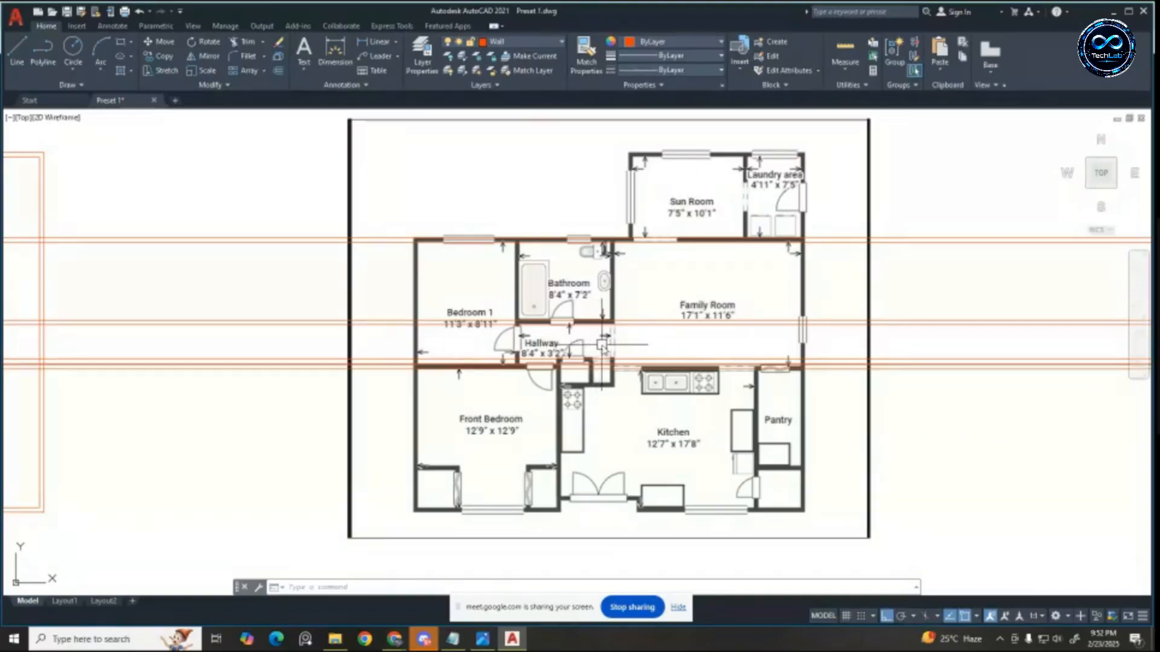
pyautogui.scroll(-2, 602, 346)
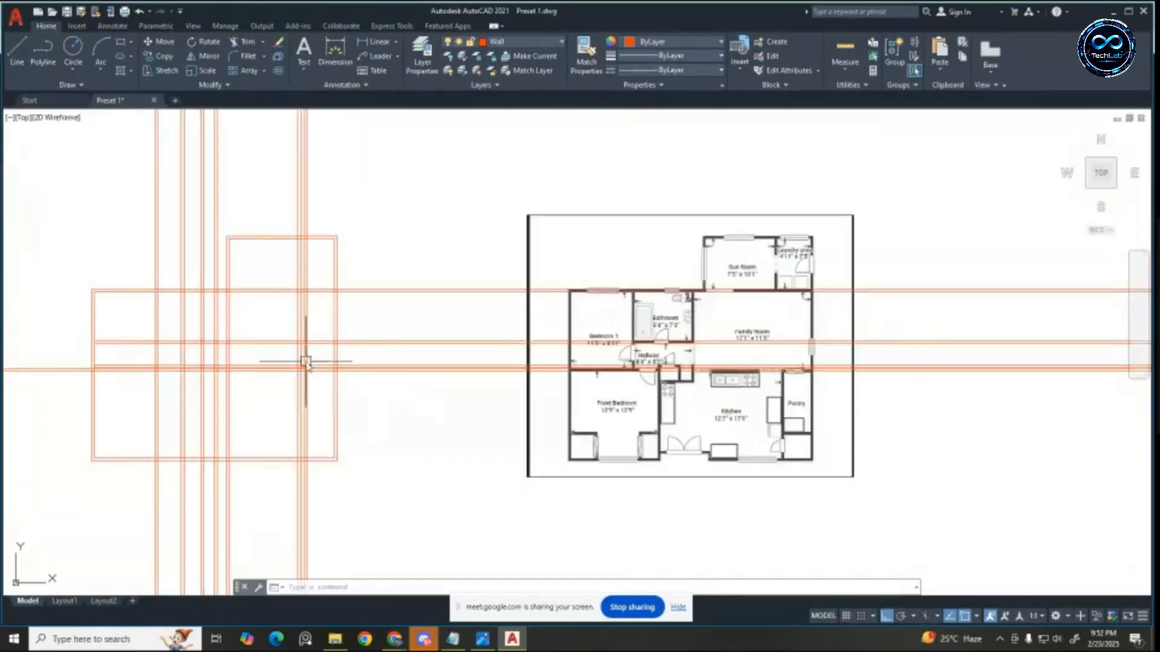
pyautogui.moveTo(715, 366); pyautogui.dragTo(747, 366, button='middle')
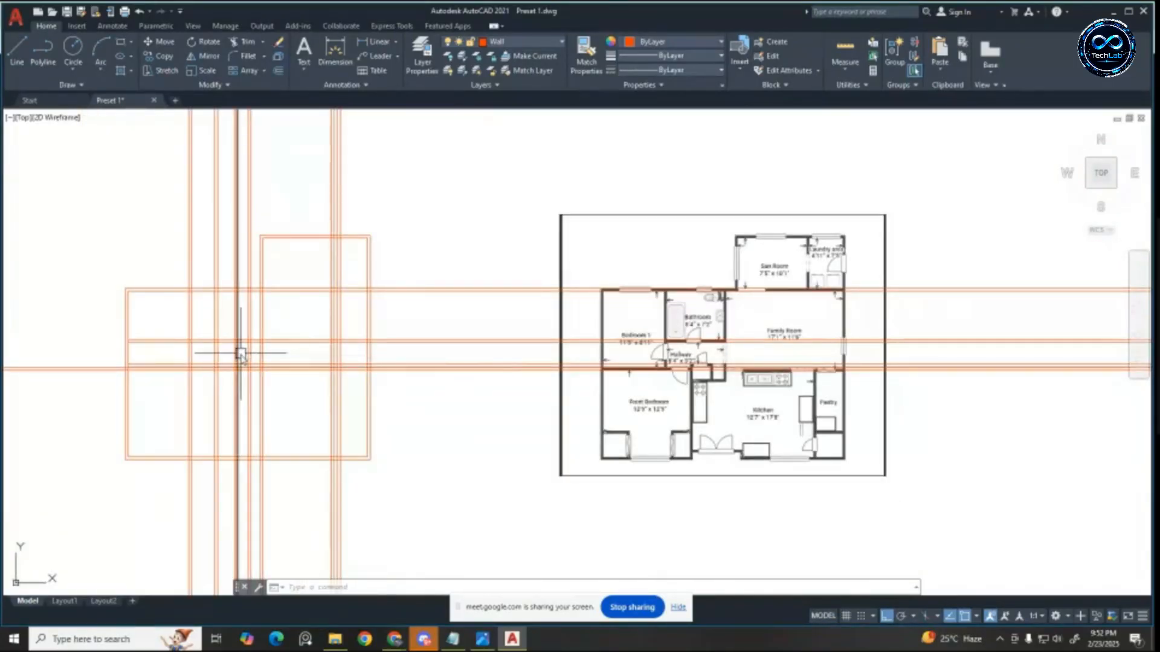
# Step: Trim the left exterior wall's inner line between the two lines of the wall separating Bedroom 1 from the Front Bedroom
pyautogui.scroll(4, 166, 363)
pyautogui.scroll(-2, 565, 396)
pyautogui.scroll(2, 286, 369)
pyautogui.scroll(2, 247, 413)
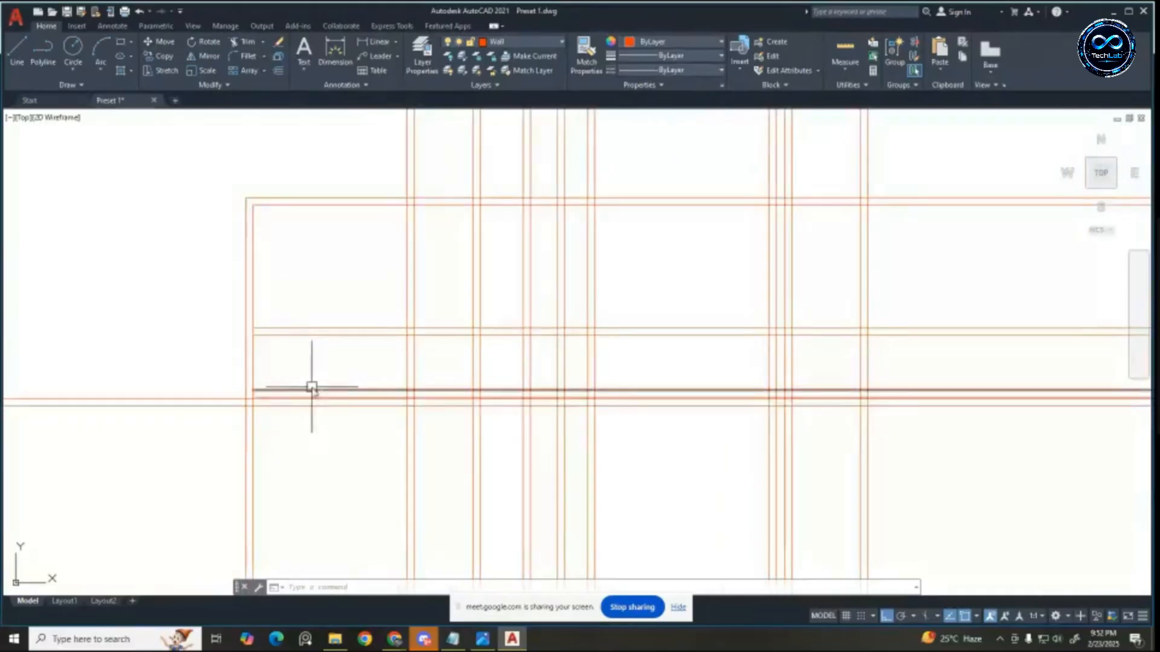
pyautogui.scroll(4, 253, 395)
pyautogui.press('Escape')
pyautogui.press('Escape')
pyautogui.press('Escape')
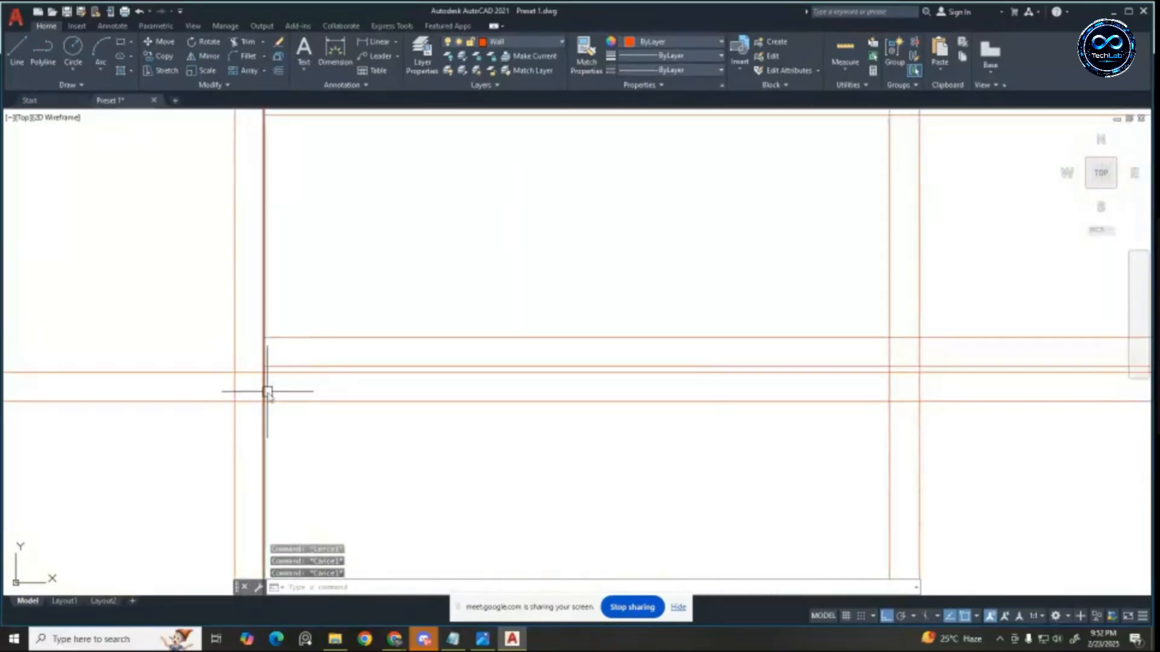
pyautogui.press('Return')
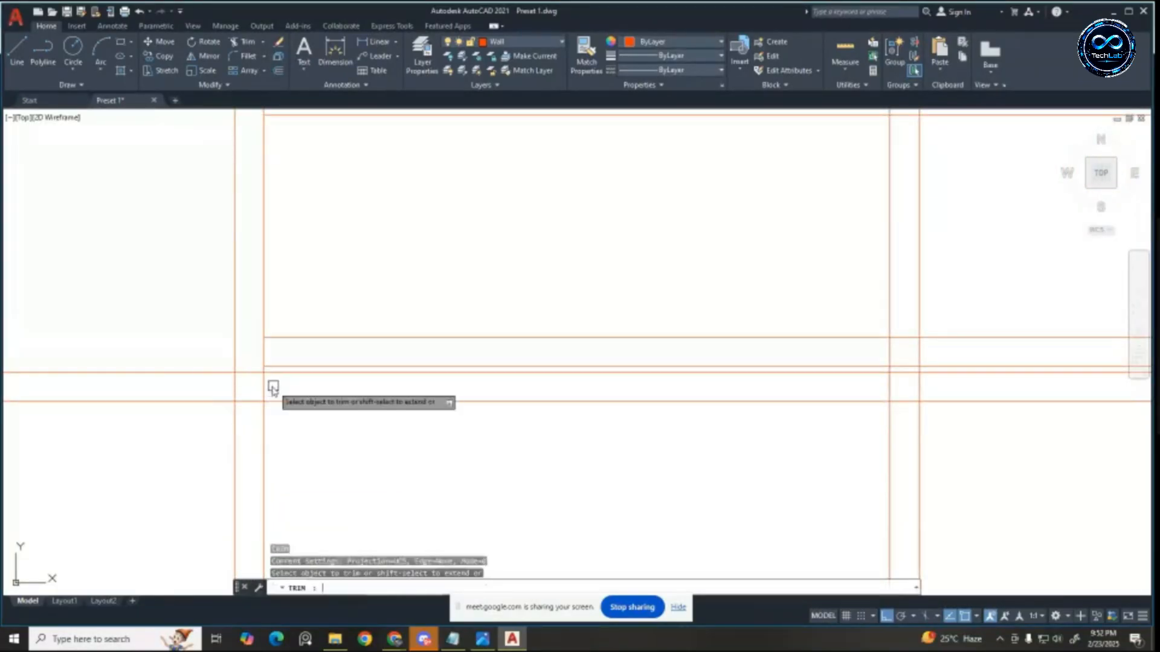
pyautogui.press('Escape')
pyautogui.scroll(2, 273, 380)
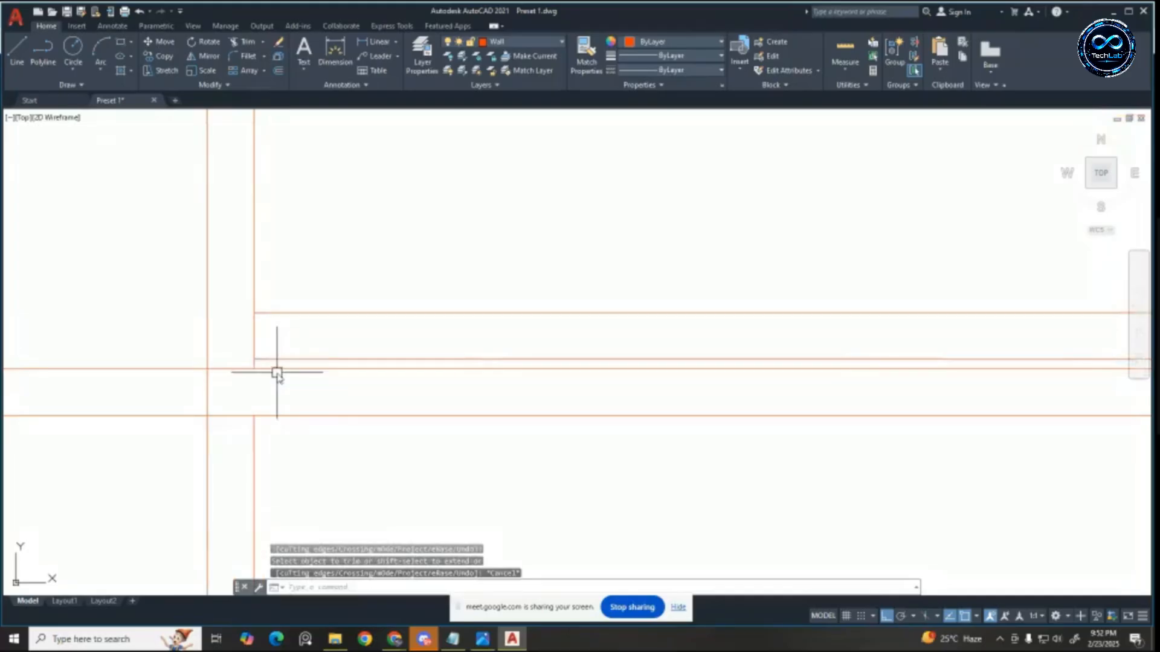
# Step: Fillet both lines of the wall between Bedroom 1 and the Front Bedroom with the left exterior wall's inner line into sharp corners
pyautogui.press('Return')
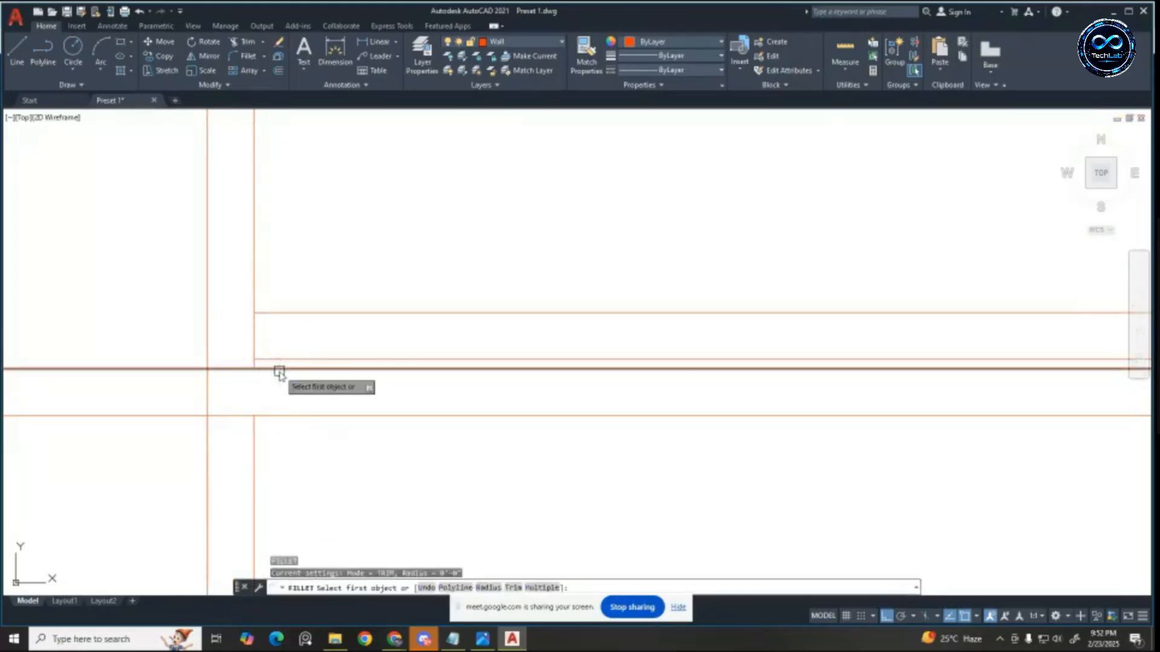
pyautogui.click(278, 369)
pyautogui.click(253, 325)
pyautogui.press('Return')
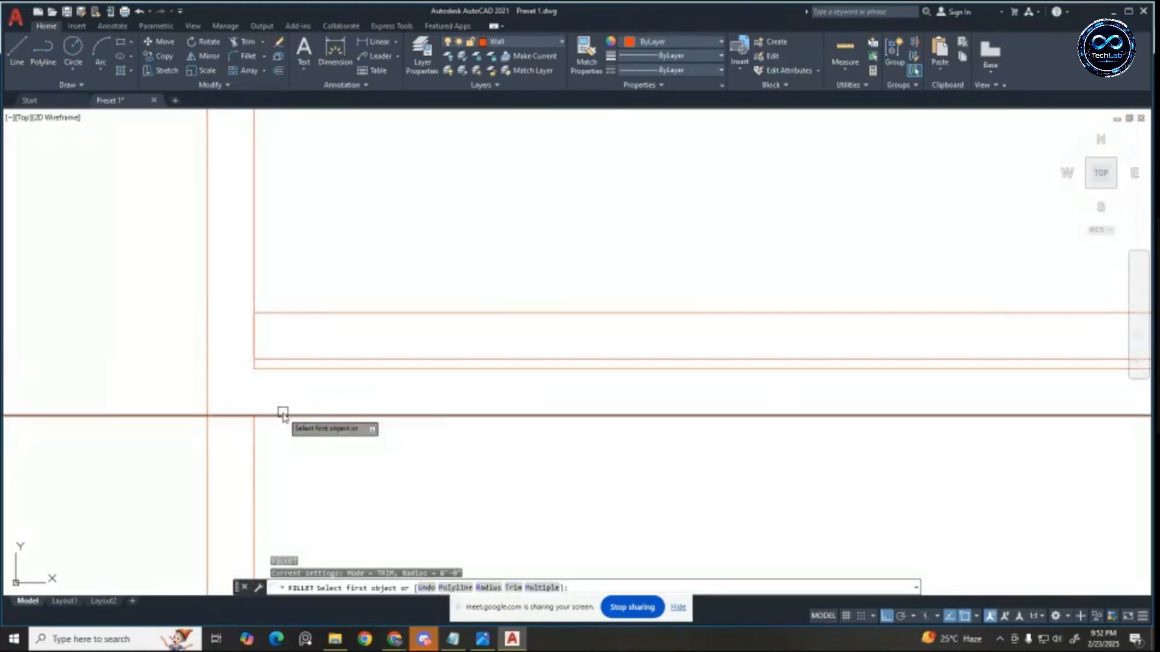
pyautogui.click(282, 415)
pyautogui.click(255, 436)
pyautogui.scroll(-3, 265, 365)
pyautogui.scroll(-5, 329, 375)
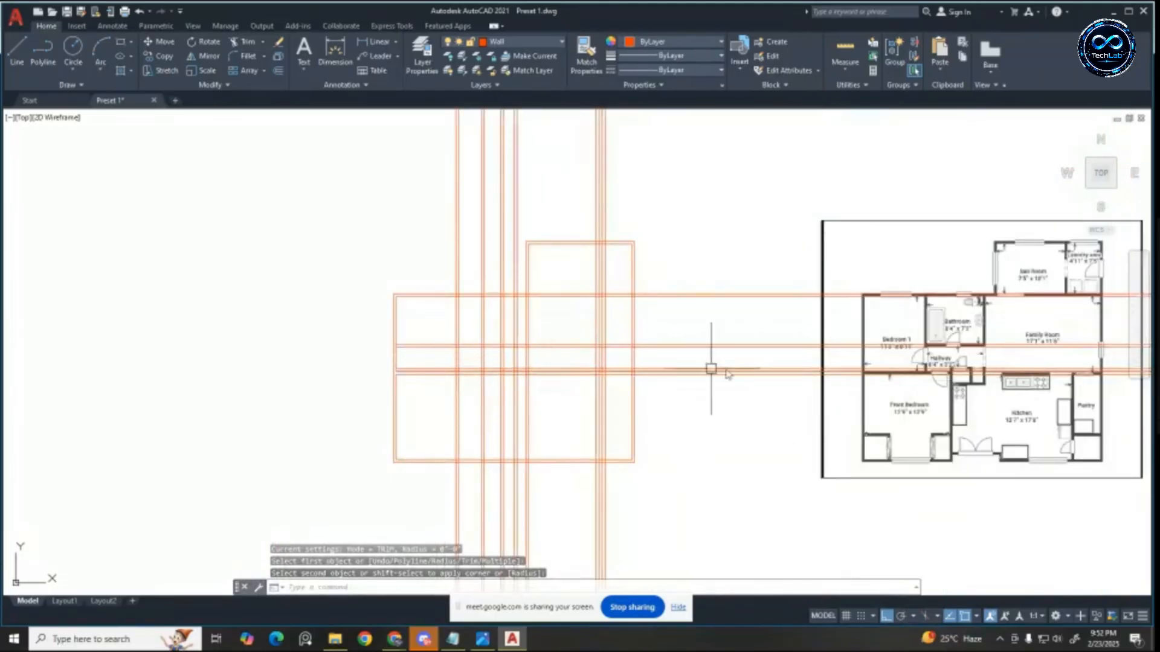
pyautogui.scroll(4, 873, 371)
pyautogui.scroll(-2, 876, 375)
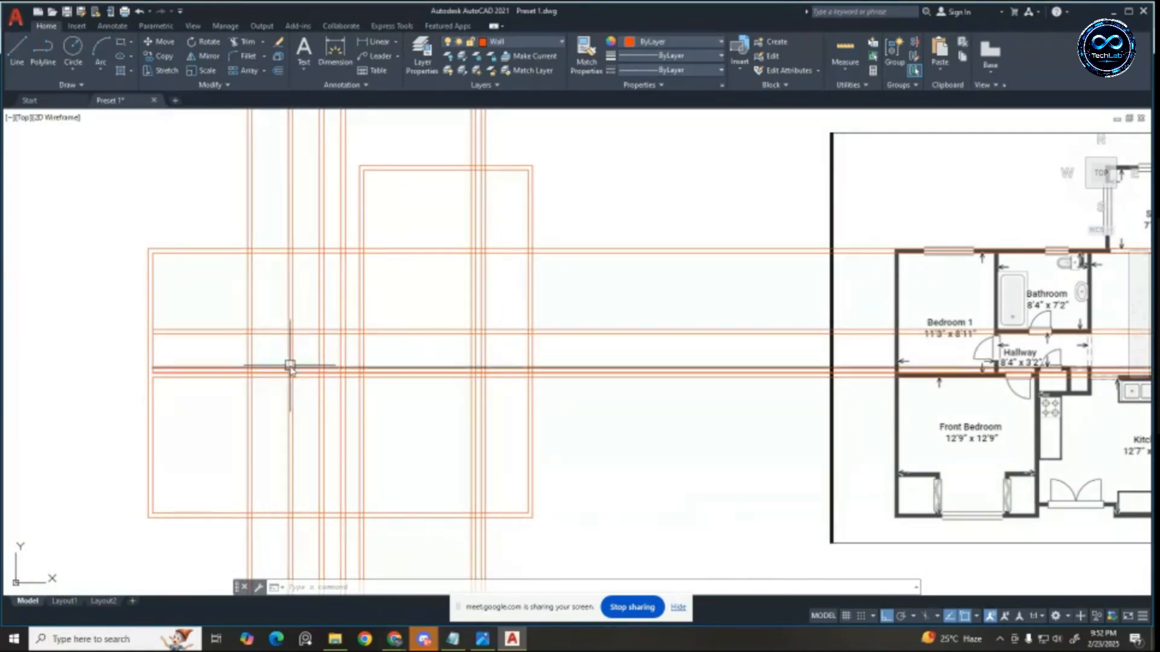
pyautogui.scroll(2, 227, 326)
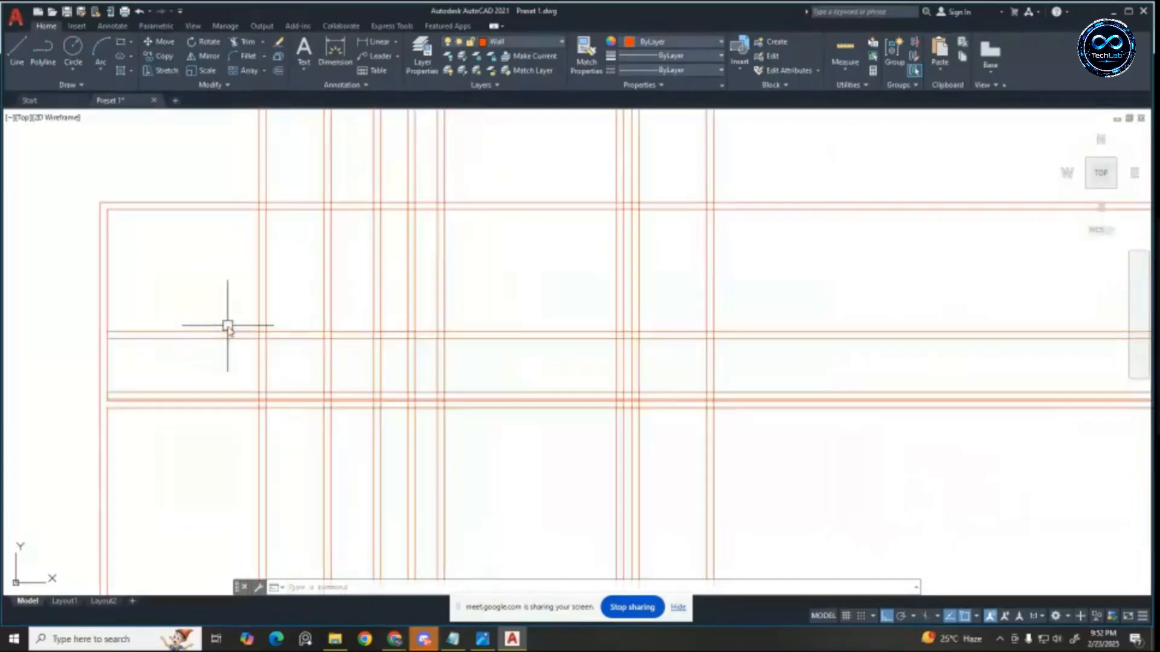
pyautogui.scroll(-2, 246, 270)
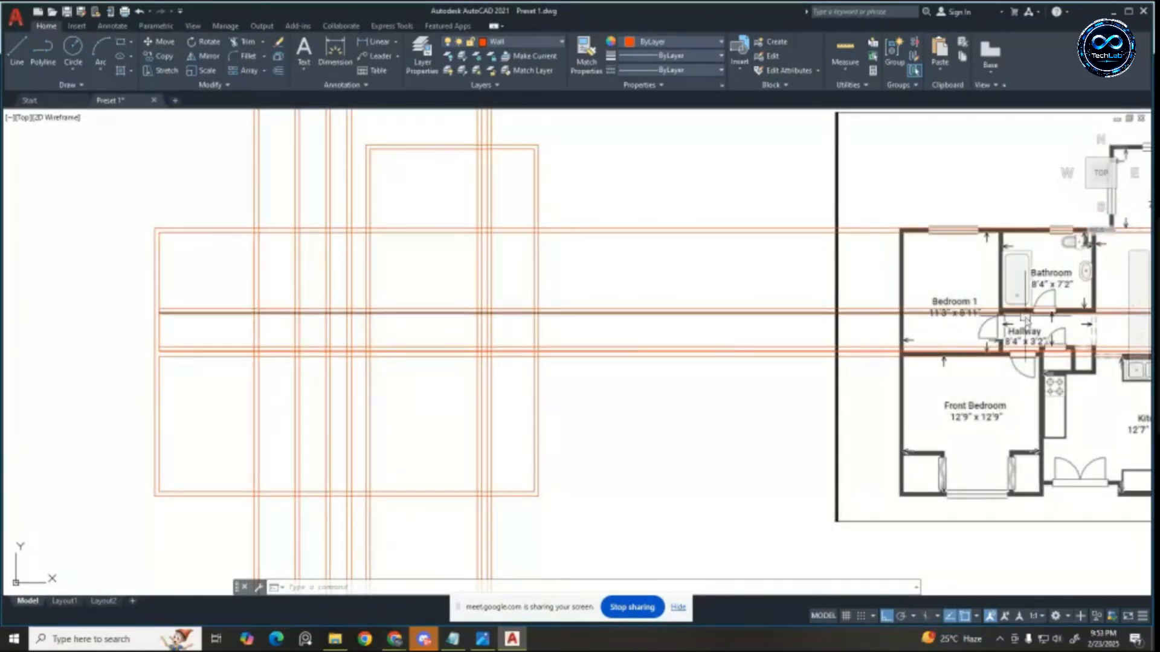
pyautogui.press('Escape')
pyautogui.press('Escape')
pyautogui.click(374, 43)
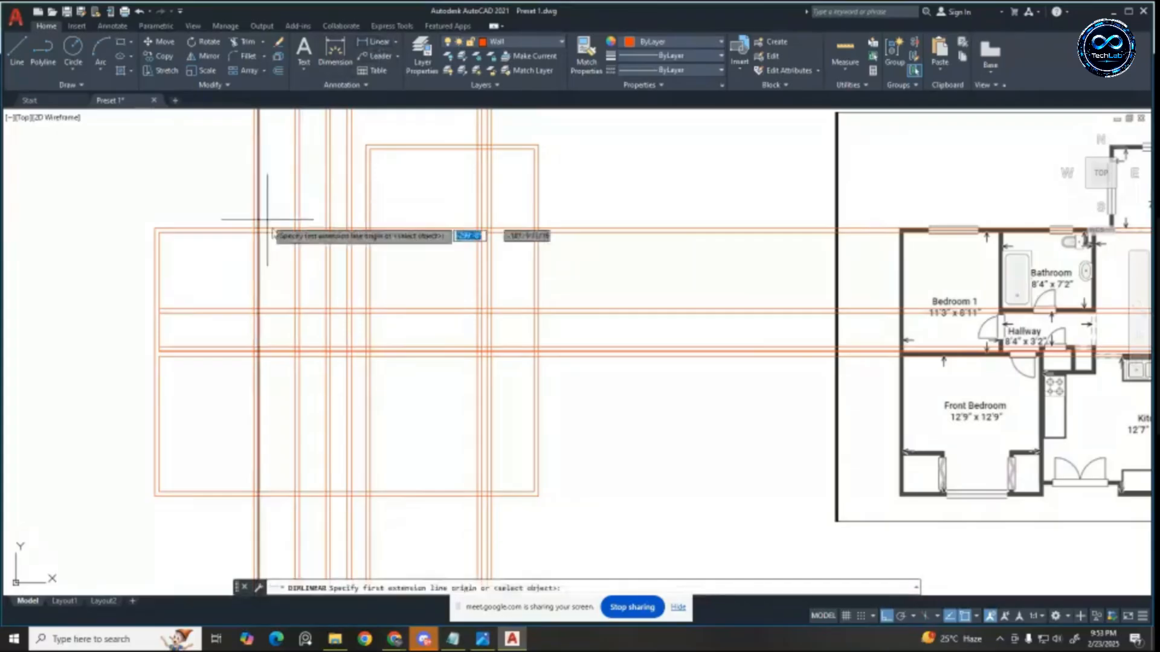
pyautogui.scroll(2, 260, 248)
pyautogui.click(255, 207)
pyautogui.press('Escape')
pyautogui.press('Escape')
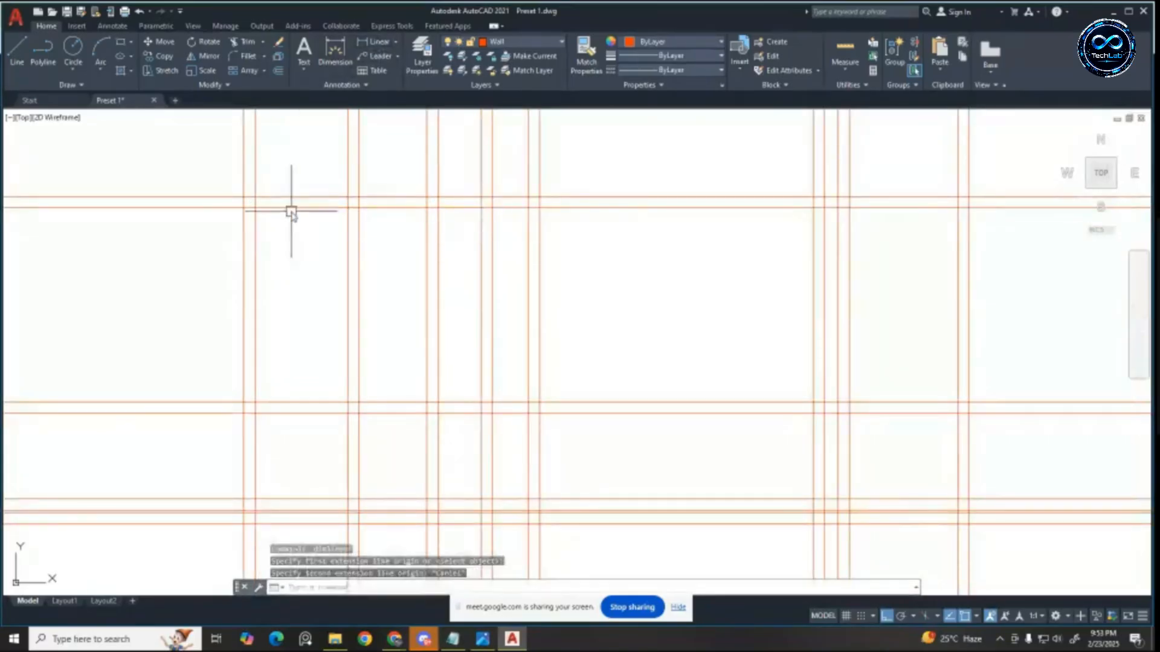
# Step: Move the reference floor plan image 70' to the left, back under the drawn wall lines
pyautogui.scroll(-3, 552, 352)
pyautogui.click(473, 324)
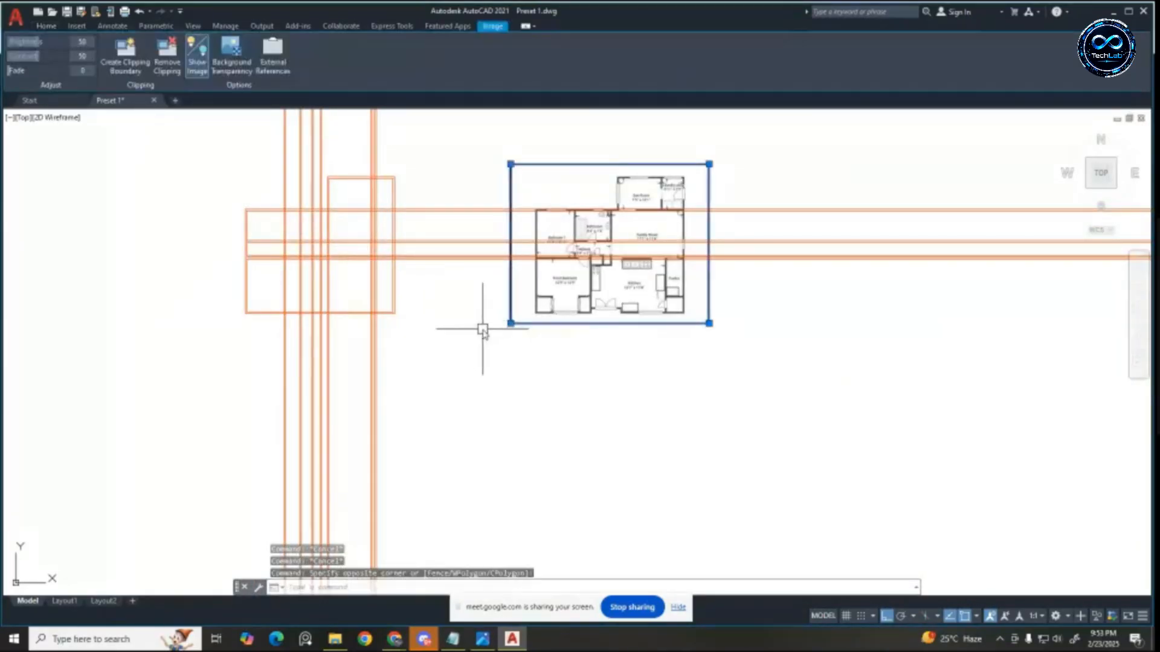
pyautogui.write('m')
pyautogui.press('Return')
pyautogui.click(605, 360)
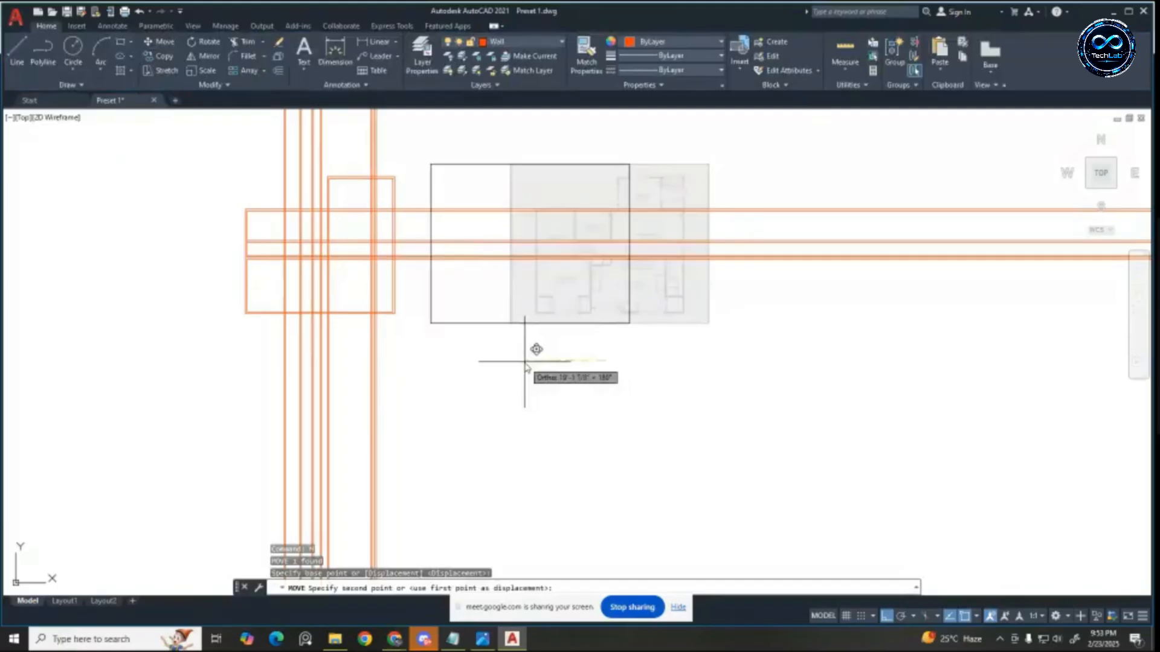
pyautogui.press('Return')
pyautogui.scroll(8, 532, 361)
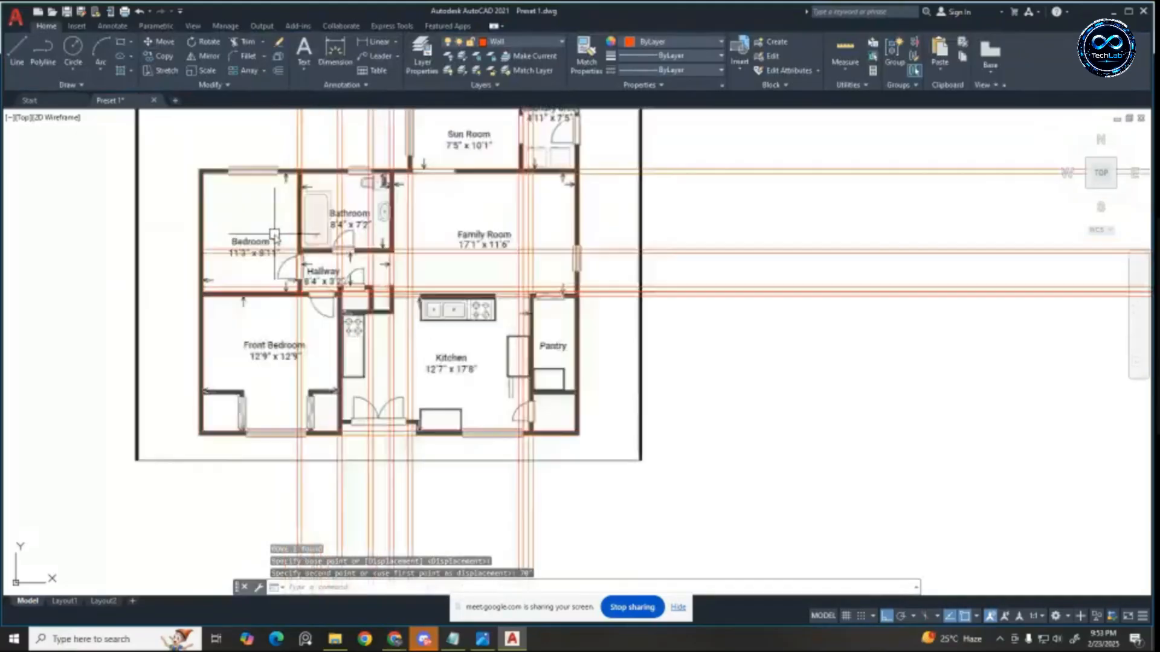
# Step: Examine how the wall lines along the Hallway's lower edge and the closets align with the reference image
pyautogui.scroll(-2, 538, 375)
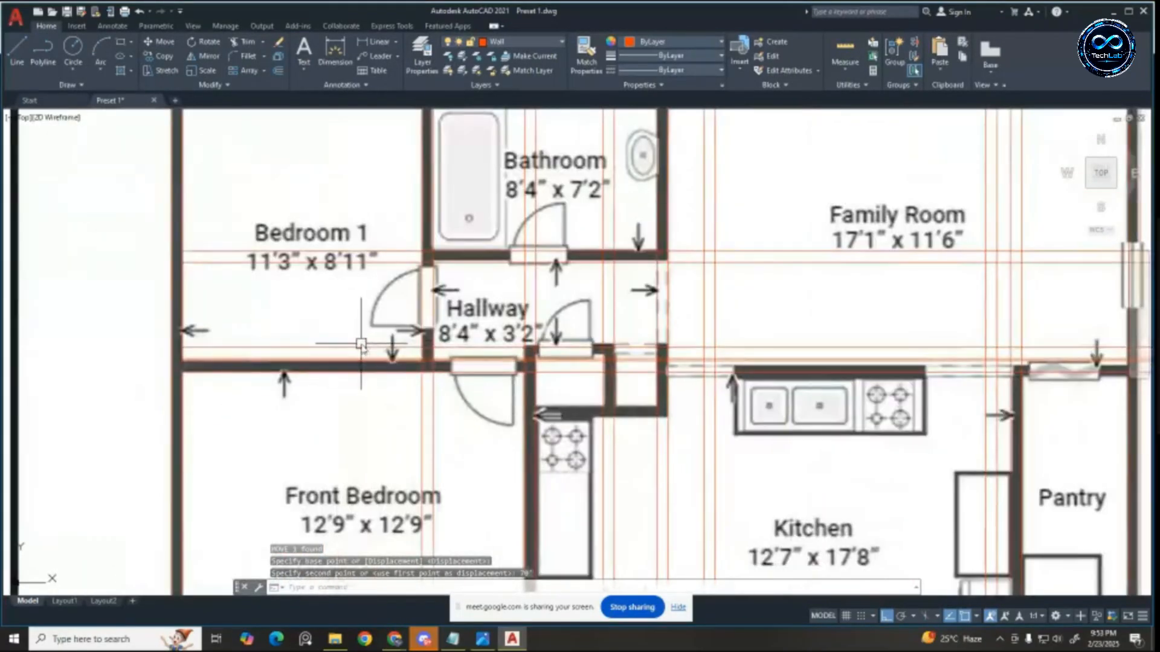
pyautogui.press('Escape')
pyautogui.scroll(4, 362, 347)
pyautogui.scroll(4, 792, 381)
pyautogui.scroll(-4, 704, 337)
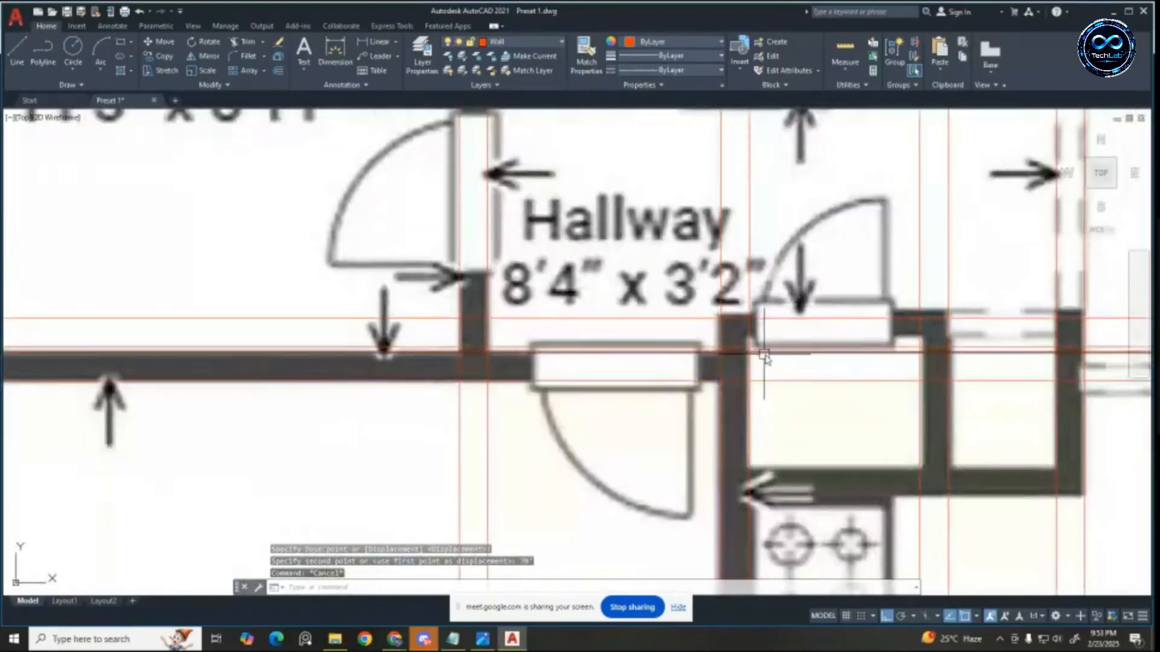
pyautogui.scroll(3, 773, 339)
pyautogui.press('Escape')
pyautogui.press('Escape')
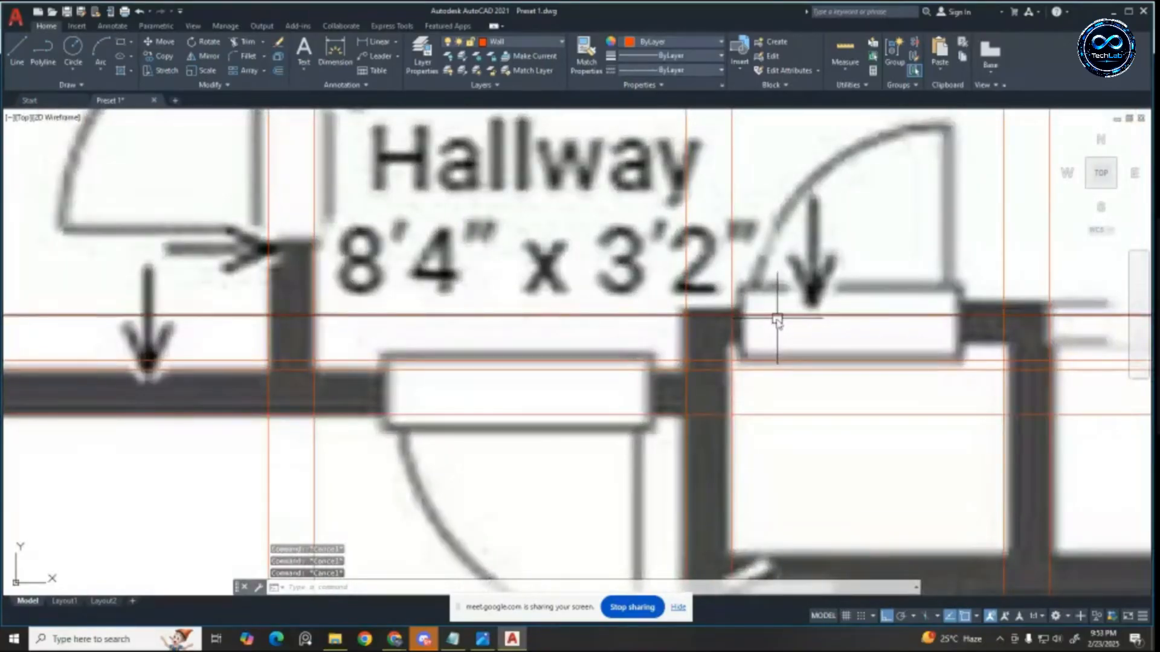
# Step: Fillet the closet top wall's outer and inner lines with the matching lines of its left wall into sharp corners below the Hallway
pyautogui.press('Return')
pyautogui.click(763, 316)
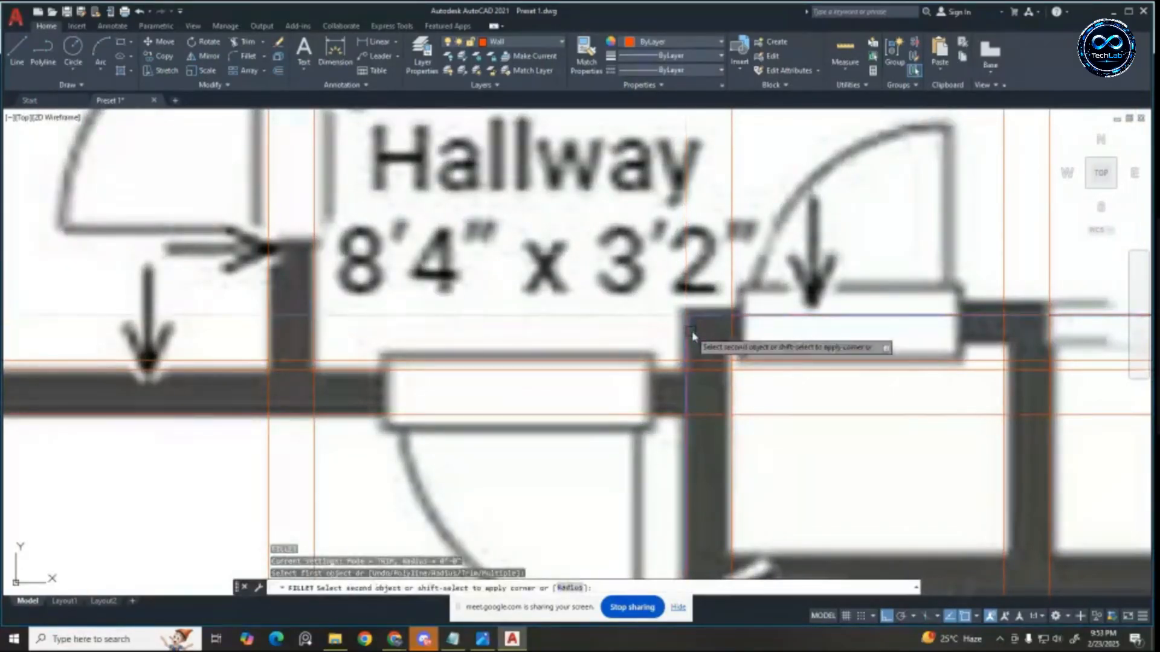
pyautogui.click(689, 333)
pyautogui.press('Return')
pyautogui.click(753, 361)
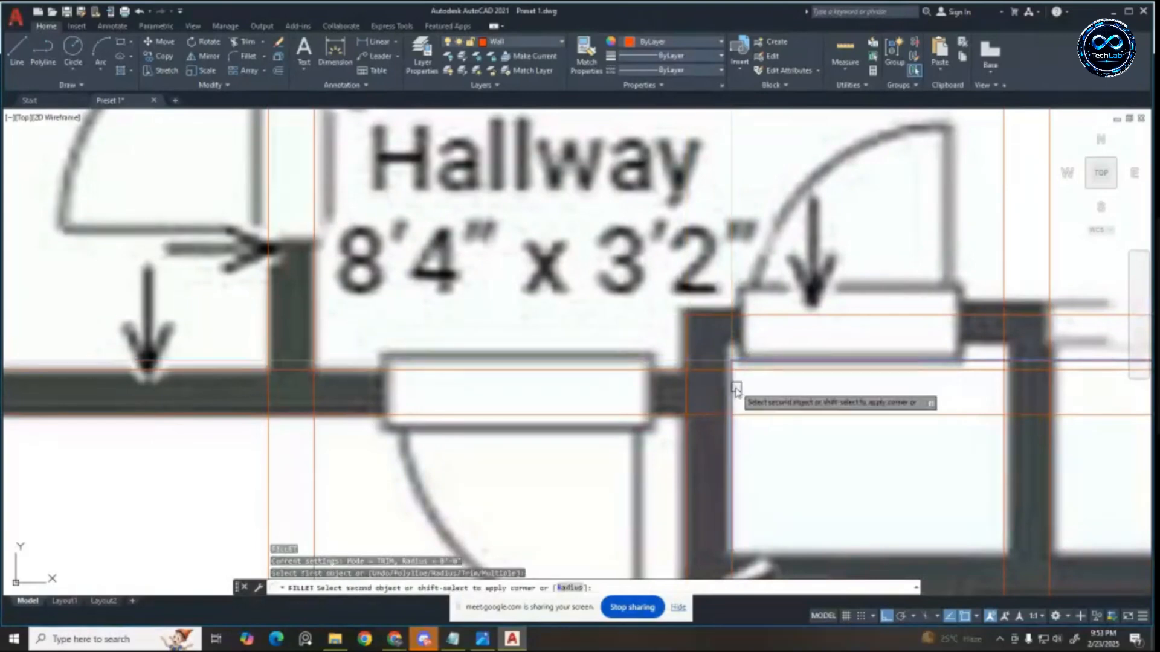
pyautogui.click(732, 393)
pyautogui.scroll(-3, 623, 350)
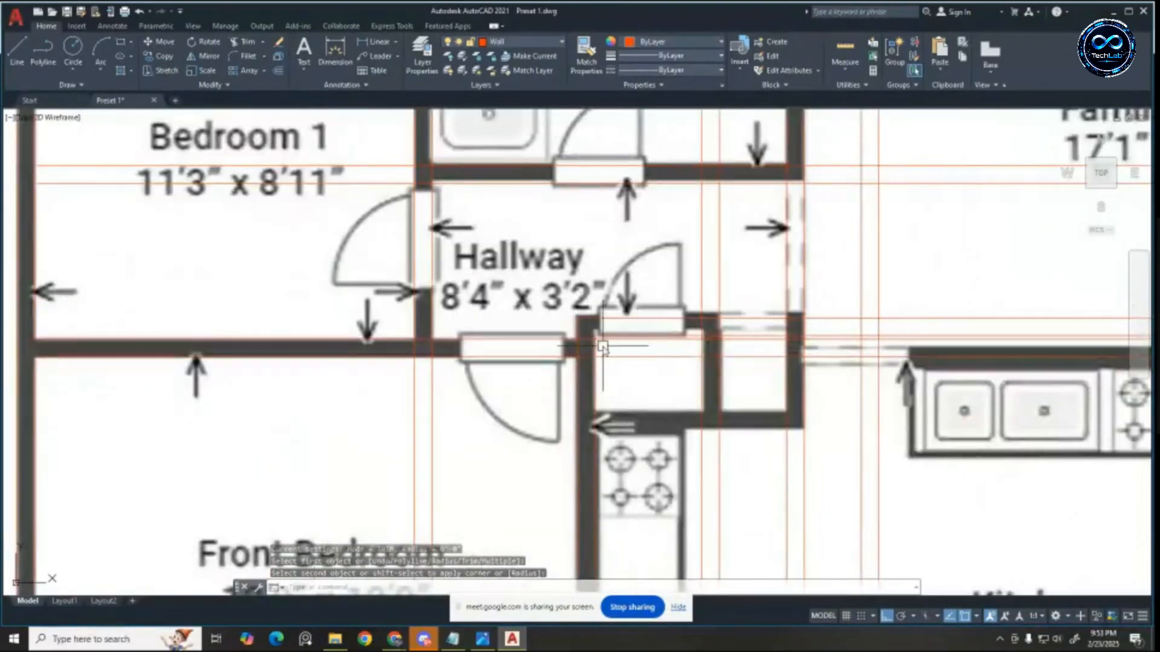
pyautogui.scroll(-2, 617, 335)
pyautogui.scroll(-2, 616, 327)
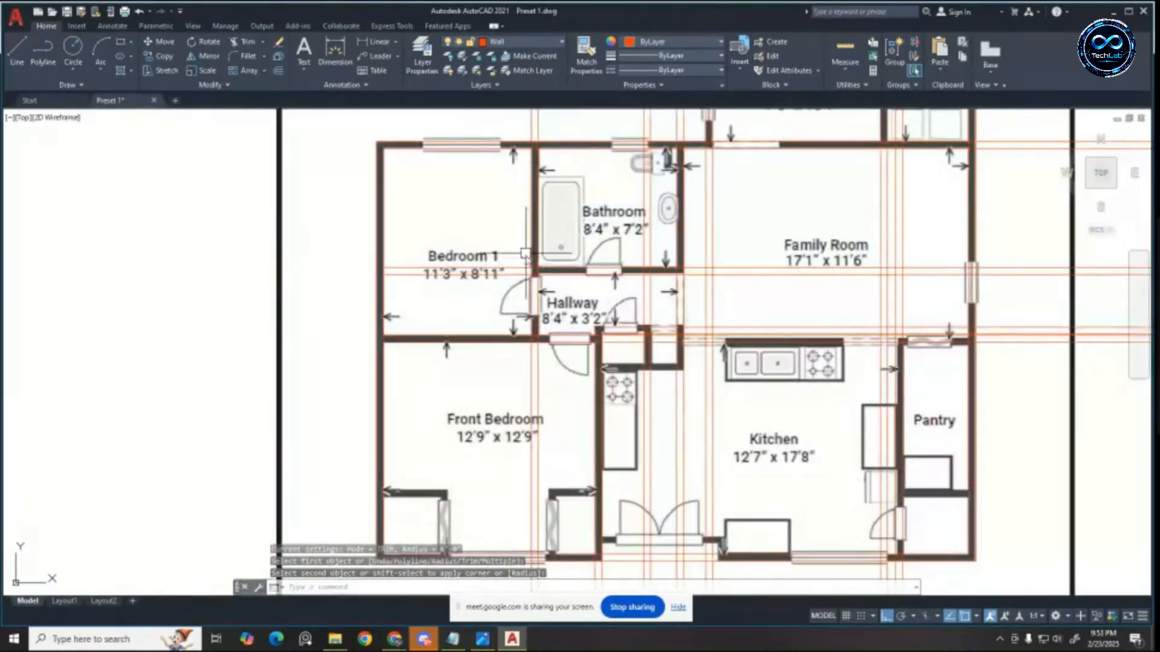
# Step: Trim the Hallway-side line of the Bedroom 1 wall between the two lines of the wall separating Bathroom and Hallway
pyautogui.scroll(4, 525, 254)
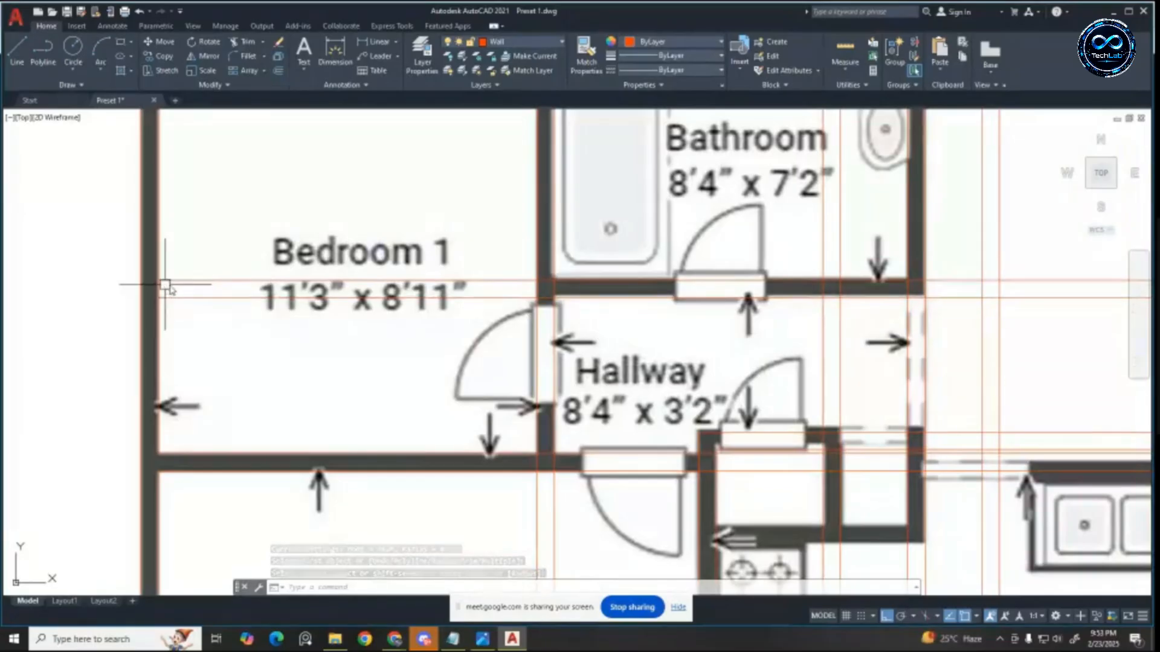
pyautogui.scroll(4, 570, 290)
pyautogui.write('t')
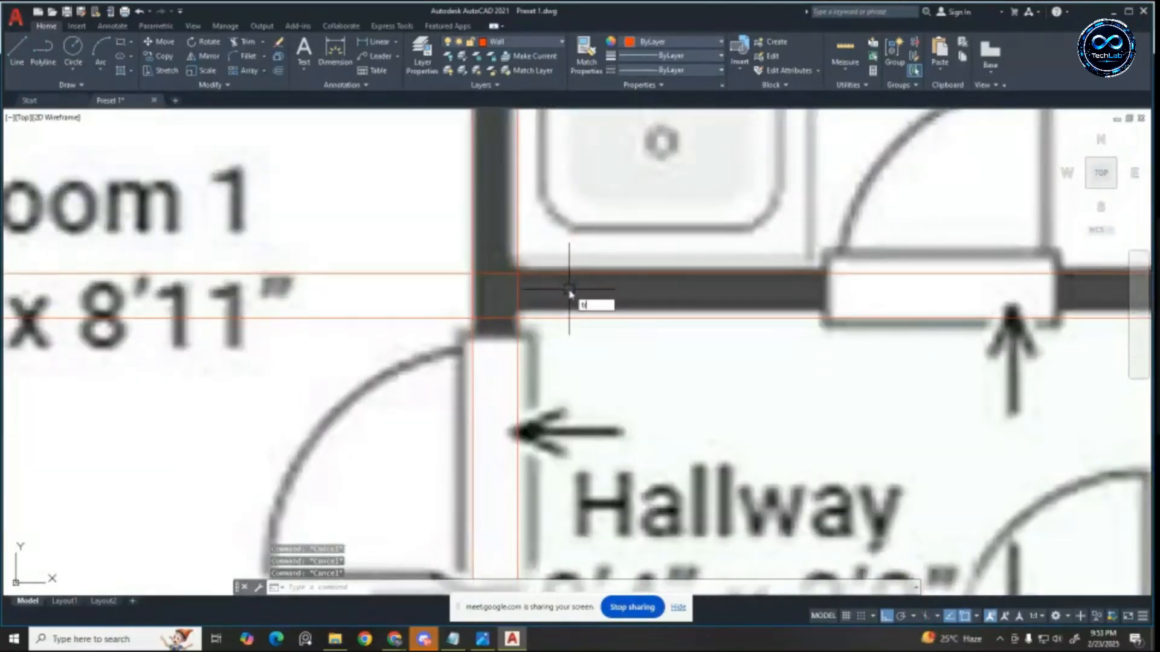
pyautogui.write('r')
pyautogui.press('Return')
pyautogui.moveTo(542, 292); pyautogui.dragTo(508, 293)
pyautogui.press('Escape')
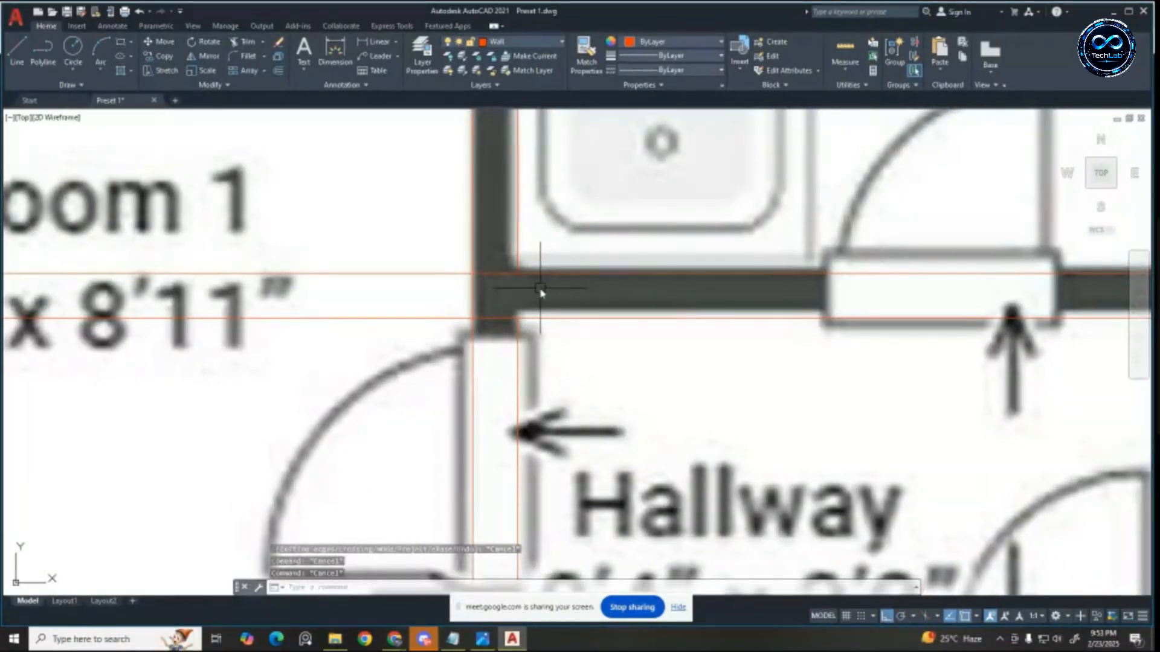
# Step: Fillet both lines of the Bathroom–Hallway wall with the adjoining Bedroom 1 wall line into sharp corners
pyautogui.write('f')
pyautogui.press('Return')
pyautogui.click(534, 318)
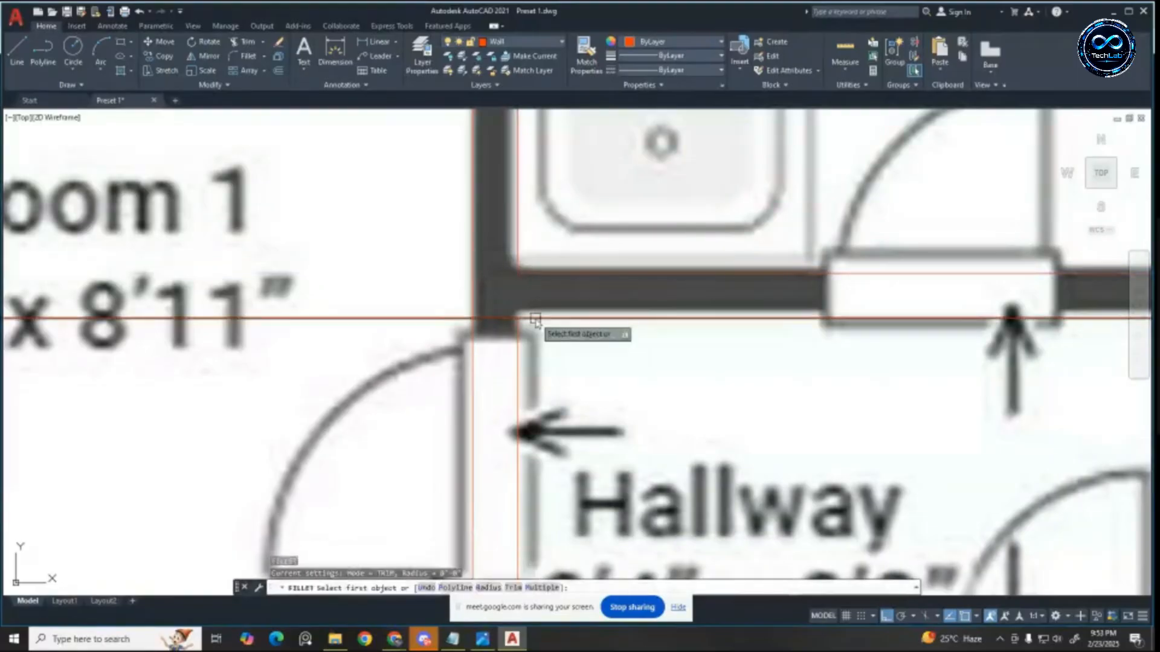
pyautogui.press('Escape')
pyautogui.scroll(-5, 502, 386)
# Step: Trim the top exterior wall's inner line between the two lines of the wall separating Bedroom 1 from the Bathroom
pyautogui.scroll(4, 510, 175)
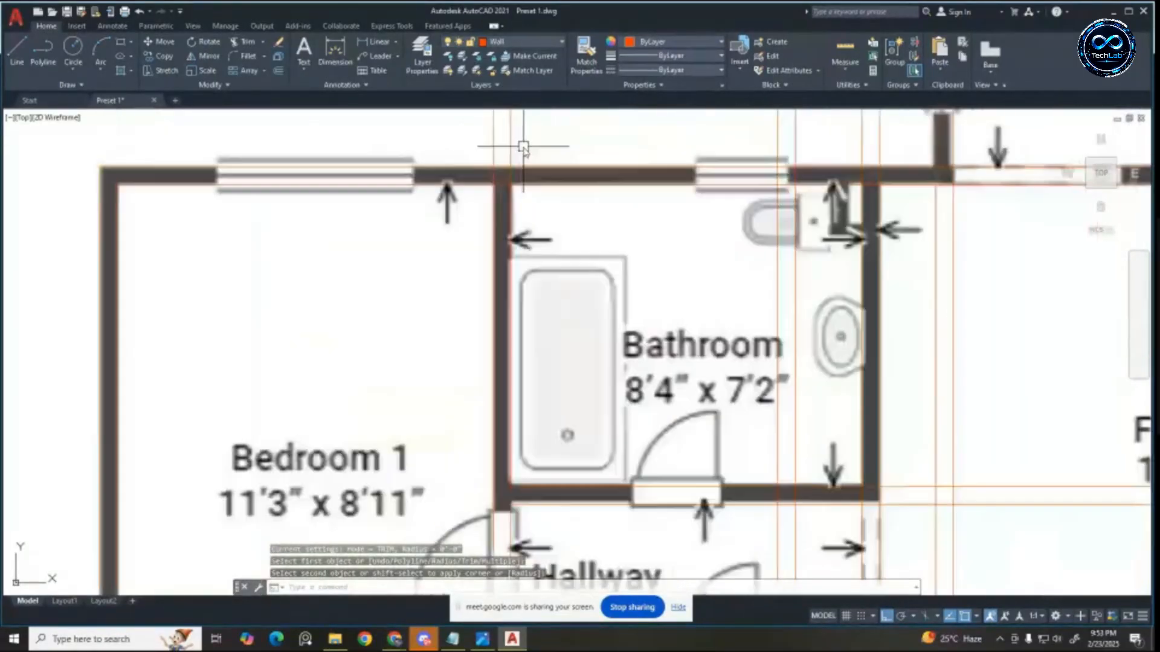
pyautogui.press('Escape')
pyautogui.press('Escape')
pyautogui.write('tr')
pyautogui.press('Return')
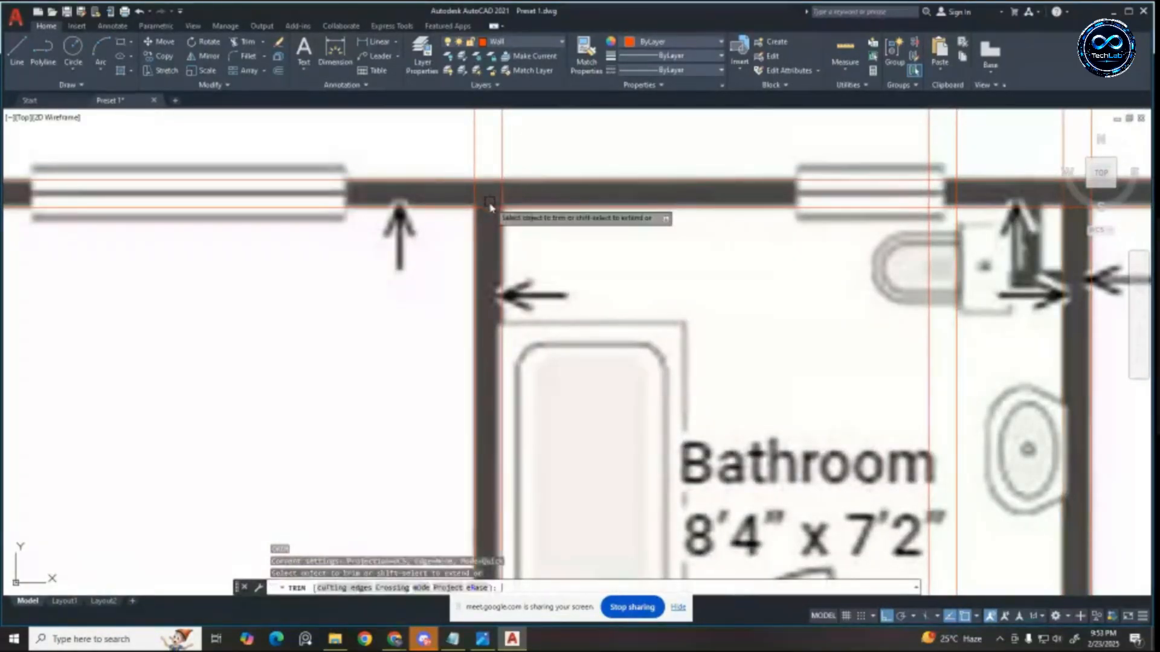
pyautogui.press('Escape')
pyautogui.press('Escape')
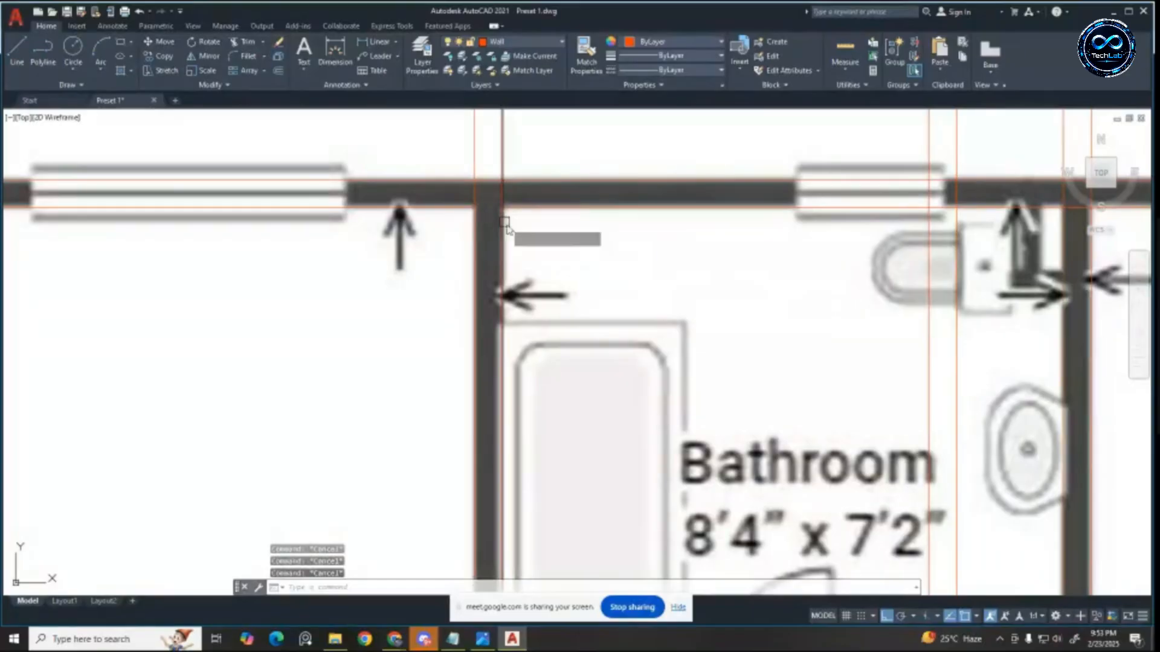
# Step: Fillet both lines of the Bedroom 1–Bathroom wall with the top exterior wall's inner line into sharp corners
pyautogui.write('f')
pyautogui.press('Return')
pyautogui.click(477, 232)
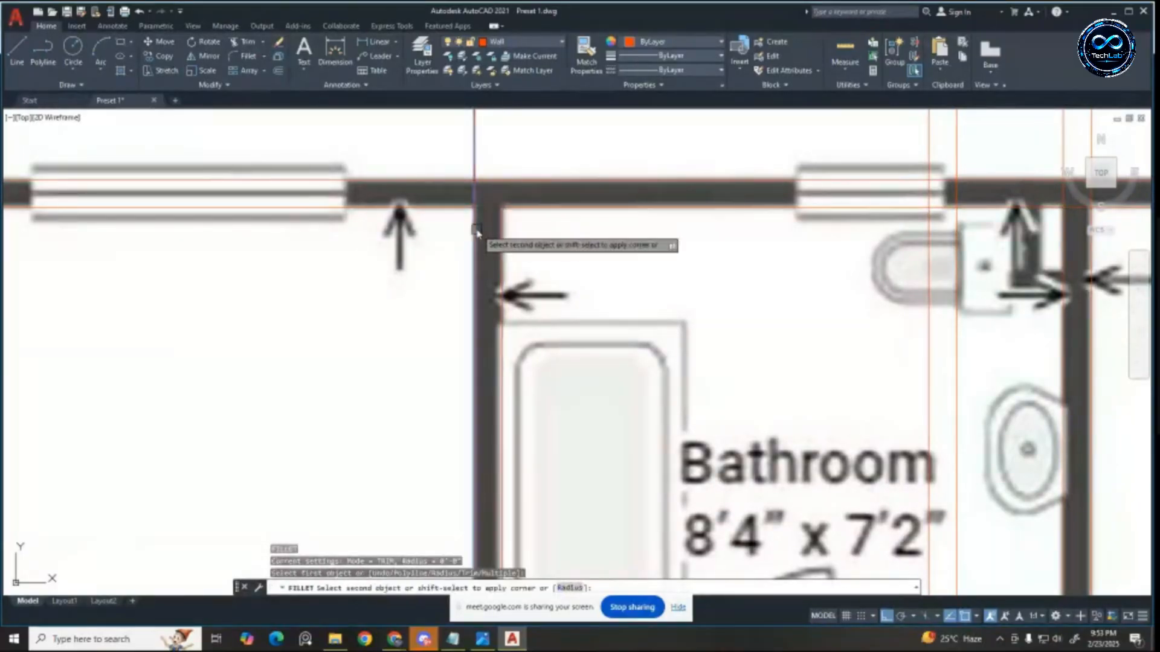
pyautogui.press('Escape')
pyautogui.press('Escape')
pyautogui.press('Escape')
# Step: Fillet the closet top wall's outer and inner lines with the matching lines of its right wall into sharp corners
pyautogui.scroll(-6, 476, 233)
pyautogui.scroll(4, 492, 209)
pyautogui.scroll(-2, 492, 208)
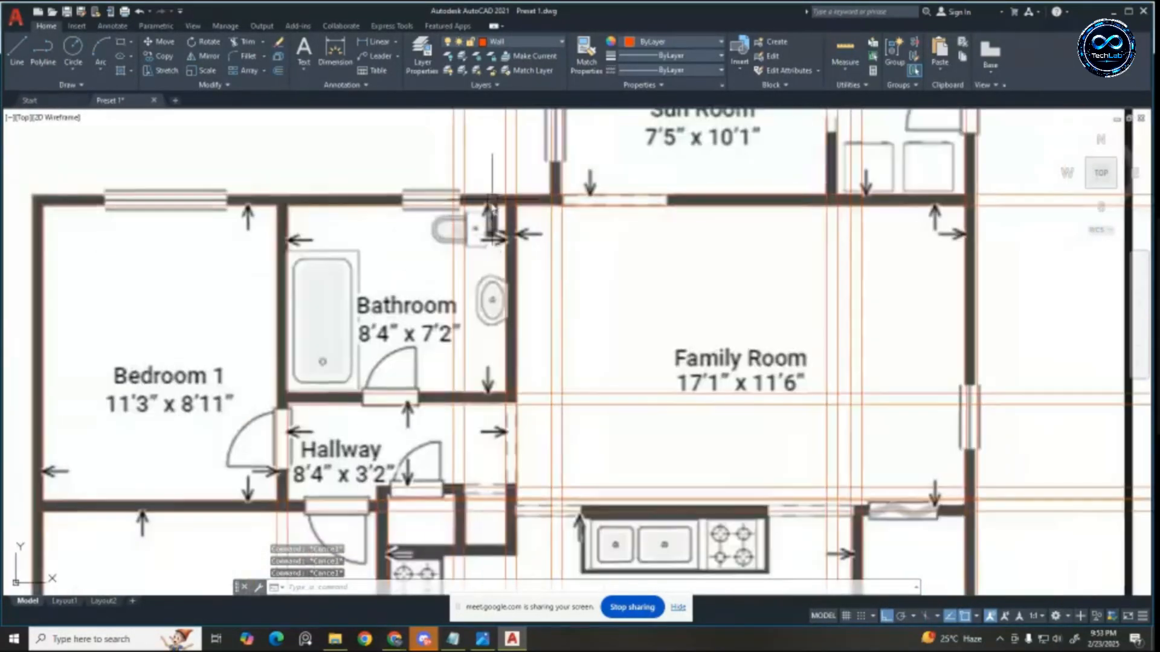
pyautogui.scroll(3, 484, 410)
pyautogui.scroll(-1, 485, 414)
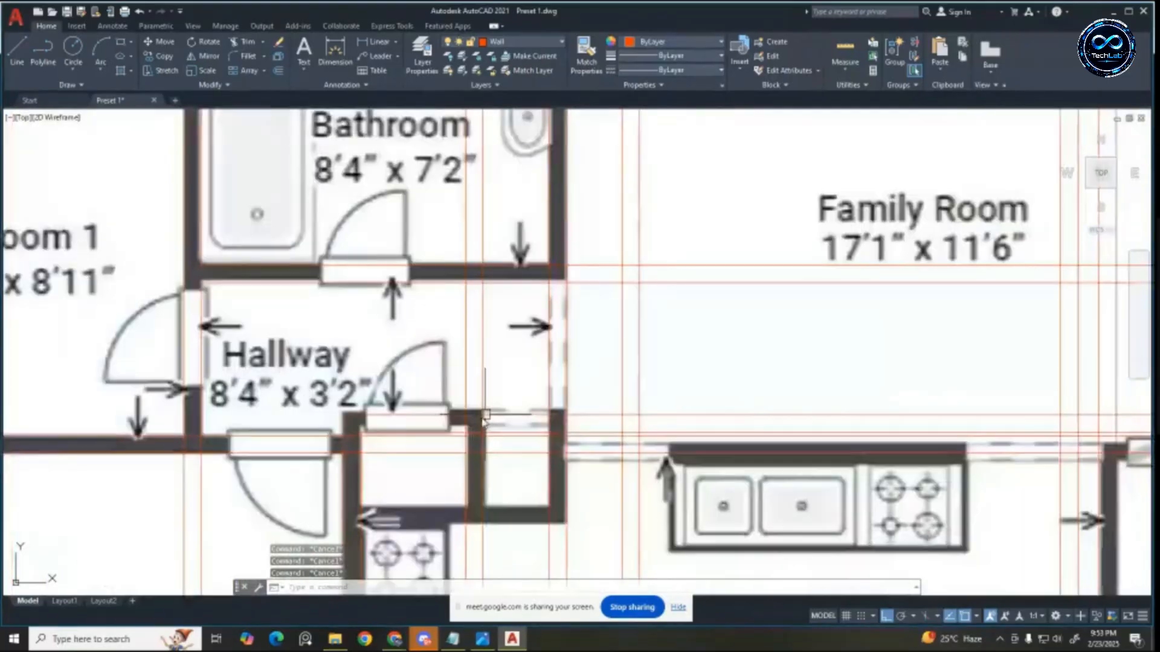
pyautogui.scroll(3, 484, 415)
pyautogui.scroll(-5, 505, 389)
pyautogui.scroll(4, 554, 336)
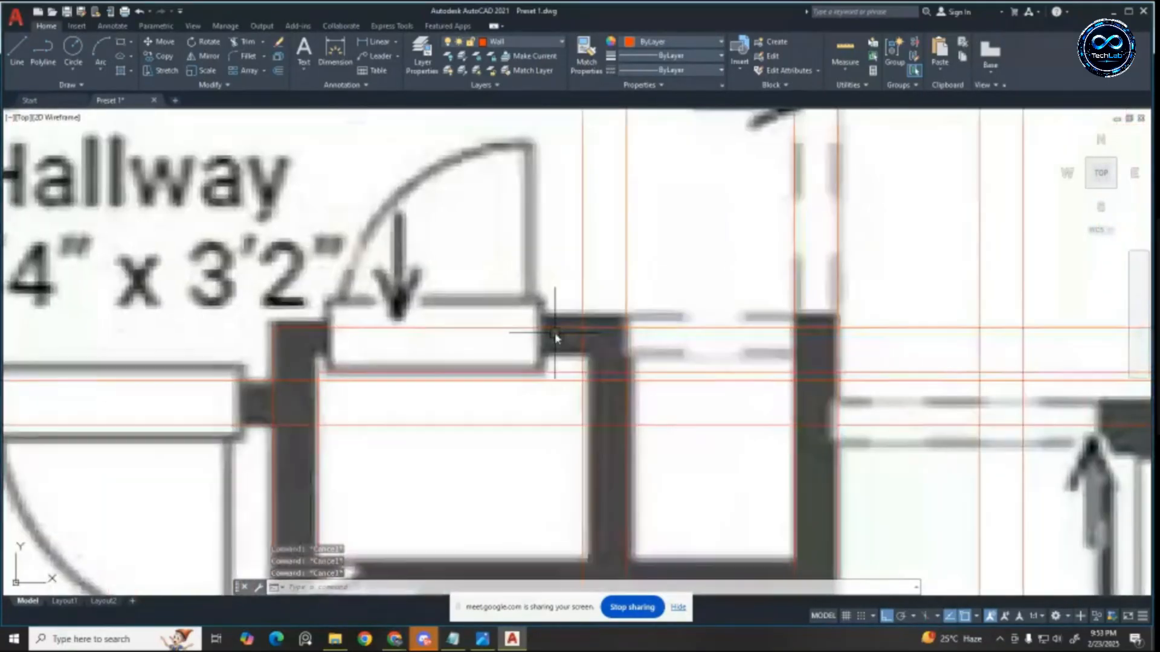
pyautogui.write('f')
pyautogui.press('Return')
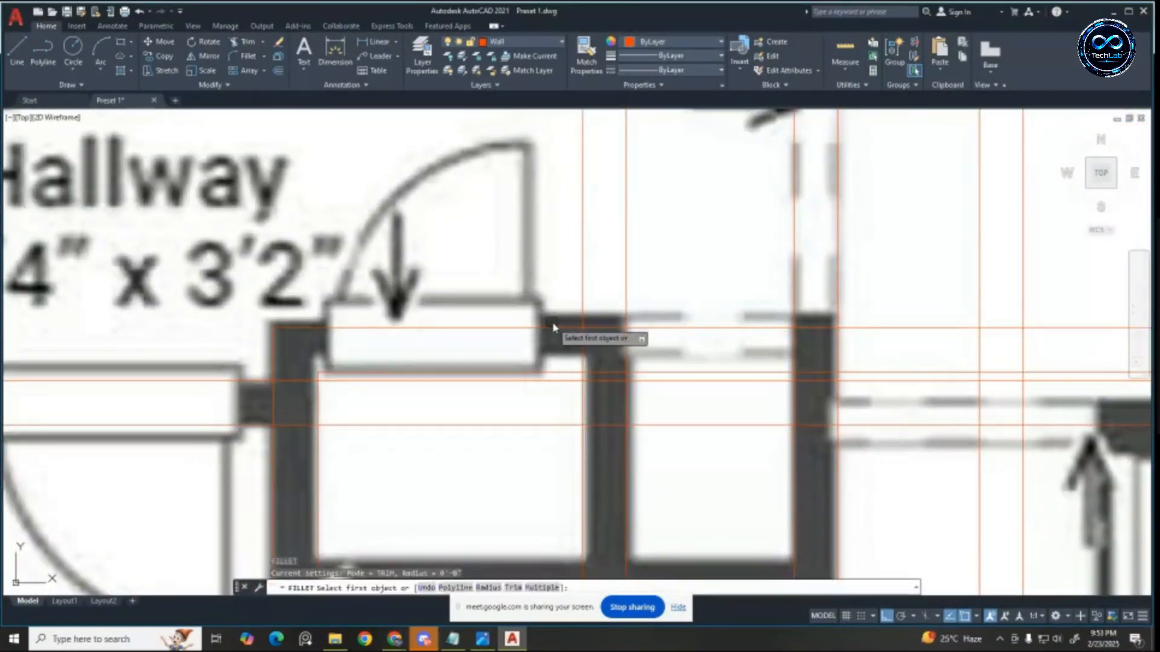
pyautogui.click(552, 330)
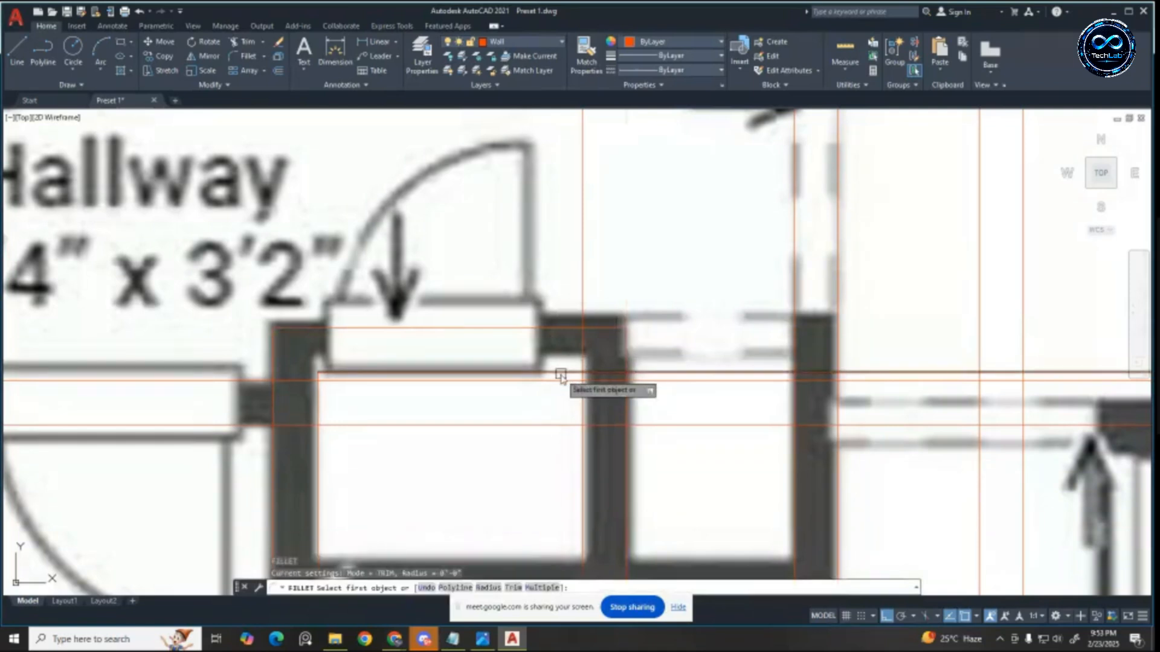
pyautogui.click(583, 412)
pyautogui.scroll(-4, 581, 369)
pyautogui.press('Escape')
pyautogui.press('Escape')
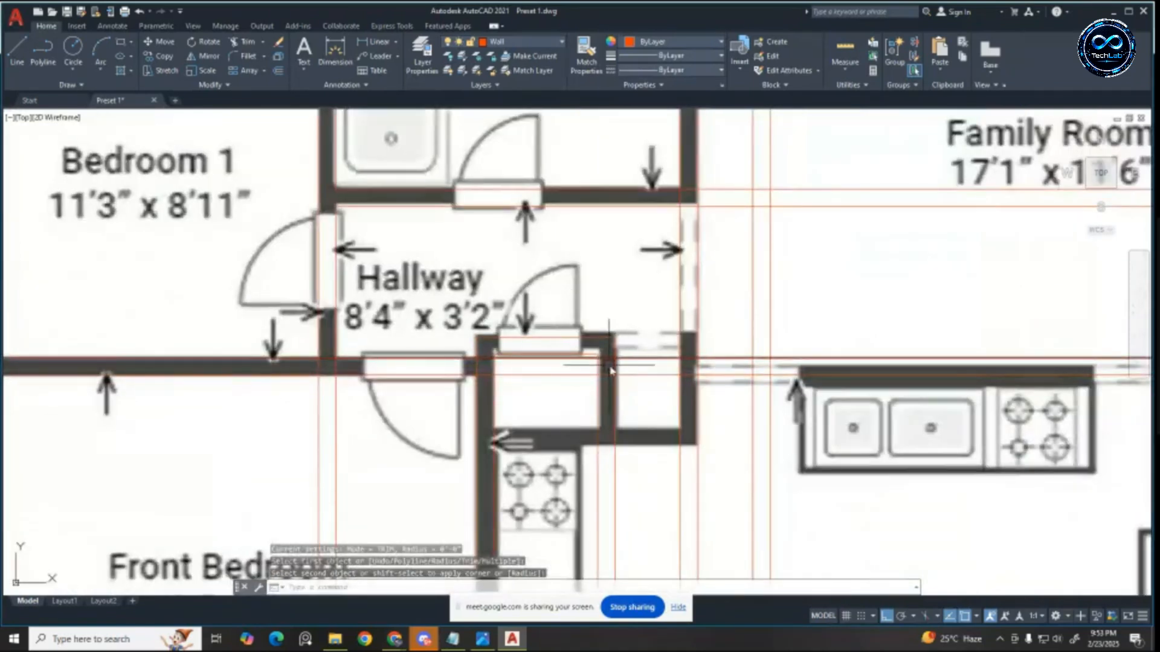
# Step: Draw a horizontal line from the closet's upper right corner across the neighbouring recess and past the wall at the Hallway's right end
pyautogui.scroll(2, 700, 338)
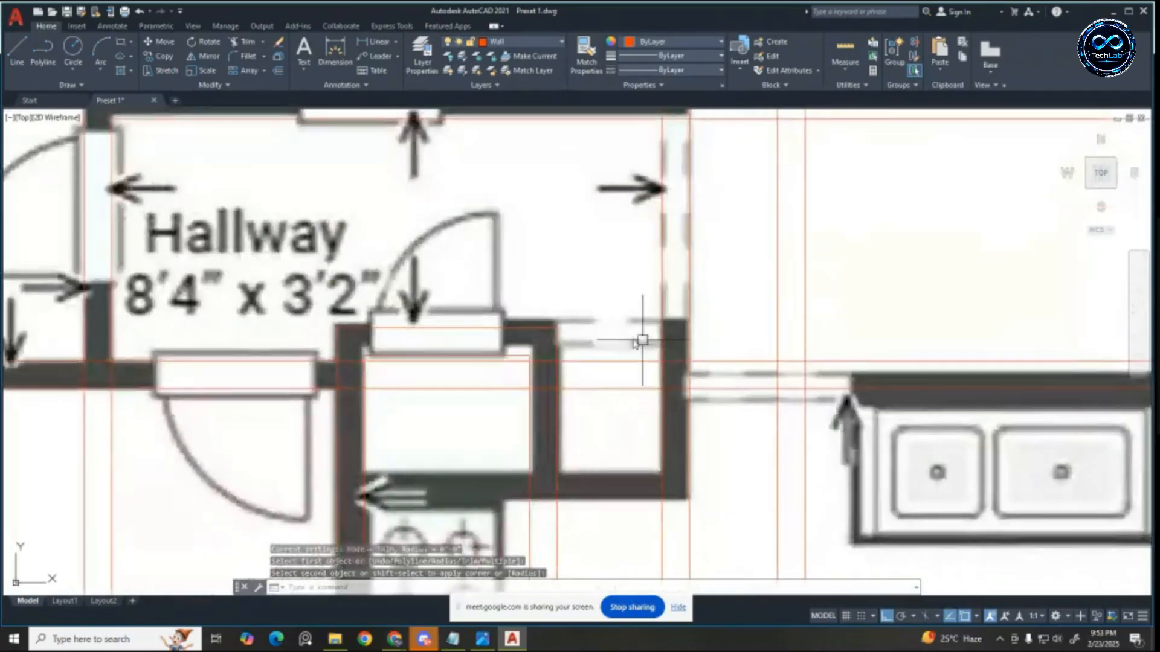
pyautogui.click(556, 328)
pyautogui.click(740, 329)
pyautogui.press('Escape')
pyautogui.press('Escape')
pyautogui.press('Escape')
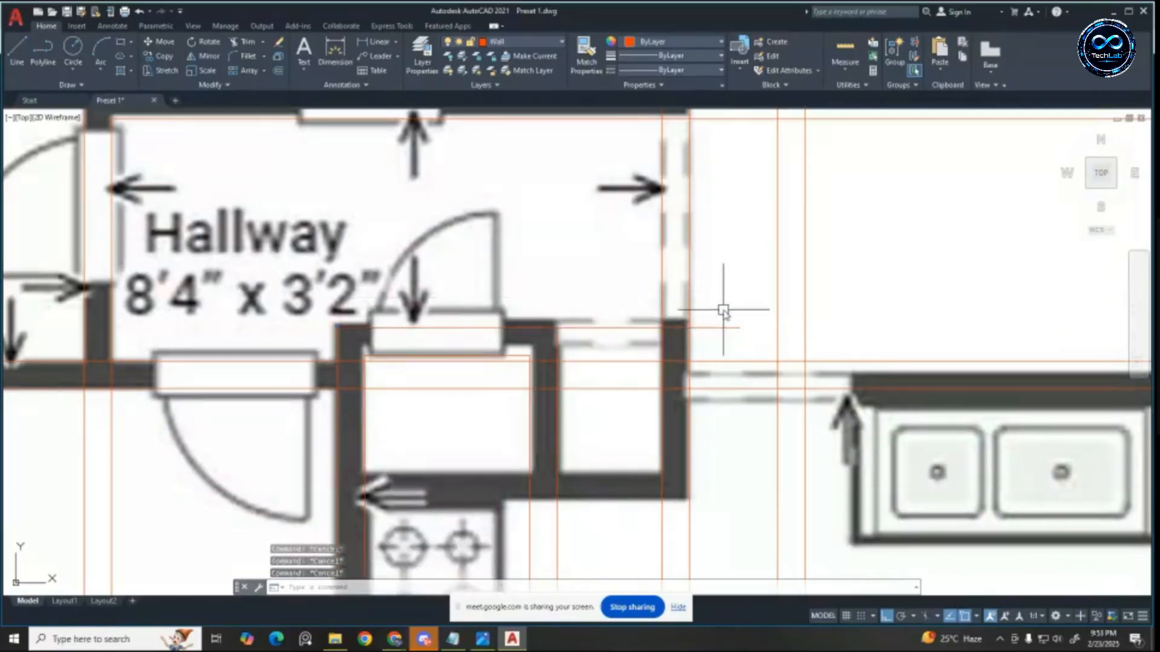
# Step: Trim the new horizontal line beyond the right-end wall and across the recess opening, keeping only the wall's end cap
pyautogui.press('Return')
pyautogui.moveTo(723, 310); pyautogui.dragTo(720, 355)
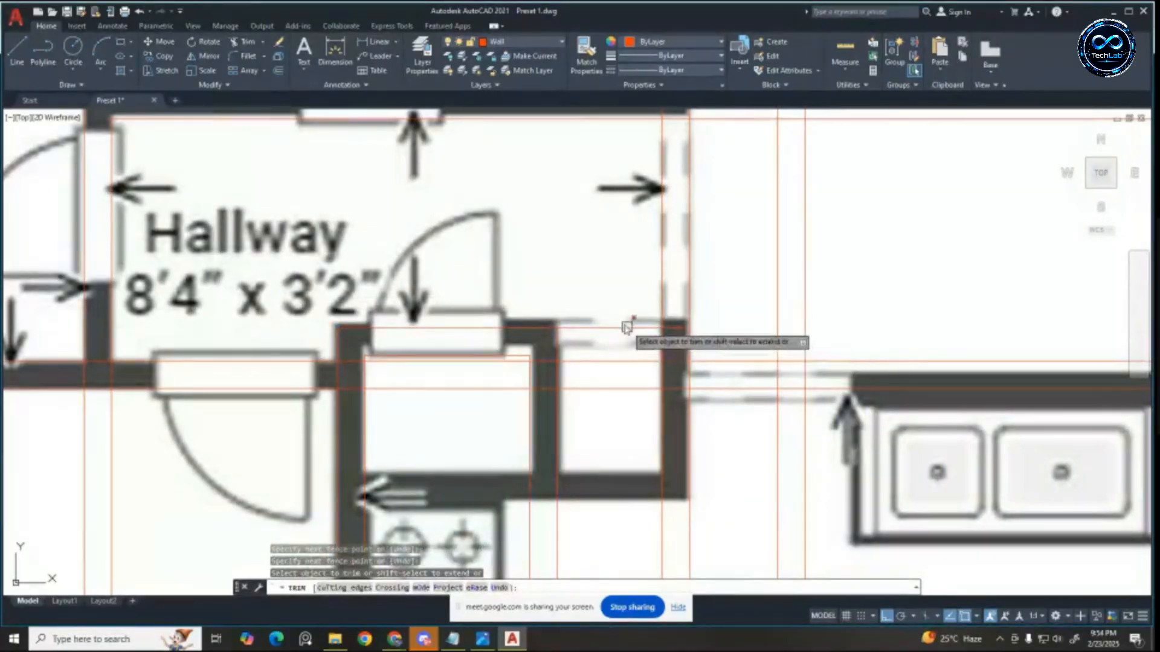
pyautogui.moveTo(622, 318); pyautogui.dragTo(614, 349)
# Step: Trim both vertical wall lines across the dashed opening between the Hallway and the Family Room
pyautogui.scroll(-4, 658, 345)
pyautogui.scroll(2, 668, 290)
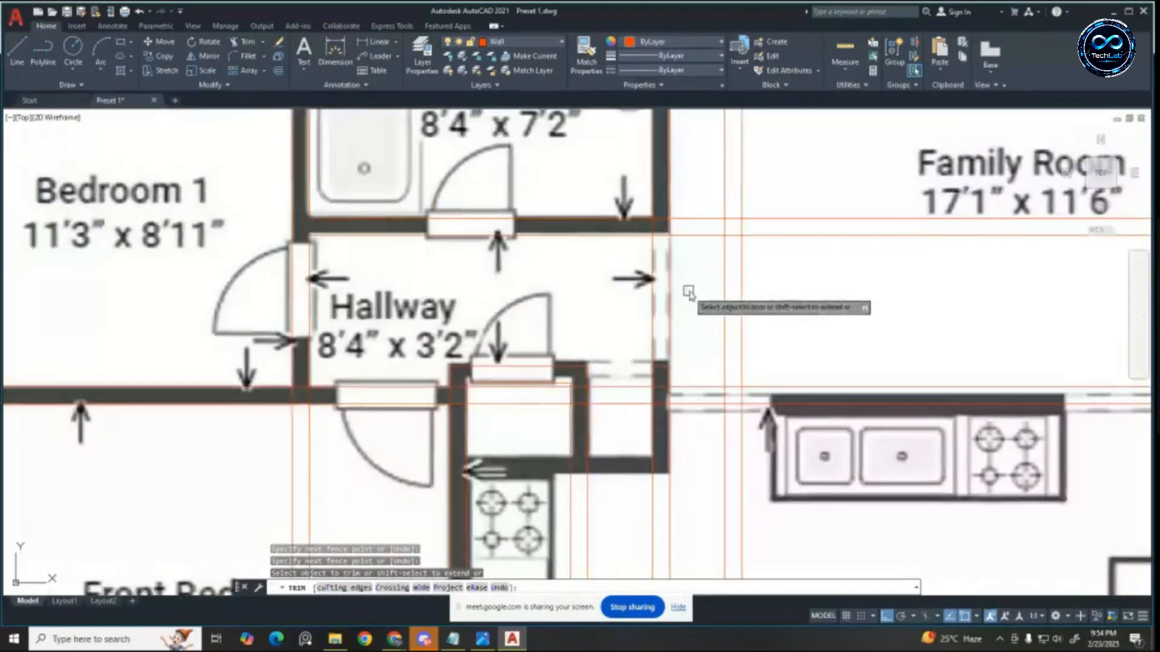
pyautogui.moveTo(682, 282)
pyautogui.mouseDown()
pyautogui.moveTo(530, 288)
pyautogui.moveTo(511, 337)
pyautogui.mouseUp()
# Step: Trim the closet left wall's outer line at the Hallway–Front Bedroom wall and fillet that wall's two lines with it into sharp corners
pyautogui.scroll(3, 531, 356)
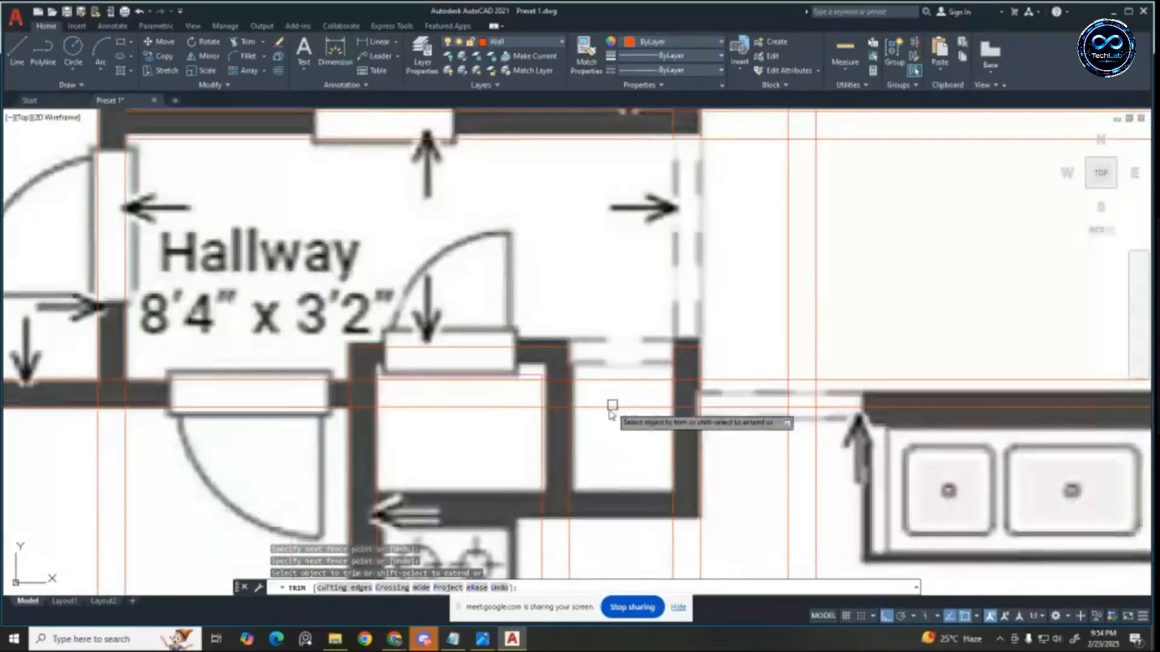
pyautogui.scroll(-5, 628, 326)
pyautogui.scroll(6, 667, 339)
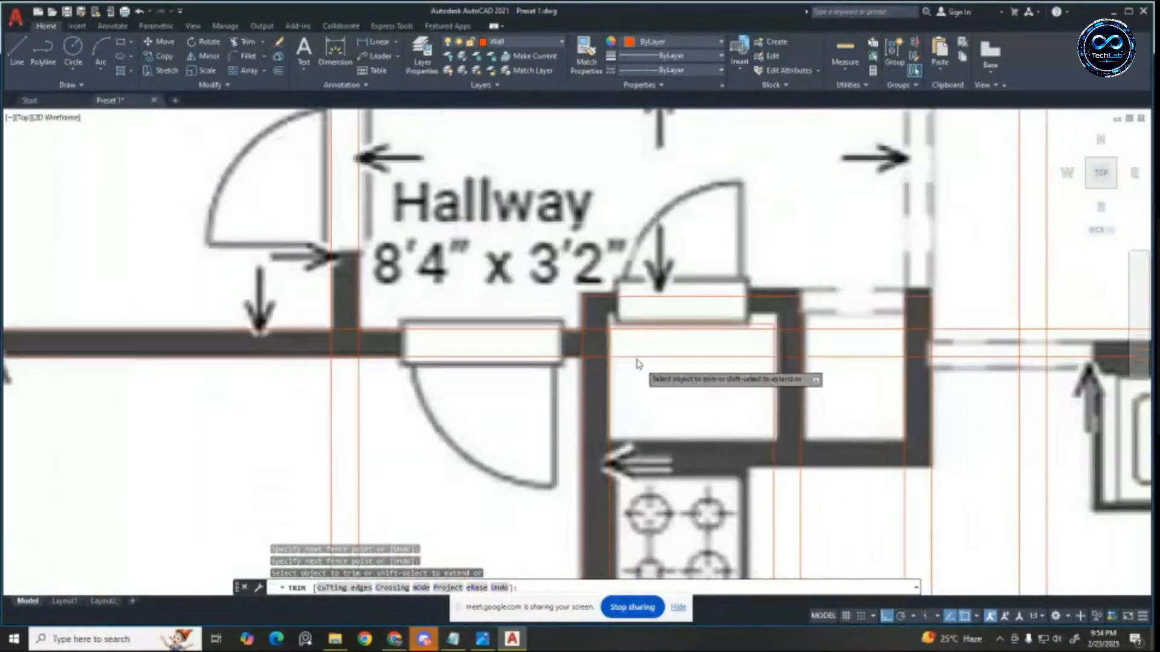
pyautogui.scroll(3, 595, 353)
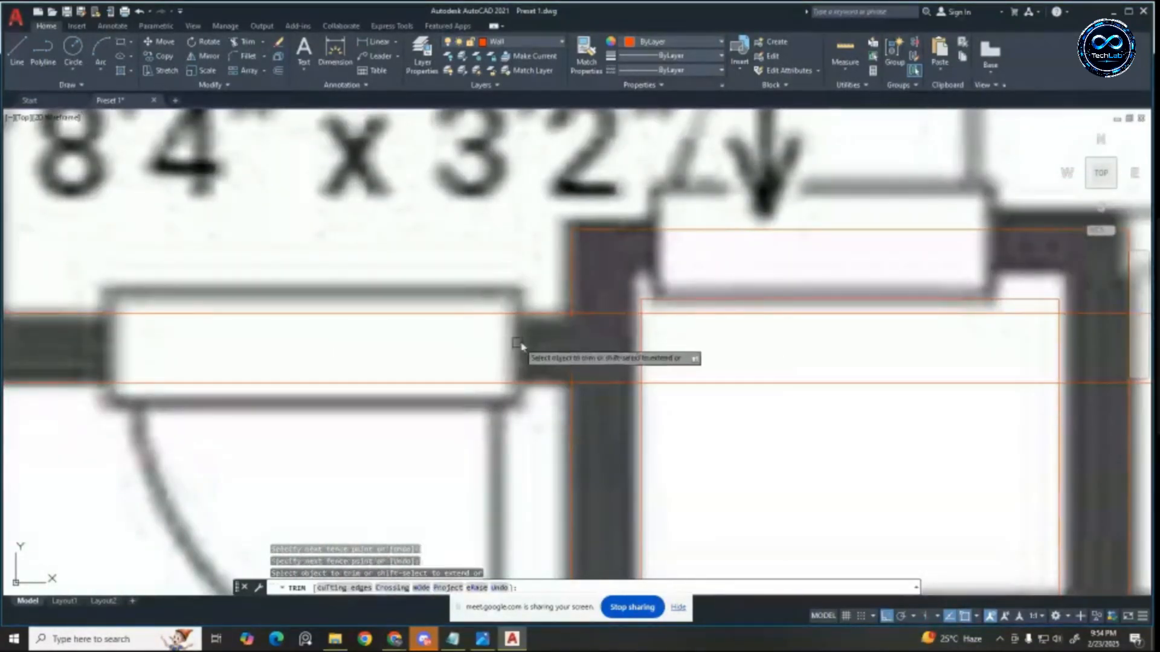
pyautogui.press('Escape')
pyautogui.press('Escape')
pyautogui.press('Escape')
pyautogui.write('f')
pyautogui.press('Return')
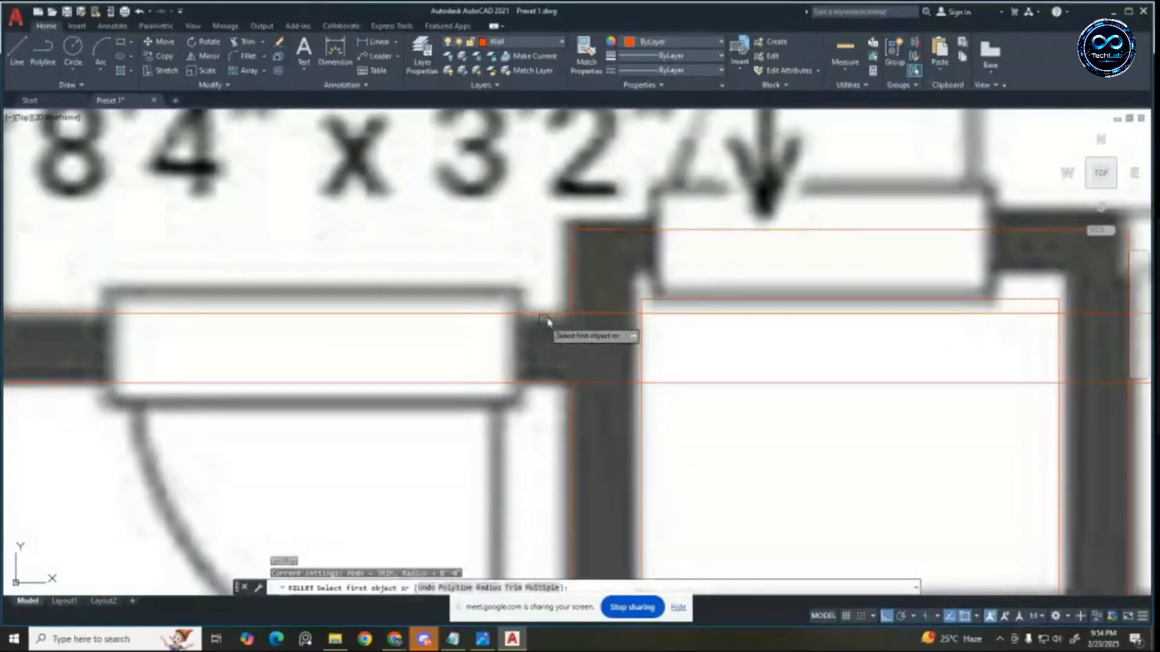
pyautogui.click(555, 382)
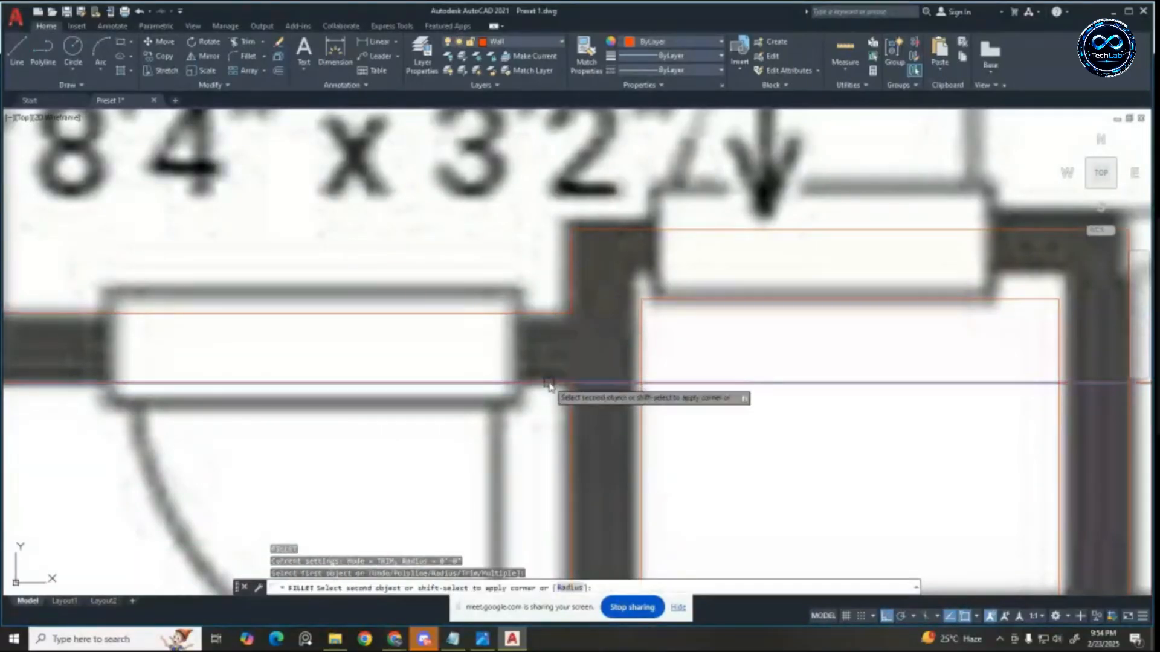
pyautogui.scroll(-3, 567, 362)
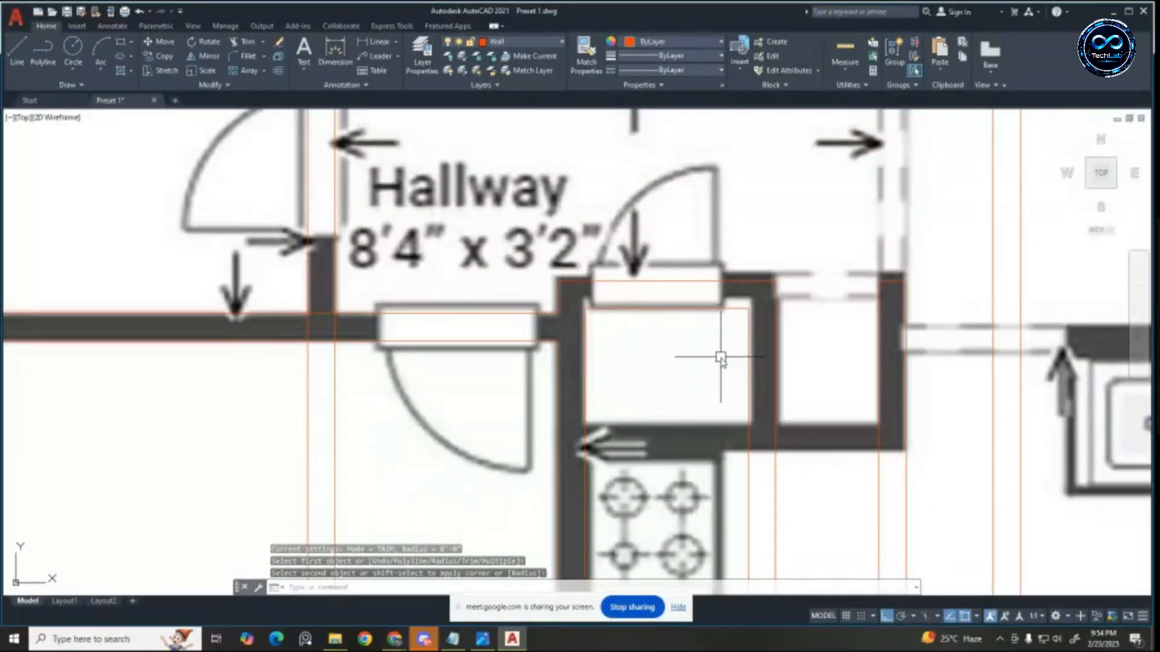
pyautogui.scroll(-5, 737, 356)
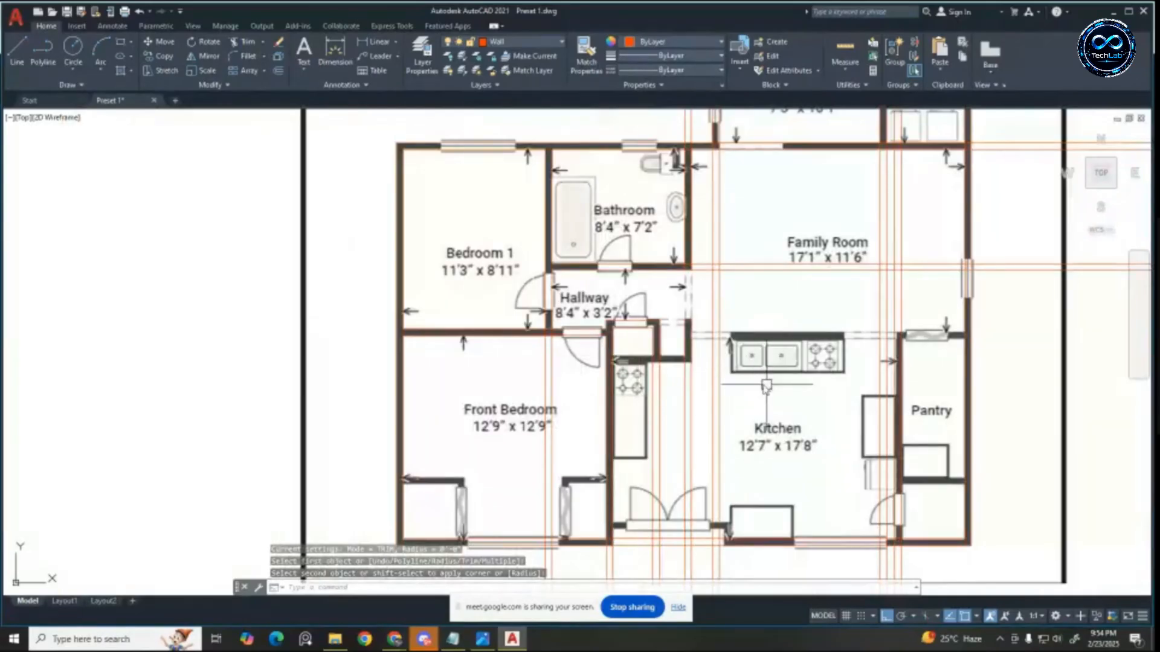
pyautogui.scroll(4, 604, 332)
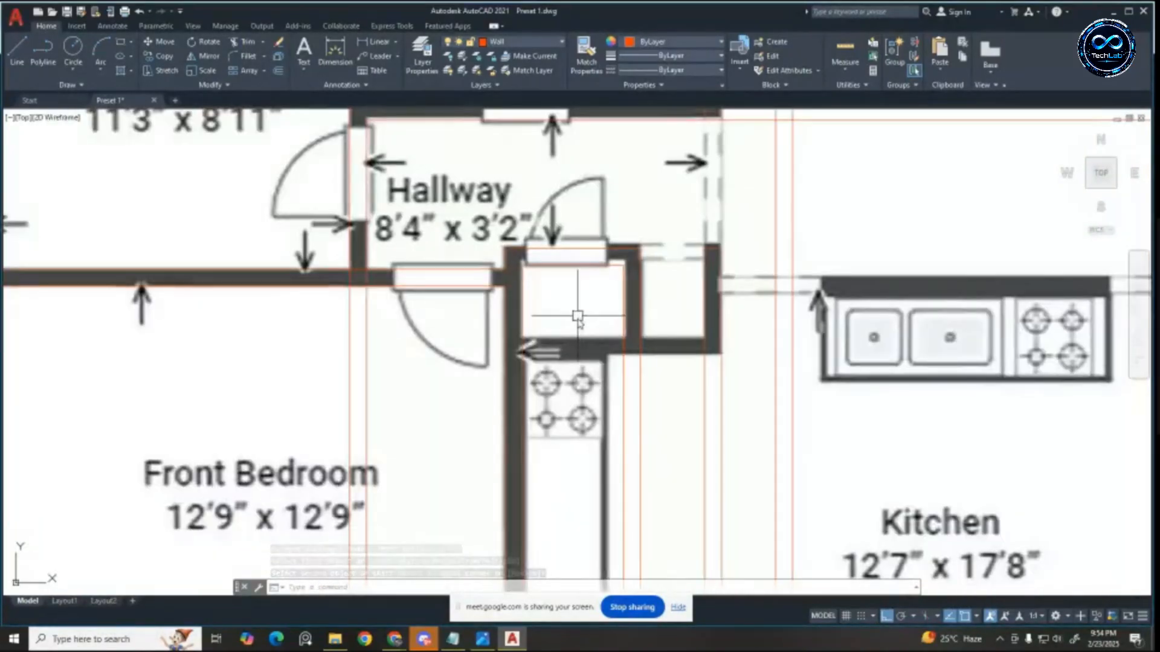
# Step: Measure the depth of the closet below the hallway with a linear dimension, without placing it
pyautogui.scroll(2, 567, 290)
pyautogui.click(375, 45)
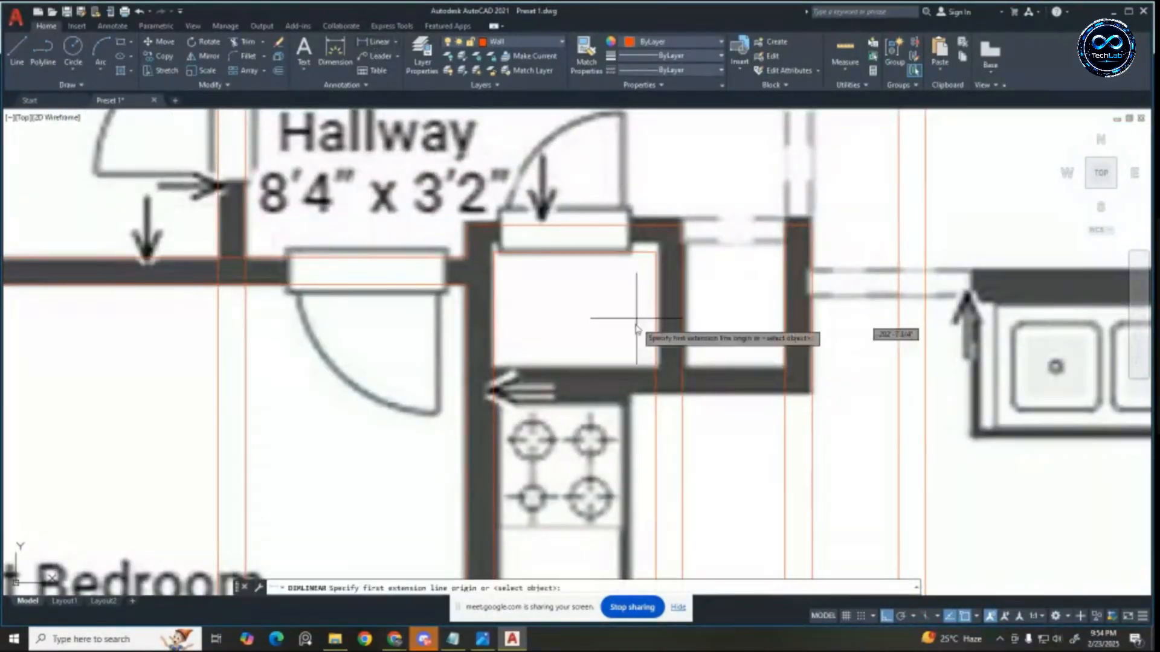
pyautogui.scroll(-2, 534, 288)
pyautogui.scroll(-3, 531, 287)
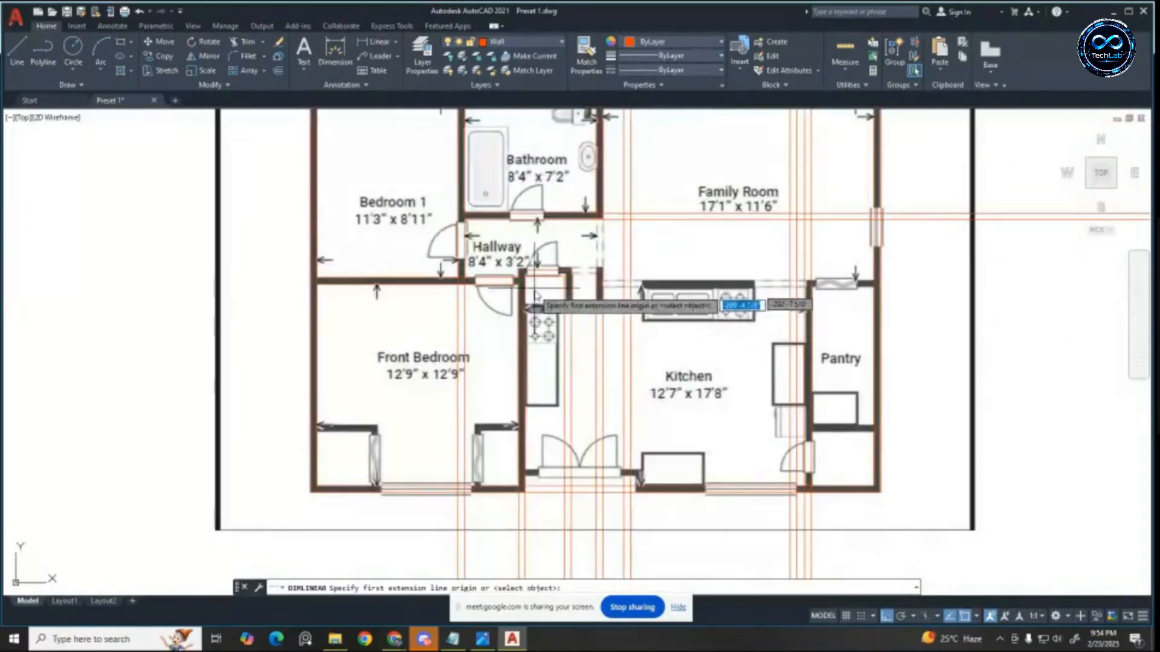
pyautogui.scroll(5, 547, 275)
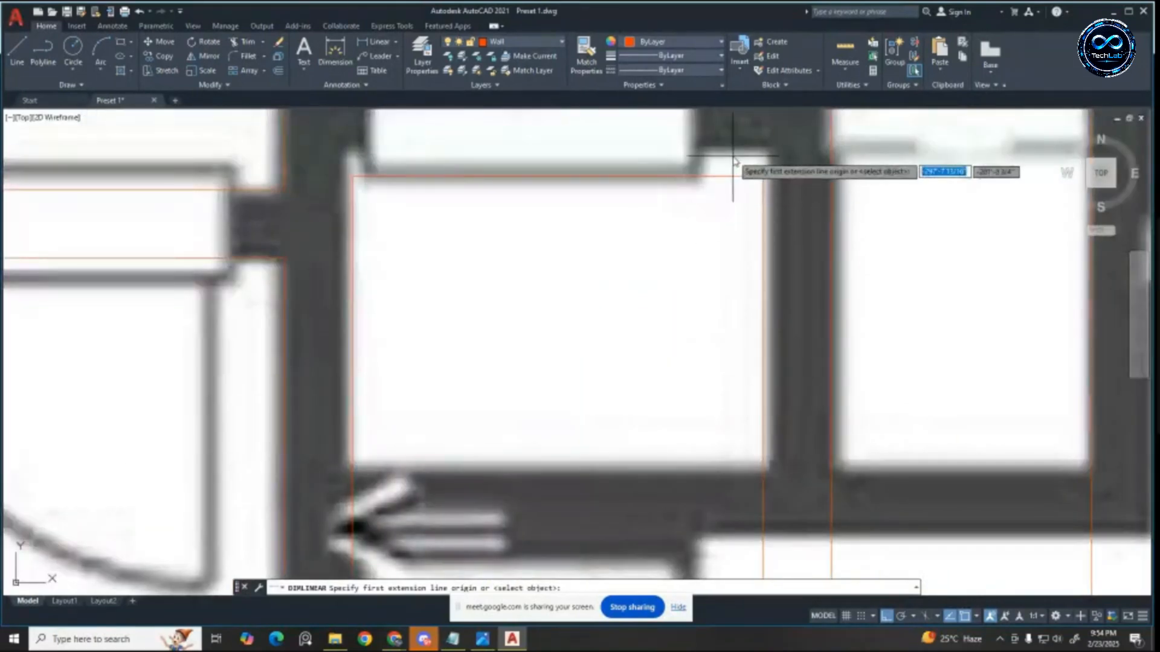
pyautogui.click(734, 160)
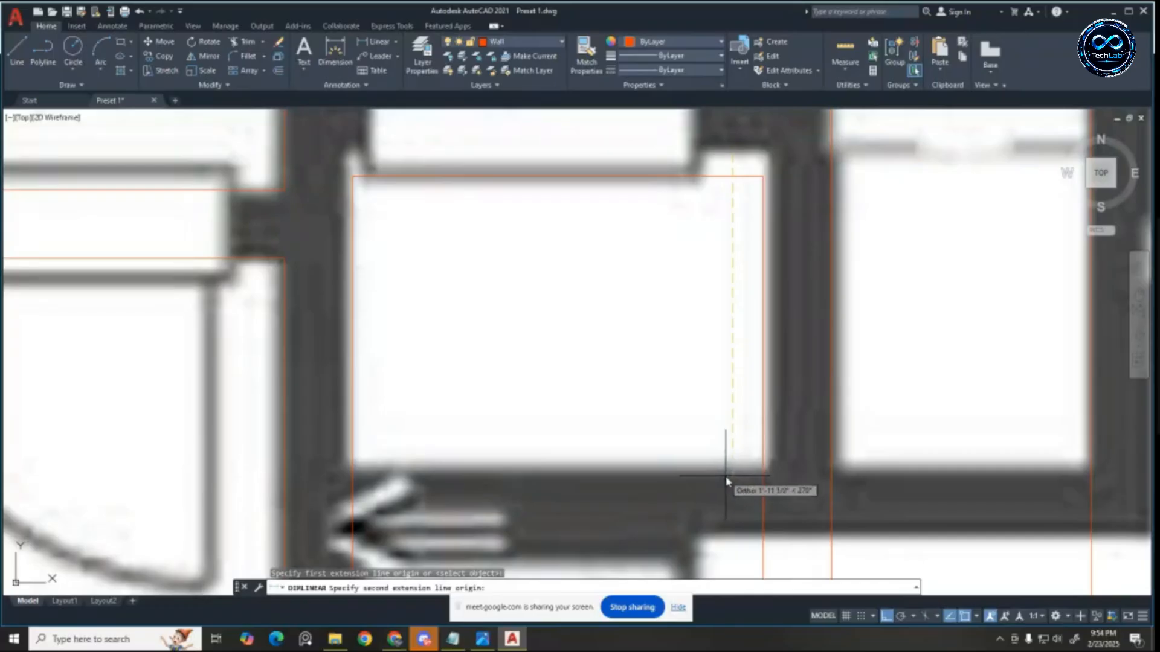
pyautogui.press('Escape')
pyautogui.press('Escape')
pyautogui.press('Escape')
# Step: Measure the hallway's width between the bathroom wall line and the closet's upper wall line with a linear dimension
pyautogui.scroll(-2, 626, 343)
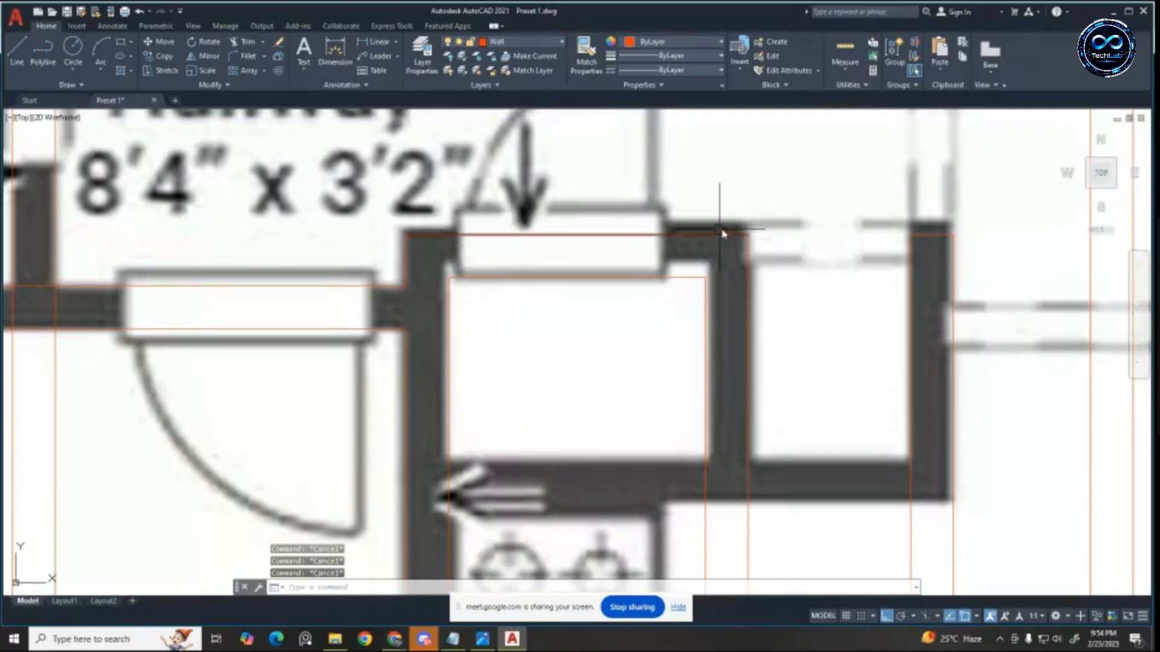
pyautogui.scroll(-3, 720, 233)
pyautogui.scroll(2, 854, 225)
pyautogui.scroll(-4, 759, 245)
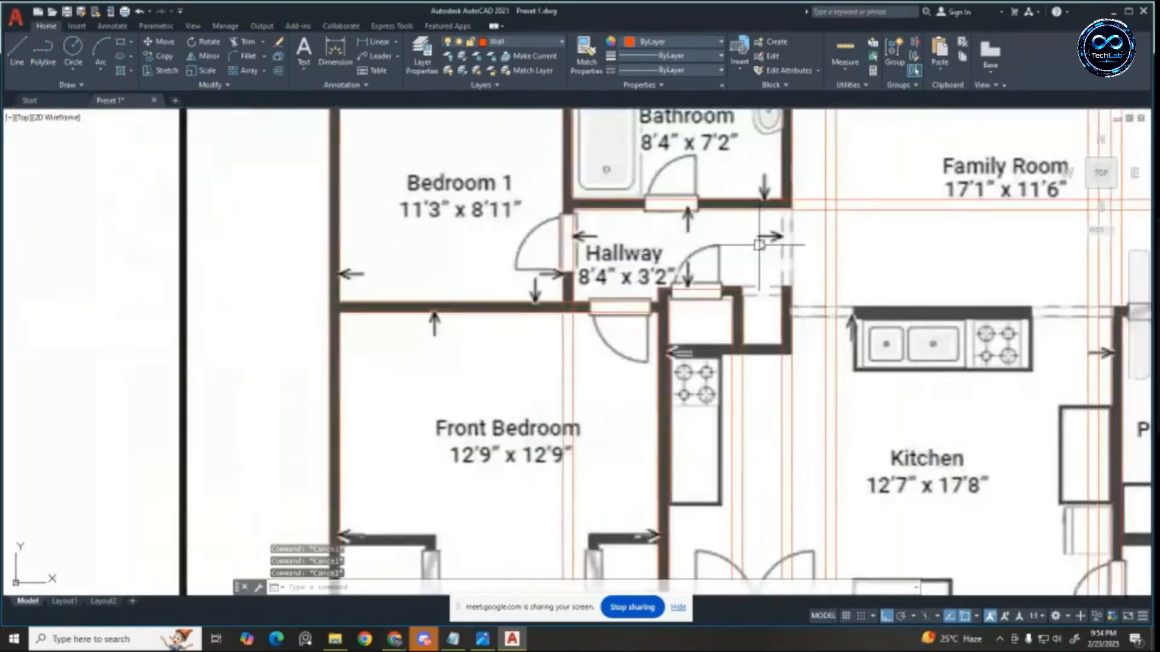
pyautogui.scroll(3, 759, 245)
pyautogui.click(377, 42)
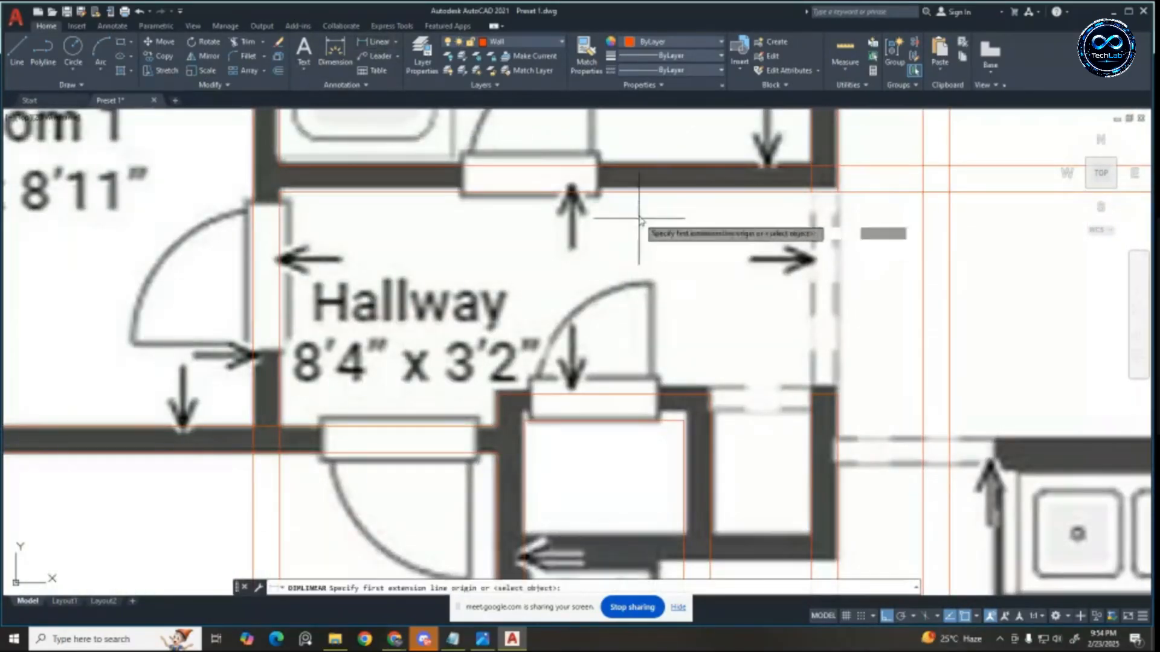
pyautogui.click(642, 193)
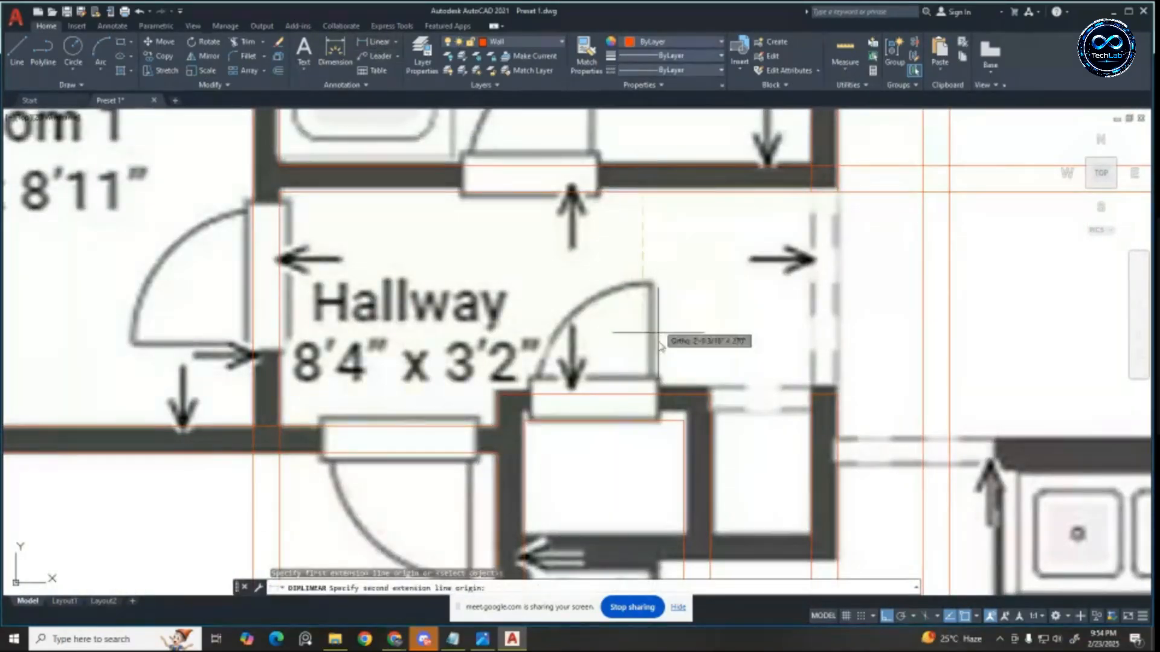
pyautogui.click(654, 394)
pyautogui.press('Escape')
pyautogui.press('Escape')
pyautogui.press('Escape')
# Step: Offset the closet's upper inner wall line 2' downward to mark the inner face of its lower wall
pyautogui.scroll(-3, 698, 339)
pyautogui.scroll(4, 697, 338)
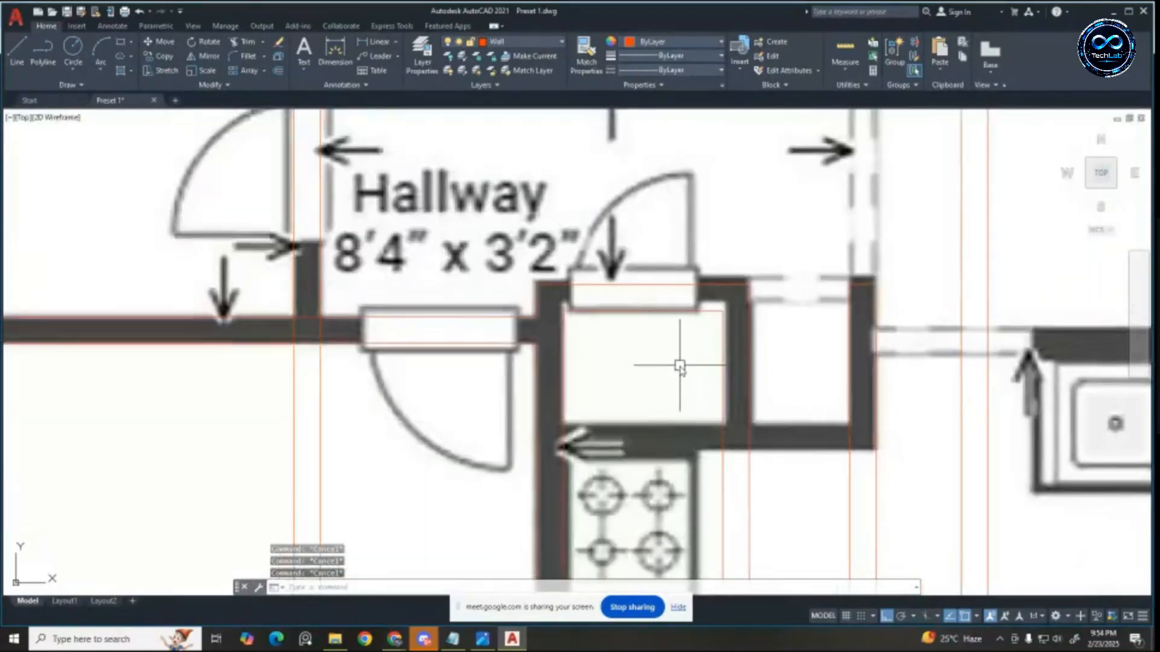
pyautogui.write('o')
pyautogui.press('Return')
pyautogui.write("2'")
pyautogui.press('Return')
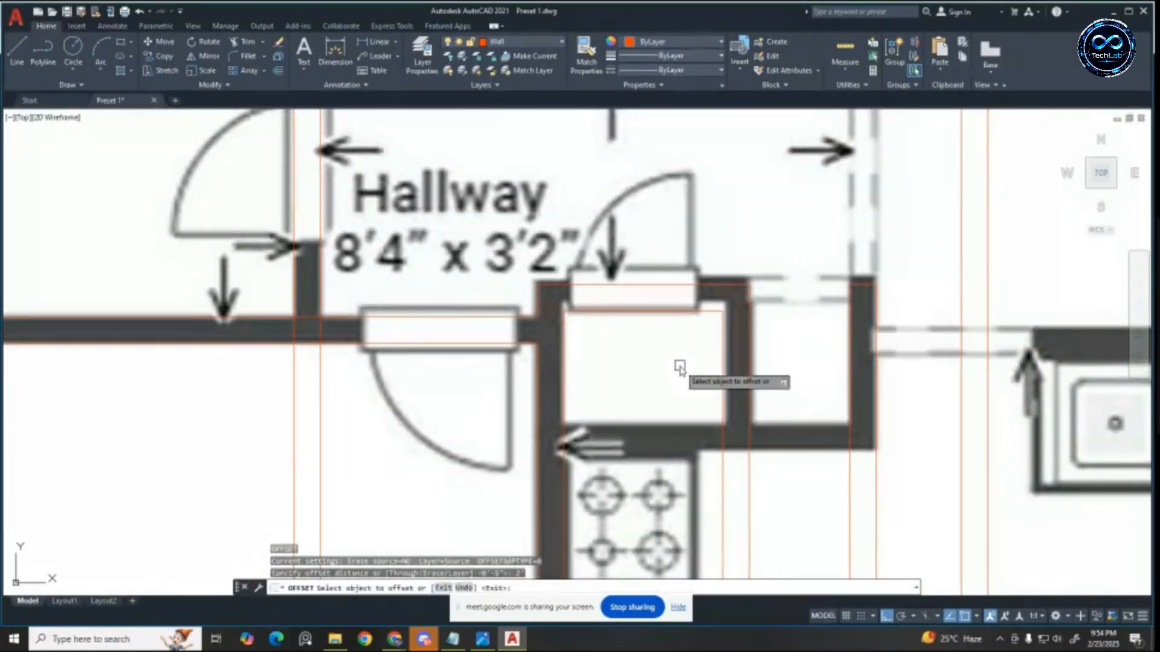
pyautogui.click(664, 312)
pyautogui.click(657, 432)
pyautogui.scroll(-3, 697, 287)
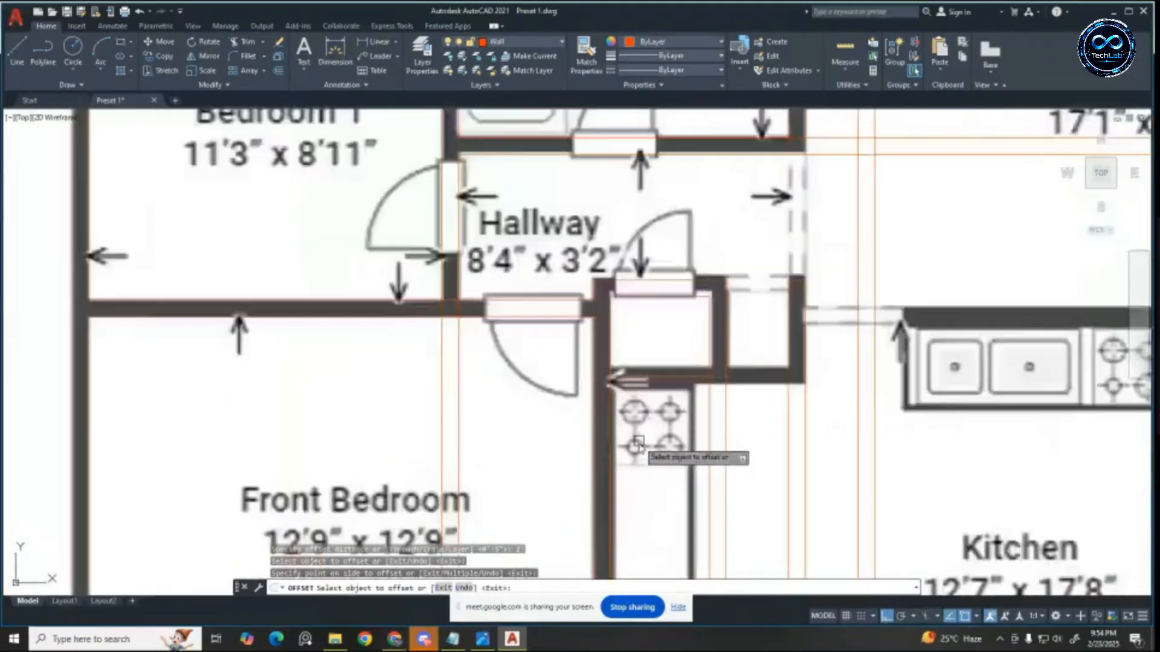
pyautogui.scroll(3, 653, 428)
pyautogui.press('Escape')
pyautogui.press('Escape')
pyautogui.press('Escape')
# Step: Offset the closet's new lower wall line 5" downward to give the wall its thickness
pyautogui.write('o')
pyautogui.press('Return')
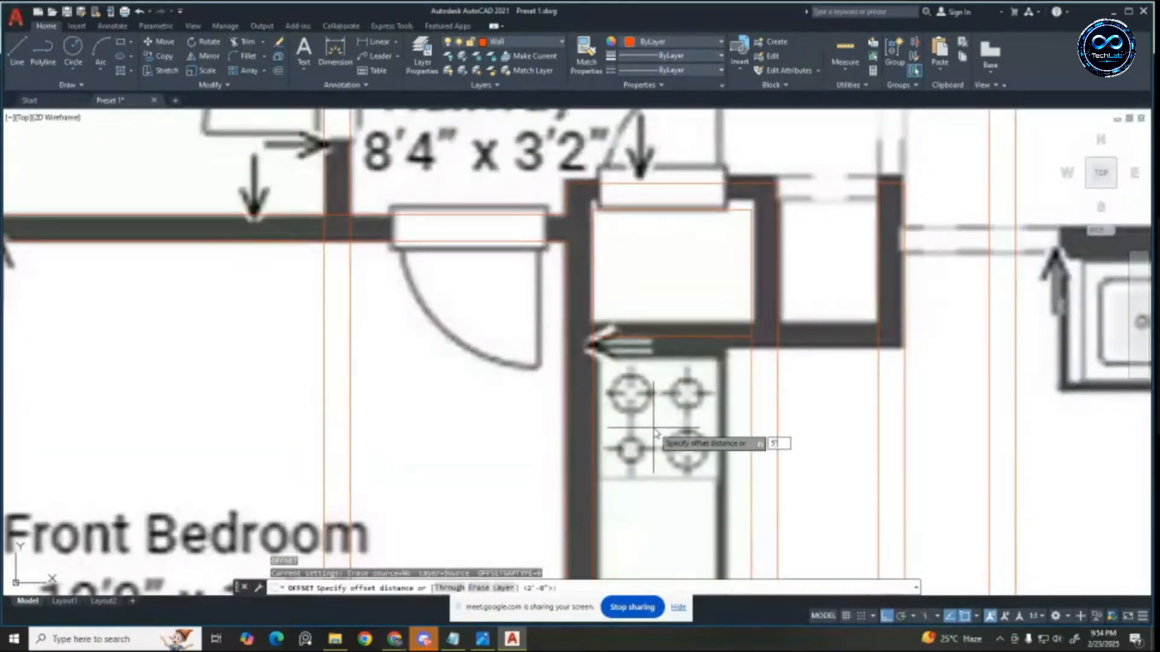
pyautogui.press('Return')
pyautogui.click(674, 338)
pyautogui.click(681, 431)
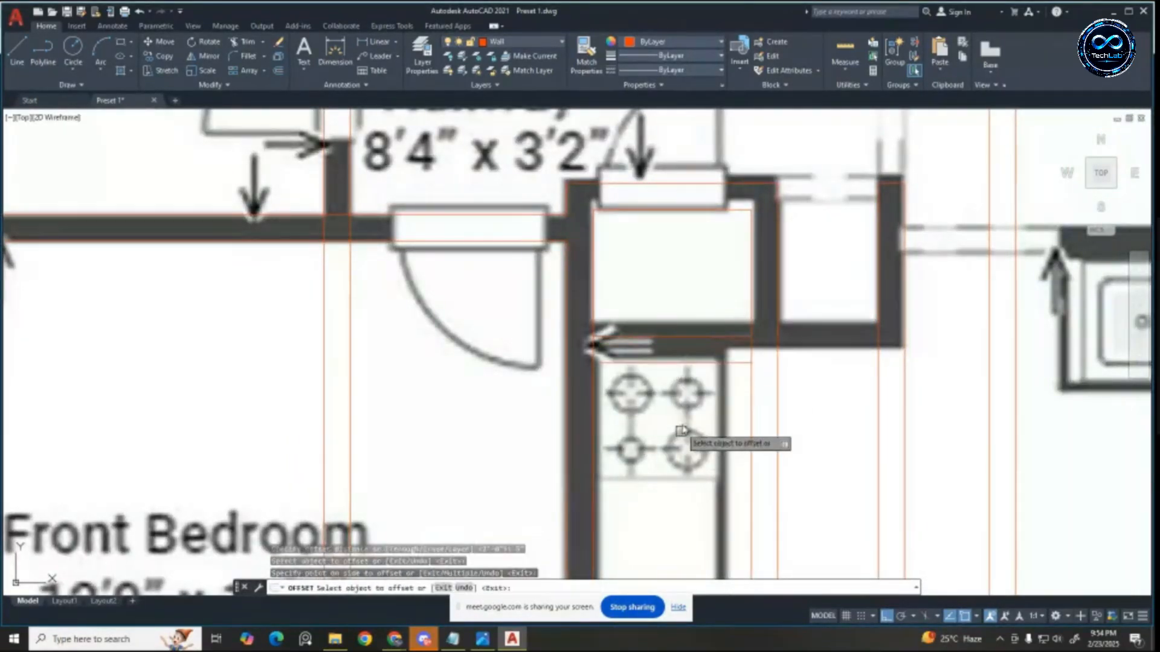
pyautogui.scroll(-3, 734, 315)
pyautogui.scroll(2, 777, 329)
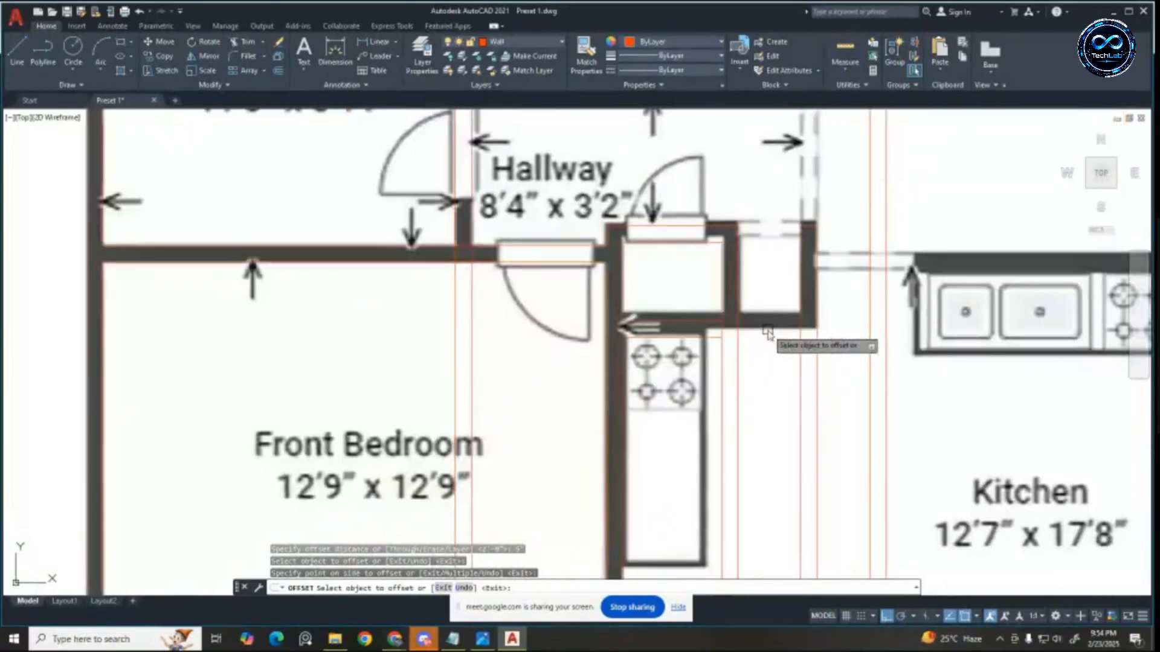
pyautogui.scroll(2, 790, 329)
pyautogui.press('Escape')
pyautogui.press('Escape')
pyautogui.press('Escape')
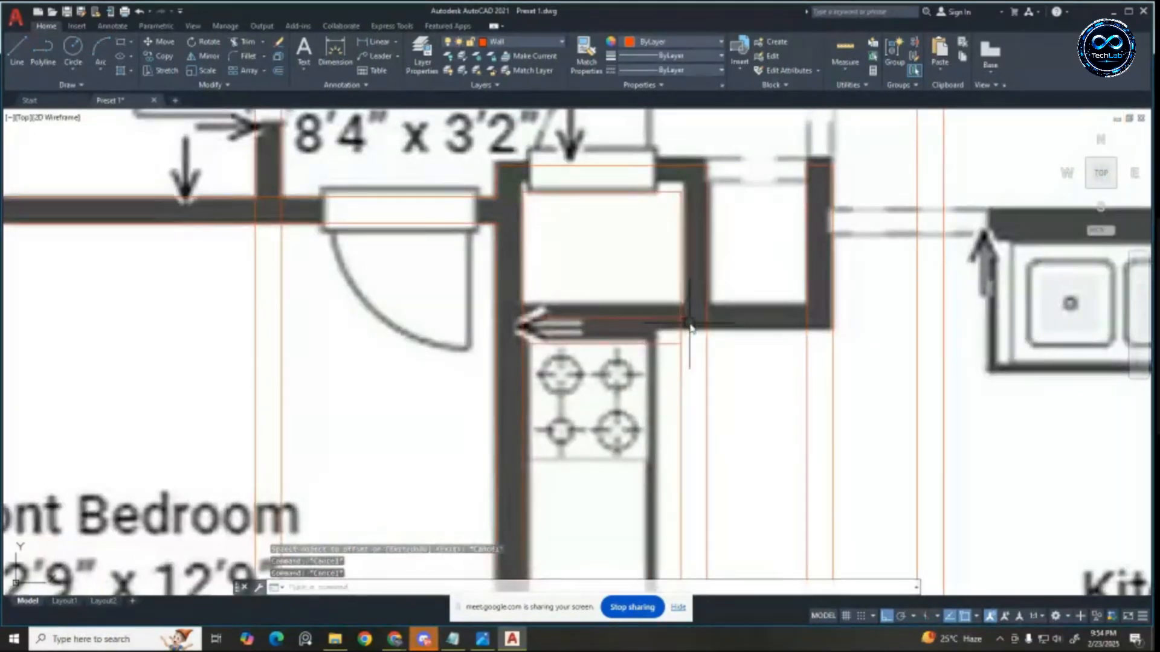
# Step: Extend both lower closet wall lines across the adjoining niche to its outer side wall
pyautogui.write('ex')
pyautogui.press('Return')
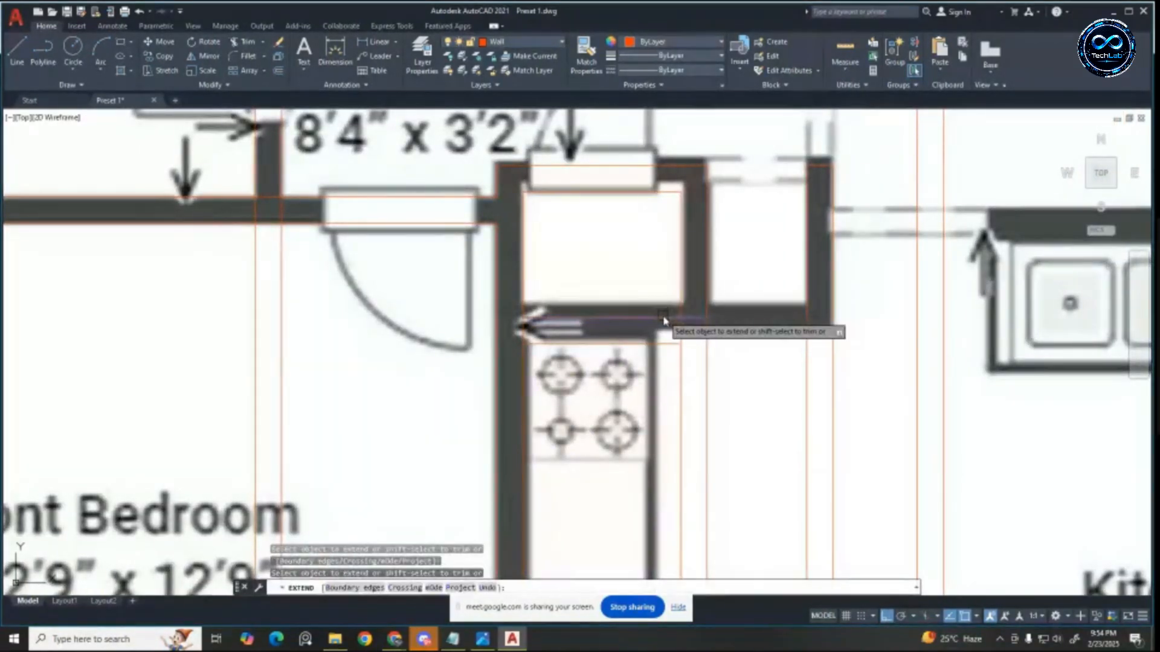
pyautogui.click(674, 319)
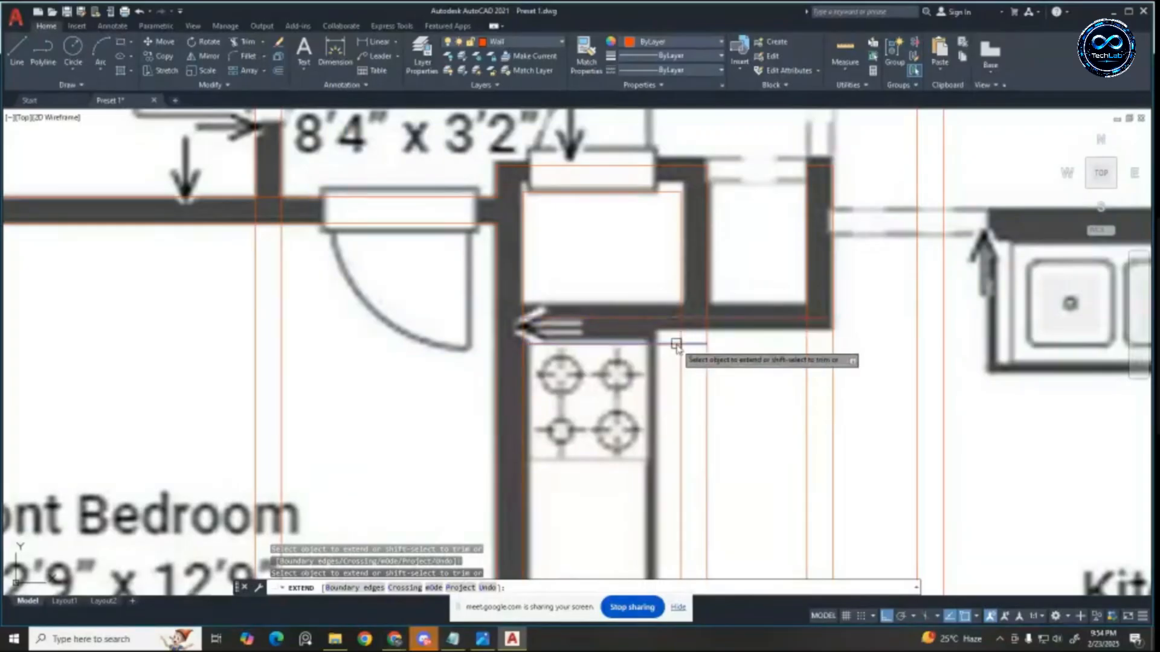
pyautogui.click(692, 346)
pyautogui.click(729, 343)
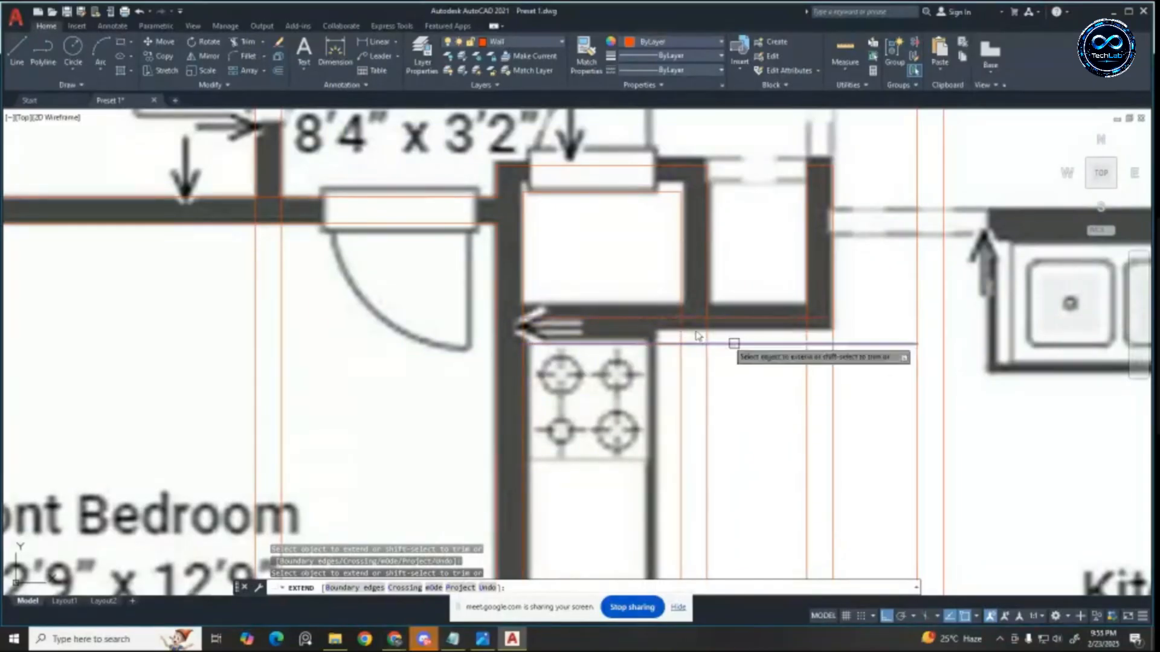
pyautogui.press('Escape')
pyautogui.press('Escape')
pyautogui.scroll(-2, 677, 318)
pyautogui.press('Escape')
pyautogui.press('Escape')
pyautogui.scroll(2, 755, 318)
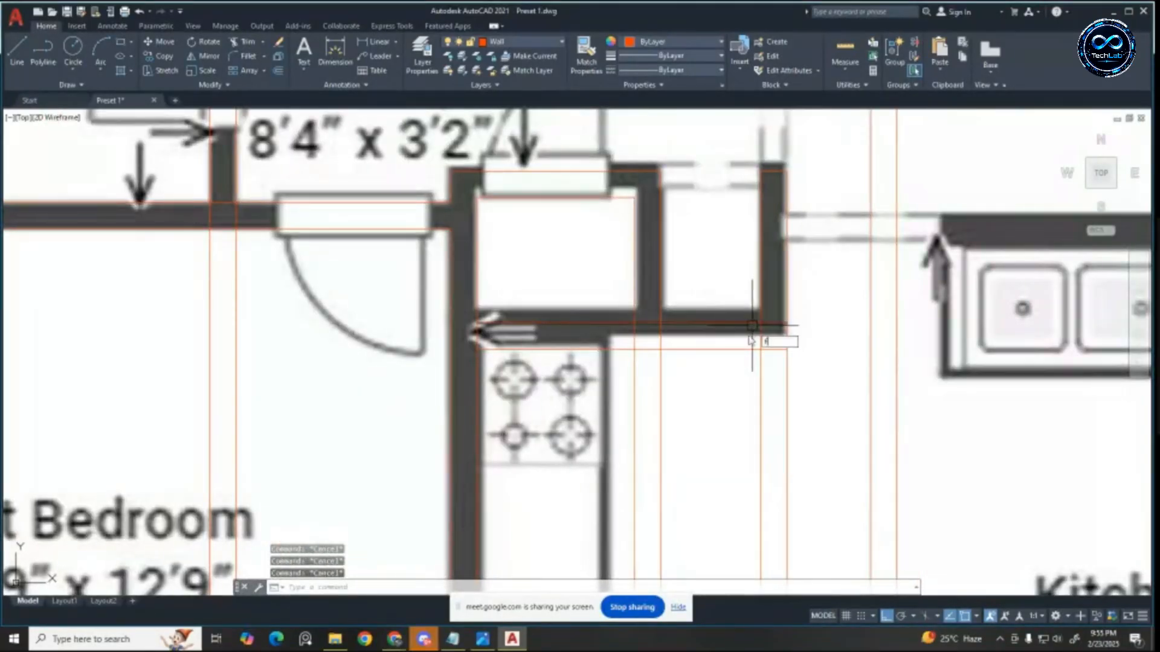
# Step: Fillet the lower and side wall lines of the niche into sharp outer and inner corners
pyautogui.write('f')
pyautogui.press('Return')
pyautogui.click(758, 329)
pyautogui.scroll(-2, 758, 329)
pyautogui.scroll(2, 744, 250)
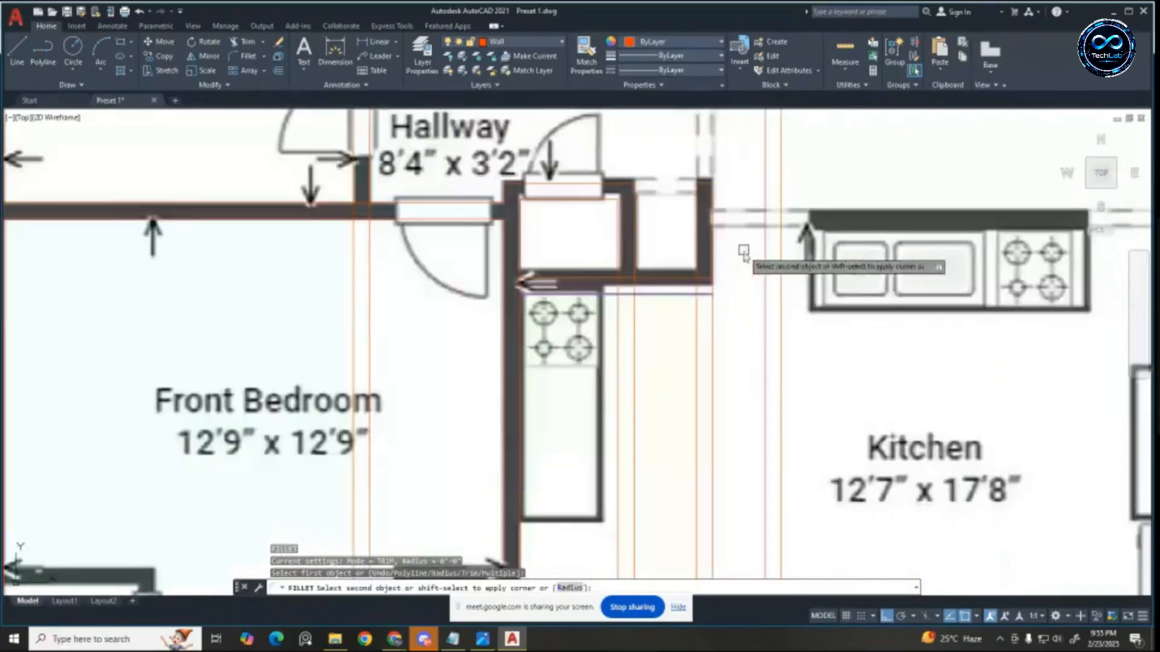
pyautogui.click(714, 262)
pyautogui.press('Return')
pyautogui.click(682, 277)
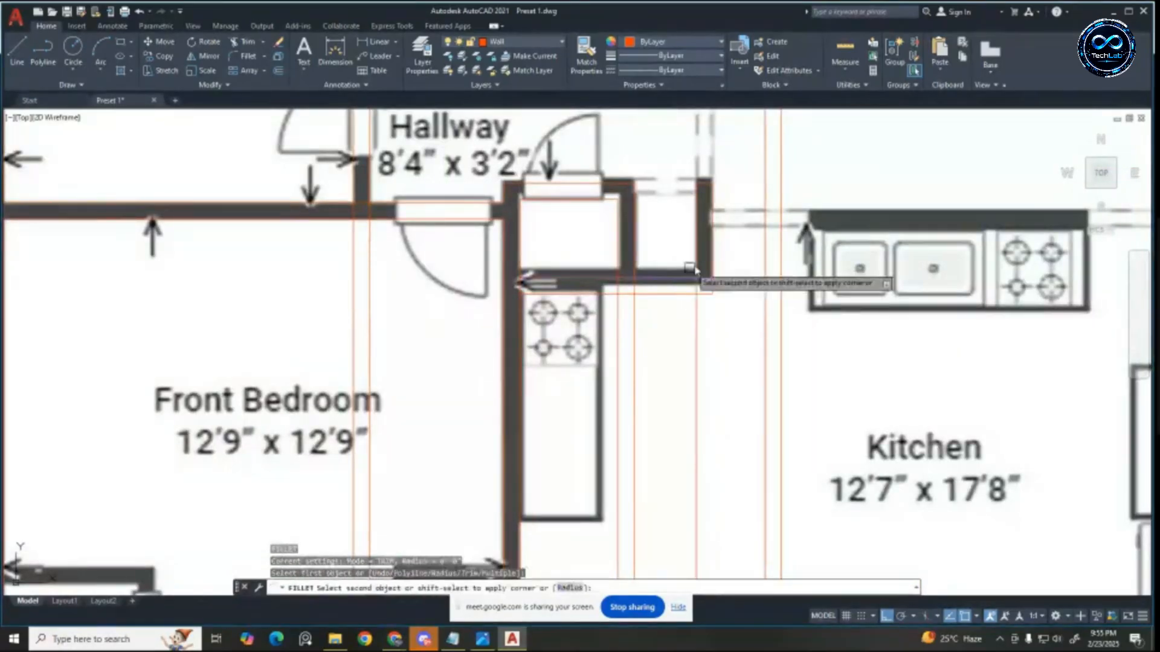
pyautogui.click(696, 266)
pyautogui.scroll(2, 624, 287)
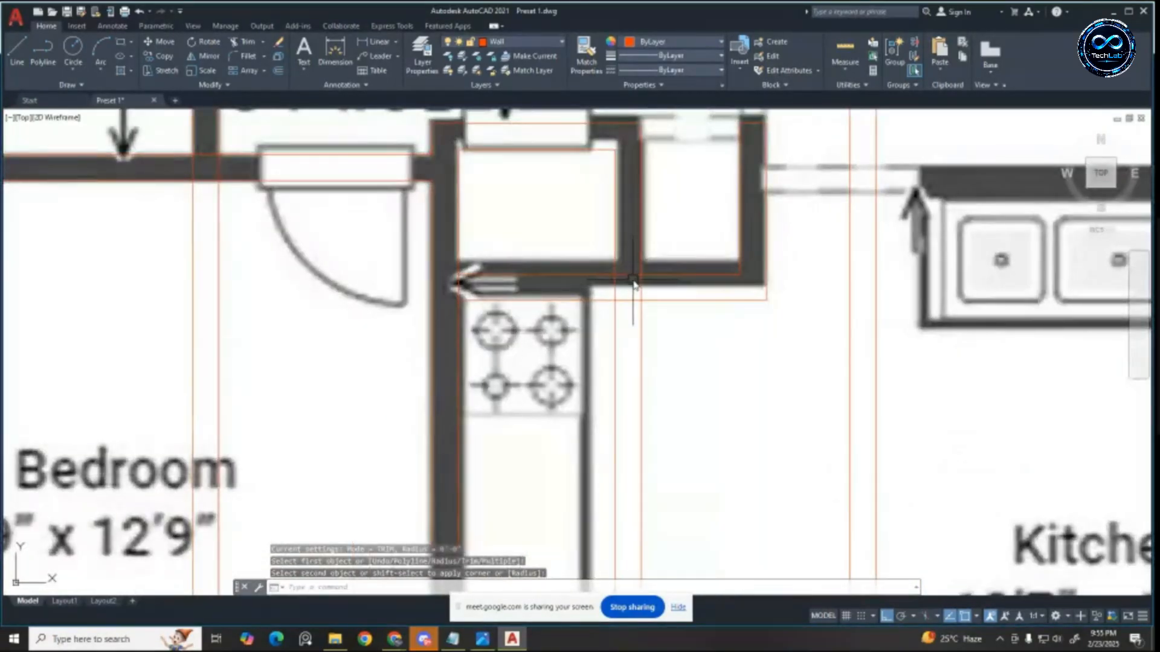
# Step: Trim the inner lower wall line between the two lines of the closet-niche partition
pyautogui.press('Escape')
pyautogui.press('Escape')
pyautogui.write('tr')
pyautogui.press('Return')
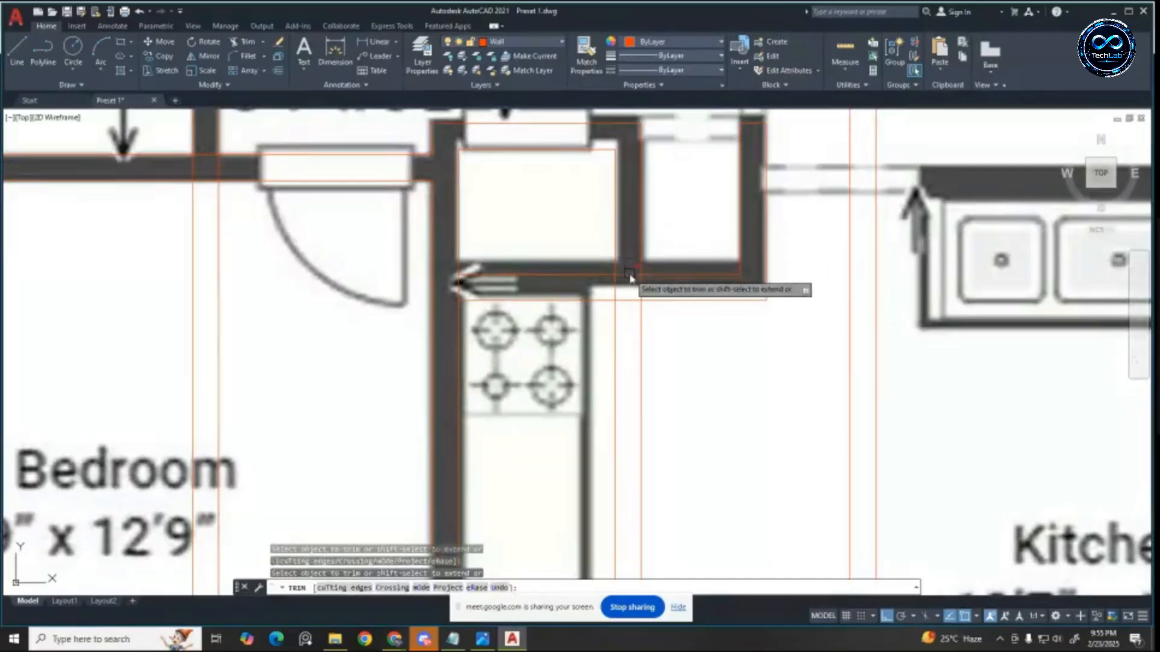
pyautogui.press('Escape')
# Step: Fillet both partition lines with the inner lower wall line to close the closet and niche corners
pyautogui.write('f')
pyautogui.press('Return')
pyautogui.click(651, 275)
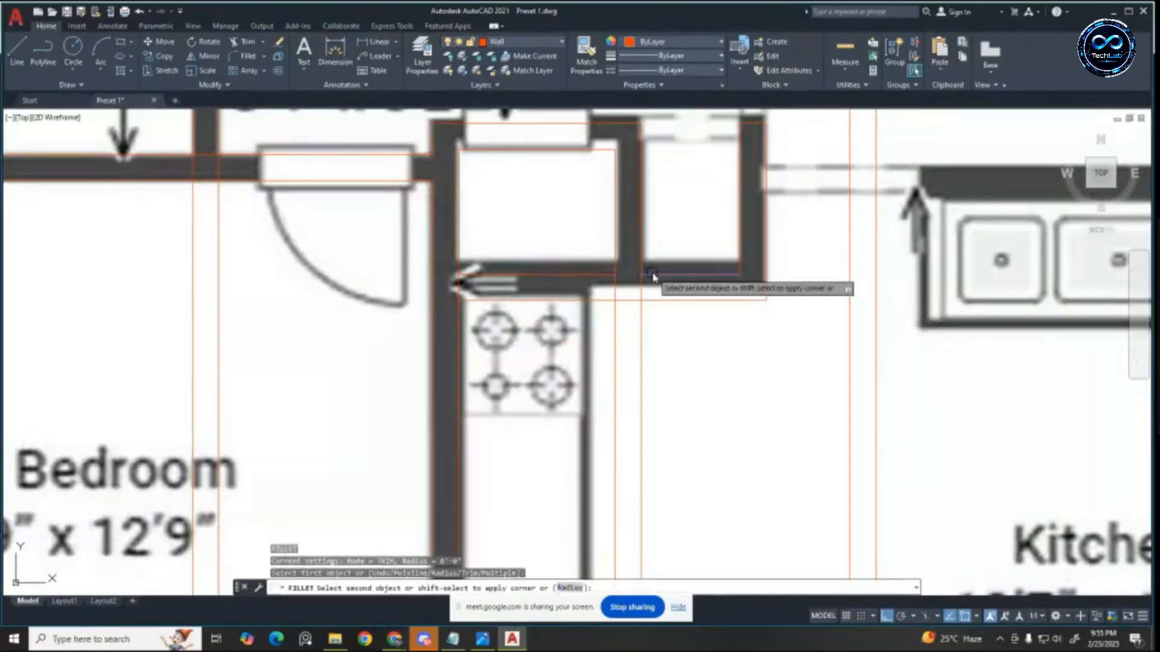
pyautogui.click(642, 267)
pyautogui.press('Return')
pyautogui.click(593, 274)
pyautogui.click(615, 269)
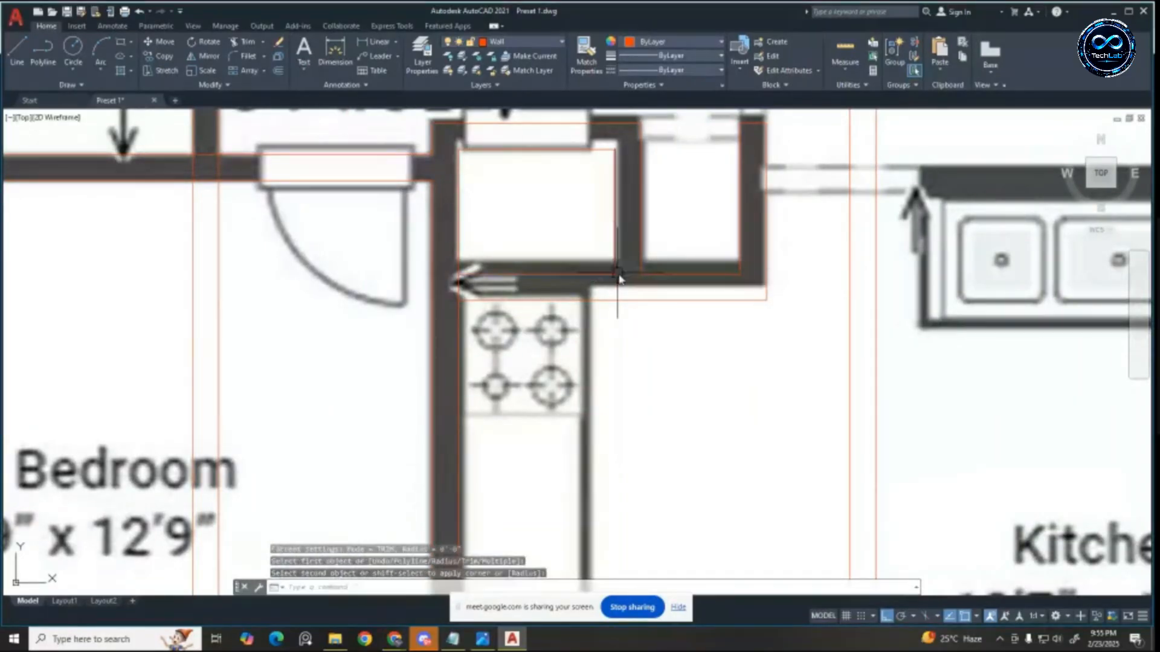
# Step: Trim the wall line segment between the two lower closet wall lines where they meet the Front Bedroom wall
pyautogui.scroll(-5, 619, 278)
pyautogui.scroll(8, 531, 322)
pyautogui.press('Escape')
pyautogui.press('Escape')
pyautogui.press('Escape')
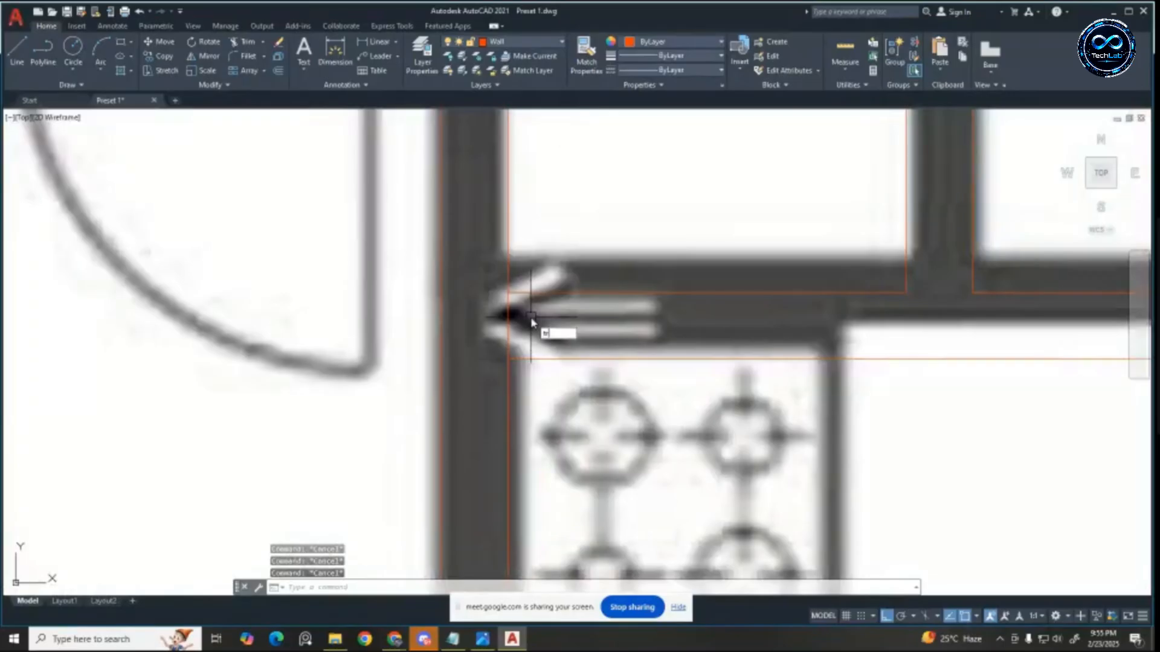
pyautogui.write('tr')
pyautogui.press('Return')
# Step: Trim the upper Front Bedroom wall line where the partition between Bedroom 1 and the hallway joins it
pyautogui.scroll(-5, 532, 322)
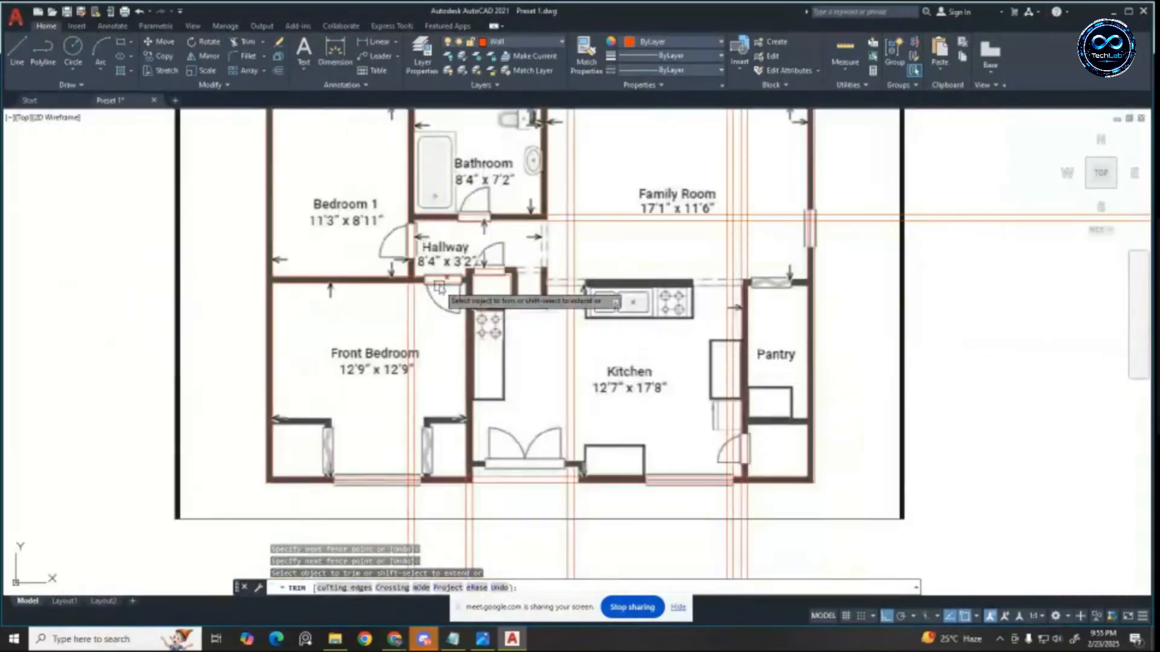
pyautogui.scroll(7, 439, 287)
pyautogui.scroll(-5, 663, 261)
pyautogui.scroll(8, 612, 271)
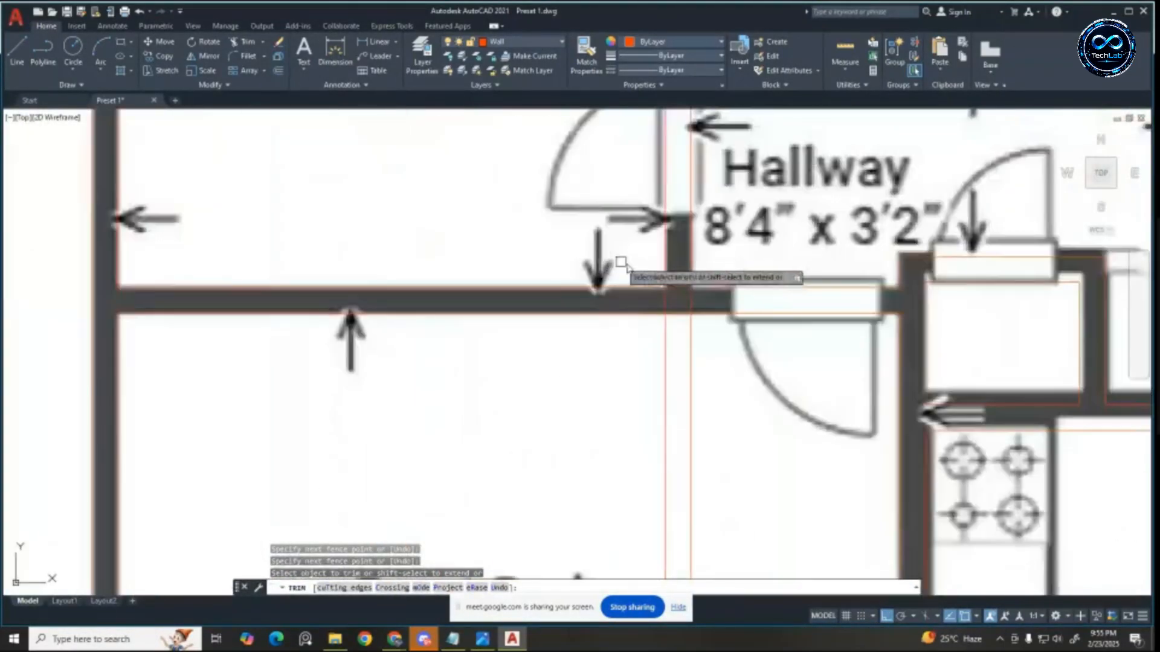
pyautogui.click(612, 271)
pyautogui.click(617, 324)
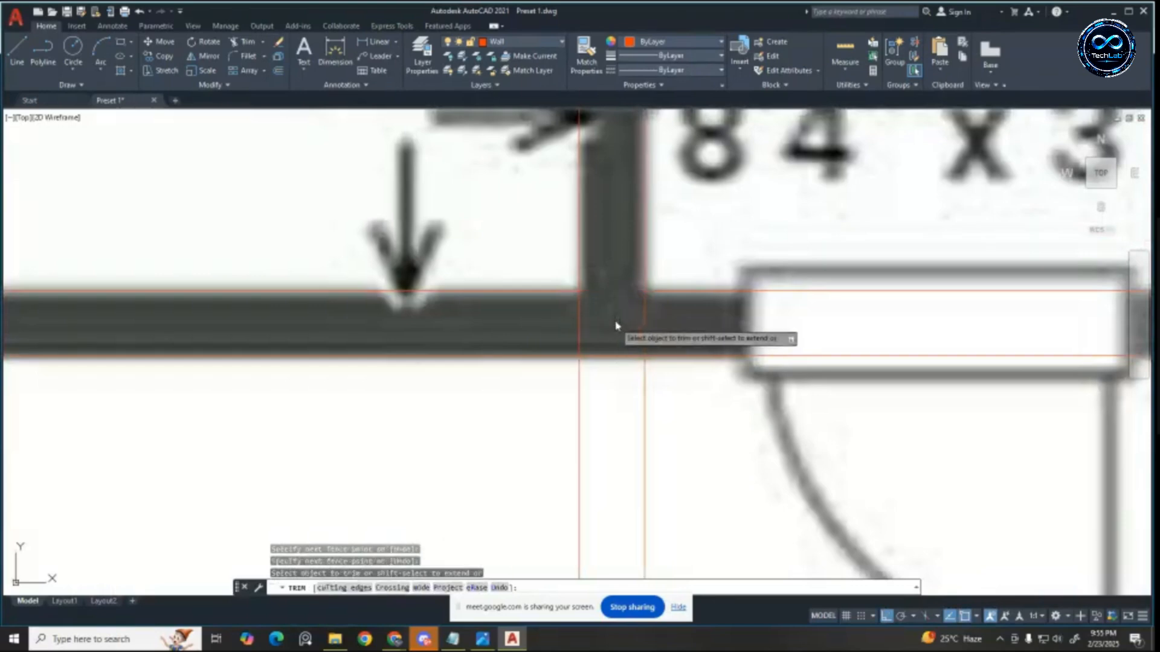
pyautogui.press('Escape')
pyautogui.press('Escape')
pyautogui.press('Escape')
pyautogui.press('Escape')
# Step: Fillet both Bedroom 1–hallway partition lines with the upper Front Bedroom wall line into sharp corners
pyautogui.scroll(-8, 641, 296)
pyautogui.scroll(-6, 633, 320)
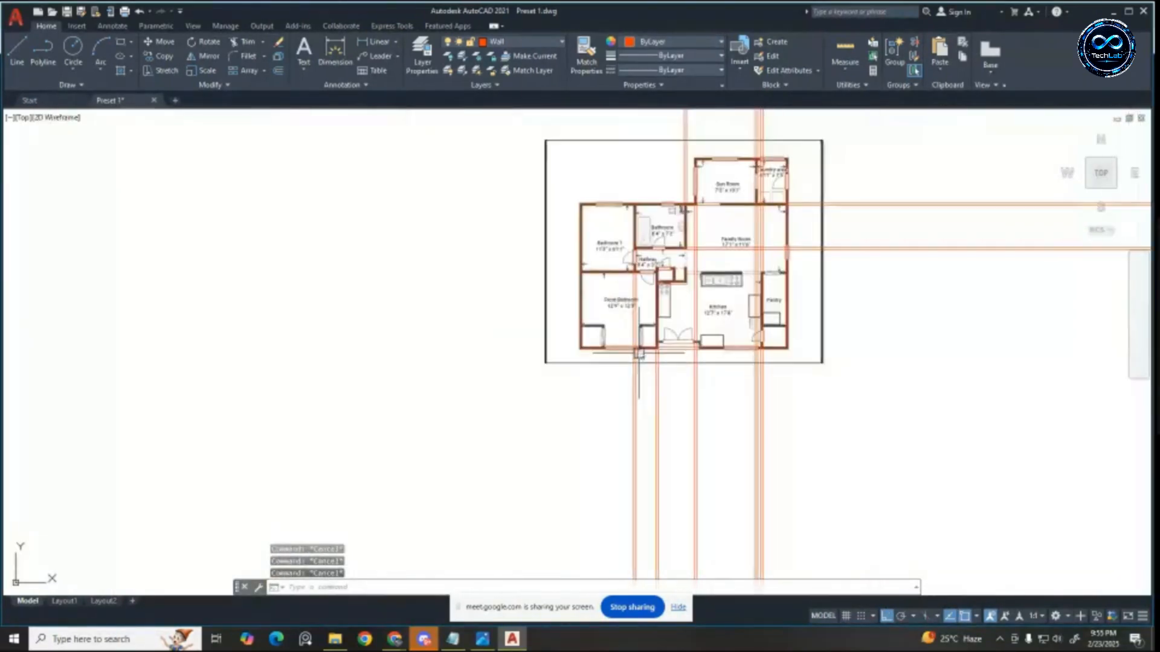
pyautogui.scroll(6, 642, 262)
pyautogui.scroll(5, 628, 189)
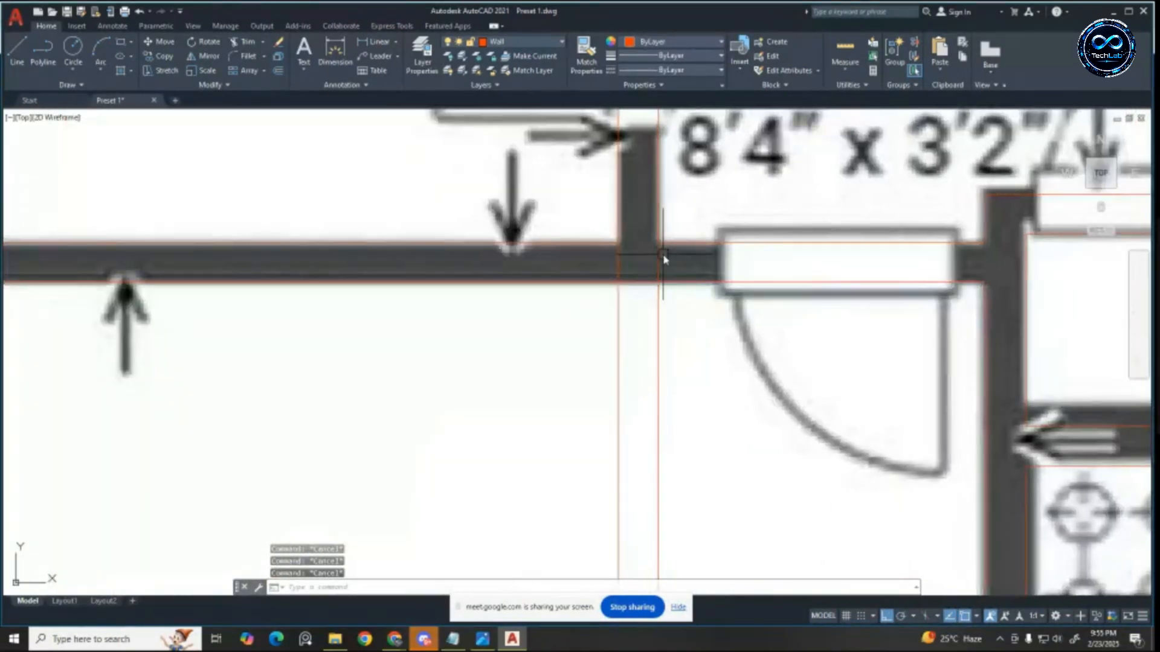
pyautogui.press('Return')
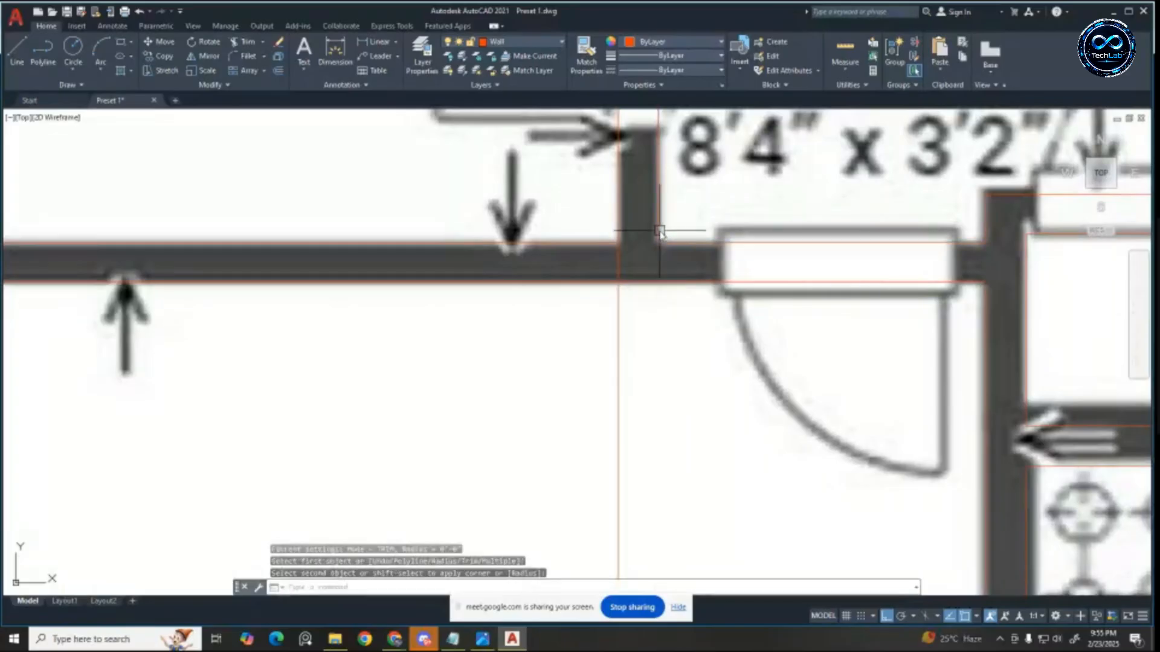
pyautogui.click(594, 242)
pyautogui.click(616, 228)
pyautogui.scroll(-5, 614, 227)
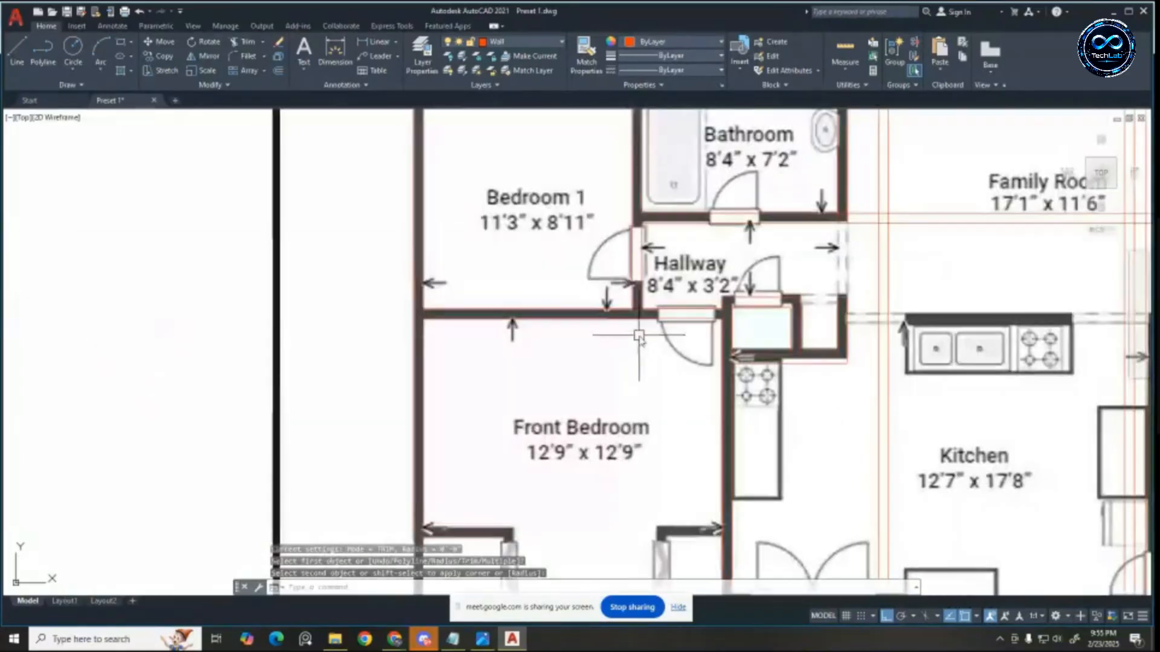
pyautogui.scroll(6, 631, 230)
pyautogui.scroll(-4, 546, 326)
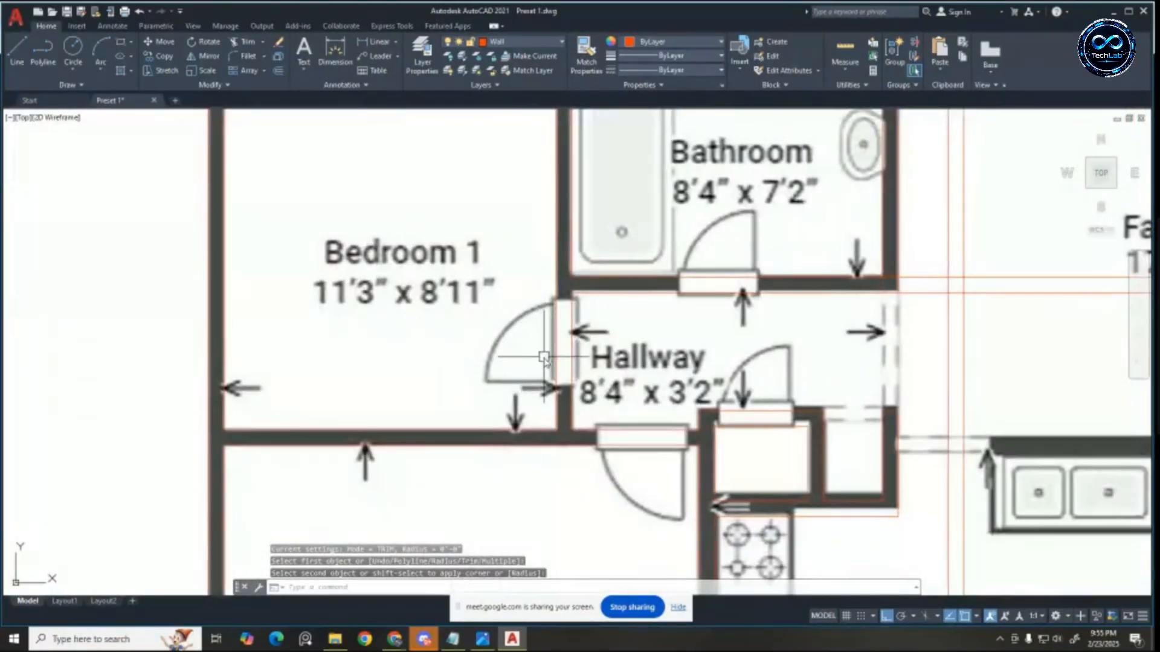
pyautogui.scroll(-3, 571, 381)
pyautogui.scroll(8, 776, 324)
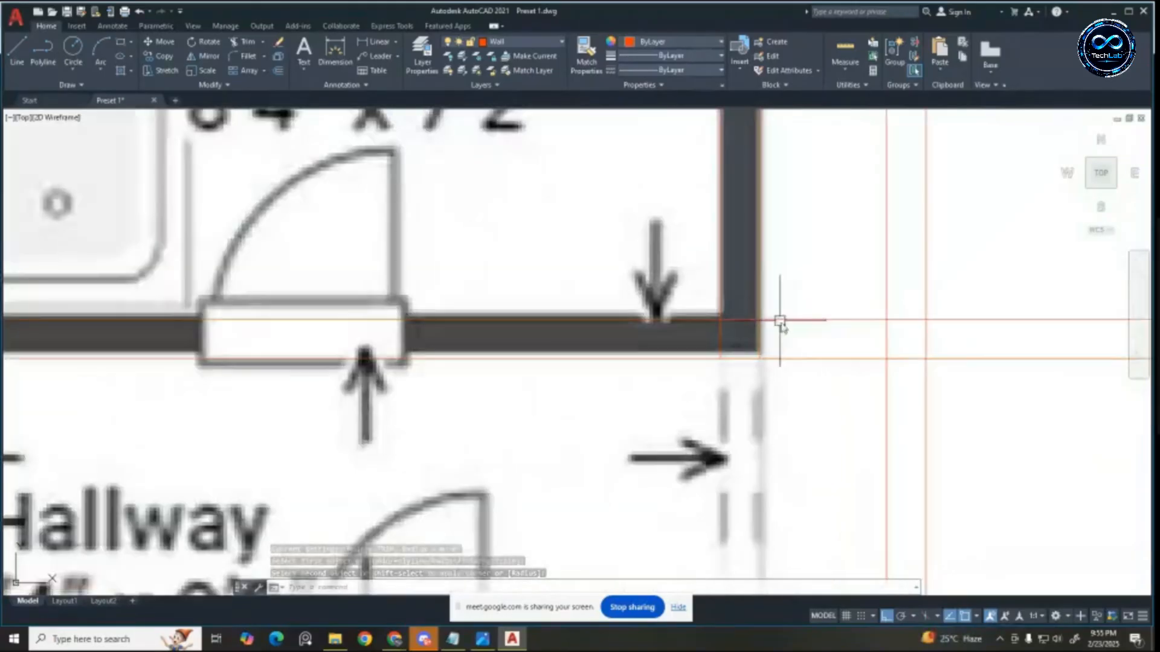
# Step: Fillet both lower Bathroom wall lines with the matching right Bathroom wall lines to close the corner above the hallway
pyautogui.press('Escape')
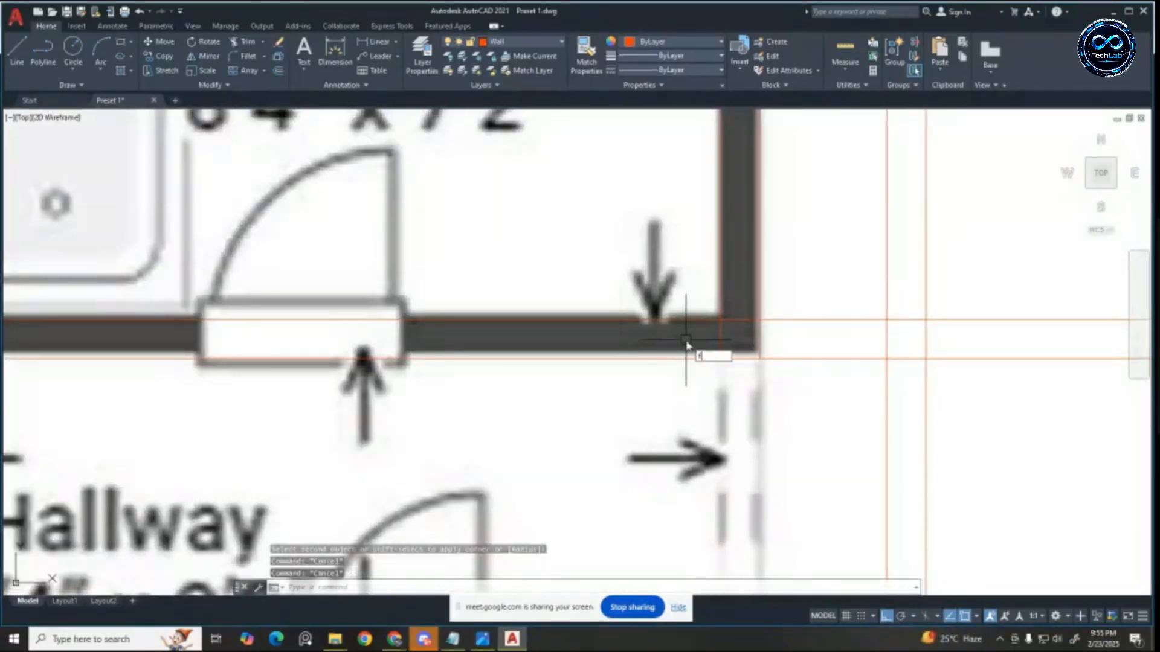
pyautogui.press('Return')
pyautogui.click(687, 356)
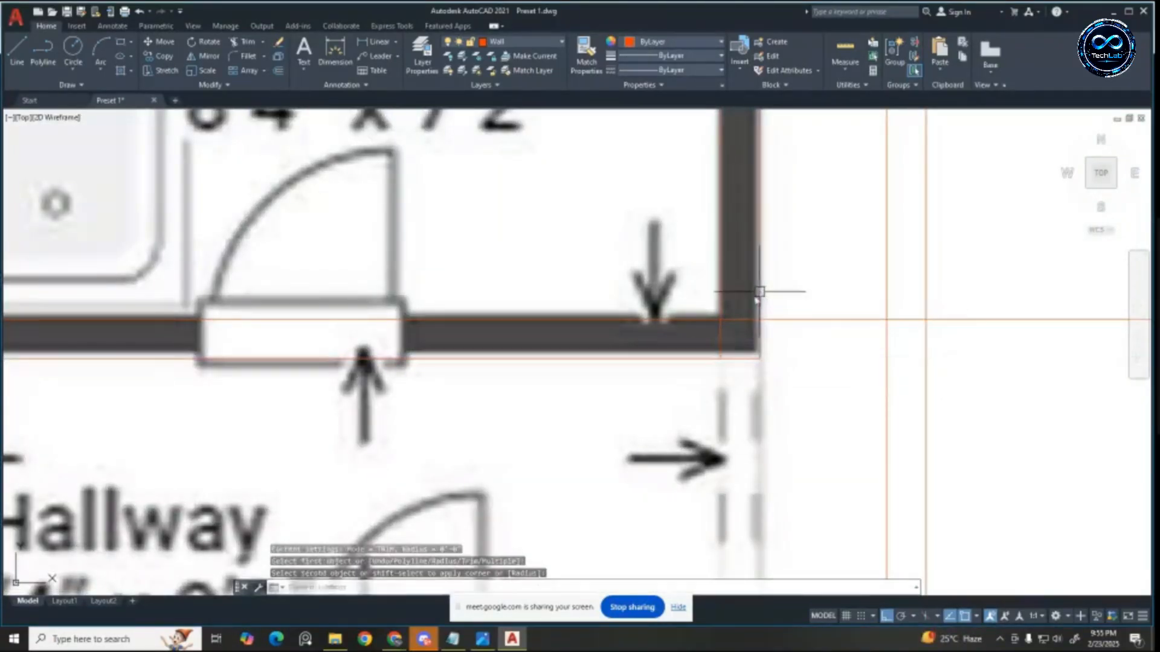
pyautogui.press('Return')
pyautogui.click(694, 324)
pyautogui.click(698, 325)
pyautogui.click(703, 319)
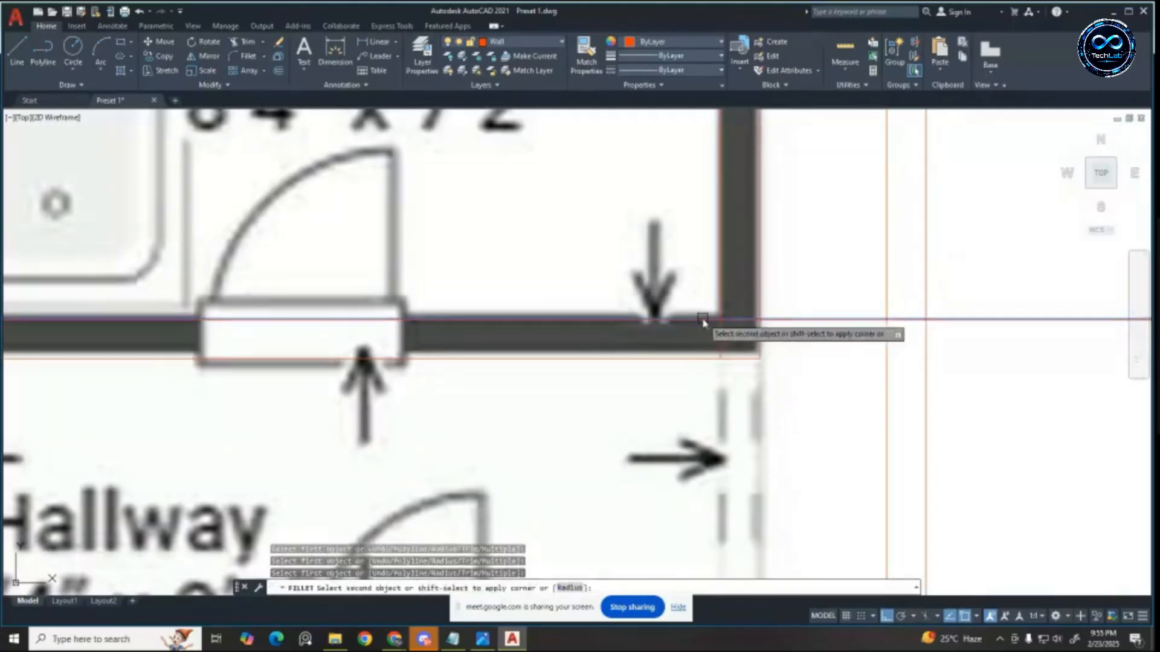
pyautogui.press('Escape')
pyautogui.press('Escape')
pyautogui.press('Escape')
# Step: Trim the inner upper wall line between the two partition lines on the Bathroom's right side
pyautogui.scroll(-5, 717, 303)
pyautogui.scroll(6, 645, 214)
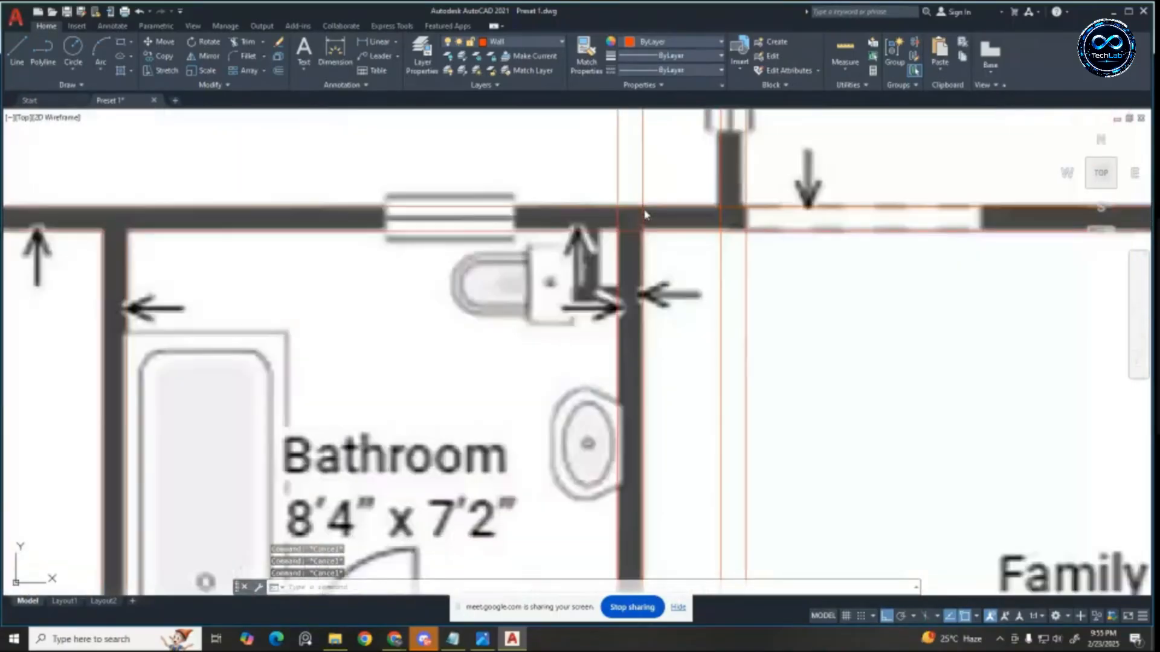
pyautogui.scroll(2, 645, 214)
pyautogui.write('tr')
pyautogui.press('Return')
pyautogui.click(626, 221)
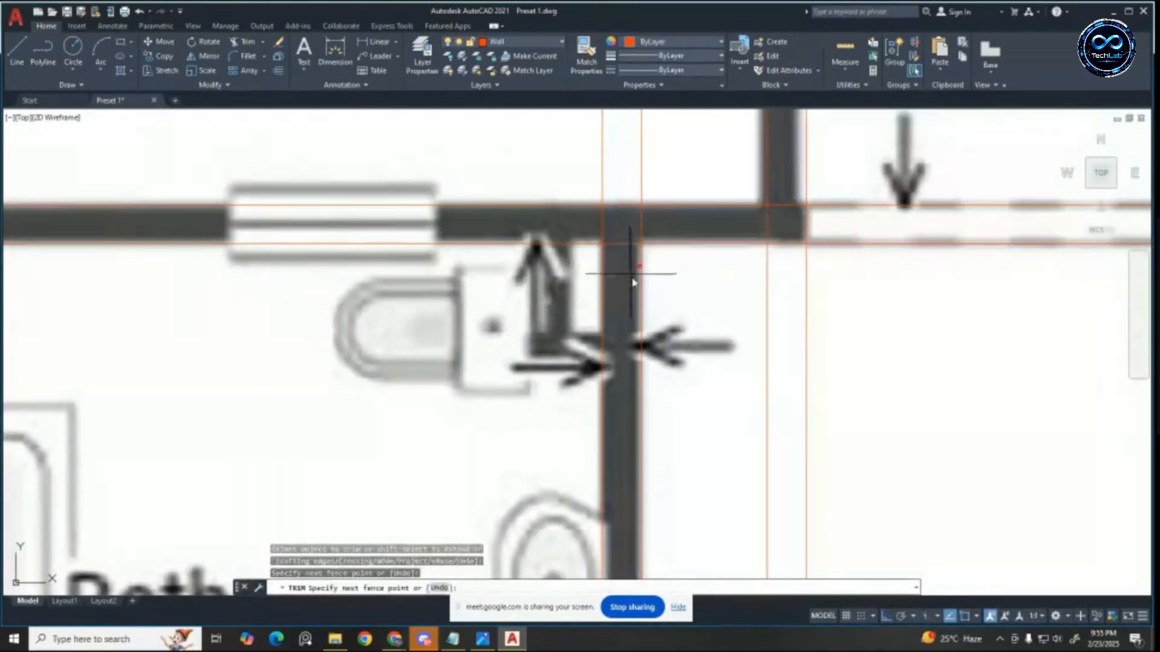
pyautogui.click(637, 272)
pyautogui.press('Escape')
pyautogui.press('Escape')
# Step: Fillet both partition lines on the Bathroom's right side with the inner upper wall line into sharp corners
pyautogui.write('f')
pyautogui.press('Return')
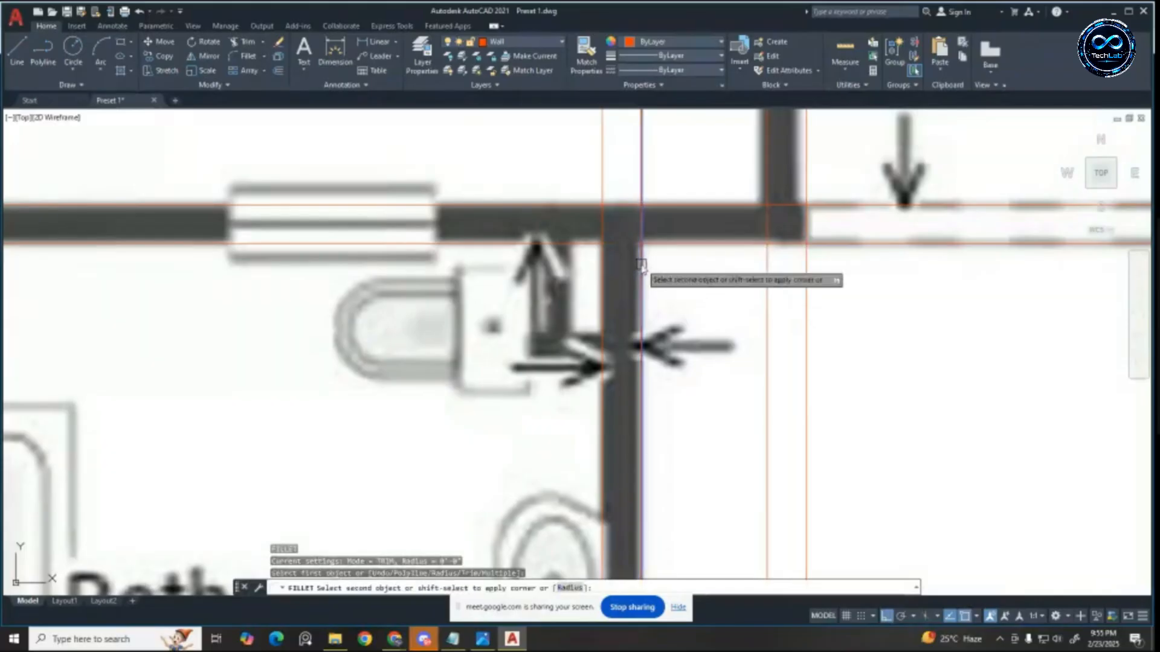
pyautogui.click(658, 245)
pyautogui.press('Return')
pyautogui.click(603, 270)
pyautogui.click(592, 245)
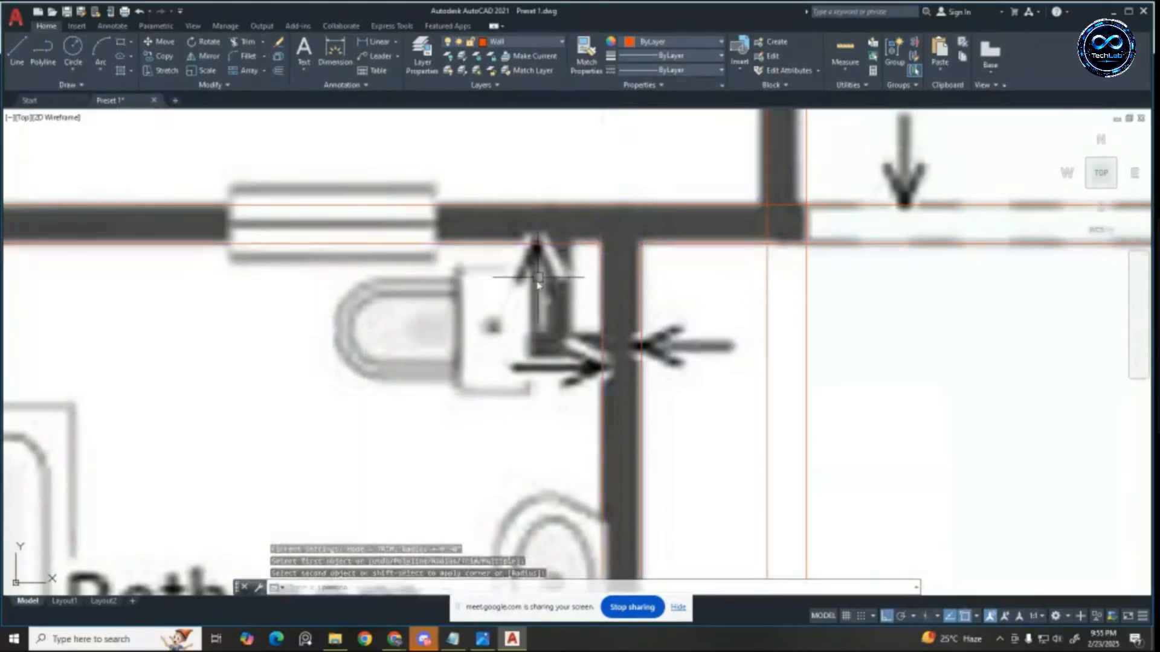
# Step: Fillet the two left Sun Room wall lines with the matching upper Bathroom wall lines to form the corner
pyautogui.scroll(-5, 610, 259)
pyautogui.scroll(5, 616, 259)
pyautogui.scroll(-8, 600, 259)
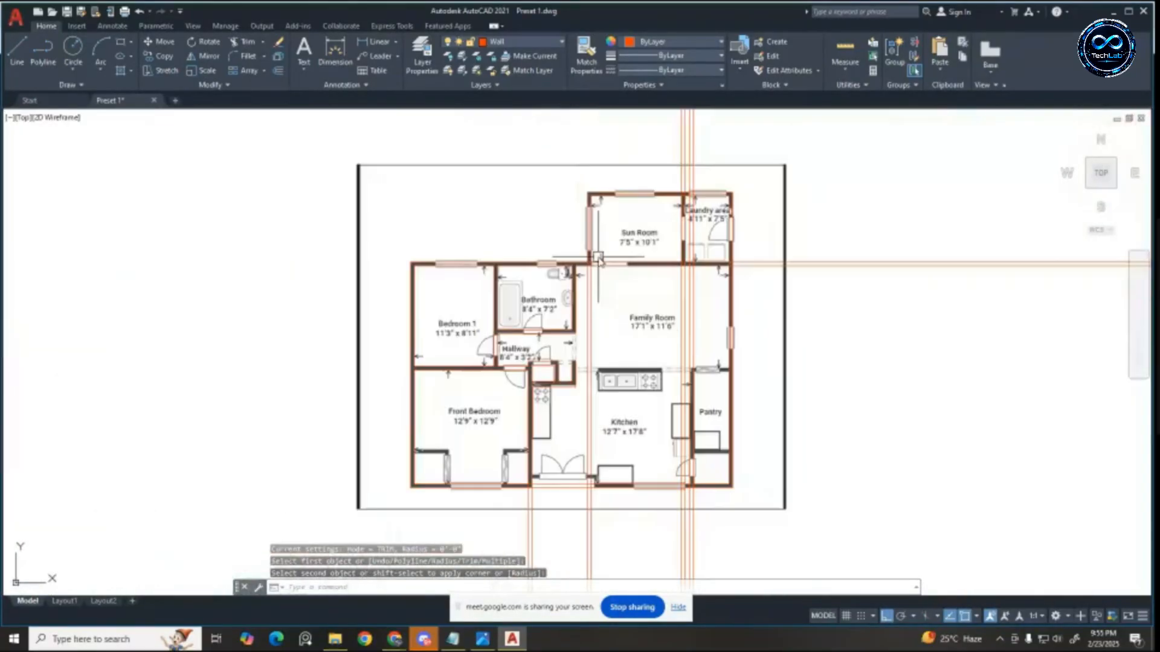
pyautogui.scroll(3, 598, 290)
pyautogui.scroll(-3, 592, 290)
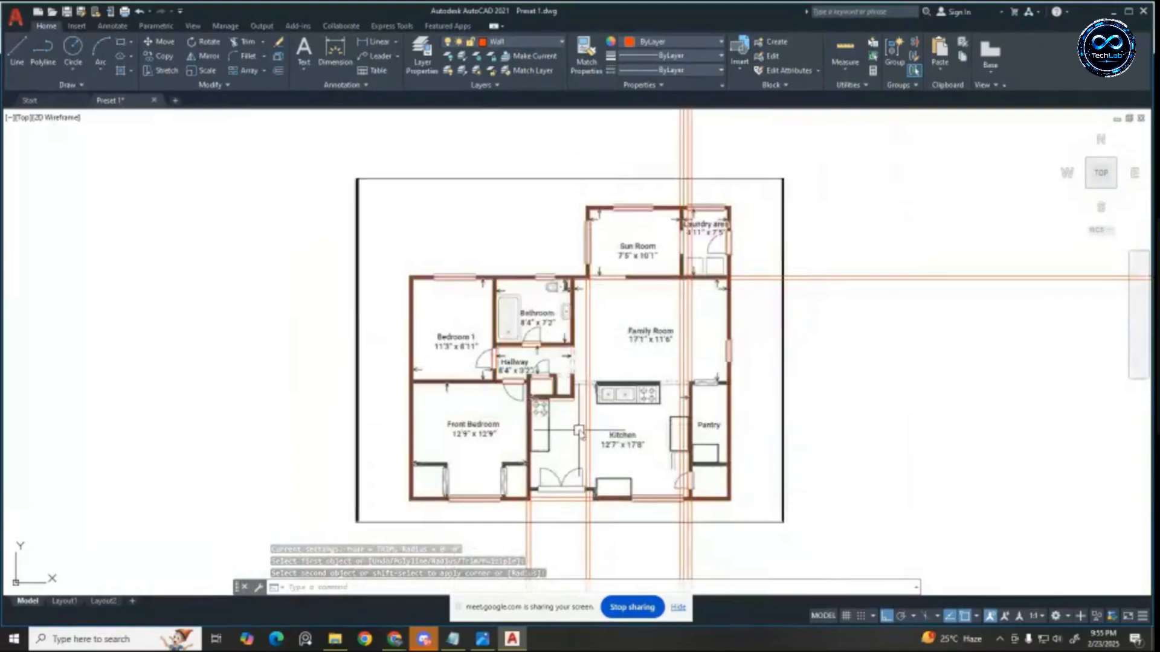
pyautogui.scroll(8, 598, 266)
pyautogui.press('Escape')
pyautogui.press('Escape')
pyautogui.press('Escape')
pyautogui.write('f')
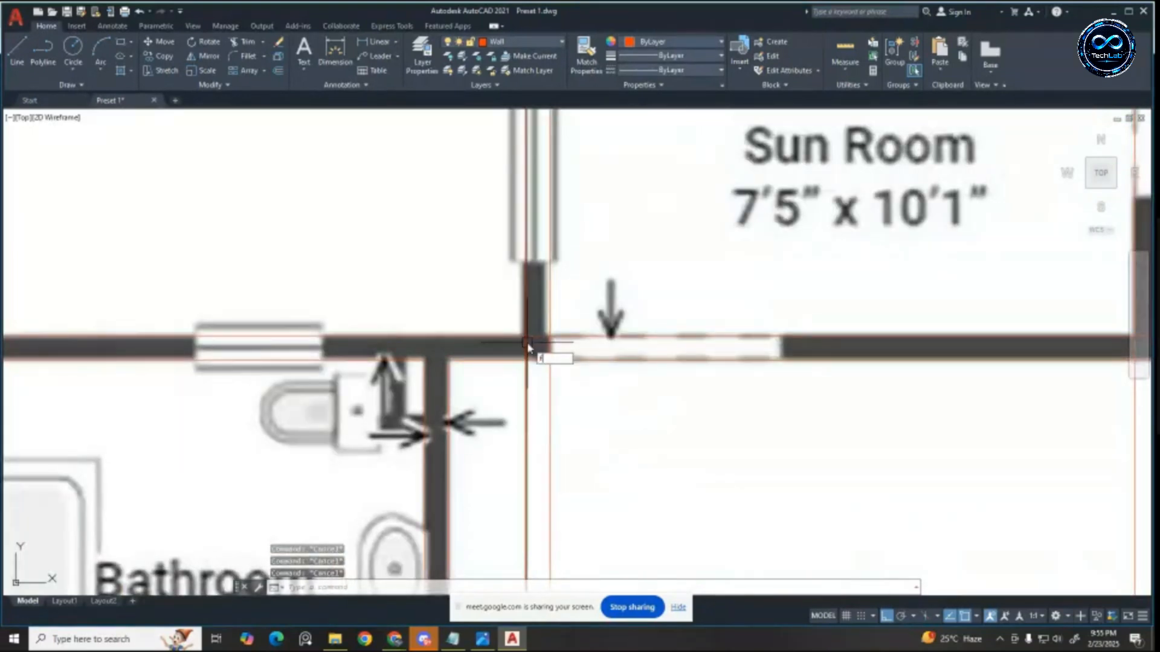
pyautogui.press('Return')
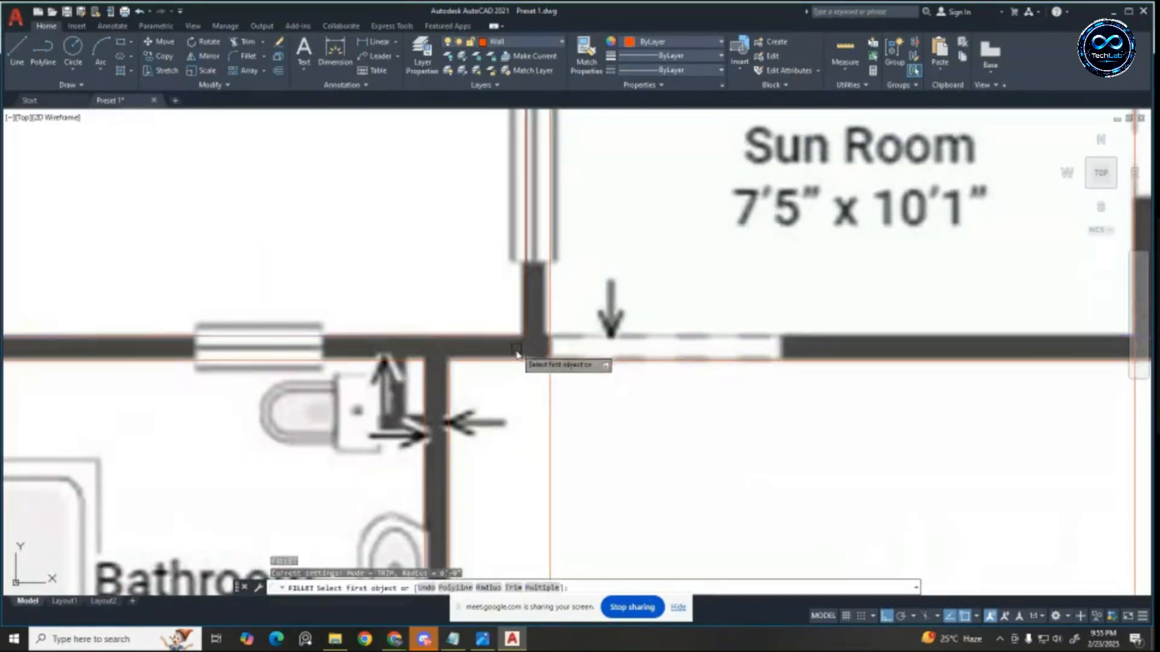
pyautogui.click(516, 353)
pyautogui.click(551, 341)
pyautogui.scroll(-6, 590, 389)
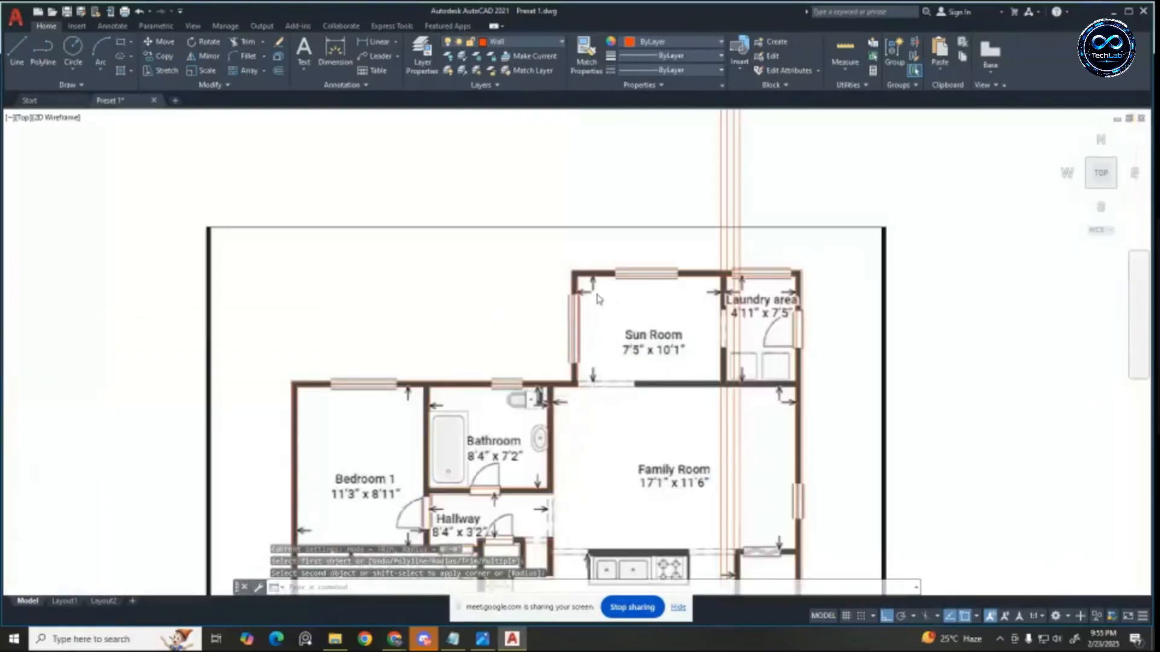
pyautogui.scroll(4, 595, 298)
pyautogui.scroll(-2, 484, 233)
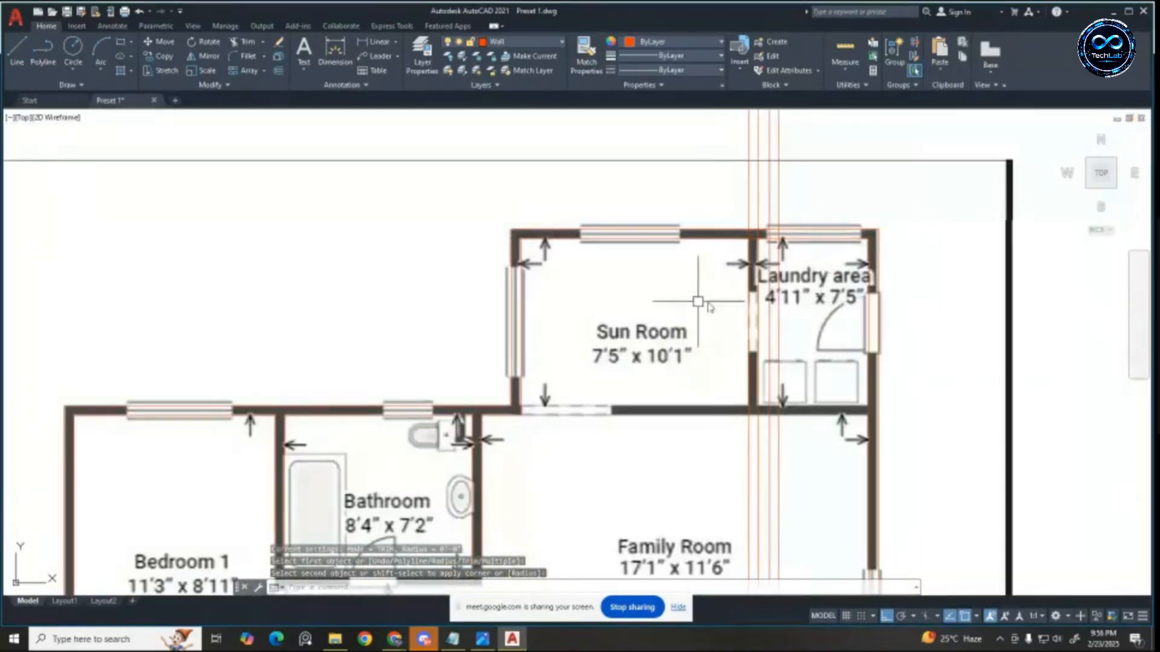
pyautogui.scroll(4, 755, 374)
pyautogui.scroll(-4, 622, 386)
pyautogui.scroll(2, 500, 339)
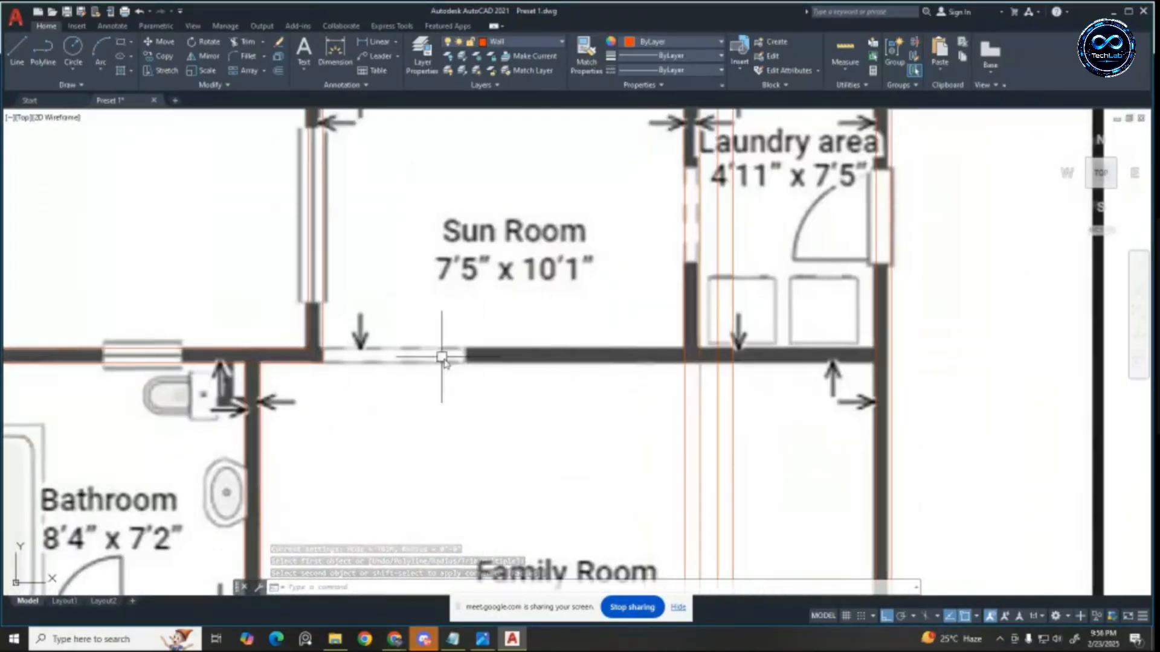
pyautogui.press('Escape')
pyautogui.press('Escape')
pyautogui.press('Escape')
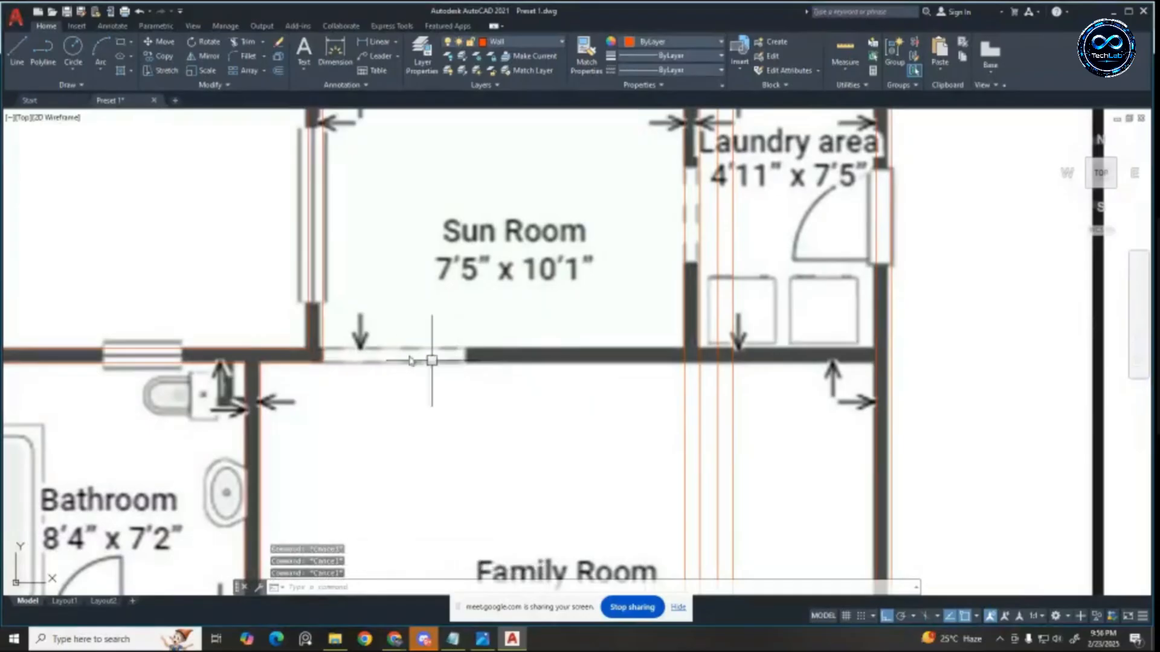
pyautogui.click(11, 64)
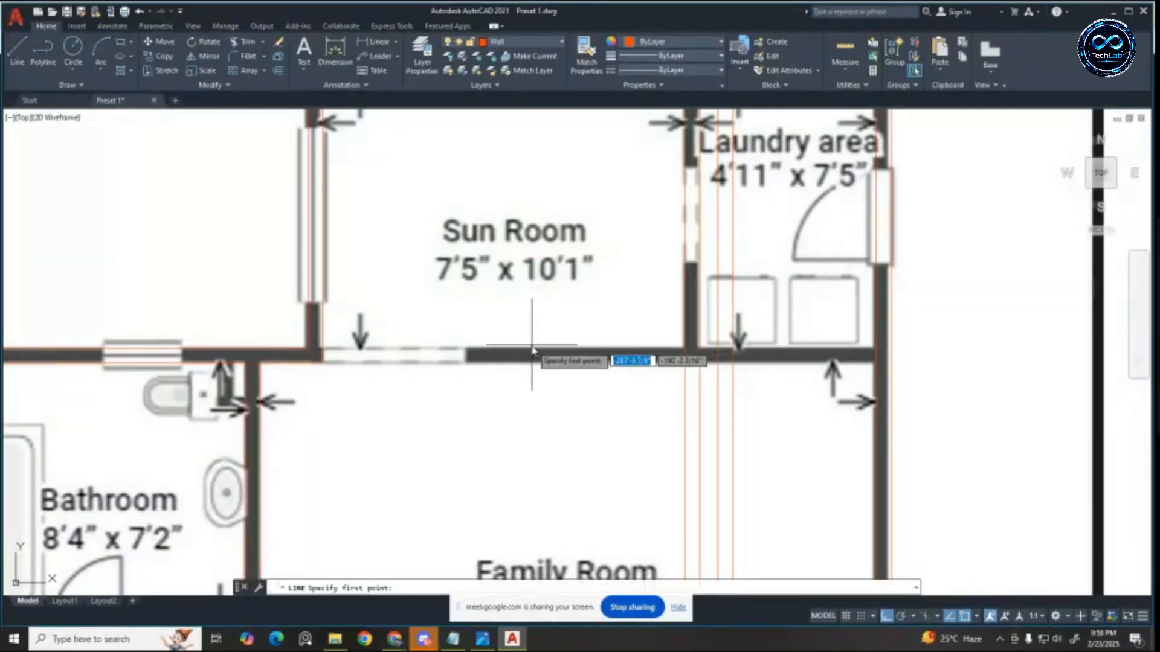
pyautogui.press('Escape')
pyautogui.press('Escape')
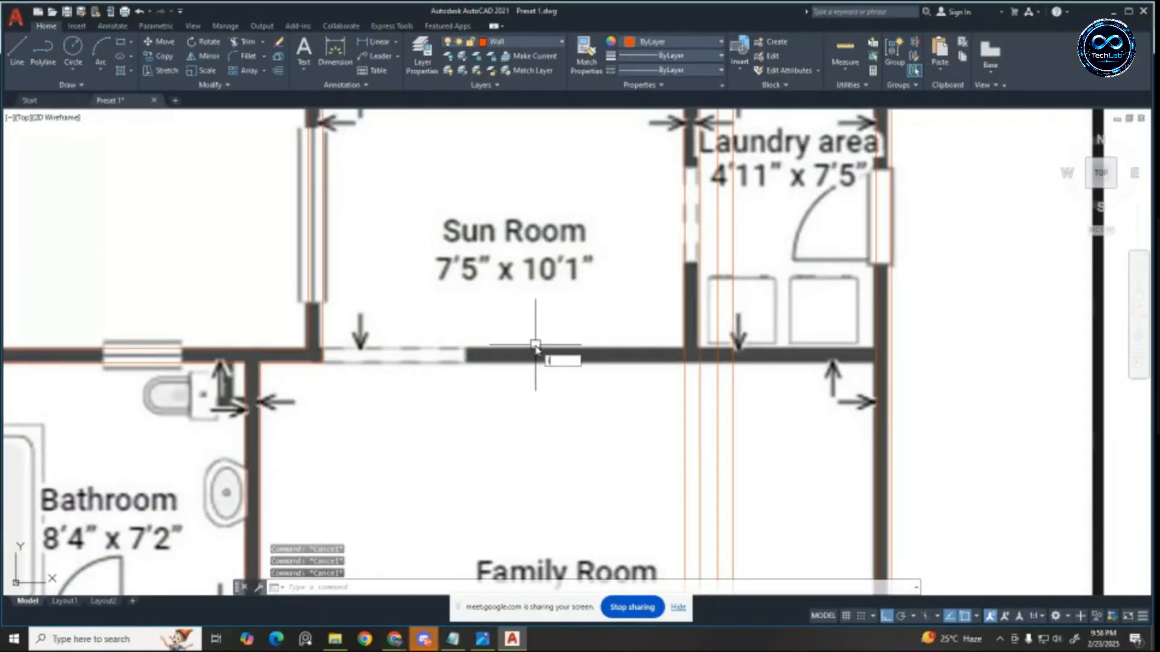
pyautogui.press('Escape')
# Step: Draw horizontal construction lines through the inner and outer corner points at the Sun Room's lower-left wall junction
pyautogui.write('l')
pyautogui.press('Return')
pyautogui.write('h')
pyautogui.press('Return')
pyautogui.scroll(4, 322, 329)
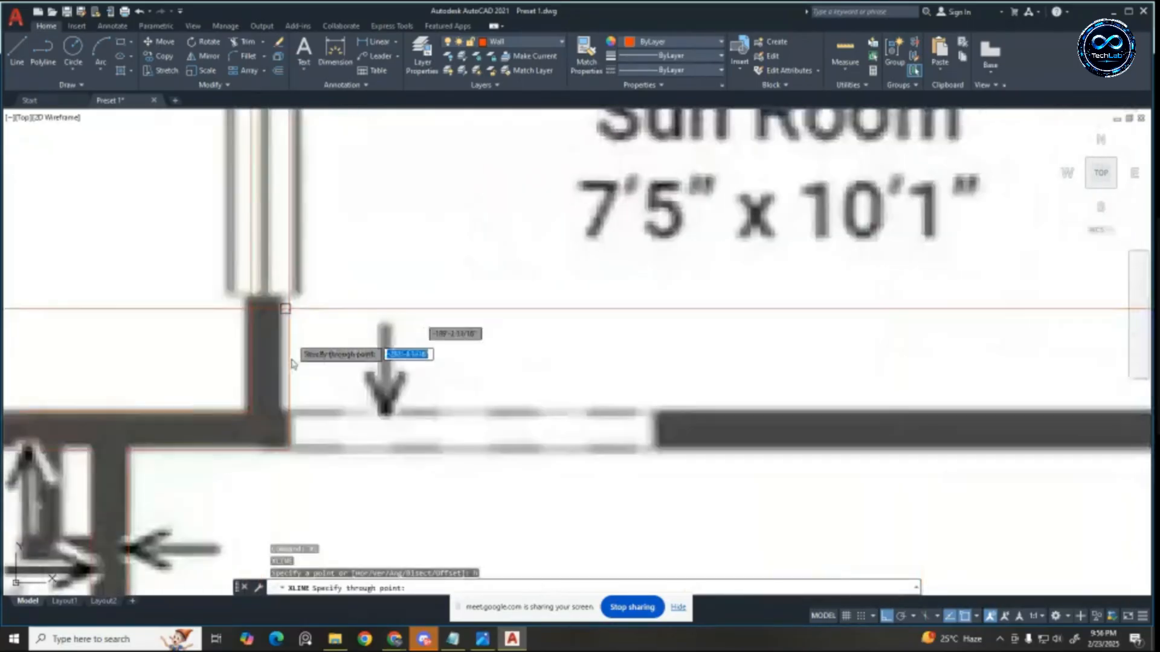
pyautogui.click(289, 449)
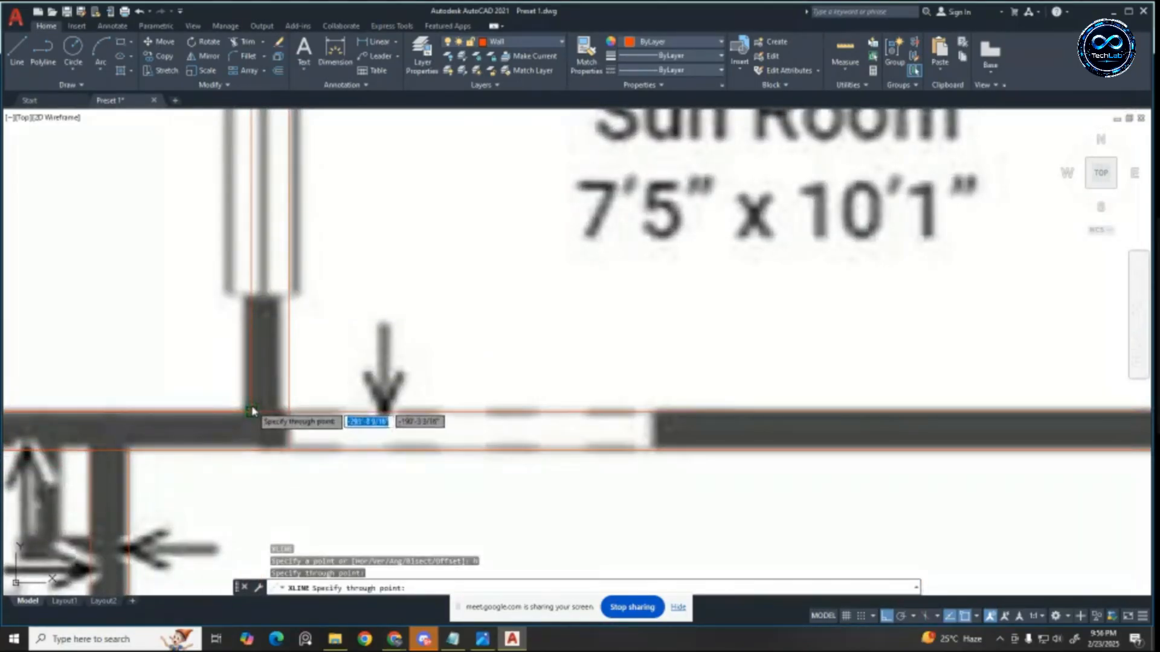
pyautogui.press('Escape')
pyautogui.scroll(-5, 157, 311)
pyautogui.press('Escape')
pyautogui.press('Escape')
# Step: Erase the two horizontal construction lines along the wall between the Sun Room and Family Room
pyautogui.scroll(8, 413, 344)
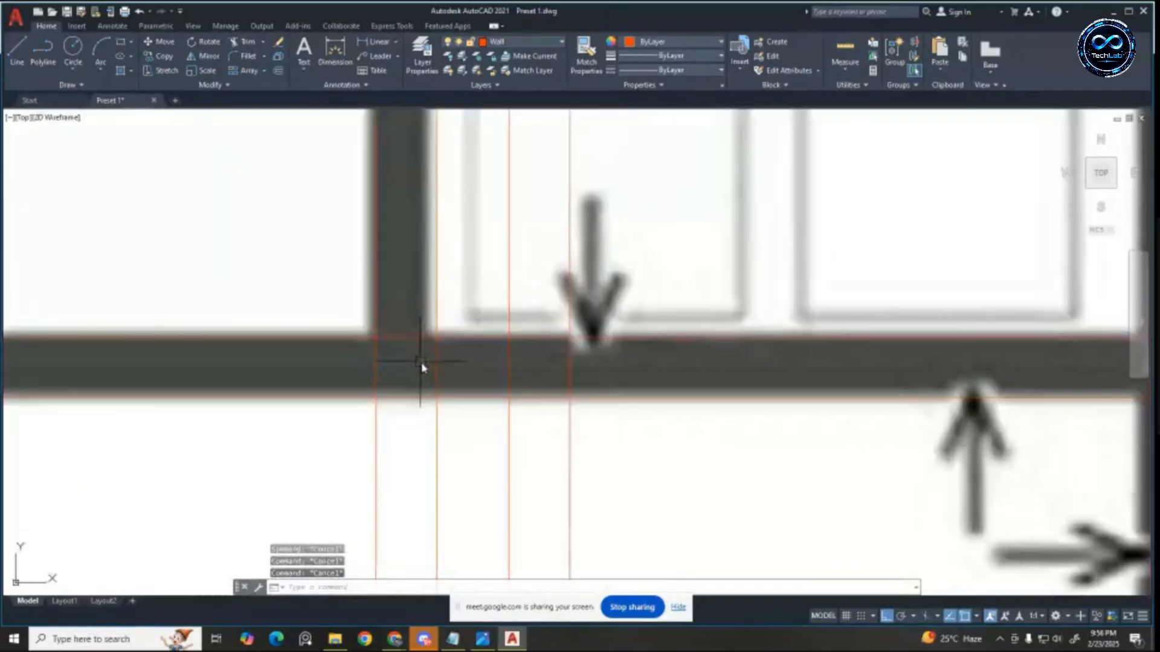
pyautogui.scroll(-5, 426, 381)
pyautogui.scroll(2, 269, 372)
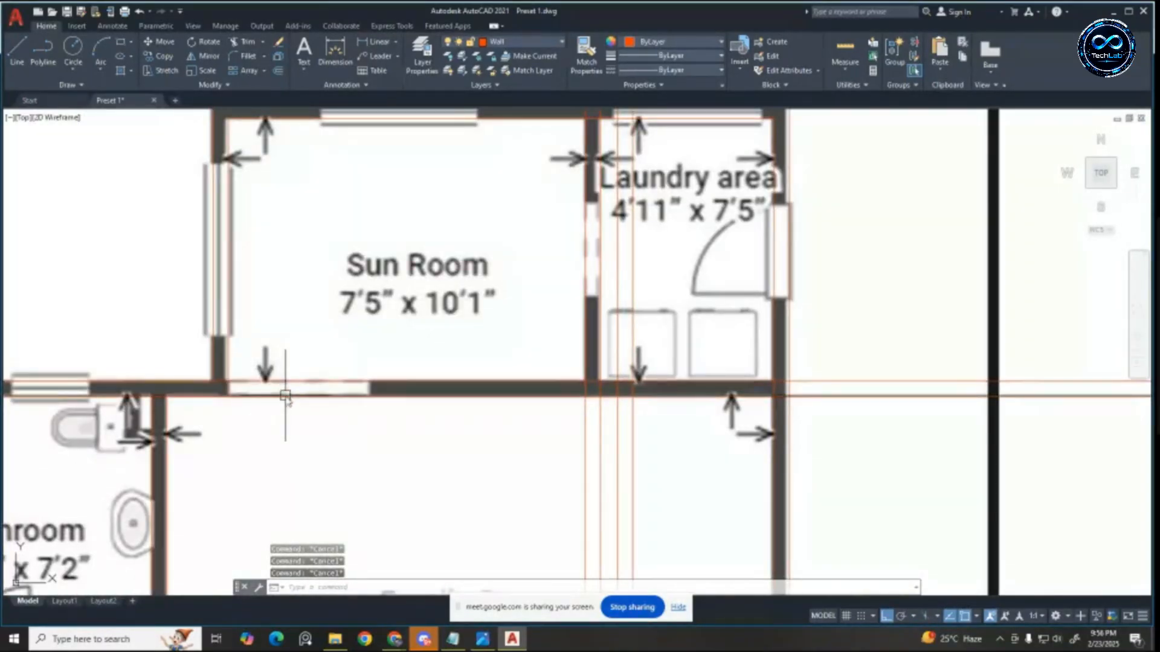
pyautogui.click(446, 368)
pyautogui.click(304, 438)
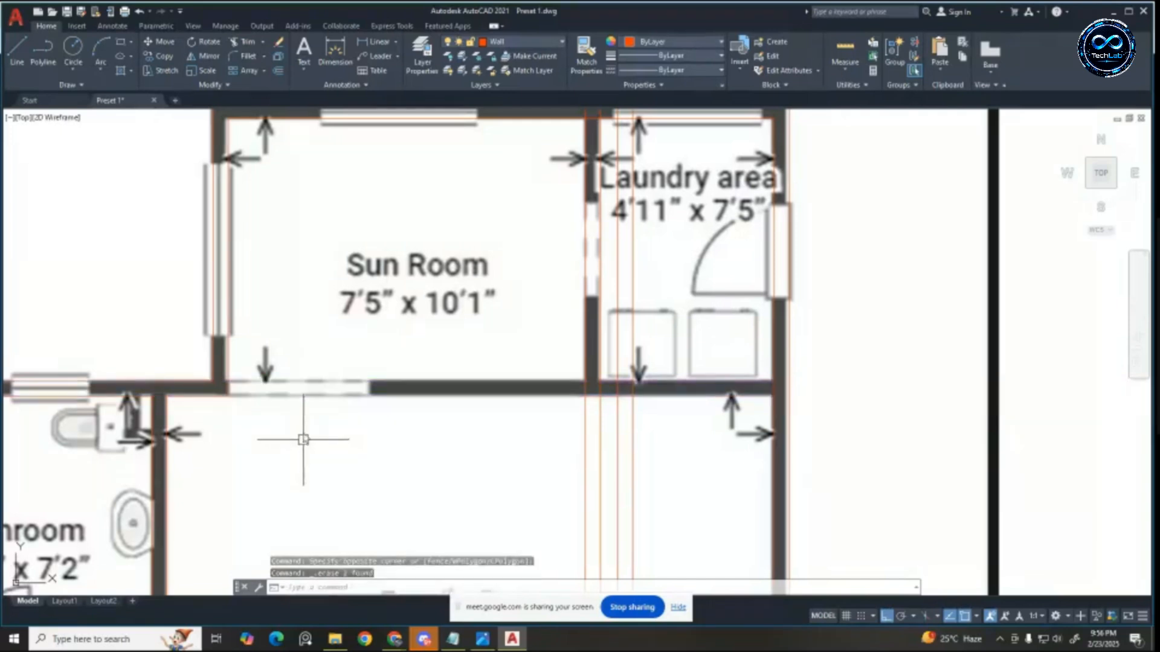
# Step: Extend the upper Bathroom wall line to the inner left wall line of the Sun Room
pyautogui.scroll(4, 199, 383)
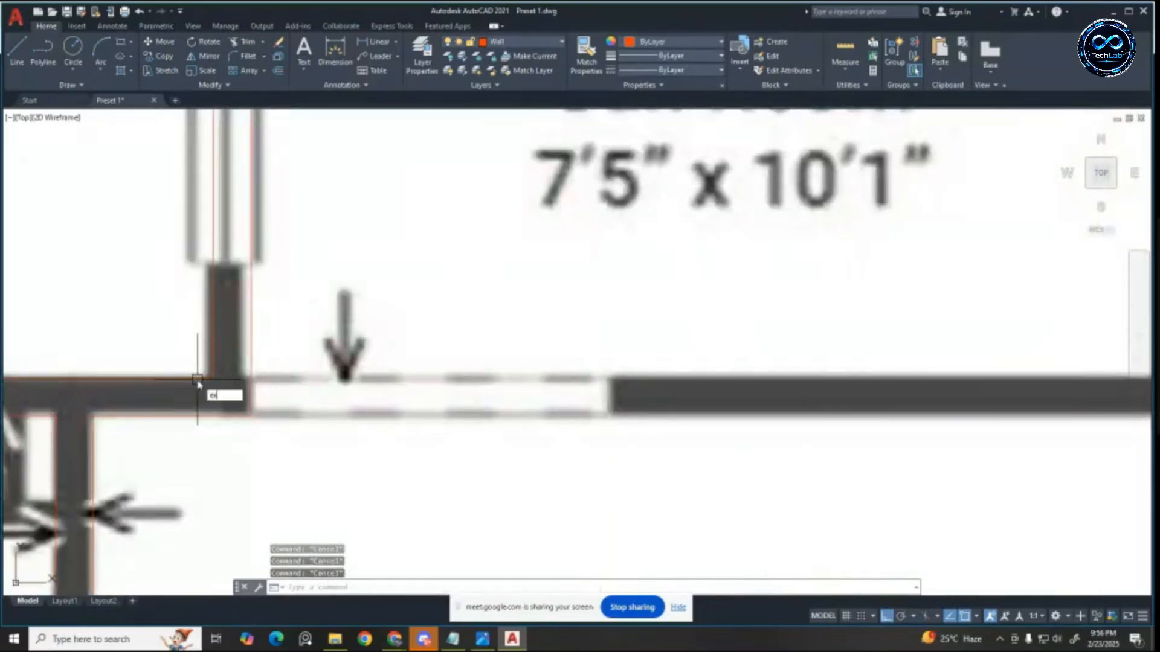
pyautogui.press('Return')
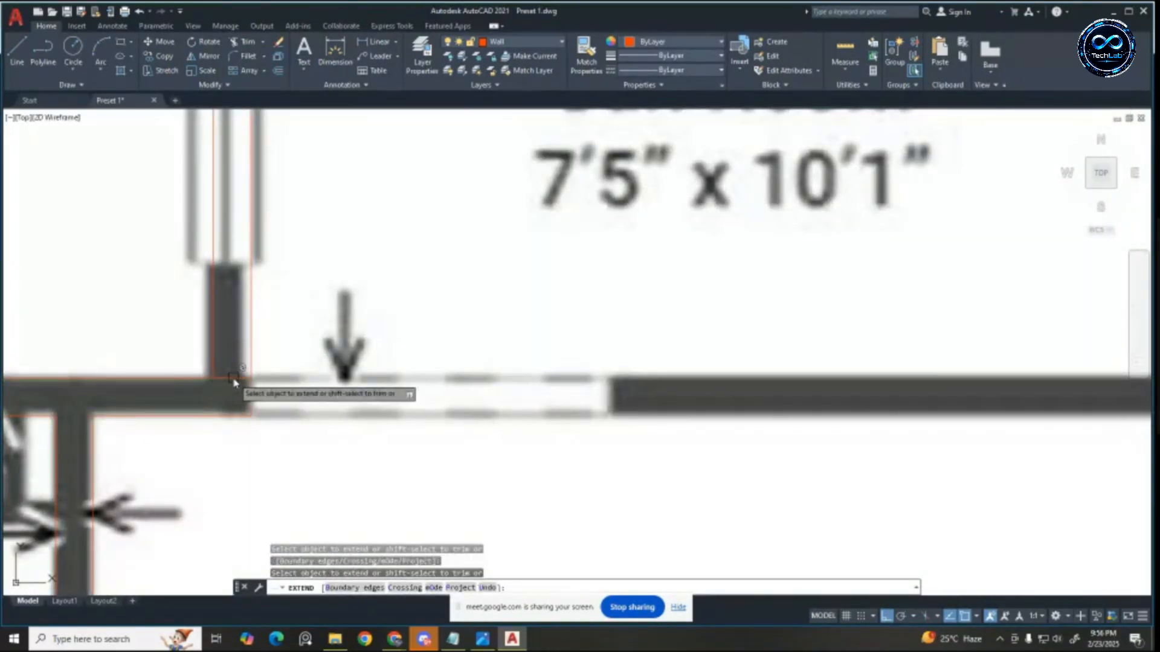
pyautogui.press('Escape')
pyautogui.press('Escape')
pyautogui.press('Escape')
# Step: Extend that wall line along the bottom of the Sun Room and Laundry area to the right exterior wall's inner line
pyautogui.scroll(-4, 369, 381)
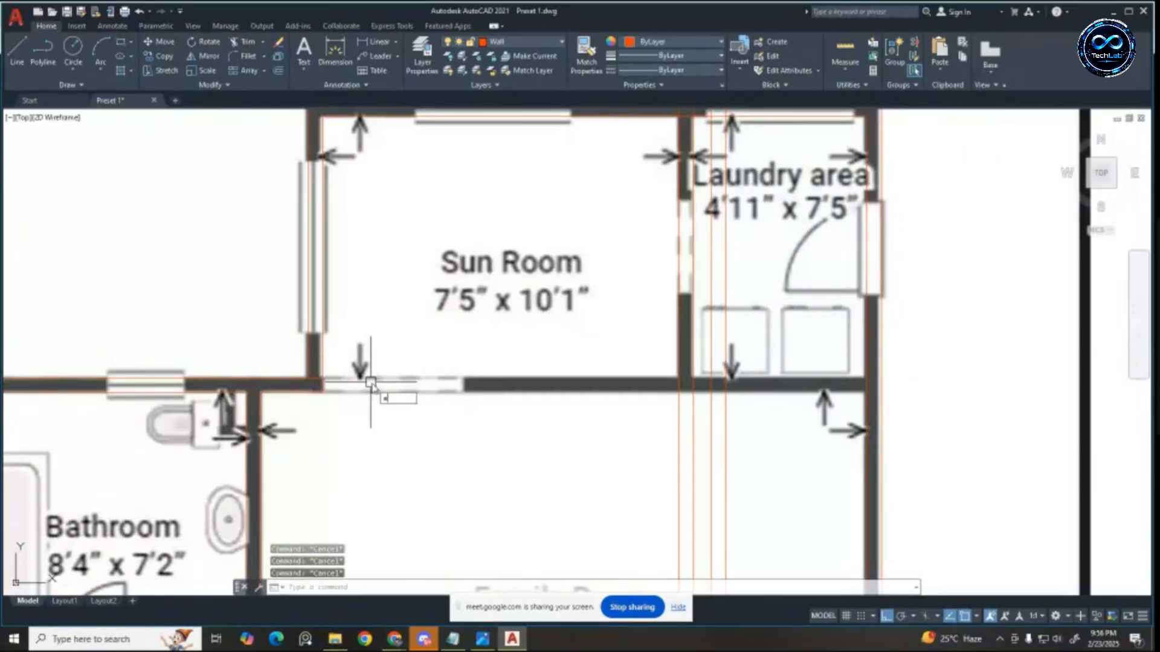
pyautogui.press('Return')
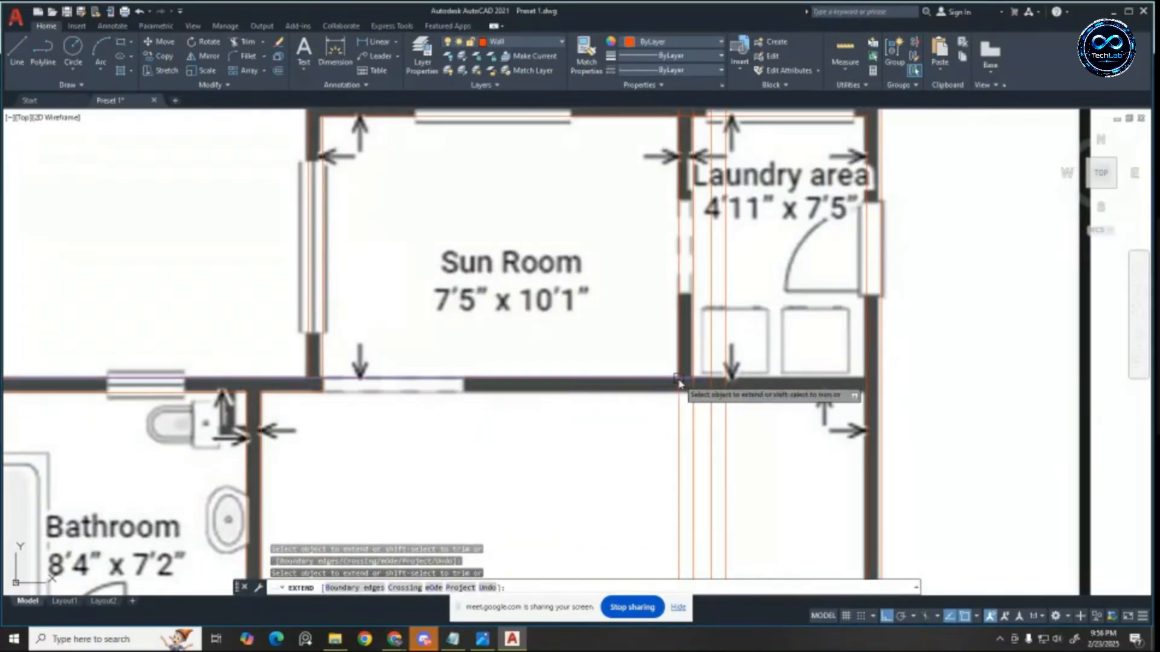
pyautogui.scroll(5, 680, 385)
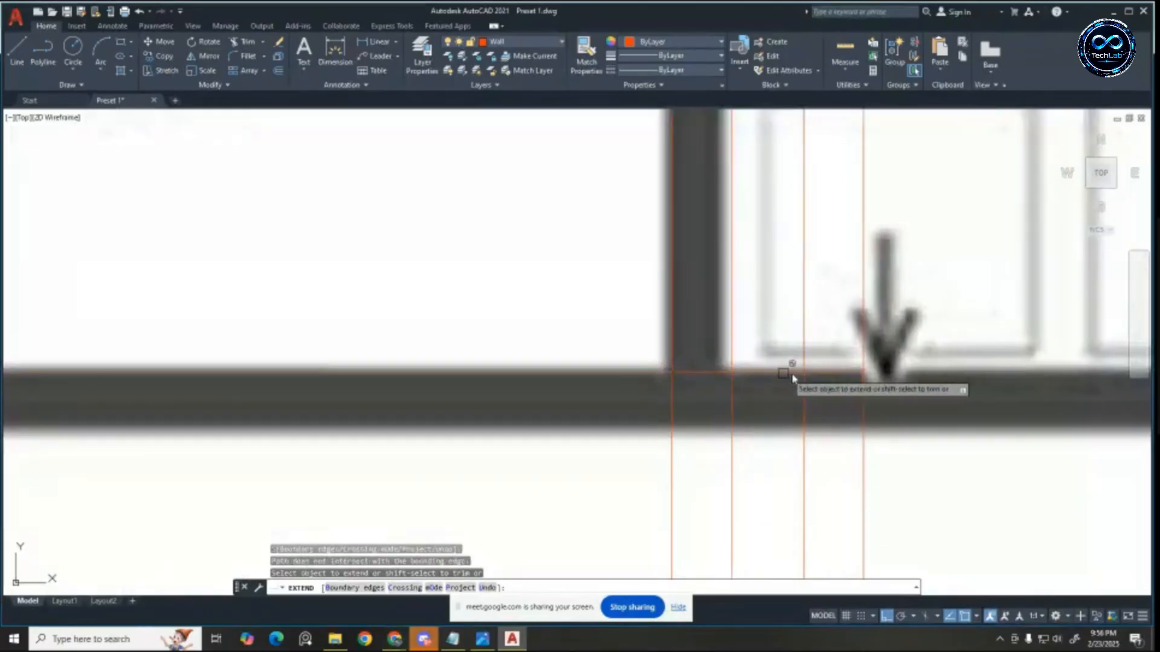
pyautogui.scroll(-5, 699, 369)
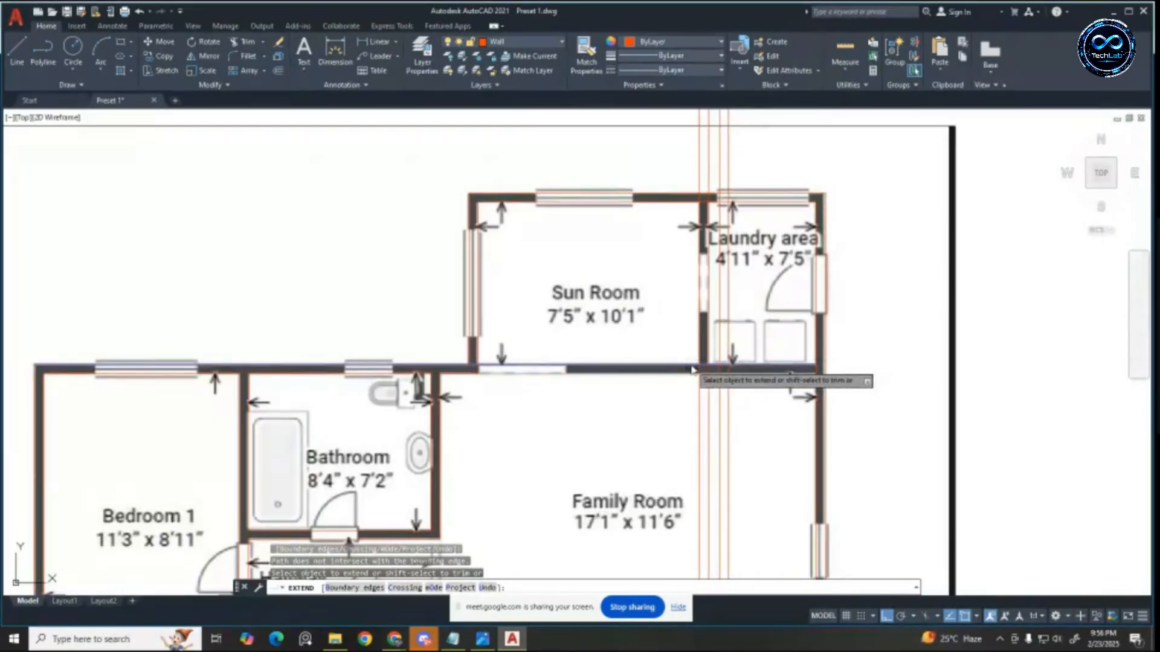
pyautogui.scroll(5, 795, 361)
pyautogui.scroll(-5, 852, 366)
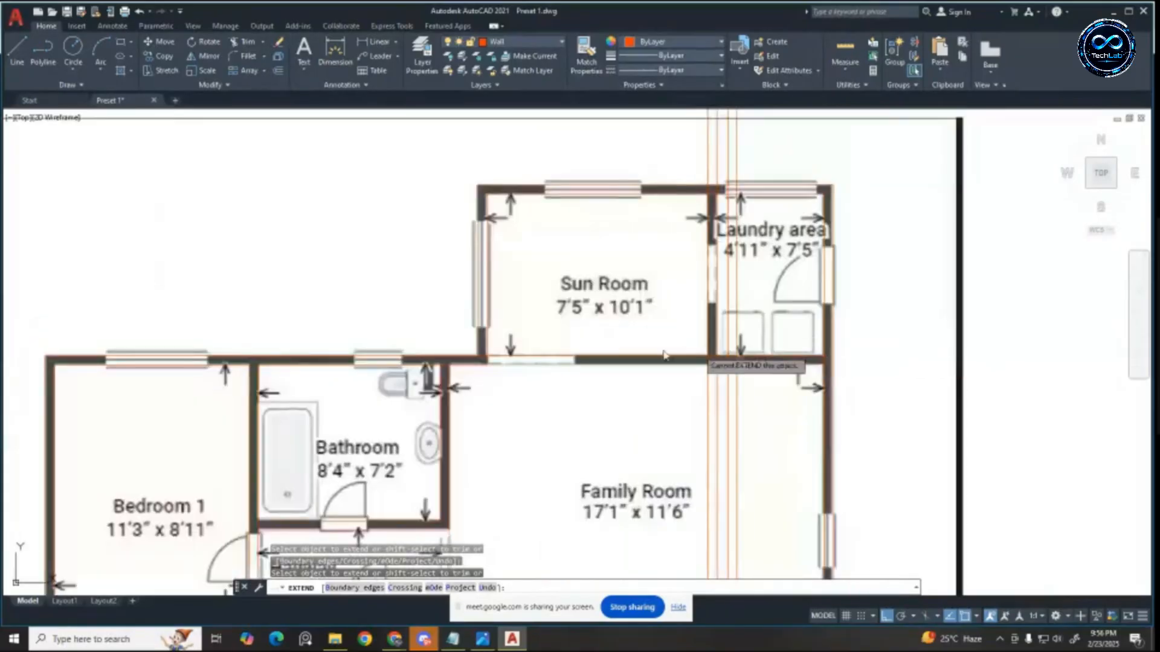
pyautogui.scroll(3, 592, 355)
pyautogui.press('Escape')
pyautogui.press('Escape')
pyautogui.press('Escape')
# Step: Try to extend the lower wall line right of the Bathroom past the Sun Room's corner
pyautogui.scroll(3, 317, 386)
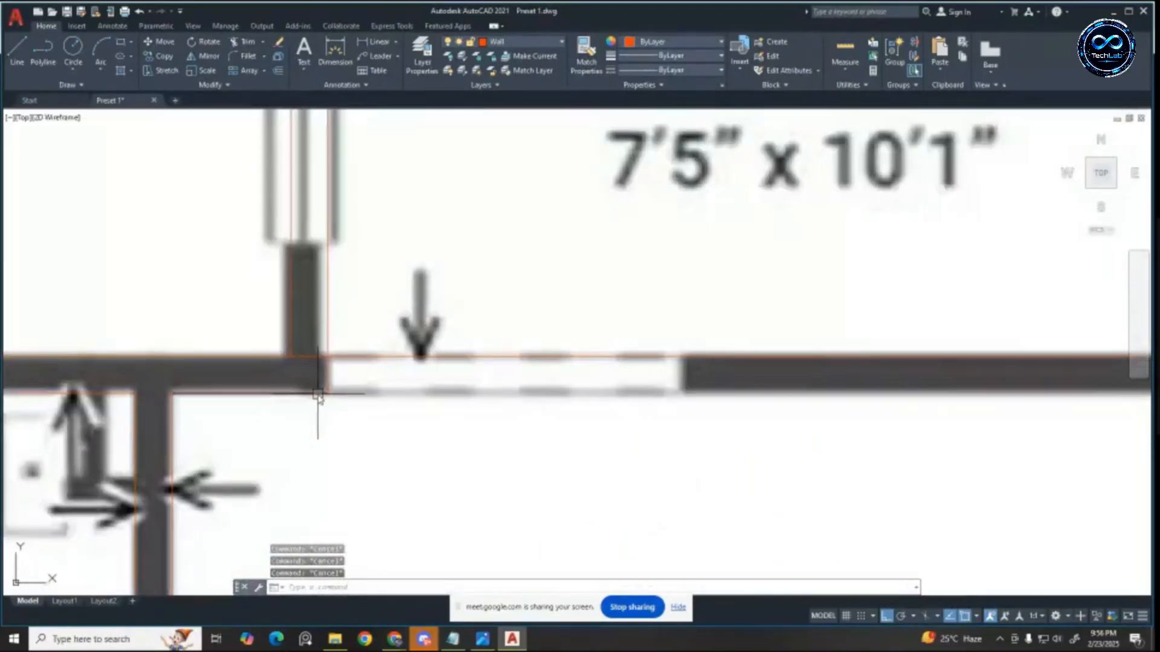
pyautogui.write('ex')
pyautogui.press('Return')
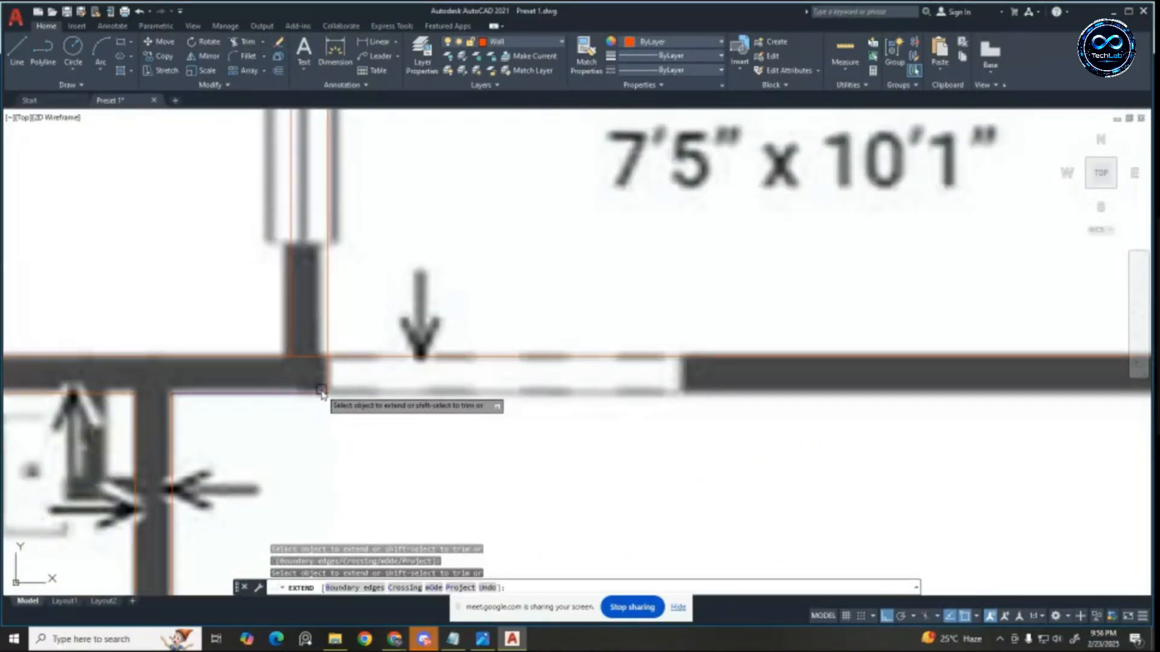
pyautogui.press('Escape')
pyautogui.press('Escape')
pyautogui.press('Escape')
# Step: Move the floor plan image horizontally to the right, clear of the traced wall lines
pyautogui.scroll(-10, 387, 386)
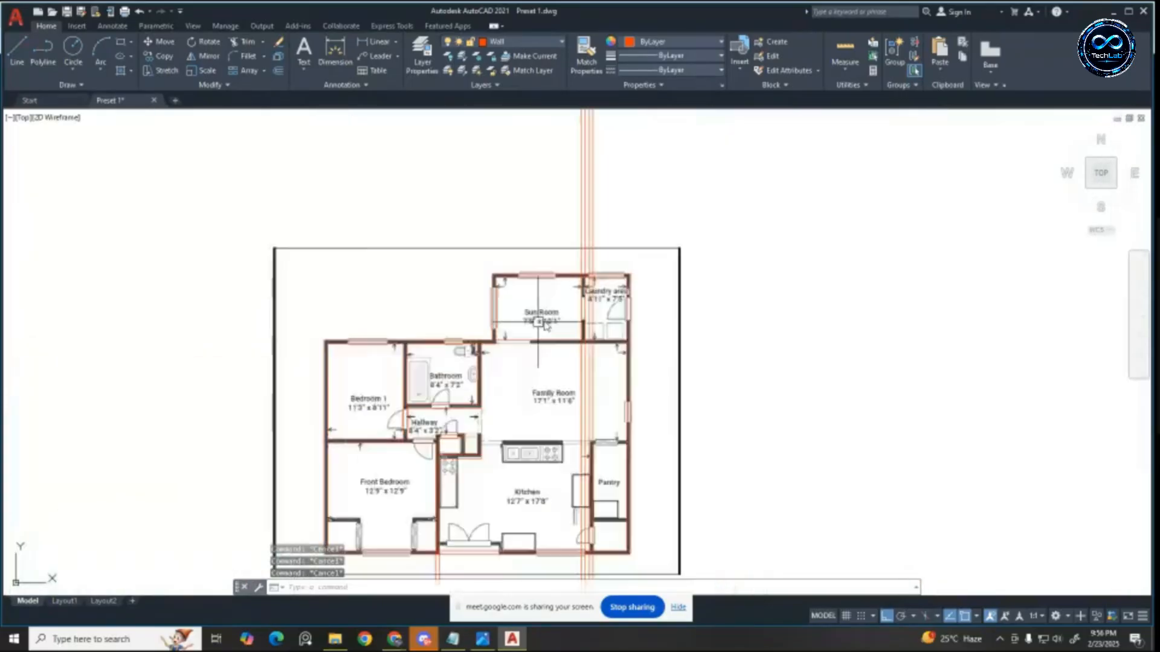
pyautogui.click(375, 340)
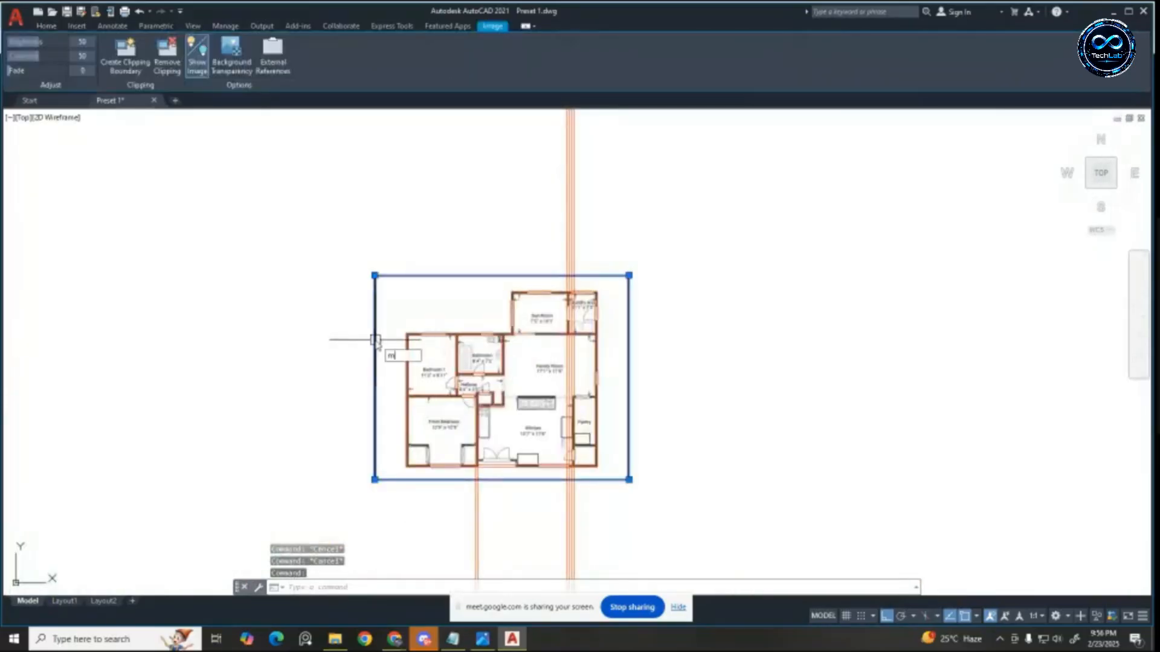
pyautogui.write('m')
pyautogui.press('Return')
pyautogui.click(361, 342)
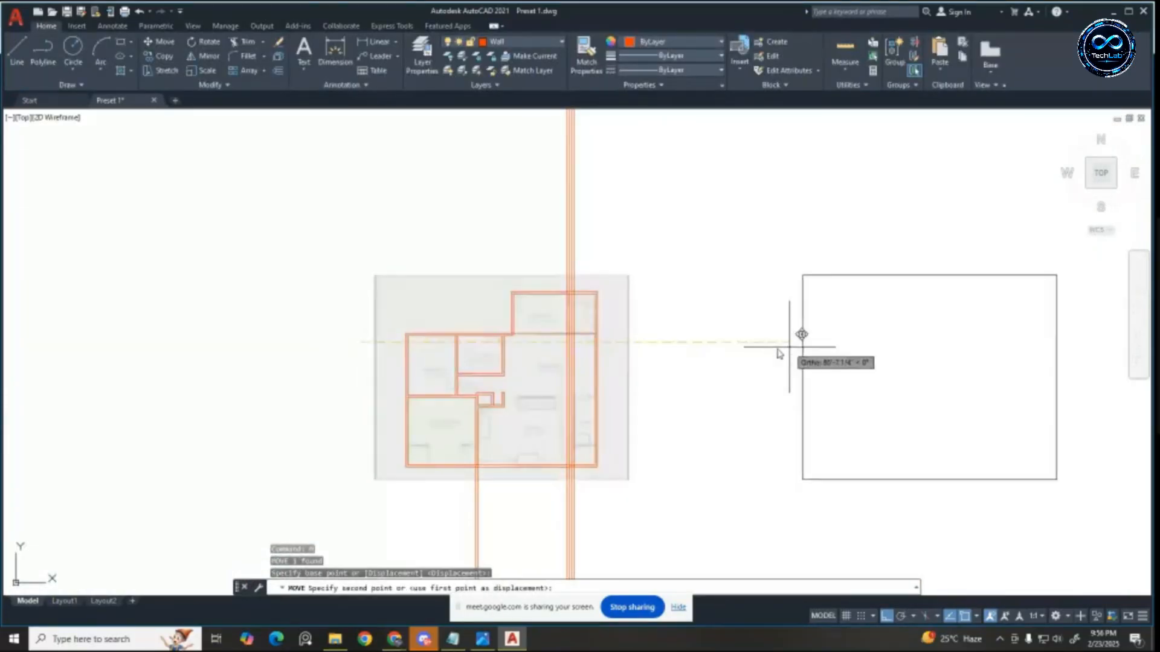
pyautogui.click(674, 349)
pyautogui.press('Escape')
pyautogui.press('Escape')
pyautogui.press('Escape')
pyautogui.scroll(6, 533, 324)
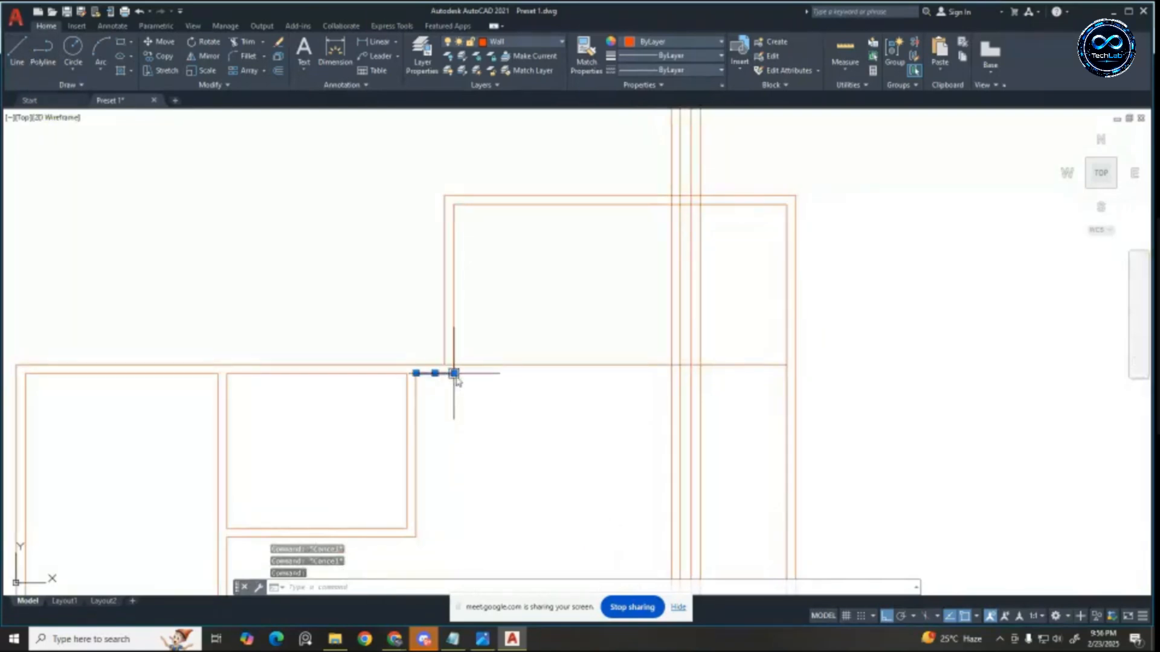
# Step: Stretch the lower wall line at the Bathroom's upper-right corner horizontally to beyond the right exterior wall
pyautogui.click(453, 374)
pyautogui.click(937, 374)
pyautogui.press('Escape')
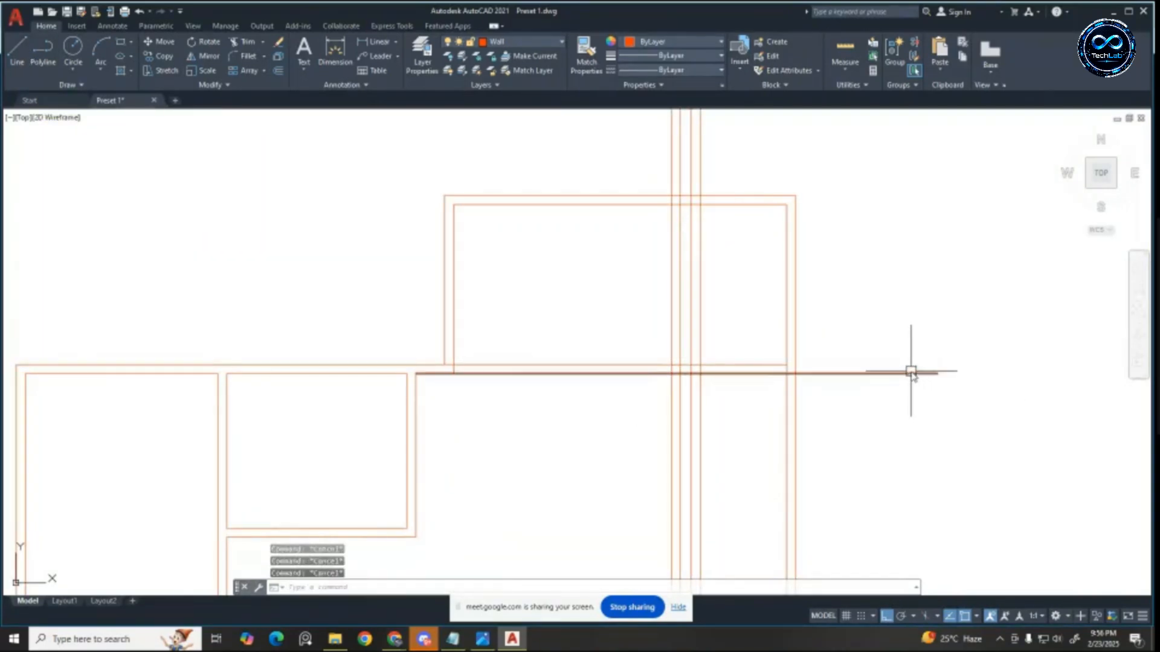
# Step: Trim the wall line junctions at the right exterior wall and at the Sun Room's lower-left corner
pyautogui.write('tr')
pyautogui.press('Return')
pyautogui.scroll(5, 797, 357)
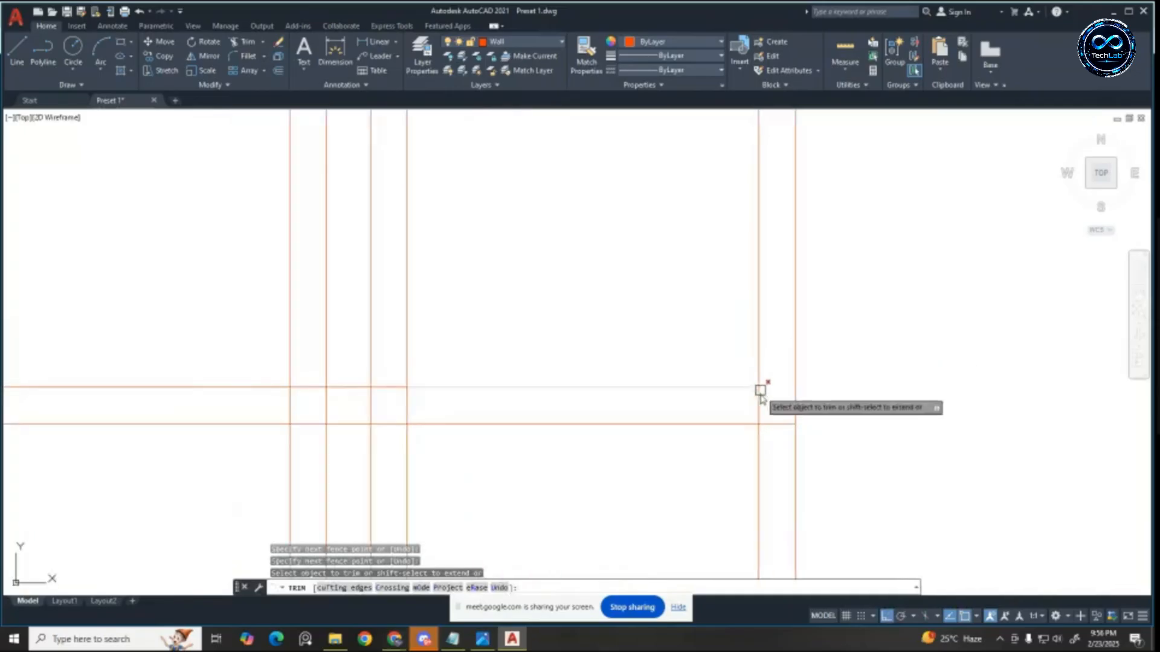
pyautogui.click(760, 409)
pyautogui.moveTo(760, 406); pyautogui.dragTo(781, 435)
pyautogui.scroll(-5, 829, 384)
pyautogui.scroll(8, 490, 384)
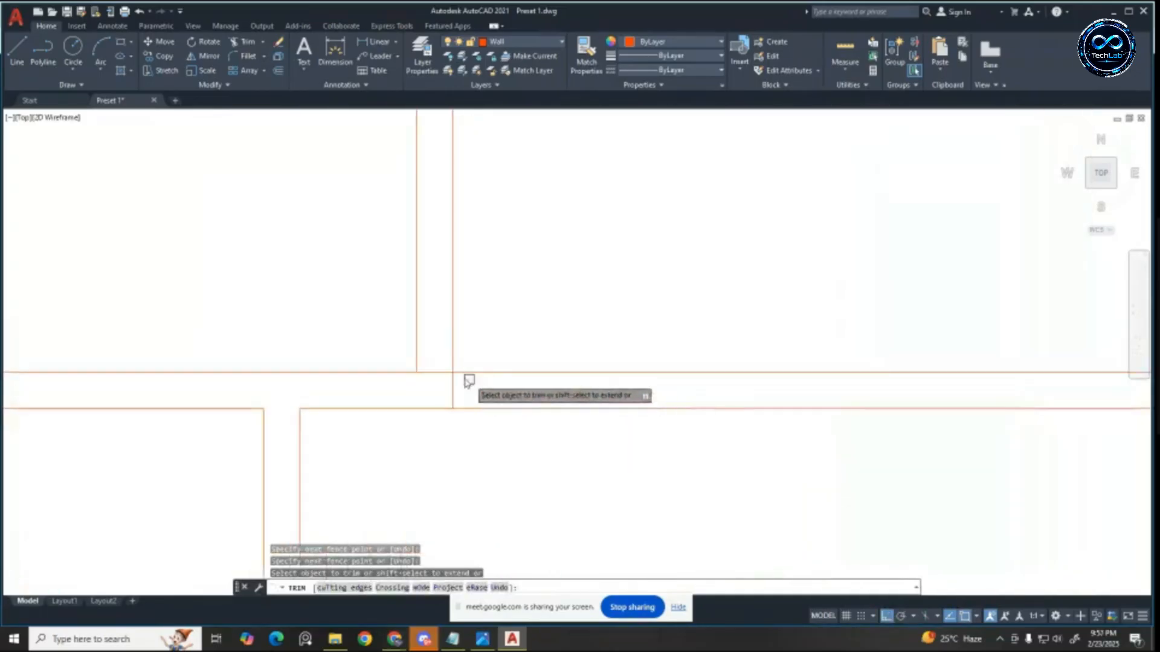
pyautogui.scroll(-7, 484, 386)
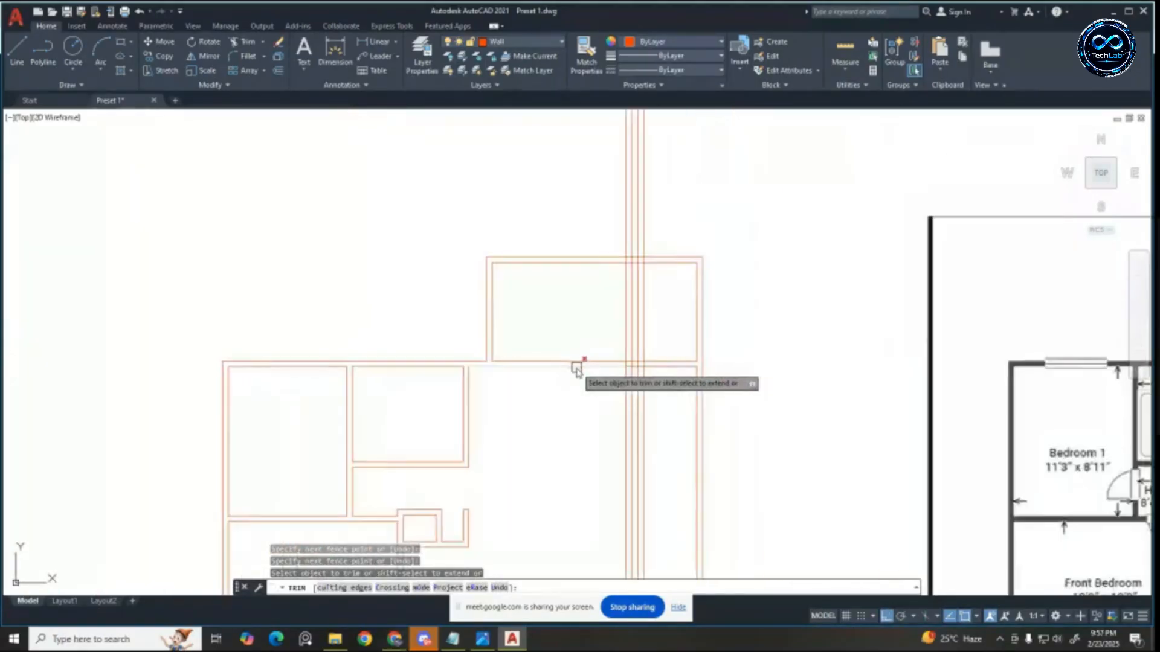
# Step: Move the floor plan image 70' horizontally to the left, back toward the traced wall lines
pyautogui.scroll(2, 599, 354)
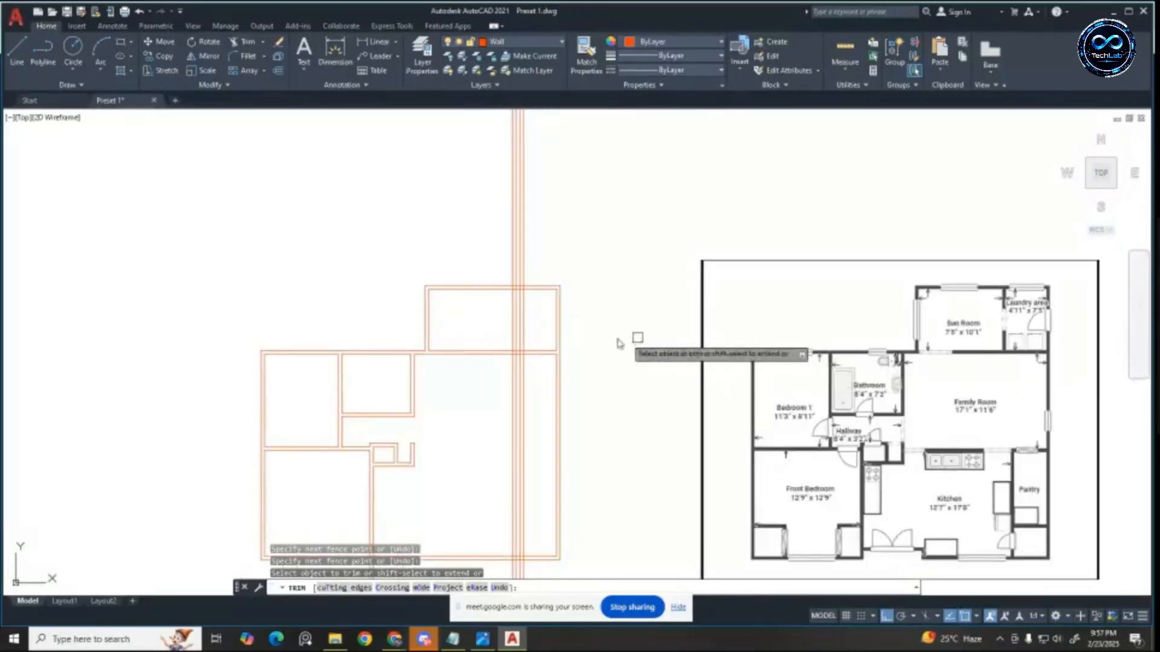
pyautogui.scroll(2, 1032, 343)
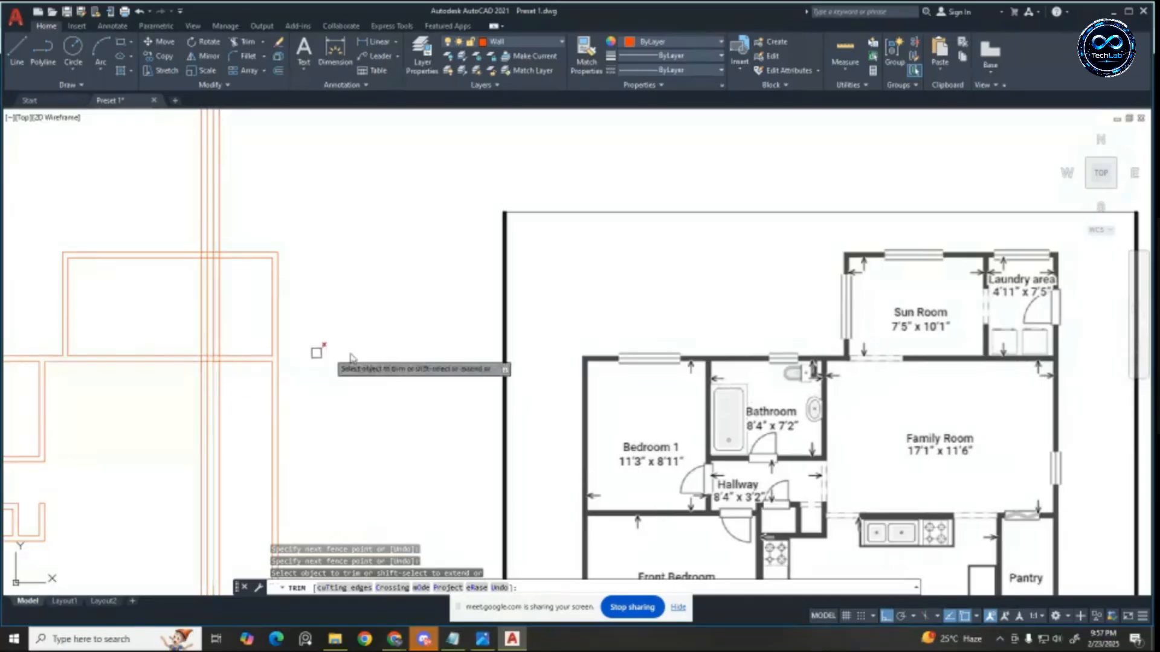
pyautogui.scroll(-2, 453, 316)
pyautogui.scroll(-2, 314, 339)
pyautogui.scroll(2, 332, 408)
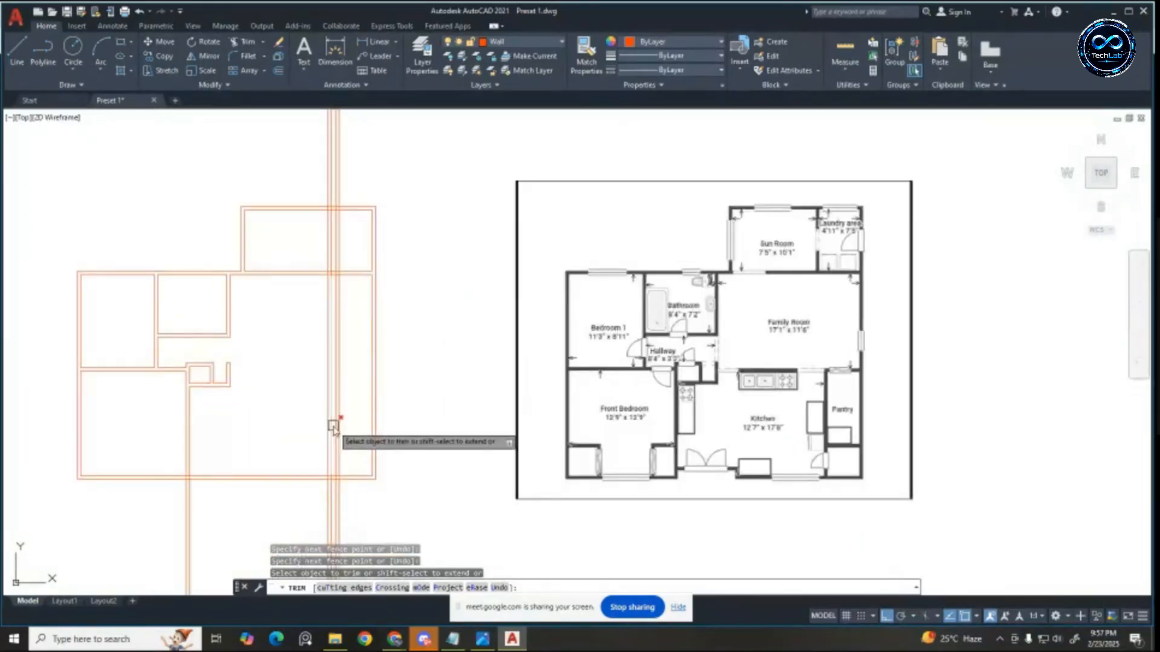
pyautogui.press('Escape')
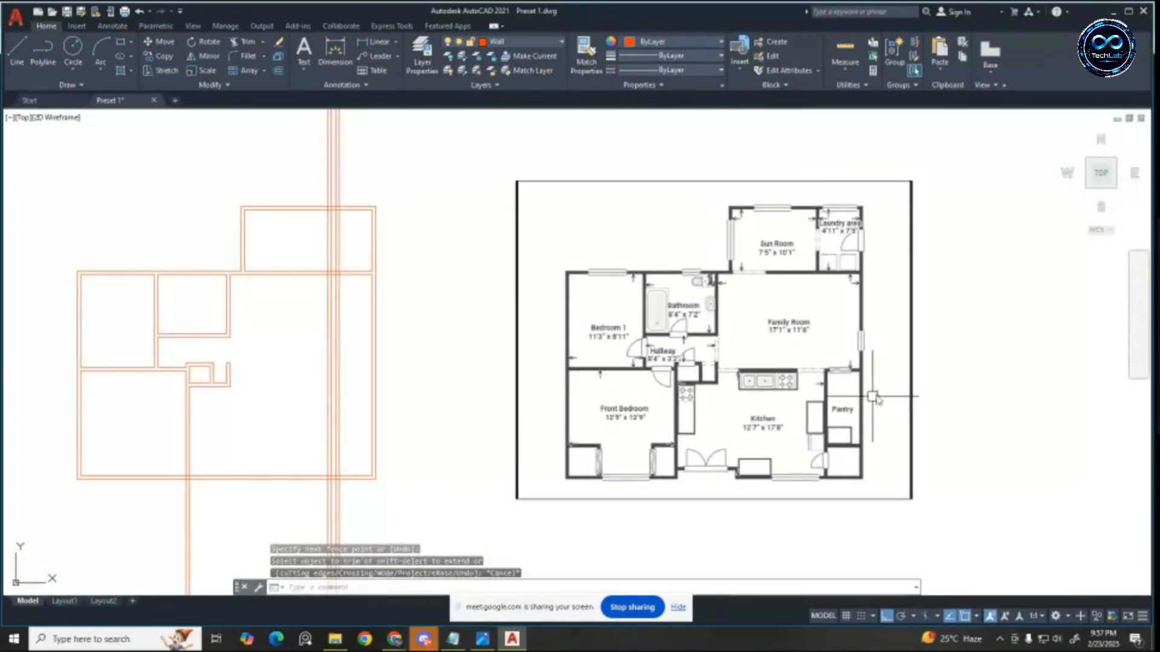
pyautogui.click(913, 377)
pyautogui.write('m')
pyautogui.press('Return')
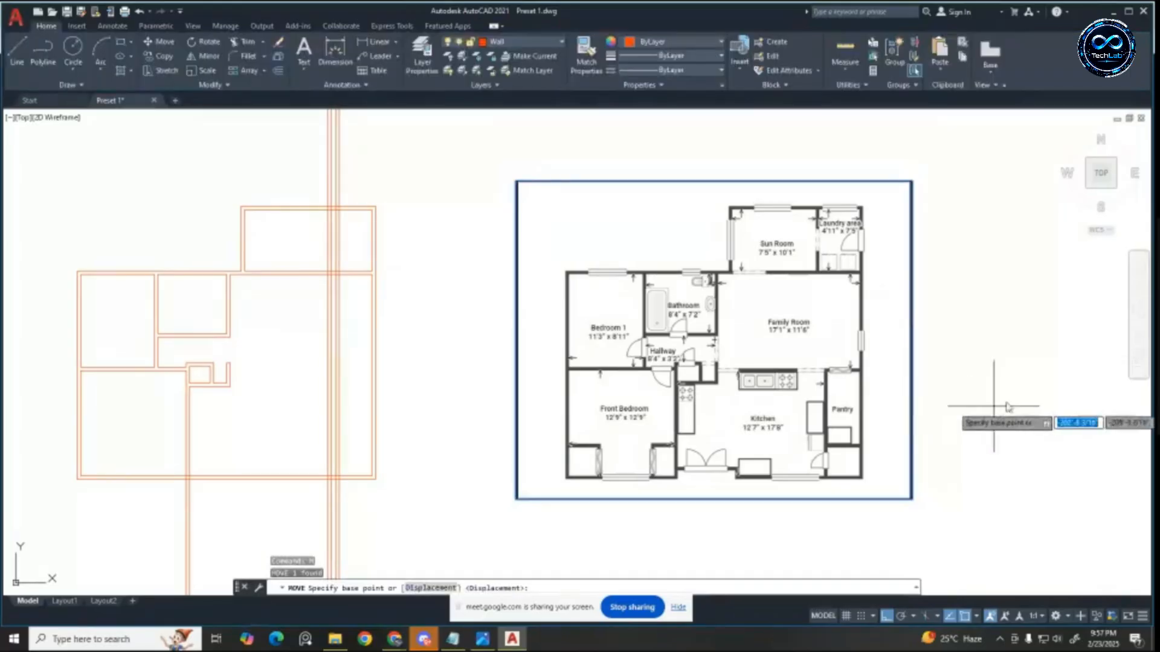
pyautogui.click(1007, 400)
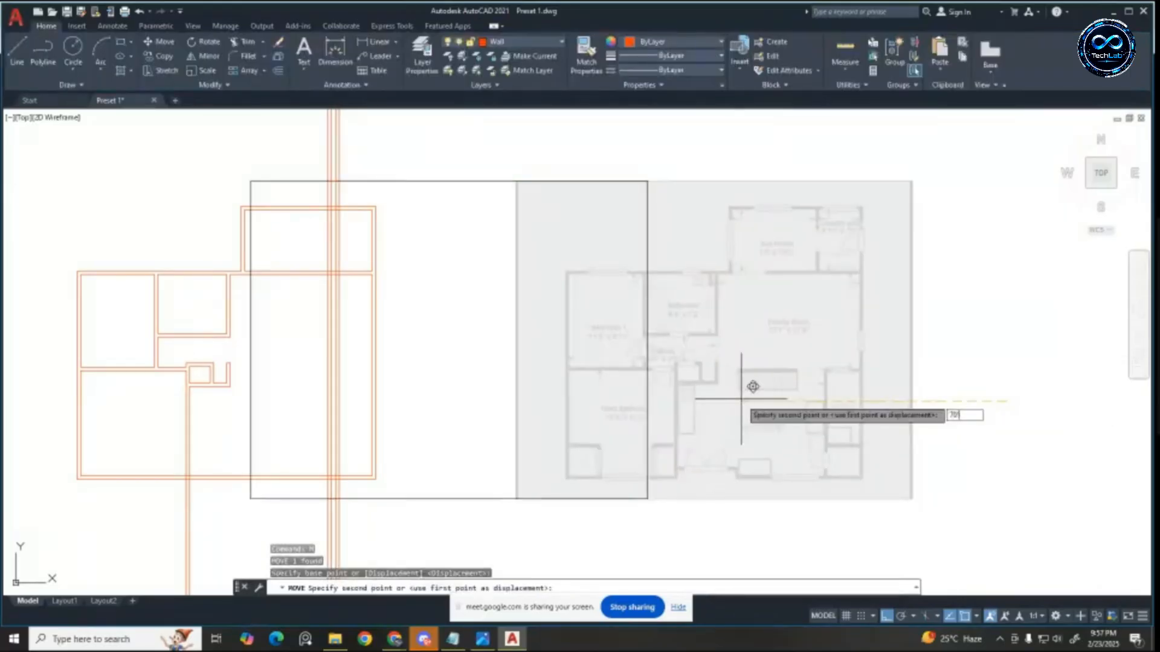
pyautogui.press('Return')
# Step: Undo the recent image moves, trims and line extensions, back through the erasure of the long horizontal wall lines
pyautogui.hotkey('ctrl', 'z')
pyautogui.hotkey('ctrl', 'z')
pyautogui.hotkey('ctrl', 'z')
pyautogui.hotkey('ctrl', 'z')
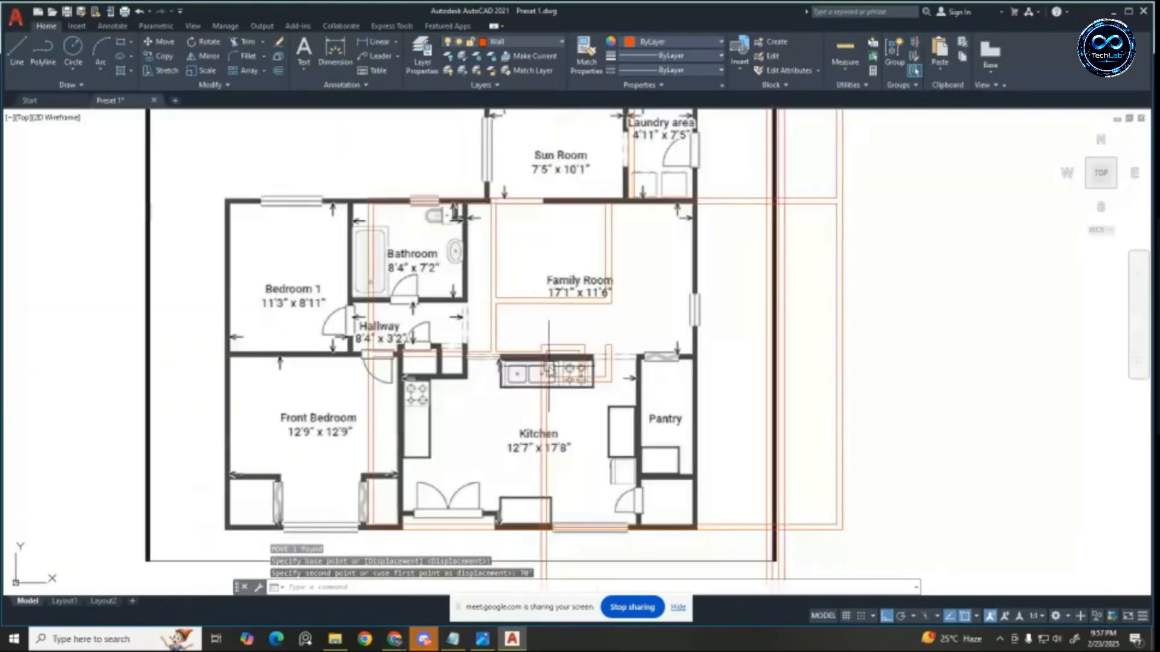
pyautogui.hotkey('ctrl', 'z')
pyautogui.hotkey('ctrl', 'z')
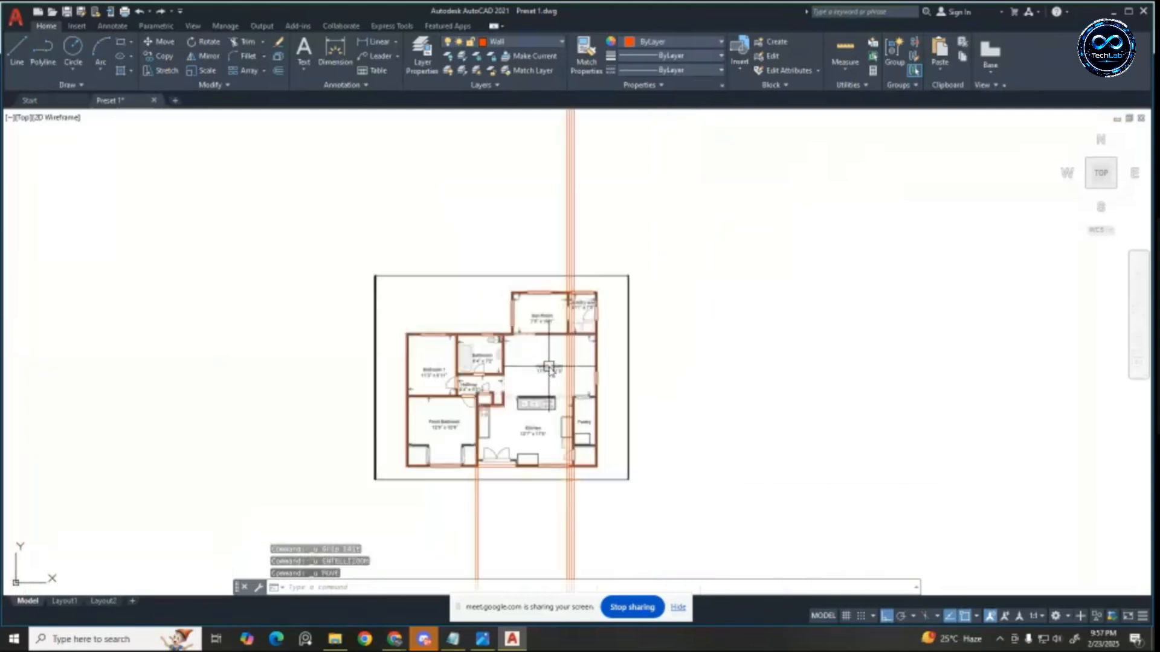
pyautogui.hotkey('ctrl', 'z')
pyautogui.hotkey('ctrl', 'z')
pyautogui.hotkey('ctrl', 'z')
pyautogui.hotkey('ctrl', 'z')
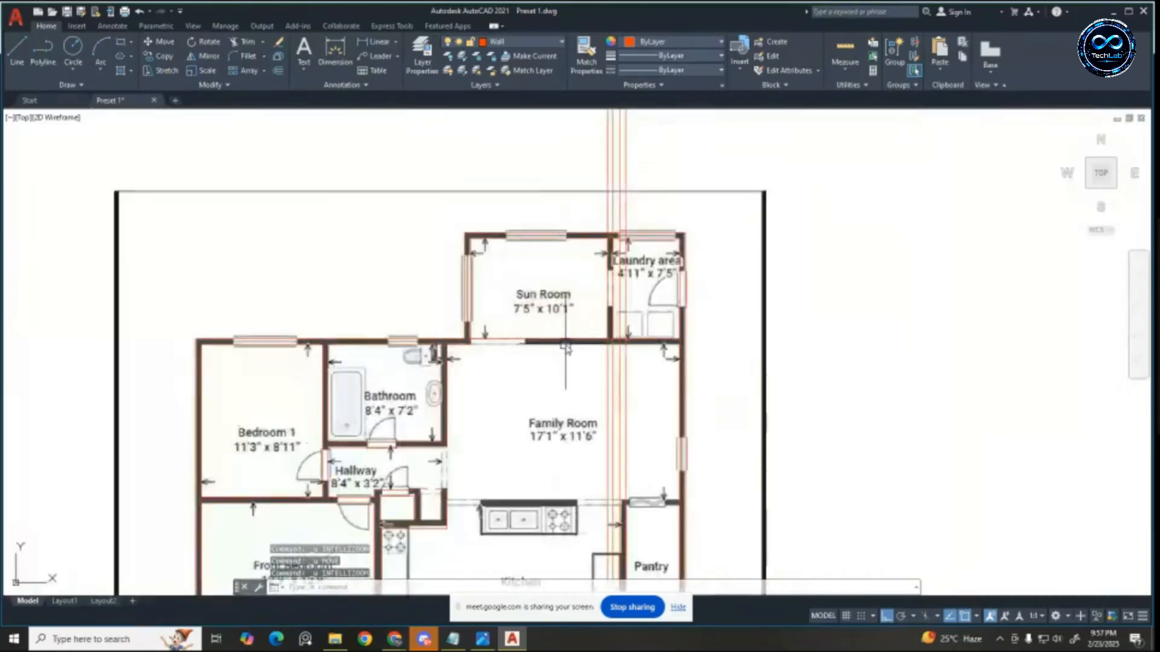
pyautogui.hotkey('ctrl', 'z')
pyautogui.hotkey('ctrl', 'z')
pyautogui.hotkey('ctrl', 'z')
pyautogui.hotkey('ctrl', 'z')
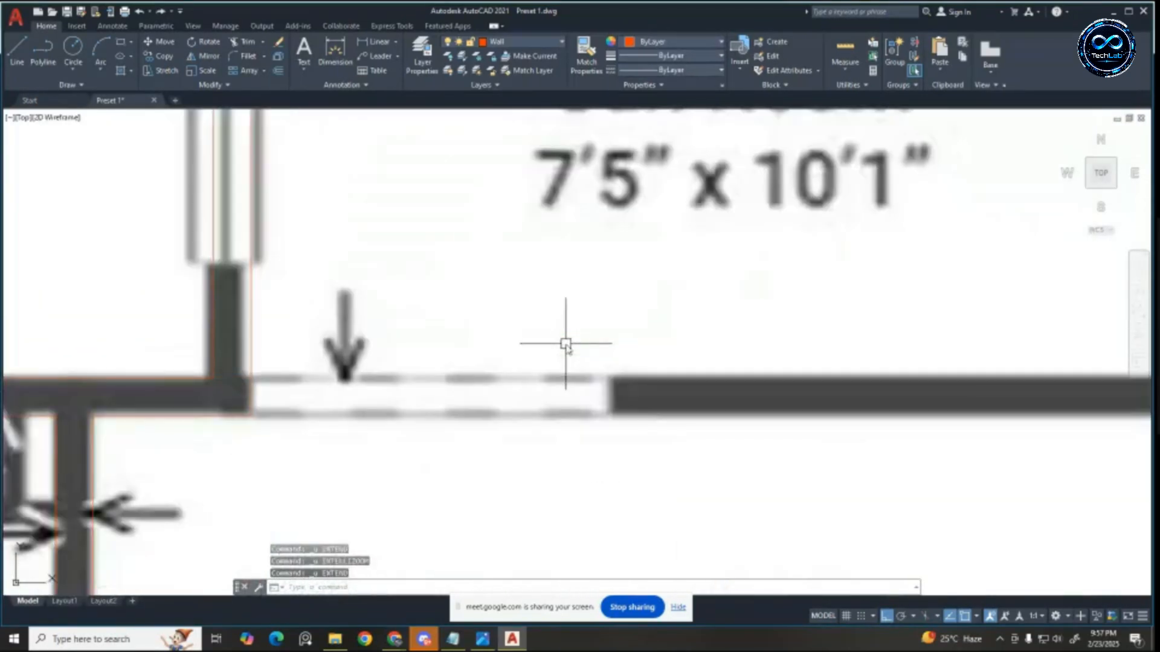
pyautogui.scroll(-10, 571, 328)
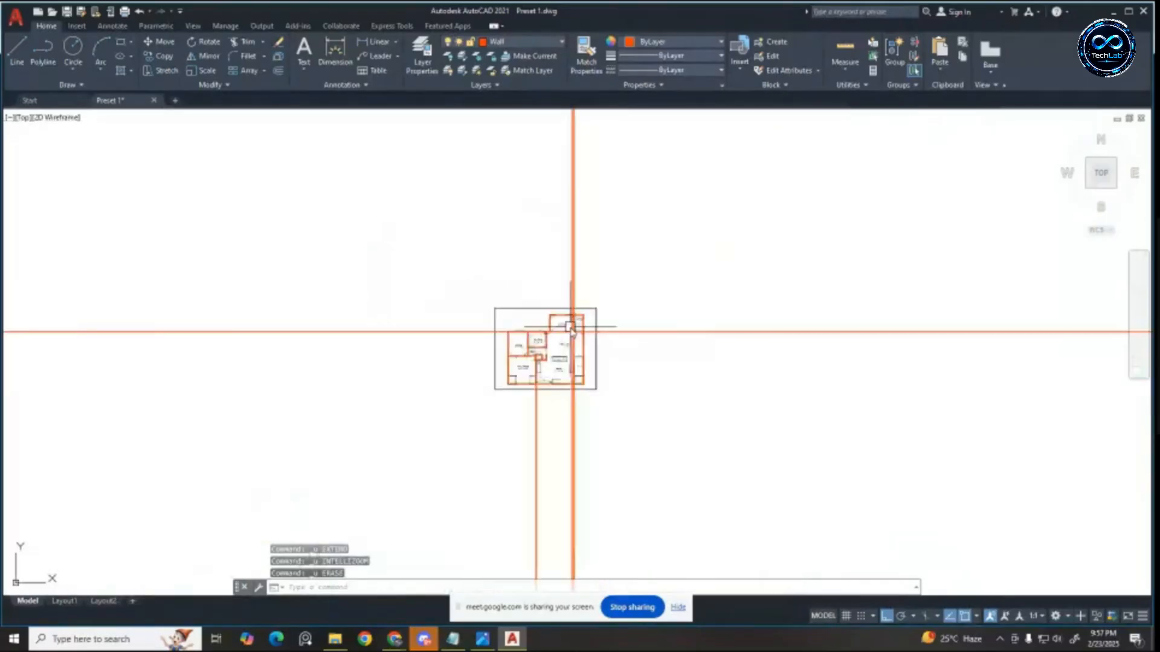
pyautogui.scroll(5, 571, 357)
pyautogui.scroll(5, 570, 410)
pyautogui.scroll(-8, 645, 363)
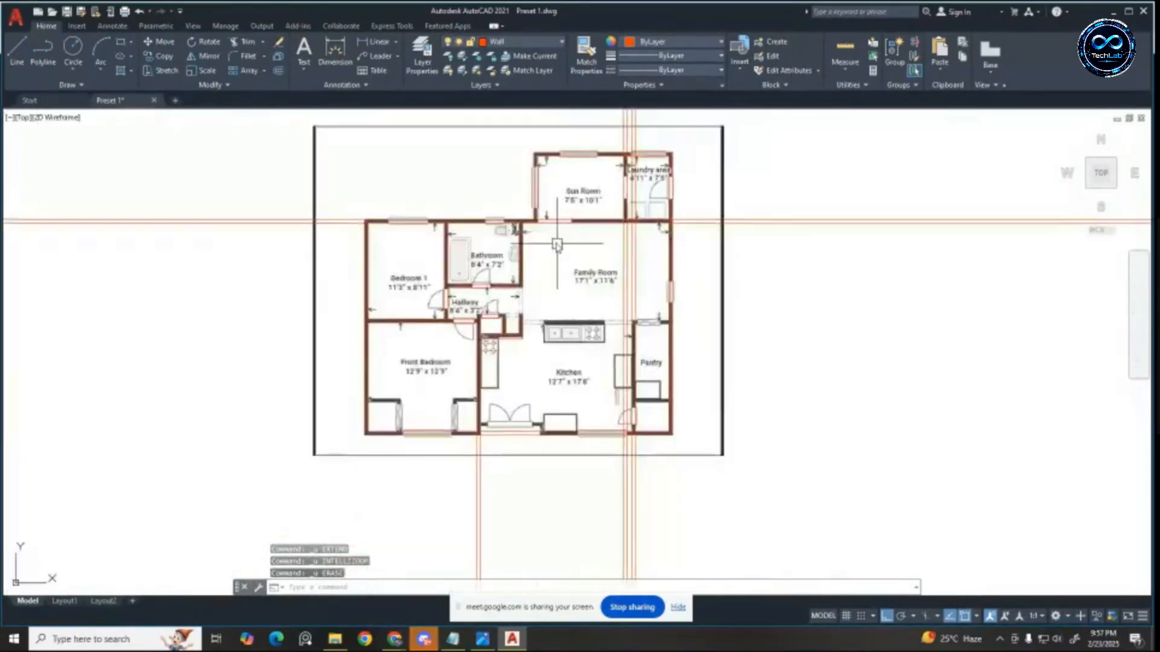
# Step: Trim the wall line crossing at the Sun Room's lower-left corner
pyautogui.scroll(12, 572, 273)
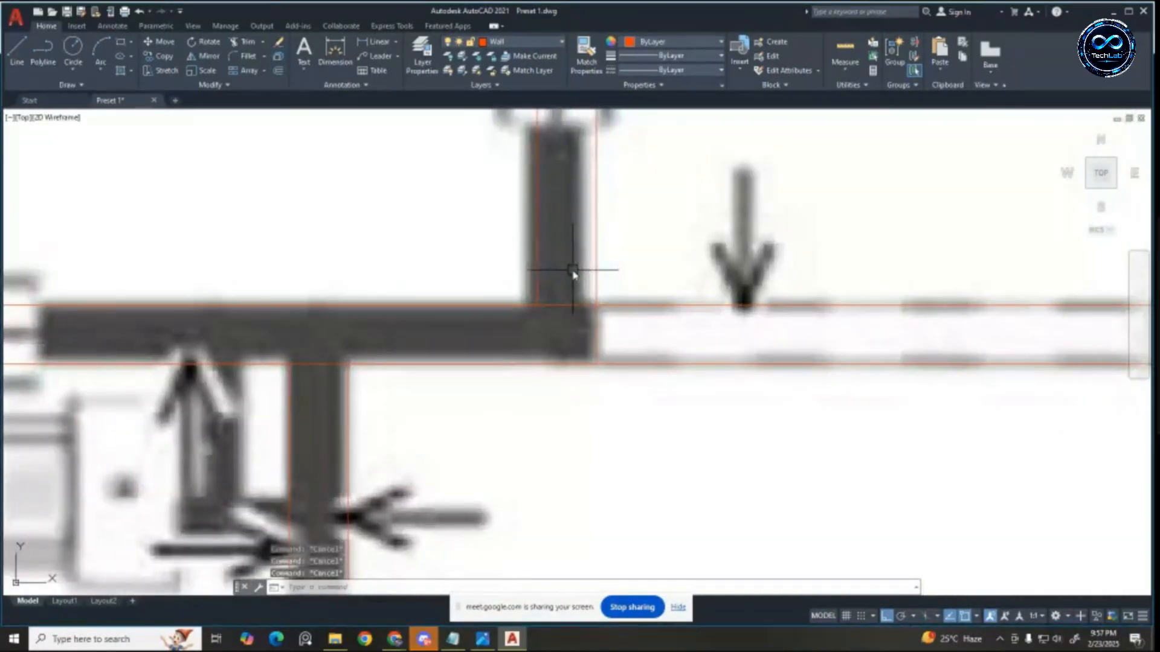
pyautogui.write('tr')
pyautogui.press('Return')
pyautogui.moveTo(572, 275)
pyautogui.mouseDown()
pyautogui.moveTo(569, 308)
pyautogui.moveTo(634, 334)
pyautogui.mouseUp()
pyautogui.scroll(-8, 534, 332)
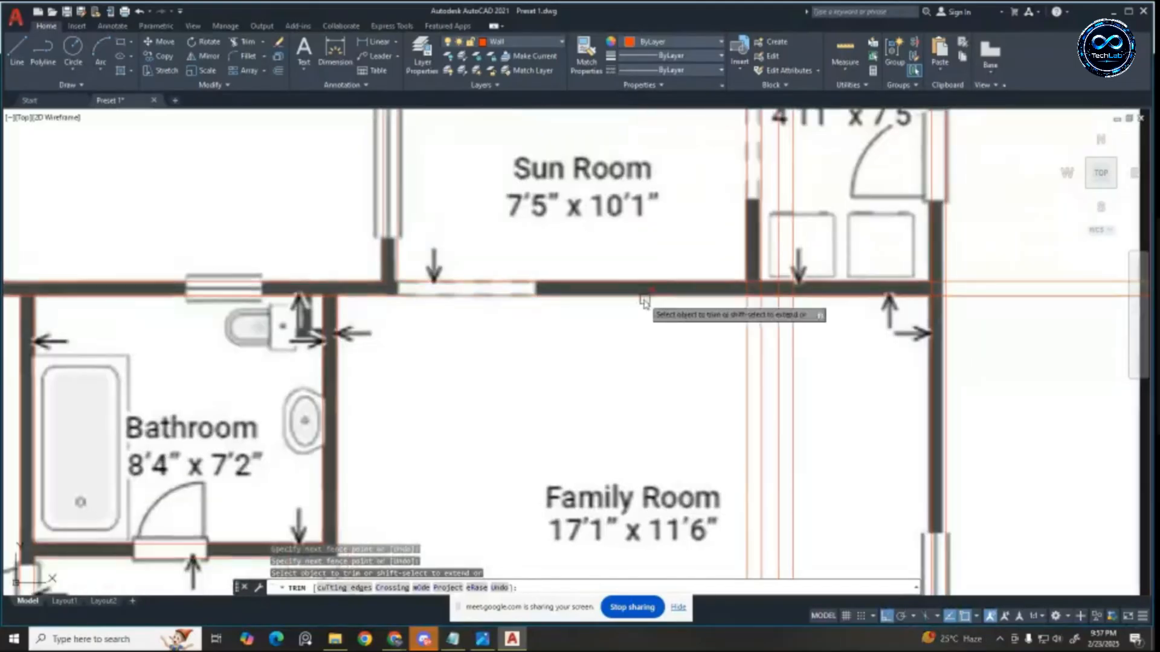
pyautogui.scroll(-3, 767, 282)
pyautogui.scroll(3, 391, 281)
pyautogui.press('Escape')
pyautogui.press('Escape')
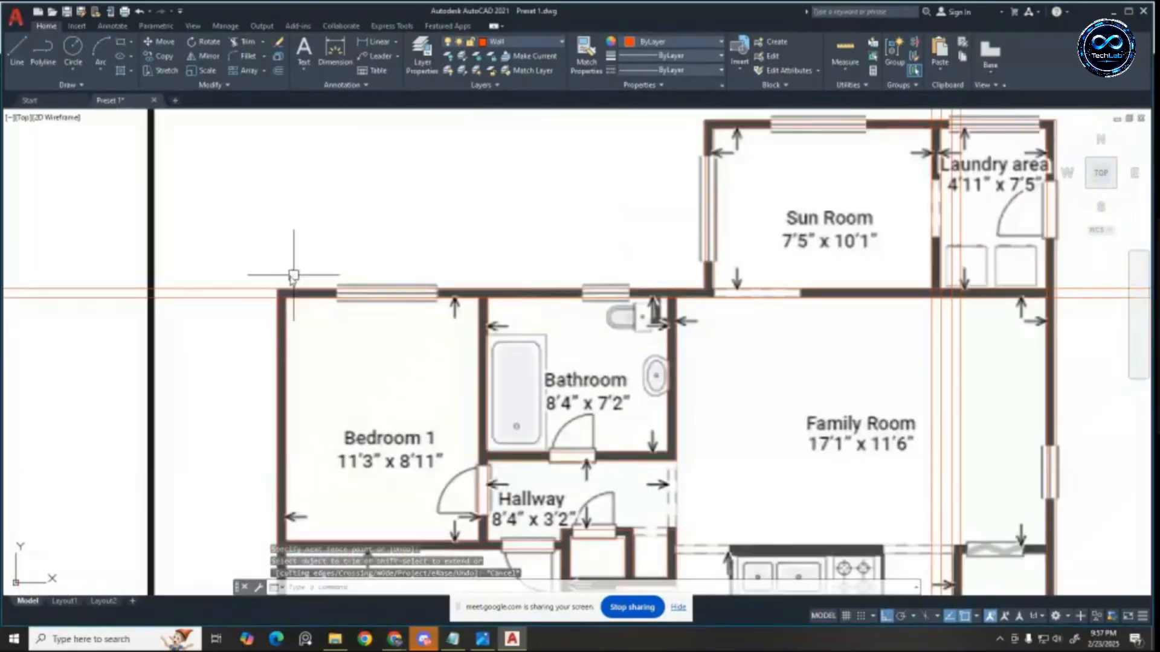
# Step: Erase the leftover horizontal wall line segments extending left of Bedroom 1
pyautogui.click(248, 270)
pyautogui.click(212, 326)
pyautogui.press('Delete')
pyautogui.scroll(6, 735, 293)
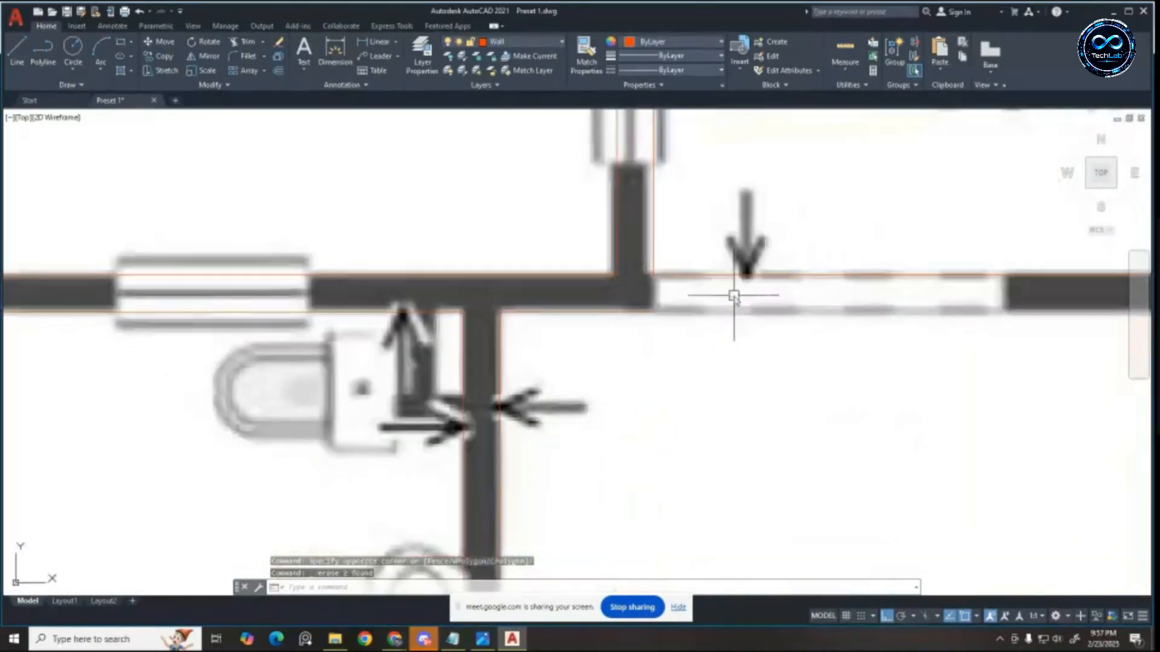
# Step: Undo the last erase and trim, and the earlier fillets at the Sun Room's lower-left corner
pyautogui.hotkey('ctrl', 'z')
pyautogui.hotkey('ctrl', 'z')
pyautogui.hotkey('ctrl', 'z')
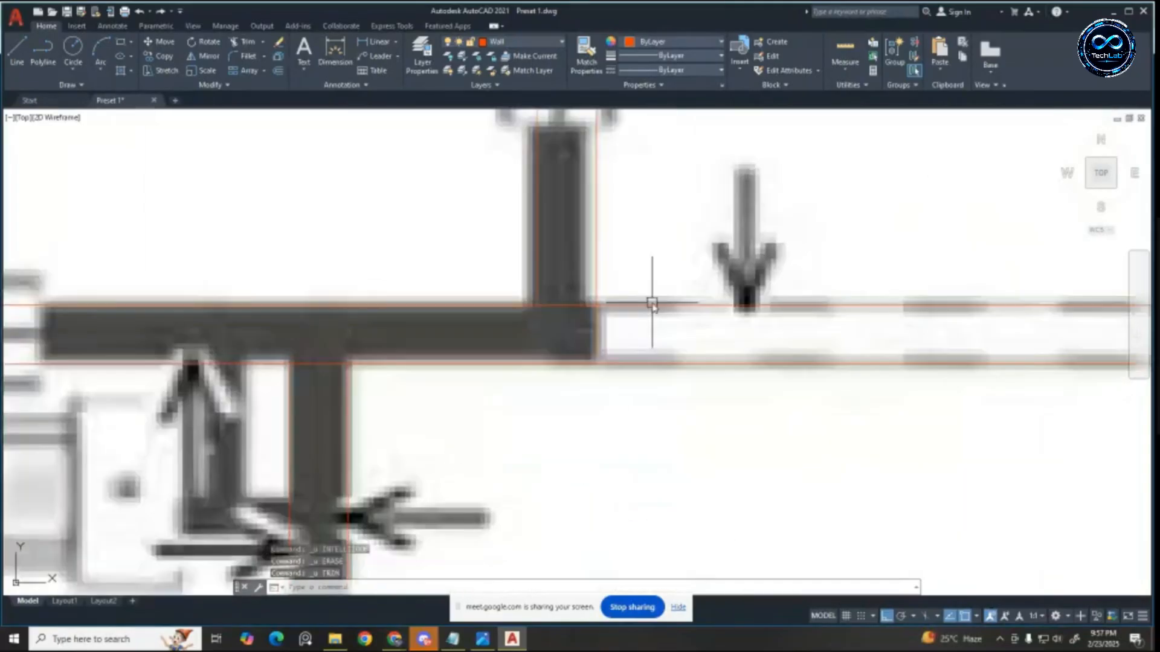
pyautogui.hotkey('ctrl', 'z')
pyautogui.hotkey('ctrl', 'z')
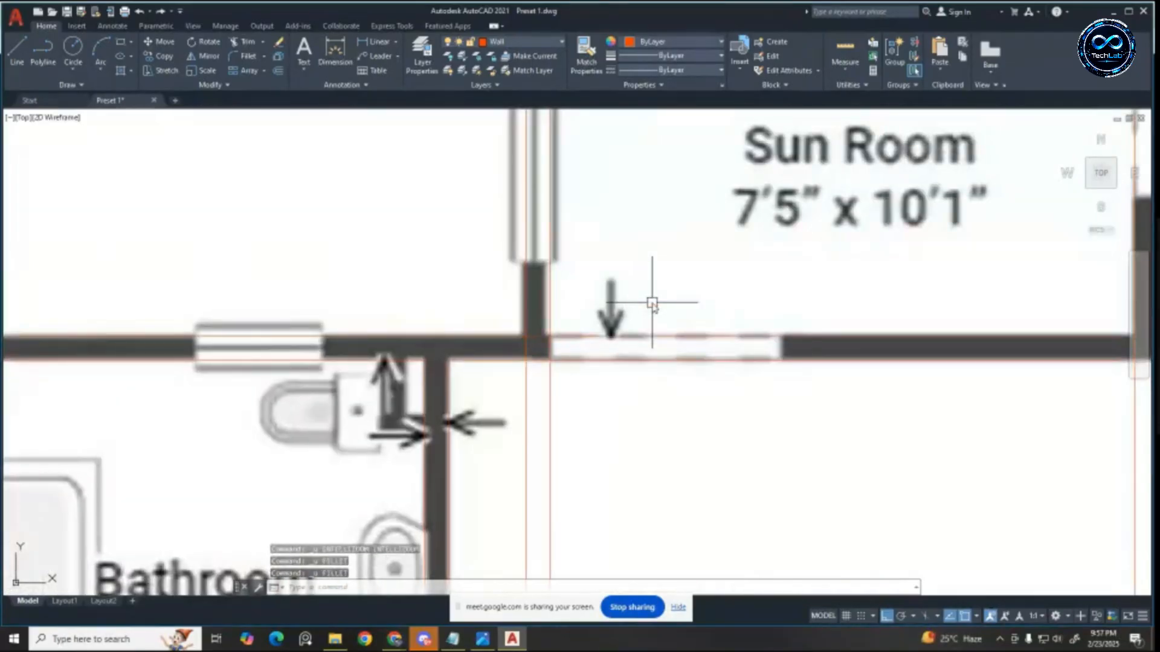
pyautogui.hotkey('ctrl', 'z')
pyautogui.hotkey('ctrl', 'z')
pyautogui.press('Escape')
pyautogui.press('Escape')
# Step: Try to erase the upper horizontal wall line running along the bottom of the Sun Room
pyautogui.scroll(-6, 719, 321)
pyautogui.scroll(6, 742, 302)
pyautogui.click(767, 362)
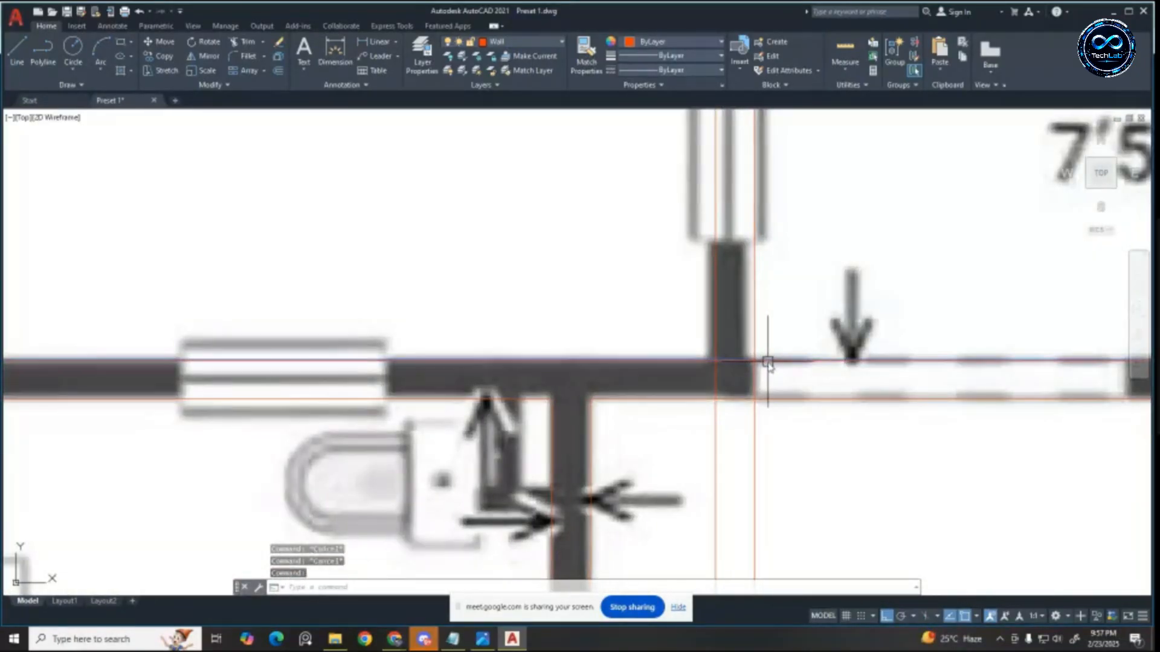
pyautogui.press('Delete')
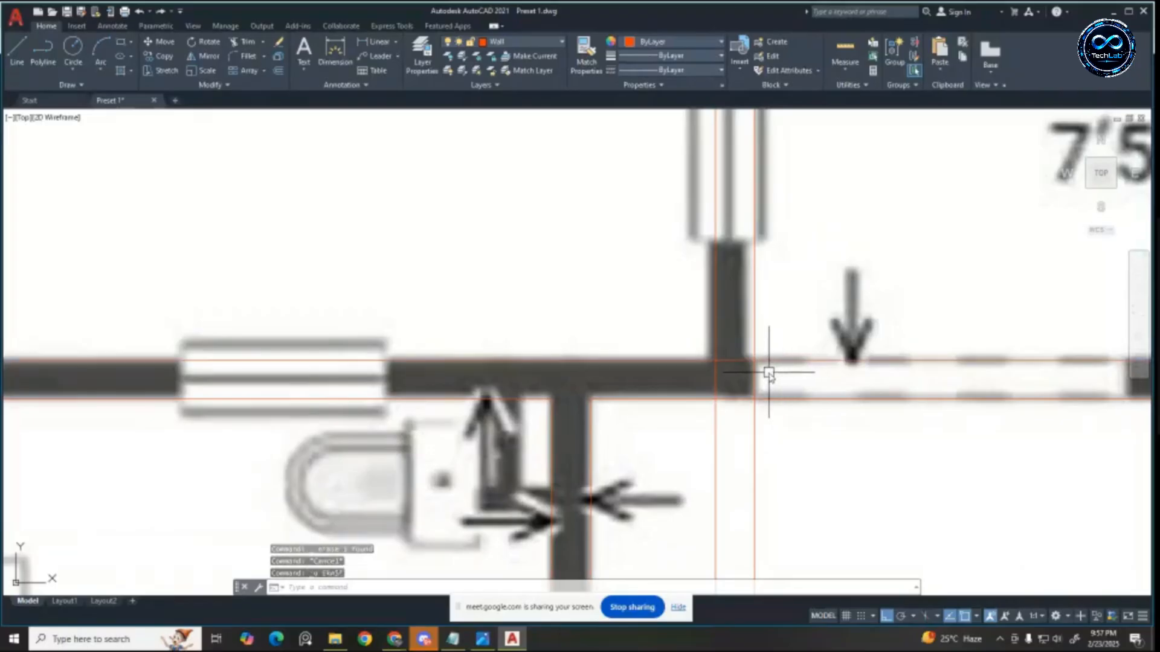
# Step: Trim the Sun Room's two left wall lines where they cross the horizontal wall beside the Bathroom
pyautogui.press('Return')
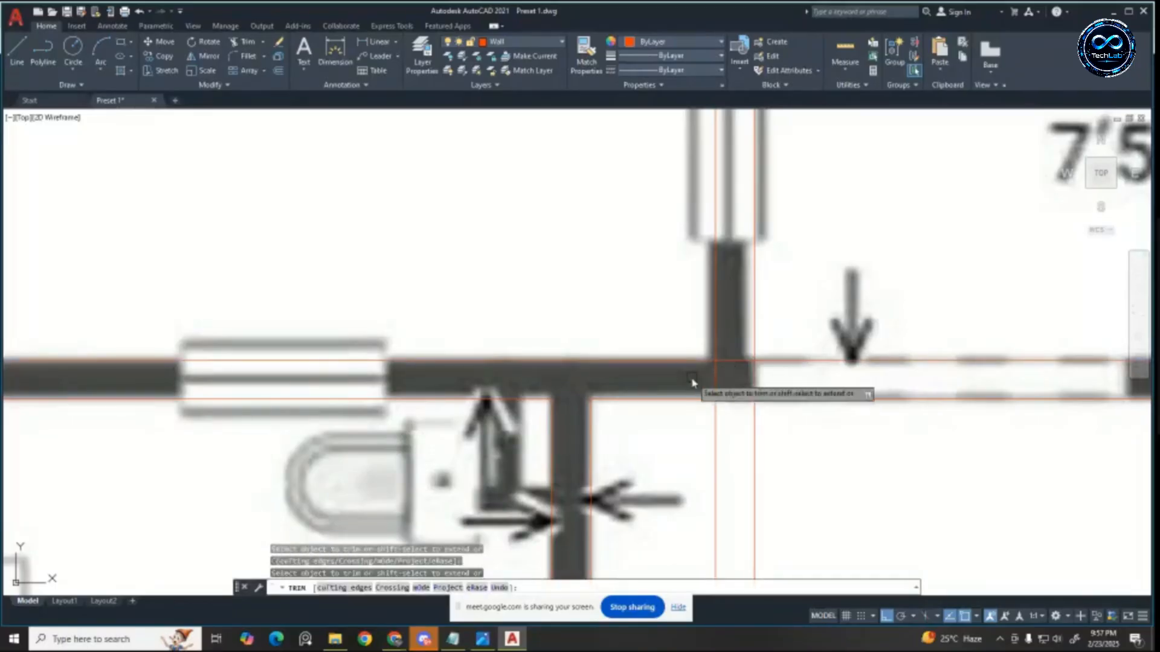
pyautogui.scroll(2, 693, 380)
pyautogui.click(699, 380)
pyautogui.moveTo(790, 379); pyautogui.dragTo(795, 383)
pyautogui.scroll(-9, 532, 336)
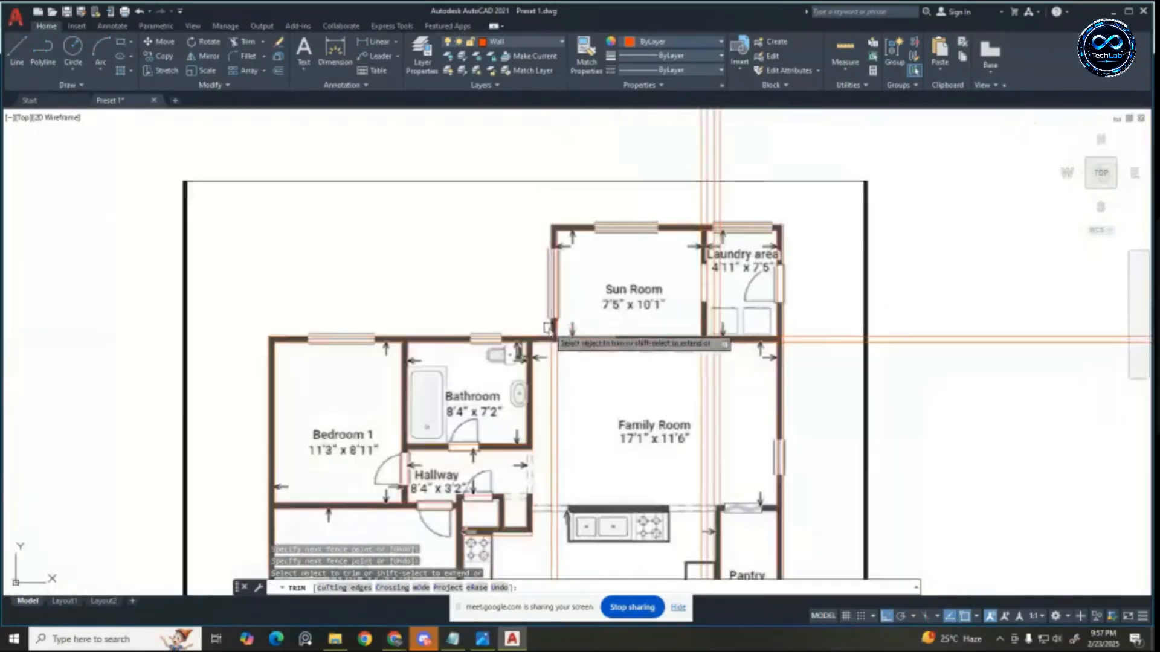
# Step: Trim away the Sun Room left wall lines running down through the Family Room and Kitchen
pyautogui.scroll(-4, 572, 336)
pyautogui.scroll(4, 574, 383)
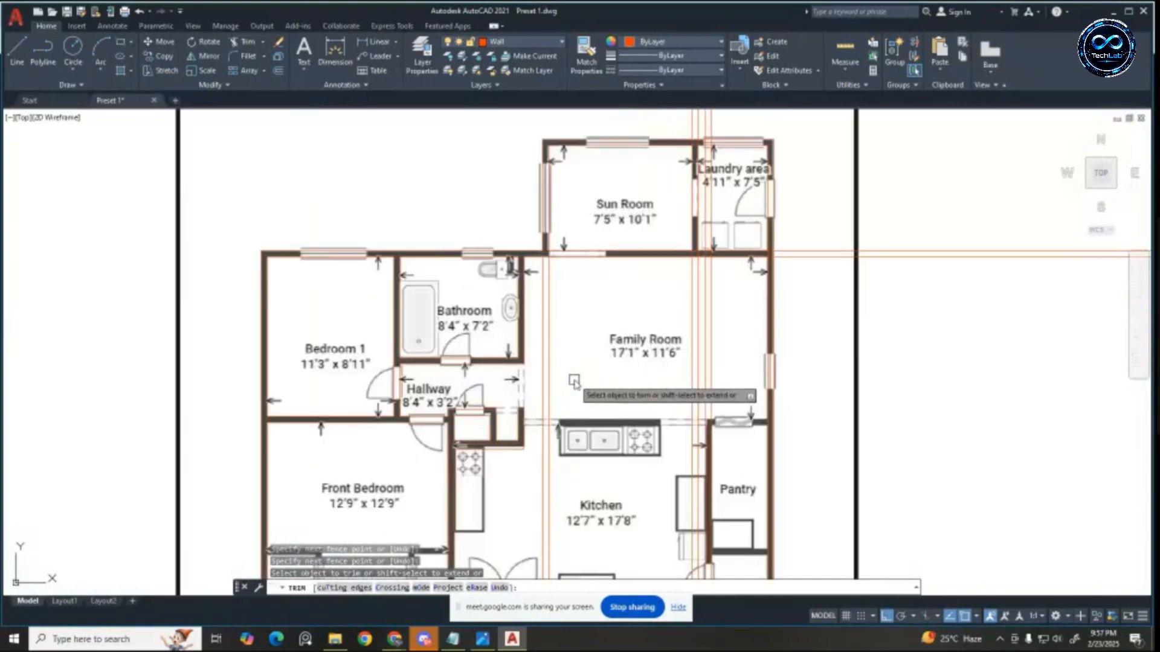
pyautogui.moveTo(563, 346); pyautogui.dragTo(536, 317)
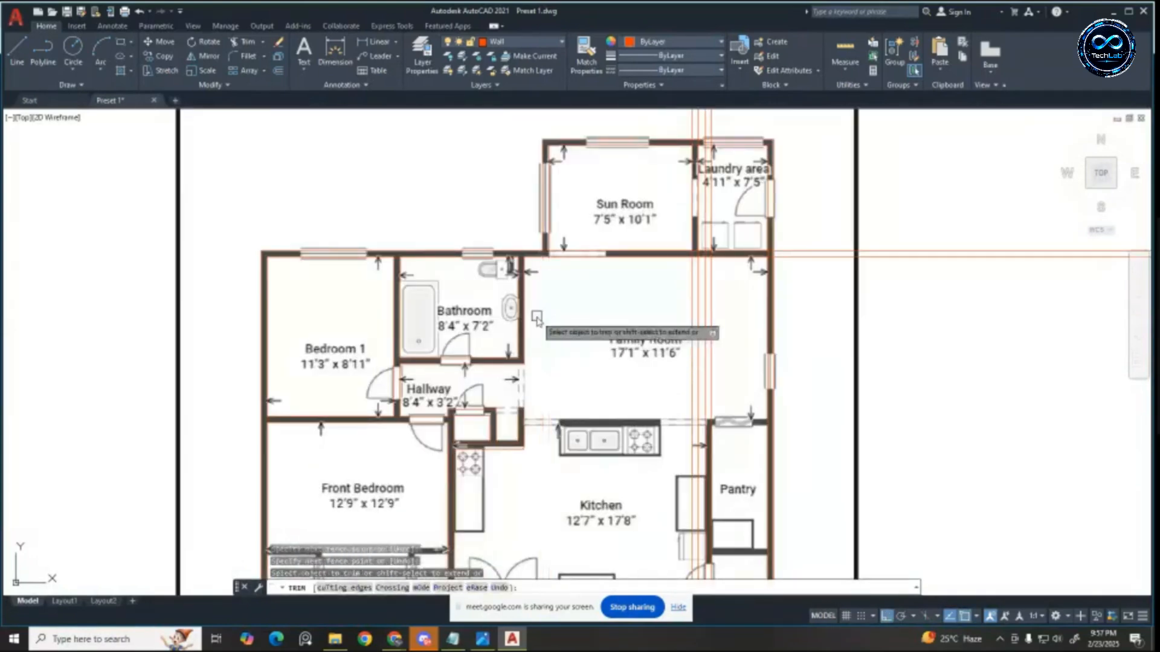
pyautogui.scroll(-4, 678, 223)
pyautogui.scroll(4, 689, 206)
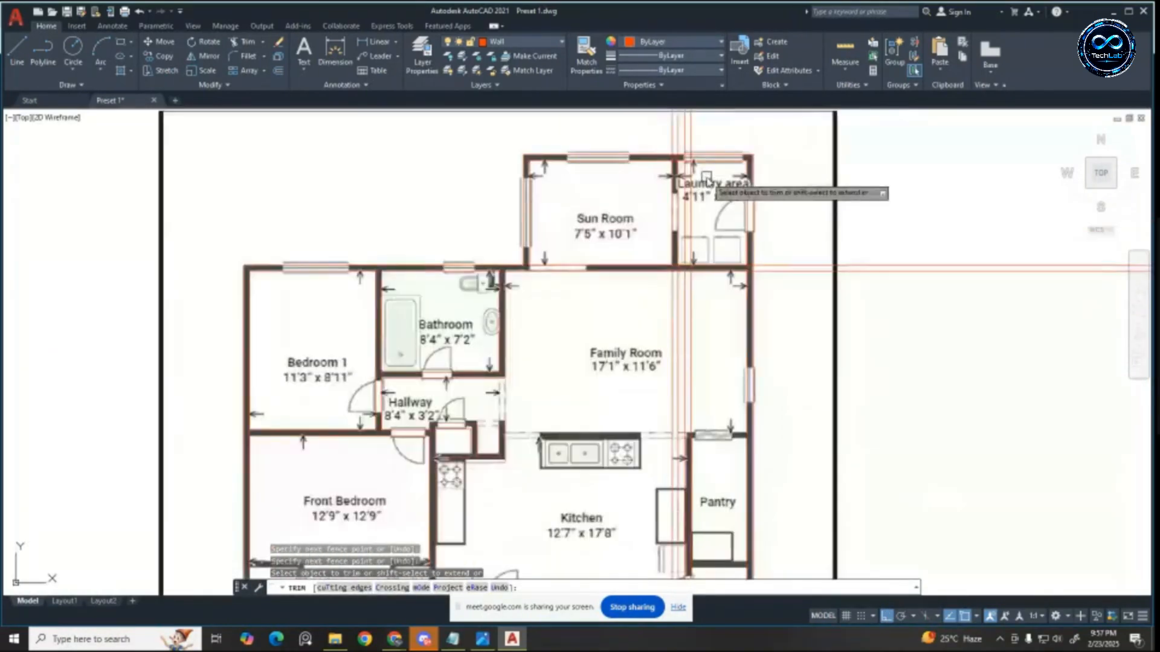
# Step: Trim the wall lines between the Sun Room and Laundry area where they cross the wall above the Family Room
pyautogui.scroll(2, 583, 293)
pyautogui.scroll(6, 610, 332)
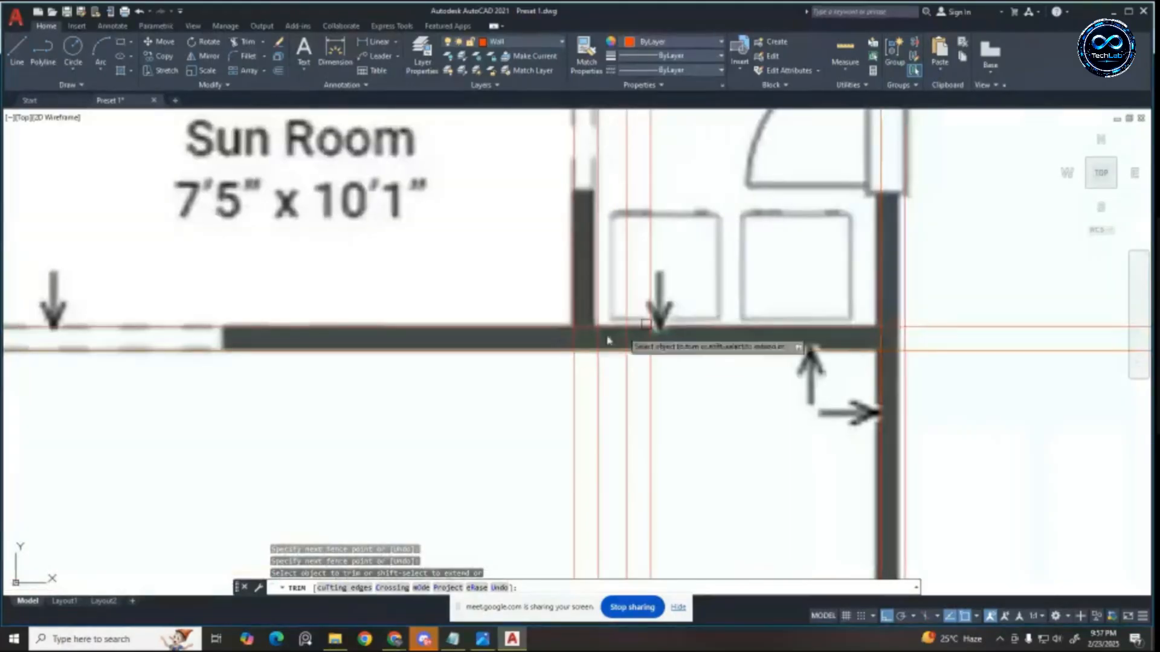
pyautogui.press('Escape')
pyautogui.scroll(2, 613, 340)
pyautogui.press('Escape')
pyautogui.press('Escape')
pyautogui.press('Escape')
pyautogui.press('Return')
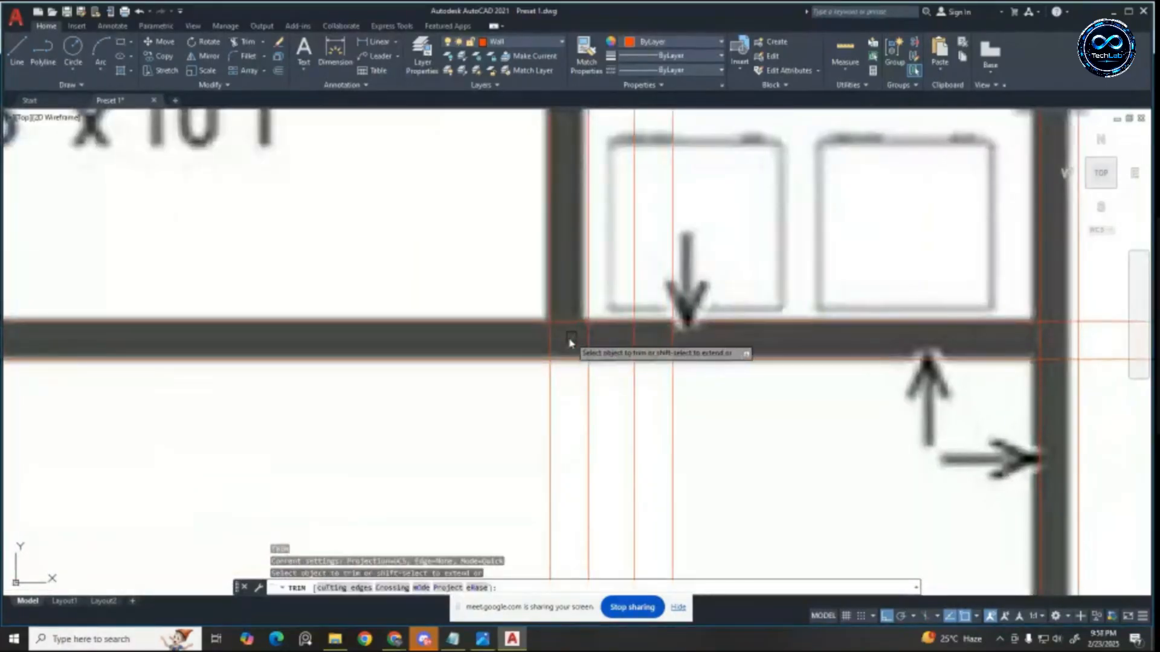
pyautogui.scroll(2, 569, 339)
pyautogui.moveTo(525, 339); pyautogui.dragTo(605, 295)
pyautogui.scroll(-2, 600, 290)
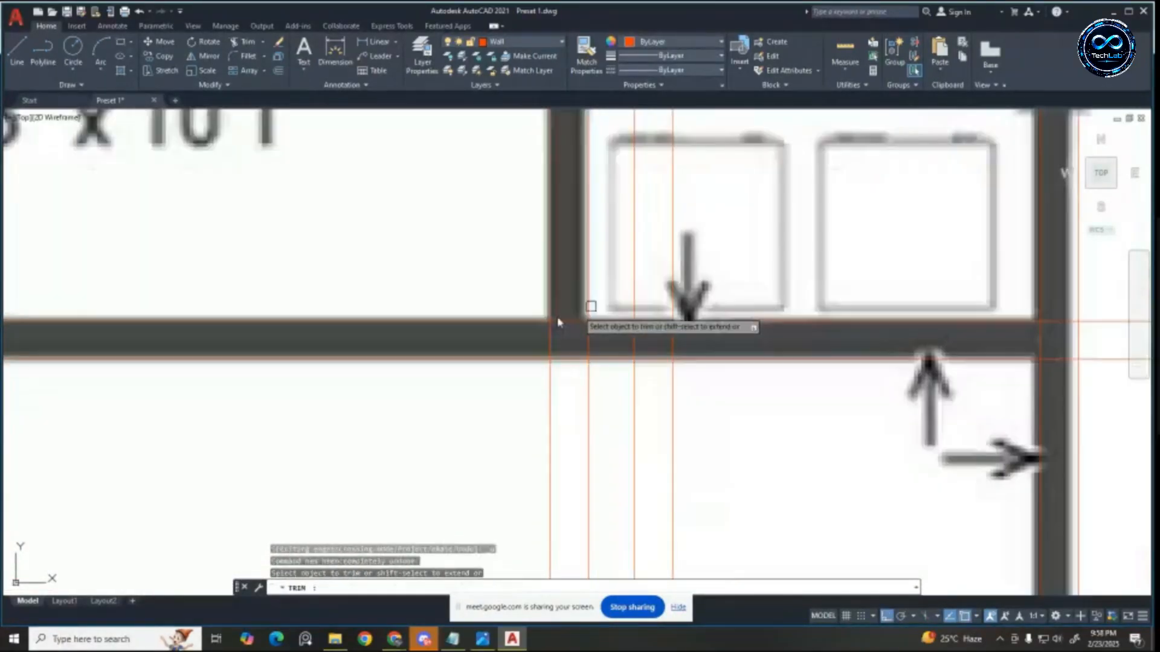
pyautogui.moveTo(605, 338); pyautogui.dragTo(606, 338)
pyautogui.scroll(-8, 604, 308)
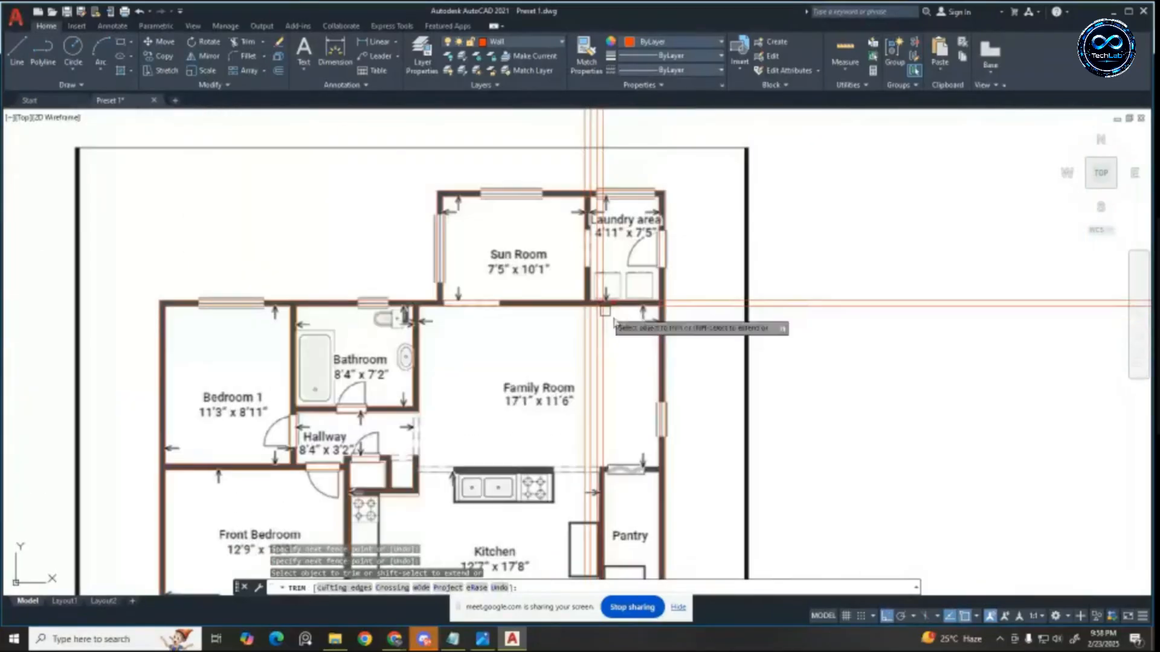
pyautogui.scroll(-2, 613, 350)
pyautogui.scroll(4, 614, 440)
pyautogui.scroll(-3, 611, 472)
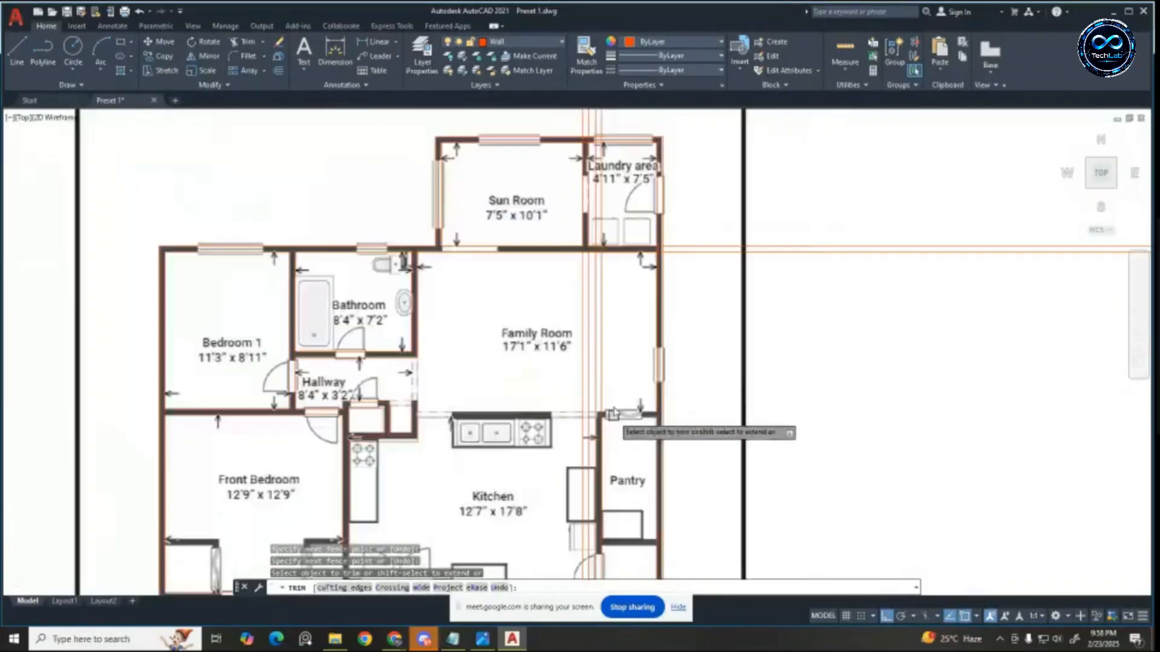
pyautogui.scroll(5, 585, 189)
pyautogui.scroll(-4, 601, 318)
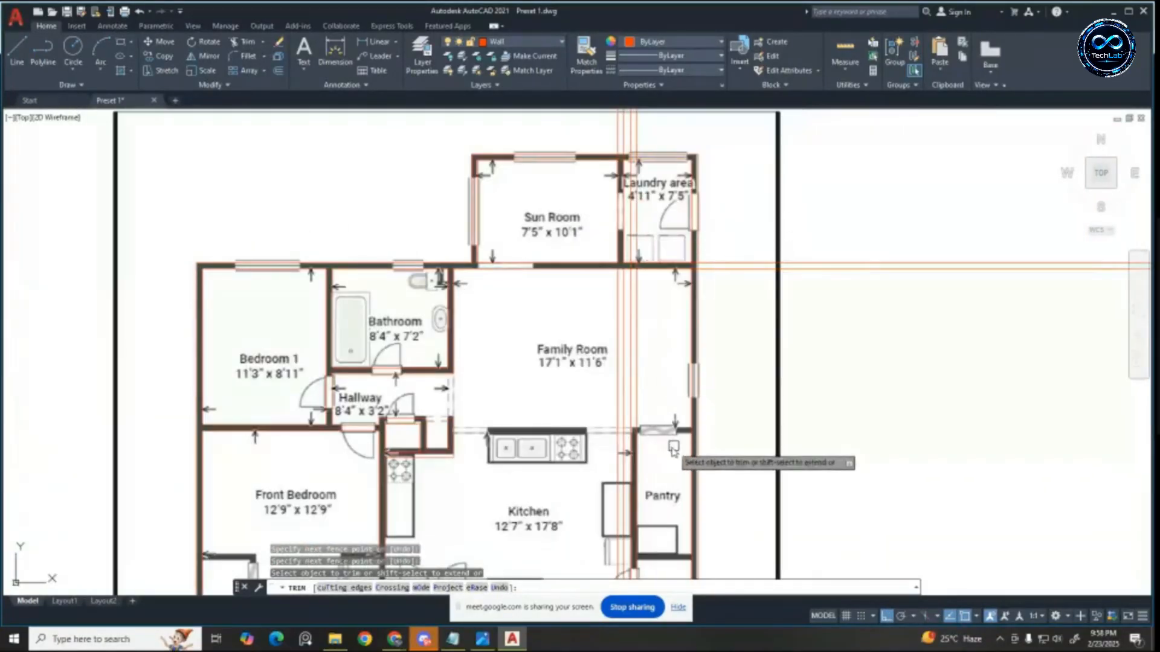
# Step: Erase the leftover partition line pieces running from the Sun Room and Laundry area down into the Family Room
pyautogui.scroll(3, 657, 205)
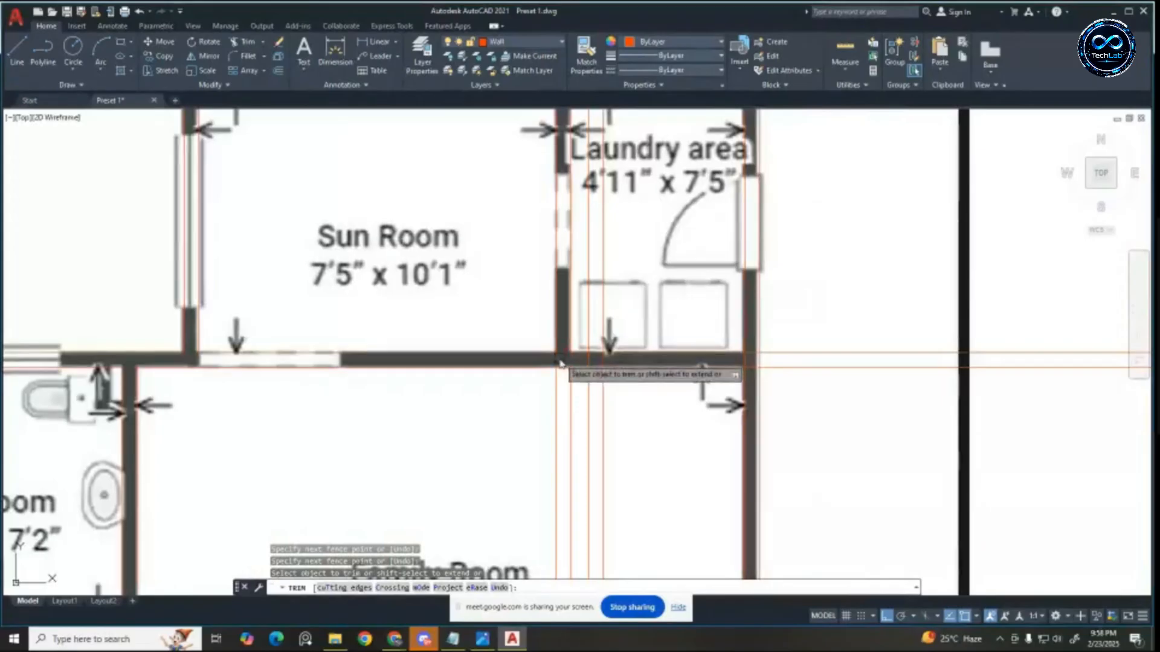
pyautogui.scroll(3, 563, 380)
pyautogui.press('Escape')
pyautogui.press('Escape')
pyautogui.press('Escape')
pyautogui.click(592, 379)
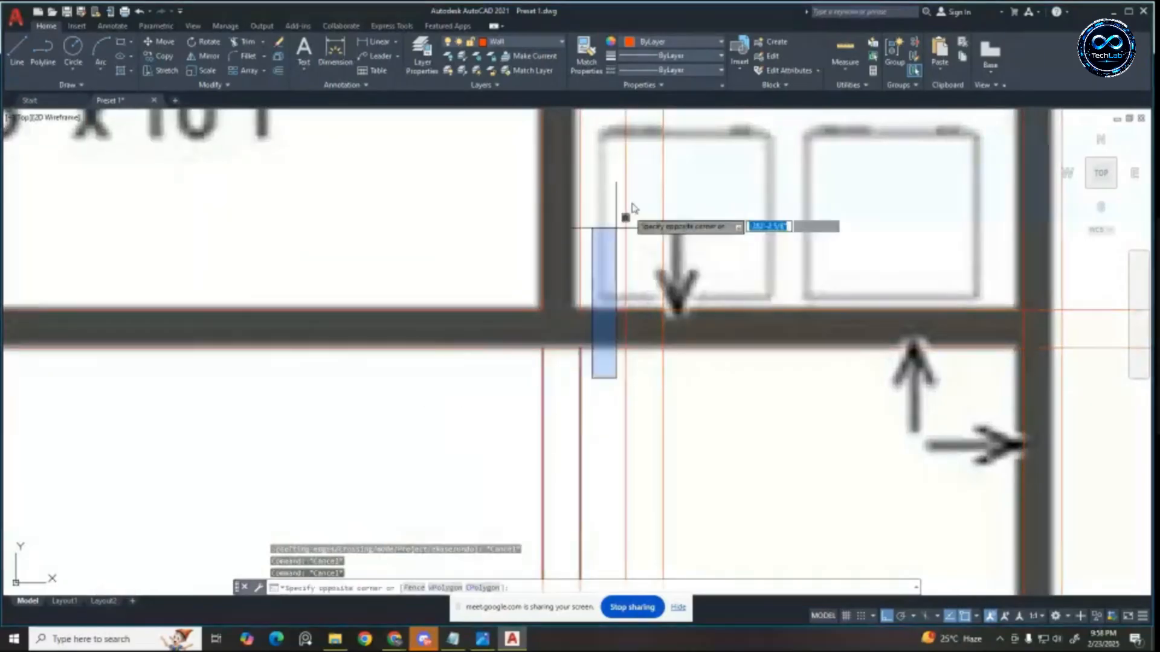
pyautogui.scroll(-6, 629, 220)
pyautogui.click(576, 285)
pyautogui.press('Delete')
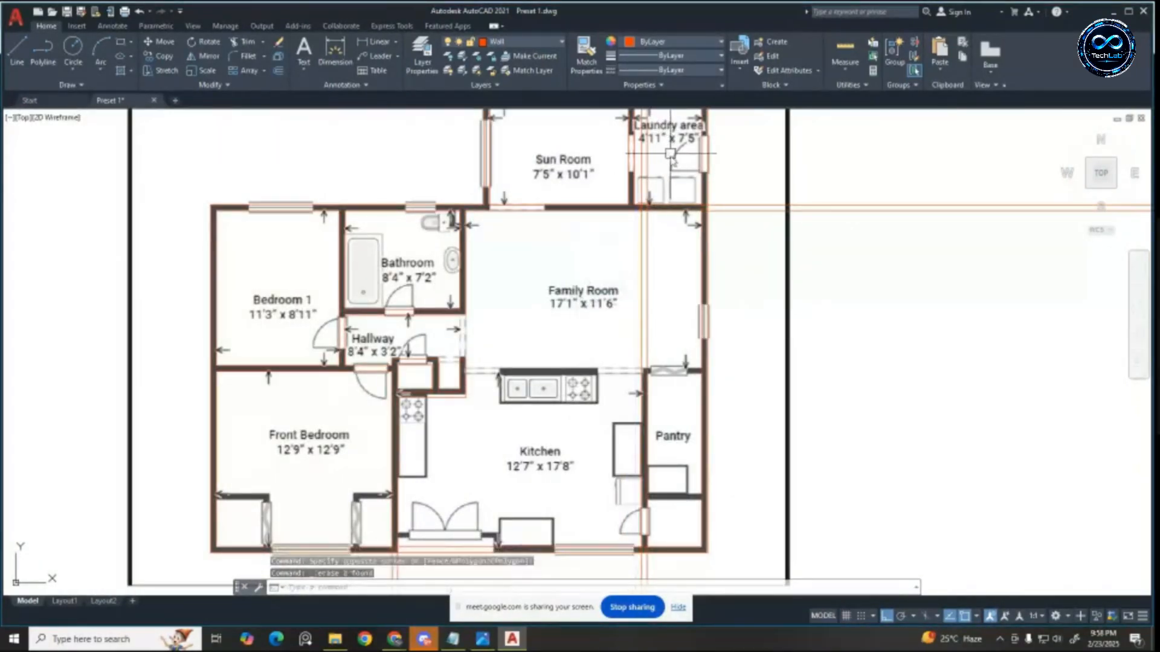
# Step: Trim the lines of the Sun Room and Laundry area partition where they cross the upper exterior wall
pyautogui.scroll(-3, 670, 154)
pyautogui.scroll(7, 646, 246)
pyautogui.press('Escape')
pyautogui.press('Escape')
pyautogui.press('Escape')
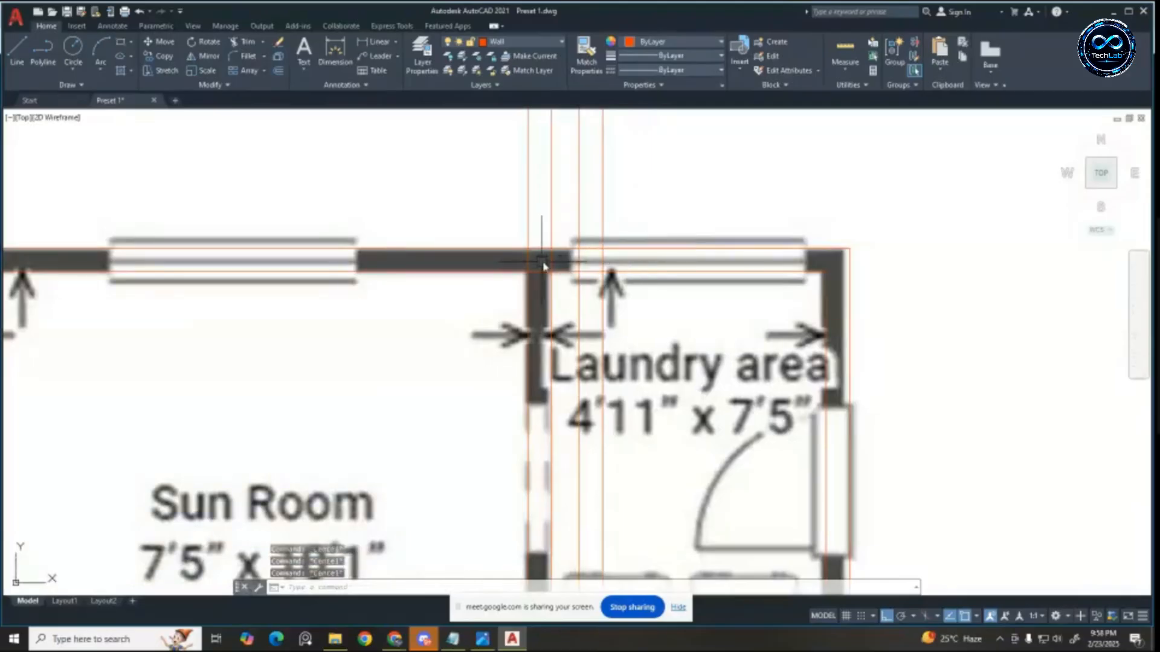
pyautogui.press('Return')
pyautogui.scroll(4, 553, 259)
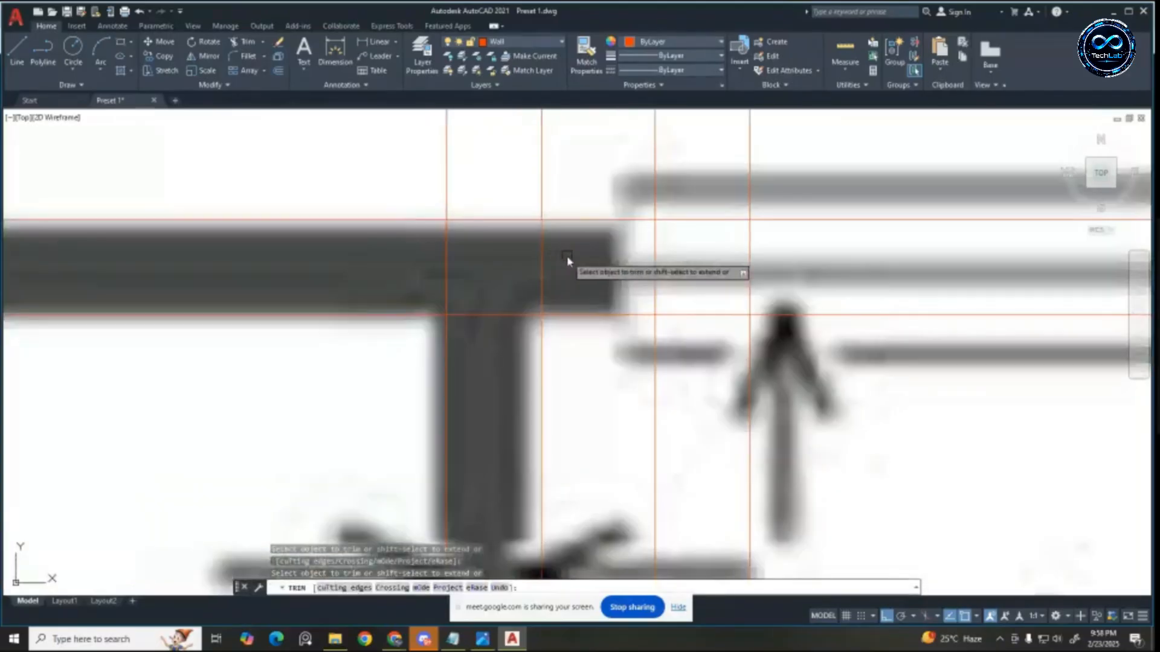
pyautogui.moveTo(566, 255)
pyautogui.mouseDown()
pyautogui.moveTo(496, 338)
pyautogui.moveTo(398, 275)
pyautogui.mouseUp()
pyautogui.press('Escape')
pyautogui.scroll(-3, 491, 232)
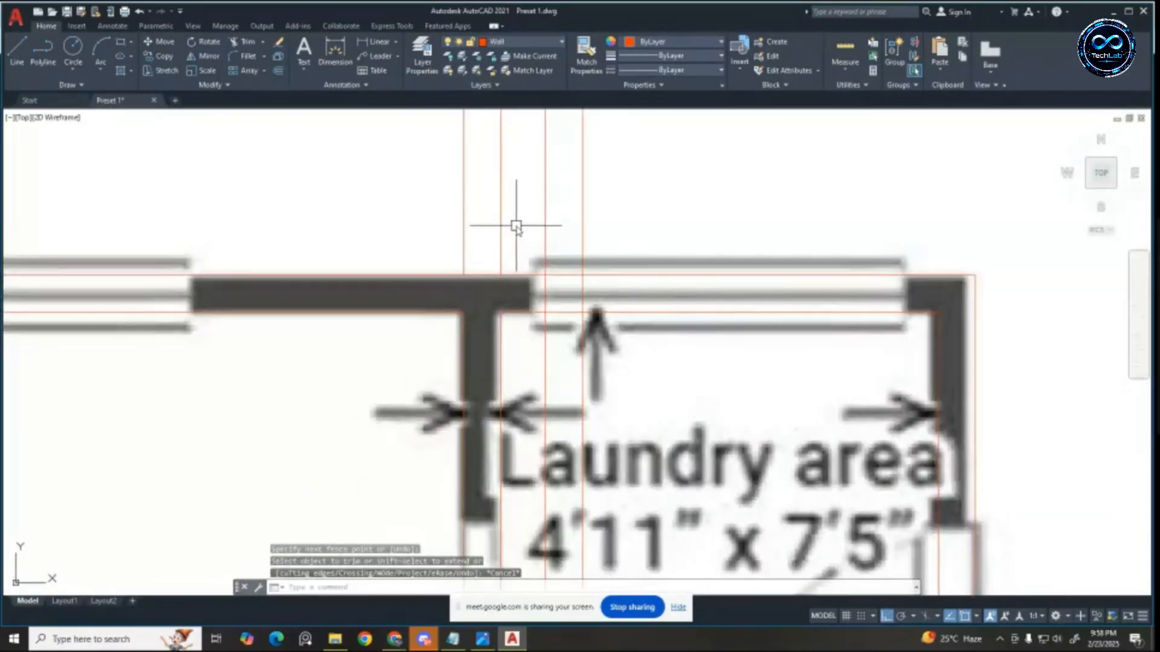
# Step: Erase the two leftover partition line pieces above the house's upper exterior wall
pyautogui.click(515, 223)
pyautogui.click(345, 177)
pyautogui.press('Delete')
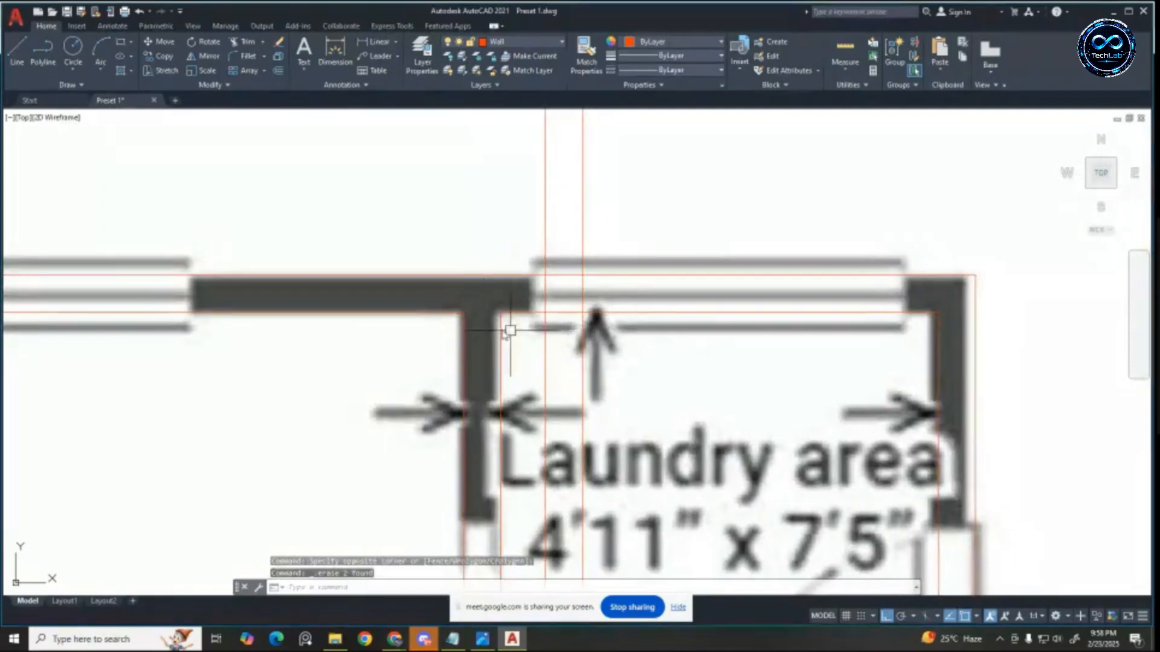
pyautogui.scroll(-3, 483, 291)
pyautogui.scroll(1, 557, 246)
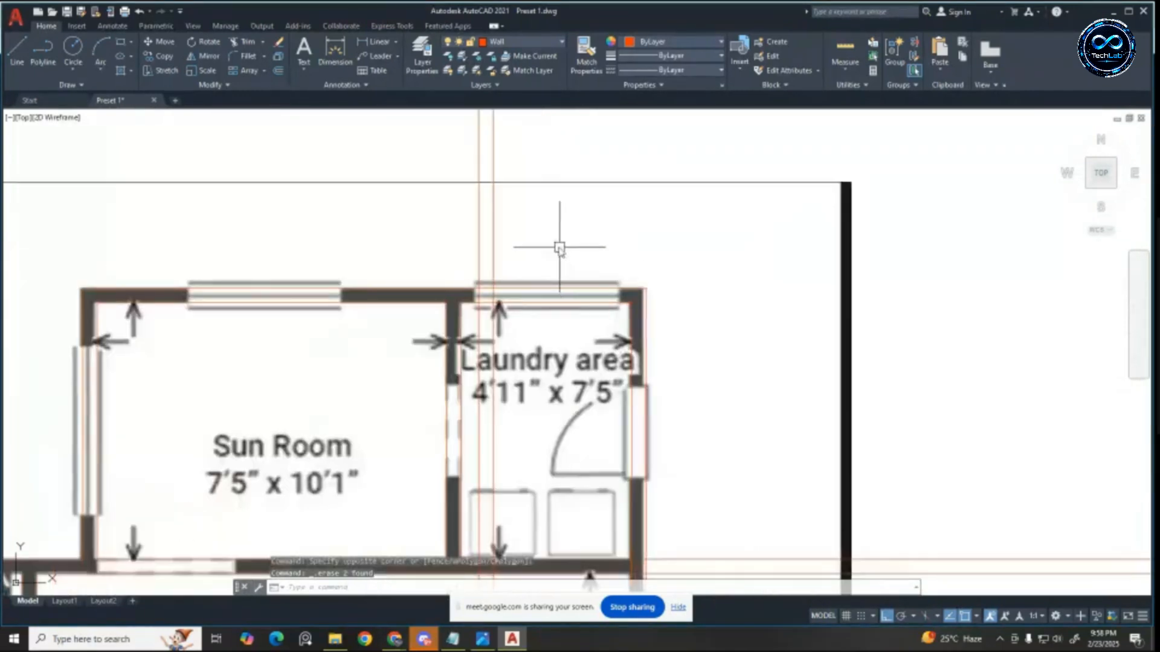
# Step: Trim the horizontal wall lines below the Laundry area where they cross the east exterior wall
pyautogui.scroll(-1, 556, 246)
pyautogui.scroll(3, 503, 449)
pyautogui.press('Escape')
pyautogui.press('Escape')
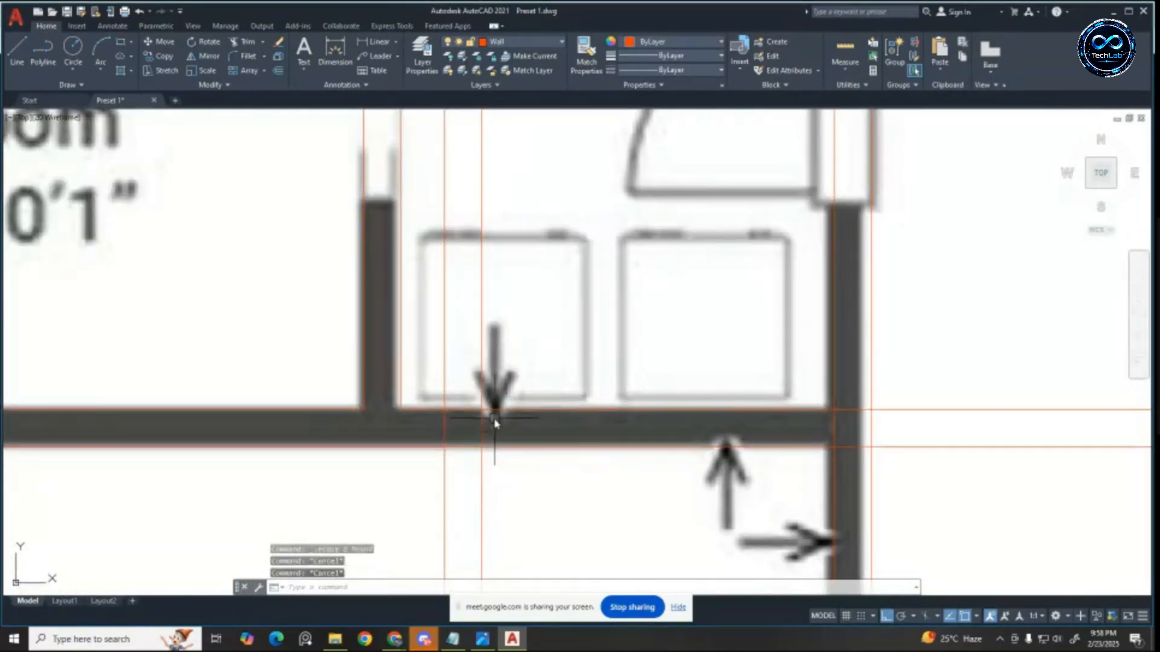
pyautogui.scroll(-5, 512, 390)
pyautogui.scroll(2, 610, 212)
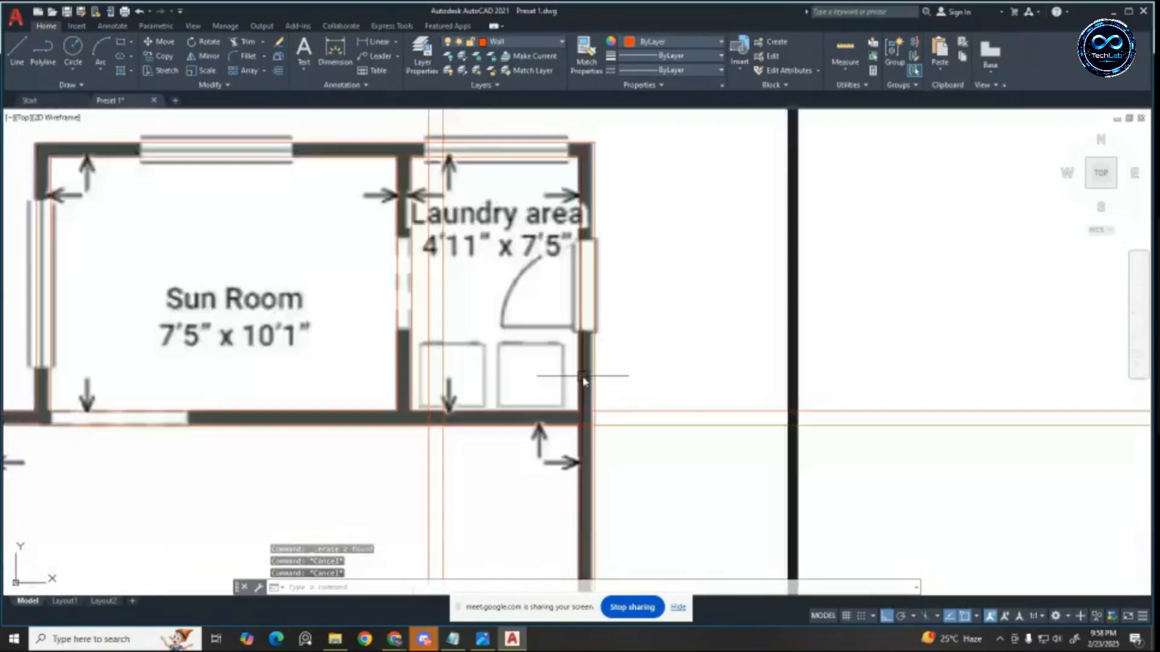
pyautogui.scroll(8, 590, 438)
pyautogui.write('tr')
pyautogui.press('Return')
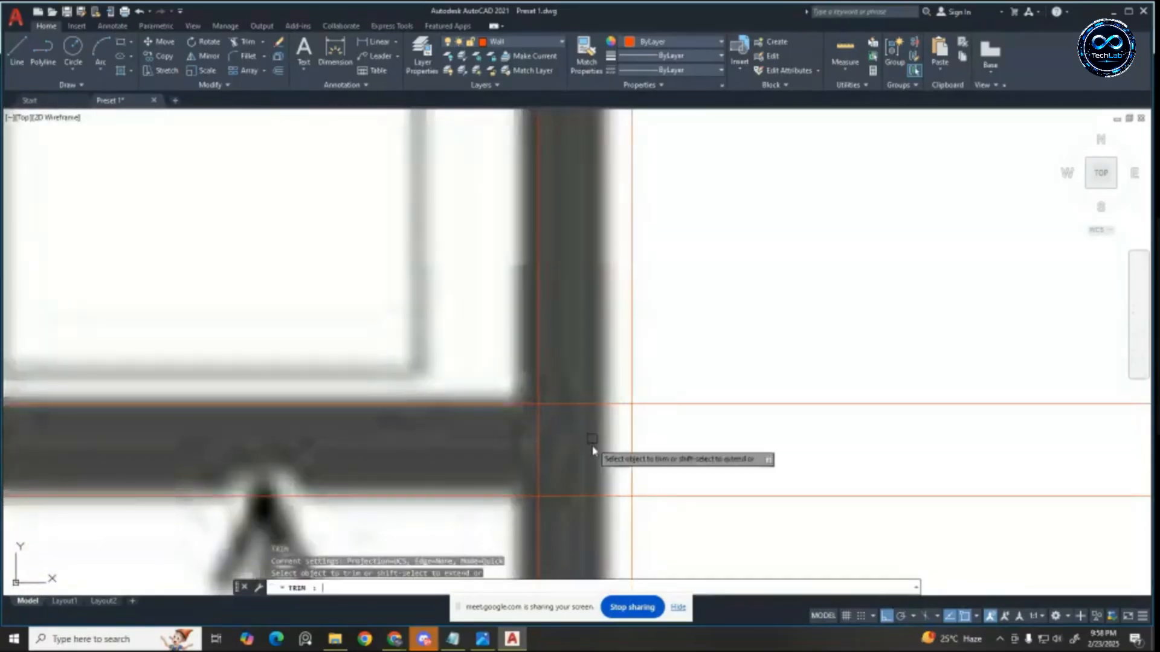
pyautogui.press('Escape')
pyautogui.scroll(-5, 691, 355)
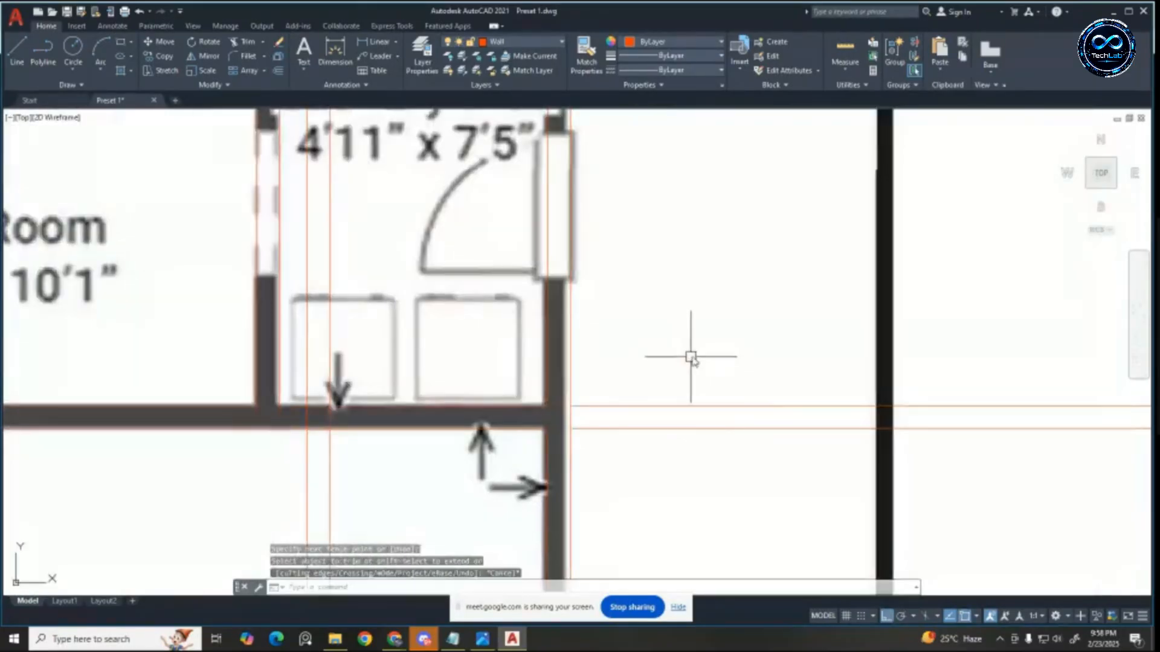
# Step: Erase the two leftover horizontal line pieces extending east beyond the exterior wall
pyautogui.click(714, 353)
pyautogui.click(645, 474)
pyautogui.press('Delete')
pyautogui.scroll(-4, 611, 346)
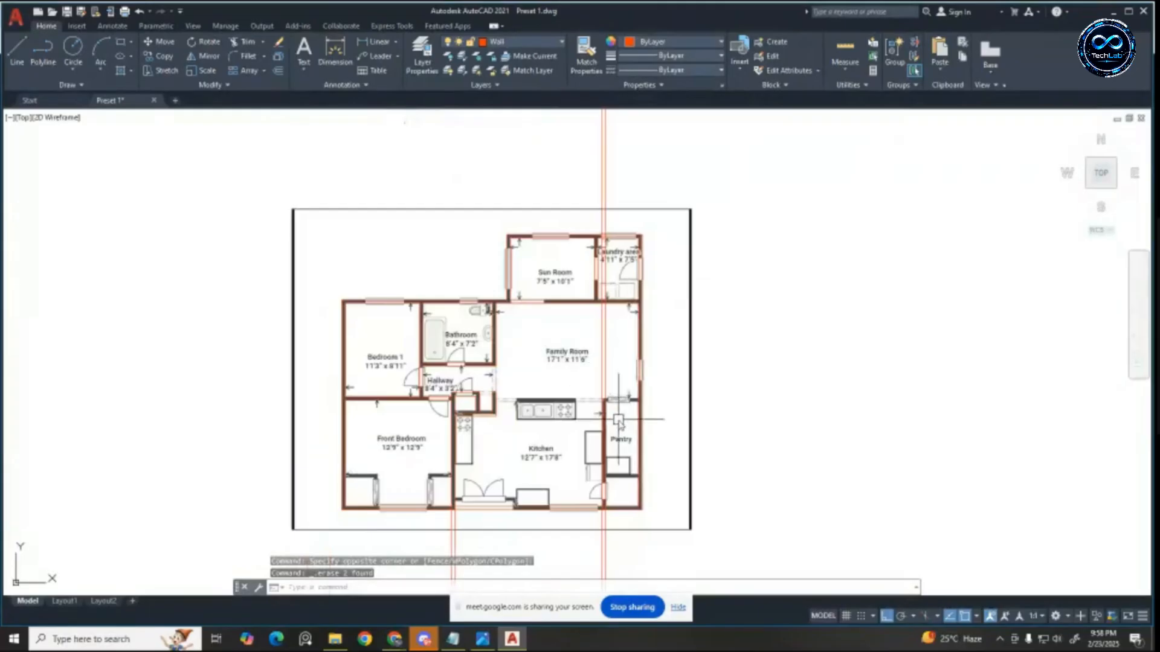
# Step: Check the Family Room's depth from its upper wall to the kitchen wall with a temporary linear dimension
pyautogui.scroll(4, 618, 419)
pyautogui.scroll(-2, 638, 334)
pyautogui.scroll(4, 616, 229)
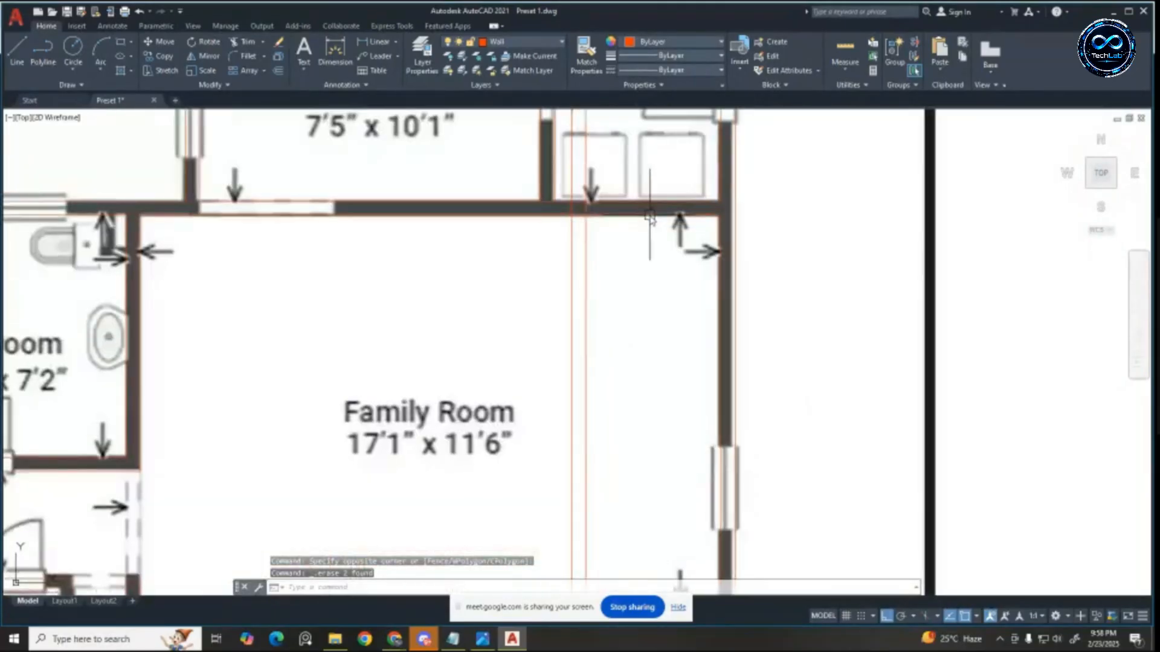
pyautogui.scroll(-4, 628, 222)
pyautogui.scroll(4, 622, 205)
pyautogui.scroll(-4, 623, 205)
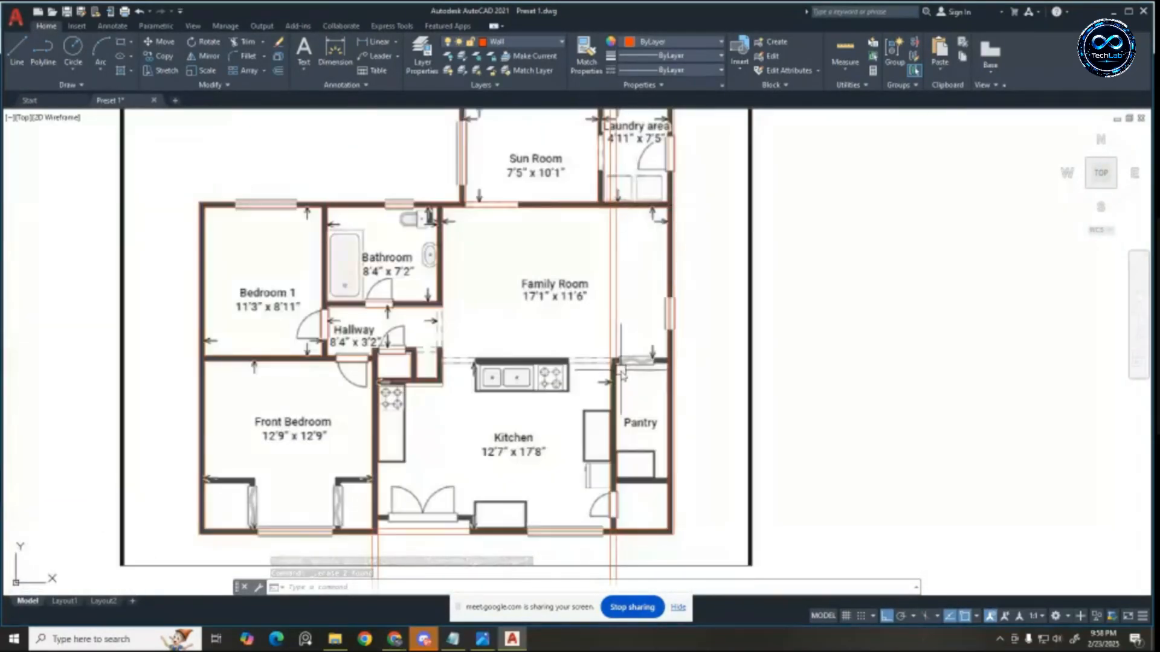
pyautogui.scroll(2, 613, 395)
pyautogui.scroll(-2, 616, 394)
pyautogui.scroll(2, 524, 391)
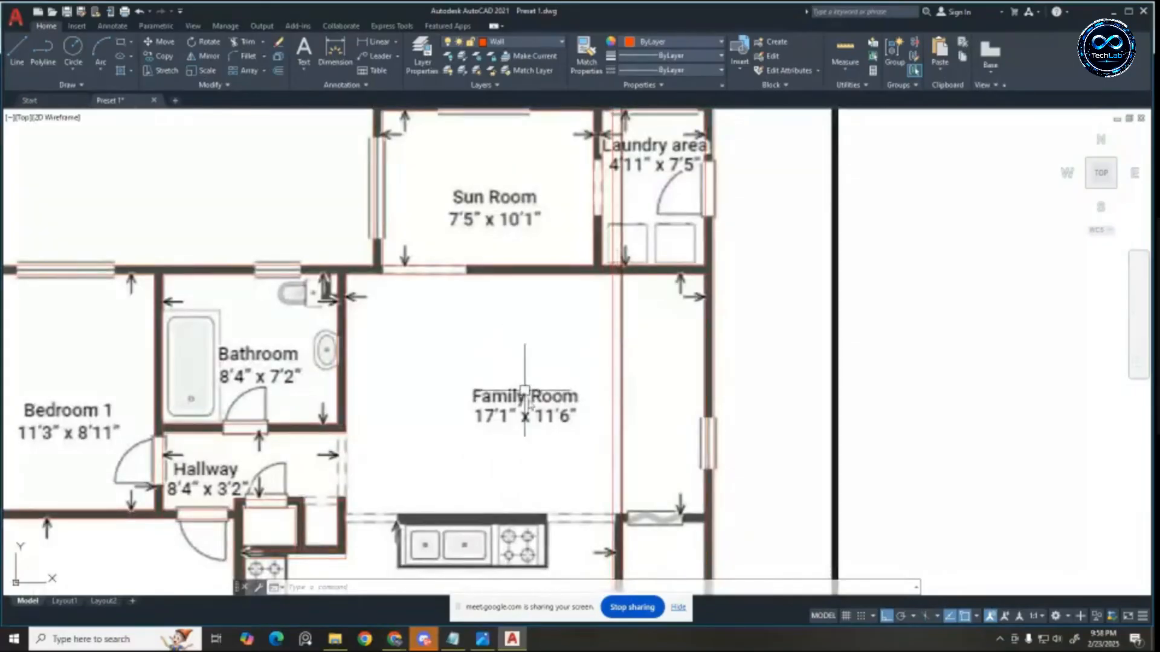
pyautogui.click(378, 43)
pyautogui.click(561, 277)
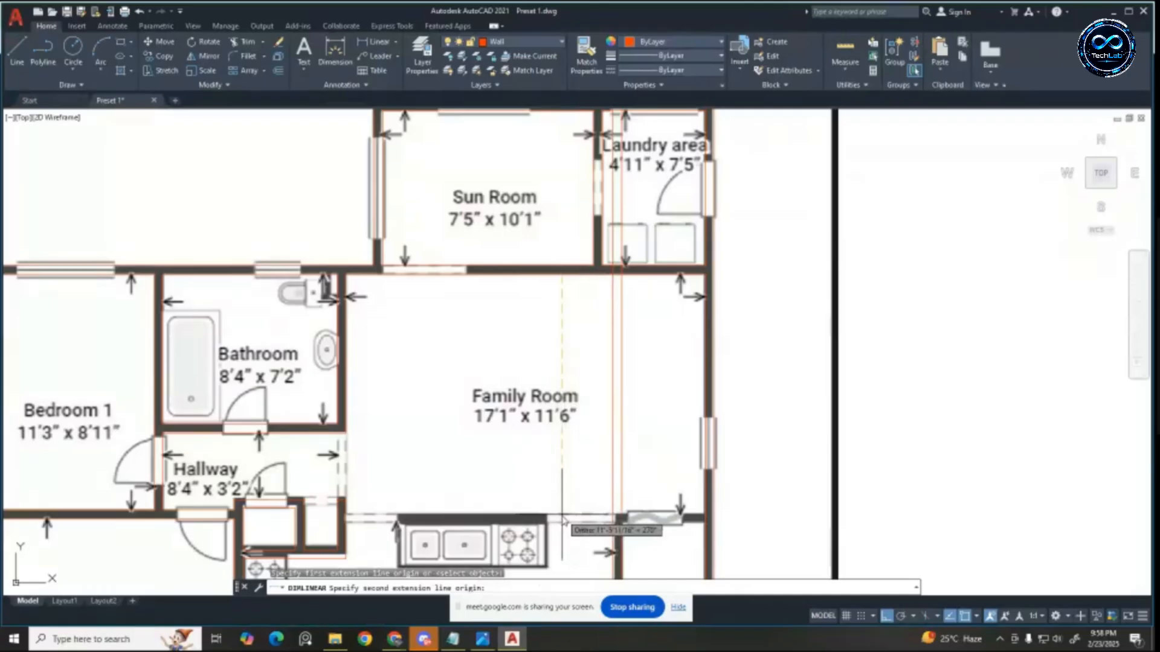
pyautogui.press('Escape')
# Step: Offset the Family Room's upper wall line 11'6" downward to the wall above the Kitchen and Pantry
pyautogui.write('o')
pyautogui.press('Return')
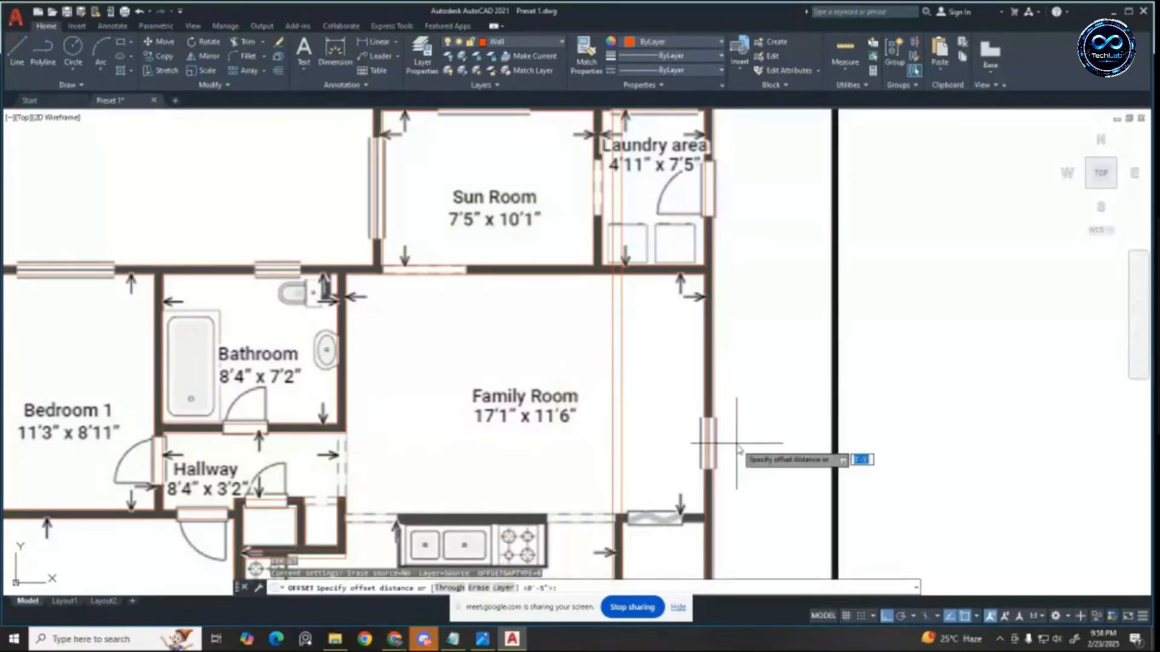
pyautogui.press('Return')
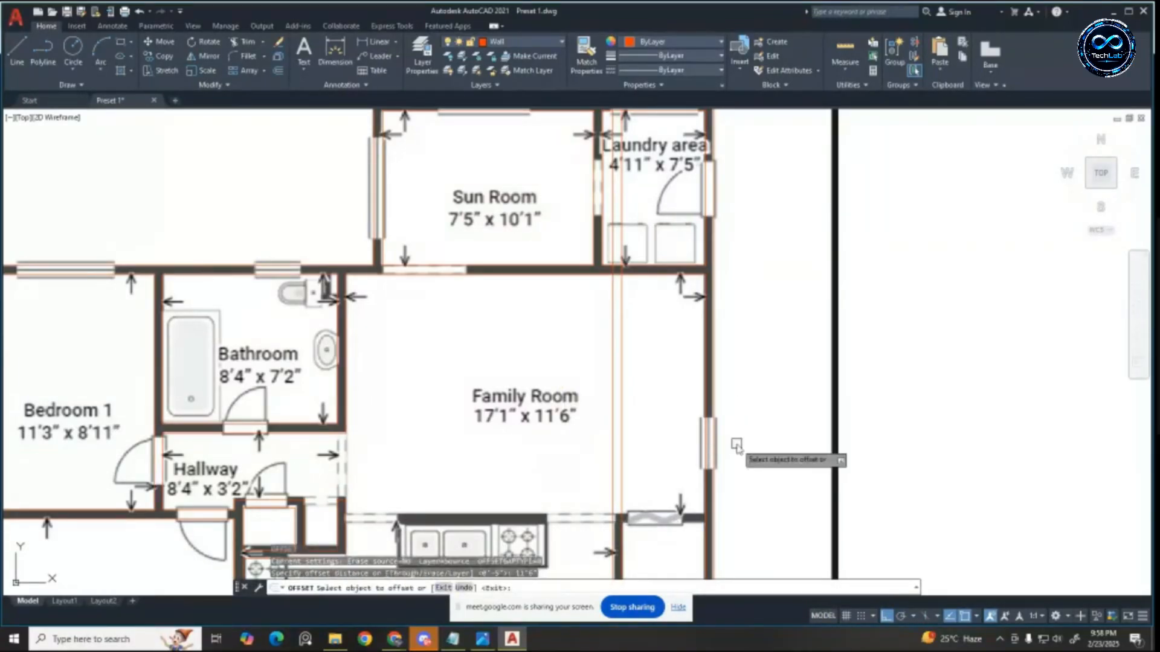
pyautogui.click(530, 275)
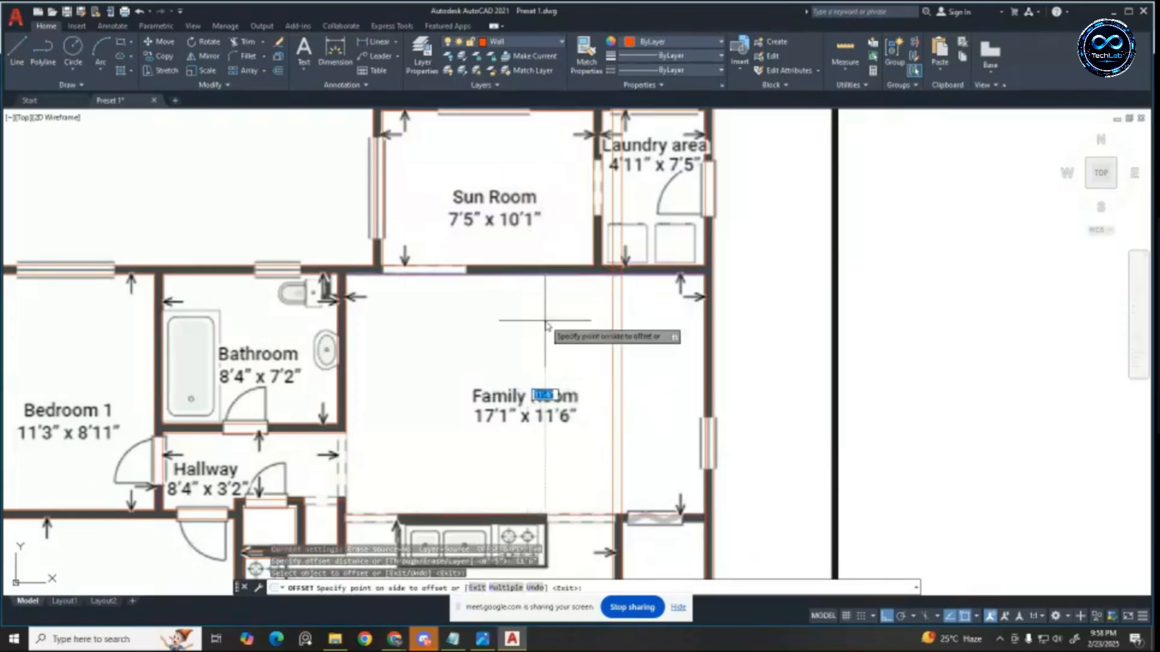
pyautogui.moveTo(485, 392); pyautogui.dragTo(505, 261, button='middle')
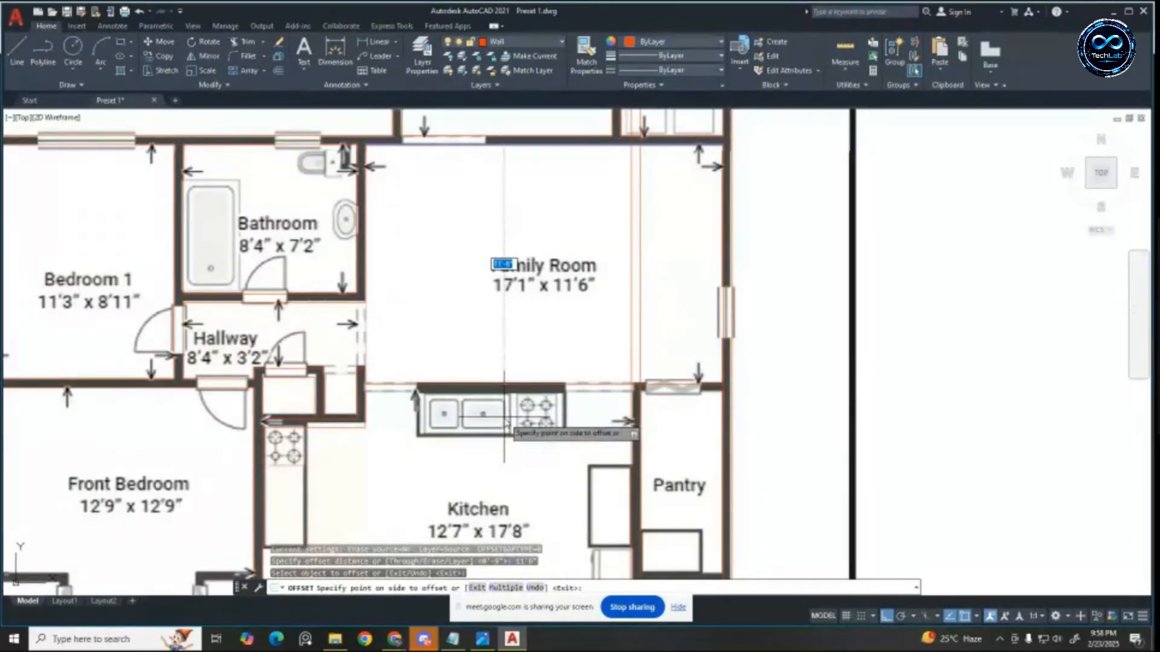
pyautogui.click(544, 365)
pyautogui.scroll(2, 543, 366)
pyautogui.press('Escape')
pyautogui.press('Escape')
pyautogui.press('Escape')
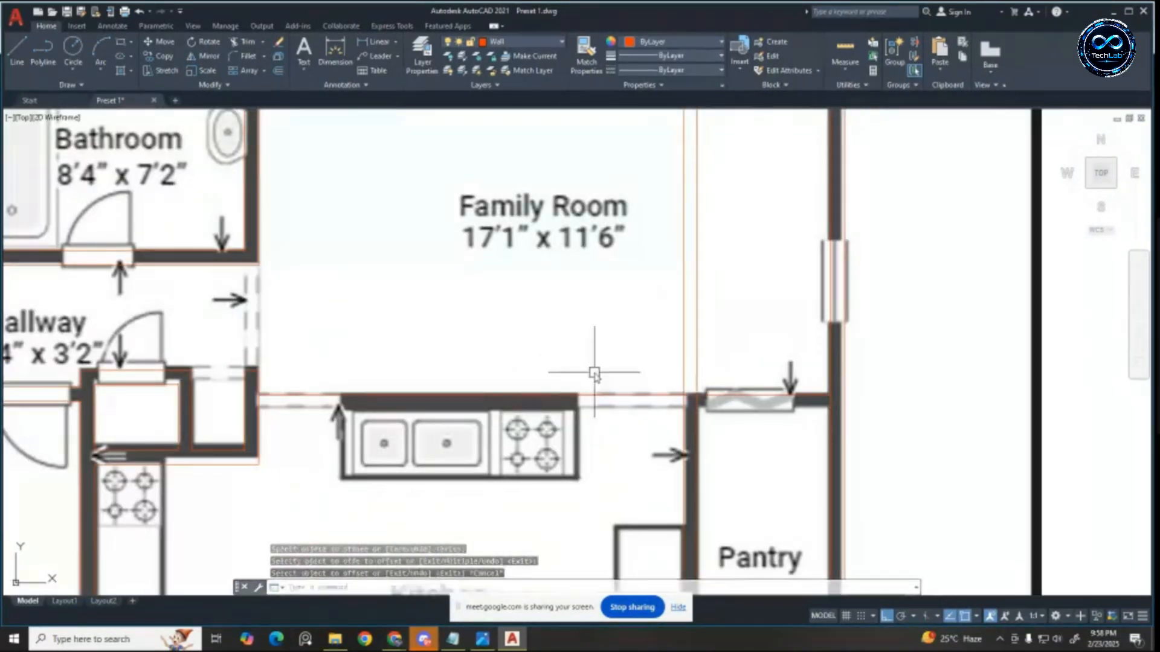
# Step: Offset the new line above the Kitchen and Pantry 5" downward to give the wall its thickness
pyautogui.write('o')
pyautogui.press('Return')
pyautogui.write('5')
pyautogui.press('Return')
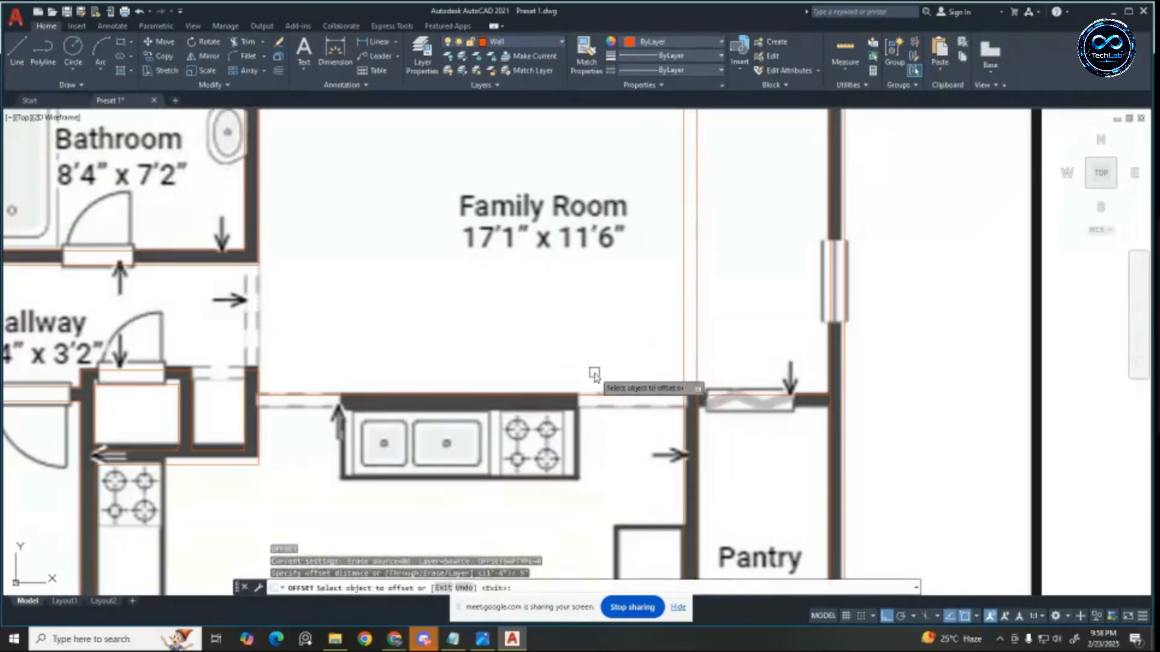
pyautogui.click(598, 396)
pyautogui.click(589, 426)
pyautogui.scroll(-3, 655, 418)
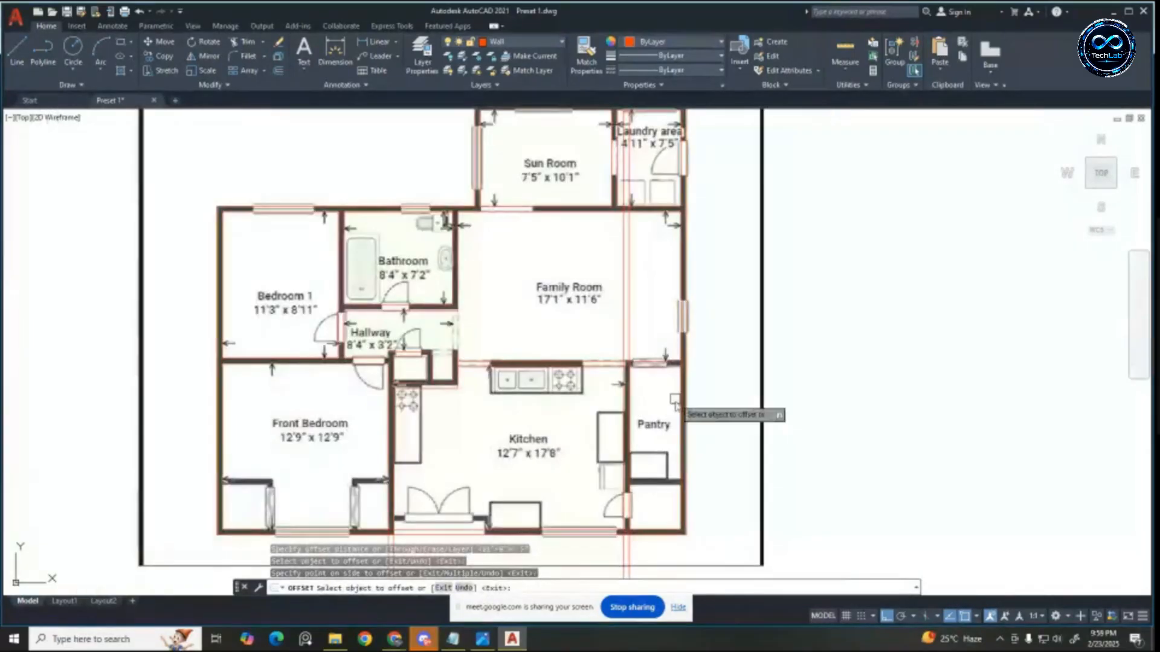
pyautogui.scroll(3, 656, 416)
pyautogui.press('Escape')
pyautogui.press('Escape')
pyautogui.press('Escape')
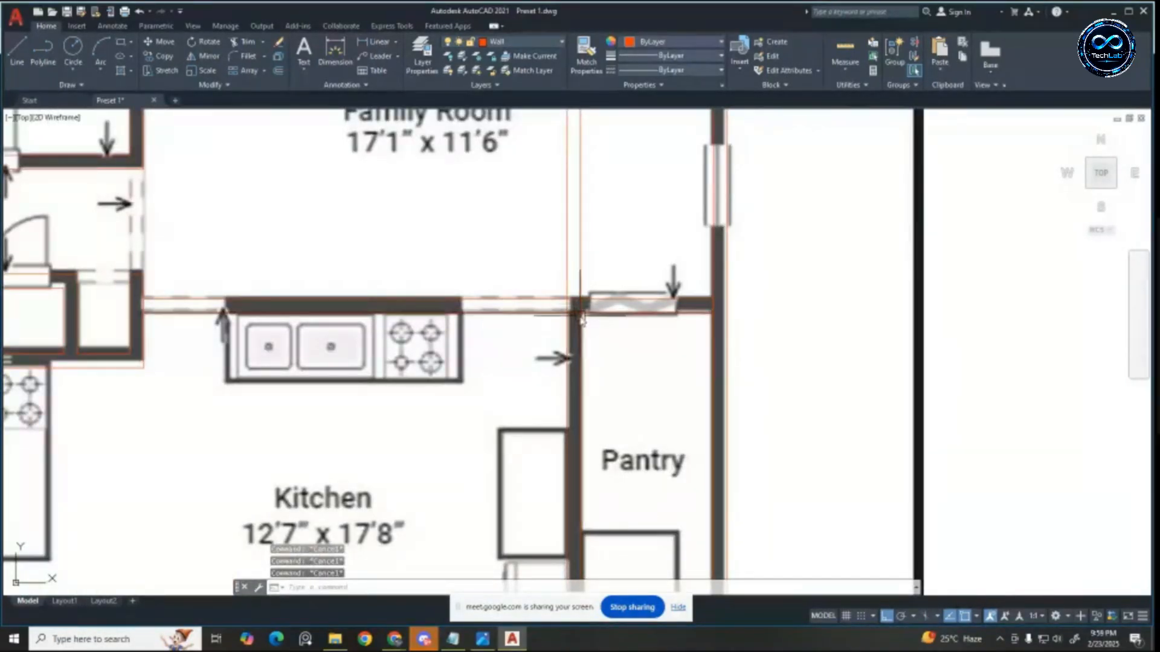
# Step: Fillet the Pantry's west wall lines with its upper wall lines into clean outer and inner corners
pyautogui.scroll(2, 591, 323)
pyautogui.write('f')
pyautogui.press('Return')
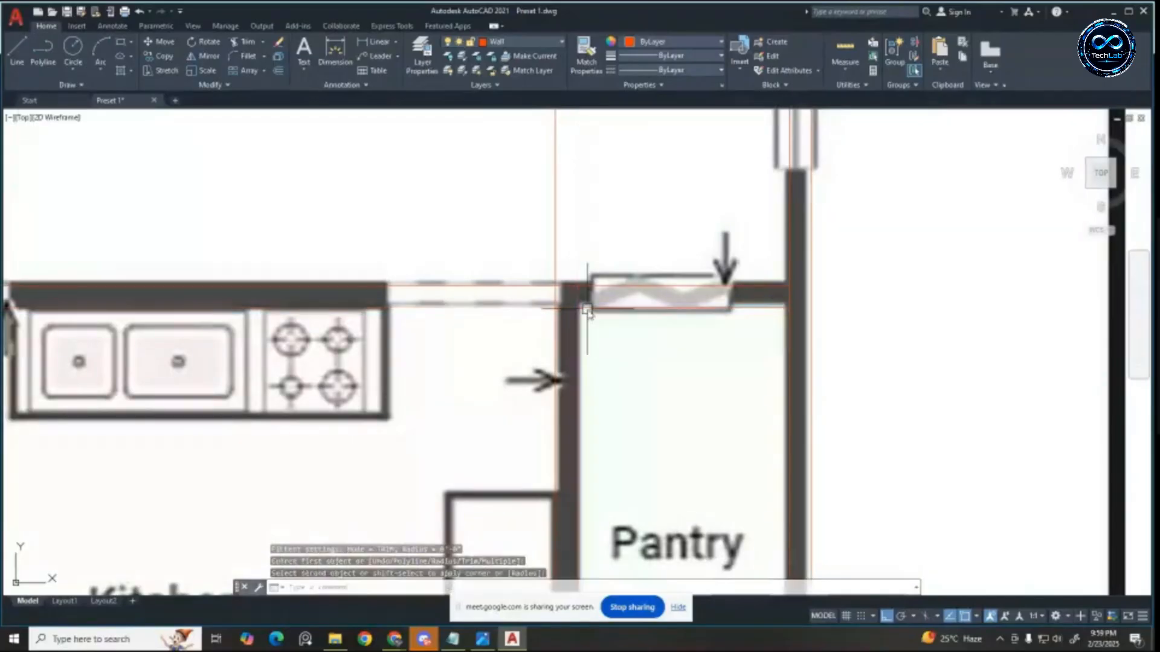
pyautogui.click(556, 302)
pyautogui.press('Escape')
pyautogui.press('Escape')
pyautogui.press('Escape')
pyautogui.scroll(3, 793, 302)
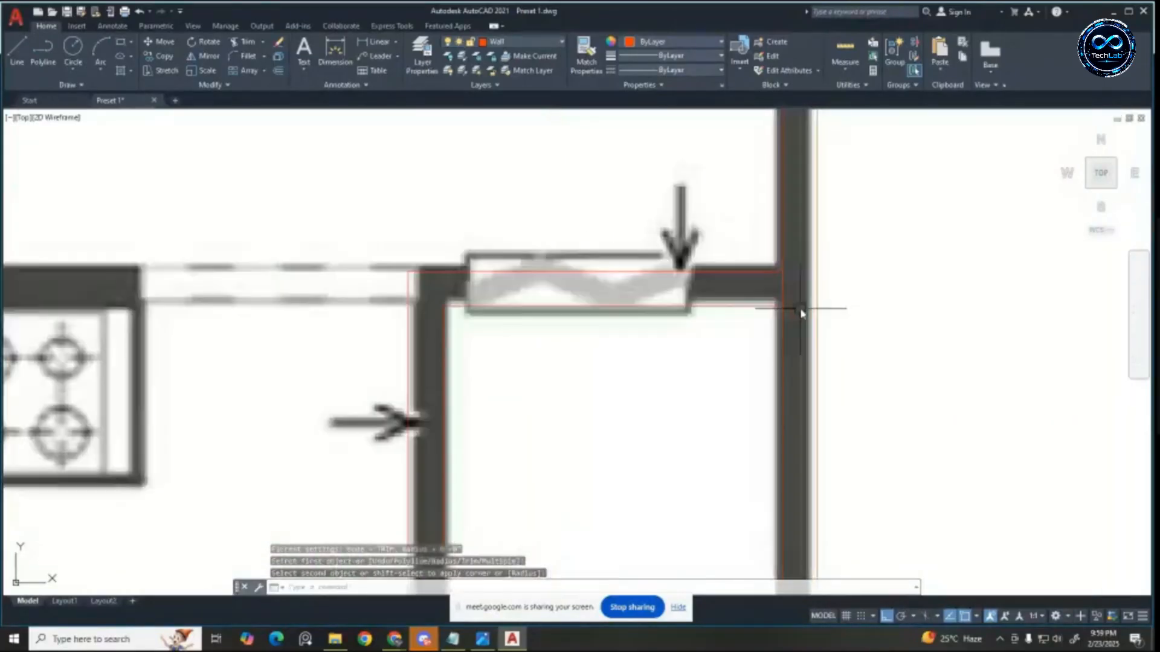
# Step: Trim the inner line of the east exterior wall between the Pantry's two upper wall lines
pyautogui.write('tr')
pyautogui.press('Return')
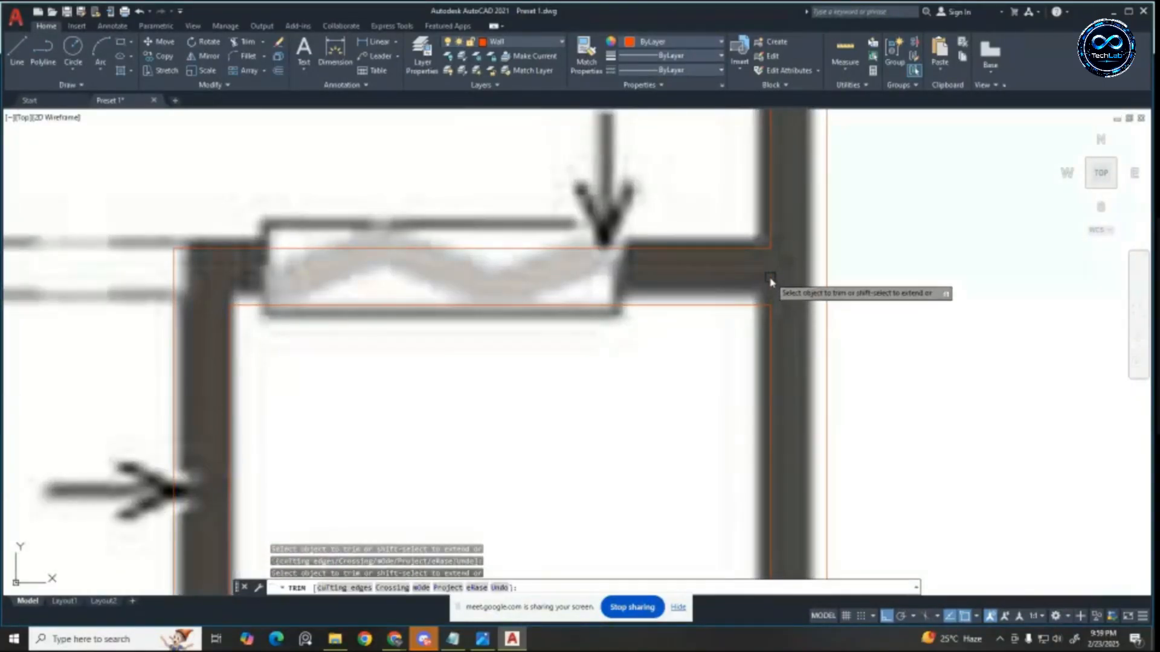
pyautogui.scroll(-3, 785, 293)
pyautogui.scroll(2, 819, 313)
pyautogui.scroll(-2, 810, 305)
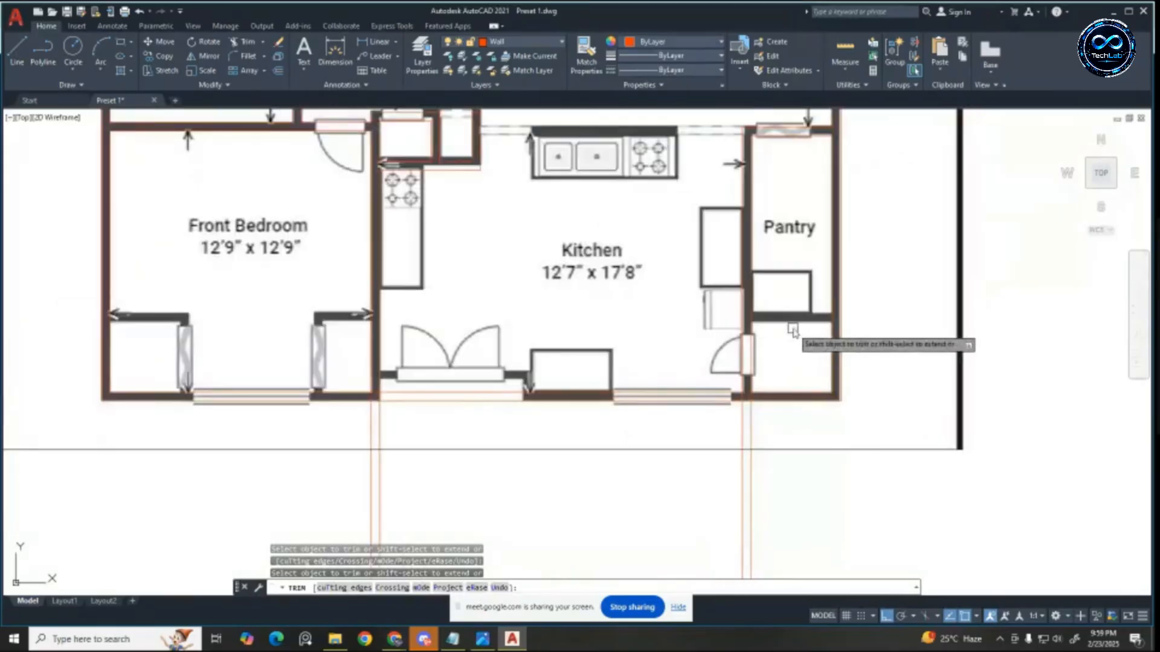
pyautogui.scroll(2, 808, 339)
pyautogui.scroll(-2, 805, 332)
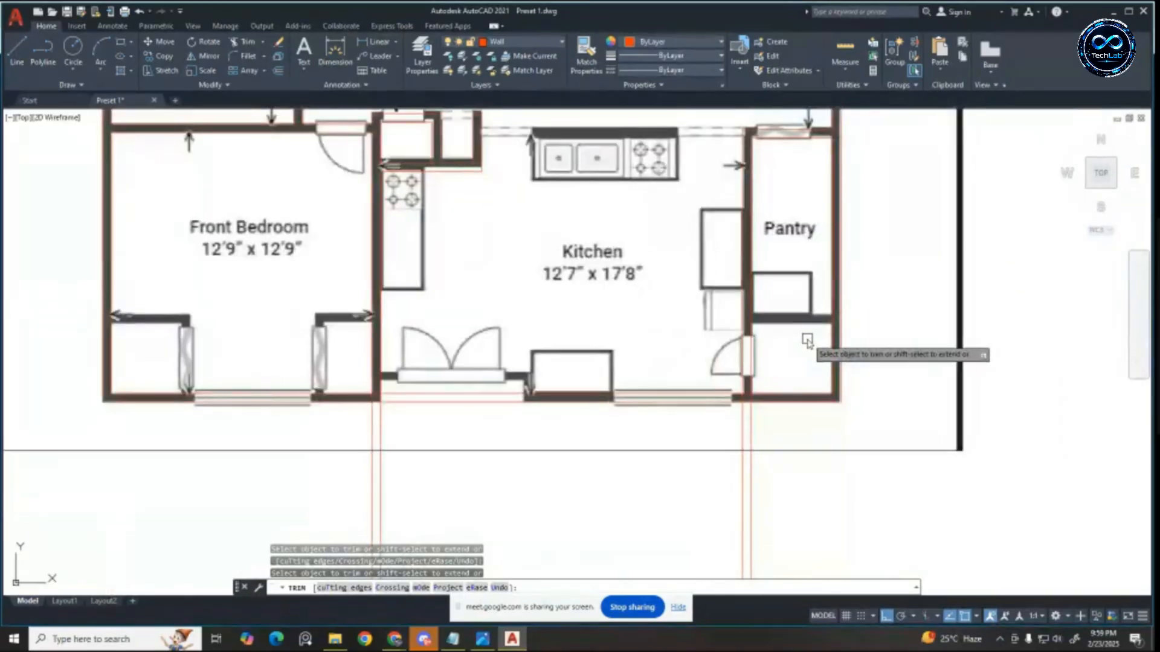
pyautogui.press('Escape')
pyautogui.press('Escape')
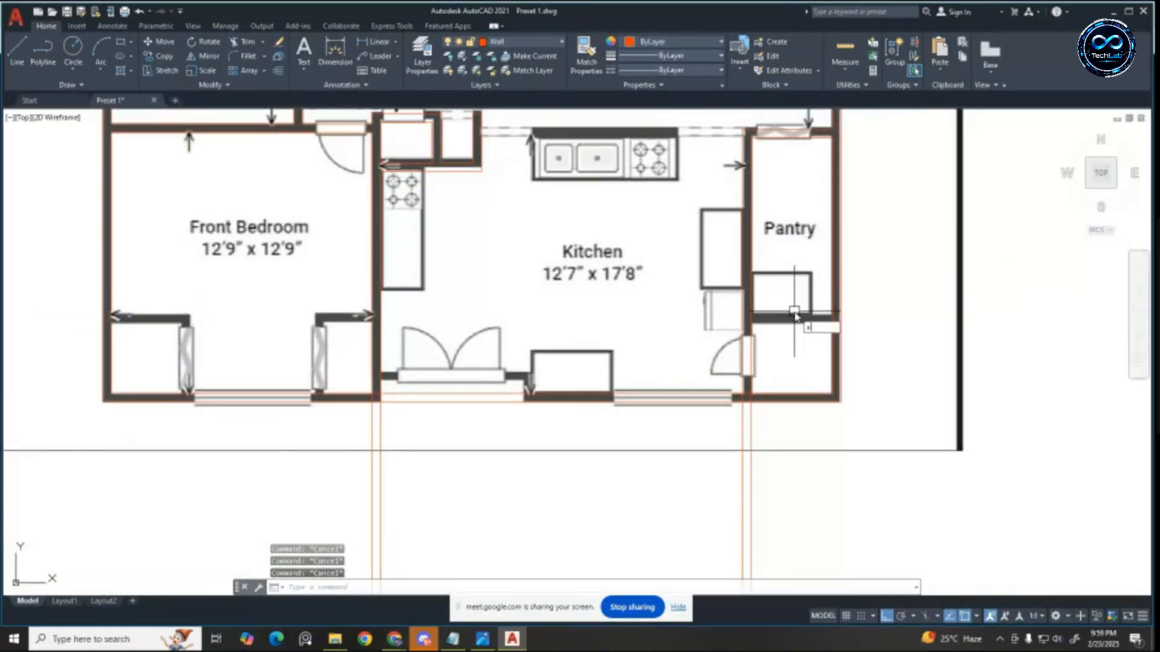
# Step: Place a horizontal construction line along the inner line of the lower exterior wall
pyautogui.write('xl')
pyautogui.press('Return')
pyautogui.scroll(4, 839, 398)
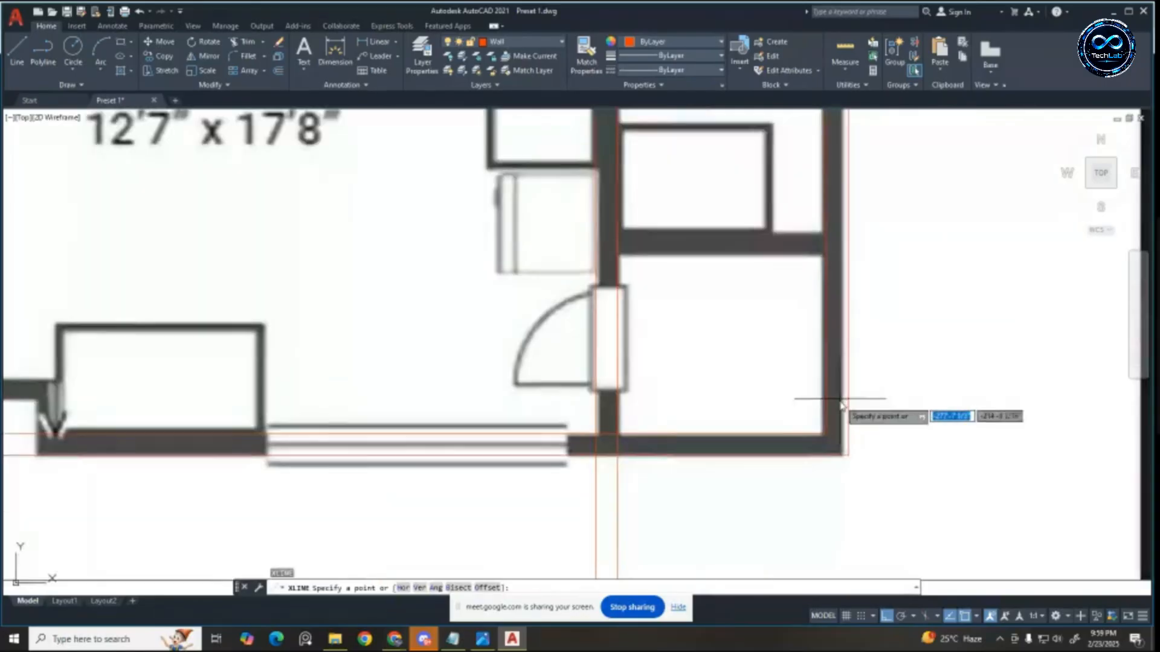
pyautogui.press('Escape')
pyautogui.press('Escape')
pyautogui.press('Escape')
pyautogui.write('l')
pyautogui.press('Return')
pyautogui.write('h')
pyautogui.press('Return')
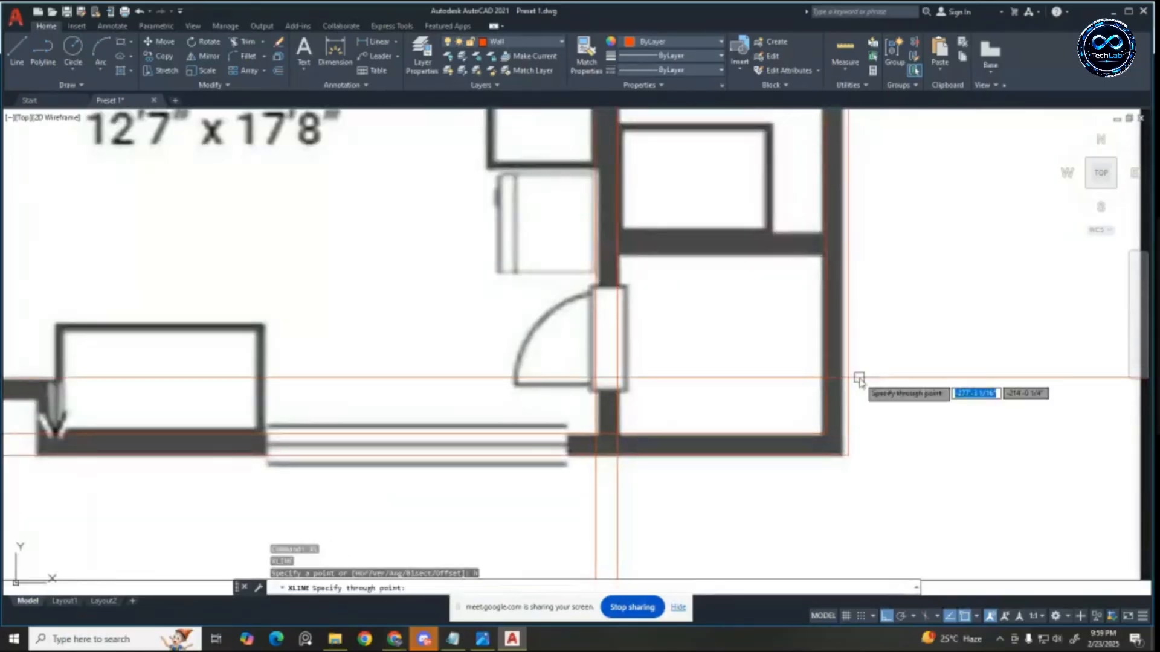
pyautogui.press('Escape')
pyautogui.scroll(-4, 768, 367)
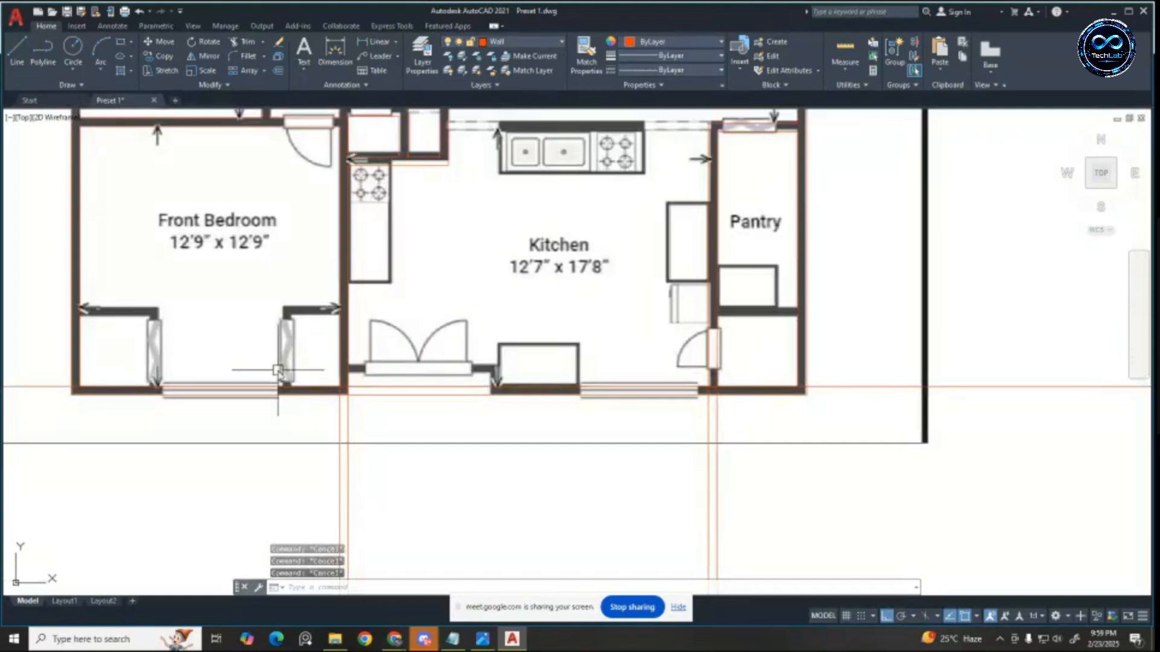
pyautogui.scroll(4, 253, 370)
pyautogui.scroll(-5, 332, 300)
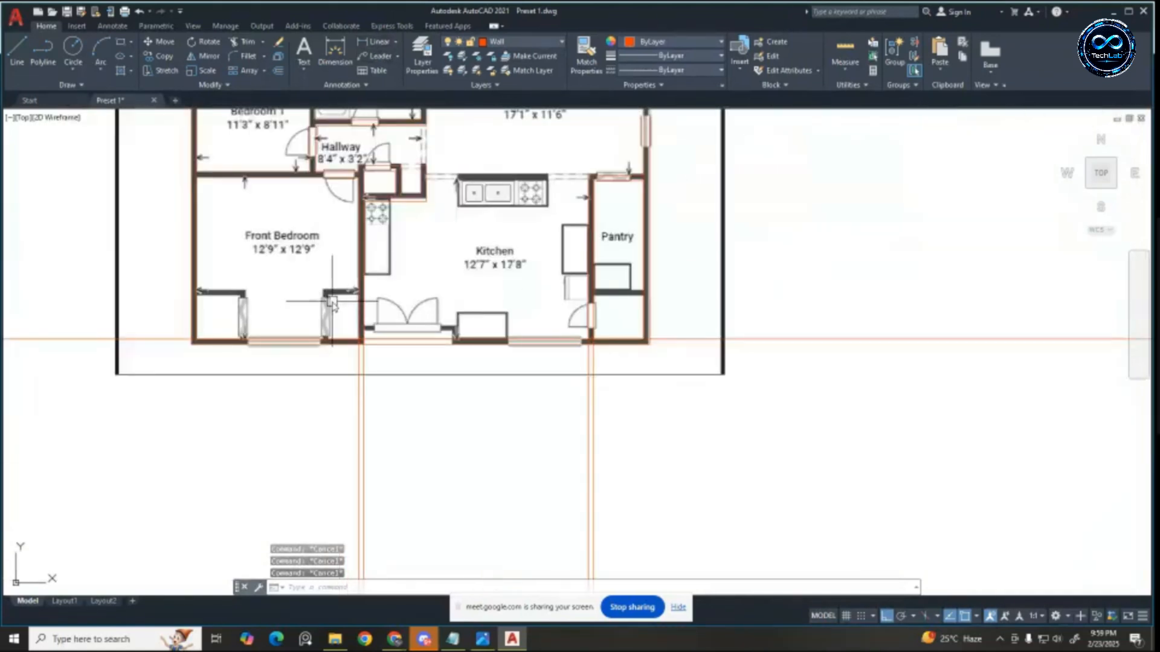
# Step: Measure the depth of the Front Bedroom's east closet, from its upper wall to the inner line of the lower exterior wall
pyautogui.scroll(2, 332, 302)
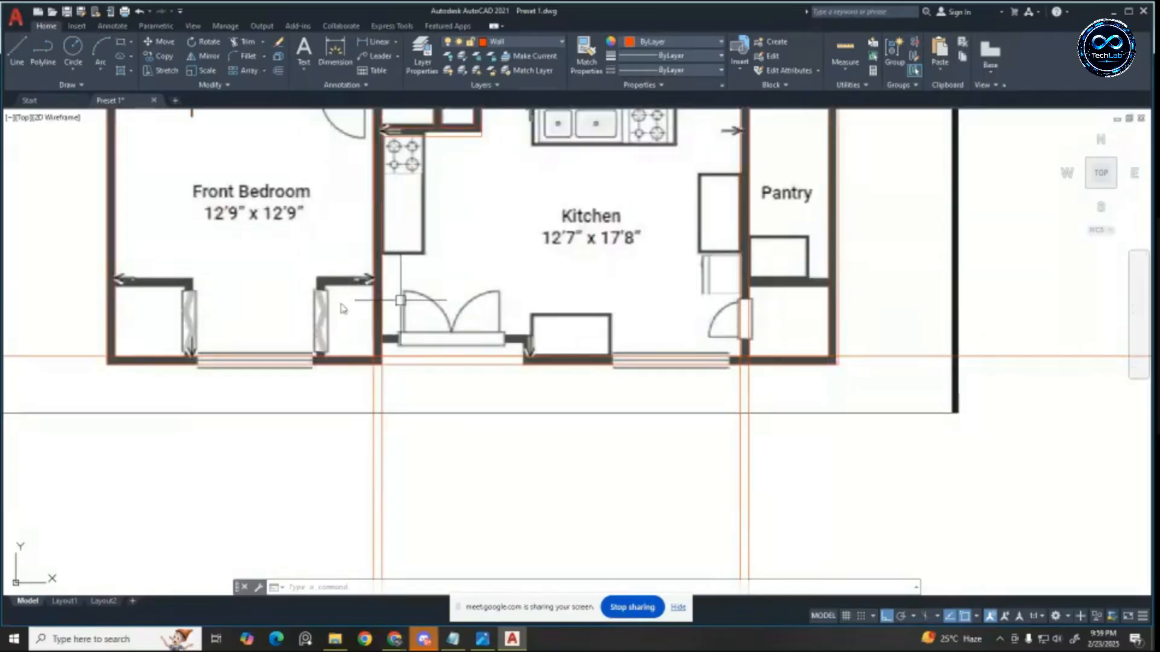
pyautogui.click(363, 41)
pyautogui.scroll(4, 339, 278)
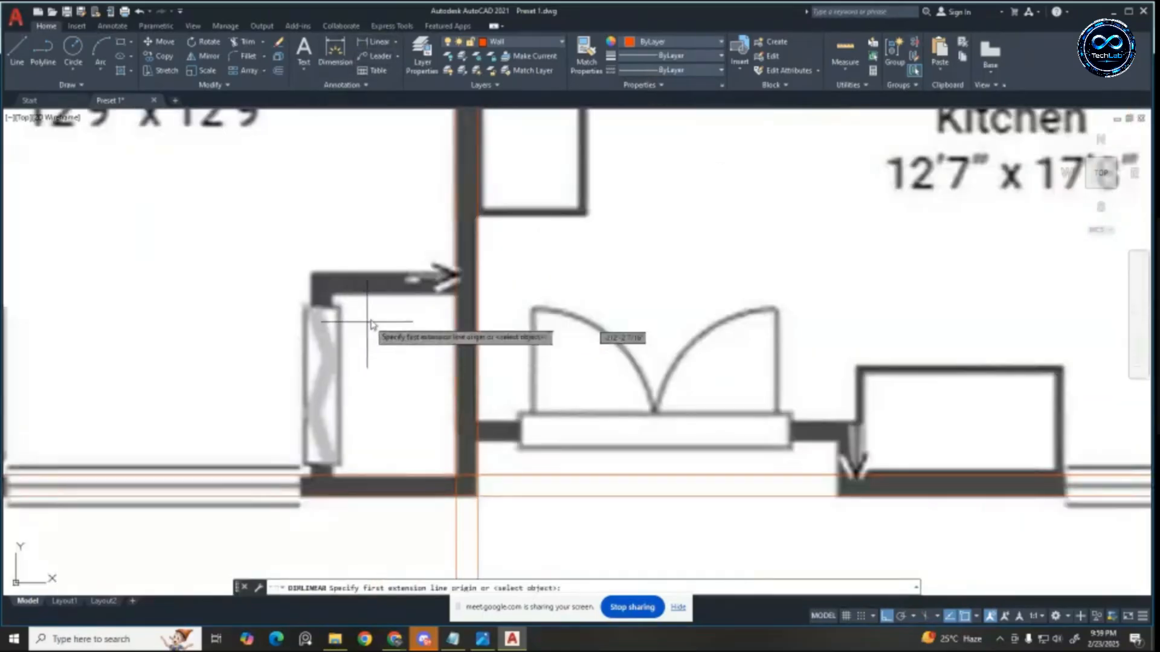
pyautogui.click(387, 298)
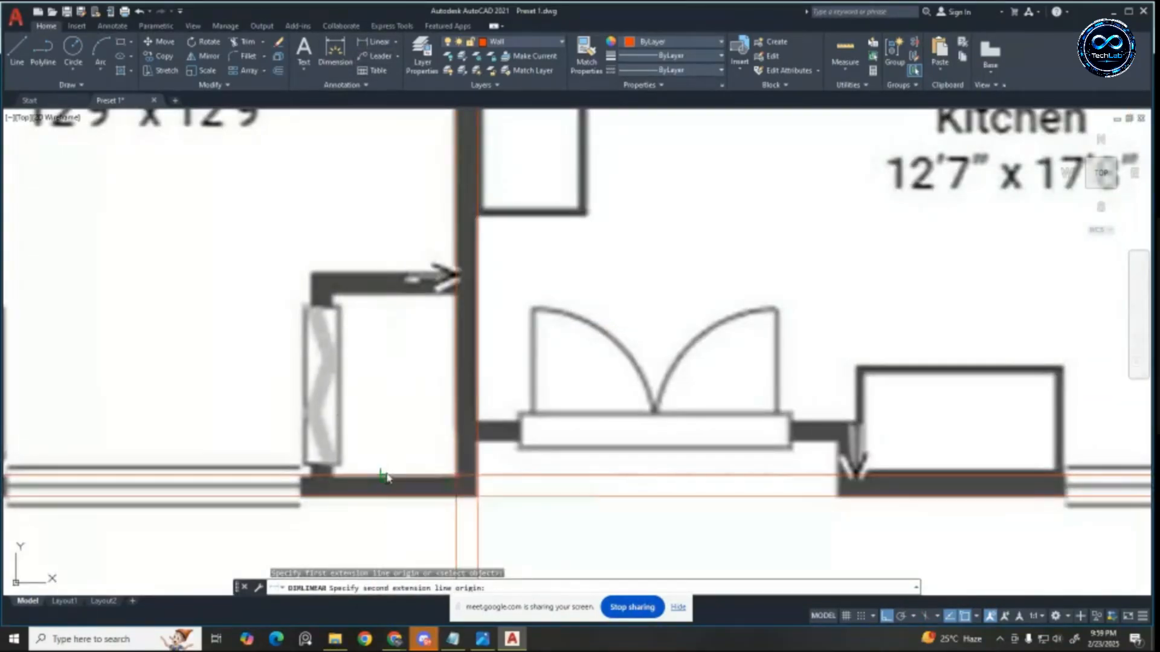
pyautogui.click(385, 478)
pyautogui.press('Escape')
pyautogui.press('Escape')
pyautogui.press('Escape')
pyautogui.scroll(-3, 508, 354)
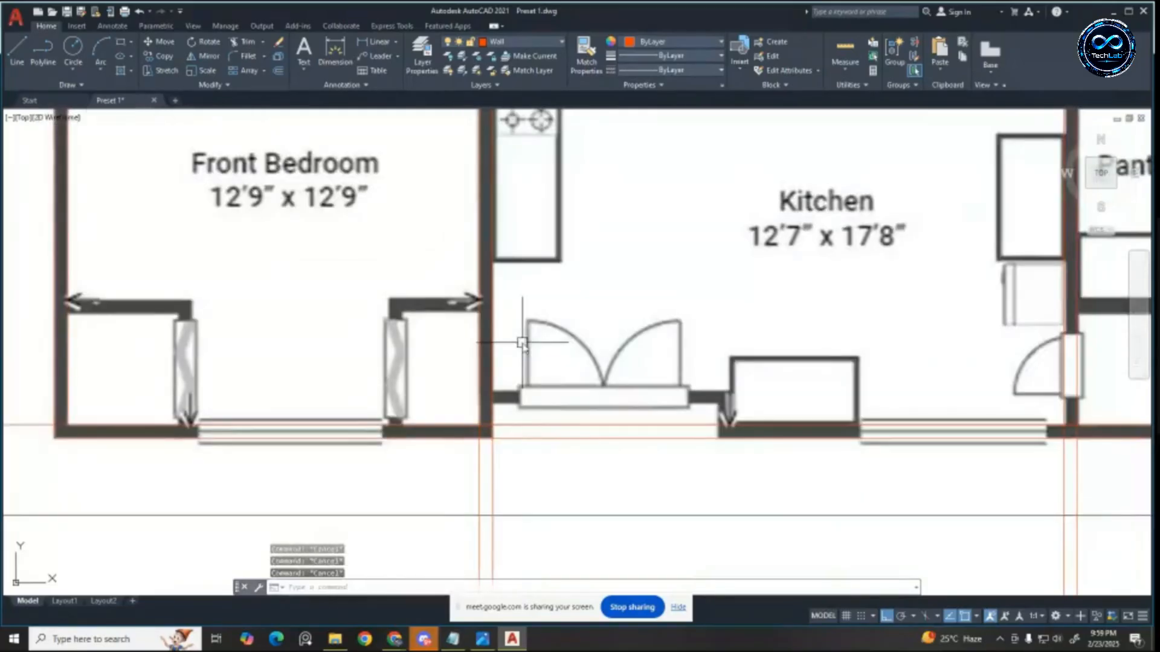
# Step: Offset the horizontal construction line along the lower exterior wall's inner face 3'6" upward
pyautogui.press('Return')
pyautogui.write("3'6")
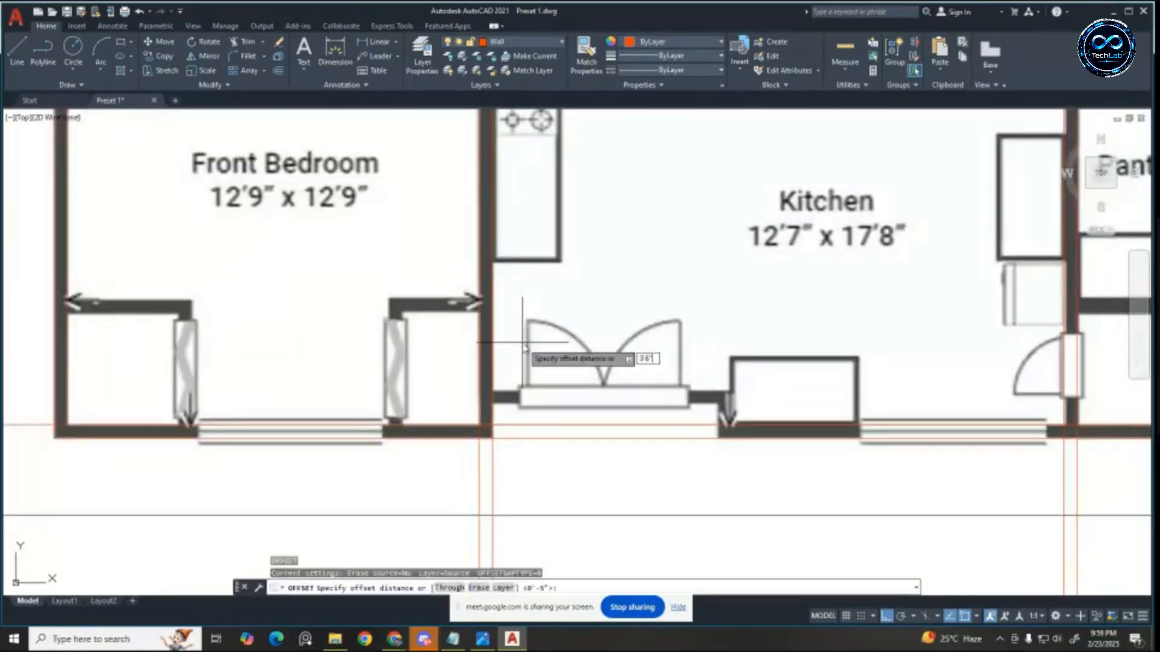
pyautogui.write('"')
pyautogui.press('Return')
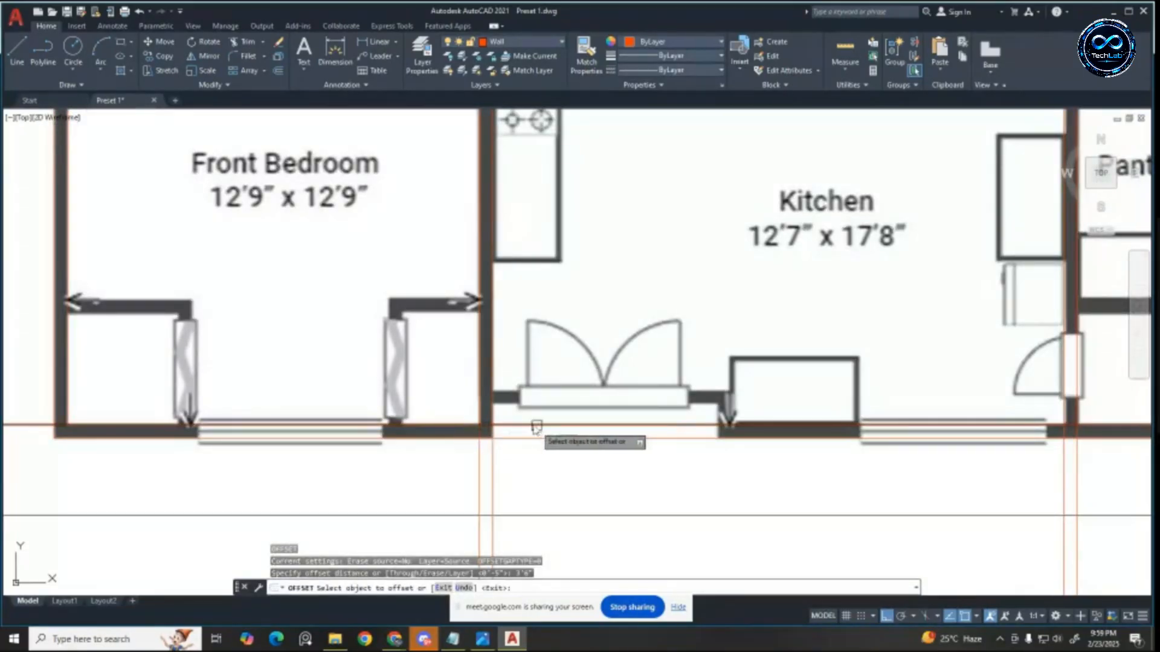
pyautogui.scroll(-4, 536, 425)
pyautogui.click(324, 408)
pyautogui.click(338, 338)
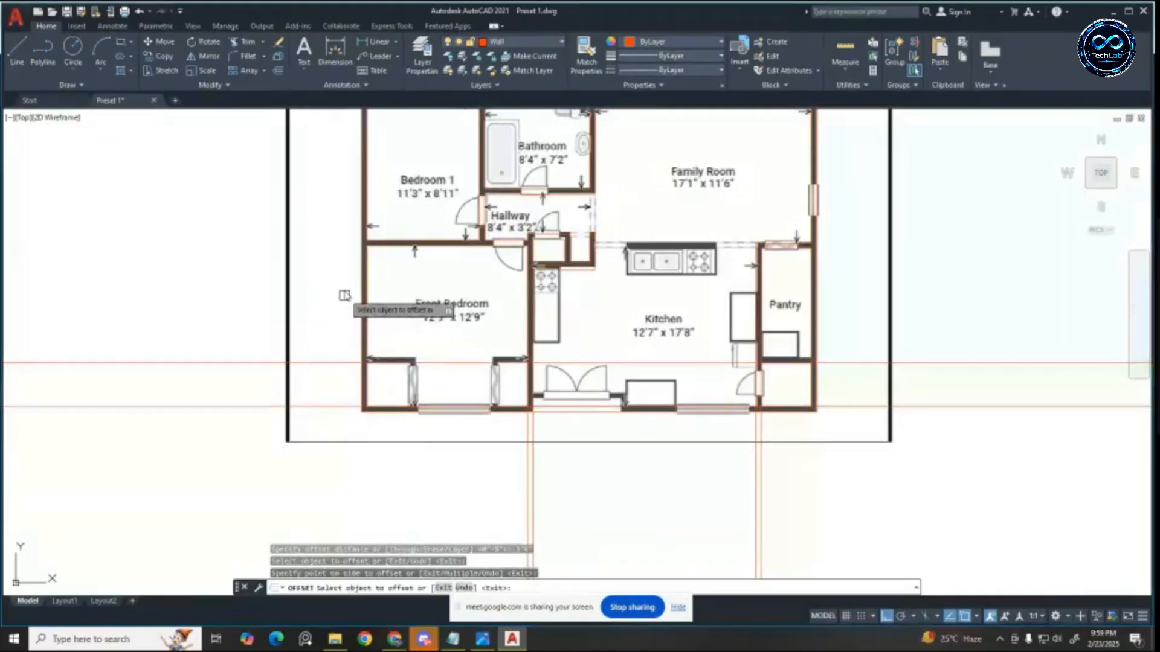
pyautogui.press('Escape')
pyautogui.press('Escape')
# Step: Offset the new horizontal closet line 5" upward to give the closet wall its thickness
pyautogui.write('o')
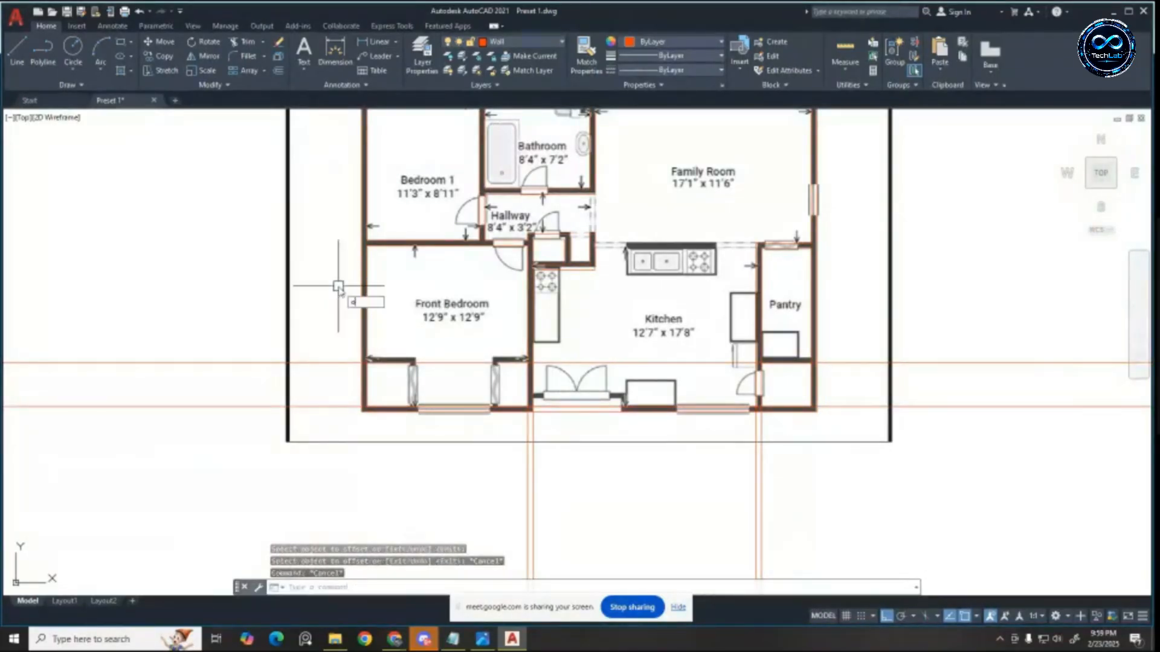
pyautogui.press('Return')
pyautogui.write('5')
pyautogui.press('Return')
pyautogui.scroll(2, 333, 368)
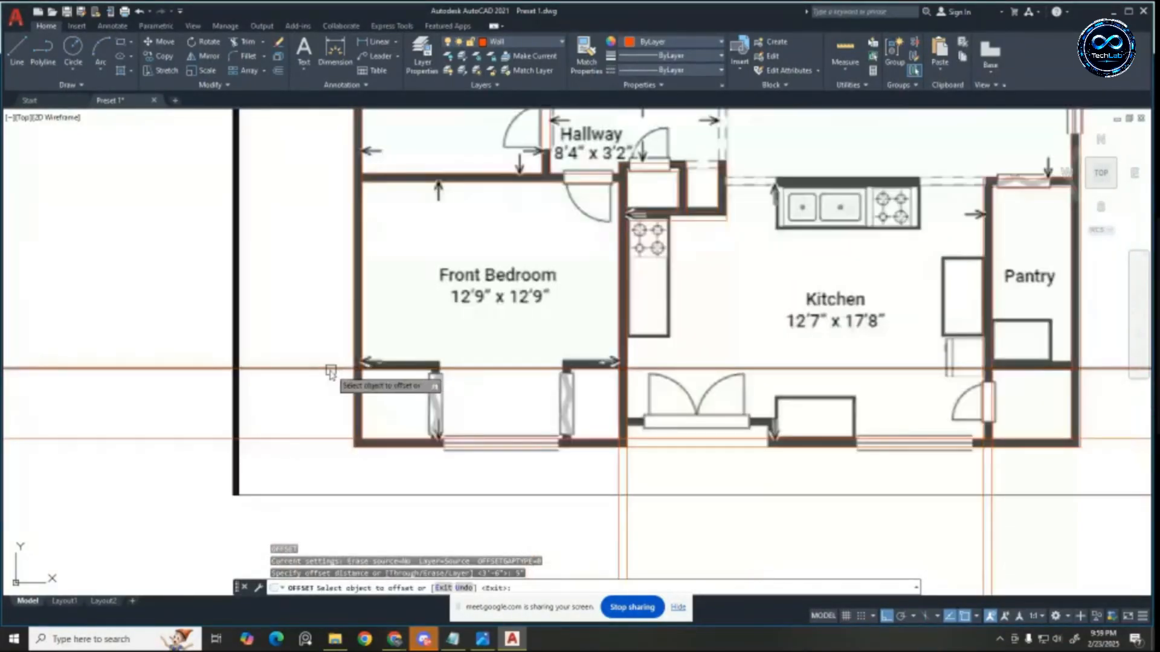
pyautogui.click(331, 368)
pyautogui.click(327, 305)
pyautogui.scroll(3, 960, 363)
pyautogui.scroll(-2, 1030, 361)
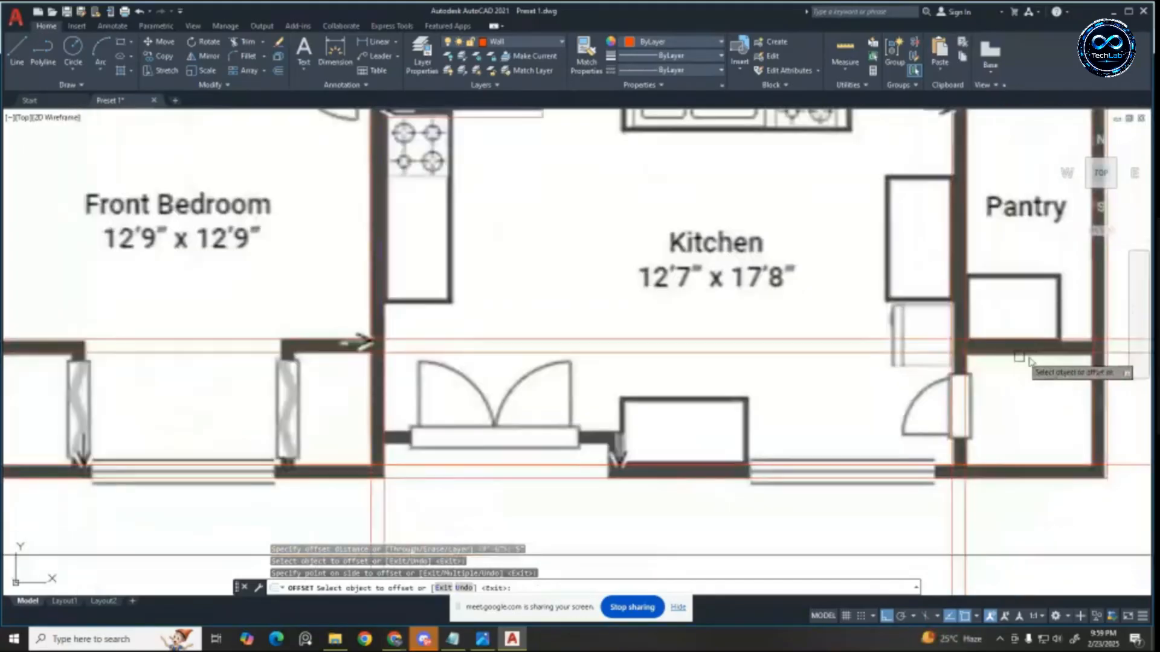
pyautogui.scroll(-3, 967, 370)
pyautogui.press('Escape')
pyautogui.press('Escape')
pyautogui.press('Escape')
# Step: Trim the two horizontal closet wall lines where they cross the Kitchen
pyautogui.scroll(3, 979, 361)
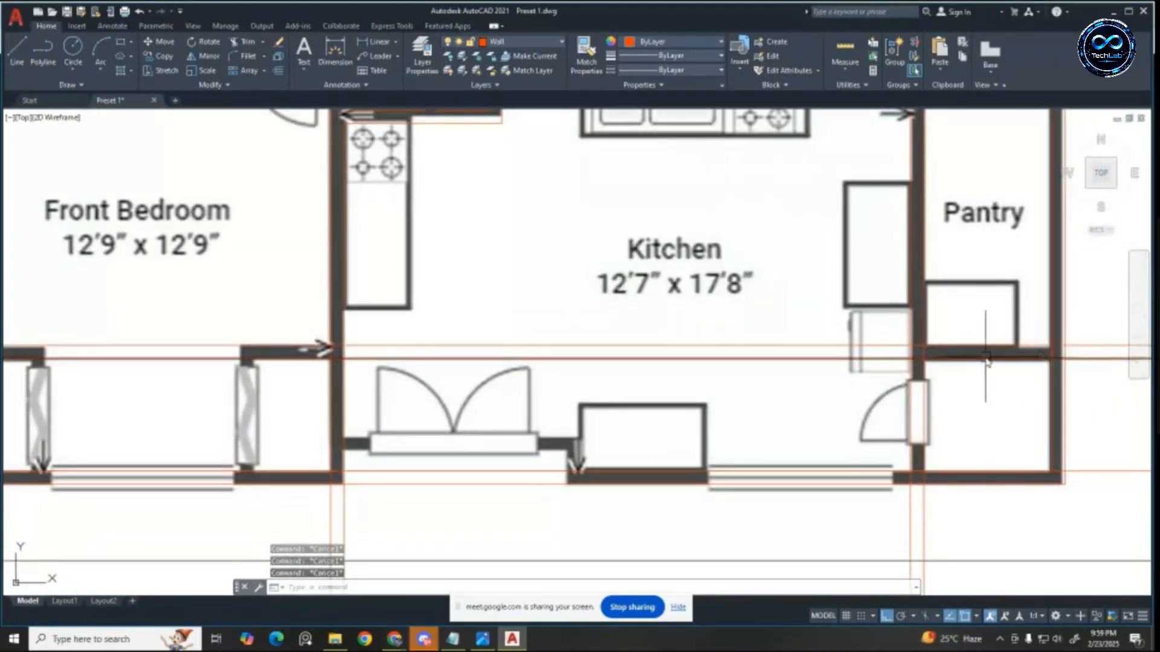
pyautogui.press('Return')
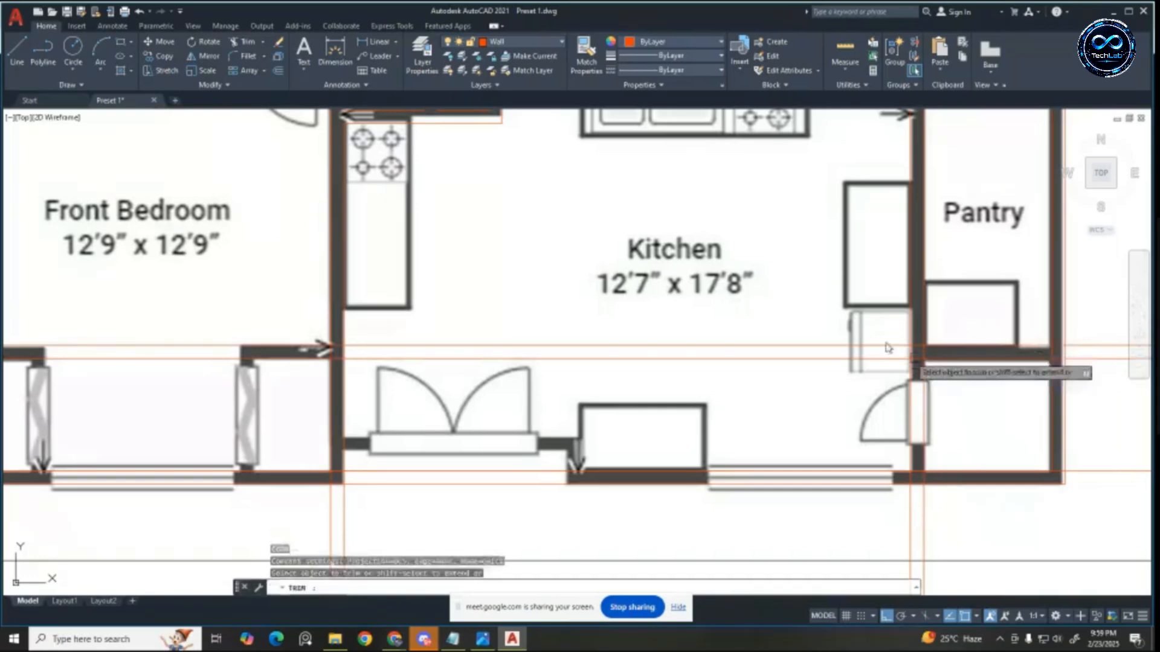
pyautogui.click(803, 314)
pyautogui.click(800, 388)
pyautogui.scroll(-3, 648, 352)
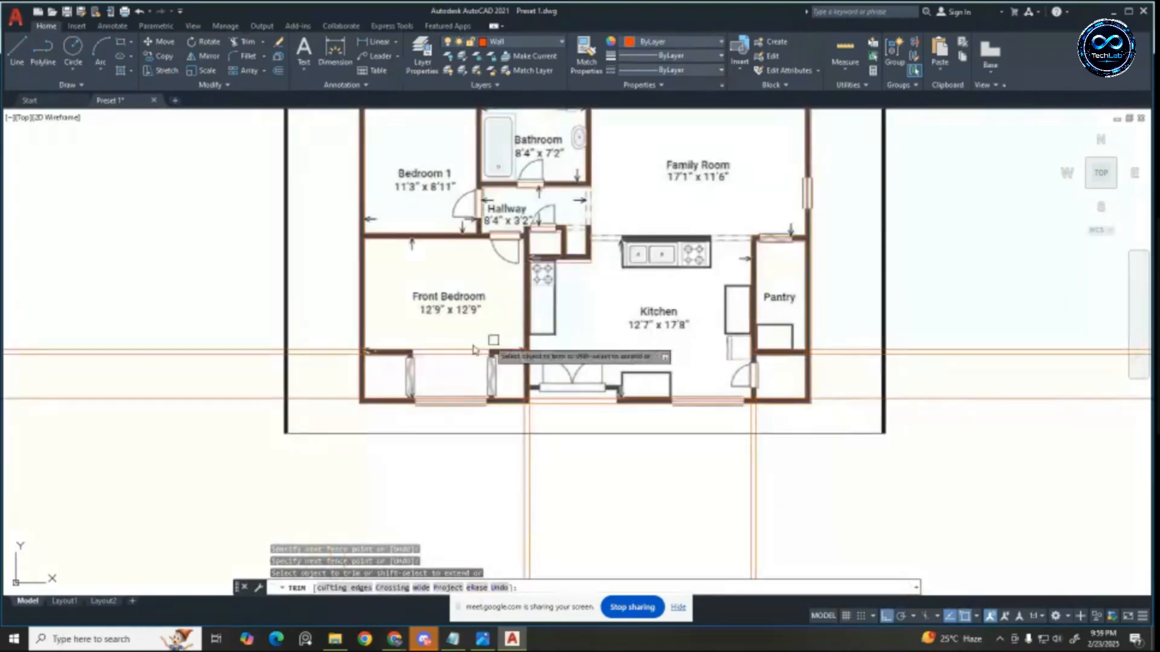
pyautogui.scroll(5, 461, 344)
pyautogui.press('Escape')
pyautogui.scroll(-4, 559, 371)
pyautogui.press('Escape')
pyautogui.press('Escape')
pyautogui.press('Escape')
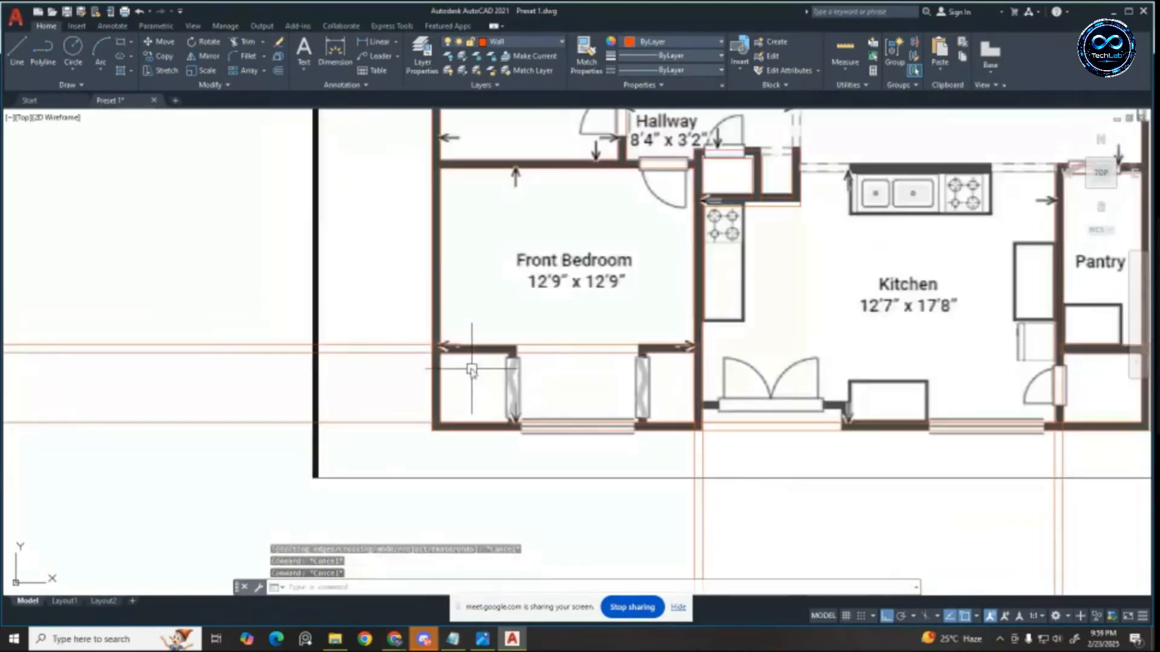
# Step: Measure the width of the Front Bedroom's west closet, from the west exterior wall's inner line to the closet door wall
pyautogui.scroll(2, 426, 260)
pyautogui.click(371, 46)
pyautogui.scroll(2, 484, 402)
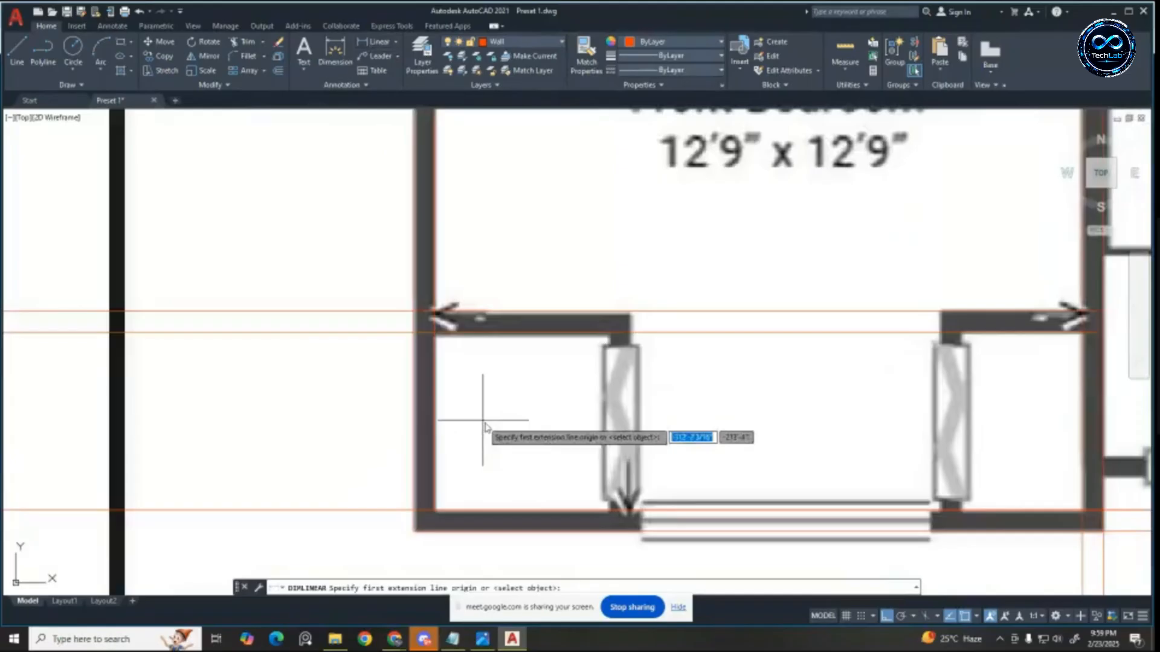
pyautogui.click(435, 418)
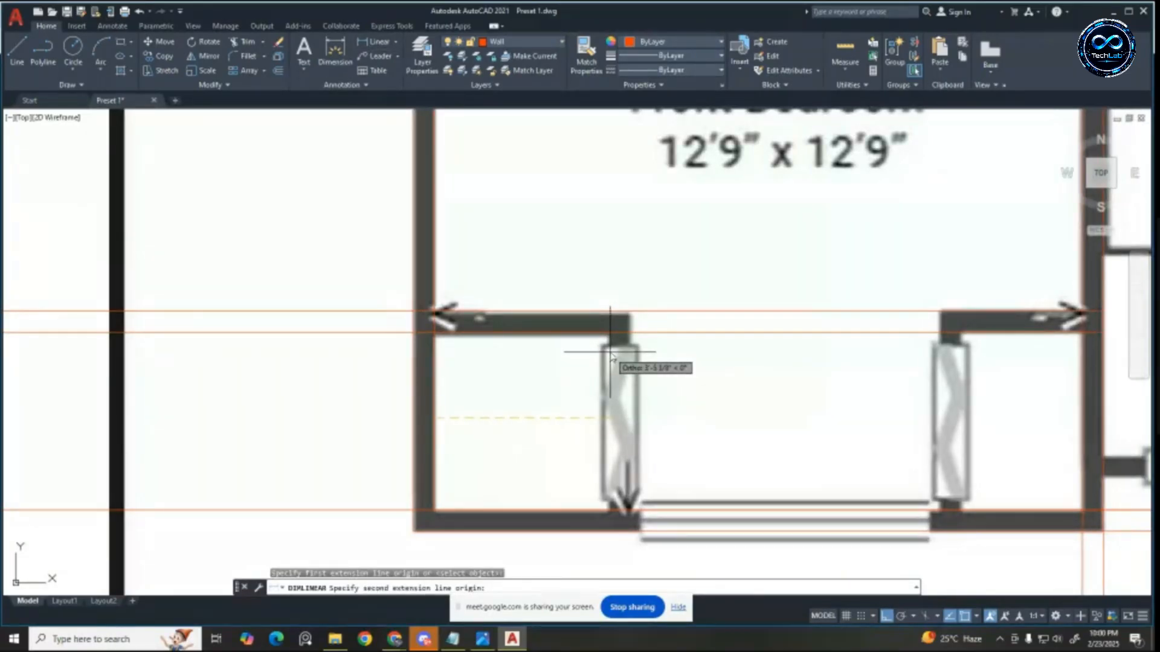
pyautogui.press('Escape')
pyautogui.press('Escape')
pyautogui.press('Escape')
# Step: Offset the inner line of the Front Bedroom's west exterior wall 3'6" to the east
pyautogui.write('o')
pyautogui.press('Return')
pyautogui.write("3'5")
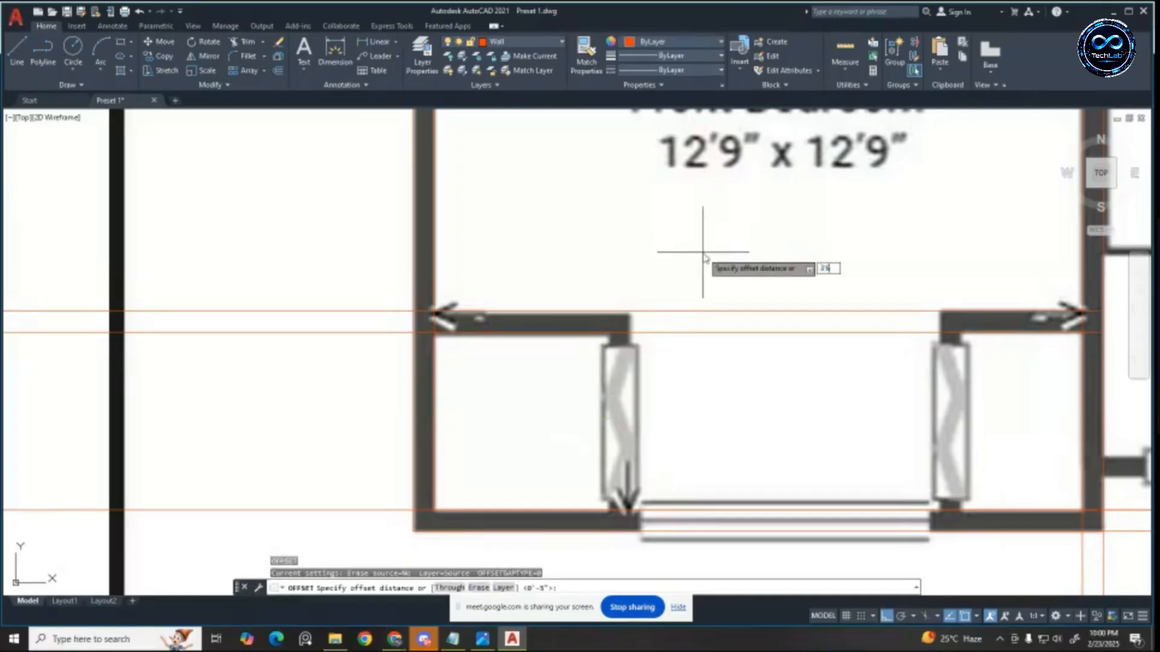
pyautogui.write('6')
pyautogui.press('Return')
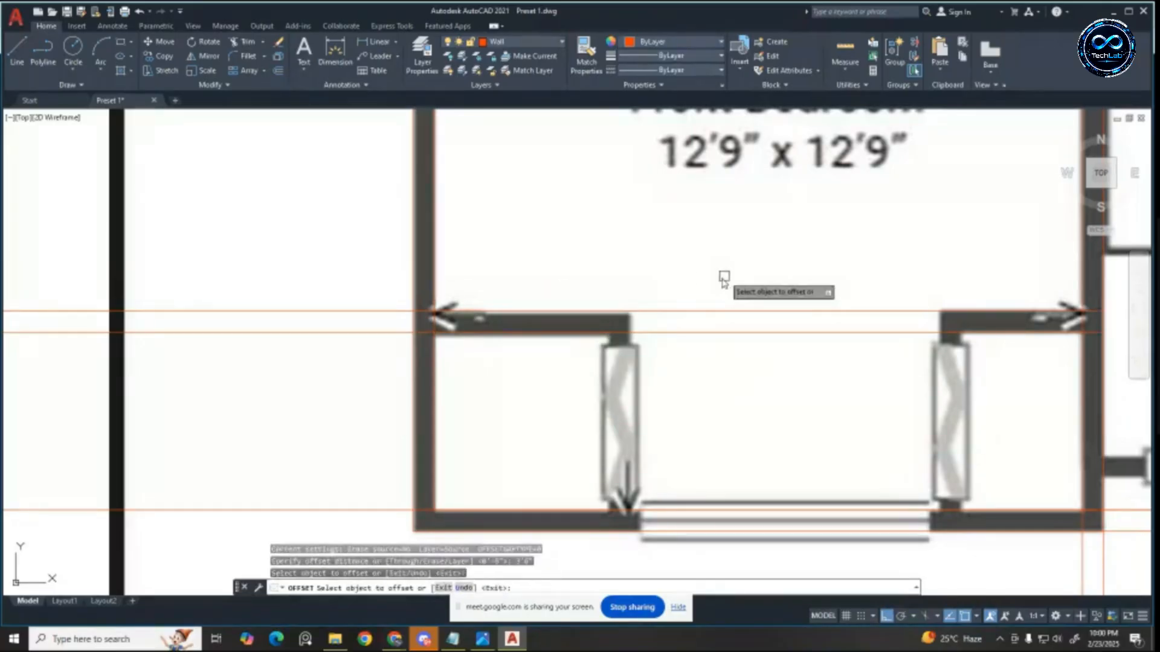
pyautogui.click(422, 262)
pyautogui.click(821, 262)
pyautogui.press('Escape')
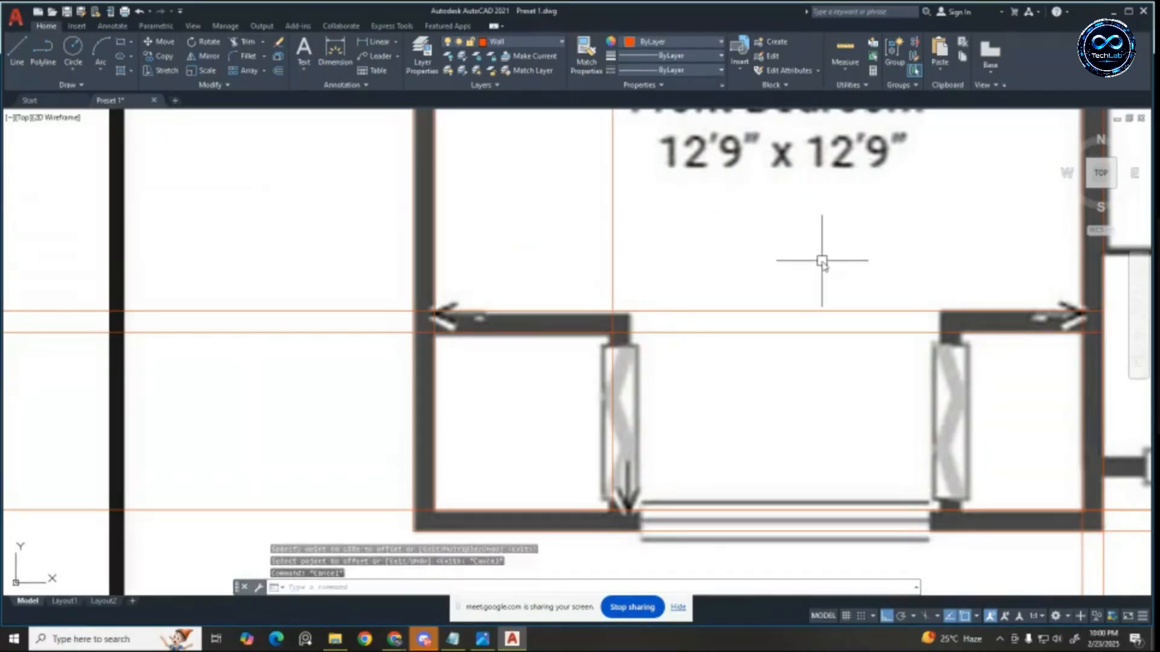
# Step: Offset the west closet's new vertical line 5" to the east to form the door wall's thickness
pyautogui.write('o')
pyautogui.press('Return')
pyautogui.write('5')
pyautogui.press('Return')
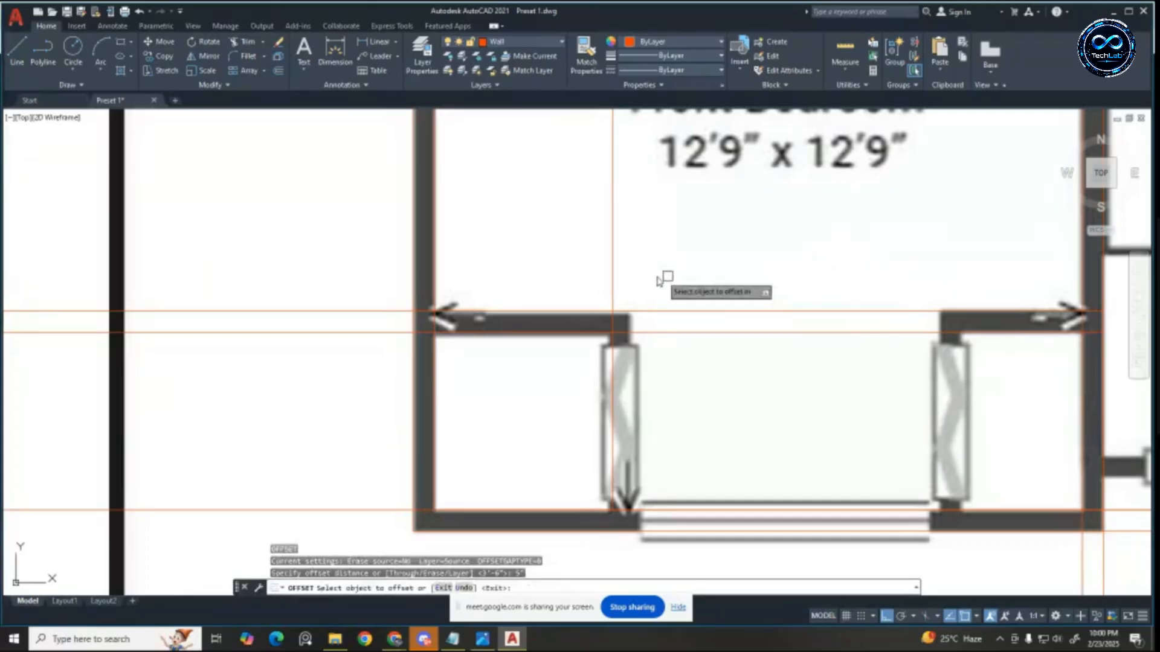
pyautogui.click(613, 281)
pyautogui.click(776, 287)
pyautogui.press('Escape')
pyautogui.press('Escape')
pyautogui.press('Escape')
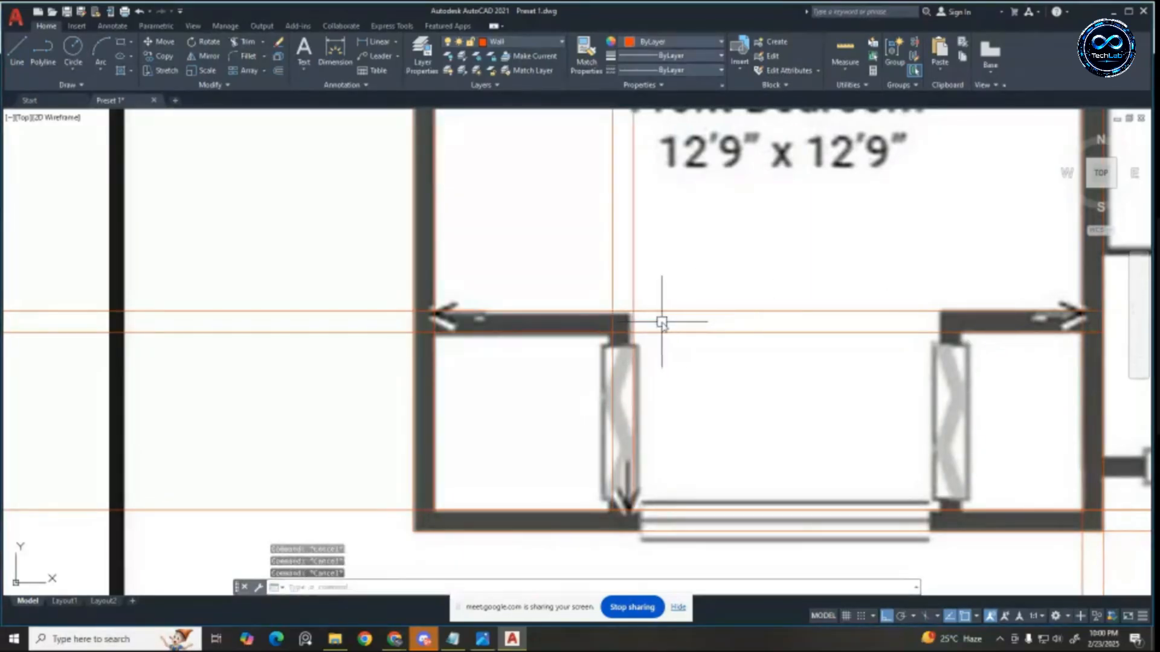
# Step: Fillet the west closet's vertical lines with its two horizontal wall lines into clean outer and inner corners
pyautogui.write('f')
pyautogui.press('Return')
pyautogui.click(645, 311)
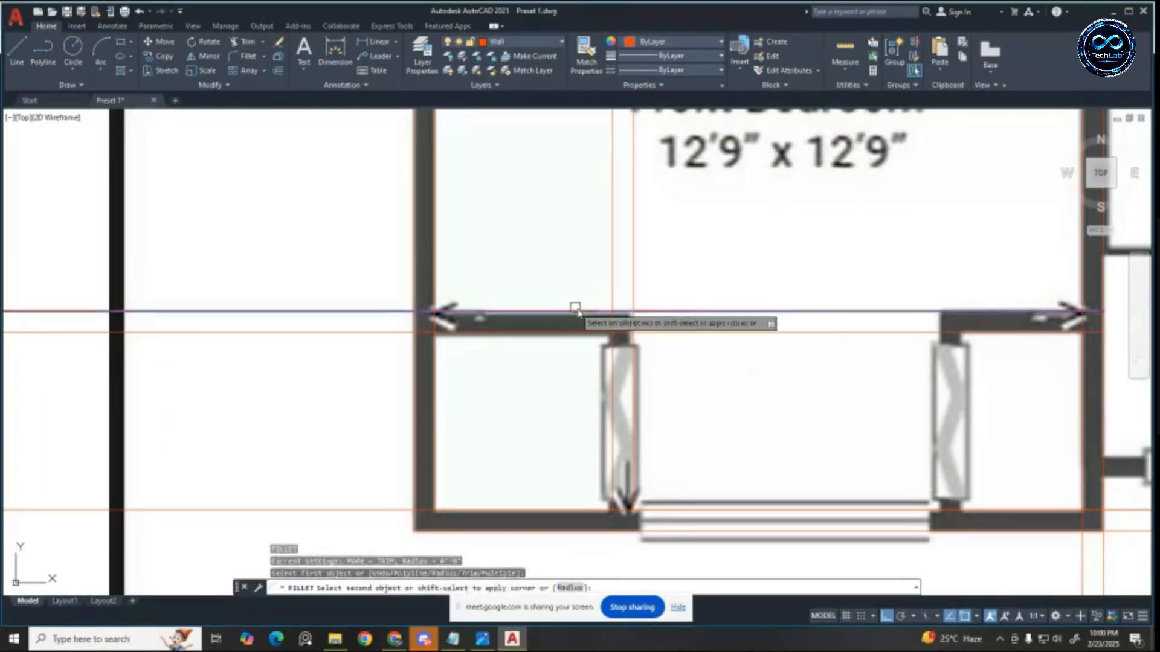
pyautogui.click(630, 347)
pyautogui.press('Return')
pyautogui.click(616, 331)
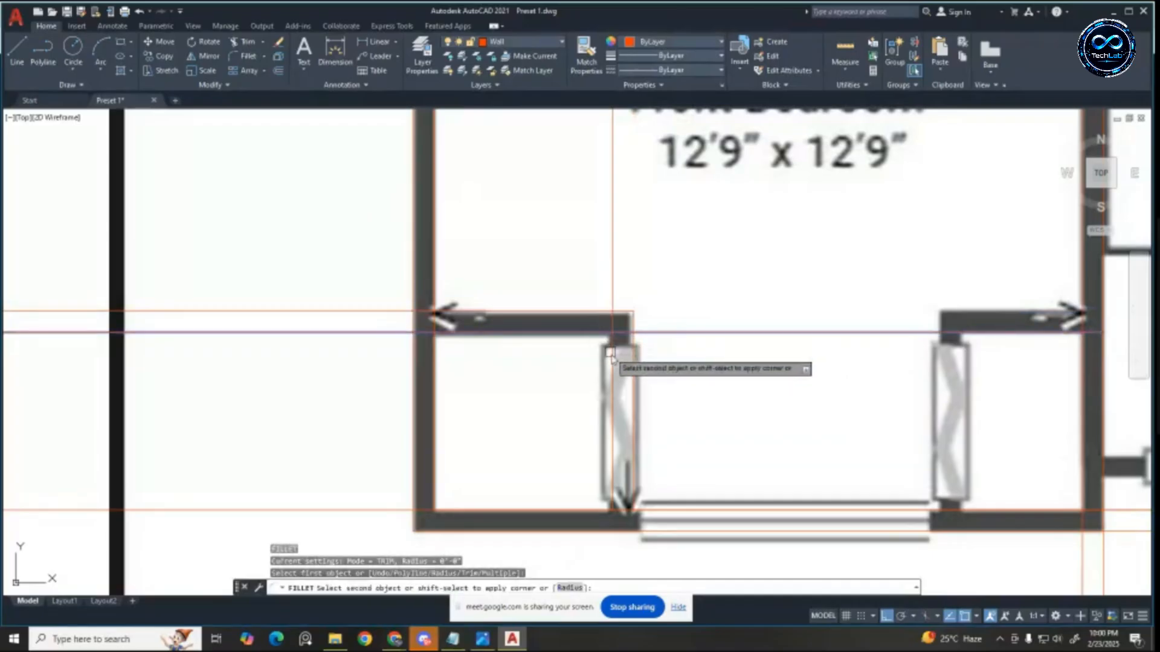
pyautogui.click(611, 356)
pyautogui.press('Escape')
pyautogui.press('Escape')
pyautogui.press('Escape')
# Step: Trim the junction of the west closet wall with the exterior wall and erase the leftover horizontal lines outside the house
pyautogui.scroll(2, 432, 315)
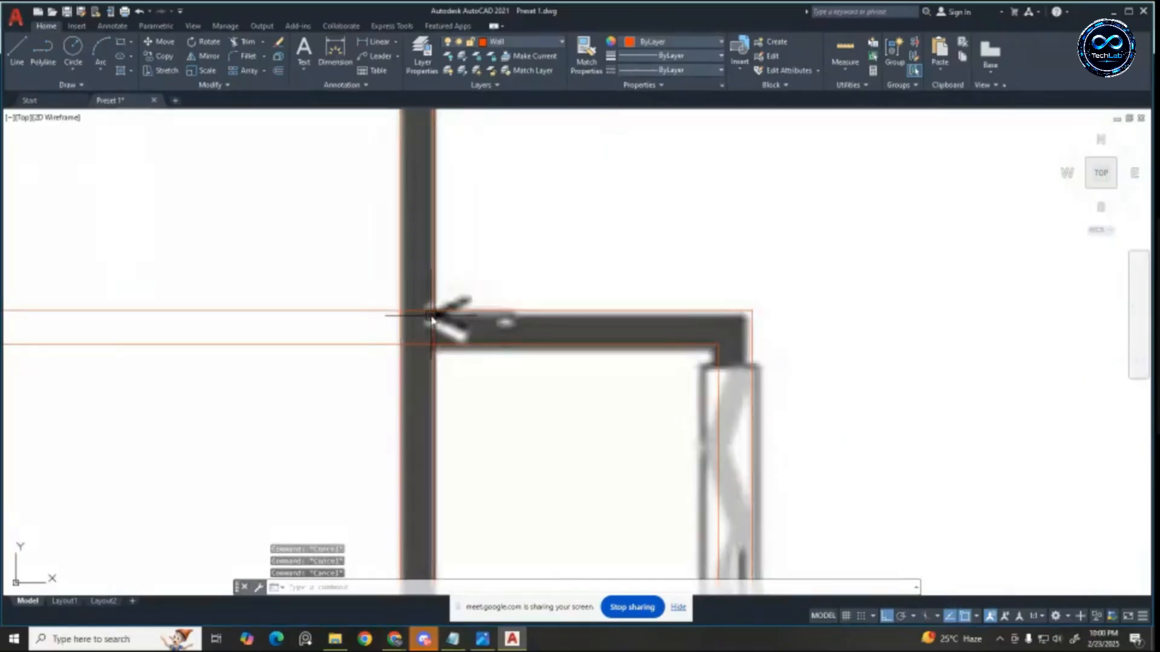
pyautogui.write('tr')
pyautogui.press('Return')
pyautogui.scroll(3, 416, 302)
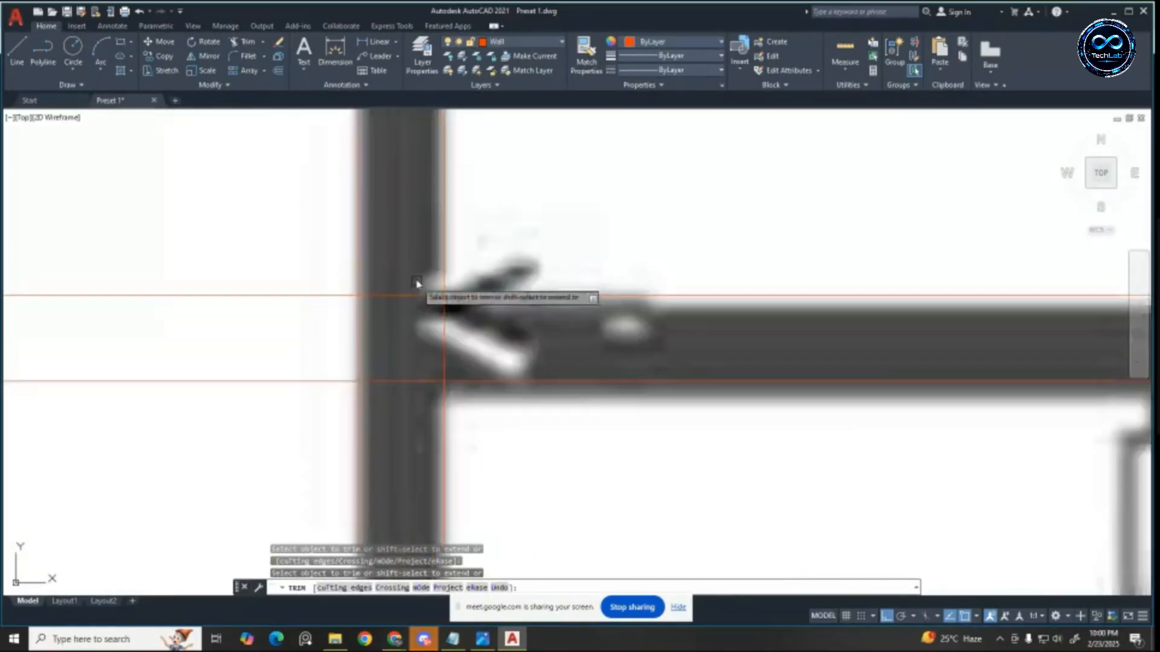
pyautogui.moveTo(413, 274); pyautogui.dragTo(503, 337)
pyautogui.moveTo(420, 424); pyautogui.dragTo(419, 426)
pyautogui.press('Escape')
pyautogui.moveTo(313, 256); pyautogui.dragTo(179, 404)
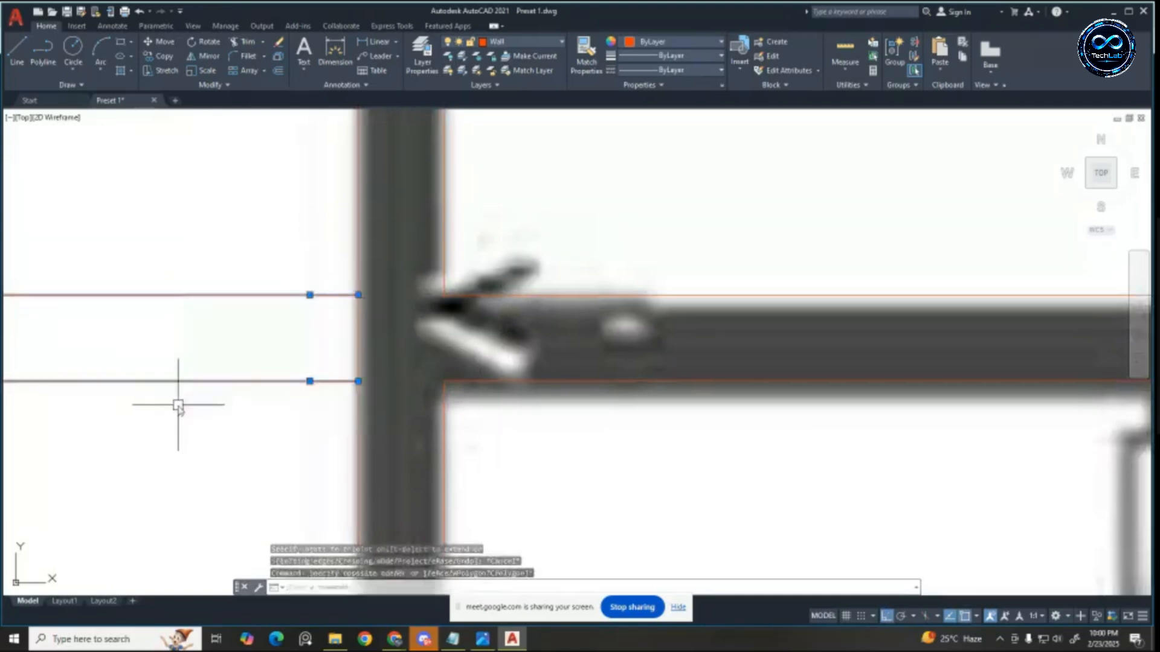
pyautogui.press('Delete')
pyautogui.scroll(-10, 189, 375)
pyautogui.scroll(2, 202, 461)
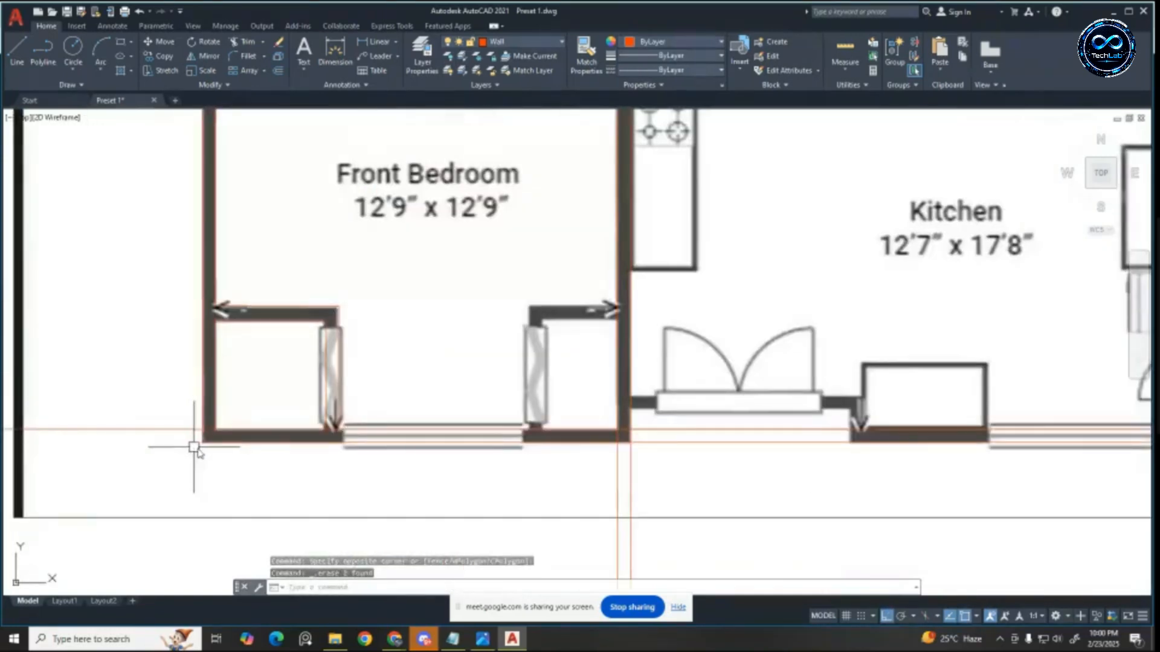
# Step: Extend both horizontal lines of the west closet wall east to the wall between the Front Bedroom and Kitchen
pyautogui.scroll(2, 418, 343)
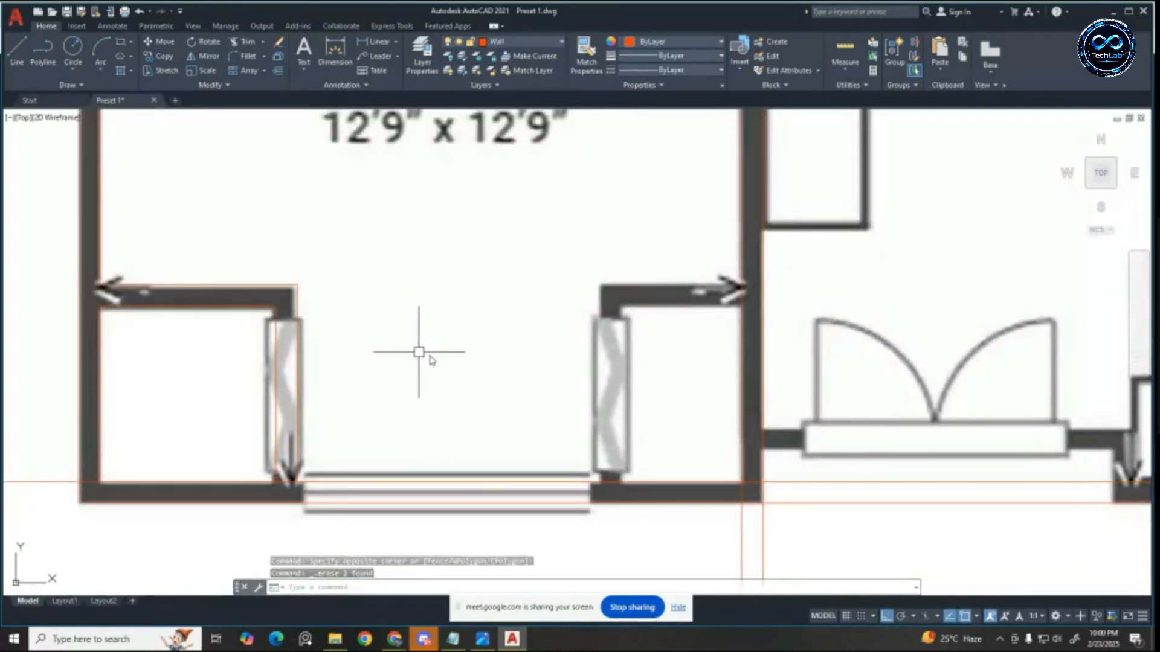
pyautogui.scroll(-2, 461, 290)
pyautogui.scroll(2, 479, 305)
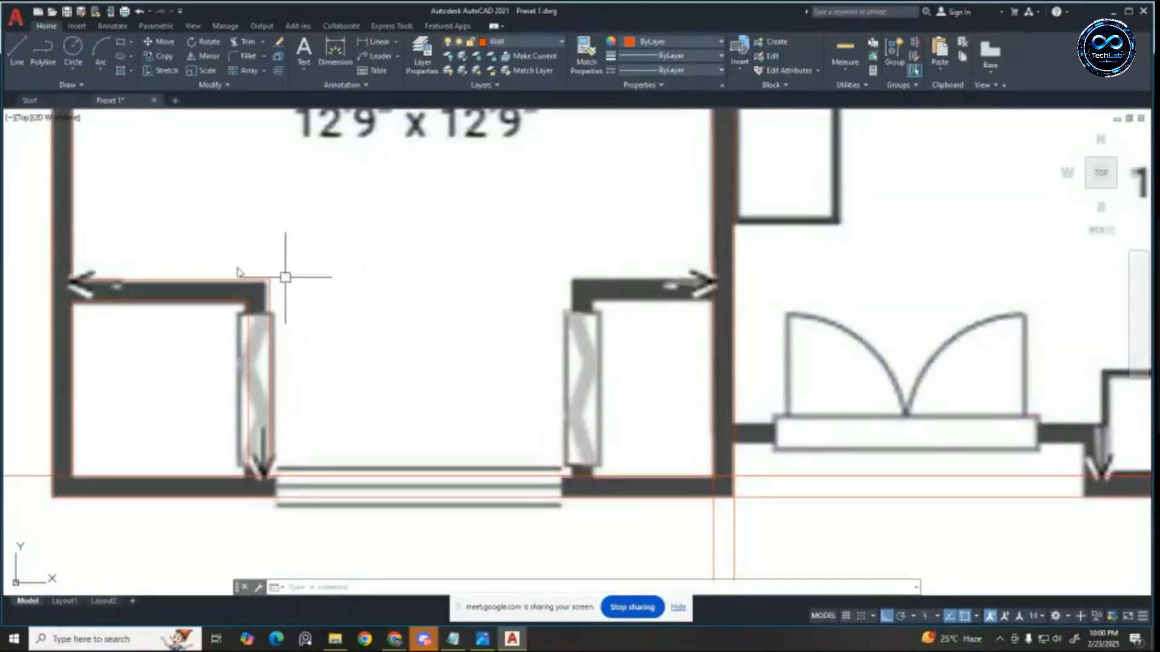
pyautogui.press('Escape')
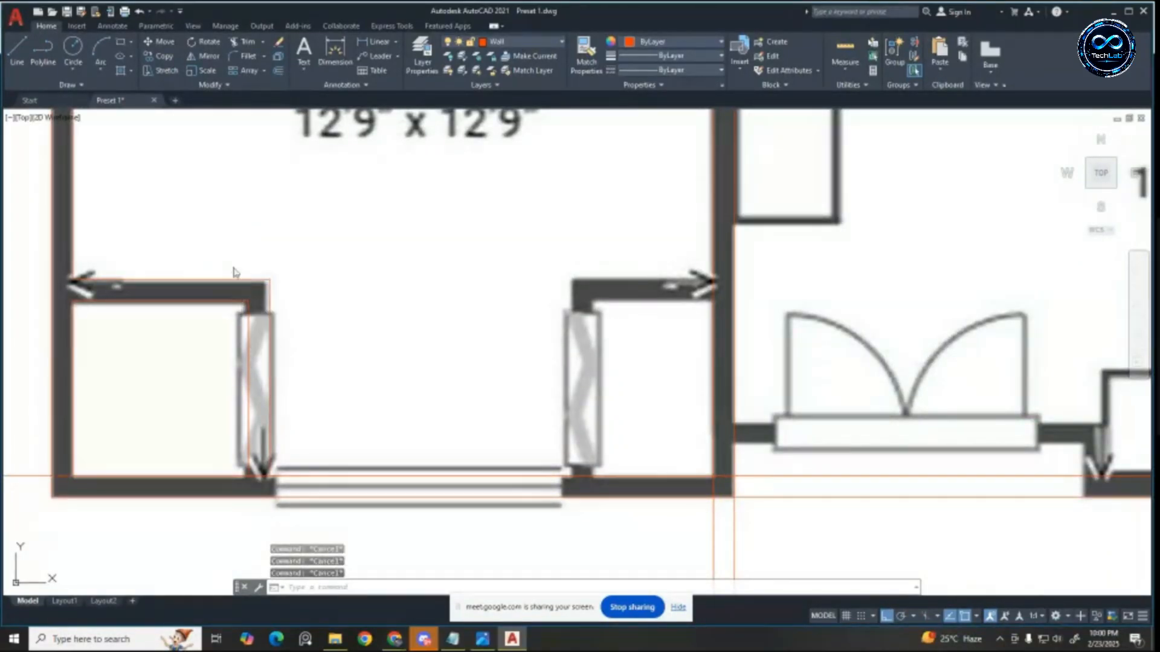
pyautogui.write('ex')
pyautogui.press('space')
pyautogui.click(229, 261)
pyautogui.click(209, 345)
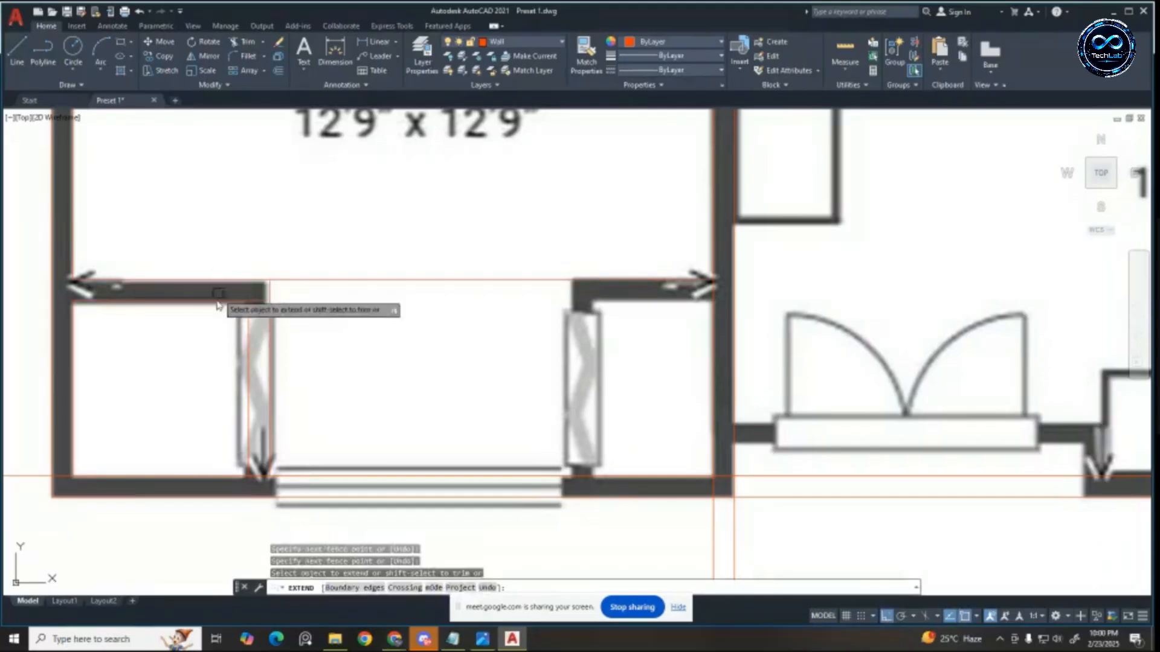
pyautogui.scroll(2, 601, 277)
pyautogui.press('Escape')
pyautogui.press('Escape')
pyautogui.press('Escape')
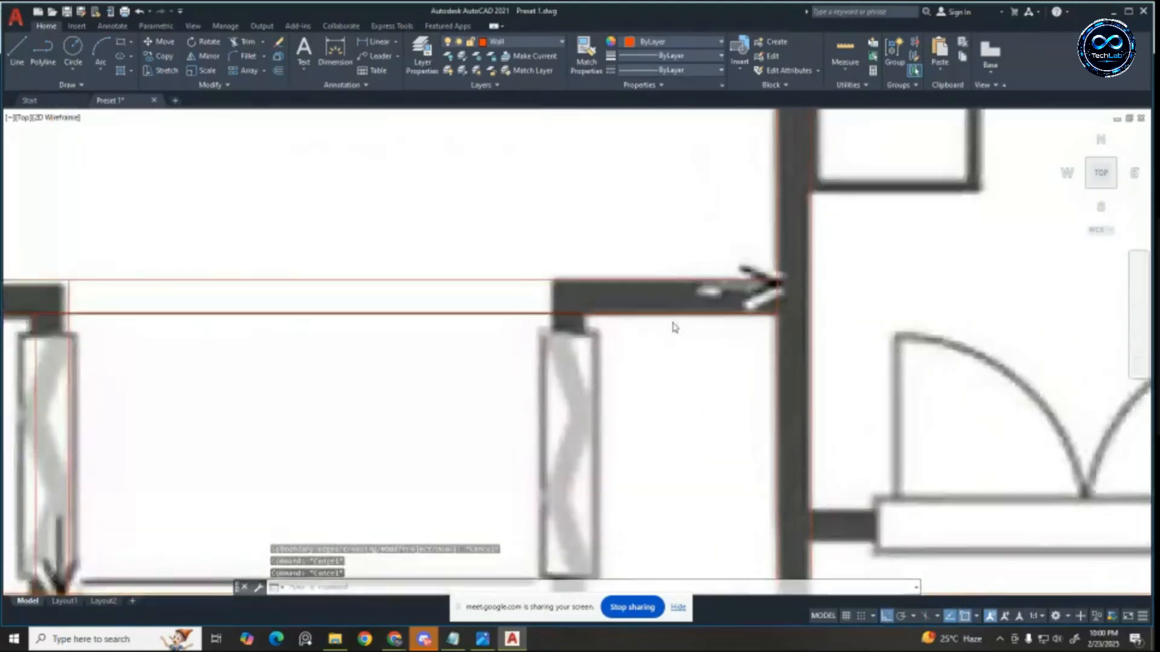
# Step: Measure the width of the Front Bedroom's east closet, from the Kitchen-side wall to the closet door wall
pyautogui.scroll(-2, 675, 326)
pyautogui.click(375, 44)
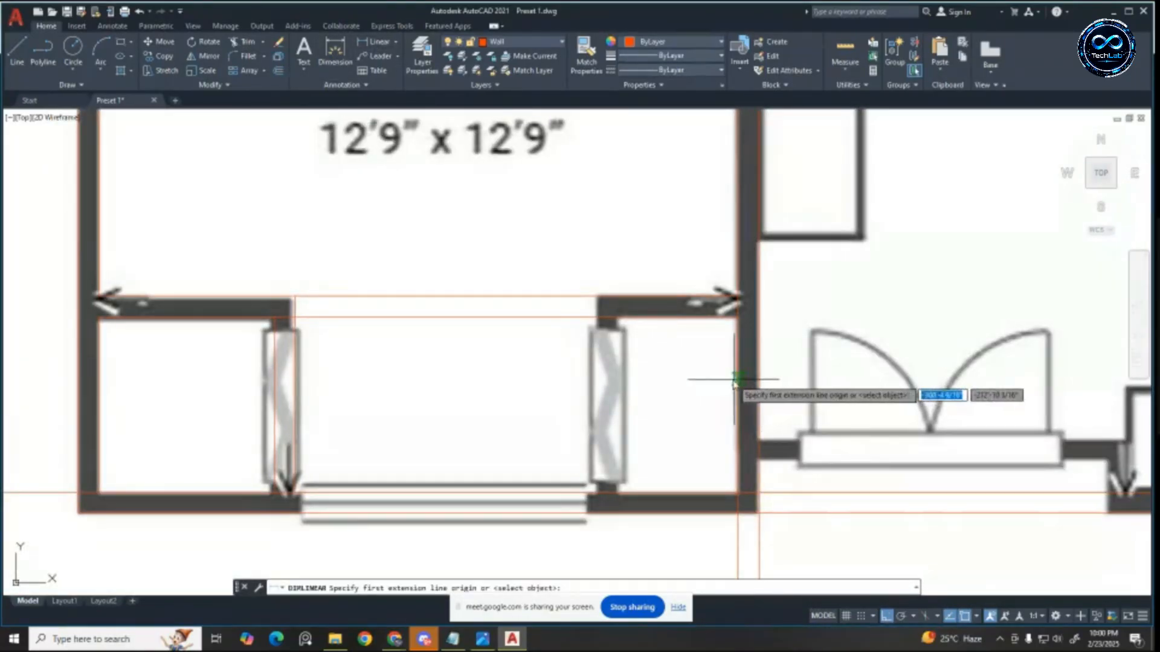
pyautogui.click(739, 389)
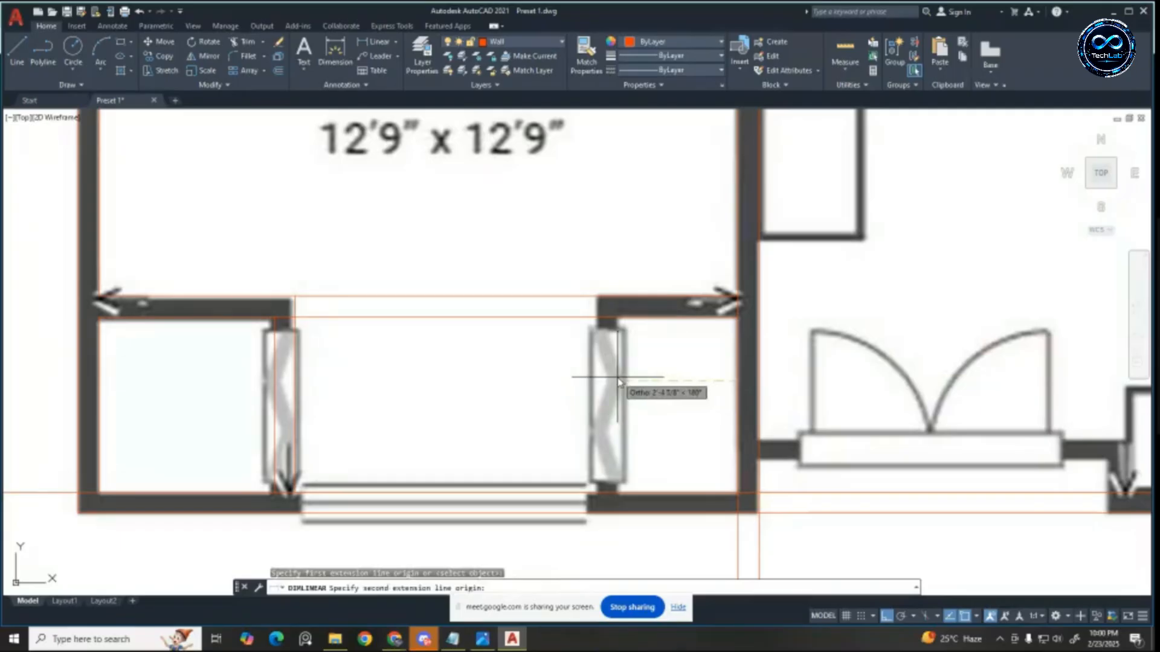
pyautogui.press('Escape')
pyautogui.press('Escape')
pyautogui.press('Escape')
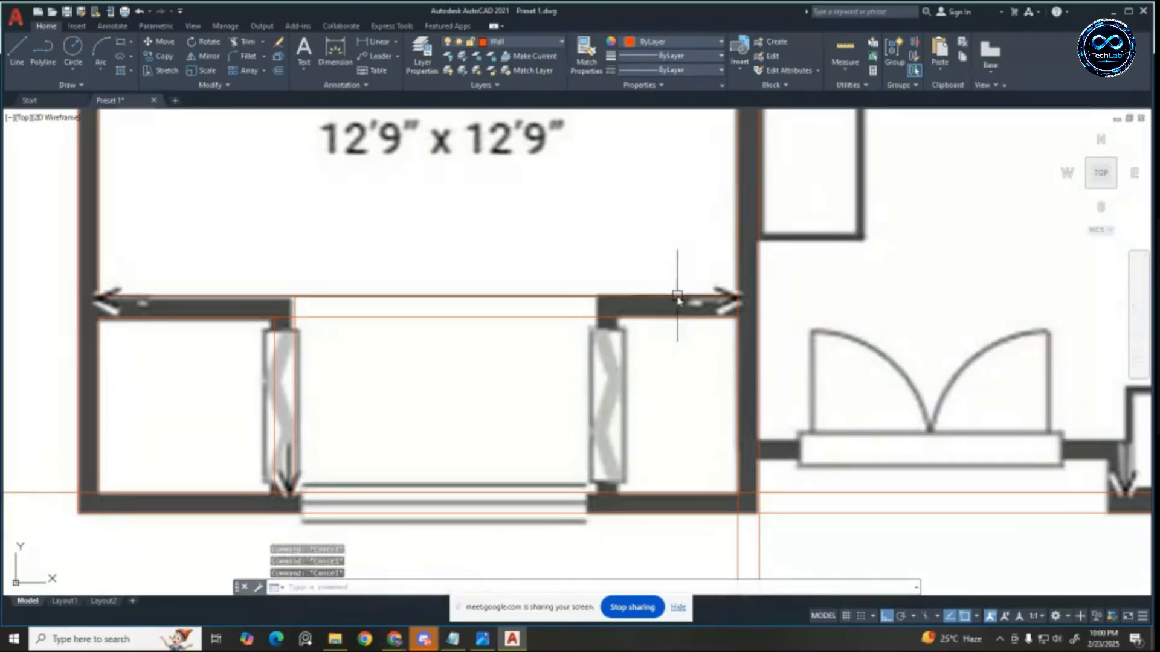
# Step: Offset the Front Bedroom's Kitchen-side wall line 2'4" to the west for the east closet's inner wall face
pyautogui.write('o')
pyautogui.press('Return')
pyautogui.write("2'4")
pyautogui.press('Return')
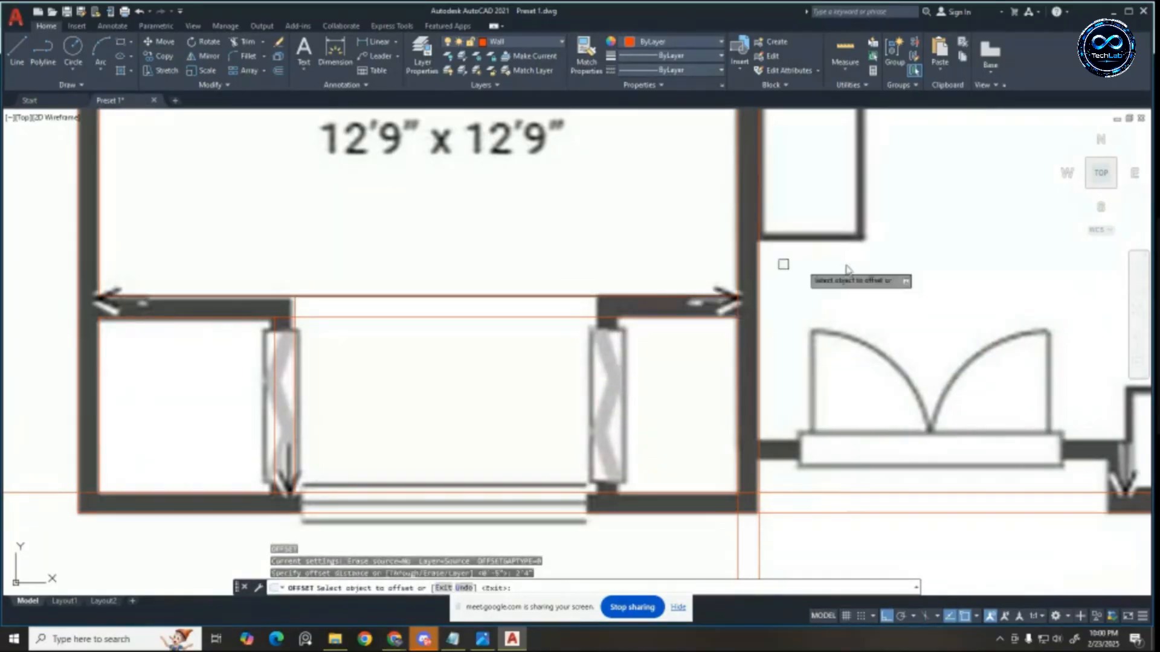
pyautogui.click(731, 276)
pyautogui.click(556, 266)
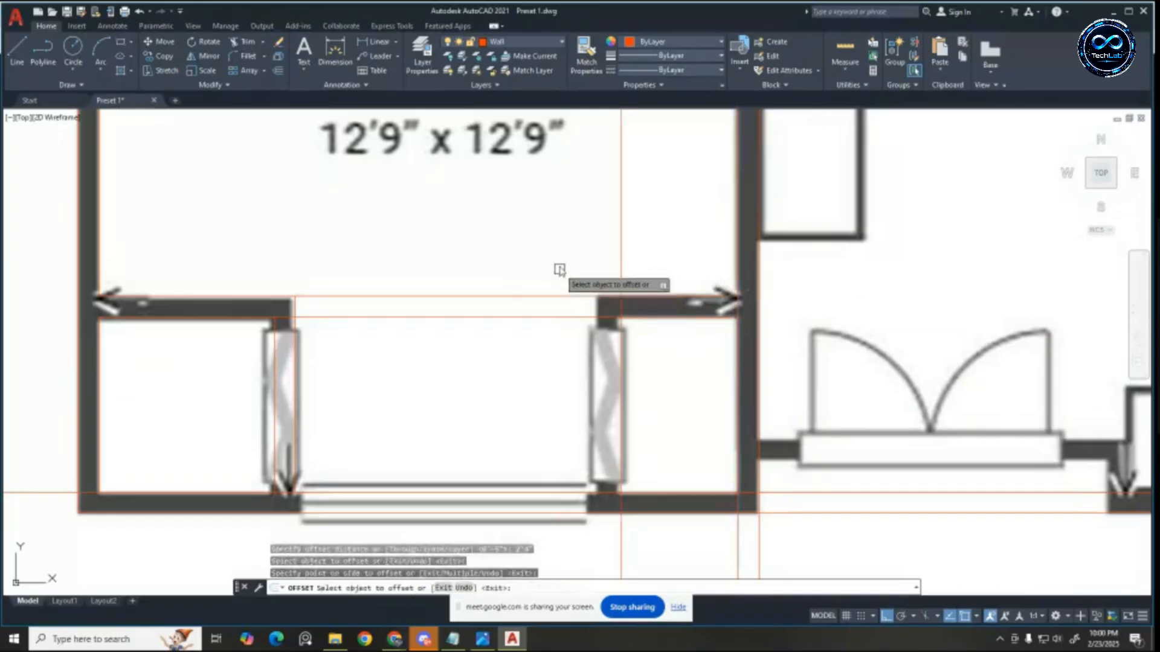
pyautogui.scroll(-3, 580, 244)
pyautogui.scroll(2, 588, 241)
pyautogui.press('Escape')
pyautogui.press('Escape')
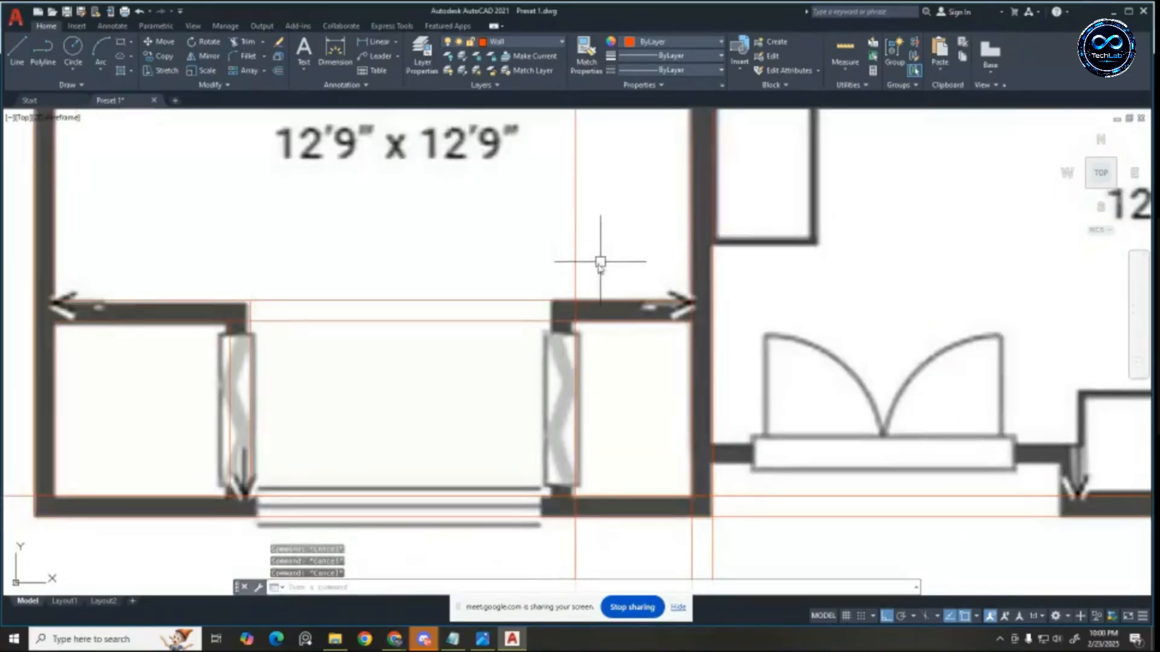
# Step: Try to stretch the new vertical closet line 2" to the west from its upper end
pyautogui.click(574, 259)
pyautogui.scroll(-3, 608, 277)
pyautogui.scroll(3, 600, 192)
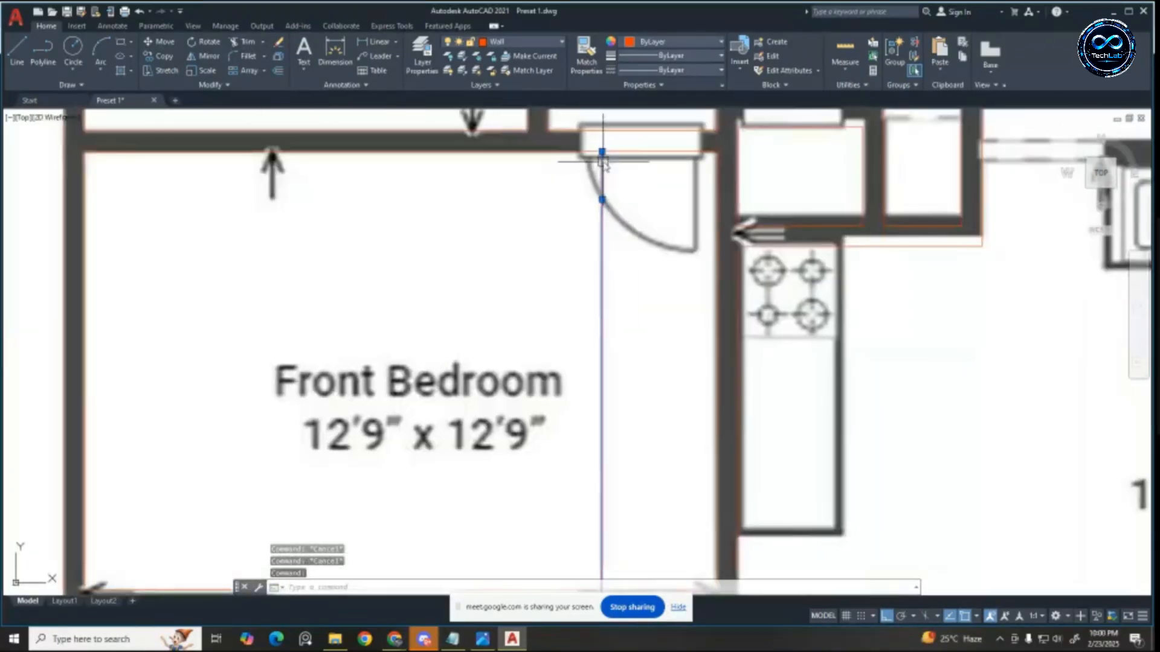
pyautogui.click(601, 181)
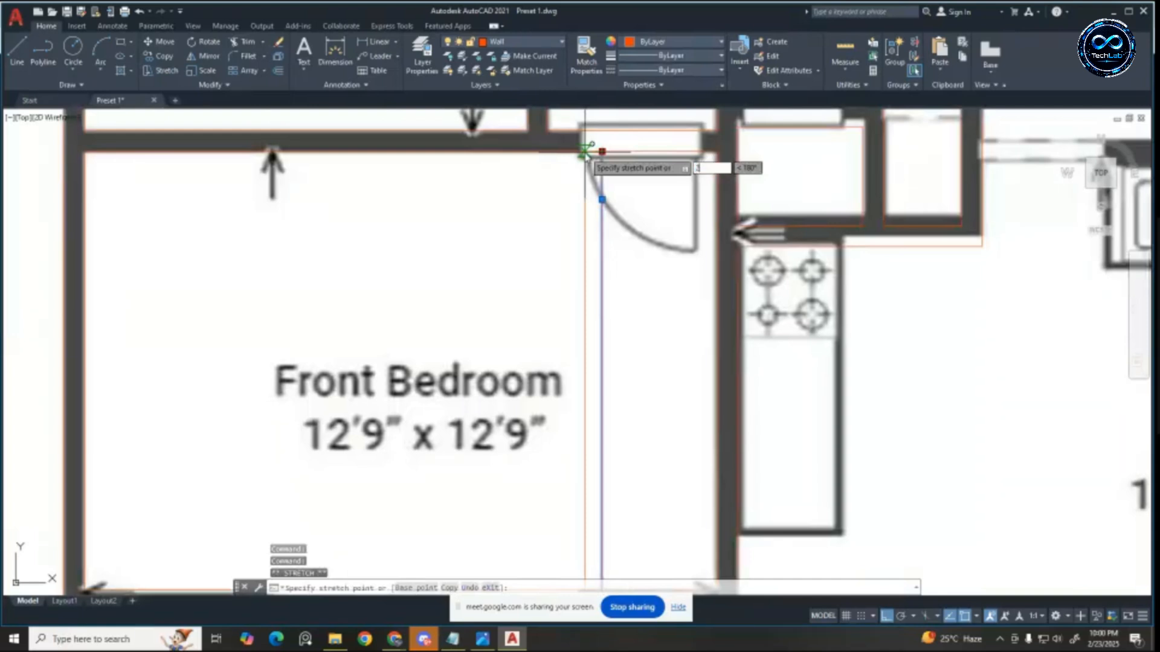
pyautogui.write('2')
pyautogui.press('Return')
pyautogui.press('Escape')
pyautogui.scroll(-3, 653, 319)
pyautogui.scroll(4, 688, 121)
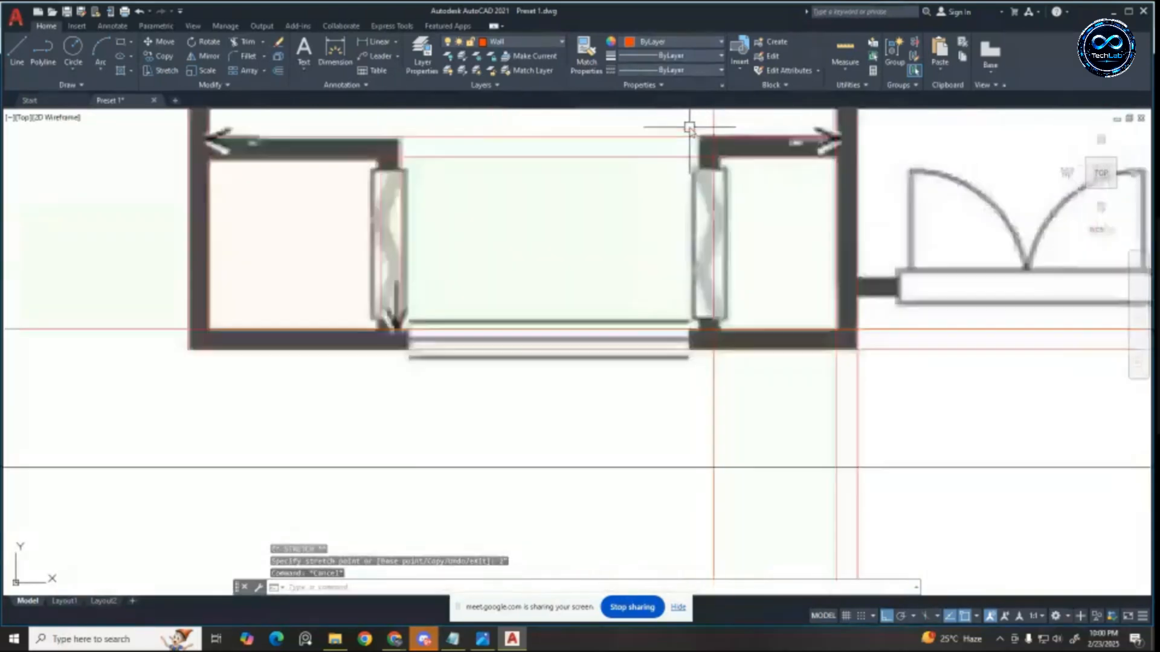
# Step: Undo the grip edit of the east closet's vertical line
pyautogui.scroll(-3, 701, 157)
pyautogui.write('u')
pyautogui.scroll(4, 751, 228)
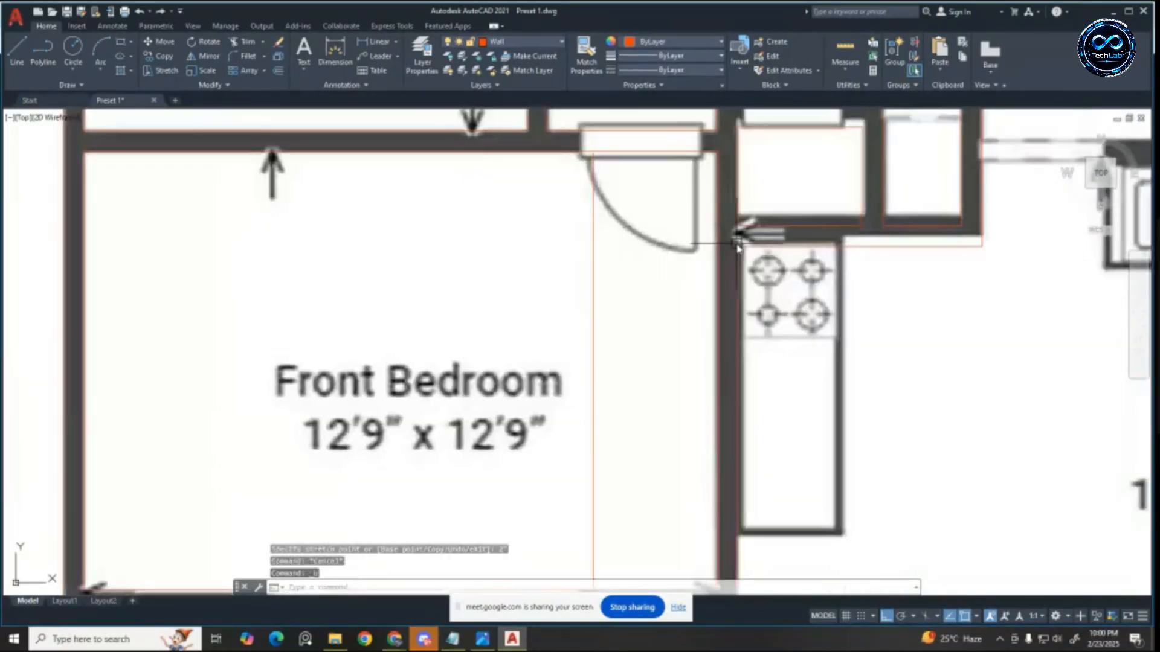
pyautogui.press('Return')
pyautogui.scroll(-4, 737, 247)
pyautogui.scroll(4, 613, 219)
pyautogui.scroll(-1, 619, 223)
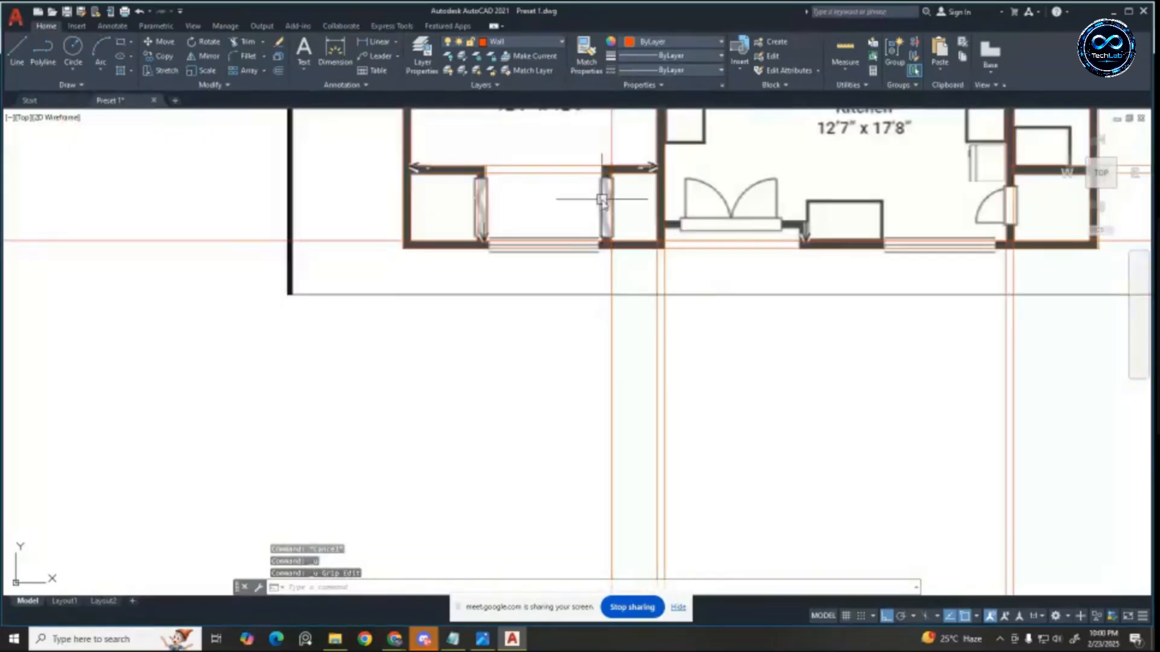
pyautogui.scroll(3, 651, 166)
pyautogui.press('Escape')
pyautogui.press('Escape')
# Step: Offset the east closet's vertical line 5" to the west to form the closet wall's thickness
pyautogui.scroll(-3, 651, 166)
pyautogui.scroll(3, 657, 143)
pyautogui.write('o')
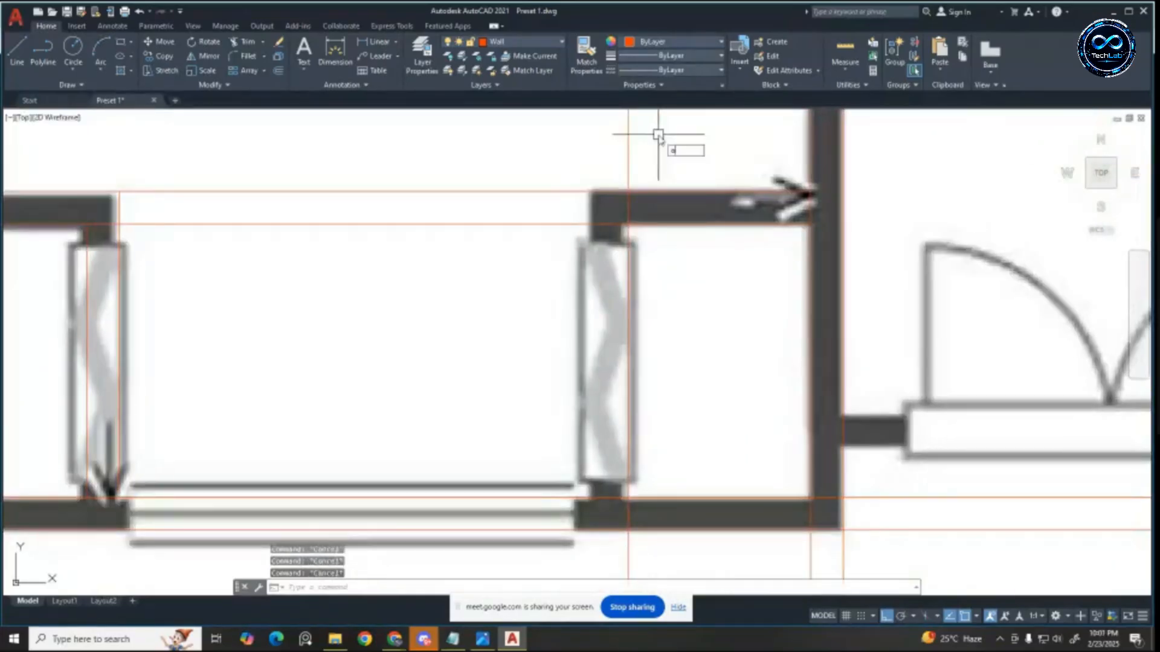
pyautogui.press('Return')
pyautogui.write('5')
pyautogui.press('Return')
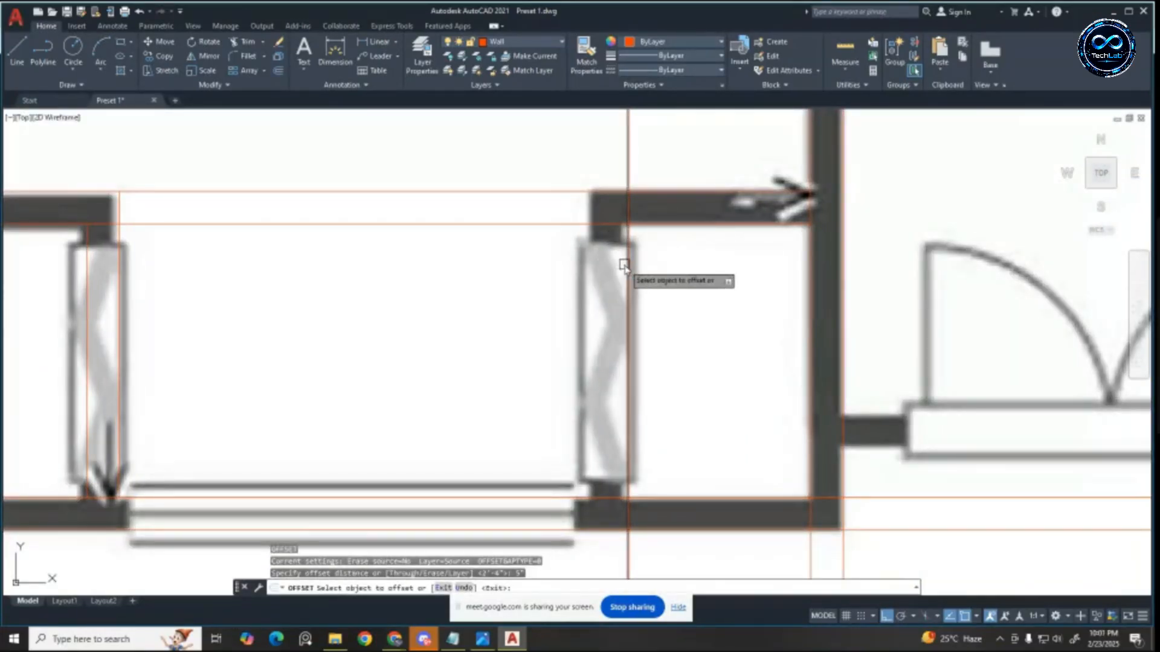
pyautogui.press('Escape')
pyautogui.press('Escape')
pyautogui.press('Escape')
pyautogui.scroll(-3, 456, 259)
pyautogui.scroll(3, 566, 254)
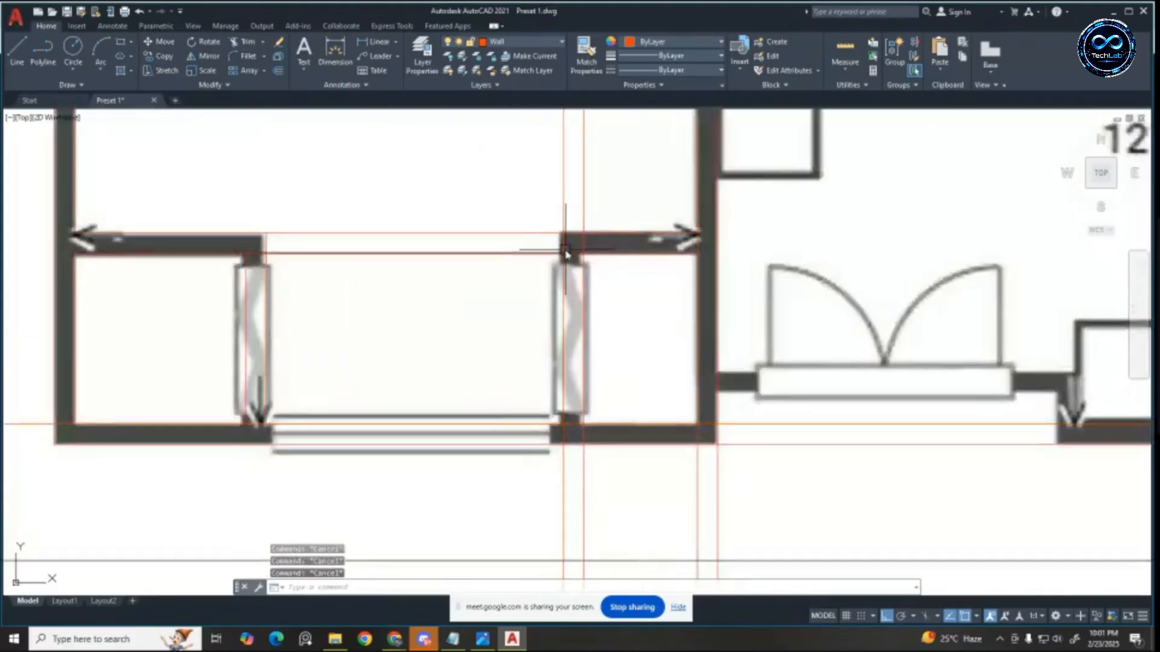
pyautogui.press('Return')
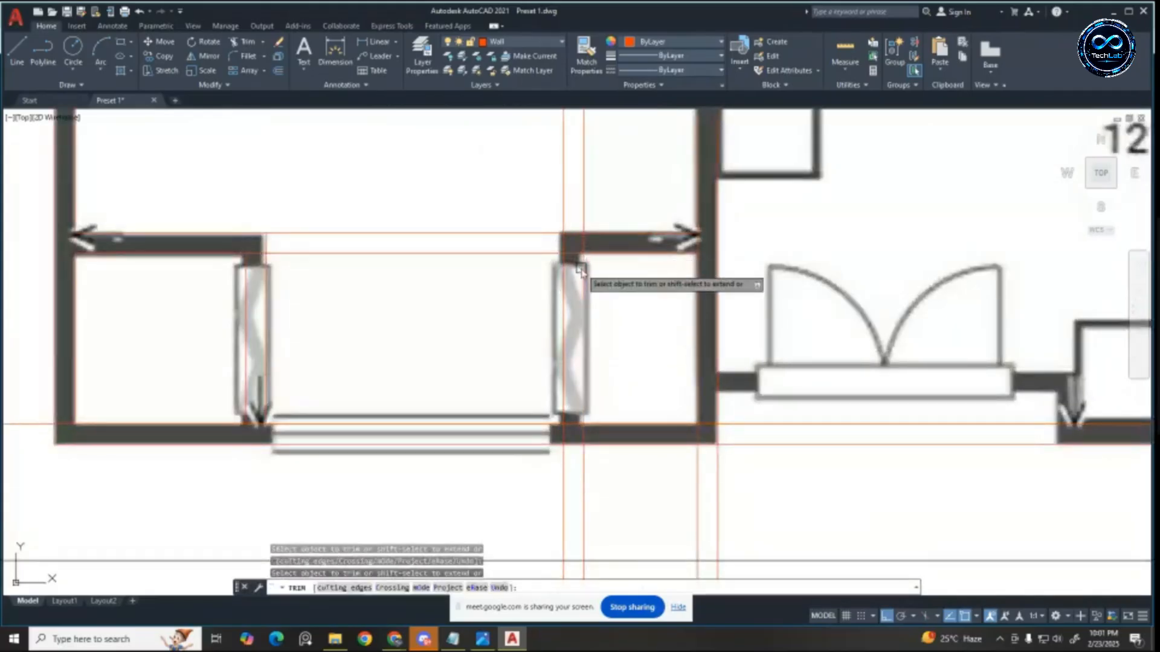
pyautogui.write('u')
pyautogui.press('Return')
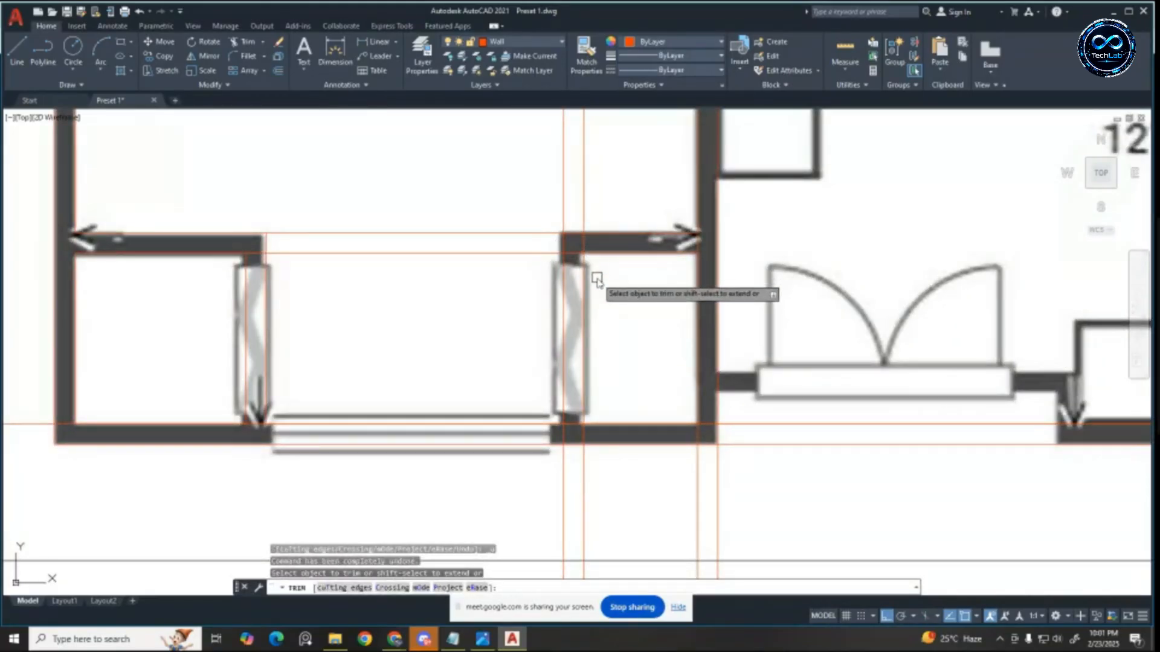
pyautogui.press('Escape')
pyautogui.press('Escape')
pyautogui.press('Escape')
# Step: Fillet the east closet's two vertical lines with its horizontal wall lines into clean outer and inner corners
pyautogui.write('f')
pyautogui.press('Return')
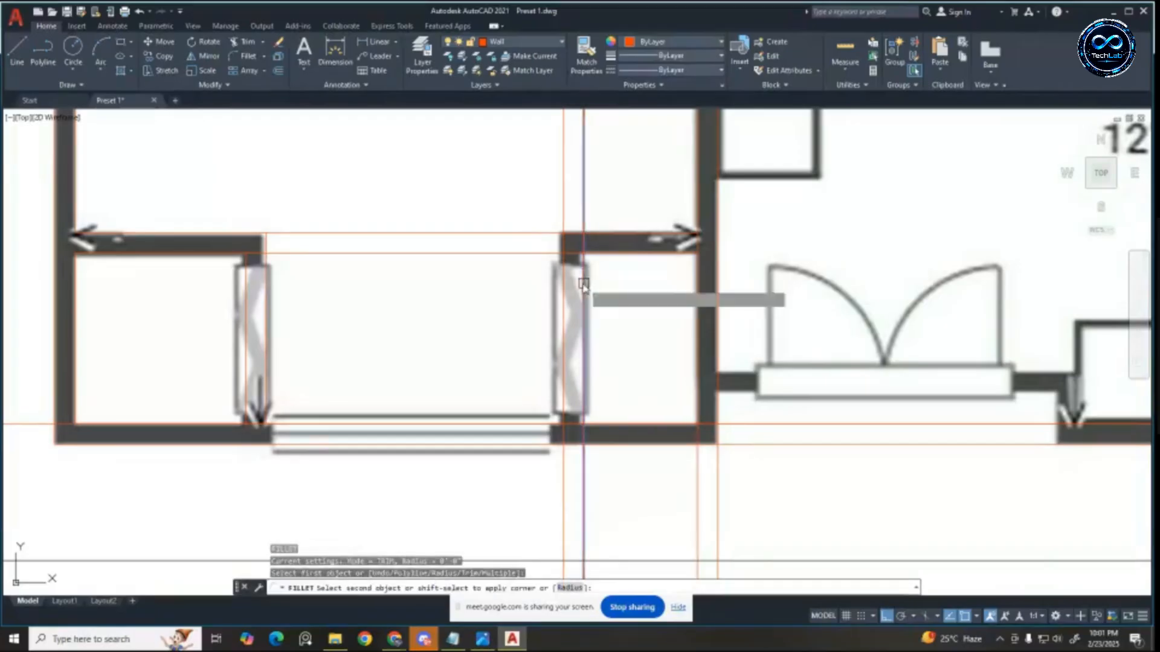
pyautogui.click(565, 260)
pyautogui.press('Escape')
pyautogui.press('Escape')
pyautogui.press('Escape')
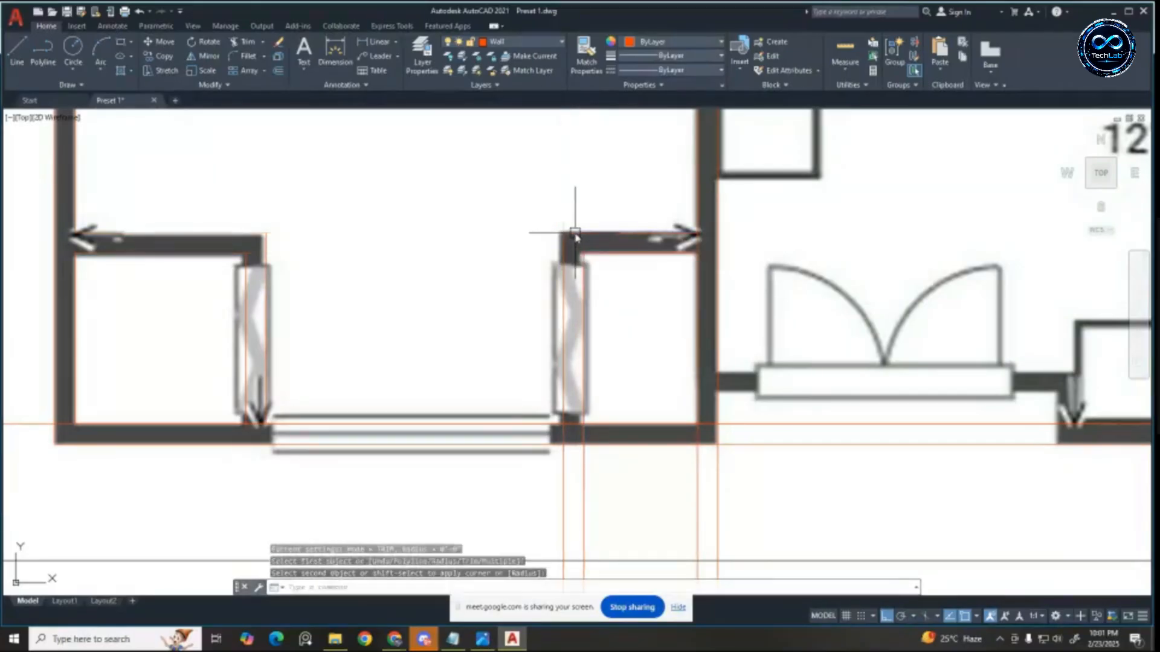
# Step: Trim the junction of the east closet wall with the exterior wall and erase the leftover vertical lines below the house
pyautogui.scroll(4, 580, 435)
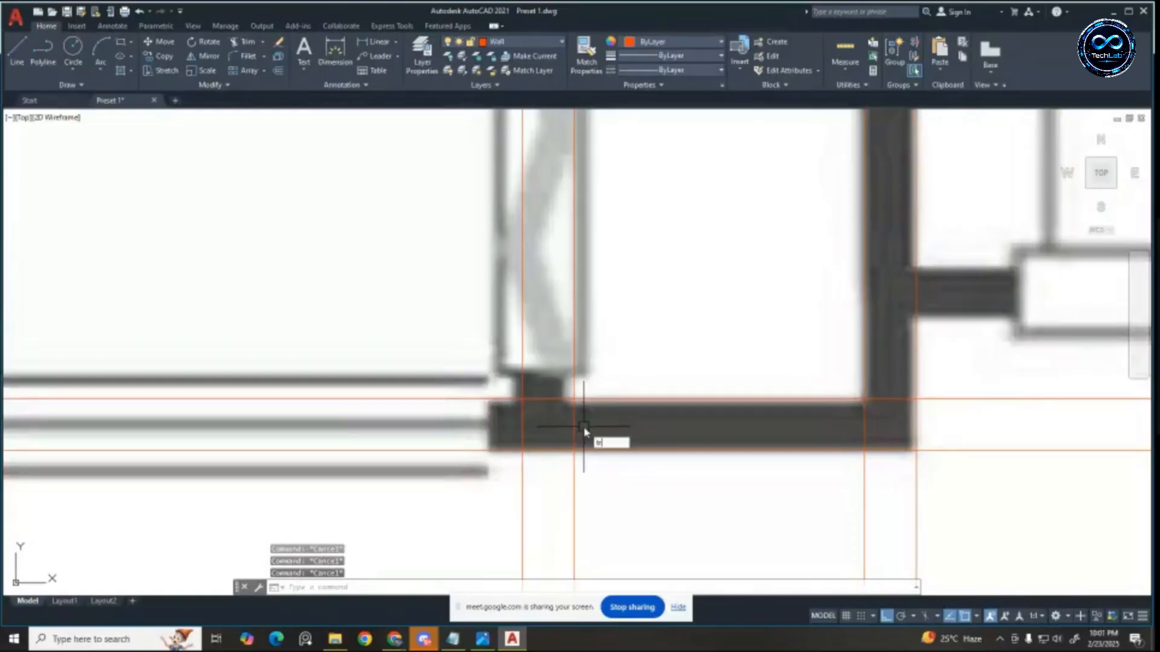
pyautogui.press('Return')
pyautogui.moveTo(583, 424); pyautogui.dragTo(530, 379)
pyautogui.moveTo(502, 426); pyautogui.dragTo(498, 425)
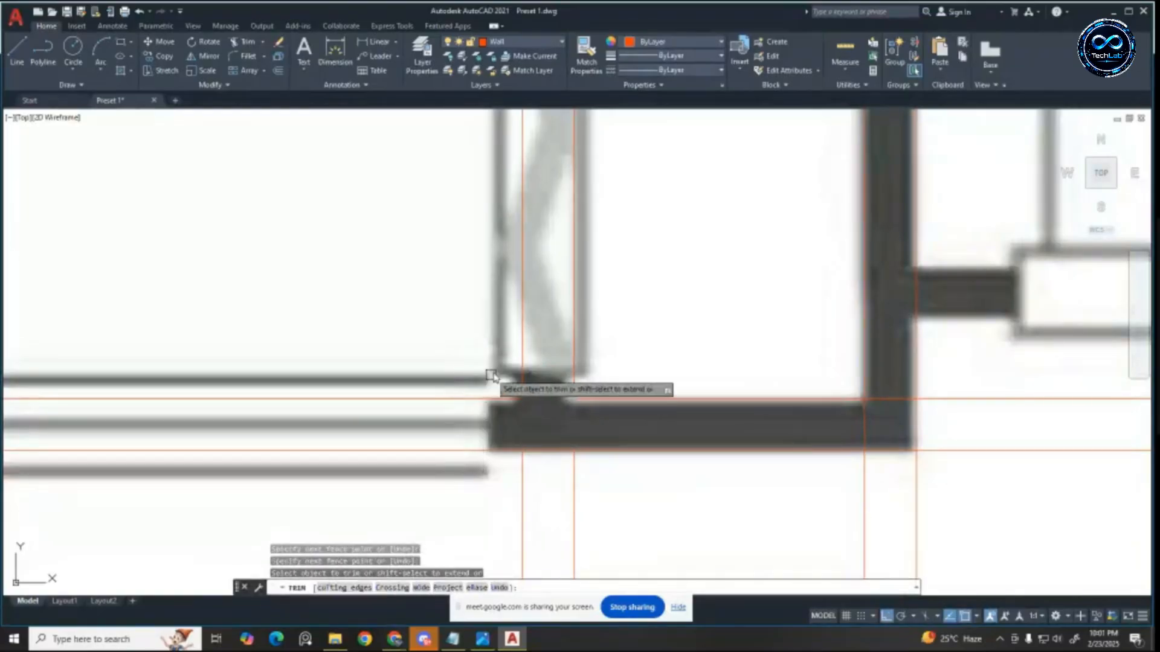
pyautogui.scroll(-5, 496, 373)
pyautogui.press('Escape')
pyautogui.click(539, 445)
pyautogui.click(427, 410)
pyautogui.press('Delete')
pyautogui.scroll(-5, 438, 411)
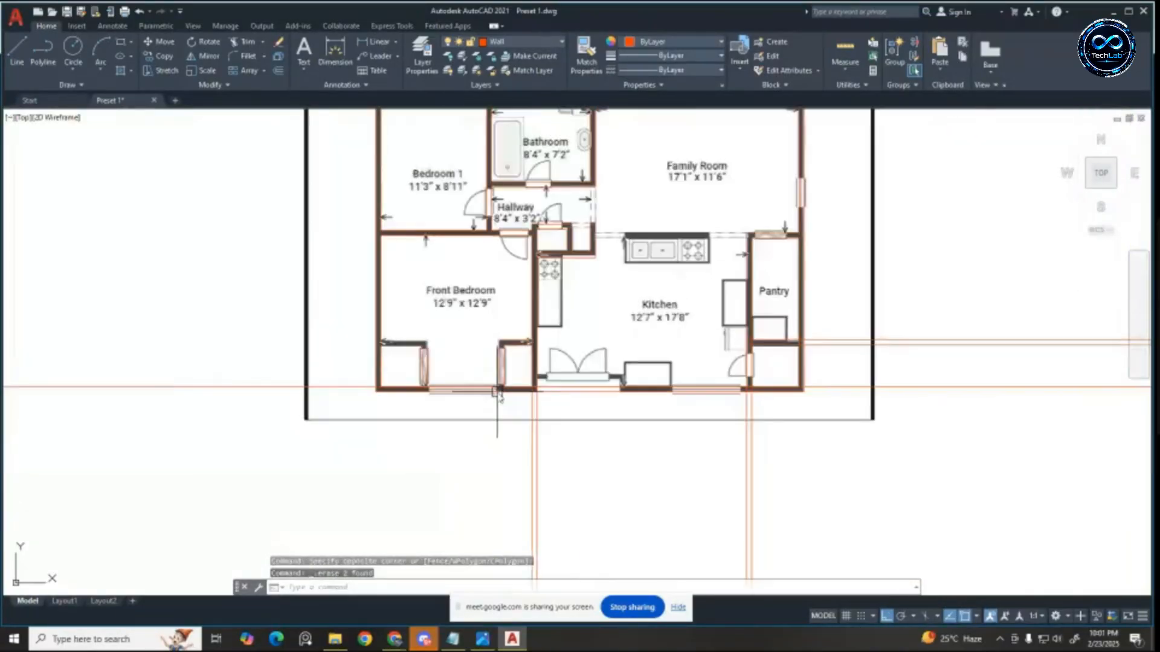
# Step: Review the traced walls around the Front Bedroom, Kitchen, Family Room and Pantry for junctions that still need cleaning up
pyautogui.scroll(5, 530, 393)
pyautogui.scroll(3, 545, 390)
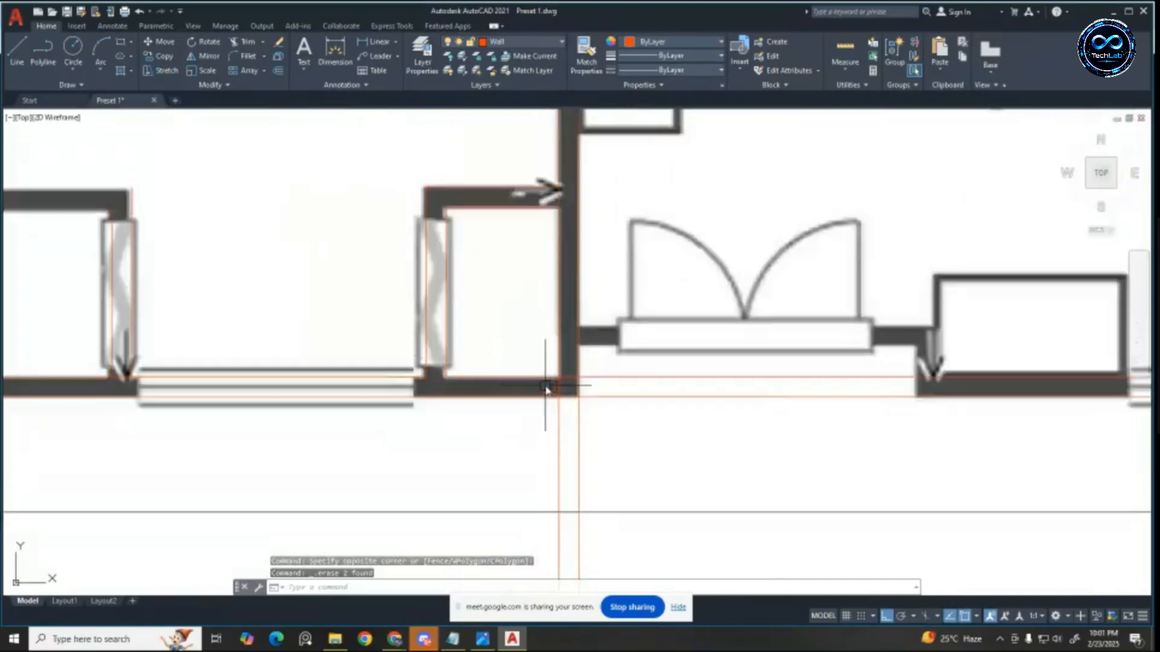
pyautogui.scroll(-5, 563, 394)
pyautogui.scroll(-4, 642, 411)
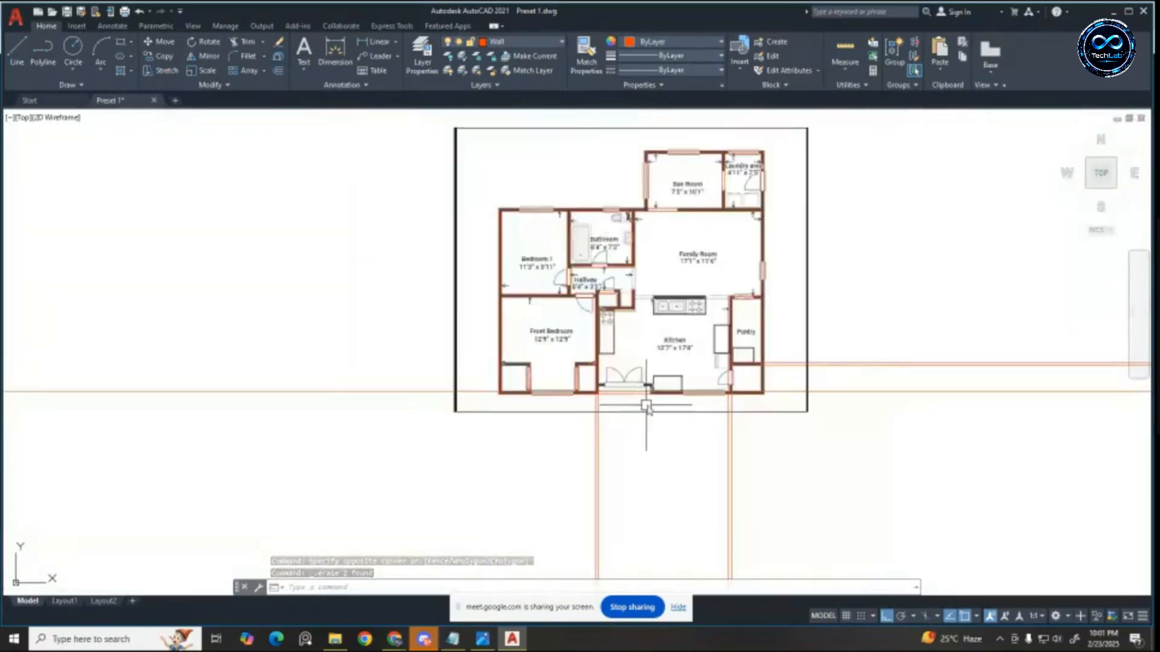
pyautogui.scroll(2, 681, 353)
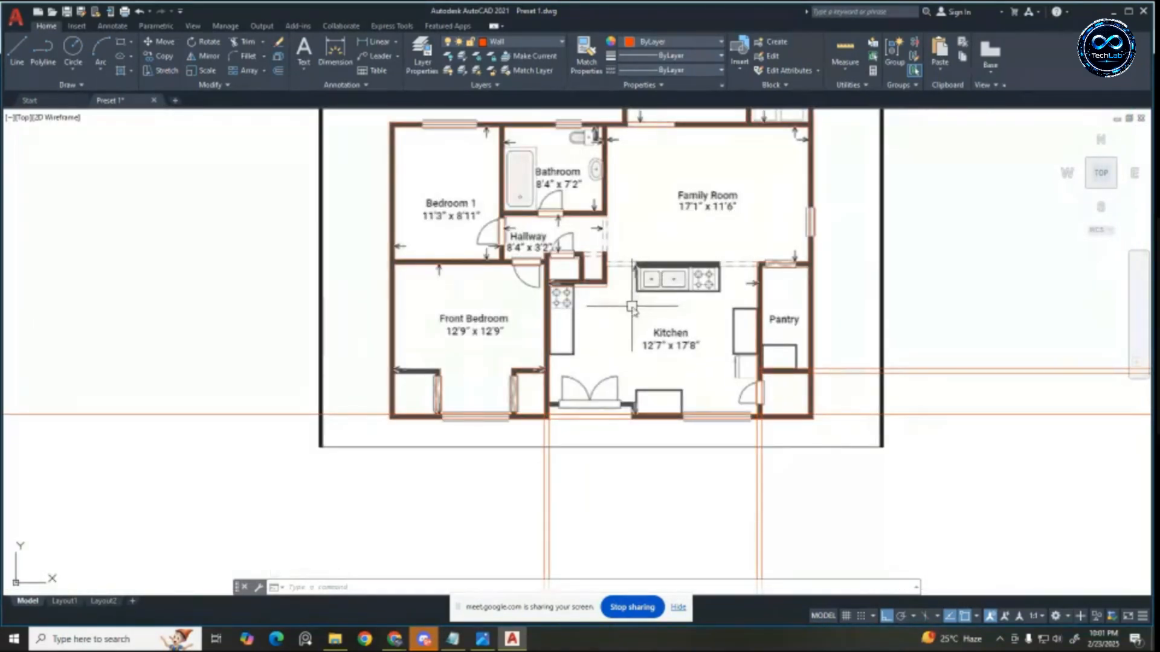
pyautogui.scroll(3, 782, 224)
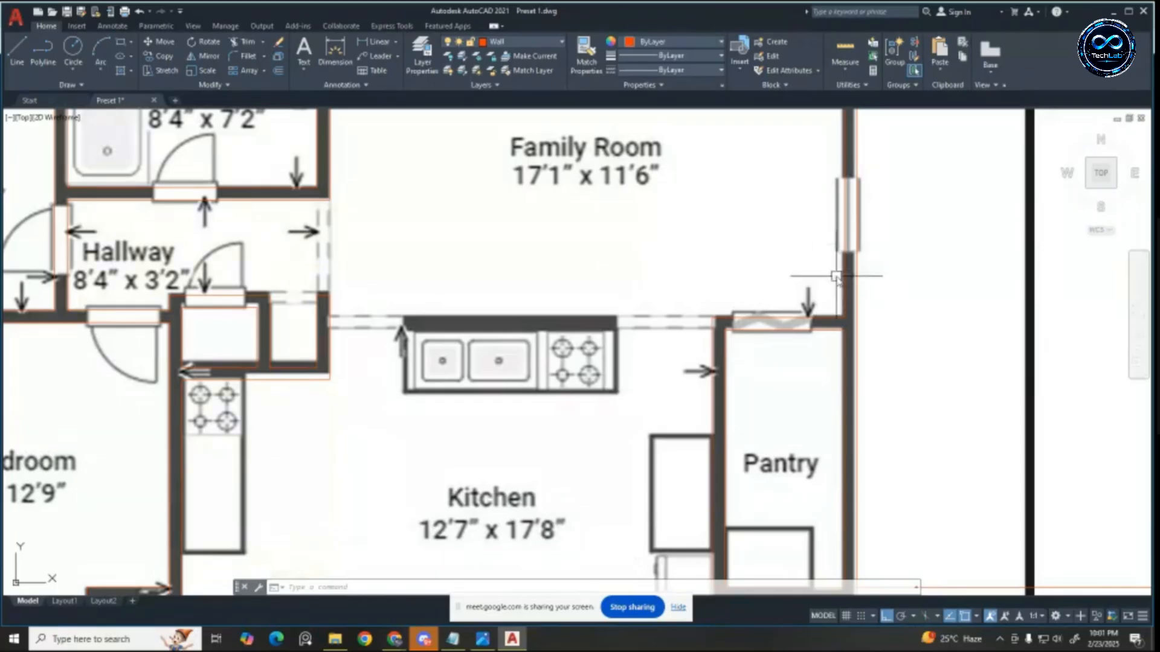
pyautogui.scroll(-4, 719, 251)
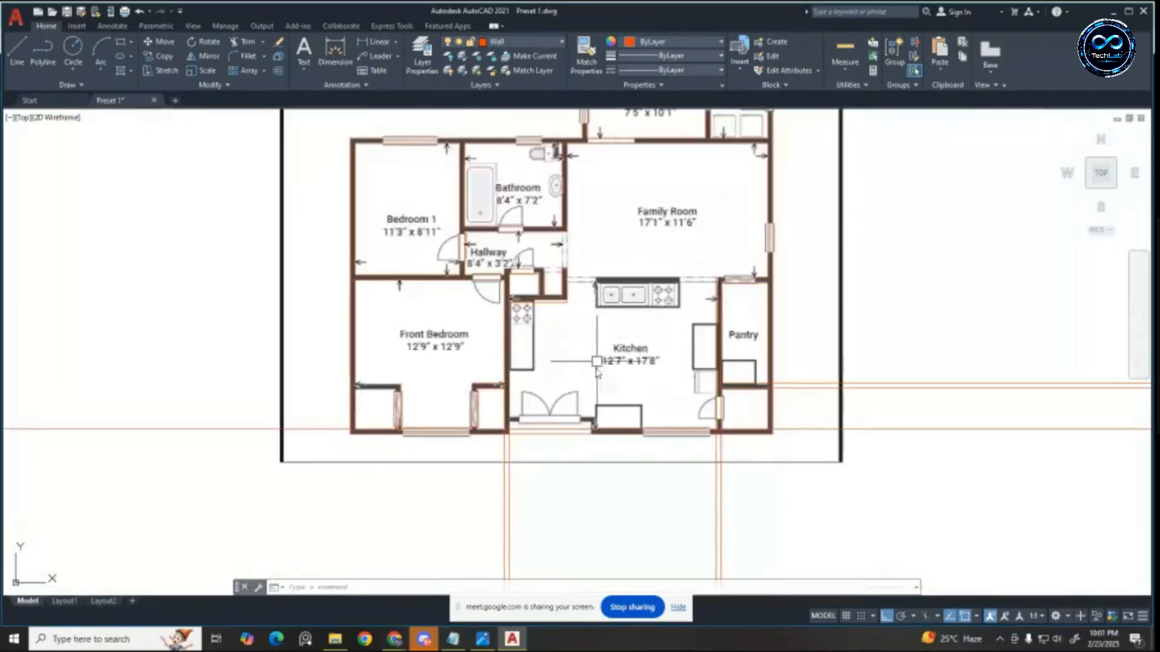
pyautogui.scroll(4, 520, 417)
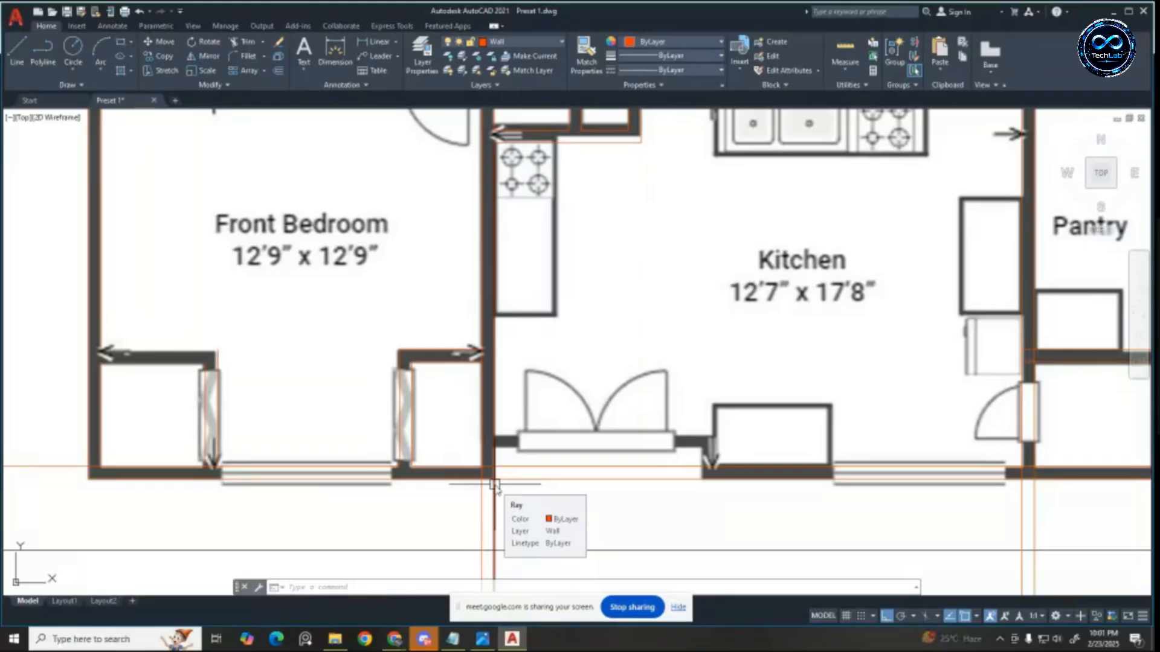
pyautogui.scroll(3, 494, 484)
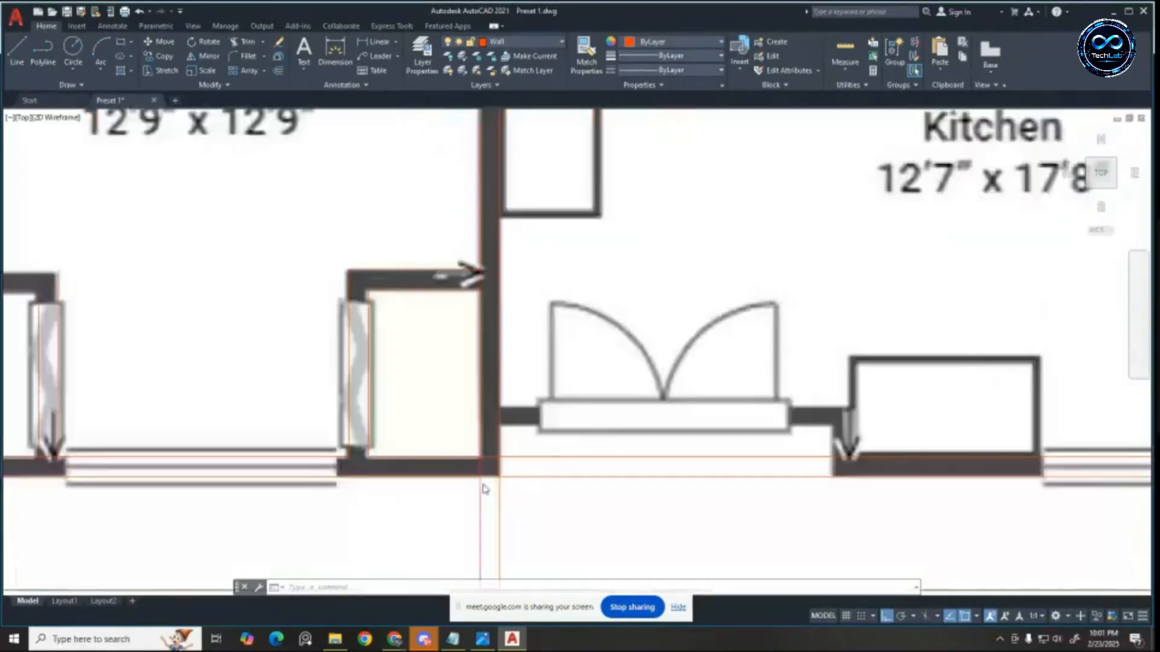
pyautogui.scroll(-3, 511, 406)
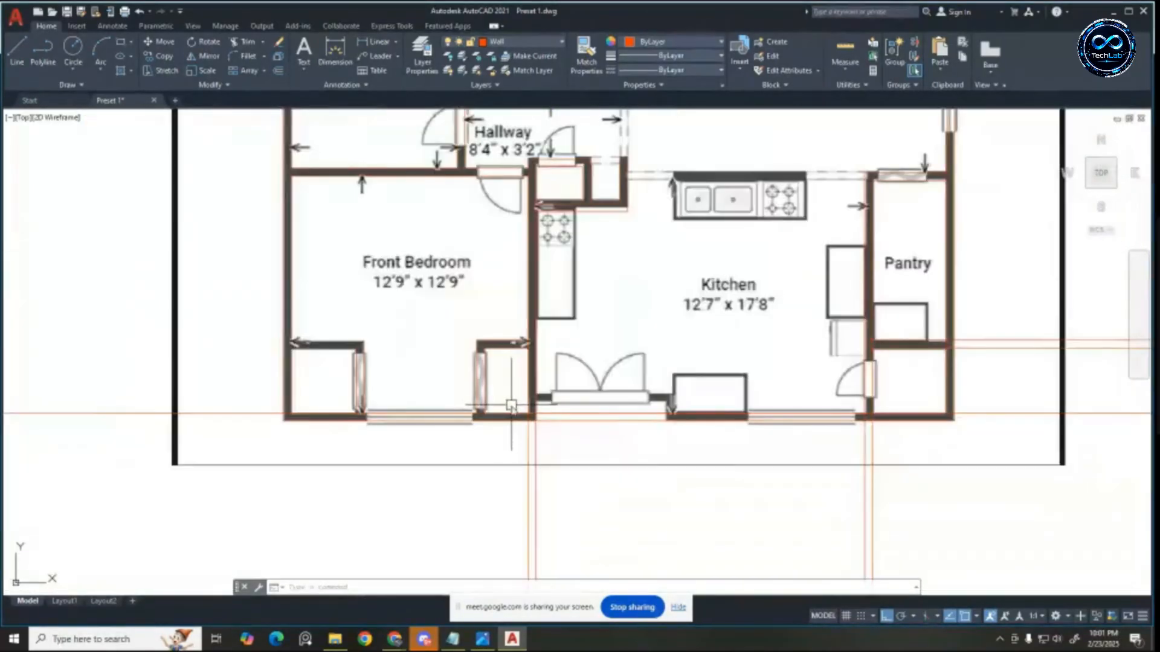
pyautogui.scroll(2, 878, 427)
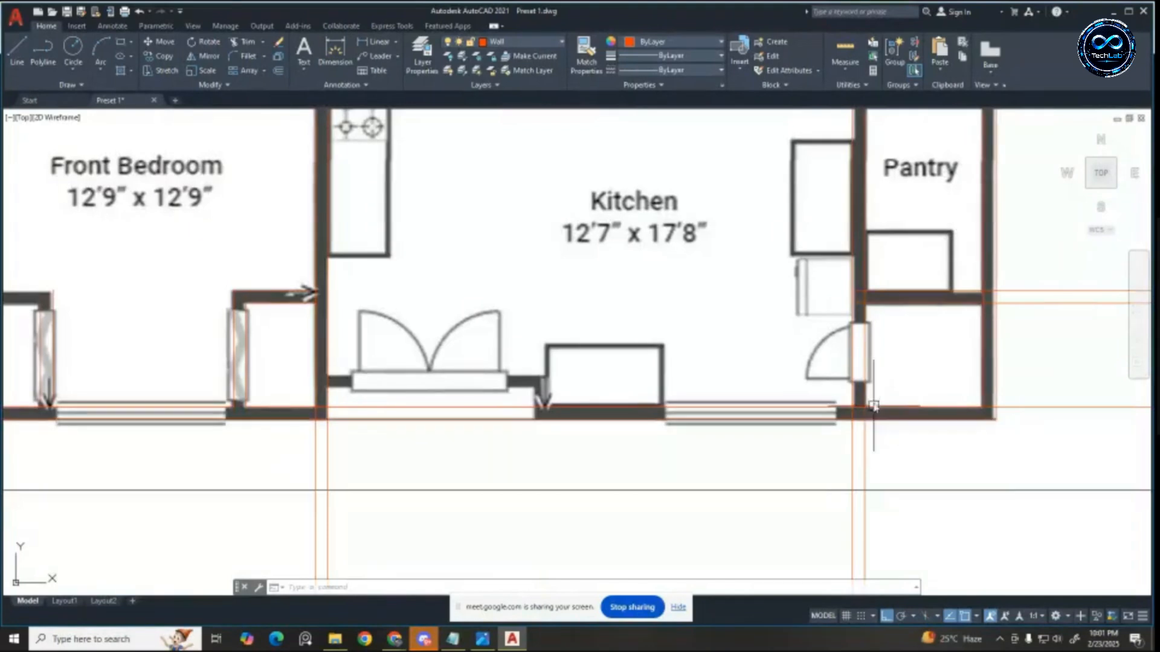
pyautogui.scroll(2, 894, 296)
pyautogui.scroll(2, 894, 297)
# Step: Trim the vertical wall lines crossing the thickness of the Pantry's lower wall at its west and east ends
pyautogui.press('Escape')
pyautogui.press('Escape')
pyautogui.press('Escape')
pyautogui.scroll(-2, 856, 296)
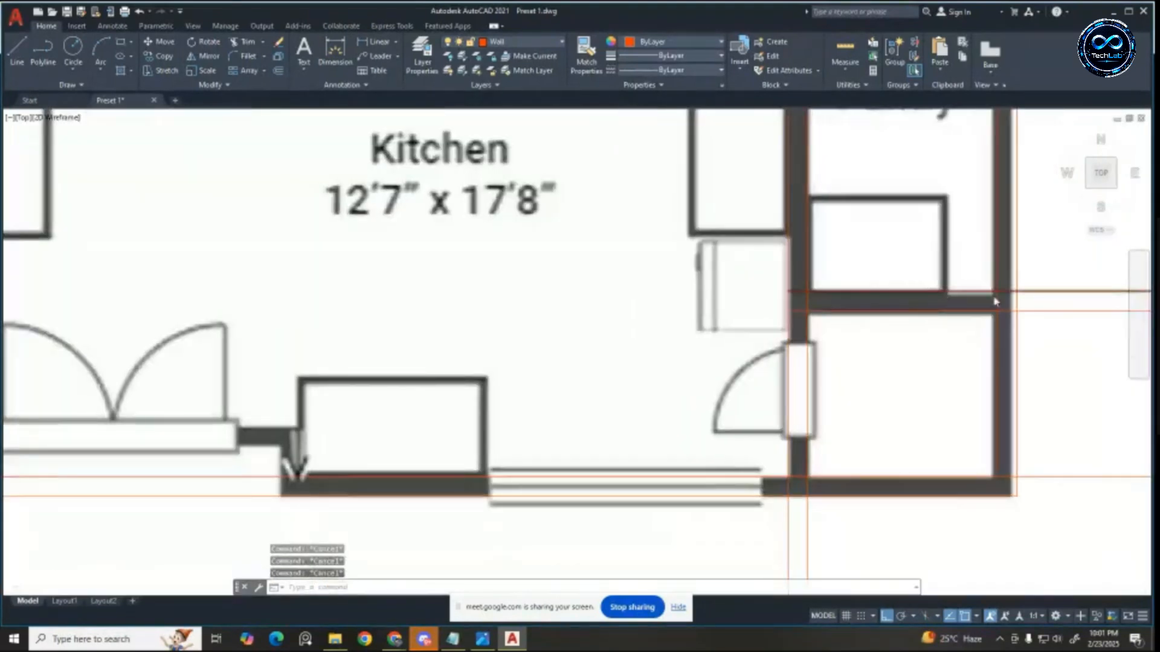
pyautogui.scroll(4, 1030, 312)
pyautogui.press('Return')
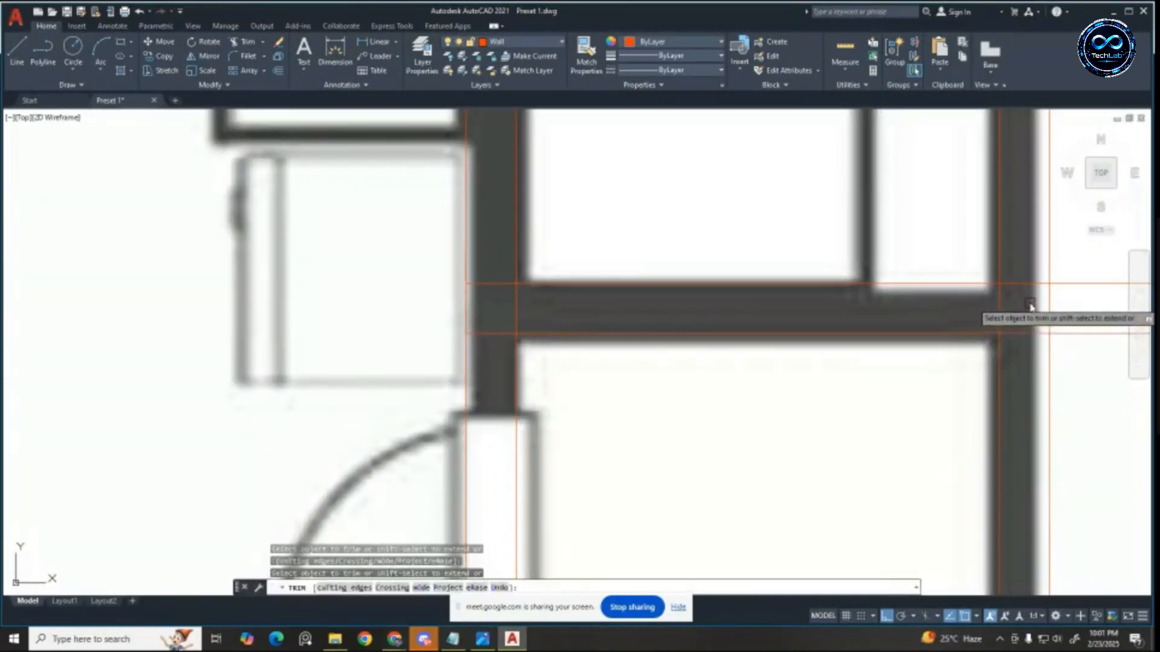
pyautogui.click(1029, 308)
pyautogui.click(491, 310)
pyautogui.press('Escape')
pyautogui.press('Escape')
pyautogui.press('Escape')
pyautogui.press('Escape')
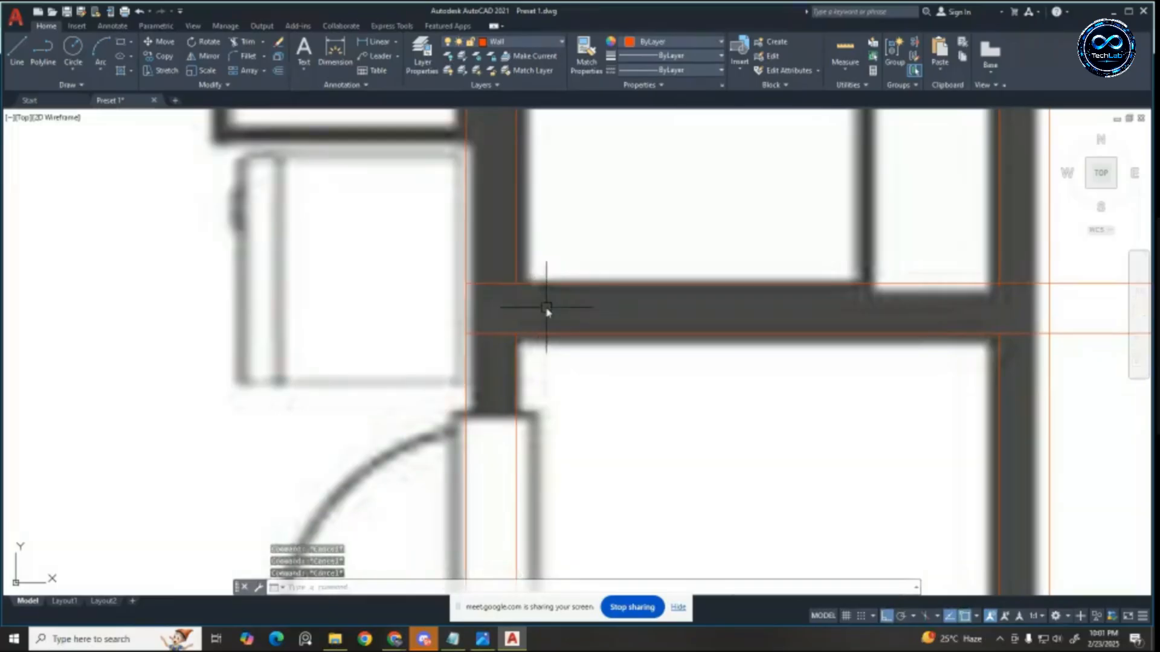
# Step: Fillet both horizontal lines of the Pantry's lower wall with the adjoining west and east wall lines into four clean corners
pyautogui.press('Return')
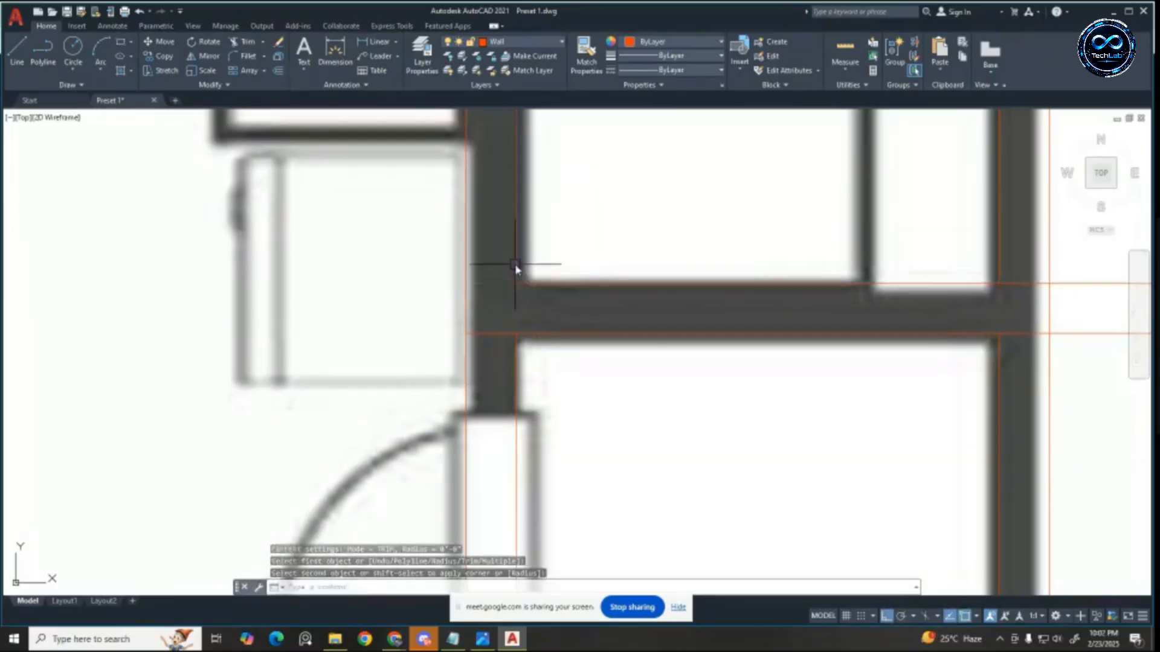
pyautogui.click(535, 342)
pyautogui.click(517, 375)
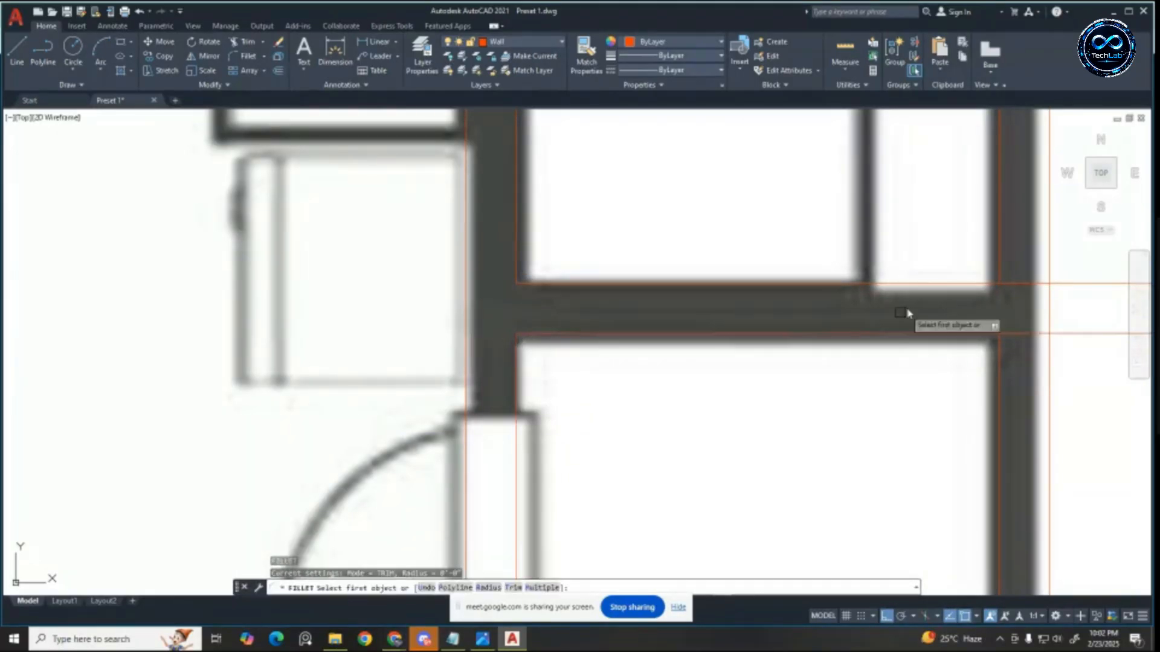
pyautogui.click(925, 286)
pyautogui.click(998, 260)
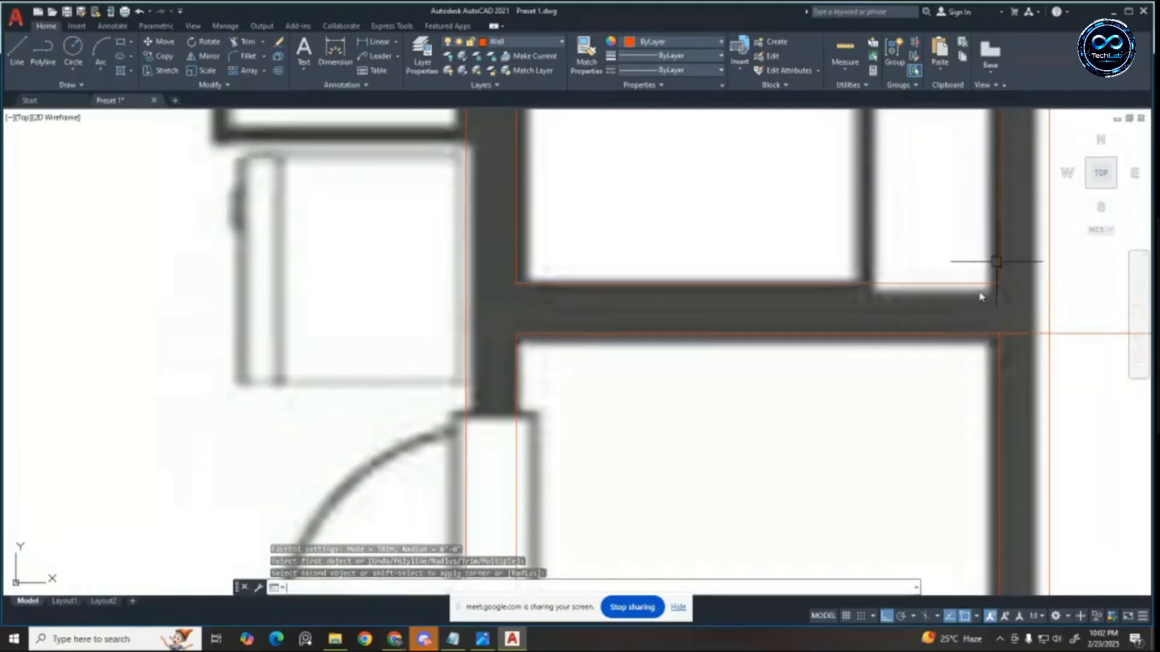
pyautogui.press('space')
pyautogui.click(975, 334)
pyautogui.click(998, 366)
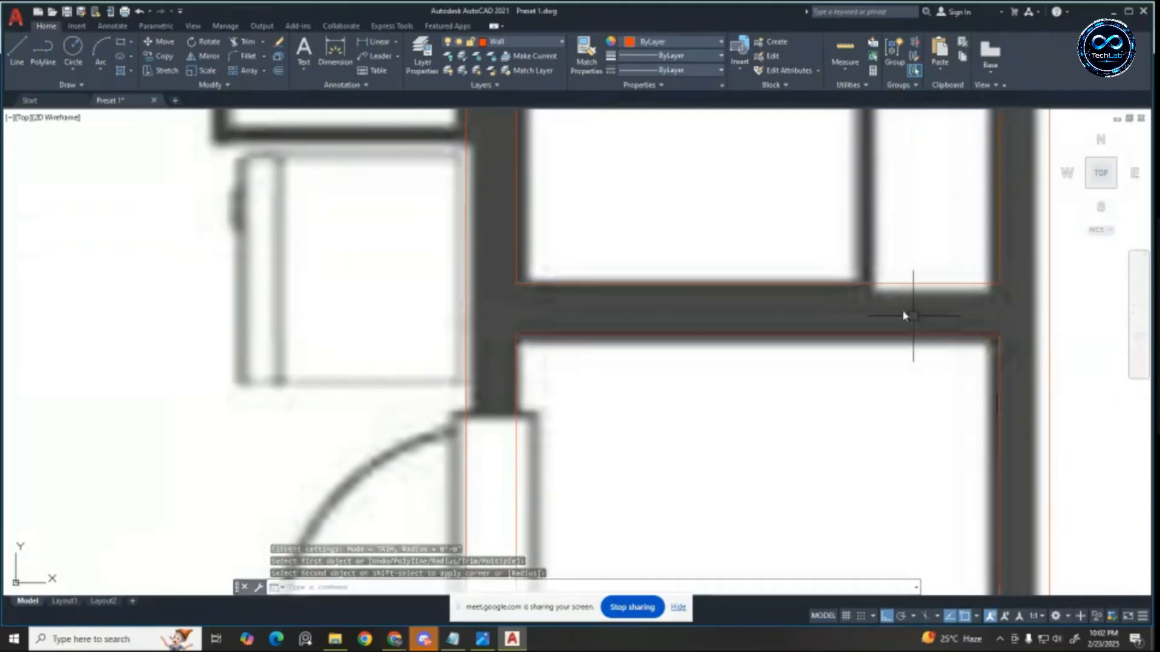
pyautogui.scroll(-6, 755, 351)
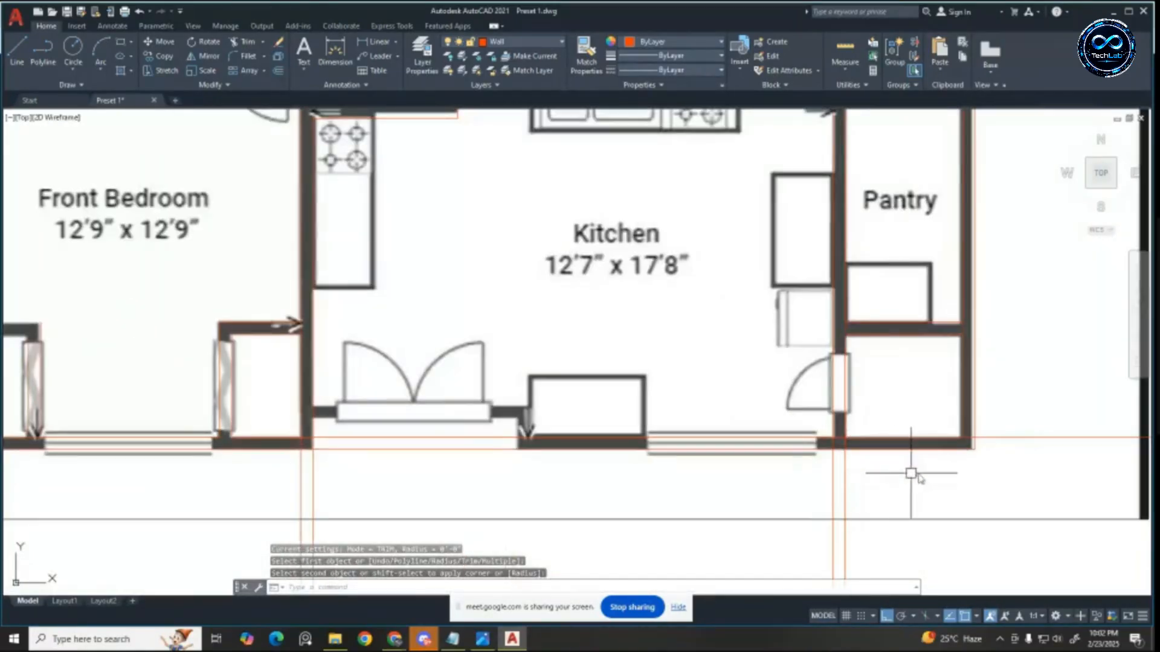
# Step: Erase the leftover horizontal line running east beyond the house's lower exterior wall
pyautogui.press('Escape')
pyautogui.click(999, 440)
pyautogui.press('Delete')
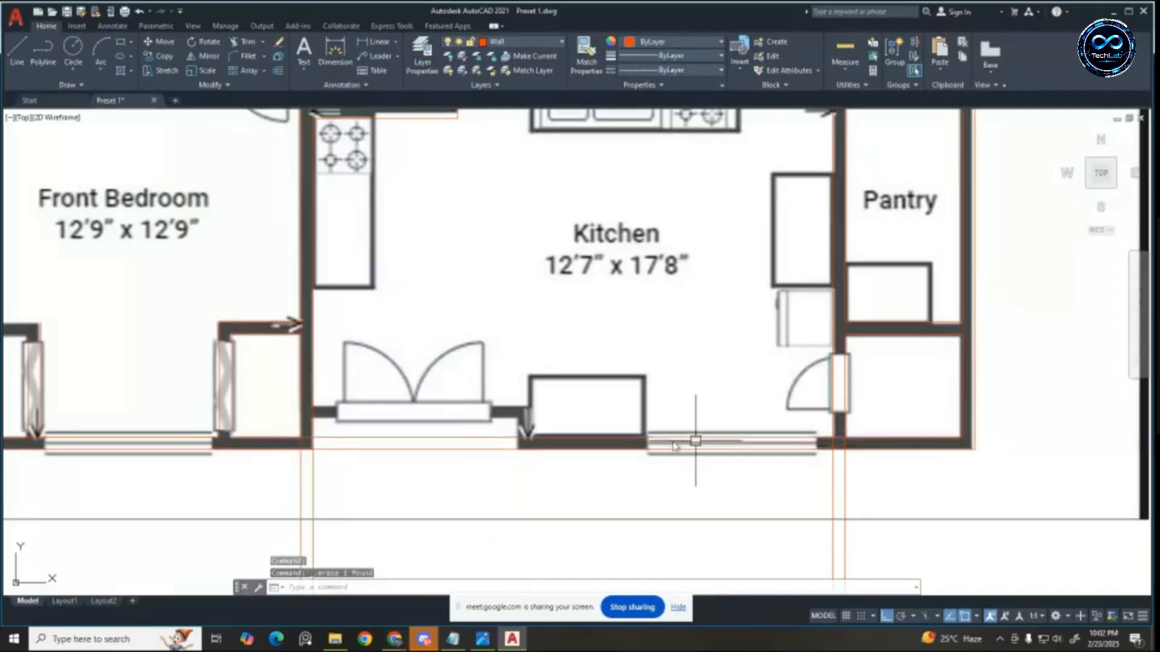
# Step: Trim the wall lines between the Front Bedroom and Kitchen where they cross the lower exterior wall
pyautogui.scroll(5, 387, 426)
pyautogui.scroll(-6, 369, 416)
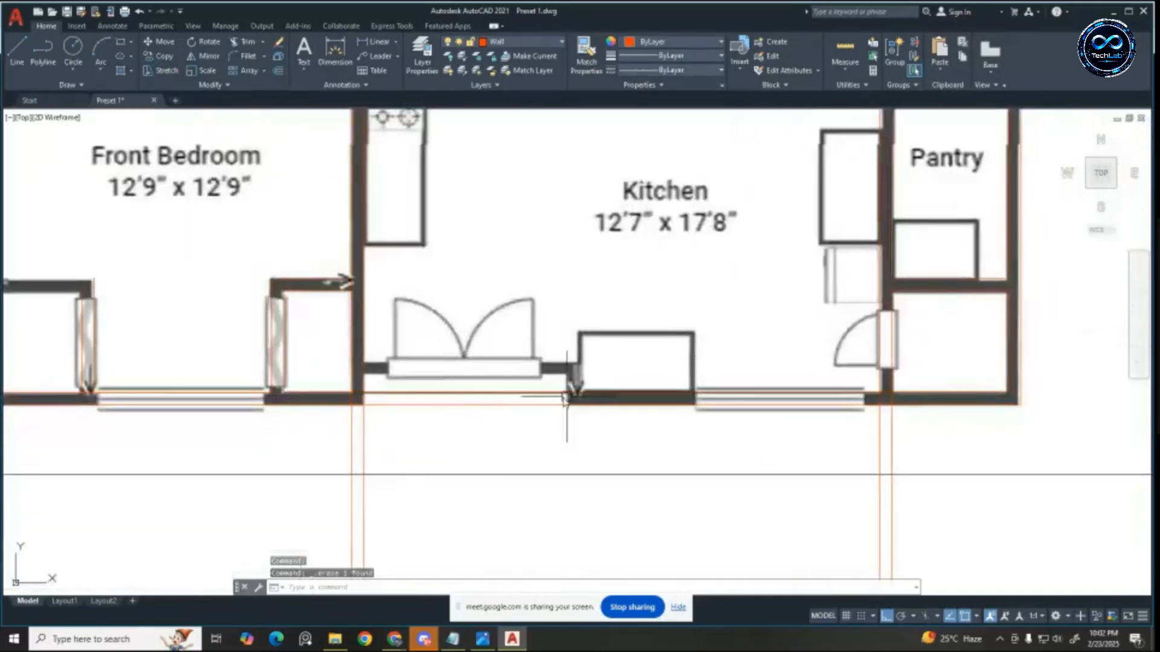
pyautogui.scroll(2, 363, 409)
pyautogui.press('Escape')
pyautogui.press('Escape')
pyautogui.scroll(4, 363, 409)
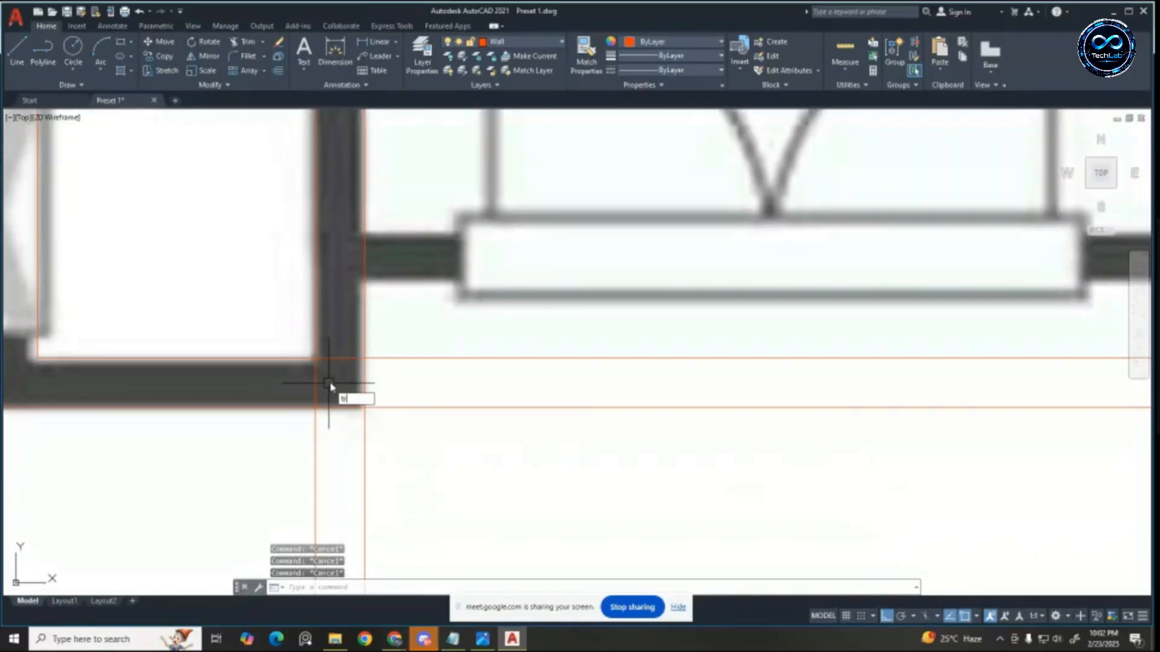
pyautogui.press('Return')
pyautogui.moveTo(295, 384)
pyautogui.mouseDown()
pyautogui.moveTo(357, 342)
pyautogui.moveTo(379, 381)
pyautogui.mouseUp()
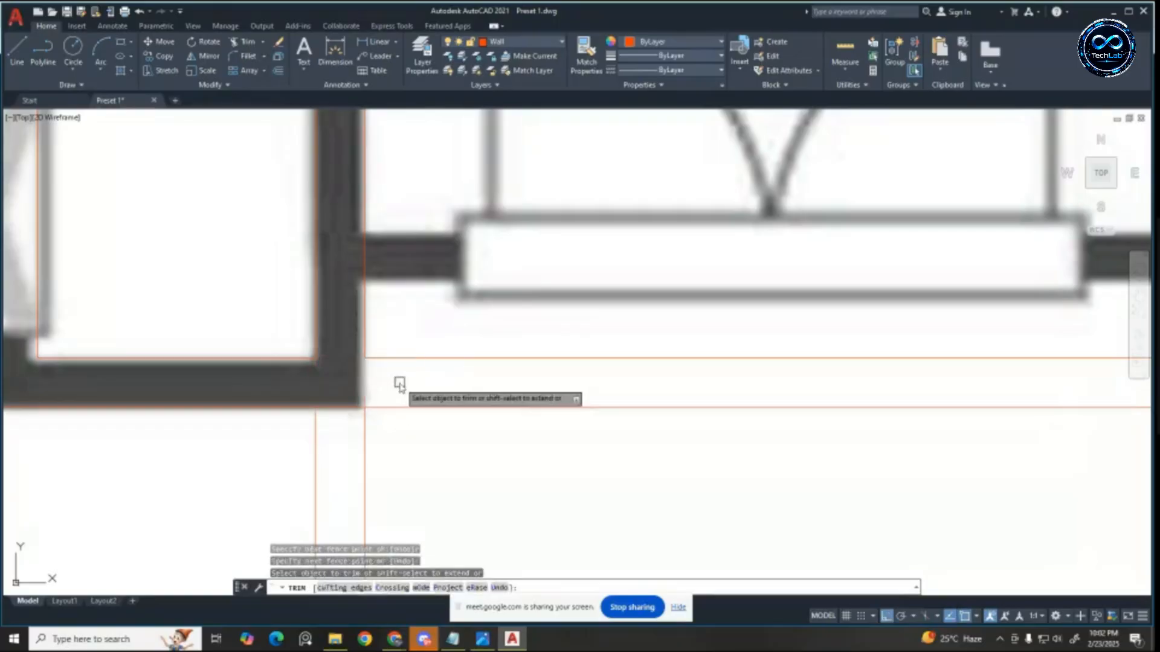
# Step: Trim the wall lines east of the Kitchen where they cross the thickness of the lower exterior wall
pyautogui.scroll(-8, 404, 354)
pyautogui.scroll(6, 747, 344)
pyautogui.scroll(4, 633, 381)
pyautogui.moveTo(634, 381); pyautogui.dragTo(777, 357)
pyautogui.press('Escape')
# Step: Erase the leftover vertical lines below the house and the stray horizontal line extending west of it
pyautogui.scroll(-8, 785, 351)
pyautogui.click(867, 402)
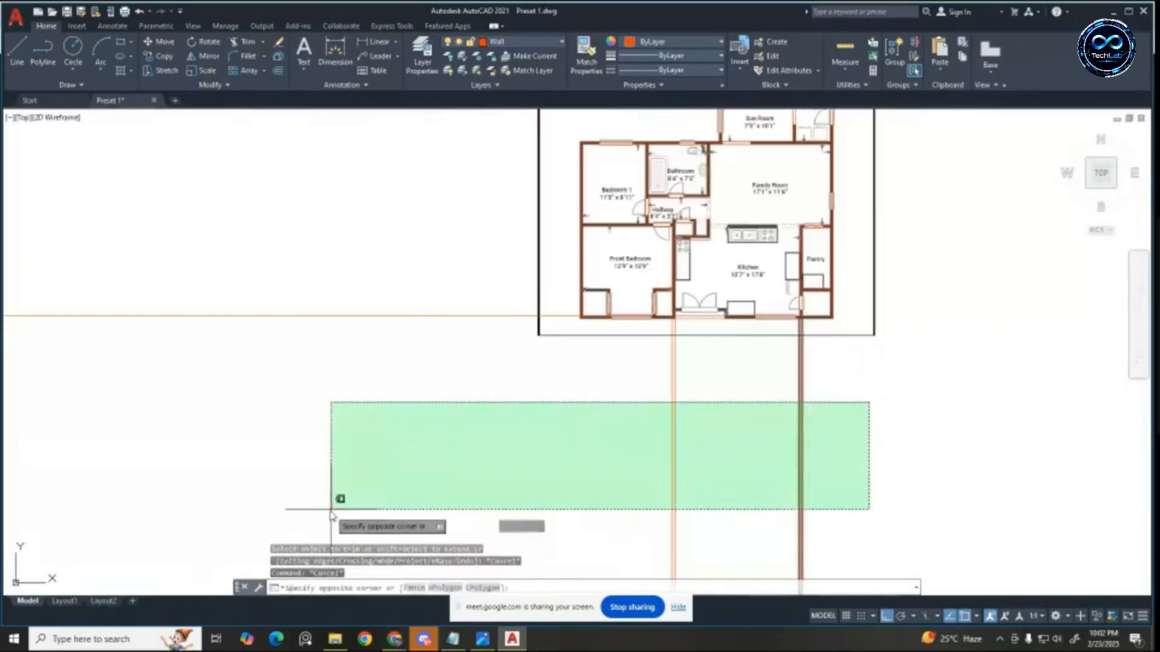
pyautogui.click(331, 514)
pyautogui.press('Delete')
# Step: Trim the junction of the Front Bedroom's west closet door wall with the lower exterior wall
pyautogui.scroll(5, 700, 326)
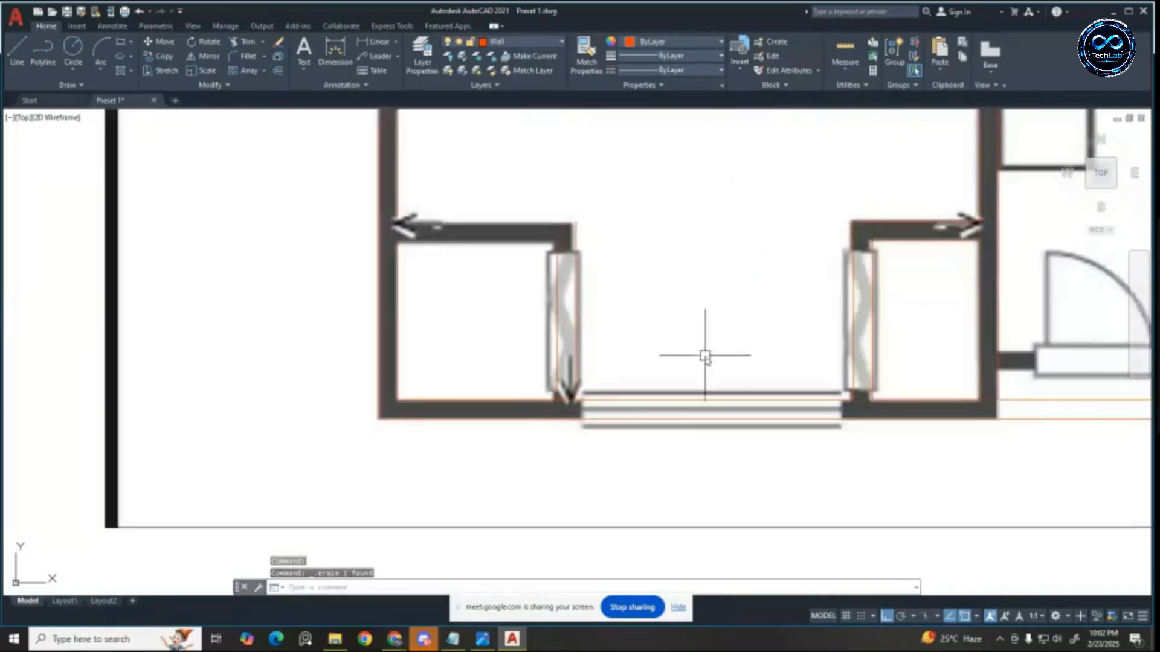
pyautogui.scroll(2, 628, 417)
pyautogui.press('Escape')
pyautogui.press('Escape')
pyautogui.press('Escape')
pyautogui.scroll(4, 562, 386)
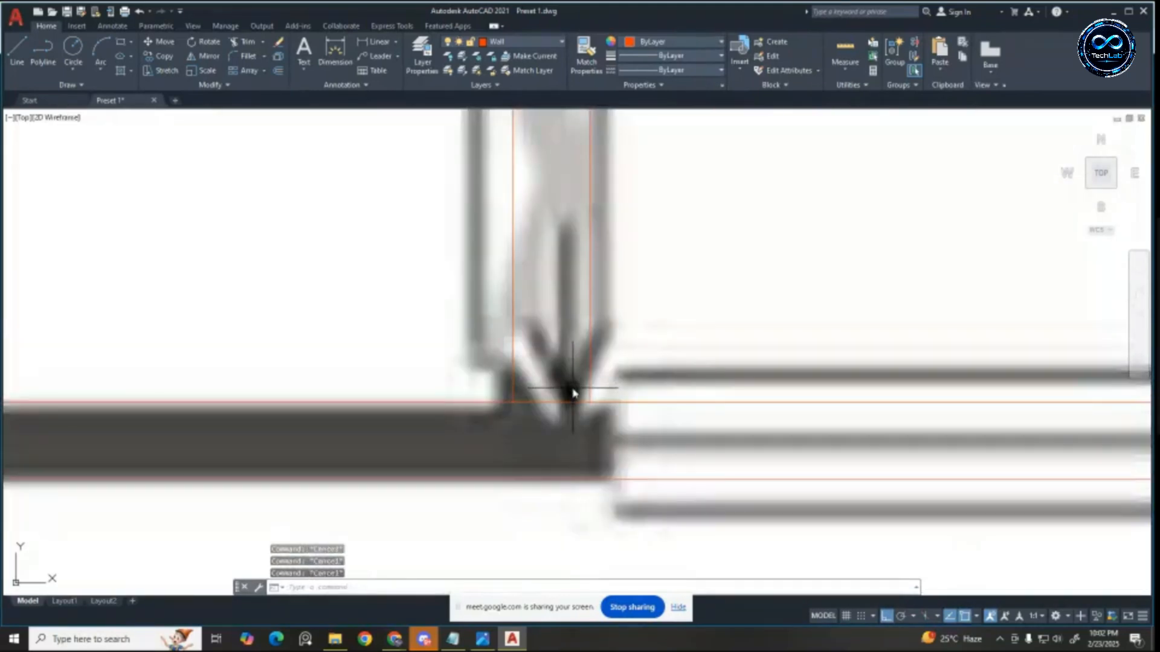
pyautogui.write('tr')
pyautogui.press('Return')
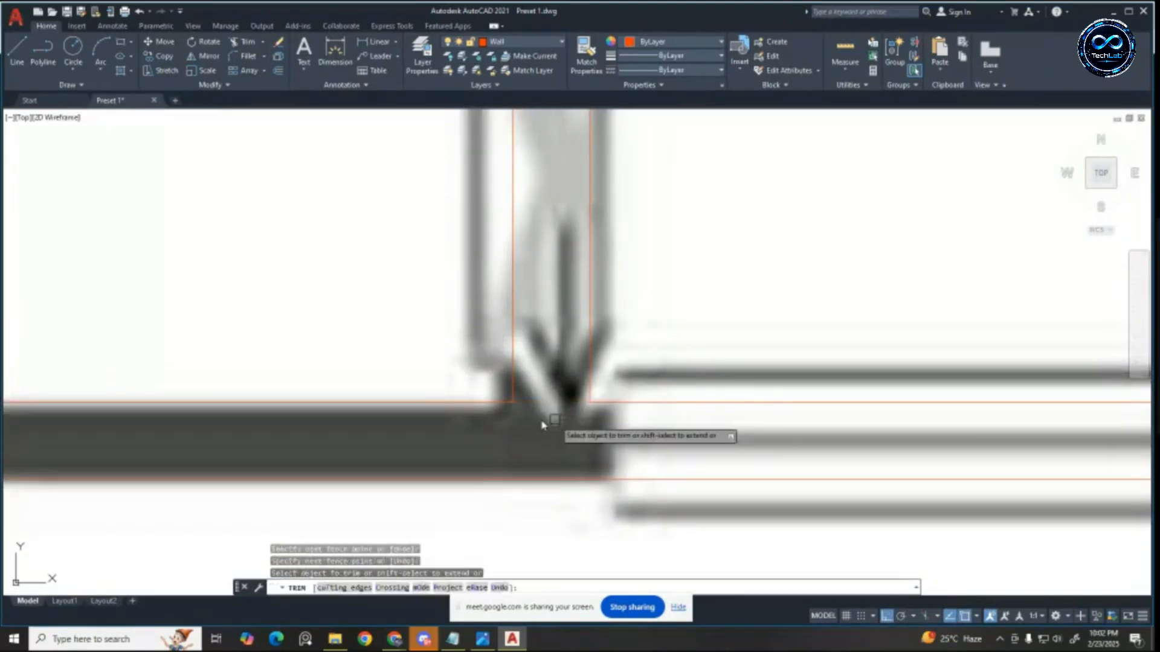
pyautogui.press('Escape')
pyautogui.scroll(-6, 604, 399)
pyautogui.press('Escape')
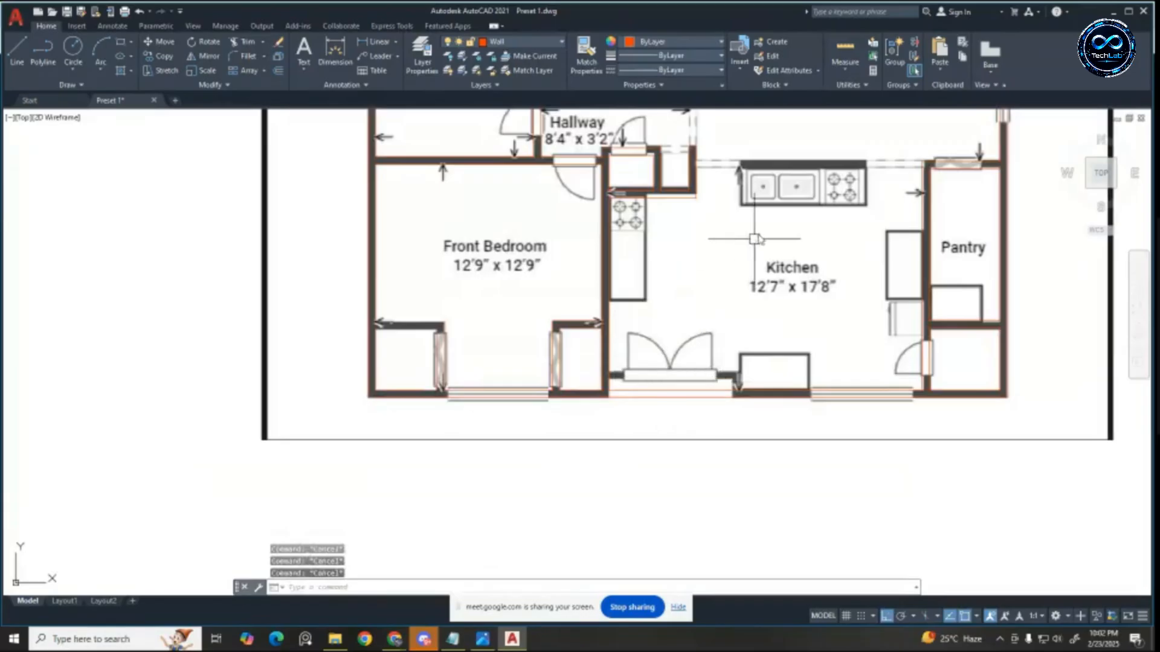
# Step: Extend the wall line between Kitchen and Family Room so it joins the Hallway closet wall and the Pantry's west wall
pyautogui.scroll(4, 879, 137)
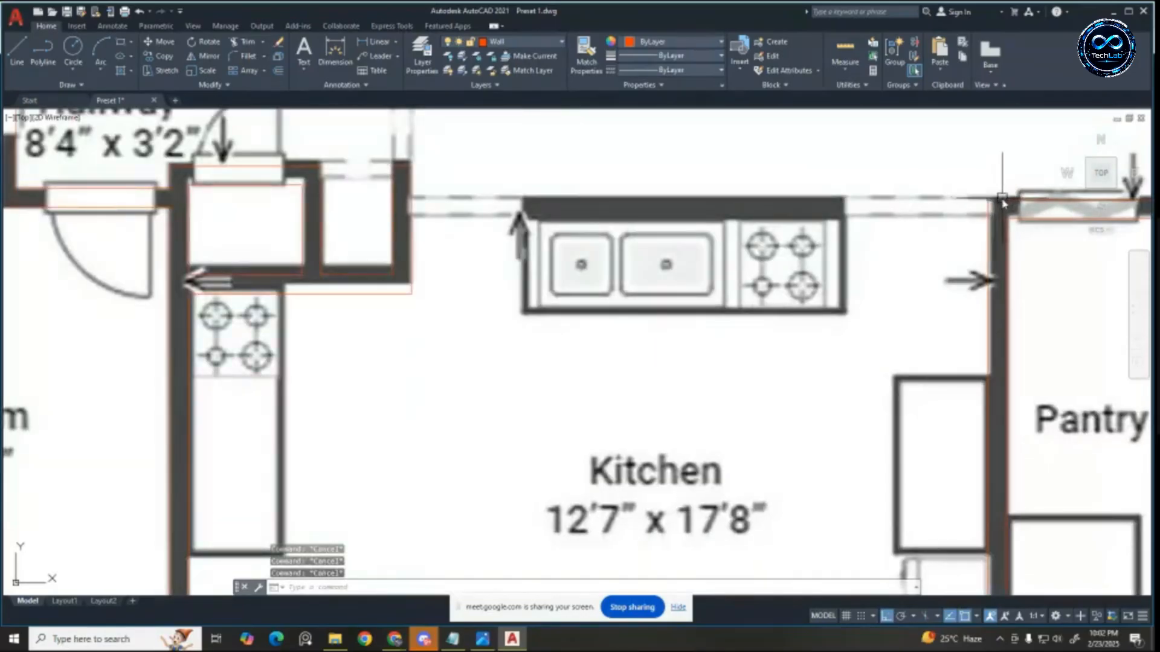
pyautogui.write('ex')
pyautogui.press('Return')
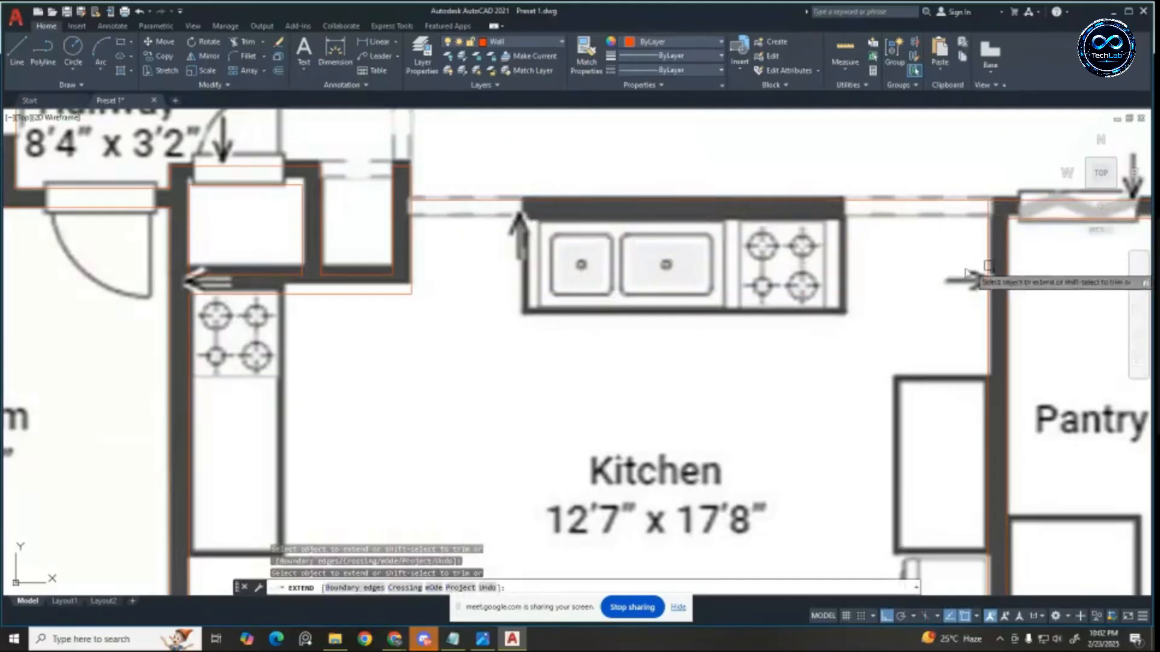
pyautogui.scroll(-5, 906, 221)
pyautogui.scroll(5, 945, 195)
pyautogui.scroll(2, 945, 203)
pyautogui.scroll(-4, 838, 295)
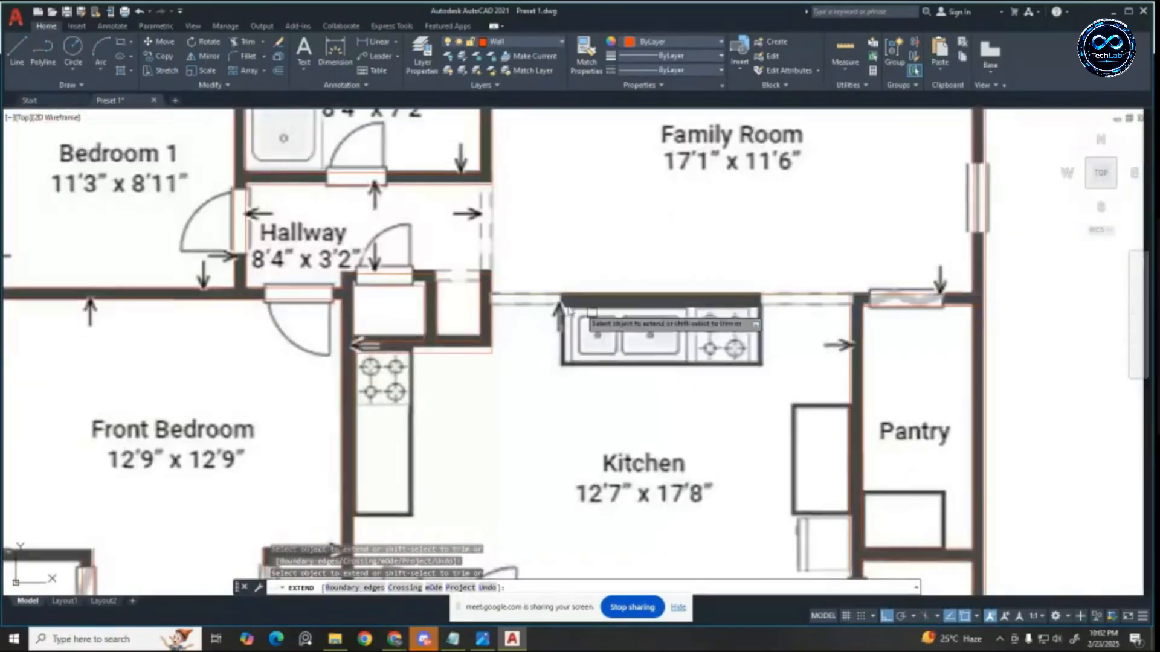
pyautogui.scroll(2, 567, 310)
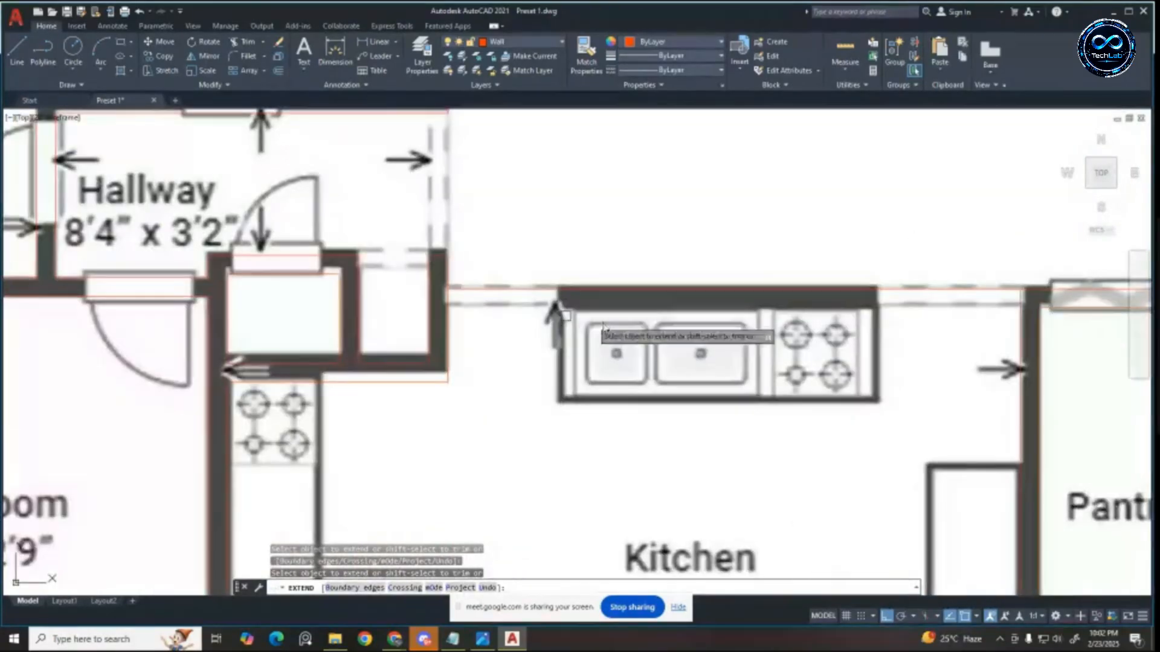
# Step: Measure the opening from the Hallway closet's east wall to the west end of the Kitchen sink wall
pyautogui.click(370, 41)
pyautogui.click(448, 335)
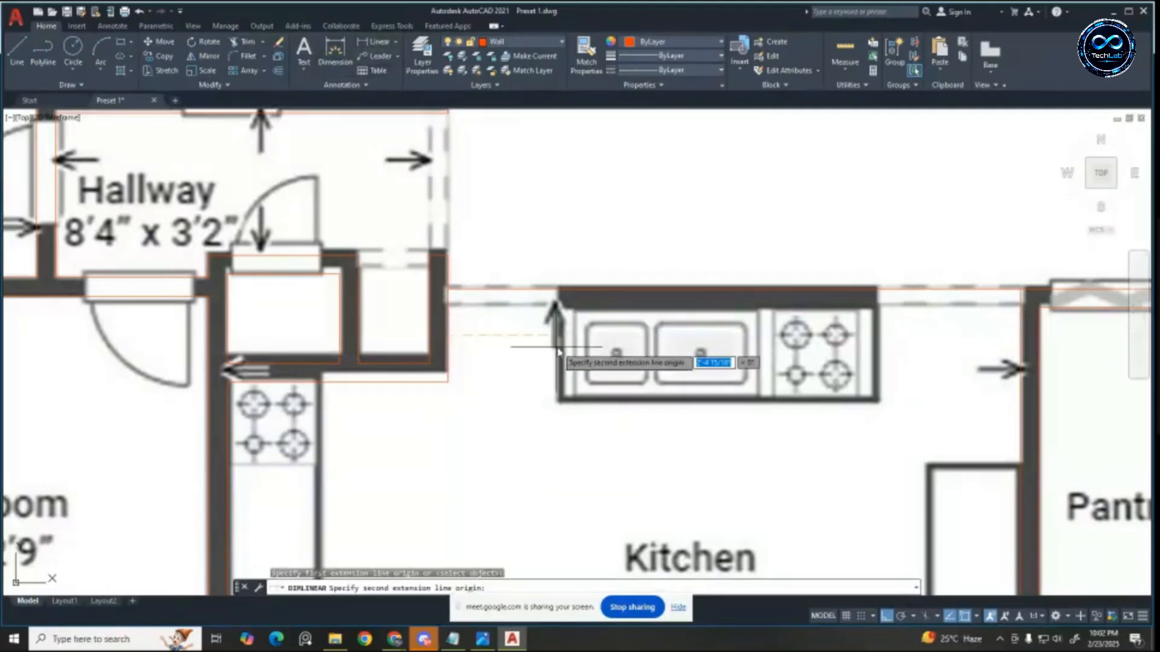
pyautogui.scroll(2, 560, 348)
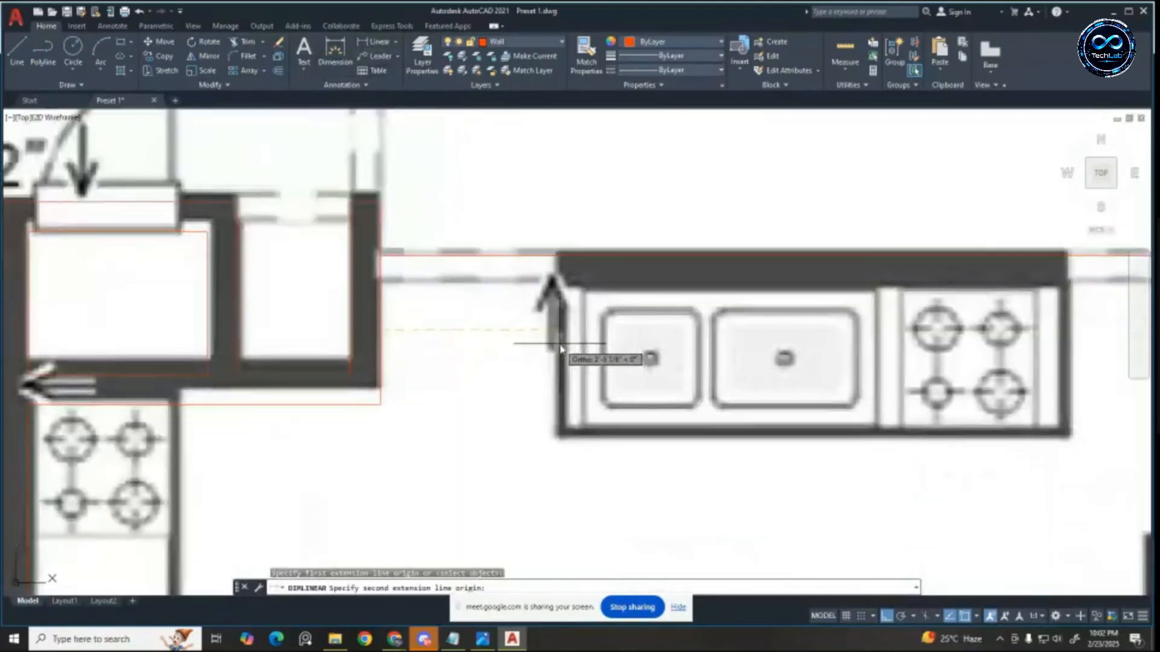
pyautogui.press('Escape')
pyautogui.press('Escape')
pyautogui.press('Escape')
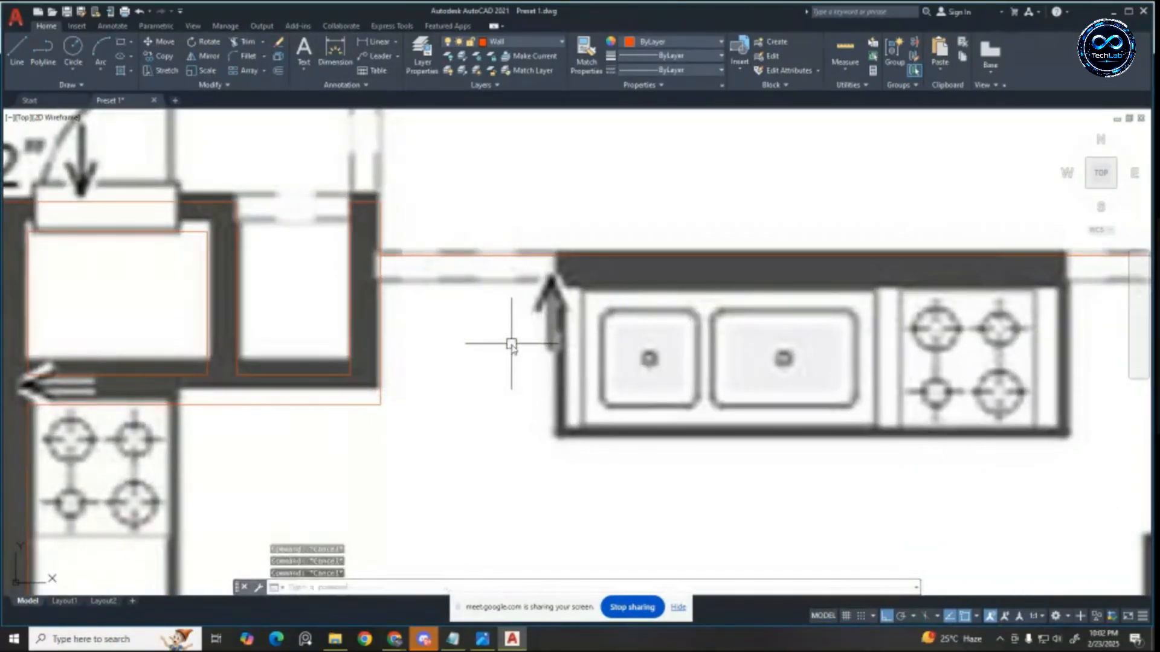
# Step: Offset the Hallway closet's east wall line 2'6" eastward to mark the west end of the Kitchen sink wall
pyautogui.write('o')
pyautogui.press('Return')
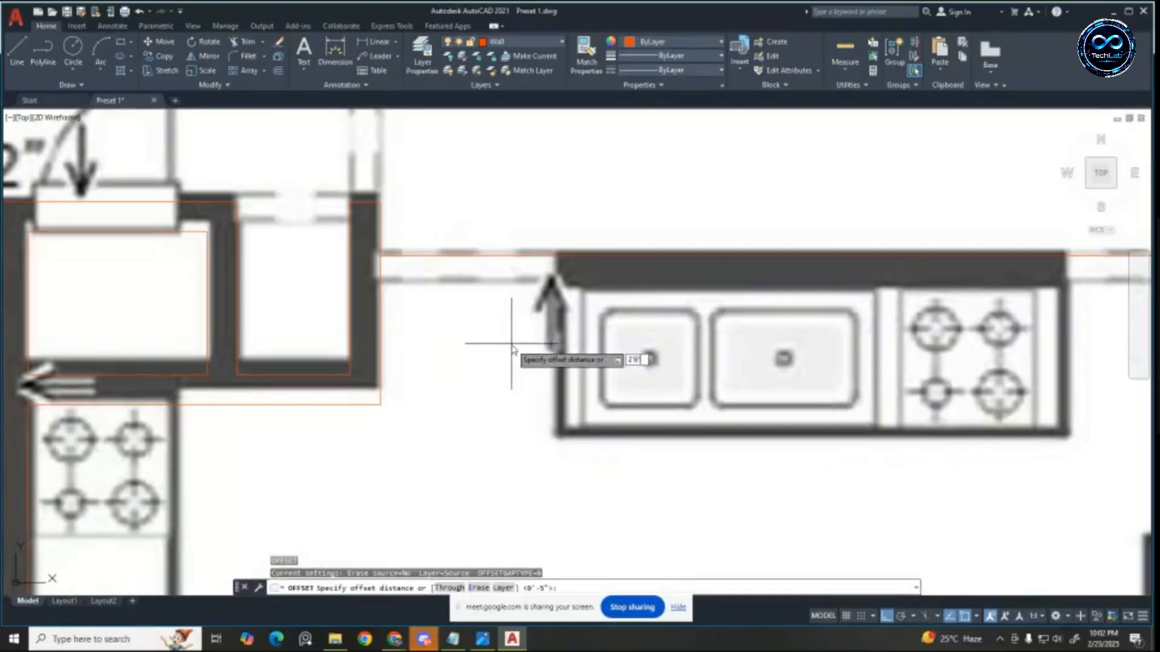
pyautogui.press('Return')
pyautogui.click(380, 345)
pyautogui.click(733, 332)
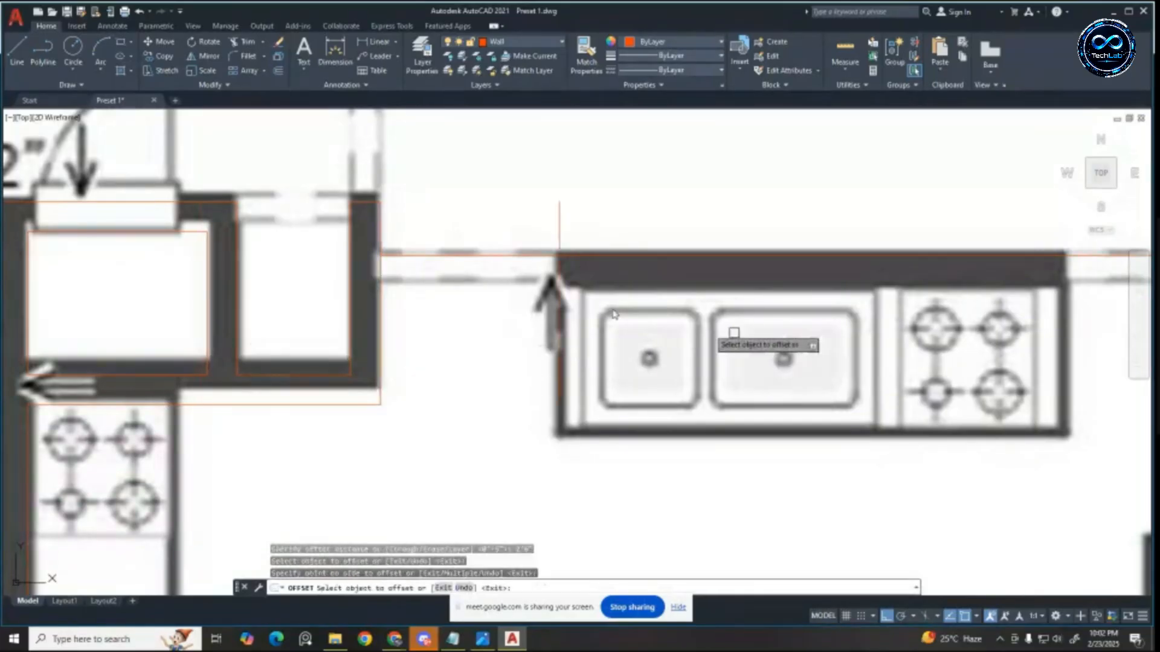
pyautogui.scroll(-4, 338, 267)
pyautogui.scroll(4, 644, 256)
pyautogui.click(709, 234)
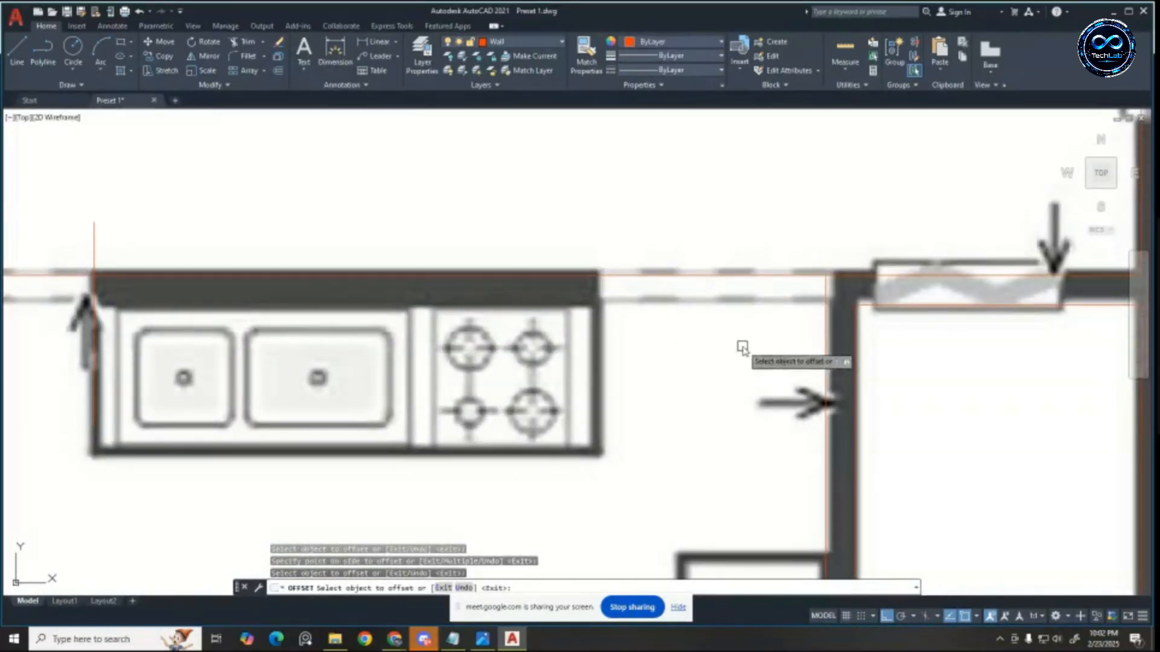
pyautogui.press('Escape')
pyautogui.press('Escape')
pyautogui.press('Escape')
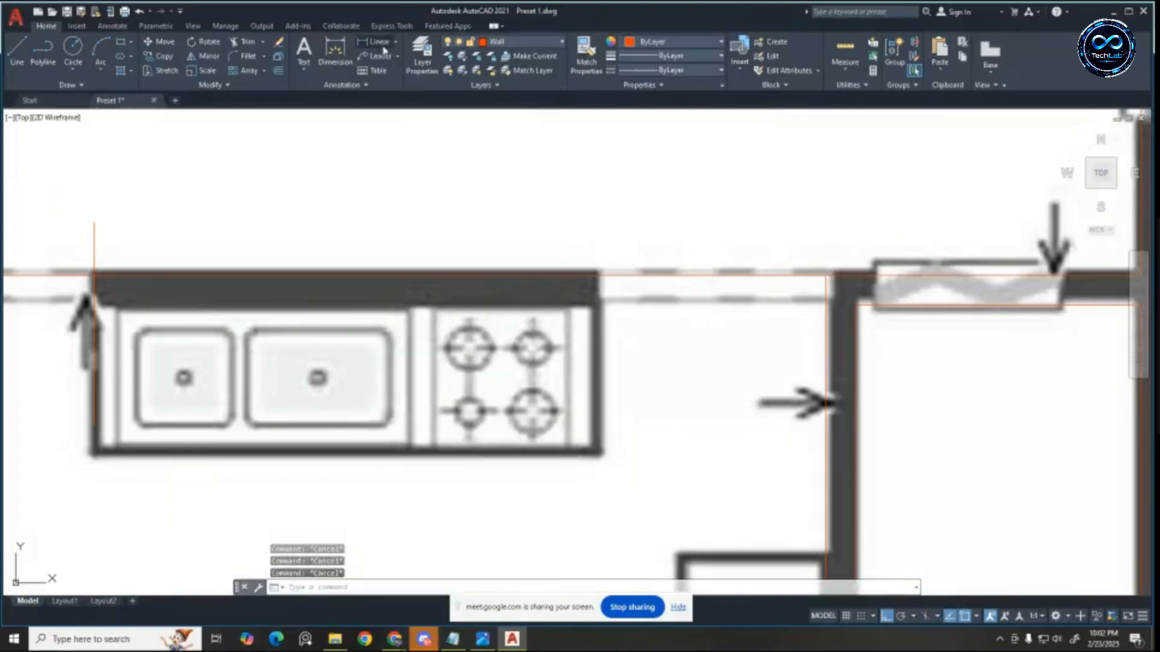
# Step: Measure the opening from the Pantry's west wall to the east end of the Kitchen sink wall
pyautogui.click(379, 42)
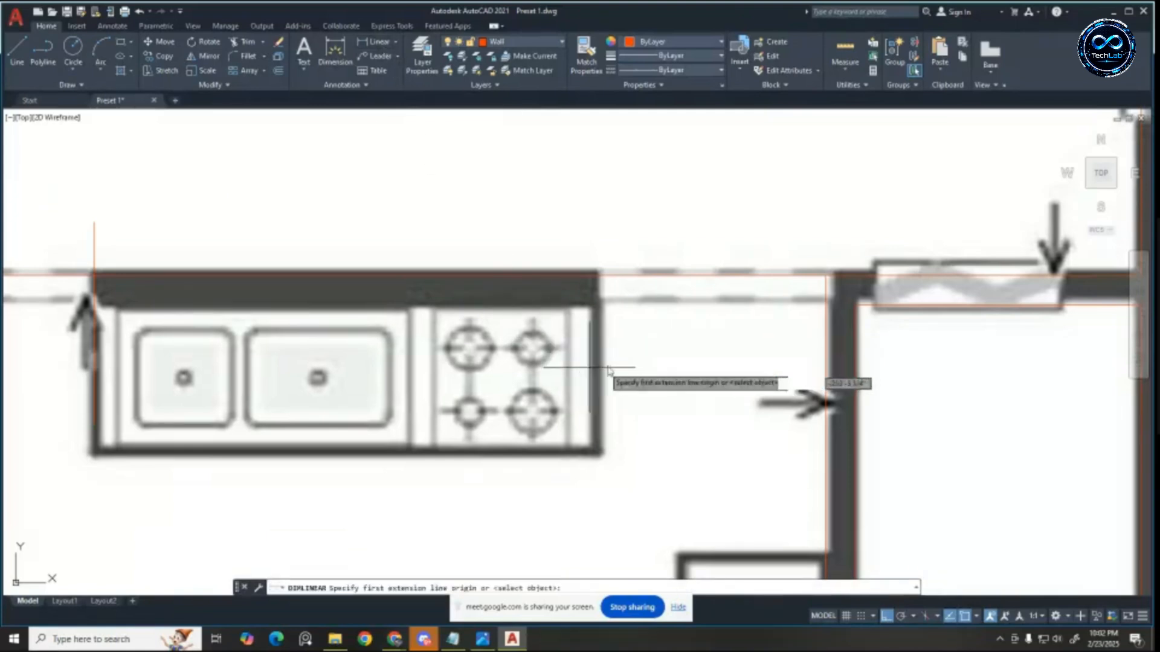
pyautogui.click(825, 356)
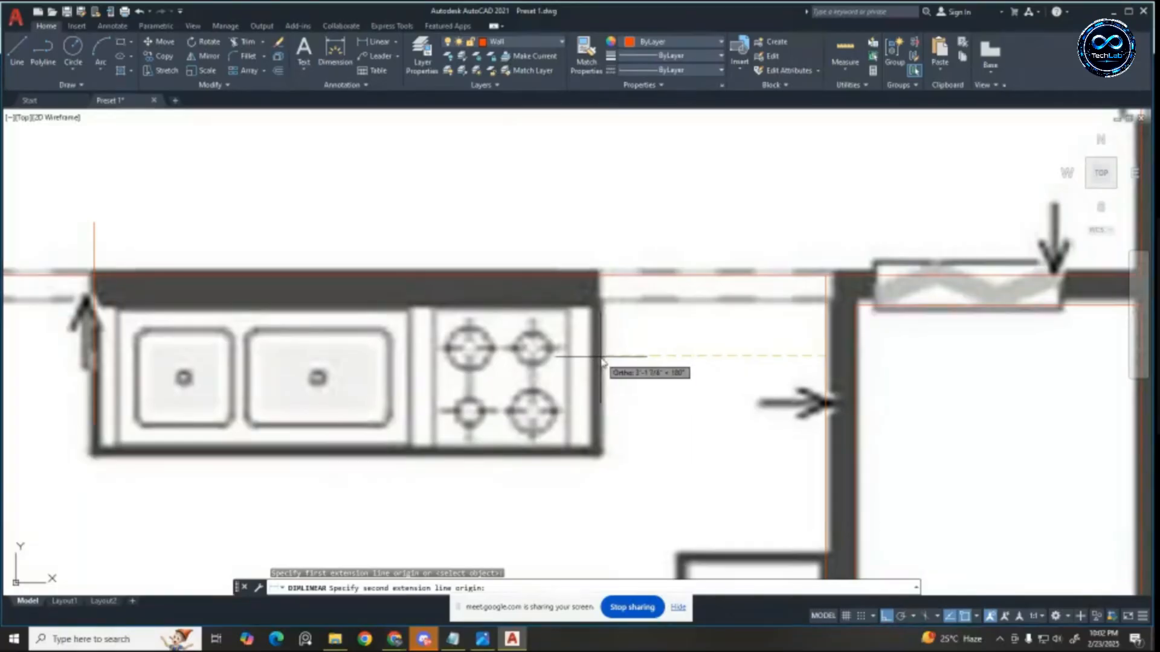
pyautogui.press('Escape')
pyautogui.press('Escape')
pyautogui.press('Escape')
pyautogui.scroll(-4, 607, 363)
# Step: Offset the Pantry's west wall line 3' westward to mark the east end of the Kitchen sink wall
pyautogui.write('o')
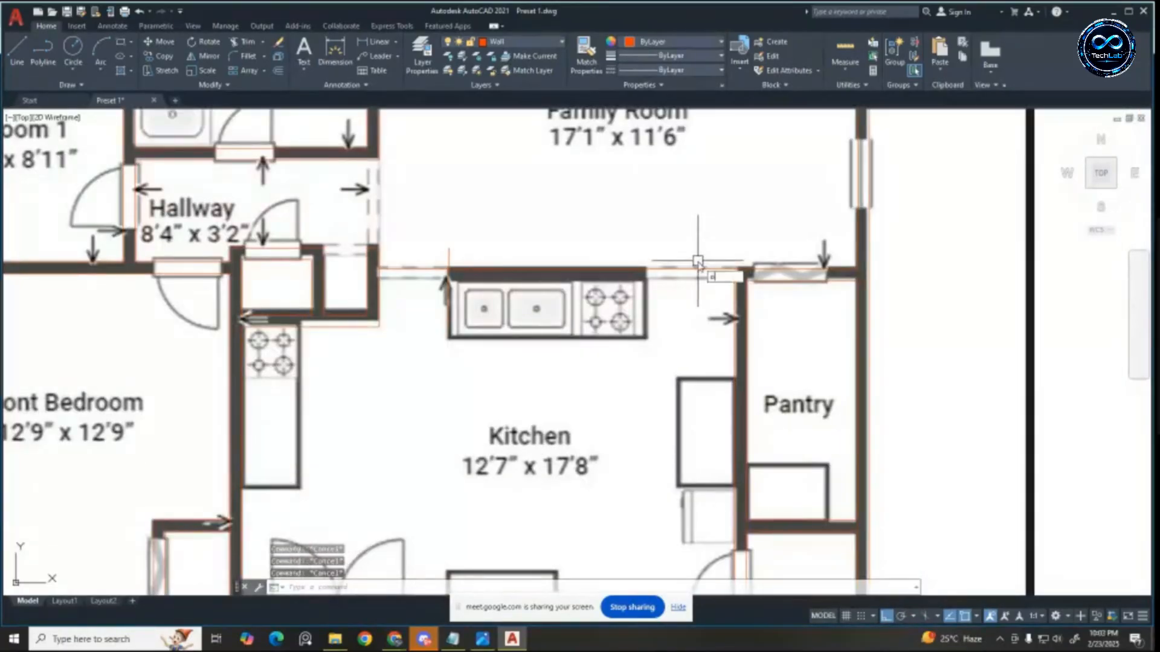
pyautogui.press('Return')
pyautogui.write("3'")
pyautogui.press('Return')
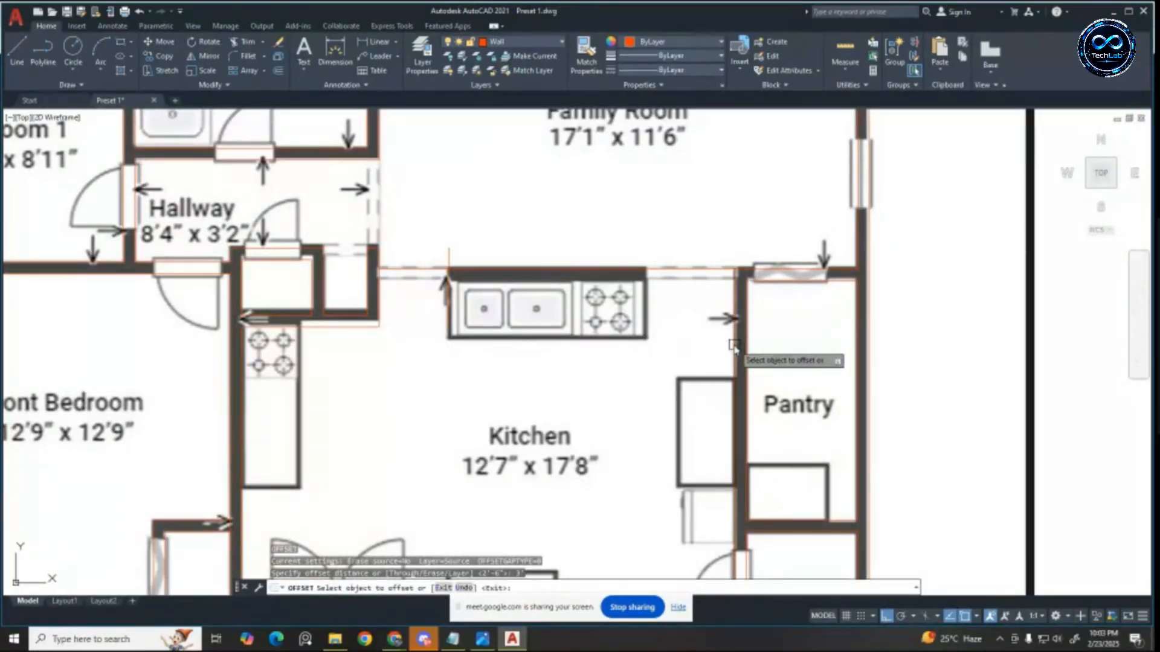
pyautogui.scroll(4, 649, 214)
pyautogui.press('Escape')
pyautogui.press('Escape')
pyautogui.press('Escape')
pyautogui.scroll(-2, 730, 240)
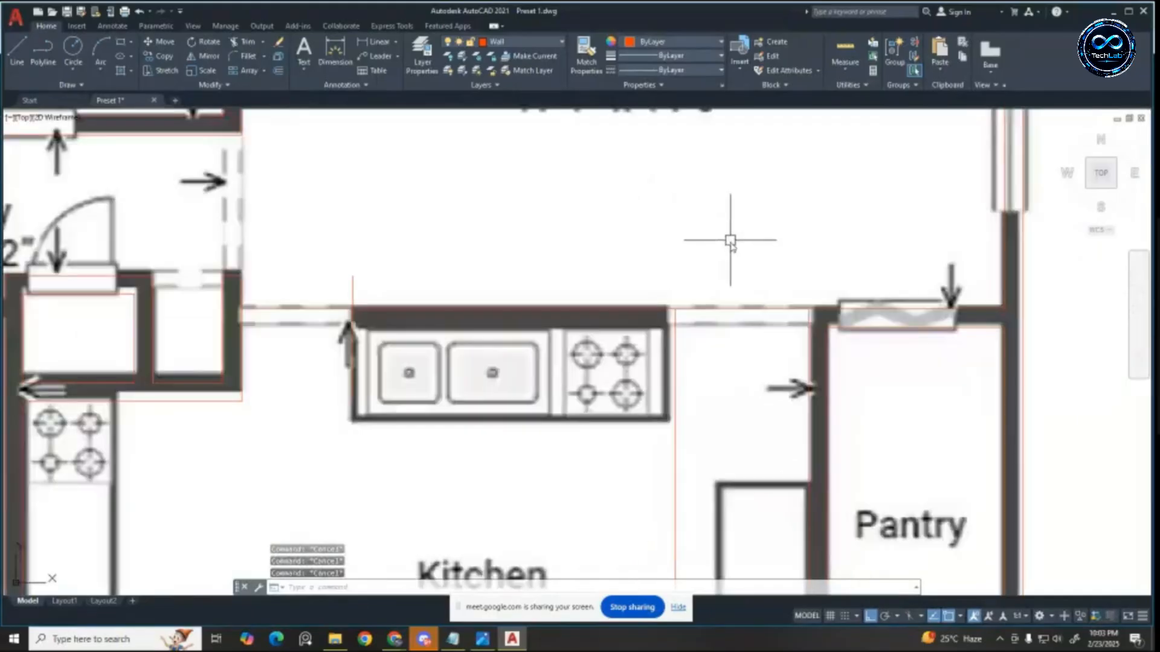
# Step: Measure the thickness of the wall behind the Kitchen sink and cooktop
pyautogui.scroll(2, 548, 303)
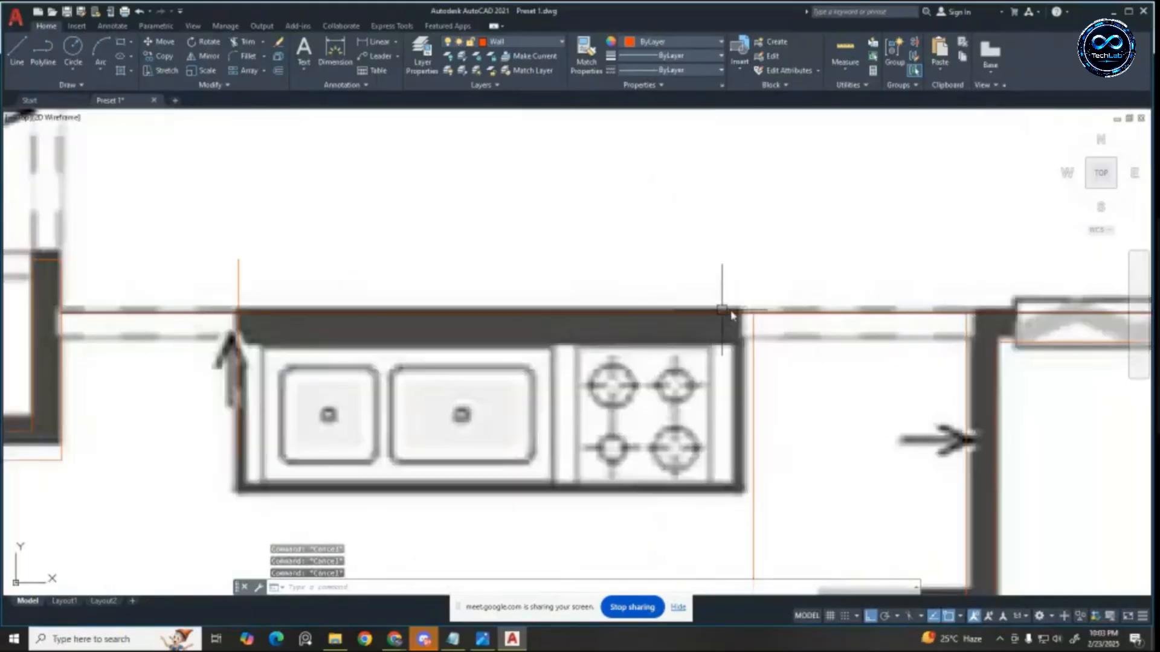
pyautogui.click(378, 42)
pyautogui.click(650, 315)
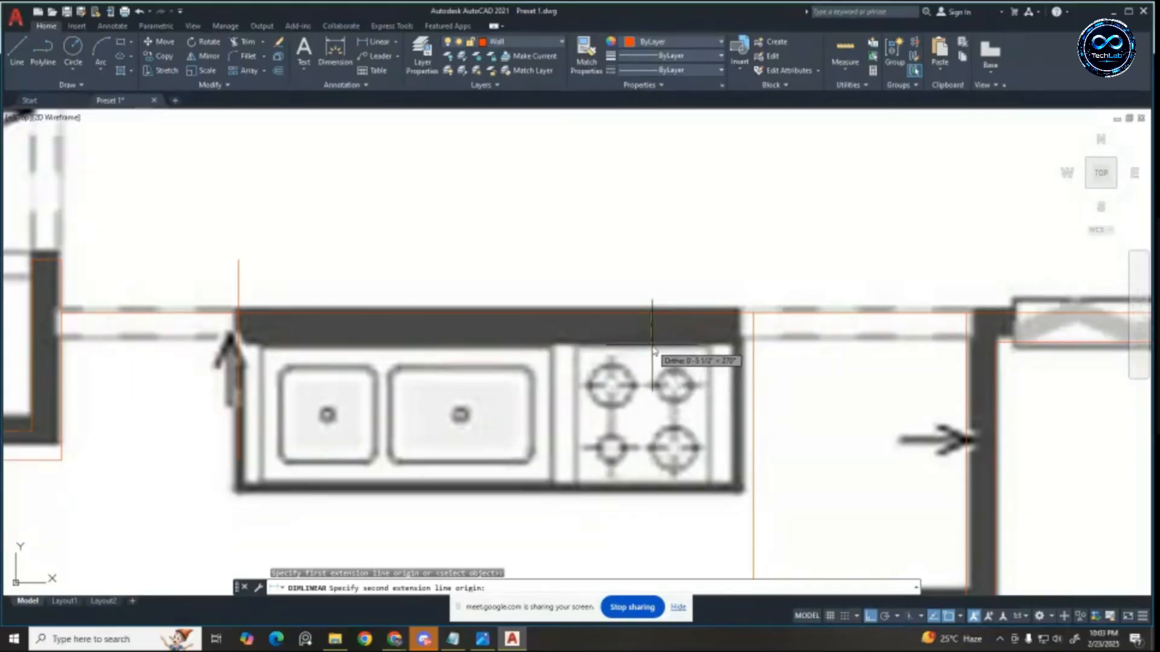
pyautogui.press('Escape')
pyautogui.press('Escape')
pyautogui.press('Escape')
pyautogui.scroll(-4, 653, 350)
pyautogui.scroll(2, 621, 251)
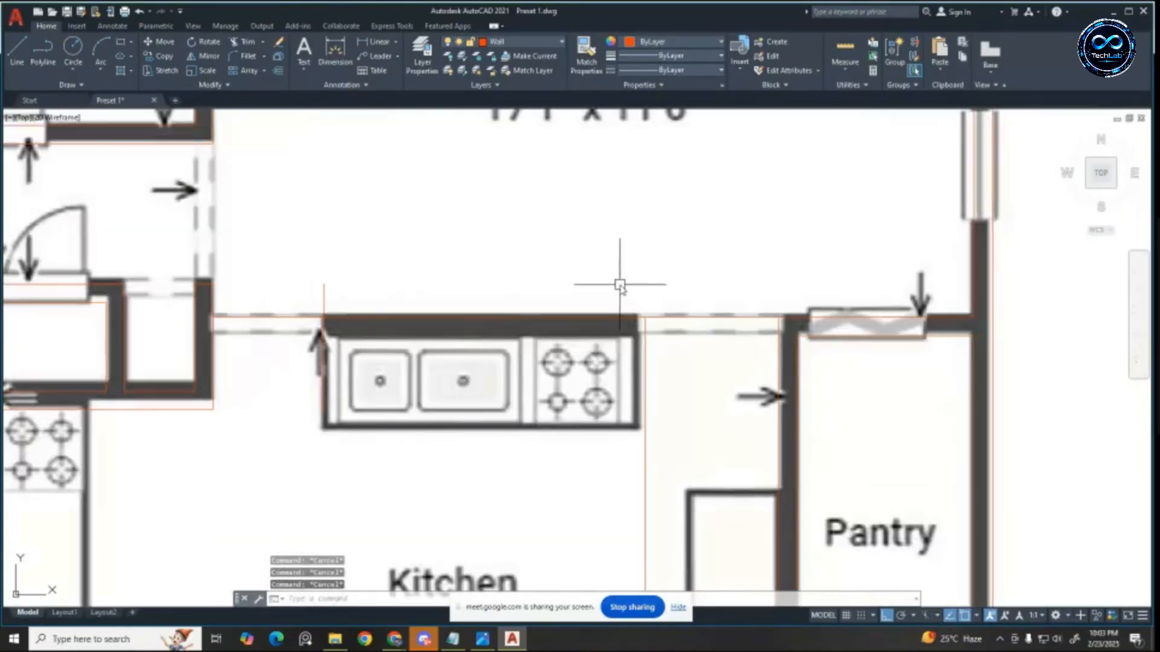
# Step: Offset the upper line of the Kitchen sink wall 5 inches downward to form its lower face
pyautogui.write('o')
pyautogui.press('Return')
pyautogui.write('5')
pyautogui.press('Return')
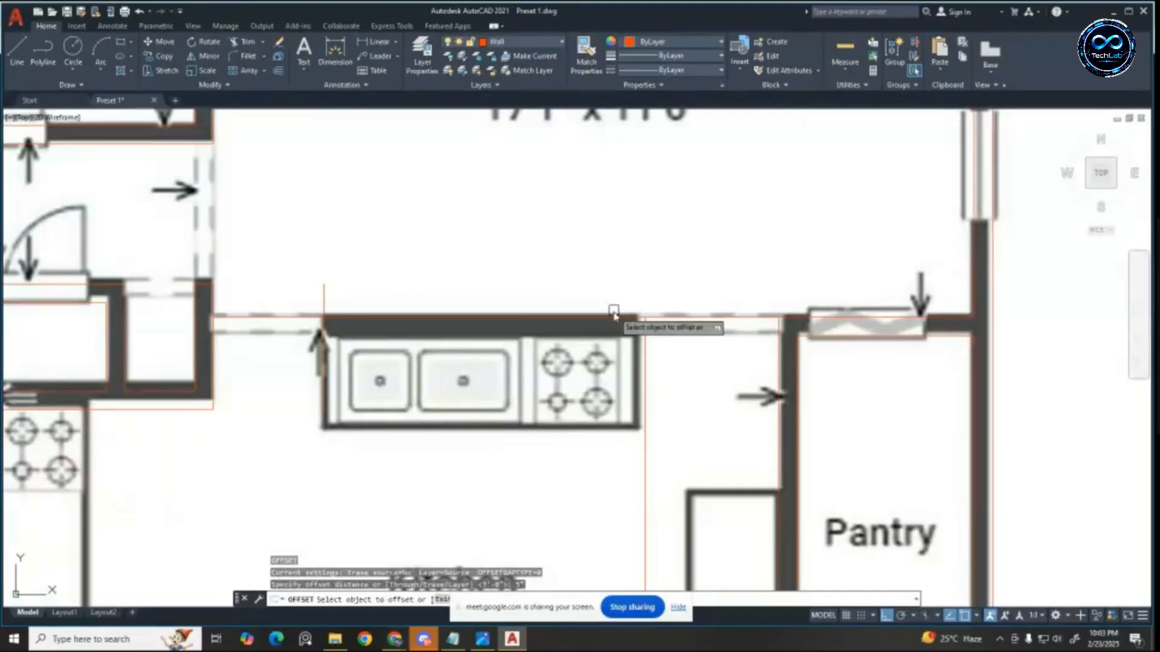
pyautogui.click(609, 319)
pyautogui.click(595, 397)
pyautogui.scroll(2, 696, 335)
pyautogui.press('Escape')
pyautogui.press('Escape')
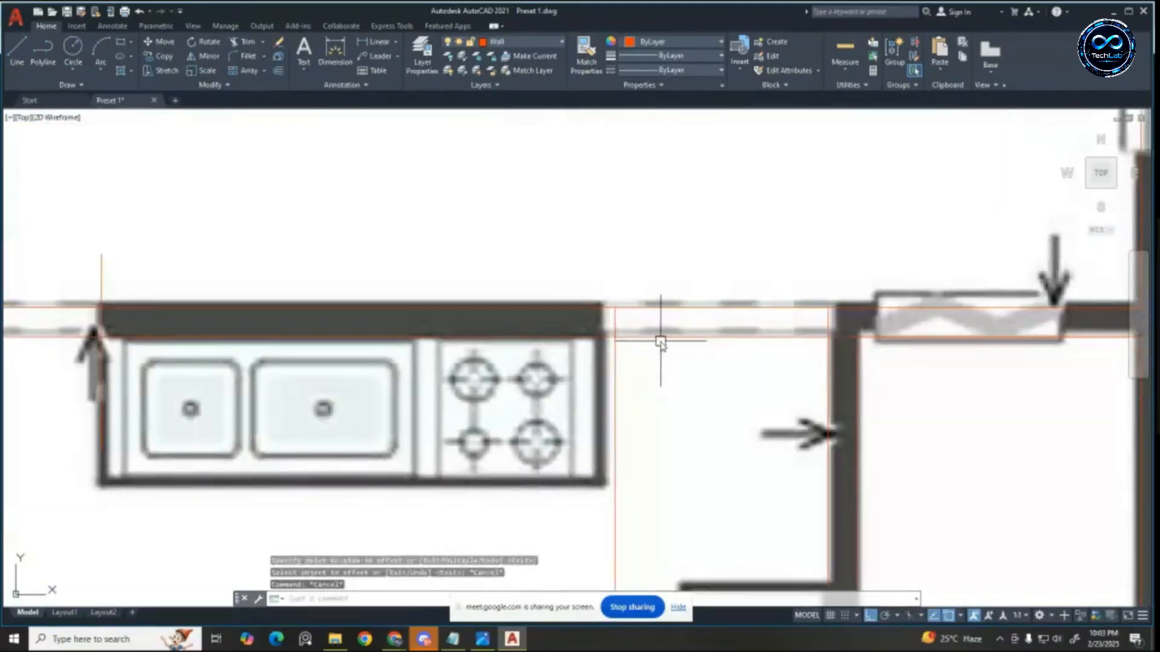
# Step: Fillet the sink wall's lower line with its east end line into a square corner
pyautogui.write('f')
pyautogui.press('Return')
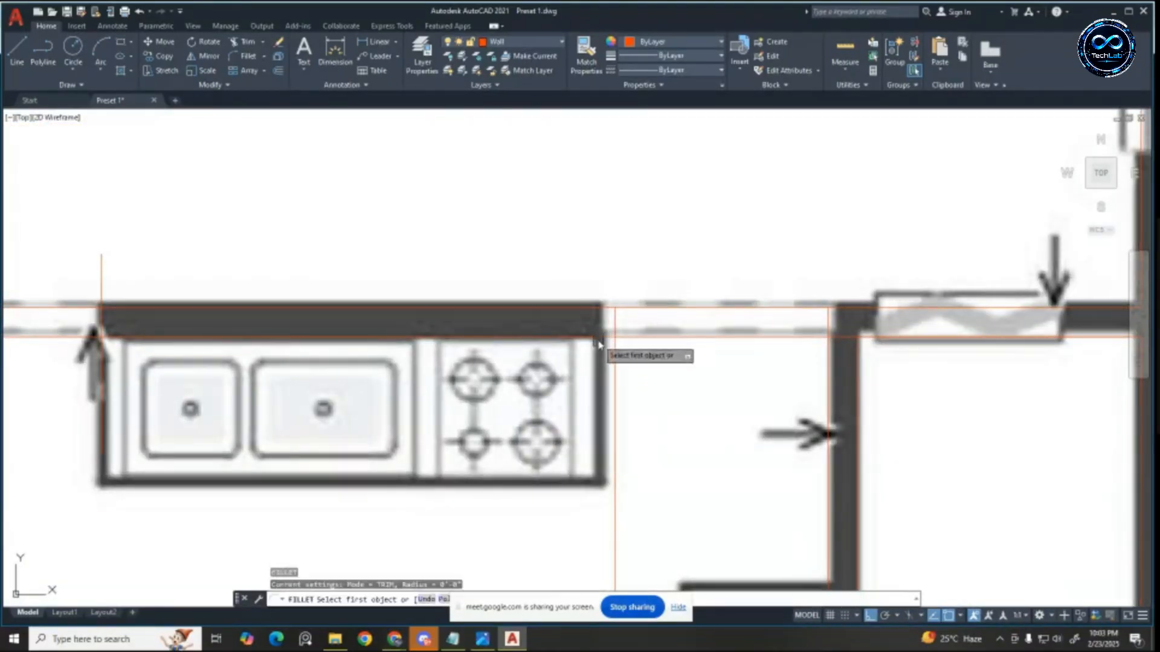
pyautogui.click(619, 331)
pyautogui.press('Return')
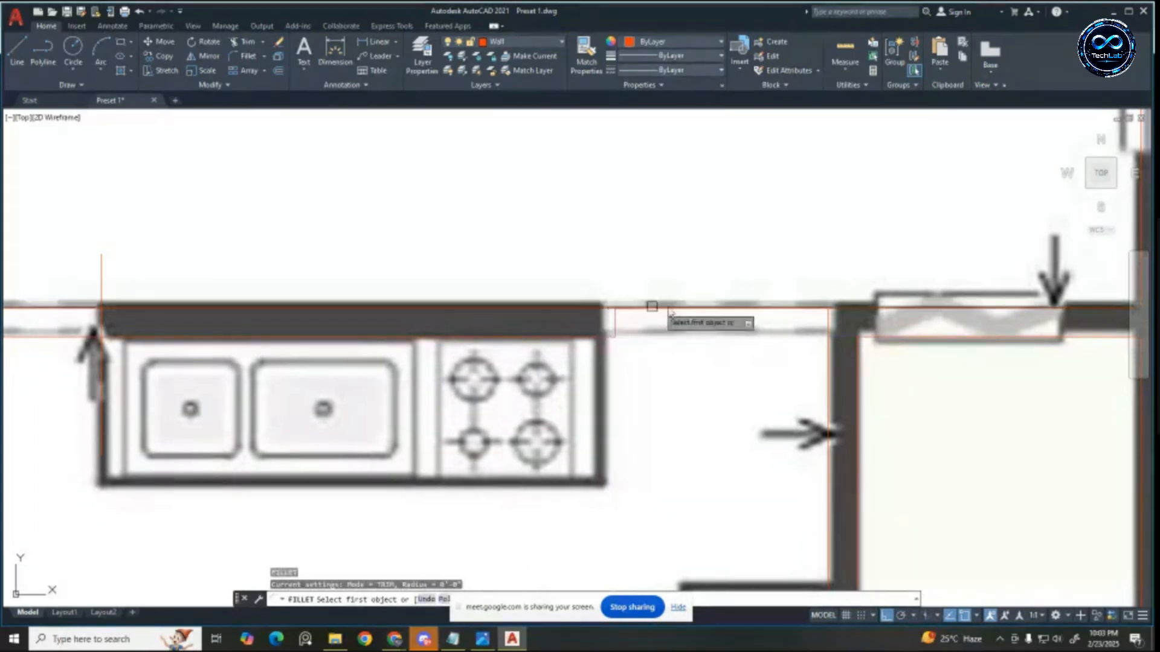
# Step: Trim the horizontal wall lines across the opening between the sink wall and the Pantry's west wall
pyautogui.press('Escape')
pyautogui.press('Escape')
pyautogui.write('tr')
pyautogui.press('Return')
pyautogui.click(679, 291)
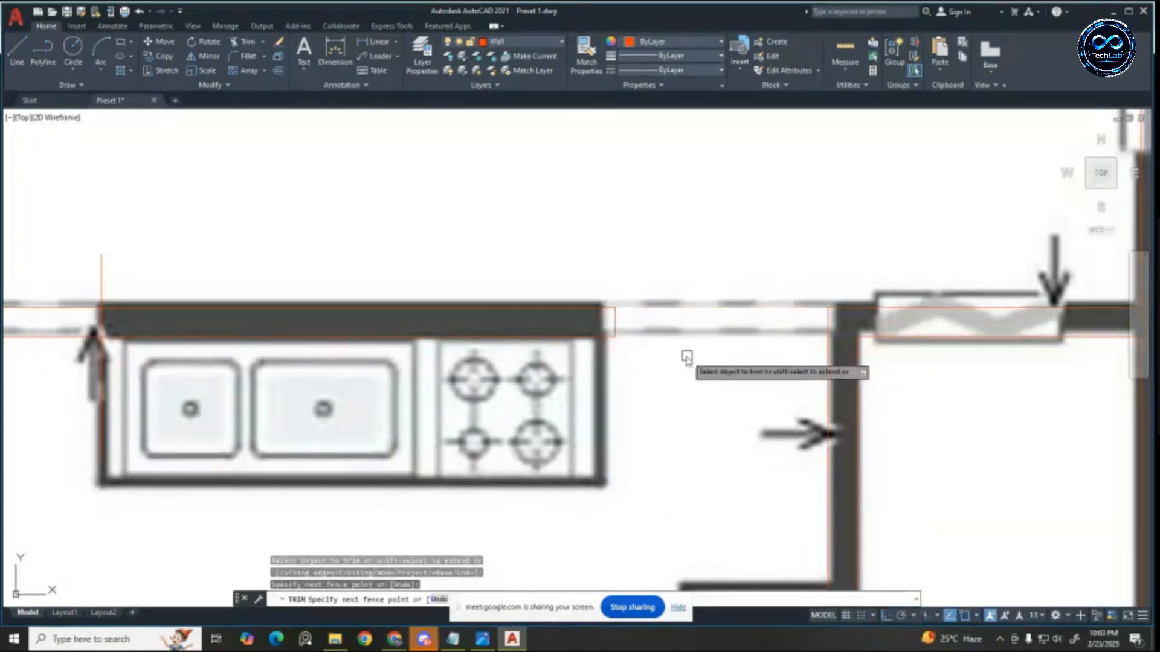
pyautogui.click(687, 358)
pyautogui.press('Escape')
# Step: Fillet the sink wall's lower line with its west end line into a square corner
pyautogui.scroll(-3, 707, 362)
pyautogui.scroll(3, 531, 355)
pyautogui.press('Escape')
pyautogui.press('Escape')
pyautogui.press('Escape')
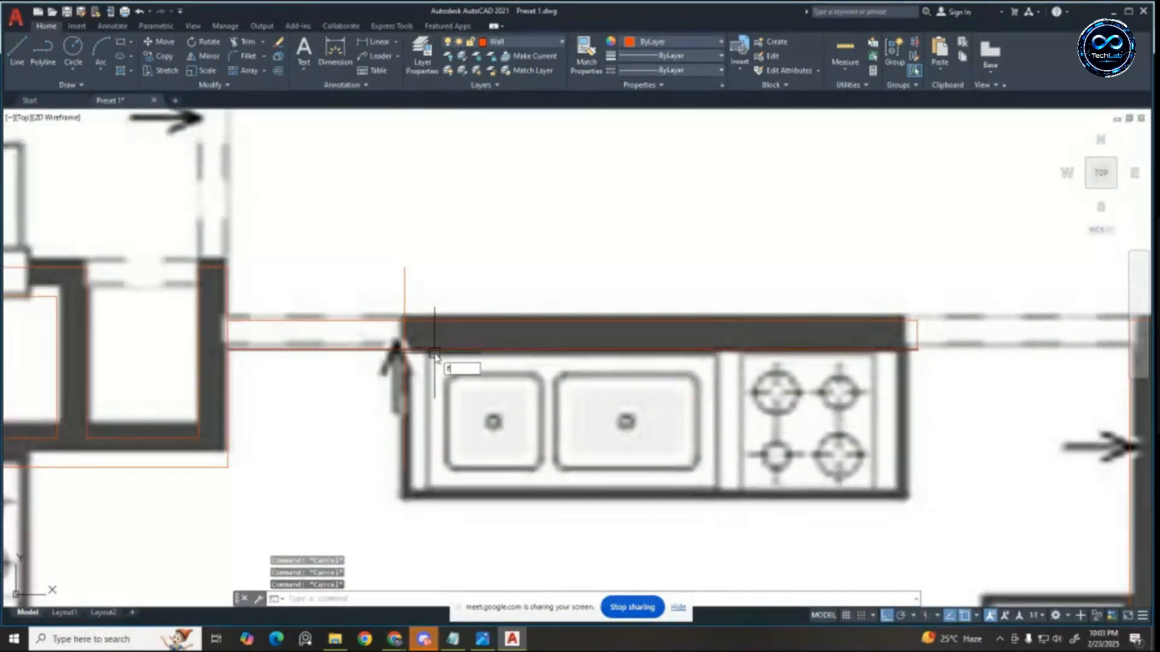
pyautogui.write('f')
pyautogui.press('Return')
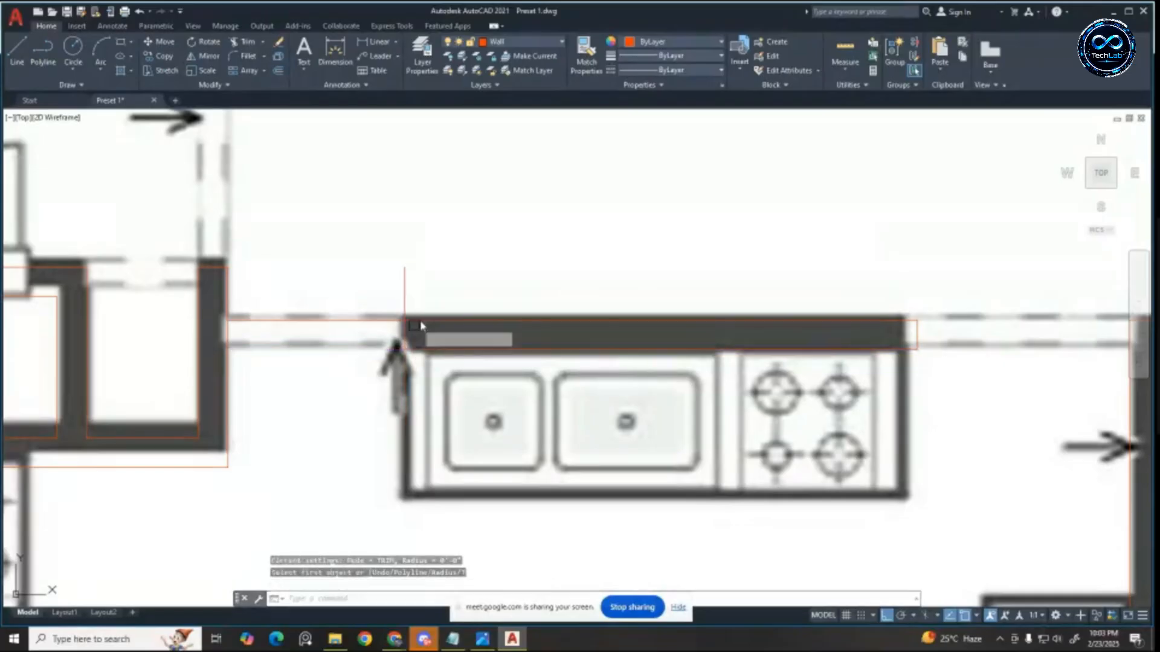
# Step: Move the reference floor plan image clear of the traced wall lines
pyautogui.press('Escape')
pyautogui.press('Escape')
pyautogui.press('Escape')
pyautogui.scroll(-5, 626, 326)
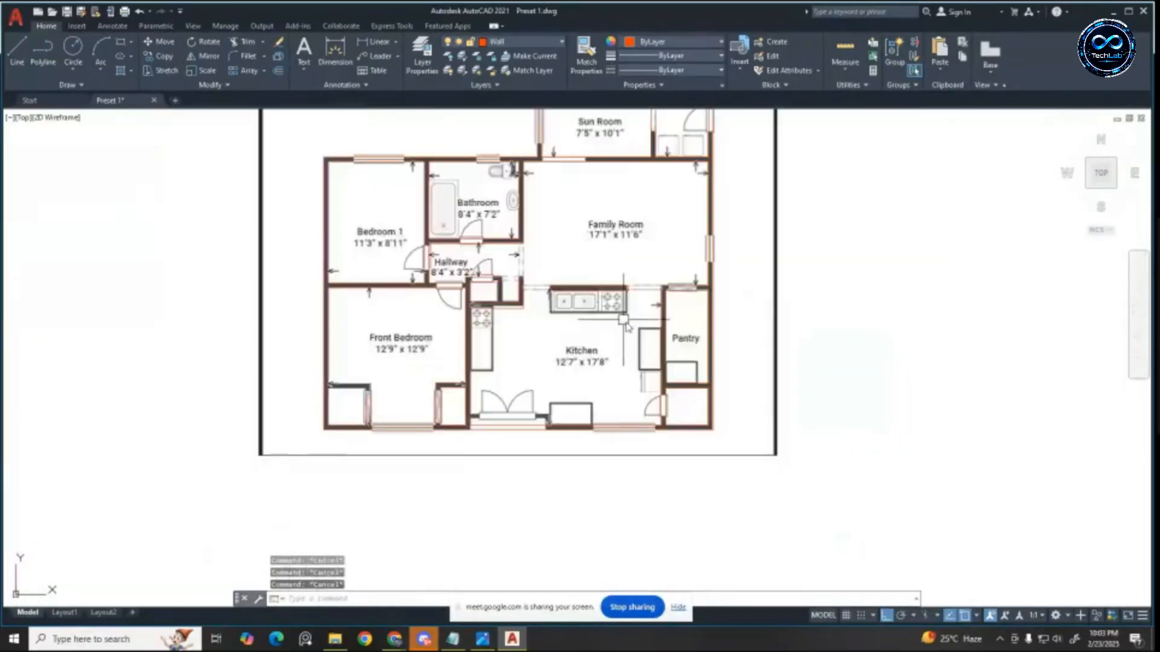
pyautogui.scroll(2, 677, 353)
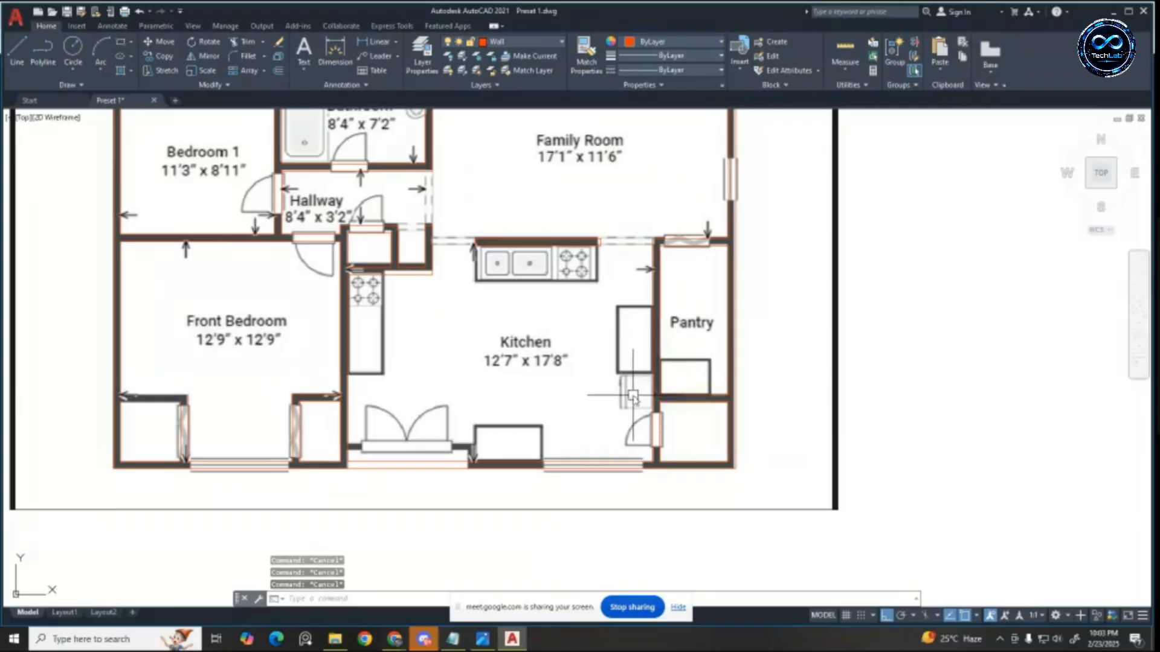
pyautogui.scroll(-5, 622, 474)
pyautogui.scroll(3, 668, 466)
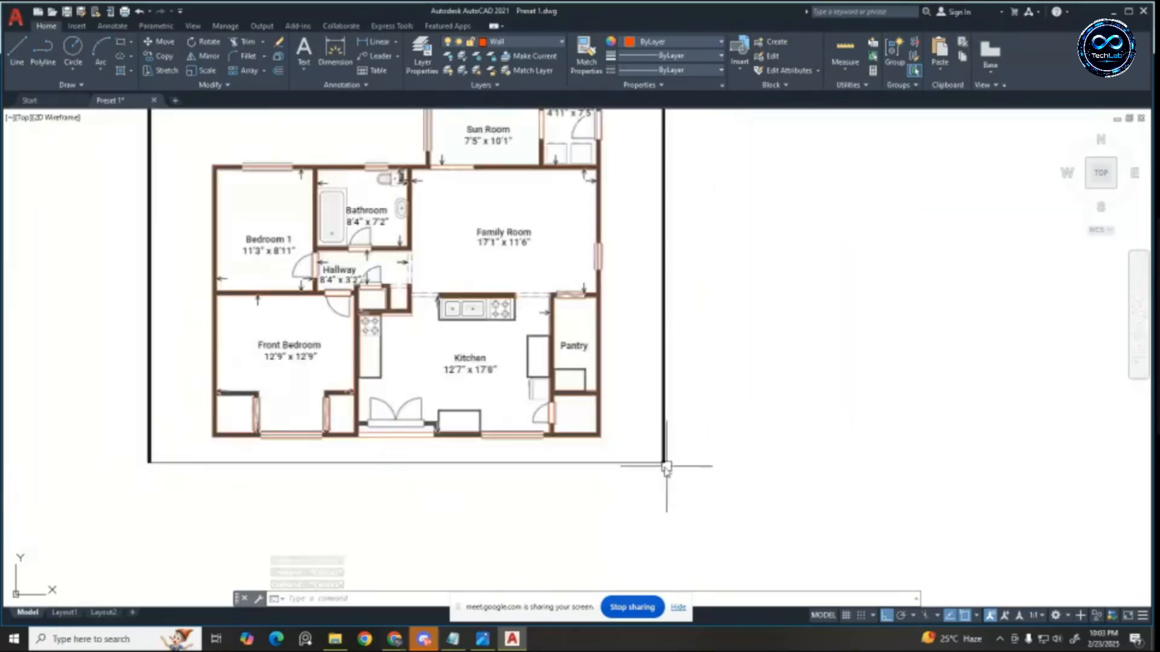
pyautogui.click(657, 465)
pyautogui.write('m')
pyautogui.press('Return')
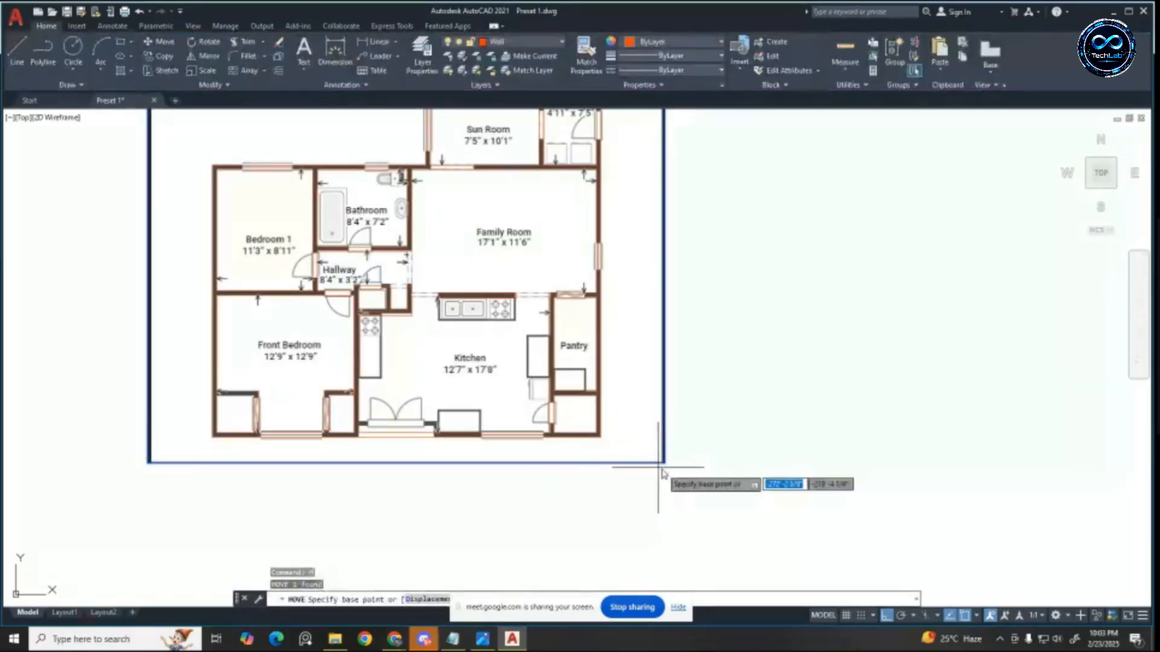
pyautogui.scroll(-5, 604, 477)
pyautogui.click(475, 489)
pyautogui.click(730, 489)
pyautogui.scroll(3, 616, 393)
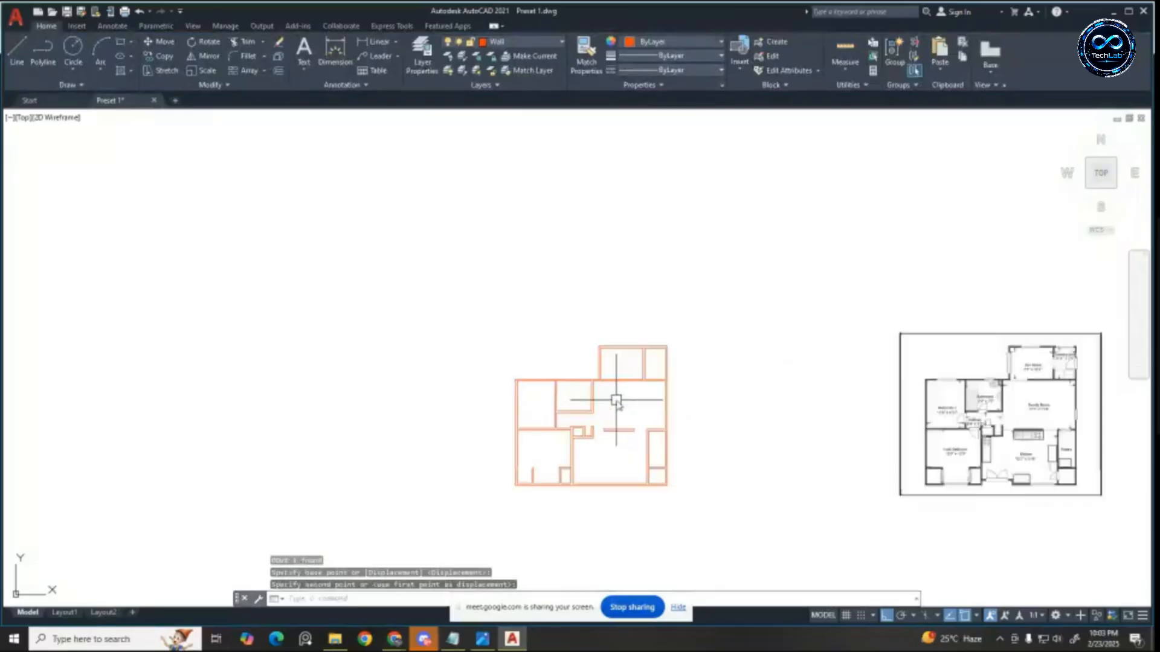
# Step: Compare the traced walls with the floor plan image, then undo the image move
pyautogui.scroll(-4, 634, 399)
pyautogui.scroll(2, 1091, 442)
pyautogui.scroll(4, 824, 400)
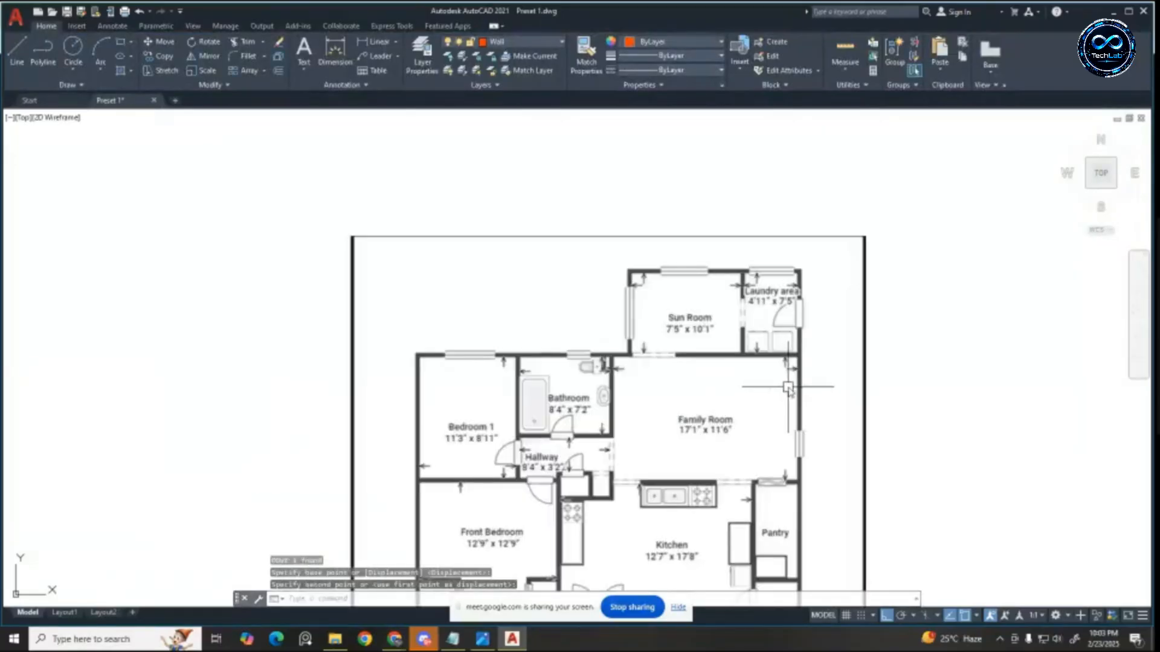
pyautogui.scroll(-4, 694, 390)
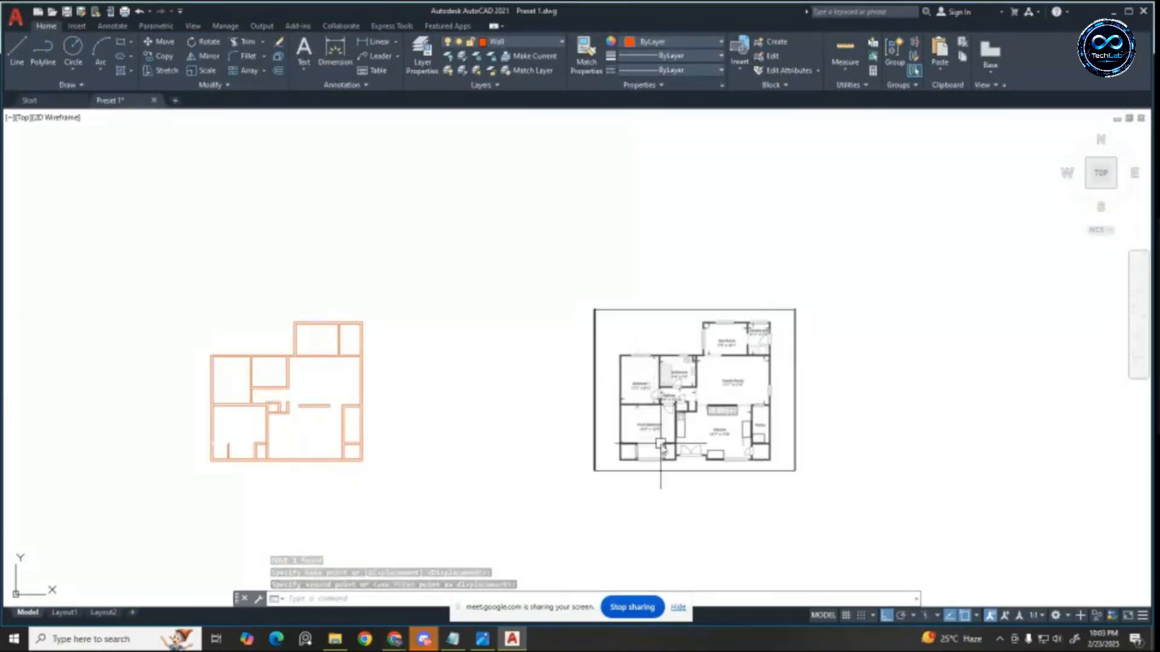
pyautogui.hotkey('ctrl', 'z')
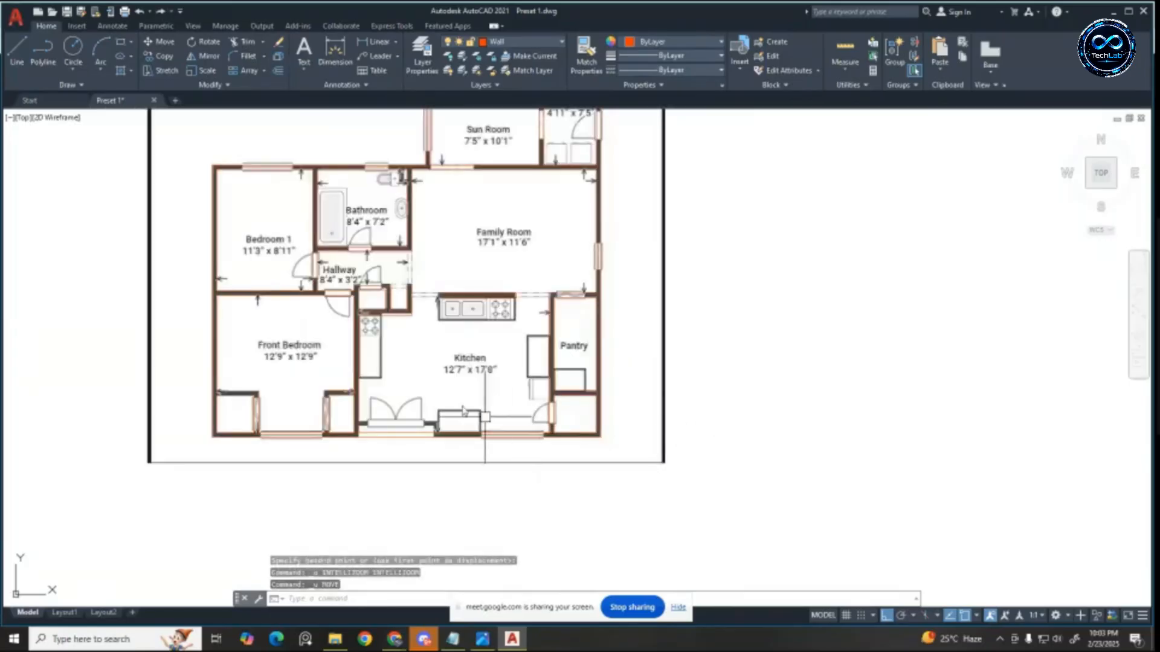
pyautogui.hotkey('ctrl', 'z')
pyautogui.scroll(4, 250, 291)
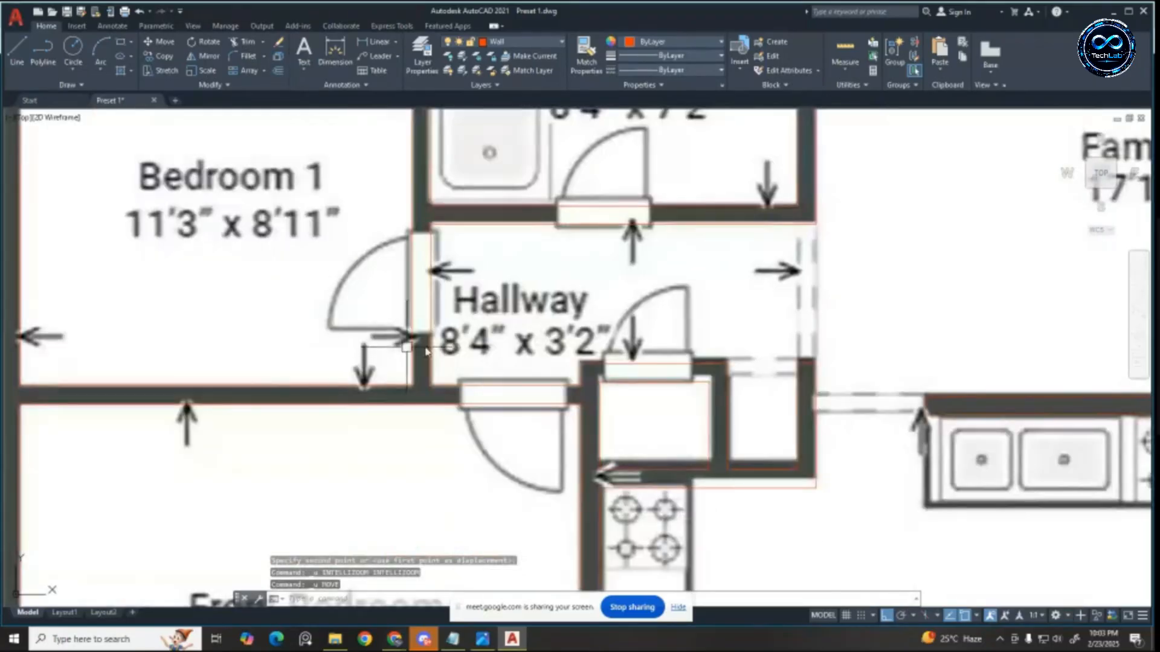
pyautogui.scroll(-4, 392, 284)
pyautogui.scroll(3, 401, 267)
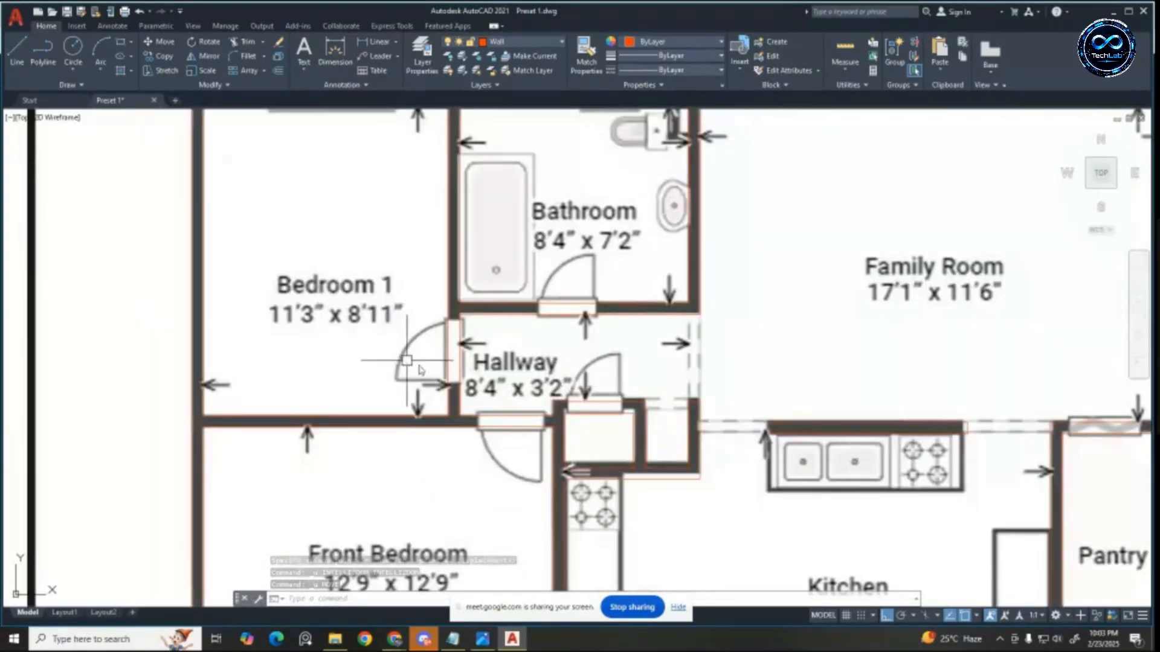
pyautogui.scroll(5, 516, 445)
pyautogui.press('Escape')
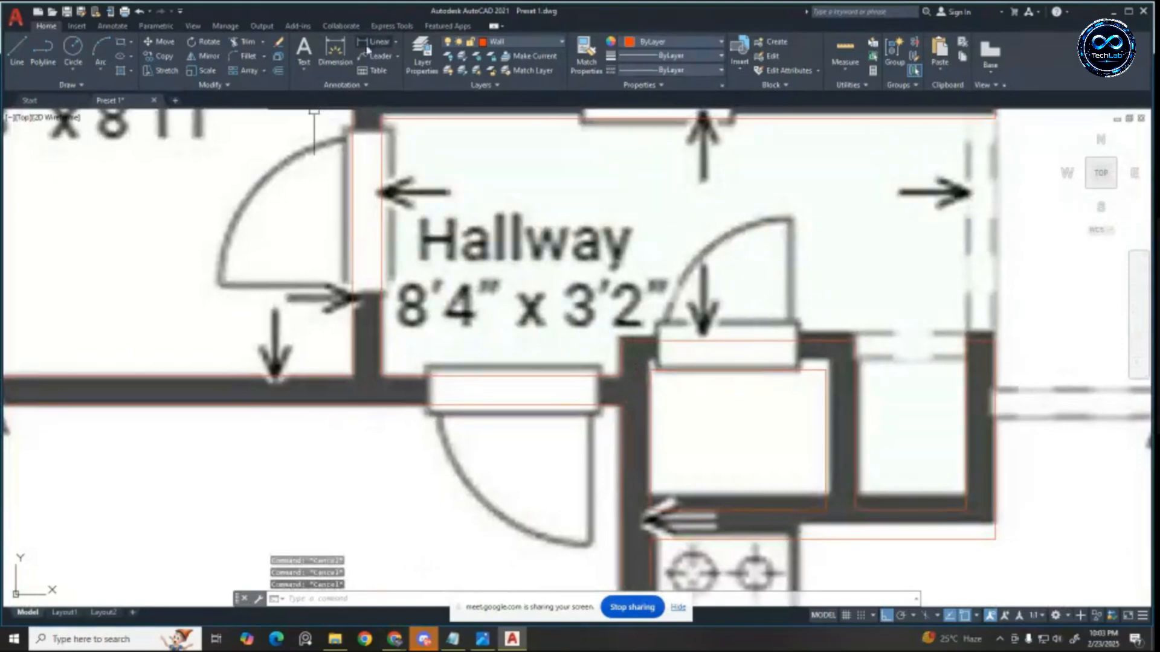
pyautogui.click(369, 42)
pyautogui.click(621, 435)
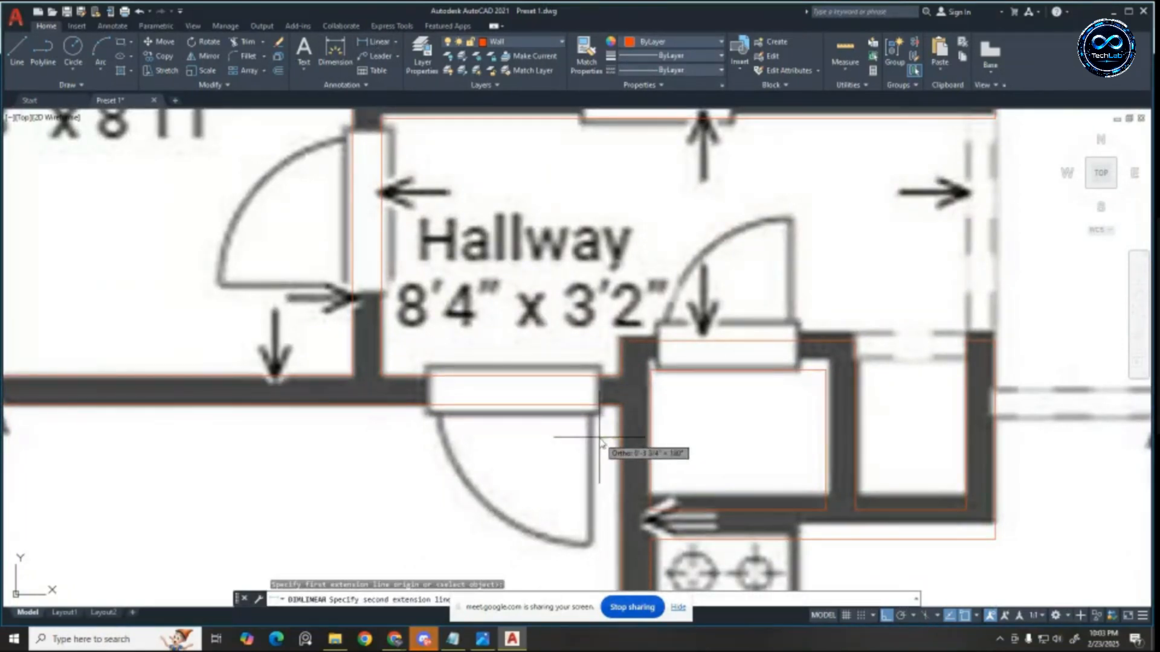
pyautogui.press('Escape')
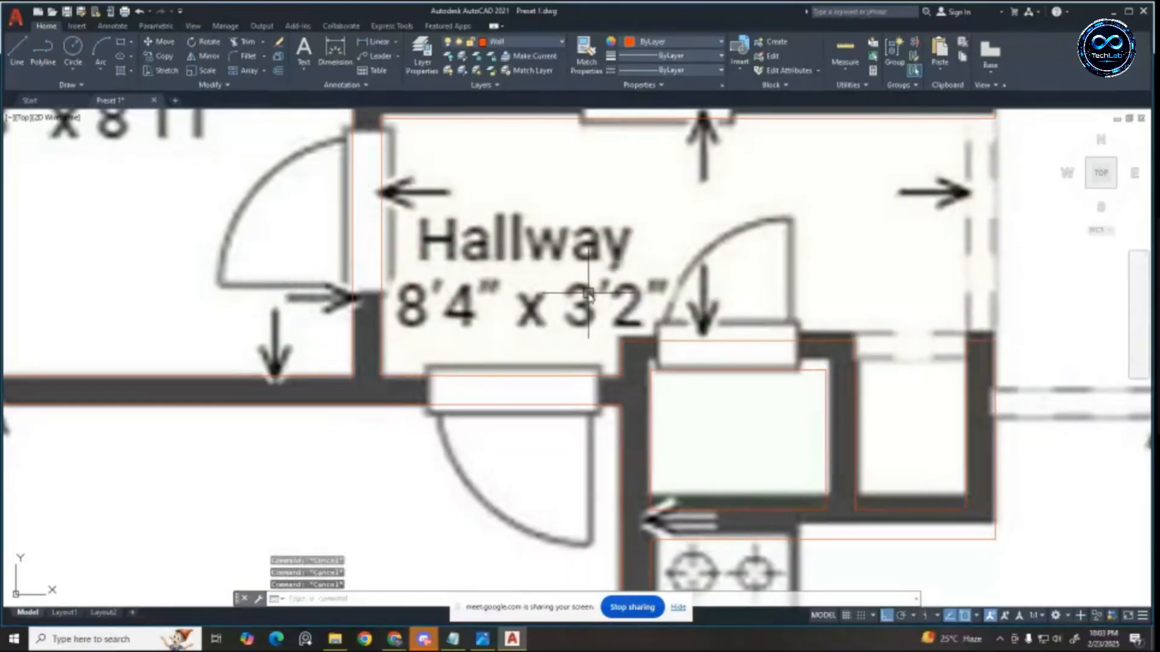
# Step: Offset the Front Bedroom's east wall line 4 inches into the room to mark the near door jamb
pyautogui.write('o')
pyautogui.press('Return')
pyautogui.write('4')
pyautogui.press('Return')
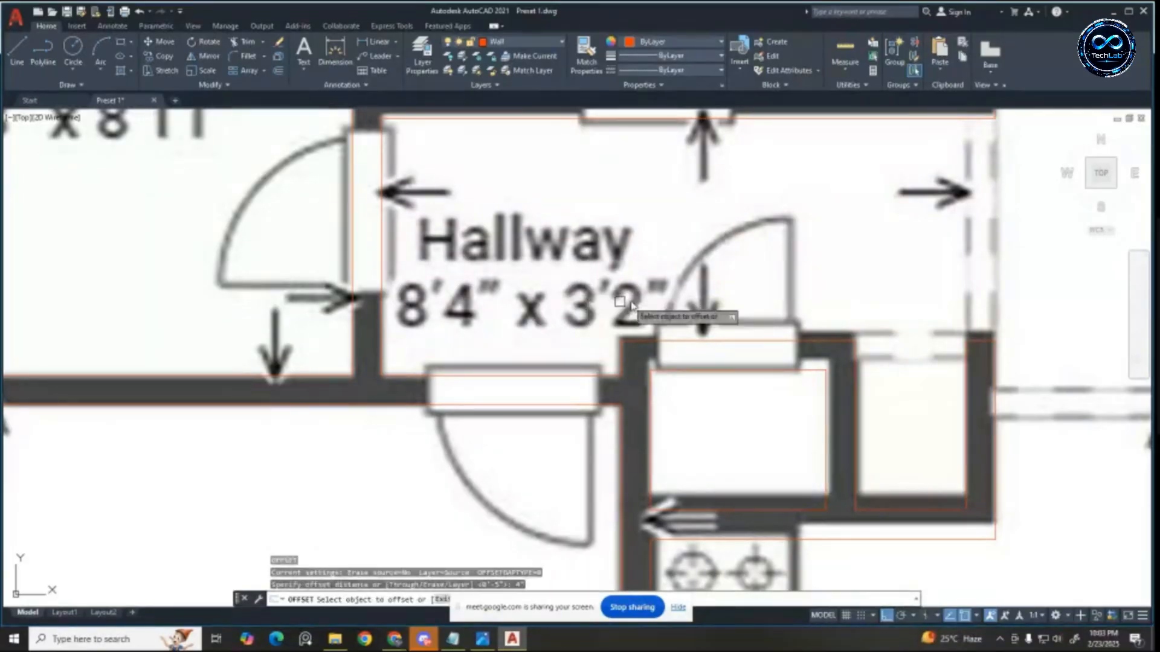
pyautogui.click(618, 448)
pyautogui.click(251, 436)
pyautogui.scroll(-6, 639, 176)
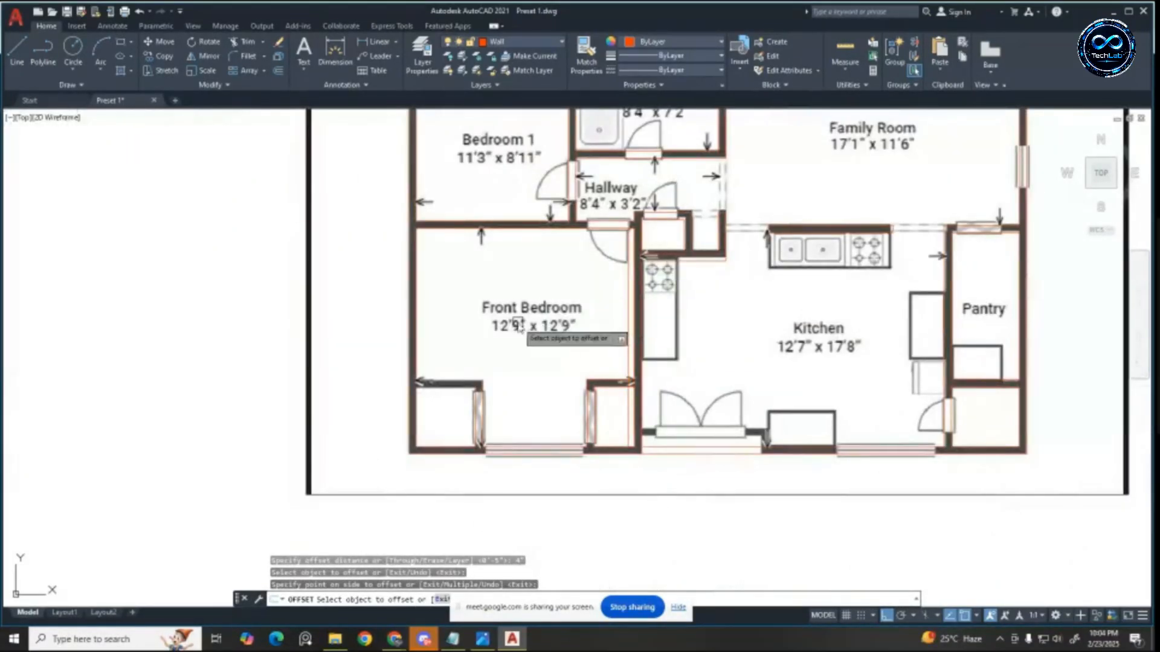
pyautogui.scroll(5, 597, 223)
pyautogui.press('Escape')
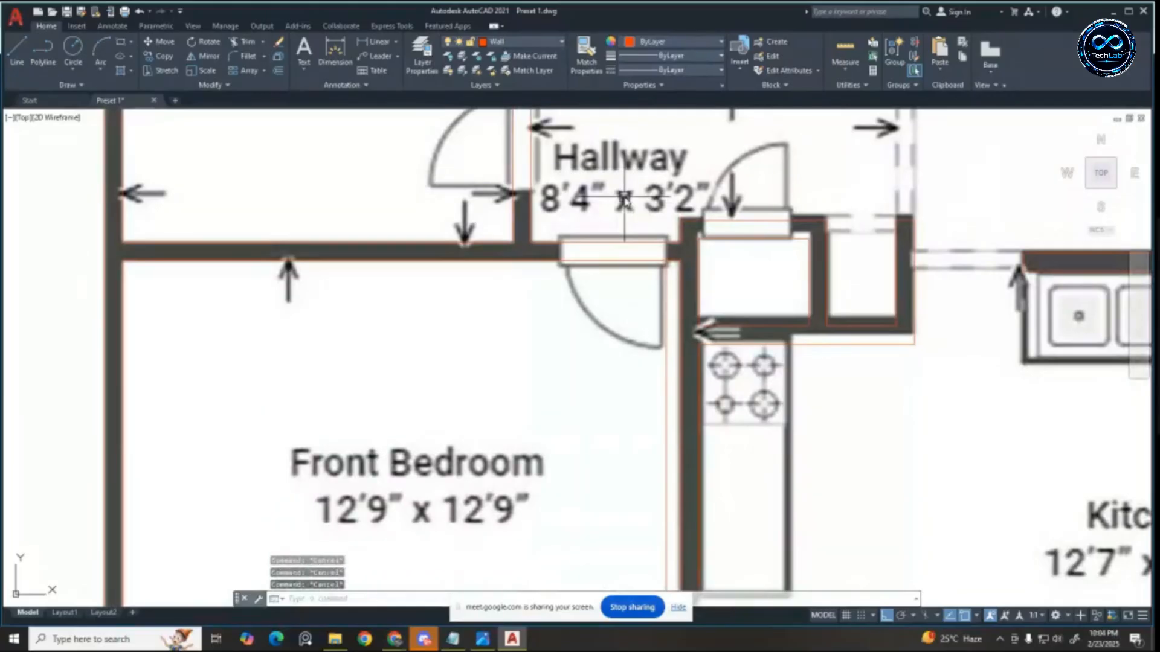
# Step: Offset the Front Bedroom door's jamb line 3 feet further west to mark the far jamb
pyautogui.write('o')
pyautogui.press('Return')
pyautogui.write('4')
pyautogui.press('Return')
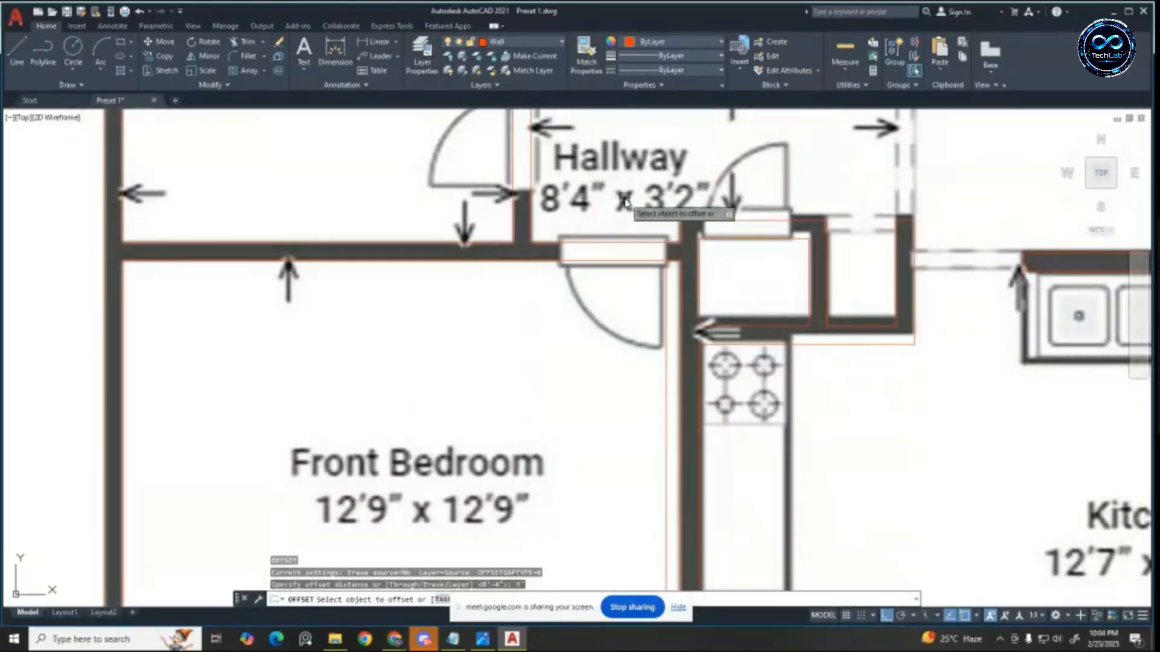
pyautogui.click(662, 320)
pyautogui.click(553, 323)
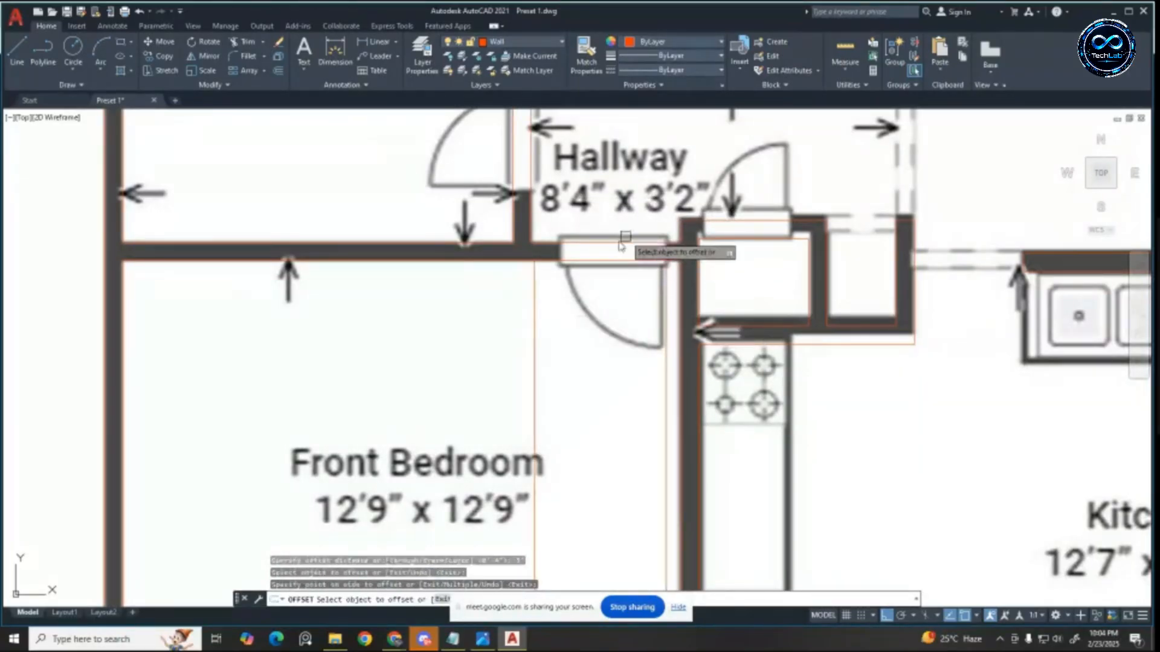
pyautogui.scroll(2, 621, 241)
pyautogui.press('Escape')
pyautogui.press('Escape')
pyautogui.press('Escape')
pyautogui.press('Escape')
pyautogui.scroll(2, 734, 290)
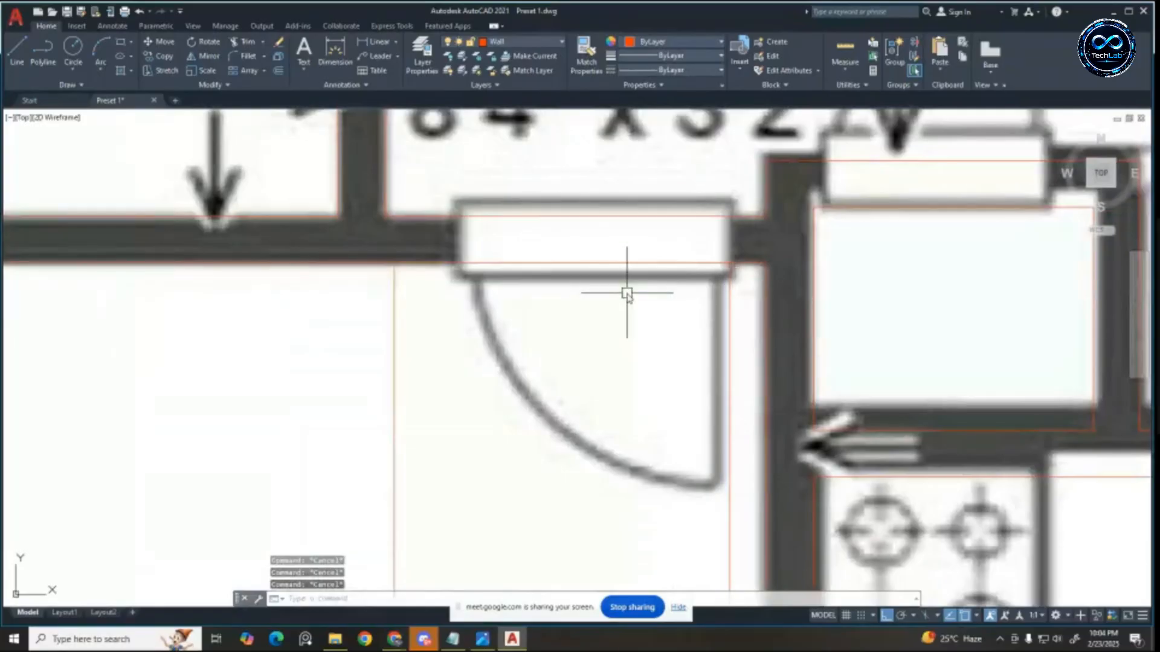
pyautogui.scroll(-2, 631, 296)
pyautogui.click(352, 386)
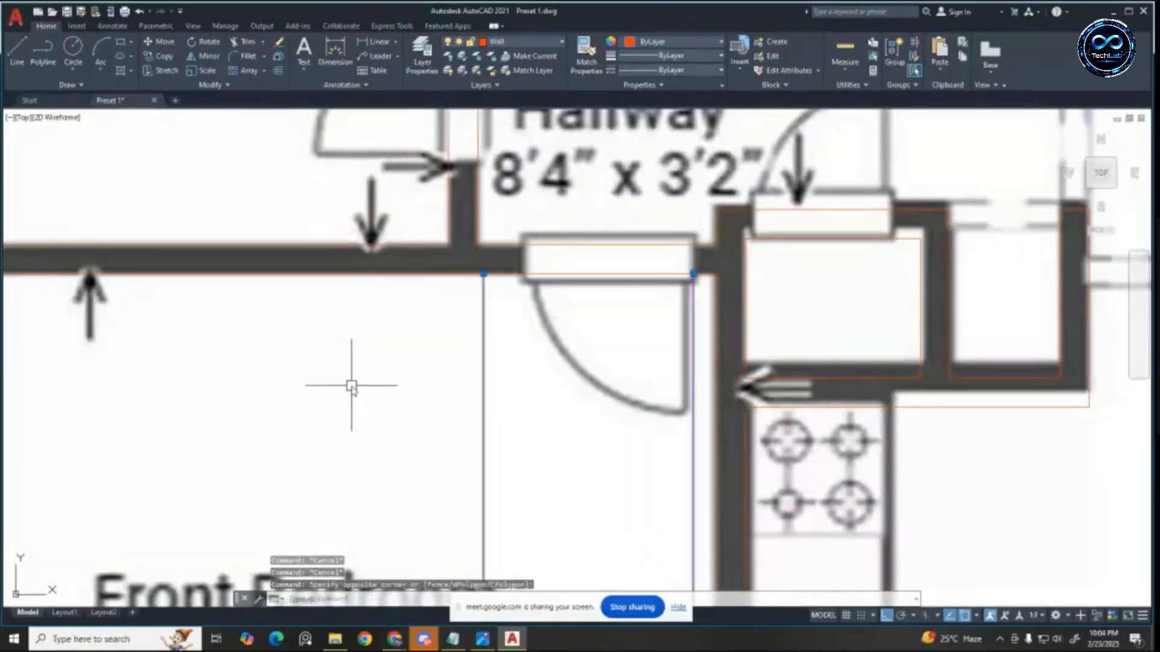
pyautogui.write('m')
pyautogui.press('Return')
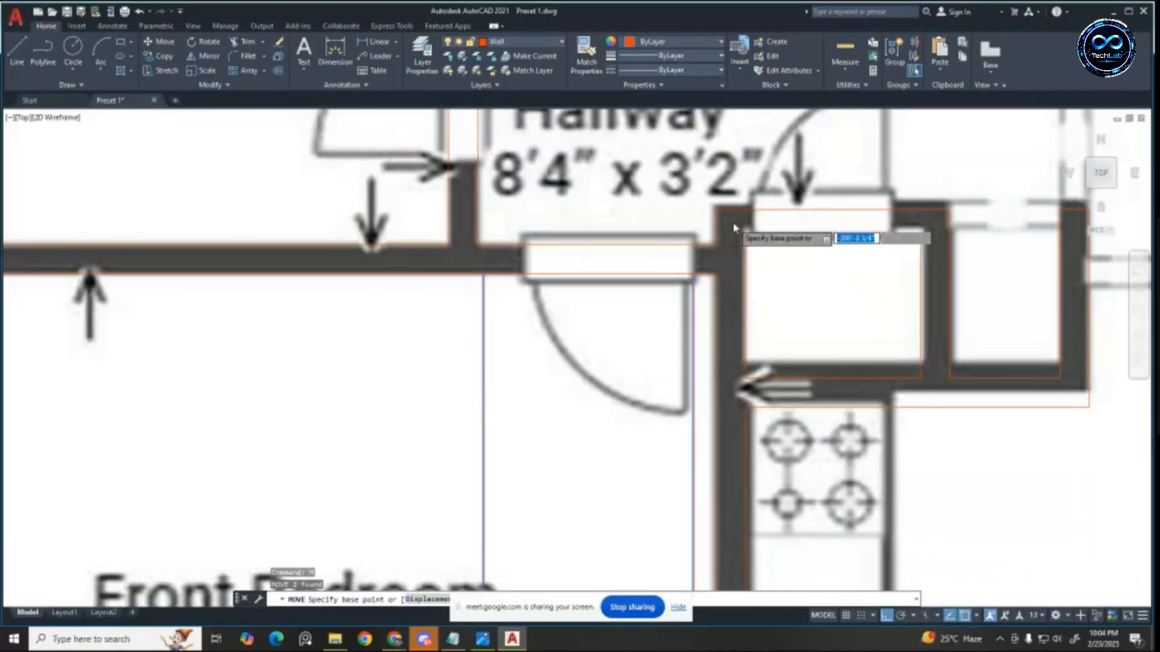
pyautogui.scroll(2, 751, 228)
pyautogui.press('Escape')
pyautogui.press('Escape')
pyautogui.press('Escape')
pyautogui.press('Escape')
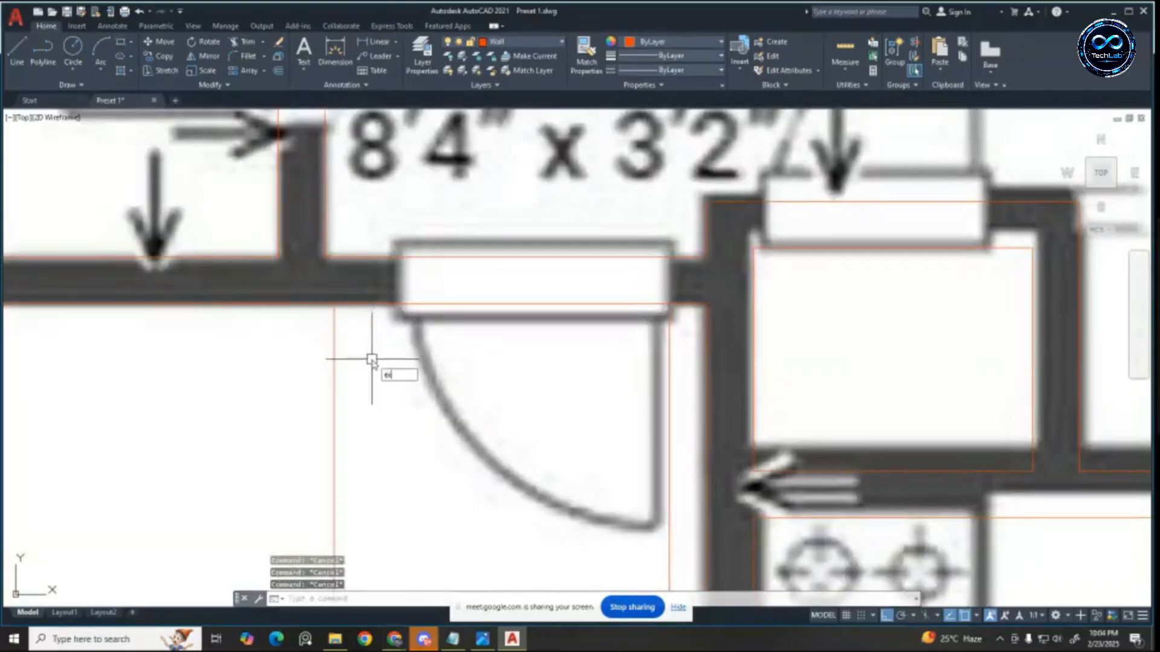
# Step: Extend both Front Bedroom door jamb lines up to the hallway-side line of the wall
pyautogui.write('ex')
pyautogui.press('Return')
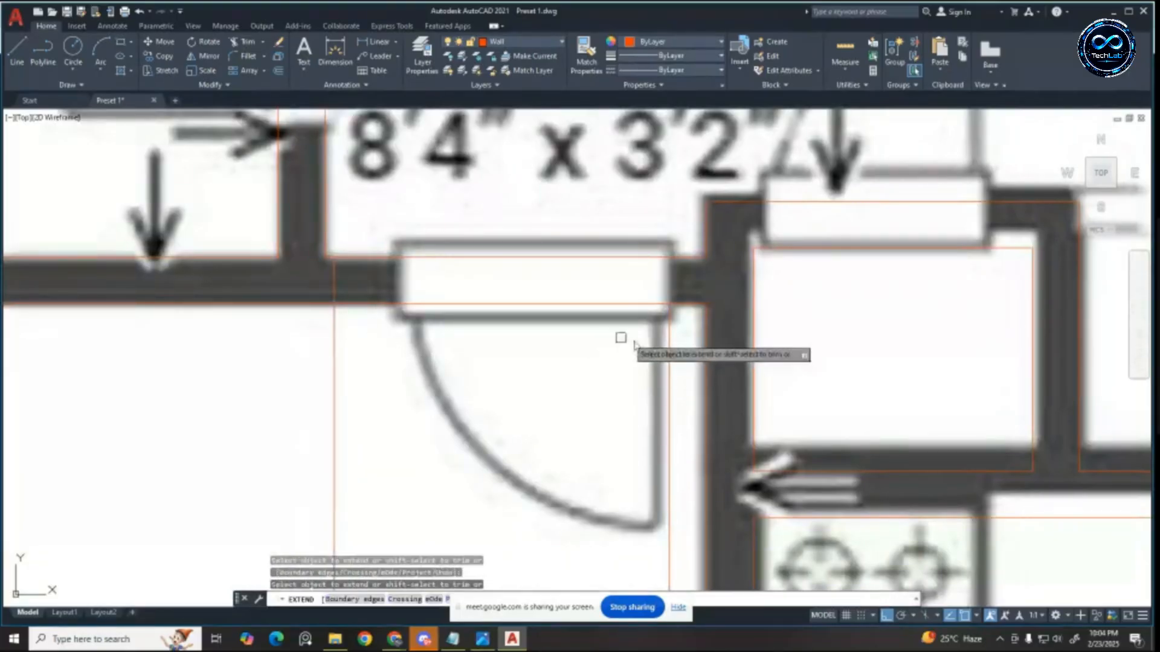
pyautogui.press('Escape')
pyautogui.press('Escape')
pyautogui.scroll(-4, 668, 341)
pyautogui.scroll(4, 534, 306)
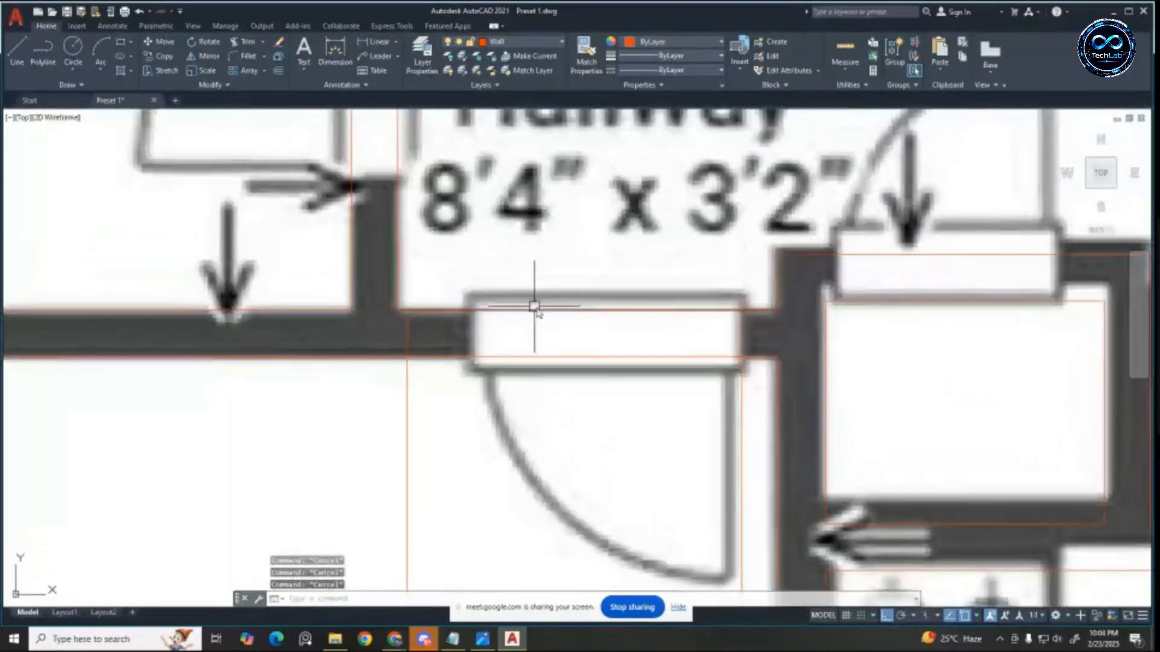
pyautogui.click(749, 381)
pyautogui.click(236, 411)
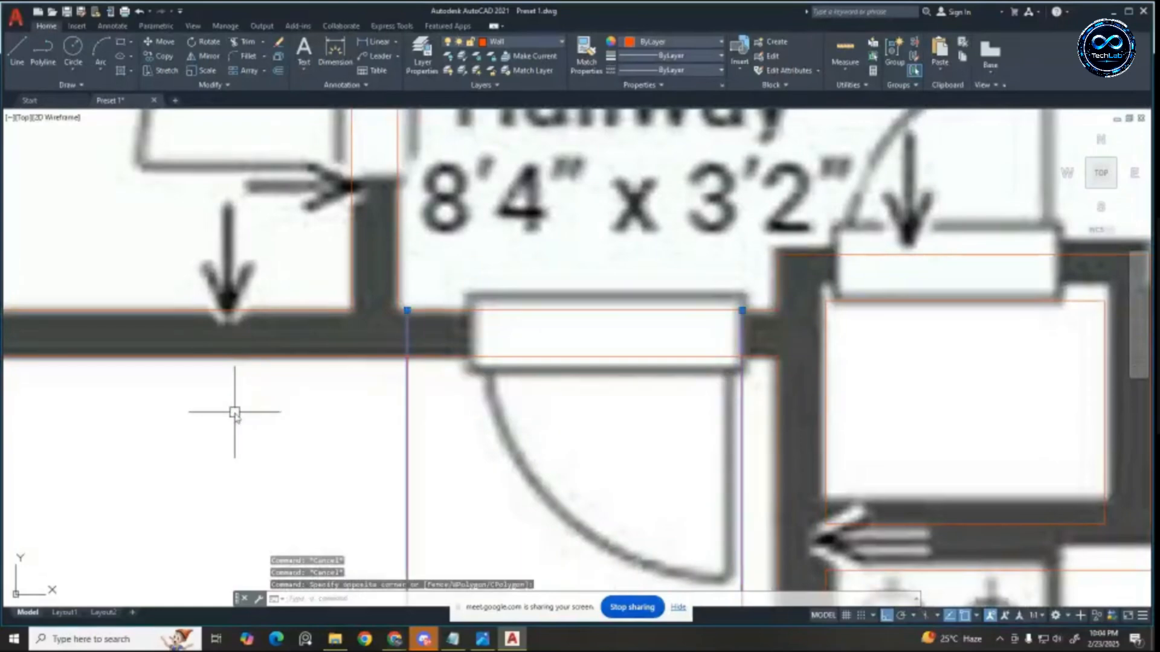
pyautogui.press('Escape')
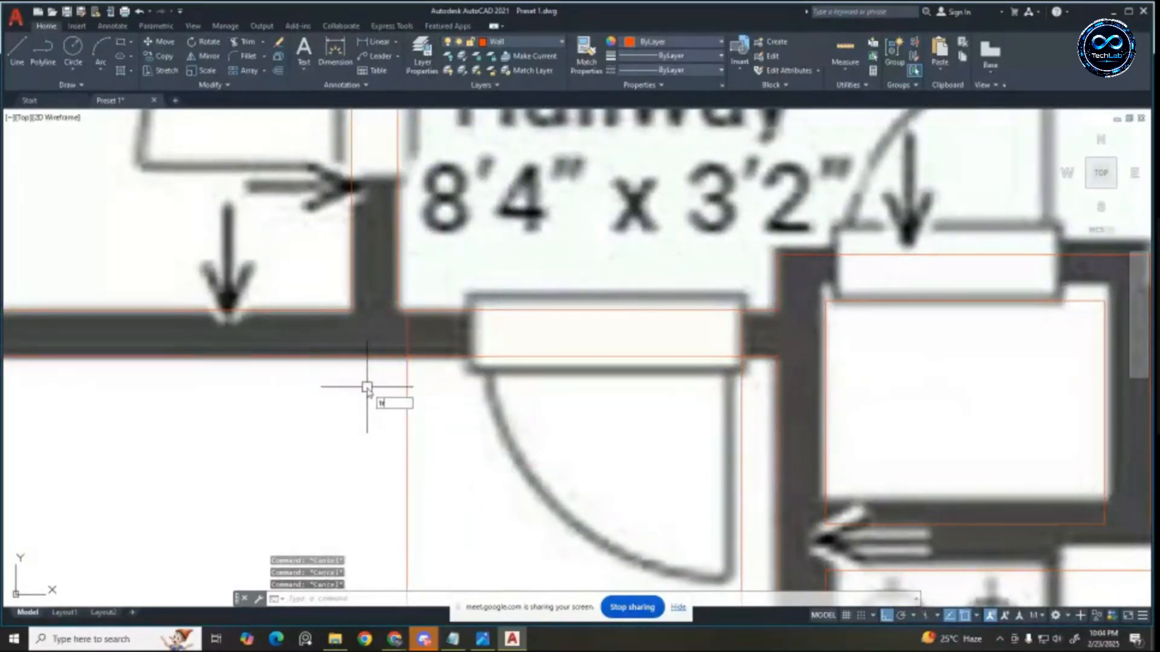
# Step: Trim the parts of both jamb lines inside the Front Bedroom, leaving only the short pieces across the wall thickness
pyautogui.write('tr')
pyautogui.press('Return')
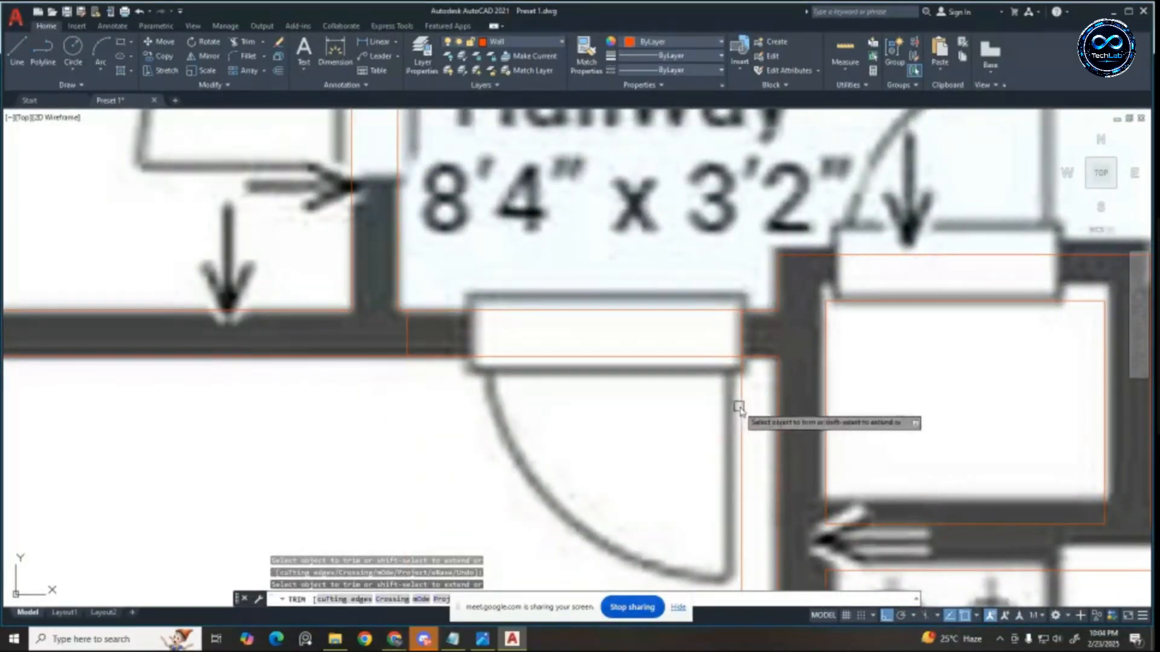
pyautogui.press('Escape')
pyautogui.press('Escape')
pyautogui.press('Escape')
pyautogui.scroll(-2, 569, 306)
pyautogui.scroll(4, 419, 296)
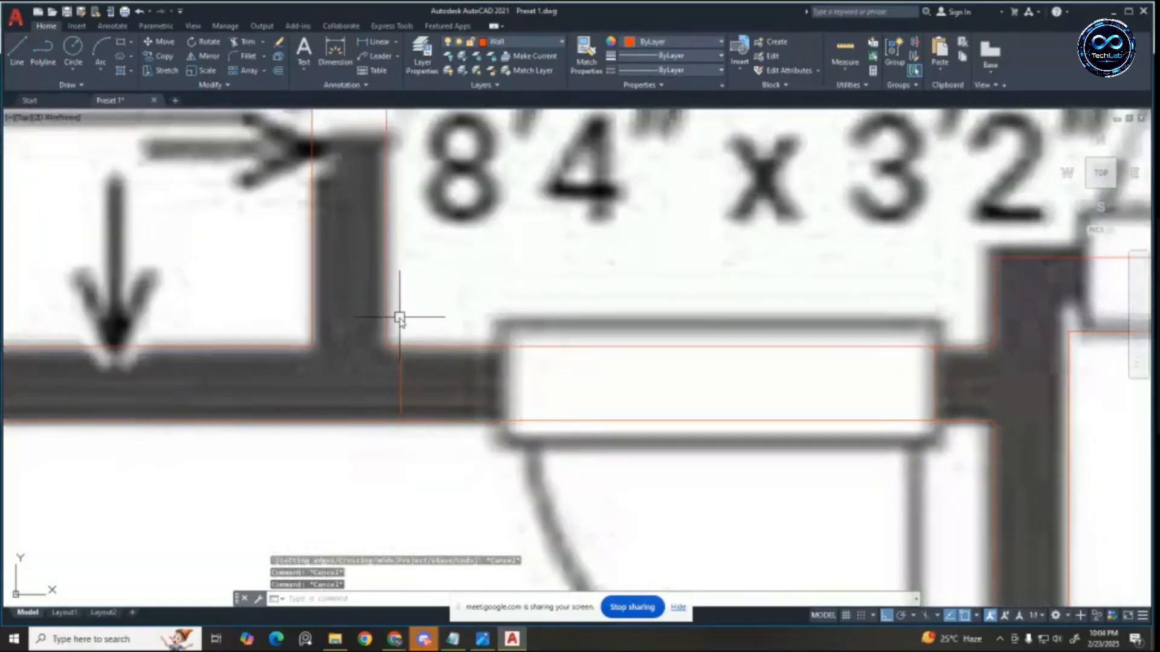
pyautogui.click(958, 455)
pyautogui.scroll(-3, 946, 453)
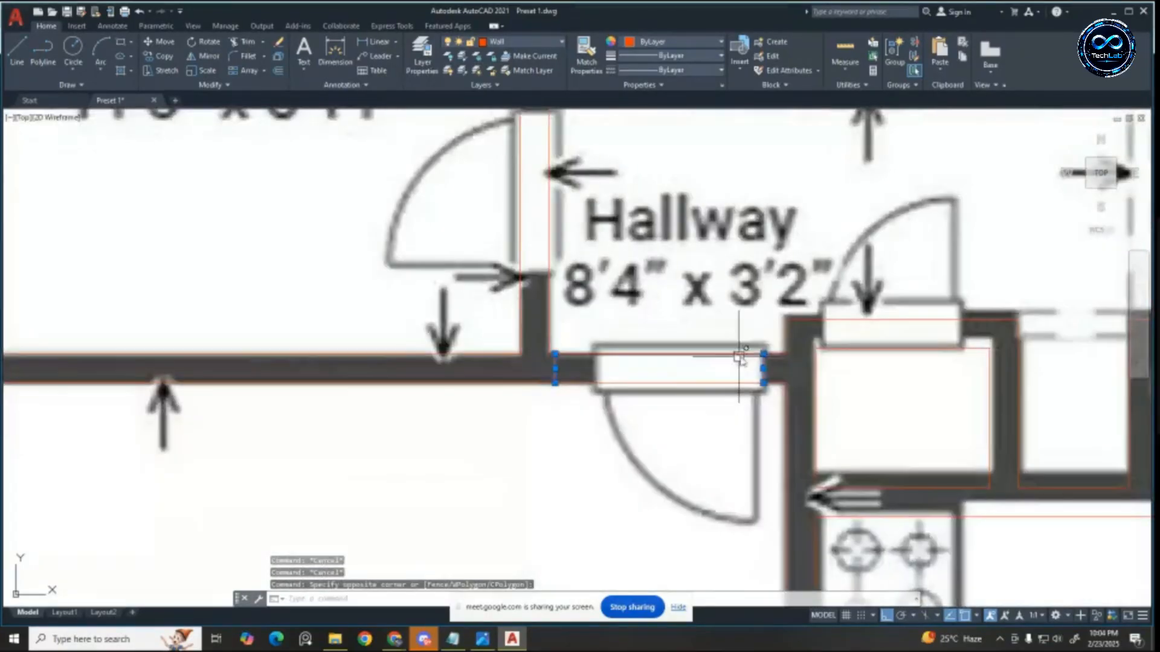
pyautogui.scroll(2, 749, 323)
pyautogui.press('Escape')
pyautogui.press('Escape')
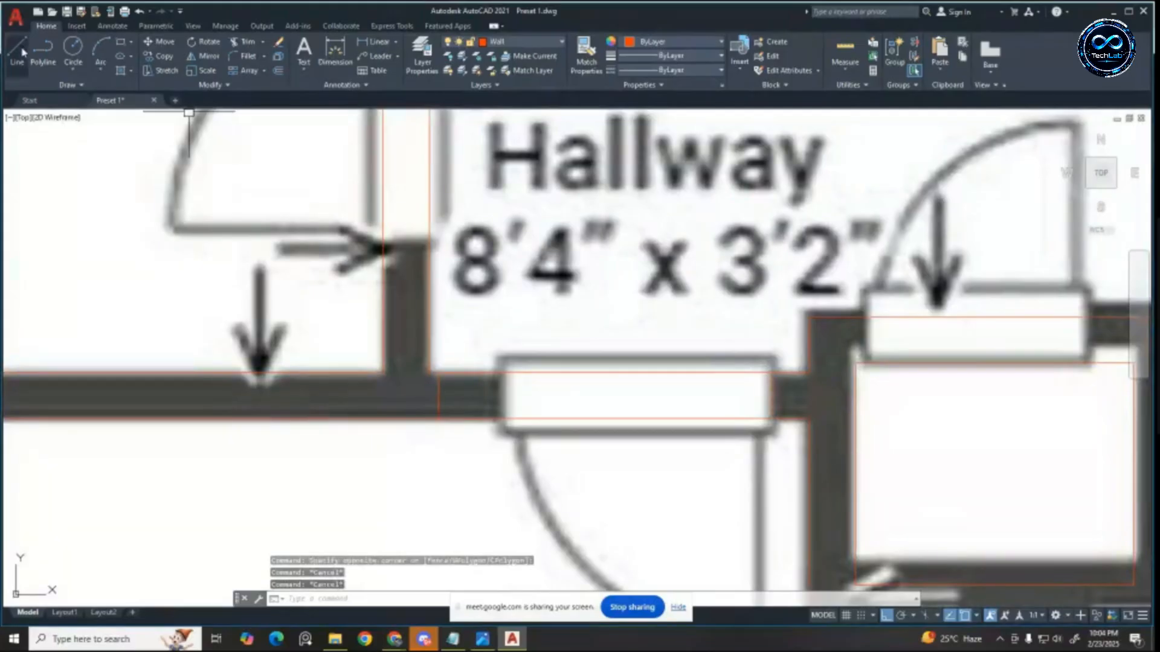
# Step: Draw a horizontal line from the hallway closet's upper west corner across to Bedroom 1's east wall
pyautogui.click(22, 52)
pyautogui.click(803, 313)
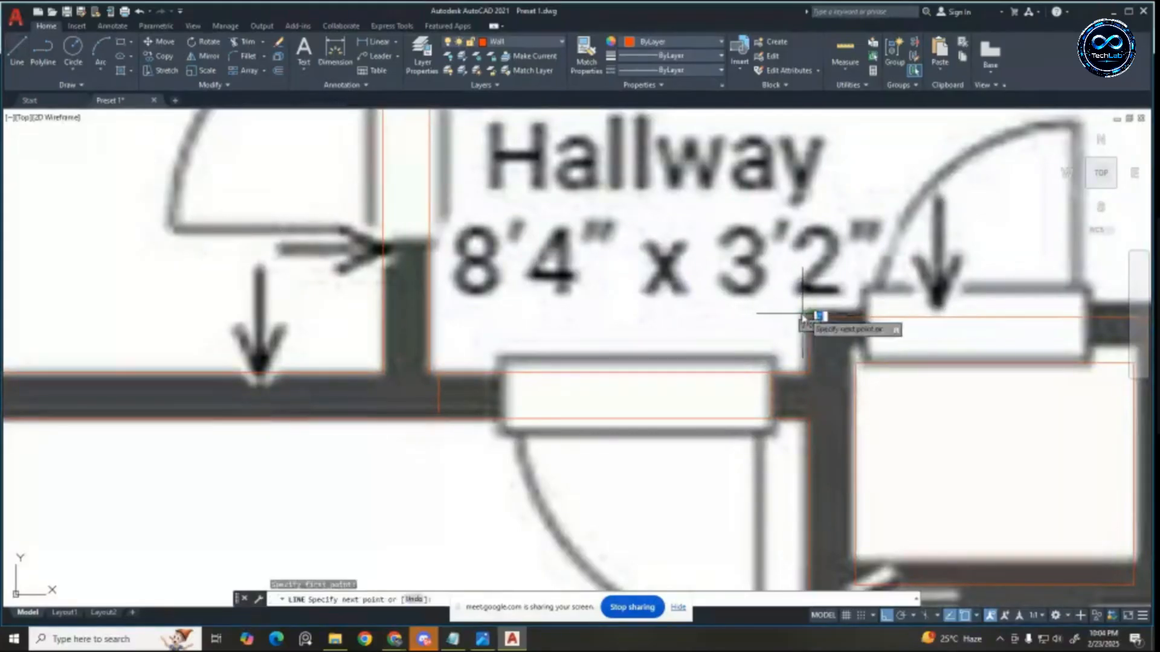
pyautogui.click(433, 320)
pyautogui.press('Escape')
pyautogui.press('Escape')
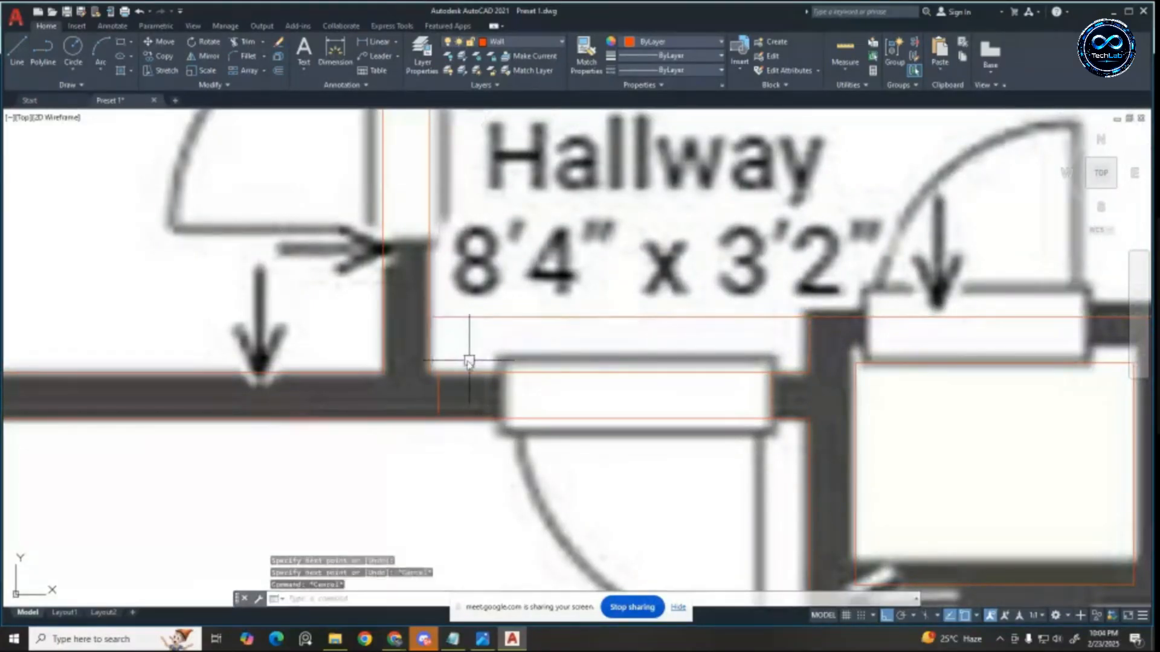
pyautogui.click(435, 355)
pyautogui.click(802, 494)
pyautogui.press('Escape')
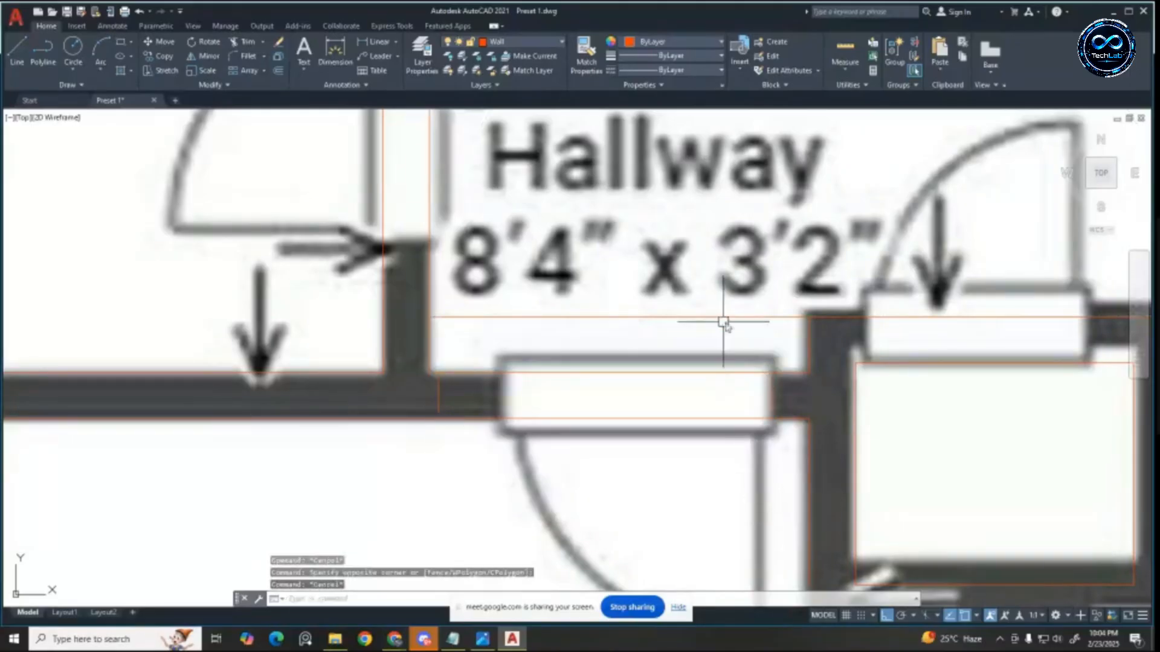
# Step: Draw a horizontal line joining the midpoints of the Front Bedroom door's two jamb lines
pyautogui.scroll(2, 781, 362)
pyautogui.click(773, 415)
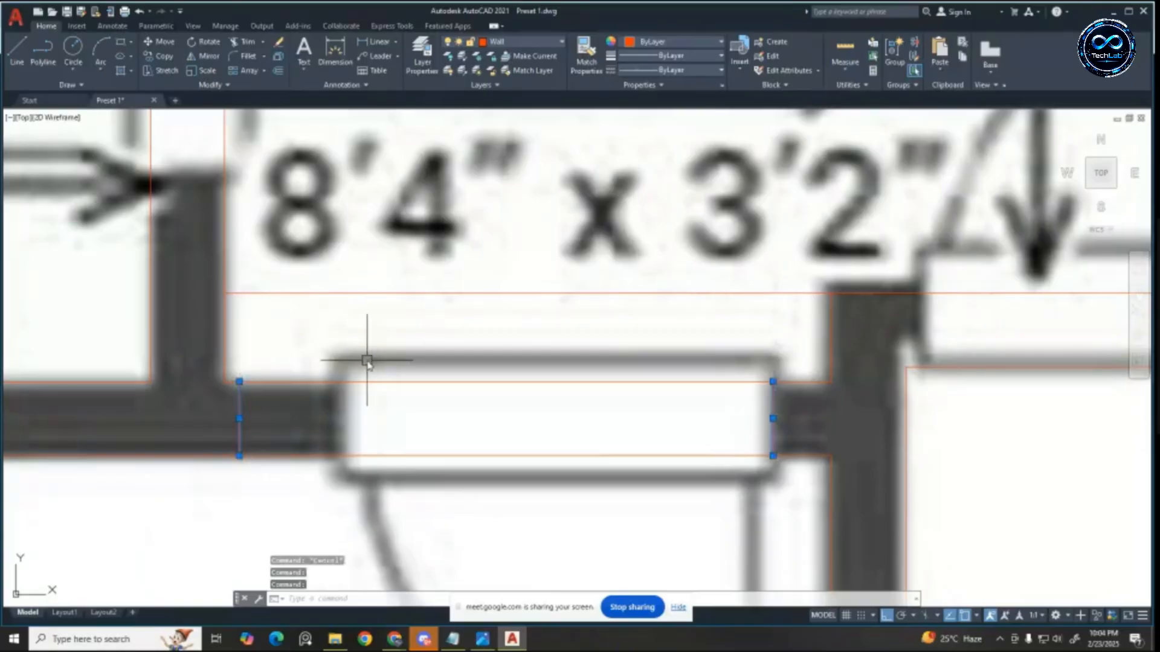
pyautogui.click(19, 52)
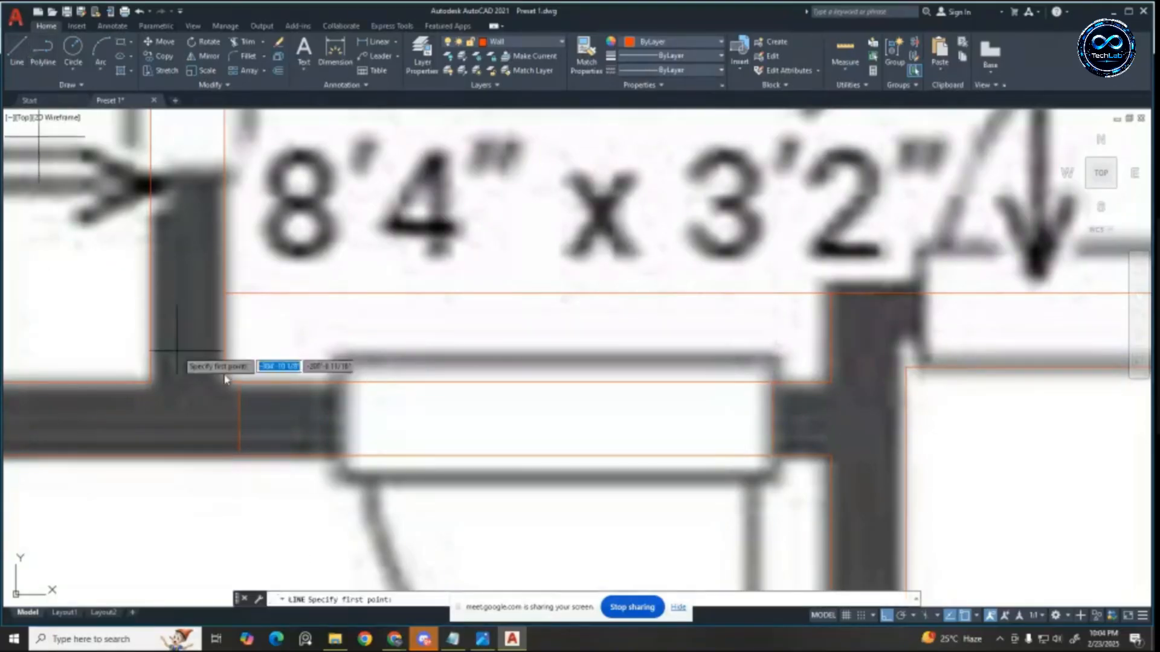
pyautogui.click(240, 416)
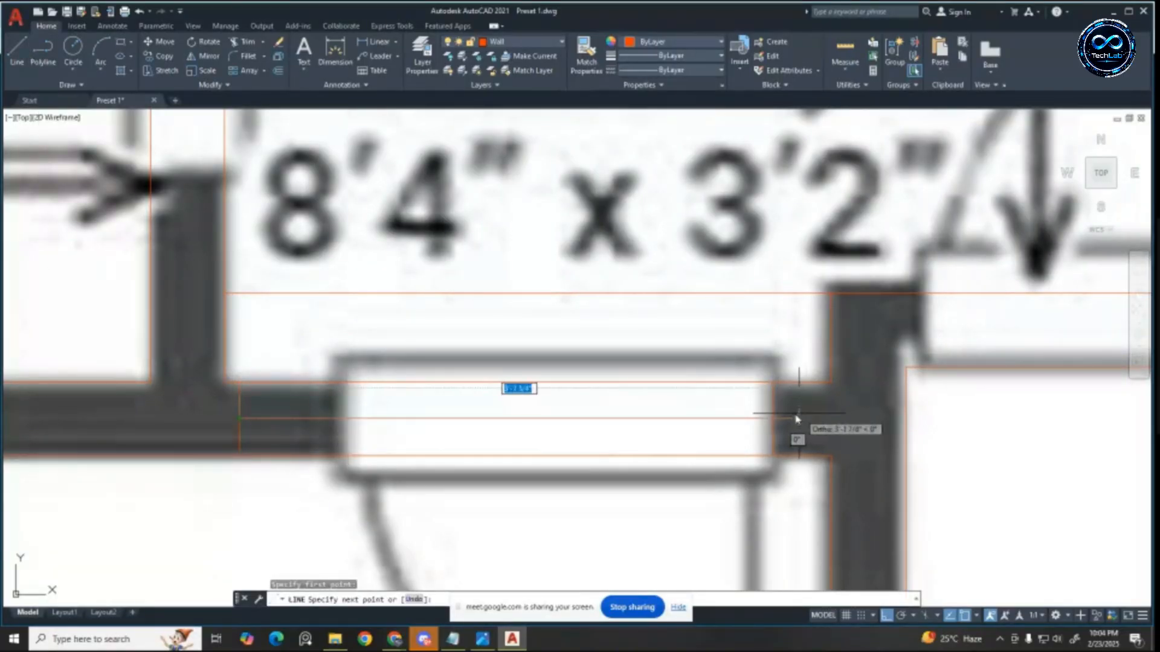
pyautogui.click(773, 418)
pyautogui.press('Escape')
pyautogui.press('Escape')
pyautogui.press('Escape')
# Step: Cut the two jamb lines with their connecting line and paste them as a block at the west end of the horizontal hallway guide line
pyautogui.scroll(-2, 772, 405)
pyautogui.scroll(2, 479, 383)
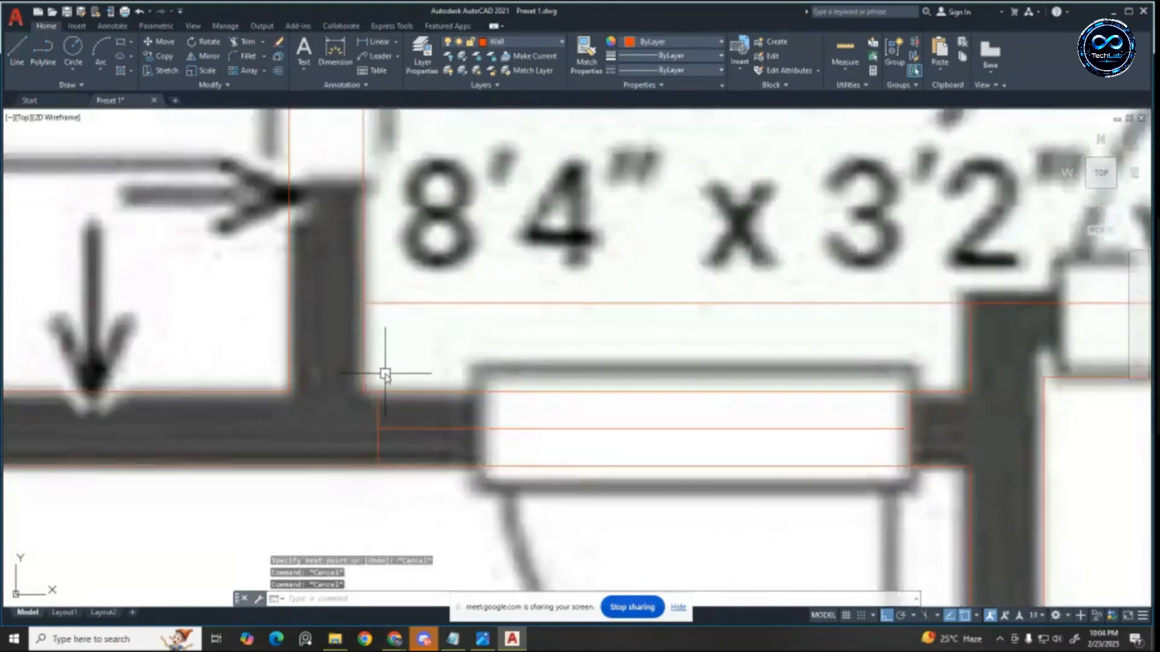
pyautogui.click(374, 371)
pyautogui.click(951, 507)
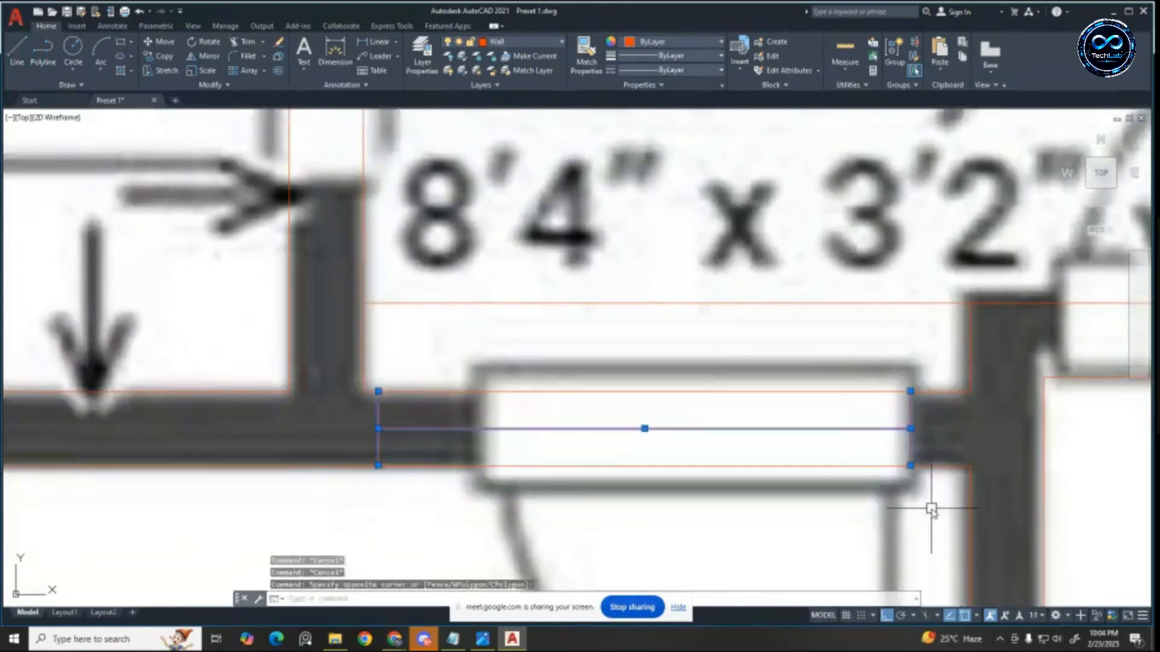
pyautogui.hotkey('ctrl', 'x')
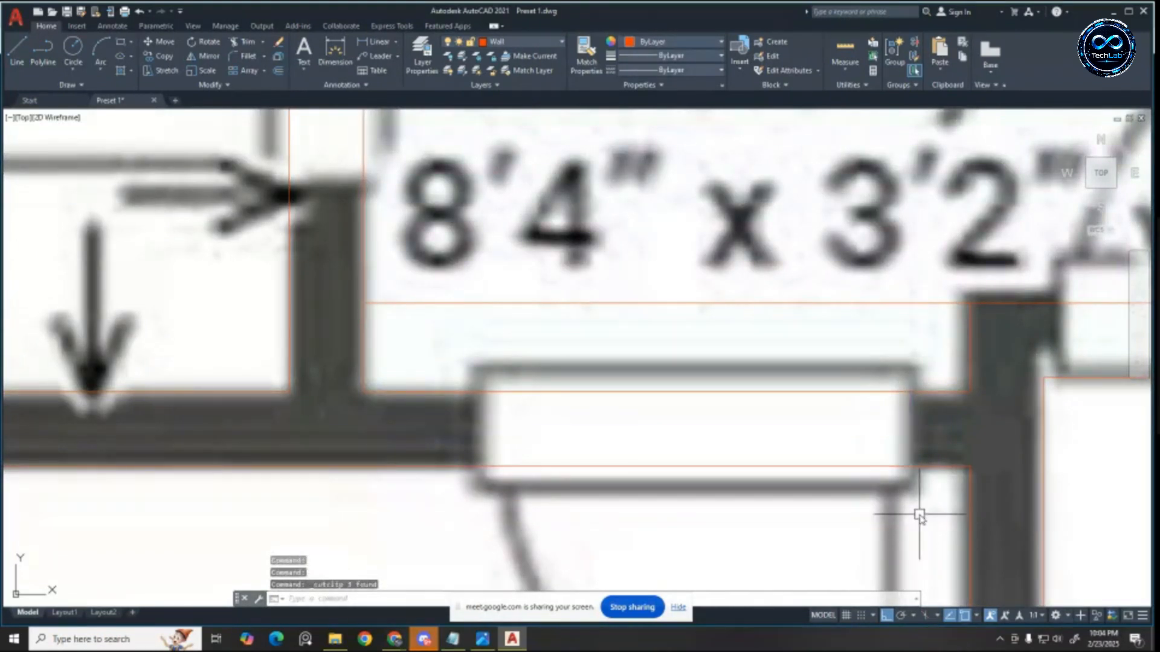
pyautogui.hotkey('ctrl', 'shift', 'v')
pyautogui.scroll(-6, 598, 444)
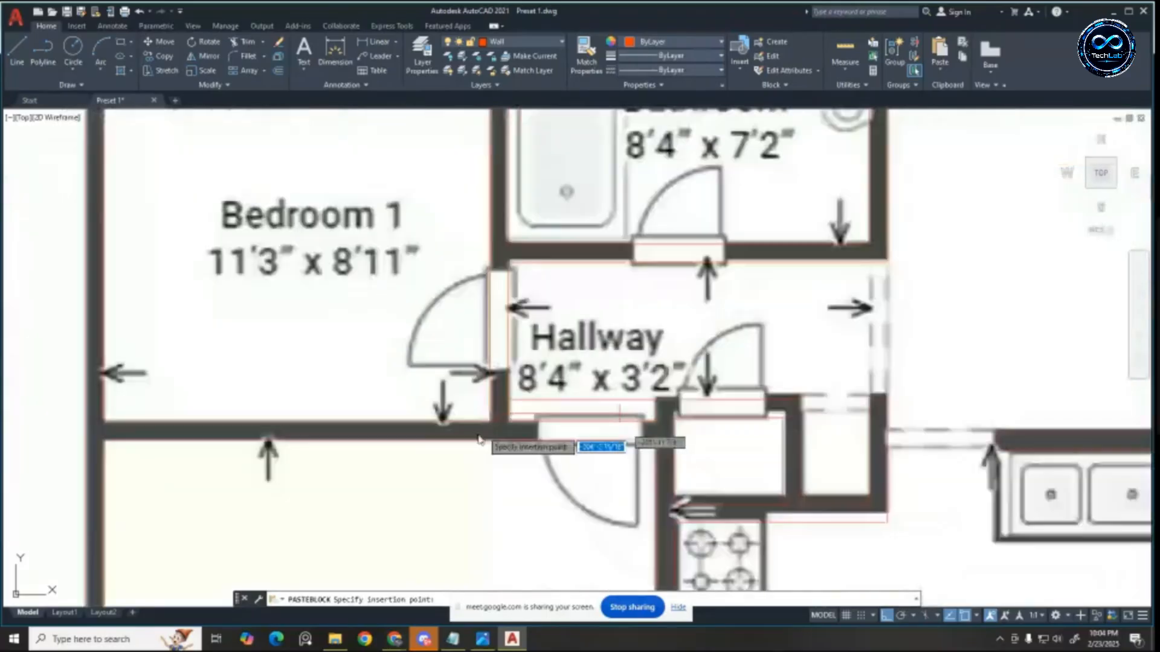
pyautogui.scroll(2, 519, 420)
pyautogui.scroll(2, 518, 420)
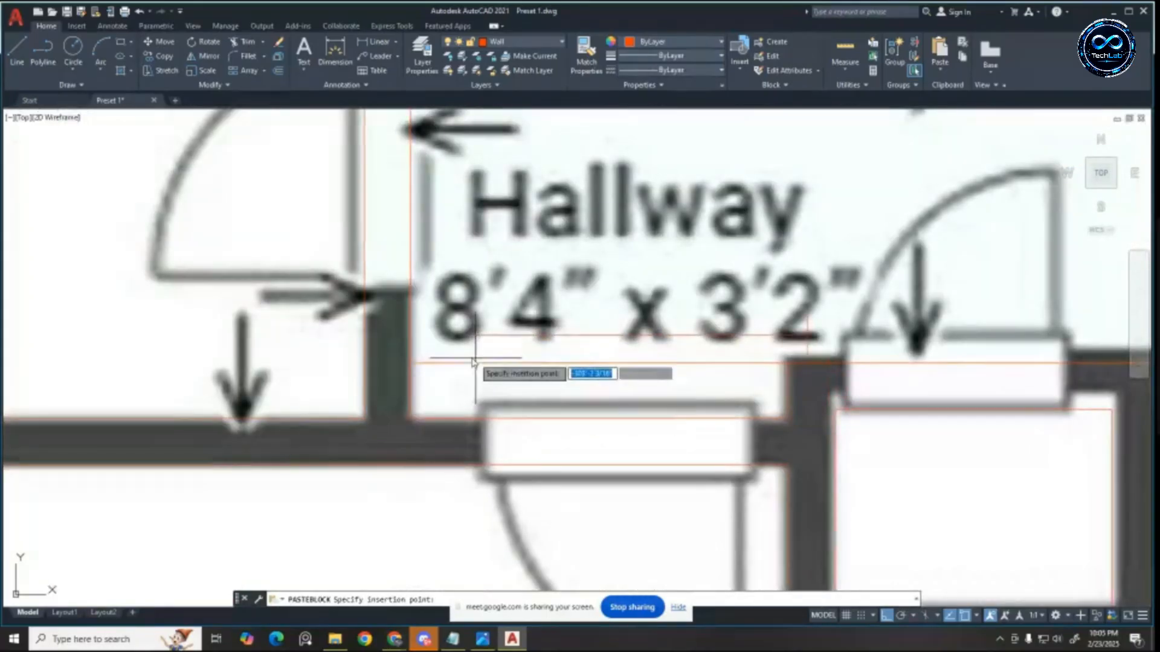
pyautogui.click(420, 361)
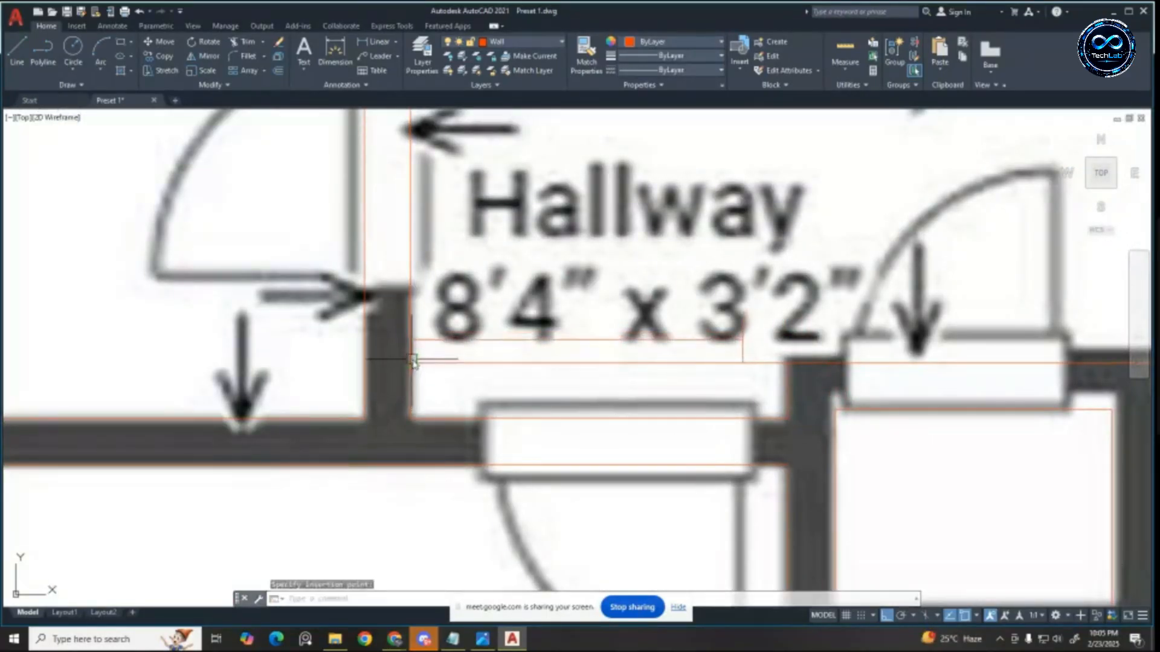
# Step: Move the door opening block from the midpoint of its connecting line to the midpoint of the hallway guide line
pyautogui.press('Escape')
pyautogui.write('m')
pyautogui.press('Return')
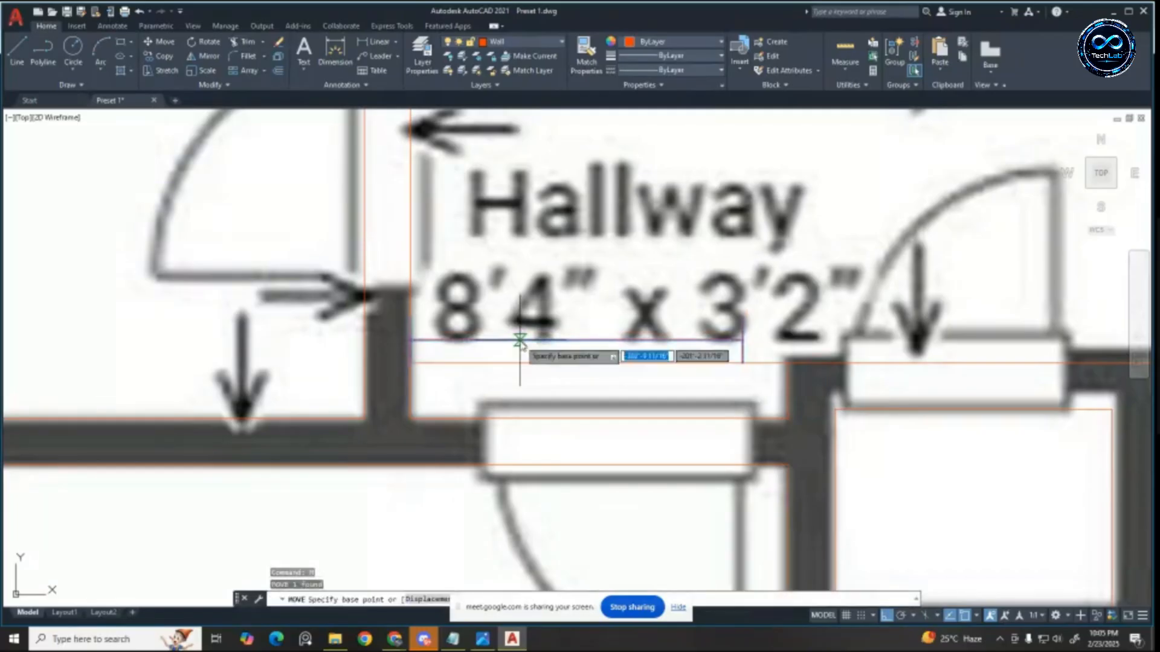
pyautogui.click(574, 336)
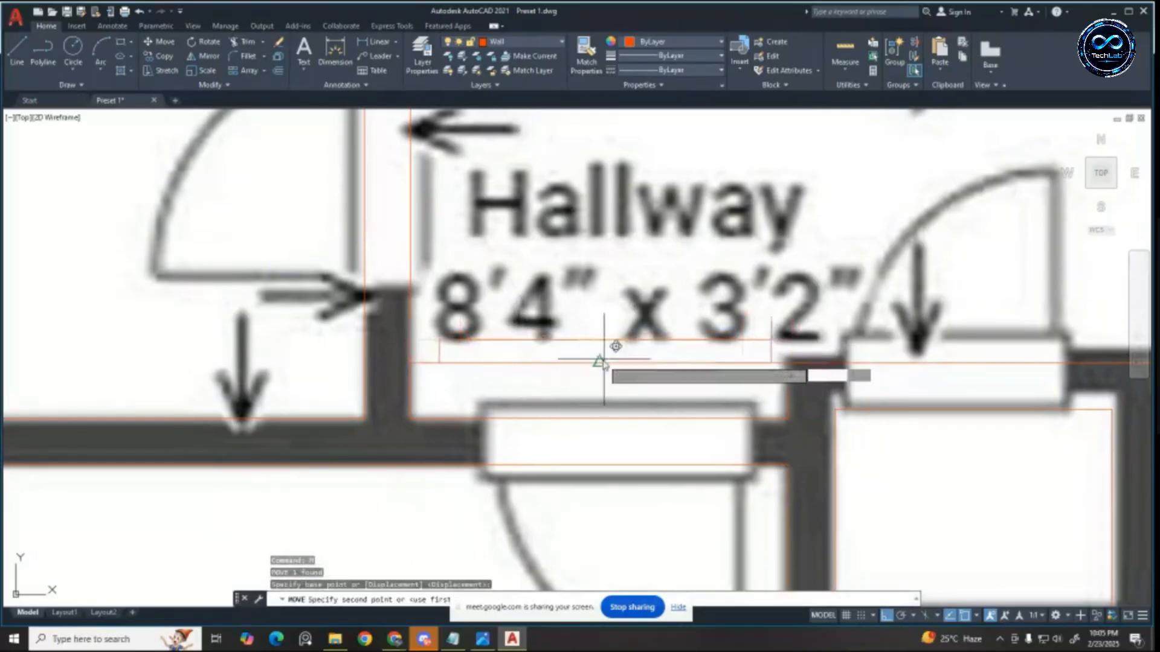
pyautogui.press('Escape')
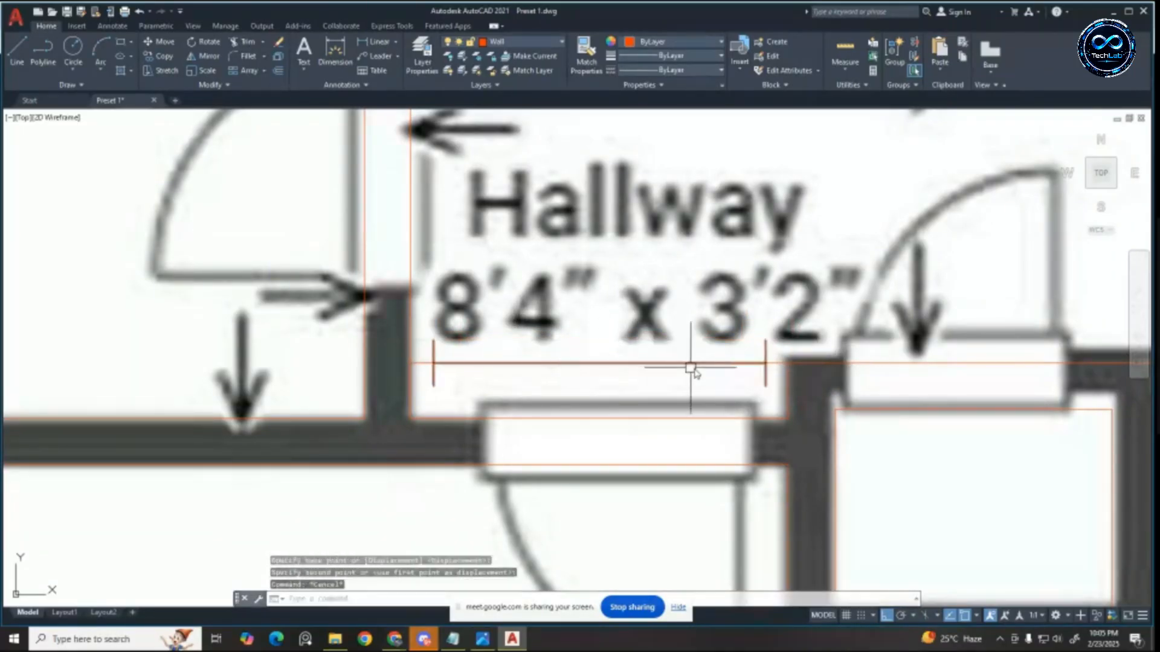
# Step: Move the door opening block straight down into the wall between the hallway and the Front Bedroom
pyautogui.write('m')
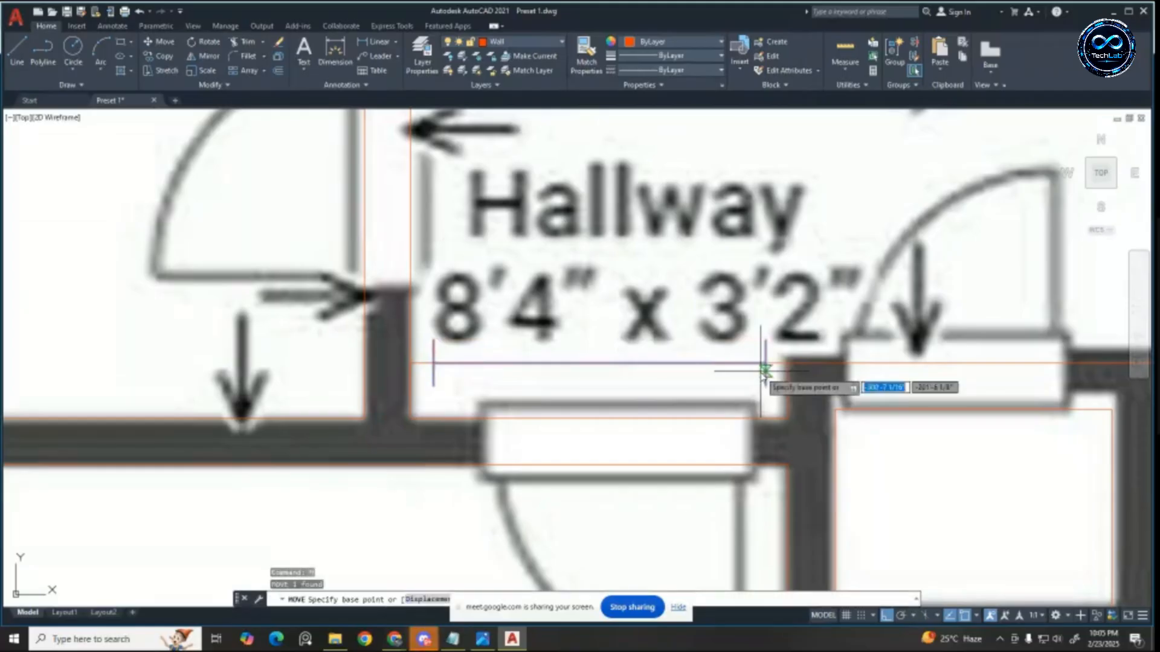
pyautogui.press('Return')
pyautogui.click(762, 387)
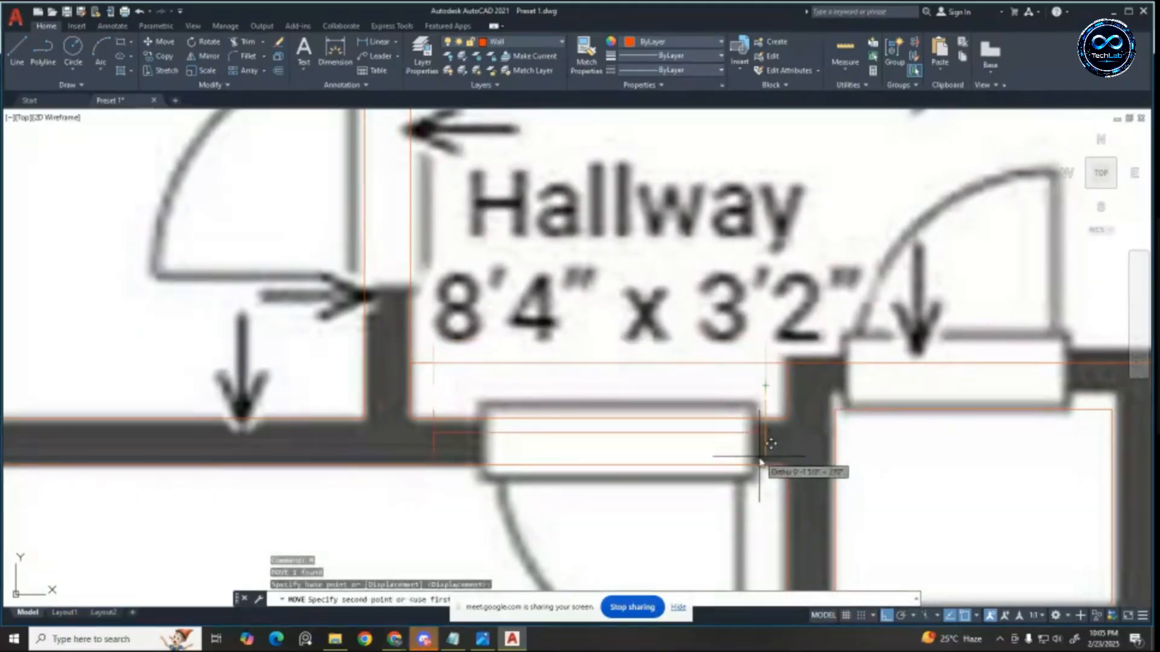
pyautogui.press('Escape')
pyautogui.press('Escape')
pyautogui.press('Escape')
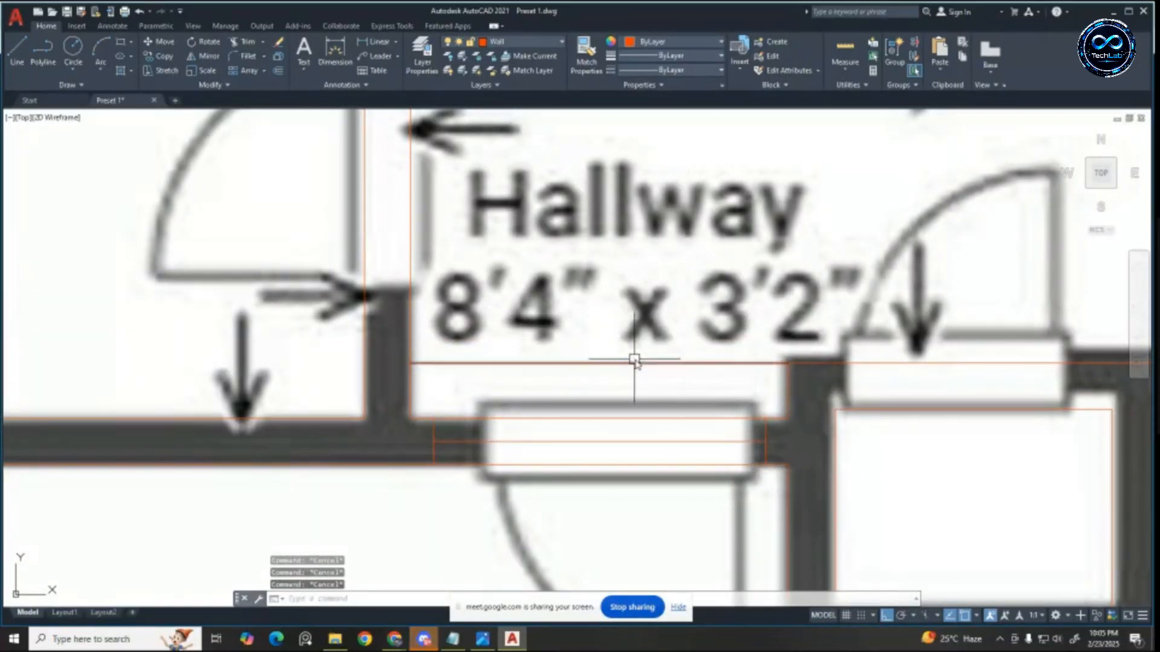
# Step: Erase the horizontal guide line running across the hallway to the closet corner
pyautogui.press('Delete')
pyautogui.scroll(-2, 626, 362)
pyautogui.scroll(2, 626, 402)
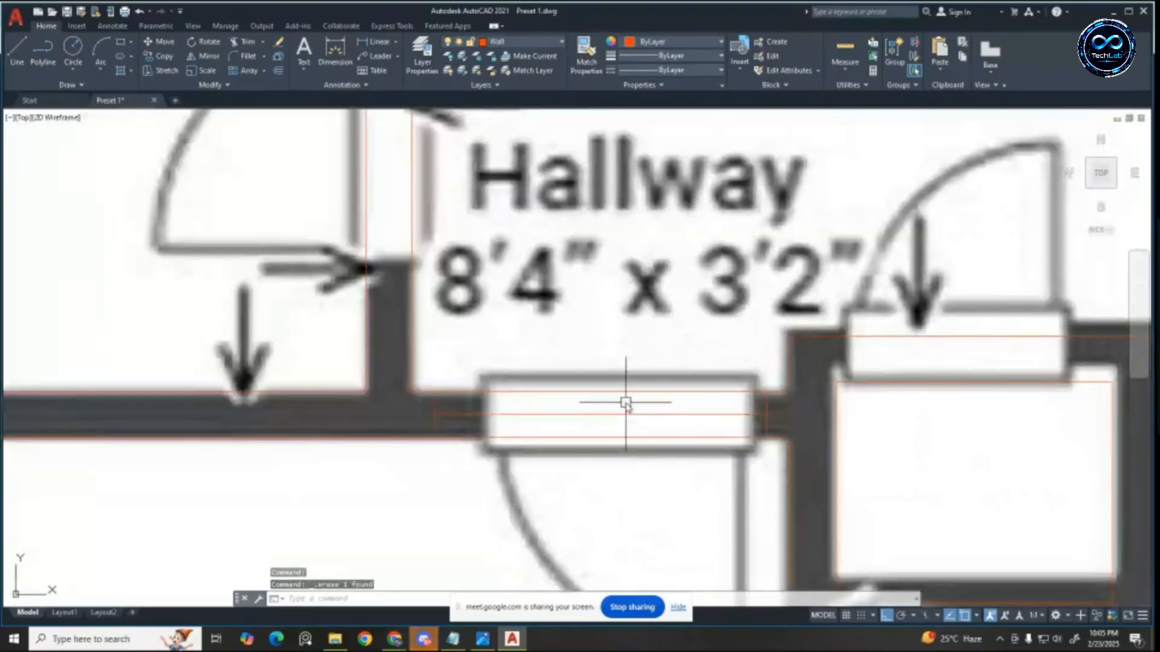
# Step: Copy the door opening block from its lower west corner to the hallway's northwest inner corner beside Bedroom 1
pyautogui.scroll(-3, 598, 415)
pyautogui.scroll(3, 613, 259)
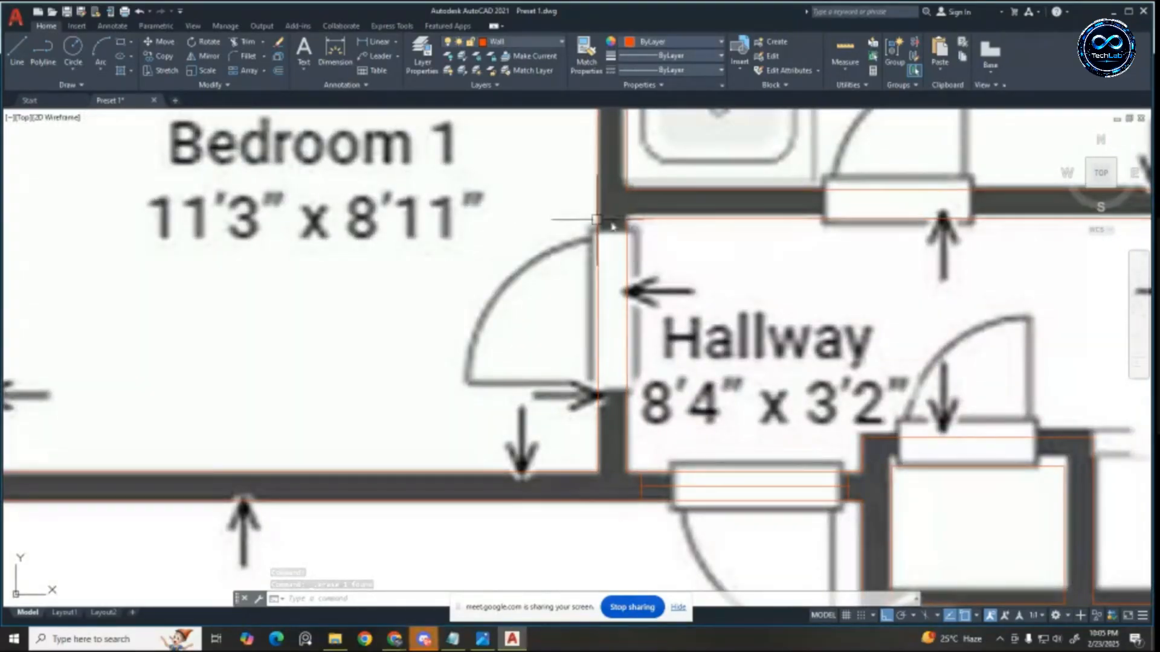
pyautogui.scroll(2, 544, 202)
pyautogui.press('Escape')
pyautogui.press('Escape')
pyautogui.press('Escape')
pyautogui.scroll(-3, 652, 230)
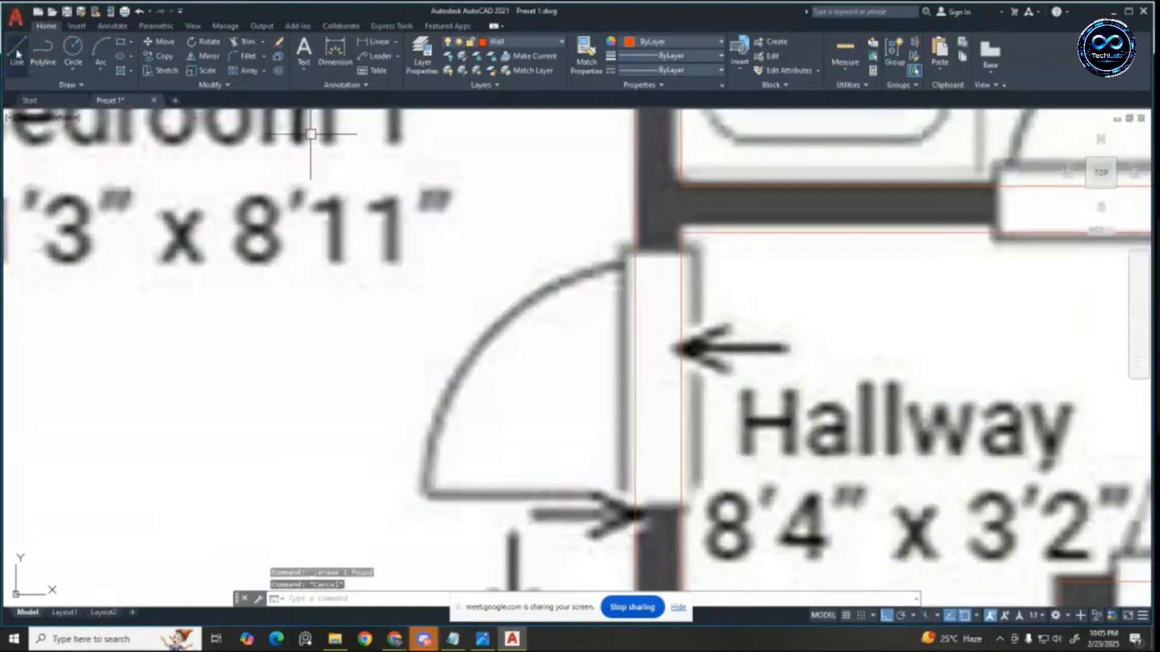
pyautogui.scroll(3, 561, 342)
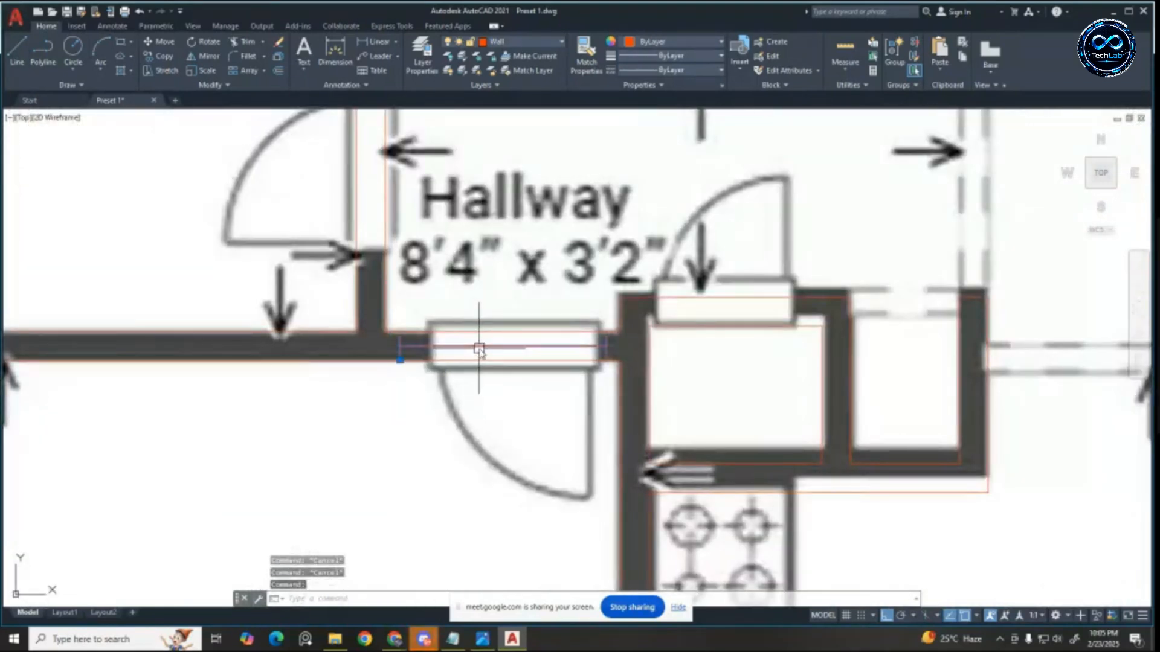
pyautogui.press('Return')
pyautogui.scroll(3, 456, 344)
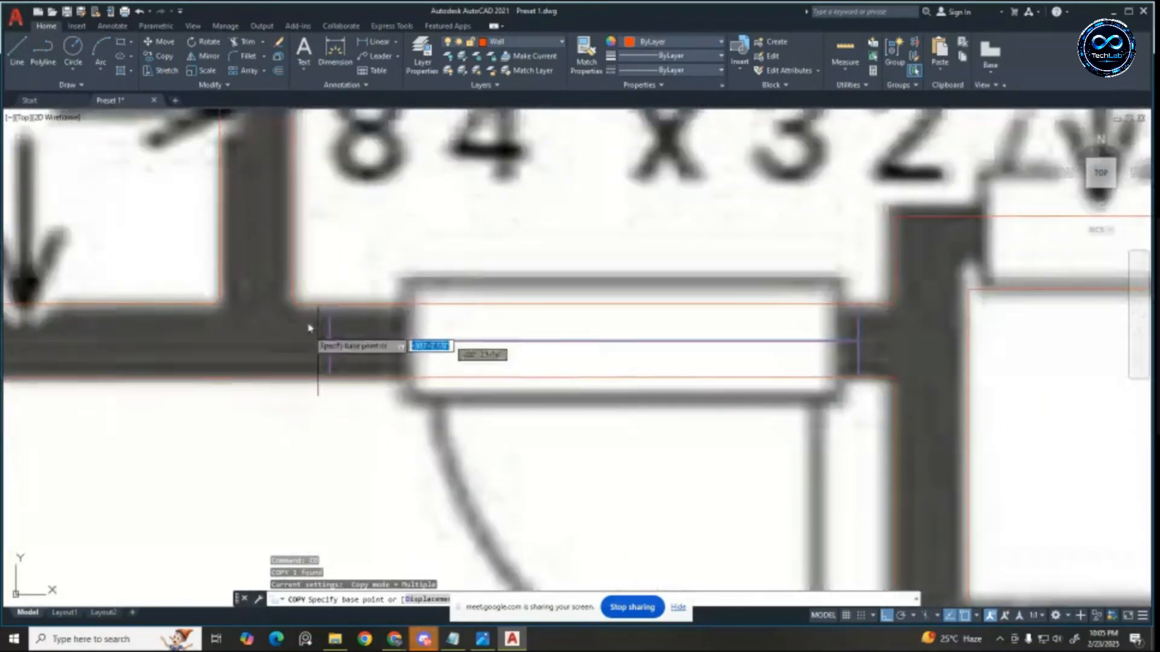
pyautogui.click(328, 376)
pyautogui.scroll(-4, 523, 338)
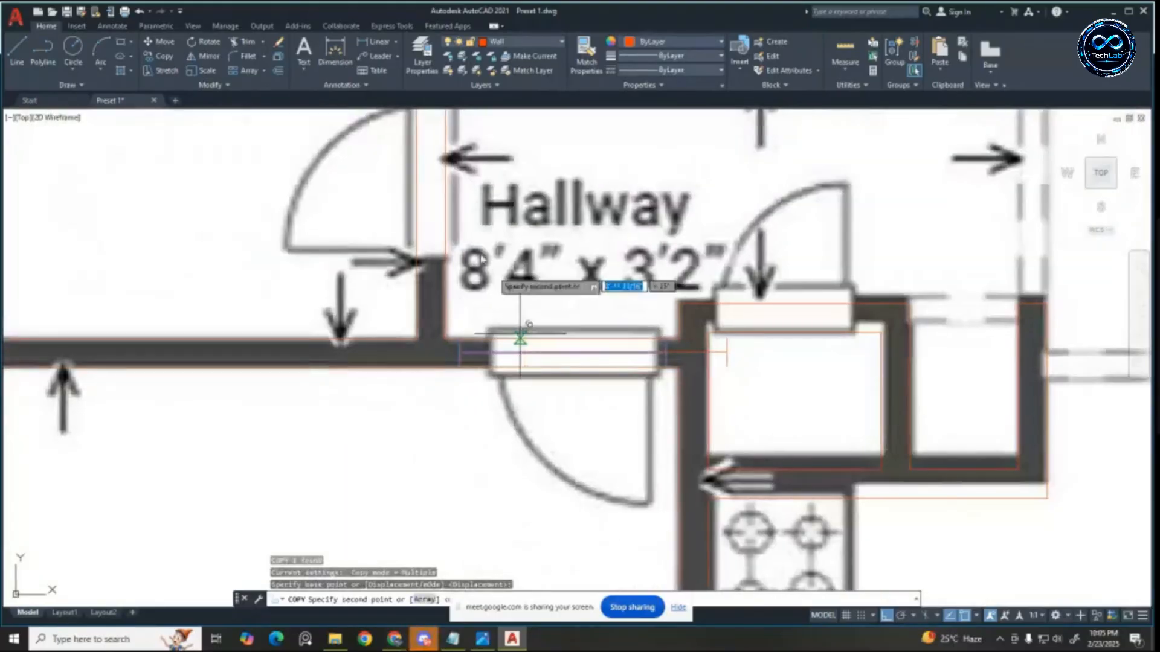
pyautogui.scroll(-3, 459, 199)
pyautogui.scroll(6, 497, 323)
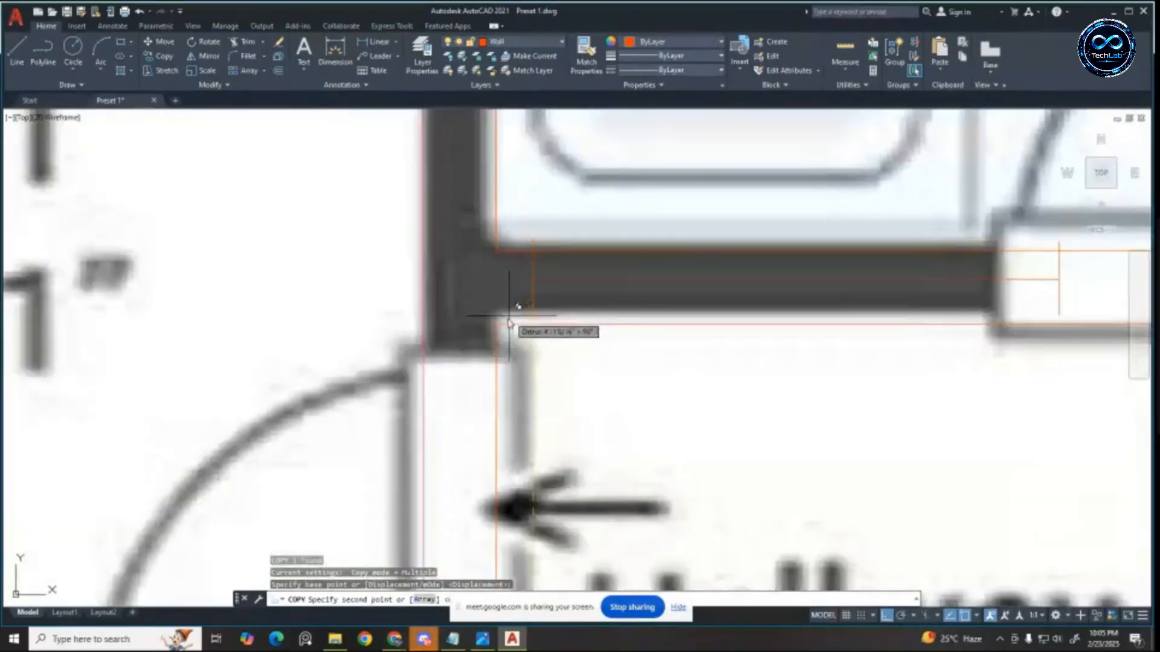
pyautogui.click(499, 324)
pyautogui.press('Escape')
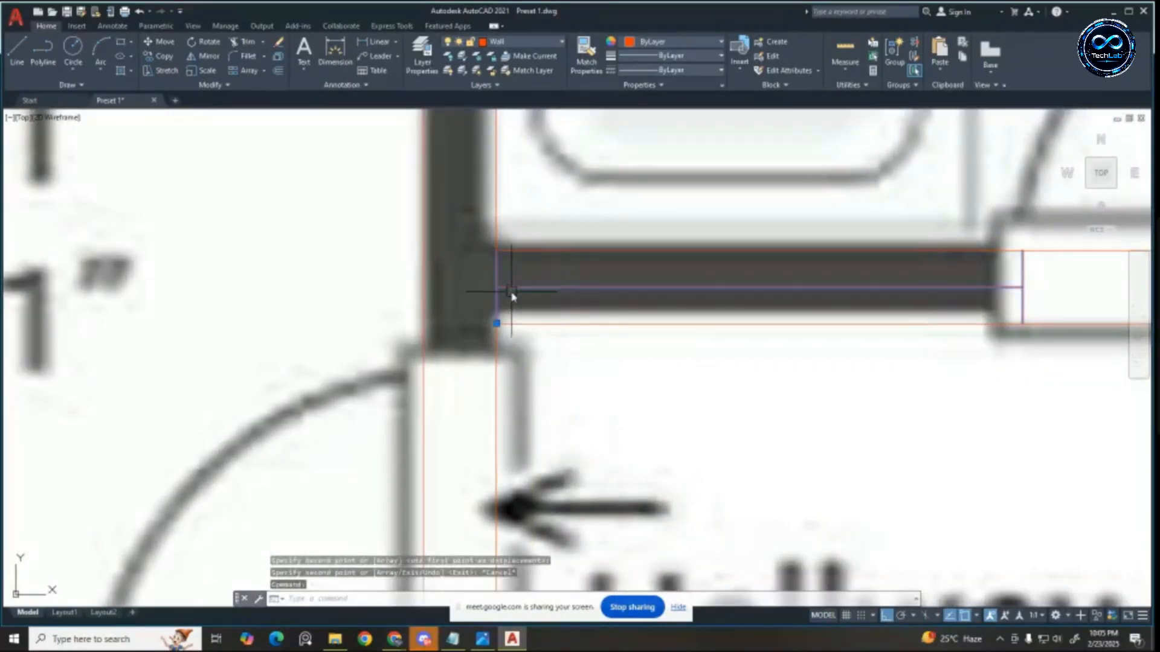
# Step: Rotate the copied door opening block 90 degrees clockwise about its lower west corner so it runs down the hallway's west side
pyautogui.write('ro')
pyautogui.press('Return')
pyautogui.click(496, 323)
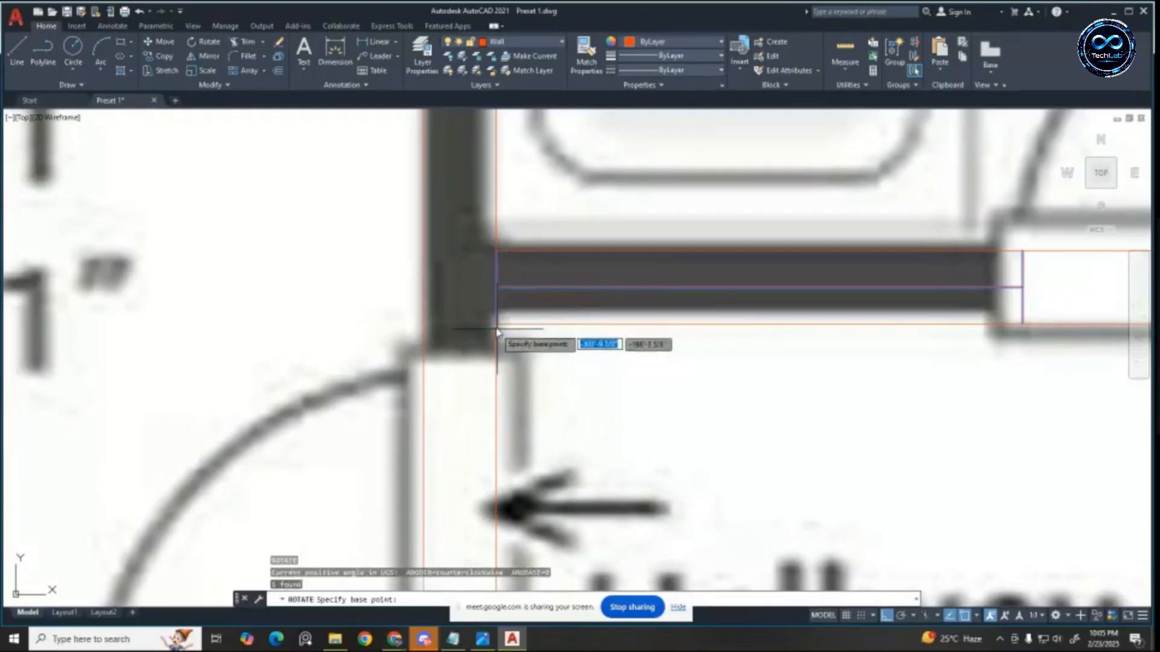
pyautogui.click(497, 336)
pyautogui.press('Return')
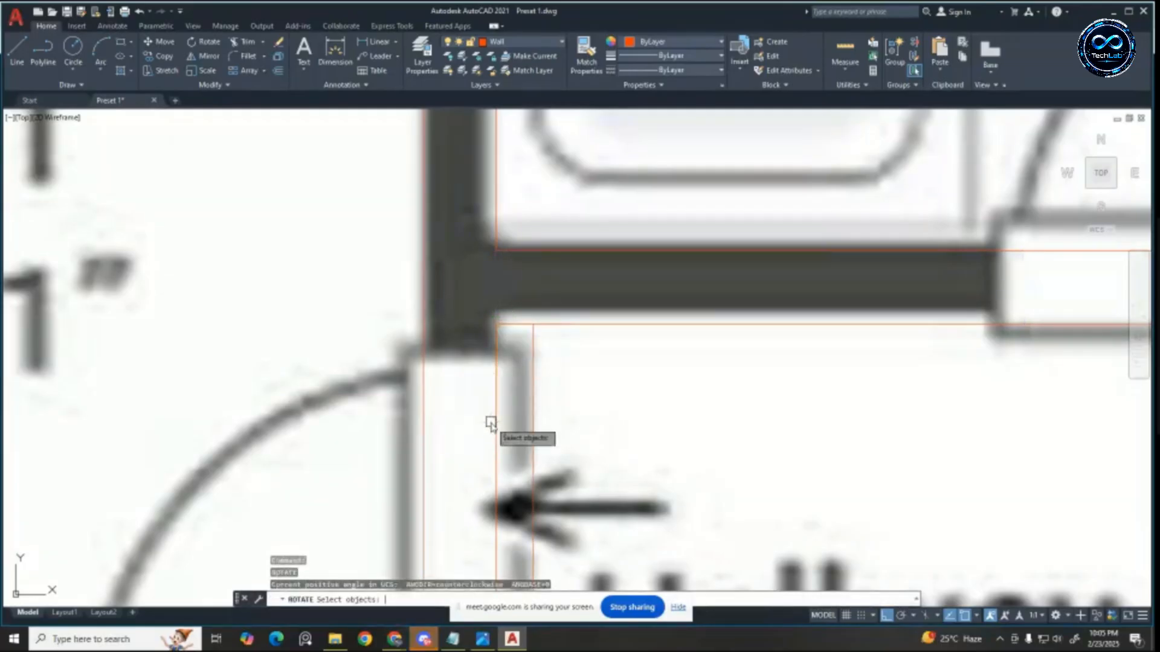
pyautogui.click(534, 335)
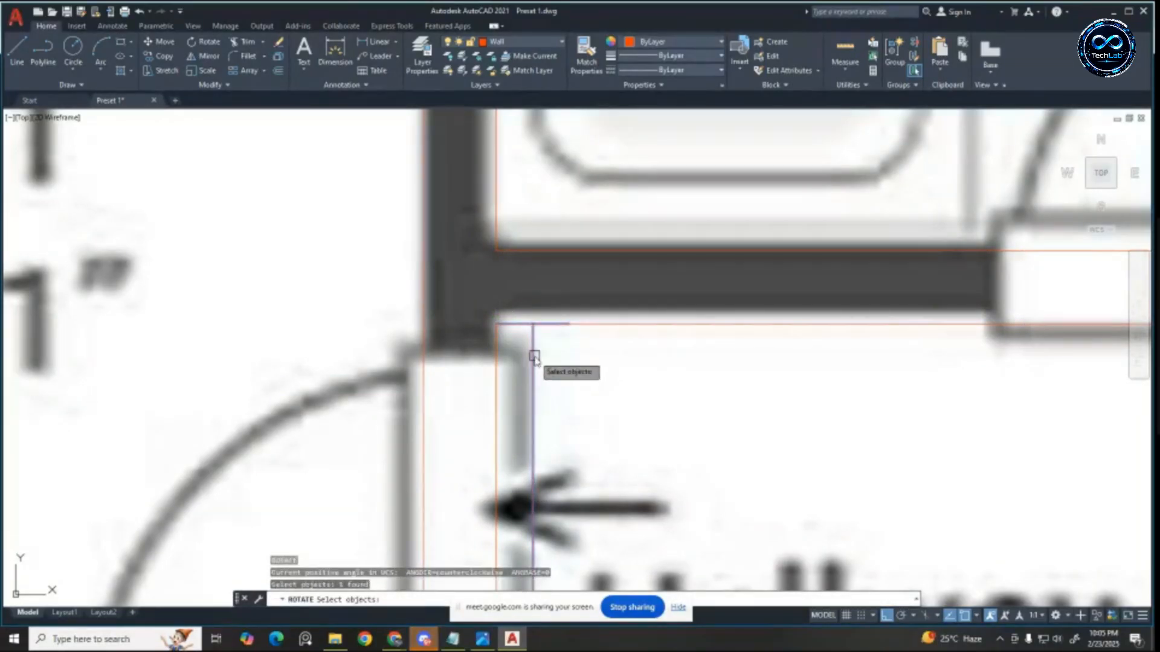
pyautogui.press('Escape')
# Step: Move the rotated block west into Bedroom 1's east wall and shift it 3 inches south along the wall
pyautogui.write('m')
pyautogui.press('Return')
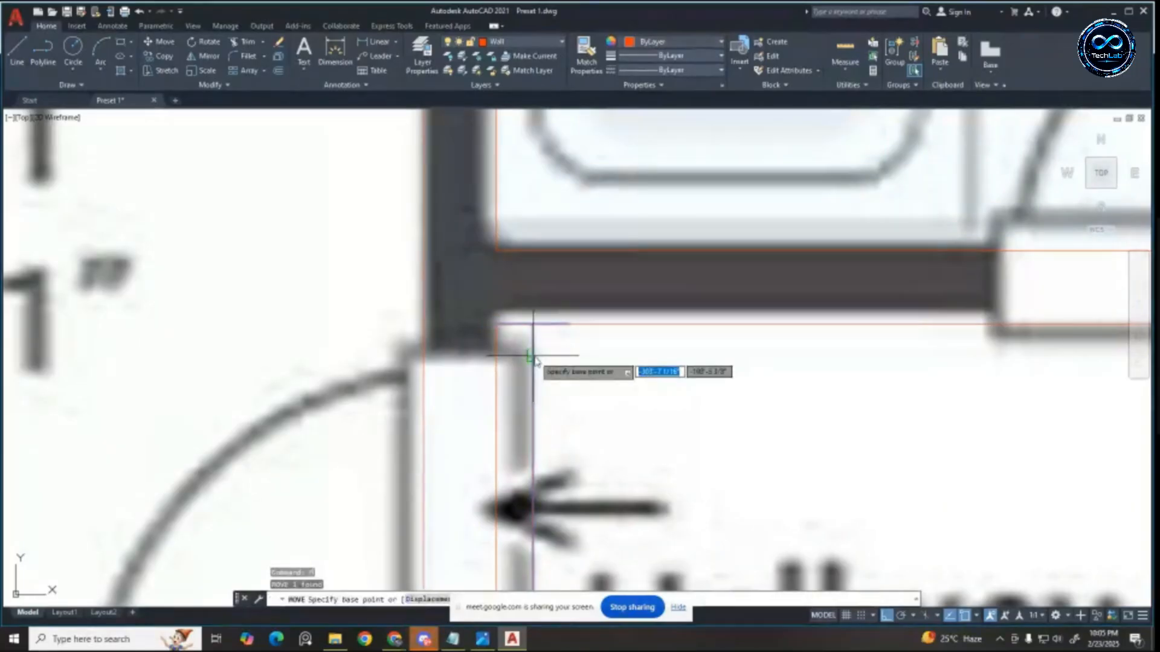
pyautogui.click(497, 330)
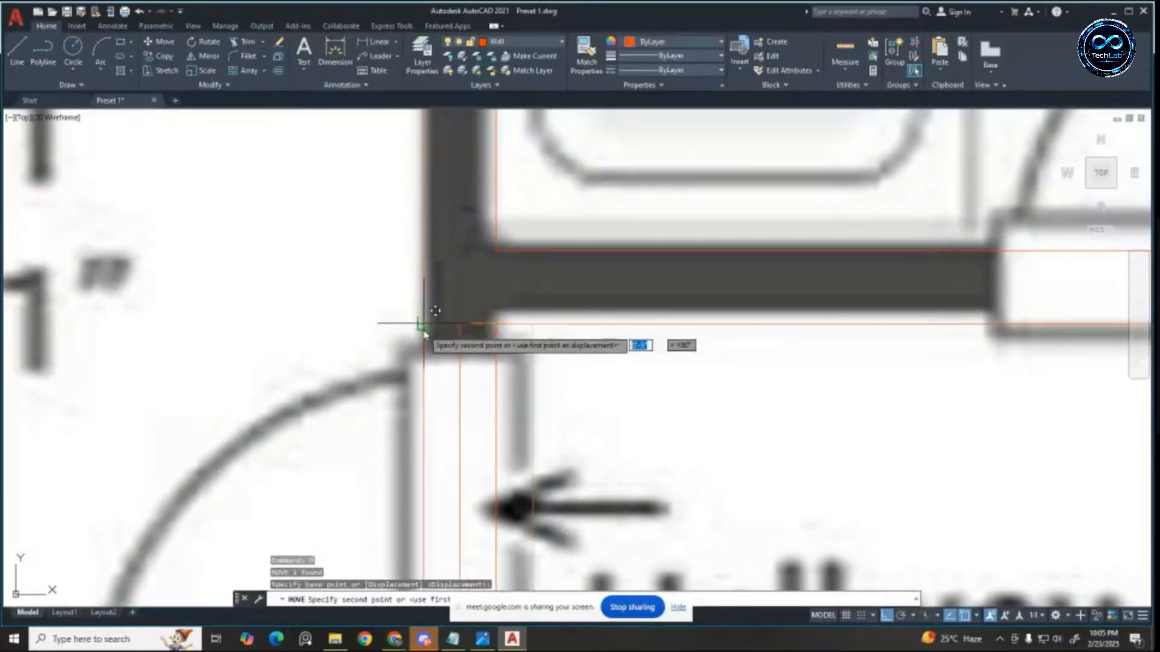
pyautogui.press('Escape')
pyautogui.click(423, 324)
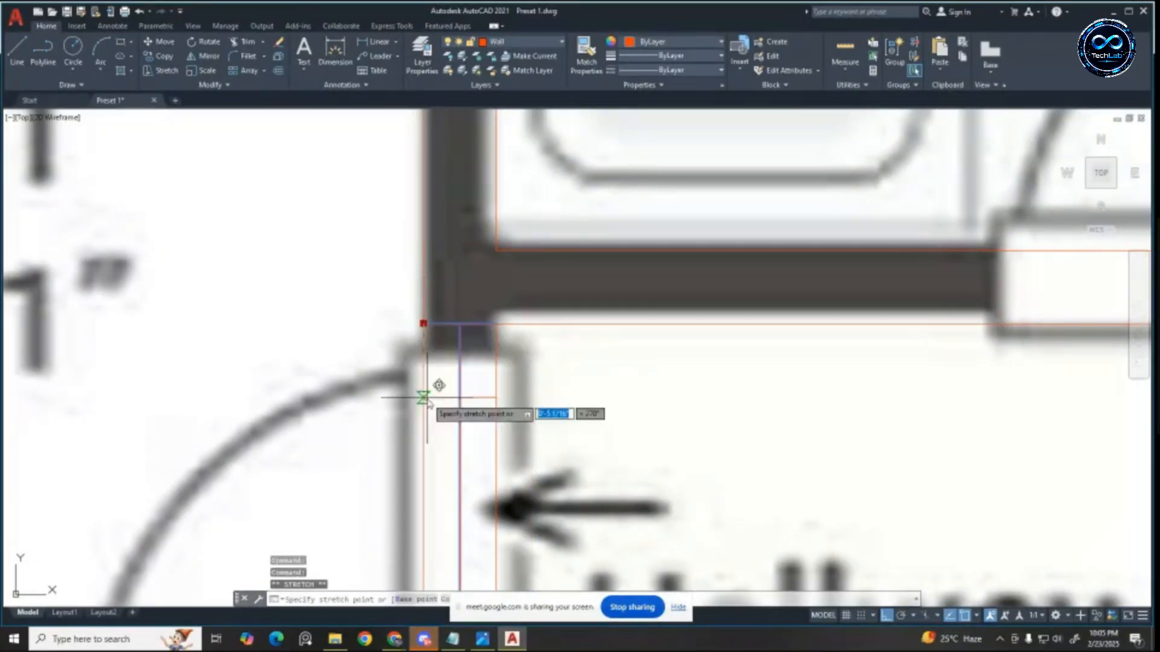
pyautogui.press('Return')
pyautogui.scroll(-4, 427, 393)
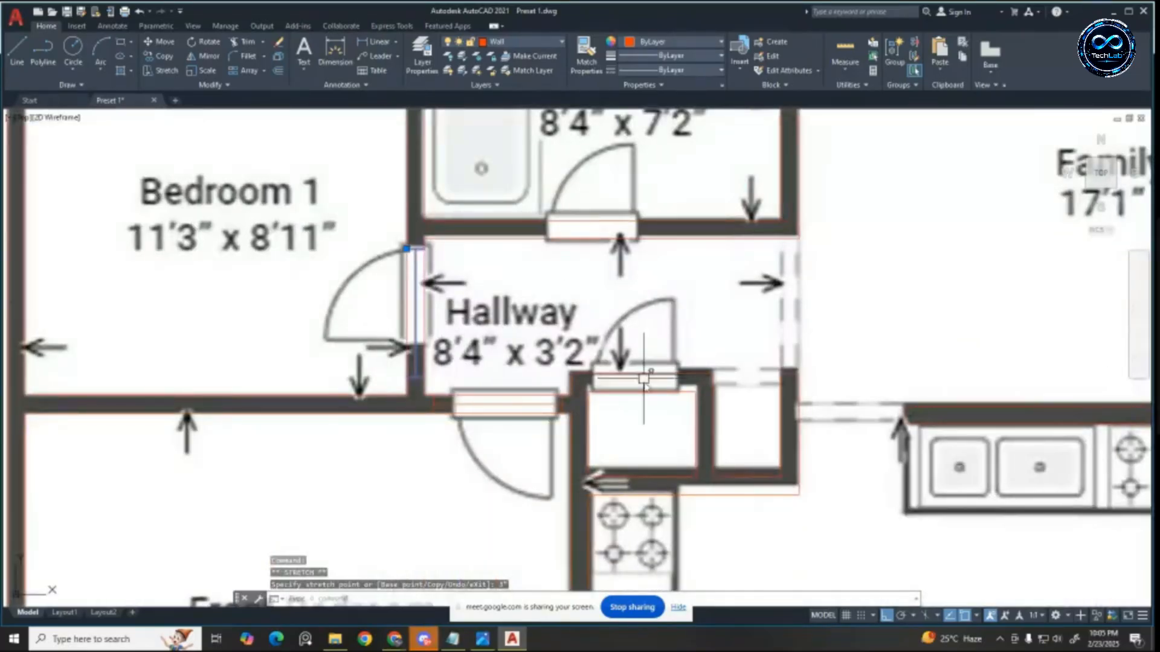
# Step: Draw a short vertical line across the hallway closet's north wall from the midpoint of the closet's inner wall line
pyautogui.scroll(-2, 644, 379)
pyautogui.scroll(2, 570, 375)
pyautogui.scroll(2, 562, 381)
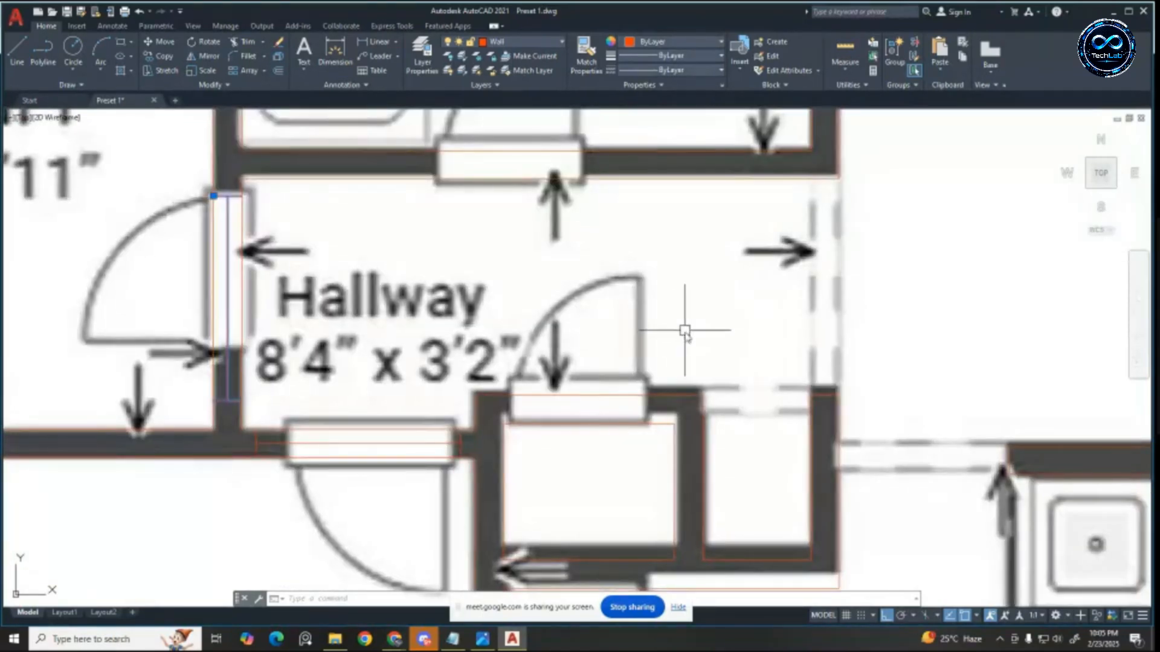
pyautogui.scroll(2, 693, 411)
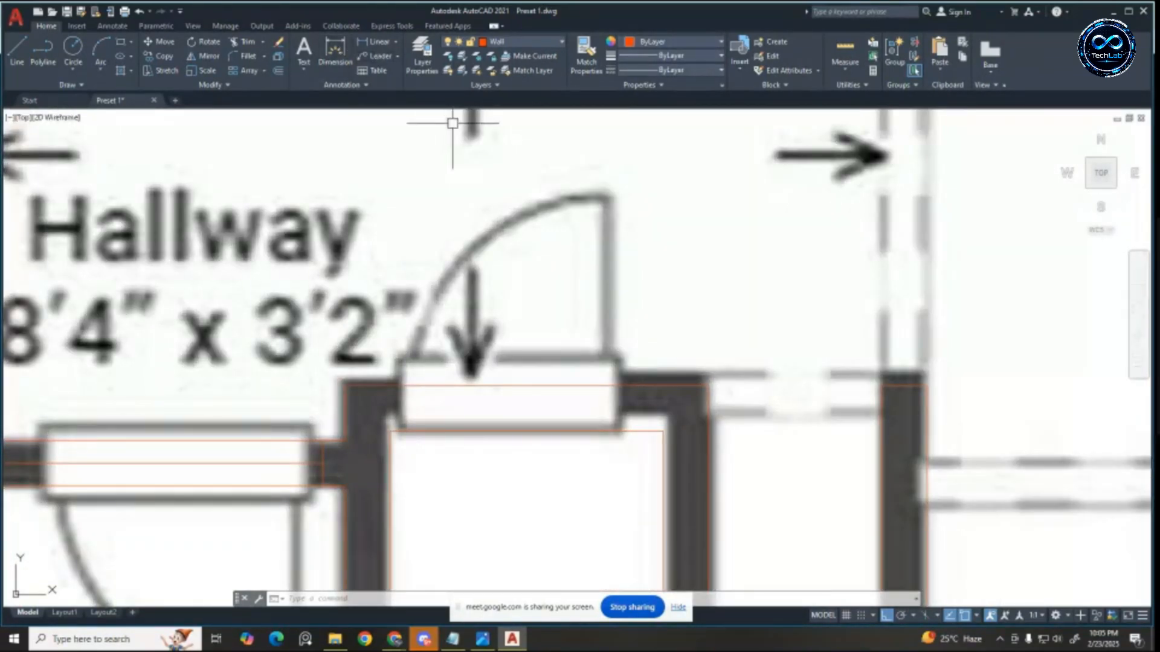
pyautogui.scroll(-2, 542, 206)
pyautogui.scroll(2, 592, 320)
pyautogui.press('Escape')
pyautogui.press('Escape')
pyautogui.press('Escape')
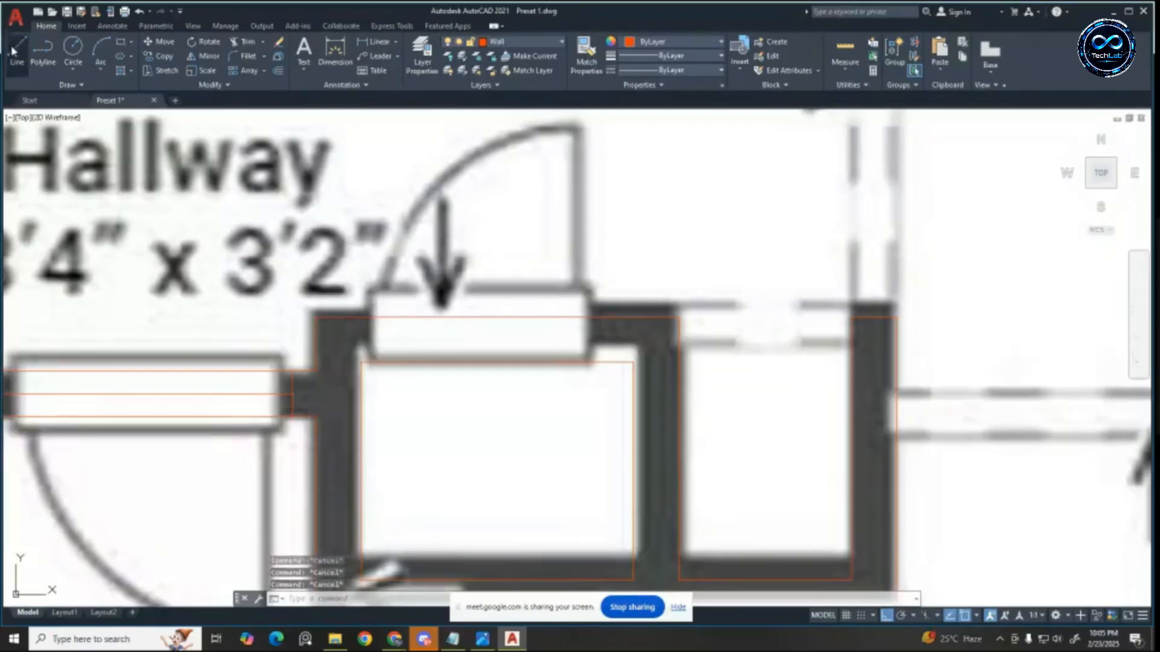
pyautogui.click(13, 50)
pyautogui.click(497, 362)
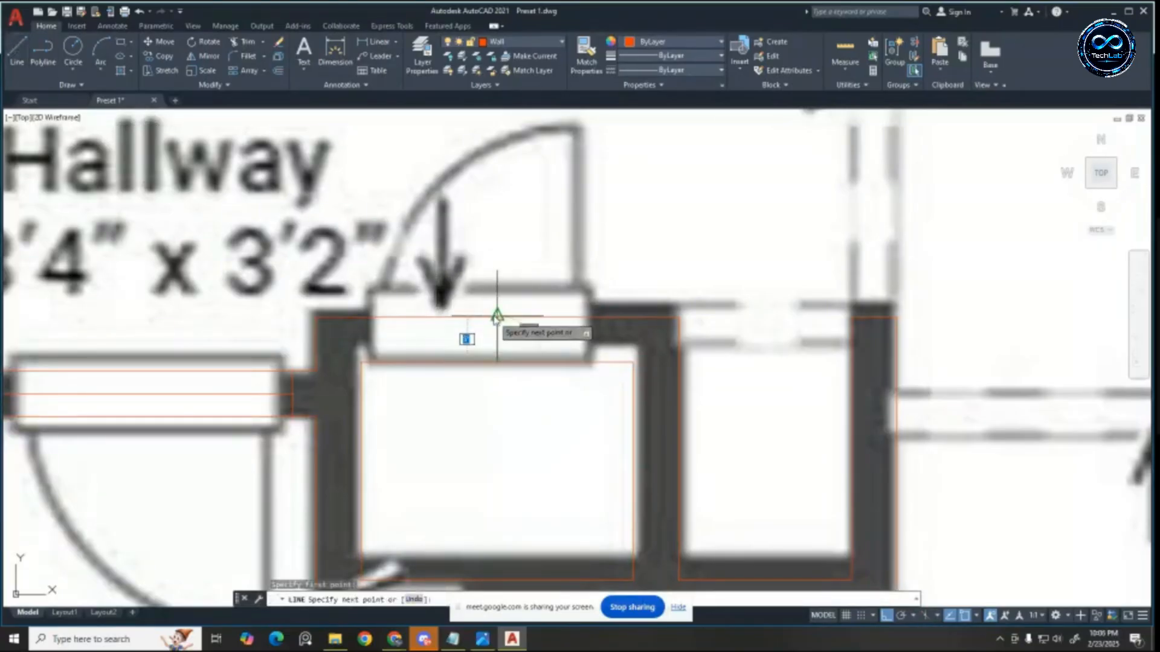
pyautogui.click(498, 317)
pyautogui.press('Escape')
pyautogui.press('Escape')
pyautogui.press('Escape')
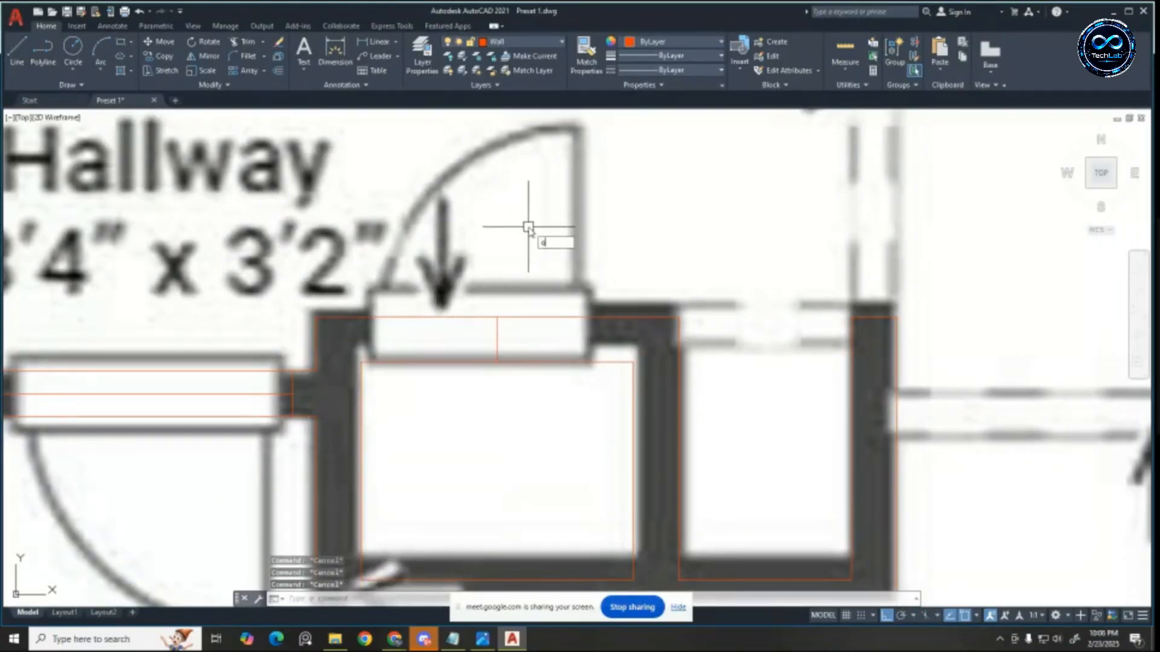
# Step: Offset the hallway closet's short wall line 1 foot to each side and delete the original centre line
pyautogui.press('Return')
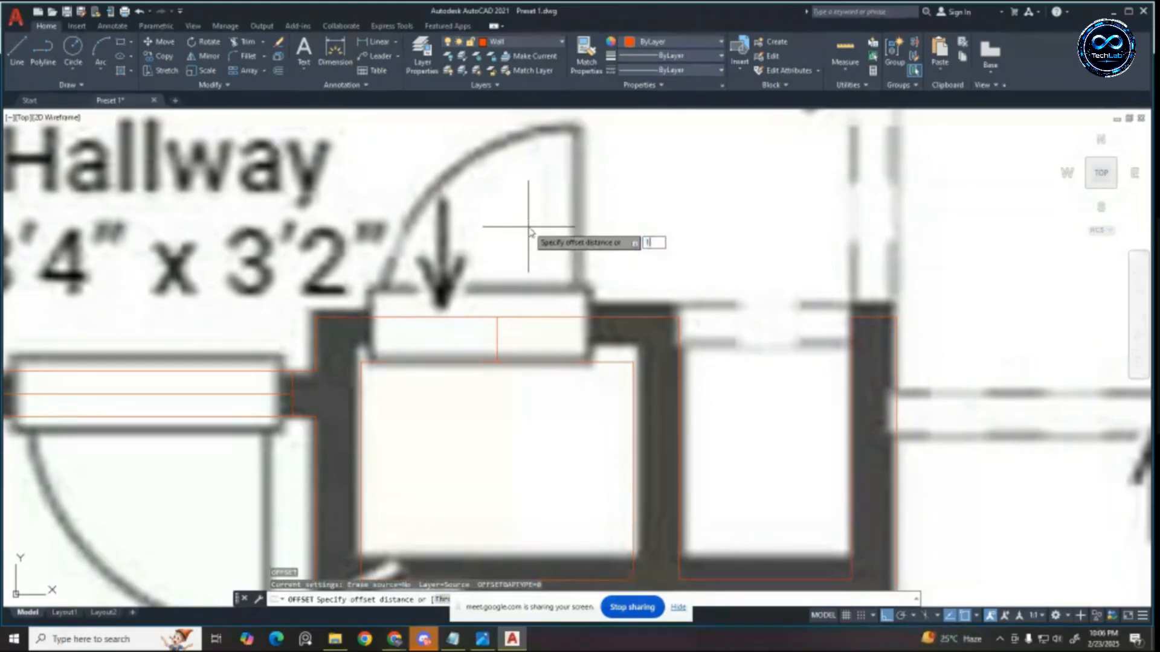
pyautogui.press('Return')
pyautogui.click(498, 332)
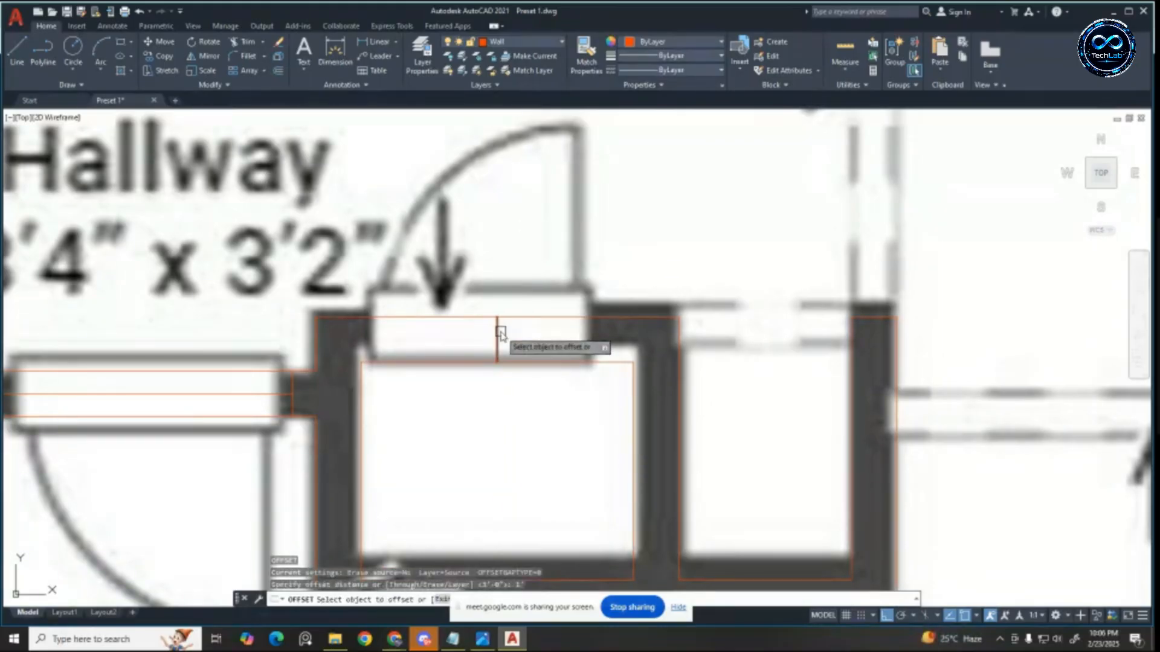
pyautogui.click(433, 337)
pyautogui.click(497, 331)
pyautogui.click(564, 342)
pyautogui.press('Escape')
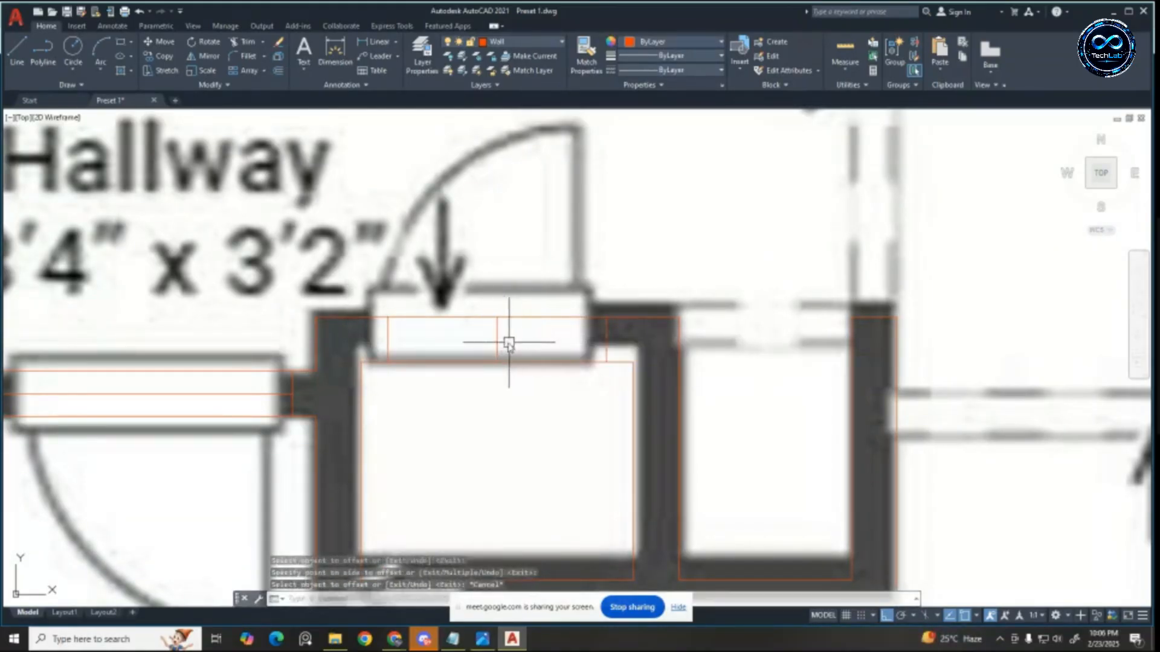
pyautogui.click(497, 340)
pyautogui.press('Delete')
# Step: Measure the horizontal distance from the Bathroom's west wall line to the tub enclosure's east edge with a linear dimension
pyautogui.scroll(-2, 499, 341)
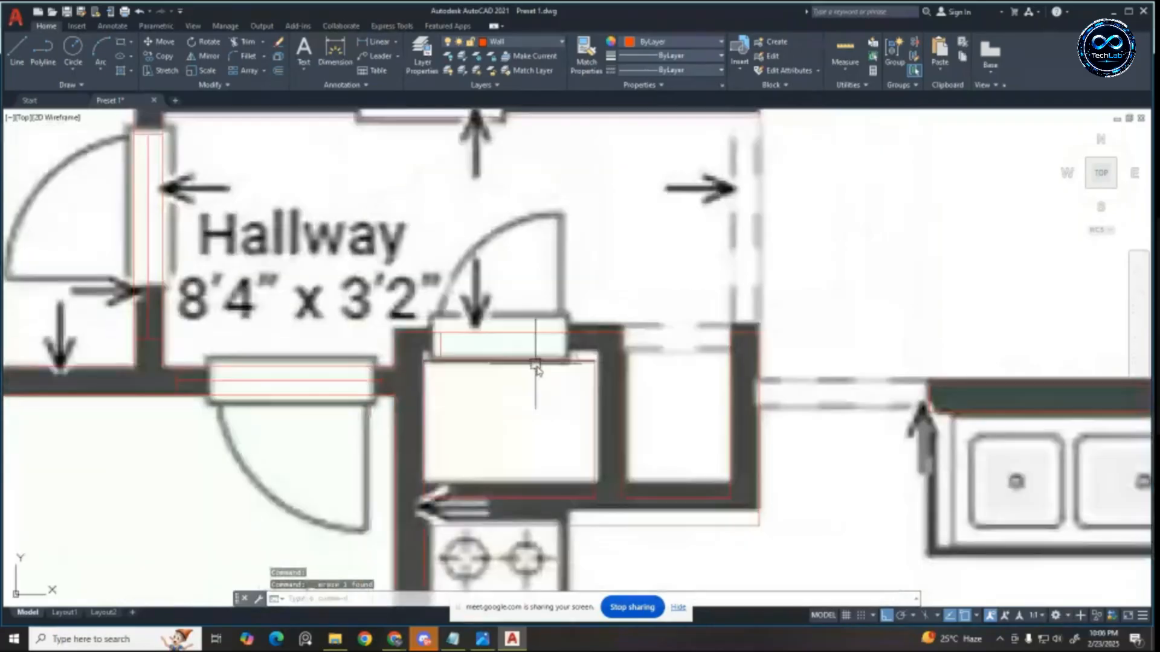
pyautogui.scroll(-1, 694, 376)
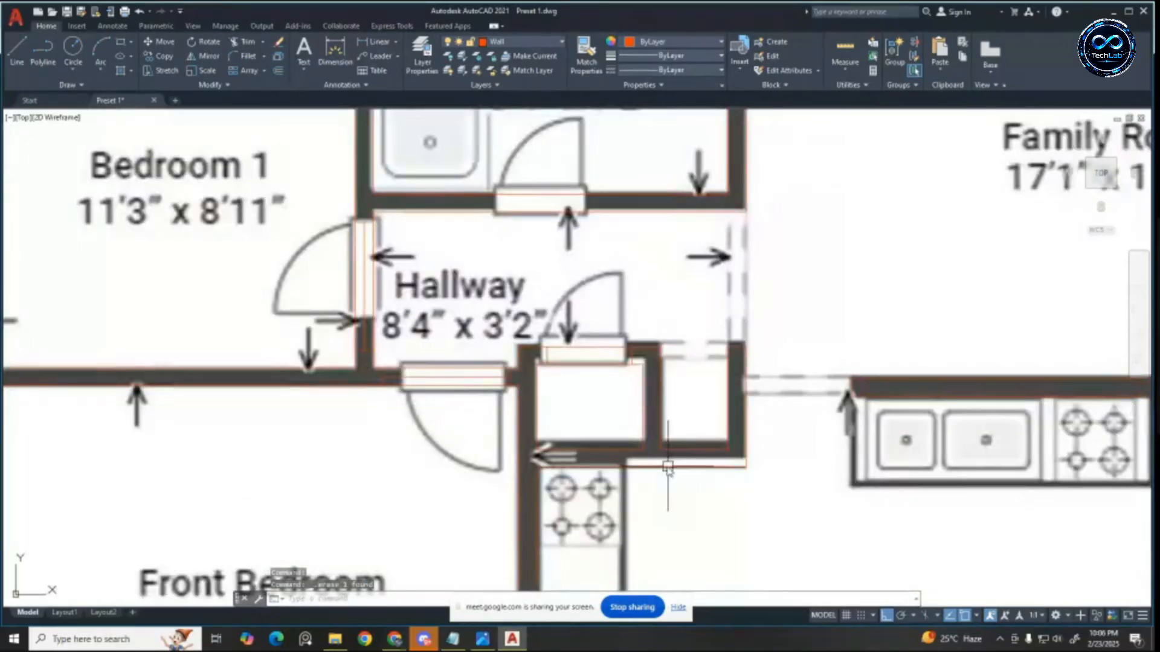
pyautogui.scroll(-2, 668, 467)
pyautogui.scroll(4, 604, 293)
pyautogui.scroll(-4, 605, 301)
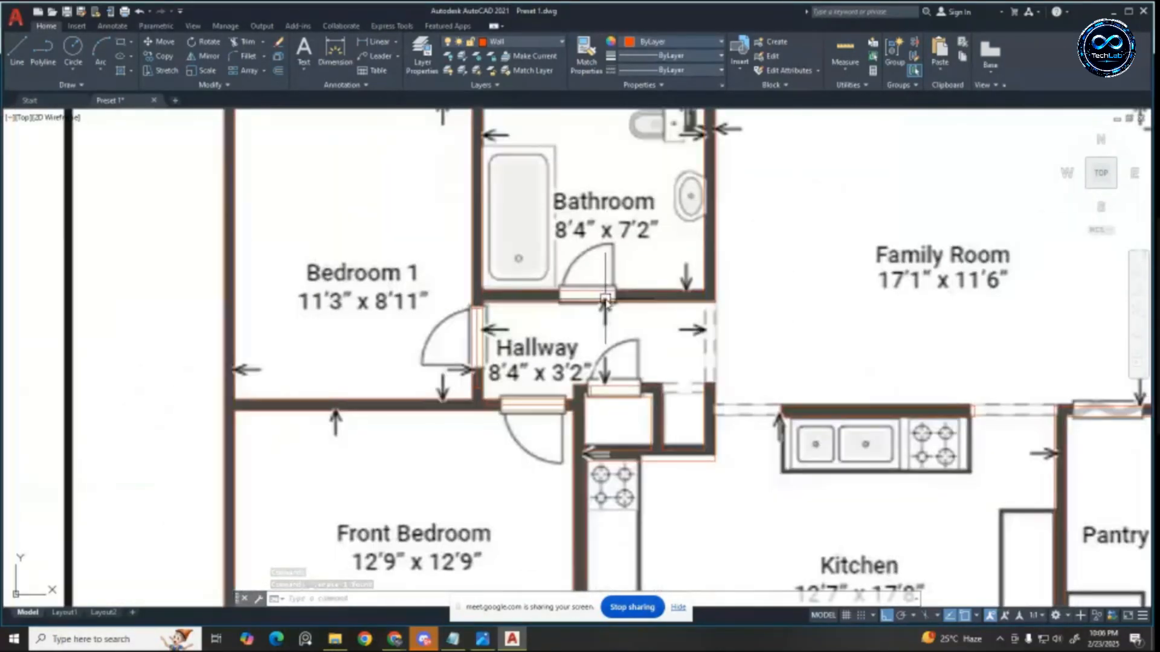
pyautogui.scroll(4, 604, 299)
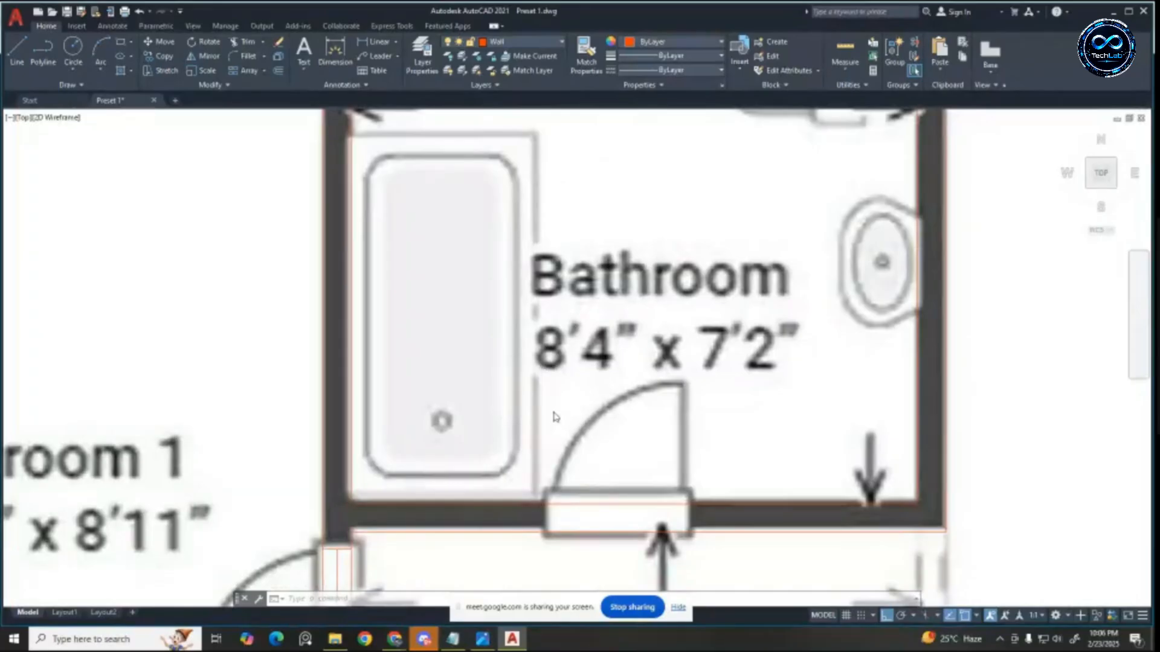
pyautogui.scroll(-2, 554, 417)
pyautogui.click(374, 43)
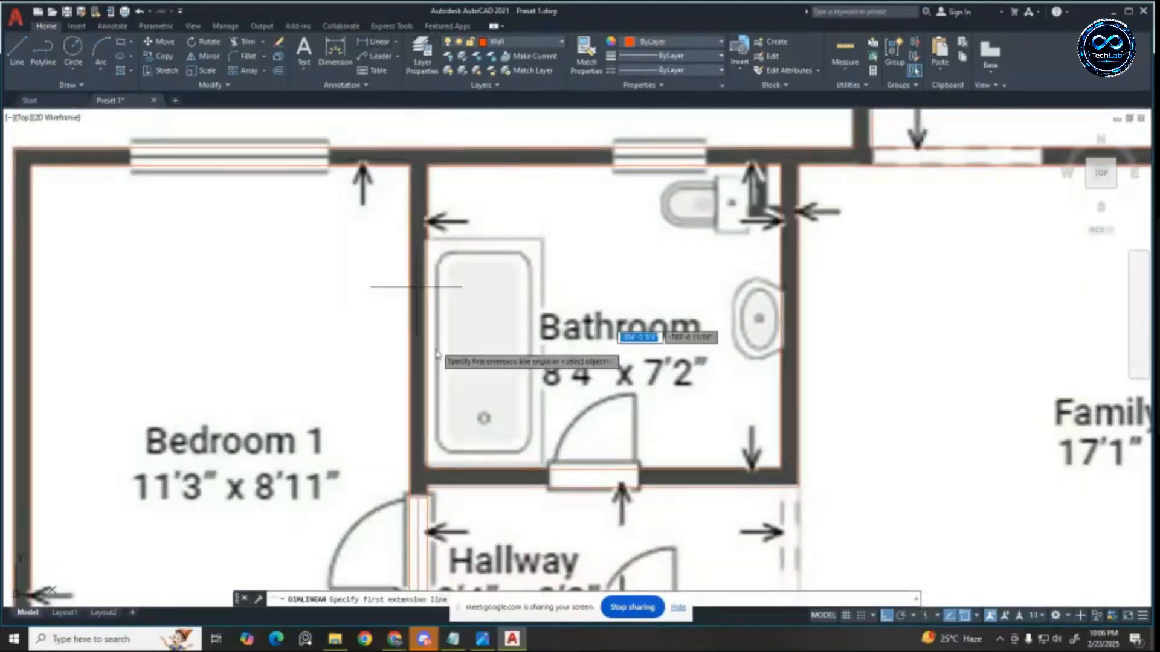
pyautogui.click(437, 355)
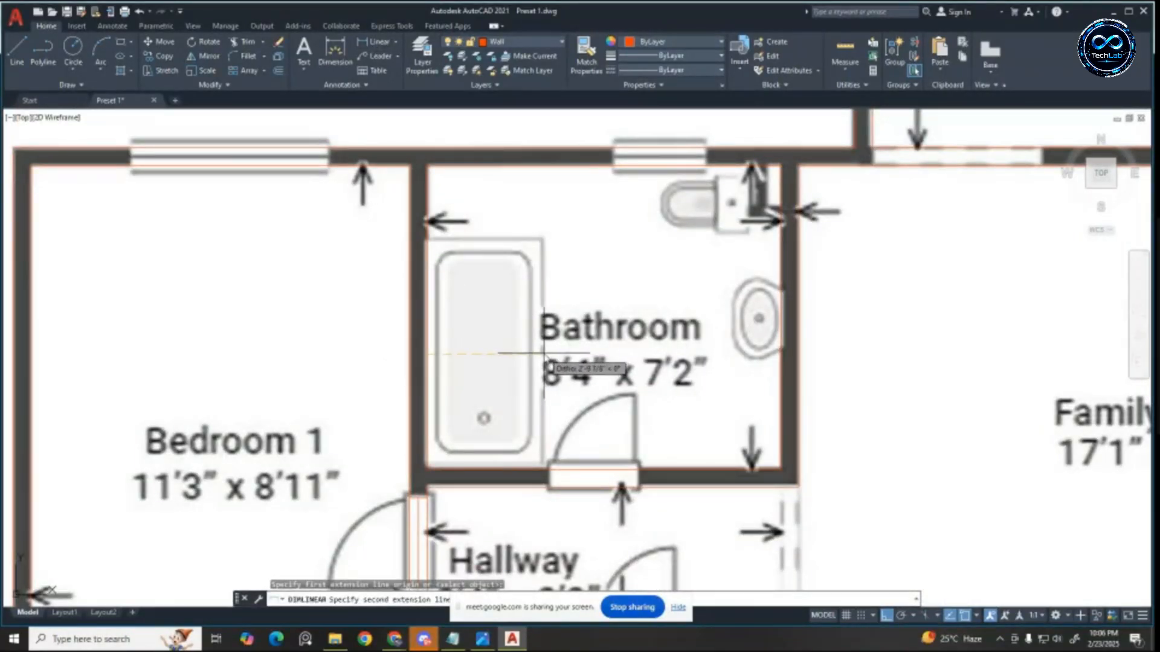
pyautogui.scroll(3, 544, 354)
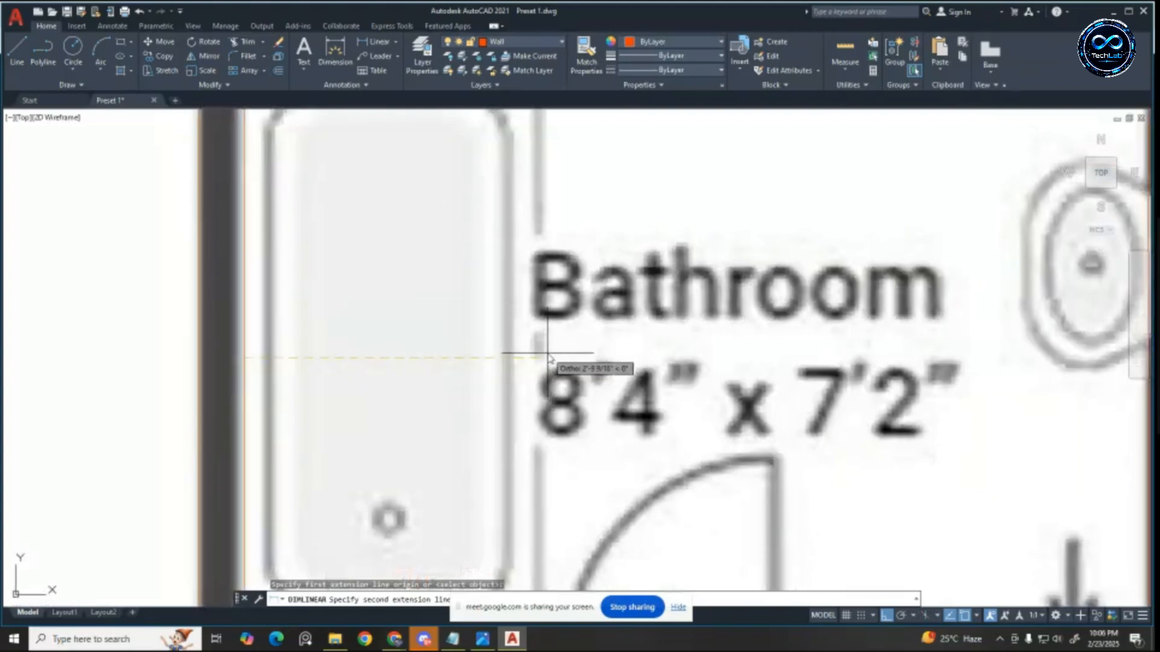
pyautogui.scroll(-3, 483, 320)
pyautogui.press('Escape')
pyautogui.press('Escape')
pyautogui.press('Escape')
# Step: Offset the Bathroom's west inner wall line east to mark the west side of the bathroom door opening
pyautogui.write('o')
pyautogui.press('Return')
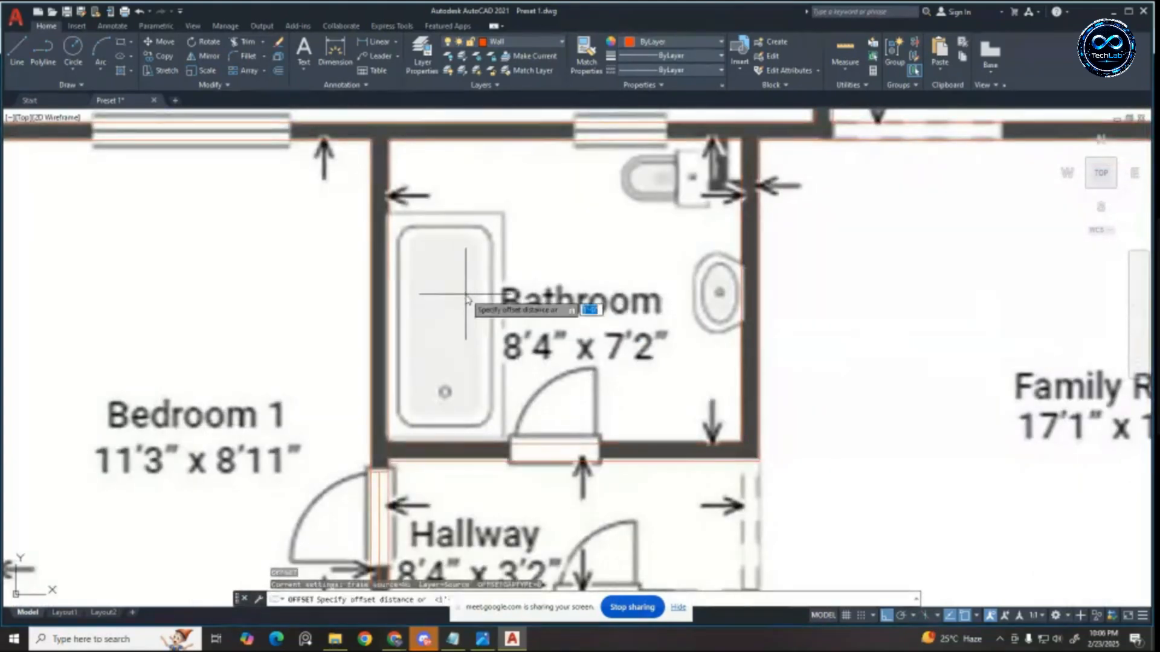
pyautogui.write('1')
pyautogui.press('Return')
pyautogui.click(383, 290)
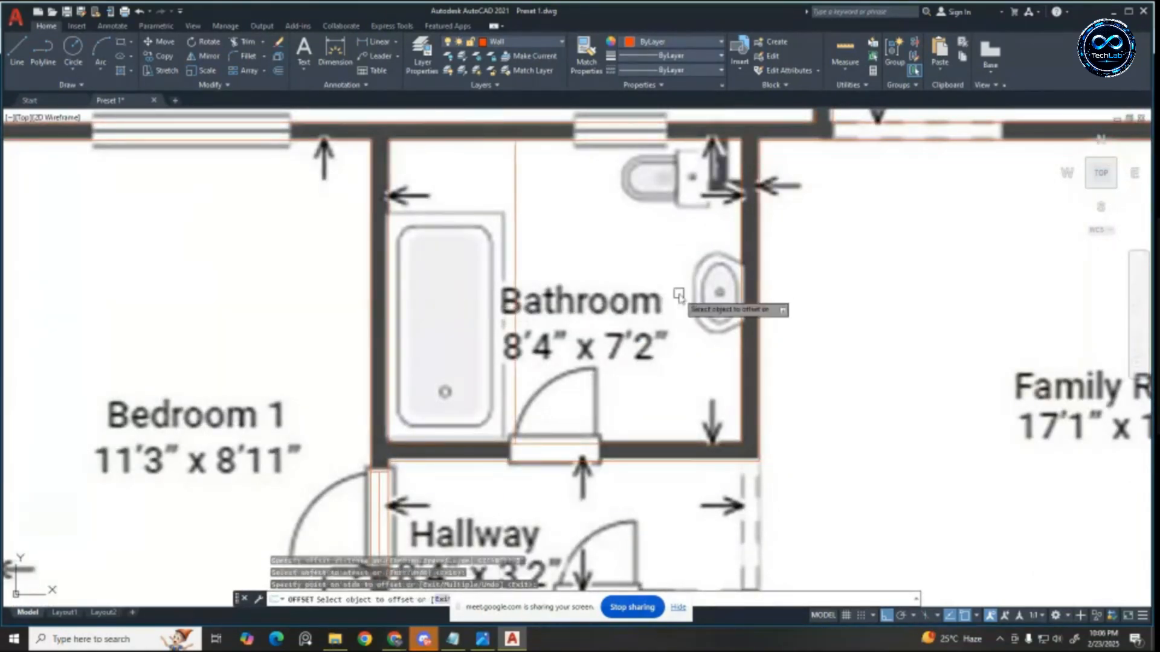
pyautogui.scroll(2, 590, 414)
pyautogui.press('Escape')
pyautogui.press('Escape')
pyautogui.press('Escape')
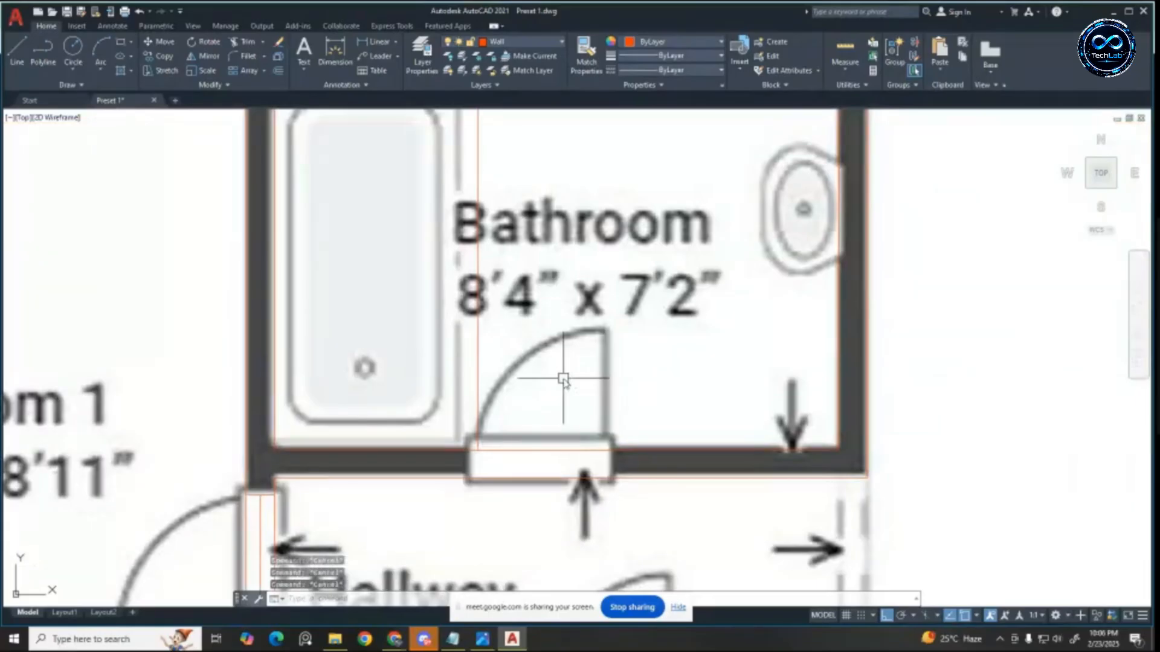
# Step: Offset the door opening's west guide line east to mark the east side of the bathroom door opening
pyautogui.press('Return')
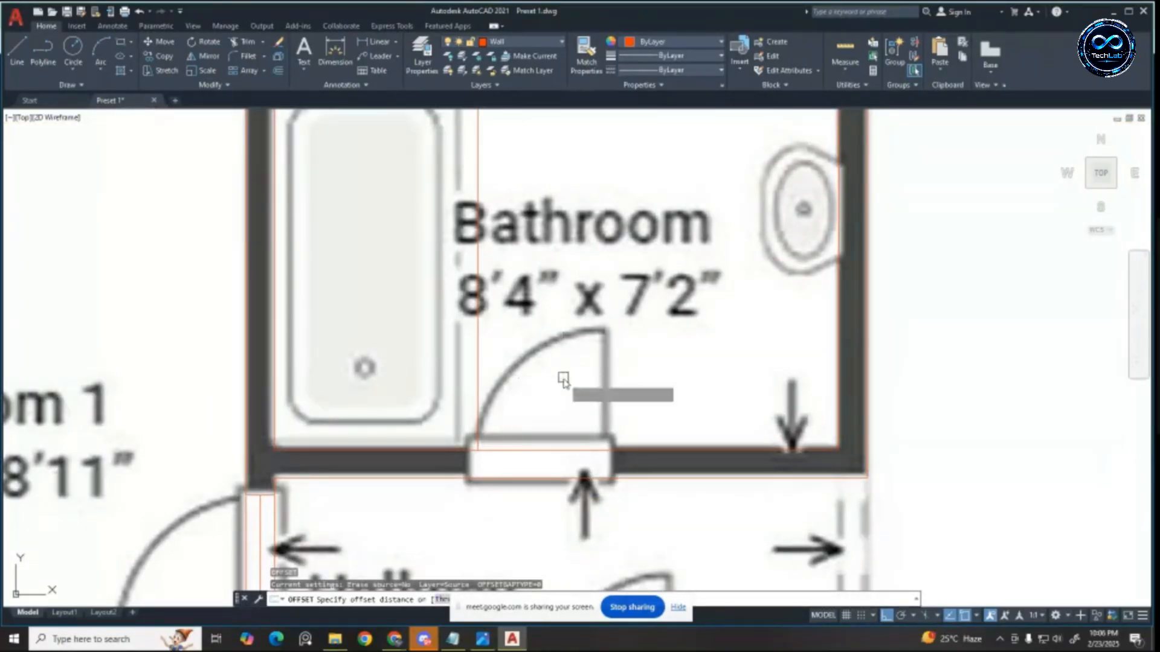
pyautogui.press('Return')
pyautogui.click(478, 393)
pyautogui.click(625, 364)
pyautogui.press('Escape')
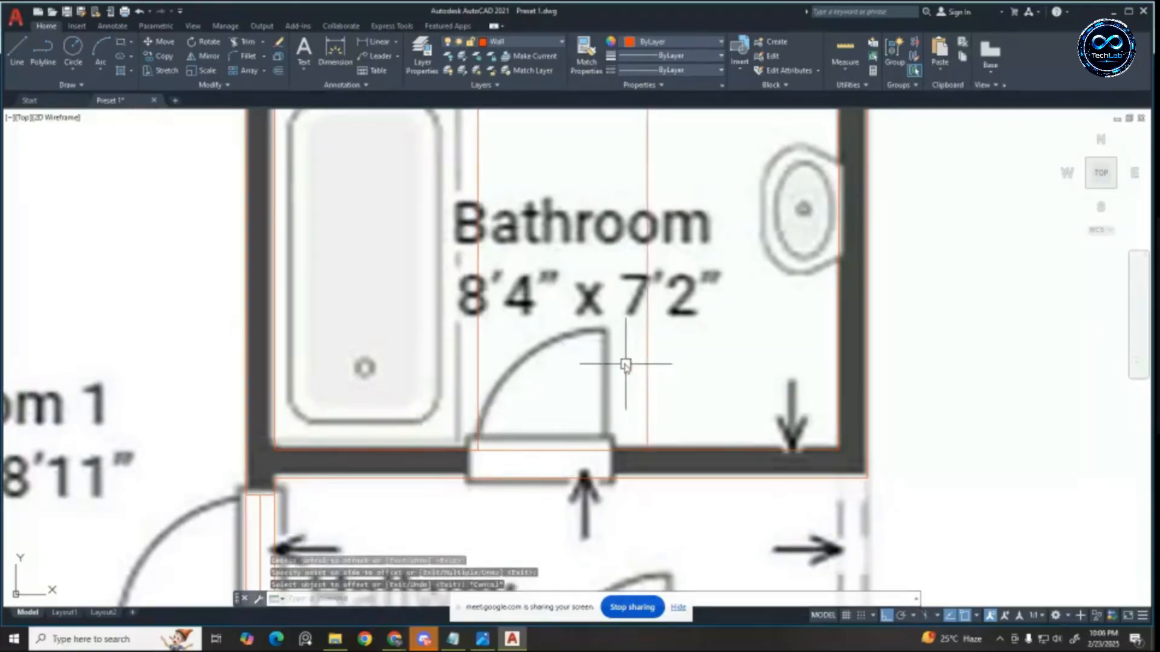
pyautogui.scroll(-2, 626, 365)
pyautogui.press('Escape')
pyautogui.press('Escape')
pyautogui.press('Escape')
pyautogui.scroll(-2, 626, 383)
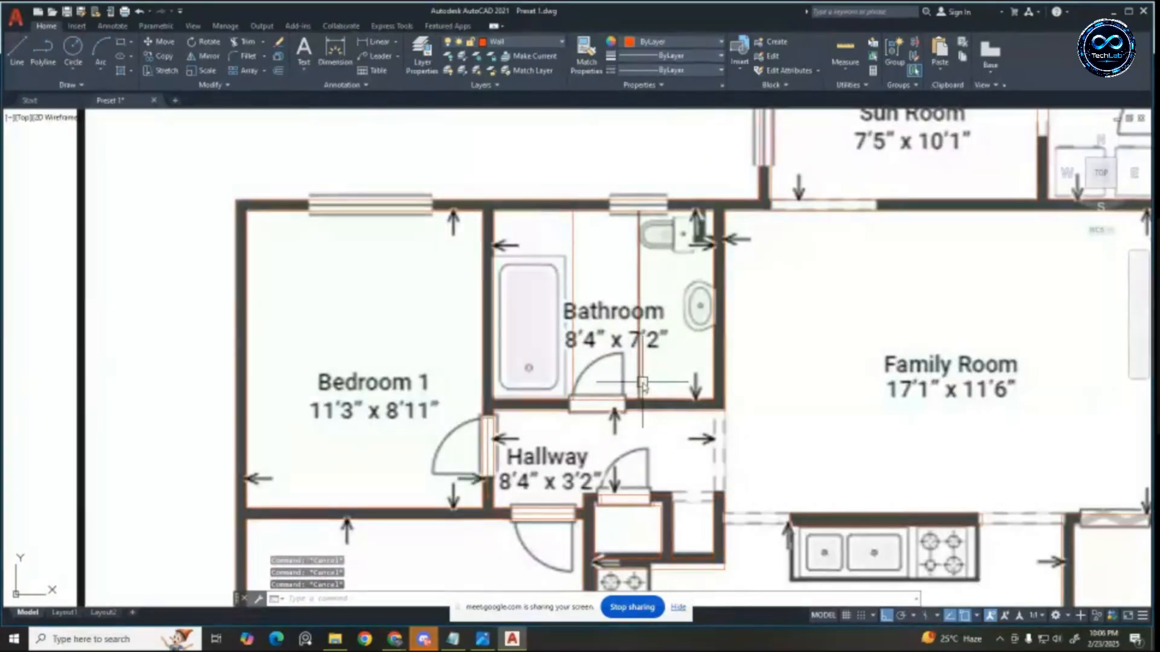
pyautogui.scroll(2, 642, 383)
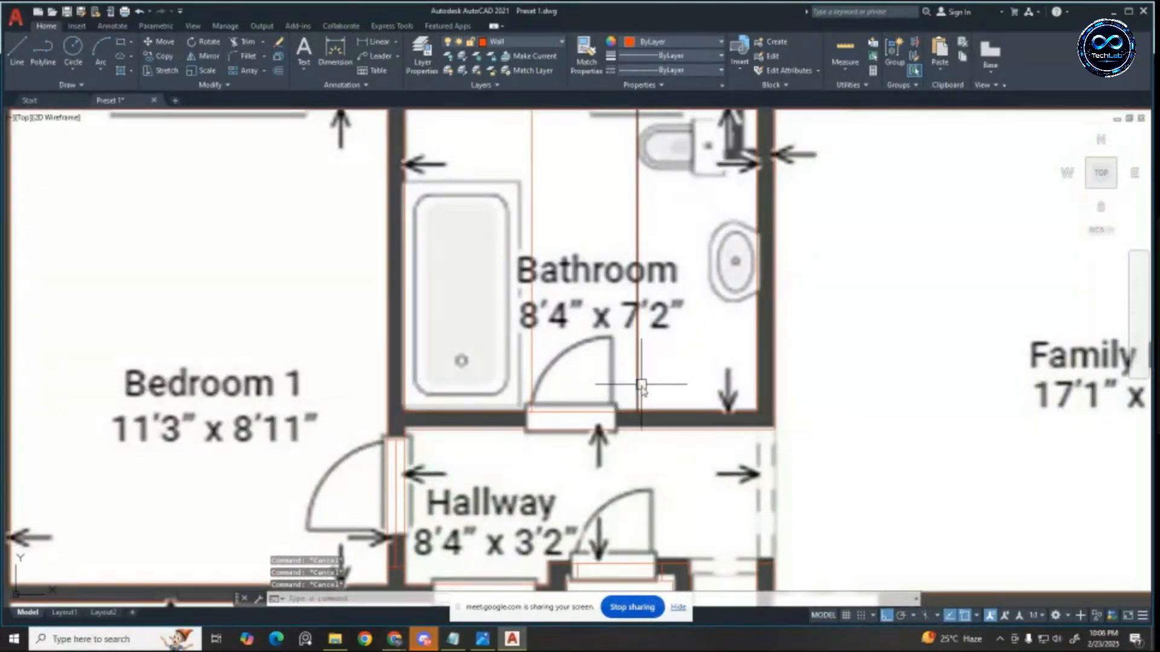
pyautogui.scroll(4, 642, 384)
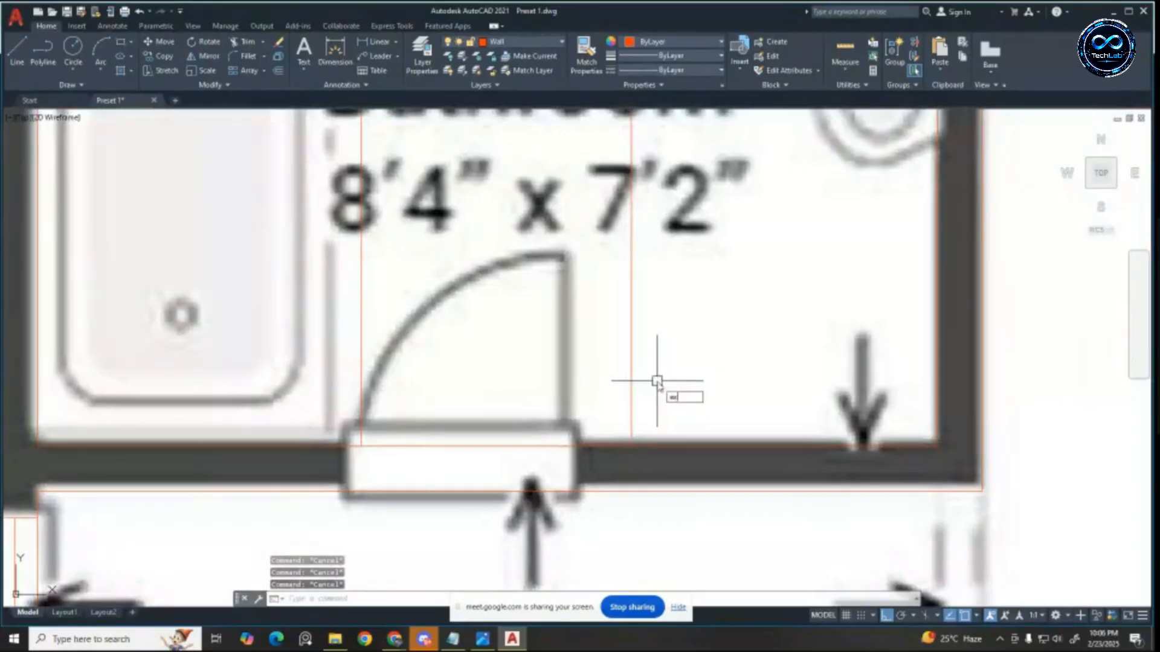
pyautogui.click(657, 381)
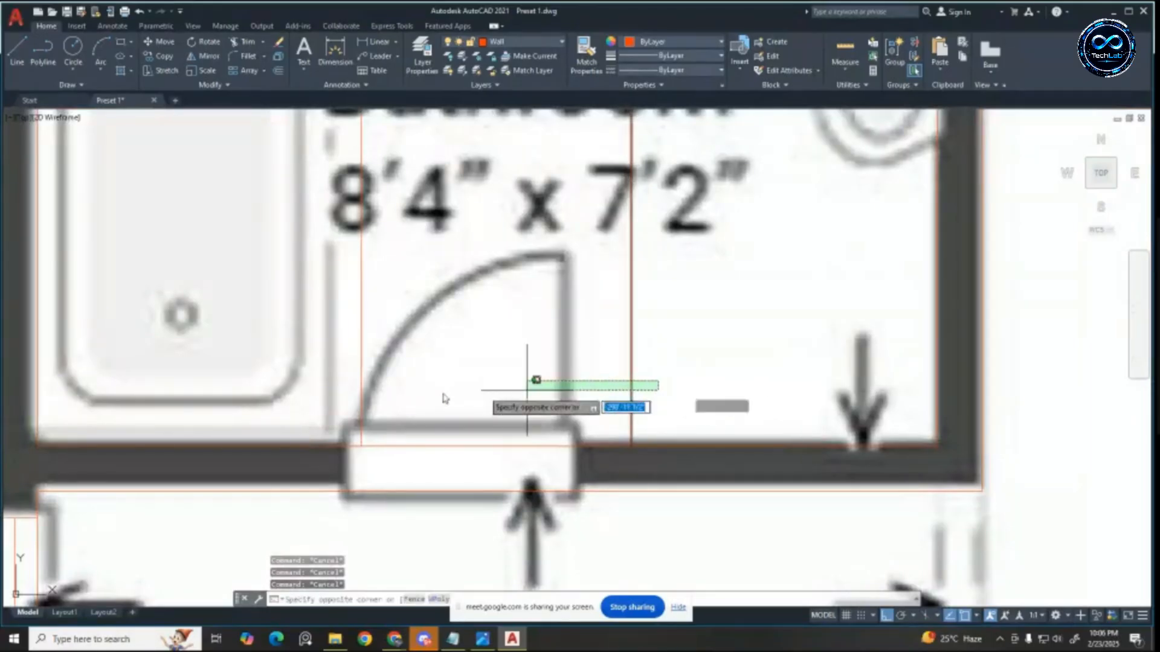
pyautogui.press('Escape')
pyautogui.press('Escape')
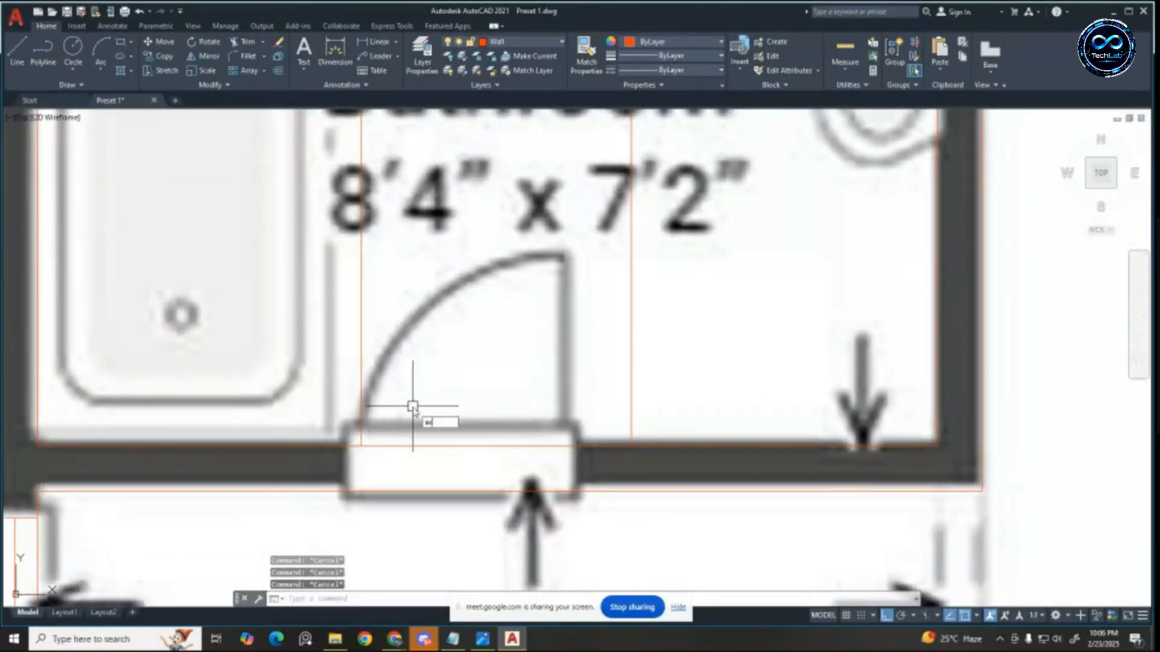
# Step: Extend both vertical bathroom guide lines south through the Bathroom's south wall to the hallway-side wall line
pyautogui.press('Return')
pyautogui.click(695, 358)
pyautogui.click(308, 401)
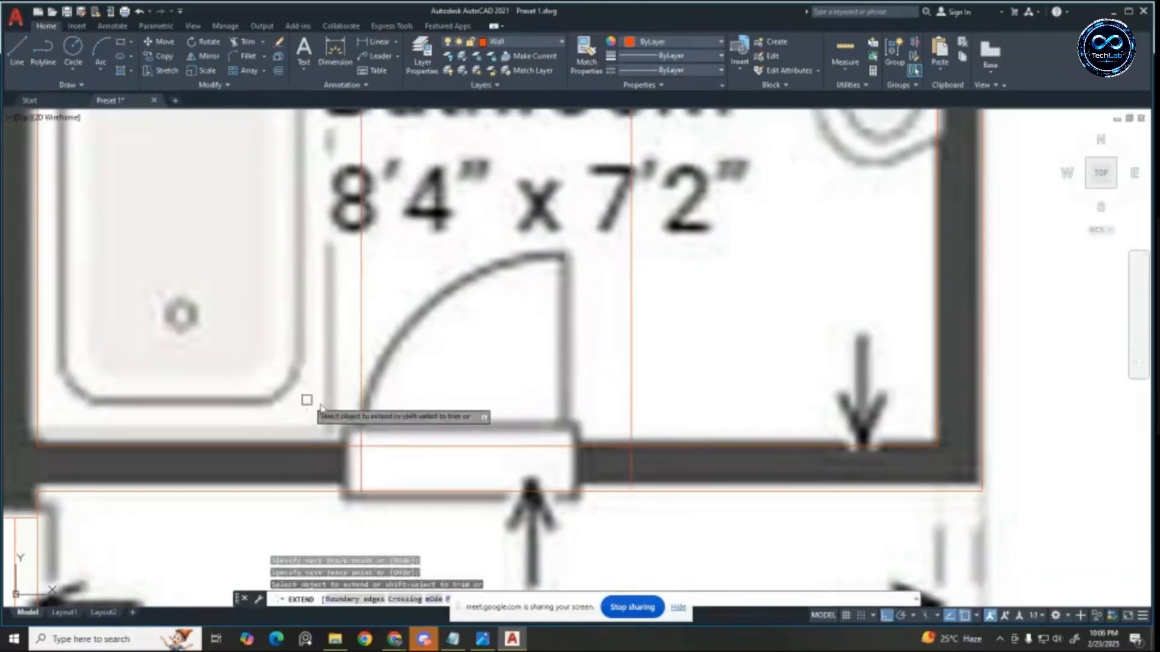
pyautogui.press('Escape')
pyautogui.press('Escape')
pyautogui.press('Escape')
pyautogui.scroll(-8, 568, 375)
pyautogui.scroll(2, 598, 344)
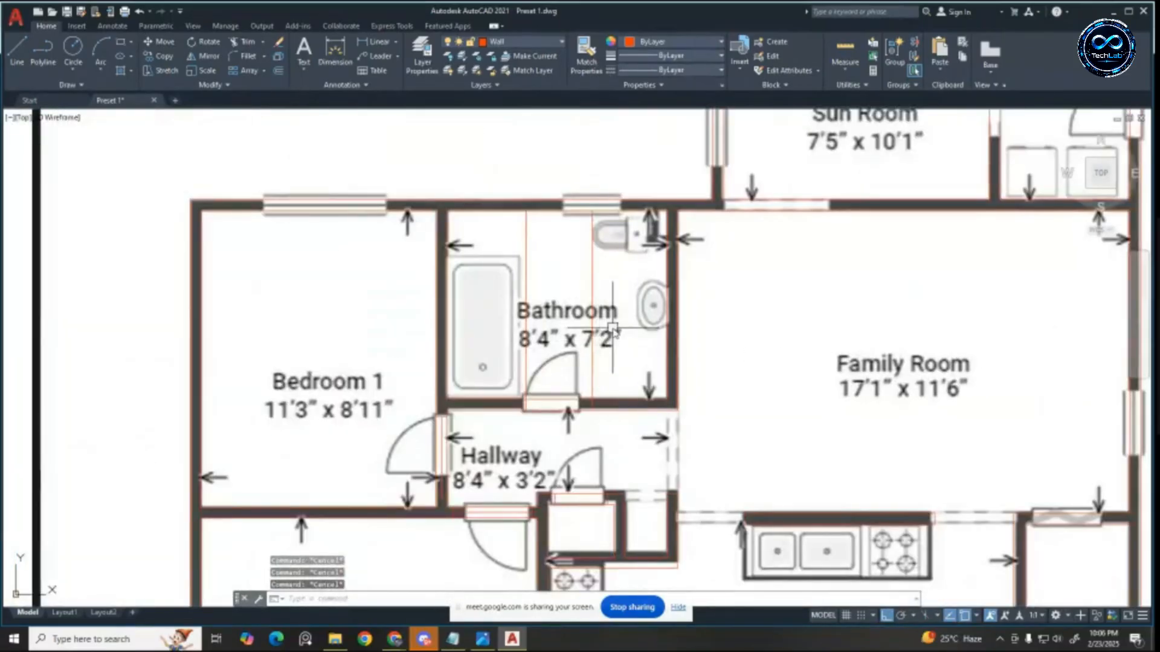
pyautogui.press('Return')
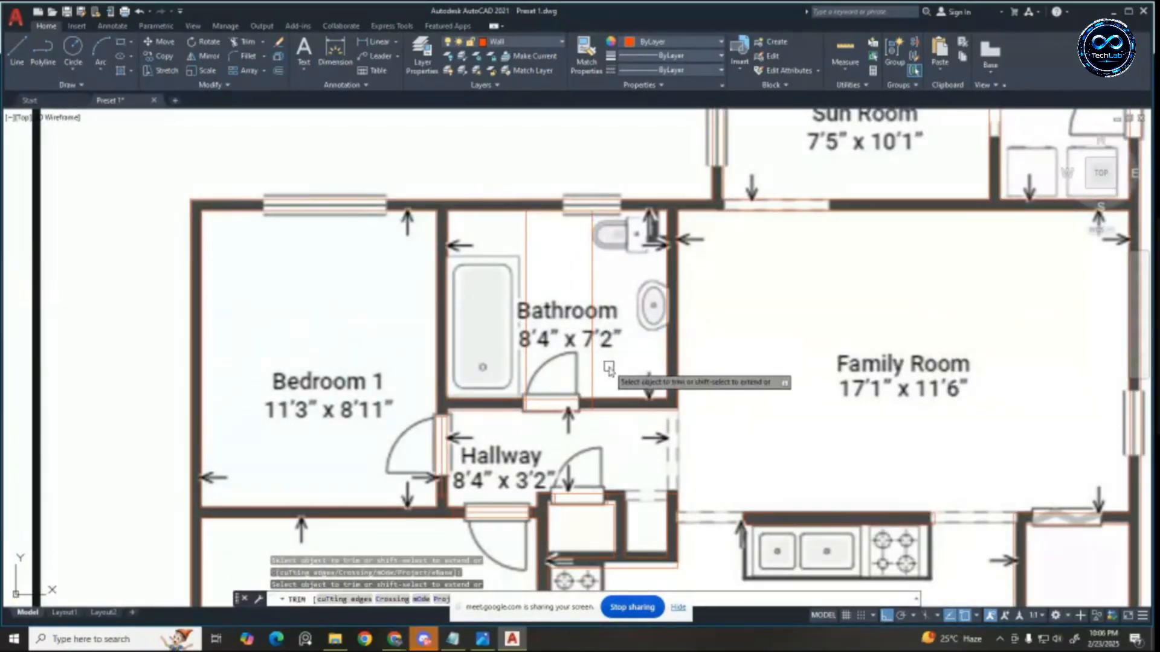
pyautogui.scroll(4, 489, 520)
pyautogui.press('Escape')
# Step: Explode the Front Bedroom and Bedroom 1 door opening blocks into separate lines
pyautogui.click(487, 488)
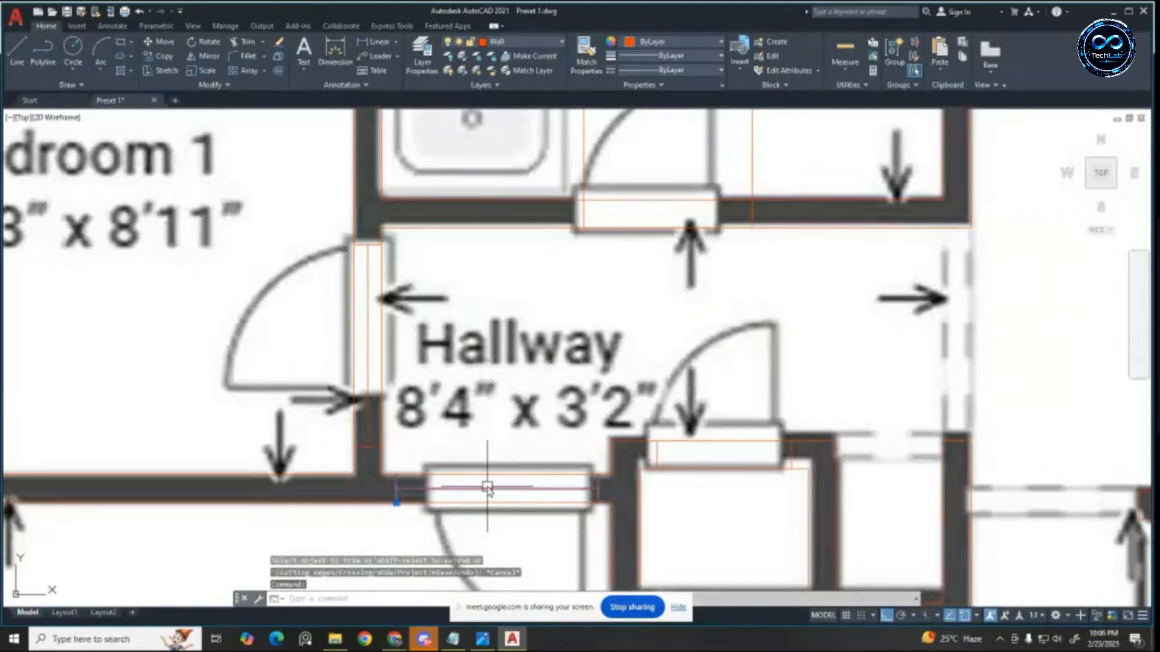
pyautogui.click(371, 361)
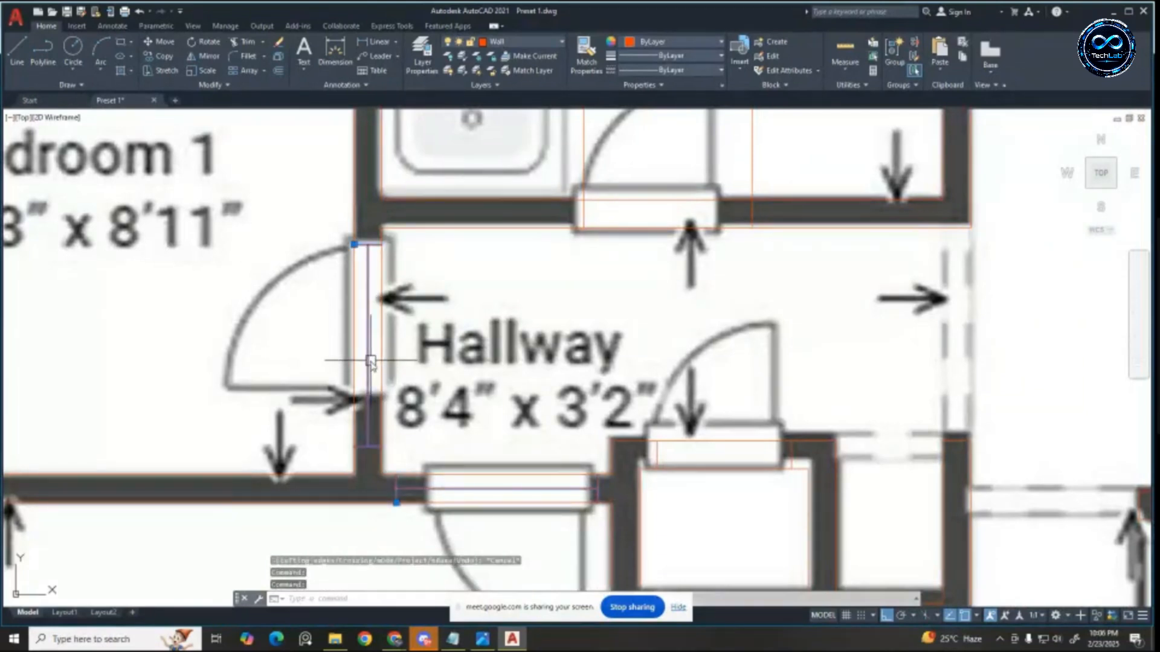
pyautogui.write('x')
pyautogui.press('Return')
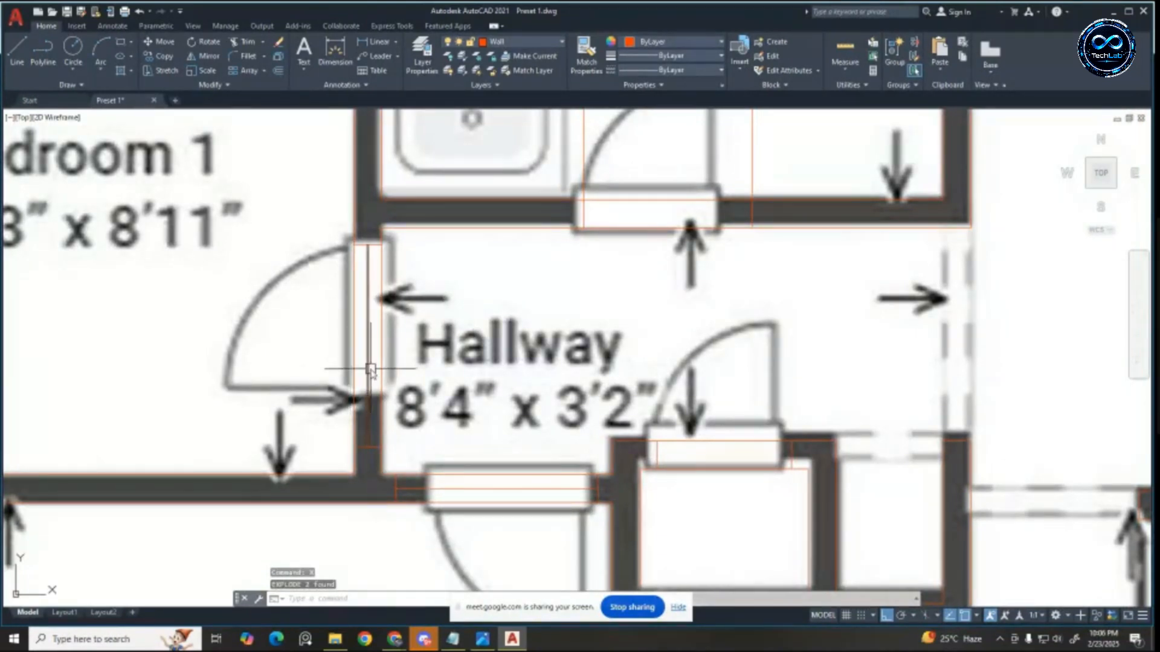
# Step: Delete the centre lines of the exploded Front Bedroom and Bedroom 1 door openings
pyautogui.press('Delete')
pyautogui.press('Escape')
pyautogui.press('Escape')
pyautogui.press('Escape')
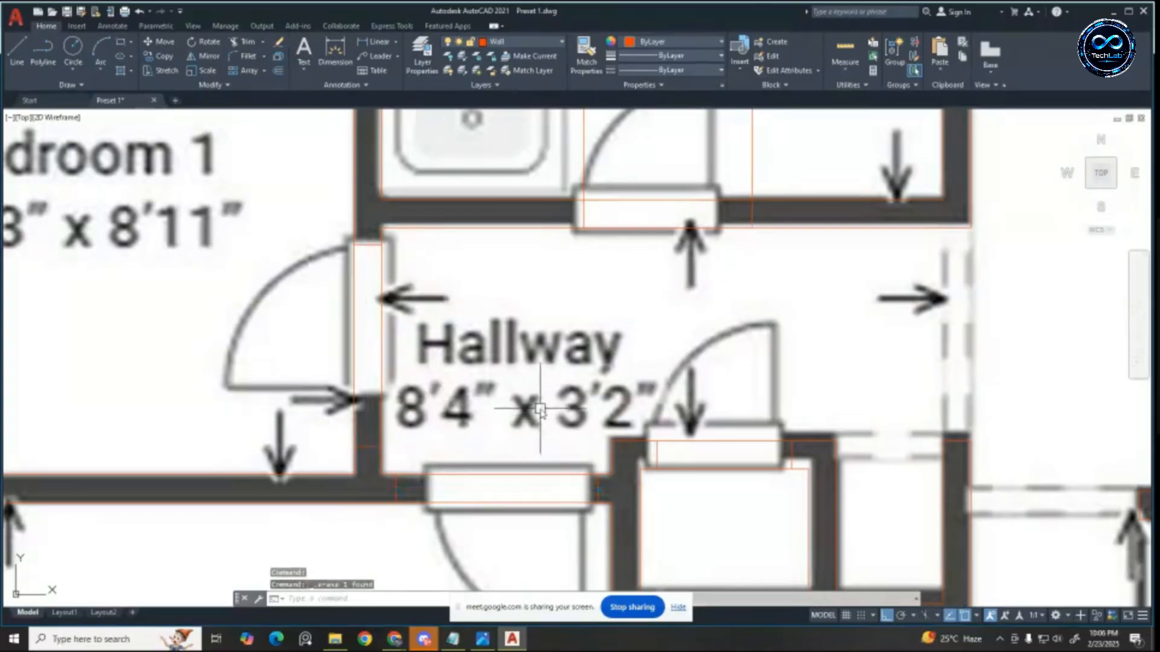
# Step: Trim the wall lines across the Front Bedroom and Bedroom 1 door openings
pyautogui.scroll(-2, 539, 423)
pyautogui.write('tr')
pyautogui.press('Return')
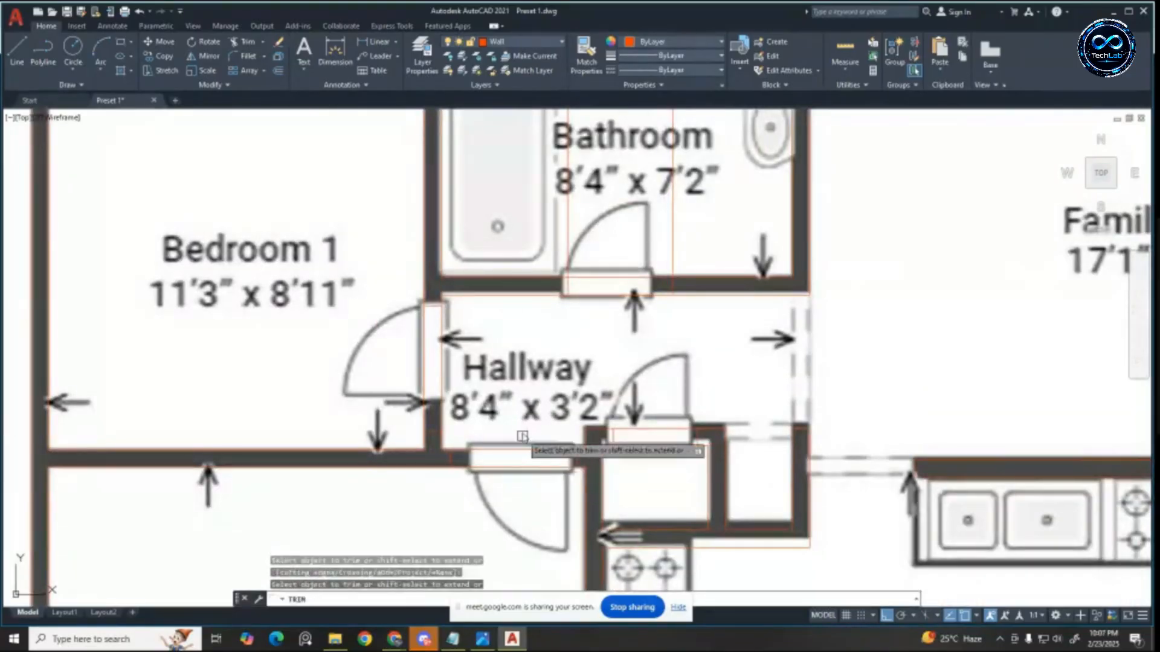
pyautogui.click(521, 434)
pyautogui.click(520, 515)
pyautogui.click(480, 350)
pyautogui.click(355, 353)
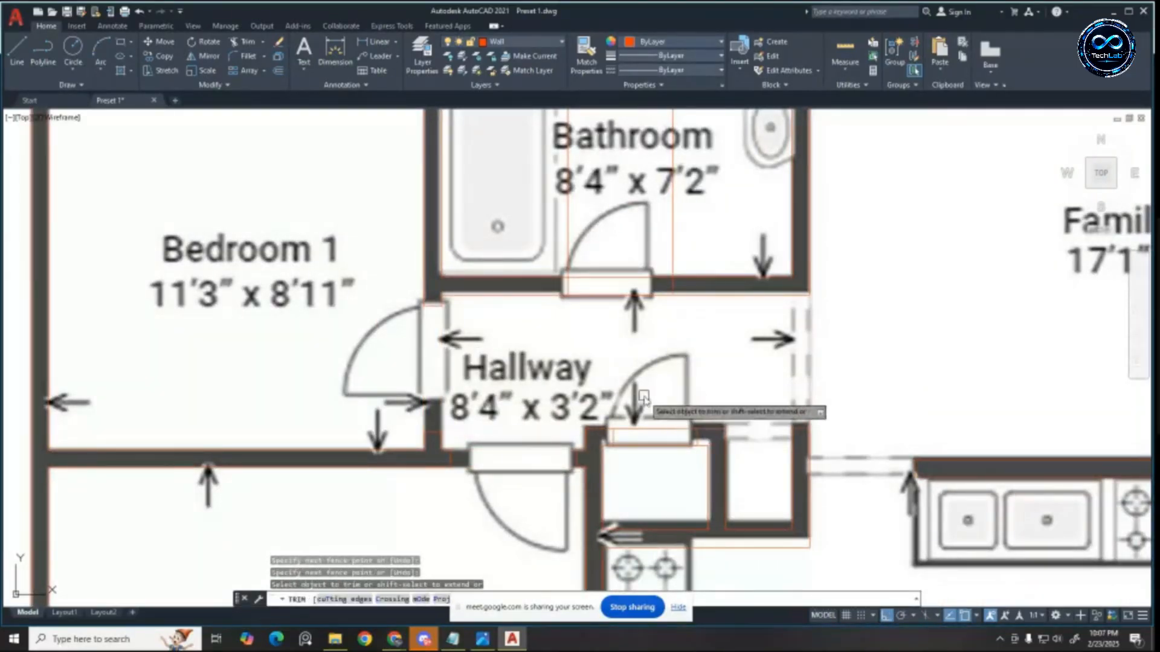
# Step: Trim the wall lines across the hallway closet and Bathroom door openings
pyautogui.click(644, 397)
pyautogui.click(659, 474)
pyautogui.click(599, 246)
pyautogui.click(621, 338)
# Step: Trim away the excess vertical guide lines running through the Bathroom interior
pyautogui.scroll(-3, 621, 339)
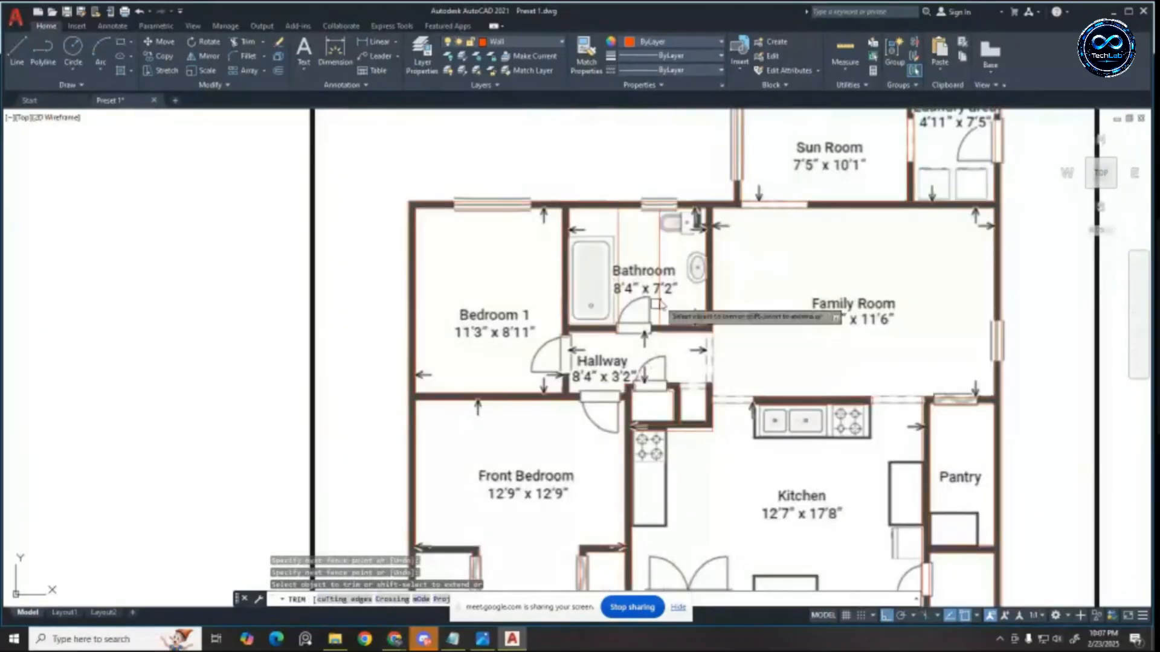
pyautogui.scroll(4, 668, 259)
pyautogui.press('Return')
pyautogui.scroll(-3, 458, 300)
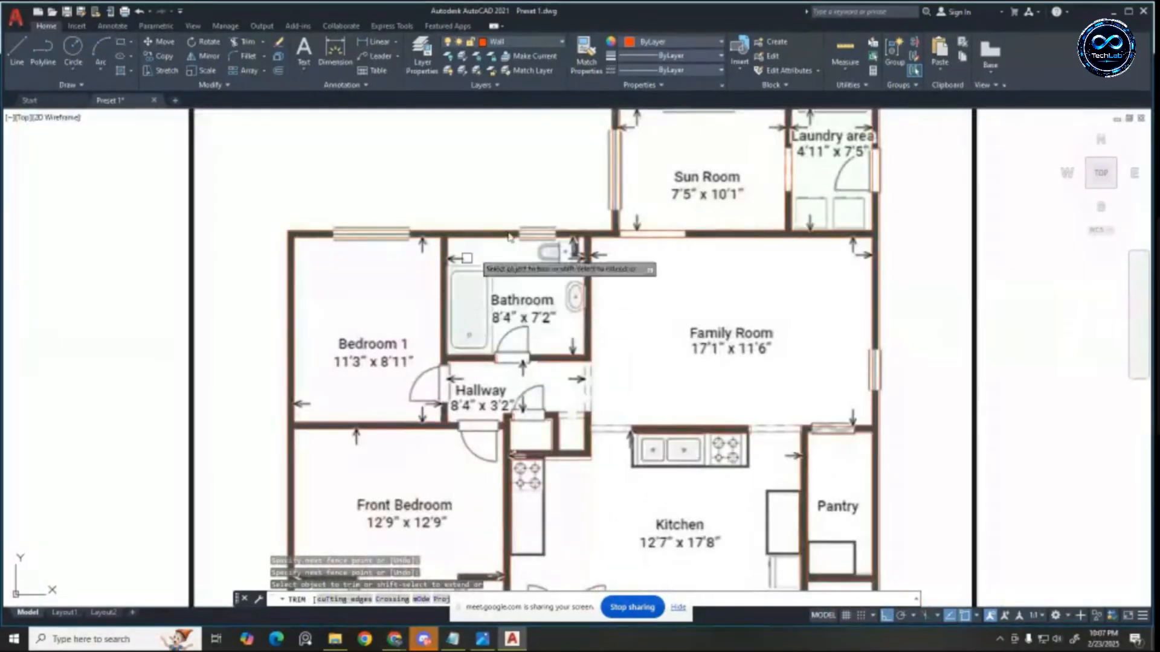
# Step: Offset the Sun Room's inner west wall line 3" into the room, beside the opening to the Family Room
pyautogui.scroll(2, 621, 251)
pyautogui.scroll(-2, 660, 212)
pyautogui.scroll(2, 647, 202)
pyautogui.scroll(2, 530, 252)
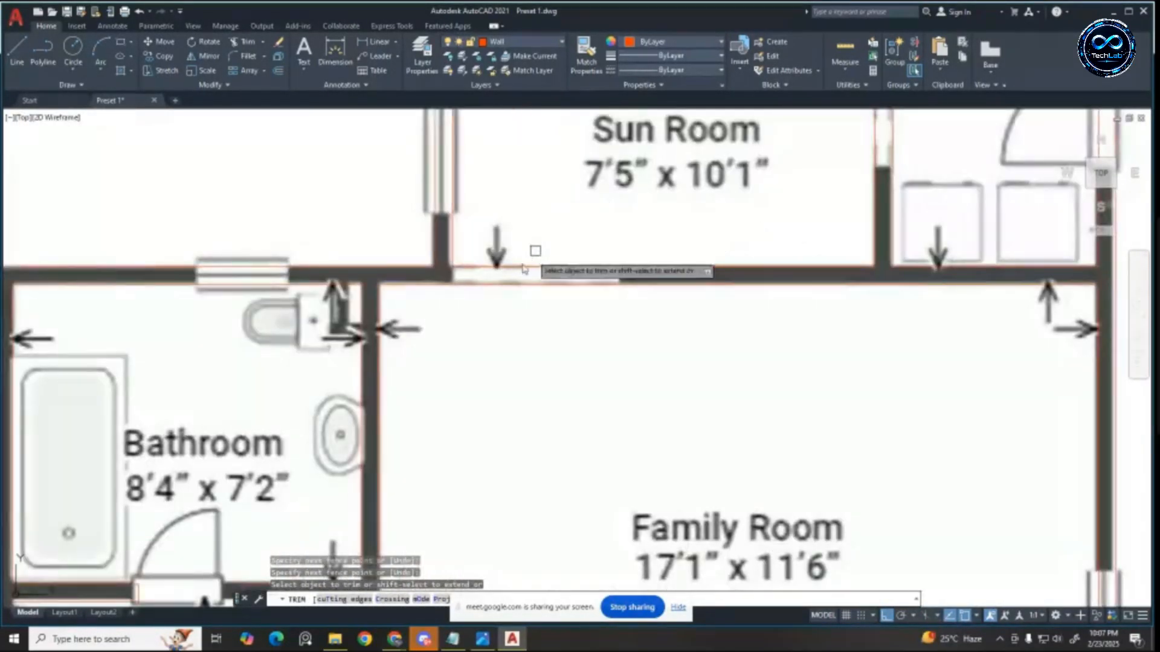
pyautogui.scroll(5, 509, 238)
pyautogui.scroll(-2, 435, 302)
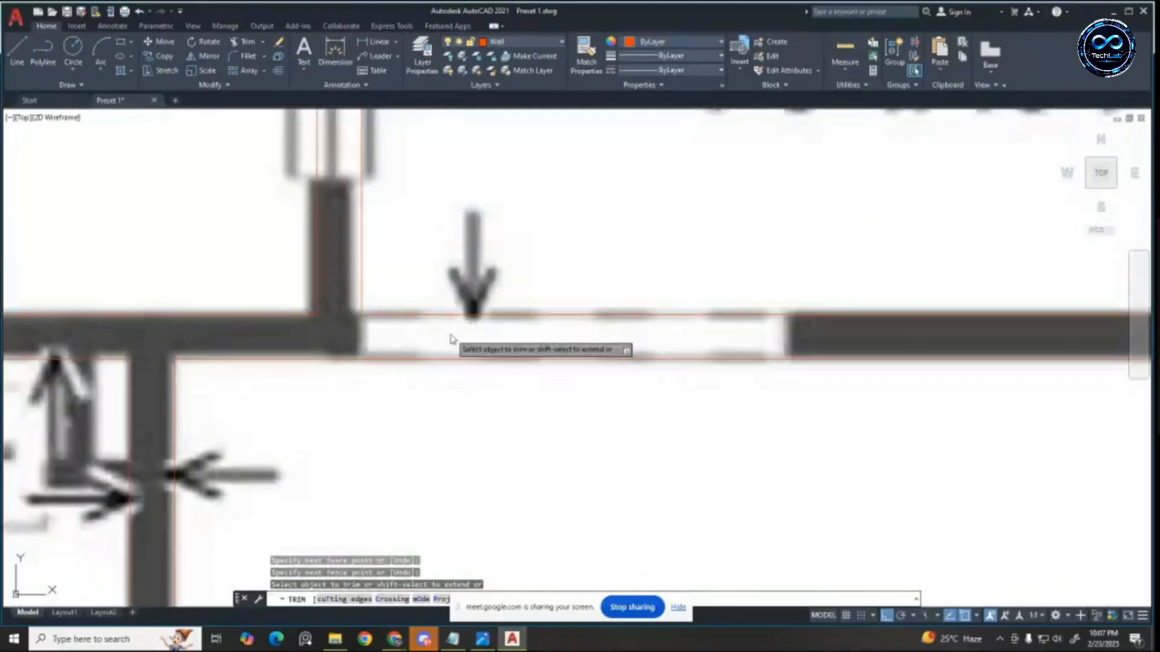
pyautogui.press('Escape')
pyautogui.press('Escape')
pyautogui.press('Escape')
pyautogui.write('o')
pyautogui.press('Return')
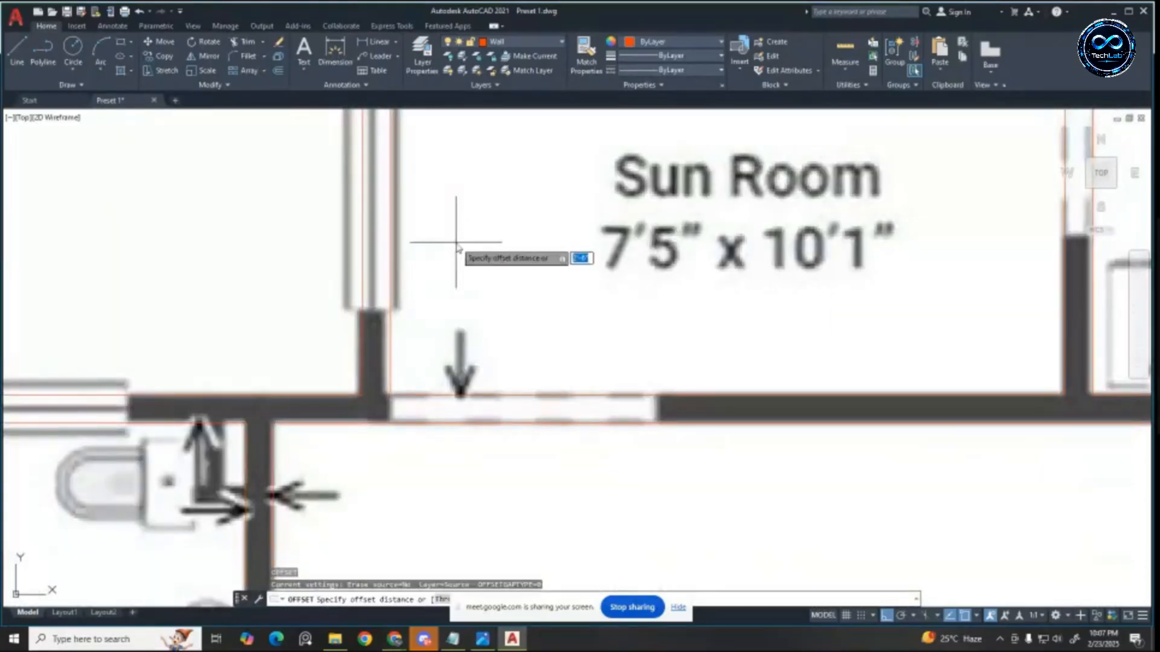
pyautogui.write('3')
pyautogui.press('Return')
pyautogui.click(390, 331)
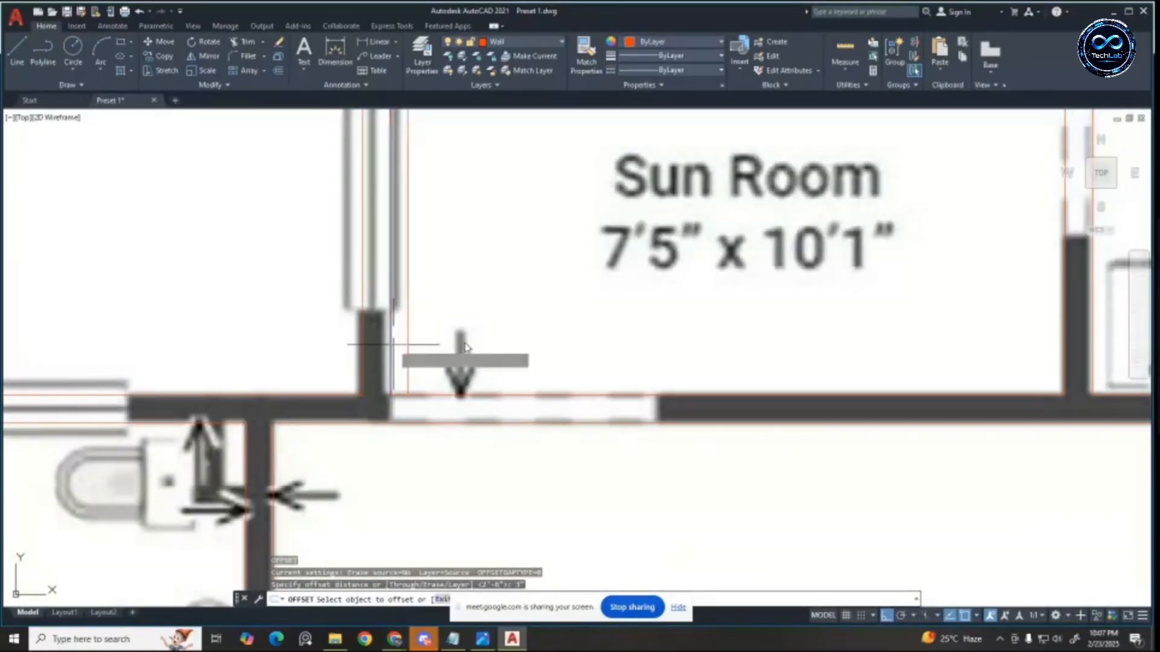
pyautogui.click(491, 316)
pyautogui.press('Escape')
pyautogui.press('Escape')
pyautogui.press('Escape')
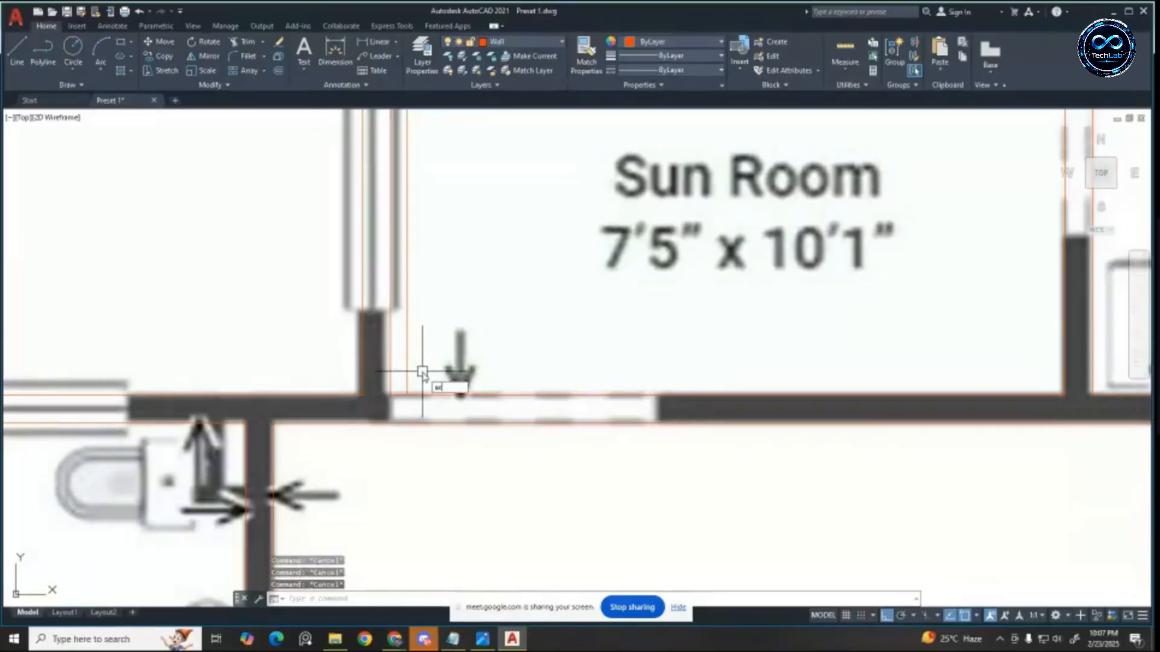
# Step: Extend the offset line through the wall between the Sun Room and Family Room to its lower face
pyautogui.press('Return')
pyautogui.press('Escape')
pyautogui.press('Escape')
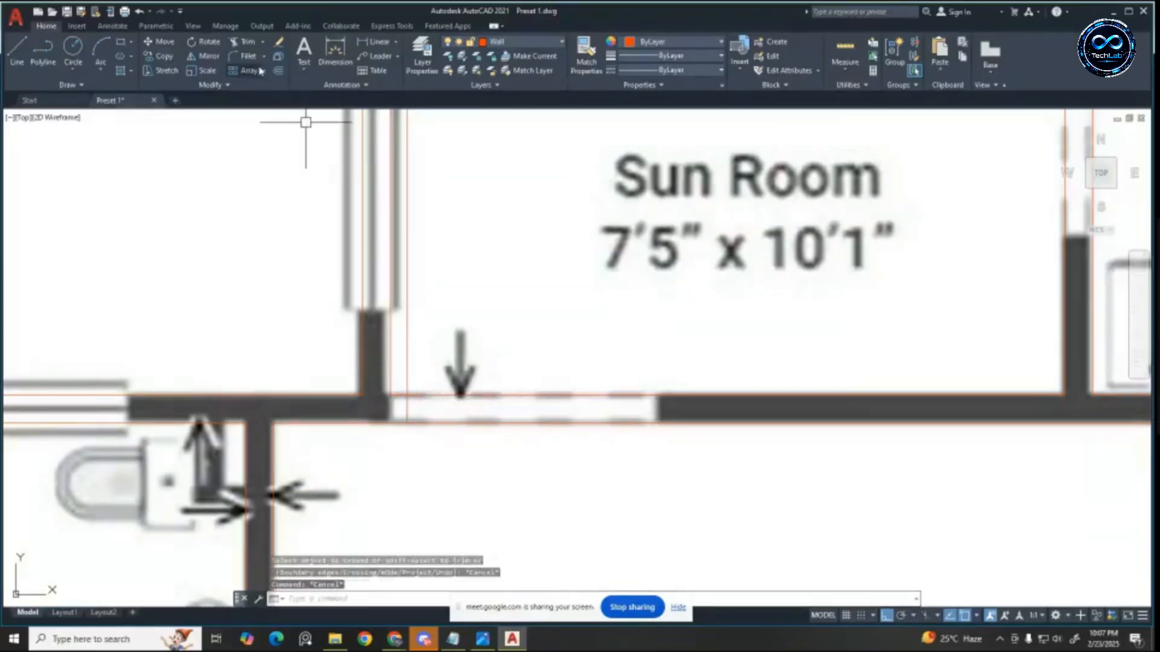
# Step: Measure the width of the dashed Sun Room opening with a linear dimension, without placing the dimension
pyautogui.click(371, 44)
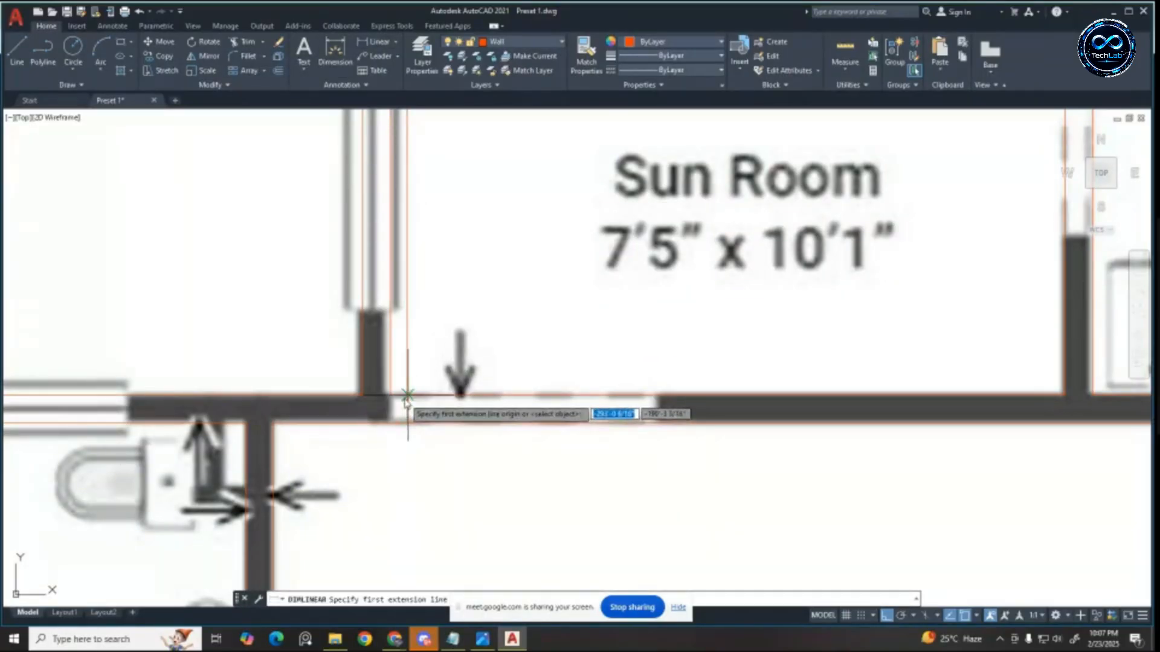
pyautogui.click(408, 395)
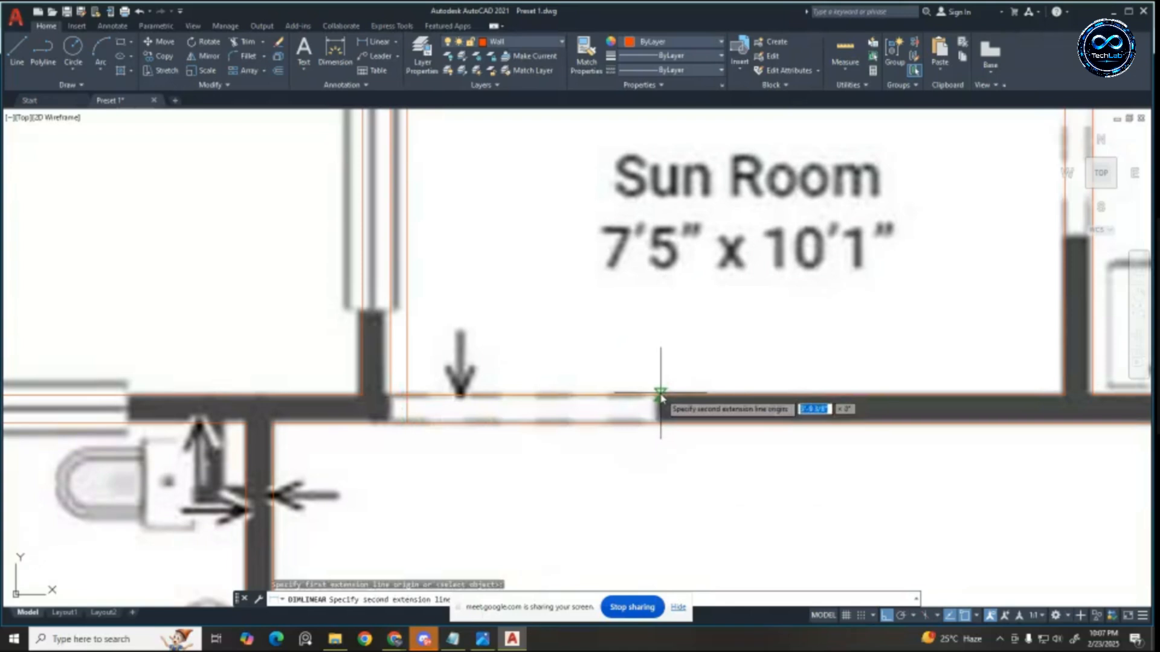
pyautogui.press('Escape')
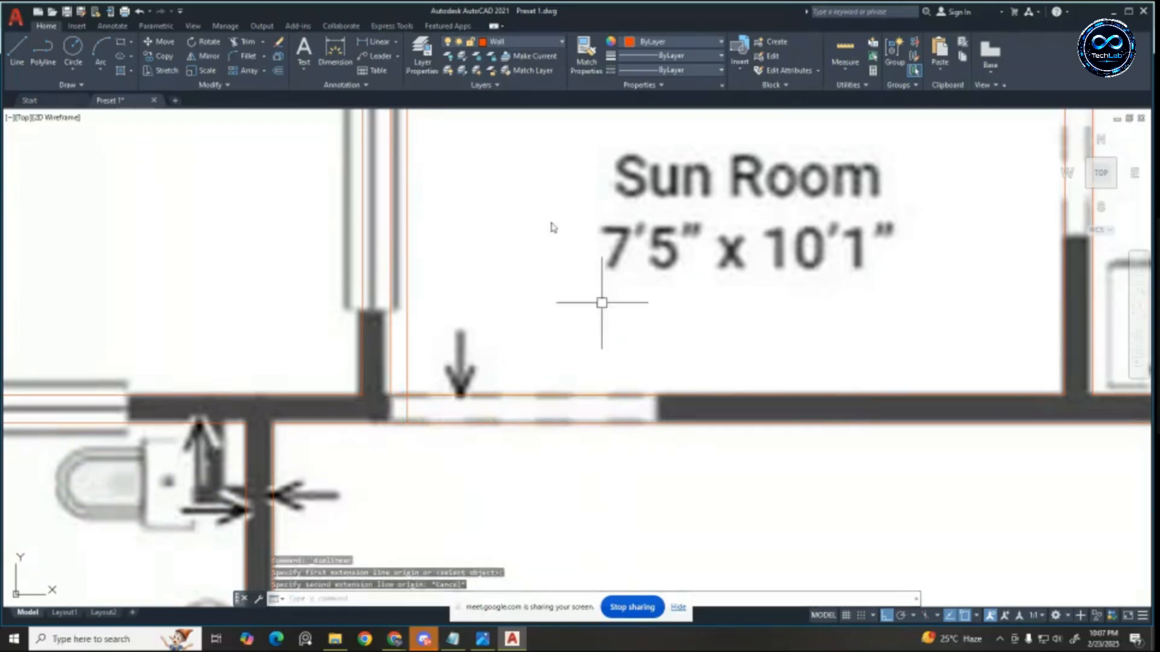
pyautogui.click(369, 42)
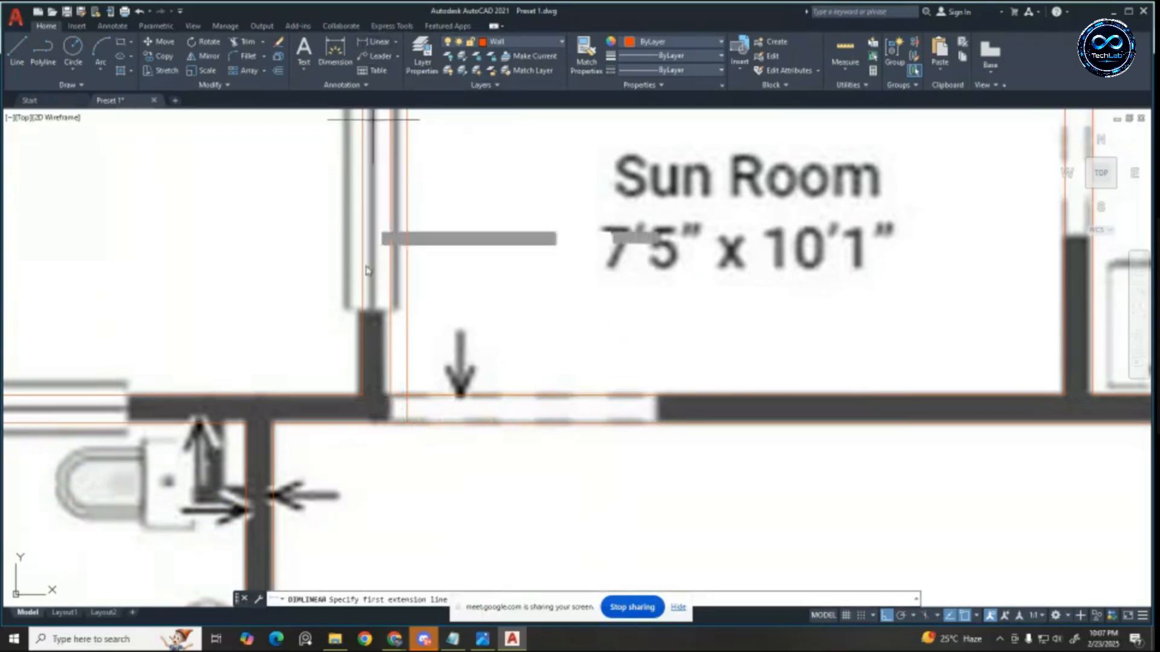
pyautogui.click(392, 406)
pyautogui.press('Escape')
pyautogui.press('Escape')
pyautogui.press('Escape')
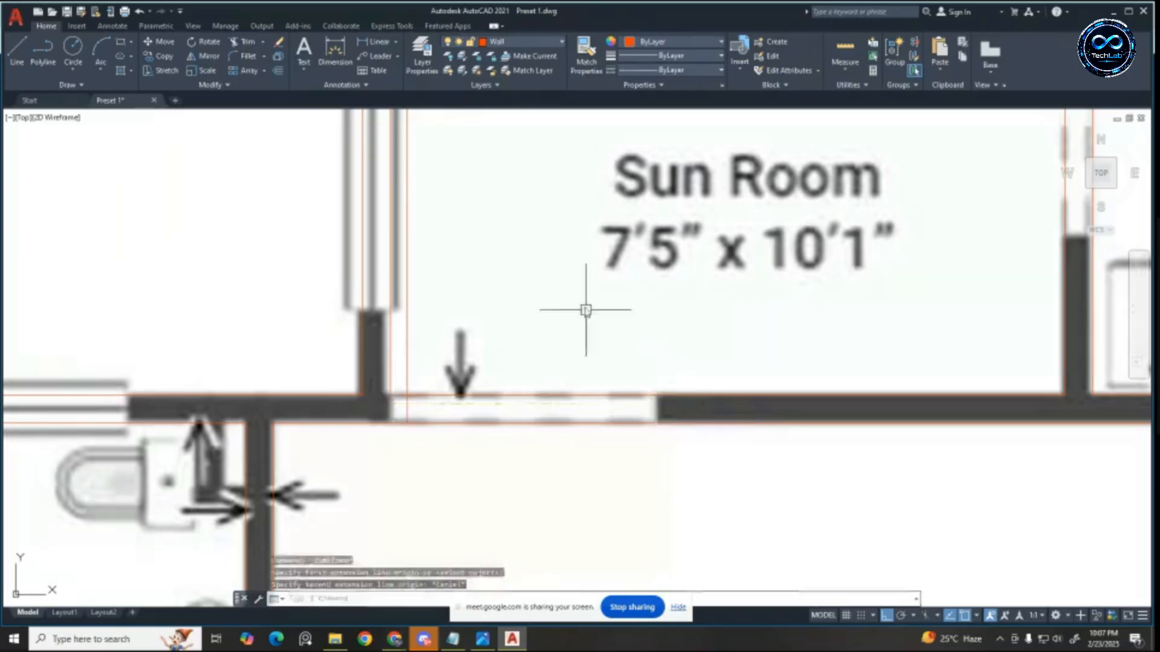
# Step: Offset the opening's first jamb line 4' toward the Laundry area to form the second jamb line
pyautogui.press('Return')
pyautogui.write('4')
pyautogui.press('Return')
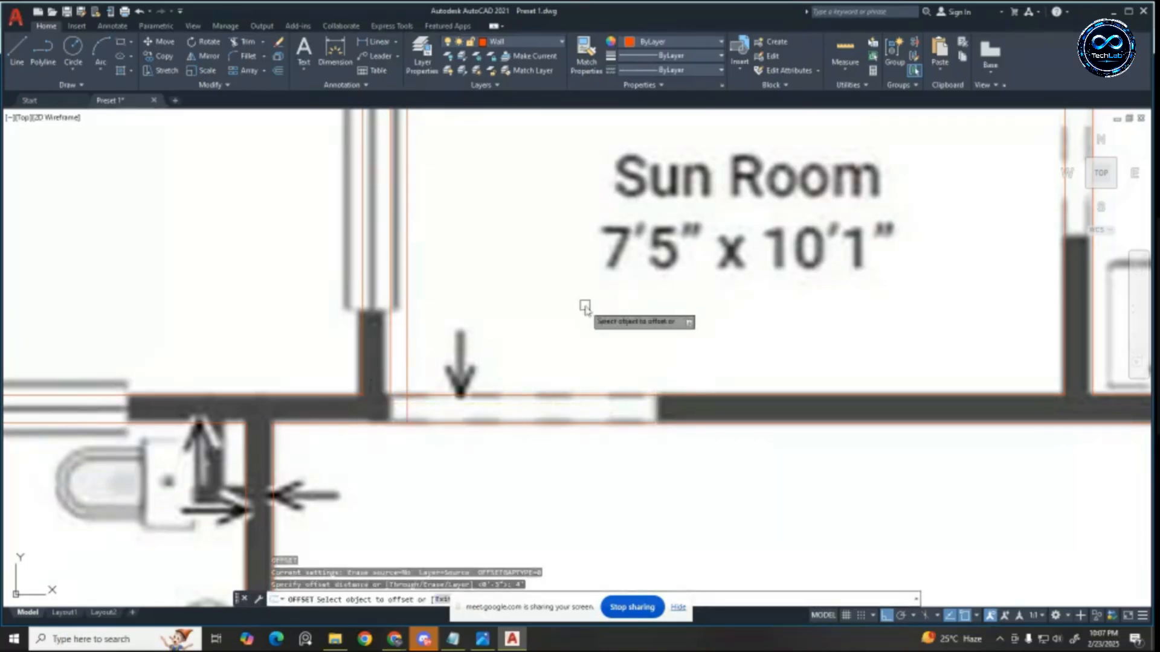
pyautogui.click(411, 346)
pyautogui.click(808, 323)
pyautogui.scroll(-4, 681, 326)
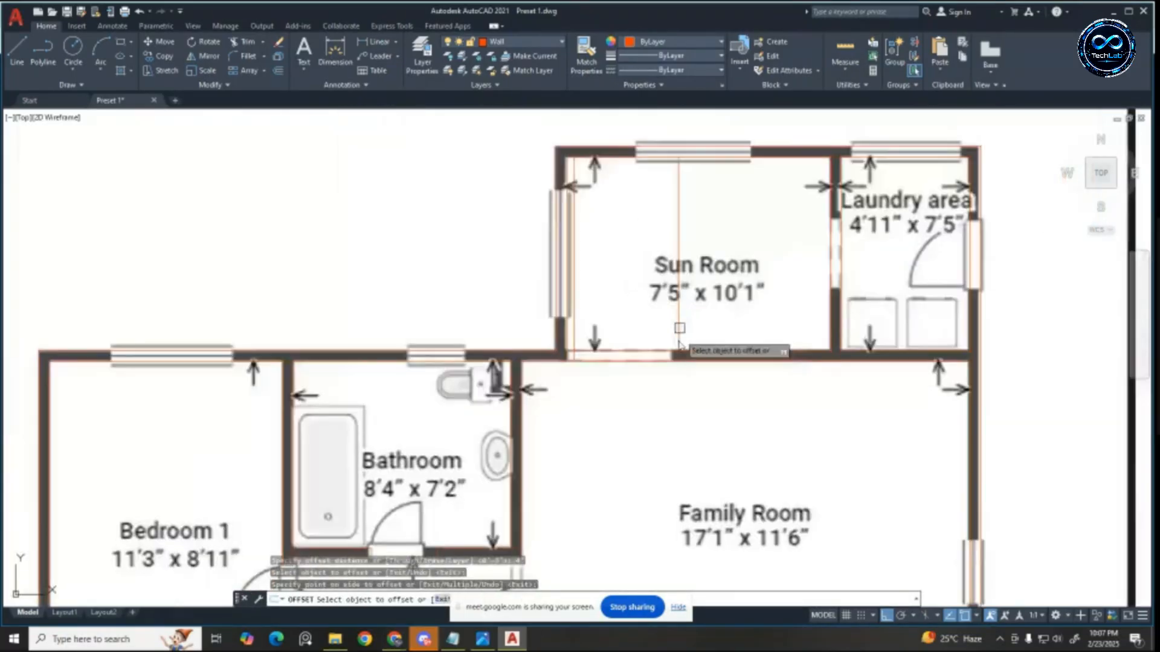
pyautogui.scroll(2, 680, 264)
pyautogui.press('Escape')
pyautogui.press('Escape')
pyautogui.press('Escape')
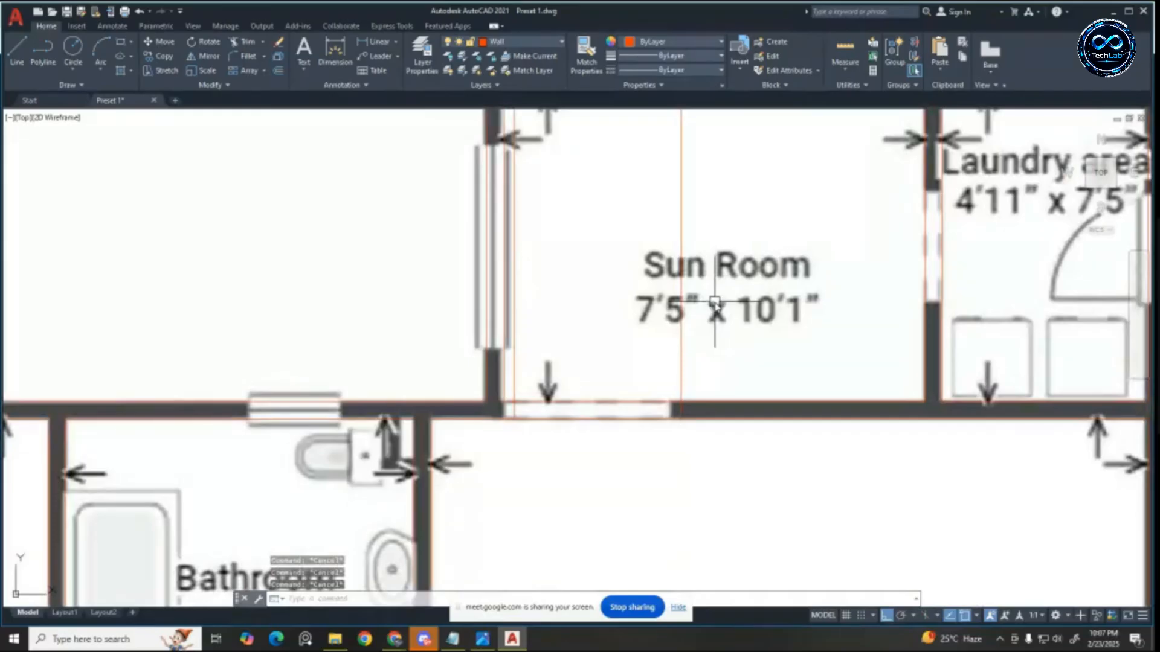
# Step: Trim both jamb lines back to the wall thickness, removing the parts that run up through the Sun Room
pyautogui.write('r')
pyautogui.press('Return')
pyautogui.scroll(2, 548, 321)
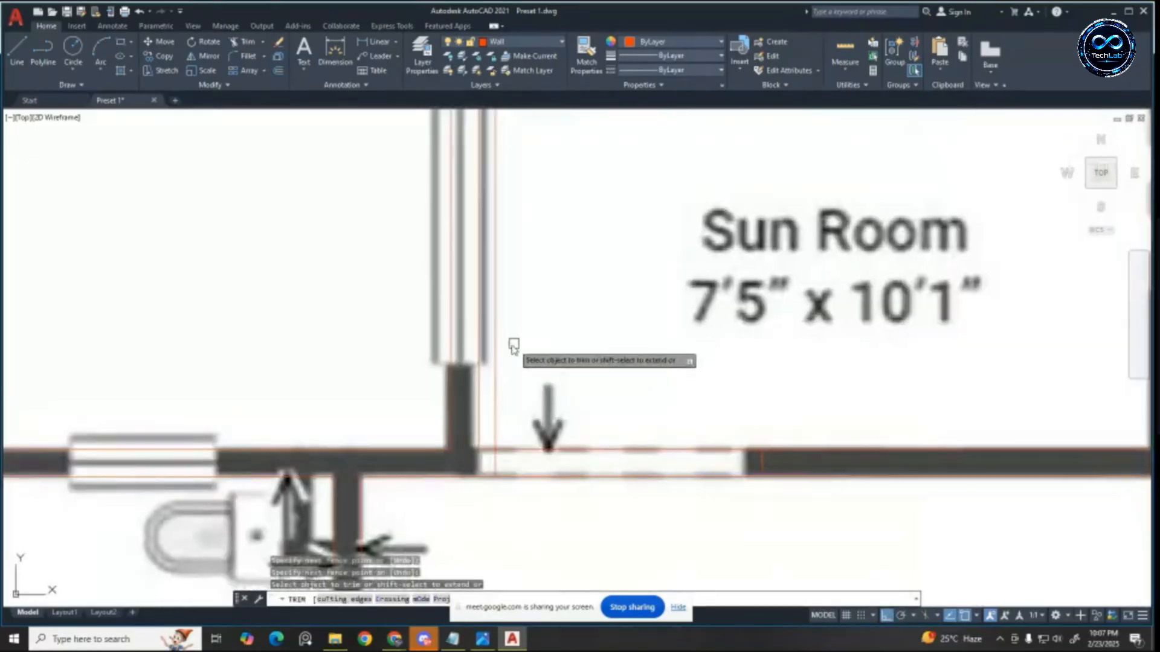
pyautogui.scroll(-4, 495, 356)
pyautogui.scroll(2, 570, 350)
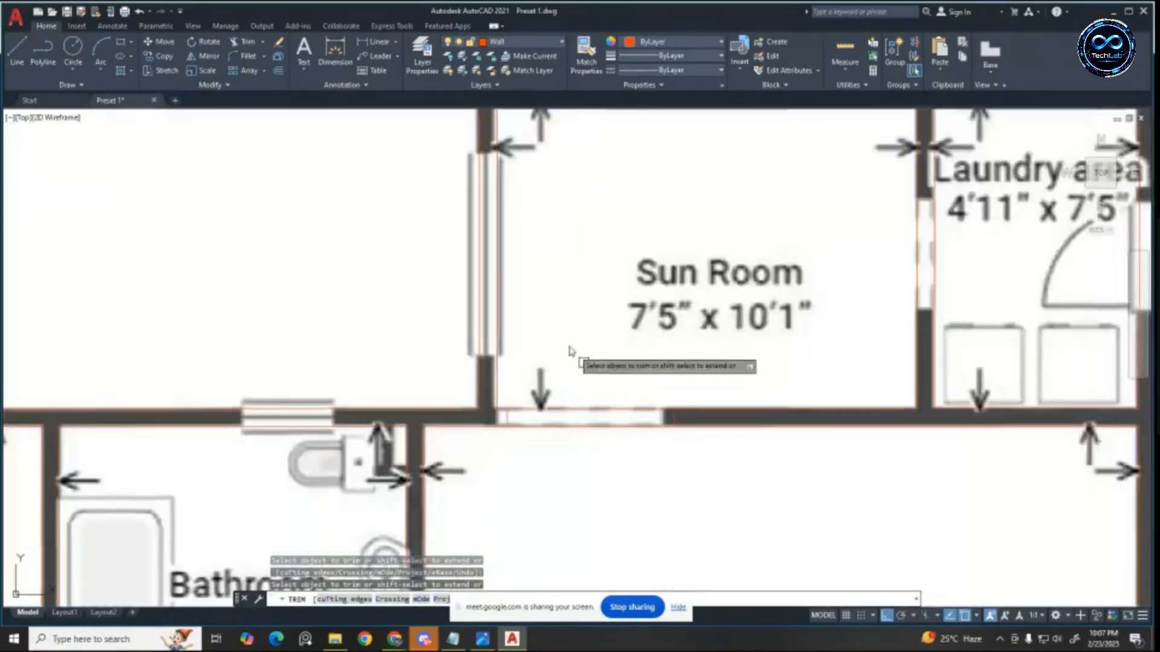
# Step: Trim the two wall lines between the jambs to open the passage between the Sun Room and Family Room
pyautogui.scroll(-2, 464, 373)
pyautogui.scroll(-5, 464, 373)
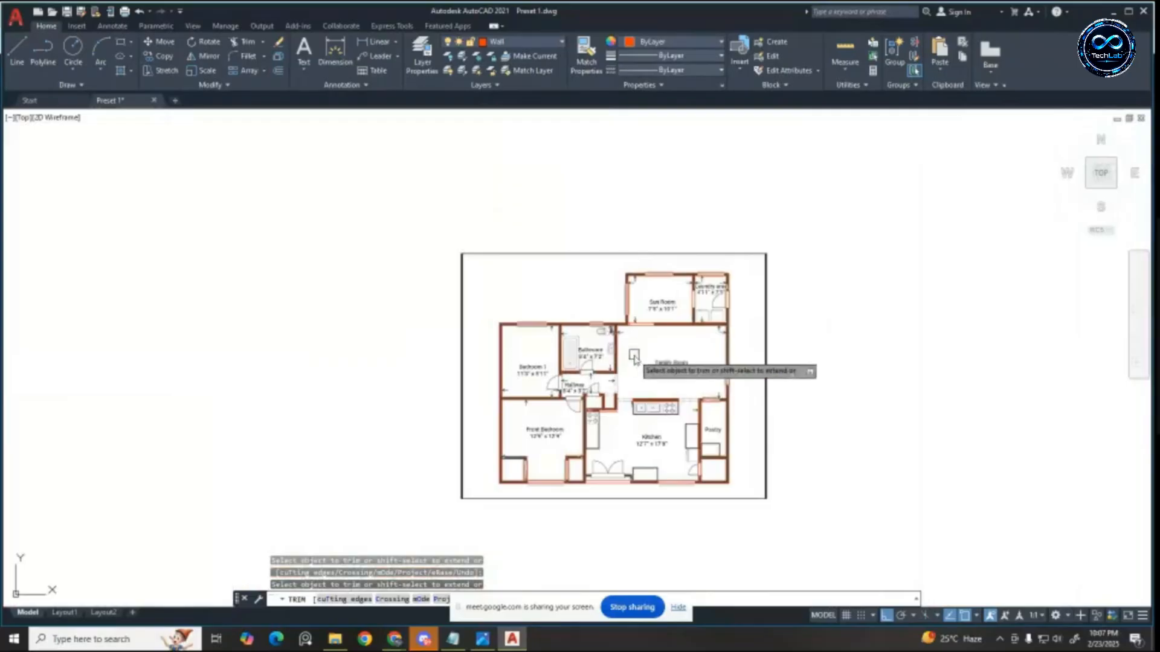
pyautogui.scroll(3, 640, 336)
pyautogui.scroll(4, 639, 333)
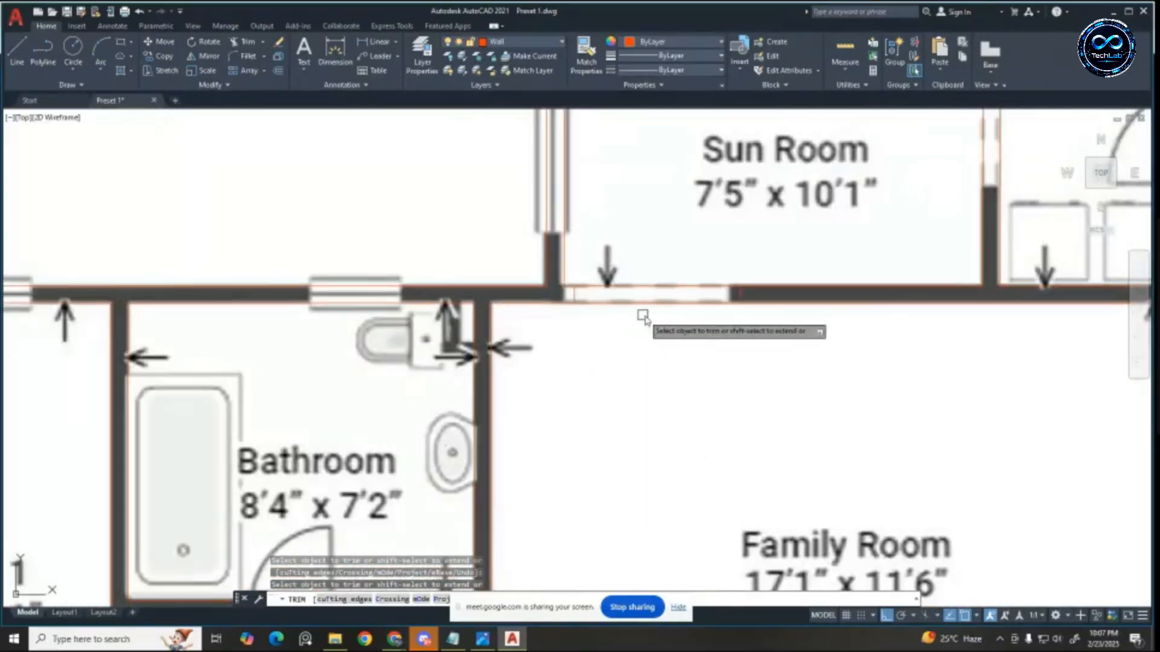
pyautogui.scroll(-2, 654, 319)
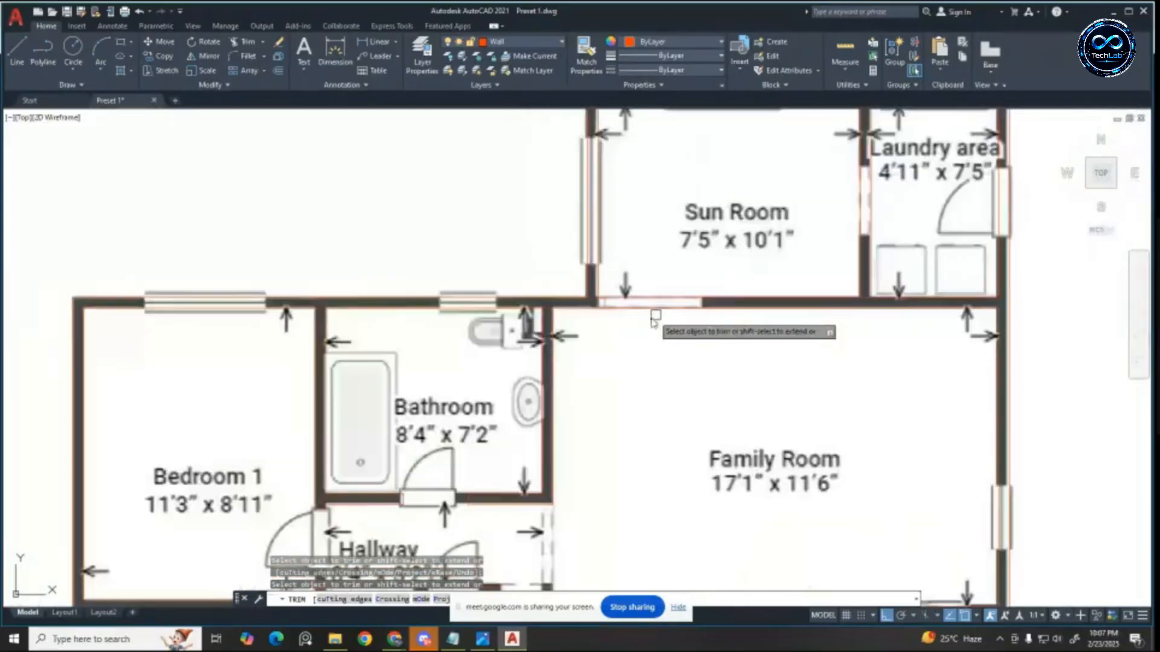
pyautogui.click(673, 276)
pyautogui.click(650, 395)
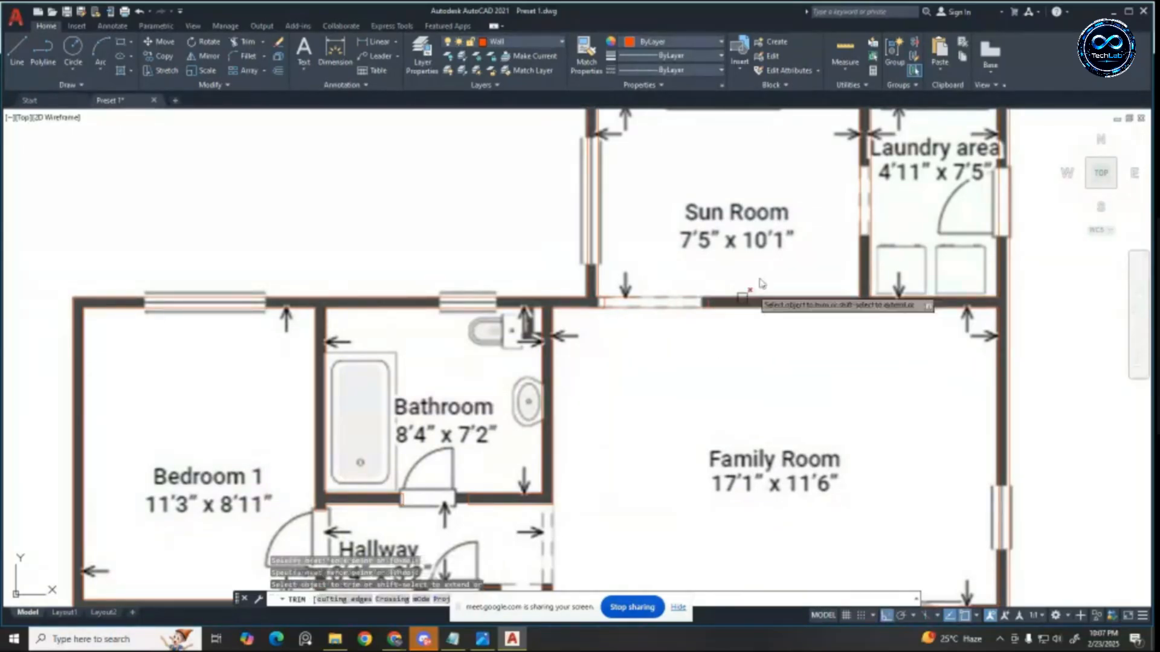
# Step: Draw a horizontal line across the Laundry area between its inner side walls, through the middle of the door openings
pyautogui.scroll(-2, 731, 302)
pyautogui.scroll(3, 873, 215)
pyautogui.scroll(3, 909, 228)
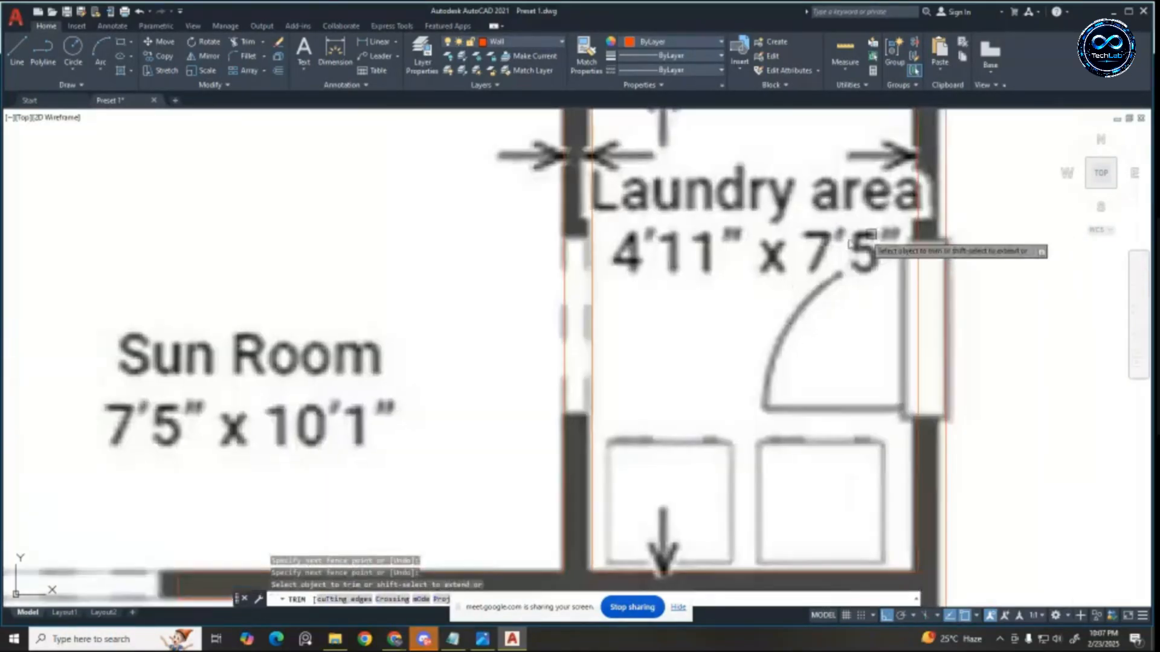
pyautogui.press('Escape')
pyautogui.click(17, 49)
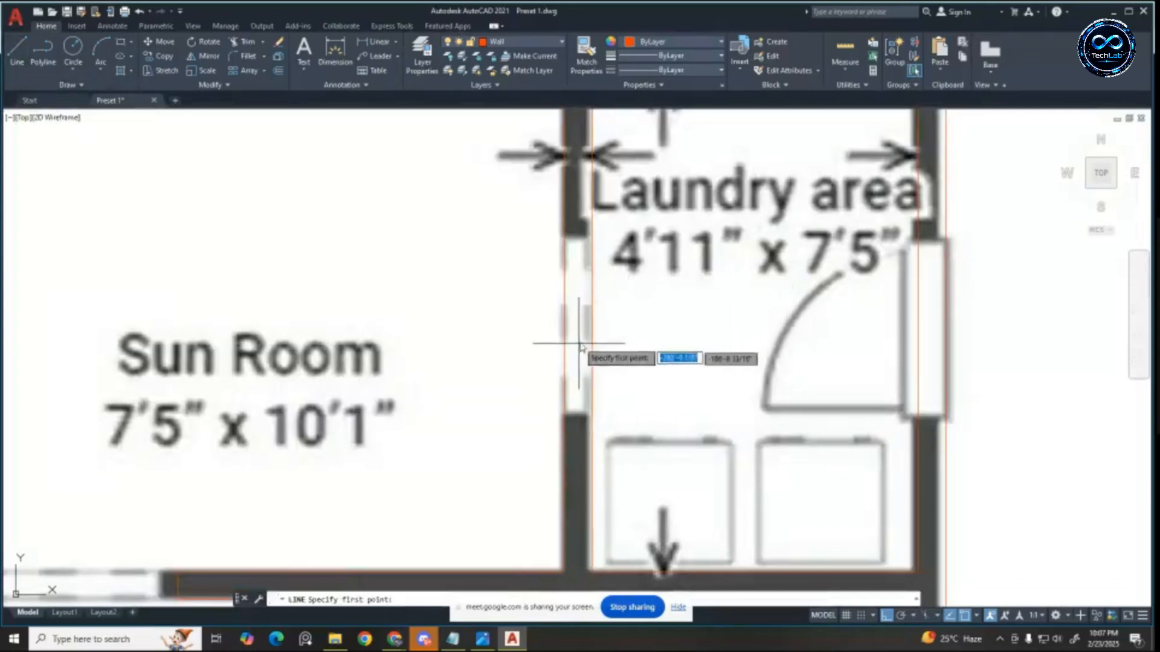
pyautogui.click(592, 326)
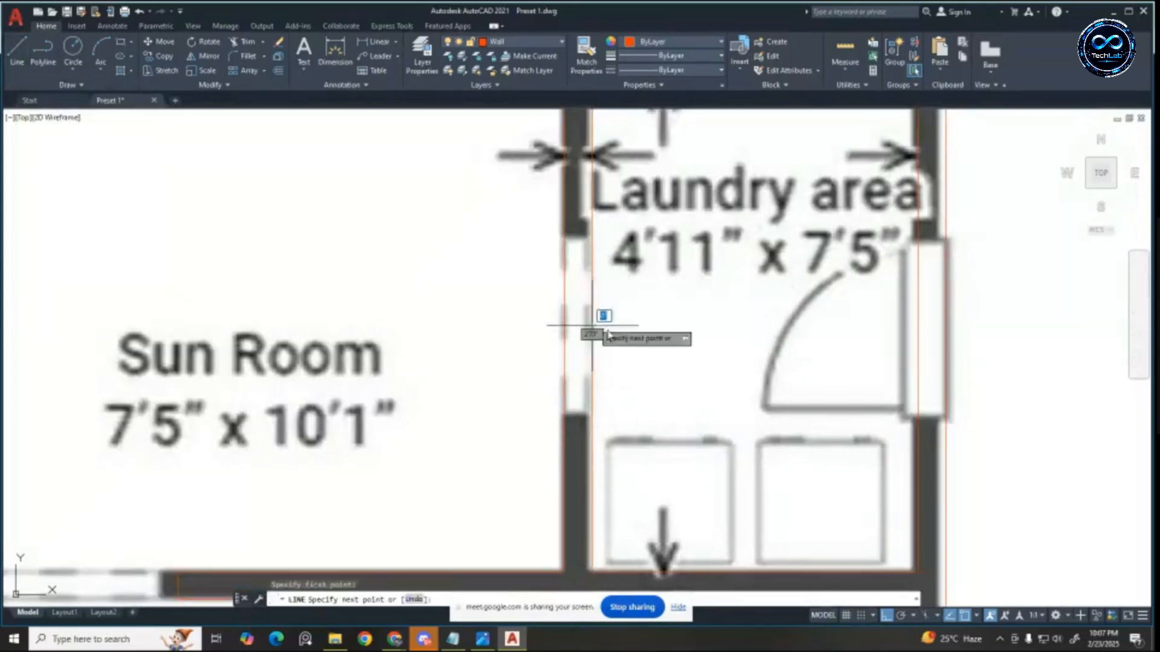
pyautogui.click(918, 326)
pyautogui.press('Escape')
pyautogui.press('Escape')
pyautogui.press('Escape')
pyautogui.press('Escape')
pyautogui.scroll(-3, 665, 373)
pyautogui.scroll(3, 700, 331)
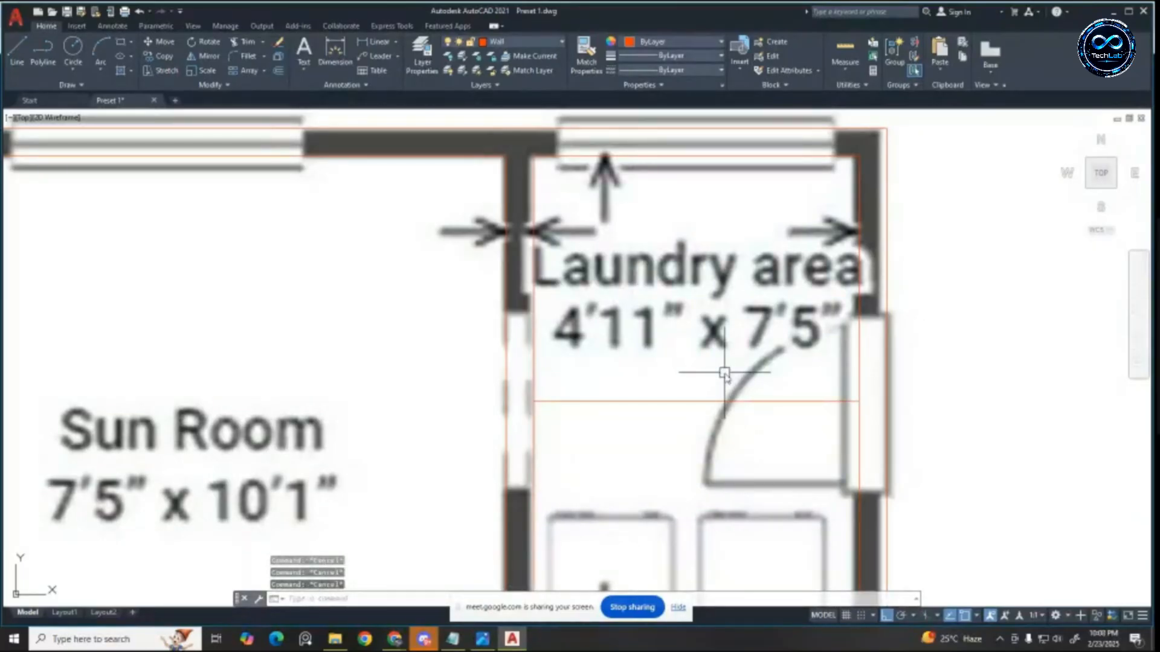
# Step: Offset the horizontal Laundry area line 1'6" both upward and downward
pyautogui.write('o')
pyautogui.press('Return')
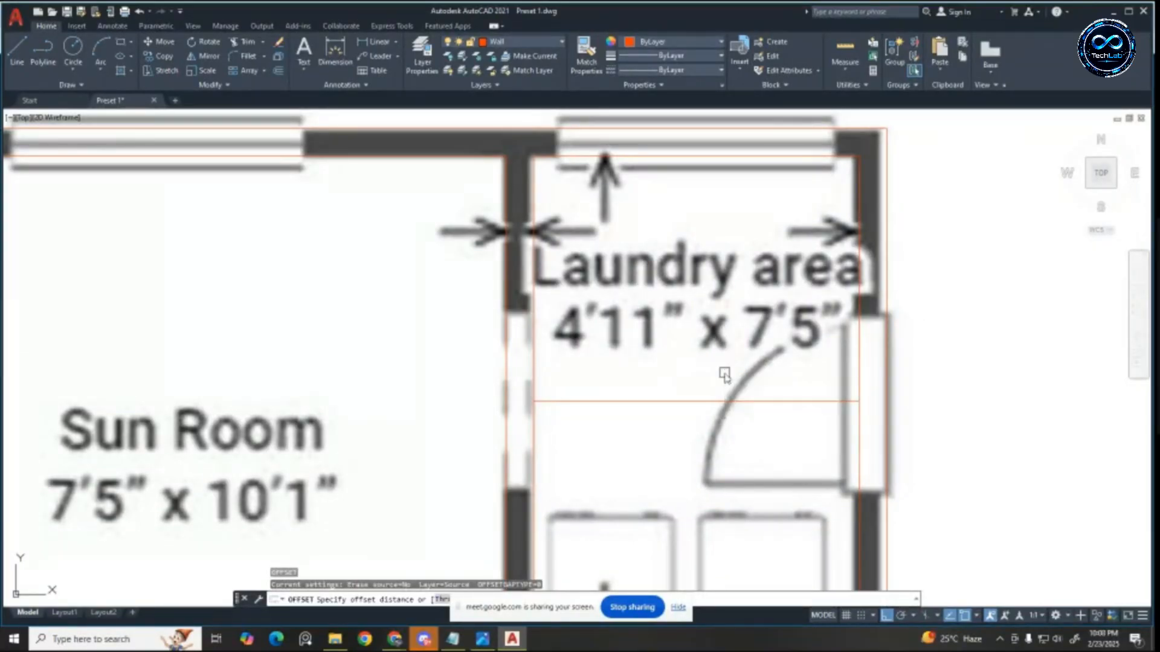
pyautogui.write('1\'6"')
pyautogui.press('Return')
pyautogui.click(655, 401)
pyautogui.click(607, 363)
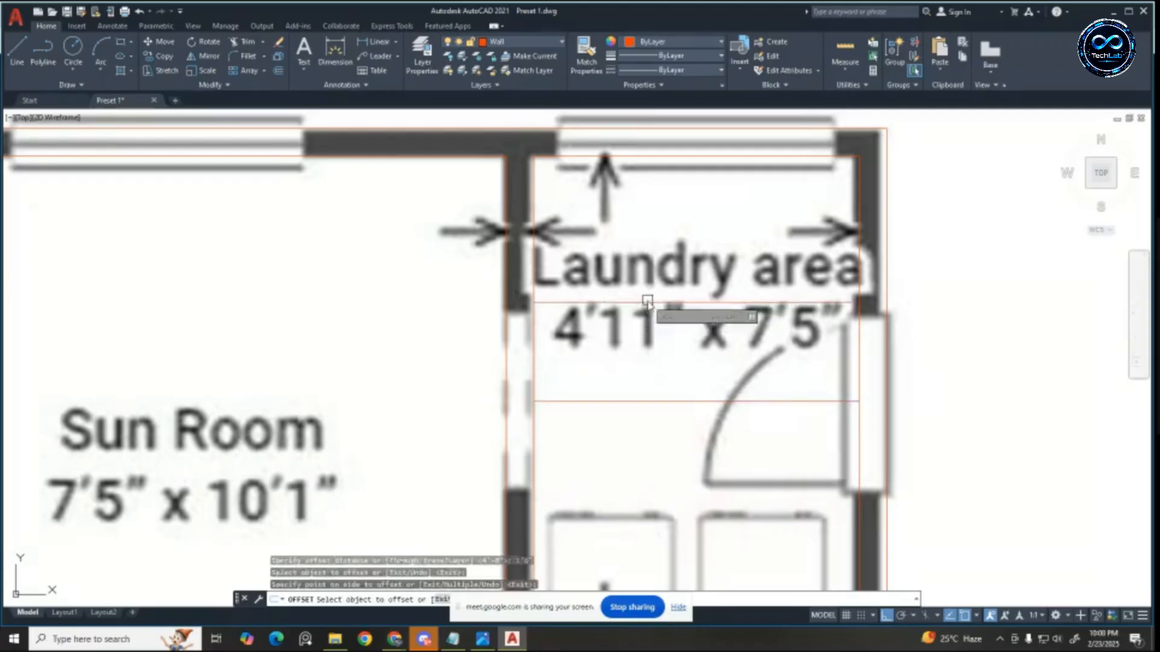
pyautogui.click(604, 402)
pyautogui.click(600, 448)
pyautogui.scroll(-2, 601, 392)
pyautogui.press('Escape')
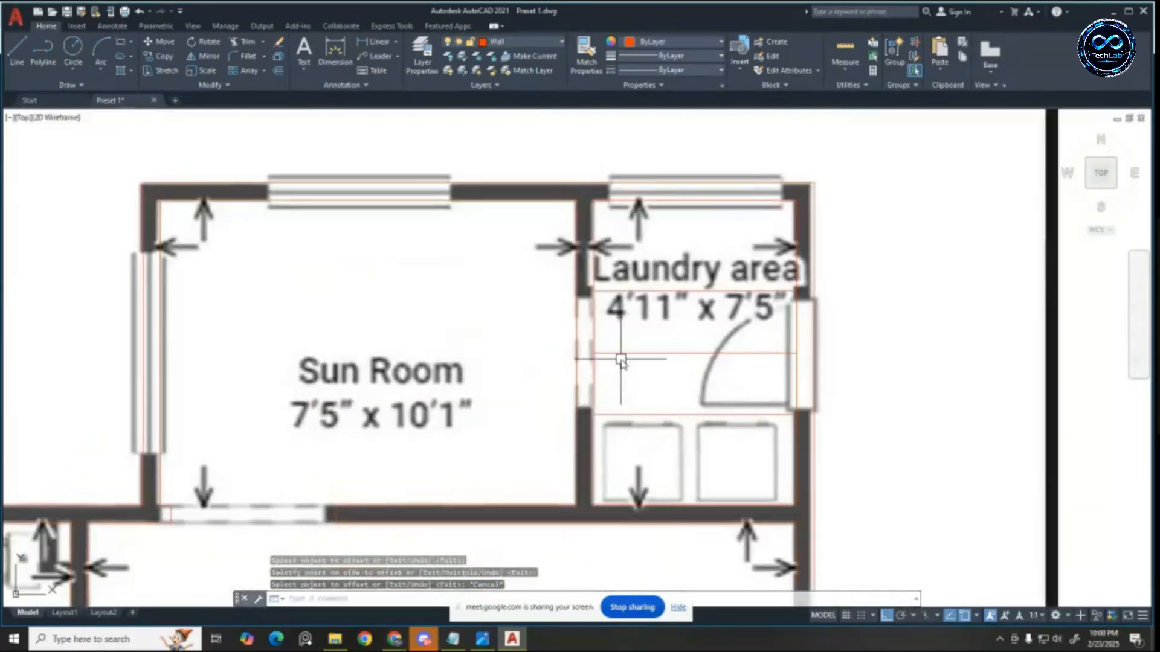
pyautogui.press('Escape')
pyautogui.press('Escape')
pyautogui.press('Escape')
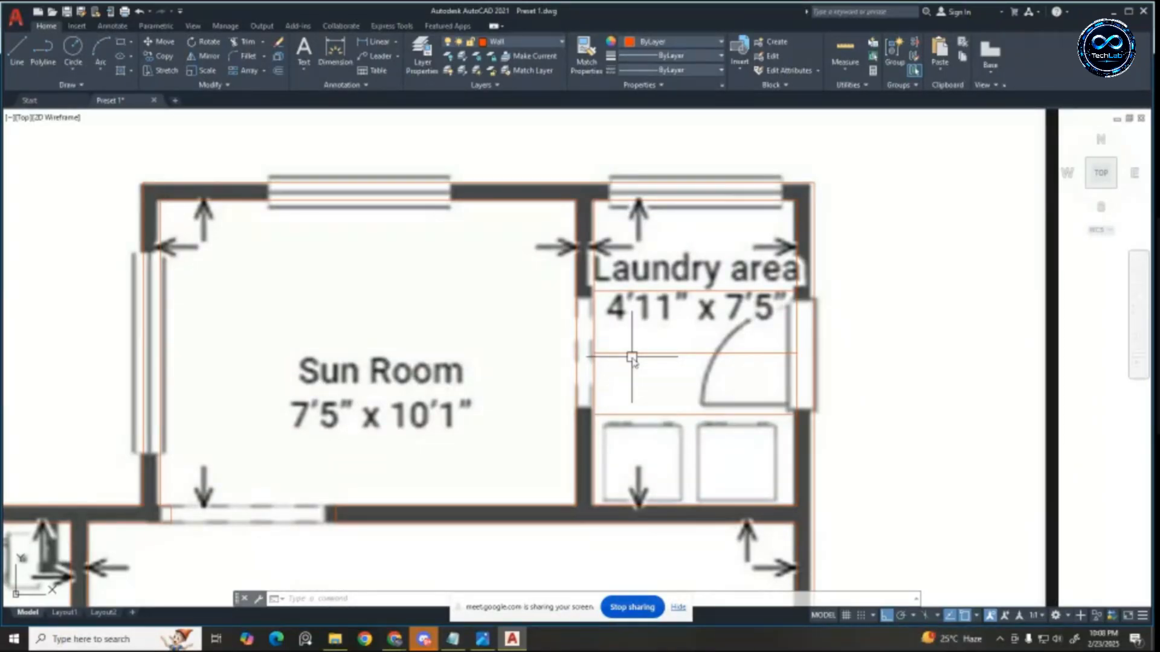
# Step: Move the lower offset line in the Laundry area 3" up toward the centre line
pyautogui.scroll(4, 672, 433)
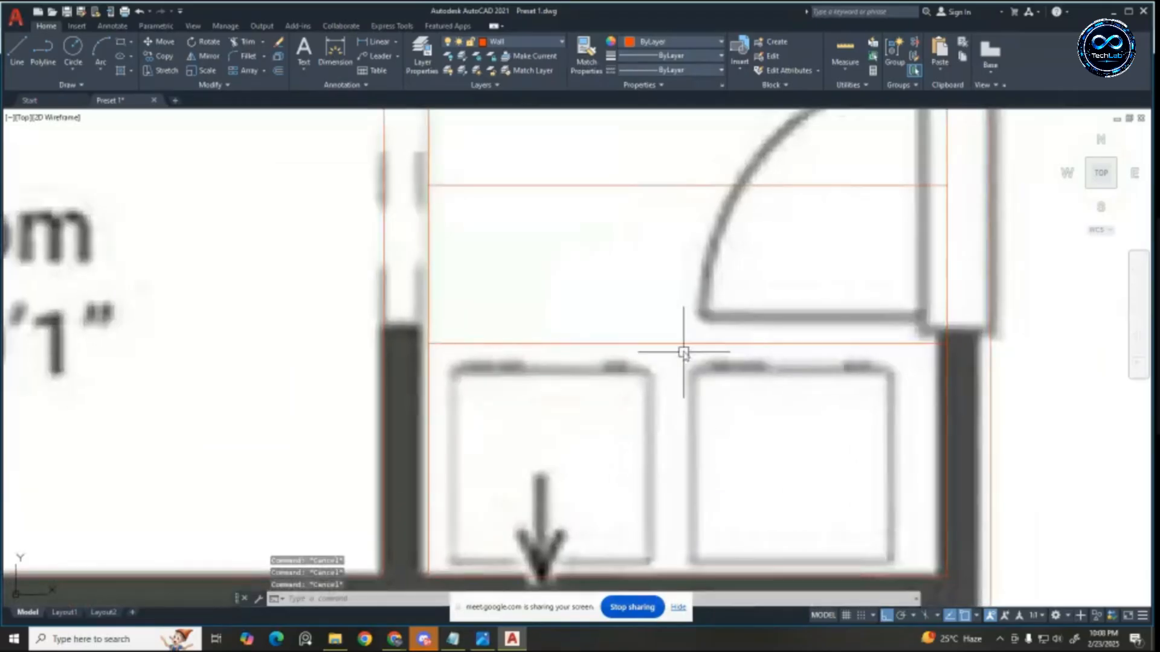
pyautogui.click(681, 344)
pyautogui.click(688, 343)
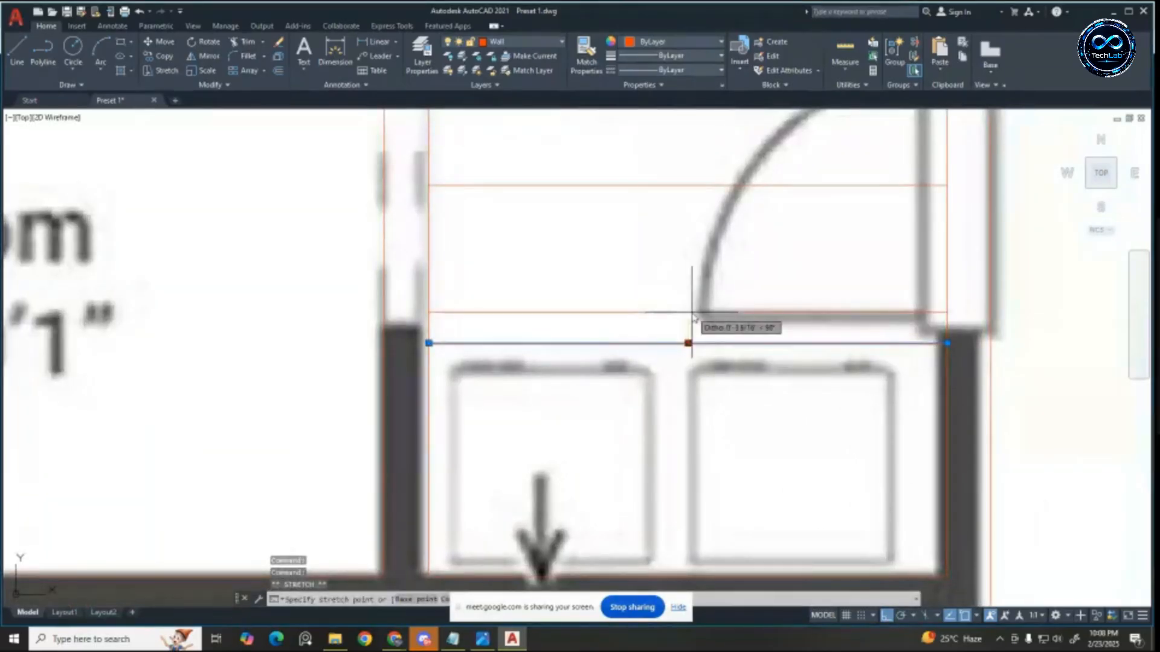
pyautogui.press('Escape')
pyautogui.scroll(-5, 688, 320)
pyautogui.scroll(4, 724, 312)
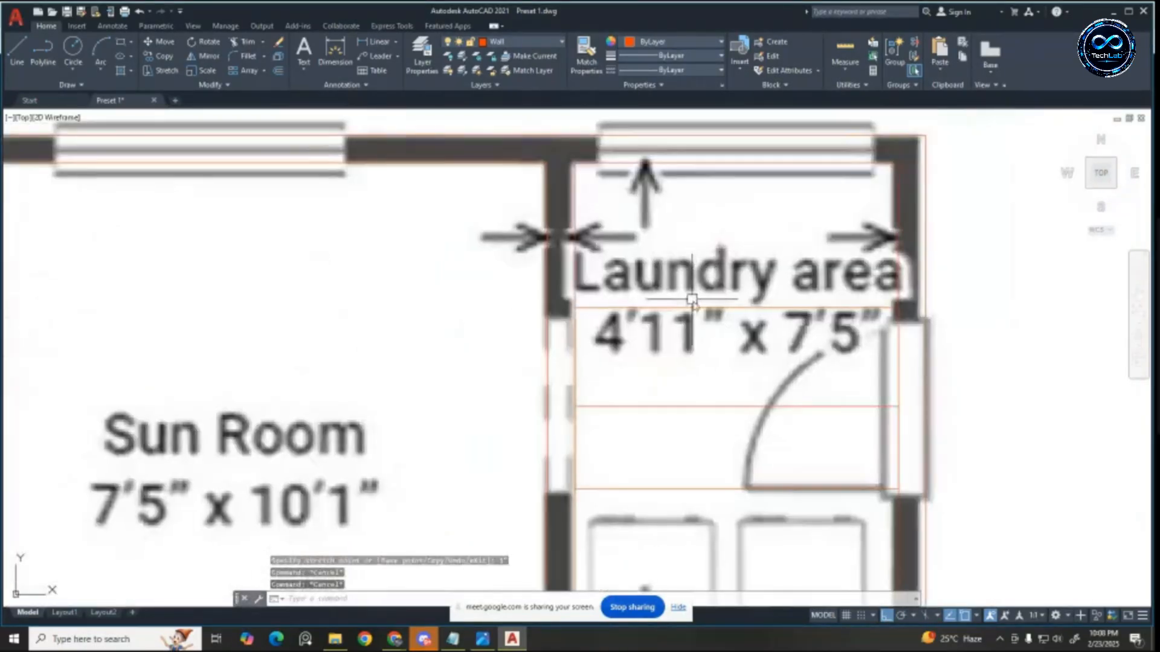
# Step: Move the upper offset line in the Laundry area 3" down toward the centre line
pyautogui.click(737, 308)
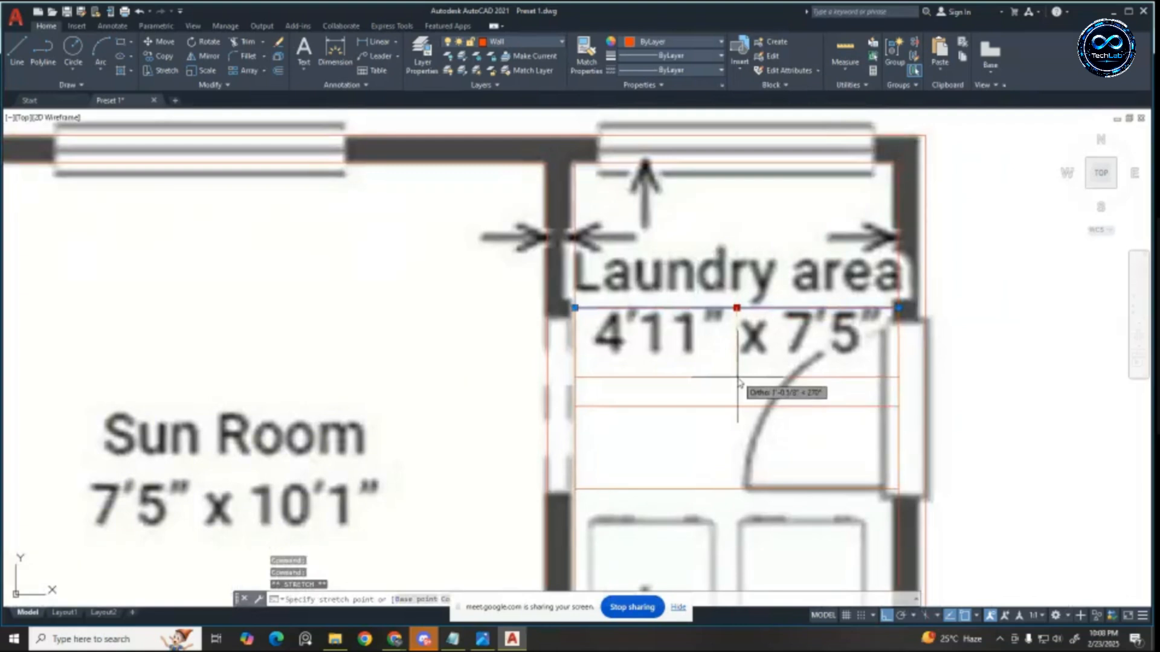
pyautogui.press('Escape')
pyautogui.press('Escape')
pyautogui.scroll(-4, 737, 383)
pyautogui.scroll(4, 635, 299)
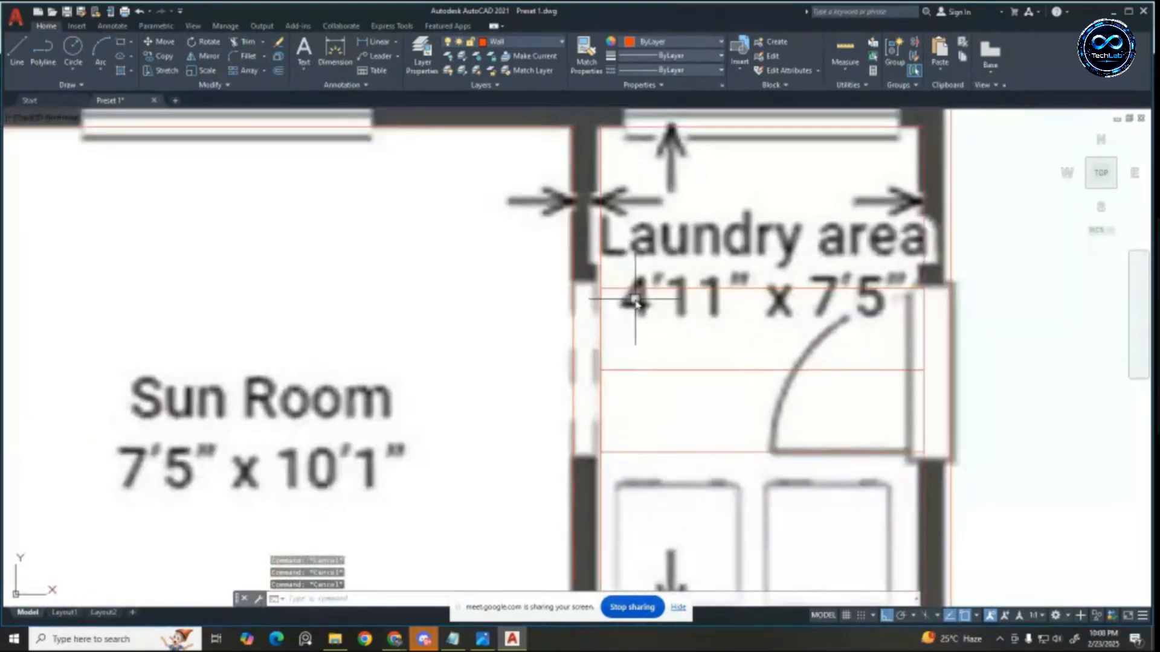
# Step: Extend the upper and lower opening lines through the wall to its Sun Room face, and erase the centre line
pyautogui.write('x')
pyautogui.press('Return')
pyautogui.click(611, 290)
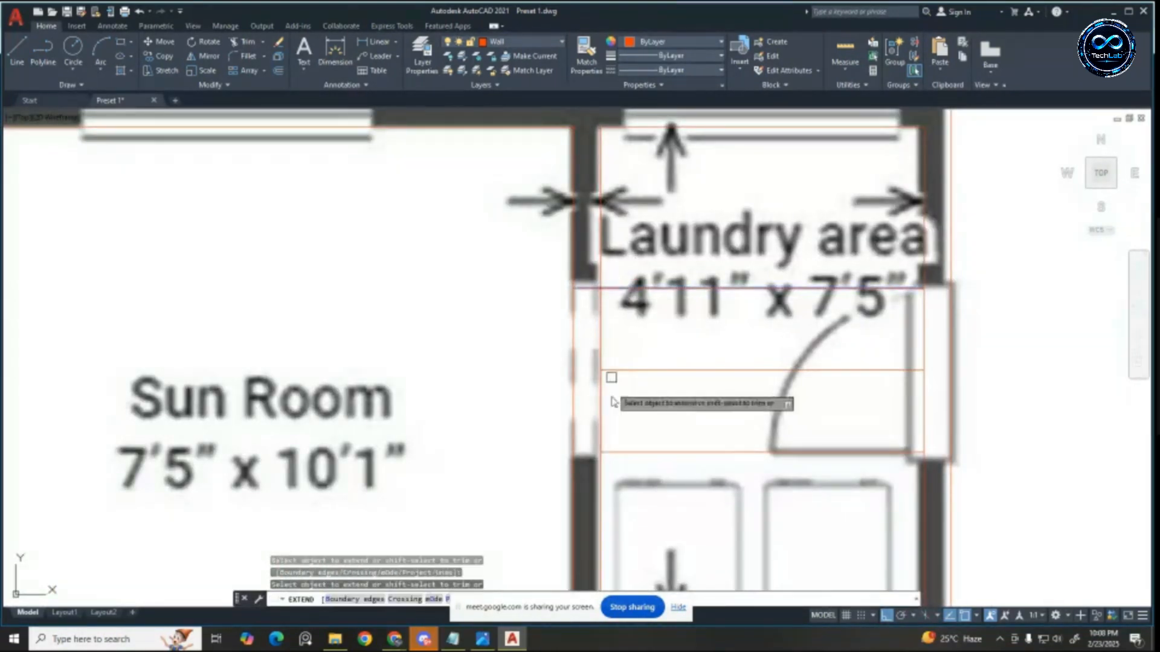
pyautogui.press('Escape')
pyautogui.press('Escape')
pyautogui.click(649, 370)
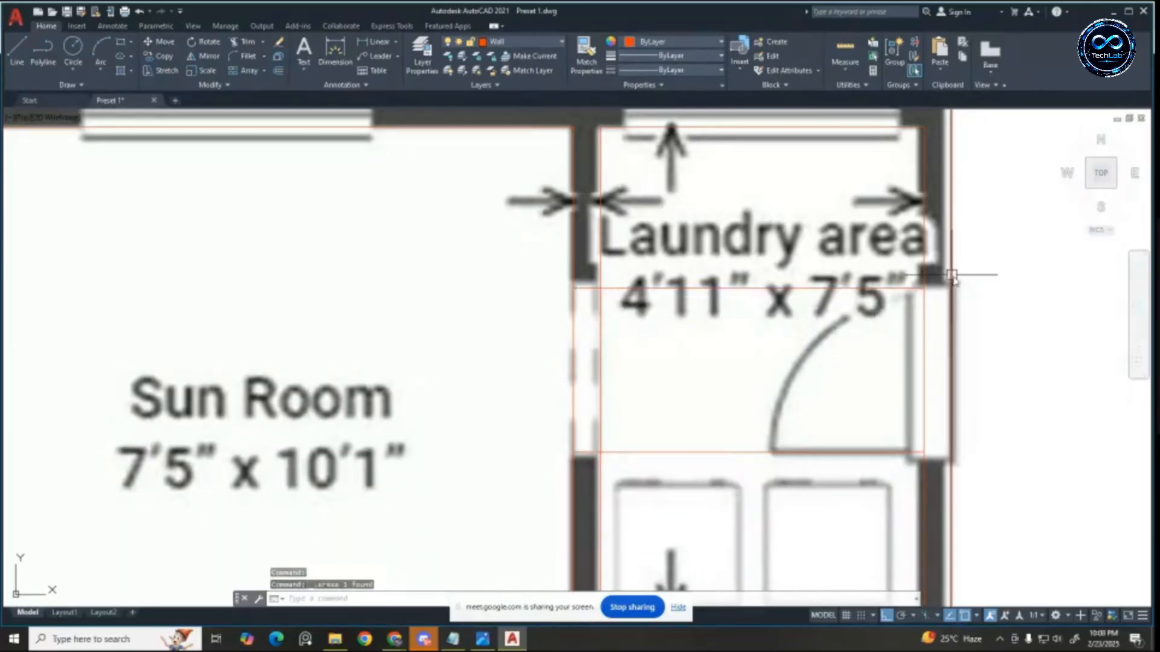
# Step: Extend the Laundry area's upper and lower opening lines through the exterior wall to its outer face
pyautogui.press('Escape')
pyautogui.press('Escape')
pyautogui.write('ex')
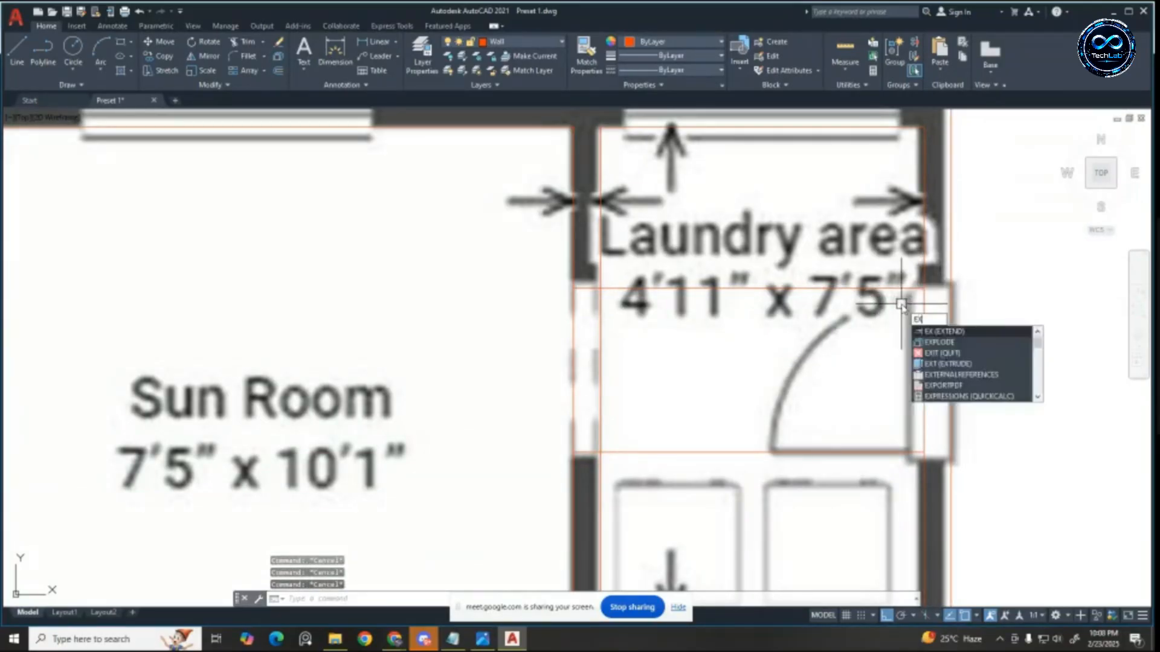
pyautogui.press('Return')
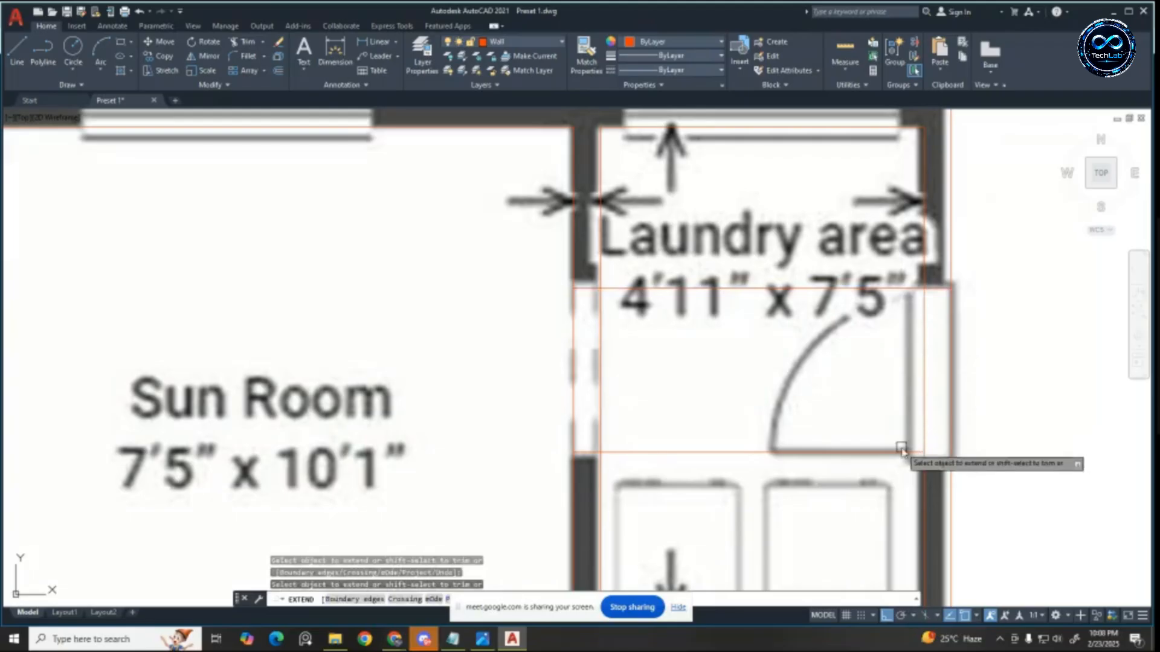
pyautogui.press('Escape')
pyautogui.press('Escape')
pyautogui.press('Escape')
pyautogui.scroll(-2, 698, 353)
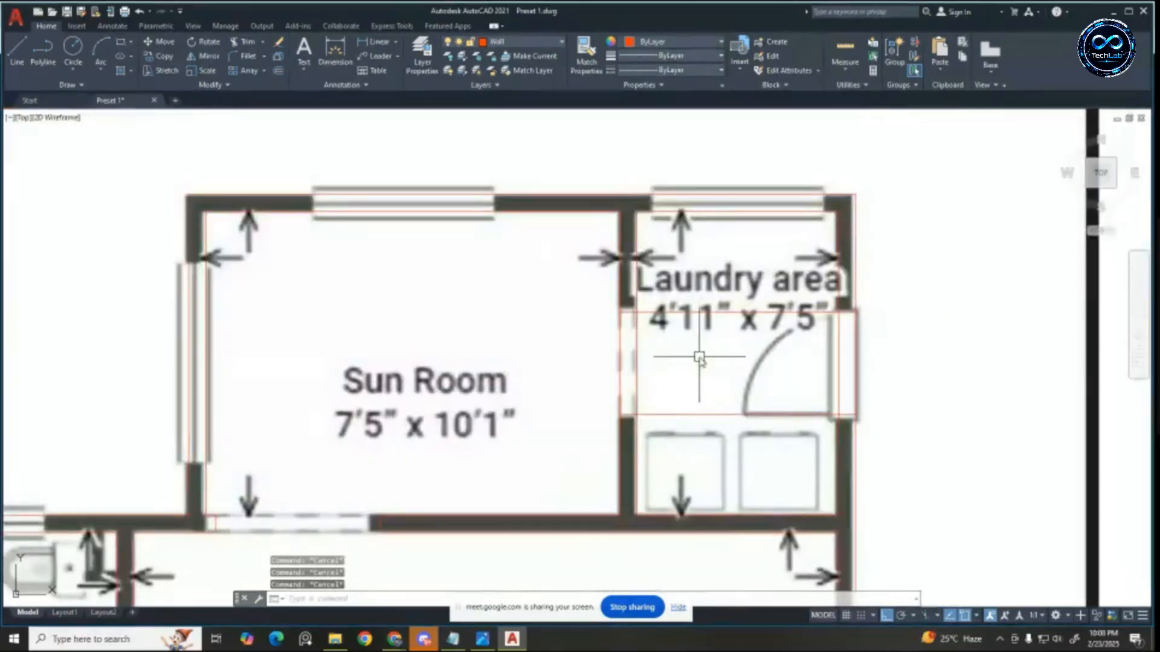
# Step: Trim away the wall lines between the opening lines at the Laundry area's passage and exterior door
pyautogui.write('tr')
pyautogui.press('Return')
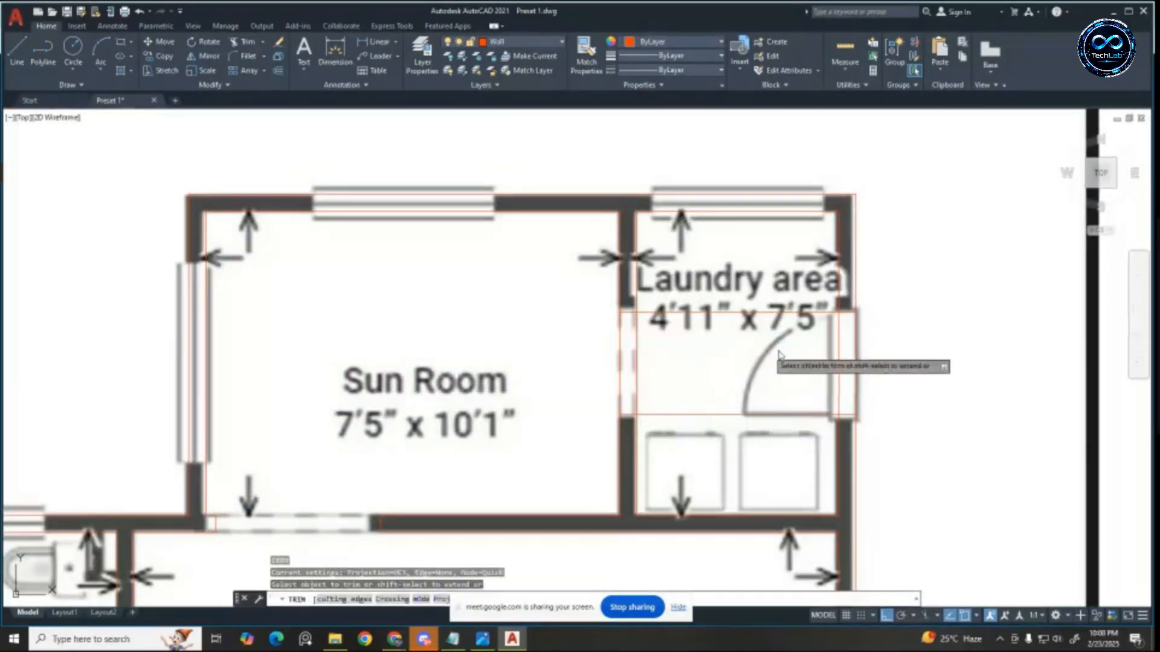
pyautogui.moveTo(923, 354); pyautogui.dragTo(468, 363)
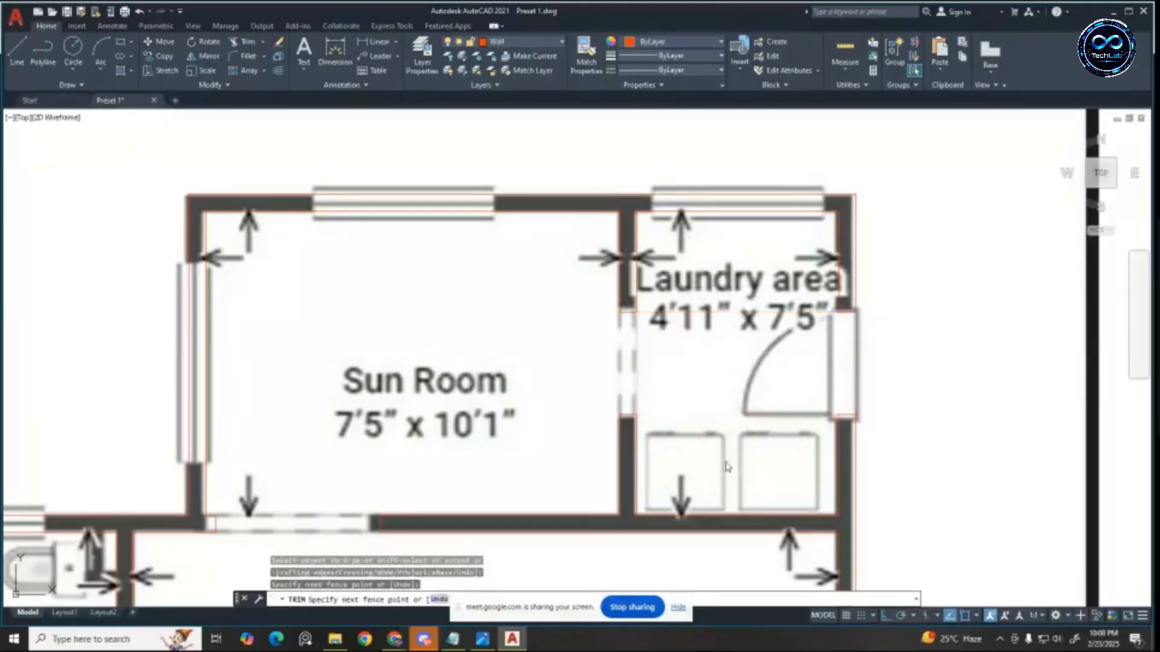
# Step: Examine the folding door openings at the Pantry and the Front Bedroom closets in the floor plan
pyautogui.scroll(-3, 719, 329)
pyautogui.scroll(-2, 718, 331)
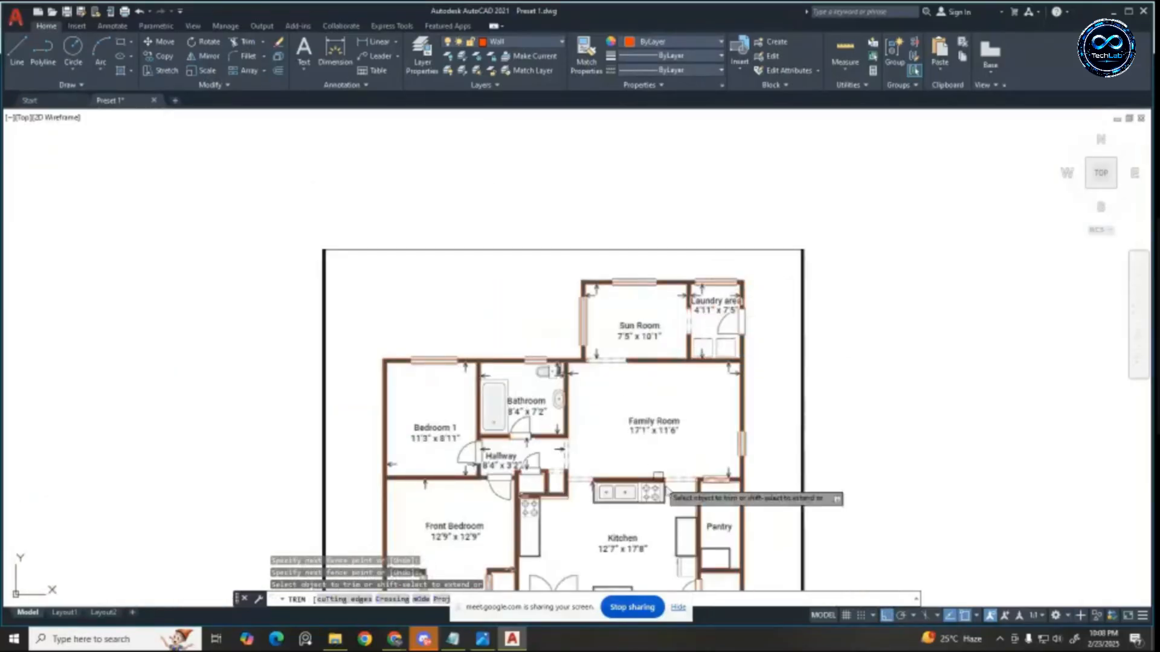
pyautogui.scroll(3, 734, 339)
pyautogui.scroll(-3, 735, 340)
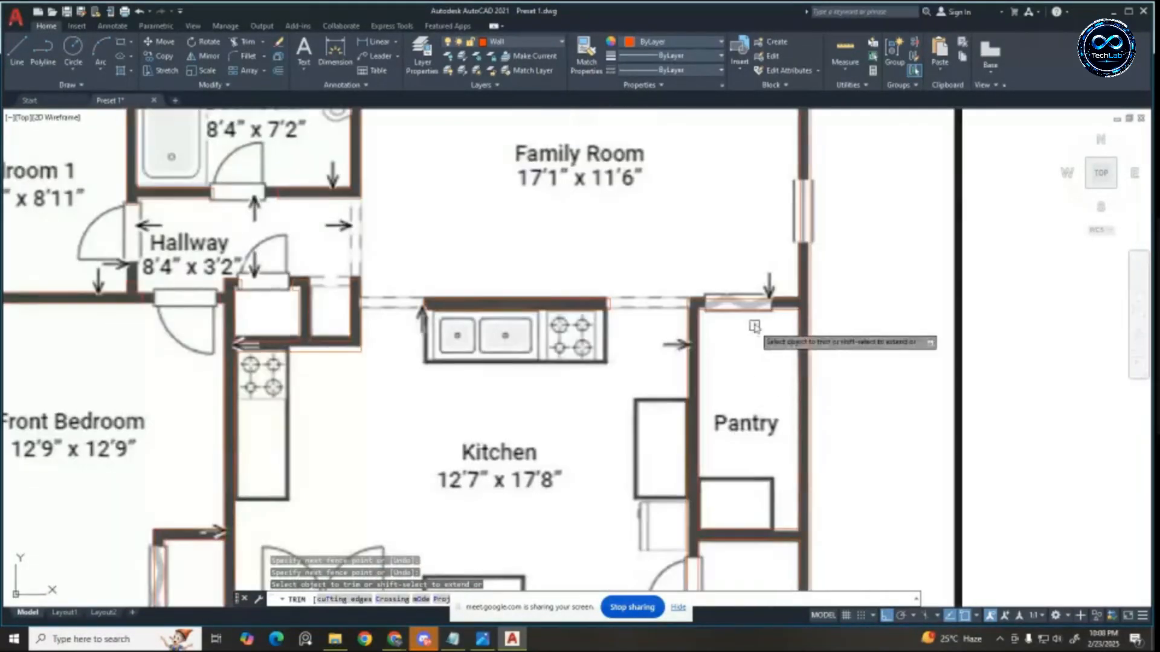
pyautogui.scroll(2, 755, 302)
pyautogui.scroll(2, 753, 299)
pyautogui.scroll(-3, 749, 302)
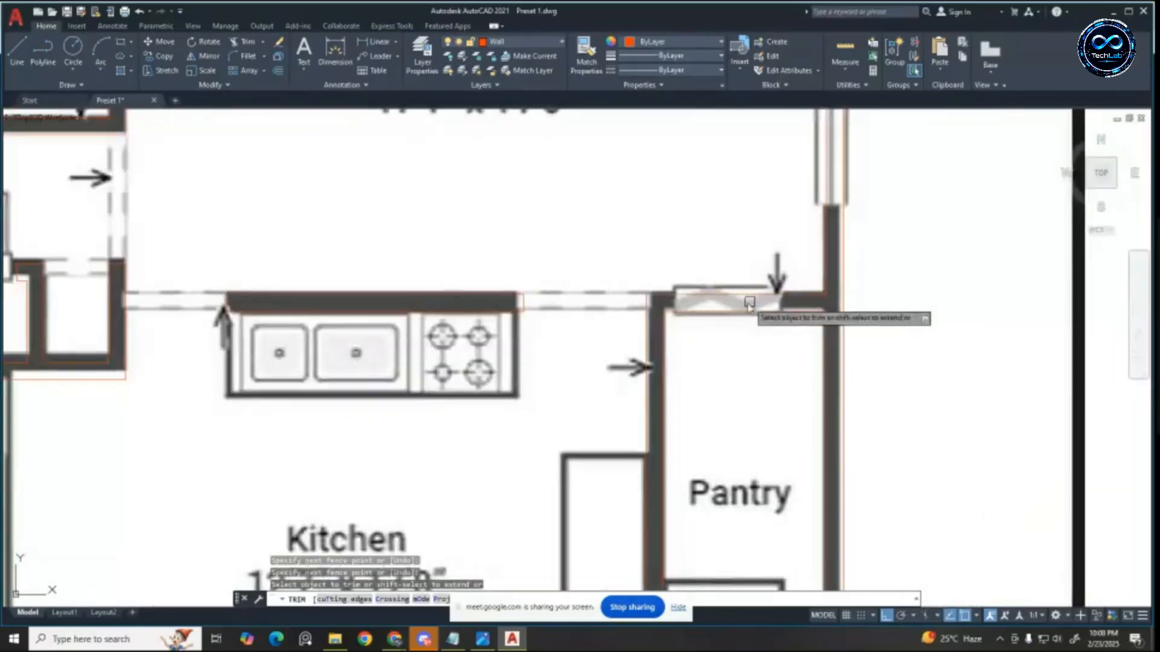
pyautogui.scroll(4, 695, 303)
pyautogui.scroll(-3, 619, 314)
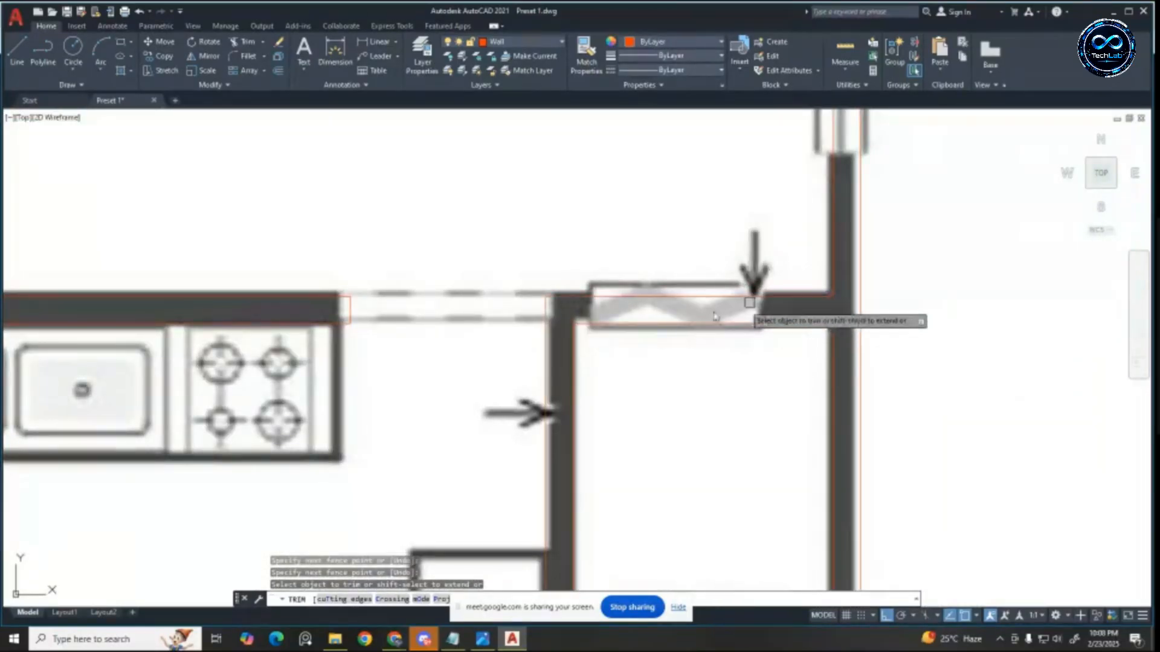
pyautogui.scroll(-4, 893, 302)
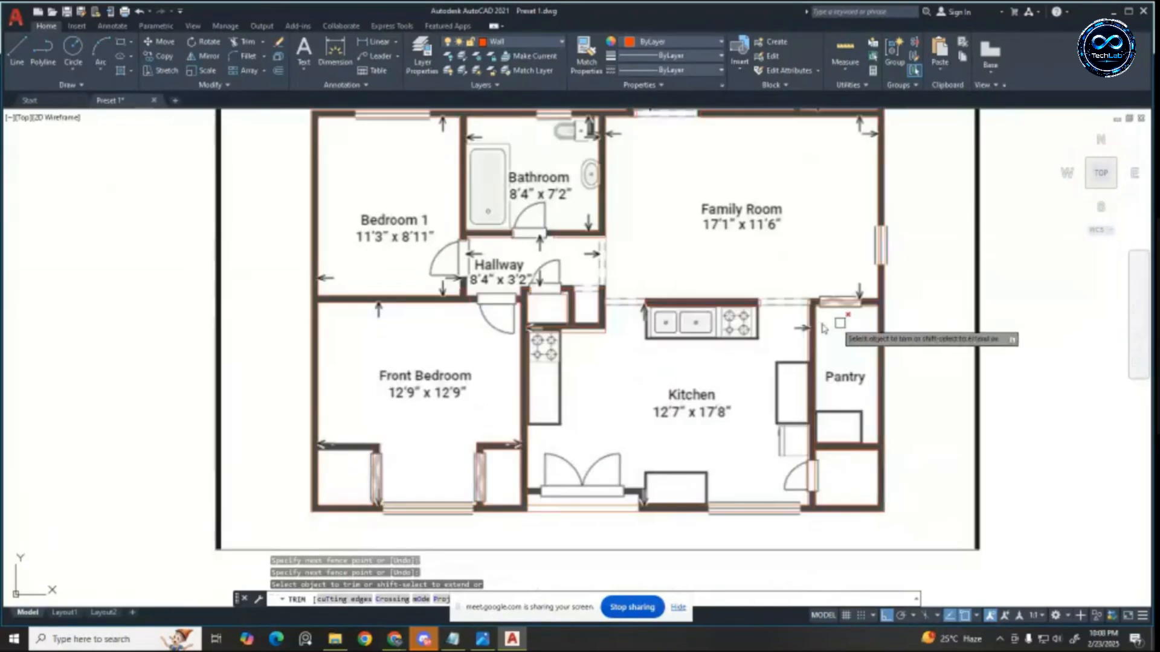
pyautogui.scroll(5, 473, 494)
pyautogui.scroll(1, 507, 351)
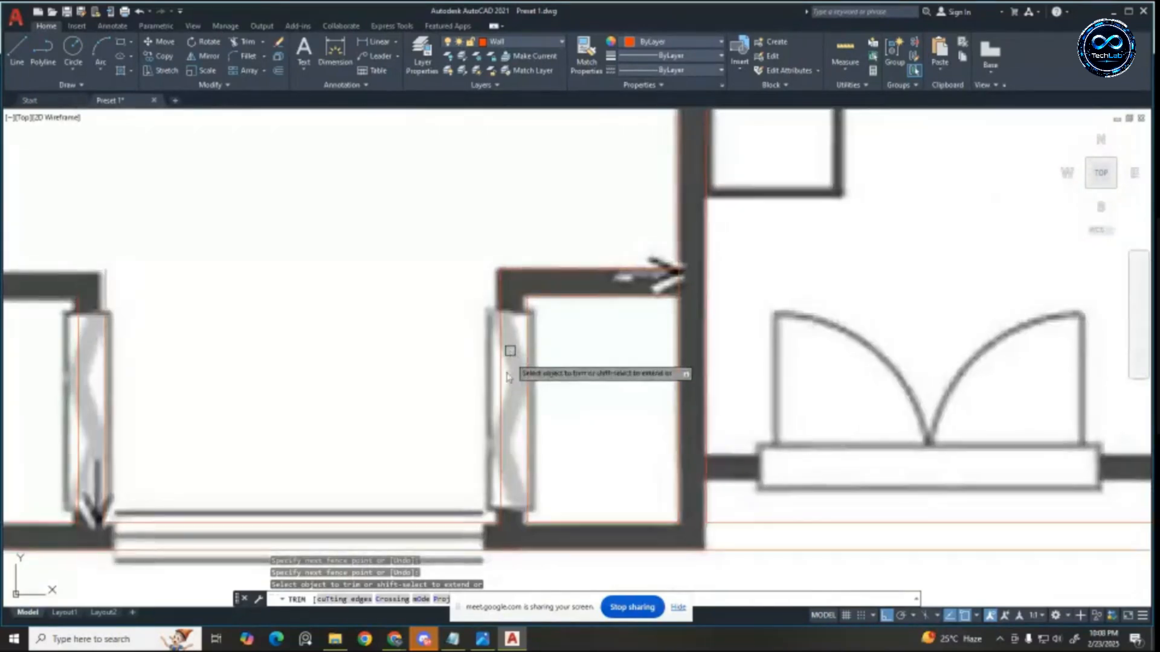
pyautogui.scroll(-3, 386, 402)
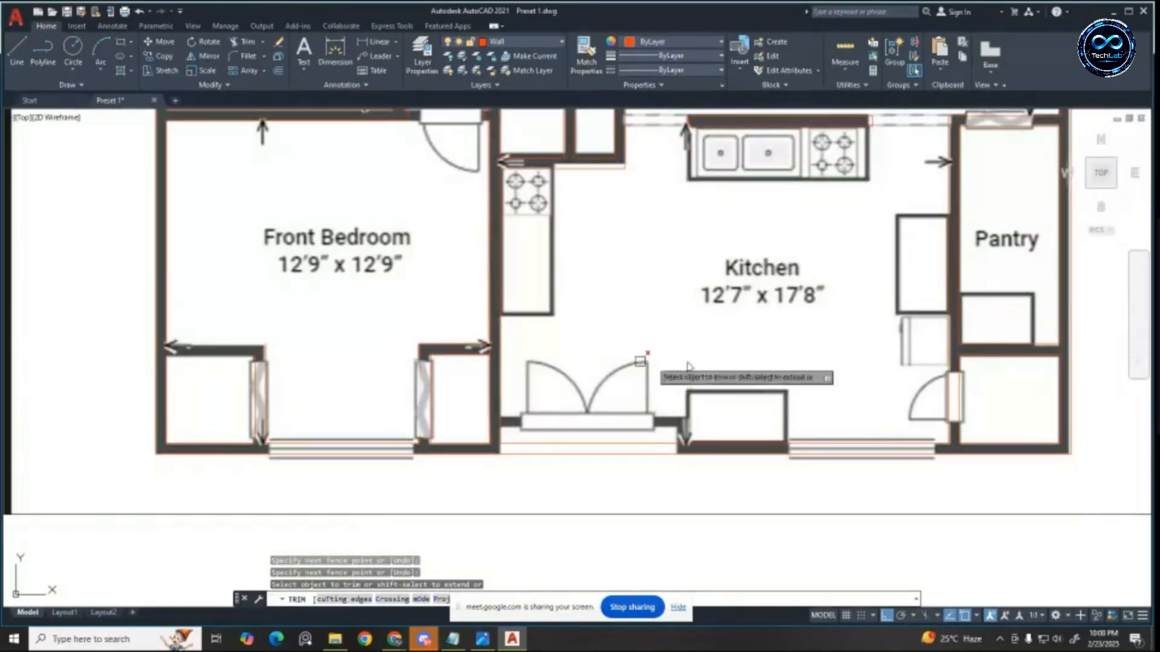
pyautogui.scroll(-4, 886, 299)
pyautogui.scroll(4, 877, 295)
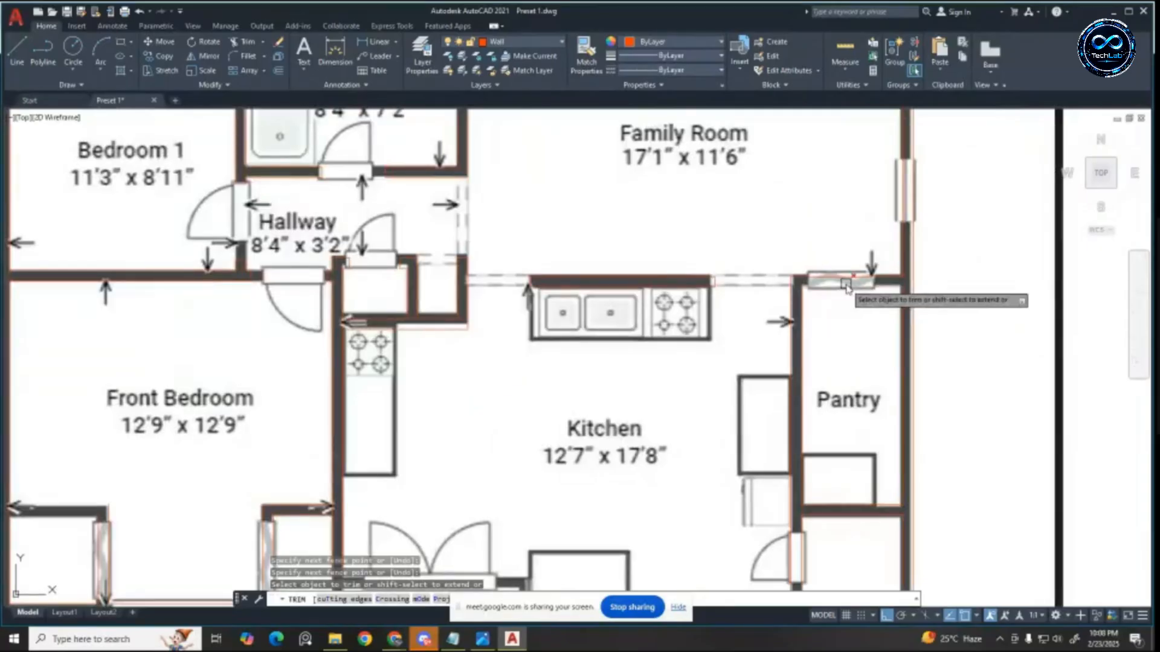
pyautogui.scroll(4, 863, 295)
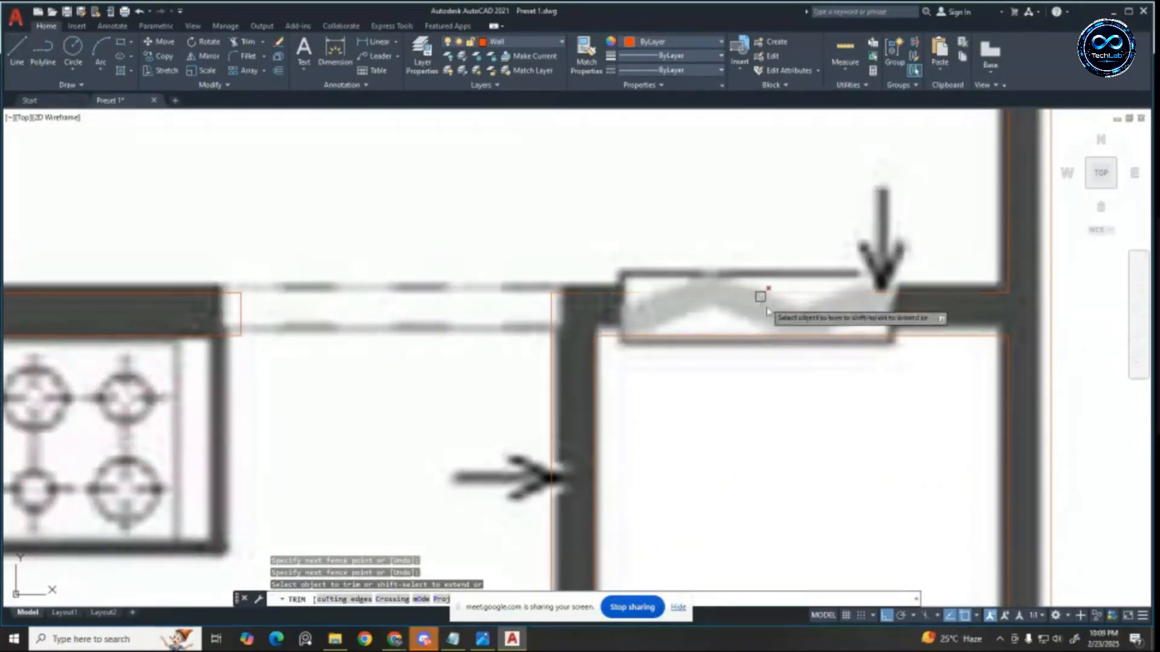
pyautogui.scroll(-4, 719, 248)
pyautogui.scroll(-4, 695, 260)
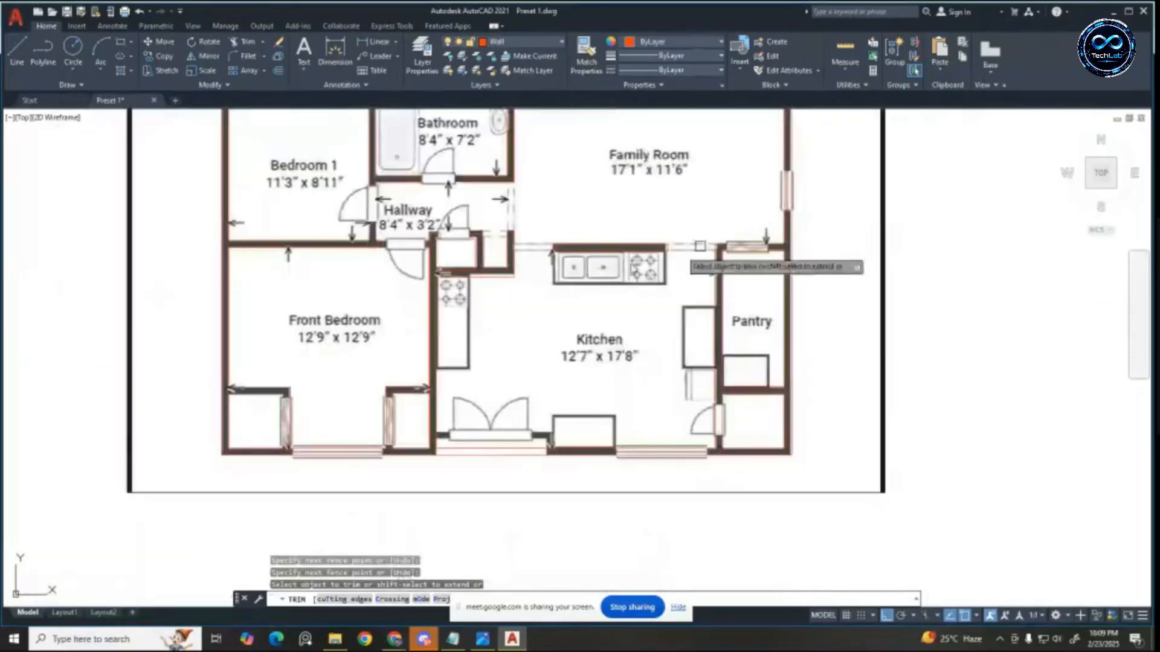
pyautogui.scroll(8, 389, 371)
pyautogui.scroll(4, 486, 436)
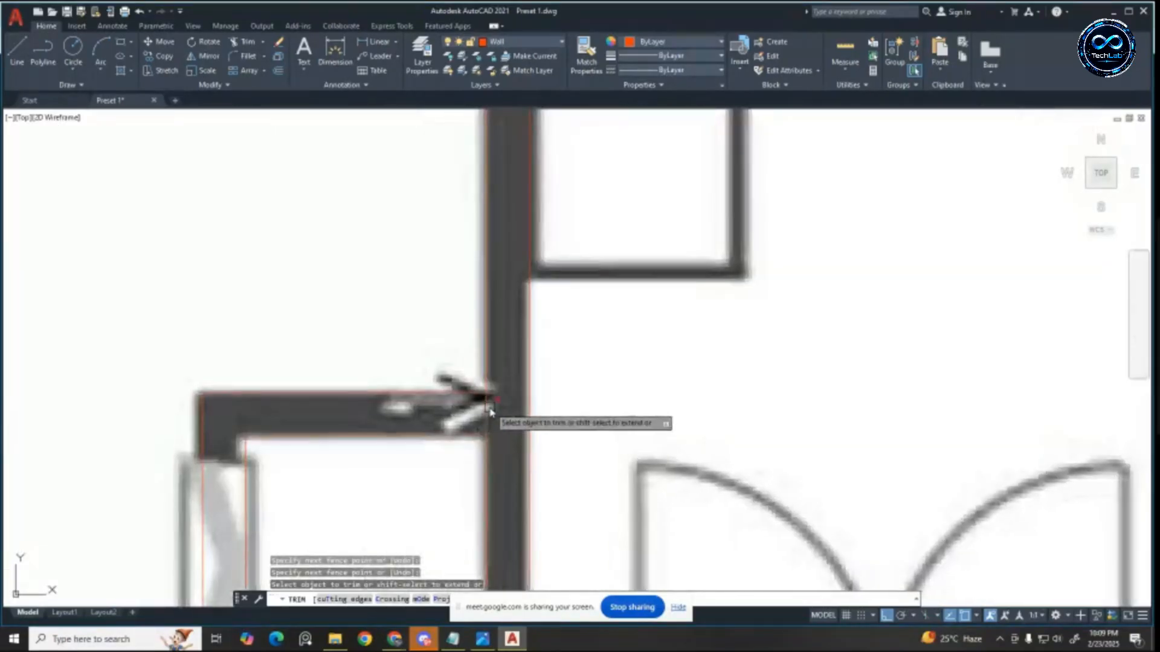
pyautogui.scroll(-4, 323, 382)
pyautogui.scroll(3, 130, 393)
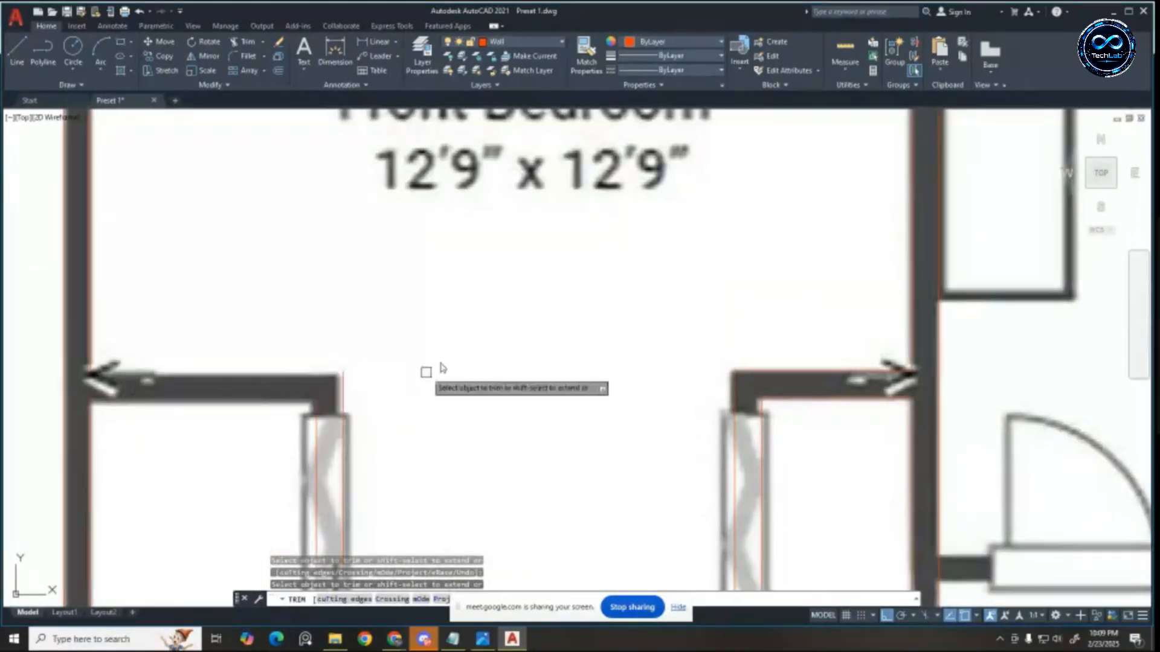
# Step: Draw the missing upper wall line of the Front Bedroom's left closet, from the exterior wall's inner face to the closet corner
pyautogui.scroll(3, 44, 349)
pyautogui.press('Escape')
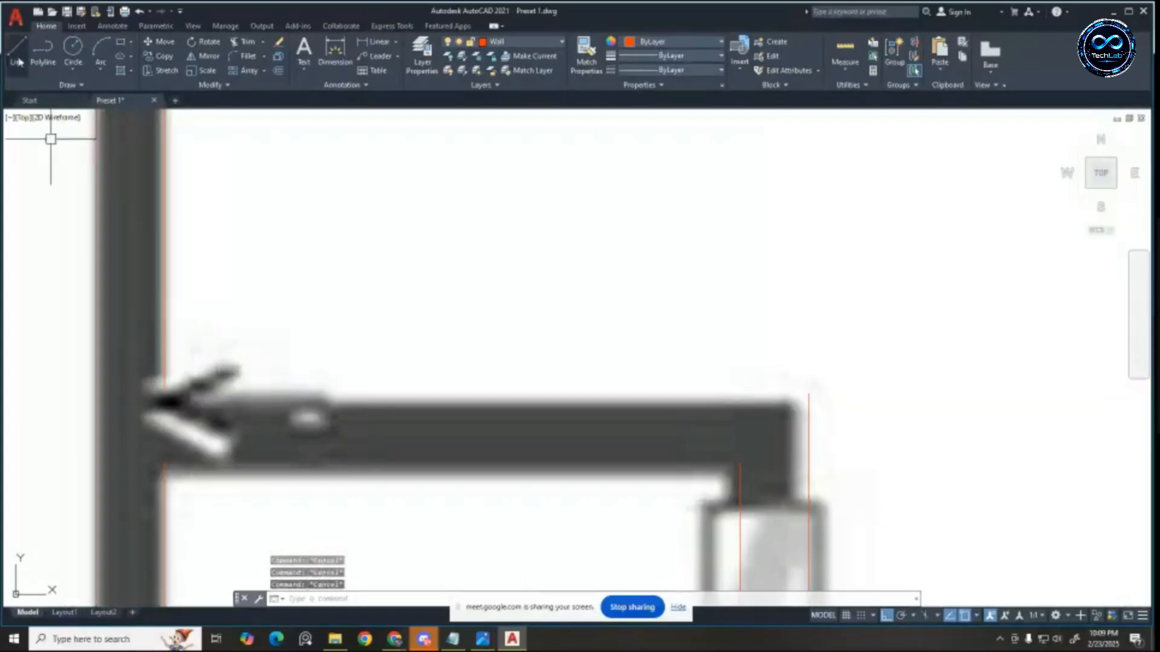
pyautogui.click(17, 51)
pyautogui.click(164, 393)
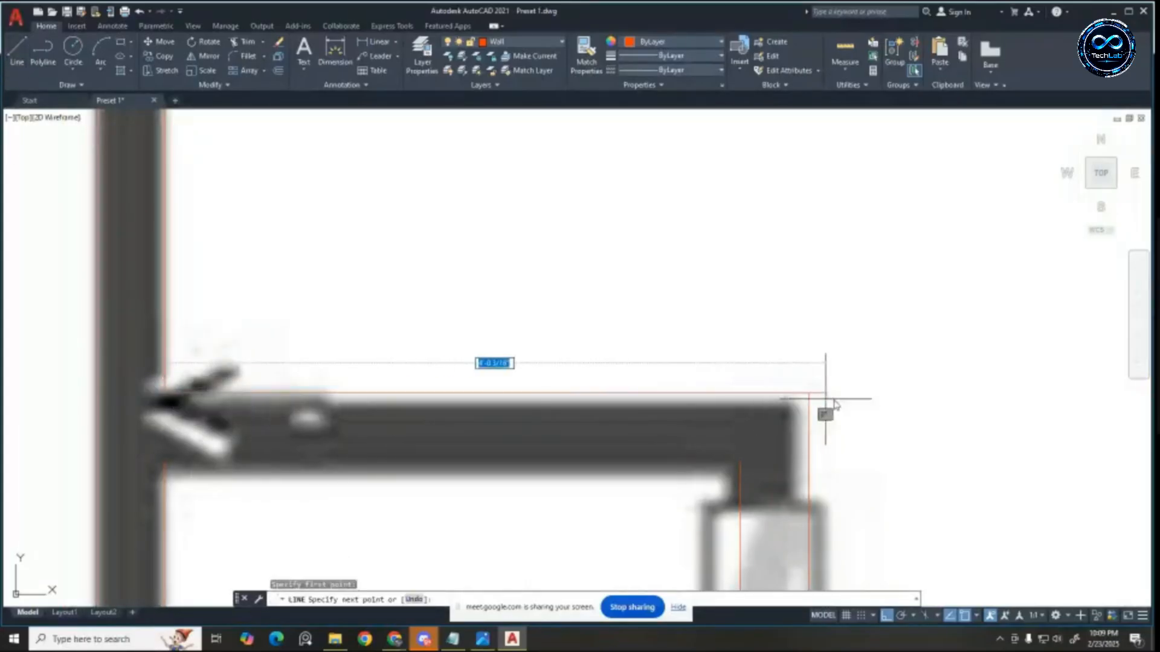
pyautogui.click(808, 394)
pyautogui.press('Escape')
pyautogui.press('Escape')
pyautogui.press('Escape')
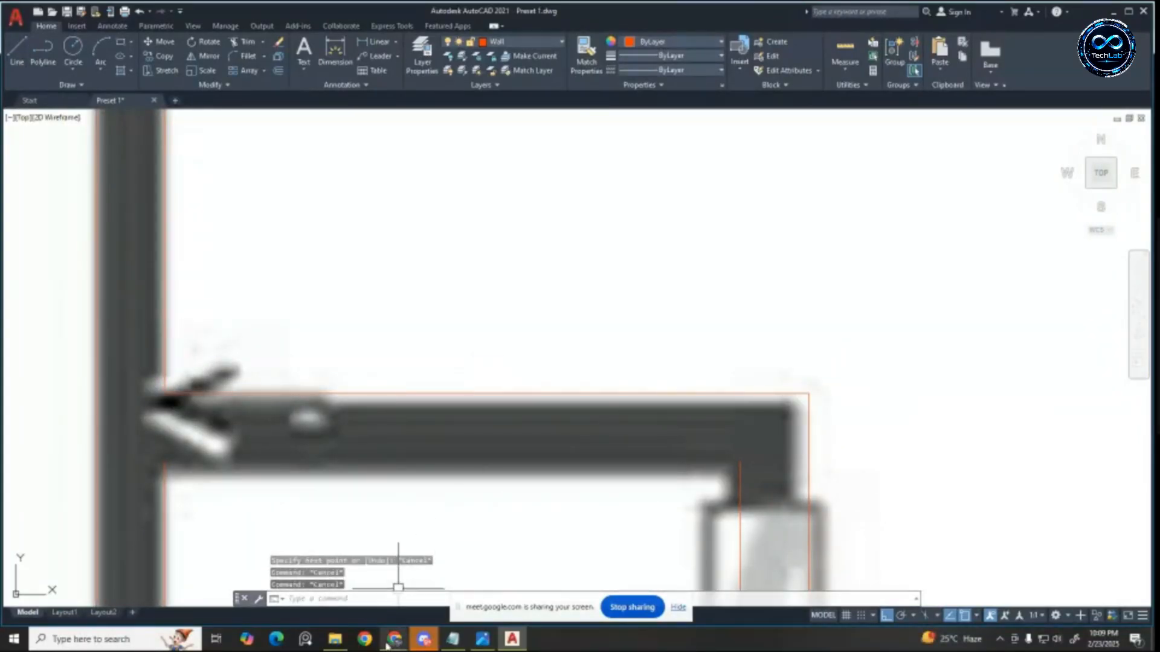
# Step: Switch to Chrome, open the last listed profile, and search Google for "Folding Door"
pyautogui.click(388, 644)
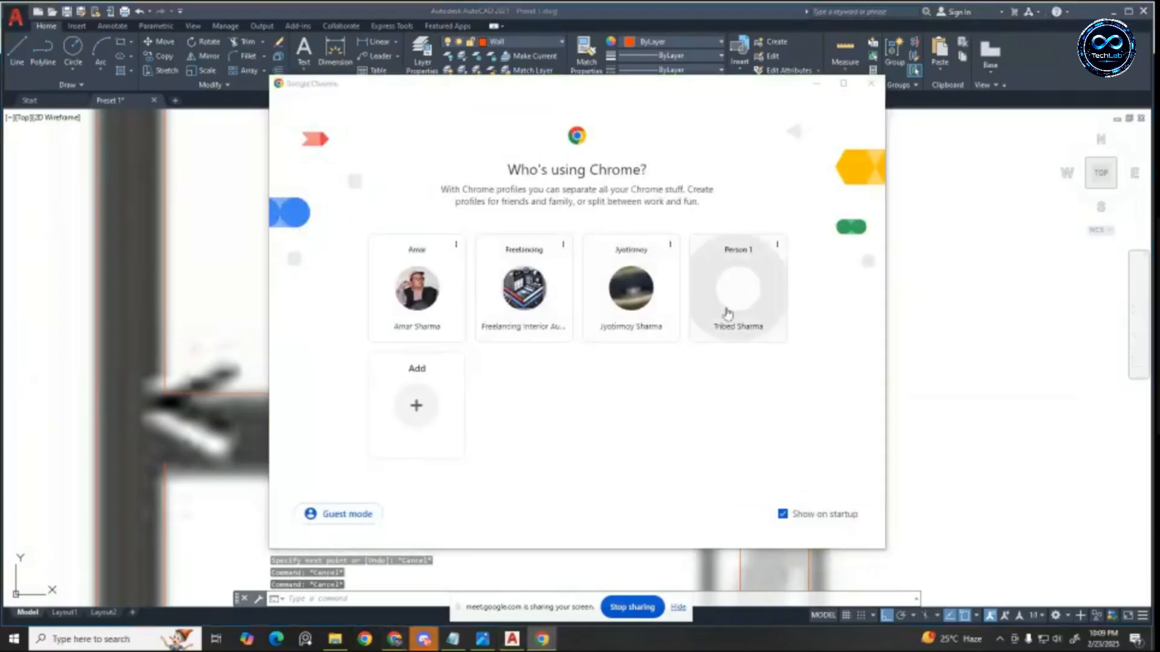
pyautogui.click(727, 313)
pyautogui.click(556, 251)
pyautogui.write('Foldio')
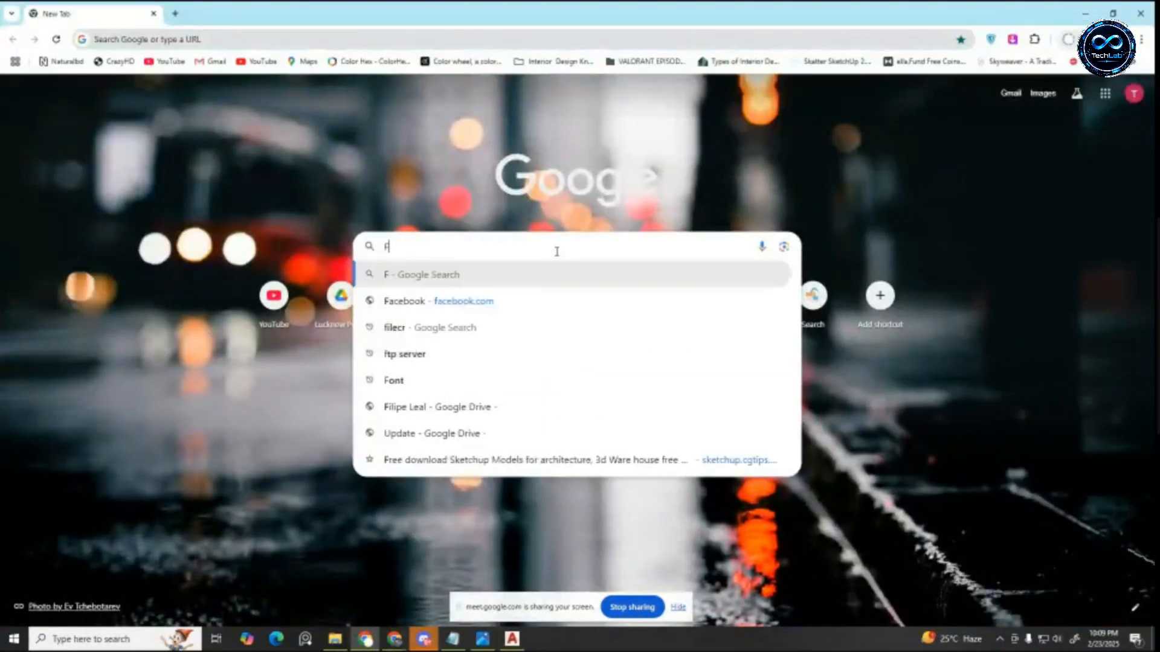
pyautogui.press('BackSpace')
pyautogui.press('BackSpace')
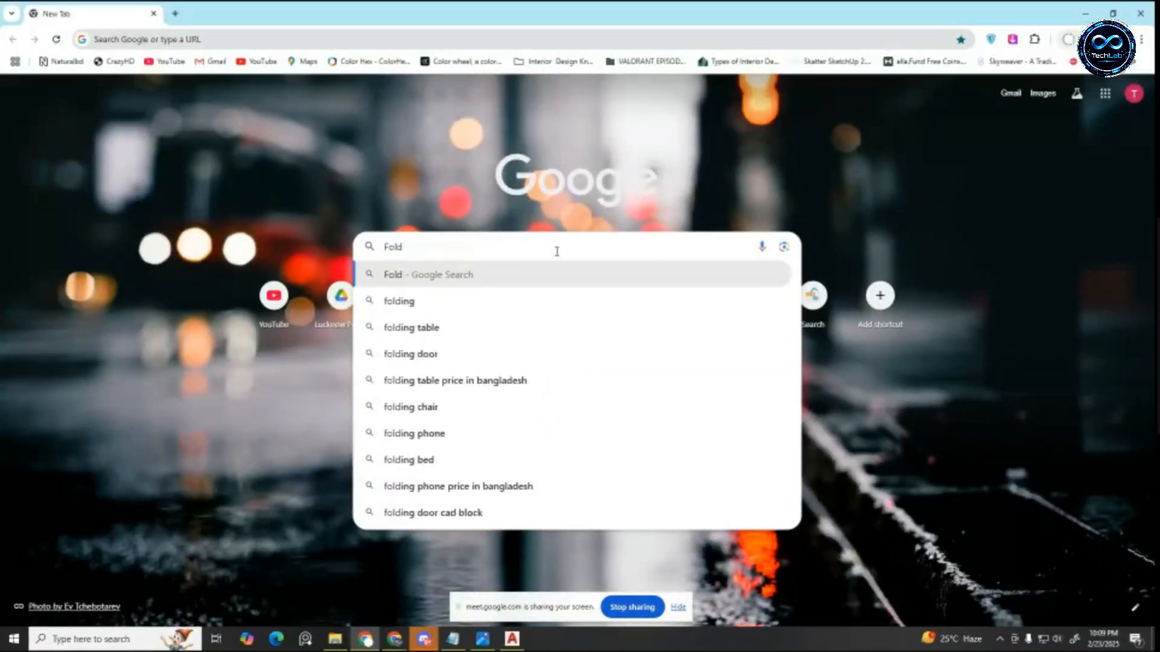
pyautogui.write('ing')
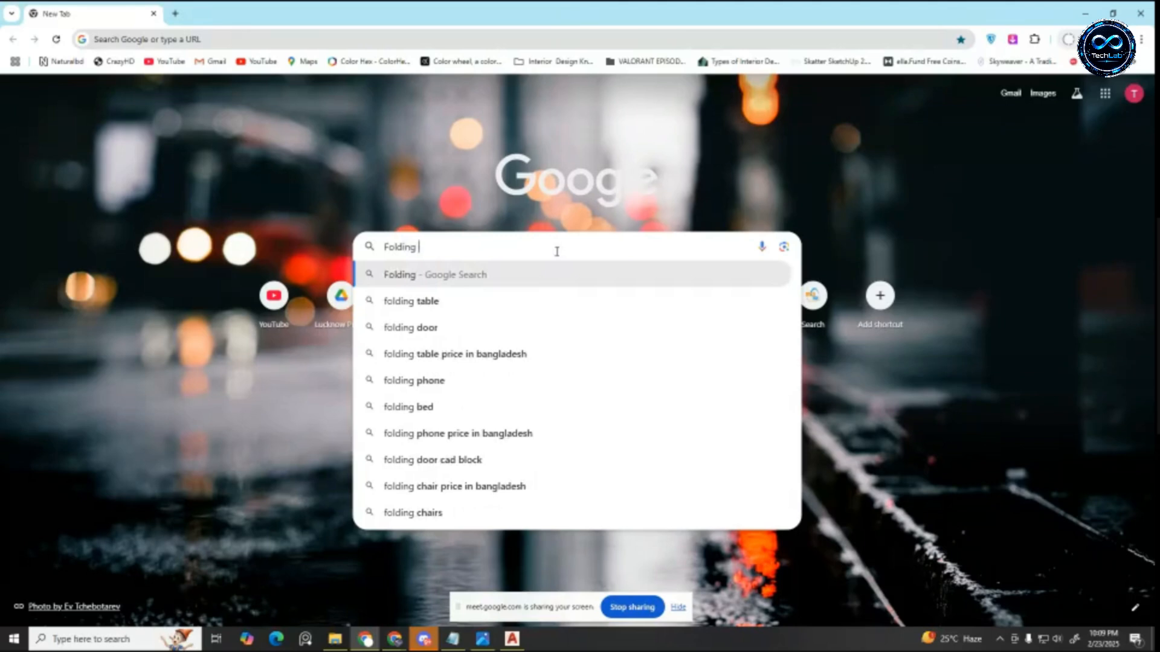
pyautogui.write(' Door')
pyautogui.press('Return')
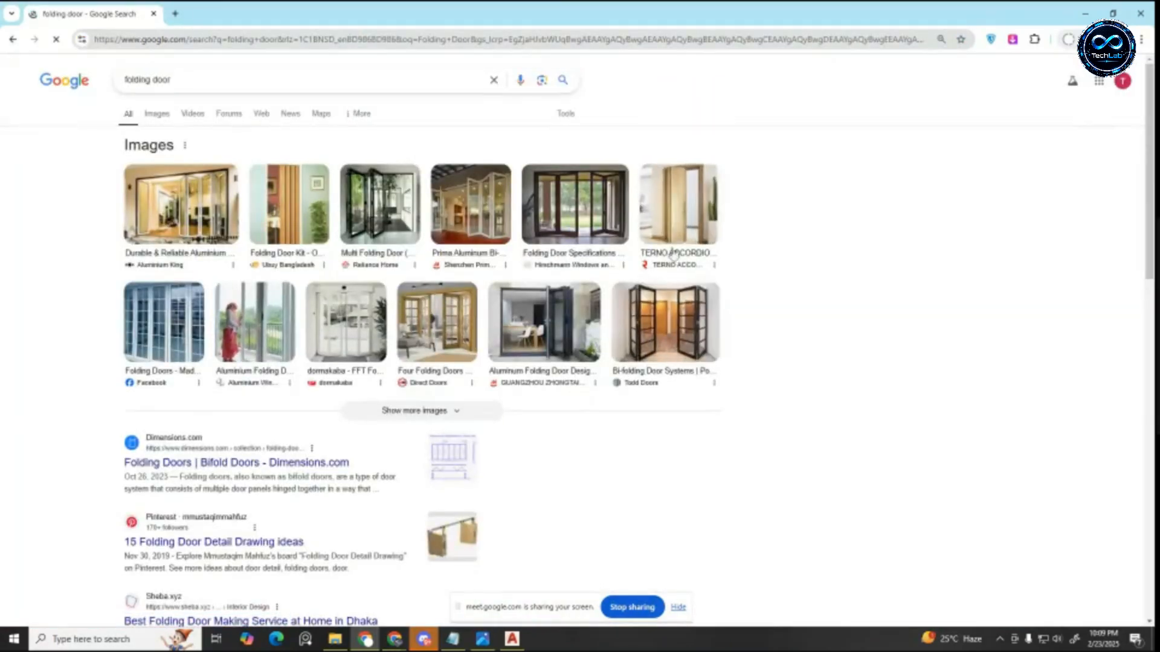
# Step: Preview the Todd Doors and Shenzhen Prime Industry folding door pictures, and browse the image results for folding door examples
pyautogui.click(665, 323)
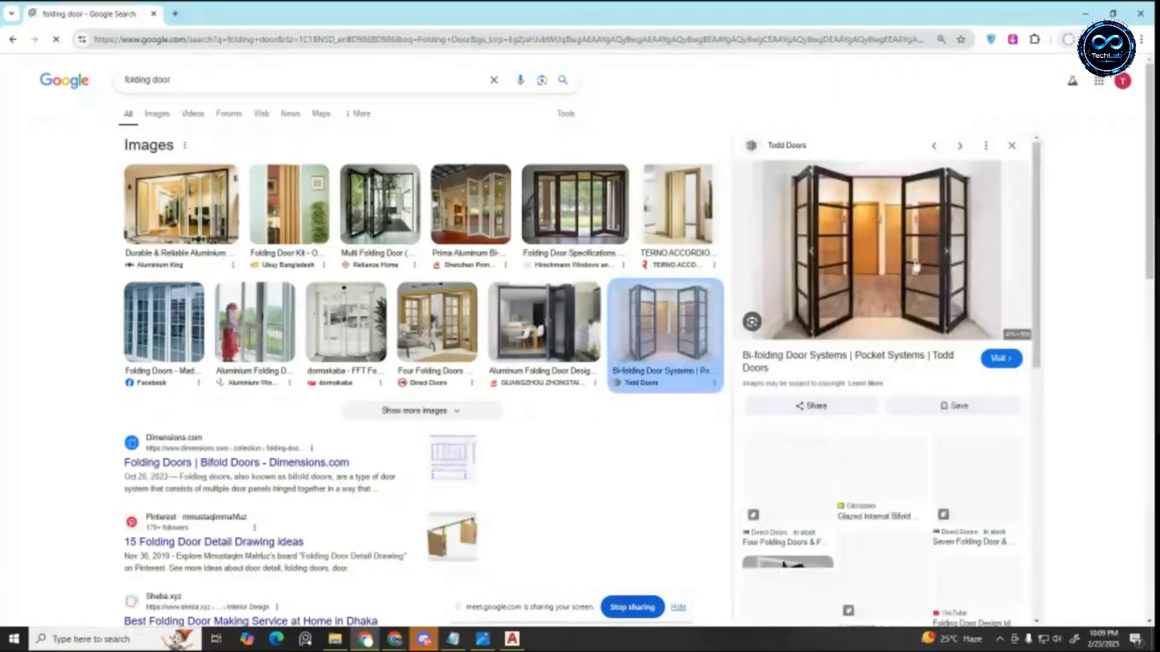
pyautogui.click(471, 205)
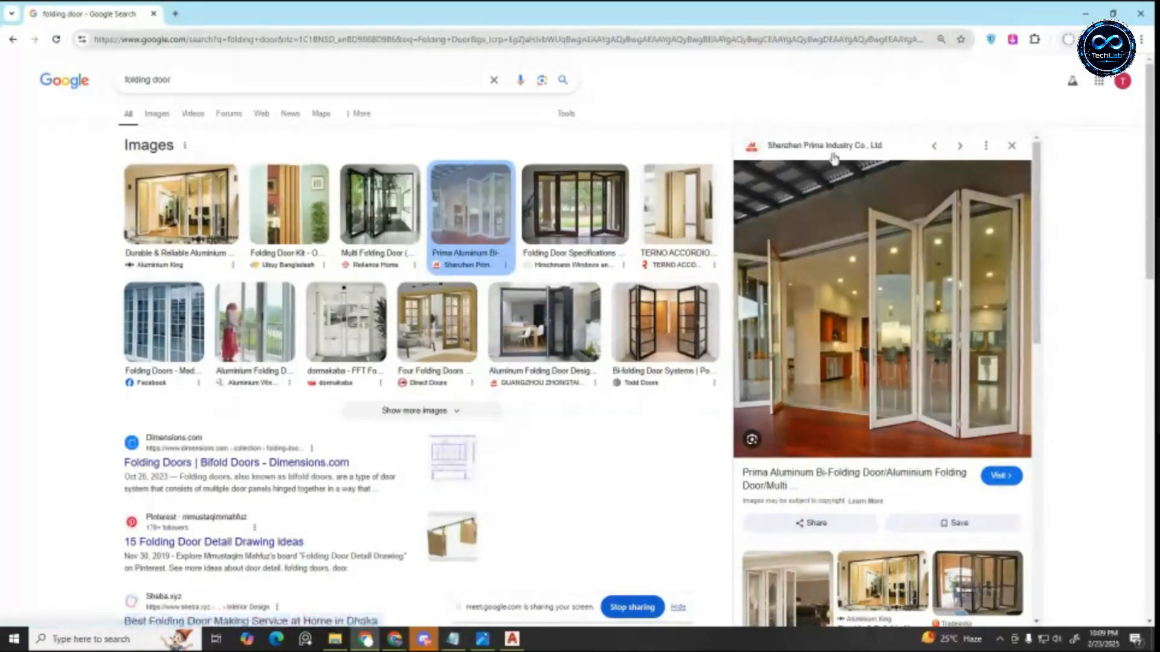
pyautogui.click(163, 131)
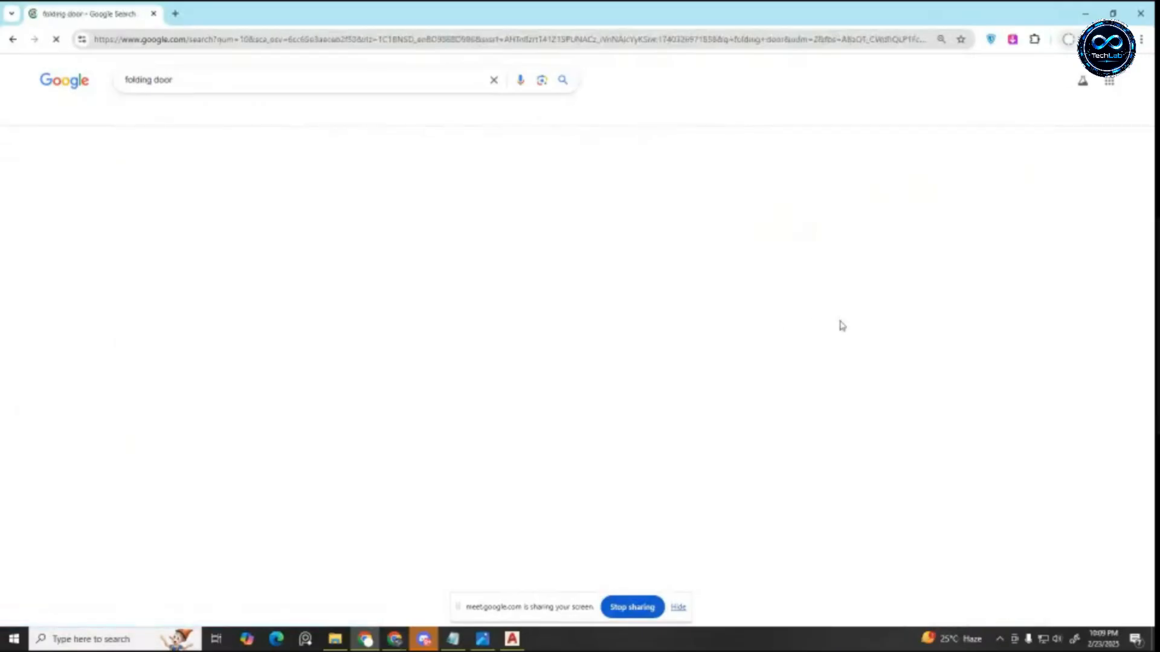
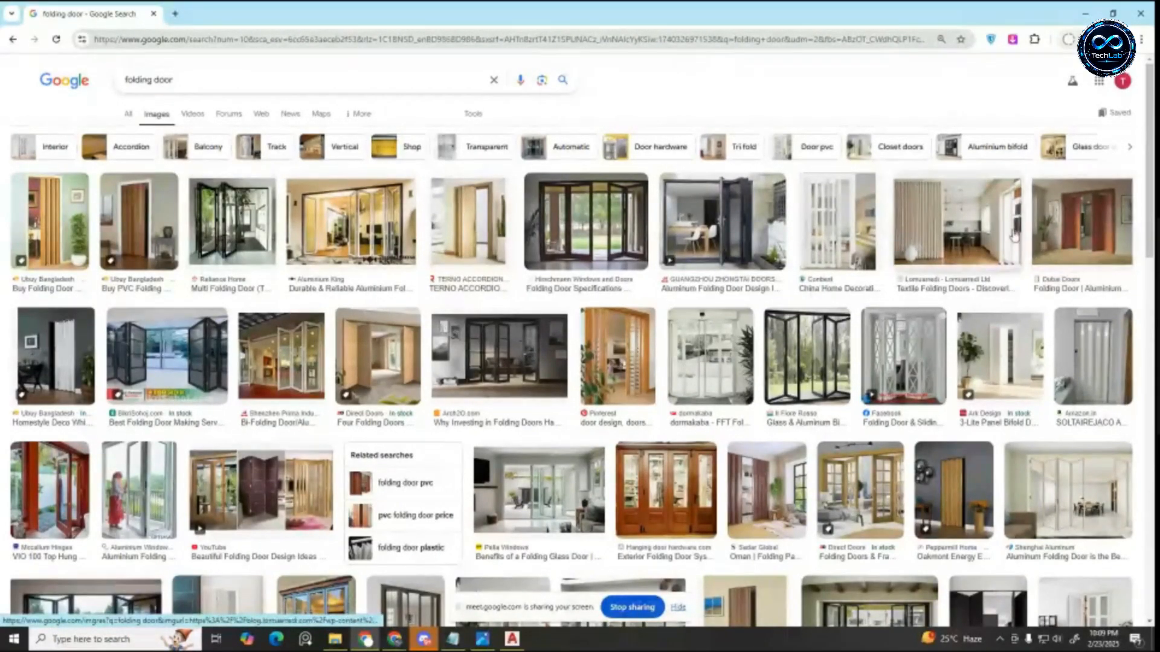
pyautogui.scroll(-2, 1134, 538)
pyautogui.scroll(-2, 1091, 500)
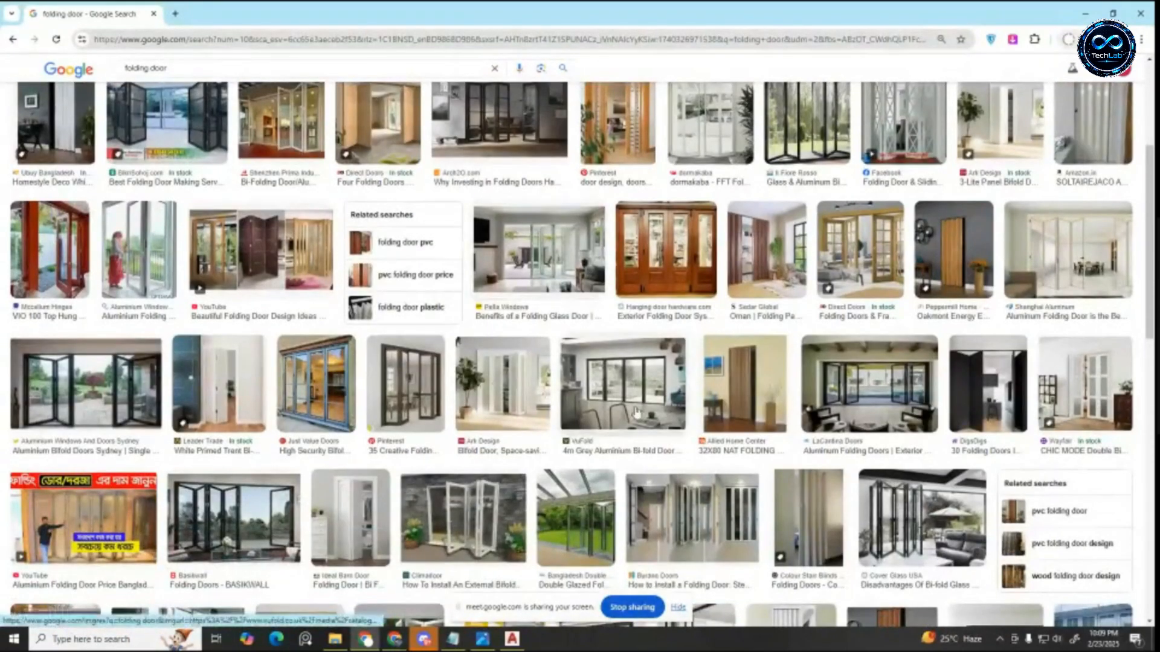
pyautogui.scroll(-3, 705, 427)
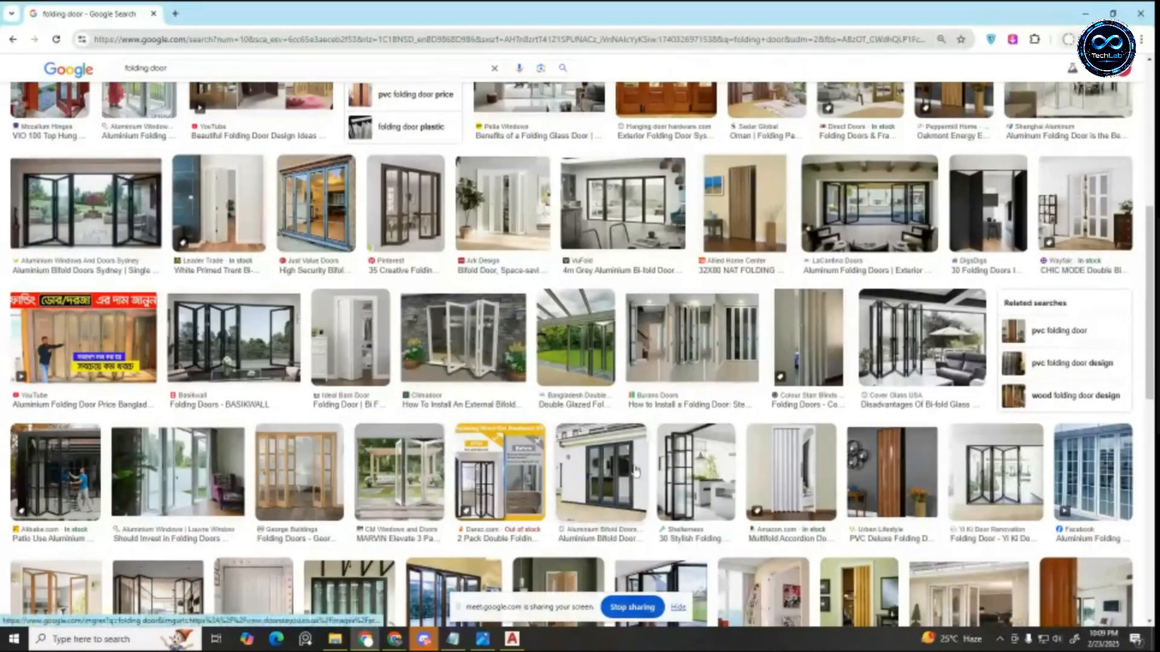
pyautogui.scroll(-3, 424, 434)
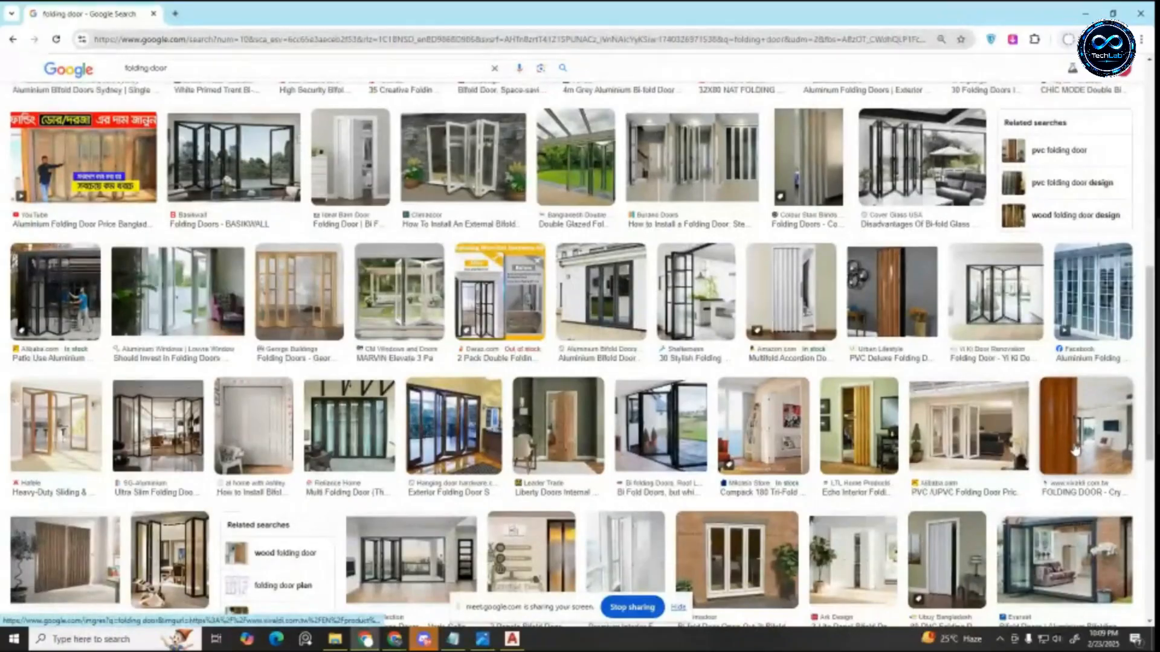
pyautogui.scroll(-2, 680, 395)
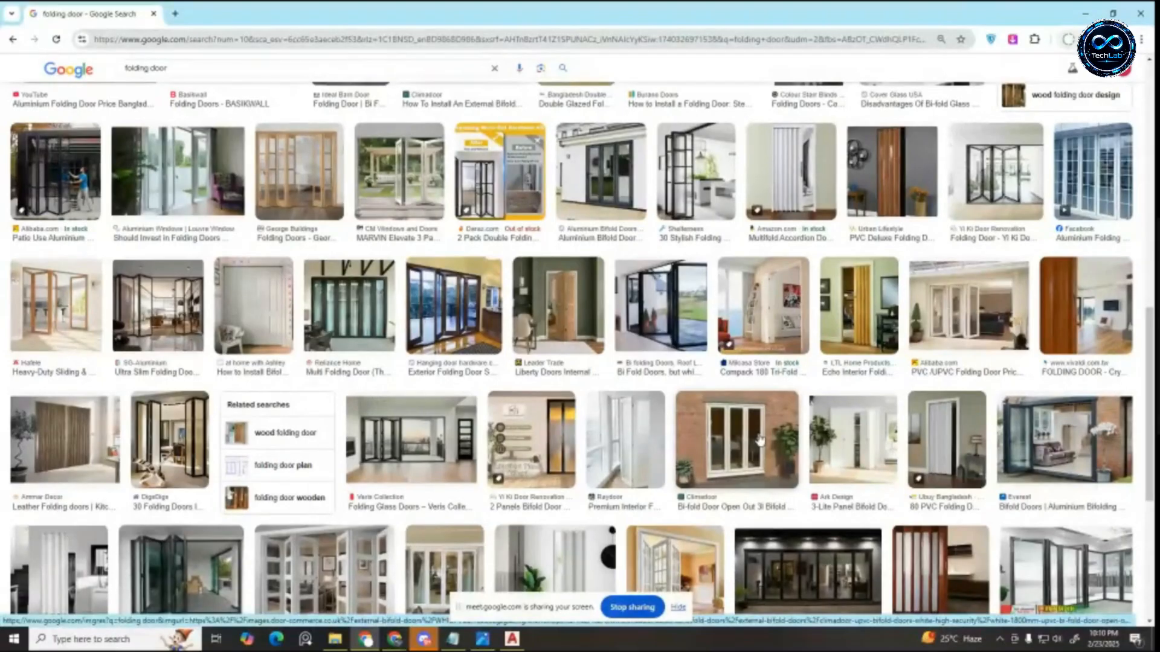
pyautogui.scroll(-2, 547, 466)
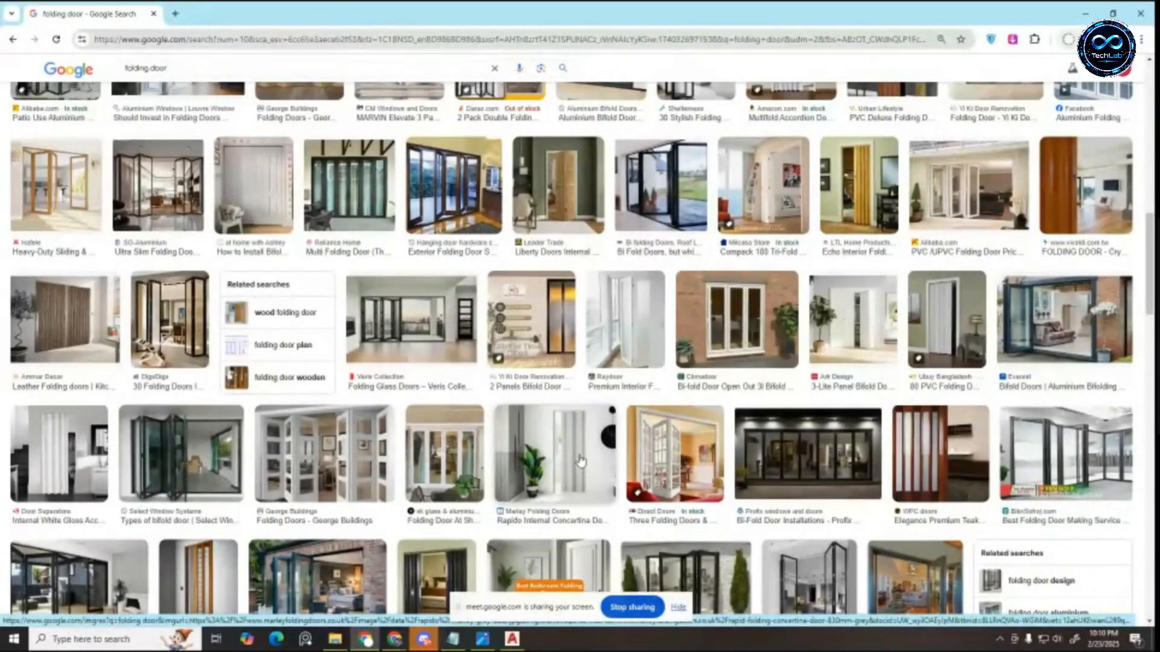
pyautogui.scroll(-4, 580, 461)
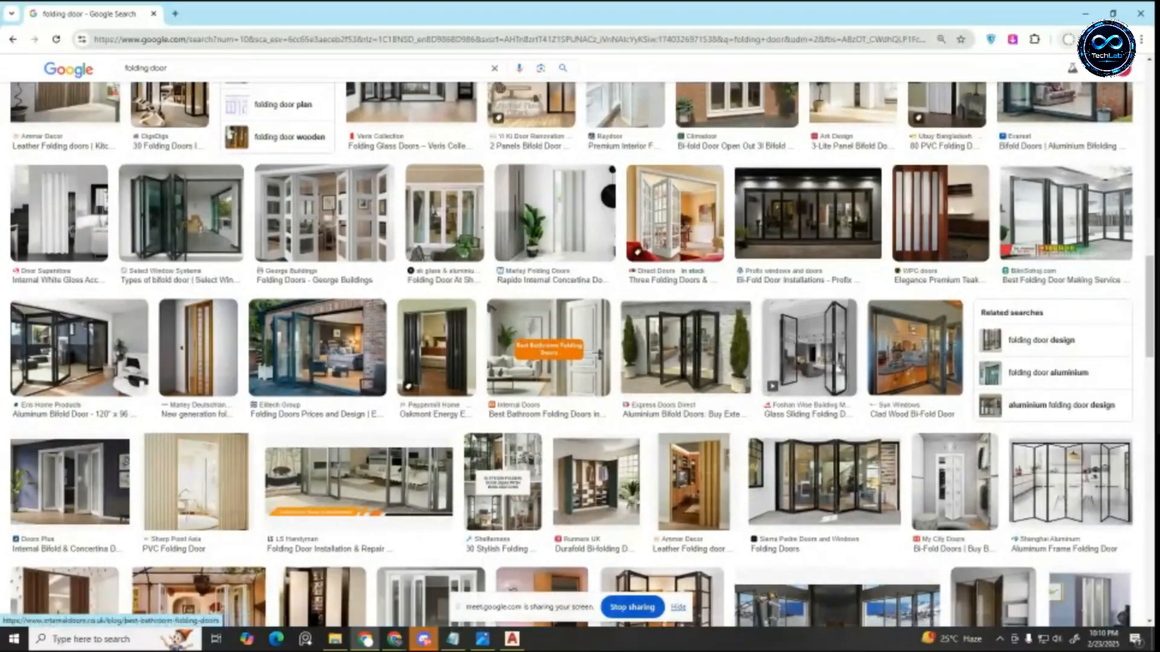
# Step: Finish browsing the folding door pictures and switch back to the floor plan drawing in AutoCAD
pyautogui.scroll(1, 386, 453)
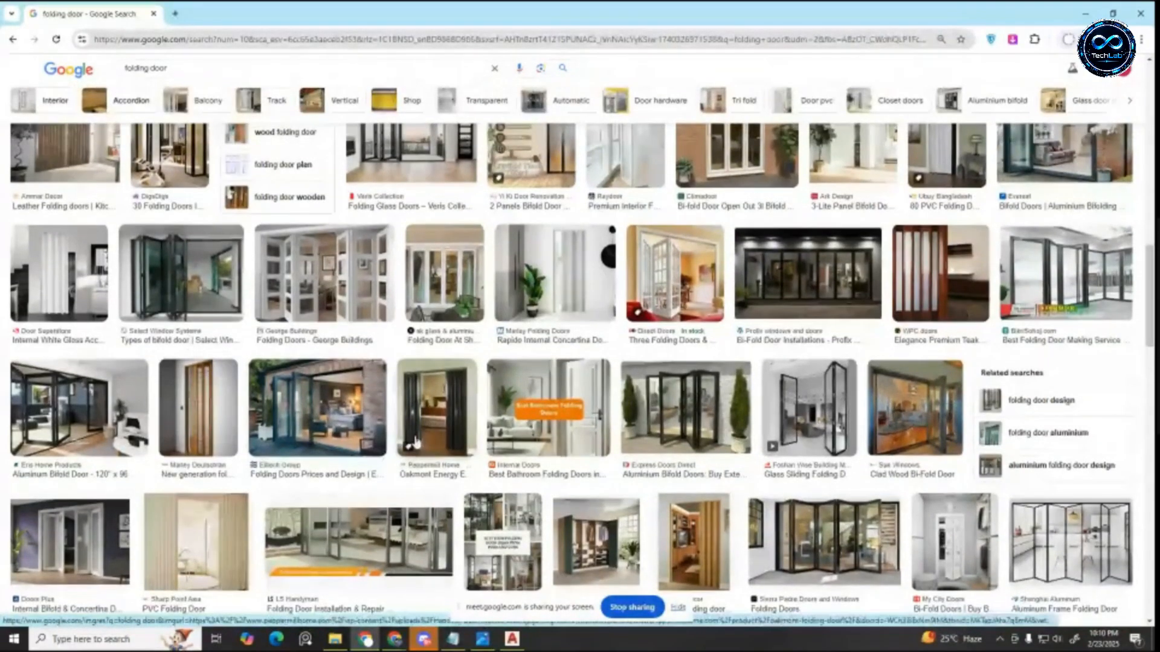
pyautogui.scroll(1, 550, 411)
pyautogui.click(1085, 14)
pyautogui.scroll(-4, 632, 253)
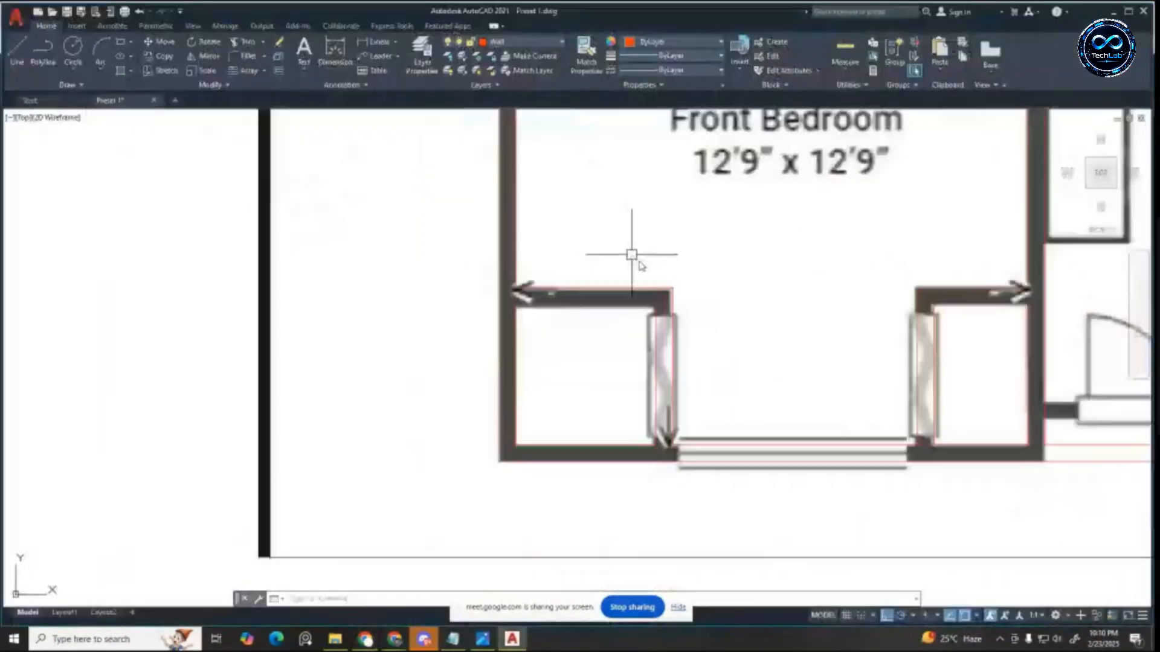
# Step: Draw the inner face line of the Front Bedroom left closet's upper wall, from the exterior wall to the closet corner
pyautogui.scroll(5, 689, 300)
pyautogui.scroll(-2, 756, 210)
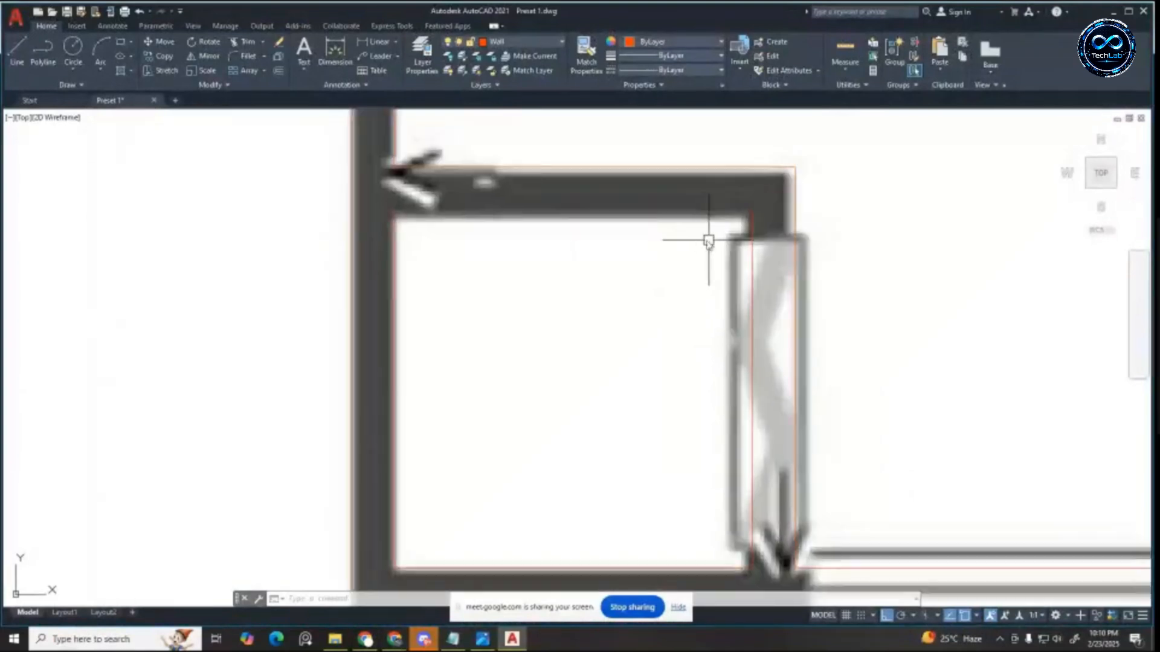
pyautogui.write('l')
pyautogui.press('Return')
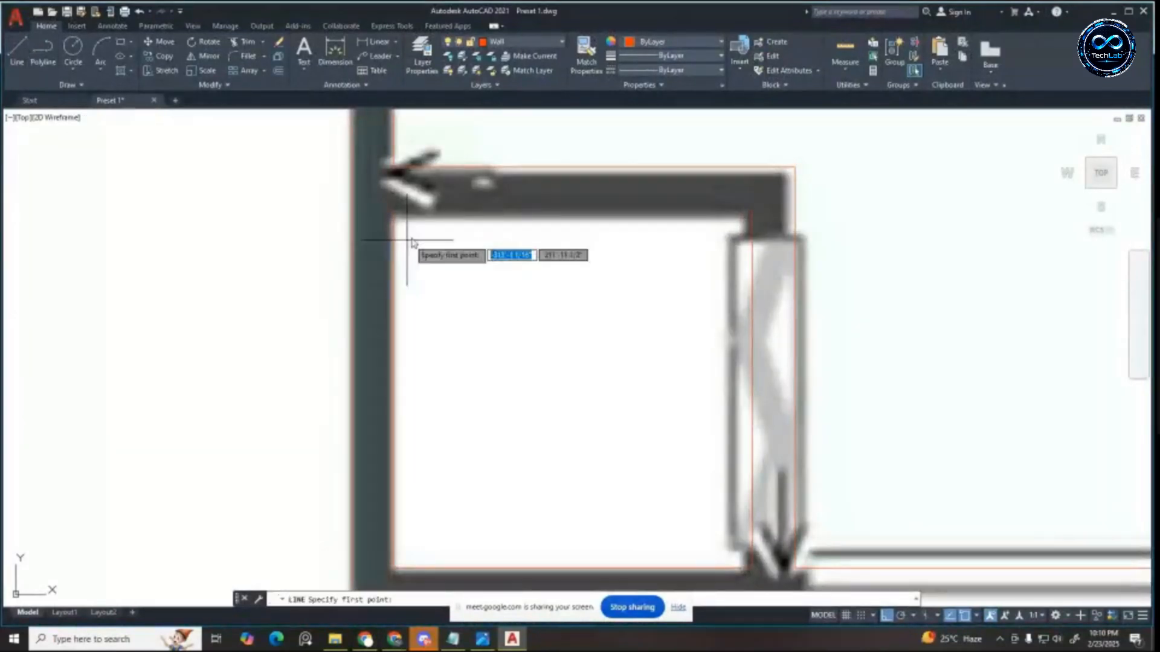
pyautogui.click(393, 211)
pyautogui.click(752, 212)
pyautogui.press('Escape')
pyautogui.press('Escape')
pyautogui.press('Escape')
pyautogui.press('Escape')
pyautogui.scroll(-5, 536, 311)
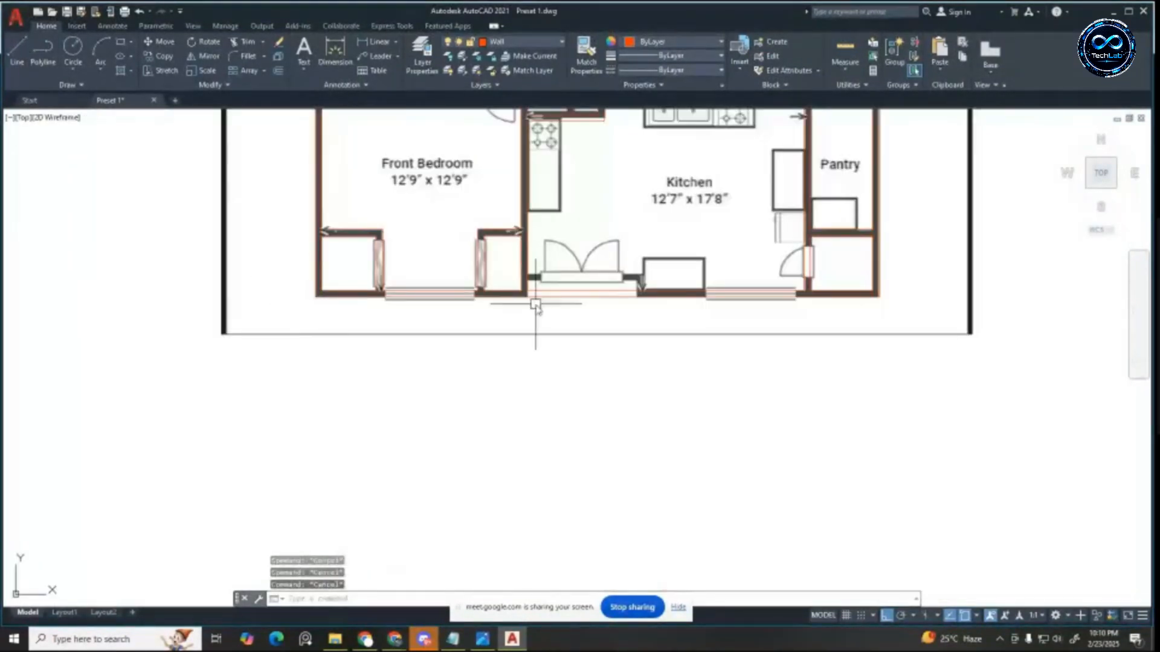
pyautogui.scroll(4, 652, 254)
pyautogui.scroll(-3, 563, 274)
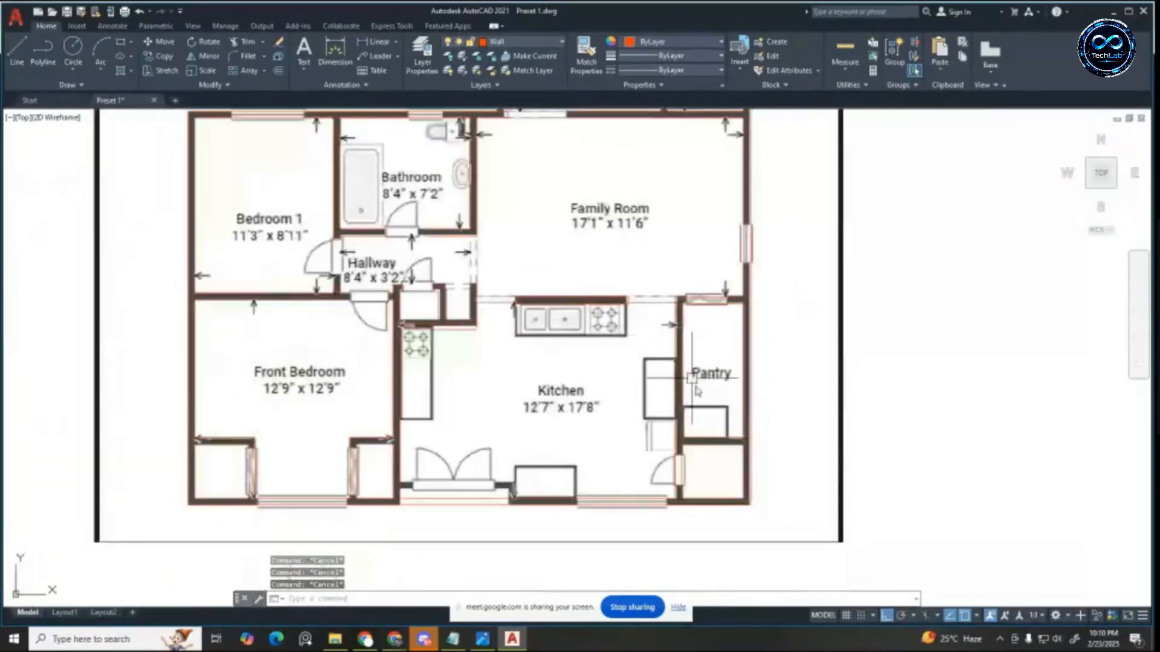
pyautogui.scroll(4, 683, 435)
pyautogui.scroll(2, 669, 426)
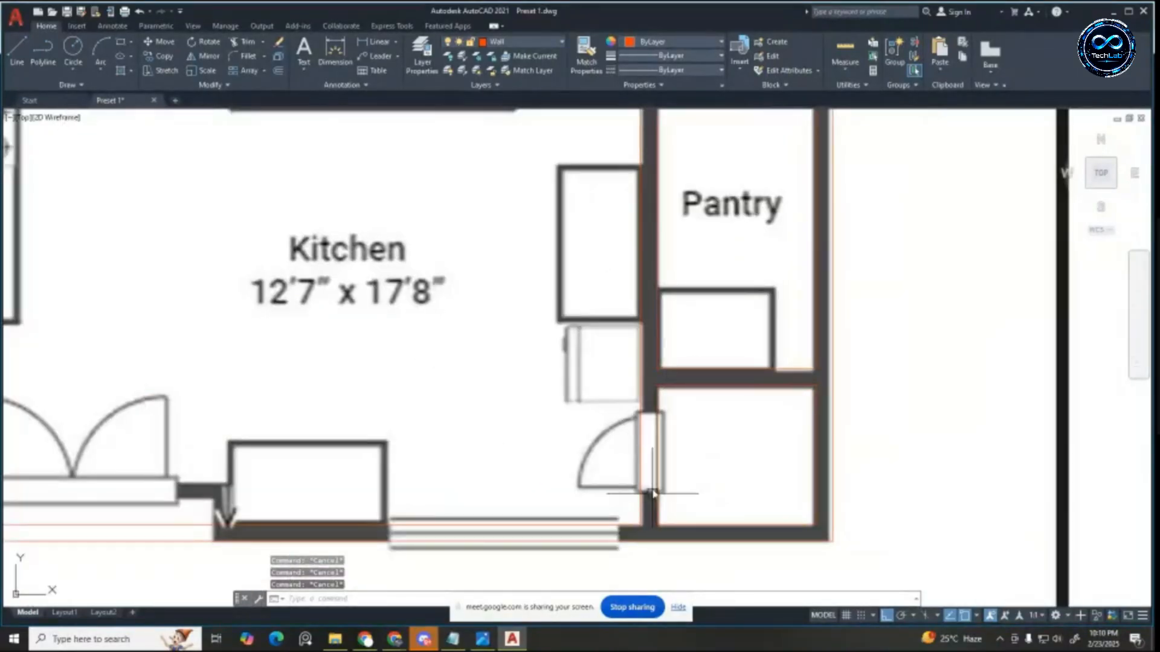
pyautogui.scroll(-3, 652, 493)
pyautogui.scroll(3, 678, 461)
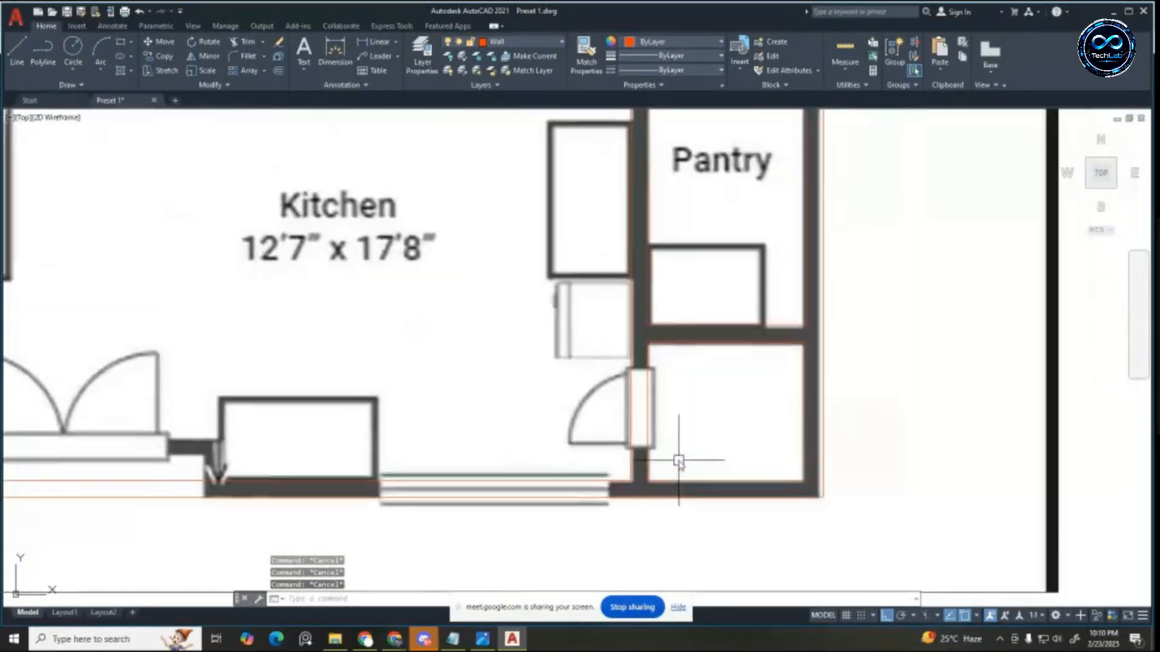
pyautogui.click(370, 47)
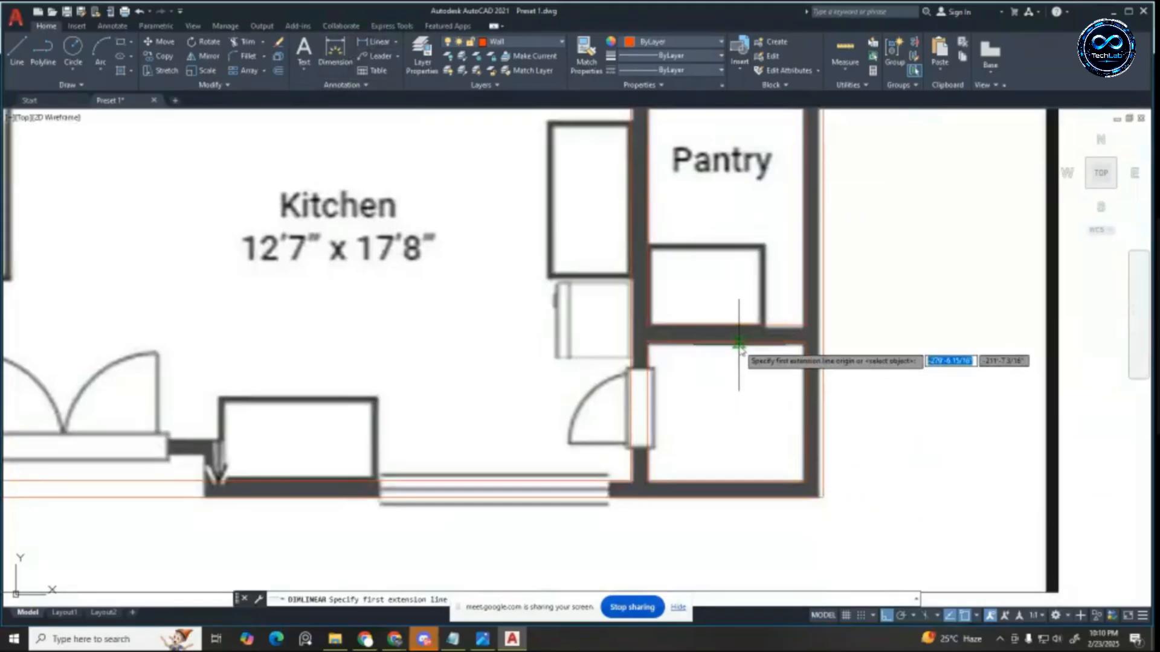
pyautogui.scroll(-3, 718, 409)
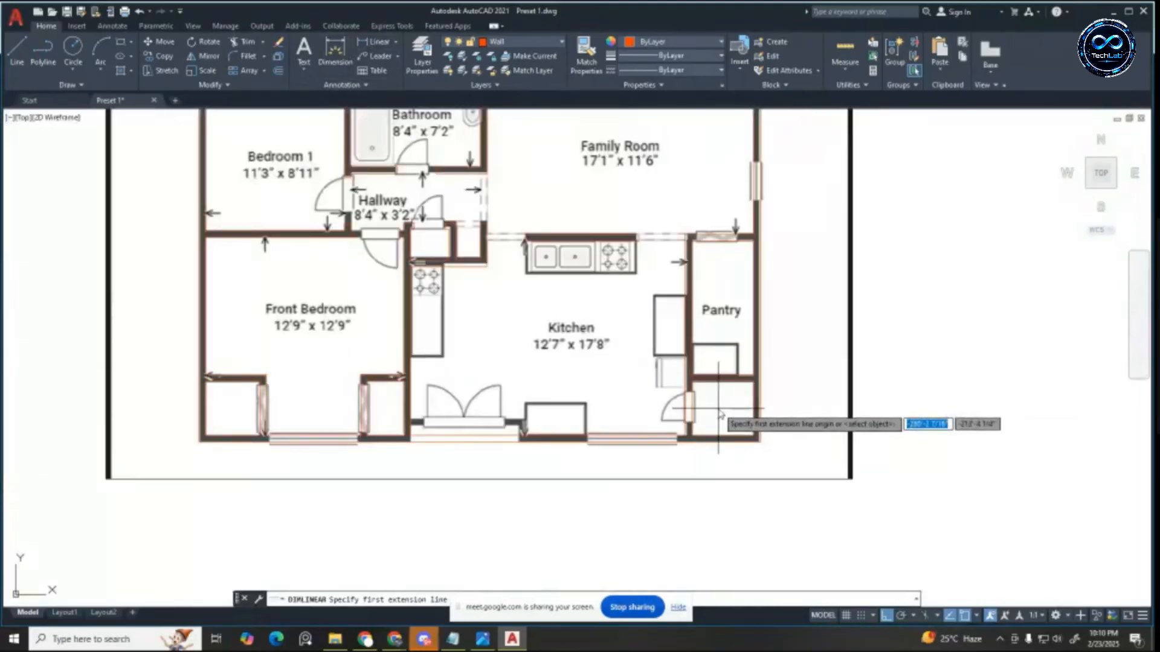
pyautogui.scroll(2, 709, 414)
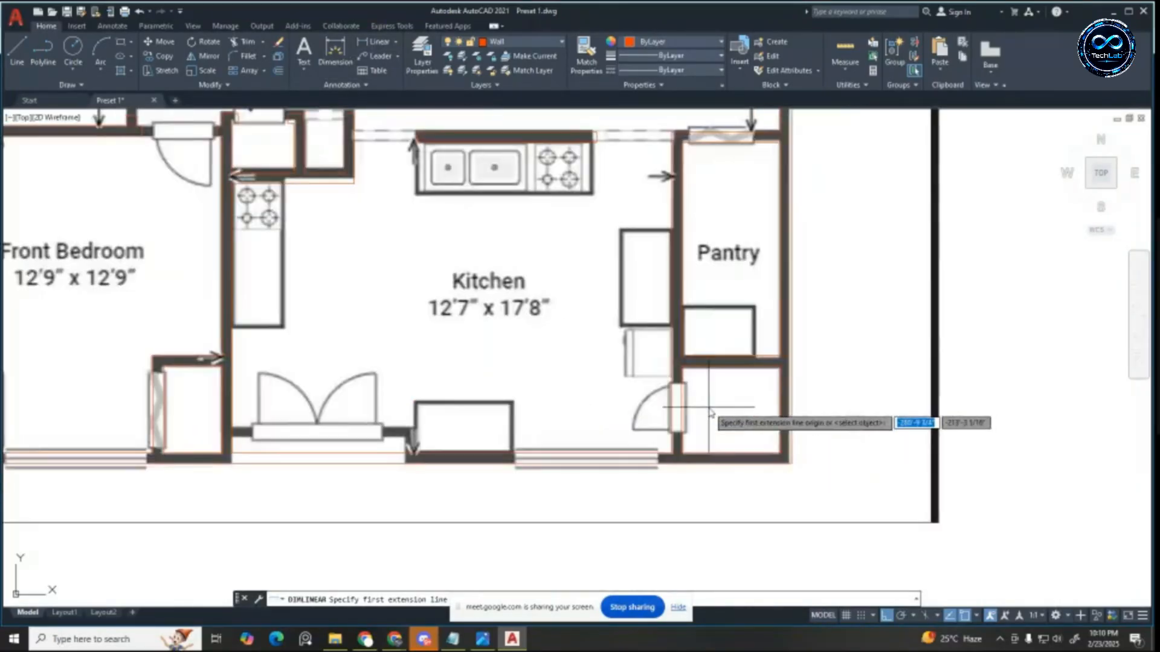
pyautogui.press('Escape')
pyautogui.press('Escape')
pyautogui.press('Escape')
pyautogui.press('Escape')
# Step: Draw a horizontal line across the small room below the Pantry, from its left wall line's midpoint to the right wall
pyautogui.scroll(2, 730, 412)
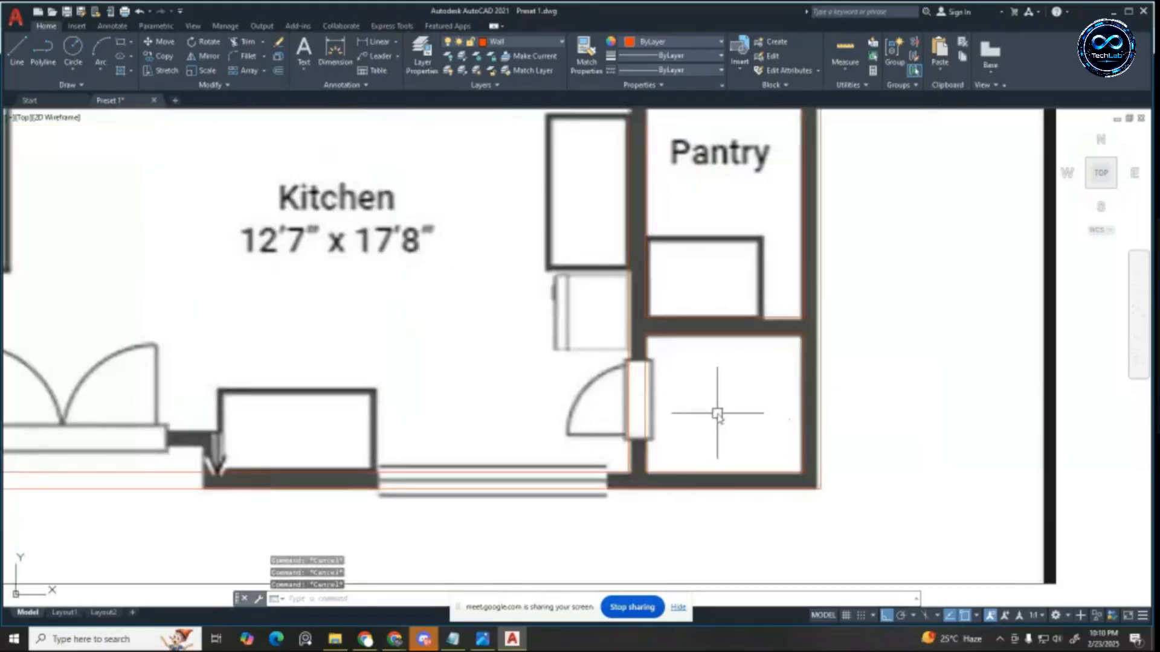
pyautogui.scroll(2, 707, 407)
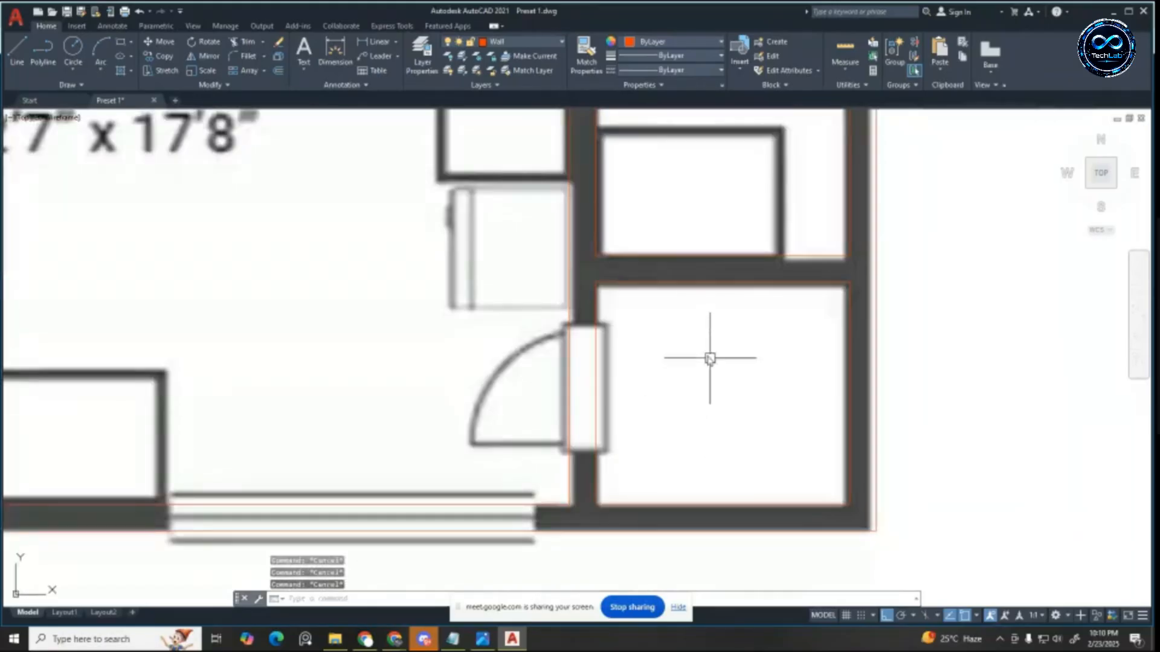
pyautogui.click(17, 52)
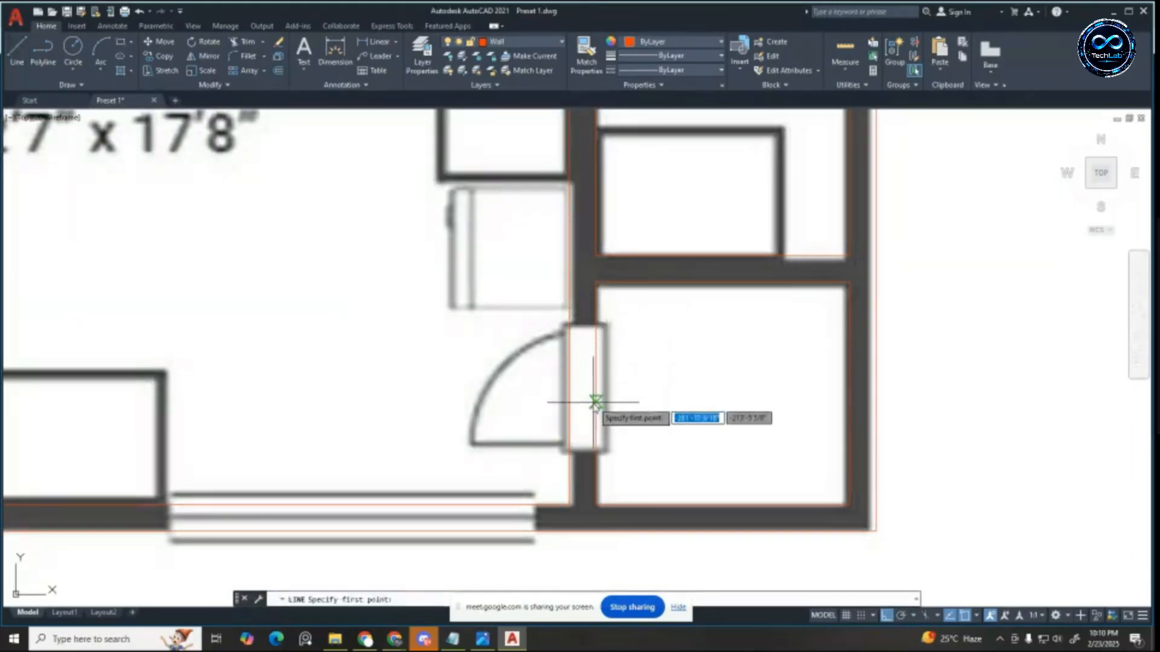
pyautogui.click(596, 392)
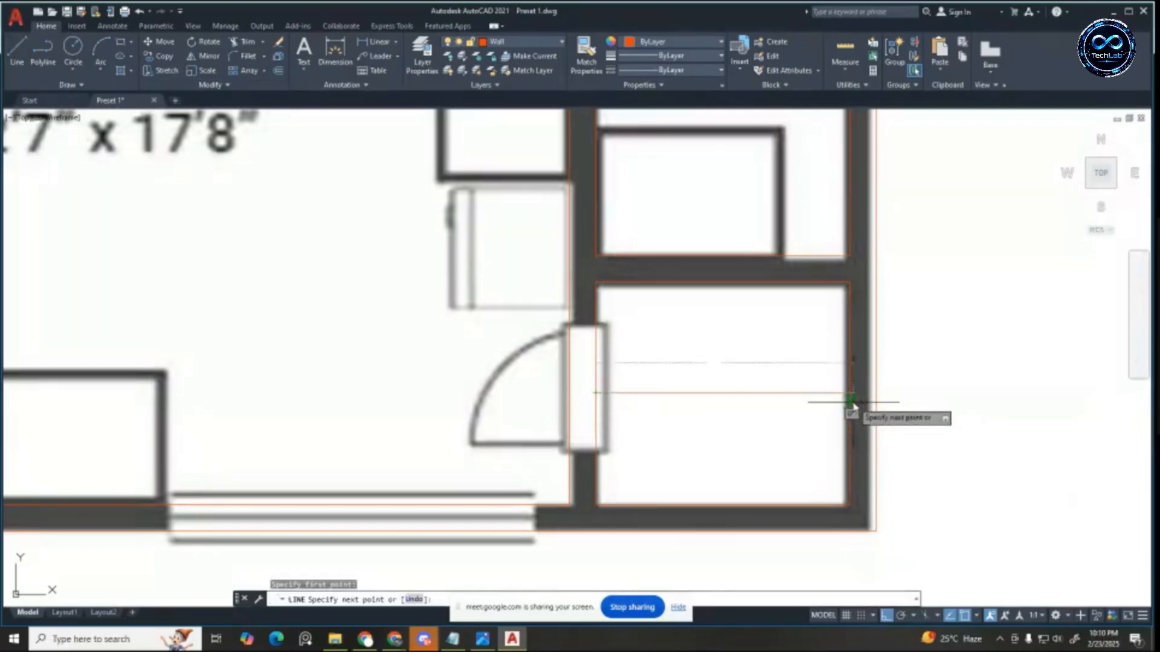
pyautogui.click(849, 394)
pyautogui.press('Escape')
pyautogui.press('Escape')
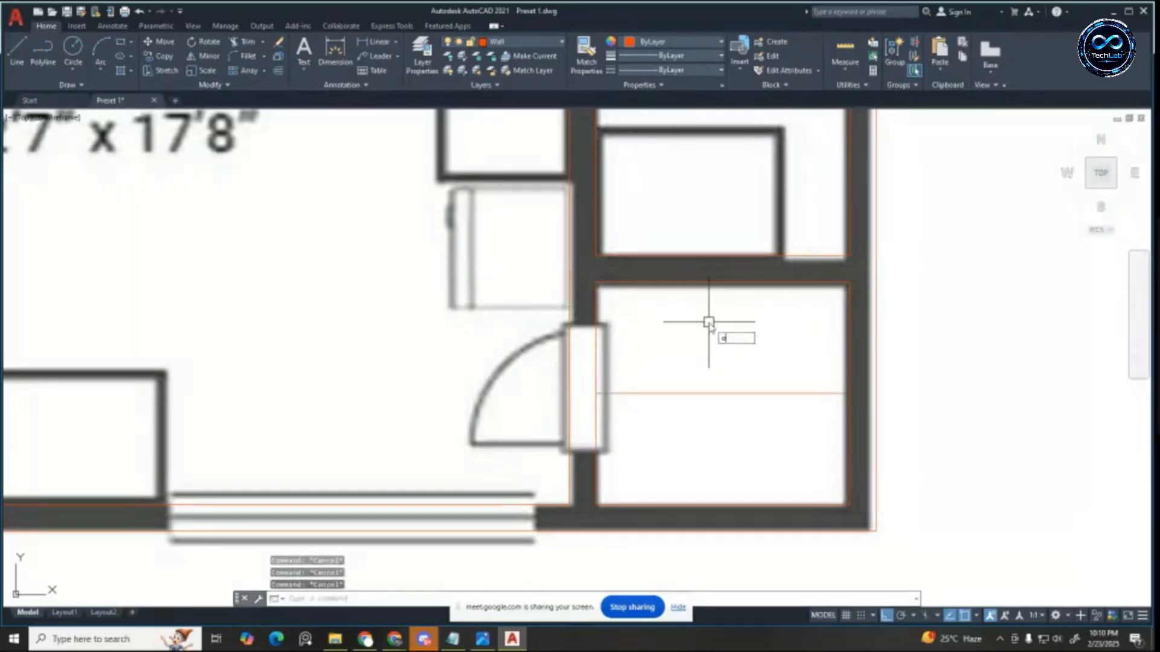
pyautogui.write('o')
pyautogui.press('Return')
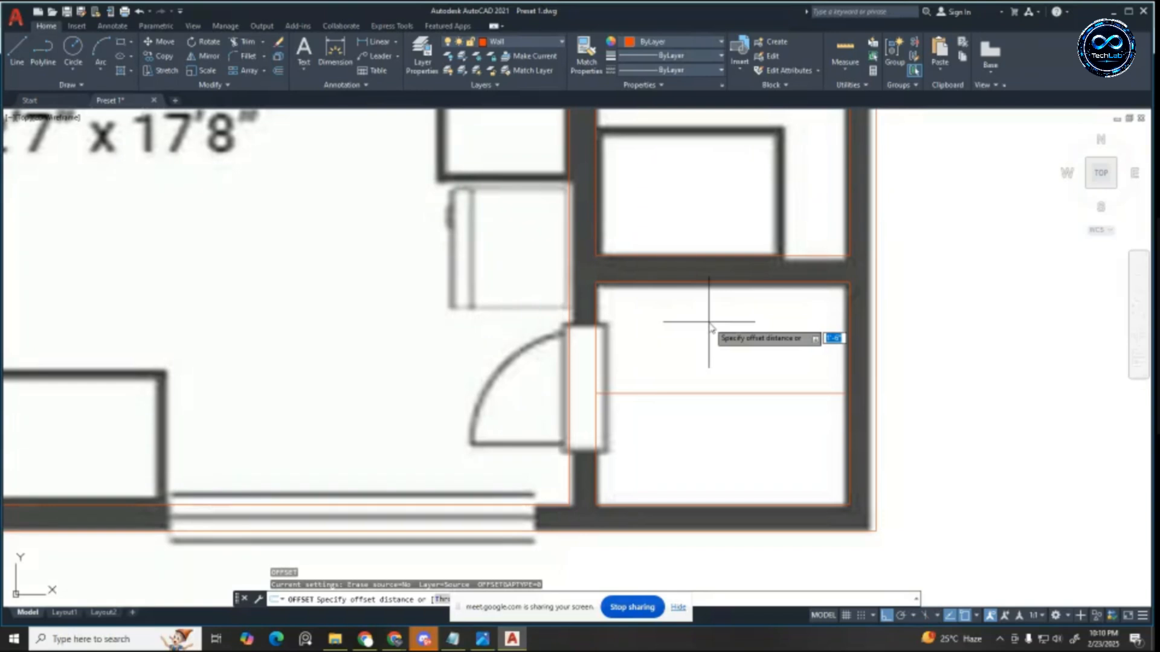
pyautogui.press('Return')
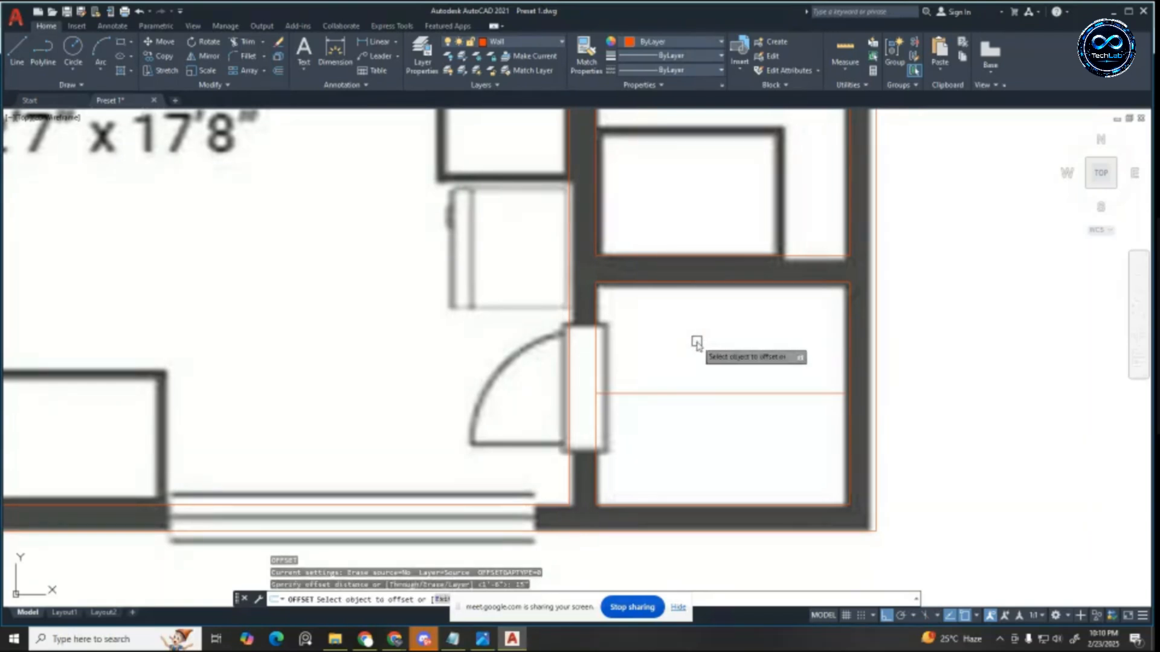
pyautogui.press('Escape')
pyautogui.press('Escape')
pyautogui.press('Escape')
# Step: Offset the small room's horizontal centre line 15" both upward and downward, and delete the original line
pyautogui.write('o')
pyautogui.press('Return')
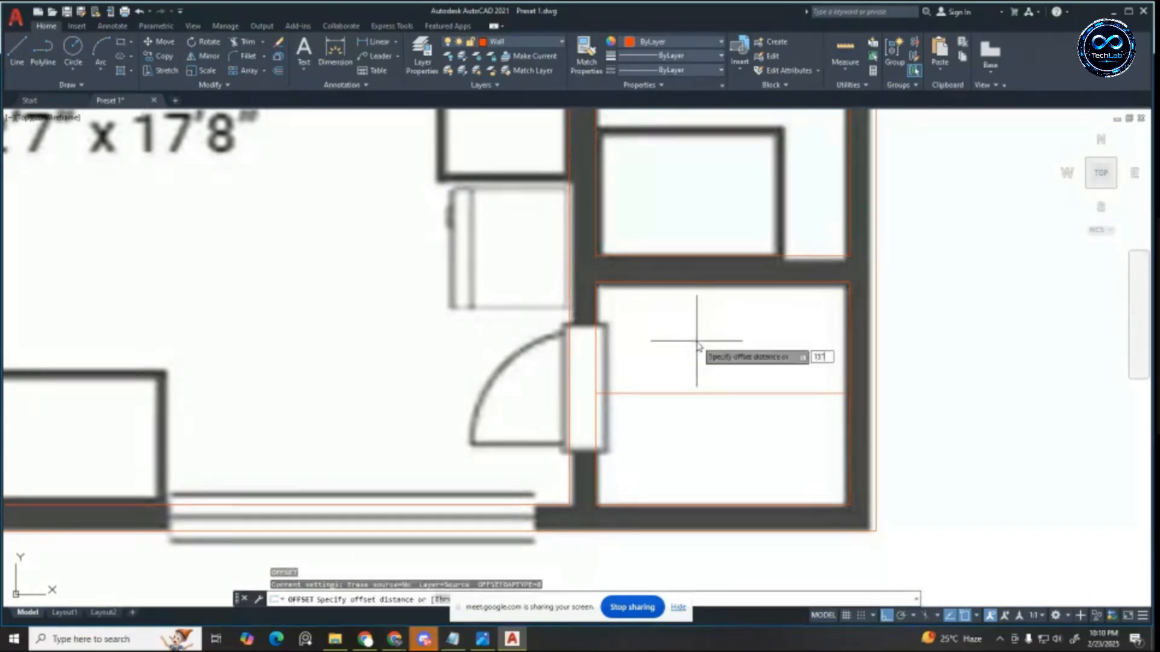
pyautogui.press('Return')
pyautogui.click(652, 394)
pyautogui.click(650, 389)
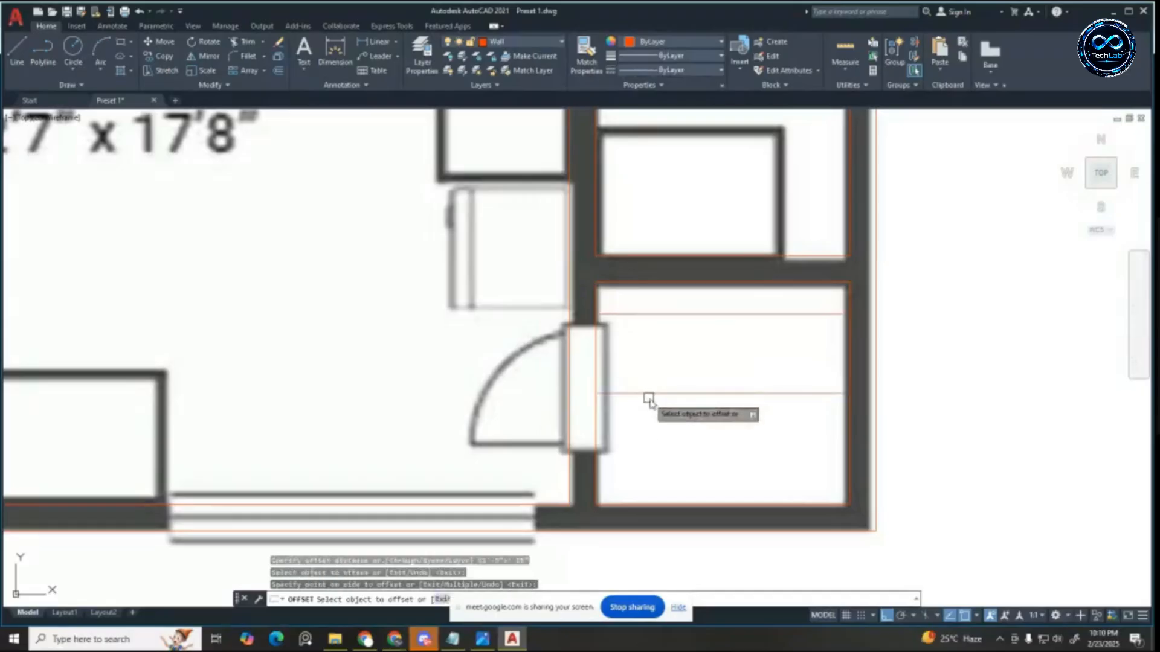
pyautogui.click(650, 395)
pyautogui.click(652, 425)
pyautogui.press('Escape')
pyautogui.press('Escape')
pyautogui.click(650, 395)
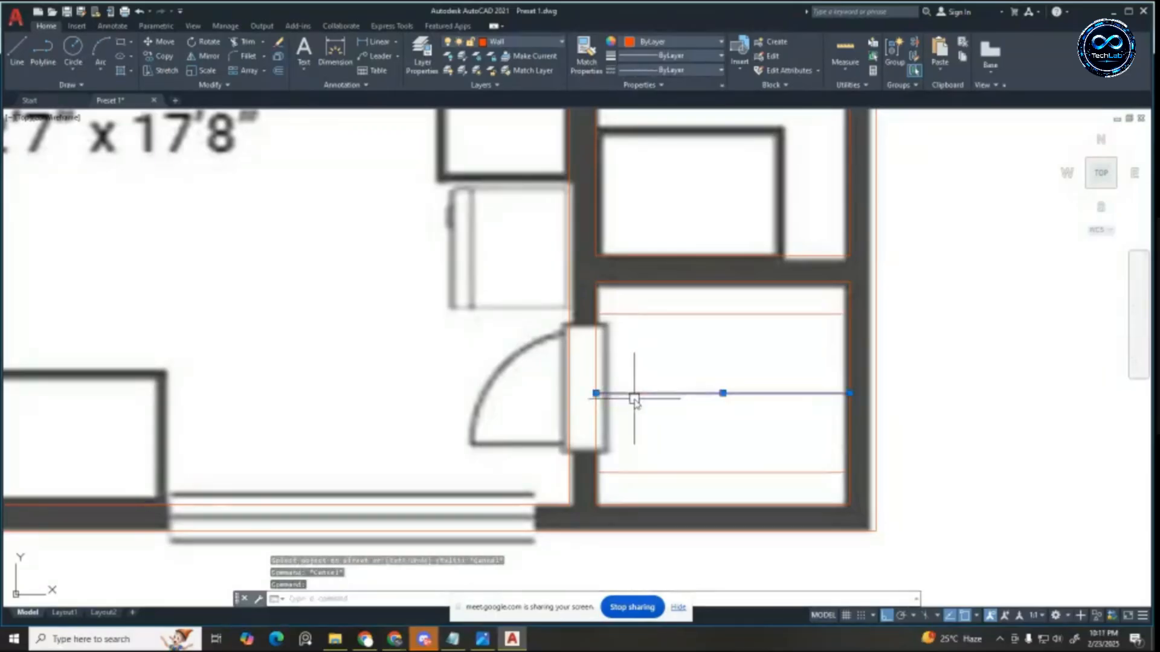
pyautogui.press('Delete')
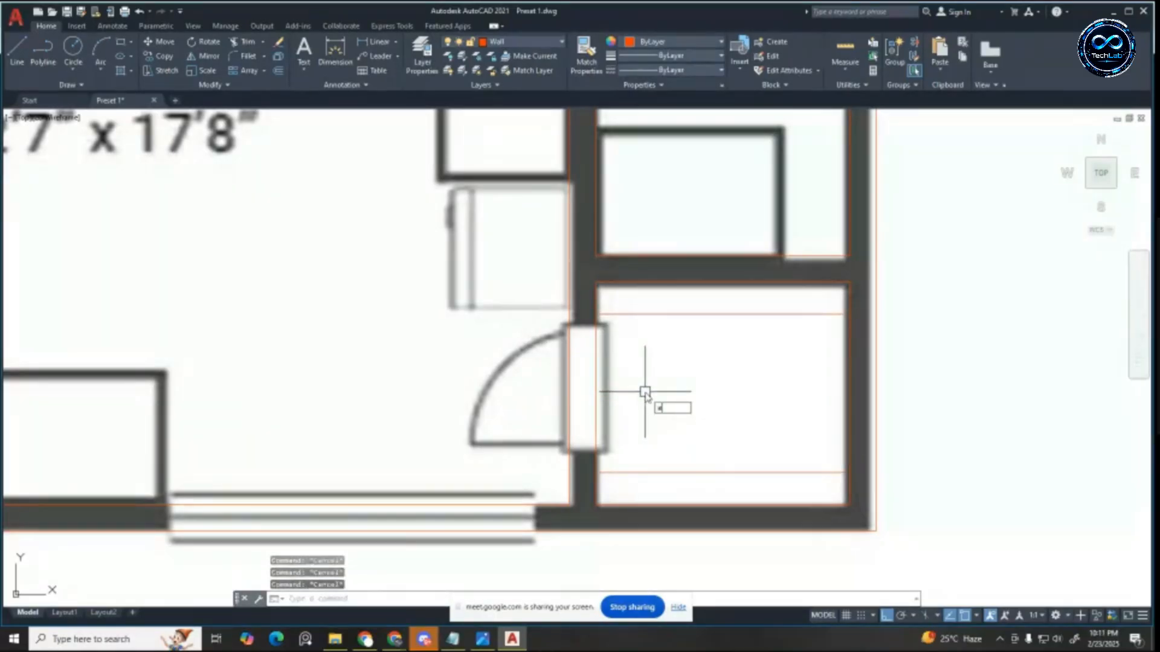
# Step: Extend both offset lines through the wall to its Kitchen-side face and trim off their parts inside the small room
pyautogui.write('x')
pyautogui.press('Return')
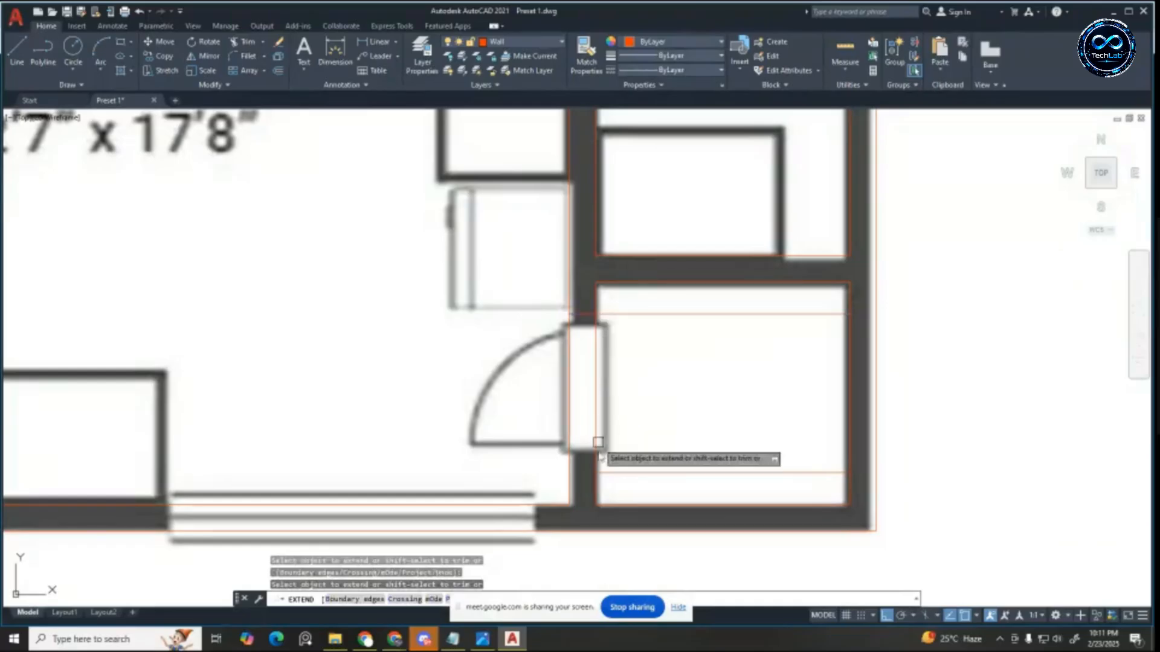
pyautogui.press('Escape')
pyautogui.press('Escape')
pyautogui.press('Escape')
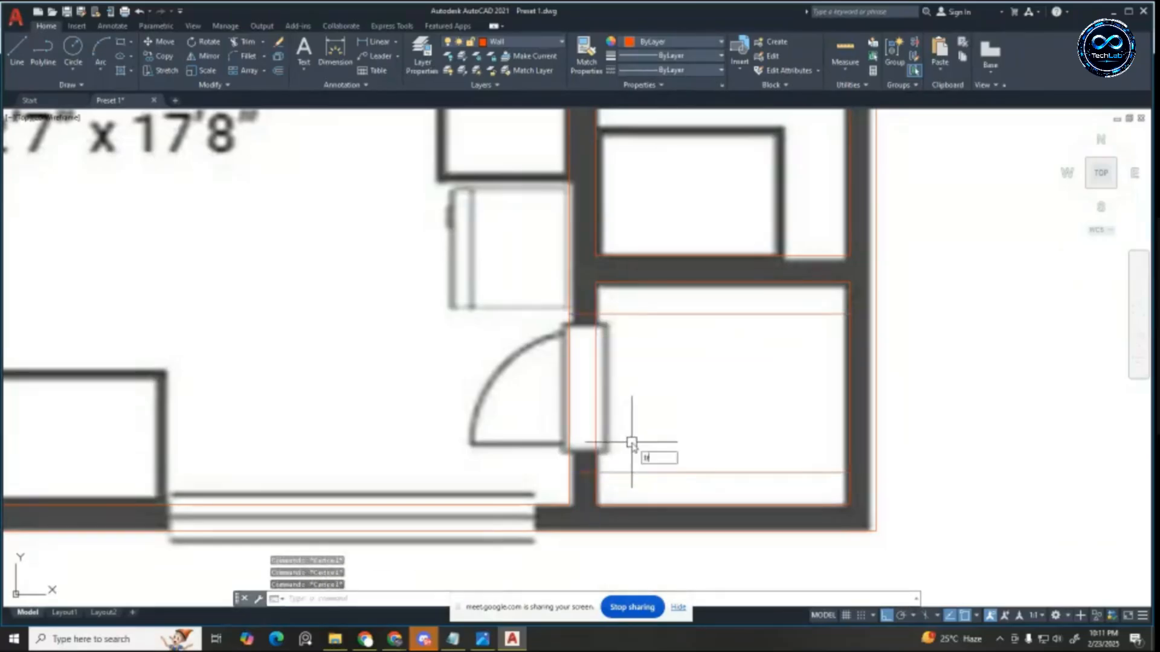
pyautogui.press('Return')
pyautogui.moveTo(680, 303)
pyautogui.mouseDown()
pyautogui.moveTo(453, 411)
pyautogui.moveTo(697, 466)
pyautogui.moveTo(649, 494)
pyautogui.mouseUp()
# Step: Measure the width of the entry recess below the Kitchen's double door, from the left wall's Kitchen face to the recess's right corner
pyautogui.scroll(-4, 755, 387)
pyautogui.scroll(2, 376, 436)
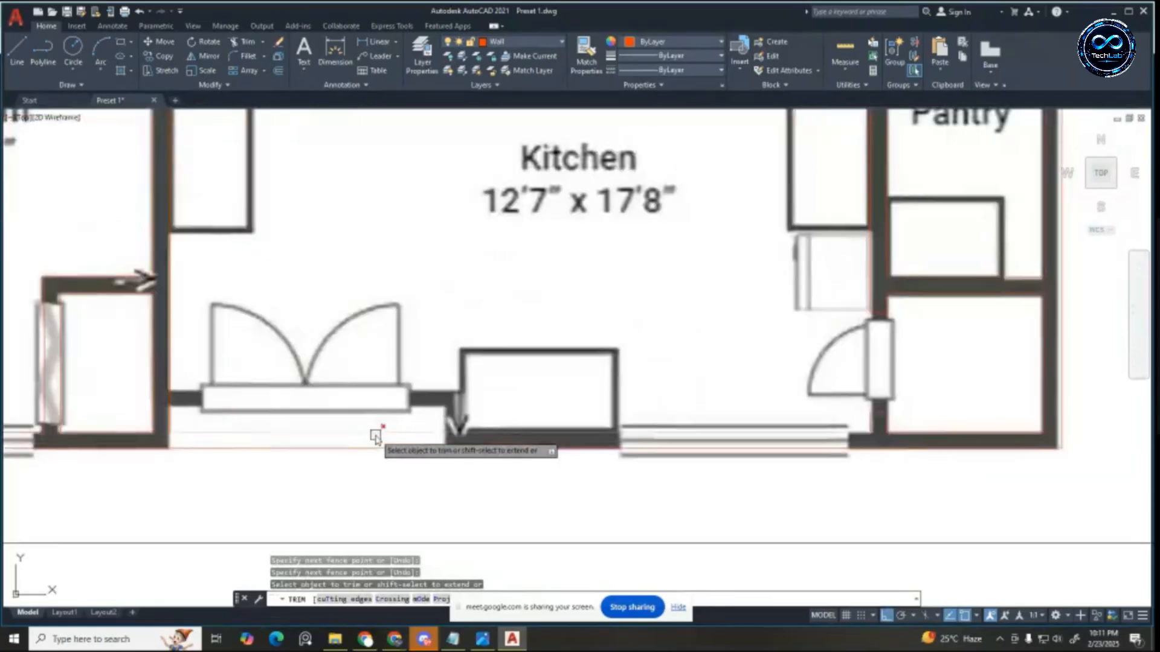
pyautogui.scroll(2, 630, 461)
pyautogui.scroll(-3, 841, 422)
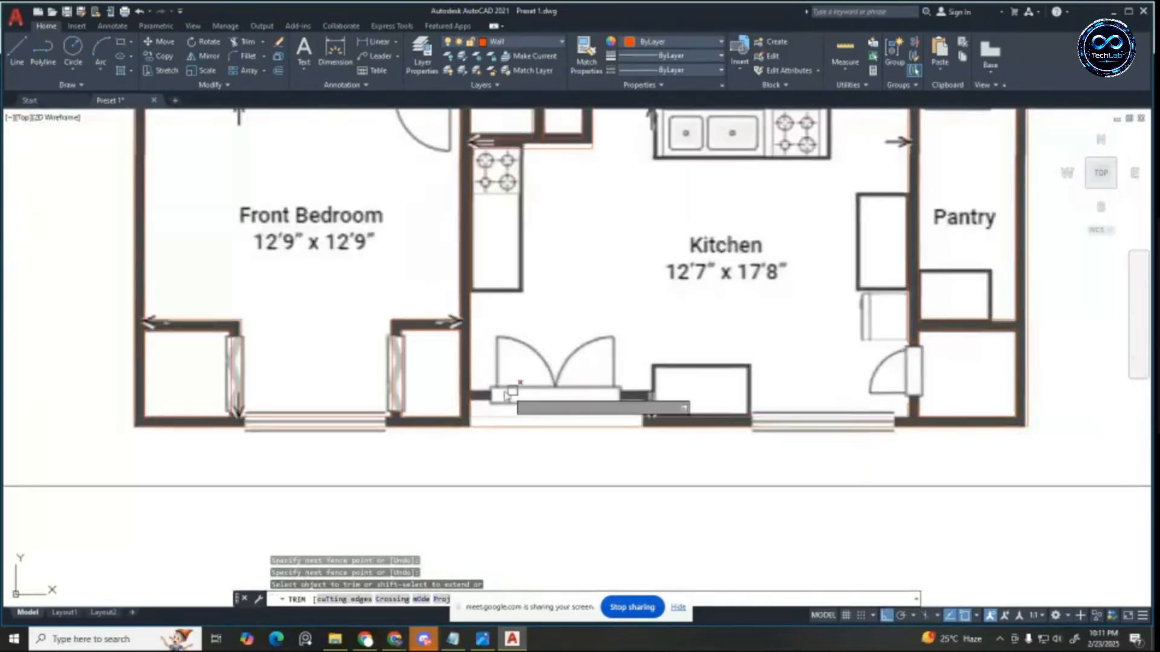
pyautogui.scroll(2, 511, 393)
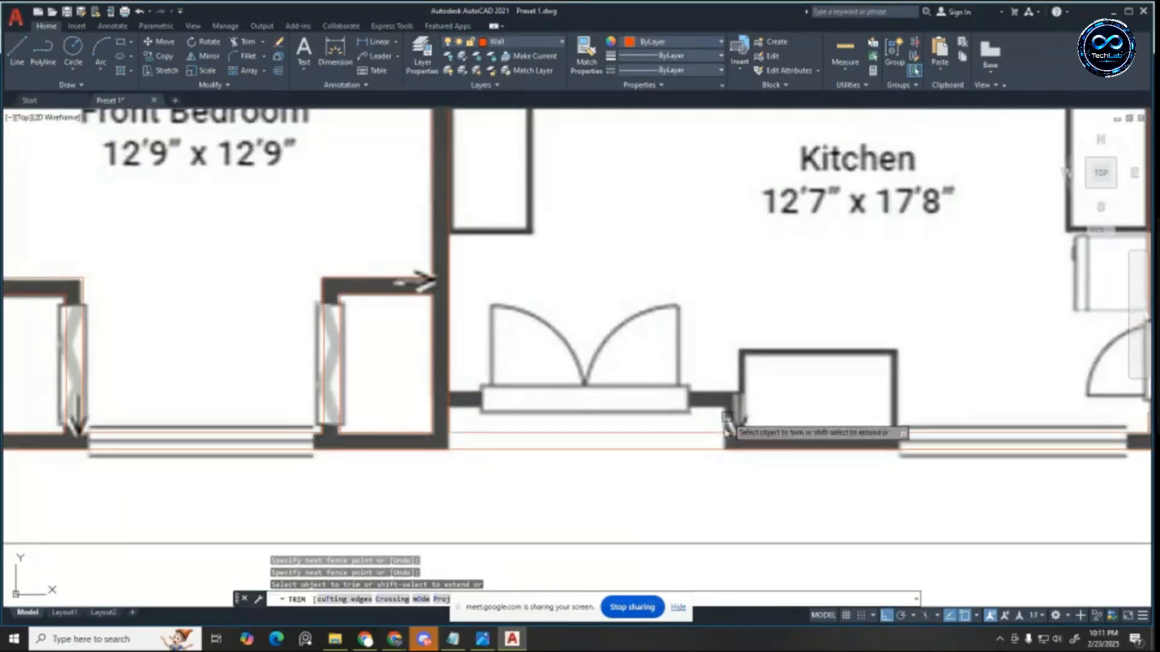
pyautogui.press('Escape')
pyautogui.click(375, 43)
pyautogui.scroll(4, 413, 405)
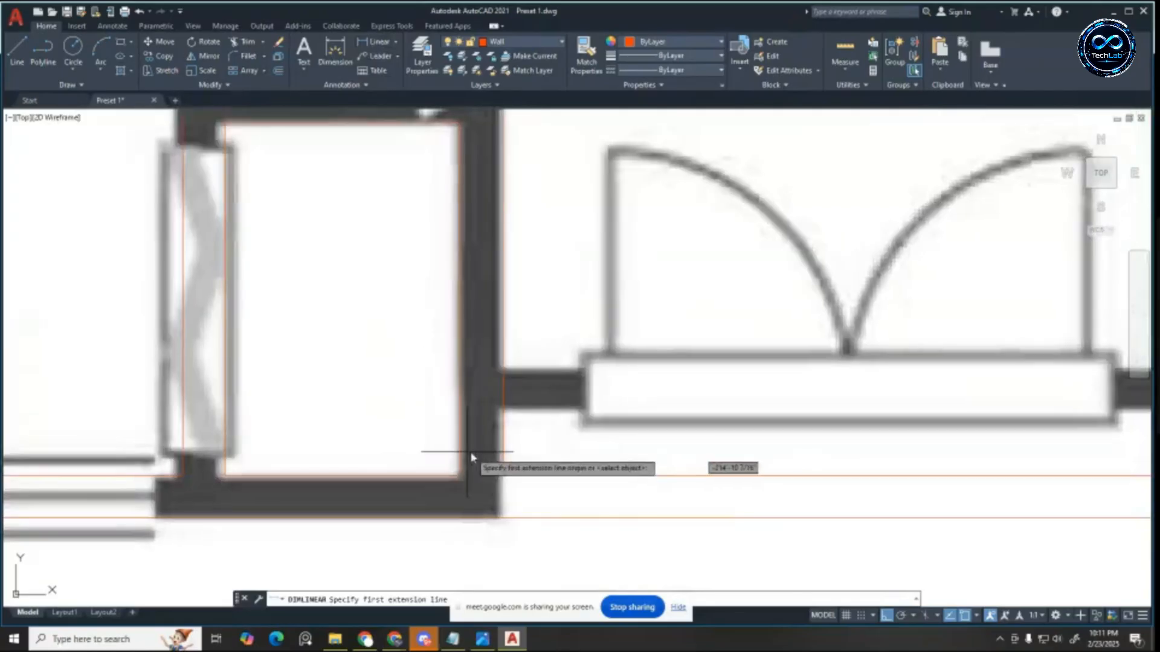
pyautogui.scroll(-2, 477, 453)
pyautogui.click(508, 447)
pyautogui.scroll(-3, 508, 447)
pyautogui.scroll(5, 520, 405)
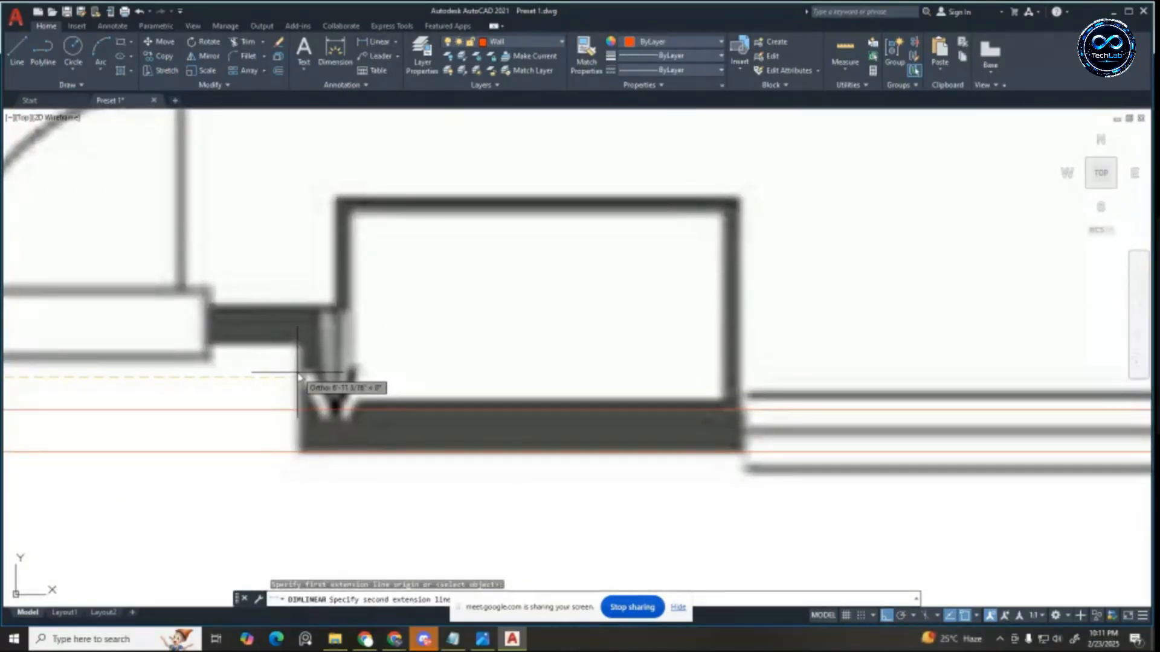
pyautogui.press('Escape')
pyautogui.press('Escape')
pyautogui.press('Escape')
# Step: Offset the Kitchen face line of the wall shared with the Front Bedroom 7' to the right, to the entry recess corner
pyautogui.scroll(-3, 300, 377)
pyautogui.scroll(2, 384, 350)
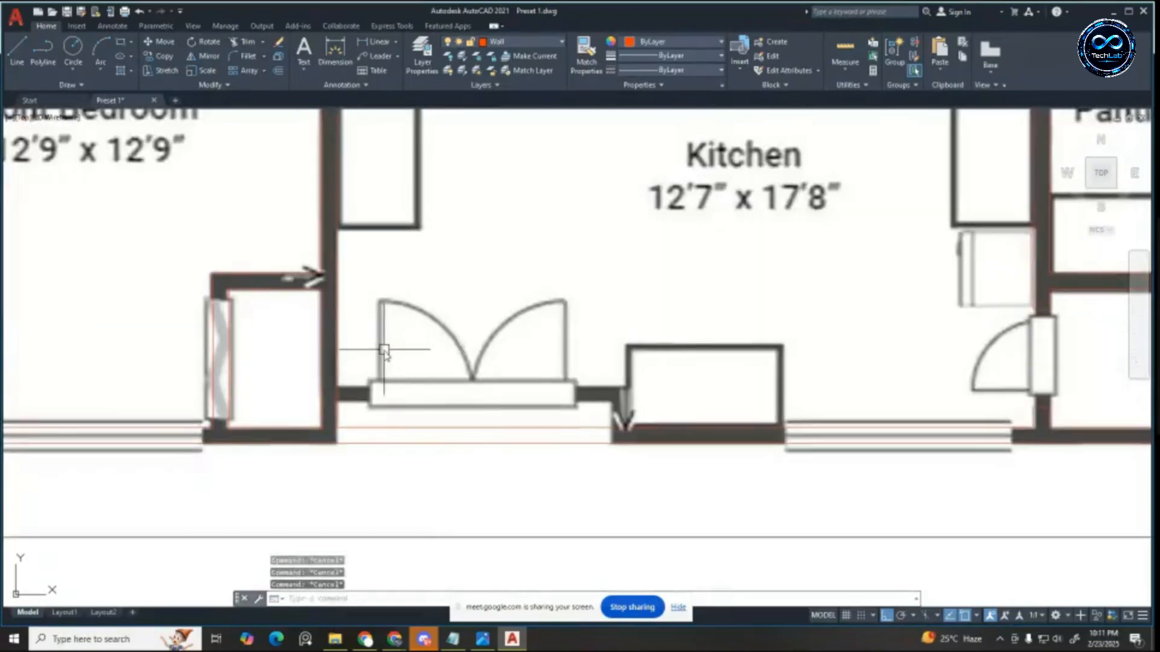
pyautogui.press('Return')
pyautogui.write('7')
pyautogui.press('Return')
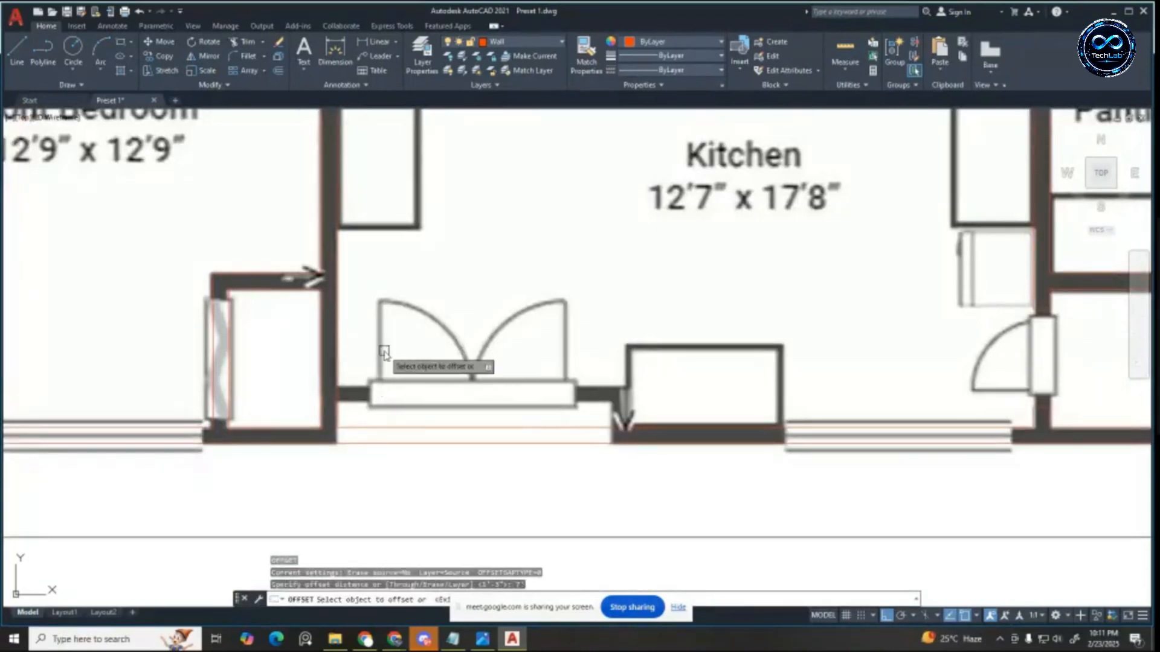
pyautogui.click(337, 381)
pyautogui.click(348, 381)
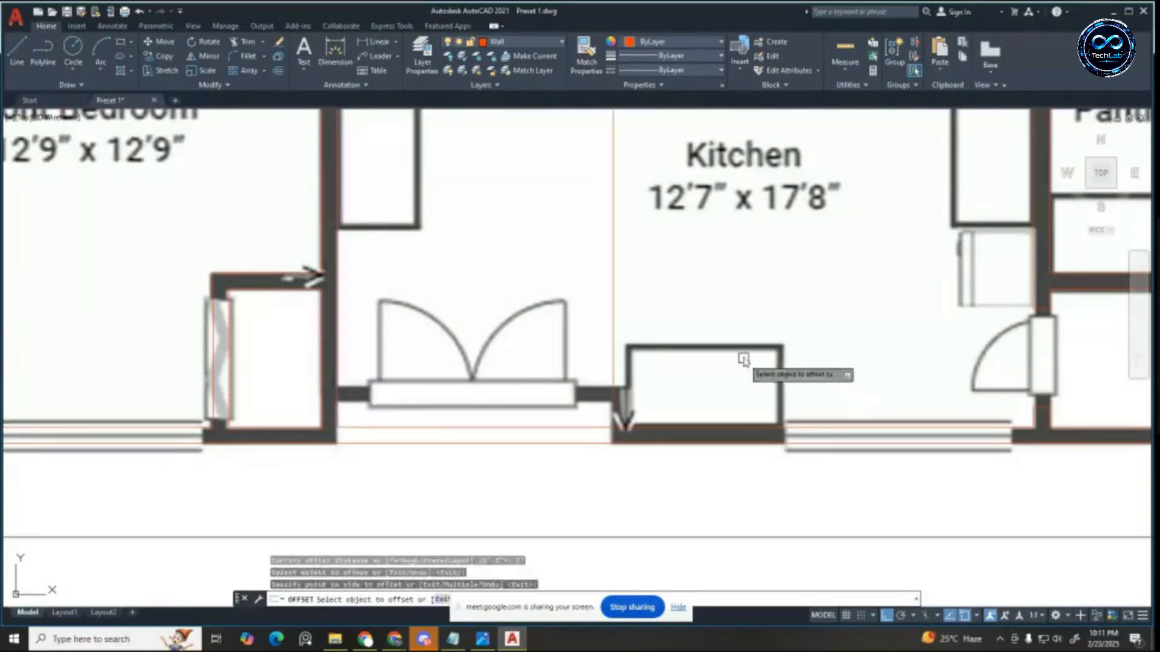
# Step: Offset the vertical line at the entry recess's right corner 5" to the right for the wall thickness
pyautogui.press('Escape')
pyautogui.press('Escape')
pyautogui.press('Escape')
pyautogui.write('o')
pyautogui.press('Return')
pyautogui.write("5'")
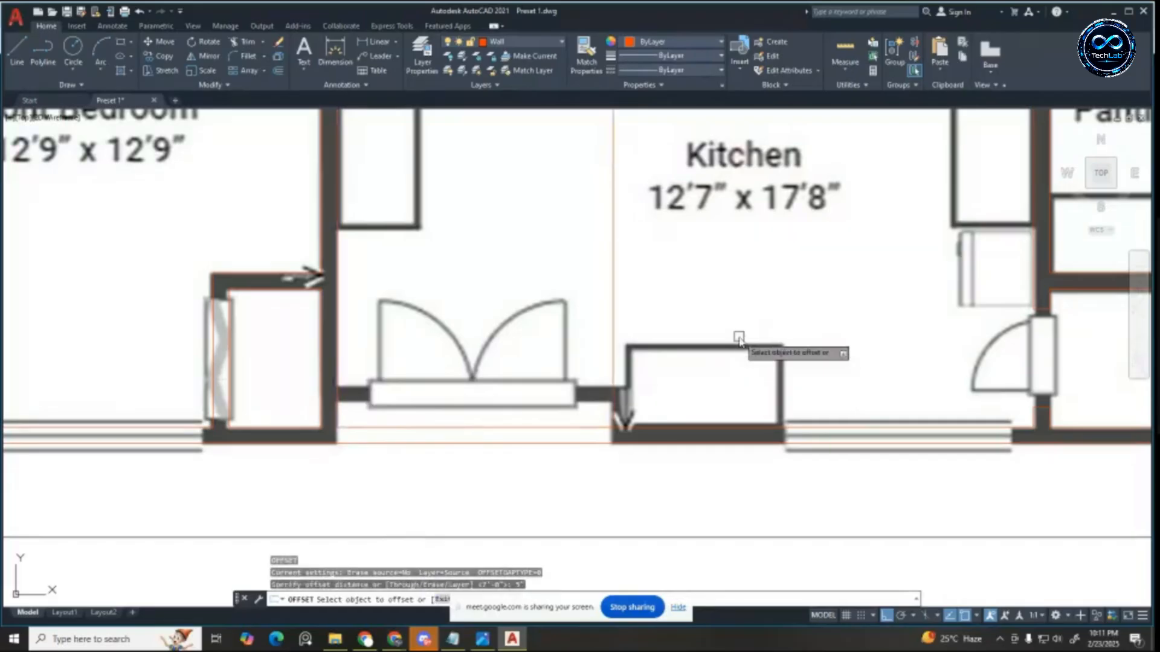
pyautogui.press('Return')
pyautogui.click(617, 385)
pyautogui.click(771, 389)
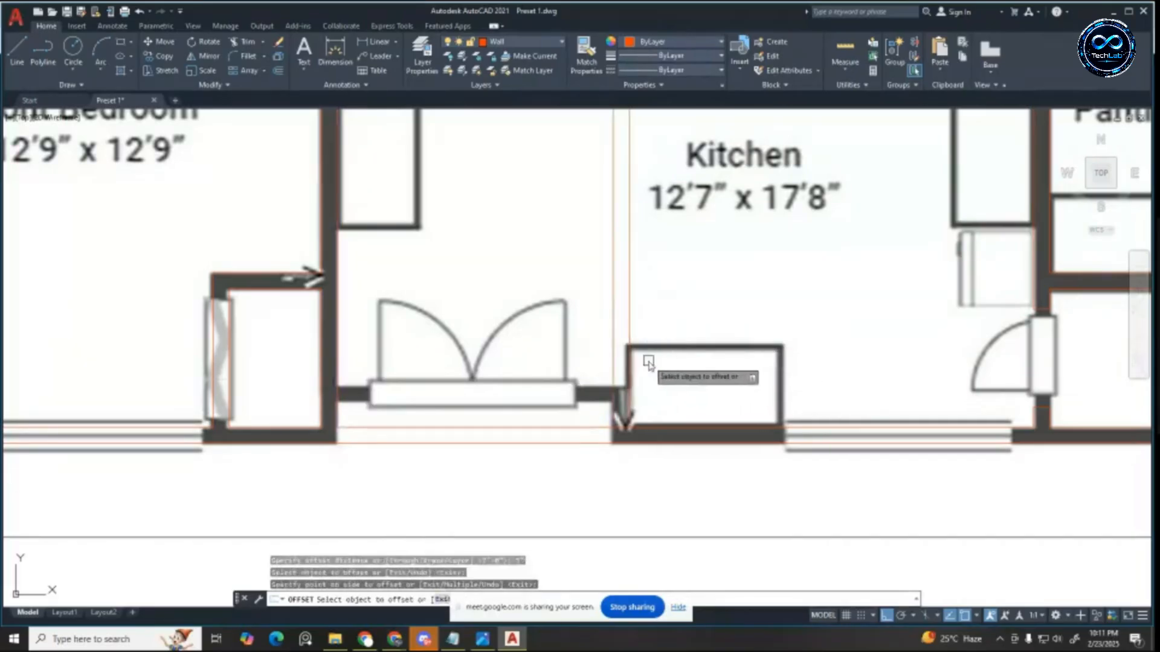
pyautogui.scroll(2, 616, 382)
pyautogui.scroll(-2, 622, 378)
pyautogui.scroll(2, 336, 337)
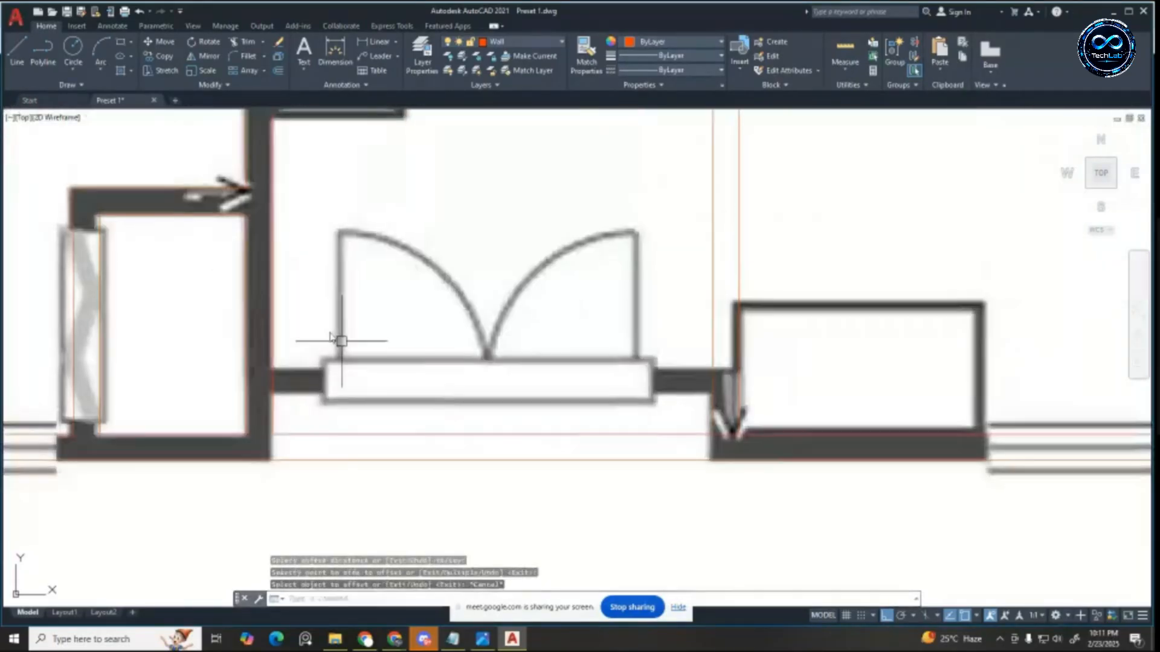
# Step: Measure the entry recess's depth from the outer bottom wall line up to the outside face of the double-door wall
pyautogui.press('Escape')
pyautogui.press('Escape')
pyautogui.press('Escape')
pyautogui.click(378, 43)
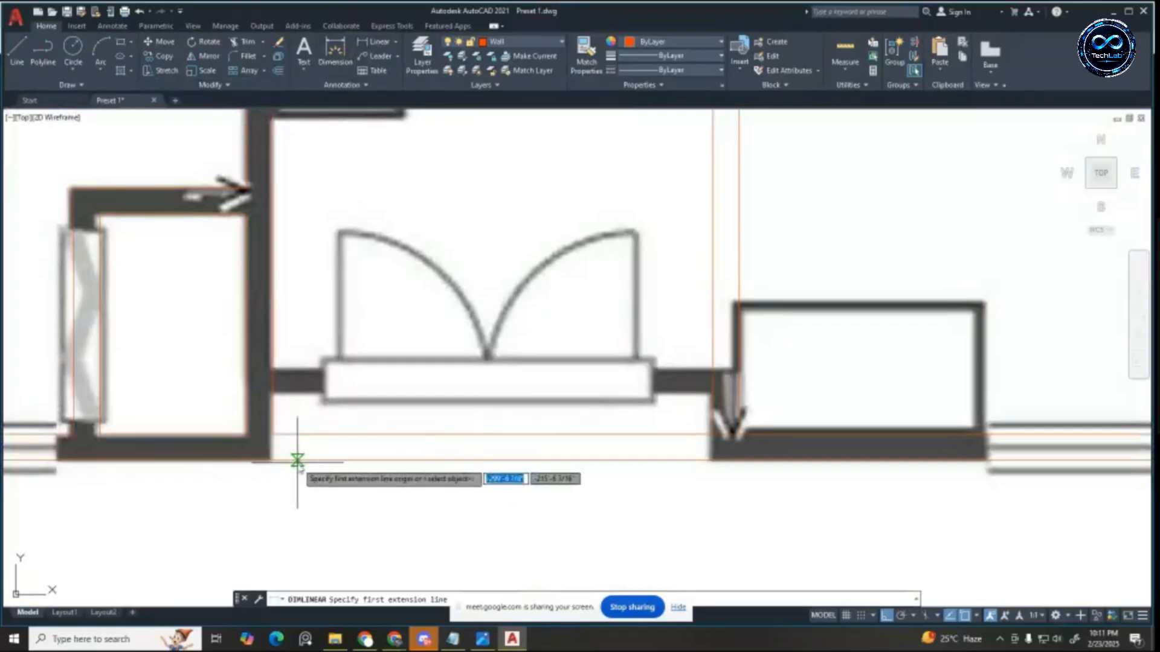
pyautogui.click(299, 459)
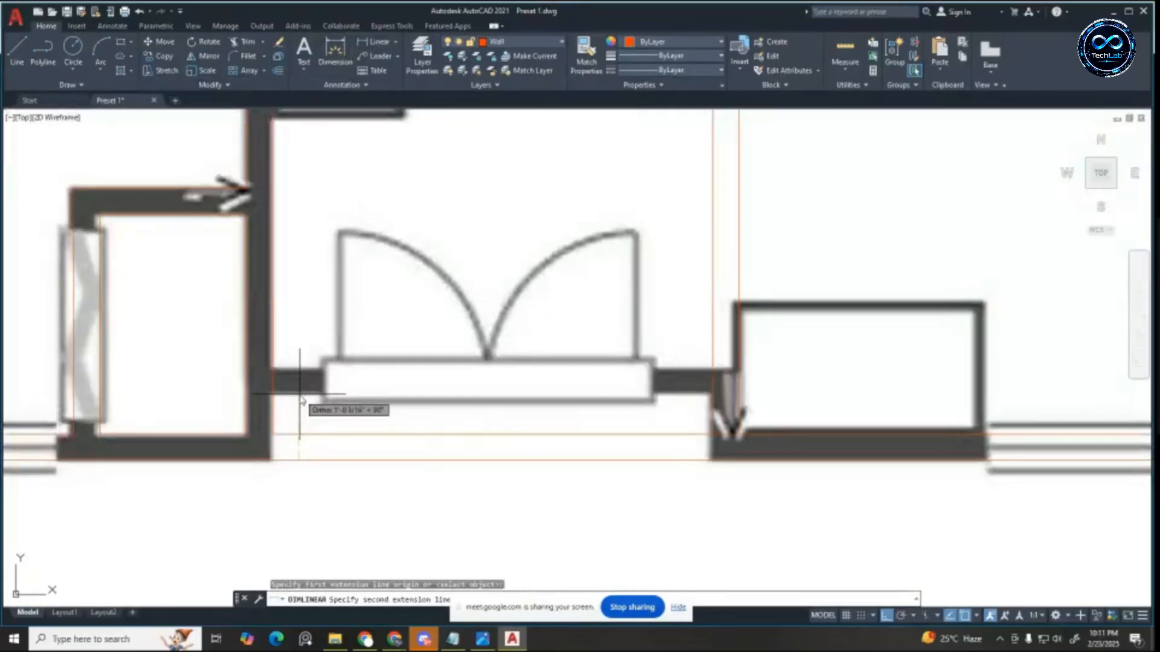
pyautogui.scroll(-2, 300, 395)
pyautogui.press('Escape')
pyautogui.press('Escape')
pyautogui.press('Escape')
# Step: Offset the outer bottom wall line 1' upward to place the outside face of the double-door wall
pyautogui.scroll(3, 453, 344)
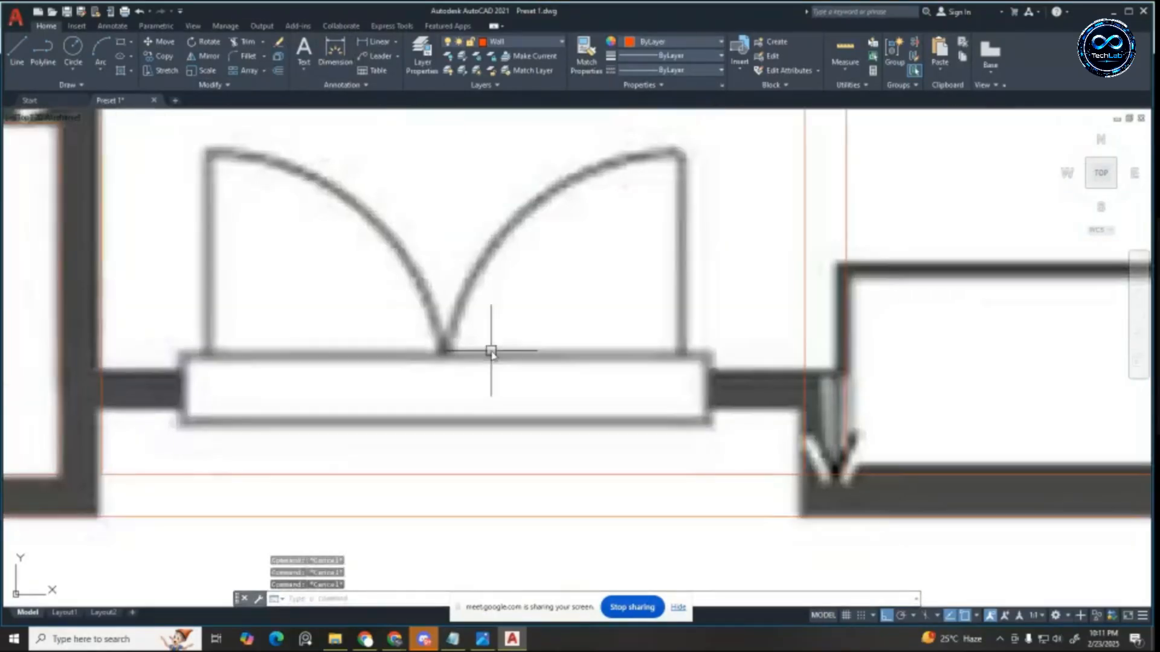
pyautogui.write('o')
pyautogui.press('Return')
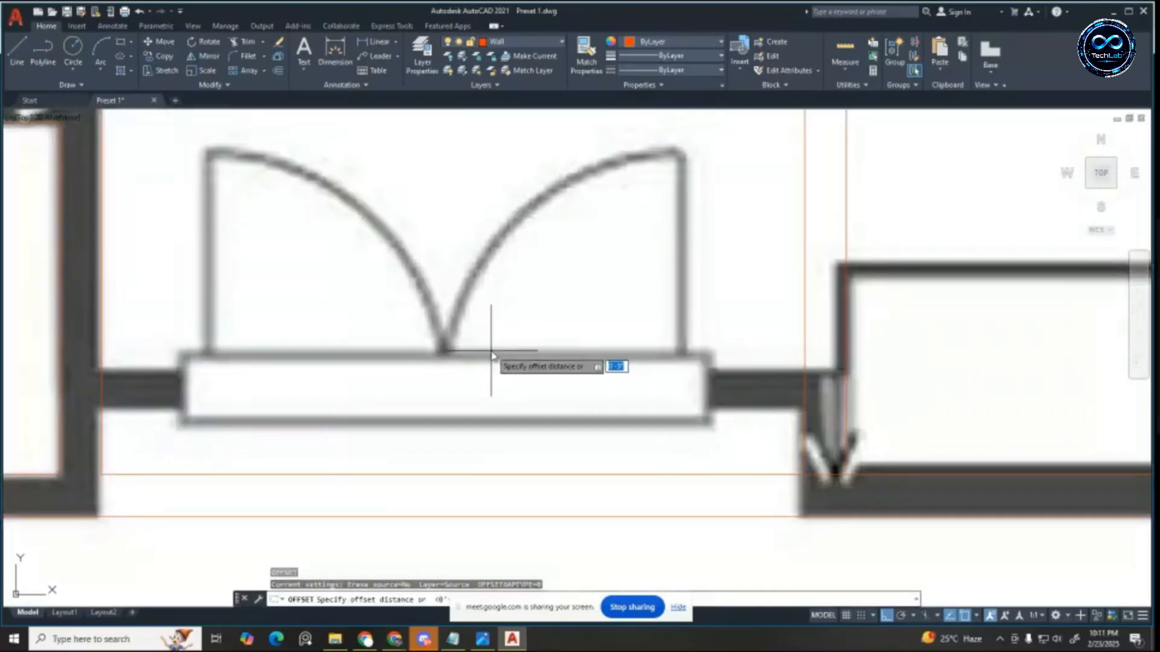
pyautogui.write("1'")
pyautogui.press('Return')
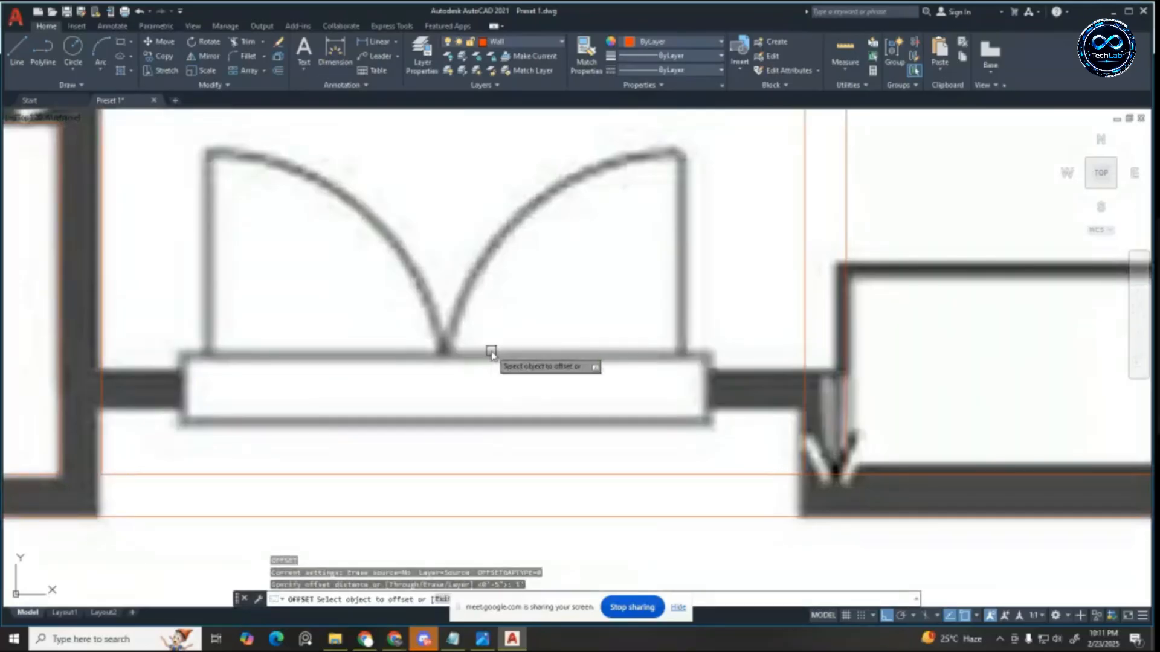
pyautogui.click(543, 517)
pyautogui.press('Escape')
pyautogui.press('Escape')
pyautogui.press('Escape')
pyautogui.scroll(-2, 544, 388)
pyautogui.scroll(2, 556, 370)
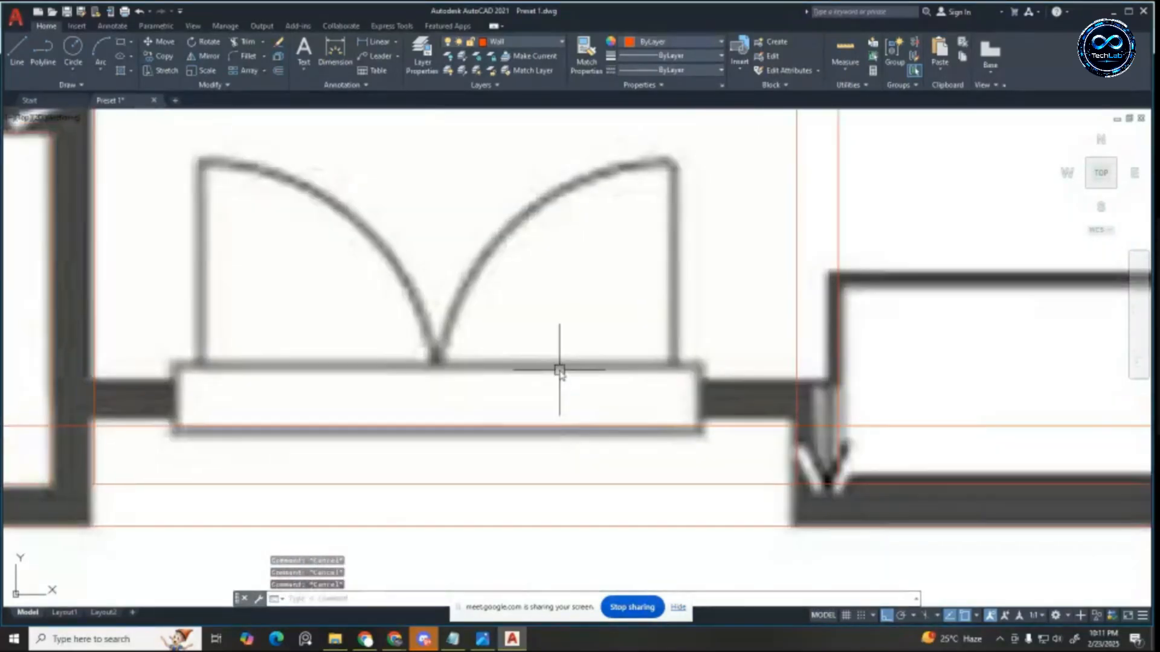
# Step: Offset the double-door wall's outside face line 5" upward for the wall thickness
pyautogui.write('o')
pyautogui.press('Return')
pyautogui.write('5"')
pyautogui.press('Return')
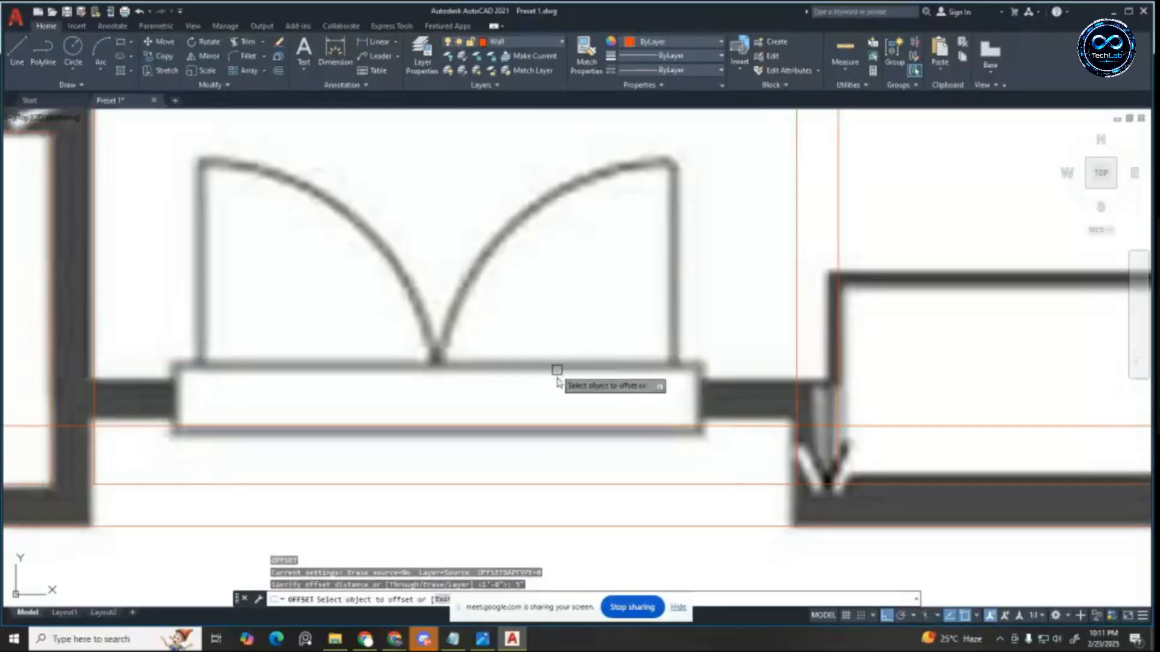
pyautogui.click(572, 429)
pyautogui.click(574, 326)
pyautogui.press('Escape')
pyautogui.press('Escape')
pyautogui.press('Escape')
pyautogui.scroll(-2, 580, 332)
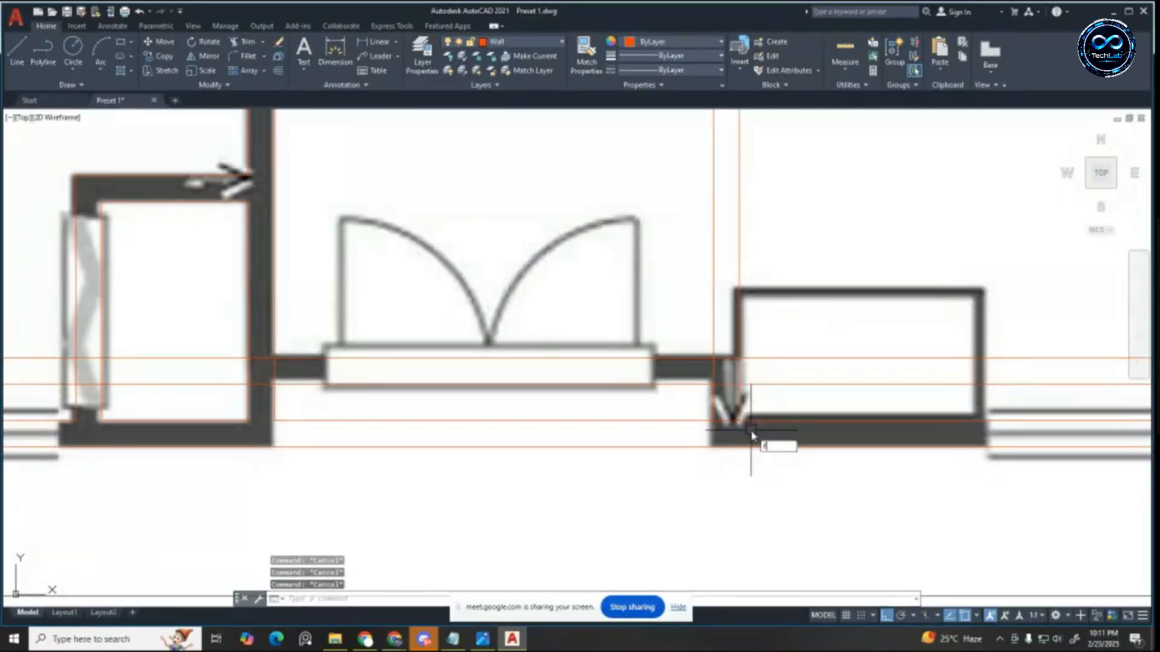
pyautogui.write('f')
pyautogui.press('Return')
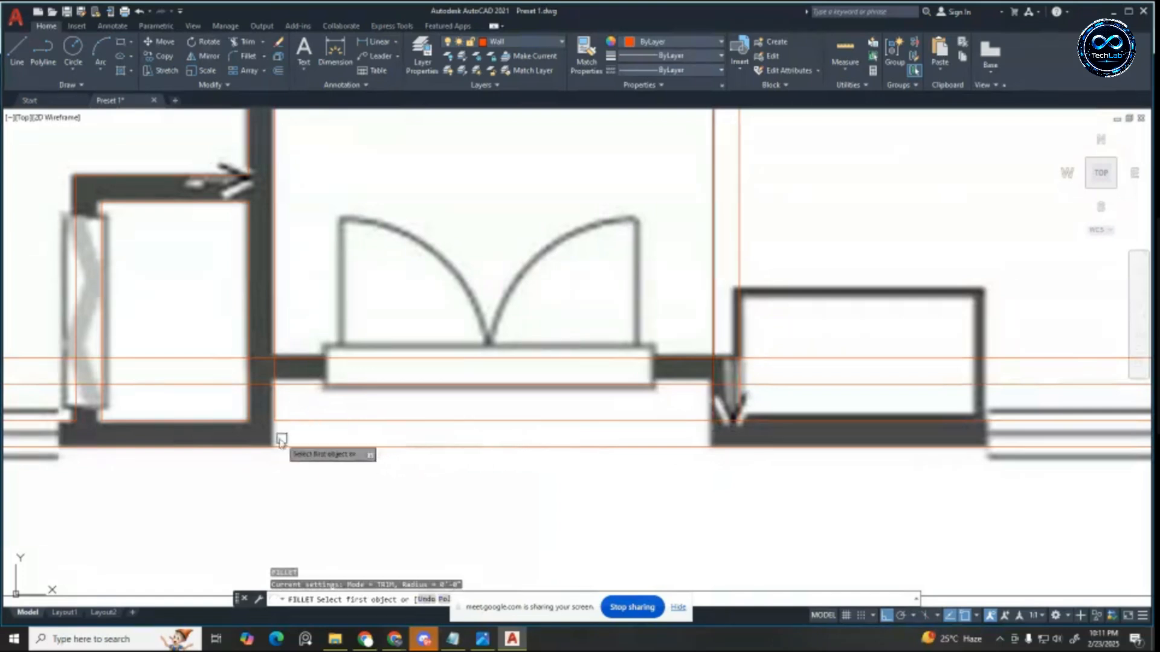
pyautogui.press('Escape')
pyautogui.press('Escape')
pyautogui.press('Escape')
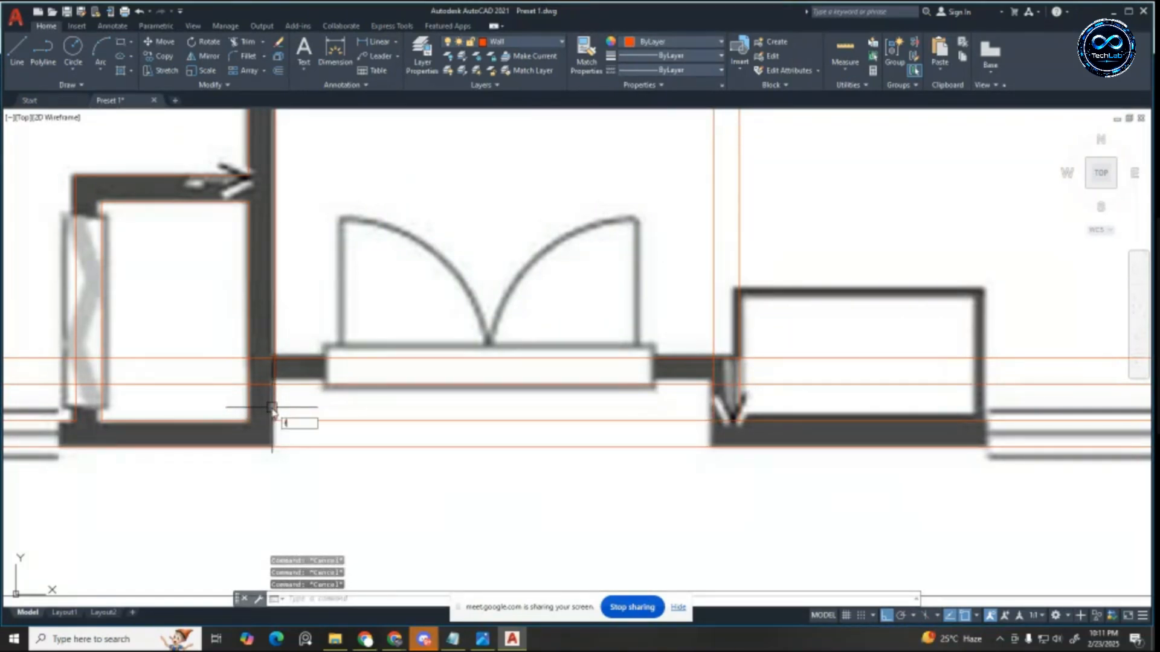
pyautogui.press('Return')
pyautogui.click(274, 402)
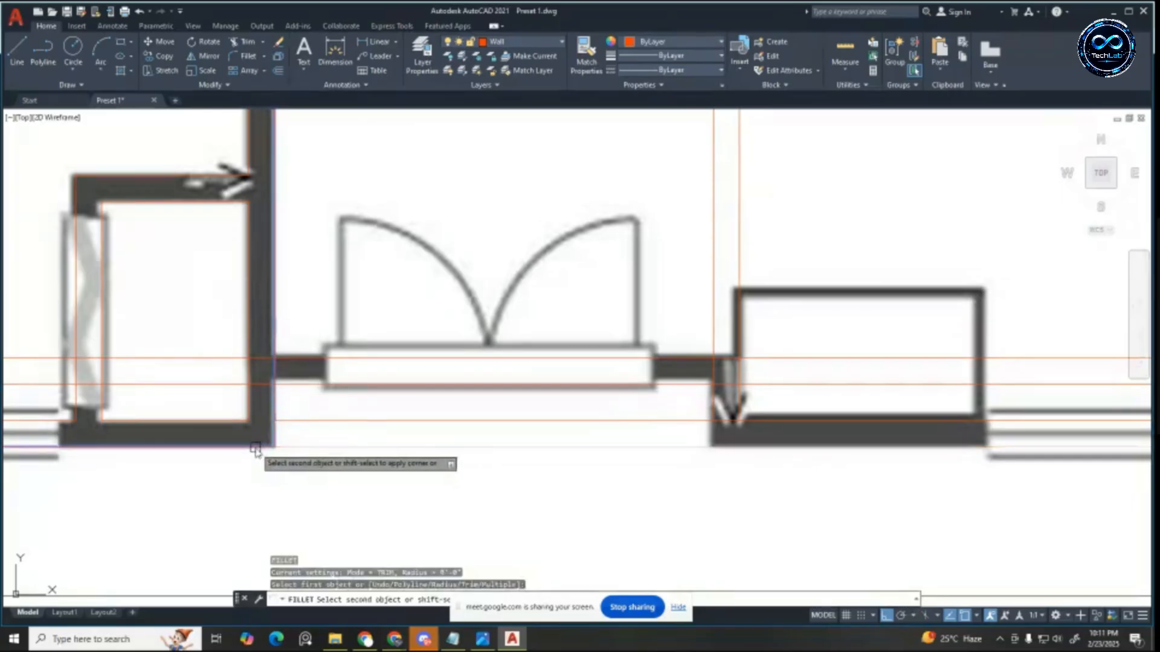
pyautogui.click(256, 450)
pyautogui.press('Escape')
pyautogui.press('Escape')
pyautogui.press('Escape')
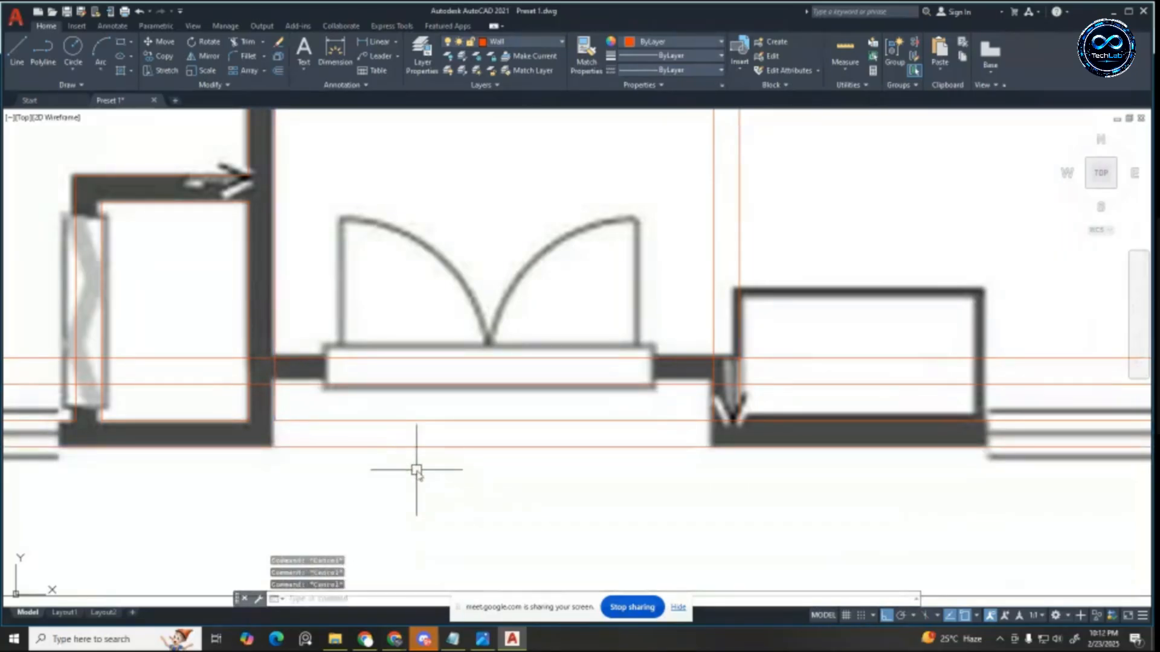
# Step: Stretch the lower ends of the entry recess's left and right vertical lines down past the outer bottom wall line
pyautogui.click(274, 419)
pyautogui.press('Escape')
pyautogui.press('Escape')
pyautogui.press('Escape')
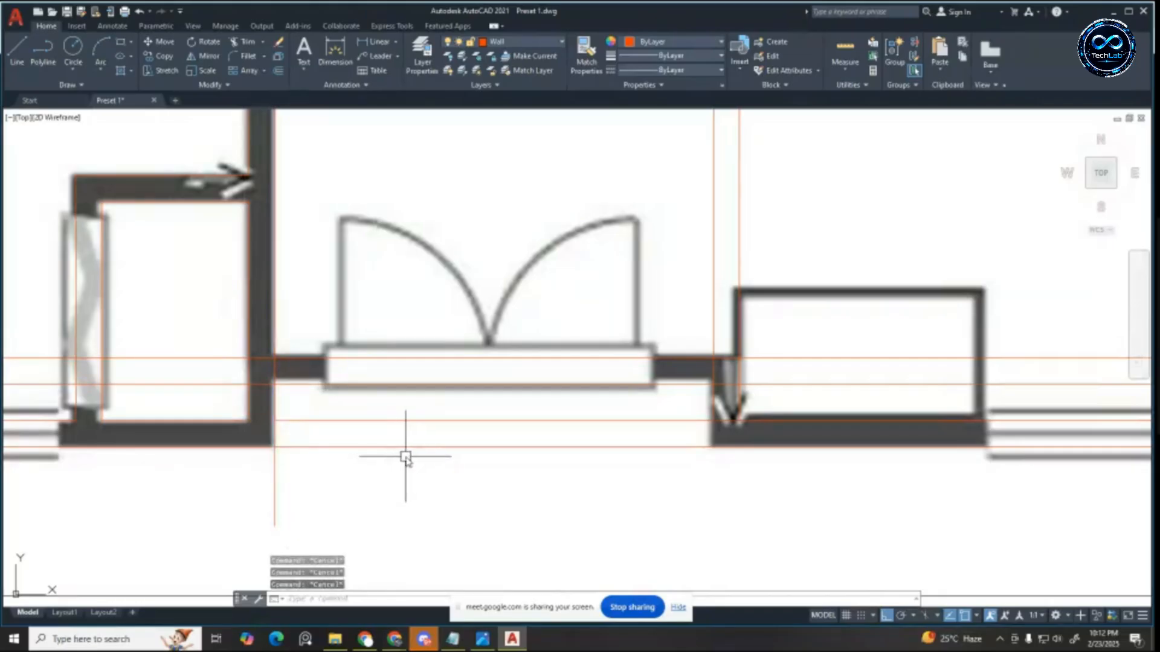
pyautogui.scroll(-3, 411, 461)
pyautogui.scroll(3, 587, 416)
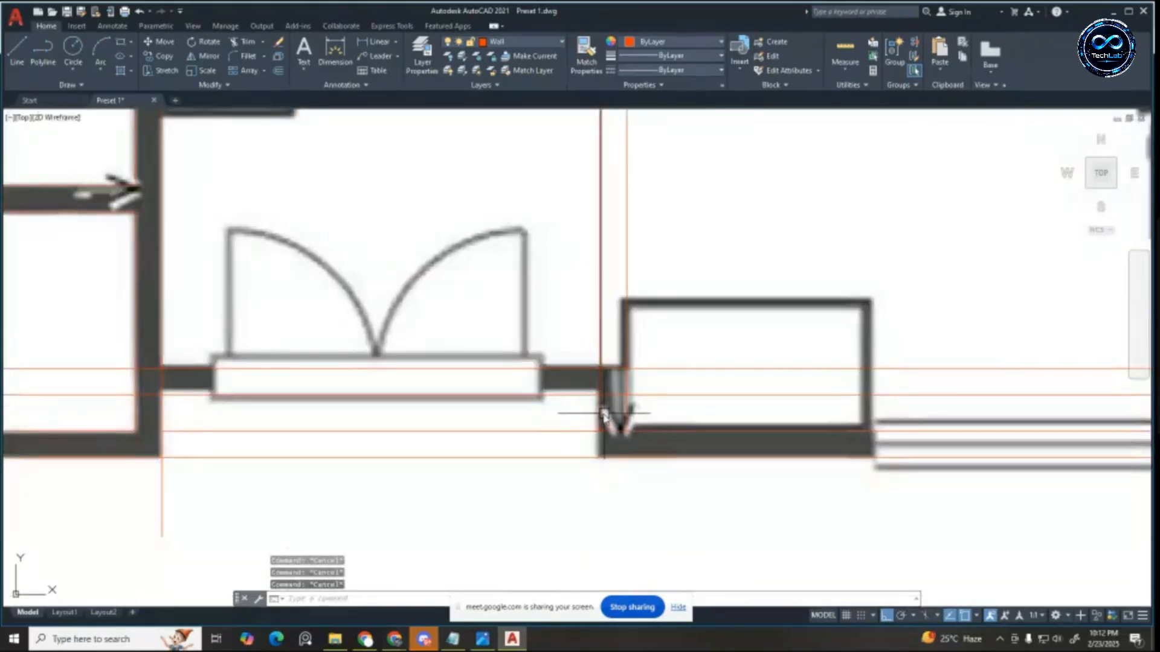
pyautogui.click(601, 431)
pyautogui.click(601, 431)
pyautogui.press('Escape')
pyautogui.press('Escape')
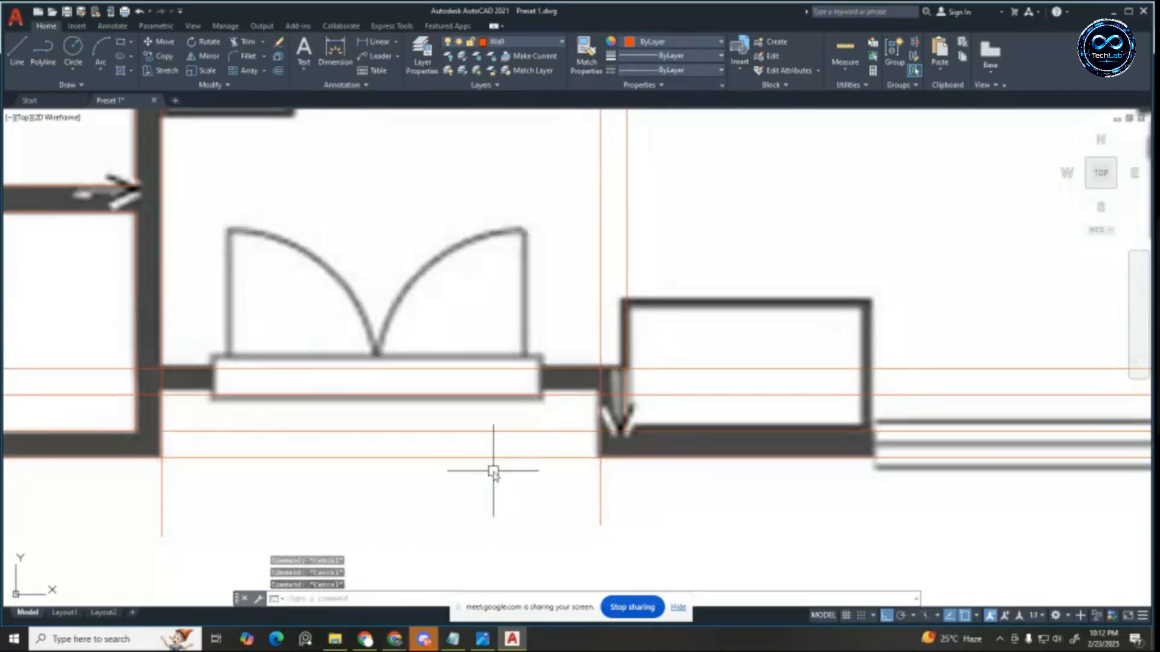
# Step: Trim both bottom wall lines between the two vertical lines to open the entry recess
pyautogui.write('tr')
pyautogui.press('Return')
pyautogui.click(501, 423)
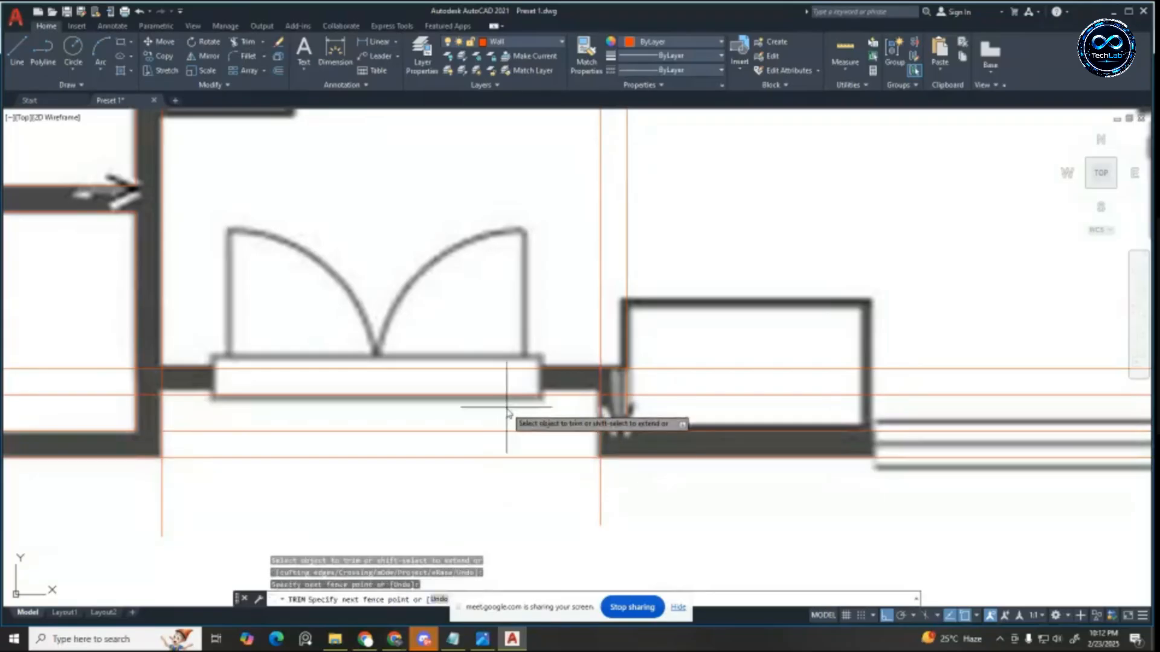
pyautogui.click(151, 470)
pyautogui.press('Escape')
pyautogui.press('Escape')
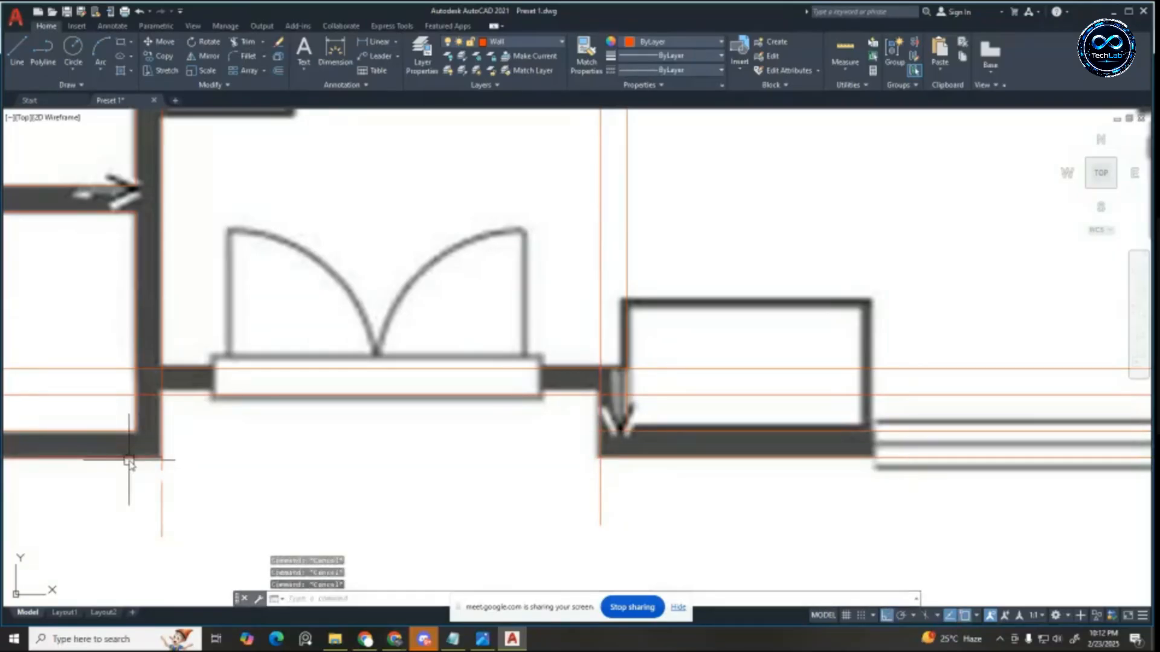
# Step: Fillet the recess's left and right vertical lines with the outer bottom wall line into sharp corners
pyautogui.write('F')
pyautogui.press('Return')
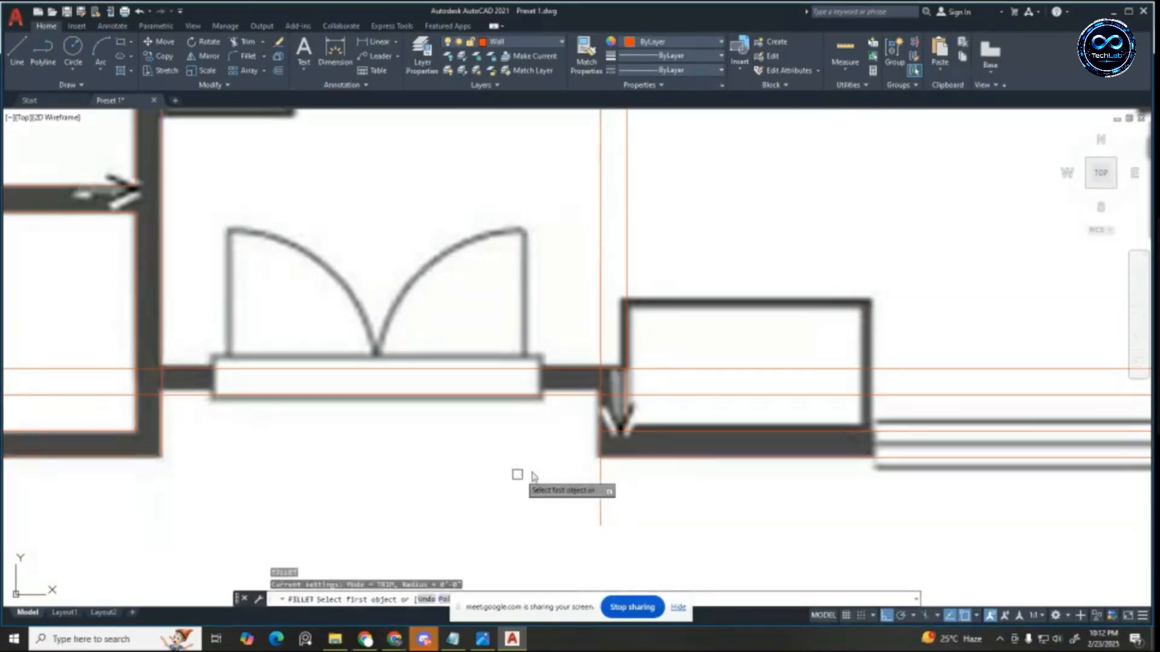
pyautogui.click(628, 453)
pyautogui.click(605, 447)
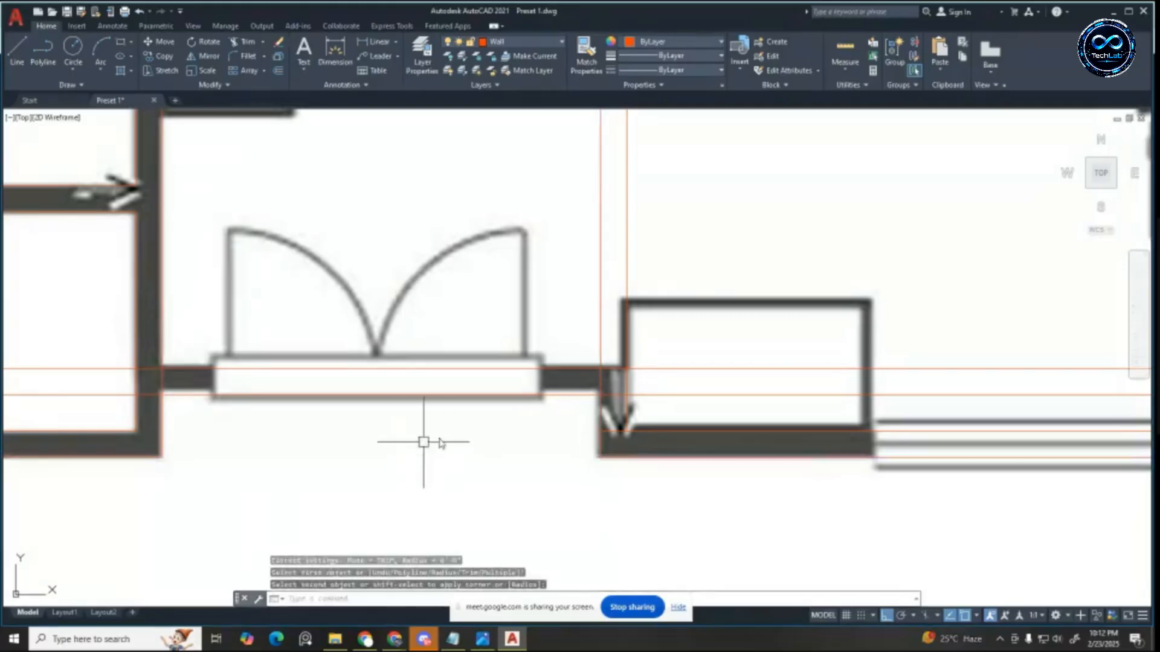
pyautogui.scroll(3, 153, 381)
pyautogui.press('Escape')
pyautogui.press('Escape')
pyautogui.press('Escape')
pyautogui.scroll(-3, 350, 396)
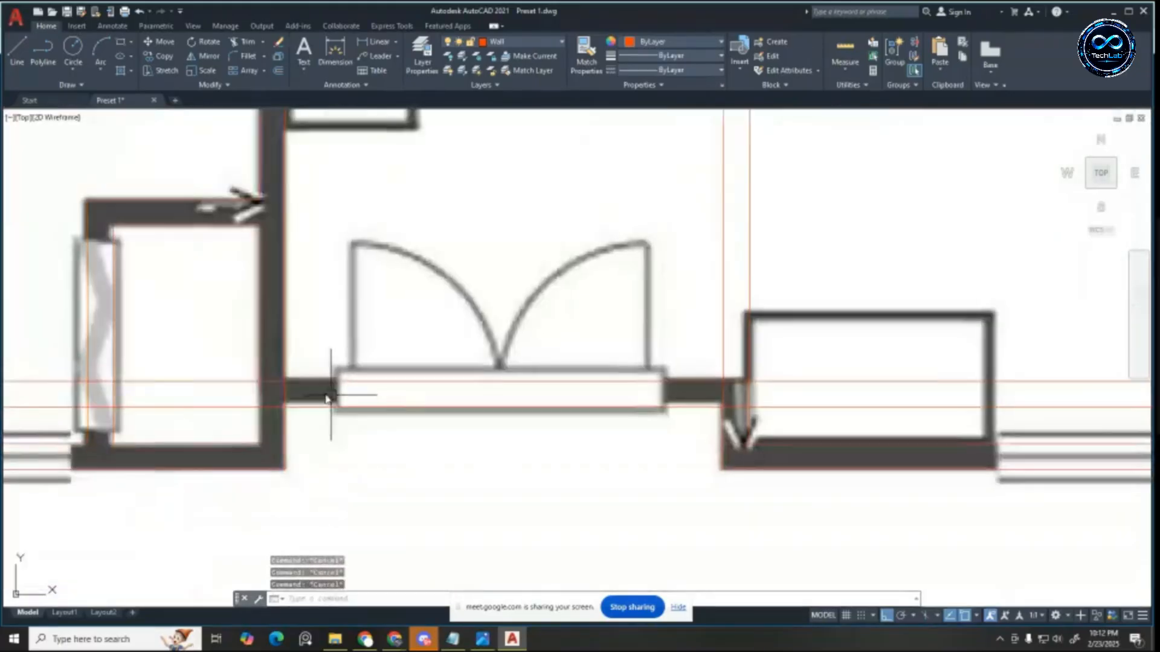
# Step: Trim the left vertical line within the double-door wall's thickness and fillet the wall's two horizontal lines to its remaining parts
pyautogui.scroll(2, 300, 390)
pyautogui.write('tr')
pyautogui.press('Return')
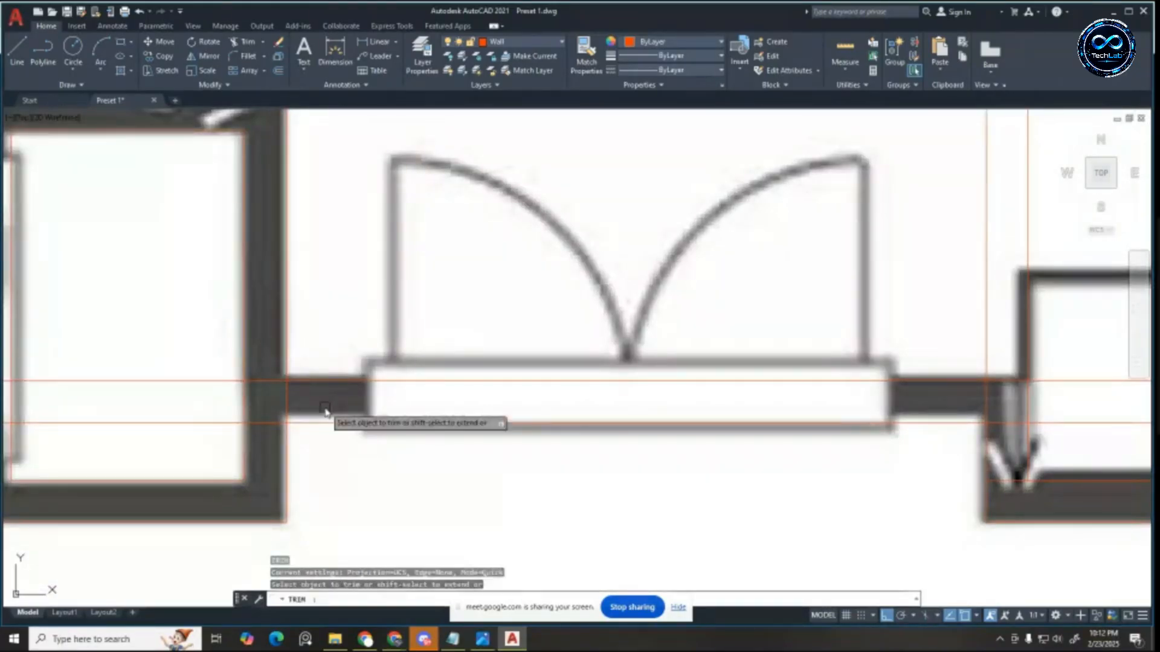
pyautogui.press('Escape')
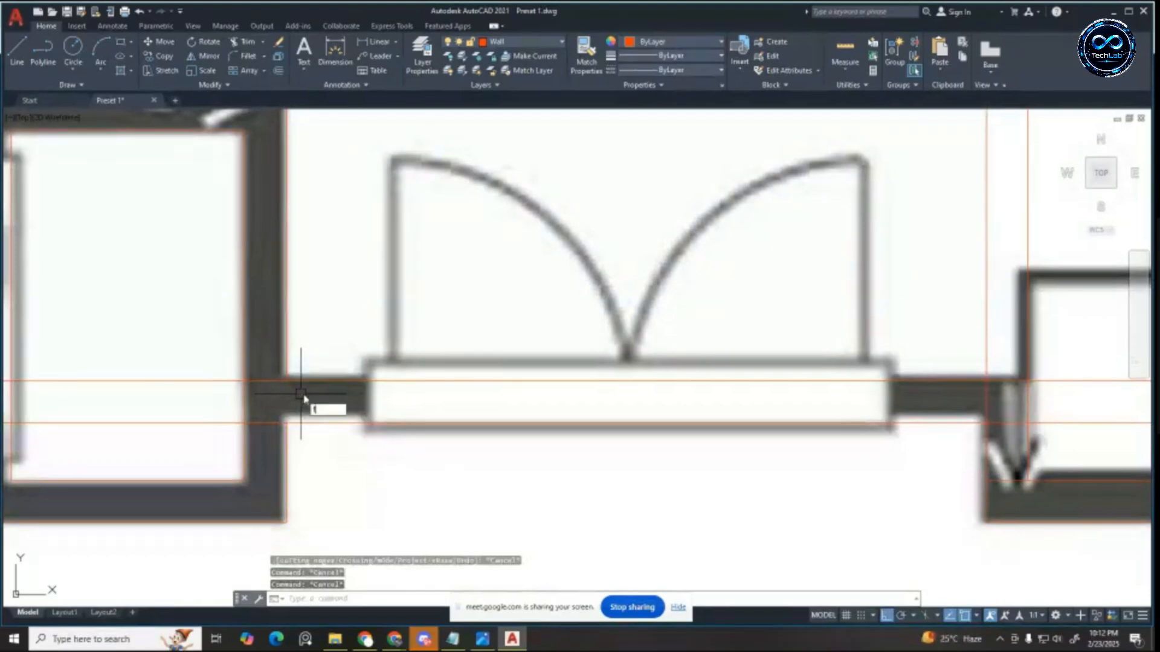
pyautogui.write('f')
pyautogui.press('Return')
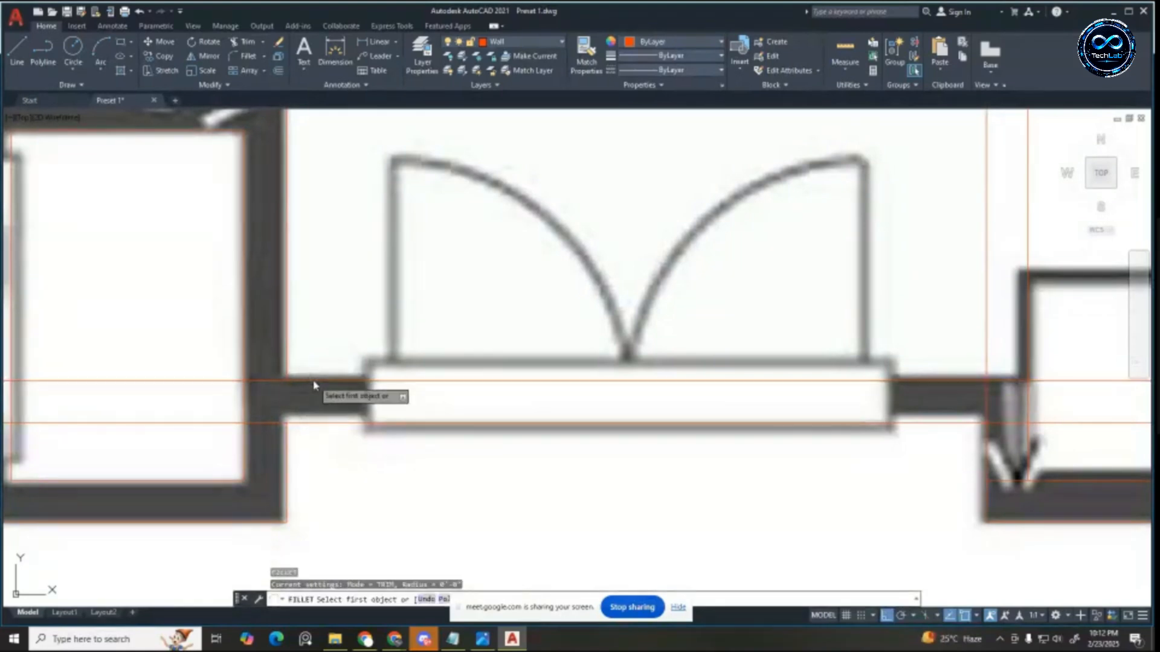
pyautogui.click(309, 424)
pyautogui.click(287, 438)
pyautogui.scroll(-2, 226, 421)
pyautogui.scroll(2, 779, 412)
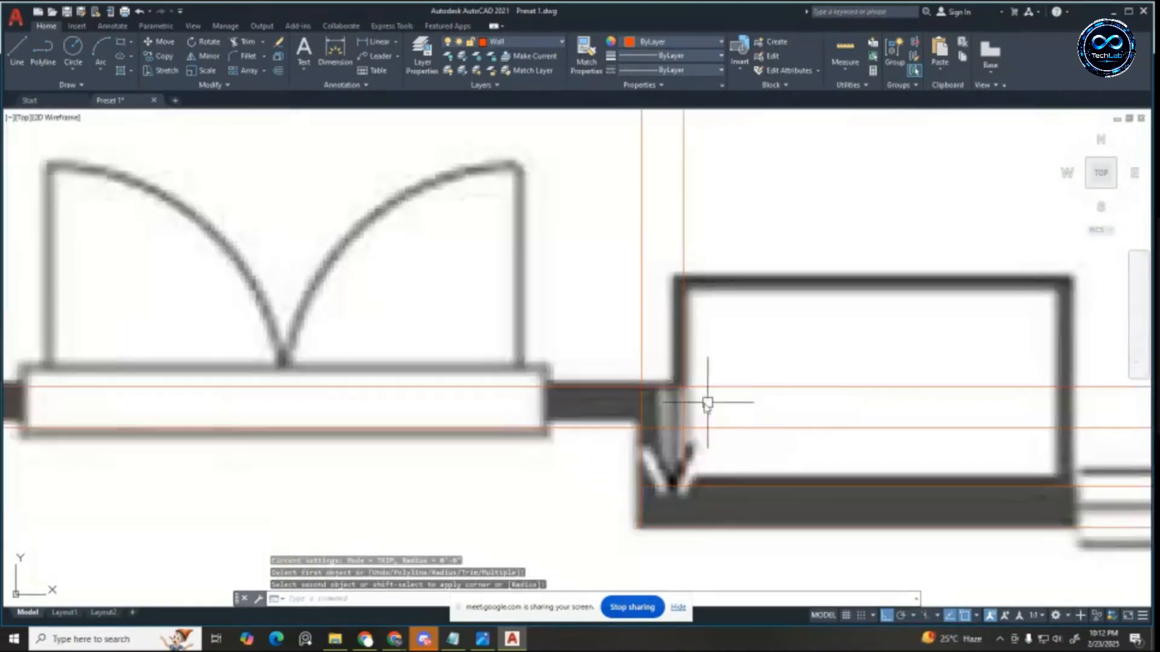
# Step: Fillet the double-door wall's Kitchen-side line with the Kitchen-side vertical line of the recess's right wall
pyautogui.scroll(-3, 713, 374)
pyautogui.press('Escape')
pyautogui.press('Escape')
pyautogui.scroll(4, 493, 397)
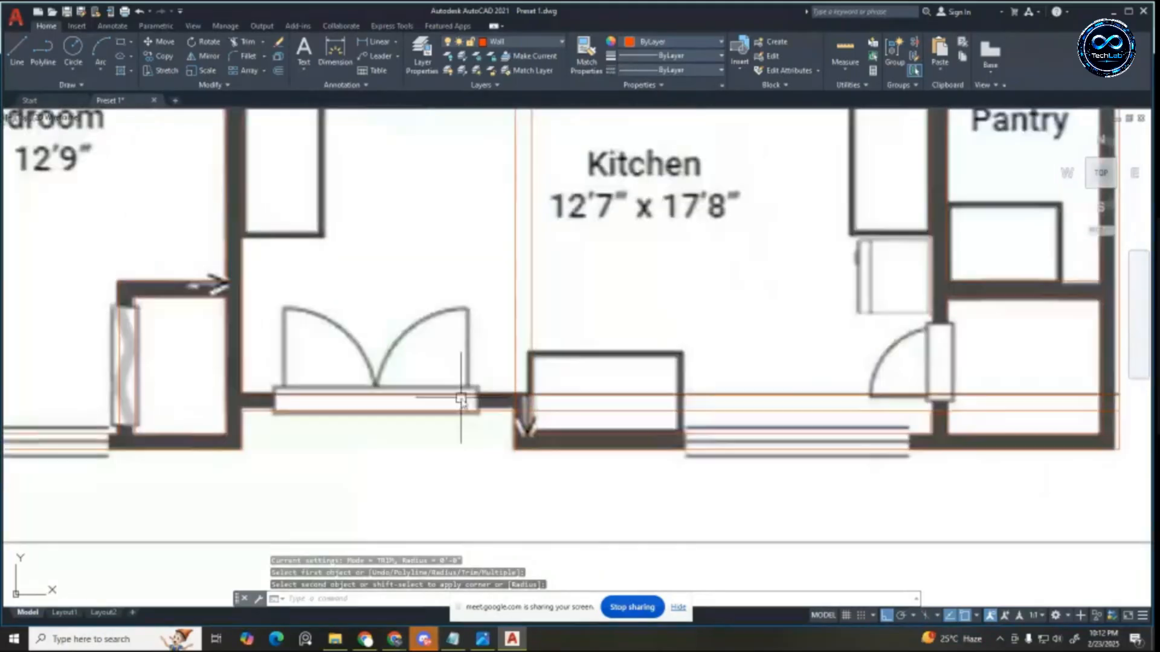
pyautogui.write('f')
pyautogui.press('Return')
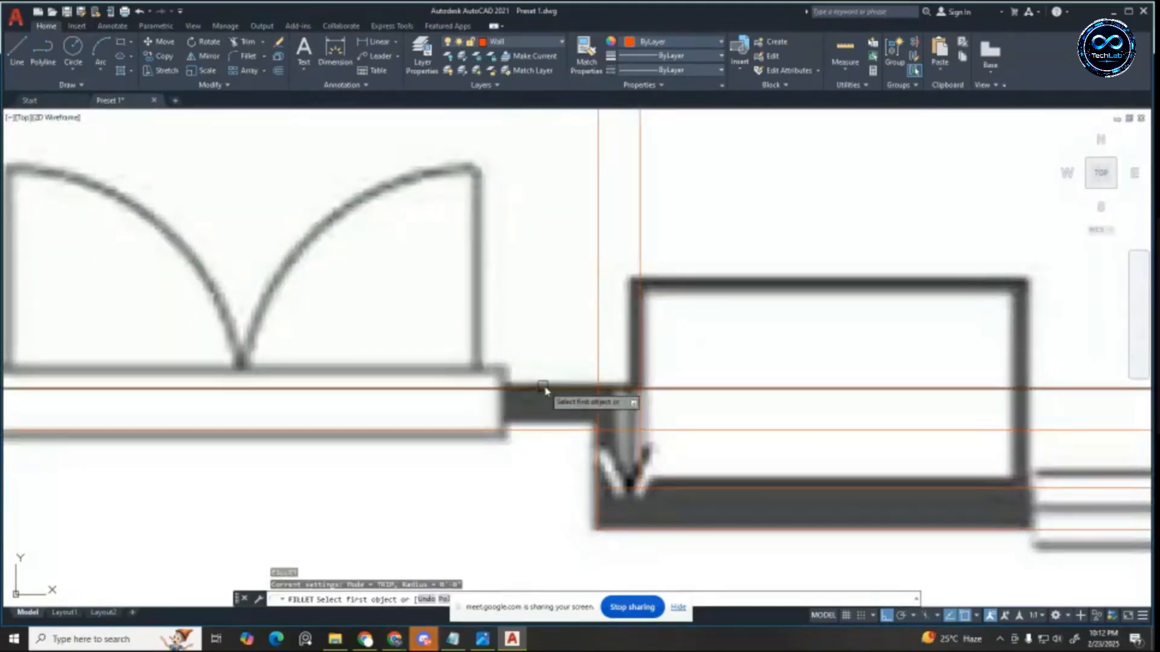
pyautogui.click(548, 389)
pyautogui.click(636, 445)
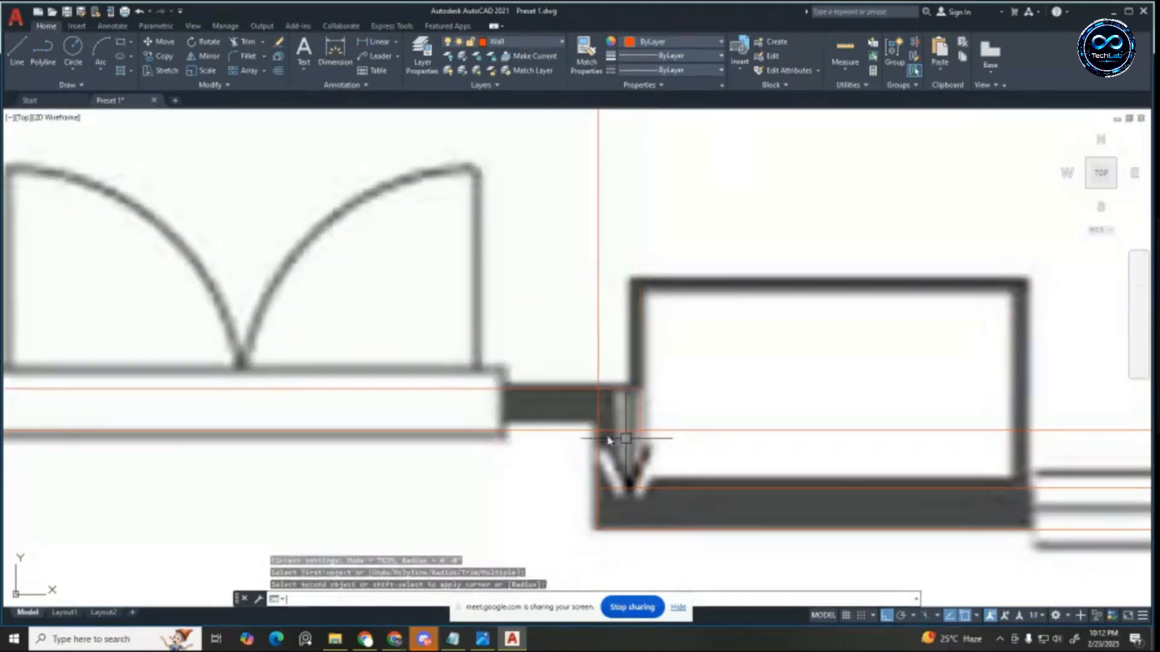
# Step: Fillet the door wall's outside line with the recess's right edge, and the right wall's Kitchen-side line with the inner bottom wall line
pyautogui.press('Return')
pyautogui.click(635, 486)
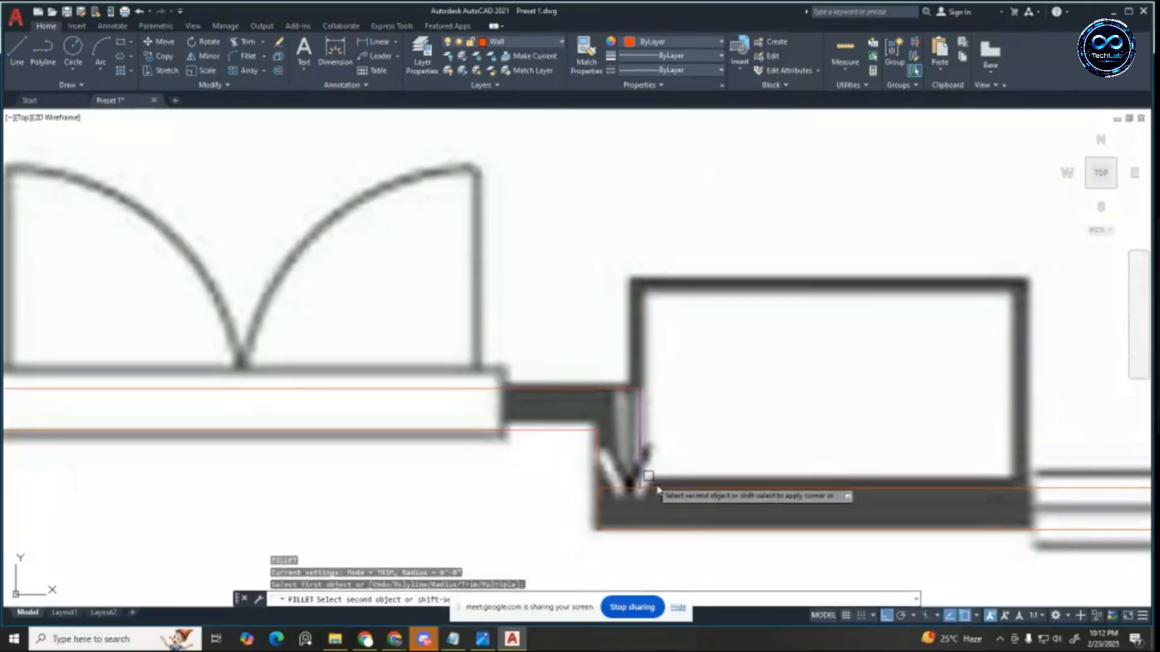
pyautogui.press('Escape')
pyautogui.press('Escape')
pyautogui.press('Escape')
pyautogui.scroll(-5, 748, 466)
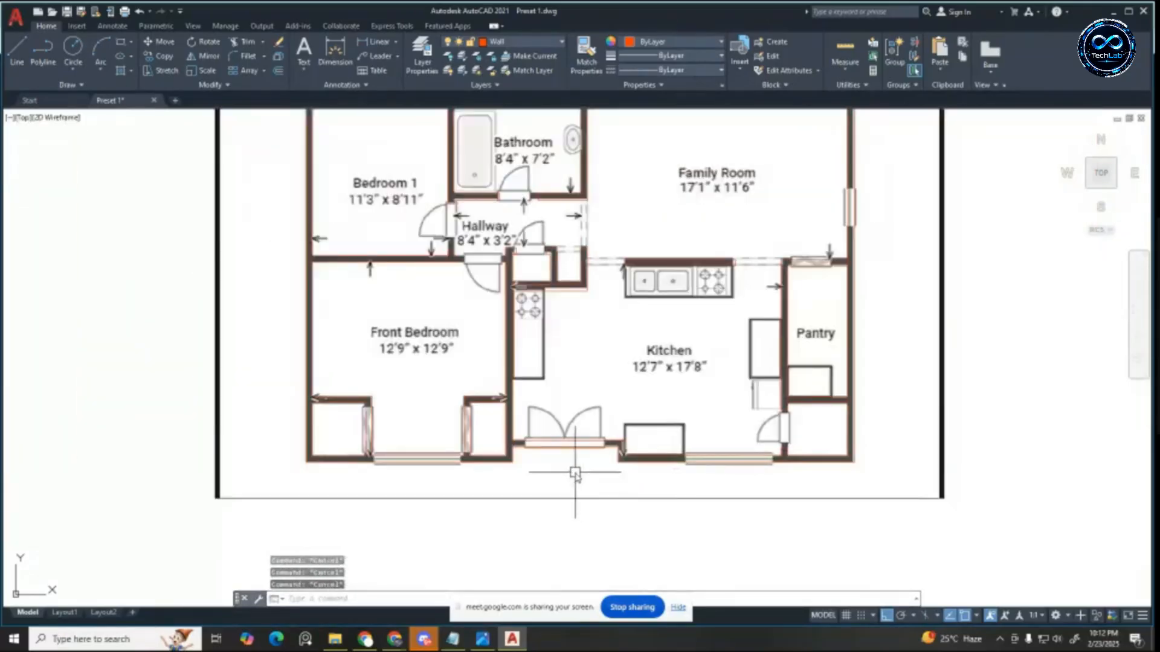
# Step: Draw a vertical line across the double-door wall's thickness at the middle of the recess
pyautogui.scroll(5, 608, 446)
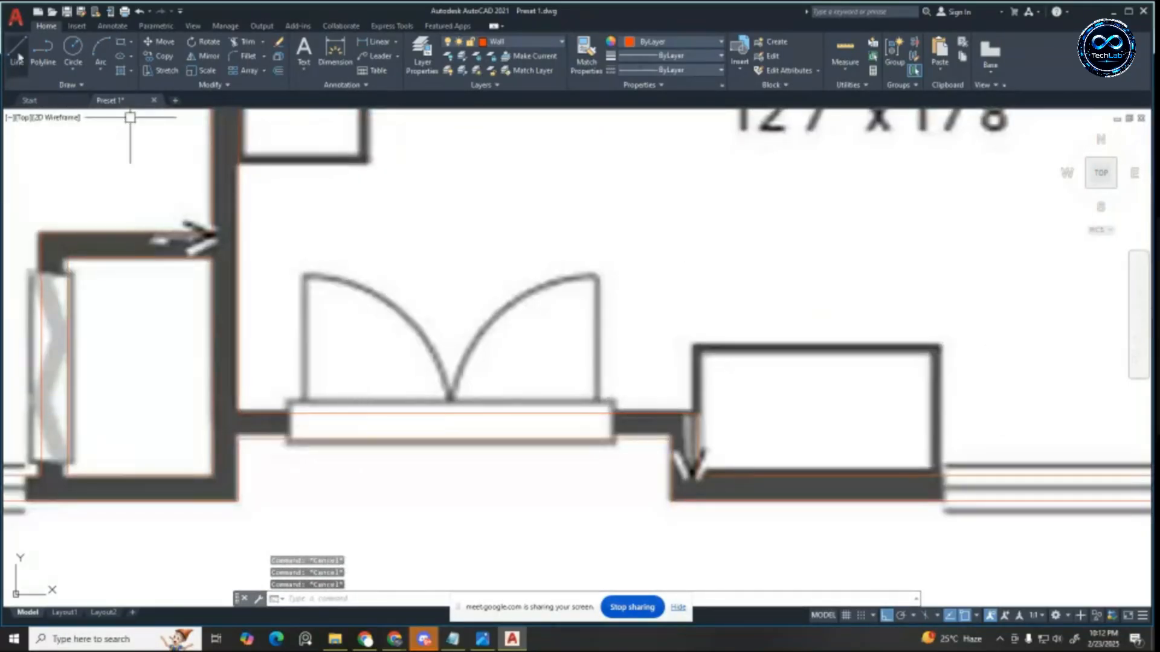
pyautogui.click(18, 54)
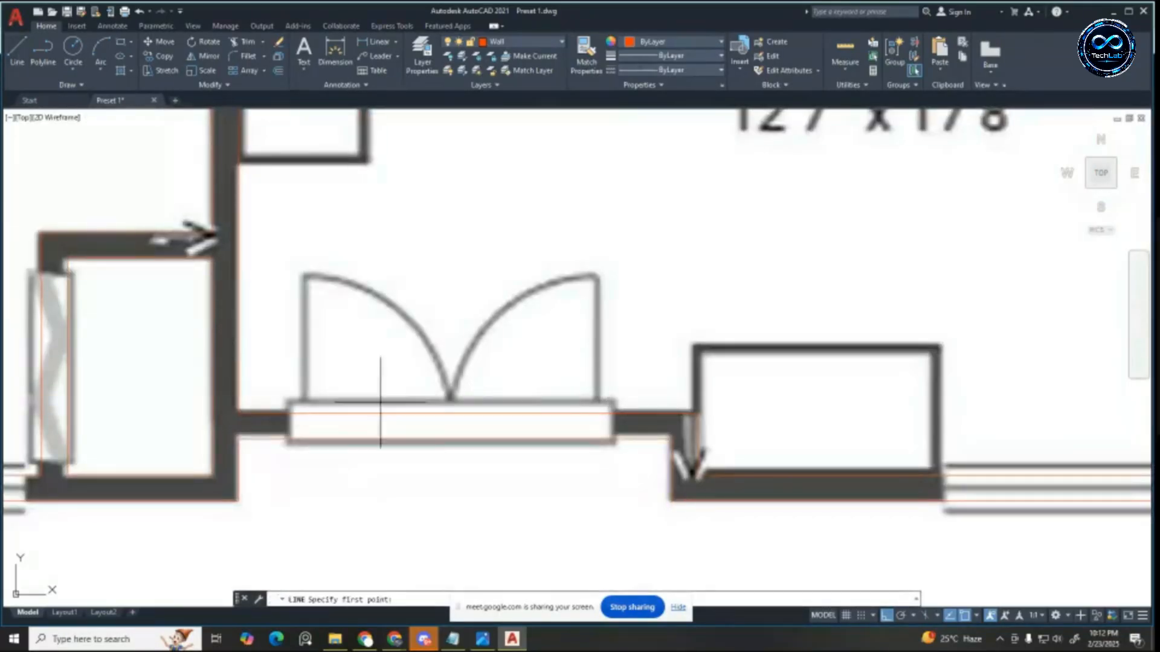
pyautogui.click(455, 439)
pyautogui.click(455, 414)
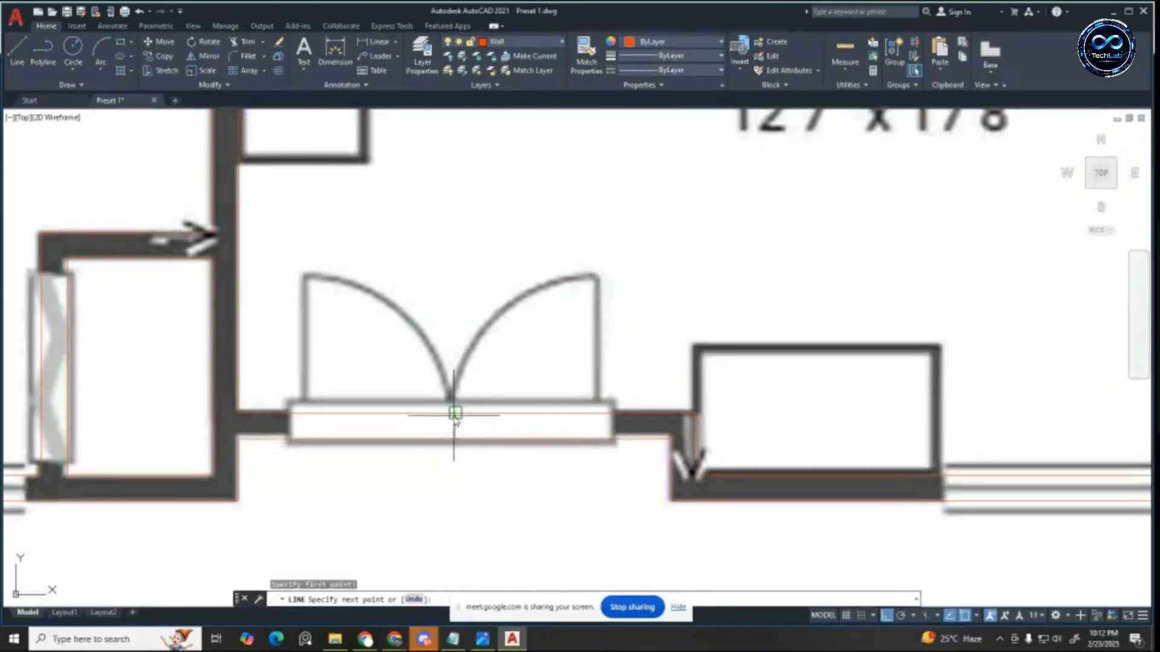
pyautogui.press('Escape')
pyautogui.press('Escape')
pyautogui.press('Escape')
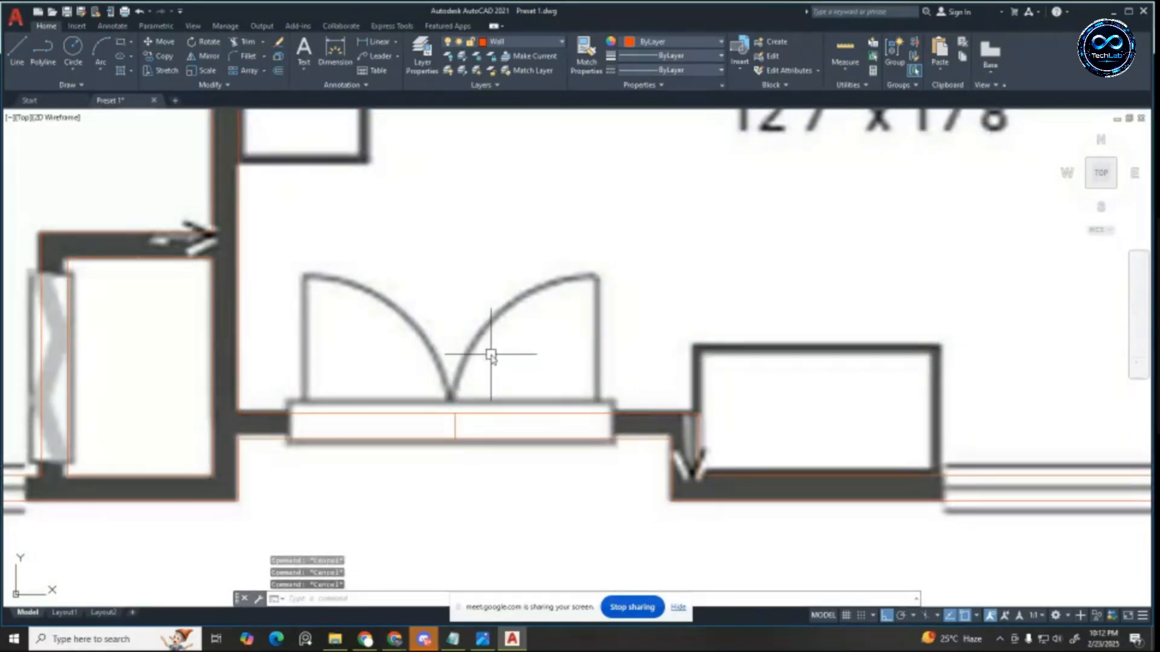
# Step: Offset the door wall's centre line 2'6" to the right to mark the double door's right jamb
pyautogui.write('o')
pyautogui.press('Return')
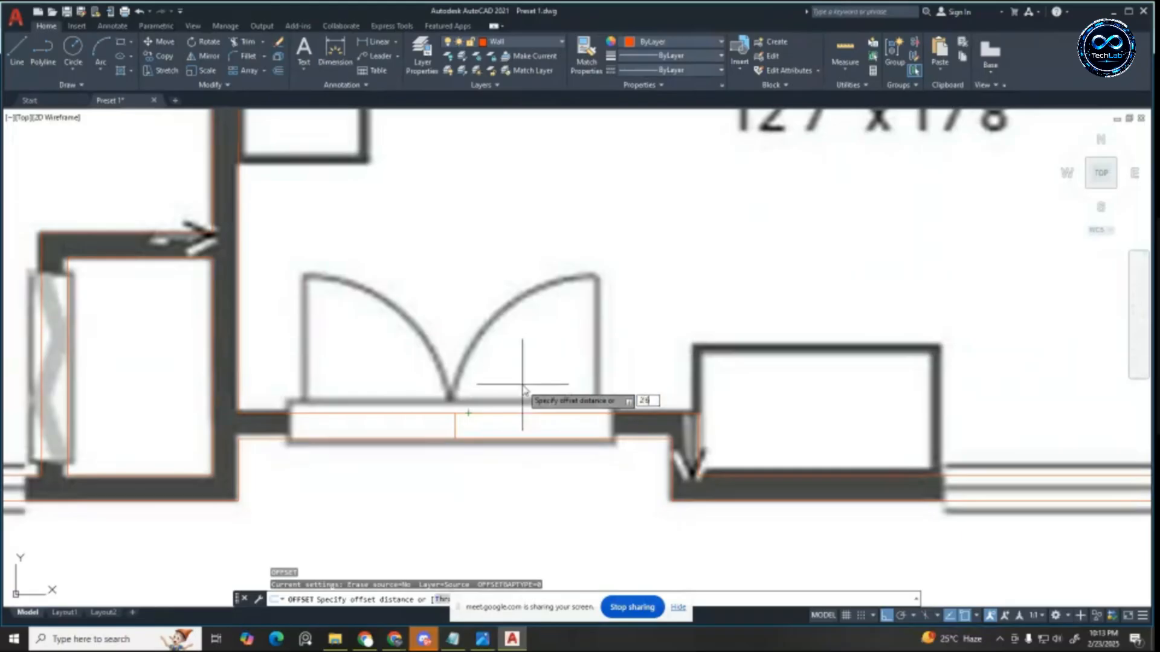
pyautogui.write('"')
pyautogui.press('Return')
pyautogui.click(456, 425)
pyautogui.click(744, 433)
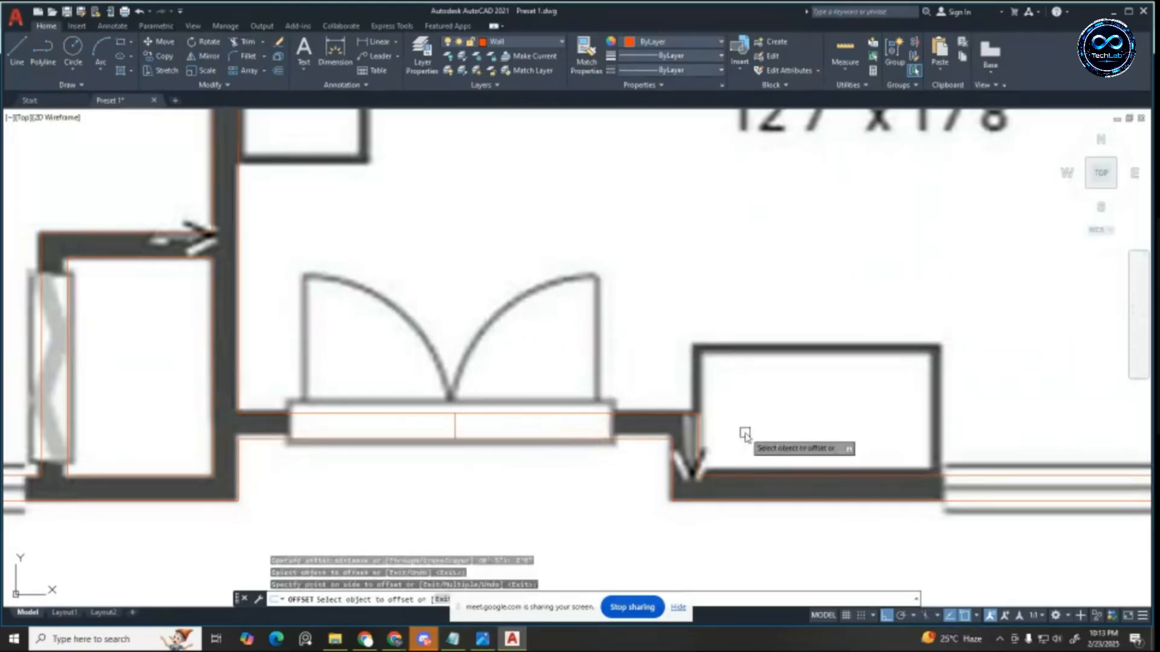
# Step: Offset the double door's centre line 2'6" to the left to mark the left jamb
pyautogui.click(456, 426)
pyautogui.click(289, 416)
pyautogui.press('Return')
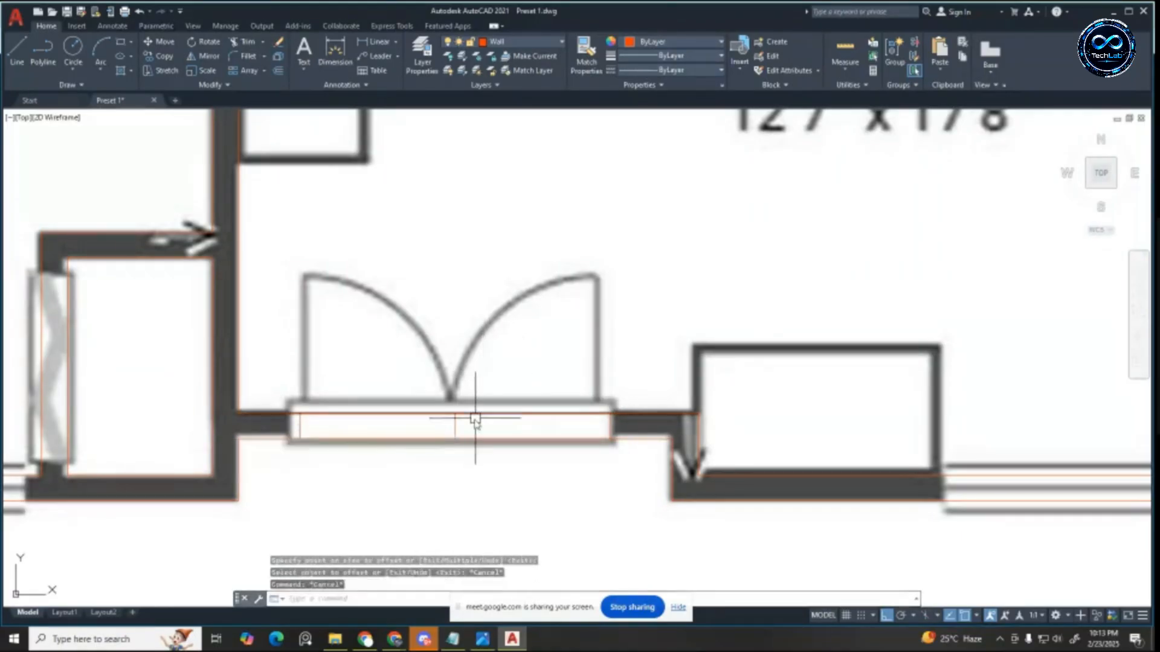
# Step: Erase the double door's centre line and trim the wall lines between the two jambs
pyautogui.click(456, 426)
pyautogui.press('Delete')
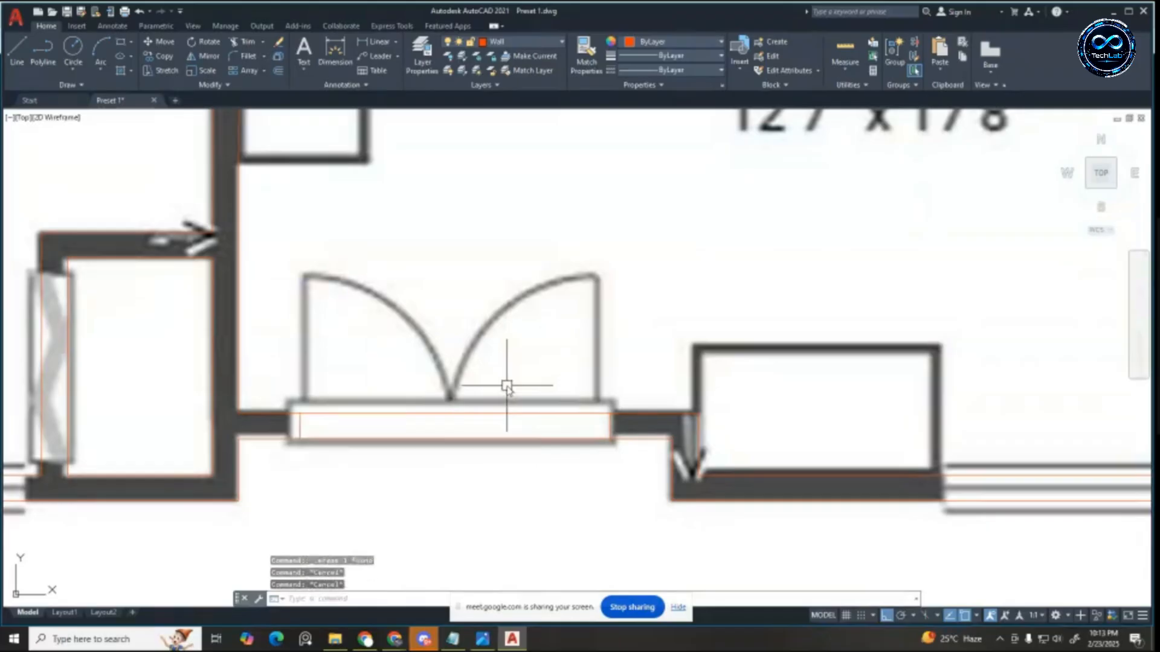
pyautogui.press('Return')
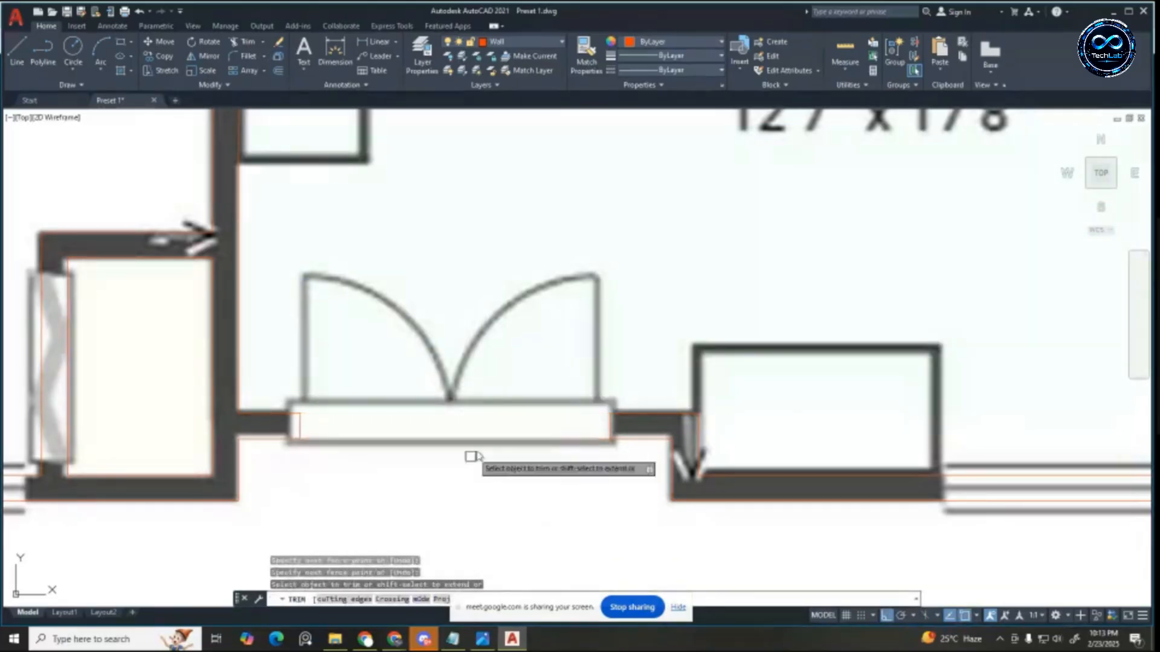
# Step: Measure the width of the window in Bedroom 1's top wall
pyautogui.scroll(-6, 558, 435)
pyautogui.scroll(2, 643, 465)
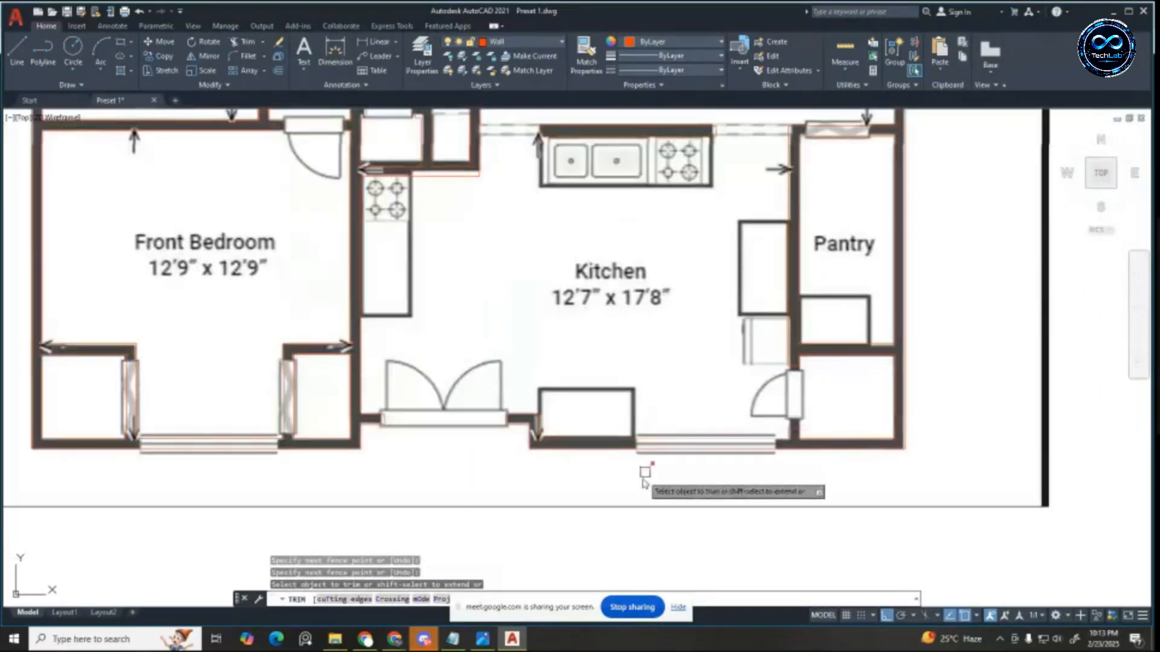
pyautogui.scroll(-2, 639, 479)
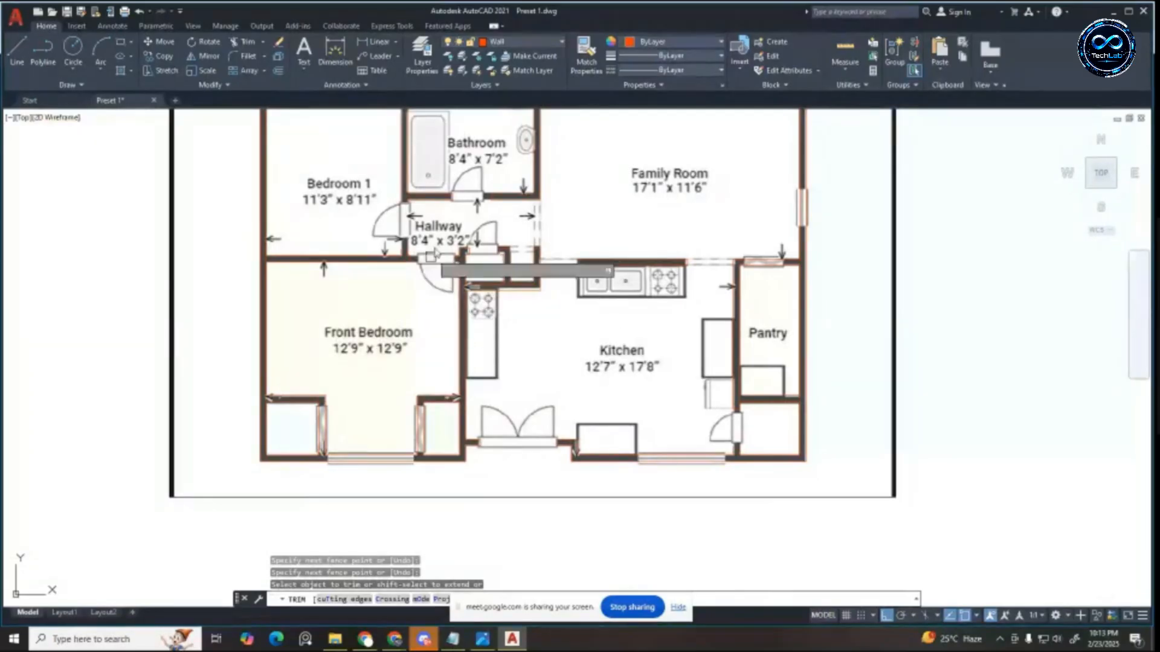
pyautogui.scroll(5, 432, 260)
pyautogui.scroll(-5, 465, 284)
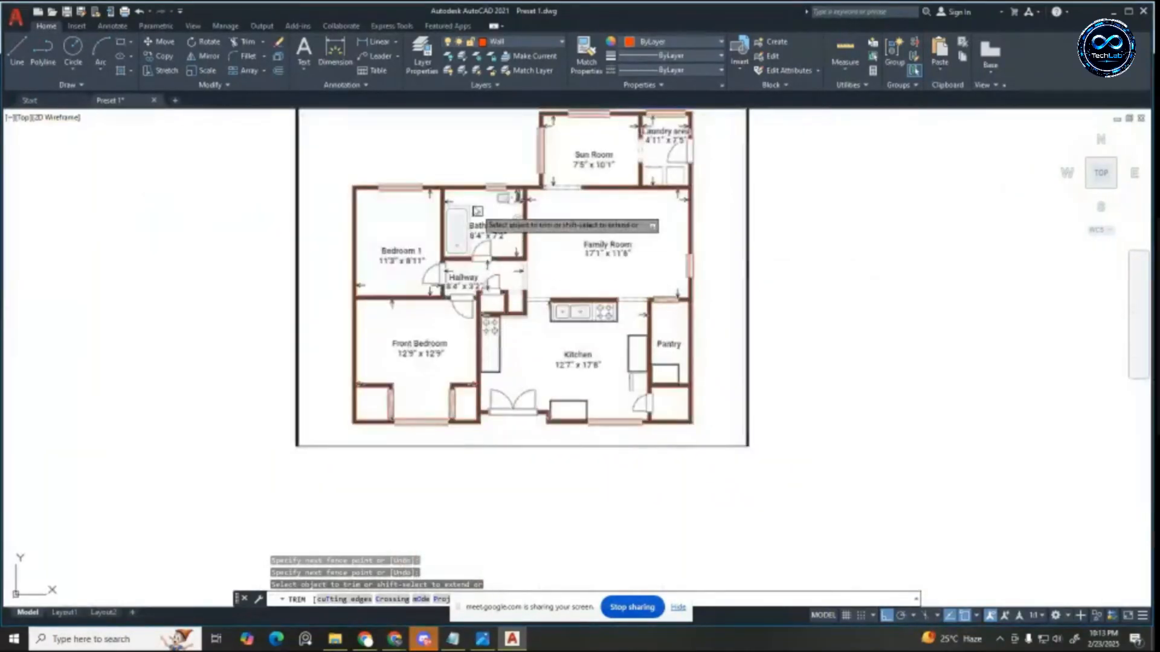
pyautogui.scroll(3, 492, 193)
pyautogui.scroll(-1, 359, 207)
pyautogui.scroll(5, 358, 207)
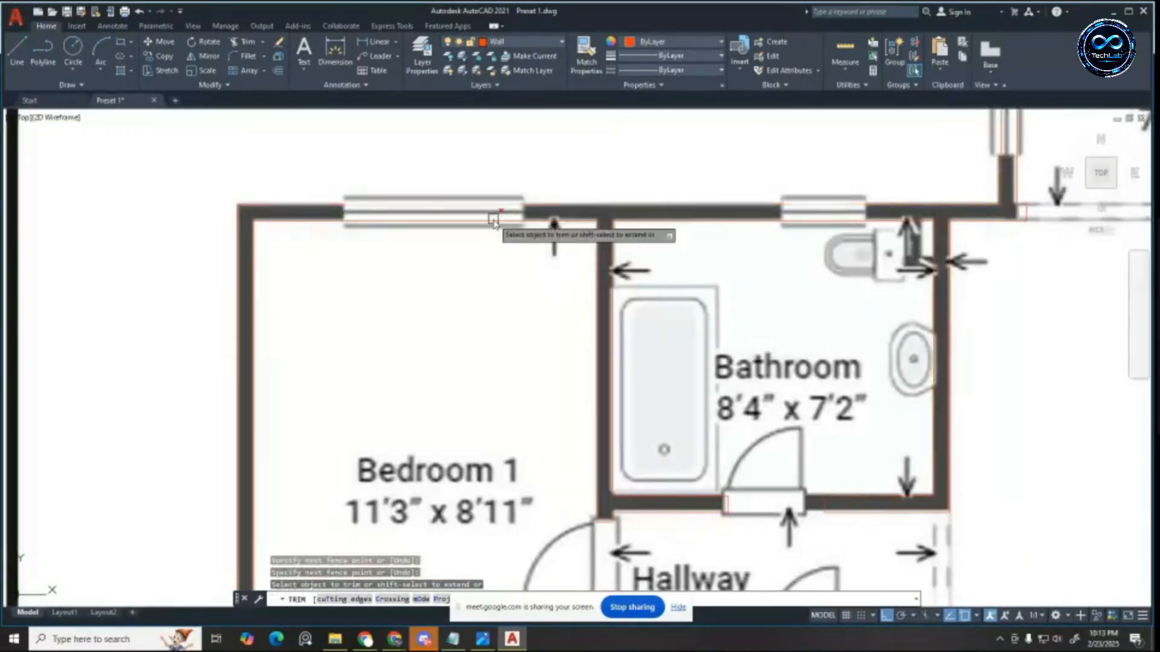
pyautogui.press('Escape')
pyautogui.click(374, 40)
pyautogui.scroll(4, 382, 181)
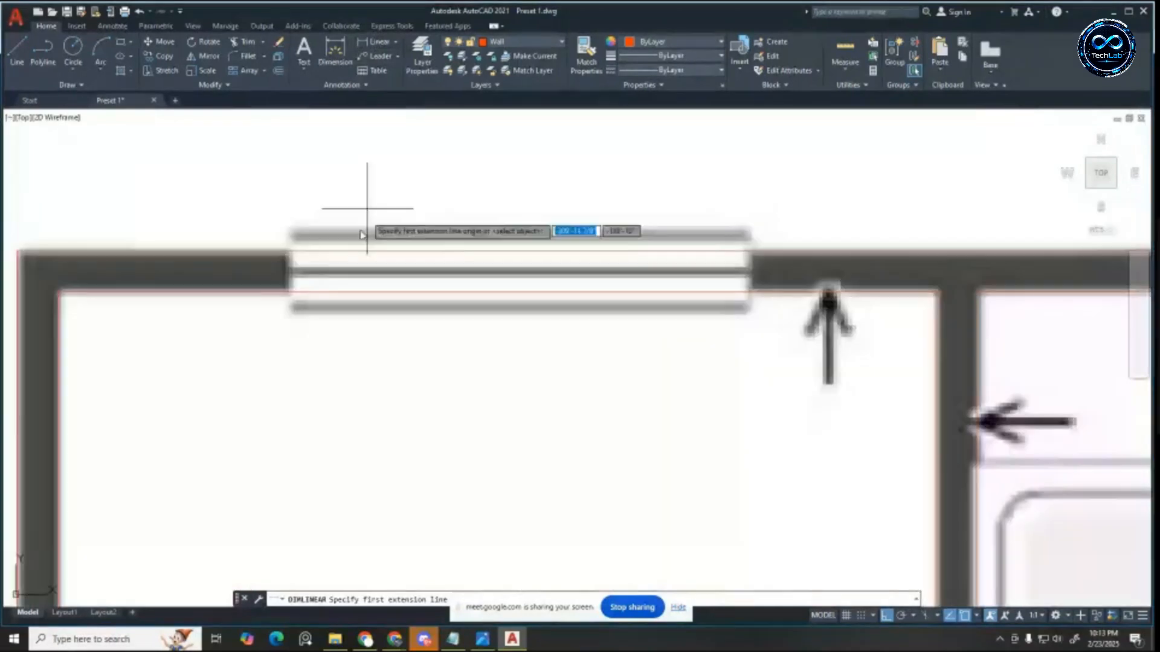
pyautogui.click(289, 284)
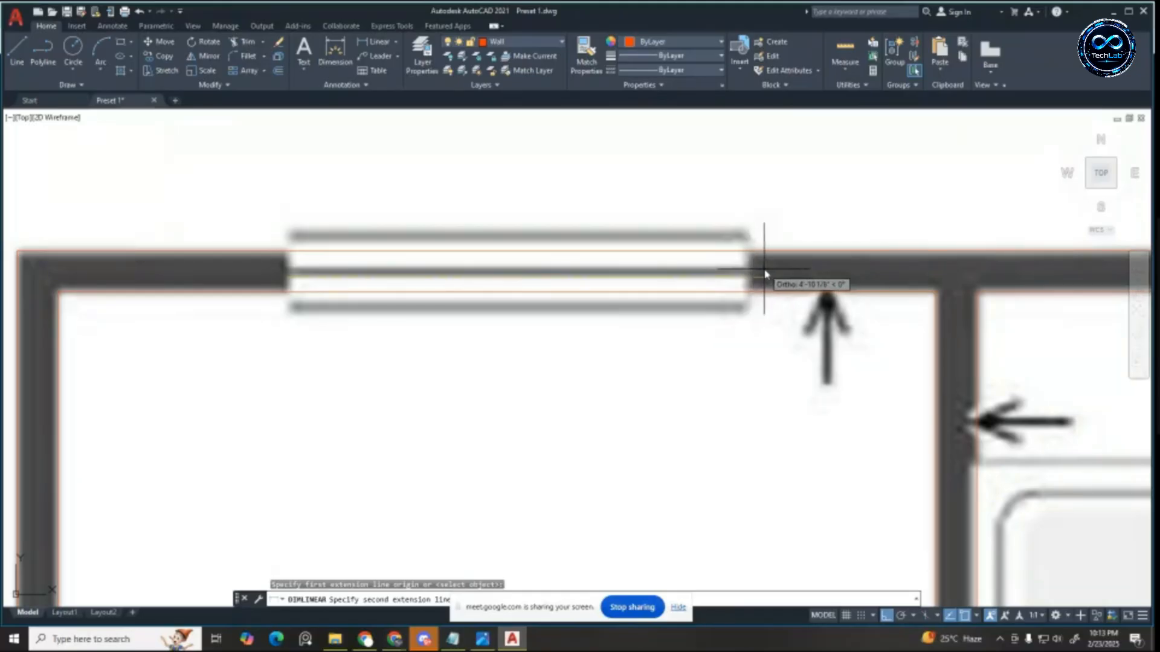
pyautogui.press('Escape')
pyautogui.press('Escape')
pyautogui.press('Escape')
pyautogui.scroll(-2, 764, 273)
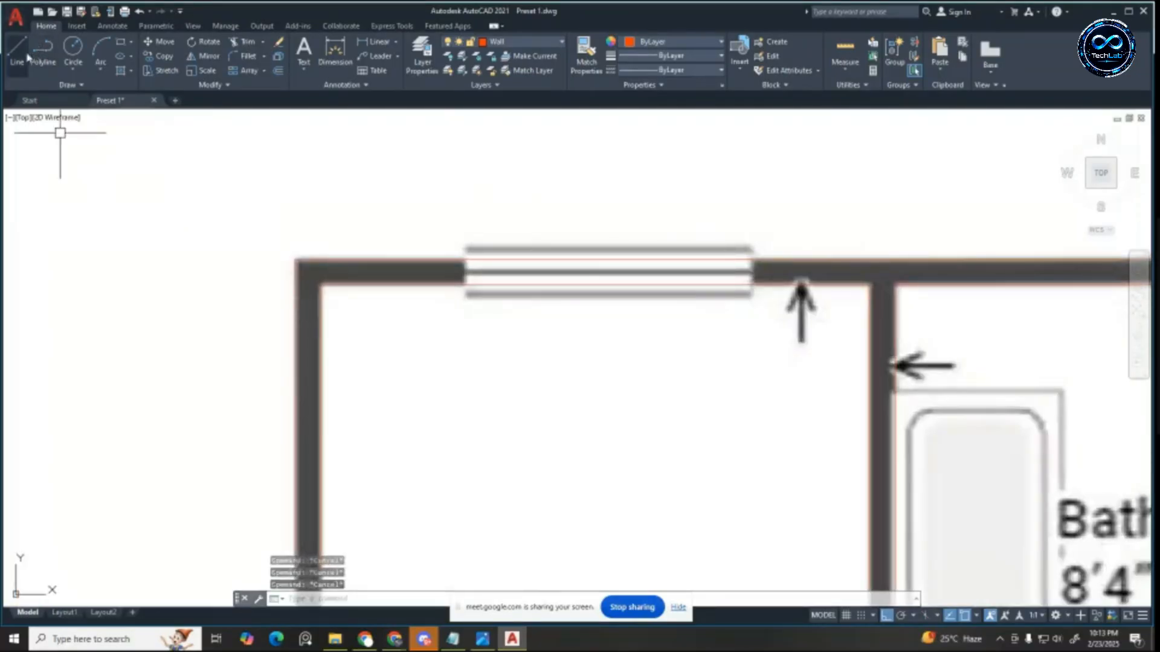
# Step: Draw a vertical line across the top wall's thickness at the middle of Bedroom 1's window
pyautogui.click(24, 55)
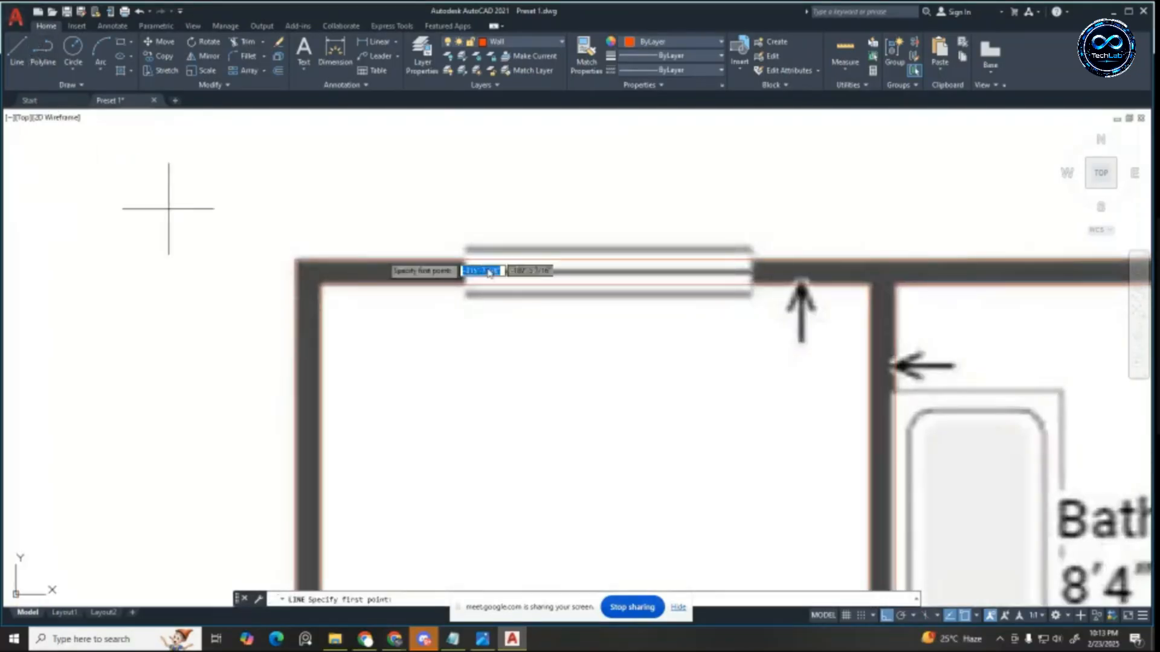
pyautogui.click(597, 285)
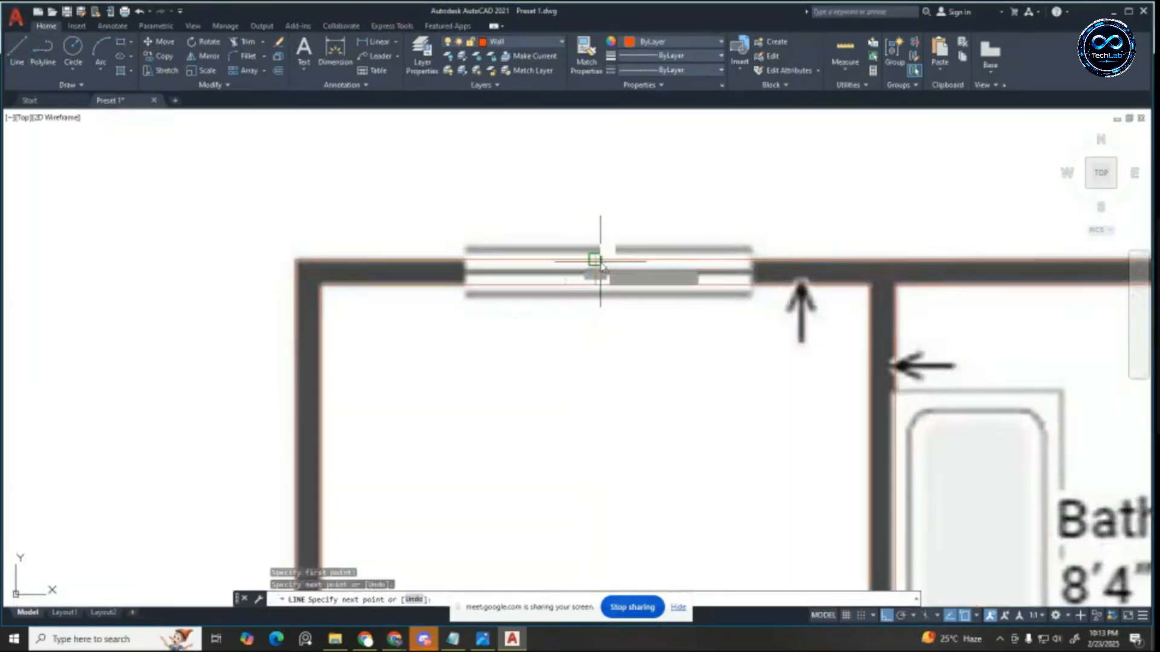
pyautogui.click(601, 265)
pyautogui.press('Escape')
pyautogui.press('Escape')
pyautogui.press('Escape')
# Step: Offset the window's centre line 2'6" to both sides to mark the jambs of Bedroom 1's window
pyautogui.write('o')
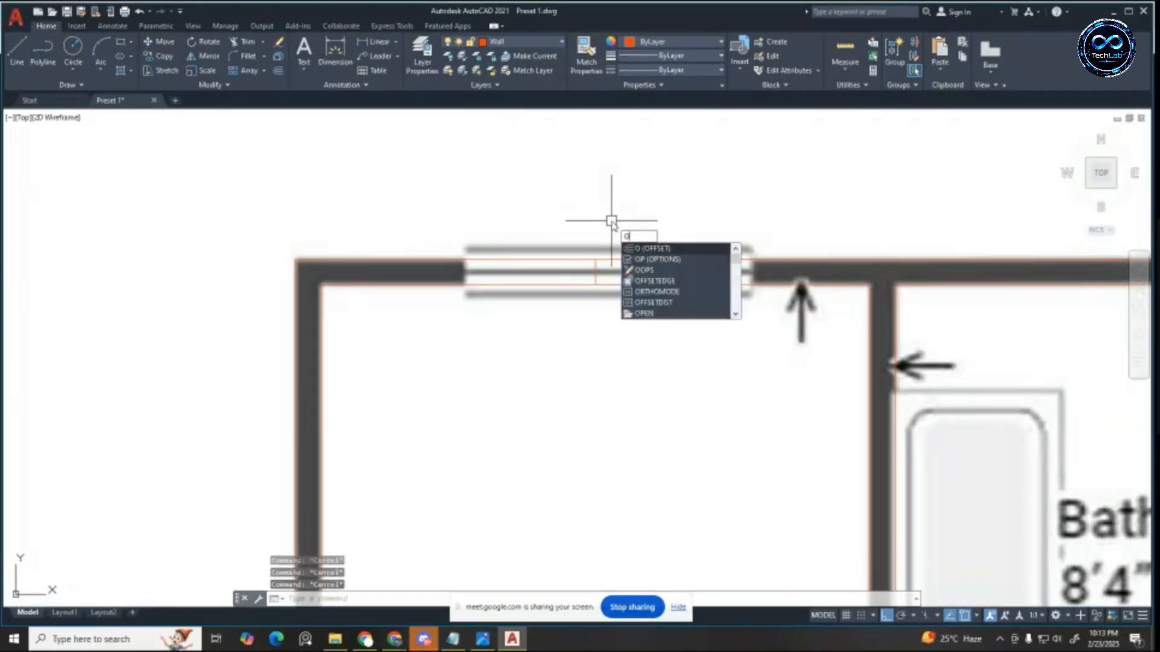
pyautogui.press('Return')
pyautogui.write('3\'0"')
pyautogui.press('Return')
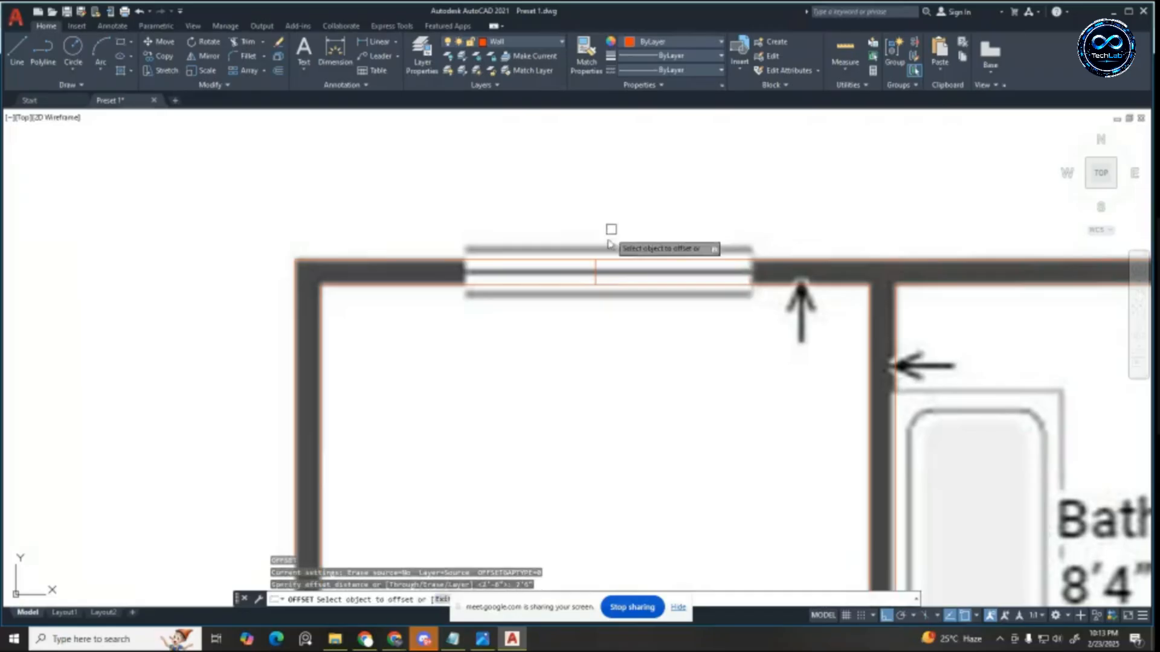
pyautogui.click(595, 269)
pyautogui.click(384, 279)
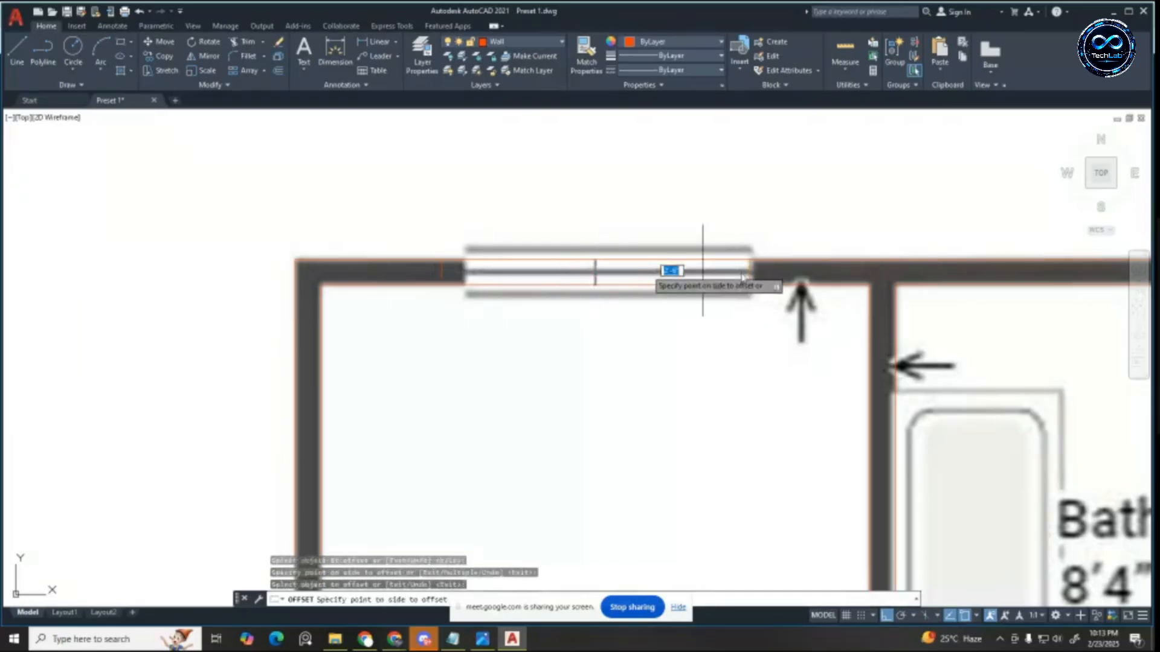
pyautogui.press('Escape')
pyautogui.press('Escape')
pyautogui.press('Escape')
# Step: Erase the centre line of Bedroom 1's window and trim the wall lines between its jambs
pyautogui.click(600, 270)
pyautogui.press('Delete')
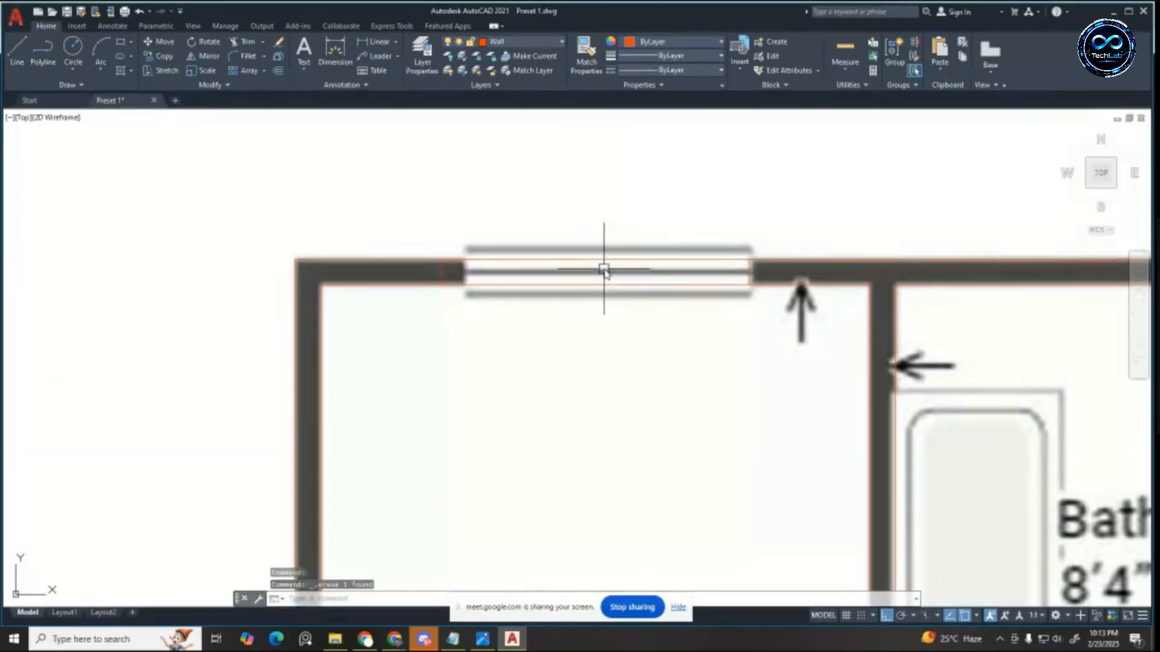
pyautogui.press('Escape')
pyautogui.press('Escape')
pyautogui.press('Return')
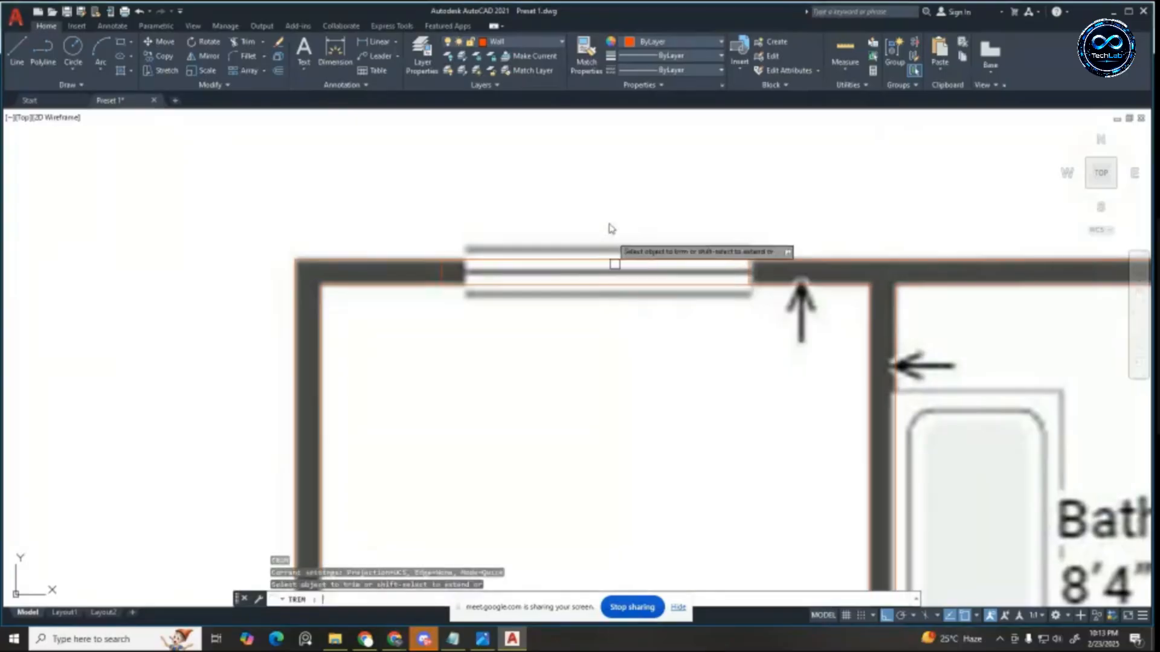
pyautogui.click(608, 225)
pyautogui.click(591, 360)
pyautogui.scroll(-4, 485, 266)
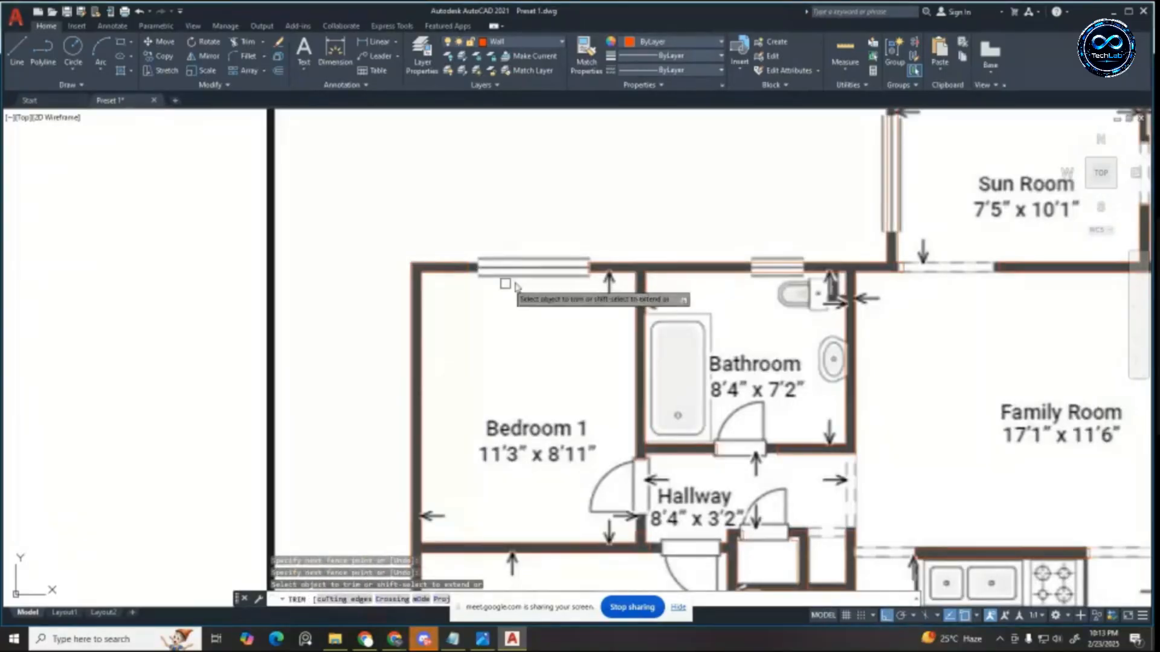
pyautogui.scroll(4, 794, 265)
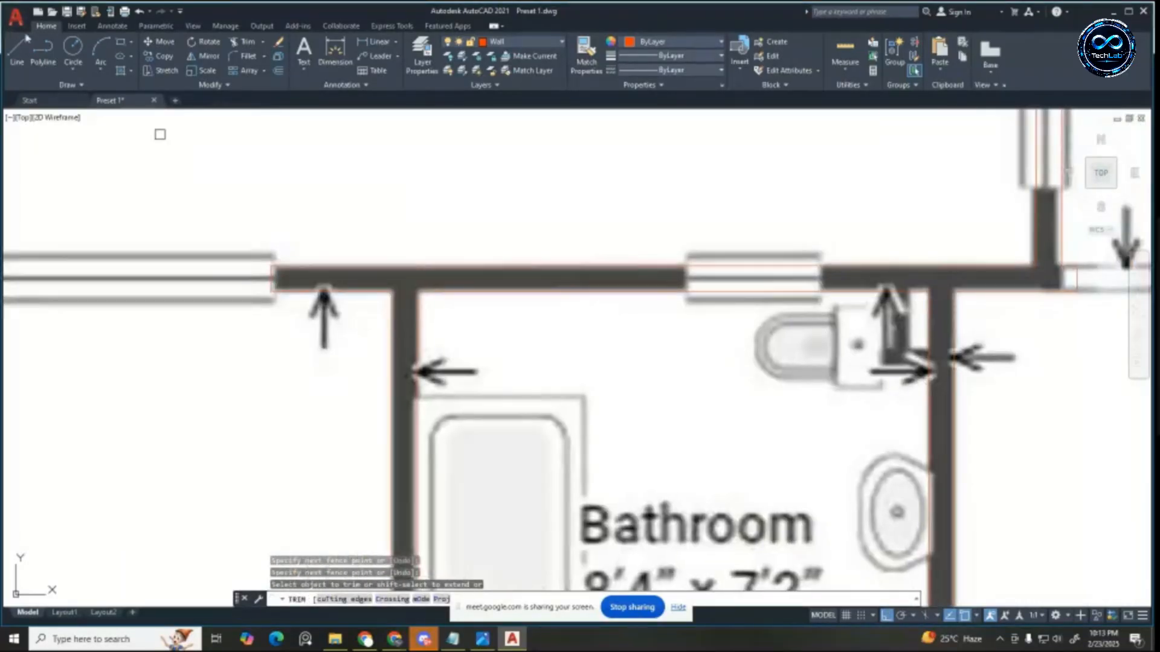
pyautogui.click(17, 50)
pyautogui.scroll(-3, 852, 341)
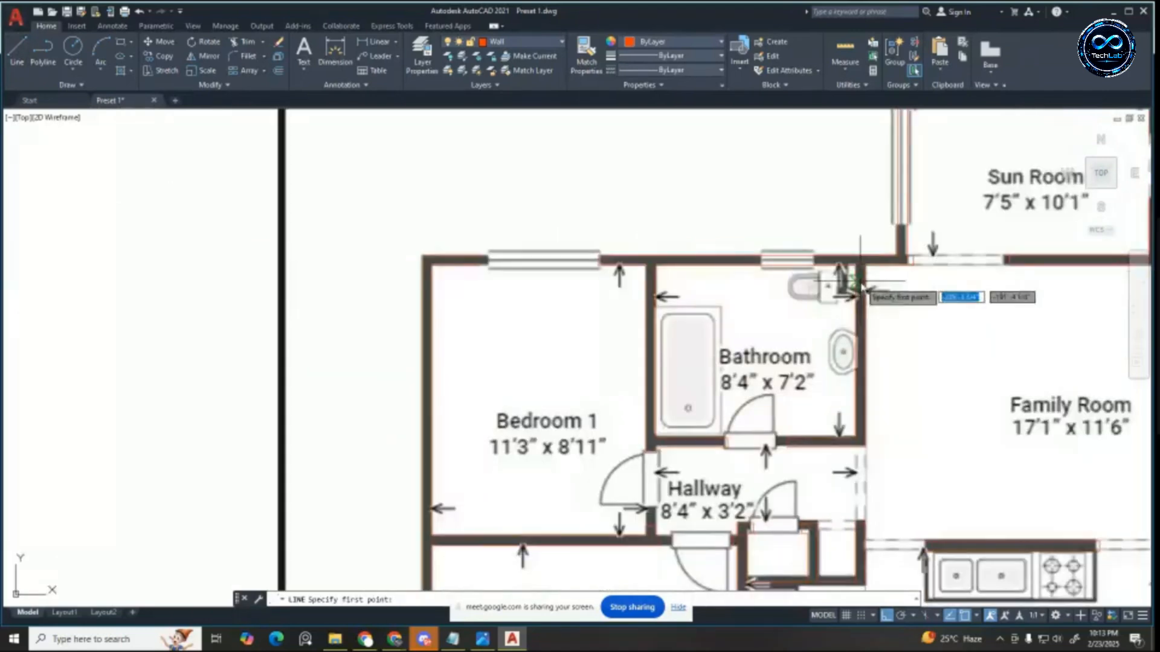
pyautogui.scroll(3, 852, 296)
pyautogui.click(840, 278)
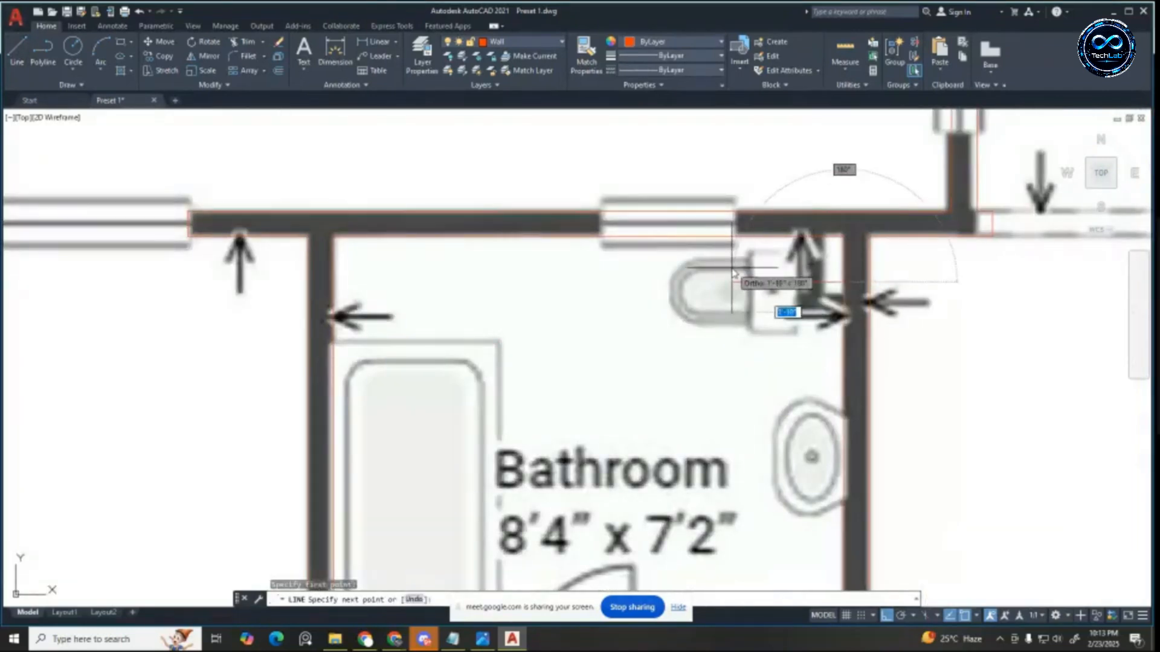
pyautogui.press('Escape')
# Step: Measure the horizontal distance from the Bathroom's right wall to the right edge of the Bathroom window
pyautogui.click(380, 43)
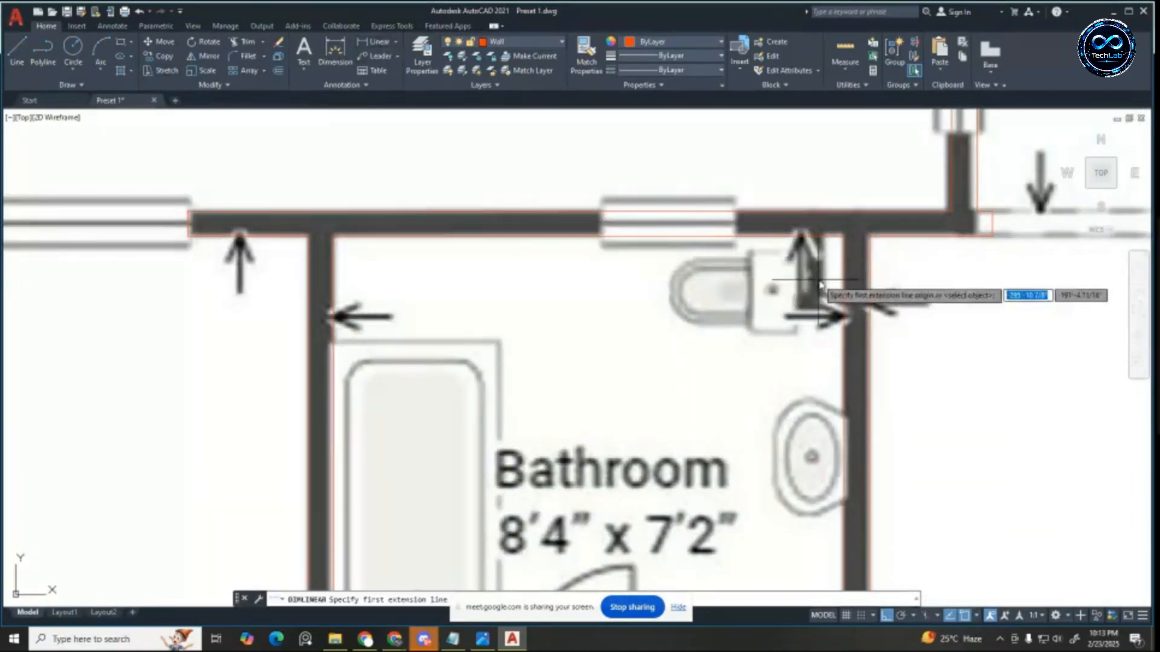
pyautogui.click(843, 279)
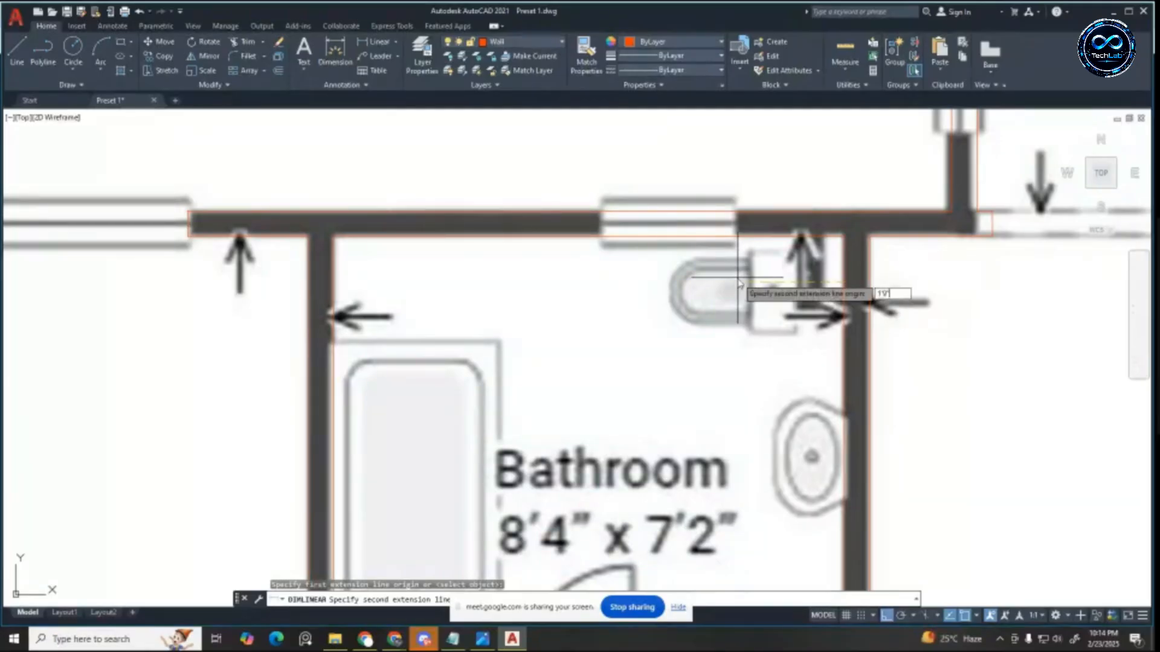
pyautogui.click(740, 283)
pyautogui.press('Escape')
pyautogui.press('Escape')
pyautogui.press('Escape')
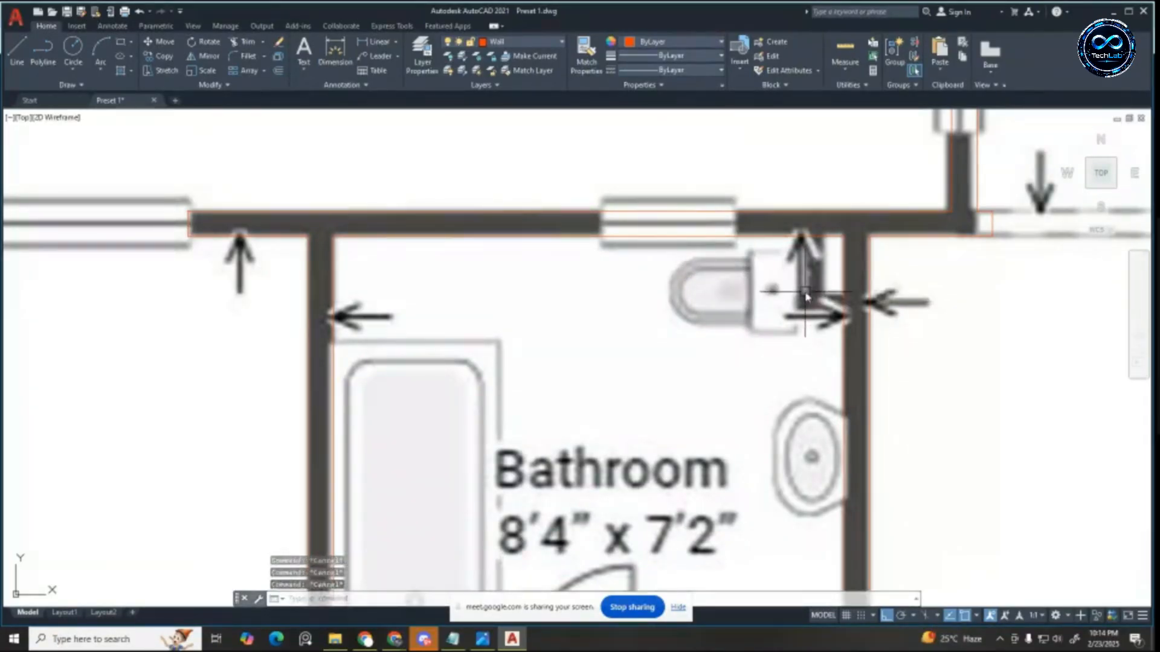
# Step: Offset the inner line of the Bathroom's right wall 1'9" to the left to mark the window's right jamb
pyautogui.write('o')
pyautogui.press('Return')
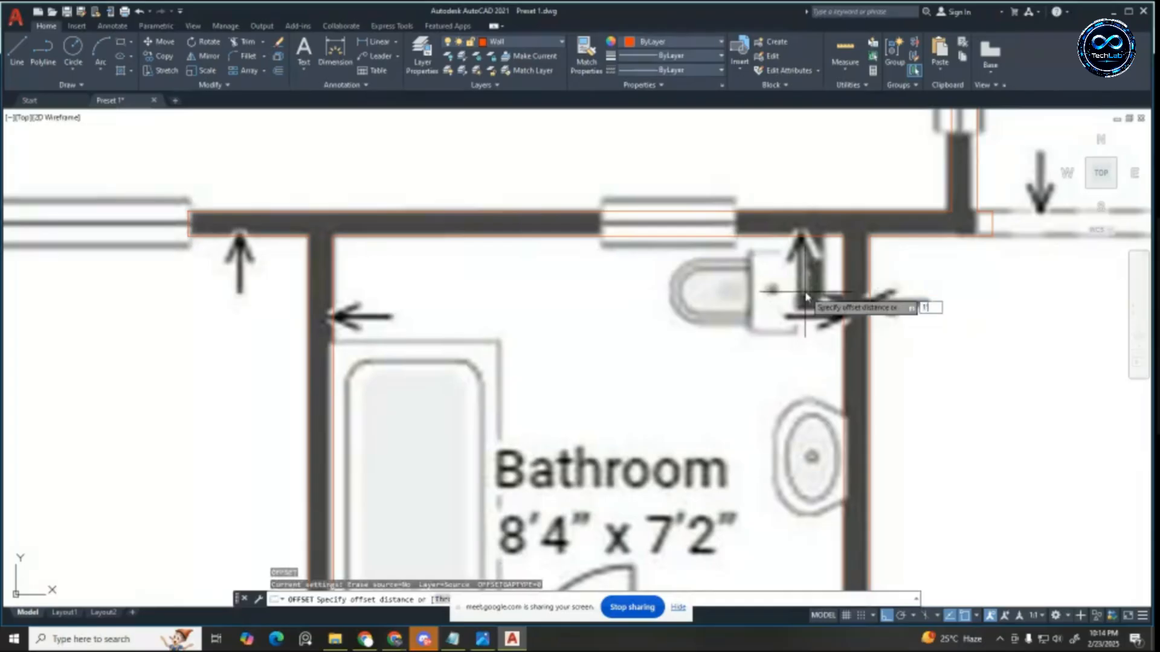
pyautogui.press('Return')
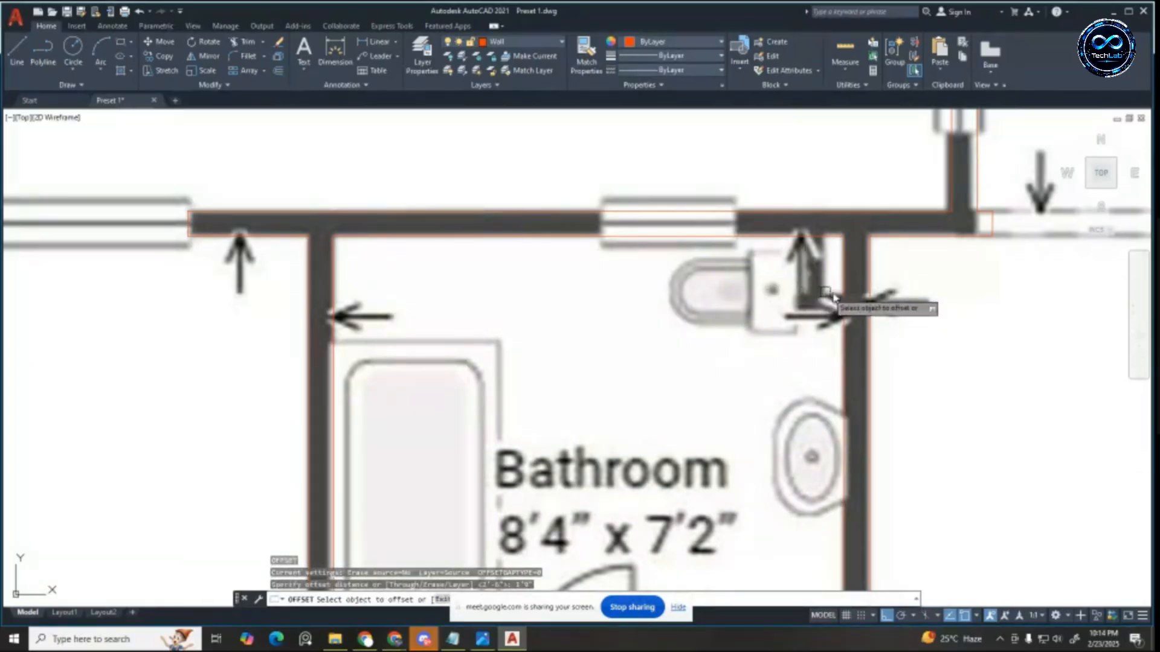
pyautogui.press('Escape')
pyautogui.press('Escape')
pyautogui.press('Escape')
pyautogui.scroll(-3, 740, 266)
pyautogui.scroll(3, 745, 244)
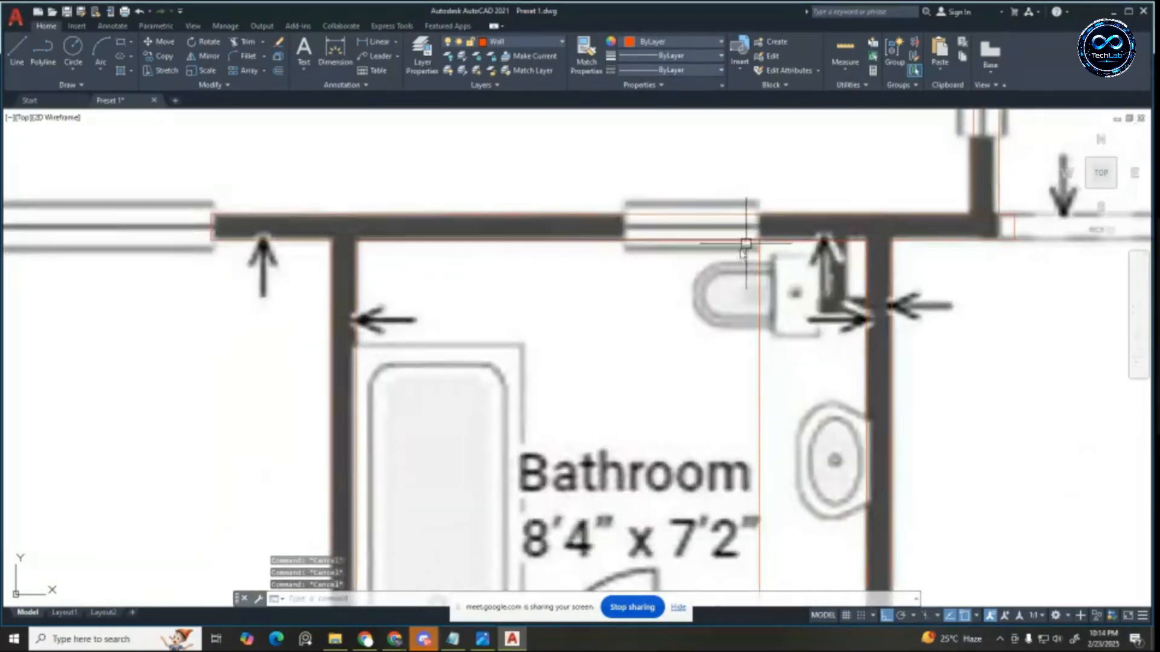
# Step: Offset the Bathroom window's right jamb line 2' to the left to mark its left jamb
pyautogui.write('o')
pyautogui.press('Return')
pyautogui.write('2')
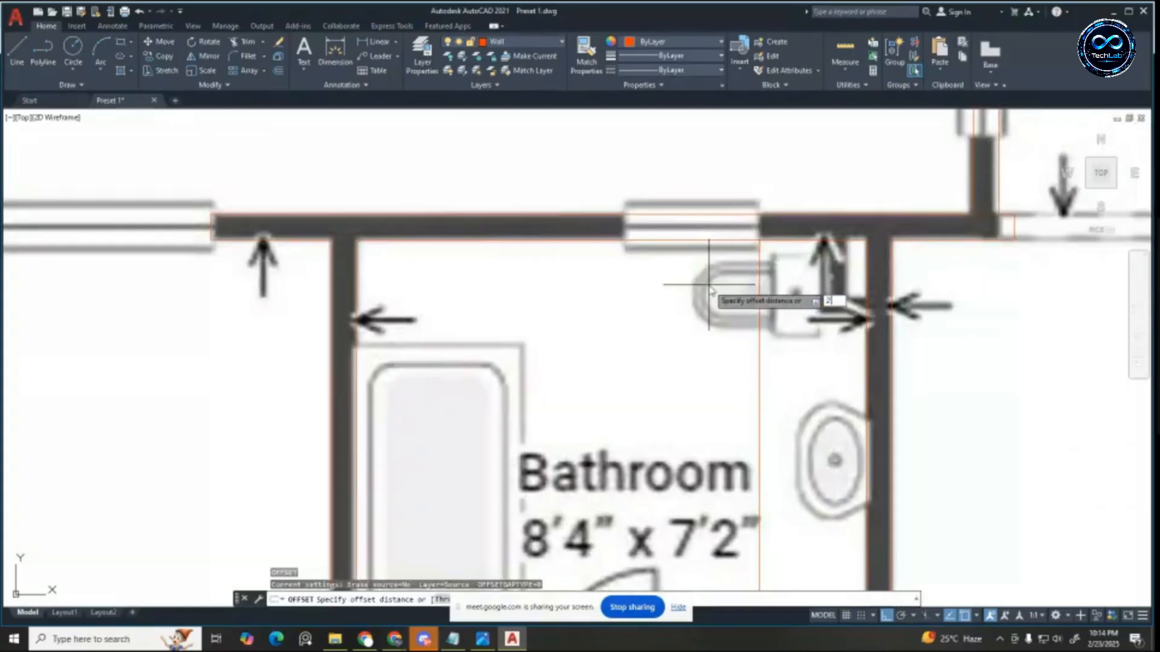
pyautogui.press('Return')
pyautogui.click(759, 302)
pyautogui.click(695, 302)
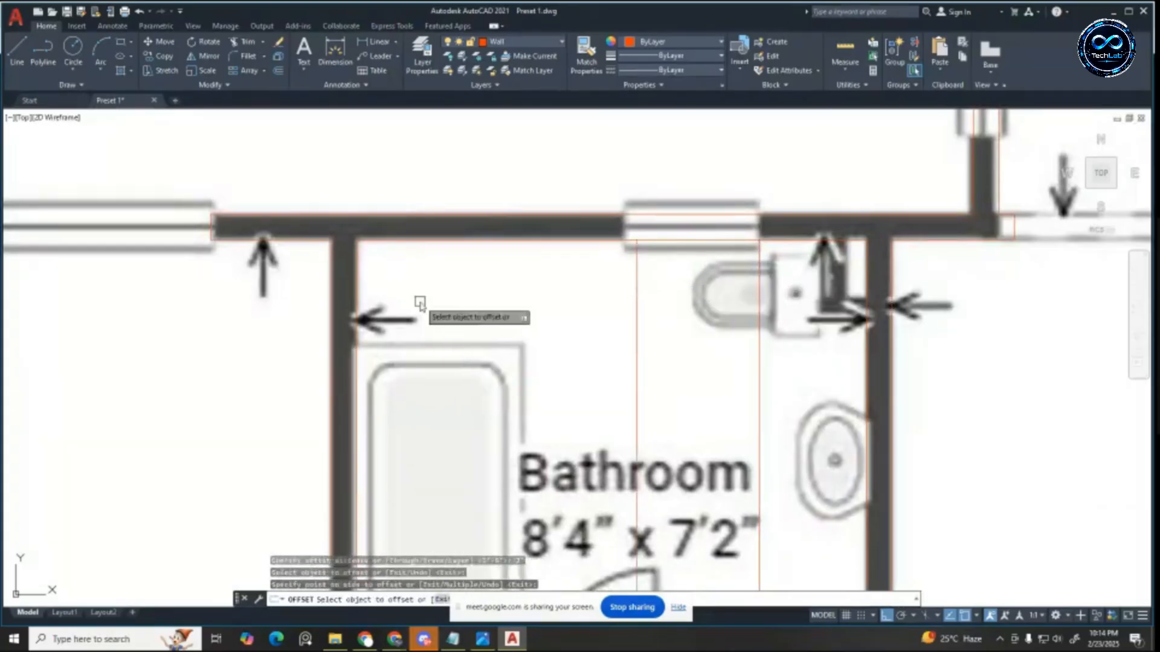
pyautogui.press('Escape')
pyautogui.press('Escape')
pyautogui.press('Escape')
# Step: Extend both Bathroom window jamb lines up to the outer line of the top wall
pyautogui.scroll(-2, 511, 224)
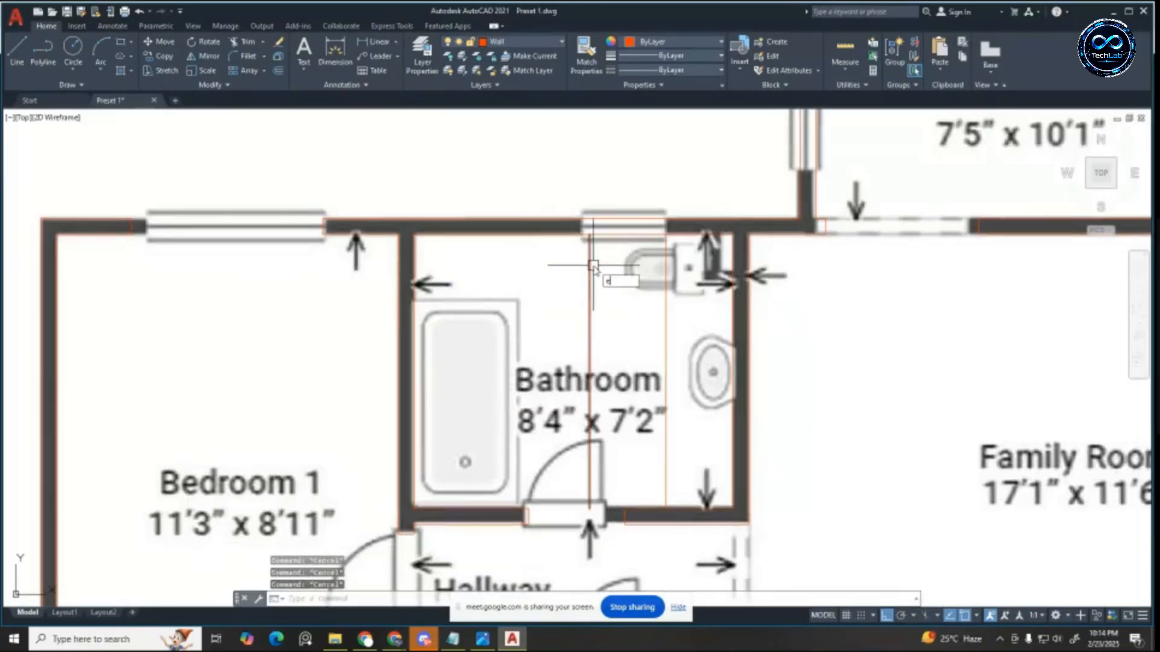
pyautogui.press('Return')
pyautogui.click(689, 250)
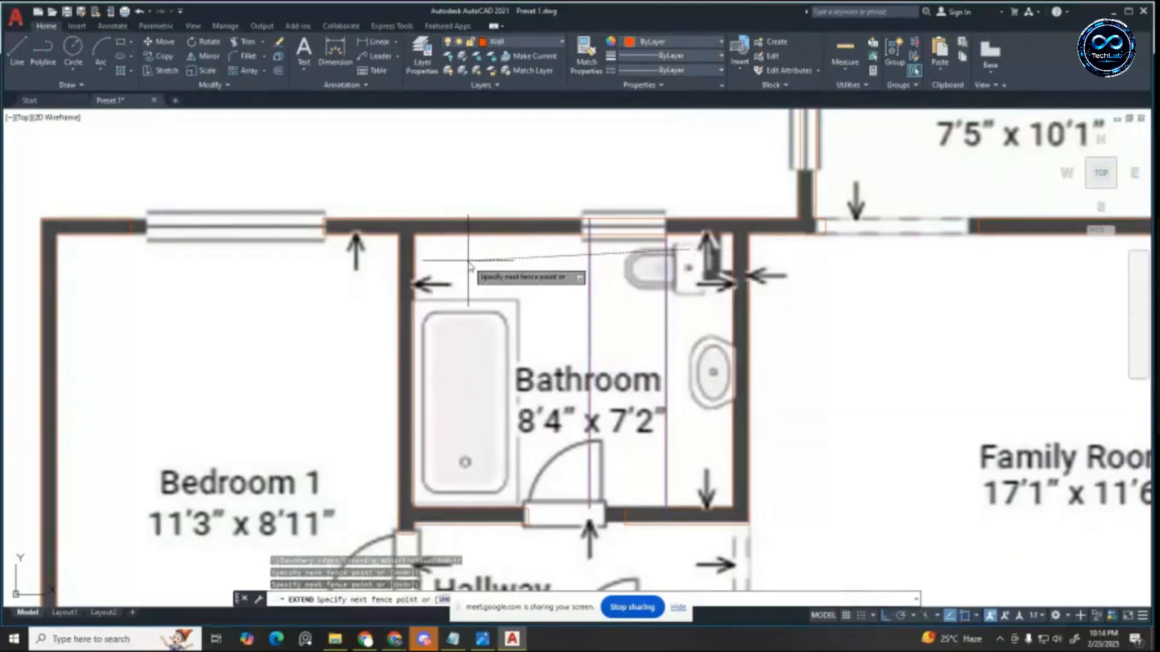
pyautogui.click(467, 259)
pyautogui.press('Escape')
pyautogui.press('Escape')
pyautogui.press('Escape')
pyautogui.press('Escape')
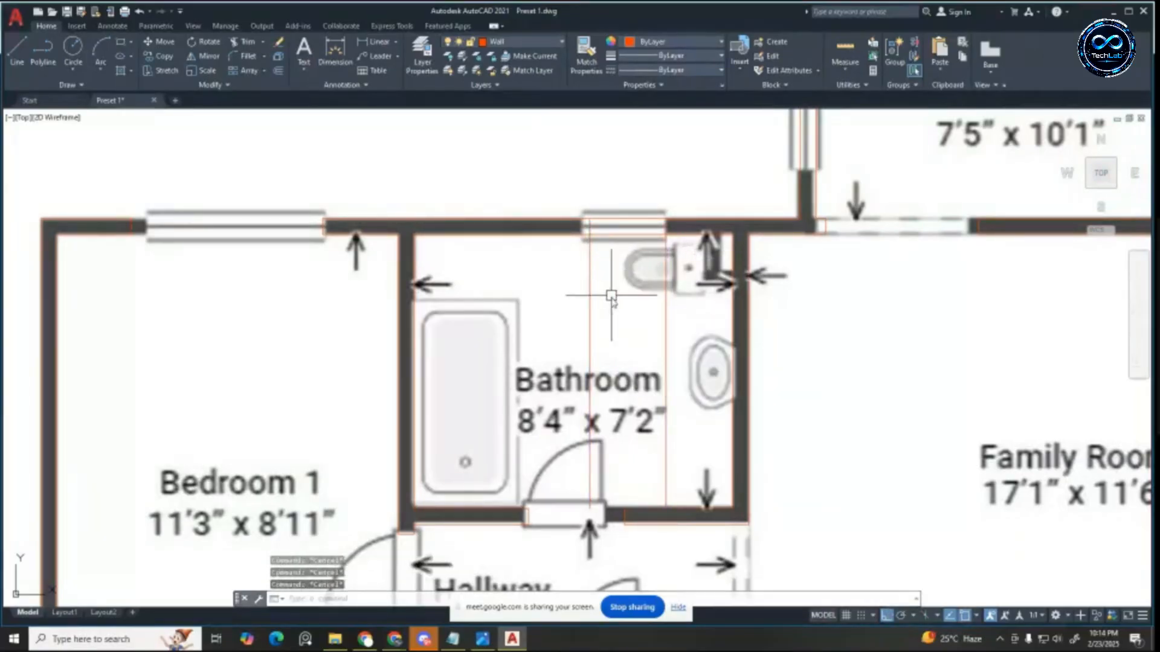
# Step: Trim the jamb lines inside the Bathroom and the top wall lines between the jambs to open the window
pyautogui.write('tr')
pyautogui.press('Return')
pyautogui.moveTo(571, 303); pyautogui.dragTo(631, 177)
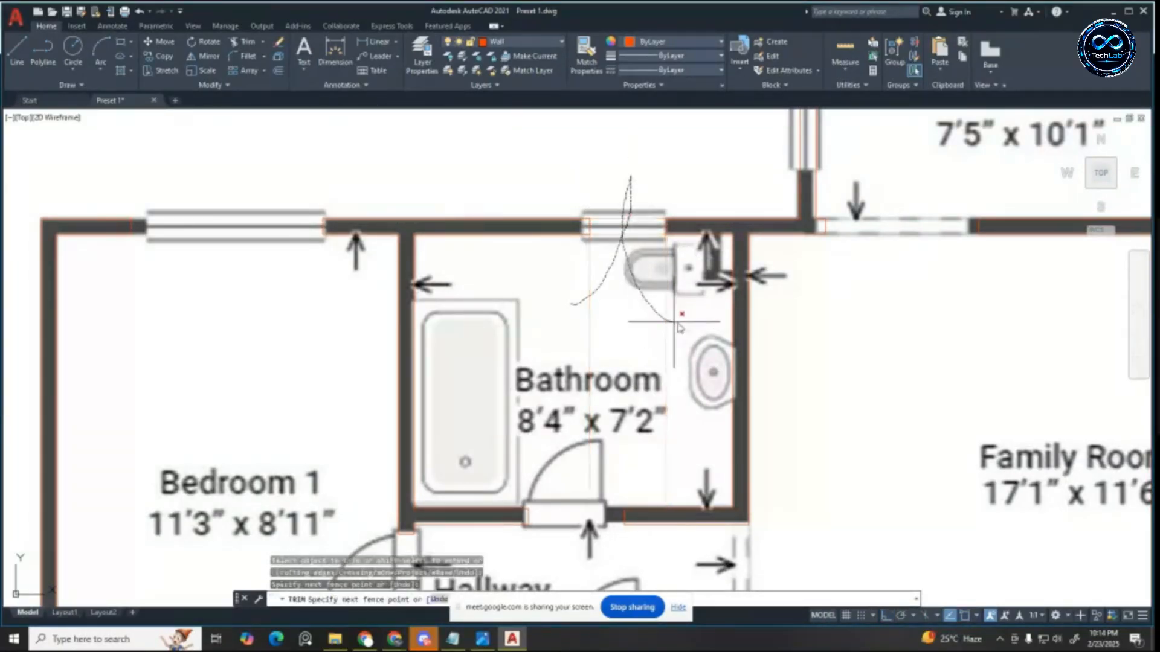
pyautogui.moveTo(674, 322); pyautogui.dragTo(678, 324)
pyautogui.scroll(-4, 660, 287)
pyautogui.scroll(4, 639, 330)
pyautogui.scroll(-2, 598, 346)
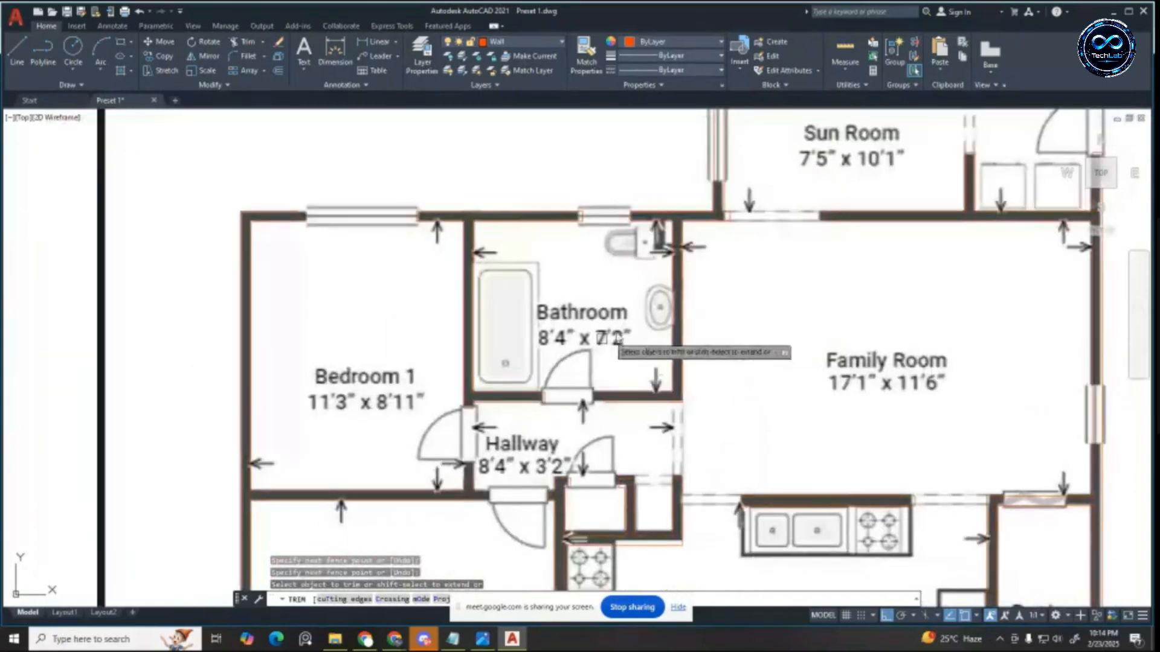
pyautogui.scroll(-5, 734, 263)
pyautogui.scroll(2, 634, 503)
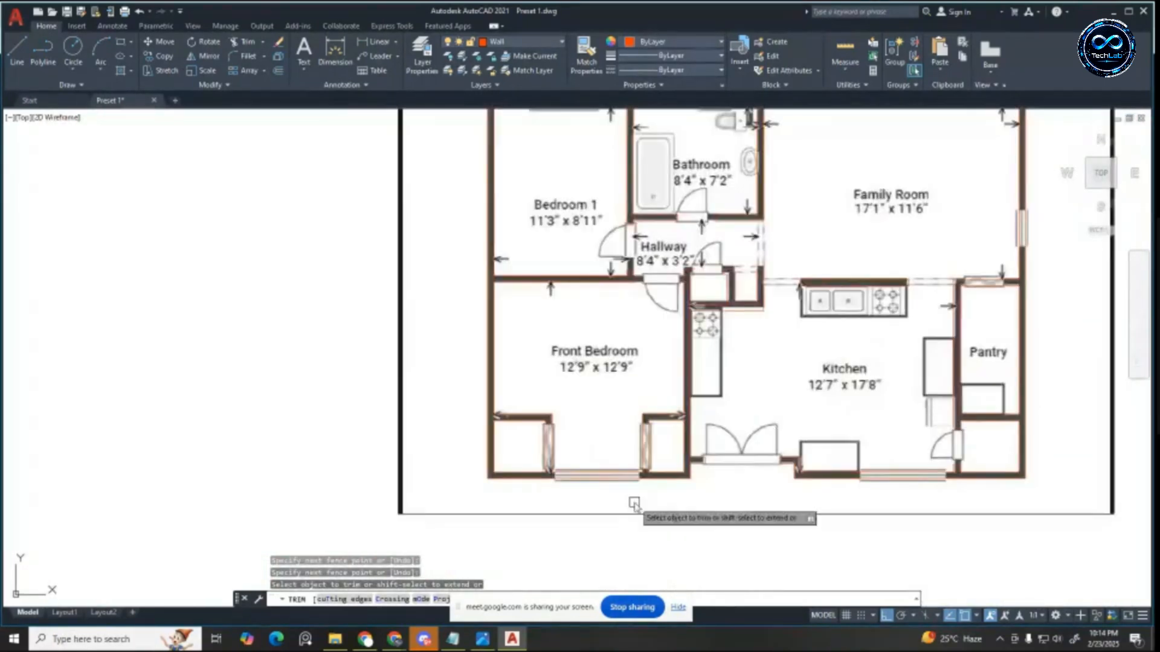
# Step: Leave the trimming and measure the height of the window in the Sun Room's left wall
pyautogui.scroll(4, 621, 486)
pyautogui.scroll(-4, 622, 450)
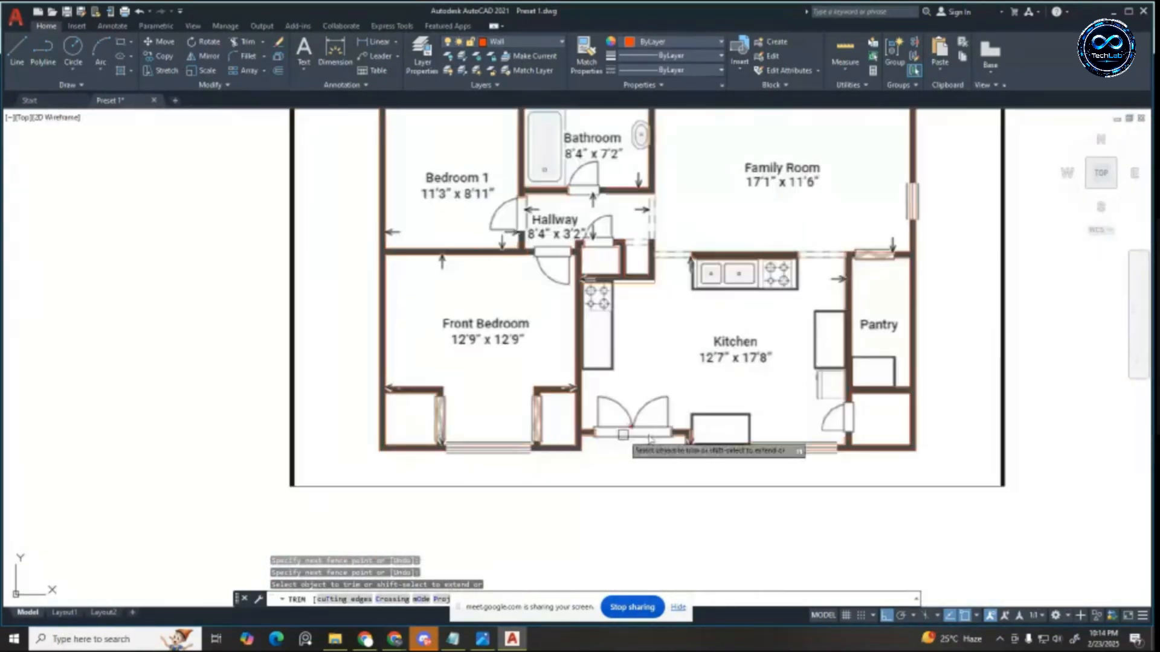
pyautogui.scroll(-2, 763, 241)
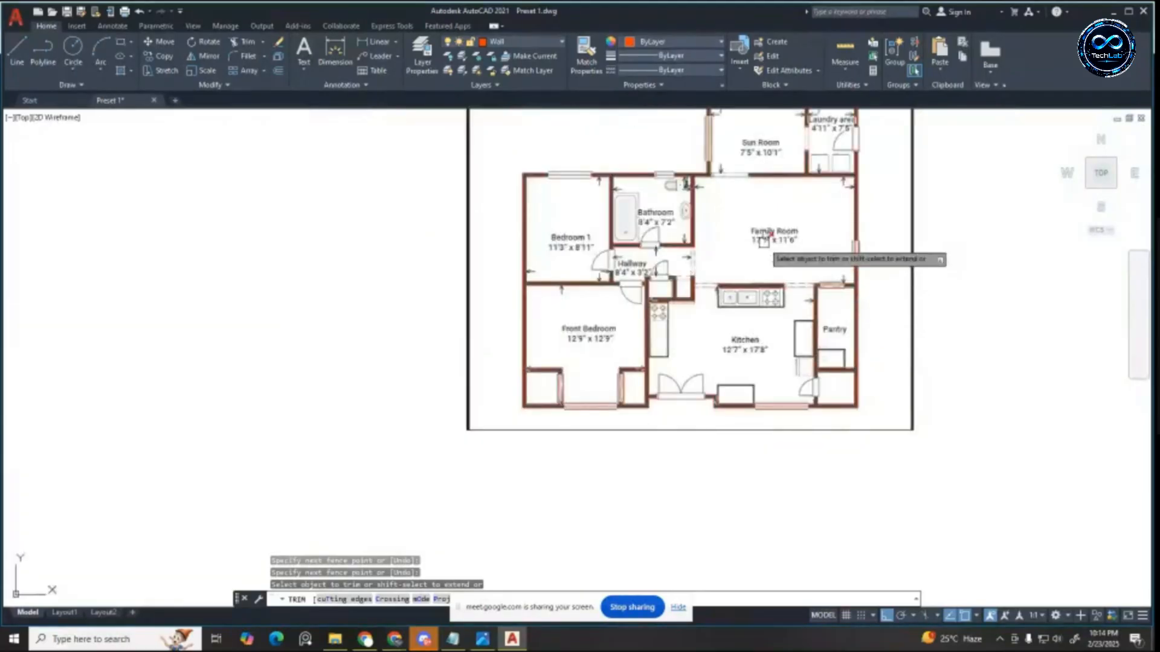
pyautogui.scroll(3, 763, 241)
pyautogui.scroll(-3, 725, 199)
pyautogui.scroll(6, 712, 163)
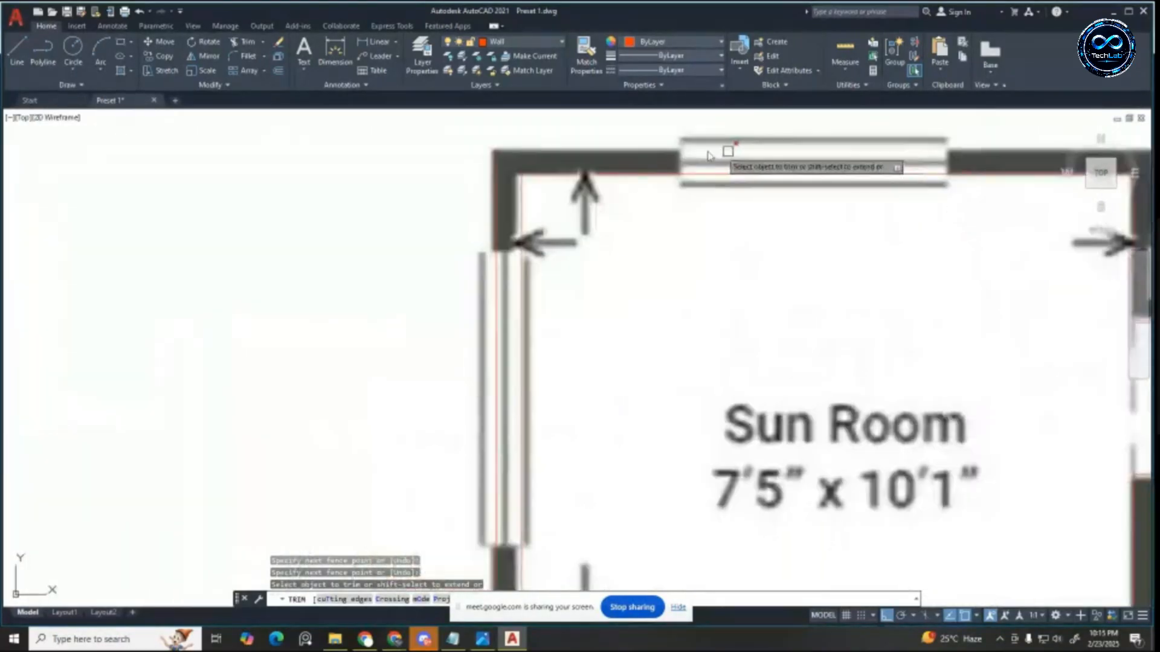
pyautogui.scroll(-4, 710, 156)
pyautogui.press('Escape')
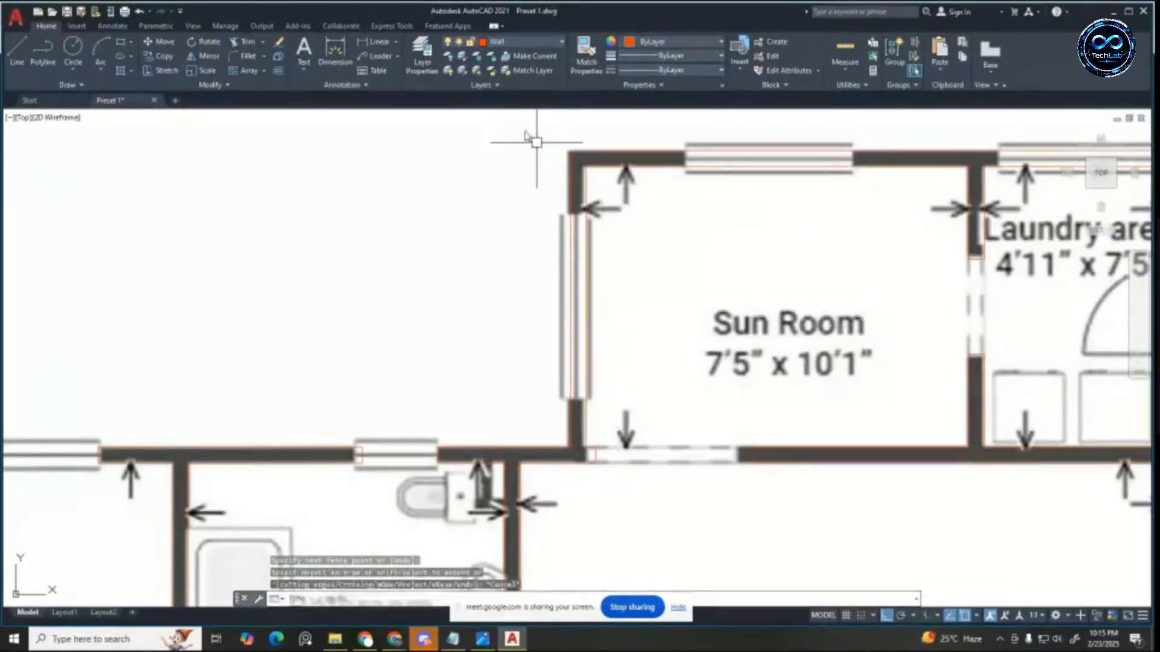
pyautogui.click(376, 42)
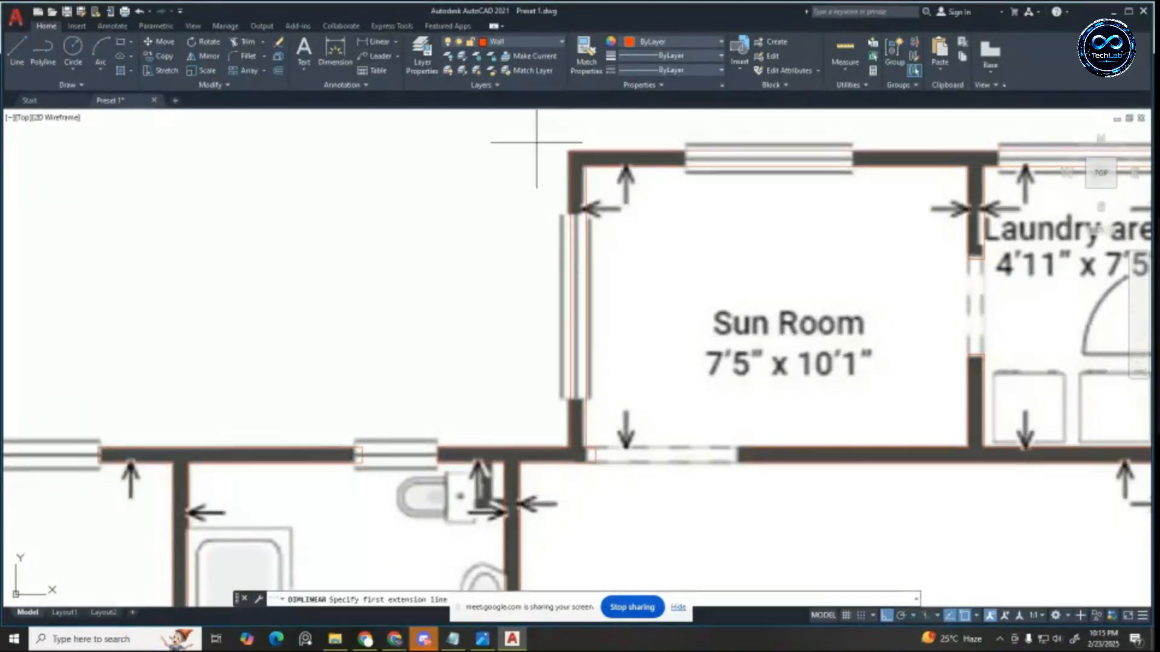
pyautogui.click(560, 213)
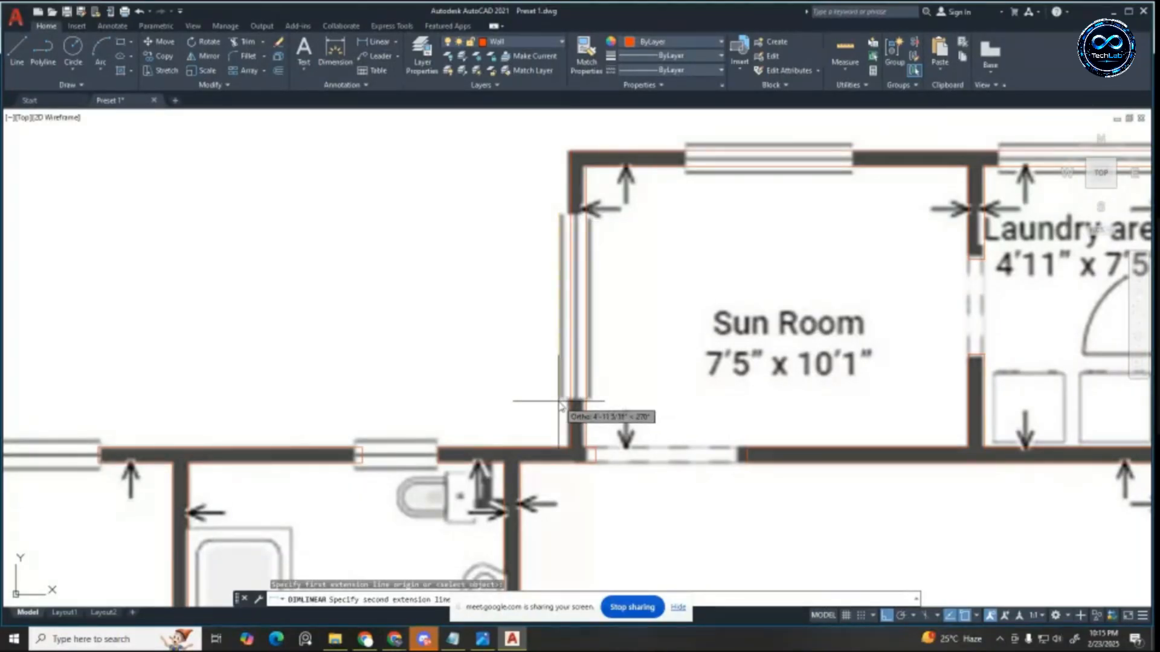
pyautogui.scroll(-2, 560, 397)
# Step: Draw a short horizontal line across the Sun Room's left wall at the middle of its window
pyautogui.click(17, 51)
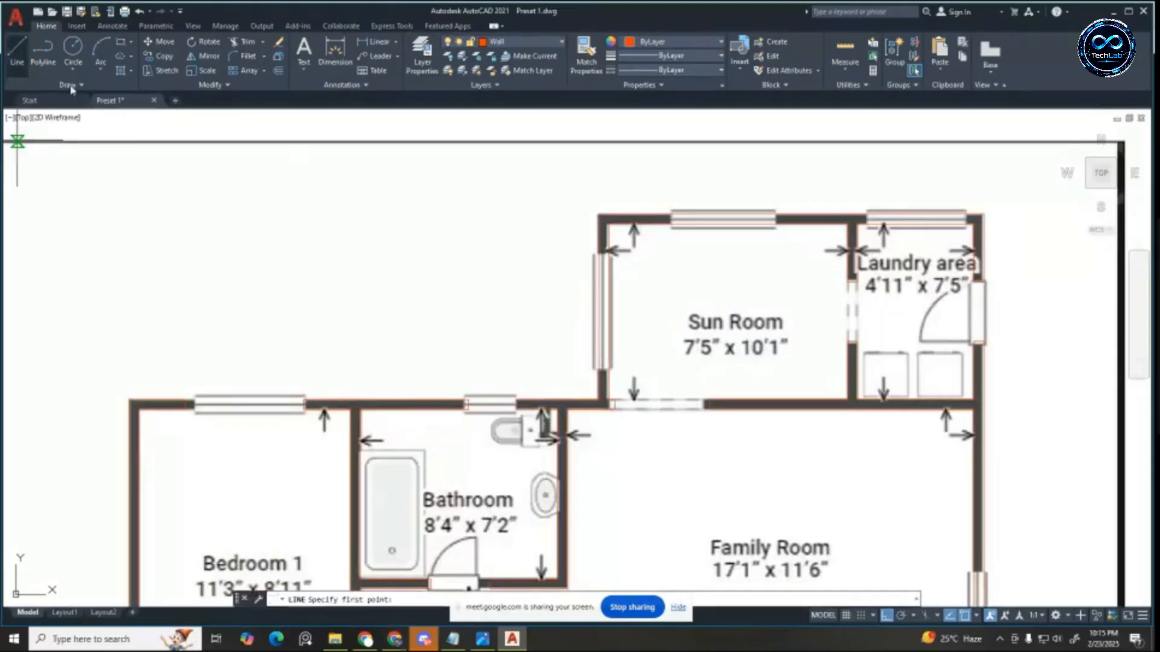
pyautogui.scroll(2, 683, 298)
pyautogui.click(546, 327)
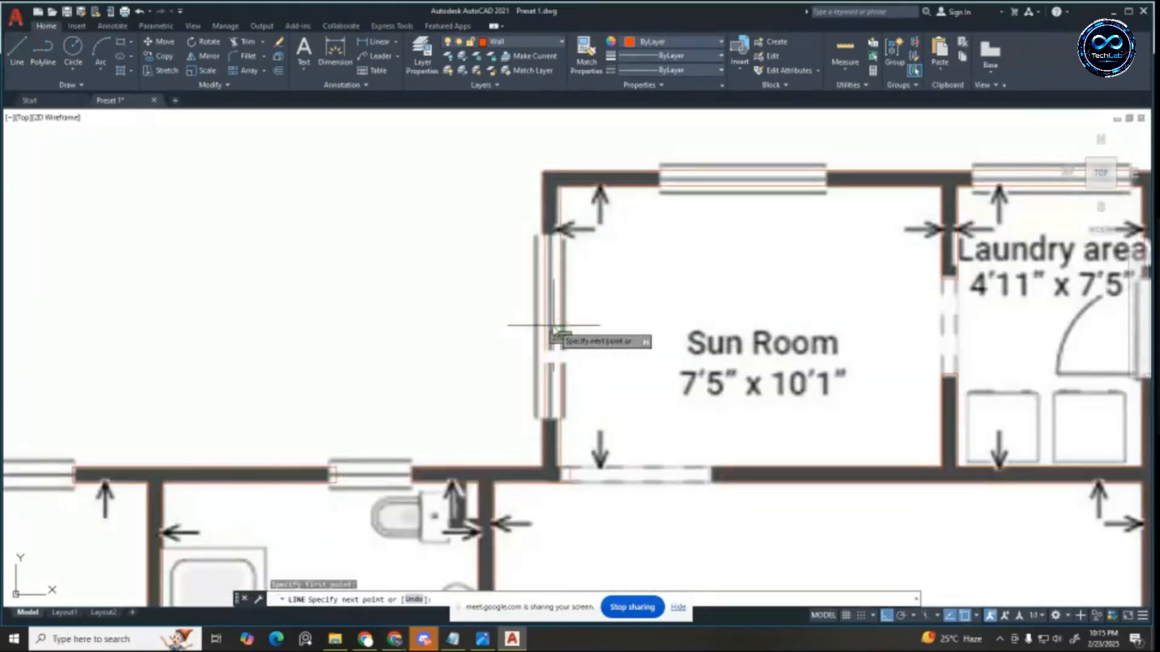
pyautogui.press('Escape')
pyautogui.press('Escape')
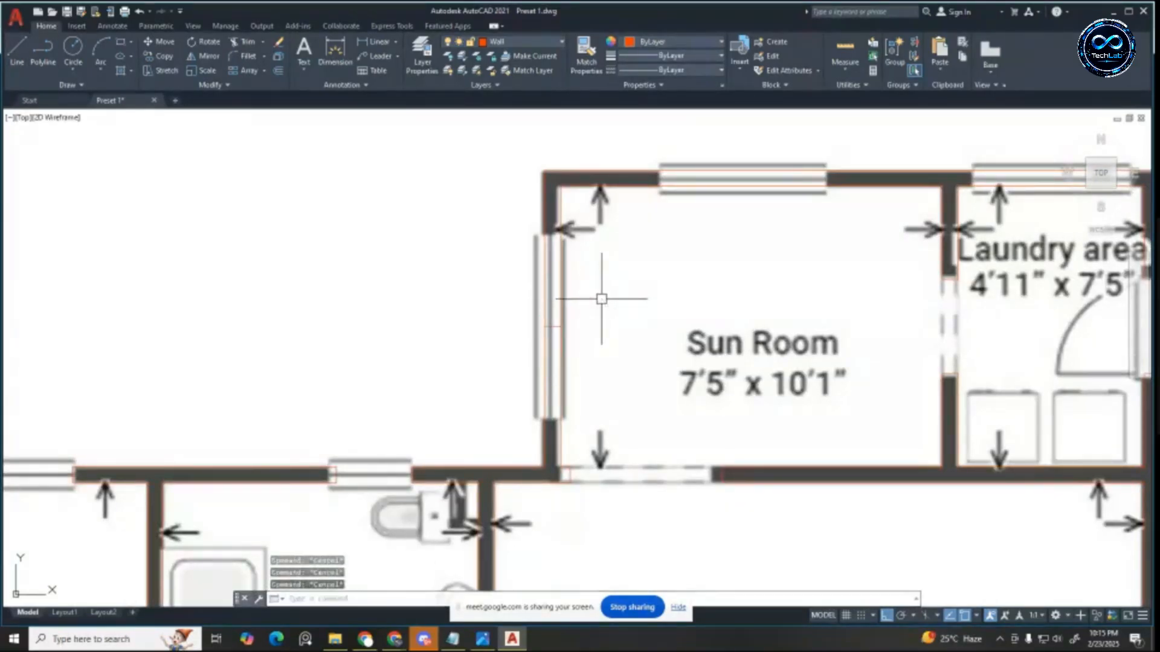
# Step: Offset the middle line 2'6" upward and downward to mark both jambs of the Sun Room's left-wall window
pyautogui.write('o')
pyautogui.press('Return')
pyautogui.write("2'6")
pyautogui.press('Return')
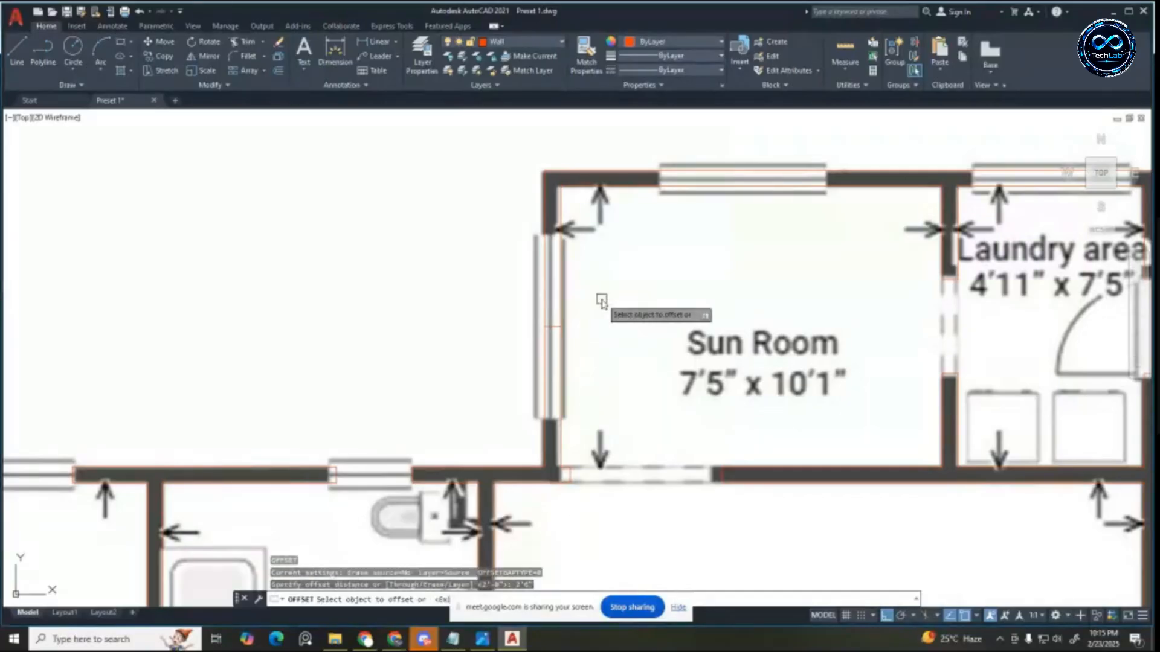
pyautogui.click(550, 326)
pyautogui.click(562, 286)
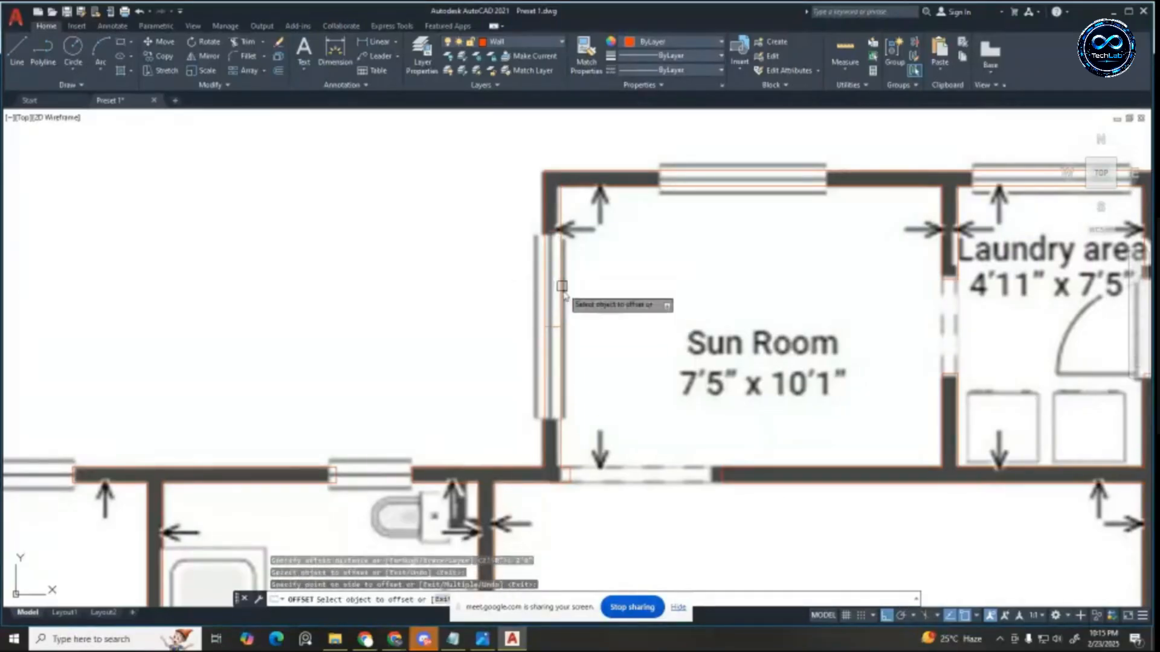
pyautogui.click(553, 326)
pyautogui.click(550, 388)
pyautogui.press('Escape')
# Step: Erase the middle line and trim the left wall lines between the jambs to open the Sun Room window
pyautogui.click(553, 328)
pyautogui.press('Delete')
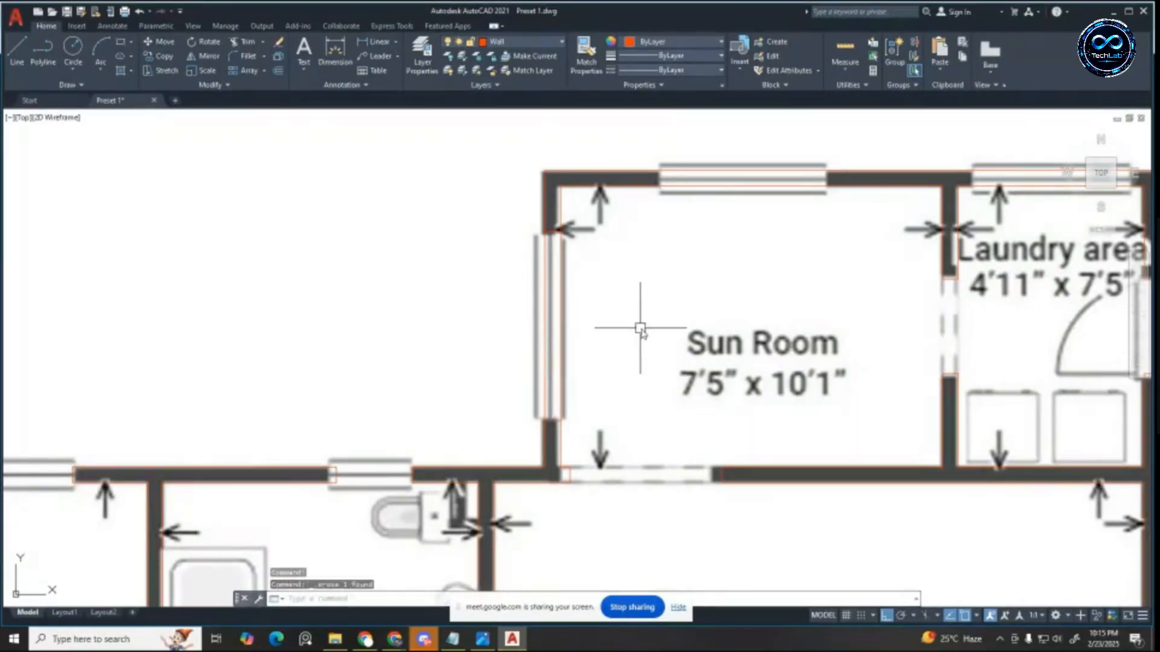
pyautogui.write('tr')
pyautogui.press('Return')
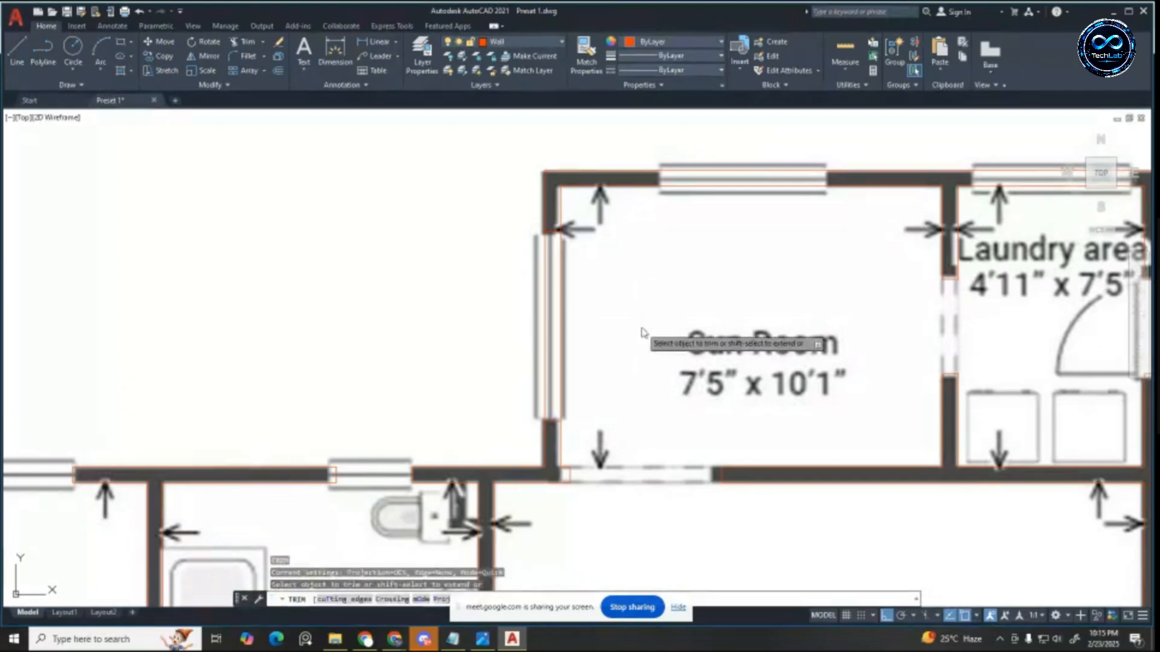
pyautogui.press('Escape')
# Step: Measure the opening between the jambs in the Sun Room's left wall without placing a dimension
pyautogui.click(378, 43)
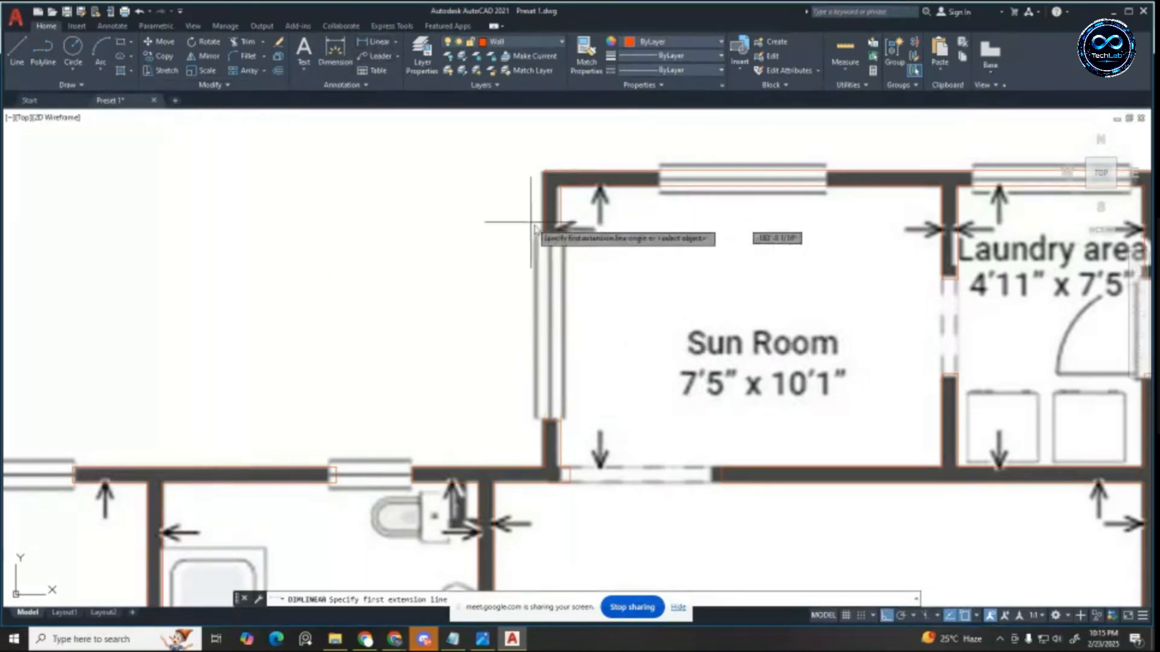
pyautogui.click(545, 233)
pyautogui.click(546, 421)
pyautogui.scroll(-2, 545, 421)
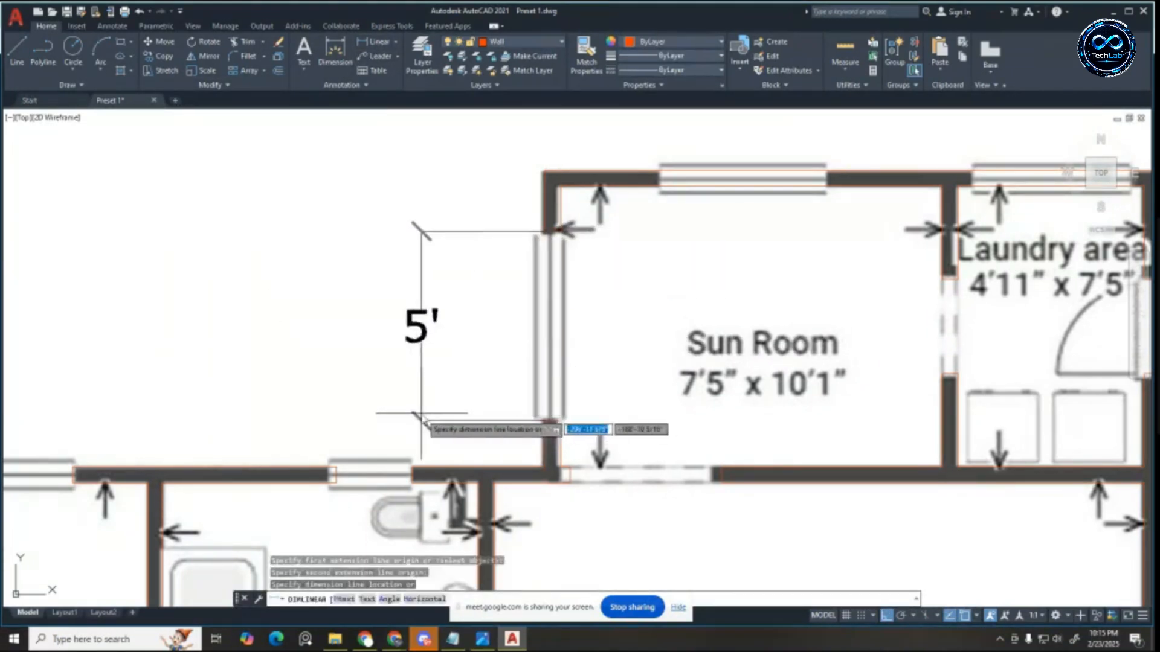
pyautogui.press('Escape')
pyautogui.press('Escape')
pyautogui.press('Escape')
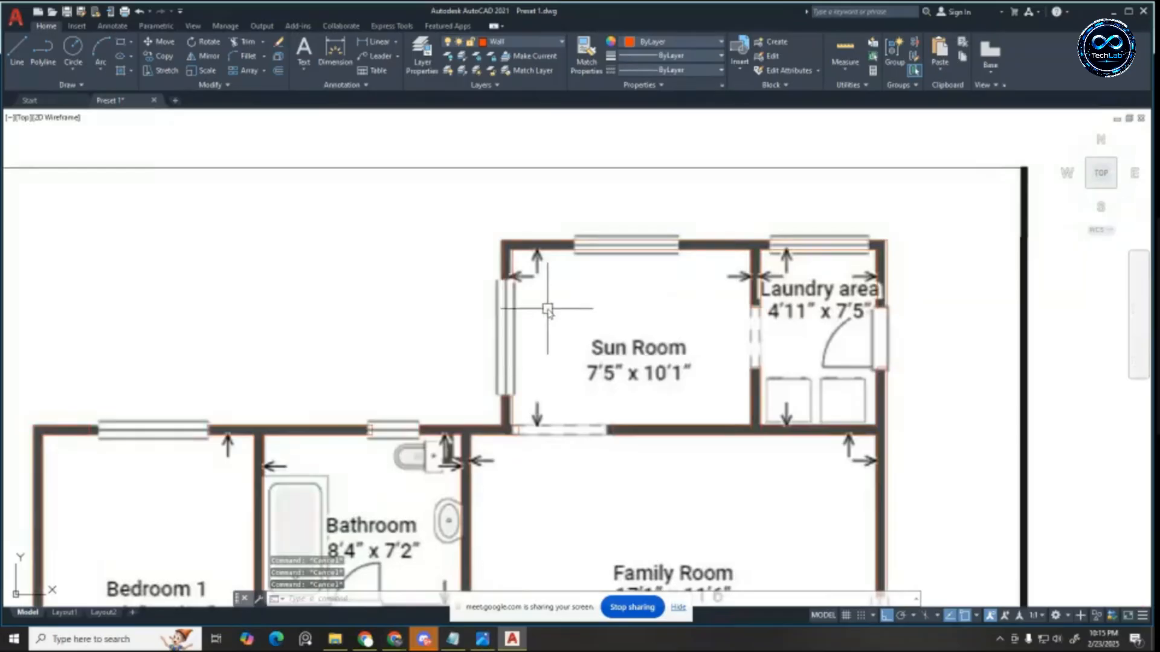
# Step: Measure from the Sun Room's upper-left inner corner to the left edge of the top-wall window
pyautogui.scroll(-2, 547, 309)
pyautogui.scroll(2, 317, 372)
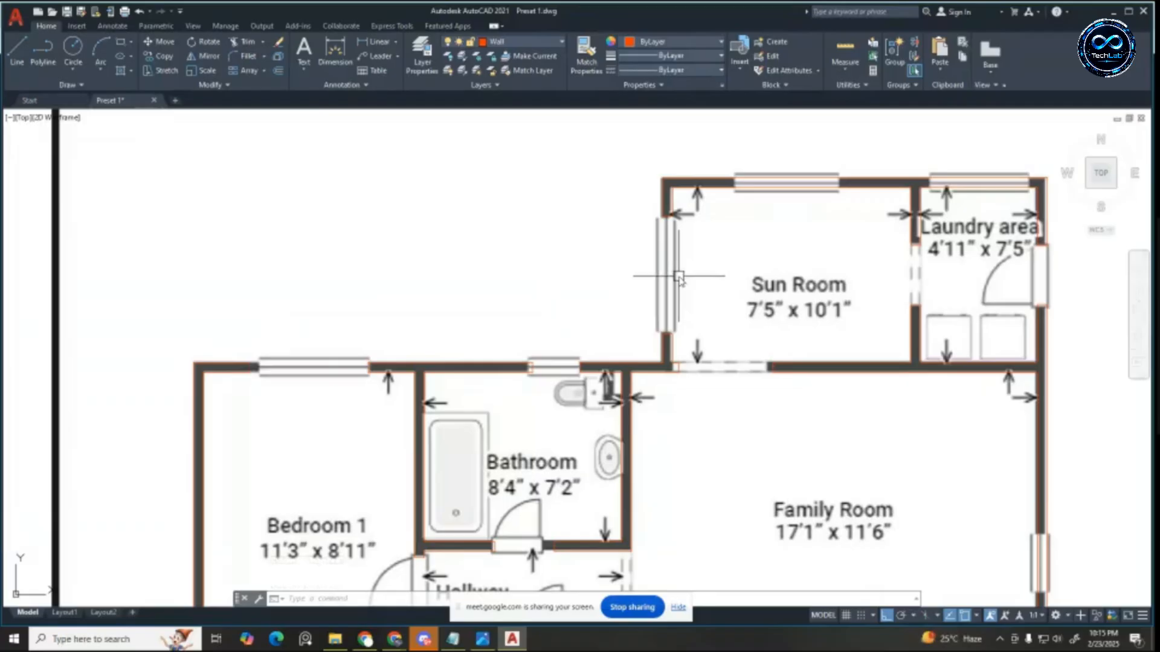
pyautogui.scroll(4, 862, 148)
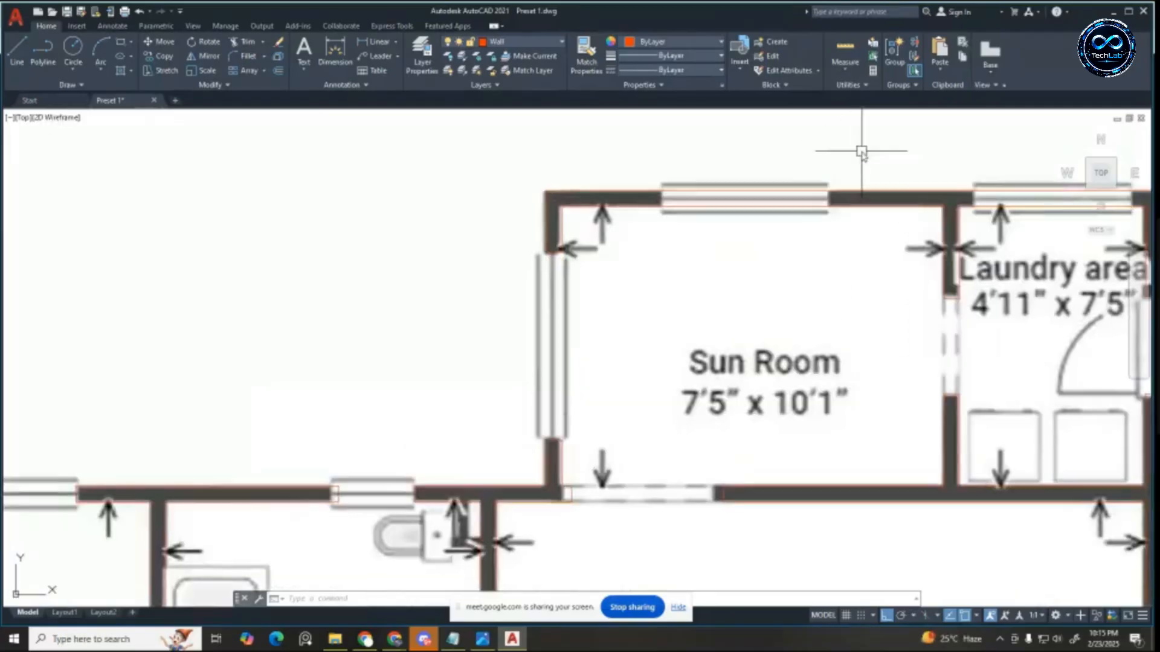
pyautogui.scroll(-2, 872, 228)
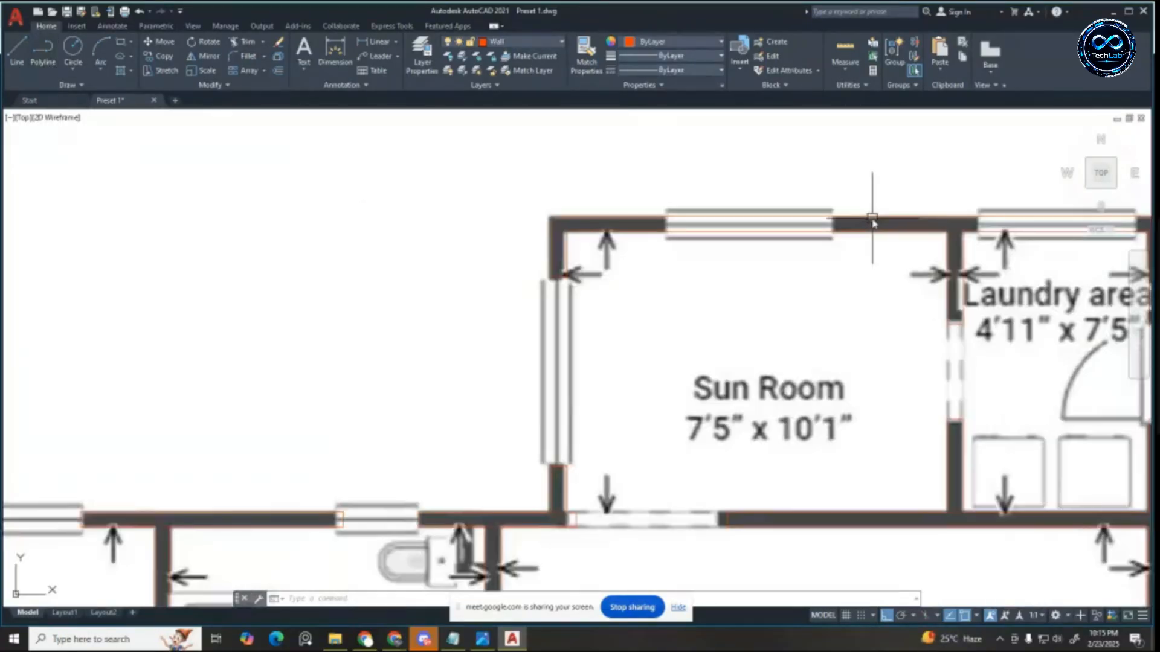
pyautogui.scroll(2, 872, 227)
pyautogui.click(17, 55)
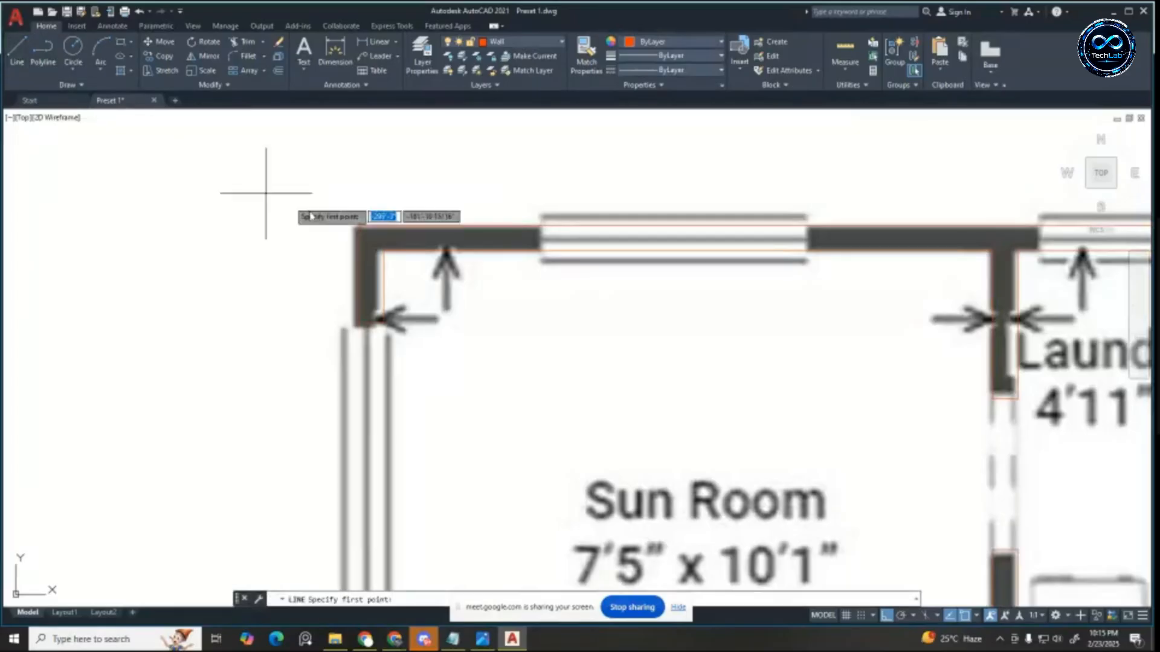
pyautogui.click(382, 251)
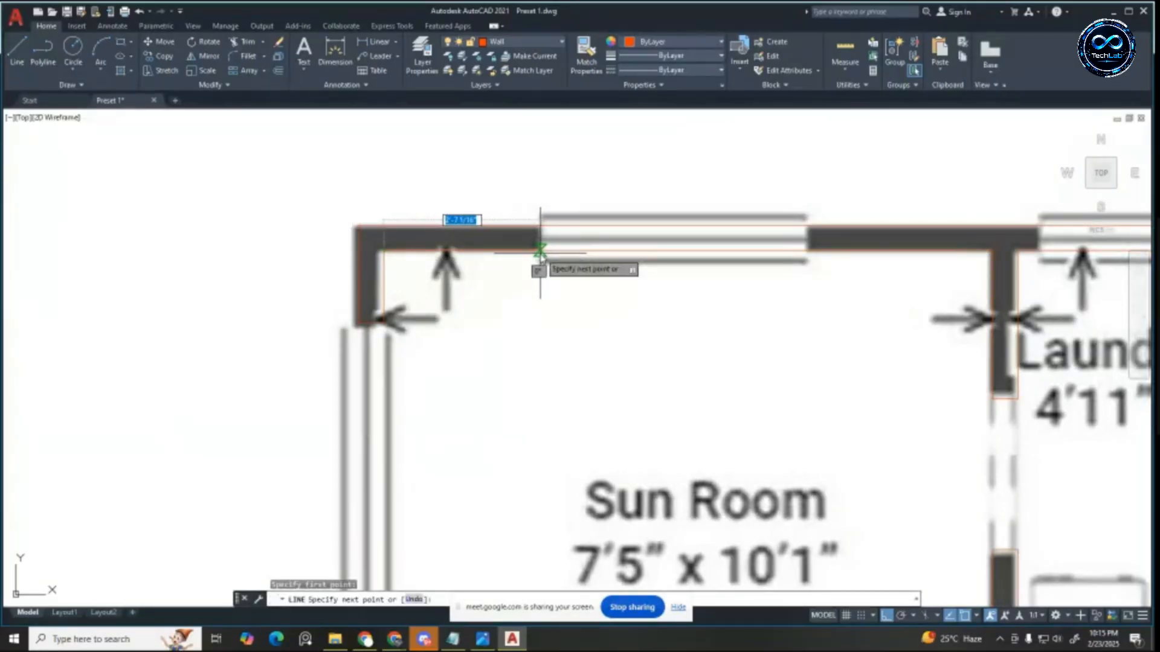
pyautogui.press('Escape')
pyautogui.press('Escape')
pyautogui.press('Escape')
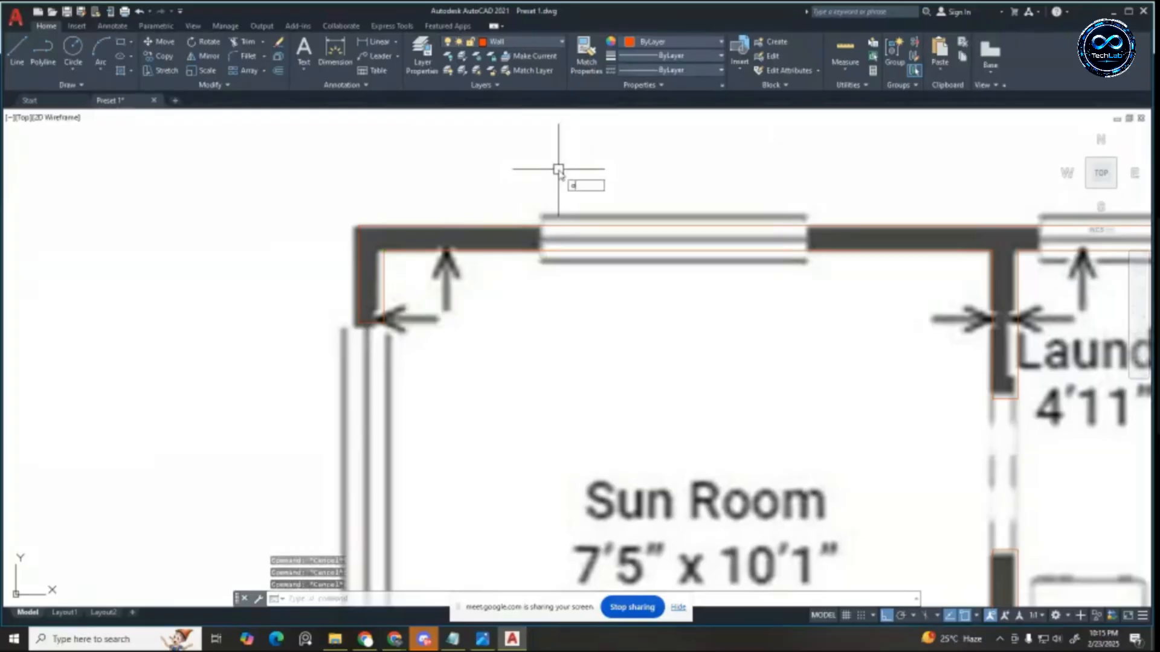
# Step: Offset the inner line of the Sun Room's left wall 2'6" to the right to mark the top window's left jamb
pyautogui.write('o')
pyautogui.press('Return')
pyautogui.press('Return')
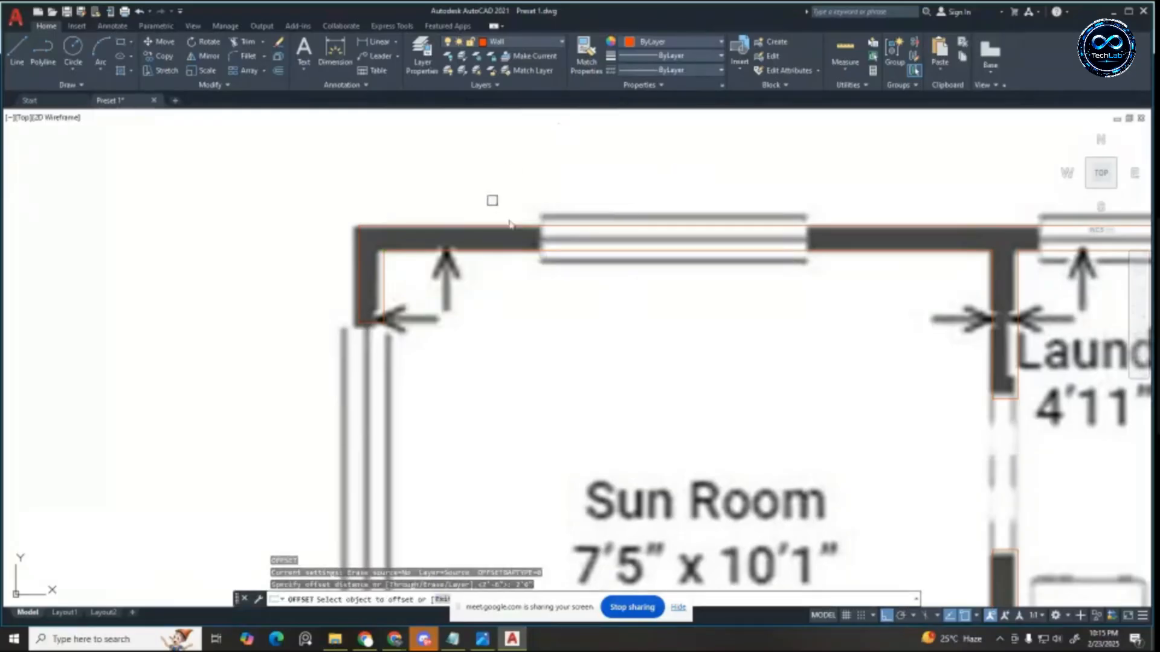
pyautogui.click(384, 292)
pyautogui.click(483, 282)
pyautogui.press('Escape')
pyautogui.press('Escape')
pyautogui.press('Escape')
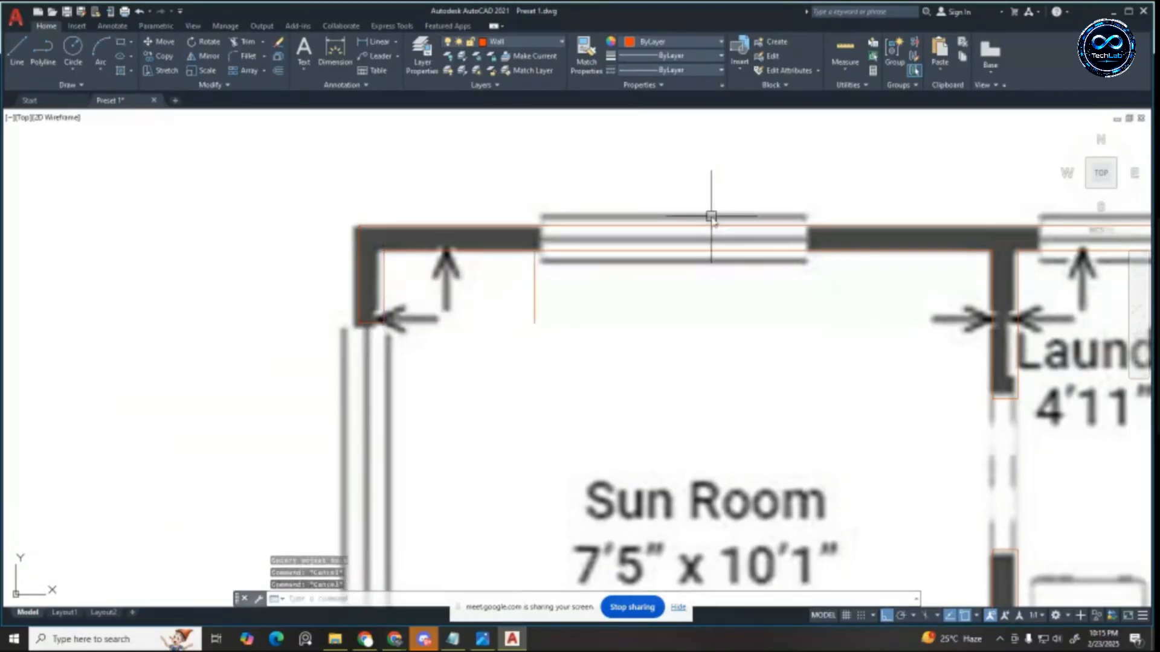
# Step: Offset the Sun Room top window's left jamb line 5' to the right as its right jamb
pyautogui.press('Return')
pyautogui.write("5'")
pyautogui.press('Return')
pyautogui.click(712, 224)
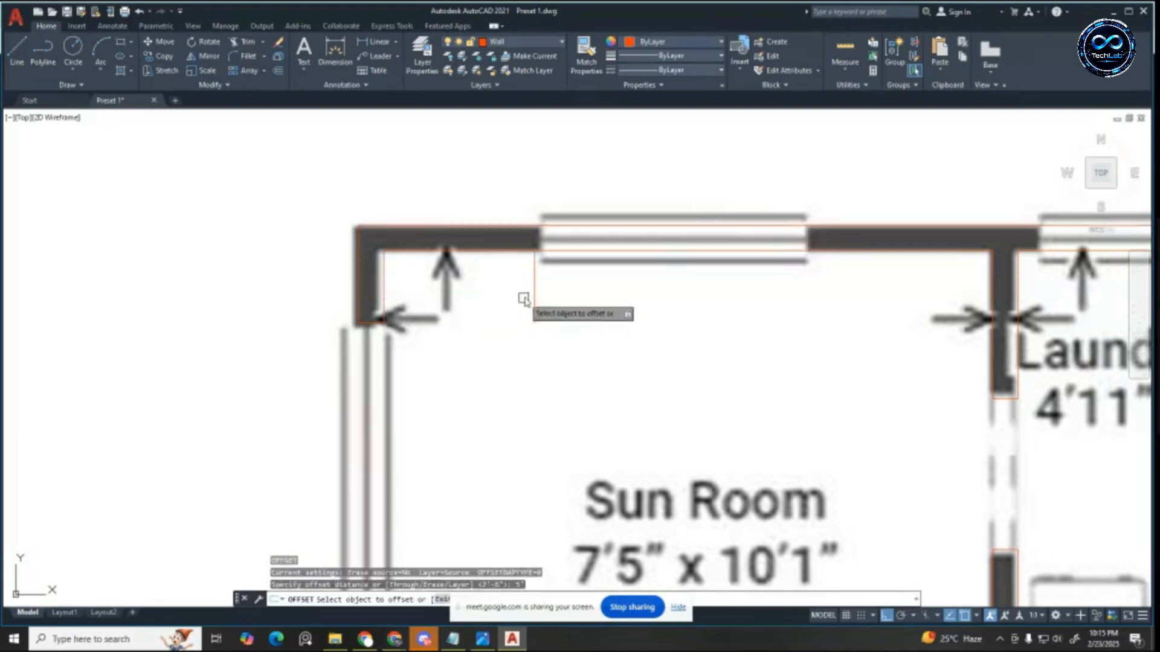
pyautogui.click(622, 293)
pyautogui.scroll(-3, 681, 227)
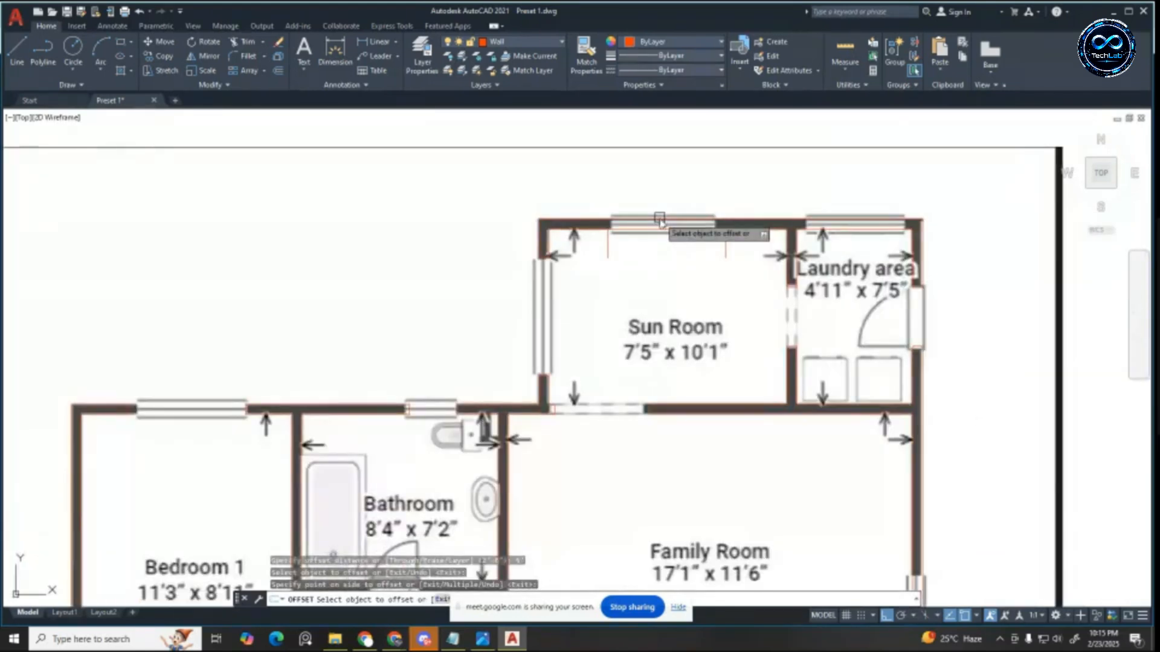
pyautogui.scroll(2, 685, 224)
pyautogui.scroll(-3, 743, 232)
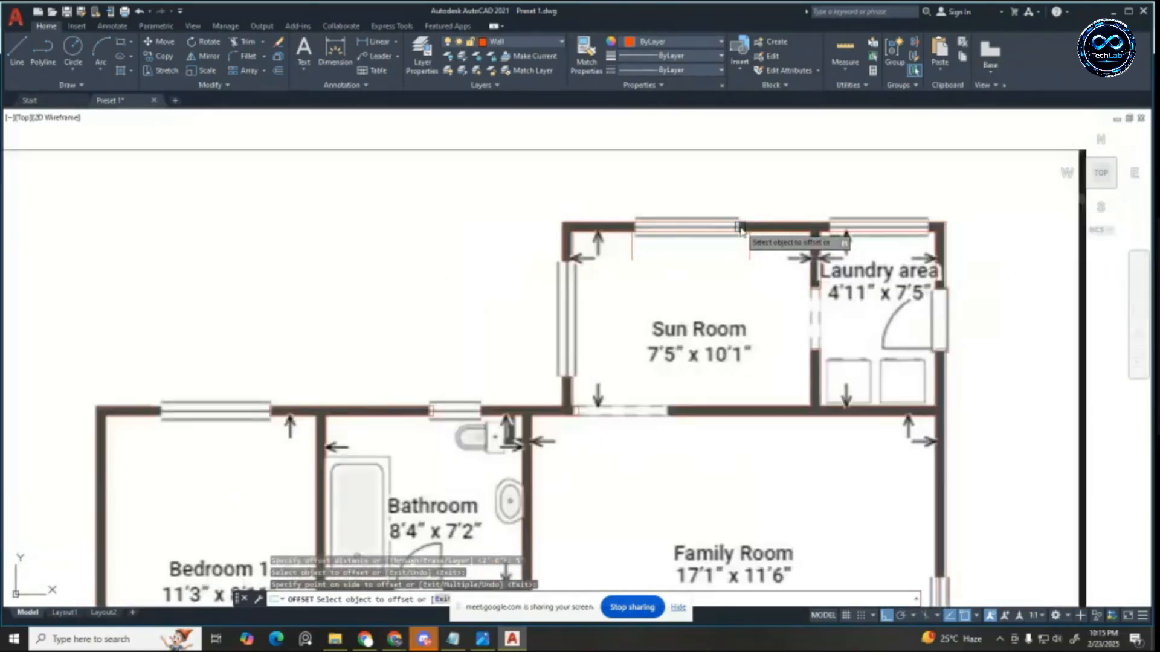
pyautogui.scroll(3, 747, 236)
pyautogui.scroll(3, 747, 234)
pyautogui.press('Escape')
pyautogui.press('Escape')
pyautogui.press('Escape')
# Step: Measure the width of the Sun Room's top-wall window on the reference image
pyautogui.click(374, 43)
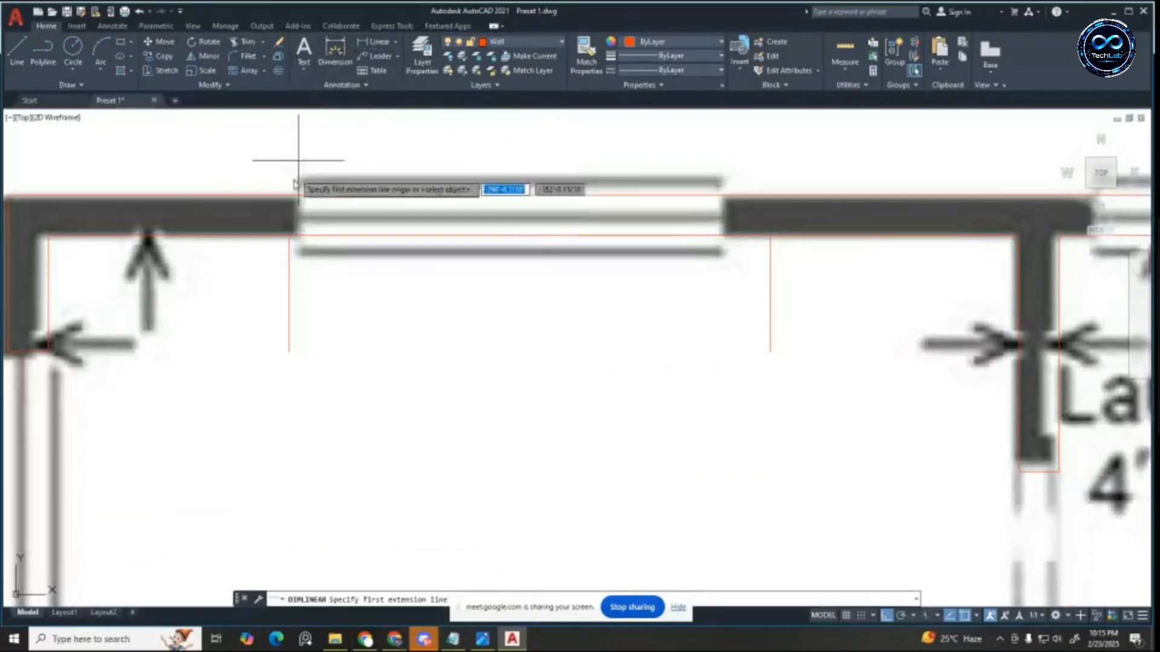
pyautogui.click(303, 219)
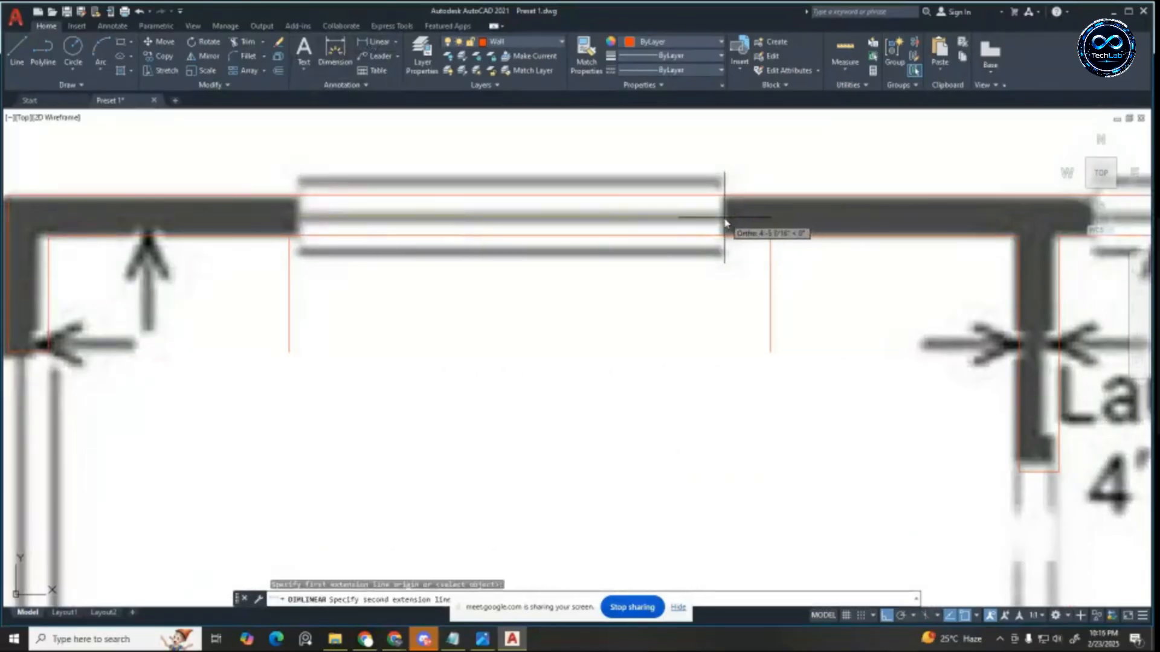
pyautogui.press('Escape')
pyautogui.press('Escape')
pyautogui.press('Escape')
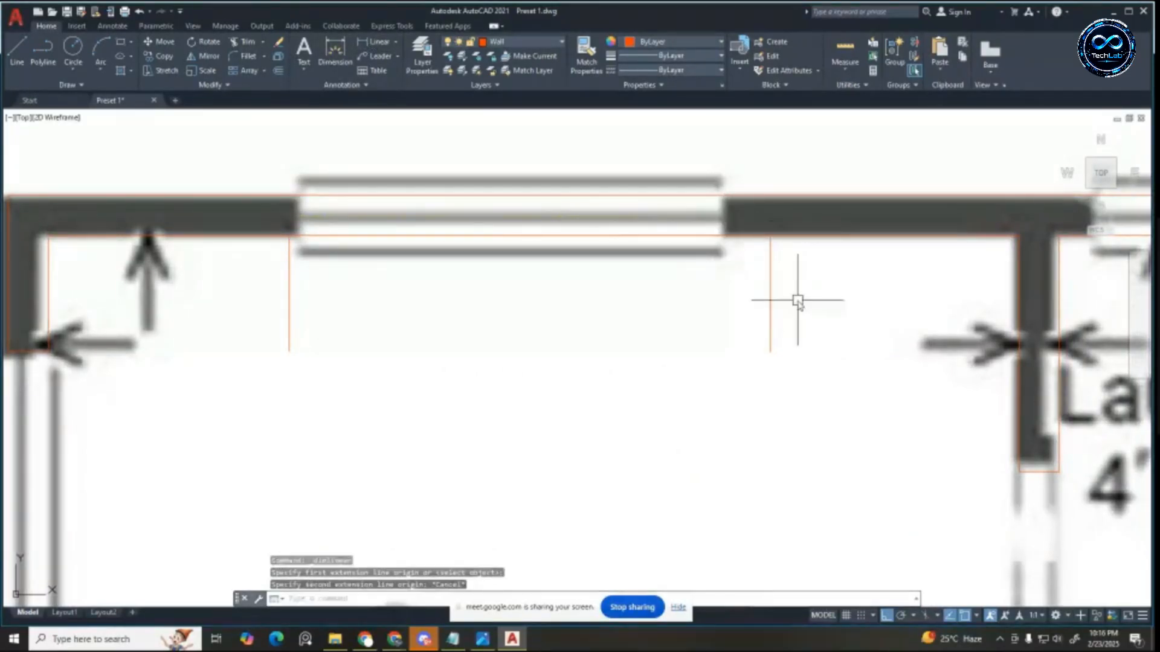
# Step: Erase both jamb lines of the Sun Room's top-wall window and undo the erasure
pyautogui.click(810, 290)
pyautogui.scroll(-3, 319, 298)
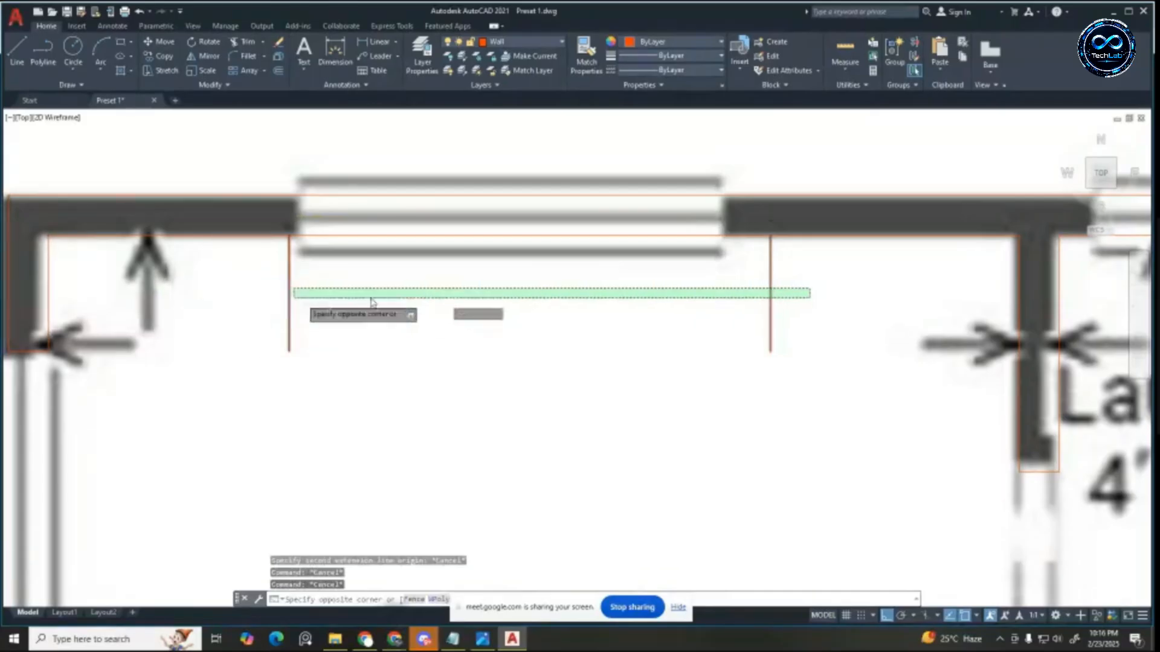
pyautogui.click(256, 304)
pyautogui.press('Delete')
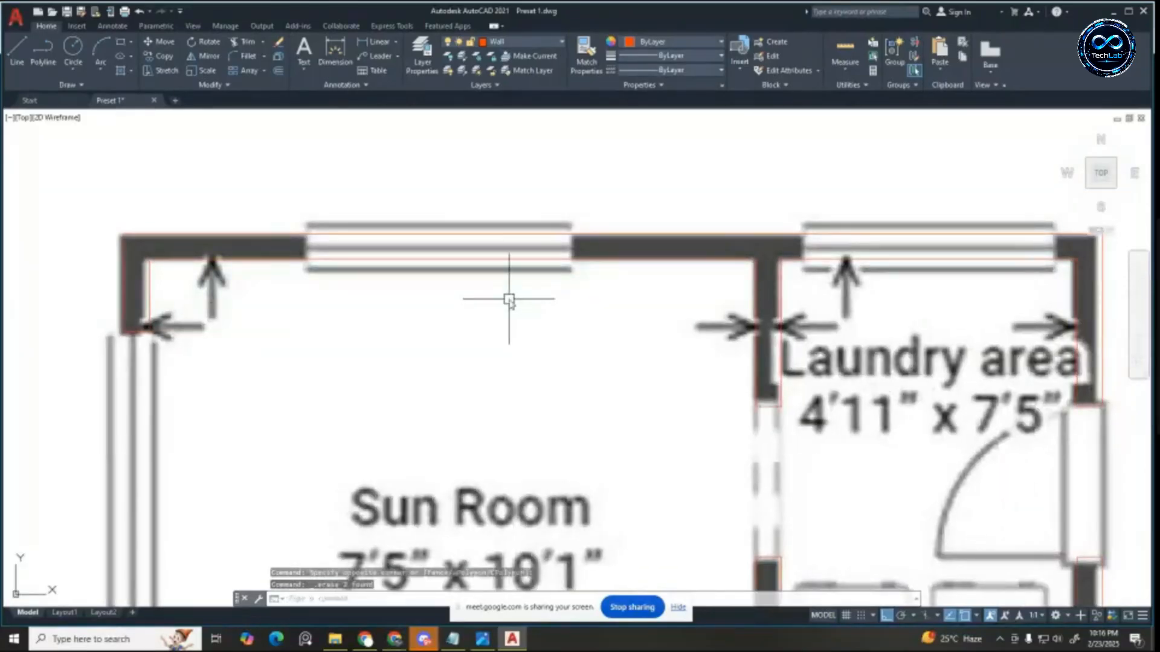
pyautogui.hotkey('ctrl', 'z')
pyautogui.press('Escape')
pyautogui.press('Escape')
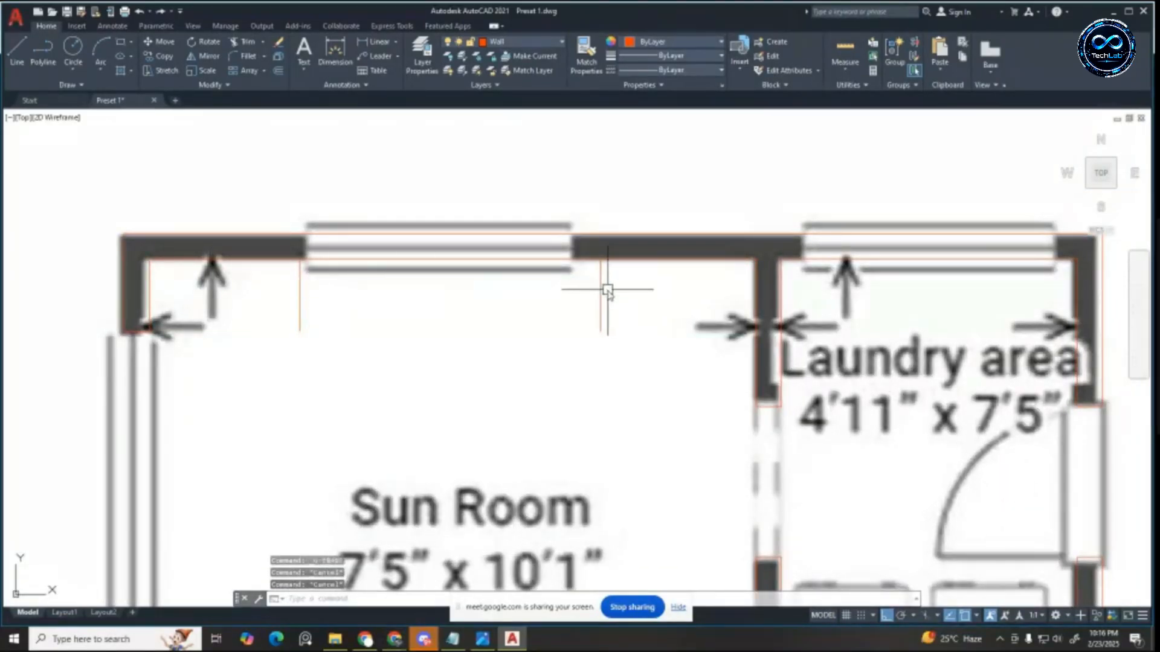
# Step: Erase only the right jamb line of the Sun Room's top-wall window
pyautogui.press('Delete')
pyautogui.press('Escape')
pyautogui.press('Escape')
pyautogui.press('Escape')
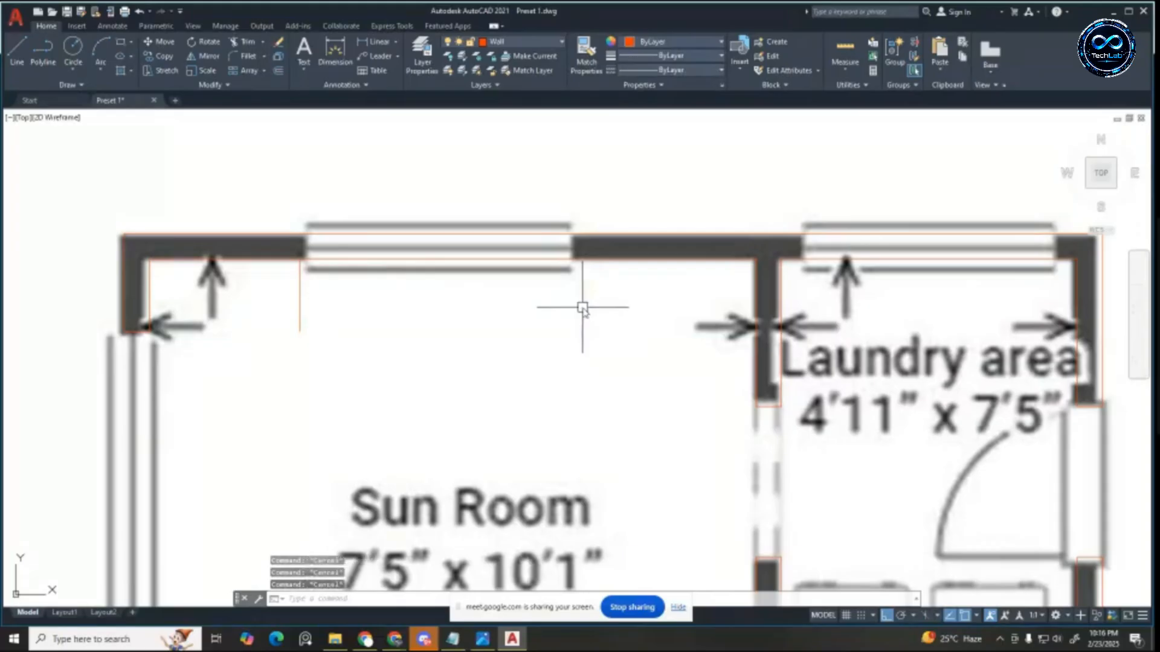
# Step: Offset the left jamb line of the Sun Room's top-wall window 4'6" to the right as its right jamb
pyautogui.write('o')
pyautogui.press('Return')
pyautogui.write("4'6")
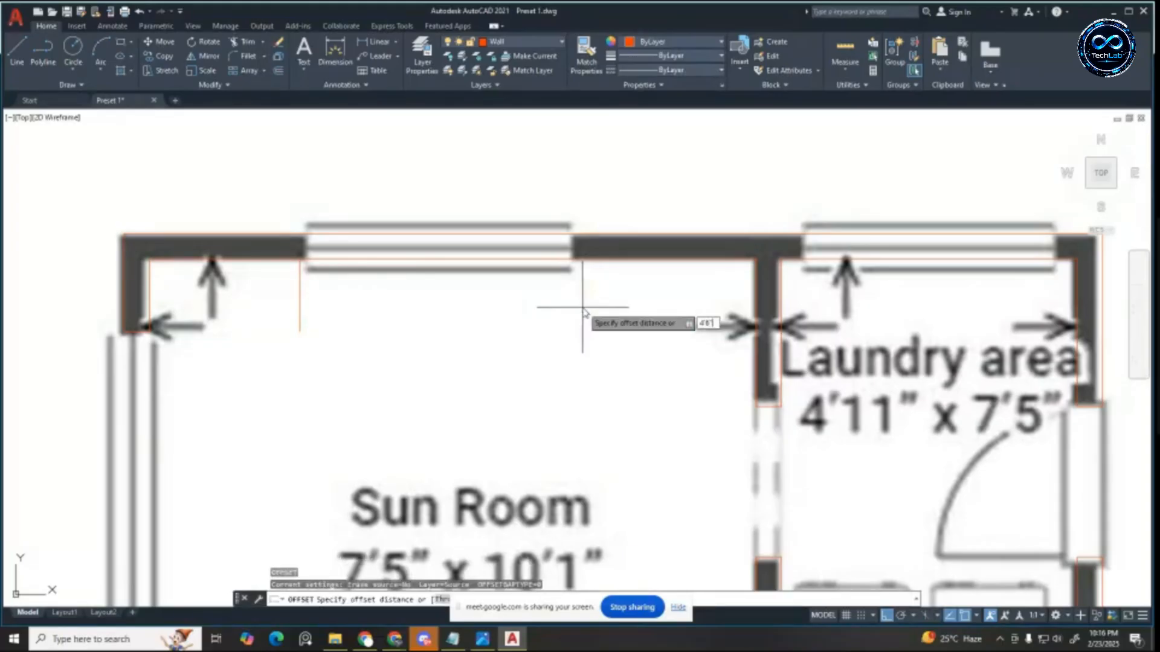
pyautogui.press('Return')
pyautogui.click(301, 298)
pyautogui.click(780, 284)
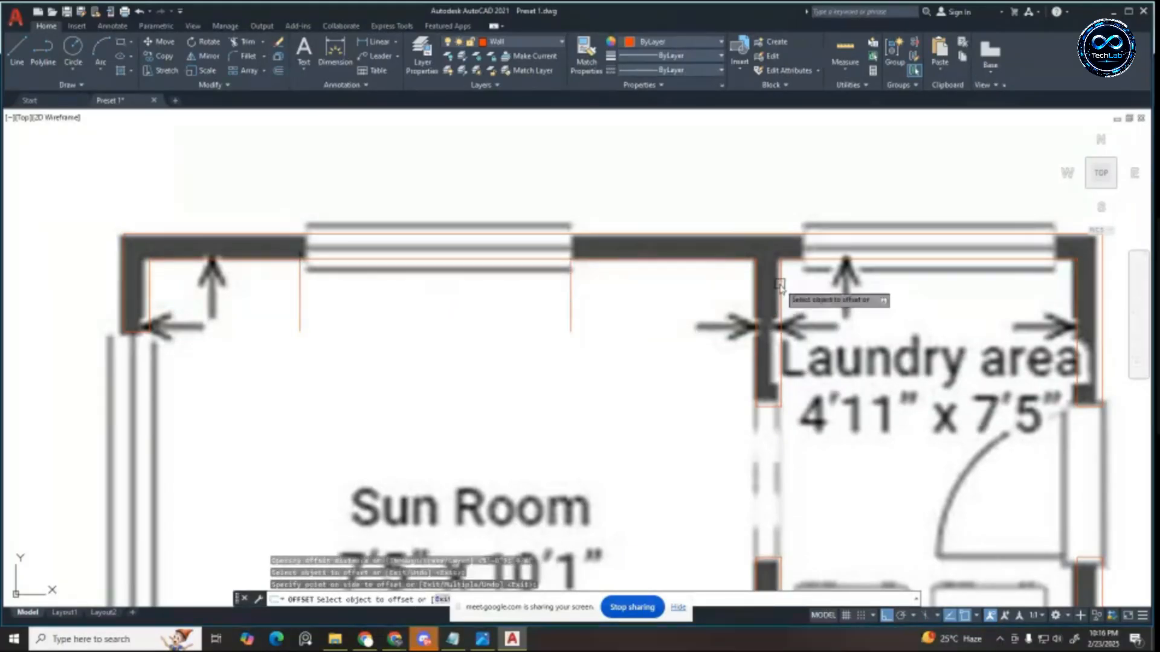
pyautogui.press('Escape')
pyautogui.press('Escape')
pyautogui.press('Escape')
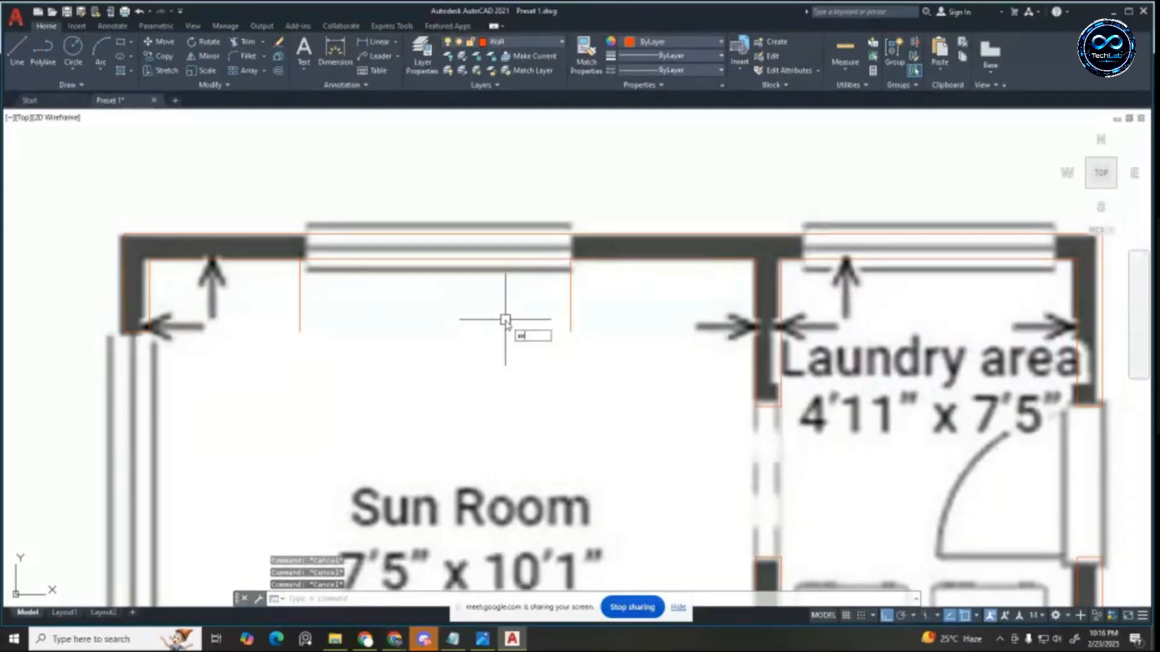
# Step: Extend both jamb lines of the Sun Room's top-wall window up to the outer wall line
pyautogui.press('Return')
pyautogui.click(589, 266)
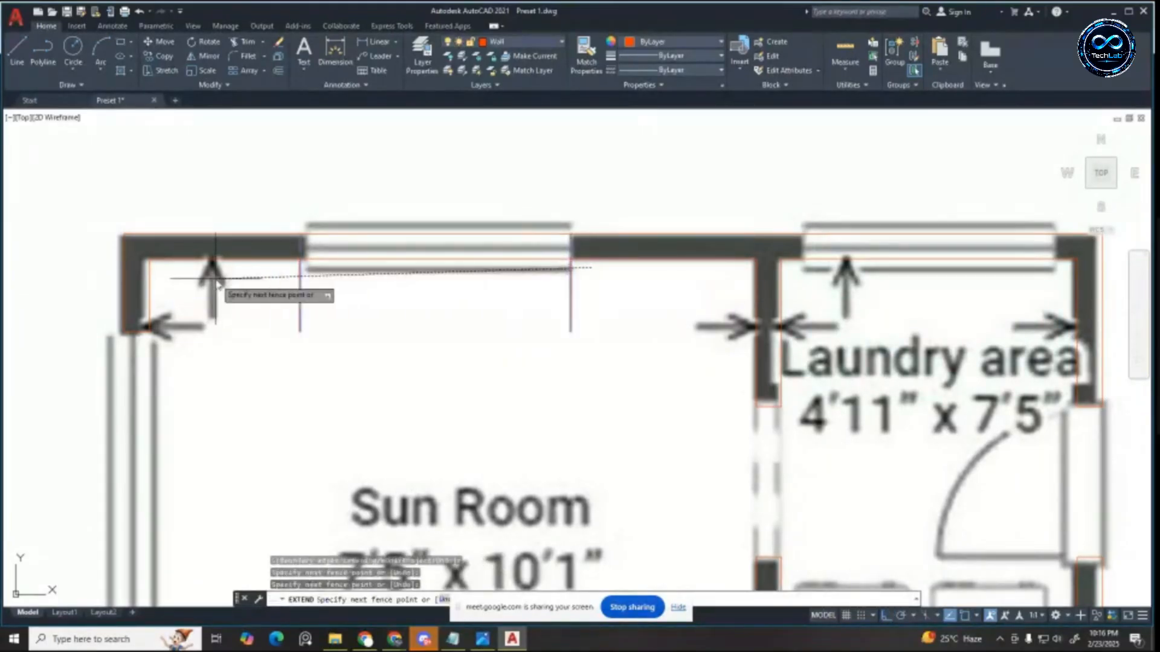
pyautogui.press('Escape')
pyautogui.press('Escape')
pyautogui.press('Escape')
# Step: Trim the Sun Room's top-wall window opening, removing the jamb excess below the wall and the wall lines between the jambs
pyautogui.write('tr')
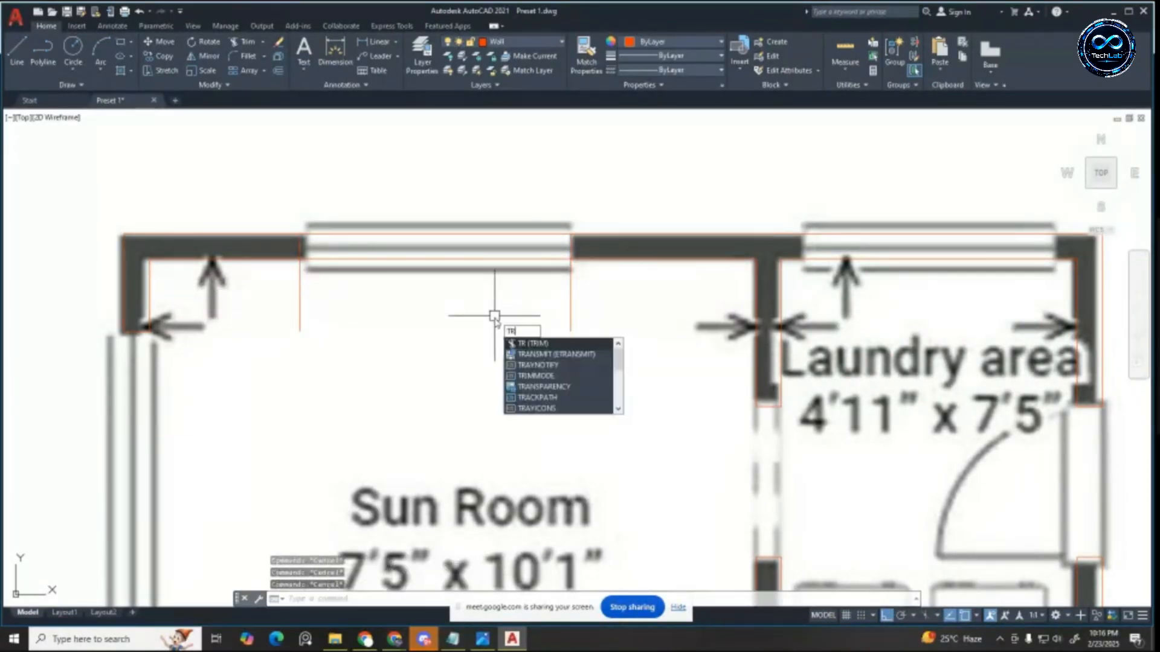
pyautogui.press('Return')
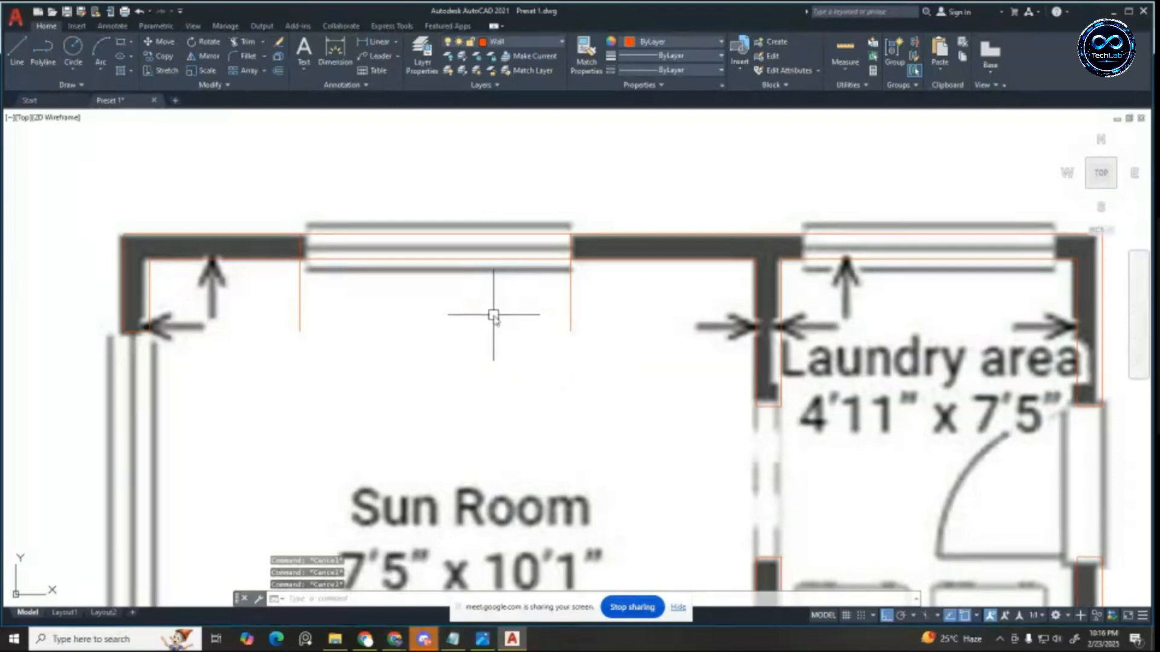
pyautogui.press('Return')
pyautogui.moveTo(586, 294)
pyautogui.mouseDown()
pyautogui.moveTo(453, 169)
pyautogui.moveTo(232, 320)
pyautogui.moveTo(386, 290)
pyautogui.moveTo(393, 313)
pyautogui.mouseUp()
pyautogui.scroll(-4, 393, 316)
pyautogui.scroll(3, 477, 318)
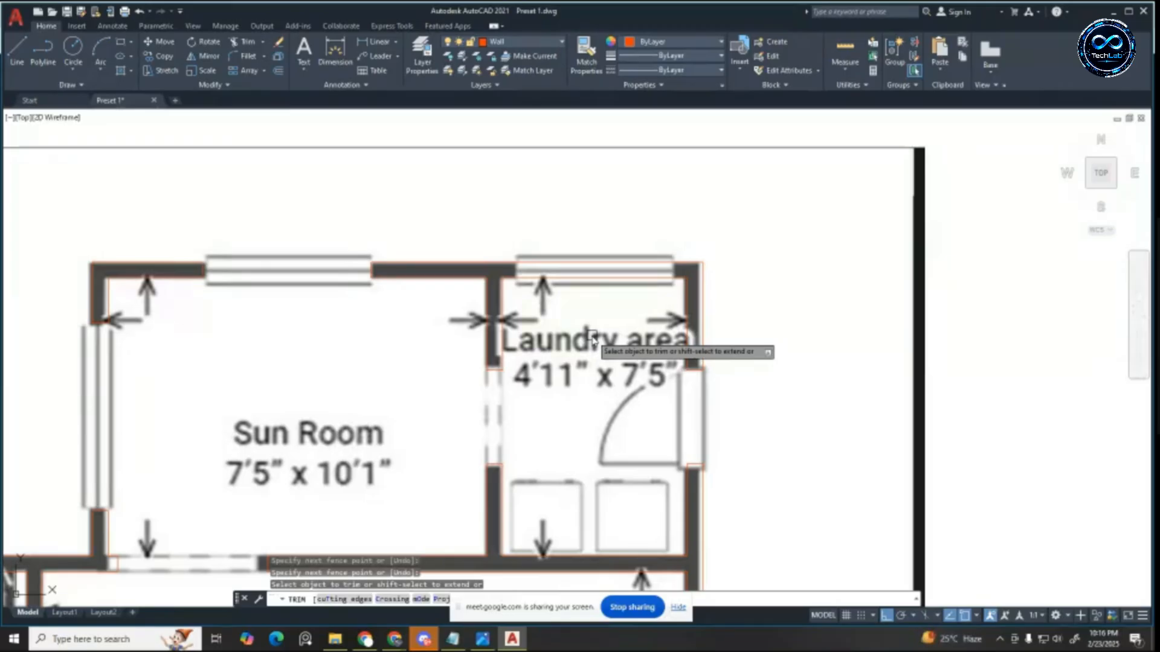
pyautogui.scroll(2, 660, 268)
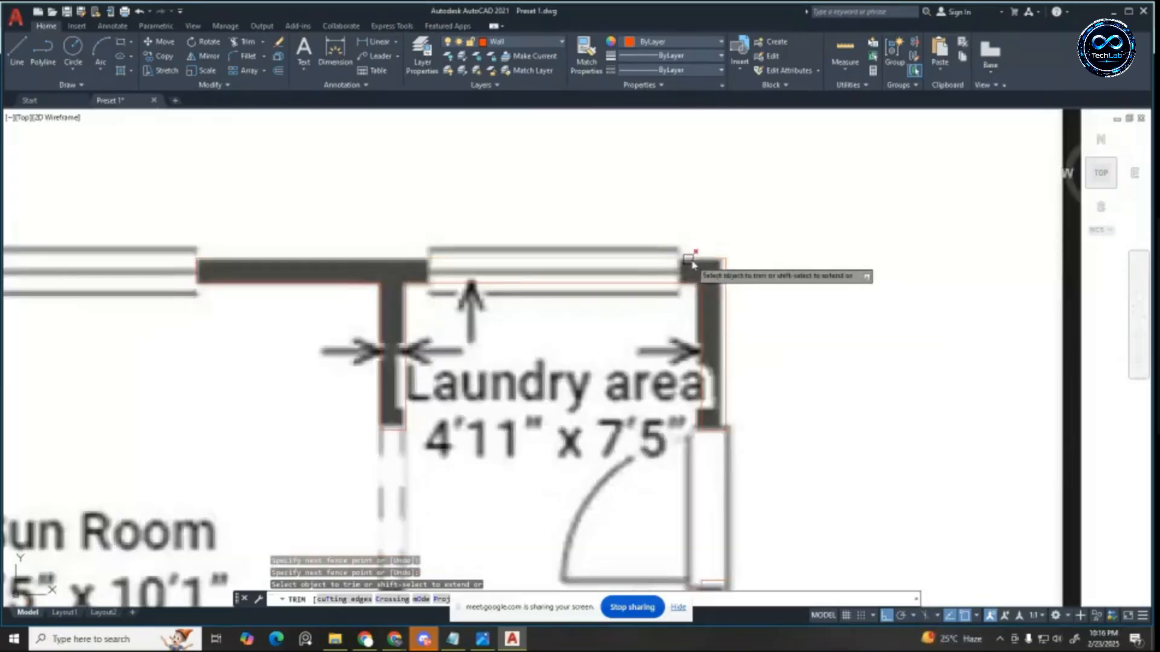
pyautogui.press('Escape')
pyautogui.press('Escape')
pyautogui.press('Escape')
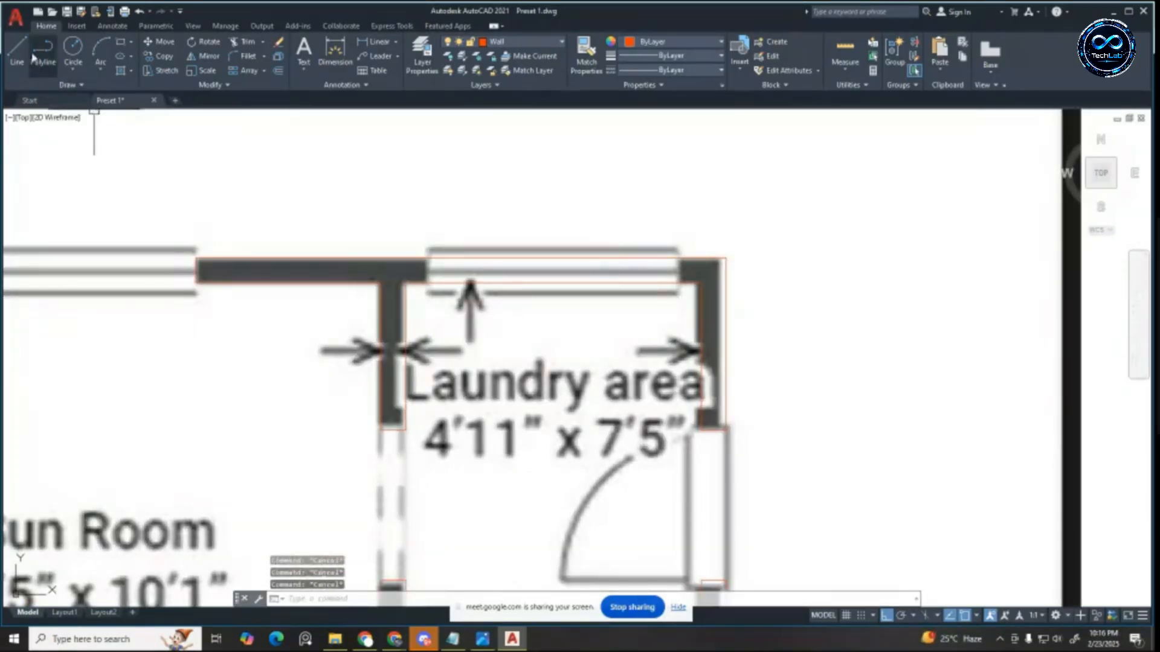
# Step: Draw a vertical line across the wall thickness at the middle of the Laundry area's top-wall window
pyautogui.click(17, 52)
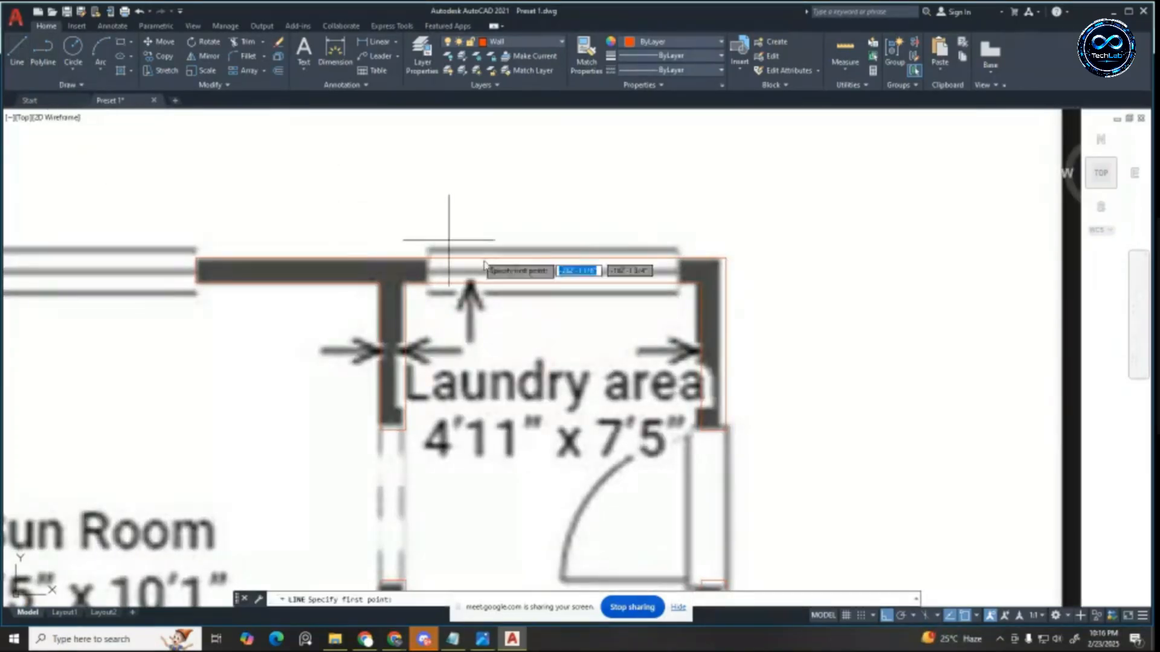
pyautogui.click(556, 282)
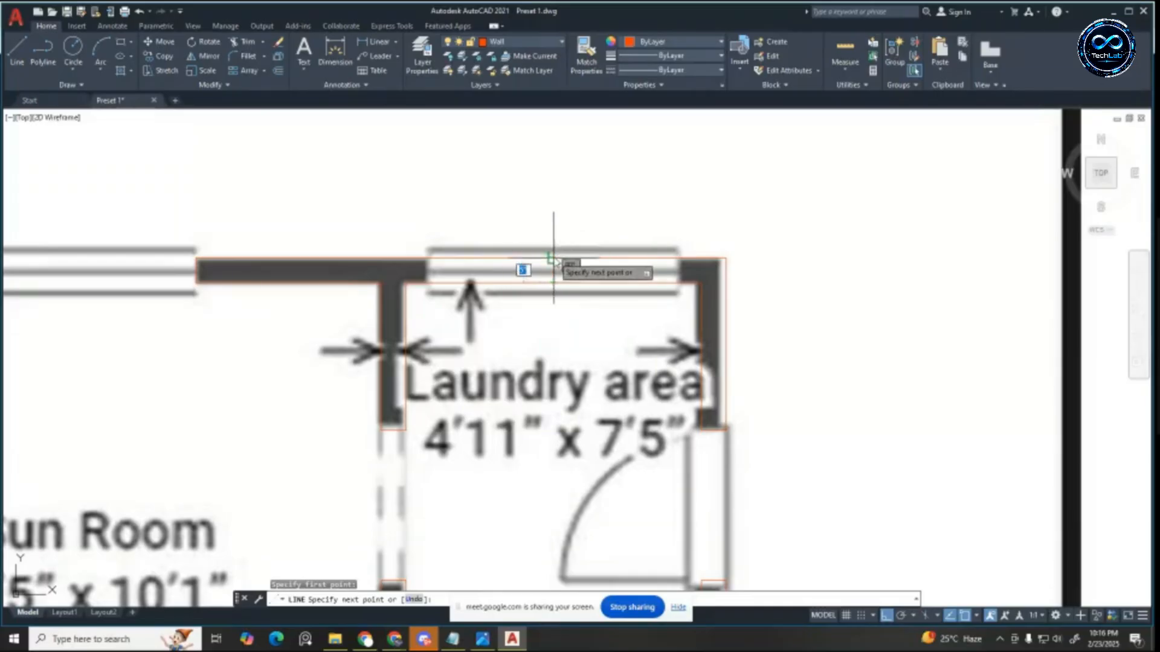
pyautogui.scroll(4, 553, 261)
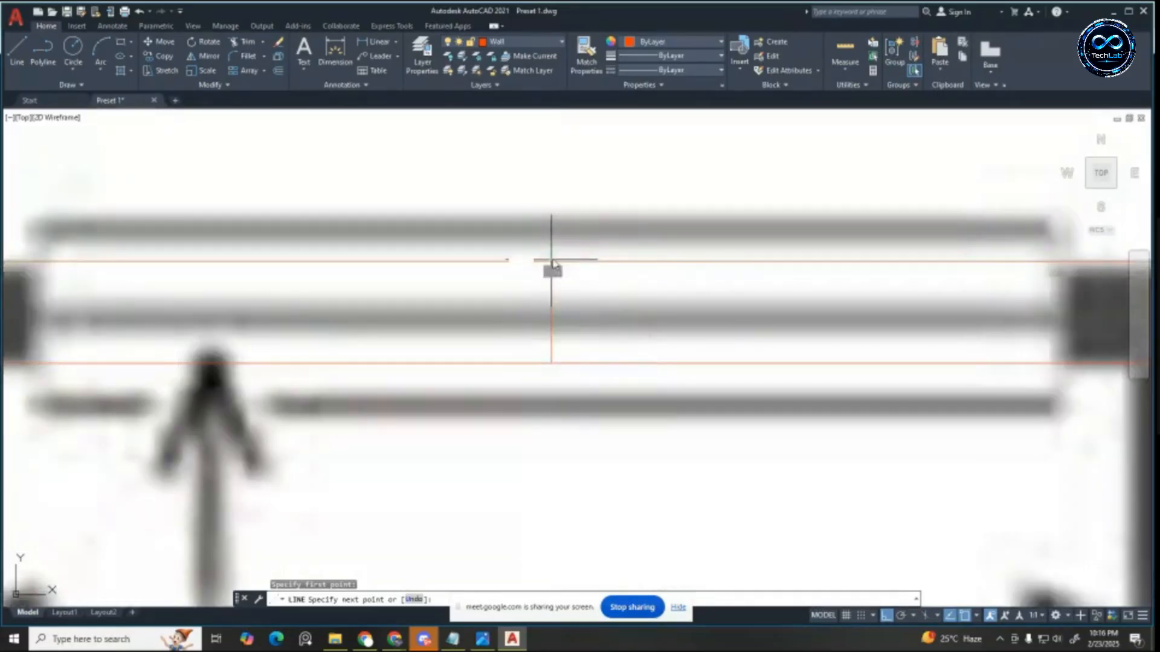
pyautogui.click(549, 259)
pyautogui.scroll(-3, 549, 259)
pyautogui.press('Escape')
pyautogui.press('Escape')
pyautogui.press('Escape')
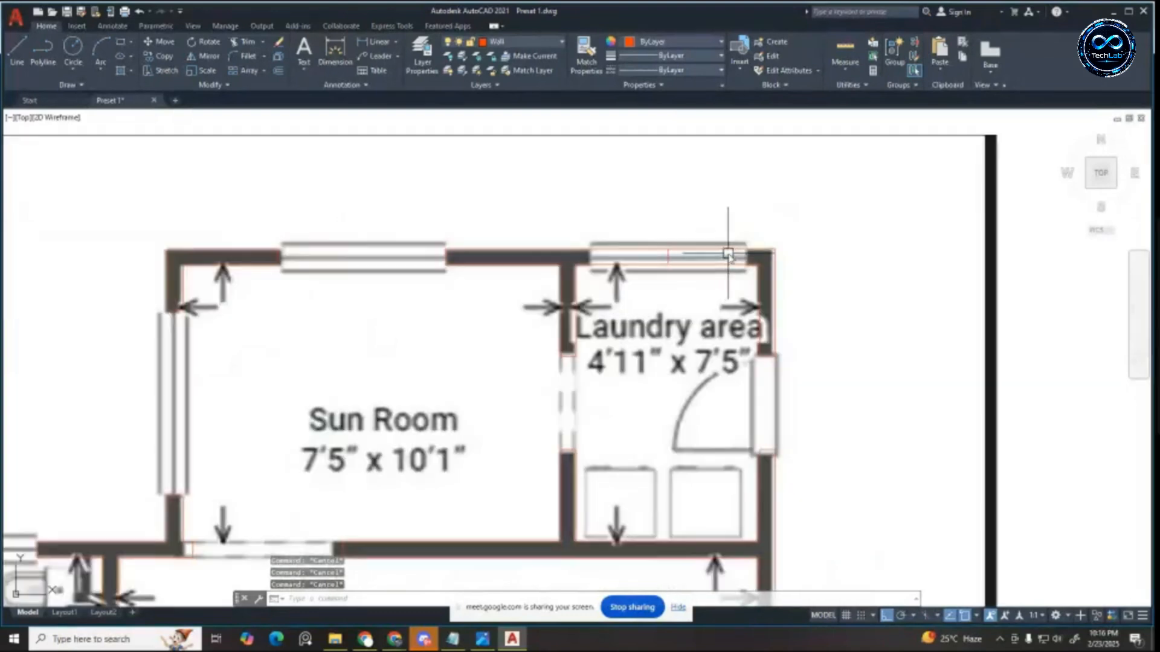
# Step: Measure from the Laundry area window's center line to the window's left edge on the reference image
pyautogui.scroll(-4, 699, 251)
pyautogui.scroll(2, 693, 221)
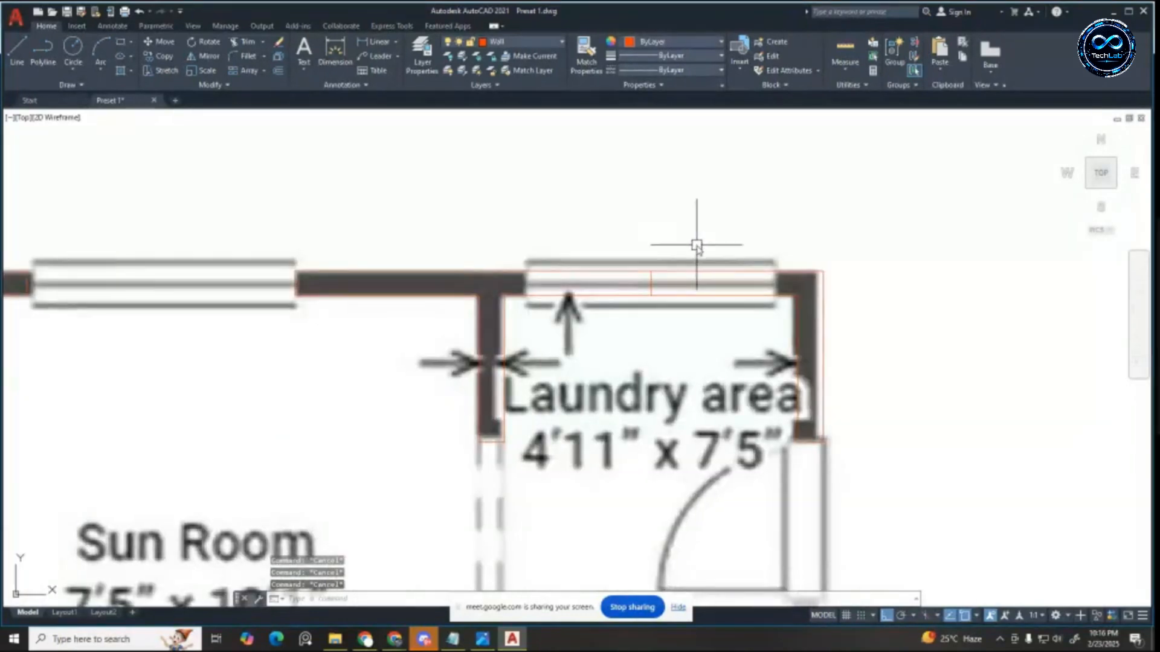
pyautogui.click(376, 42)
pyautogui.scroll(2, 622, 242)
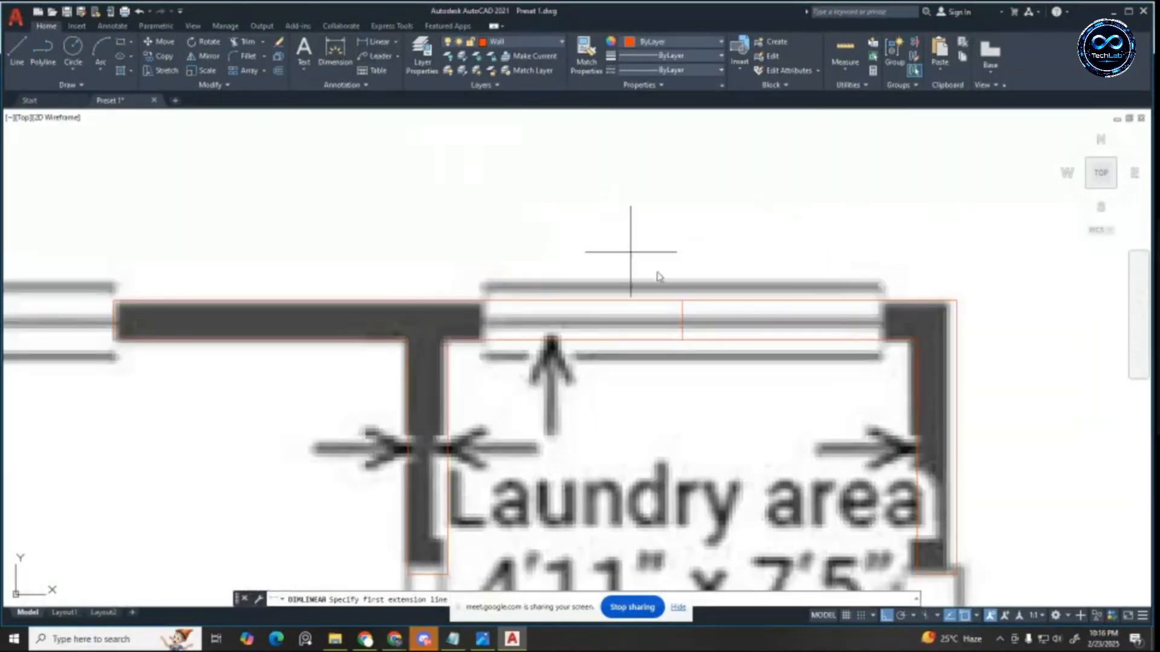
pyautogui.click(682, 321)
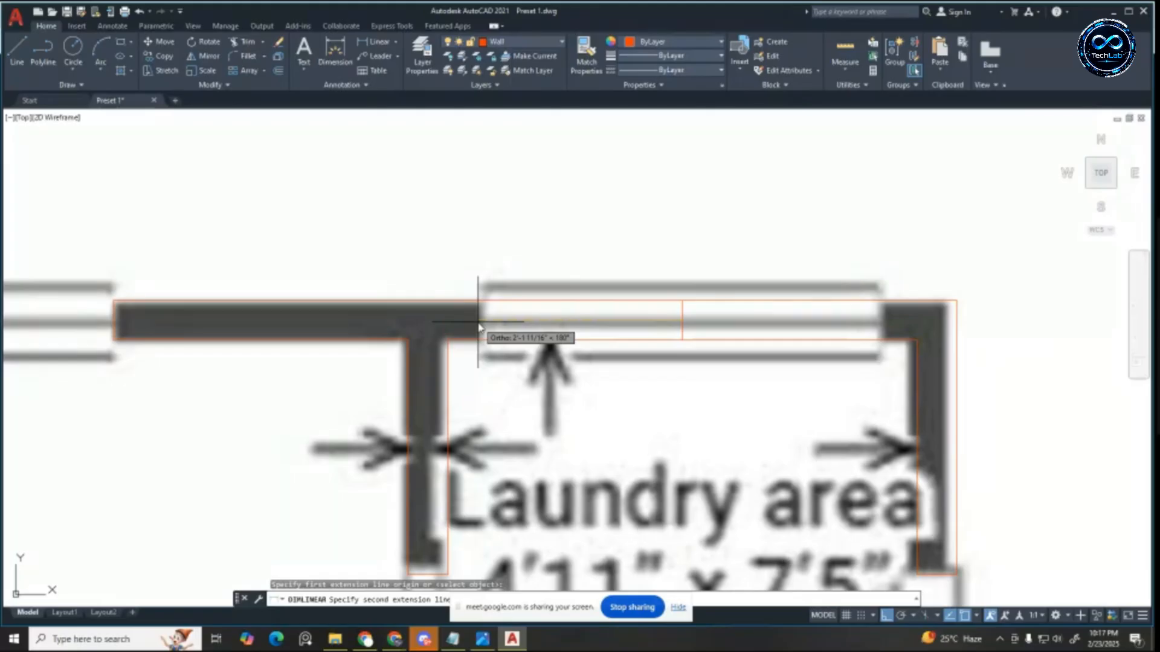
pyautogui.scroll(-4, 479, 326)
pyautogui.press('Escape')
pyautogui.press('Escape')
pyautogui.press('Escape')
# Step: Examine how the Sun Room and Laundry area top-wall window lines fit the reference image
pyautogui.scroll(3, 471, 302)
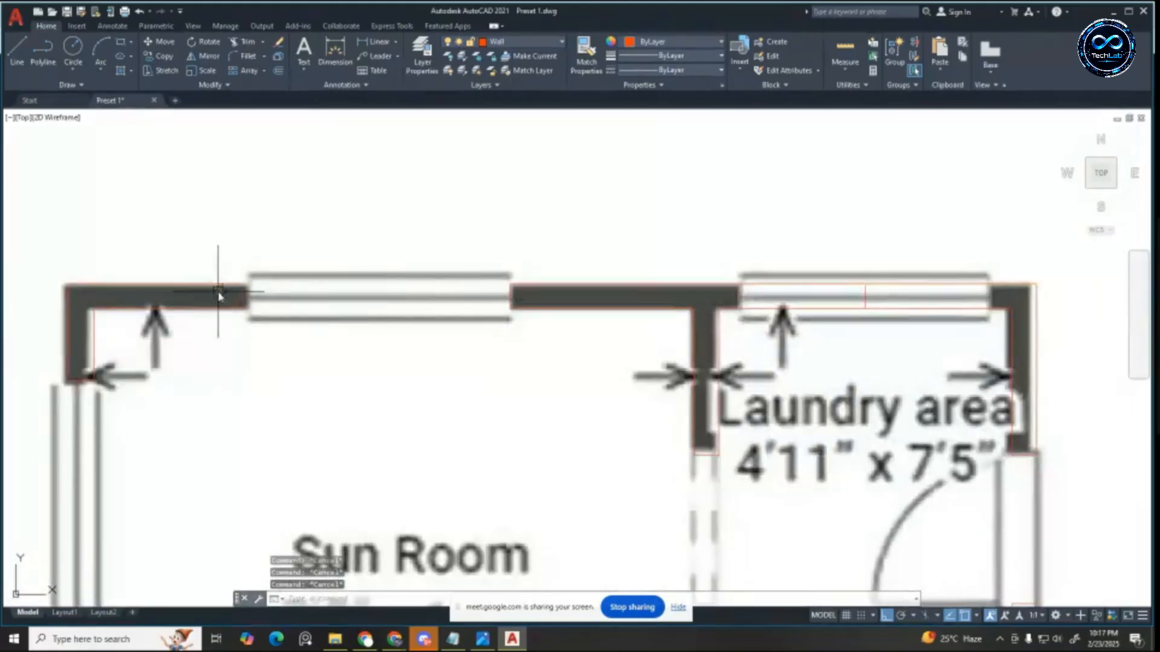
pyautogui.scroll(2, 218, 296)
pyautogui.scroll(3, 223, 306)
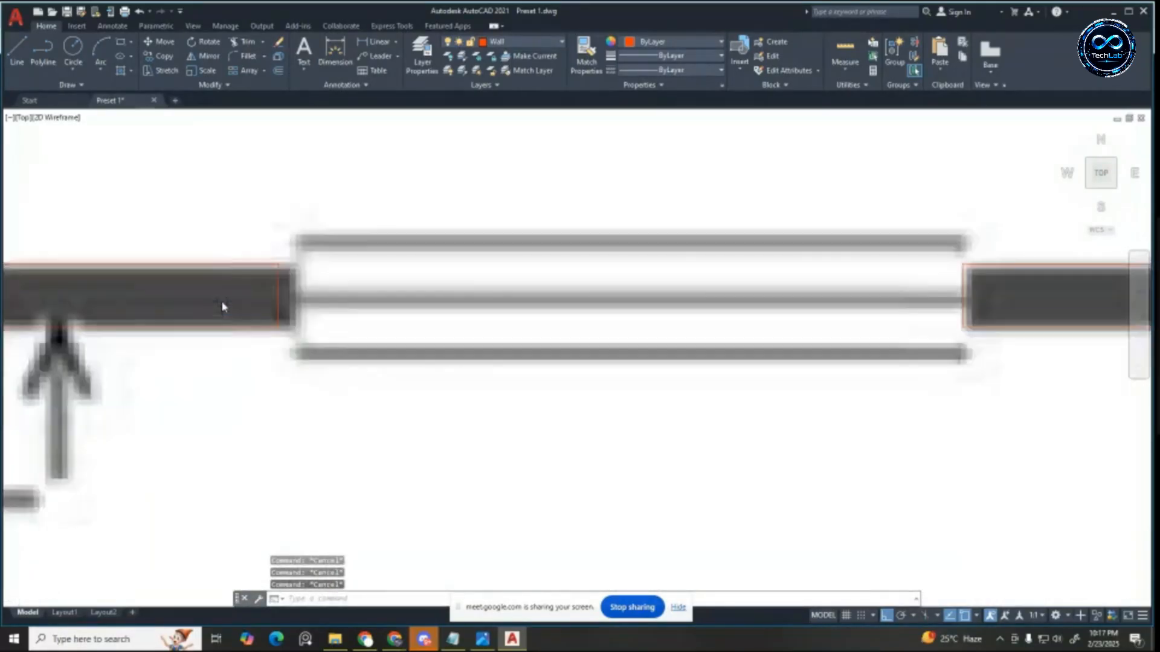
pyautogui.scroll(-1, 296, 251)
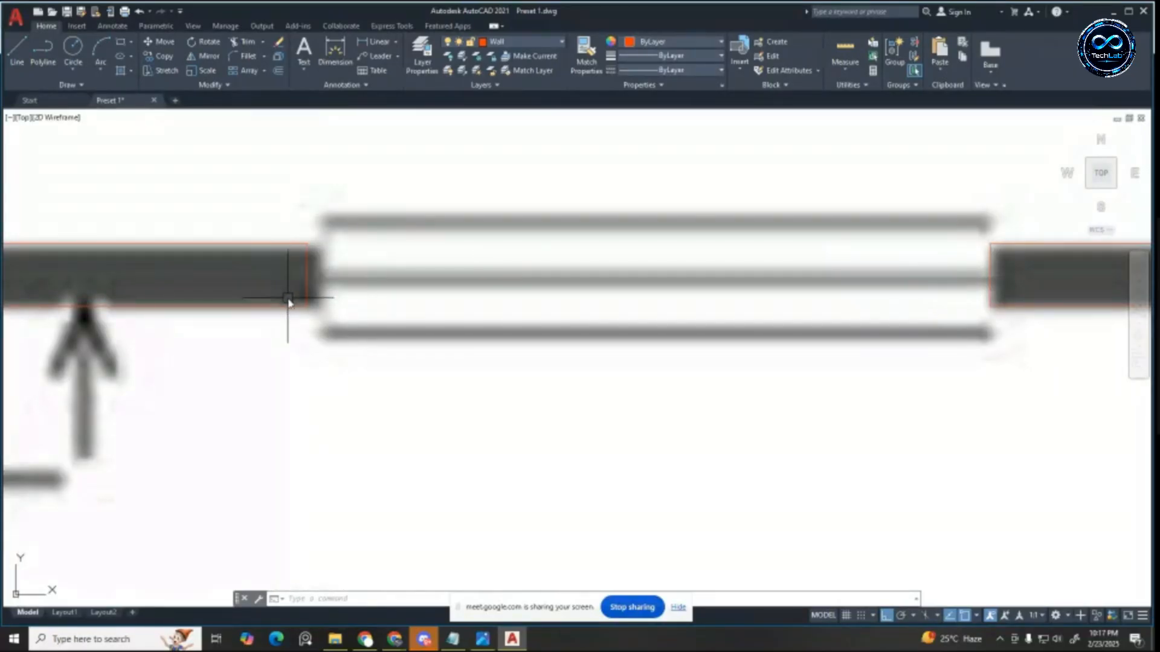
pyautogui.scroll(-2, 338, 308)
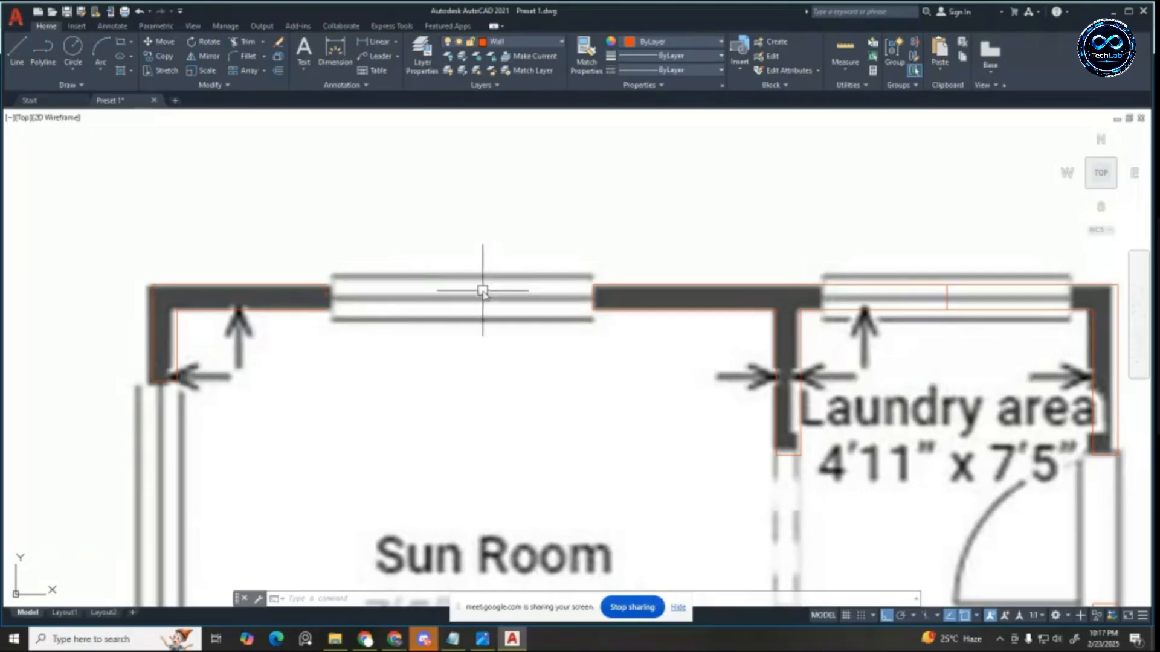
pyautogui.scroll(-4, 480, 281)
pyautogui.scroll(6, 427, 272)
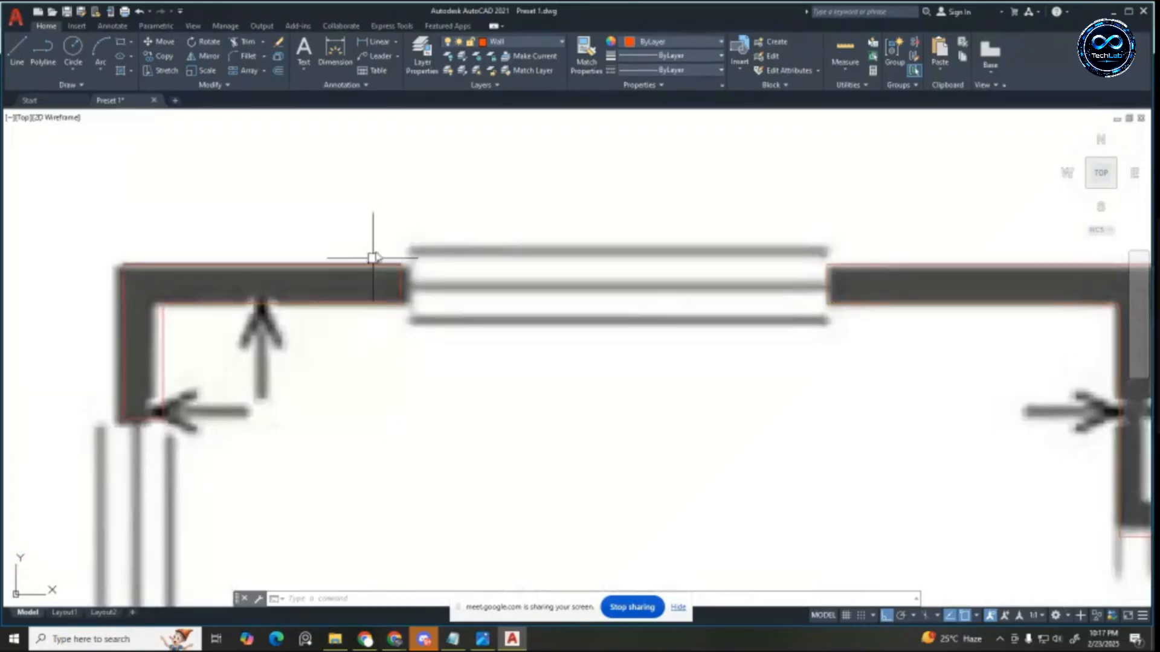
pyautogui.scroll(-5, 379, 289)
pyautogui.scroll(5, 621, 289)
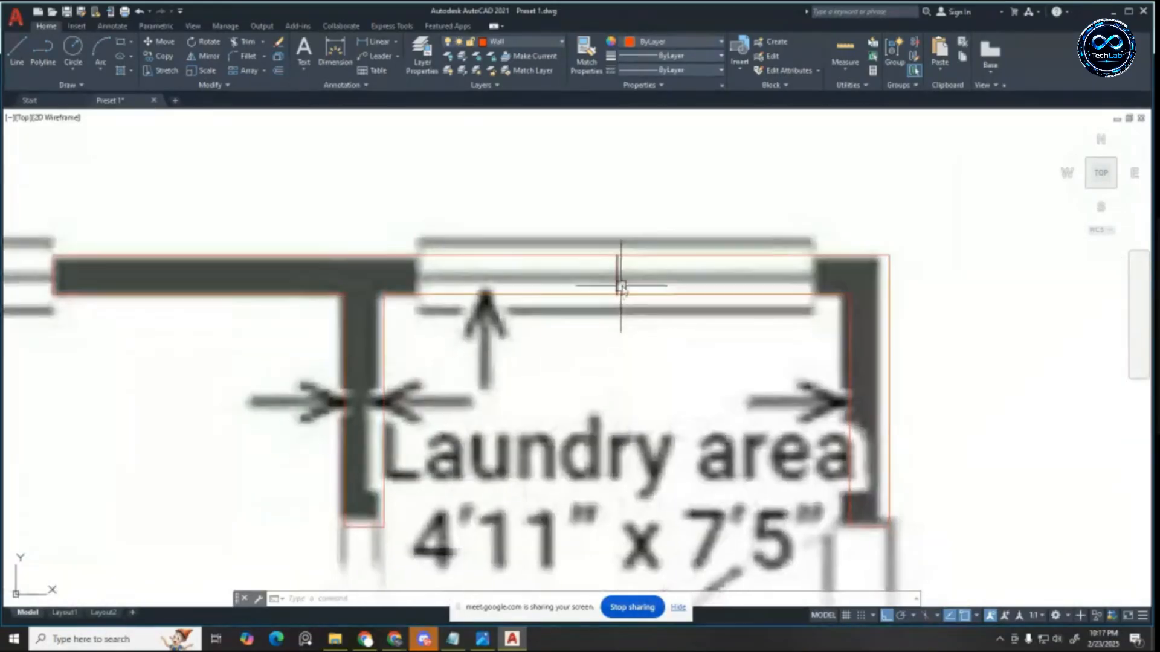
pyautogui.scroll(-5, 733, 279)
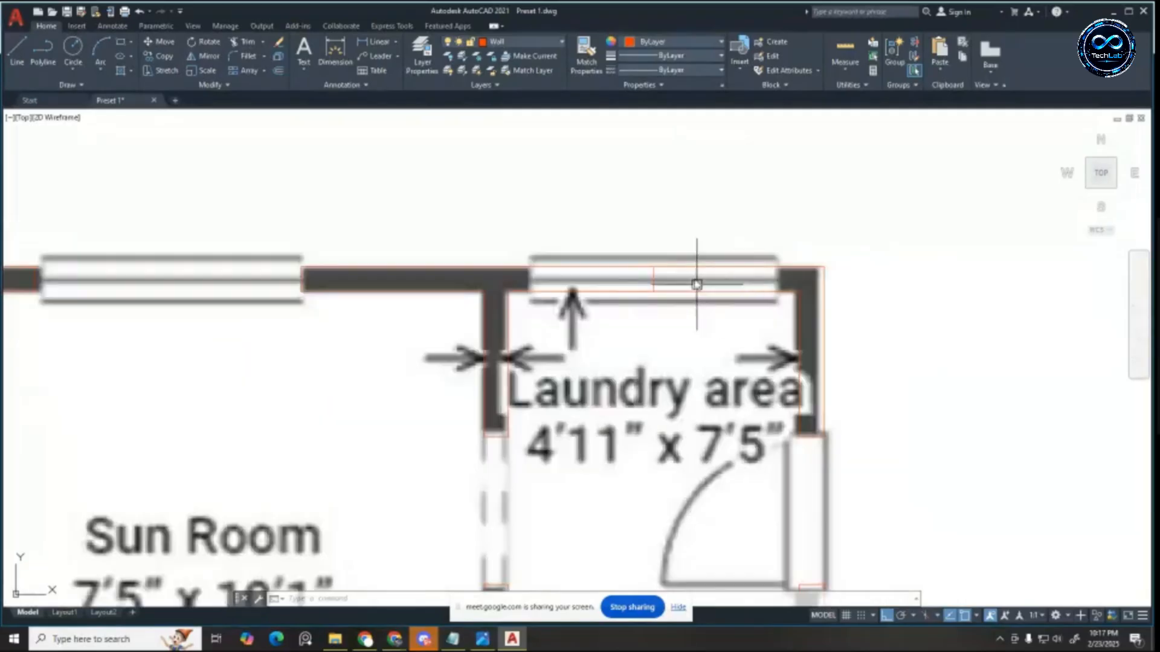
pyautogui.scroll(5, 694, 251)
# Step: Offset the Laundry area window's center line 2' to each side as the left and right jambs
pyautogui.press('Escape')
pyautogui.press('Escape')
pyautogui.press('Escape')
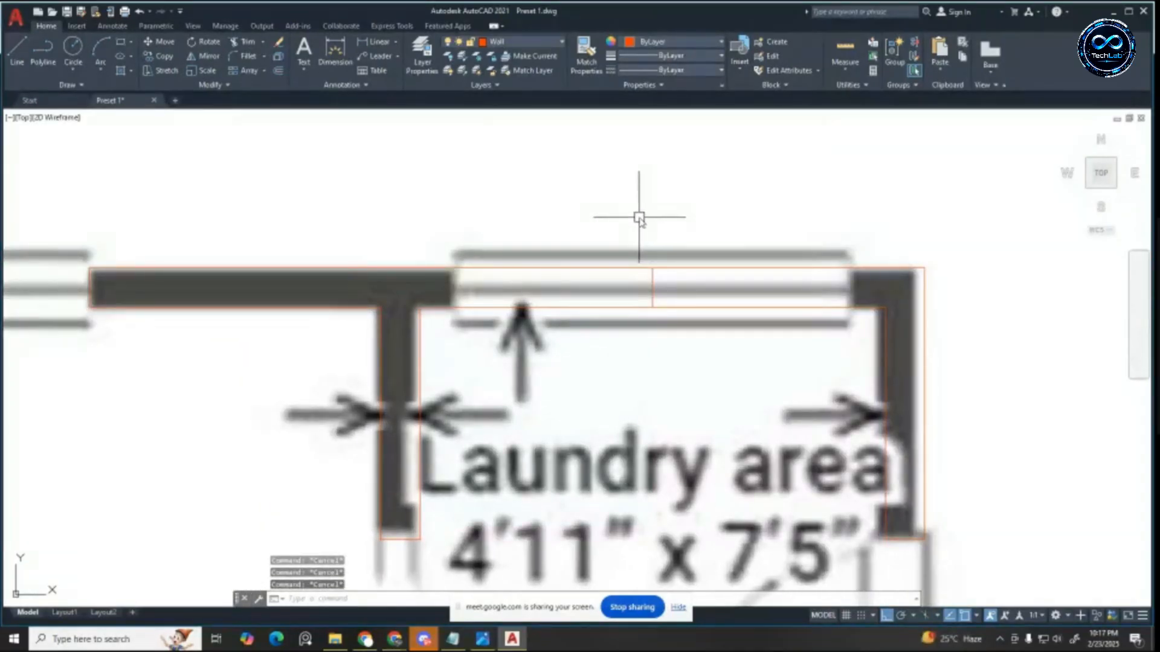
pyautogui.write('o')
pyautogui.press('Return')
pyautogui.write('2')
pyautogui.press('Return')
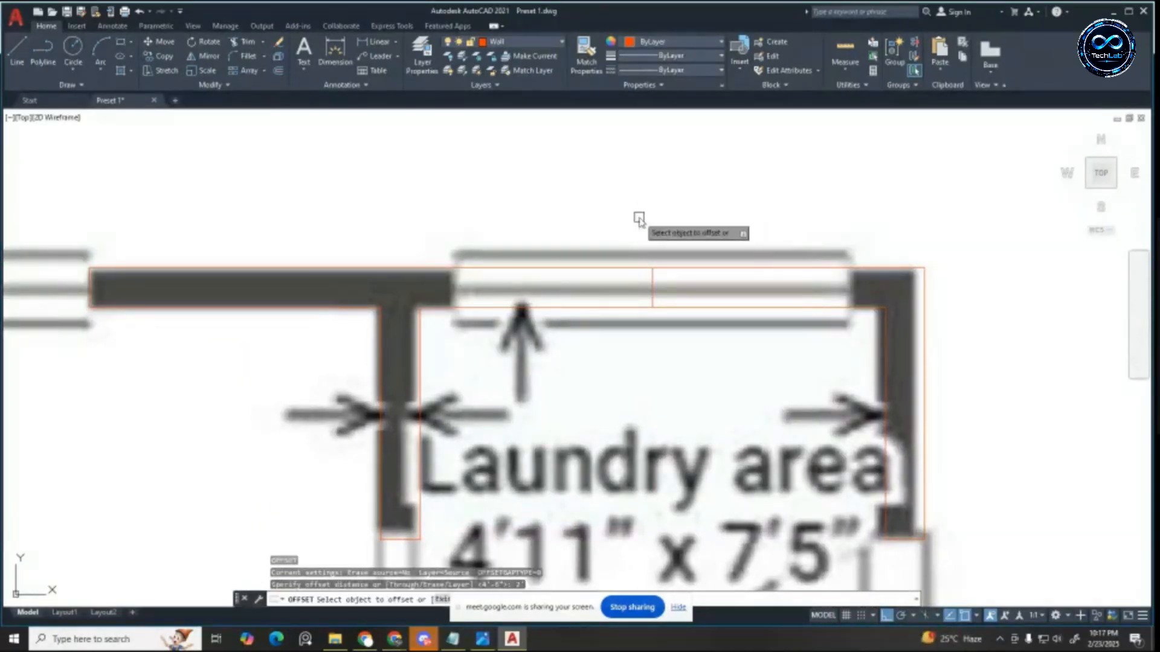
pyautogui.click(652, 288)
pyautogui.click(564, 289)
pyautogui.click(652, 288)
pyautogui.click(961, 286)
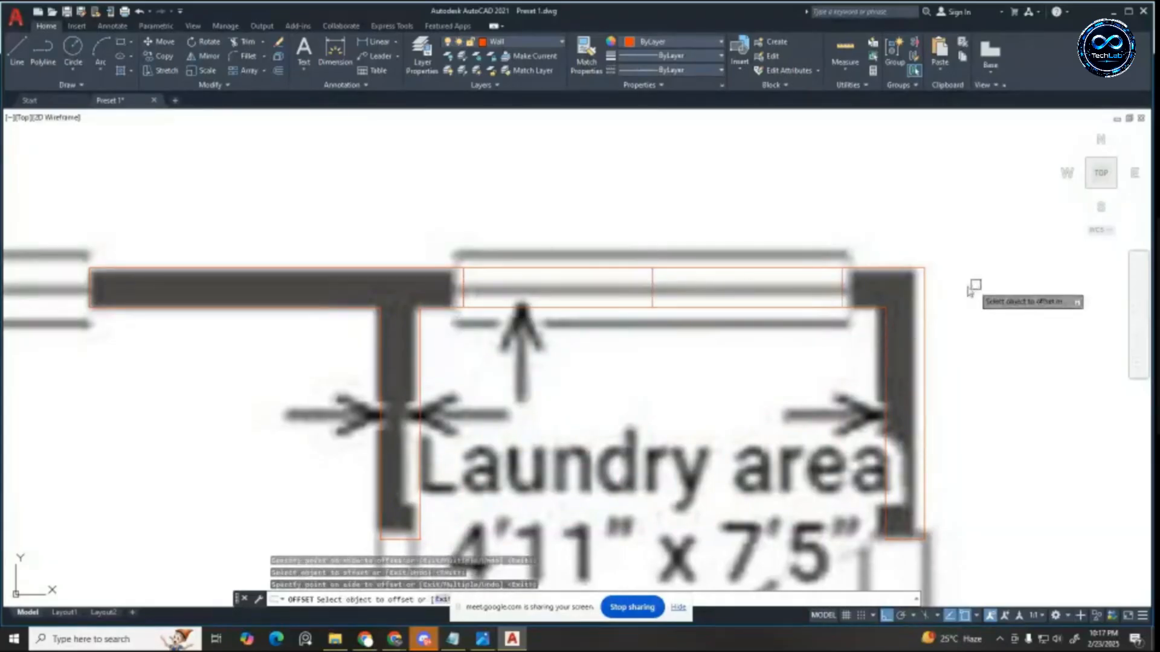
pyautogui.press('Escape')
# Step: Erase the Laundry area window's center line and trim both wall lines between its jambs
pyautogui.click(653, 289)
pyautogui.press('Delete')
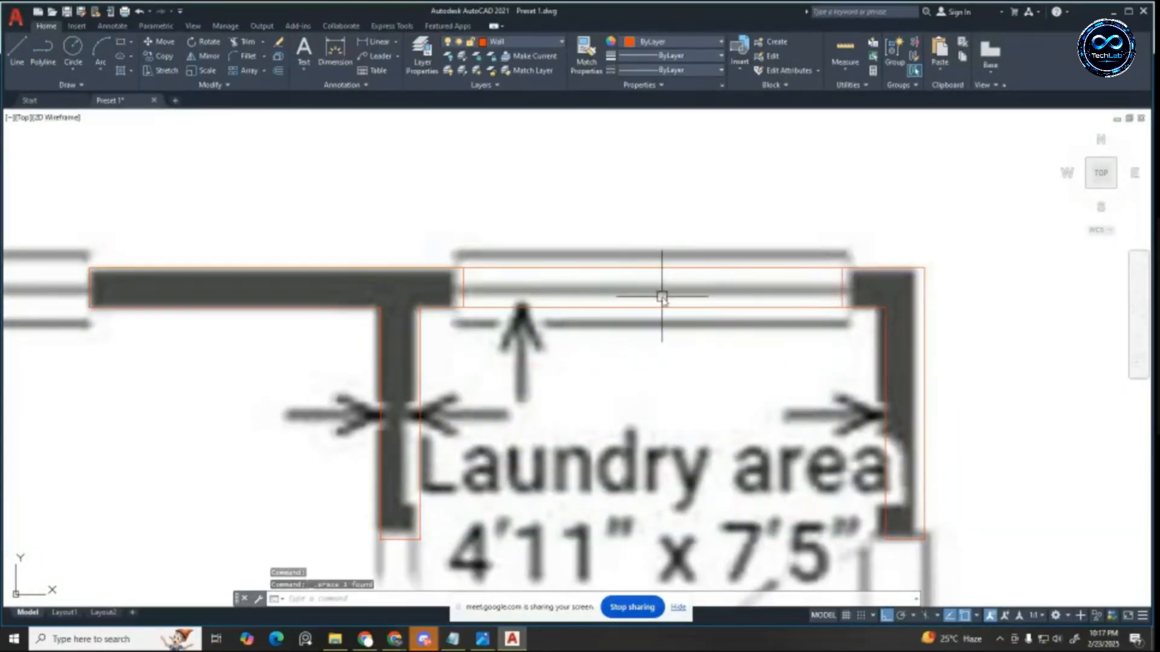
pyautogui.press('Escape')
pyautogui.press('Escape')
pyautogui.press('Return')
pyautogui.click(645, 209)
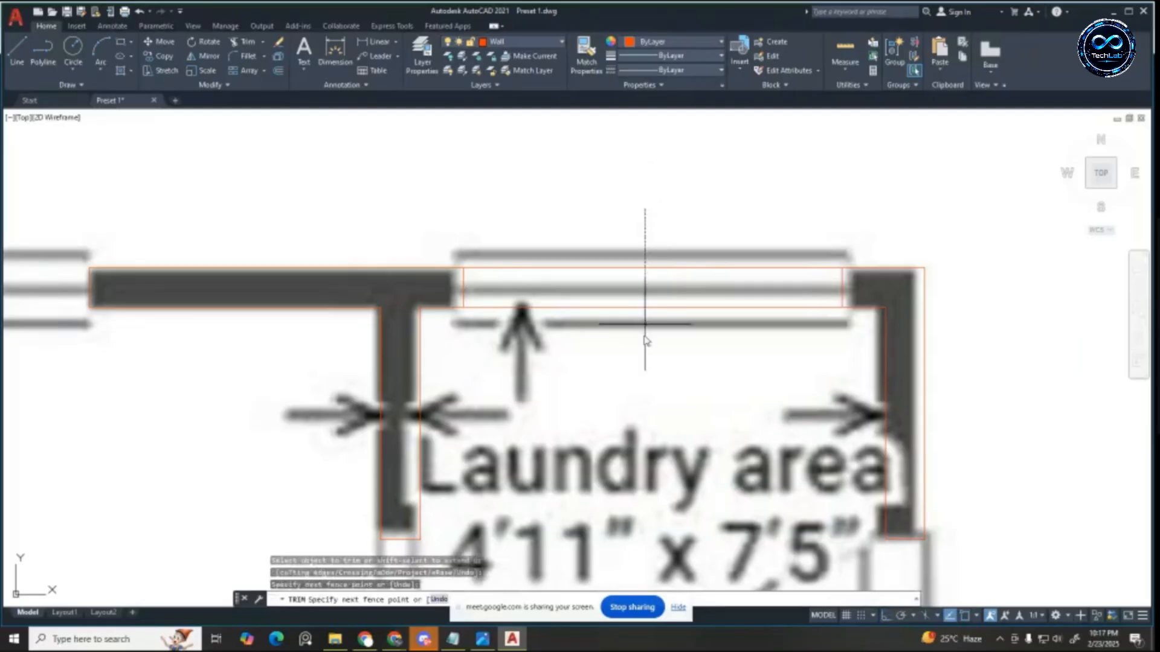
pyautogui.click(647, 395)
# Step: Look over the plan from the Sun Room down to the Family Room for window openings still untraced
pyautogui.scroll(-4, 574, 204)
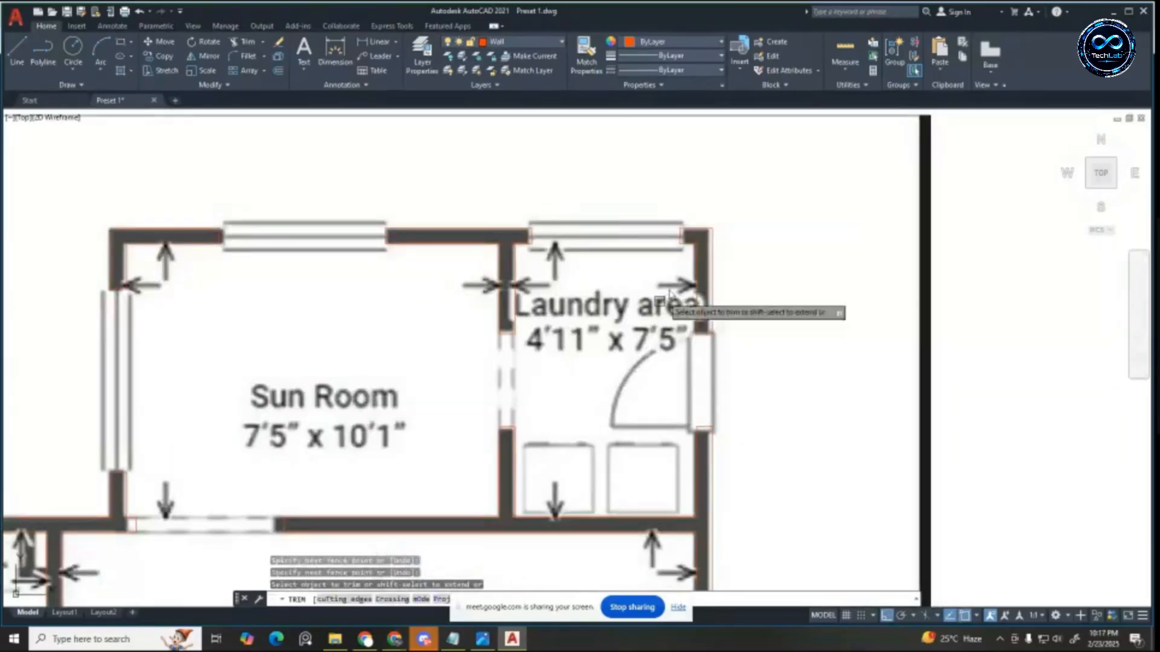
pyautogui.scroll(-1, 689, 320)
pyautogui.scroll(1, 666, 434)
pyautogui.scroll(-2, 686, 303)
pyautogui.scroll(3, 391, 394)
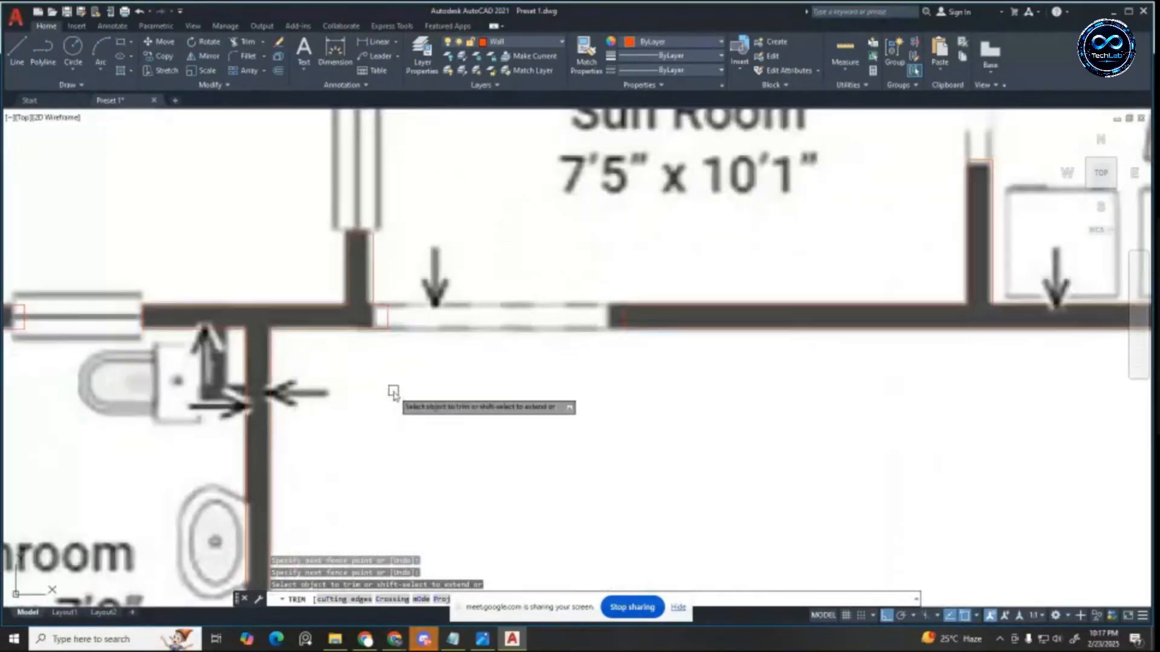
pyautogui.scroll(-3, 541, 390)
pyautogui.scroll(-4, 657, 268)
pyautogui.scroll(4, 727, 347)
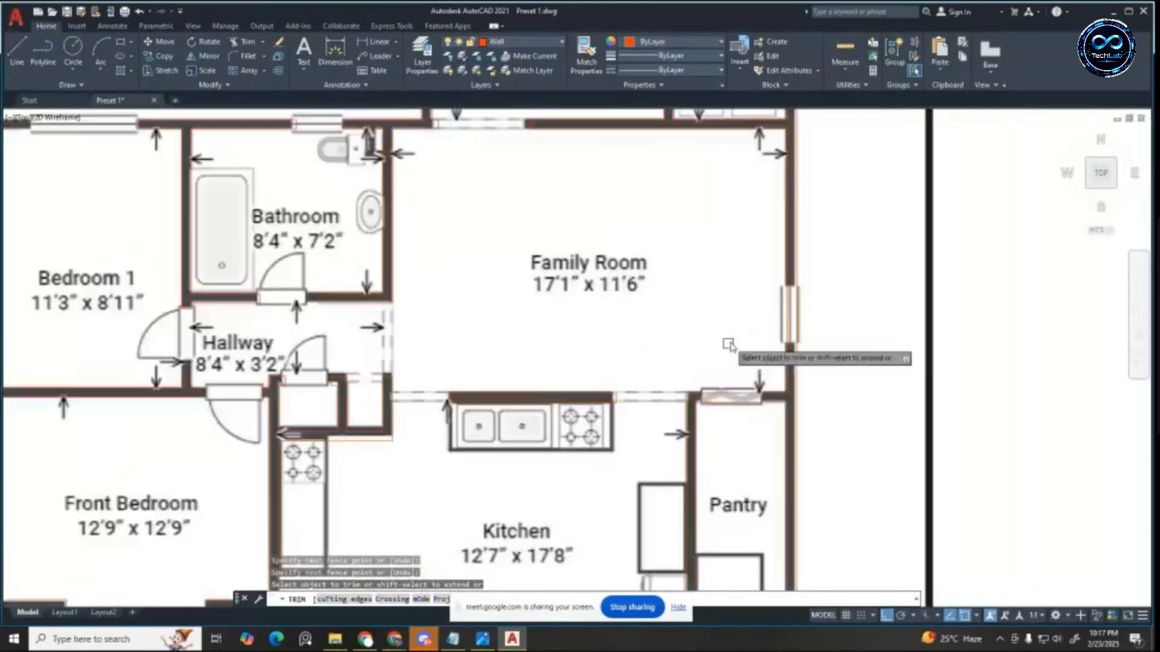
pyautogui.scroll(2, 779, 373)
pyautogui.scroll(-4, 780, 374)
pyautogui.scroll(4, 769, 320)
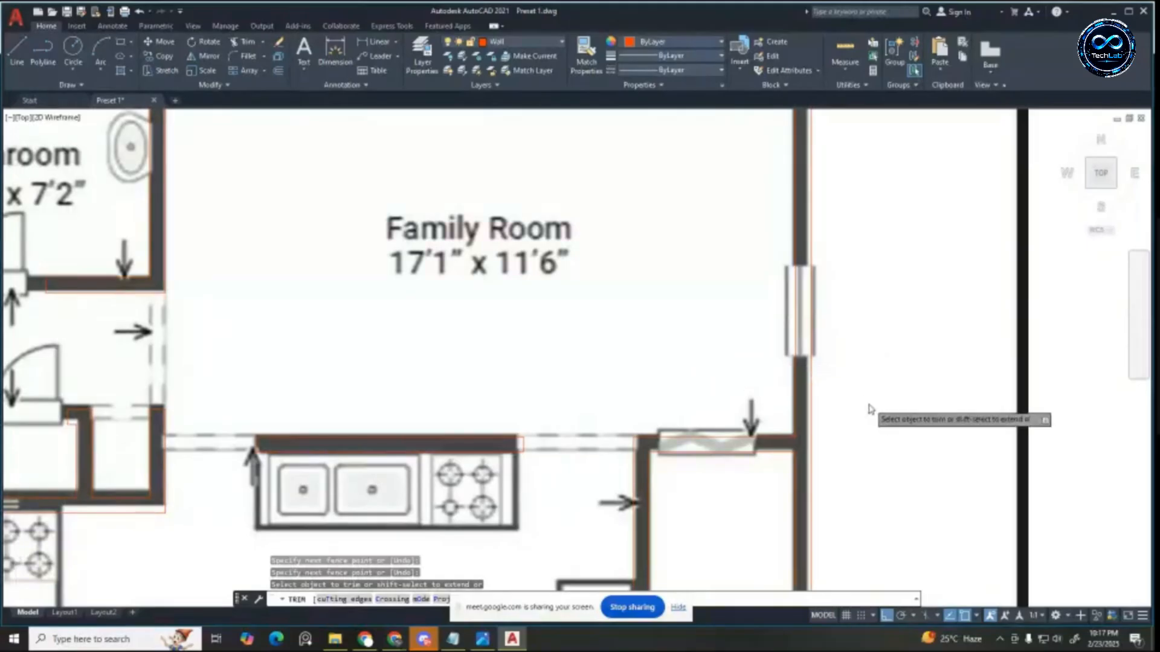
pyautogui.scroll(2, 870, 407)
pyautogui.press('Escape')
pyautogui.press('Escape')
pyautogui.press('Escape')
# Step: Measure from the Family Room's lower-right inner corner up to the lower edge of its right-wall window
pyautogui.click(383, 47)
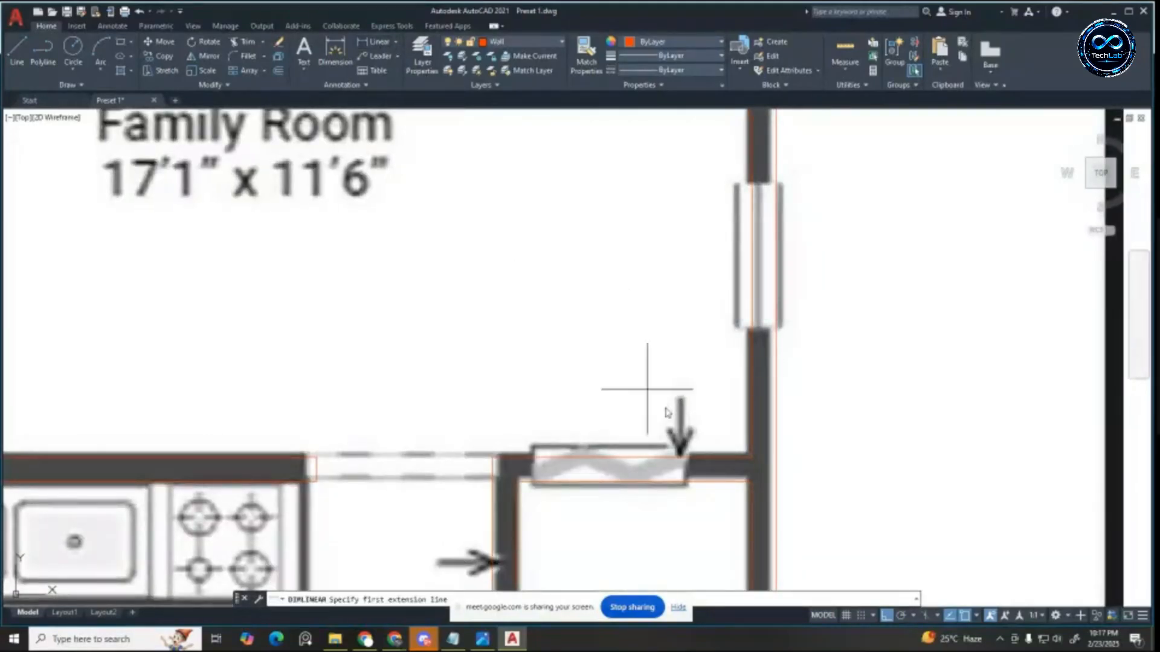
pyautogui.click(738, 458)
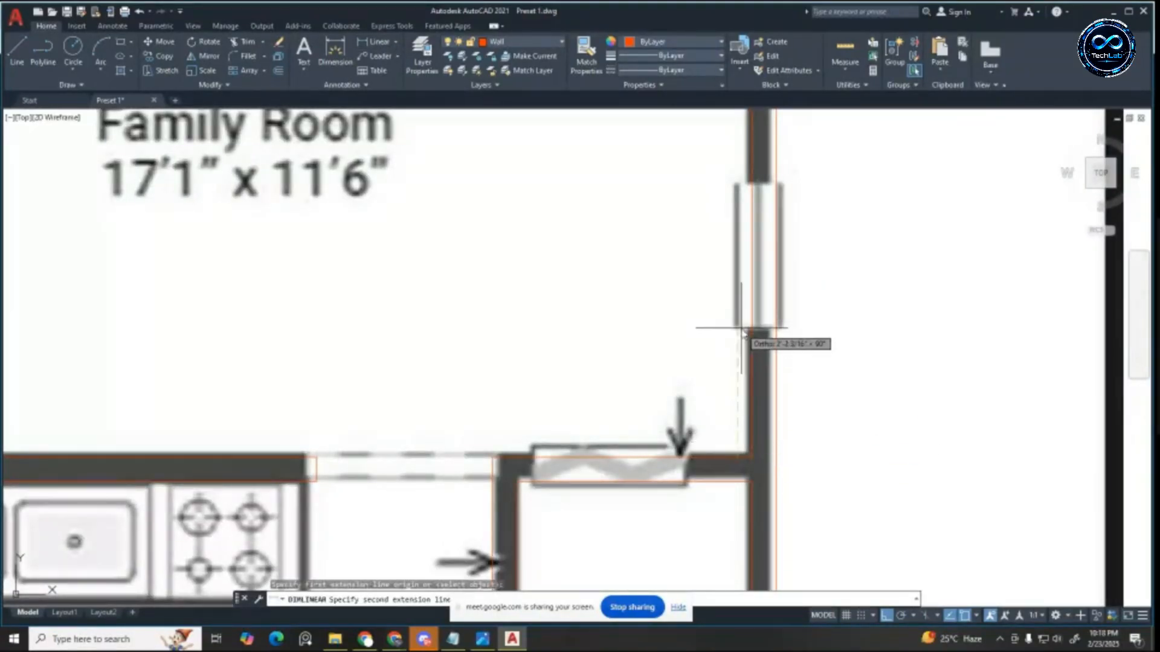
pyautogui.press('Escape')
pyautogui.press('Escape')
pyautogui.press('Escape')
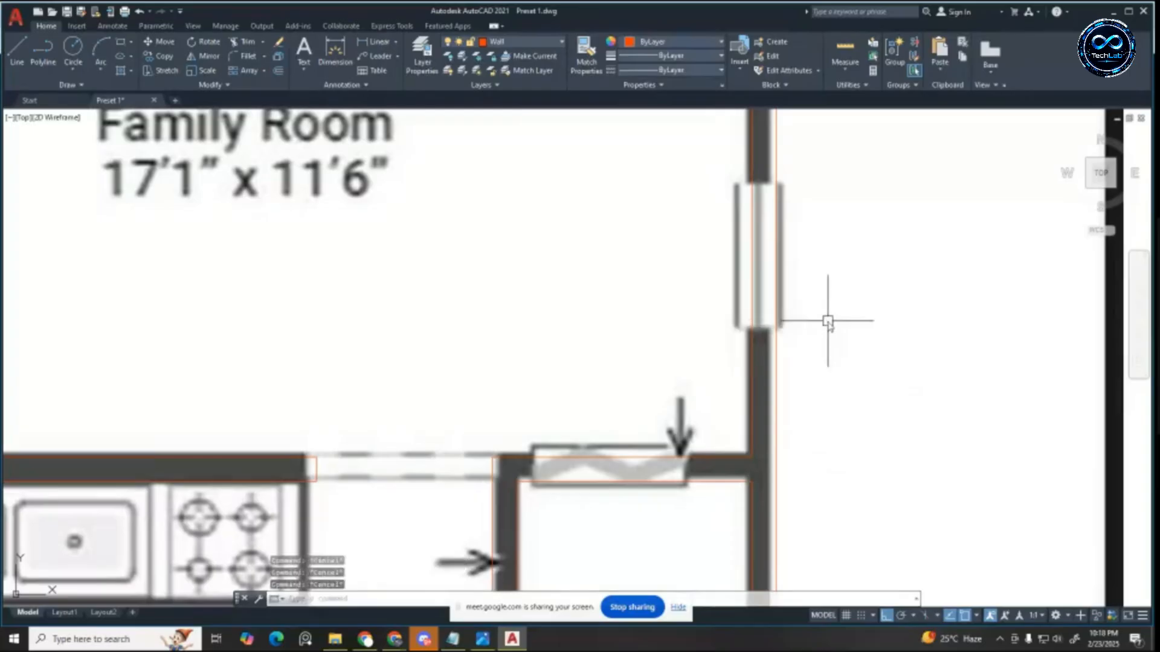
# Step: Offset the Family Room's lower inner wall line 2'2" upward to mark the right-wall window's lower jamb
pyautogui.press('Return')
pyautogui.write("2'2")
pyautogui.press('Return')
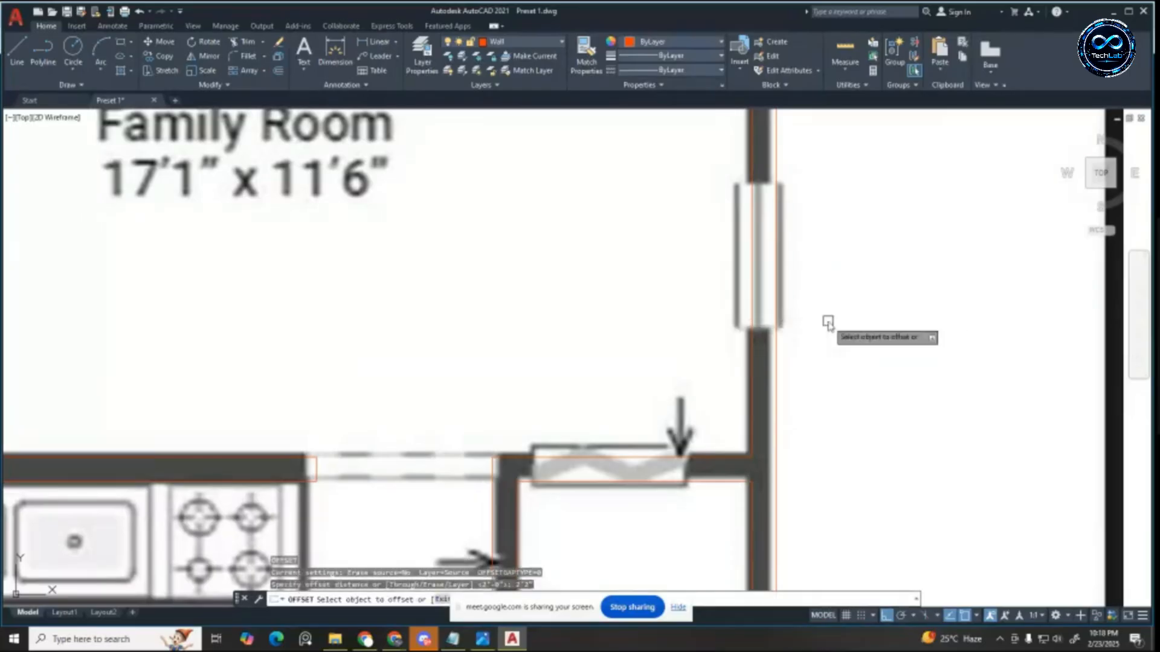
pyautogui.click(705, 459)
pyautogui.click(709, 282)
pyautogui.press('Escape')
pyautogui.press('Escape')
pyautogui.press('Escape')
pyautogui.press('Escape')
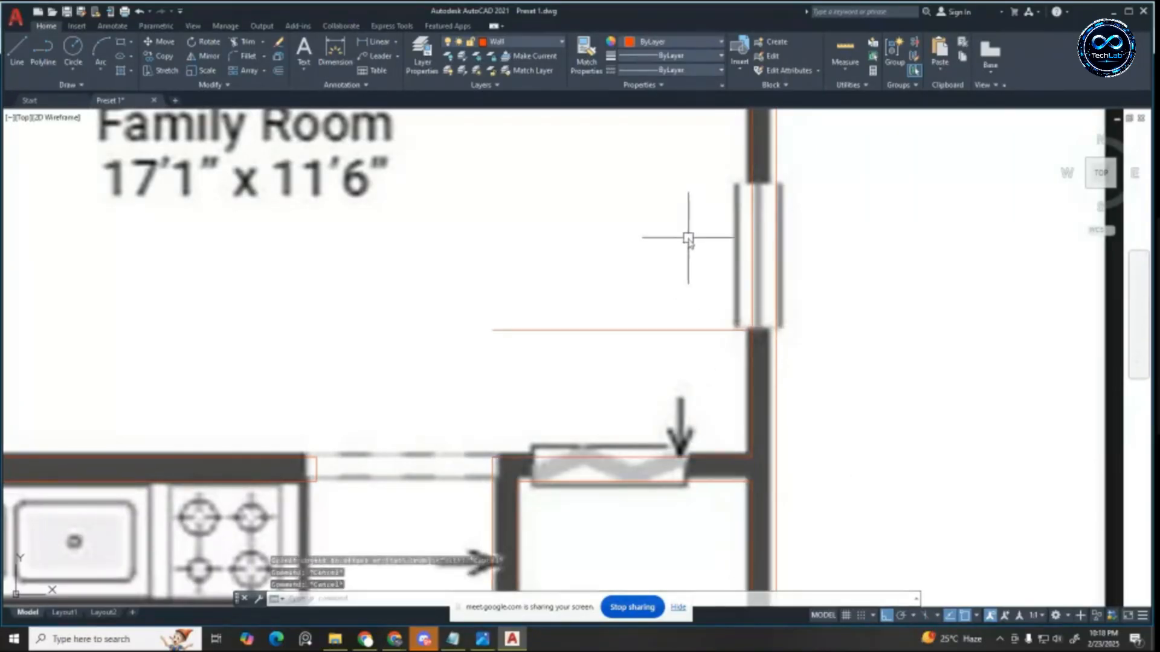
# Step: Try offsetting the Family Room window's lower jamb line 3' upward, and erase the copy
pyautogui.write('o')
pyautogui.press('Return')
pyautogui.write("3'")
pyautogui.press('Return')
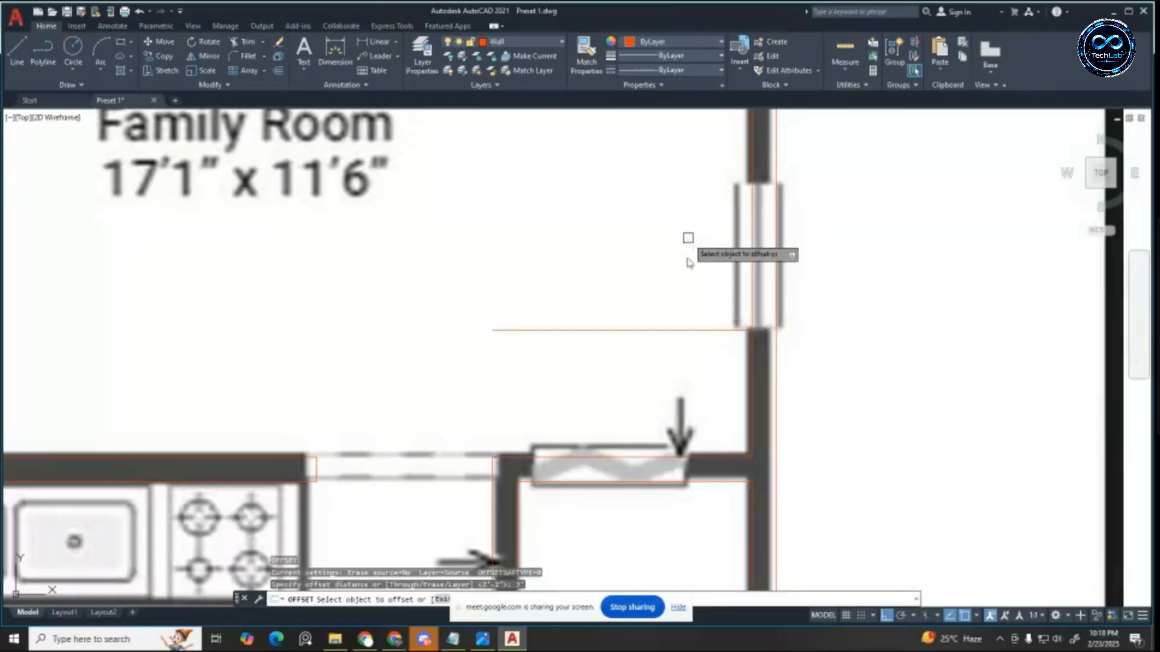
pyautogui.click(715, 331)
pyautogui.click(705, 215)
pyautogui.press('Escape')
pyautogui.click(704, 153)
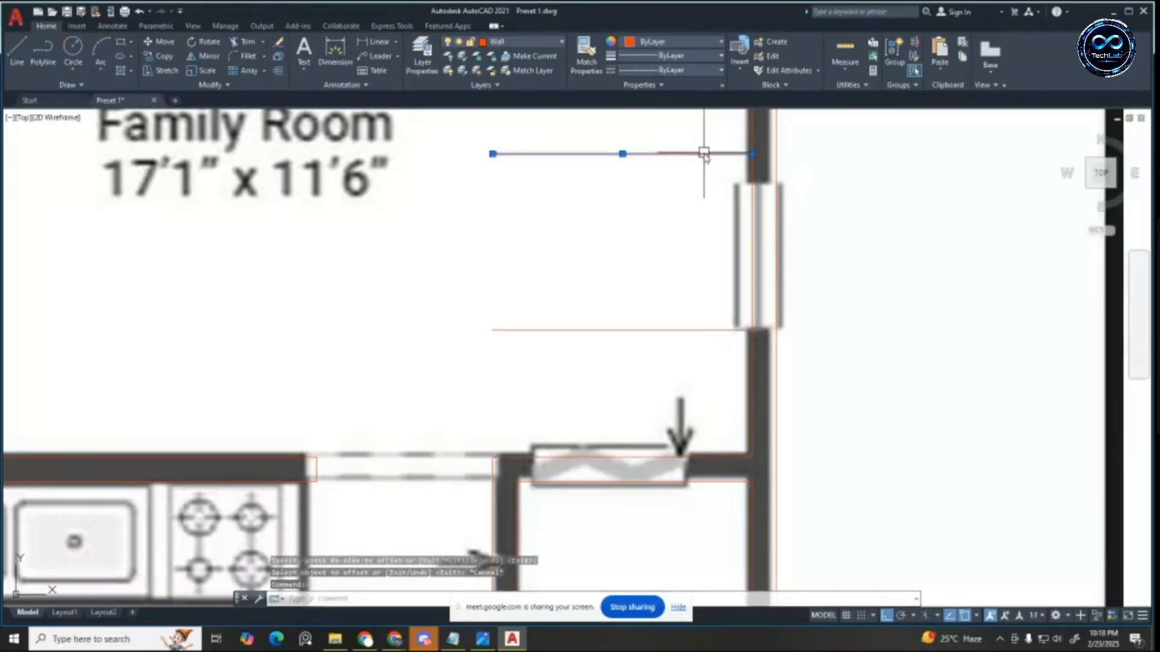
pyautogui.press('Delete')
# Step: Offset the Family Room window's lower jamb line 2'6" upward as the upper jamb
pyautogui.write('o')
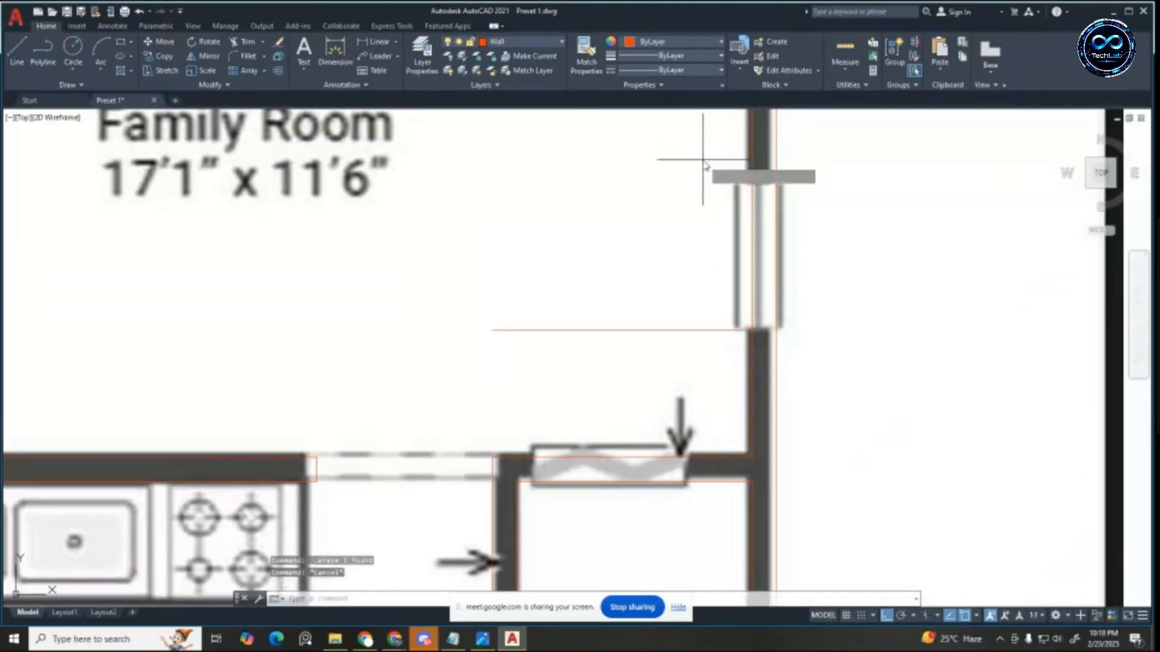
pyautogui.press('Return')
pyautogui.press('Return')
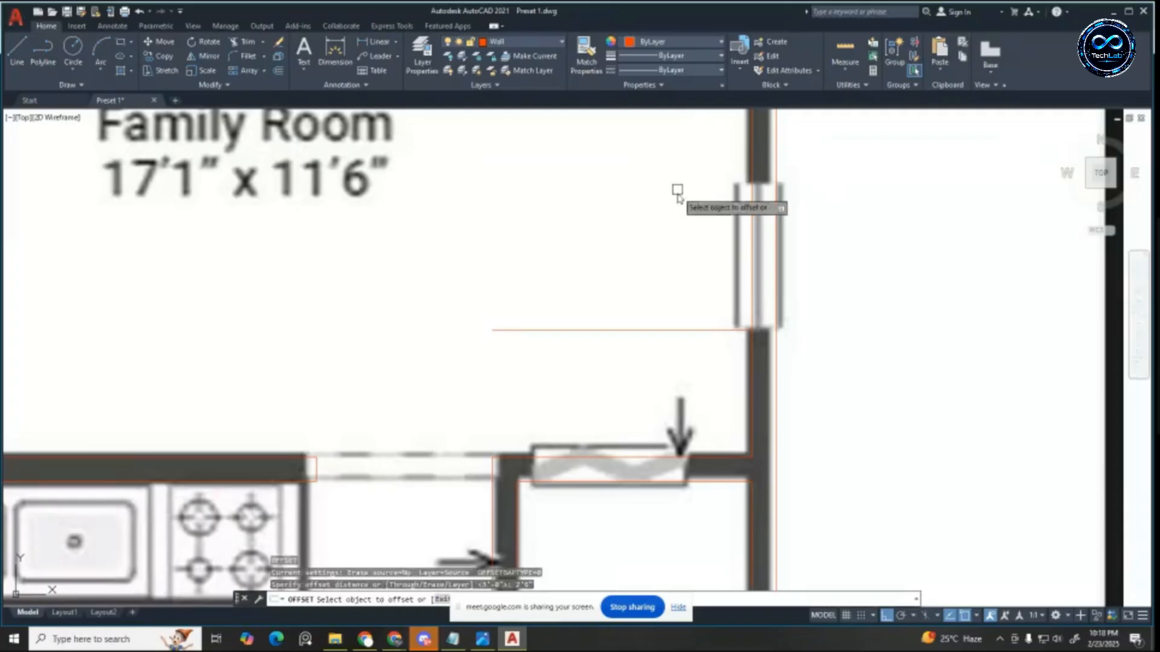
pyautogui.click(683, 331)
pyautogui.click(687, 204)
pyautogui.press('Escape')
pyautogui.press('Escape')
pyautogui.press('Escape')
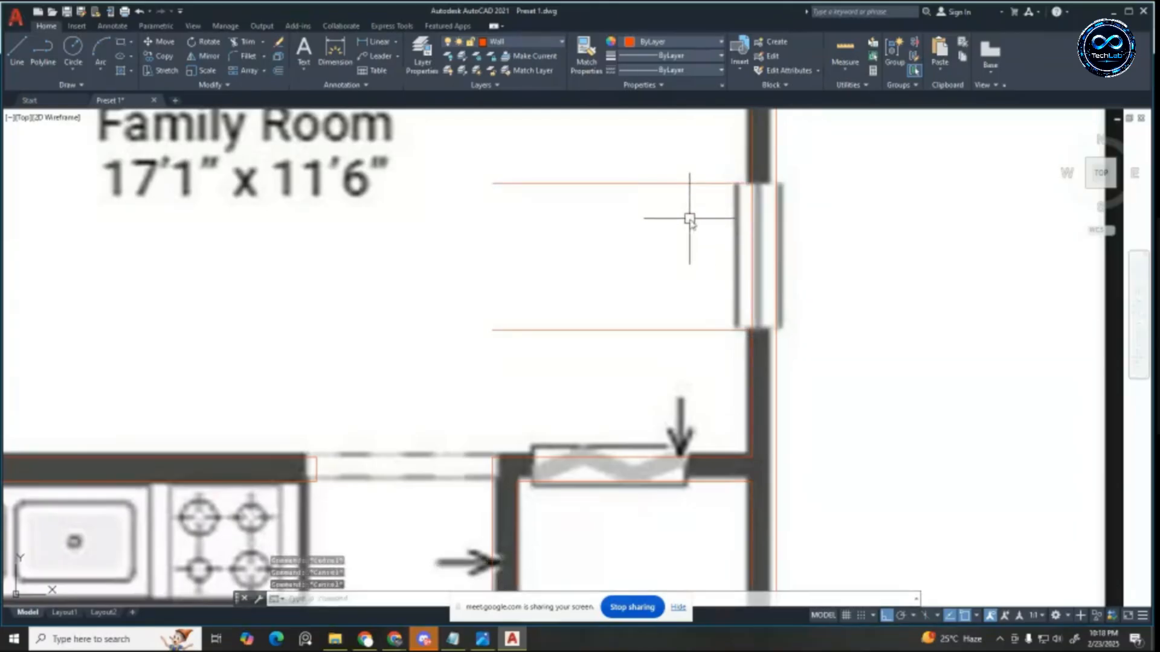
# Step: Extend both Family Room window jamb lines to the outer wall line, and trim their excess and the wall lines between them
pyautogui.press('Return')
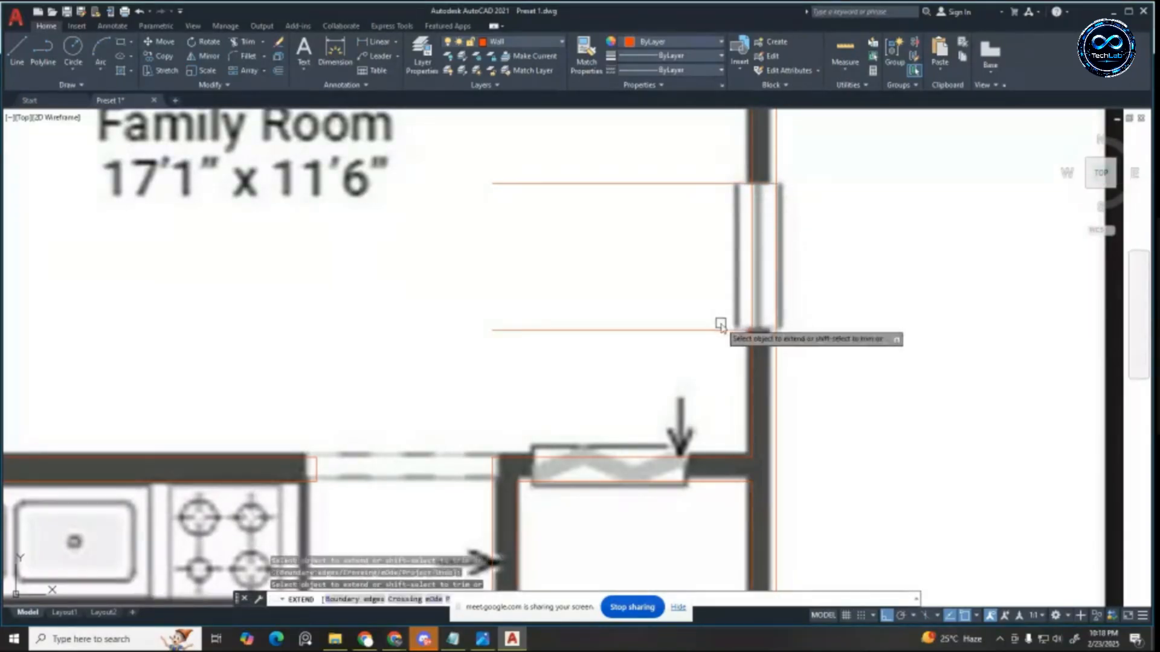
pyautogui.press('Escape')
pyautogui.press('Escape')
pyautogui.press('Escape')
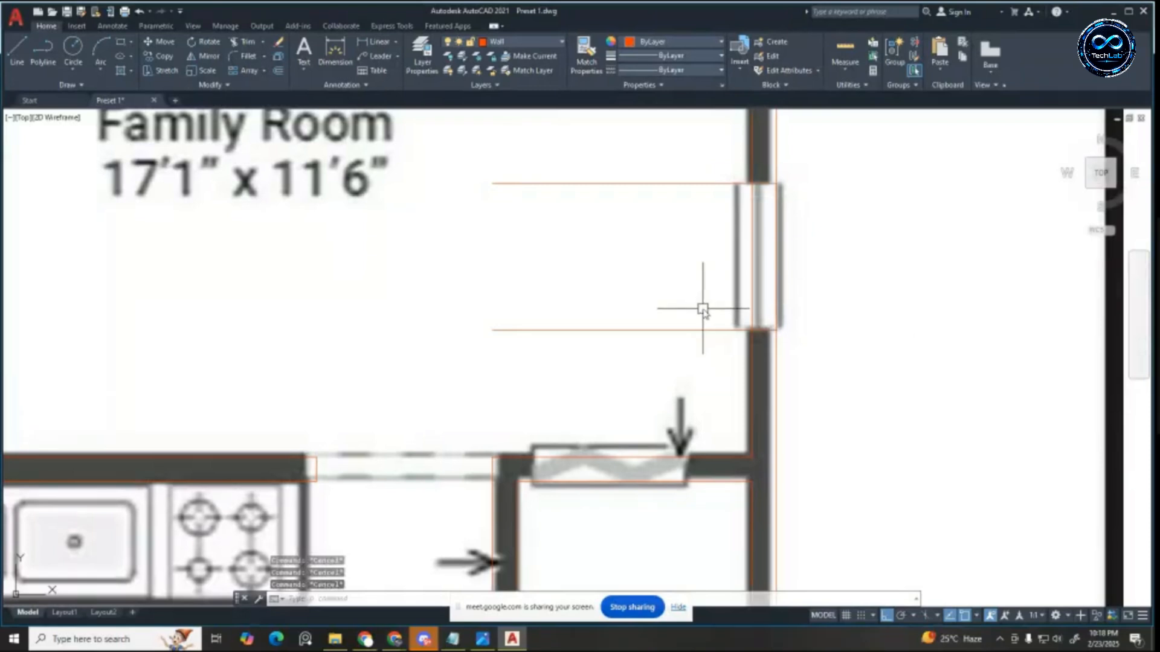
pyautogui.press('Return')
pyautogui.moveTo(686, 156)
pyautogui.mouseDown()
pyautogui.moveTo(544, 389)
pyautogui.moveTo(1136, 254)
pyautogui.moveTo(848, 264)
pyautogui.mouseUp()
# Step: Measure the distance between the facing corners of the Front Bedroom's two closets above the front window
pyautogui.scroll(-5, 847, 266)
pyautogui.scroll(2, 824, 280)
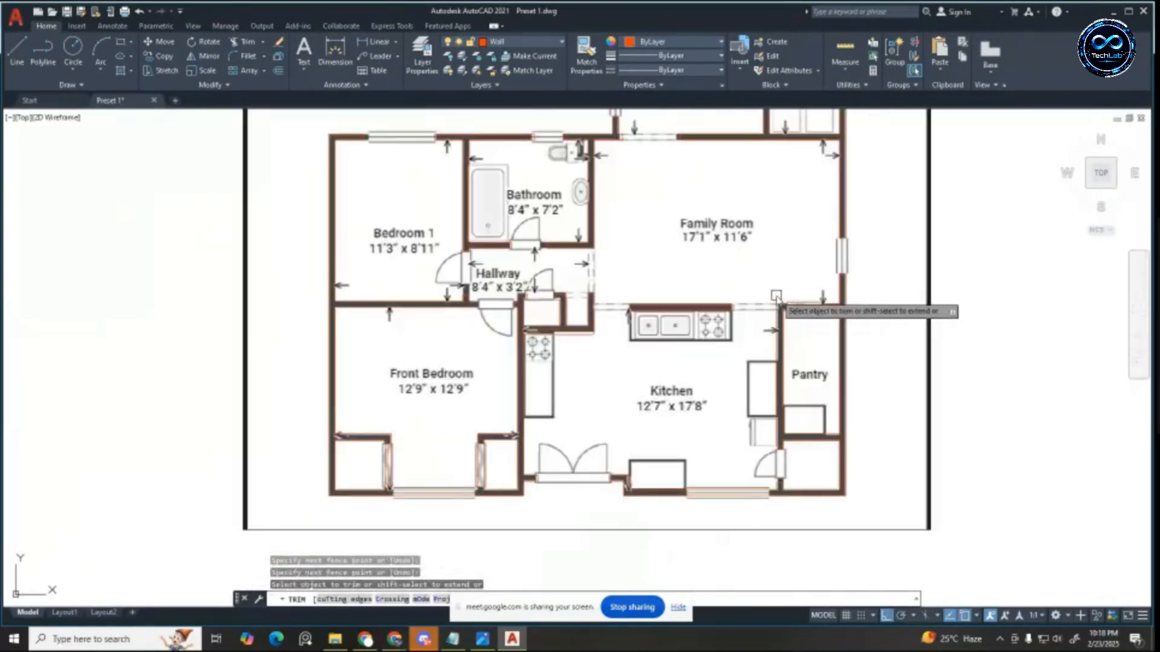
pyautogui.scroll(2, 745, 393)
pyautogui.scroll(-2, 862, 305)
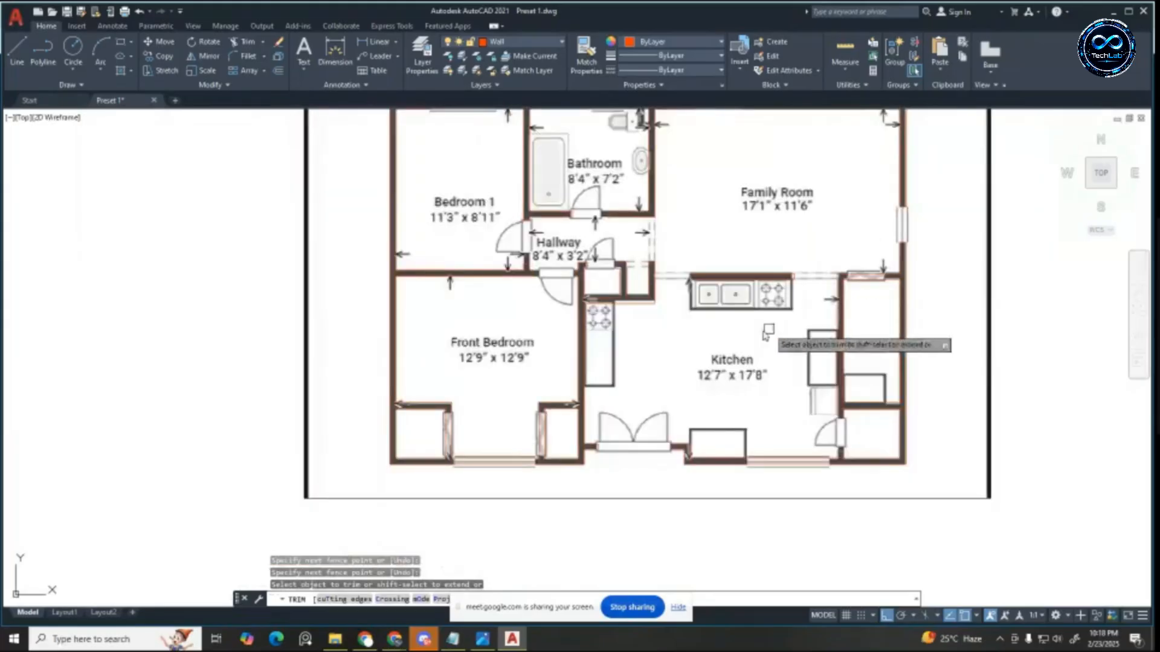
pyautogui.scroll(4, 459, 500)
pyautogui.scroll(2, 671, 405)
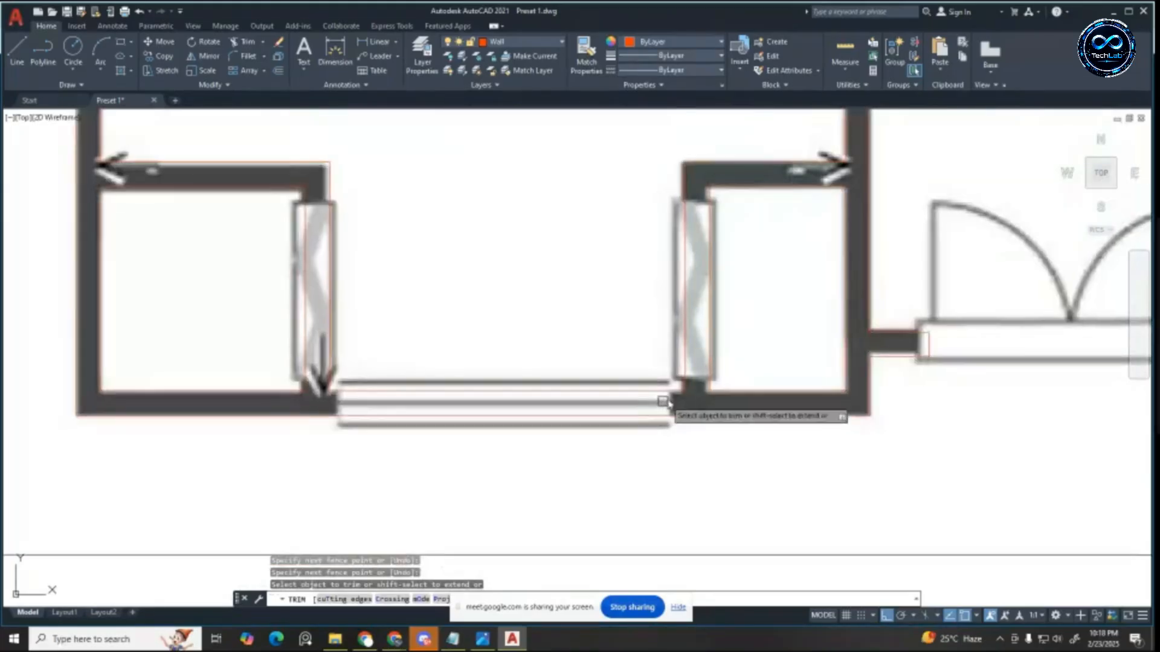
pyautogui.press('Escape')
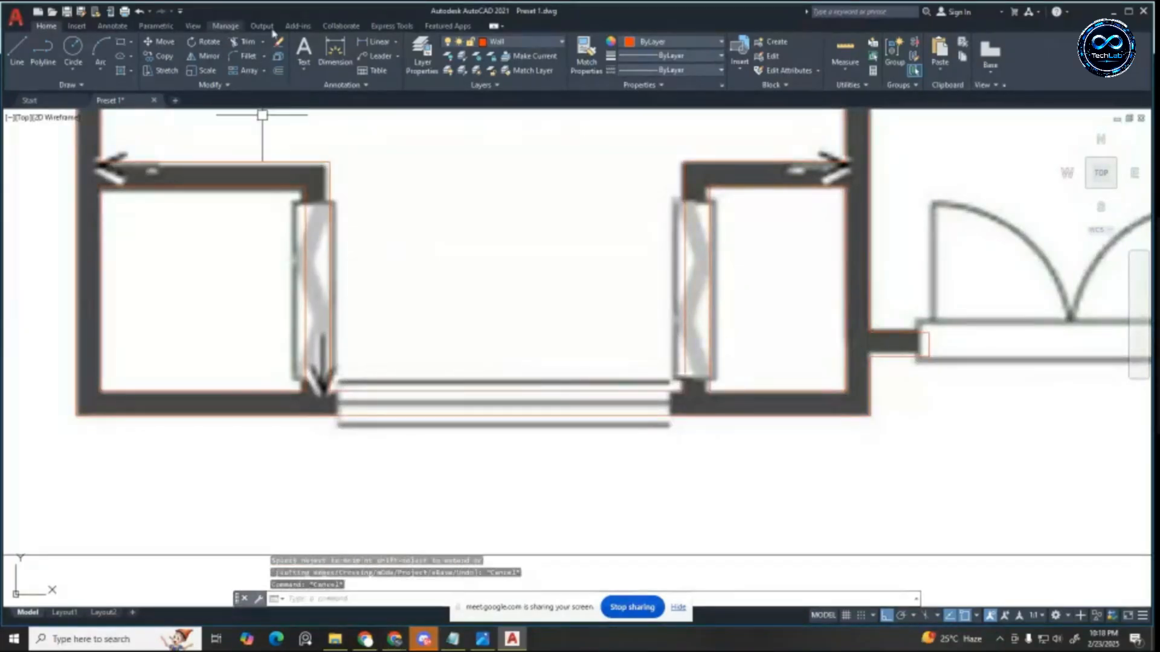
pyautogui.click(387, 46)
pyautogui.click(330, 162)
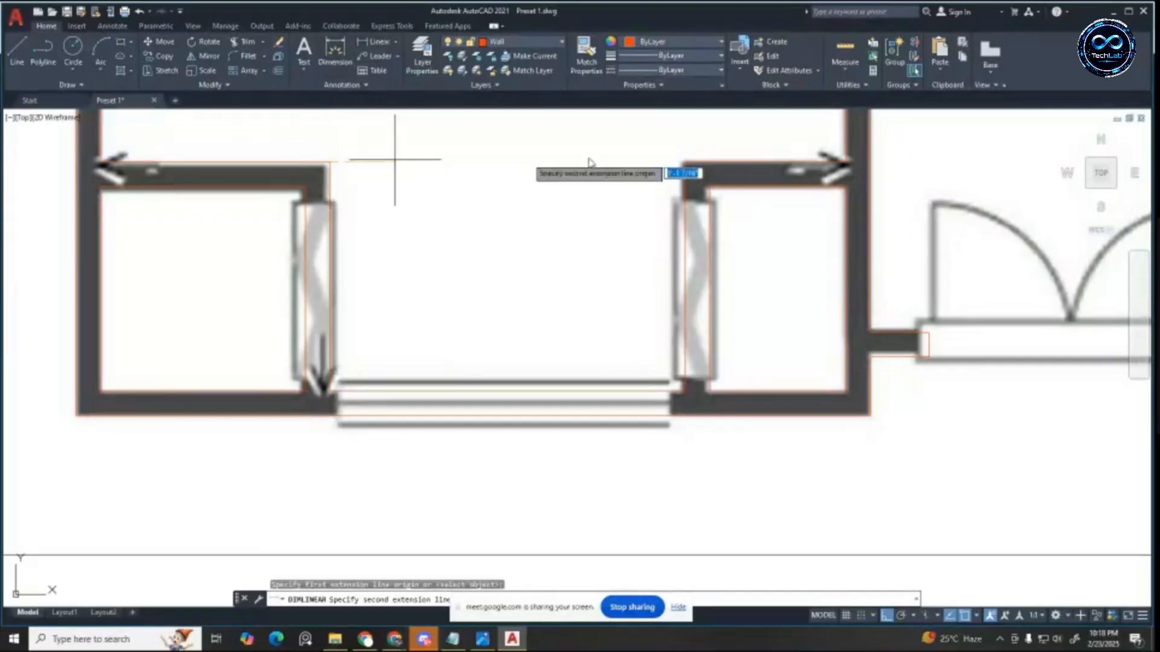
pyautogui.click(682, 162)
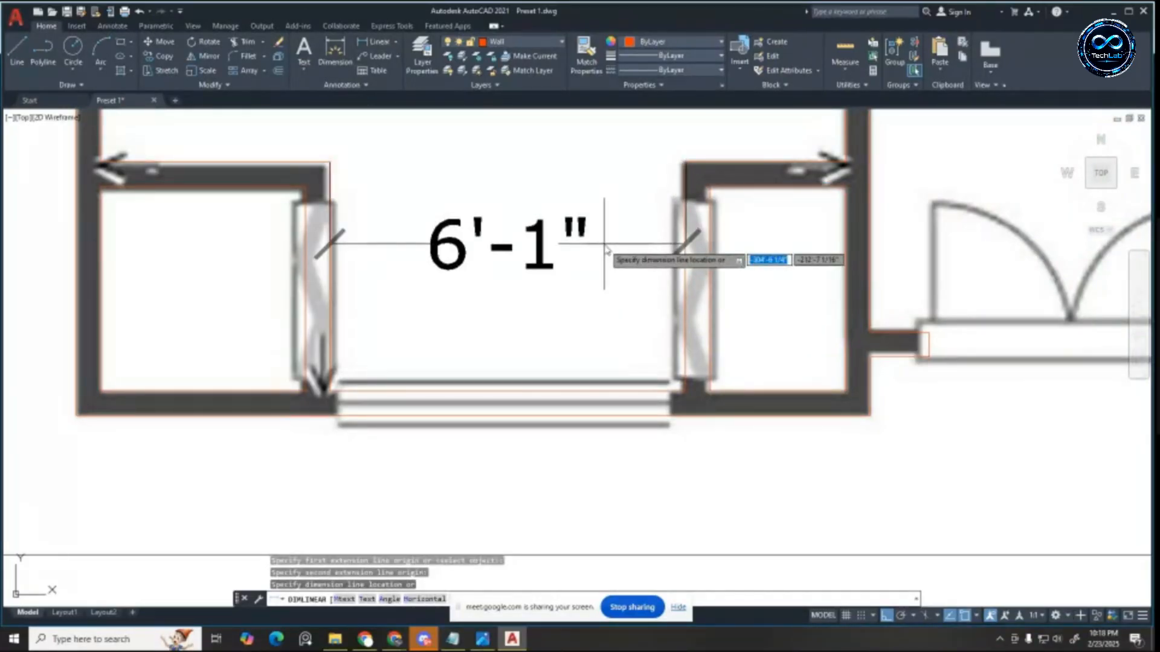
pyautogui.scroll(-5, 603, 266)
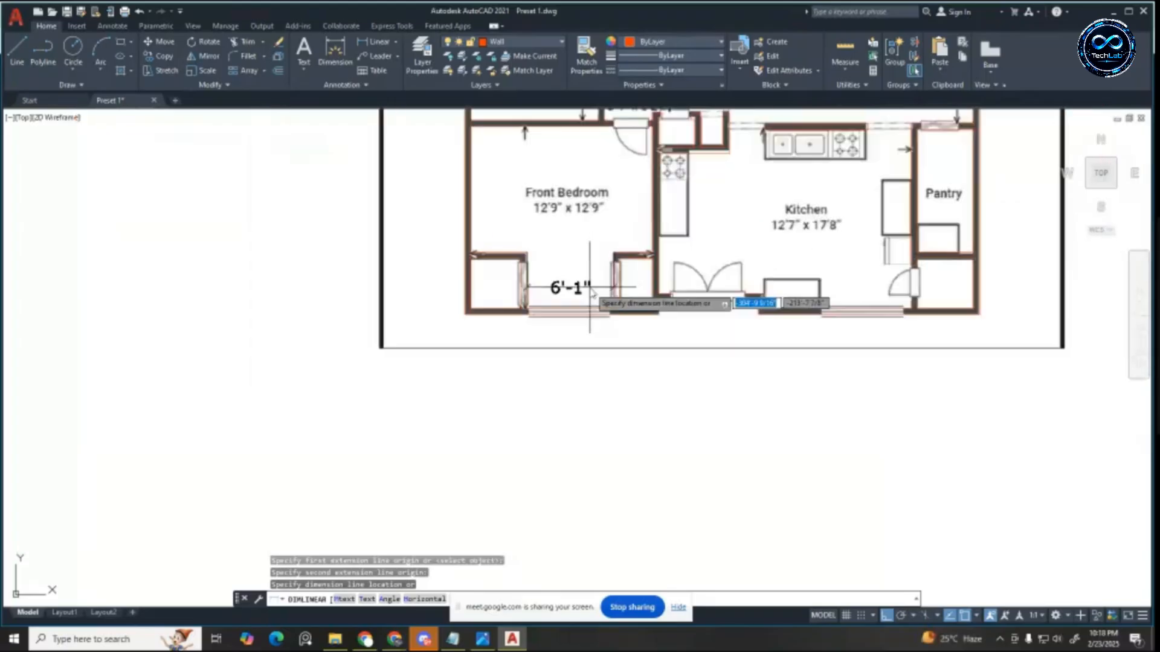
pyautogui.scroll(-4, 592, 293)
pyautogui.press('Escape')
# Step: Draw a center line across the Front Bedroom's front wall from the inner wall line's midpoint to the outer wall line
pyautogui.scroll(4, 579, 208)
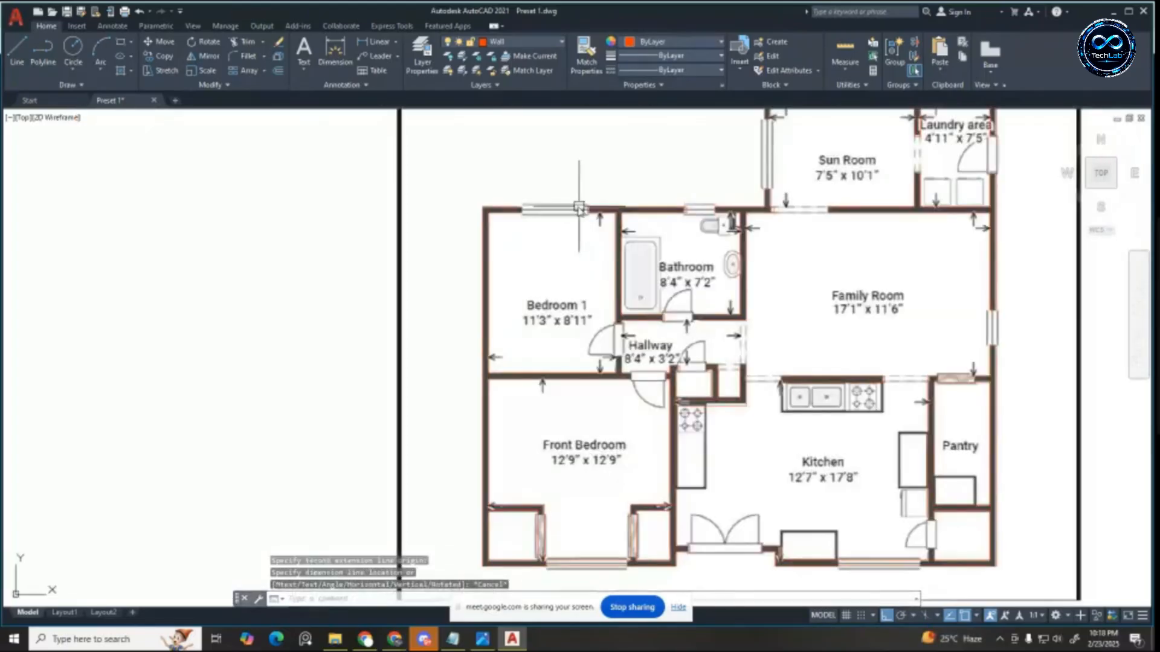
pyautogui.scroll(-2, 567, 201)
pyautogui.scroll(-2, 650, 416)
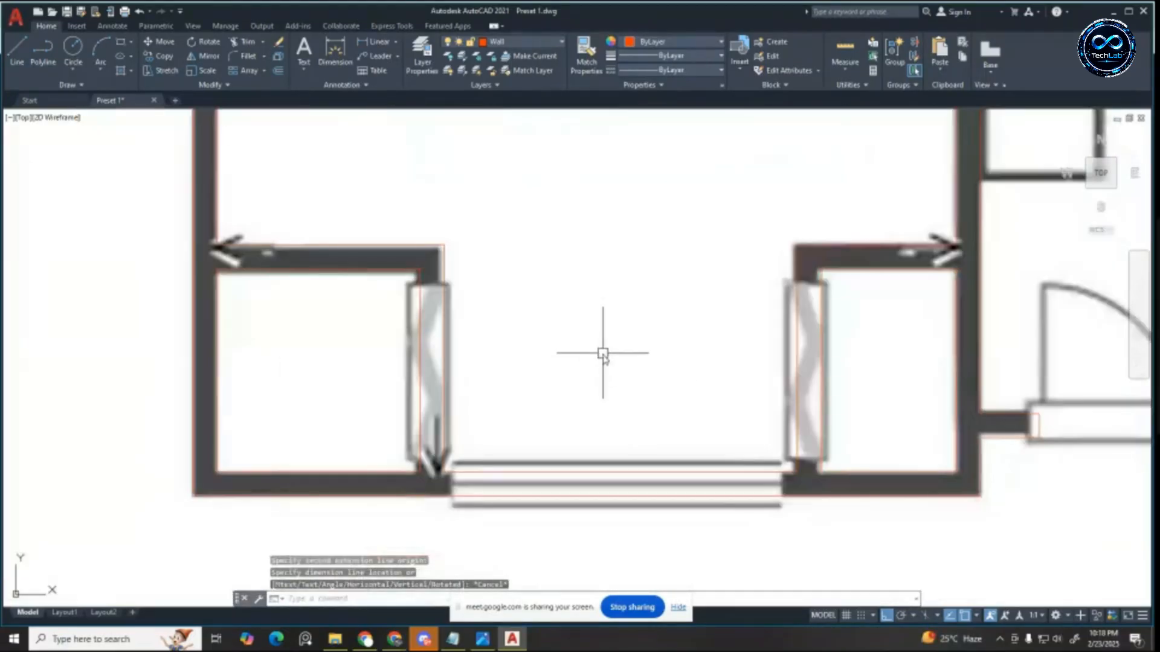
pyautogui.press('Escape')
pyautogui.press('Escape')
pyautogui.click(17, 52)
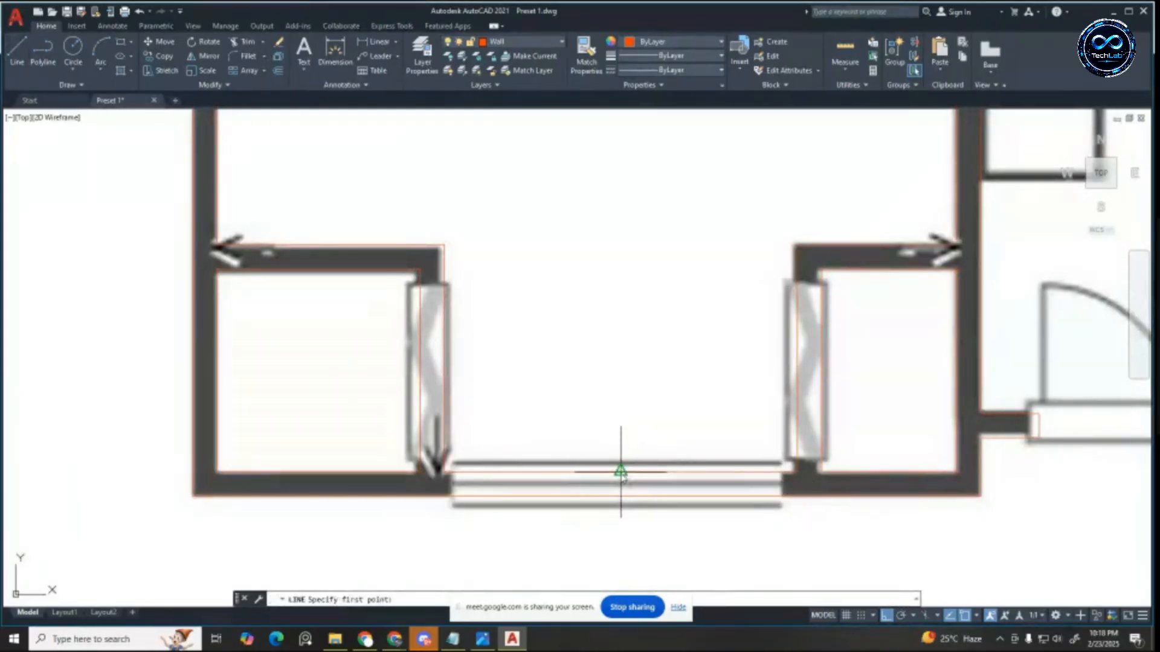
pyautogui.click(621, 471)
pyautogui.click(619, 494)
pyautogui.press('Escape')
pyautogui.press('Escape')
pyautogui.press('Escape')
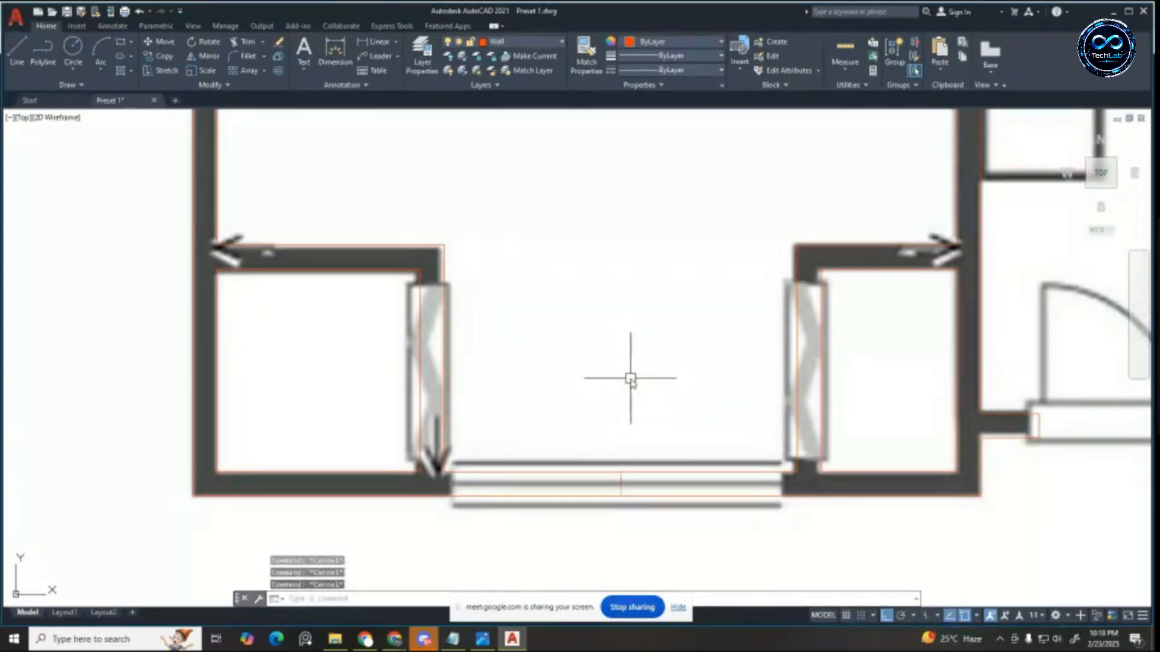
# Step: Offset the Front Bedroom window's center line 2'6" to each side as the left and right jambs
pyautogui.write('o')
pyautogui.press('Return')
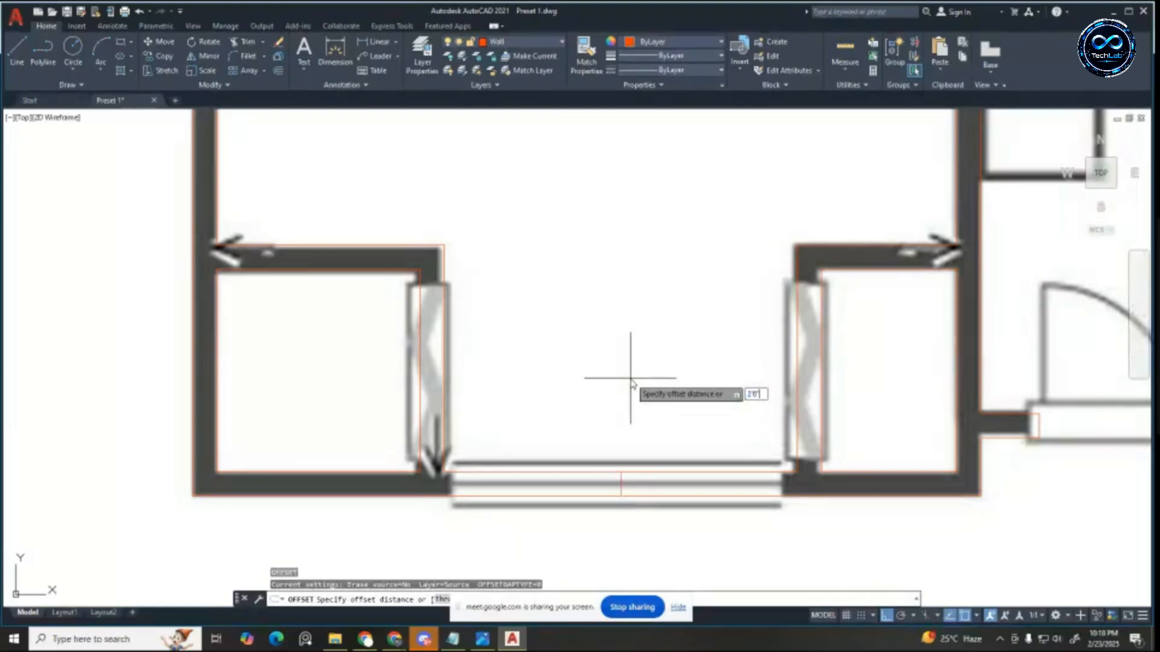
pyautogui.press('Return')
pyautogui.click(629, 492)
pyautogui.click(604, 472)
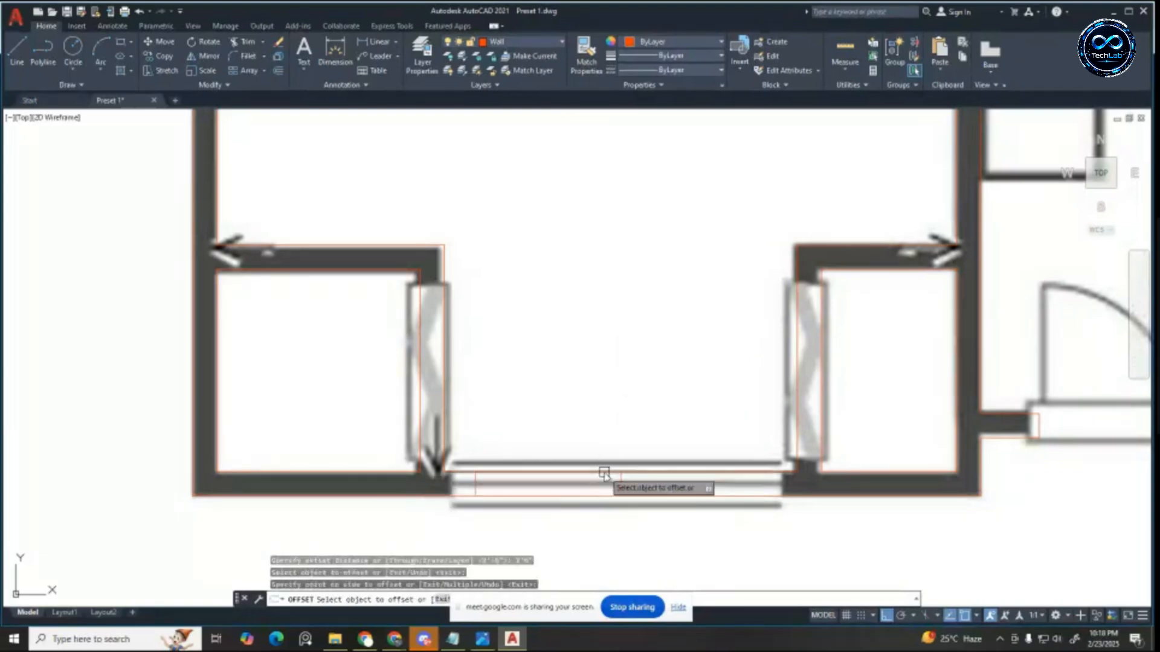
pyautogui.click(620, 483)
pyautogui.click(777, 483)
pyautogui.press('Escape')
pyautogui.press('Escape')
pyautogui.press('Escape')
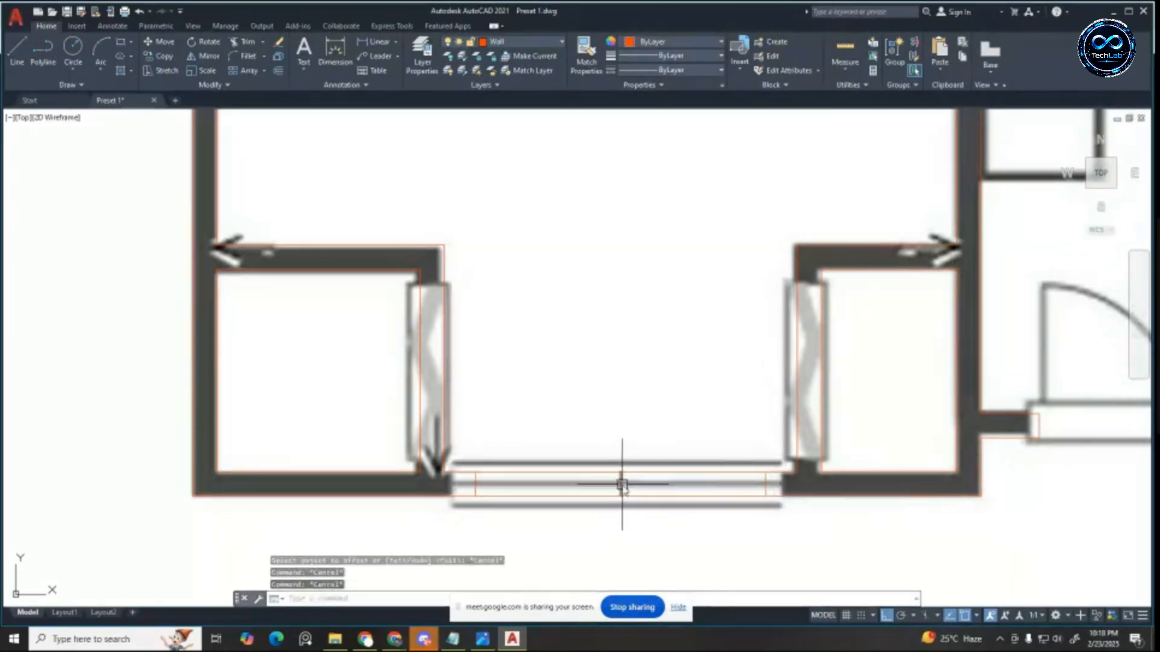
# Step: Erase the Front Bedroom window's center line and trim both wall lines between its jambs
pyautogui.click(622, 484)
pyautogui.press('Delete')
pyautogui.press('Escape')
pyautogui.press('Escape')
pyautogui.press('Escape')
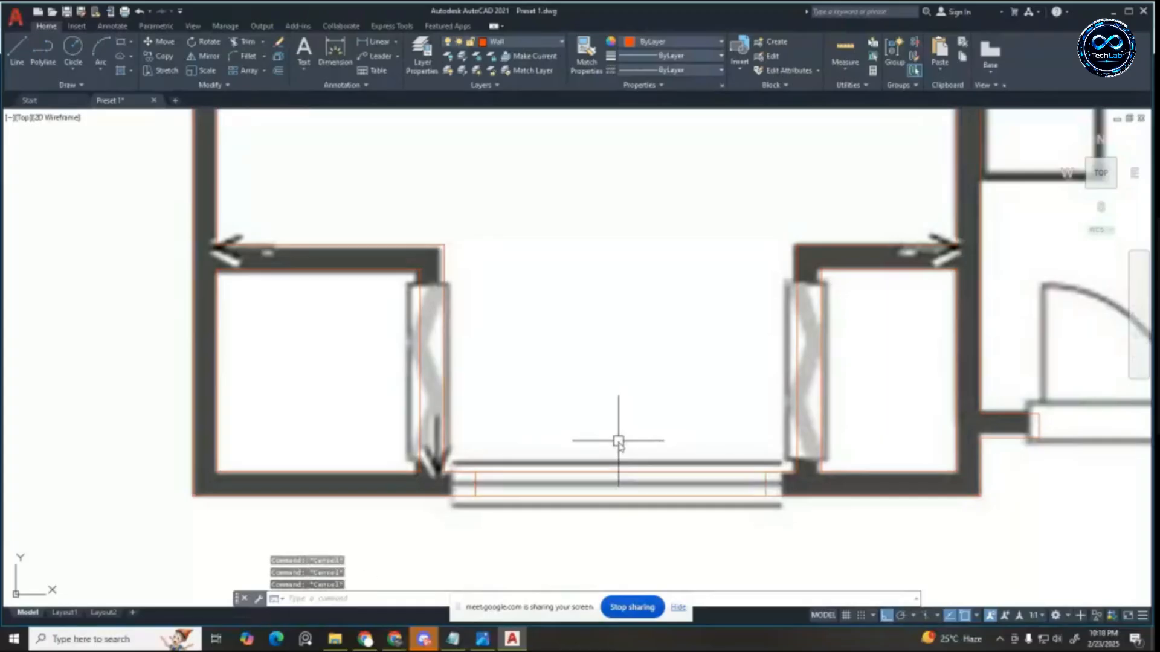
pyautogui.press('Return')
pyautogui.moveTo(618, 442); pyautogui.dragTo(610, 530)
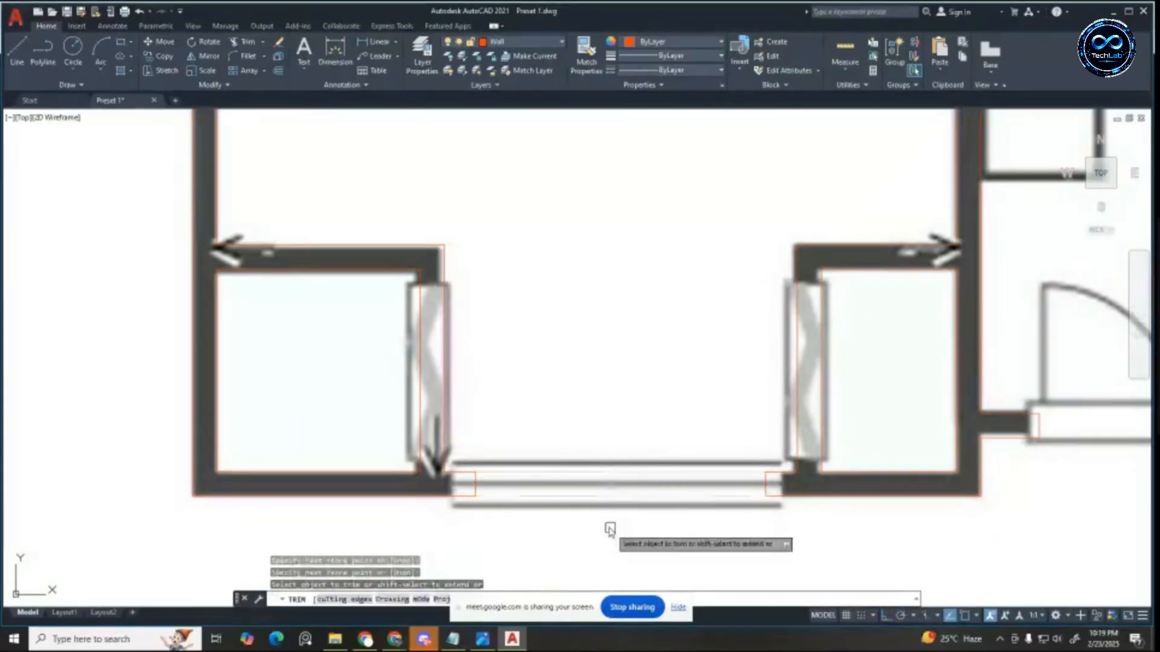
# Step: Compare the Front Bedroom window's jambs with the reference image and look over the Kitchen's front wall openings
pyautogui.scroll(-6, 436, 415)
pyautogui.scroll(4, 495, 418)
pyautogui.scroll(-6, 495, 418)
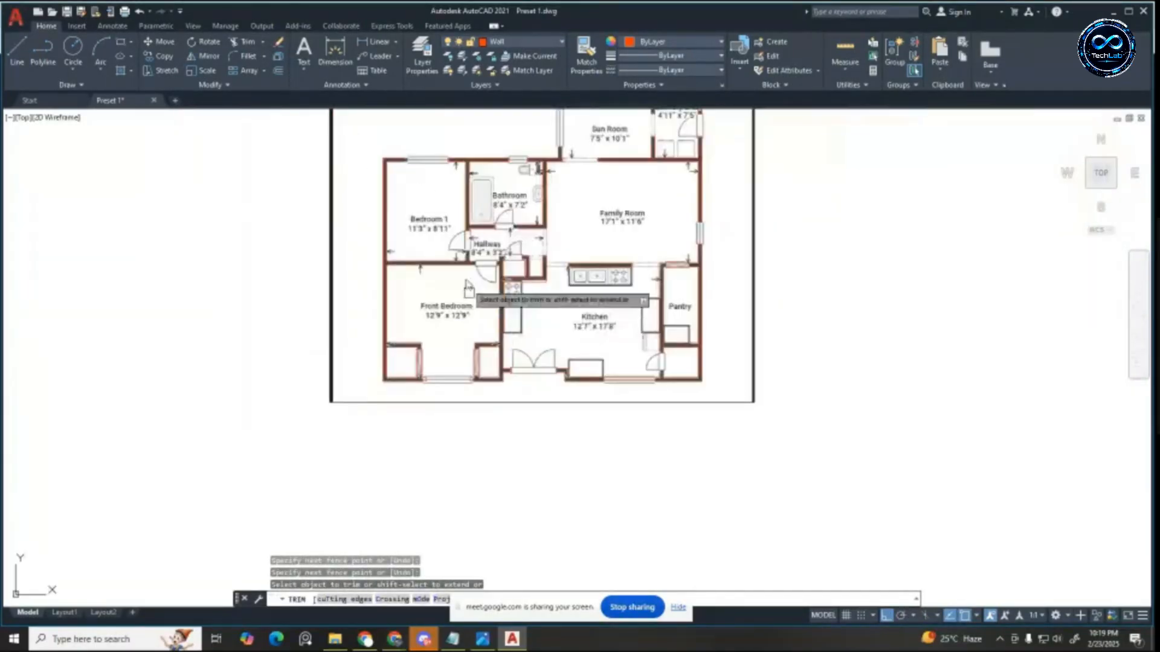
pyautogui.scroll(5, 637, 393)
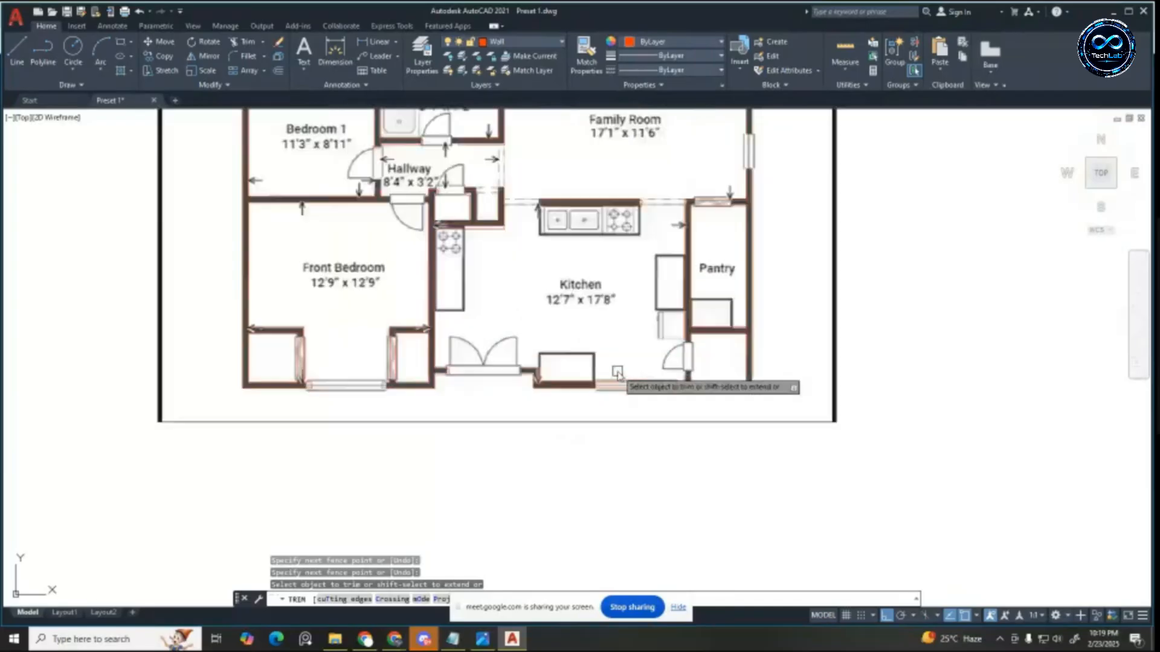
pyautogui.scroll(2, 636, 408)
pyautogui.scroll(-8, 650, 401)
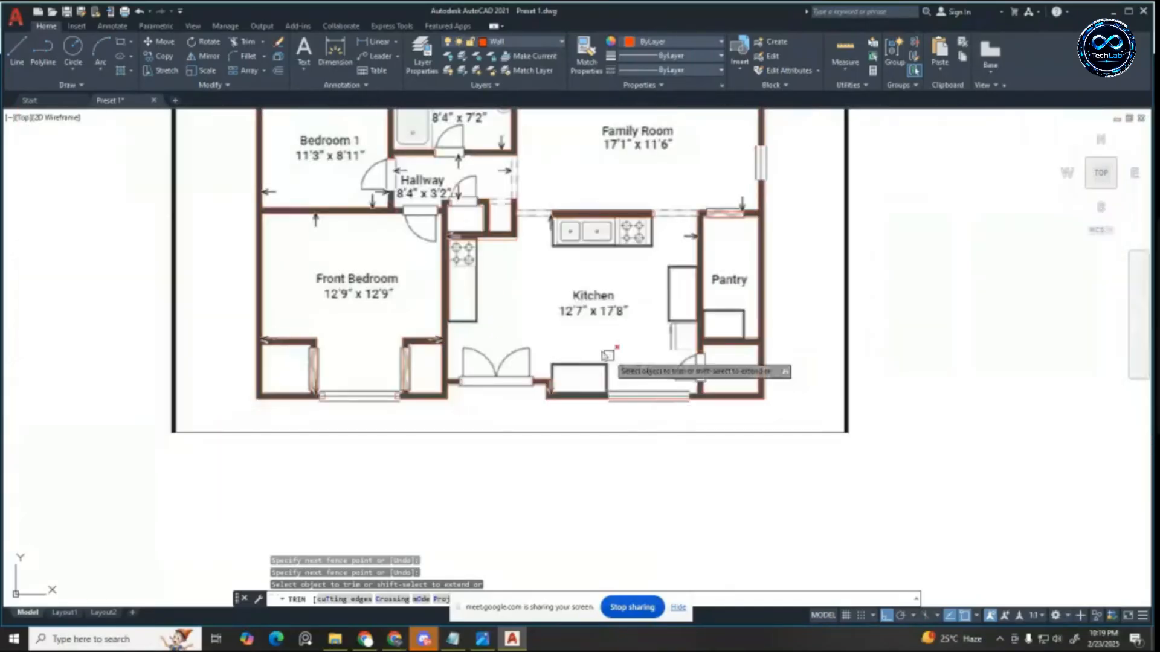
pyautogui.scroll(6, 566, 316)
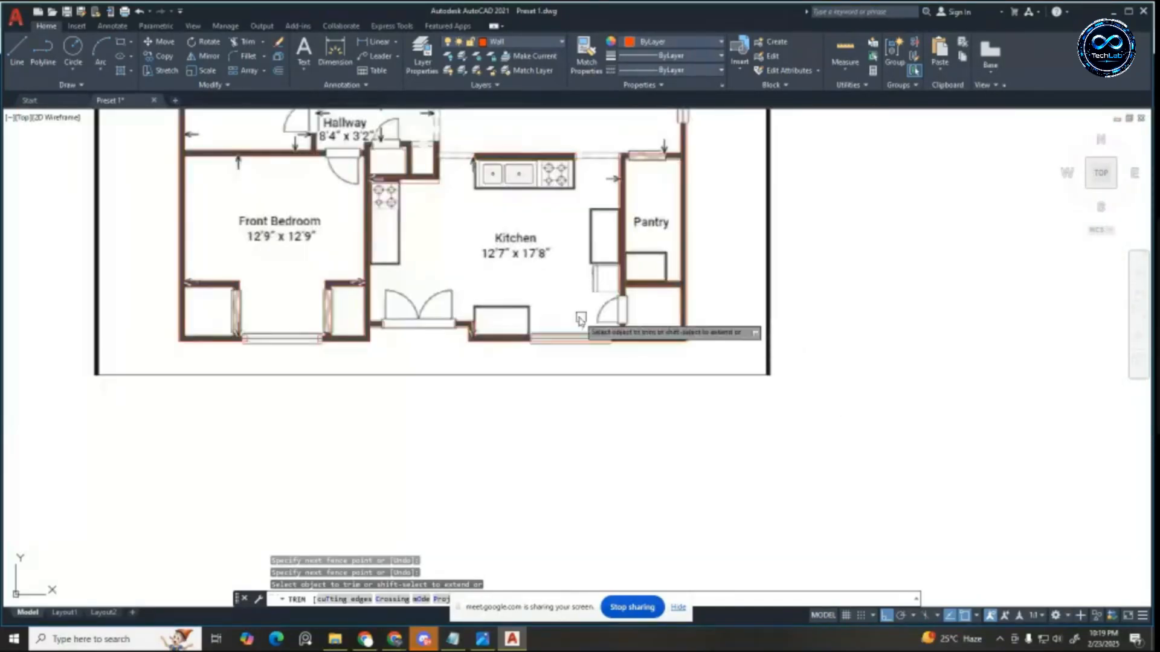
pyautogui.scroll(-6, 592, 329)
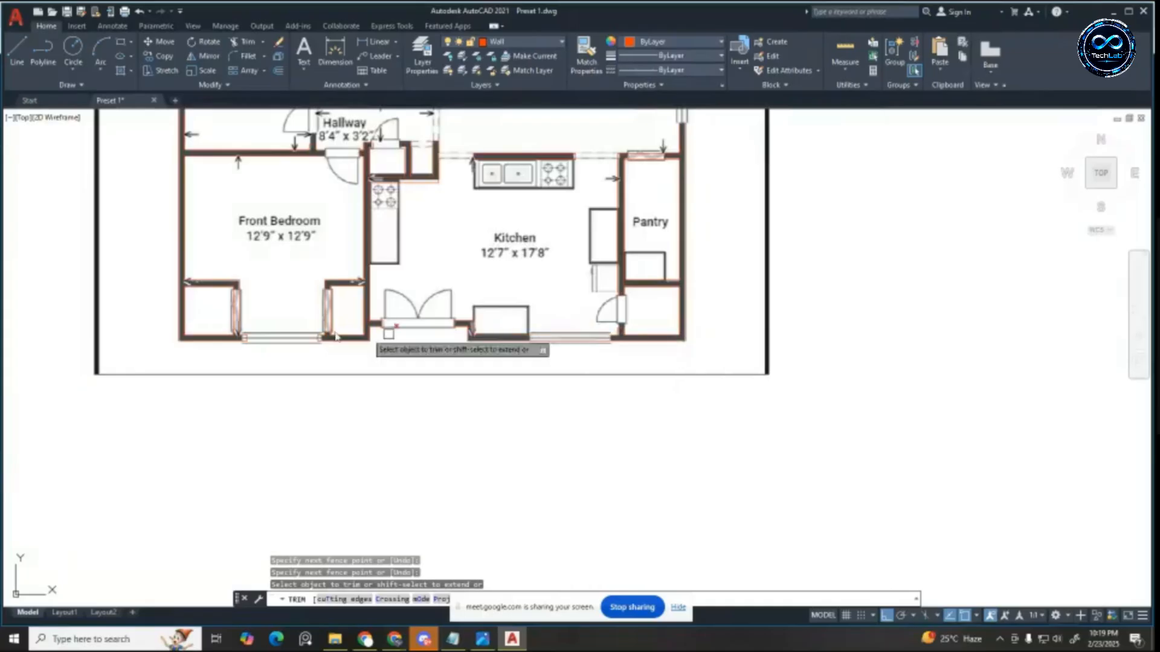
pyautogui.scroll(7, 241, 329)
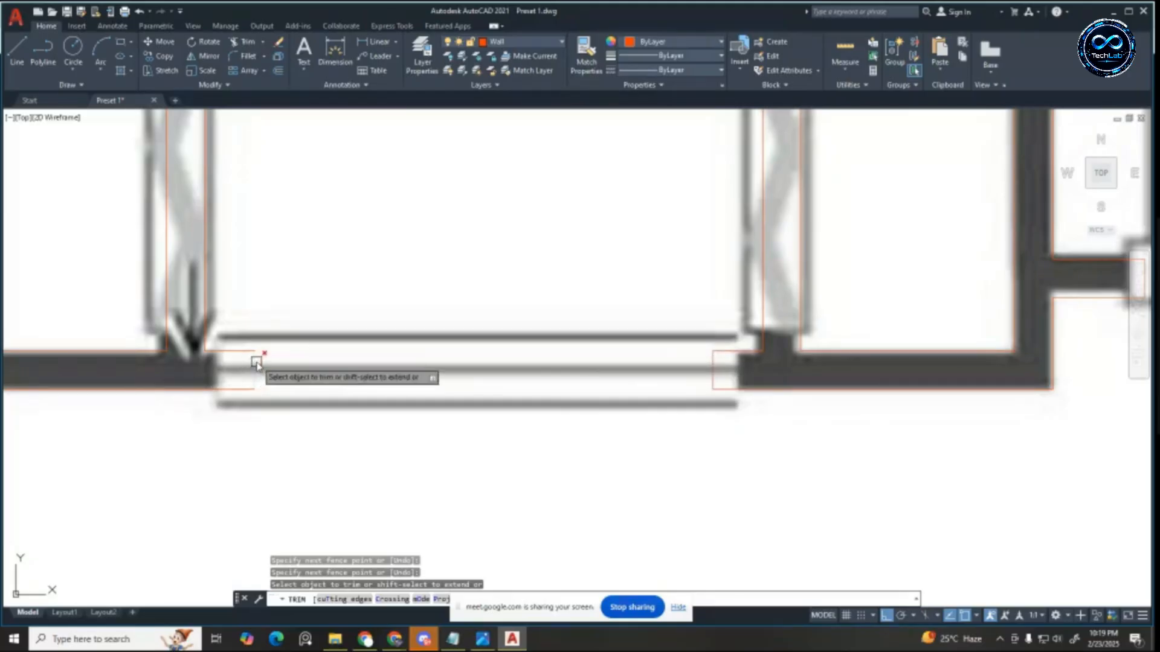
pyautogui.scroll(-4, 548, 383)
pyautogui.scroll(2, 427, 388)
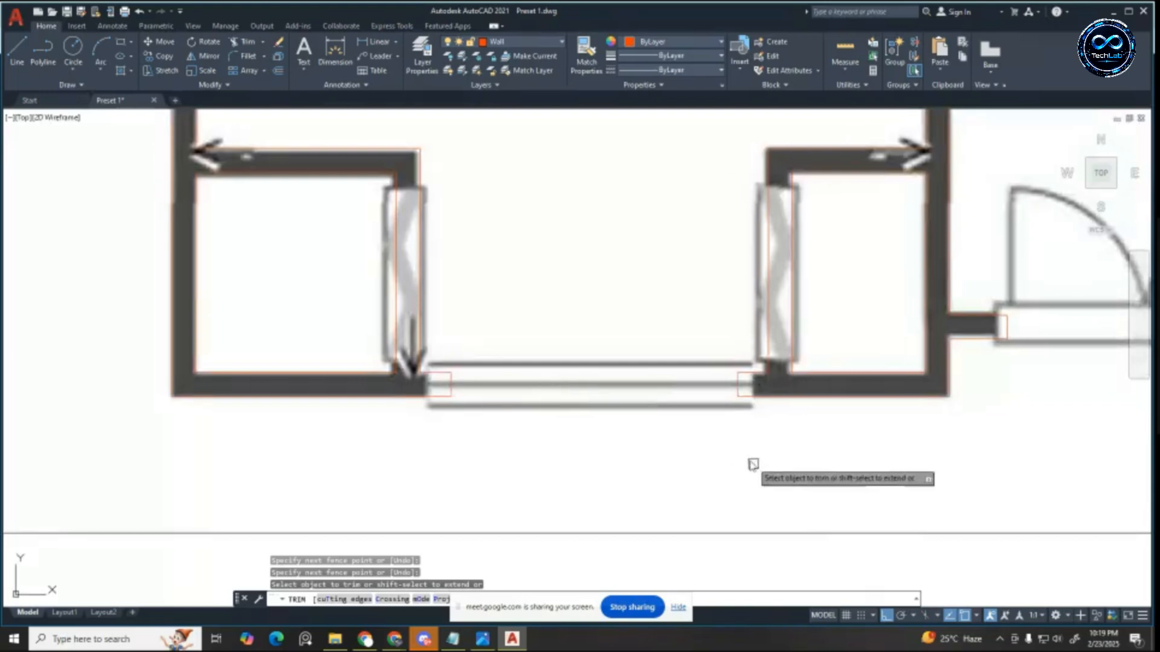
pyautogui.scroll(-3, 465, 393)
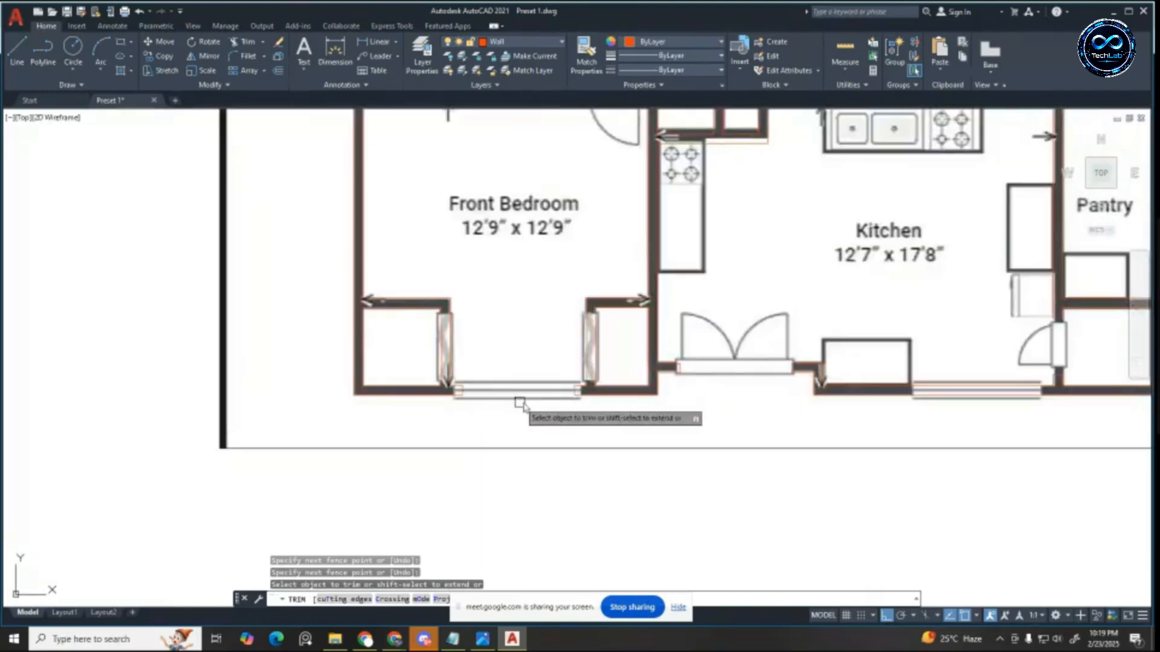
pyautogui.scroll(6, 518, 398)
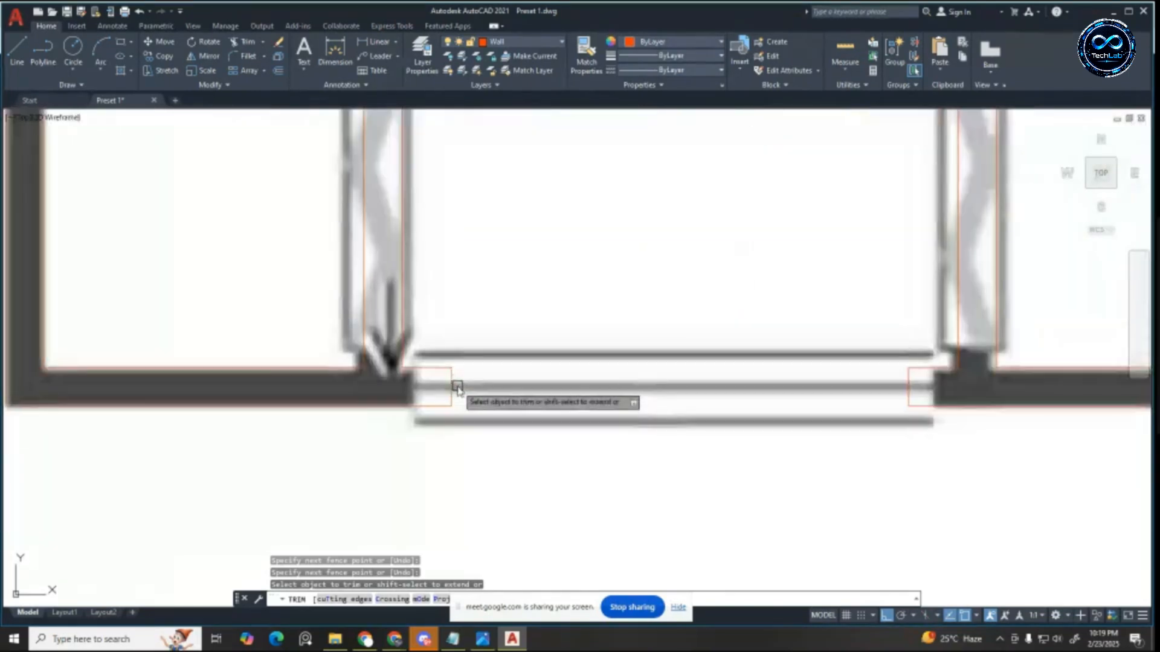
pyautogui.press('Escape')
pyautogui.press('Escape')
pyautogui.press('Escape')
pyautogui.press('Escape')
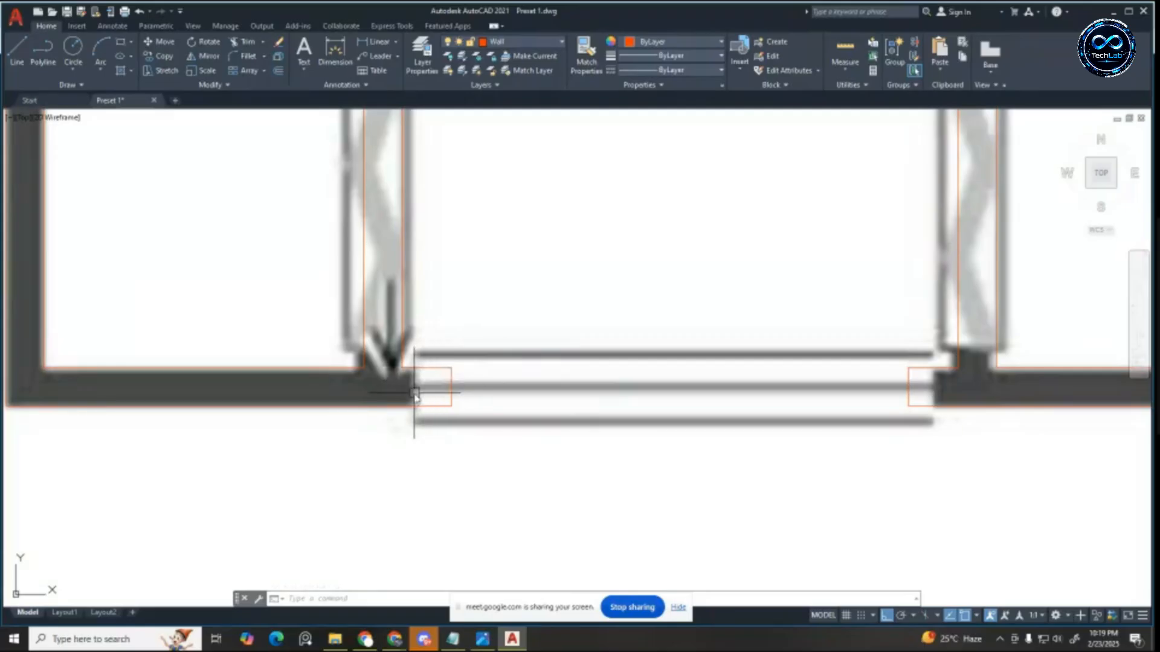
# Step: Offset the inner face line of the right-hand closet's door wall 10" toward the Front Bedroom window
pyautogui.scroll(-3, 416, 395)
pyautogui.scroll(3, 435, 388)
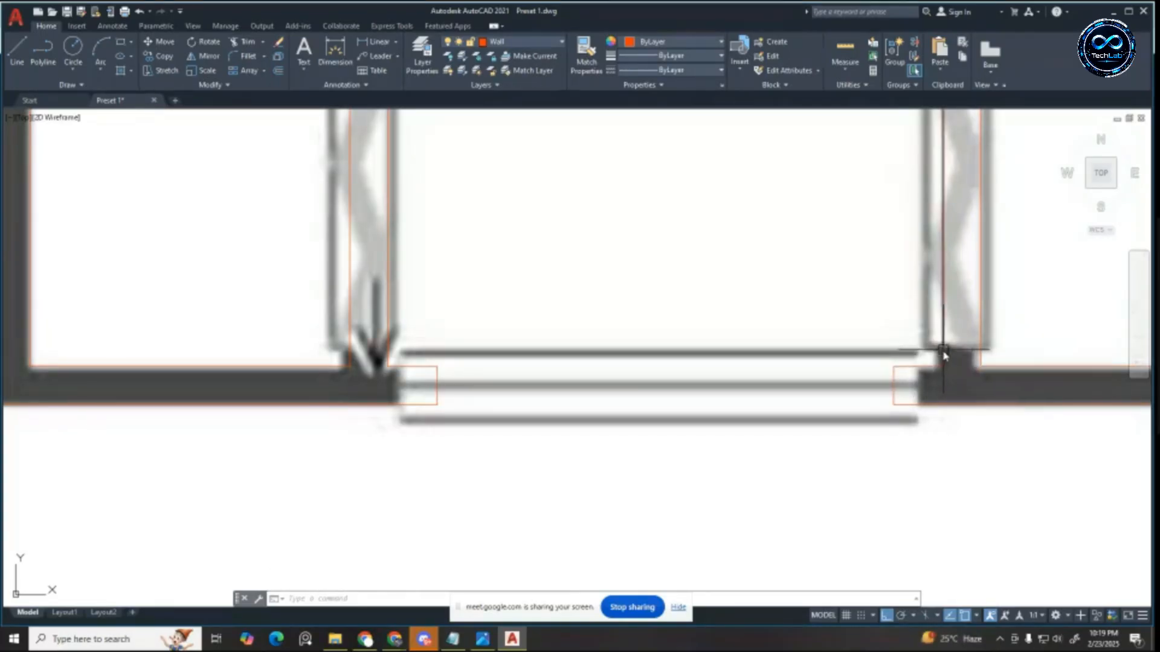
pyautogui.scroll(-1, 582, 418)
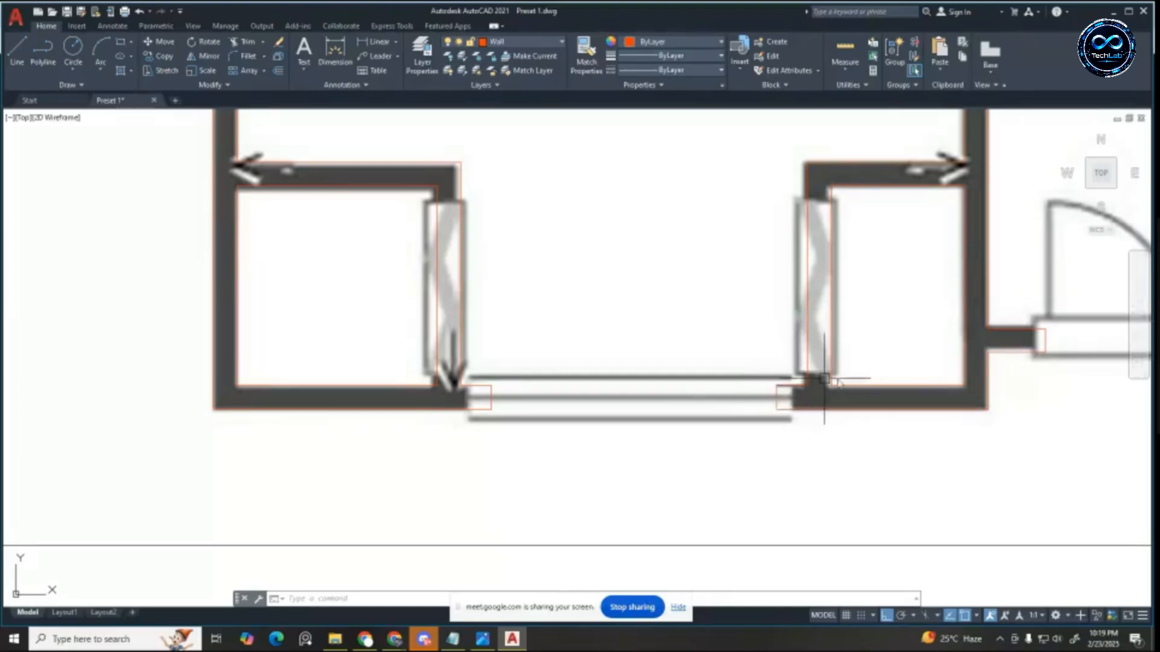
pyautogui.scroll(4, 832, 392)
pyautogui.press('Escape')
pyautogui.press('Escape')
pyautogui.press('Escape')
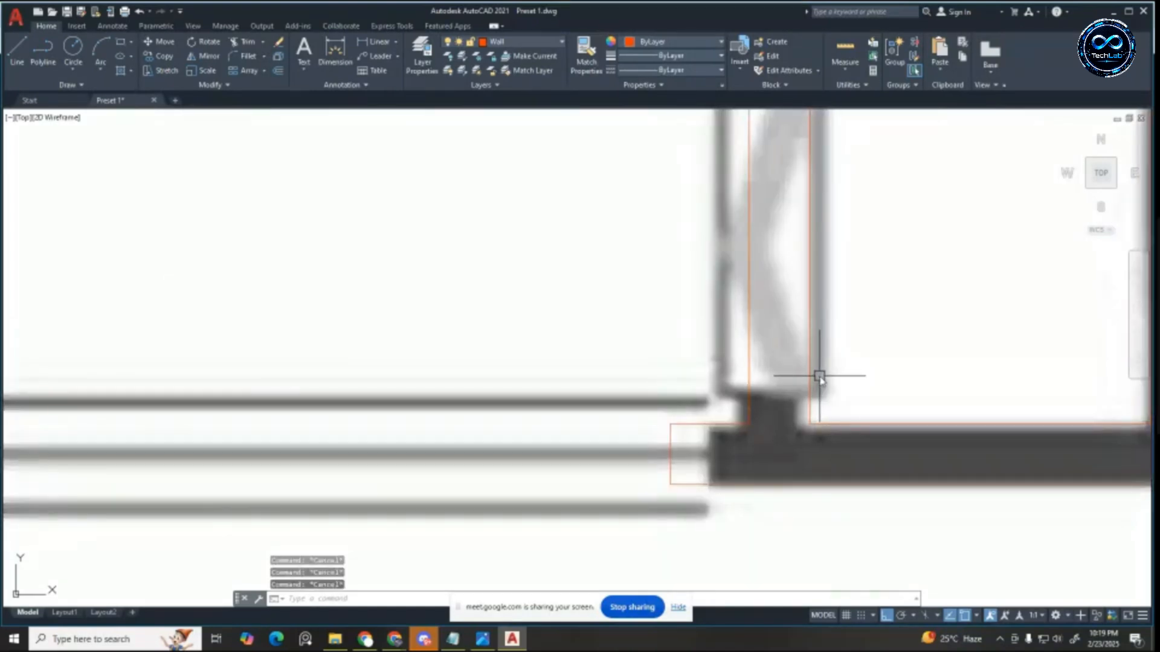
pyautogui.press('Return')
pyautogui.write('10')
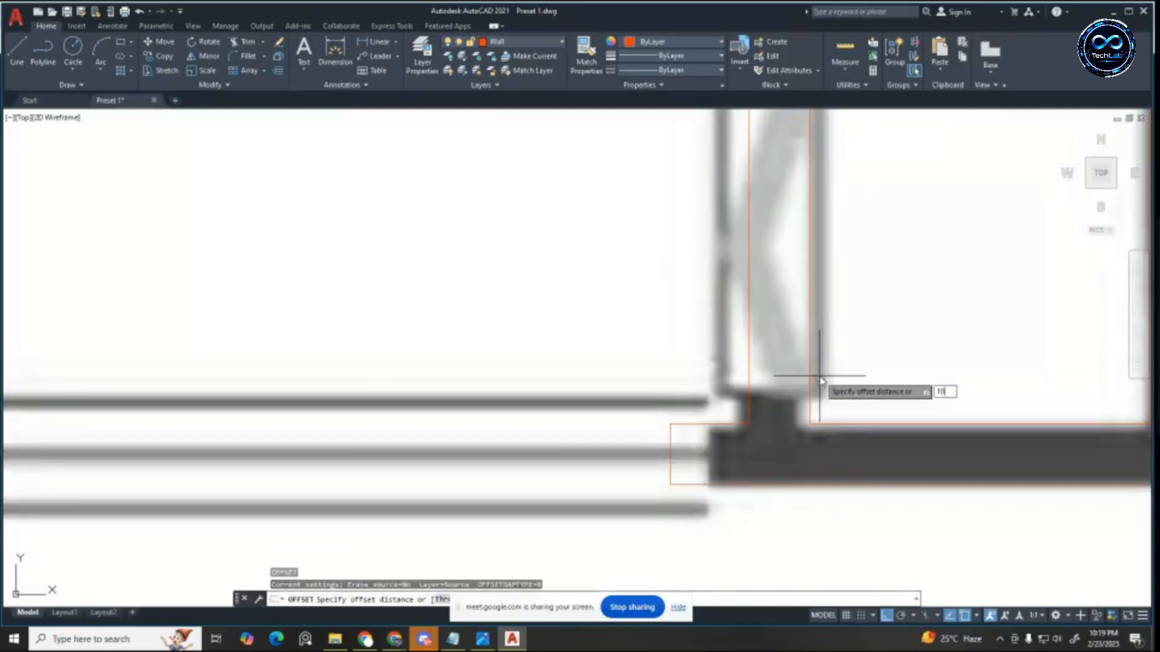
pyautogui.press('Return')
pyautogui.click(805, 370)
pyautogui.click(479, 375)
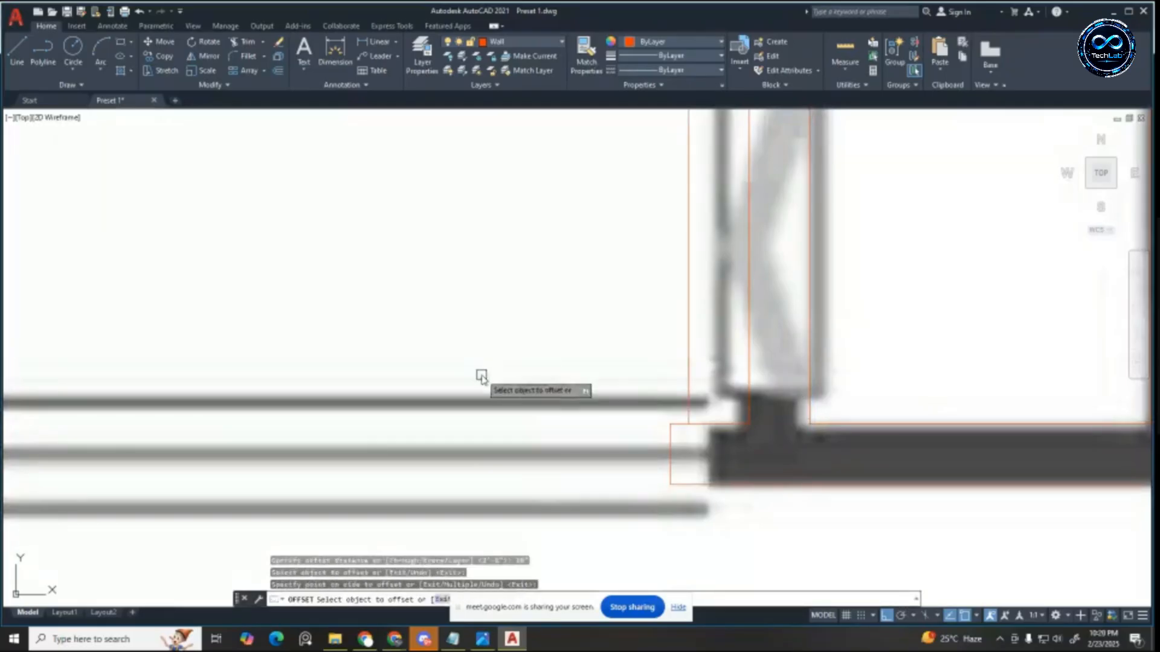
pyautogui.press('Escape')
pyautogui.press('Escape')
pyautogui.press('Escape')
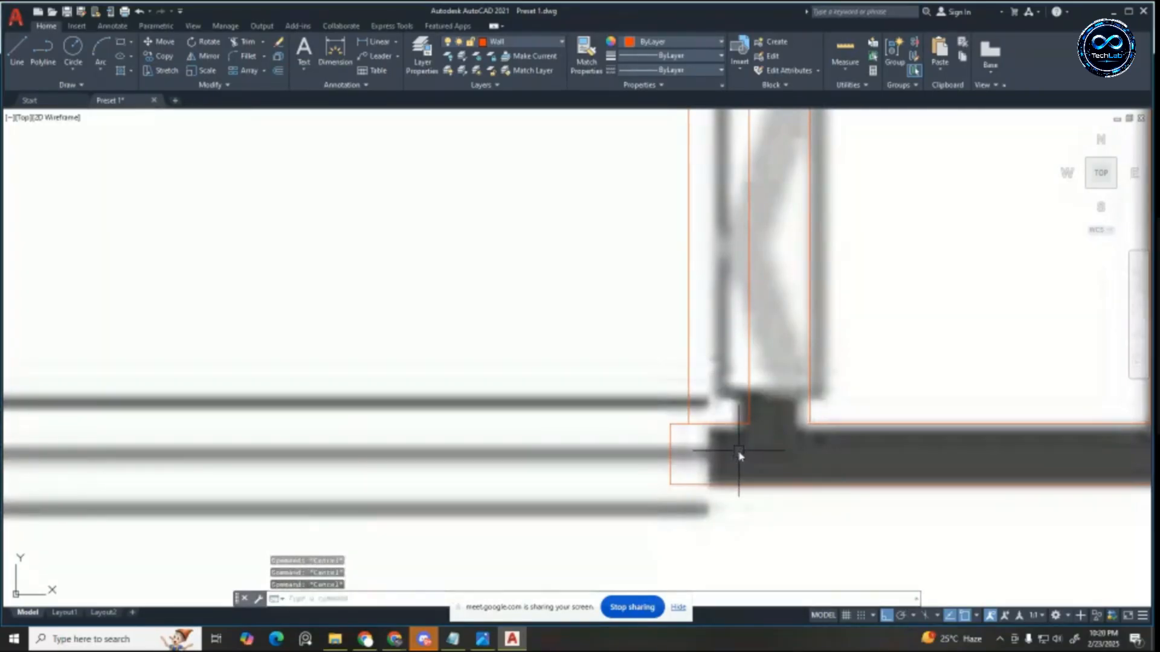
# Step: Offset the front wall's outer line beside the Front Bedroom window 10" into the room
pyautogui.press('Return')
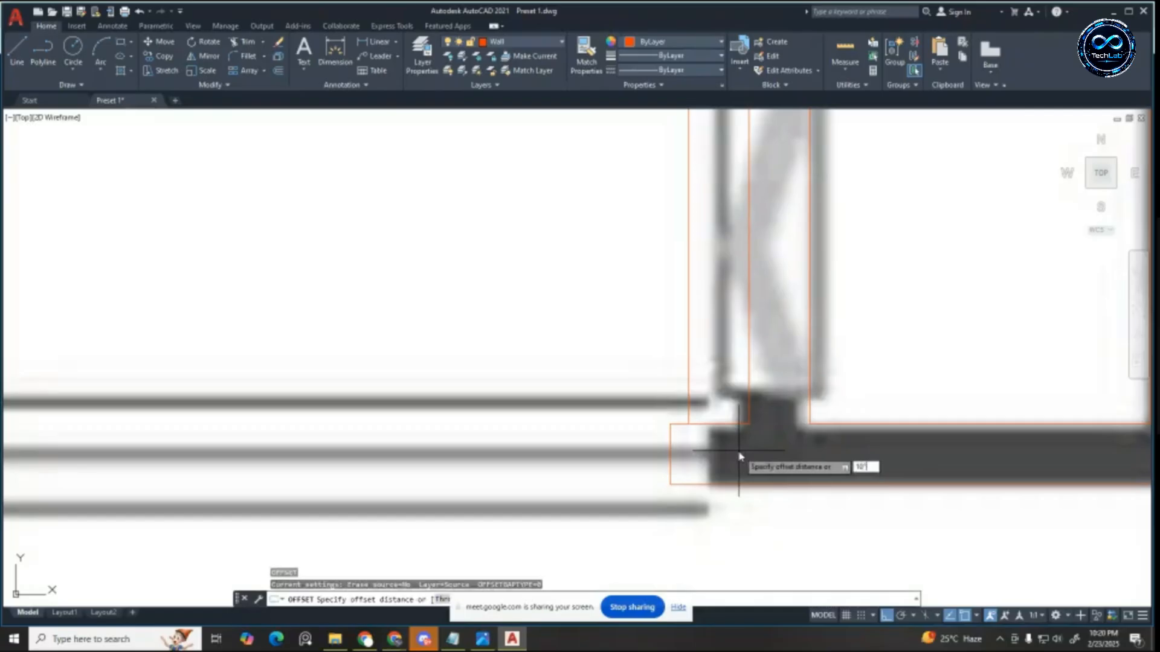
pyautogui.press('Return')
pyautogui.click(741, 484)
pyautogui.click(741, 342)
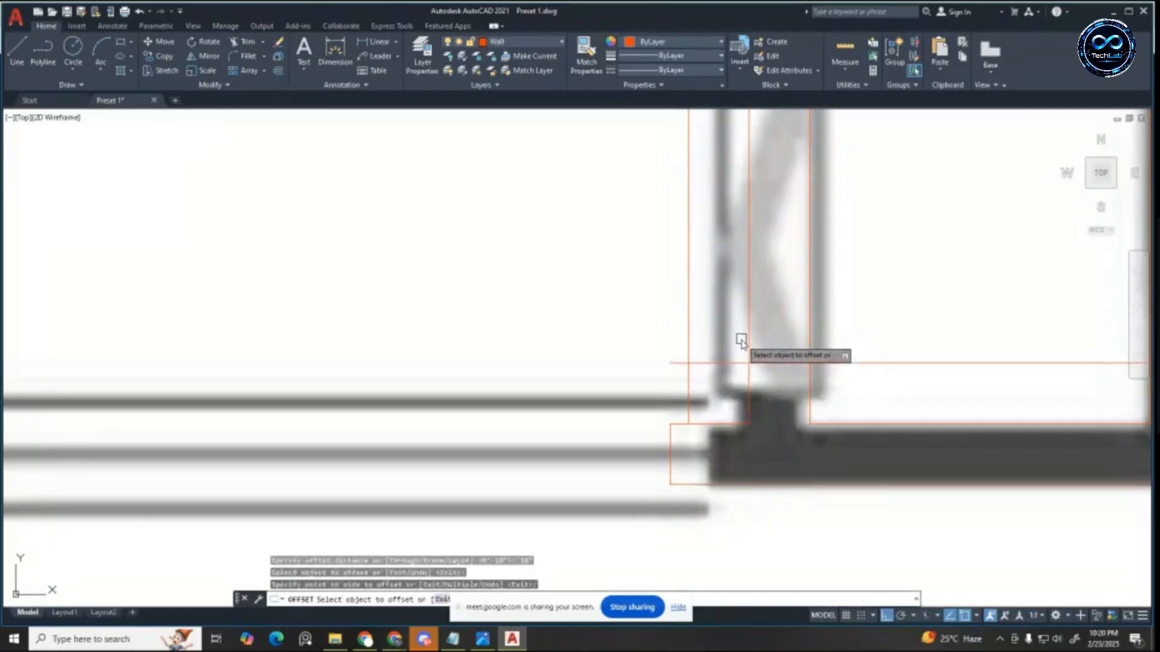
pyautogui.press('Escape')
pyautogui.press('Escape')
pyautogui.press('Escape')
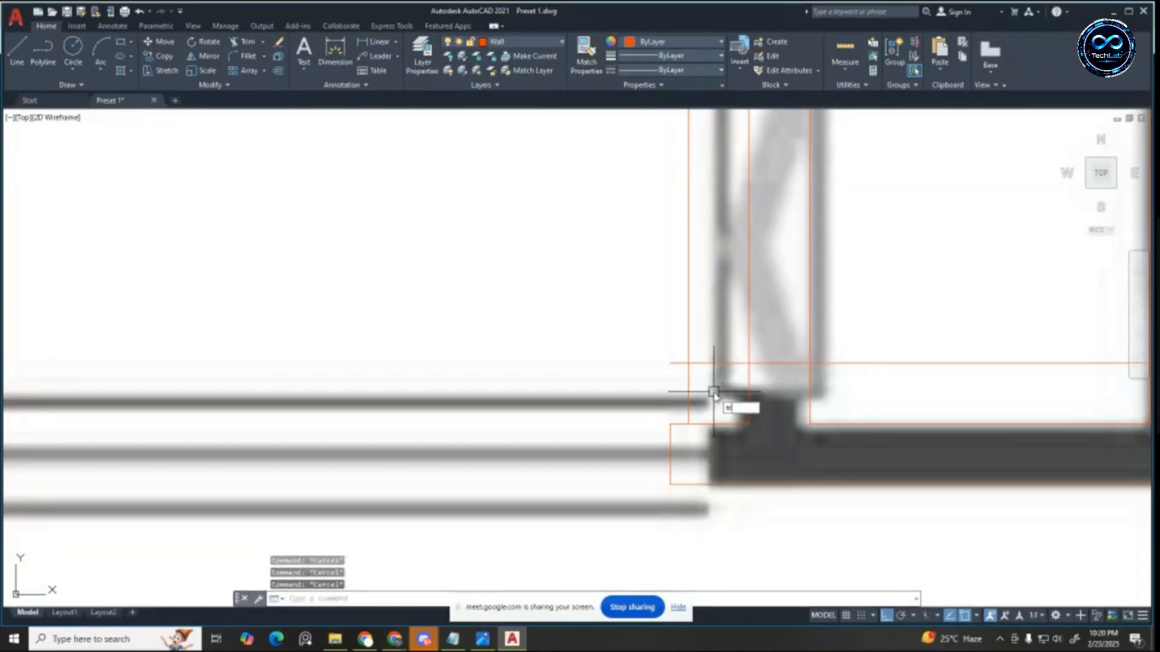
# Step: Extend the vertical offset line beside the window to the front wall's outer line
pyautogui.write('tr')
pyautogui.press('Return')
pyautogui.press('Escape')
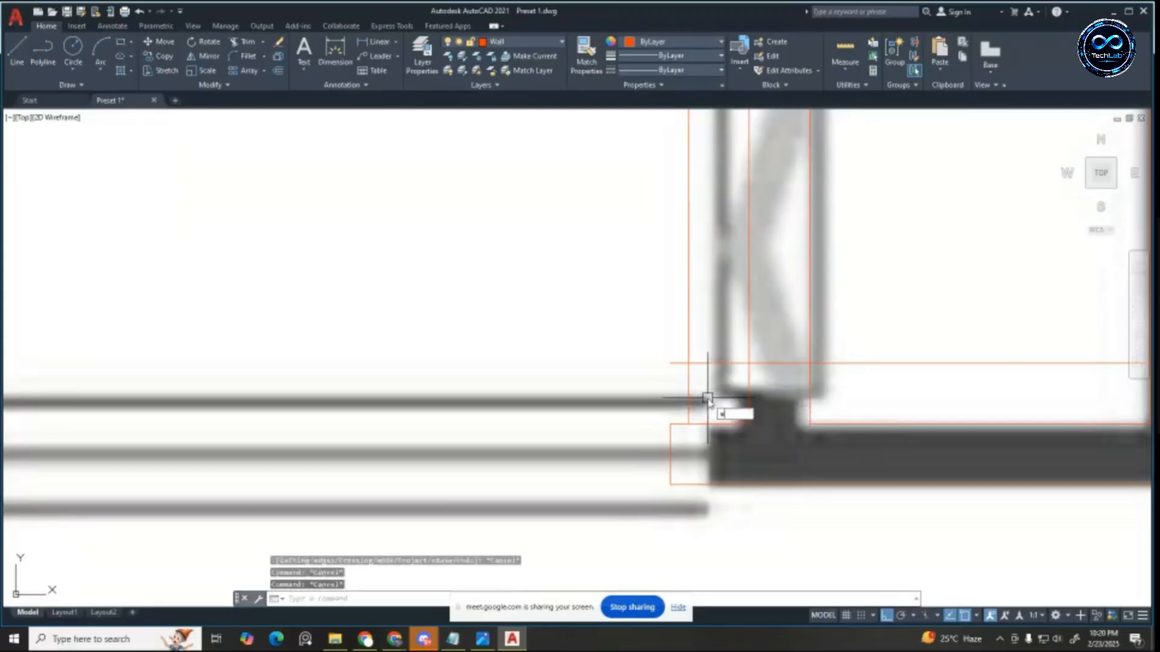
pyautogui.write('ex')
pyautogui.press('Return')
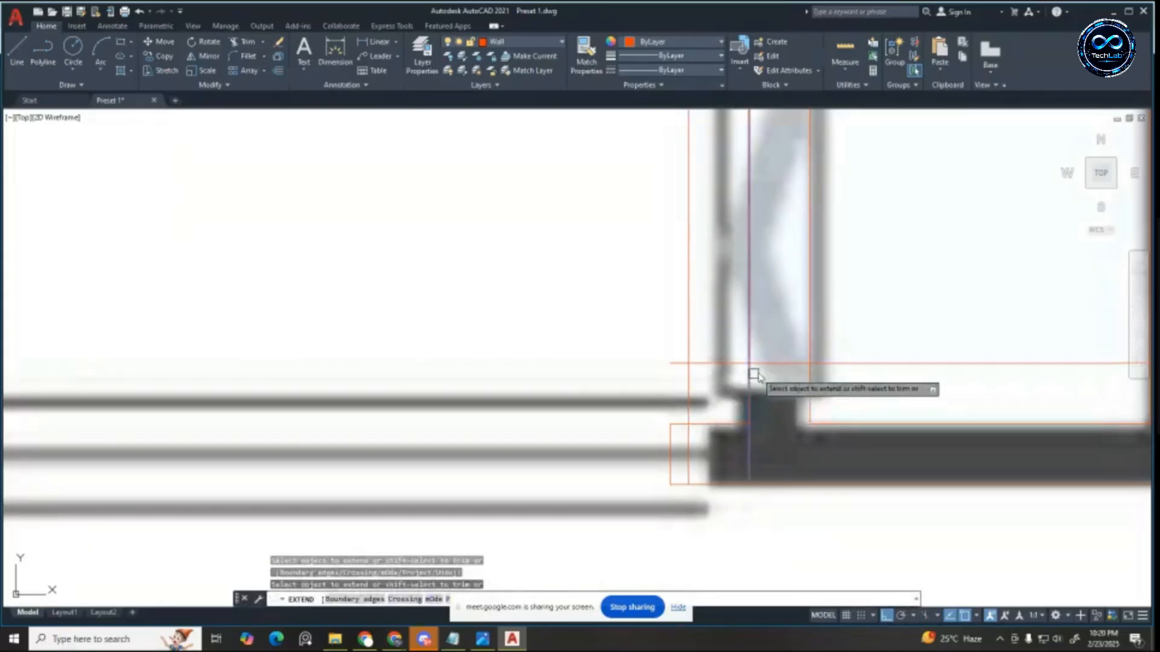
pyautogui.press('Escape')
pyautogui.press('Escape')
pyautogui.press('Escape')
# Step: Fillet the vertical and horizontal offset lines into a square corner with zero radius
pyautogui.write('f')
pyautogui.press('Return')
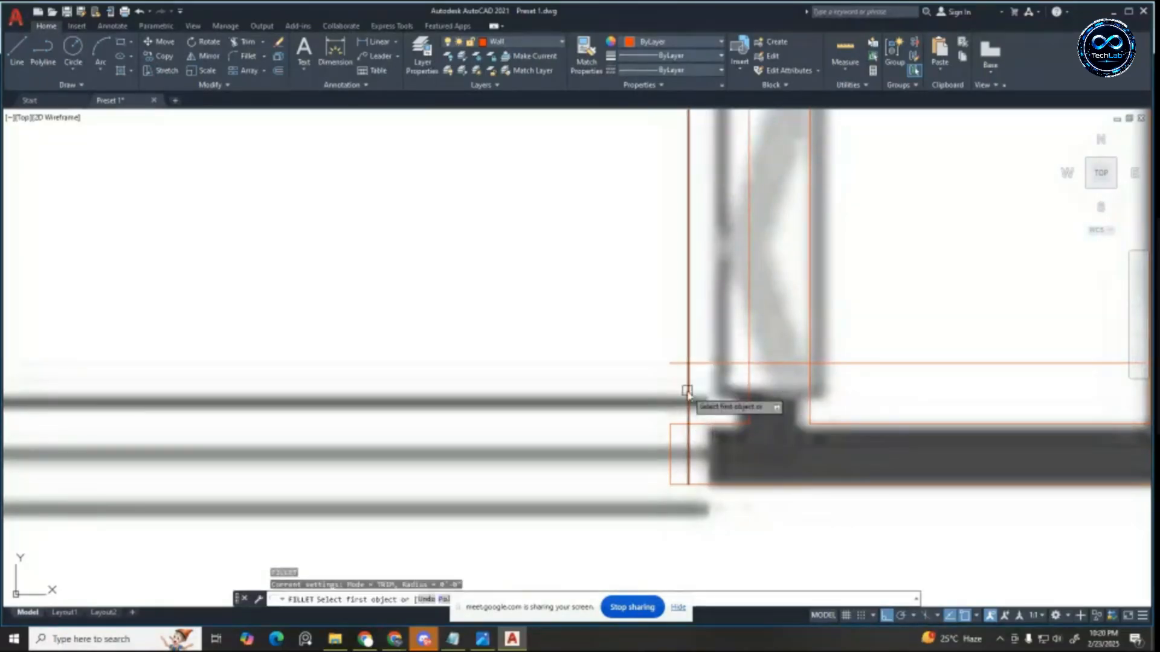
pyautogui.click(689, 394)
pyautogui.click(702, 366)
pyautogui.press('Escape')
pyautogui.press('Escape')
pyautogui.press('Escape')
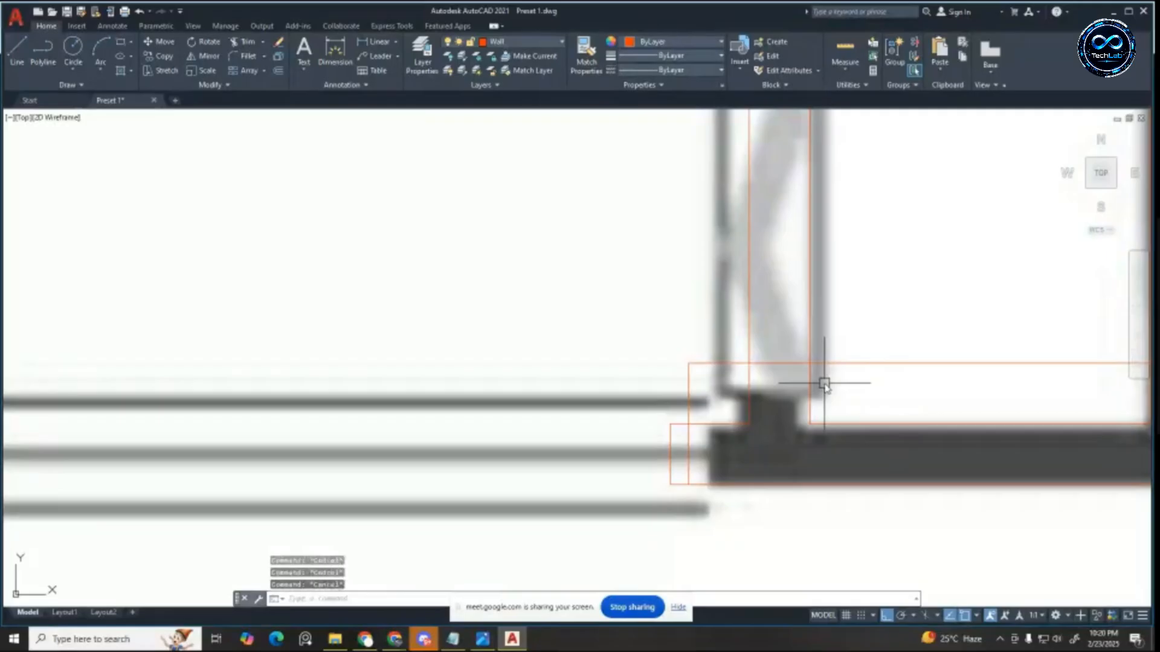
# Step: Trim the horizontal offset line inside the right-hand closet, beyond its door wall's inner face
pyautogui.press('Return')
pyautogui.click(843, 357)
pyautogui.click(846, 381)
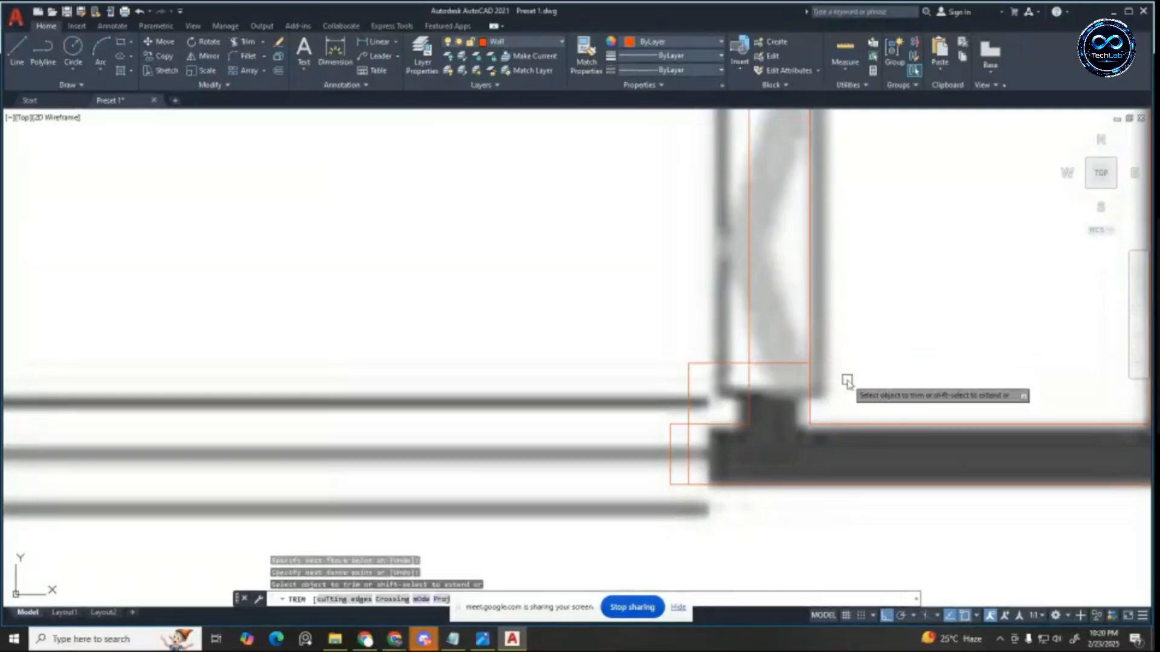
pyautogui.scroll(-3, 816, 355)
pyautogui.scroll(3, 837, 385)
pyautogui.press('Escape')
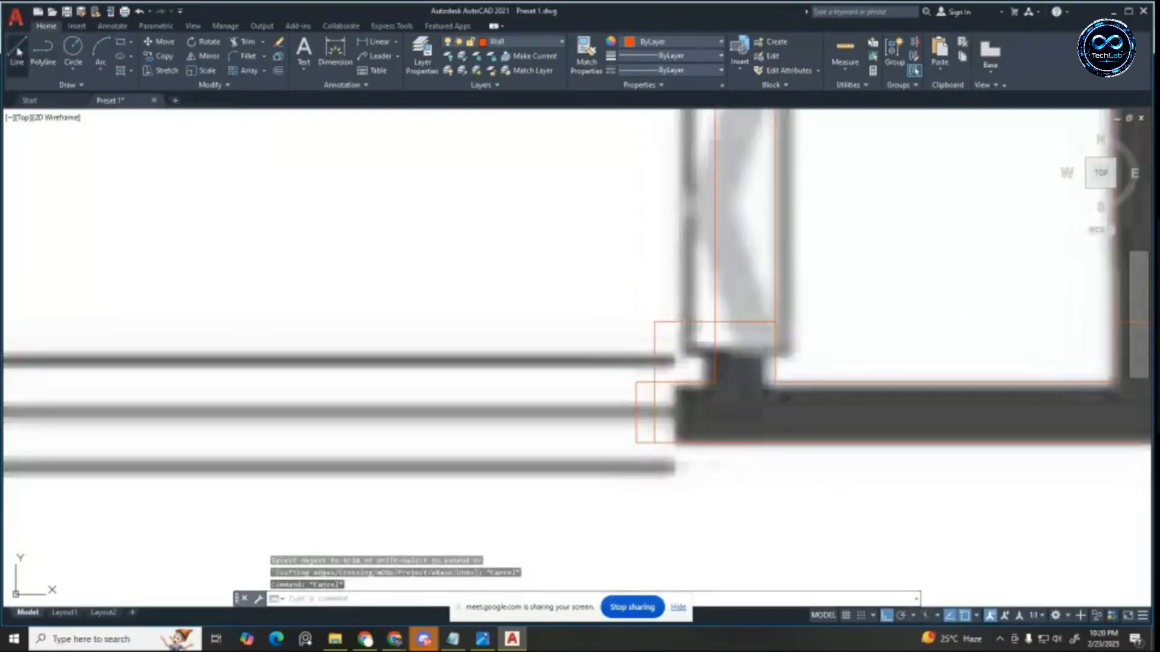
# Step: Draw a rectangle over the square between the offset lines, the closet wall's inner face and the front wall's outer line
pyautogui.click(17, 51)
pyautogui.press('Escape')
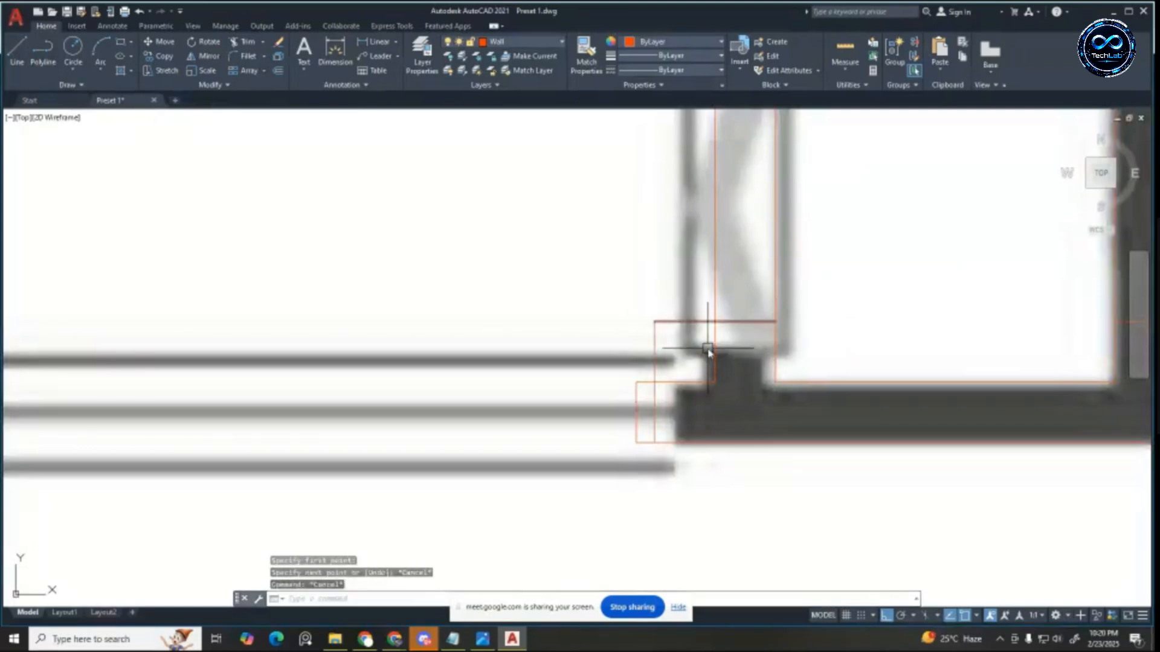
pyautogui.write('rec')
pyautogui.press('Return')
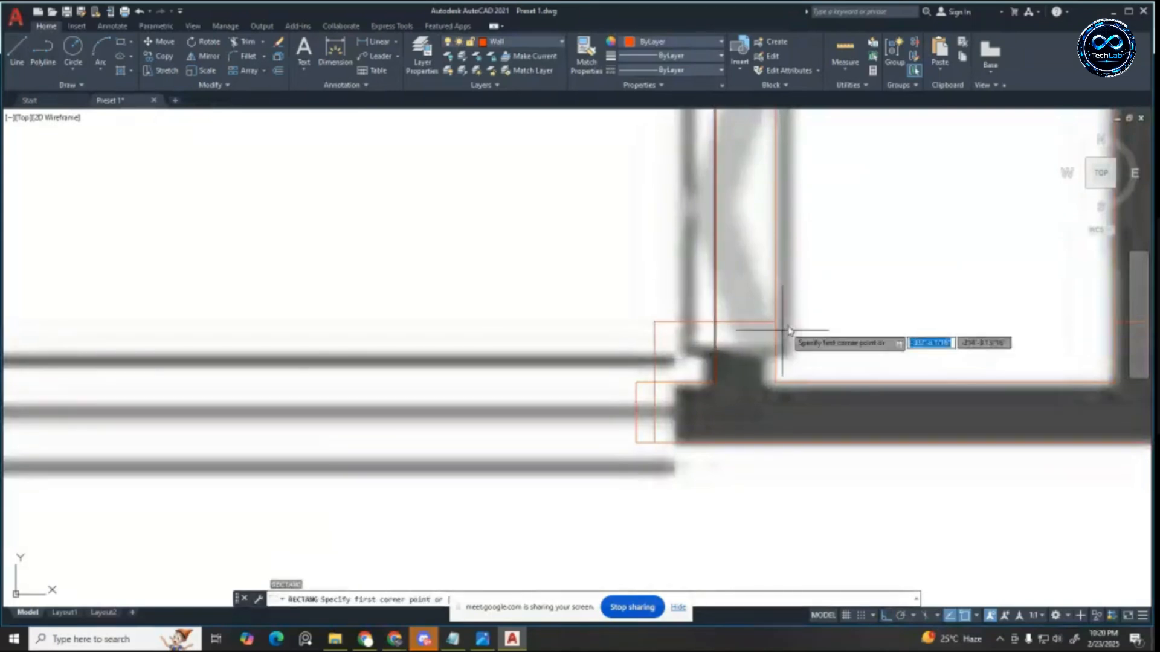
pyautogui.click(714, 382)
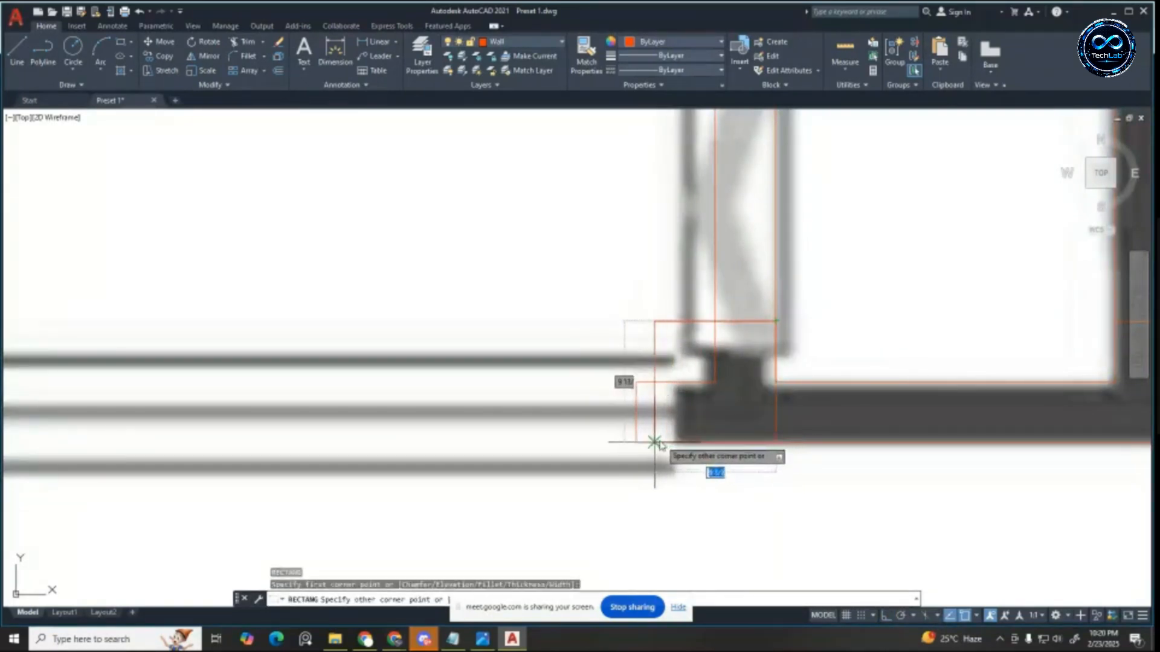
pyautogui.press('Escape')
pyautogui.press('Escape')
pyautogui.scroll(-2, 672, 437)
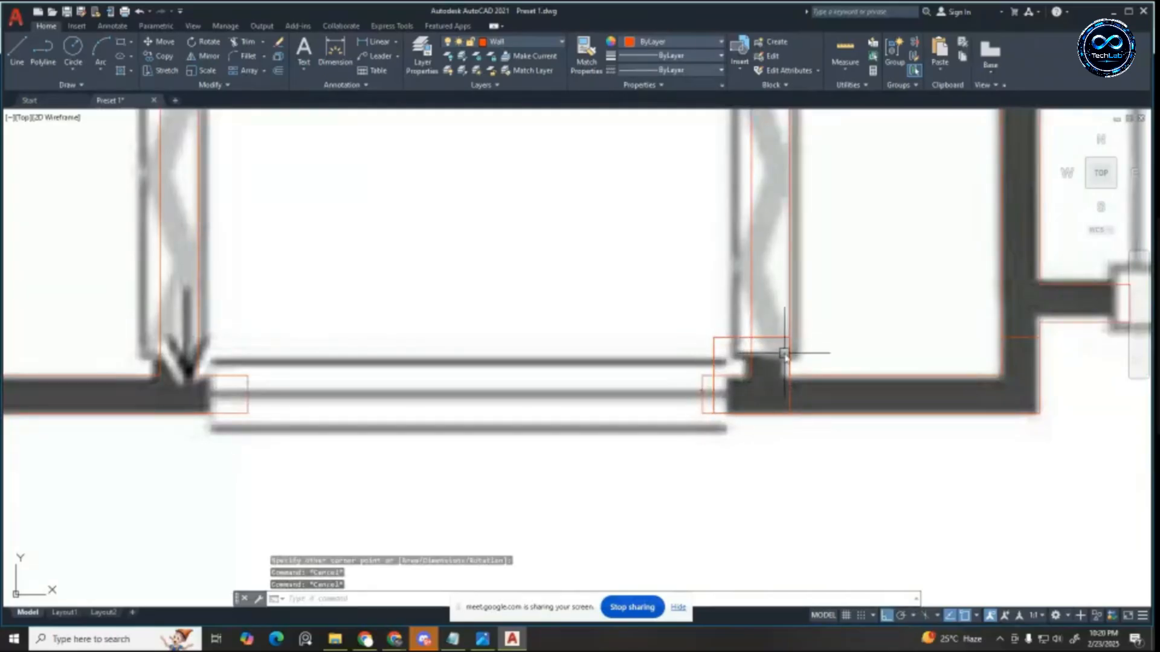
pyautogui.scroll(2, 784, 355)
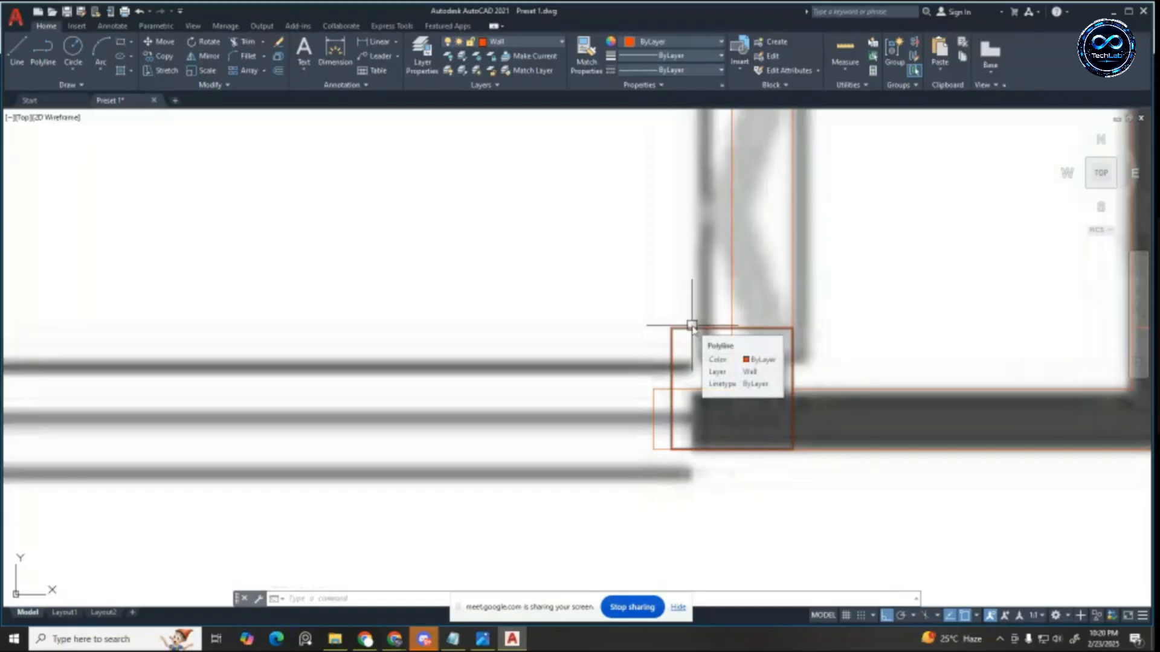
# Step: Erase the rectangle and the two offset lines beside the Front Bedroom window
pyautogui.click(692, 326)
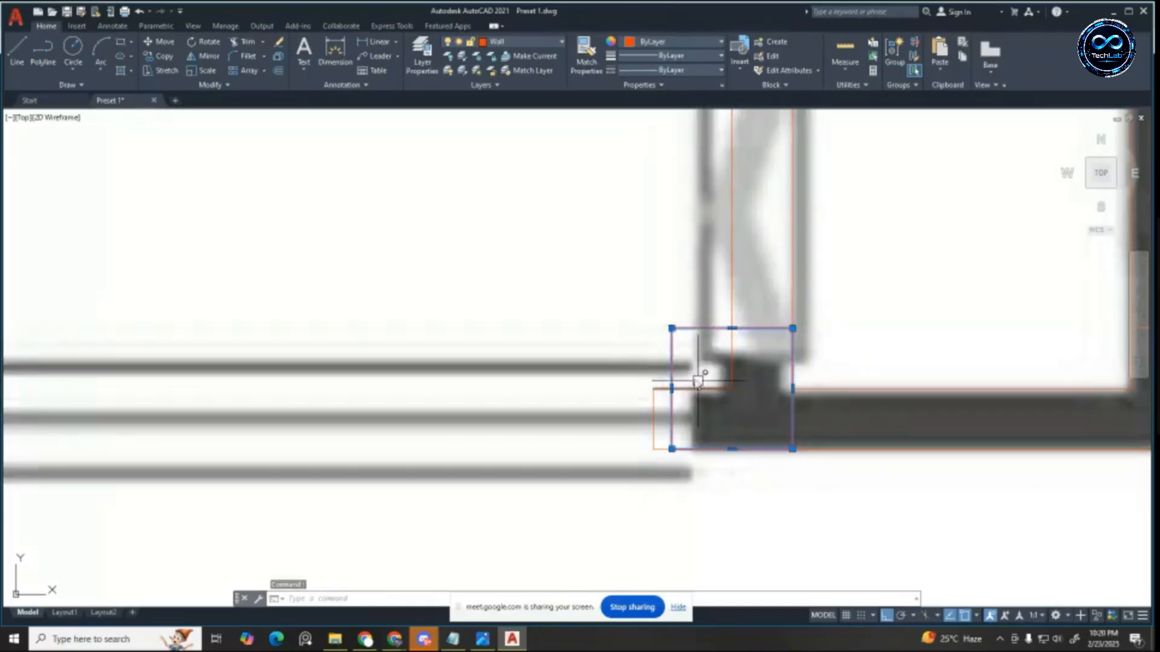
pyautogui.press('Delete')
pyautogui.click(677, 321)
pyautogui.click(549, 375)
pyautogui.press('Delete')
# Step: Examine the Front Bedroom's closets and window and the Kitchen's front window against the reference image
pyautogui.scroll(-5, 647, 396)
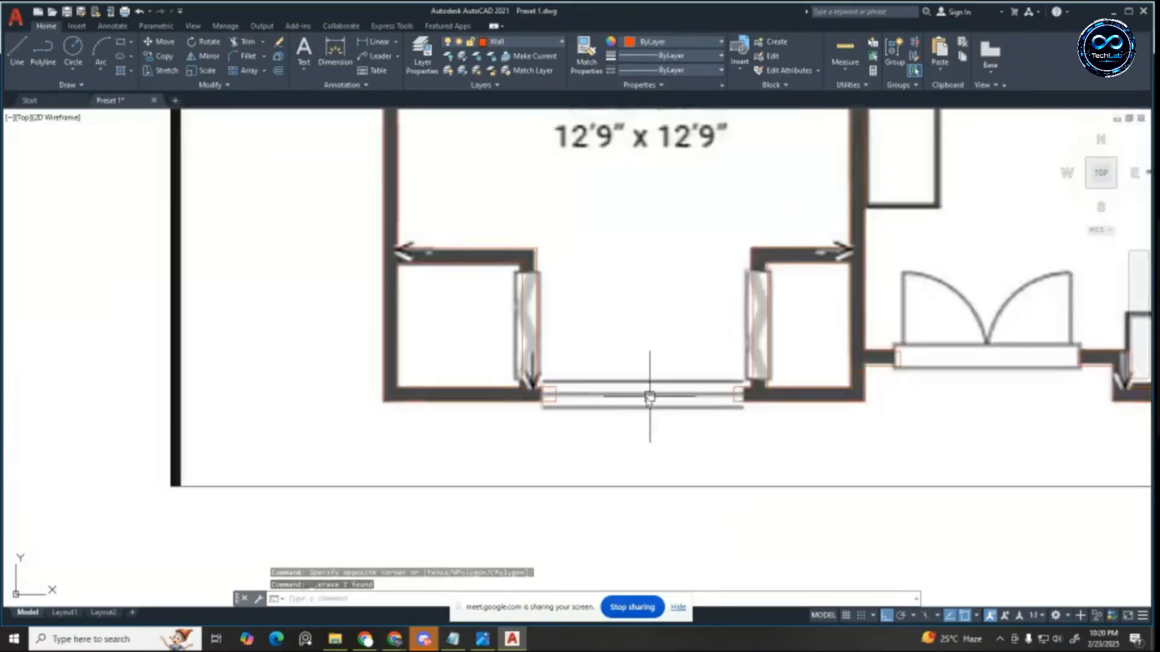
pyautogui.scroll(-5, 524, 391)
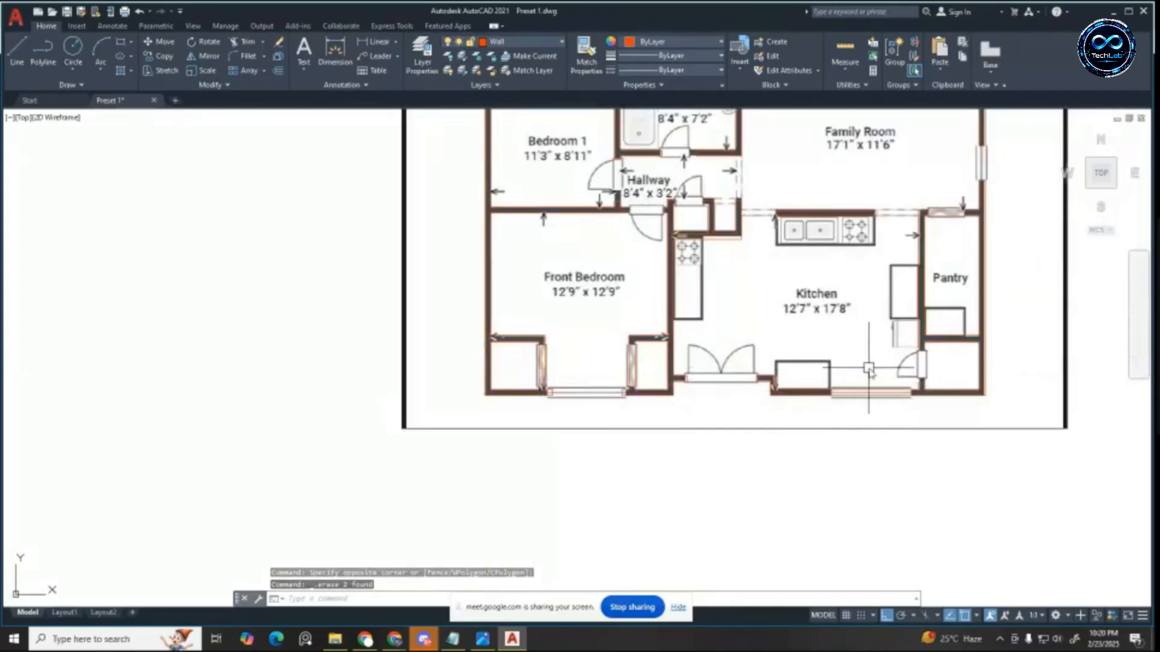
pyautogui.scroll(4, 622, 377)
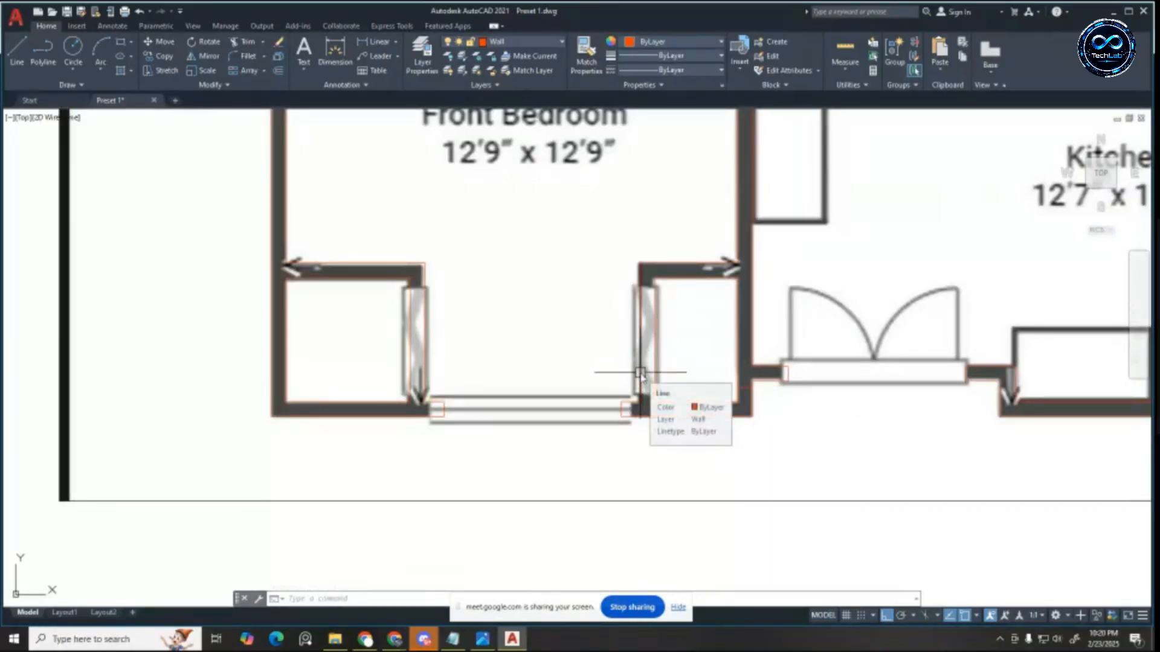
pyautogui.scroll(-4, 593, 390)
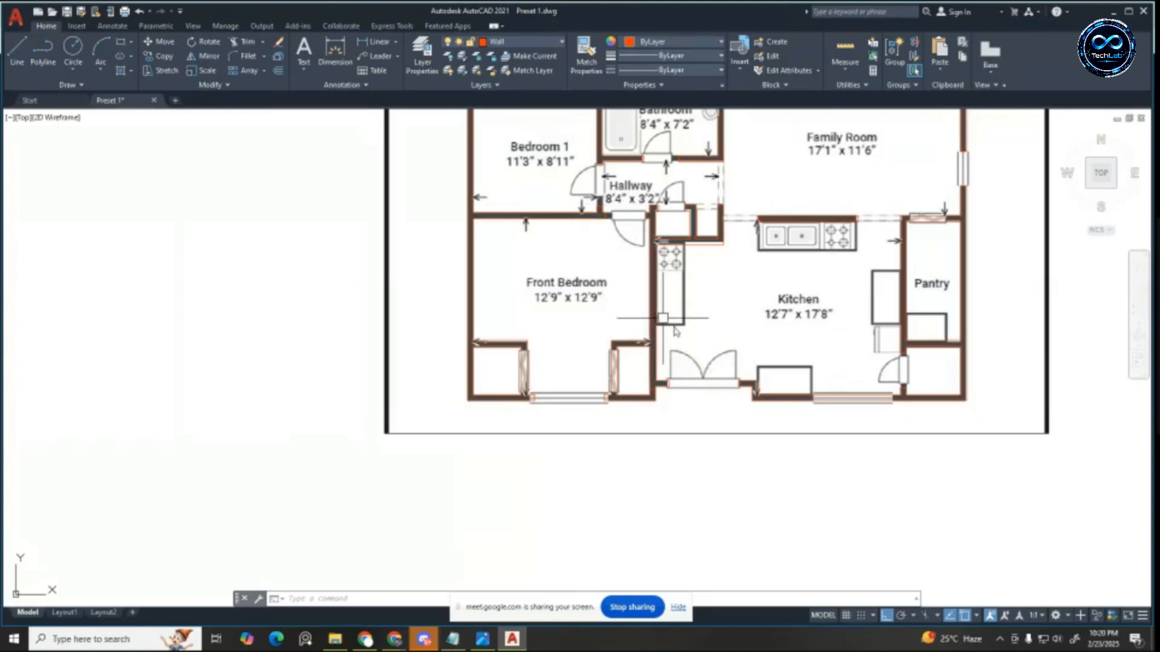
pyautogui.scroll(2, 628, 395)
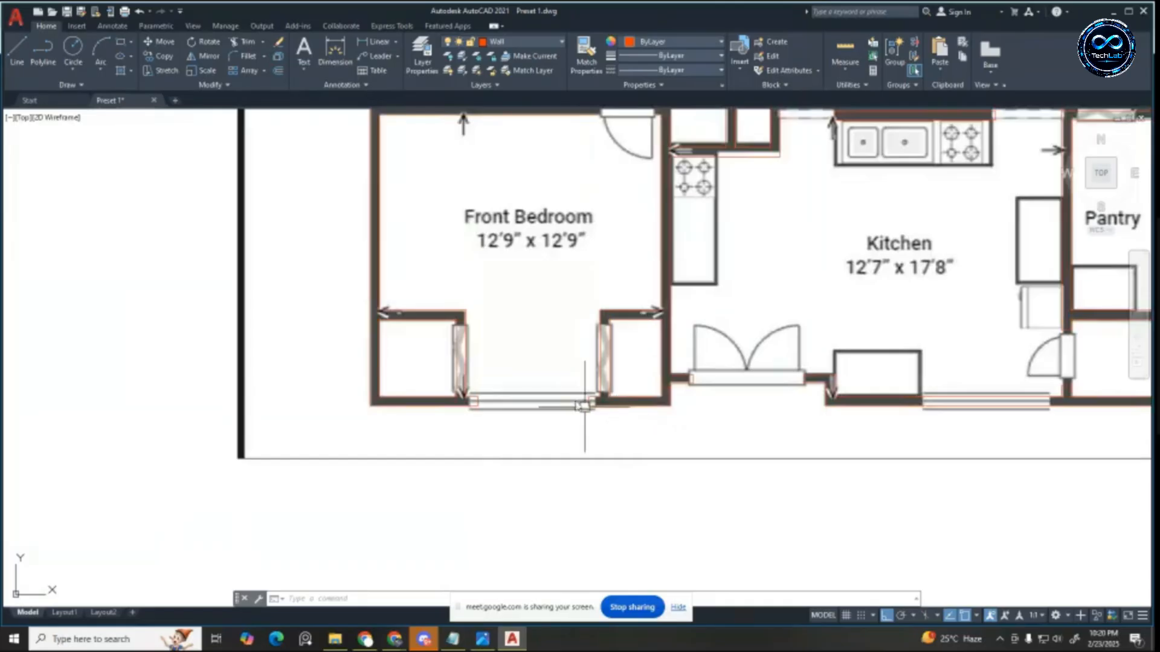
pyautogui.scroll(-1, 584, 406)
pyautogui.scroll(1, 481, 388)
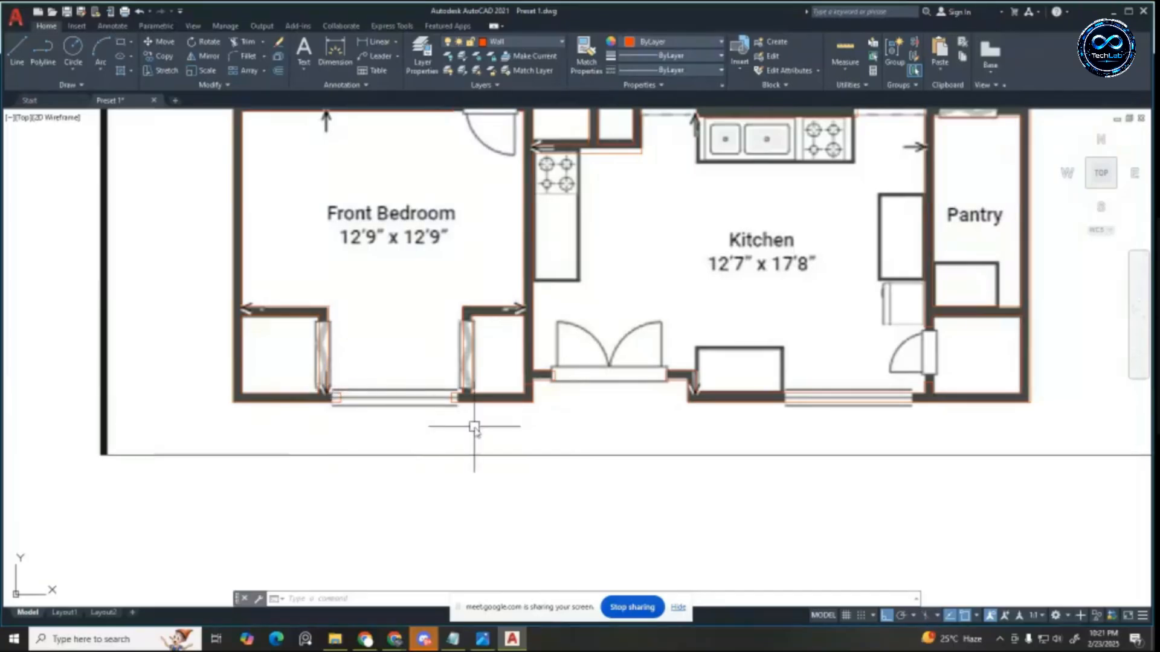
pyautogui.scroll(4, 440, 401)
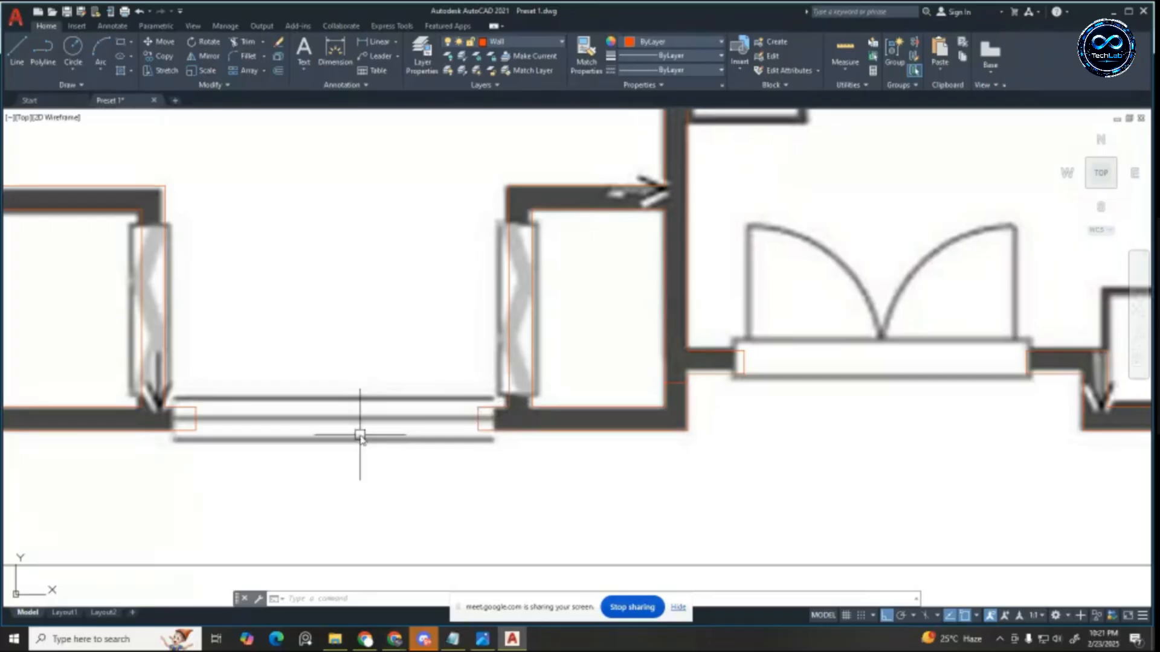
pyautogui.scroll(-4, 402, 426)
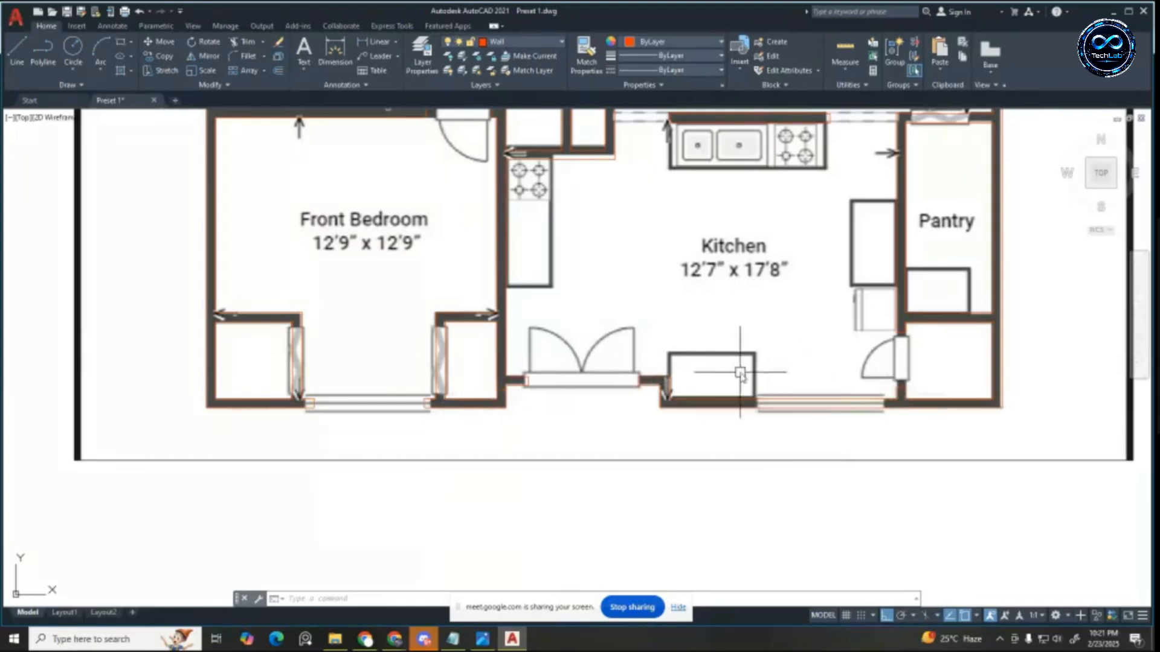
pyautogui.scroll(-2, 740, 373)
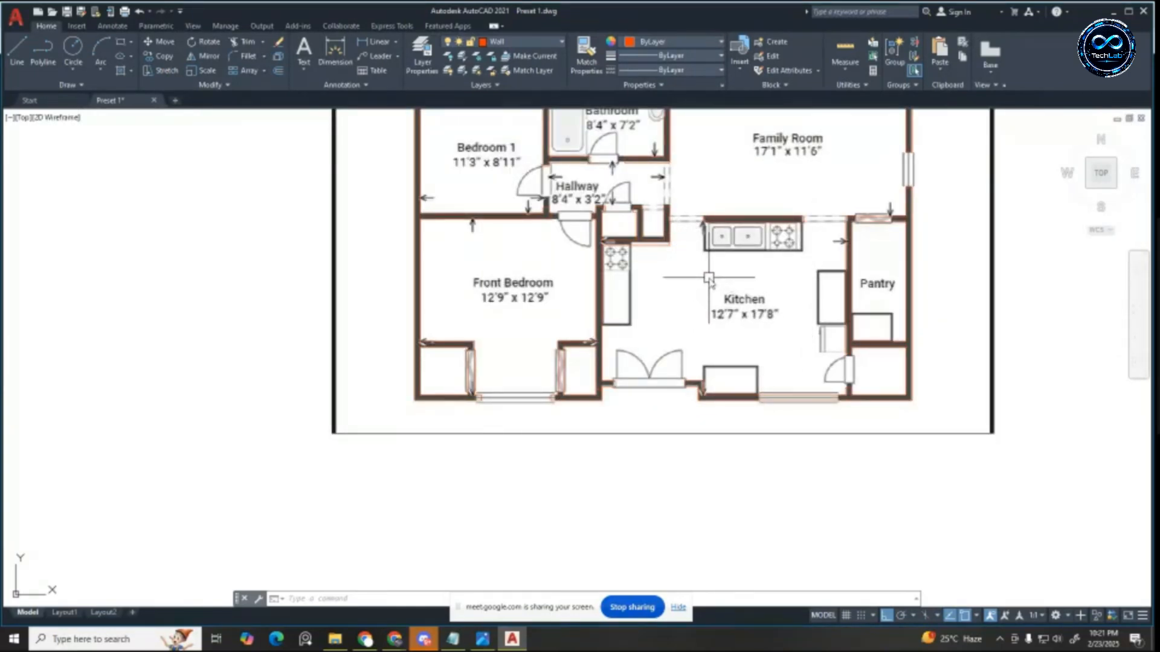
pyautogui.scroll(2, 688, 240)
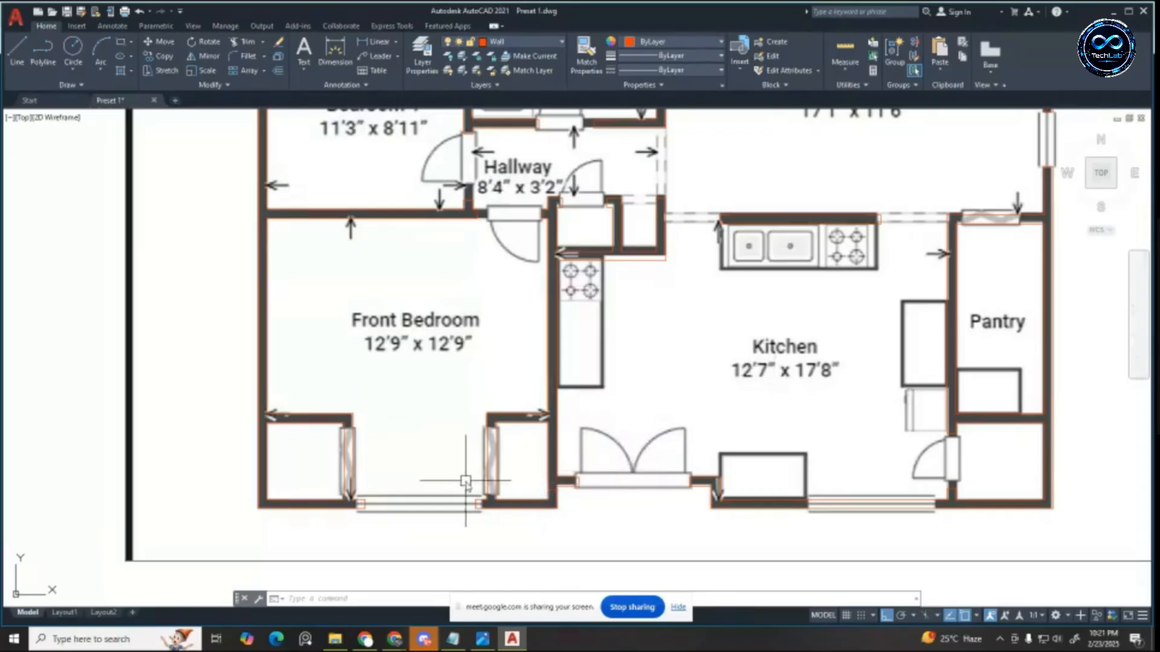
pyautogui.scroll(5, 486, 551)
pyautogui.scroll(-4, 512, 371)
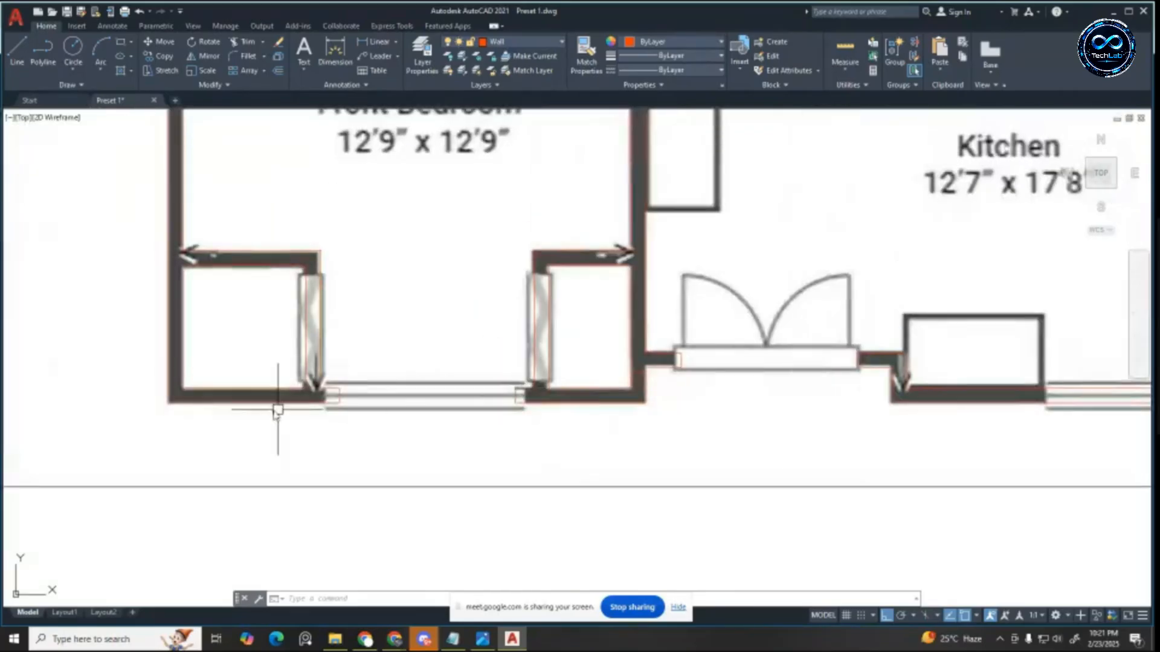
pyautogui.scroll(-4, 317, 406)
pyautogui.scroll(2, 516, 345)
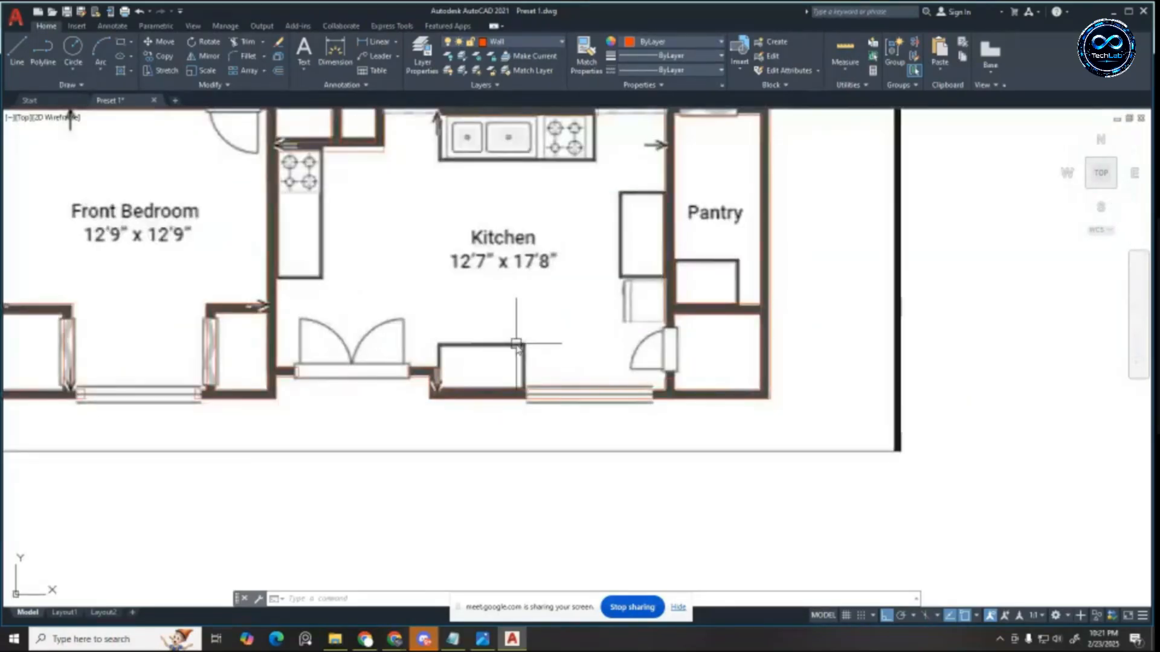
pyautogui.scroll(2, 455, 371)
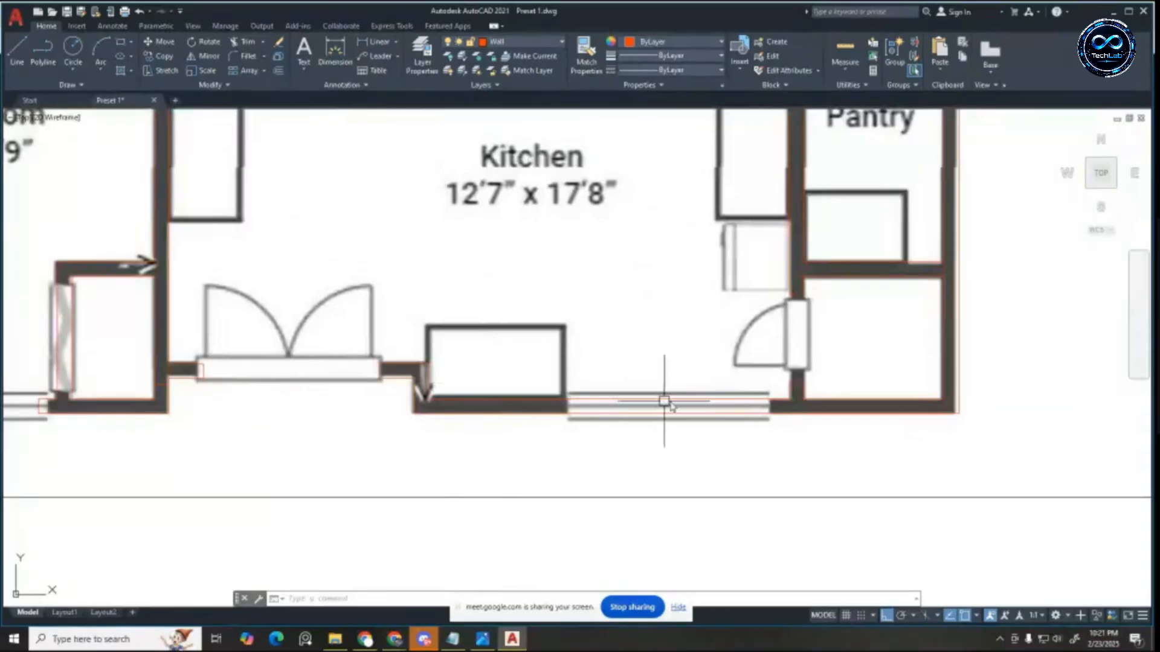
pyautogui.scroll(2, 779, 398)
pyautogui.press('Escape')
pyautogui.press('Escape')
pyautogui.press('Escape')
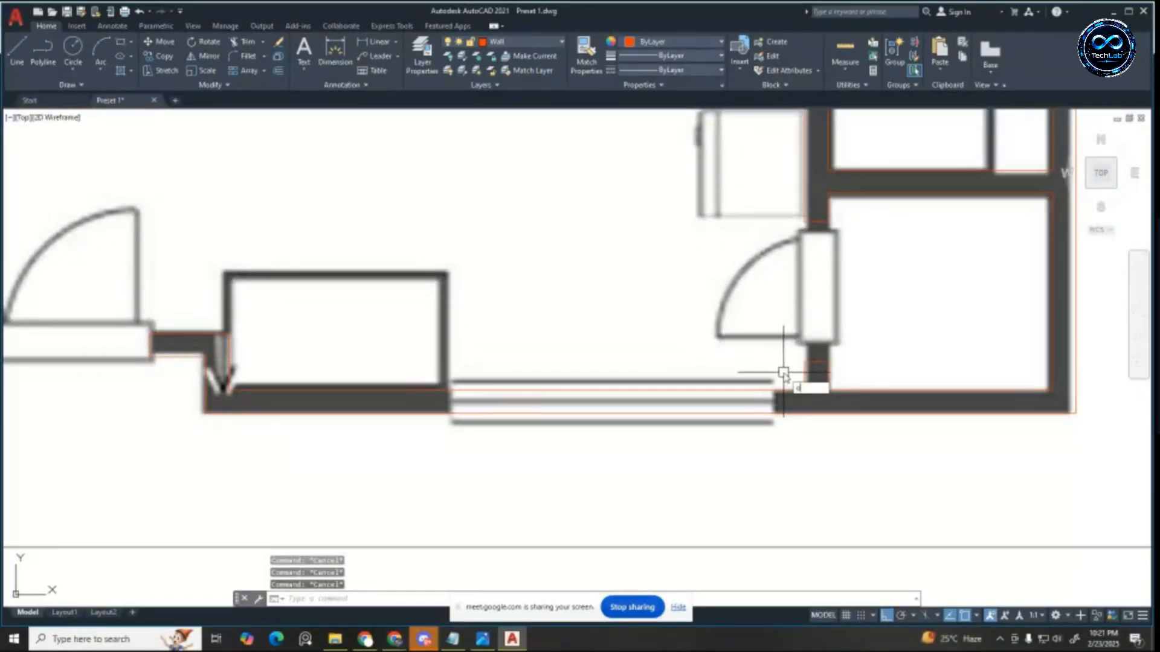
# Step: Offset the Kitchen-side face of the corner closet wall below its door 6" toward the Kitchen's front window
pyautogui.press('Return')
pyautogui.write('6')
pyautogui.press('Return')
pyautogui.click(620, 381)
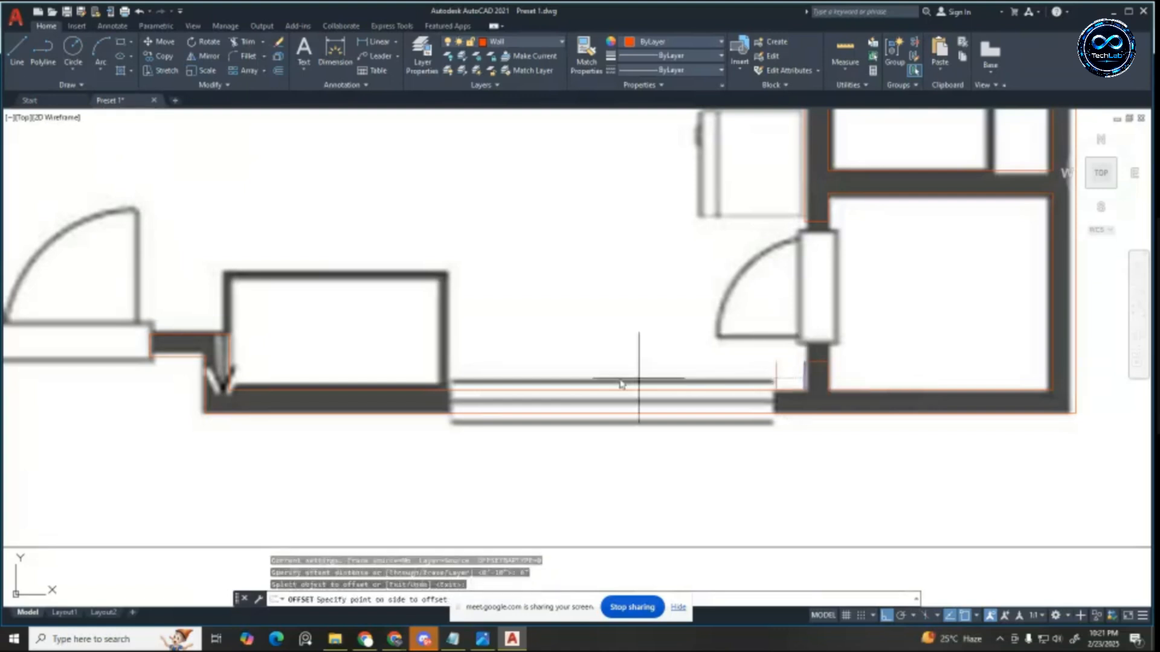
pyautogui.click(604, 379)
pyautogui.press('Escape')
pyautogui.press('Escape')
pyautogui.press('Escape')
# Step: Extend the offset line beside the Kitchen's front window down to the front wall's outer line
pyautogui.write('e')
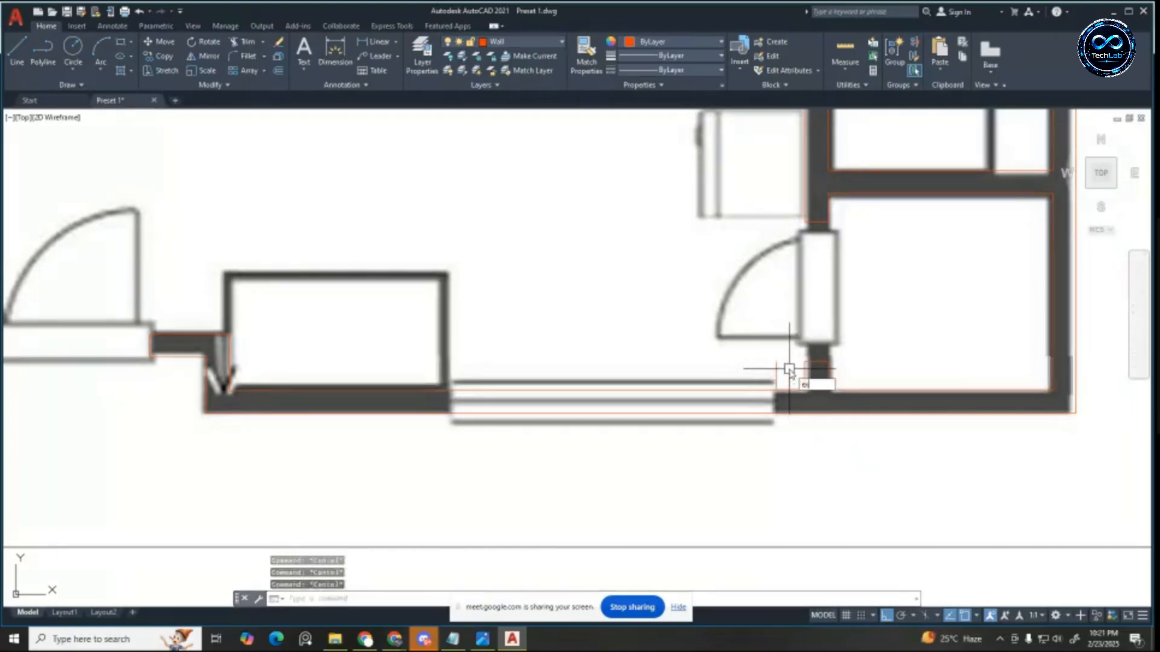
pyautogui.write('x')
pyautogui.press('Return')
pyautogui.click(777, 379)
pyautogui.press('Escape')
pyautogui.press('Escape')
pyautogui.press('Escape')
pyautogui.press('Escape')
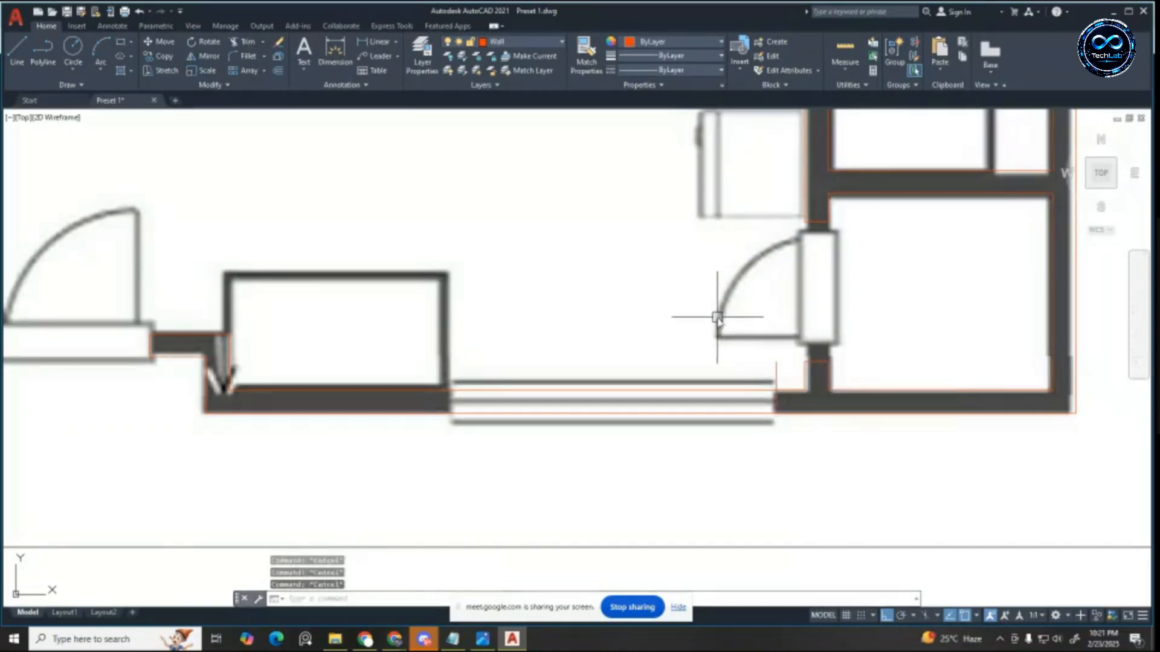
# Step: Offset the extended window edge line 5' across the Kitchen's front window opening, away from the corner closet
pyautogui.write('o')
pyautogui.press('Return')
pyautogui.write('5')
pyautogui.press('Return')
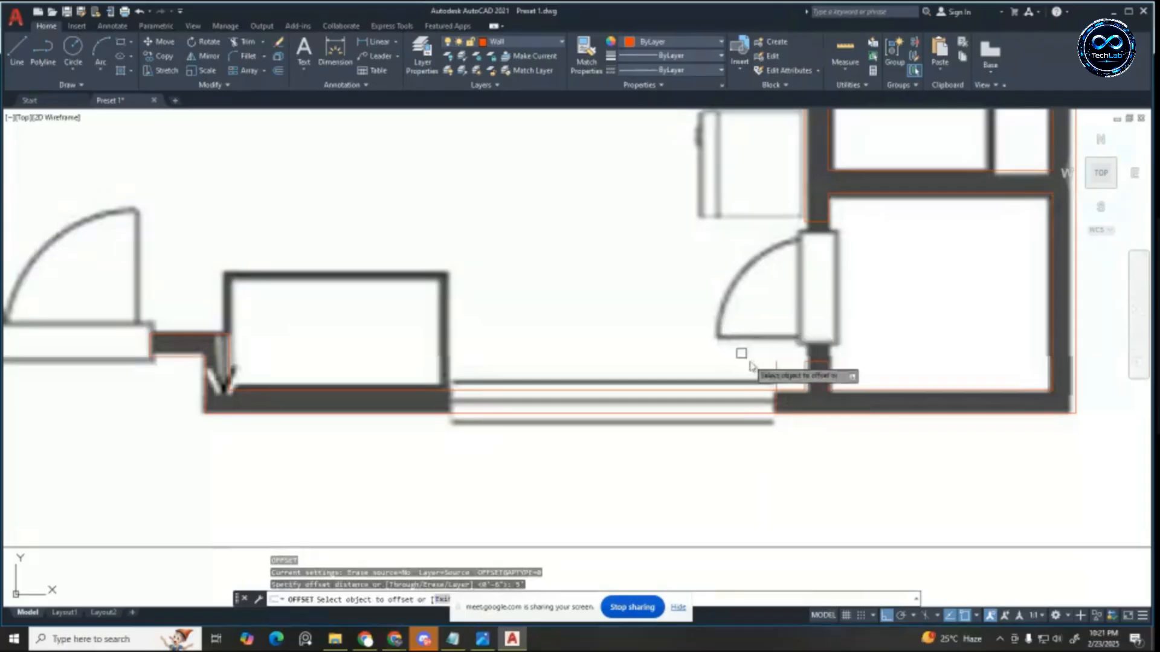
pyautogui.click(775, 369)
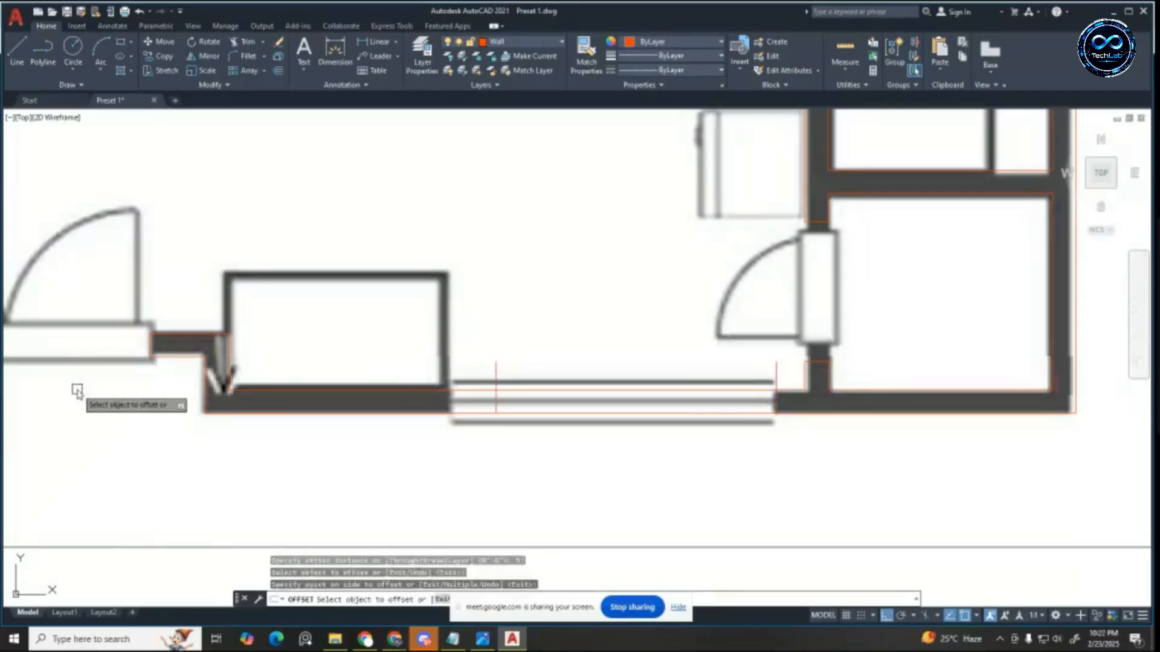
pyautogui.press('Escape')
pyautogui.press('Escape')
pyautogui.press('Escape')
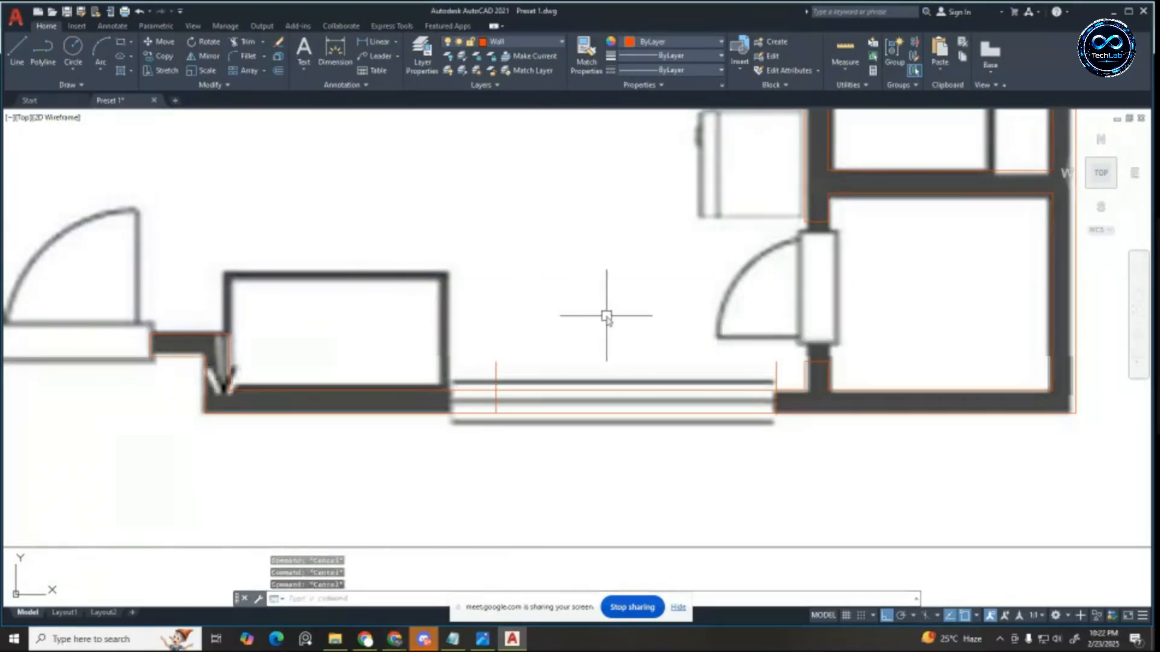
# Step: Trim the edge line stubs above the front wall and the wall lines between them to open the Kitchen window
pyautogui.scroll(-5, 728, 349)
pyautogui.scroll(8, 727, 351)
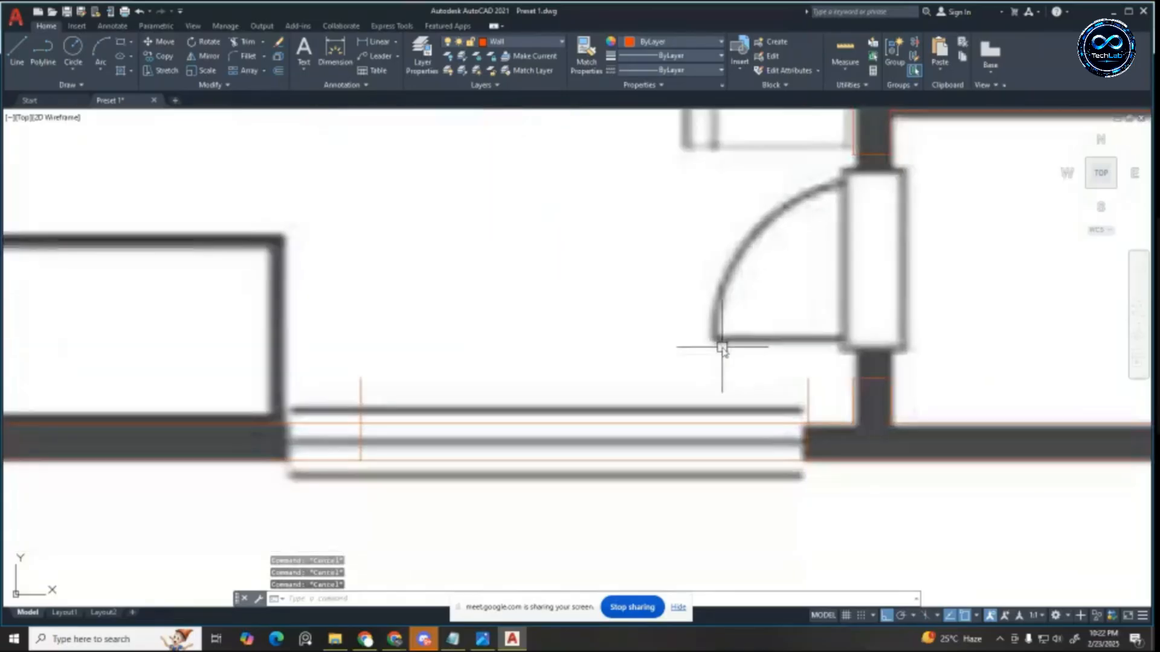
pyautogui.scroll(-4, 719, 344)
pyautogui.scroll(4, 711, 351)
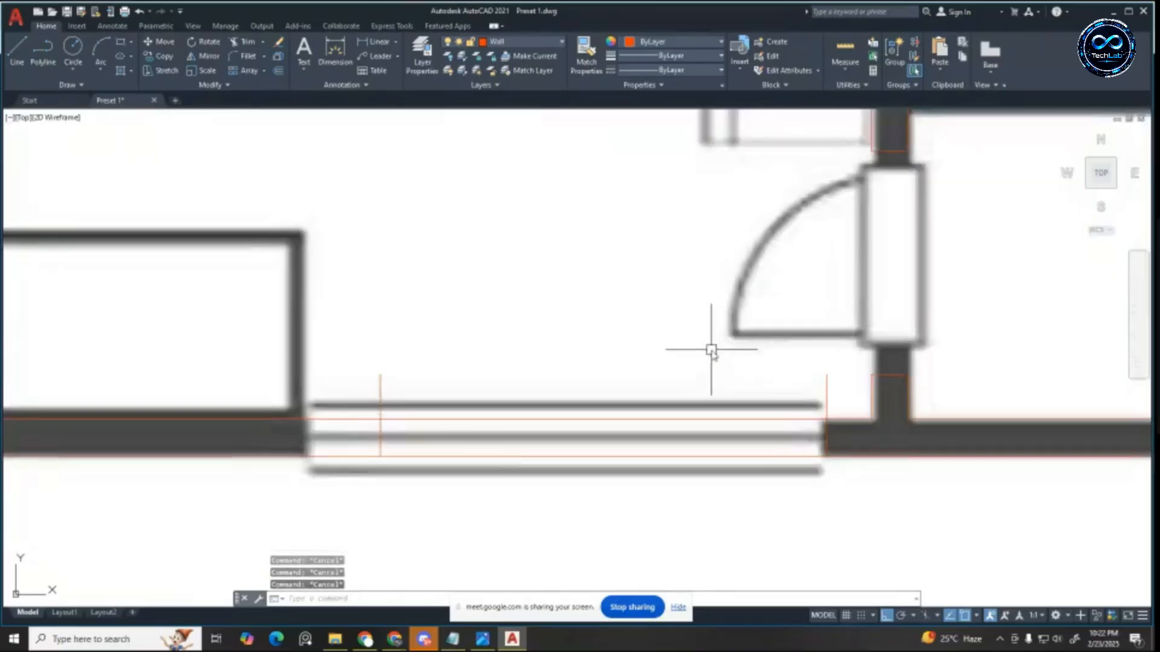
pyautogui.scroll(-4, 645, 332)
pyautogui.scroll(4, 645, 332)
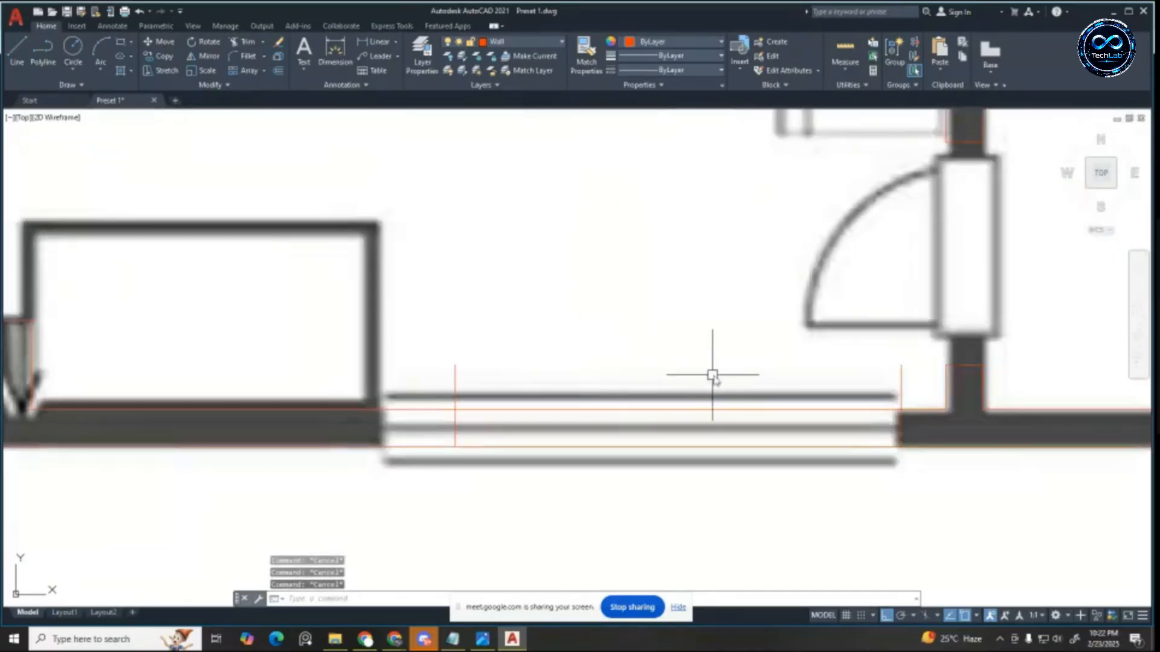
pyautogui.press('Return')
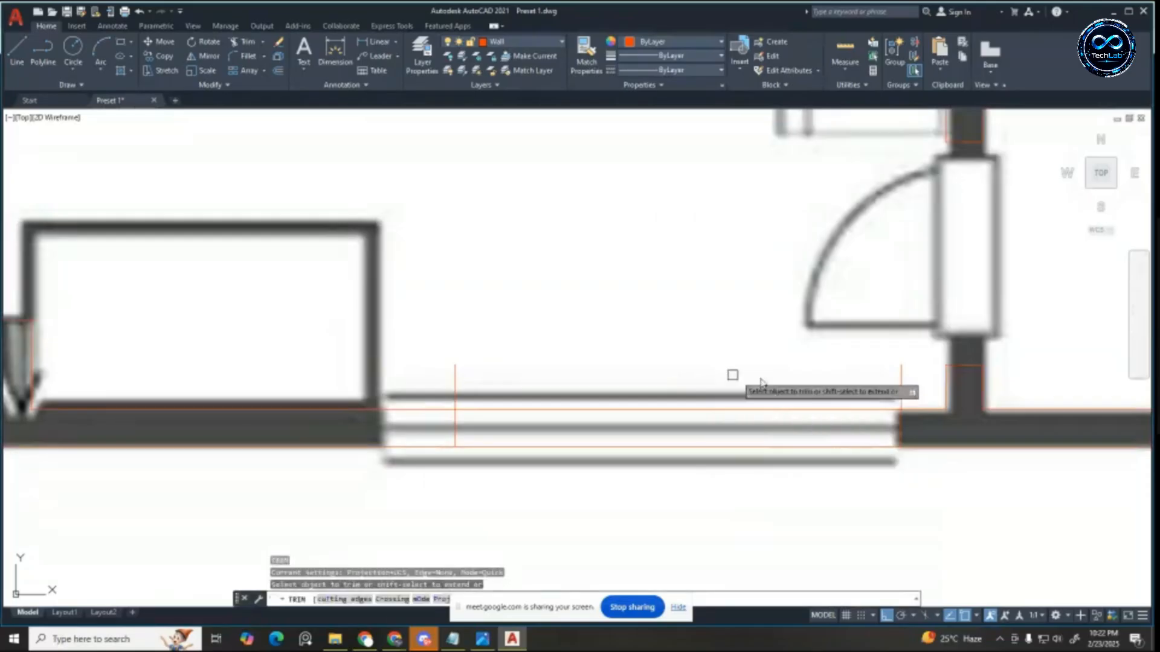
pyautogui.moveTo(912, 380)
pyautogui.mouseDown()
pyautogui.moveTo(670, 486)
pyautogui.moveTo(420, 375)
pyautogui.mouseUp()
pyautogui.scroll(-6, 589, 324)
pyautogui.press('Escape')
pyautogui.press('Escape')
pyautogui.press('Escape')
pyautogui.press('Escape')
# Step: Examine both ends of the Kitchen's front window opening against the reference image
pyautogui.scroll(3, 586, 334)
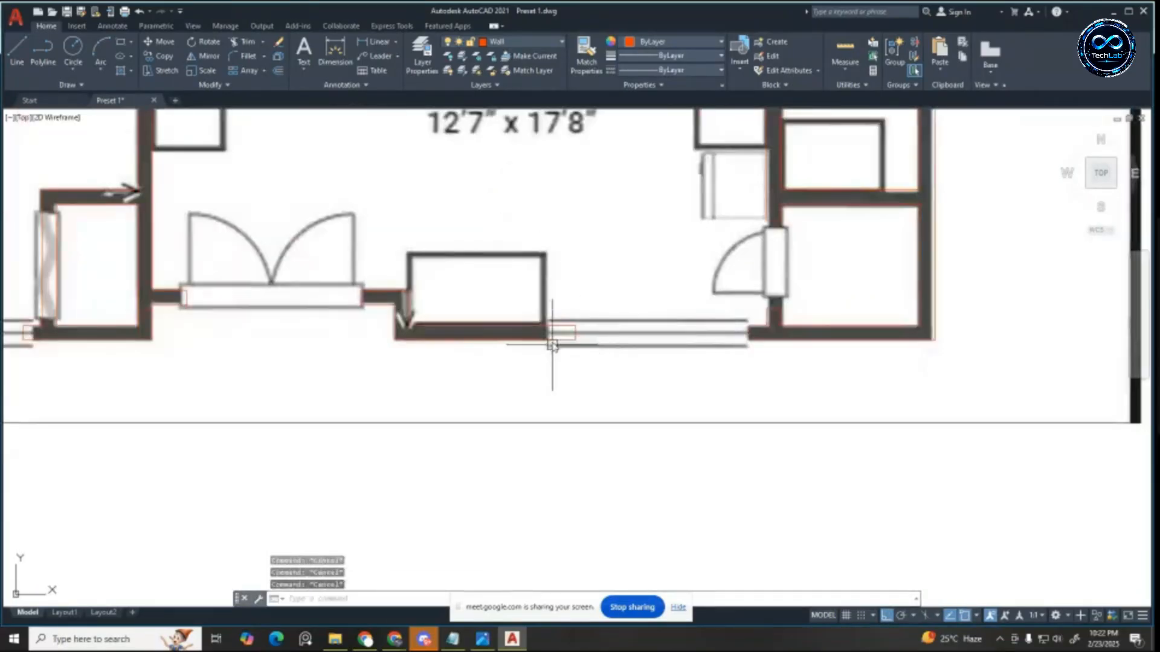
pyautogui.scroll(-2, 624, 309)
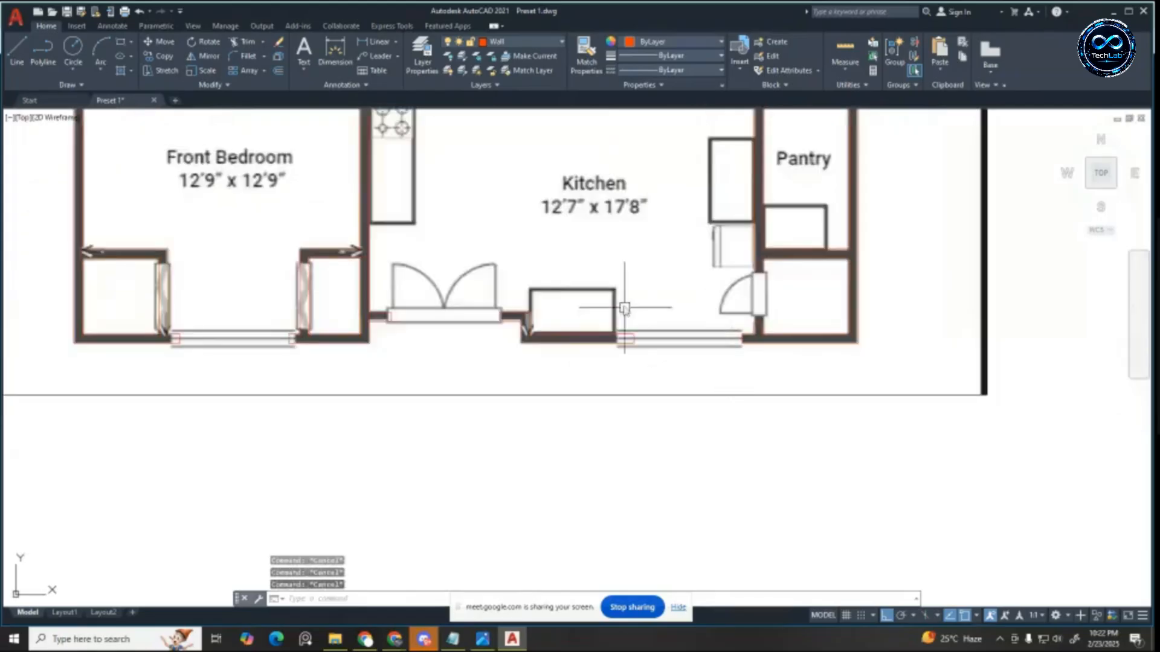
pyautogui.scroll(-2, 691, 349)
pyautogui.scroll(2, 679, 346)
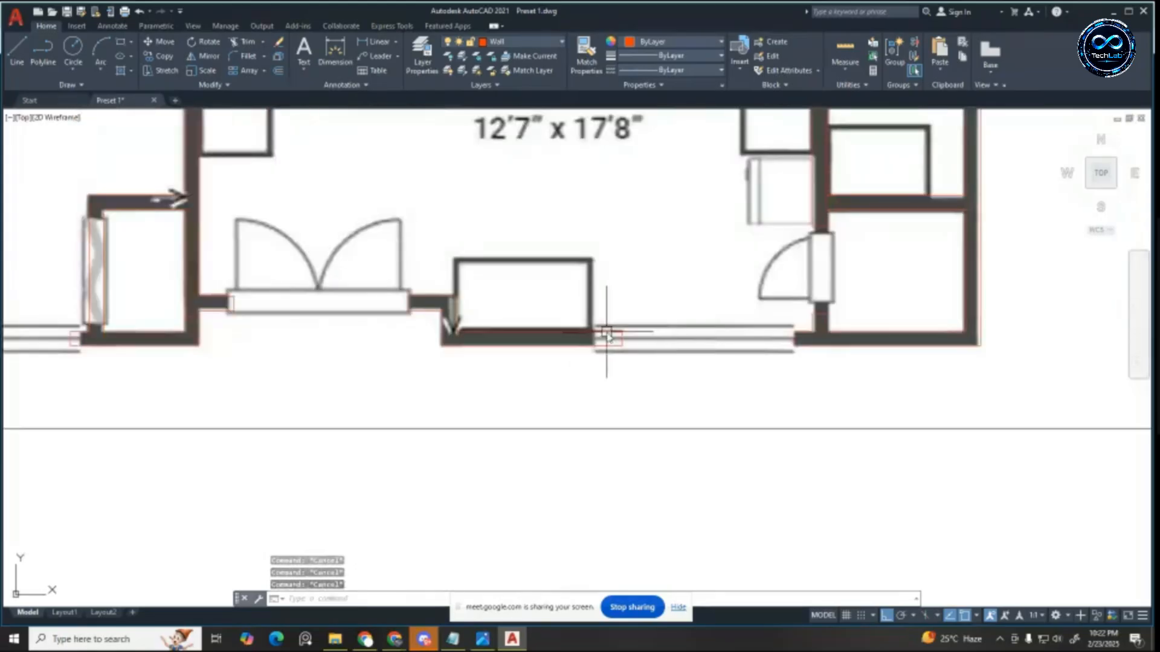
pyautogui.scroll(3, 610, 333)
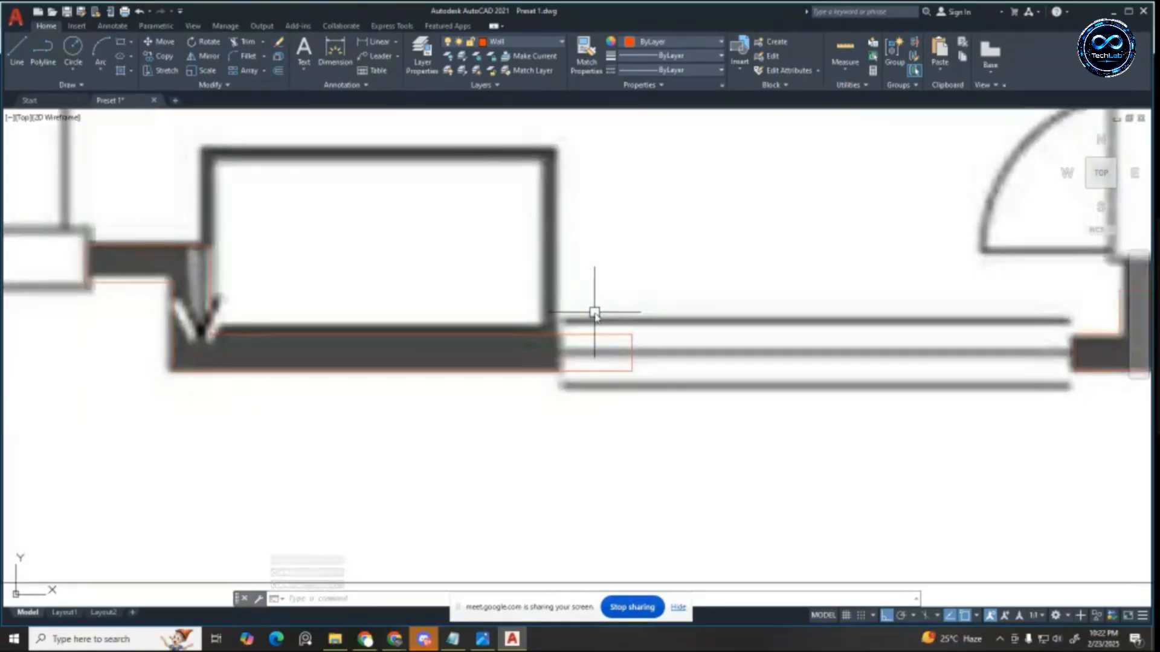
pyautogui.scroll(-5, 634, 335)
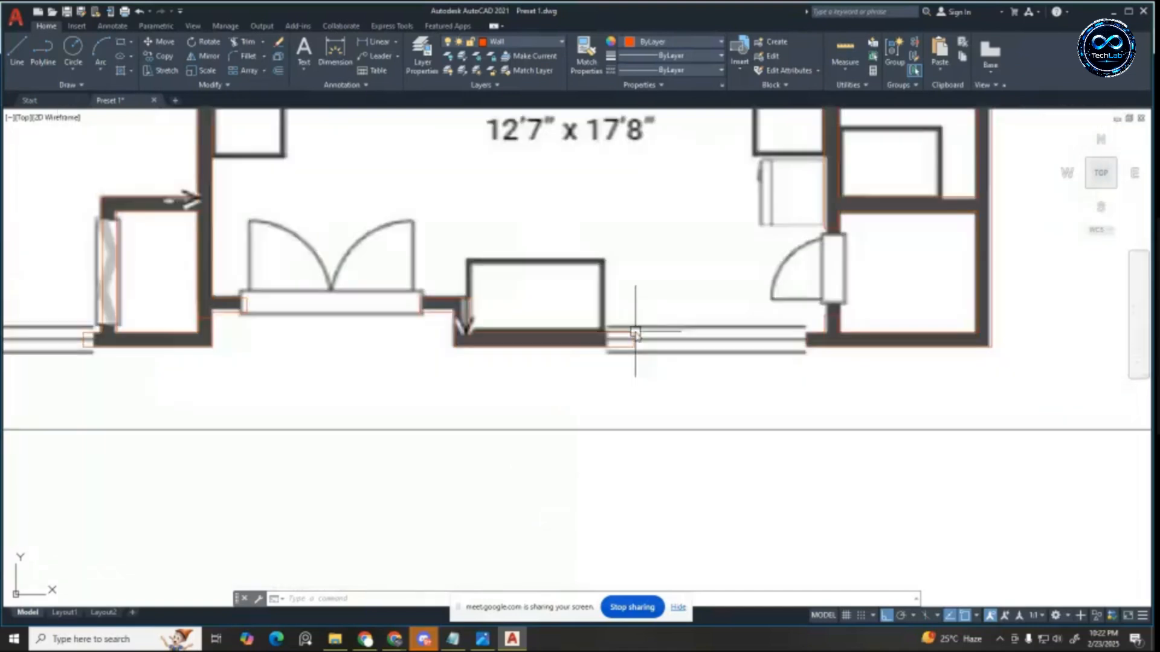
pyautogui.scroll(3, 634, 326)
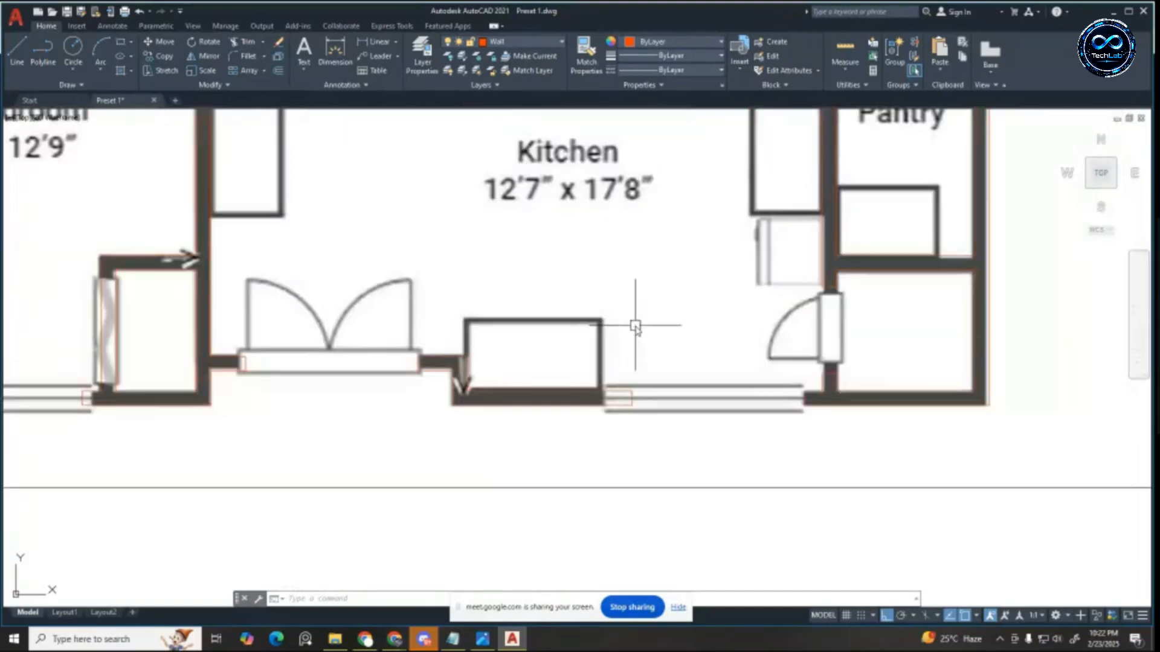
pyautogui.scroll(3, 616, 391)
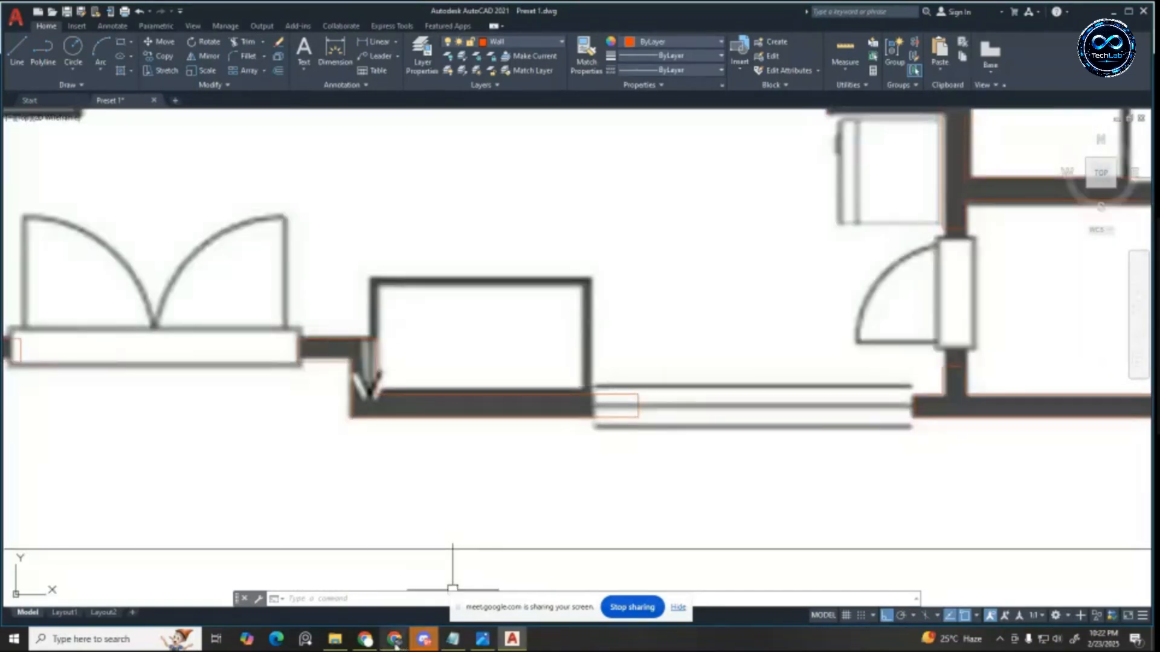
# Step: Switch to Chrome and search Google Images for "Window Molding"
pyautogui.moveTo(475, 643)
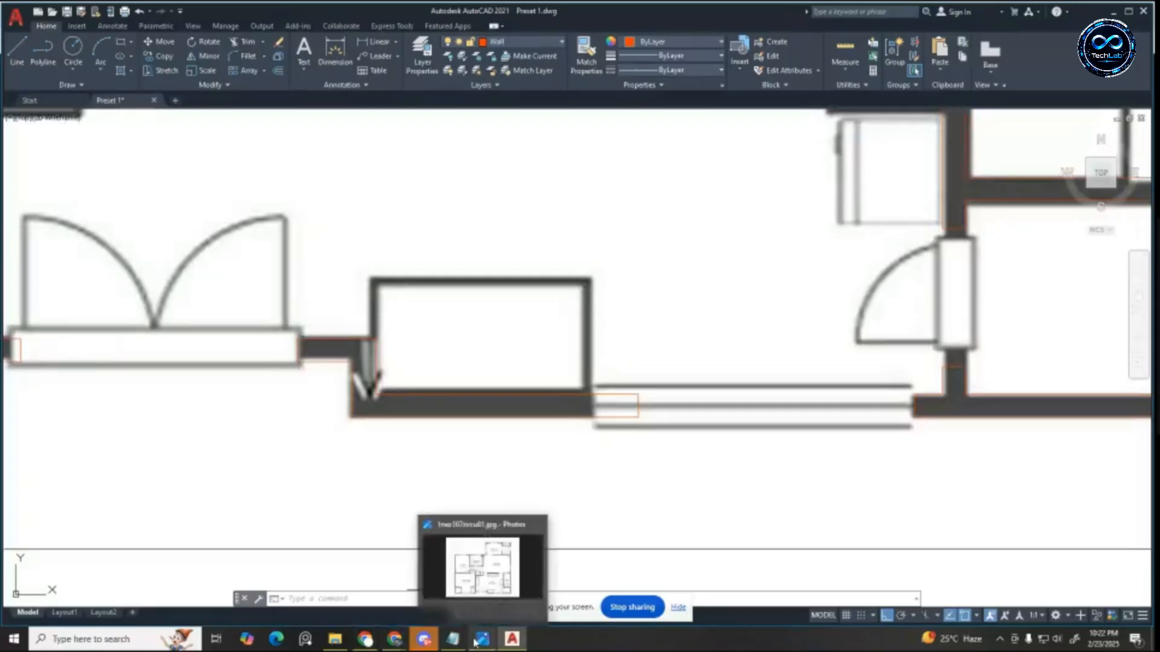
pyautogui.click(365, 640)
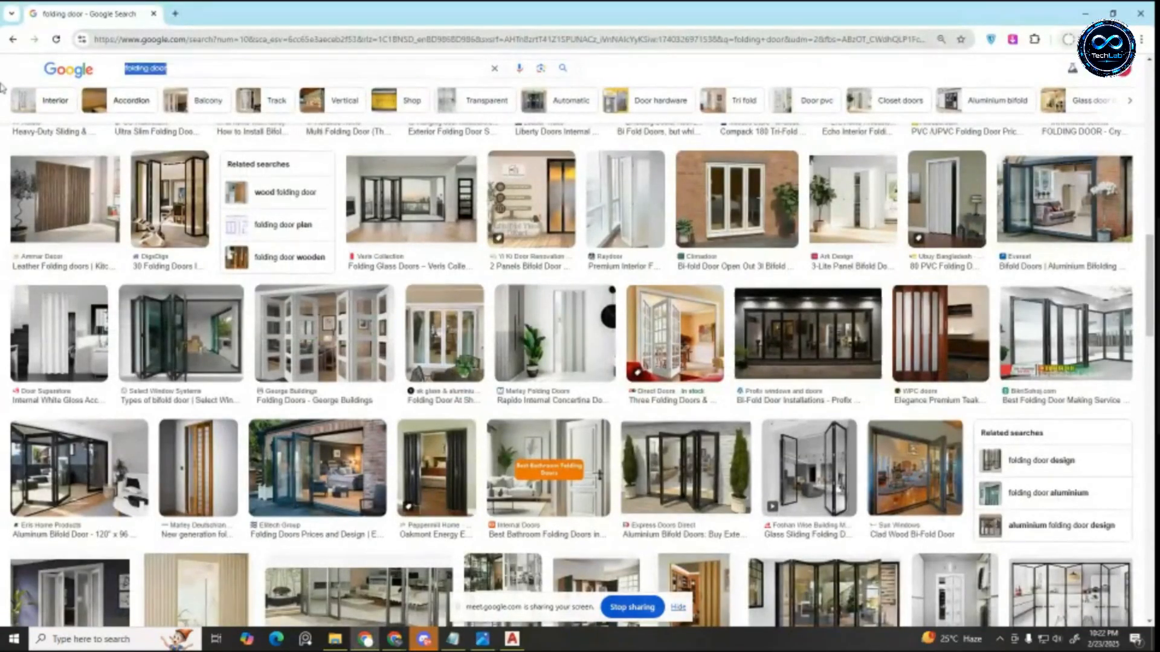
pyautogui.write('wi')
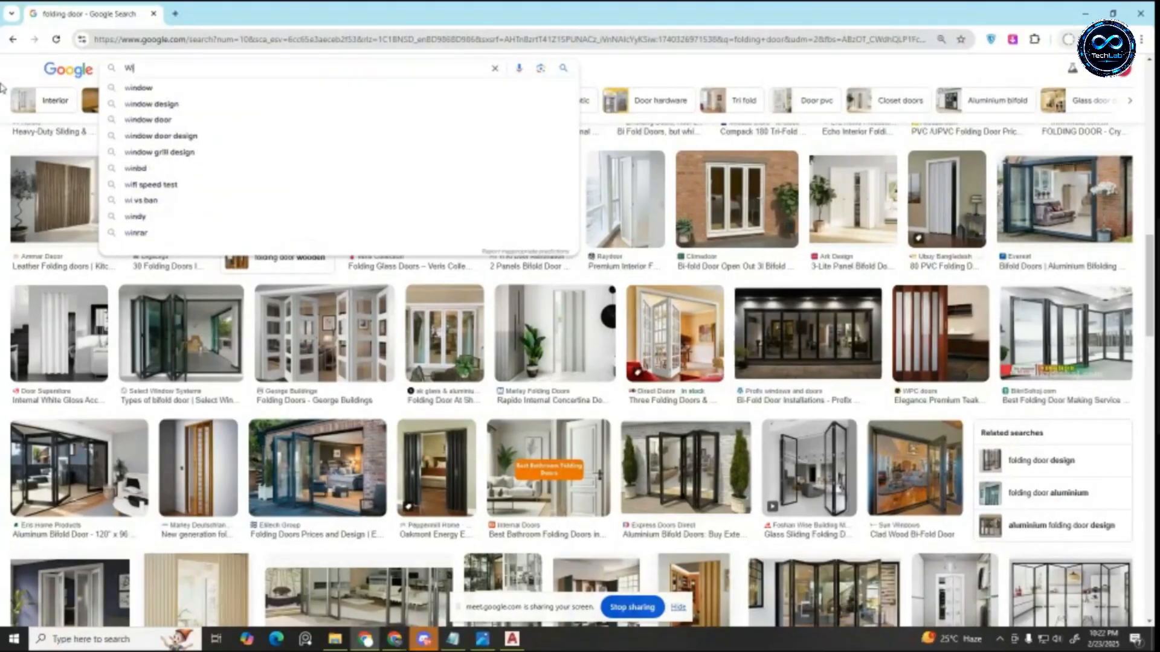
pyautogui.write('ndow')
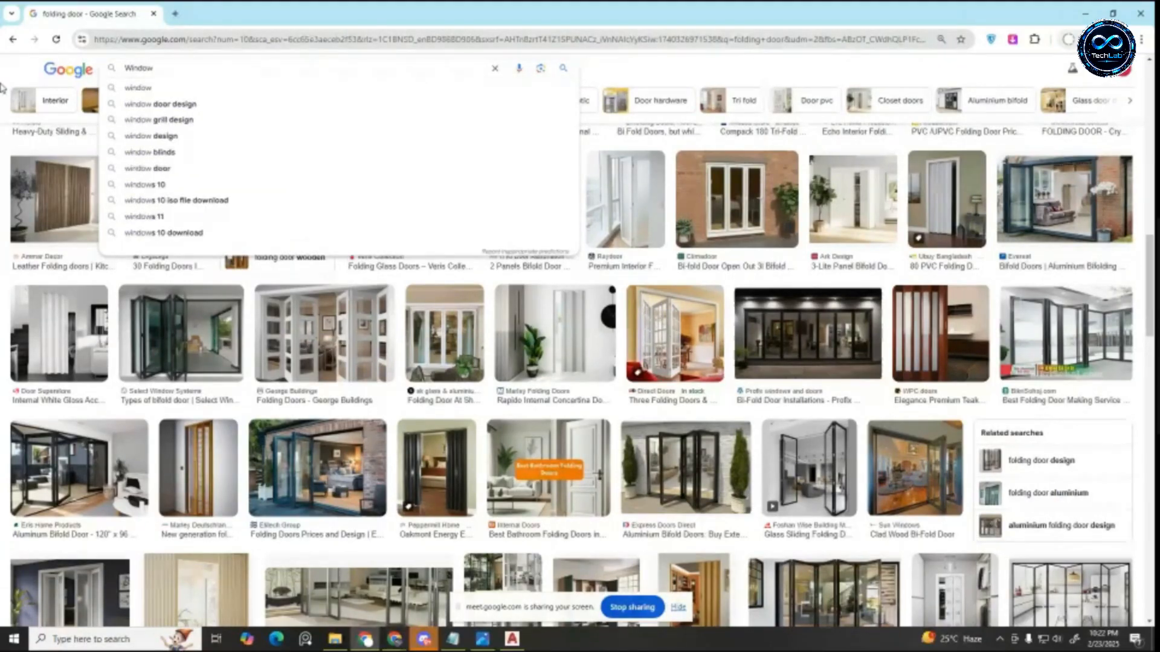
pyautogui.write(' Molding')
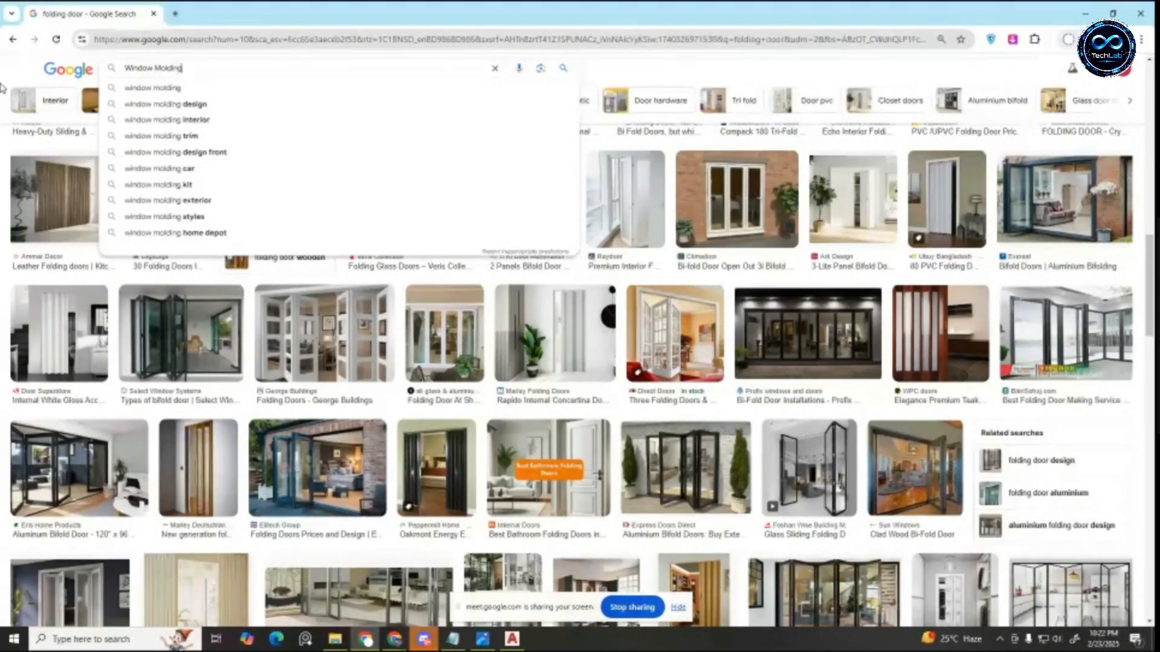
pyautogui.press('Return')
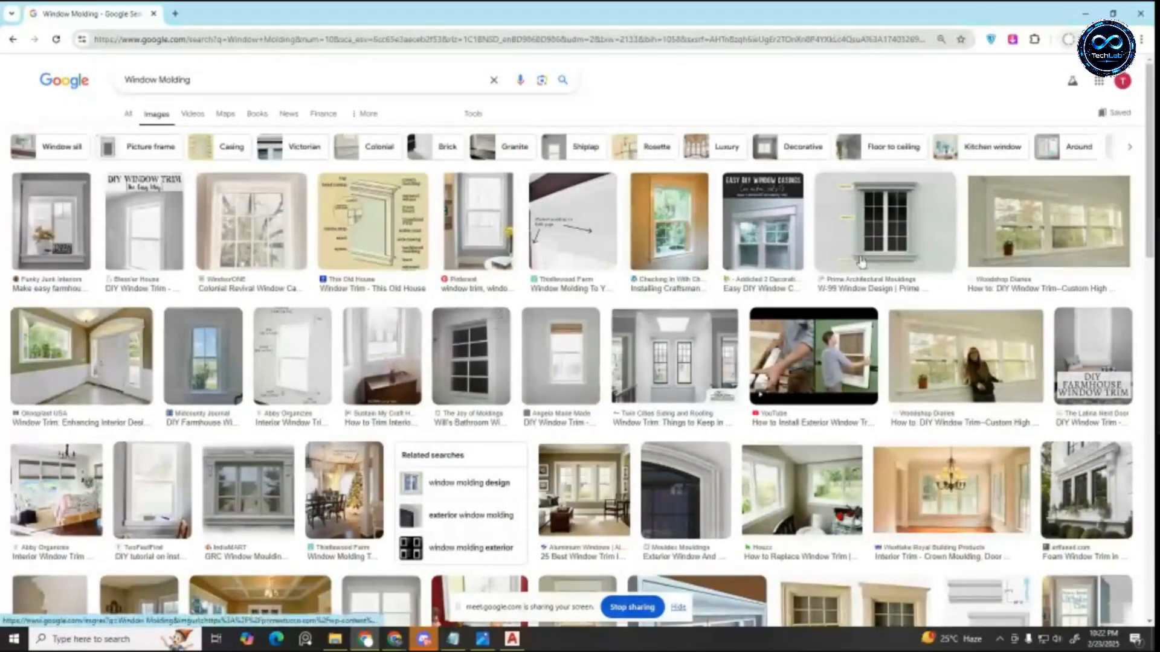
# Step: Preview the W-99 Window Design and Craftsman-style window trim images, and return to the AutoCAD drawing
pyautogui.click(904, 250)
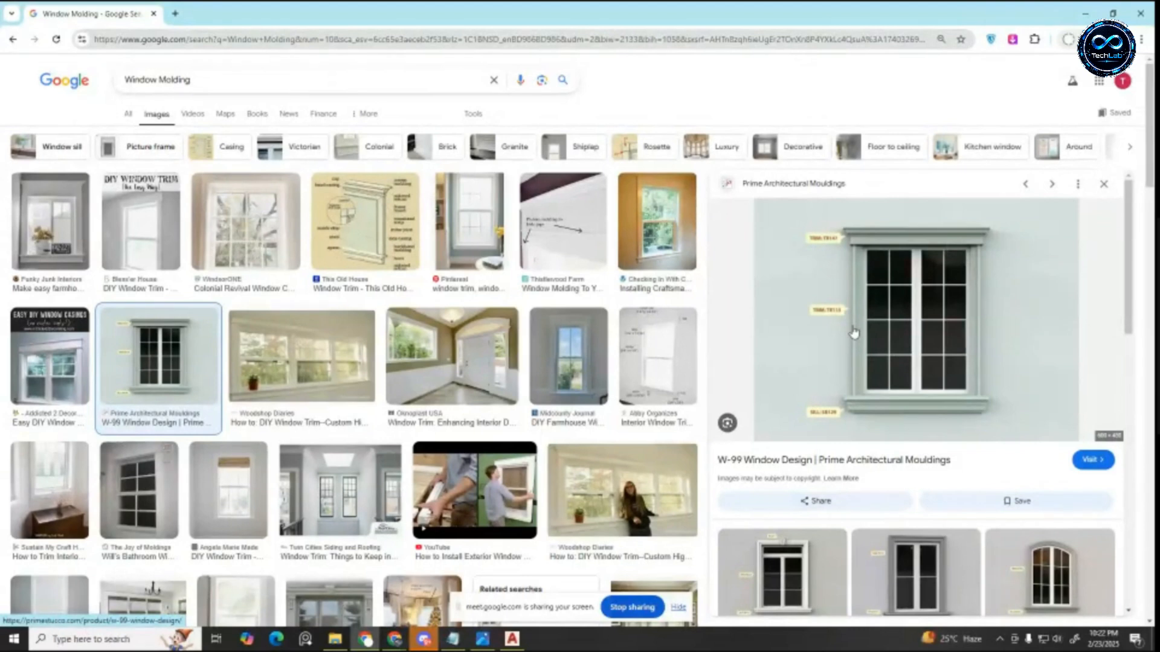
pyautogui.click(644, 230)
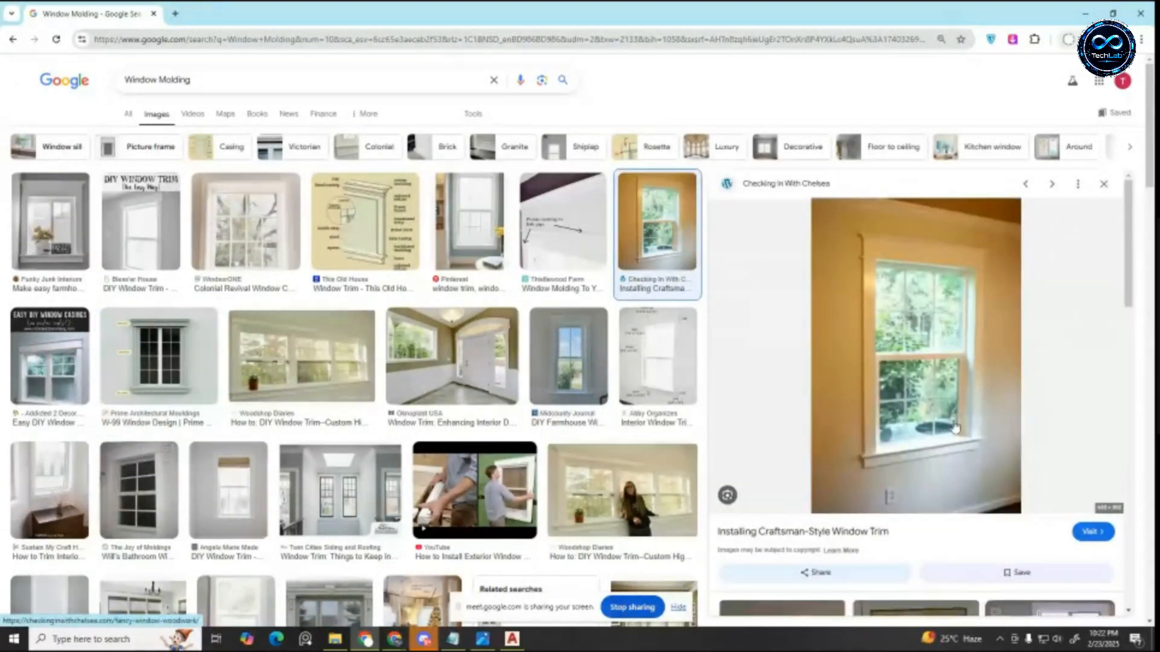
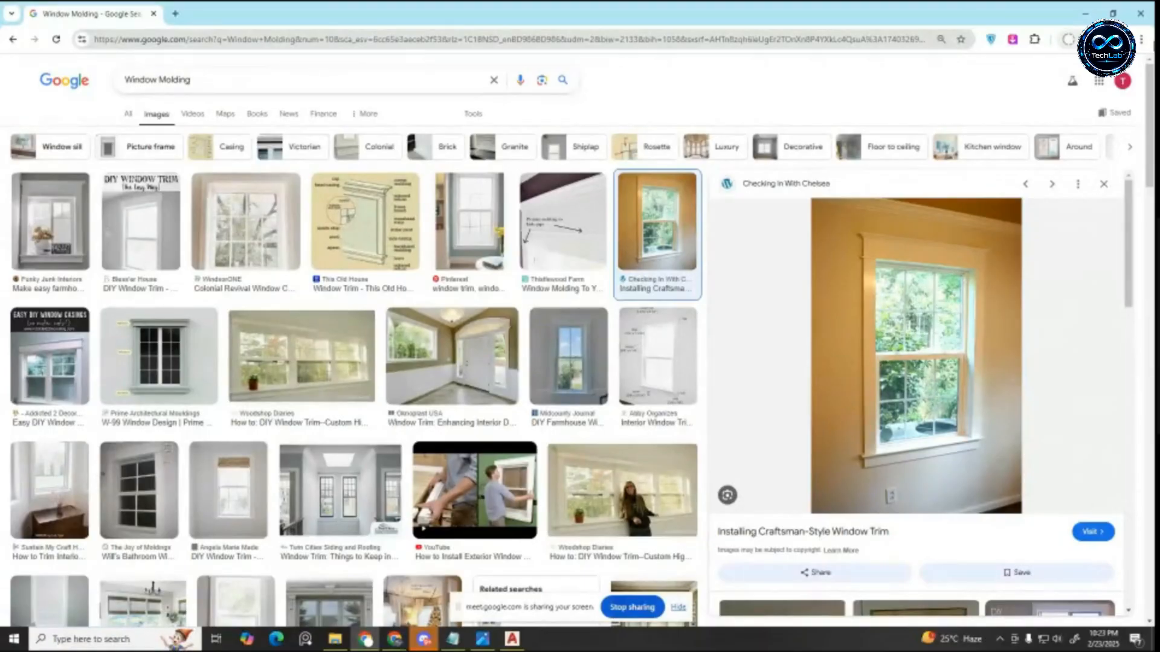
pyautogui.click(1084, 14)
pyautogui.scroll(-4, 694, 387)
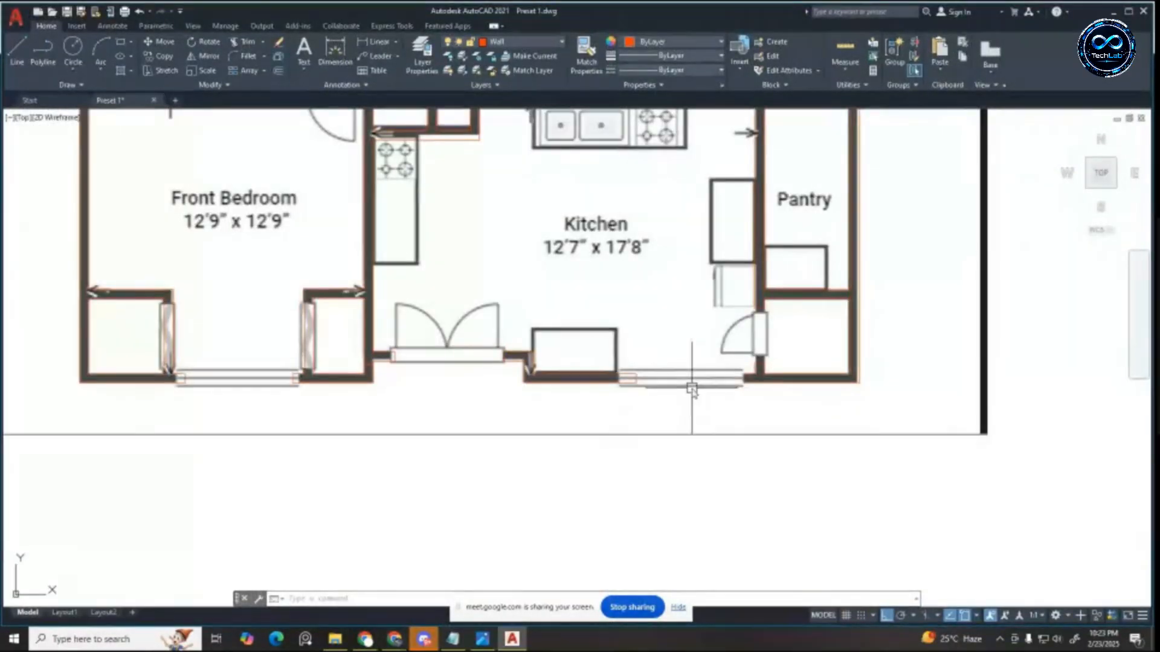
pyautogui.scroll(4, 726, 306)
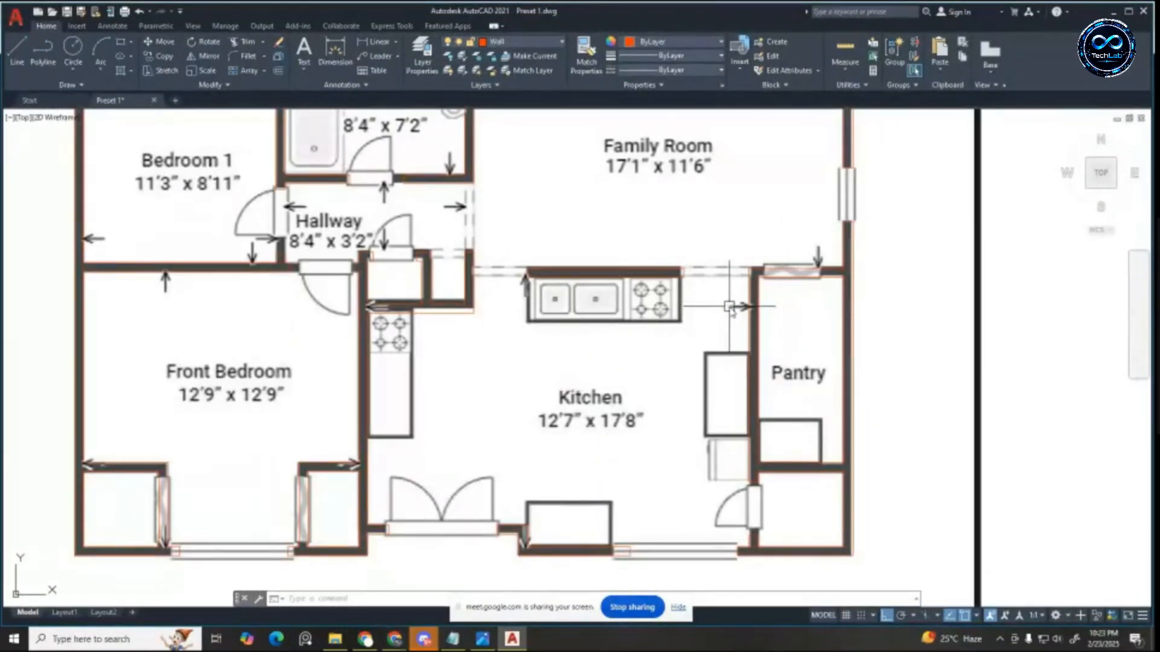
pyautogui.scroll(-4, 680, 283)
pyautogui.scroll(4, 678, 277)
pyautogui.scroll(-2, 673, 307)
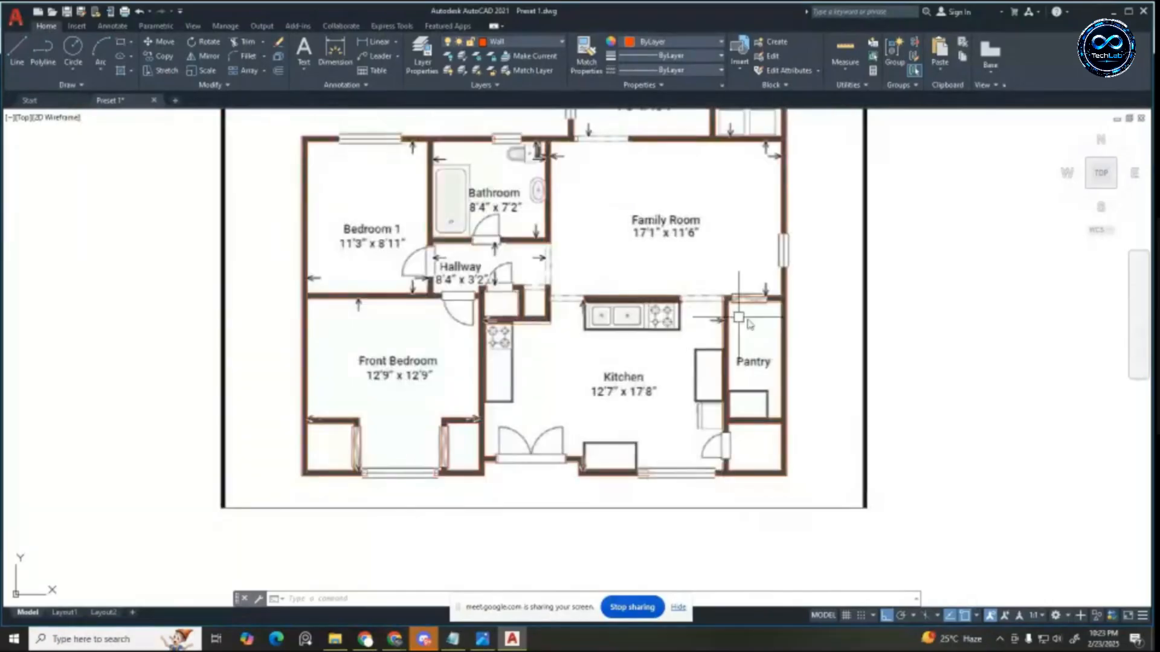
# Step: Move the floor plan reference image off to the right, clear of the traced walls
pyautogui.scroll(-2, 786, 277)
pyautogui.scroll(5, 803, 265)
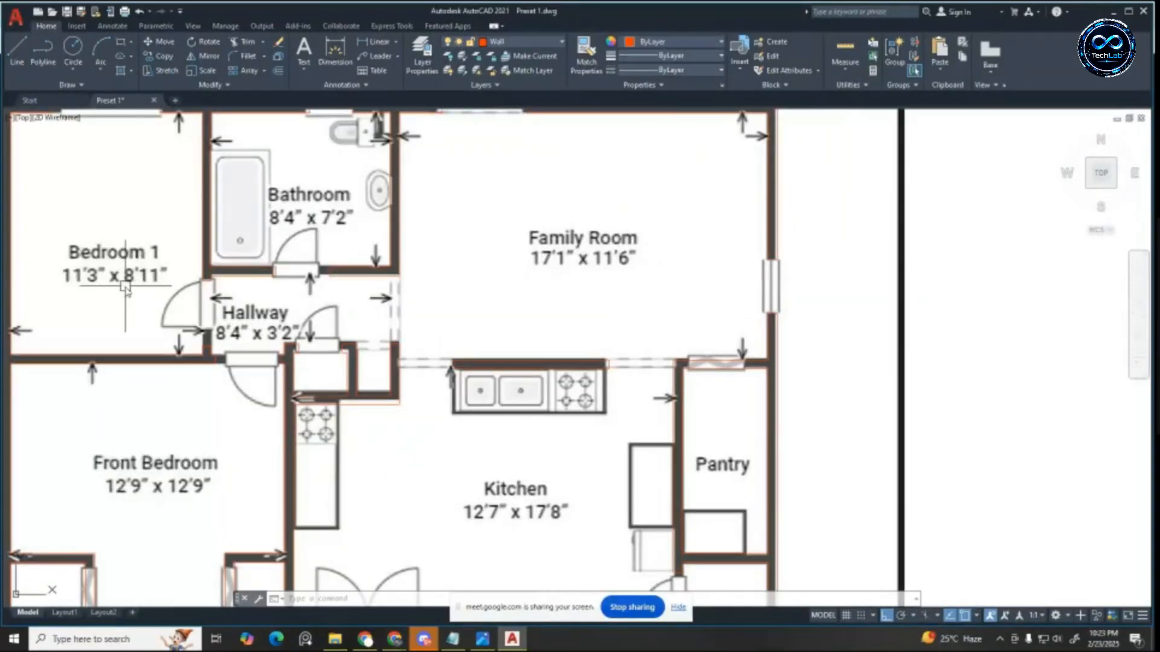
pyautogui.scroll(-4, 474, 306)
pyautogui.scroll(2, 604, 216)
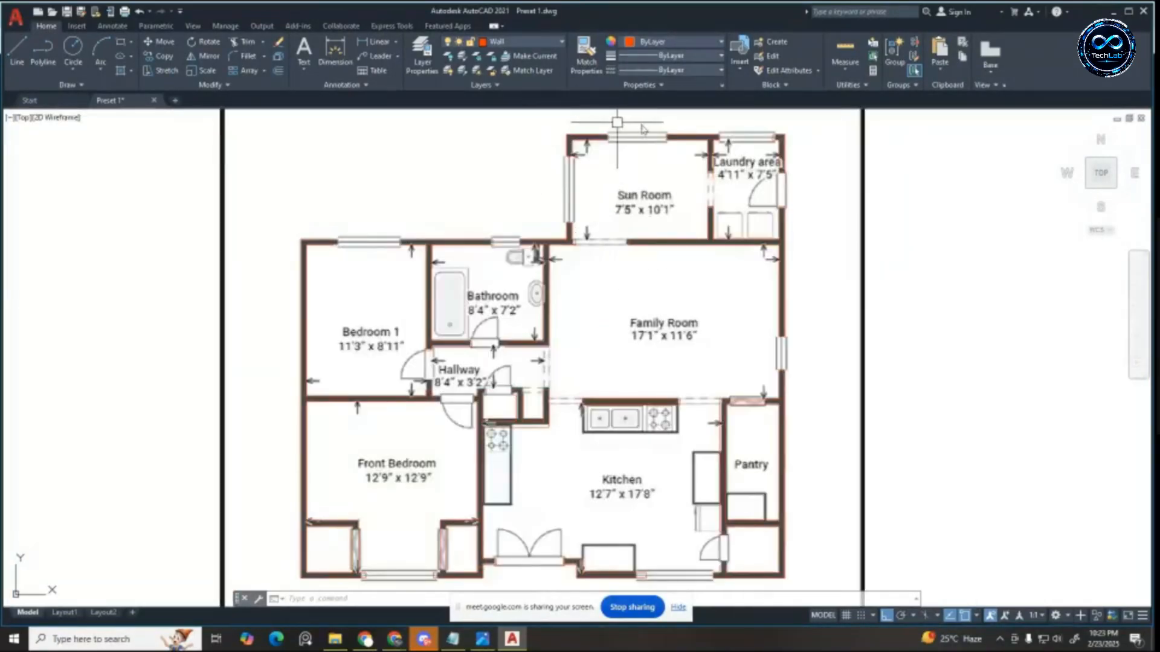
pyautogui.scroll(-2, 781, 172)
pyautogui.scroll(2, 581, 424)
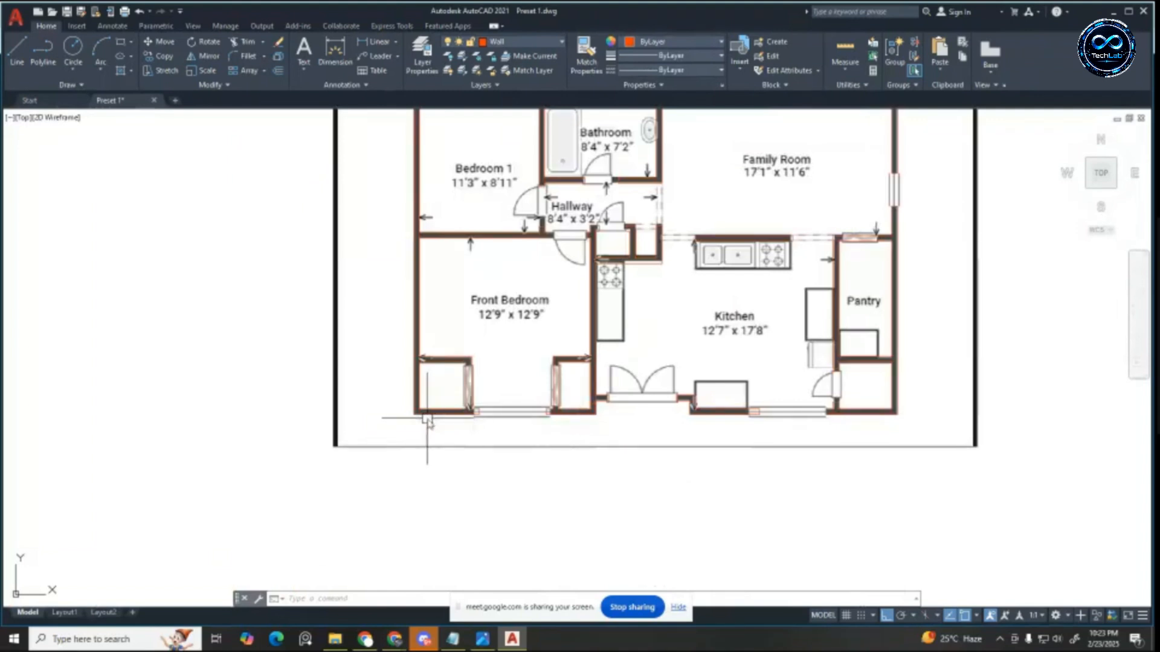
pyautogui.scroll(-4, 716, 444)
pyautogui.click(818, 443)
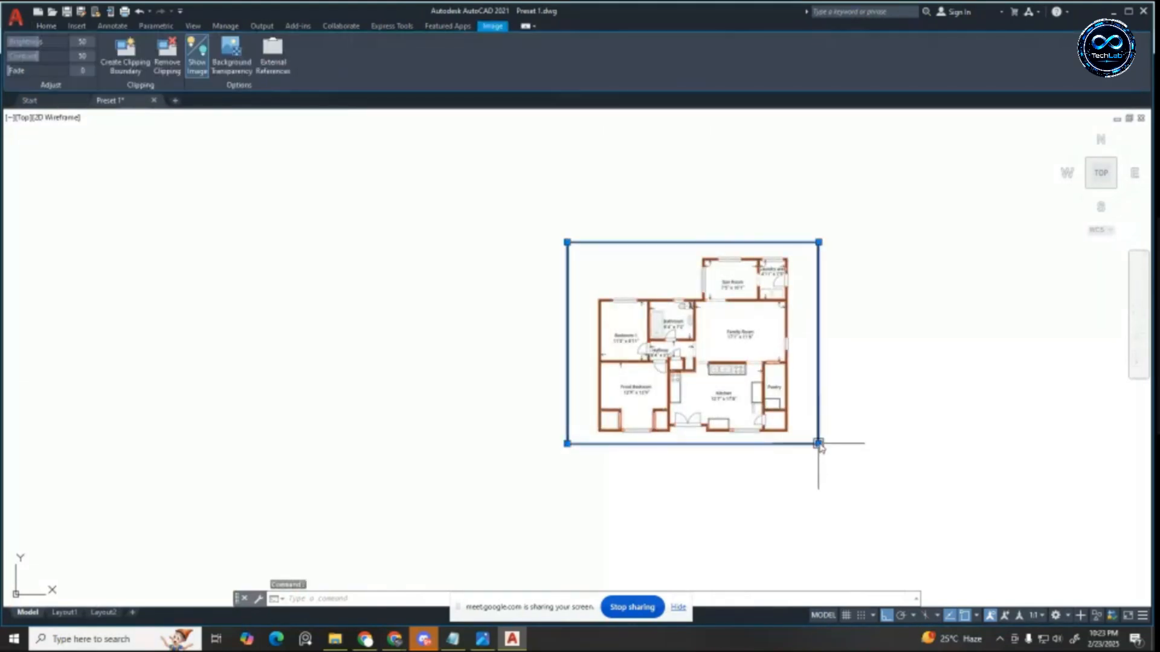
pyautogui.write('m')
pyautogui.press('Return')
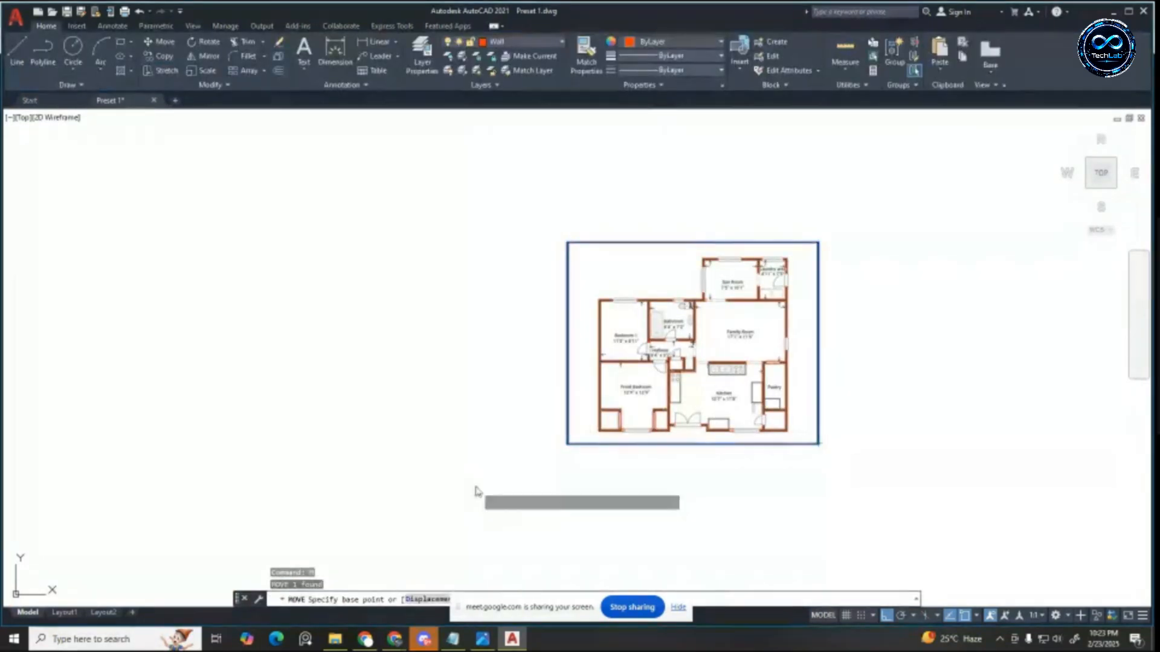
pyautogui.click(475, 485)
pyautogui.click(967, 477)
pyautogui.press('Escape')
pyautogui.press('Escape')
pyautogui.press('Escape')
# Step: Change the Wall layer's color to dark gray, index color 251
pyautogui.scroll(2, 678, 357)
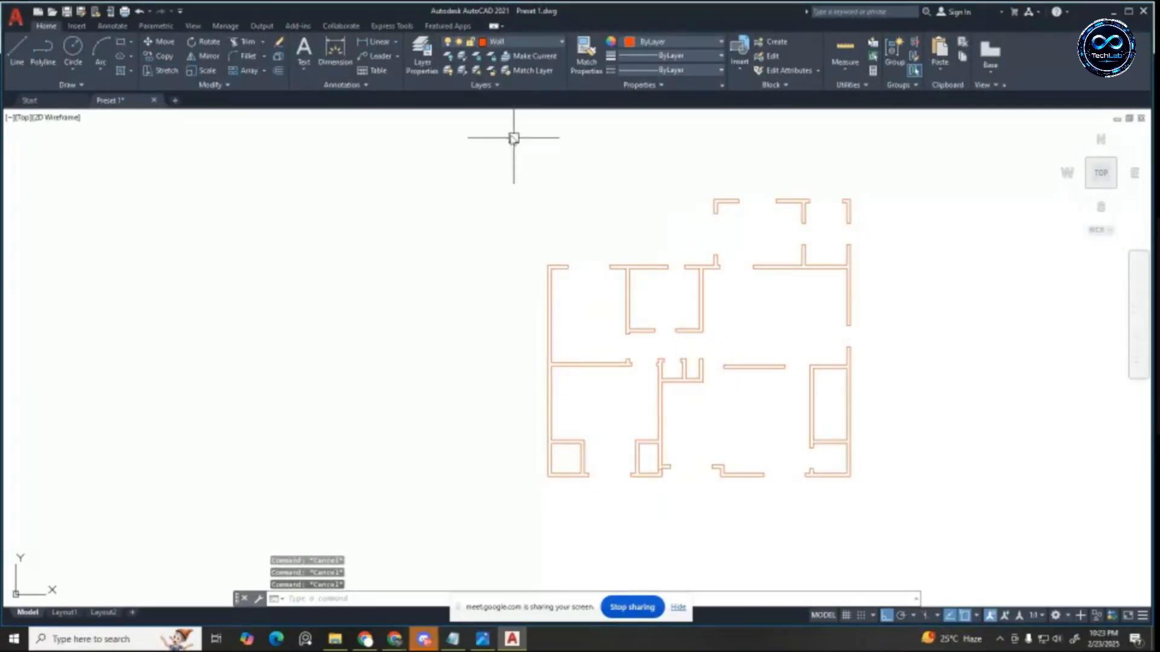
pyautogui.click(526, 42)
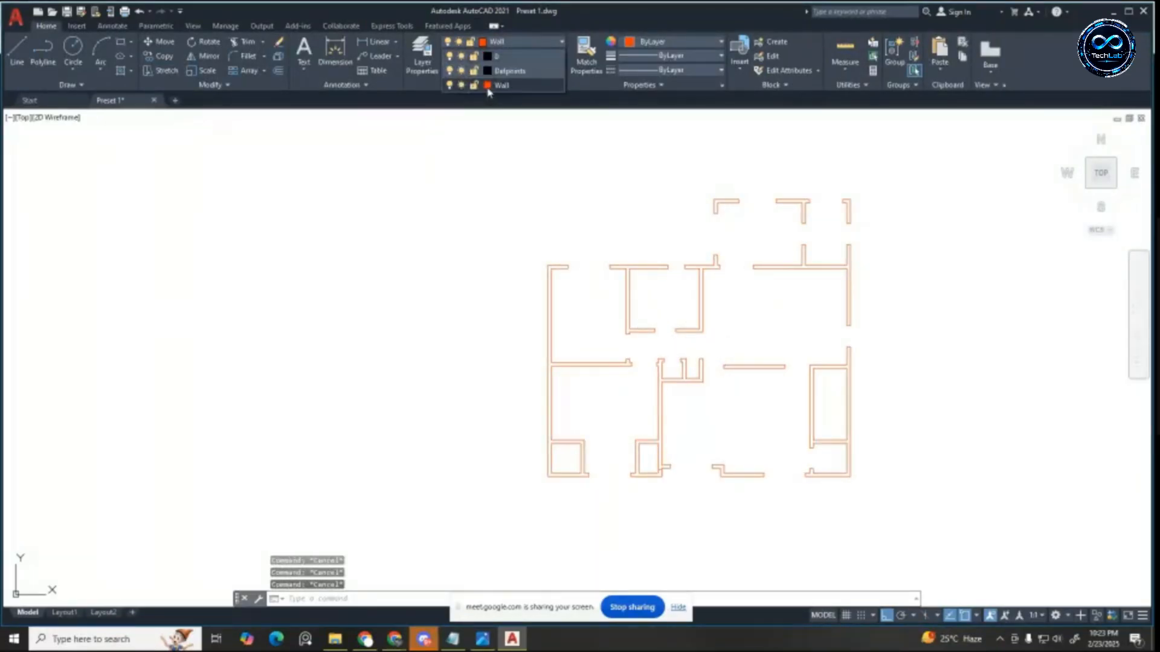
pyautogui.click(487, 85)
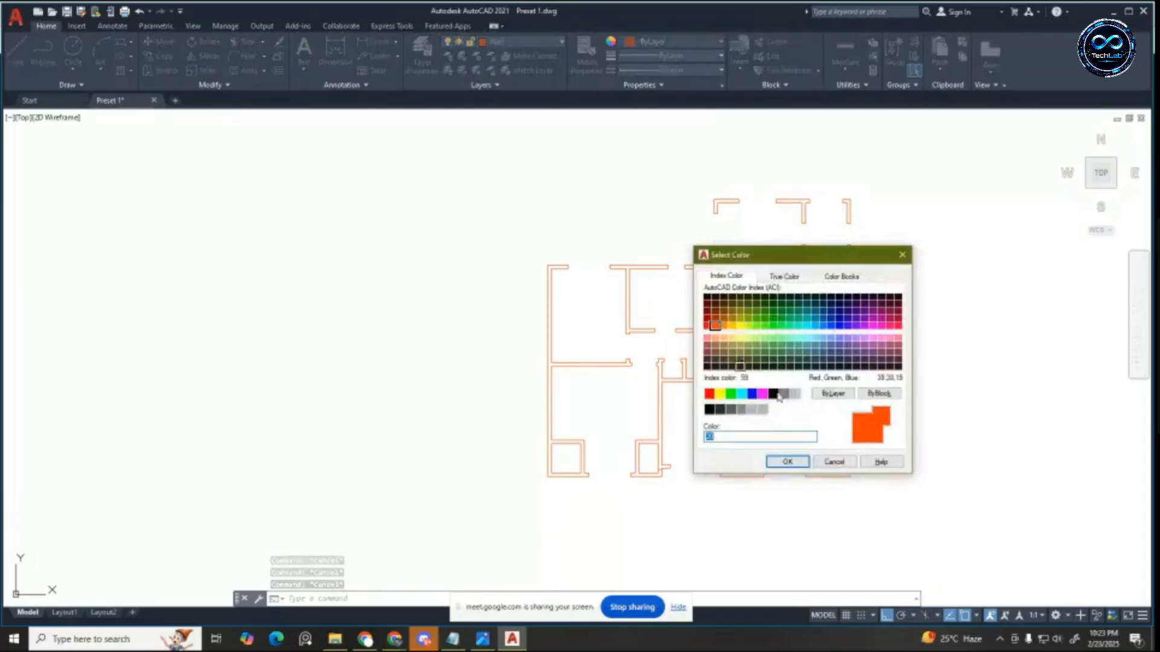
pyautogui.click(720, 410)
pyautogui.click(787, 463)
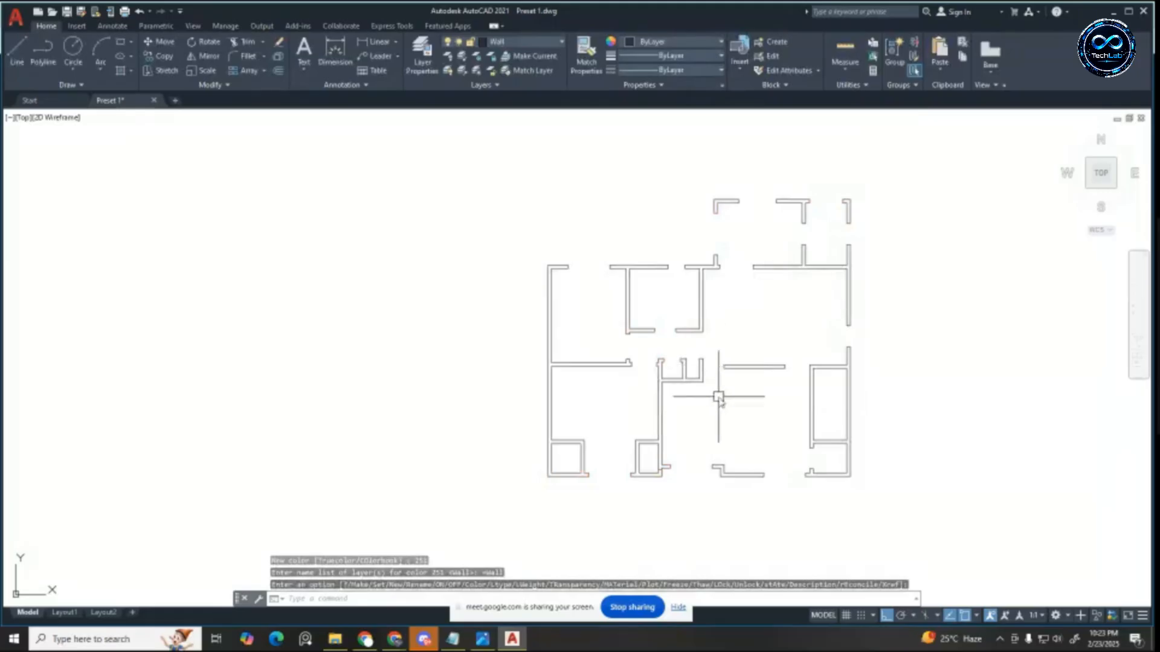
# Step: Delete the stray short line crossing the wall beside the front bedroom's right closet
pyautogui.scroll(5, 694, 472)
pyautogui.scroll(4, 554, 473)
pyautogui.click(559, 458)
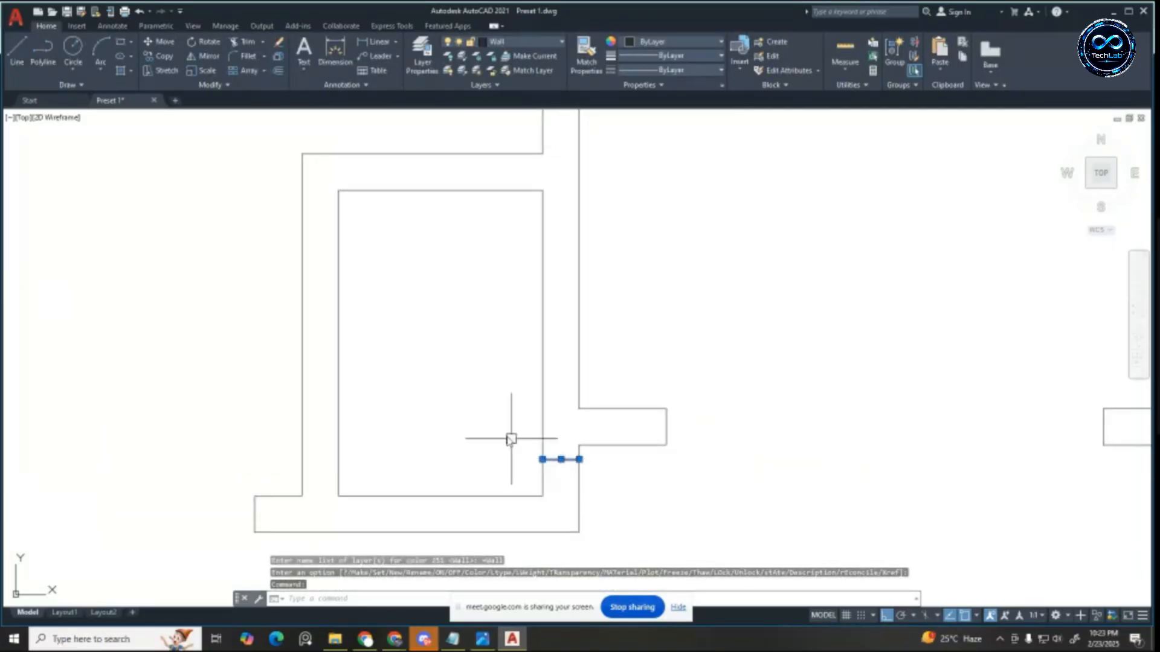
pyautogui.scroll(-4, 562, 415)
pyautogui.press('Delete')
pyautogui.scroll(-3, 591, 394)
pyautogui.scroll(-2, 775, 334)
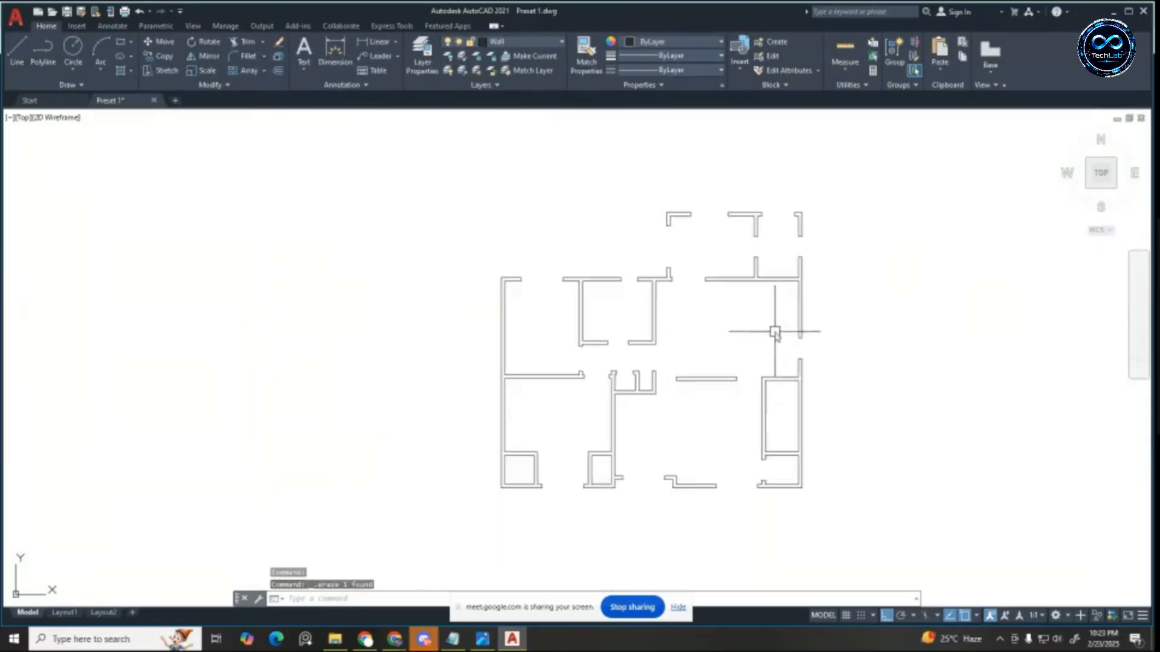
pyautogui.press('Escape')
pyautogui.press('Escape')
pyautogui.press('Escape')
# Step: Draw a line across Bedroom 1's upper window opening, joining the midpoints of the two wall ends
pyautogui.scroll(4, 539, 271)
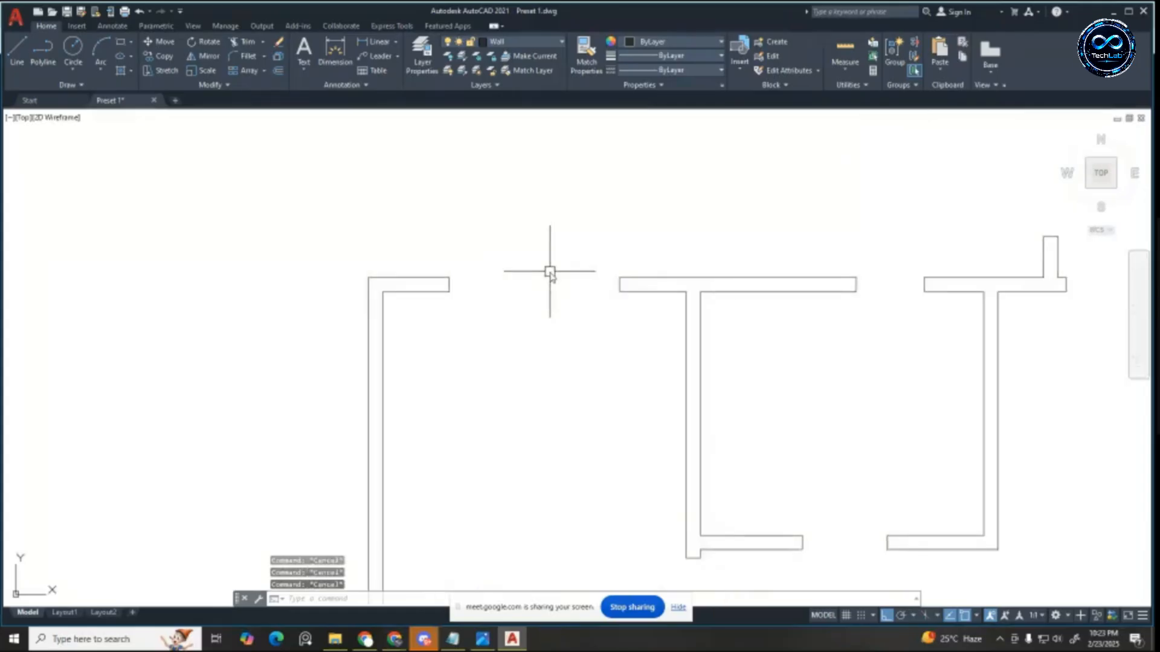
pyautogui.click(17, 53)
pyautogui.scroll(2, 553, 271)
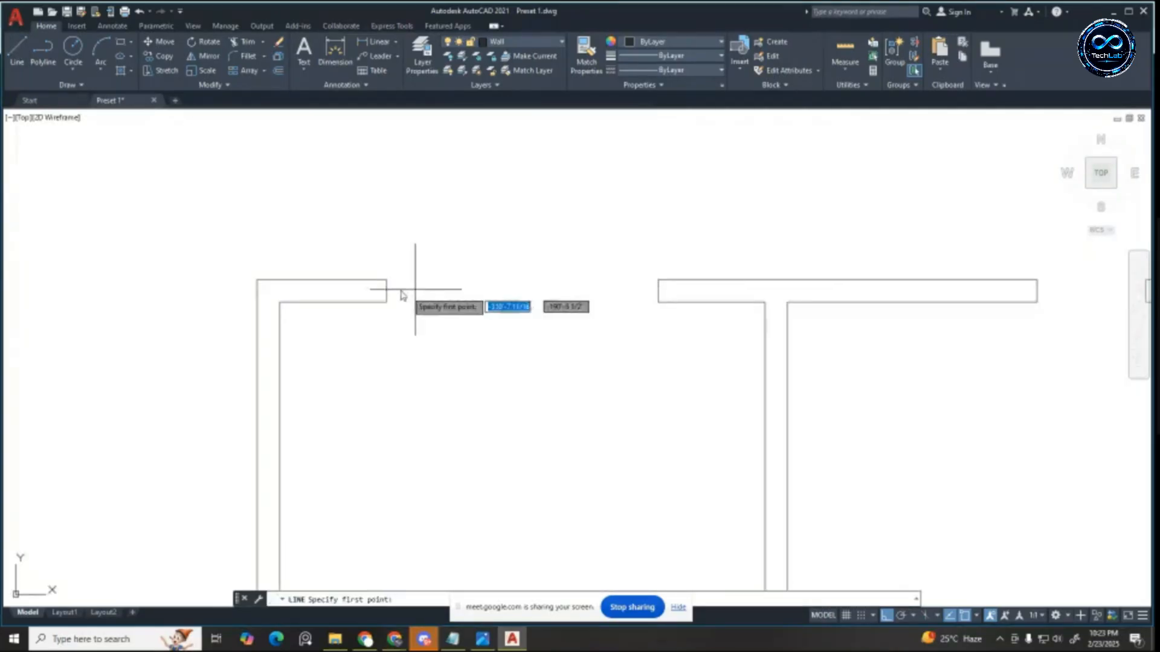
pyautogui.click(387, 291)
pyautogui.click(658, 291)
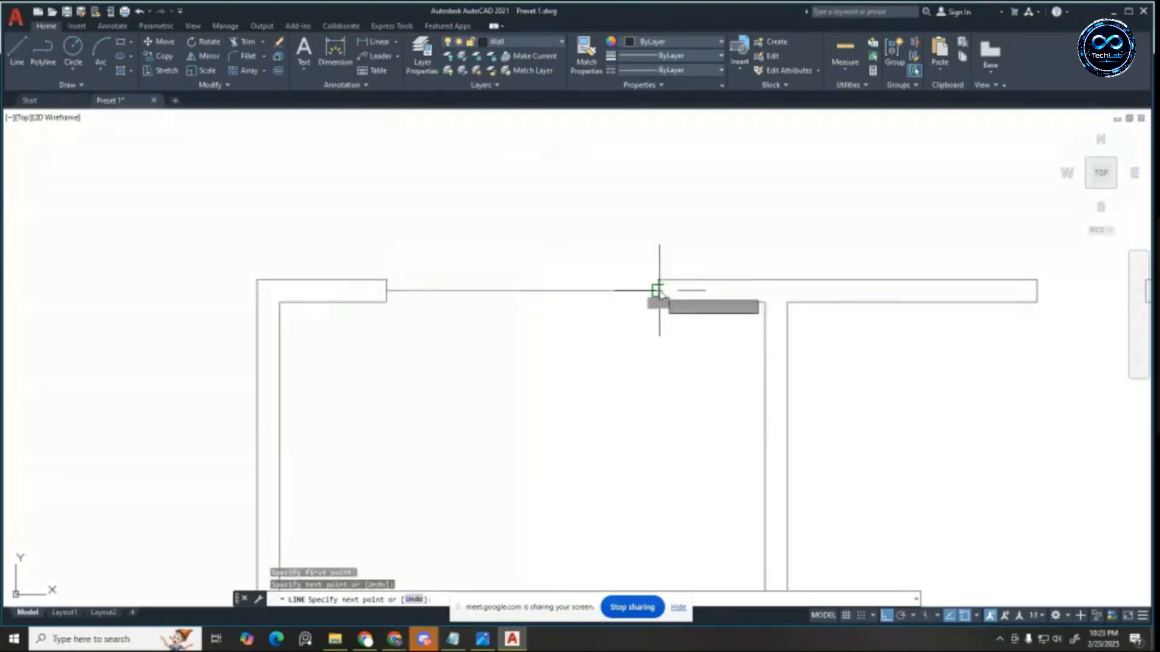
pyautogui.press('Escape')
pyautogui.press('Escape')
pyautogui.press('Escape')
# Step: Offset the window's center line 2.5" to both sides, up to the wall faces
pyautogui.write('o')
pyautogui.press('Return')
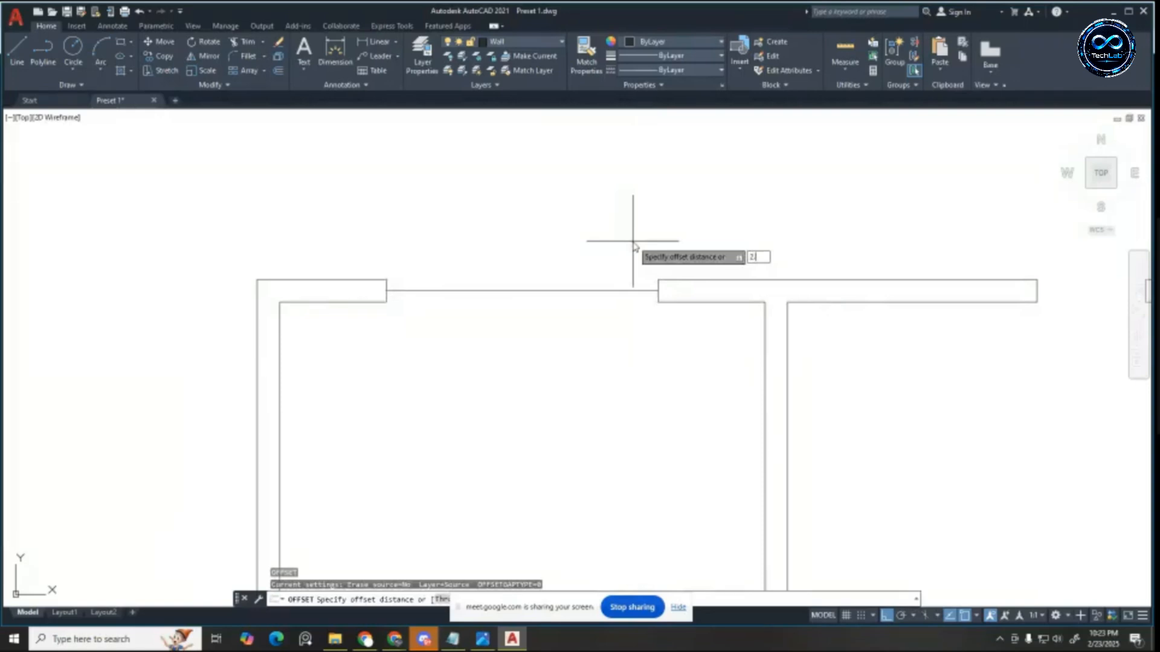
pyautogui.write('2.5')
pyautogui.press('Return')
pyautogui.click(611, 290)
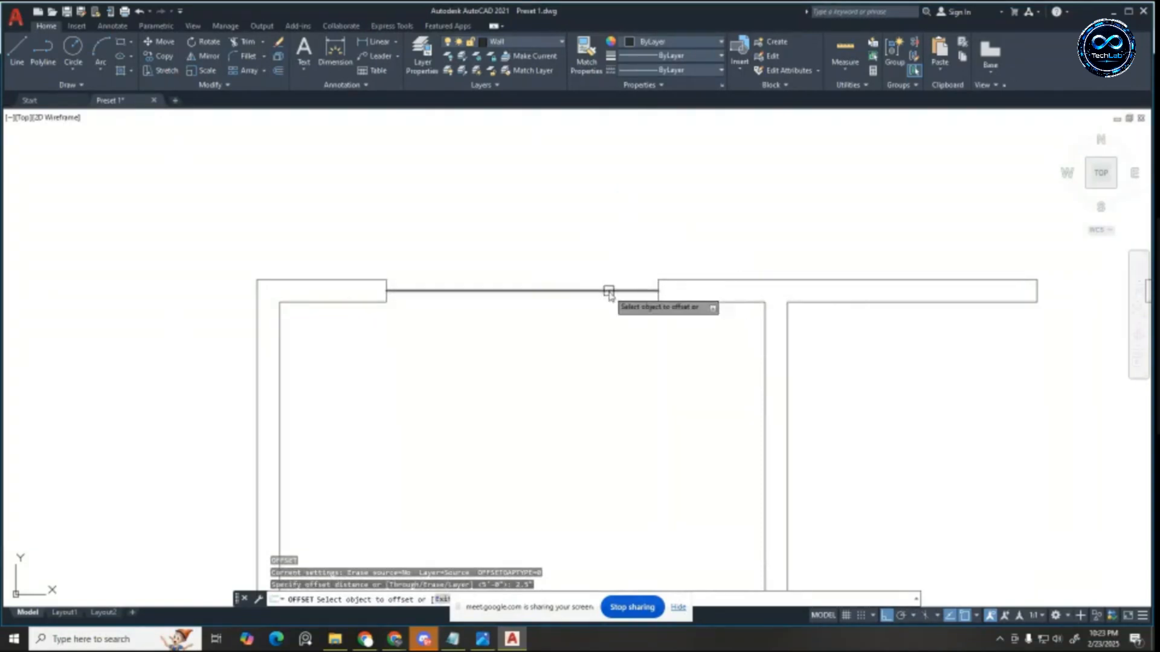
pyautogui.click(601, 226)
pyautogui.press('Escape')
pyautogui.press('Escape')
# Step: Cut the three window lines and paste them back as a block at the opening's lower-left wall corner
pyautogui.scroll(2, 399, 278)
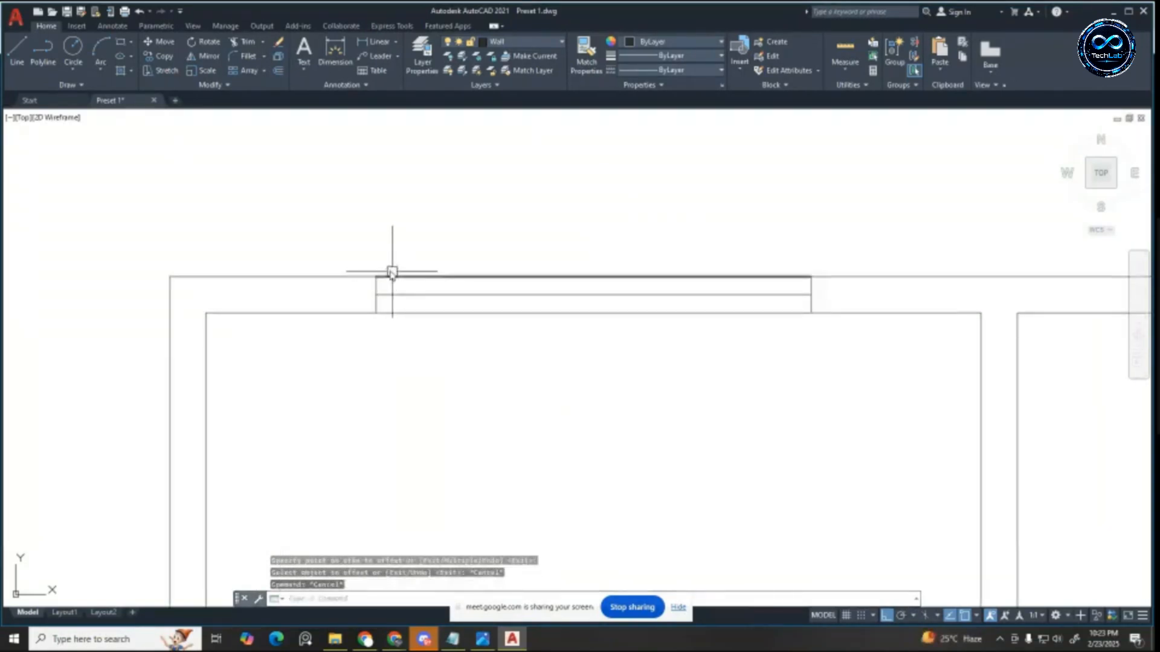
pyautogui.click(641, 223)
pyautogui.click(476, 403)
pyautogui.hotkey('ctrl', 'x')
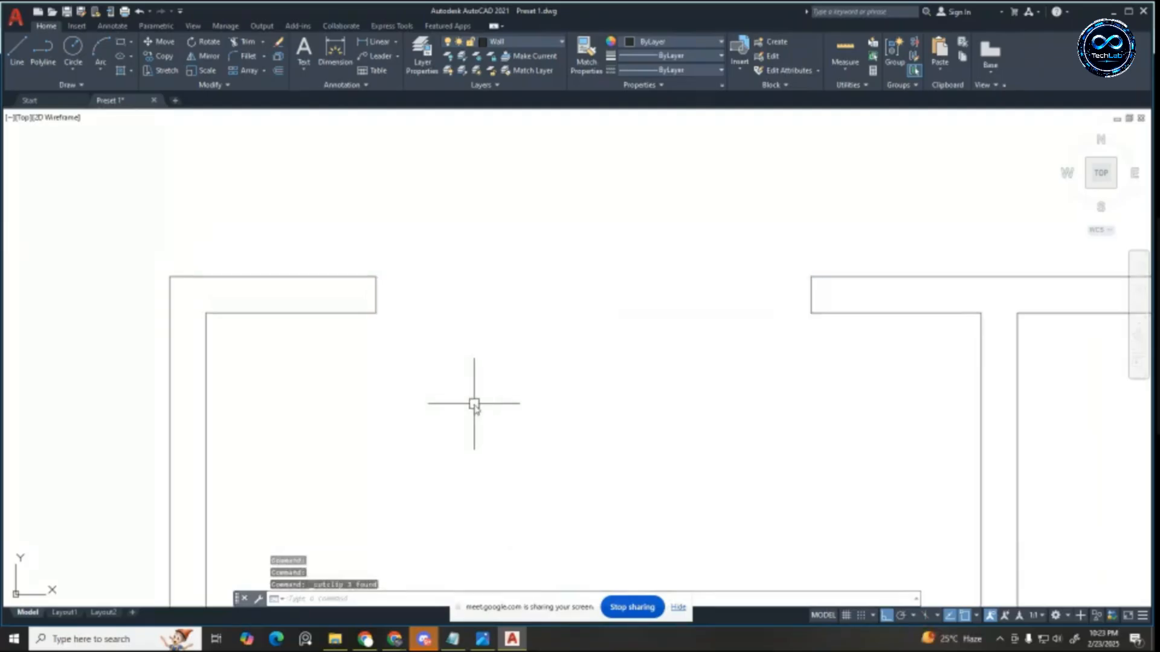
pyautogui.hotkey('ctrl', 'shift', 'v')
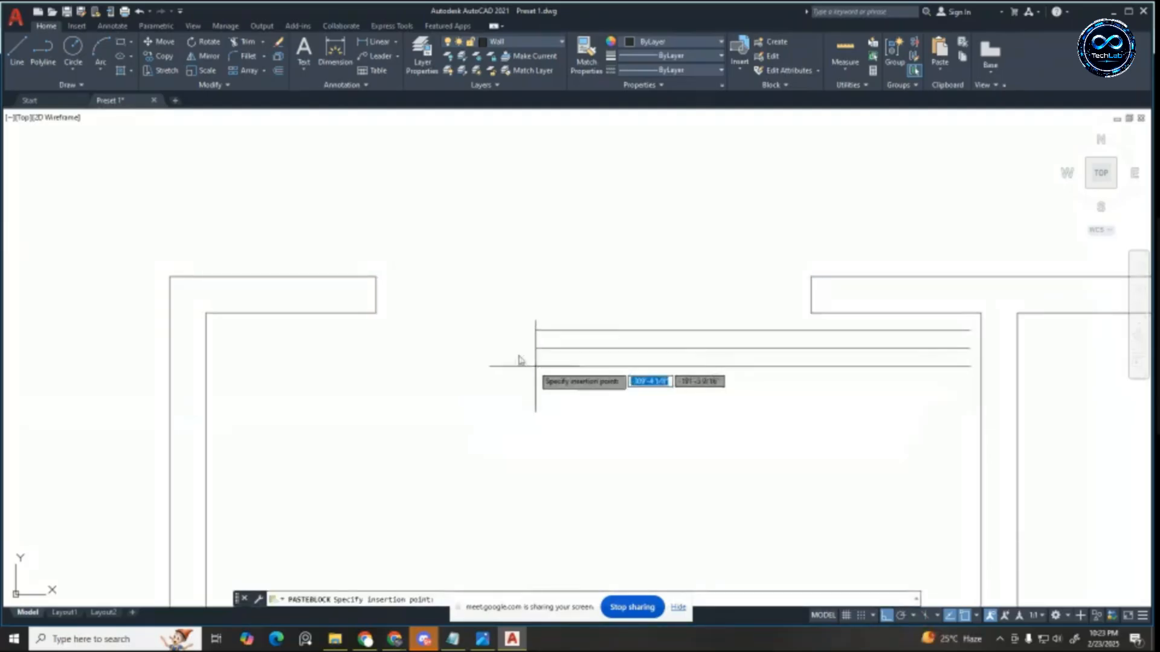
pyautogui.click(374, 312)
pyautogui.press('Escape')
# Step: Open the window block for editing and draw a vertical line closing its left end
pyautogui.doubleClick(423, 313)
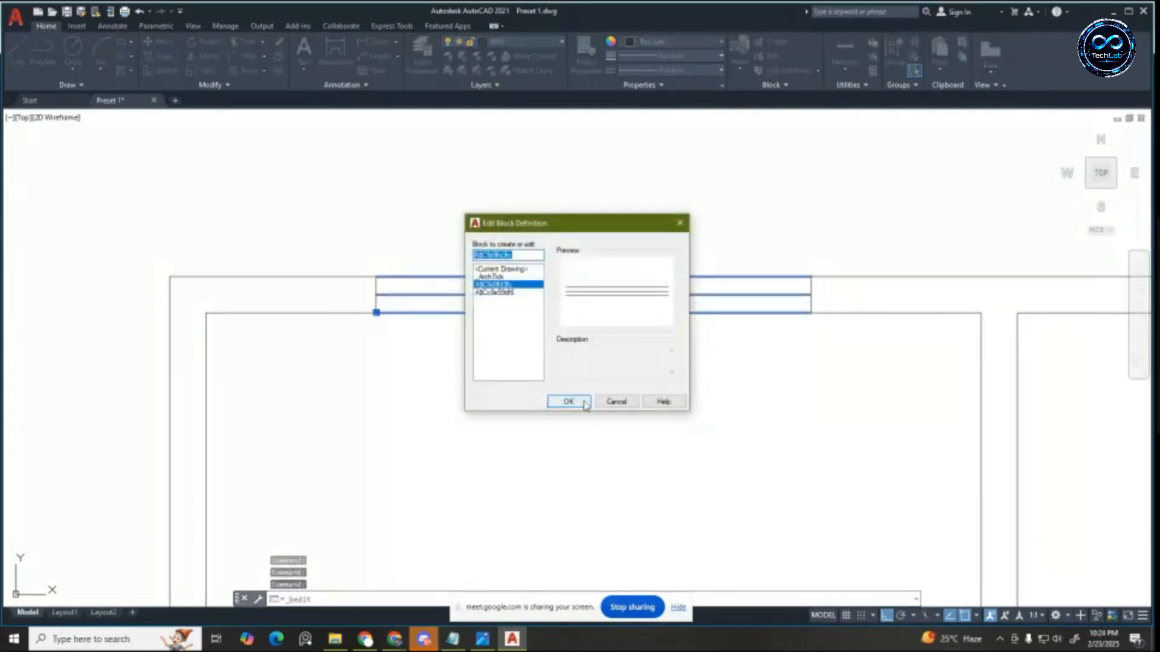
pyautogui.click(584, 405)
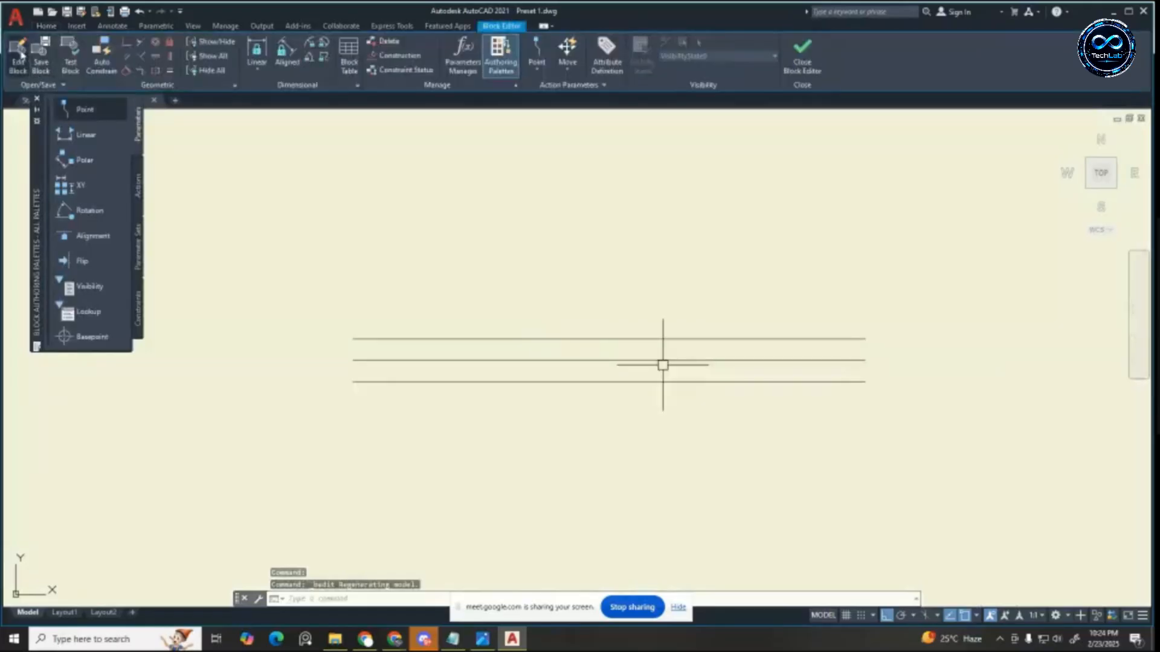
pyautogui.click(46, 26)
pyautogui.click(17, 51)
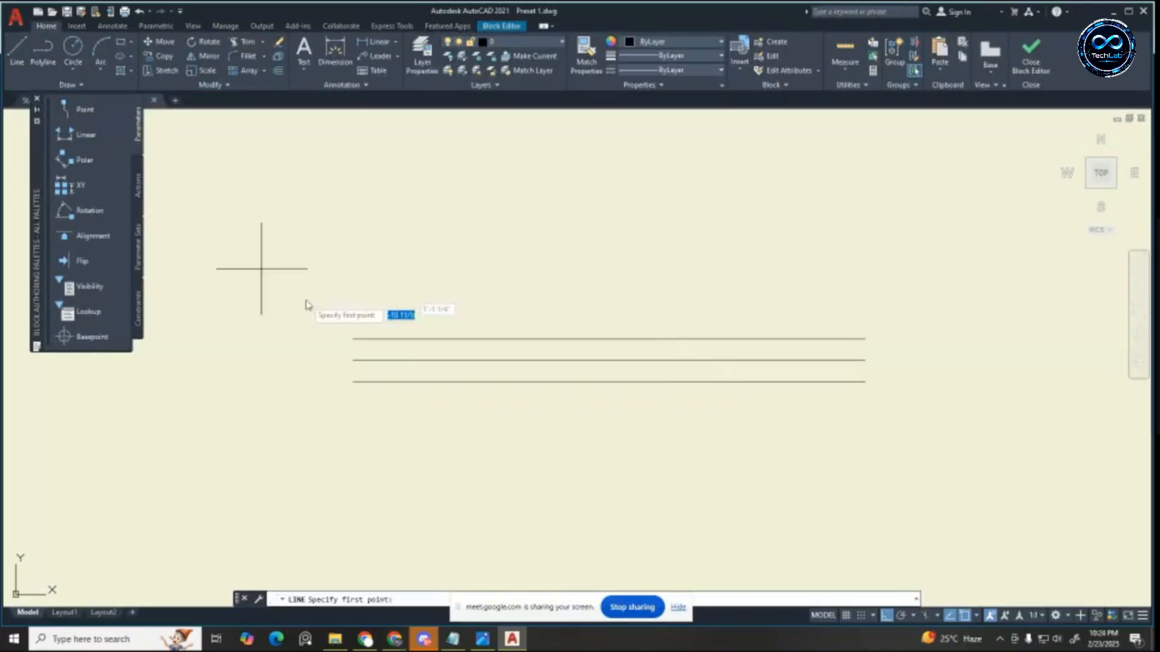
pyautogui.click(353, 339)
pyautogui.click(353, 382)
pyautogui.press('Escape')
pyautogui.press('Escape')
pyautogui.press('Escape')
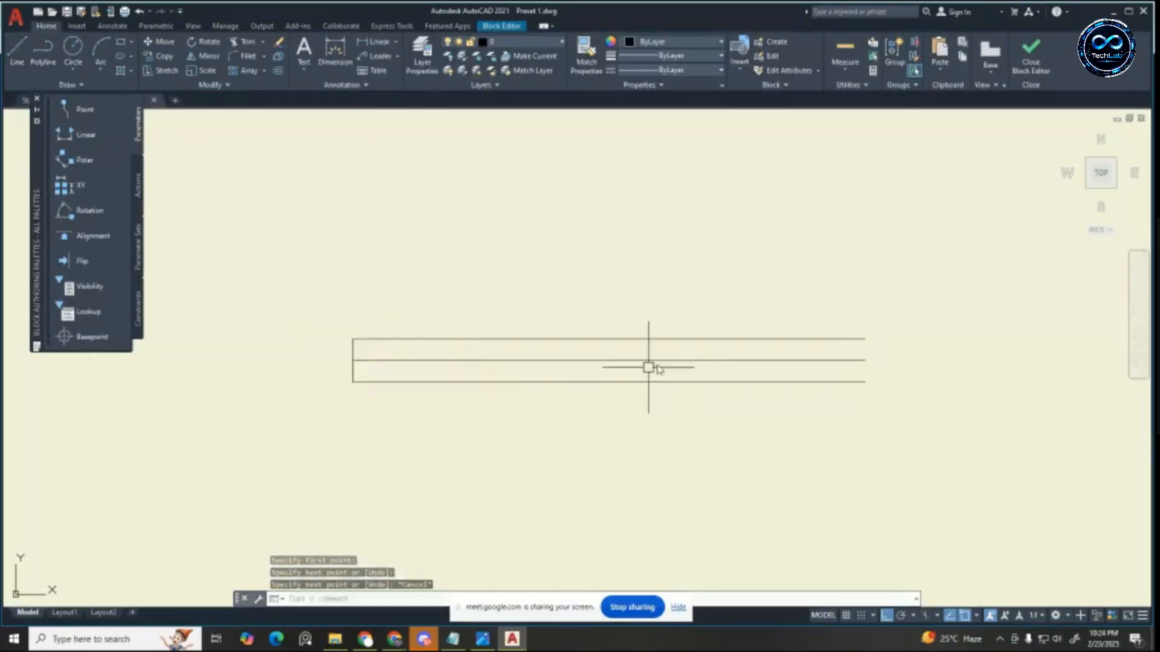
pyautogui.press('Escape')
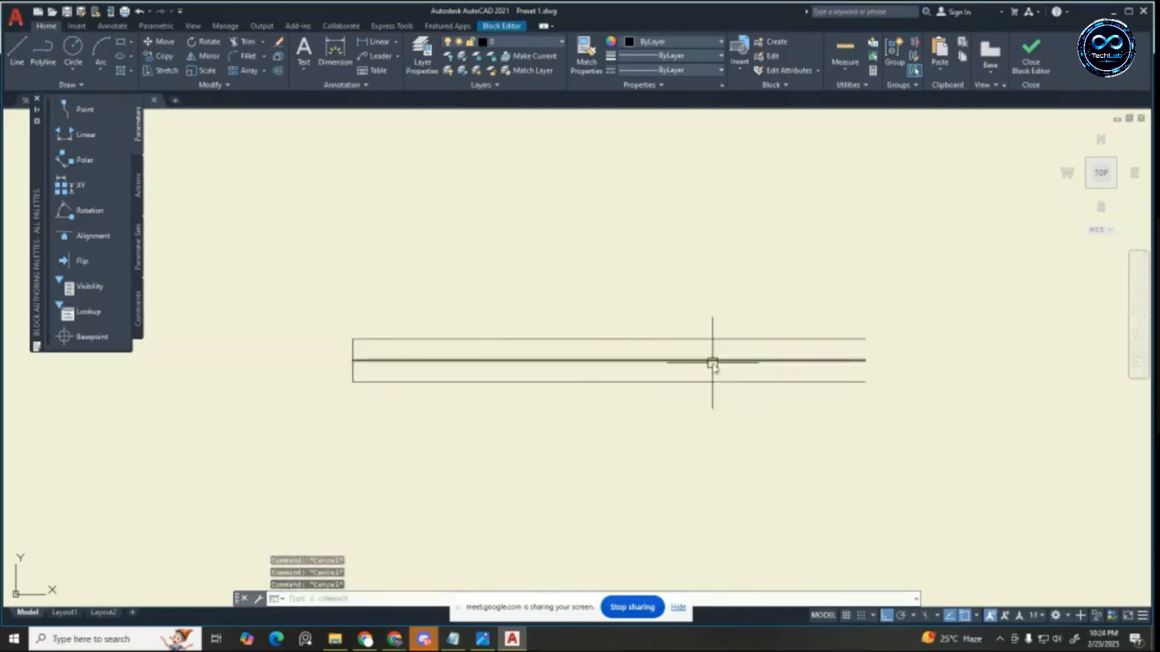
# Step: Draw a vertical line closing the right end of the window block
pyautogui.press('Return')
pyautogui.click(865, 339)
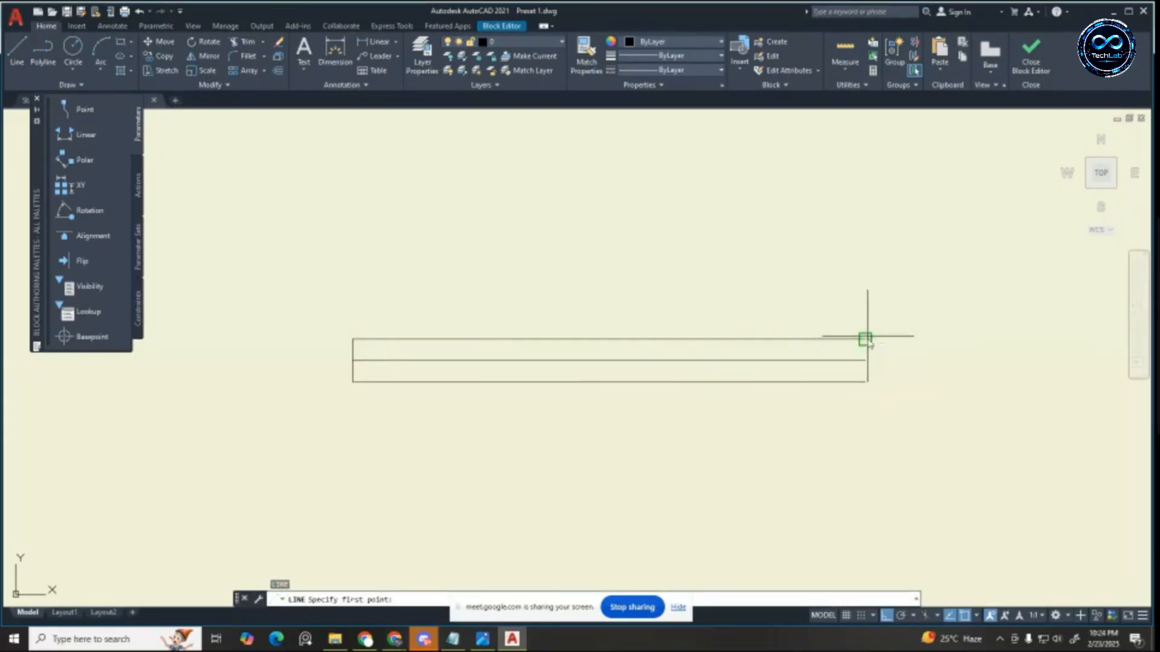
pyautogui.press('Escape')
pyautogui.press('Escape')
pyautogui.press('Escape')
pyautogui.scroll(4, 357, 356)
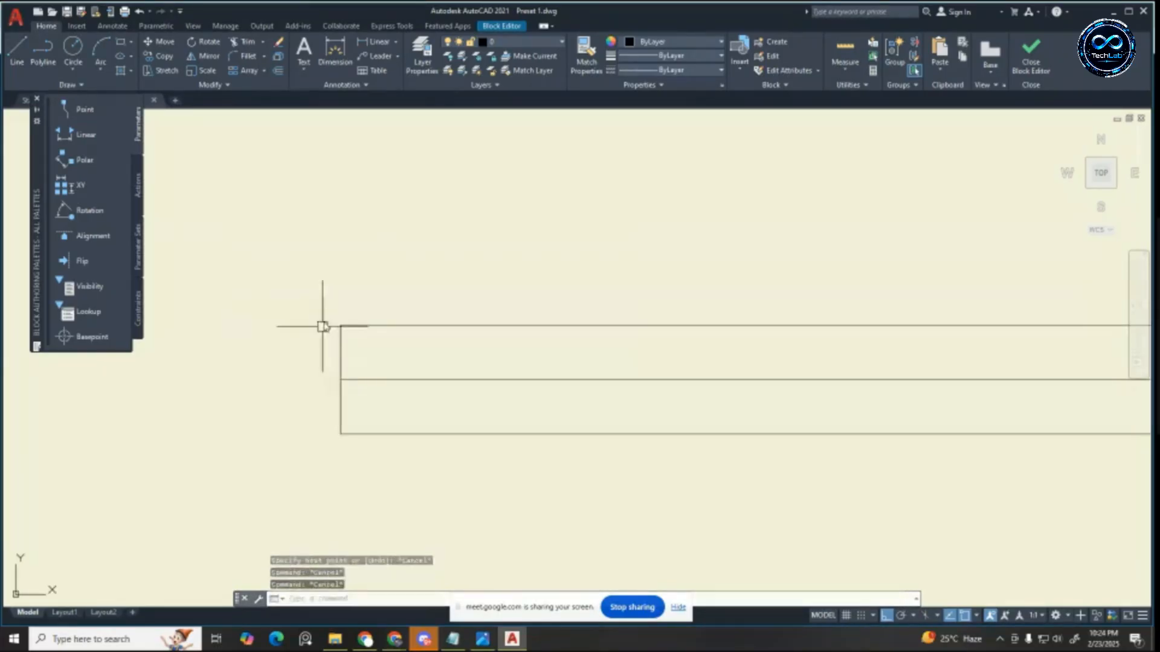
pyautogui.scroll(-5, 323, 327)
# Step: Close the Block Editor, saving the changes to the window block
pyautogui.click(1031, 60)
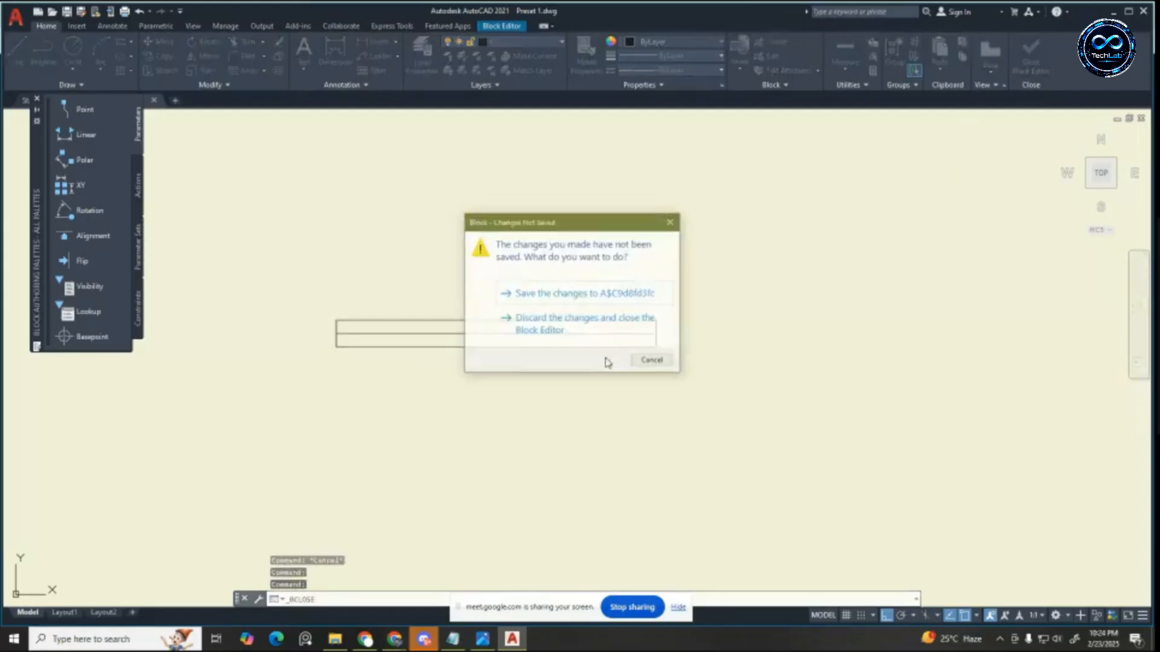
pyautogui.click(624, 294)
pyautogui.scroll(-3, 477, 304)
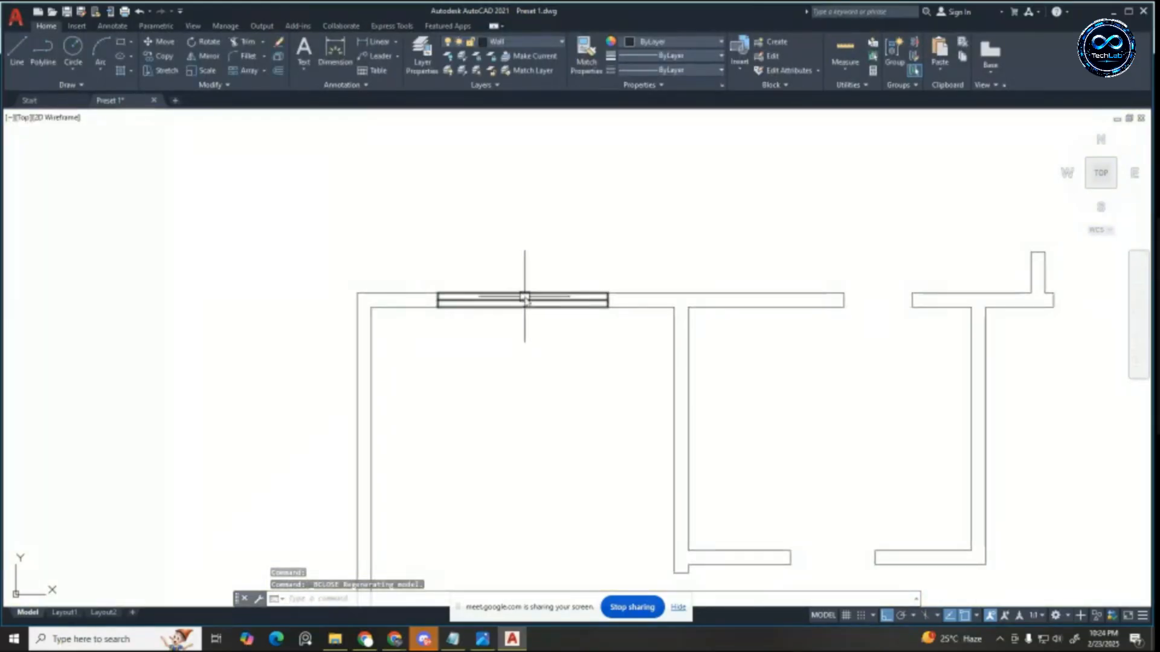
pyautogui.scroll(-6, 525, 300)
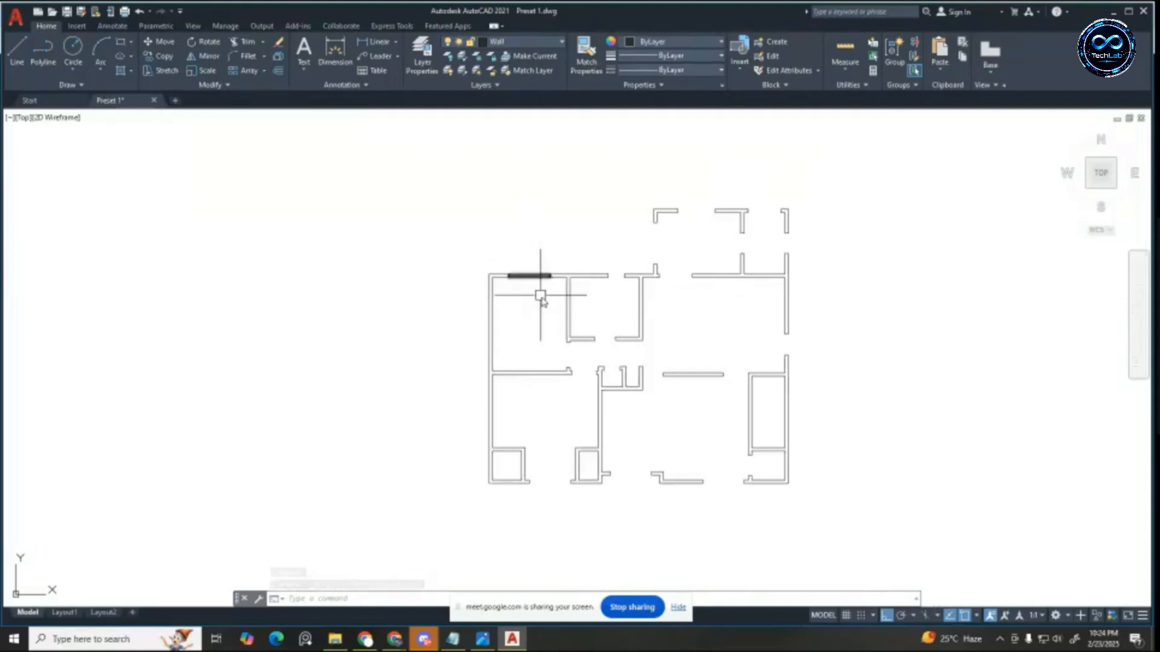
# Step: Copy the window block by its lower-left corner into the front bedroom's window opening in the bottom wall
pyautogui.scroll(4, 539, 293)
pyautogui.click(531, 262)
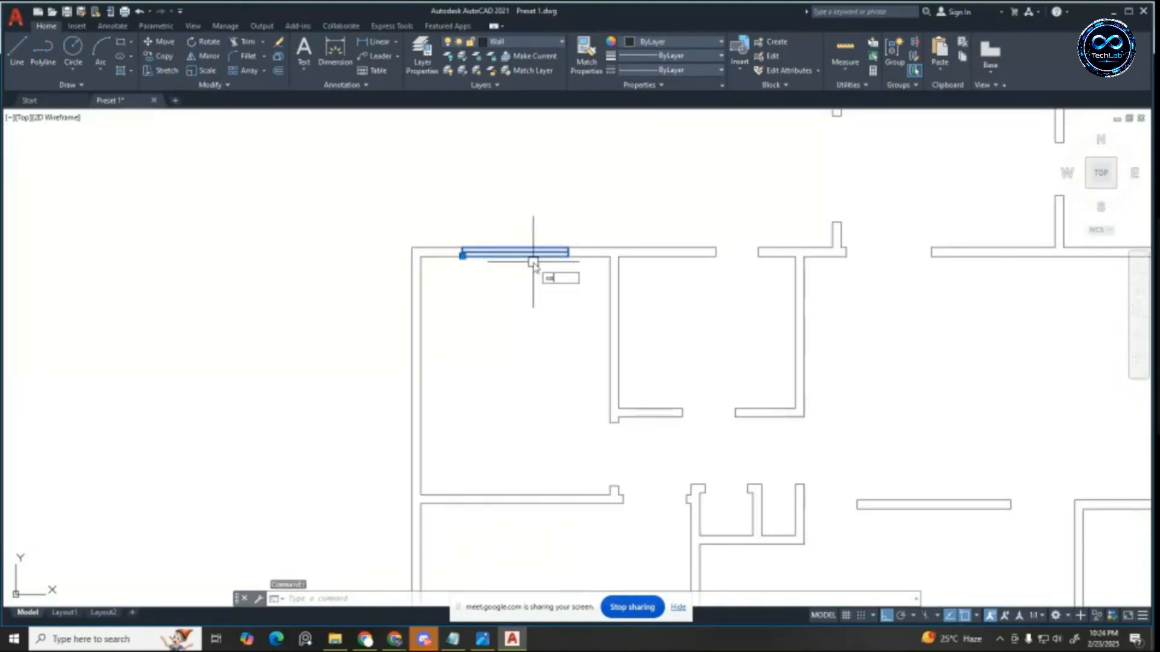
pyautogui.write('co')
pyautogui.press('Return')
pyautogui.scroll(5, 519, 272)
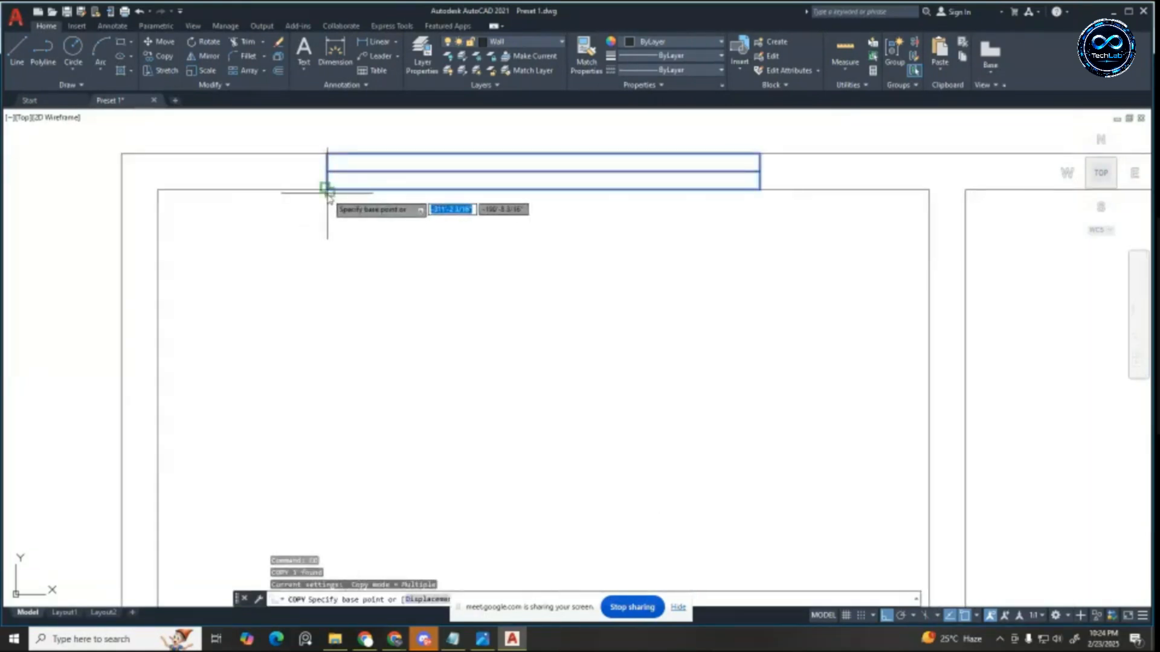
pyautogui.click(326, 189)
pyautogui.scroll(-4, 481, 167)
pyautogui.scroll(-2, 590, 279)
pyautogui.scroll(6, 507, 359)
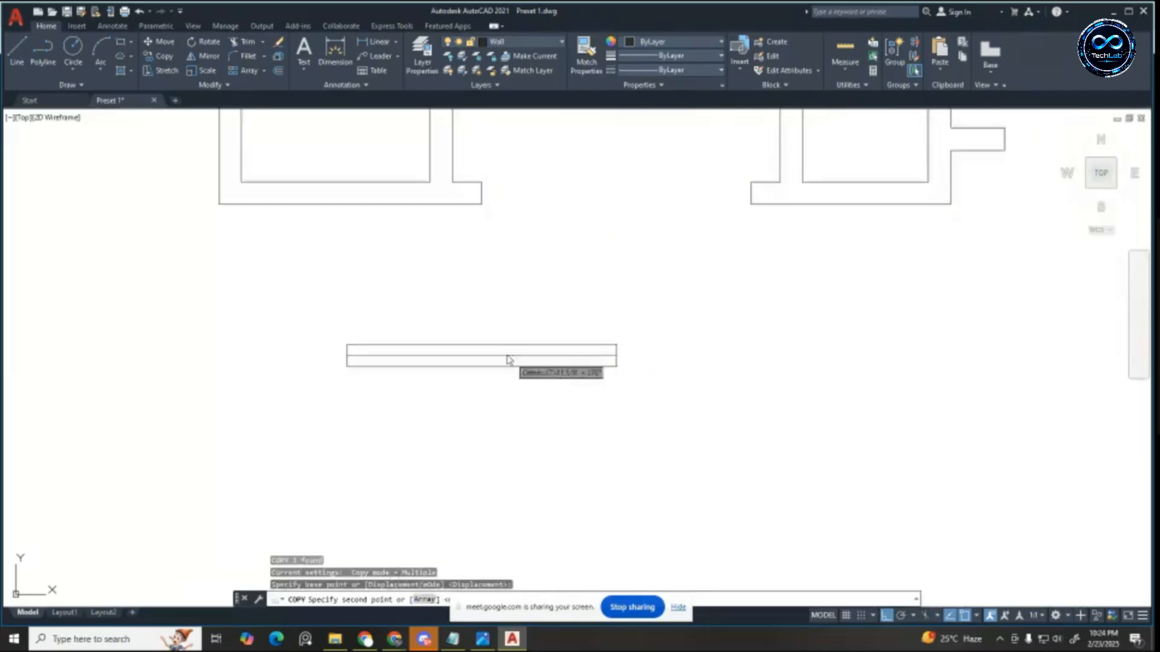
pyautogui.click(482, 204)
# Step: Place another copy of the window block in the kitchen's window opening in the bottom wall
pyautogui.scroll(-6, 228, 262)
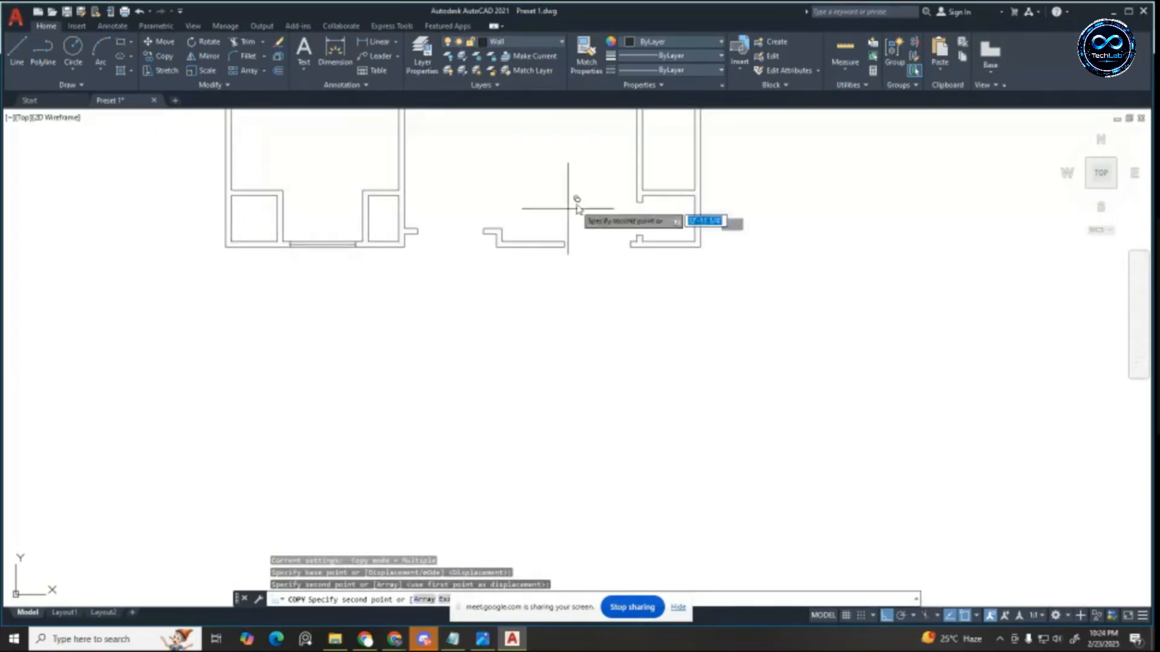
pyautogui.scroll(6, 530, 311)
pyautogui.click(391, 390)
pyautogui.scroll(-3, 631, 361)
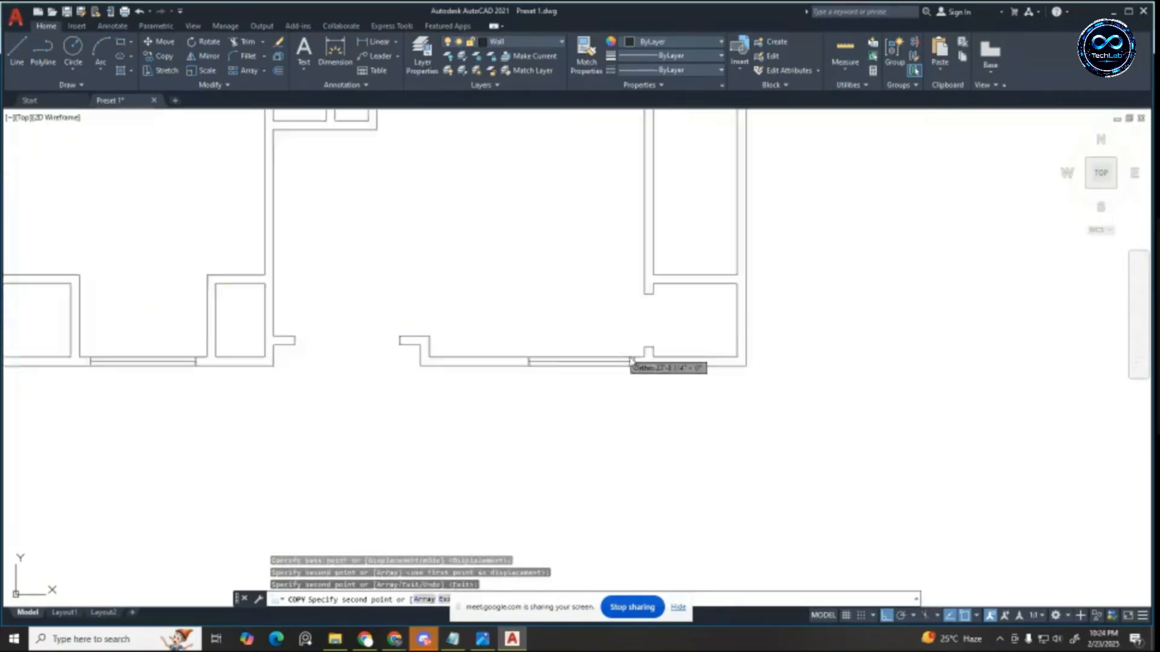
# Step: Place another window block copy at the sun room's left-wall opening, on the corner of the lower wall stub
pyautogui.scroll(-2, 639, 339)
pyautogui.scroll(3, 575, 122)
pyautogui.scroll(-4, 566, 160)
pyautogui.scroll(8, 586, 228)
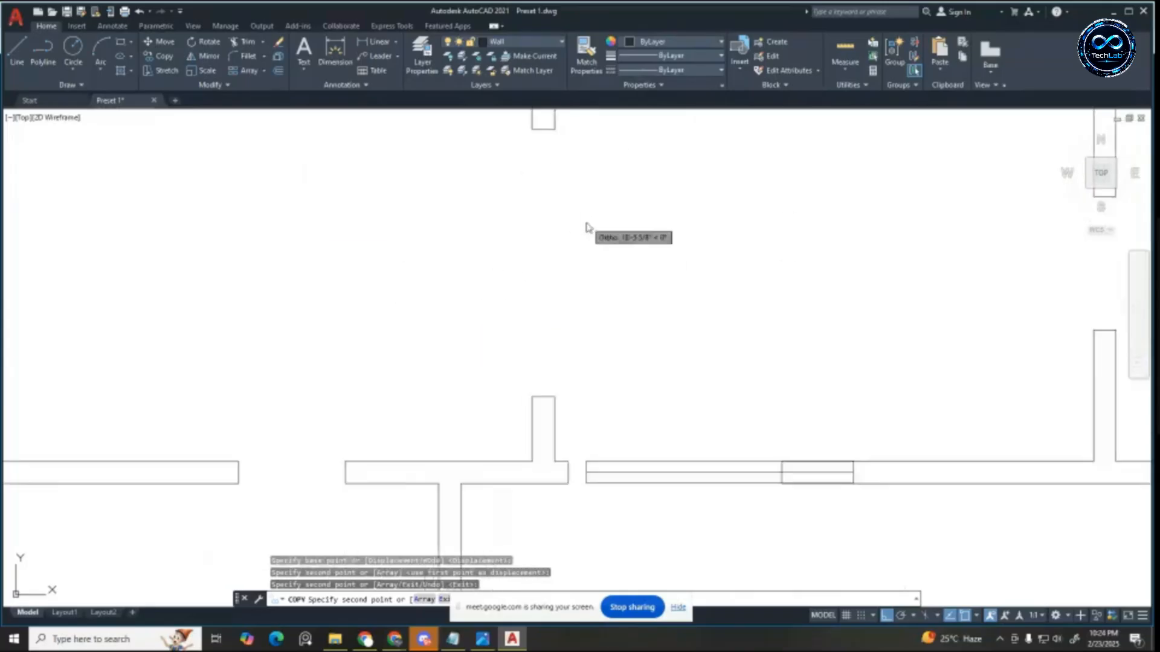
pyautogui.click(556, 396)
pyautogui.press('Escape')
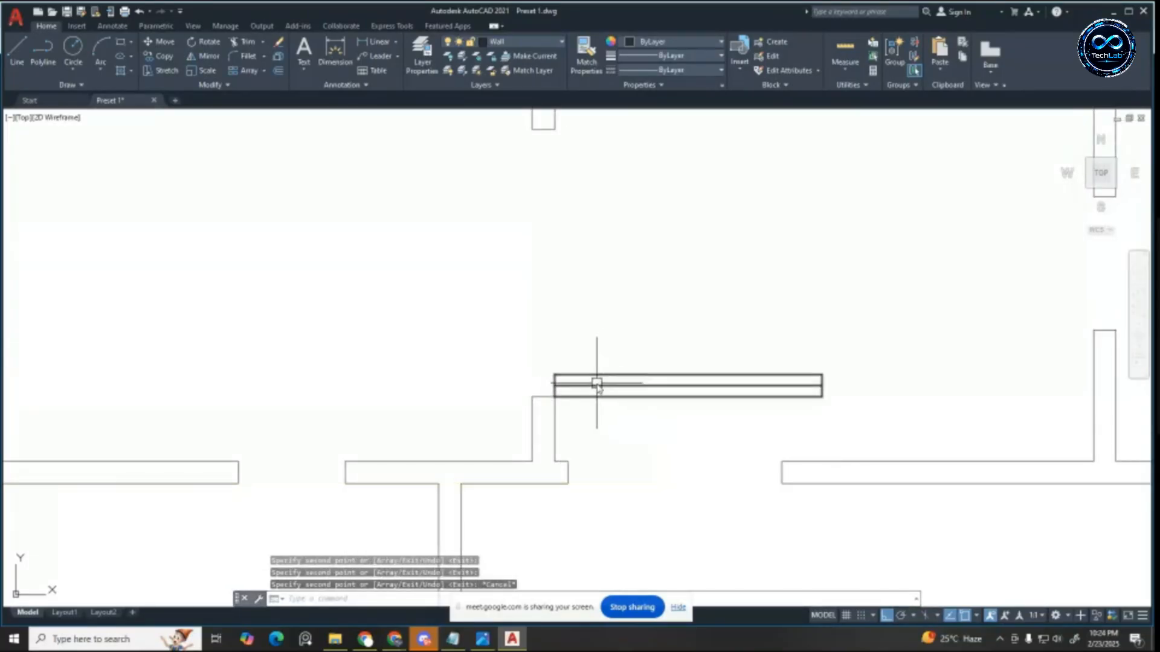
# Step: Rotate the sun room's window copy about its lower-left corner to stand vertically in the left-wall opening
pyautogui.click(596, 384)
pyautogui.write('ro')
pyautogui.press('Return')
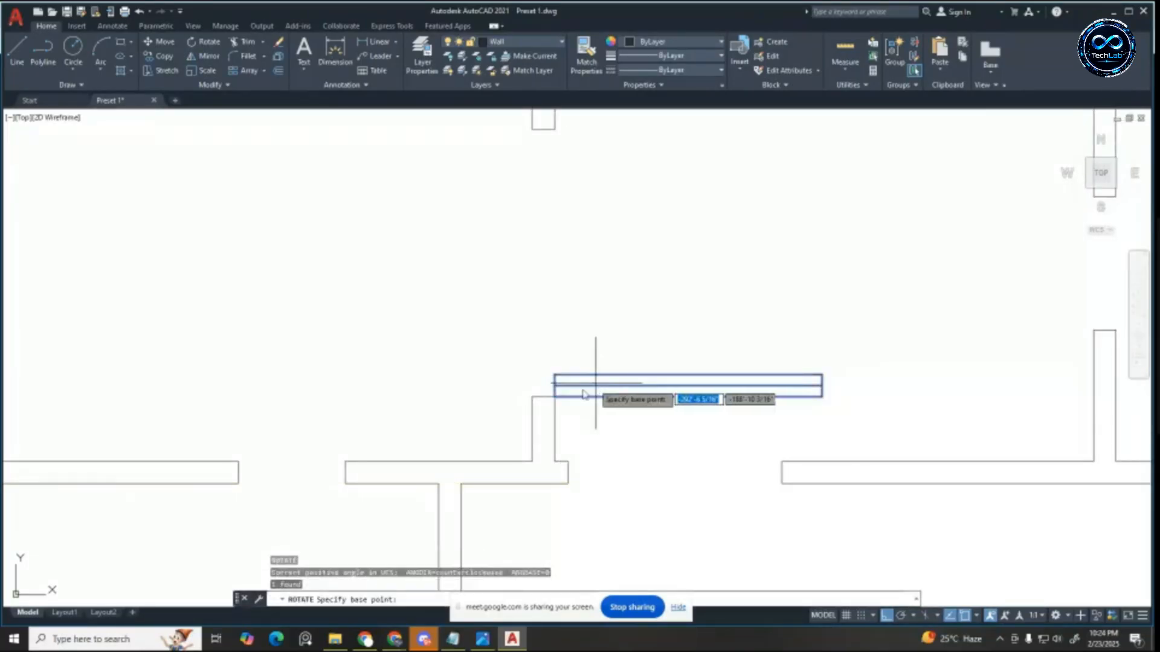
pyautogui.click(554, 397)
pyautogui.click(554, 349)
pyautogui.press('Escape')
pyautogui.scroll(-3, 557, 352)
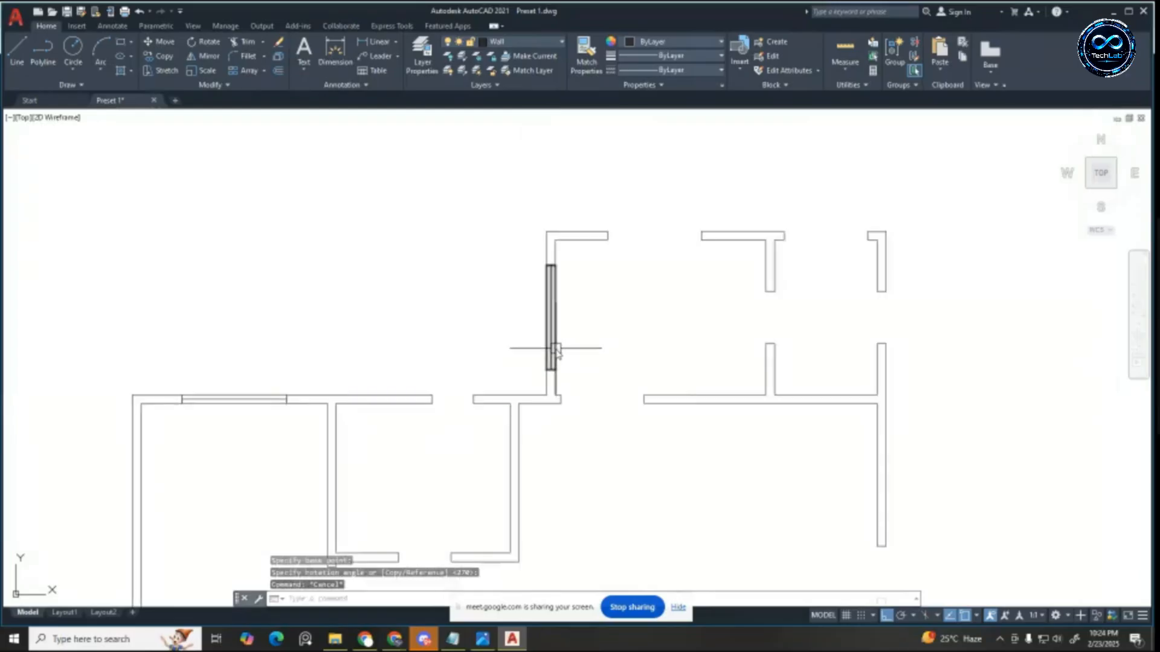
pyautogui.click(556, 352)
pyautogui.press('Escape')
# Step: Copy the bedroom's window block by its lower-left corner into the sun room's top wall opening
pyautogui.click(235, 401)
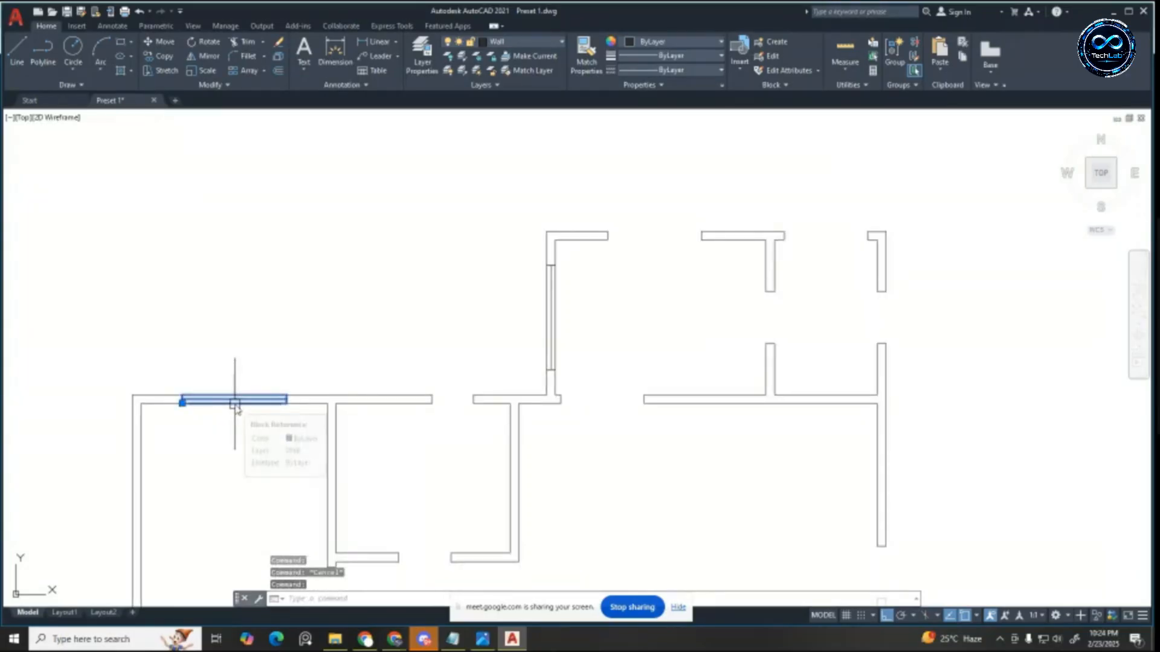
pyautogui.write('co')
pyautogui.press('Return')
pyautogui.scroll(2, 227, 400)
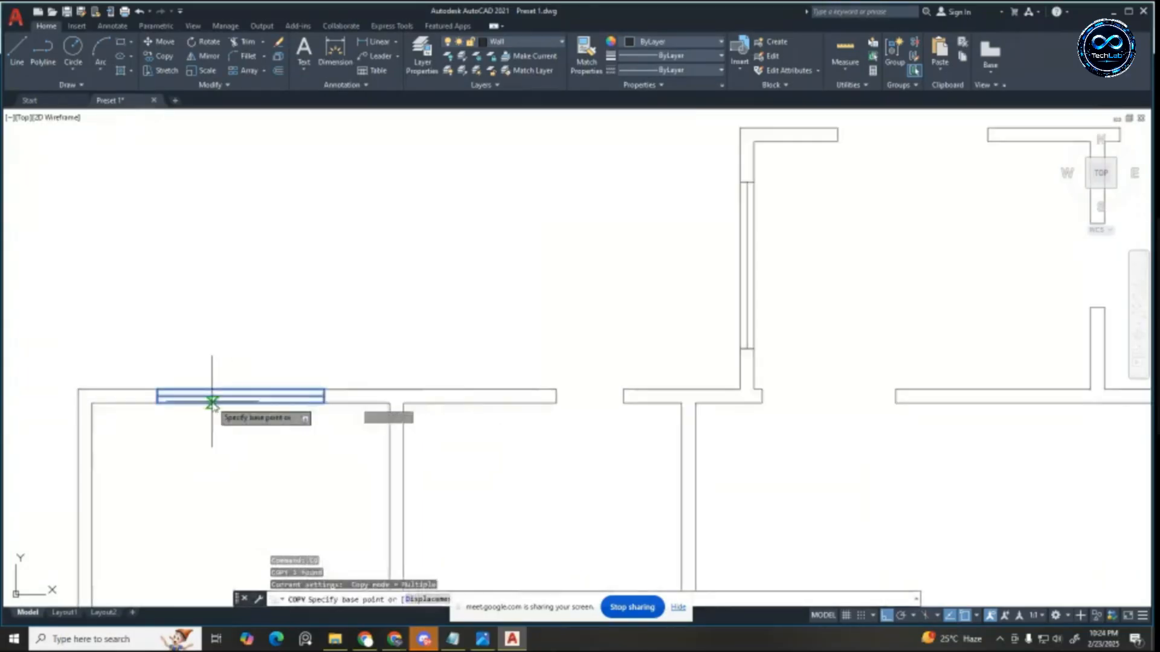
pyautogui.click(158, 403)
pyautogui.scroll(-2, 229, 393)
pyautogui.scroll(2, 461, 260)
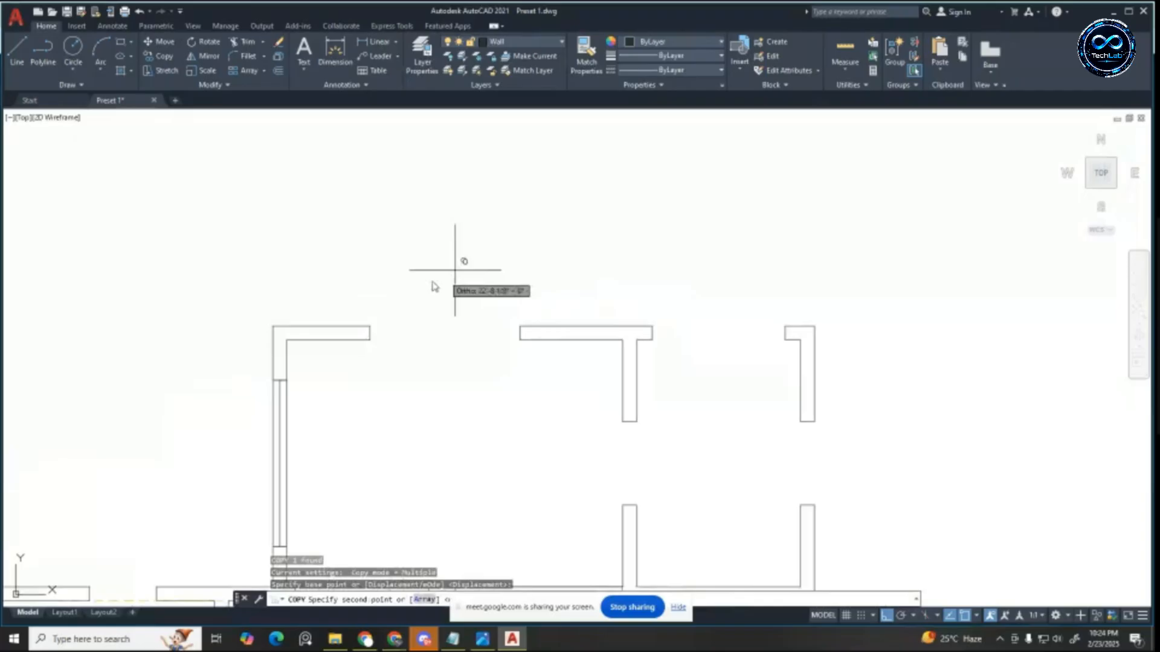
pyautogui.click(370, 329)
pyautogui.press('Escape')
pyautogui.press('Escape')
pyautogui.scroll(2, 462, 323)
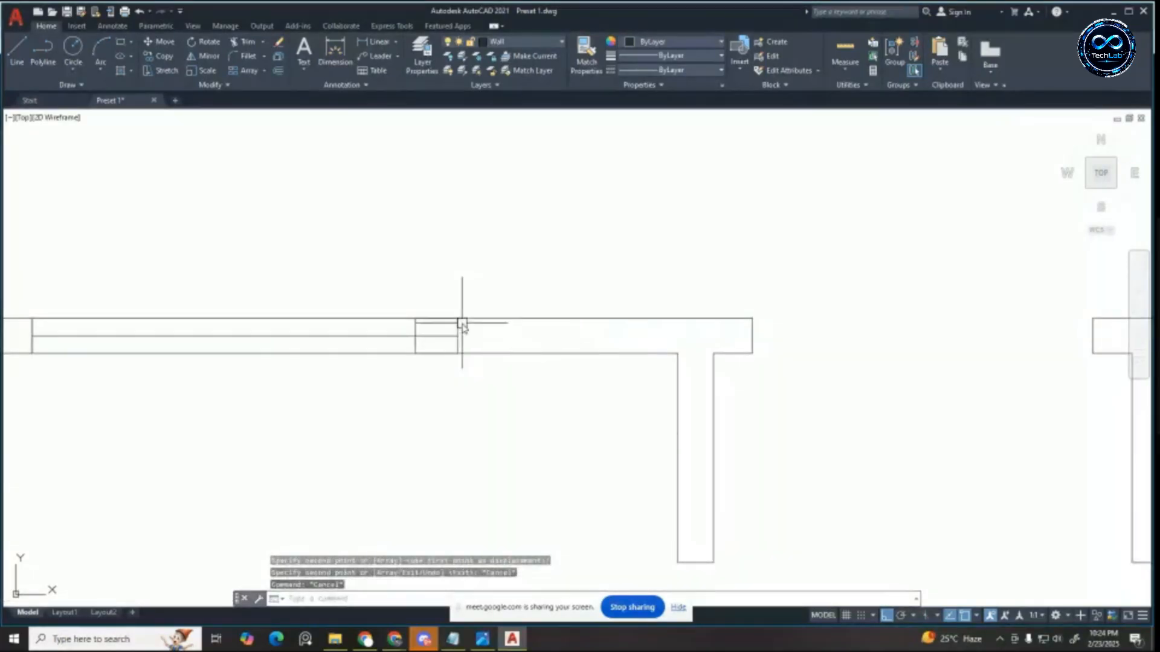
# Step: Move the sun room's top window copy straight up, clear of the wall, and explode it
pyautogui.press('Escape')
pyautogui.press('Escape')
pyautogui.scroll(-6, 462, 323)
pyautogui.scroll(2, 544, 266)
pyautogui.click(545, 272)
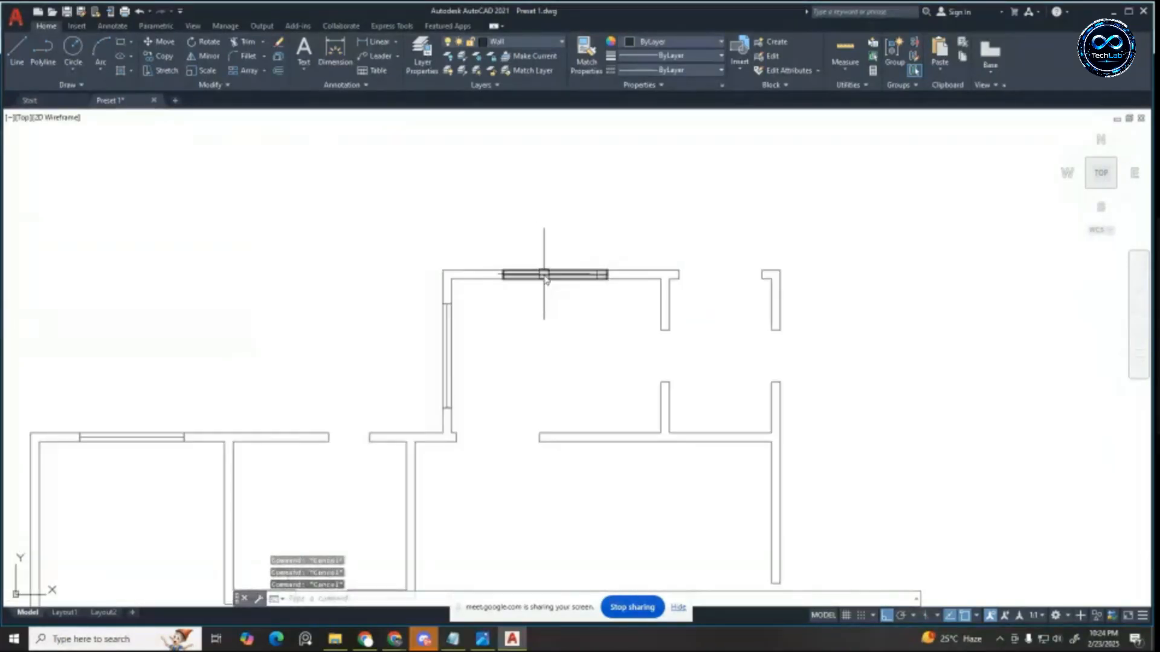
pyautogui.click(503, 279)
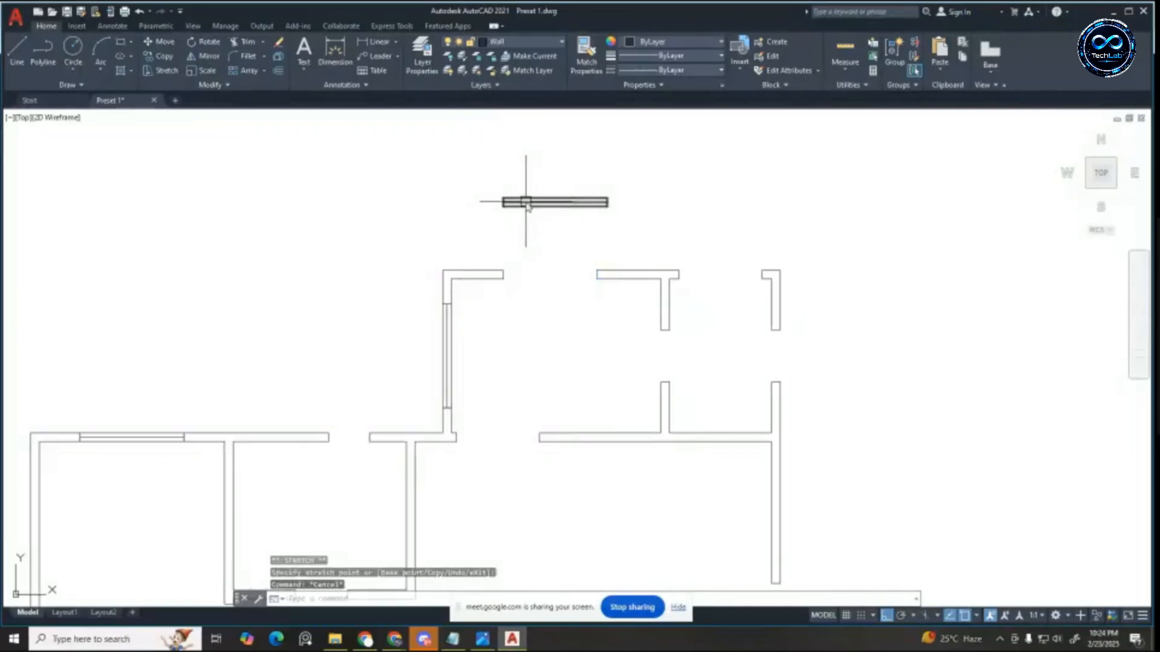
pyautogui.press('Return')
pyautogui.scroll(2, 525, 194)
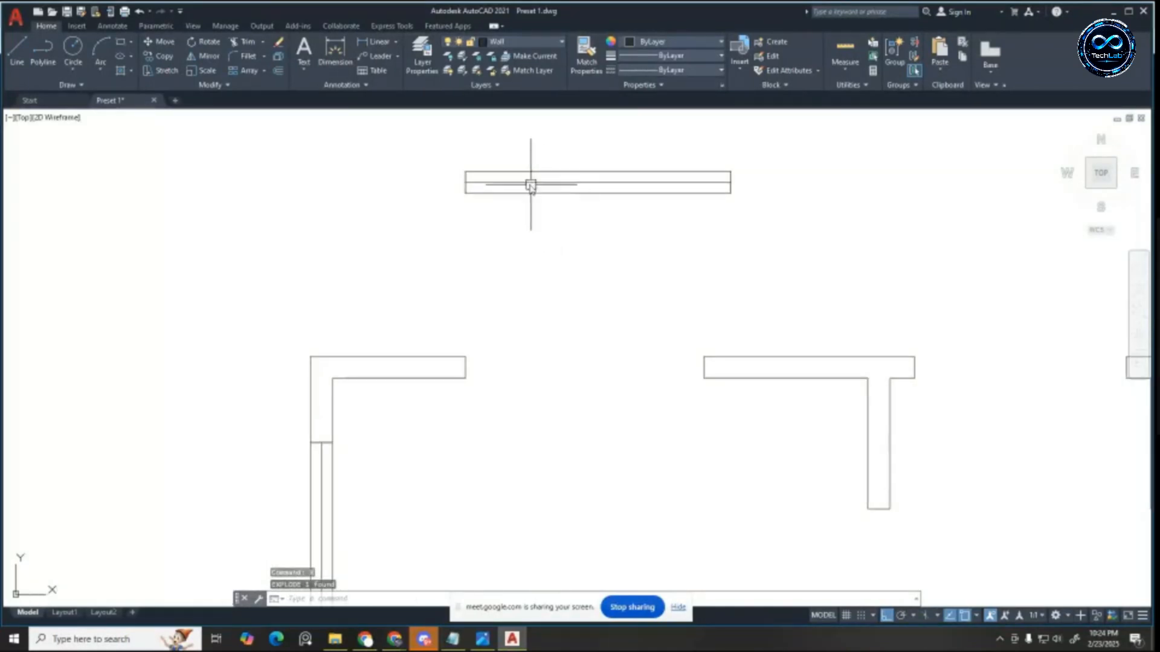
pyautogui.scroll(-2, 524, 187)
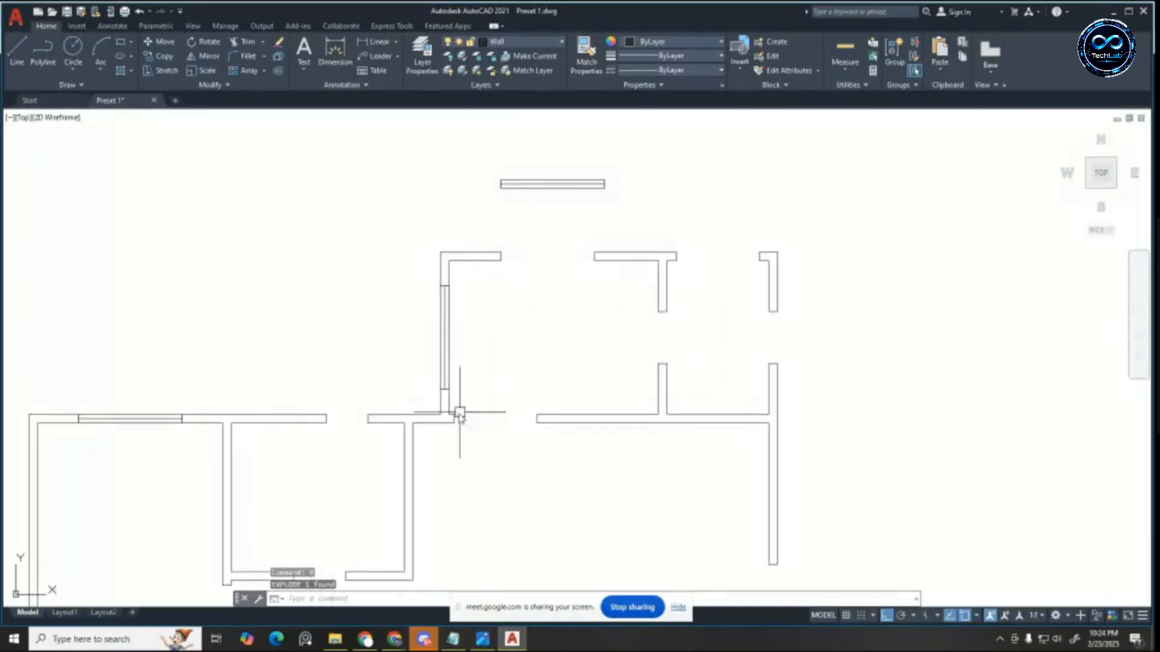
pyautogui.scroll(2, 459, 412)
pyautogui.scroll(-4, 526, 281)
pyautogui.press('Escape')
pyautogui.press('Escape')
pyautogui.press('Escape')
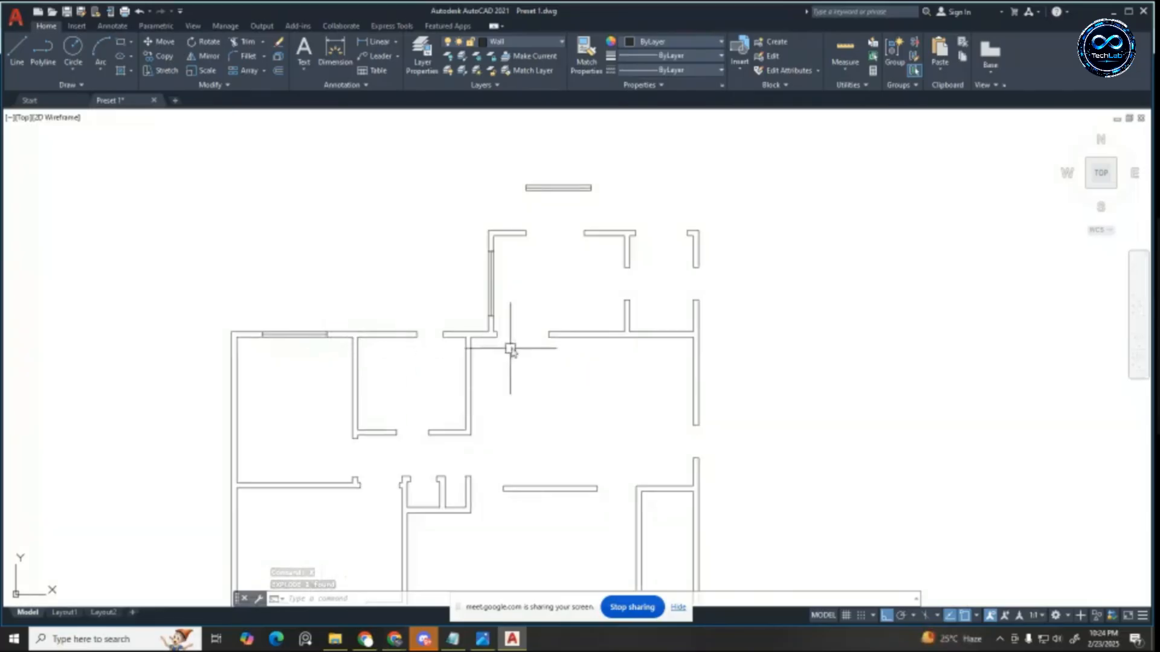
pyautogui.scroll(-2, 476, 296)
pyautogui.scroll(4, 531, 304)
pyautogui.scroll(4, 531, 304)
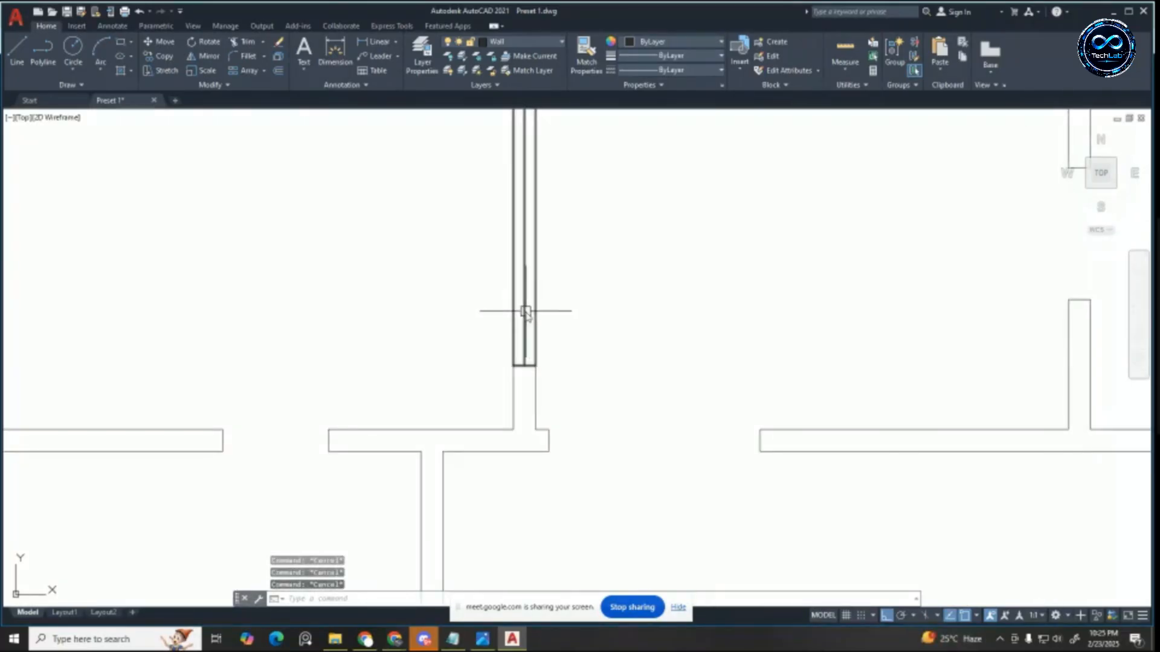
pyautogui.click(525, 312)
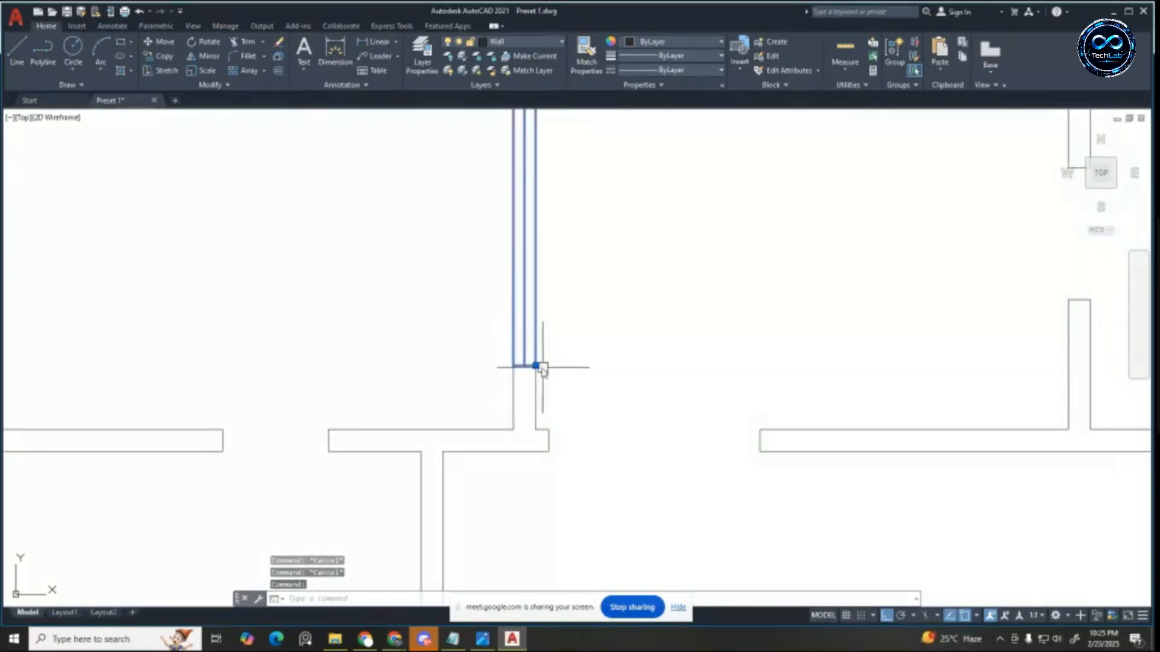
pyautogui.click(536, 366)
pyautogui.scroll(-4, 477, 349)
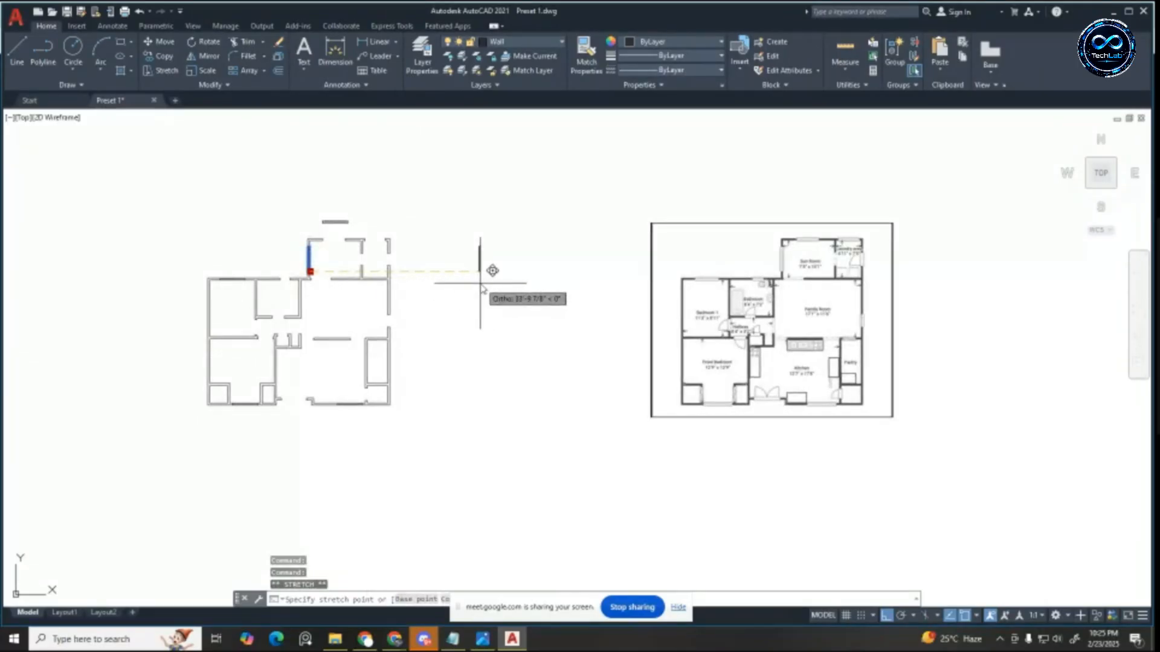
pyautogui.scroll(4, 279, 264)
pyautogui.press('Escape')
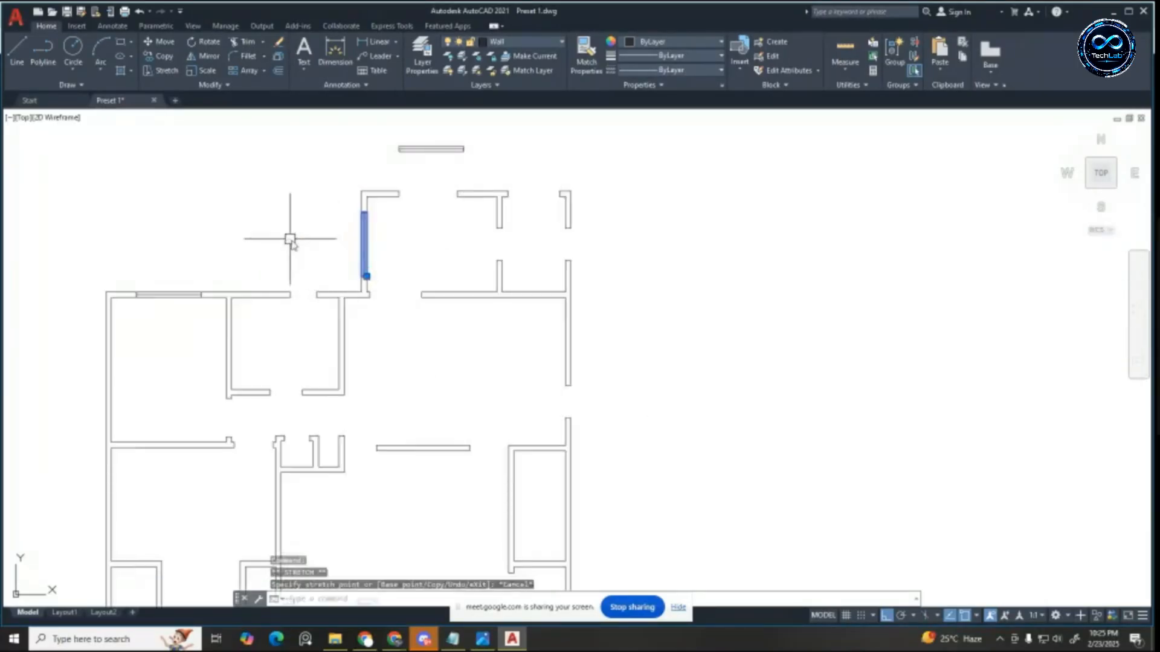
pyautogui.press('Escape')
pyautogui.press('Escape')
pyautogui.scroll(-3, 401, 259)
pyautogui.scroll(4, 453, 272)
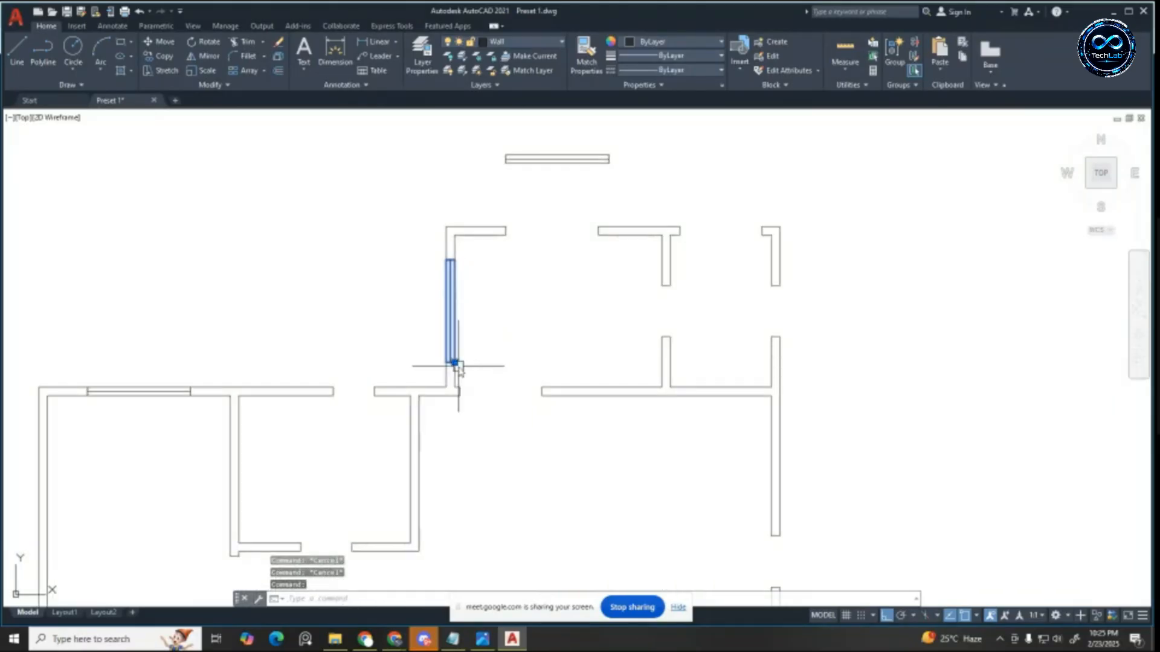
pyautogui.press('Escape')
pyautogui.press('Escape')
pyautogui.scroll(-4, 477, 314)
pyautogui.scroll(5, 493, 414)
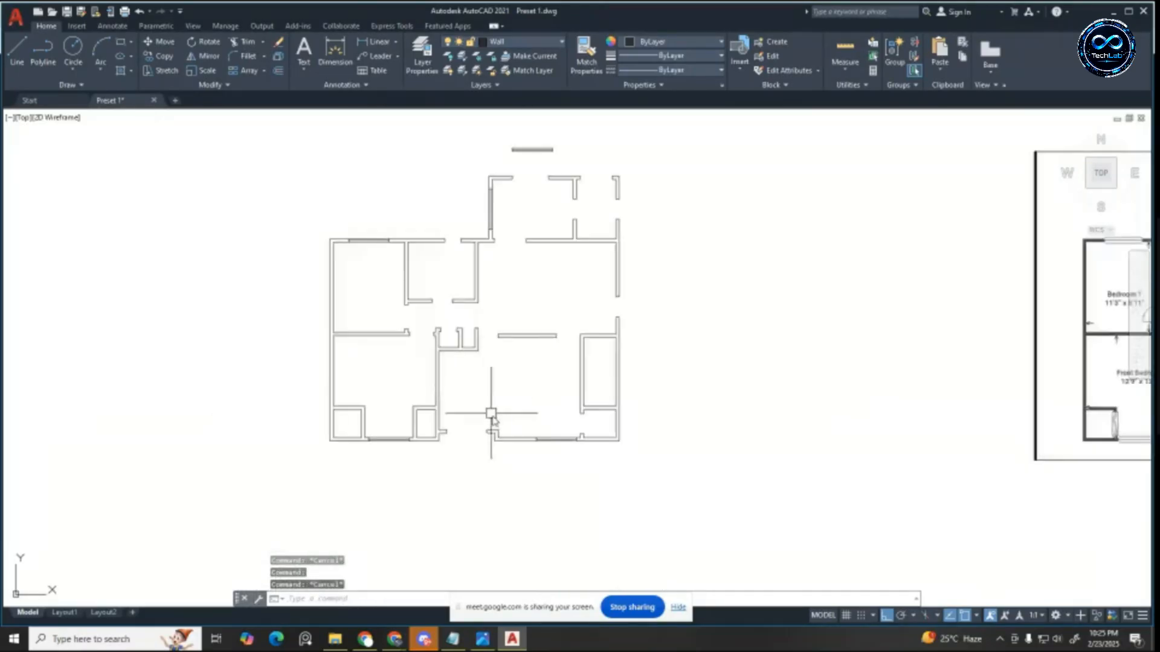
pyautogui.press('Escape')
pyautogui.scroll(-4, 591, 422)
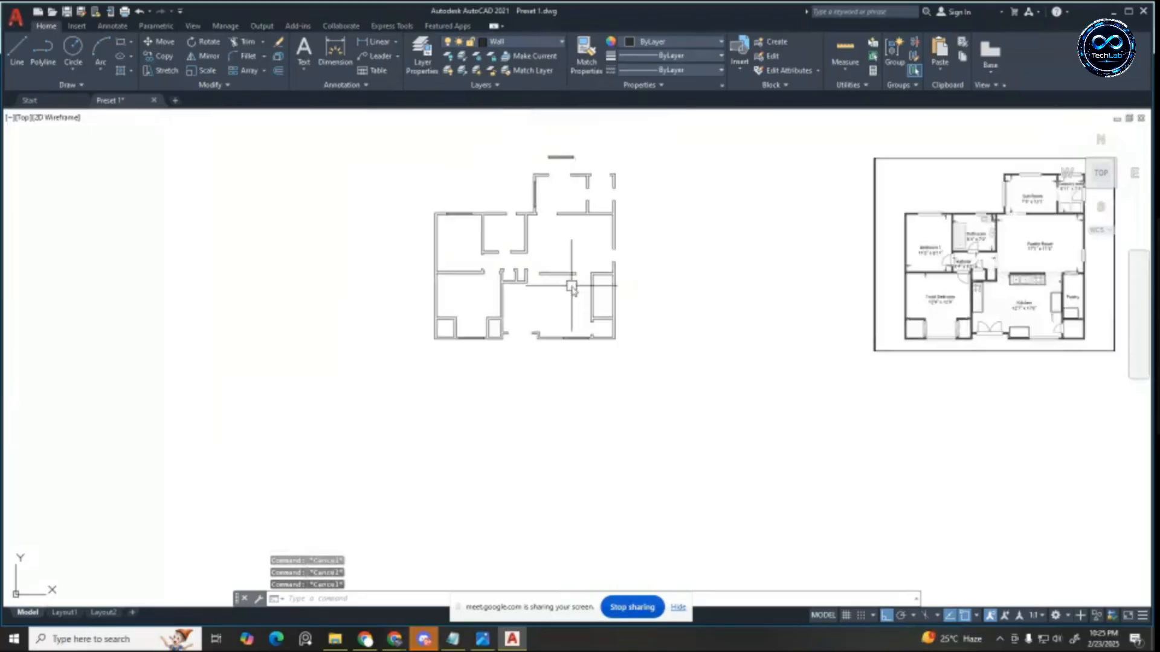
# Step: Delete the exploded window lines above the sun room
pyautogui.scroll(4, 538, 134)
pyautogui.click(544, 161)
pyautogui.click(716, 210)
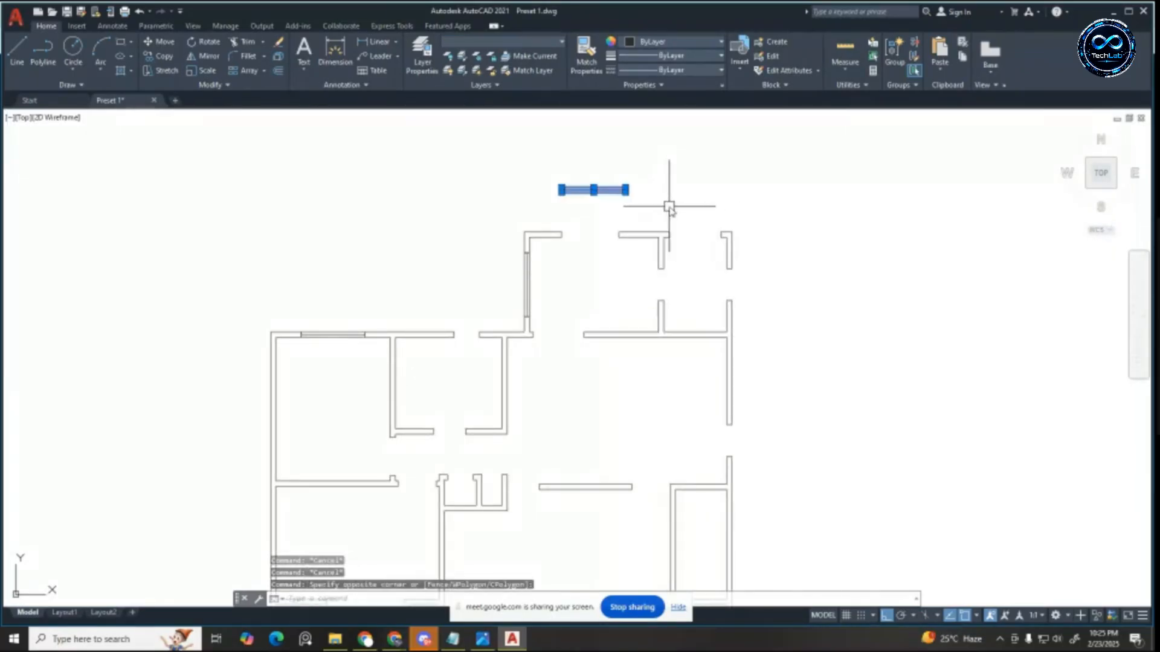
pyautogui.press('Delete')
pyautogui.scroll(-4, 655, 189)
# Step: Delete the window copies in the kitchen, the sun room's left wall and the front bedroom
pyautogui.scroll(5, 650, 336)
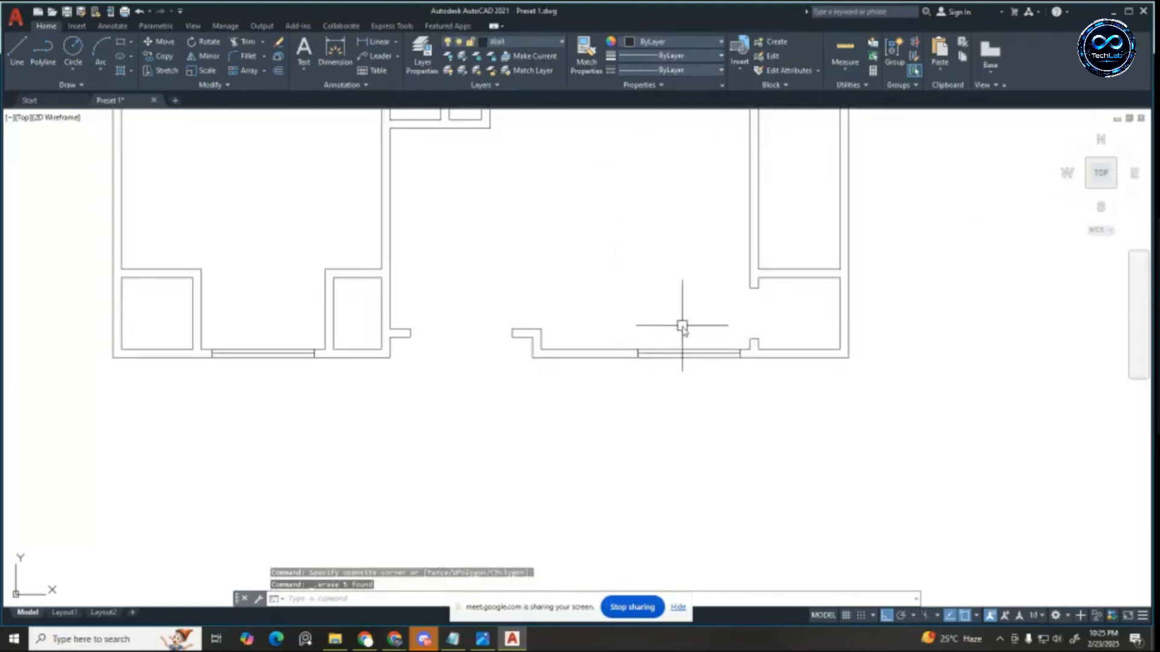
pyautogui.click(684, 354)
pyautogui.press('Delete')
pyautogui.scroll(-5, 264, 359)
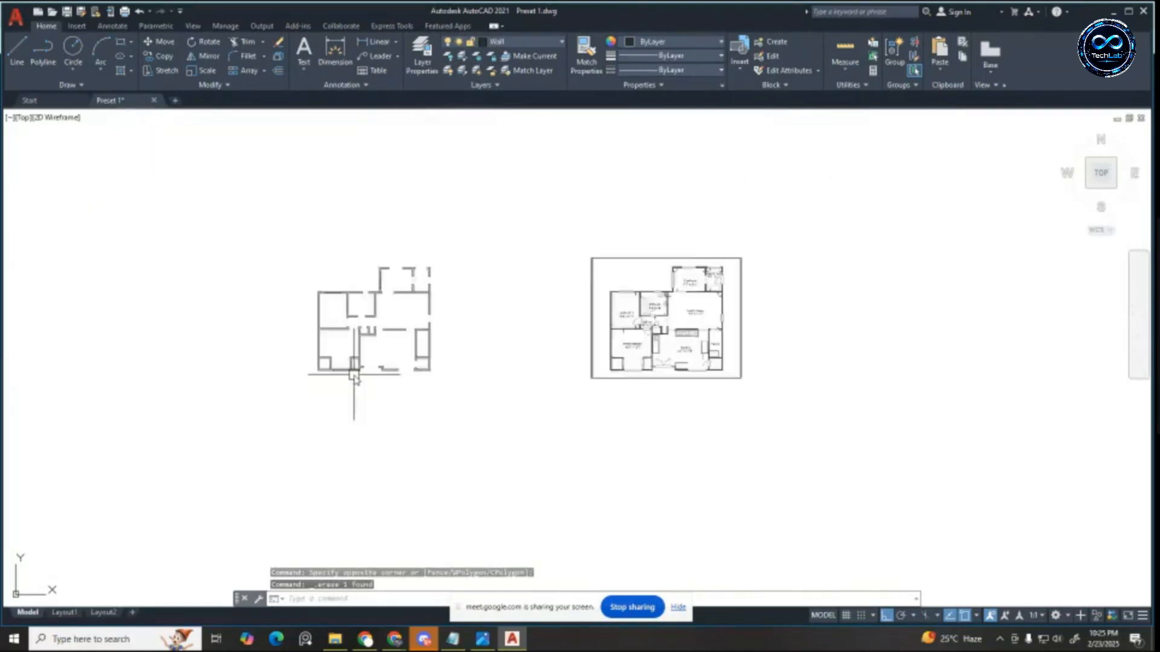
pyautogui.scroll(6, 365, 259)
pyautogui.click(434, 374)
pyautogui.scroll(-3, 373, 358)
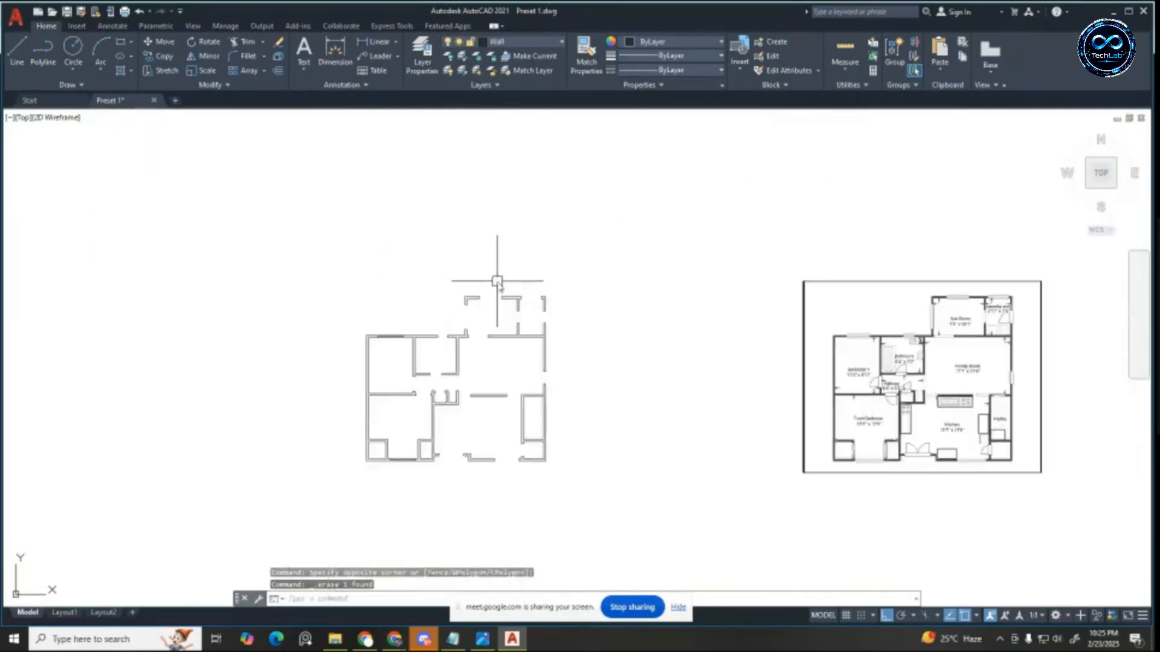
pyautogui.scroll(5, 397, 465)
pyautogui.press('Escape')
pyautogui.press('Escape')
pyautogui.press('Escape')
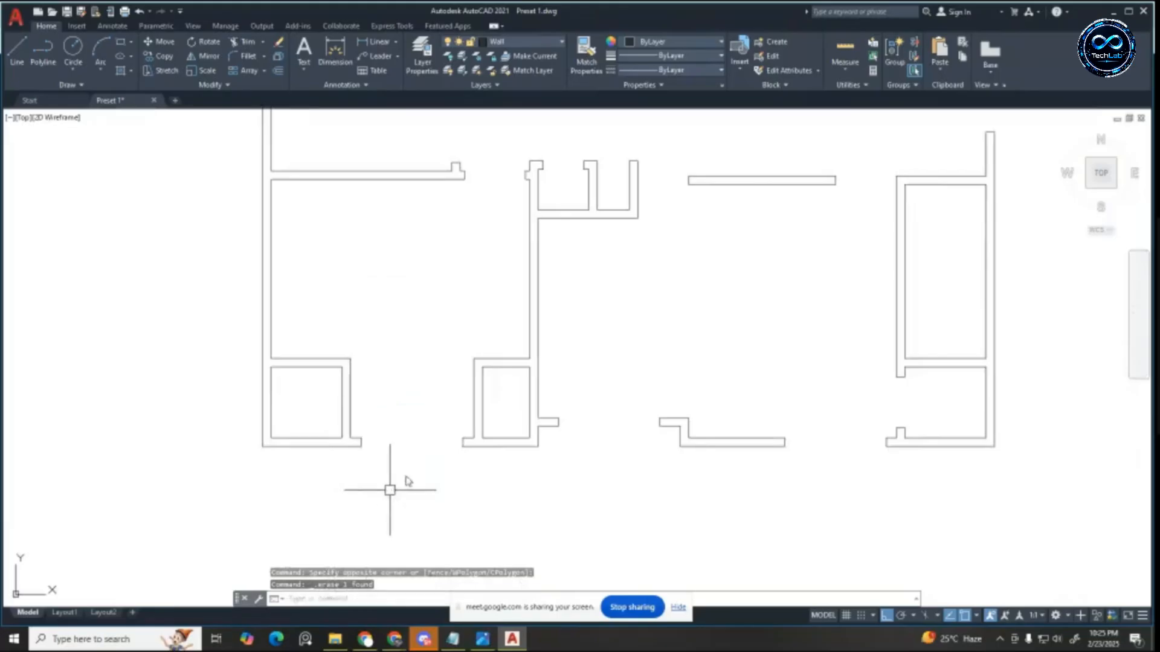
# Step: Copy Bedroom 1's window block by its lower-left corner into the front bedroom's bottom wall opening
pyautogui.scroll(-4, 440, 318)
pyautogui.scroll(6, 422, 329)
pyautogui.click(415, 306)
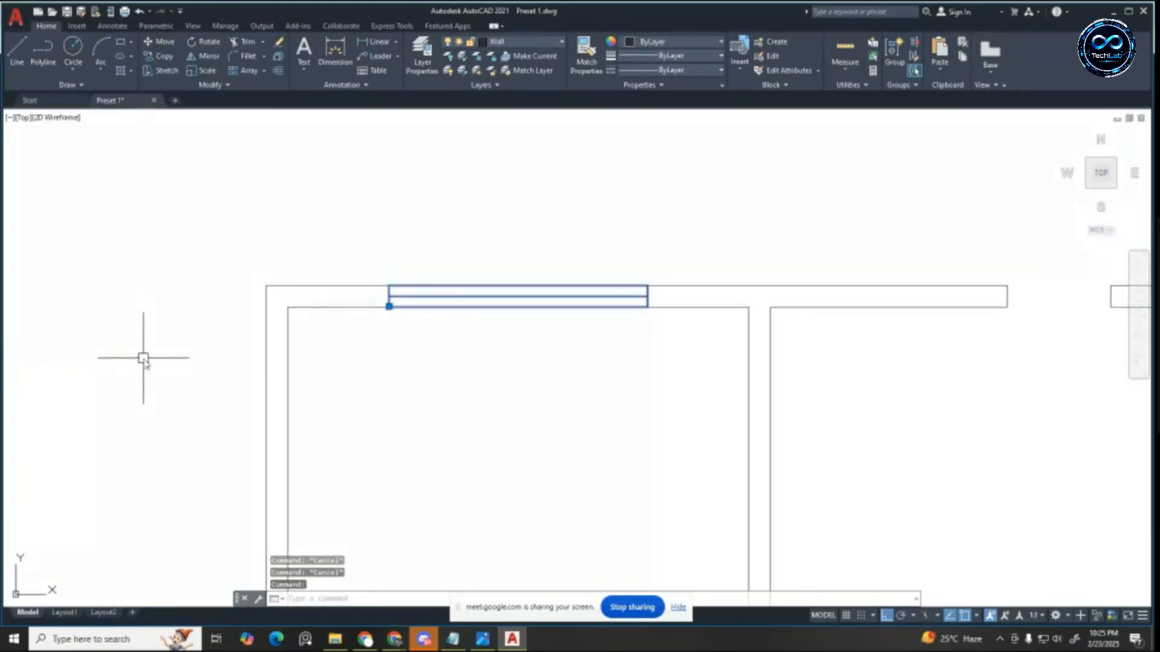
pyautogui.write('co')
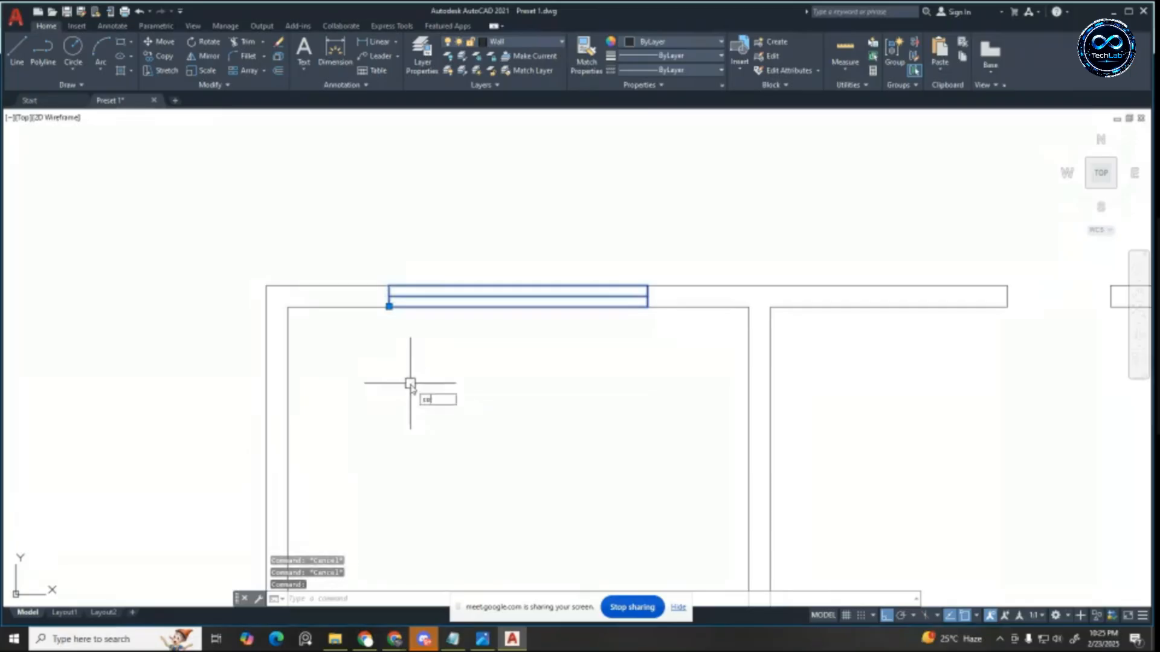
pyautogui.press('Return')
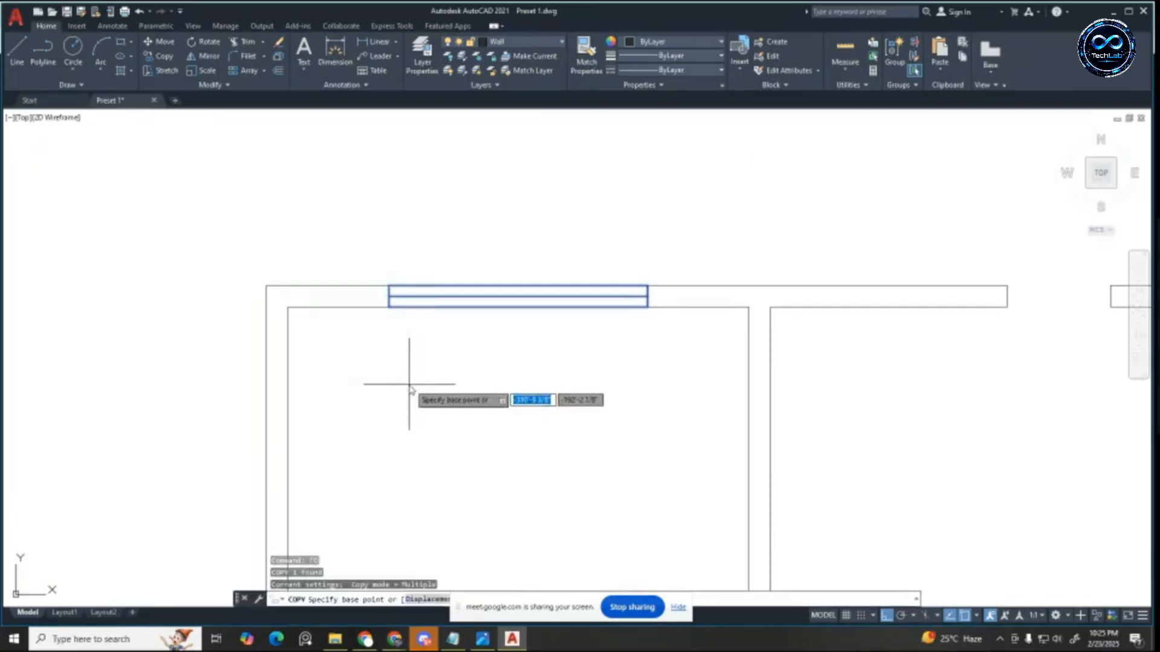
pyautogui.click(387, 307)
pyautogui.scroll(-5, 422, 157)
pyautogui.scroll(3, 492, 513)
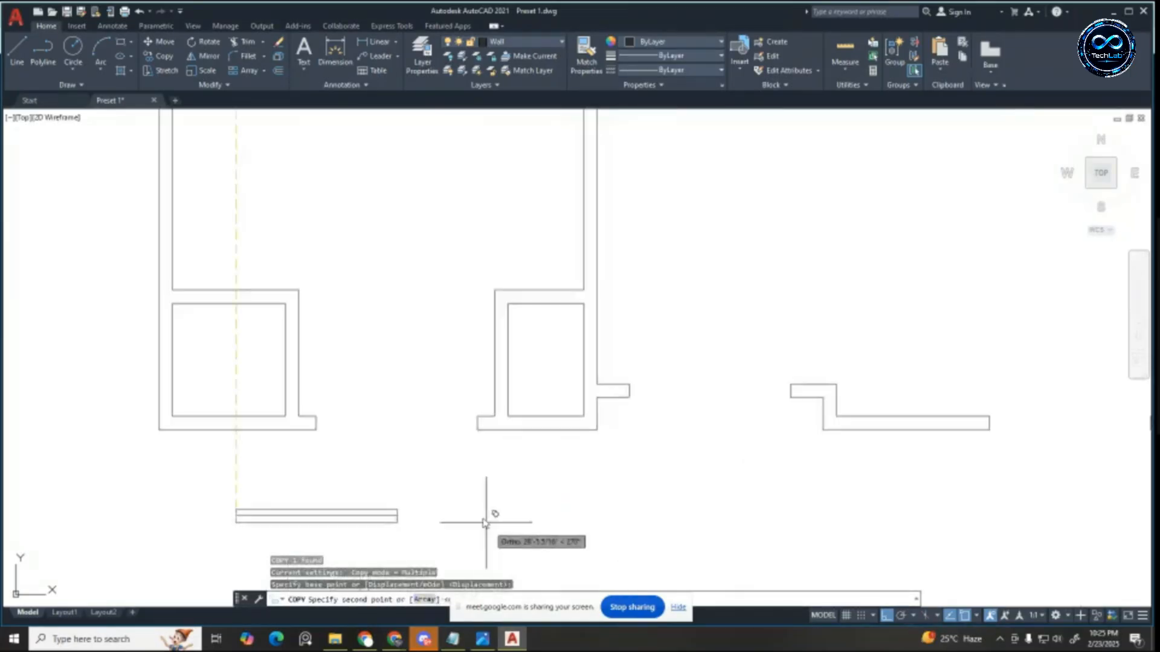
pyautogui.click(316, 417)
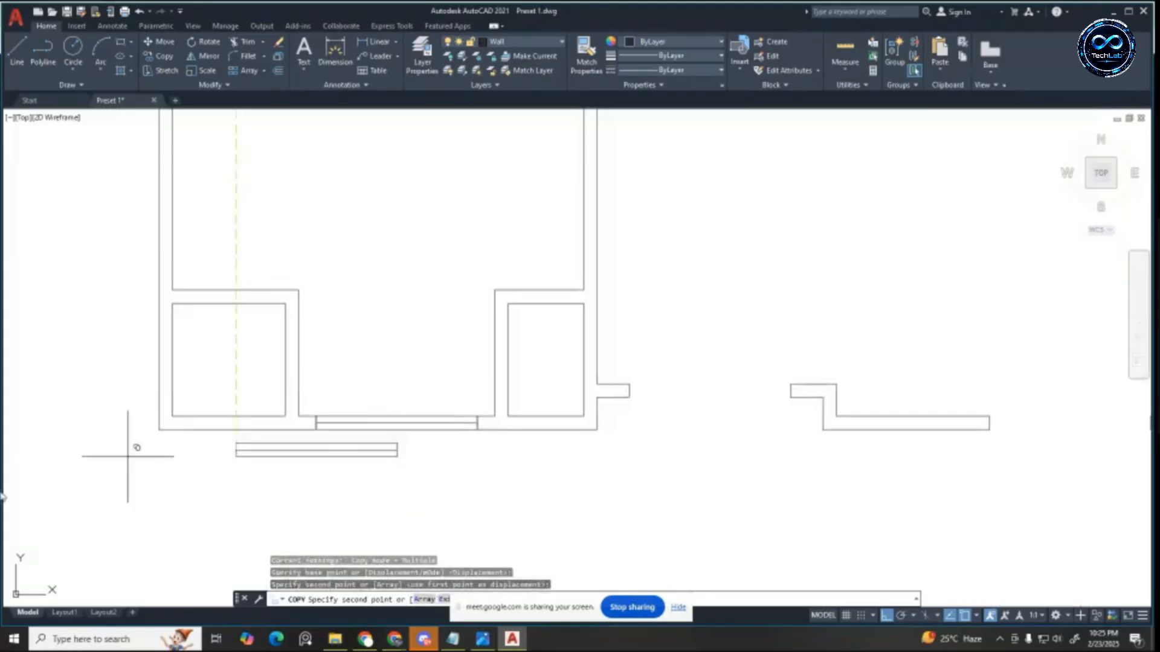
# Step: Place another copy of the window block in the kitchen's bottom wall opening, at the left wall end's lower corner
pyautogui.scroll(-5, 634, 326)
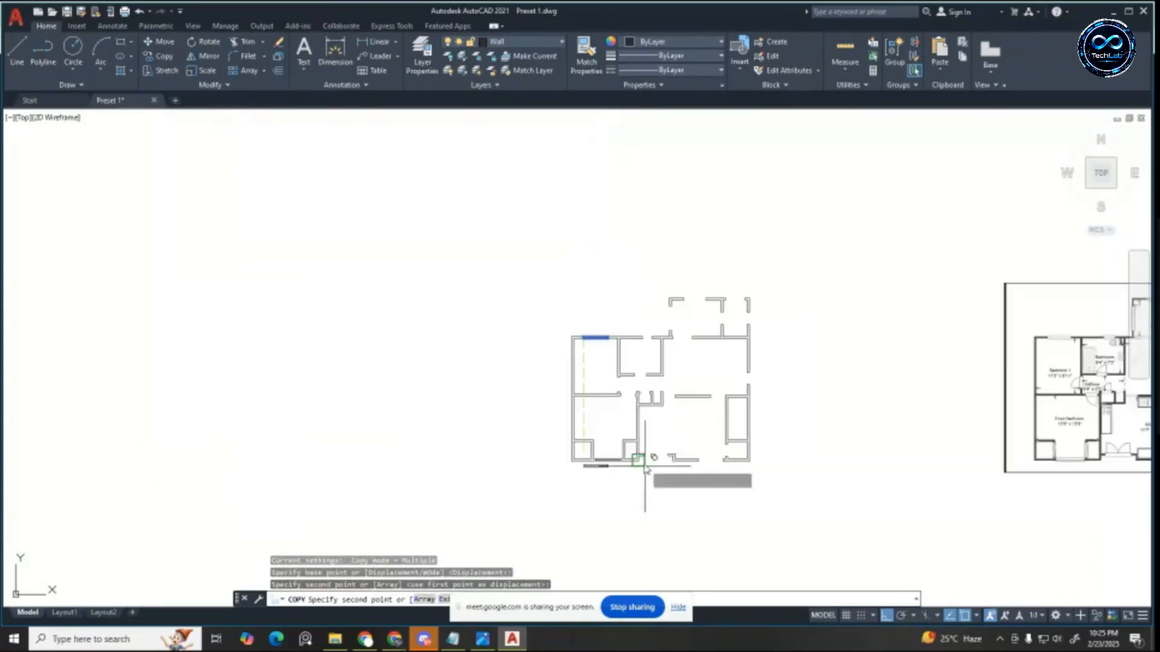
pyautogui.scroll(2, 706, 277)
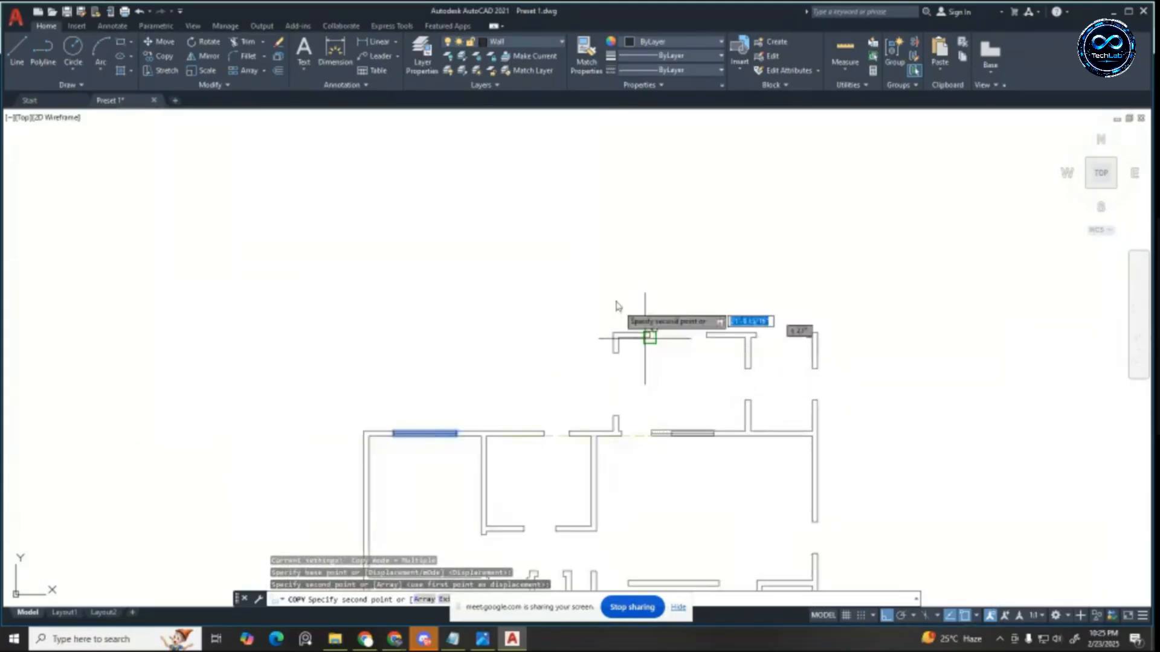
pyautogui.scroll(-3, 616, 304)
pyautogui.scroll(2, 653, 409)
pyautogui.scroll(8, 653, 411)
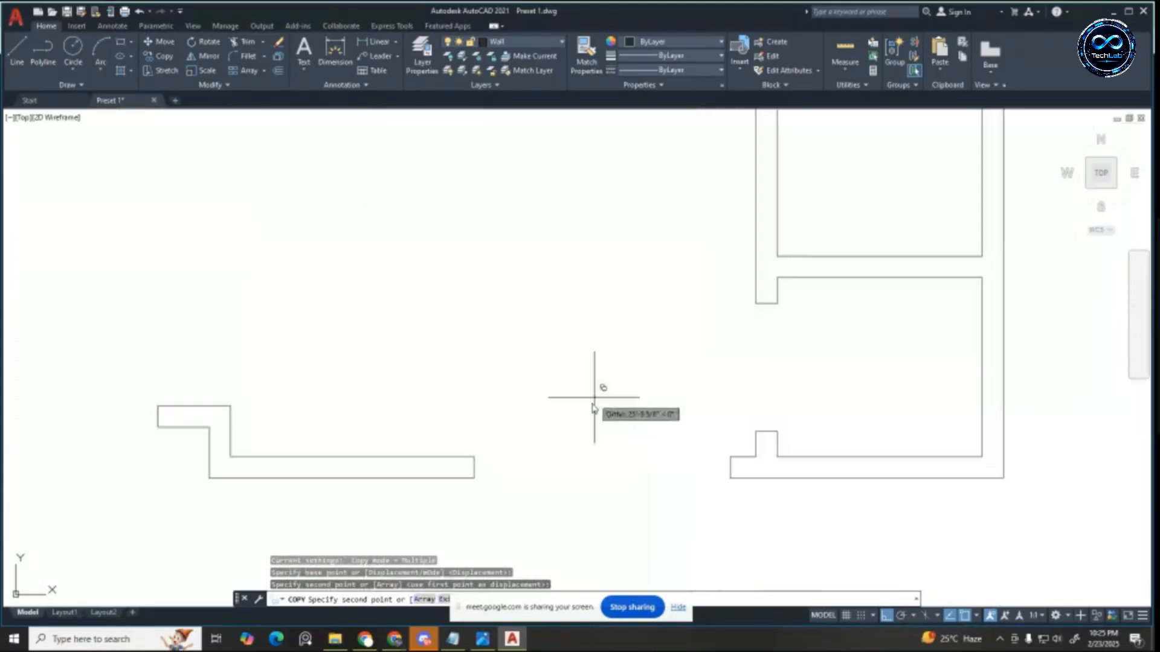
pyautogui.click(474, 477)
# Step: Place another copy of the window block on the upper-right corner of the lower wall end in the sun room's left wall
pyautogui.scroll(-6, 664, 477)
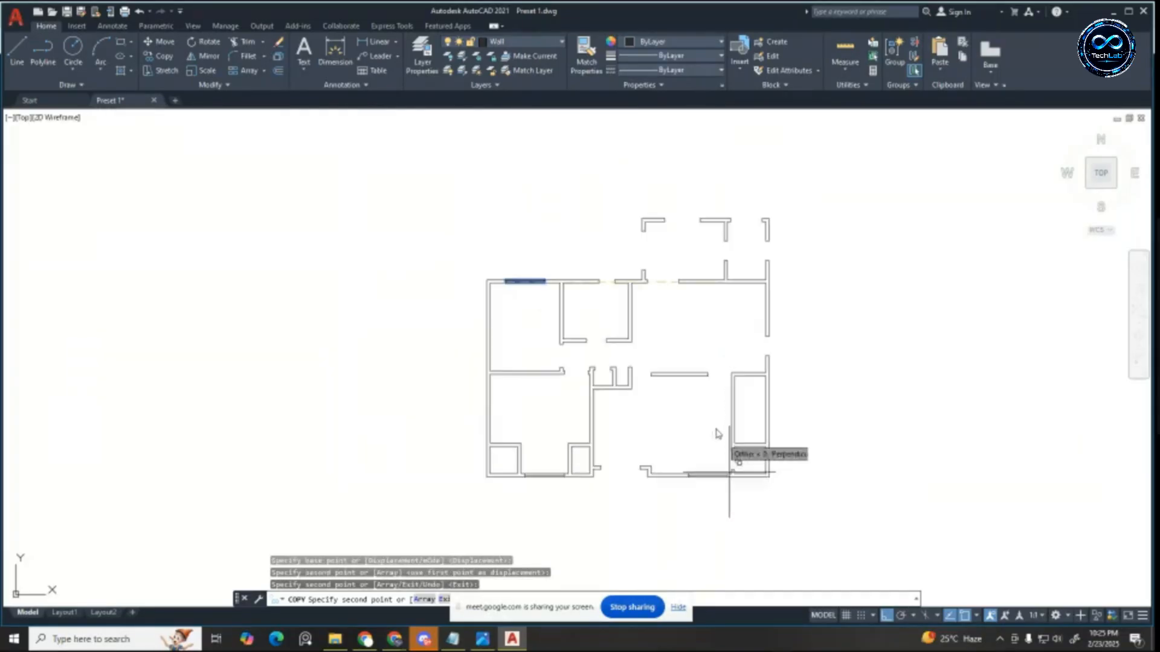
pyautogui.scroll(5, 646, 284)
pyautogui.scroll(4, 592, 392)
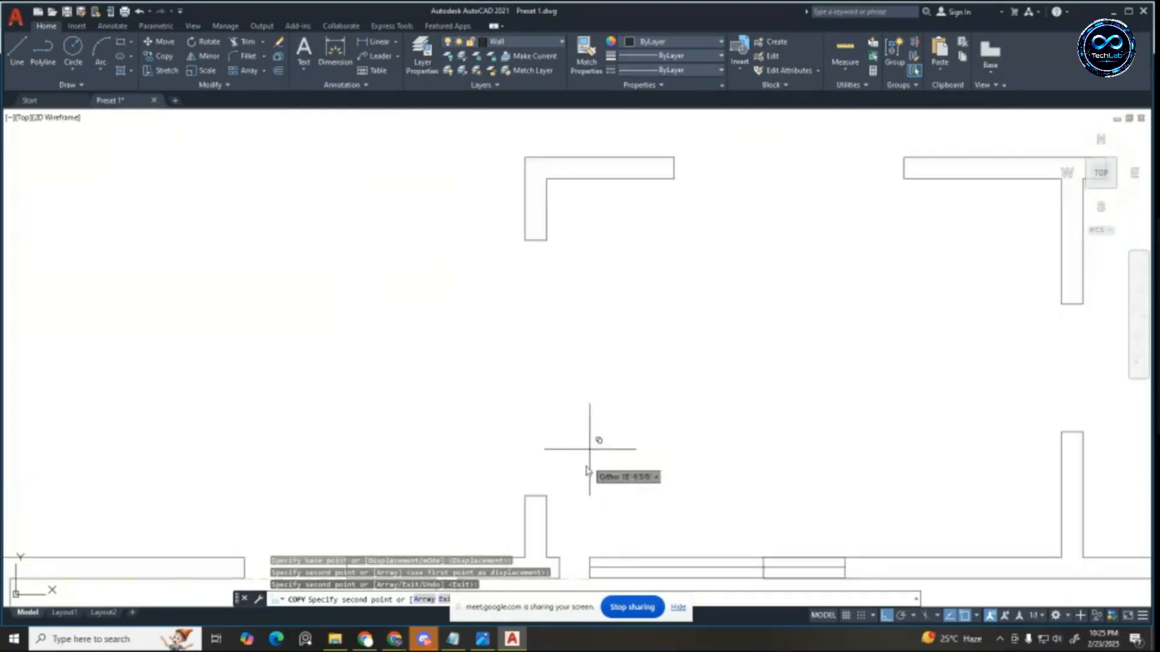
pyautogui.click(547, 495)
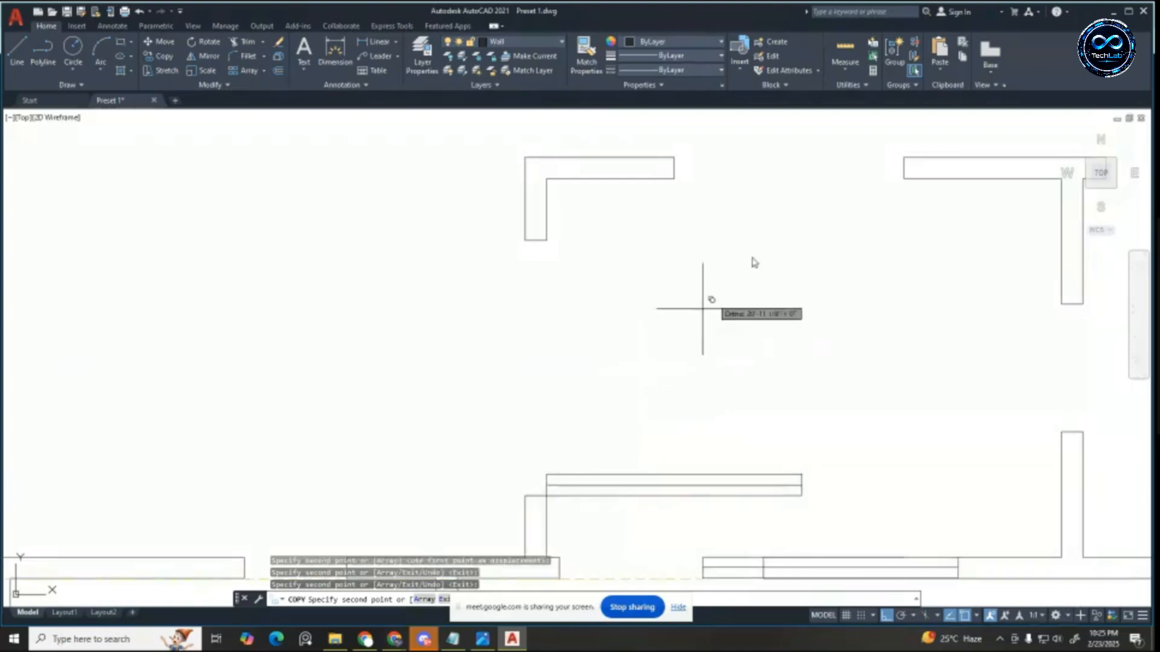
pyautogui.scroll(-4, 731, 278)
pyautogui.scroll(2, 731, 278)
pyautogui.press('Escape')
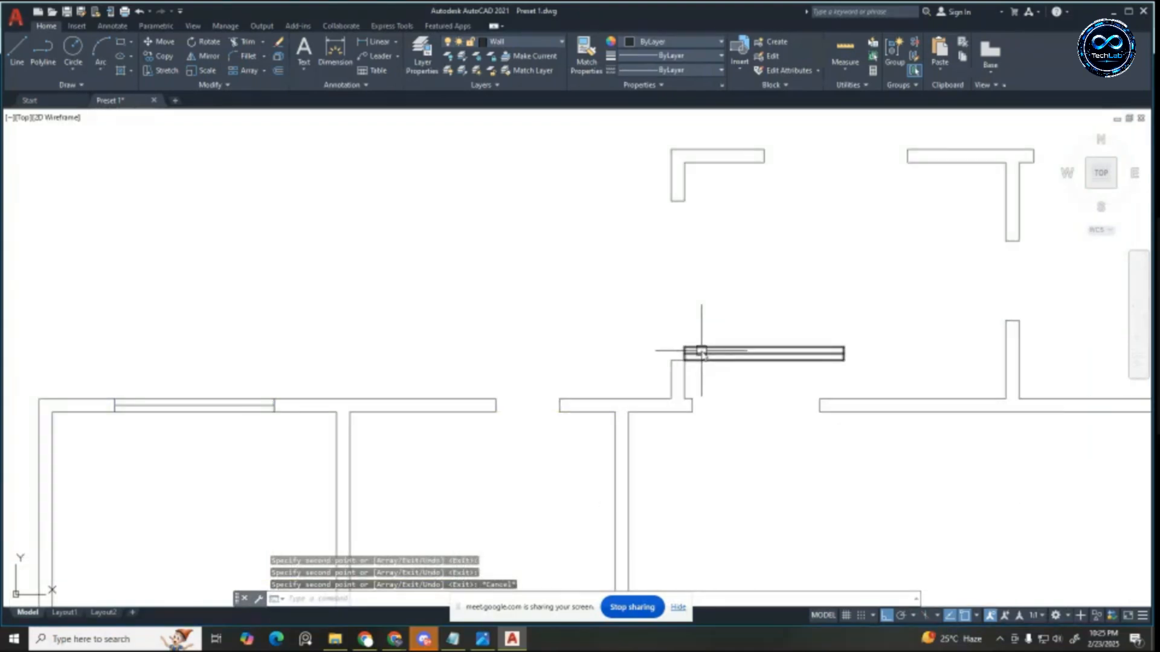
# Step: Rotate that window copy 90° about its lower-left corner so it fills the sun room's left wall opening
pyautogui.click(710, 357)
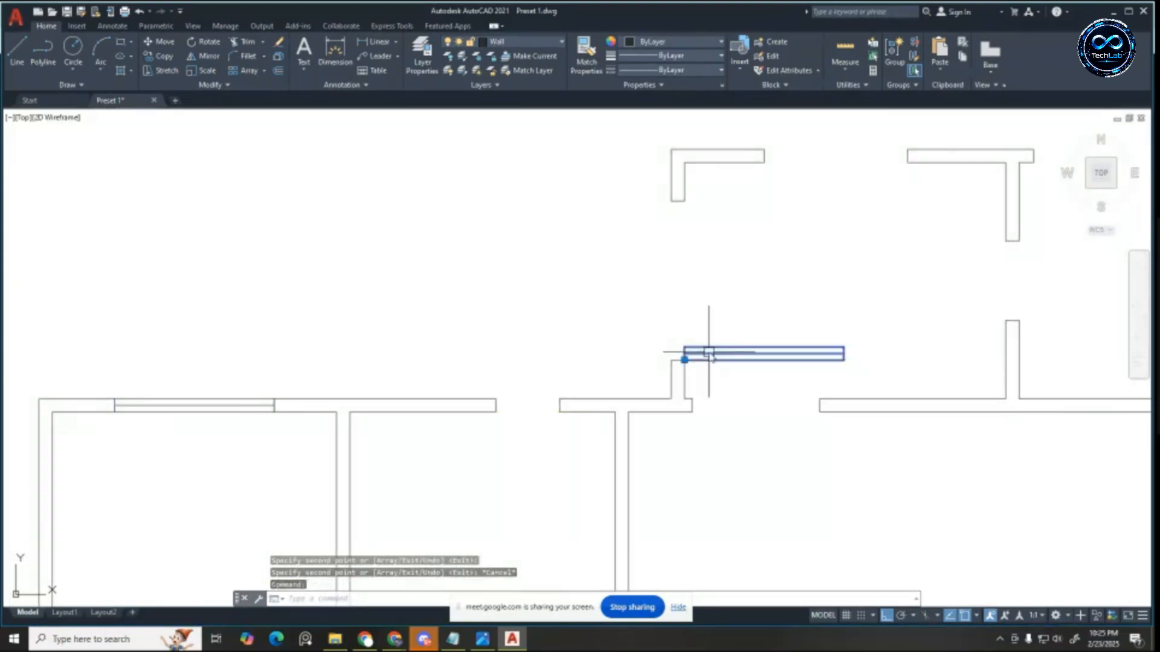
pyautogui.write('ro')
pyautogui.press('Return')
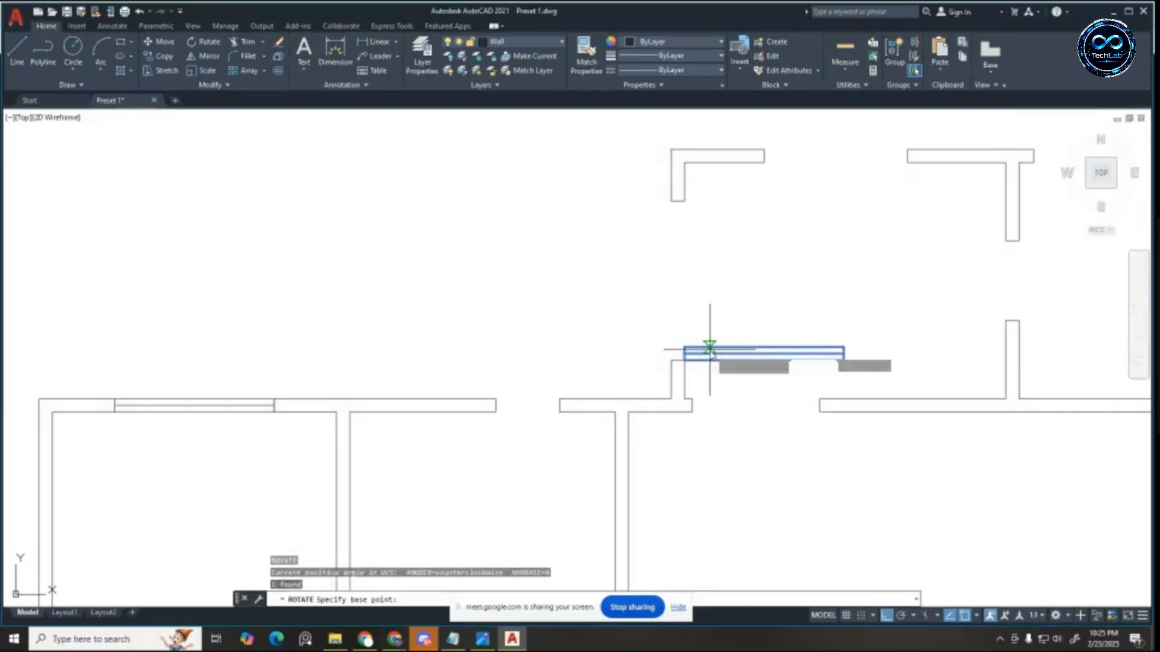
pyautogui.scroll(3, 688, 352)
pyautogui.click(681, 370)
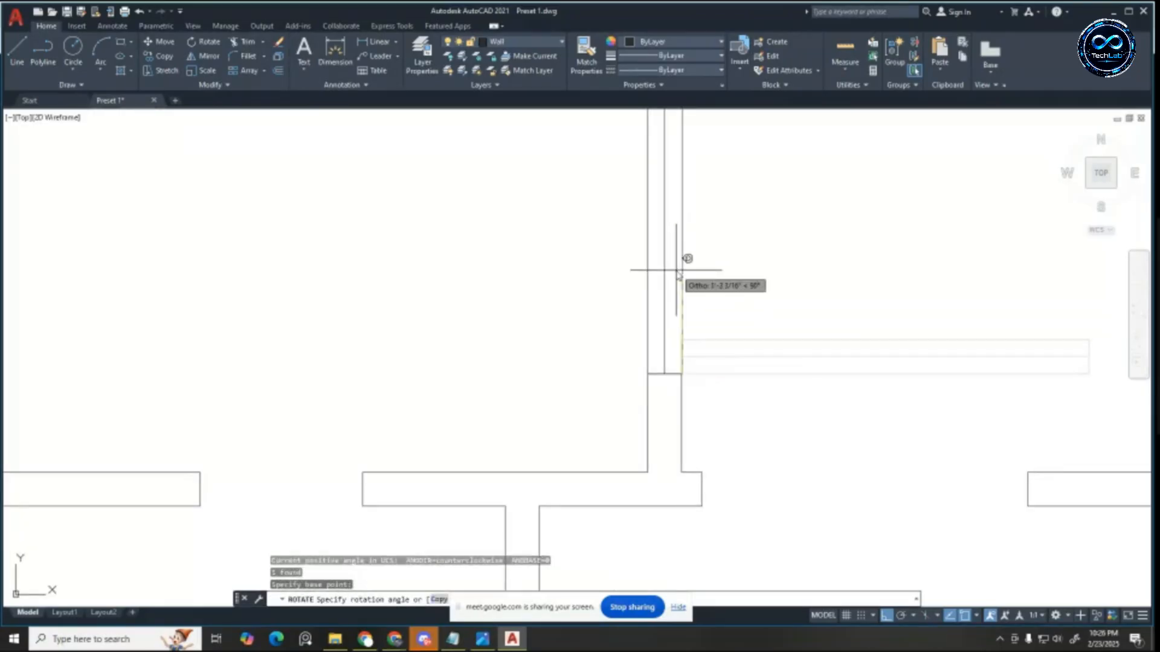
pyautogui.click(687, 259)
pyautogui.scroll(-3, 529, 368)
pyautogui.press('Escape')
pyautogui.press('Escape')
pyautogui.press('Escape')
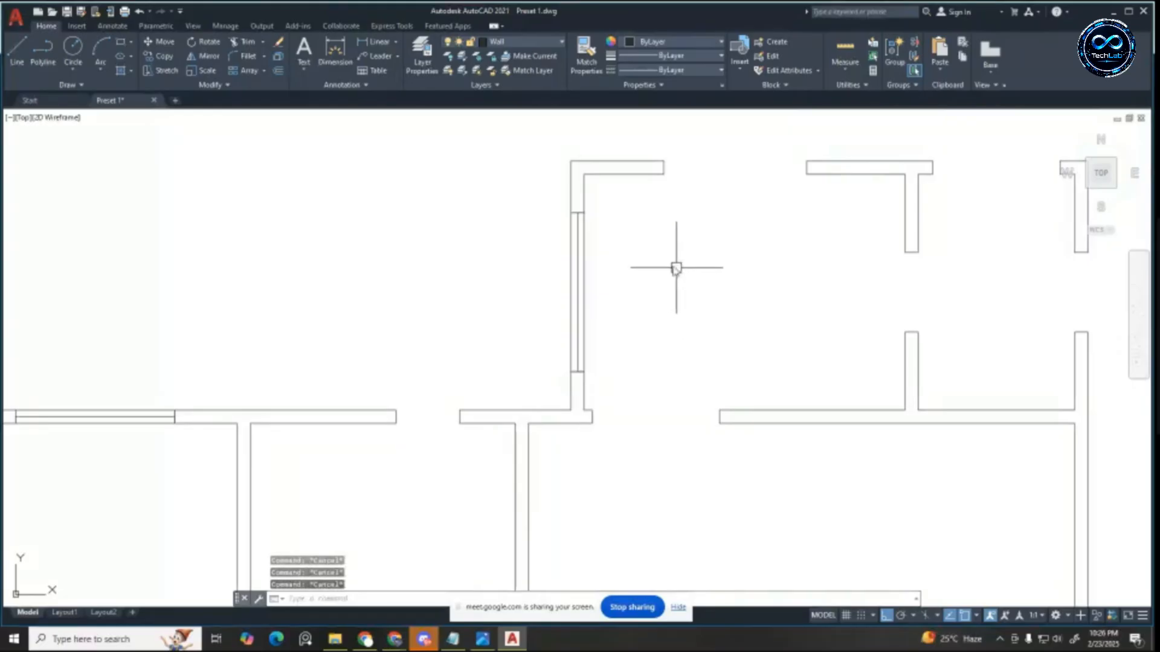
# Step: Look over the floor plan for window openings that are still empty
pyautogui.scroll(-4, 676, 268)
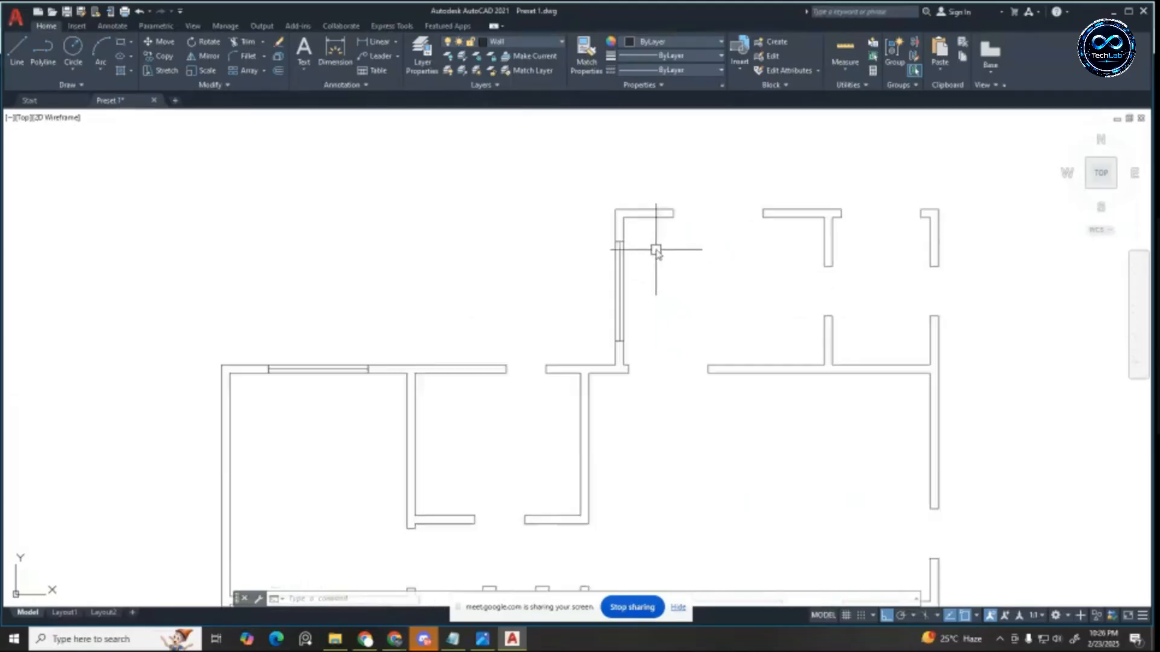
pyautogui.scroll(2, 655, 251)
pyautogui.scroll(-2, 638, 250)
pyautogui.scroll(-2, 622, 401)
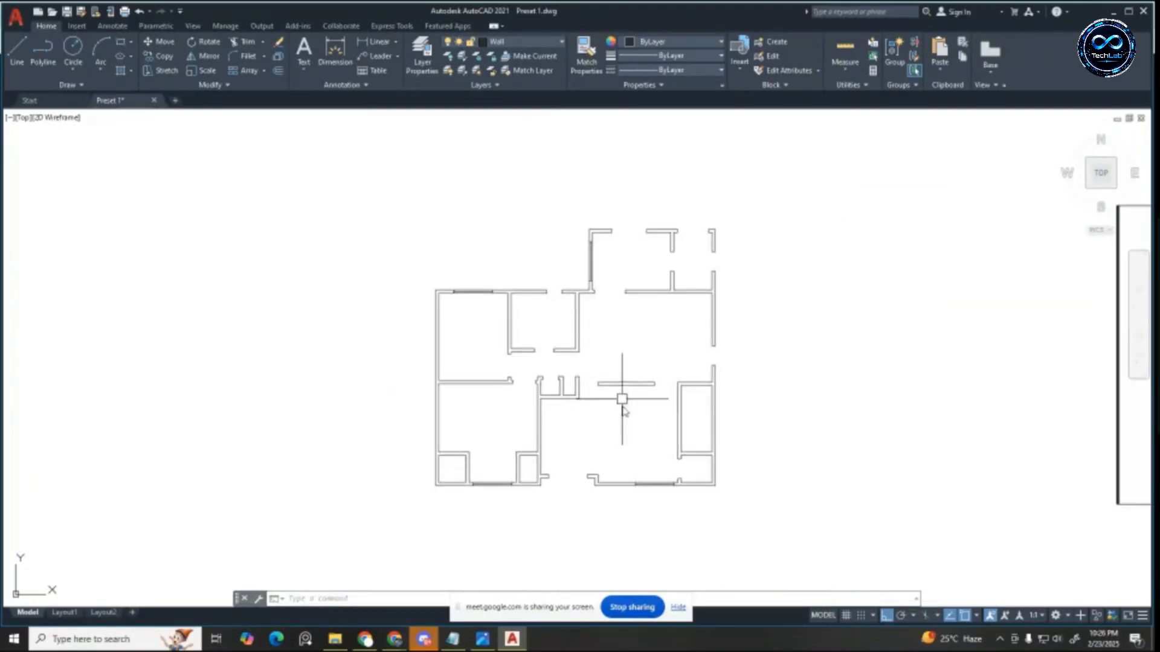
pyautogui.scroll(2, 652, 473)
pyautogui.scroll(-2, 650, 331)
pyautogui.scroll(2, 623, 219)
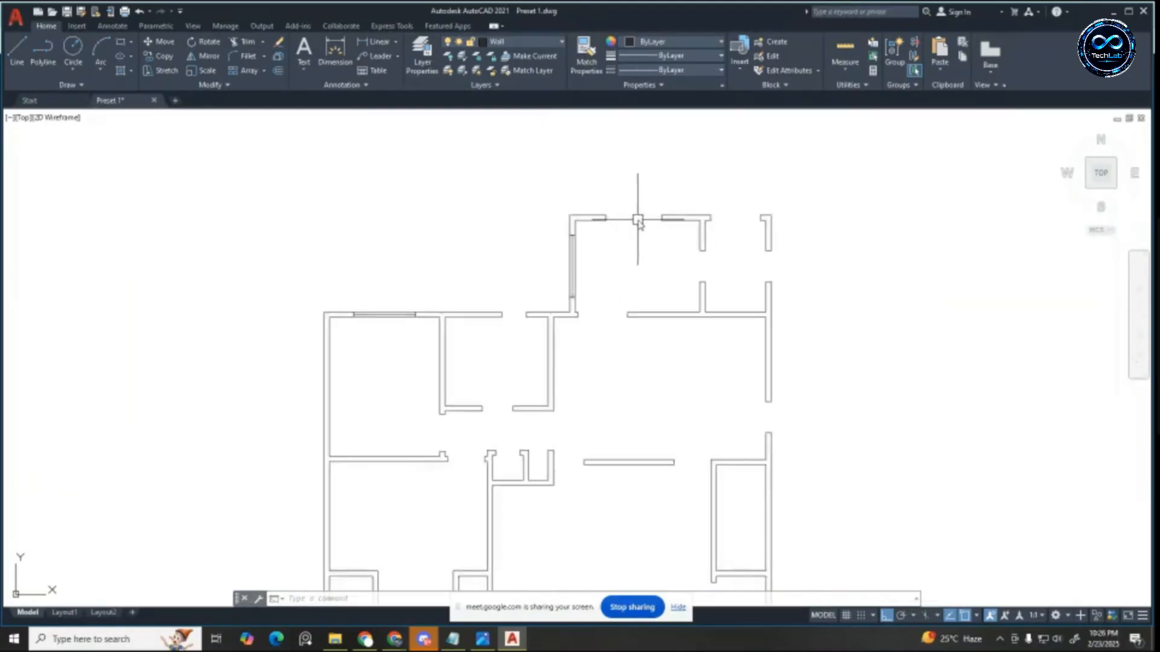
pyautogui.scroll(-2, 653, 211)
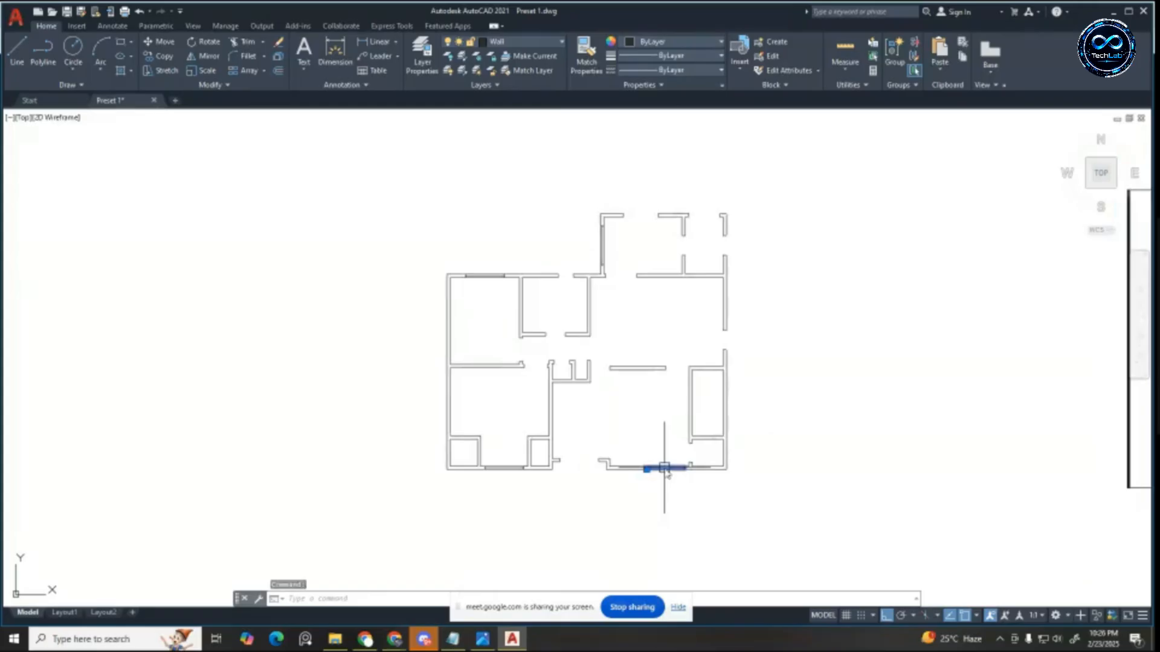
# Step: Copy the kitchen's bottom wall window block into the sun room's top wall opening, at the left wall end's lower corner
pyautogui.press('Return')
pyautogui.scroll(6, 667, 470)
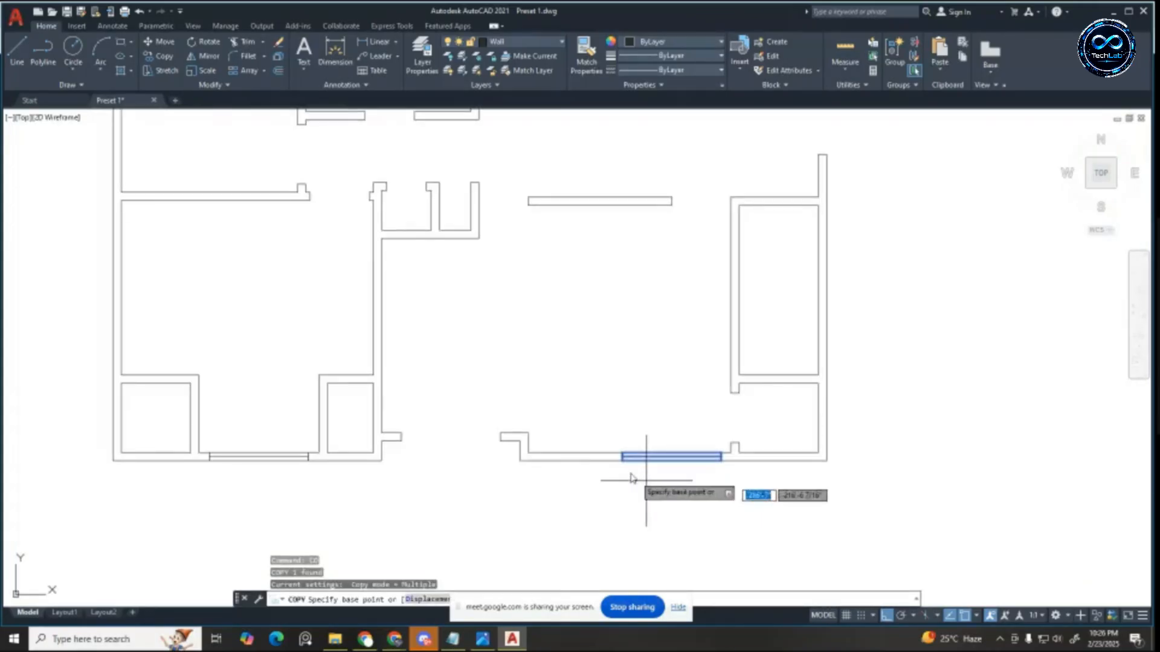
pyautogui.click(610, 447)
pyautogui.scroll(-4, 610, 447)
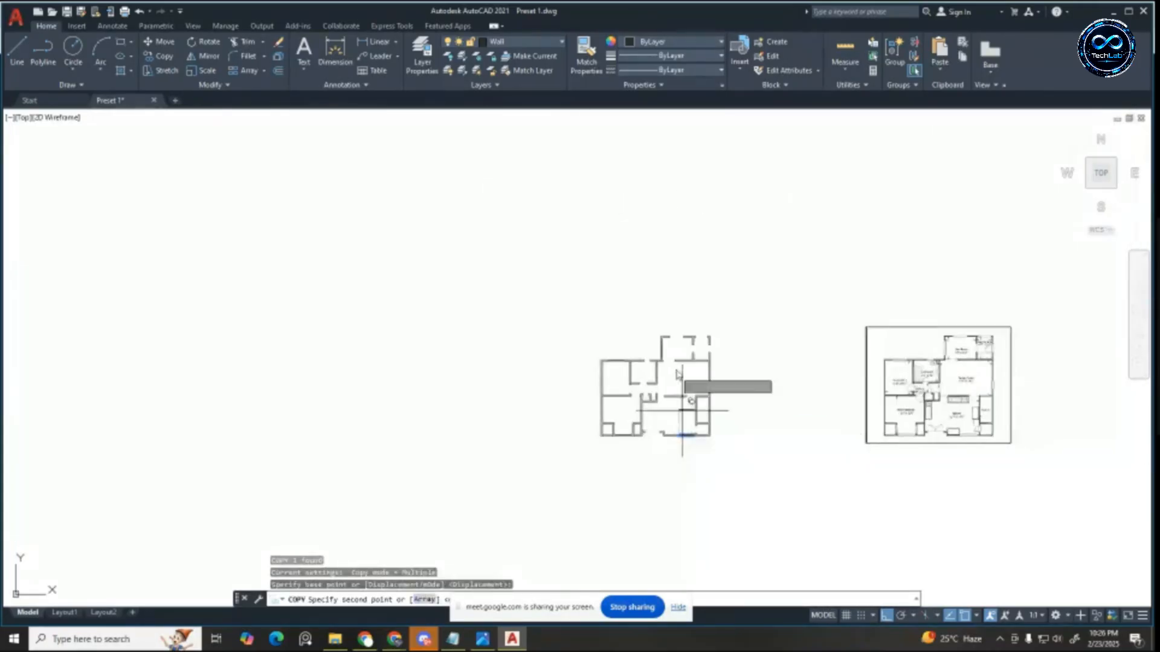
pyautogui.scroll(4, 661, 363)
pyautogui.click(657, 450)
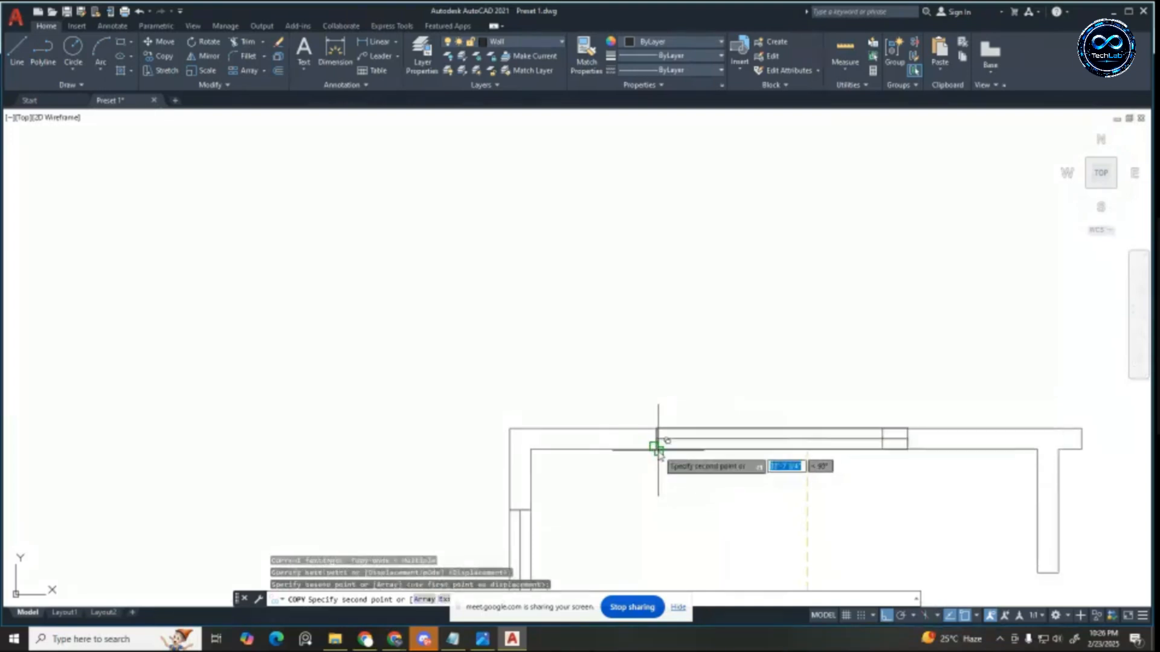
pyautogui.press('Escape')
pyautogui.press('Escape')
# Step: Move the new window block straight up out of the sun room's top wall opening and explode it
pyautogui.scroll(-3, 640, 386)
pyautogui.scroll(2, 682, 393)
pyautogui.click(687, 403)
pyautogui.click(594, 425)
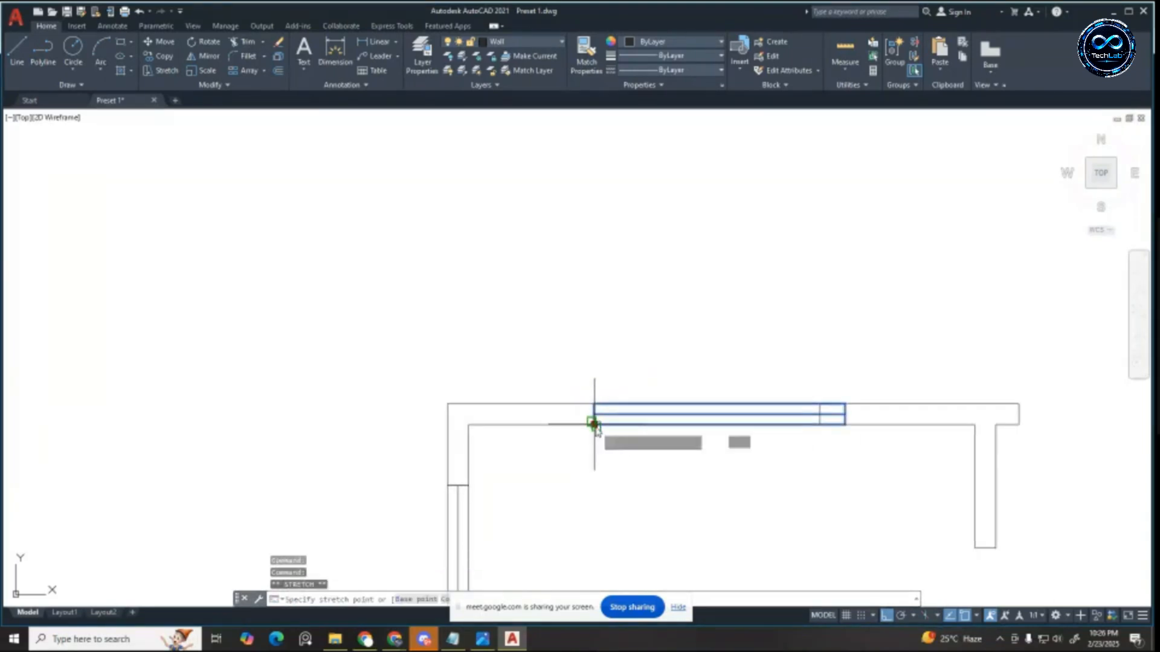
pyautogui.click(593, 328)
pyautogui.press('Escape')
pyautogui.click(688, 323)
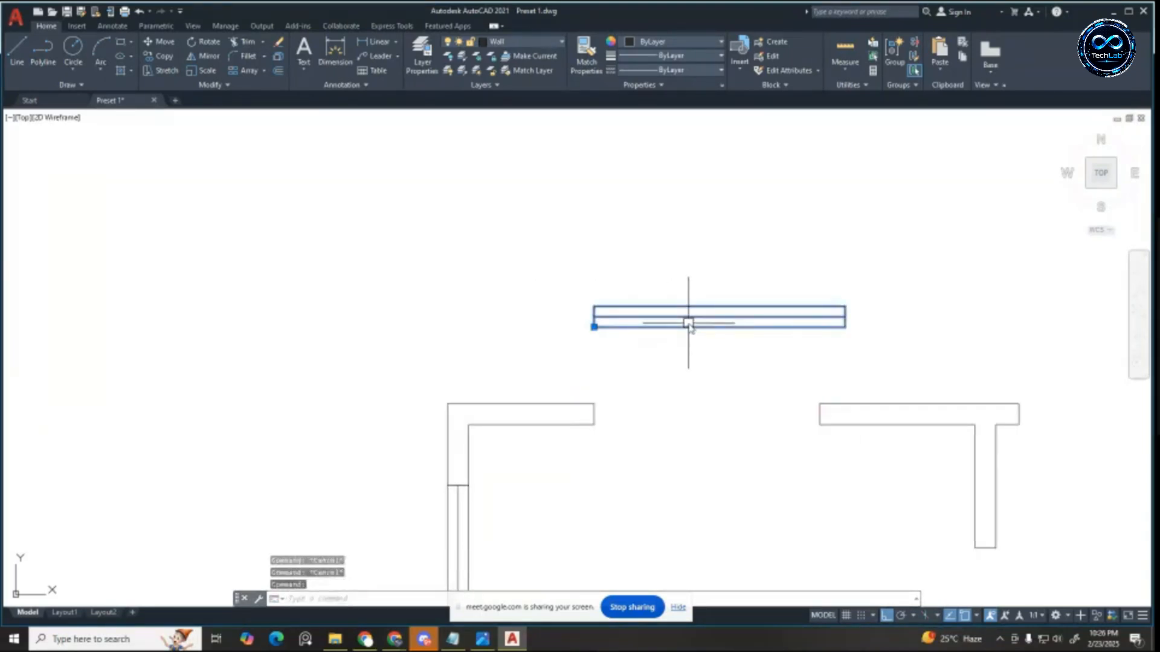
pyautogui.write('x')
pyautogui.press('Return')
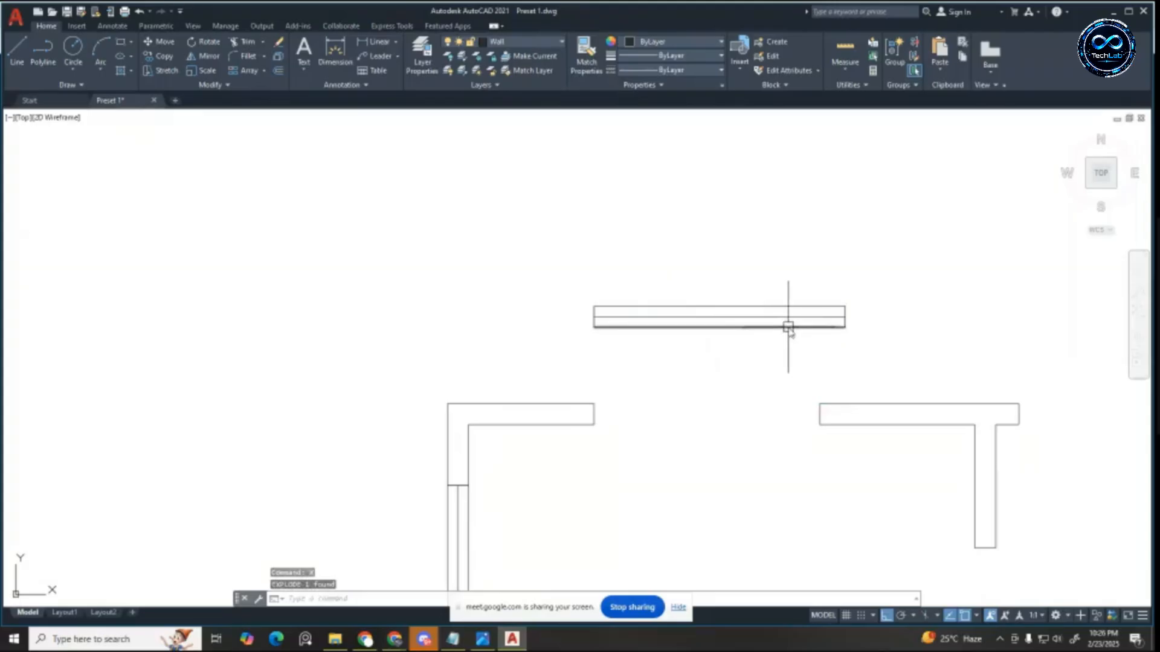
# Step: Stretch the exploded window's right end inward to line up with the right edge of the sun room's top opening
pyautogui.click(910, 264)
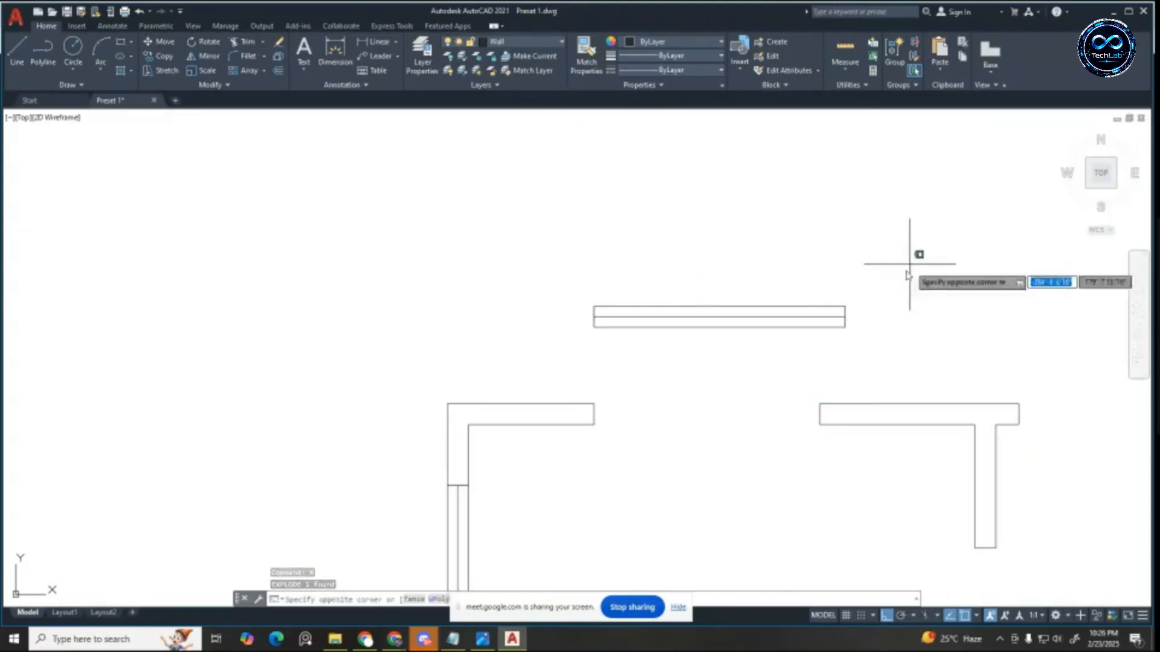
pyautogui.click(788, 353)
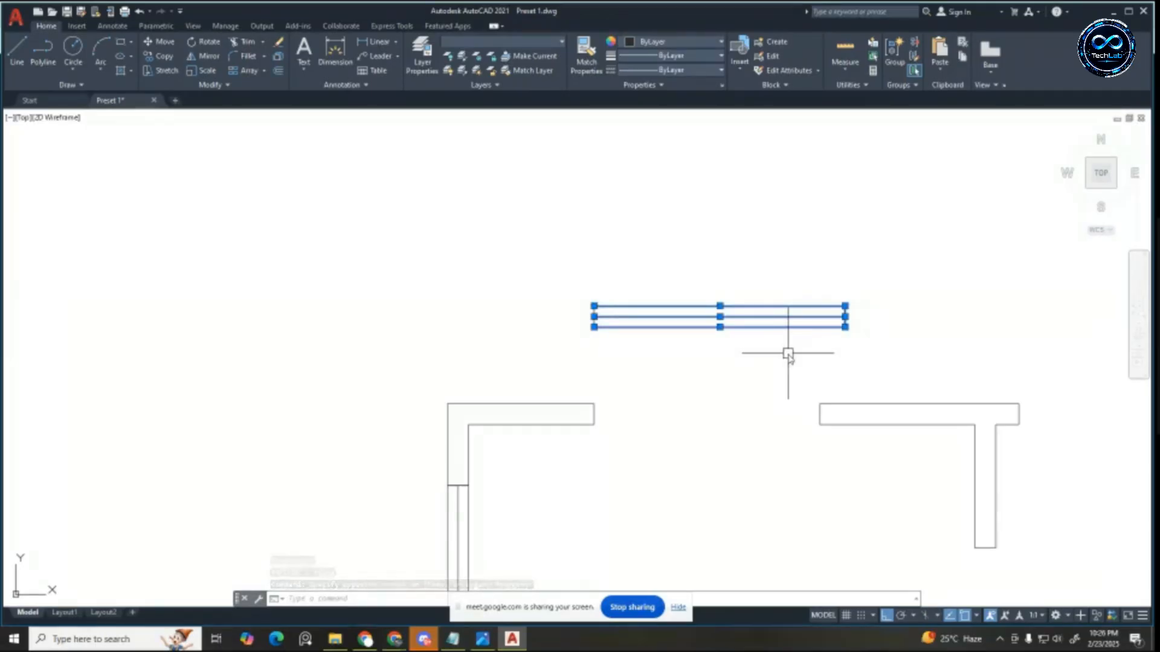
pyautogui.write('s')
pyautogui.press('Return')
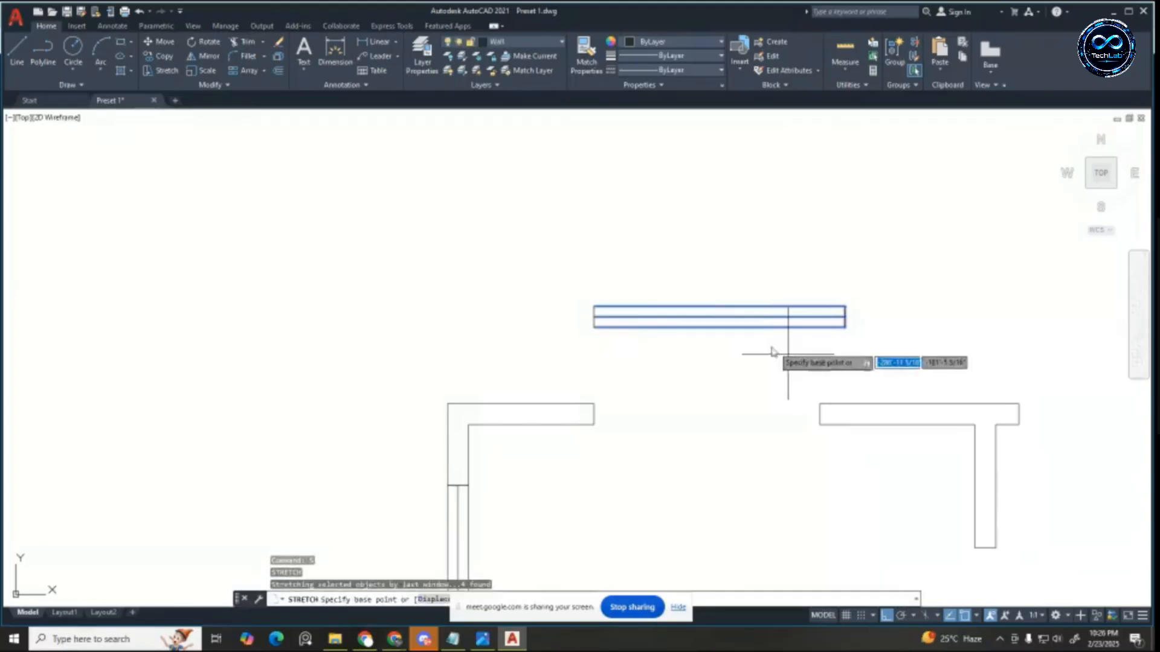
pyautogui.click(845, 327)
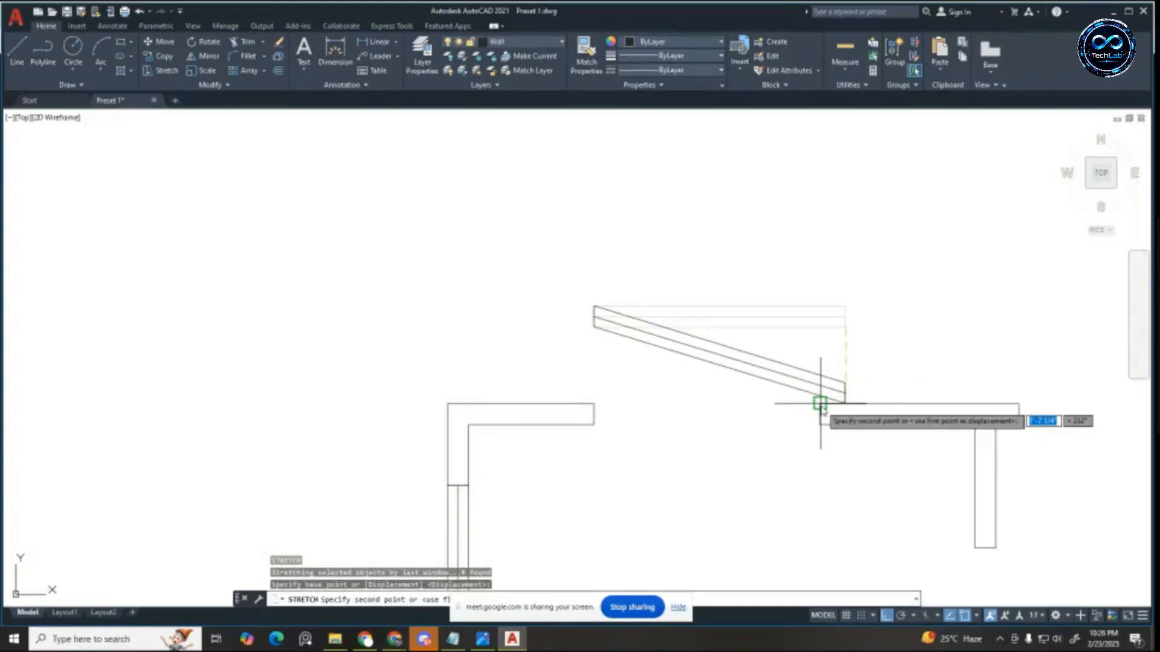
pyautogui.click(821, 339)
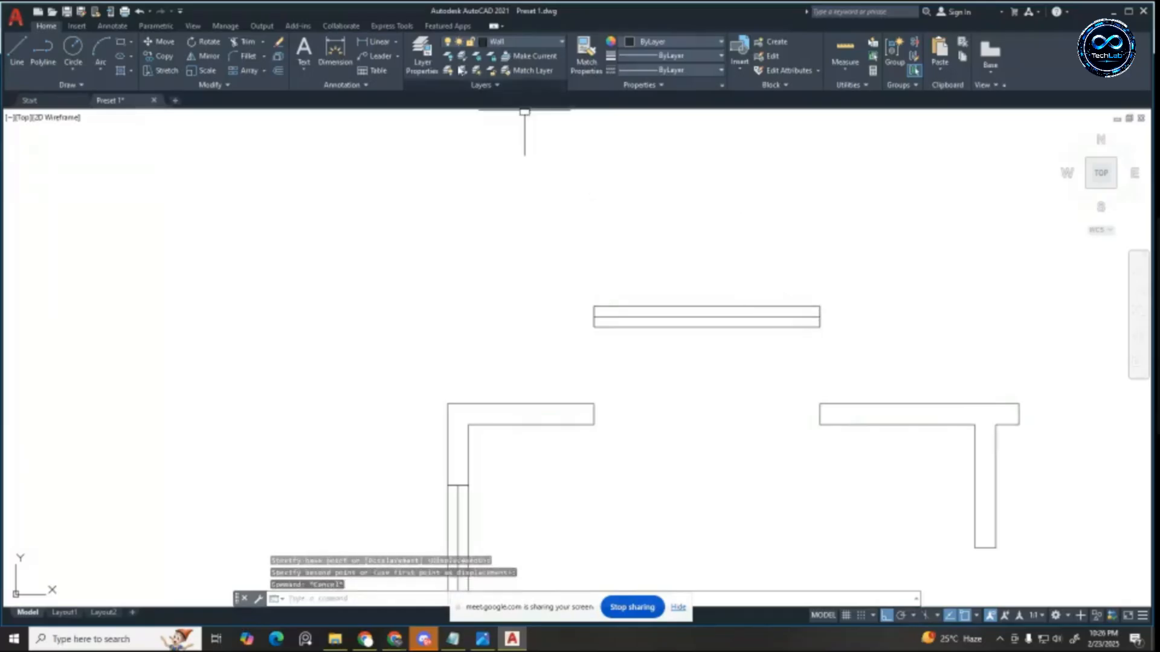
# Step: Measure the shortened window's length along its top edge with a linear dimension
pyautogui.click(379, 41)
pyautogui.click(594, 307)
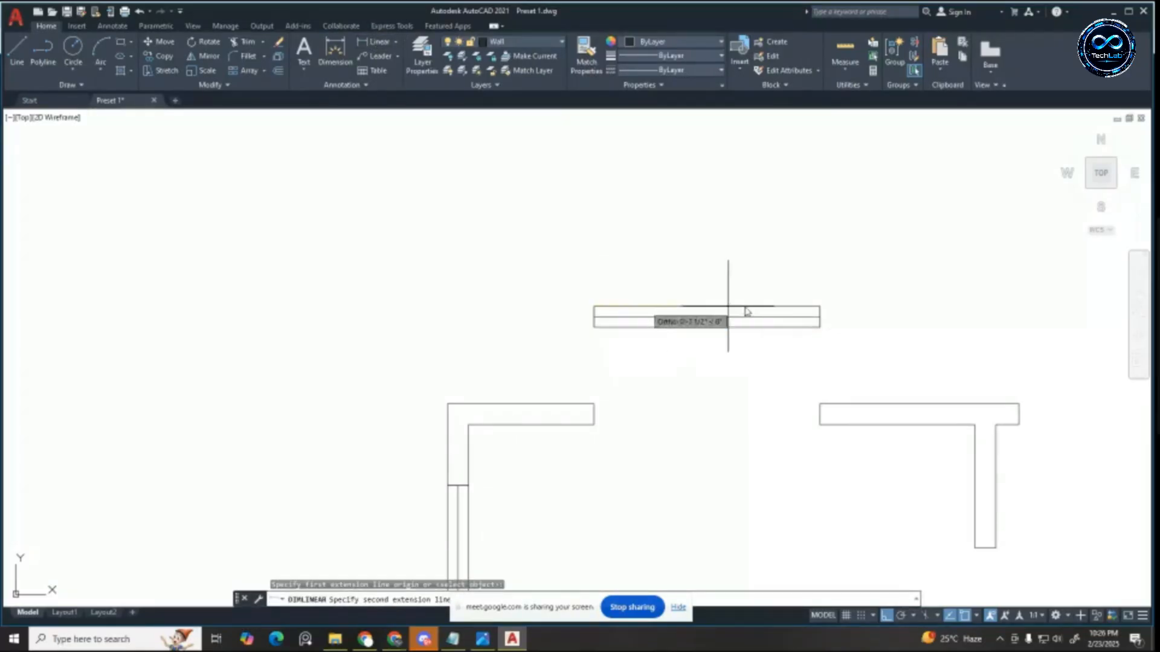
pyautogui.click(820, 307)
pyautogui.press('Escape')
pyautogui.press('Escape')
# Step: Copy the shortened window lines above the small room's top wall opening, using the left wall-end corners of both openings as reference points
pyautogui.click(532, 252)
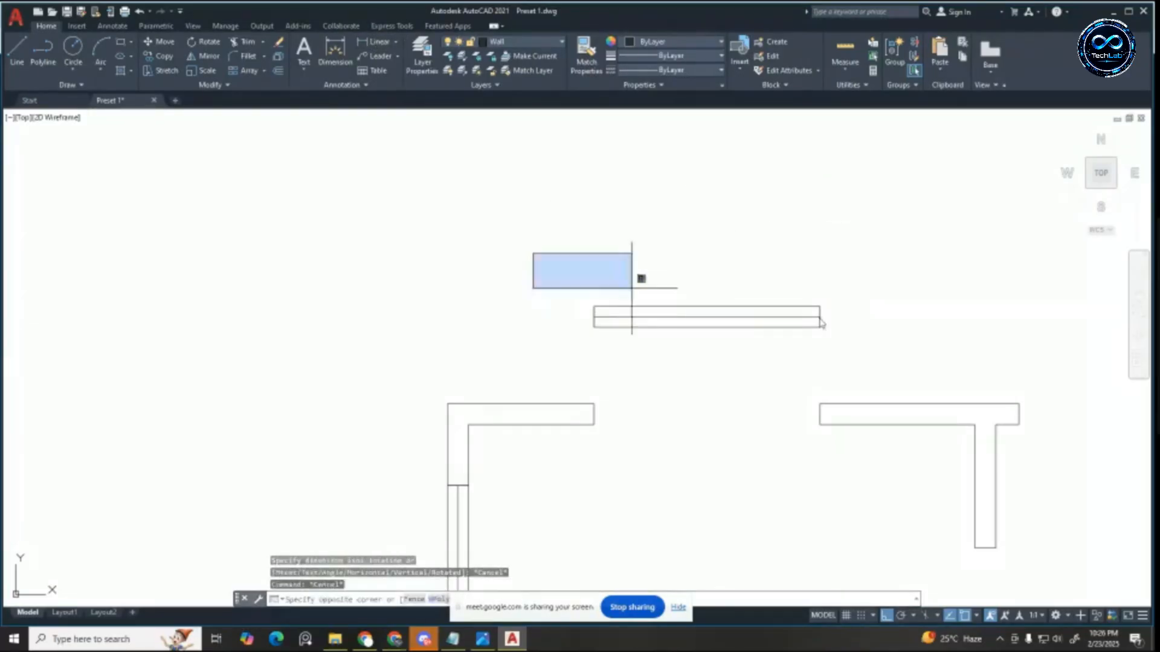
pyautogui.click(893, 356)
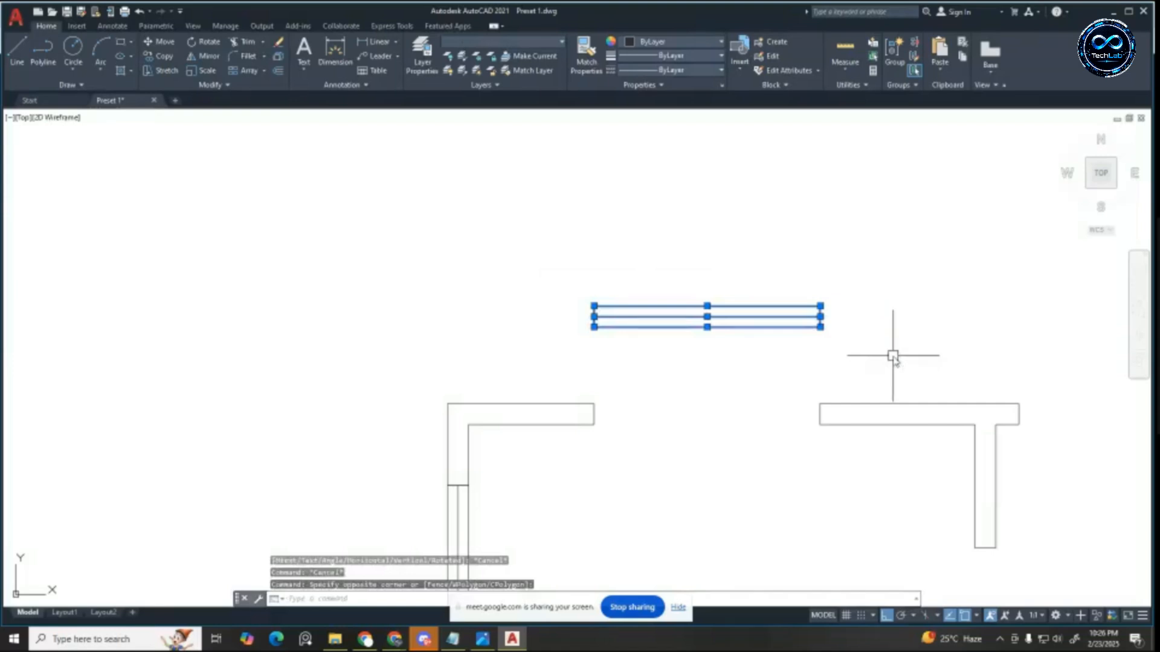
pyautogui.write('co')
pyautogui.press('Return')
pyautogui.scroll(-2, 725, 314)
pyautogui.scroll(2, 967, 362)
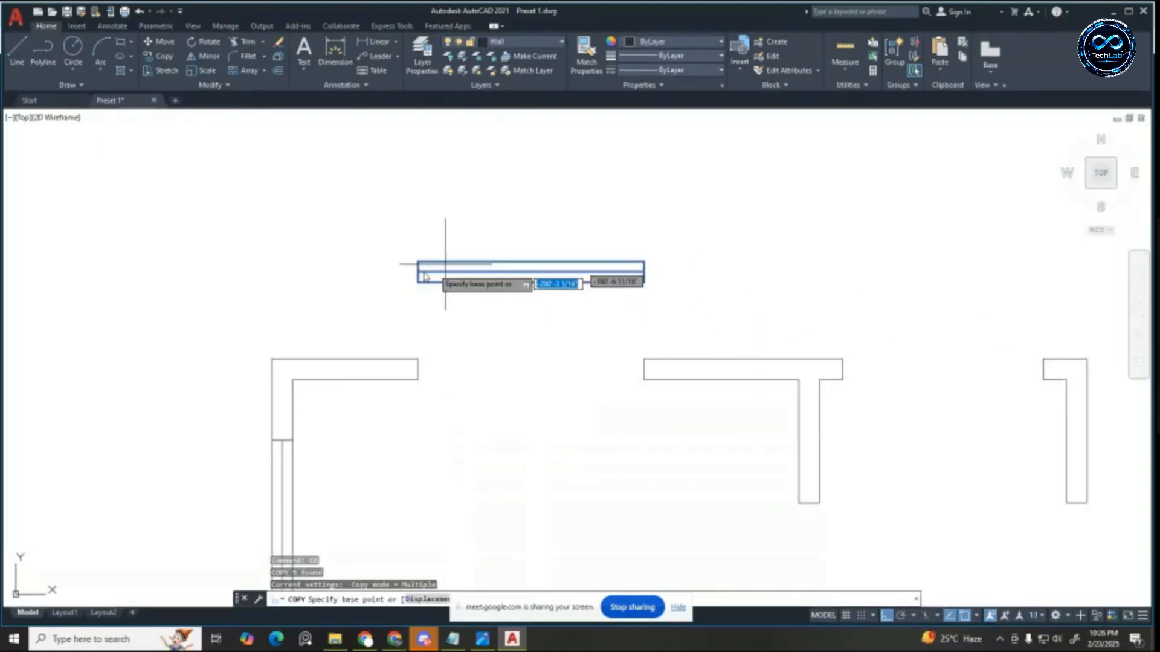
pyautogui.click(417, 359)
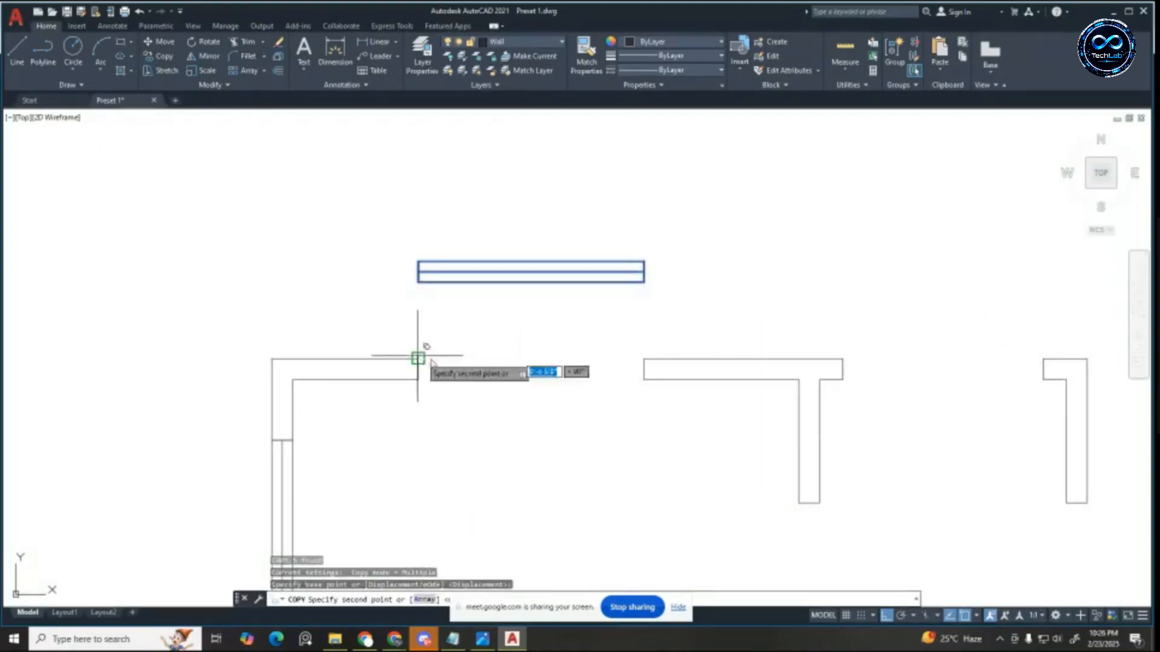
pyautogui.click(842, 358)
pyautogui.press('Escape')
pyautogui.scroll(-3, 689, 275)
pyautogui.scroll(1, 614, 270)
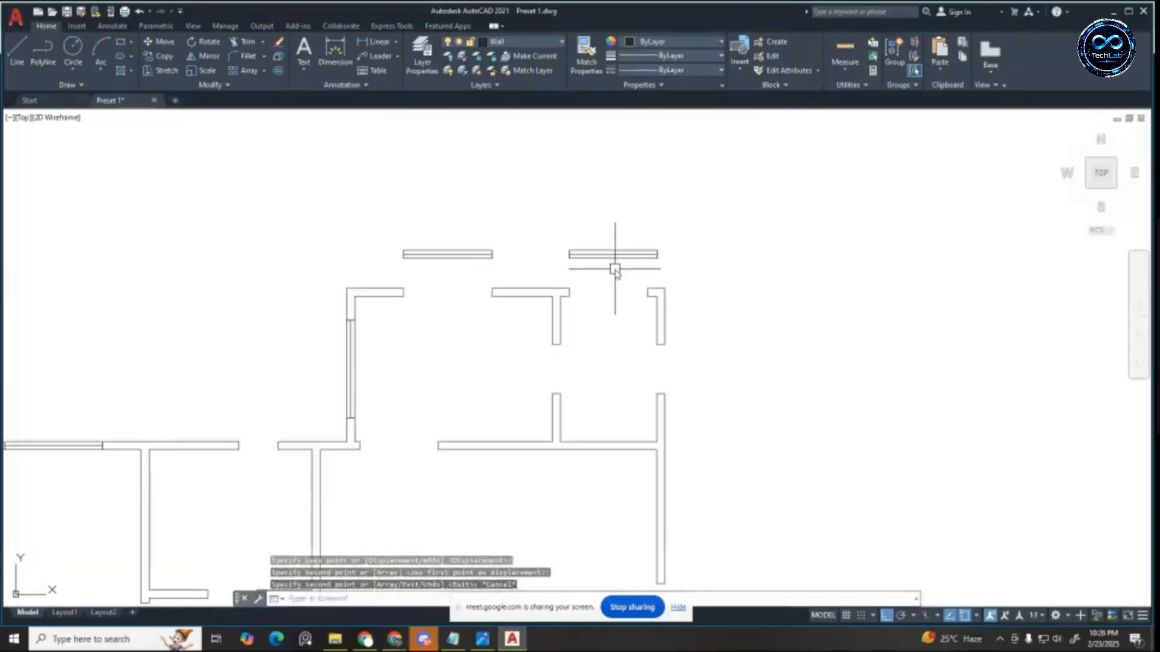
# Step: Stretch the right end of the window copy above the small room 6" to the left
pyautogui.scroll(4, 606, 272)
pyautogui.click(755, 189)
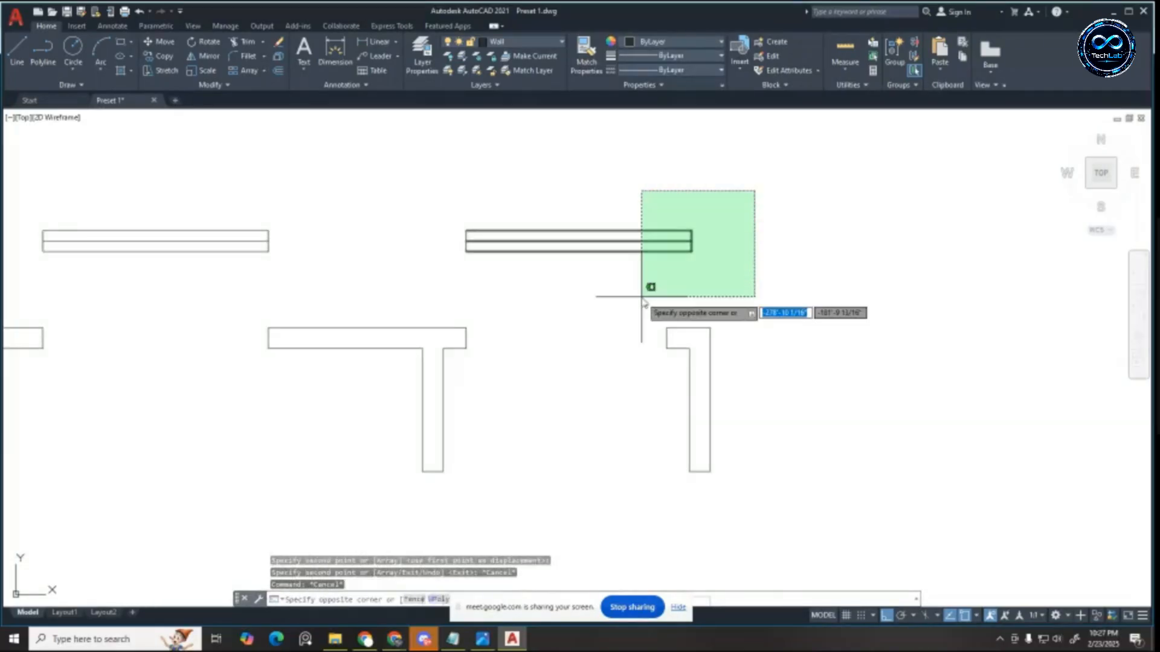
pyautogui.click(641, 298)
pyautogui.write('s')
pyautogui.press('Return')
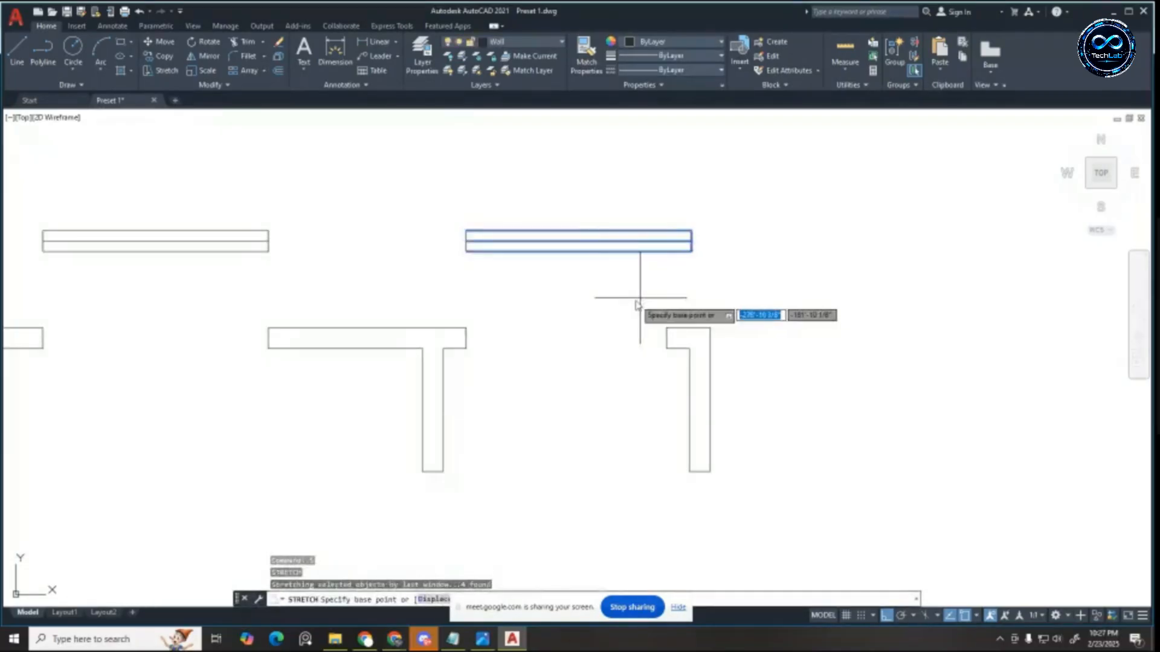
pyautogui.click(643, 300)
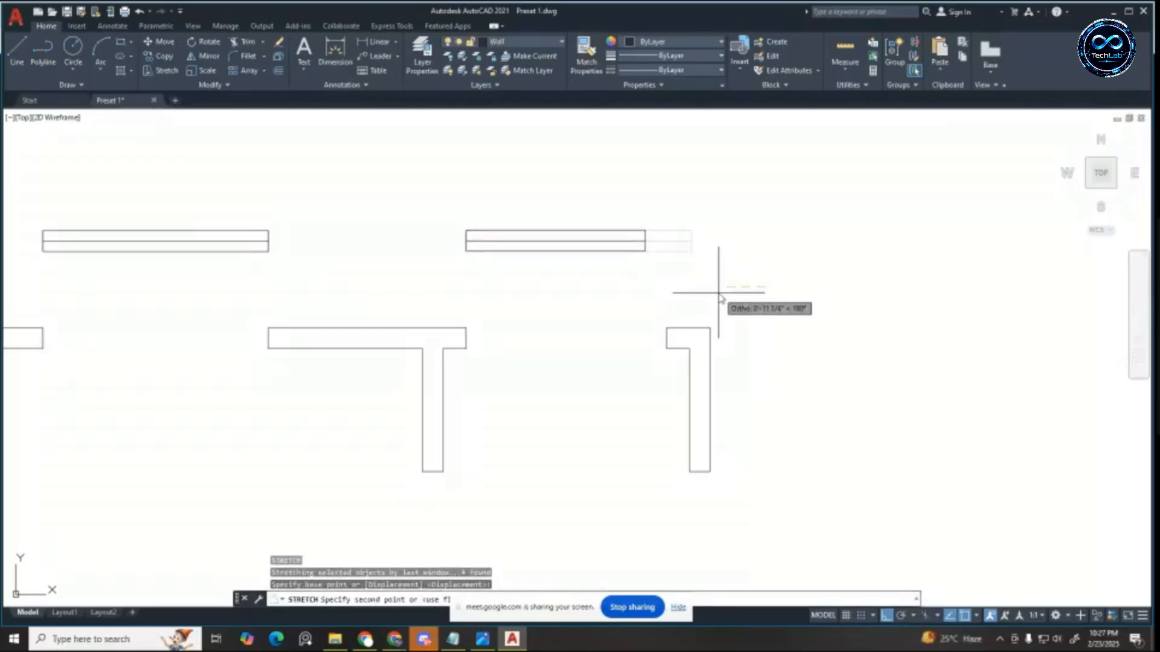
pyautogui.write('6')
pyautogui.press('Return')
pyautogui.scroll(-1, 719, 294)
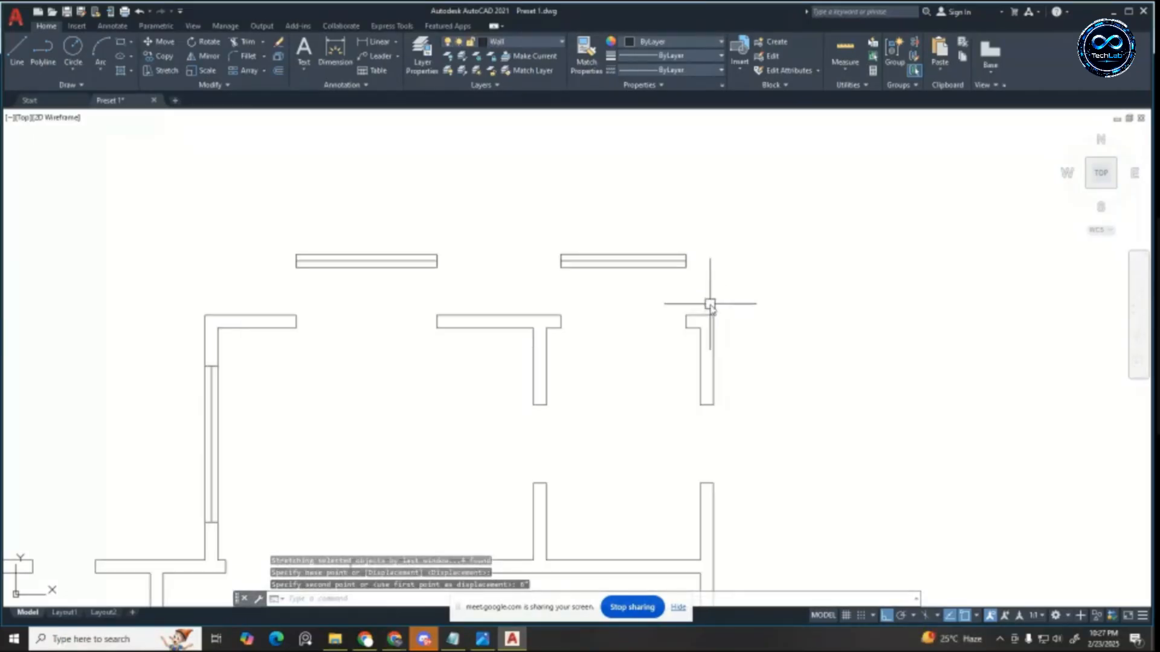
pyautogui.scroll(3, 406, 273)
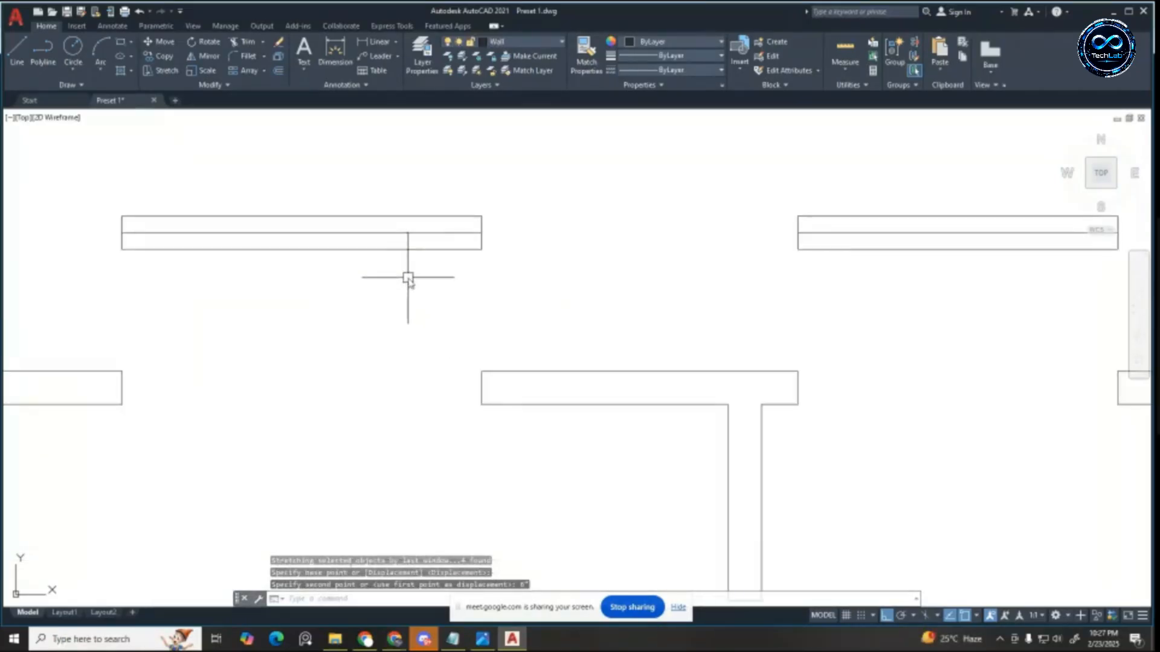
pyautogui.scroll(-2, 499, 284)
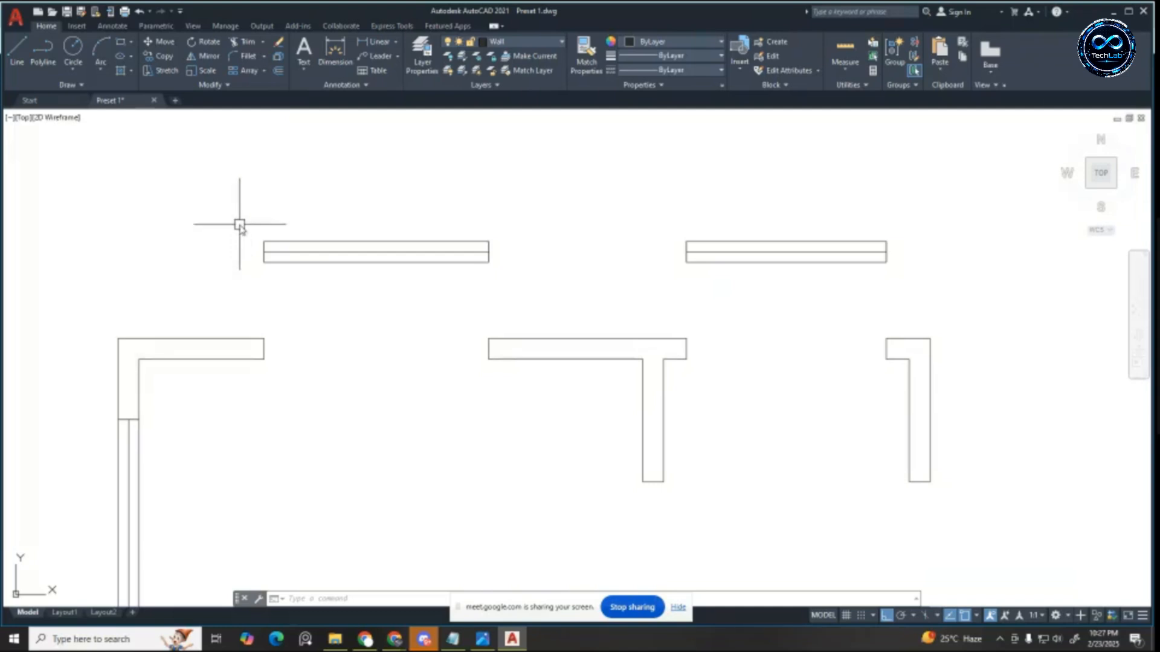
# Step: Cut the shortened window lines above the sun room and paste them as a block into the top opening at its lower left corner
pyautogui.click(550, 188)
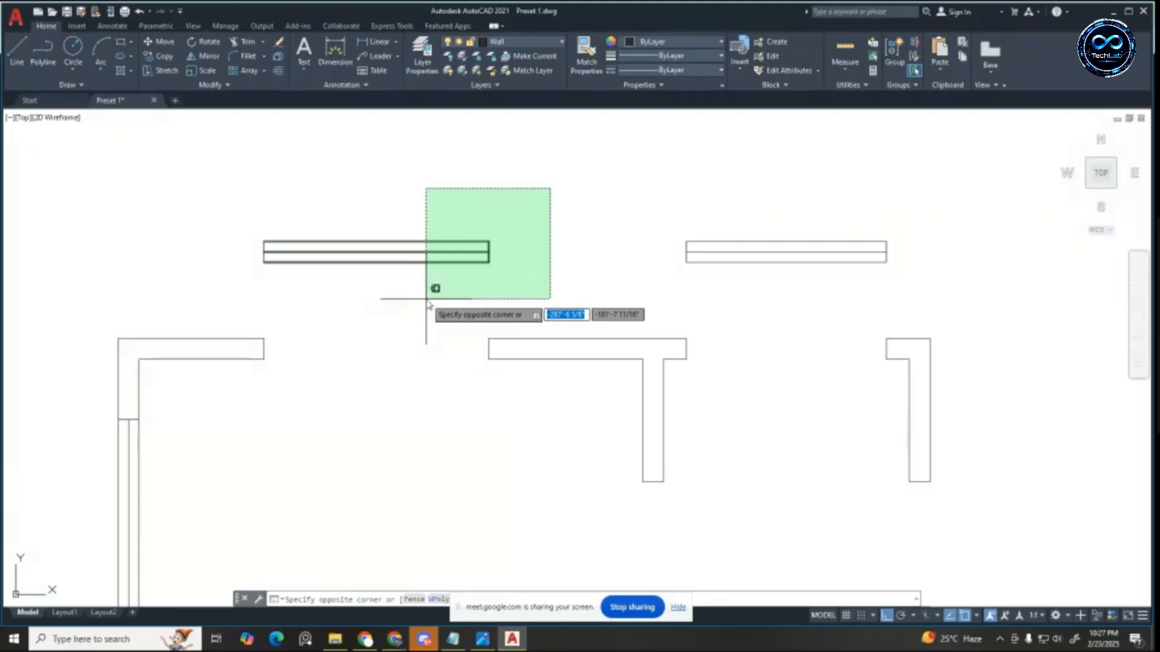
pyautogui.press('Escape')
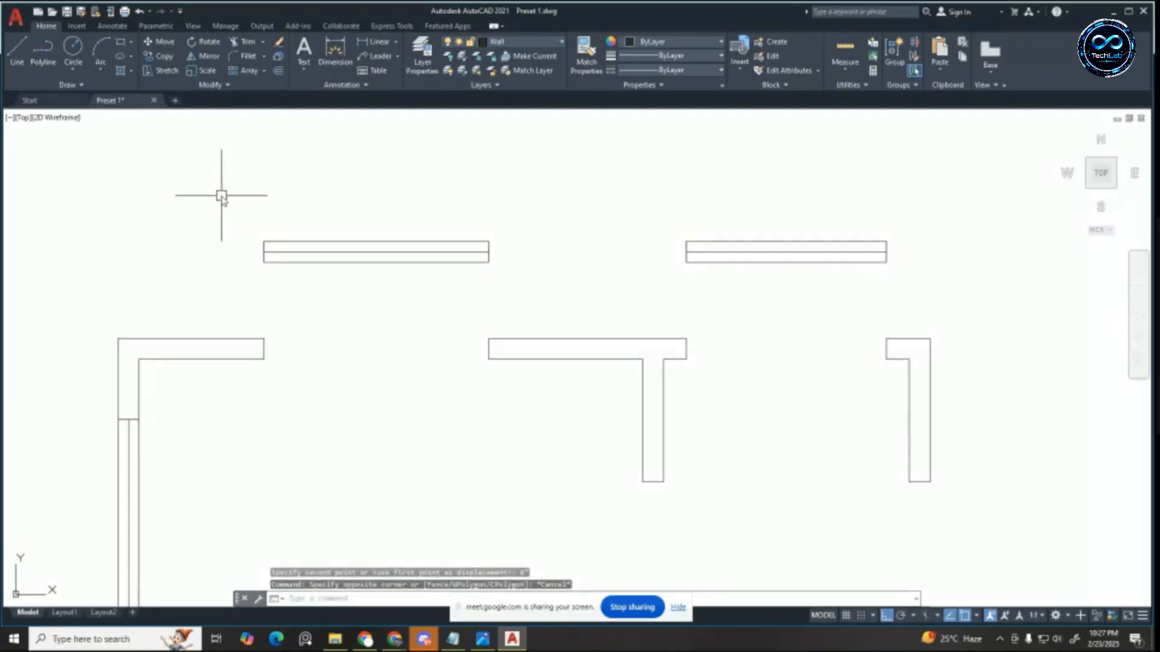
pyautogui.click(221, 195)
pyautogui.click(563, 292)
pyautogui.hotkey('ctrl', 'x')
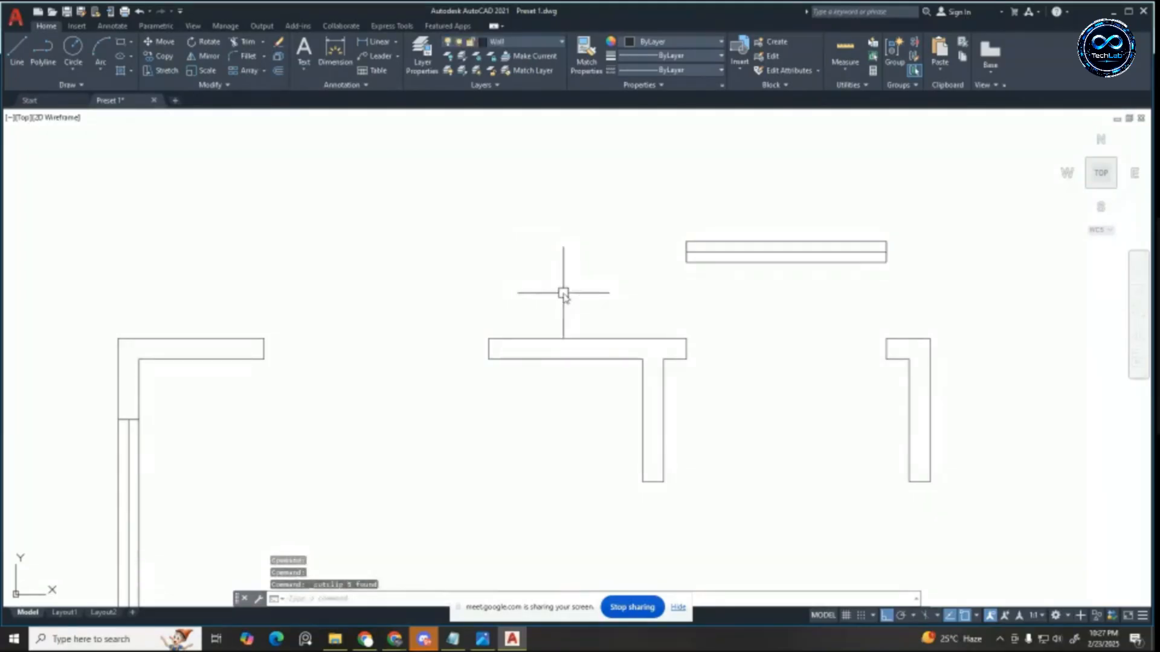
pyautogui.hotkey('ctrl', 'shift', 'v')
pyautogui.click(264, 358)
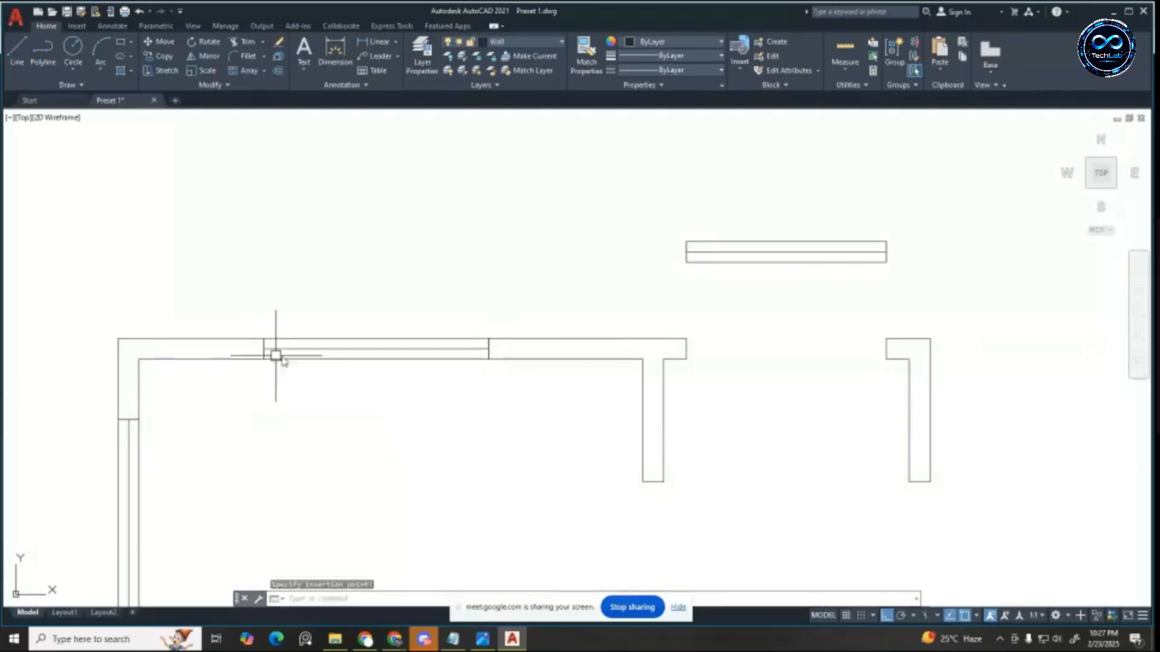
pyautogui.press('Escape')
# Step: Cut the window lines above the small room and paste them as a block into that room's top wall opening
pyautogui.click(623, 206)
pyautogui.click(1036, 290)
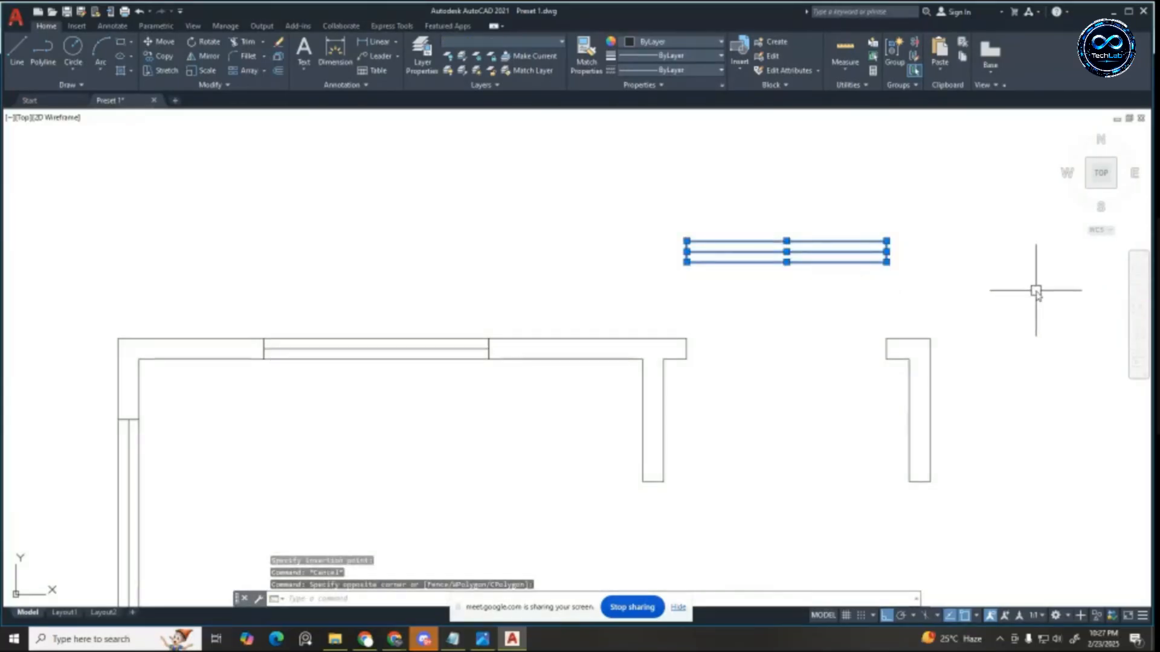
pyautogui.hotkey('ctrl', 'x')
pyautogui.hotkey('ctrl', 'shift', 'v')
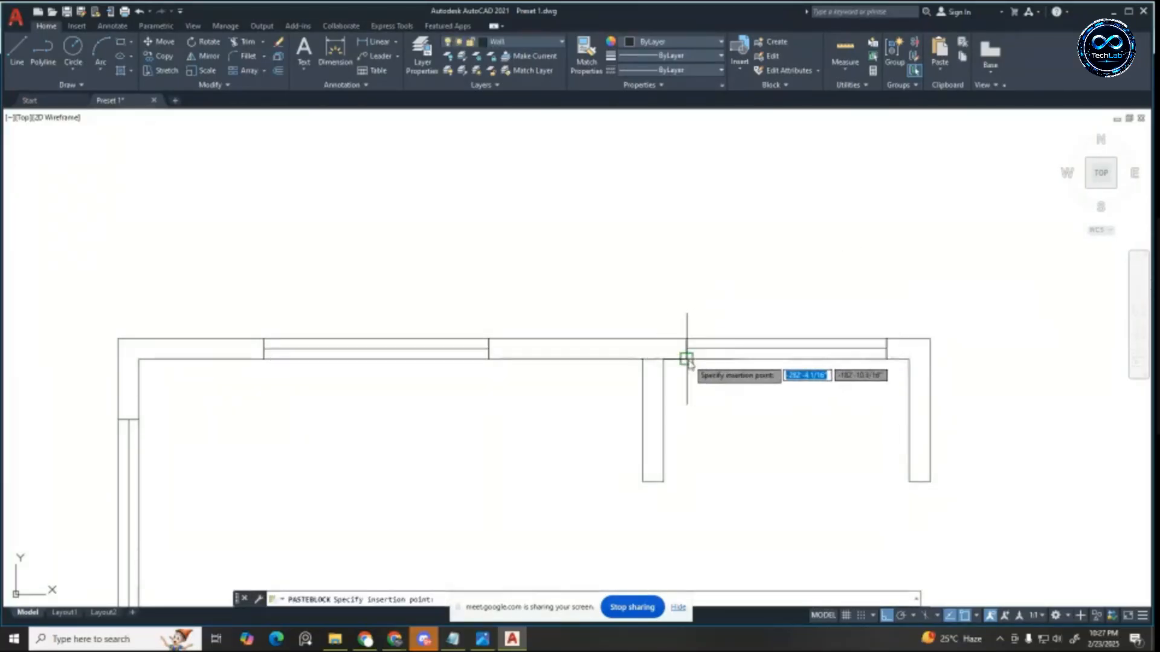
pyautogui.press('Escape')
pyautogui.press('Escape')
# Step: Compare the traced plan with the reference floor plan image to check which window openings are still unfilled
pyautogui.scroll(-6, 681, 344)
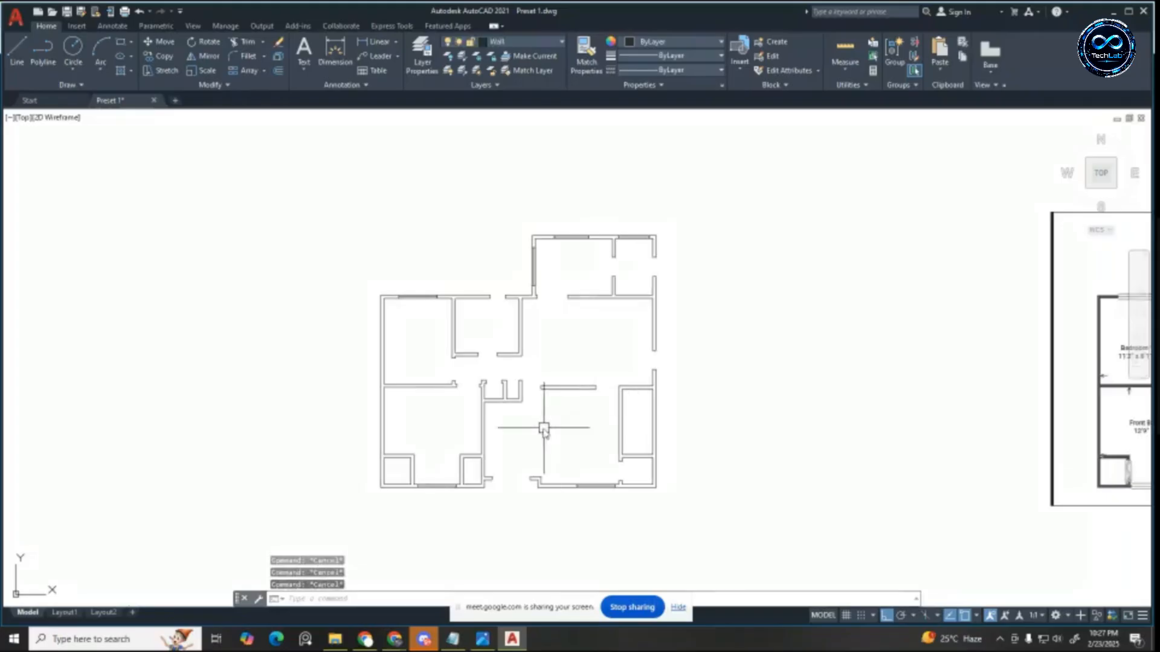
pyautogui.scroll(4, 543, 429)
pyautogui.scroll(-6, 580, 407)
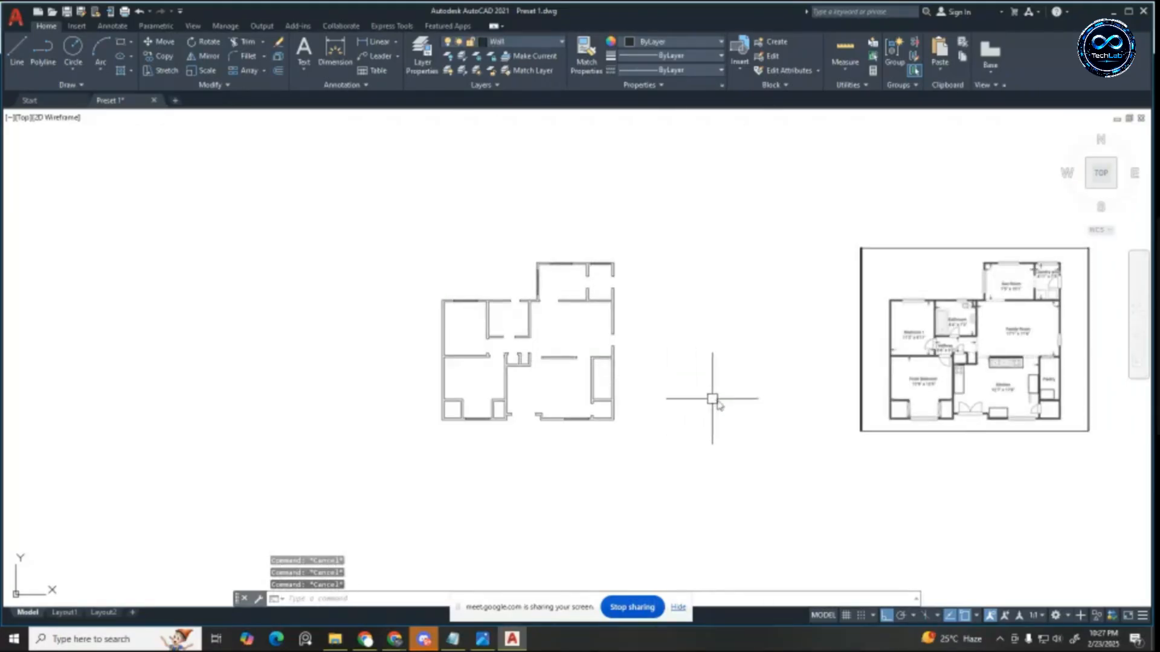
pyautogui.scroll(2, 562, 399)
pyautogui.scroll(-4, 575, 385)
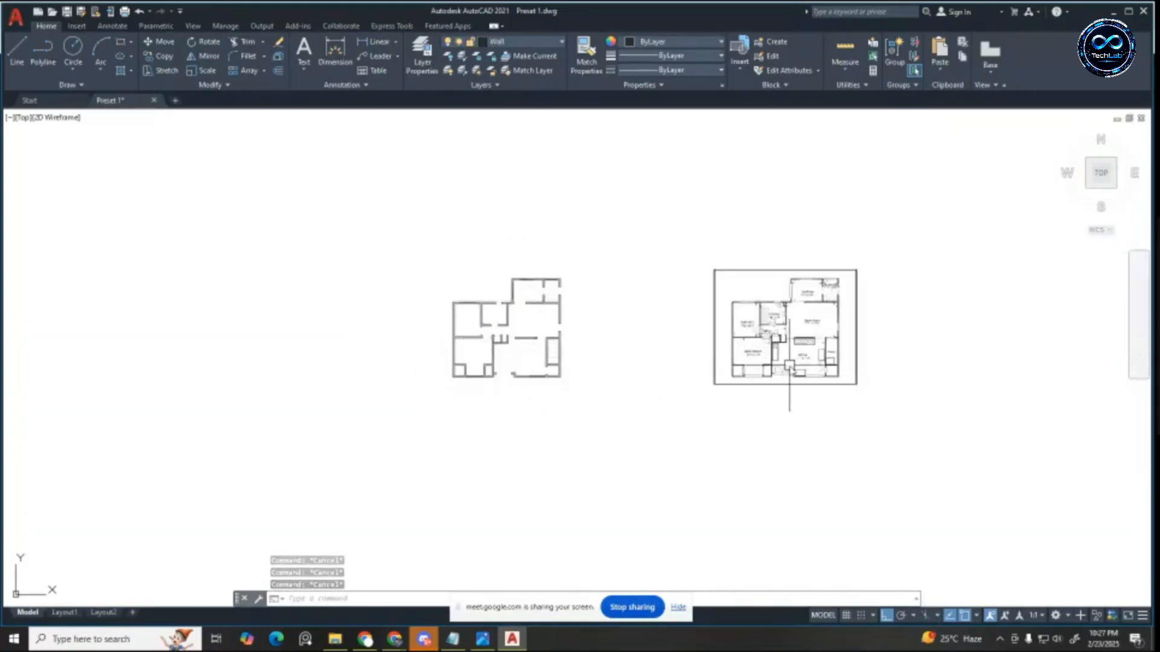
pyautogui.scroll(2, 810, 375)
pyautogui.click(825, 396)
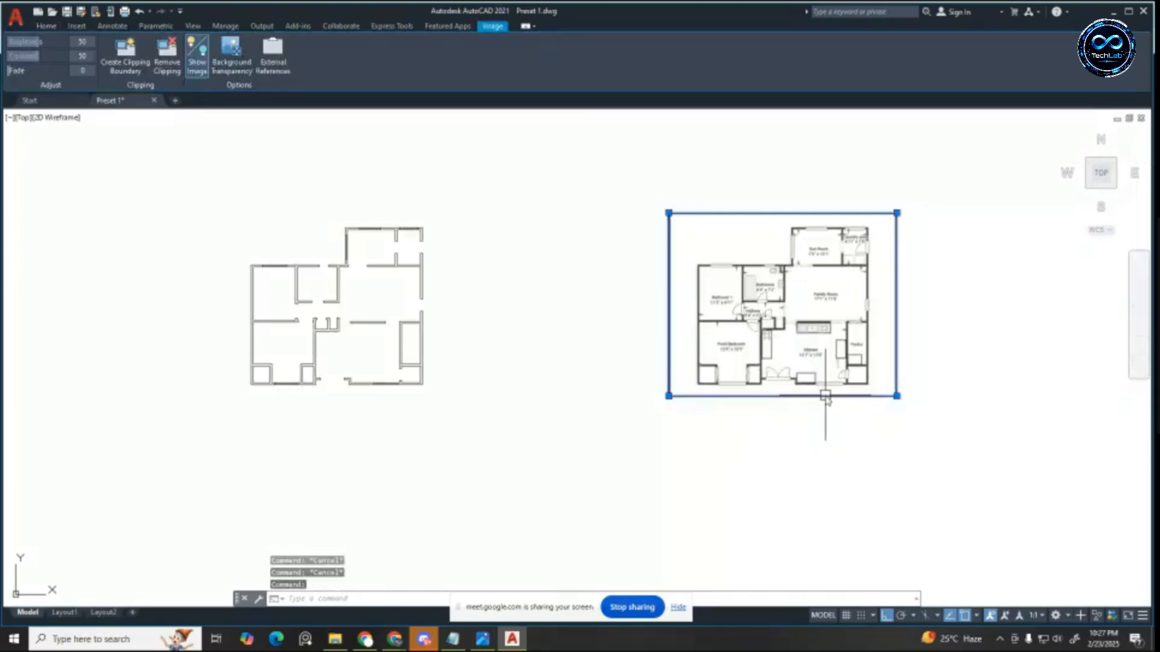
pyautogui.press('Escape')
pyautogui.scroll(3, 410, 296)
pyautogui.scroll(-2, 461, 306)
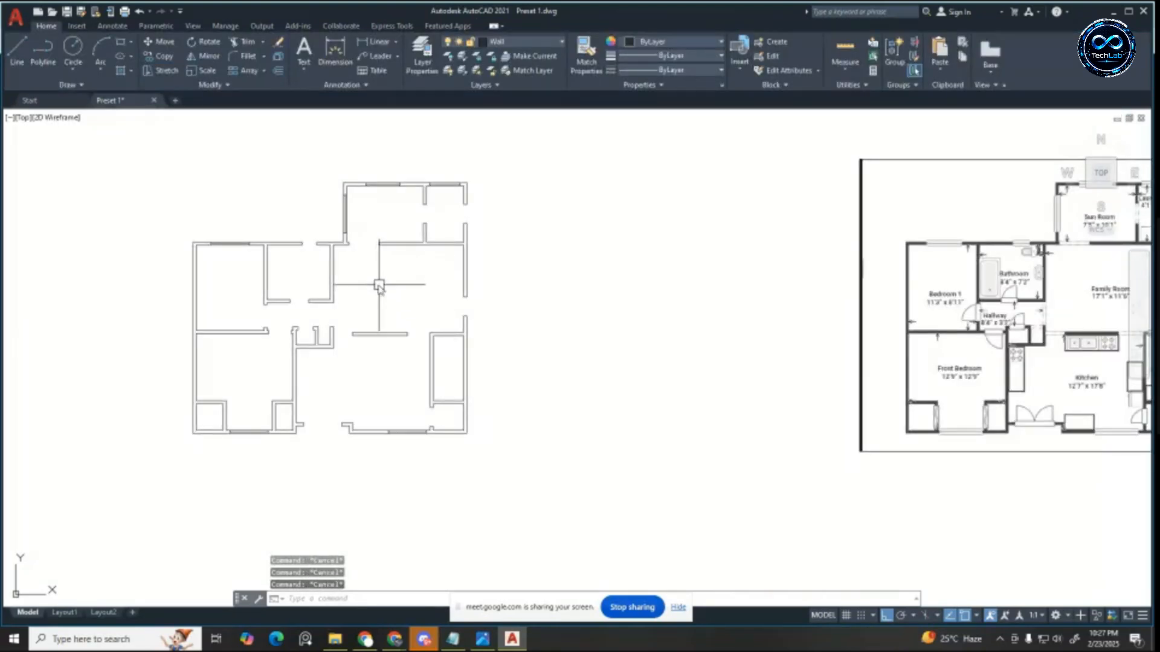
pyautogui.scroll(2, 377, 284)
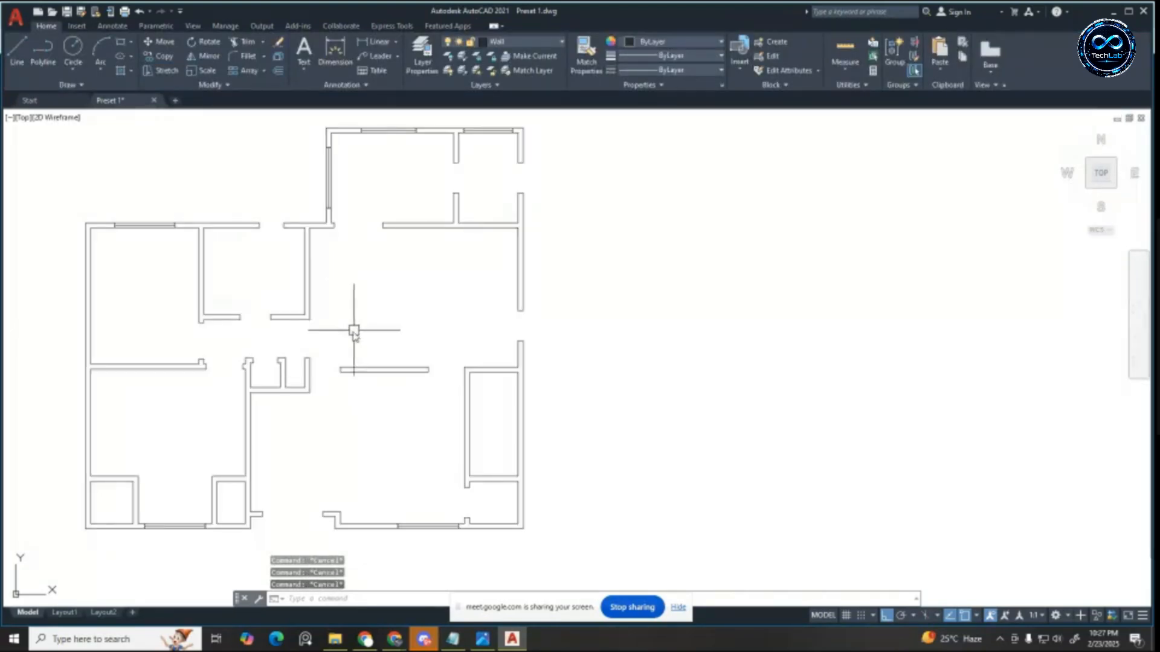
pyautogui.scroll(-2, 329, 333)
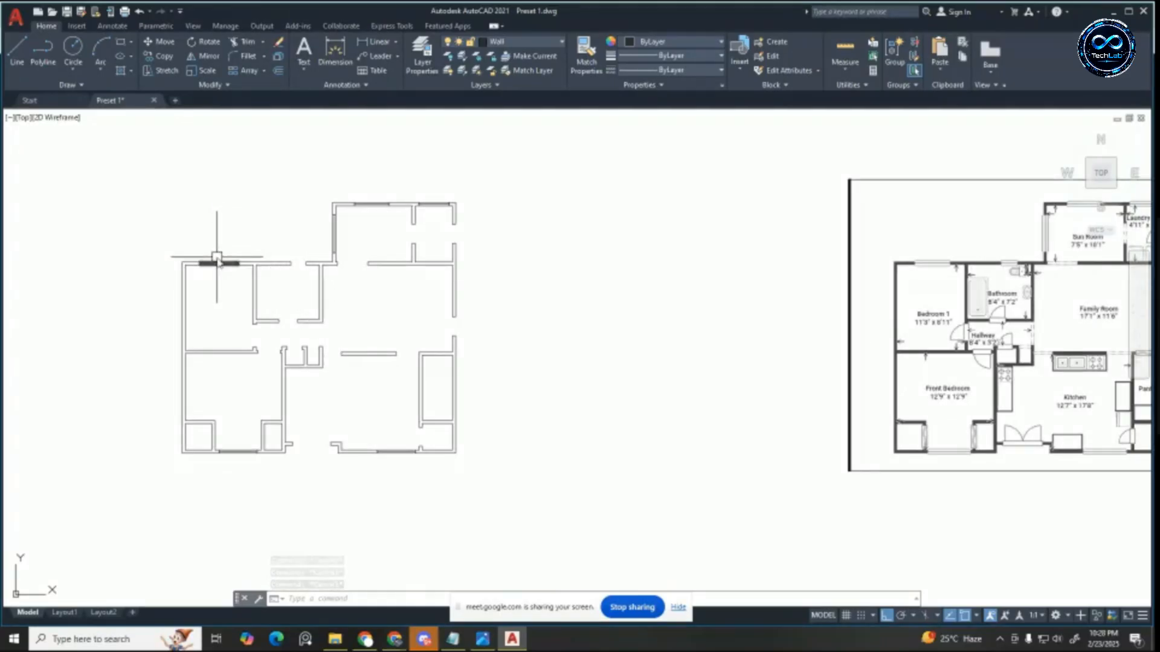
pyautogui.scroll(2, 217, 257)
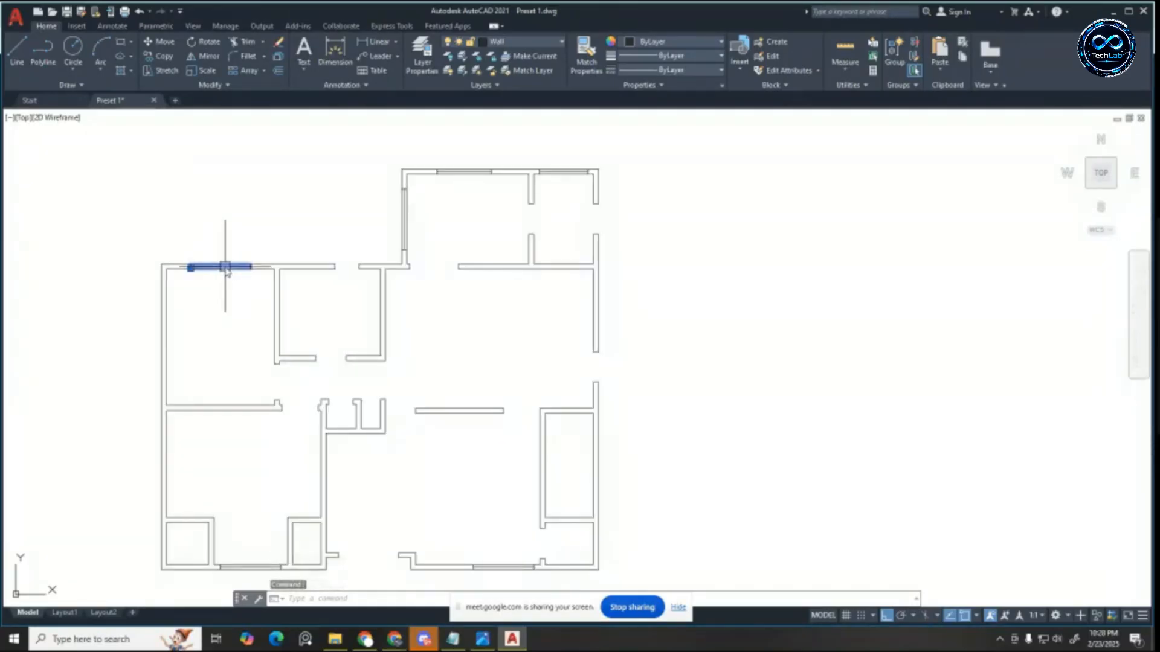
pyautogui.press('Escape')
pyautogui.press('Escape')
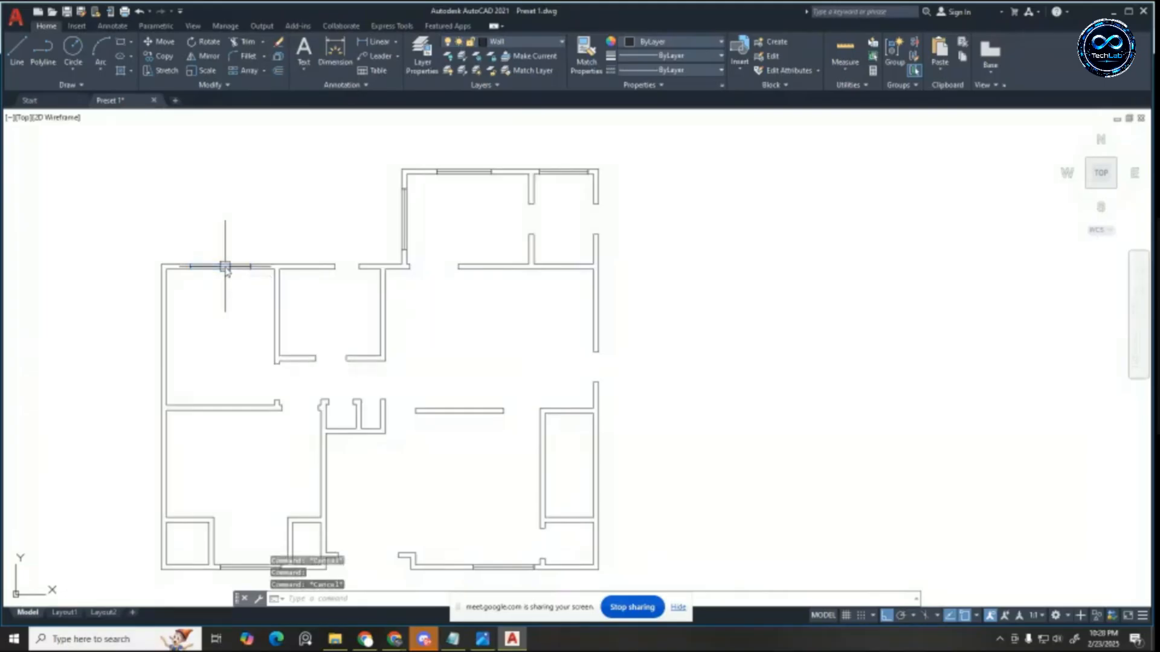
# Step: Copy the small room's window block from its lower left corner to the lower left wall-end corner of the bathroom's top opening
pyautogui.scroll(2, 513, 158)
pyautogui.click(567, 178)
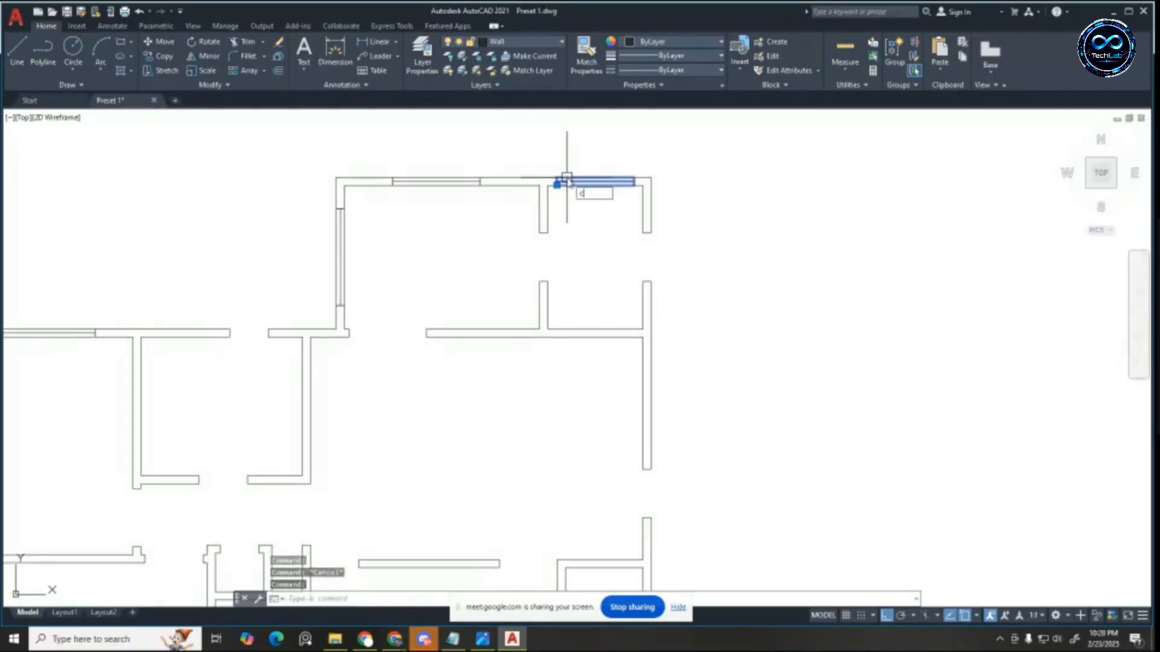
pyautogui.write('co')
pyautogui.press('Return')
pyautogui.scroll(4, 576, 183)
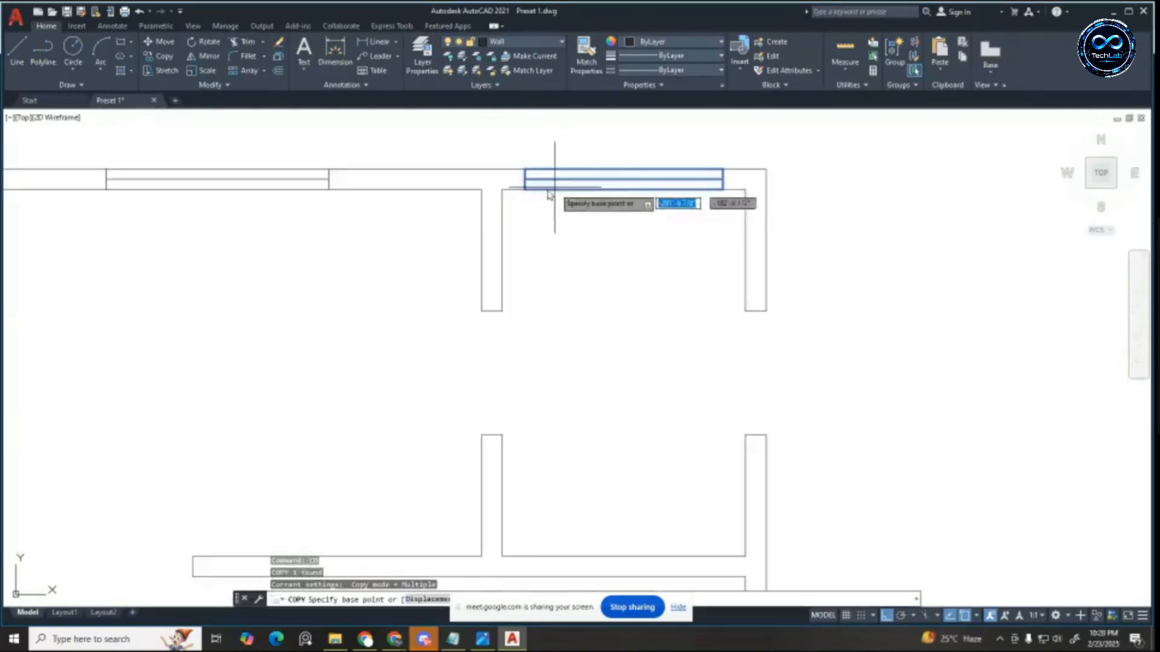
pyautogui.click(525, 189)
pyautogui.scroll(-5, 525, 188)
pyautogui.scroll(5, 561, 252)
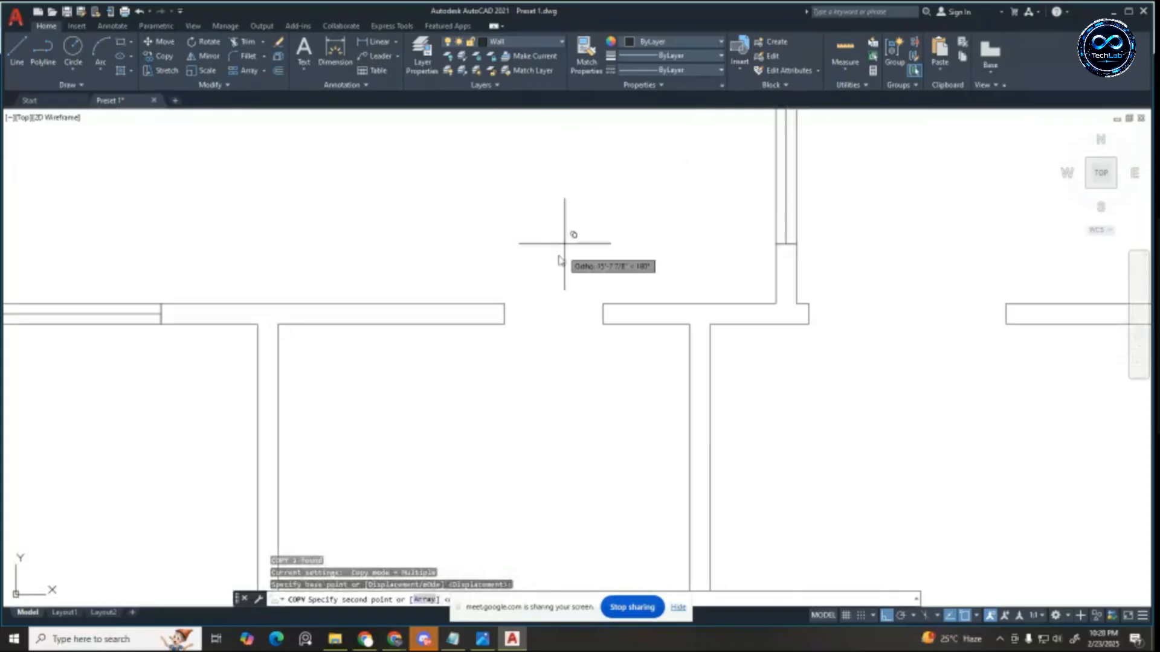
pyautogui.click(504, 324)
pyautogui.scroll(3, 569, 284)
pyautogui.press('Escape')
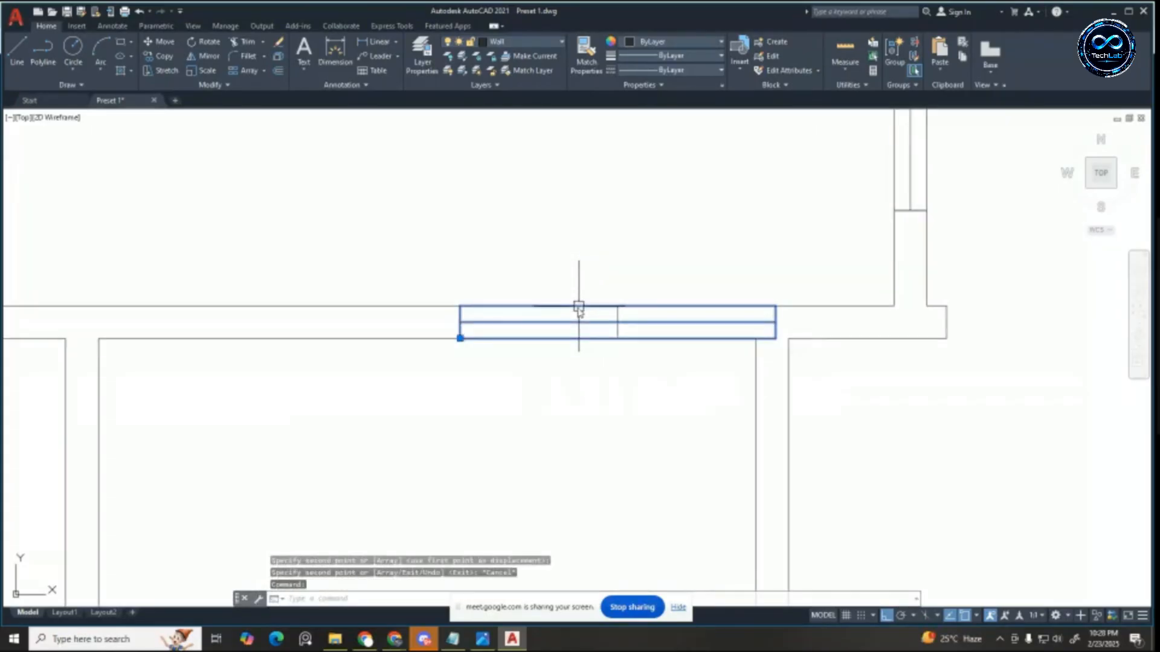
# Step: Move the copied window straight up above the bathroom opening and explode it
pyautogui.click(460, 338)
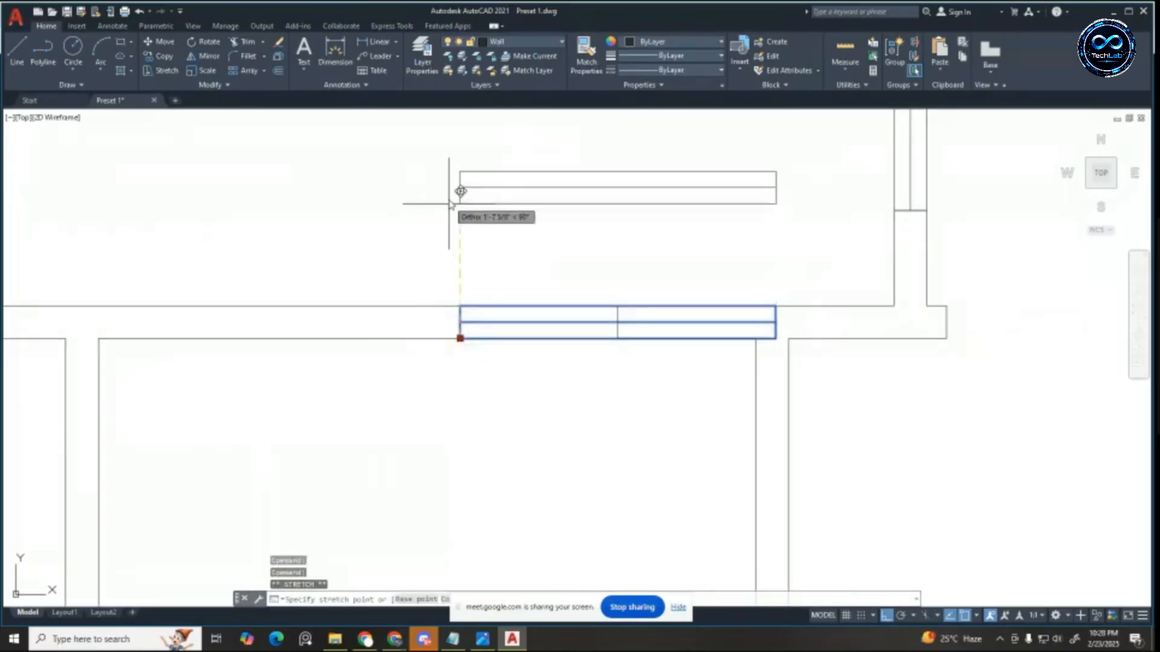
pyautogui.scroll(-4, 525, 259)
pyautogui.scroll(2, 570, 232)
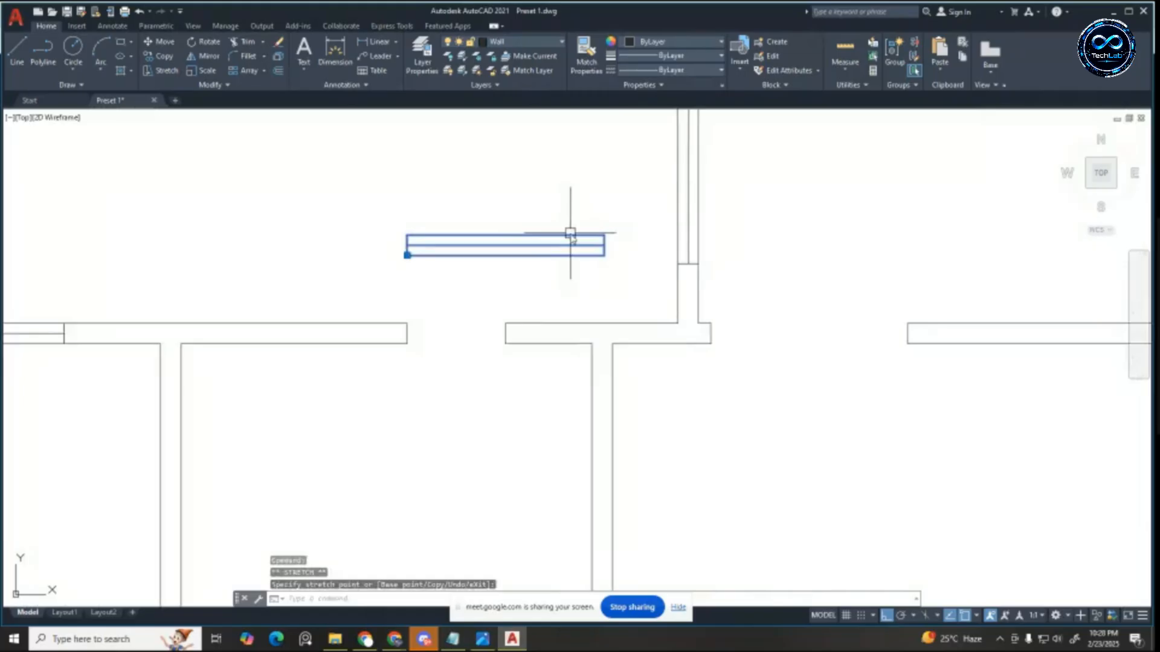
pyautogui.press('Return')
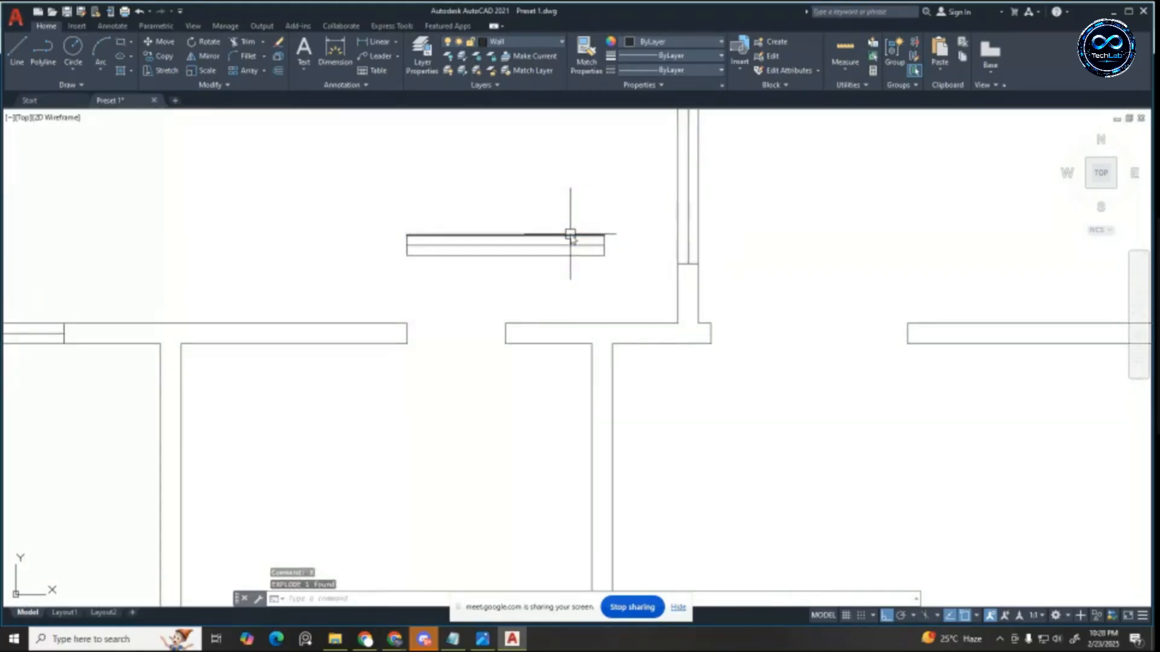
# Step: Stretch the right end of the exploded window above the bathroom 2' to the left
pyautogui.click(624, 211)
pyautogui.click(516, 297)
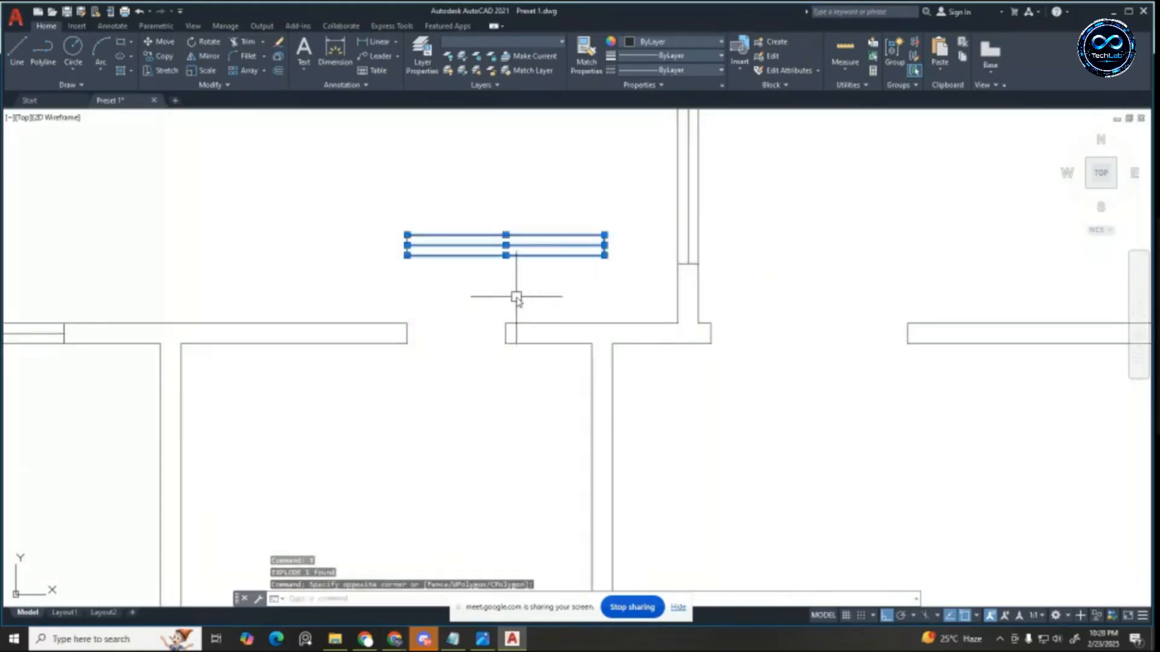
pyautogui.write('s')
pyautogui.press('Return')
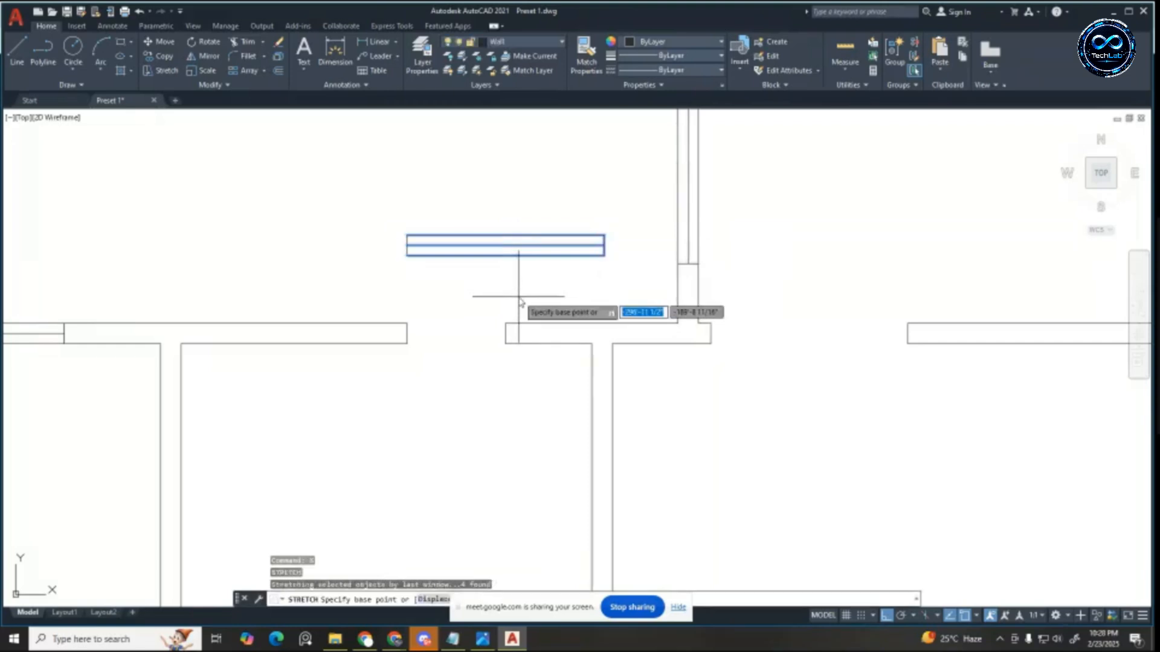
pyautogui.click(604, 255)
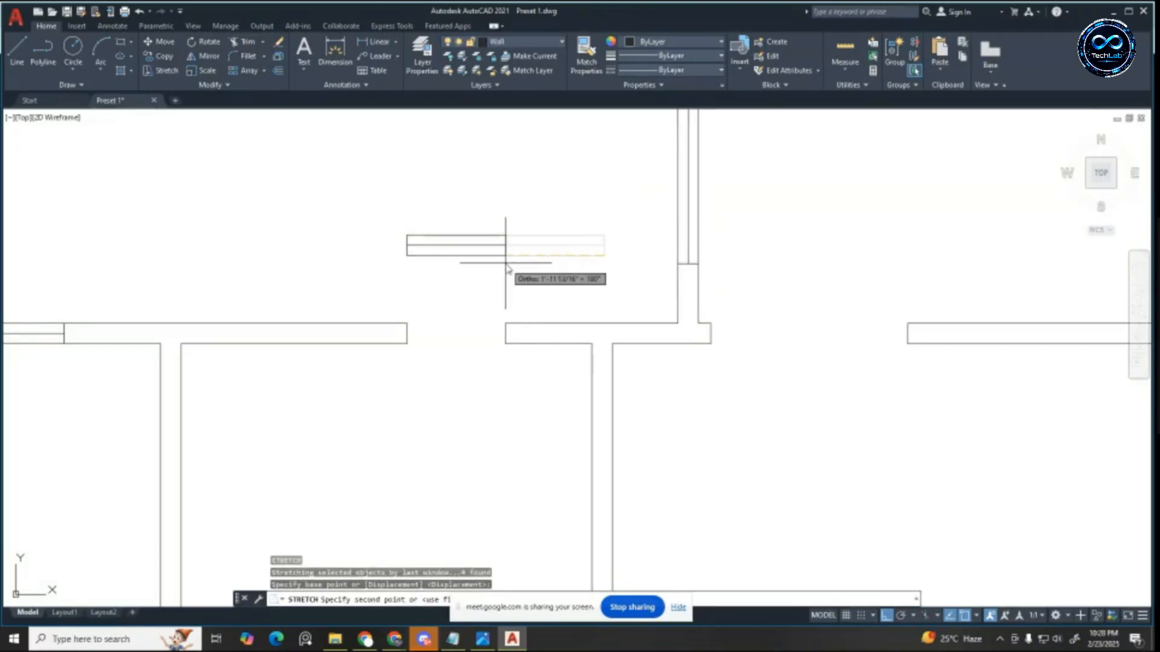
pyautogui.write('2')
pyautogui.press('Return')
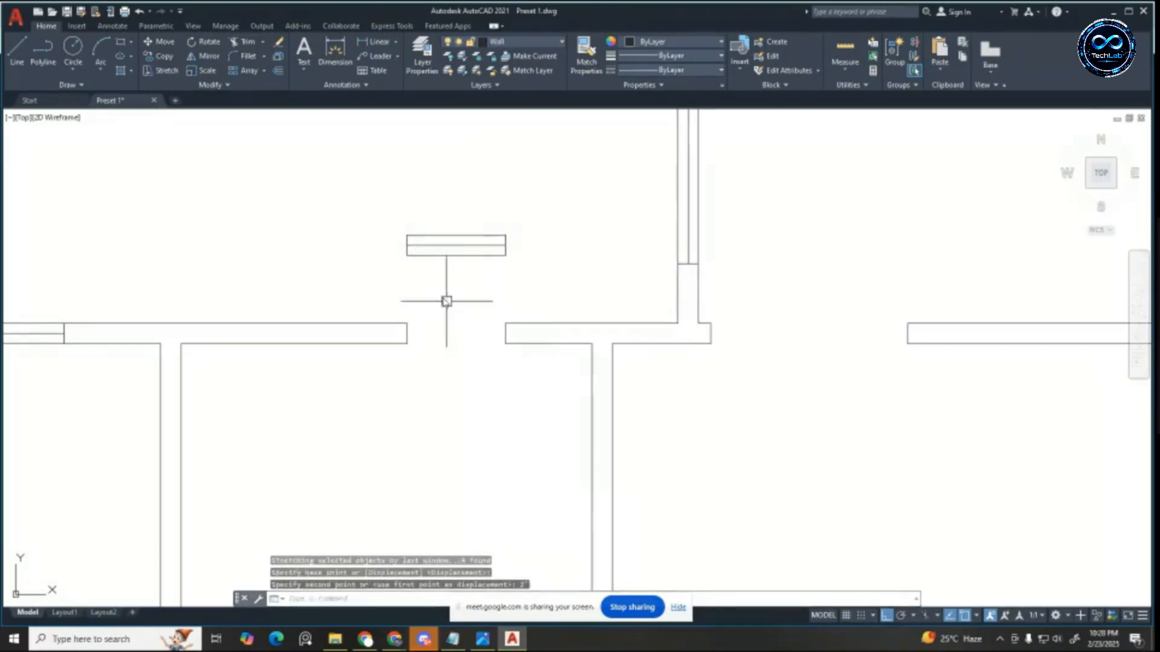
# Step: Cut the shortened window lines above the bathroom and paste them as a block into the bathroom's top wall opening
pyautogui.scroll(-3, 545, 294)
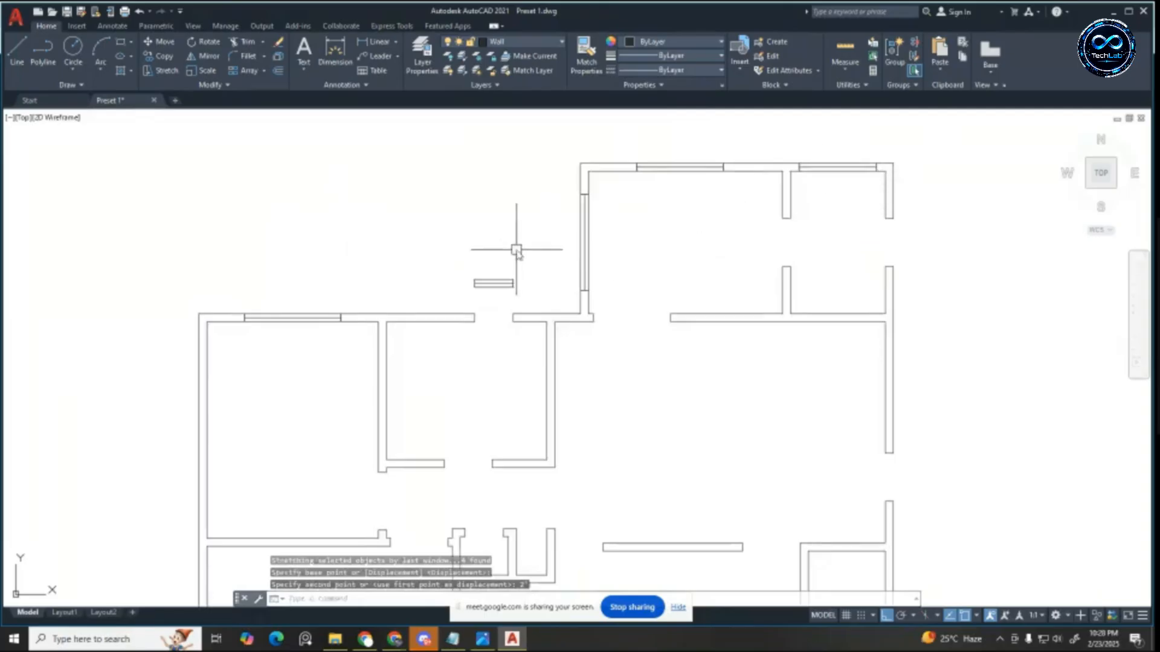
pyautogui.scroll(3, 465, 266)
pyautogui.click(461, 264)
pyautogui.click(595, 317)
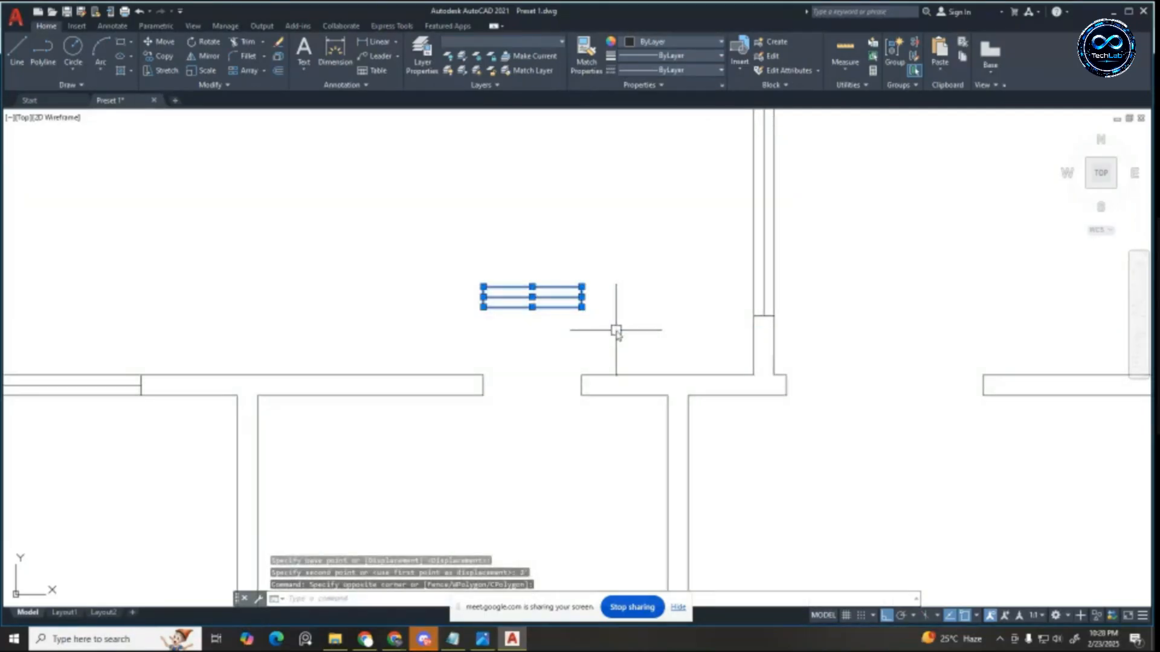
pyautogui.hotkey('ctrl', 'x')
pyautogui.hotkey('ctrl', 'v')
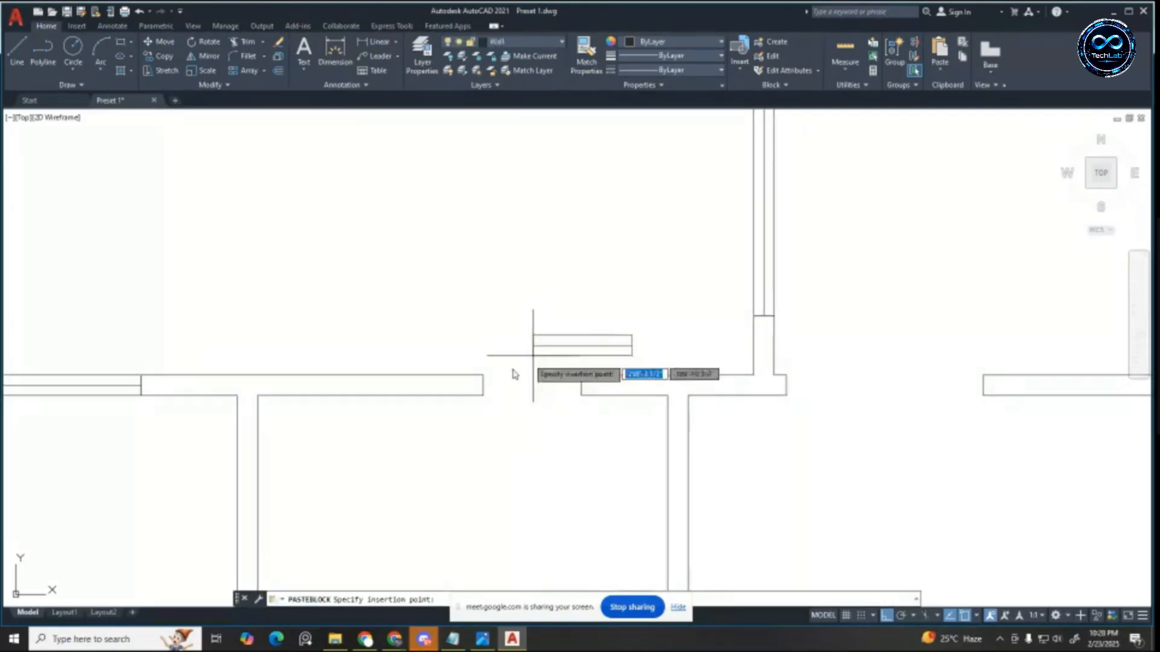
pyautogui.press('Escape')
pyautogui.press('Escape')
pyautogui.scroll(-3, 329, 260)
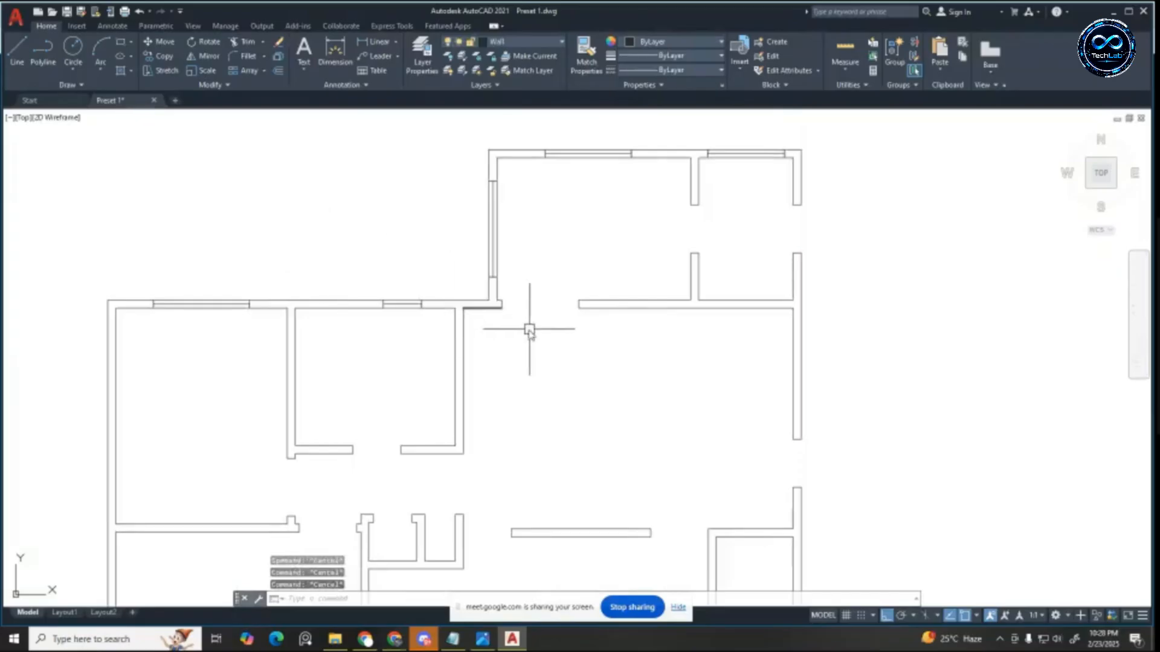
# Step: Copy the bathroom's window block from its lower left corner to the outer wall-end corner below the family room's right wall opening
pyautogui.scroll(-3, 422, 290)
pyautogui.scroll(-2, 552, 355)
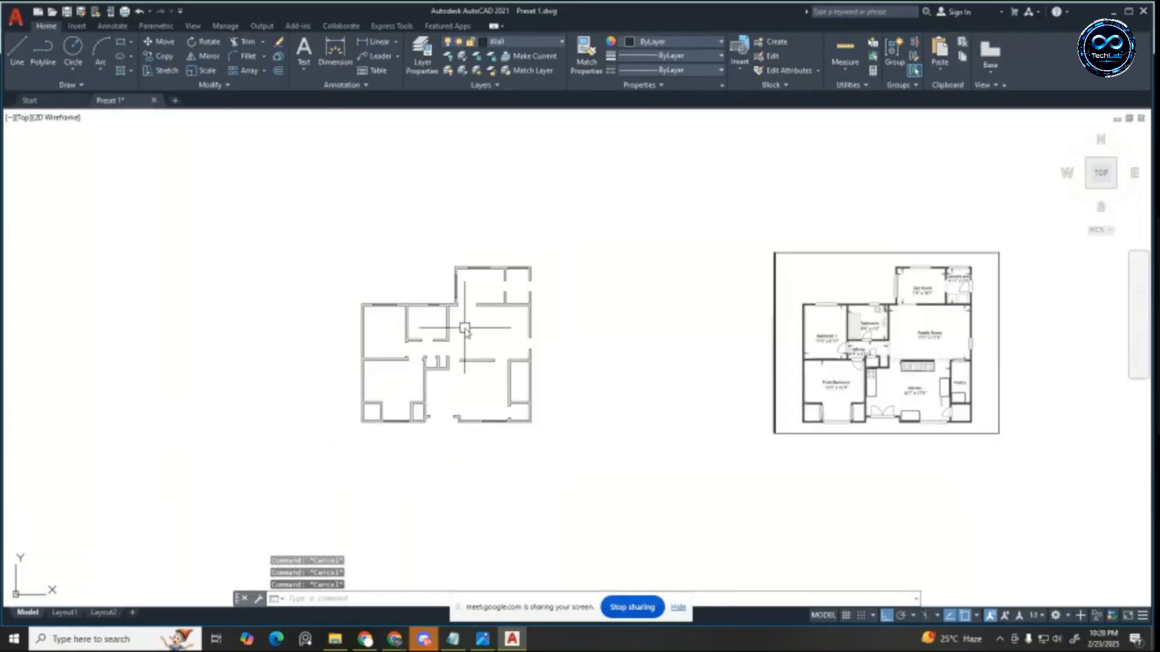
pyautogui.scroll(2, 545, 338)
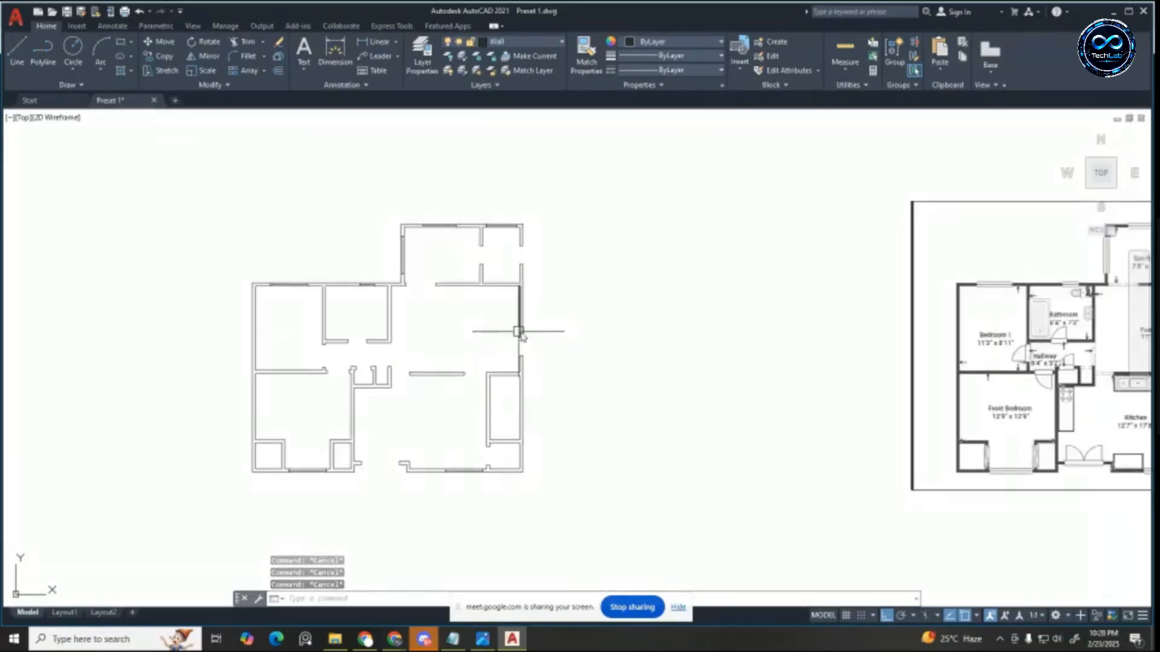
pyautogui.scroll(2, 525, 345)
pyautogui.scroll(-2, 522, 339)
pyautogui.scroll(3, 519, 330)
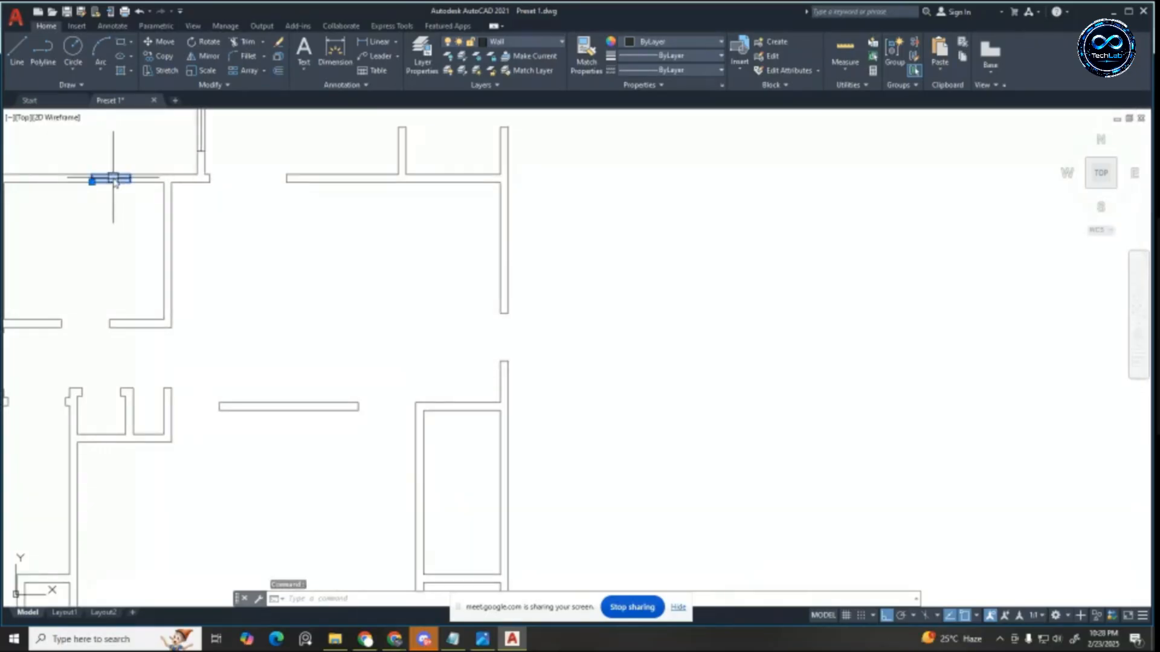
pyautogui.scroll(4, 118, 179)
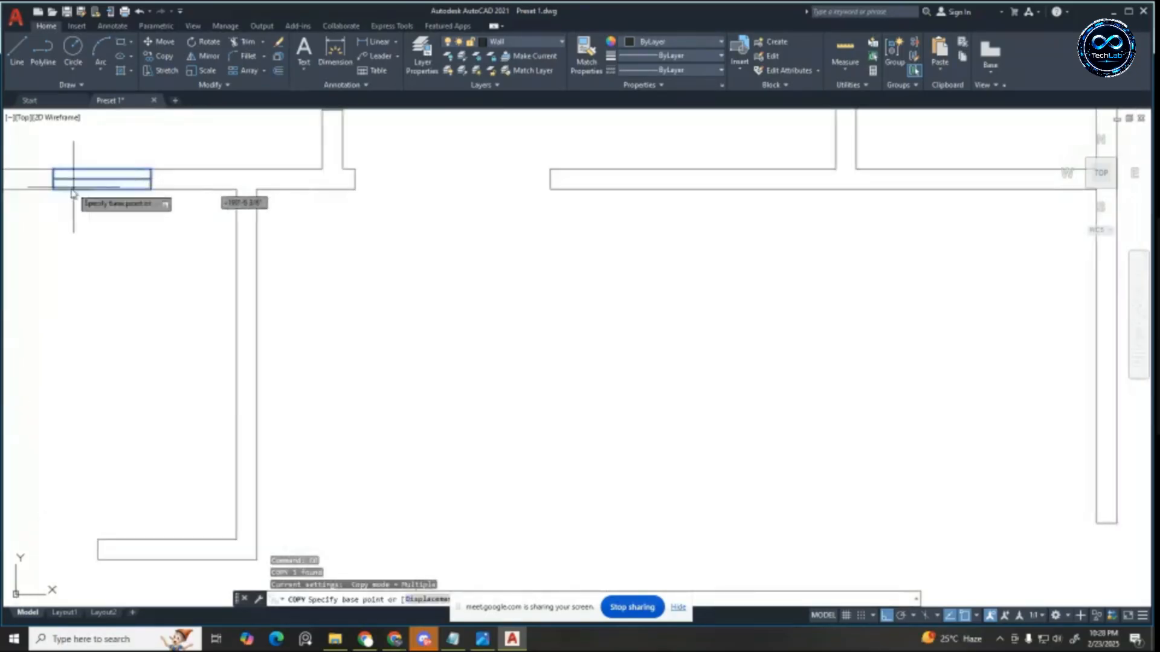
pyautogui.click(91, 179)
pyautogui.scroll(-4, 161, 174)
pyautogui.scroll(4, 588, 295)
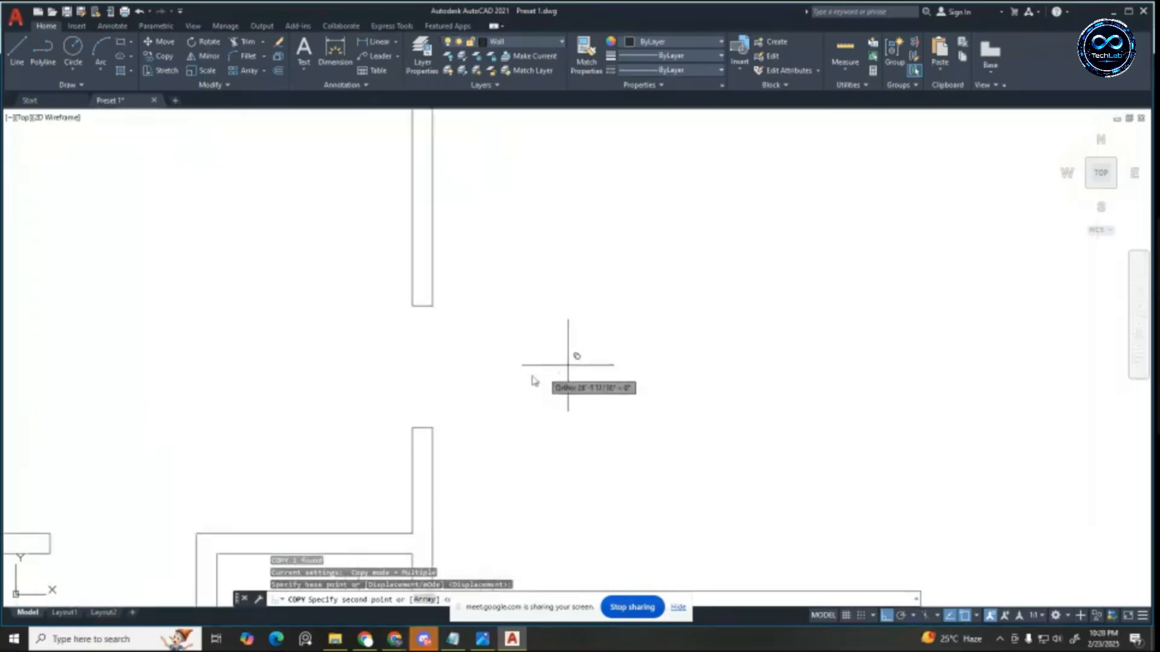
pyautogui.click(445, 426)
pyautogui.press('Escape')
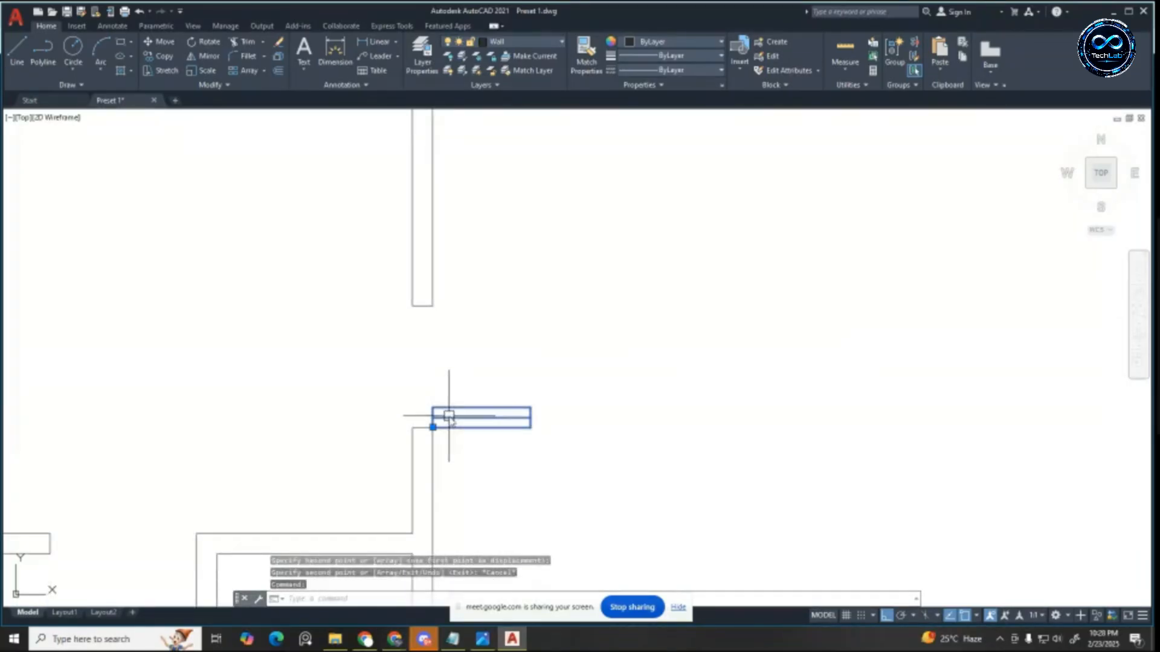
# Step: Rotate the copied window 90° about its lower left corner so it stands upright in the family room's right wall opening
pyautogui.write('ro')
pyautogui.press('Return')
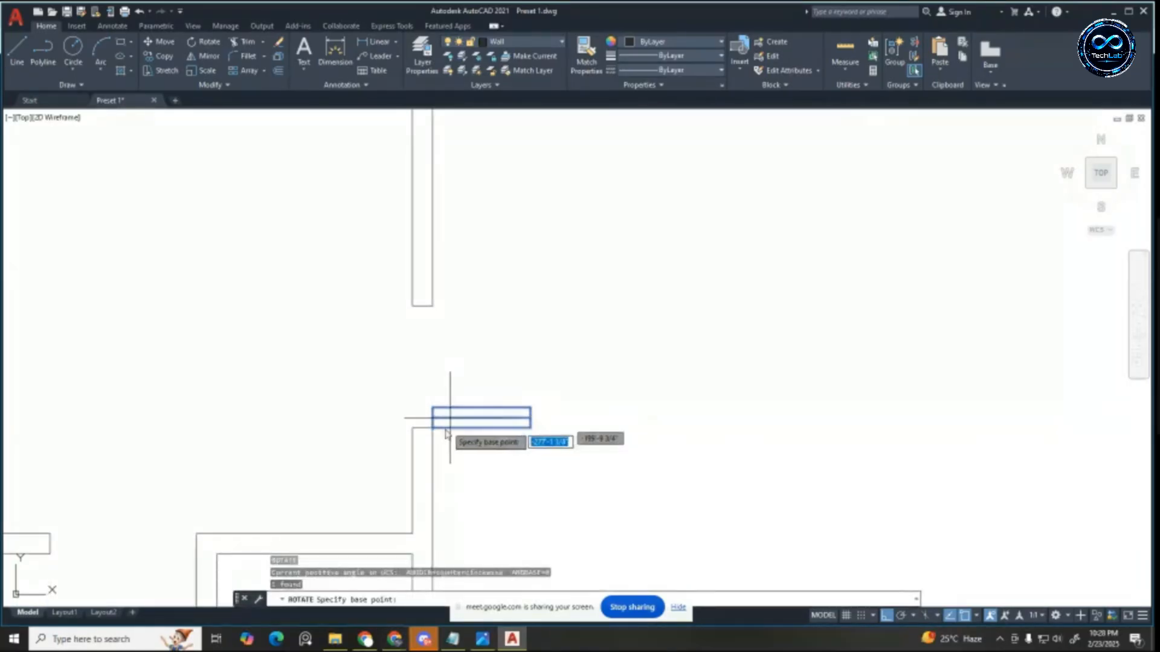
pyautogui.click(433, 428)
pyautogui.press('Escape')
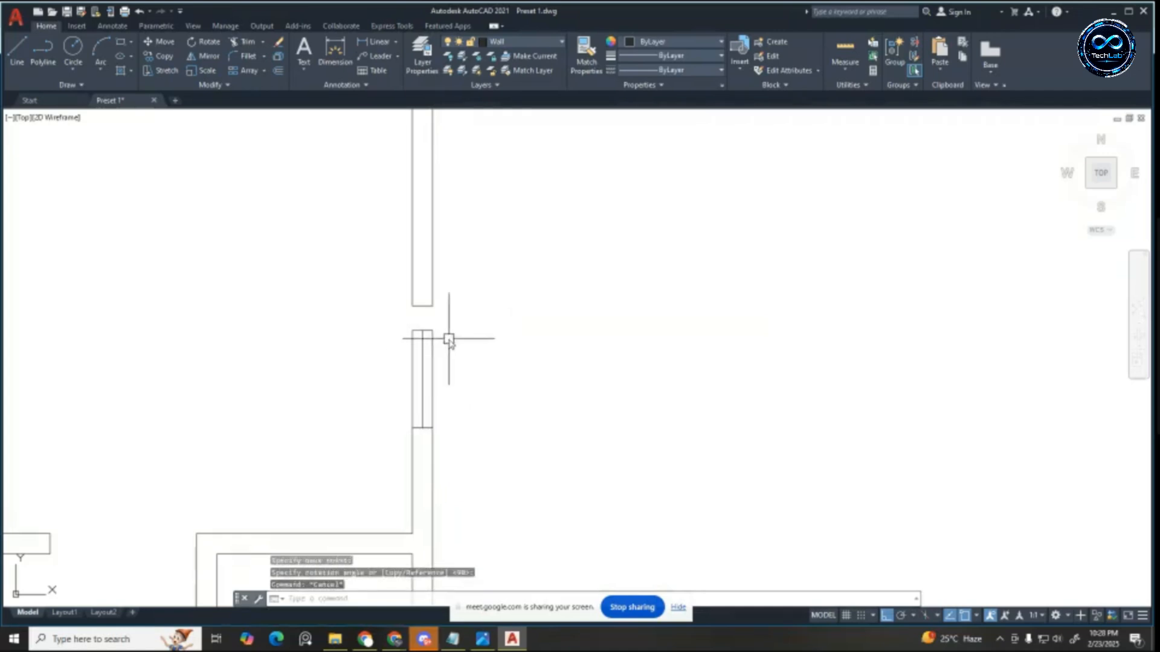
# Step: Move the upright window horizontally to the right, clear of the family room's right wall, and explode it
pyautogui.click(432, 427)
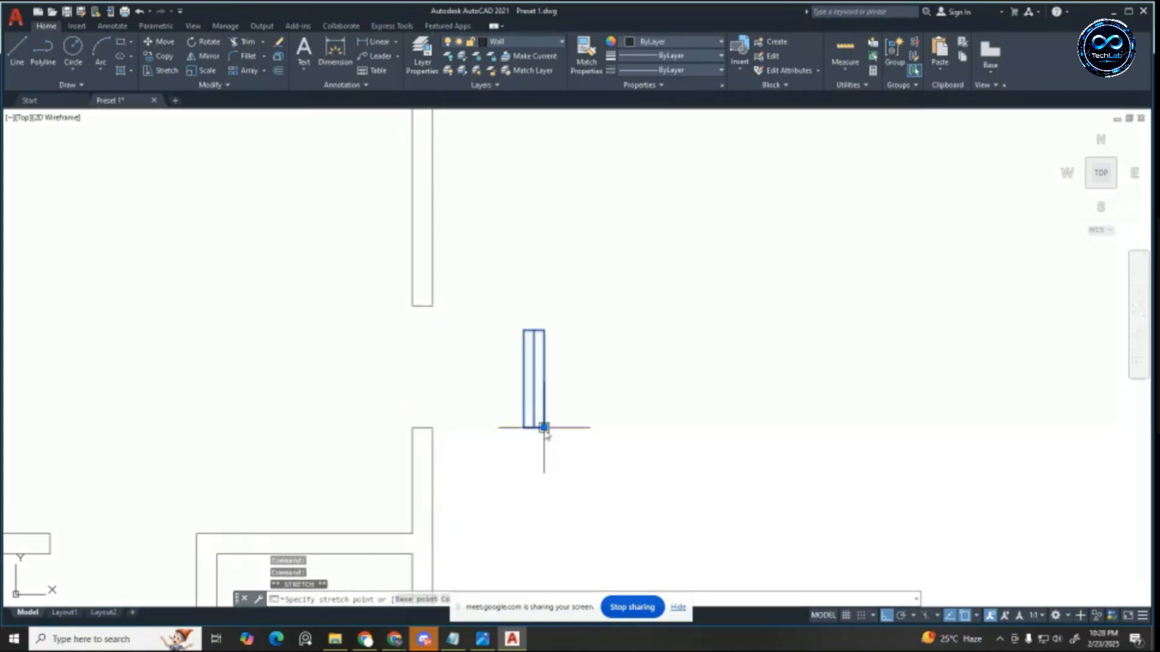
pyautogui.click(544, 428)
pyautogui.write('x')
pyautogui.press('Return')
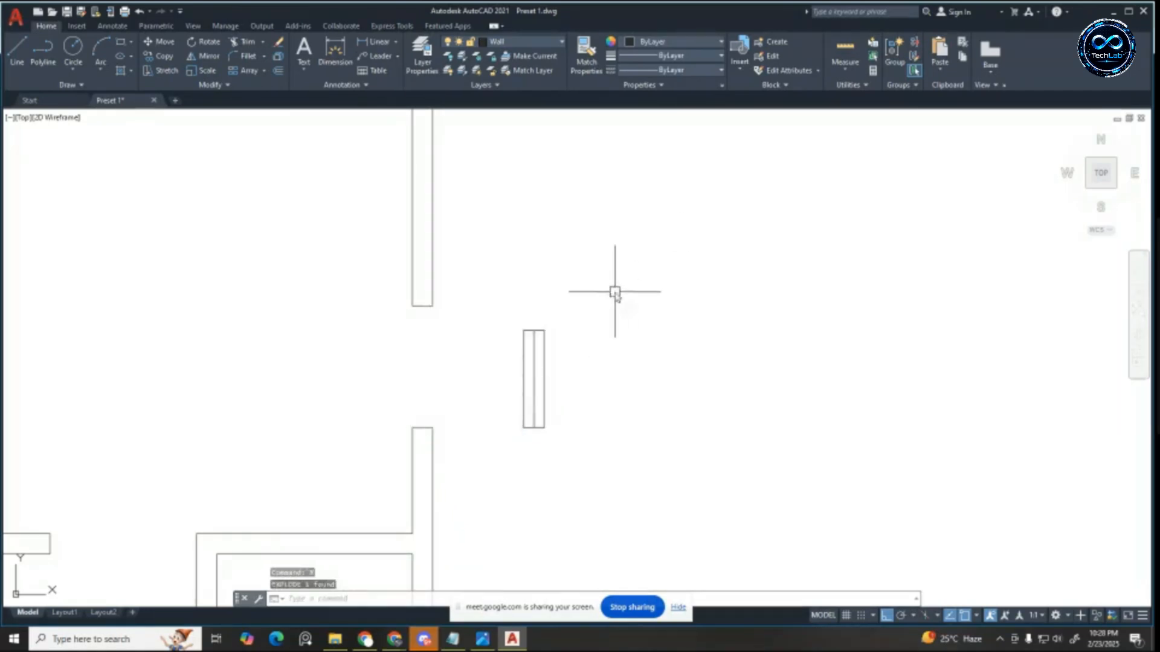
# Step: Stretch the upper end of the exploded window 6" upward
pyautogui.click(601, 292)
pyautogui.click(474, 356)
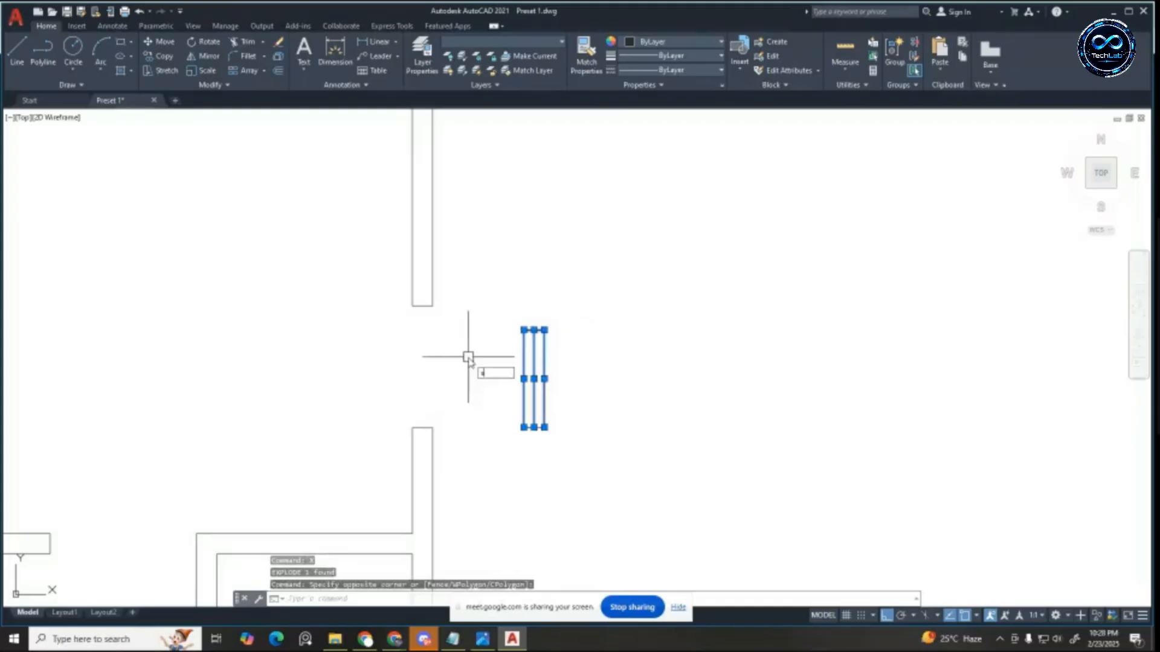
pyautogui.press('Return')
pyautogui.click(469, 356)
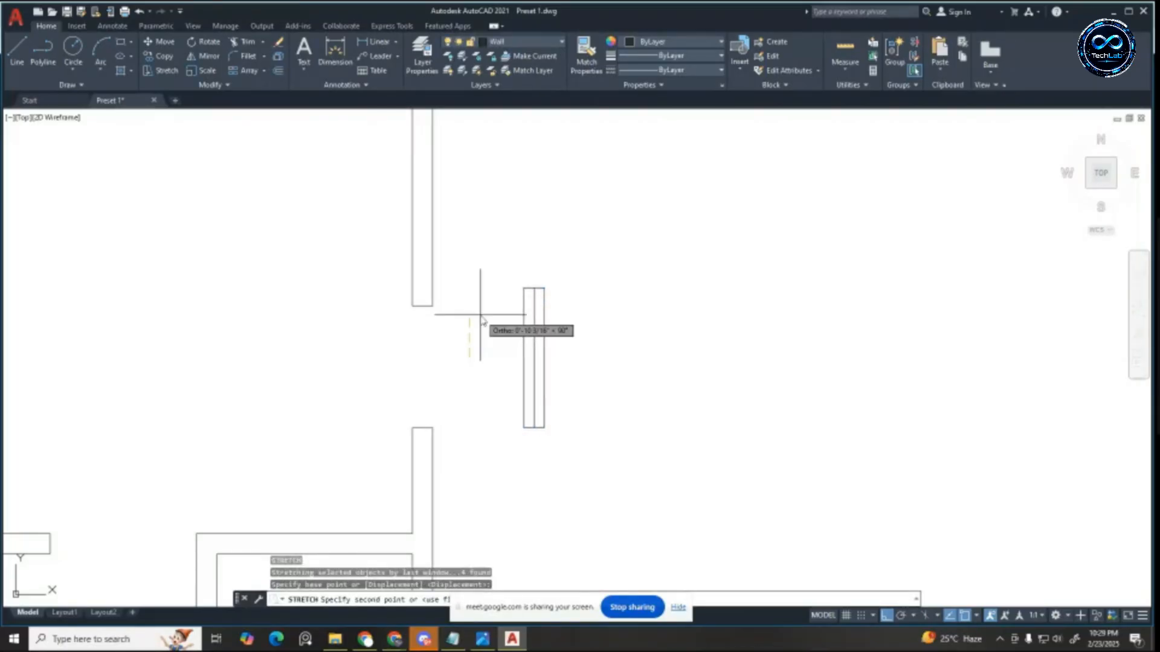
pyautogui.write('6')
pyautogui.press('Return')
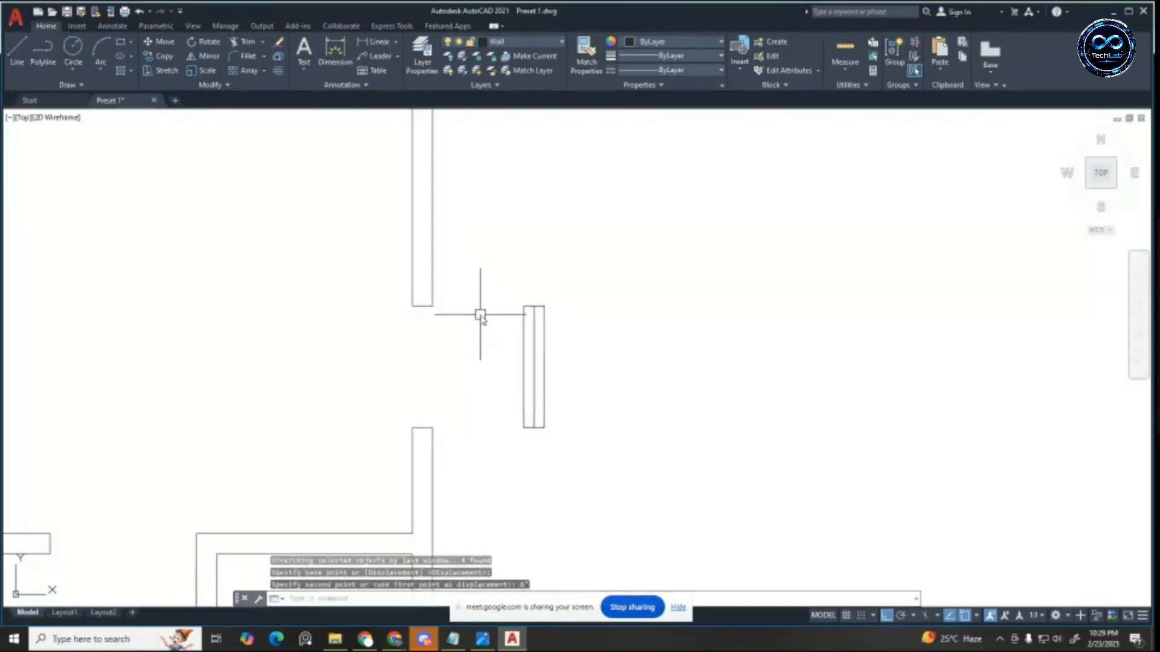
# Step: Cut the lengthened window lines and paste them as a block into the family room's right wall opening
pyautogui.click(479, 278)
pyautogui.click(663, 504)
pyautogui.hotkey('ctrl', 'x')
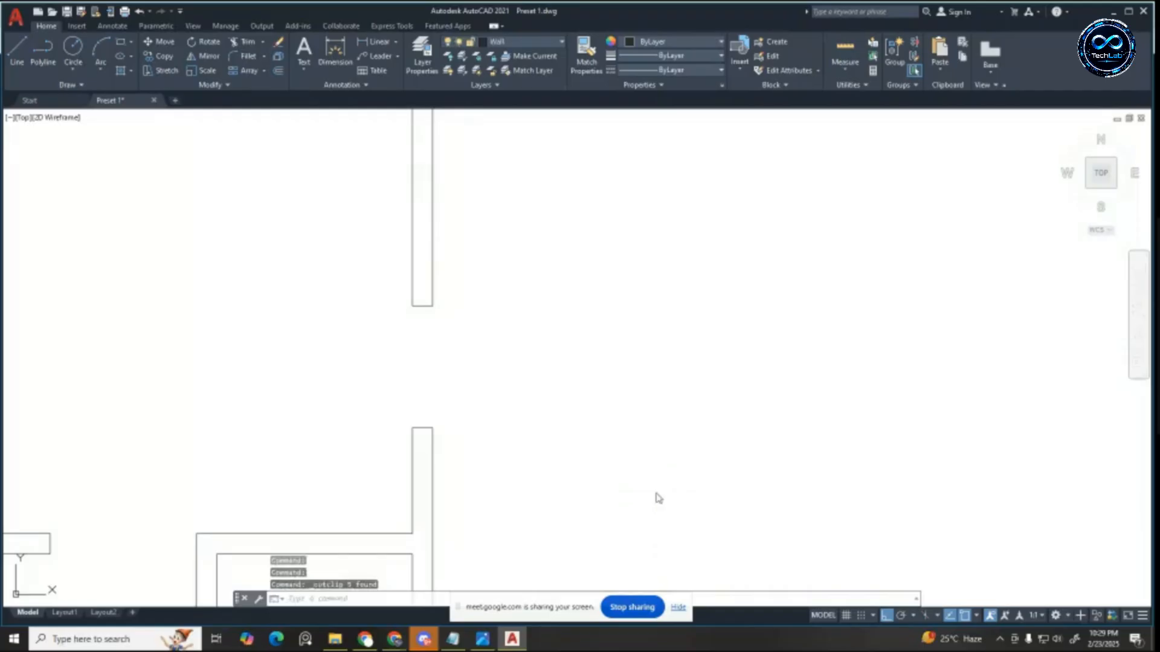
pyautogui.hotkey('ctrl', 'shift', 'v')
pyautogui.click(411, 427)
pyautogui.press('Escape')
pyautogui.scroll(-2, 641, 303)
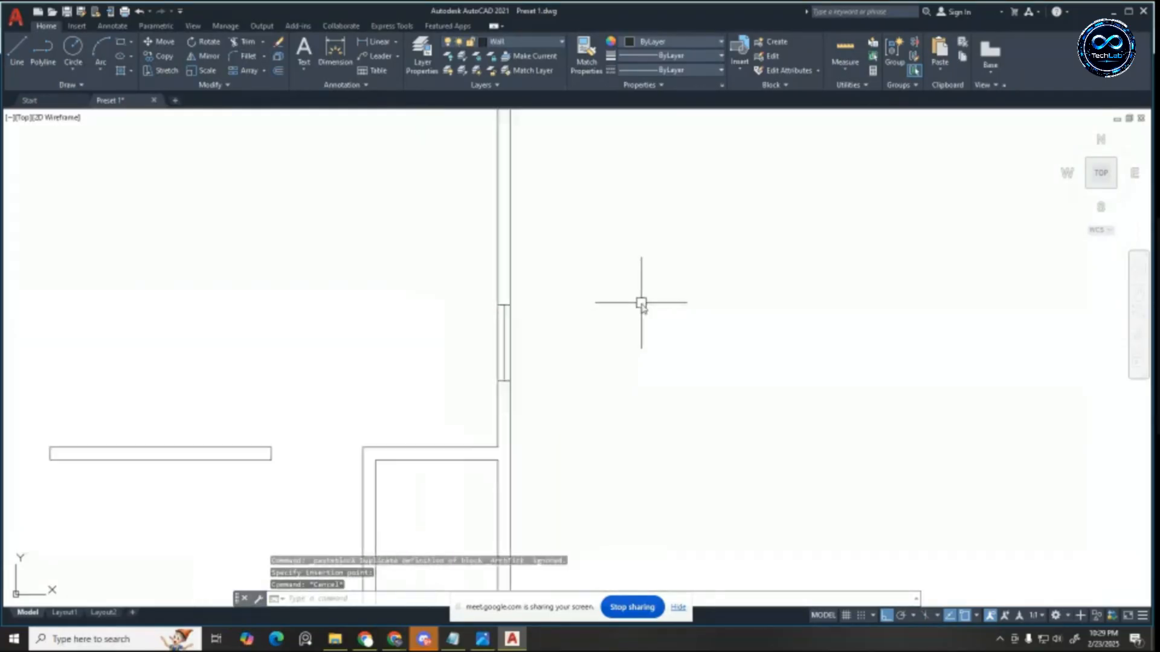
pyautogui.press('Escape')
pyautogui.press('Escape')
# Step: Examine the traced floor plan beside the reference plan, checking the outer wall windows and the remaining interior openings
pyautogui.scroll(-4, 667, 306)
pyautogui.scroll(-2, 493, 322)
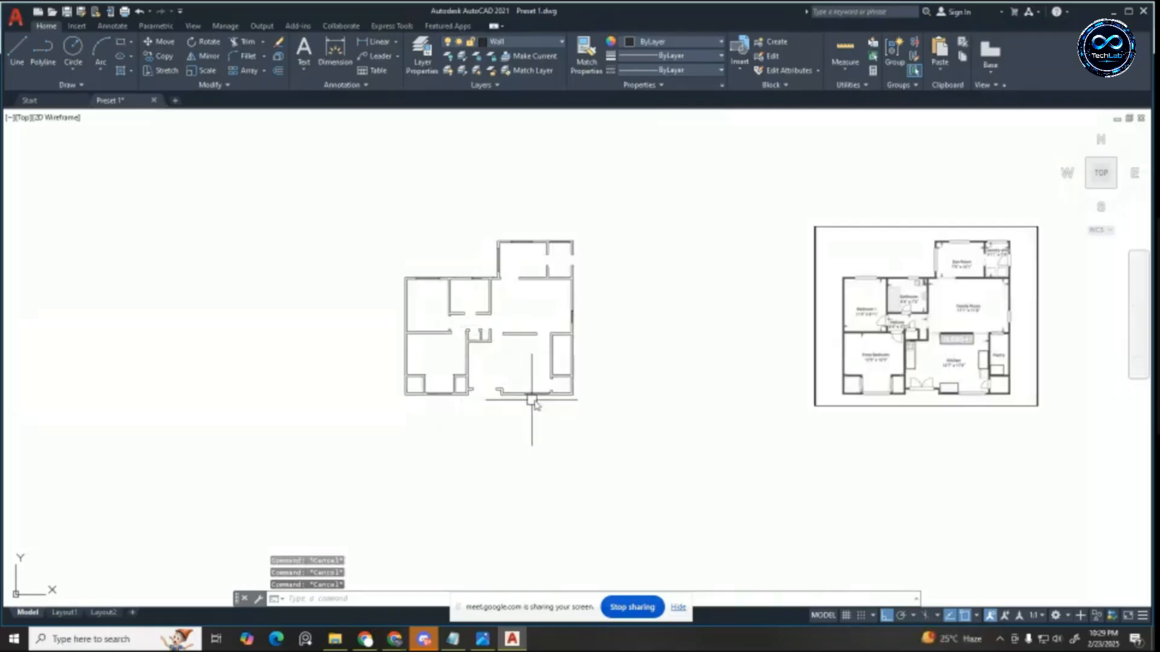
pyautogui.scroll(2, 531, 362)
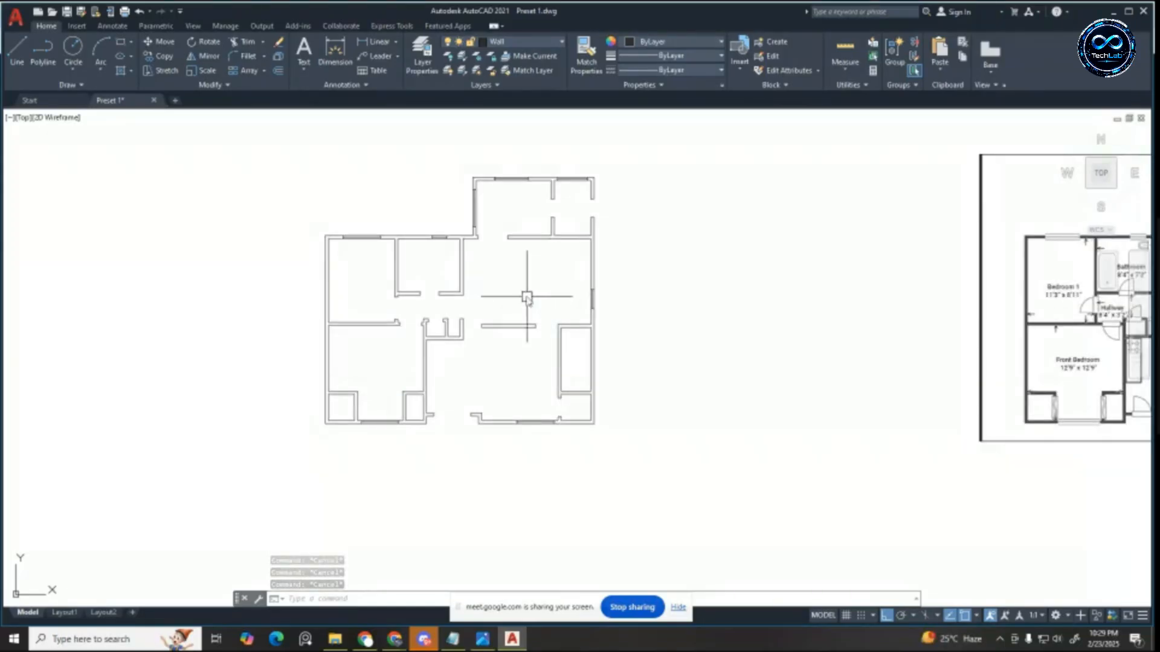
pyautogui.scroll(-2, 527, 294)
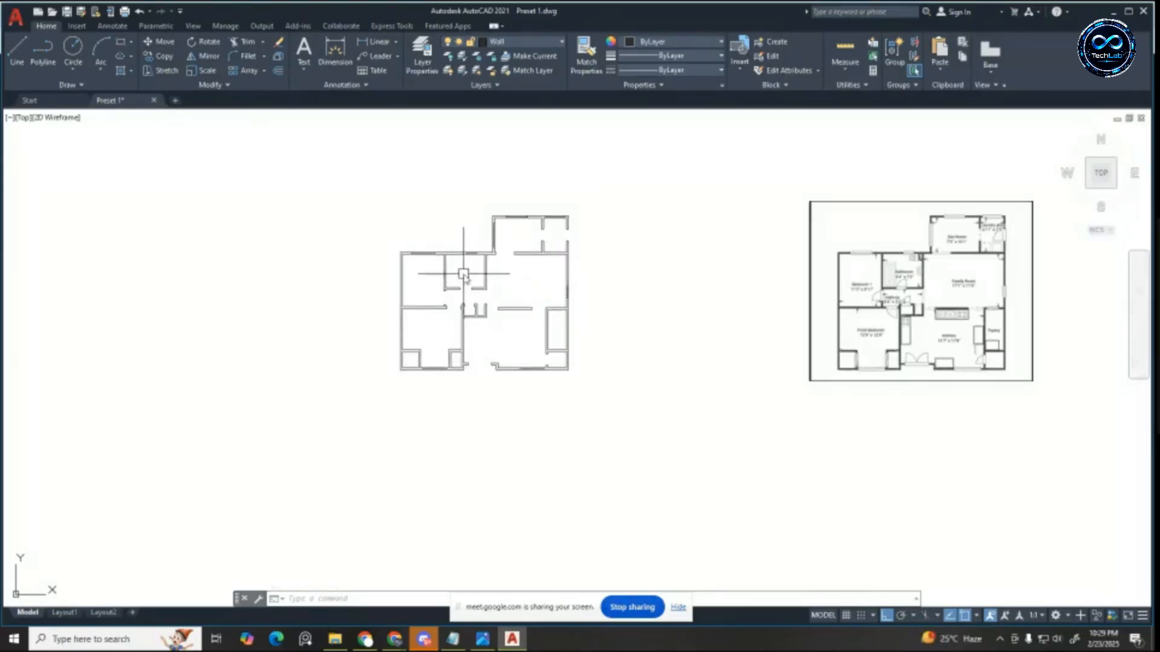
pyautogui.scroll(5, 471, 264)
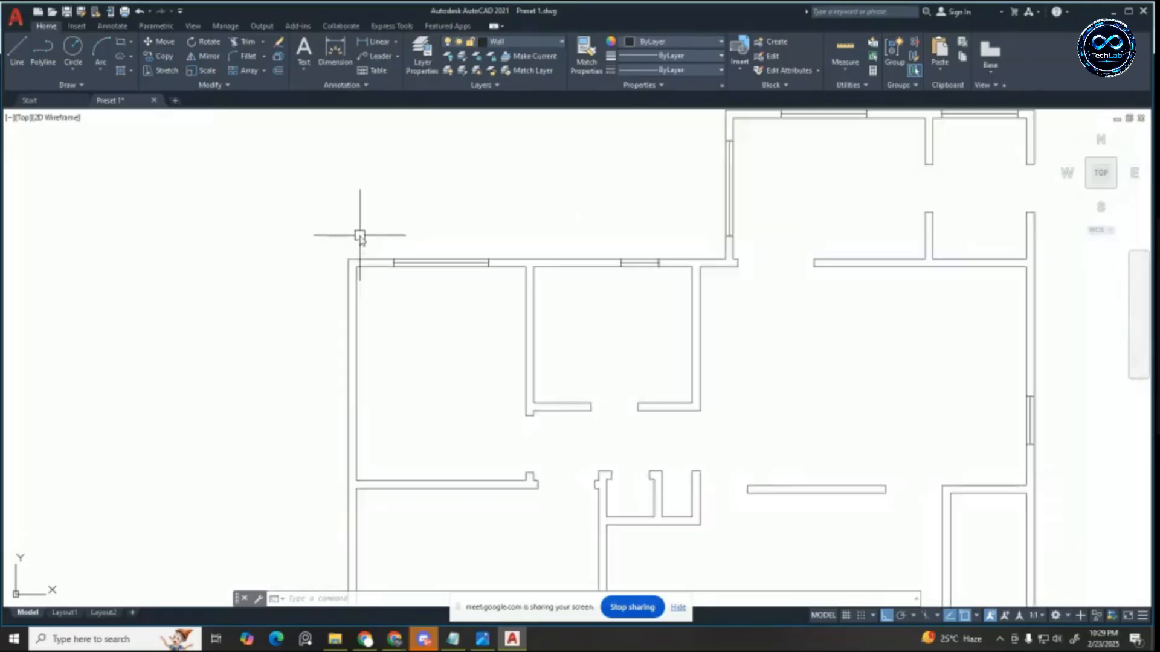
pyautogui.scroll(-4, 381, 236)
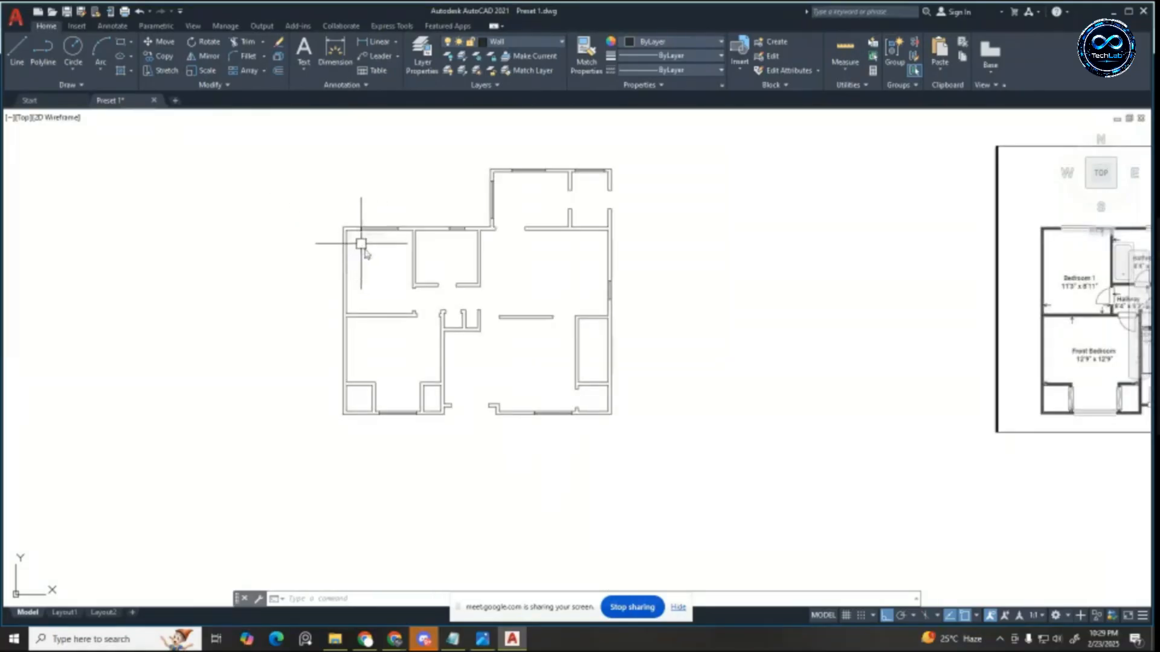
pyautogui.scroll(-2, 388, 265)
pyautogui.scroll(4, 393, 289)
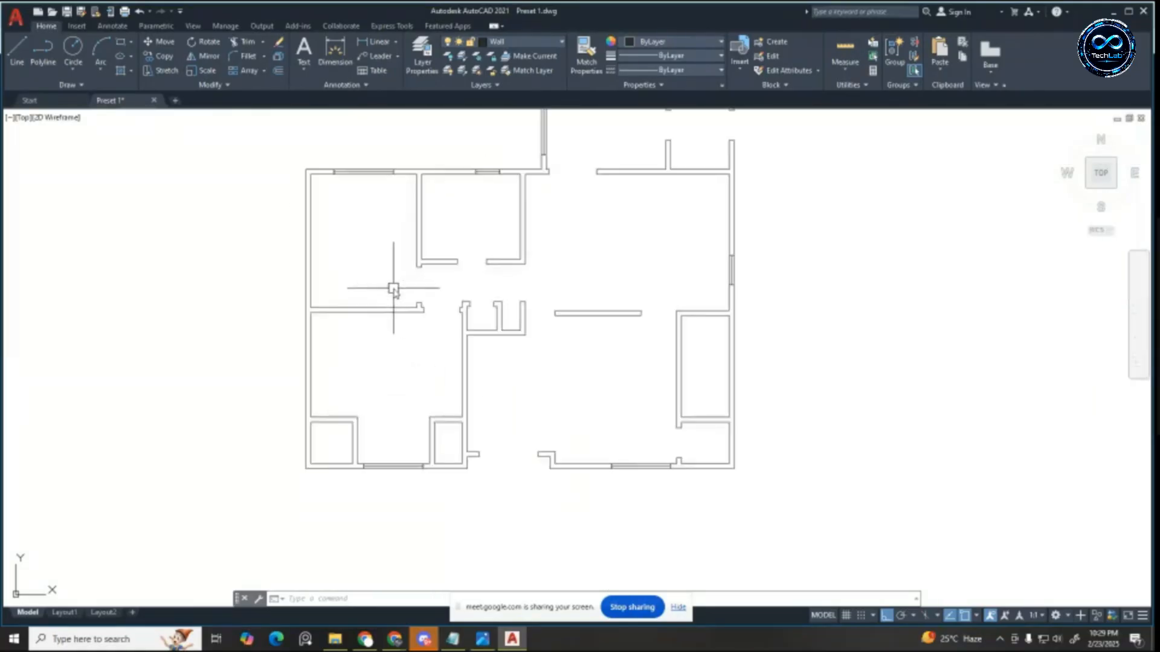
pyautogui.scroll(-2, 496, 272)
pyautogui.scroll(2, 767, 288)
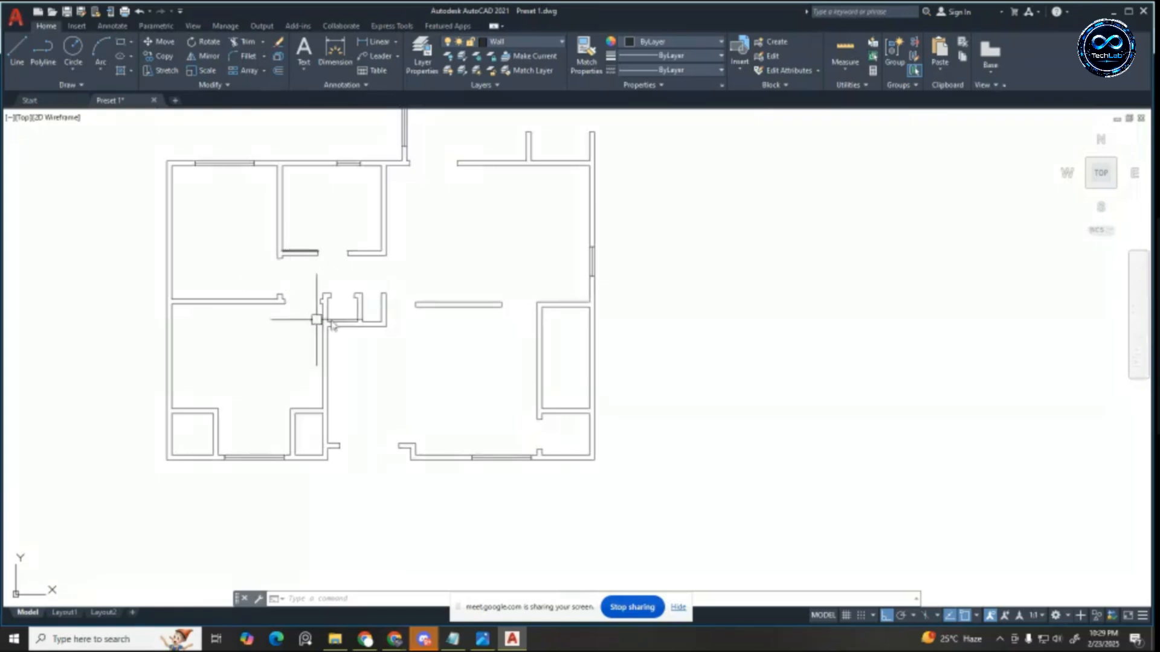
pyautogui.scroll(-2, 314, 287)
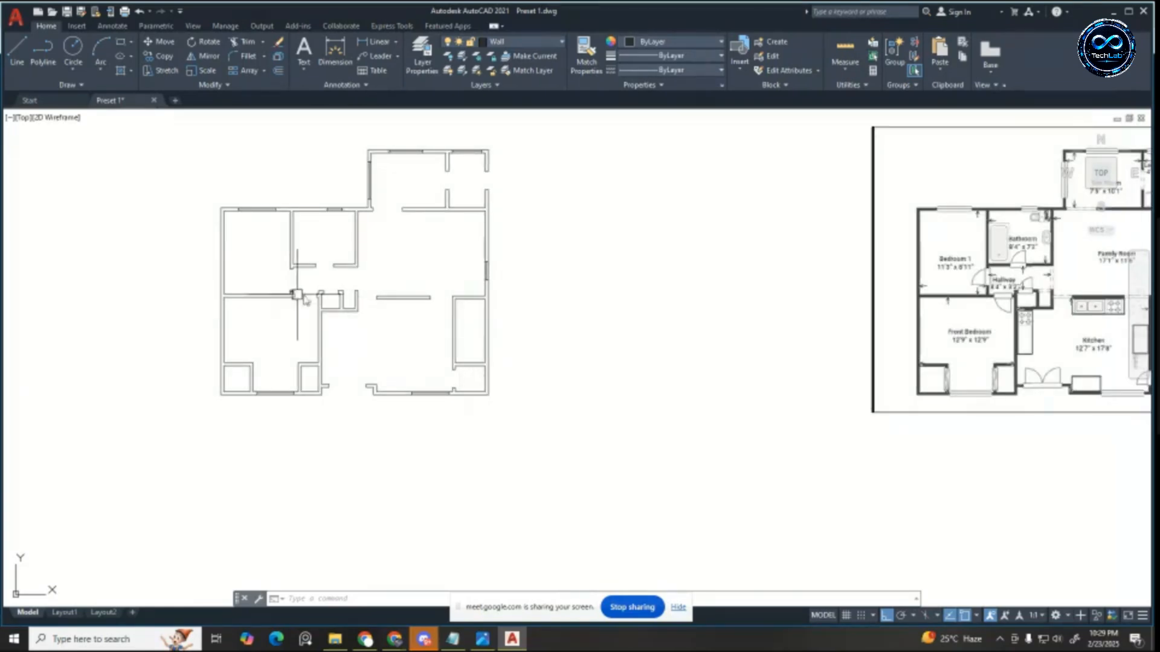
pyautogui.scroll(2, 330, 281)
pyautogui.scroll(2, 330, 301)
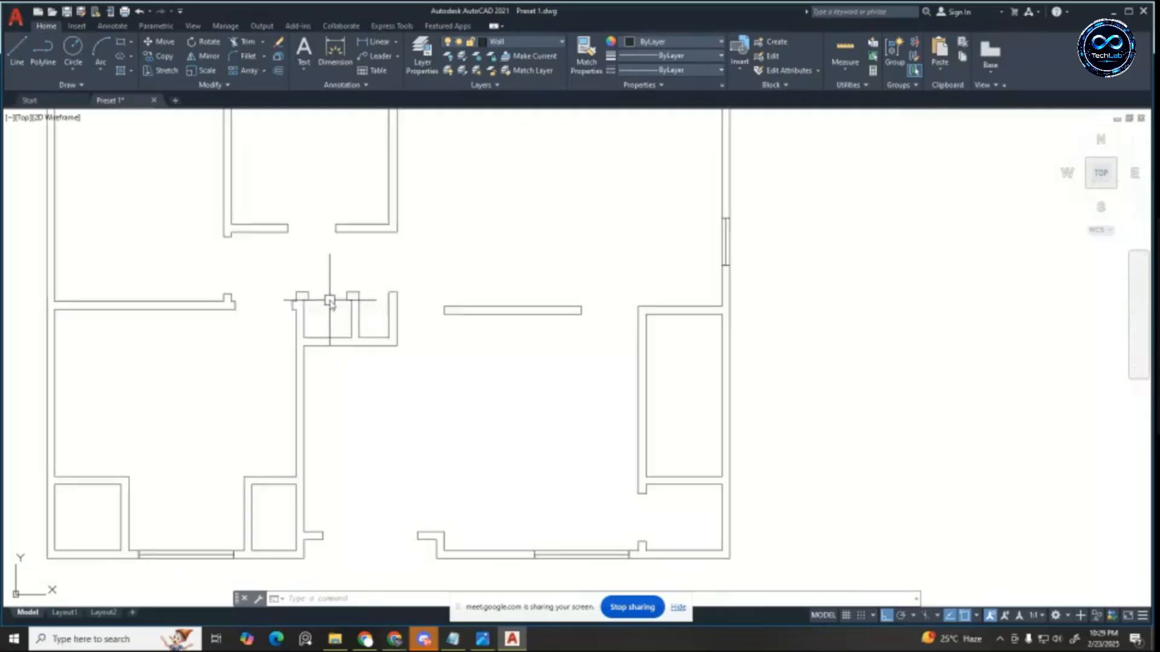
pyautogui.scroll(-2, 225, 266)
pyautogui.press('Escape')
pyautogui.press('Escape')
pyautogui.press('Escape')
pyautogui.scroll(2, 634, 271)
pyautogui.scroll(-2, 564, 266)
pyautogui.scroll(2, 743, 297)
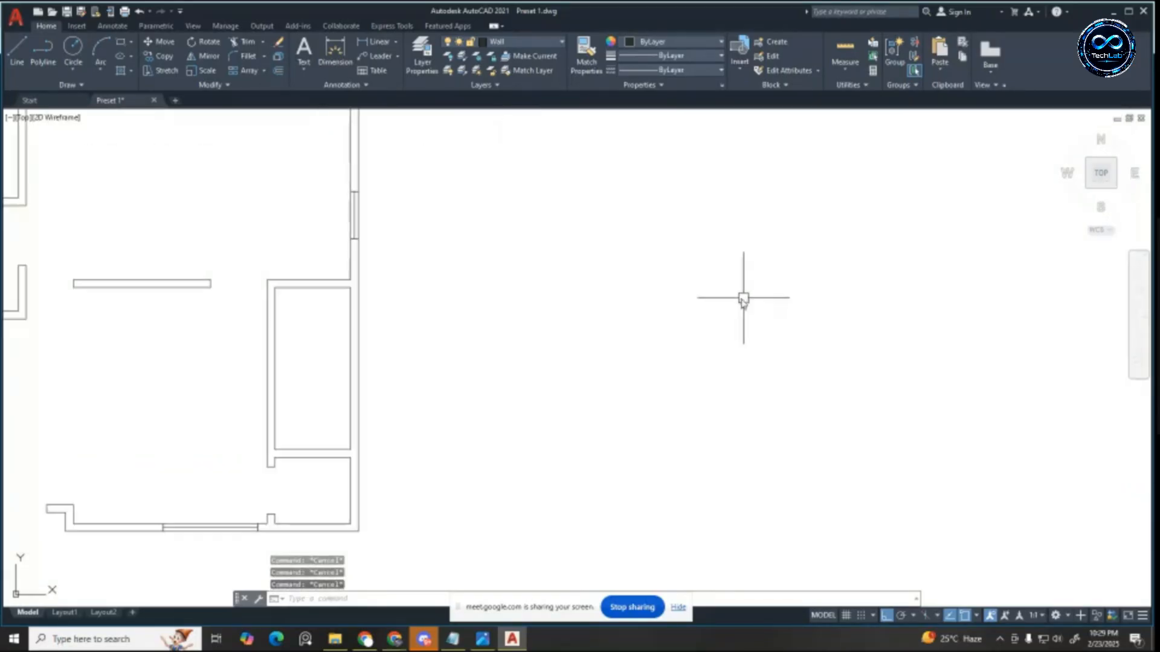
# Step: Draw a 3' horizontal line in the empty space to the right of the traced floor plan
pyautogui.press('Return')
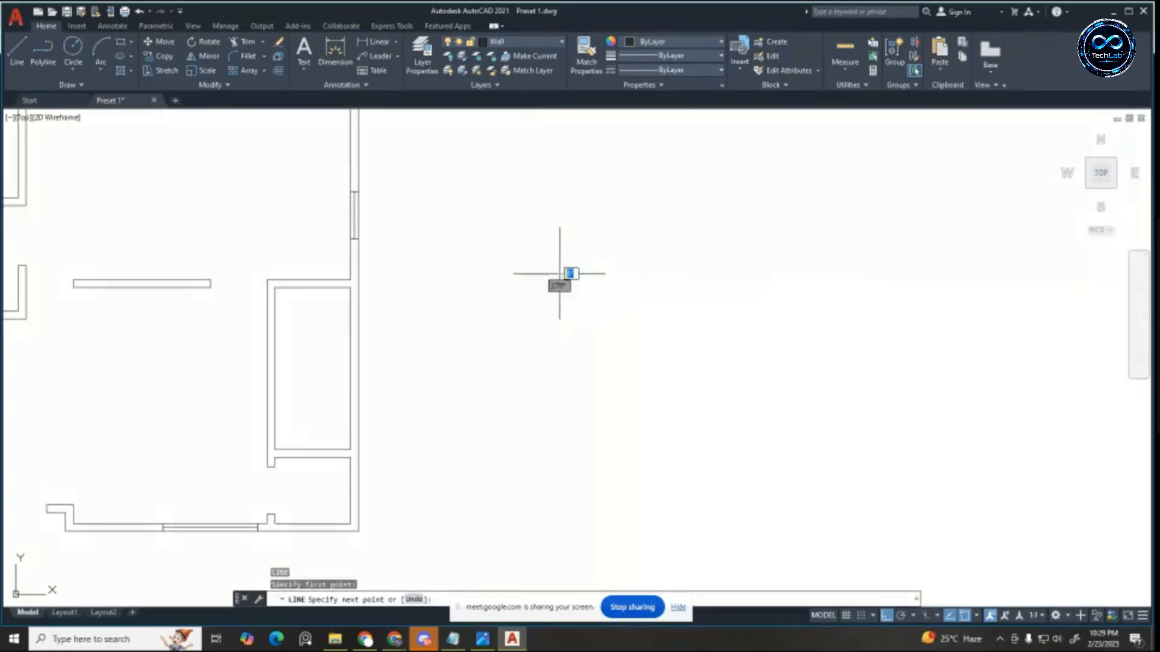
pyautogui.click(559, 274)
pyautogui.press('Escape')
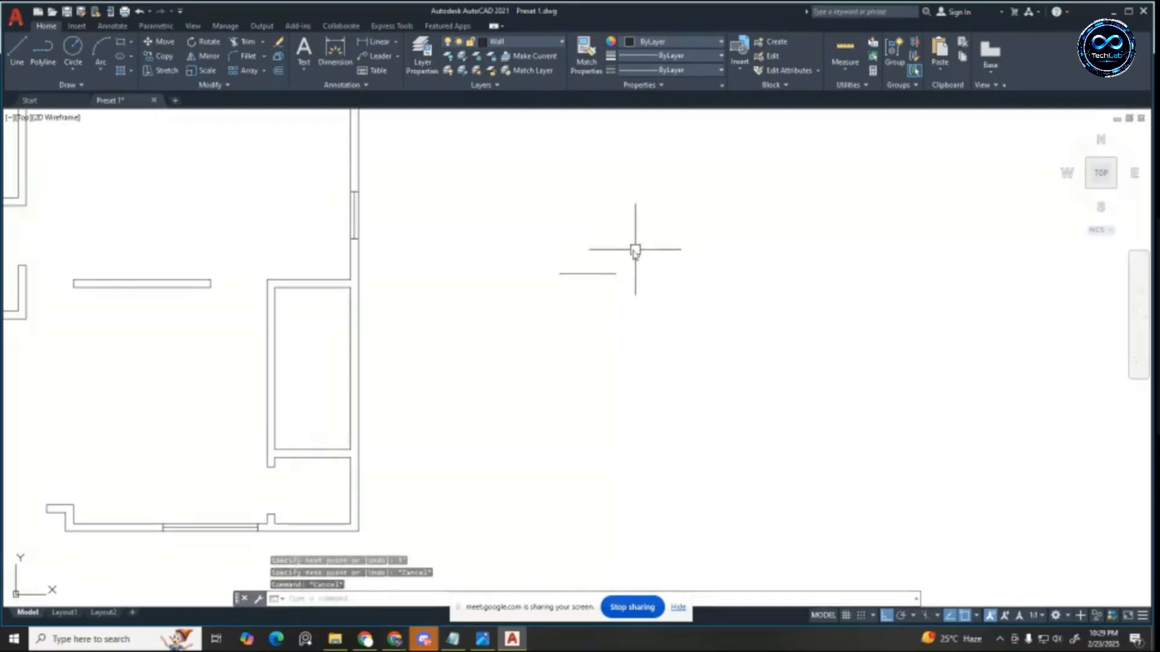
# Step: Offset the new horizontal line 5" downward
pyautogui.scroll(3, 526, 315)
pyautogui.write('o')
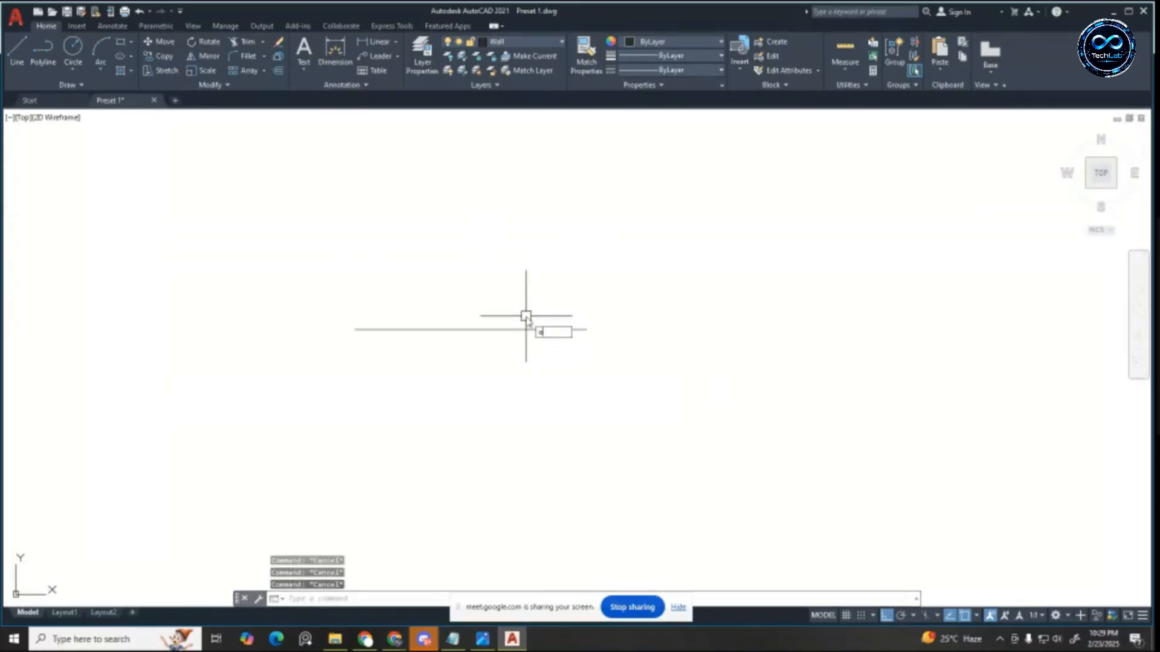
pyautogui.press('Return')
pyautogui.write('5')
pyautogui.press('Return')
pyautogui.click(523, 329)
pyautogui.click(517, 416)
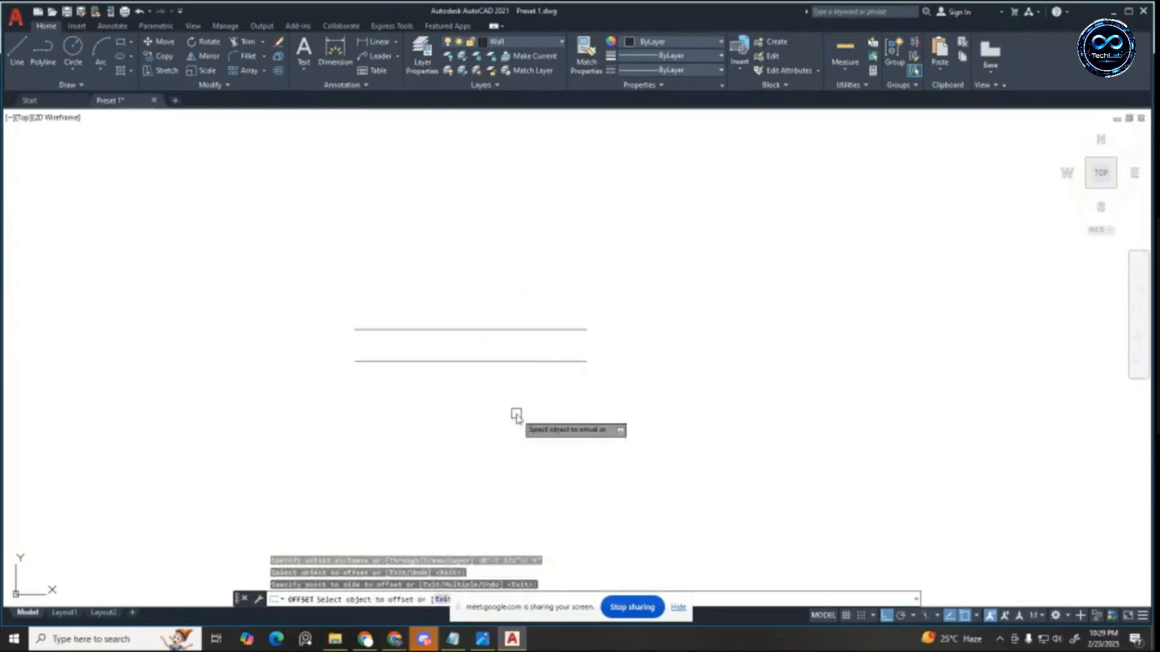
pyautogui.press('Escape')
pyautogui.press('Escape')
pyautogui.press('Escape')
pyautogui.press('Escape')
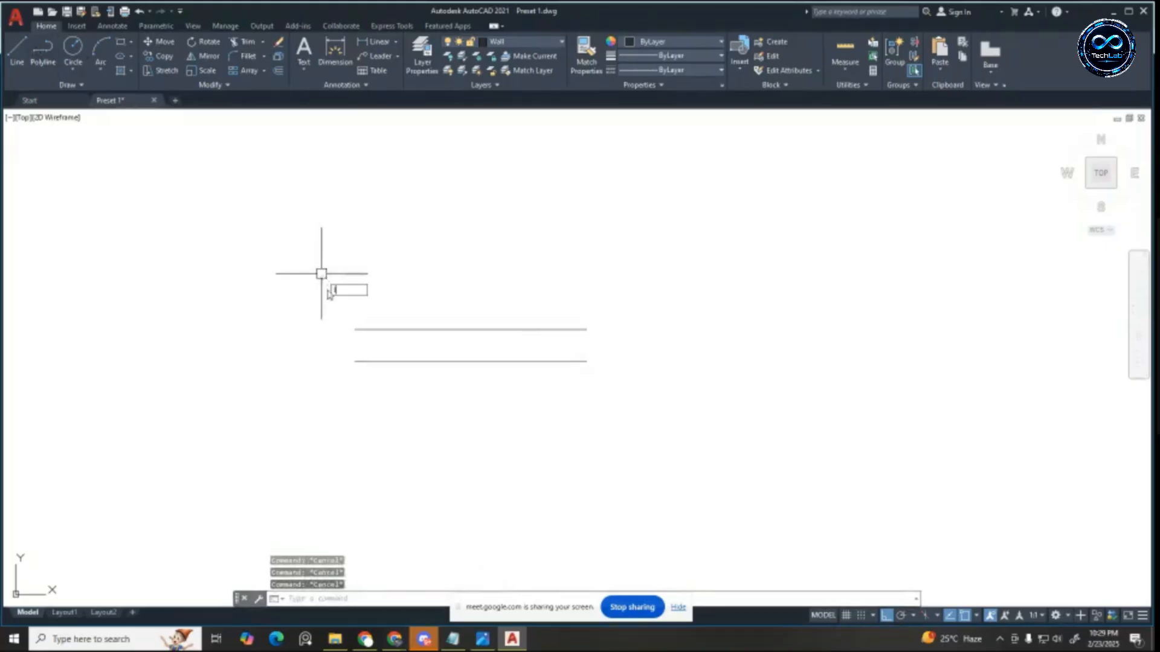
# Step: Close both ends of the two parallel lines with vertical lines to form a rectangular outline
pyautogui.write('l')
pyautogui.press('Return')
pyautogui.click(355, 330)
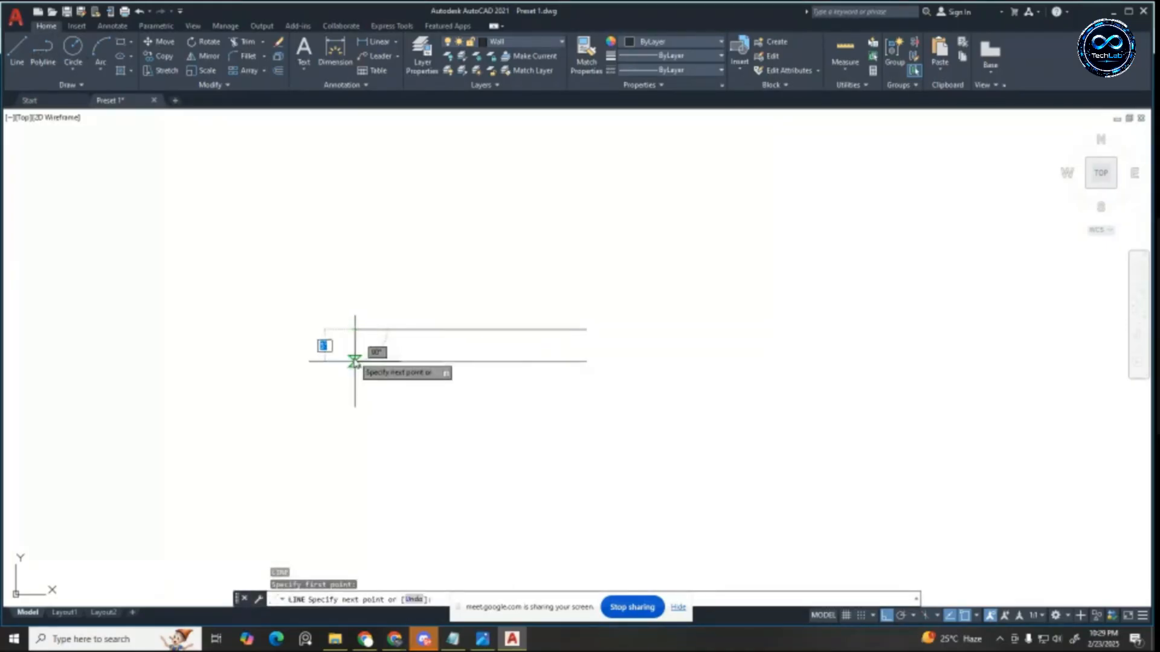
pyautogui.click(355, 361)
pyautogui.press('Escape')
pyautogui.press('Escape')
pyautogui.press('Escape')
pyautogui.press('Return')
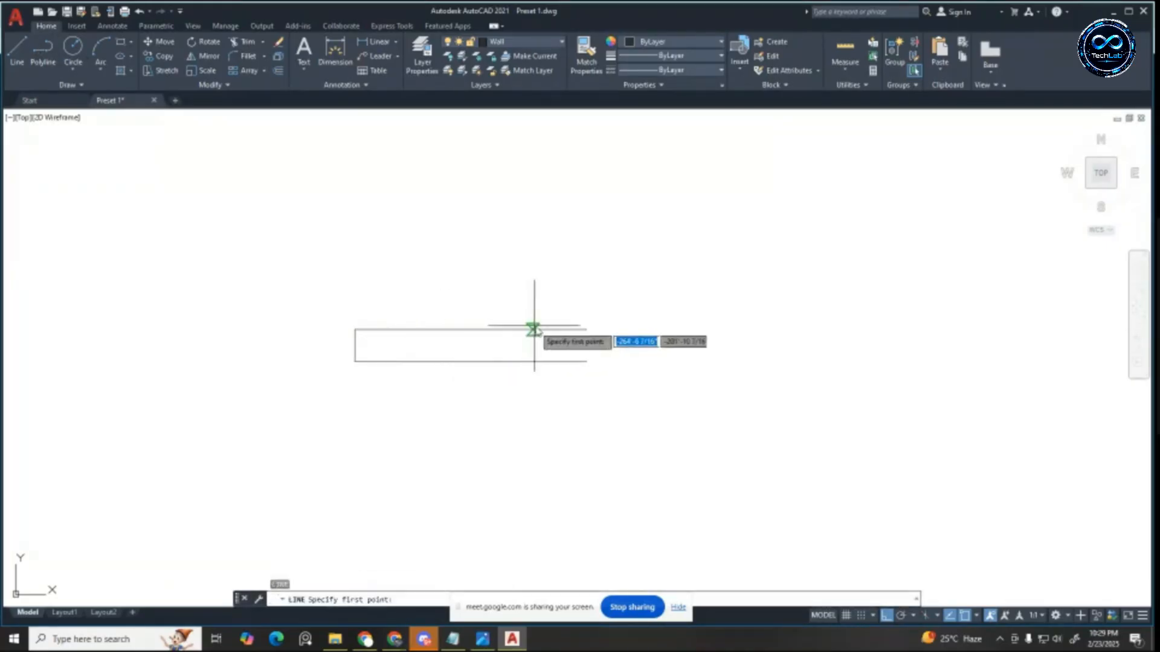
pyautogui.click(585, 330)
pyautogui.click(586, 361)
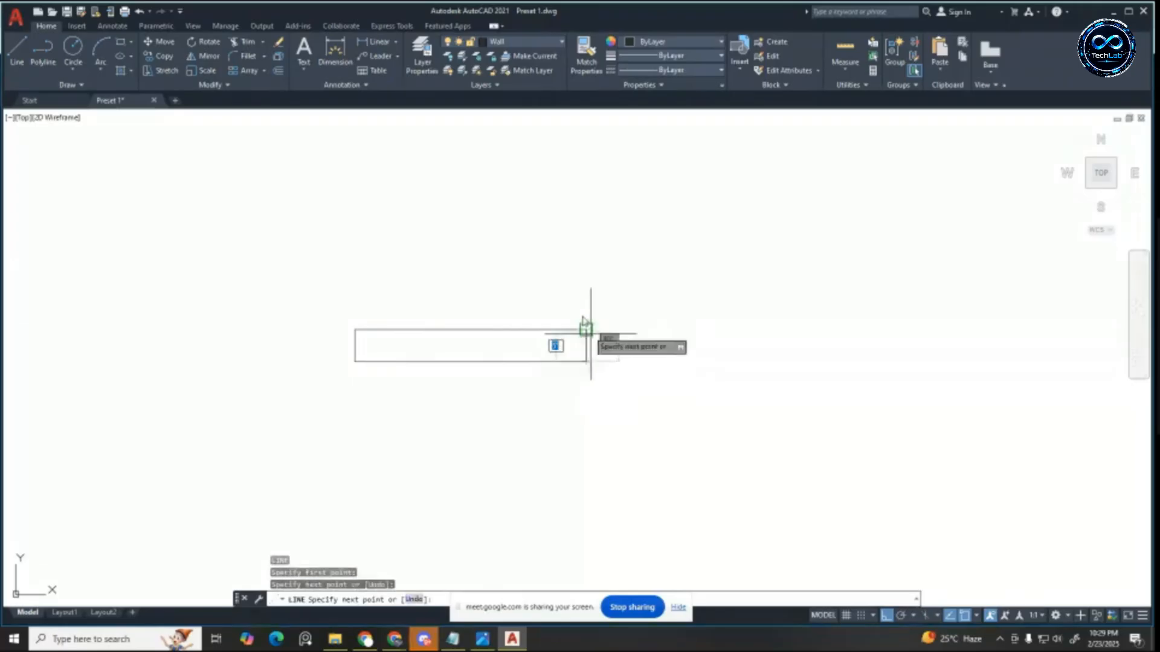
pyautogui.press('Escape')
pyautogui.scroll(-2, 584, 292)
pyautogui.scroll(4, 462, 315)
pyautogui.press('Escape')
pyautogui.press('Escape')
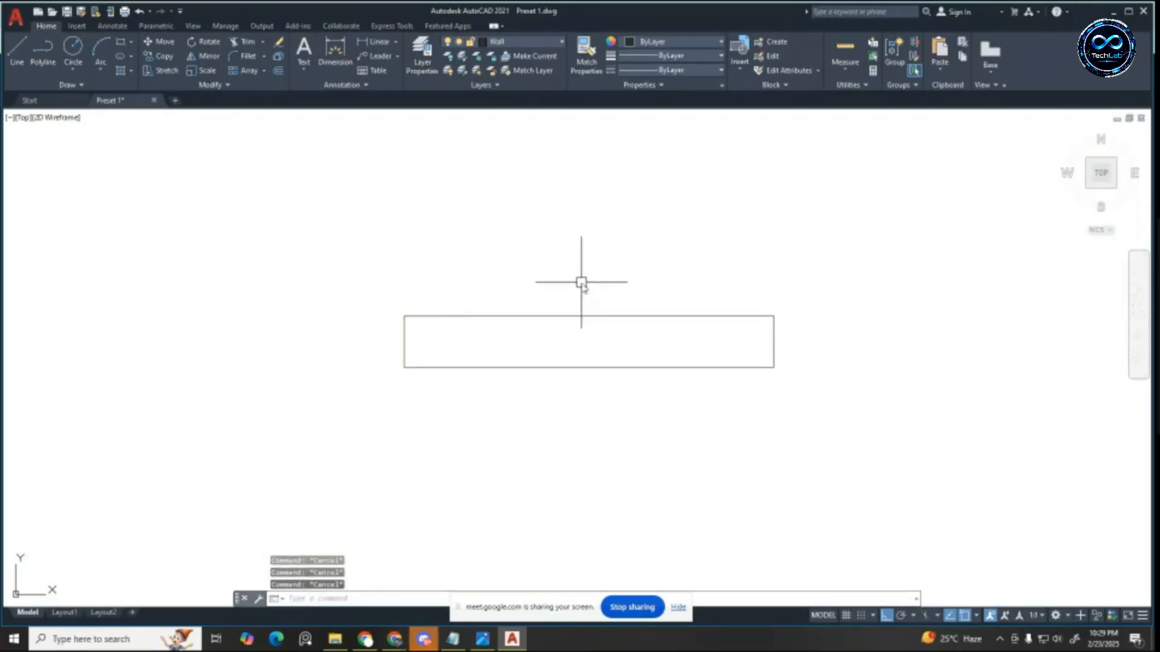
# Step: Offset both short end lines of the rectangular outline 2" inward
pyautogui.write('o')
pyautogui.press('Return')
pyautogui.write('2"')
pyautogui.press('Return')
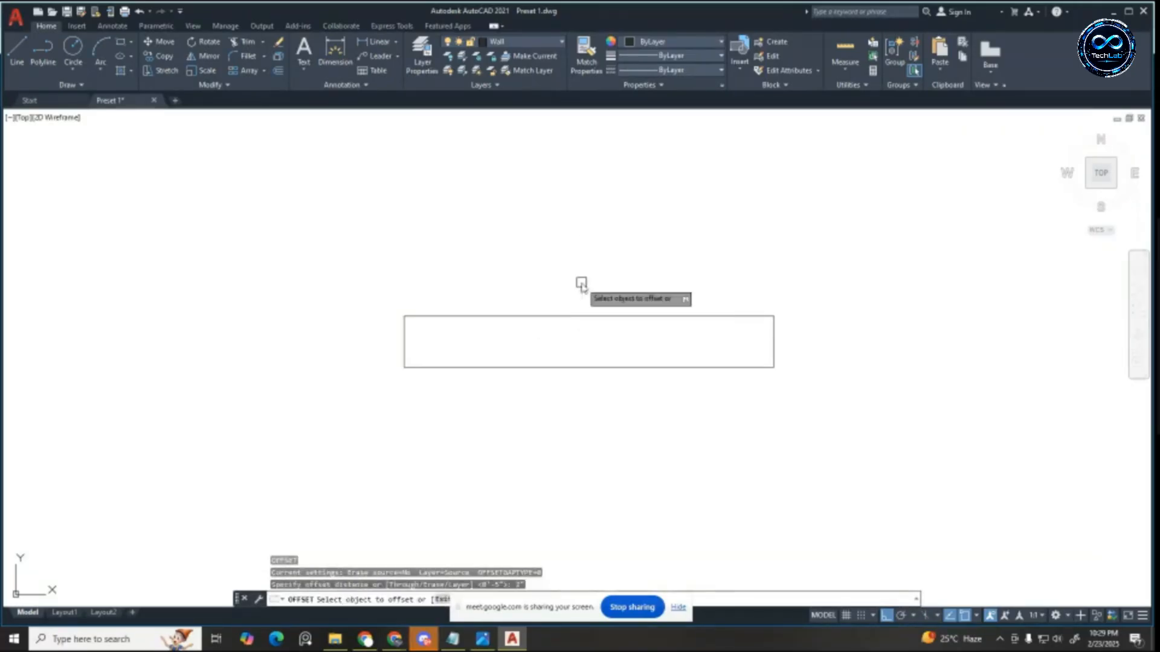
pyautogui.click(408, 343)
pyautogui.click(570, 350)
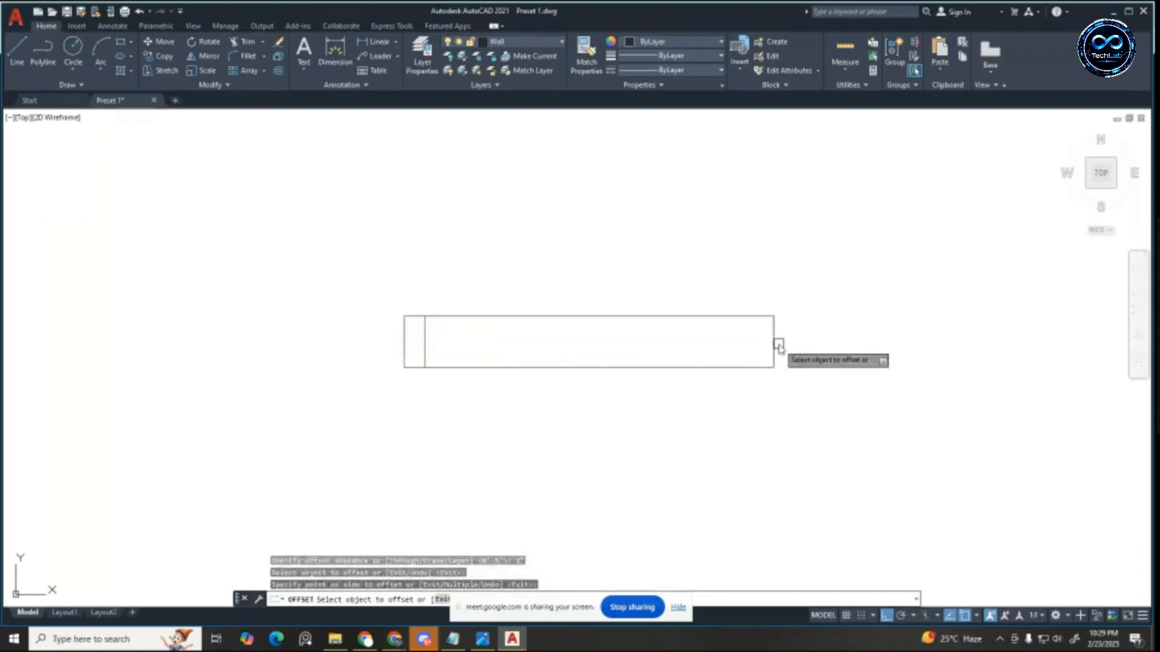
pyautogui.click(773, 343)
pyautogui.click(430, 357)
pyautogui.press('Escape')
pyautogui.press('Escape')
pyautogui.press('Escape')
pyautogui.press('Escape')
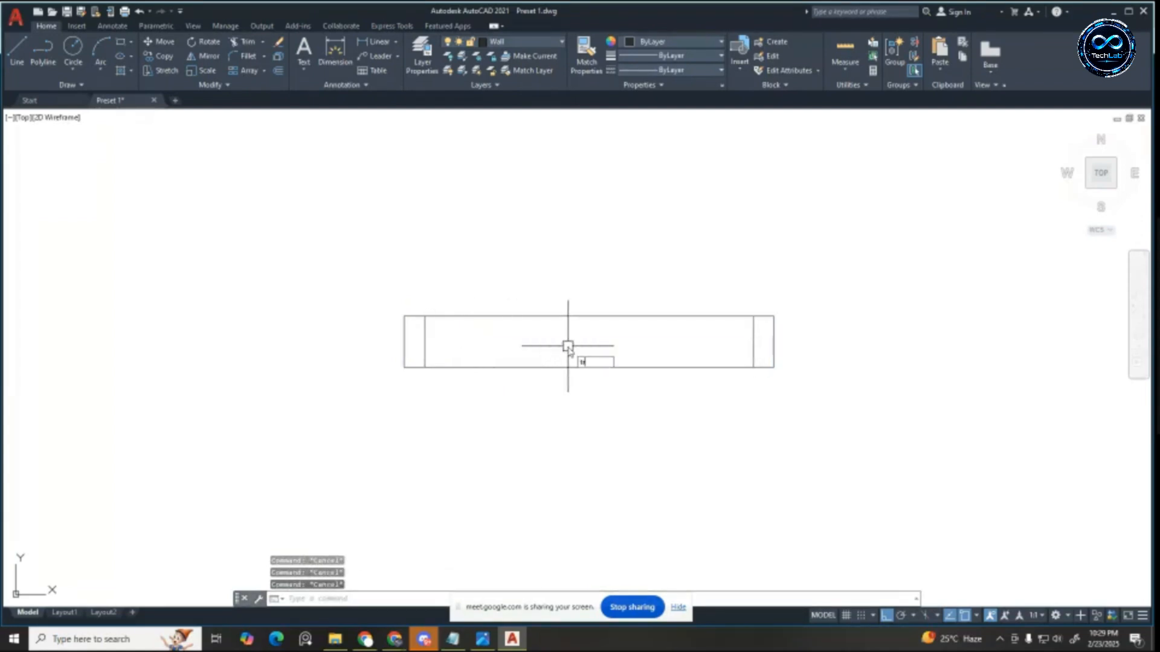
# Step: Trim away both long horizontal lines between the two offset lines, leaving a small jamb rectangle at each end
pyautogui.write('tr')
pyautogui.press('Return')
pyautogui.moveTo(568, 339)
pyautogui.mouseDown()
pyautogui.moveTo(592, 313)
pyautogui.moveTo(520, 388)
pyautogui.mouseUp()
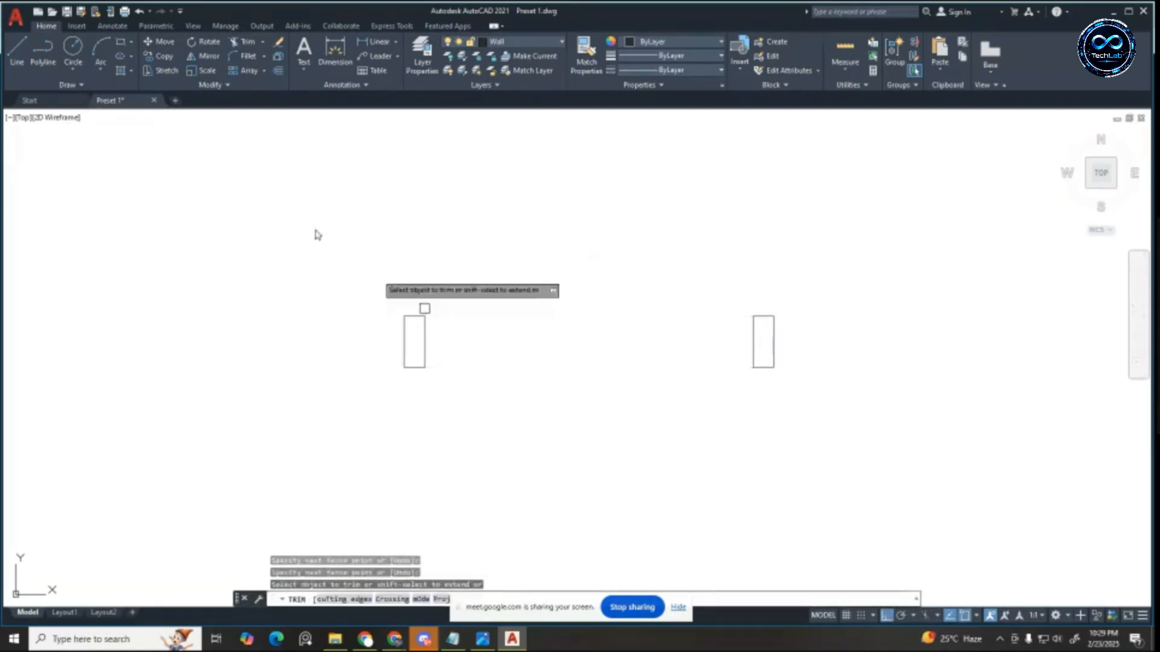
pyautogui.press('Escape')
# Step: Draw a 2'8" by 2" door leaf outline rising vertically from the midpoint of the left jamb's inner edge
pyautogui.write('l')
pyautogui.press('Return')
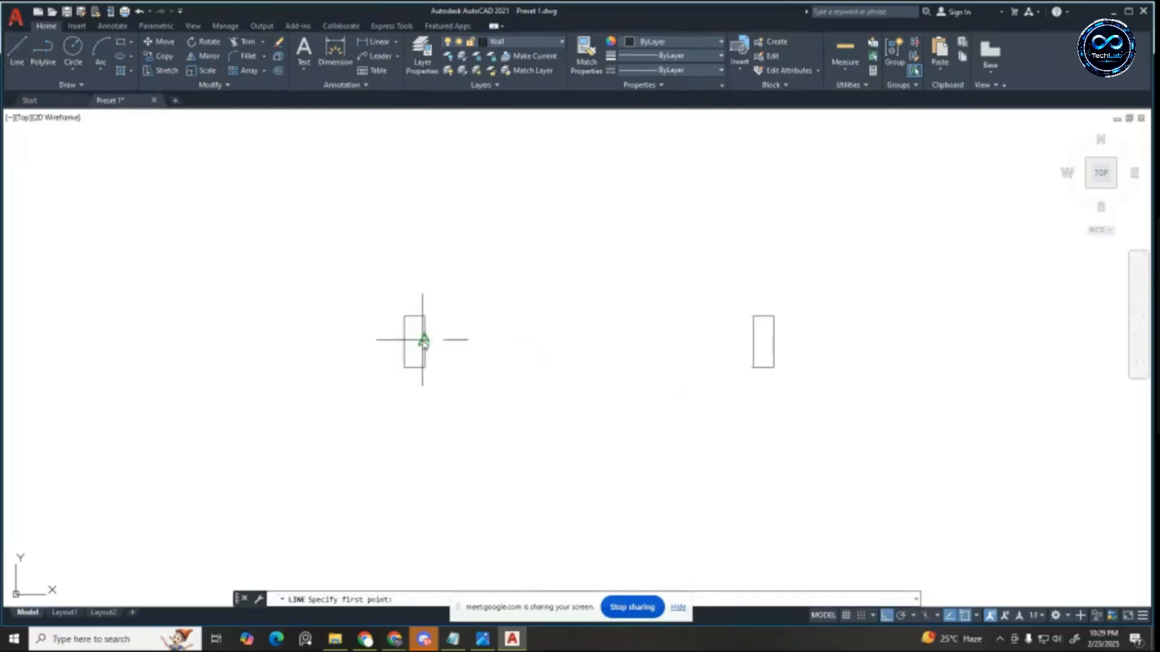
pyautogui.click(424, 342)
pyautogui.write("2'8")
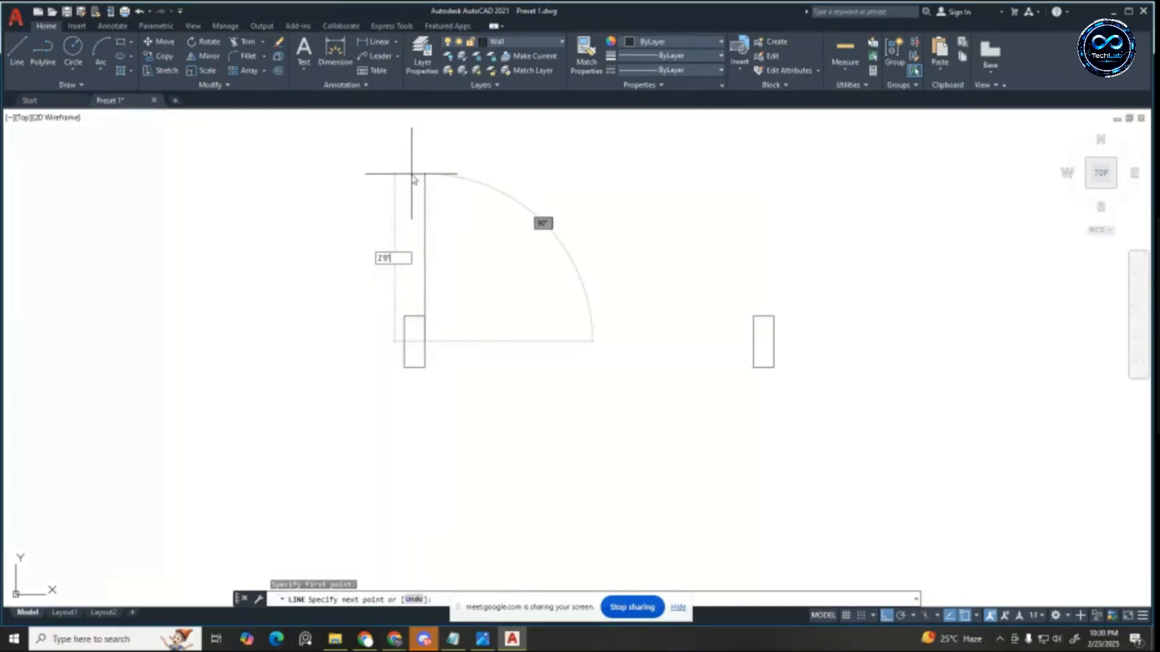
pyautogui.press('Return')
pyautogui.scroll(-3, 487, 244)
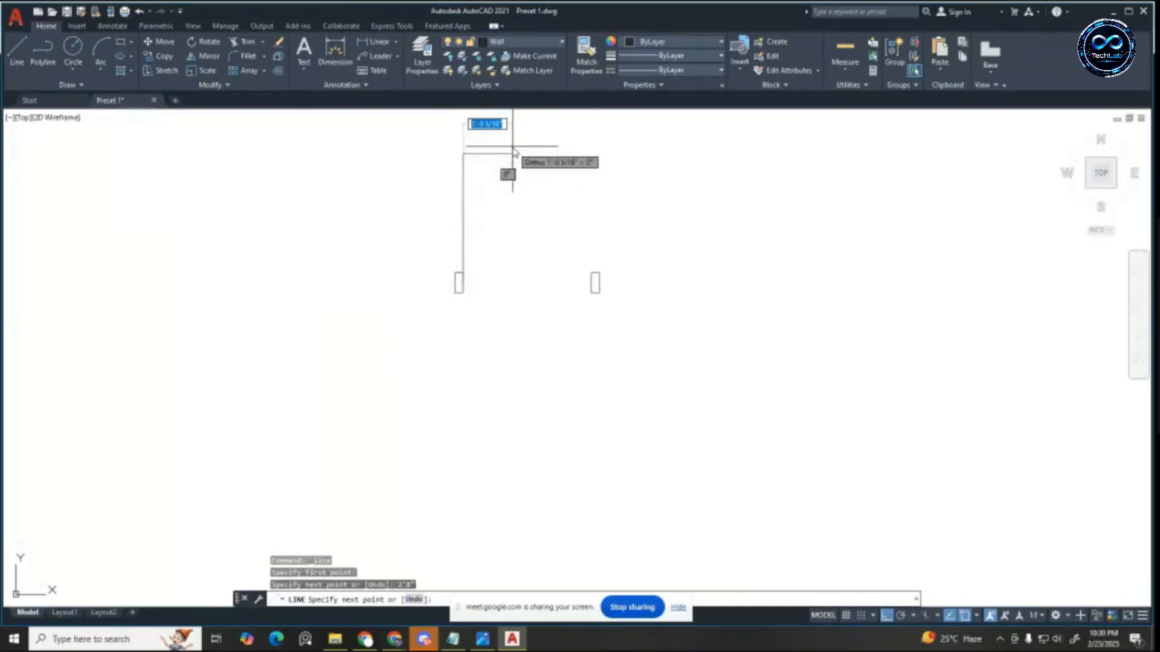
pyautogui.write('2')
pyautogui.press('Return')
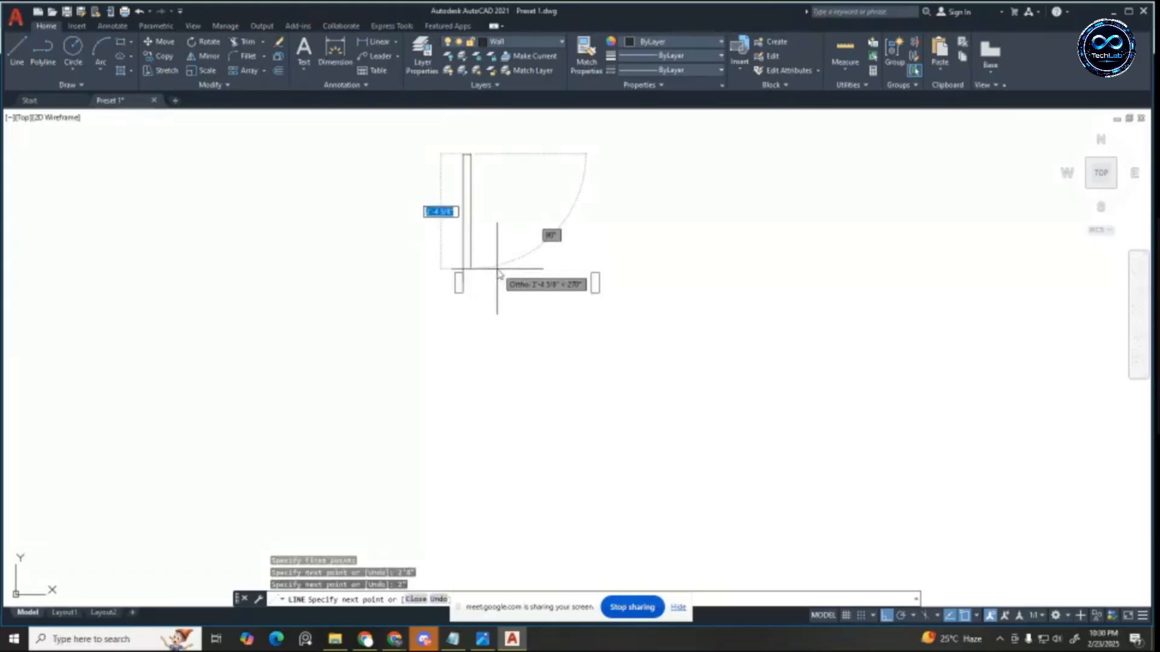
pyautogui.write("2'8")
pyautogui.press('Return')
pyautogui.scroll(3, 489, 275)
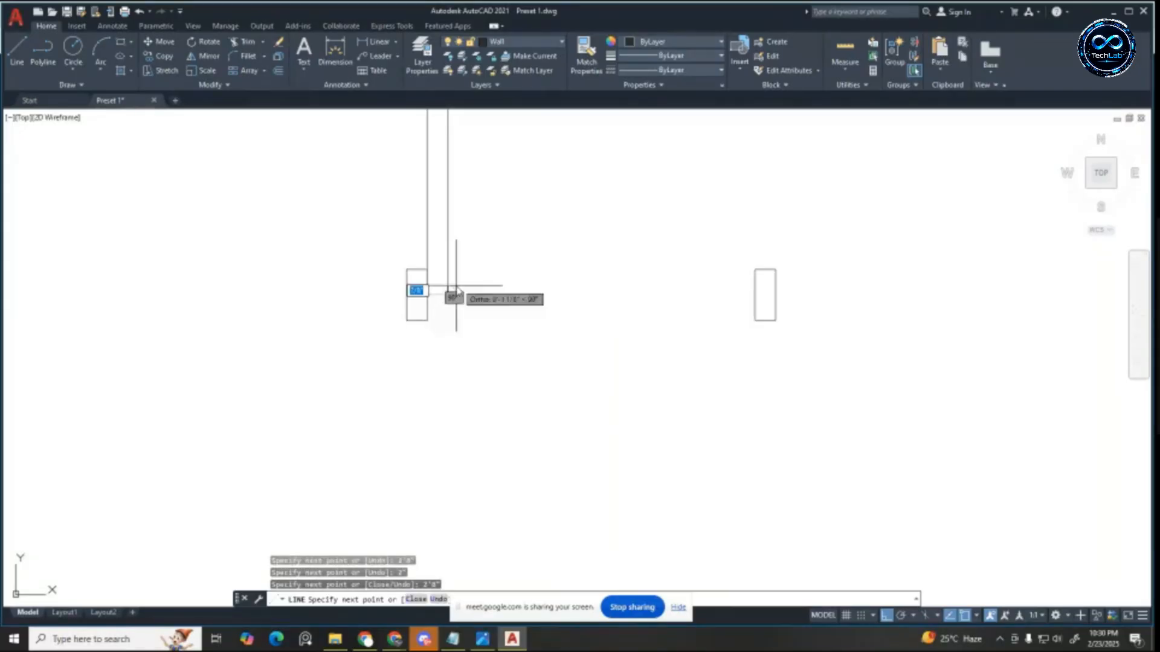
pyautogui.press('Escape')
pyautogui.press('Escape')
pyautogui.press('Escape')
pyautogui.scroll(-4, 510, 329)
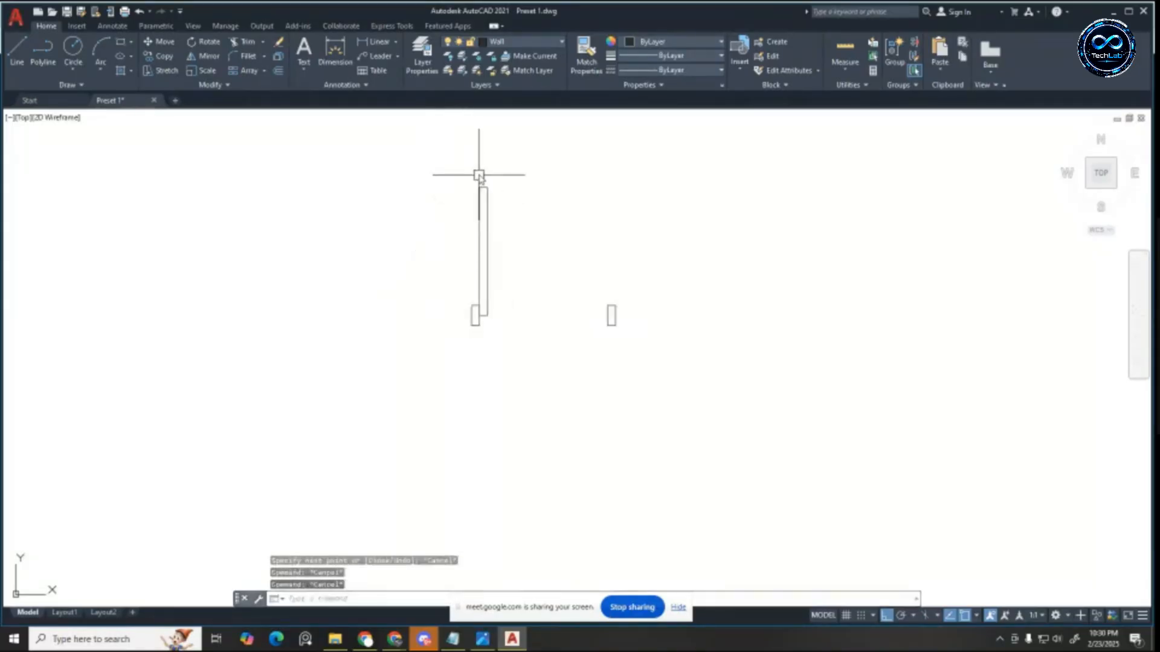
# Step: Rotate the door leaf by -45 degrees about its lower corner at the left jamb
pyautogui.click(473, 168)
pyautogui.scroll(3, 516, 311)
pyautogui.click(511, 330)
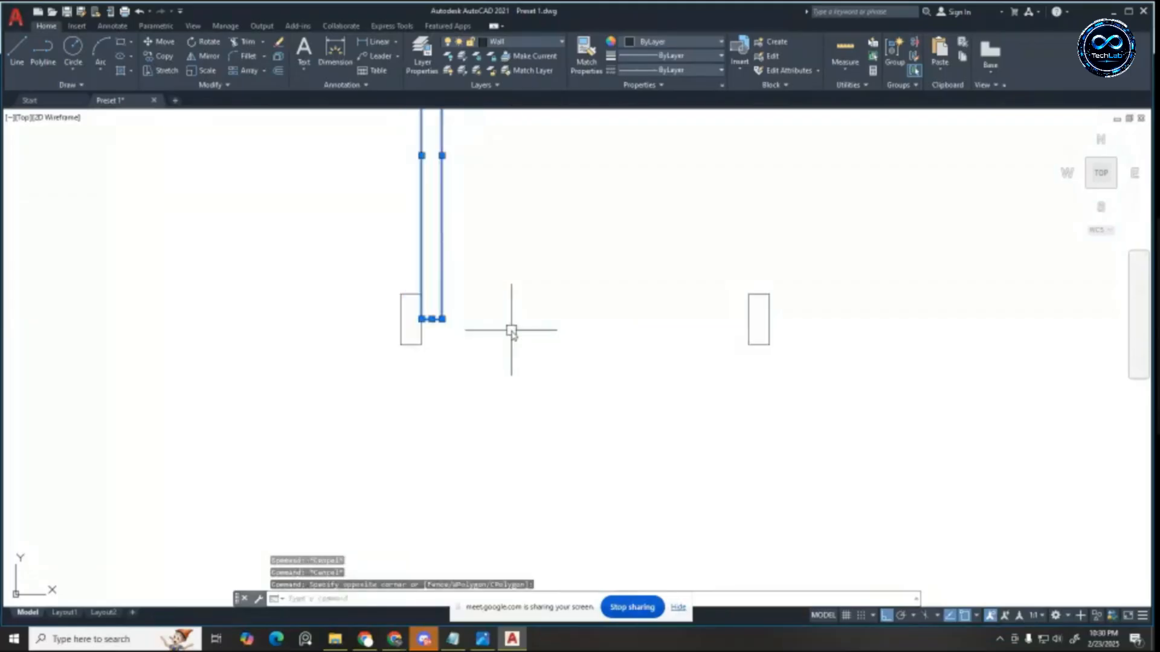
pyautogui.write('ro')
pyautogui.press('Return')
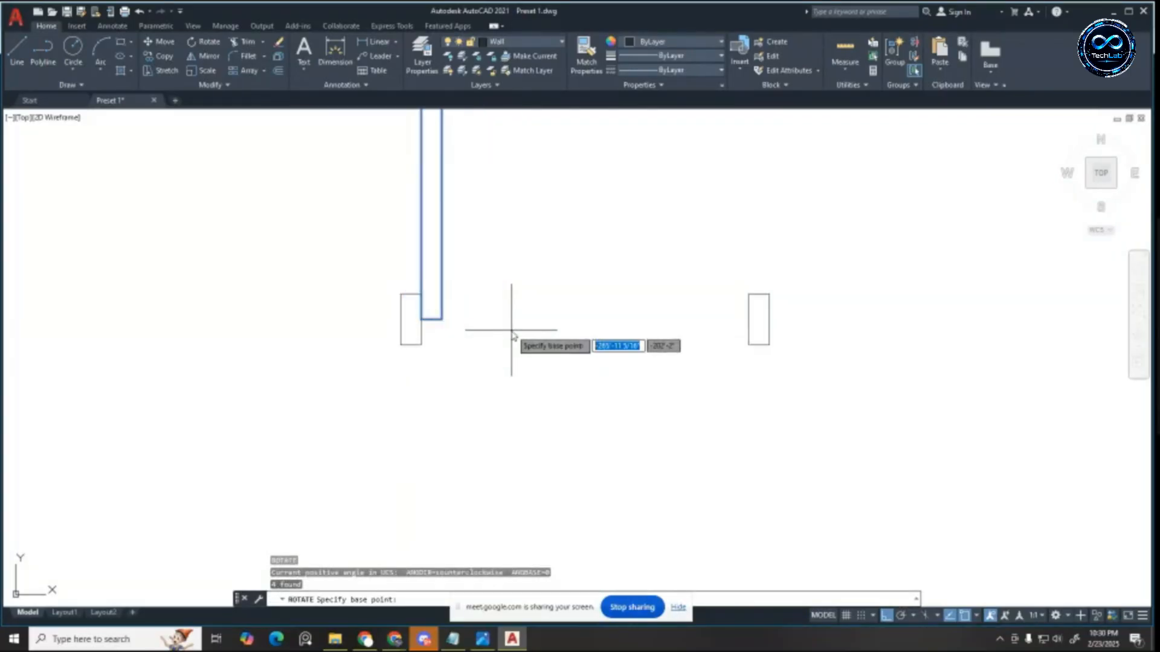
pyautogui.click(421, 319)
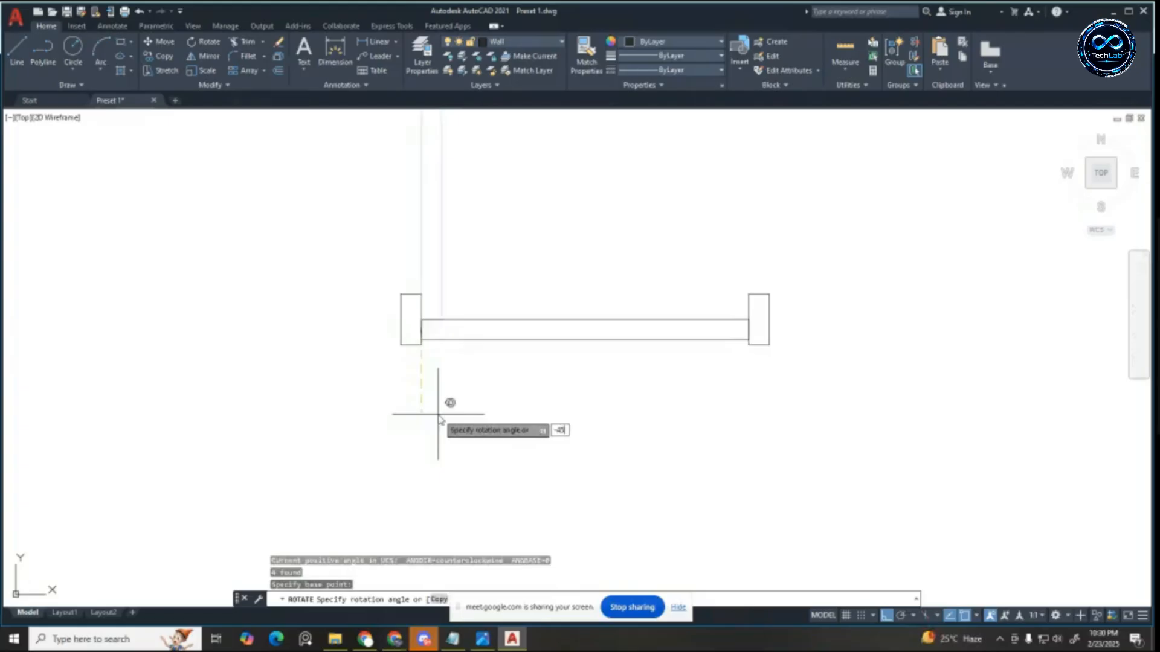
pyautogui.write('-45')
pyautogui.press('Return')
pyautogui.scroll(-4, 488, 430)
pyautogui.scroll(2, 534, 369)
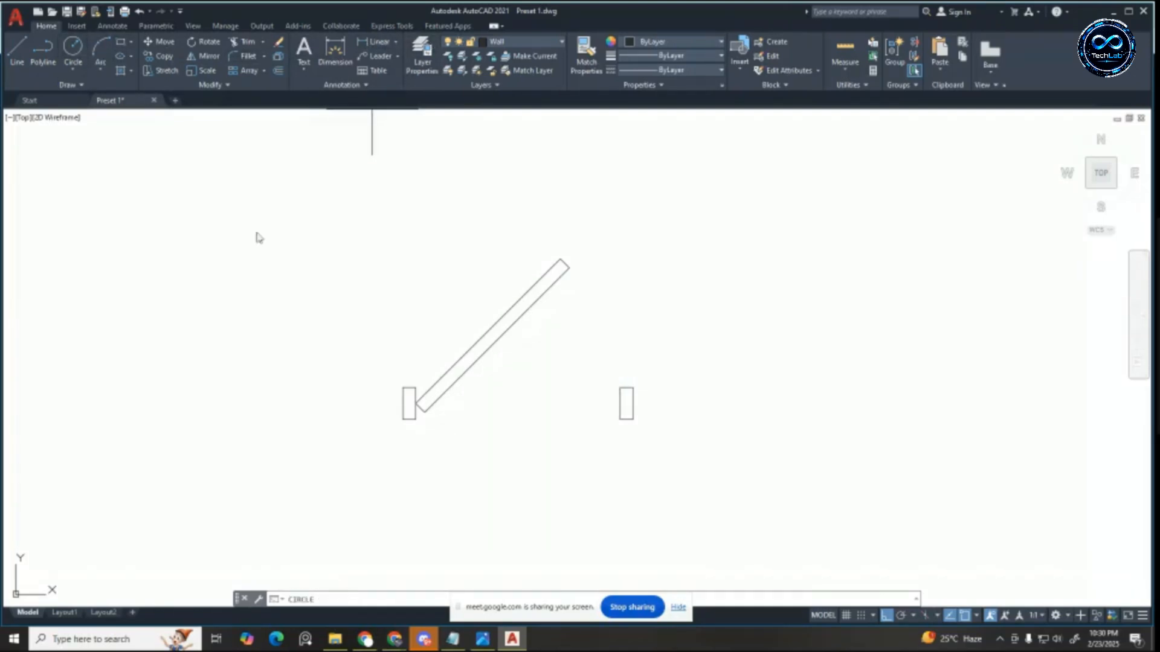
# Step: Draw a circle centred on the leaf's hinge corner, with its radius reaching the leaf's outer corner
pyautogui.press('Return')
pyautogui.scroll(4, 417, 403)
pyautogui.click(415, 402)
pyautogui.scroll(-2, 417, 402)
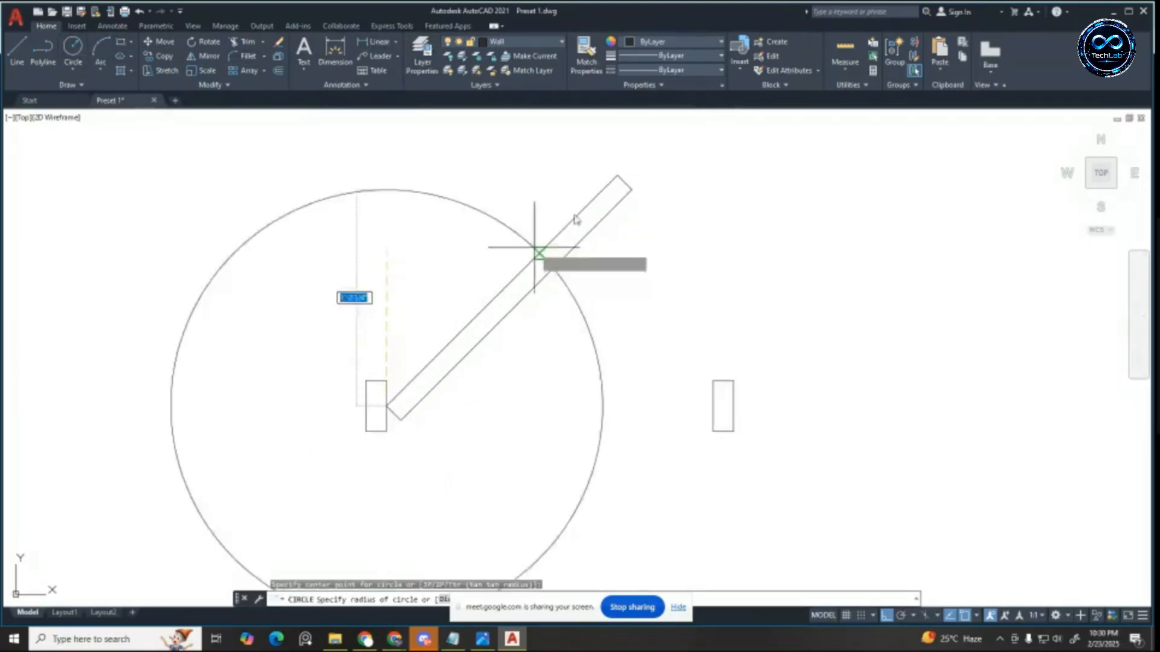
pyautogui.click(617, 177)
pyautogui.press('Escape')
pyautogui.press('Escape')
pyautogui.press('Escape')
pyautogui.scroll(-2, 616, 356)
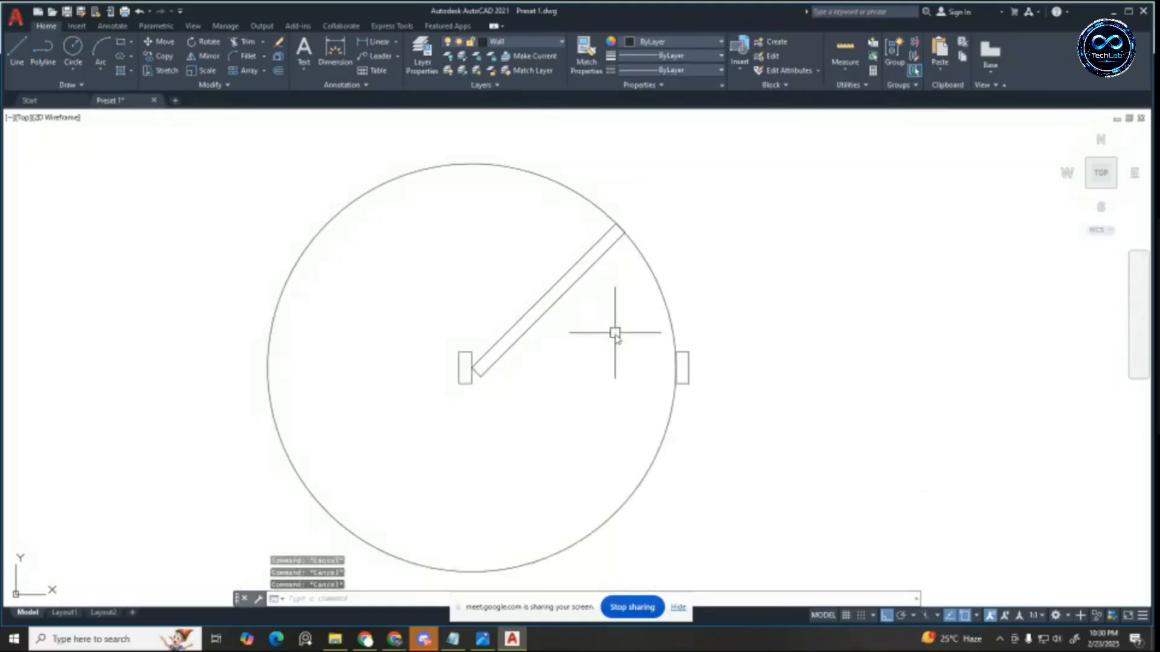
# Step: Trim the circle so only the swing arc between the door leaf's end and the right jamb remains
pyautogui.write('tr')
pyautogui.press('Return')
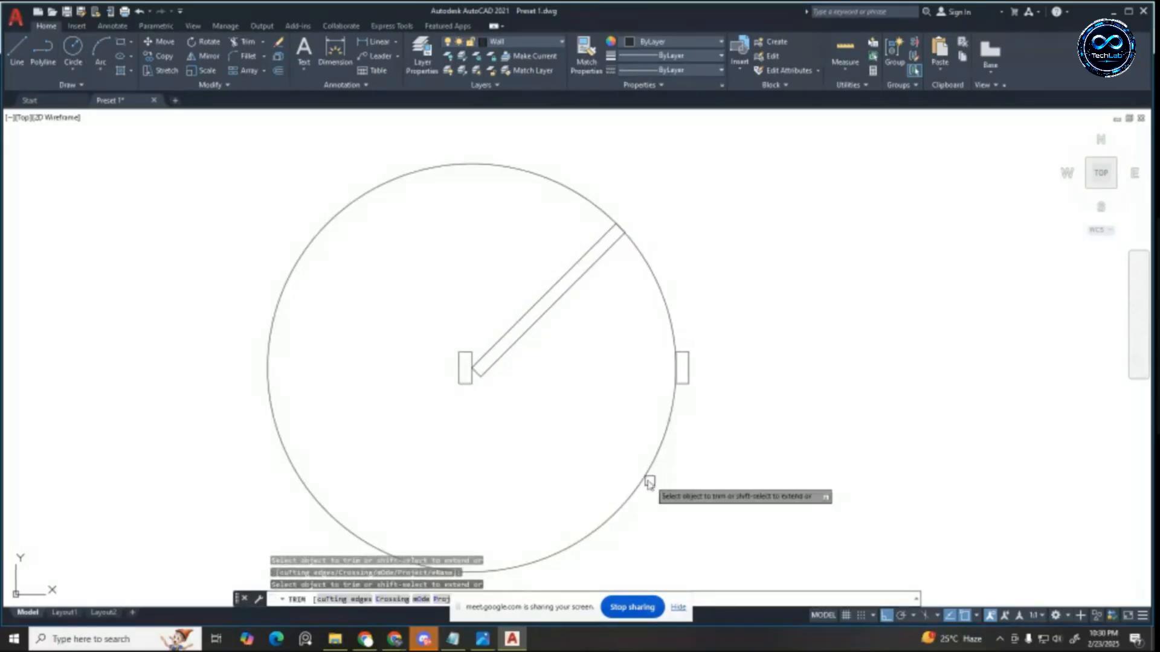
pyautogui.click(647, 479)
pyautogui.scroll(5, 640, 254)
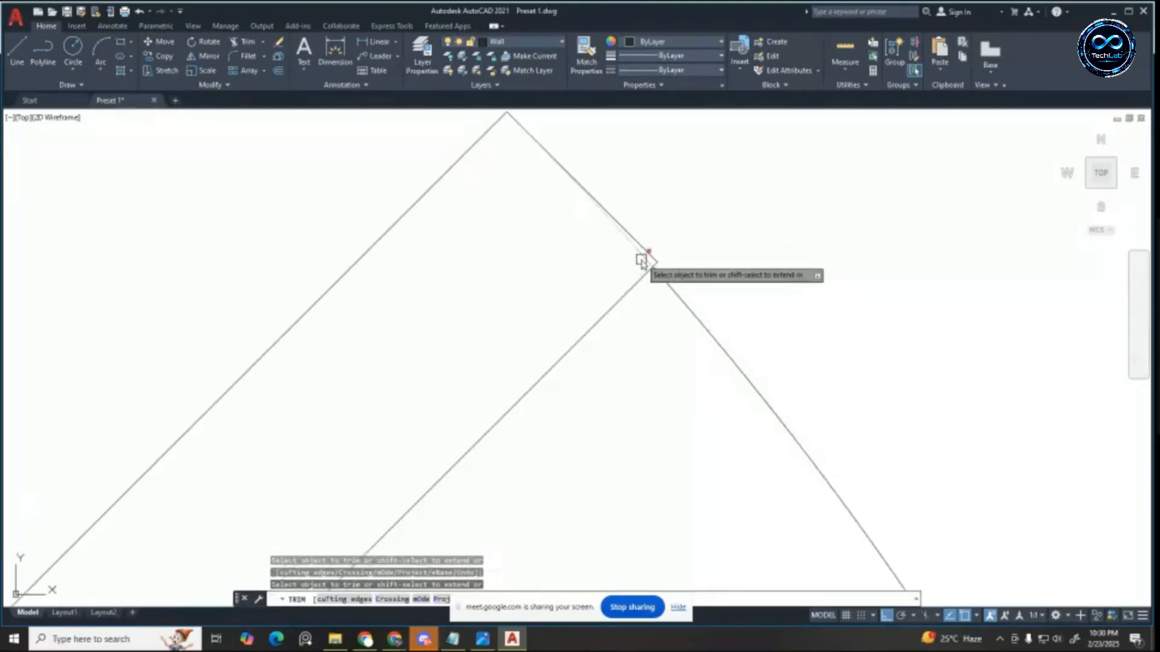
pyautogui.click(643, 259)
pyautogui.scroll(-5, 625, 170)
pyautogui.press('Escape')
pyautogui.press('Escape')
pyautogui.press('Escape')
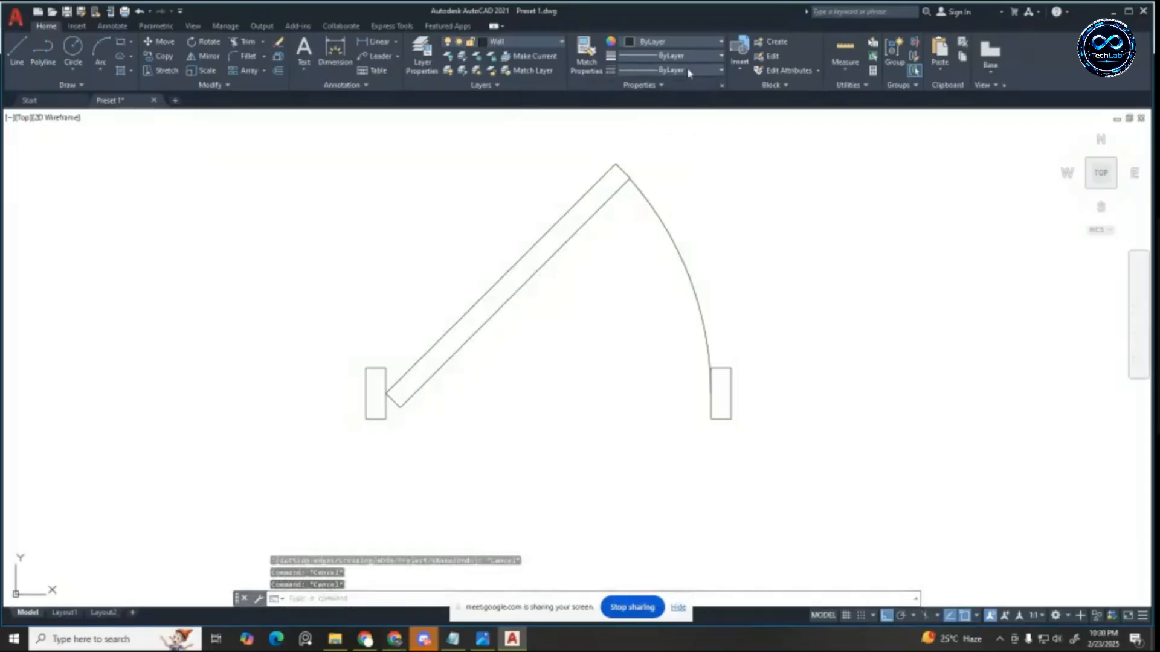
# Step: Create a new layer named Window
pyautogui.click(689, 71)
pyautogui.scroll(-5, 707, 319)
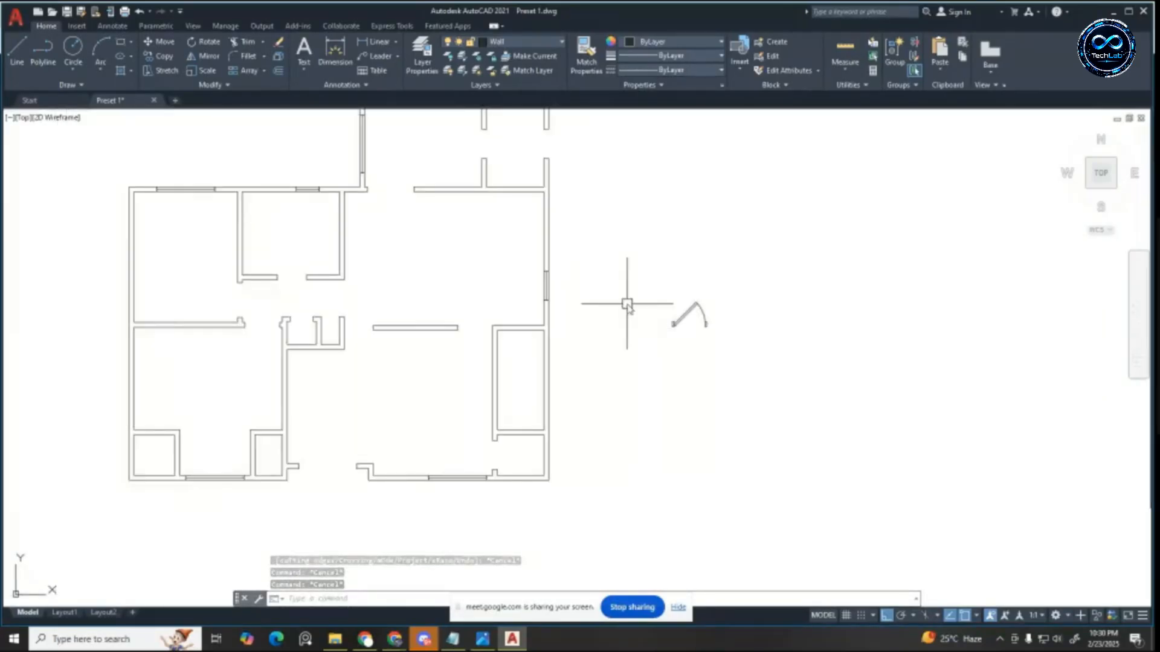
pyautogui.click(421, 61)
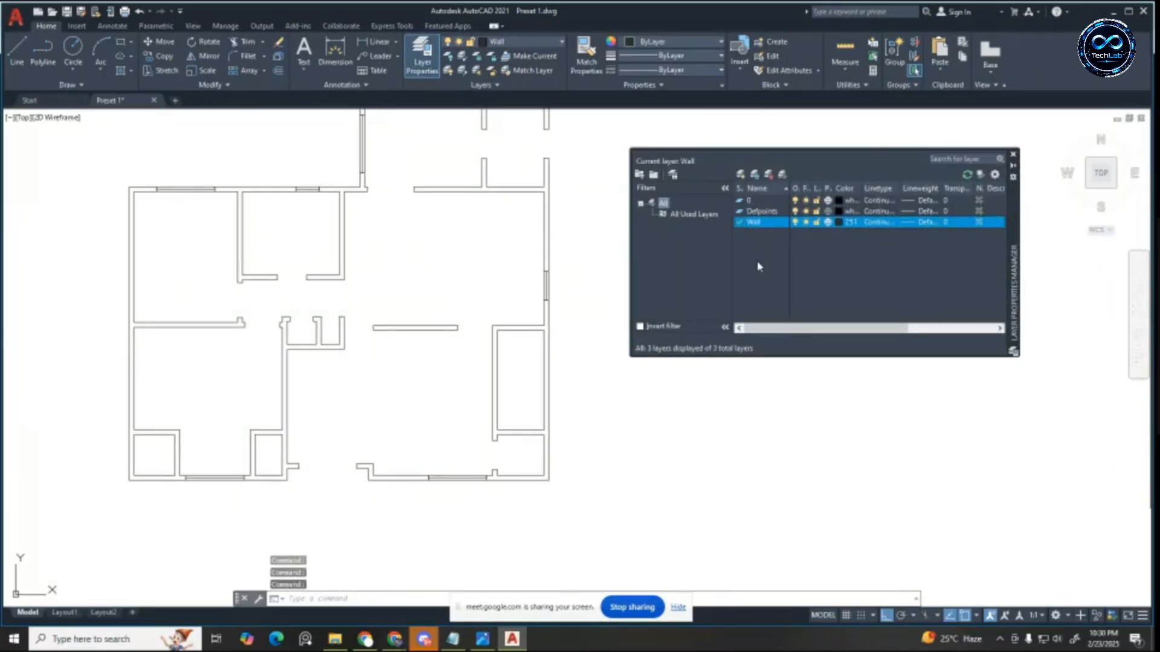
pyautogui.hotkey('alt', 'n')
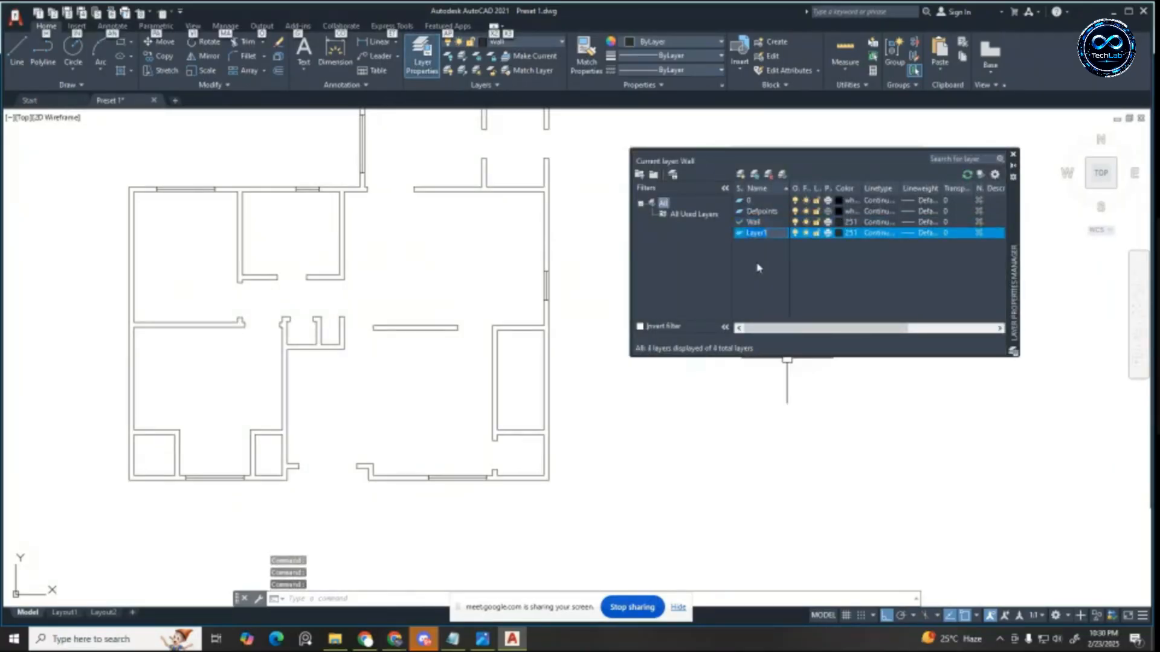
pyautogui.press('i')
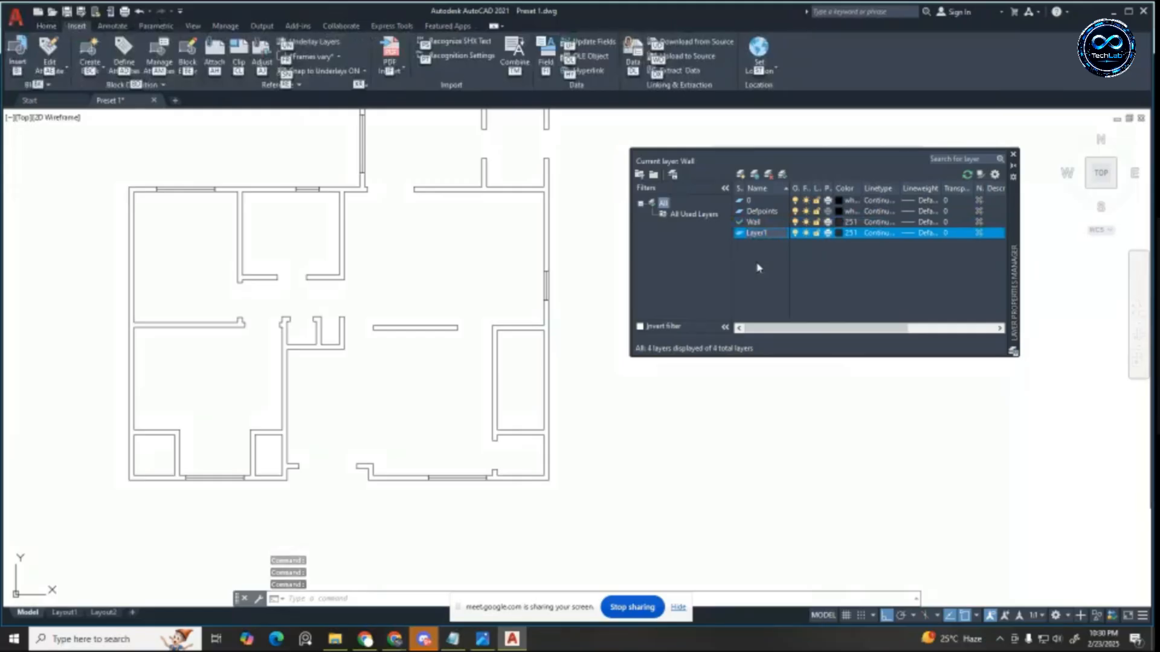
pyautogui.press('Escape')
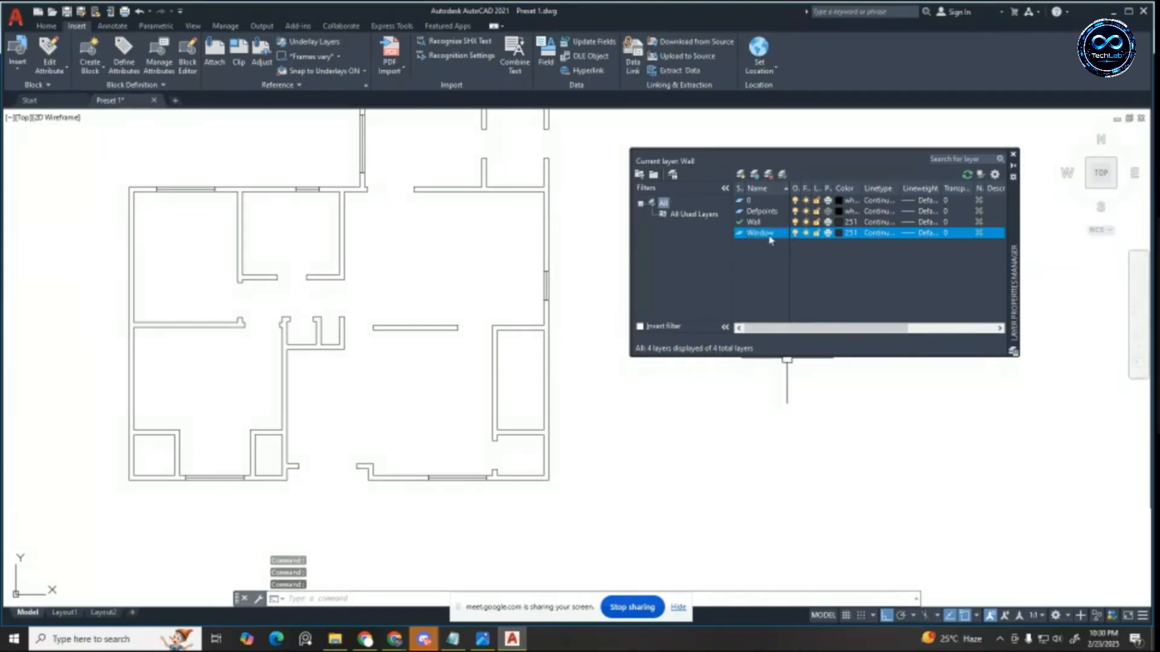
# Step: Make the Window layer current and rename it Door & Window
pyautogui.rightClick(770, 240)
pyautogui.click(761, 239)
pyautogui.rightClick(770, 240)
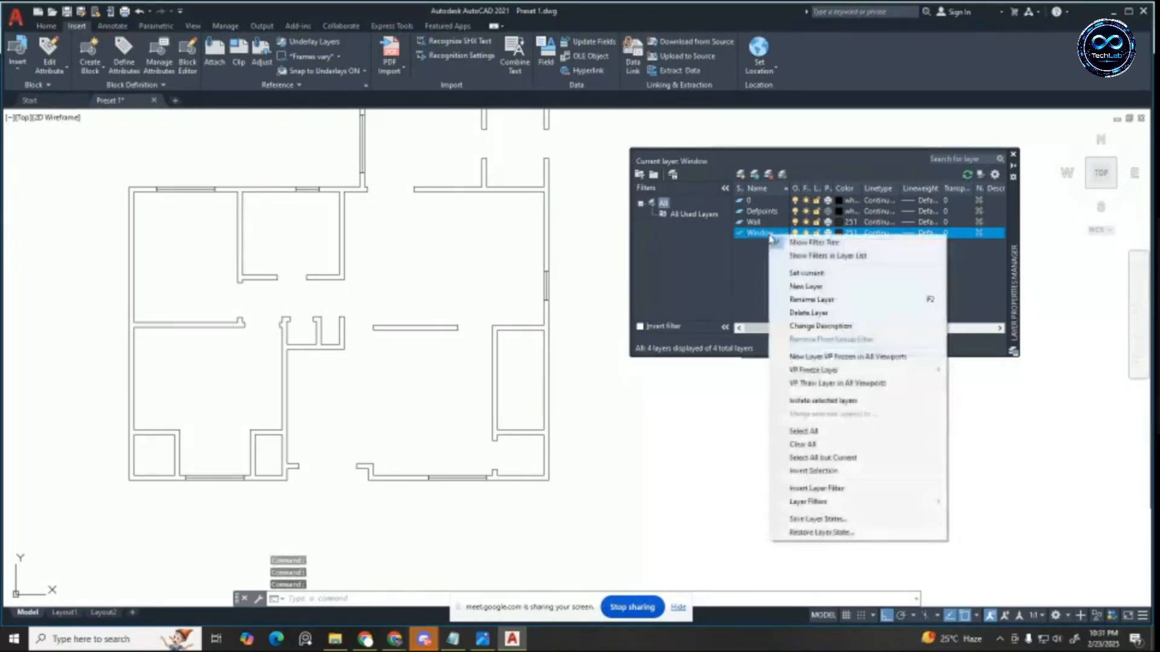
pyautogui.click(811, 305)
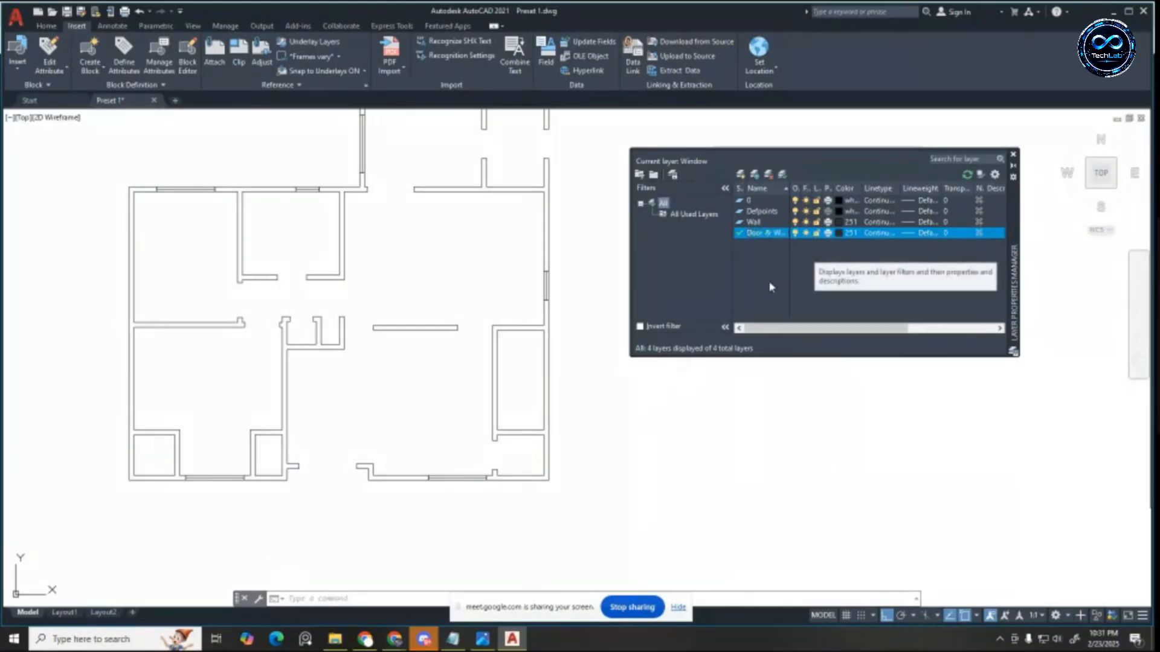
# Step: Set the Door & Window layer's colour to a muted tan true color with hue 30, saturation 30 and luminance 50
pyautogui.click(841, 233)
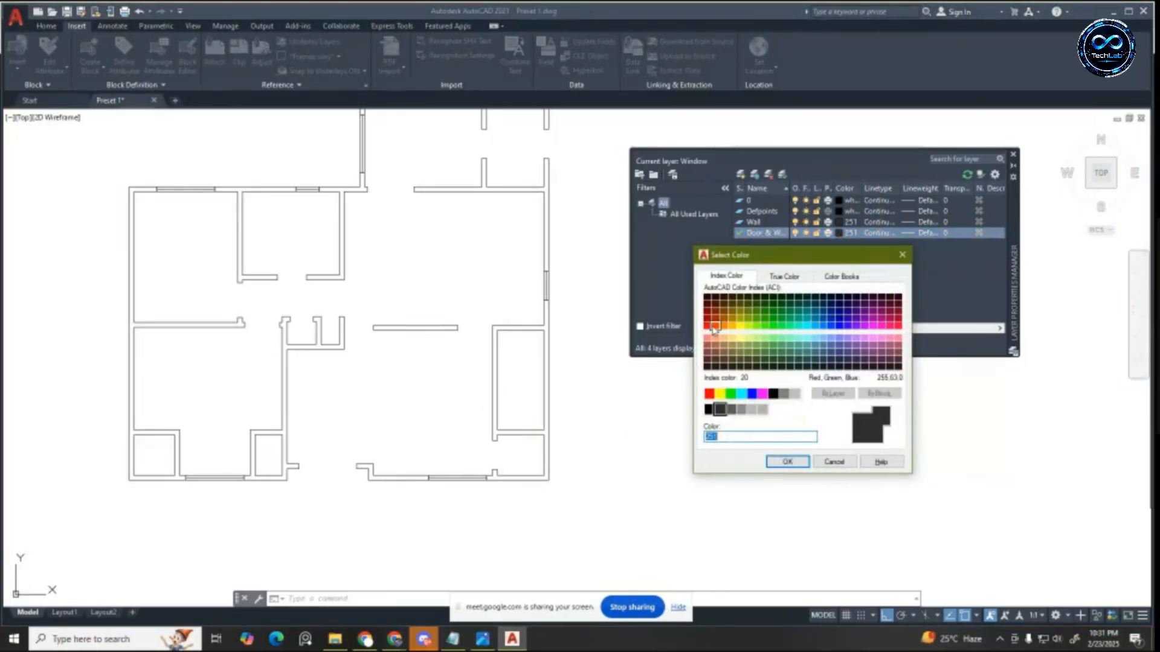
pyautogui.click(723, 326)
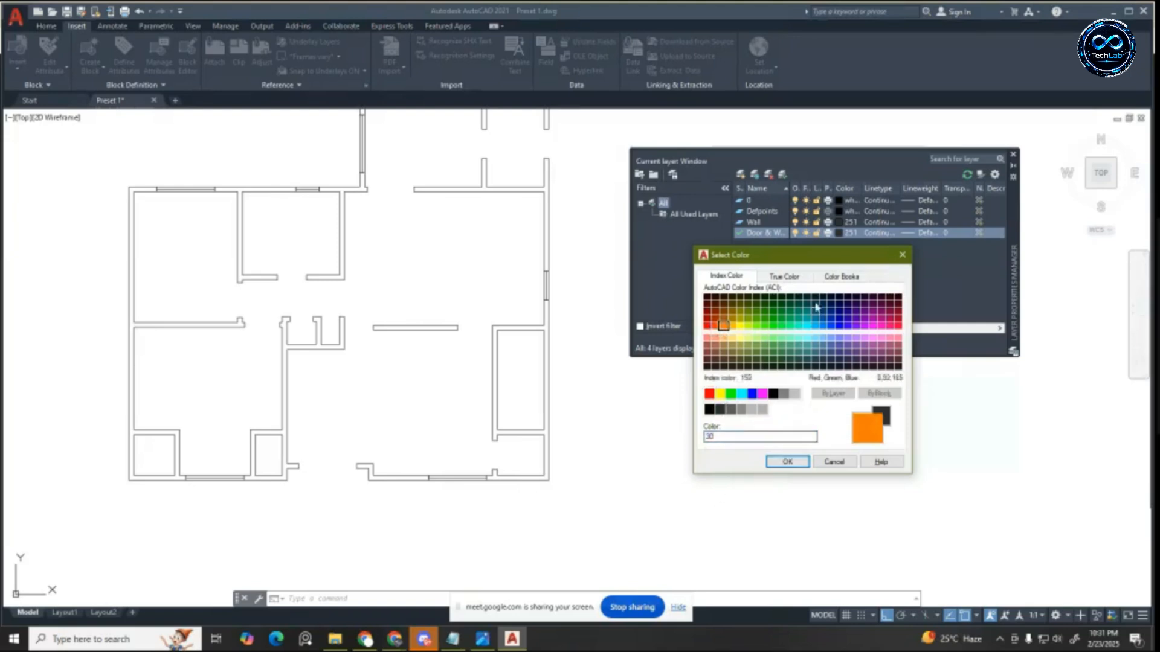
pyautogui.click(787, 277)
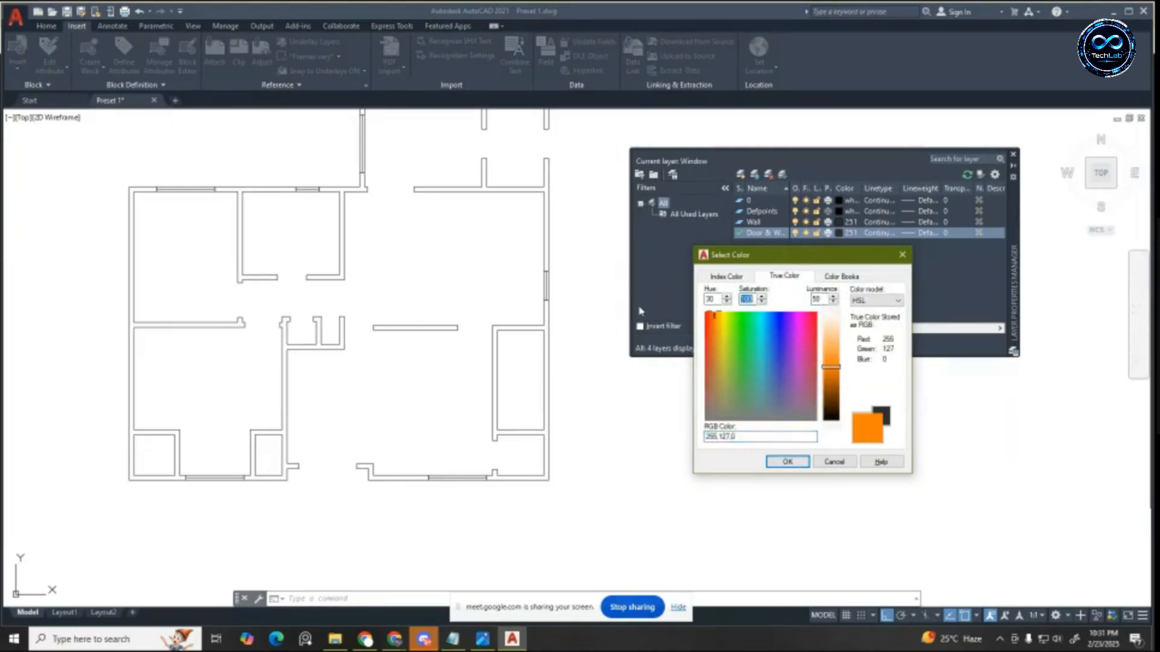
pyautogui.write('30')
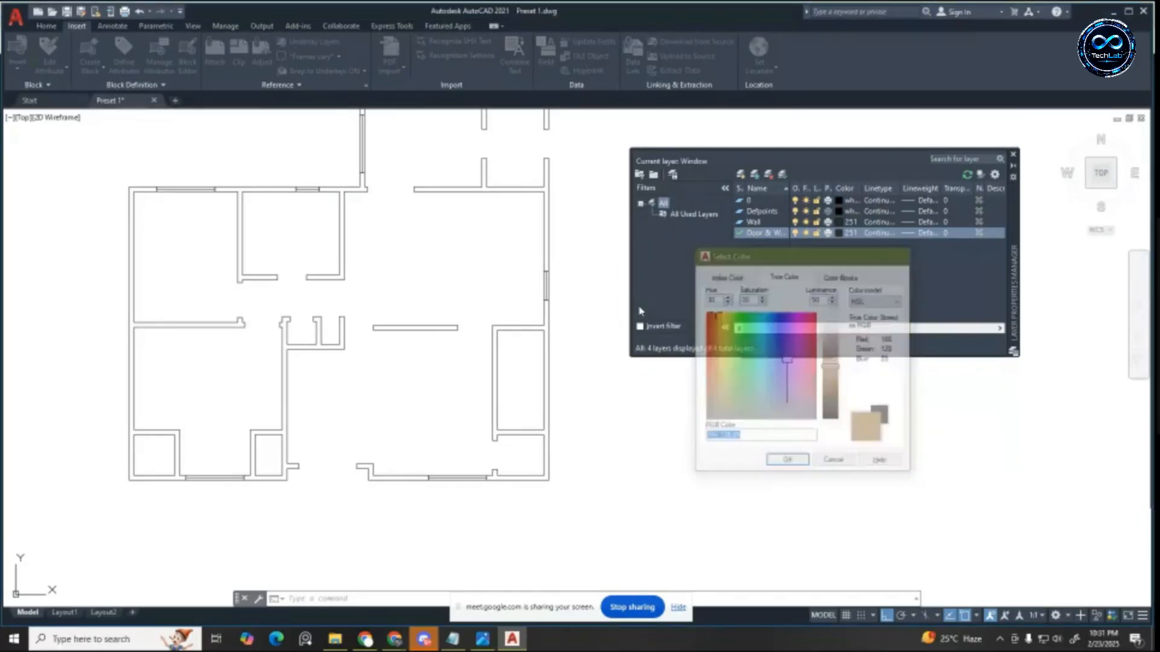
pyautogui.press('Return')
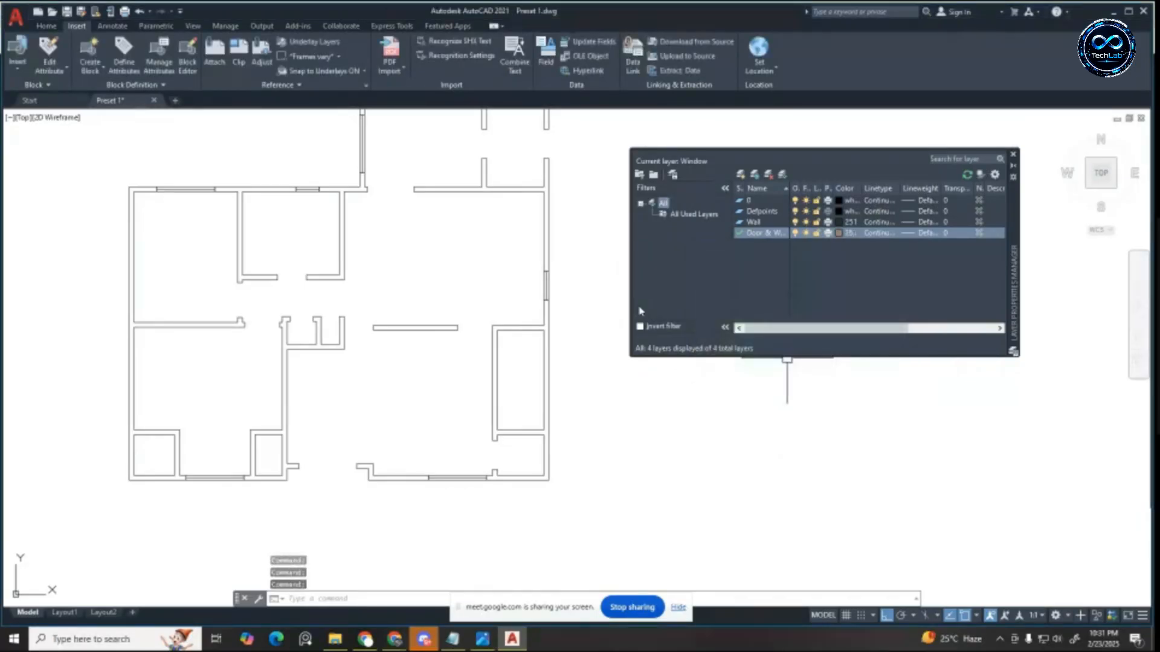
pyautogui.click(1013, 156)
# Step: Move the entire door symbol, including jambs, leaf and swing arc, onto the Door & Window layer
pyautogui.scroll(6, 682, 314)
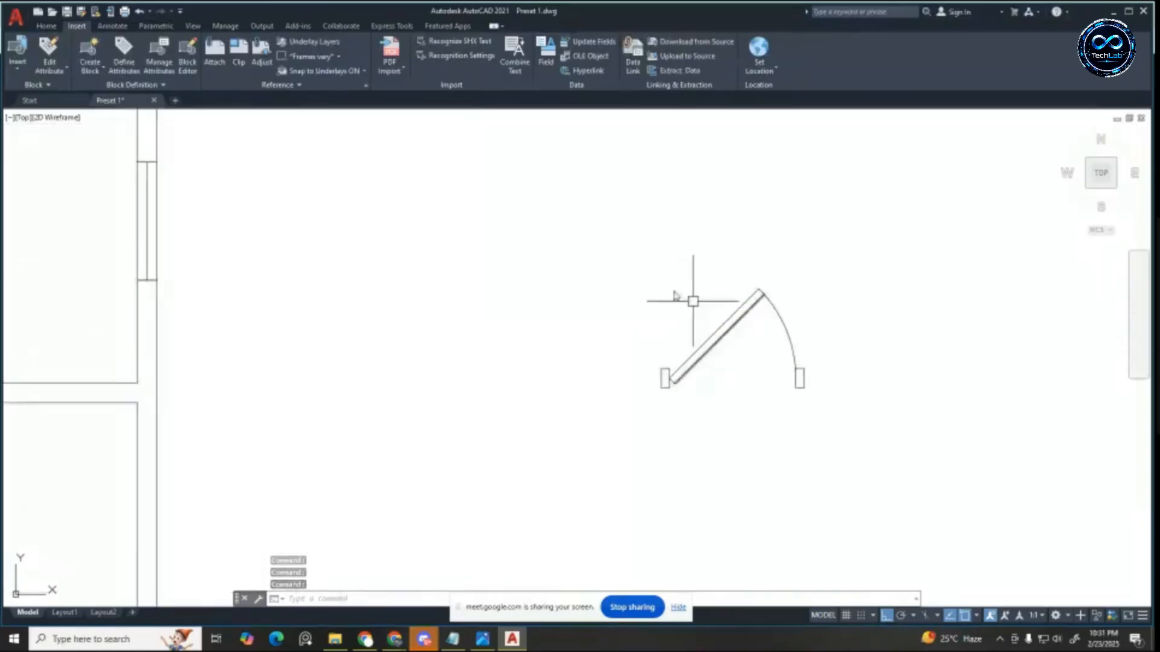
pyautogui.click(593, 240)
pyautogui.click(875, 461)
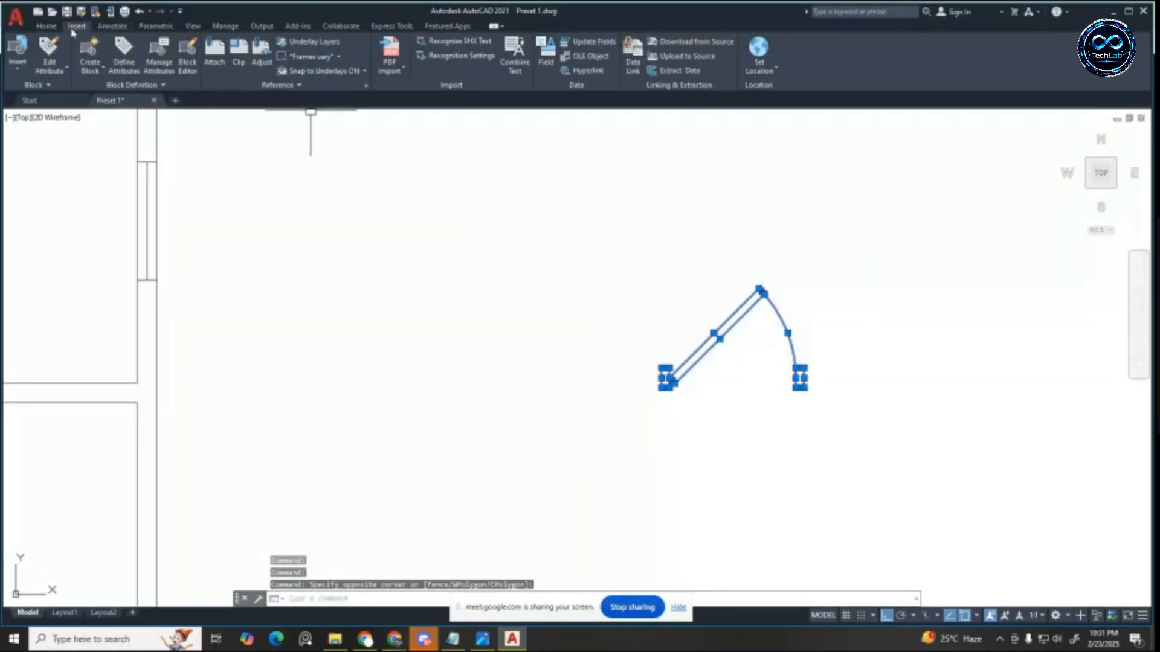
pyautogui.click(46, 26)
pyautogui.click(551, 47)
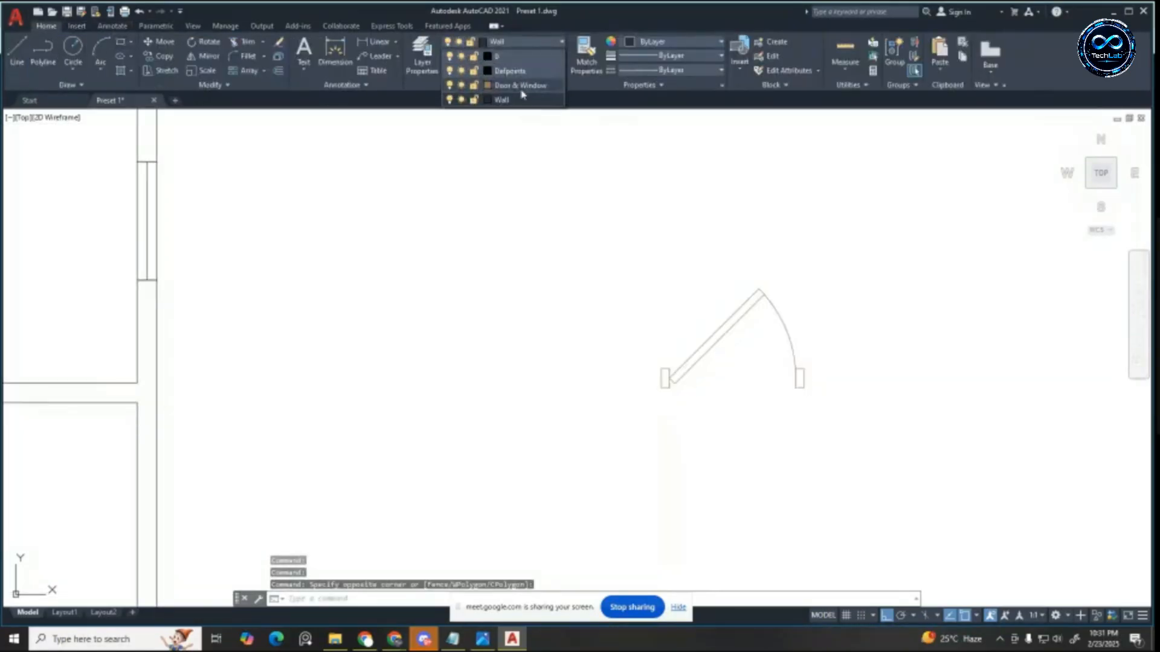
pyautogui.click(523, 92)
pyautogui.click(805, 255)
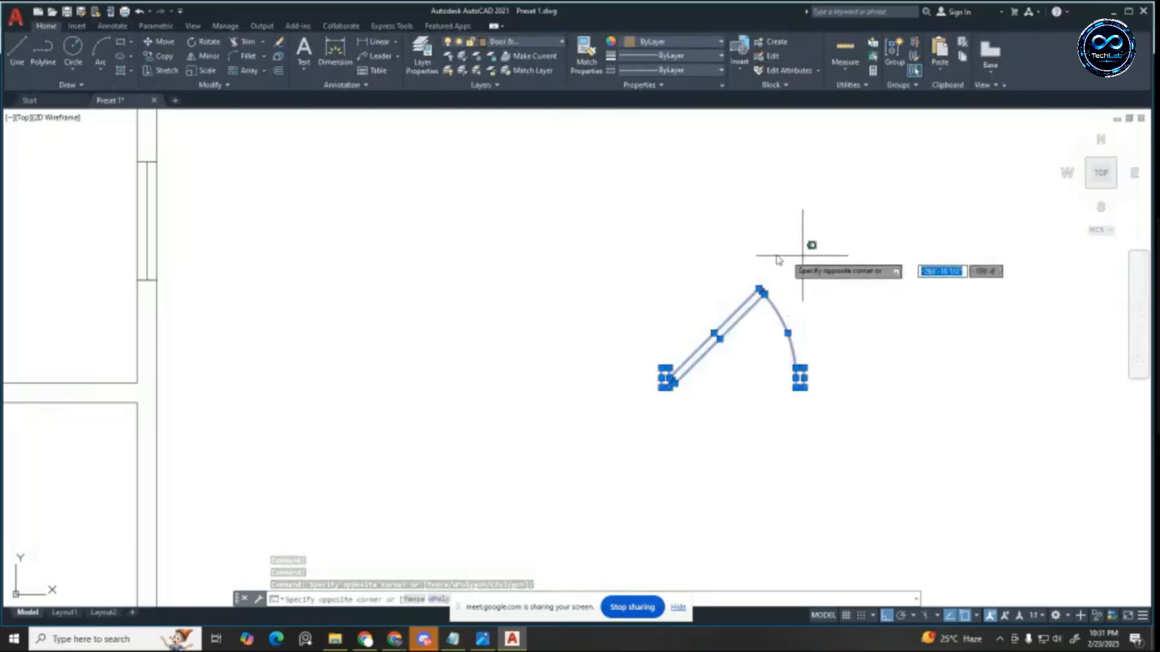
# Step: Move all eight window blocks in the floor plan's outer walls from the Wall layer onto the Door & Window layer
pyautogui.press('Escape')
pyautogui.scroll(-5, 783, 281)
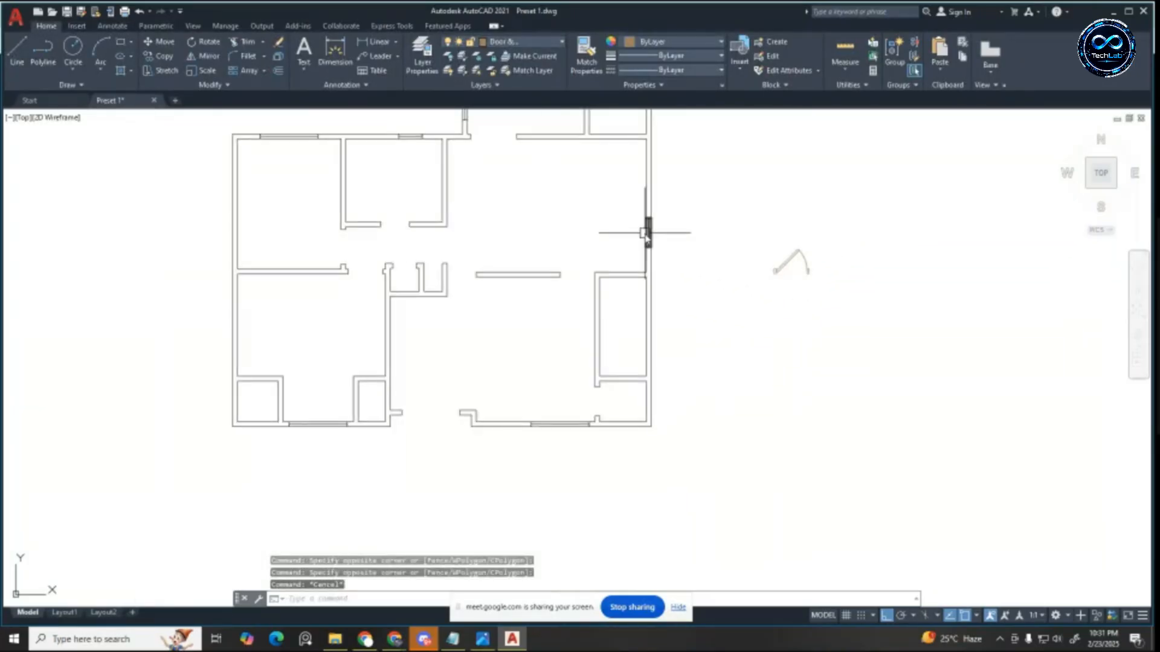
pyautogui.scroll(-4, 650, 232)
pyautogui.scroll(7, 611, 176)
pyautogui.click(722, 120)
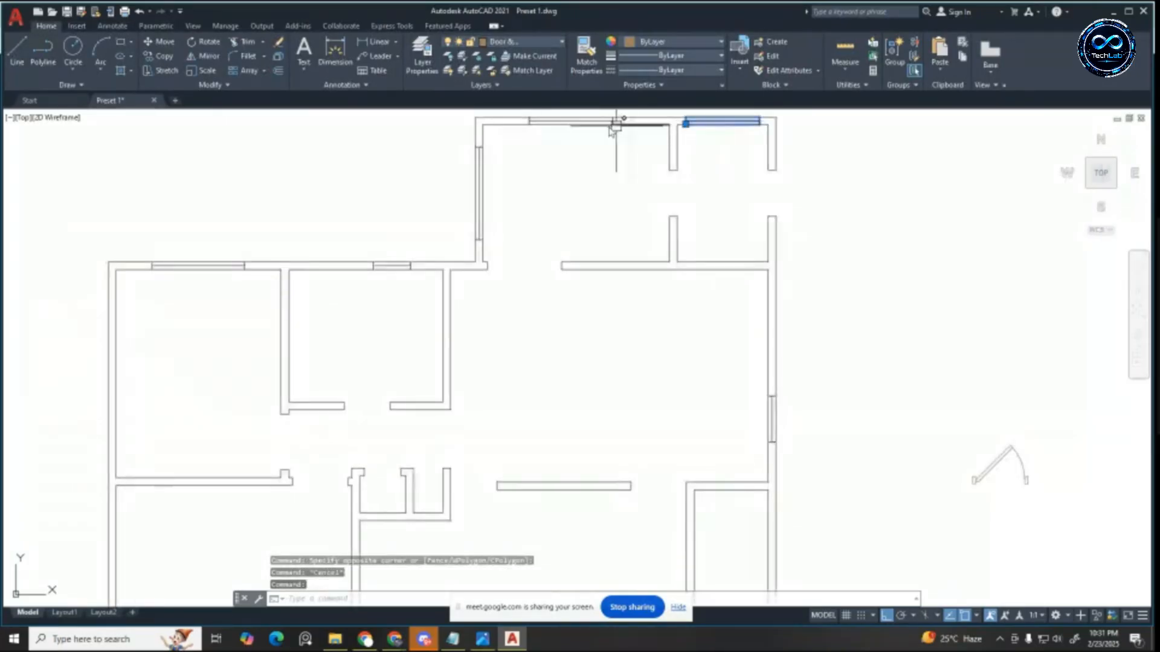
pyautogui.click(607, 120)
pyautogui.click(390, 265)
pyautogui.click(477, 206)
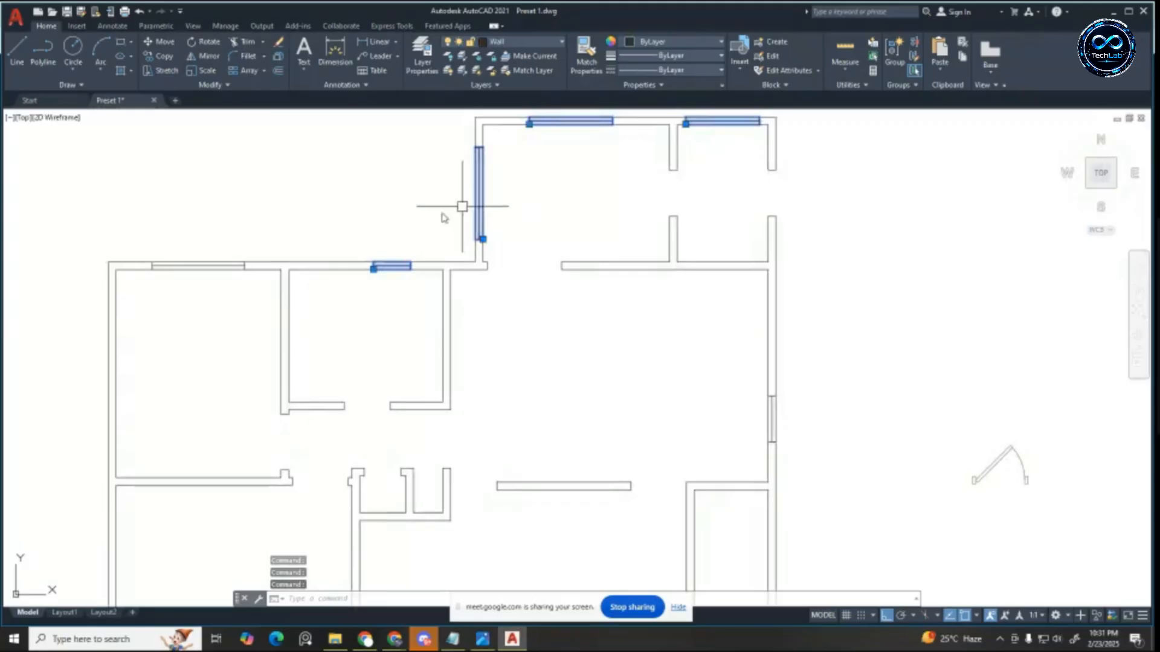
pyautogui.click(196, 265)
pyautogui.scroll(-4, 383, 206)
pyautogui.scroll(2, 406, 323)
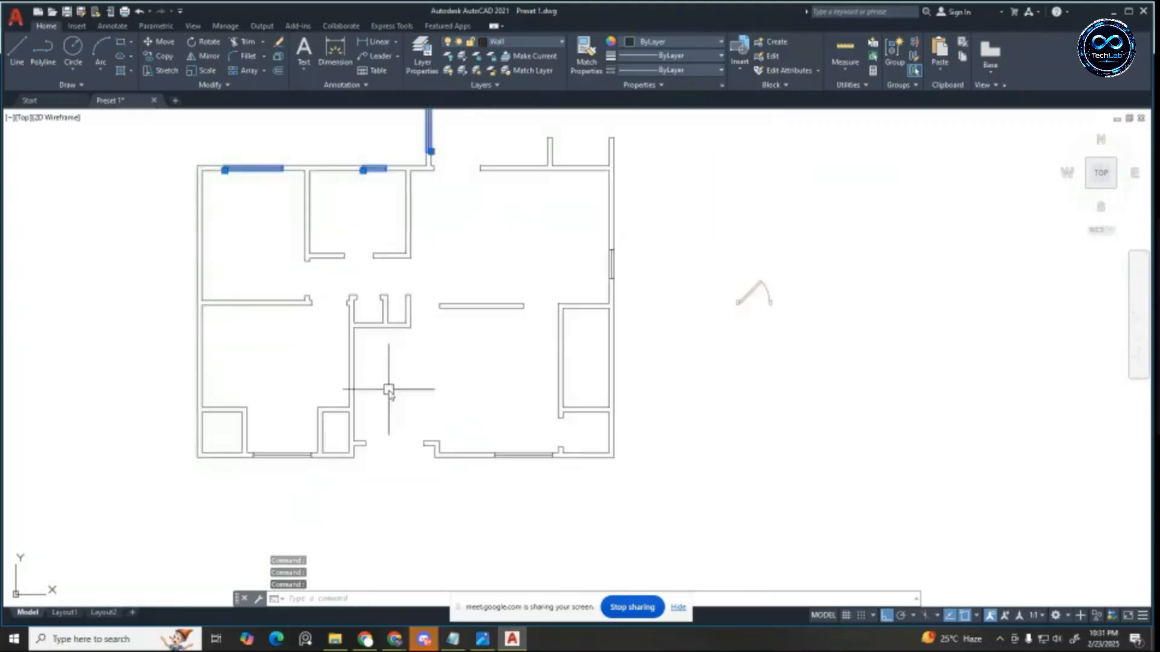
pyautogui.click(287, 454)
pyautogui.click(517, 456)
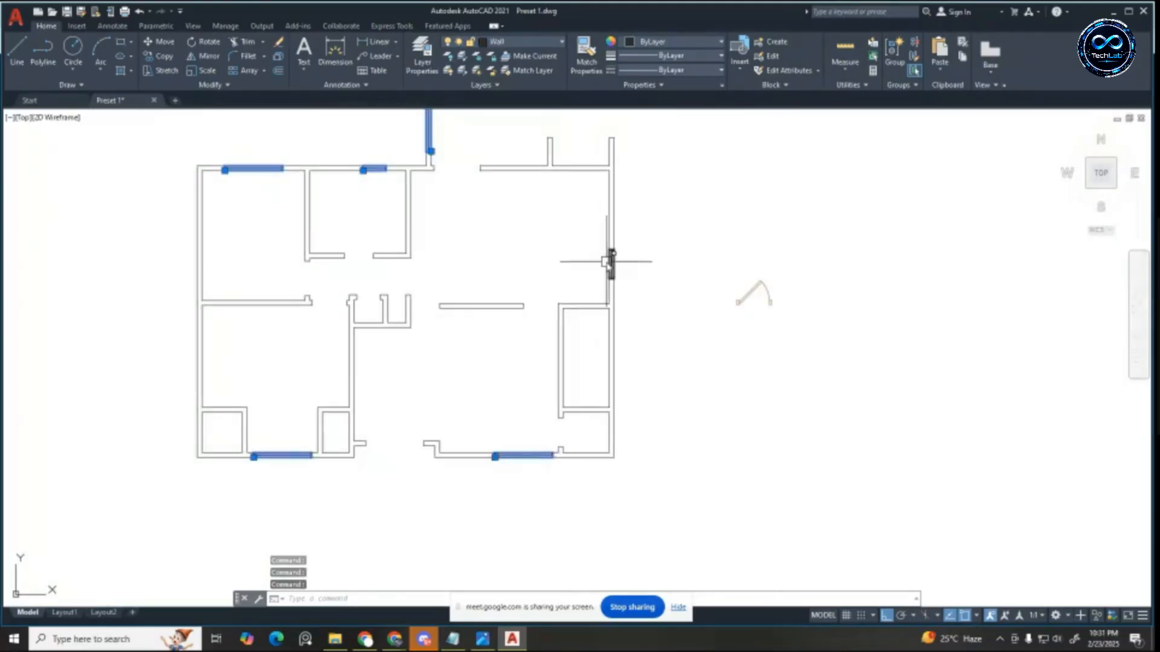
pyautogui.click(610, 262)
pyautogui.scroll(-4, 610, 261)
pyautogui.scroll(4, 456, 208)
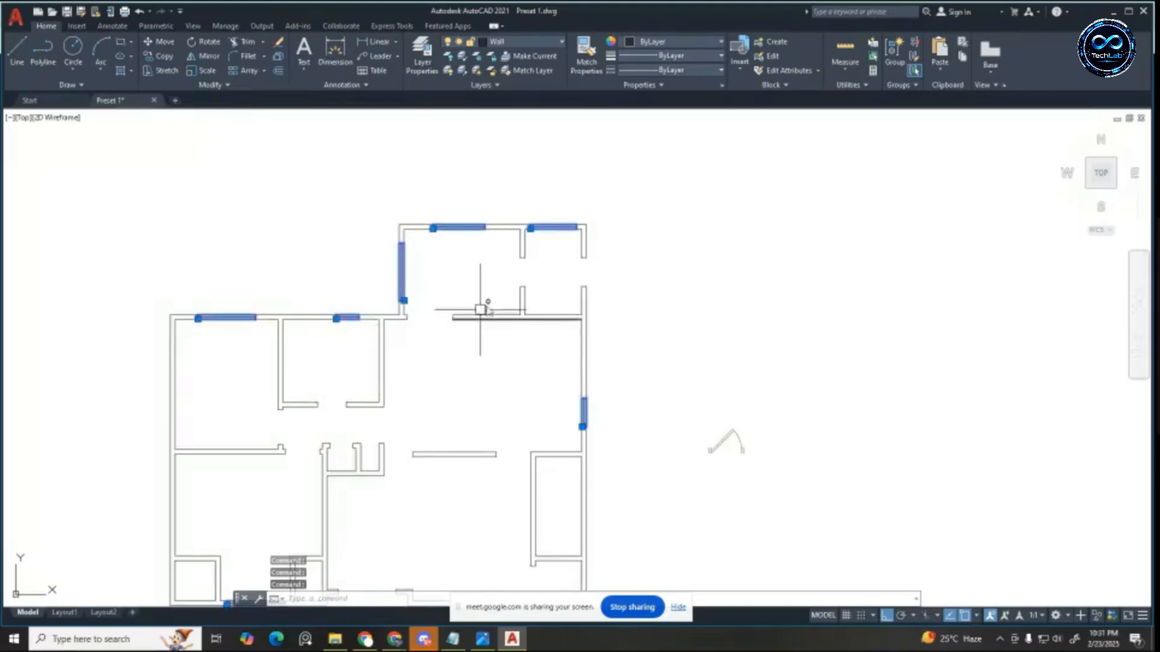
pyautogui.scroll(-4, 480, 310)
pyautogui.click(557, 41)
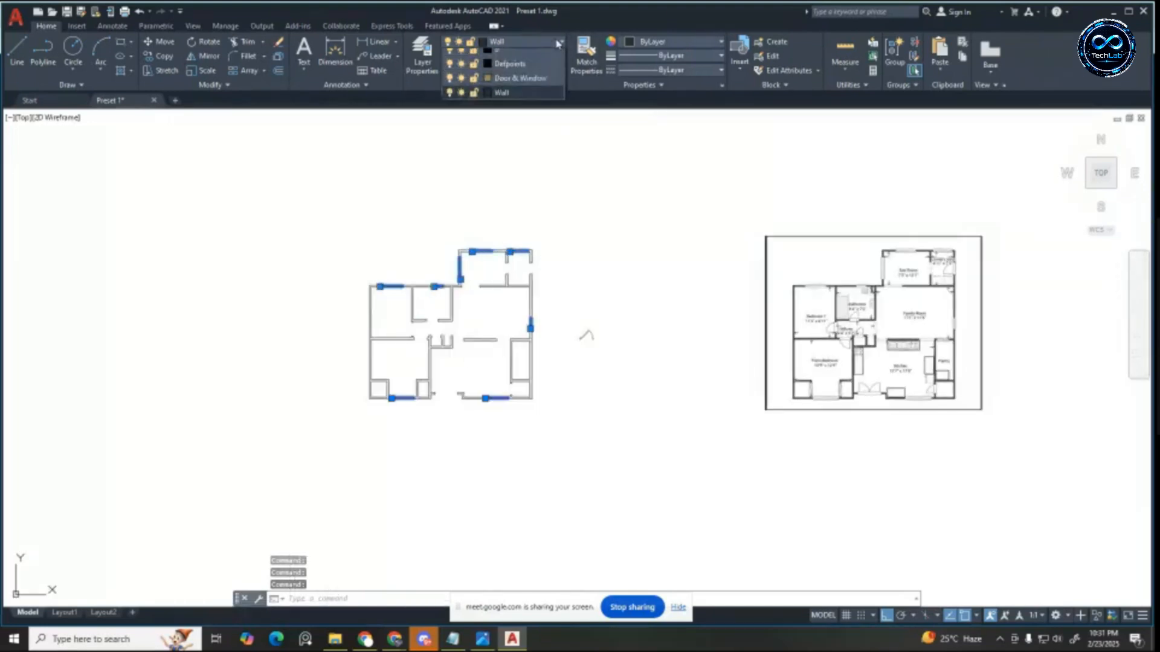
pyautogui.click(518, 85)
pyautogui.scroll(4, 489, 230)
pyautogui.press('Escape')
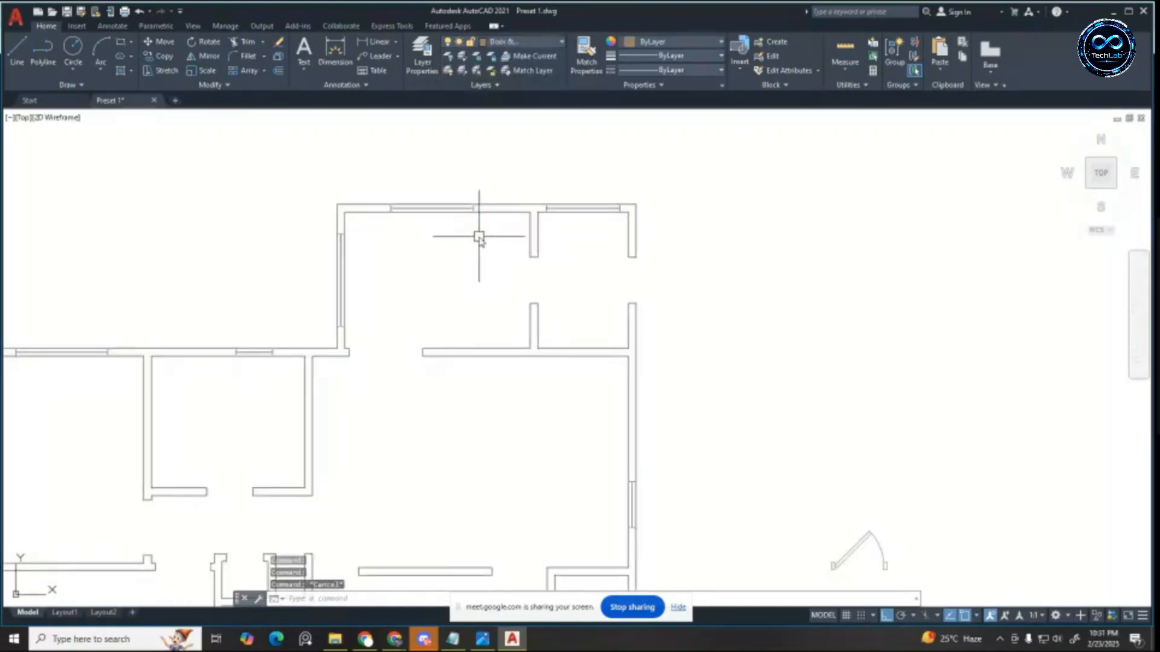
# Step: Edit the window block in the projecting upper room's top wall, put its lines on the Door & Window layer and save the block
pyautogui.scroll(2, 479, 236)
pyautogui.scroll(-4, 485, 259)
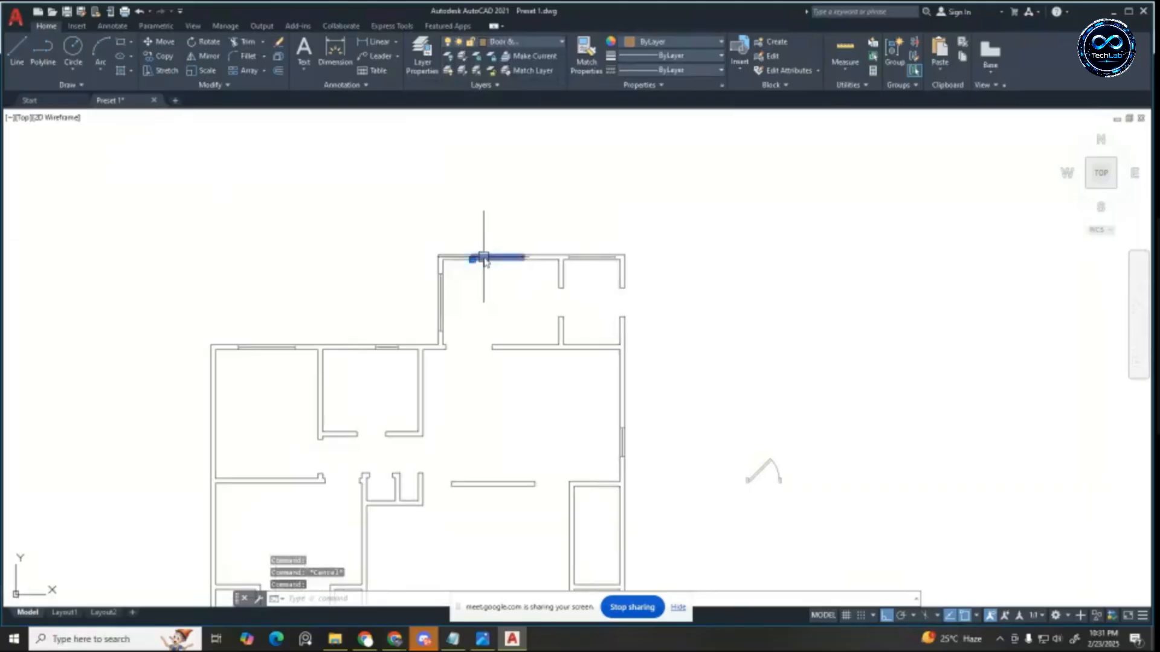
pyautogui.doubleClick(485, 260)
pyautogui.click(566, 398)
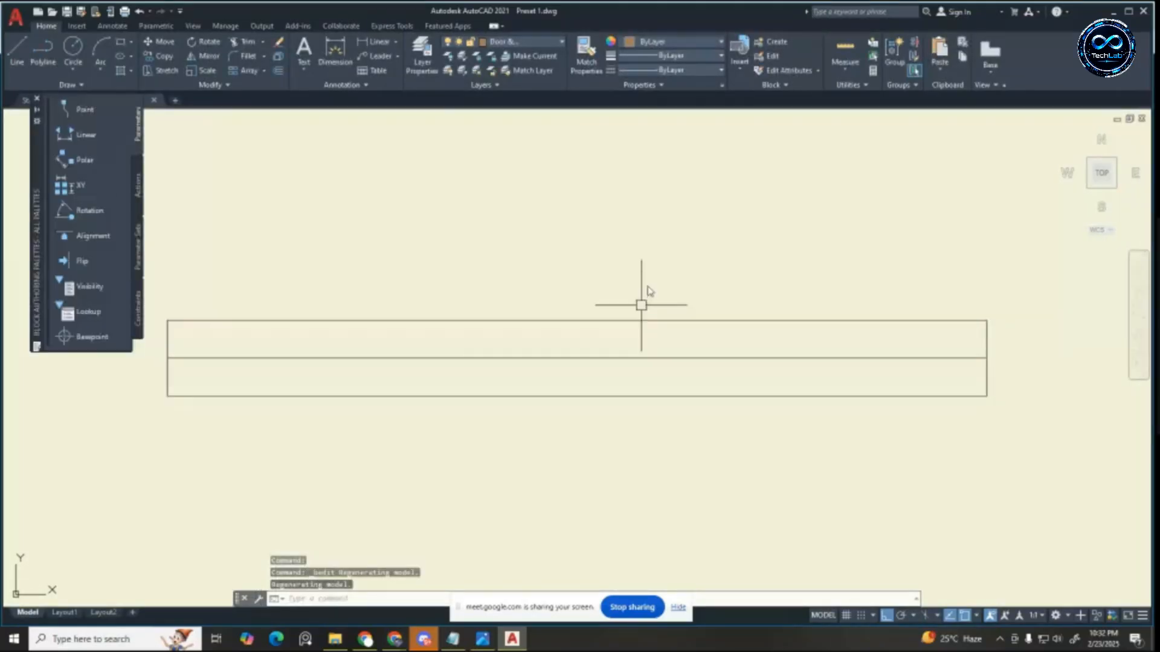
pyautogui.scroll(-4, 642, 305)
pyautogui.click(391, 230)
pyautogui.click(930, 468)
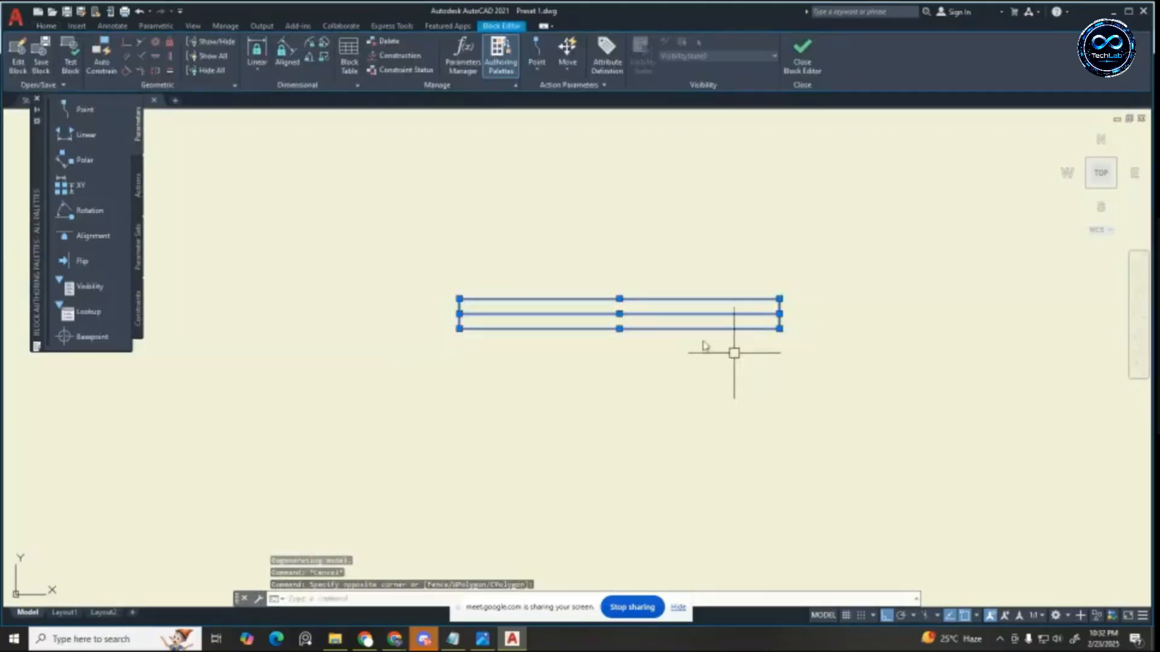
pyautogui.click(52, 28)
pyautogui.click(550, 44)
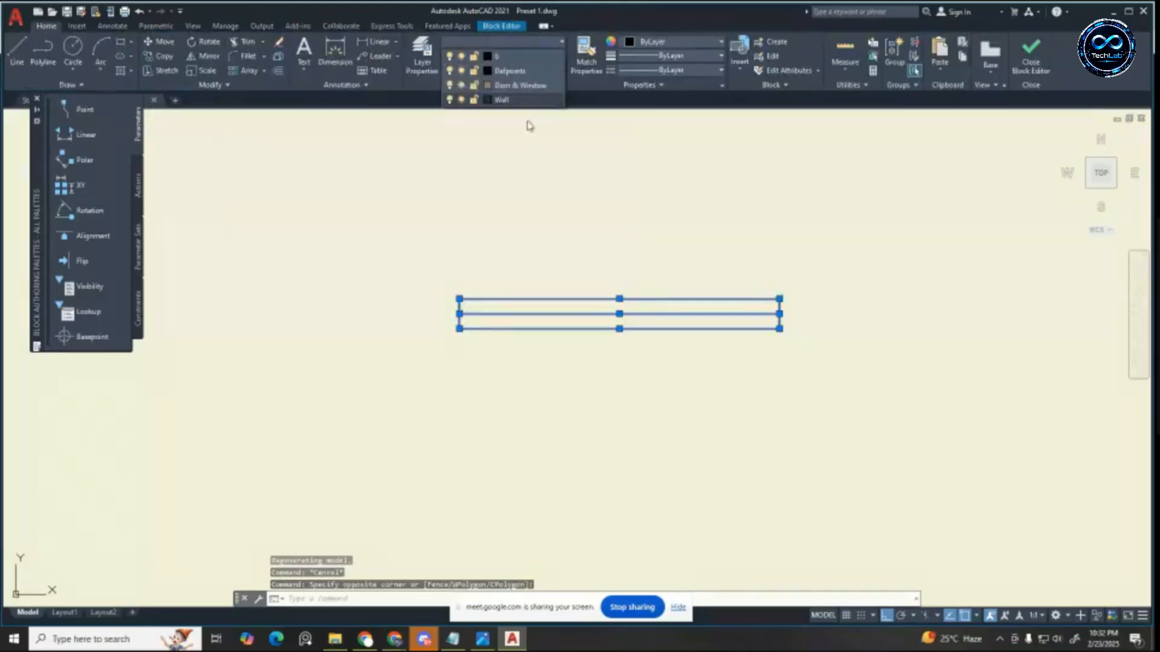
pyautogui.click(517, 89)
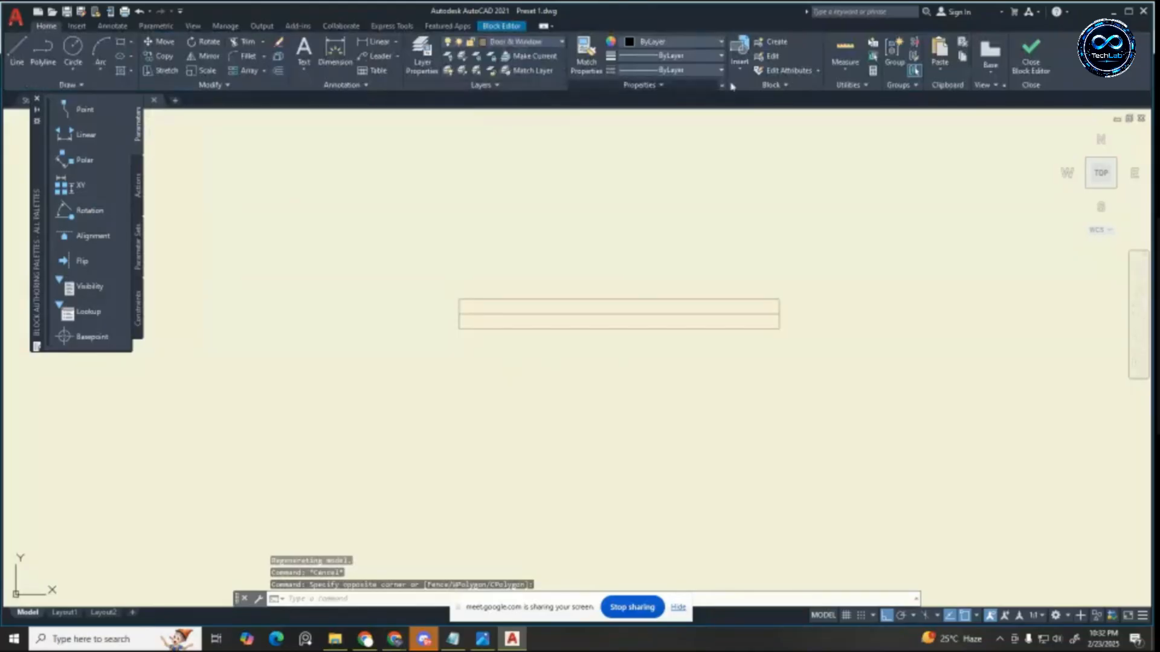
pyautogui.click(1031, 51)
pyautogui.click(568, 292)
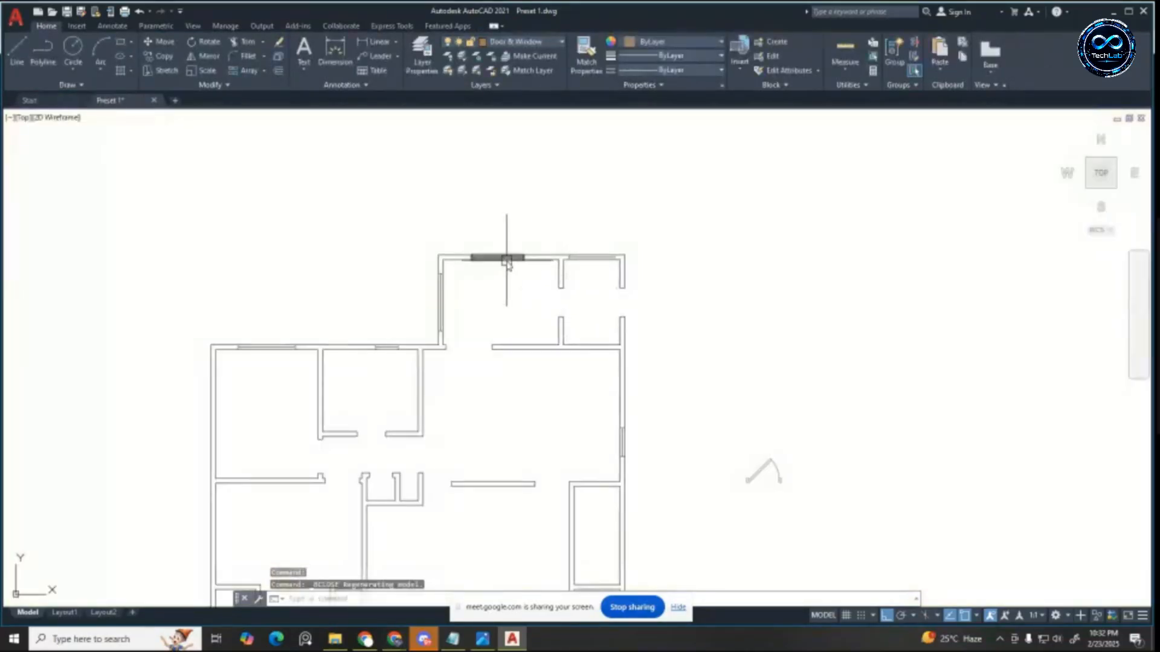
# Step: Edit the window block of the small upper-right corner room, assign all its lines to the Door & Window layer and save the block
pyautogui.scroll(7, 543, 260)
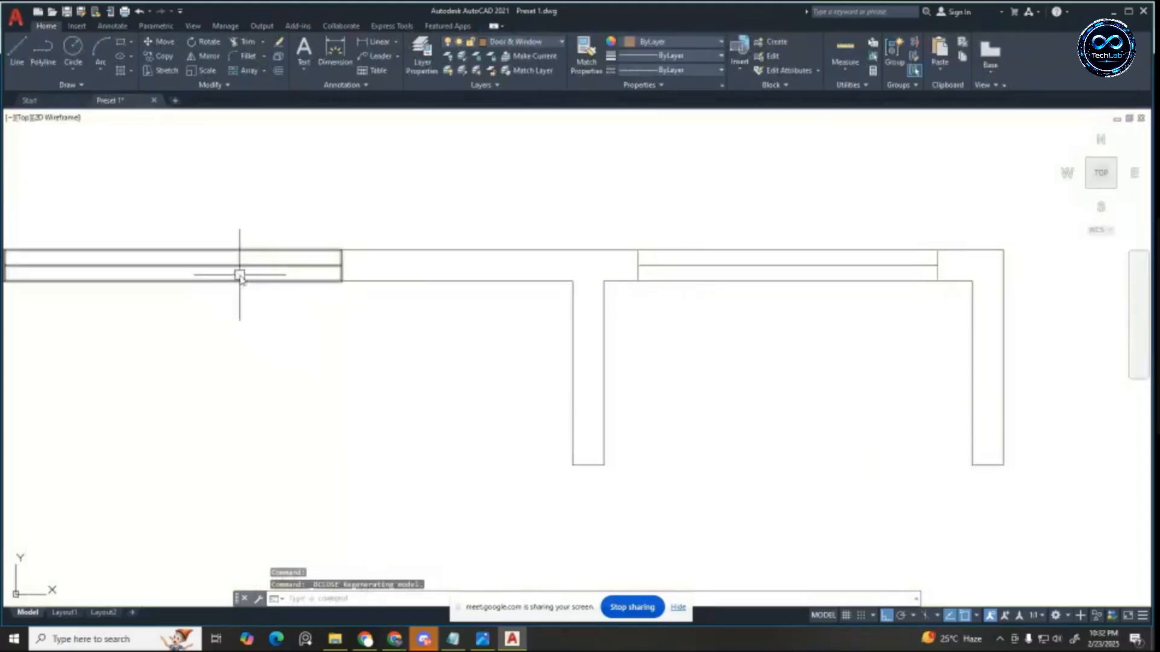
pyautogui.scroll(-4, 484, 316)
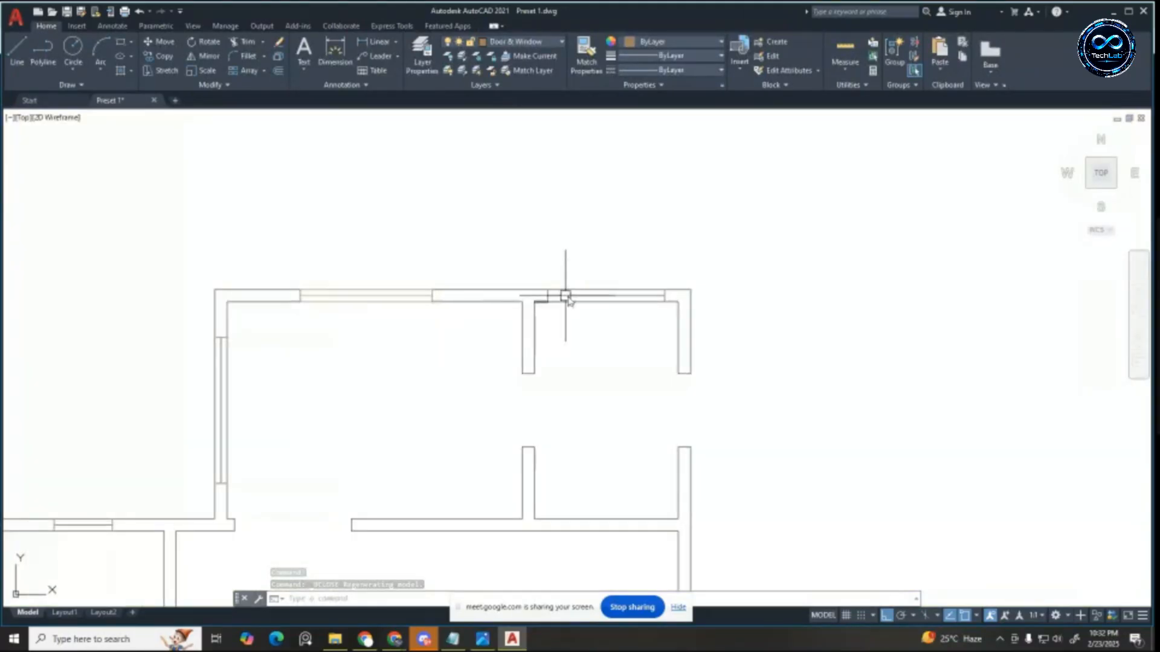
pyautogui.scroll(2, 595, 298)
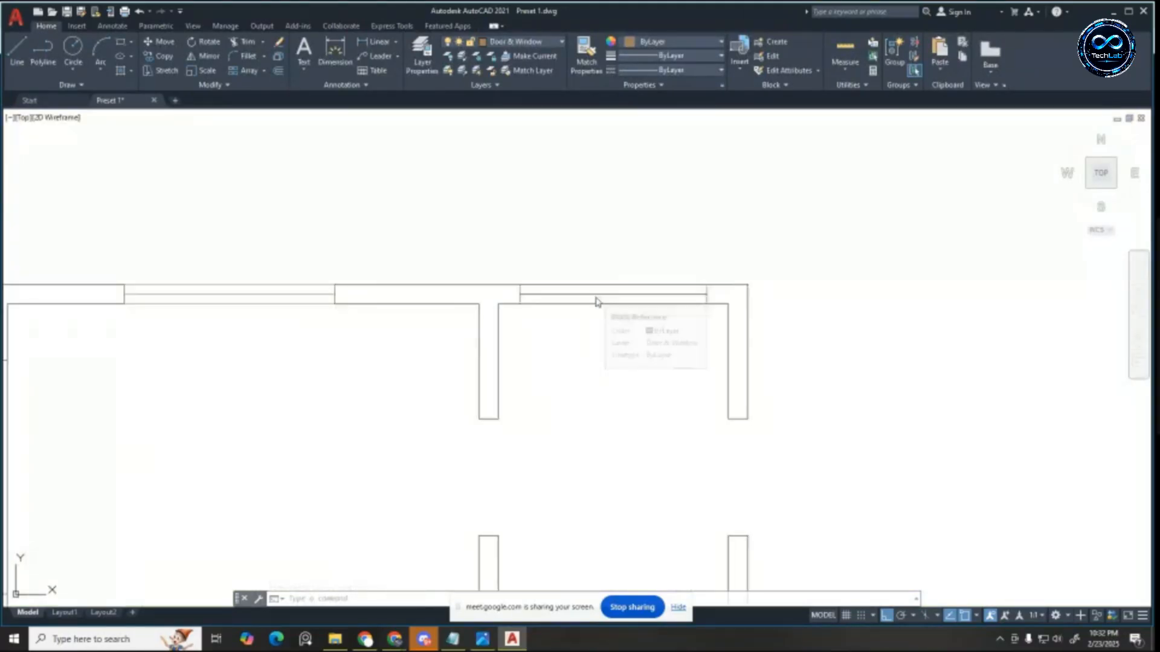
pyautogui.doubleClick(595, 298)
pyautogui.click(567, 401)
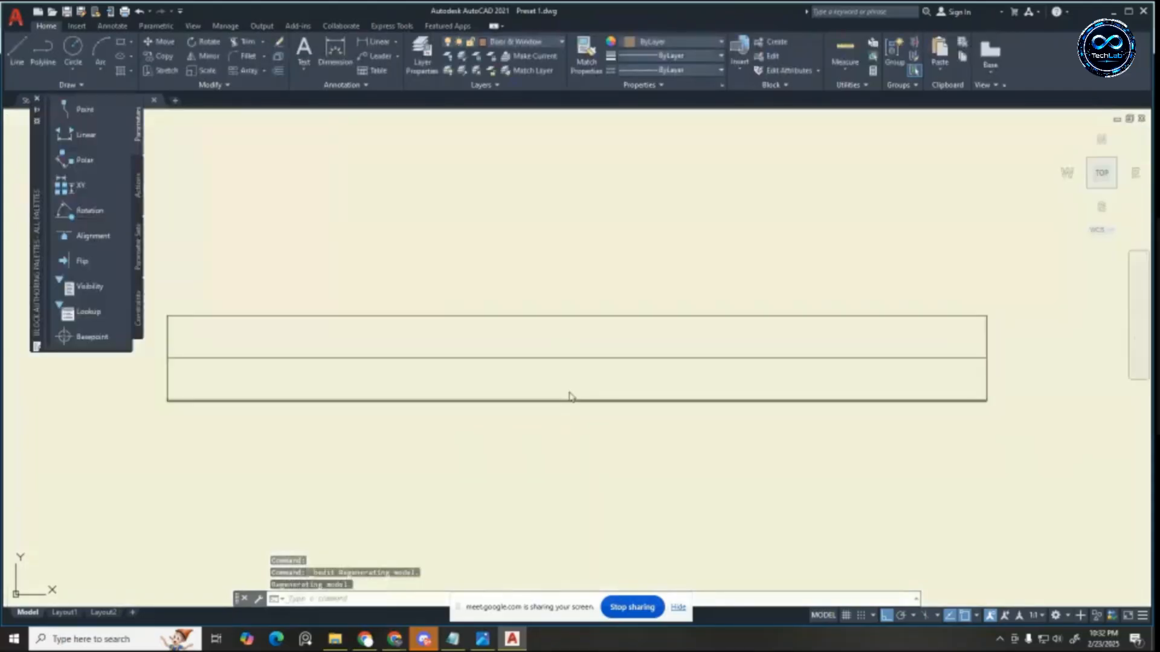
pyautogui.click(249, 254)
pyautogui.click(1000, 481)
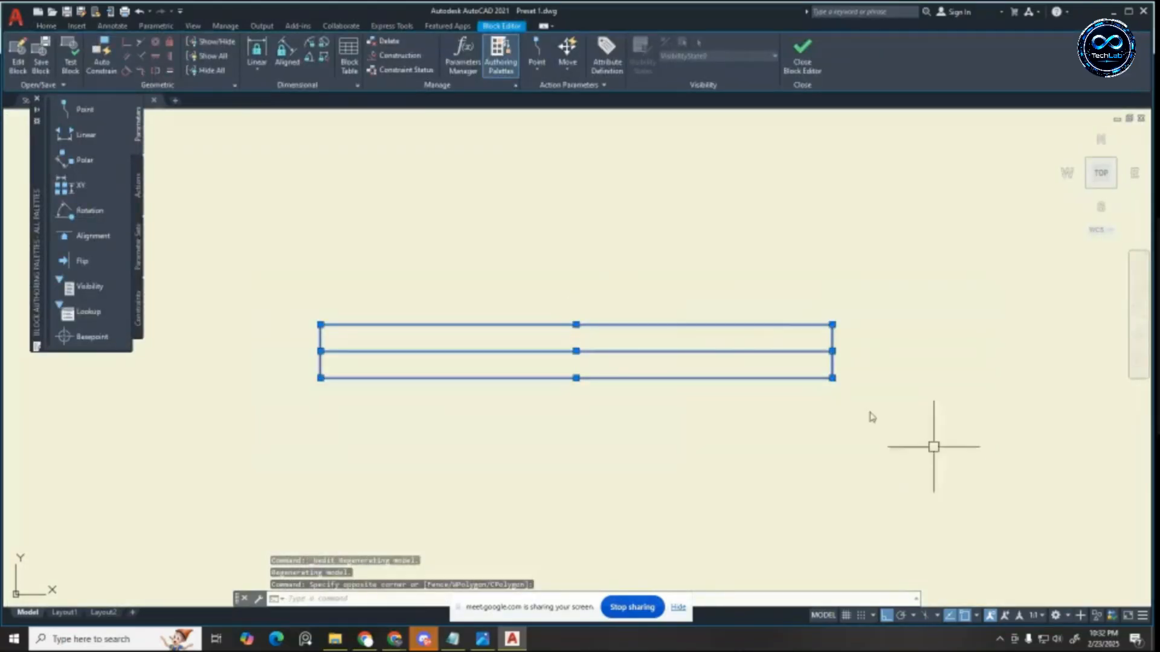
pyautogui.click(45, 26)
pyautogui.click(487, 41)
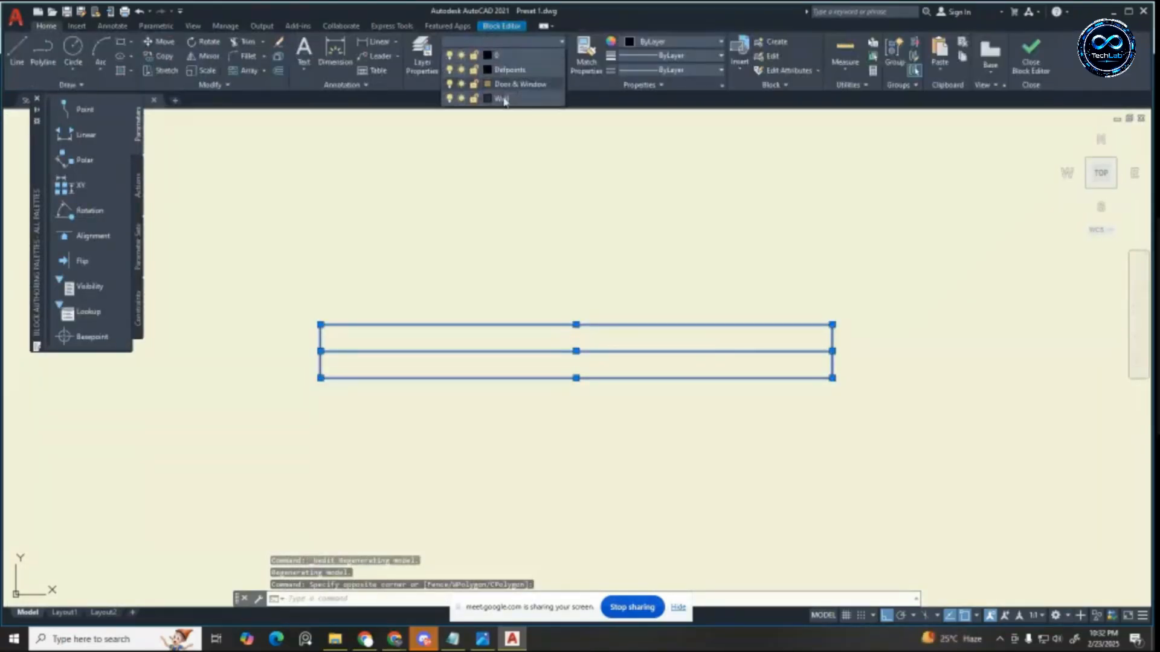
pyautogui.click(507, 79)
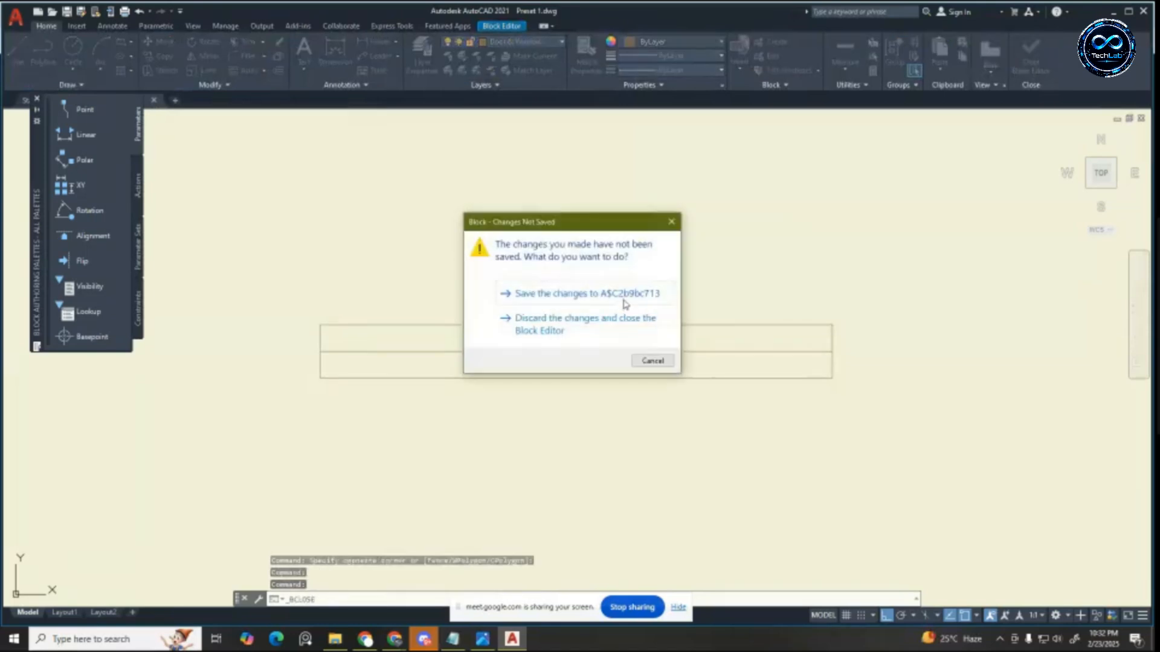
pyautogui.click(589, 298)
# Step: Edit the short window block above the small middle room, assign its lines to the Door & Window layer and save the block
pyautogui.scroll(8, 674, 279)
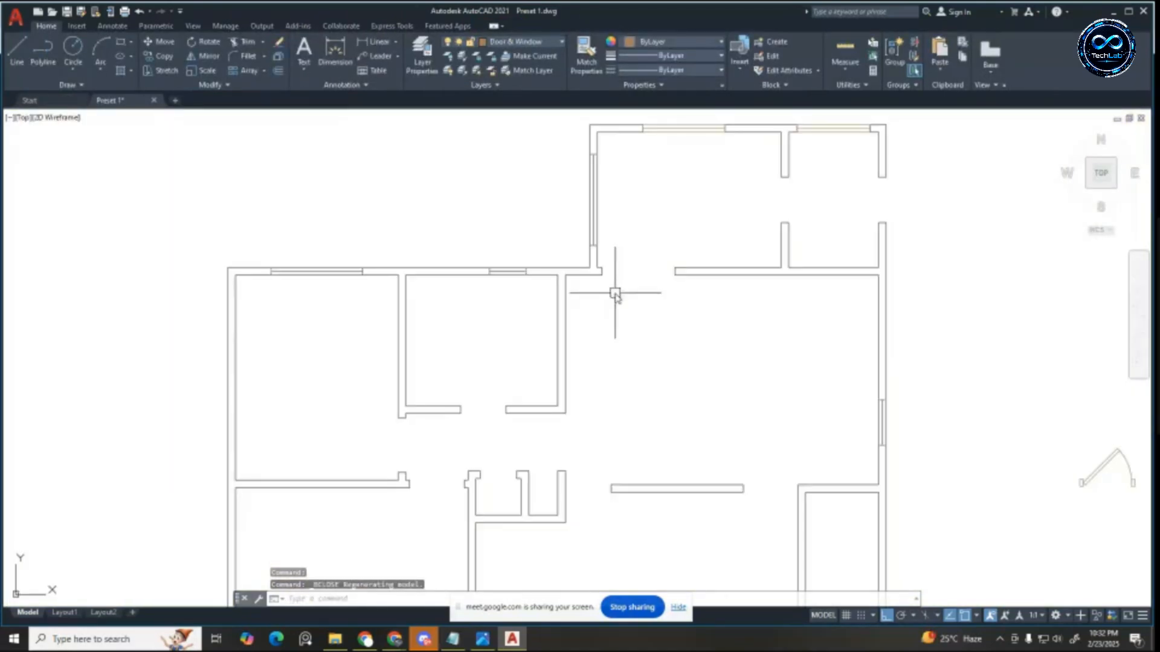
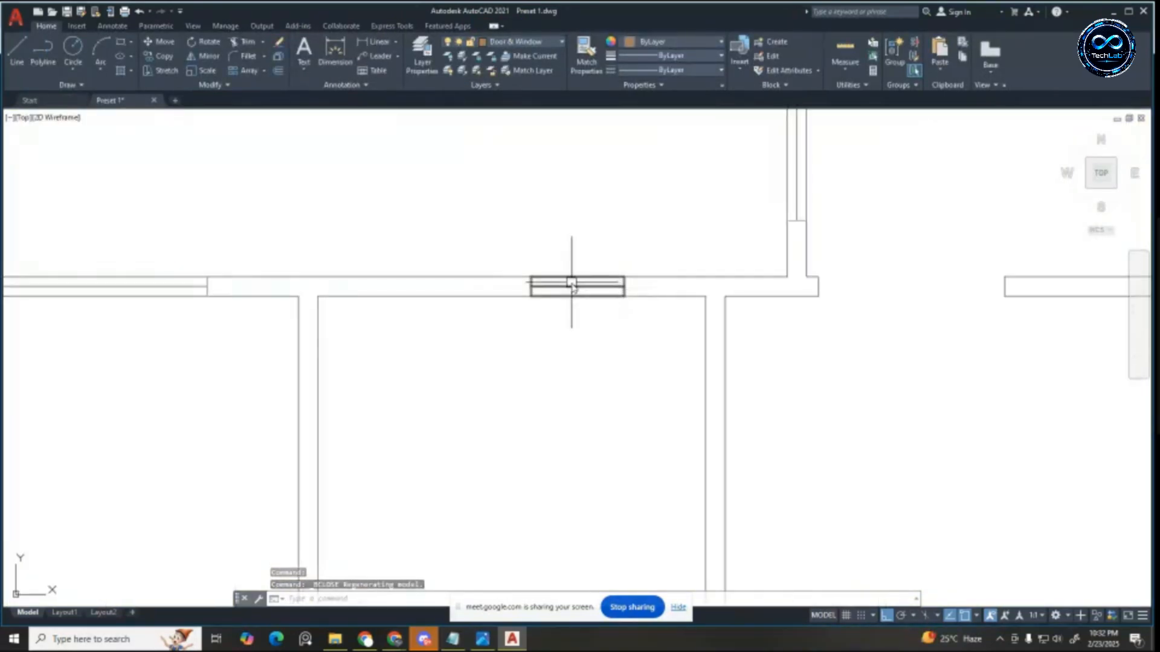
pyautogui.doubleClick(572, 284)
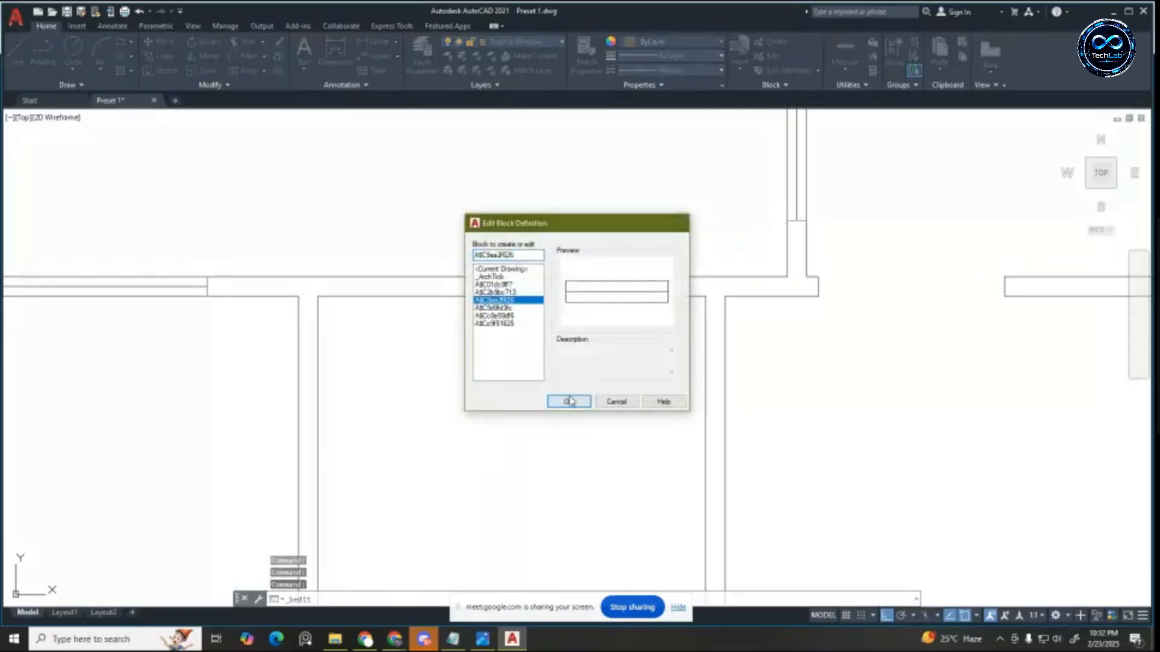
pyautogui.click(570, 401)
pyautogui.scroll(-5, 565, 363)
pyautogui.click(423, 275)
pyautogui.click(791, 409)
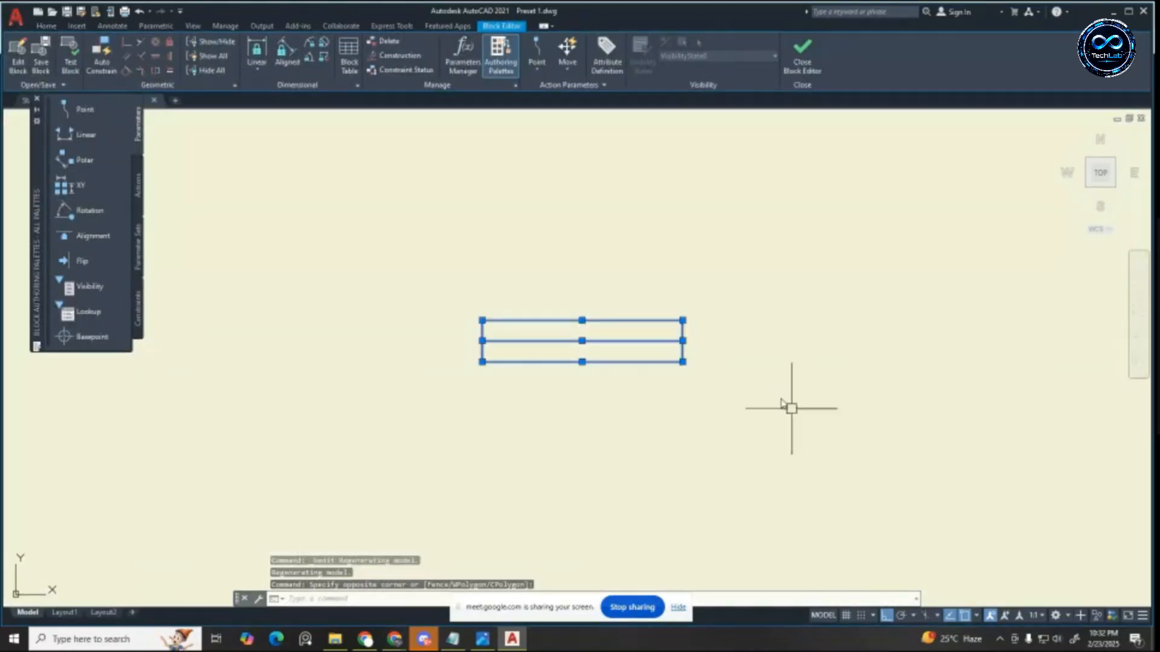
pyautogui.click(46, 26)
pyautogui.click(523, 42)
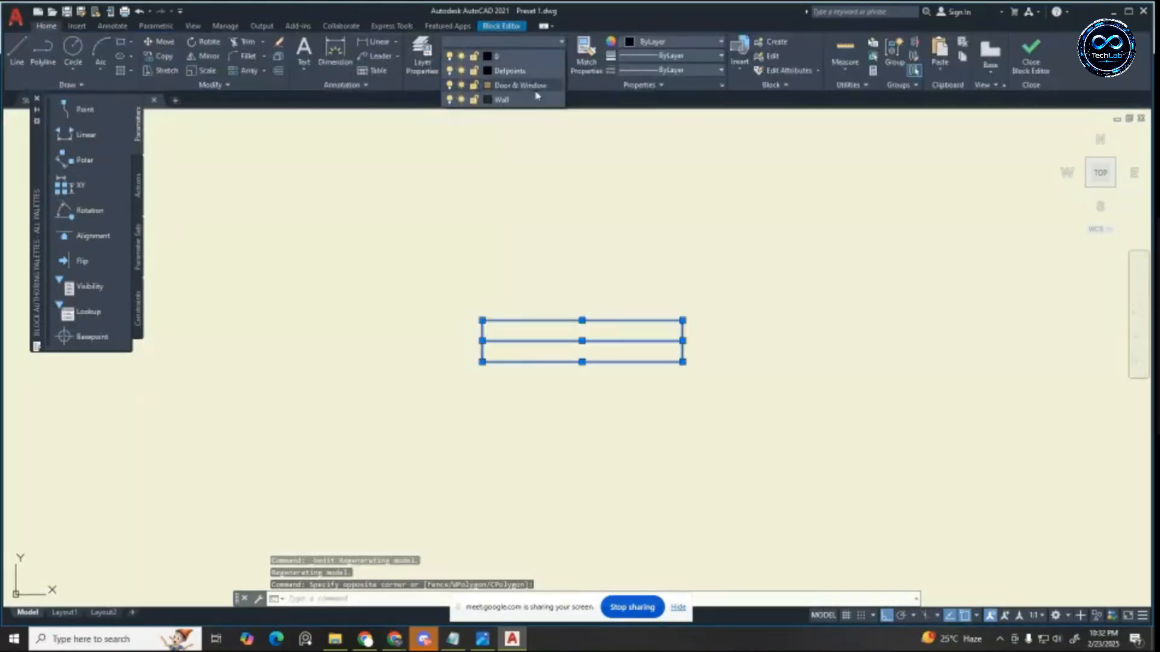
pyautogui.click(520, 85)
pyautogui.click(1030, 61)
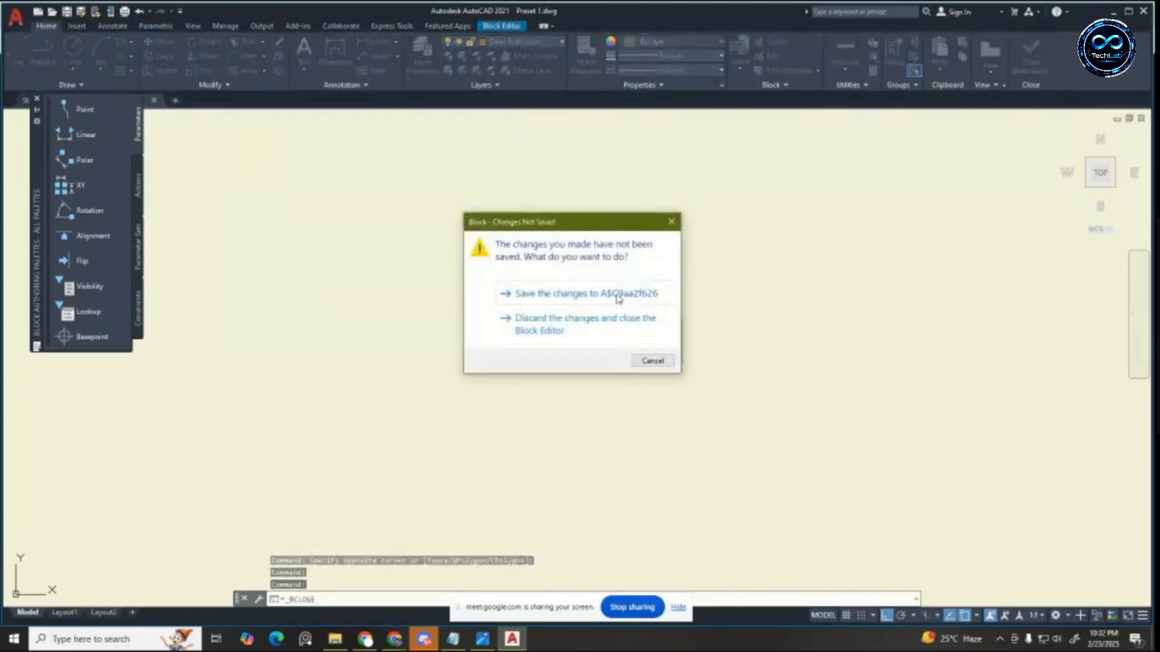
pyautogui.click(640, 294)
# Step: Edit the vertical window block in the projecting upper room's left wall, put its lines on the Door & Window layer and save the block
pyautogui.scroll(3, 686, 315)
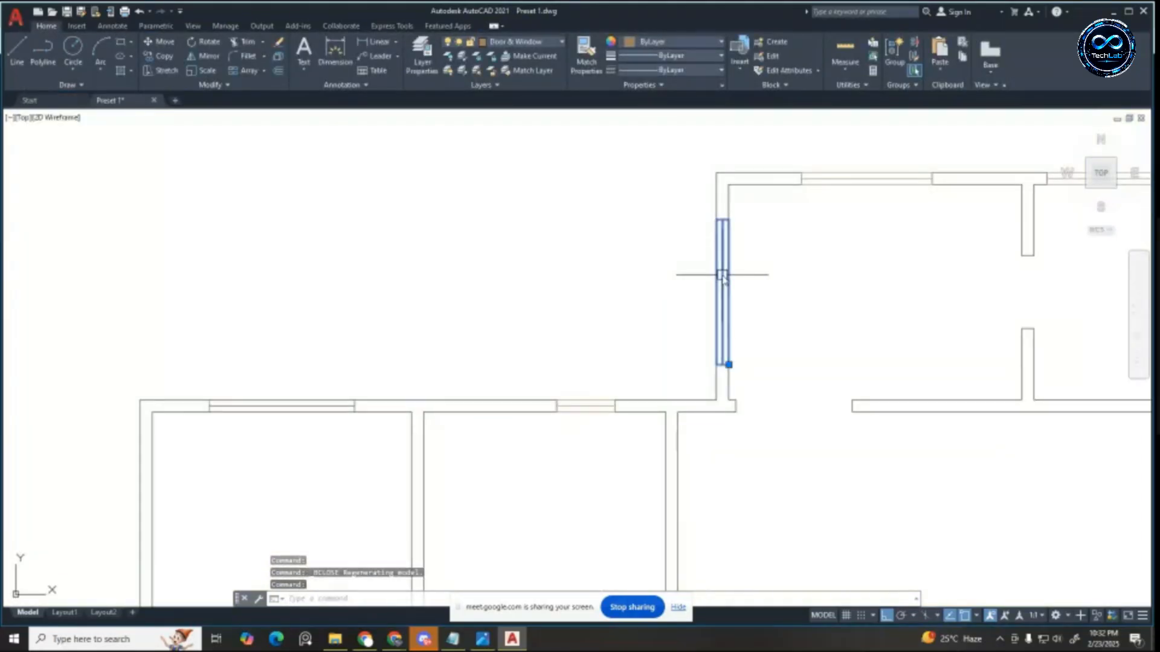
pyautogui.doubleClick(722, 278)
pyautogui.click(568, 398)
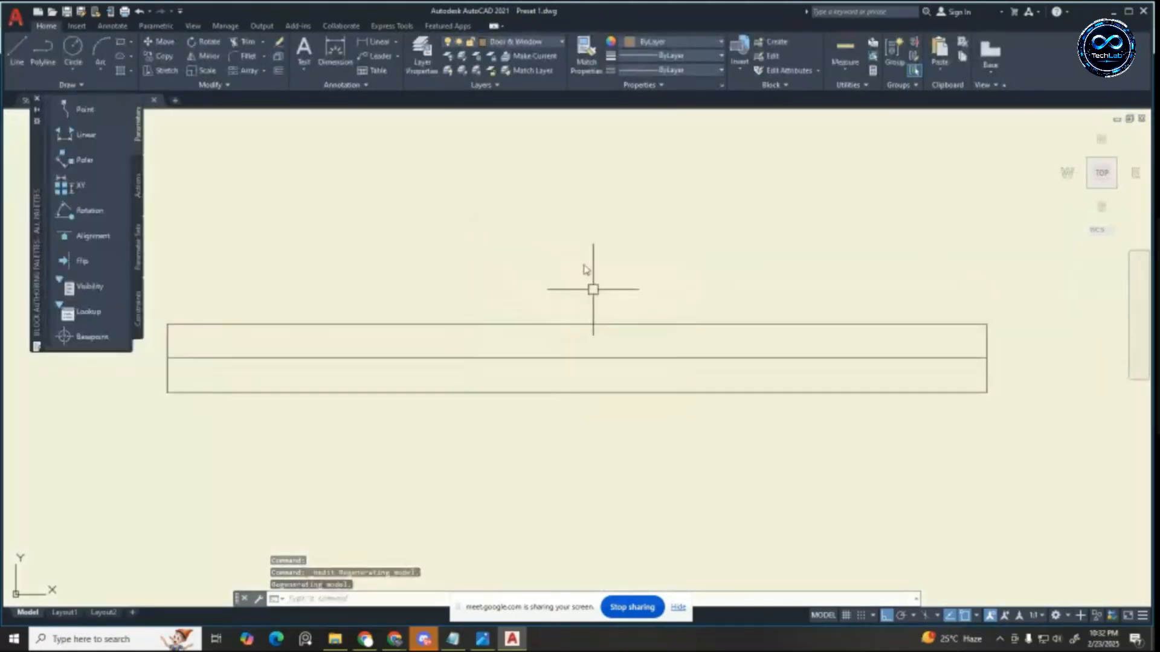
pyautogui.click(255, 223)
pyautogui.click(932, 422)
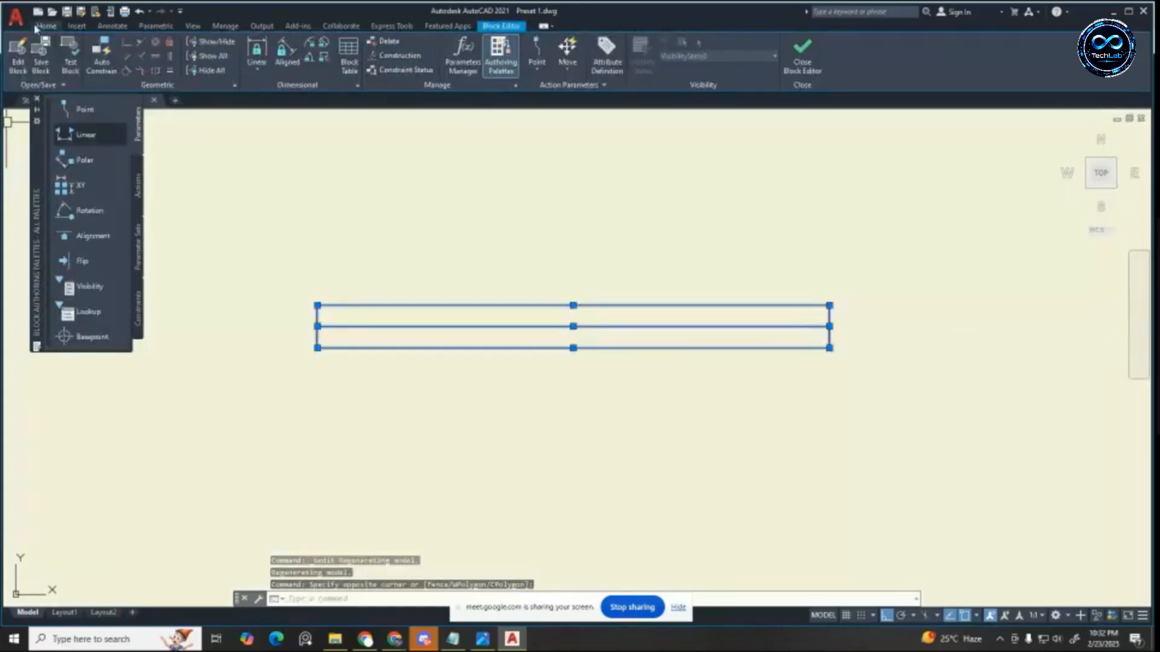
pyautogui.click(47, 26)
pyautogui.click(524, 44)
pyautogui.click(517, 97)
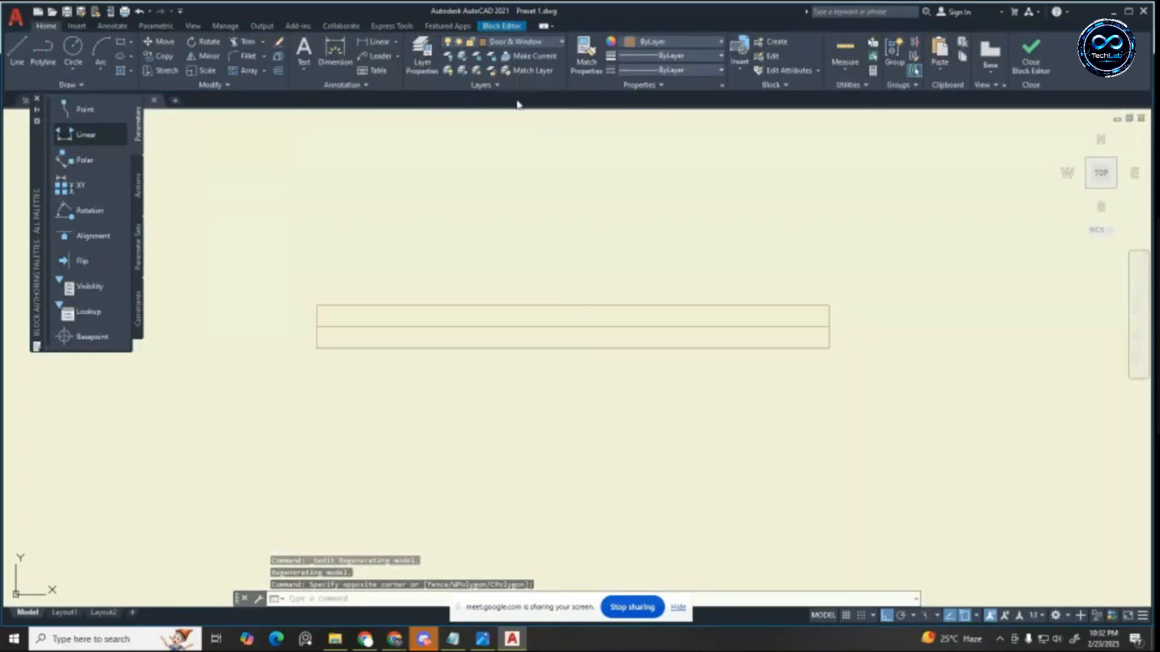
pyautogui.click(531, 293)
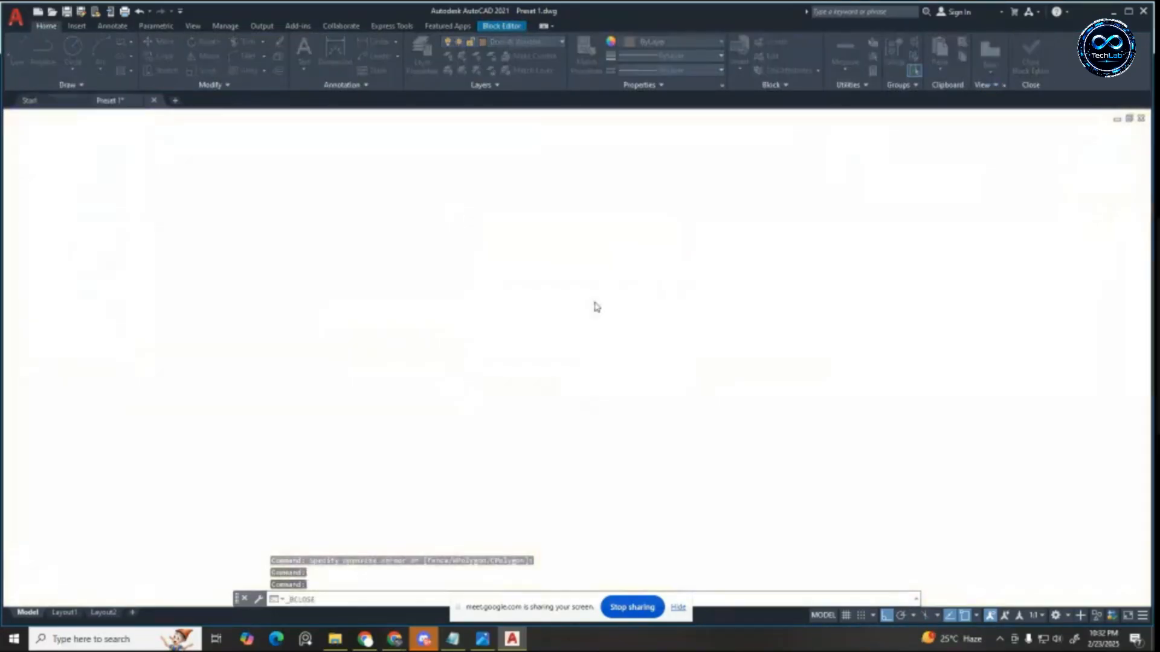
# Step: Cut the door symbol beside the floor plan and paste it back there as a block
pyautogui.scroll(4, 604, 500)
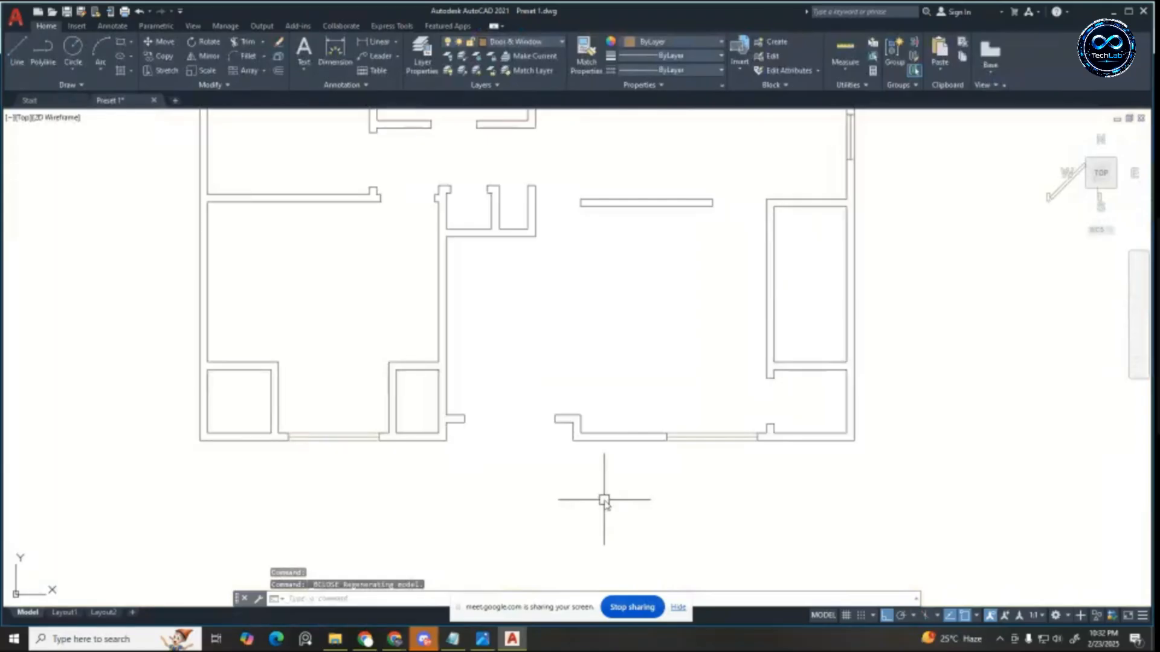
pyautogui.scroll(-2, 570, 429)
pyautogui.scroll(2, 894, 269)
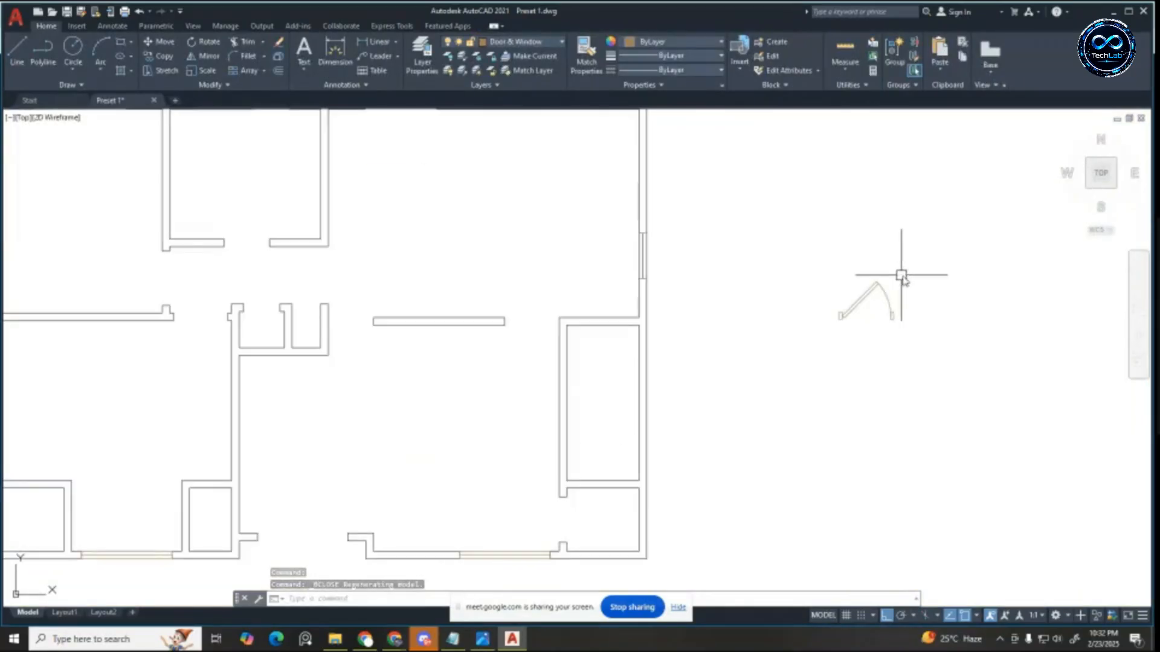
pyautogui.click(940, 367)
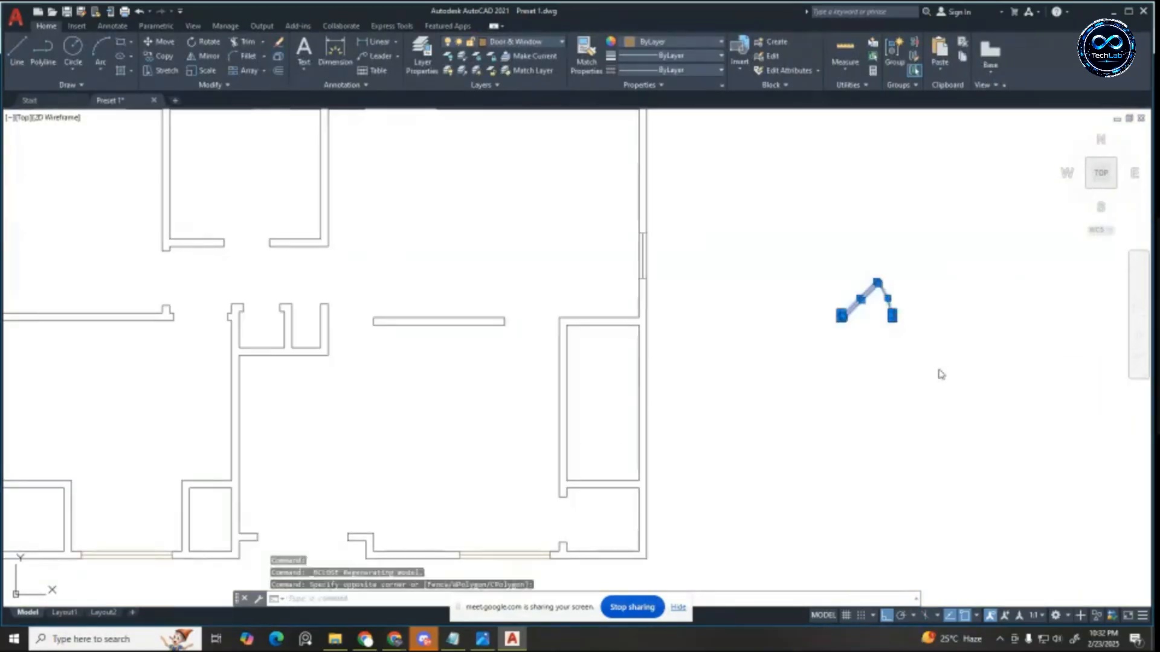
pyautogui.hotkey('ctrl', 'x')
pyautogui.hotkey('ctrl', 'shift', 'v')
pyautogui.scroll(-3, 881, 269)
pyautogui.press('Escape')
# Step: Edit the window block in the plan's right outer wall, assign its lines to the Door & Window layer and save the block
pyautogui.scroll(7, 722, 282)
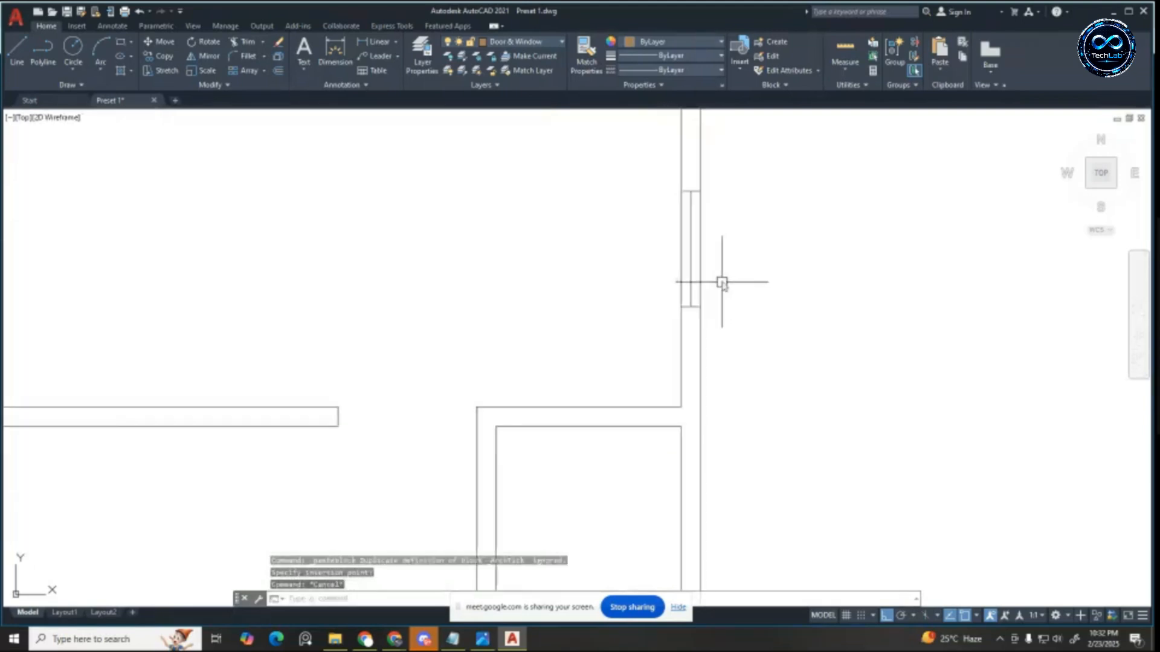
pyautogui.doubleClick(694, 267)
pyautogui.click(574, 403)
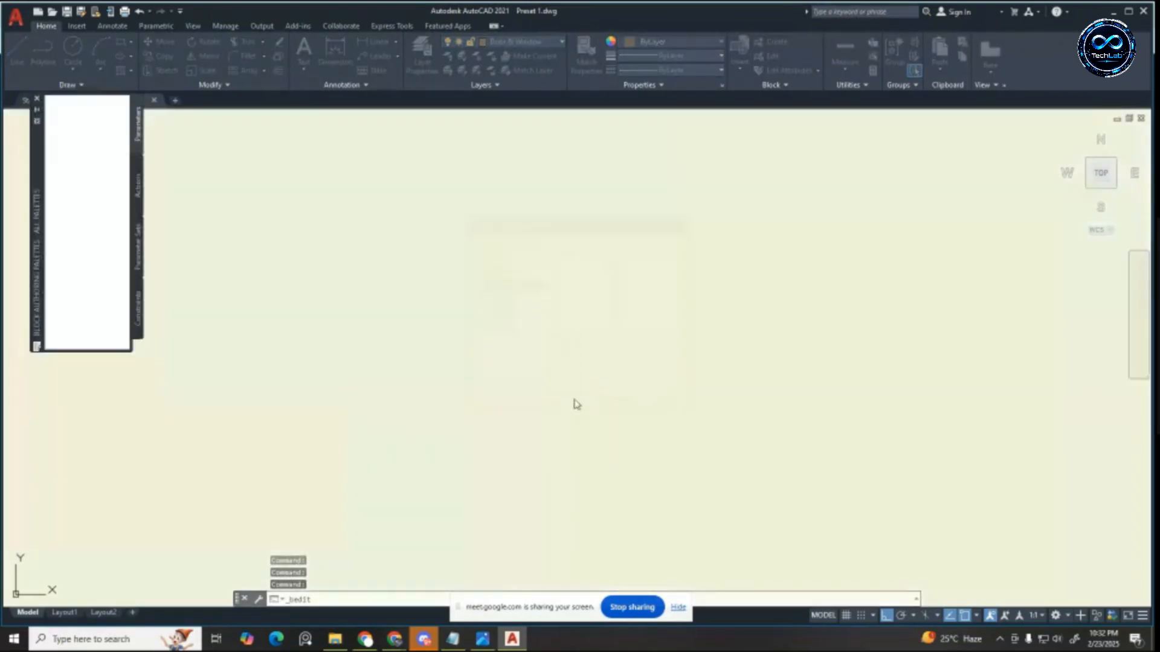
pyautogui.click(483, 238)
pyautogui.click(708, 498)
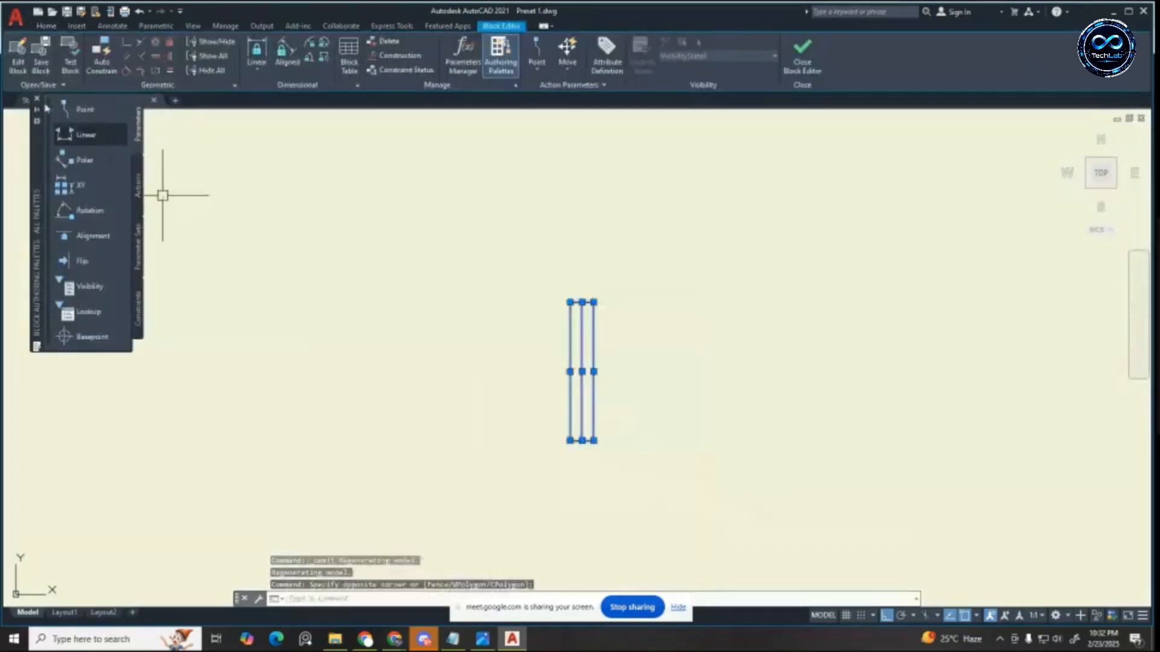
pyautogui.click(47, 25)
pyautogui.click(509, 46)
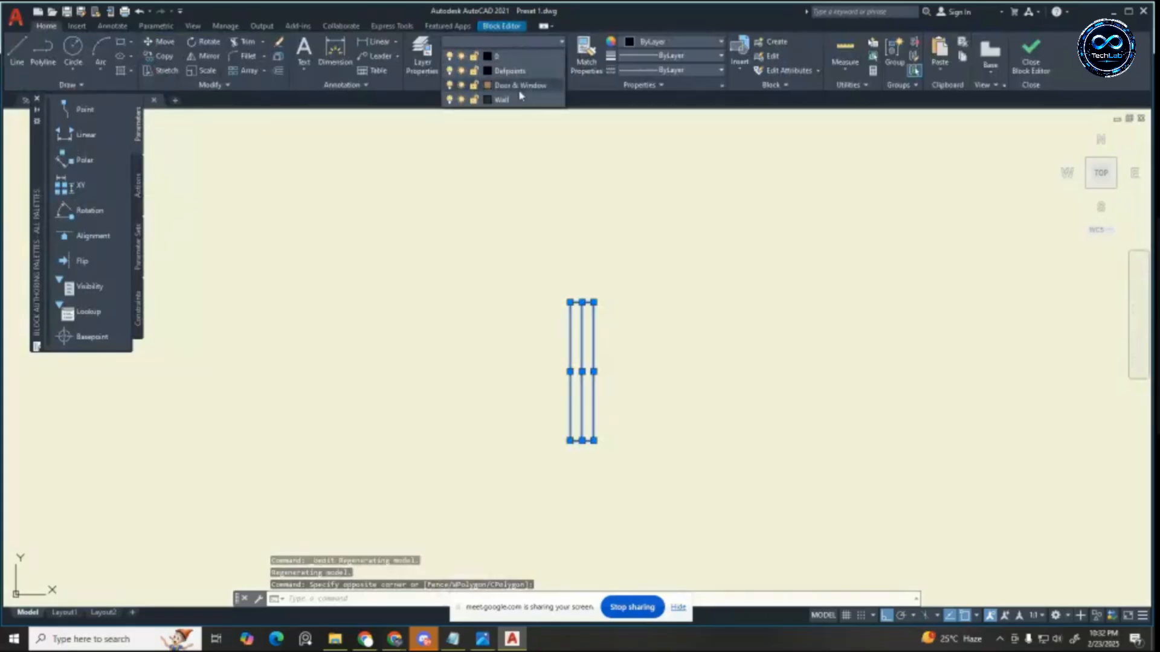
pyautogui.click(520, 89)
pyautogui.click(1025, 55)
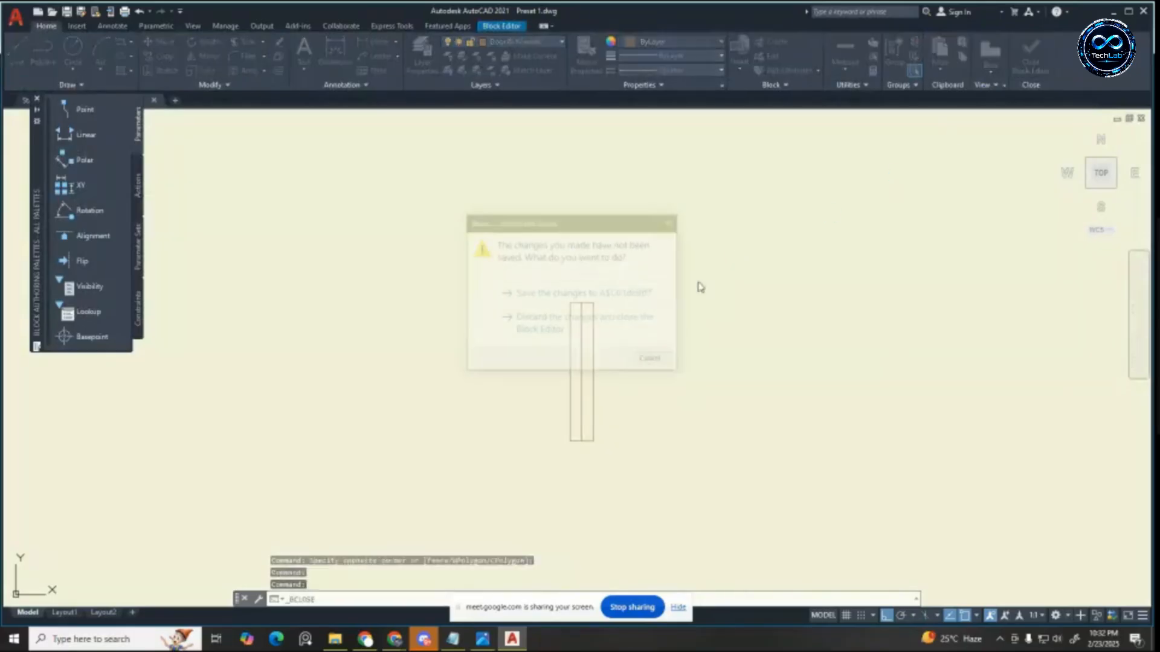
pyautogui.click(621, 294)
# Step: Mirror the door block across a vertical line just beyond its hinge-side jamb, keeping the original
pyautogui.scroll(-3, 664, 293)
pyautogui.scroll(5, 541, 227)
pyautogui.scroll(-5, 463, 209)
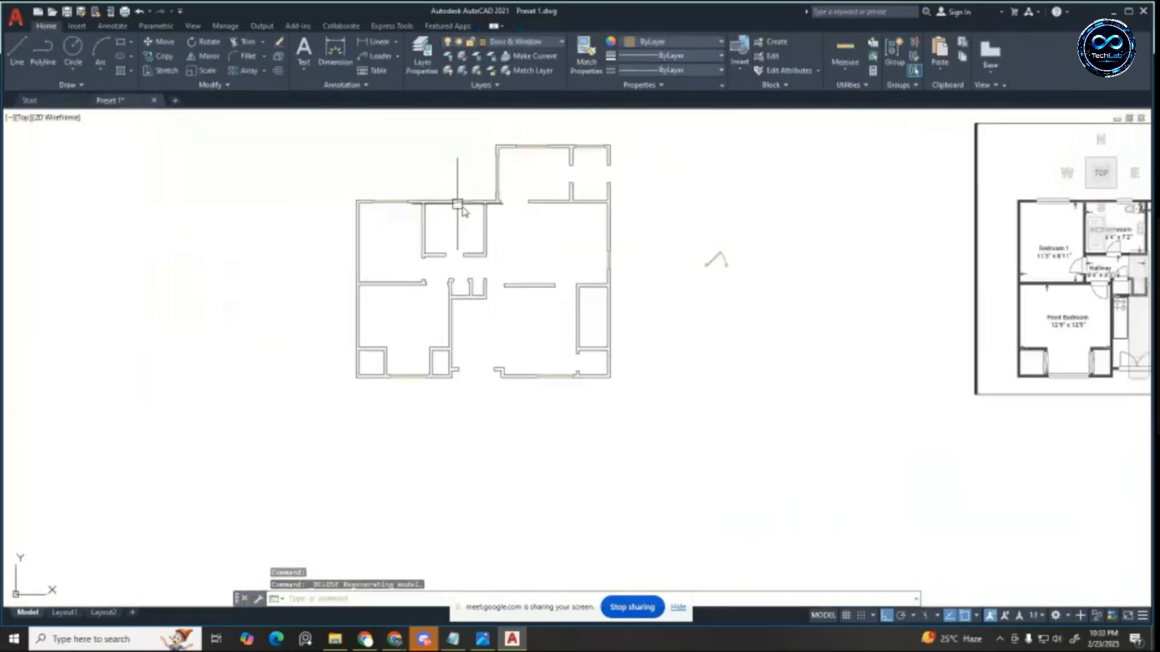
pyautogui.scroll(6, 730, 279)
pyautogui.scroll(4, 630, 264)
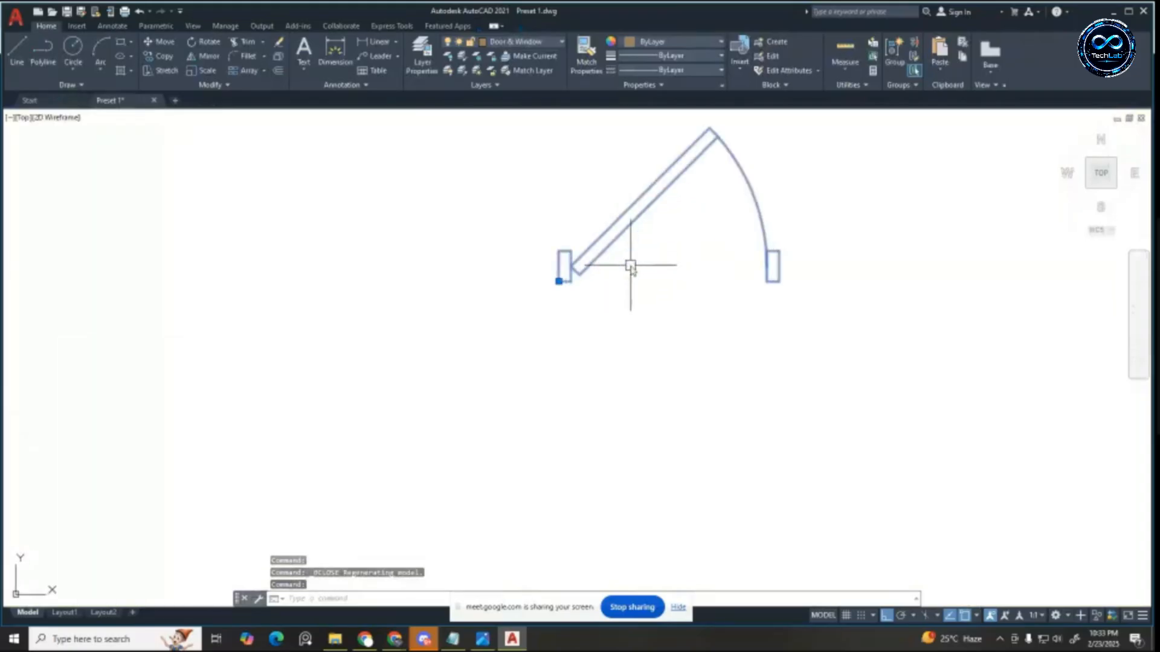
pyautogui.press('Return')
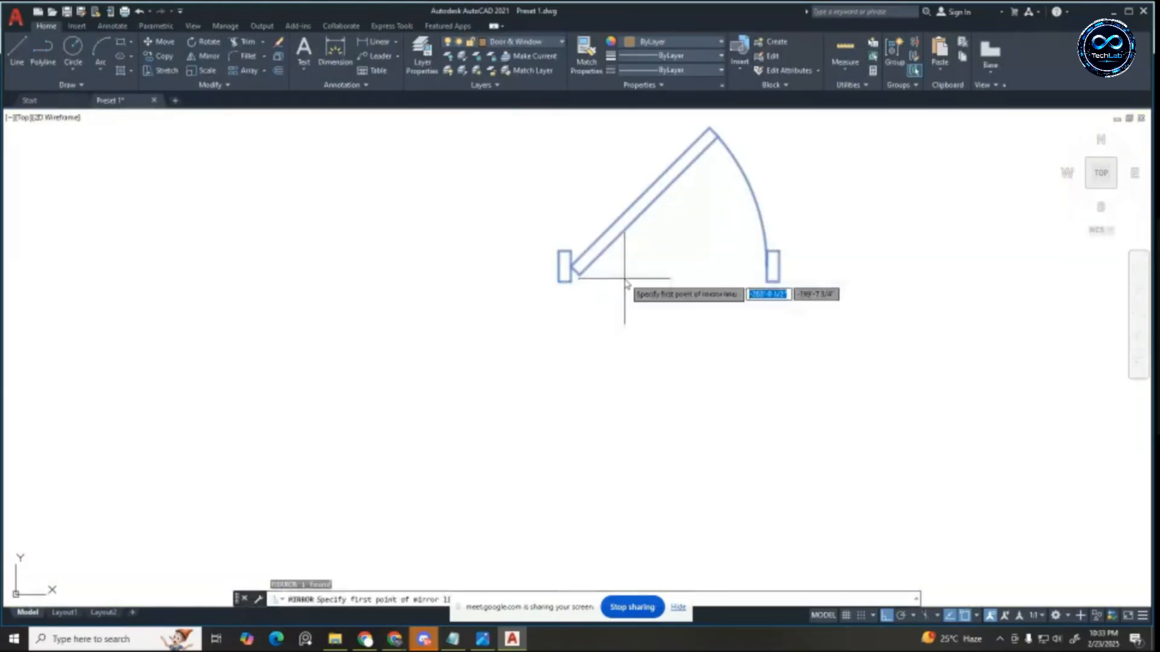
pyautogui.click(543, 318)
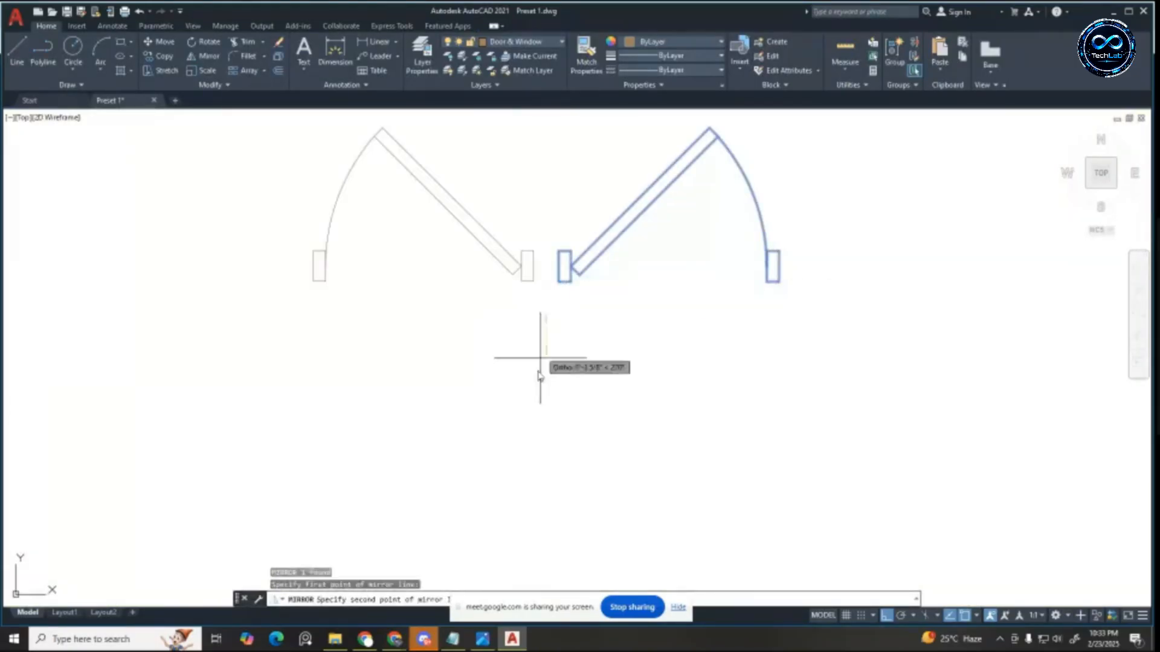
pyautogui.click(538, 446)
pyautogui.press('Return')
# Step: Mirror both door blocks downward across a horizontal line just below them, keeping the originals
pyautogui.scroll(-4, 595, 447)
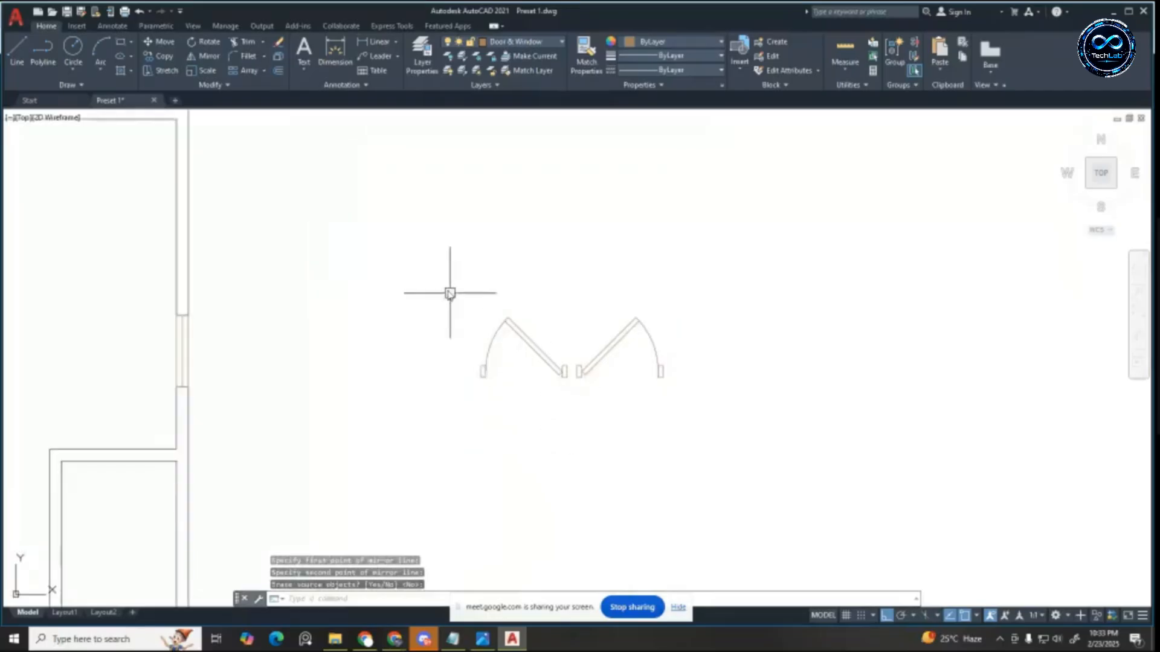
pyautogui.click(443, 277)
pyautogui.click(672, 447)
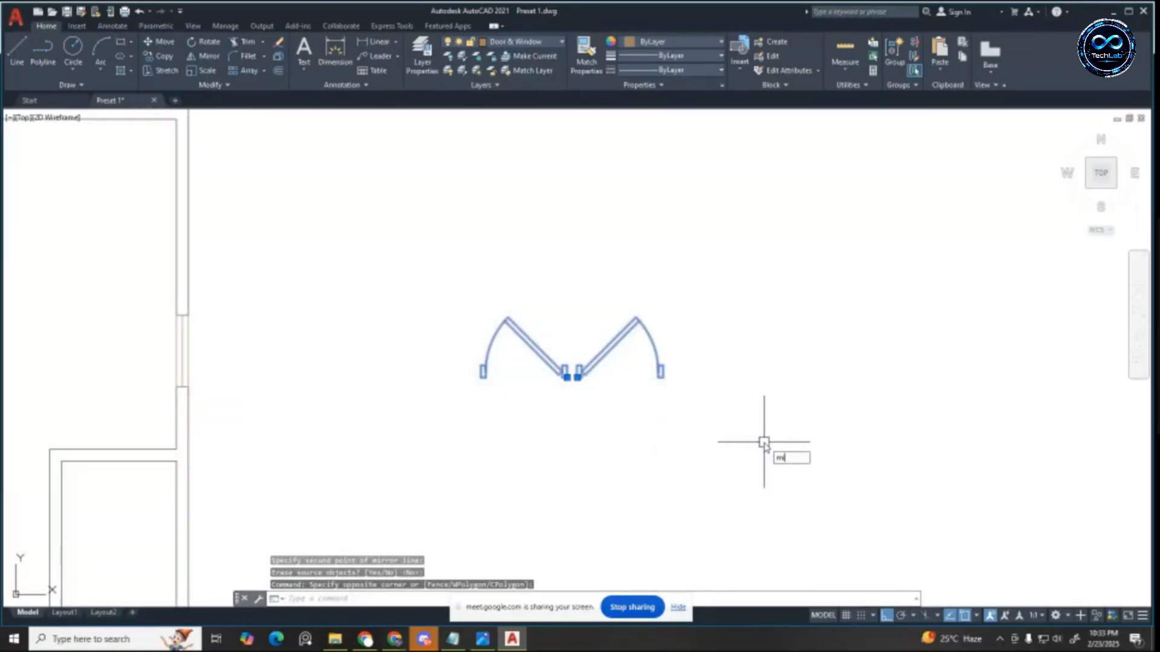
pyautogui.press('Return')
pyautogui.click(668, 396)
pyautogui.click(794, 398)
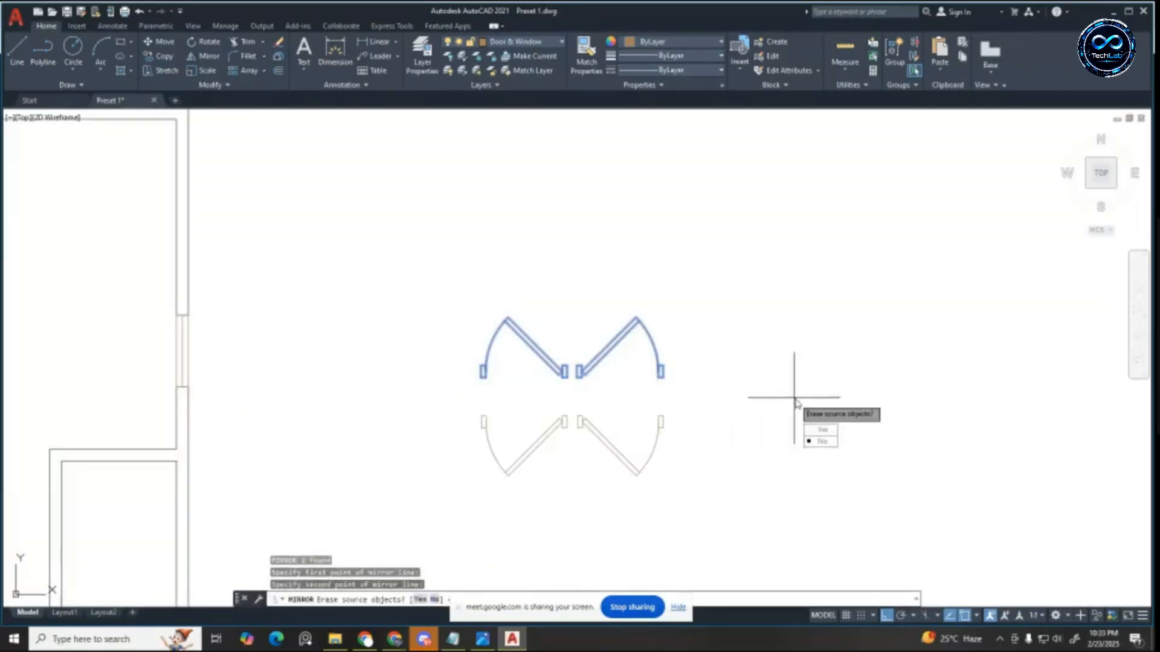
pyautogui.press('Escape')
# Step: Copy the set of four door blocks horizontally to the empty space on its right
pyautogui.scroll(-3, 604, 260)
pyautogui.scroll(3, 596, 259)
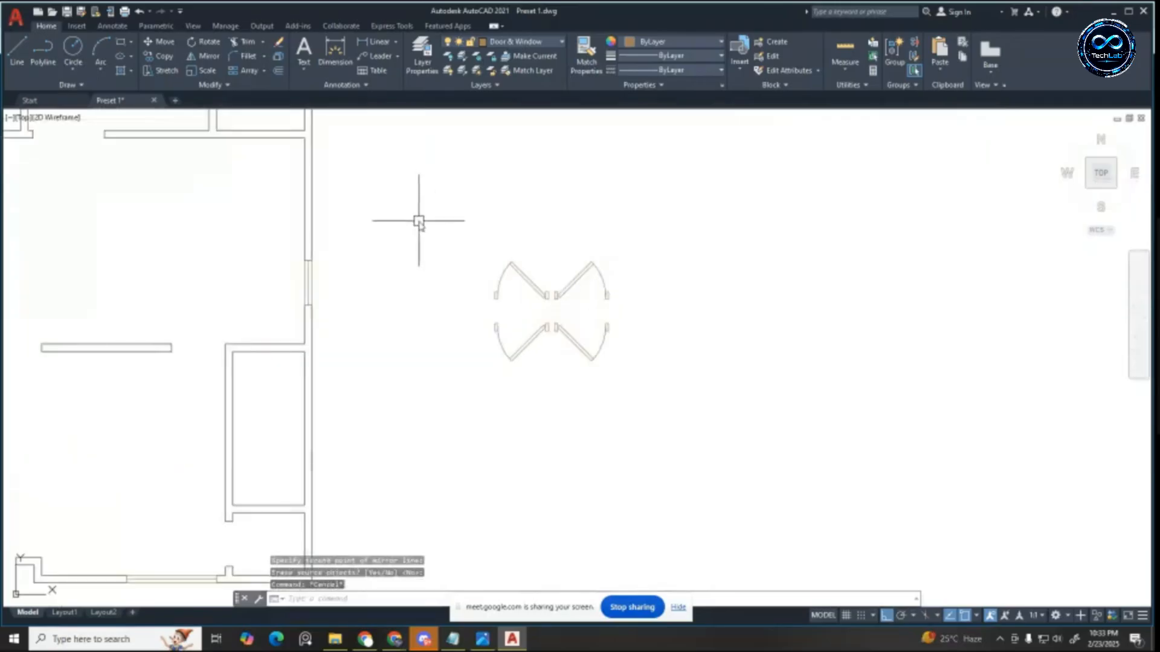
pyautogui.click(415, 215)
pyautogui.click(687, 442)
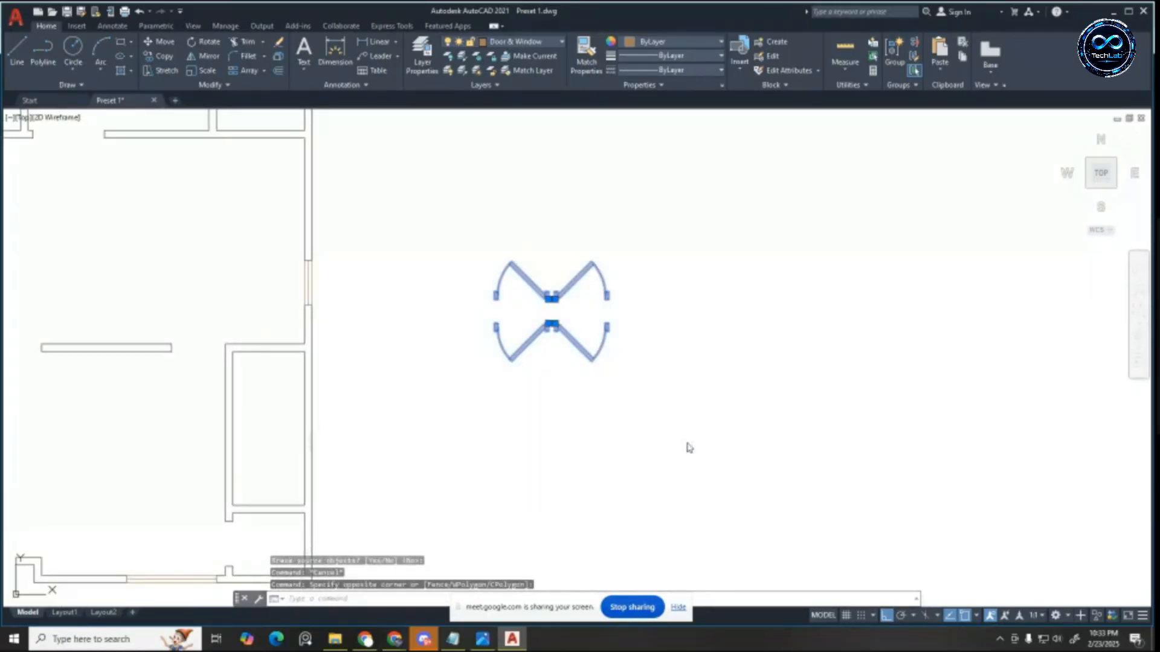
pyautogui.write('co')
pyautogui.press('Return')
pyautogui.click(453, 428)
pyautogui.click(625, 428)
pyautogui.press('Escape')
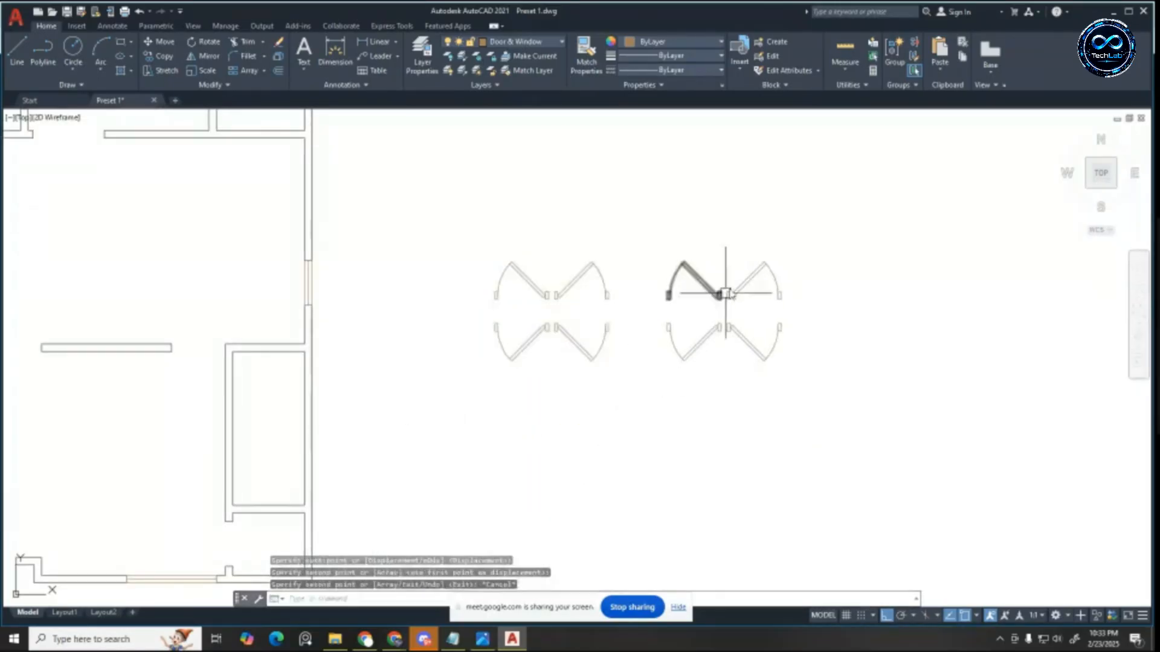
# Step: Draw a diagonal helper line between opposite inner jamb corners at the centre of the copied door set
pyautogui.scroll(2, 725, 294)
pyautogui.click(17, 51)
pyautogui.scroll(3, 764, 326)
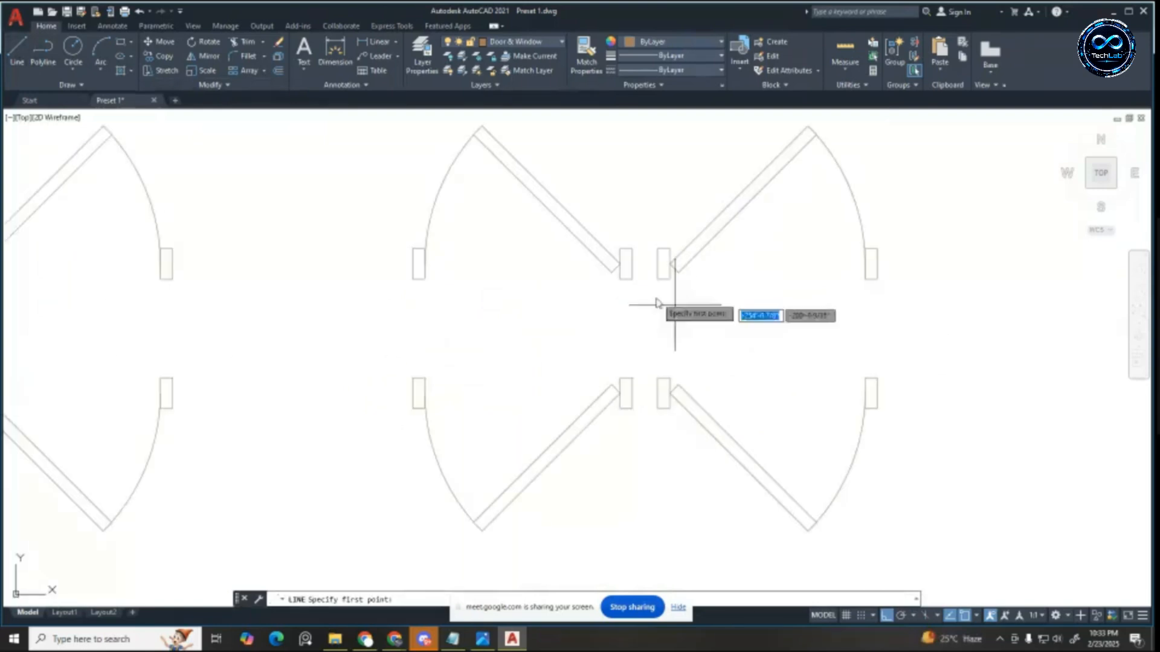
pyautogui.click(657, 278)
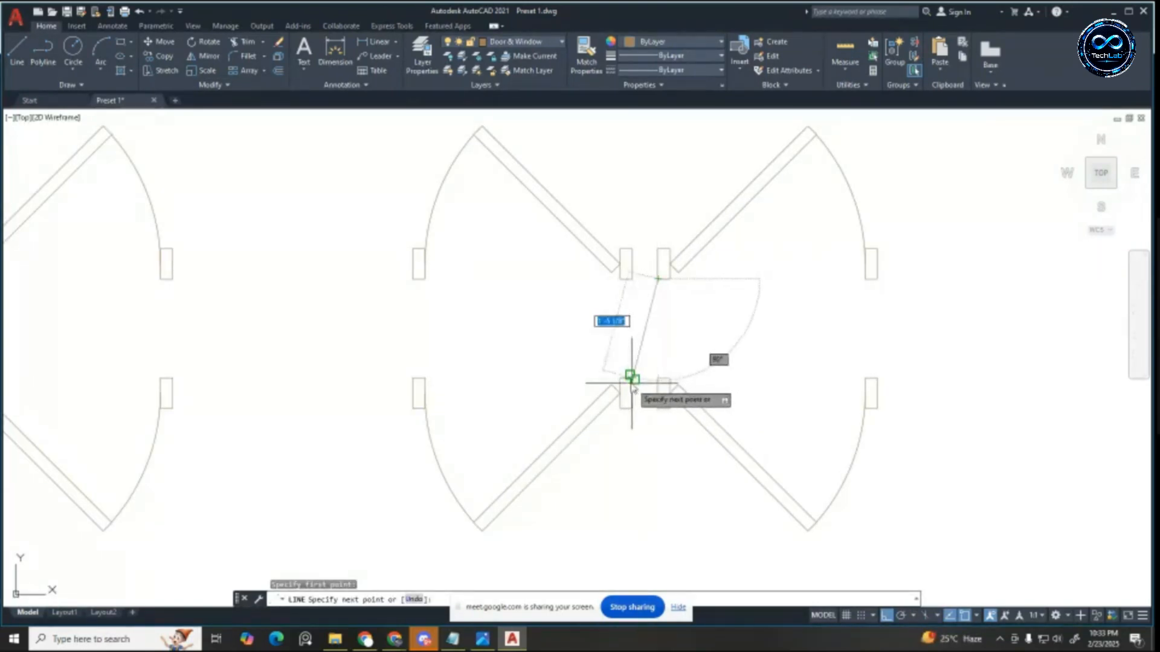
pyautogui.scroll(2, 634, 382)
pyautogui.press('Escape')
pyautogui.press('Escape')
# Step: Rotate the copied door set 90° about the helper line's midpoint and delete the helper line
pyautogui.scroll(-5, 531, 328)
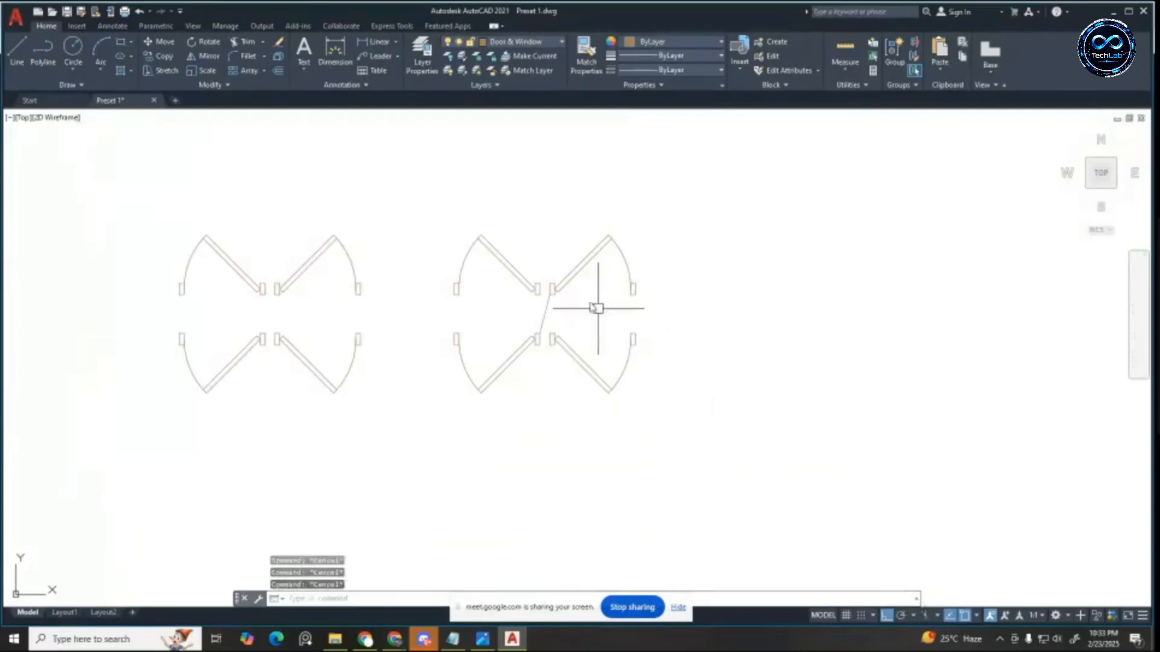
pyautogui.click(397, 182)
pyautogui.click(727, 515)
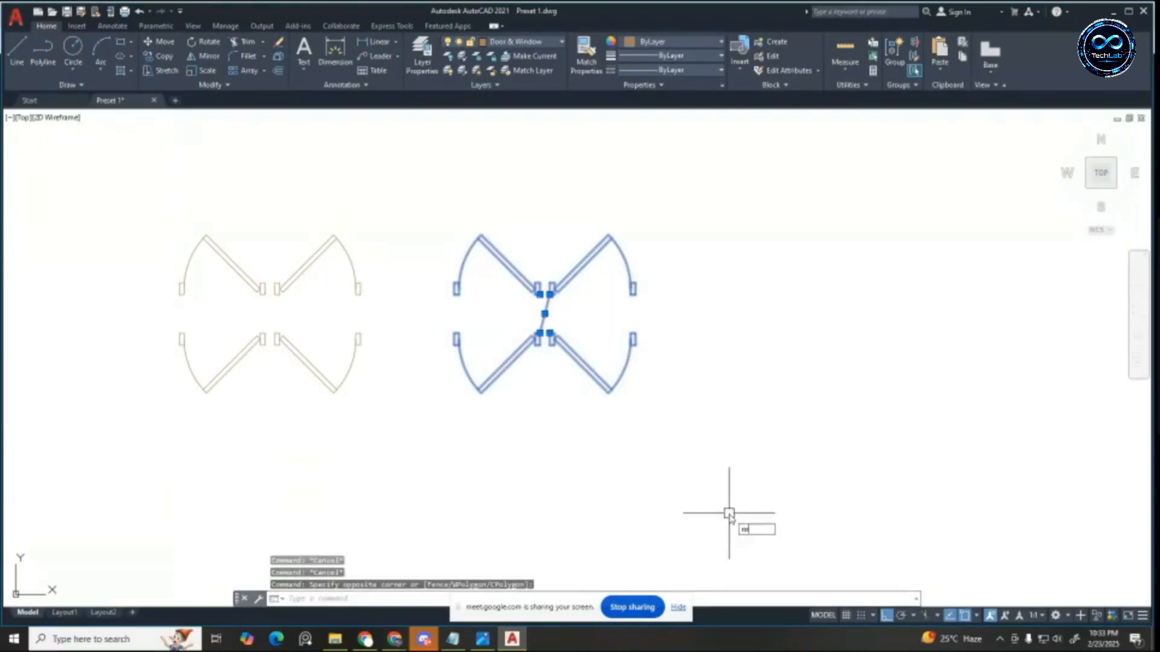
pyautogui.write('ro')
pyautogui.press('Return')
pyautogui.scroll(3, 518, 362)
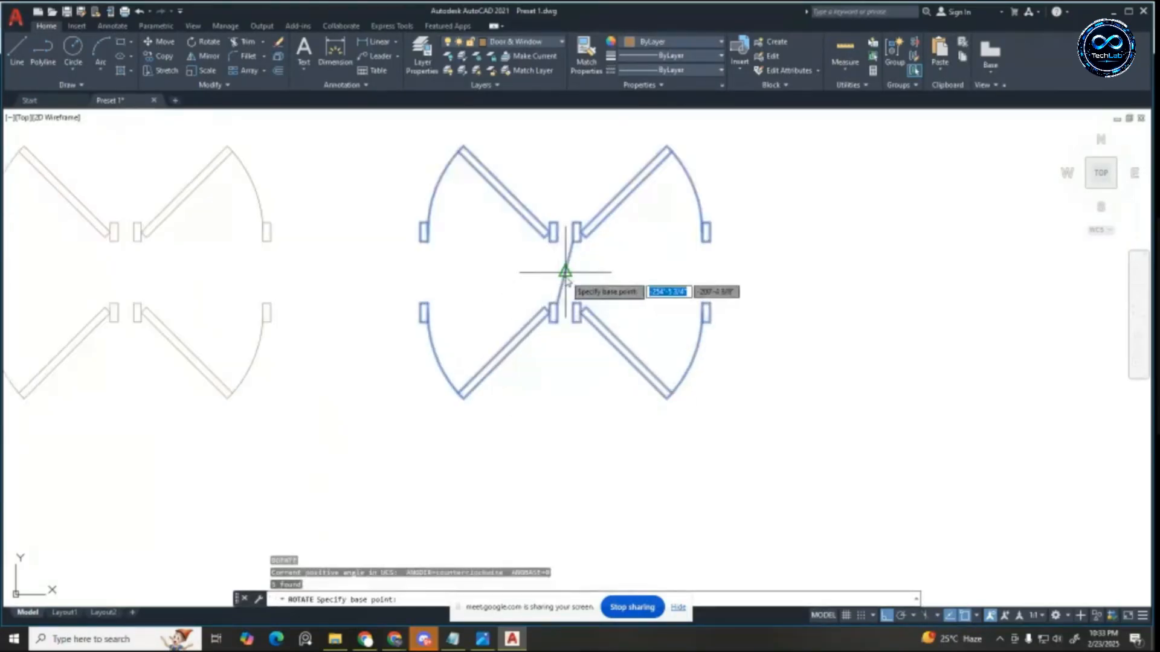
pyautogui.click(565, 272)
pyautogui.click(566, 188)
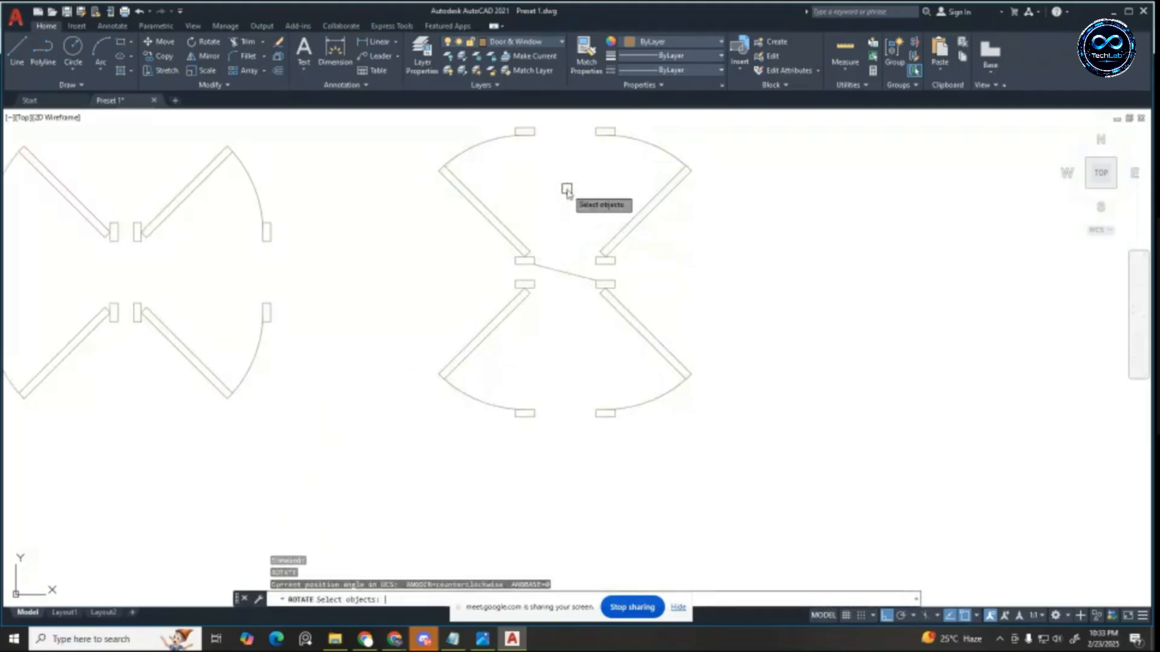
pyautogui.click(566, 272)
pyautogui.press('Delete')
# Step: Move both sets of door blocks straight up, level with the upper part of the floor plan
pyautogui.scroll(-5, 670, 259)
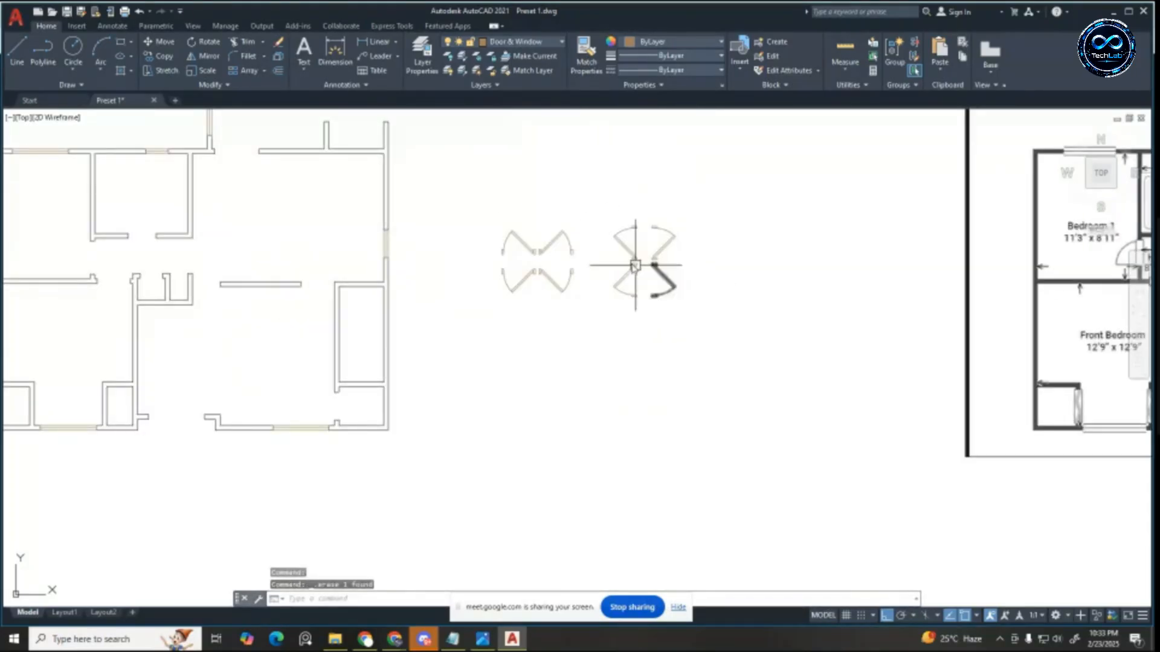
pyautogui.click(459, 201)
pyautogui.click(767, 359)
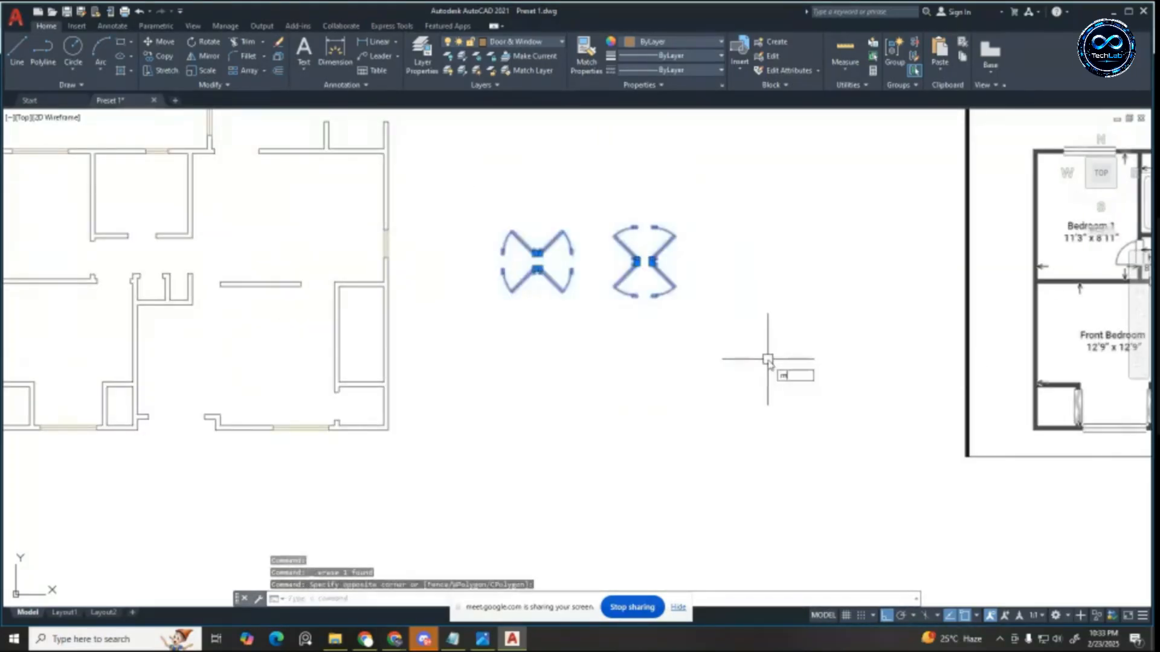
pyautogui.press('Return')
pyautogui.scroll(-2, 765, 390)
pyautogui.click(764, 395)
pyautogui.click(750, 296)
pyautogui.press('Escape')
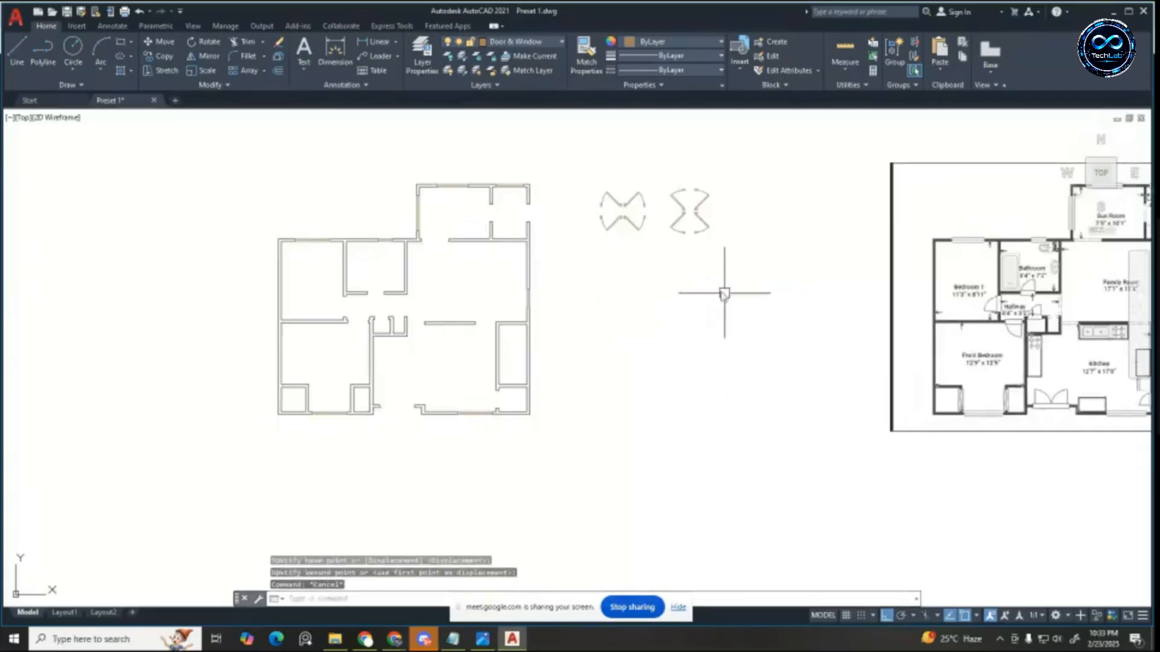
pyautogui.press('Escape')
pyautogui.press('Escape')
# Step: Copy the upper-right door of the unrotated set straight down into empty space and explode the copy
pyautogui.scroll(4, 651, 217)
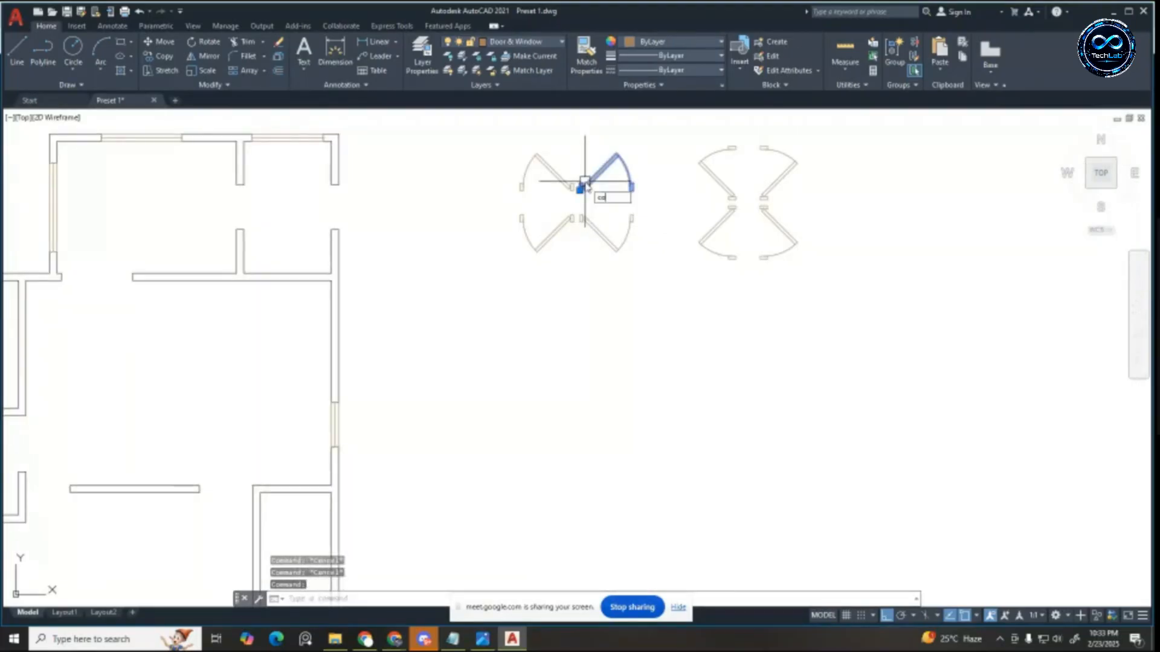
pyautogui.press('Return')
pyautogui.click(581, 187)
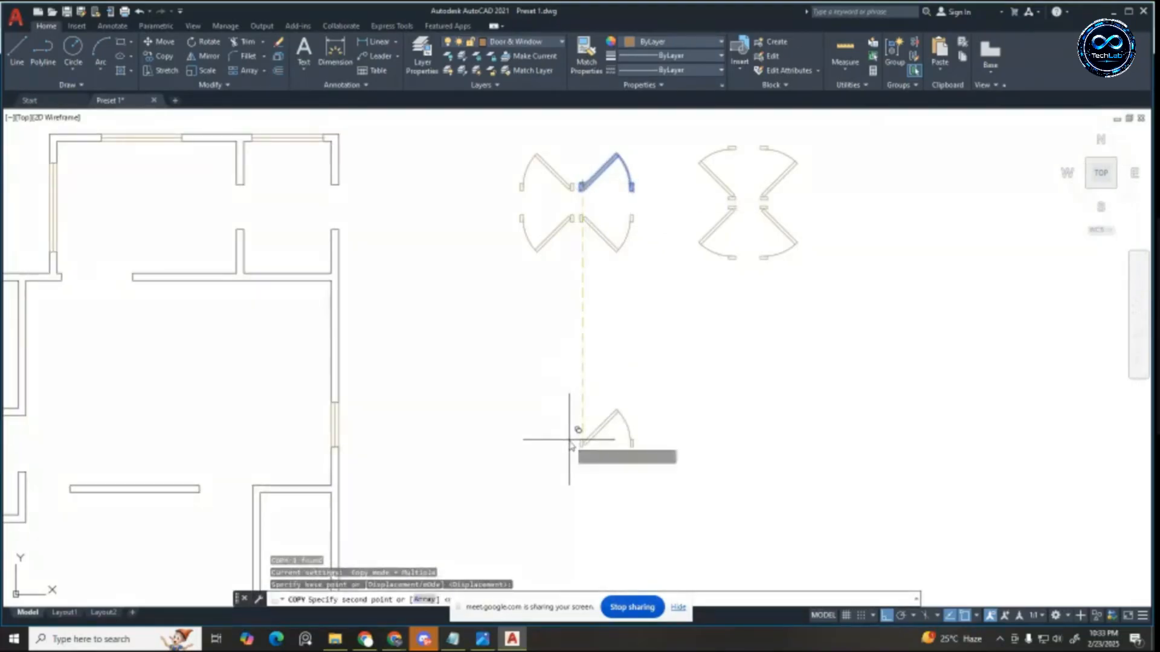
pyautogui.click(574, 447)
pyautogui.scroll(-3, 647, 388)
pyautogui.scroll(5, 621, 401)
pyautogui.press('Escape')
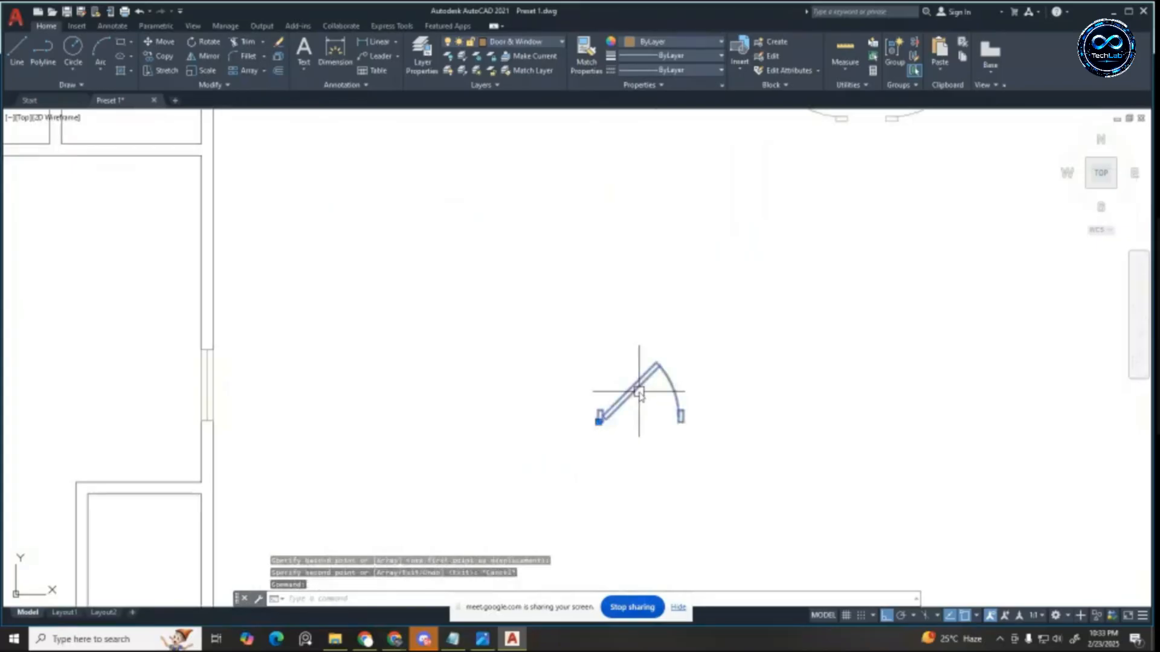
pyautogui.write('x')
pyautogui.press('Return')
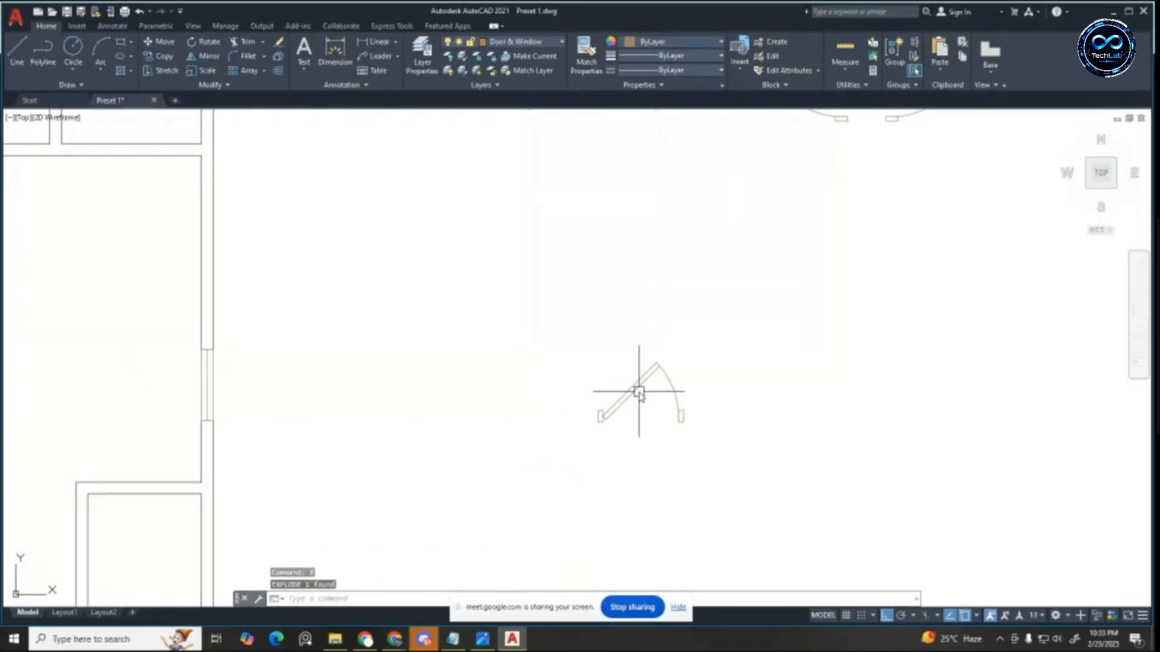
# Step: Move the exploded door's right jamb 6" to the left, toward the hinge-side jamb
pyautogui.scroll(5, 652, 395)
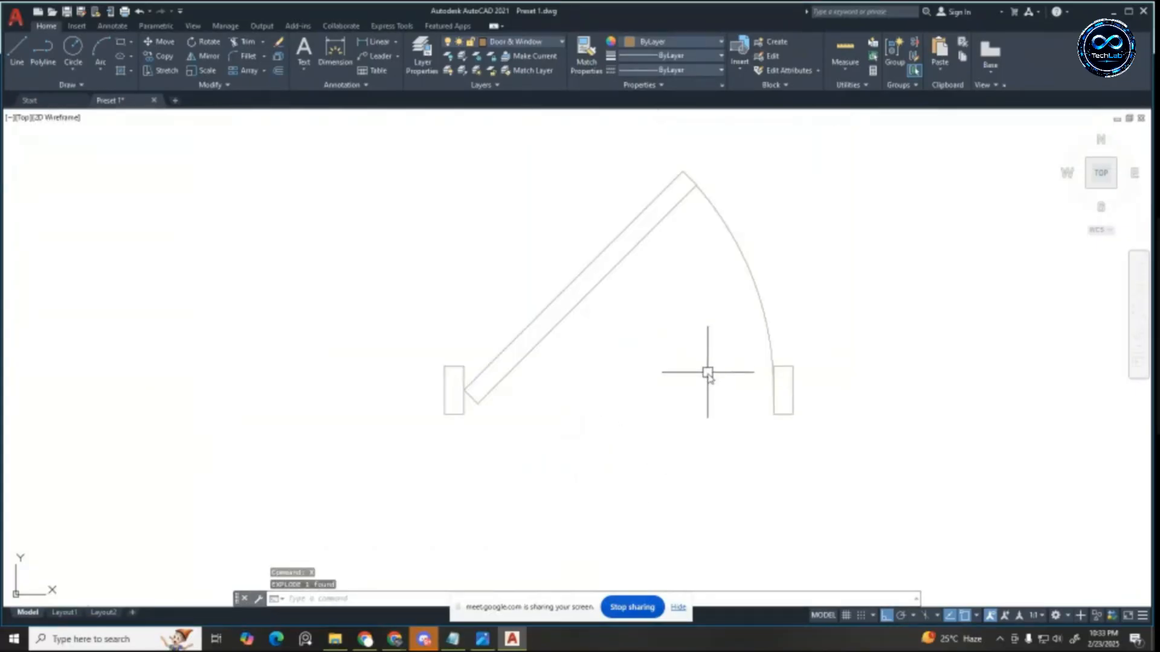
pyautogui.click(942, 512)
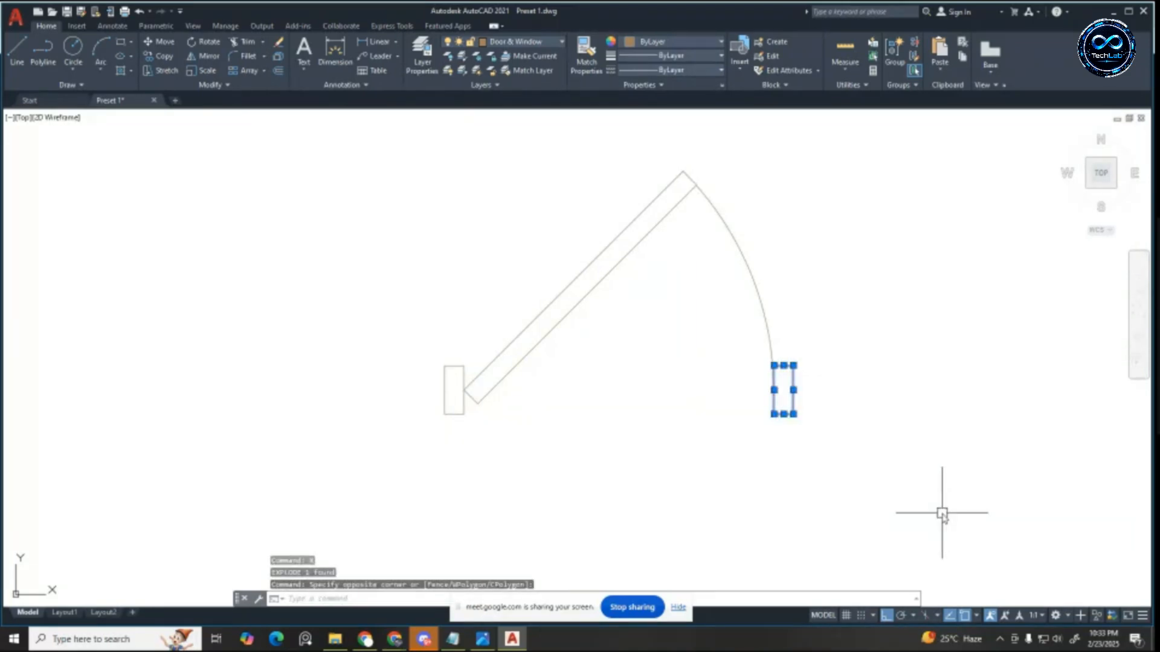
pyautogui.write('m')
pyautogui.press('Return')
pyautogui.click(980, 446)
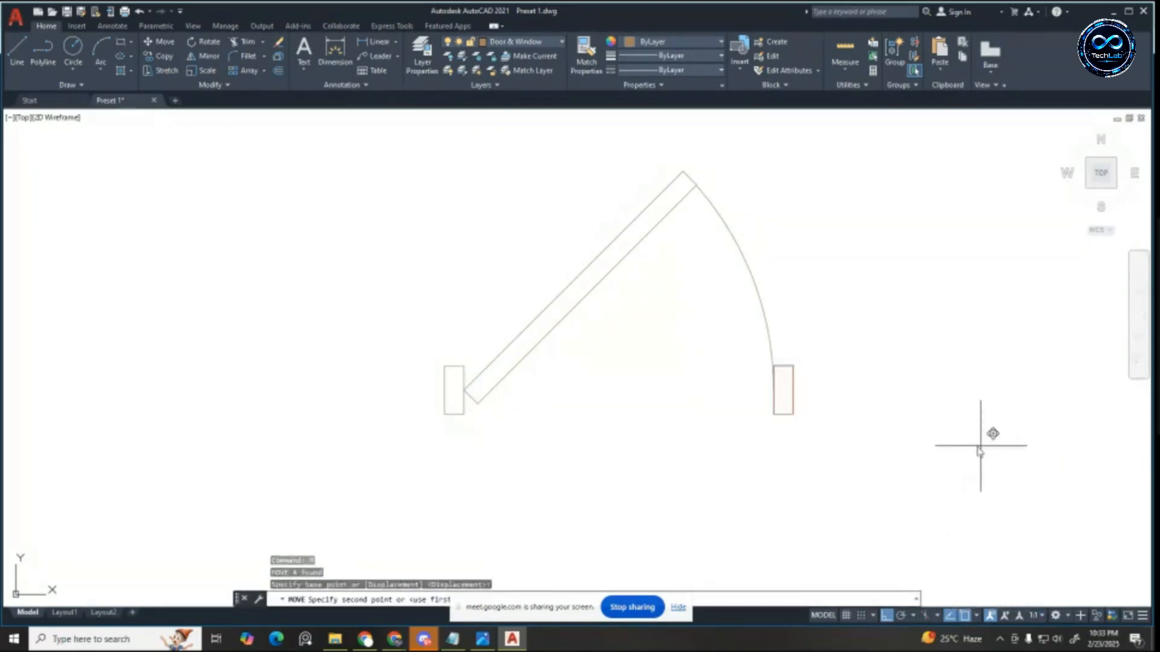
pyautogui.write('6"')
pyautogui.press('Return')
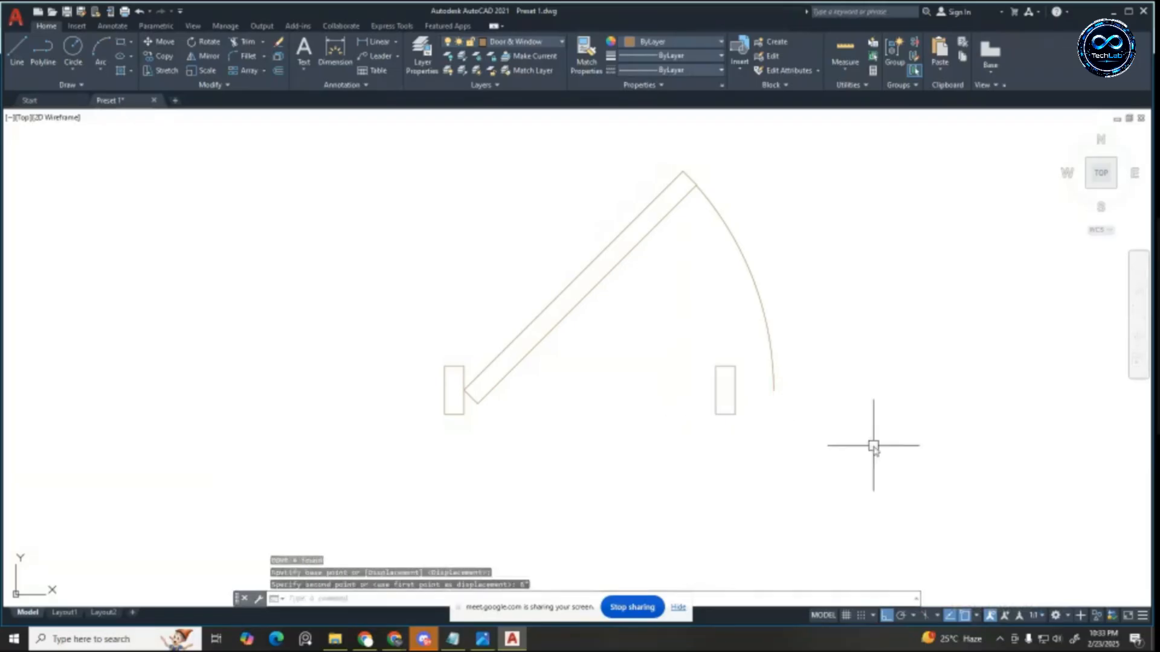
# Step: Offset the door's swing arc and the leaf's end edge 6" inward, toward the hinge-side jamb
pyautogui.press('Escape')
pyautogui.press('Escape')
pyautogui.press('Escape')
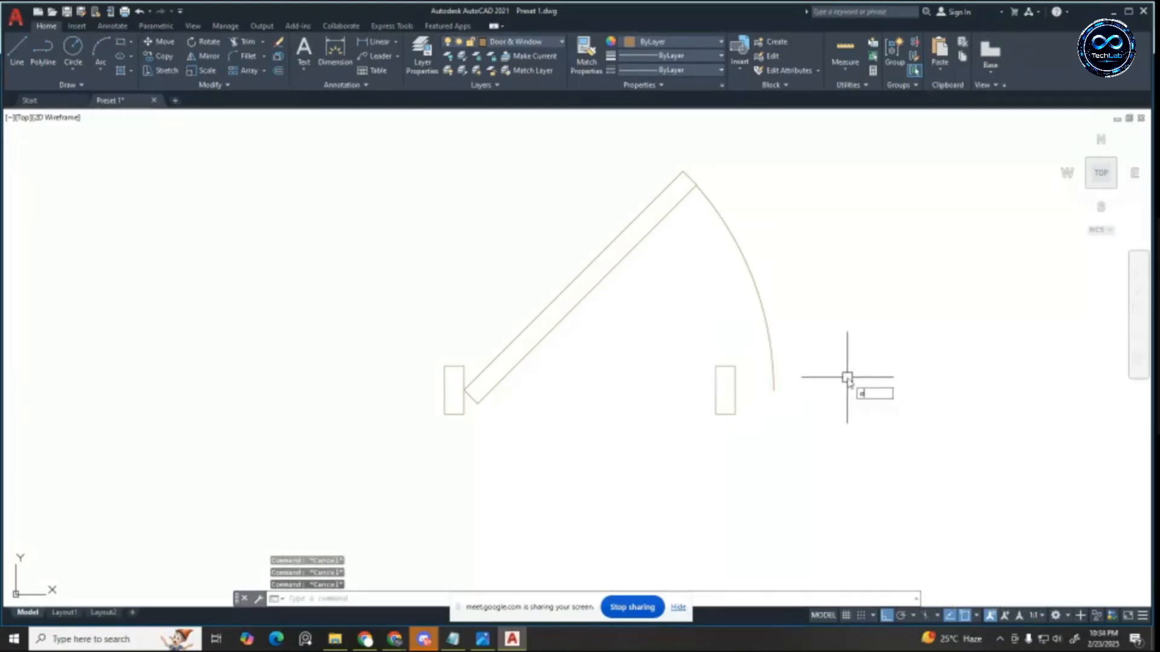
pyautogui.press('Return')
pyautogui.press('Return')
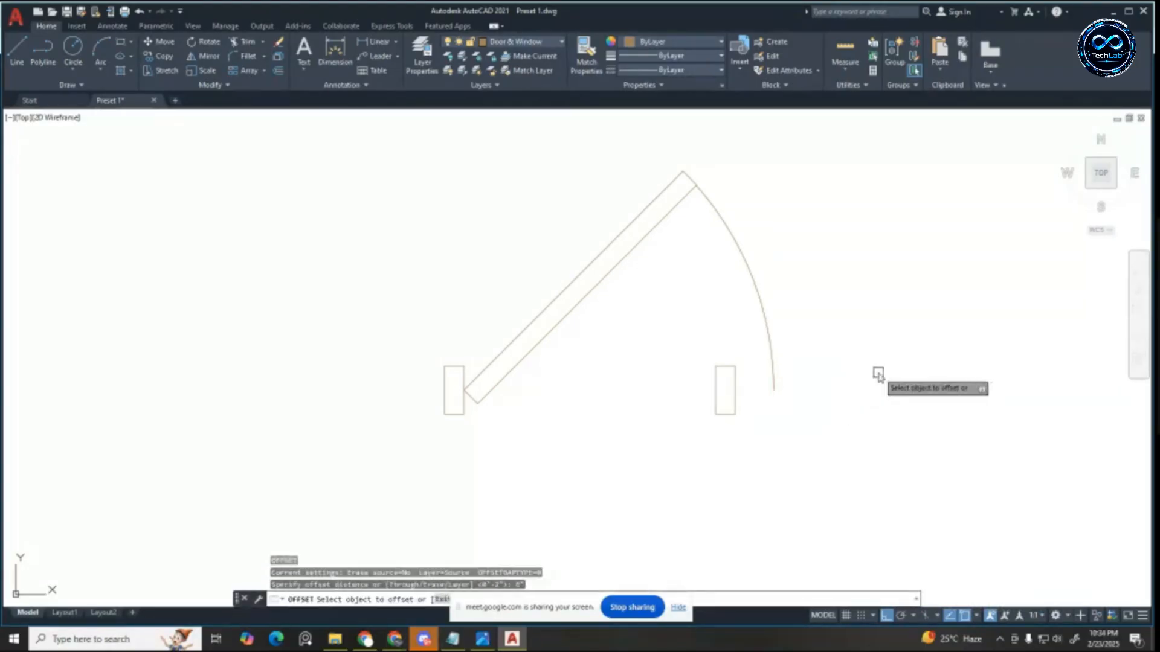
pyautogui.click(751, 284)
pyautogui.click(554, 336)
pyautogui.scroll(3, 691, 193)
pyautogui.click(694, 156)
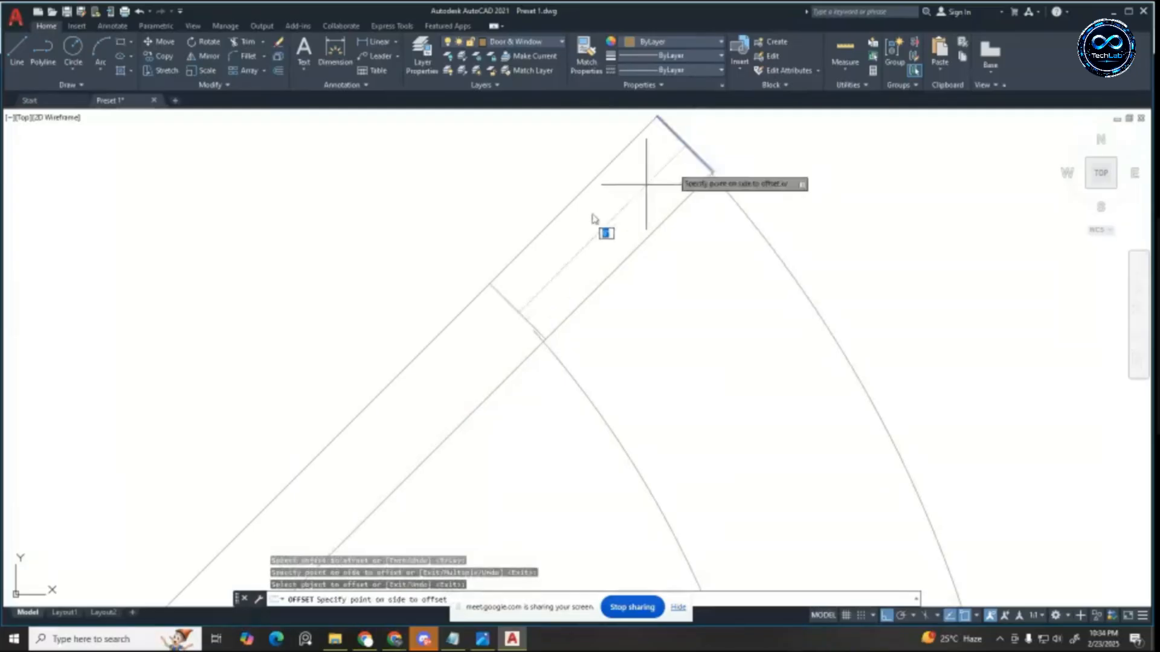
pyautogui.click(501, 269)
pyautogui.scroll(-2, 661, 275)
pyautogui.press('Escape')
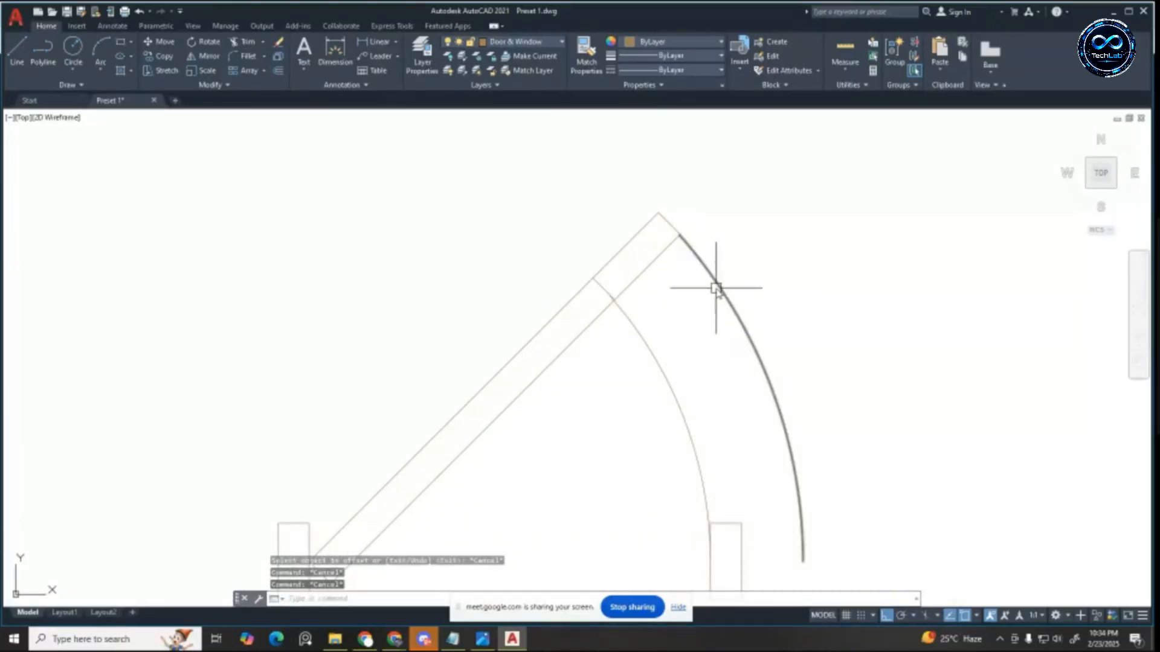
# Step: Delete the original outer swing arc and trim the leaf and leftover pieces back to the offset end edge
pyautogui.click(716, 284)
pyautogui.press('Delete')
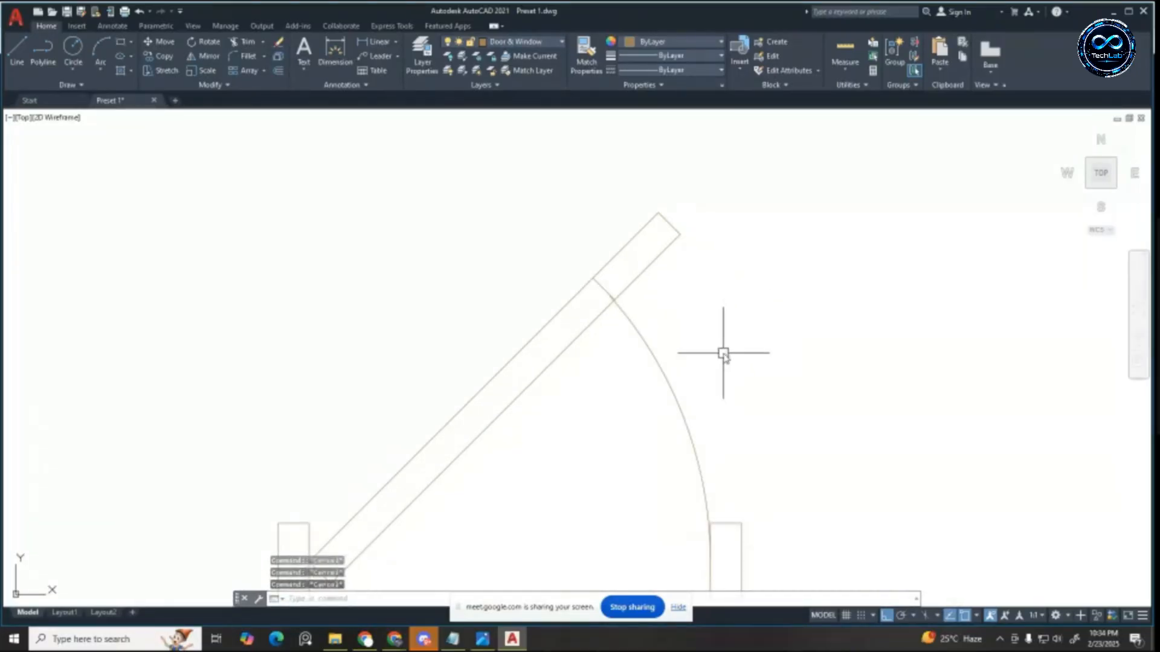
pyautogui.press('Return')
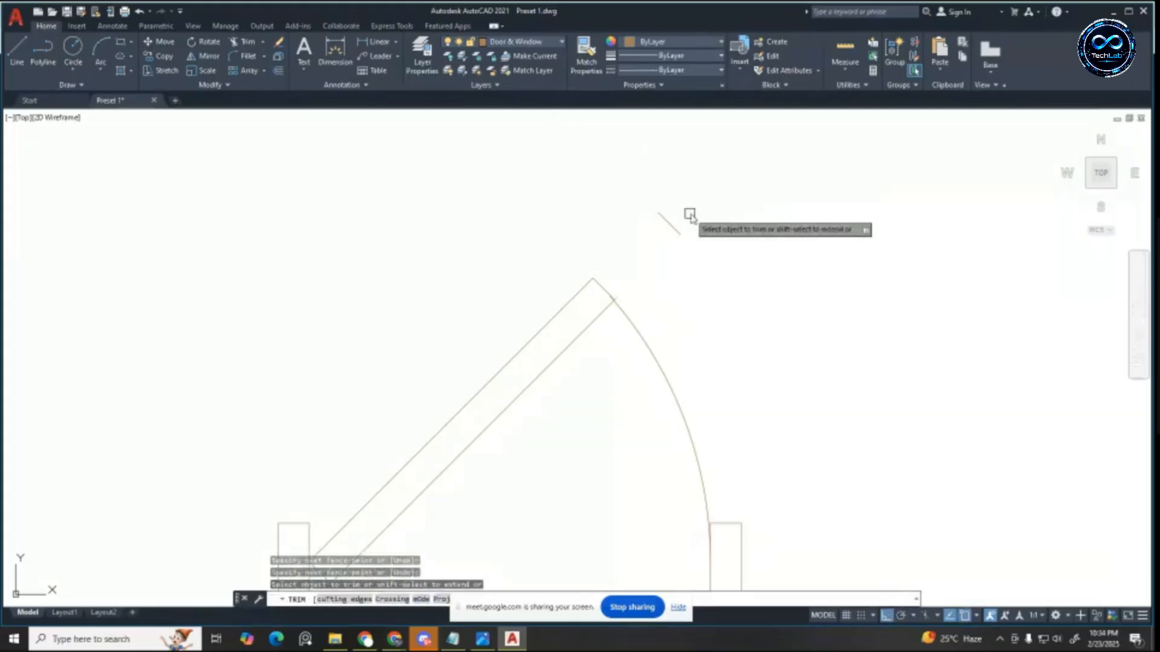
pyautogui.click(691, 212)
pyautogui.click(652, 237)
pyautogui.scroll(5, 623, 310)
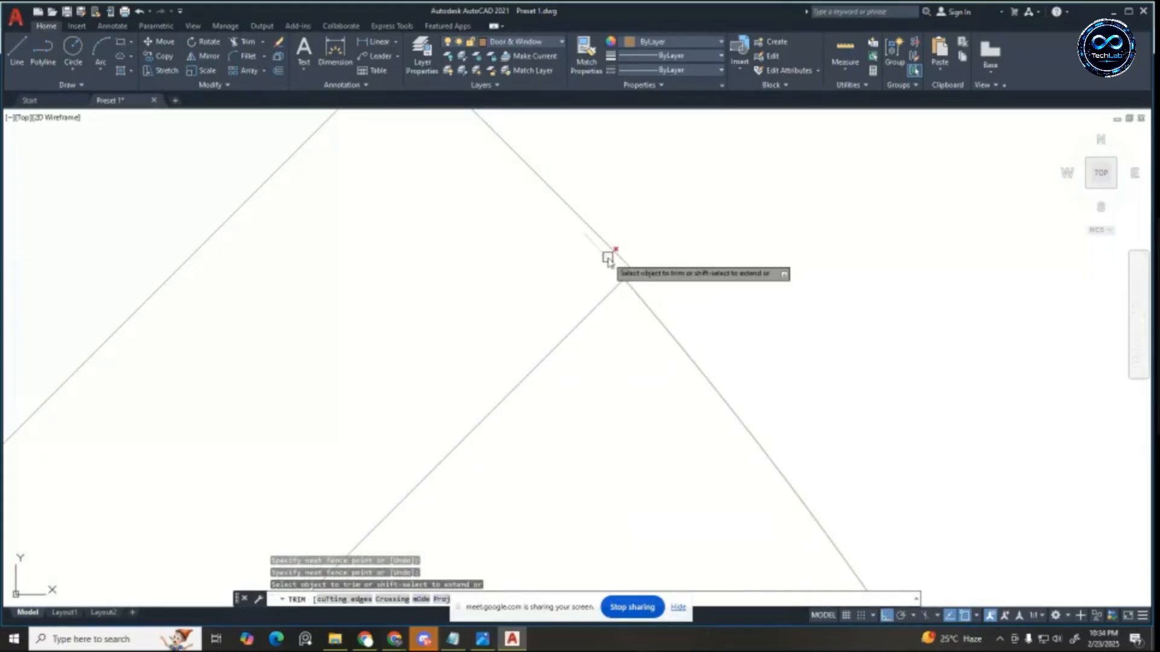
pyautogui.click(608, 259)
pyautogui.scroll(-4, 781, 188)
pyautogui.scroll(-5, 780, 190)
pyautogui.scroll(-3, 790, 288)
pyautogui.scroll(3, 808, 249)
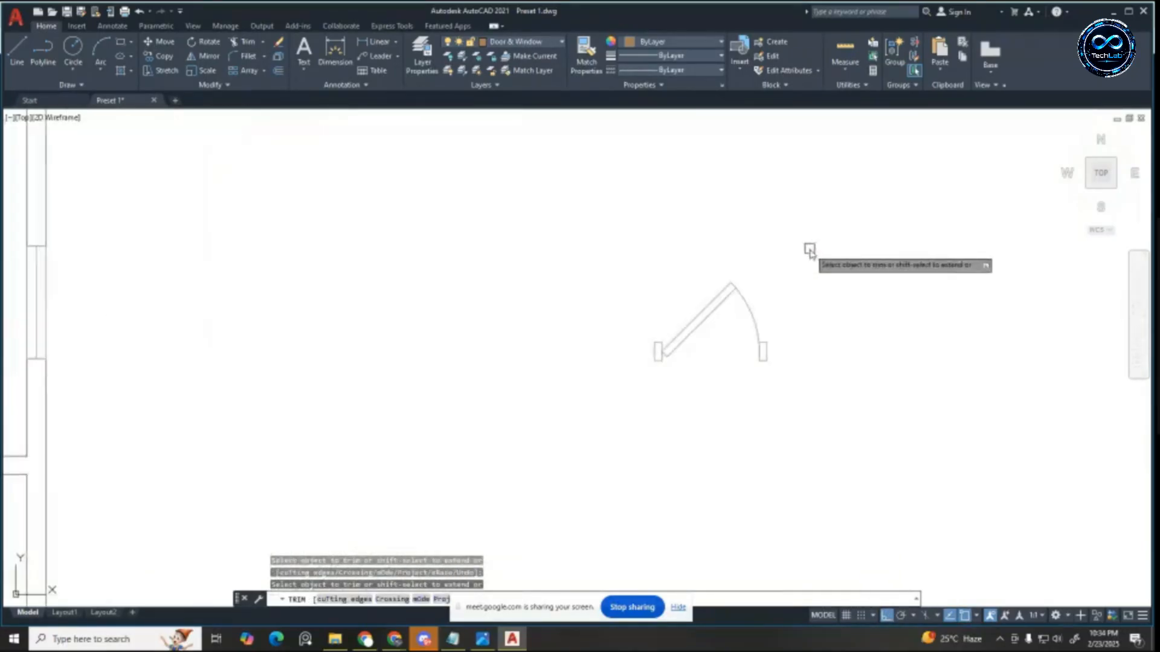
pyautogui.press('Escape')
# Step: Cut all parts of the narrowed door and paste them back in the same area as a single block
pyautogui.click(606, 237)
pyautogui.click(918, 479)
pyautogui.press('Delete')
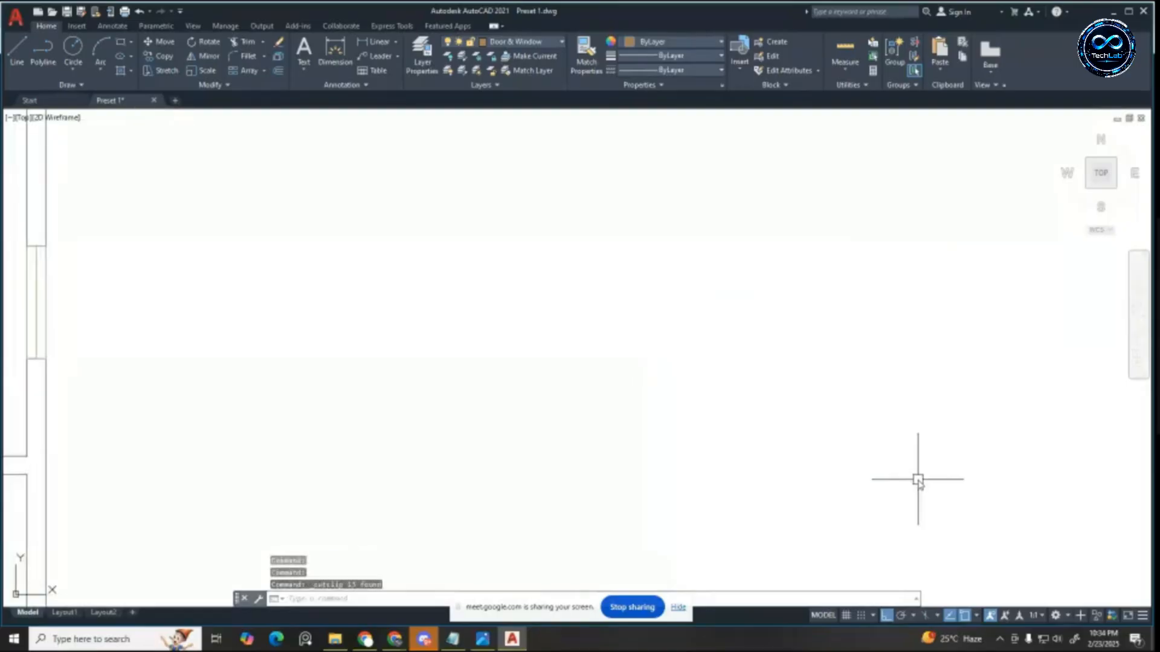
pyautogui.hotkey('ctrl', 'v')
pyautogui.click(687, 321)
pyautogui.press('Escape')
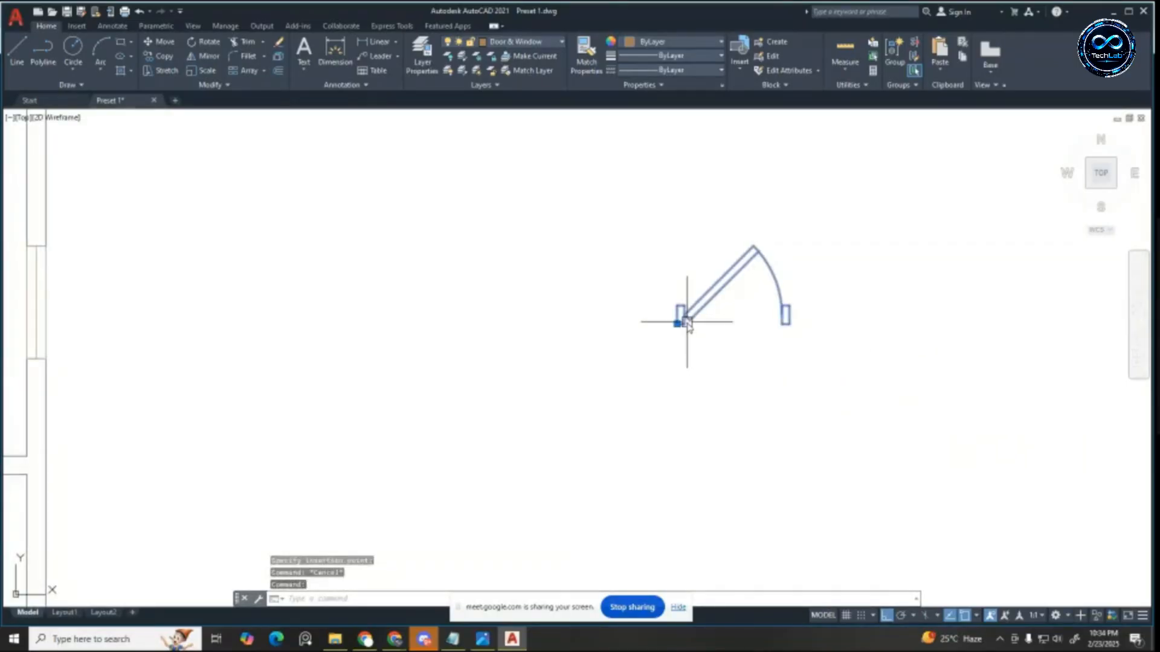
# Step: Mirror the narrow door block across a vertical line just left of its hinge jamb, keeping the original
pyautogui.write('mi')
pyautogui.press('Return')
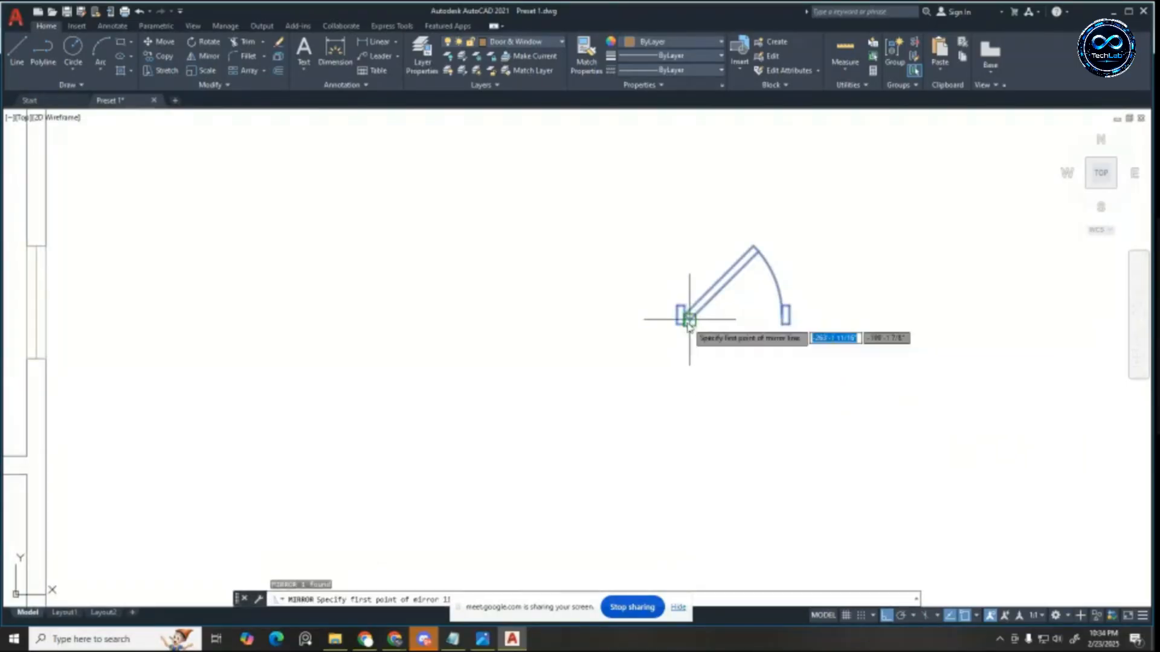
pyautogui.click(667, 323)
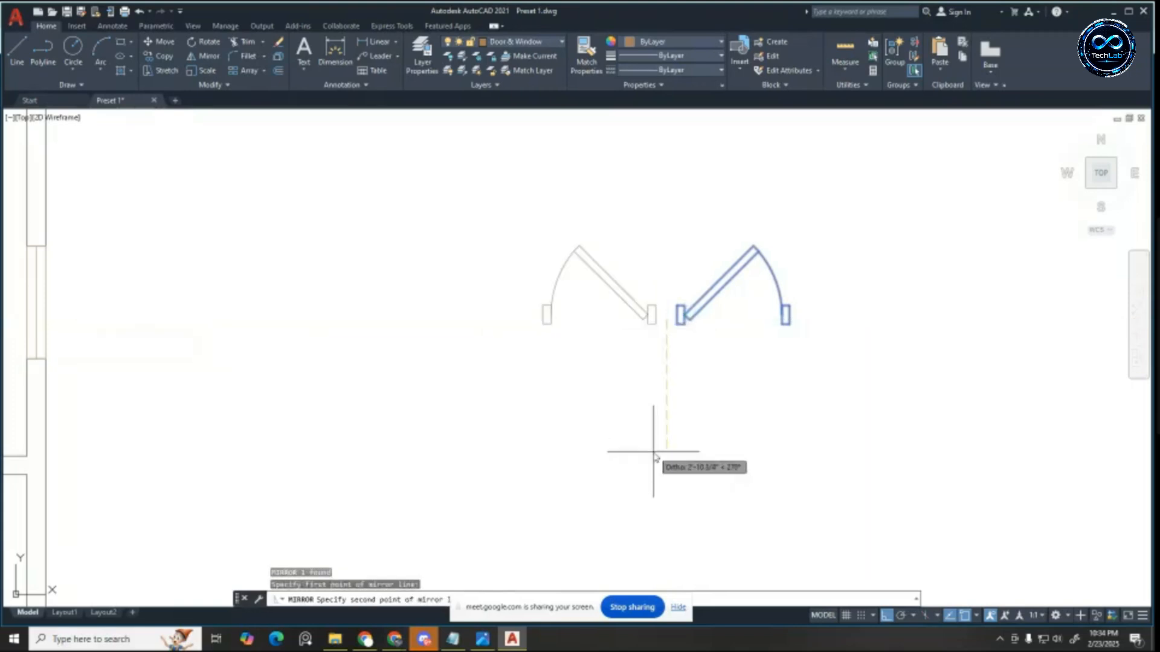
pyautogui.click(653, 451)
pyautogui.press('Return')
# Step: Mirror both narrow door blocks across a horizontal line just below them, keeping the originals
pyautogui.scroll(-4, 710, 433)
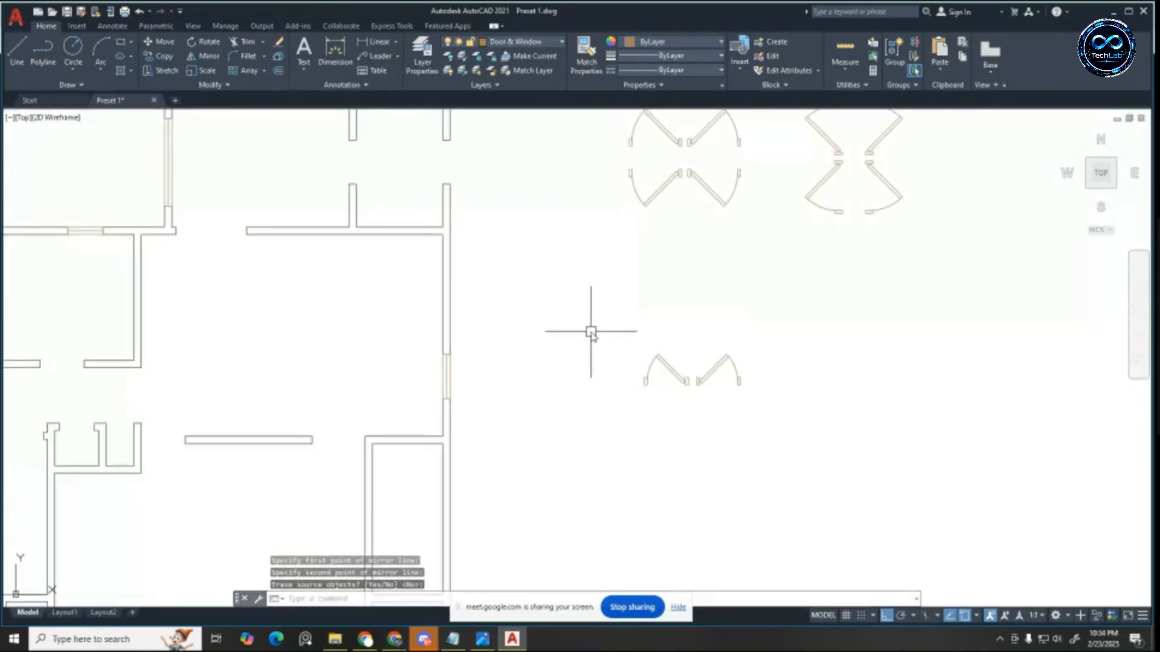
pyautogui.click(592, 331)
pyautogui.click(884, 450)
pyautogui.write('mi')
pyautogui.press('Return')
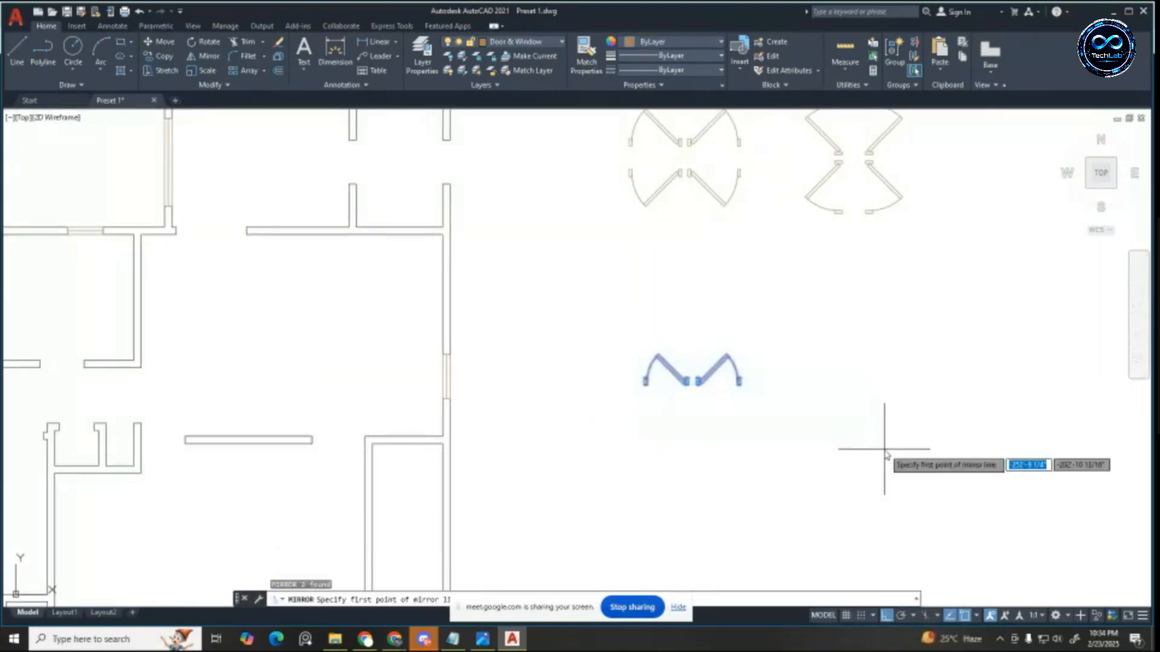
pyautogui.scroll(4, 786, 423)
pyautogui.click(676, 350)
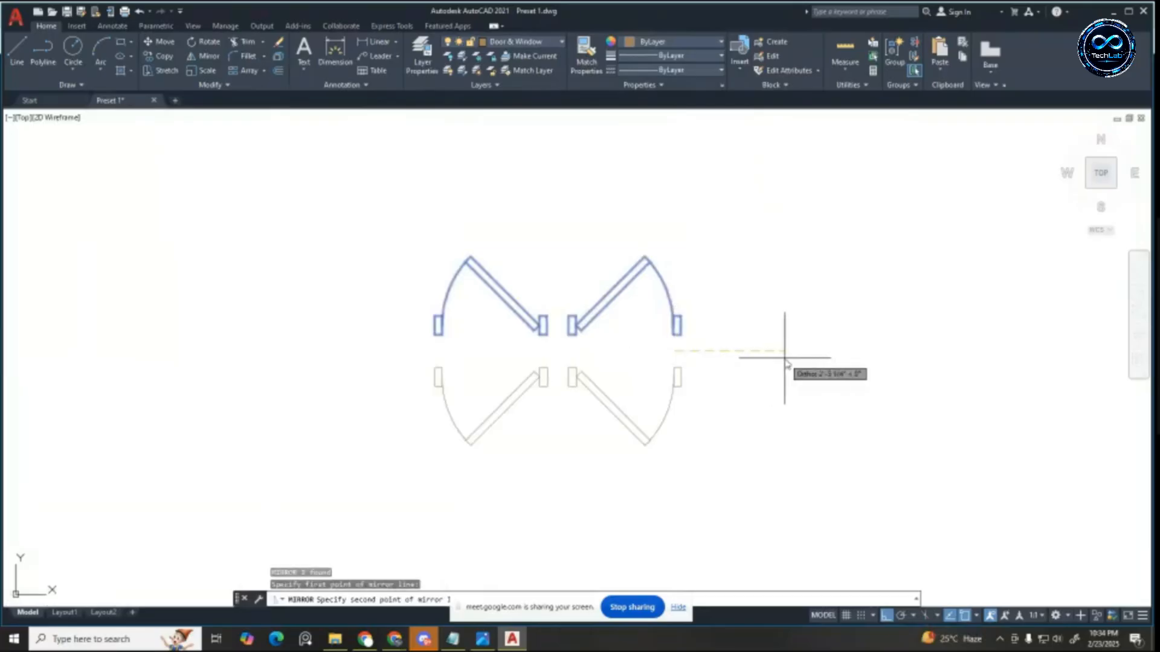
pyautogui.click(778, 357)
pyautogui.press('Return')
# Step: Copy the set of four narrow doors straight to the right, beneath the rotated full-width set
pyautogui.scroll(-5, 784, 358)
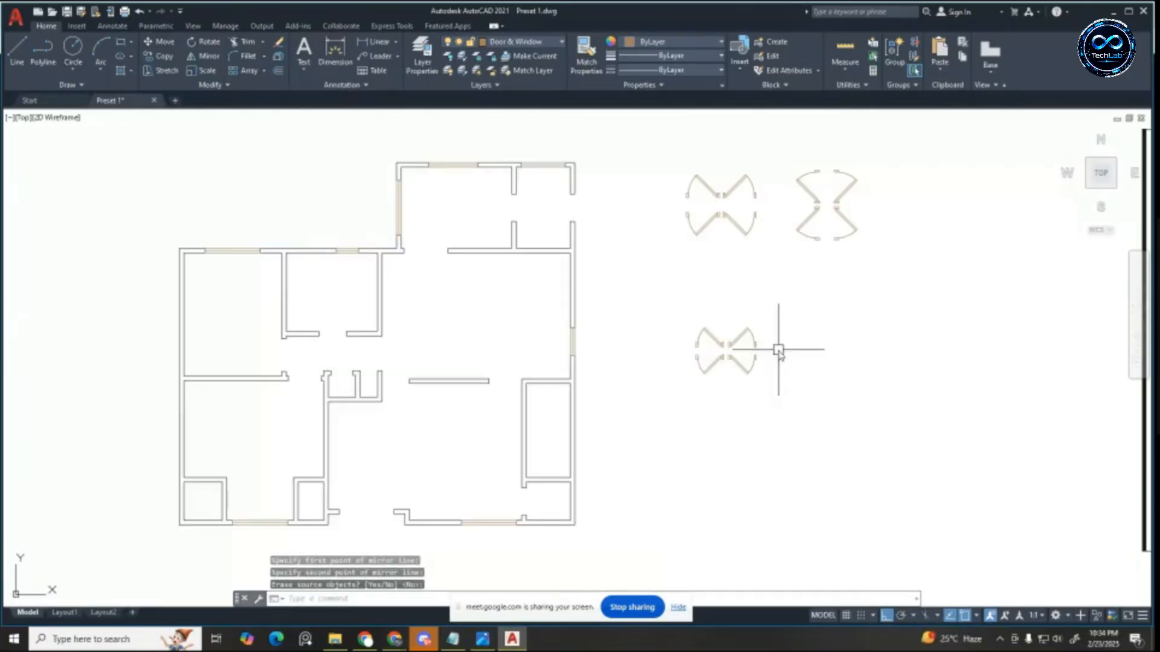
pyautogui.scroll(3, 778, 346)
pyautogui.click(518, 246)
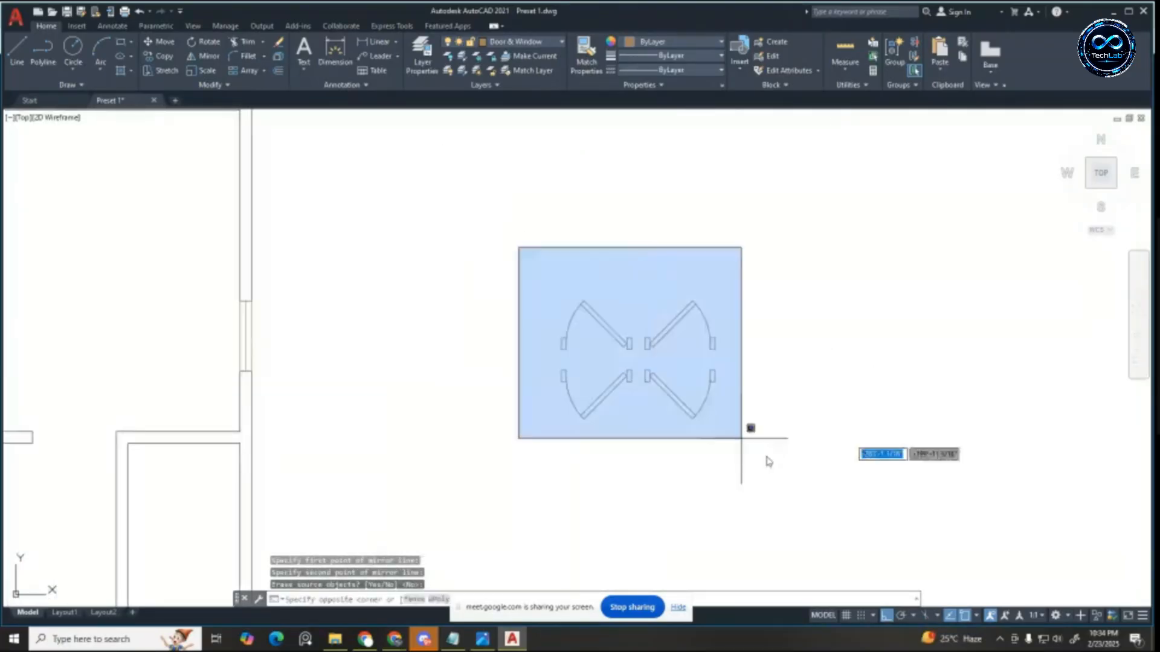
pyautogui.click(793, 479)
pyautogui.press('Return')
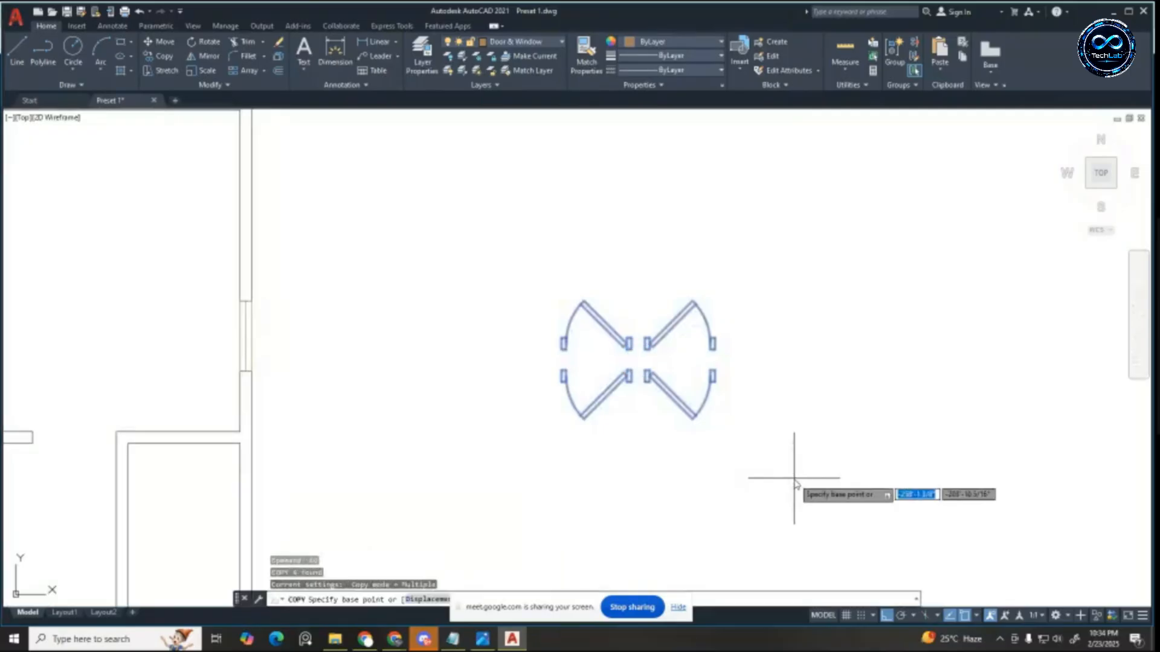
pyautogui.click(741, 458)
pyautogui.scroll(-4, 741, 459)
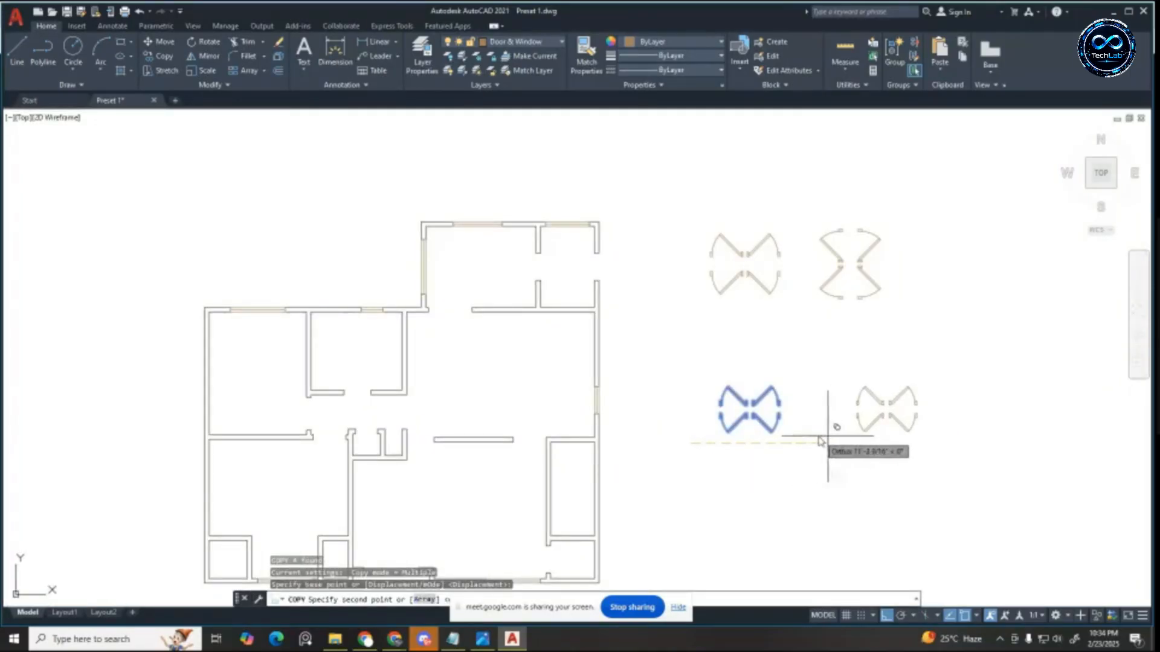
pyautogui.click(853, 458)
pyautogui.press('Escape')
pyautogui.scroll(4, 882, 405)
pyautogui.scroll(-4, 575, 305)
pyautogui.scroll(4, 725, 355)
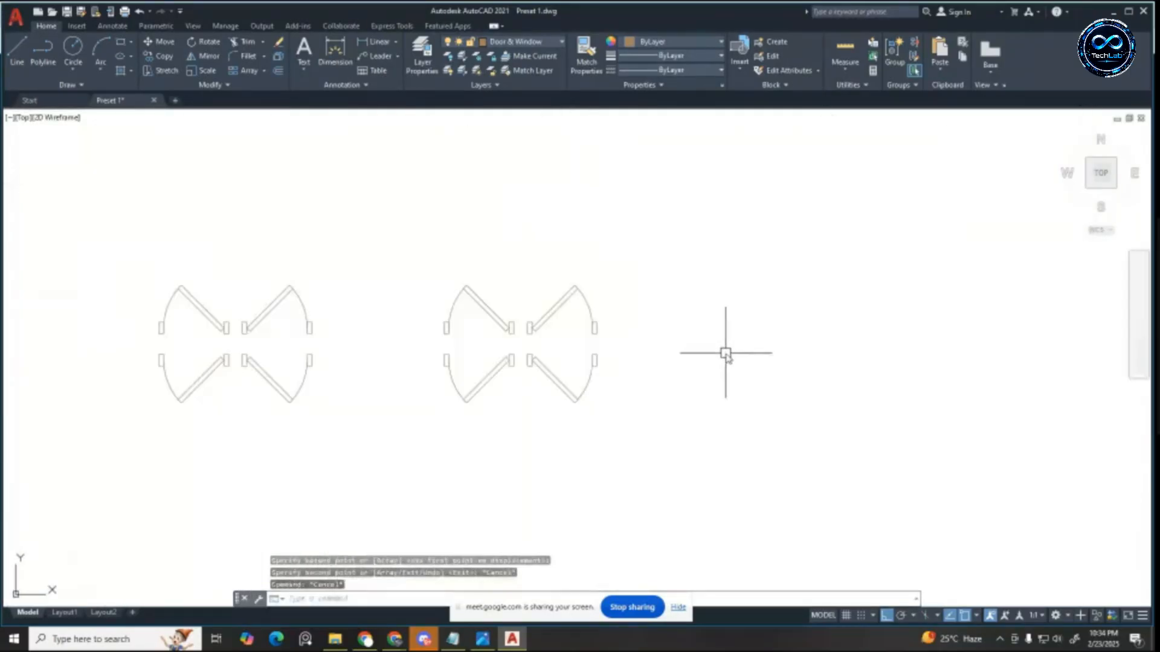
pyautogui.press('Escape')
pyautogui.press('Escape')
# Step: Draw a diagonal helper line between the facing corners of the copied set's upper-right and lower-left hinge jambs
pyautogui.scroll(-4, 505, 335)
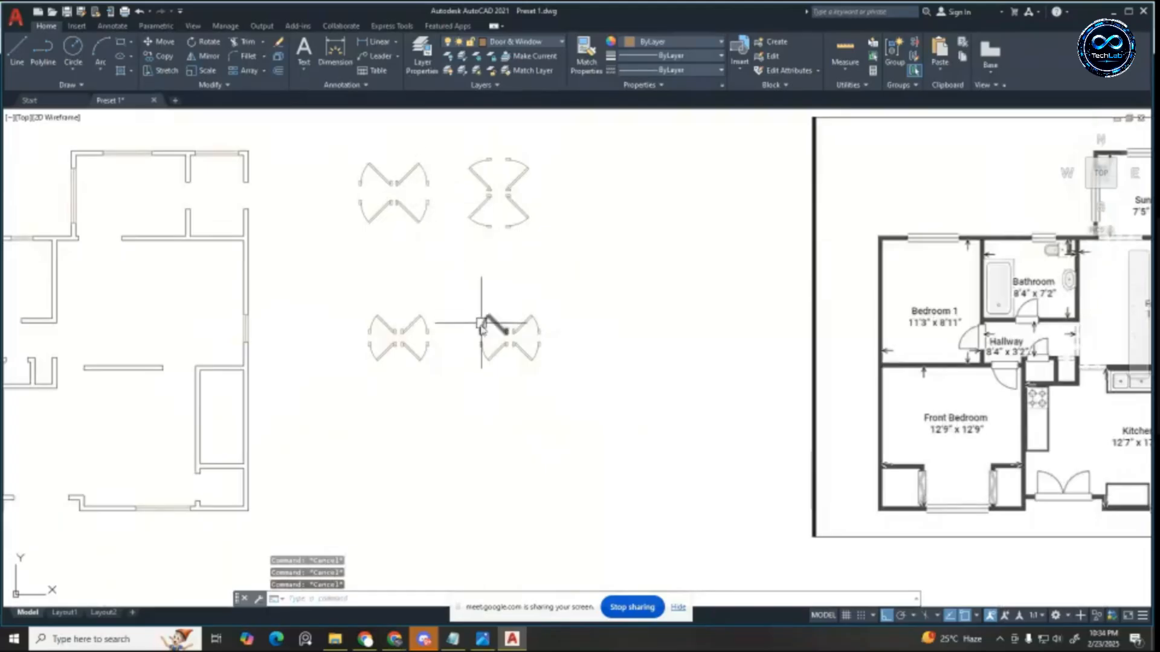
pyautogui.scroll(4, 481, 326)
pyautogui.click(423, 247)
pyautogui.click(687, 451)
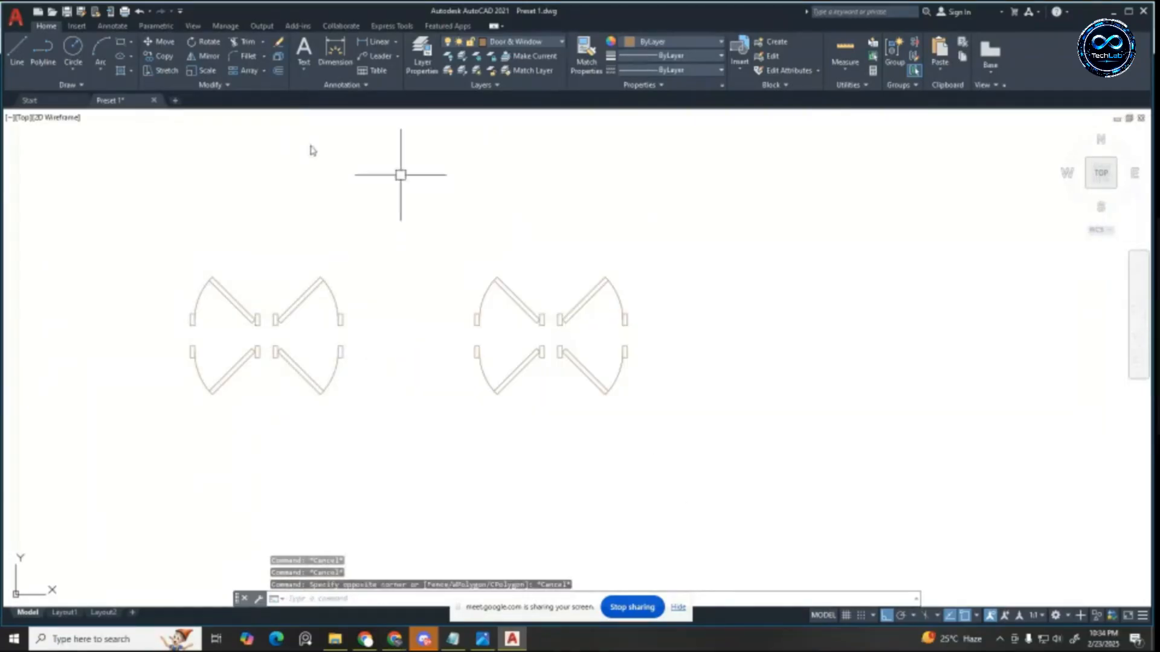
pyautogui.click(16, 51)
pyautogui.scroll(5, 556, 336)
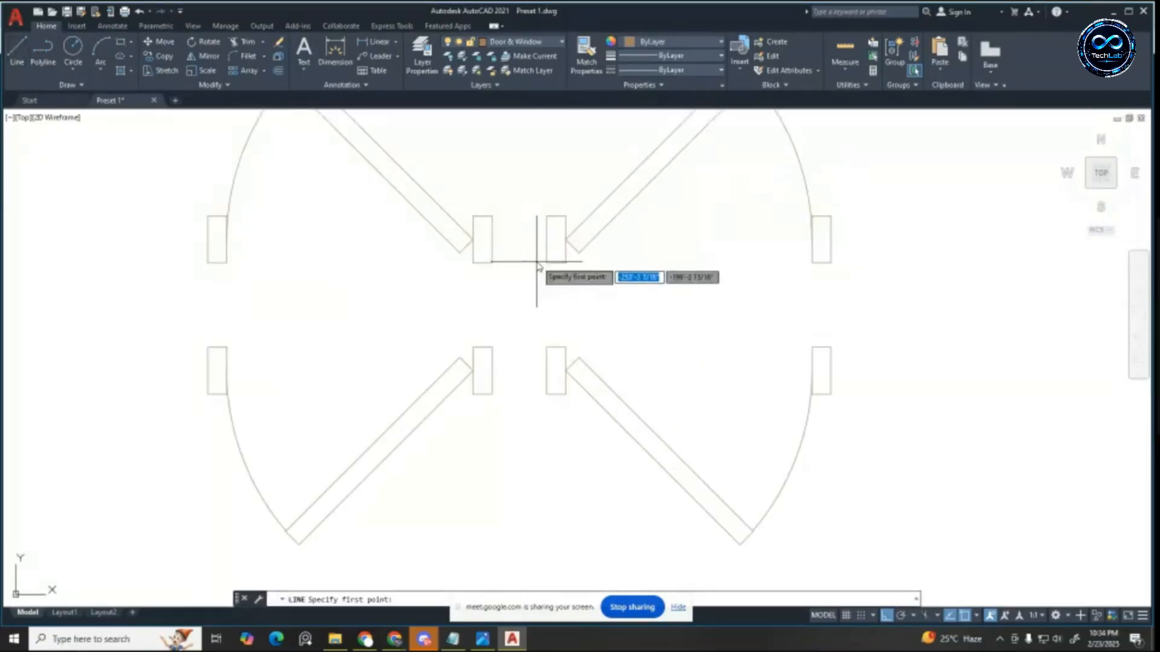
pyautogui.click(546, 264)
pyautogui.click(492, 348)
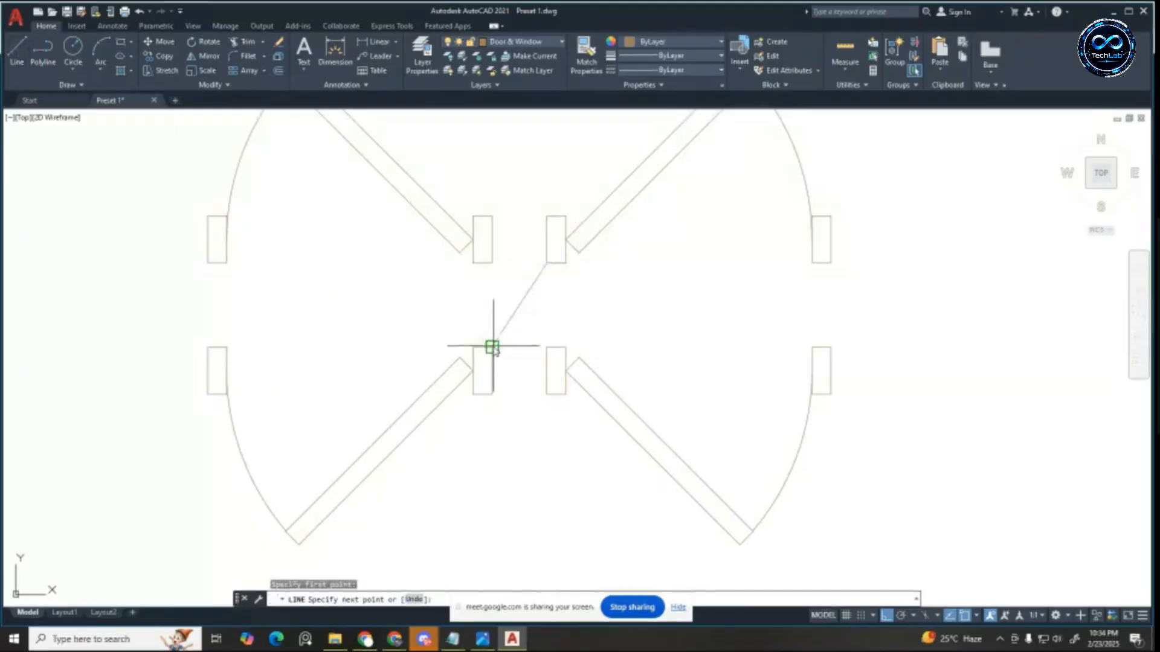
pyautogui.press('Escape')
pyautogui.press('Escape')
pyautogui.press('Escape')
# Step: Rotate the copied narrow door set 270° about the helper line's midpoint and delete the helper line
pyautogui.scroll(-6, 622, 266)
pyautogui.click(478, 199)
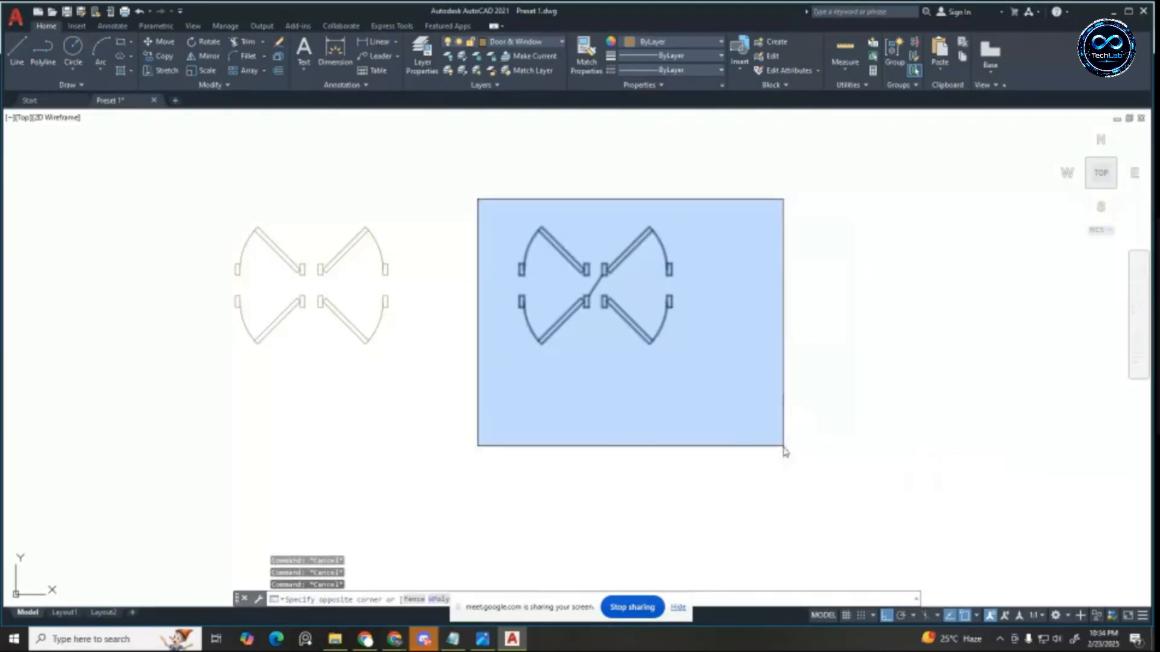
pyautogui.click(783, 449)
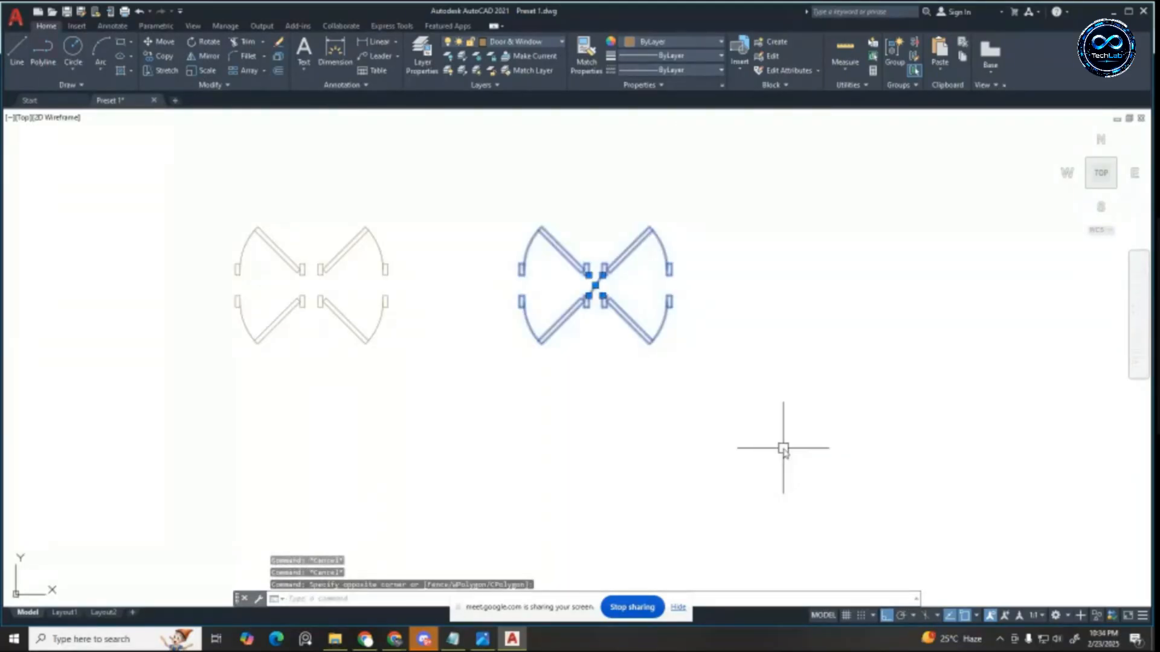
pyautogui.write('ro')
pyautogui.press('Return')
pyautogui.scroll(2, 562, 296)
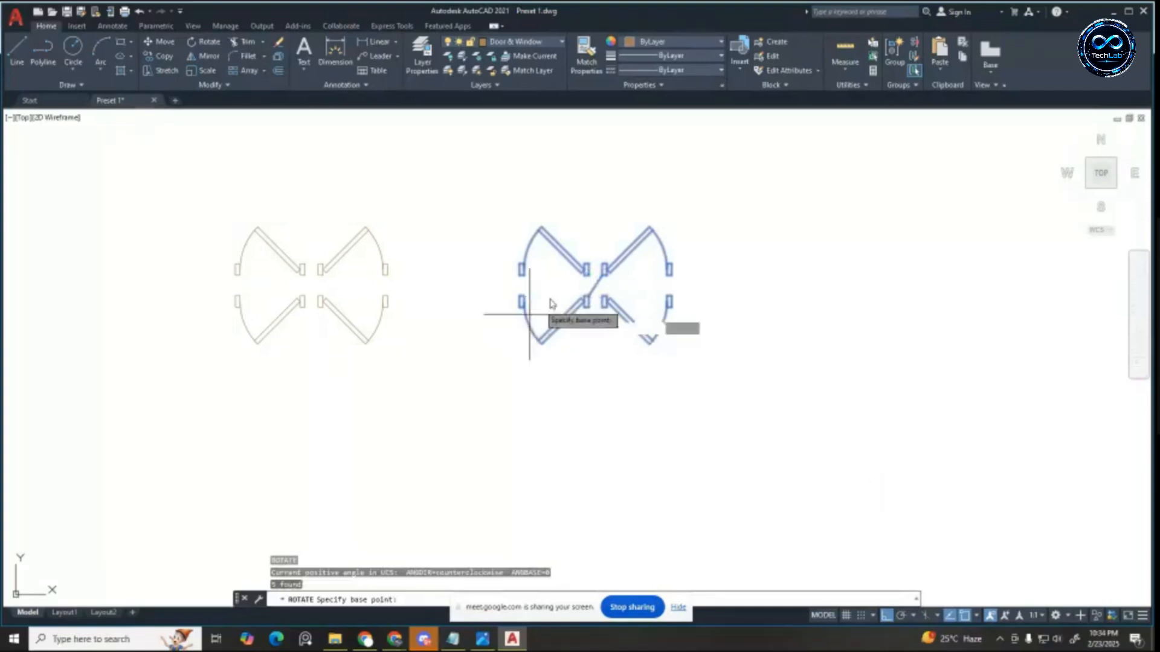
pyautogui.click(618, 279)
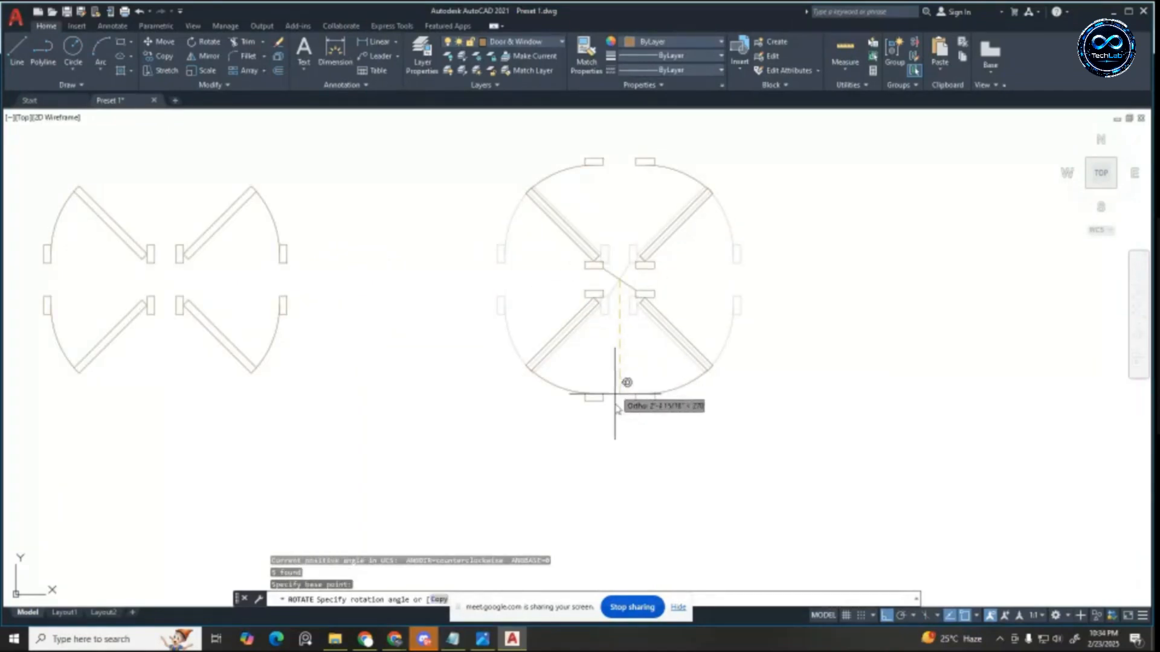
pyautogui.click(614, 449)
pyautogui.press('Escape')
pyautogui.click(623, 280)
pyautogui.scroll(-6, 651, 296)
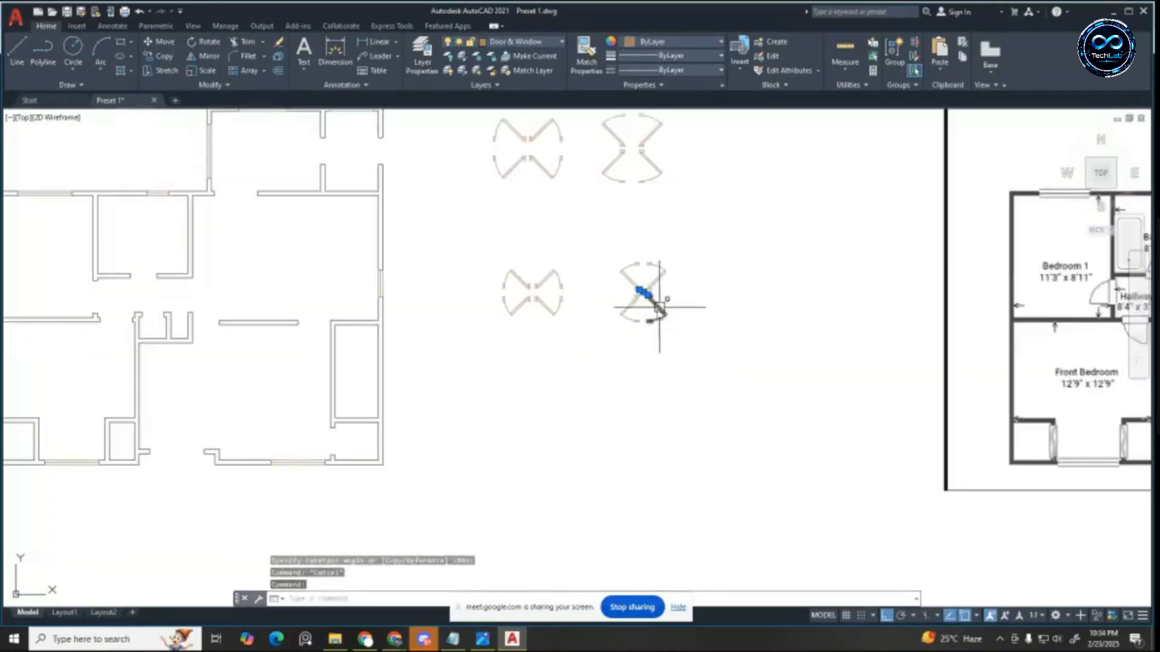
pyautogui.press('Delete')
# Step: Move the rotated narrow door set slightly left to line it up beneath the rotated full-width set
pyautogui.scroll(-2, 518, 298)
pyautogui.scroll(2, 554, 275)
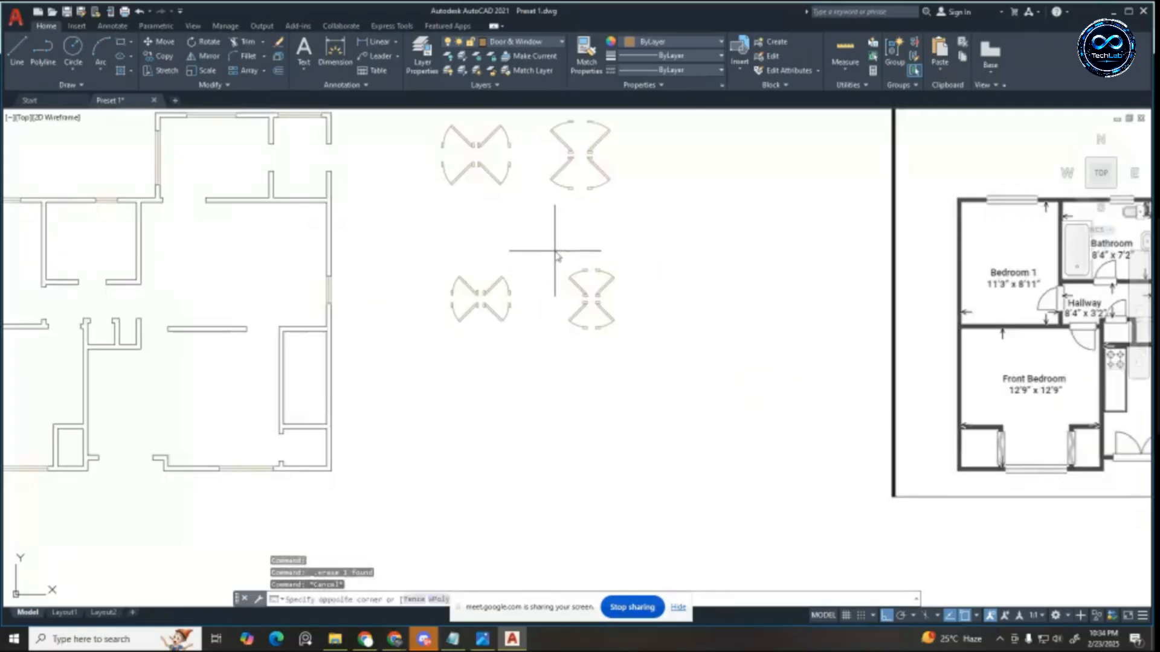
pyautogui.click(655, 382)
pyautogui.write('m')
pyautogui.press('Return')
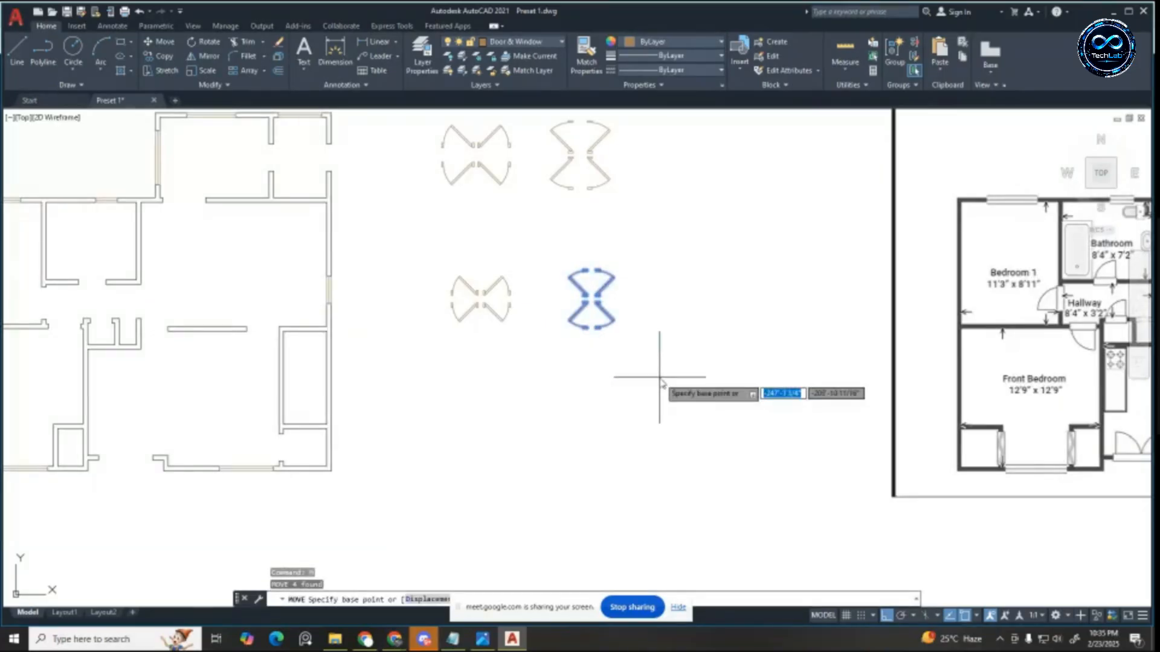
pyautogui.click(631, 351)
pyautogui.press('Escape')
pyautogui.press('Escape')
pyautogui.press('Escape')
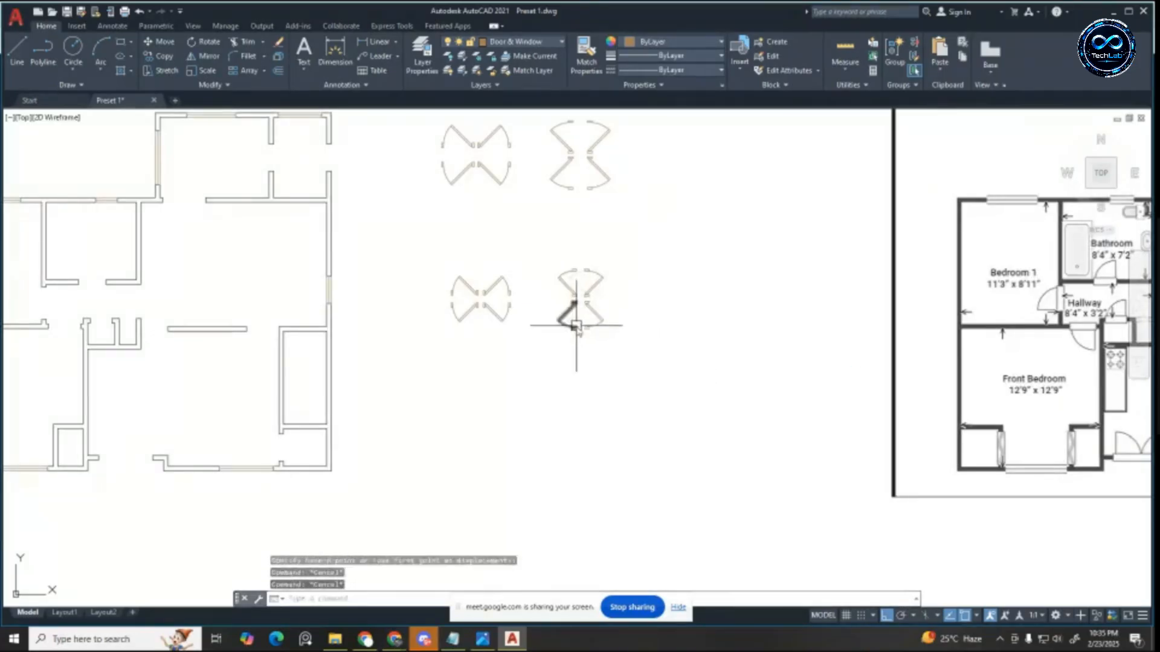
# Step: Copy the upper-right door of the unrotated narrow set straight down to the empty space below it
pyautogui.scroll(-2, 634, 284)
pyautogui.scroll(3, 326, 302)
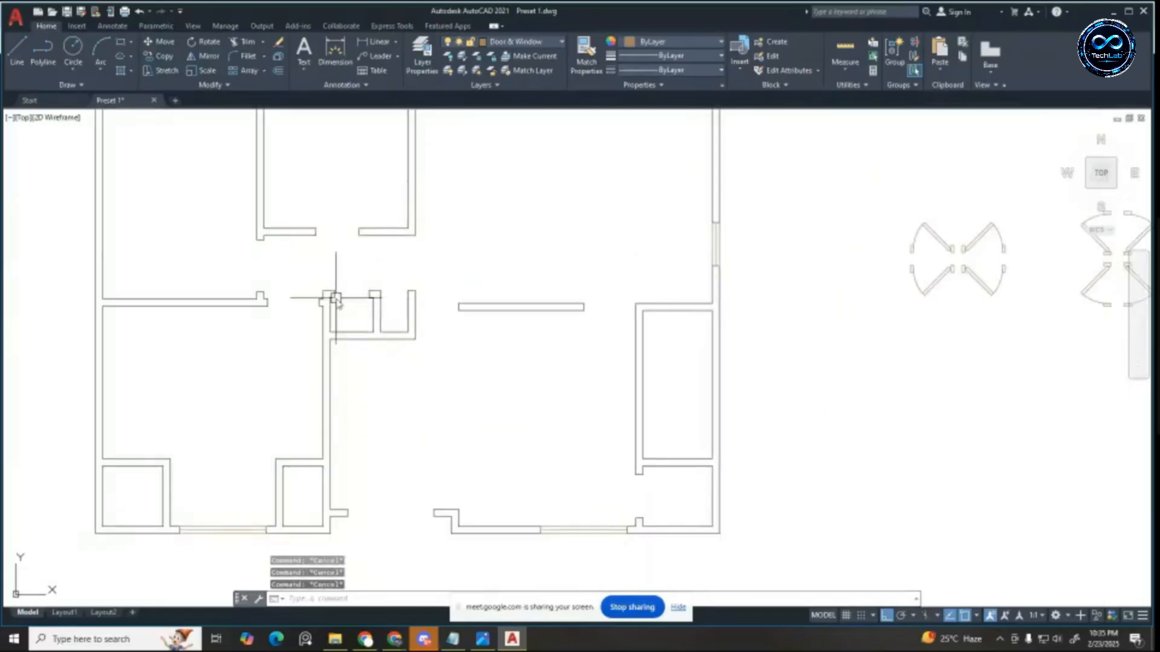
pyautogui.scroll(-2, 317, 299)
pyautogui.scroll(-2, 765, 289)
pyautogui.scroll(4, 738, 254)
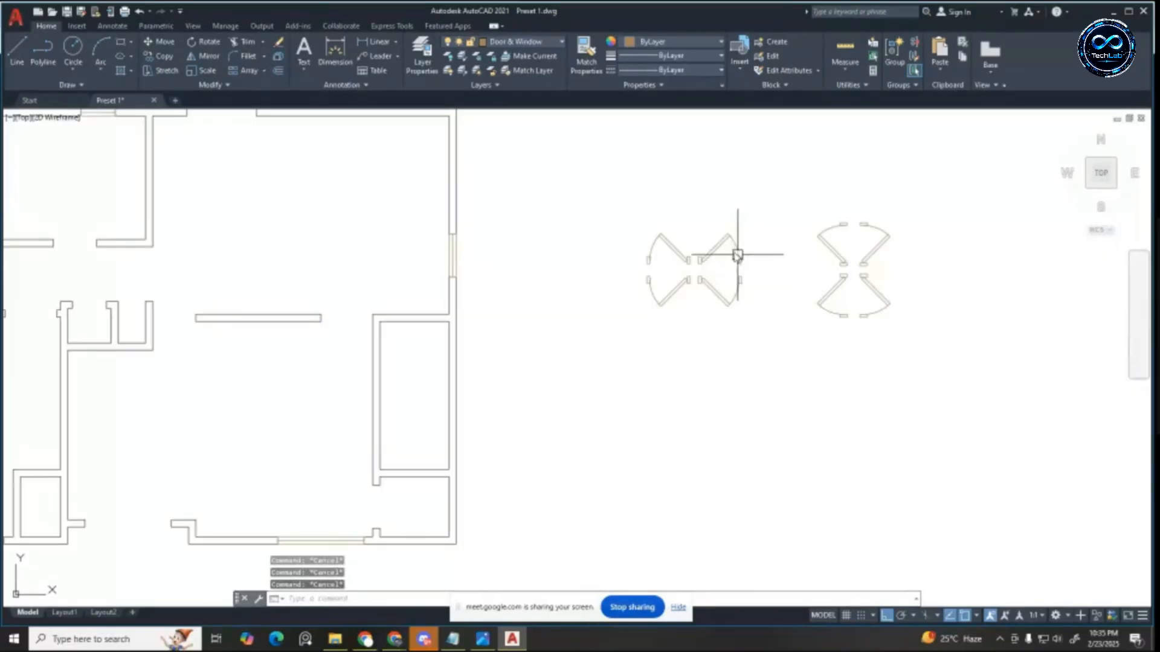
pyautogui.press('Return')
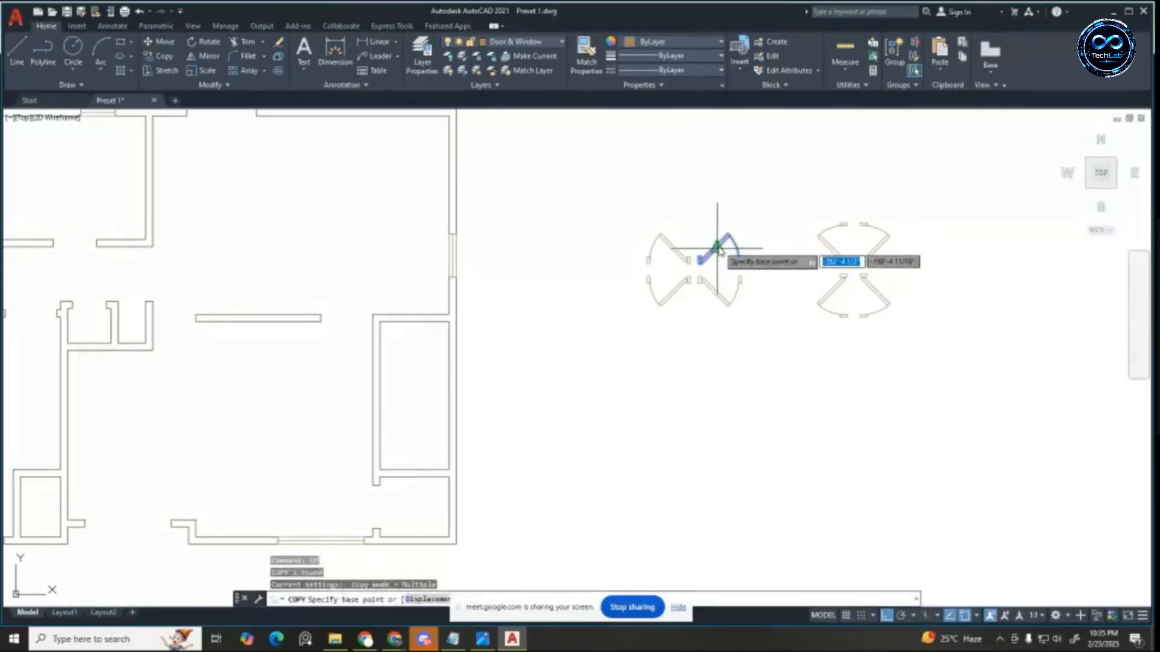
pyautogui.click(720, 249)
pyautogui.click(717, 404)
pyautogui.press('Escape')
pyautogui.press('Escape')
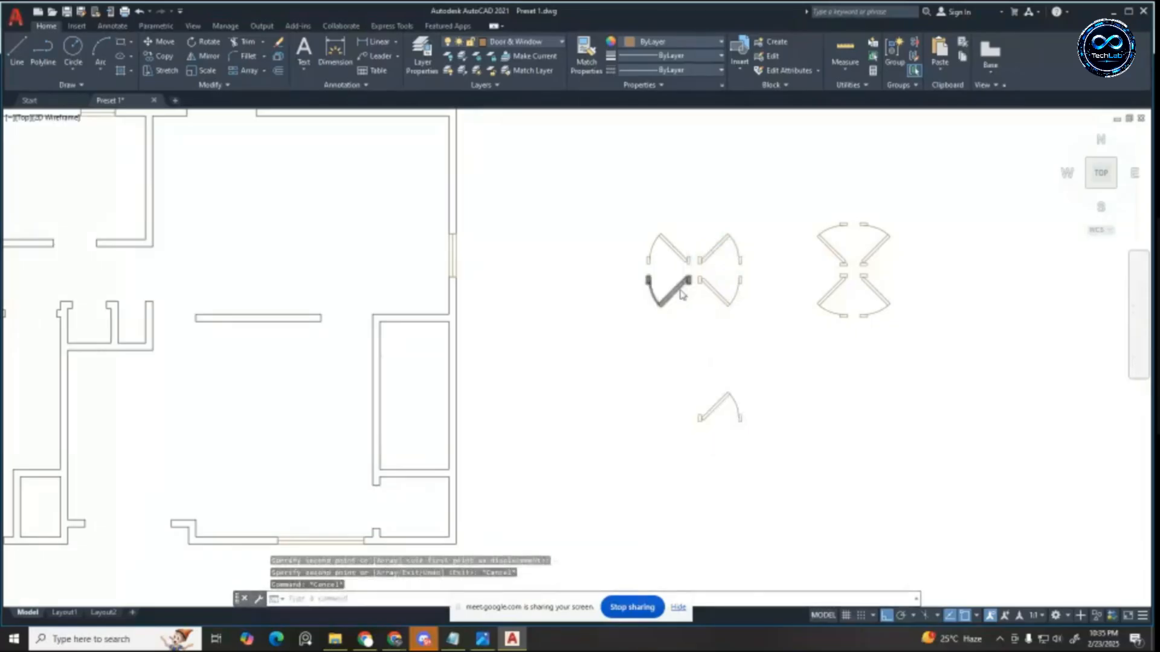
# Step: Explode the copied door and measure its overall width between the outer corners of the jambs
pyautogui.moveTo(737, 419); pyautogui.dragTo(686, 323, button='middle')
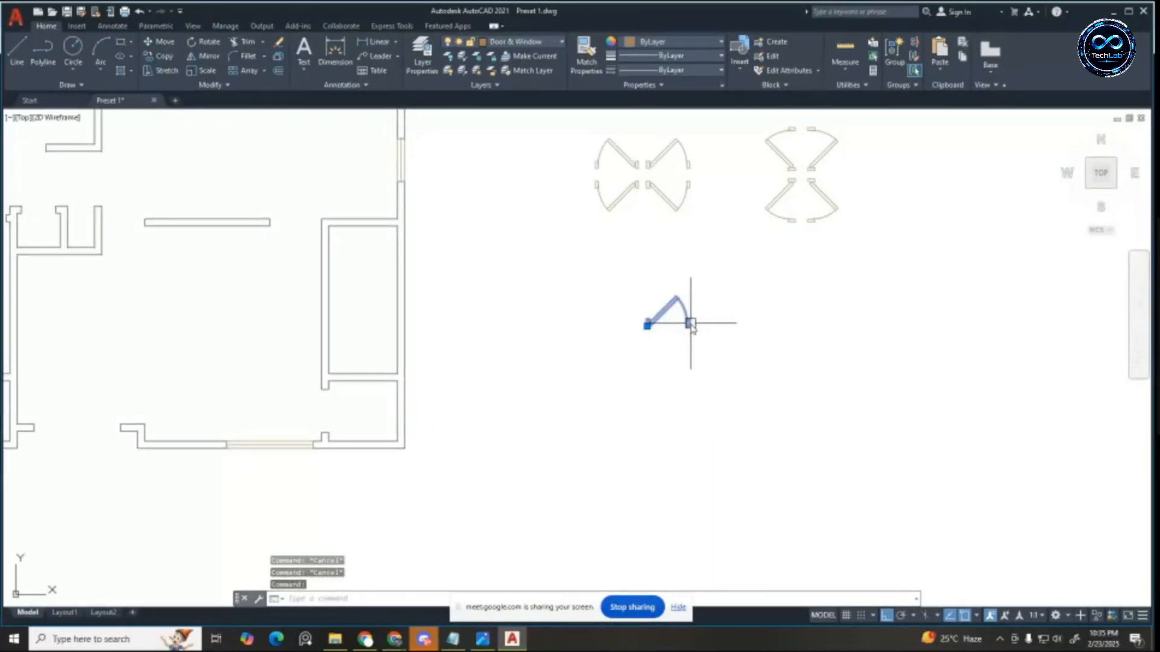
pyautogui.scroll(5, 700, 334)
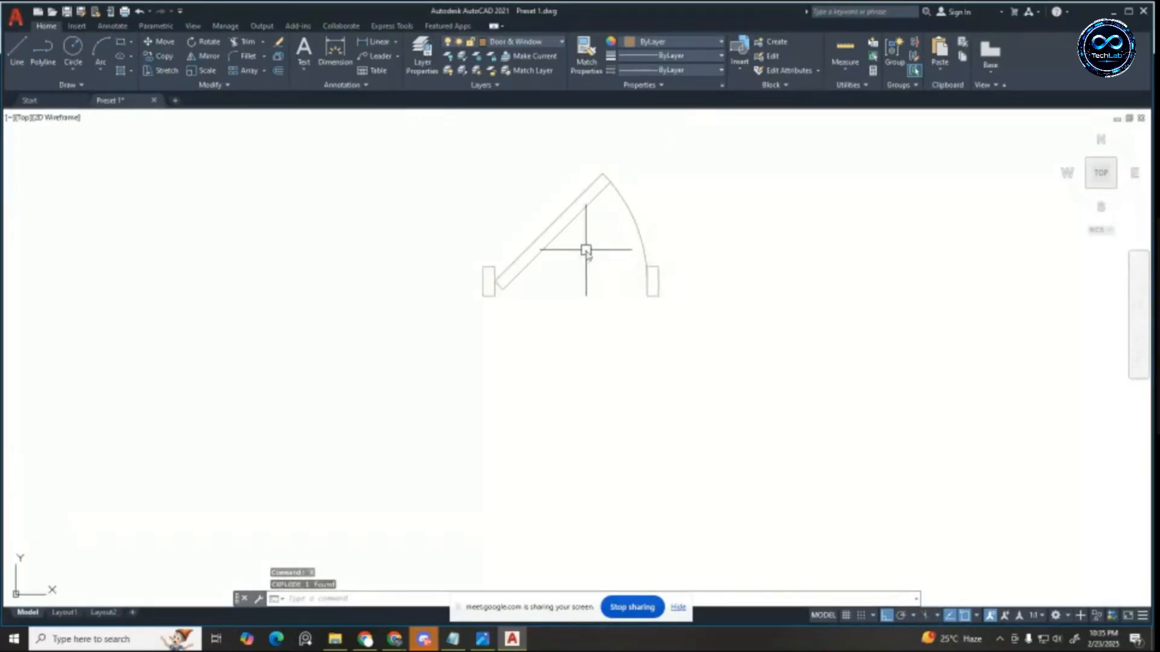
pyautogui.click(375, 43)
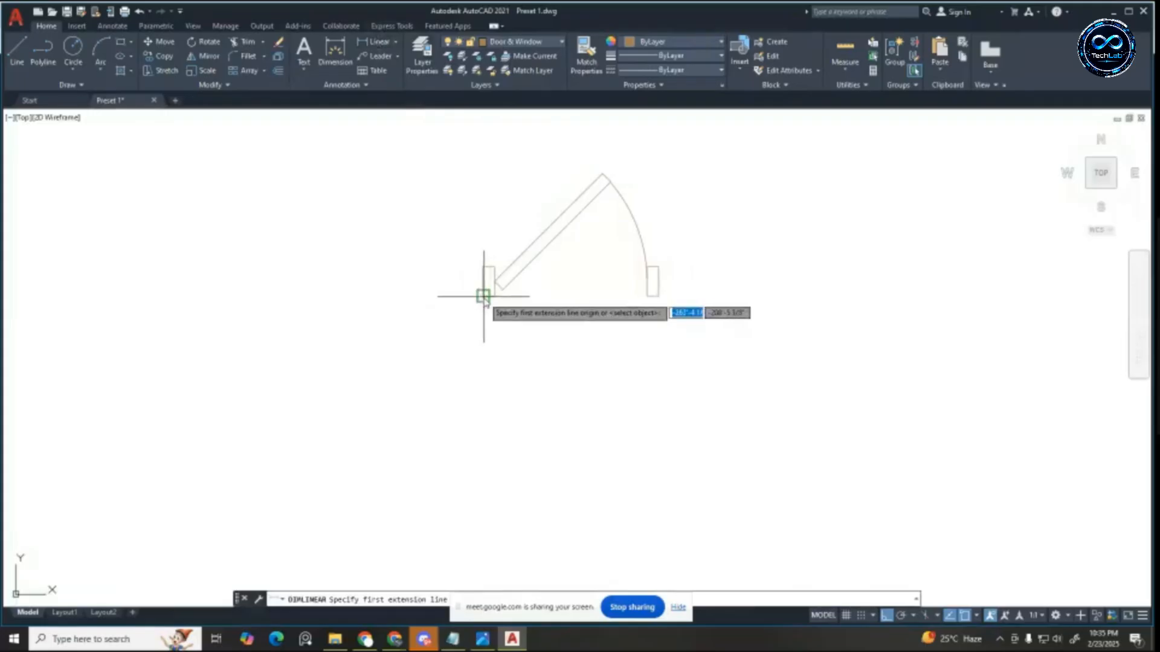
pyautogui.click(482, 296)
pyautogui.click(656, 296)
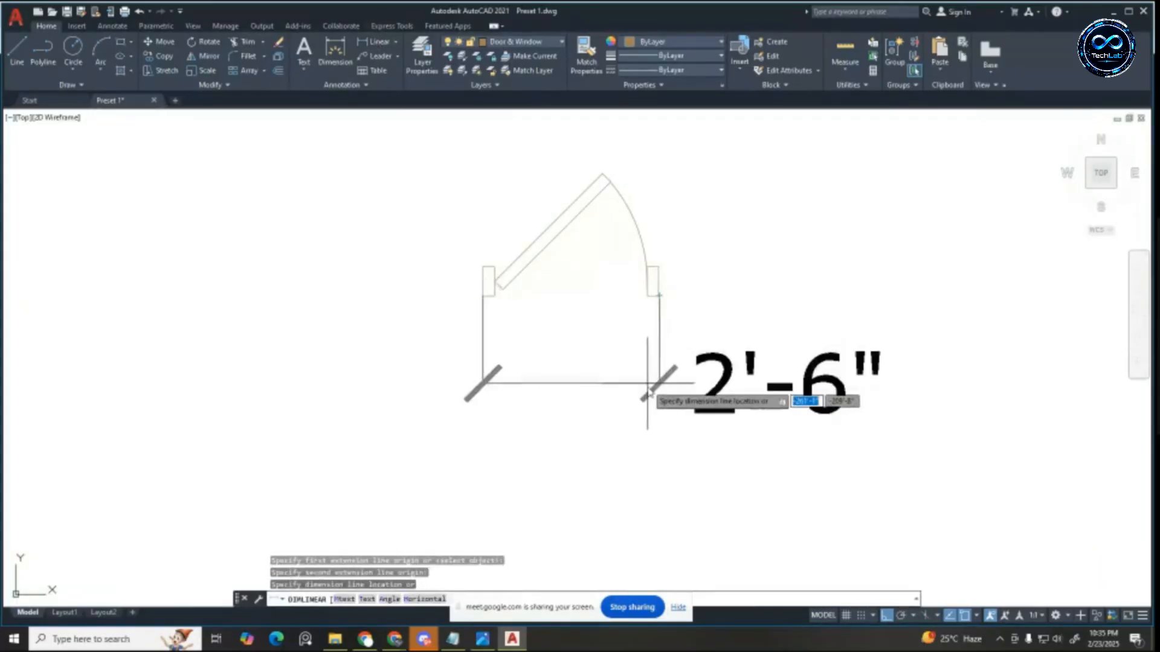
pyautogui.press('Escape')
# Step: Move the exploded door's latch-side jamb 6" toward the hinge jamb
pyautogui.scroll(3, 665, 251)
pyautogui.click(832, 485)
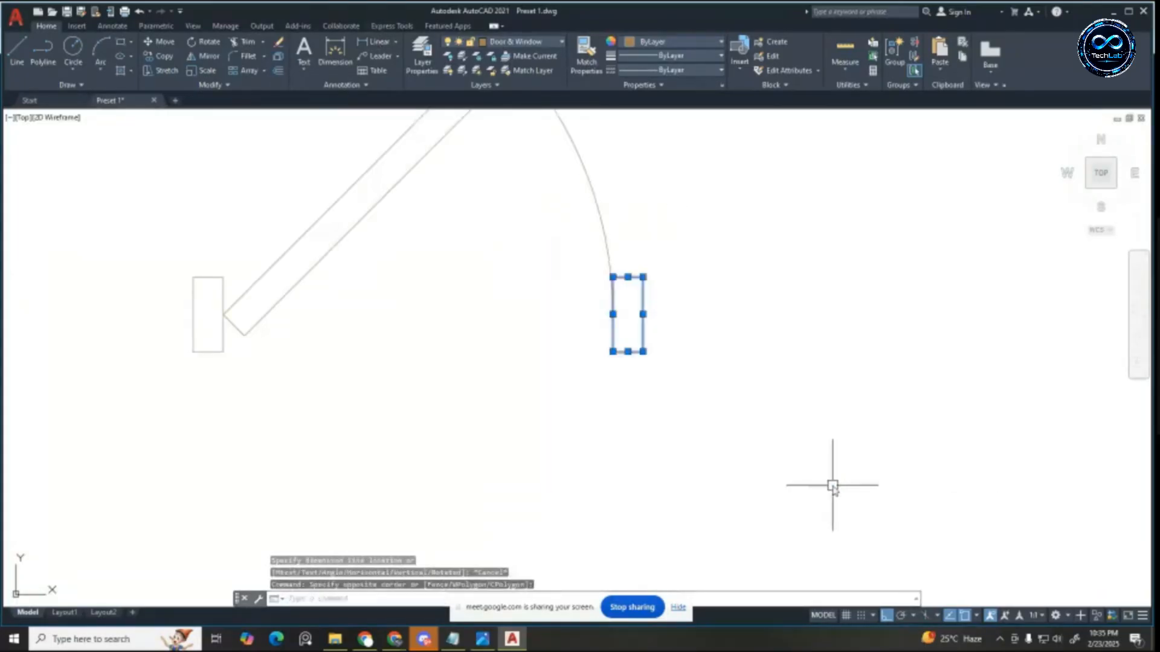
pyautogui.press('Return')
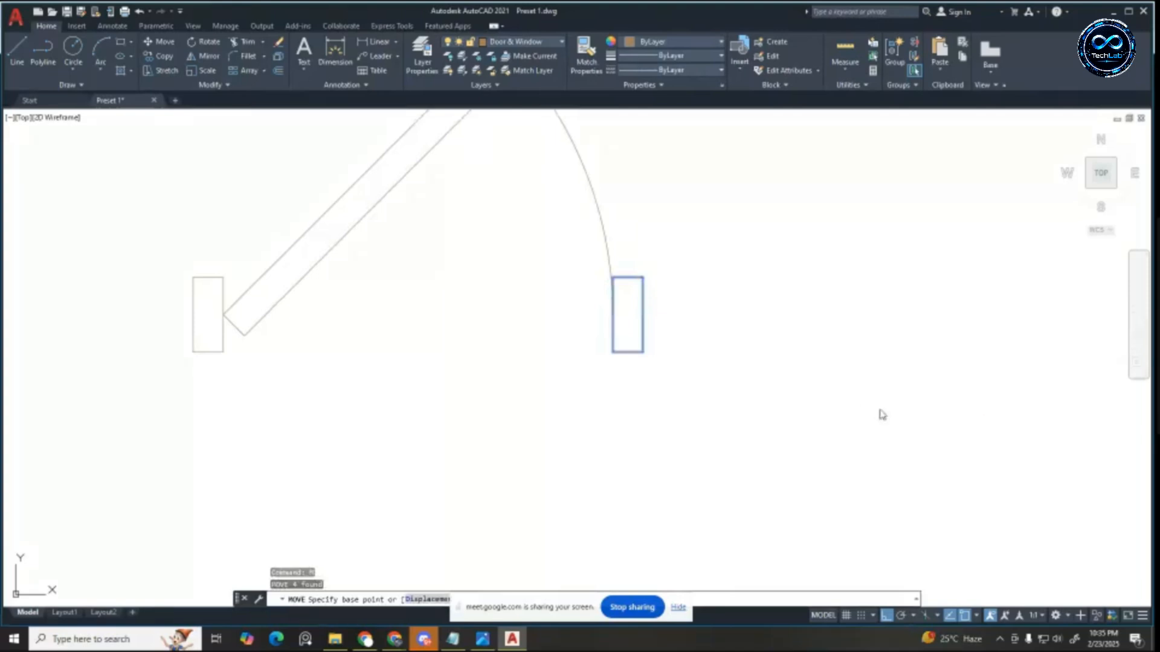
pyautogui.click(880, 411)
pyautogui.write("6'")
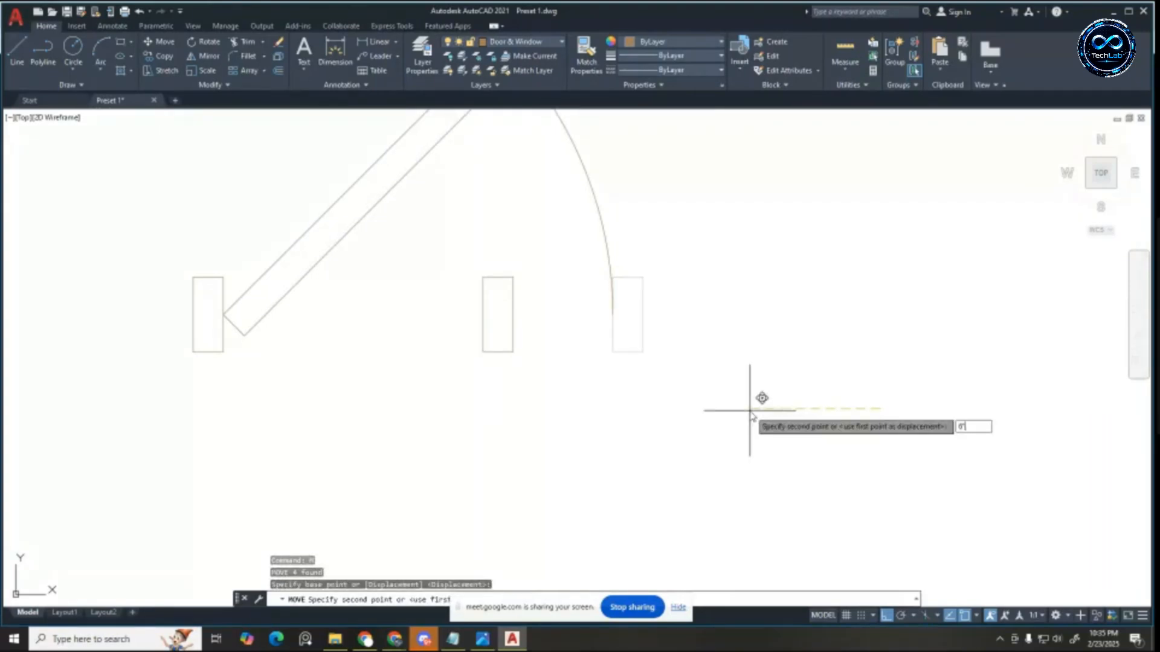
pyautogui.press('Return')
pyautogui.press('Escape')
# Step: Offset the swing arc and the leaf's end line 6" inward, and delete the original arc
pyautogui.scroll(-3, 701, 399)
pyautogui.write('o')
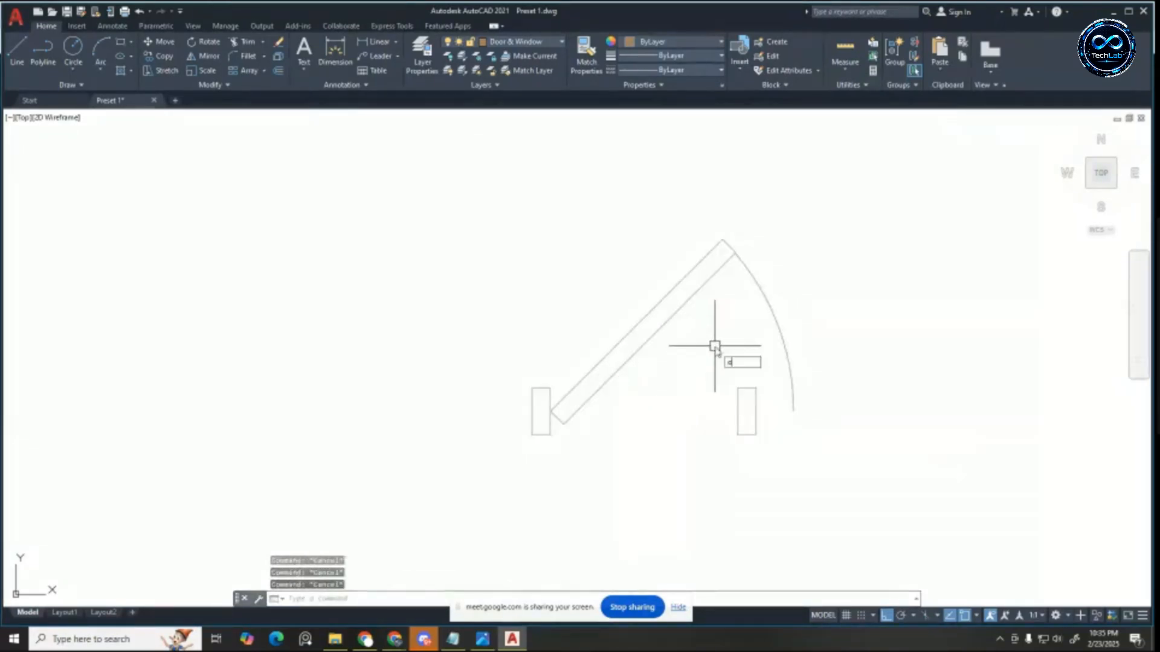
pyautogui.press('Return')
pyautogui.write('6"')
pyautogui.press('Return')
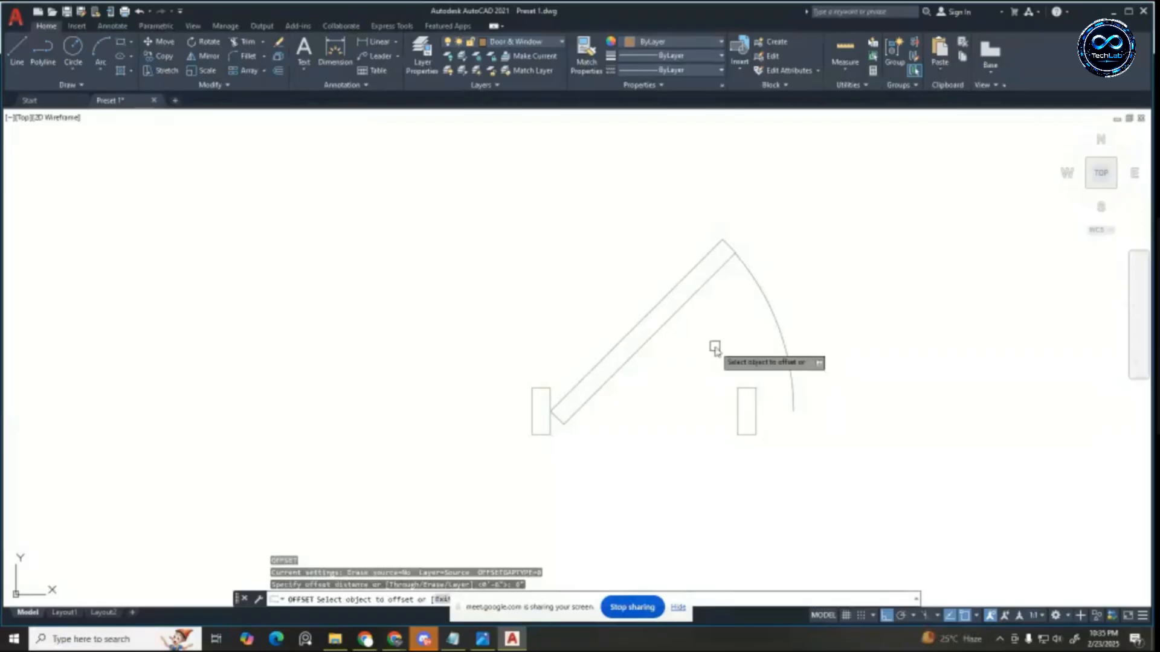
pyautogui.click(766, 316)
pyautogui.click(687, 337)
pyautogui.scroll(4, 732, 244)
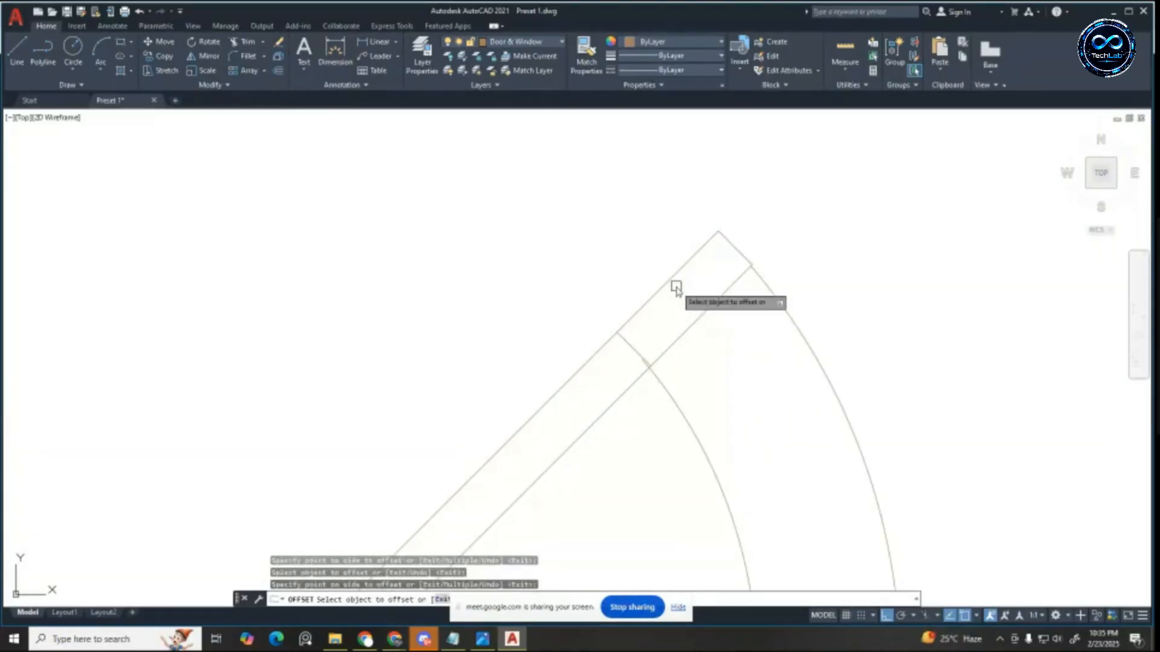
pyautogui.press('Escape')
pyautogui.click(768, 303)
pyautogui.press('Delete')
pyautogui.scroll(-2, 781, 239)
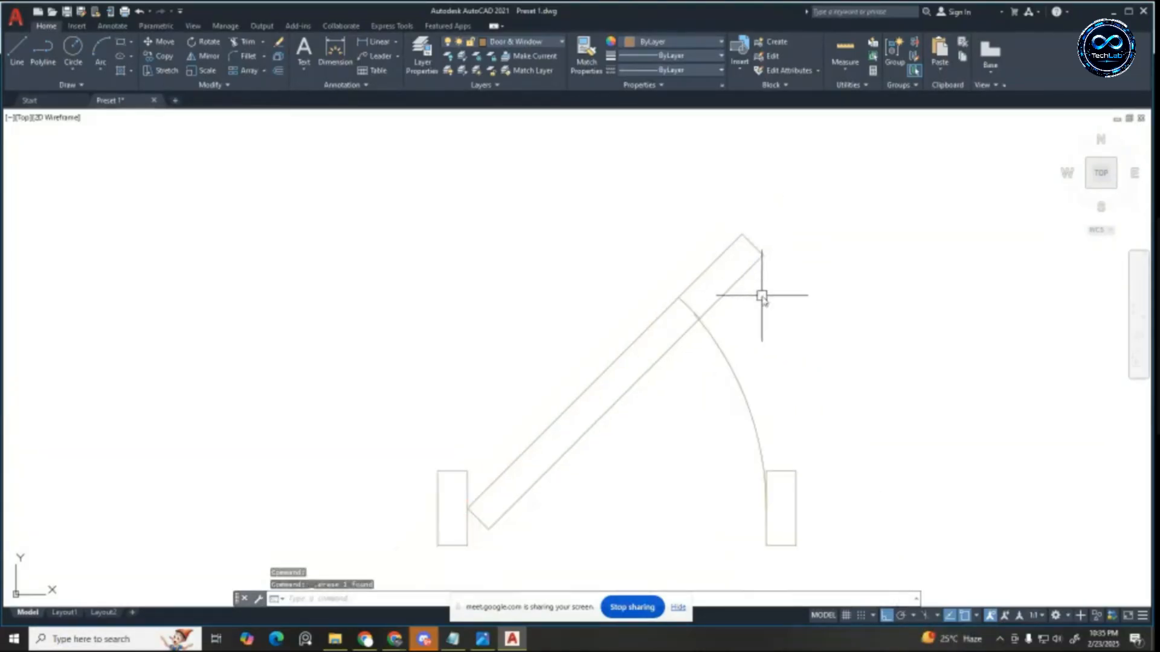
# Step: Trim the door leaf back to its new end line and clear the leftover pieces at its tip
pyautogui.press('Escape')
pyautogui.press('Escape')
pyautogui.press('Escape')
pyautogui.press('Return')
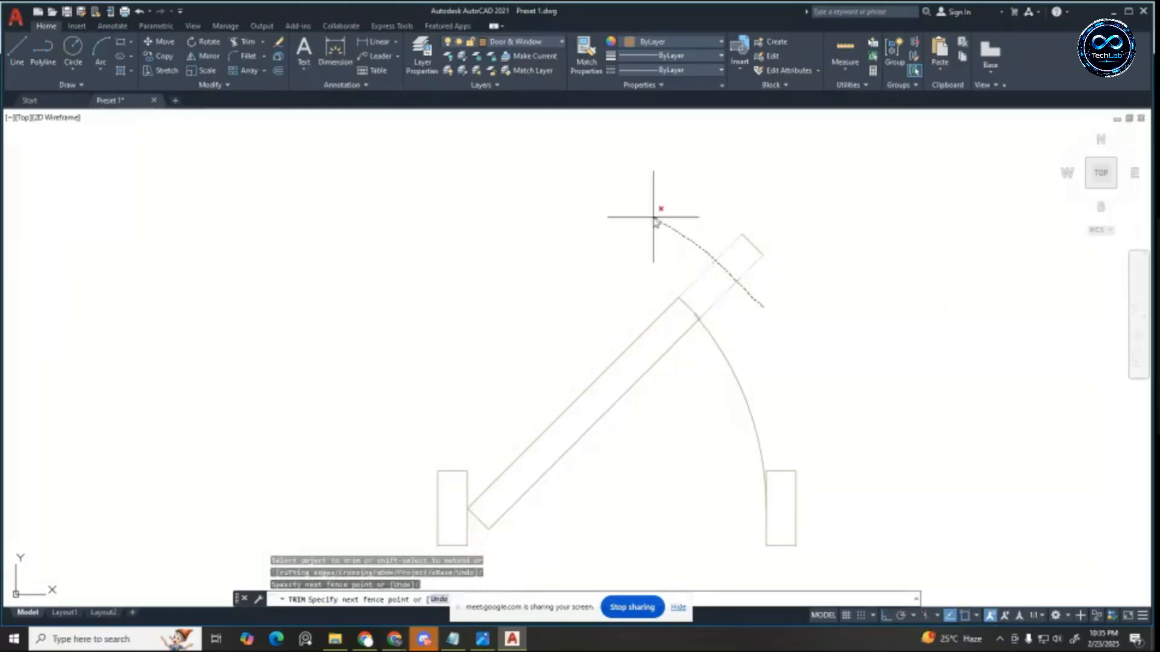
pyautogui.moveTo(660, 215); pyautogui.dragTo(668, 274)
pyautogui.scroll(2, 696, 319)
pyautogui.scroll(3, 696, 319)
pyautogui.click(707, 313)
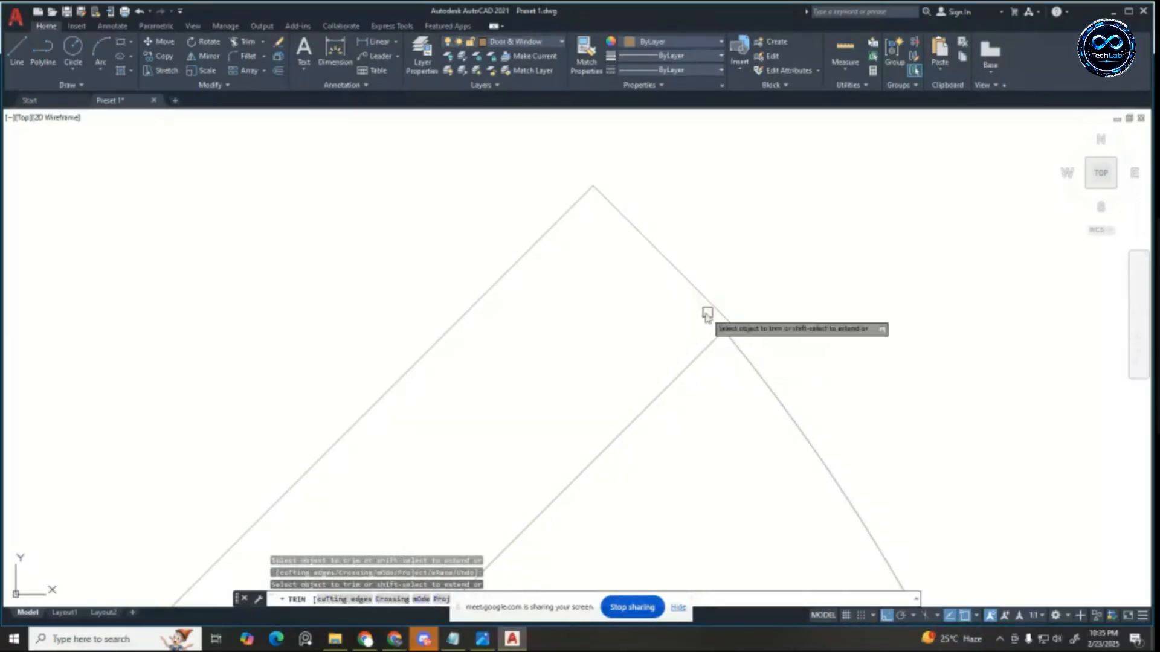
pyautogui.scroll(-4, 604, 251)
pyautogui.click(675, 182)
pyautogui.scroll(-4, 694, 230)
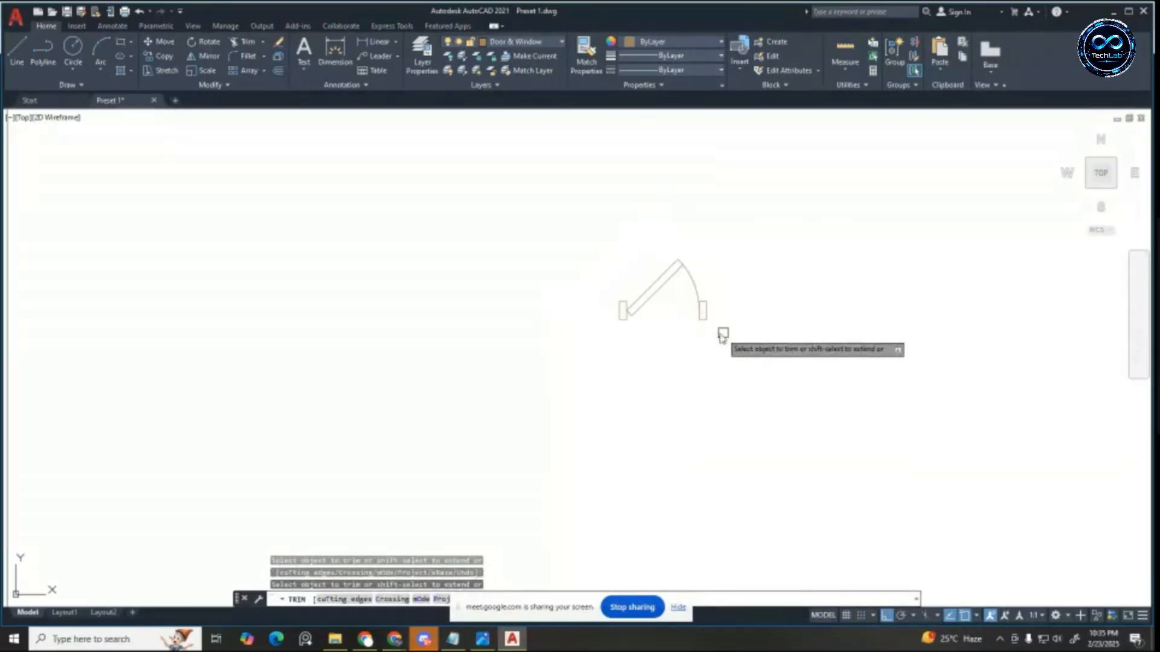
pyautogui.press('Escape')
# Step: Cut the whole shortened door and paste it back in the same area as a block
pyautogui.click(560, 213)
pyautogui.click(839, 407)
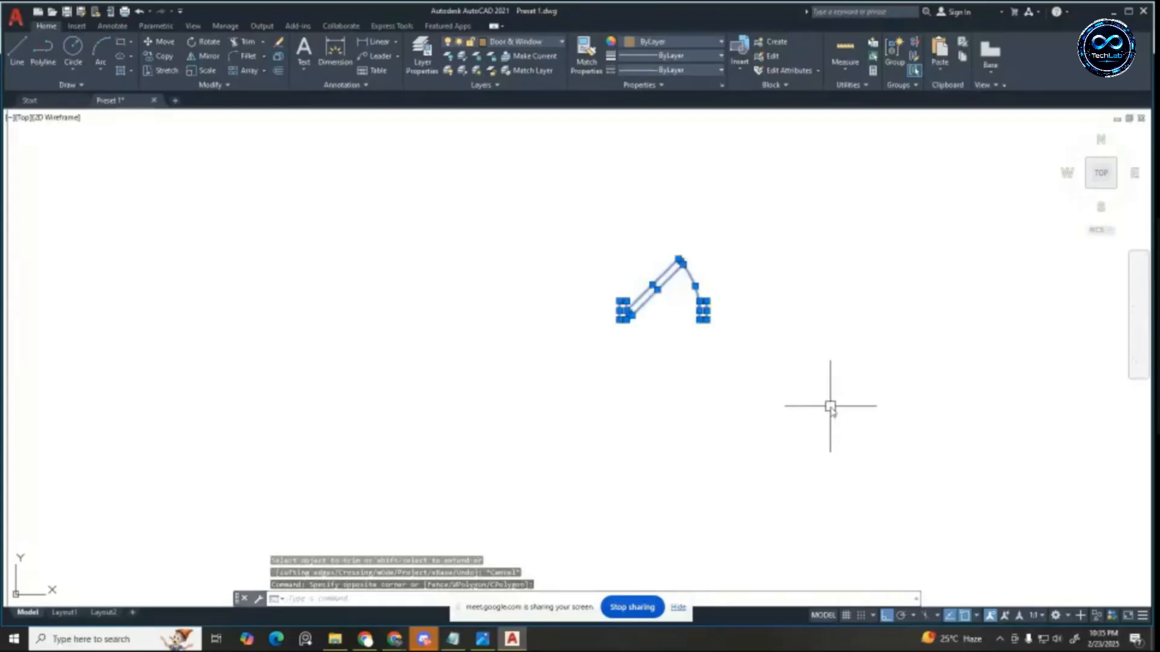
pyautogui.hotkey('ctrl', 'x')
pyautogui.hotkey('ctrl', 'shift', 'v')
pyautogui.click(626, 304)
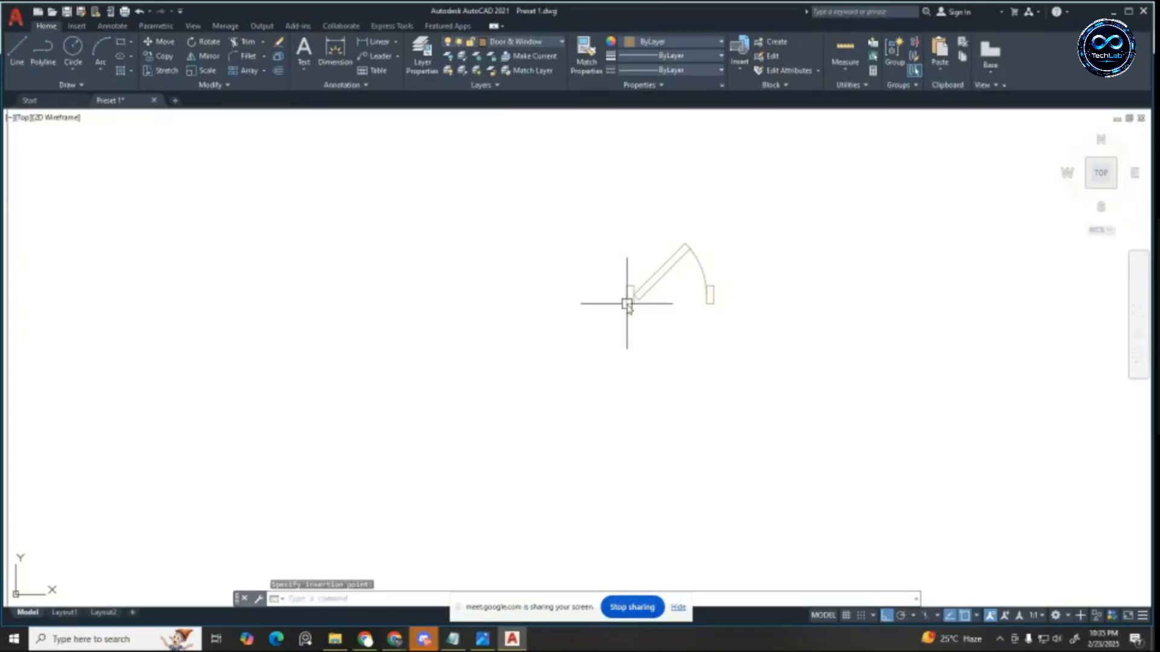
pyautogui.press('Escape')
# Step: Mirror the shortened door block across a vertical axis just beyond its hinge jamb, keeping the original
pyautogui.scroll(-2, 665, 306)
pyautogui.click(669, 320)
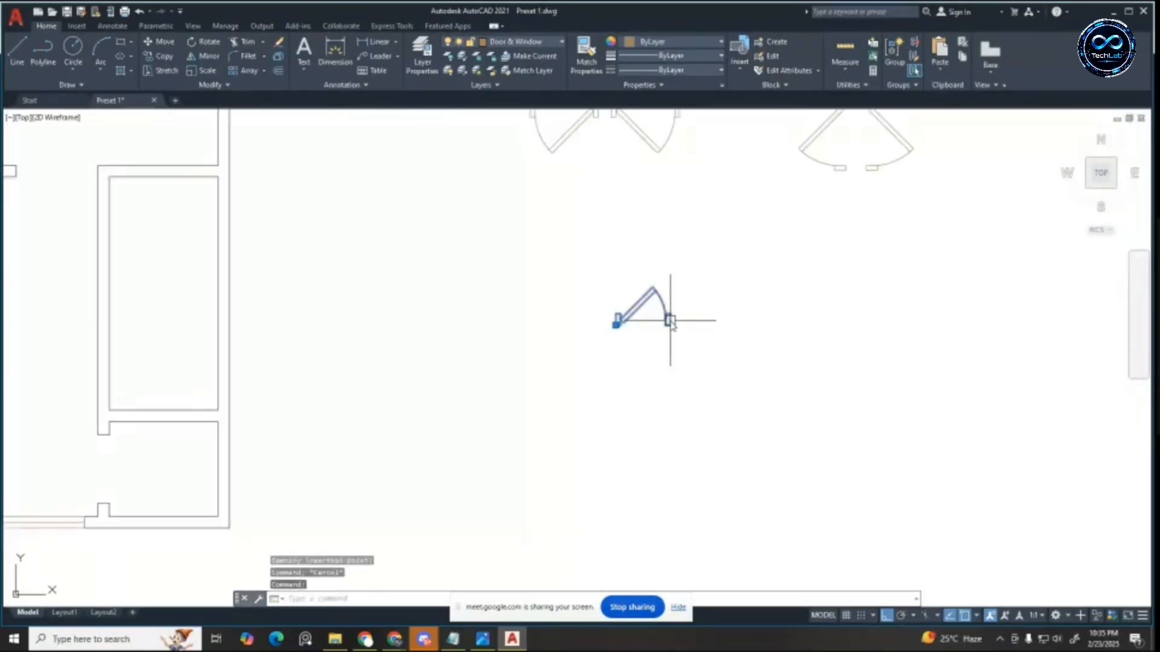
pyautogui.press('Return')
pyautogui.scroll(2, 638, 344)
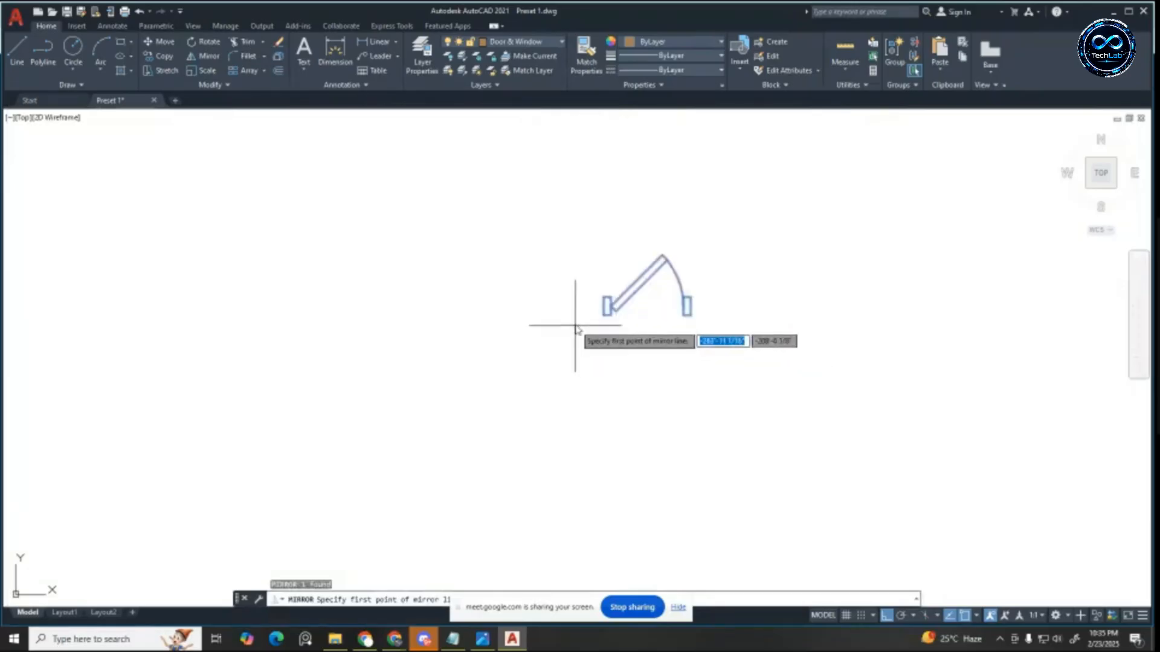
pyautogui.click(589, 316)
pyautogui.click(604, 403)
pyautogui.press('Return')
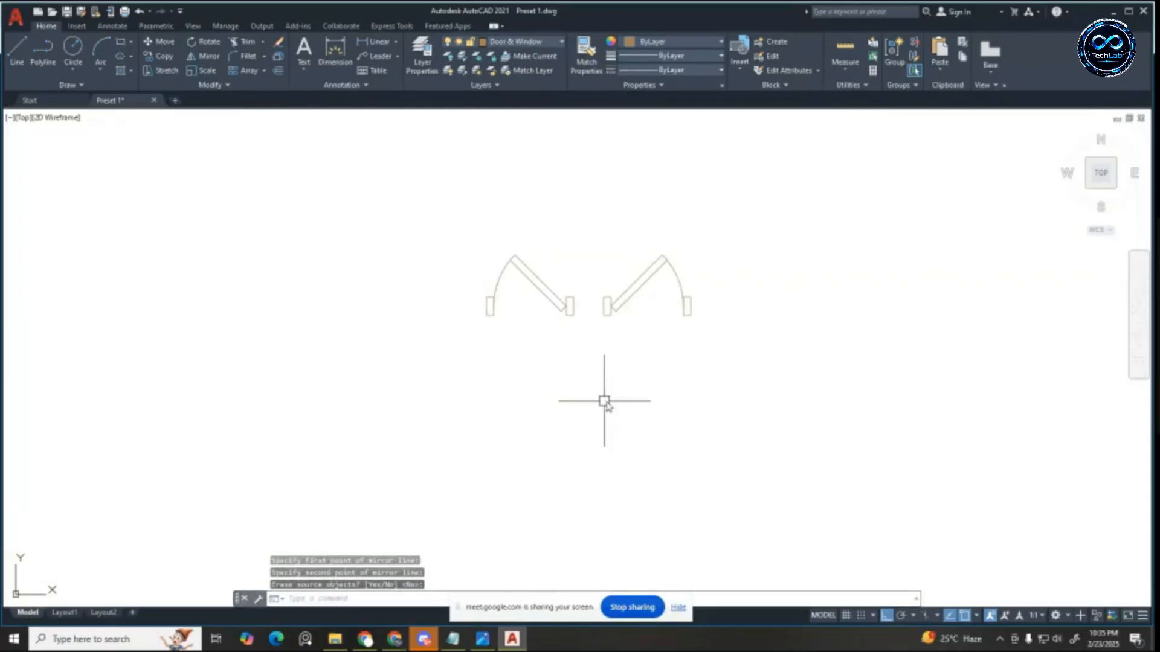
# Step: Mirror both shortened doors downward across a horizontal axis just below their jambs, keeping the originals
pyautogui.click(421, 201)
pyautogui.click(801, 427)
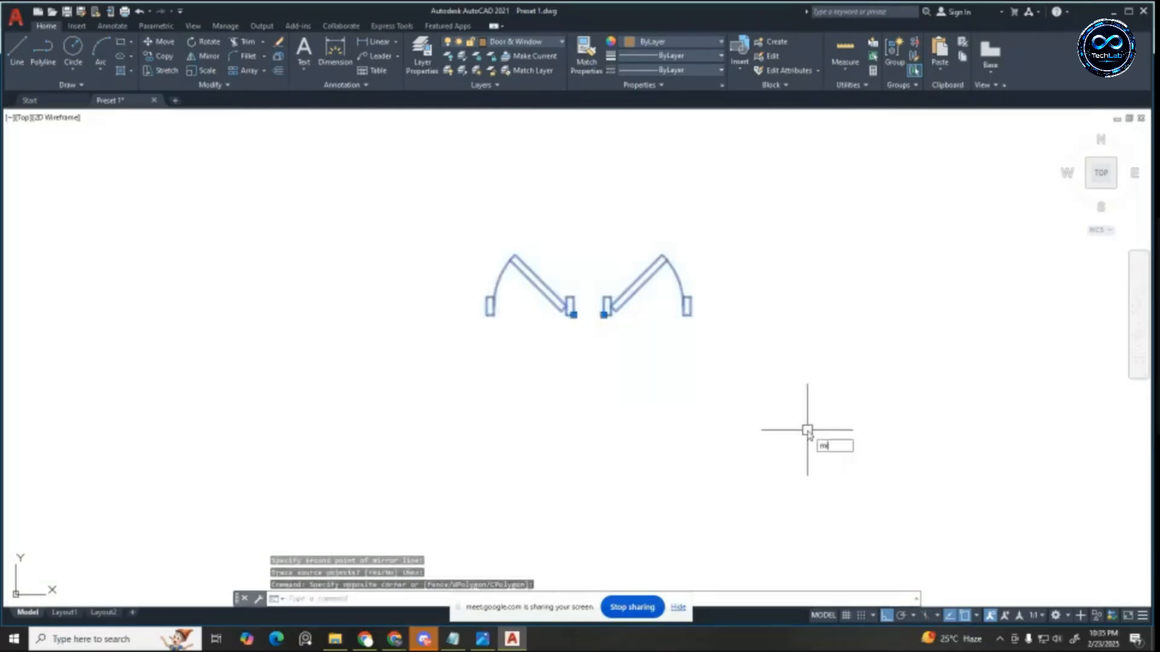
pyautogui.press('Return')
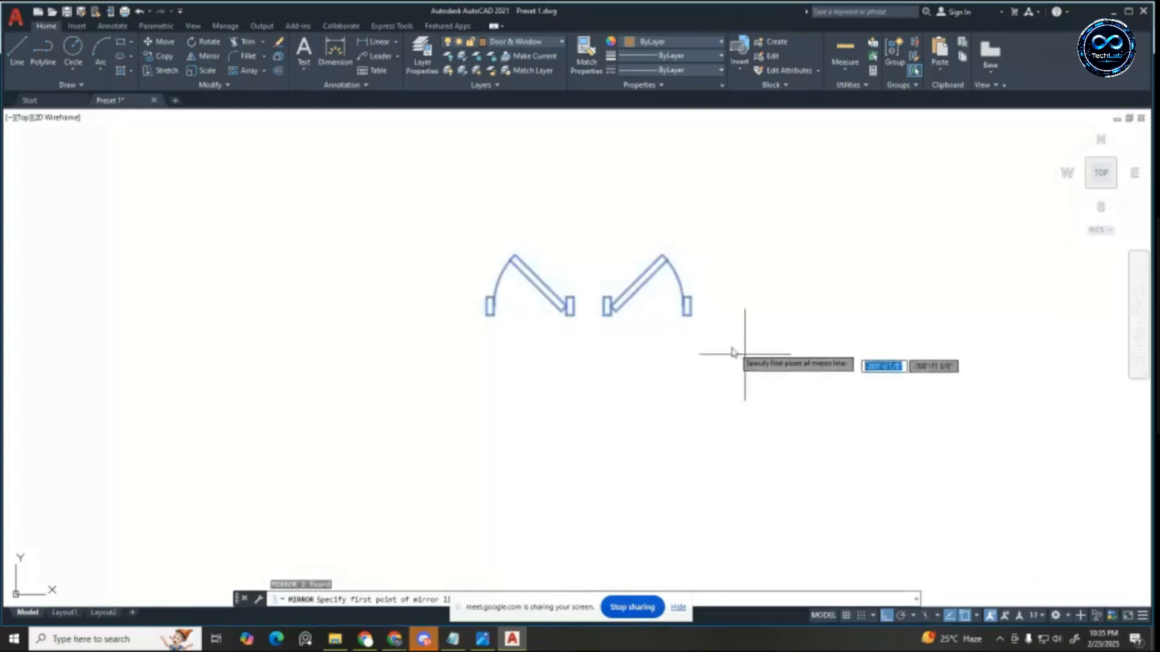
pyautogui.click(691, 332)
pyautogui.click(820, 331)
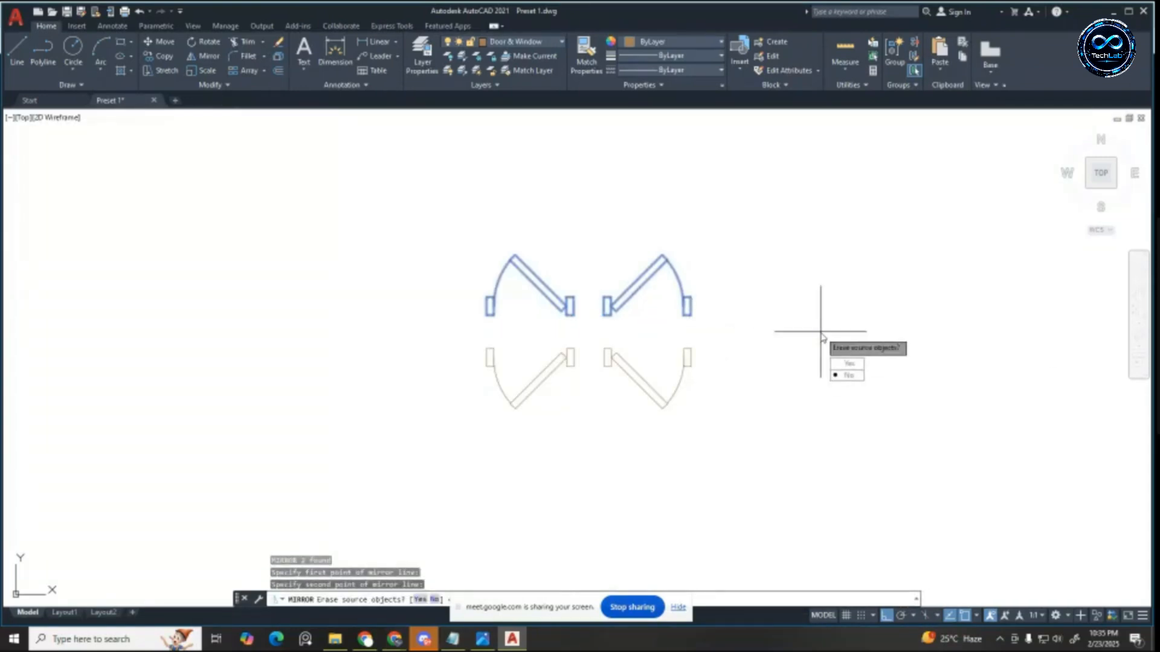
pyautogui.press('Return')
# Step: Copy the set of four shortened doors straight to the right, beneath the rotated narrow set
pyautogui.scroll(-3, 694, 310)
pyautogui.click(641, 261)
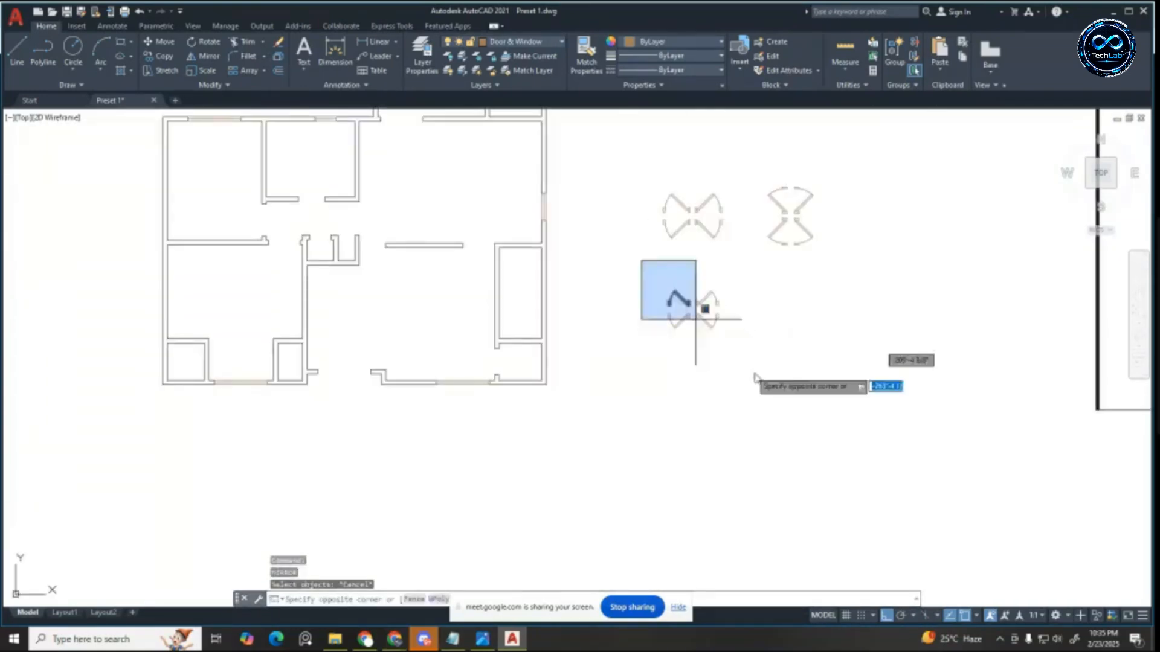
pyautogui.click(755, 376)
pyautogui.press('Return')
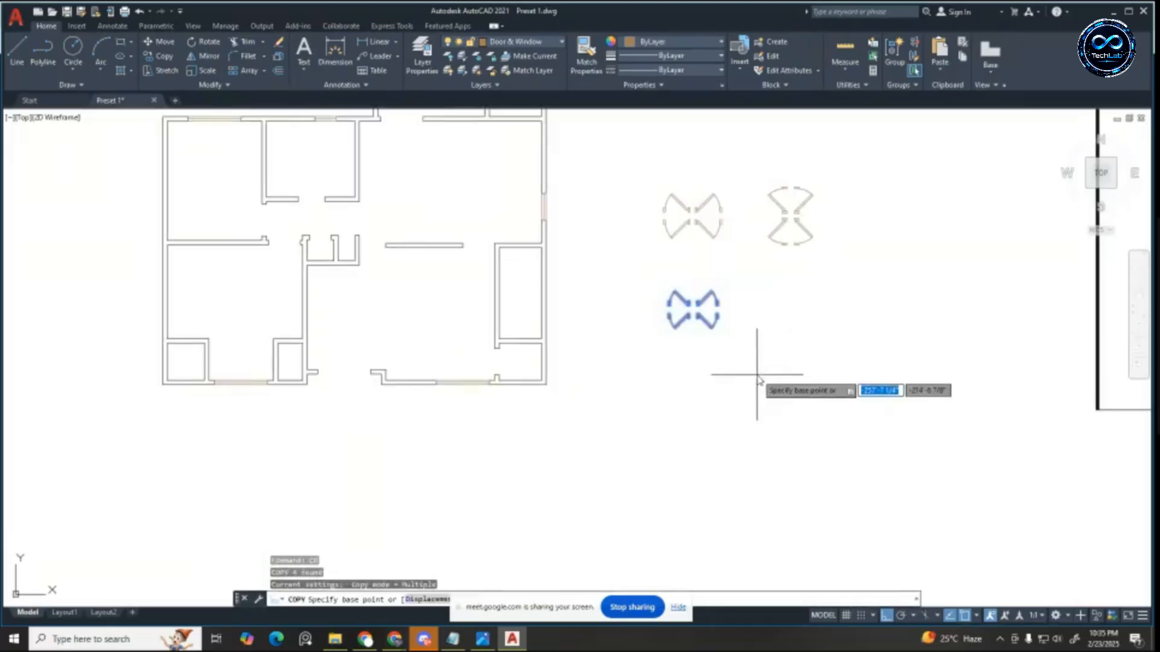
pyautogui.click(659, 360)
pyautogui.click(754, 366)
pyautogui.press('Escape')
pyautogui.press('Escape')
pyautogui.press('Escape')
pyautogui.press('Escape')
# Step: Draw a diagonal helper line between the facing corners of the copied shortened set's upper-right and lower-left hinge jambs
pyautogui.scroll(5, 800, 310)
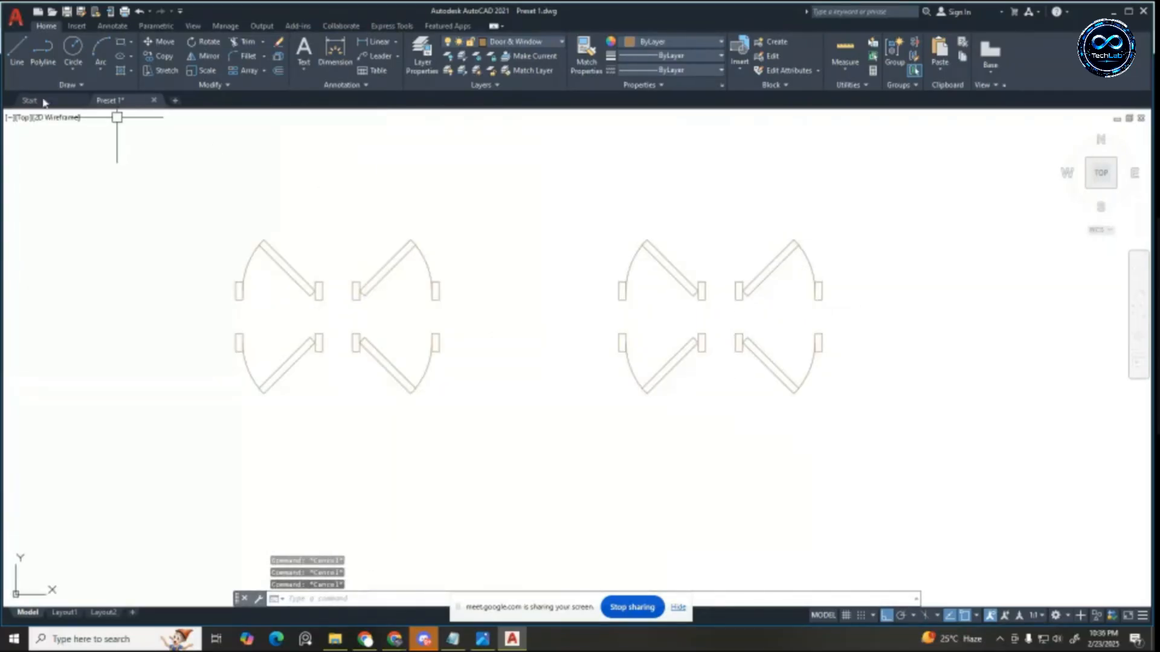
pyautogui.click(18, 59)
pyautogui.scroll(4, 581, 242)
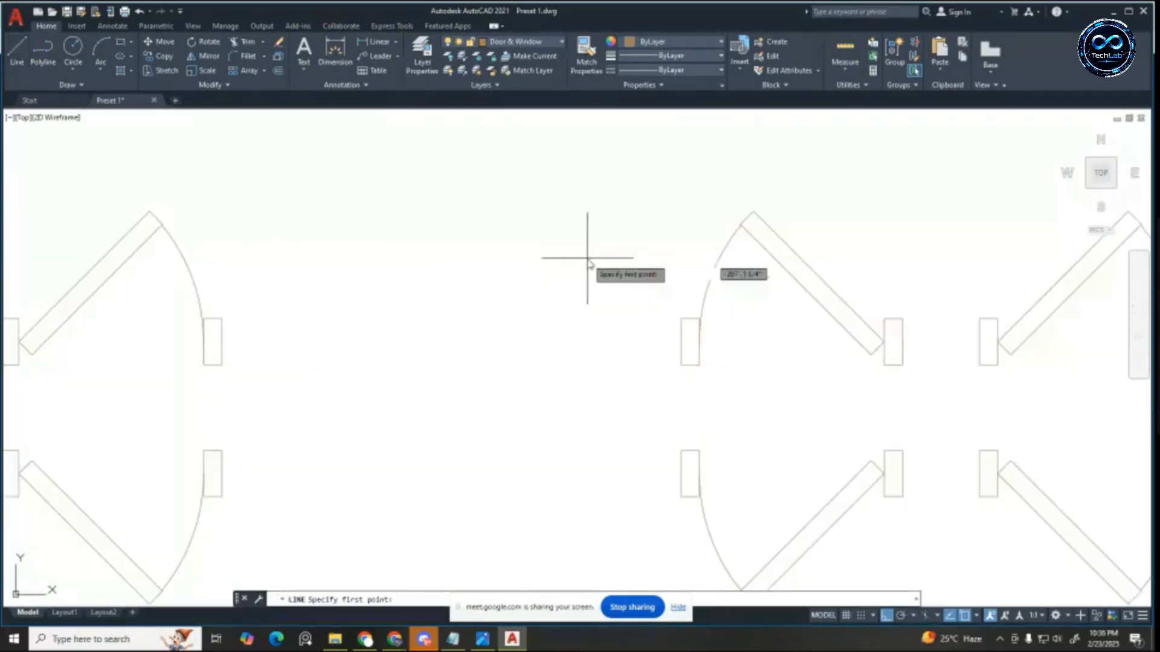
pyautogui.click(977, 364)
pyautogui.press('Escape')
pyautogui.press('Escape')
pyautogui.press('Escape')
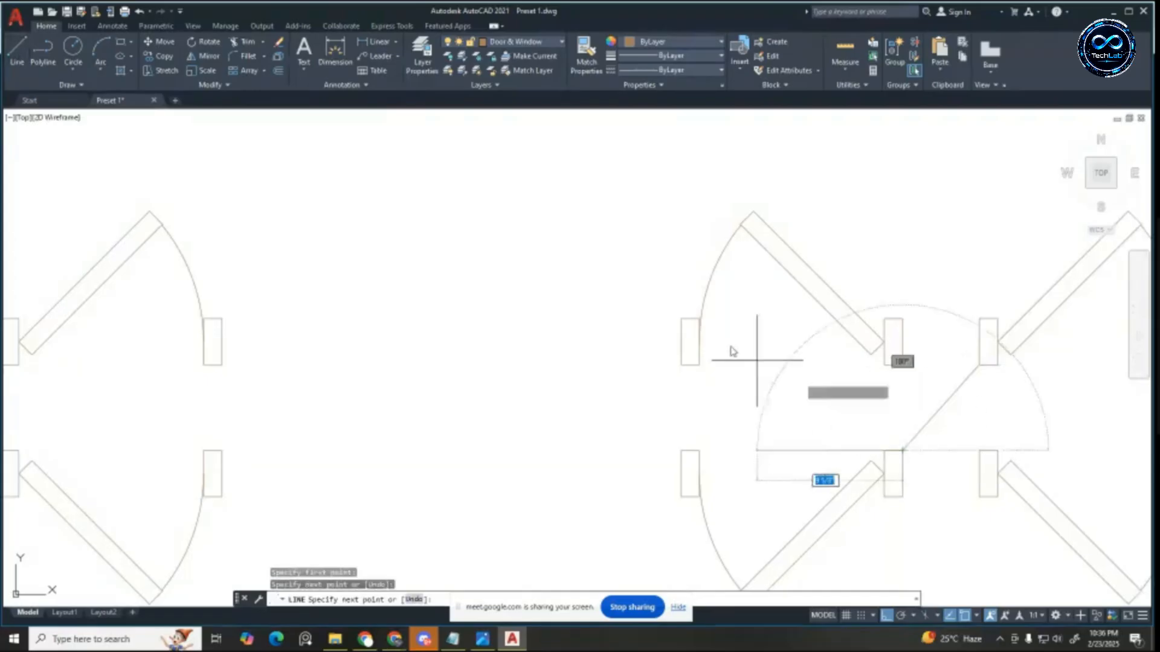
# Step: Rotate the copied shortened door set and its helper line a quarter turn about the line's midpoint
pyautogui.scroll(-5, 685, 316)
pyautogui.click(650, 270)
pyautogui.click(867, 435)
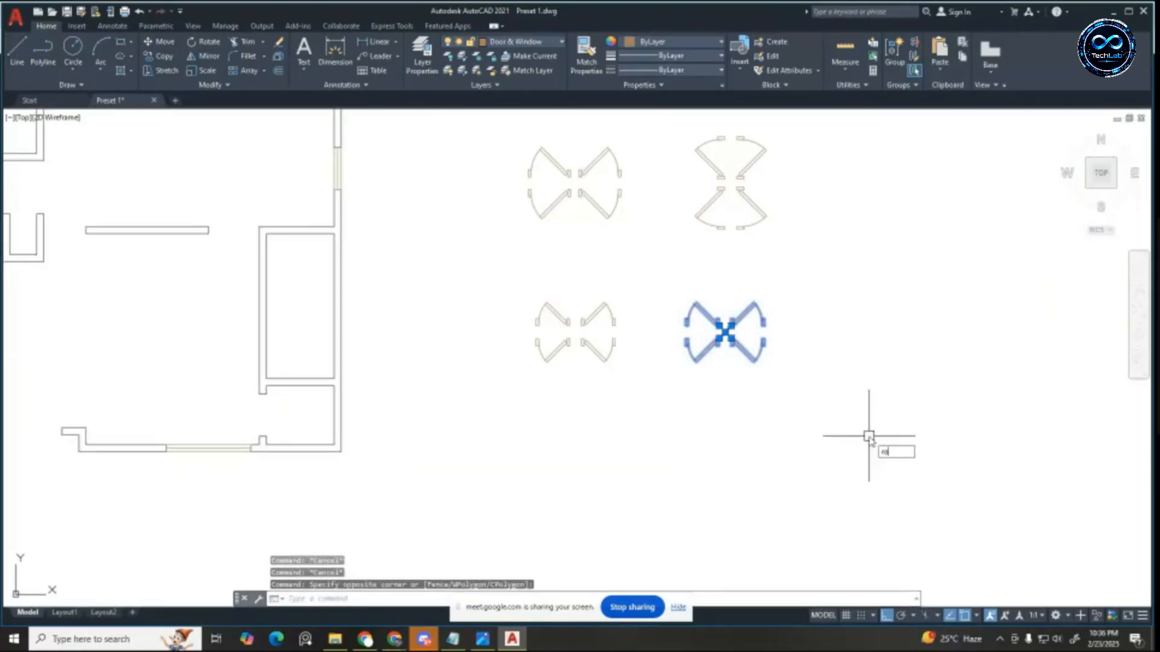
pyautogui.write('ro')
pyautogui.press('Return')
pyautogui.scroll(4, 812, 361)
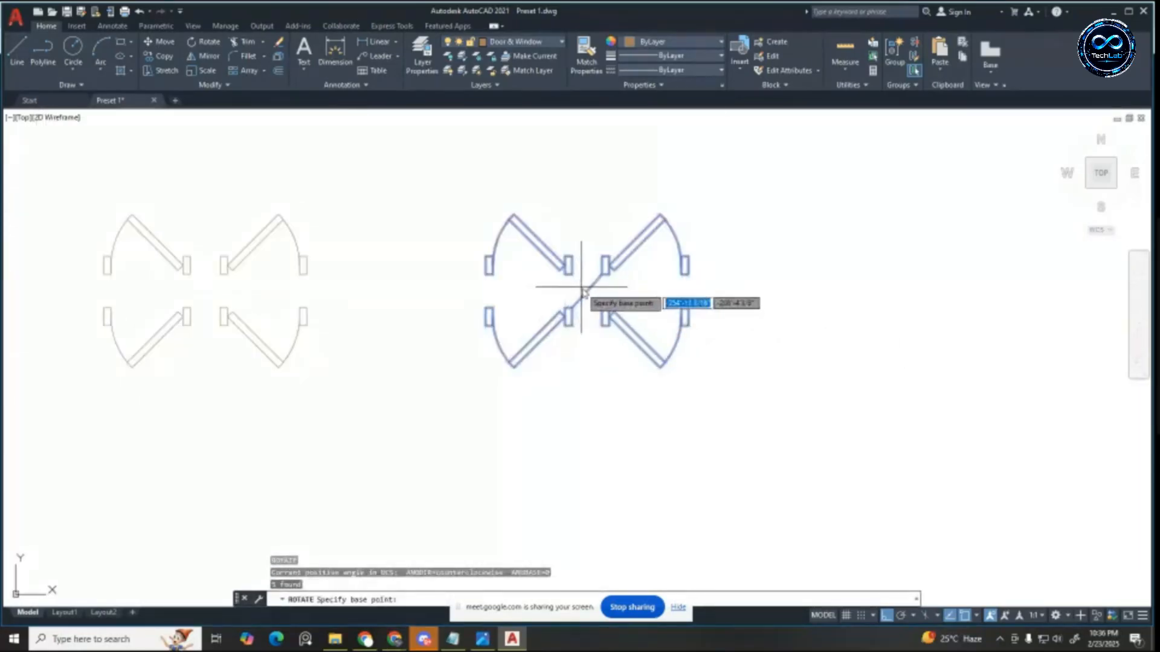
pyautogui.click(583, 291)
pyautogui.click(613, 418)
pyautogui.press('Return')
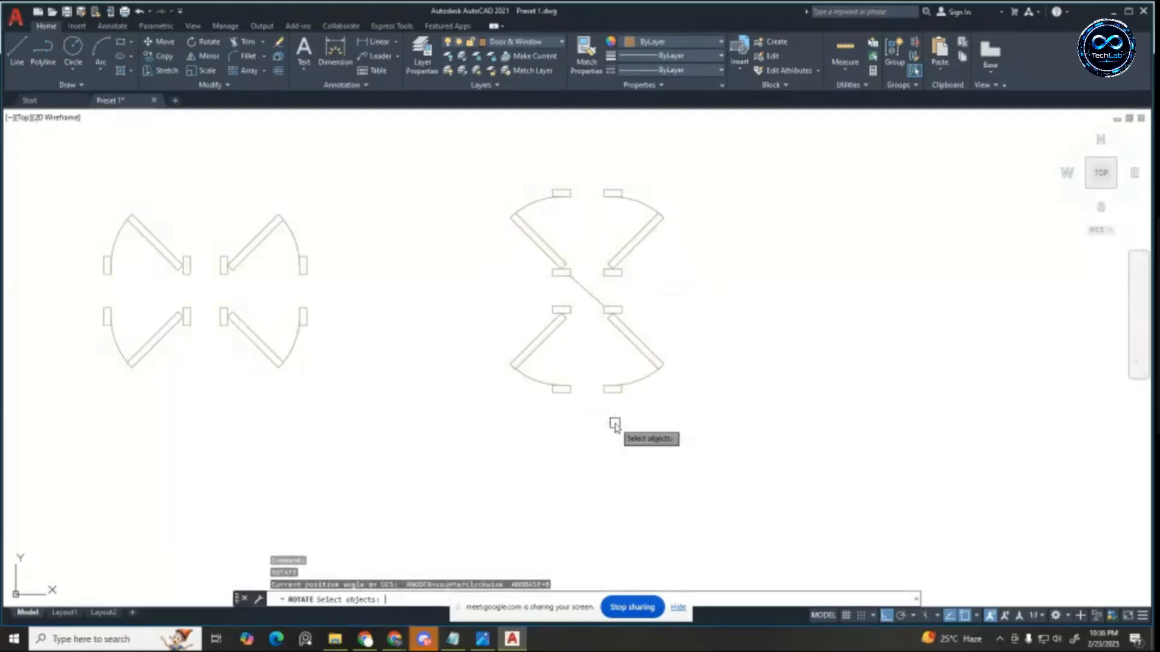
# Step: Delete the diagonal helper line from the centre of the rotated shortened door set
pyautogui.press('Escape')
pyautogui.press('Escape')
pyautogui.press('Escape')
pyautogui.press('Delete')
pyautogui.scroll(-5, 586, 292)
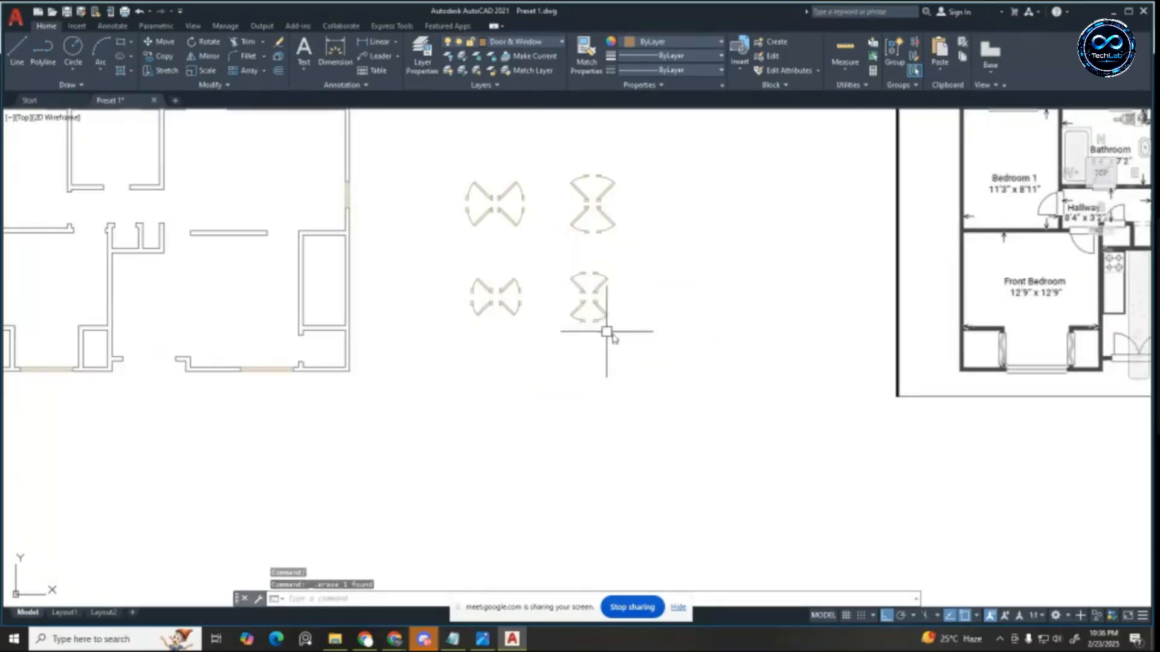
# Step: Compare the door openings in the drawn floor plan with the reference plan's door positions and the prepared door sets
pyautogui.scroll(3, 580, 260)
pyautogui.scroll(-5, 668, 397)
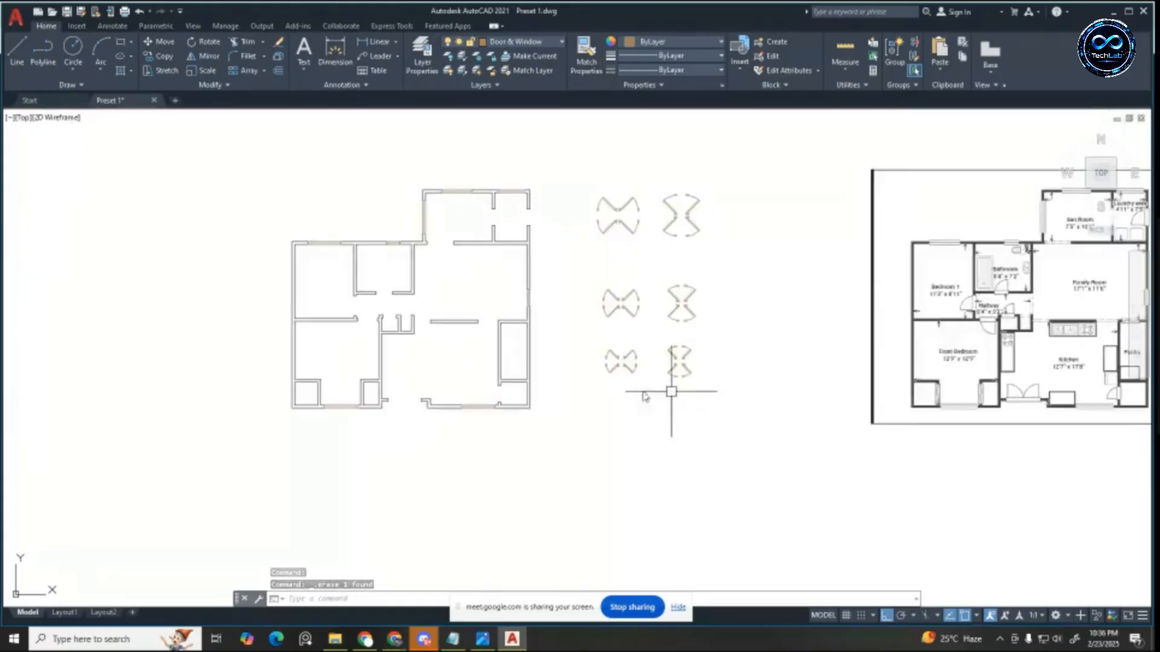
pyautogui.scroll(2, 338, 306)
pyautogui.scroll(-4, 460, 279)
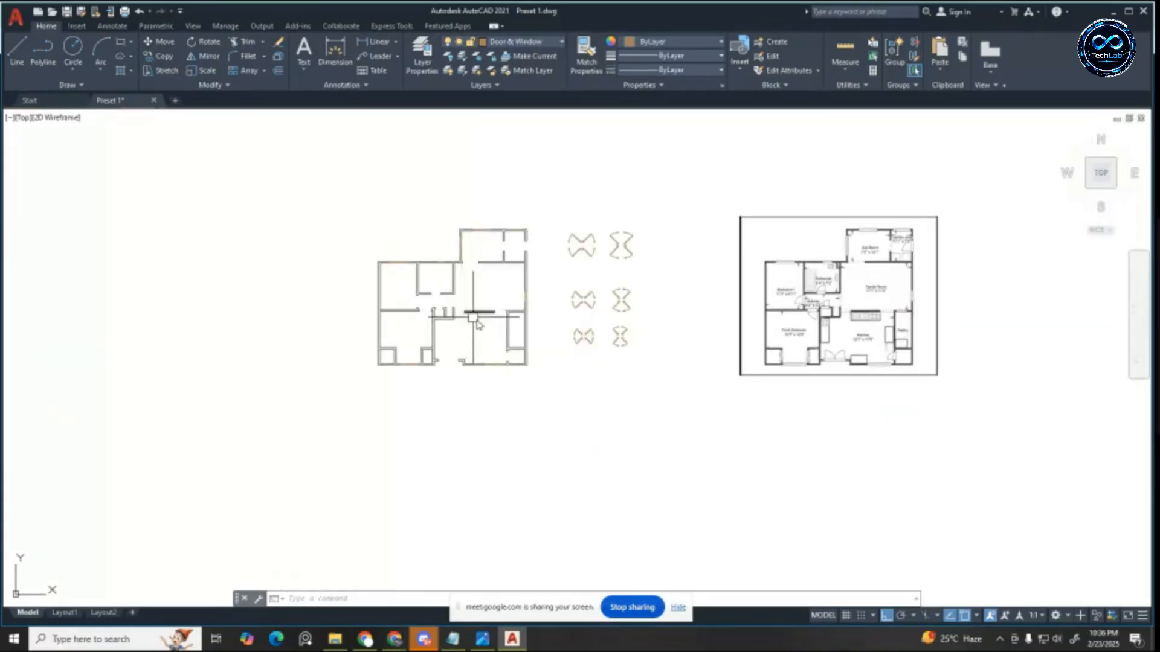
pyautogui.scroll(2, 850, 296)
pyautogui.scroll(4, 851, 296)
pyautogui.scroll(-3, 850, 299)
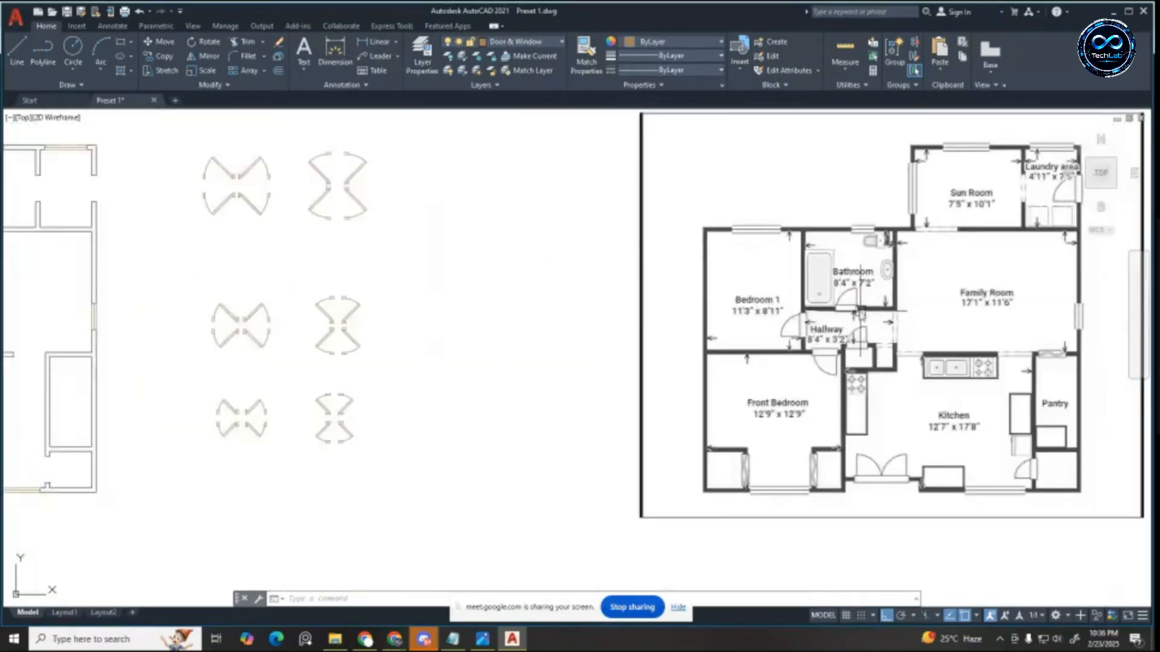
pyautogui.scroll(2, 852, 318)
pyautogui.scroll(2, 852, 318)
pyautogui.scroll(-8, 669, 299)
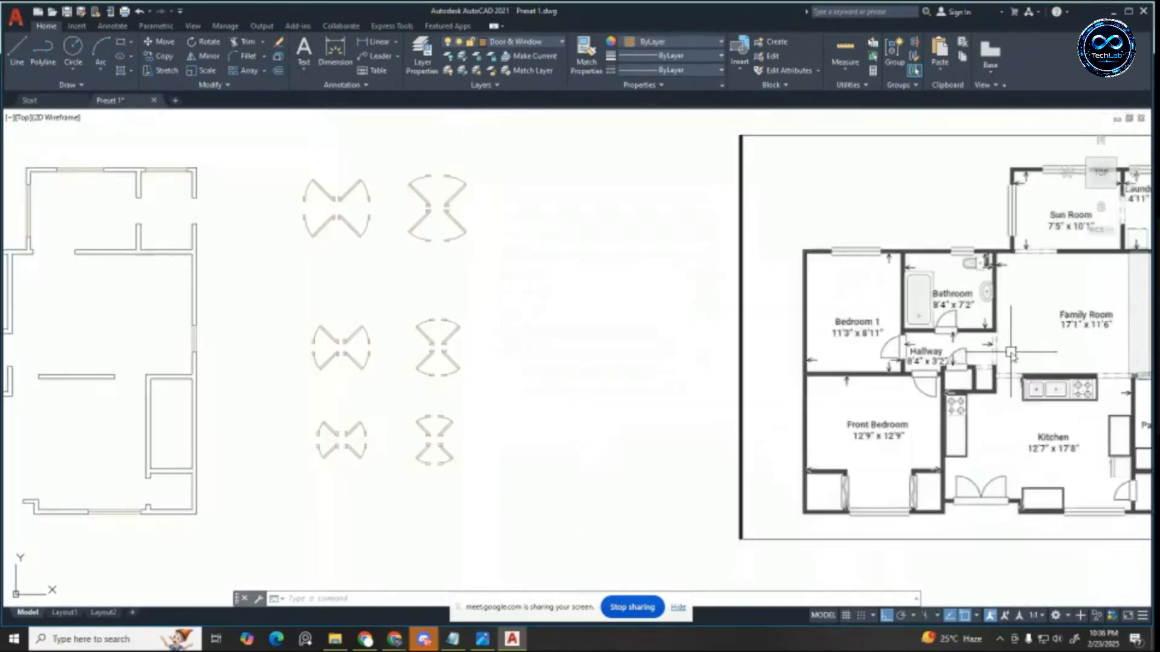
pyautogui.scroll(1, 341, 343)
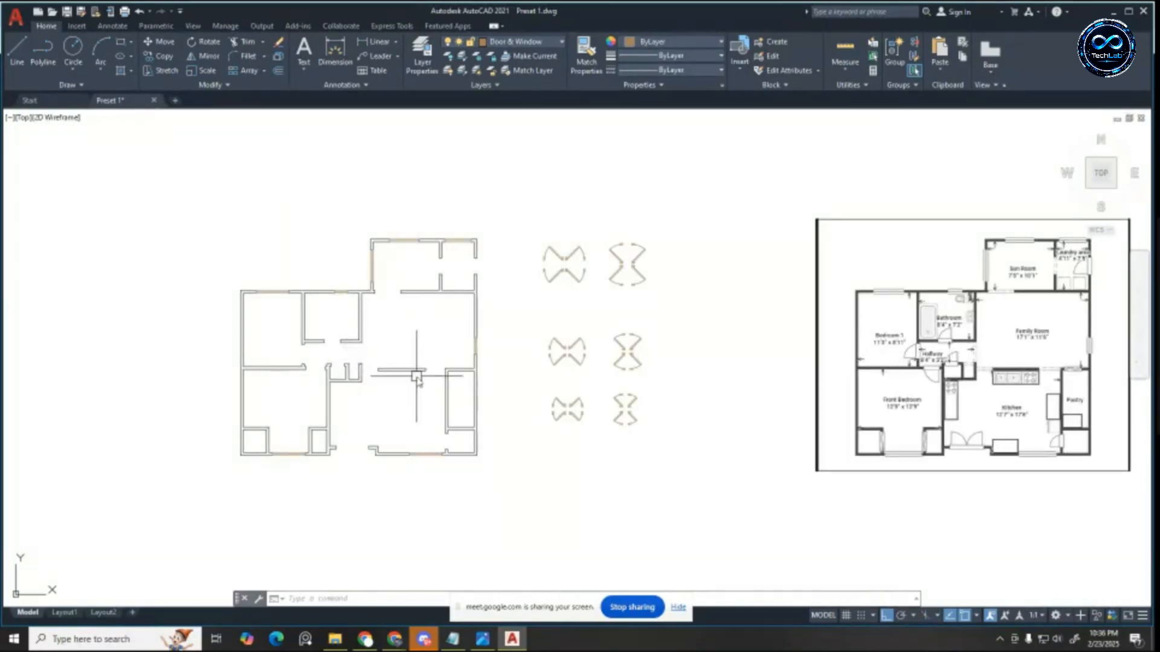
pyautogui.scroll(5, 262, 368)
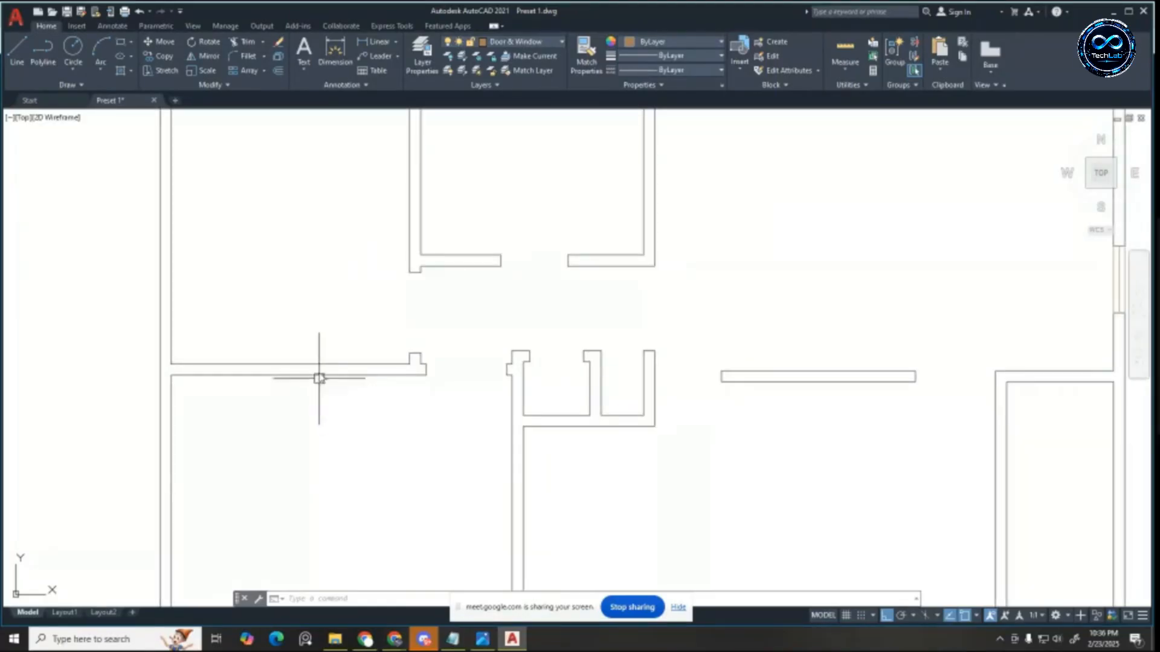
pyautogui.scroll(-5, 282, 322)
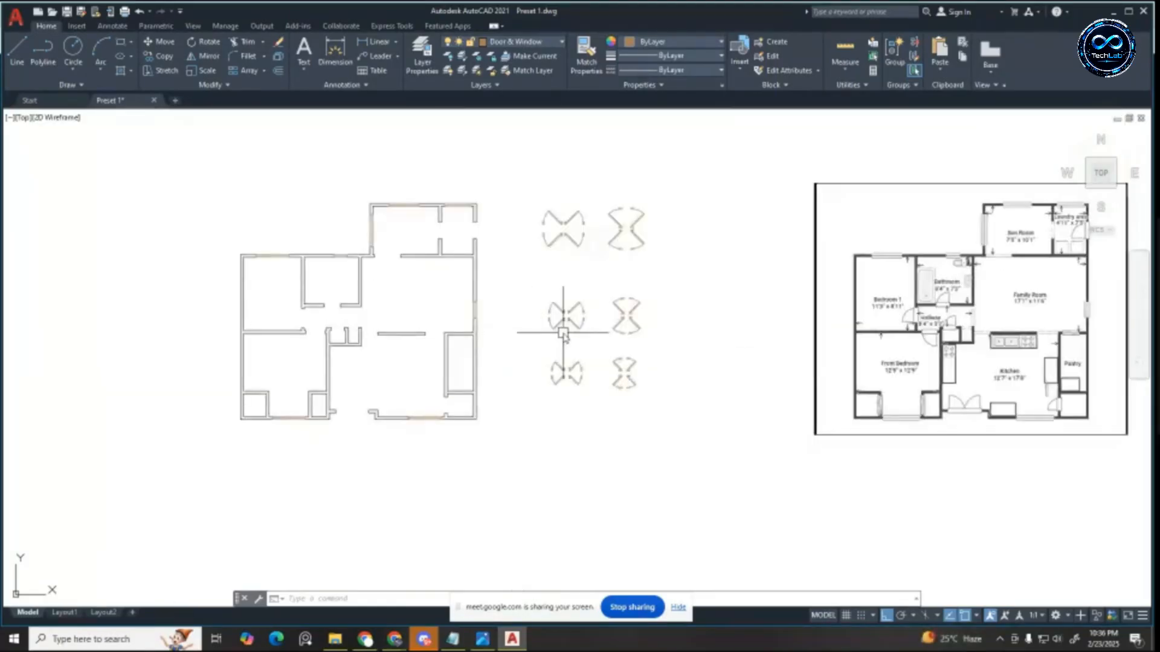
pyautogui.scroll(2, 563, 333)
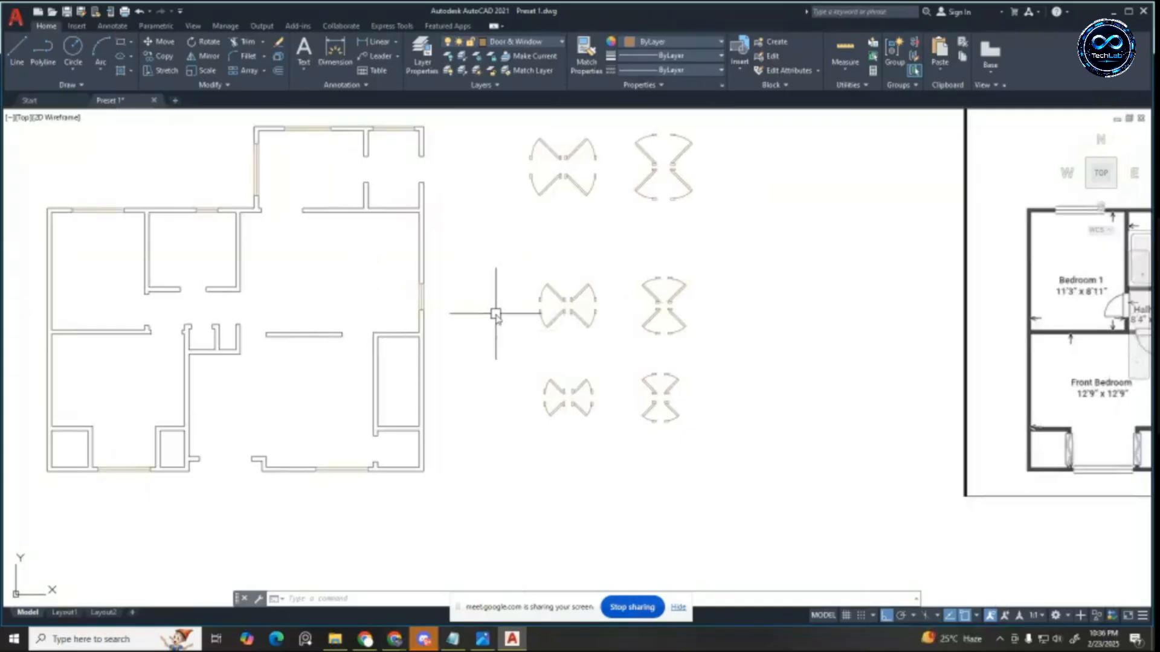
pyautogui.scroll(-3, 519, 290)
pyautogui.scroll(3, 562, 247)
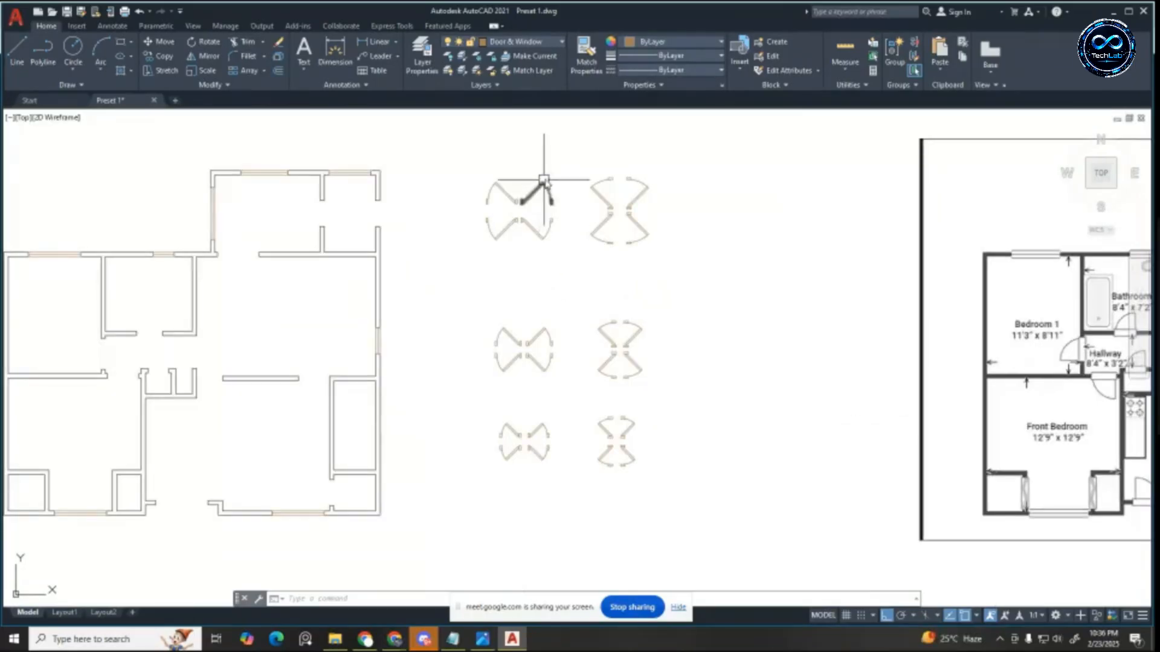
# Step: Copy the upper-left door of the large vertical set by its hinge-jamb corner into the Bedroom 1 doorway
pyautogui.scroll(2, 556, 175)
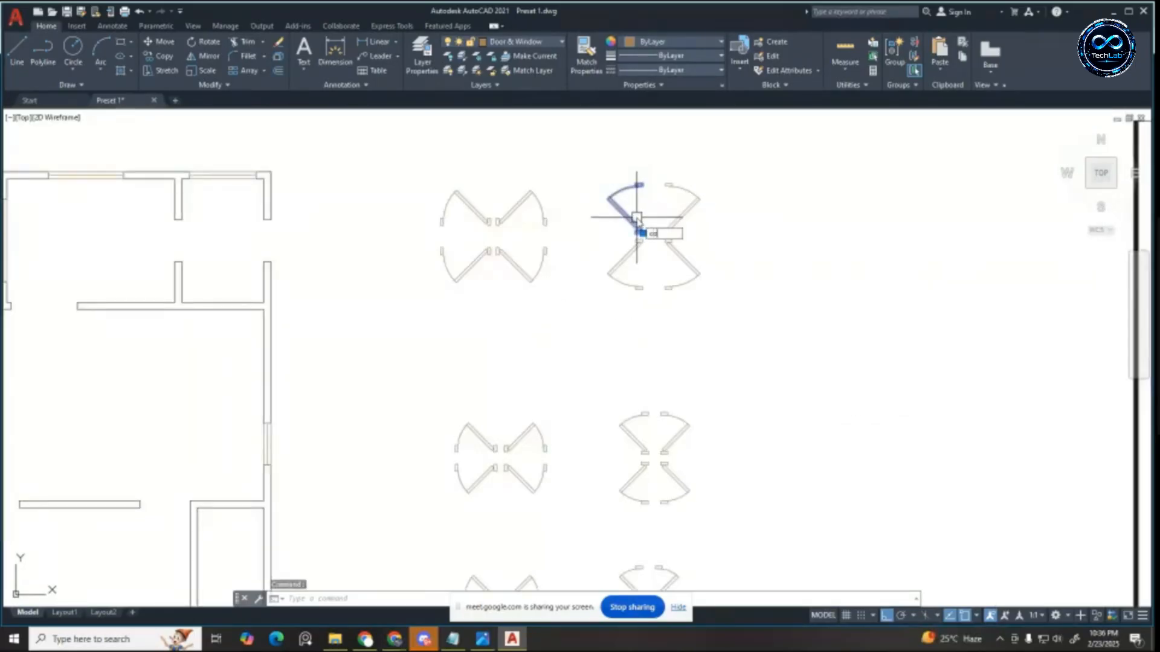
pyautogui.press('Return')
pyautogui.scroll(9, 621, 219)
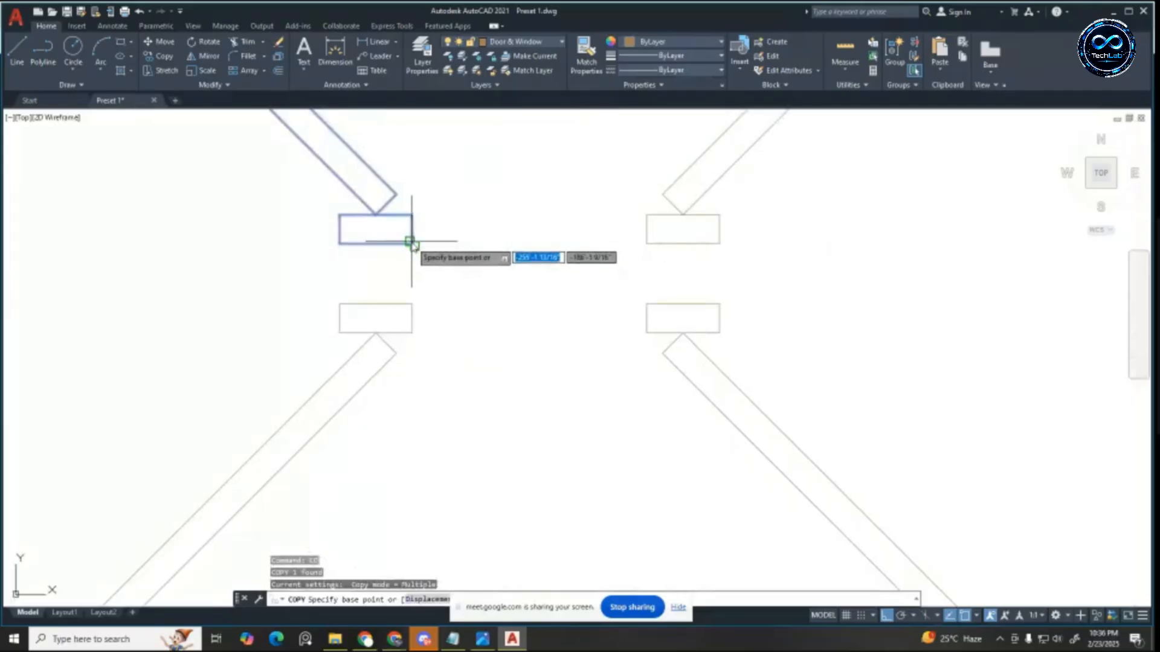
pyautogui.click(412, 242)
pyautogui.scroll(-6, 876, 253)
pyautogui.scroll(4, 575, 344)
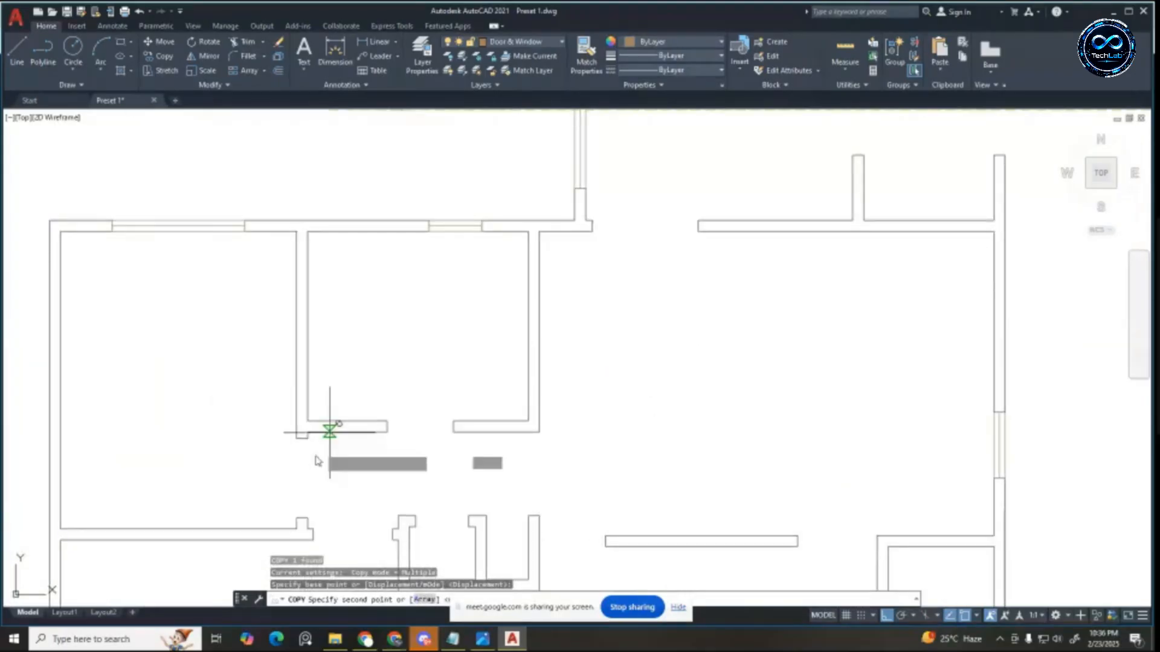
pyautogui.click(304, 516)
# Step: Place a second copy of the large door at the corner of the Front Bedroom doorway and finish copying
pyautogui.scroll(-4, 453, 344)
pyautogui.scroll(3, 426, 417)
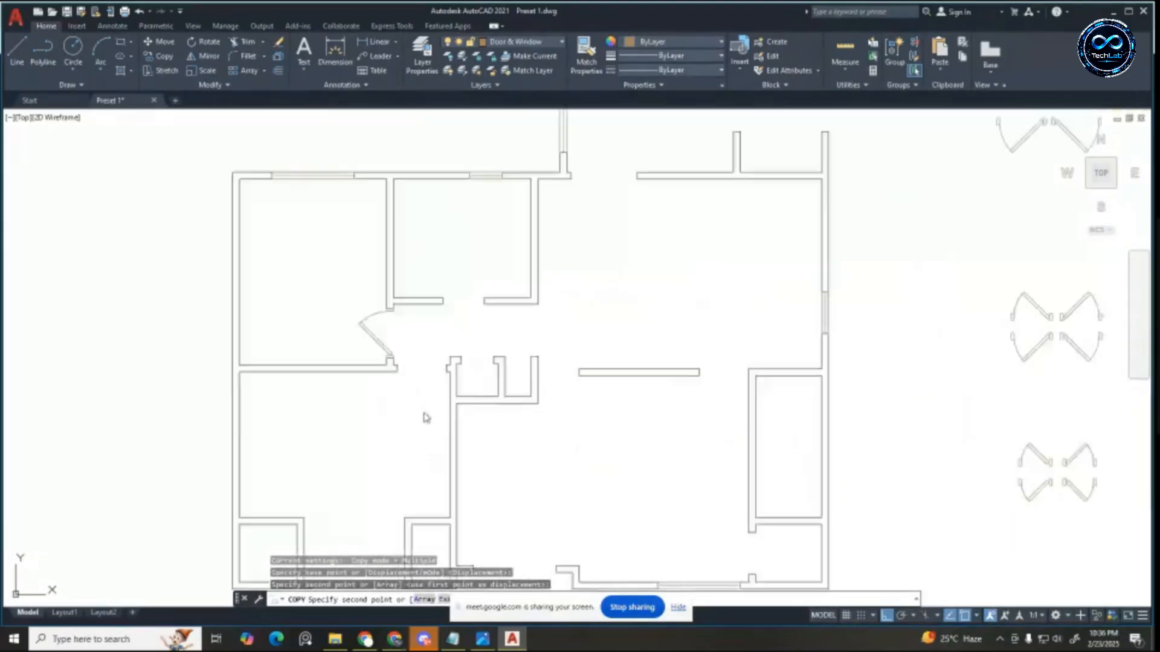
pyautogui.scroll(8, 426, 417)
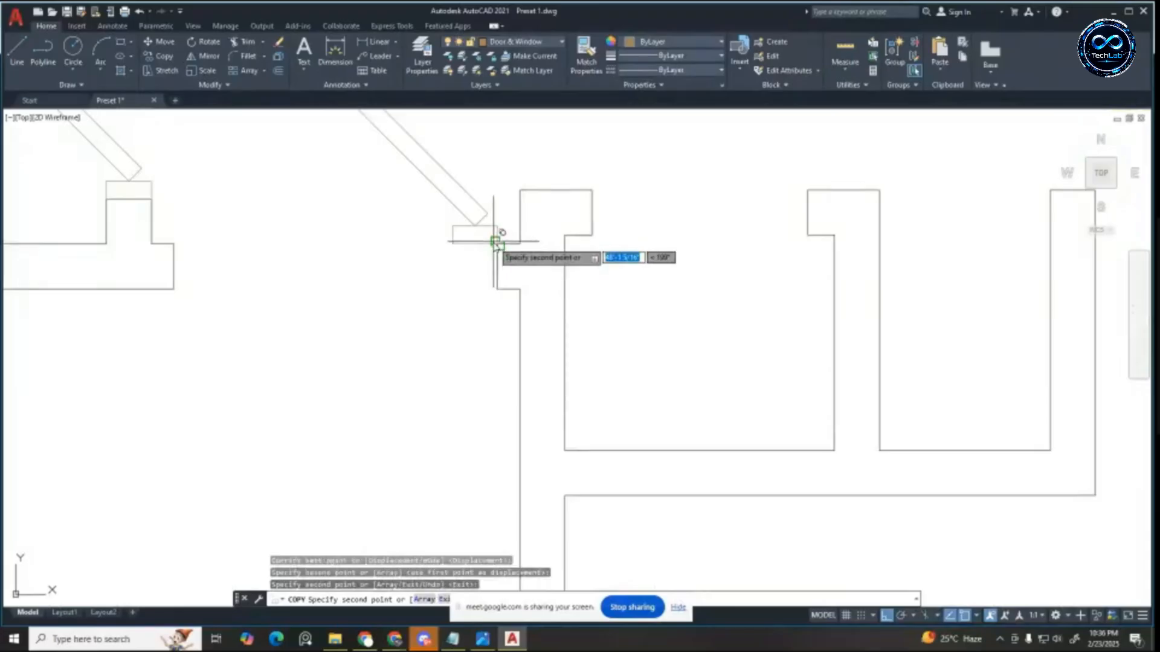
pyautogui.scroll(-3, 496, 243)
pyautogui.press('Escape')
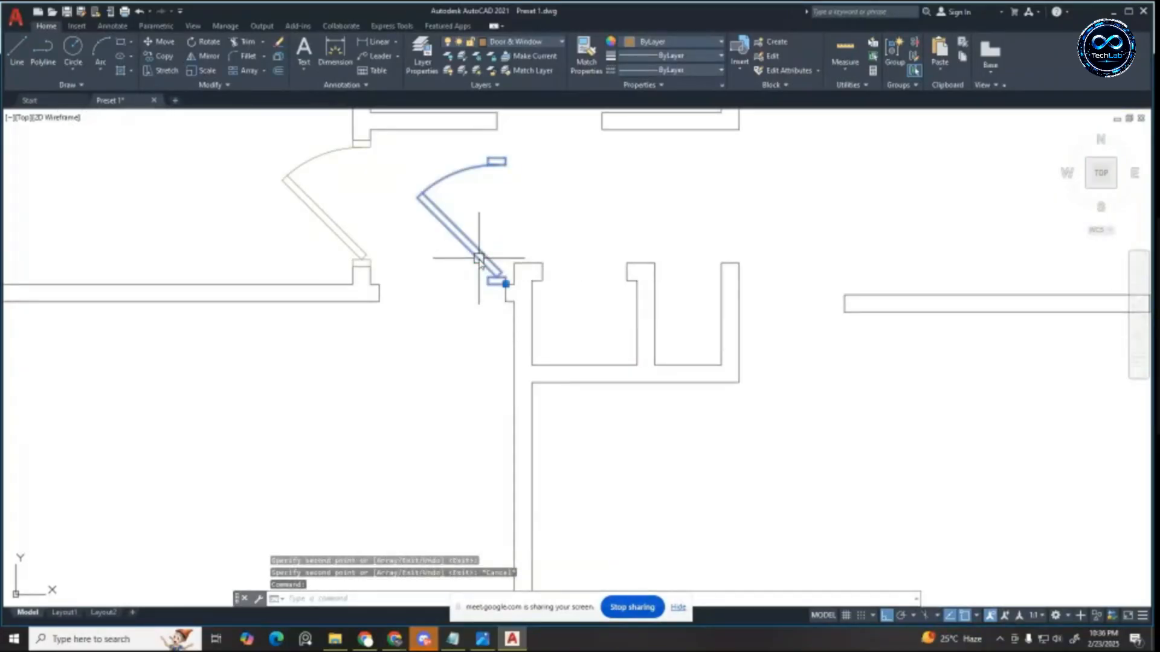
# Step: Rotate the Front Bedroom door a quarter turn about its jamb corner so it fits the opening and swings into the room
pyautogui.write('ro')
pyautogui.press('Return')
pyautogui.scroll(2, 492, 272)
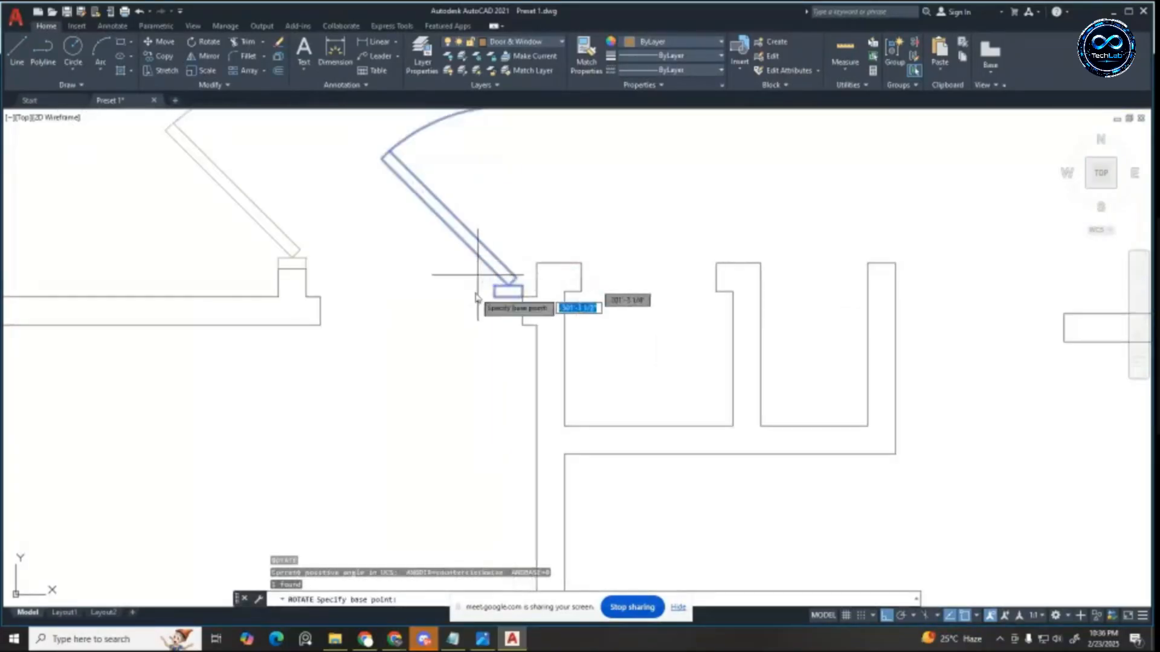
pyautogui.click(522, 297)
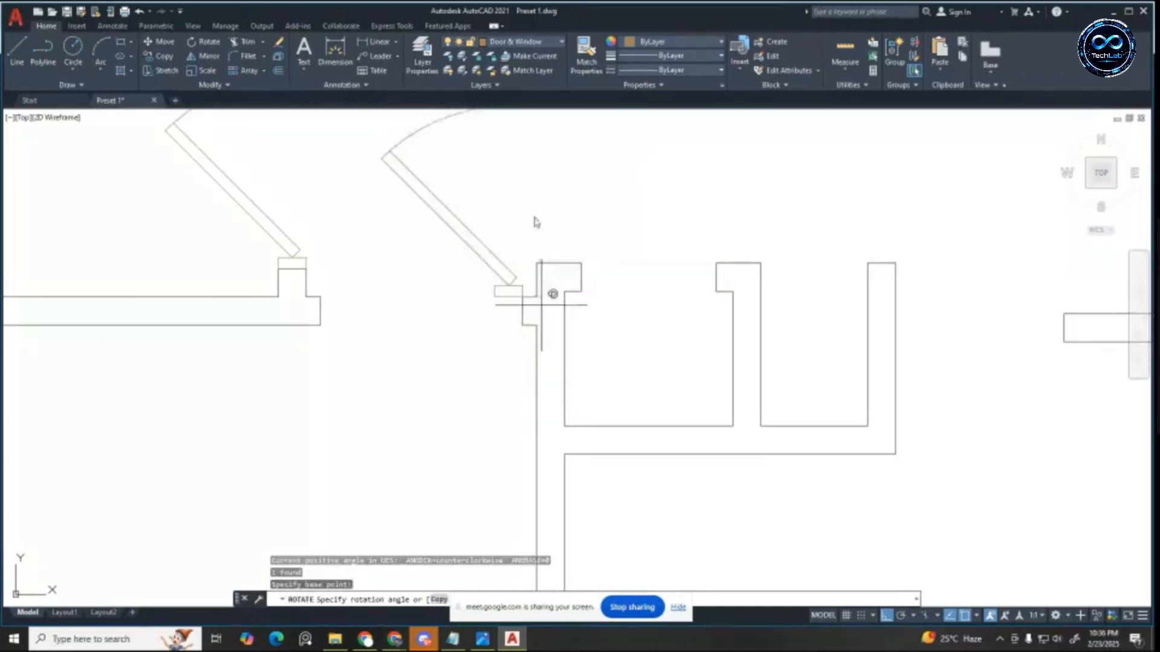
pyautogui.click(519, 145)
pyautogui.scroll(-3, 523, 296)
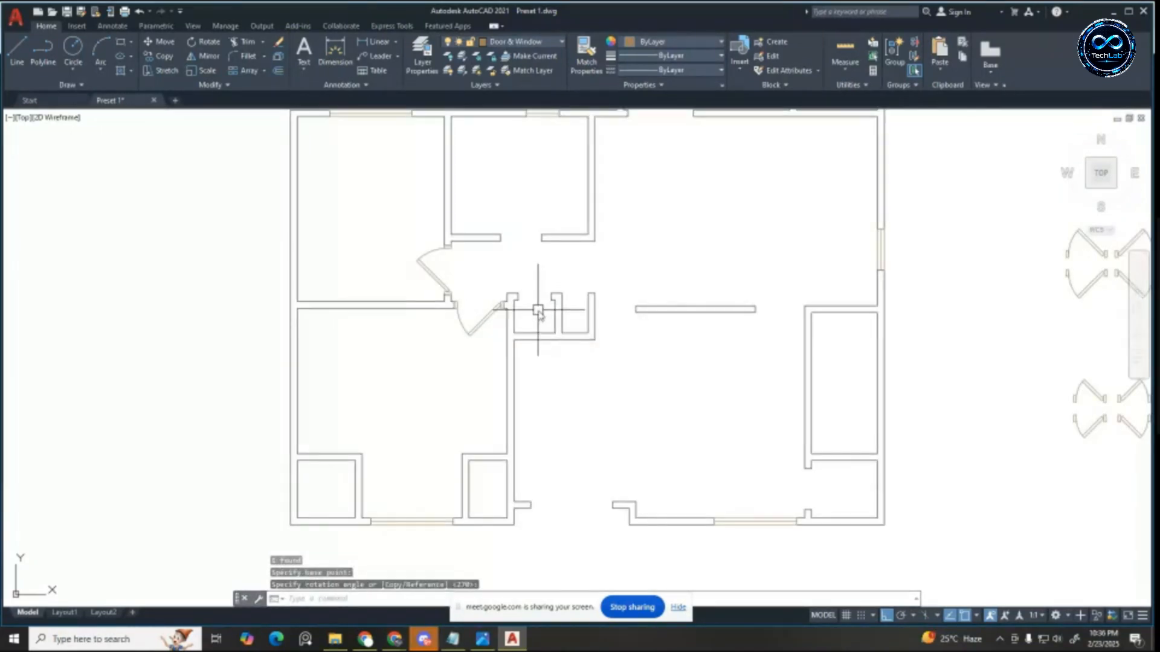
# Step: Compare the doors placed in the plan with the reference floor plan and the remaining door sets
pyautogui.scroll(4, 440, 284)
pyautogui.scroll(-4, 621, 324)
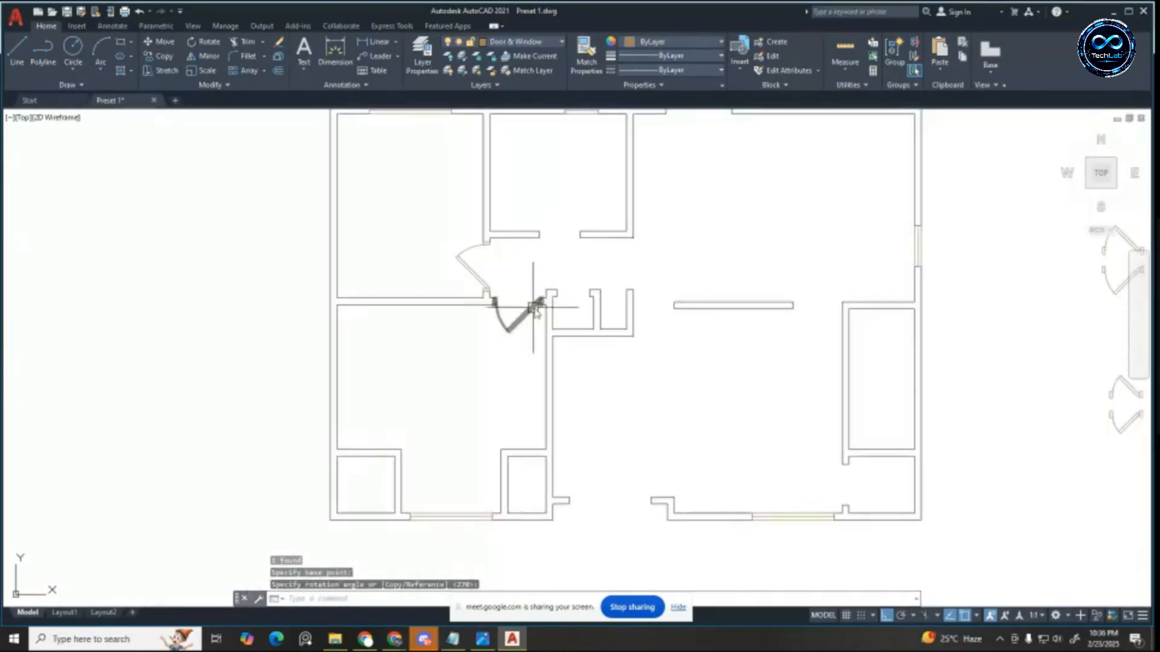
pyautogui.scroll(-2, 502, 328)
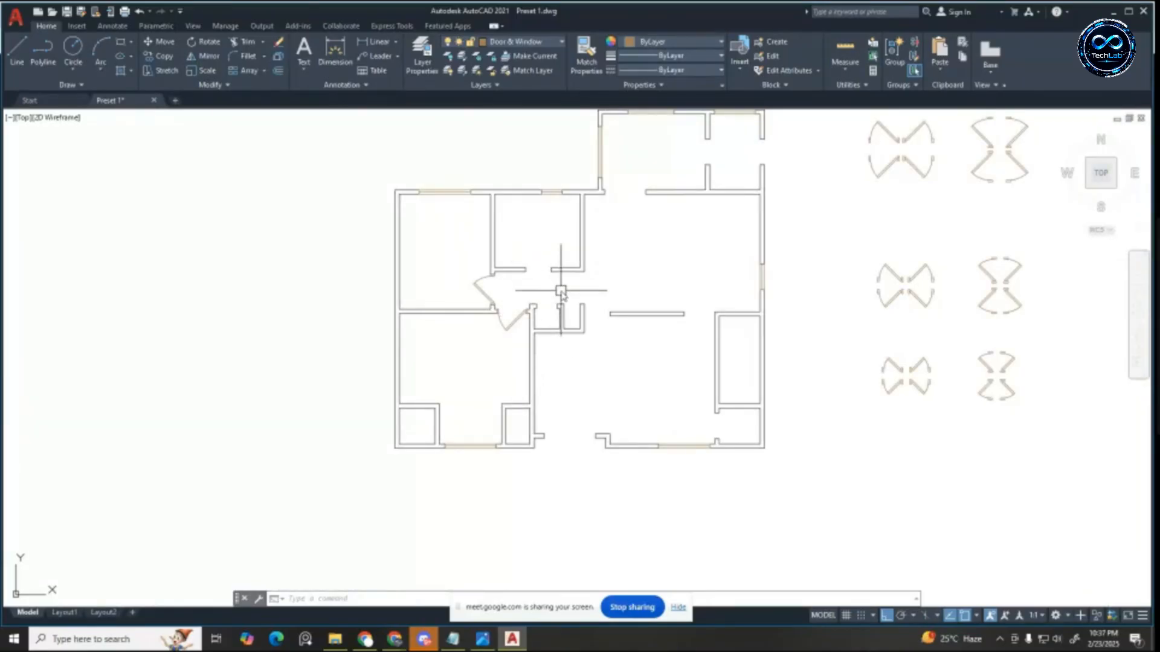
pyautogui.scroll(-4, 530, 265)
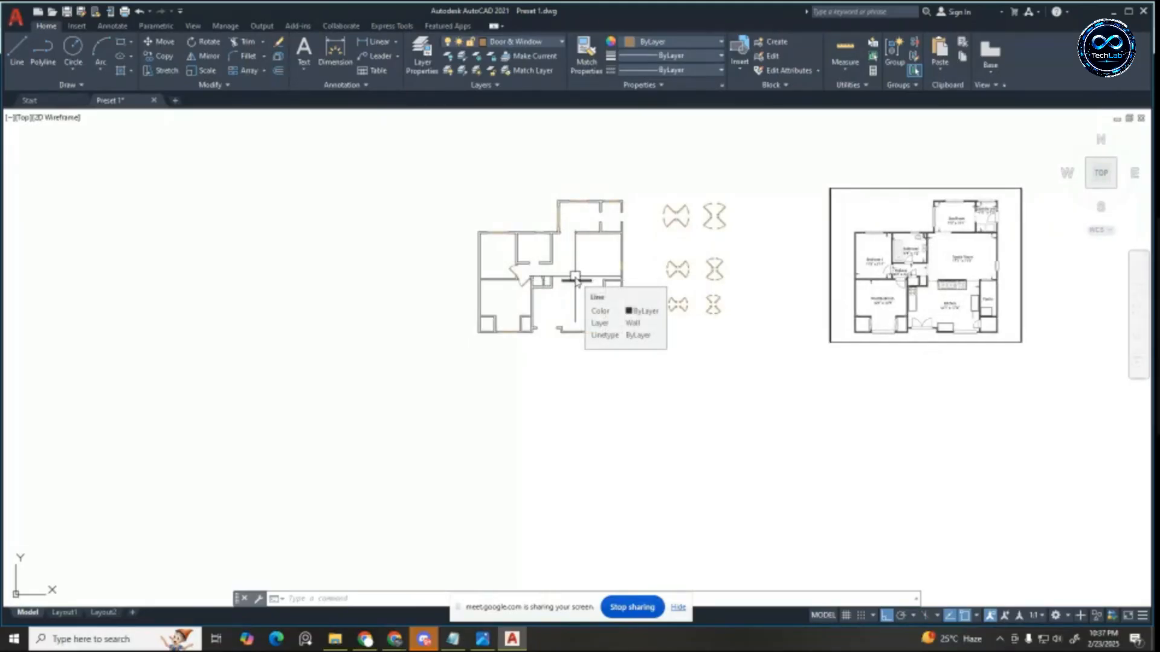
pyautogui.scroll(2, 575, 279)
pyautogui.scroll(2, 477, 261)
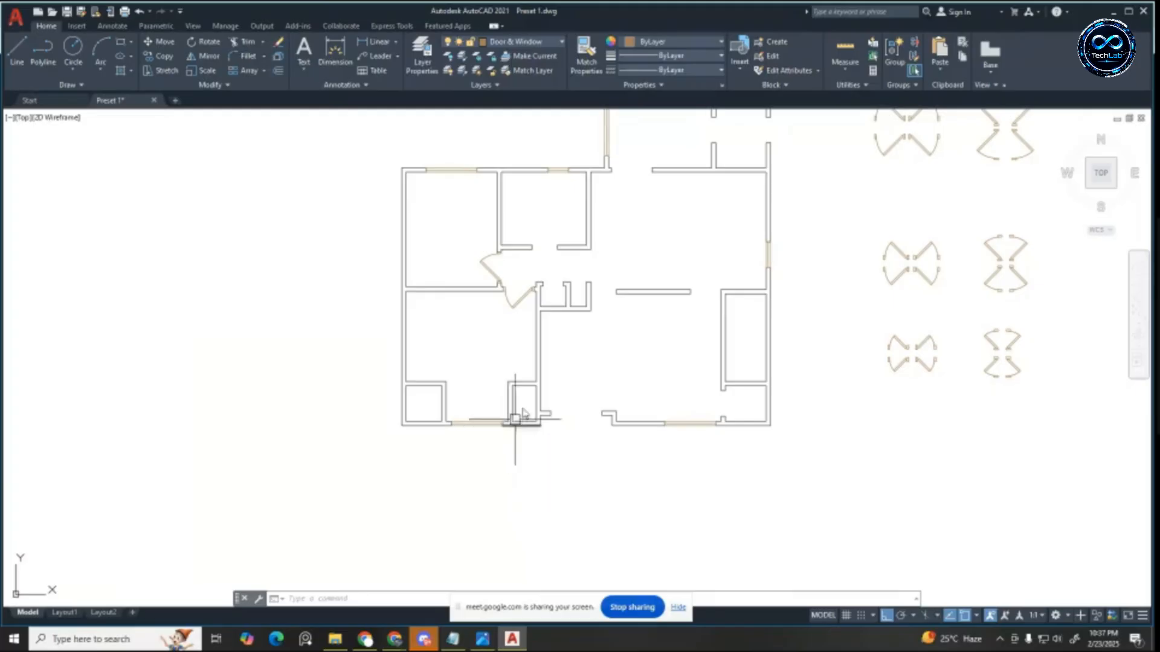
pyautogui.scroll(2, 577, 296)
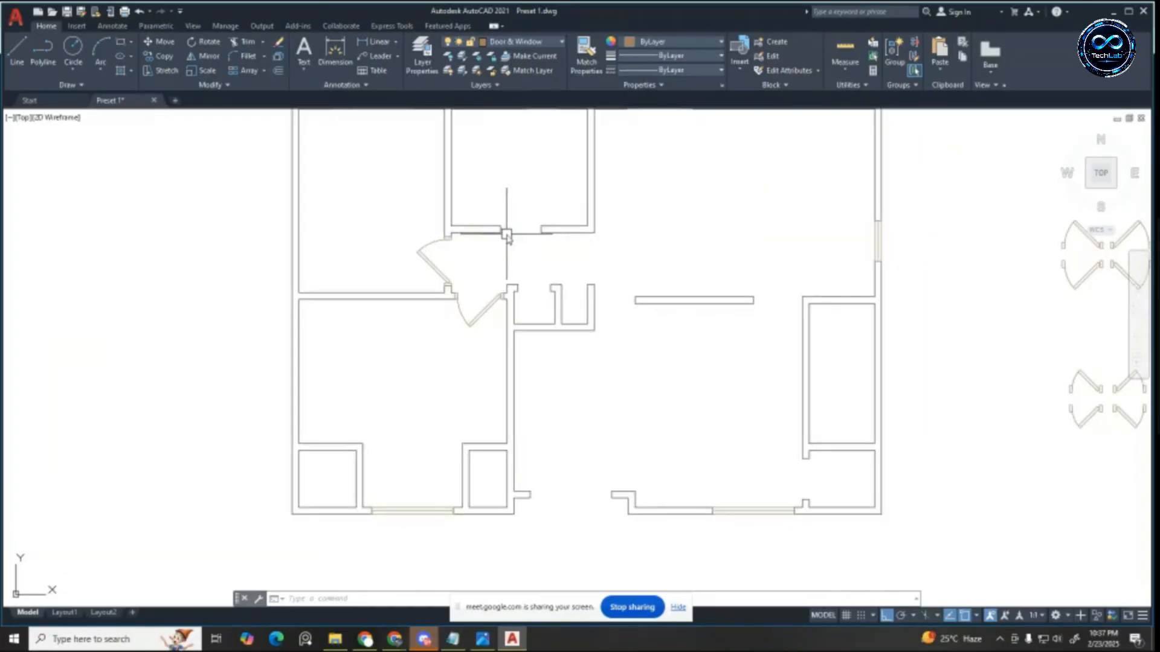
pyautogui.scroll(-4, 507, 242)
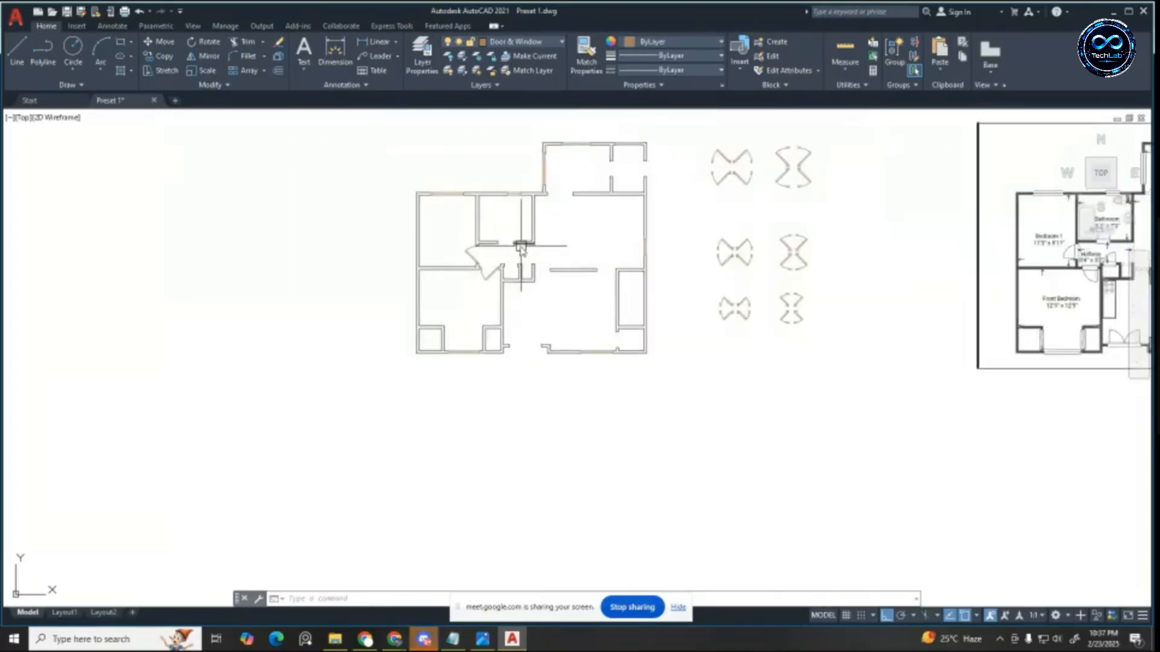
pyautogui.scroll(-2, 521, 248)
pyautogui.scroll(2, 759, 203)
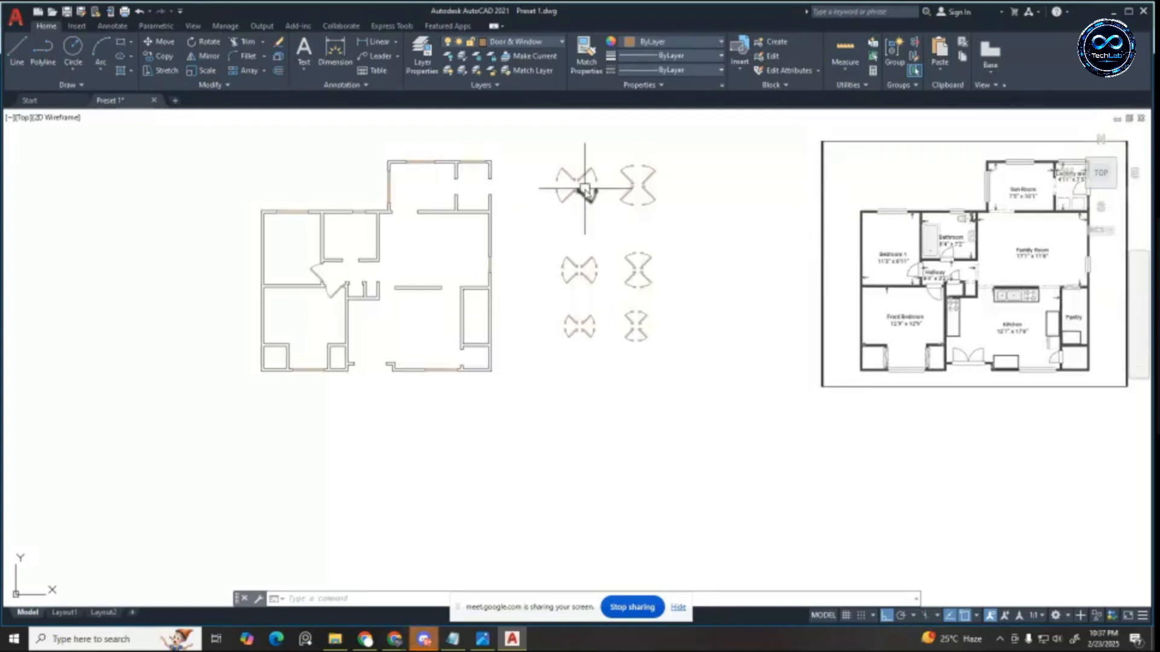
pyautogui.scroll(2, 563, 190)
pyautogui.scroll(-2, 568, 192)
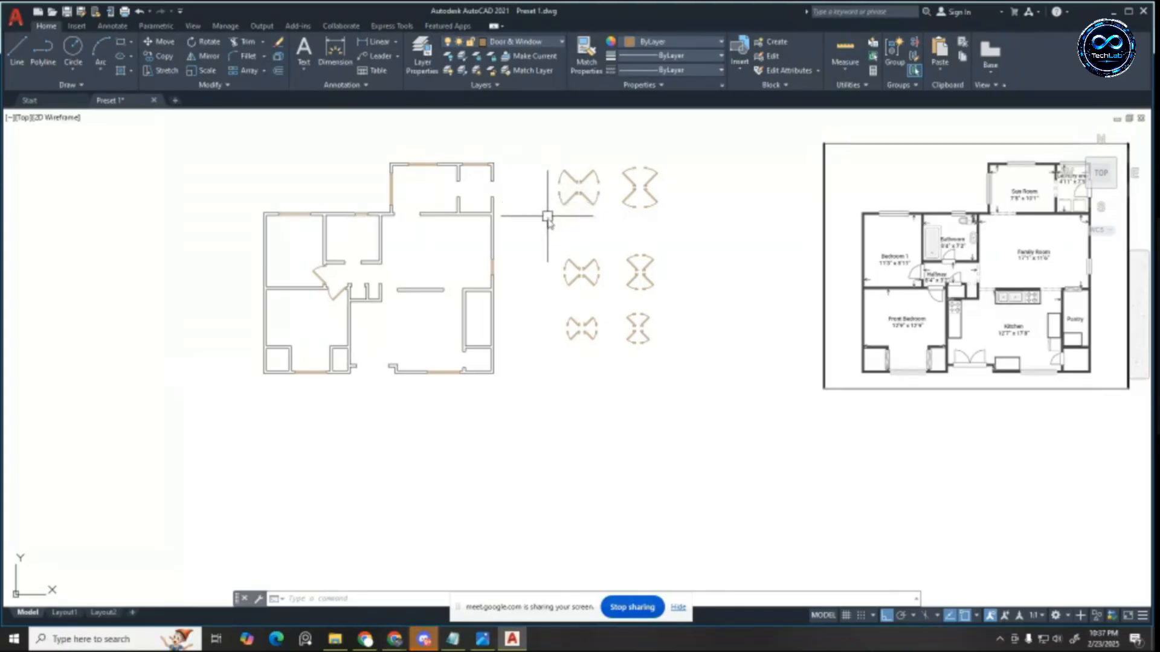
# Step: Copy the upper-left door of the medium horizontal set into the Bathroom doorway, swinging into the bathroom
pyautogui.scroll(2, 575, 267)
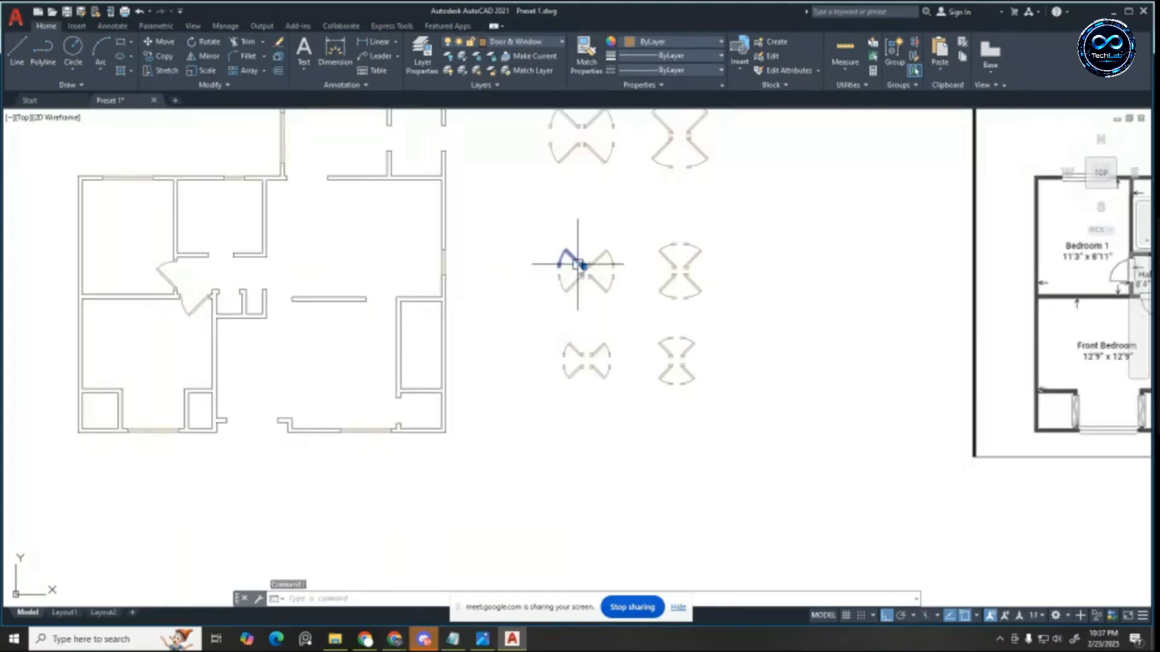
pyautogui.press('Return')
pyautogui.scroll(9, 583, 260)
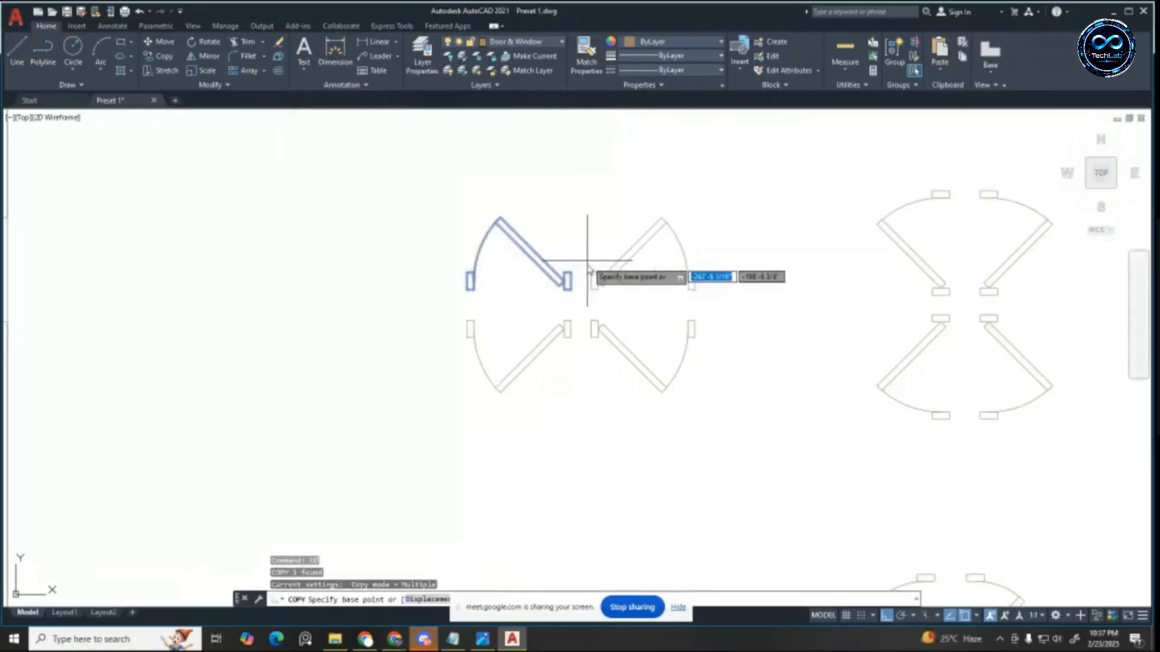
pyautogui.click(551, 308)
pyautogui.scroll(-6, 818, 280)
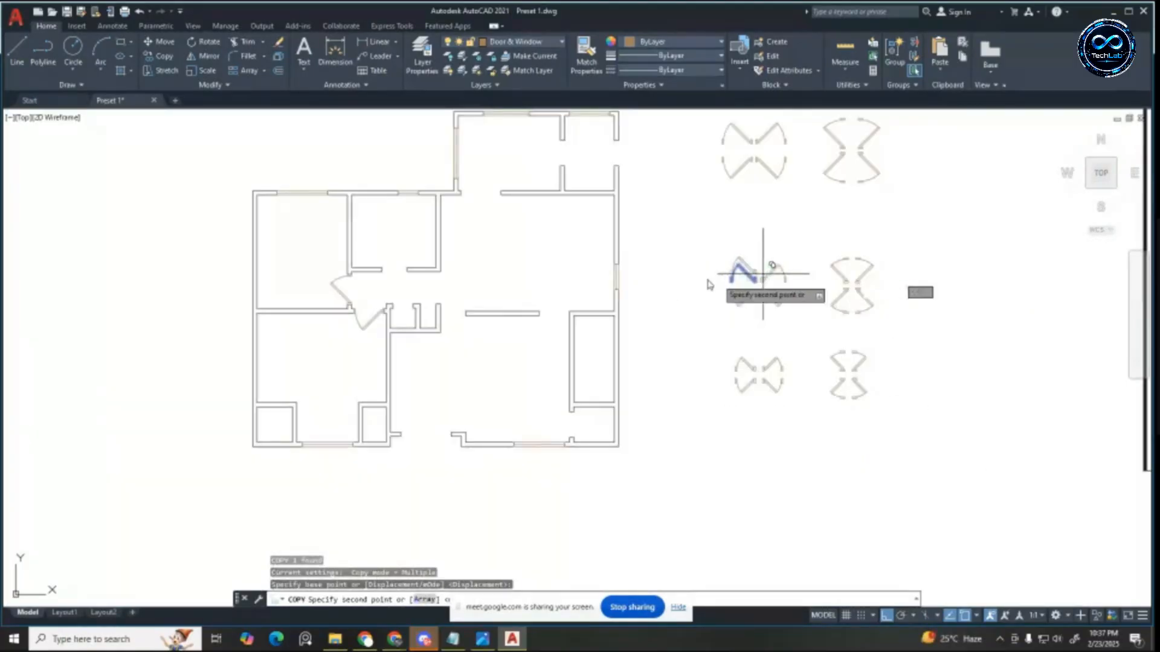
pyautogui.scroll(6, 285, 233)
pyautogui.press('Escape')
pyautogui.press('Escape')
pyautogui.press('Escape')
pyautogui.scroll(-6, 311, 208)
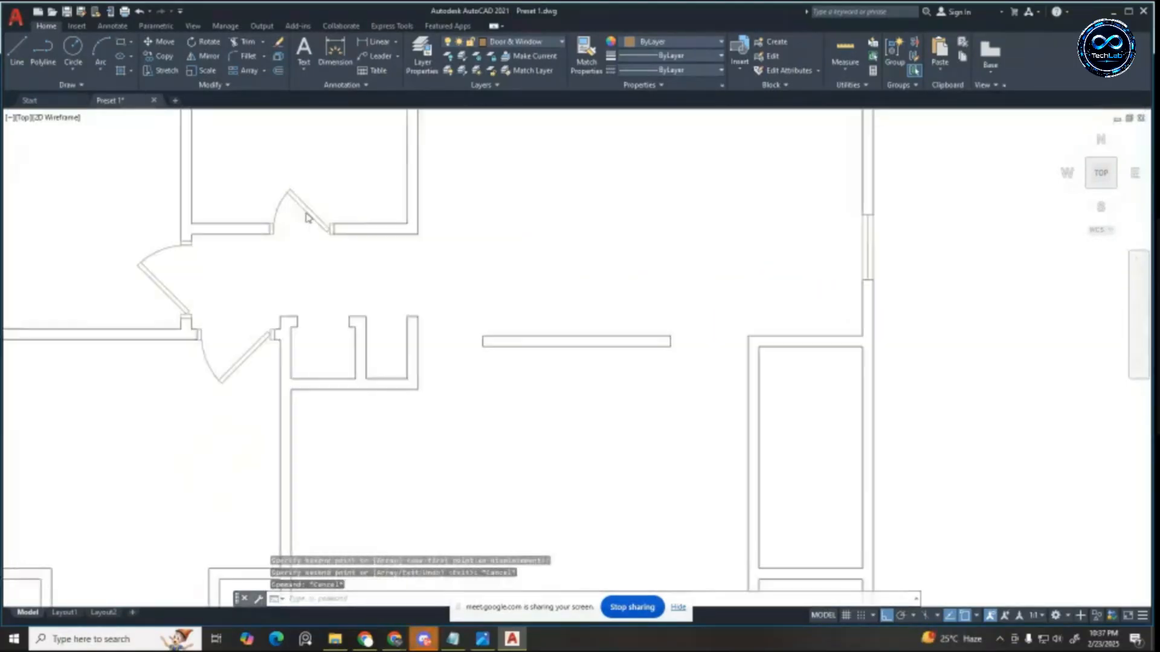
# Step: Measure the doorway opening of the small room below the Pantry with a linear dimension, without placing the dimension
pyautogui.scroll(3, 468, 231)
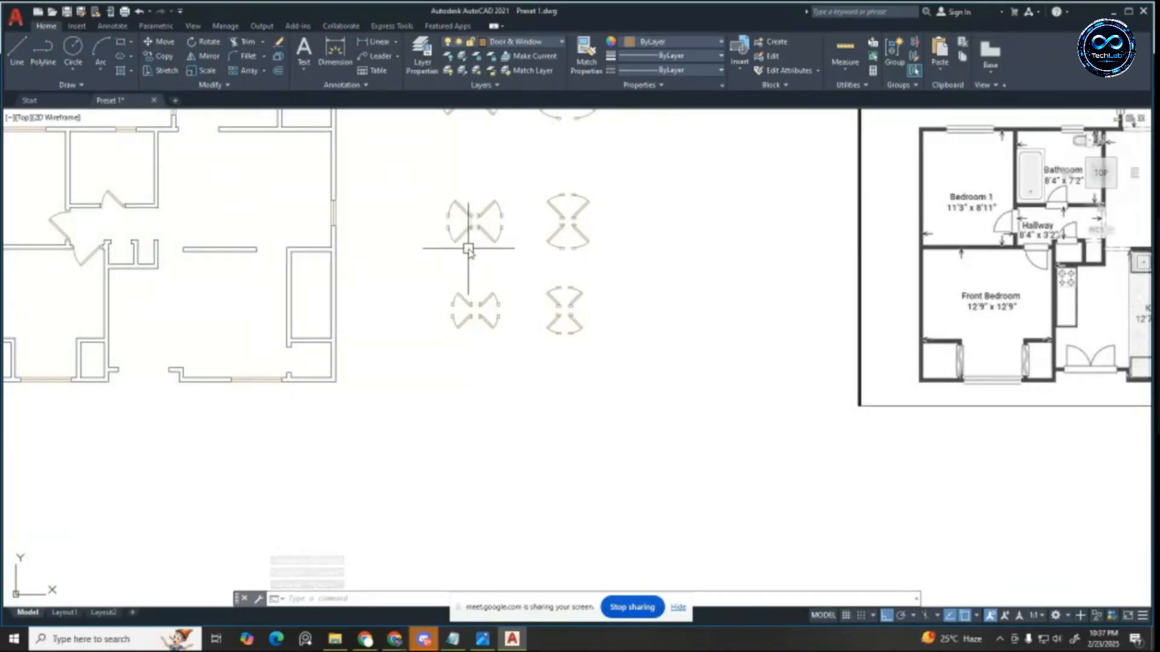
pyautogui.scroll(-2, 469, 251)
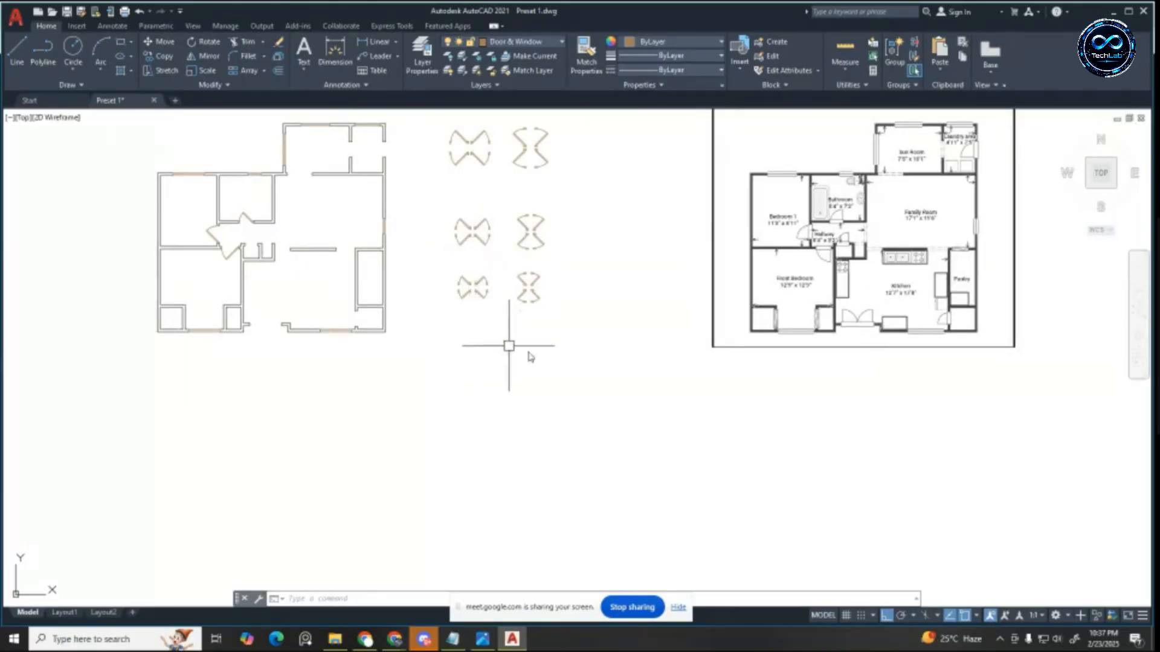
pyautogui.scroll(6, 333, 329)
pyautogui.press('Escape')
pyautogui.press('Escape')
pyautogui.press('Escape')
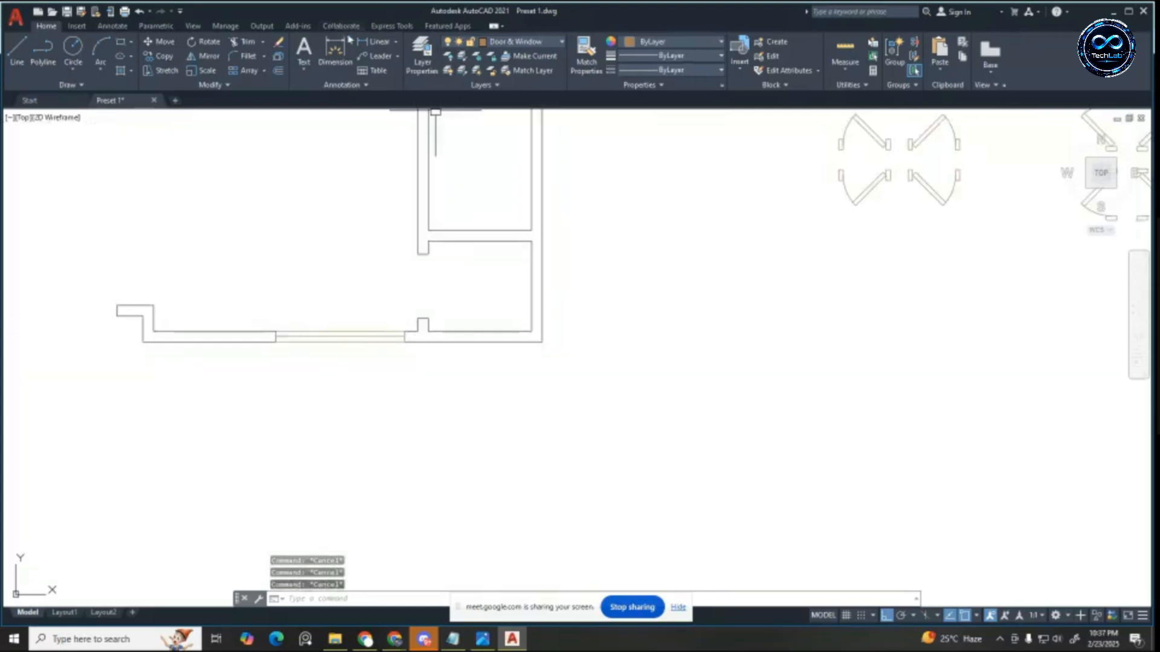
pyautogui.click(374, 42)
pyautogui.scroll(2, 423, 284)
pyautogui.click(426, 225)
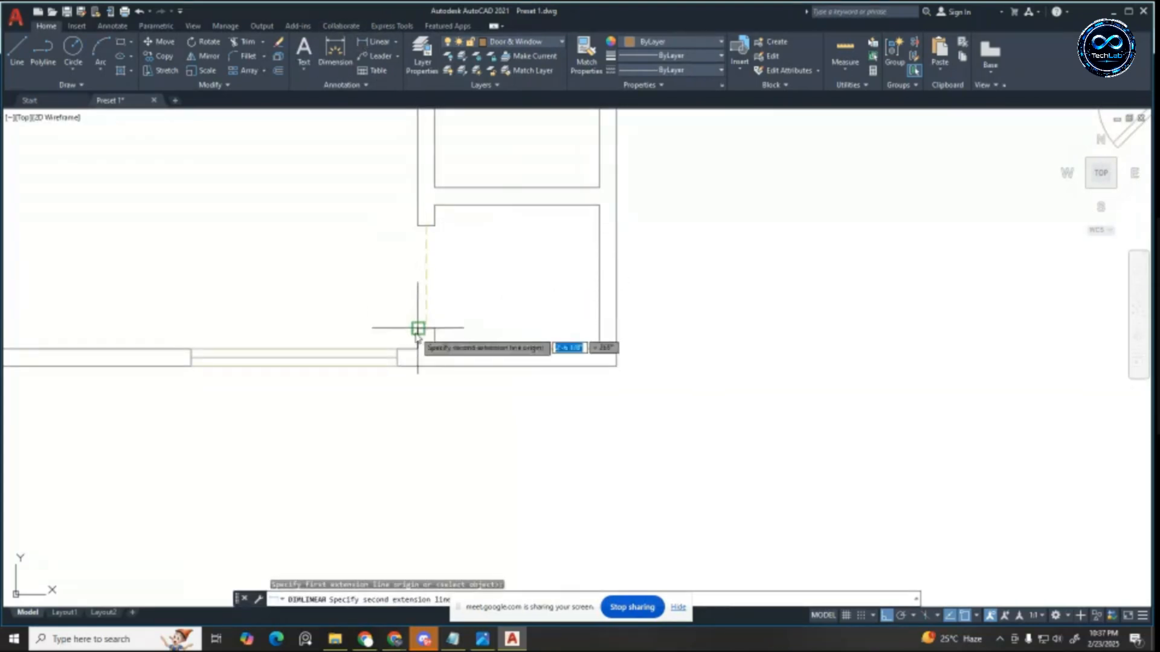
pyautogui.press('Escape')
pyautogui.press('Escape')
pyautogui.press('Escape')
pyautogui.scroll(-5, 551, 313)
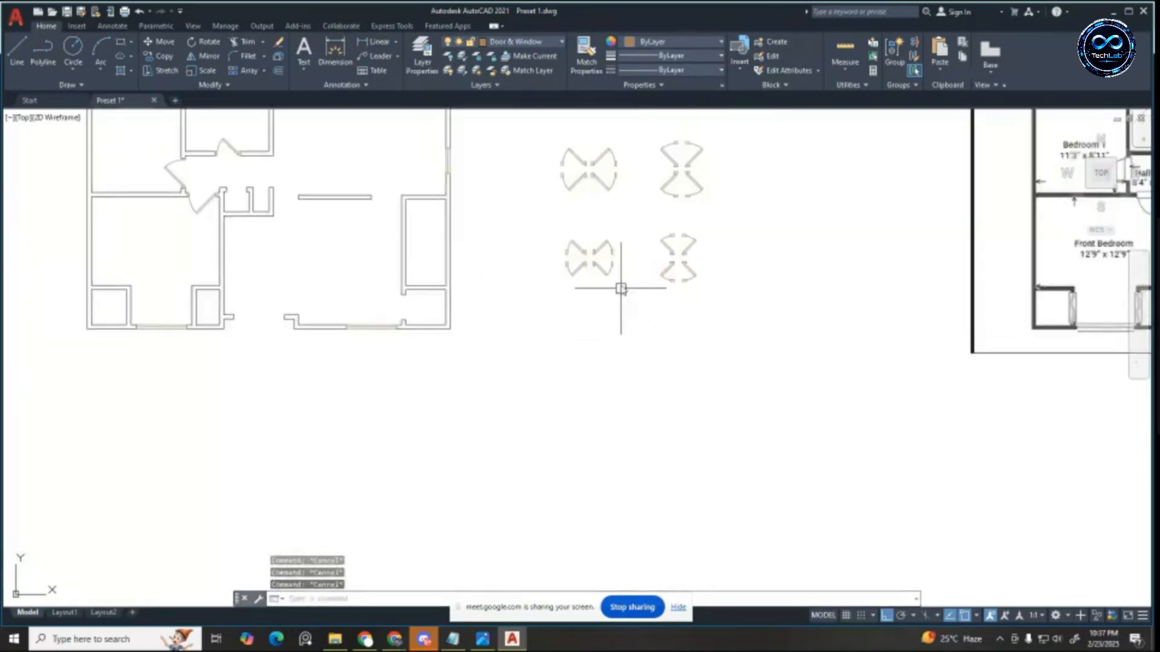
# Step: Copy the upper-left door of the medium vertical set into the doorway of the small room below the Pantry
pyautogui.scroll(3, 595, 155)
pyautogui.scroll(-3, 603, 228)
pyautogui.scroll(3, 564, 176)
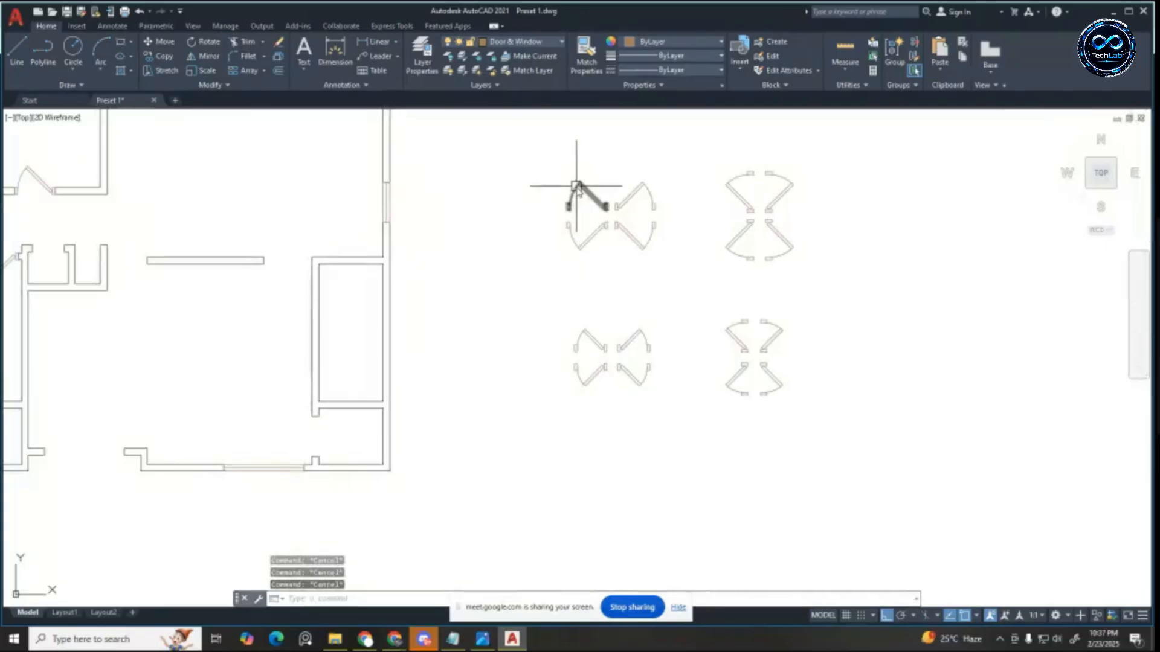
pyautogui.scroll(-6, 531, 252)
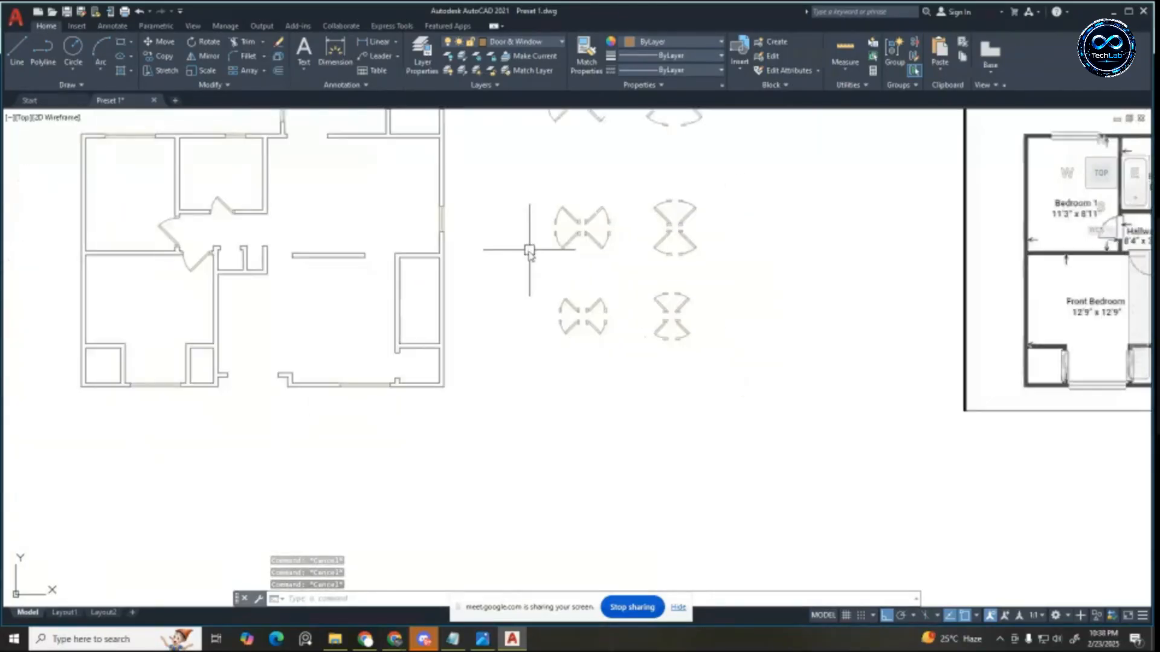
pyautogui.scroll(5, 454, 257)
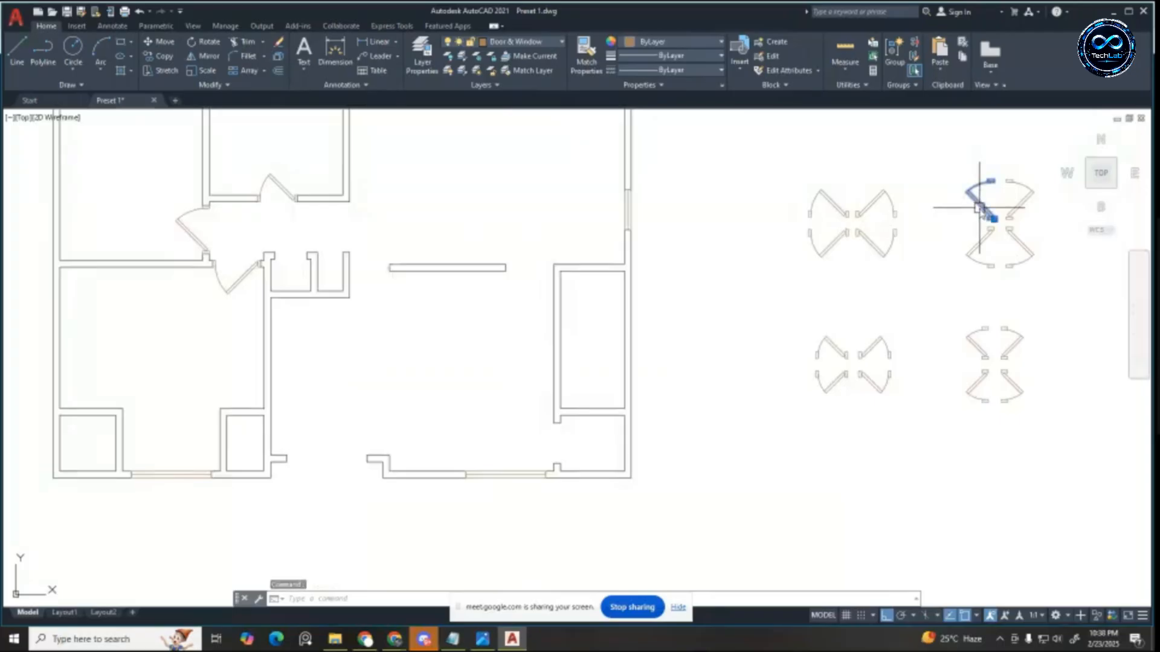
pyautogui.write('co')
pyautogui.press('Return')
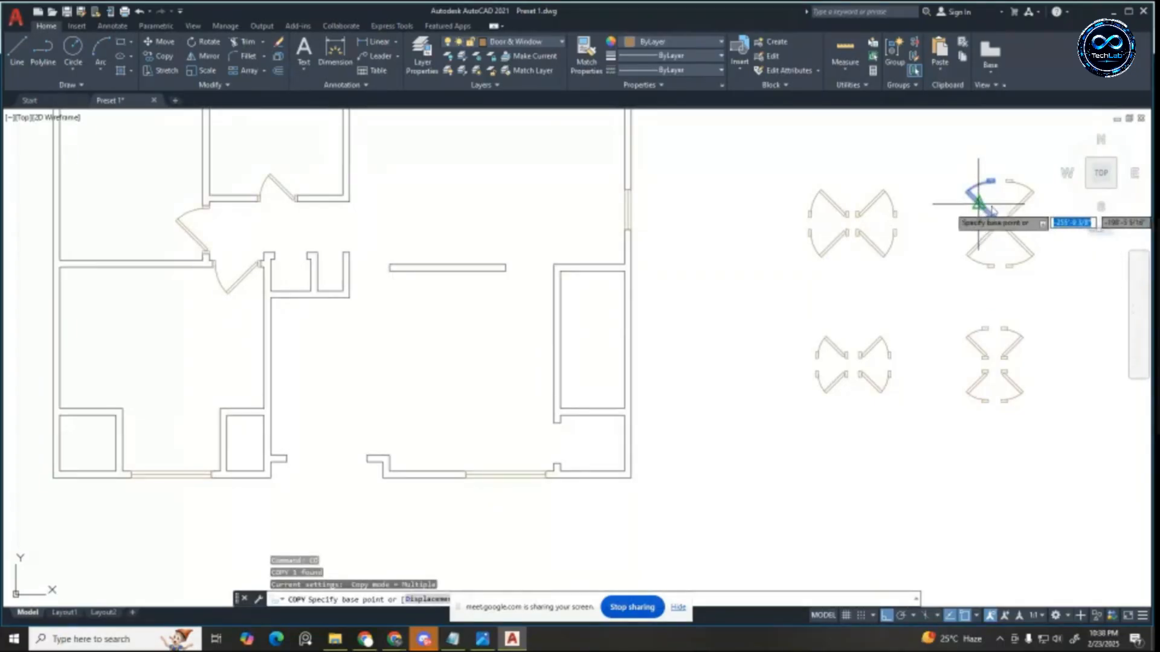
pyautogui.scroll(5, 1021, 208)
pyautogui.click(892, 227)
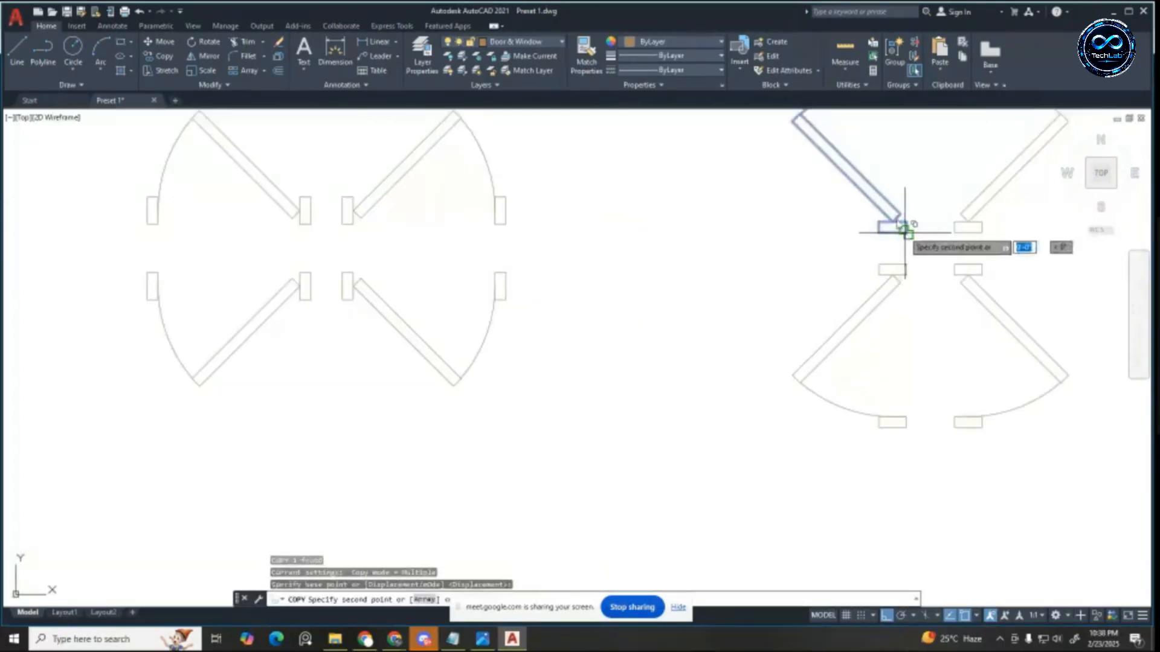
pyautogui.scroll(-8, 893, 227)
pyautogui.click(466, 437)
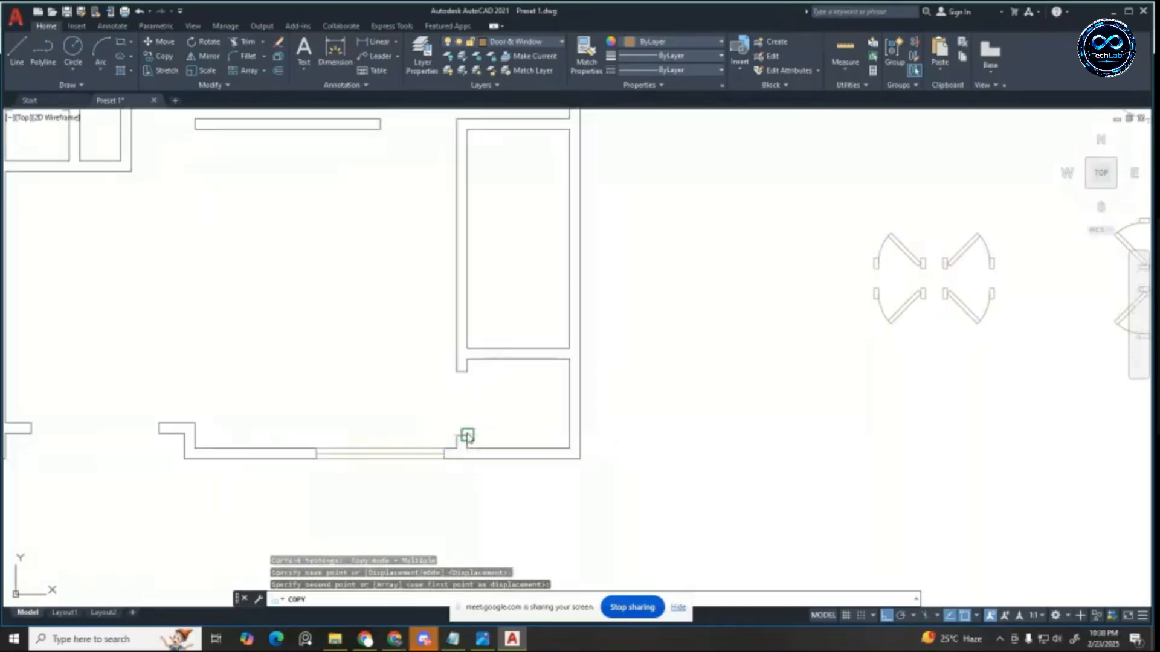
pyautogui.press('Escape')
pyautogui.press('Escape')
pyautogui.press('Escape')
pyautogui.scroll(-5, 497, 350)
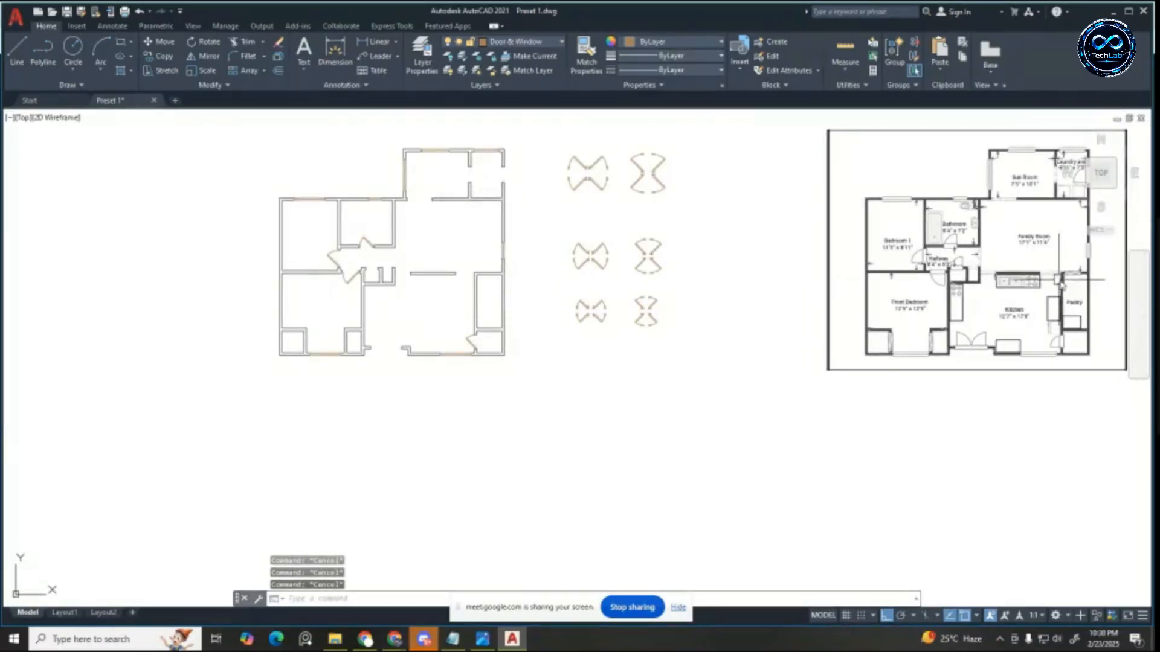
pyautogui.scroll(6, 1074, 280)
pyautogui.scroll(-4, 984, 272)
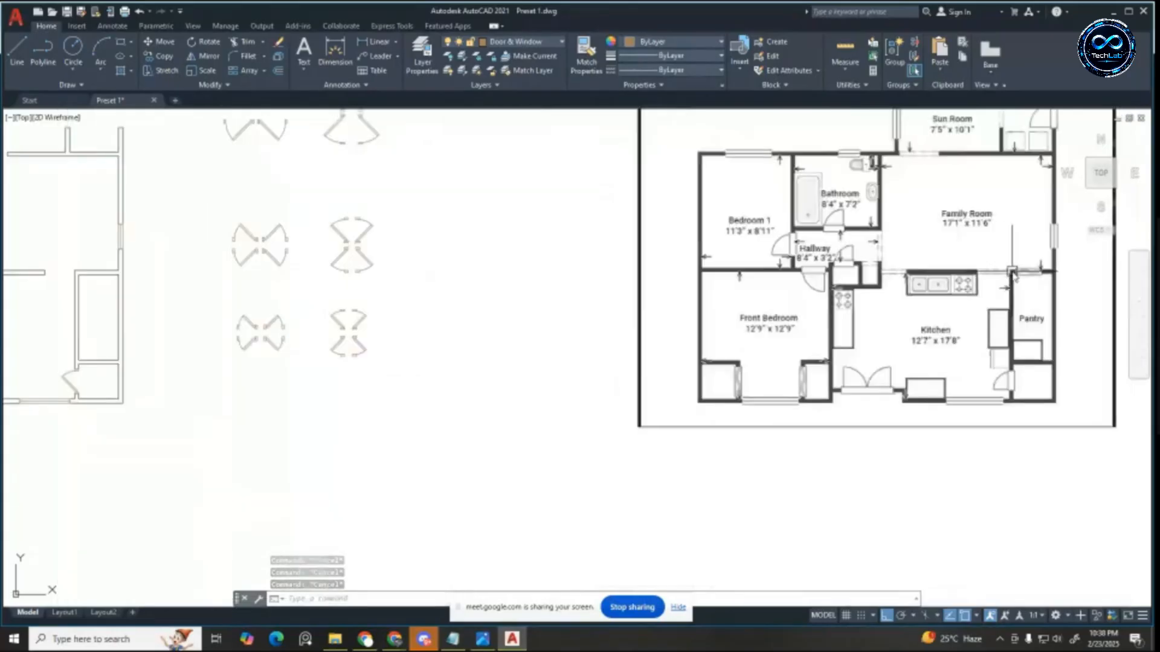
pyautogui.scroll(-4, 646, 289)
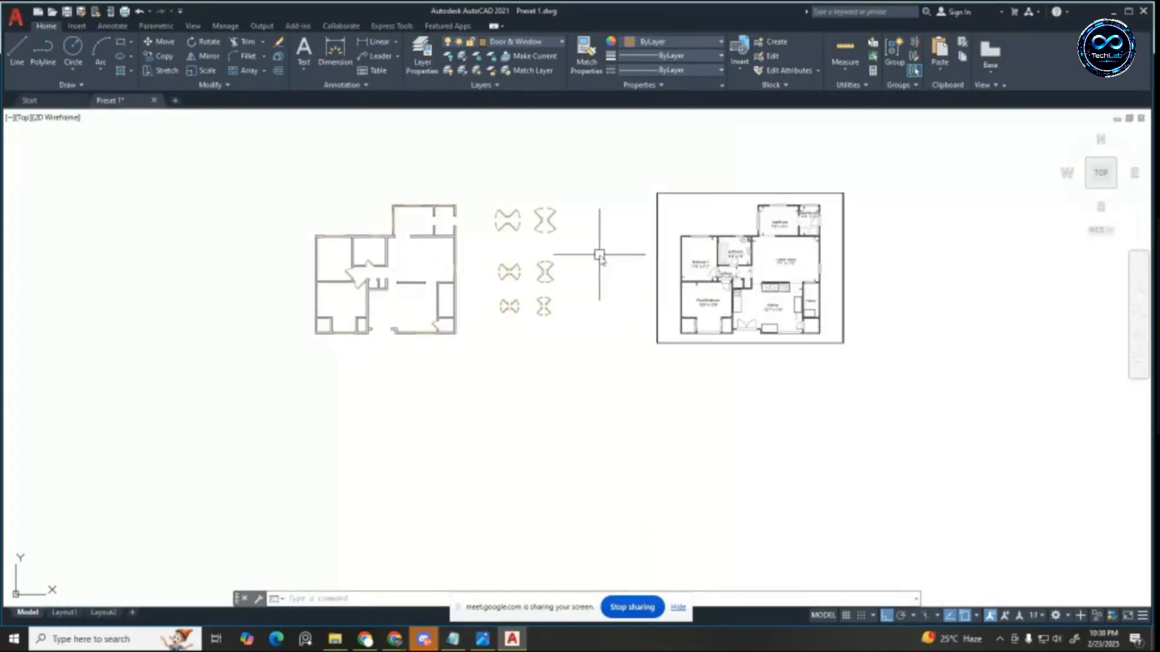
# Step: Copy the upper-left door of the small horizontal set into the doorway of the left closet below the Hallway
pyautogui.scroll(2, 664, 265)
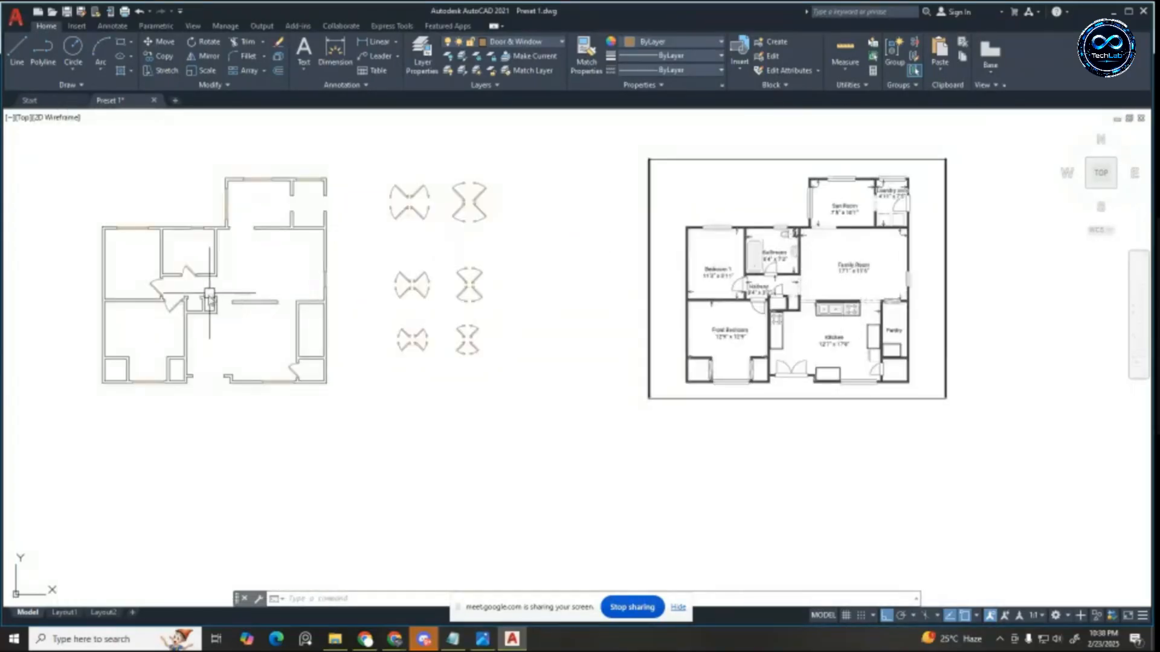
pyautogui.scroll(2, 367, 294)
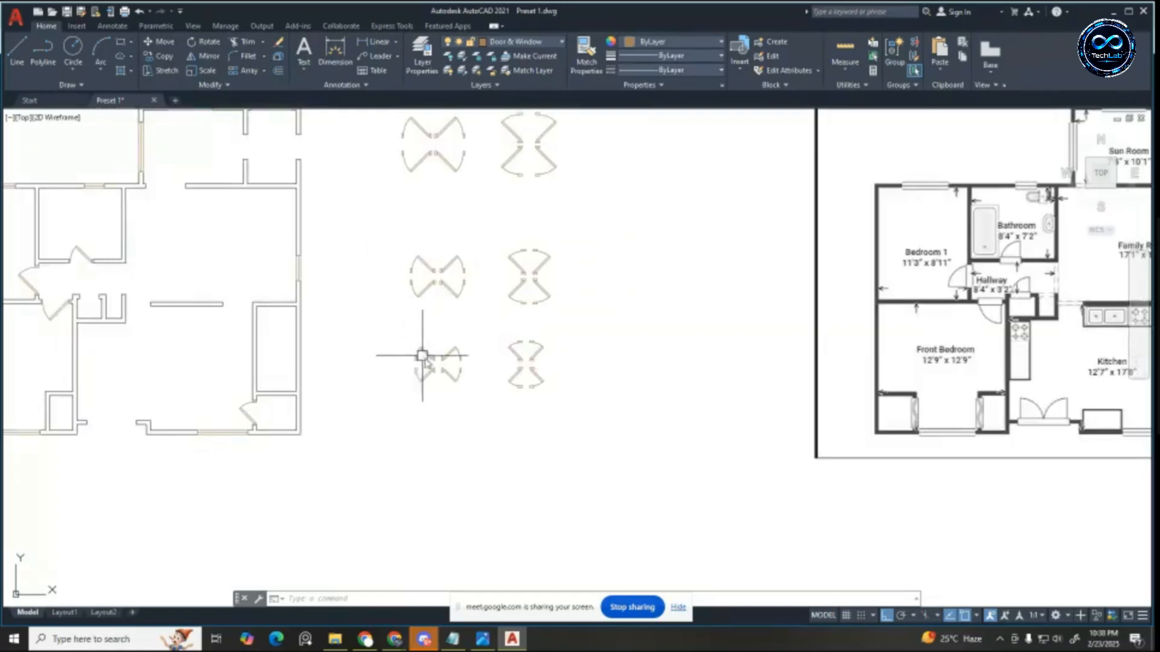
pyautogui.scroll(3, 426, 356)
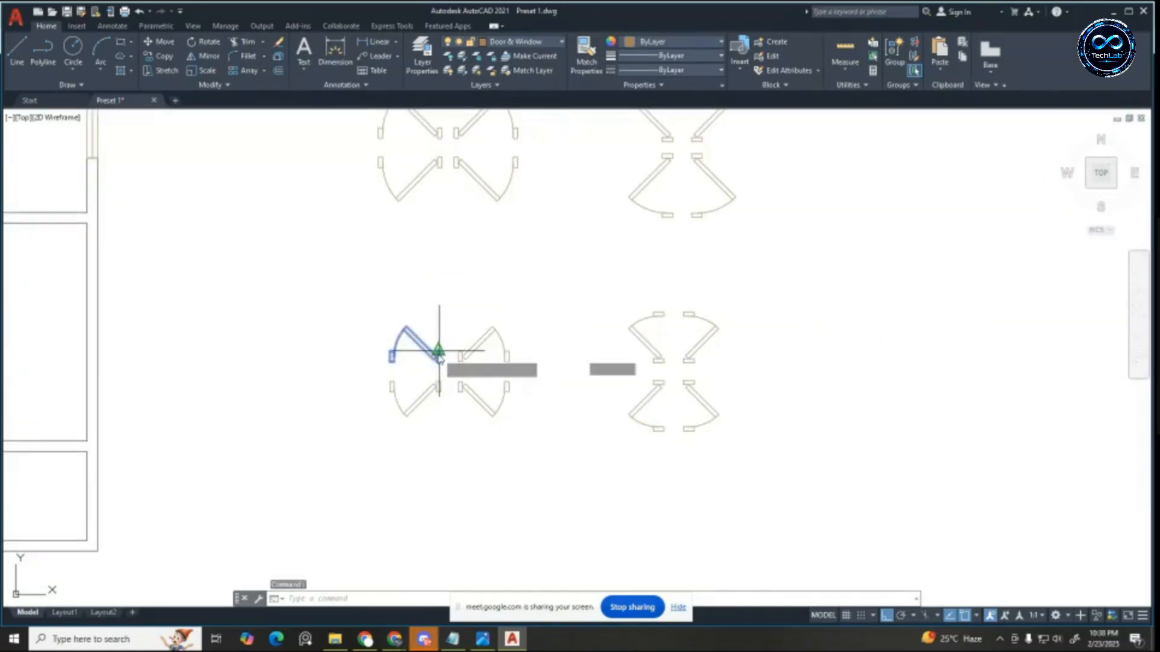
pyautogui.press('Return')
pyautogui.scroll(5, 398, 320)
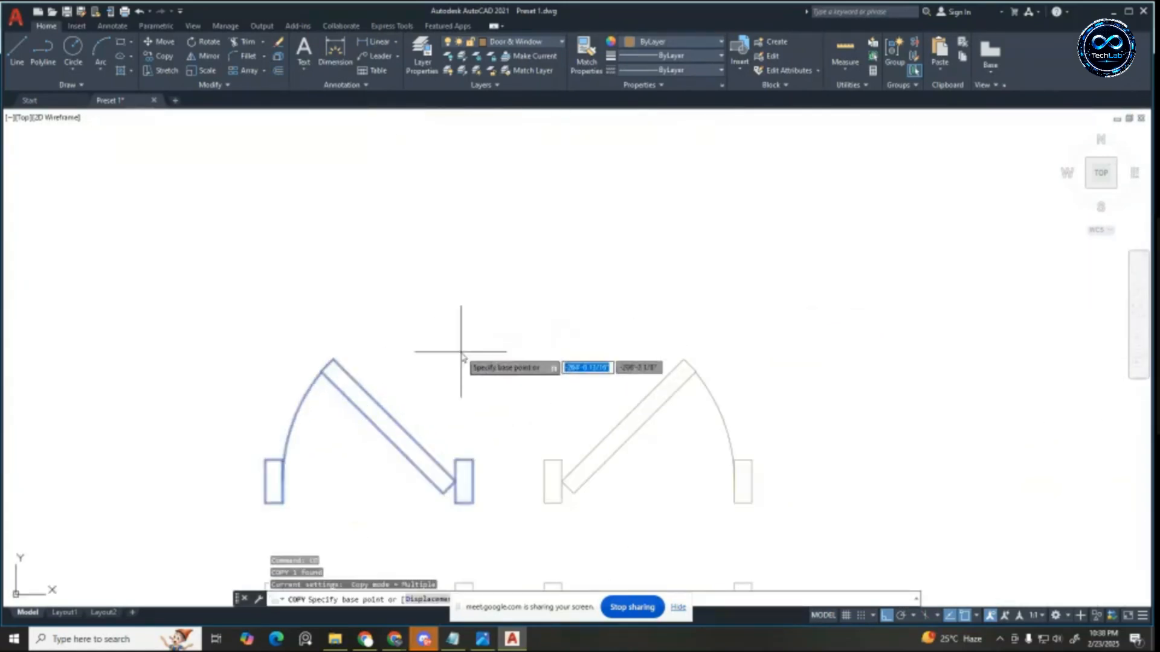
pyautogui.click(472, 490)
pyautogui.scroll(-6, 749, 384)
pyautogui.scroll(6, 592, 362)
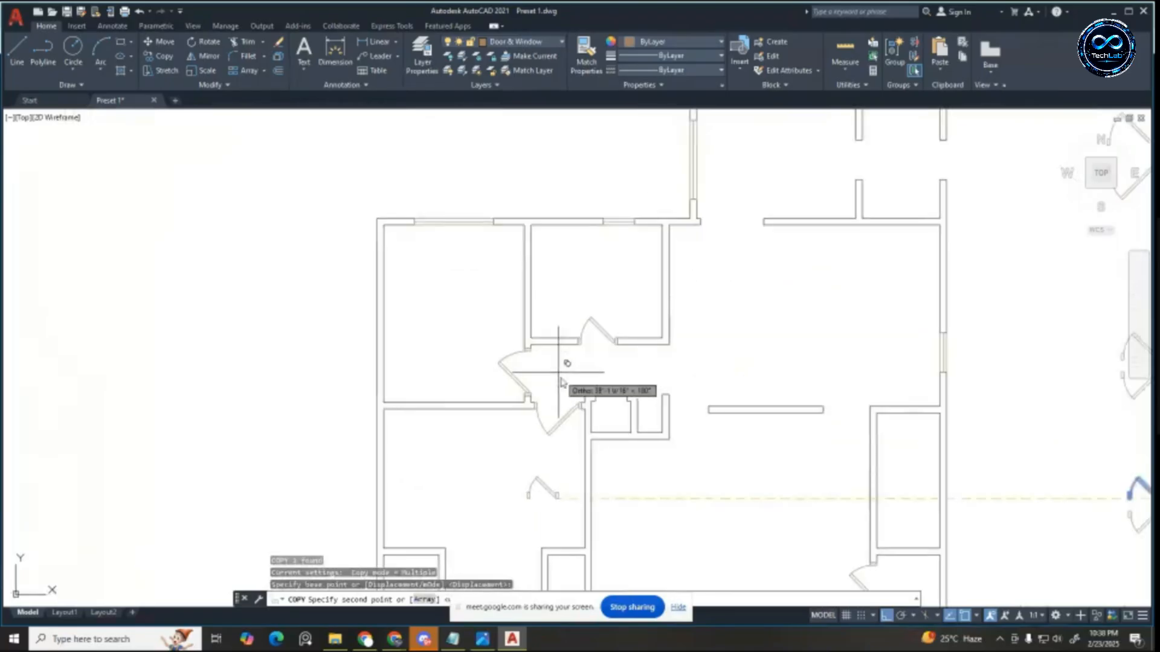
pyautogui.scroll(-8, 543, 344)
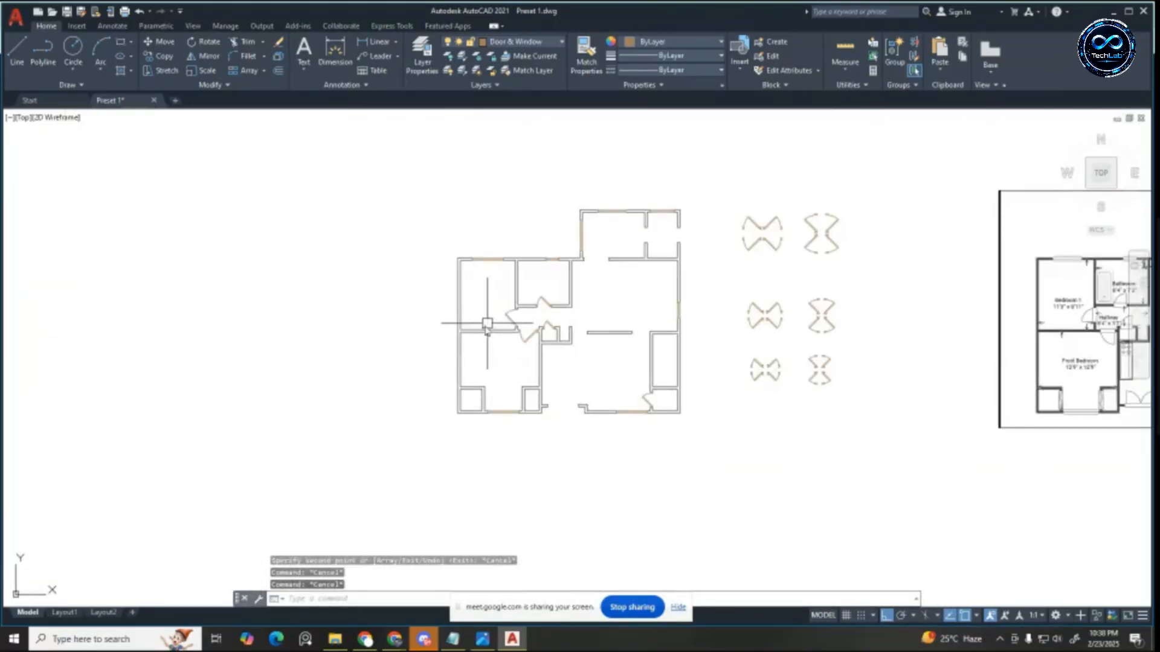
pyautogui.press('Escape')
pyautogui.press('Escape')
pyautogui.press('Escape')
# Step: Measure the width of the Pantry doorway in the reference plan with a linear dimension, without placing it
pyautogui.scroll(2, 733, 344)
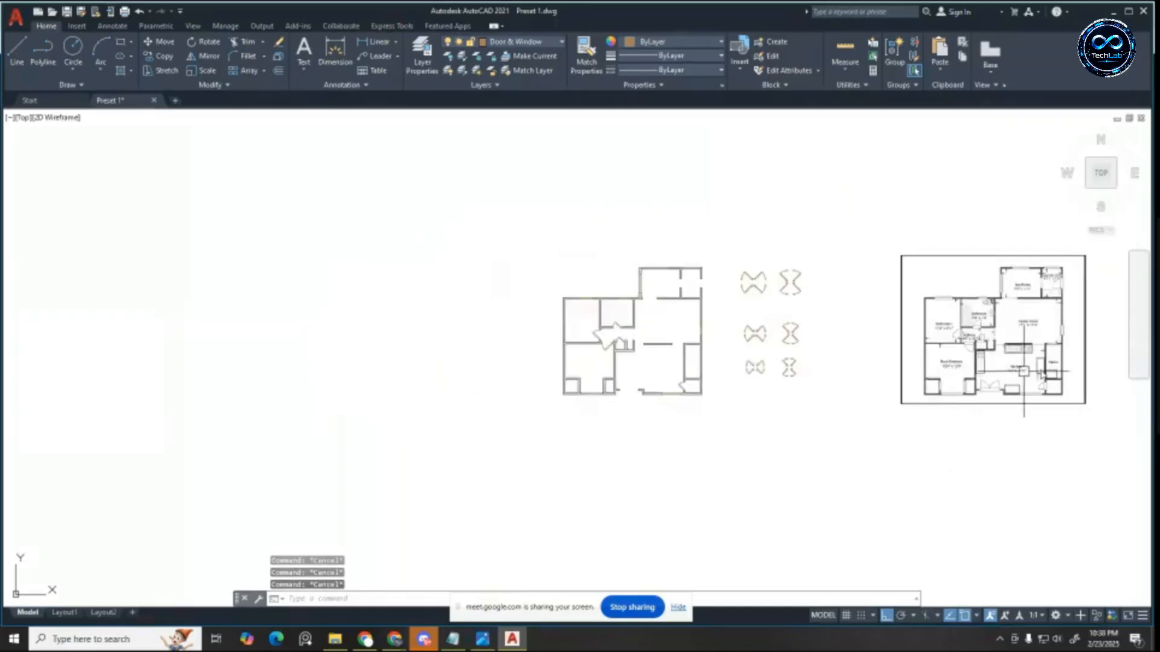
pyautogui.scroll(8, 1093, 398)
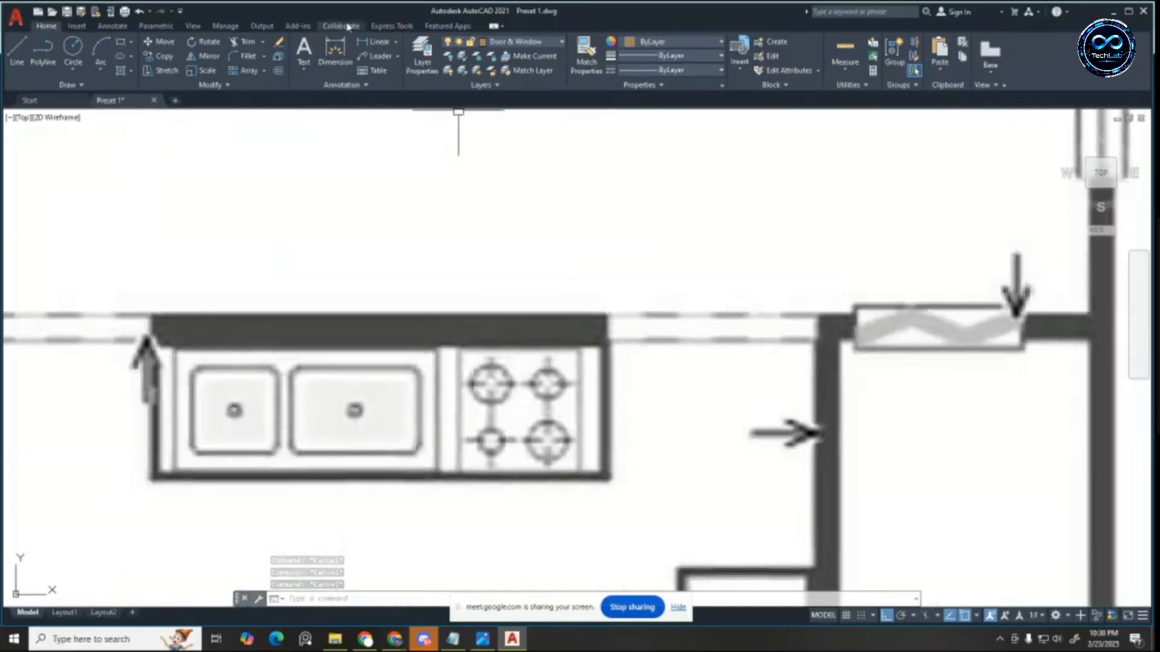
pyautogui.click(375, 42)
pyautogui.click(854, 324)
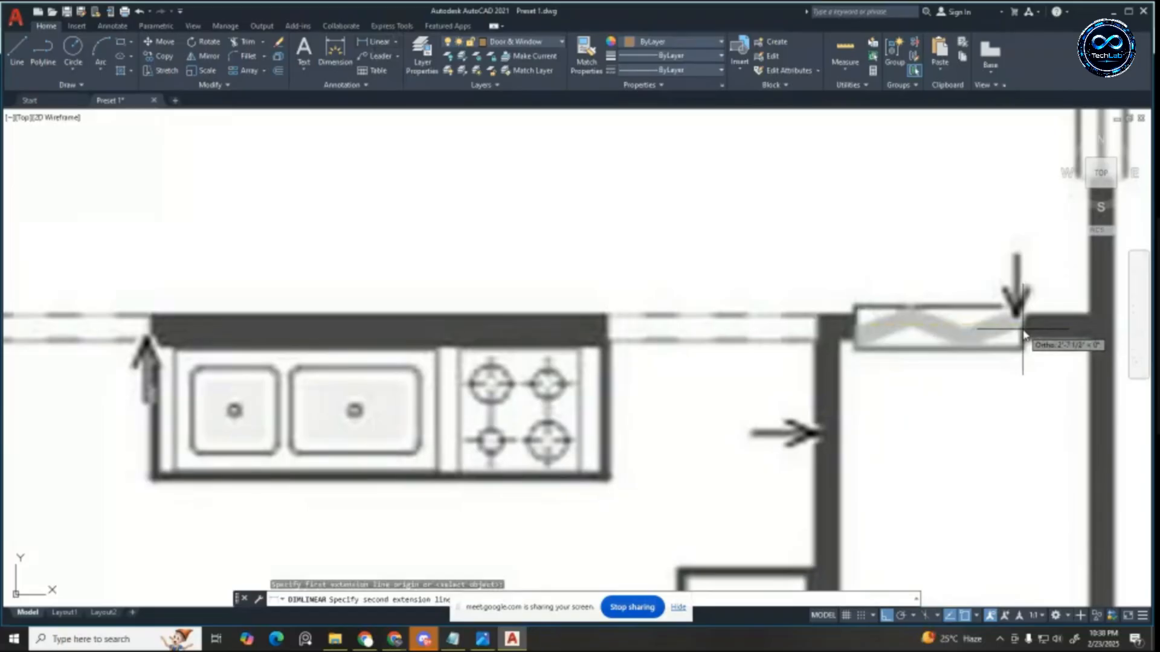
pyautogui.press('Escape')
pyautogui.press('Escape')
# Step: Offset the inner face of the Pantry's left wall 2" into the room
pyautogui.scroll(-8, 1021, 314)
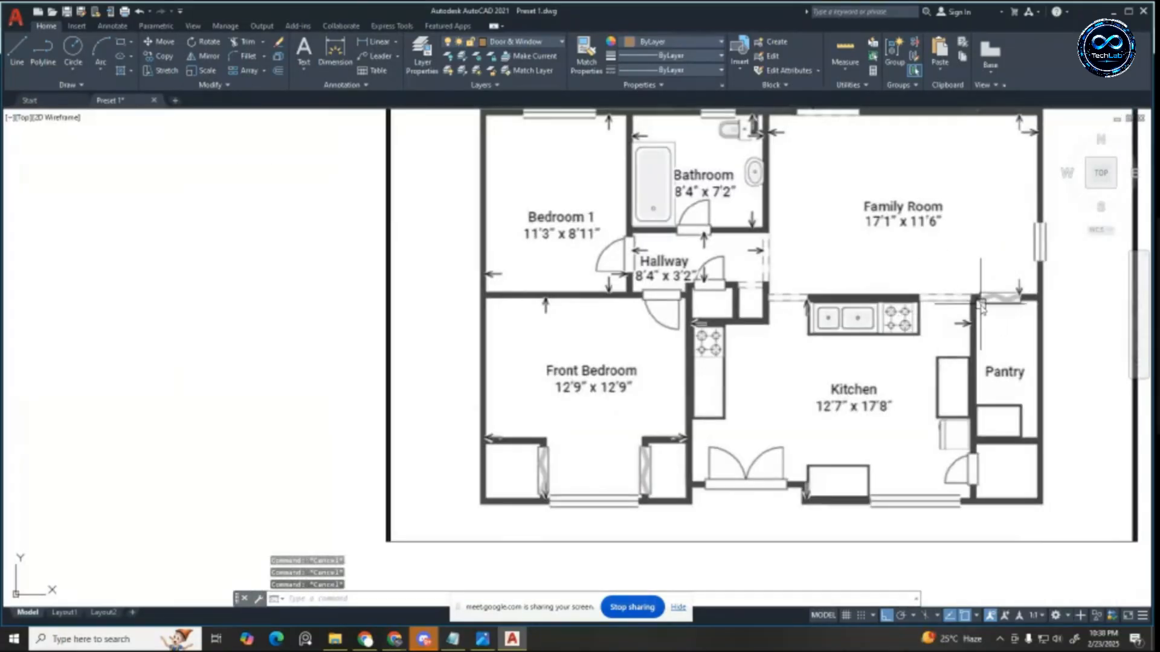
pyautogui.scroll(-5, 979, 305)
pyautogui.scroll(5, 426, 324)
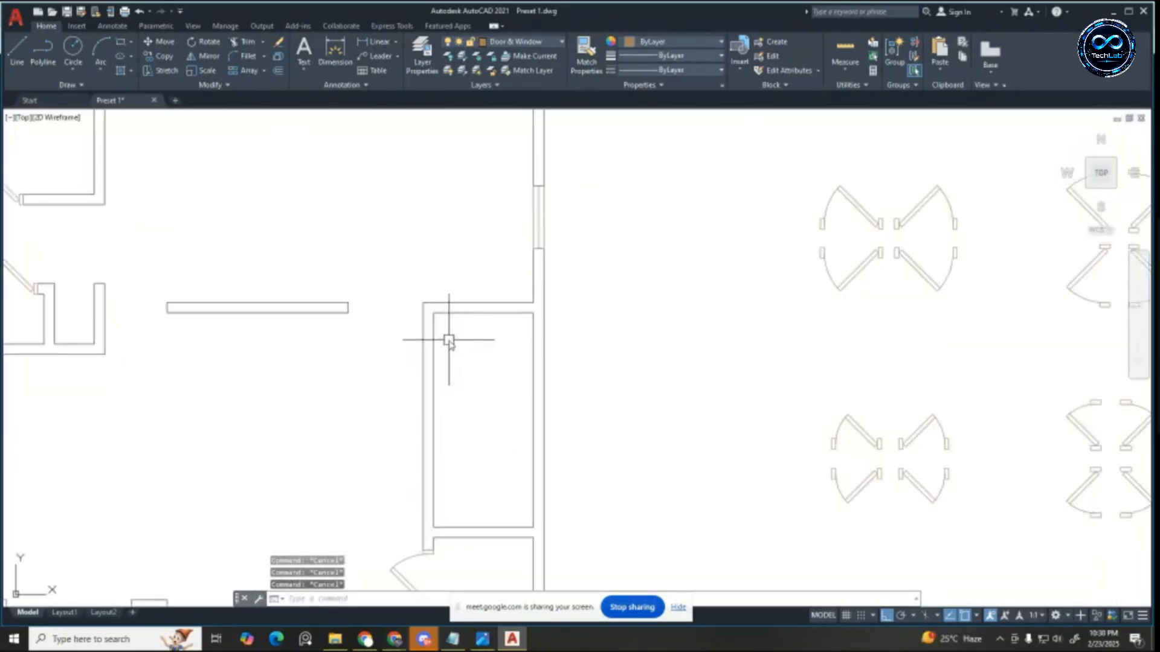
pyautogui.write('o')
pyautogui.press('Return')
pyautogui.write('2')
pyautogui.press('Return')
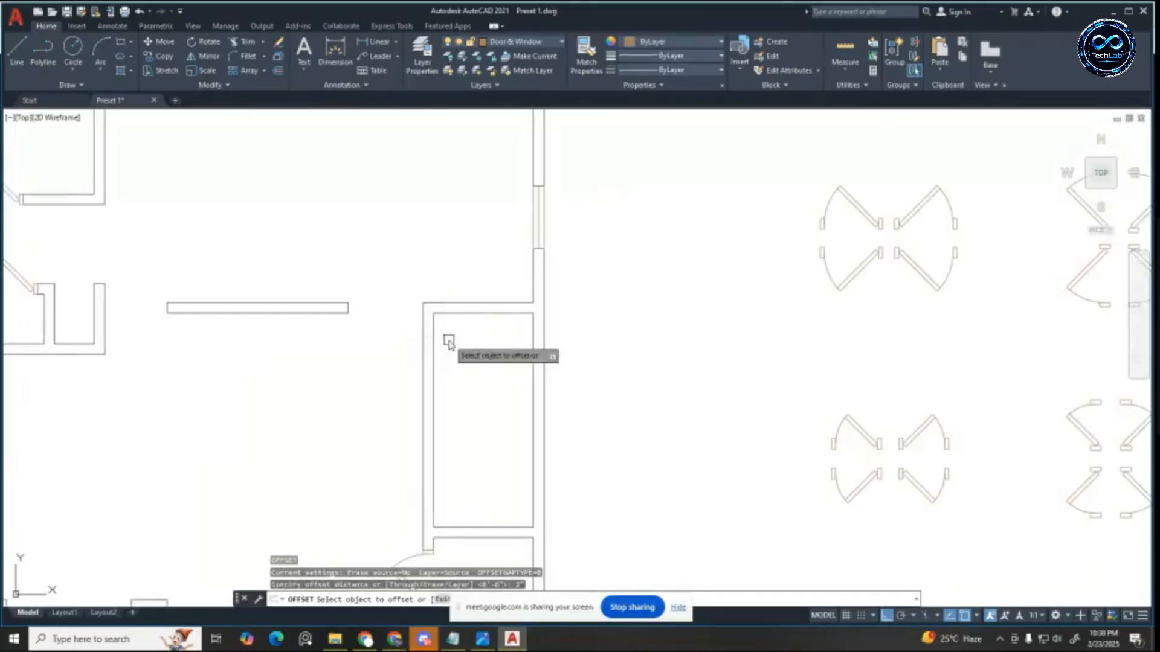
pyautogui.click(434, 342)
pyautogui.click(477, 337)
pyautogui.scroll(4, 466, 334)
pyautogui.press('Escape')
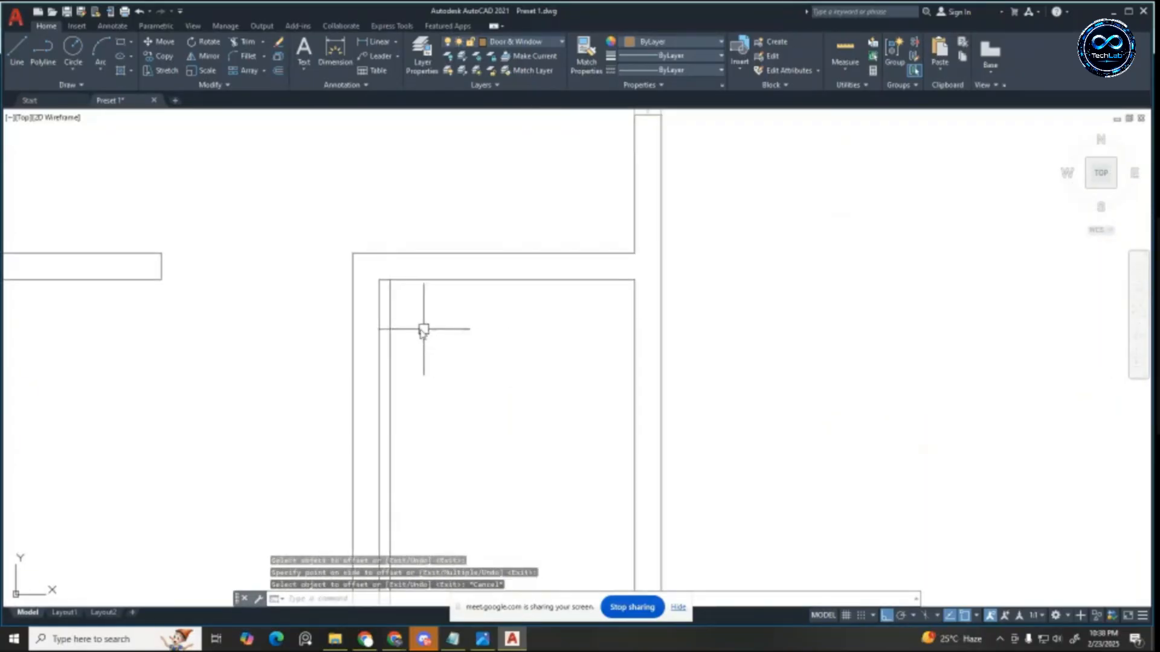
pyautogui.click(391, 319)
pyautogui.scroll(-4, 463, 371)
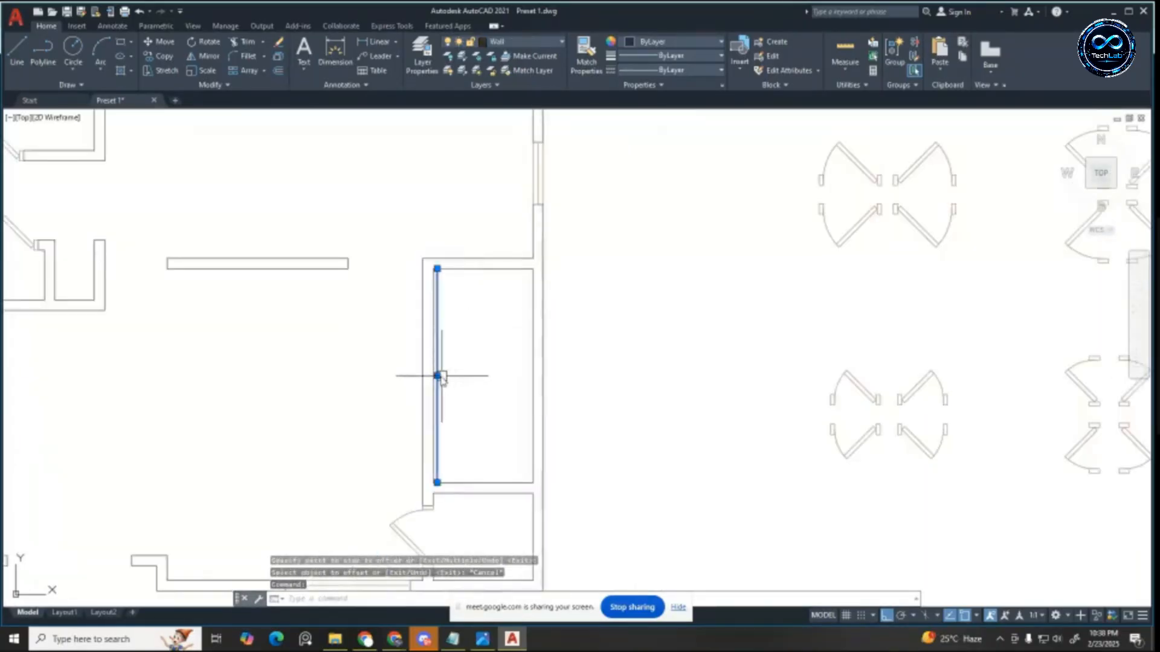
pyautogui.click(439, 375)
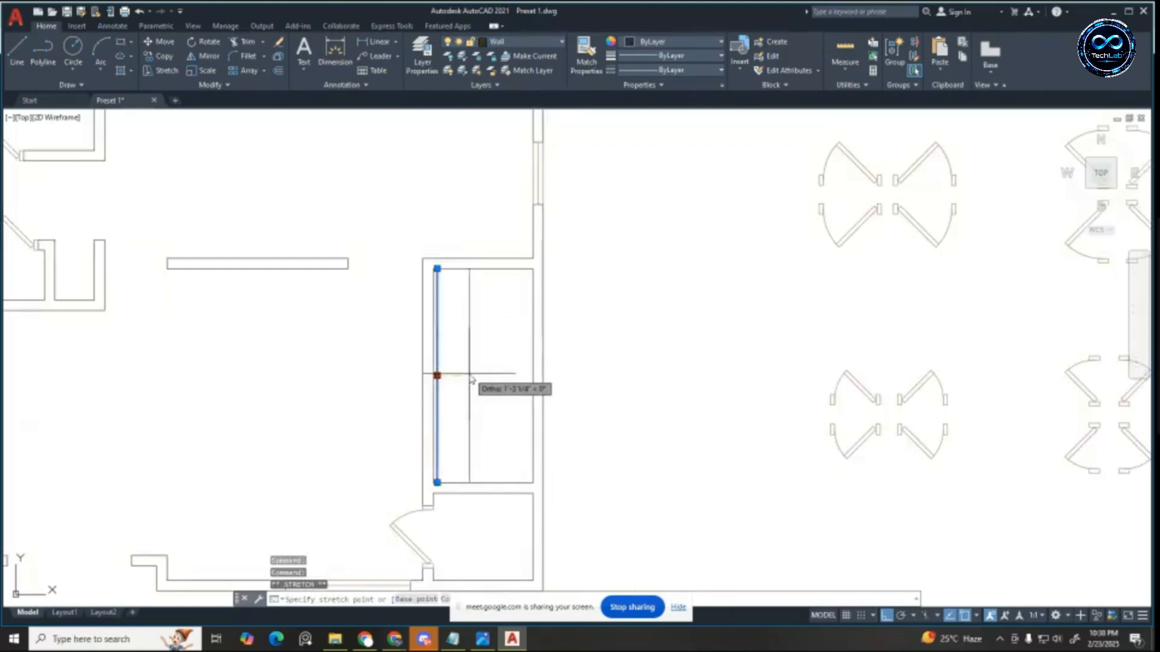
pyautogui.press('Escape')
pyautogui.press('Escape')
pyautogui.press('Escape')
# Step: Extend the offset line to the outer face of the Pantry's upper wall and offset it 2'6" to the right
pyautogui.scroll(2, 501, 251)
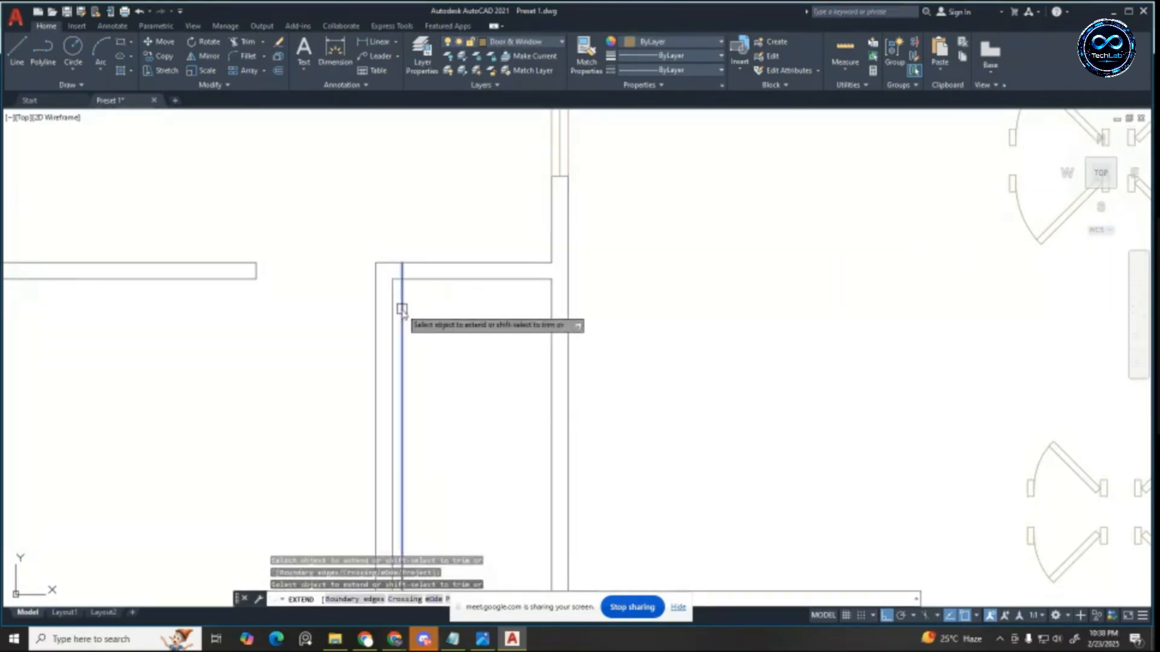
pyautogui.press('Return')
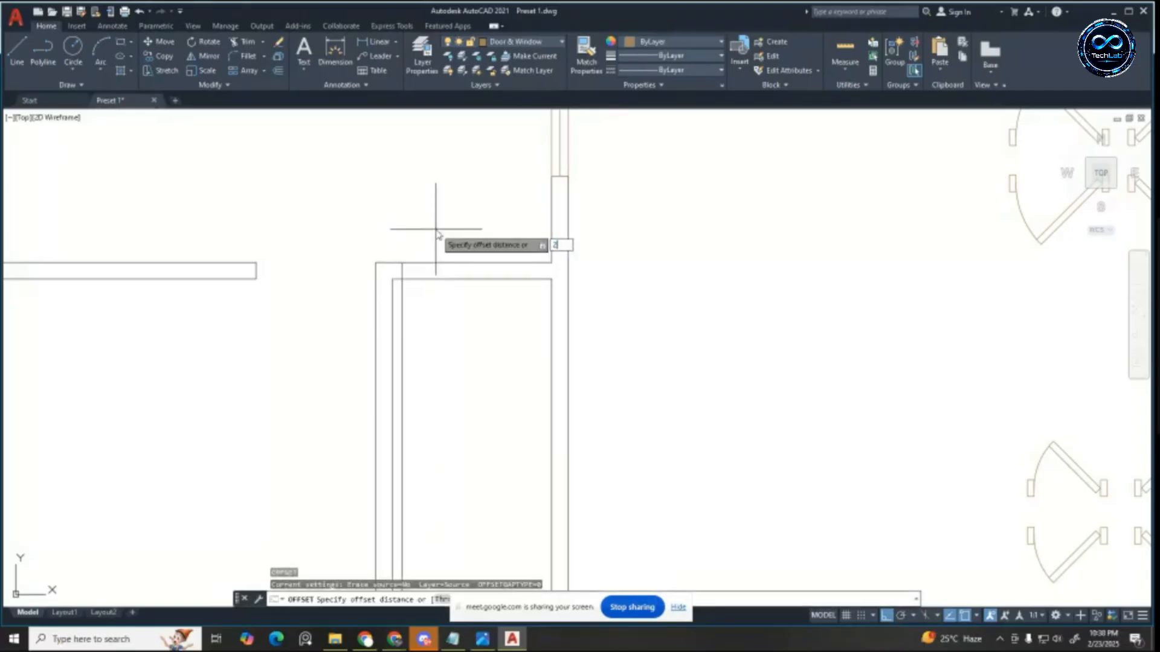
pyautogui.press('Return')
pyautogui.click(400, 339)
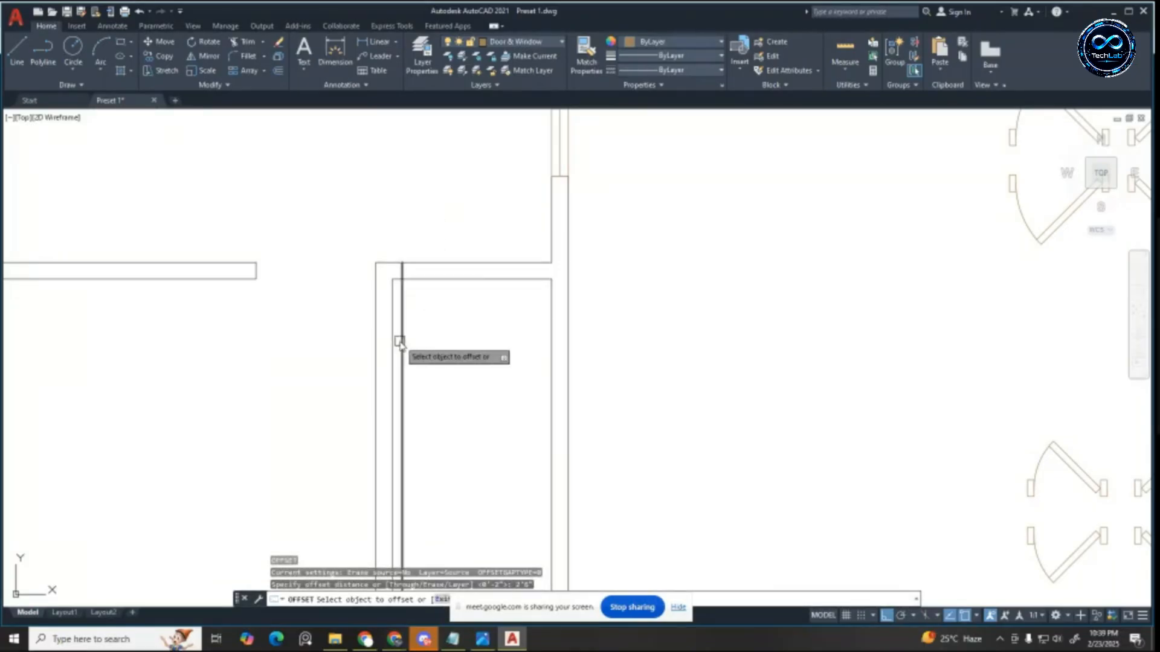
pyautogui.click(511, 353)
pyautogui.press('Escape')
pyautogui.press('Escape')
pyautogui.press('Escape')
pyautogui.press('Escape')
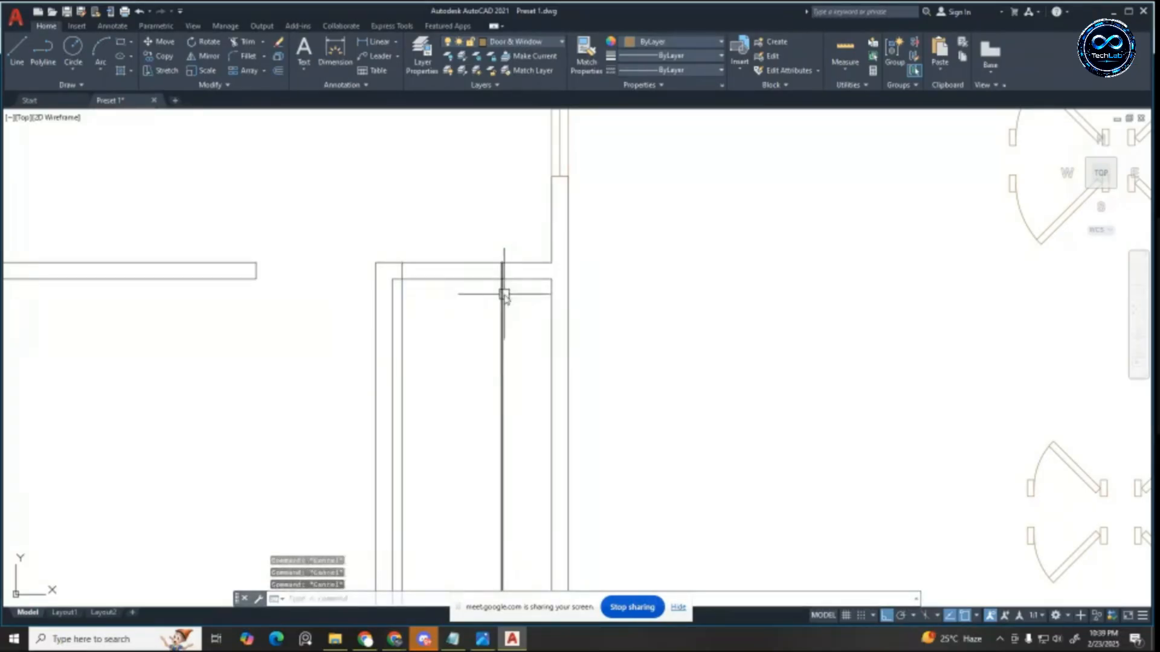
# Step: Trim the Pantry's upper wall between the two offset lines to open the doorway, and trim away the leftover line parts
pyautogui.press('Return')
pyautogui.moveTo(513, 324); pyautogui.dragTo(453, 283)
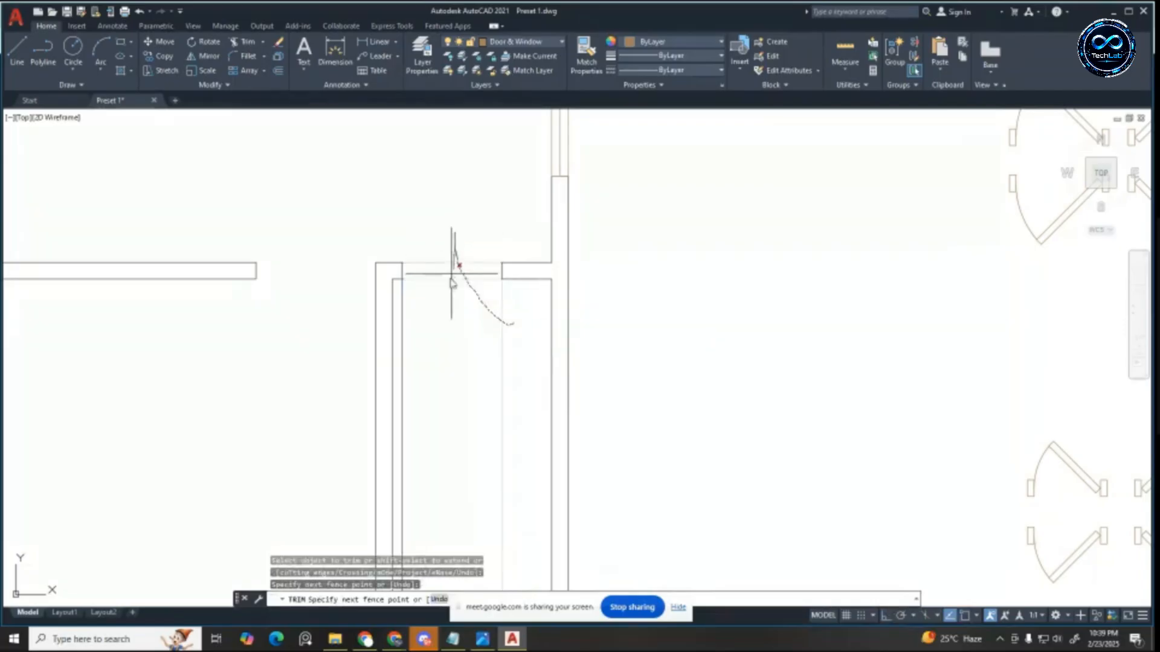
pyautogui.moveTo(402, 330); pyautogui.dragTo(400, 331)
pyautogui.scroll(-3, 400, 331)
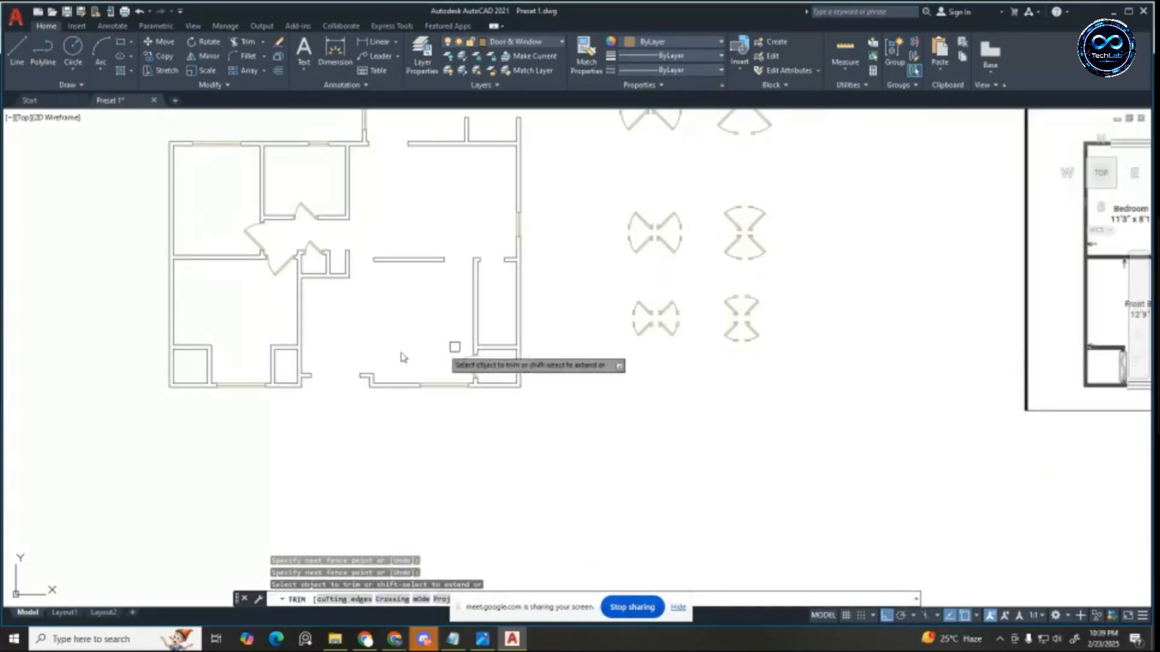
# Step: Measure the inside height of the Front Bedroom's right closet with a linear dimension, without placing it
pyautogui.scroll(-2, 362, 335)
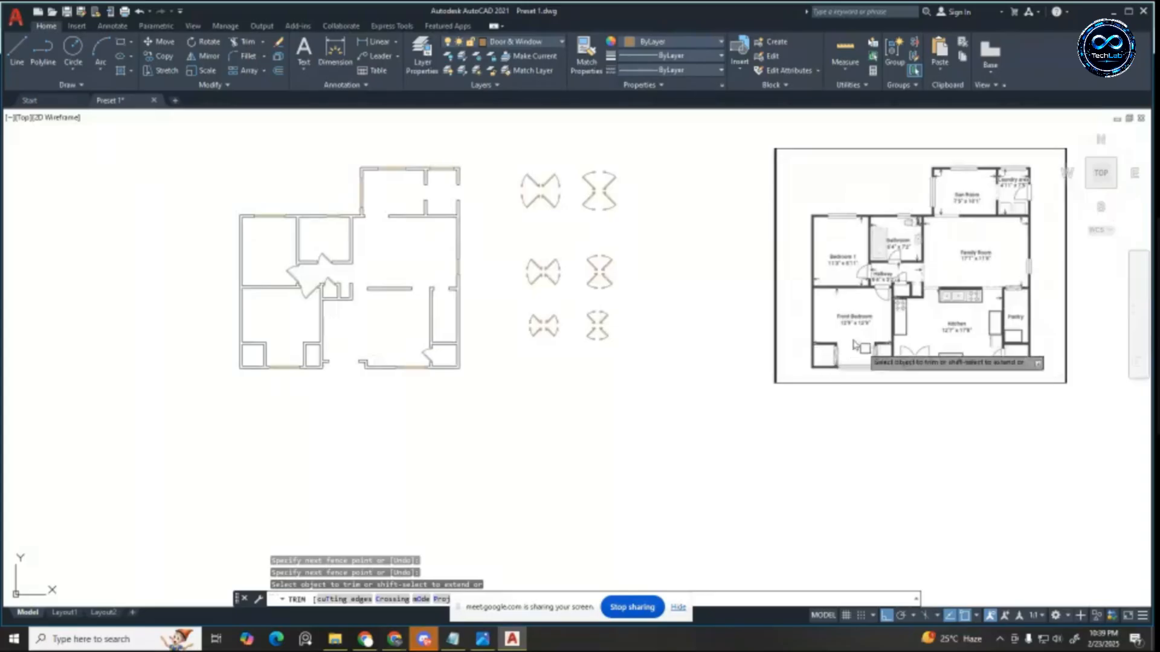
pyautogui.scroll(4, 275, 360)
pyautogui.scroll(-2, 328, 332)
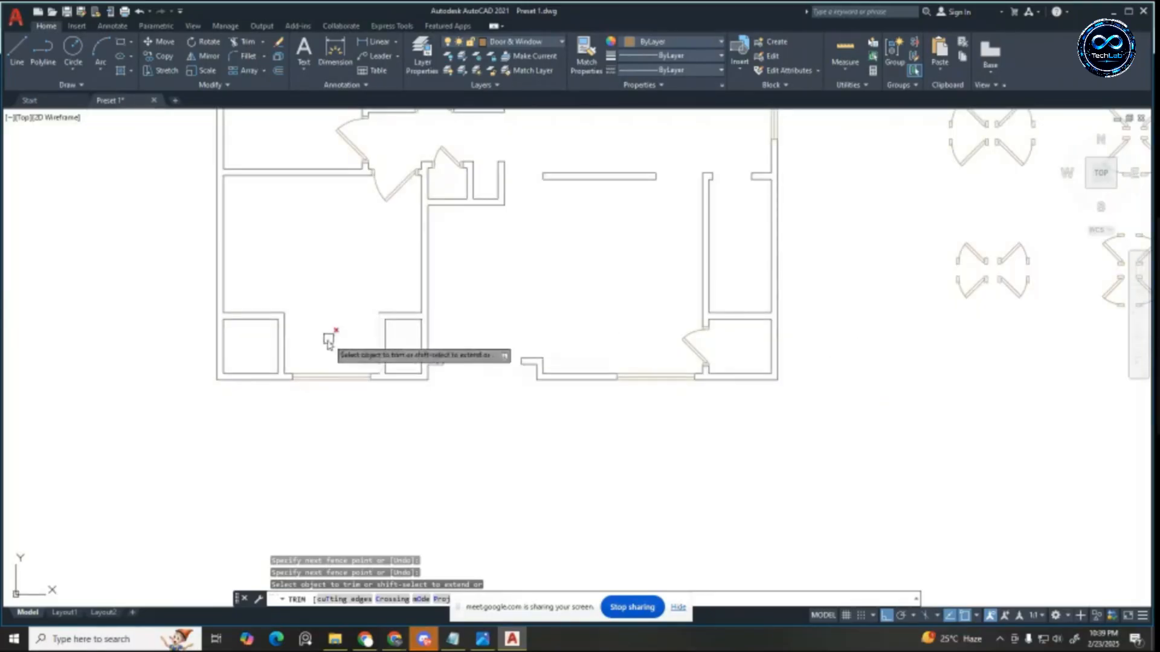
pyautogui.scroll(3, 329, 332)
pyautogui.press('Escape')
pyautogui.press('Escape')
pyautogui.press('Escape')
pyautogui.click(377, 43)
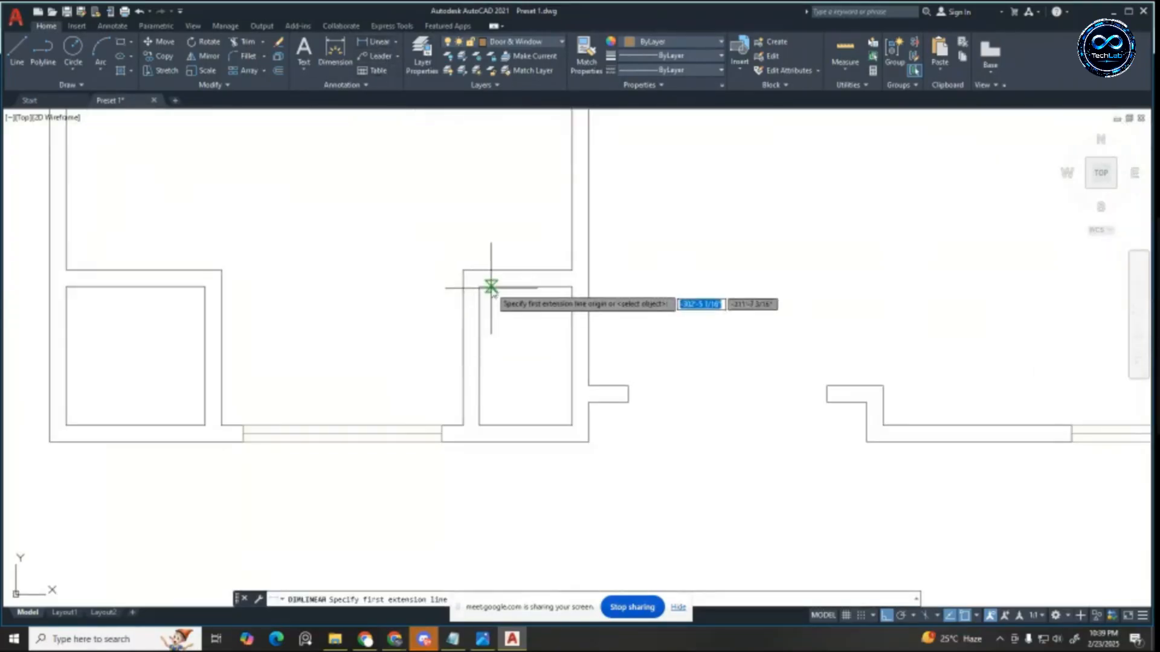
pyautogui.click(491, 288)
pyautogui.click(498, 425)
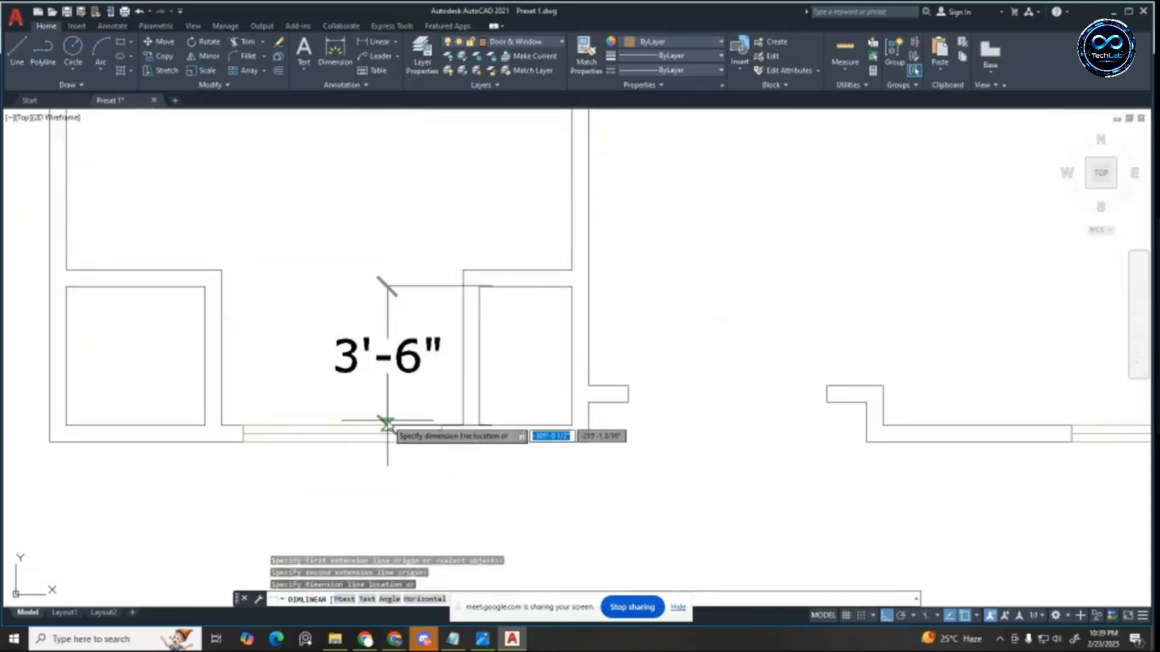
pyautogui.press('Escape')
pyautogui.scroll(-3, 445, 342)
pyautogui.scroll(-2, 445, 342)
pyautogui.scroll(8, 446, 342)
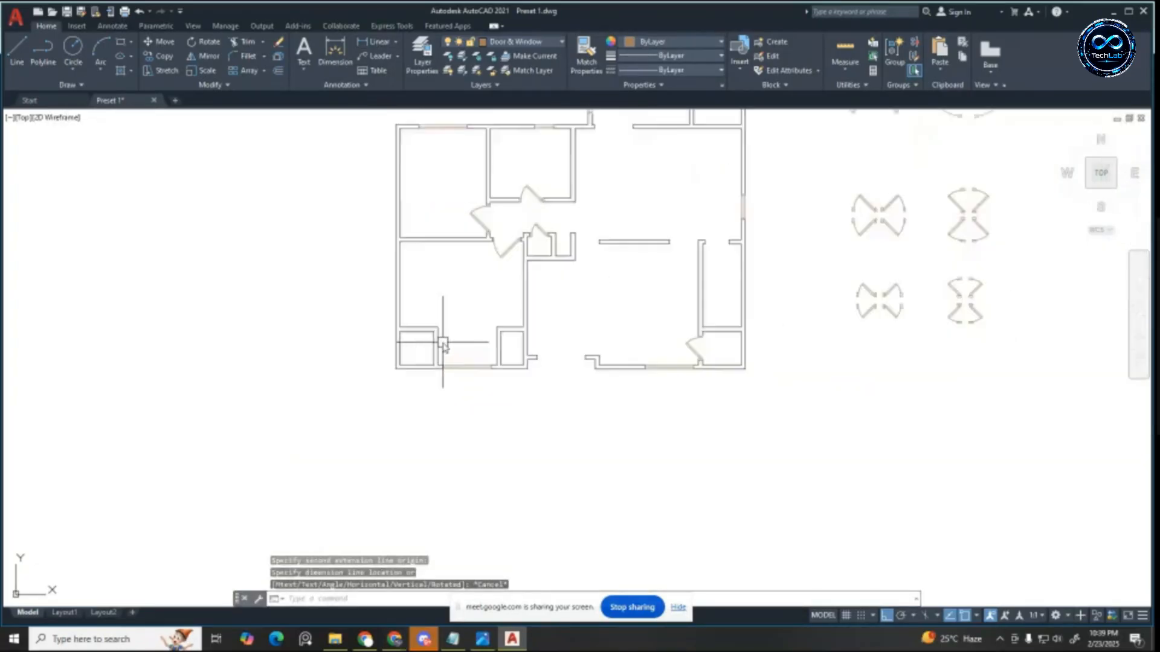
pyautogui.press('Escape')
pyautogui.click(17, 52)
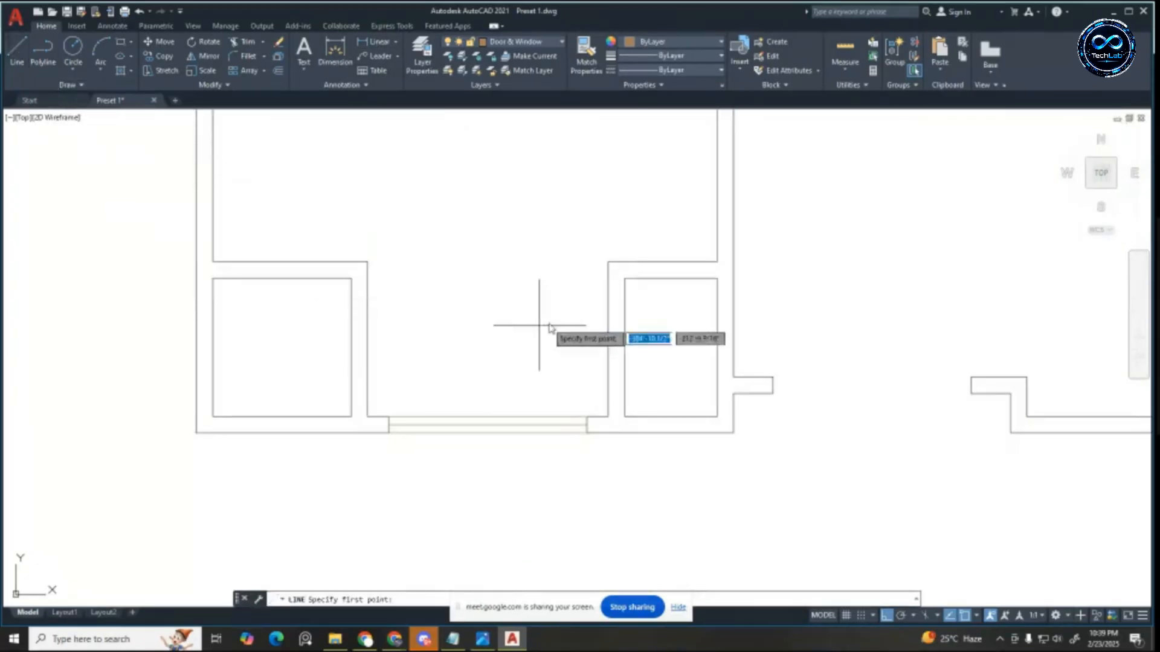
pyautogui.click(624, 346)
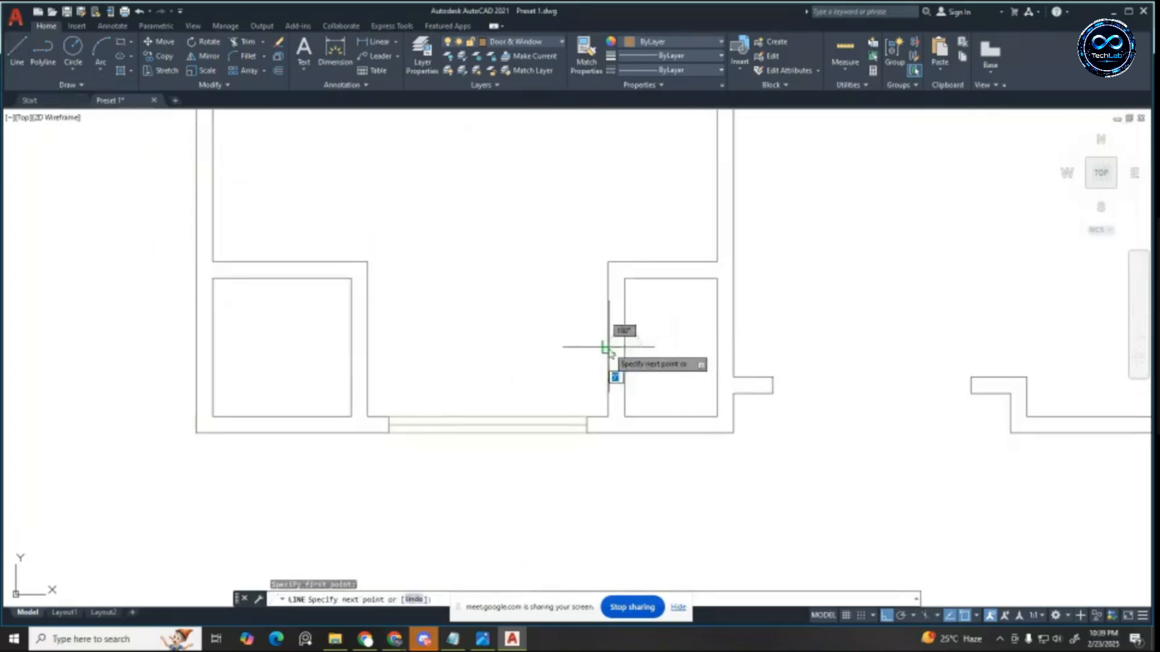
pyautogui.press('Escape')
# Step: Draw a horizontal line between the midpoints of the inner faces of the two Front Bedroom closets' facing walls
pyautogui.press('space')
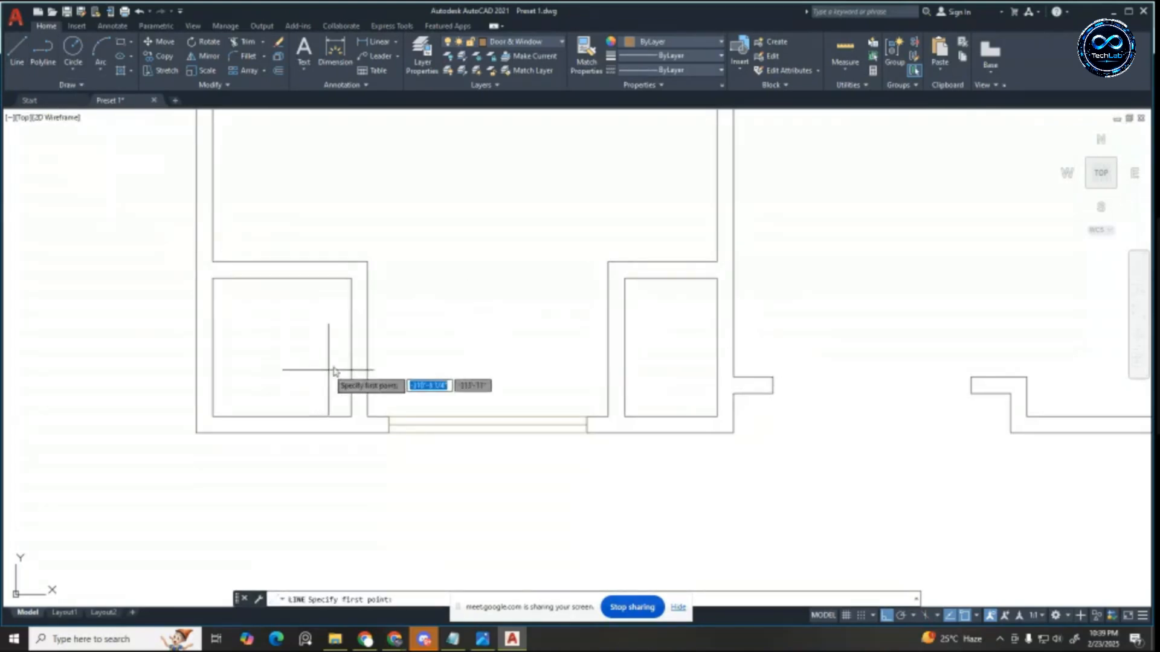
pyautogui.click(349, 347)
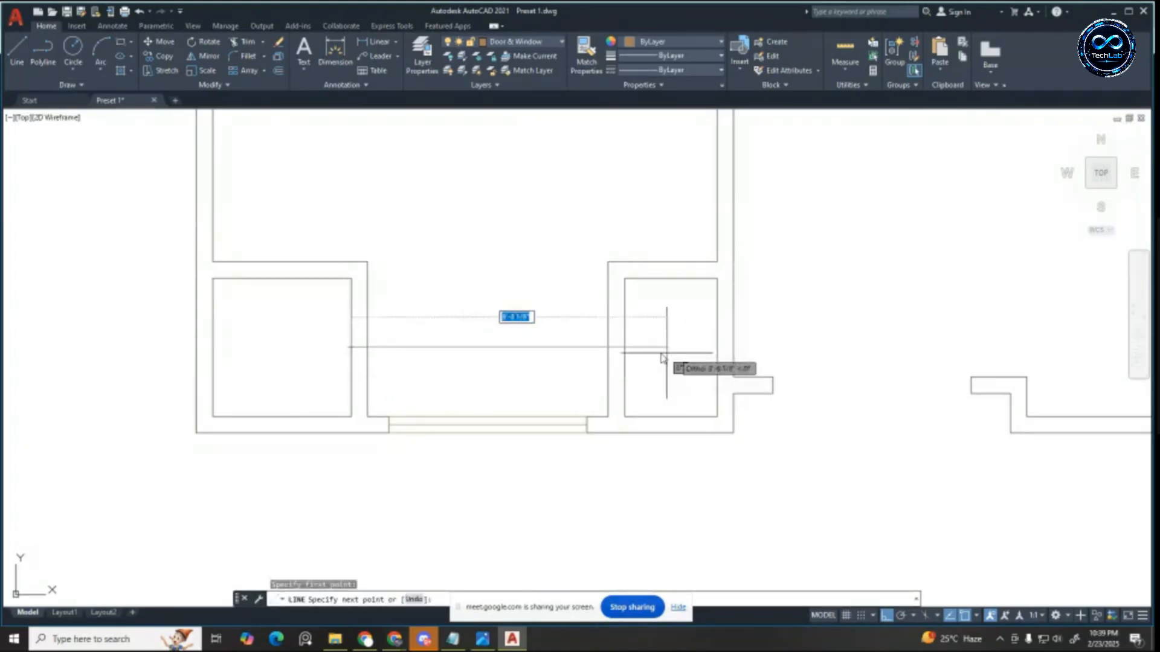
pyautogui.click(623, 346)
pyautogui.press('Escape')
pyautogui.press('Escape')
pyautogui.press('Escape')
pyautogui.write('o')
pyautogui.press('space')
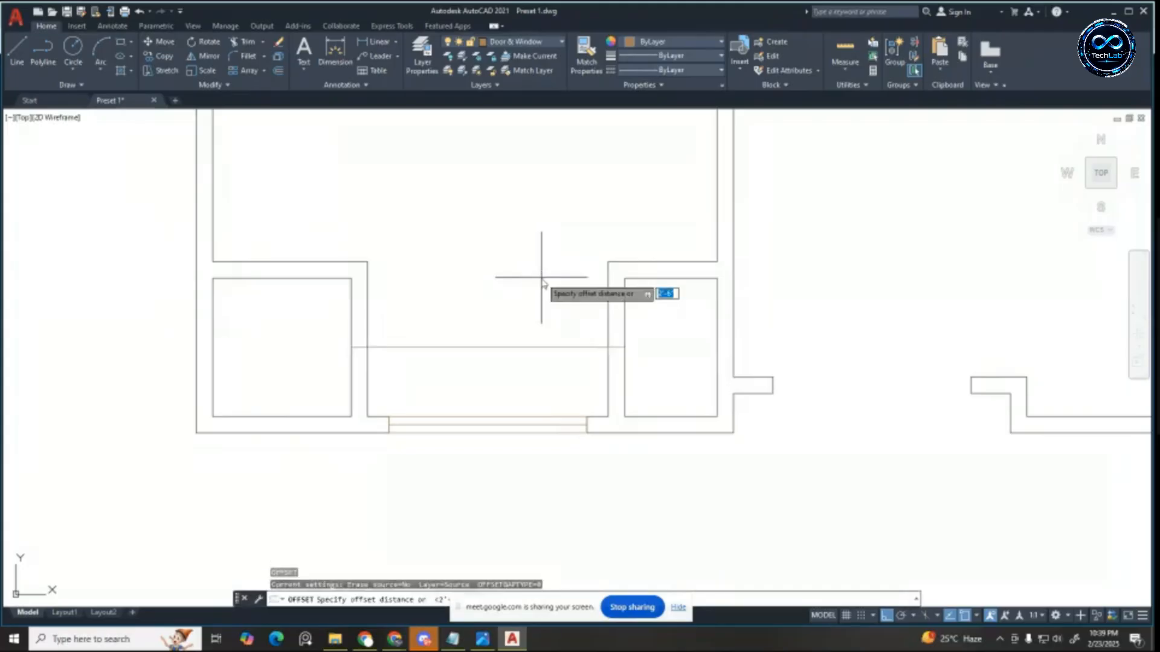
pyautogui.press('Escape')
pyautogui.press('Escape')
# Step: Delete the horizontal line drawn between the two Front Bedroom closets
pyautogui.scroll(-4, 541, 276)
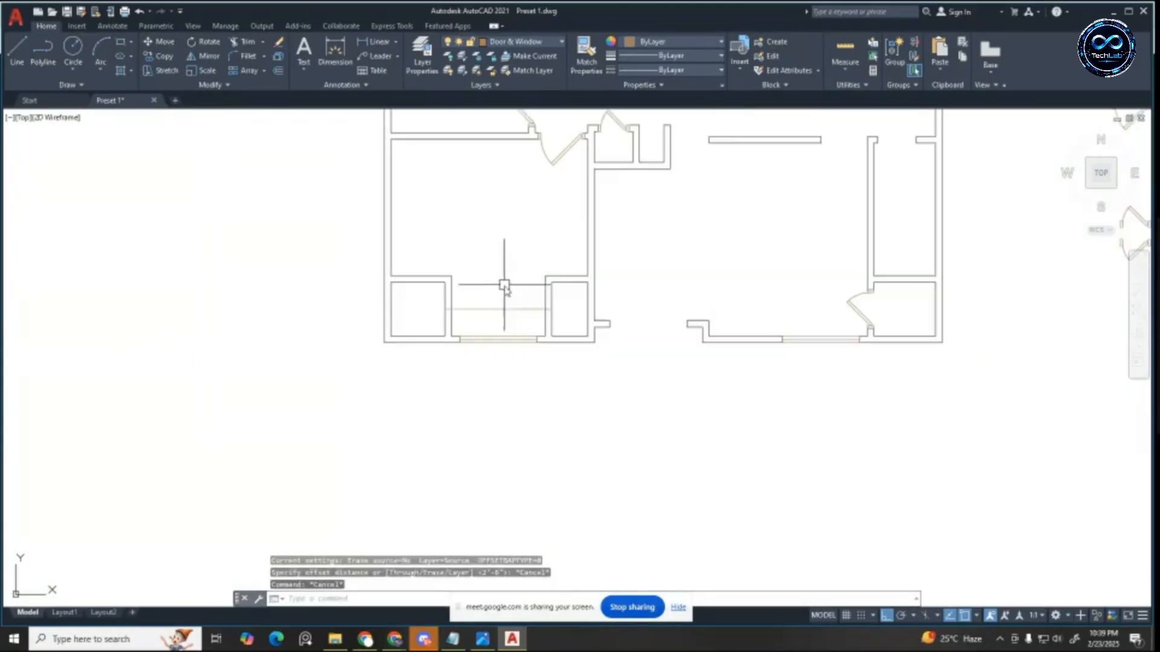
pyautogui.click(522, 306)
pyautogui.press('Delete')
pyautogui.scroll(8, 893, 126)
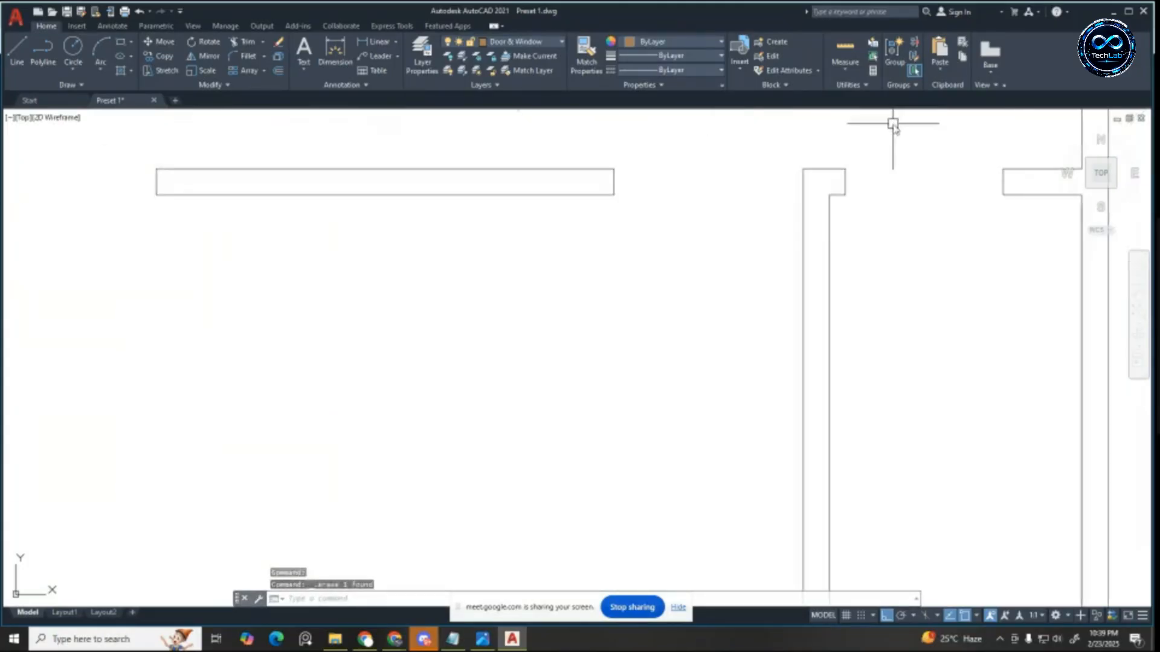
pyautogui.scroll(-6, 756, 212)
pyautogui.scroll(4, 875, 208)
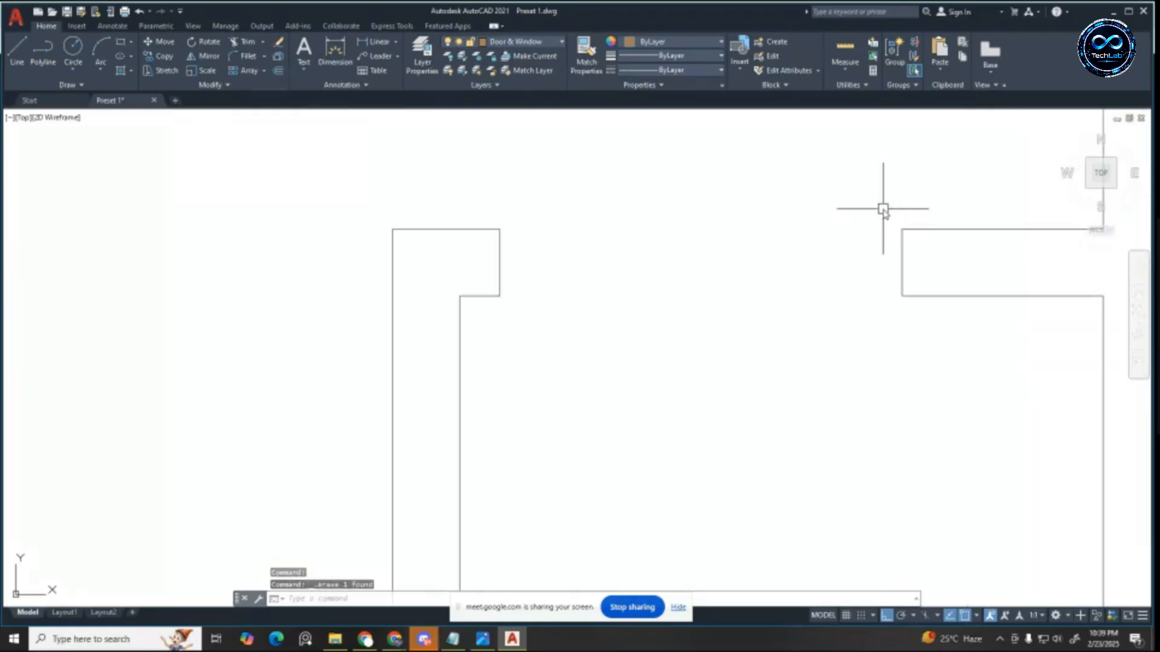
pyautogui.scroll(-10, 887, 208)
pyautogui.scroll(4, 412, 399)
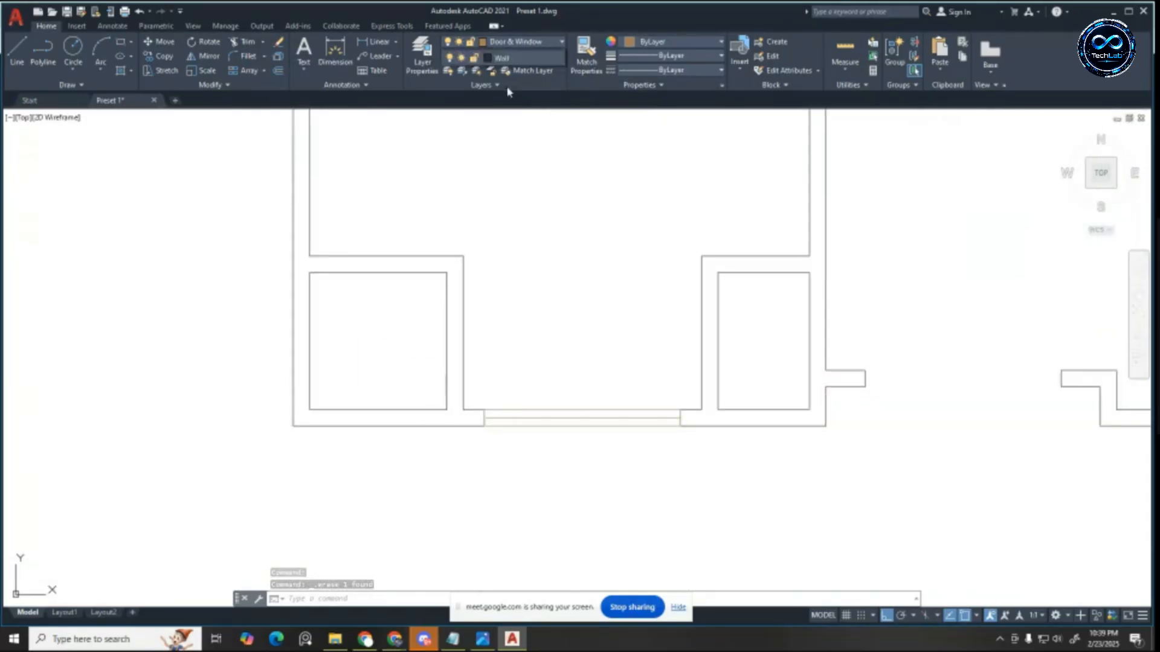
# Step: Make Wall the current layer and draw a horizontal line joining the midpoints of the two Front Bedroom closets' inner faces
pyautogui.click(516, 41)
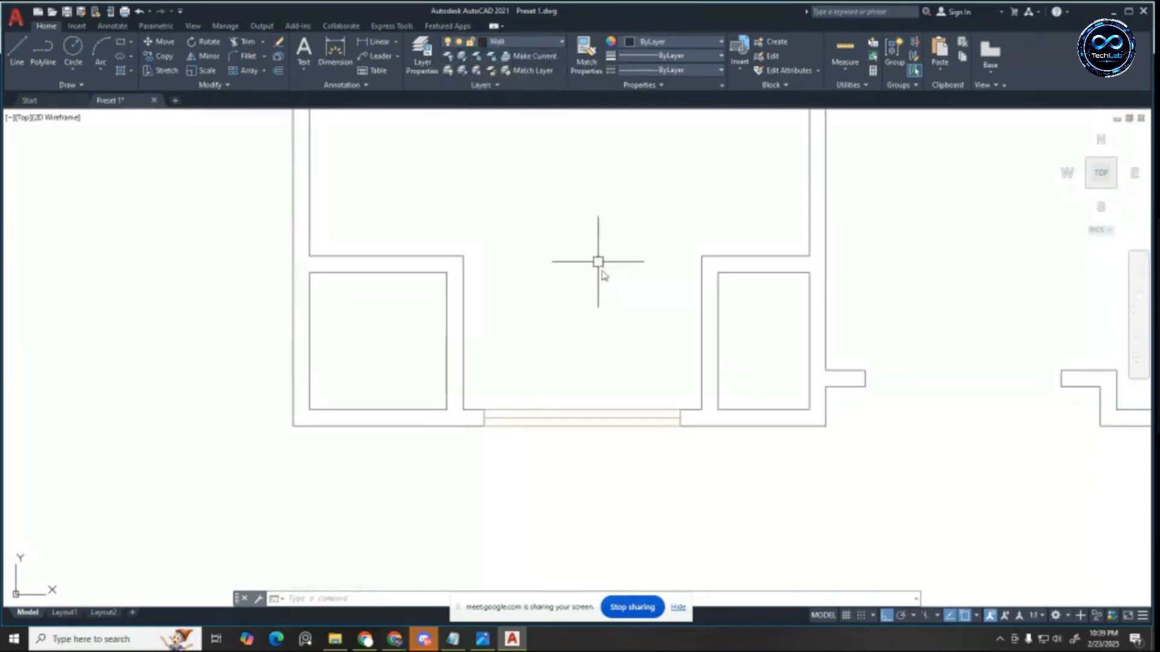
pyautogui.press('Return')
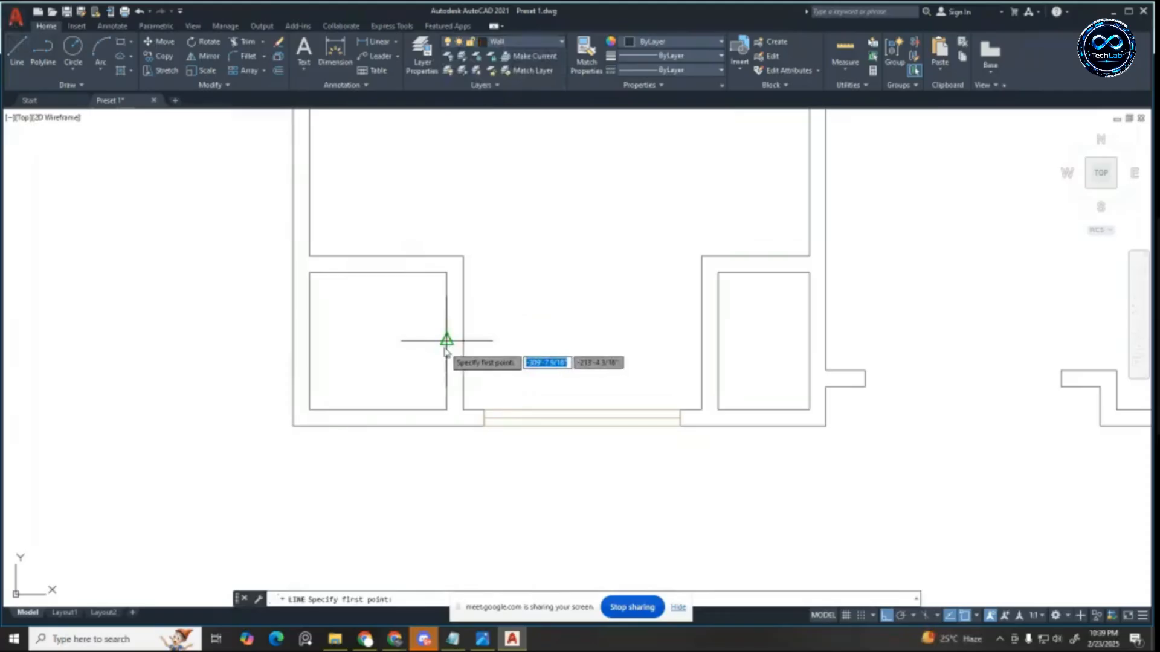
pyautogui.click(446, 341)
pyautogui.click(717, 341)
pyautogui.press('Escape')
pyautogui.press('Escape')
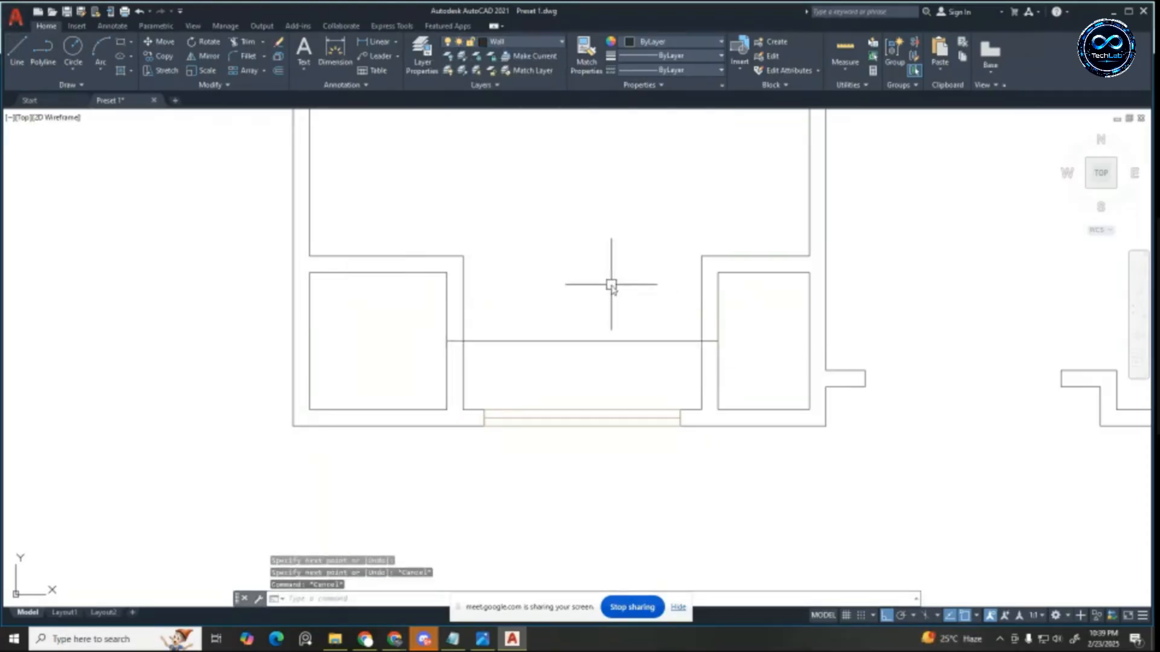
# Step: Offset the horizontal line between the closets by 1'6" both upward and downward
pyautogui.write('o')
pyautogui.press('Return')
pyautogui.write("1'6")
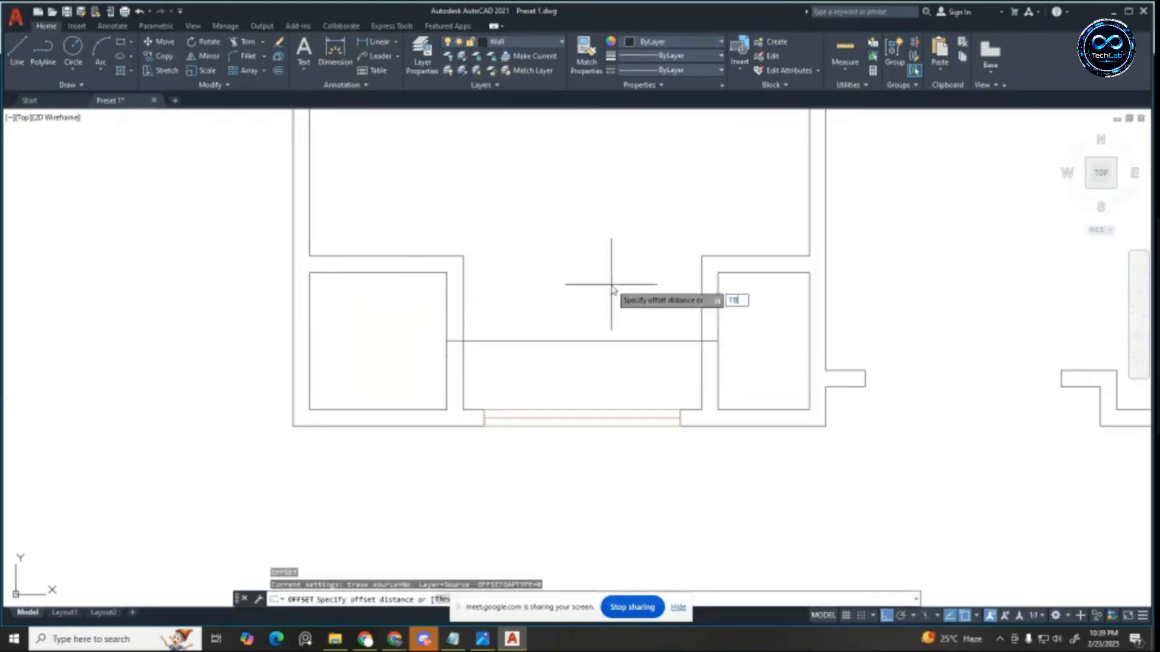
pyautogui.write('"')
pyautogui.press('Return')
pyautogui.click(598, 342)
pyautogui.click(598, 270)
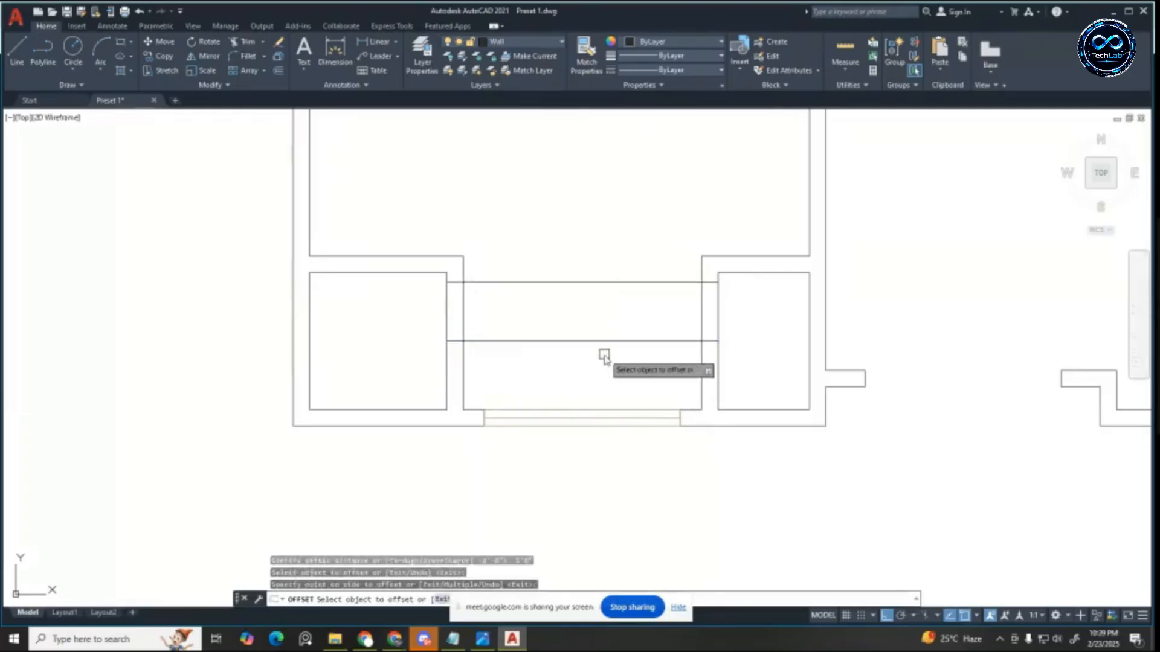
pyautogui.click(600, 342)
pyautogui.click(595, 368)
pyautogui.press('Escape')
# Step: Delete the original middle line between the two offset lines
pyautogui.click(594, 340)
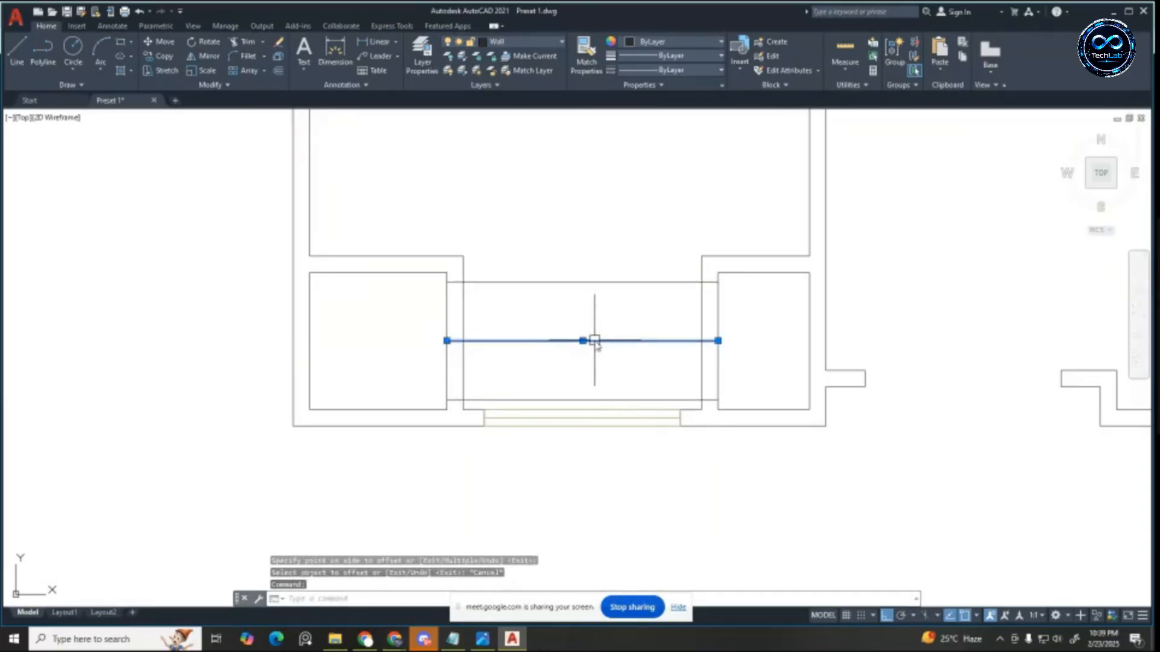
pyautogui.press('Delete')
pyautogui.scroll(2, 720, 350)
pyautogui.press('Escape')
pyautogui.press('Escape')
pyautogui.press('Escape')
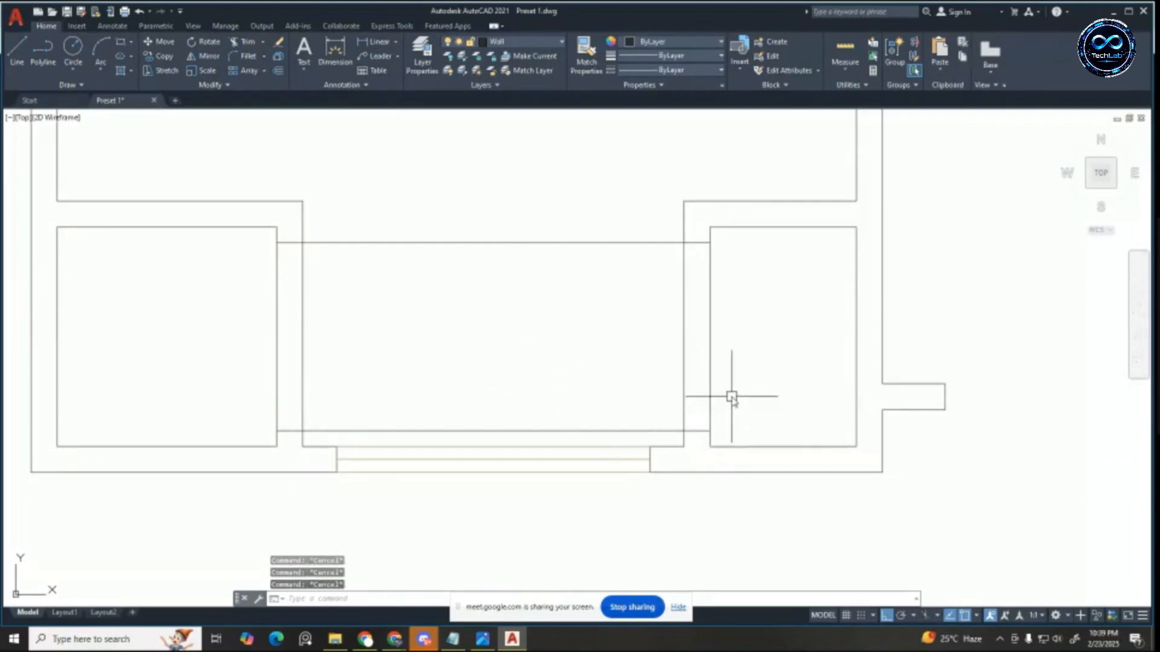
# Step: Move the lower offset line between the Front Bedroom closets straight upward by its midpoint grip
pyautogui.scroll(-2, 732, 397)
pyautogui.scroll(2, 611, 311)
pyautogui.click(627, 446)
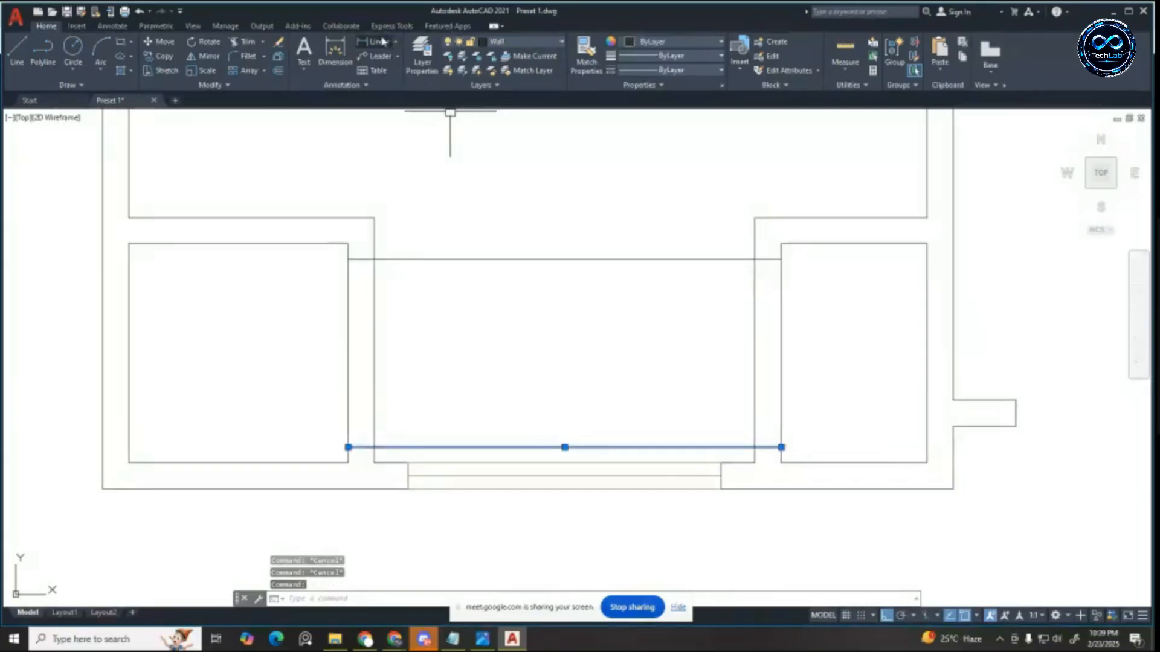
pyautogui.click(564, 447)
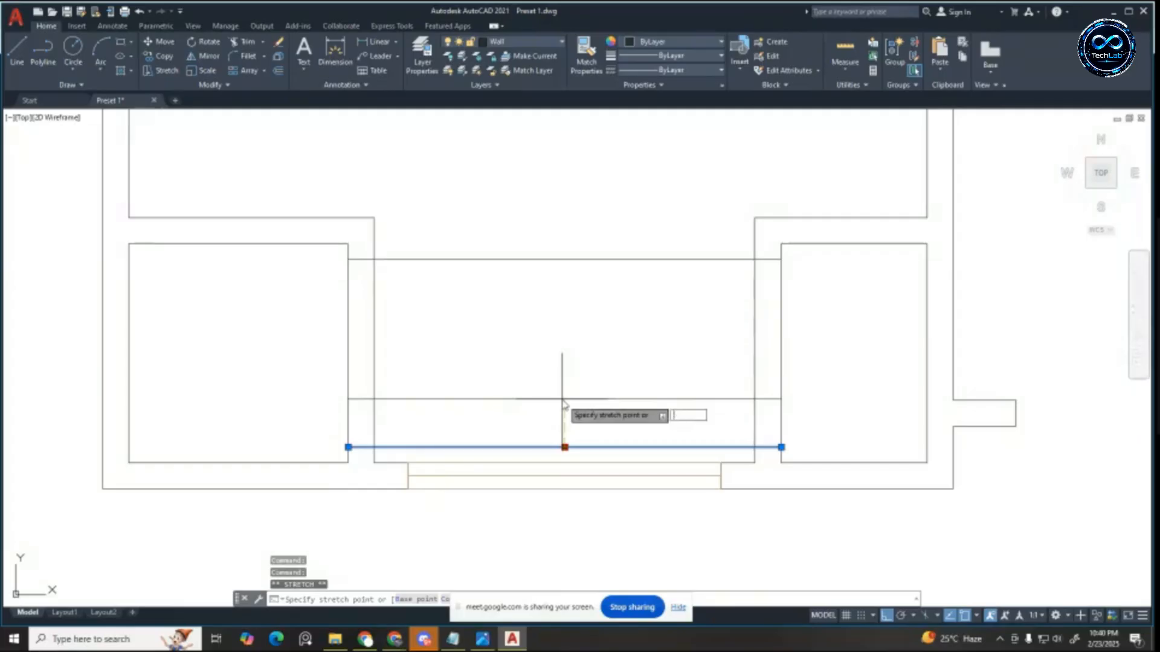
pyautogui.press('Return')
pyautogui.press('Escape')
pyautogui.press('Escape')
pyautogui.press('Escape')
# Step: Trim both closets' facing walls between the two horizontal lines to open the doorways, and trim away the lines spanning the room
pyautogui.scroll(-5, 604, 451)
pyautogui.scroll(5, 671, 417)
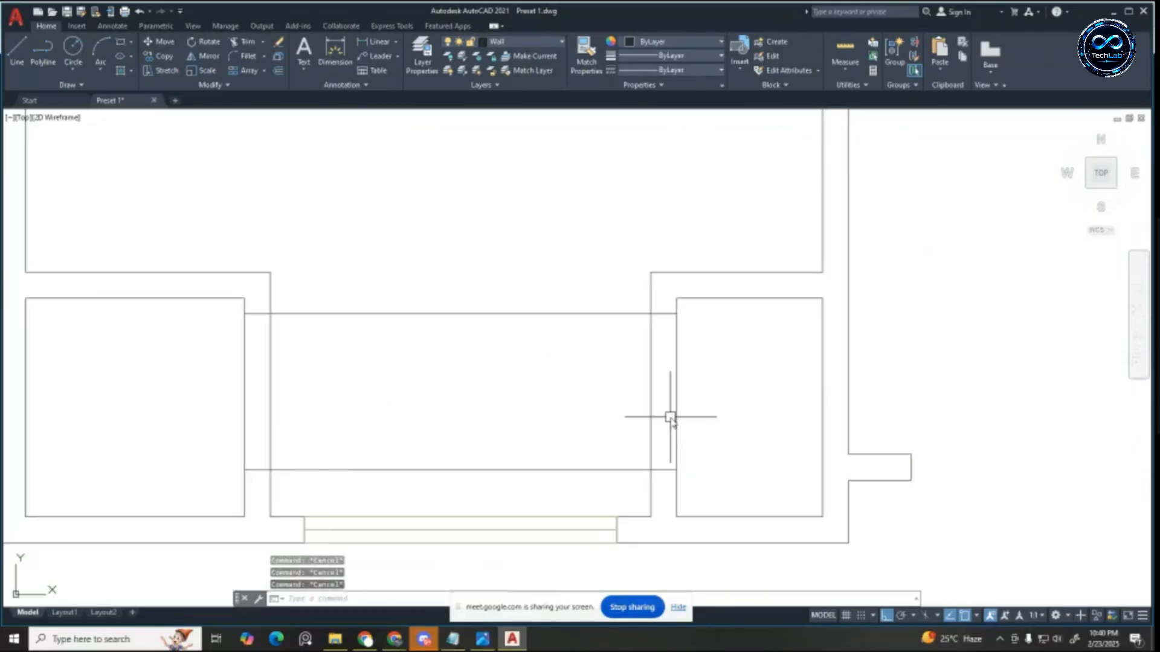
pyautogui.scroll(-2, 471, 402)
pyautogui.scroll(2, 331, 355)
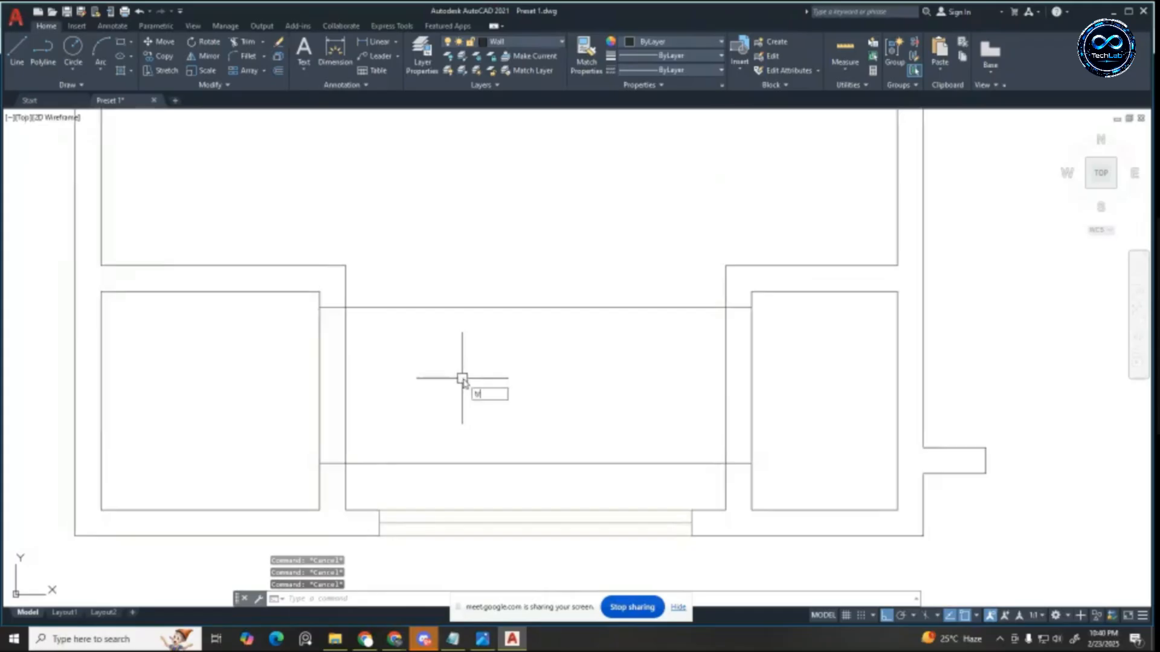
pyautogui.write('tr')
pyautogui.press('Return')
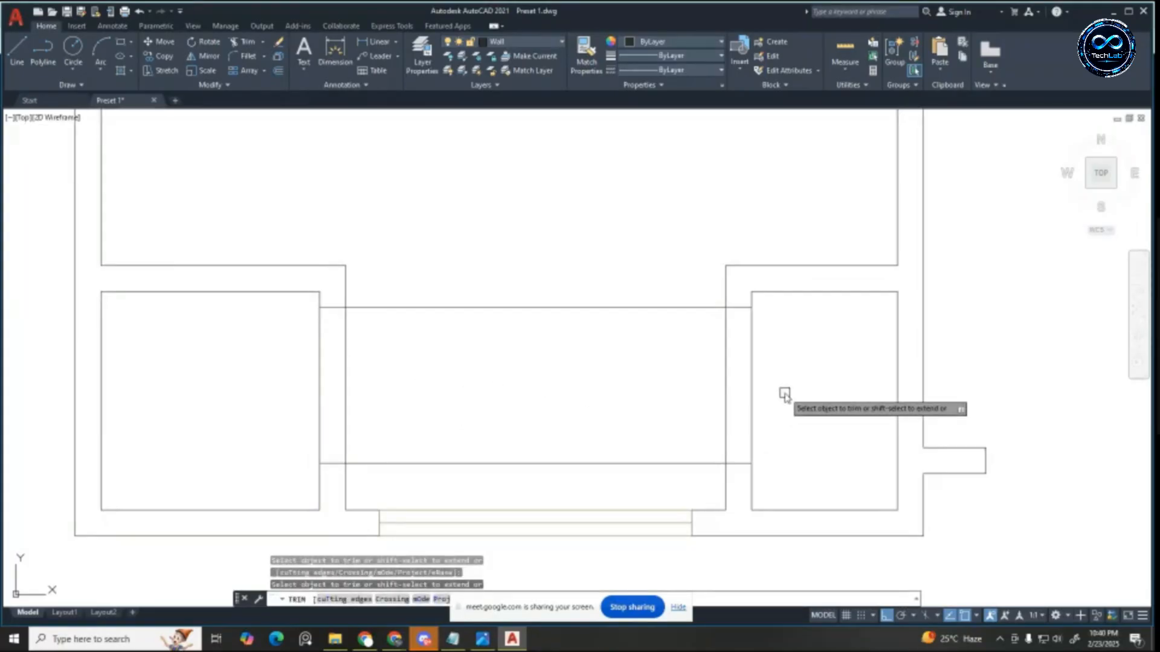
pyautogui.moveTo(785, 394); pyautogui.dragTo(202, 380)
pyautogui.moveTo(564, 250)
pyautogui.mouseDown()
pyautogui.moveTo(574, 453)
pyautogui.moveTo(556, 477)
pyautogui.mouseUp()
# Step: Compare the door openings in the floor plan with the reference plan, and inspect the Pantry's upper doorway
pyautogui.scroll(-3, 557, 477)
pyautogui.scroll(-2, 500, 473)
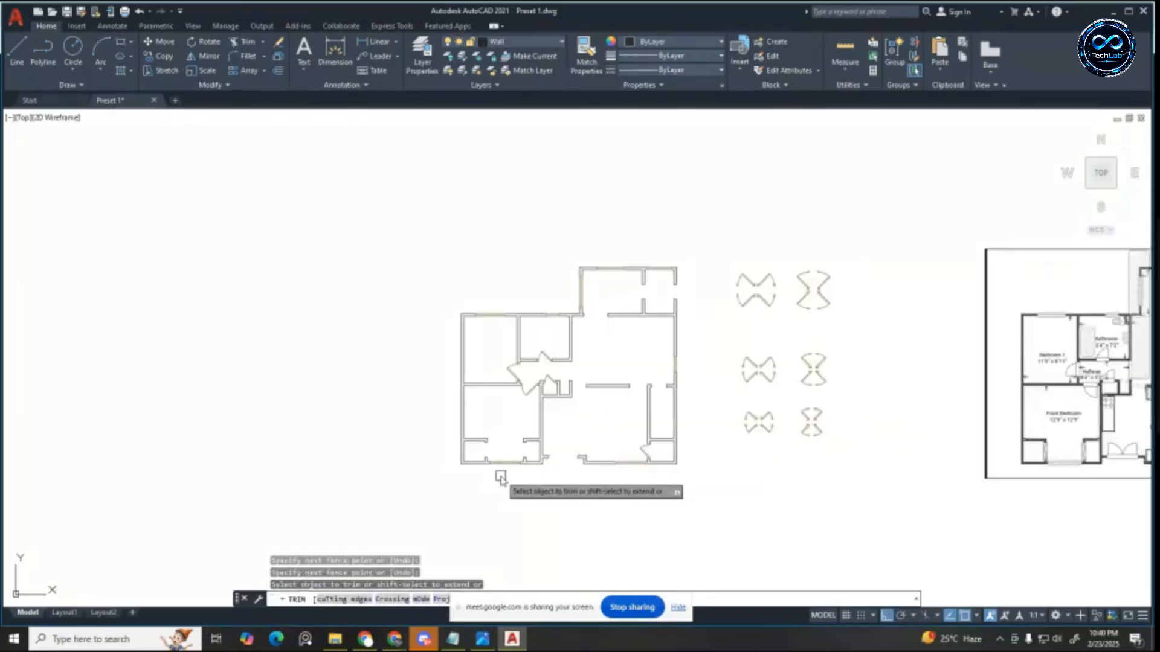
pyautogui.scroll(1, 539, 469)
pyautogui.scroll(3, 743, 338)
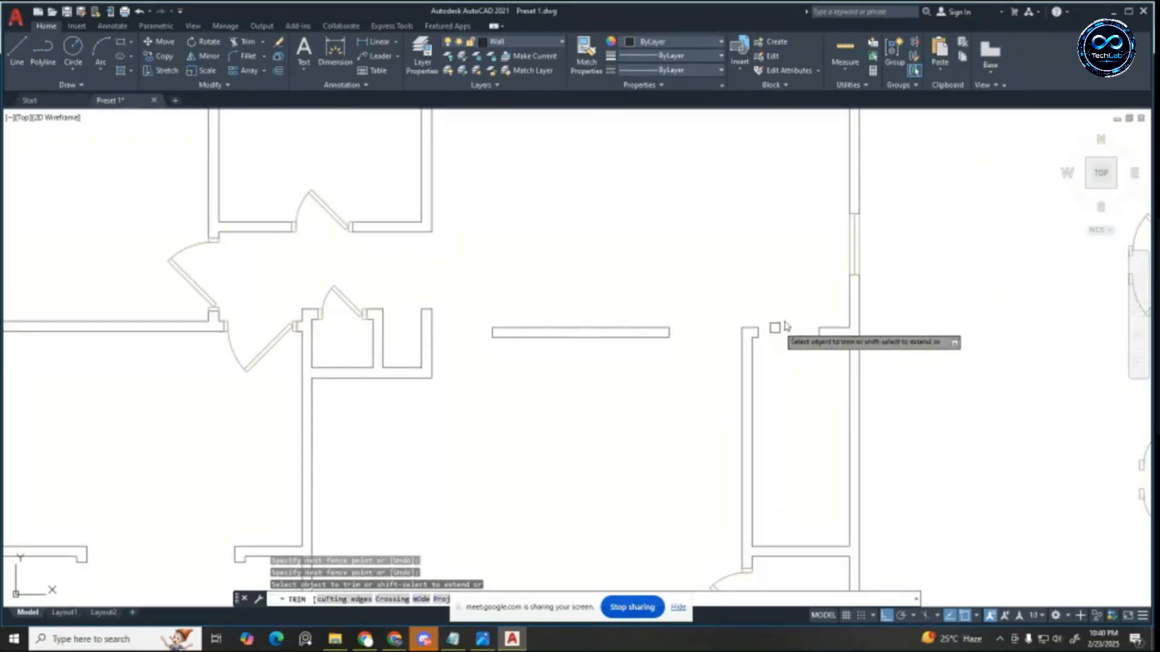
pyautogui.scroll(-1, 777, 326)
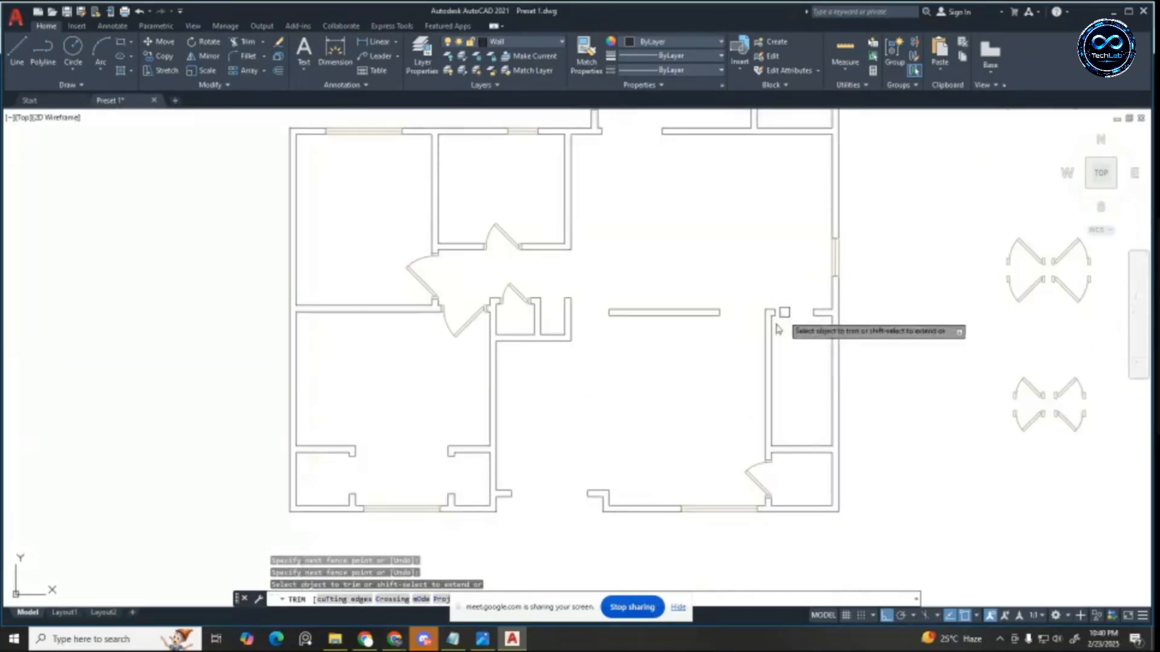
pyautogui.scroll(-3, 295, 370)
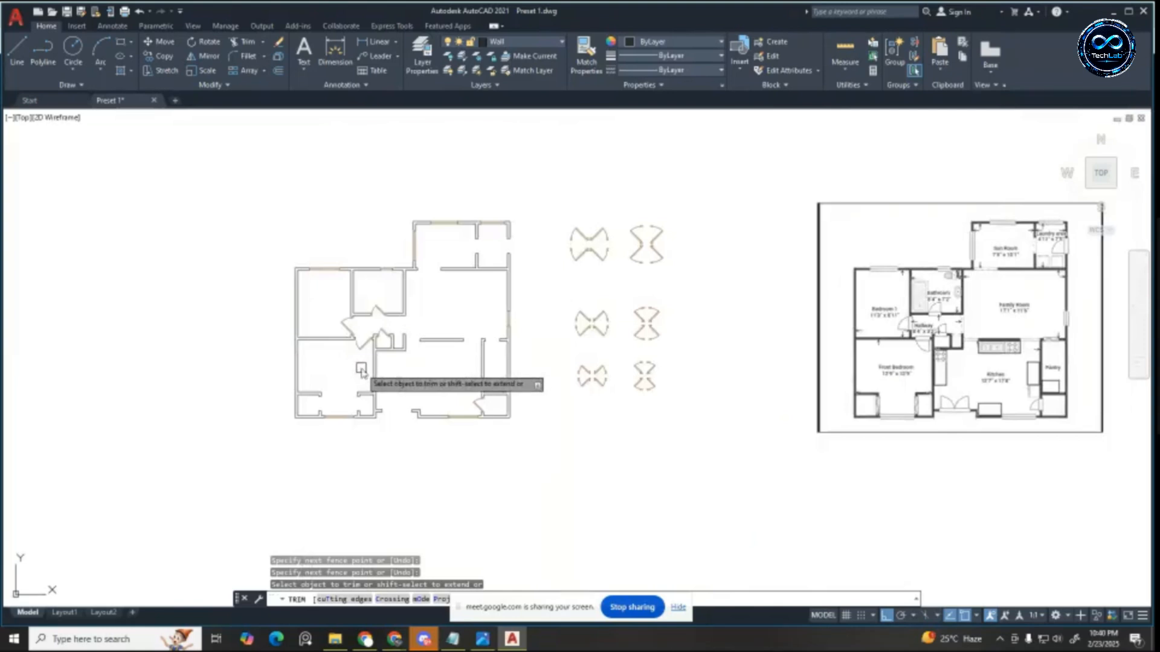
pyautogui.scroll(5, 426, 361)
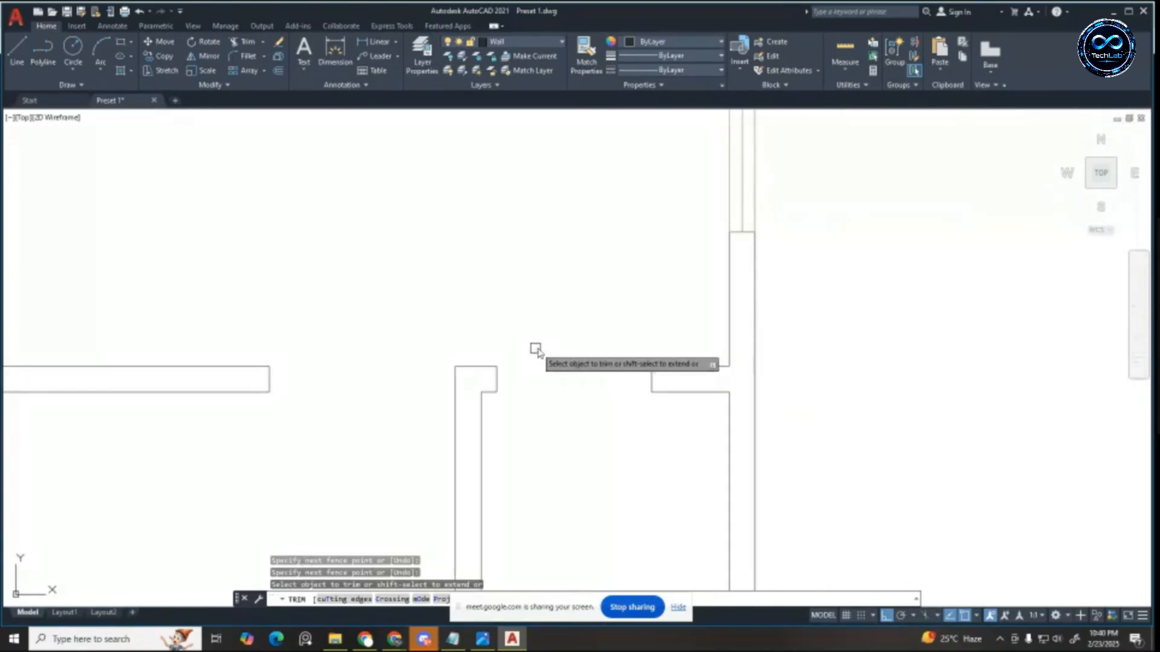
pyautogui.scroll(-1, 541, 326)
pyautogui.scroll(2, 549, 314)
pyautogui.press('Escape')
pyautogui.press('Escape')
pyautogui.press('Escape')
pyautogui.click(21, 50)
pyautogui.scroll(2, 473, 278)
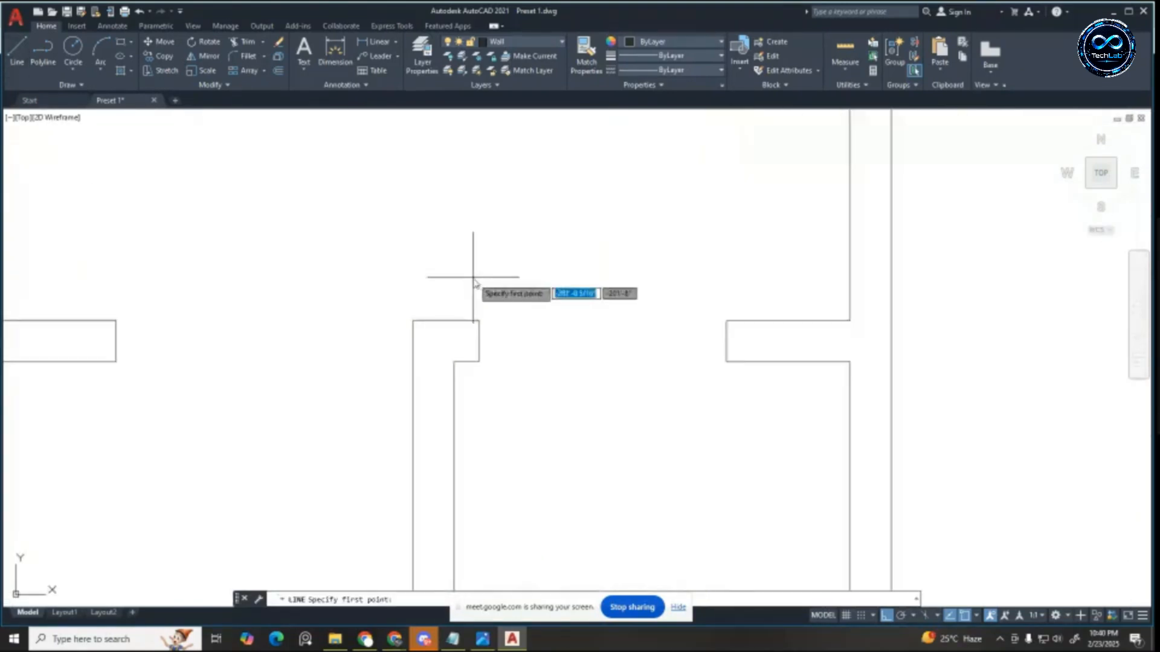
pyautogui.scroll(2, 575, 320)
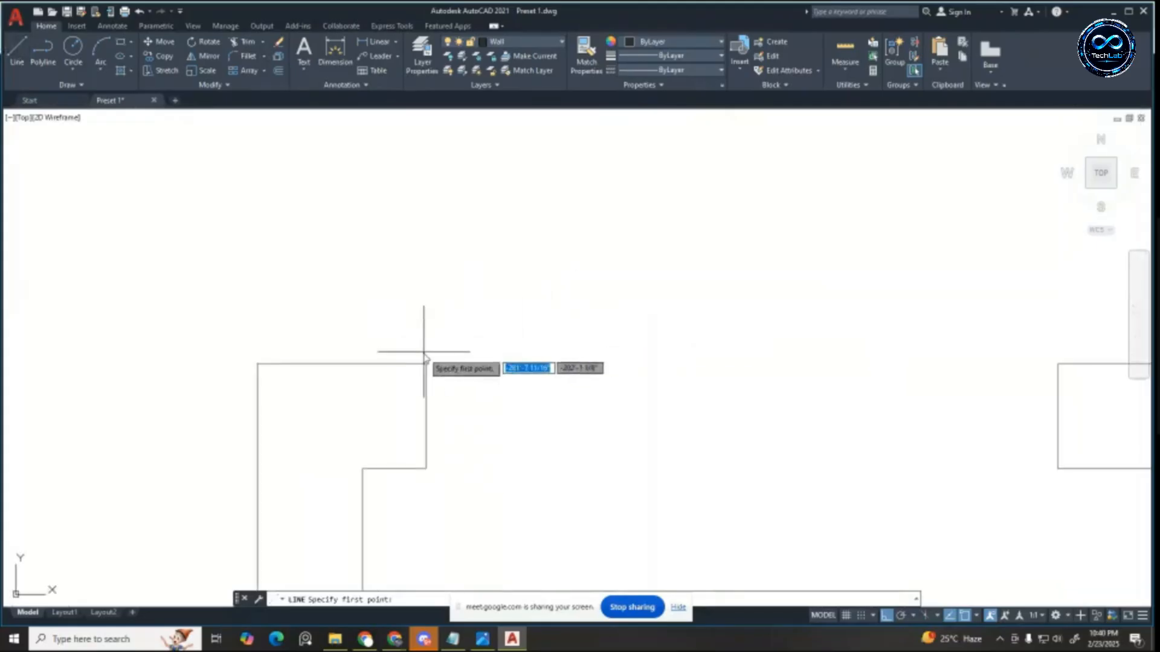
pyautogui.press('Escape')
pyautogui.press('Escape')
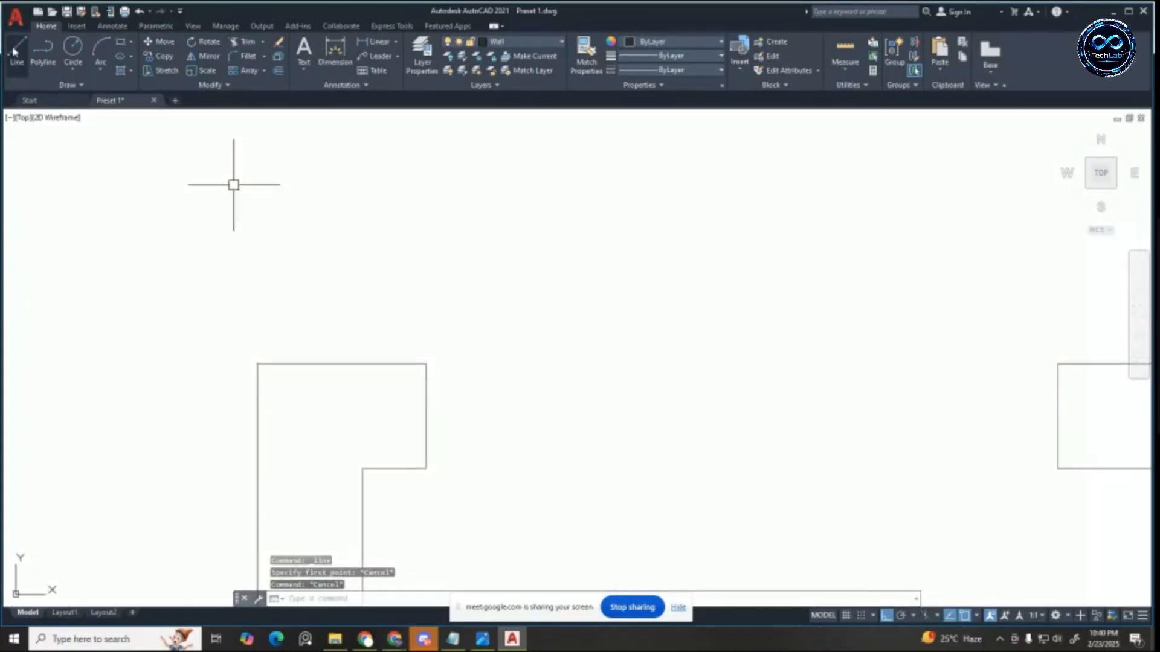
# Step: Make Door & Window the current layer and draw a horizontal line between the jamb midpoints of the Pantry's upper doorway
pyautogui.click(523, 41)
pyautogui.click(520, 92)
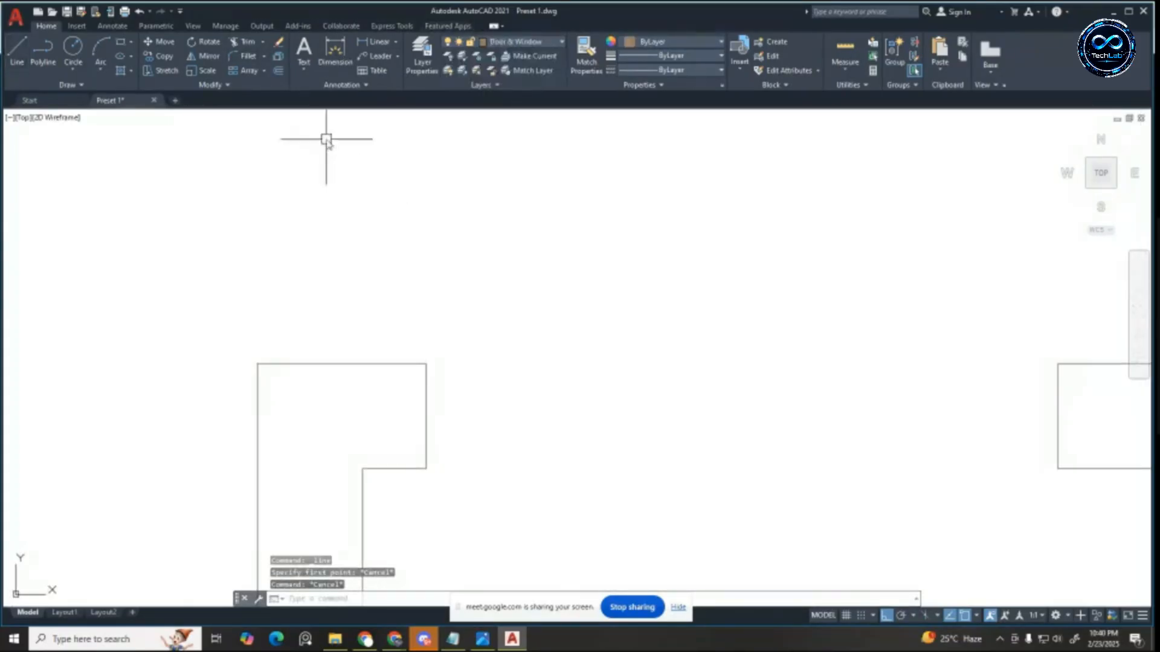
pyautogui.click(17, 49)
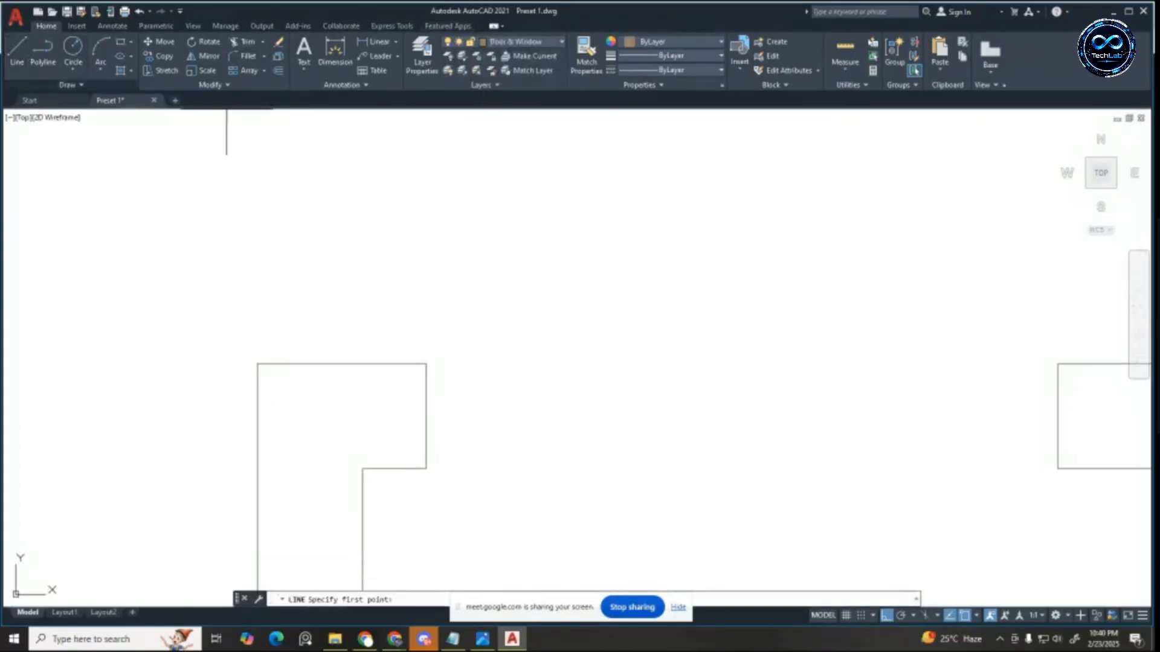
pyautogui.click(426, 415)
pyautogui.click(1054, 416)
pyautogui.press('Escape')
pyautogui.scroll(-4, 579, 265)
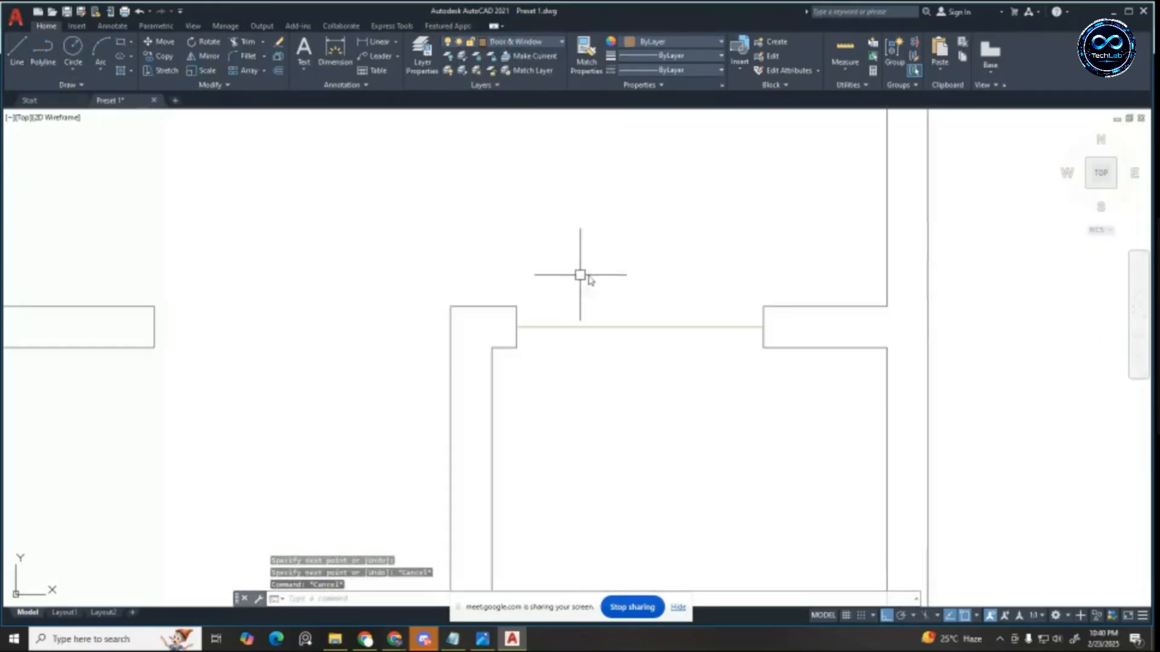
# Step: Try offsetting the Pantry doorway line upward by 5", and delete the offset copy
pyautogui.scroll(2, 694, 287)
pyautogui.press('Return')
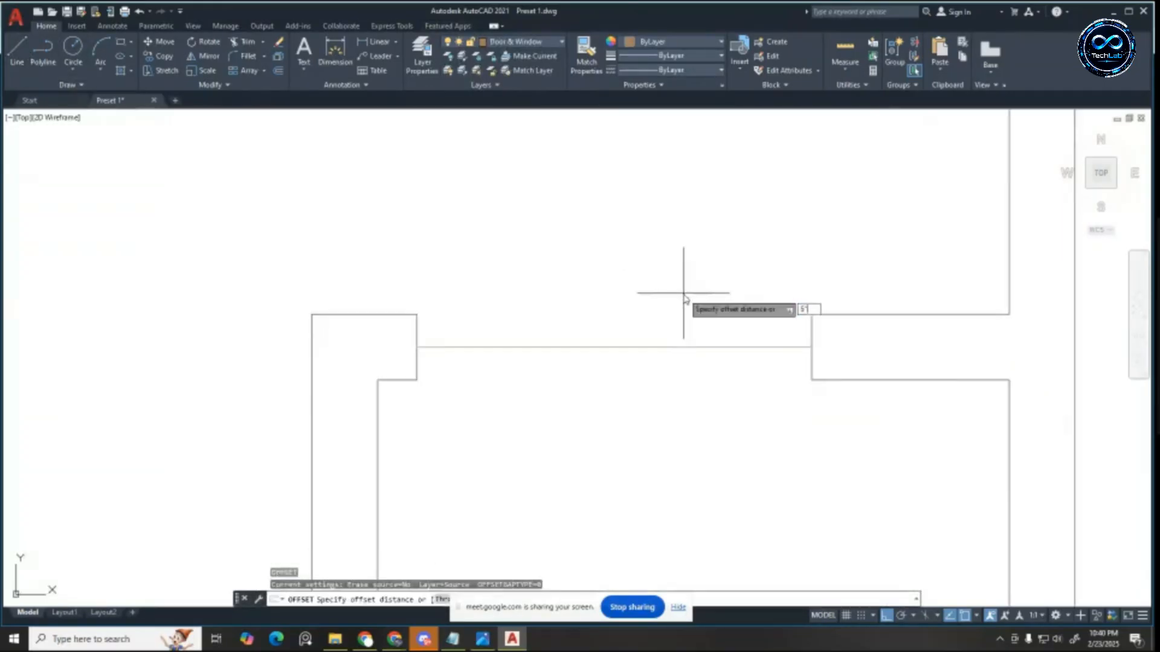
pyautogui.press('Return')
pyautogui.click(668, 346)
pyautogui.click(647, 263)
pyautogui.press('Escape')
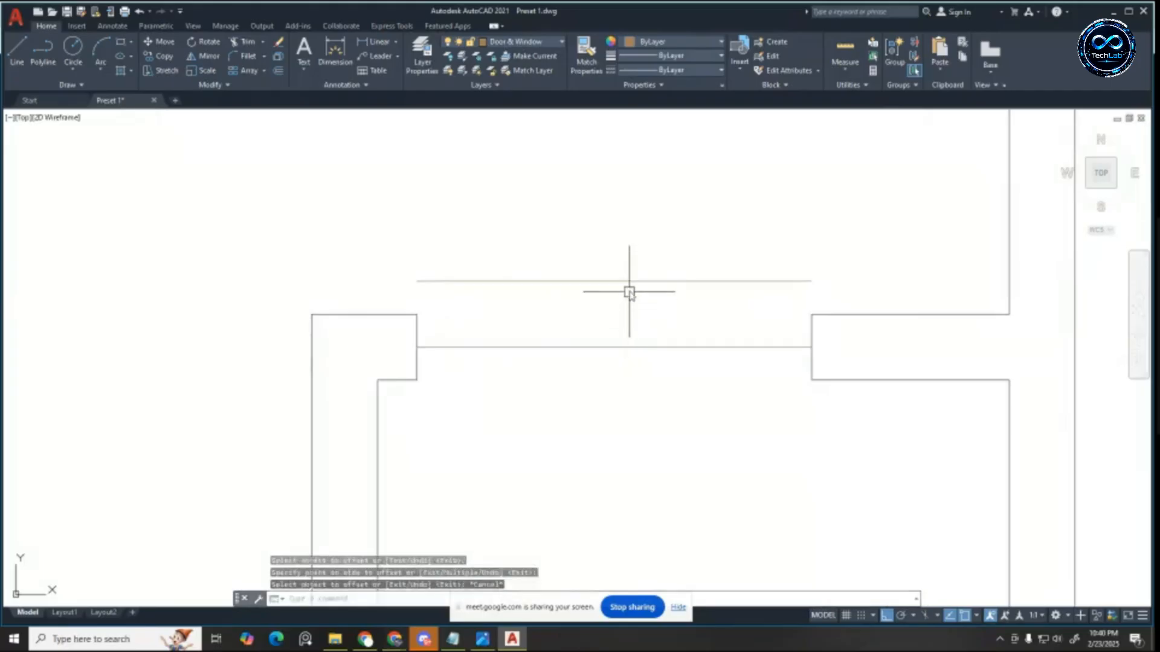
pyautogui.click(631, 281)
pyautogui.press('Delete')
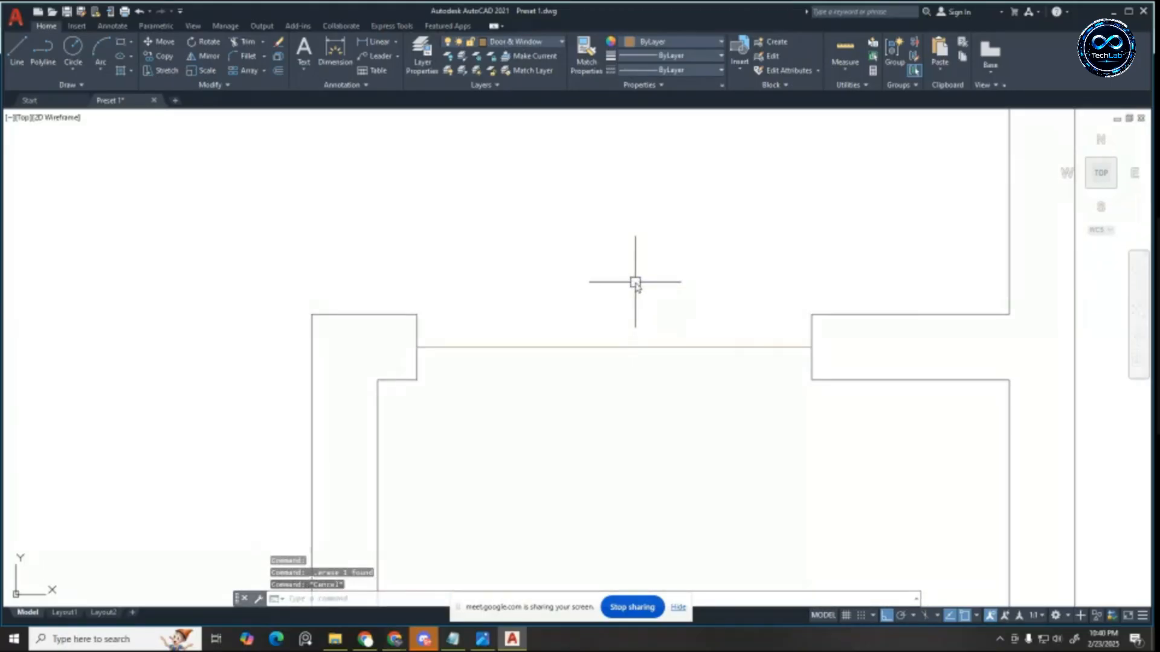
# Step: Offset the Pantry doorway line 2.5" to both sides and delete the original middle line
pyautogui.press('Return')
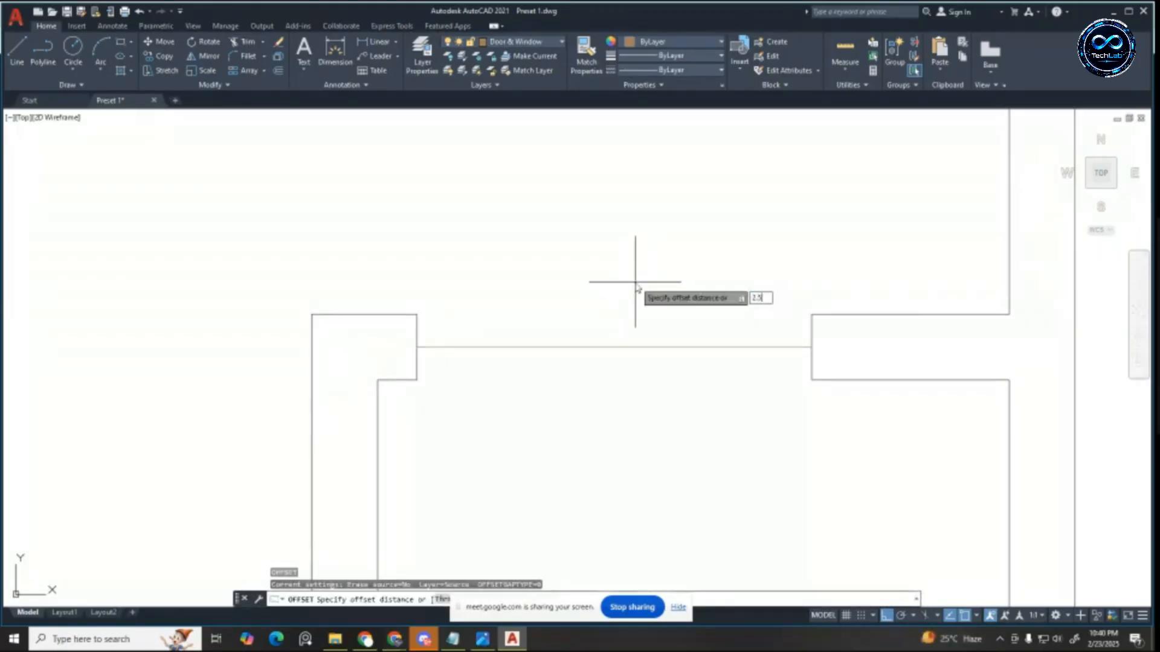
pyautogui.press('Return')
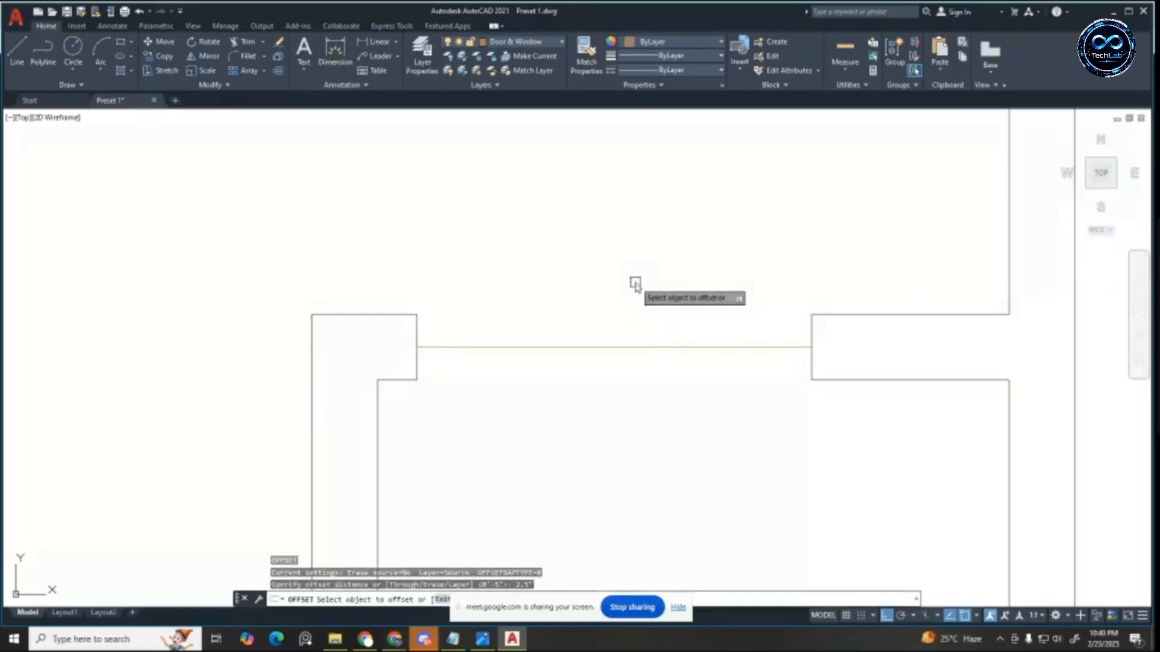
pyautogui.click(623, 349)
pyautogui.click(617, 305)
pyautogui.click(623, 349)
pyautogui.click(616, 437)
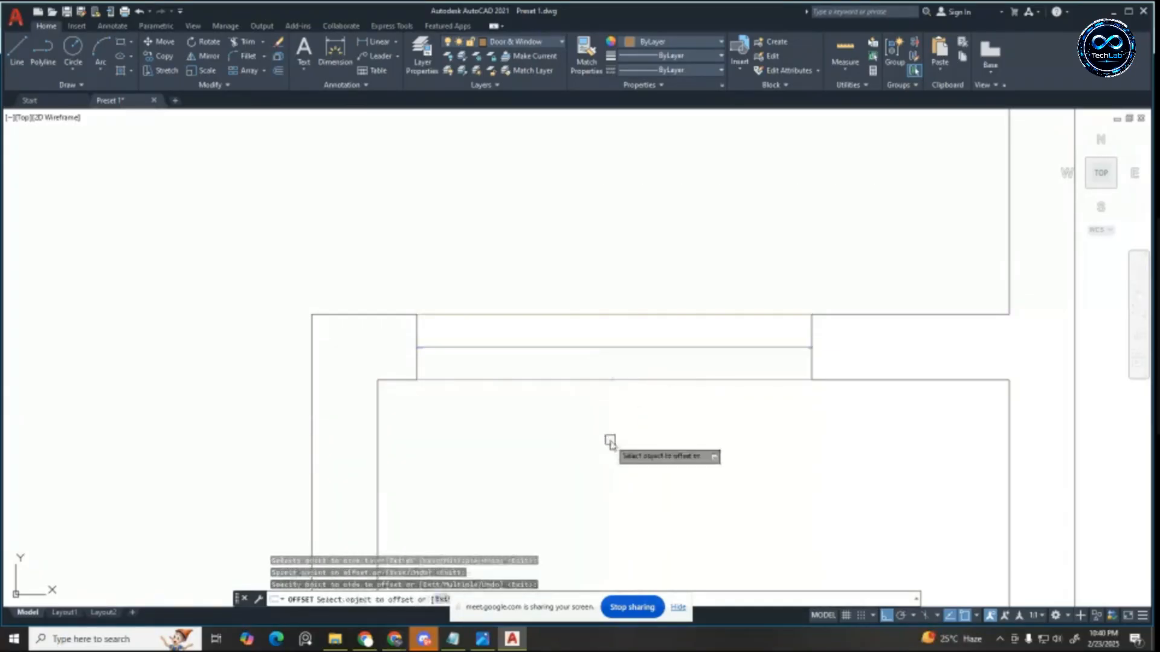
pyautogui.press('Escape')
pyautogui.click(641, 347)
pyautogui.press('Delete')
# Step: Cut the two Pantry doorway lines and paste them back as a block at the left jamb's lower corner
pyautogui.click(664, 270)
pyautogui.click(559, 421)
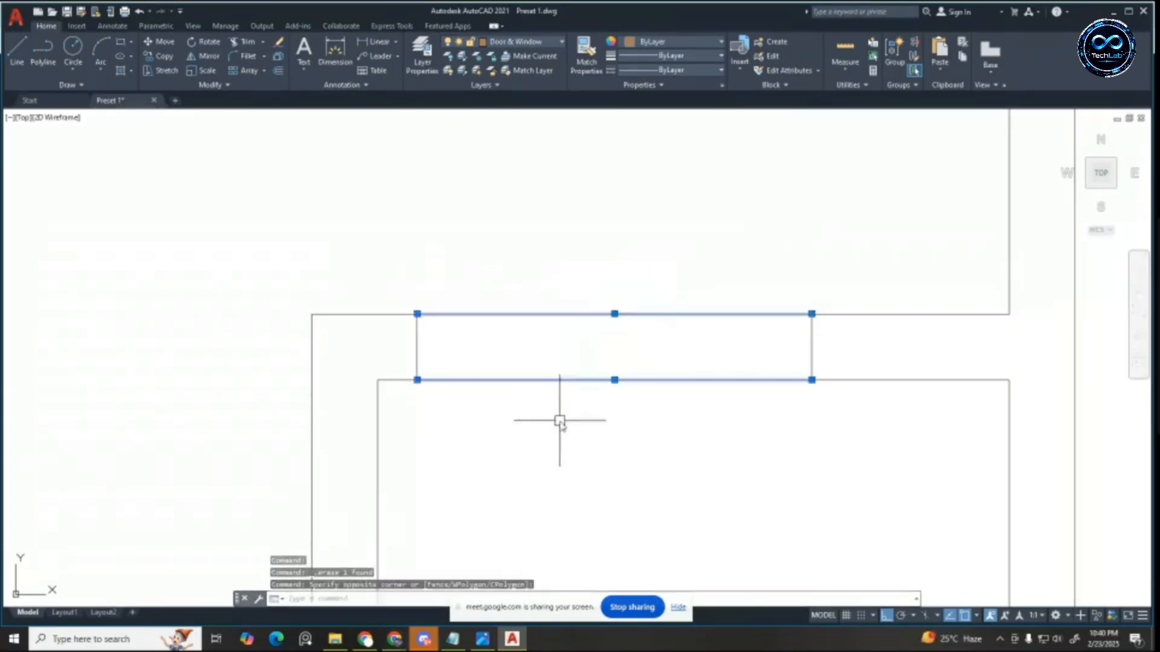
pyautogui.hotkey('ctrl', 'x')
pyautogui.hotkey('ctrl', 'shift', 'v')
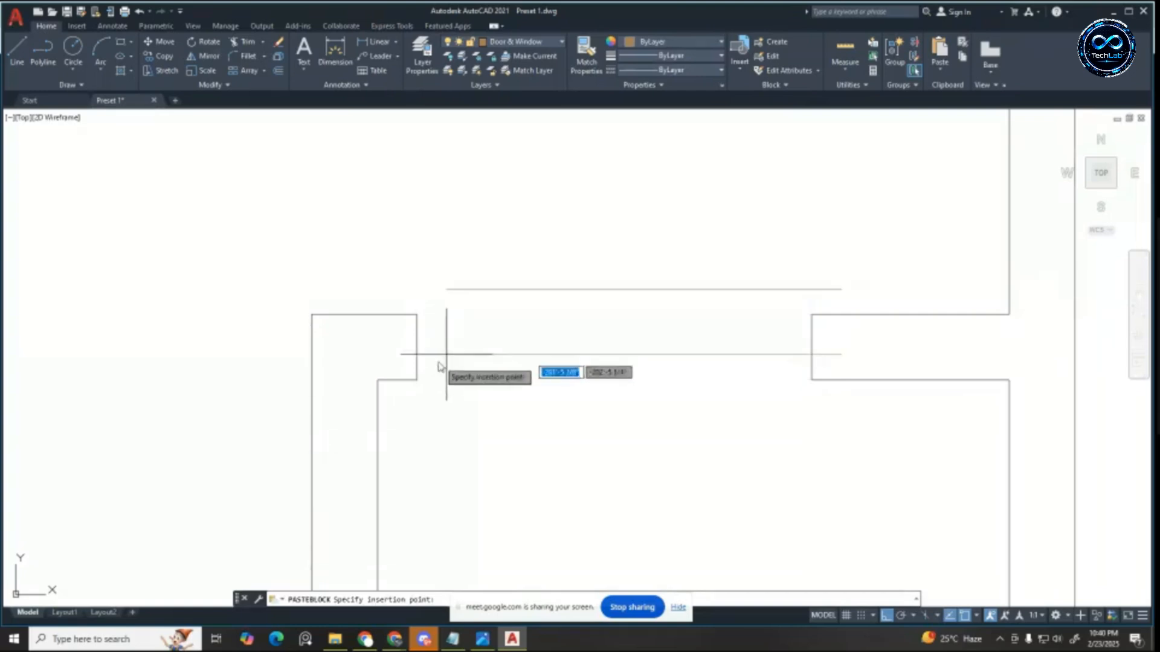
pyautogui.click(417, 379)
# Step: Open the newly pasted Pantry doorway block for editing in the Block Editor
pyautogui.click(500, 314)
pyautogui.scroll(-2, 567, 277)
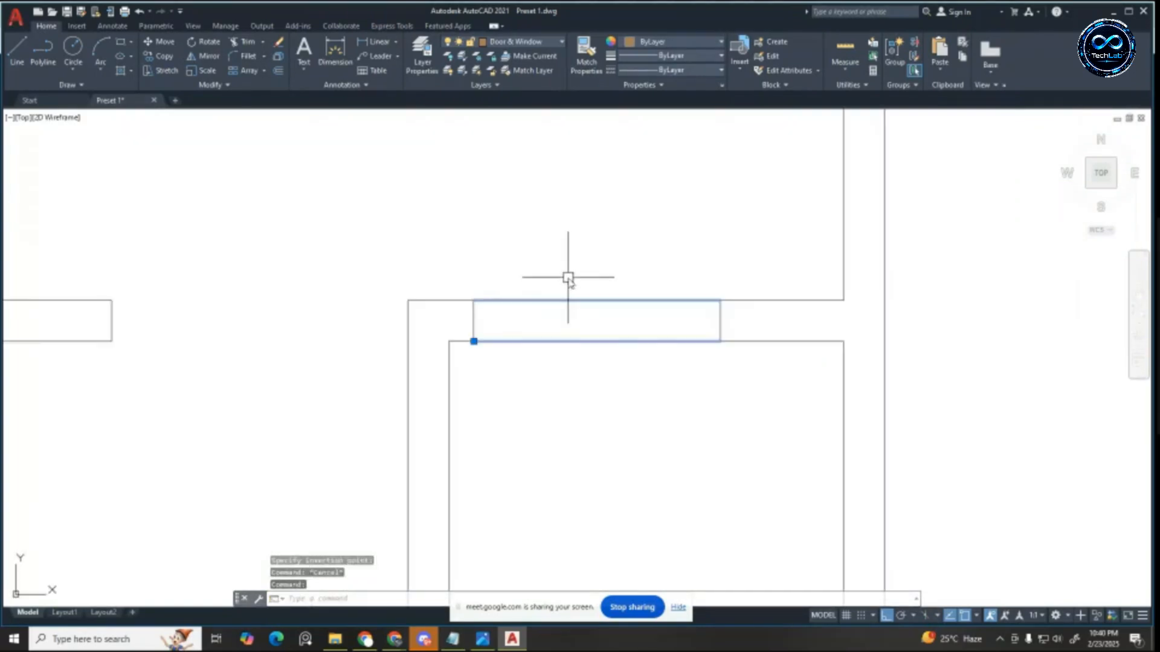
pyautogui.doubleClick(575, 302)
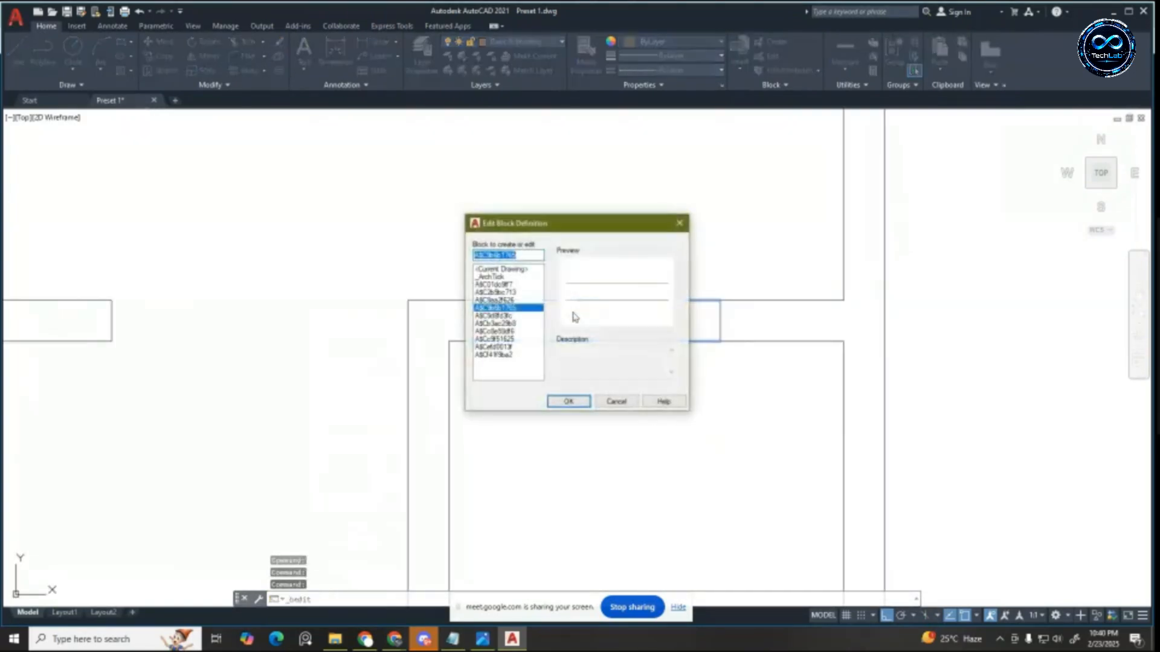
pyautogui.click(578, 400)
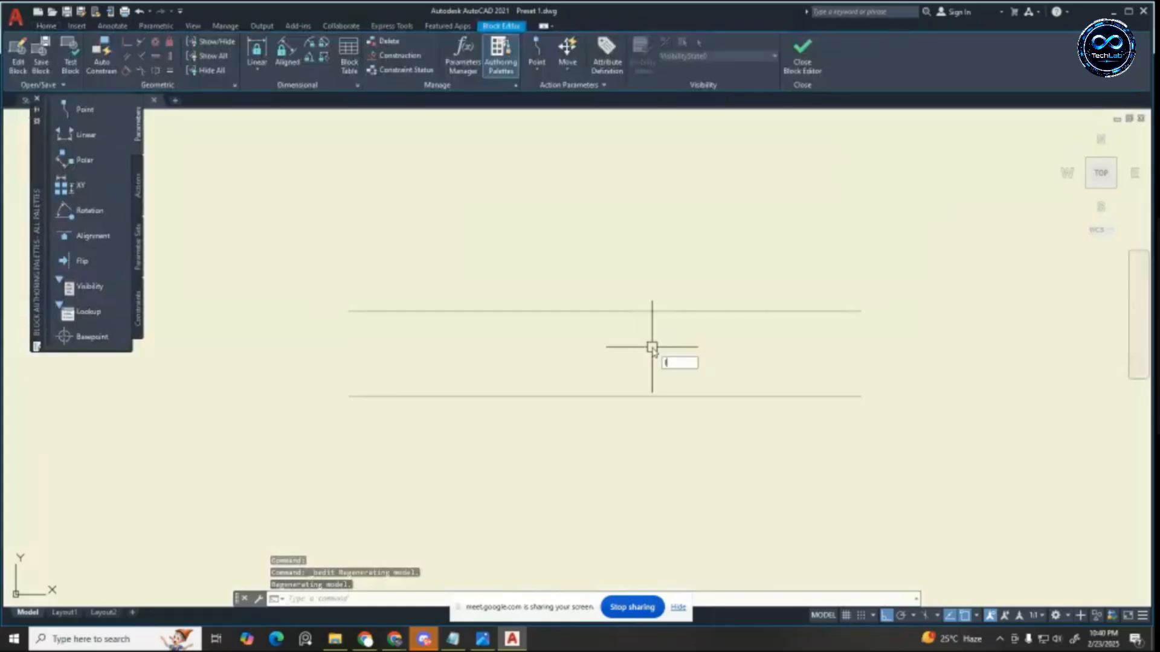
# Step: Close both ends of the two horizontal block lines with vertical lines to form a rectangle
pyautogui.write('l')
pyautogui.press('Return')
pyautogui.click(349, 311)
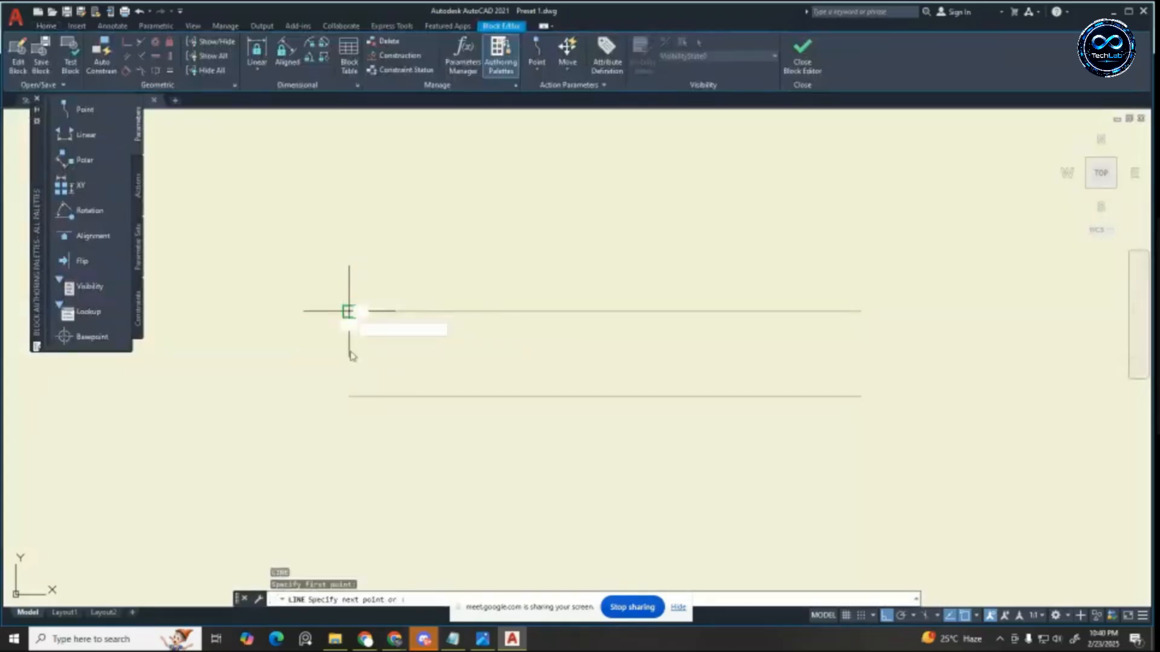
pyautogui.click(352, 396)
pyautogui.press('Return')
pyautogui.press('Return')
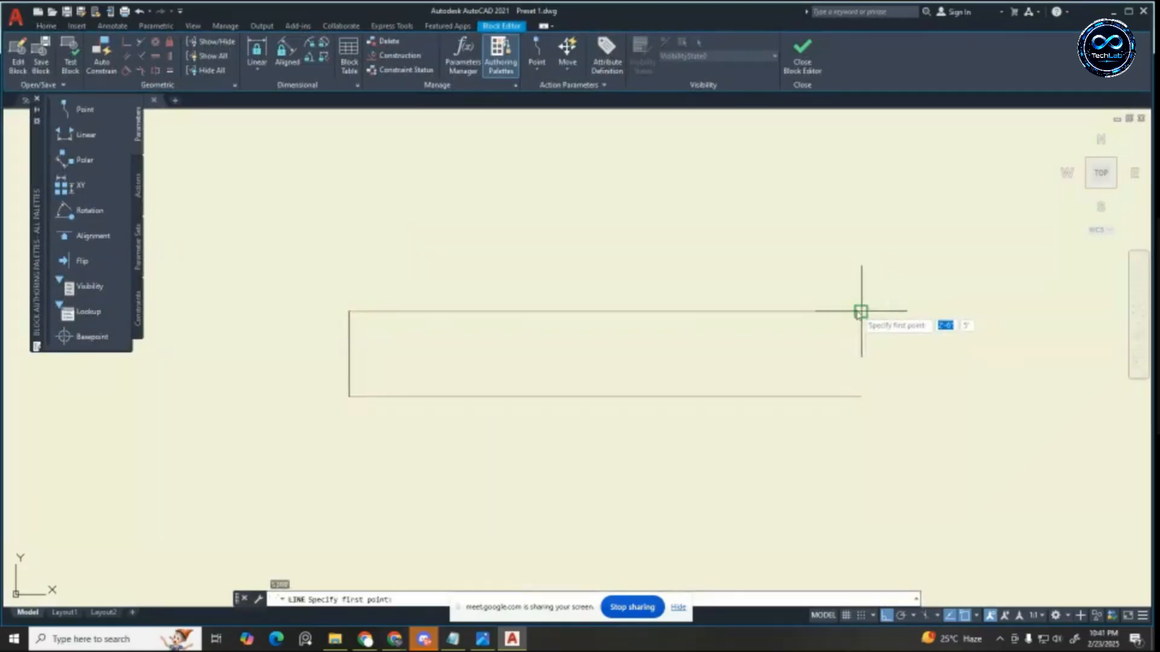
pyautogui.click(861, 312)
pyautogui.click(862, 396)
pyautogui.press('Escape')
pyautogui.press('Escape')
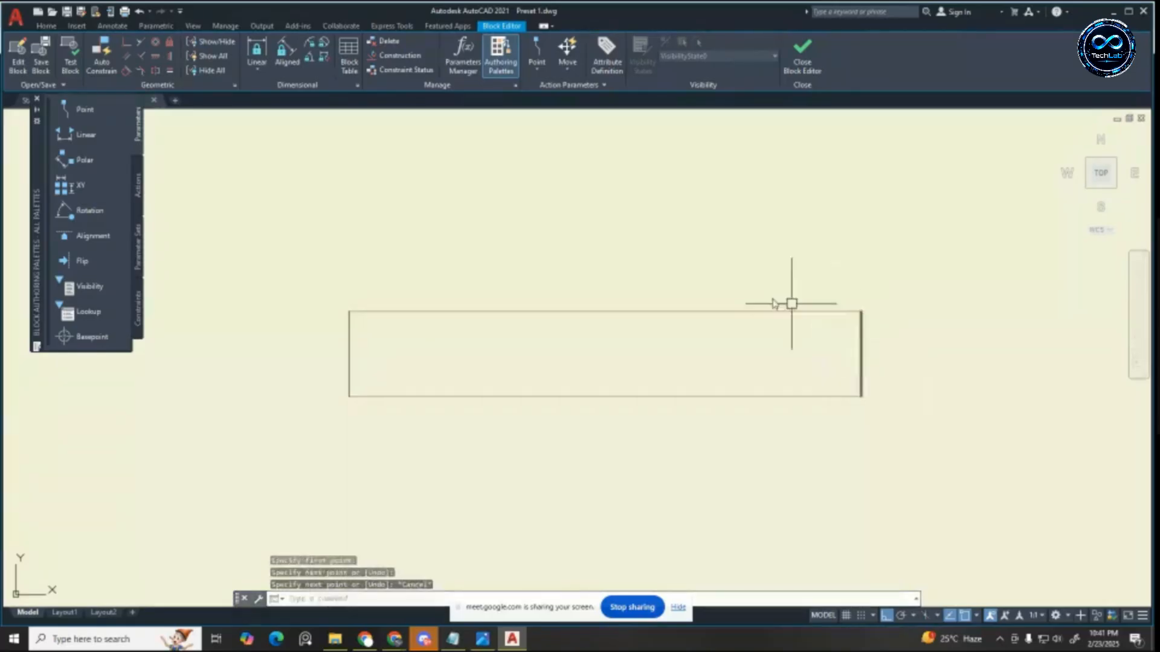
# Step: Put all four lines of the block's rectangle on the Door & Window layer
pyautogui.click(301, 231)
pyautogui.click(981, 450)
pyautogui.click(47, 26)
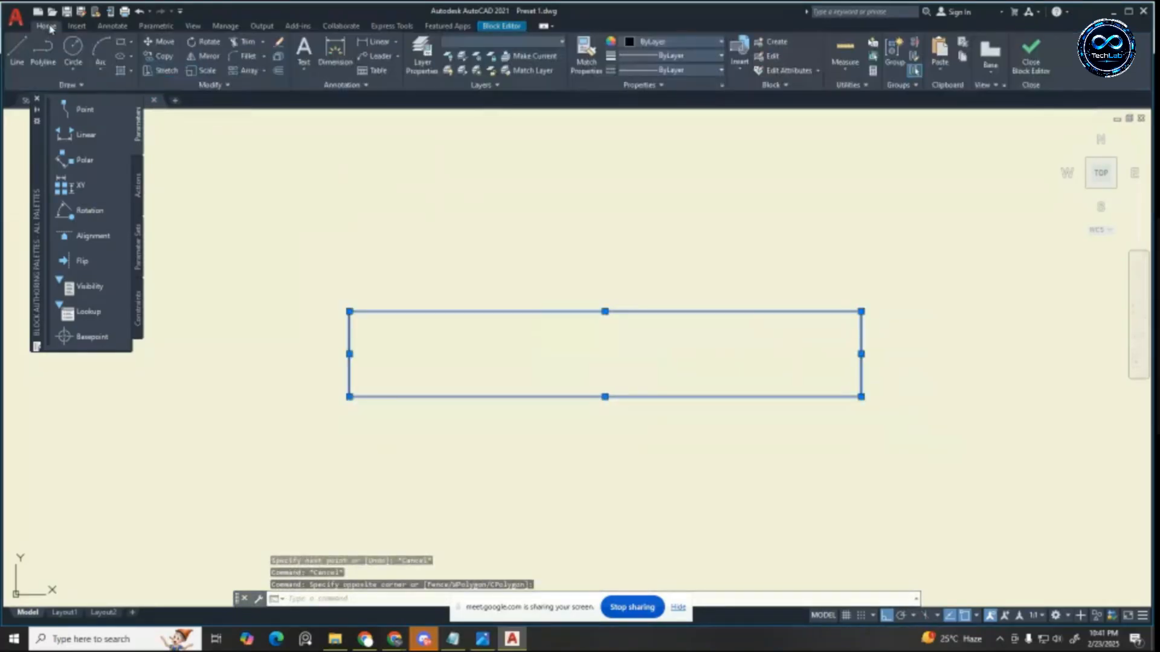
pyautogui.click(537, 45)
pyautogui.click(495, 109)
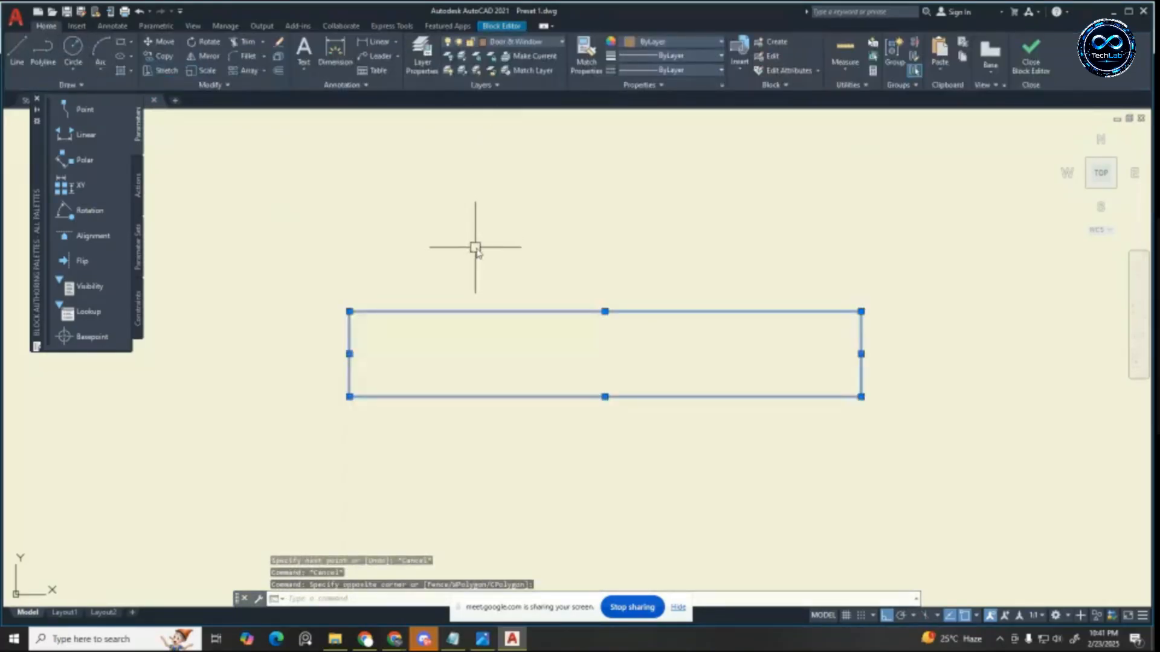
# Step: Draw a horizontal centre line between the midpoints of the rectangle's two short ends
pyautogui.click(17, 48)
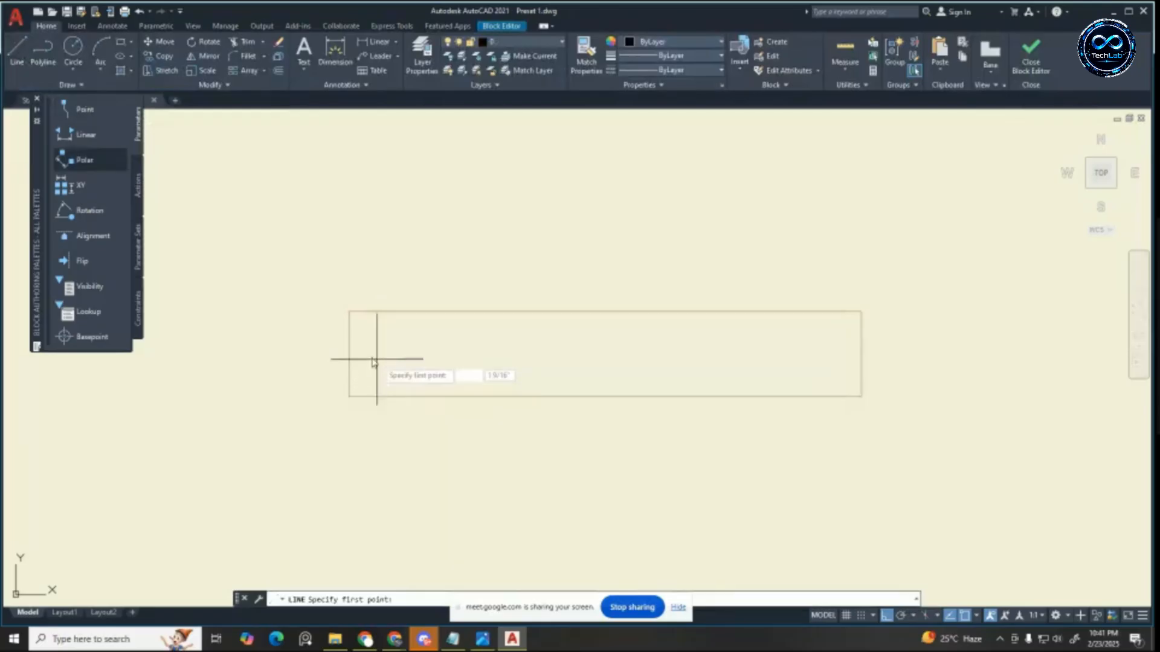
pyautogui.click(350, 354)
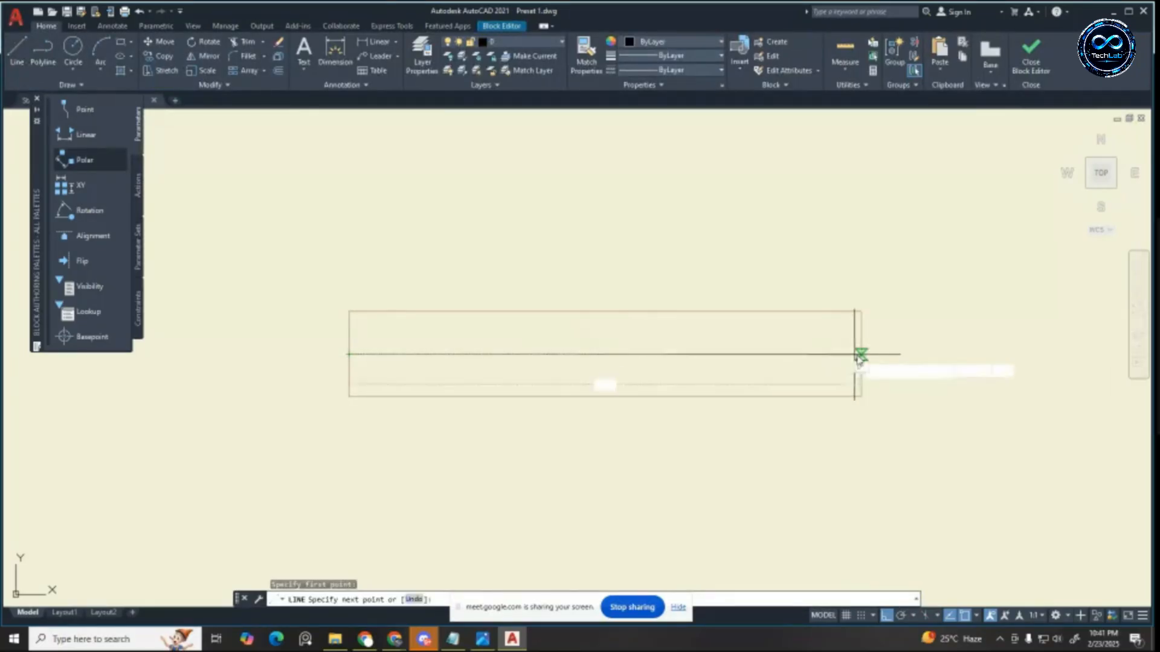
pyautogui.click(861, 354)
pyautogui.press('Escape')
pyautogui.press('Escape')
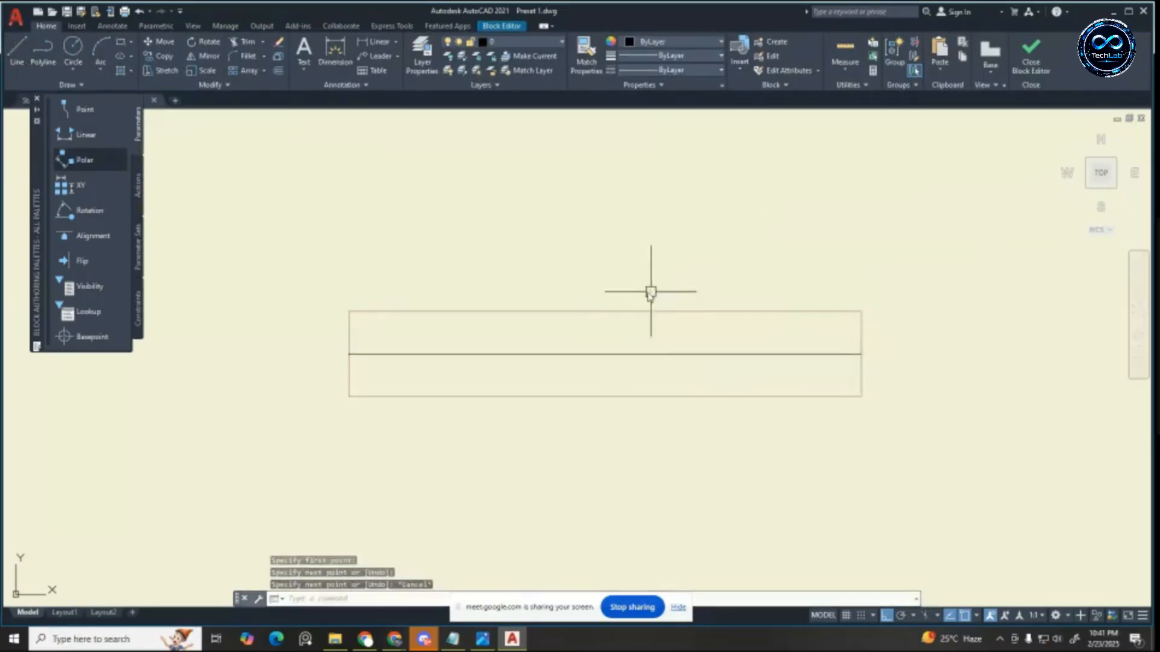
# Step: Put the rectangle's horizontal centre line on the Door & Window layer
pyautogui.click(553, 317)
pyautogui.click(524, 41)
pyautogui.click(532, 85)
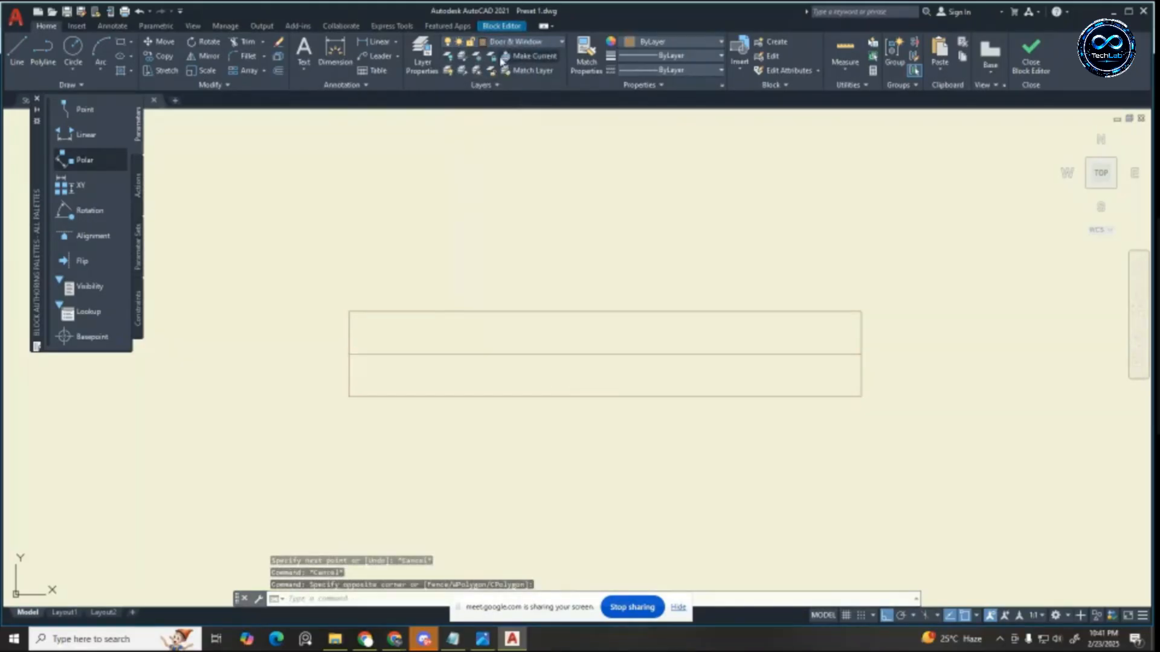
pyautogui.click(518, 43)
pyautogui.click(520, 86)
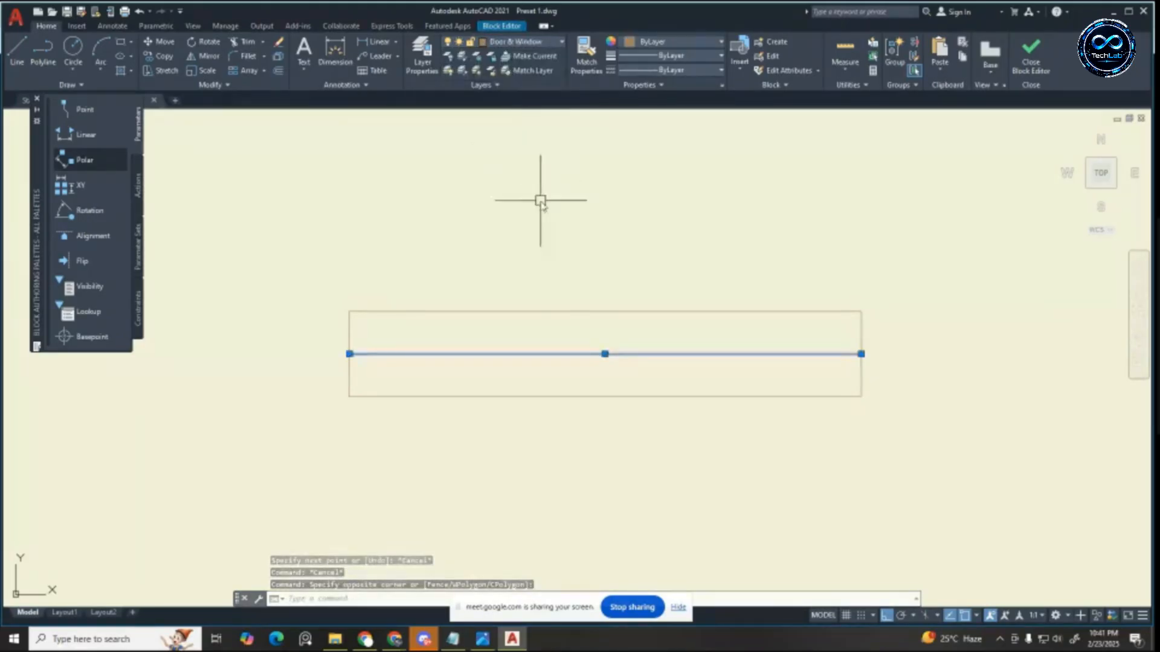
pyautogui.press('Escape')
pyautogui.click(571, 224)
pyautogui.press('Escape')
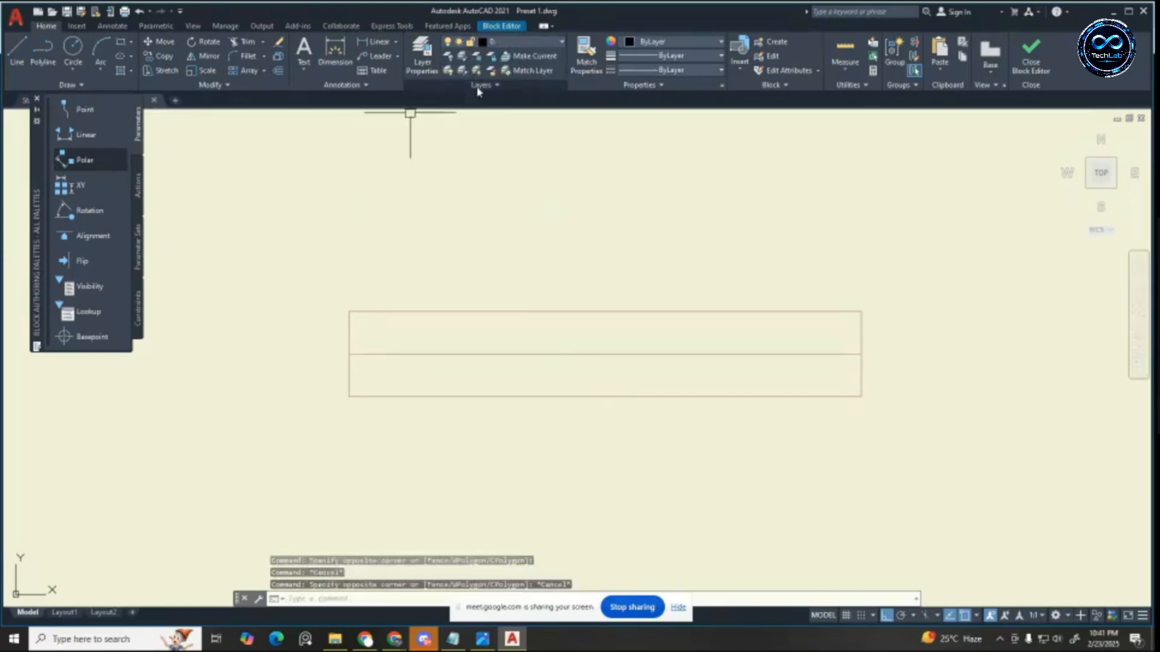
# Step: Make Door & Window the current layer in the Block Editor
pyautogui.click(546, 42)
pyautogui.click(523, 88)
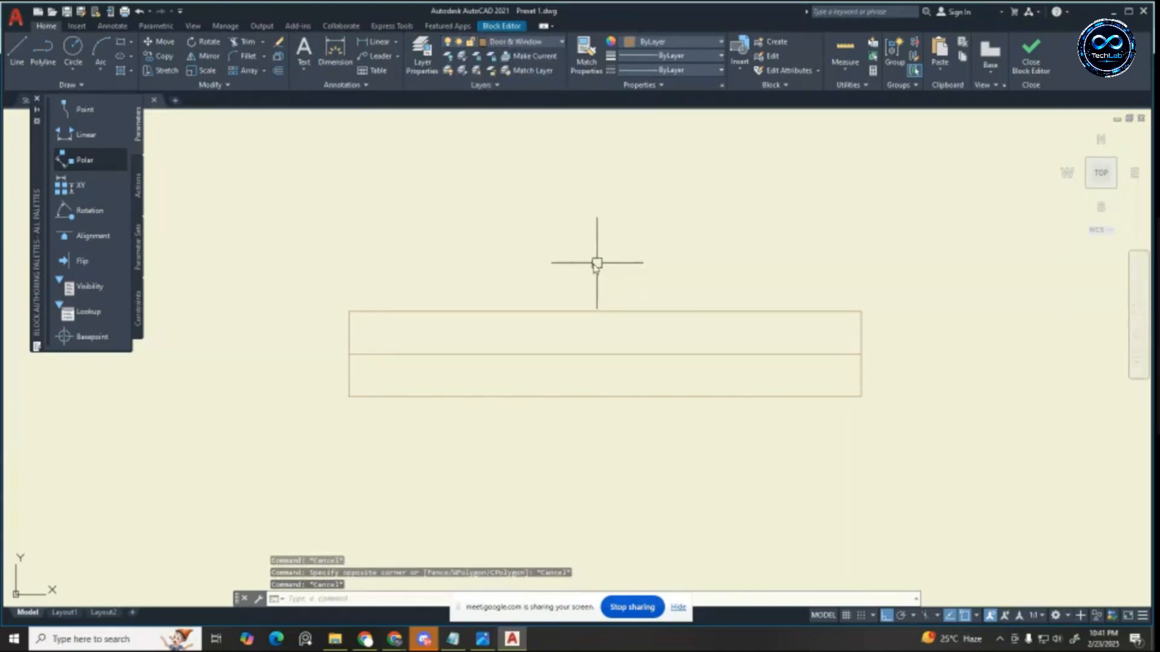
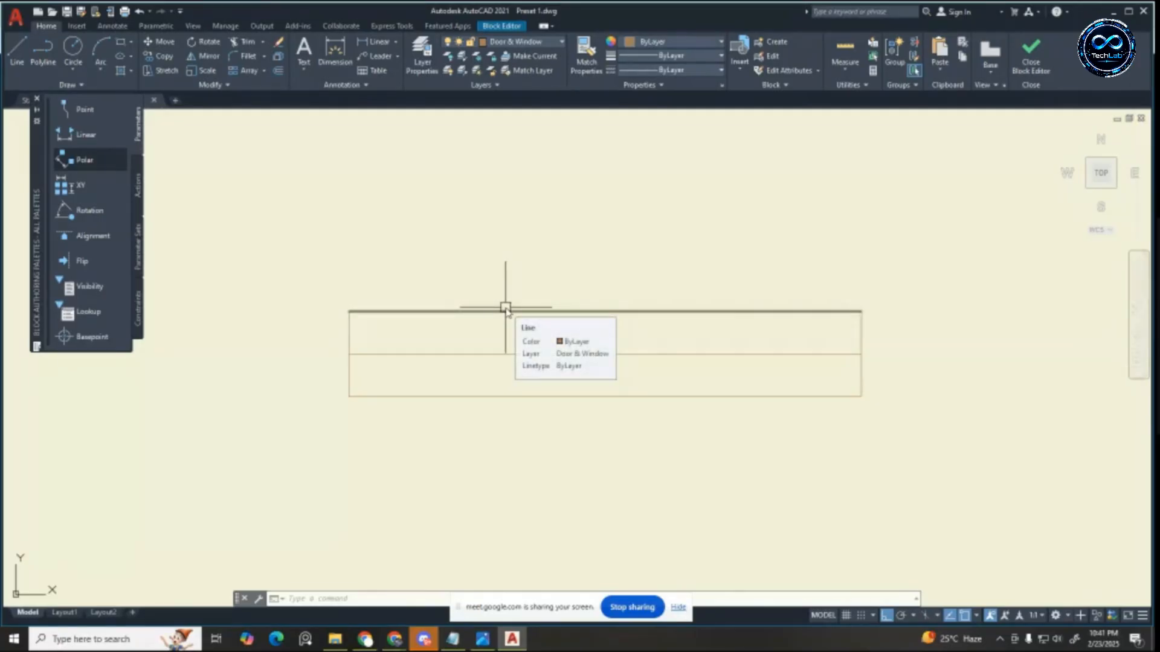
pyautogui.press('Escape')
pyautogui.press('Escape')
pyautogui.press('Escape')
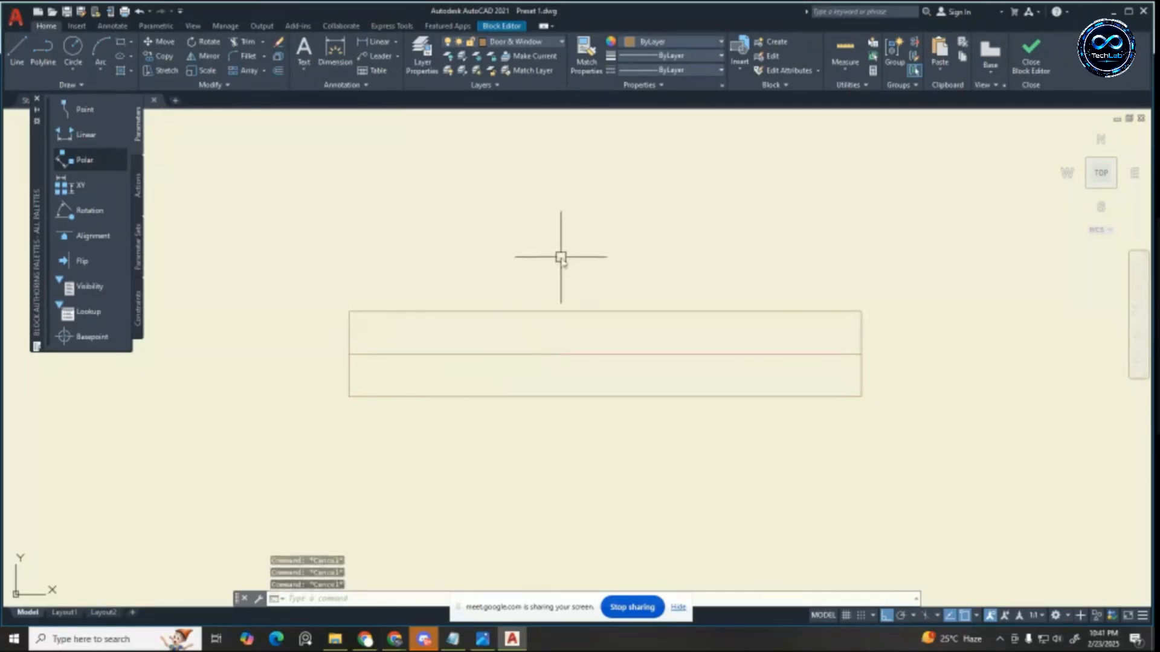
# Step: Offset the rectangle's upper and lower lines 1" inward
pyautogui.press('Return')
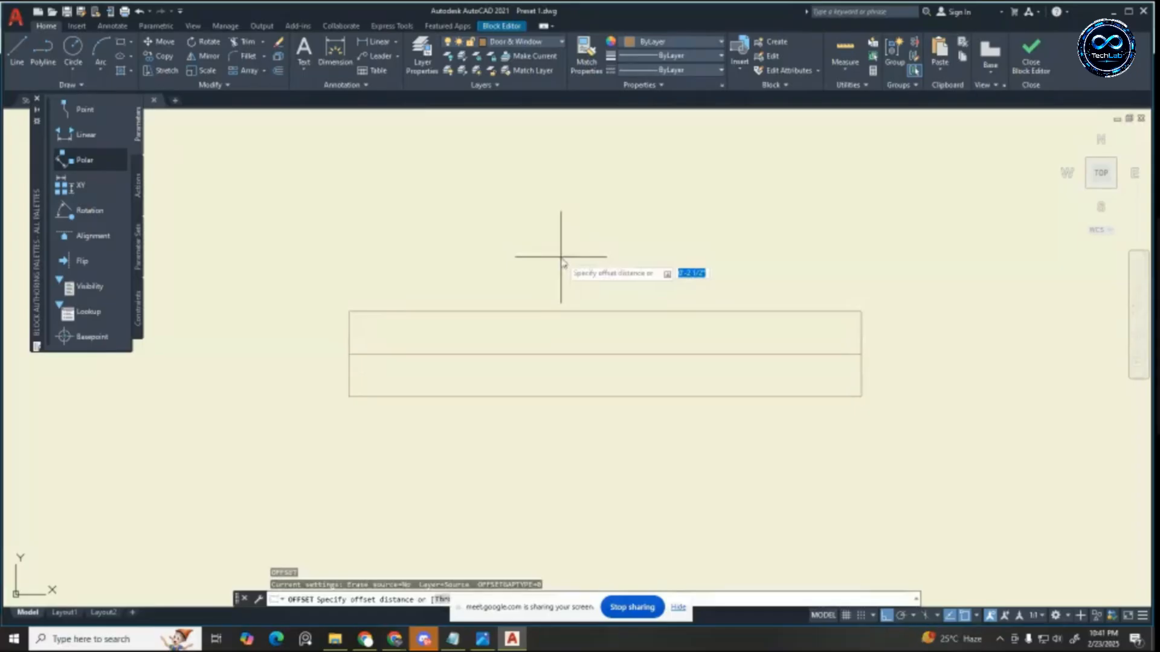
pyautogui.press('Return')
pyautogui.click(557, 312)
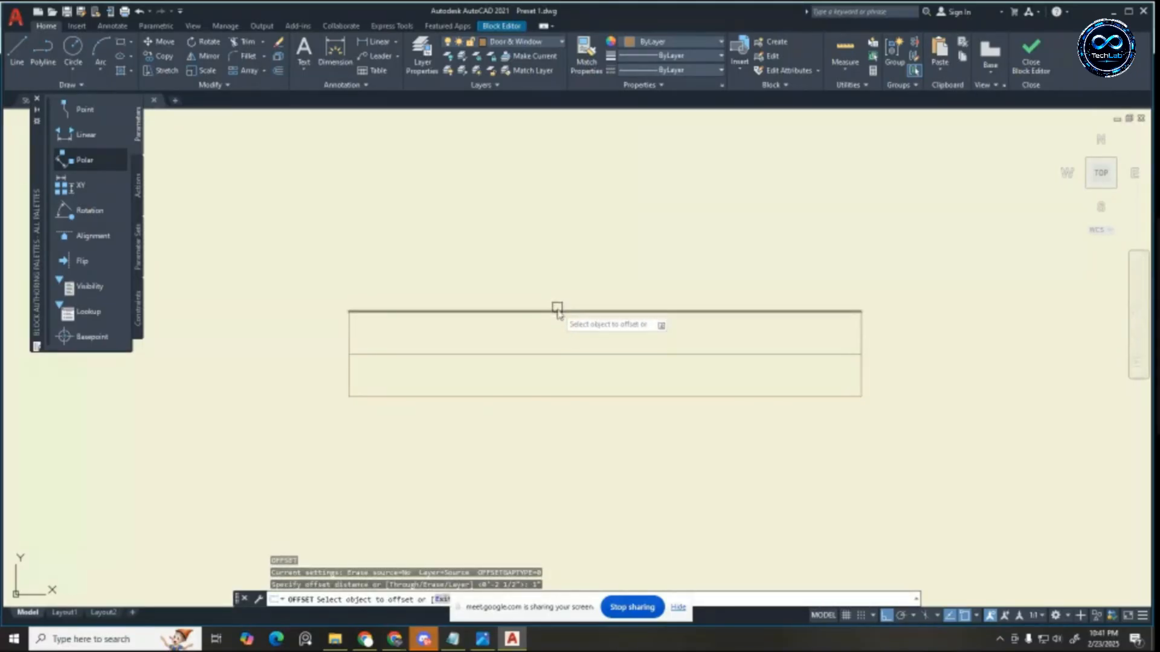
pyautogui.click(556, 432)
pyautogui.click(564, 394)
pyautogui.click(567, 362)
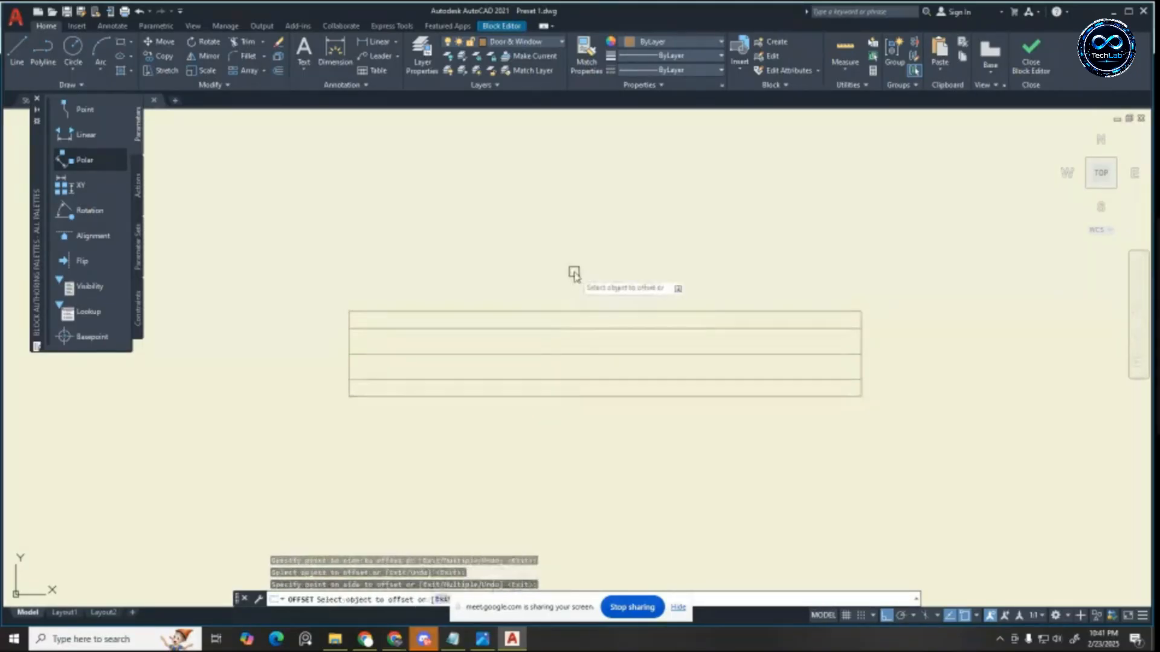
pyautogui.press('Escape')
pyautogui.press('Escape')
pyautogui.press('Escape')
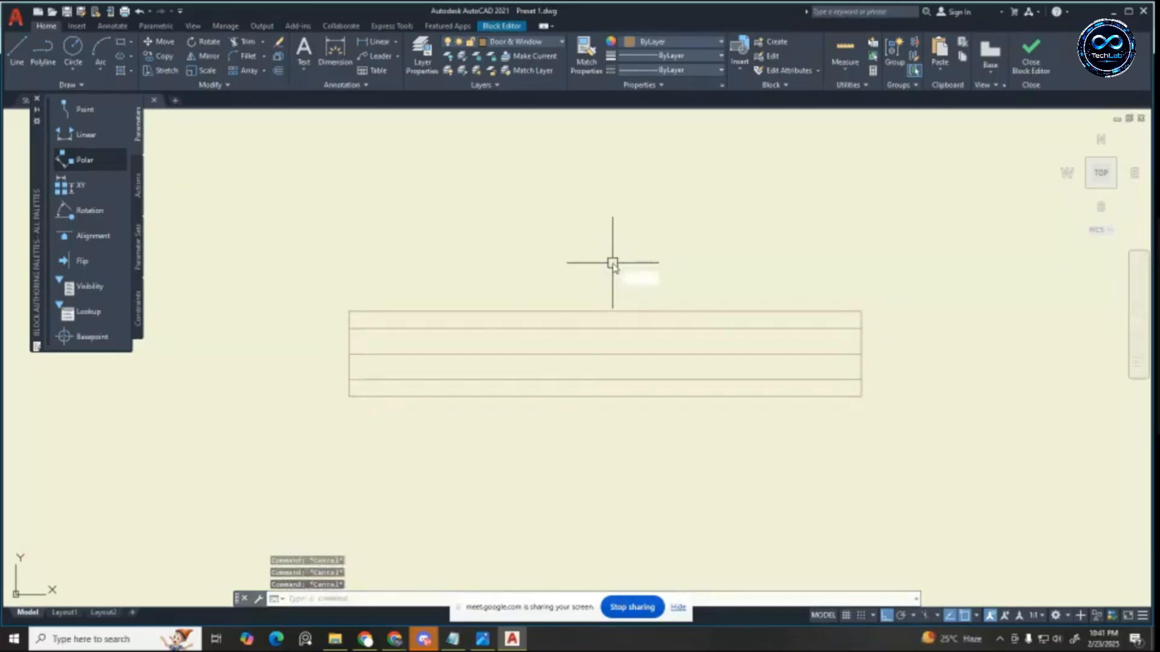
# Step: Set the point style to a circle with an X through it
pyautogui.write('ptype')
pyautogui.press('Return')
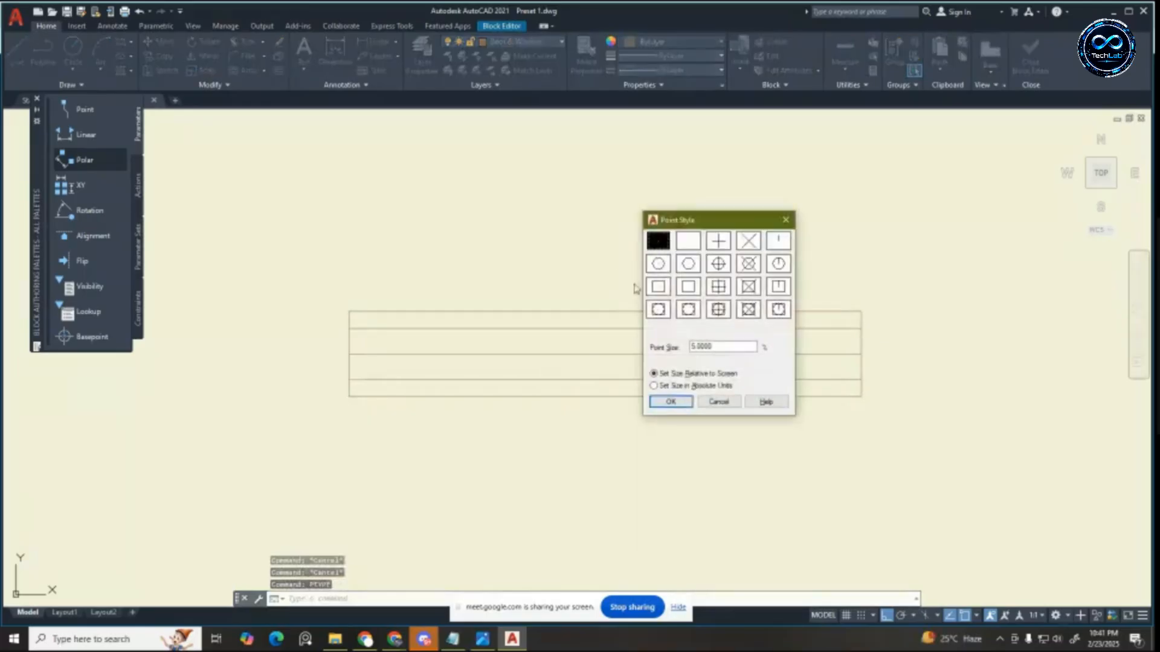
pyautogui.click(670, 403)
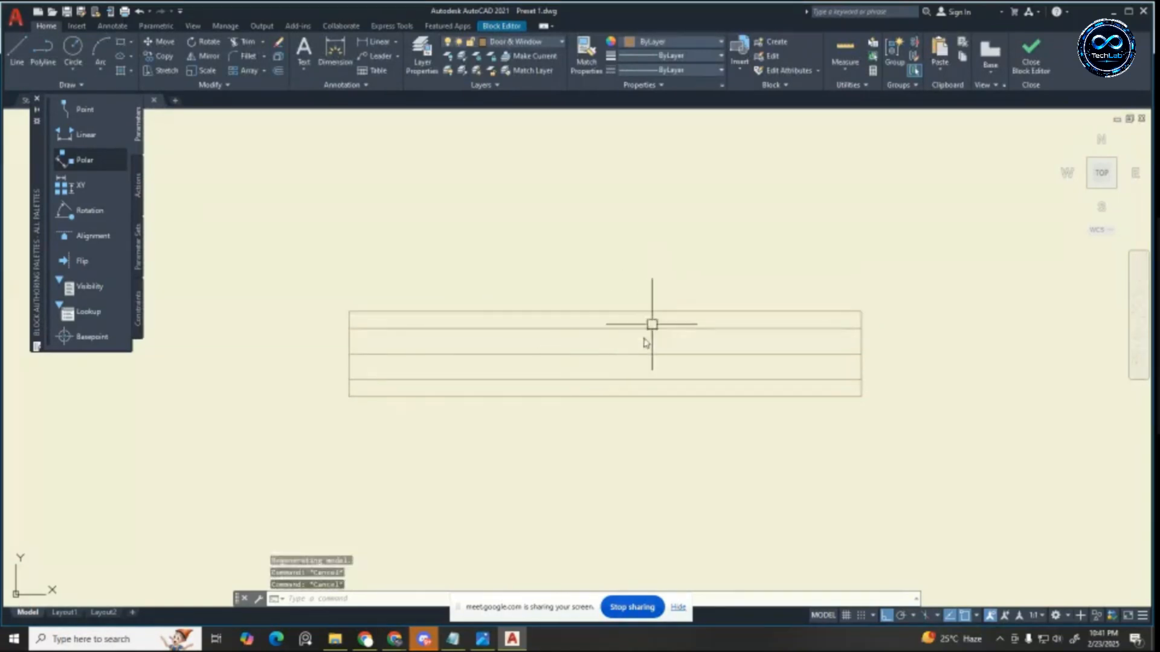
pyautogui.click(629, 355)
pyautogui.write('di')
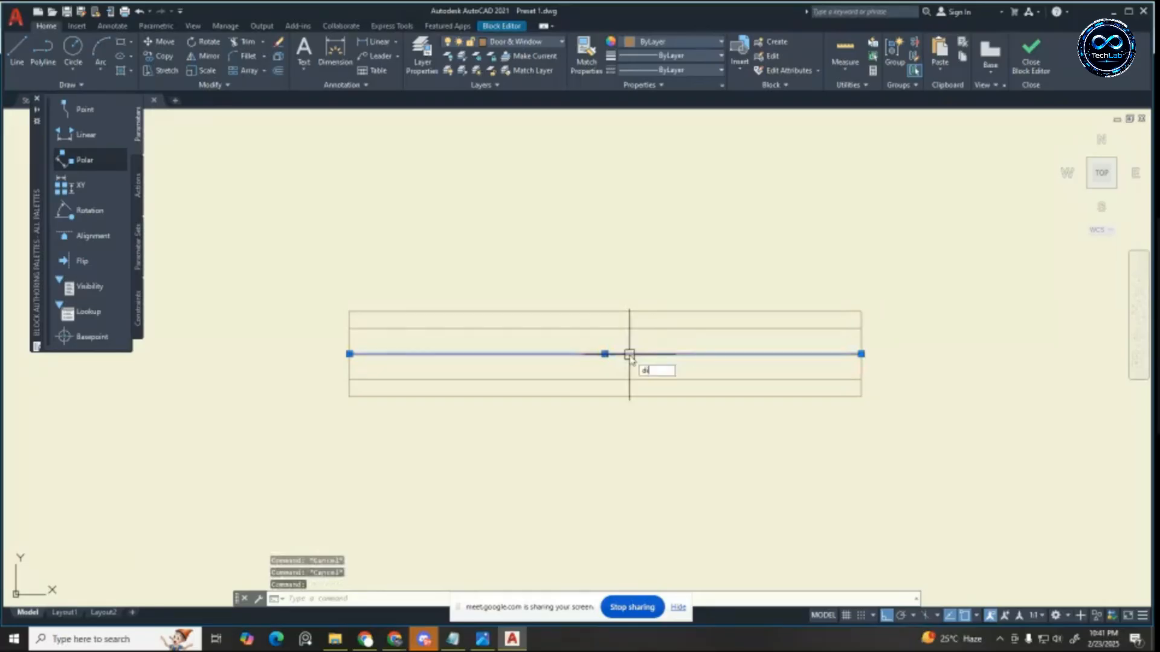
pyautogui.write('vide')
pyautogui.press('Return')
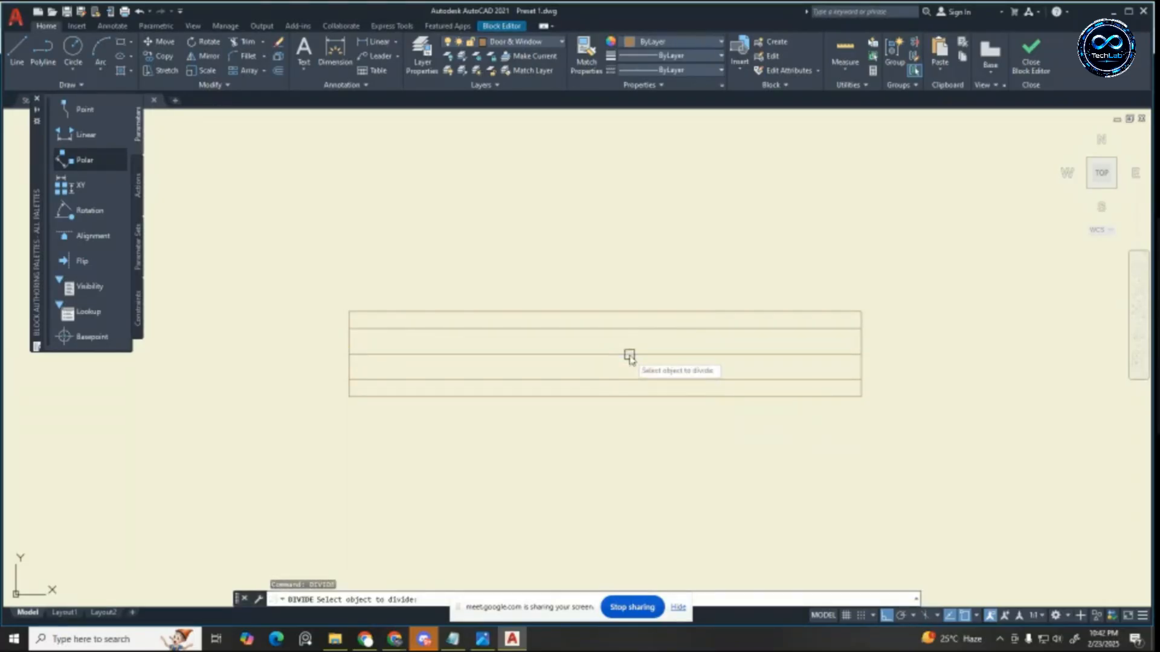
pyautogui.click(587, 354)
pyautogui.click(586, 355)
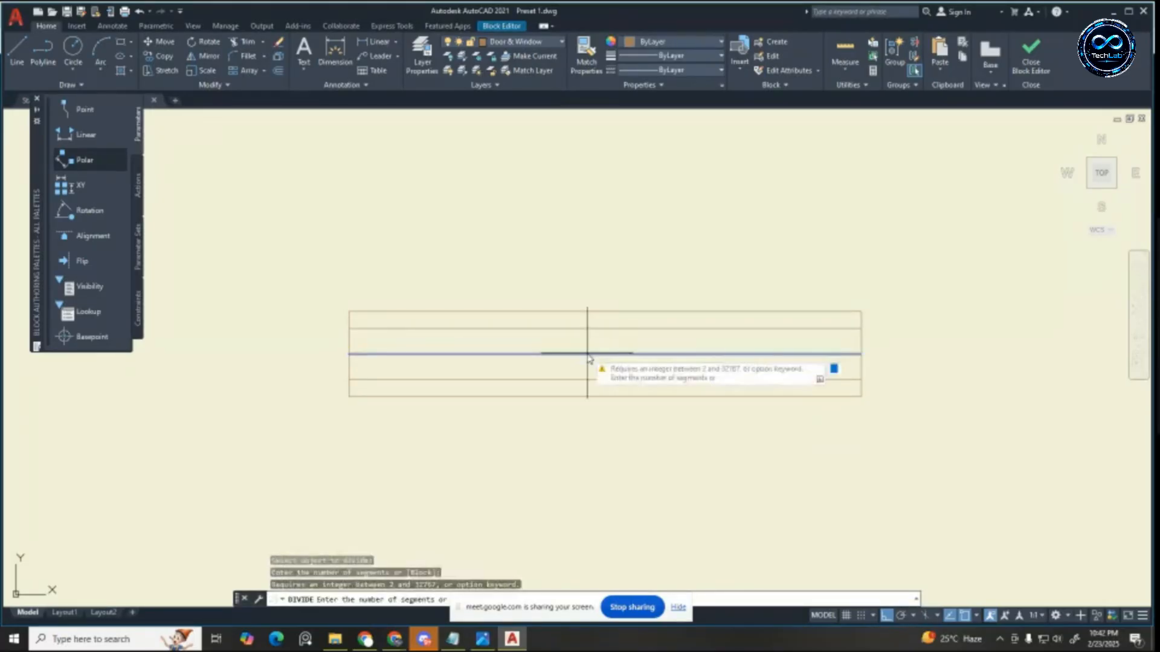
pyautogui.click(583, 354)
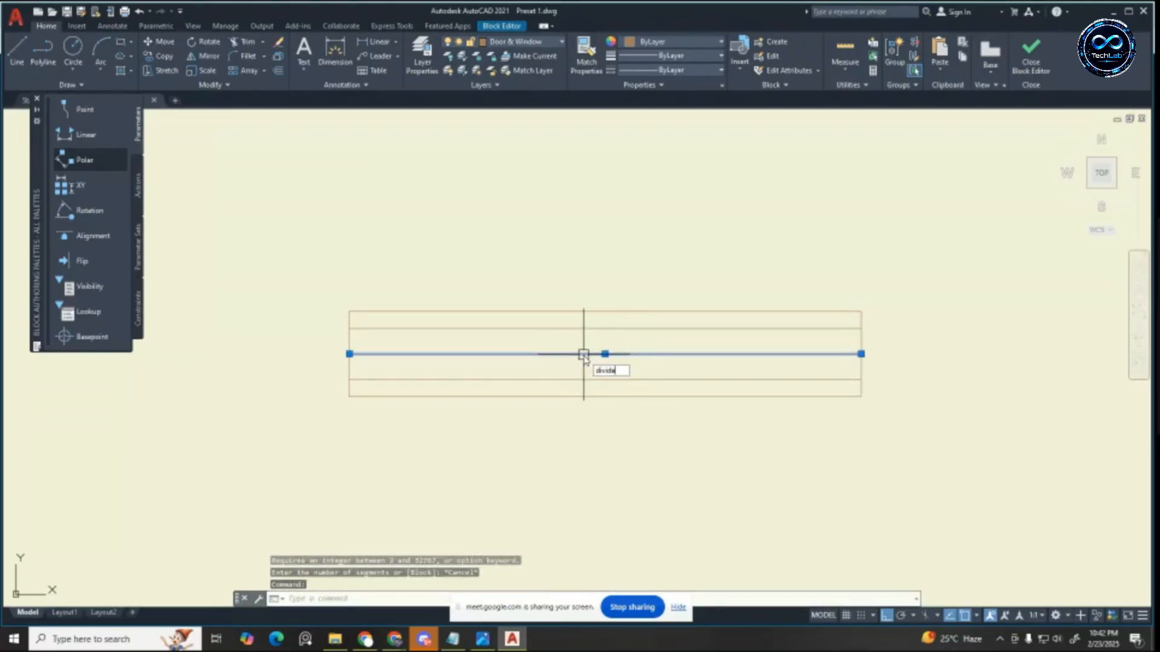
pyautogui.press('Return')
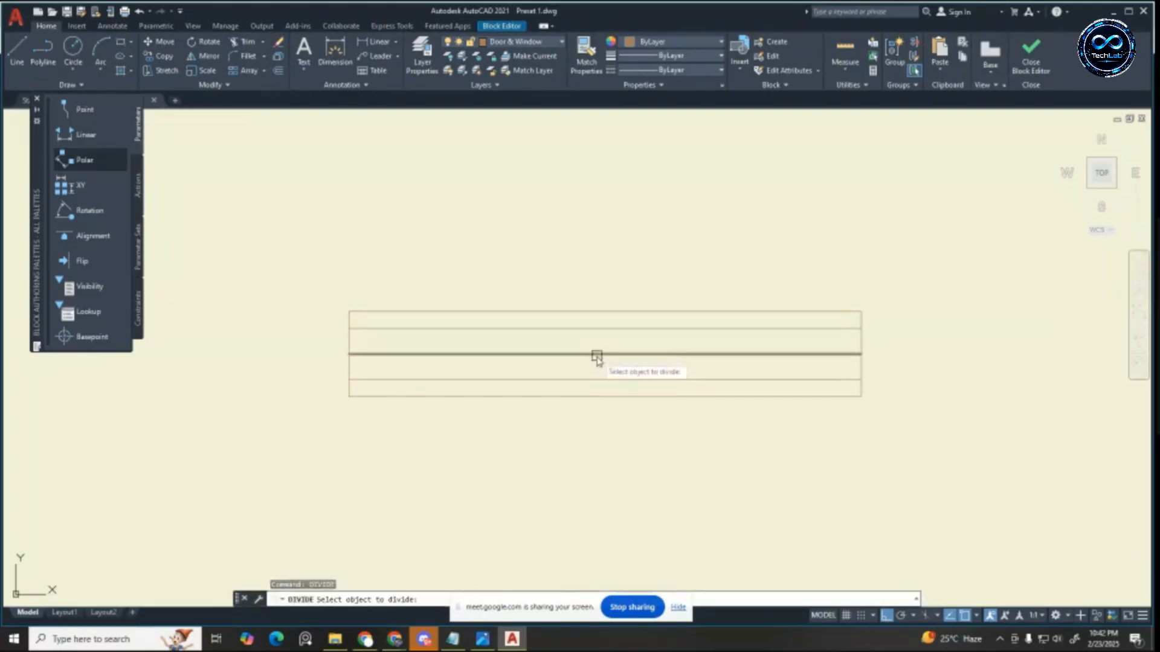
pyautogui.click(596, 355)
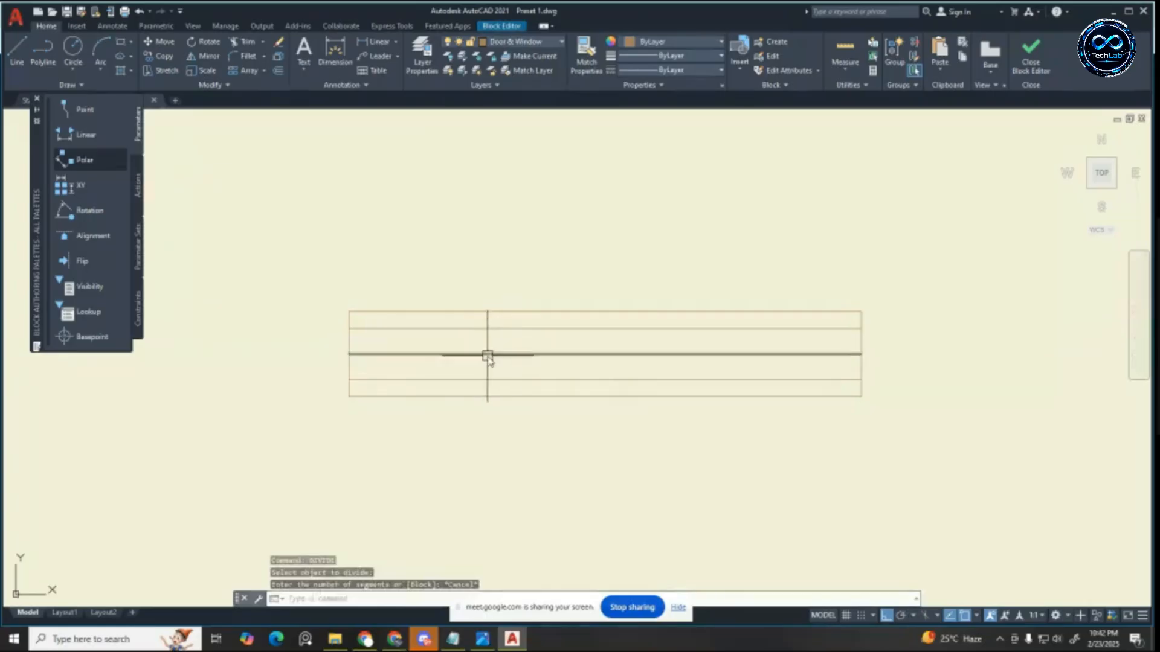
pyautogui.click(487, 354)
pyautogui.scroll(2, 488, 358)
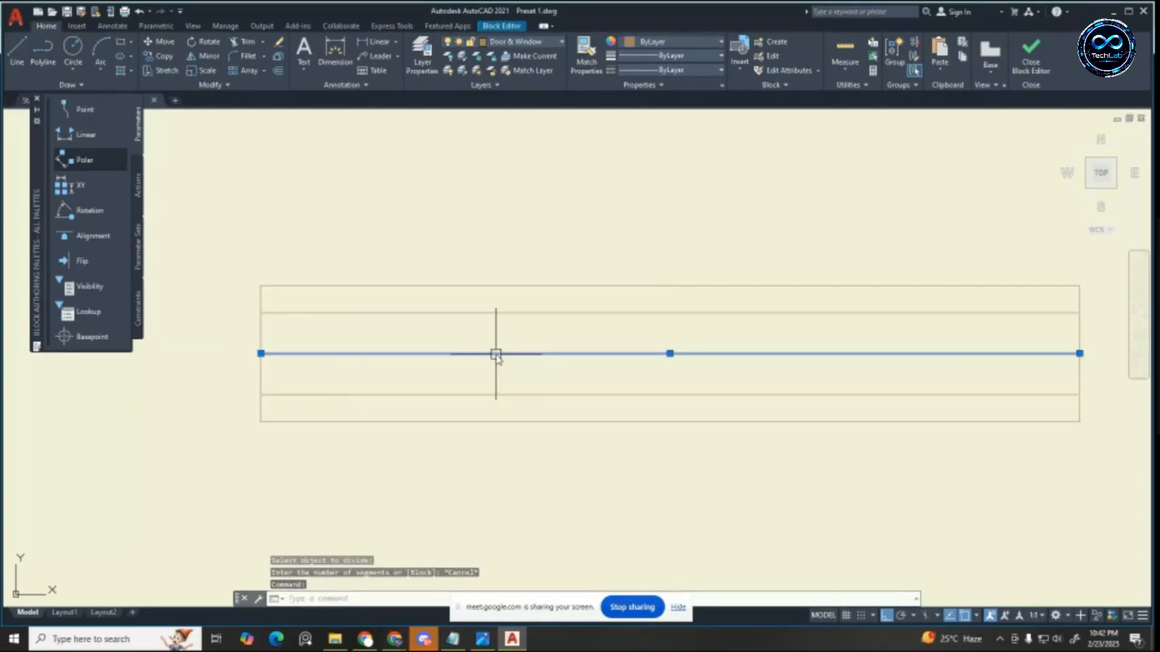
pyautogui.scroll(-2, 496, 357)
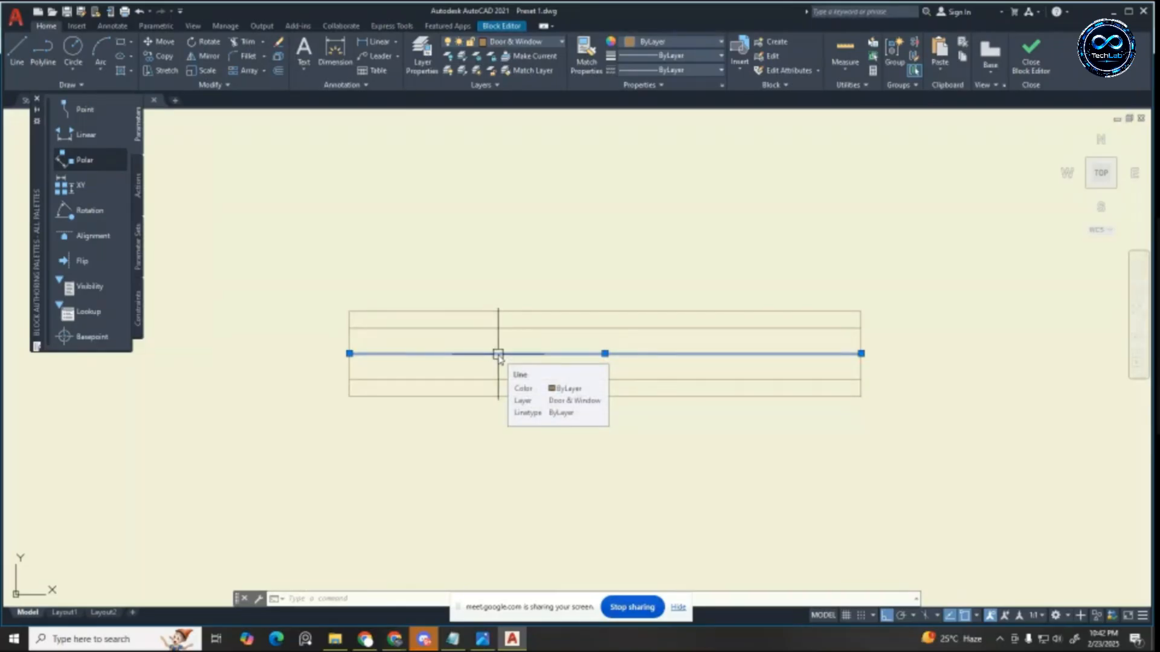
pyautogui.press('Escape')
pyautogui.press('Escape')
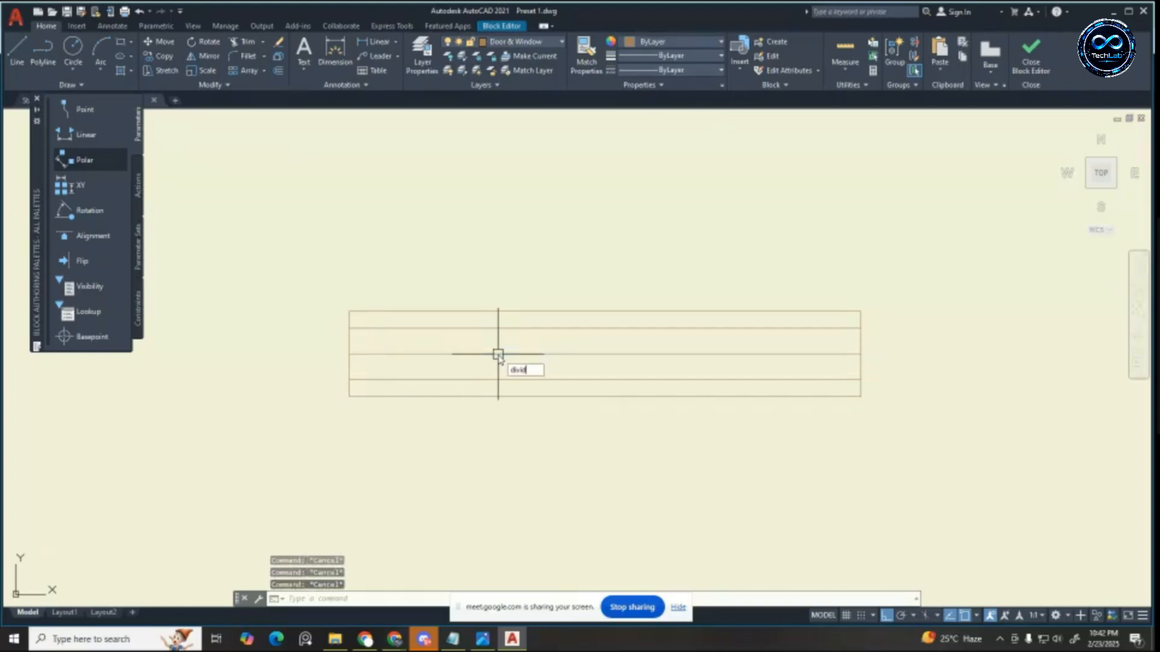
# Step: Divide the rectangle's horizontal centre line into 3 equal segments with point markers
pyautogui.press('Return')
pyautogui.click(498, 354)
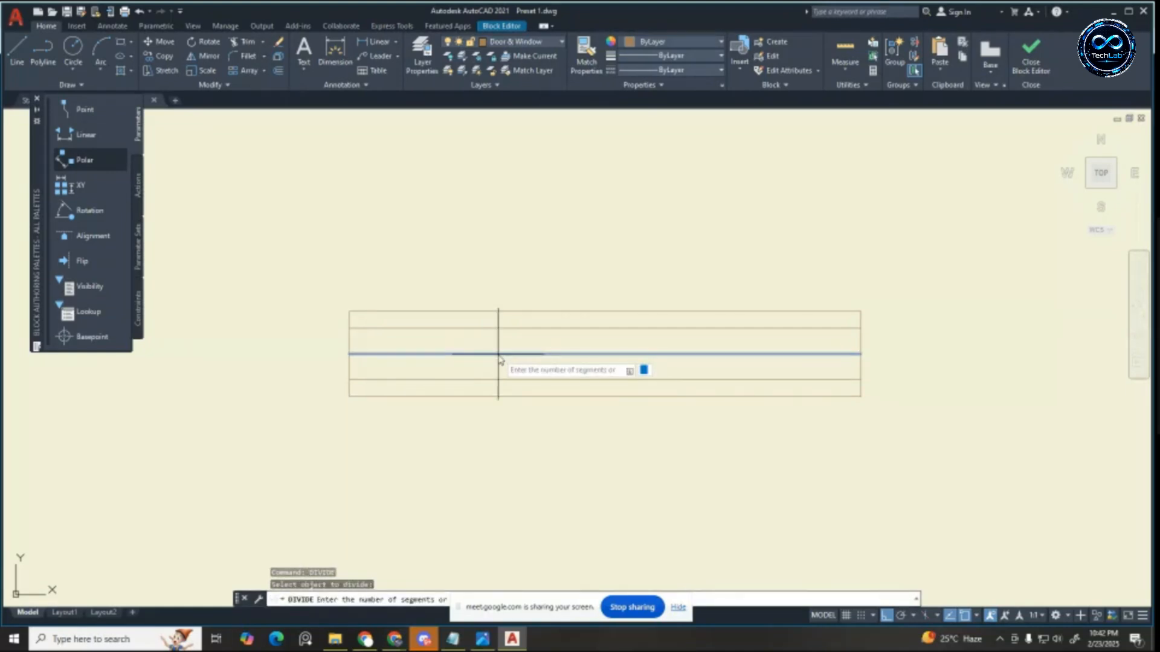
pyautogui.write('3')
pyautogui.press('Return')
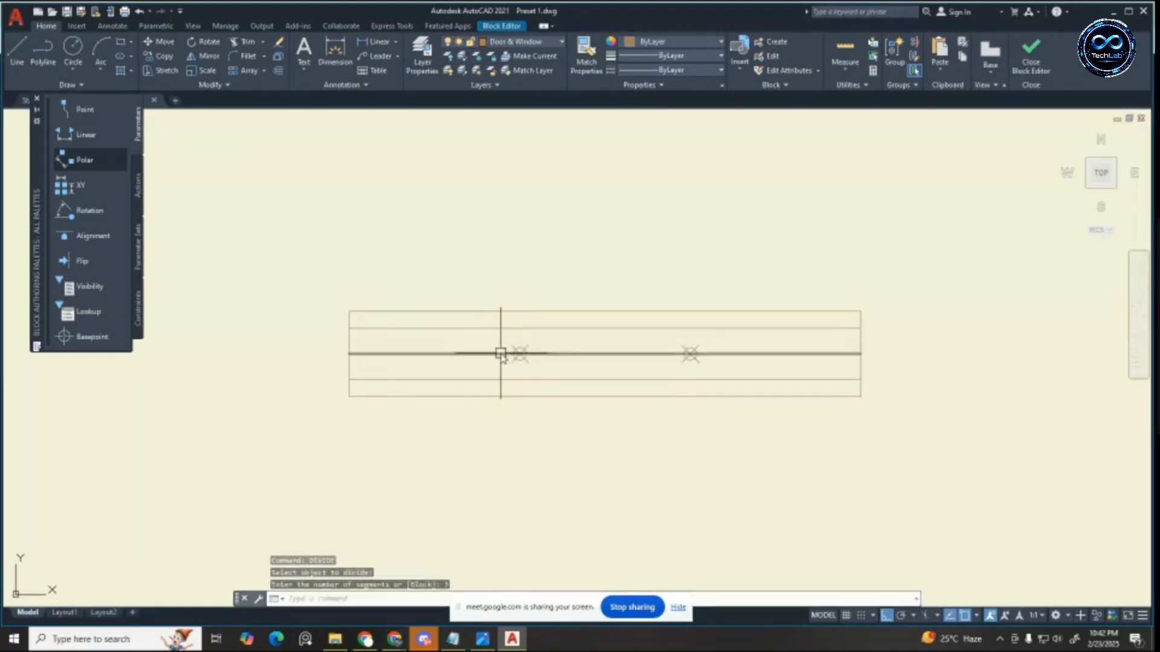
pyautogui.scroll(2, 499, 354)
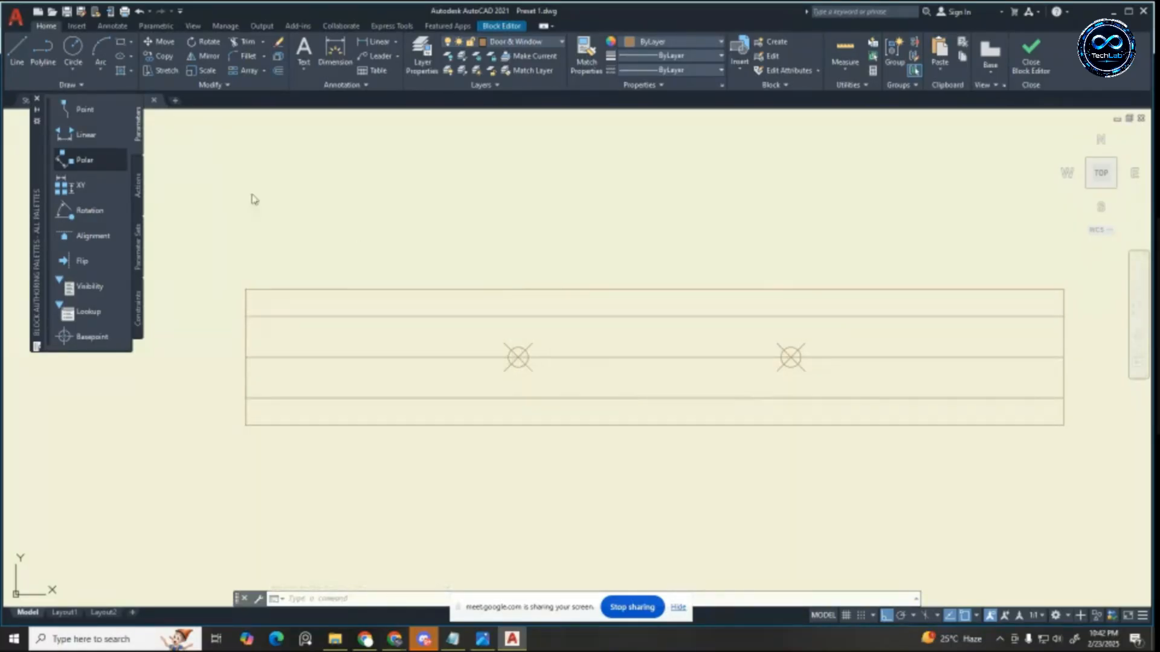
# Step: Draw vertical lines from the left point marker up to the upper inner line and from the right marker down to the lower inner line
pyautogui.click(17, 52)
pyautogui.scroll(2, 499, 373)
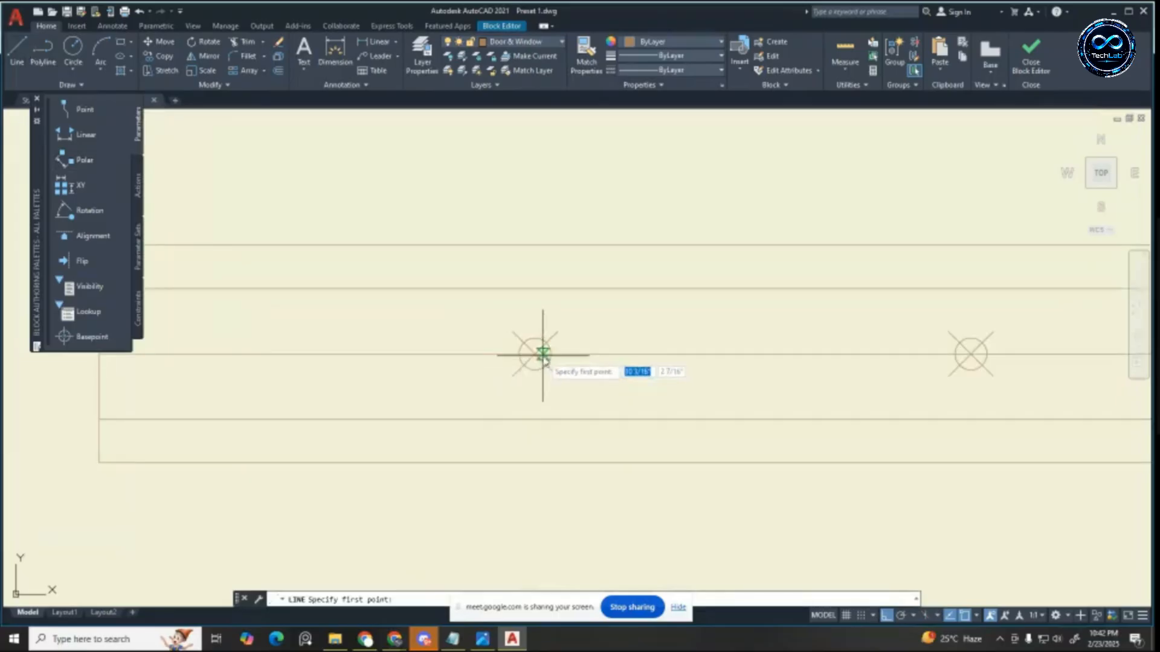
pyautogui.click(535, 353)
pyautogui.click(535, 289)
pyautogui.press('Escape')
pyautogui.press('Escape')
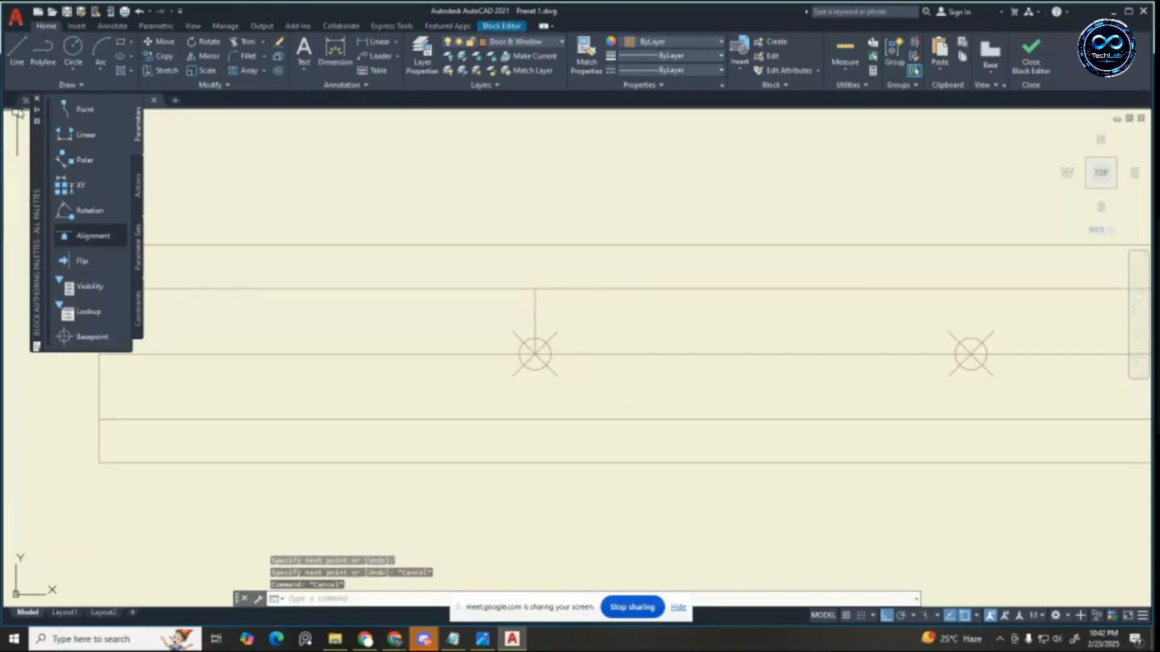
pyautogui.press('space')
pyautogui.click(971, 354)
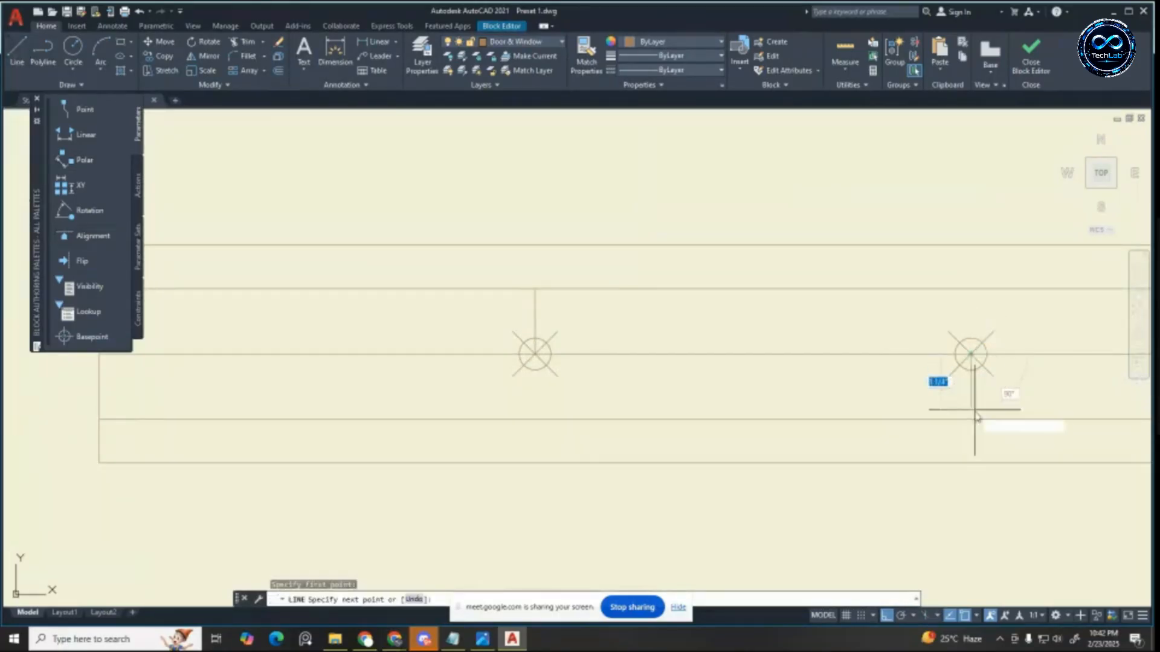
pyautogui.click(971, 419)
pyautogui.press('Escape')
pyautogui.scroll(-2, 836, 357)
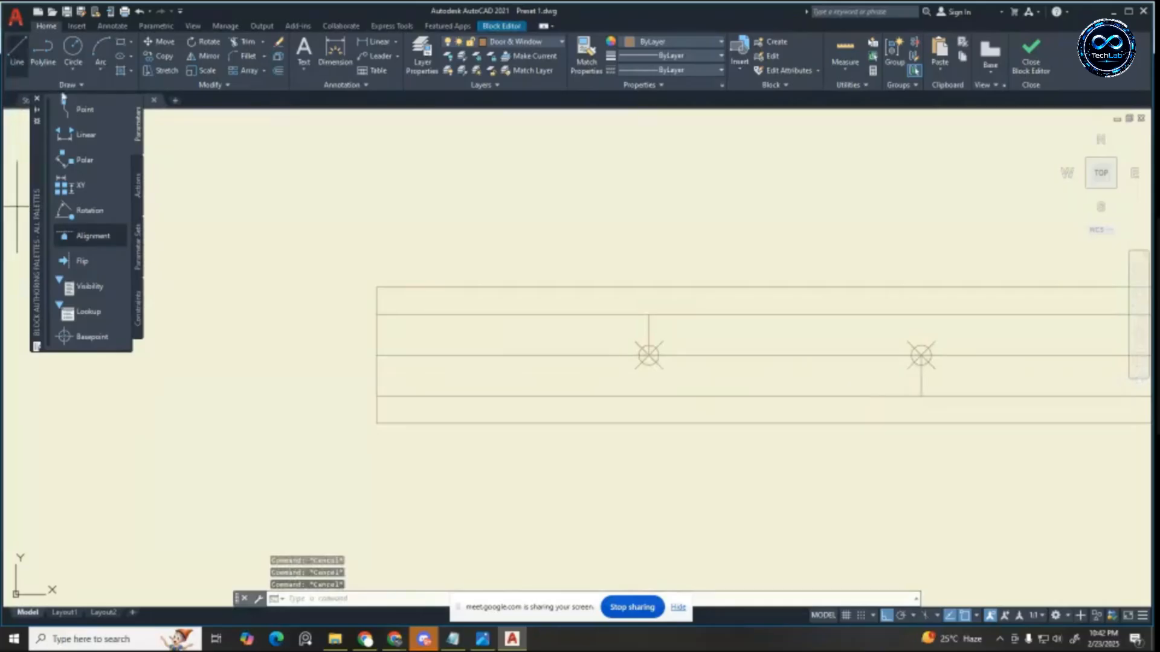
# Step: Draw two connected diagonals from the lower inner line's left end to the left vertical's top, then down towards the right vertical's foot
pyautogui.press('space')
pyautogui.click(378, 396)
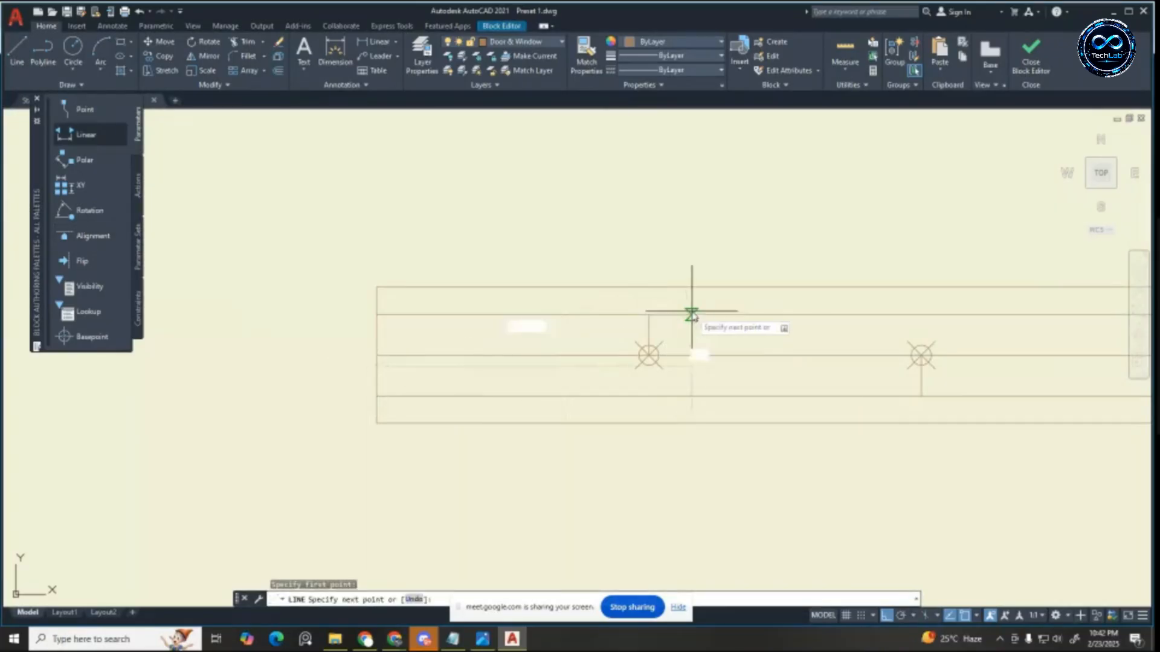
pyautogui.click(648, 314)
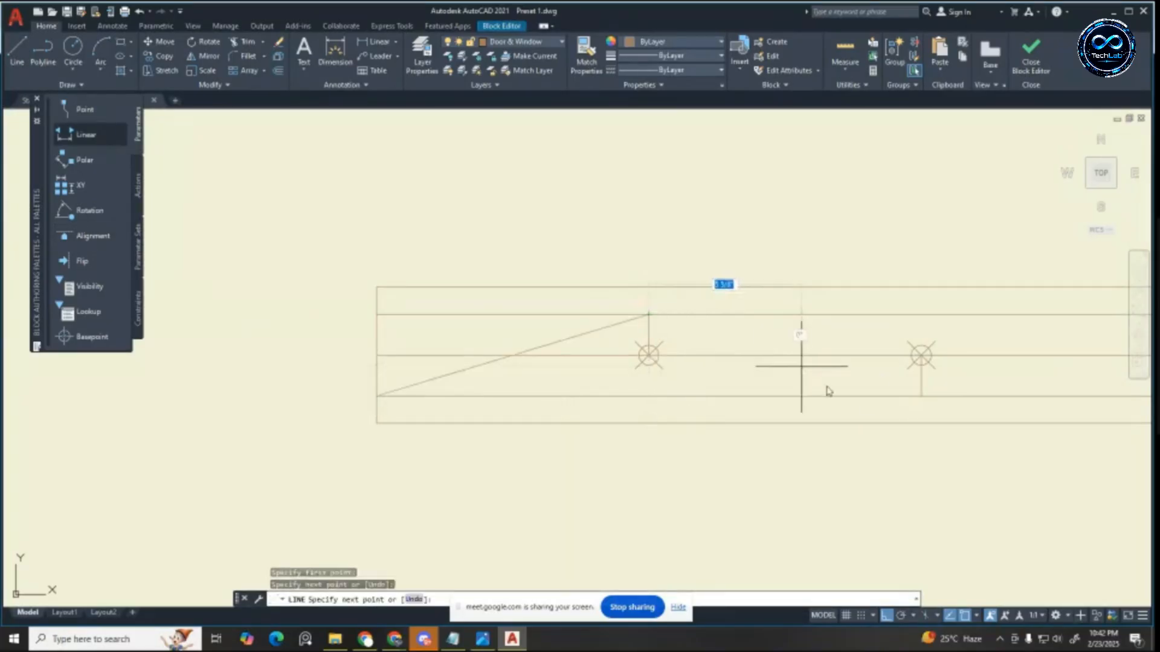
pyautogui.click(913, 396)
pyautogui.press('Escape')
# Step: Move the second diagonal's lower endpoint onto the foot of the right vertical line
pyautogui.scroll(4, 919, 391)
pyautogui.click(871, 393)
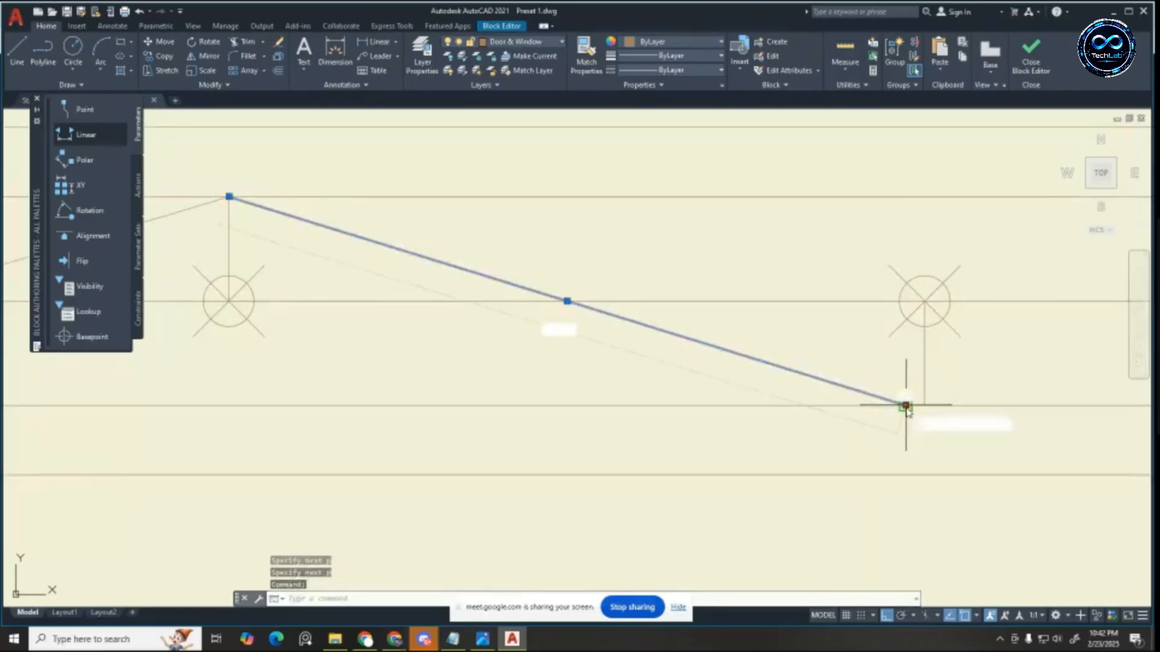
pyautogui.click(905, 405)
pyautogui.press('Escape')
pyautogui.press('Escape')
pyautogui.scroll(-4, 680, 343)
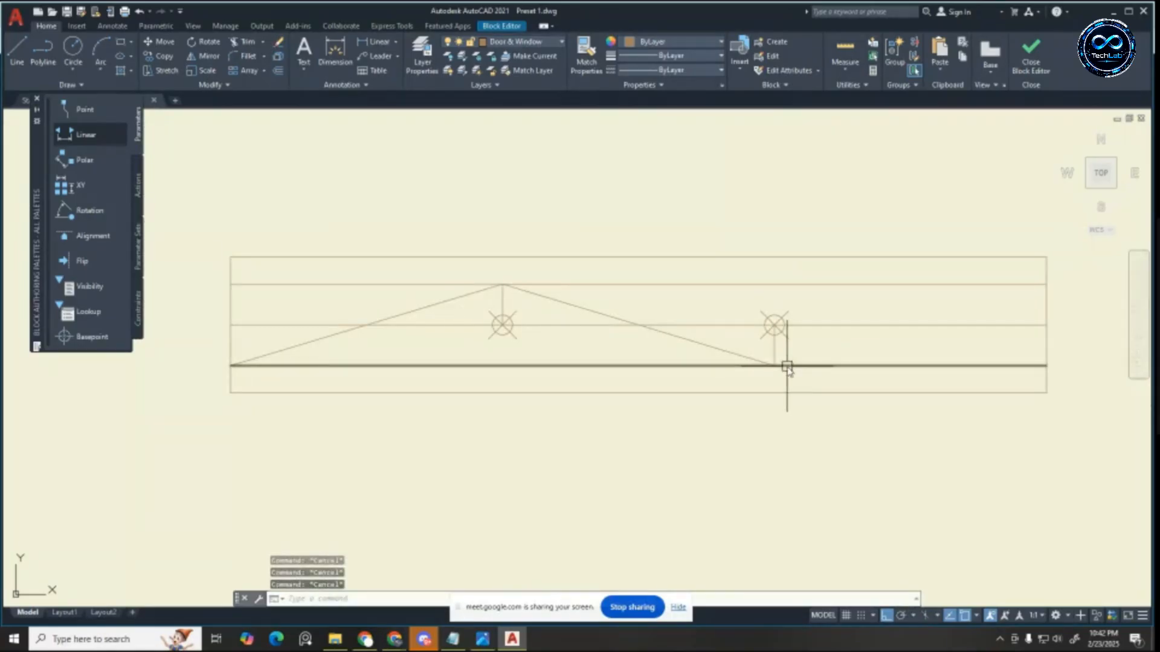
# Step: Draw the third diagonal from the right vertical's foot up to the right end of the upper inner line
pyautogui.press('Return')
pyautogui.click(773, 366)
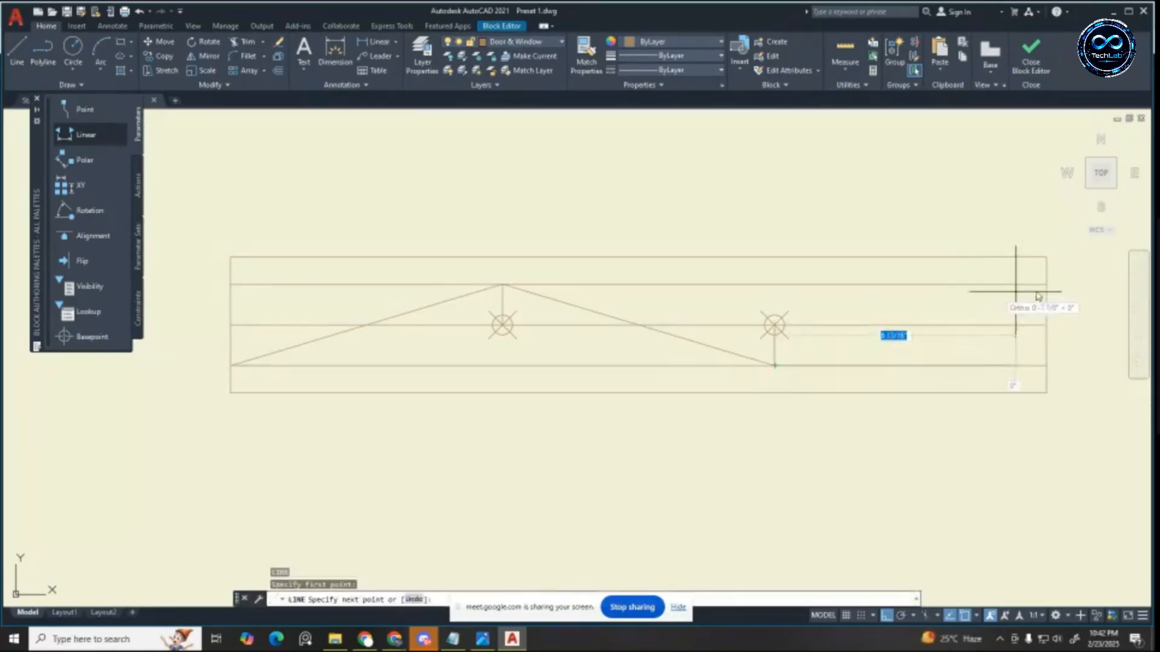
pyautogui.click(1045, 285)
pyautogui.press('Escape')
pyautogui.press('Escape')
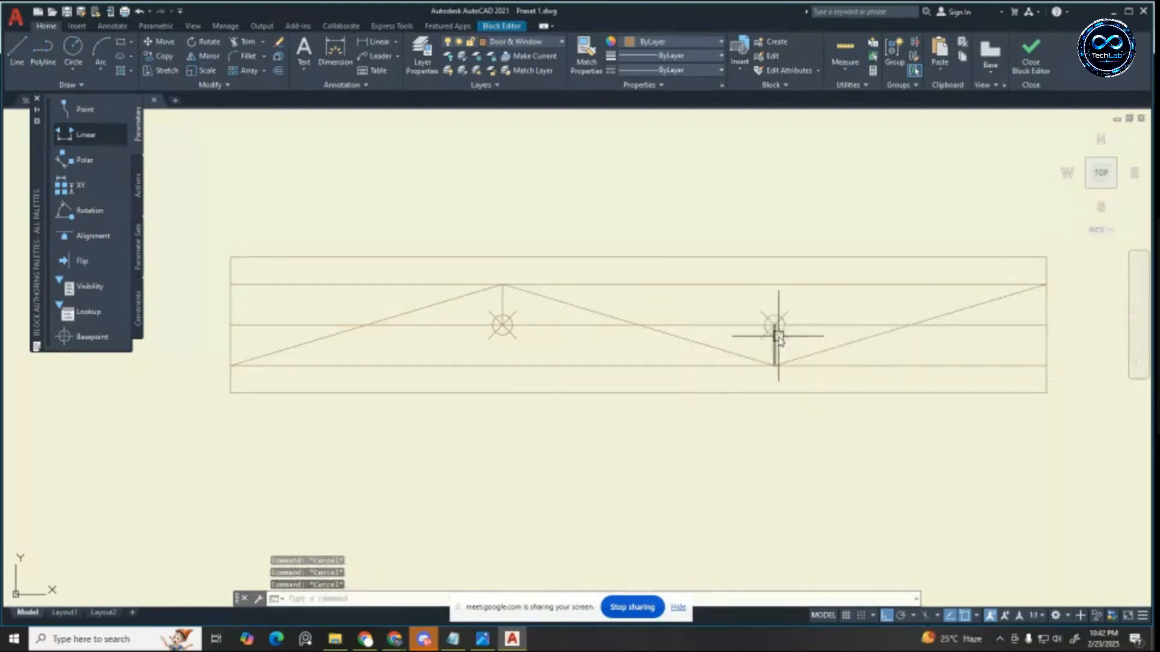
# Step: Erase the two vertical helper lines, the point markers and the horizontal centre line
pyautogui.click(776, 336)
pyautogui.press('Delete')
pyautogui.click(936, 325)
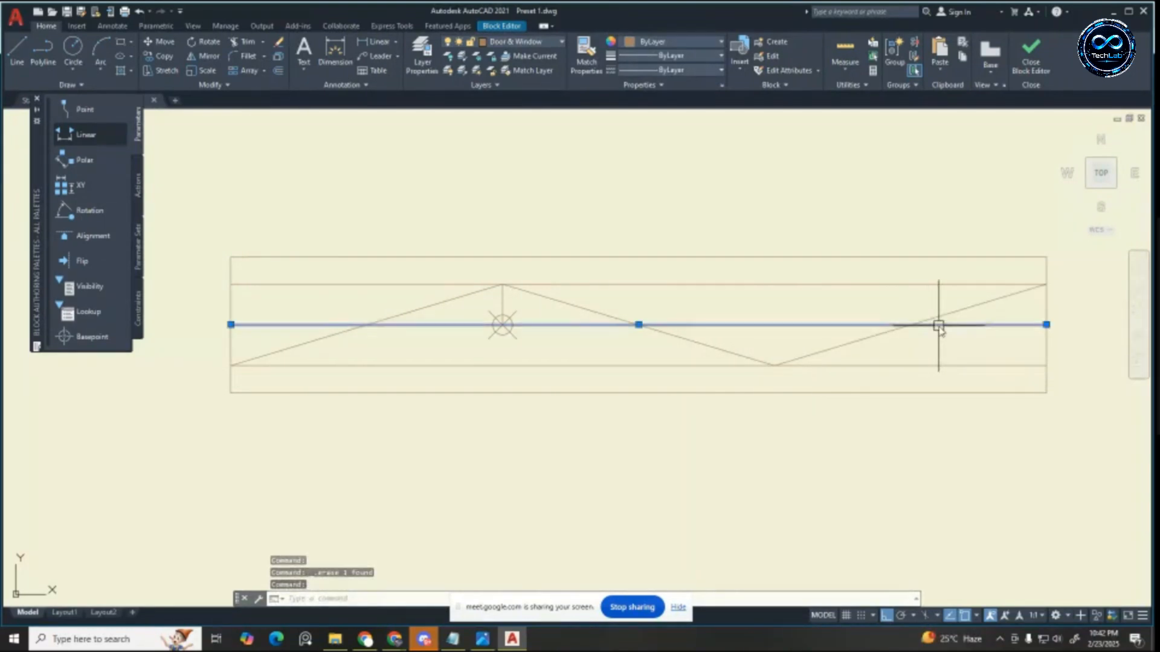
pyautogui.press('Delete')
pyautogui.click(502, 305)
pyautogui.press('Delete')
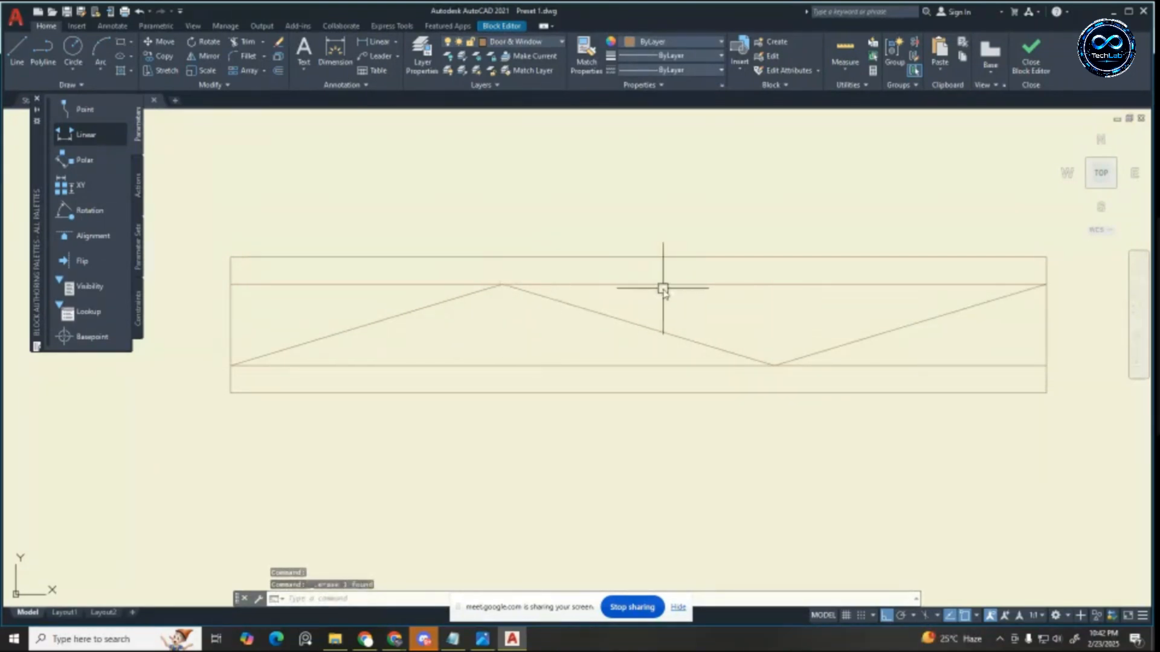
# Step: Erase the upper and lower inner offset lines, keeping the zigzag inside the rectangle
pyautogui.click(665, 285)
pyautogui.press('Delete')
pyautogui.click(616, 365)
pyautogui.press('Delete')
pyautogui.scroll(-2, 569, 355)
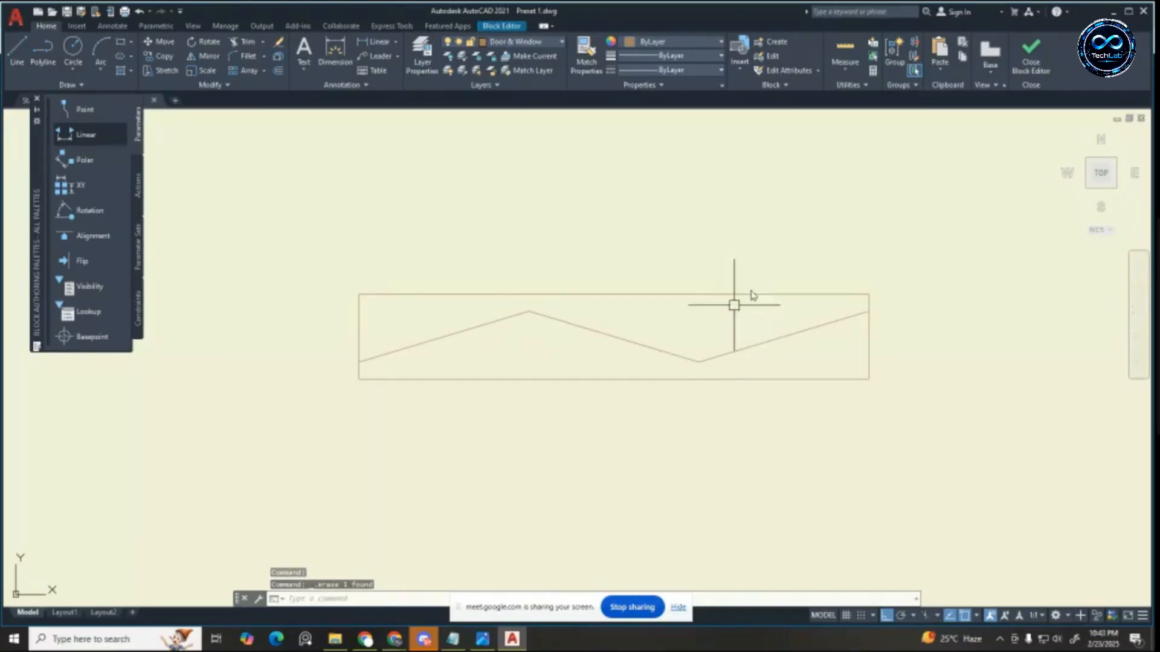
# Step: Close the Block Editor and save the changes to the opening block
pyautogui.click(1025, 58)
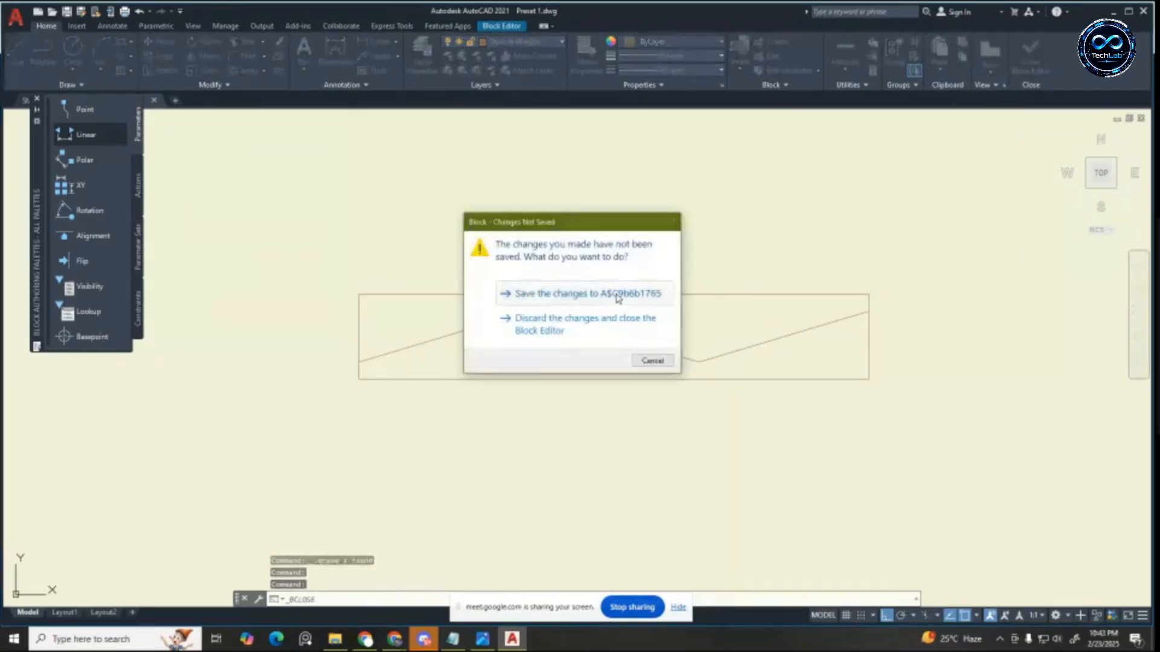
pyautogui.click(631, 297)
pyautogui.scroll(-4, 626, 334)
pyautogui.press('Escape')
pyautogui.press('Escape')
pyautogui.press('Escape')
pyautogui.scroll(3, 761, 329)
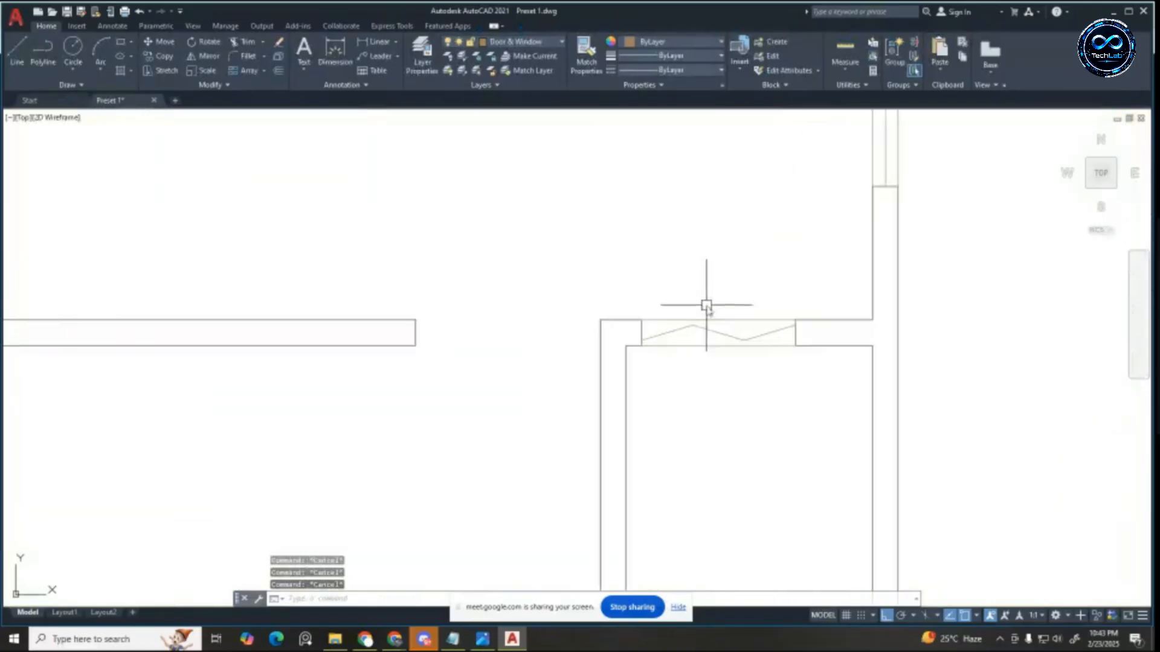
pyautogui.press('Escape')
# Step: Compare the Pantry opening in the drawn plan with the reference floor plan image
pyautogui.scroll(2, 713, 323)
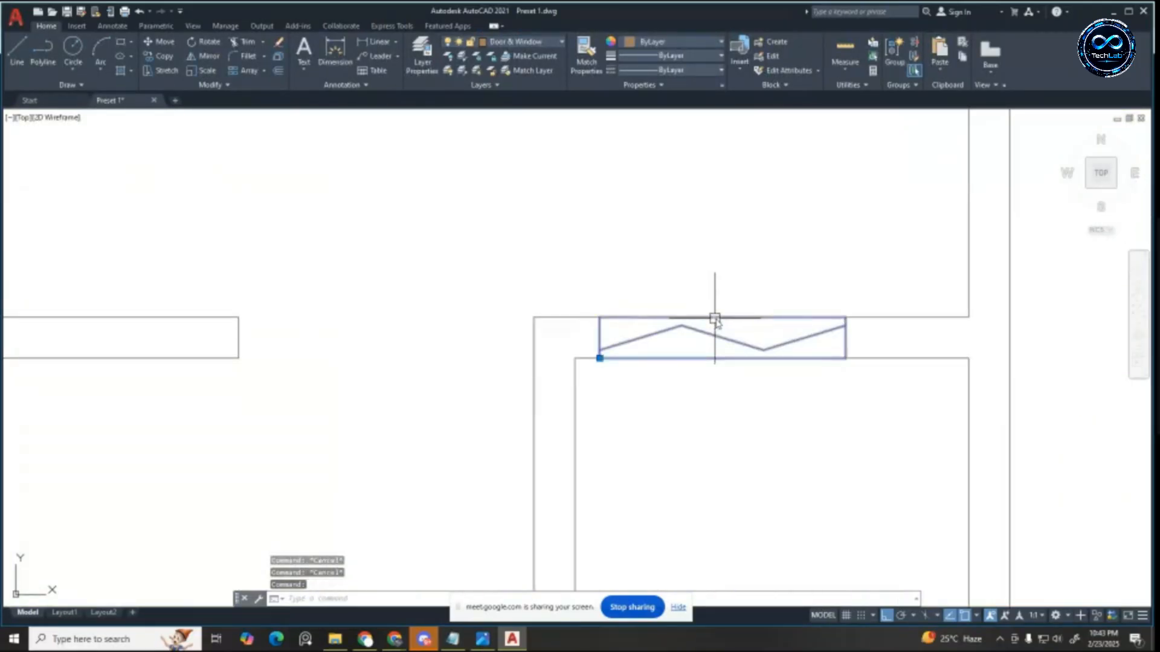
pyautogui.scroll(-7, 596, 316)
pyautogui.scroll(3, 1032, 308)
pyautogui.scroll(2, 724, 341)
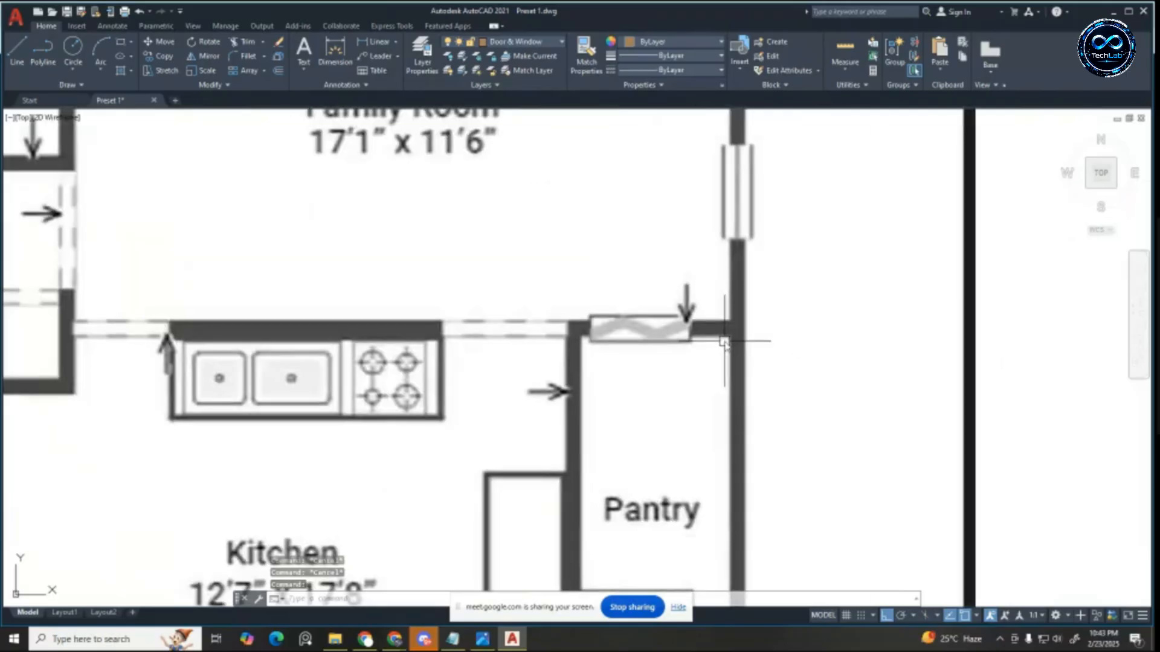
pyautogui.scroll(-6, 724, 341)
pyautogui.scroll(2, 424, 303)
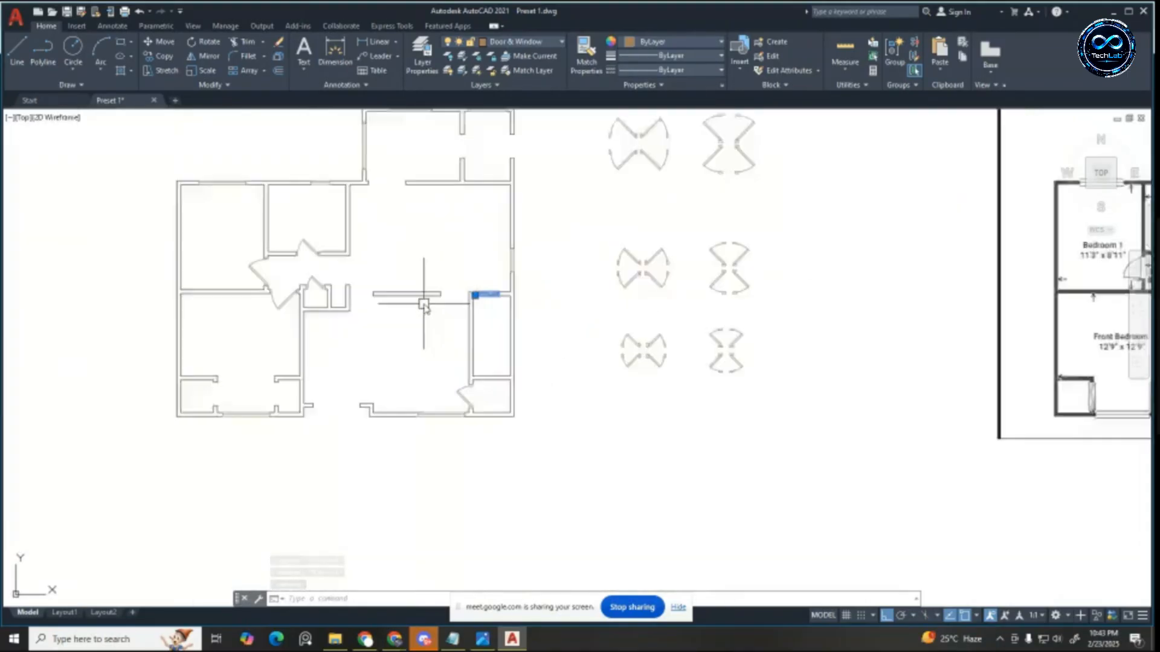
pyautogui.scroll(5, 466, 295)
pyautogui.press('Escape')
# Step: Copy the Pantry opening block by its lower-left corner onto the lower wall end of the Front Bedroom's right closet
pyautogui.click(529, 283)
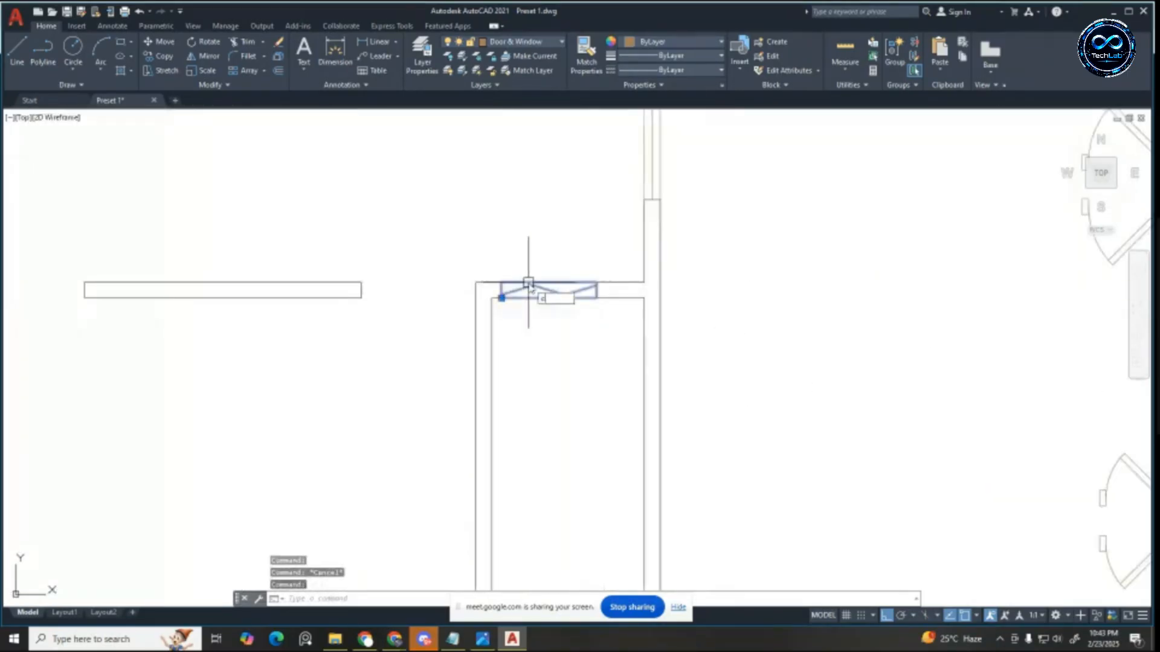
pyautogui.write('co')
pyautogui.press('Return')
pyautogui.scroll(8, 531, 290)
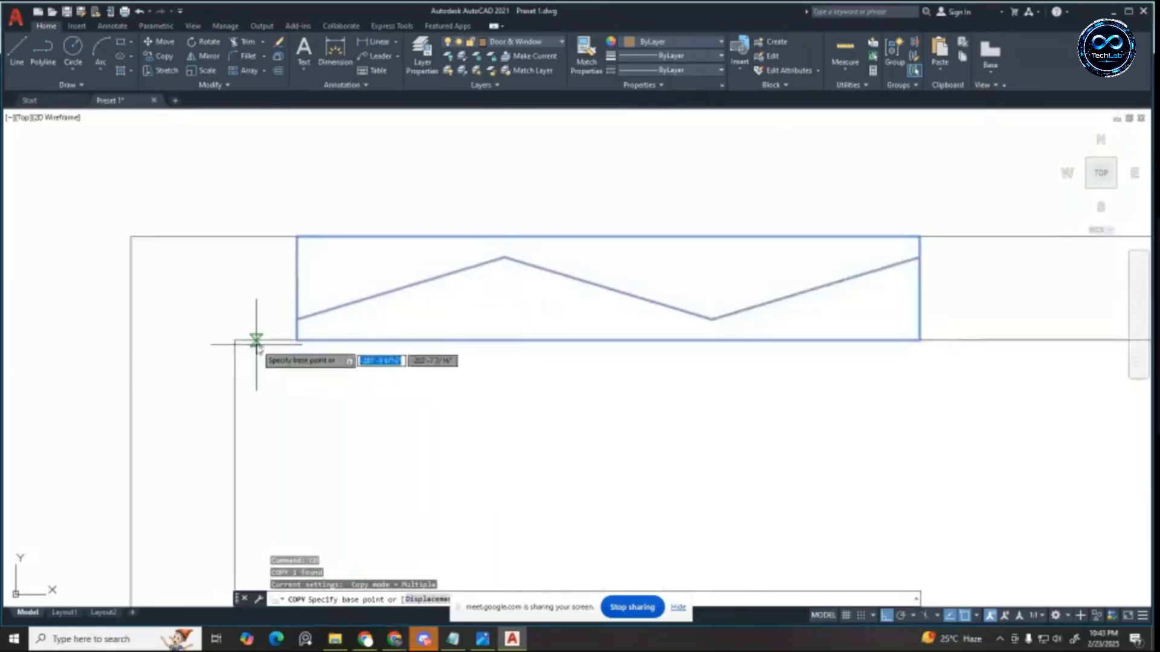
pyautogui.click(294, 341)
pyautogui.scroll(-10, 825, 214)
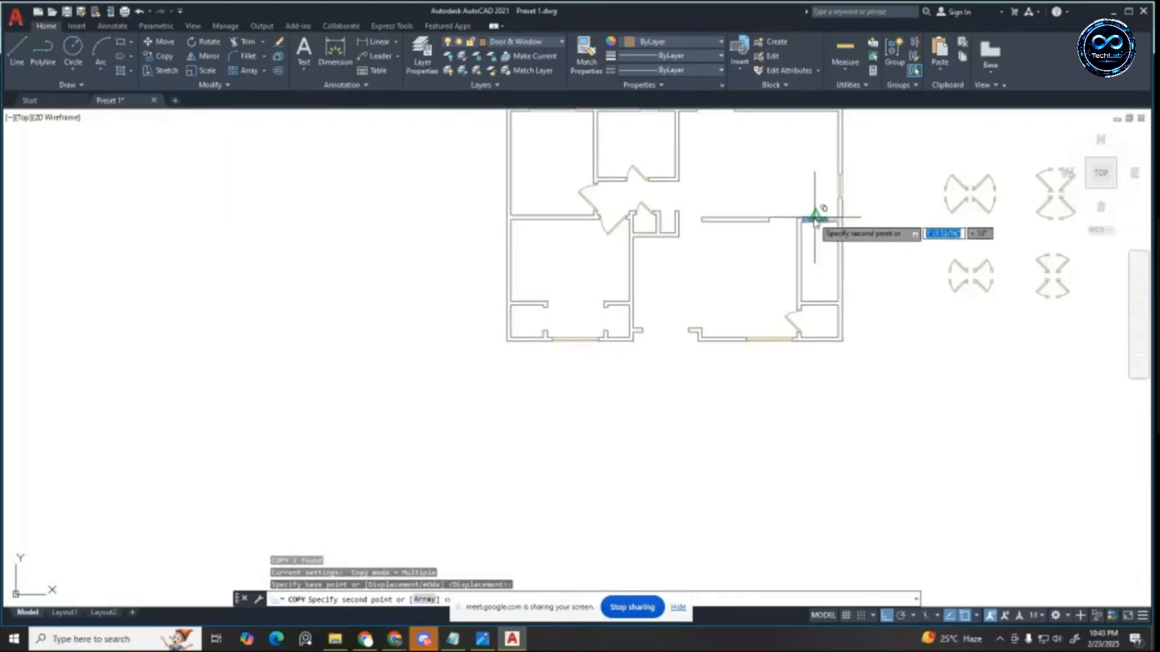
pyautogui.scroll(8, 621, 389)
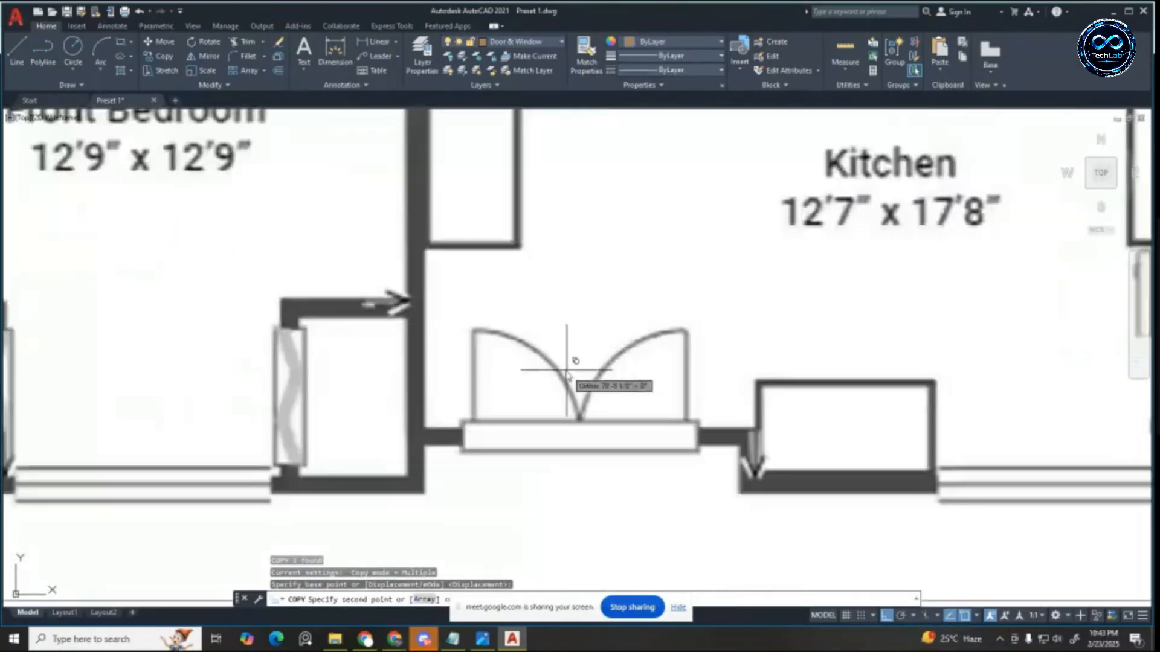
pyautogui.scroll(-3, 678, 320)
pyautogui.scroll(-3, 511, 337)
pyautogui.scroll(8, 275, 338)
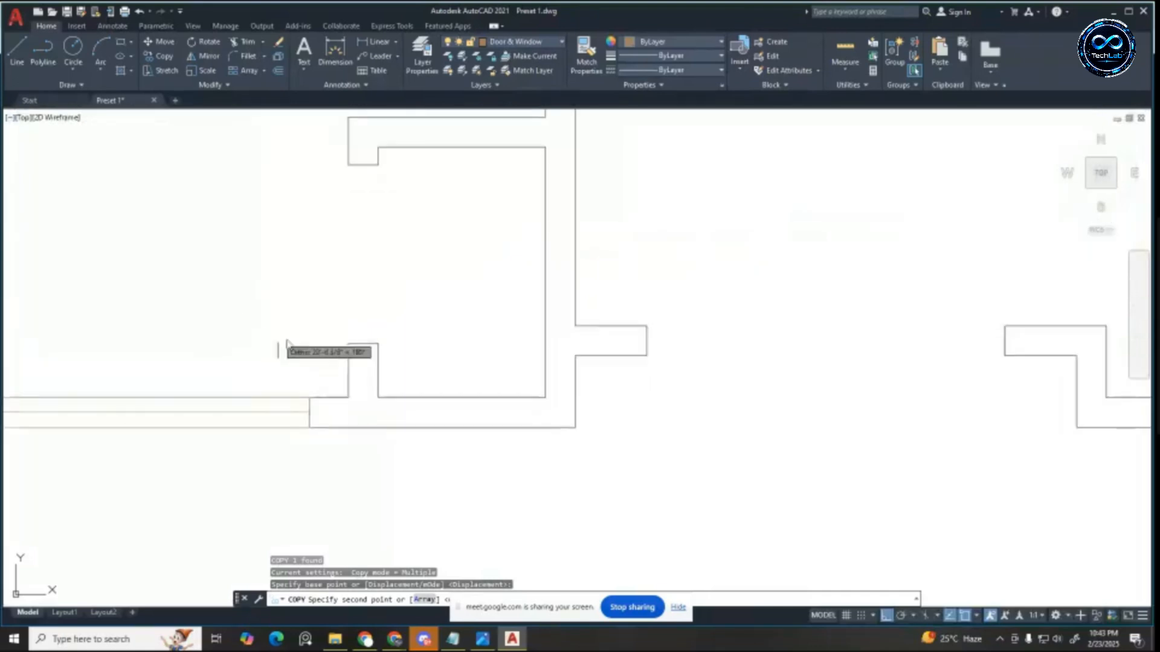
pyautogui.scroll(-3, 513, 308)
pyautogui.scroll(3, 251, 308)
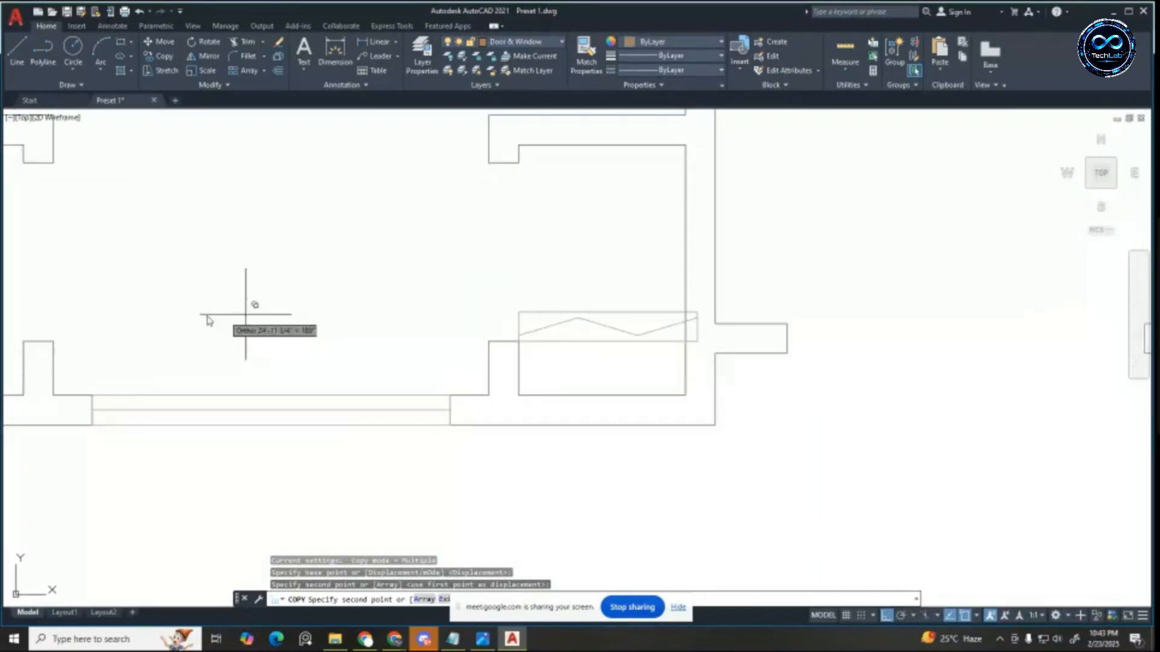
# Step: Place another copy of the opening block at the lower wall end of the Front Bedroom's left closet
pyautogui.scroll(-2, 335, 331)
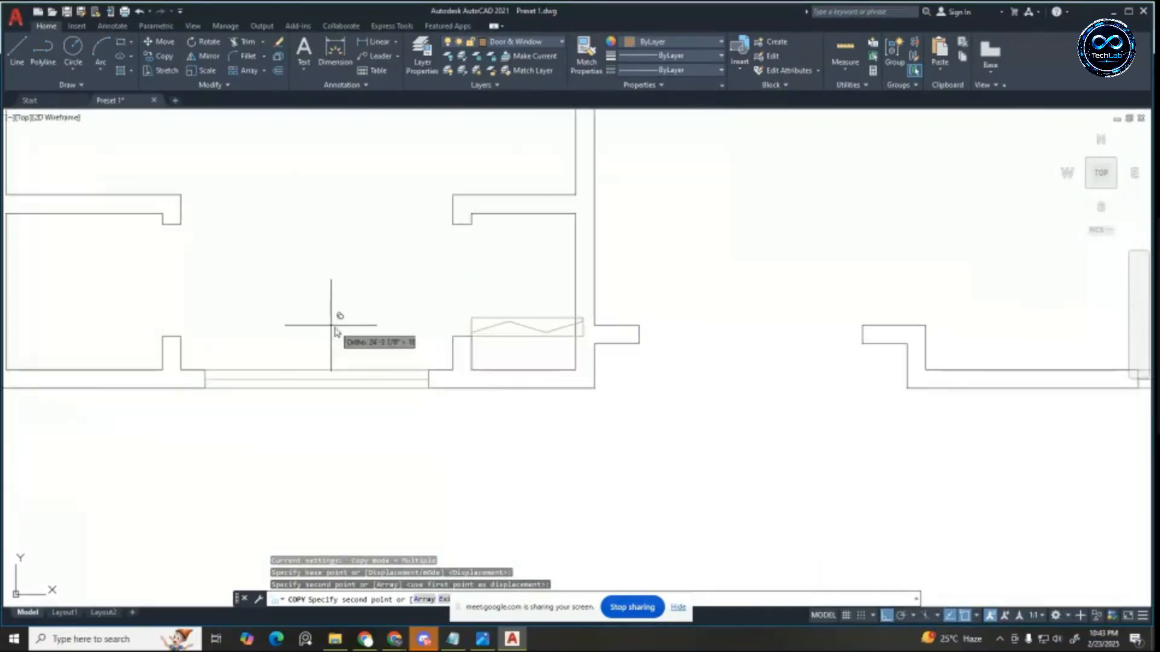
pyautogui.click(180, 336)
pyautogui.press('Escape')
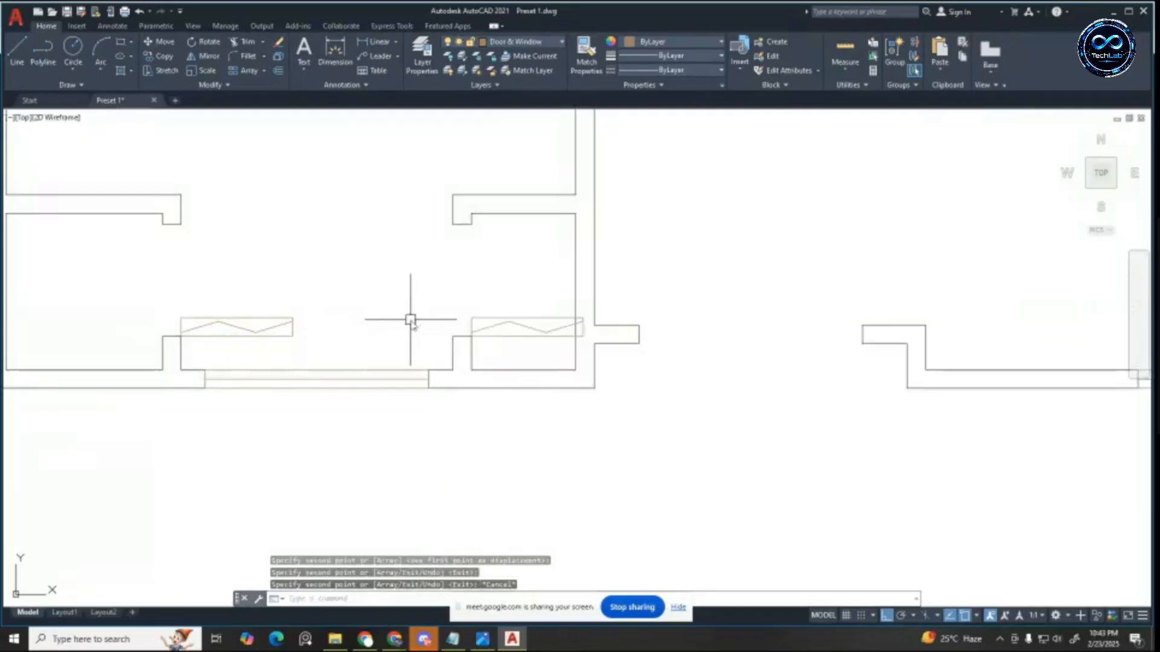
# Step: Rotate the right closet's opening block 90° about its lower-left corner so that it fills the wall gap
pyautogui.click(480, 325)
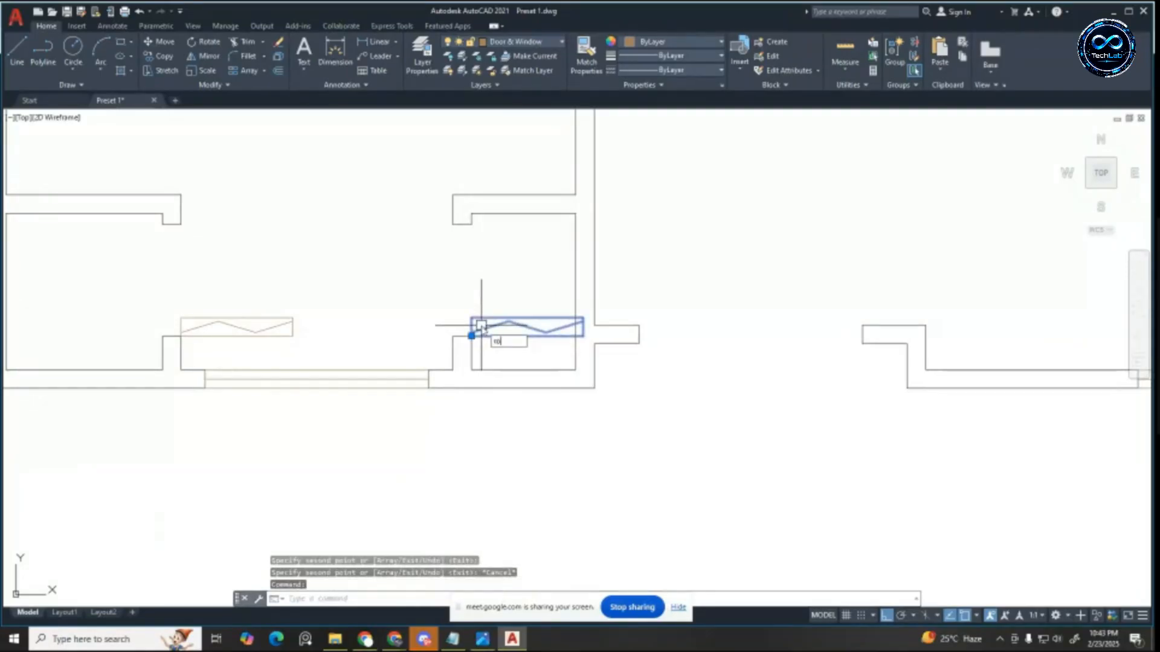
pyautogui.press('Return')
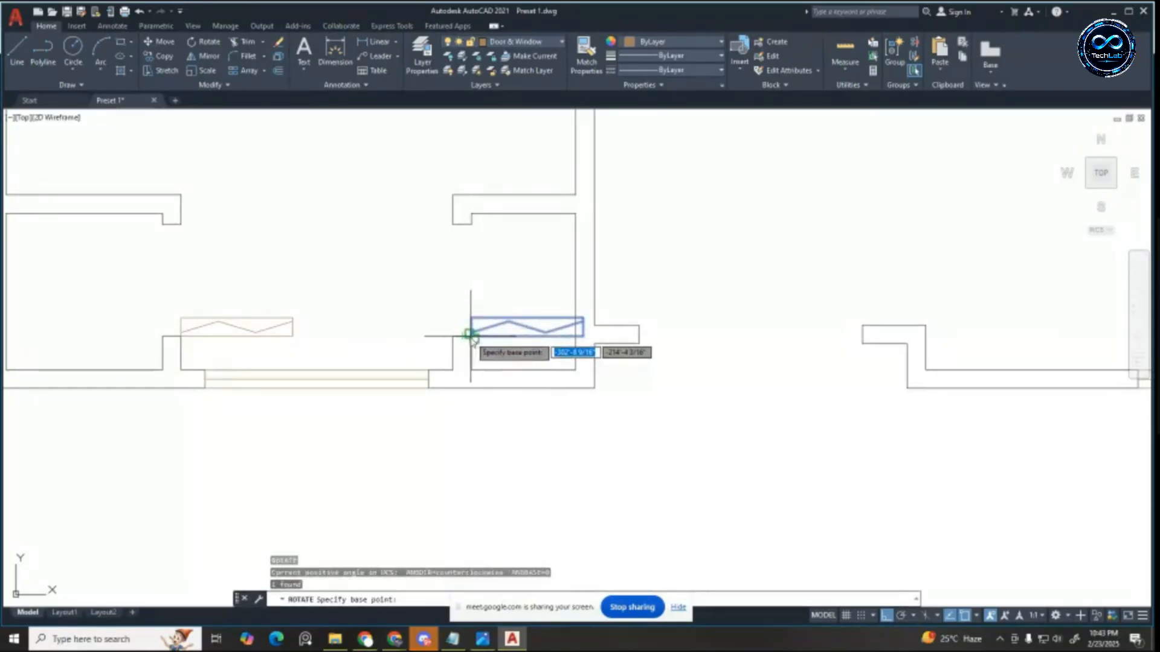
pyautogui.click(470, 336)
pyautogui.click(467, 283)
pyautogui.press('Escape')
pyautogui.scroll(-3, 467, 281)
pyautogui.scroll(1, 331, 298)
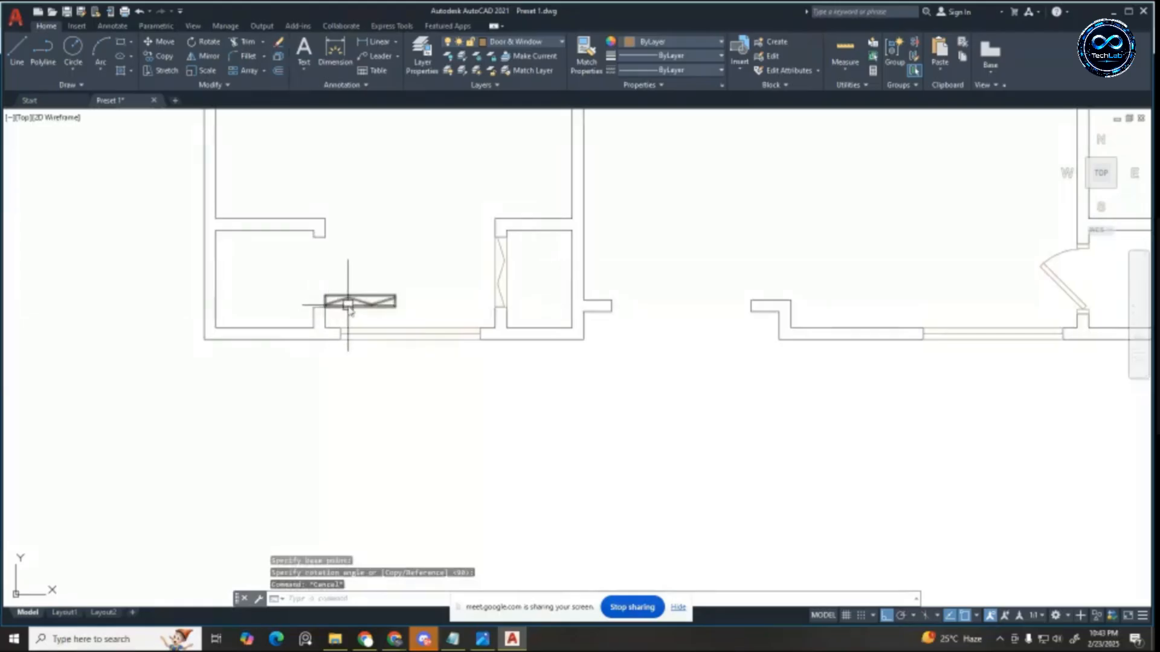
# Step: Erase the horizontal opening block at the Front Bedroom's left closet
pyautogui.click(348, 305)
pyautogui.press('Delete')
pyautogui.click(501, 298)
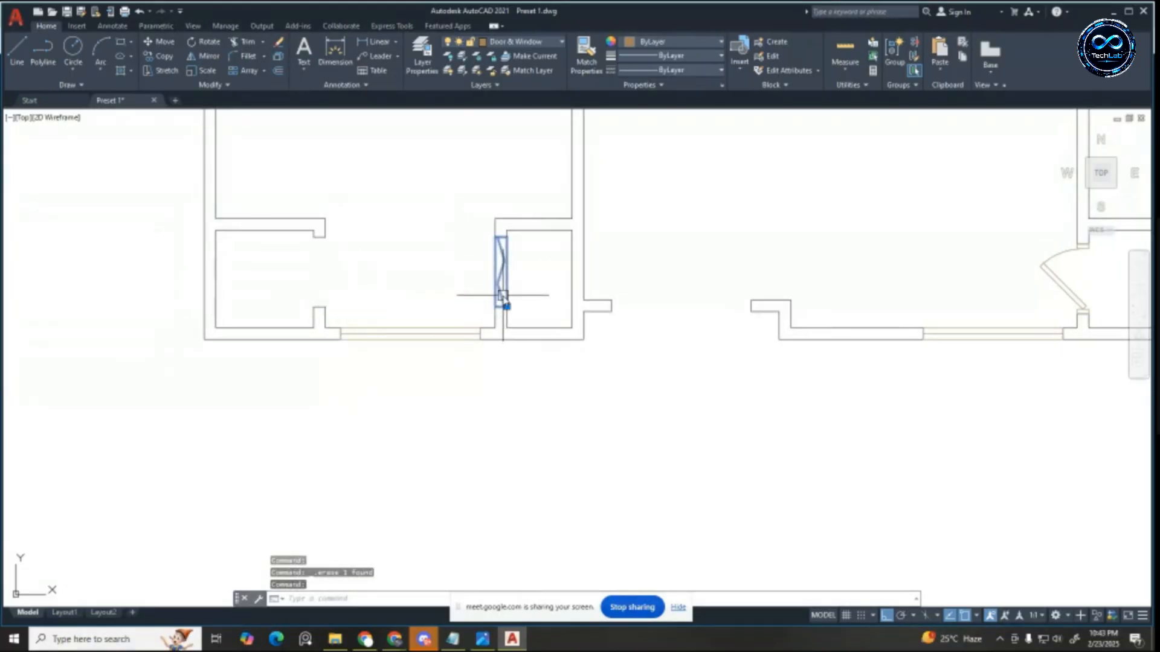
pyautogui.write('co')
pyautogui.press('Return')
pyautogui.scroll(2, 500, 296)
pyautogui.press('Escape')
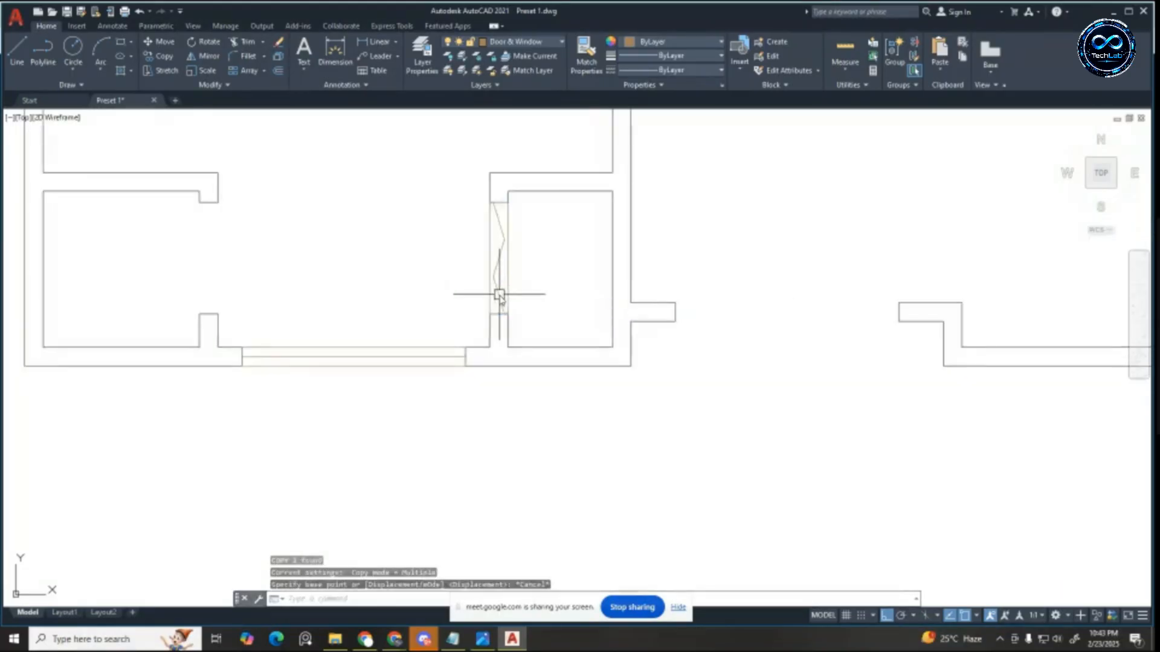
# Step: Mirror the right closet's opening block about the vertical line through the bedroom window's midpoint, keeping the original
pyautogui.scroll(-3, 502, 293)
pyautogui.scroll(3, 494, 291)
pyautogui.click(493, 291)
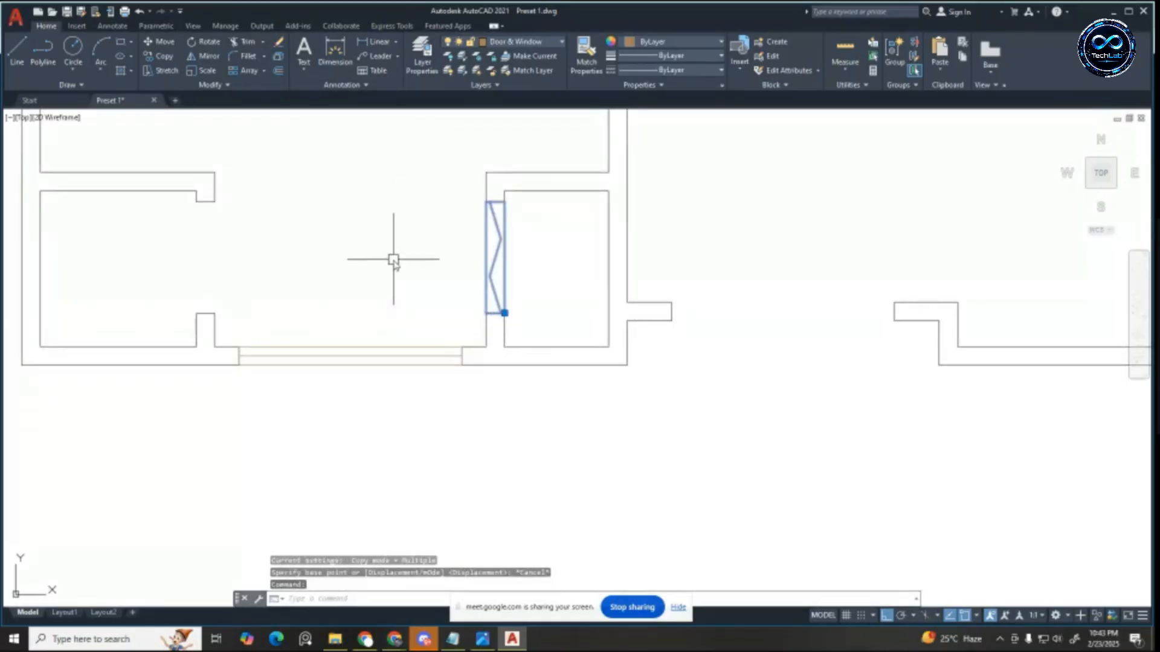
pyautogui.write('mi')
pyautogui.press('Return')
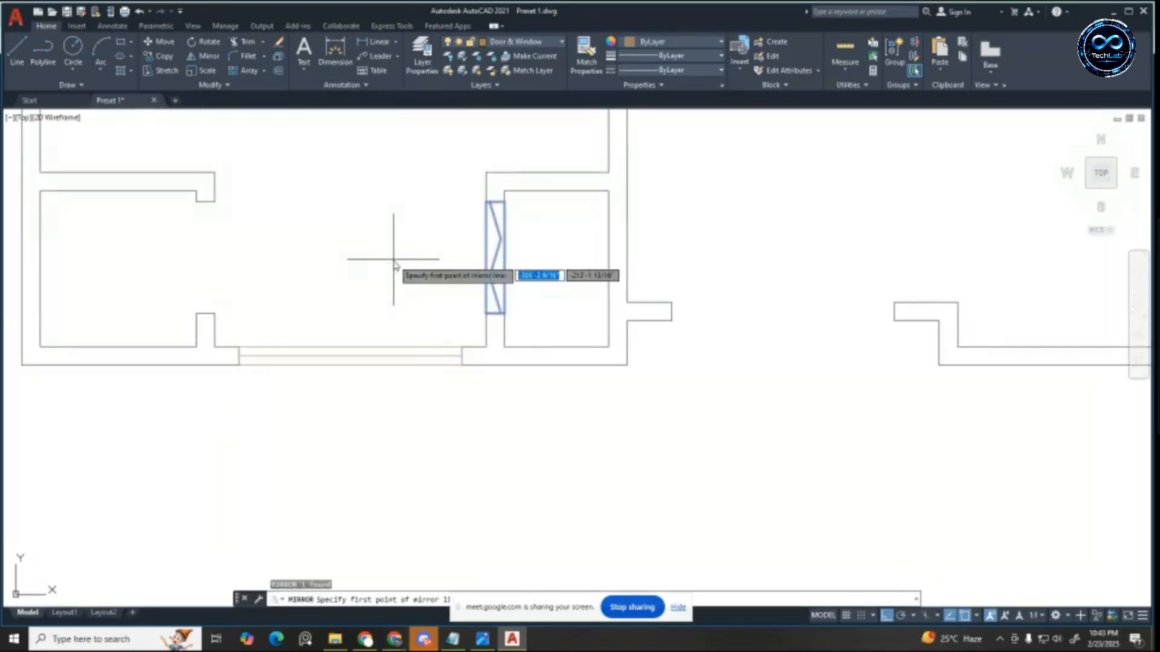
pyautogui.click(350, 348)
pyautogui.click(342, 228)
pyautogui.press('Return')
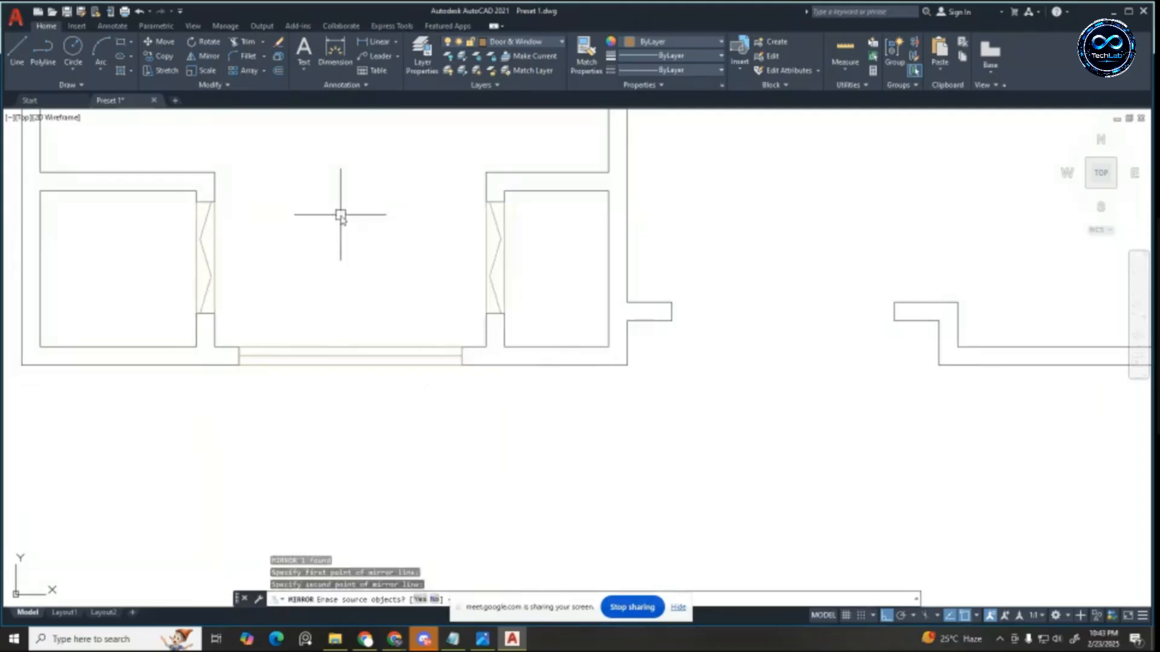
pyautogui.press('Escape')
pyautogui.press('Escape')
pyautogui.scroll(-3, 407, 294)
pyautogui.scroll(-2, 447, 324)
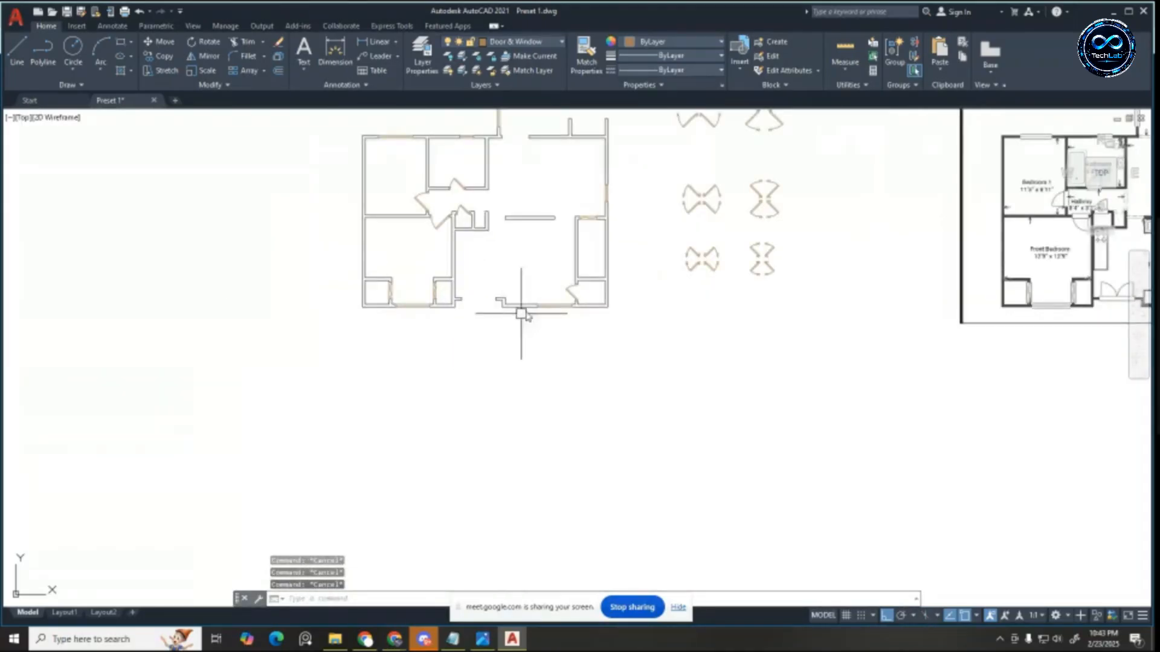
# Step: Measure the clear width of the Kitchen's double-door opening between its two wall ends in the lower exterior wall
pyautogui.scroll(2, 766, 230)
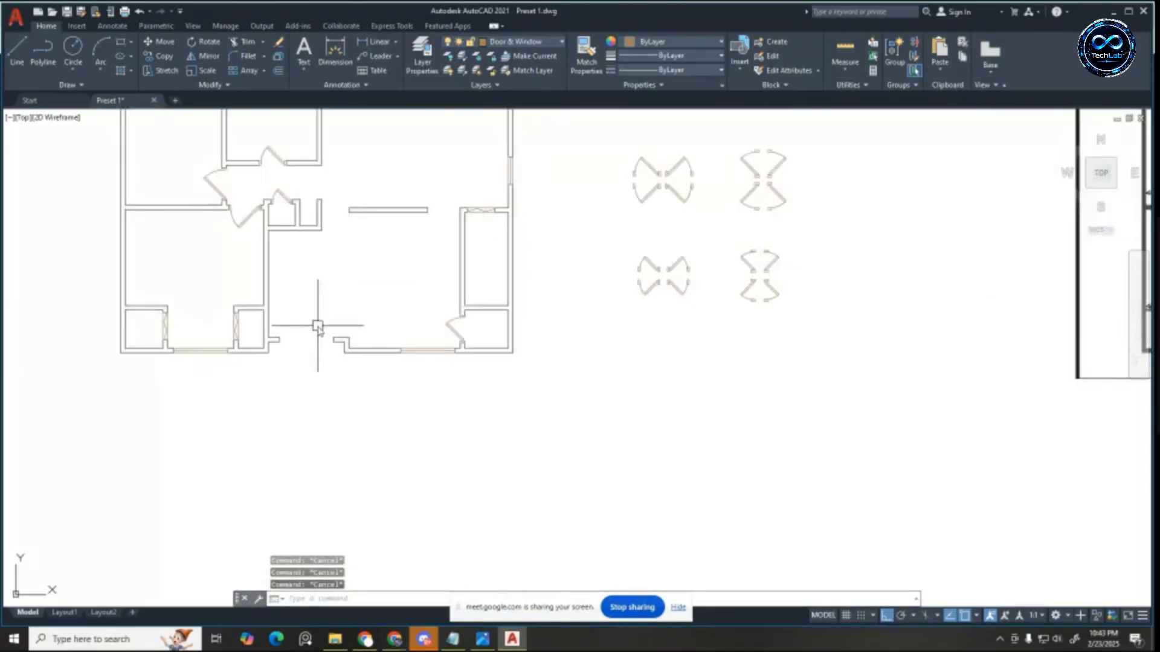
pyautogui.scroll(2, 318, 326)
pyautogui.click(368, 47)
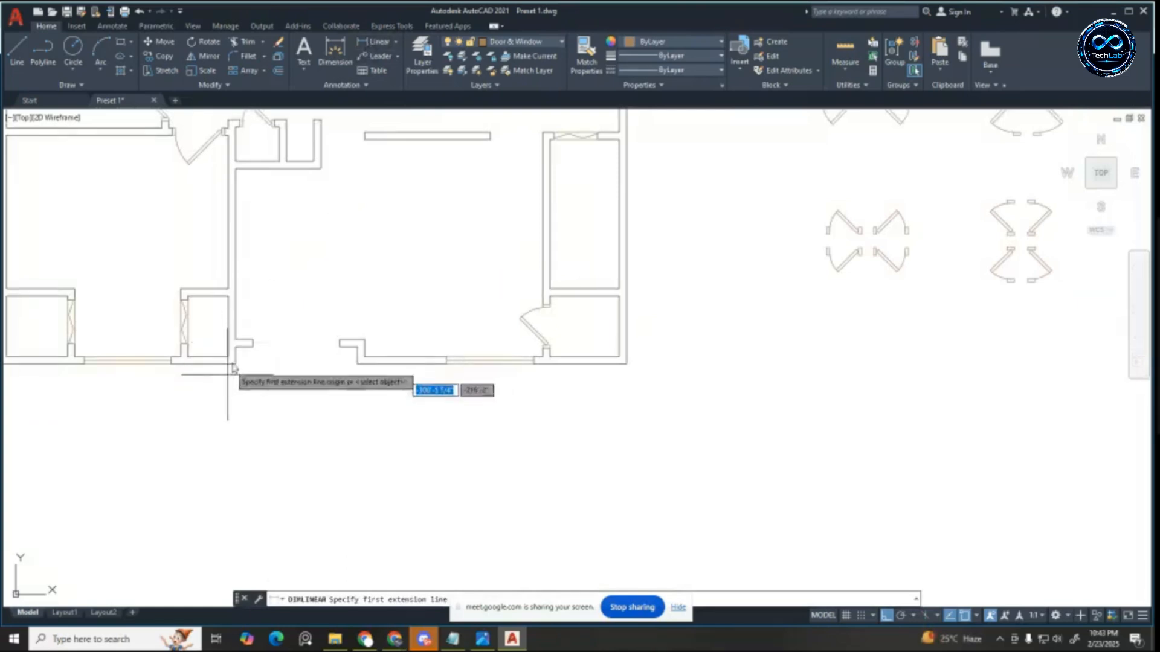
pyautogui.scroll(2, 238, 372)
pyautogui.click(256, 343)
pyautogui.click(396, 343)
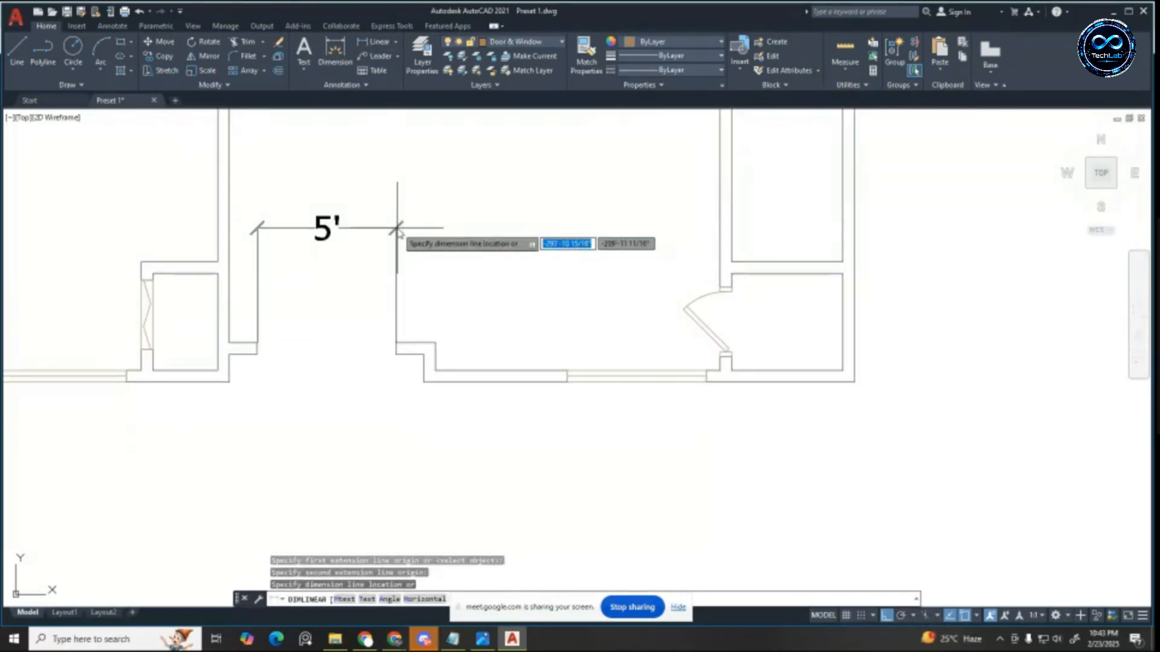
pyautogui.press('Escape')
pyautogui.press('Escape')
pyautogui.press('Escape')
pyautogui.press('Escape')
# Step: Copy the upper-right door block of a horizontal door set into the empty space between the door blocks and the reference plan
pyautogui.scroll(-5, 278, 276)
pyautogui.scroll(3, 460, 219)
pyautogui.scroll(1, 459, 218)
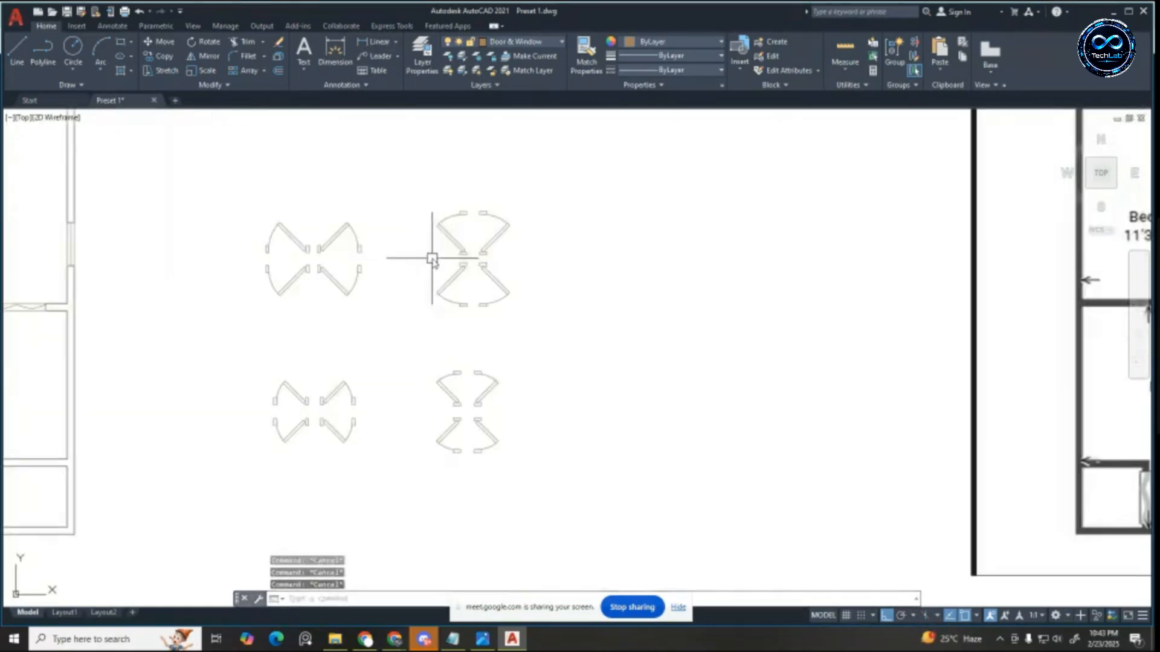
pyautogui.scroll(1, 433, 247)
pyautogui.scroll(-1, 451, 235)
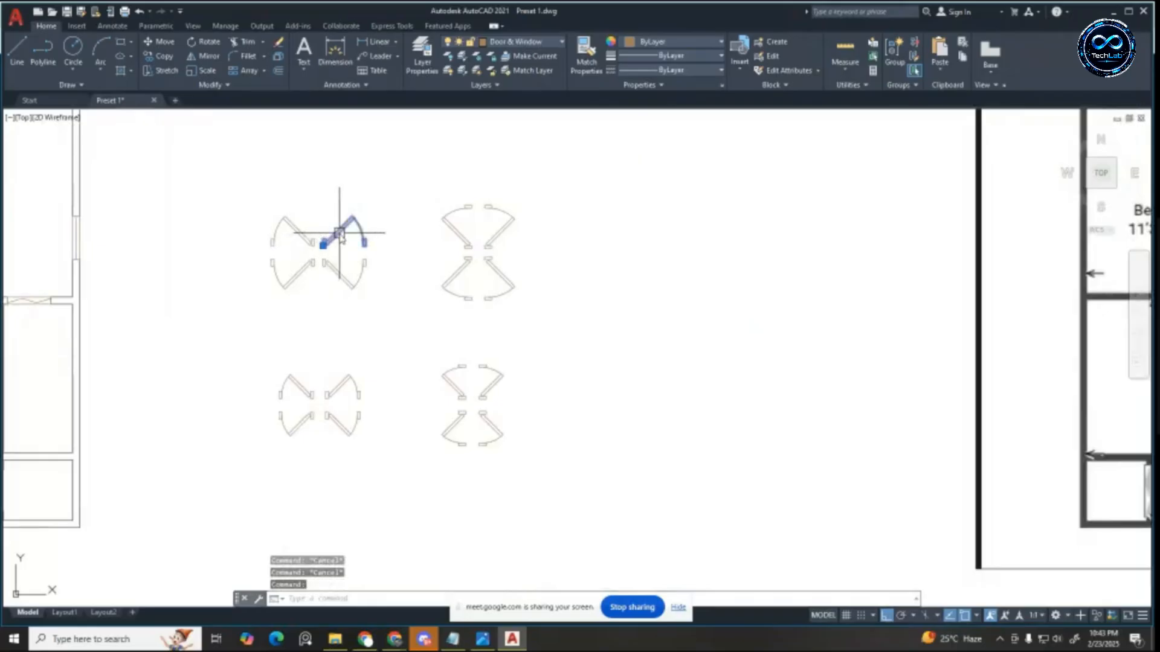
pyautogui.write('co')
pyautogui.press('Return')
pyautogui.click(339, 233)
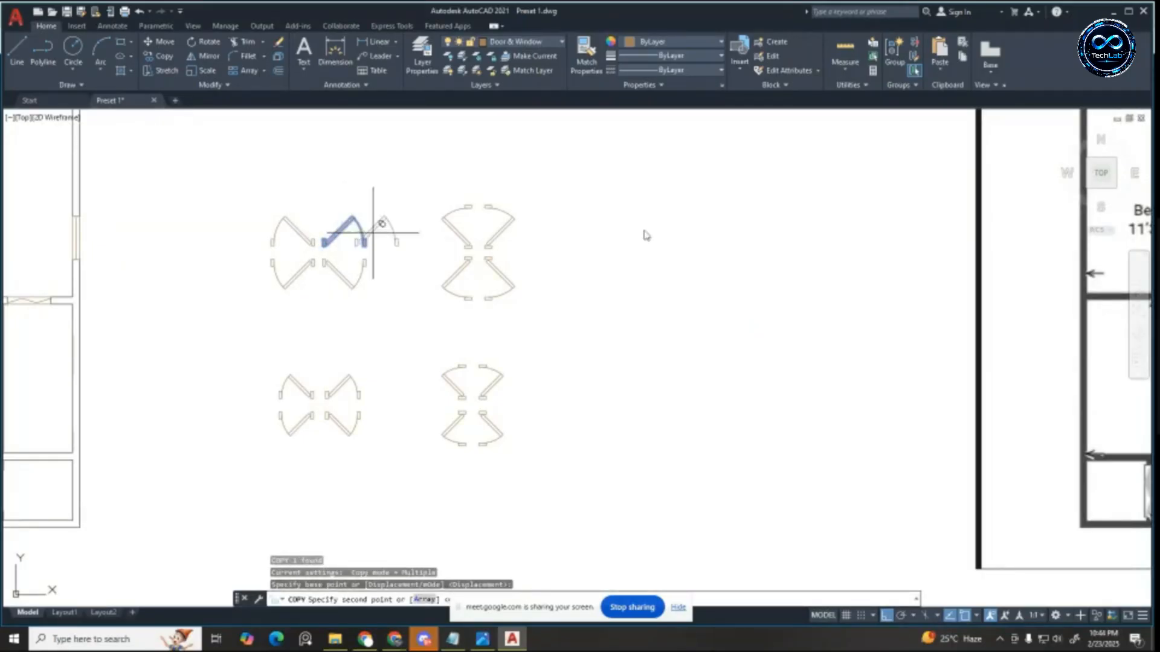
pyautogui.click(702, 234)
pyautogui.press('Escape')
# Step: Explode the copied door block and erase its right jamb
pyautogui.click(702, 230)
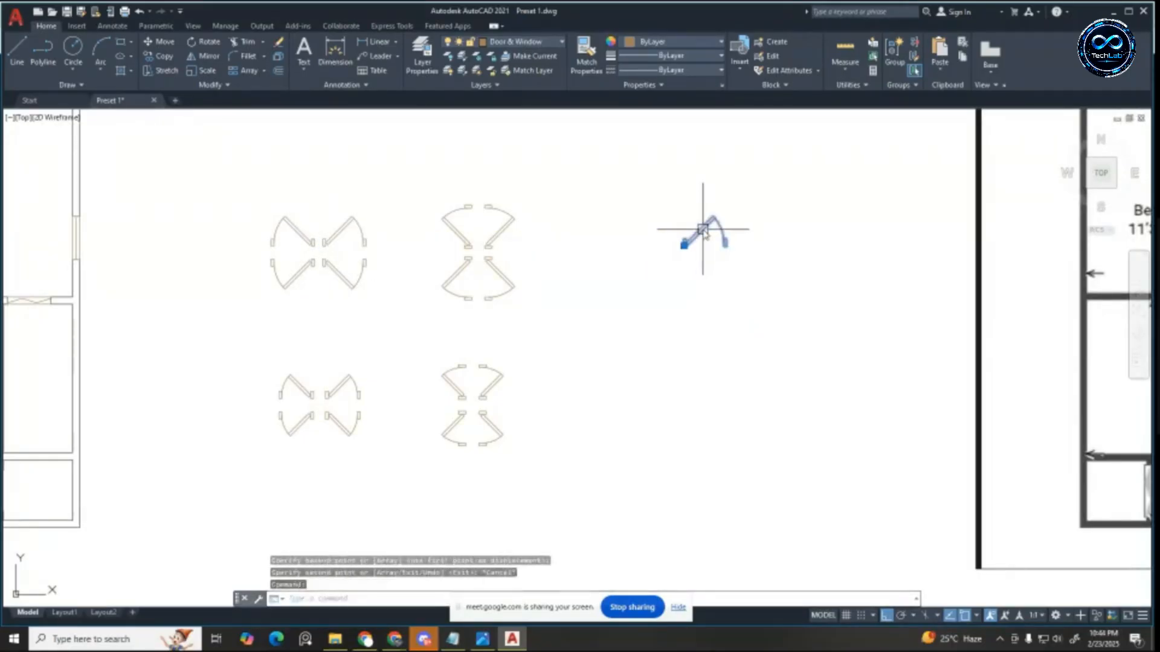
pyautogui.write('x')
pyautogui.press('Return')
pyautogui.scroll(6, 742, 219)
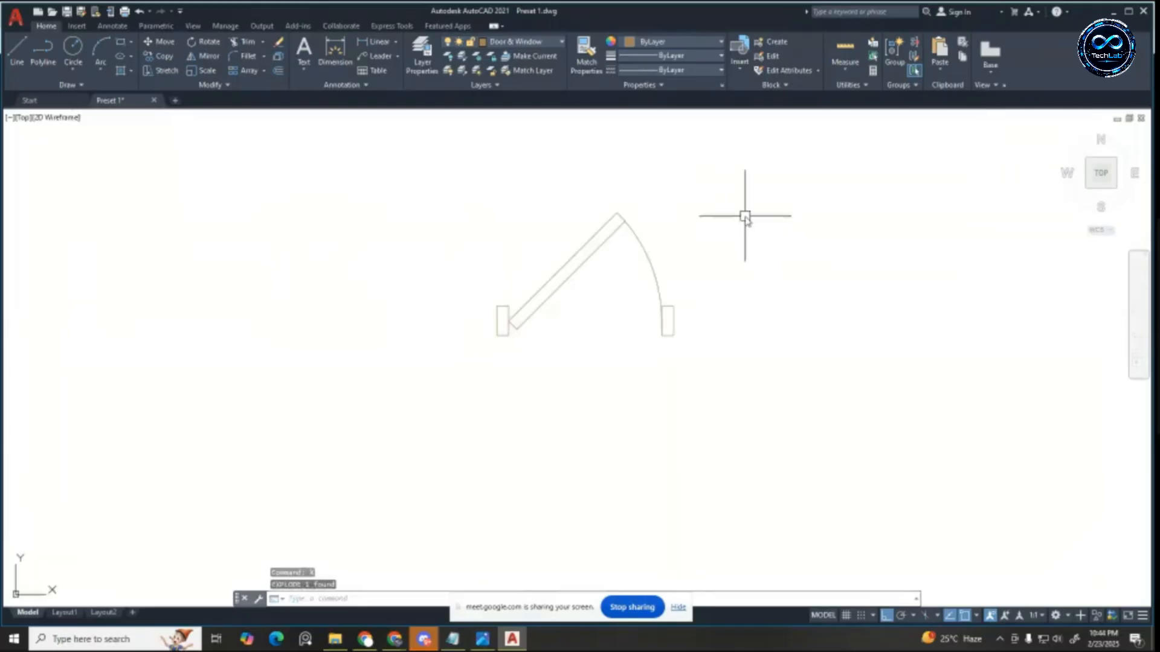
pyautogui.scroll(3, 709, 283)
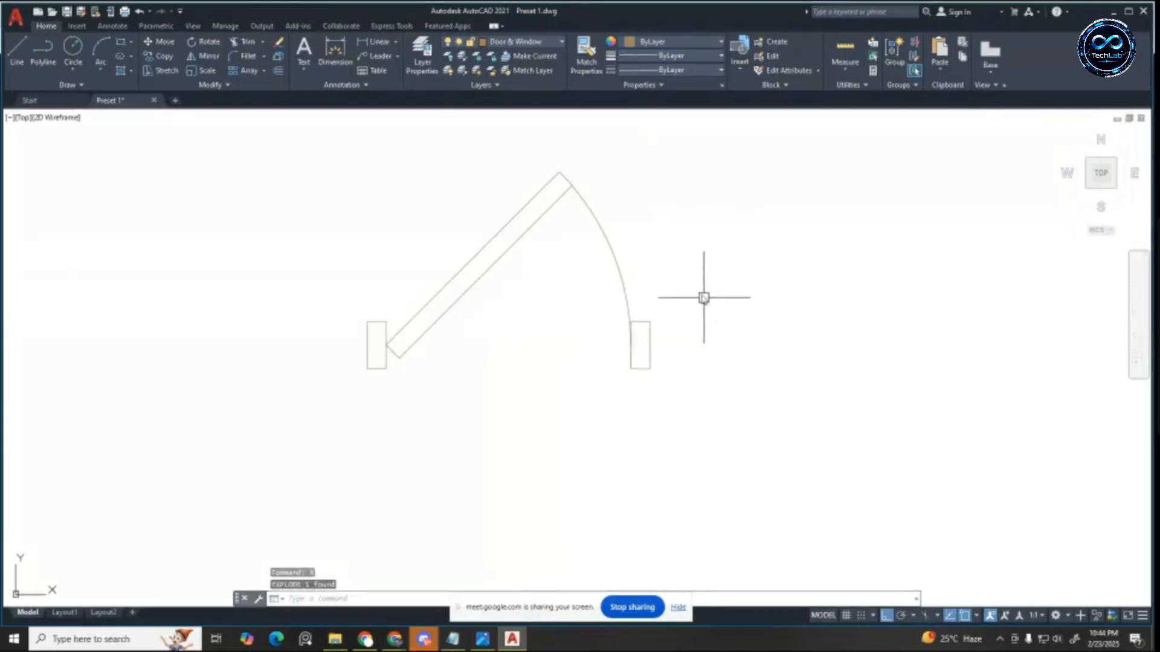
pyautogui.click(597, 303)
pyautogui.click(730, 430)
pyautogui.press('Delete')
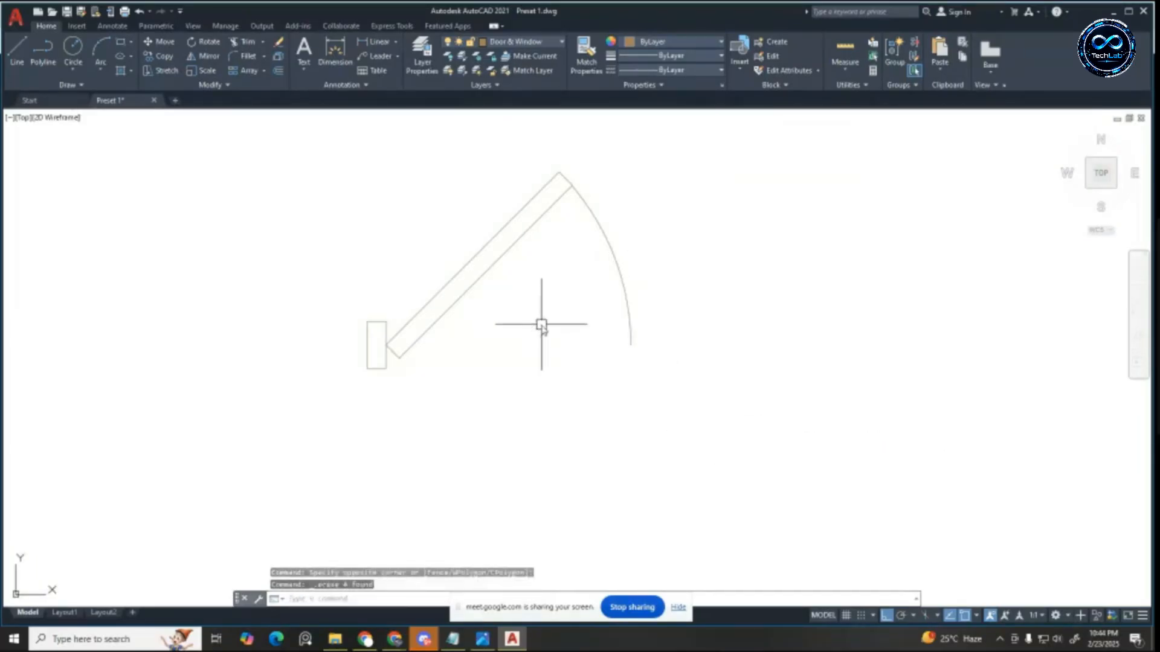
# Step: Measure the horizontal distance from the left jamb's outer edge to the lower end of the swing arc
pyautogui.click(395, 45)
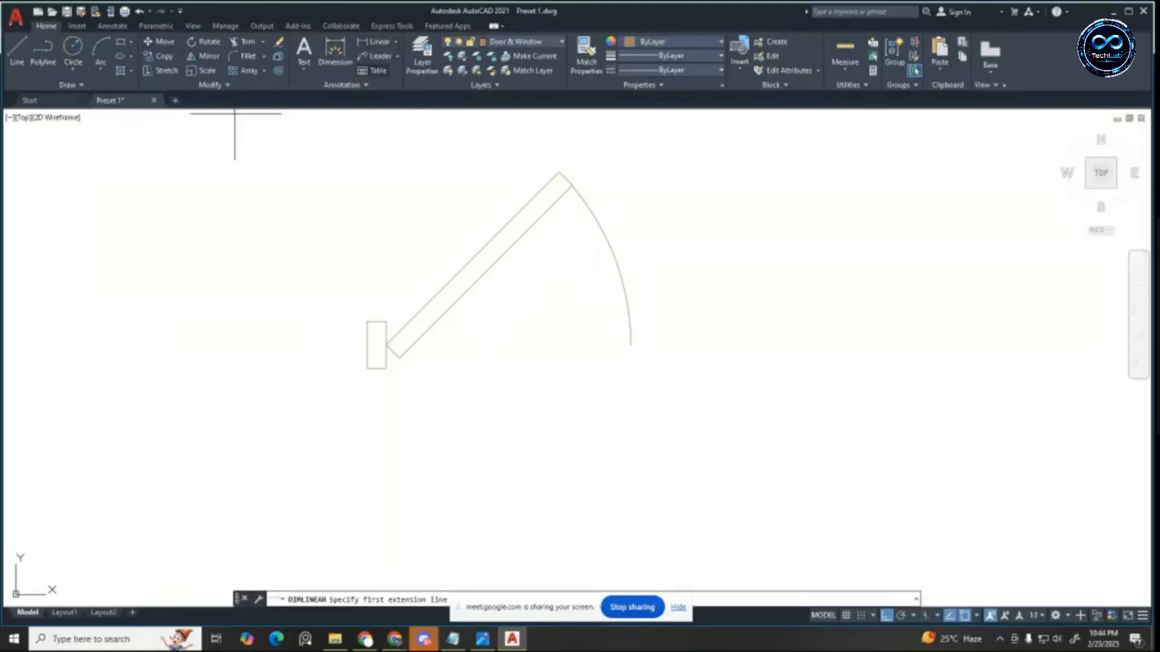
pyautogui.click(366, 344)
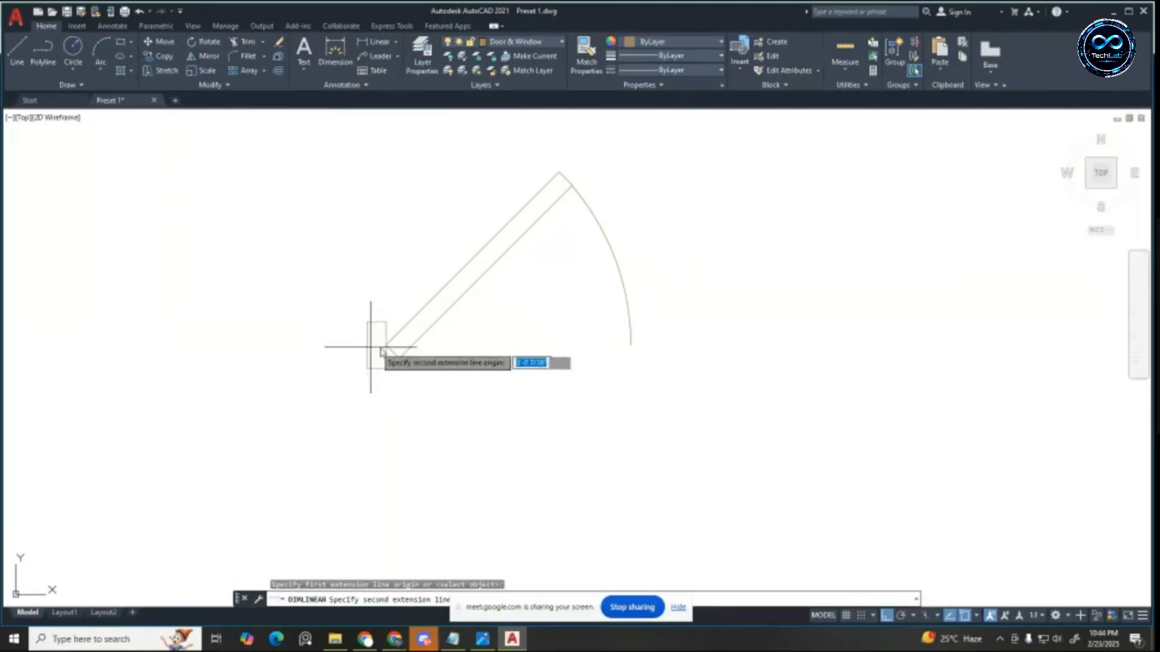
pyautogui.click(630, 344)
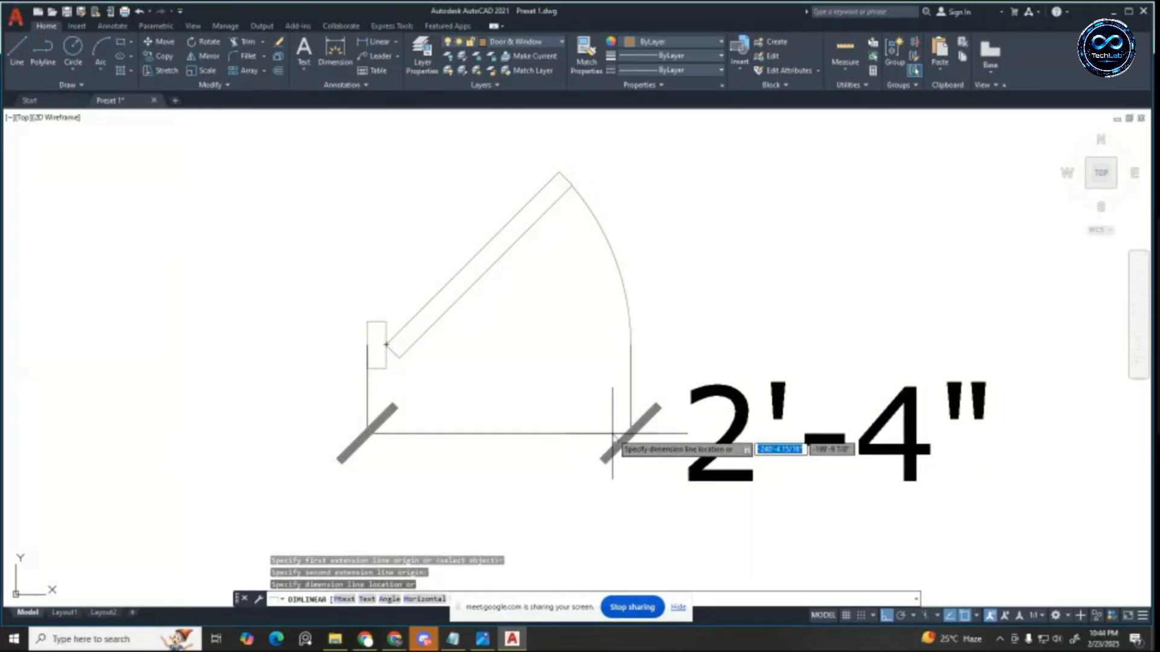
pyautogui.press('Escape')
pyautogui.press('Escape')
pyautogui.press('Escape')
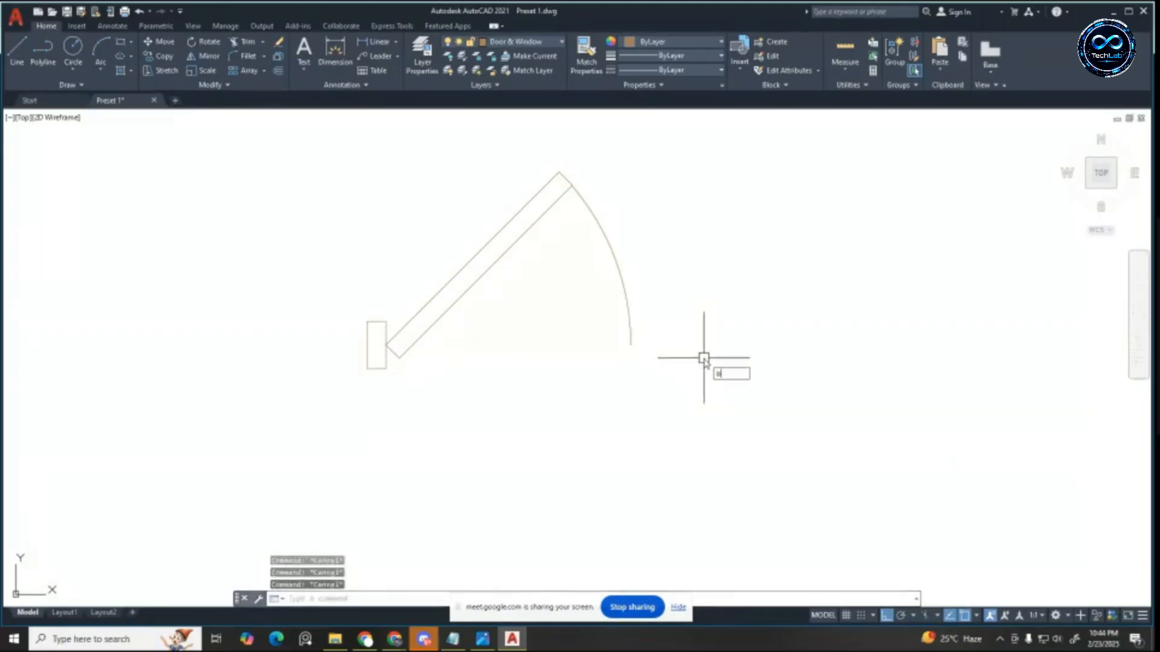
# Step: Offset the door's swing arc and leaf end line outward by 2", and erase the original arc
pyautogui.press('Return')
pyautogui.write('2')
pyautogui.press('Return')
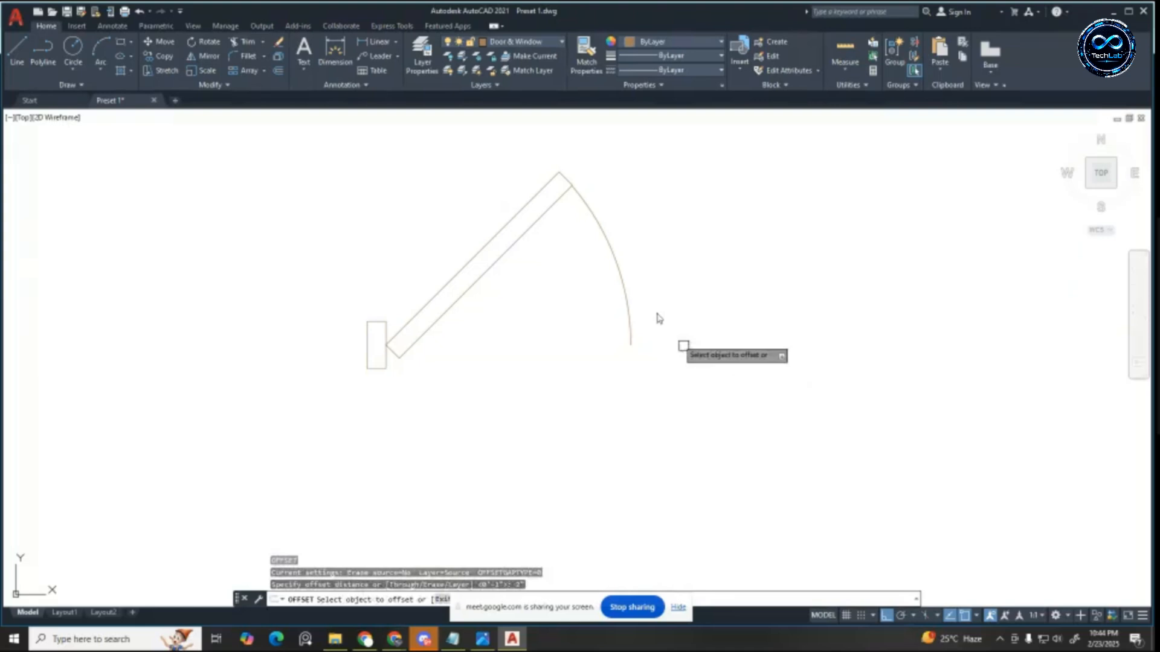
pyautogui.click(627, 284)
pyautogui.click(733, 236)
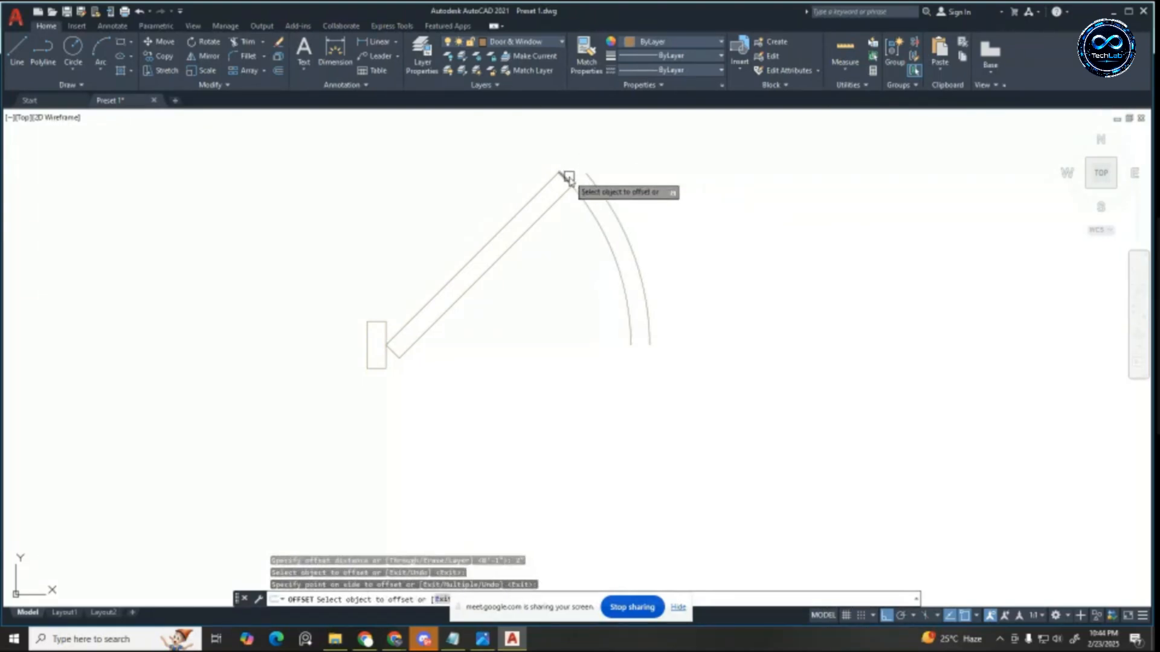
pyautogui.scroll(4, 574, 188)
pyautogui.press('Escape')
pyautogui.click(600, 207)
pyautogui.press('Delete')
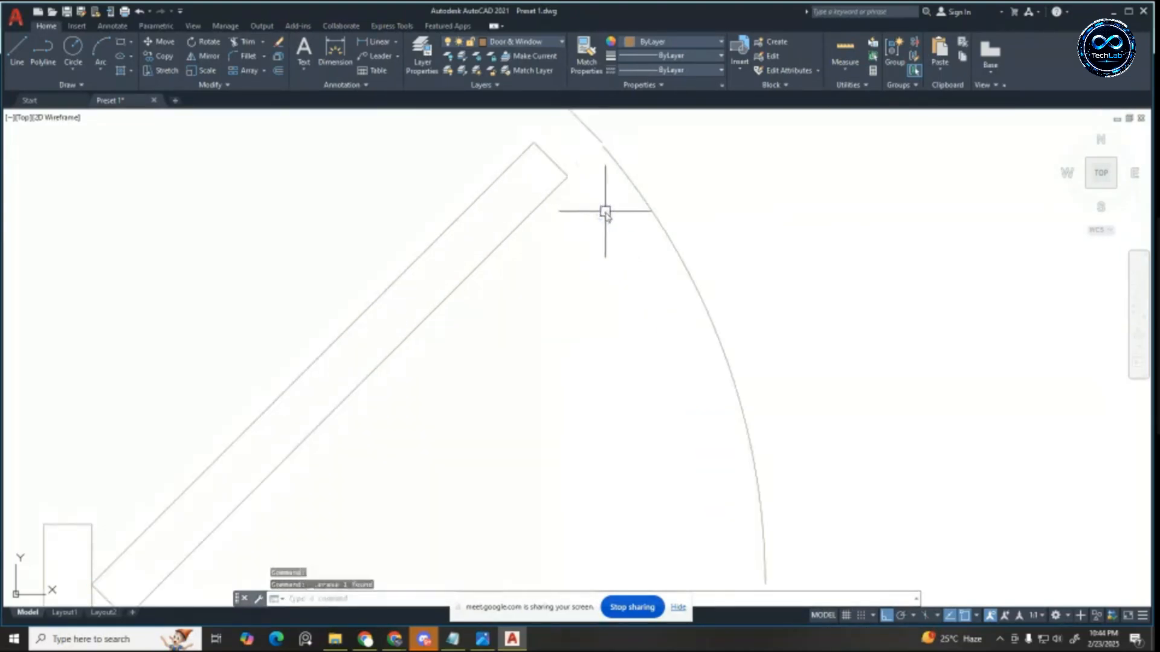
# Step: Extend the door leaf's two long edges to the offset end line and erase the old end line
pyautogui.press('Escape')
pyautogui.press('Escape')
pyautogui.write('ex')
pyautogui.press('Return')
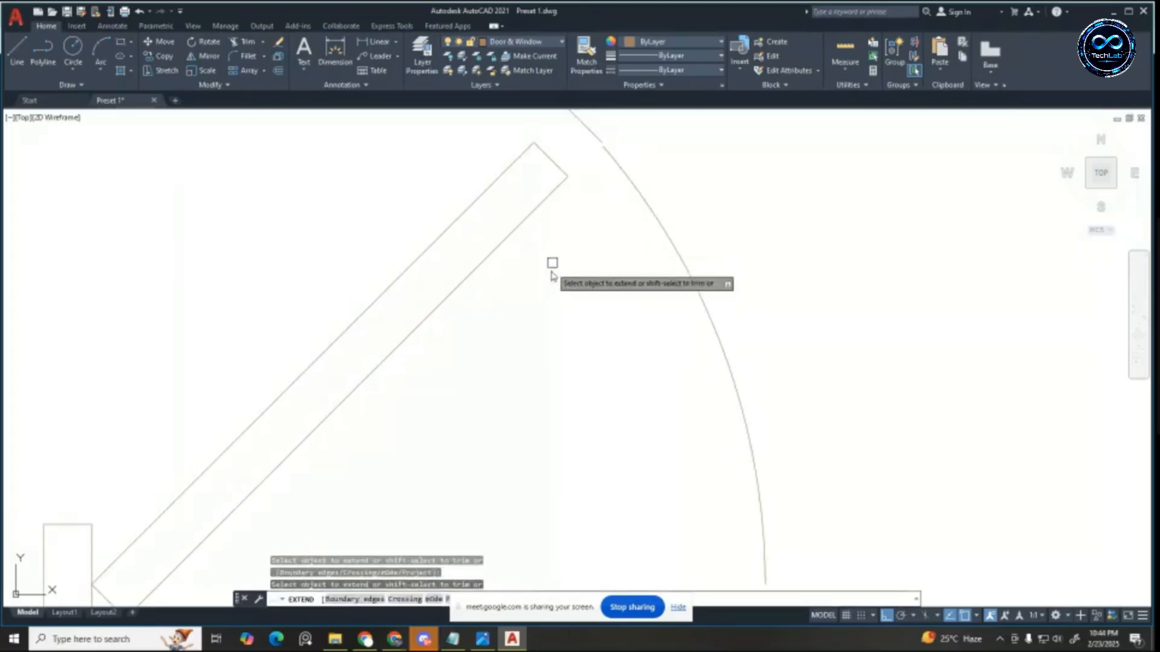
pyautogui.click(549, 292)
pyautogui.click(405, 161)
pyautogui.press('Escape')
pyautogui.click(540, 151)
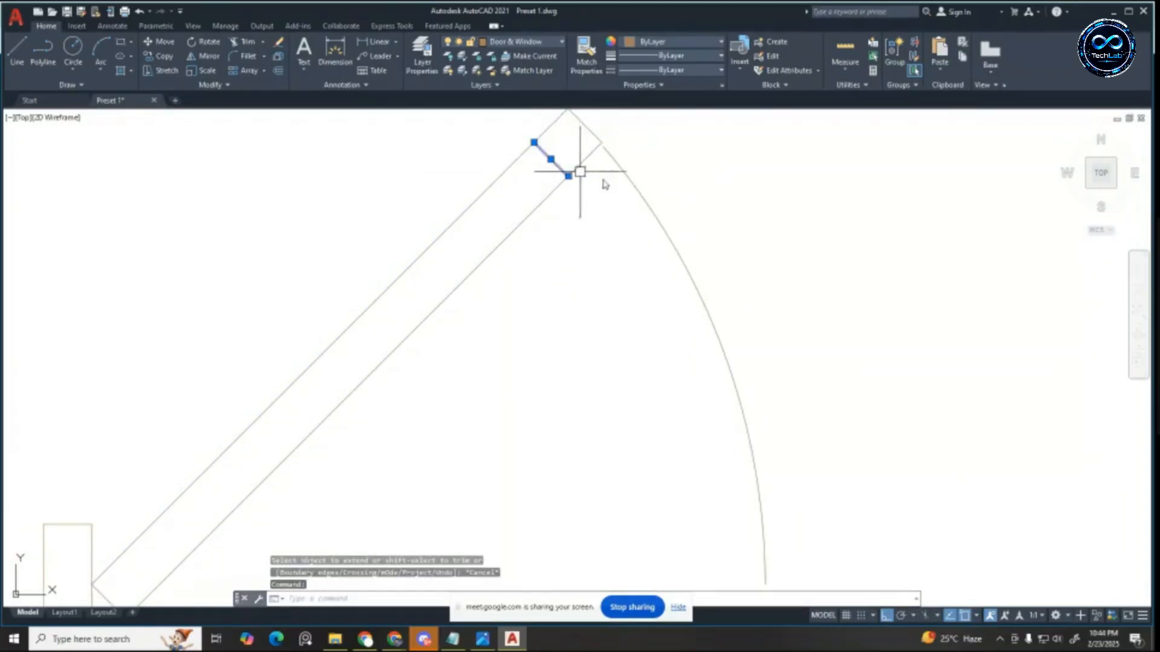
pyautogui.press('Delete')
pyautogui.scroll(-2, 628, 190)
pyautogui.scroll(4, 619, 172)
pyautogui.press('Escape')
pyautogui.press('Escape')
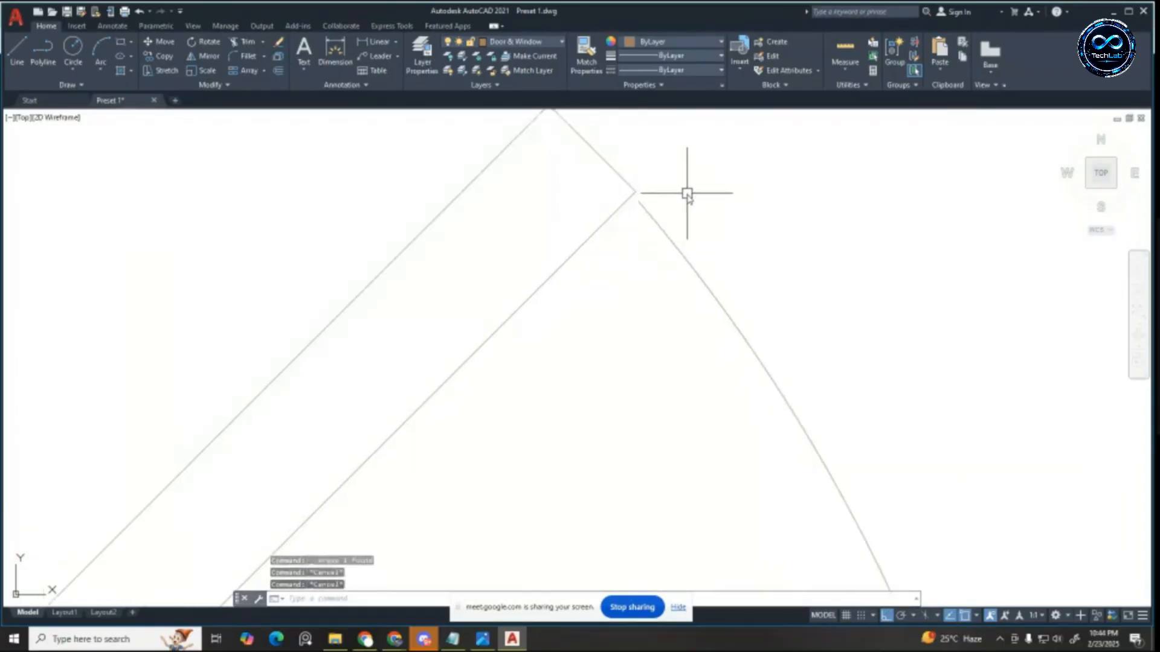
pyautogui.press('Return')
pyautogui.scroll(-5, 687, 176)
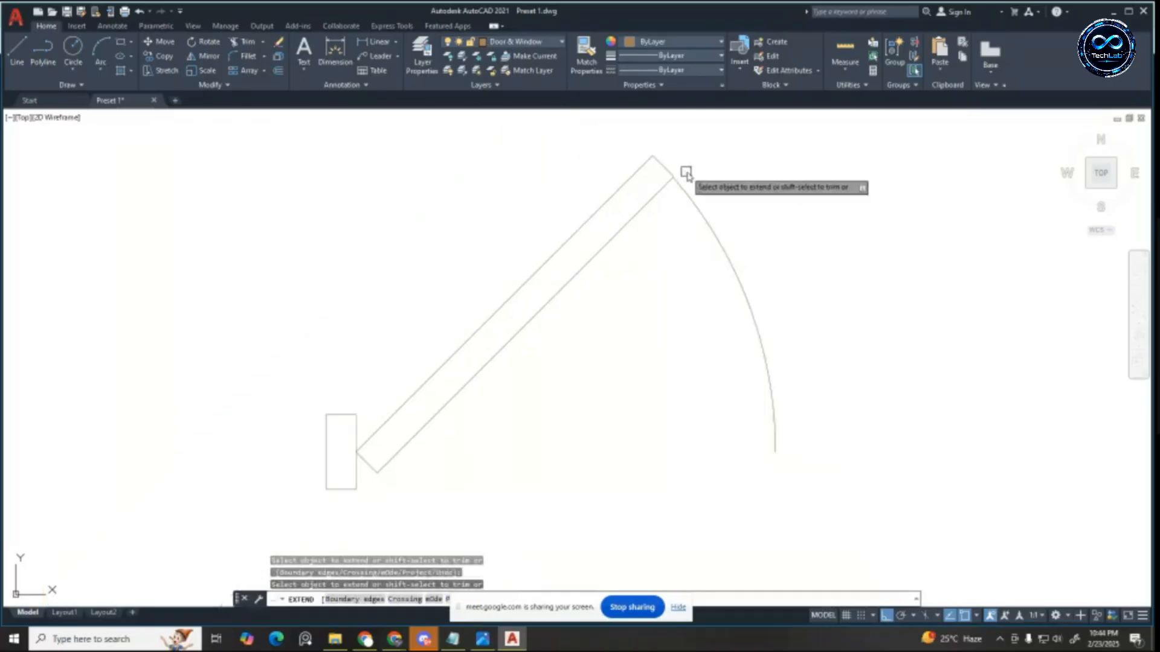
pyautogui.press('Escape')
# Step: Mirror the single door leaf, jamb and arc about the vertical line through the arc's lower end, keeping the original
pyautogui.click(573, 177)
pyautogui.click(814, 370)
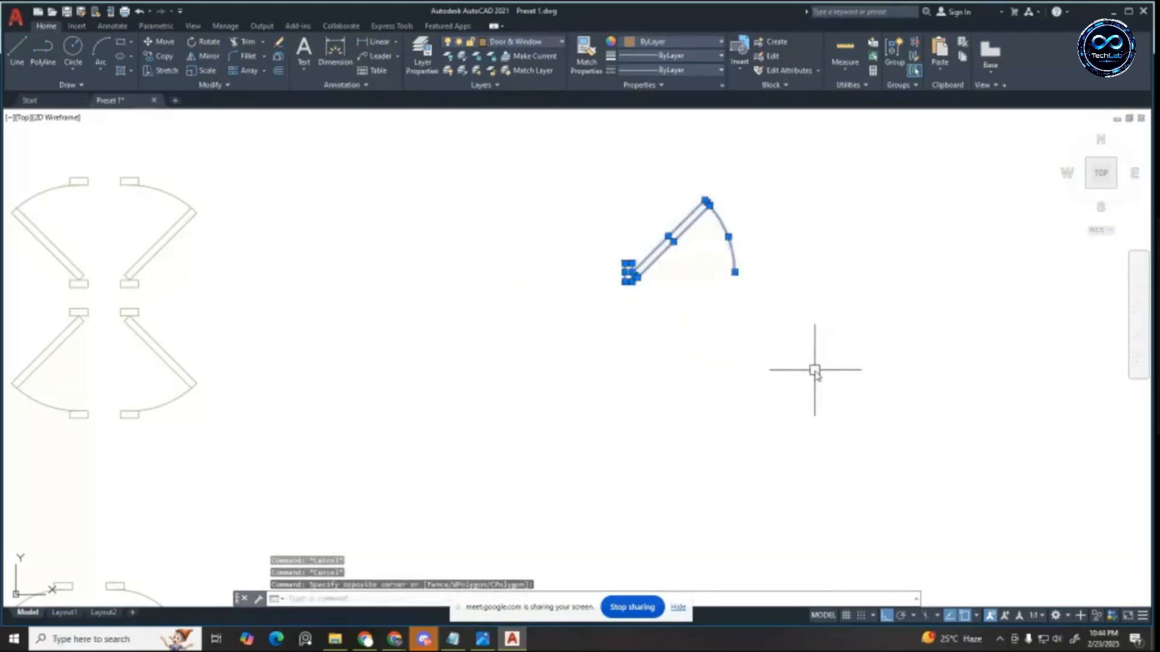
pyautogui.write('mi')
pyautogui.press('Return')
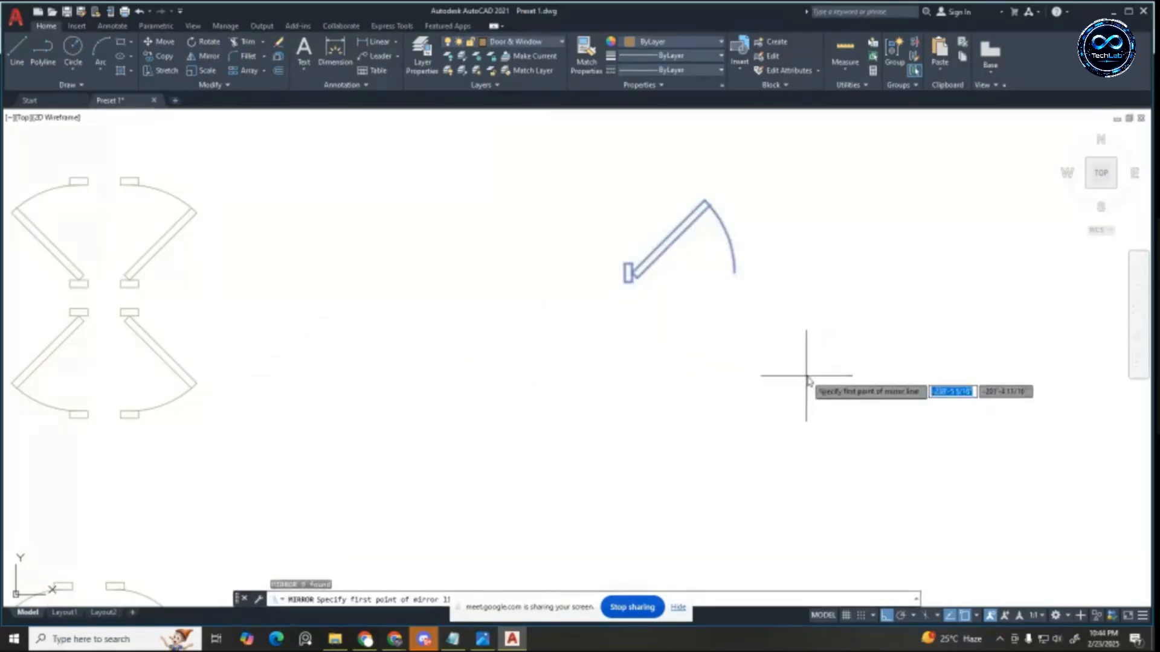
pyautogui.scroll(2, 769, 272)
pyautogui.click(712, 276)
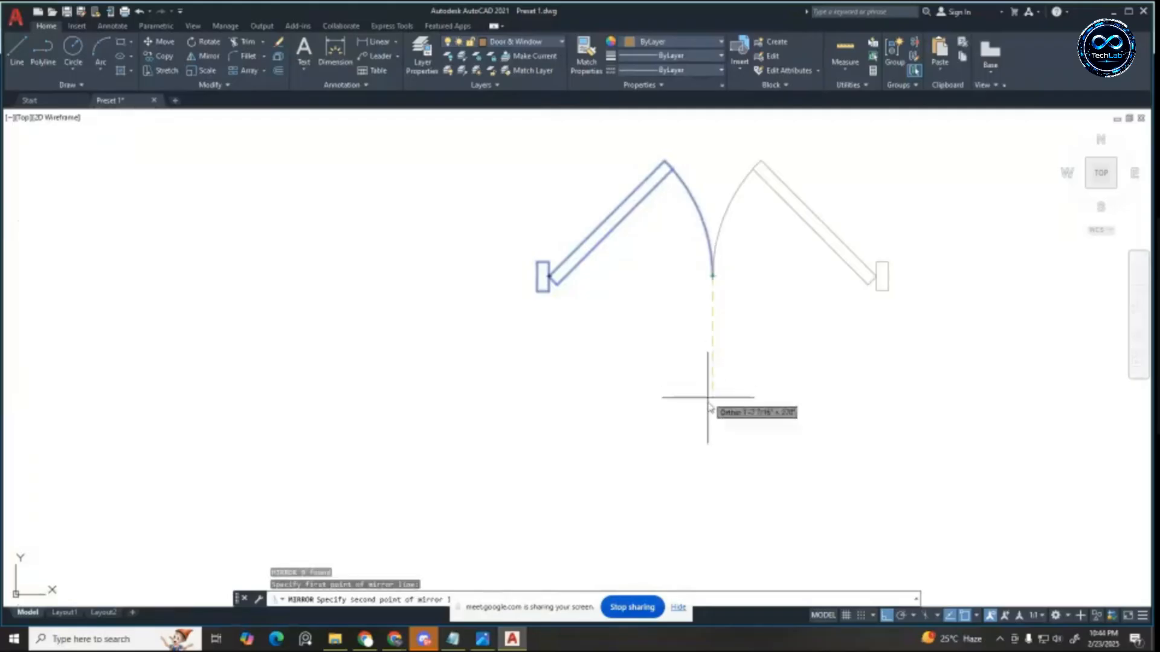
pyautogui.click(708, 406)
pyautogui.press('Return')
# Step: Check the double door's overall width between the outer jamb corners with a temporary linear dimension, and erase the dimension
pyautogui.click(375, 41)
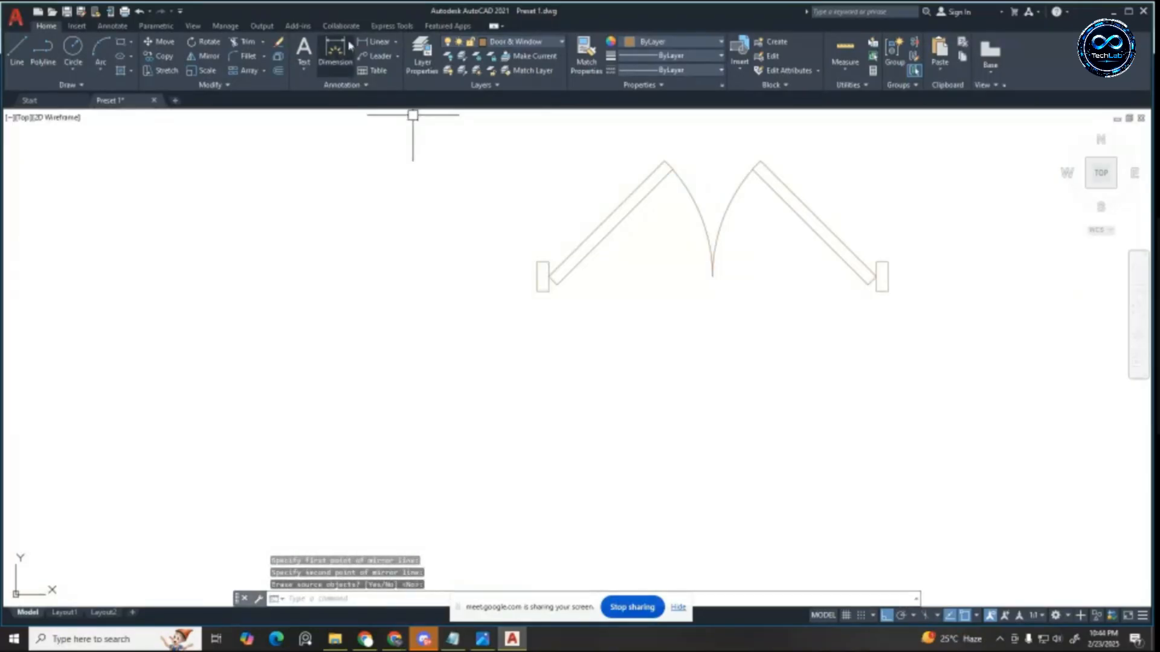
pyautogui.click(537, 291)
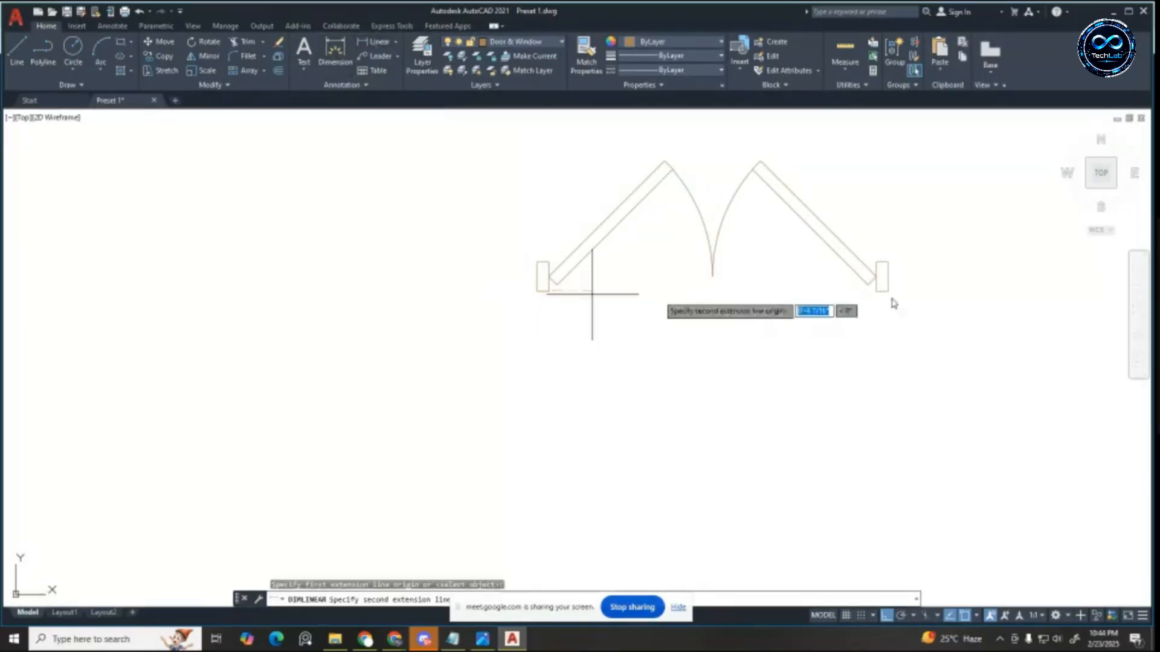
pyautogui.click(887, 291)
pyautogui.click(846, 442)
pyautogui.press('Escape')
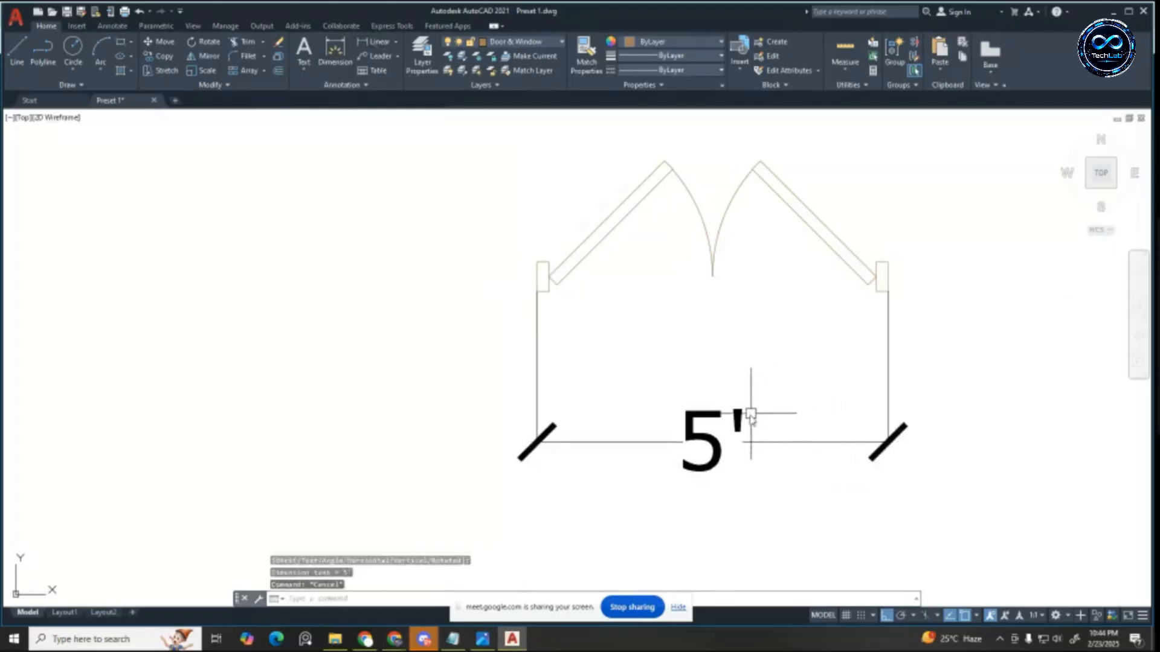
pyautogui.click(736, 410)
pyautogui.press('Delete')
# Step: Cut the double door and paste it as a block into the Kitchen's exterior opening, at the left wall end's lower corner
pyautogui.scroll(-2, 699, 332)
pyautogui.click(537, 199)
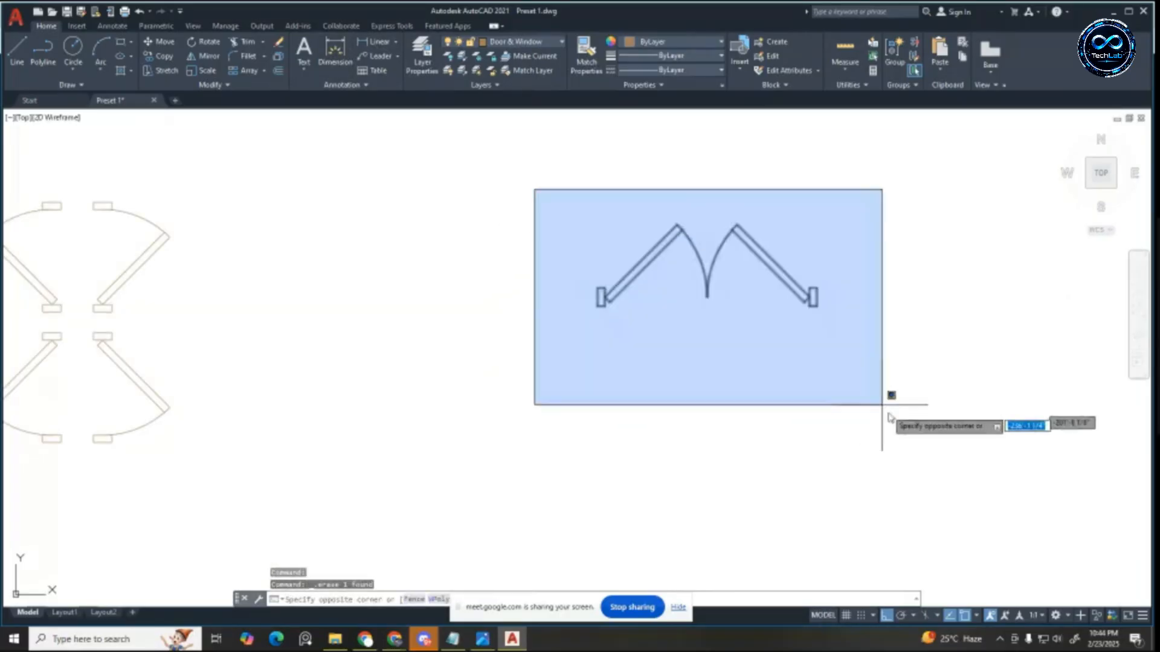
pyautogui.click(888, 400)
pyautogui.hotkey('ctrl', 'x')
pyautogui.hotkey('ctrl', 'shift', 'v')
pyautogui.scroll(-3, 880, 310)
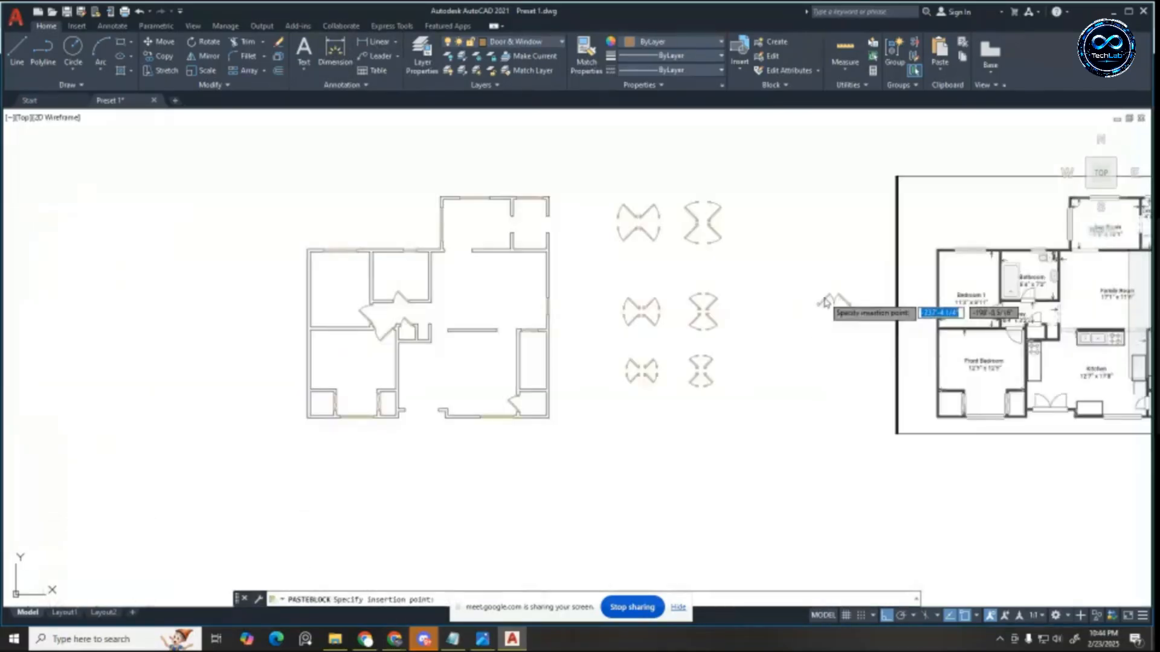
pyautogui.scroll(5, 628, 357)
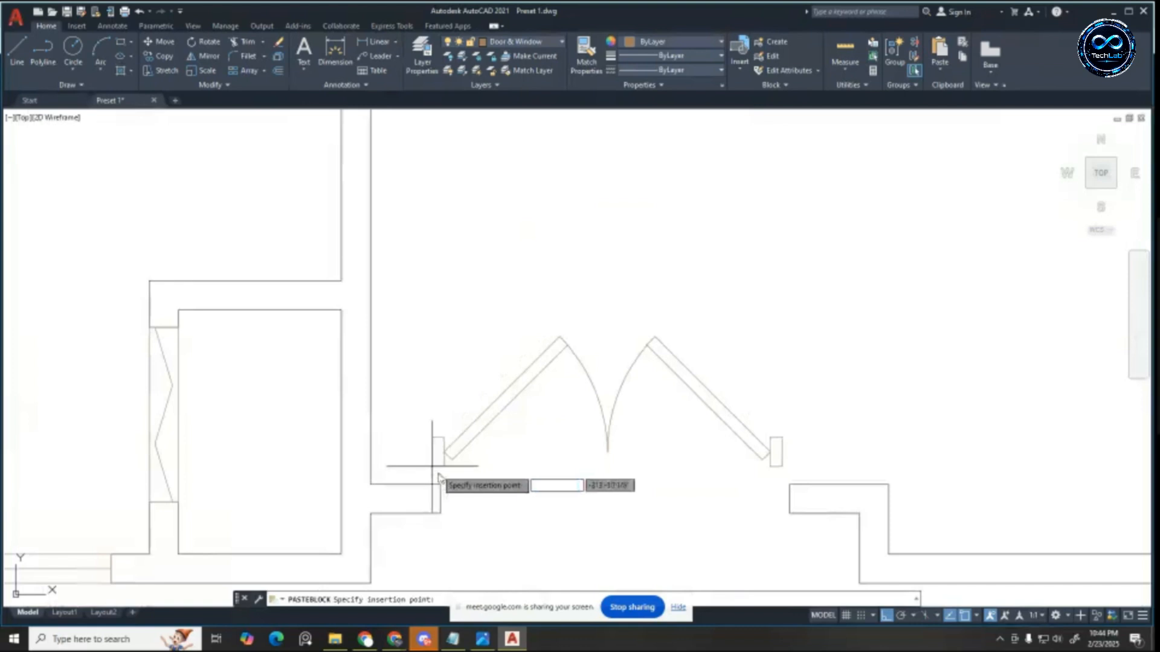
pyautogui.click(441, 513)
pyautogui.press('Escape')
pyautogui.press('Escape')
pyautogui.press('Escape')
# Step: Examine the floor plan's placed doors and remaining openings against the reference plan
pyautogui.scroll(-10, 407, 361)
pyautogui.scroll(-2, 389, 345)
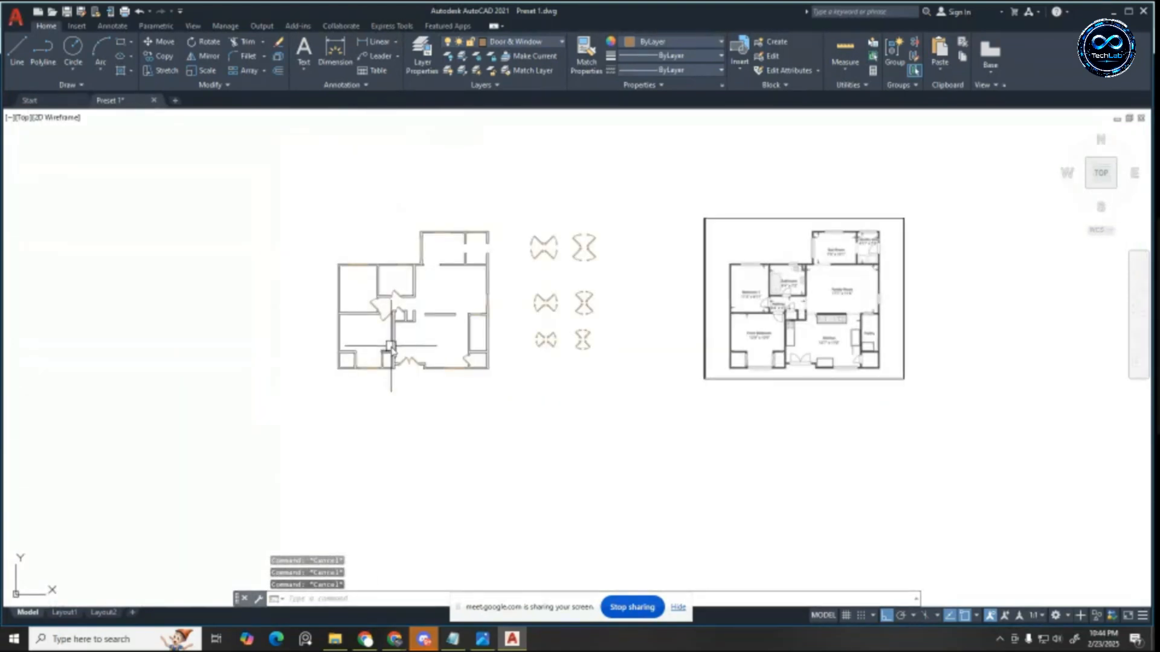
pyautogui.scroll(2, 392, 345)
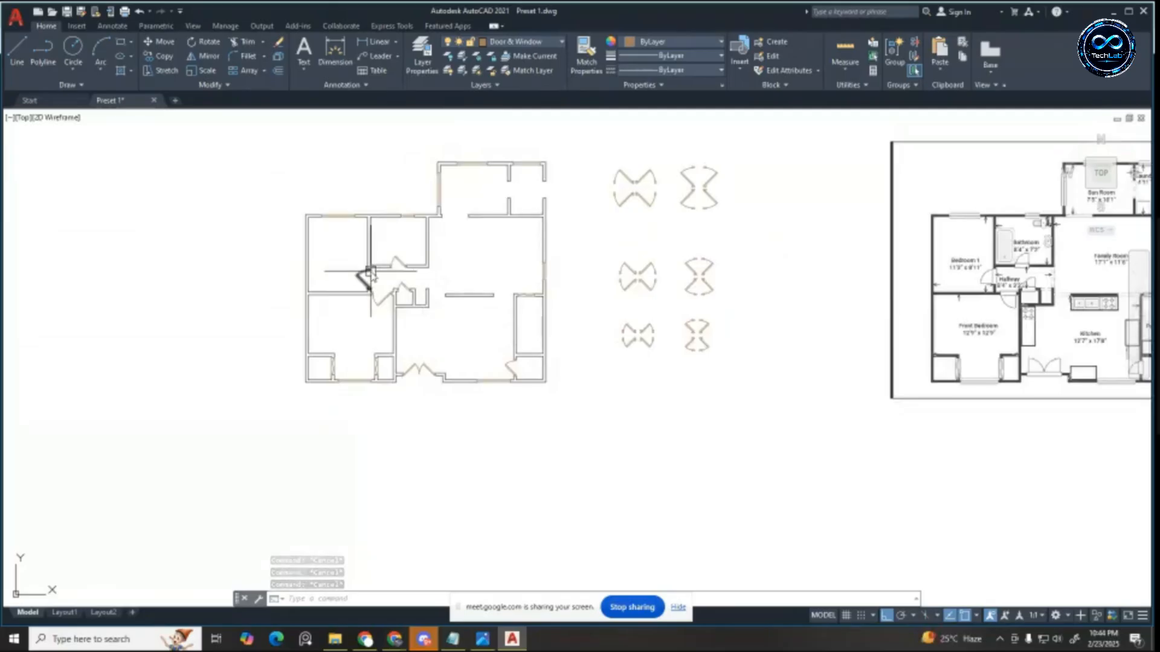
pyautogui.scroll(-2, 368, 275)
pyautogui.scroll(2, 459, 265)
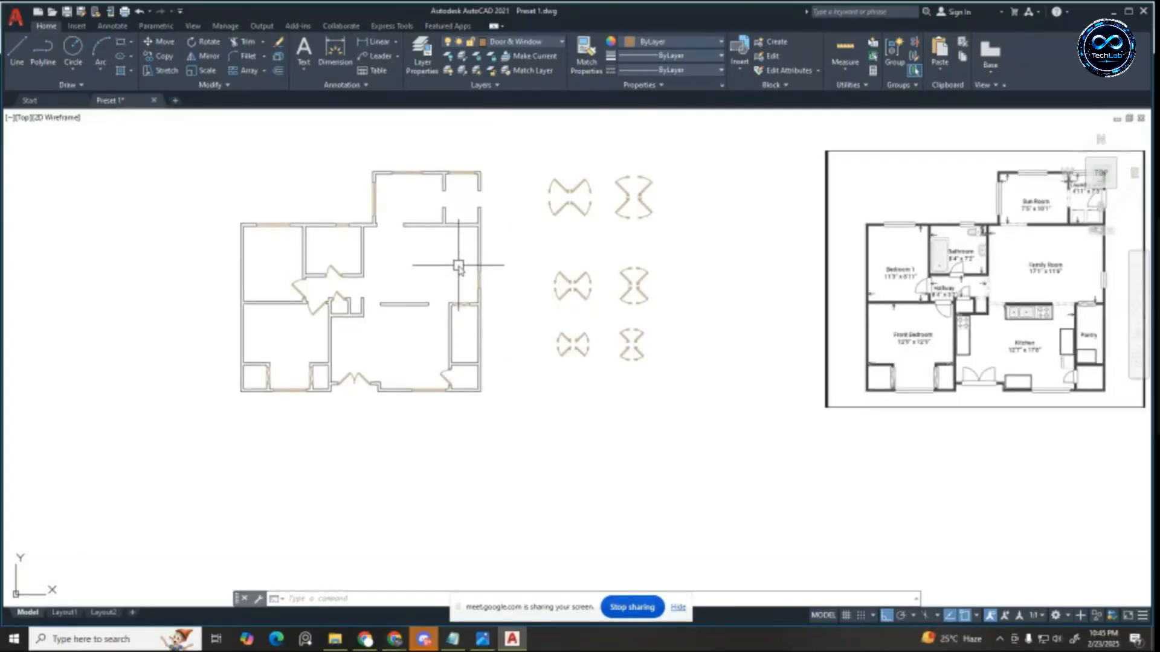
pyautogui.scroll(4, 354, 378)
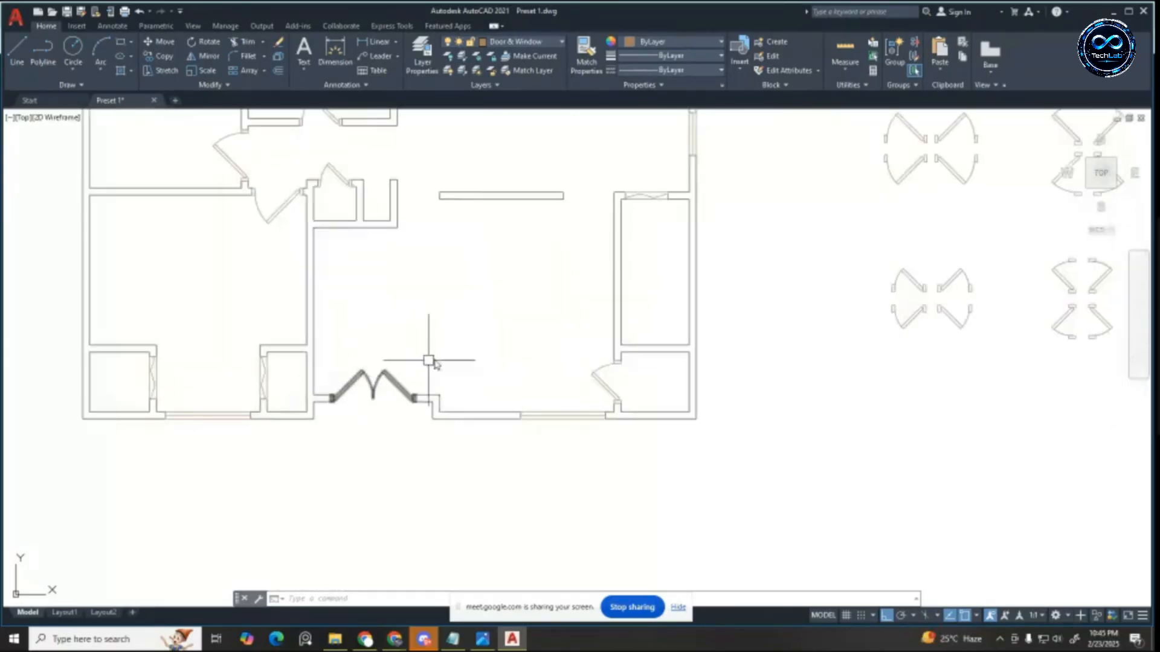
pyautogui.scroll(-4, 411, 302)
pyautogui.scroll(3, 399, 242)
pyautogui.scroll(-1, 413, 226)
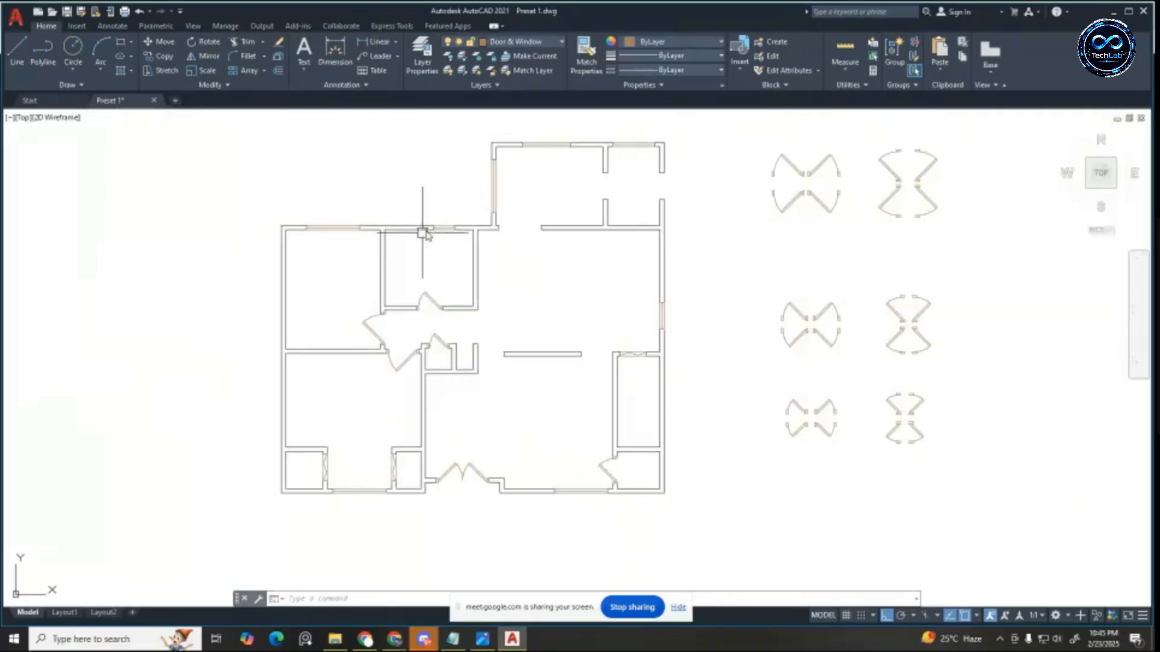
# Step: Open the window block in the upper-left room's top wall for editing in the Block Editor
pyautogui.scroll(4, 396, 230)
pyautogui.press('Escape')
pyautogui.press('Escape')
pyautogui.press('Escape')
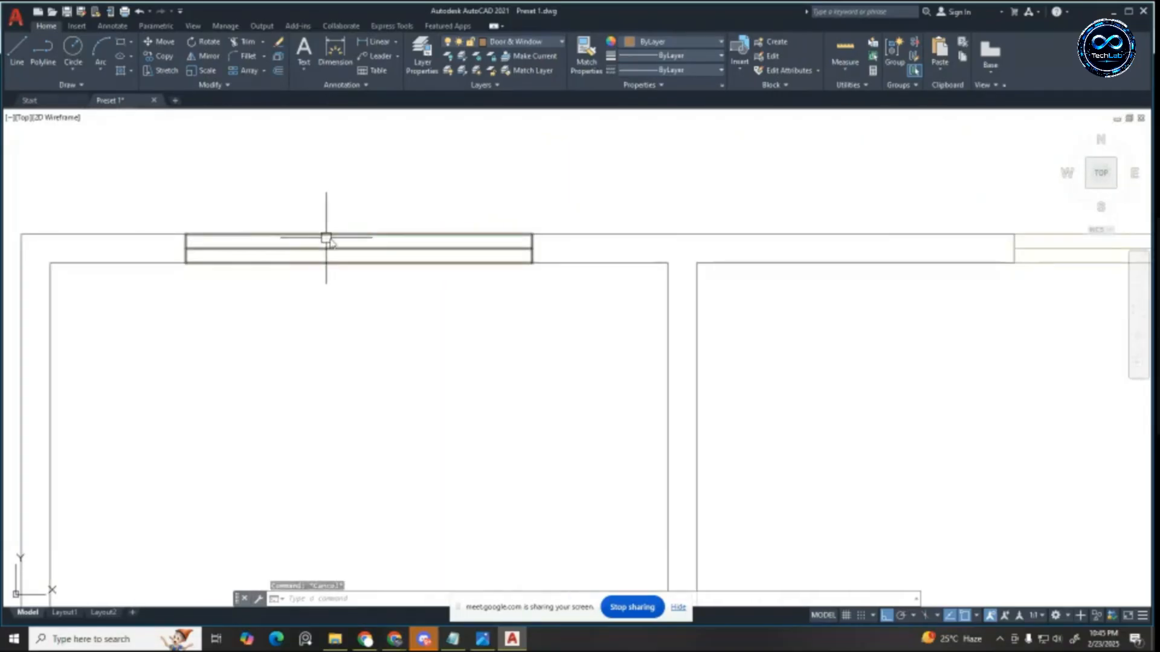
pyautogui.doubleClick(334, 236)
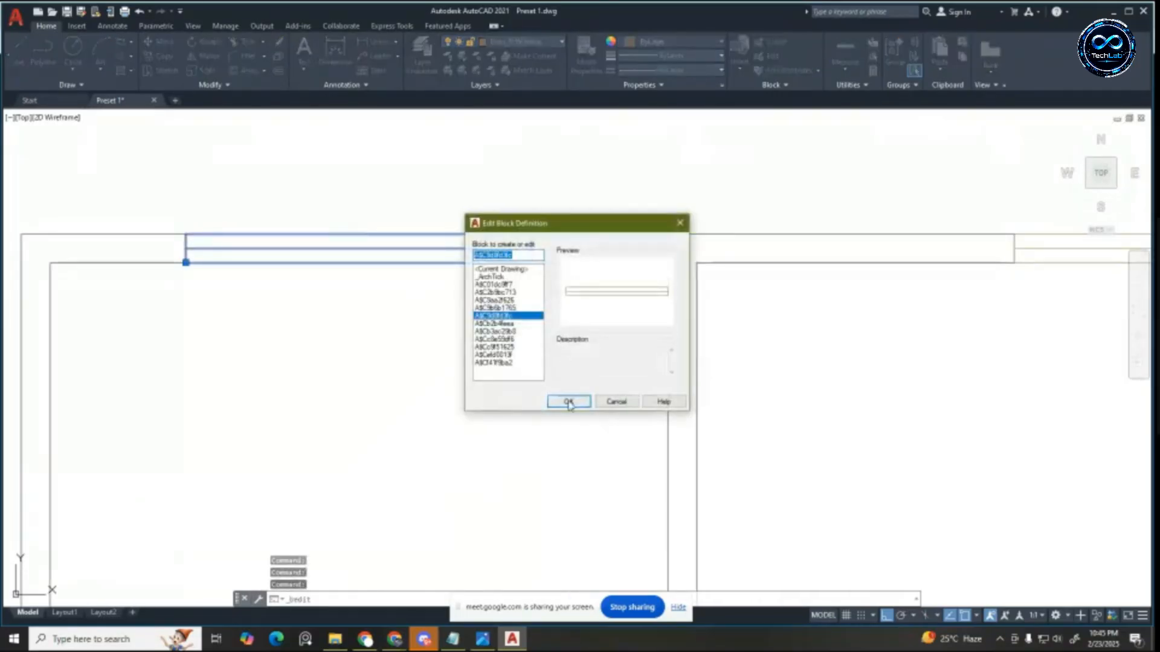
pyautogui.click(568, 401)
pyautogui.scroll(-2, 655, 298)
pyautogui.press('Escape')
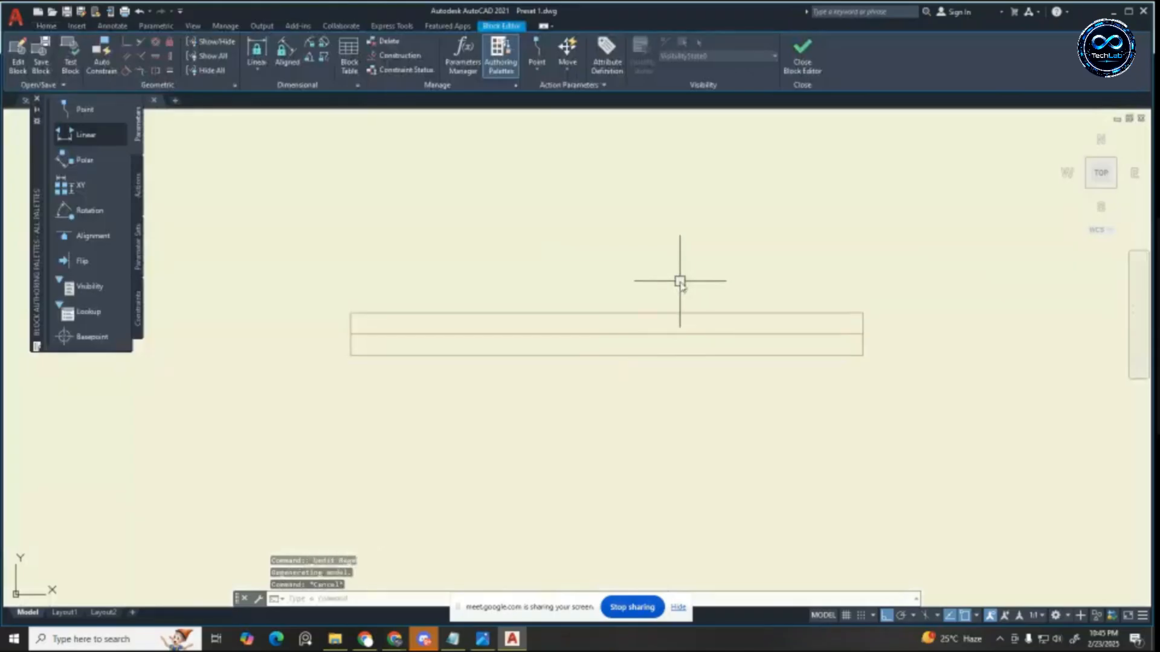
# Step: Offset the window's two short end lines inward by 2"
pyautogui.write('o')
pyautogui.press('Return')
pyautogui.write('2')
pyautogui.press('Return')
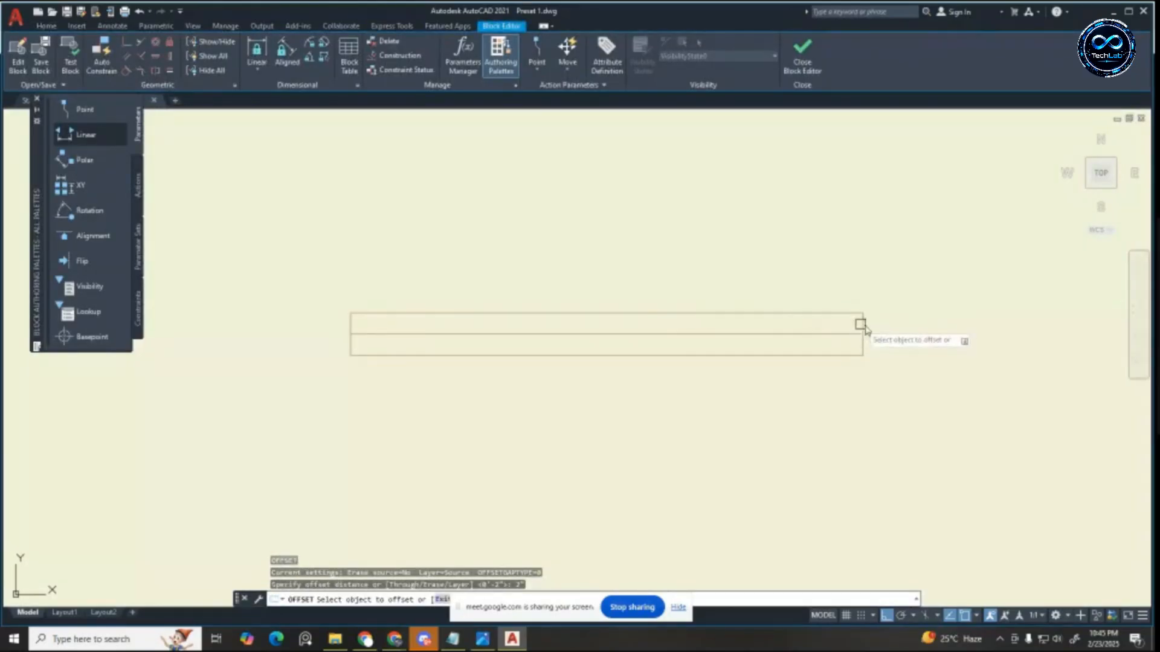
pyautogui.click(255, 336)
pyautogui.click(351, 339)
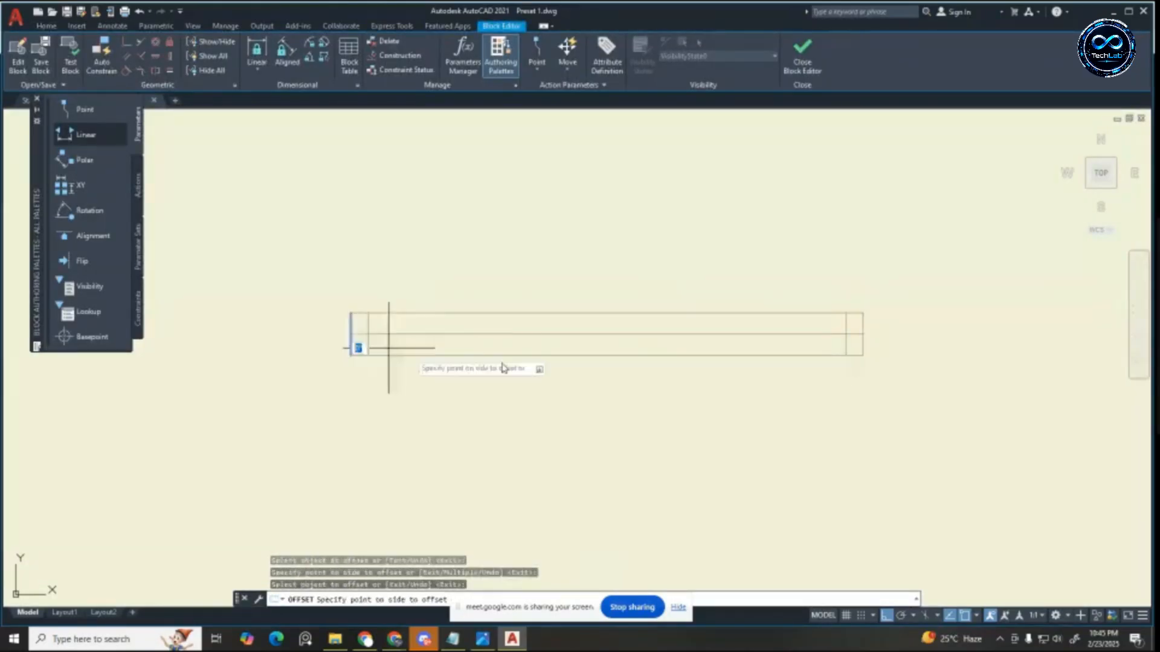
pyautogui.click(387, 342)
pyautogui.press('Escape')
pyautogui.press('Escape')
pyautogui.press('Escape')
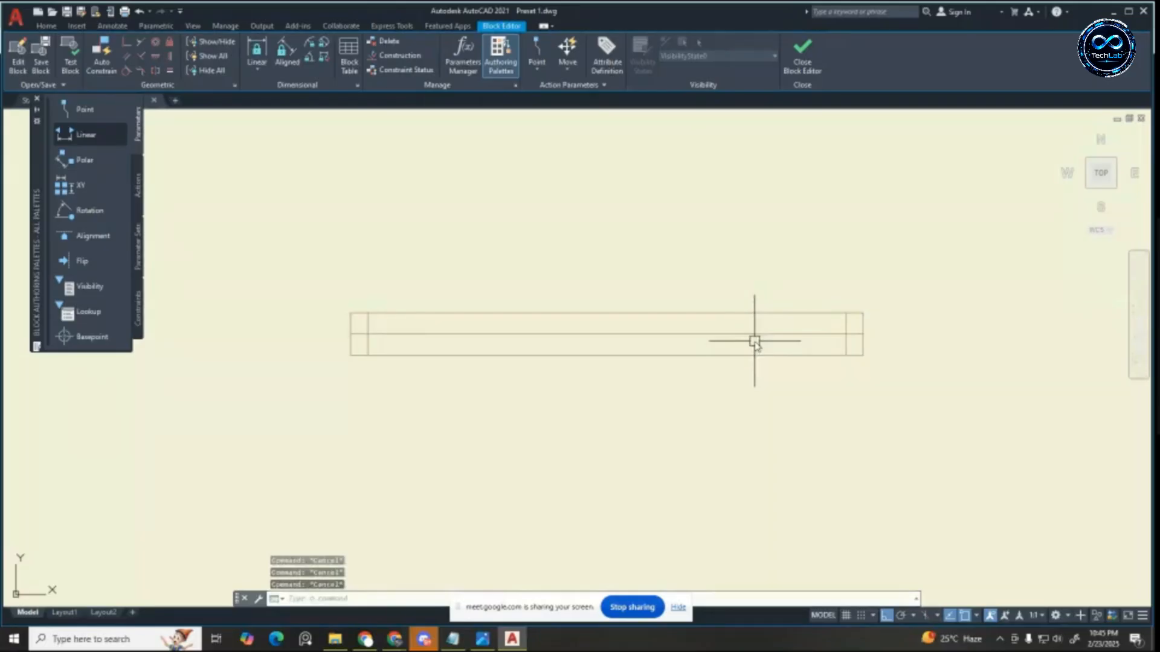
# Step: Trim the horizontal centre line out of the frame pieces at both ends of the window
pyautogui.write('tr')
pyautogui.press('Return')
pyautogui.scroll(2, 525, 326)
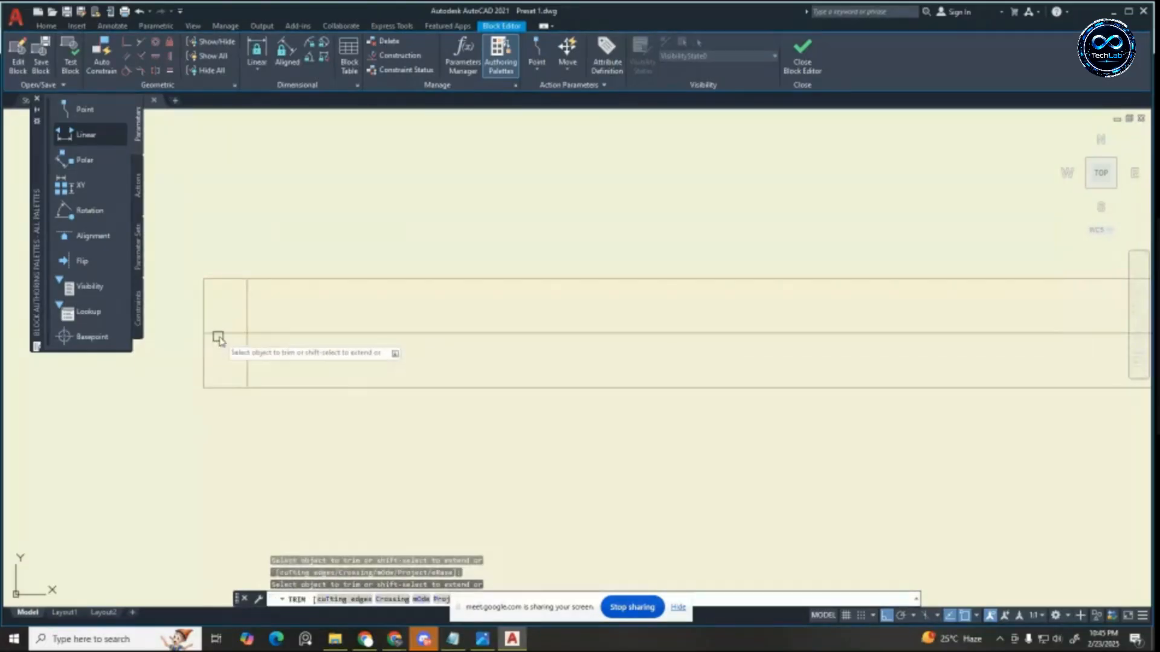
pyautogui.scroll(-1, 242, 340)
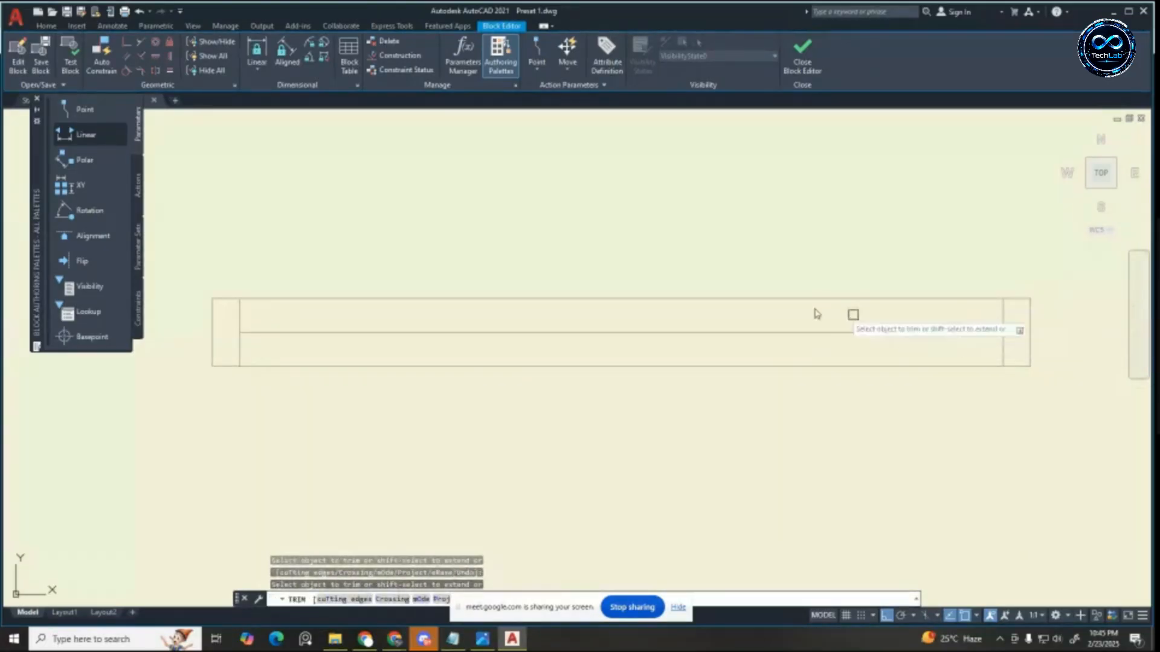
pyautogui.scroll(-4, 840, 308)
pyautogui.scroll(4, 832, 294)
pyautogui.scroll(-2, 876, 310)
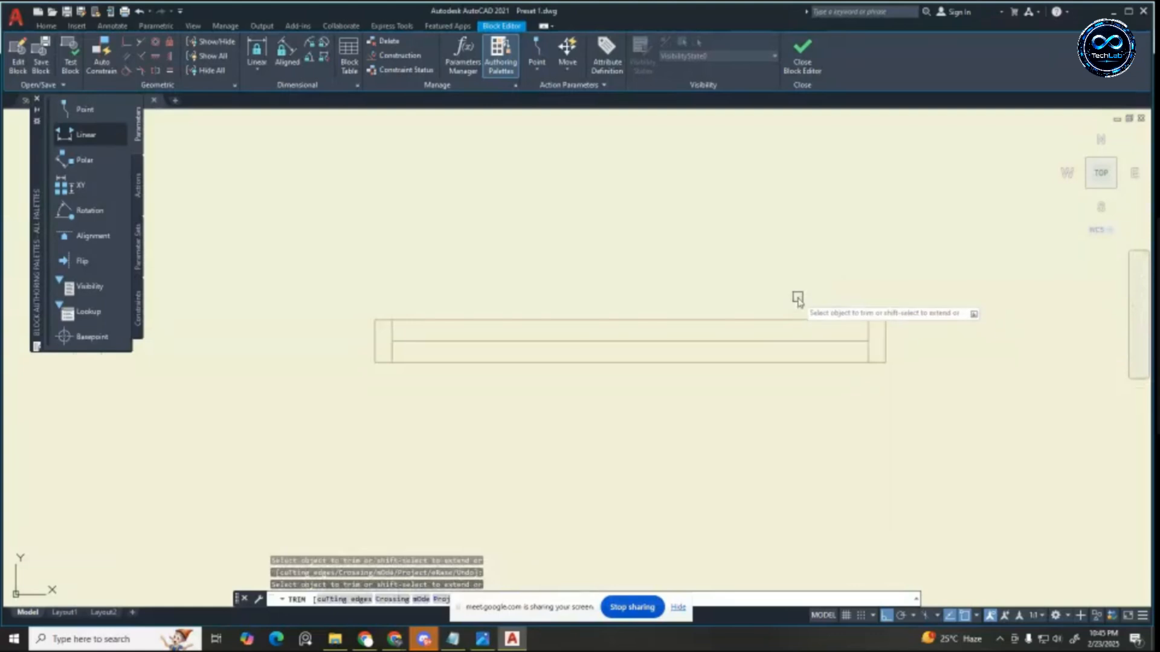
pyautogui.press('Escape')
pyautogui.press('Escape')
pyautogui.press('Escape')
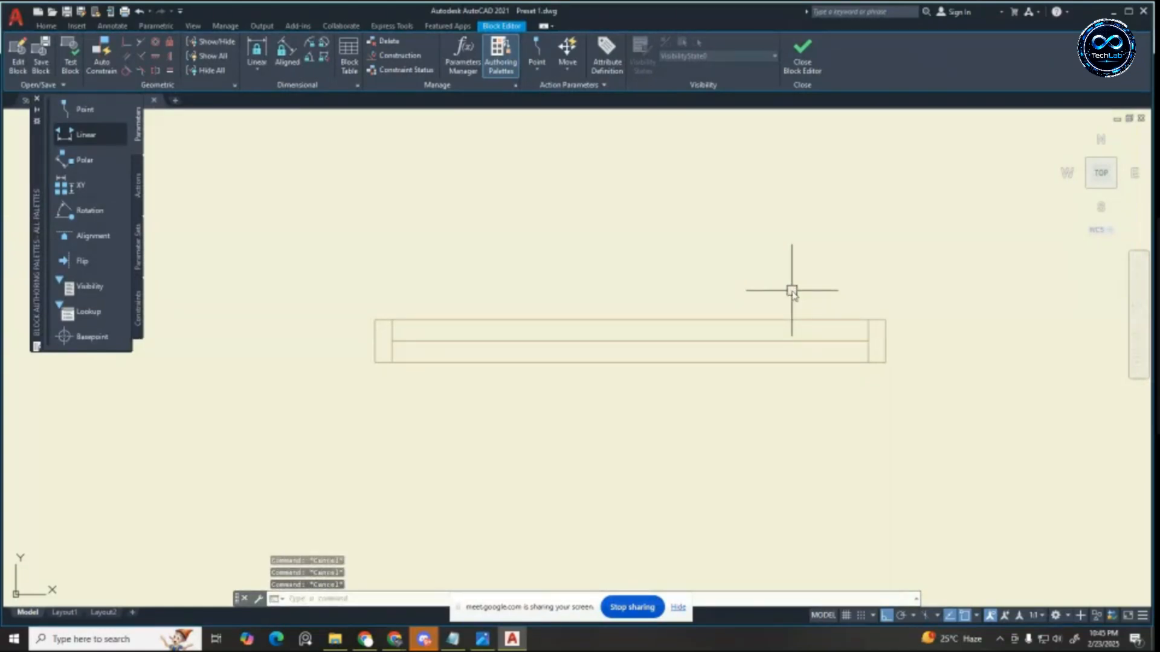
# Step: Offset the two inner frame lines inward by another 2" at both ends of the window
pyautogui.write('o')
pyautogui.press('Return')
pyautogui.write('2')
pyautogui.press('Return')
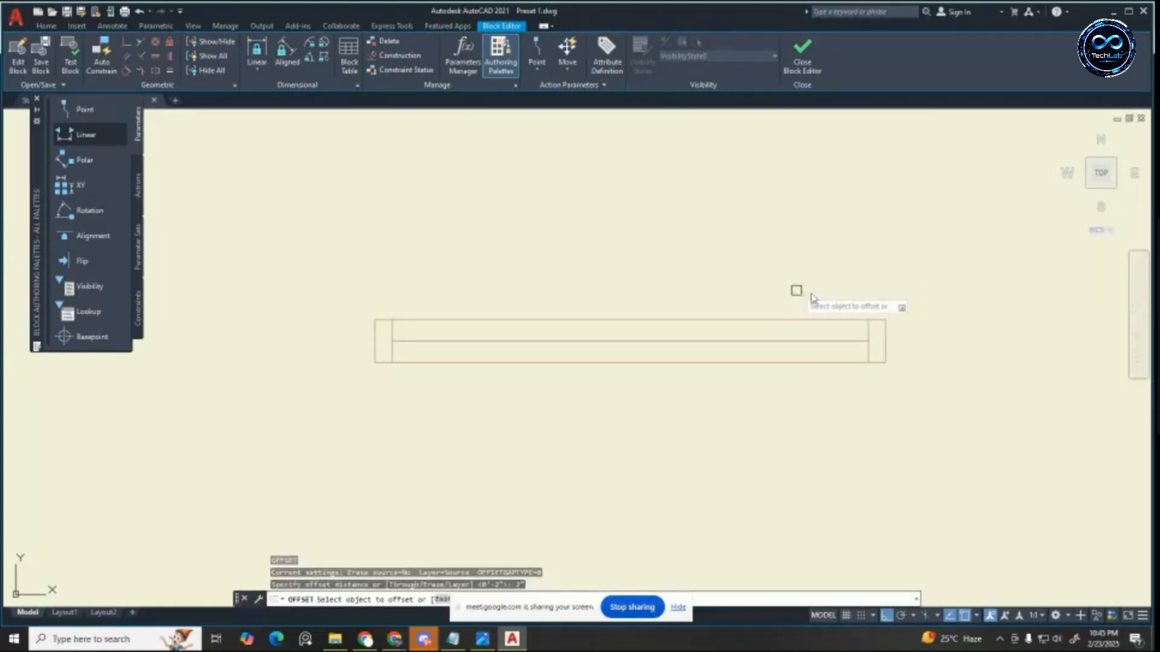
pyautogui.click(868, 332)
pyautogui.click(776, 334)
pyautogui.click(394, 334)
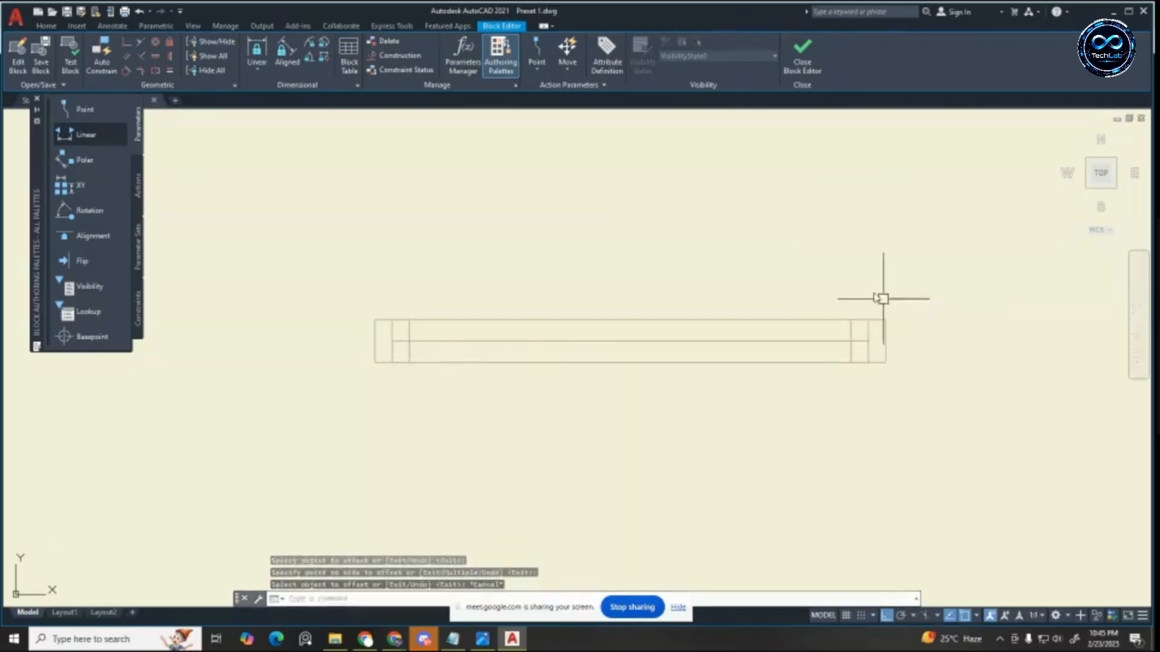
pyautogui.click(882, 298)
pyautogui.press('Escape')
pyautogui.press('Escape')
pyautogui.press('Escape')
pyautogui.write('o')
pyautogui.press('Return')
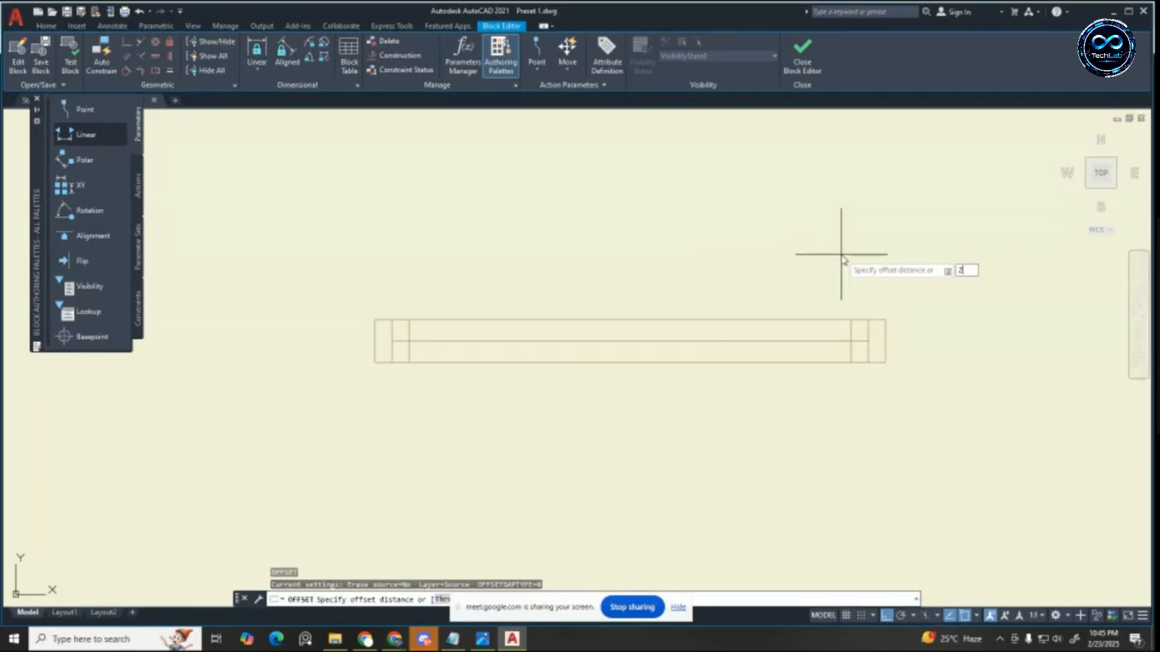
pyautogui.press('Return')
pyautogui.press('Escape')
pyautogui.press('Escape')
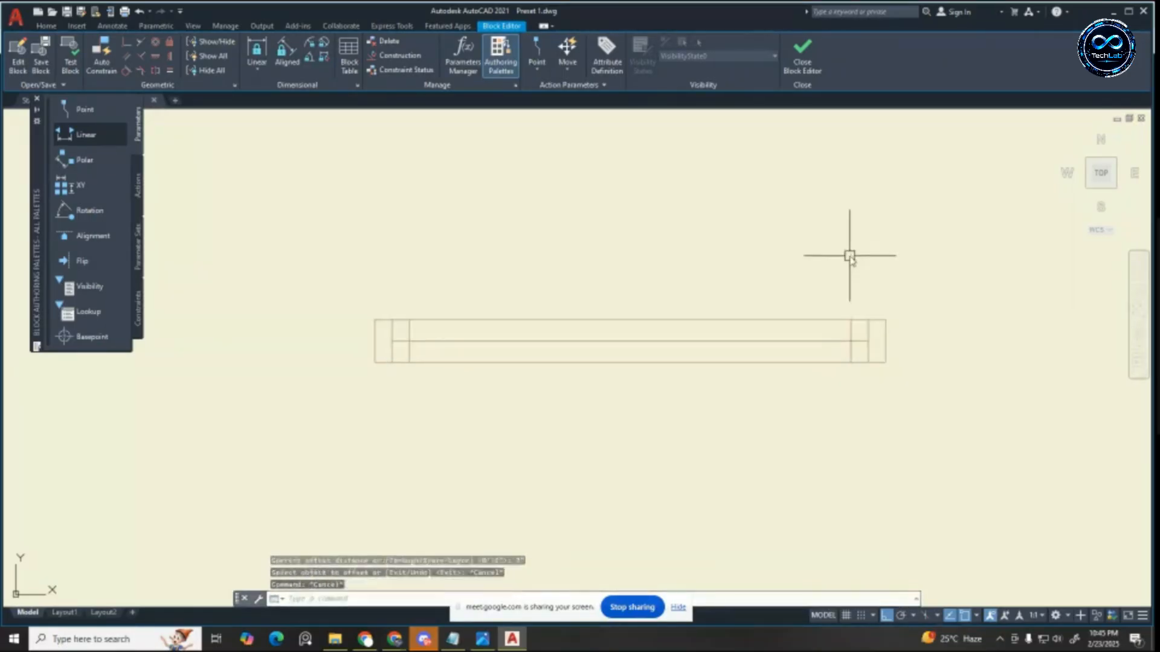
# Step: Offset the window's horizontal centre line 1.5" to both the upper and lower side
pyautogui.write('o')
pyautogui.press('Return')
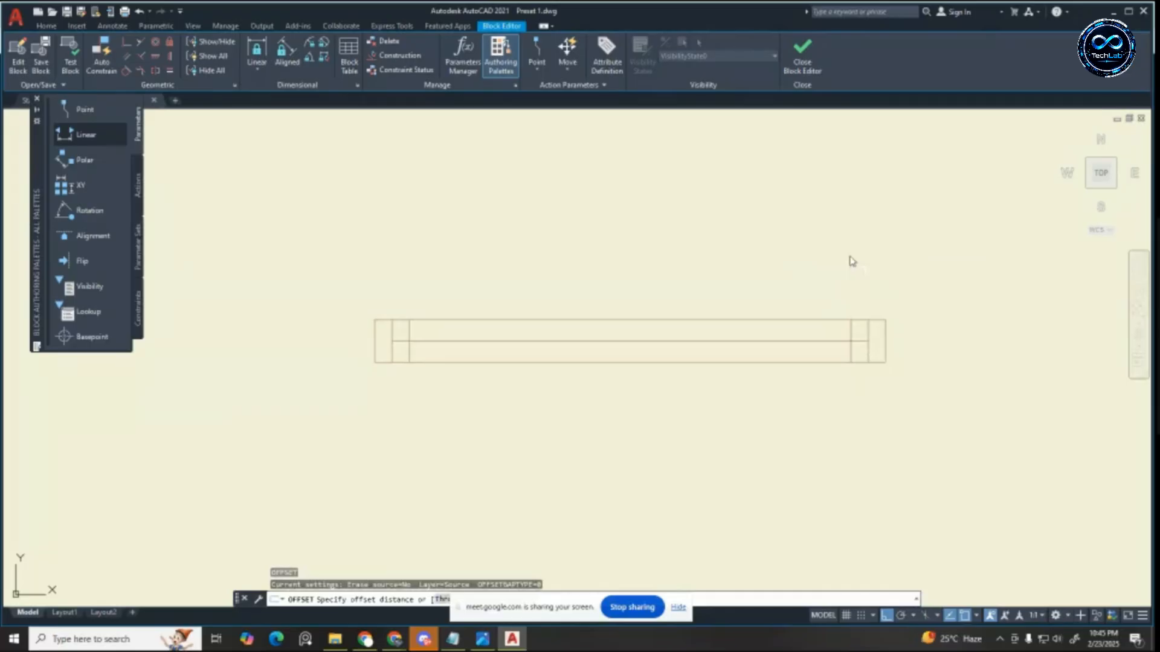
pyautogui.write('1.5')
pyautogui.press('Return')
pyautogui.click(807, 341)
pyautogui.click(802, 433)
pyautogui.scroll(2, 812, 335)
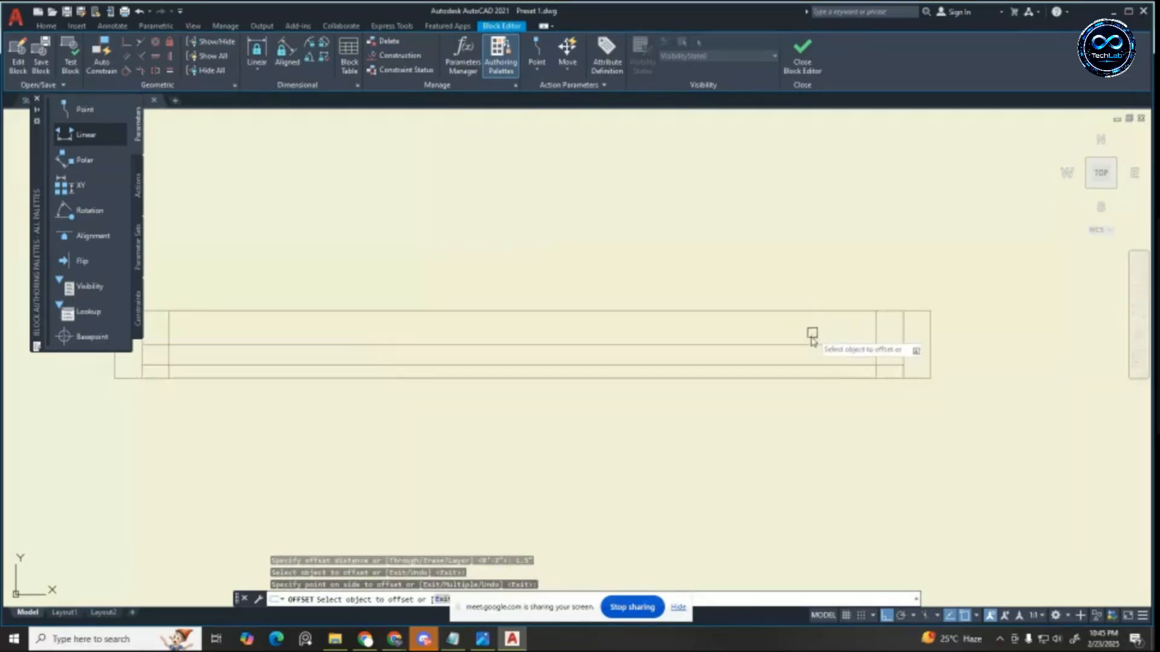
pyautogui.scroll(-3, 812, 265)
pyautogui.press('Escape')
pyautogui.press('Escape')
pyautogui.press('Escape')
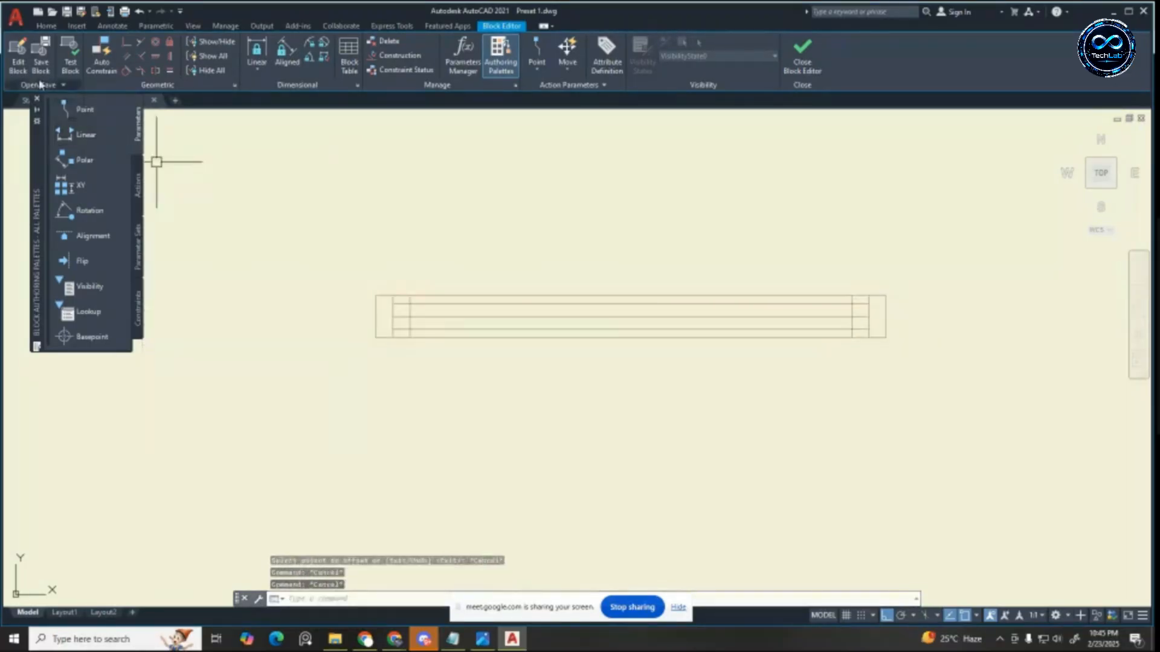
# Step: Try to draw a vertical line on layer 0 between the midpoints of the window's long edges, and undo it
pyautogui.click(46, 26)
pyautogui.click(17, 50)
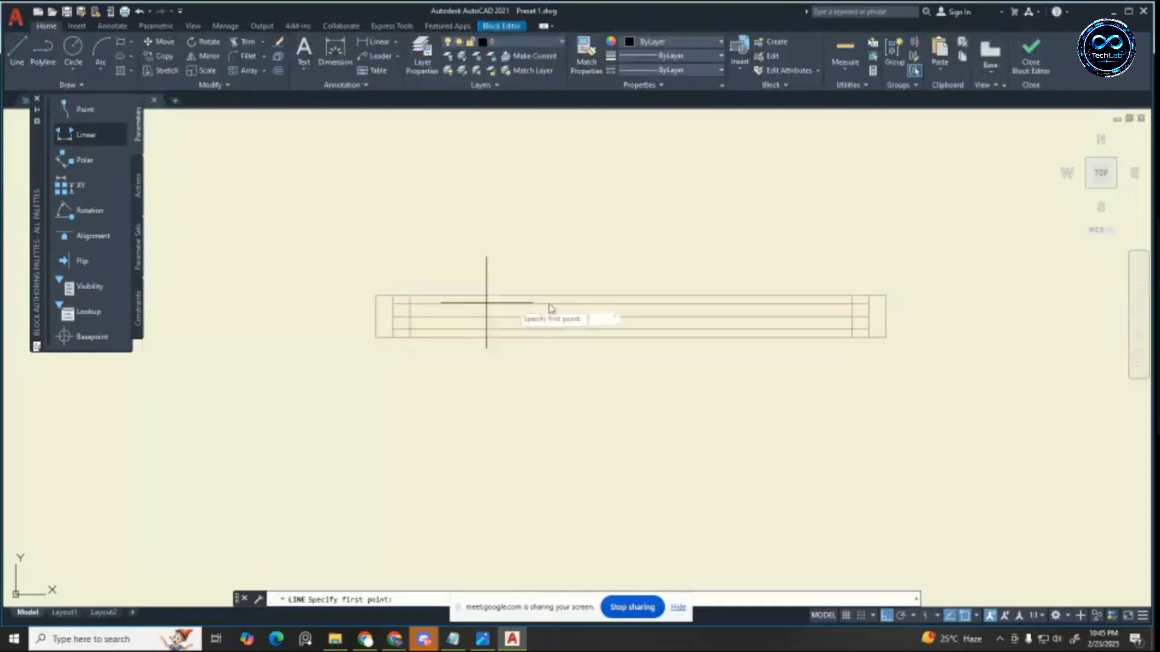
pyautogui.click(631, 296)
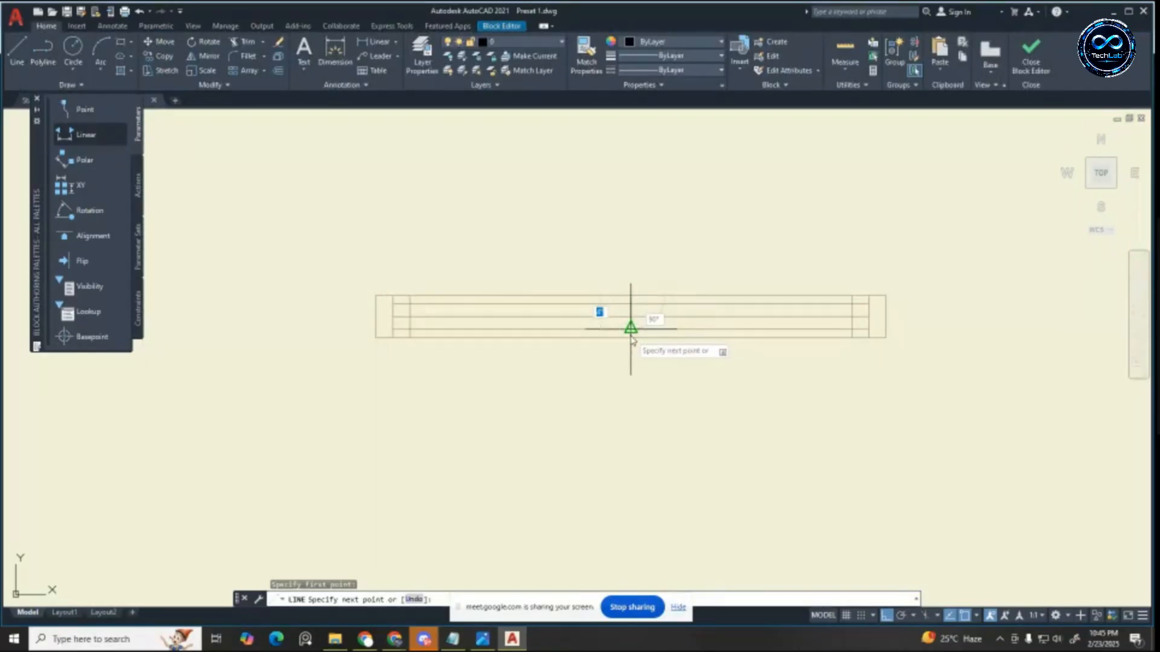
pyautogui.click(630, 337)
pyautogui.press('Escape')
pyautogui.press('Escape')
pyautogui.press('Escape')
pyautogui.scroll(2, 635, 273)
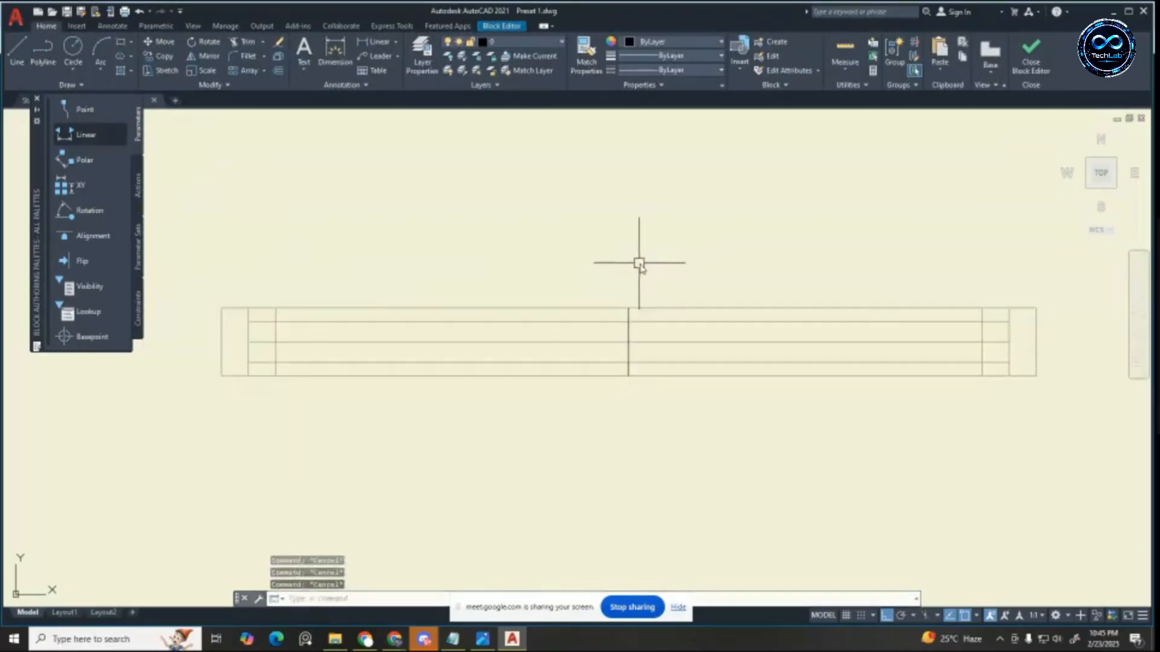
pyautogui.scroll(-2, 662, 259)
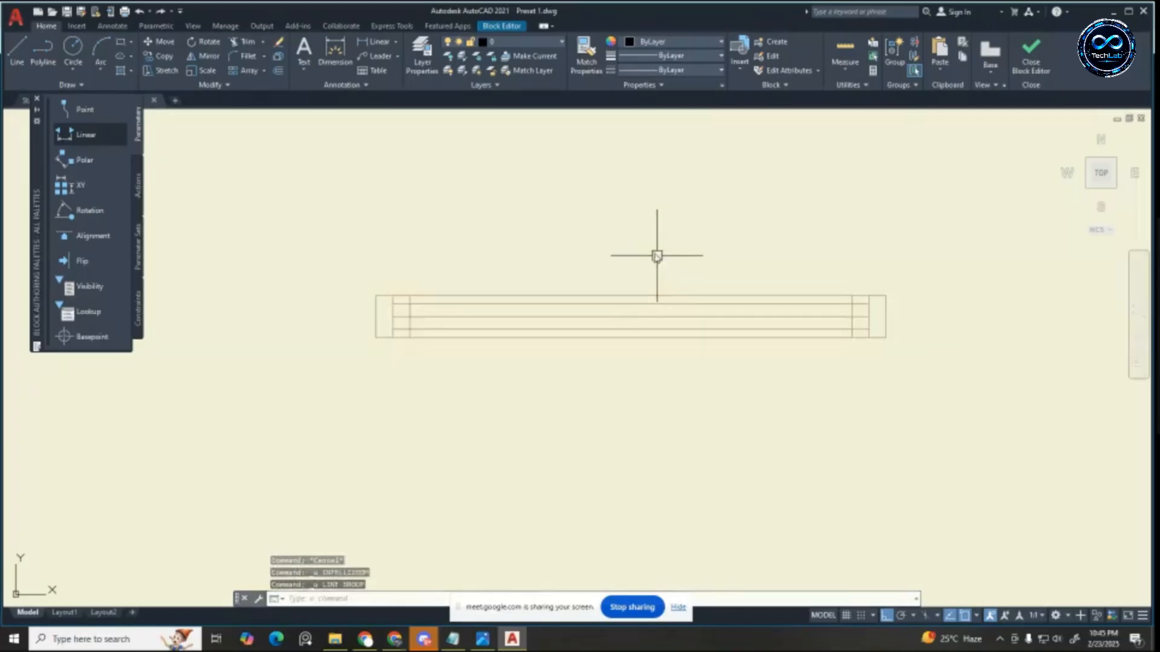
# Step: Make Door & Window the current layer and draw a vertical line between the midpoints of the window's long edges
pyautogui.click(525, 42)
pyautogui.click(513, 68)
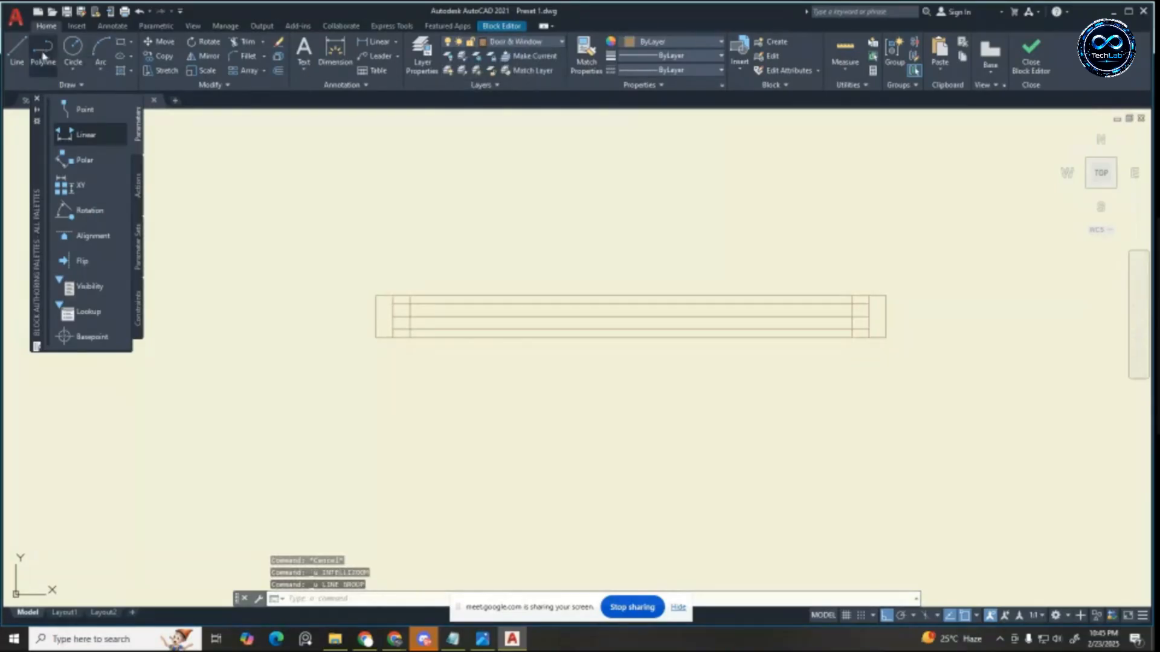
pyautogui.click(19, 54)
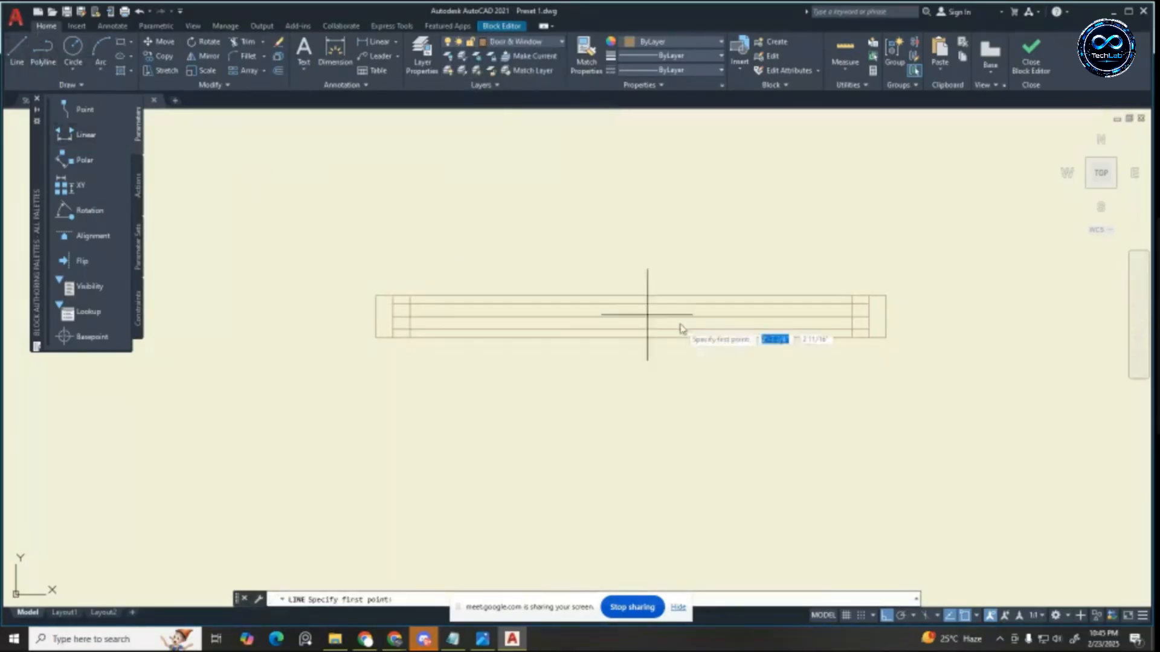
pyautogui.click(636, 300)
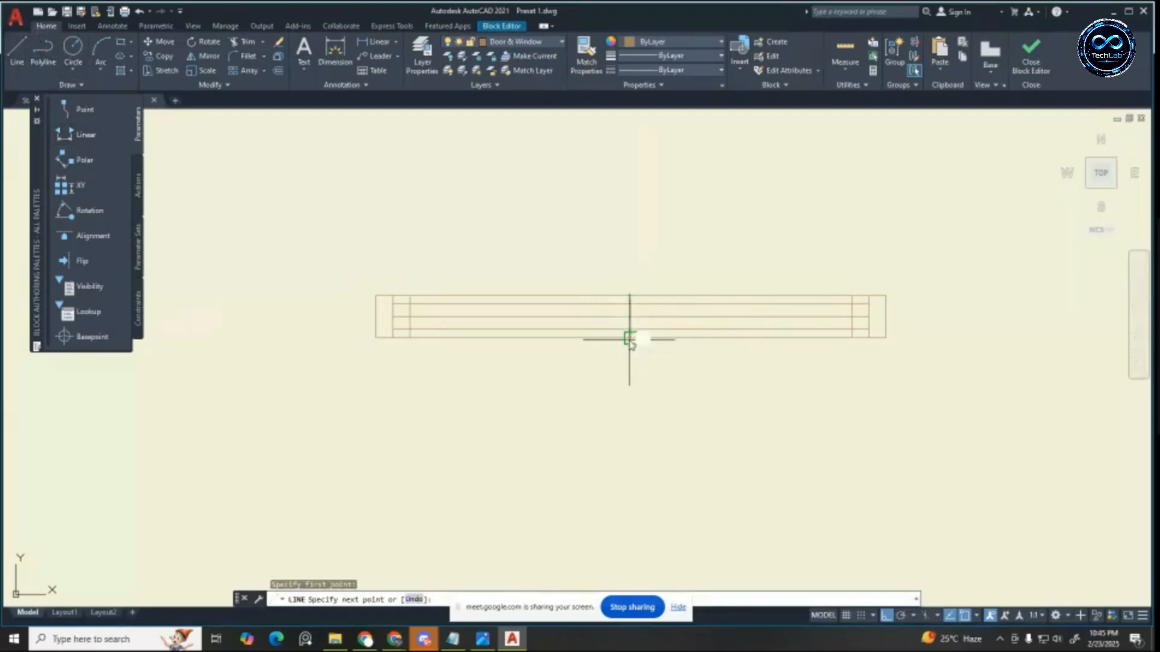
pyautogui.press('Escape')
pyautogui.press('Escape')
pyautogui.press('Escape')
pyautogui.scroll(2, 654, 288)
pyautogui.press('Escape')
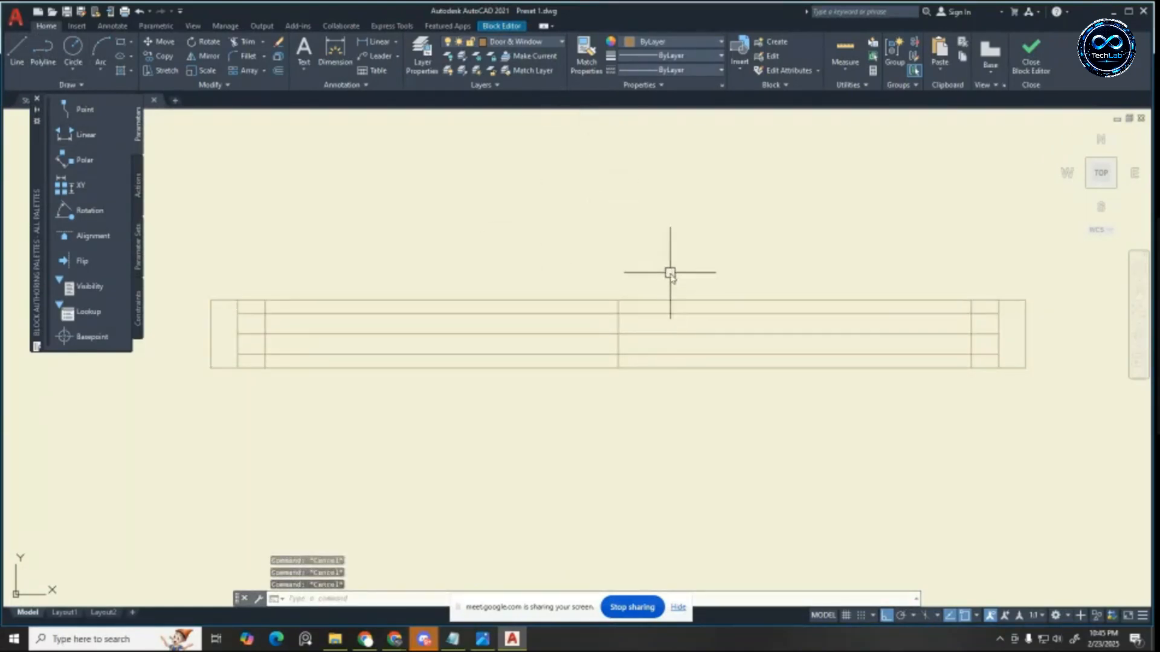
# Step: Offset the vertical middle line 1" to both sides and erase the original middle line
pyautogui.write('o')
pyautogui.press('Return')
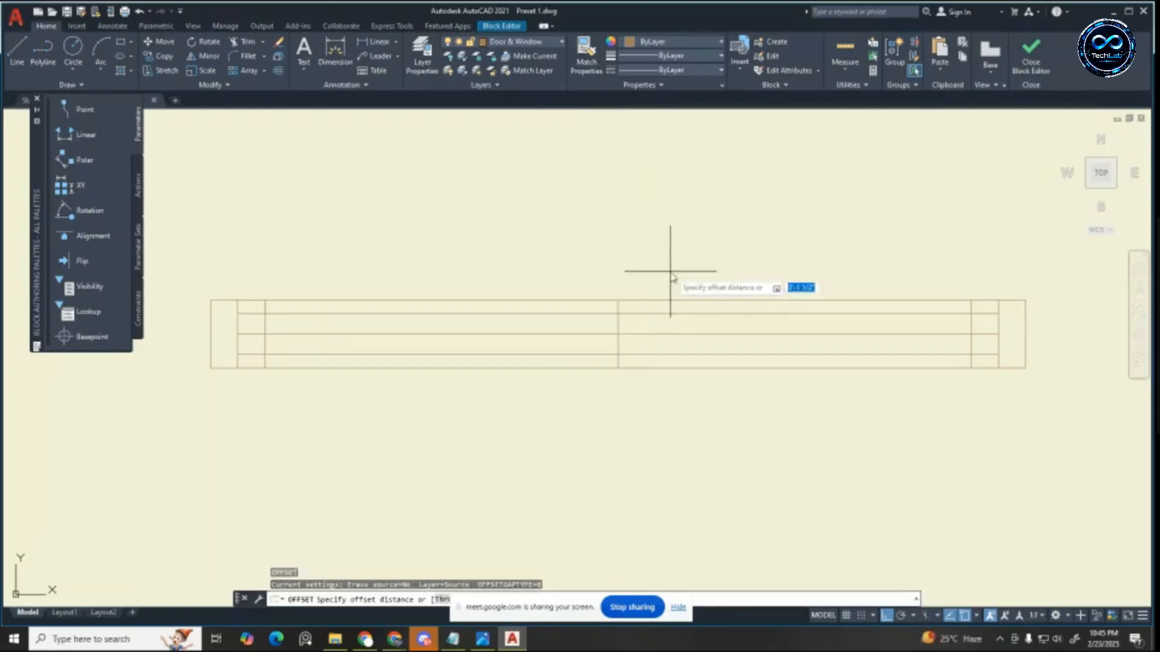
pyautogui.press('Return')
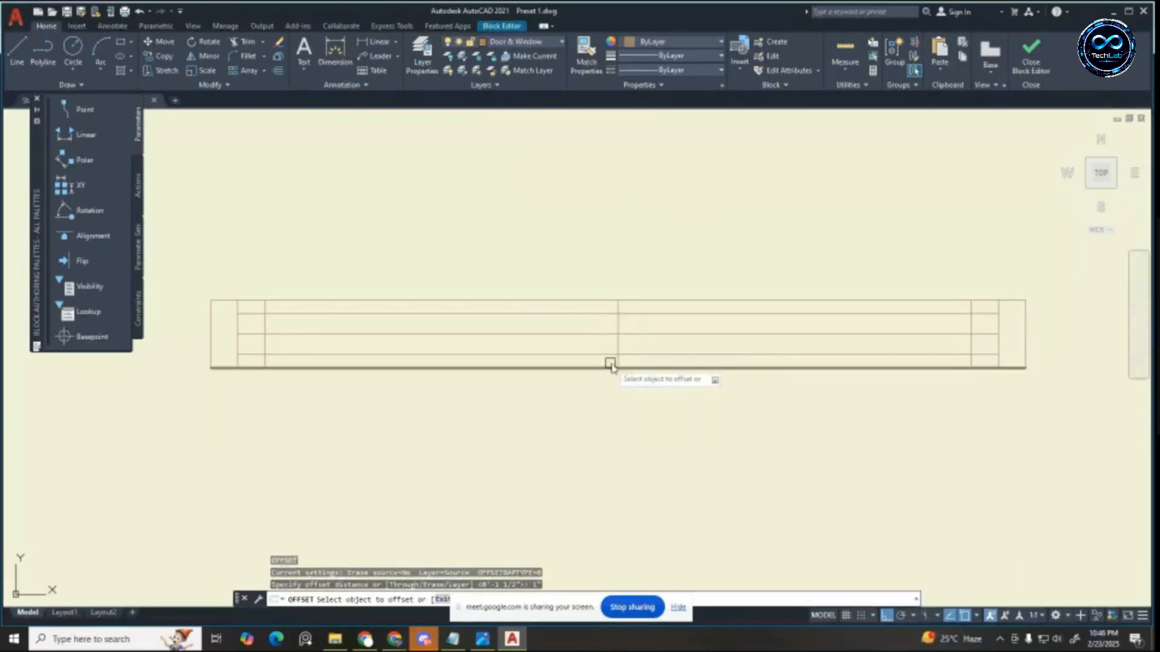
pyautogui.click(617, 362)
pyautogui.click(628, 348)
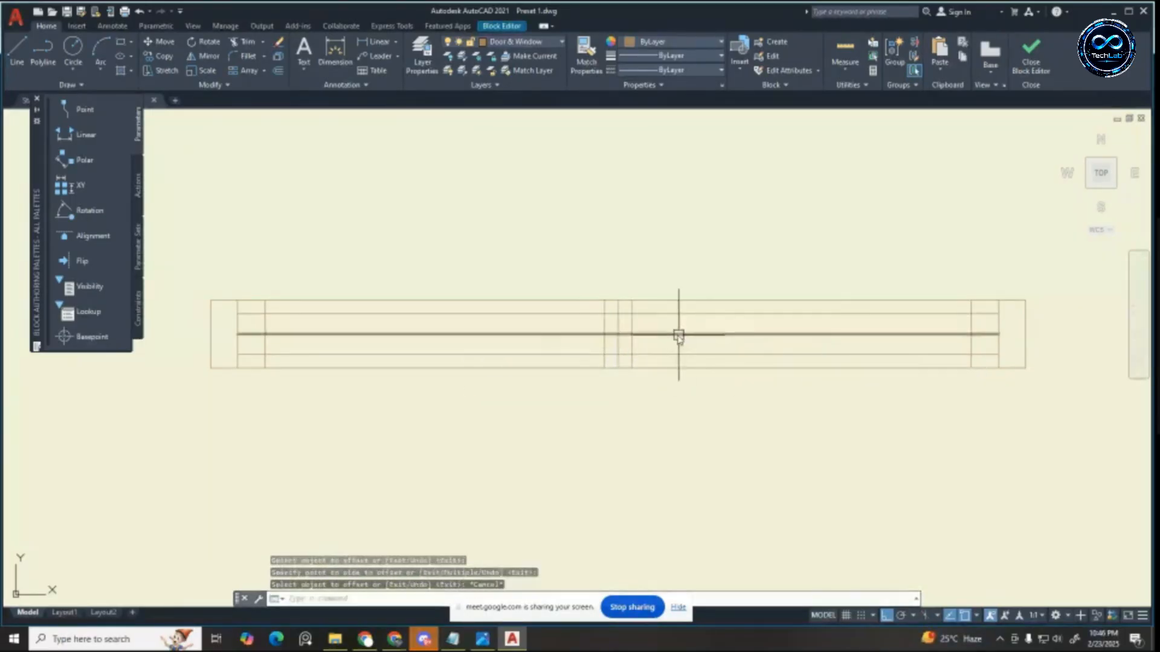
pyautogui.press('Escape')
pyautogui.scroll(5, 652, 338)
pyautogui.click(507, 357)
pyautogui.press('Delete')
pyautogui.scroll(-4, 668, 336)
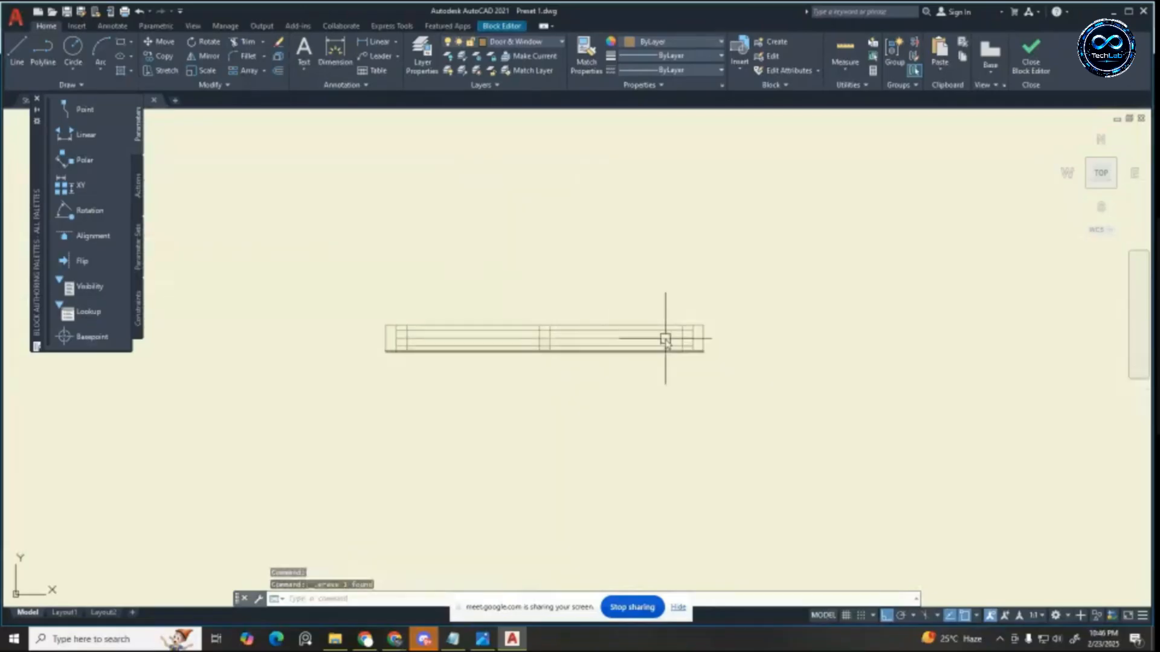
# Step: Trim the upper horizontal line and excess vertical pieces near the window's right jamb, leaving the small lower sash profile
pyautogui.scroll(2, 676, 330)
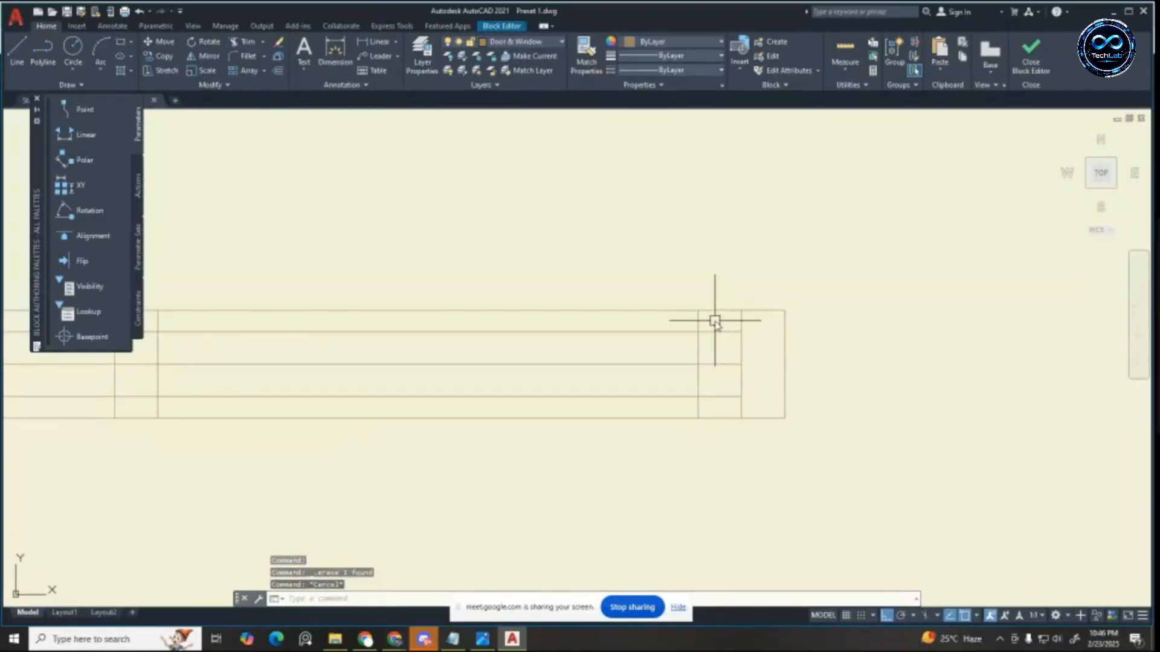
pyautogui.write('tr')
pyautogui.press('Return')
pyautogui.scroll(-4, 699, 316)
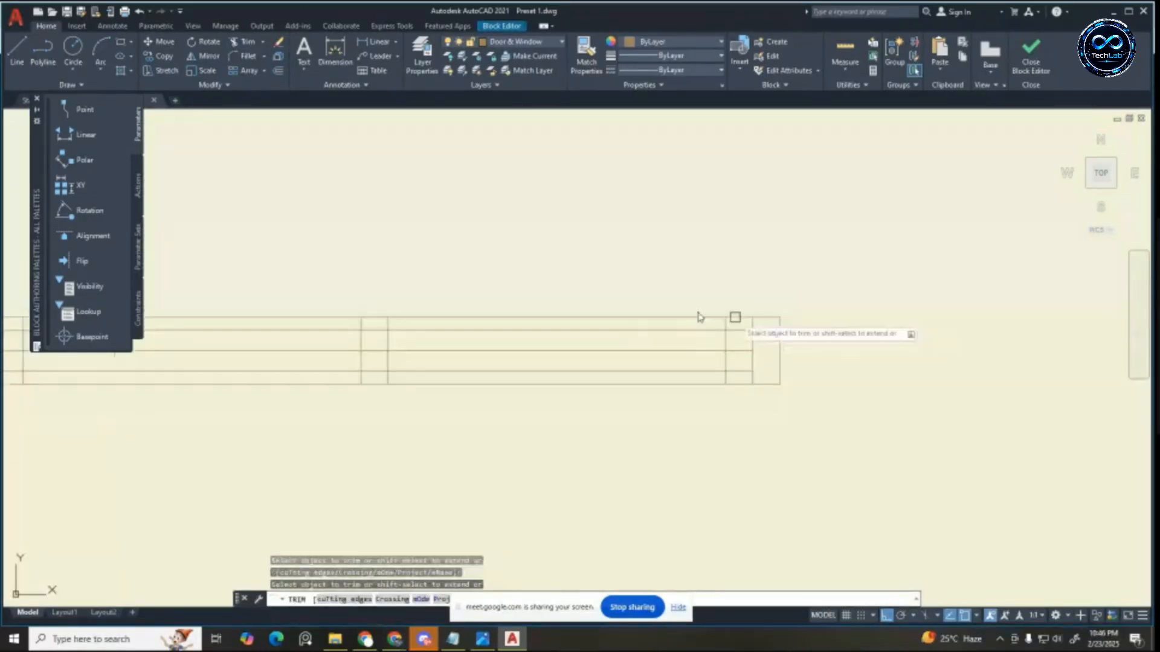
pyautogui.scroll(4, 647, 316)
pyautogui.moveTo(828, 331)
pyautogui.mouseDown()
pyautogui.moveTo(727, 335)
pyautogui.moveTo(710, 357)
pyautogui.mouseUp()
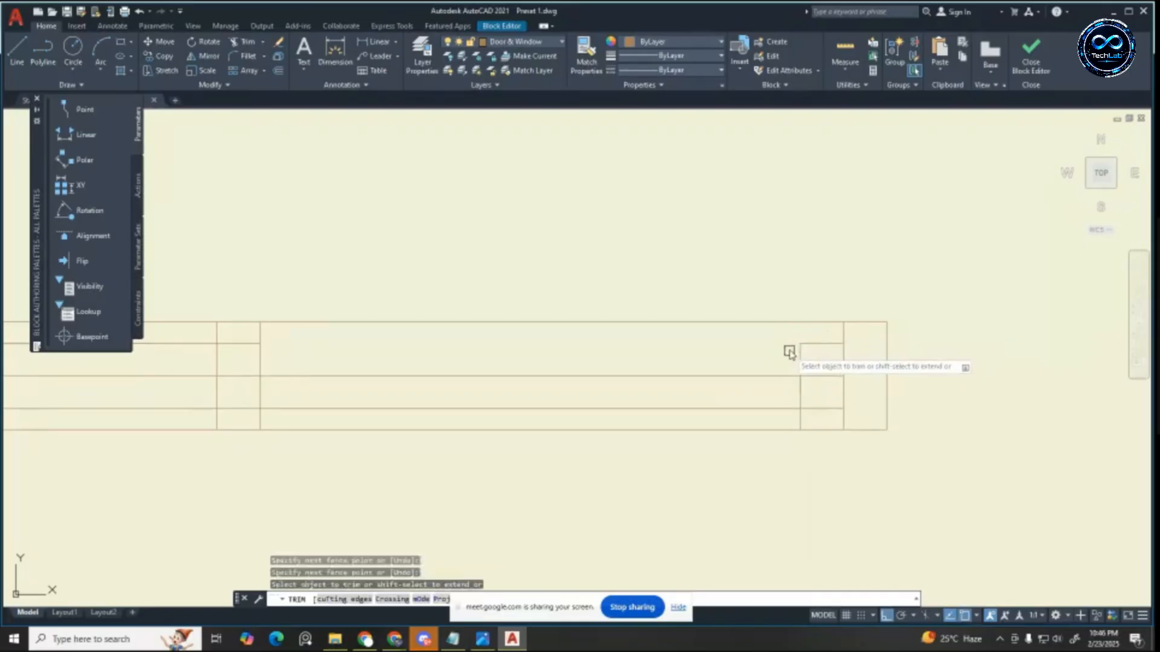
pyautogui.moveTo(808, 332)
pyautogui.mouseDown()
pyautogui.moveTo(746, 354)
pyautogui.moveTo(674, 428)
pyautogui.mouseUp()
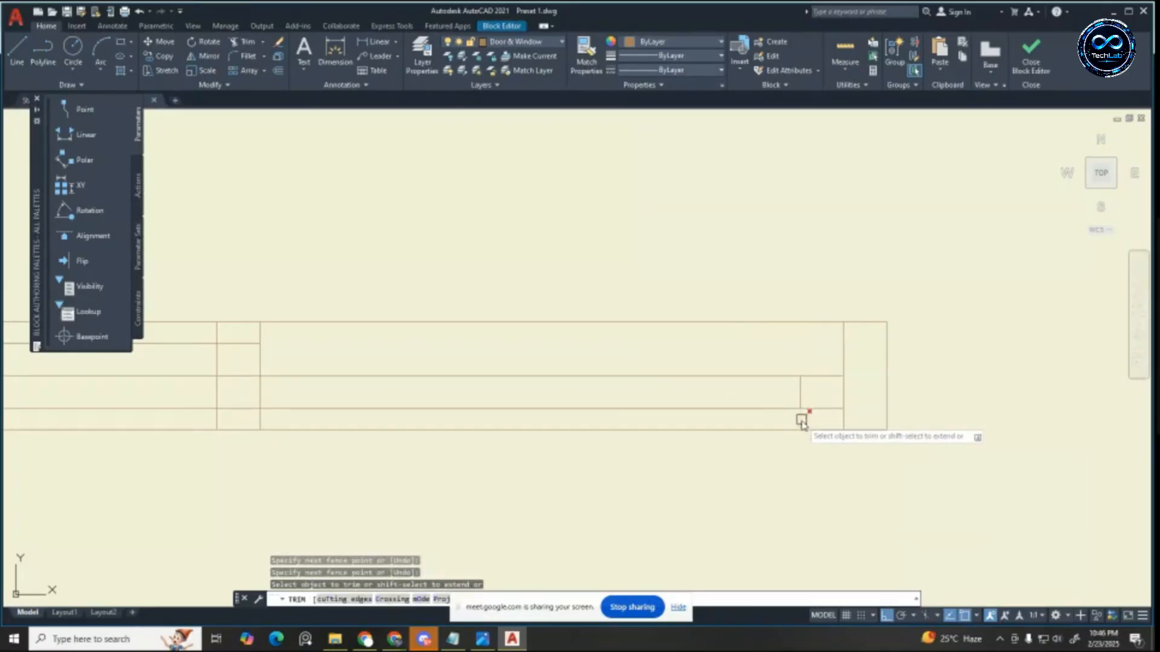
pyautogui.scroll(-3, 757, 393)
pyautogui.scroll(3, 720, 398)
pyautogui.scroll(-2, 677, 366)
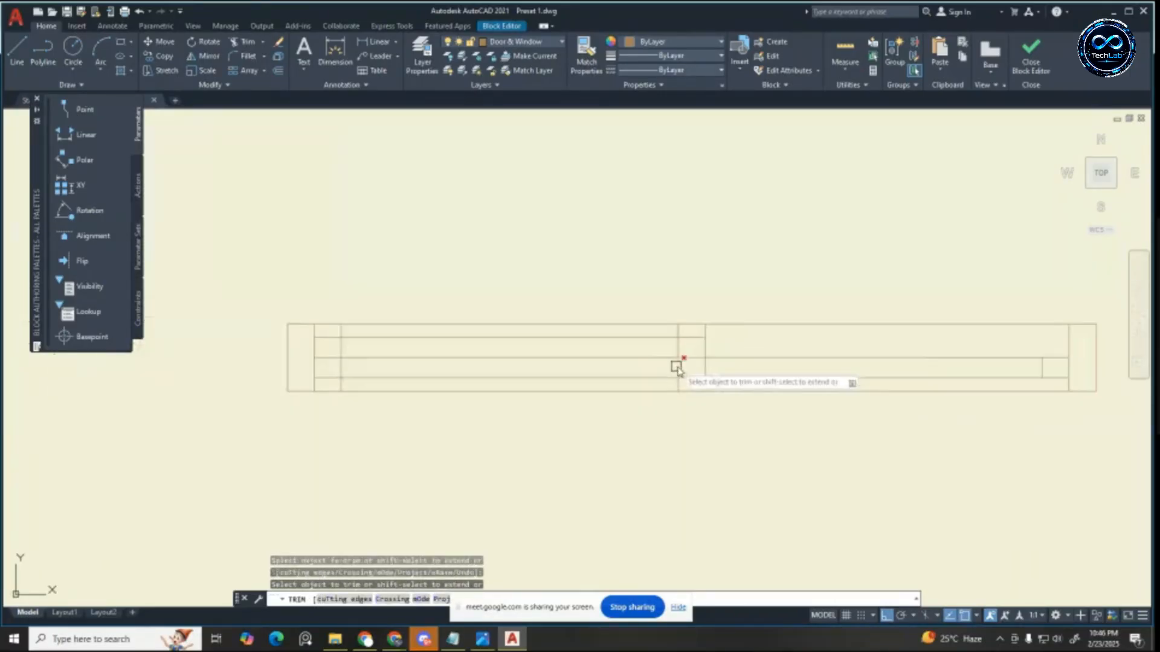
# Step: Trim the remaining horizontal lines between the middle and right sash profiles and the vertical stubs around the middle profiles
pyautogui.moveTo(812, 343)
pyautogui.mouseDown()
pyautogui.moveTo(822, 378)
pyautogui.moveTo(693, 371)
pyautogui.mouseUp()
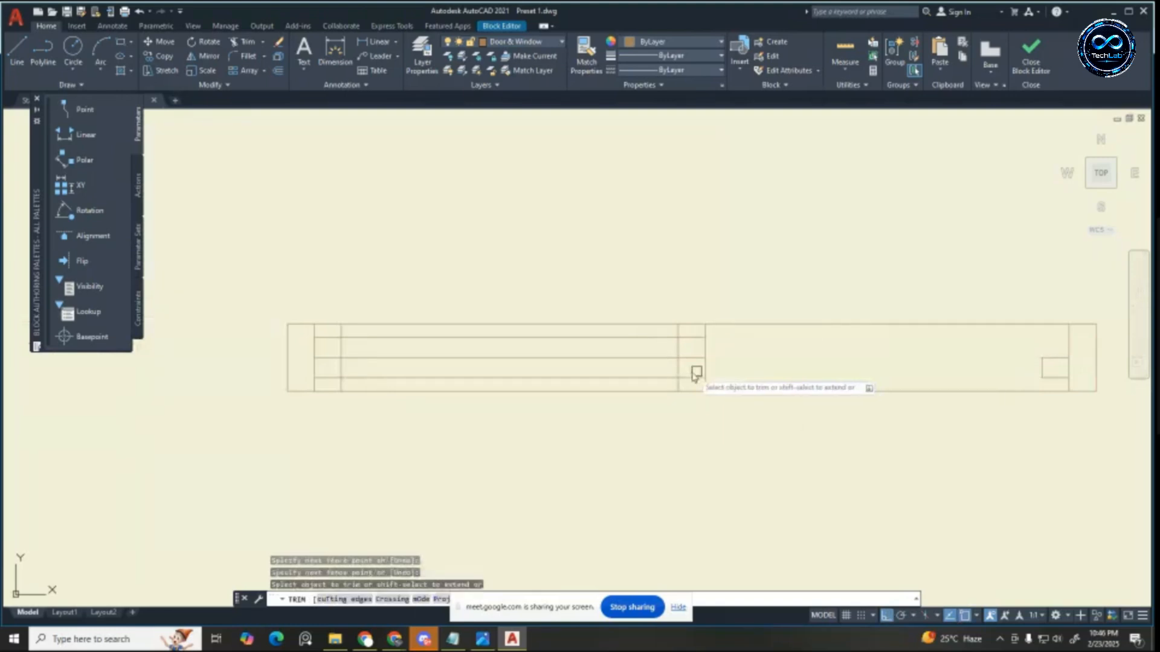
pyautogui.scroll(2, 694, 372)
pyautogui.scroll(4, 731, 309)
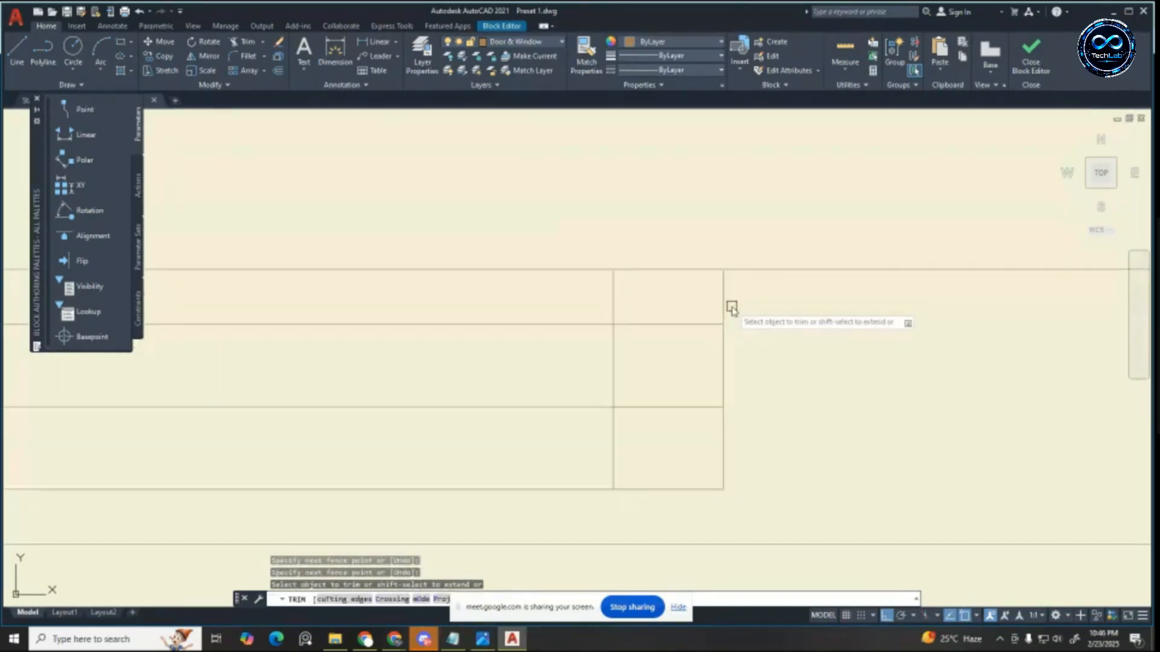
pyautogui.moveTo(740, 302)
pyautogui.mouseDown()
pyautogui.moveTo(628, 288)
pyautogui.moveTo(628, 302)
pyautogui.mouseUp()
pyautogui.scroll(-6, 645, 314)
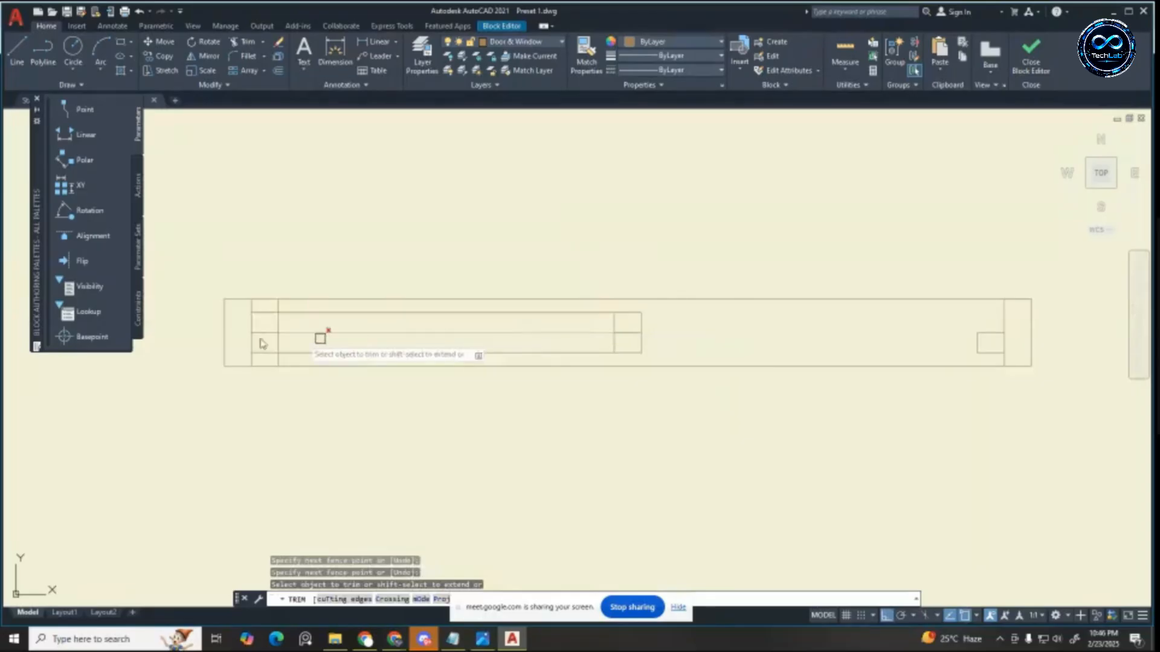
# Step: Try to trim the lower horizontal line and the lower vertical piece beside the window's left jamb, and undo it
pyautogui.scroll(6, 305, 377)
pyautogui.moveTo(313, 387)
pyautogui.mouseDown()
pyautogui.moveTo(388, 376)
pyautogui.moveTo(332, 389)
pyautogui.mouseUp()
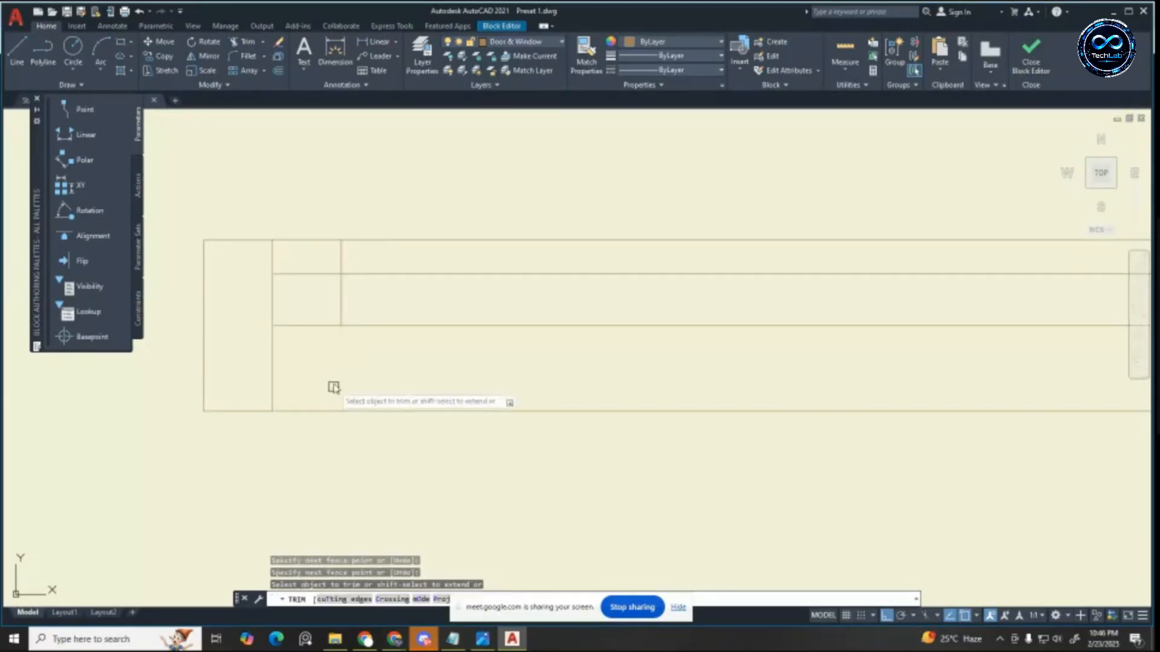
pyautogui.scroll(-2, 362, 371)
pyautogui.hotkey('ctrl', 'z')
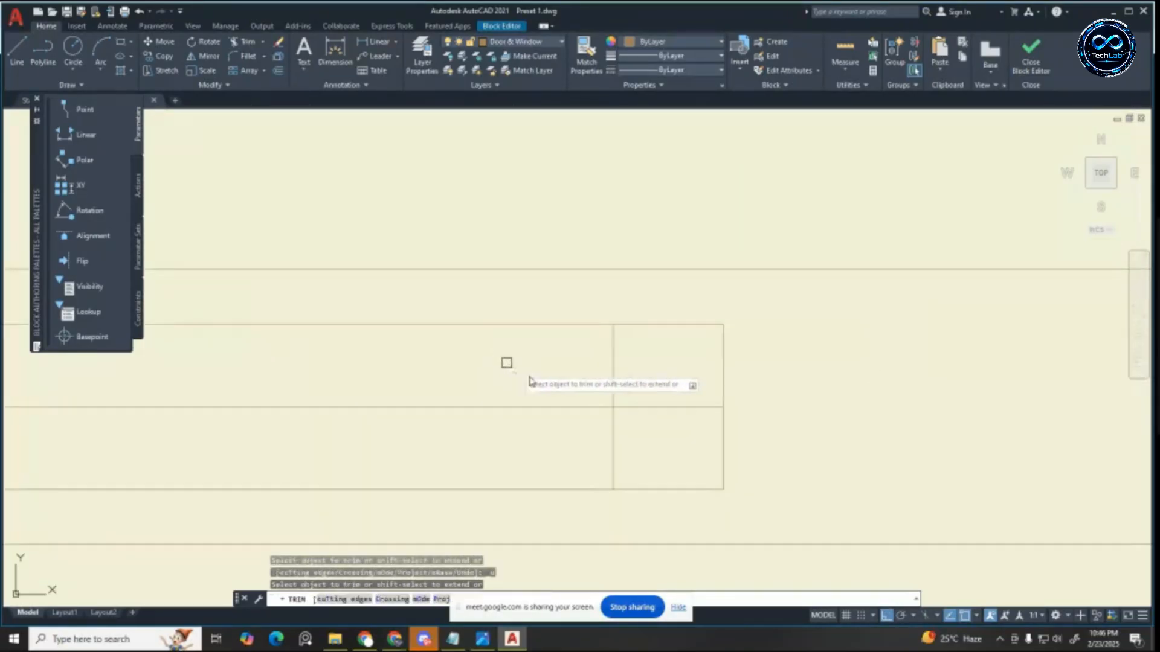
# Step: Trim the excess lines at the left jamb and the horizontals up to the middle, leaving the small upper sash profile
pyautogui.scroll(-4, 722, 342)
pyautogui.scroll(3, 360, 393)
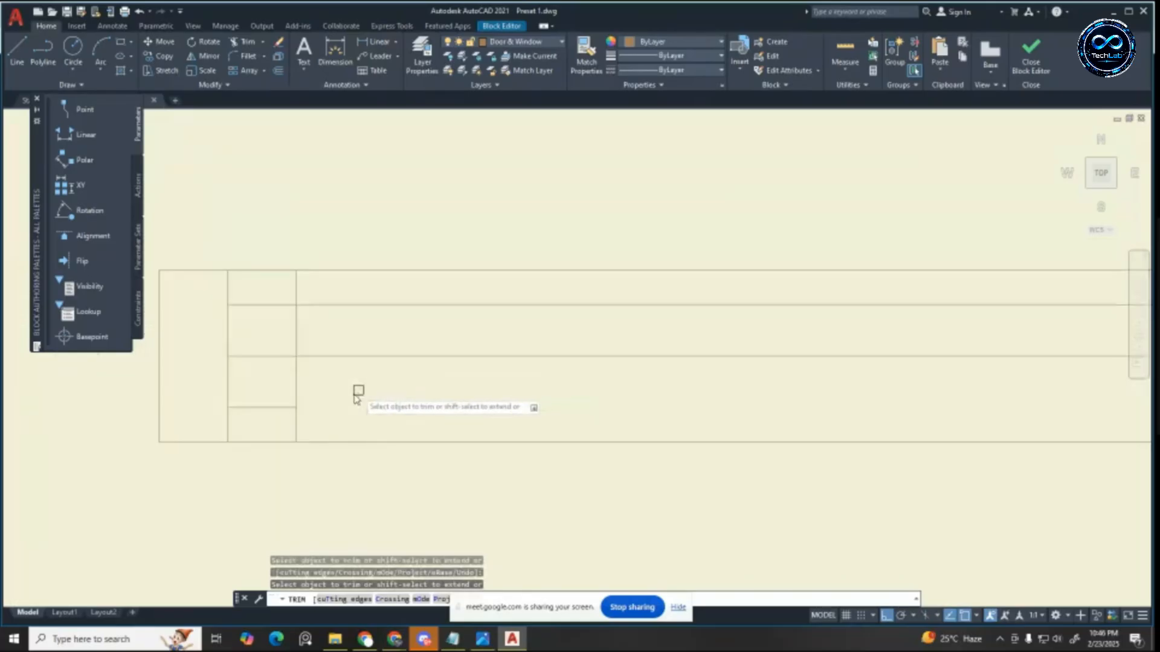
pyautogui.moveTo(314, 394)
pyautogui.mouseDown()
pyautogui.moveTo(331, 417)
pyautogui.moveTo(318, 295)
pyautogui.mouseUp()
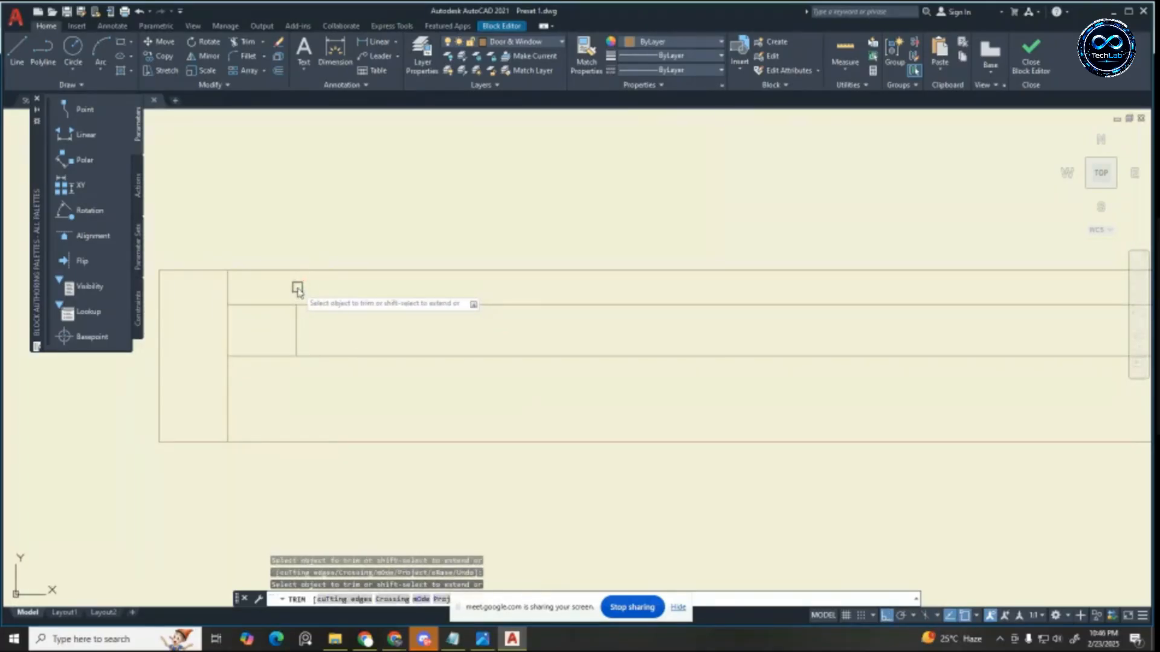
pyautogui.scroll(-2, 298, 290)
pyautogui.moveTo(536, 296)
pyautogui.mouseDown()
pyautogui.moveTo(536, 324)
pyautogui.moveTo(501, 362)
pyautogui.mouseUp()
pyautogui.scroll(-3, 442, 362)
pyautogui.scroll(2, 514, 341)
pyautogui.press('Escape')
pyautogui.press('Escape')
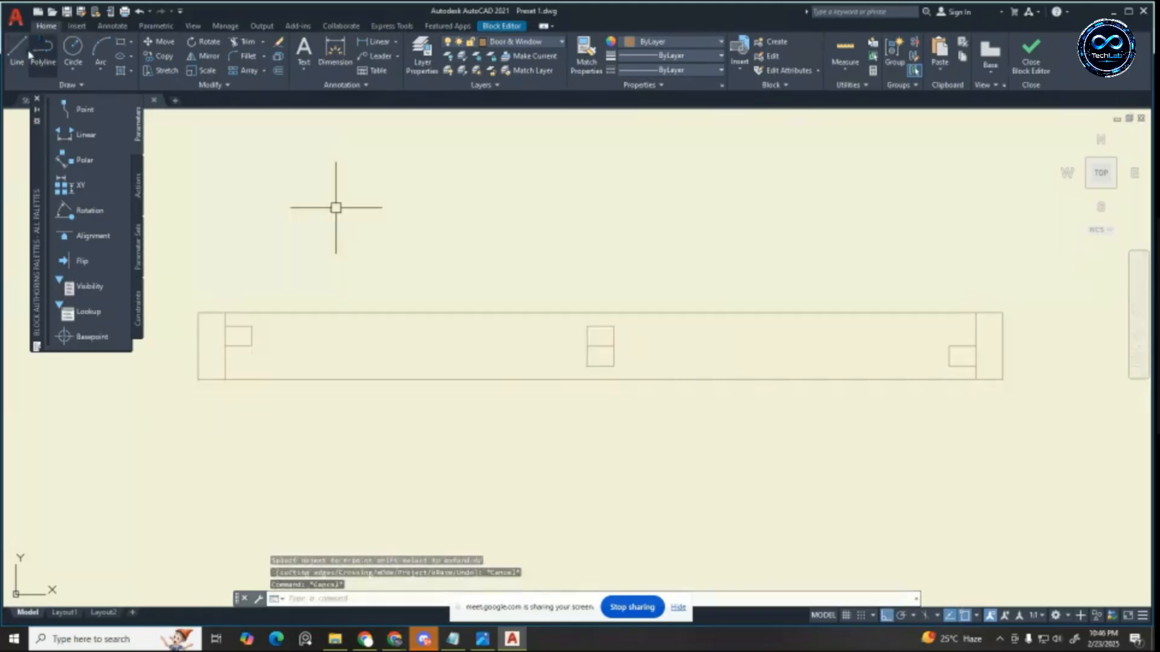
# Step: Draw a horizontal glass line between the midpoints of the left sash profile and the upper middle sash profile
pyautogui.click(17, 52)
pyautogui.click(251, 336)
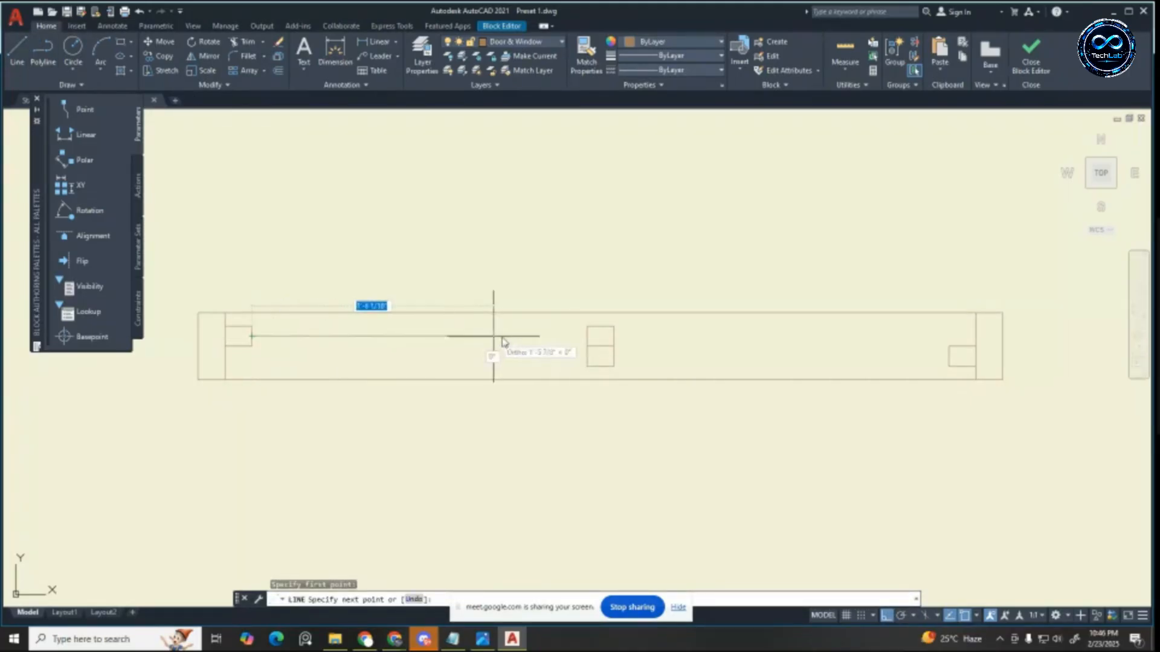
pyautogui.click(584, 337)
pyautogui.press('Escape')
pyautogui.press('Escape')
pyautogui.press('Escape')
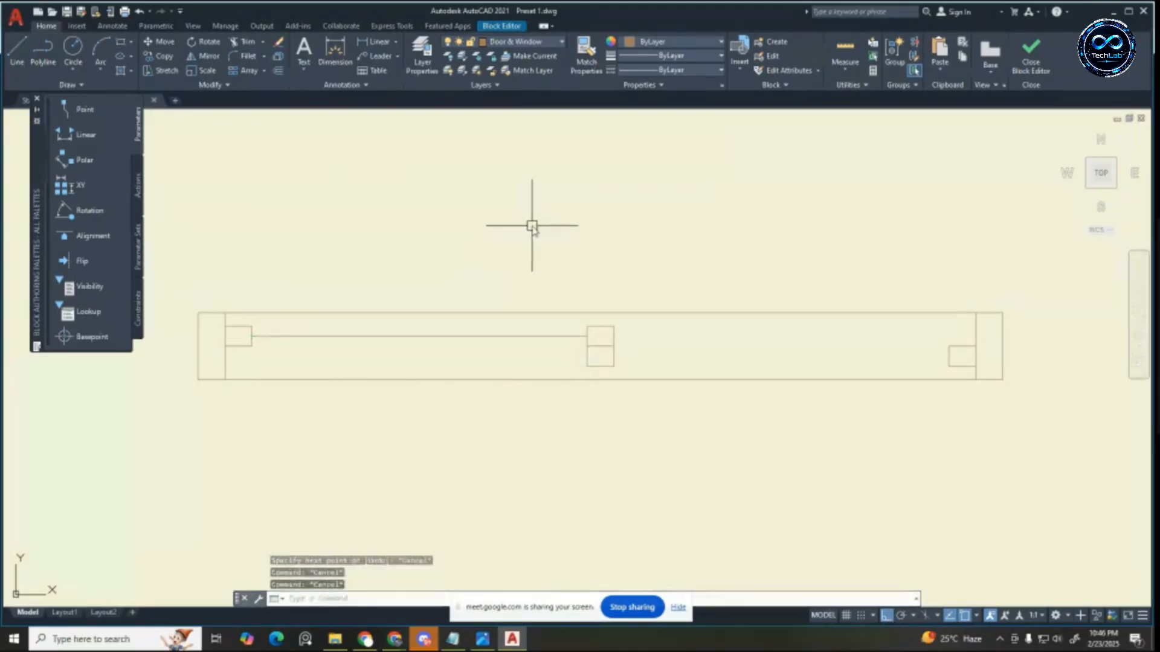
# Step: Offset the glass line 1/8" to both its upper and lower side and erase the original middle line
pyautogui.write('o')
pyautogui.press('Return')
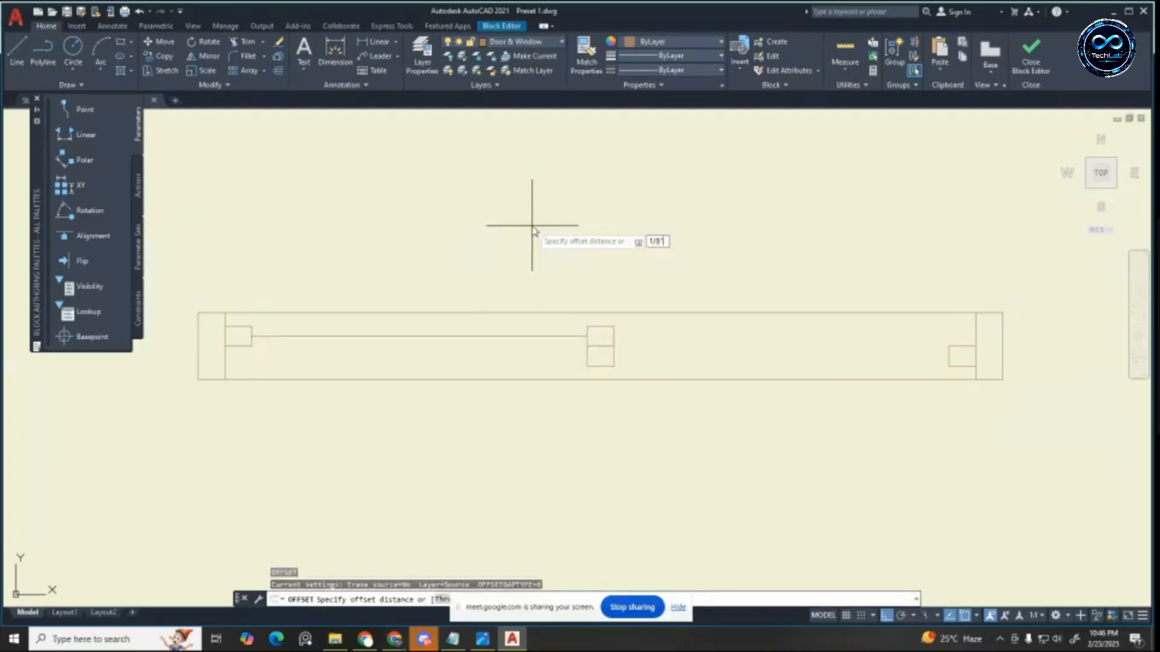
pyautogui.press('Return')
pyautogui.click(572, 337)
pyautogui.click(590, 342)
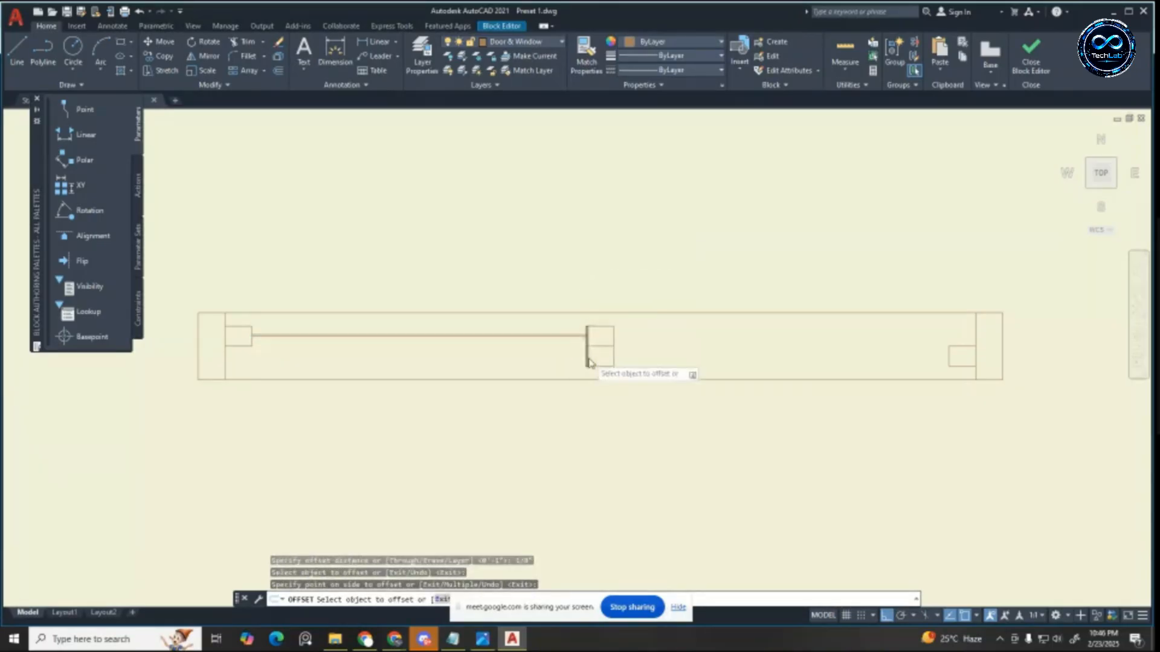
pyautogui.scroll(3, 580, 357)
pyautogui.click(568, 303)
pyautogui.press('Escape')
pyautogui.press('Escape')
pyautogui.scroll(5, 568, 302)
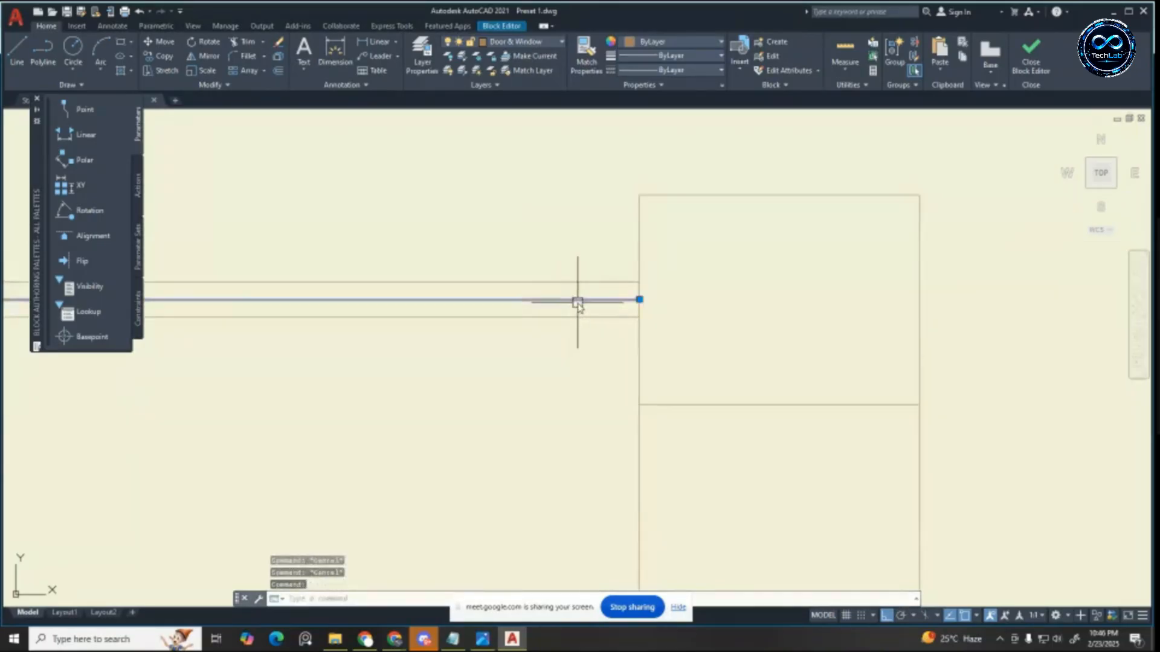
pyautogui.scroll(-5, 683, 300)
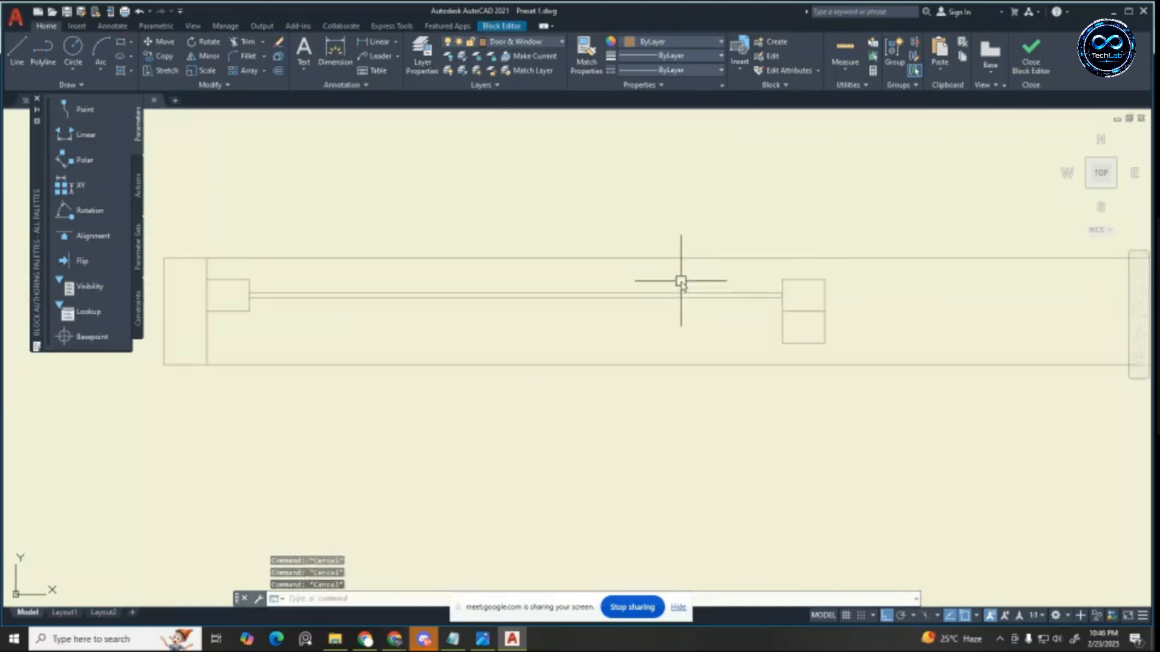
# Step: Copy the two glass lines from the left panel to the right panel, between the lower middle and right sash profiles
pyautogui.click(514, 338)
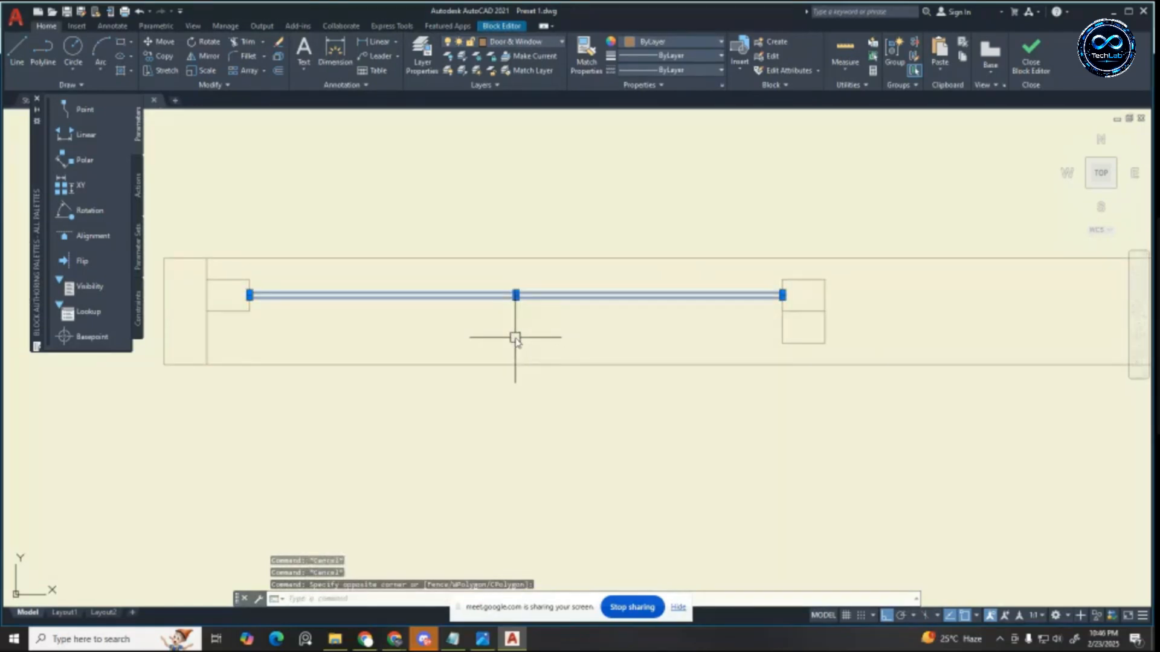
pyautogui.press('Return')
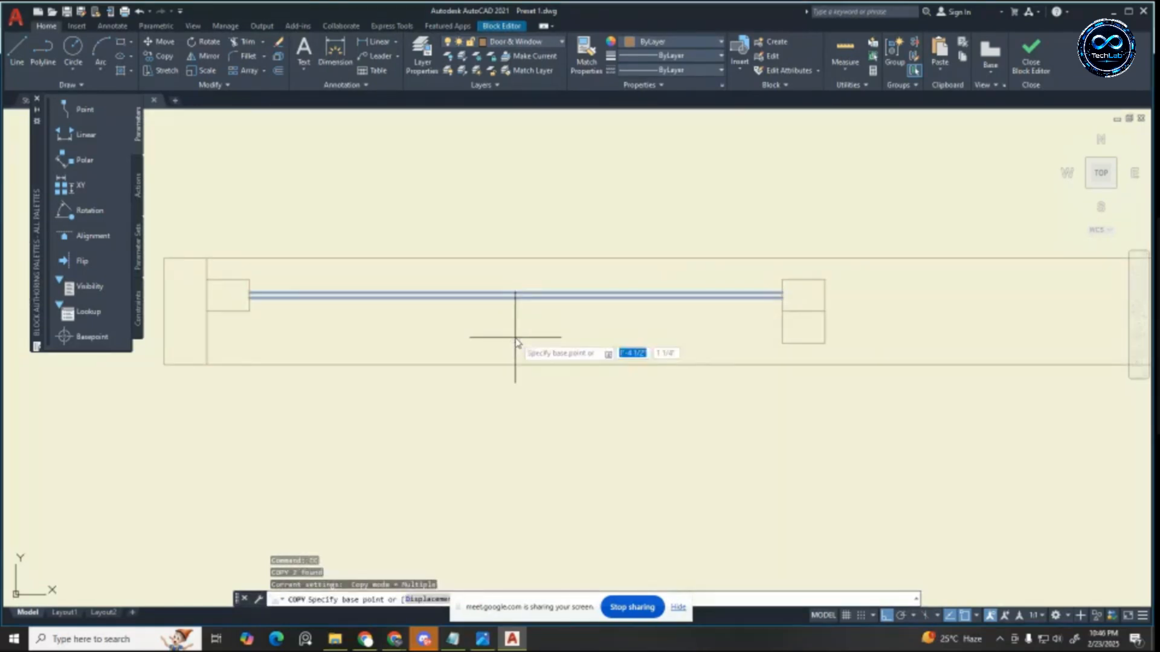
pyautogui.click(250, 279)
pyautogui.scroll(2, 583, 284)
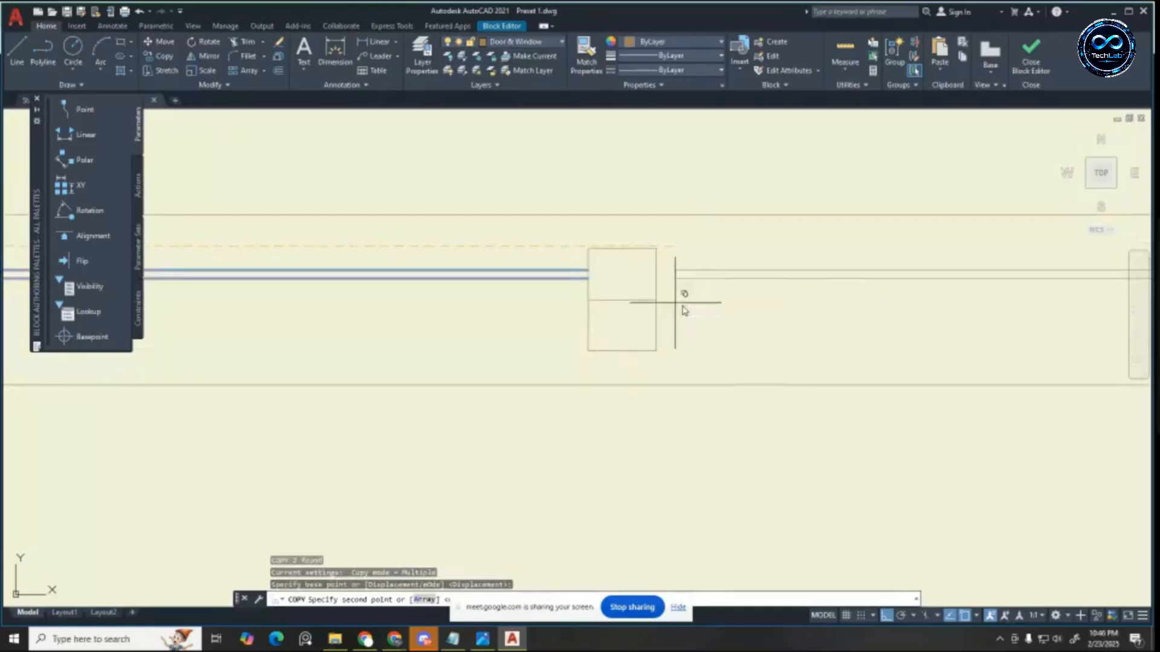
pyautogui.press('Escape')
pyautogui.press('Escape')
pyautogui.press('Escape')
pyautogui.scroll(-4, 664, 296)
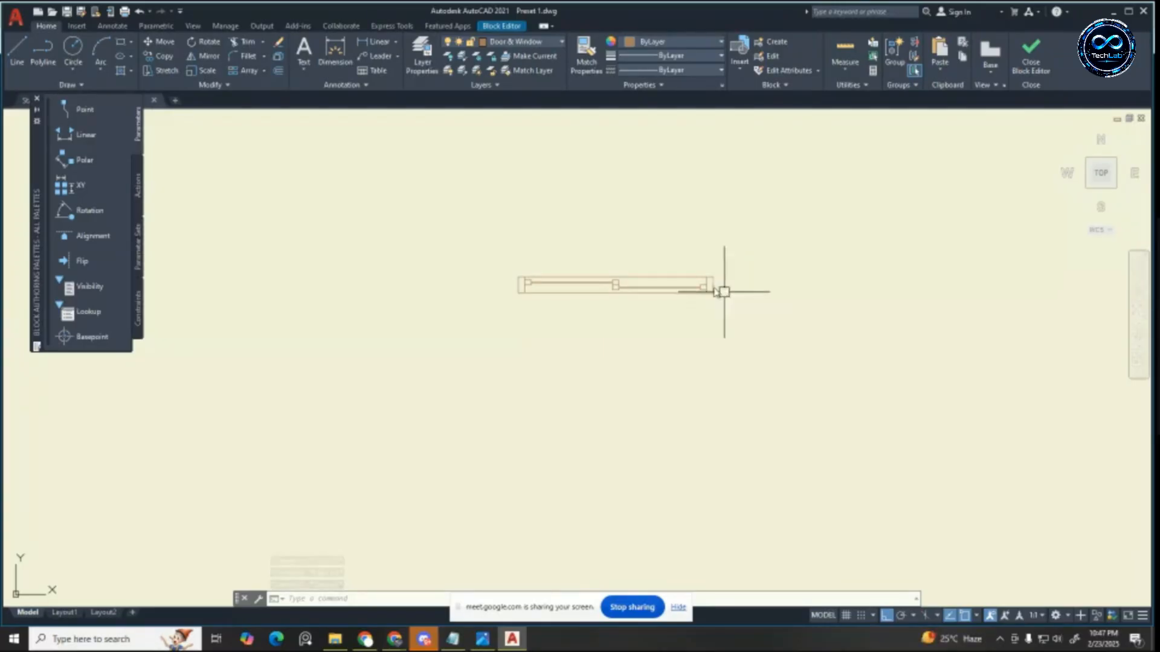
# Step: Close the Block Editor and save the changes to the window block
pyautogui.scroll(2, 696, 281)
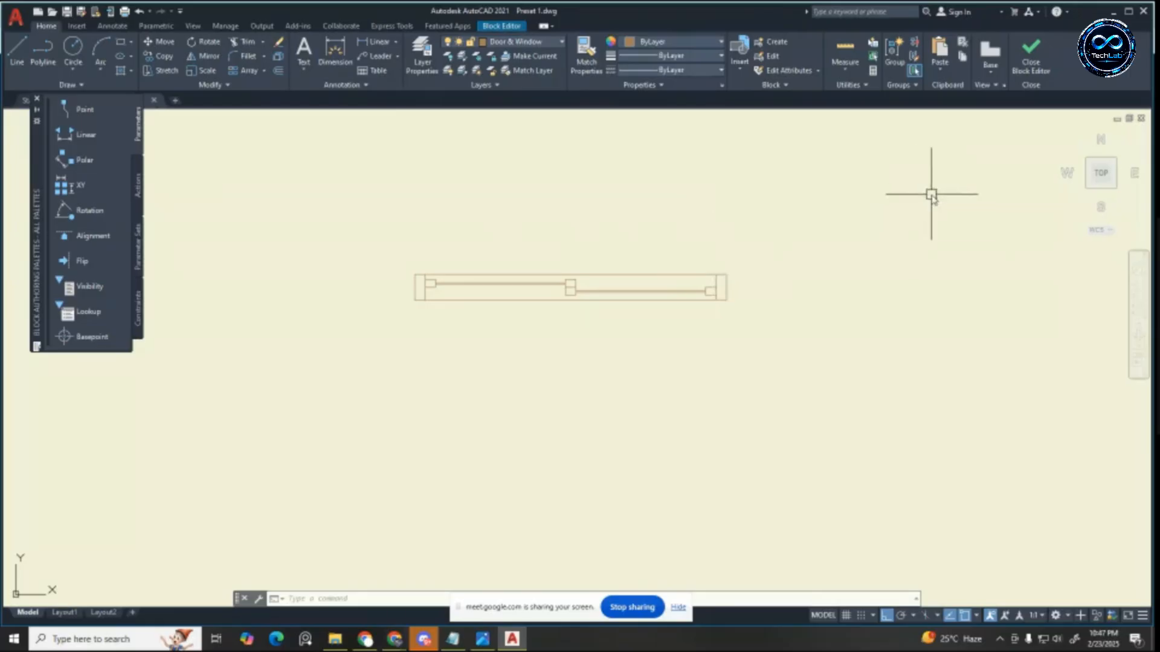
pyautogui.click(352, 217)
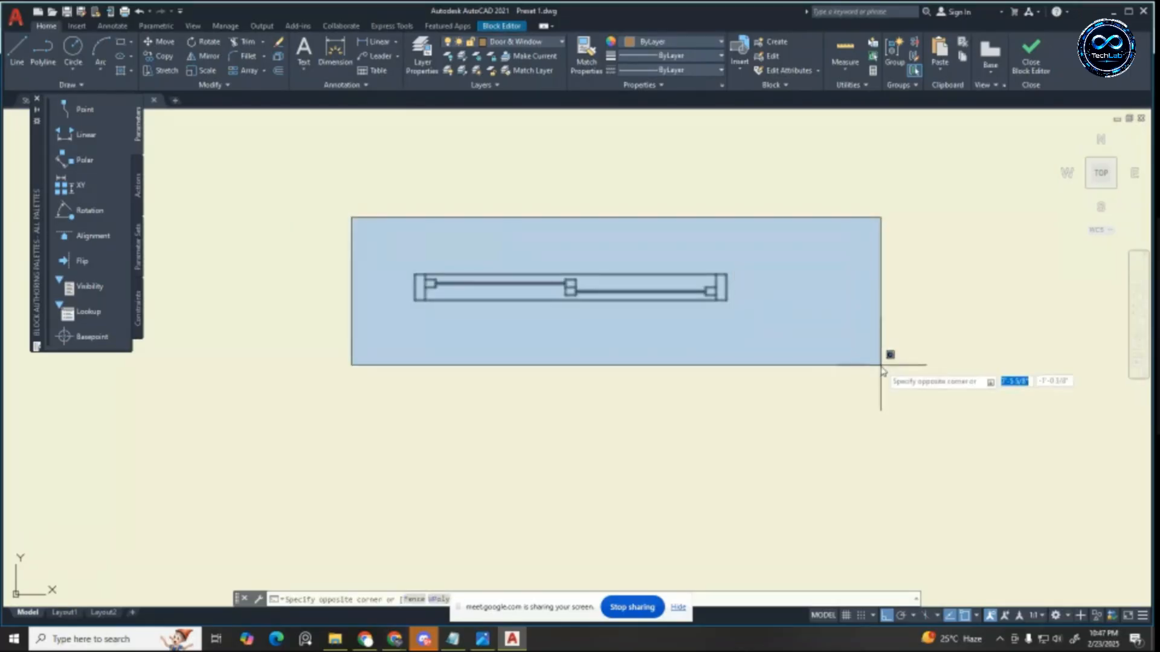
pyautogui.press('Escape')
pyautogui.click(1045, 66)
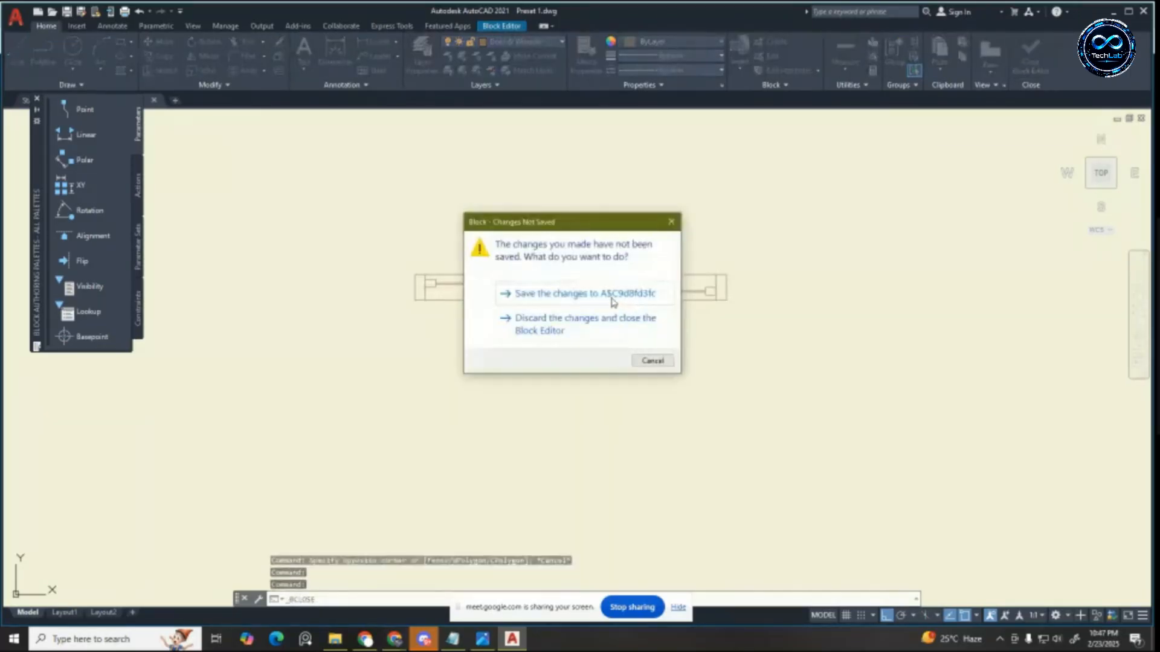
pyautogui.click(609, 295)
# Step: Examine the edited sliding window block and the remaining plain windows in the floor plan's walls
pyautogui.scroll(-5, 607, 288)
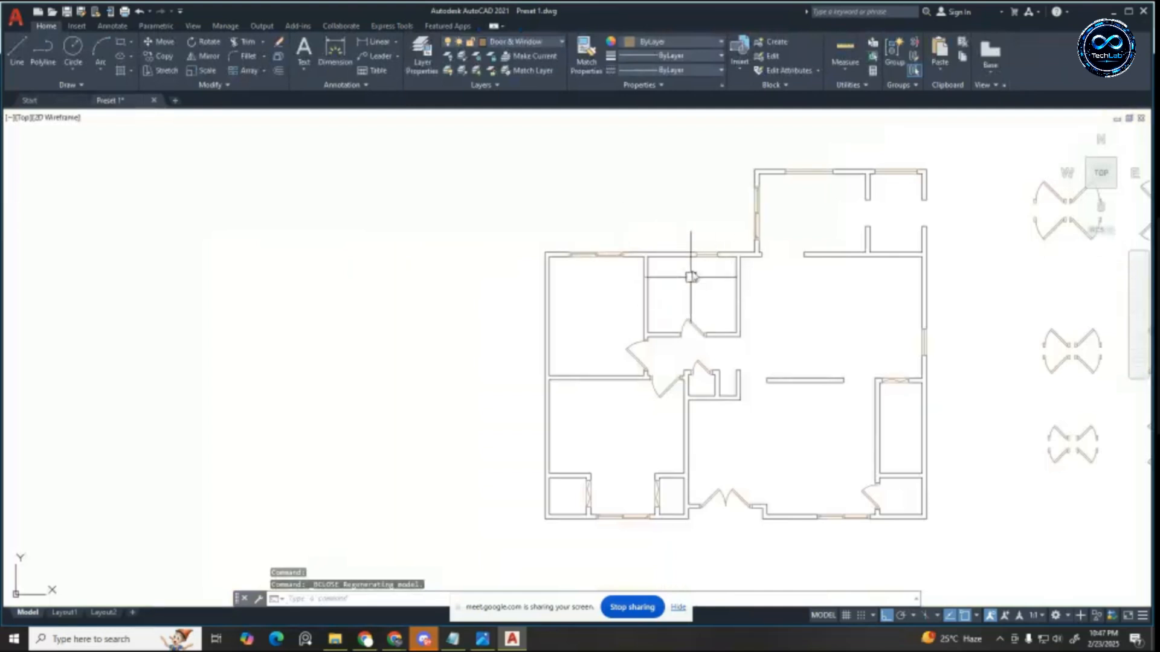
pyautogui.scroll(6, 742, 249)
pyautogui.scroll(-4, 767, 171)
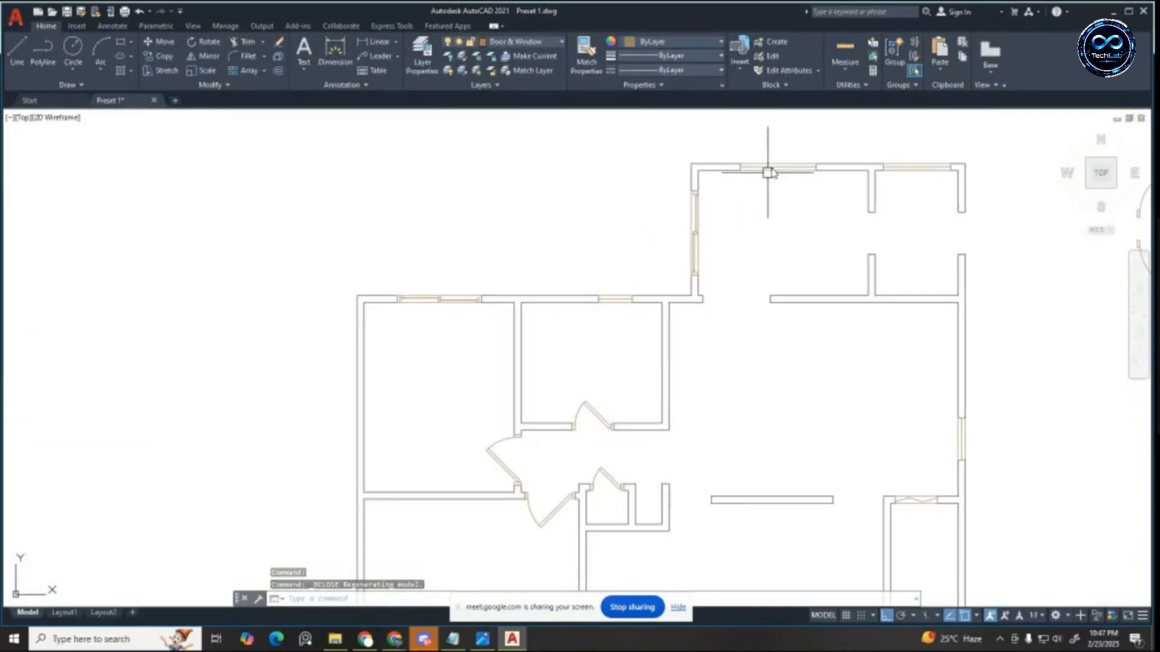
pyautogui.scroll(-4, 639, 228)
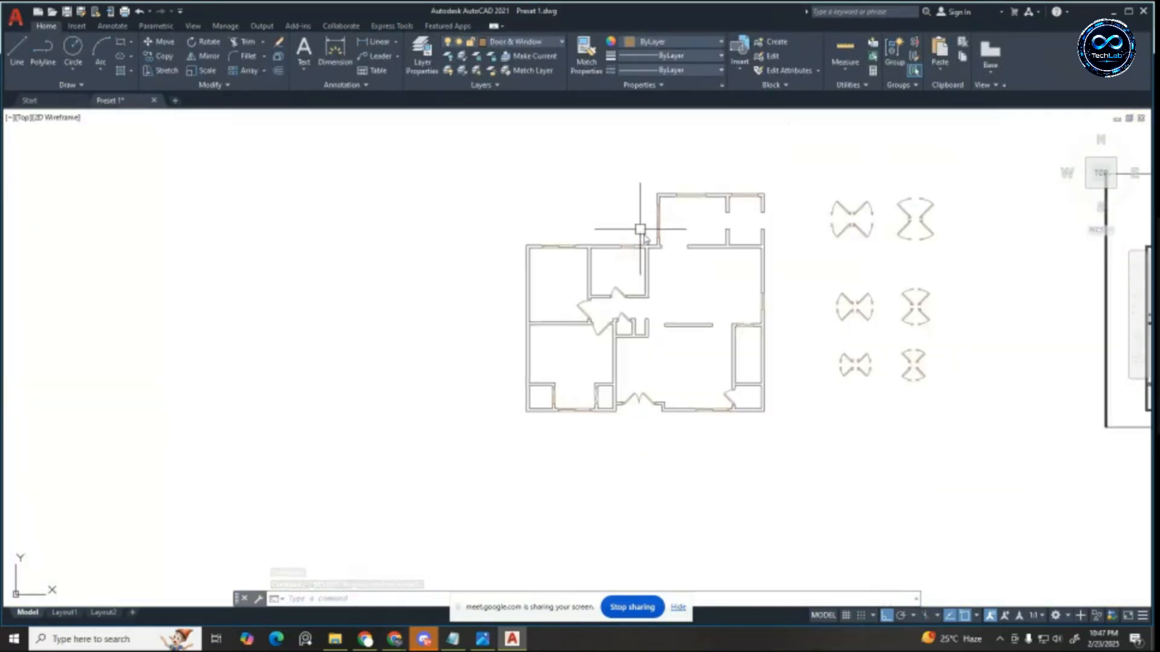
pyautogui.scroll(6, 592, 415)
pyautogui.scroll(-4, 660, 271)
pyautogui.scroll(4, 660, 220)
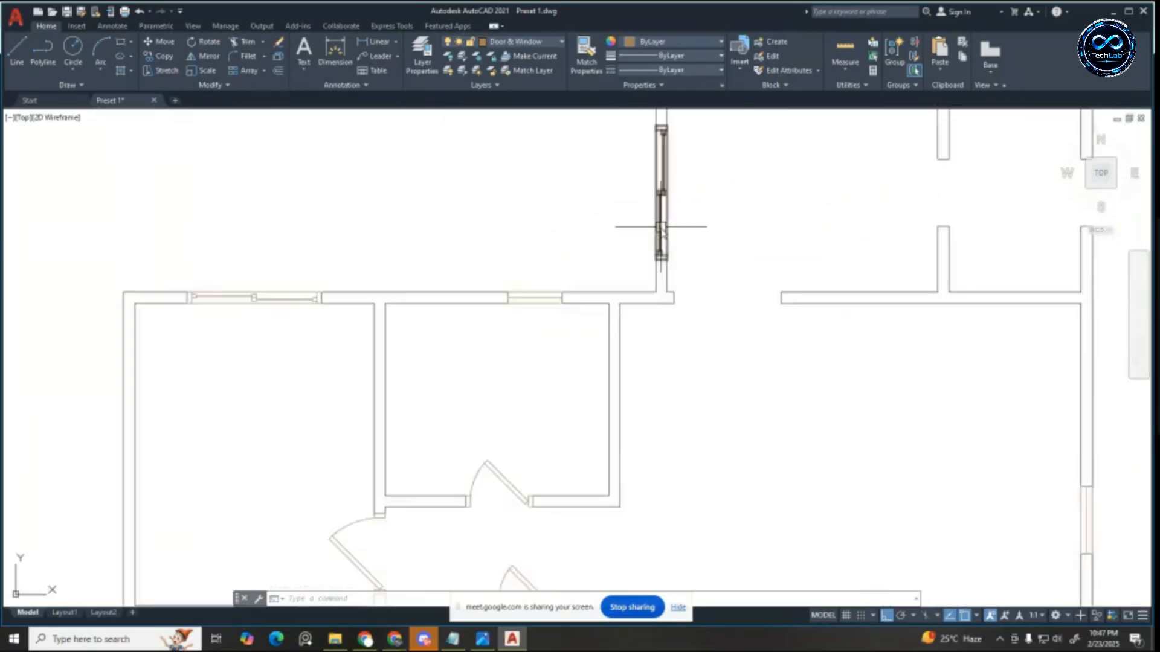
pyautogui.scroll(-2, 679, 246)
pyautogui.scroll(4, 740, 148)
# Step: Open the block of the plain window in the uppermost room's top wall for editing in the Block Editor
pyautogui.doubleClick(740, 148)
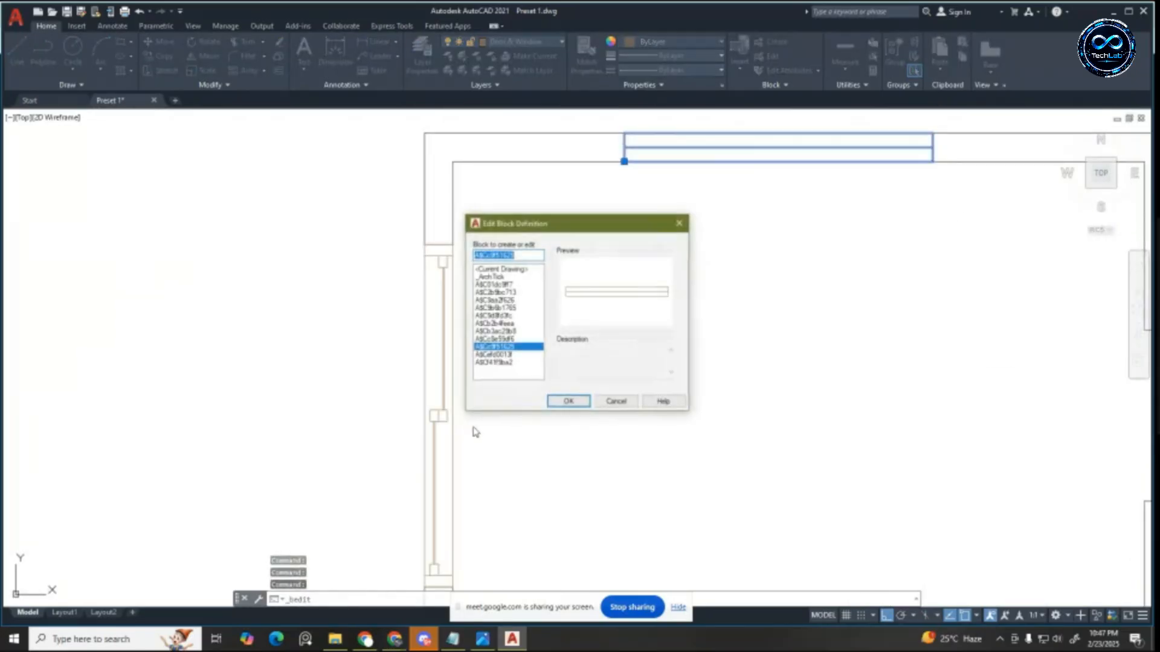
pyautogui.click(568, 401)
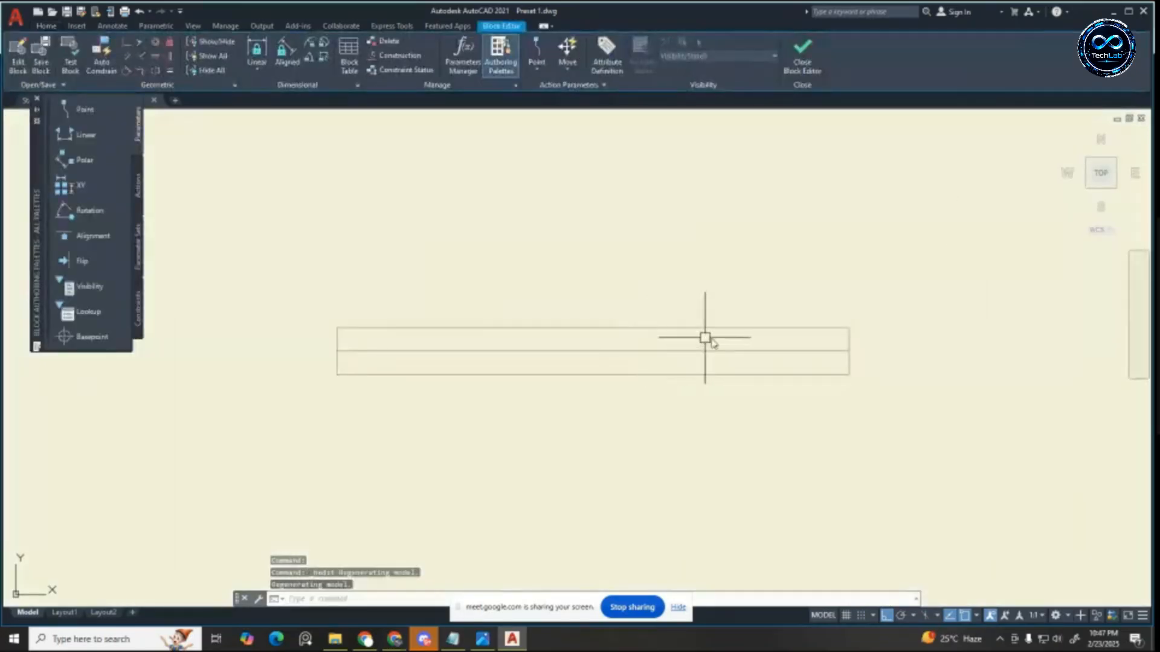
pyautogui.press('Escape')
pyautogui.press('Escape')
# Step: Offset both short end lines of the window block 2" inward
pyautogui.write('o')
pyautogui.press('Return')
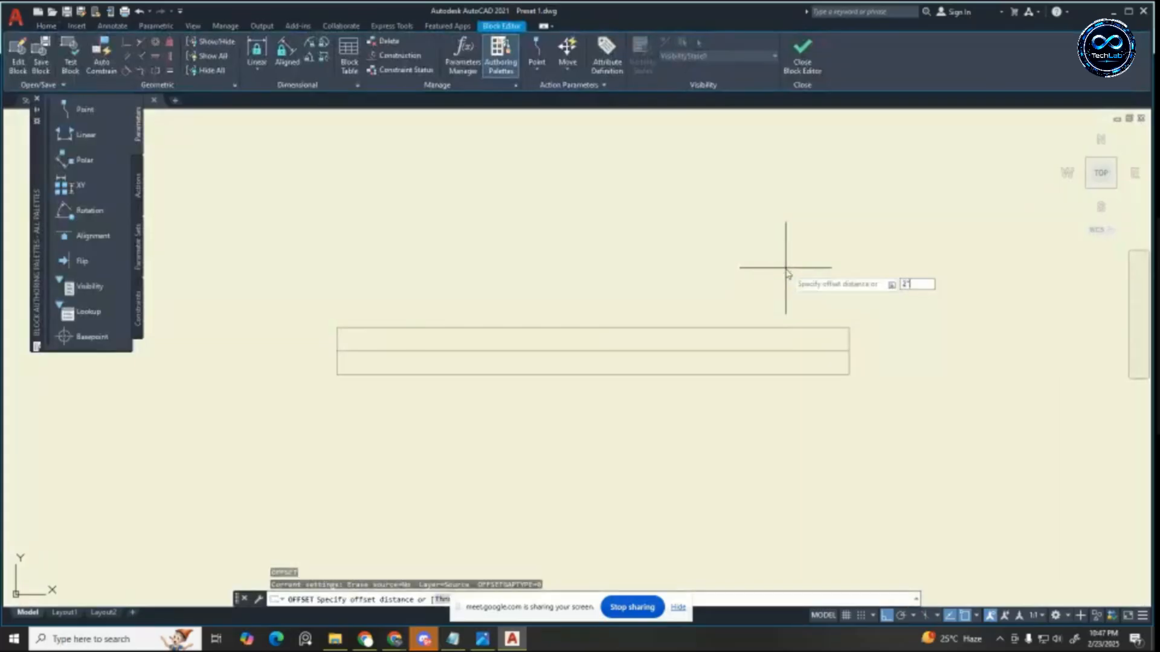
pyautogui.write('2')
pyautogui.press('Return')
pyautogui.click(848, 355)
pyautogui.click(570, 364)
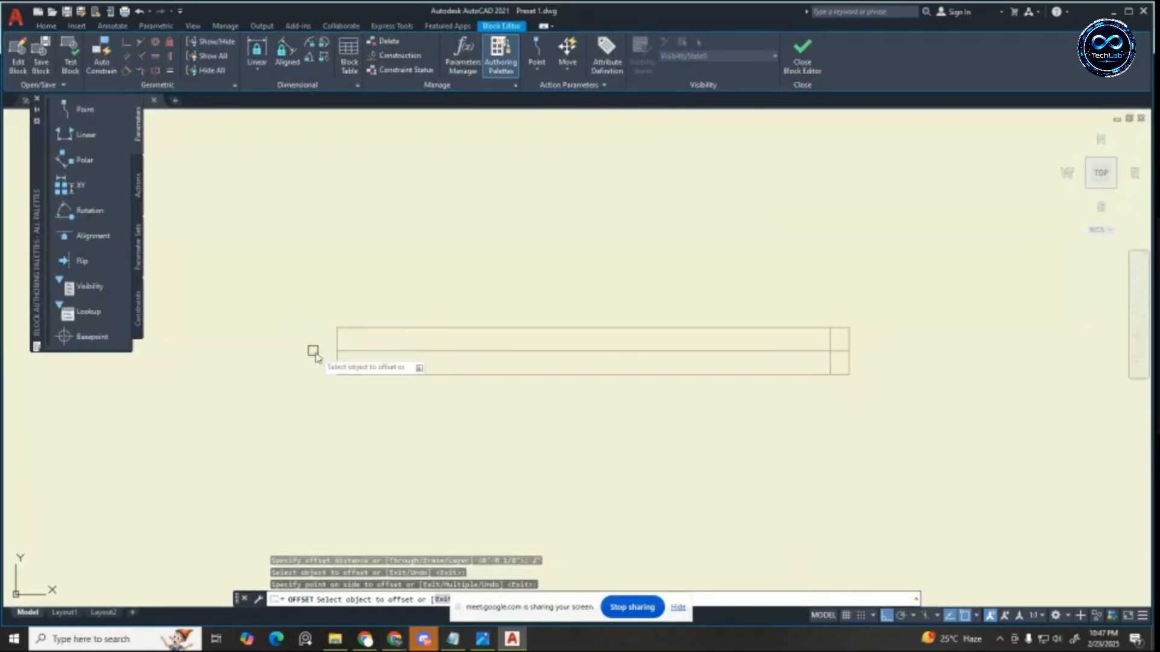
pyautogui.click(332, 361)
pyautogui.click(387, 363)
pyautogui.scroll(-4, 637, 318)
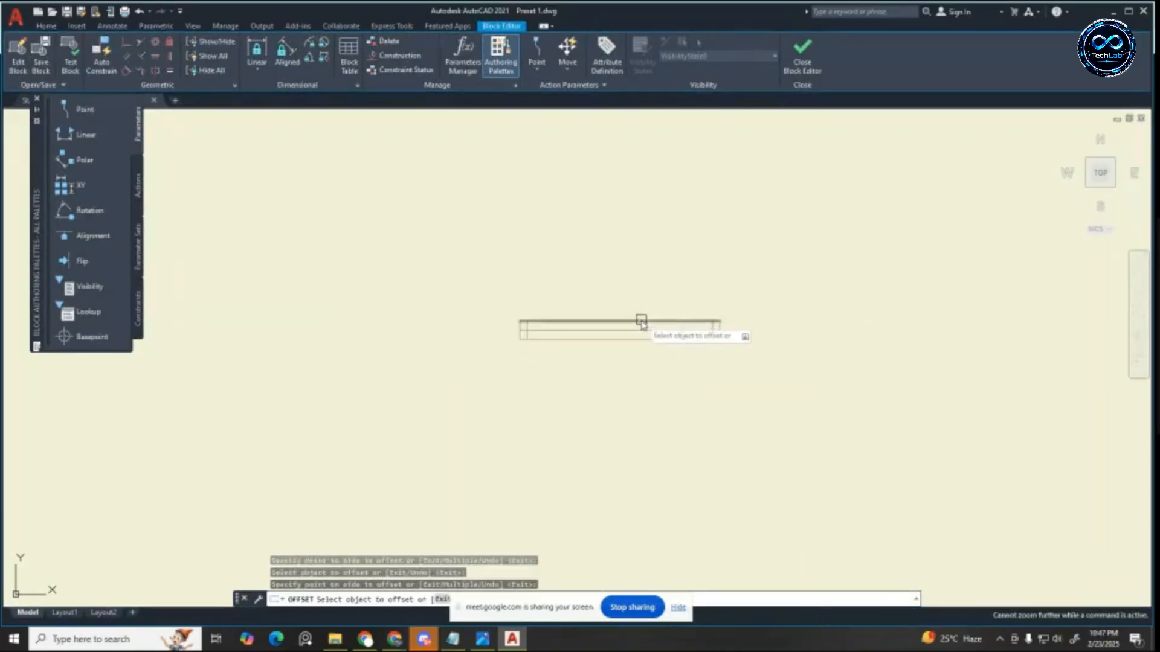
# Step: Delete both inner offset end lines from the plain window block and close the Block Editor, saving the changes
pyautogui.scroll(4, 537, 339)
pyautogui.scroll(2, 532, 340)
pyautogui.press('Escape')
pyautogui.press('Escape')
pyautogui.click(475, 325)
pyautogui.press('Delete')
pyautogui.scroll(-6, 461, 316)
pyautogui.scroll(4, 624, 306)
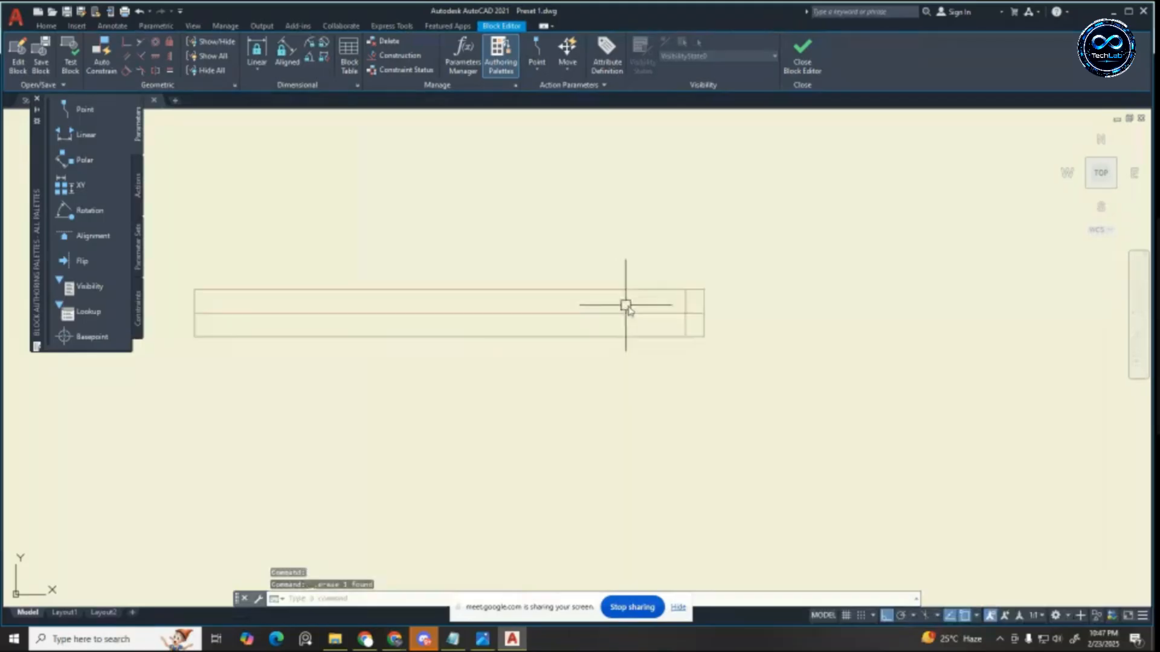
pyautogui.click(686, 324)
pyautogui.press('Delete')
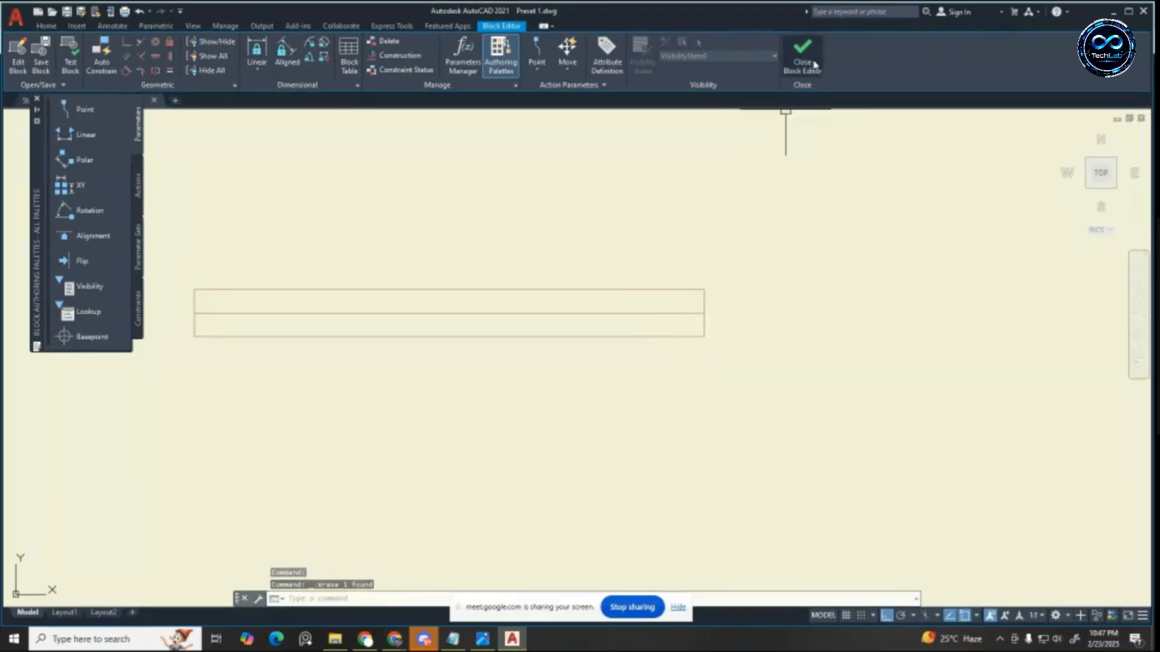
pyautogui.click(578, 293)
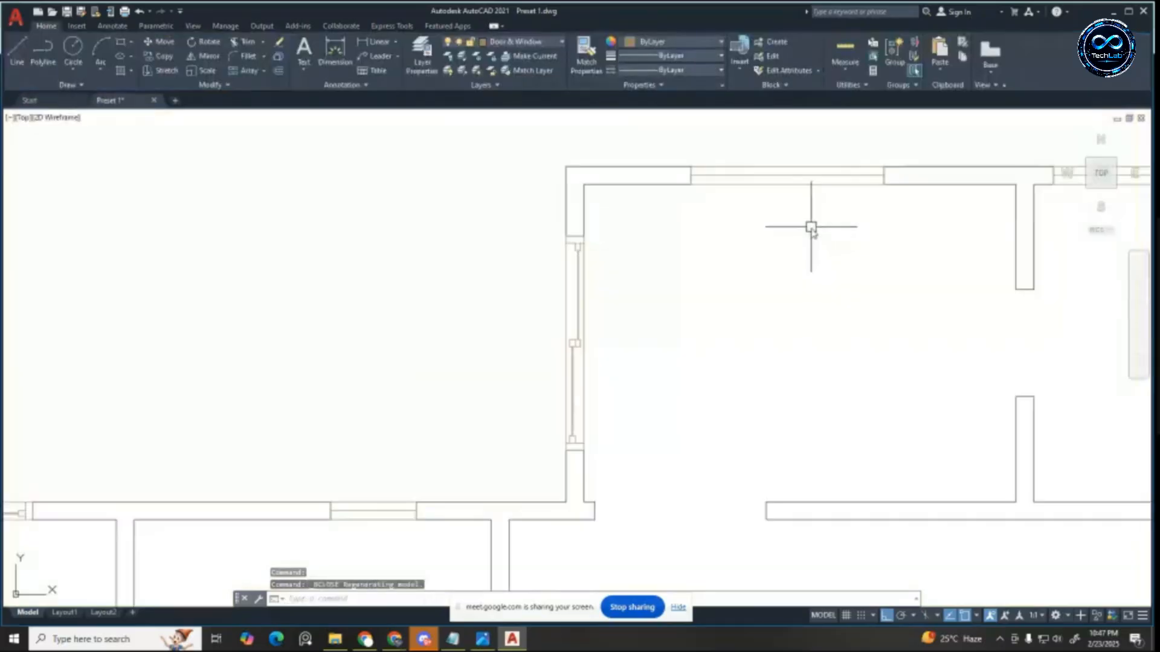
# Step: Copy the inner frame lines, sashes and glass lines from the finished sliding window block, and close its editor with changes saved
pyautogui.scroll(5, 242, 386)
pyautogui.doubleClick(250, 385)
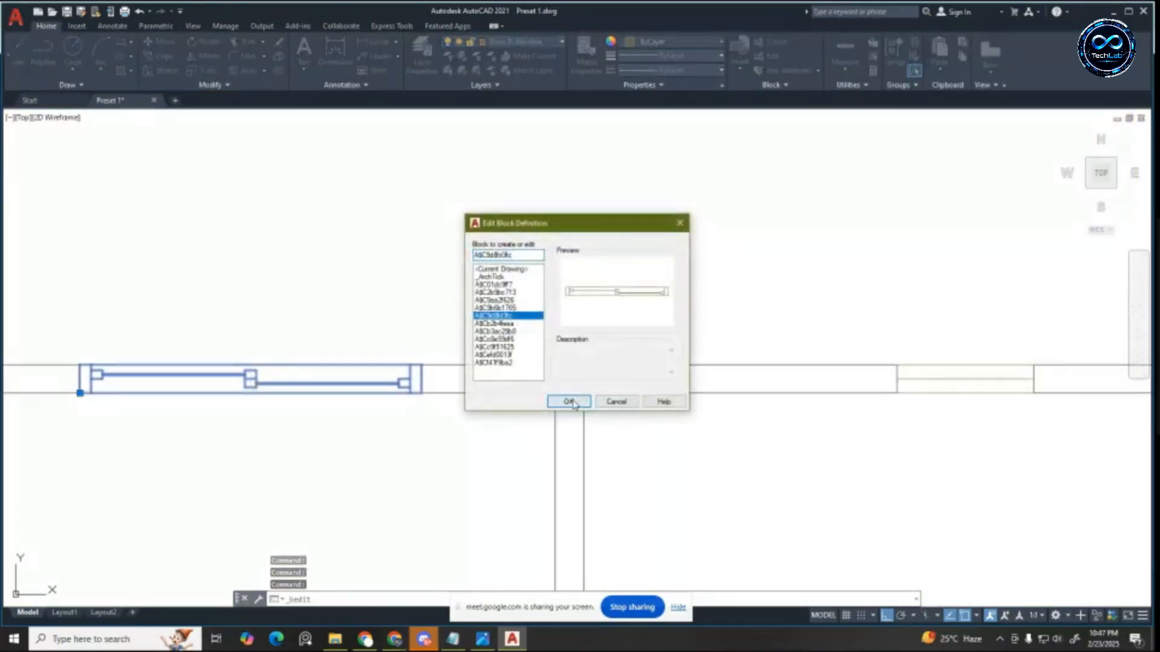
pyautogui.click(569, 401)
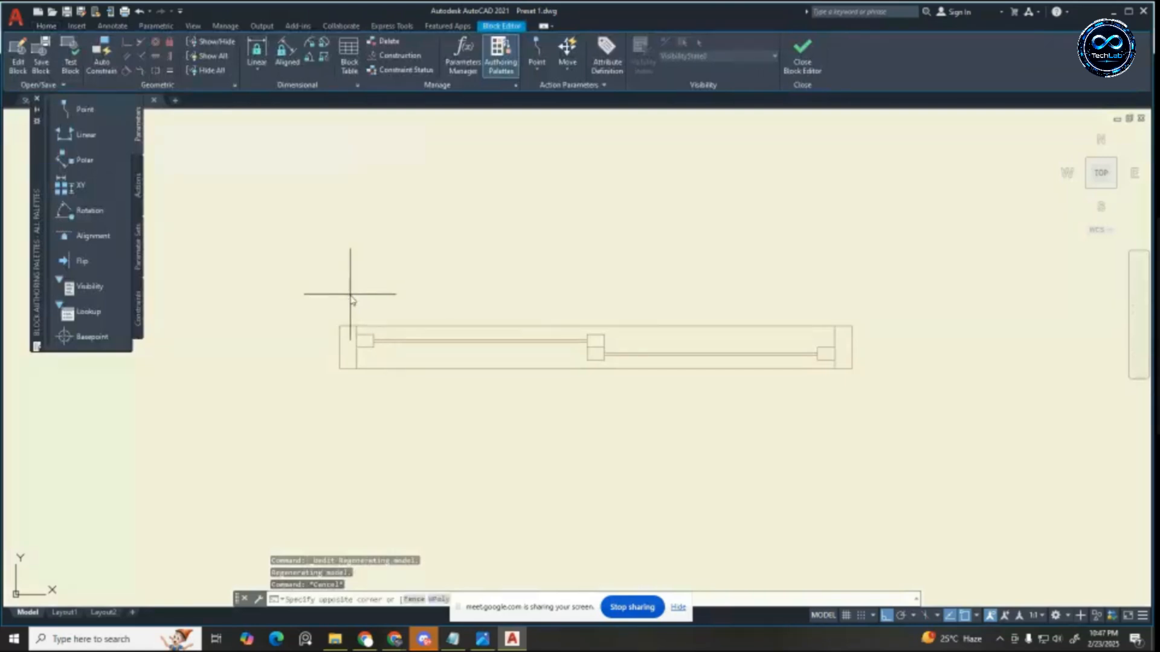
pyautogui.click(843, 435)
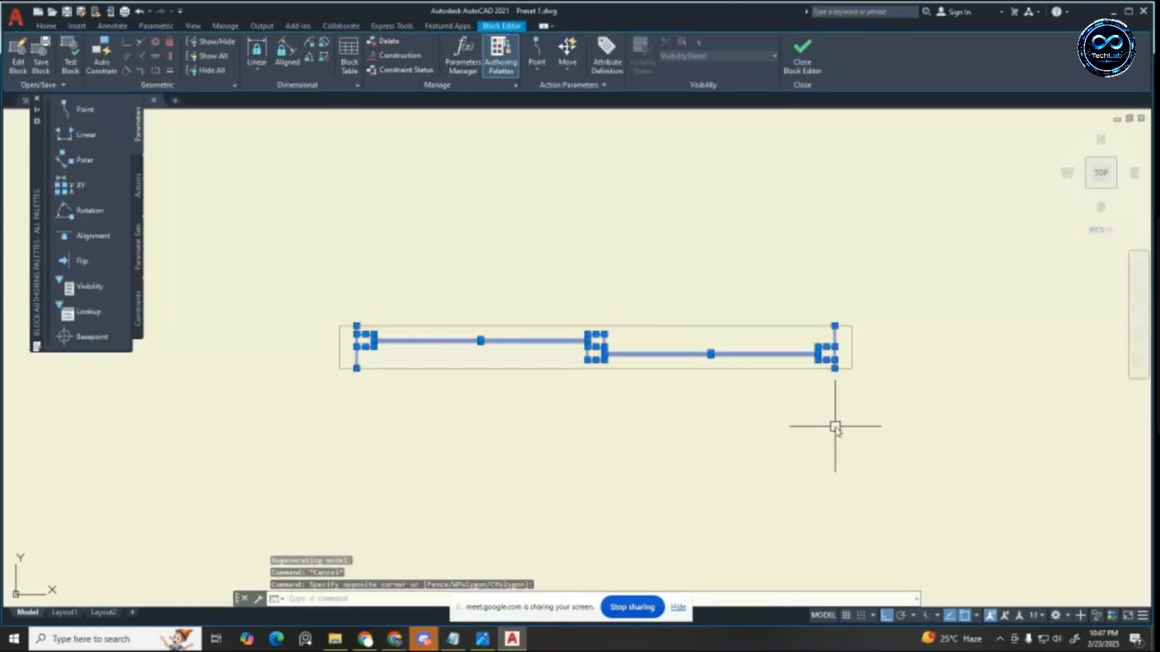
pyautogui.hotkey('ctrl', 'c')
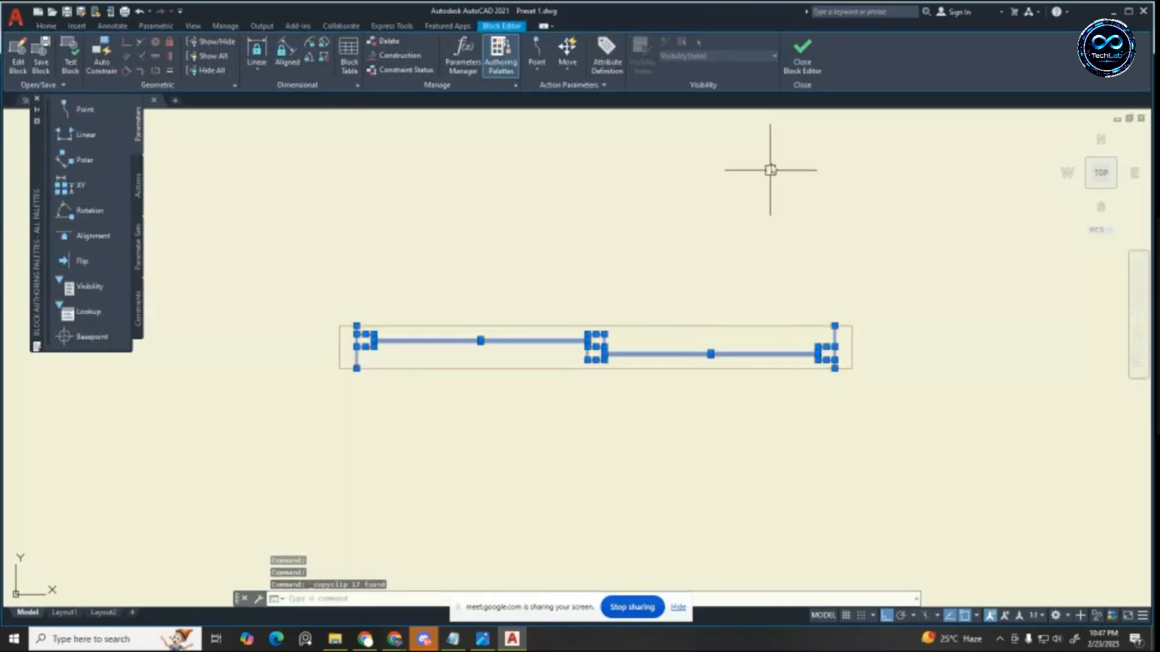
pyautogui.click(804, 54)
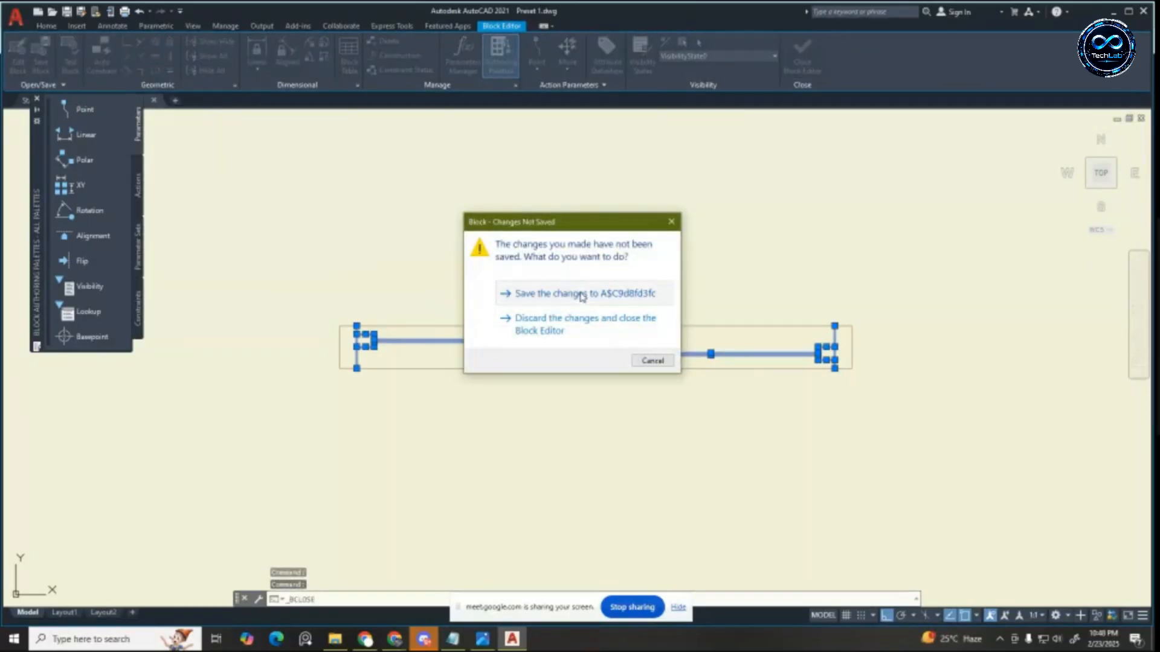
pyautogui.click(582, 294)
# Step: Open the block of the plain window in the uppermost room's top wall and paste the copied sash assembly above its outline
pyautogui.scroll(-4, 380, 230)
pyautogui.scroll(5, 727, 202)
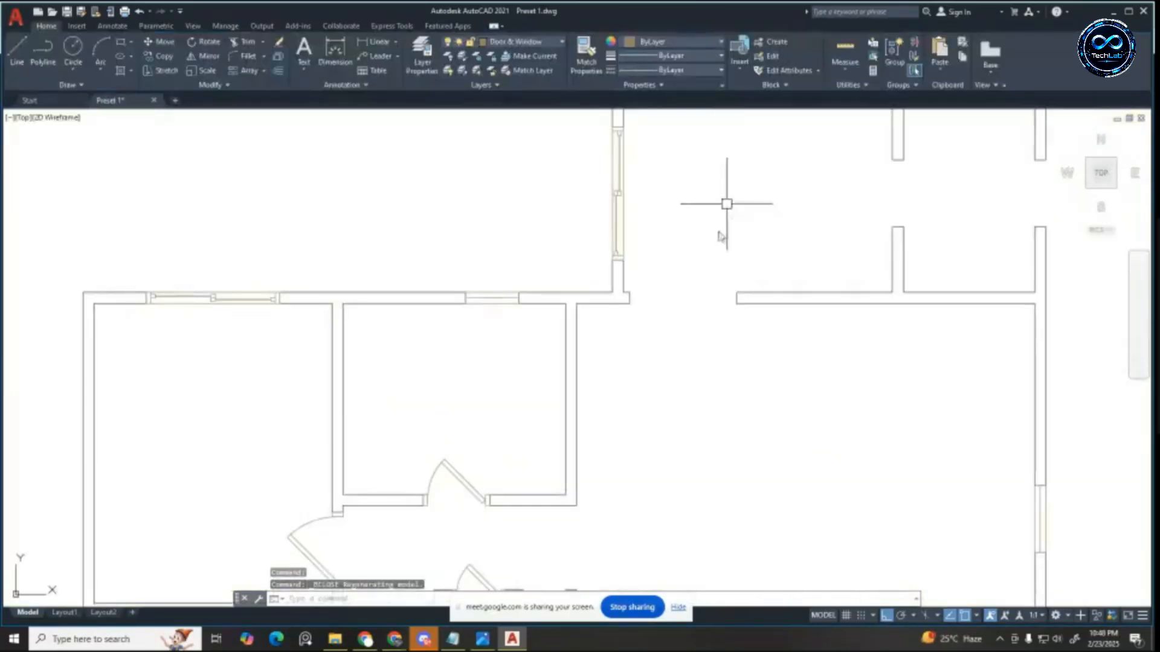
pyautogui.doubleClick(750, 141)
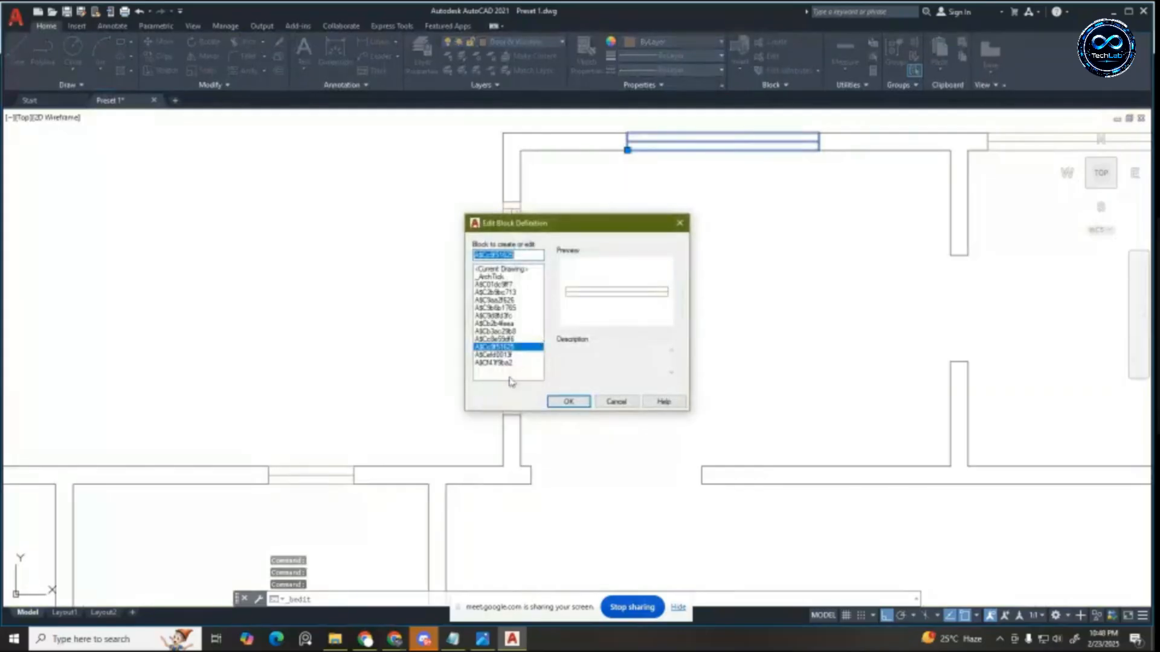
pyautogui.click(569, 402)
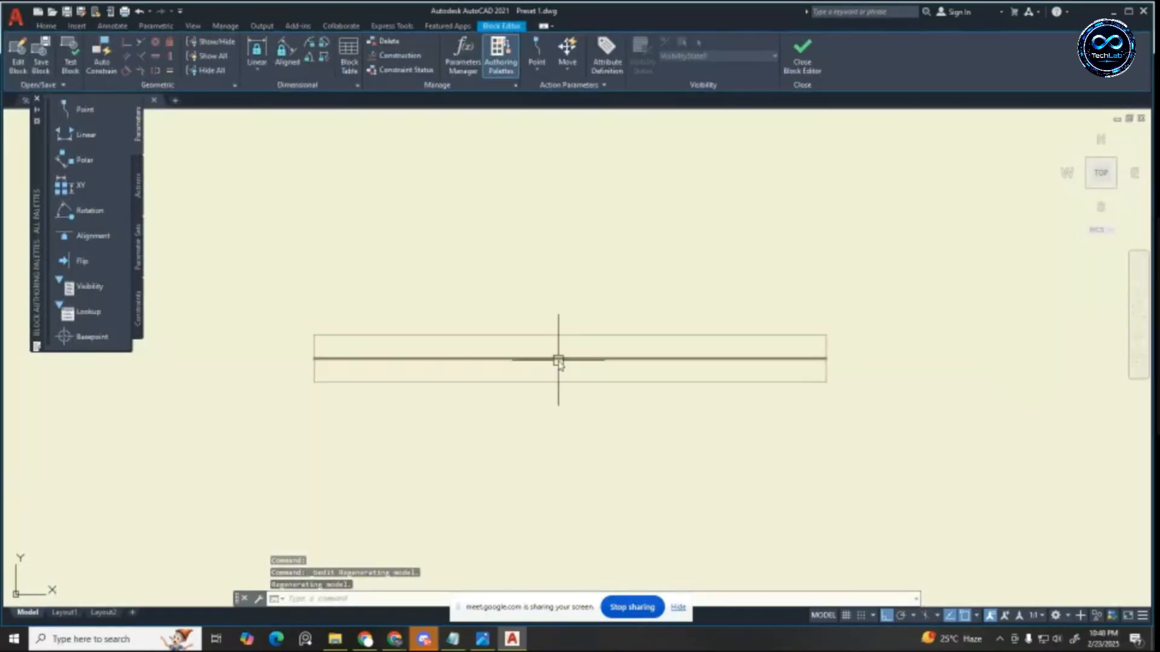
pyautogui.hotkey('ctrl', 'v')
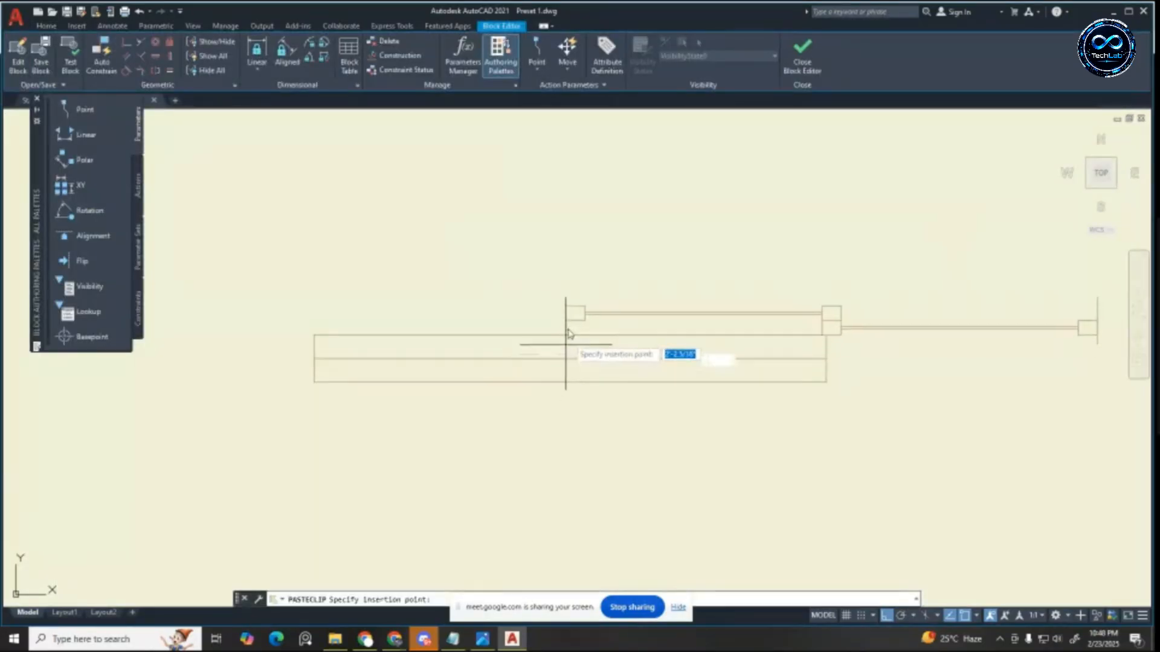
pyautogui.click(438, 263)
pyautogui.press('Escape')
pyautogui.press('Escape')
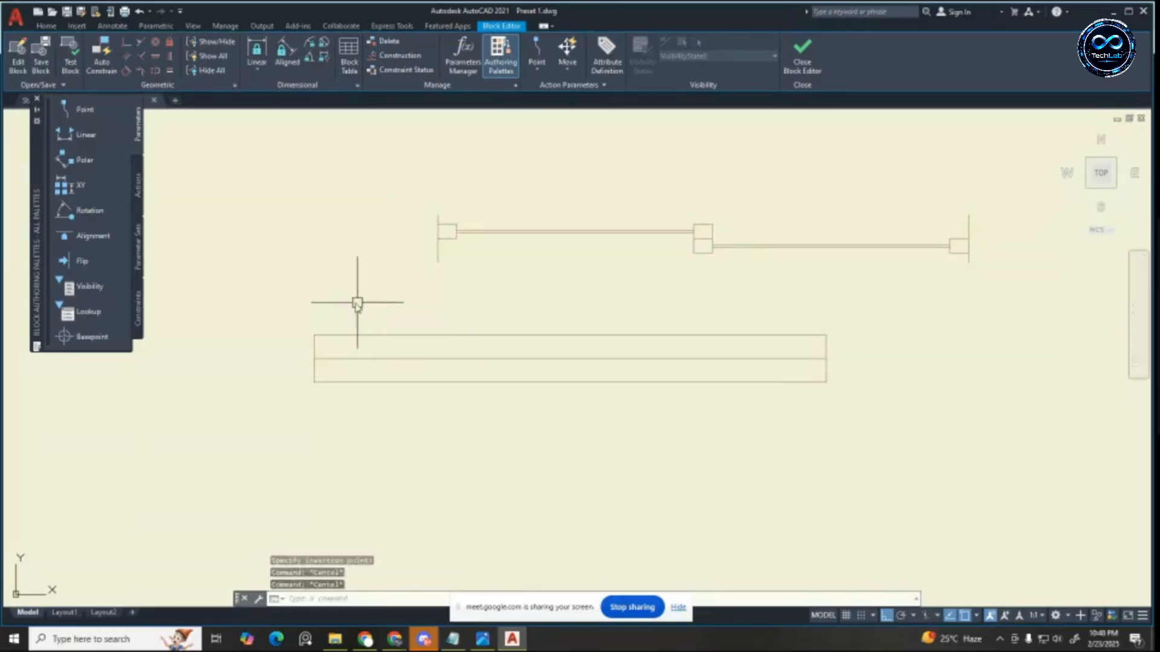
# Step: Offset the window outline's left end line 2" inward
pyautogui.scroll(2, 331, 300)
pyautogui.press('Return')
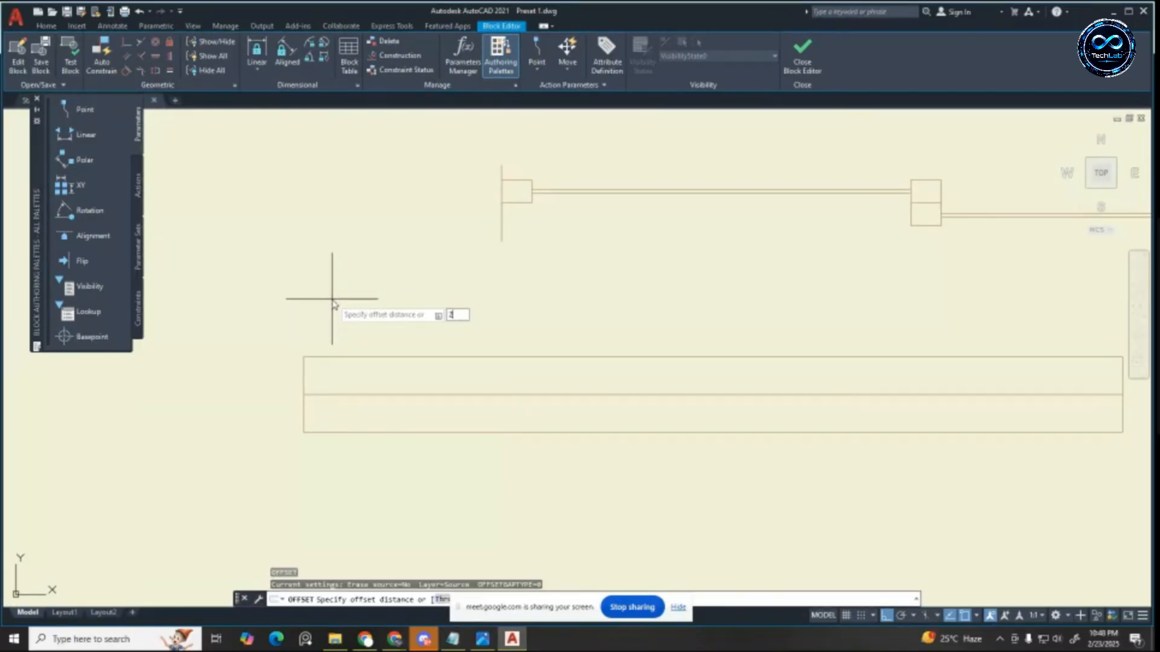
pyautogui.press('Return')
pyautogui.click(303, 372)
pyautogui.click(326, 382)
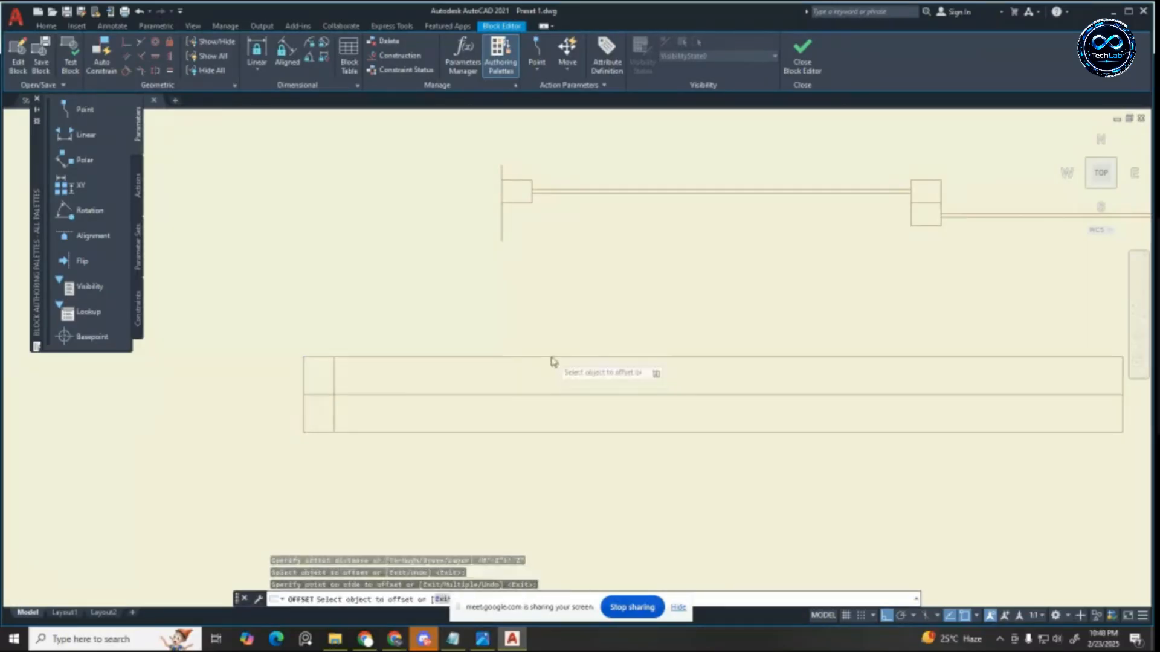
pyautogui.scroll(-4, 551, 357)
pyautogui.press('Escape')
pyautogui.press('Escape')
# Step: Move the pasted sash assembly so the lower end of its left frame line meets the top of the offset line
pyautogui.click(473, 240)
pyautogui.click(939, 343)
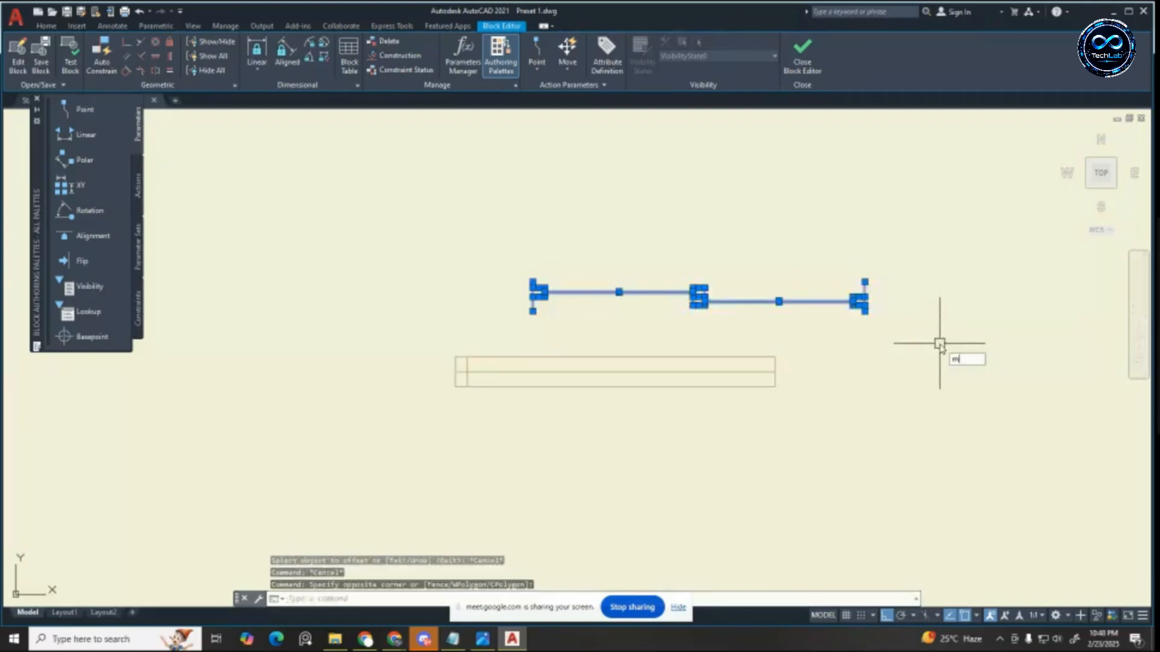
pyautogui.press('Return')
pyautogui.scroll(4, 535, 314)
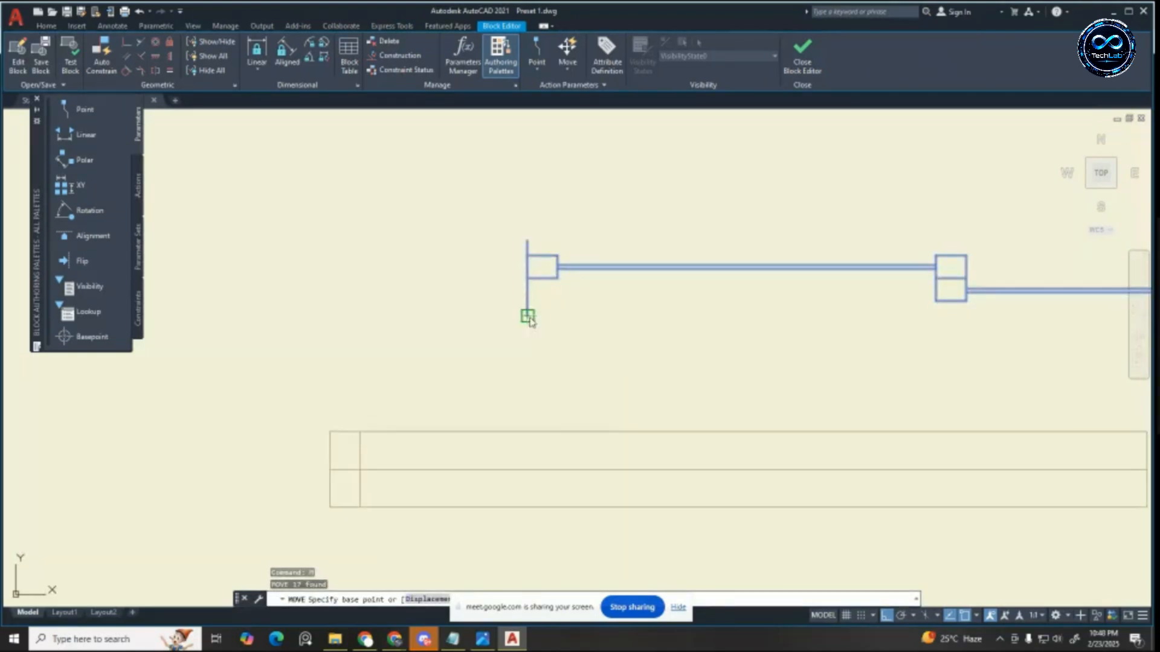
pyautogui.click(528, 316)
pyautogui.click(360, 431)
pyautogui.press('Escape')
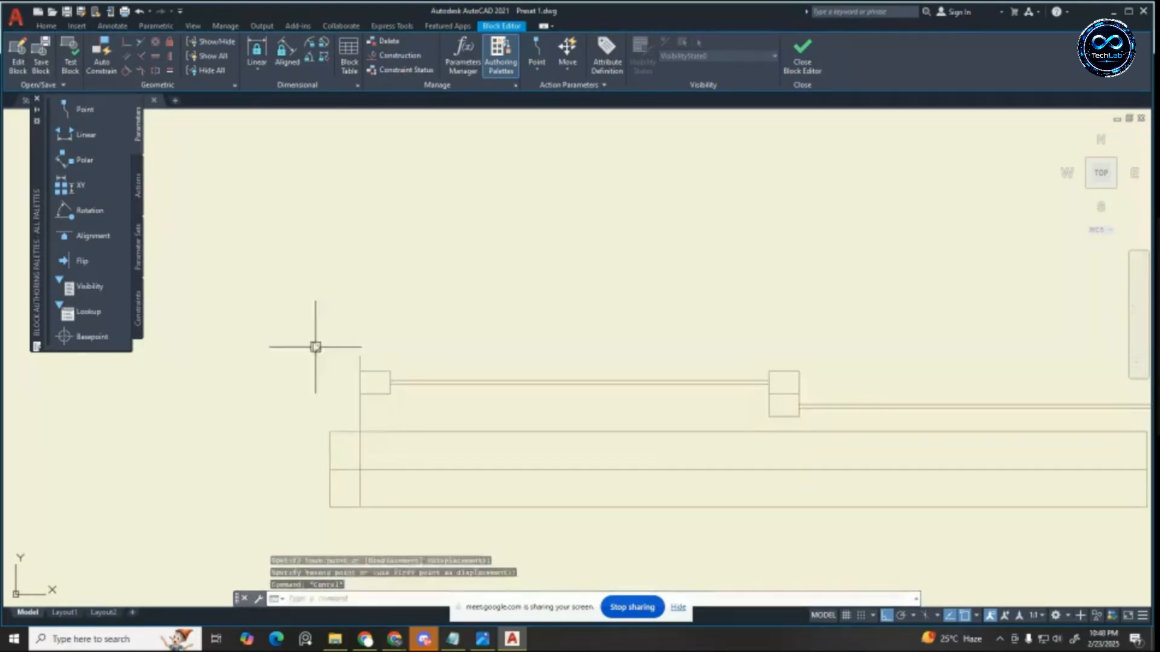
pyautogui.press('Escape')
pyautogui.press('Escape')
# Step: Offset the window outline's right end line 2" inward
pyautogui.scroll(-4, 505, 344)
pyautogui.scroll(2, 505, 375)
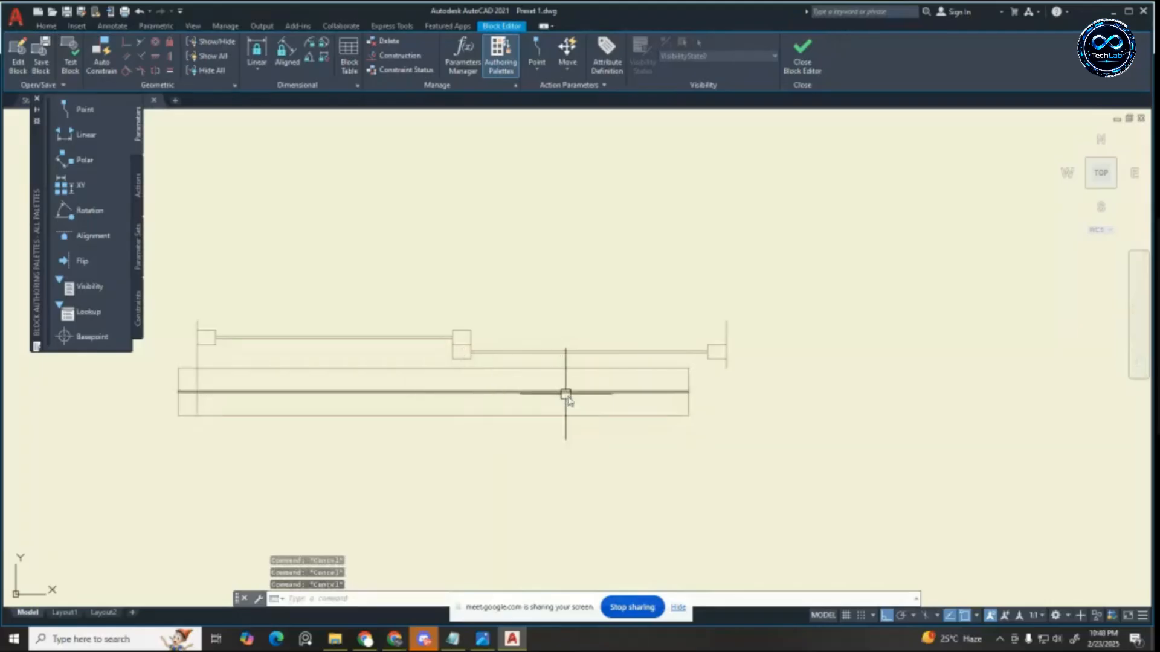
pyautogui.write('p')
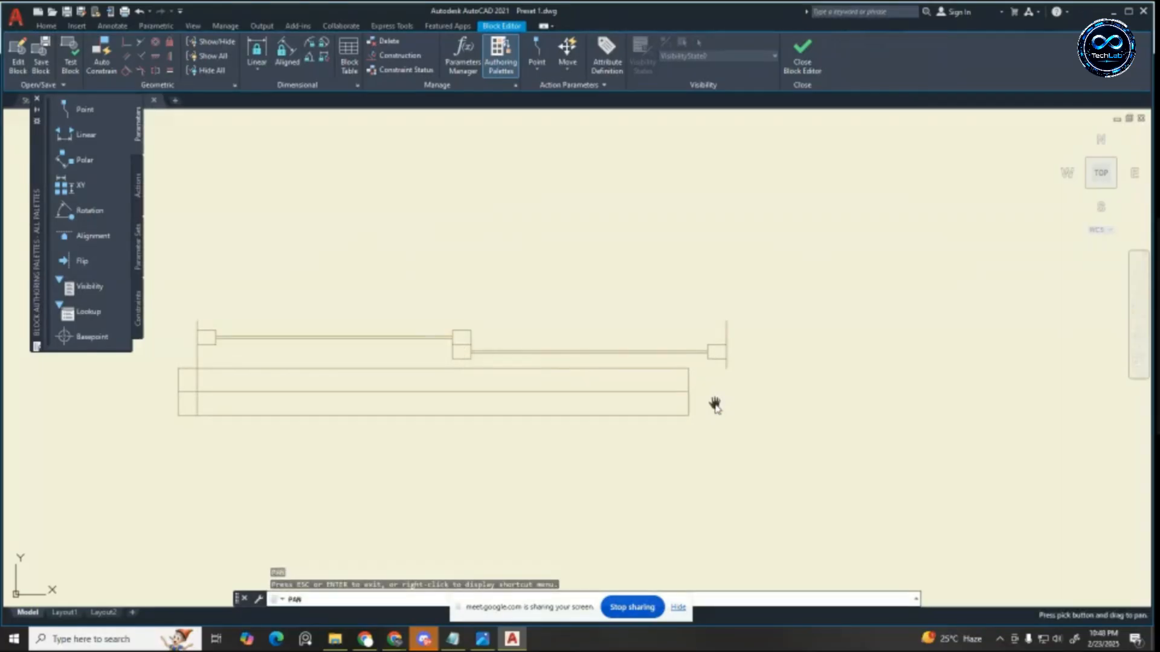
pyautogui.press('Return')
pyautogui.press('Escape')
pyautogui.write('o')
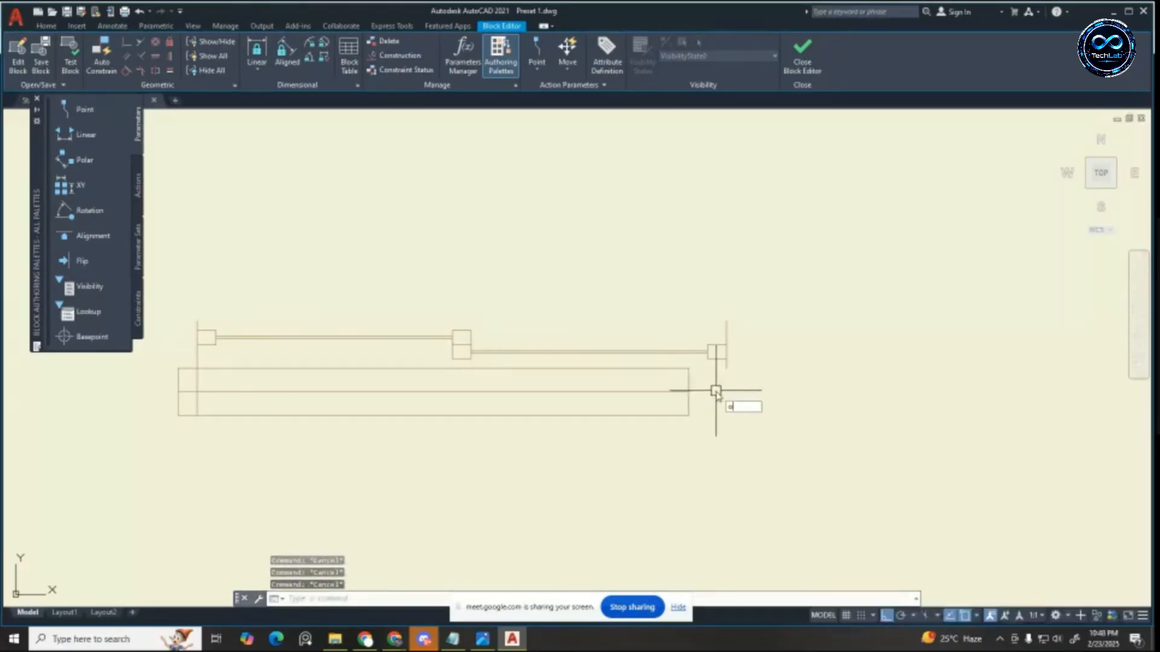
pyautogui.press('Return')
pyautogui.press('Return')
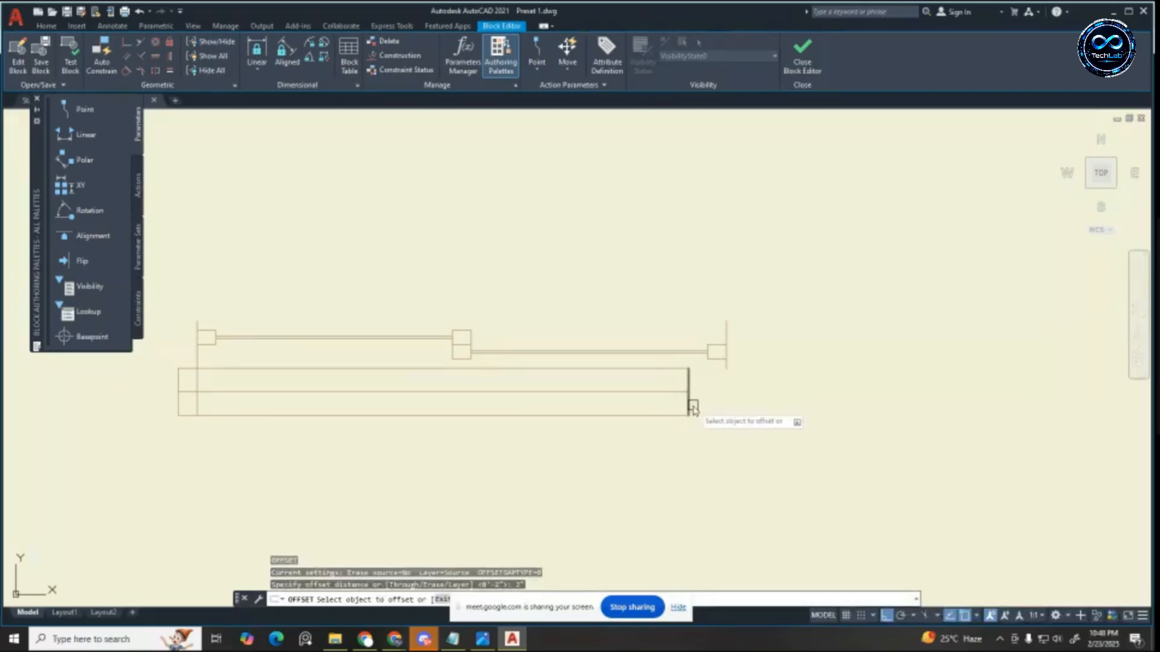
pyautogui.click(693, 406)
pyautogui.click(640, 411)
pyautogui.press('Escape')
pyautogui.press('Escape')
# Step: Stretch the right end of the sash assembly horizontally to align with the right offset line
pyautogui.scroll(4, 747, 331)
pyautogui.click(758, 280)
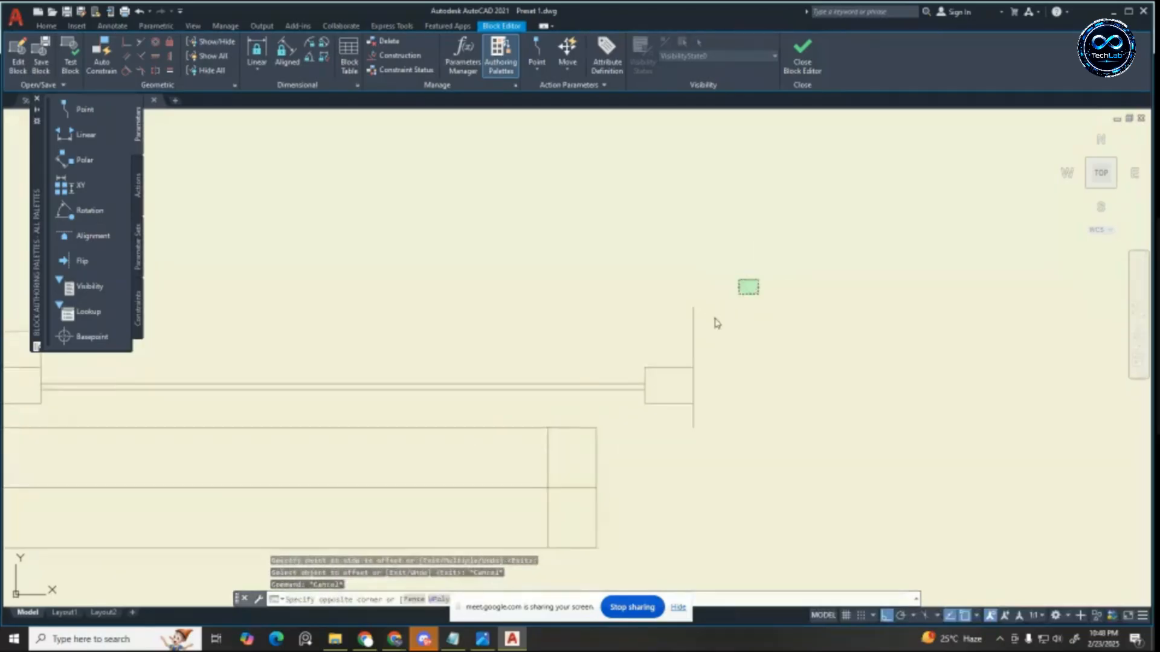
pyautogui.click(625, 439)
pyautogui.write('s')
pyautogui.press('Return')
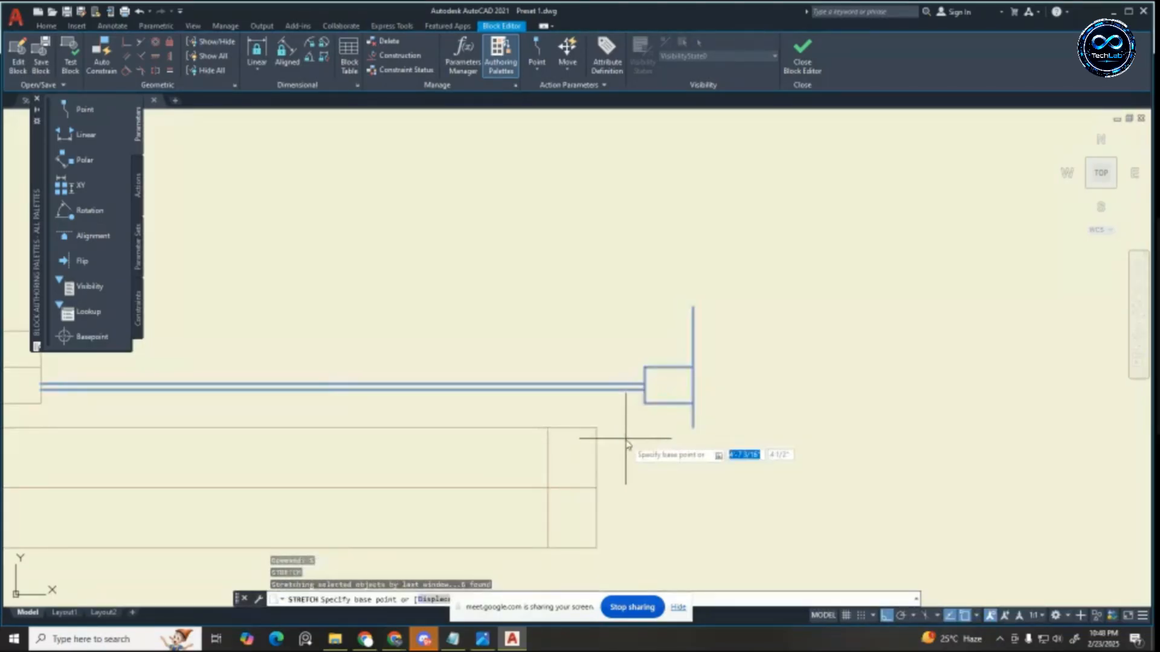
pyautogui.click(693, 428)
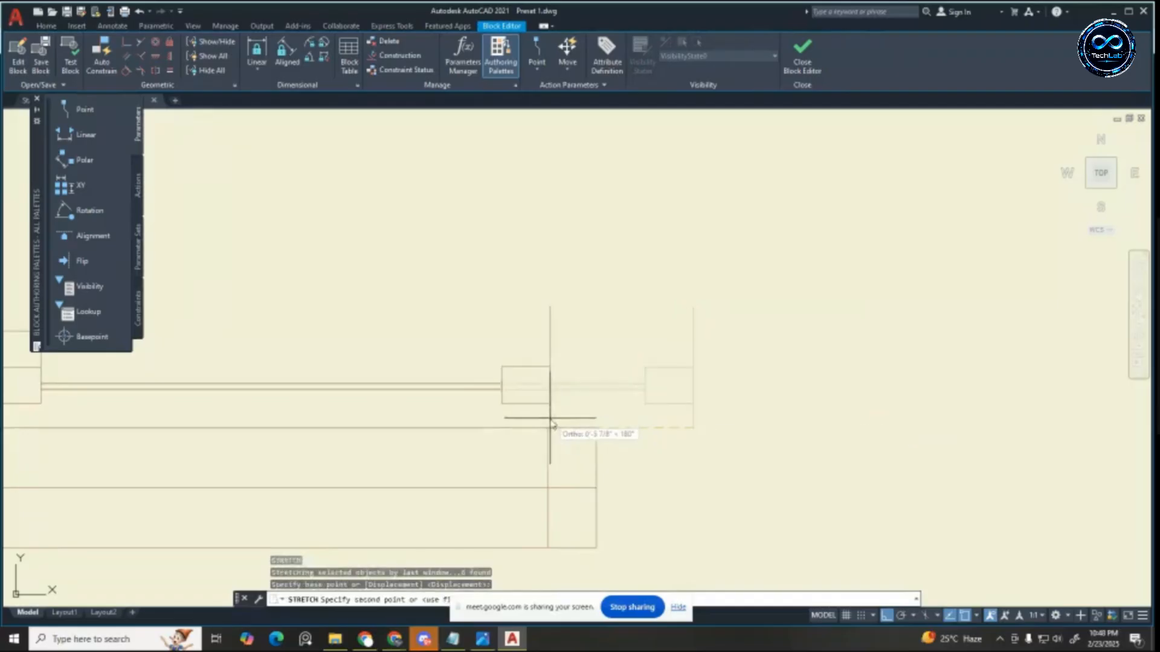
pyautogui.press('Escape')
pyautogui.press('Escape')
pyautogui.press('Escape')
pyautogui.scroll(-2, 635, 360)
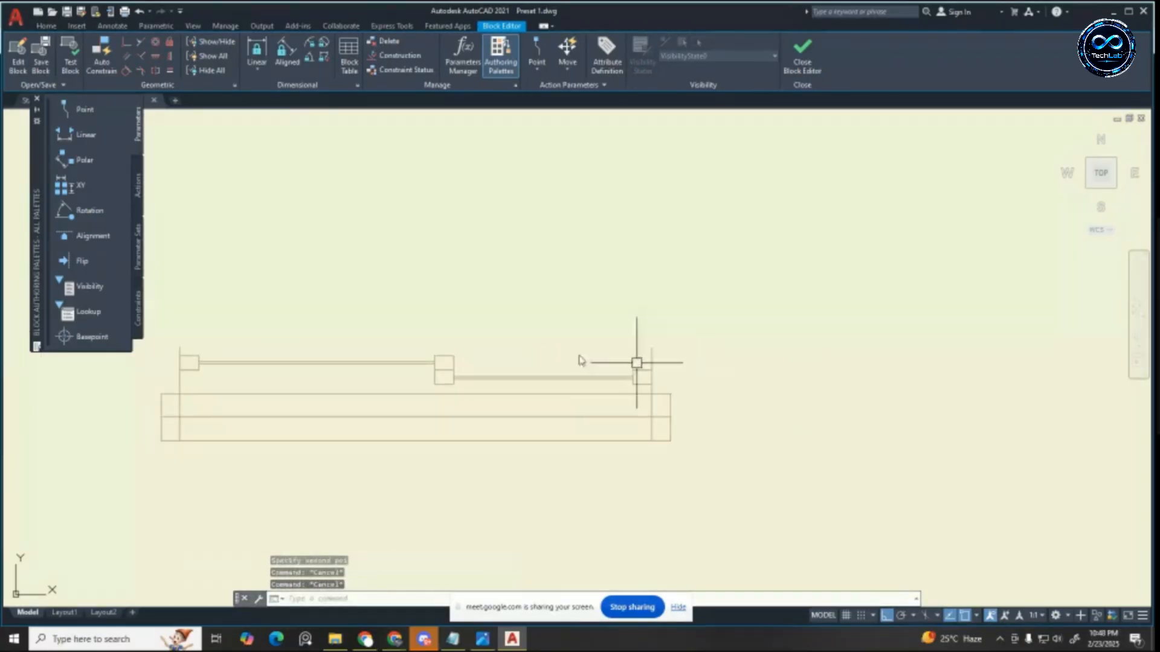
# Step: Stretch the overlapping middle sash stiles horizontally to the midpoint of the window outline
pyautogui.click(396, 419)
pyautogui.write('s')
pyautogui.press('Return')
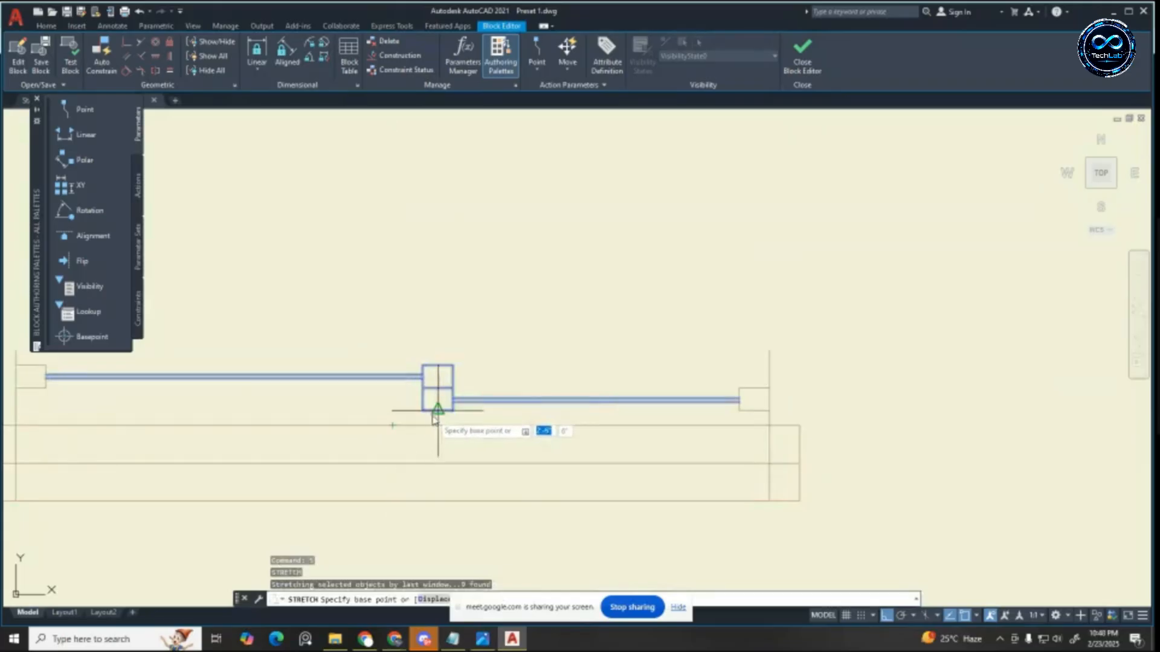
pyautogui.click(437, 388)
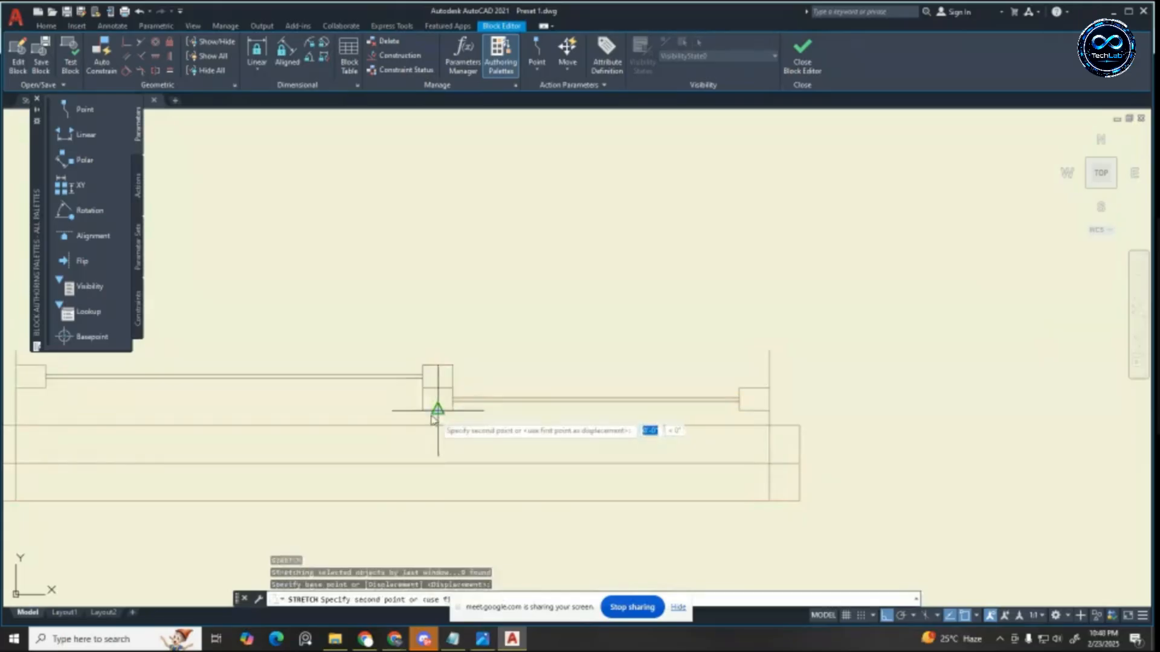
pyautogui.click(393, 413)
pyautogui.press('Escape')
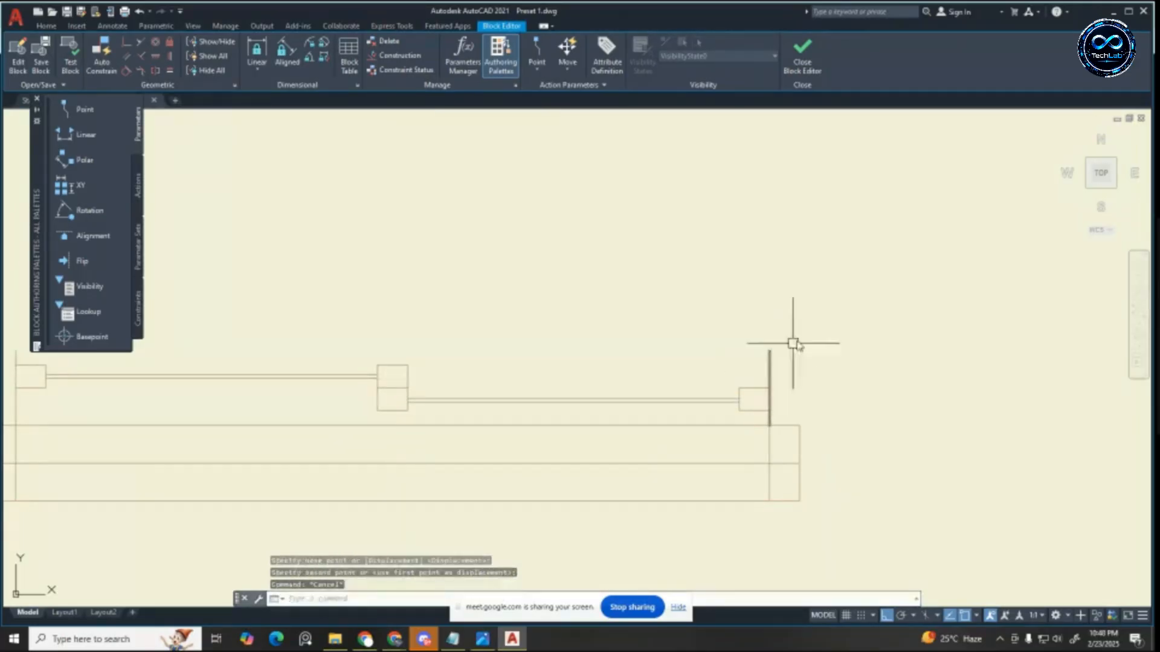
# Step: Delete the two 2" offset guide lines inside the window outline
pyautogui.scroll(-3, 793, 343)
pyautogui.click(787, 391)
pyautogui.press('Delete')
pyautogui.scroll(3, 473, 388)
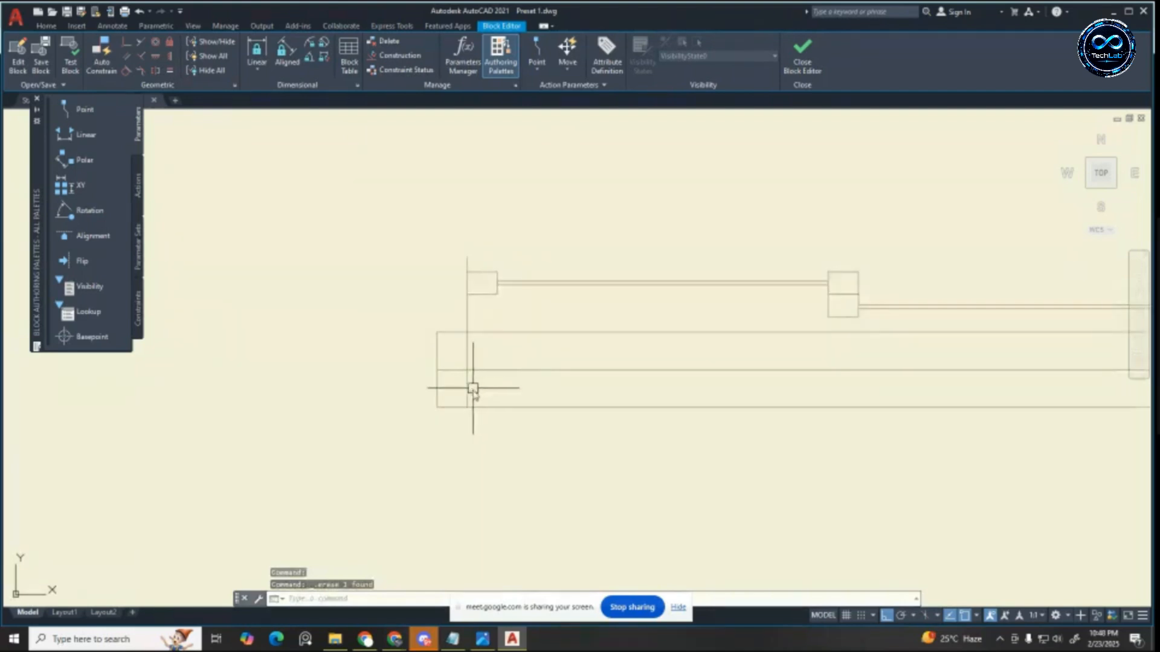
pyautogui.scroll(-3, 452, 336)
# Step: Move the whole sash assembly straight up, clear of the window outline
pyautogui.click(797, 282)
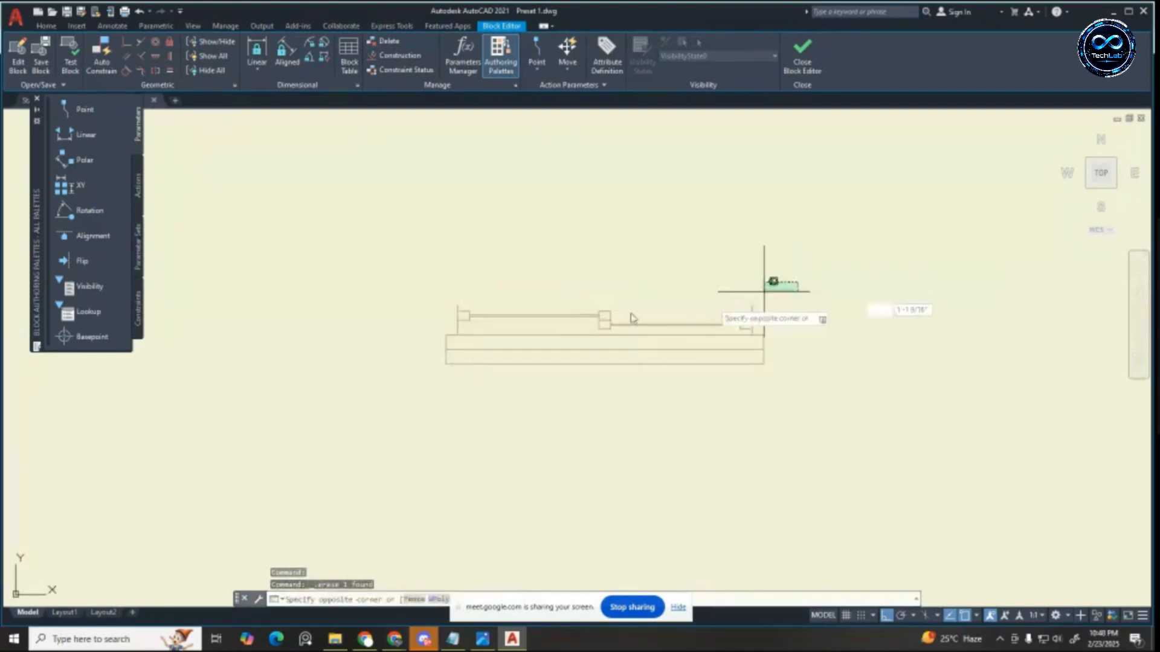
pyautogui.click(415, 334)
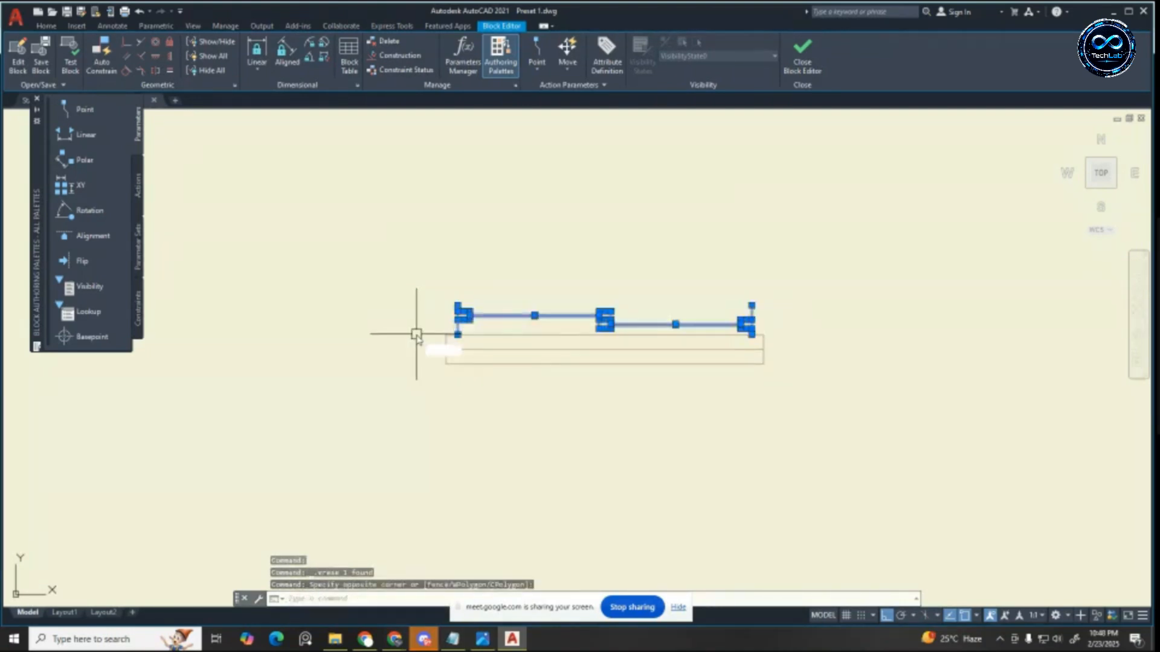
pyautogui.write('m')
pyautogui.press('Return')
pyautogui.click(417, 334)
pyautogui.click(407, 276)
pyautogui.press('Escape')
pyautogui.press('Escape')
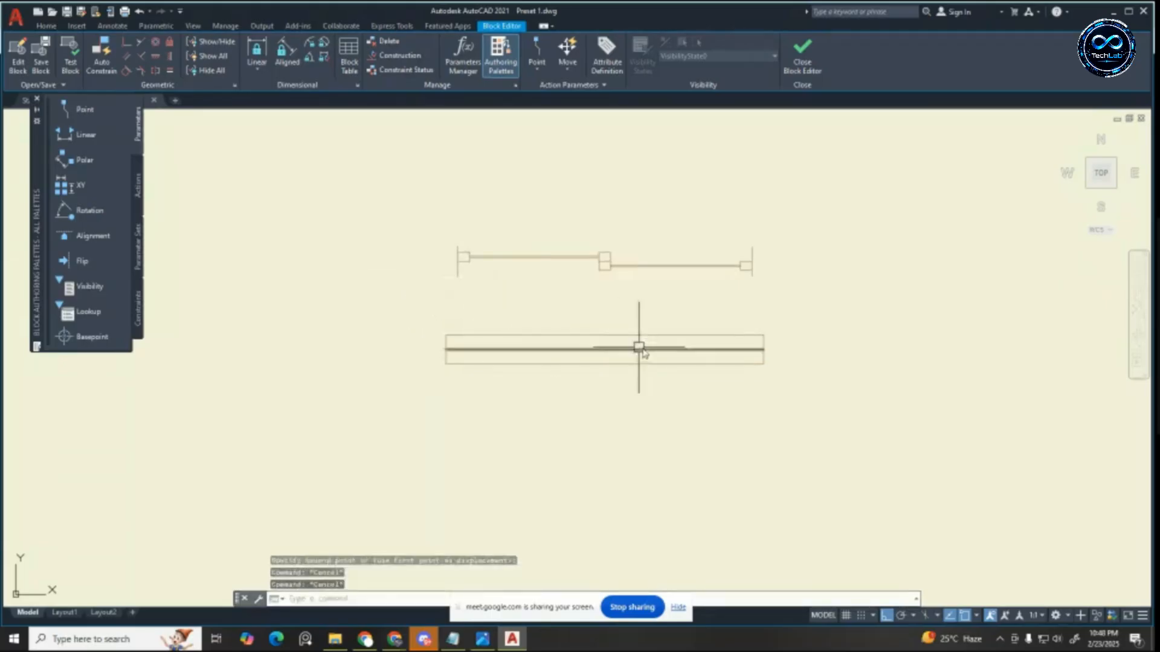
# Step: Delete the horizontal centre line inside the window outline
pyautogui.scroll(2, 641, 353)
pyautogui.click(650, 349)
pyautogui.press('Delete')
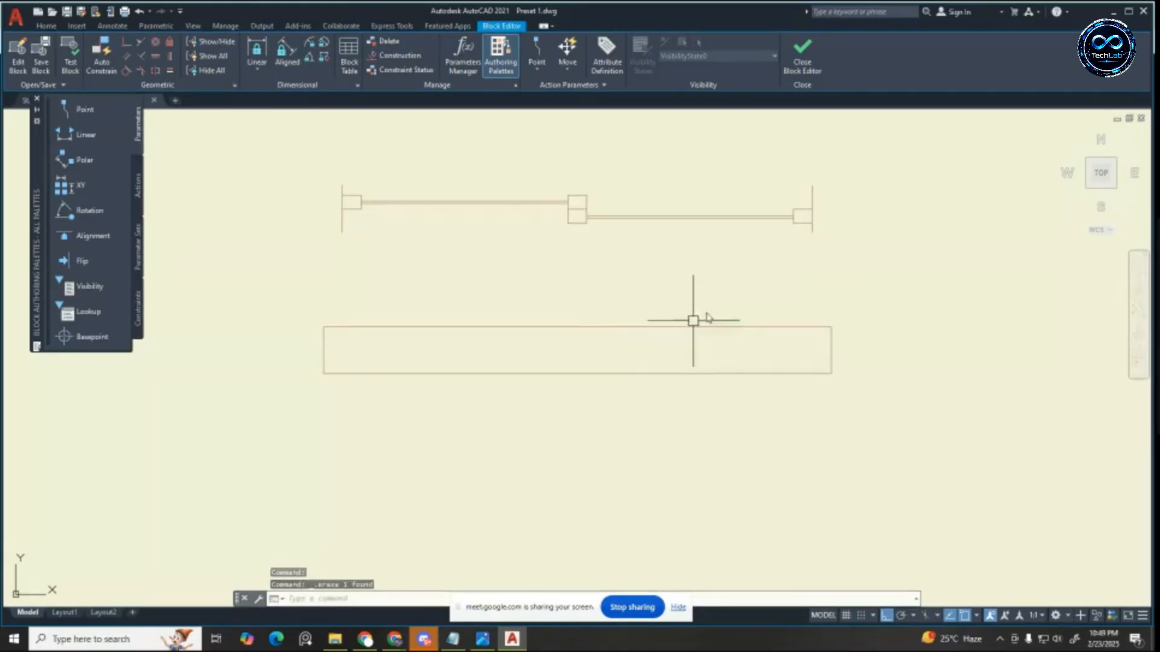
# Step: Move the whole sash assembly straight down onto the lower edge of the window outline
pyautogui.click(849, 166)
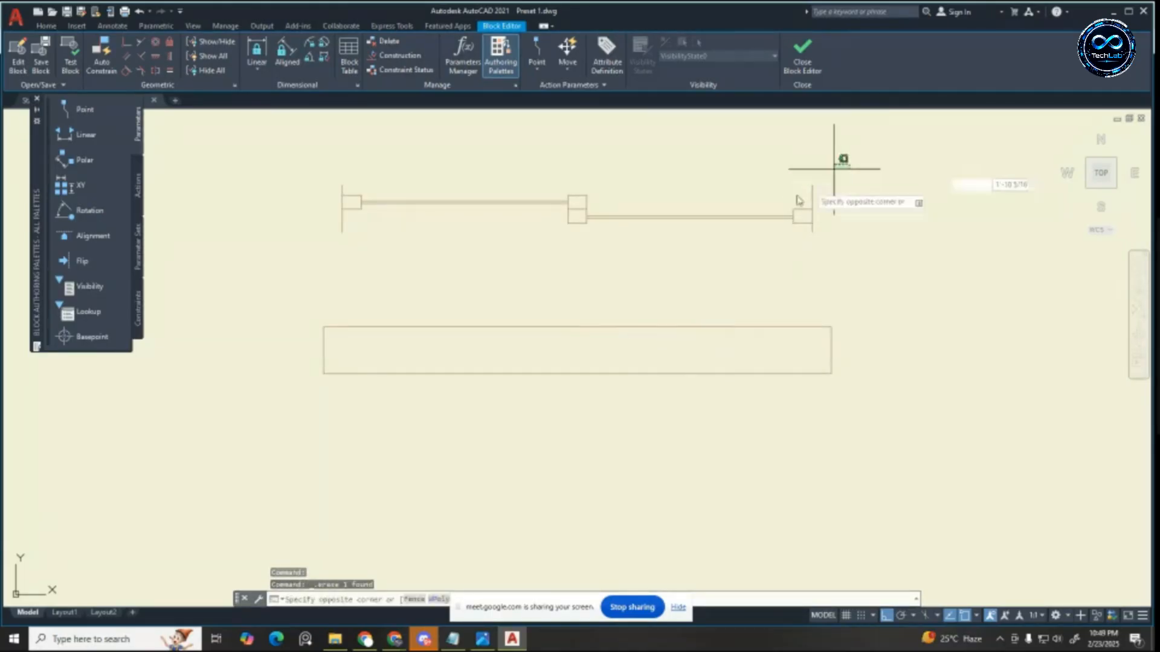
pyautogui.click(280, 254)
pyautogui.press('Return')
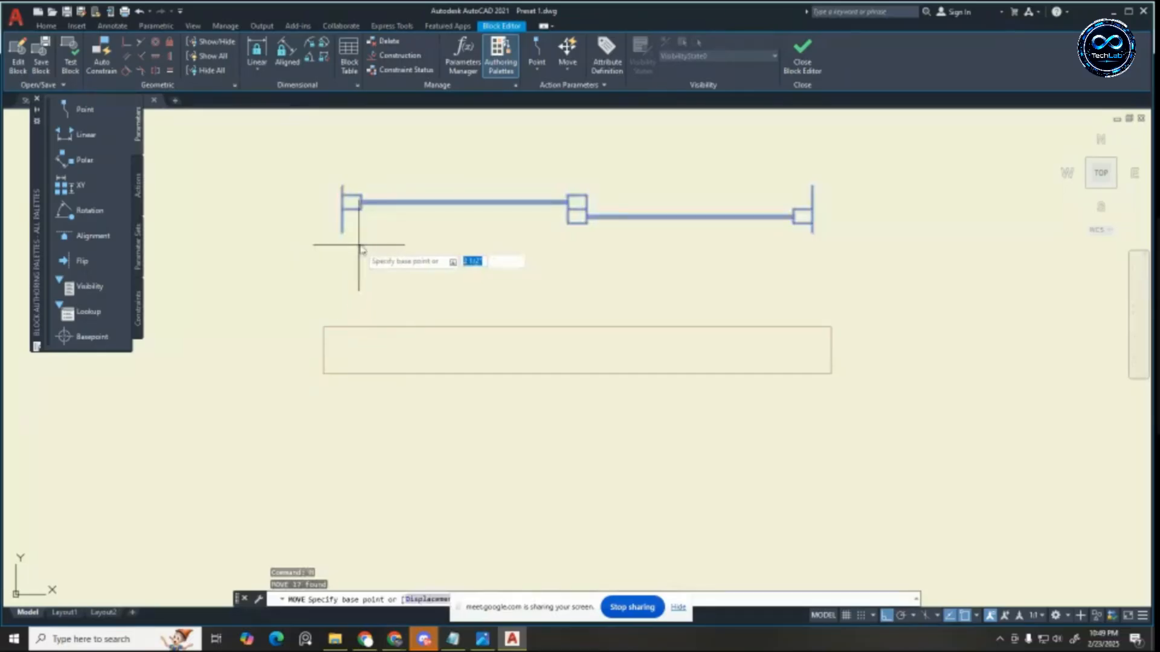
pyautogui.click(343, 237)
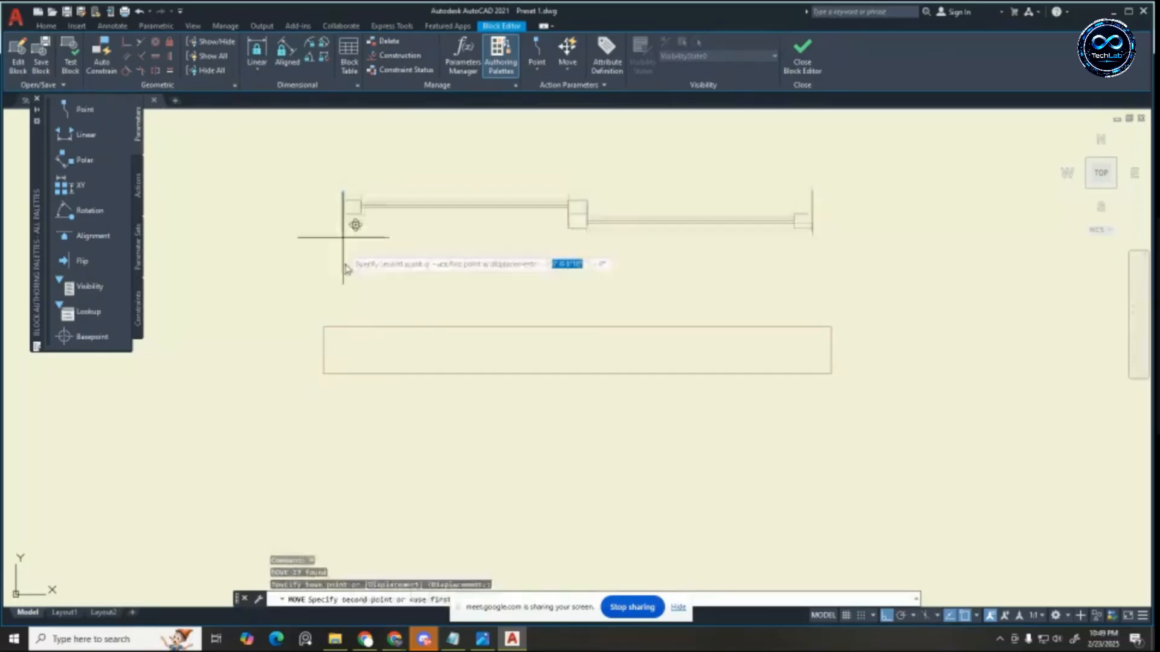
pyautogui.click(343, 374)
pyautogui.press('Escape')
pyautogui.press('Escape')
pyautogui.scroll(2, 562, 315)
pyautogui.press('Escape')
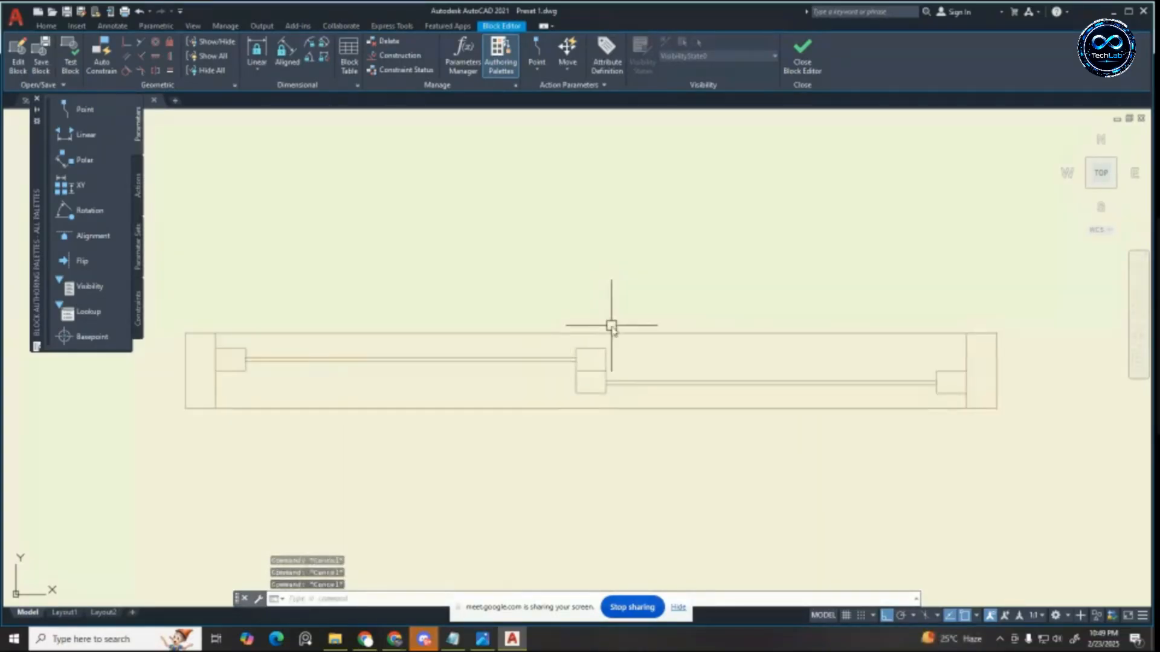
# Step: Trim the two long outline edges between the end frames and save the changes to the window block
pyautogui.press('Return')
pyautogui.click(734, 258)
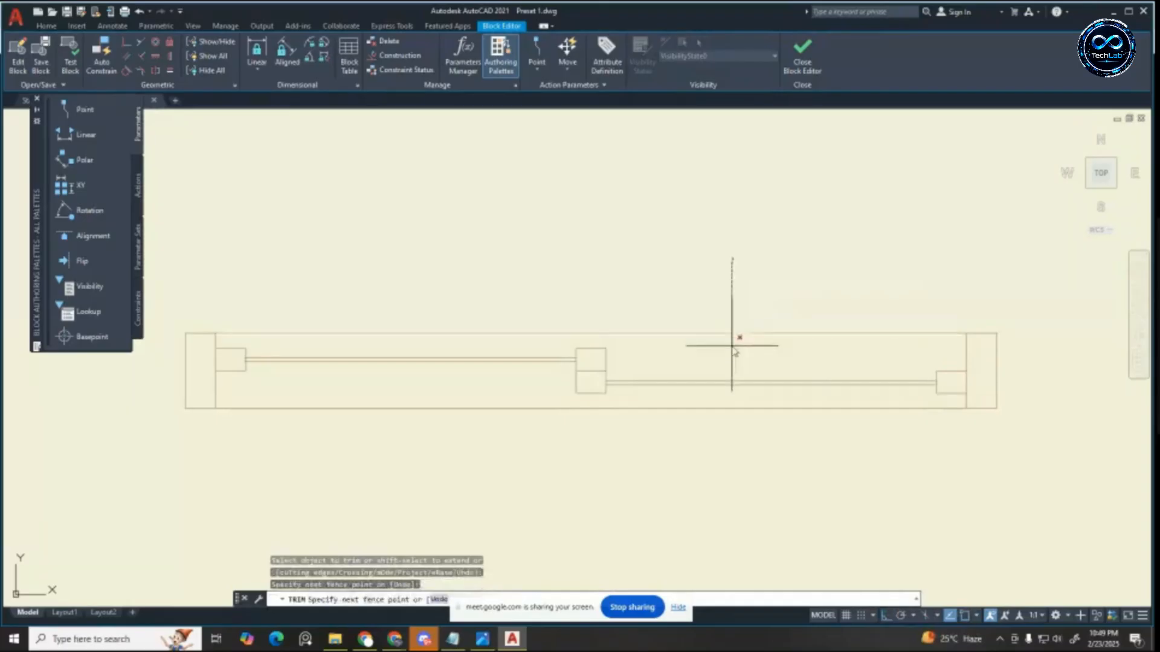
pyautogui.click(732, 344)
pyautogui.click(647, 411)
pyautogui.scroll(-4, 648, 411)
pyautogui.press('Escape')
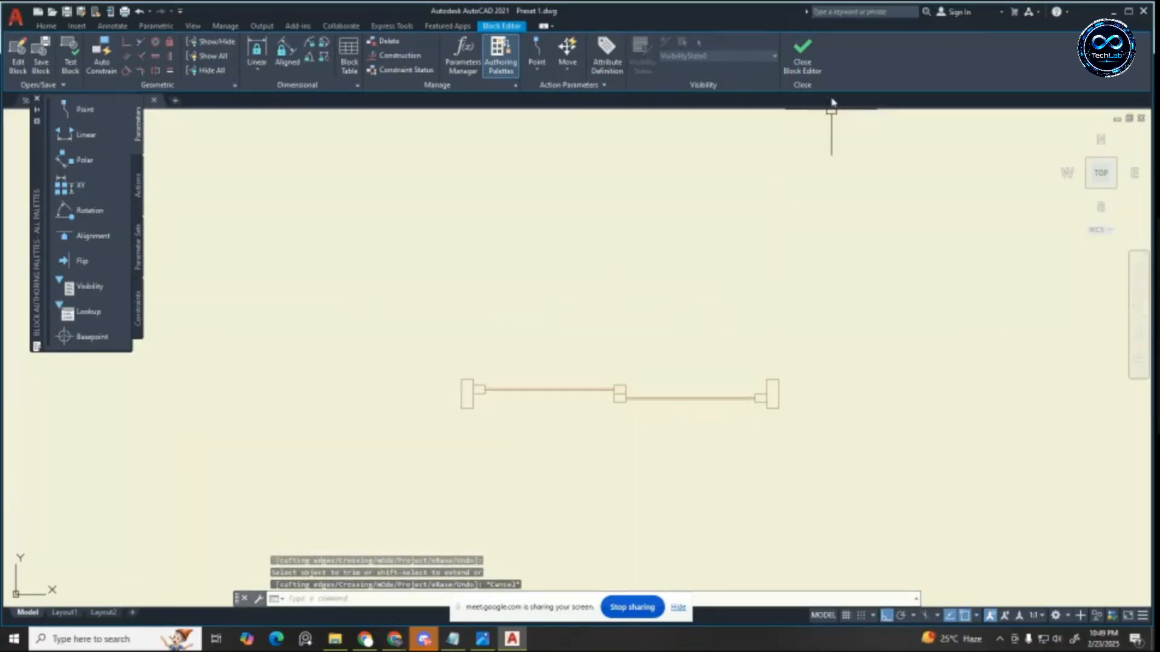
pyautogui.click(577, 296)
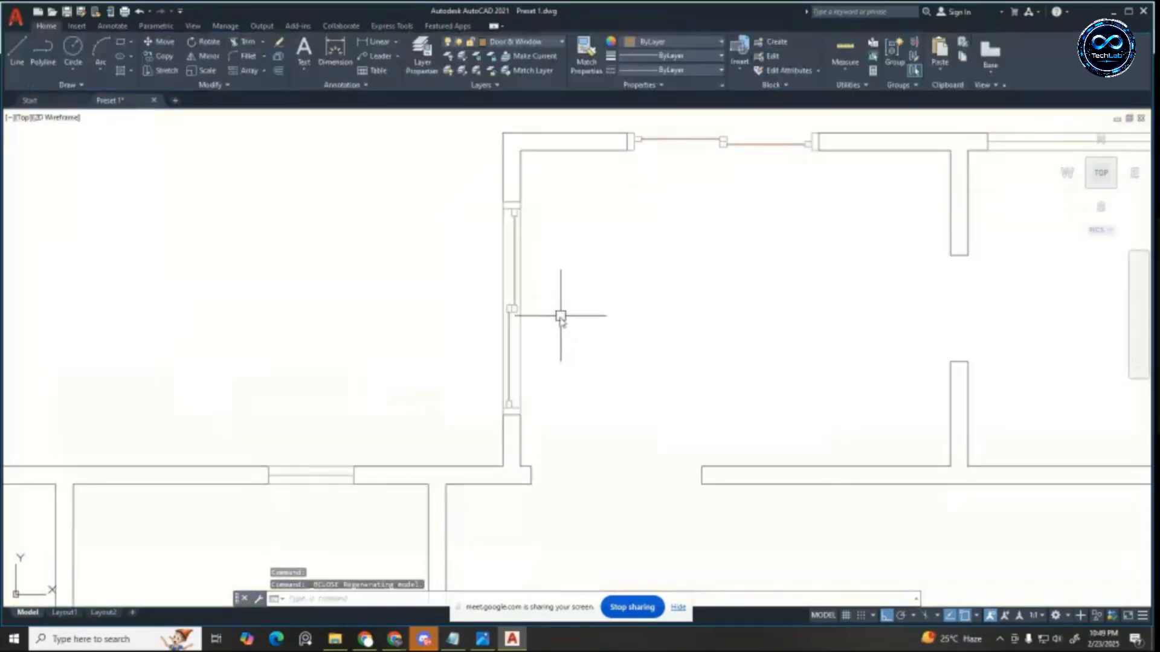
pyautogui.click(509, 315)
pyautogui.press('Escape')
pyautogui.scroll(-2, 491, 316)
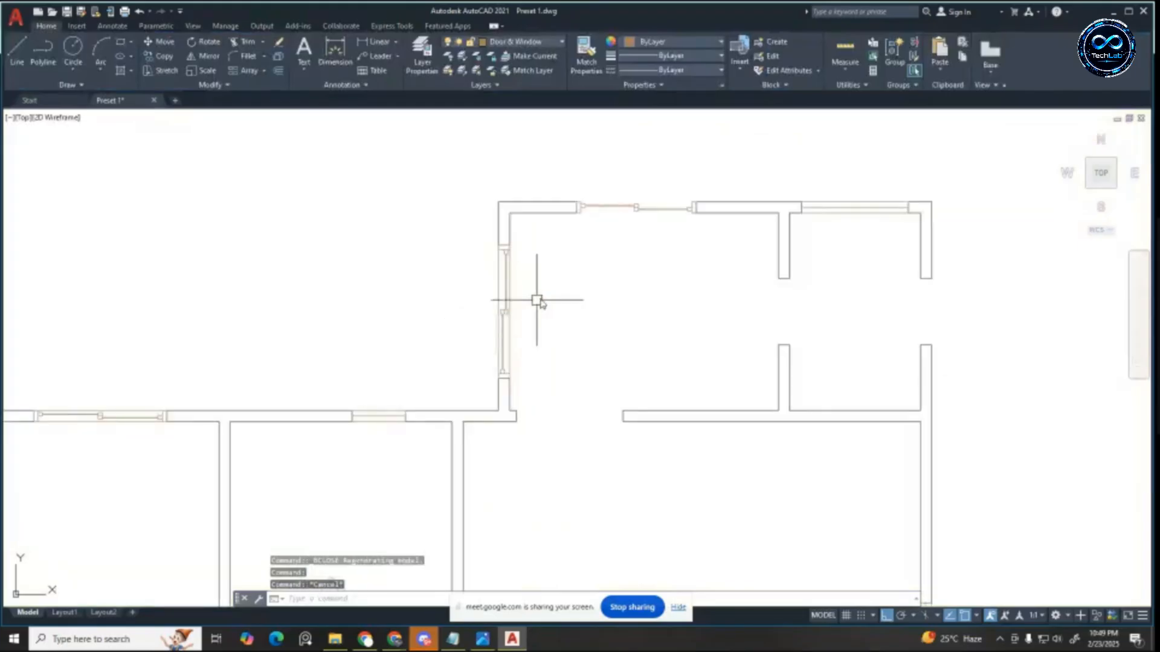
# Step: Open the finished window block in the plan's top wall, copy all its geometry, and close the block editor
pyautogui.scroll(4, 662, 207)
pyautogui.doubleClick(661, 207)
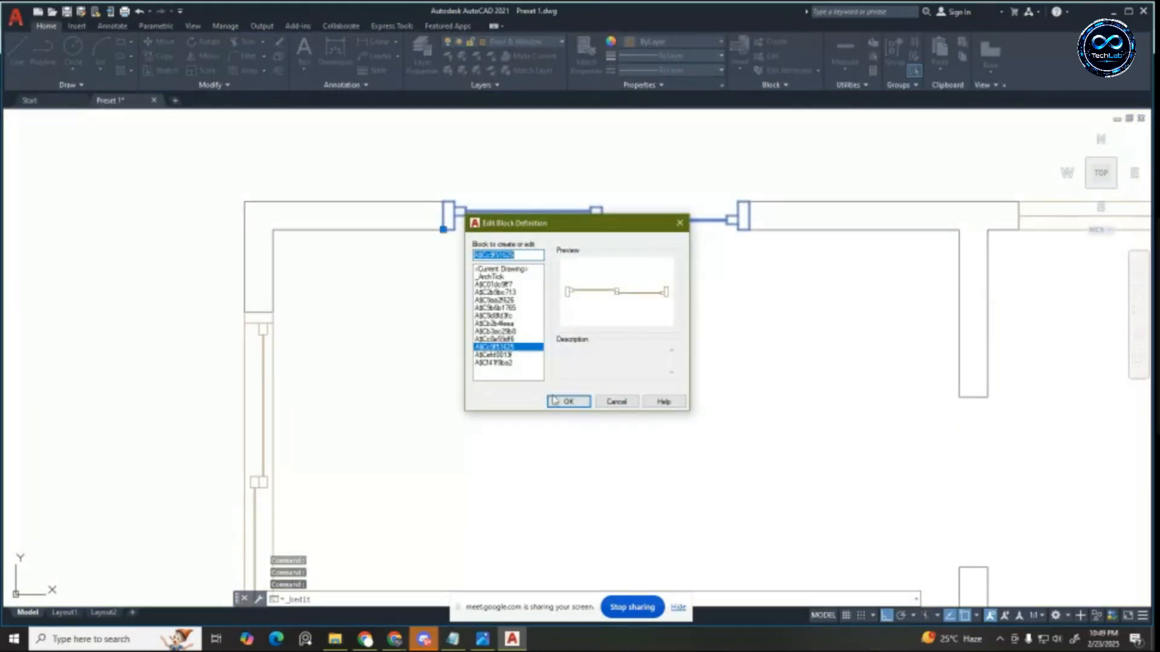
pyautogui.click(551, 402)
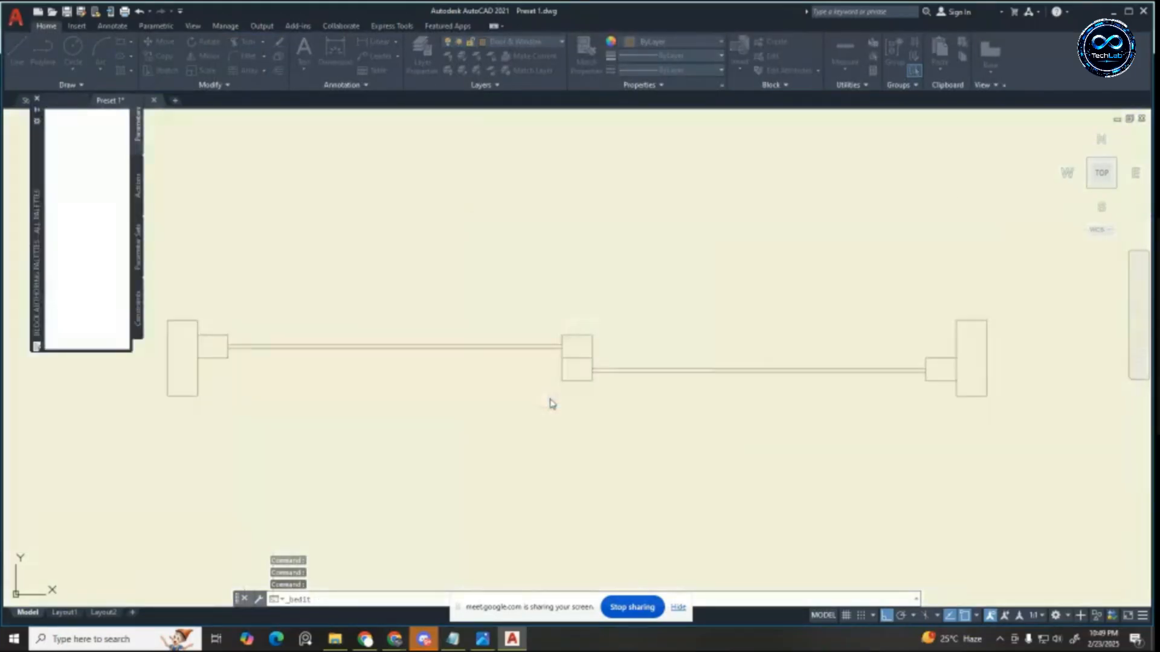
pyautogui.click(289, 293)
pyautogui.click(950, 476)
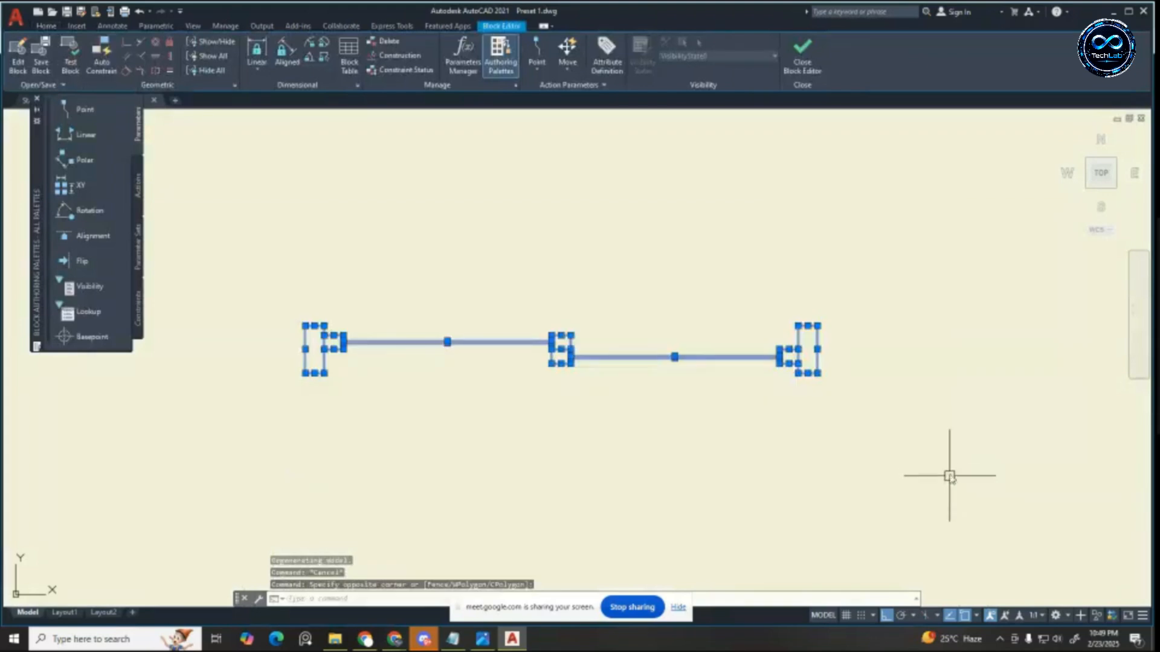
pyautogui.hotkey('ctrl', 'c')
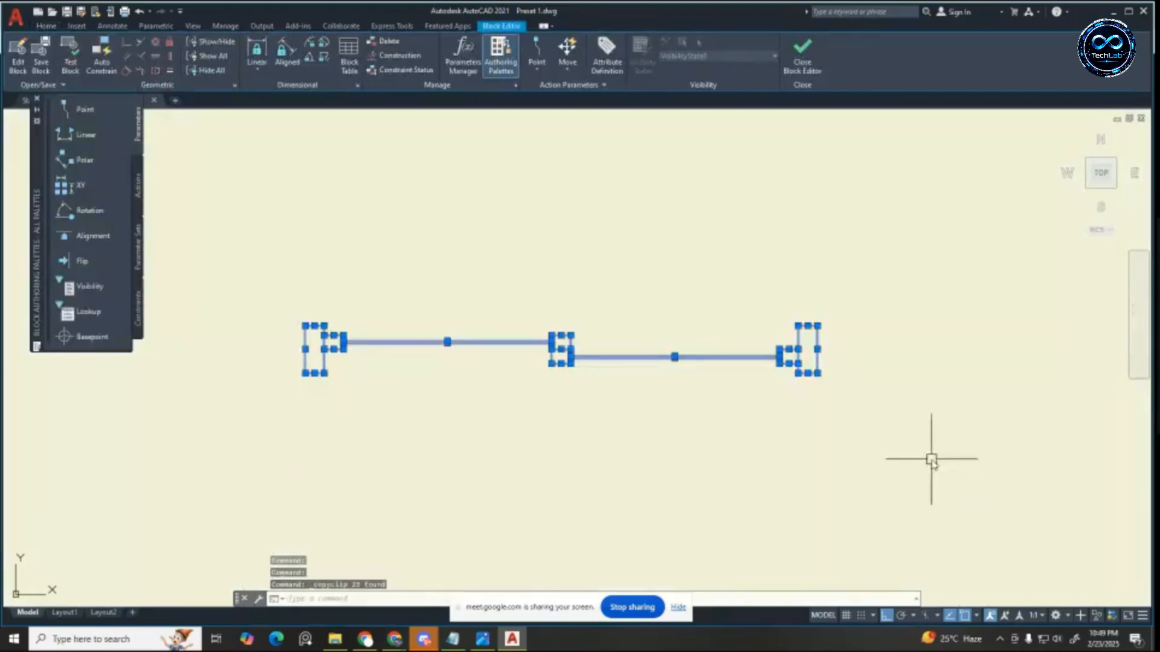
pyautogui.click(816, 73)
pyautogui.click(619, 295)
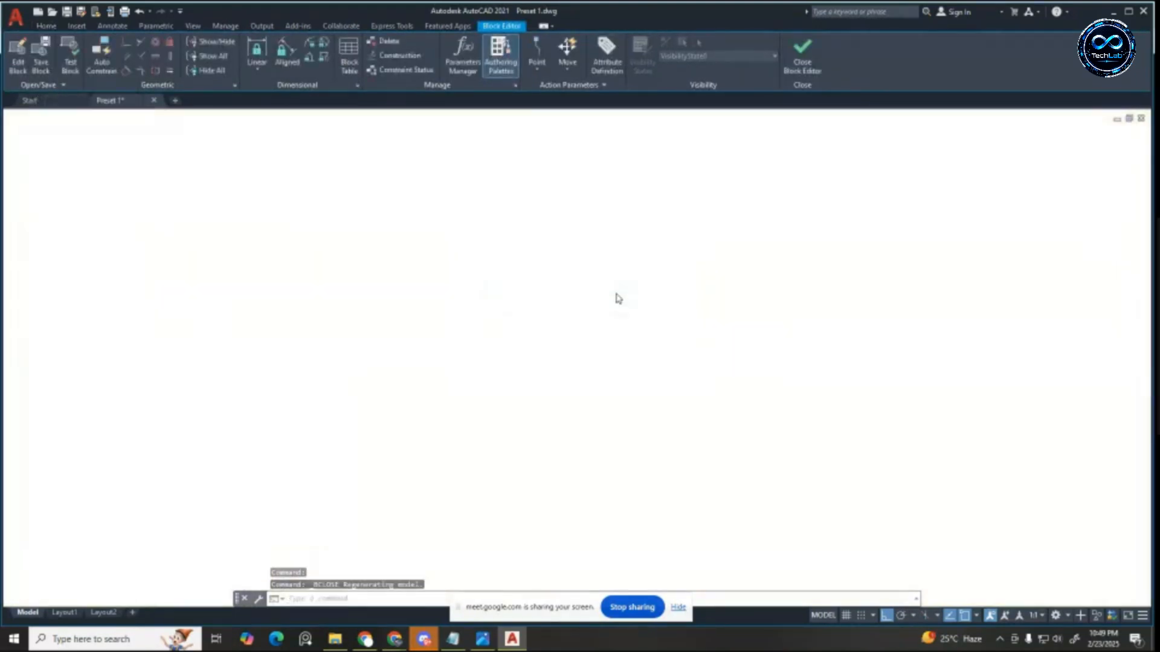
# Step: Open the plain window block of the small upper-right room and paste the copied window above its outline, aligned with the outline's left end
pyautogui.doubleClick(760, 265)
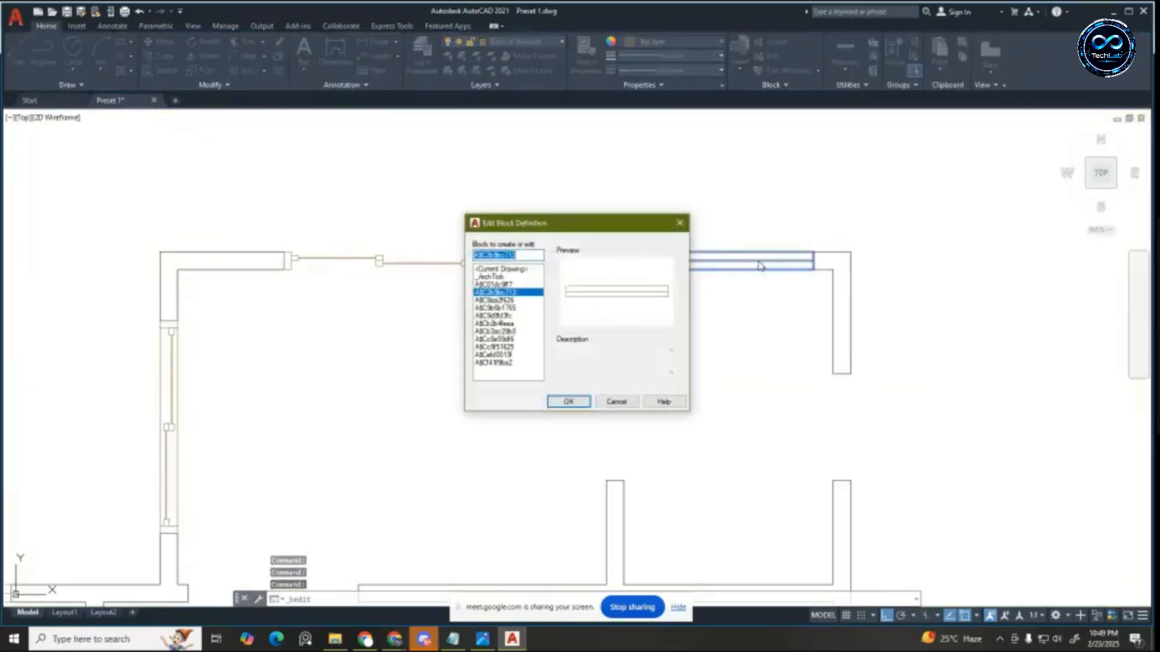
pyautogui.click(568, 402)
pyautogui.scroll(-5, 598, 368)
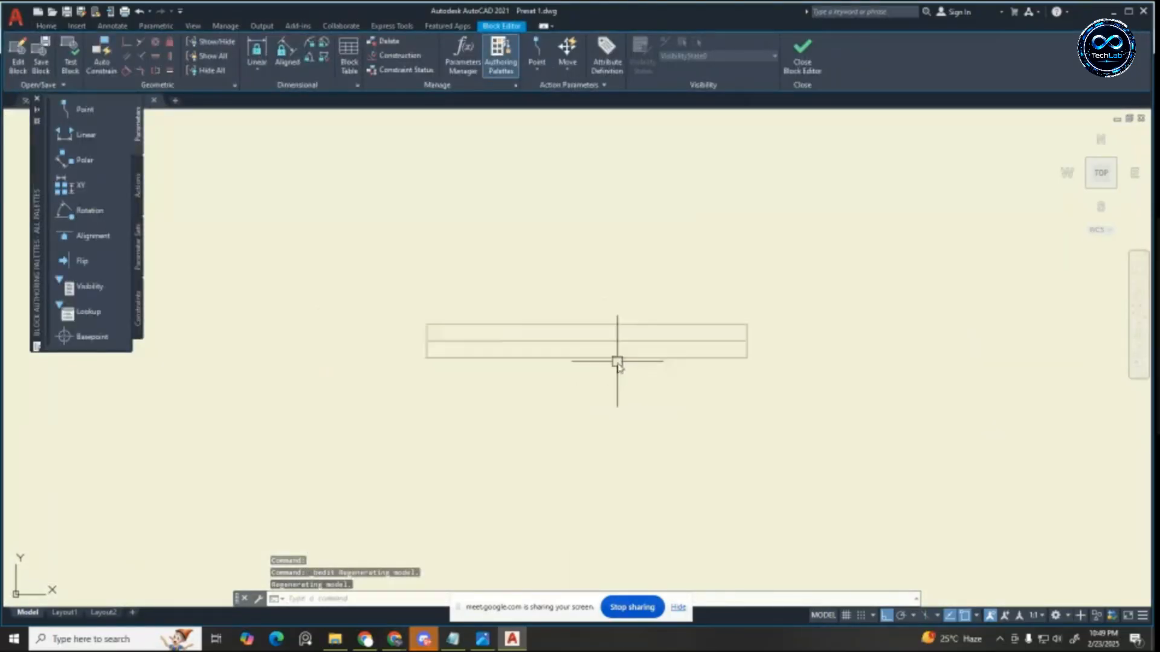
pyautogui.hotkey('ctrl', 'v')
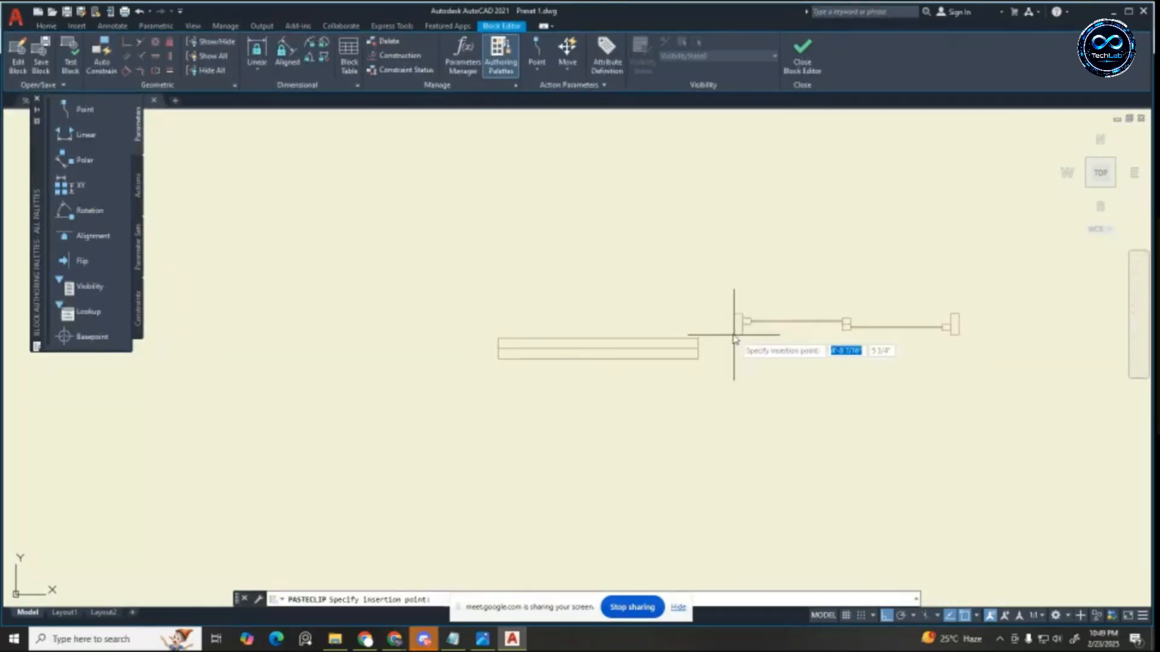
pyautogui.scroll(3, 665, 272)
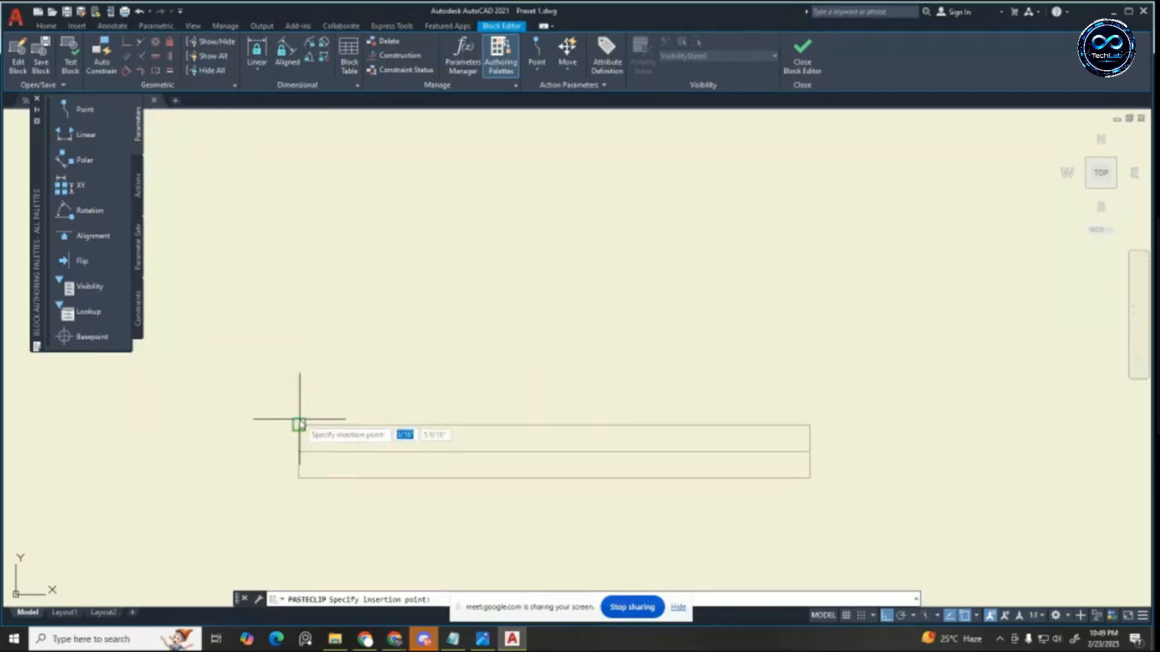
pyautogui.press('Escape')
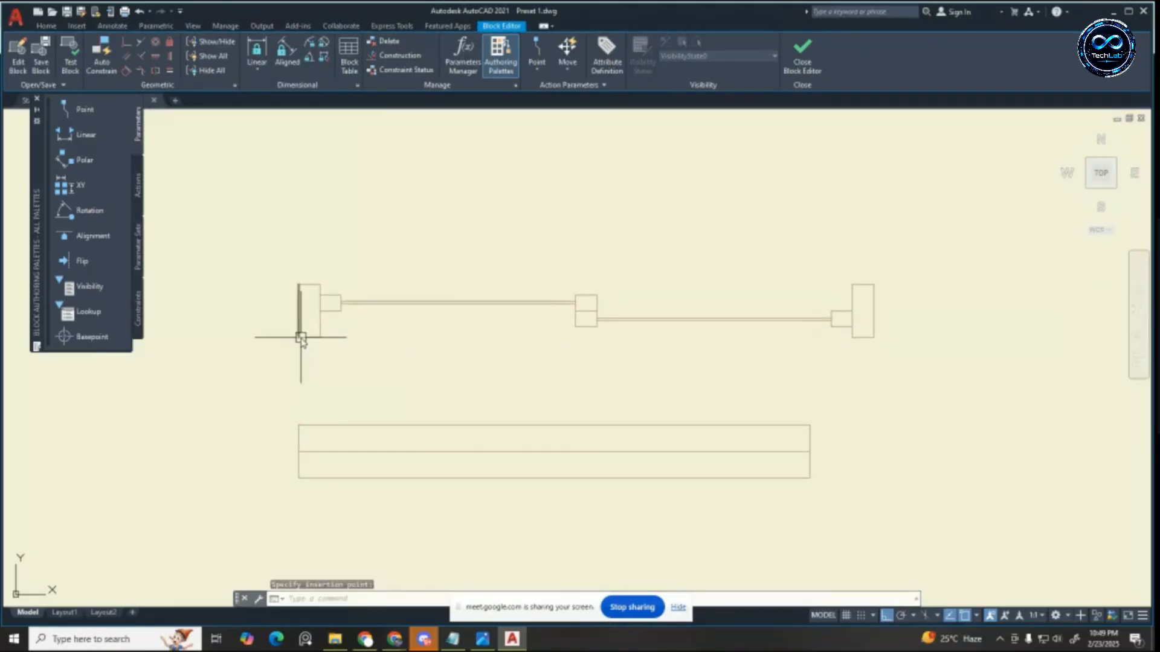
# Step: Stretch the right end frame of the pasted window horizontally to line up with the outline's right end
pyautogui.scroll(-3, 894, 277)
pyautogui.click(952, 216)
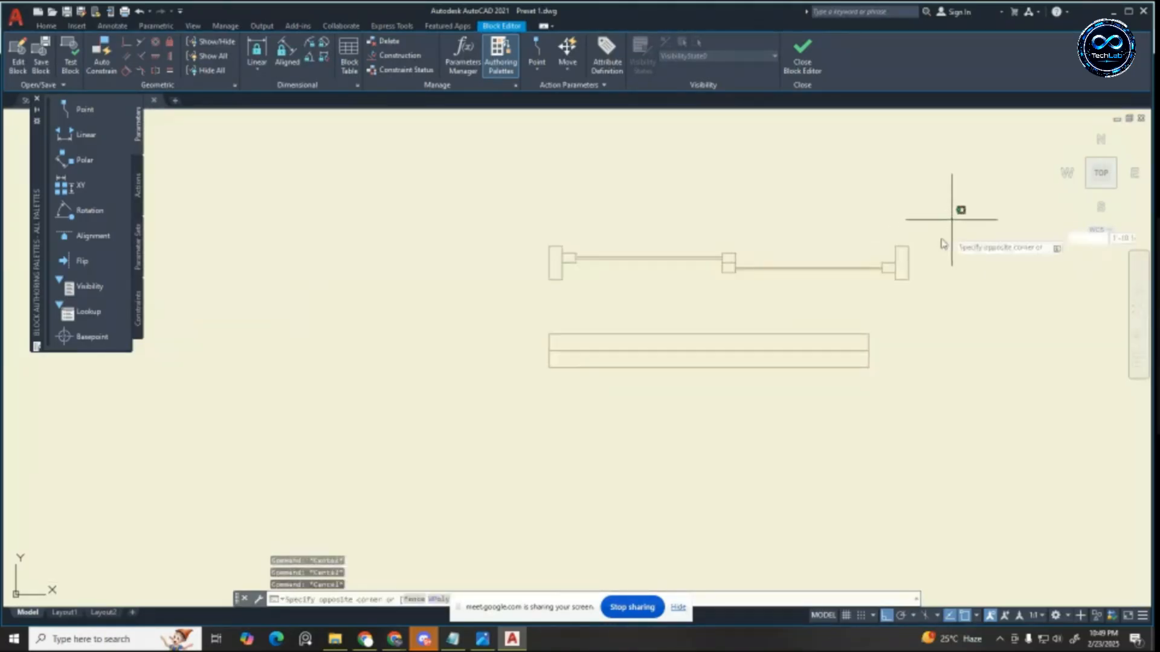
pyautogui.click(835, 304)
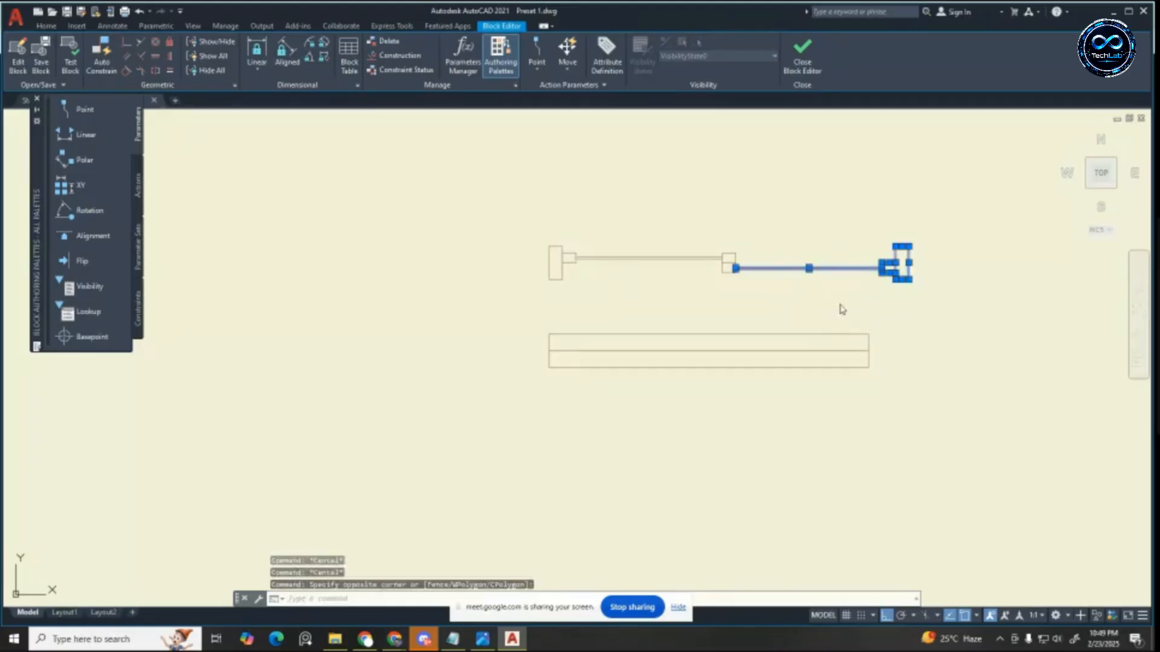
pyautogui.write('s')
pyautogui.press('Return')
pyautogui.scroll(2, 879, 287)
pyautogui.click(927, 276)
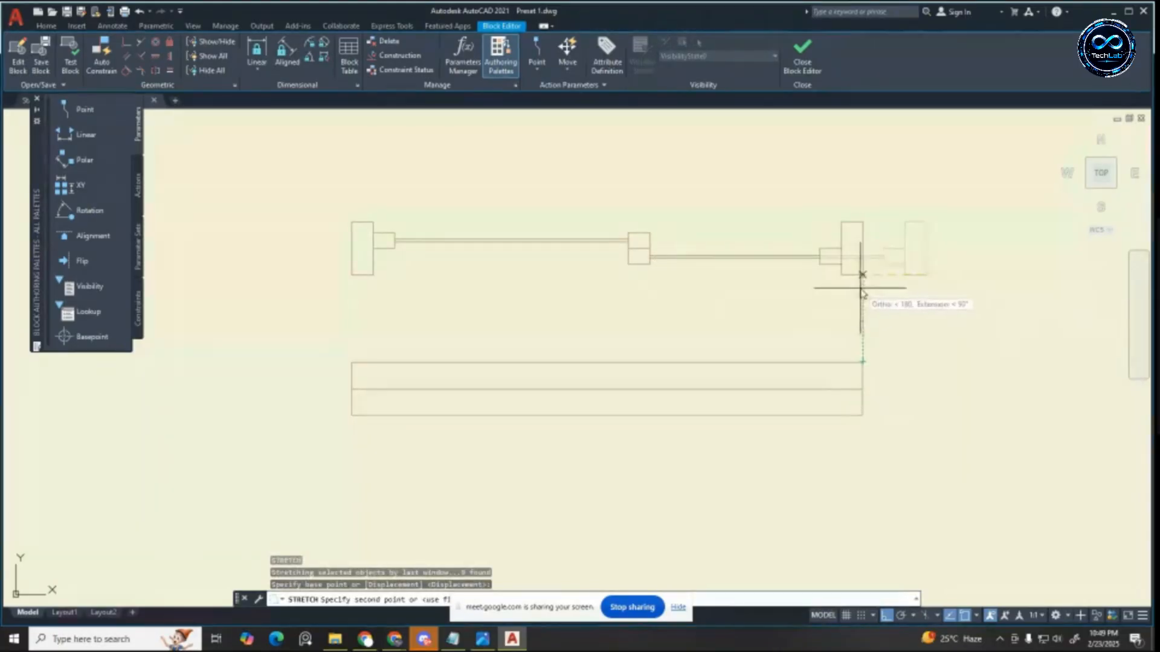
pyautogui.press('Escape')
pyautogui.press('Escape')
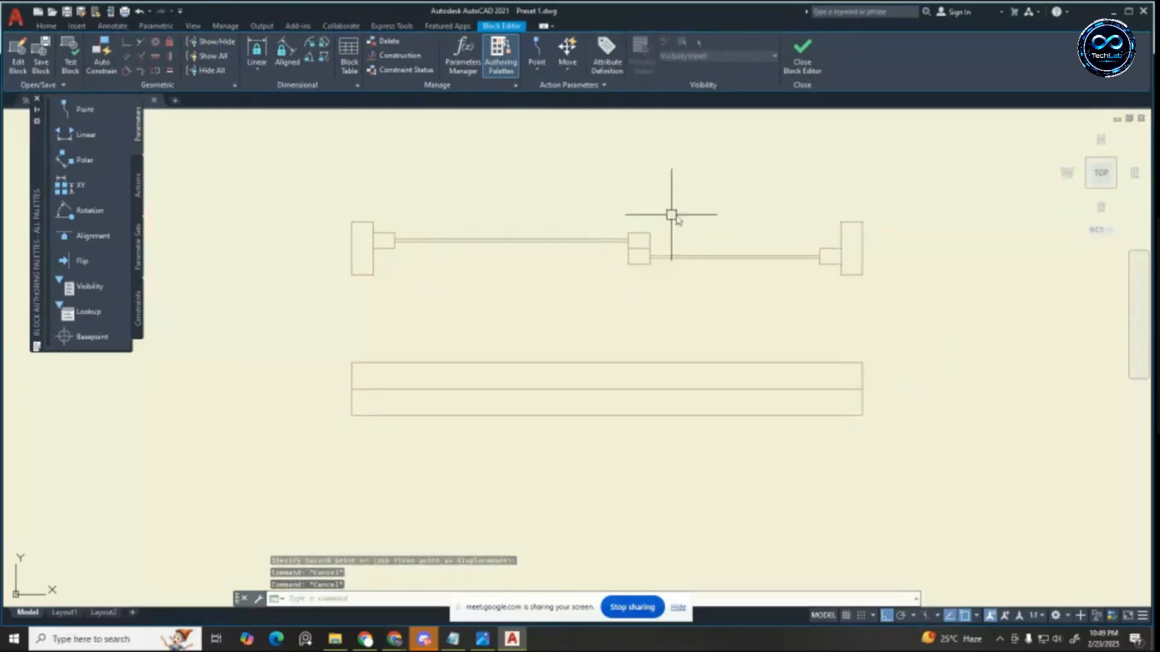
# Step: Stretch the middle sash stiles of the pasted window 3" to the left
pyautogui.click(692, 213)
pyautogui.click(541, 306)
pyautogui.write('s')
pyautogui.press('Return')
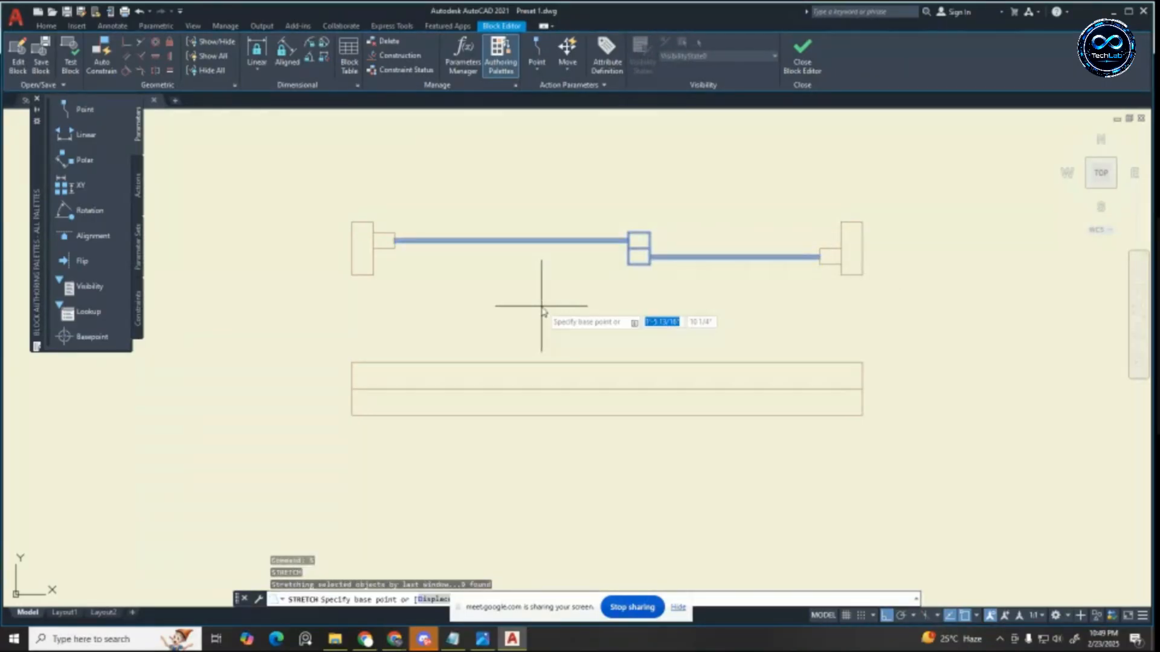
pyautogui.click(648, 299)
pyautogui.write('3')
pyautogui.press('Return')
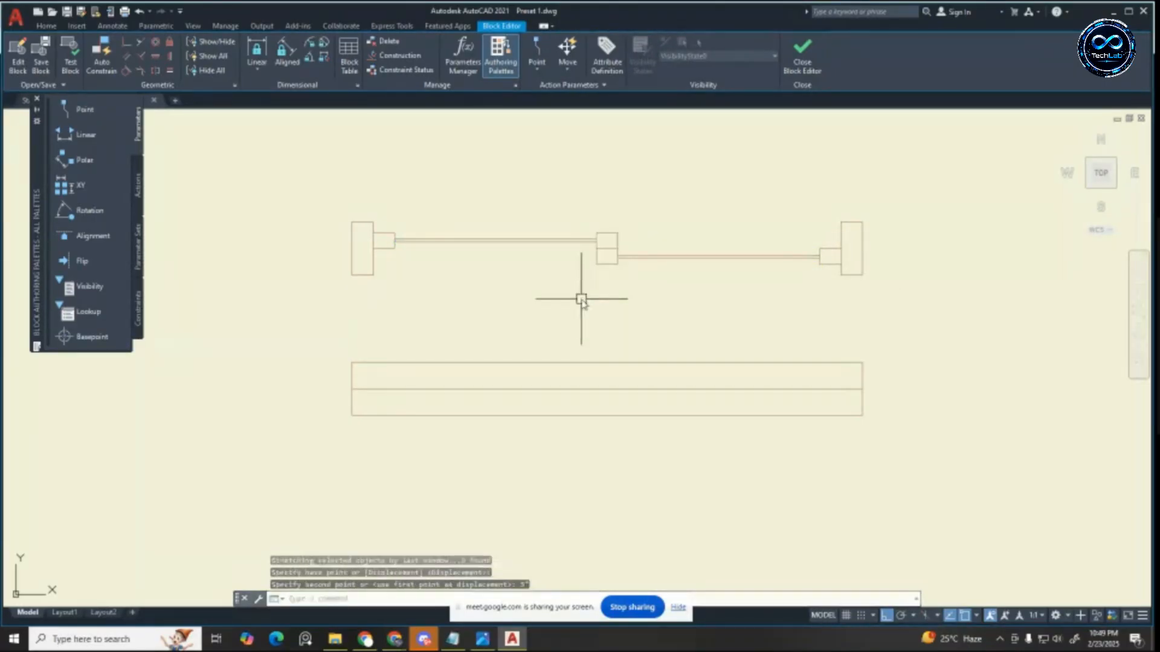
# Step: Draw a vertical reference line down from the outline's lower-left corner, and delete the old window outline with its centre line
pyautogui.scroll(-2, 766, 345)
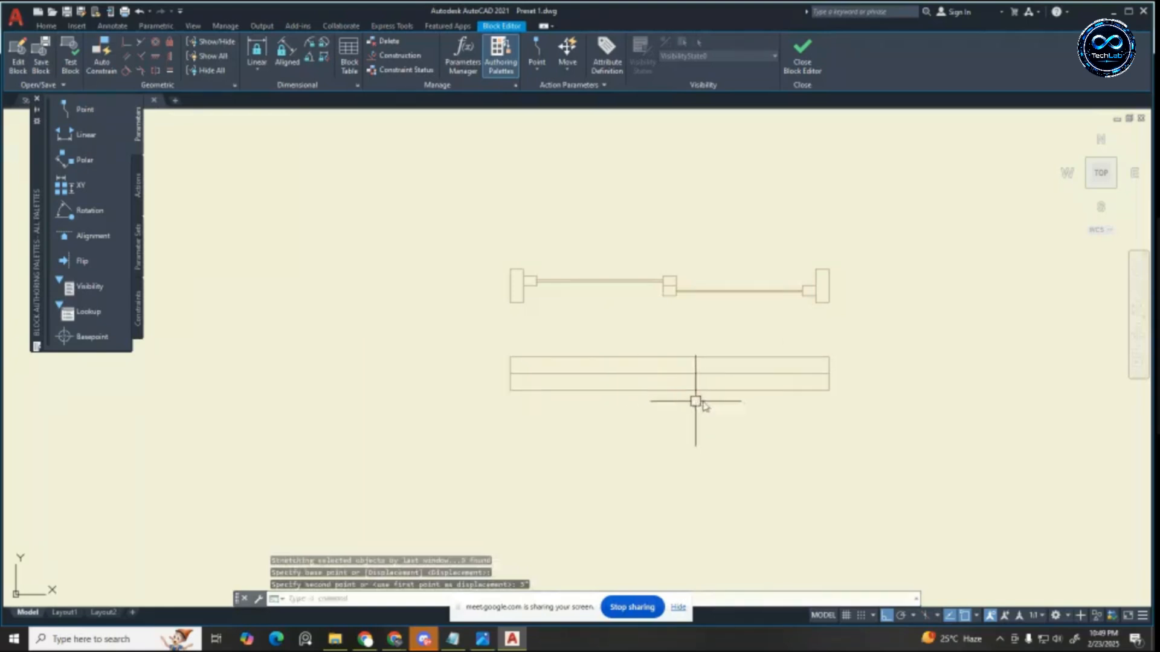
pyautogui.scroll(2, 520, 357)
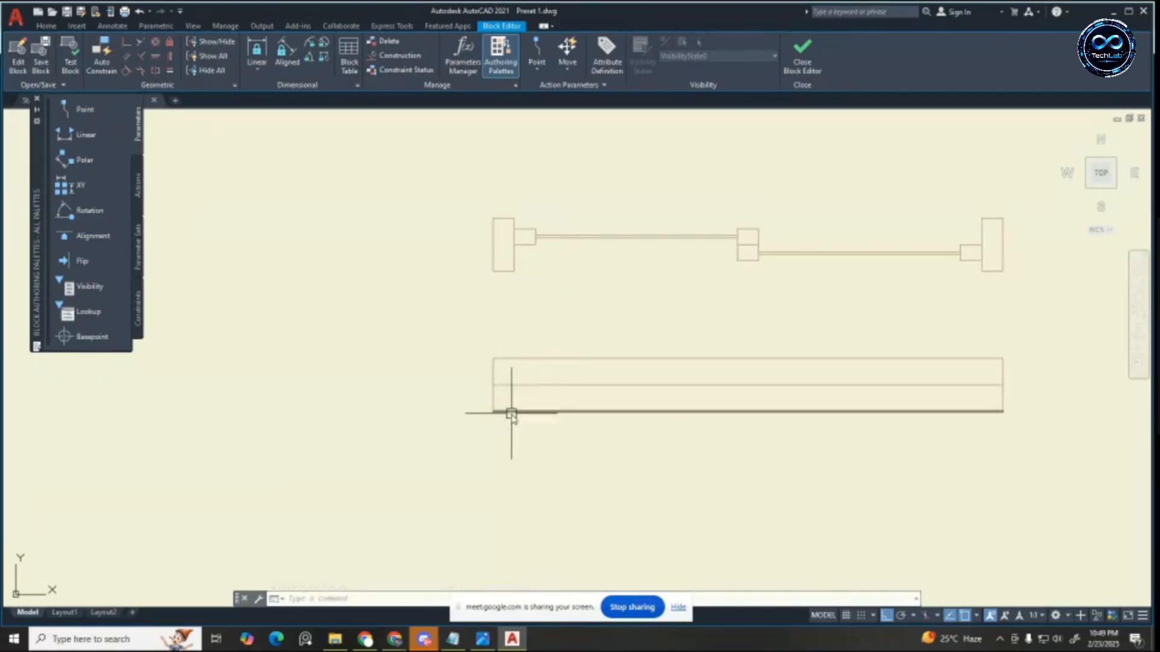
pyautogui.press('Return')
pyautogui.click(492, 412)
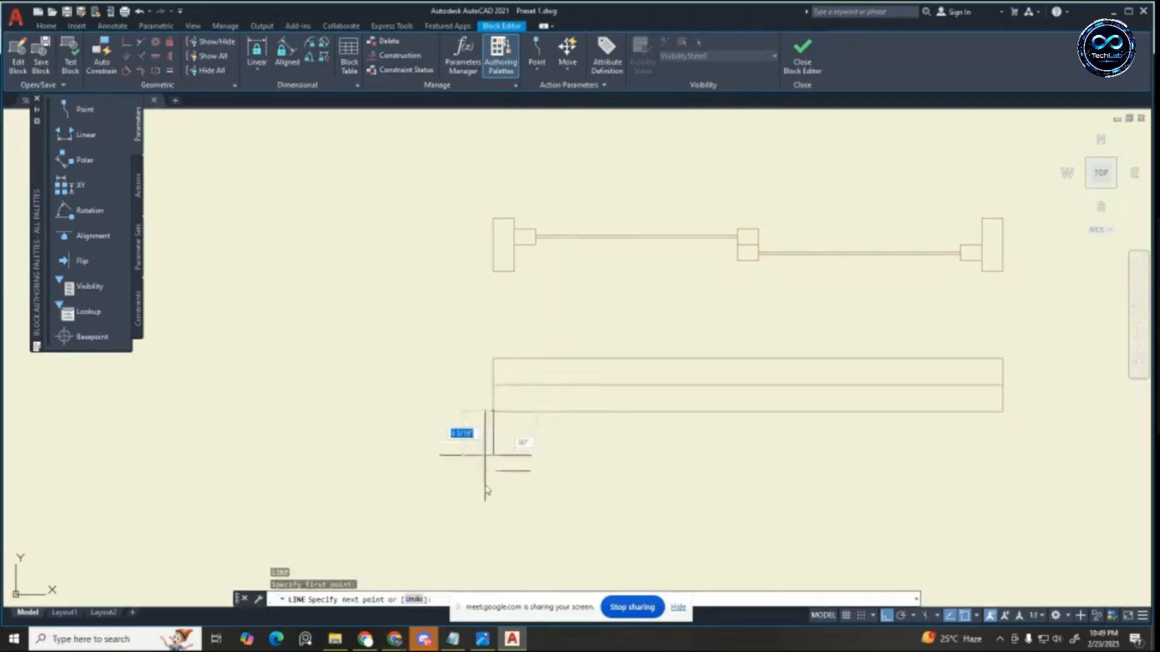
pyautogui.click(483, 498)
pyautogui.press('Escape')
pyautogui.click(452, 332)
pyautogui.click(1040, 441)
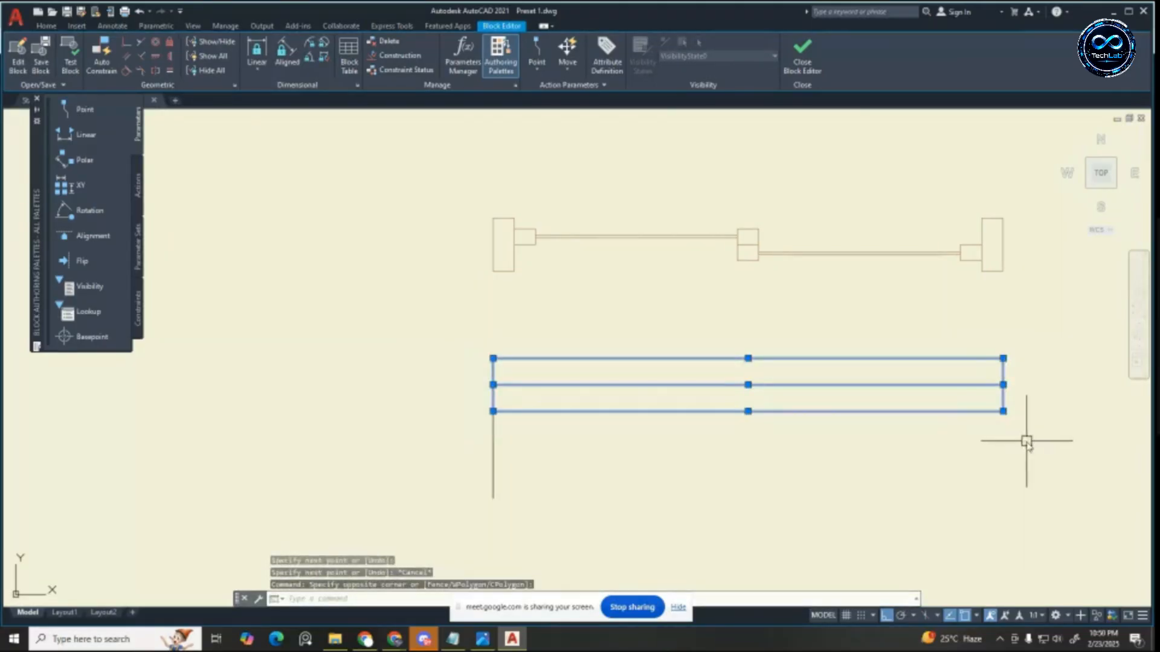
pyautogui.press('Delete')
# Step: Move the window assembly by its lower-left frame corner onto the upper end of the reference line
pyautogui.click(440, 176)
pyautogui.click(1080, 361)
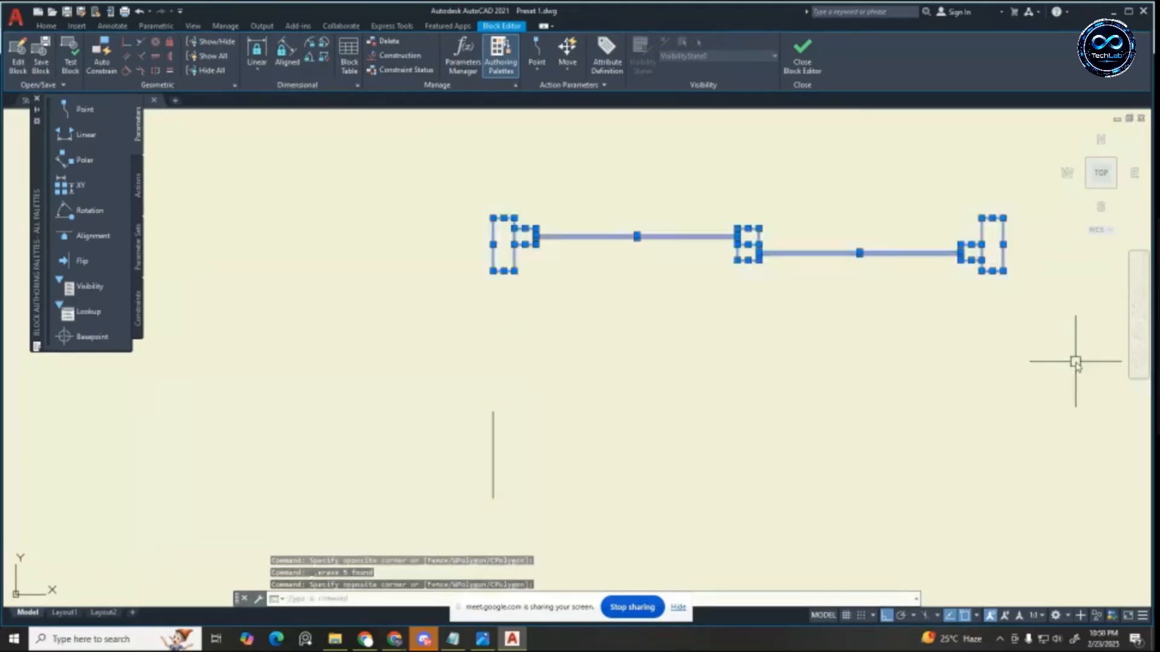
pyautogui.press('Return')
pyautogui.click(493, 258)
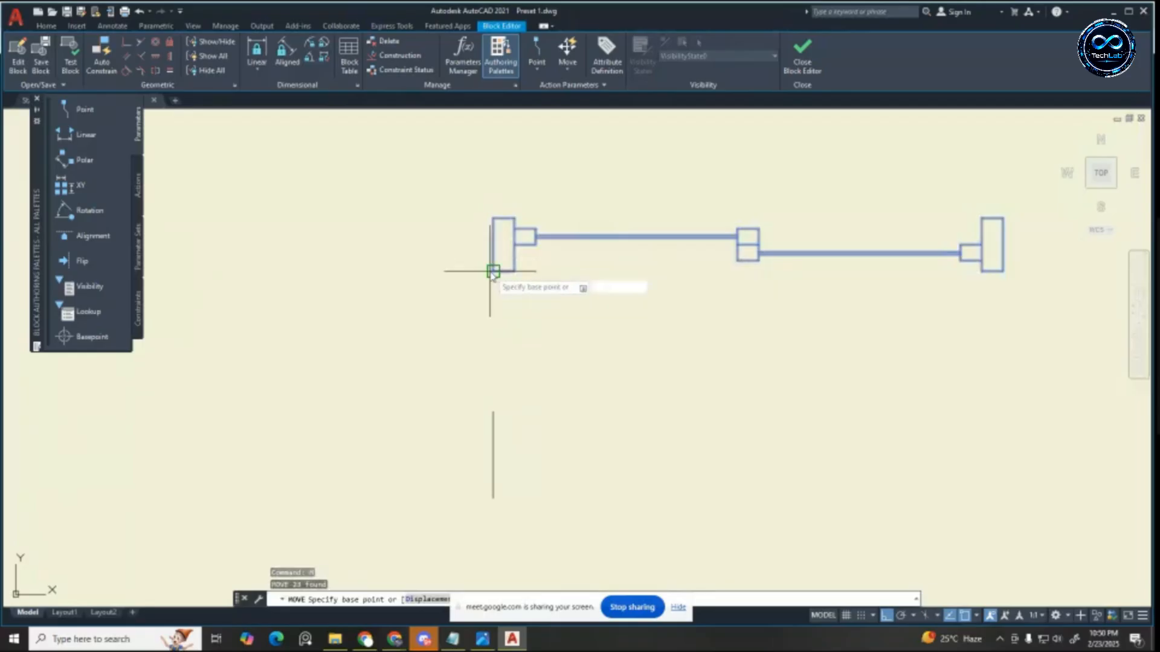
pyautogui.click(493, 411)
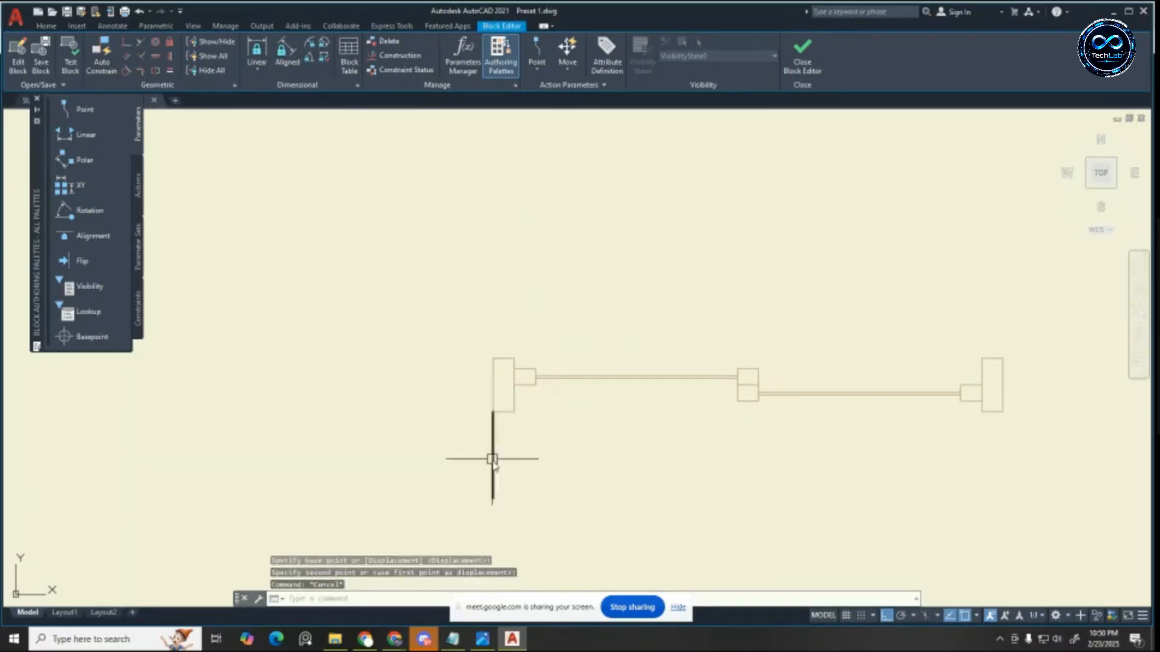
pyautogui.press('Escape')
pyautogui.press('Escape')
# Step: Delete the vertical reference line and save the changes to the window block
pyautogui.click(492, 462)
pyautogui.press('Delete')
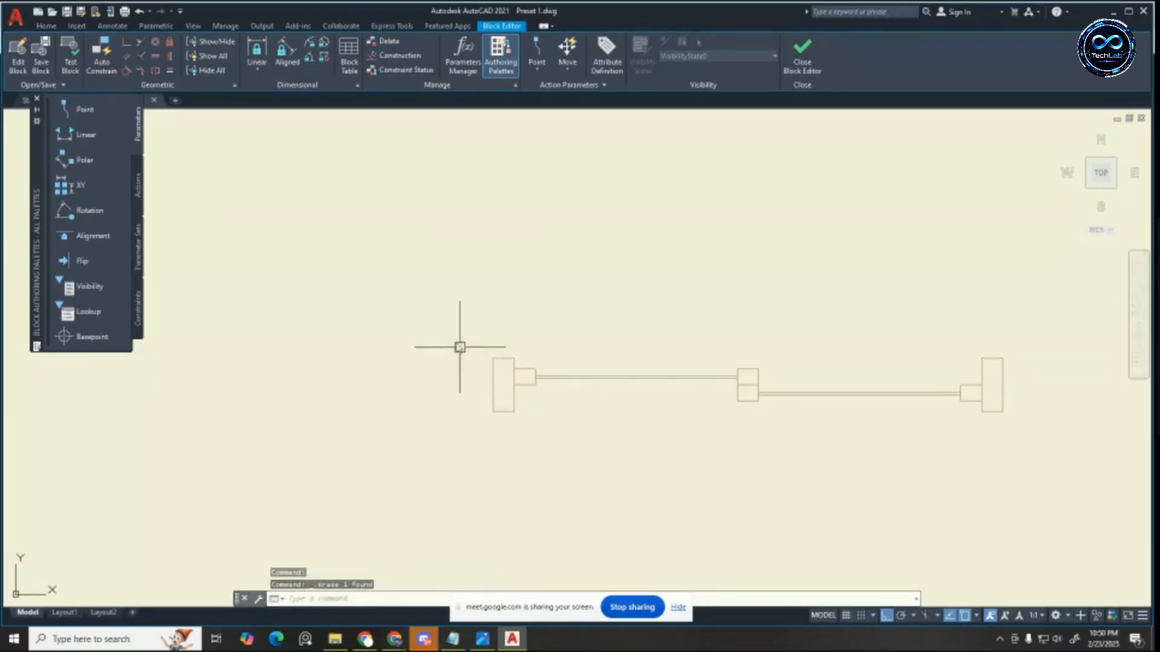
pyautogui.scroll(-3, 444, 370)
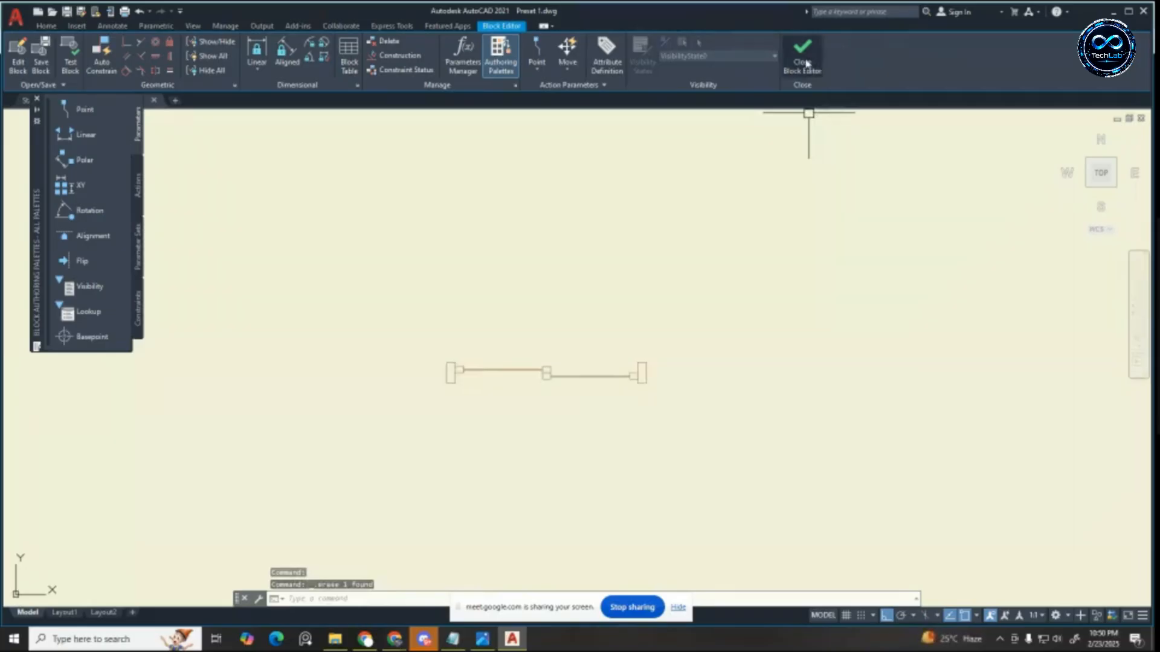
pyautogui.click(806, 62)
pyautogui.click(568, 295)
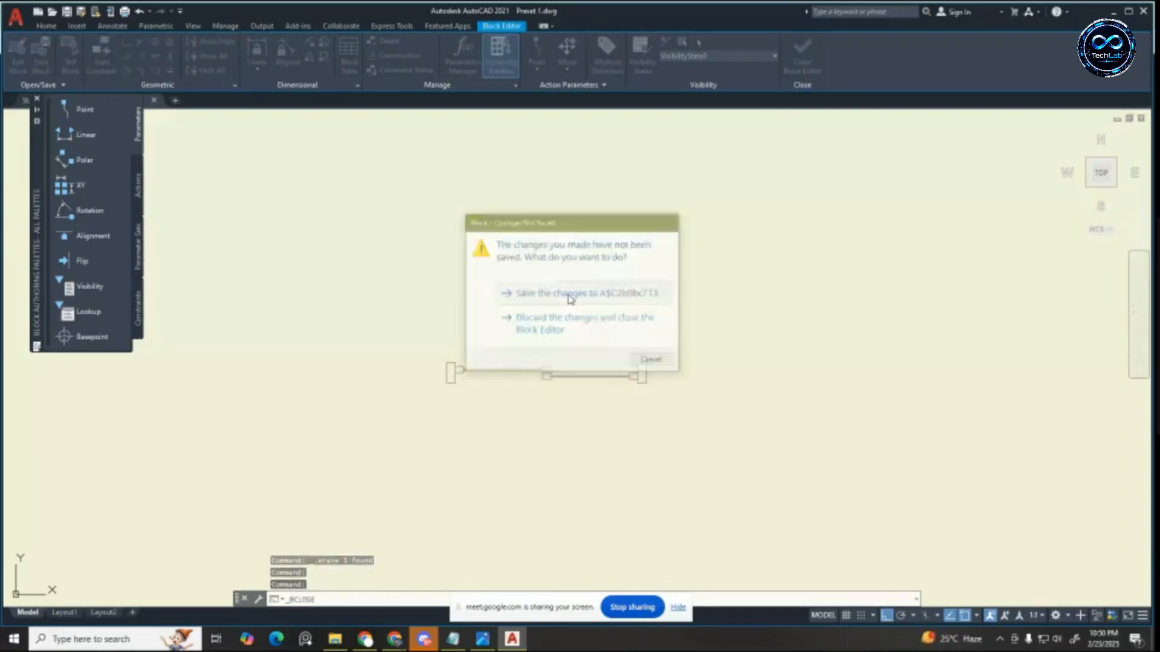
# Step: Examine the updated window in the small upper-right room and the windows across the floor plan
pyautogui.scroll(-2, 592, 236)
pyautogui.scroll(5, 725, 254)
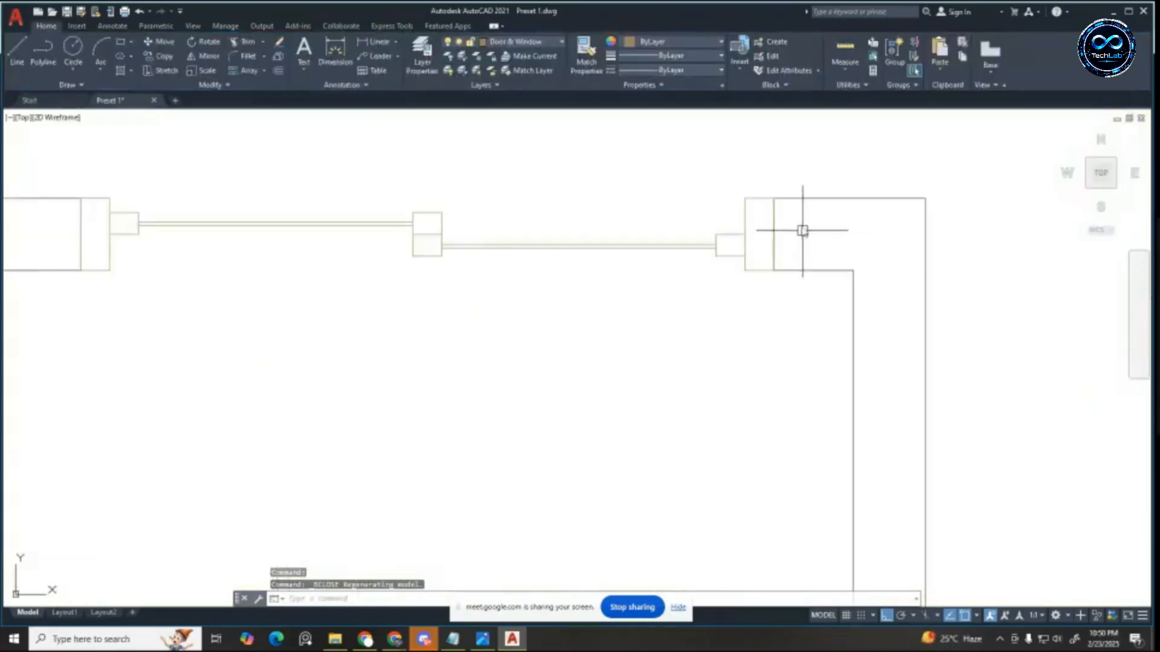
pyautogui.scroll(-5, 795, 213)
pyautogui.scroll(-4, 779, 241)
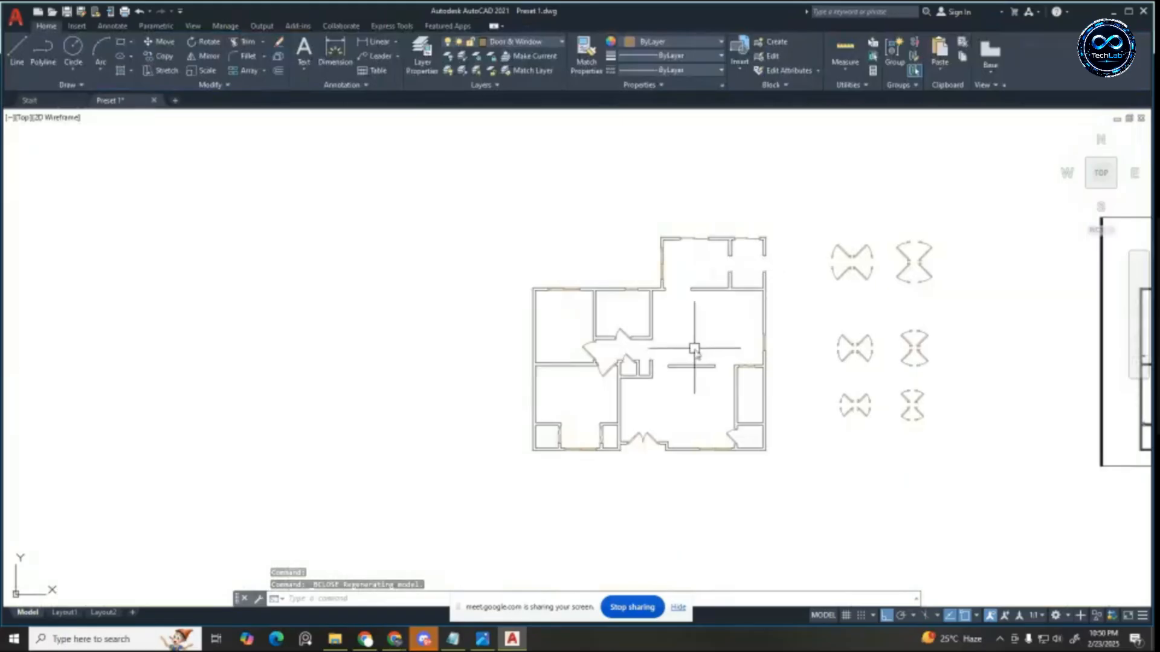
pyautogui.scroll(6, 742, 353)
pyautogui.scroll(-4, 789, 357)
pyautogui.scroll(3, 795, 161)
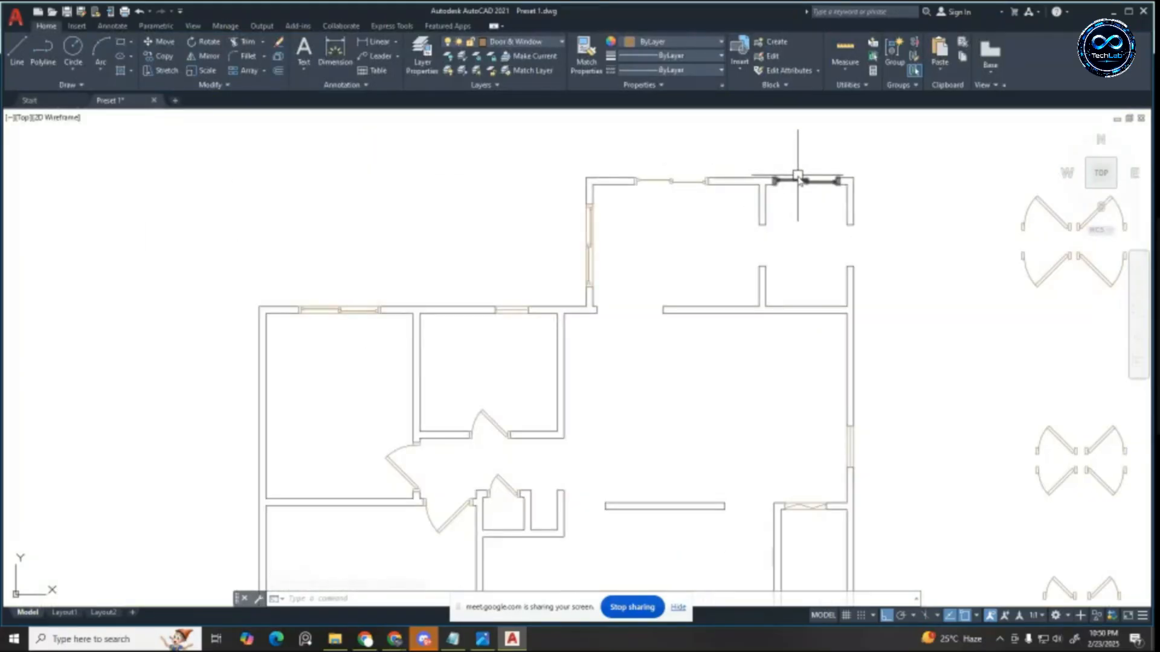
pyautogui.scroll(2, 844, 181)
pyautogui.scroll(-4, 919, 175)
pyautogui.scroll(4, 885, 184)
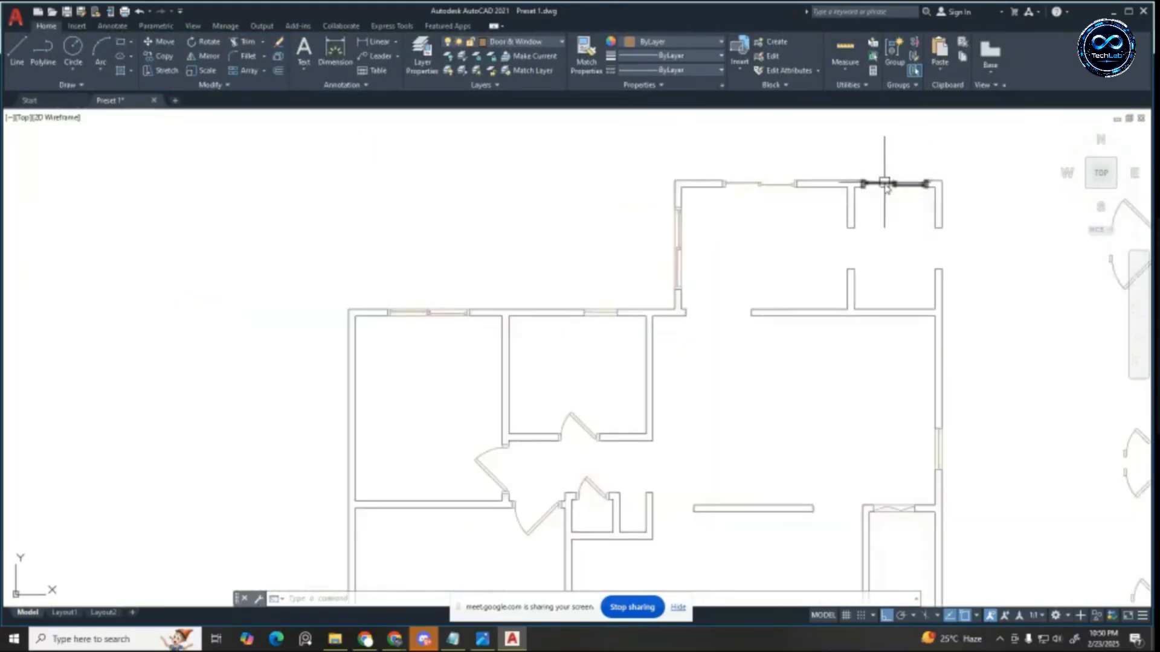
# Step: Open the window block of the small upper-right room for editing
pyautogui.doubleClick(886, 188)
pyautogui.click(568, 401)
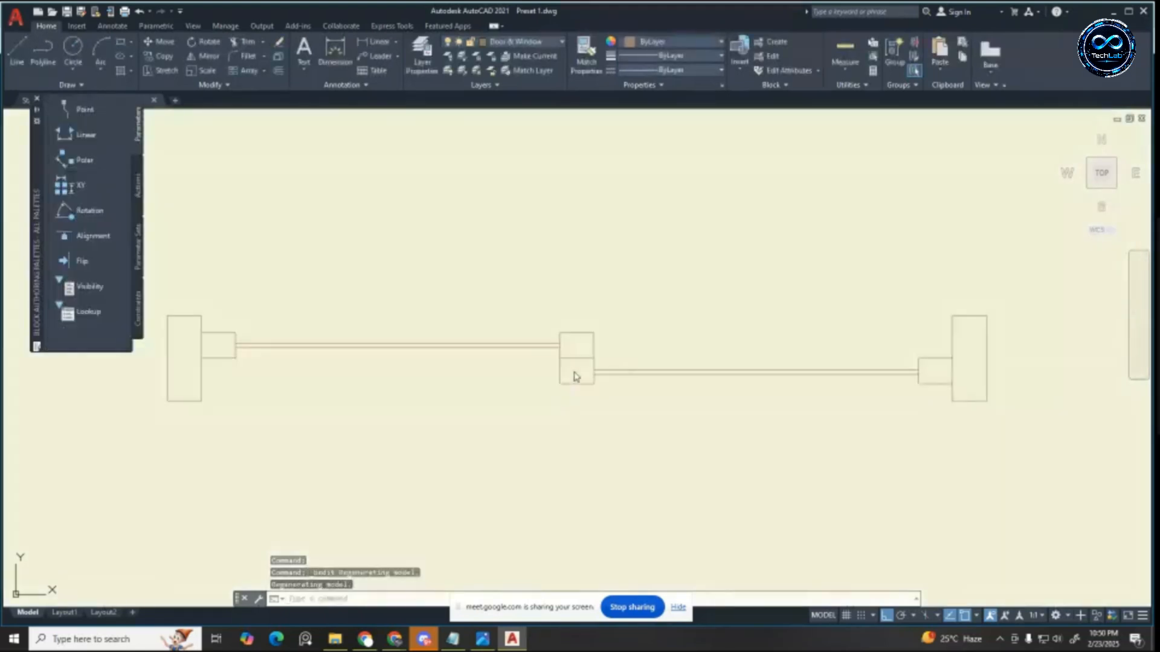
pyautogui.click(276, 254)
pyautogui.click(949, 489)
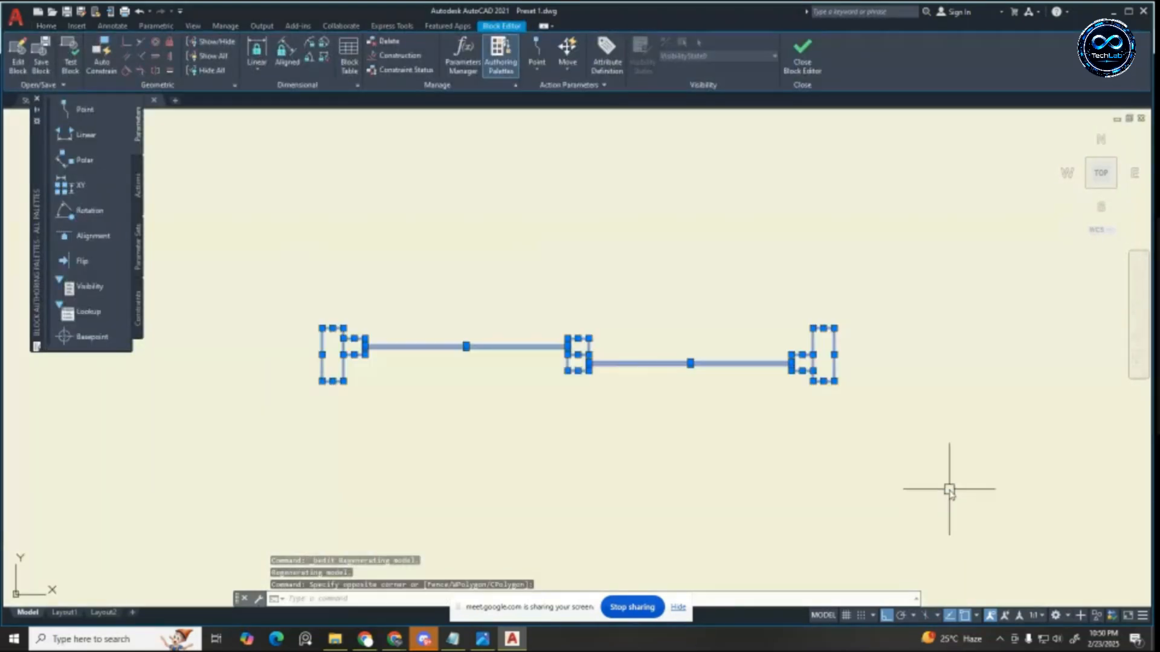
pyautogui.hotkey('ctrl', 'x')
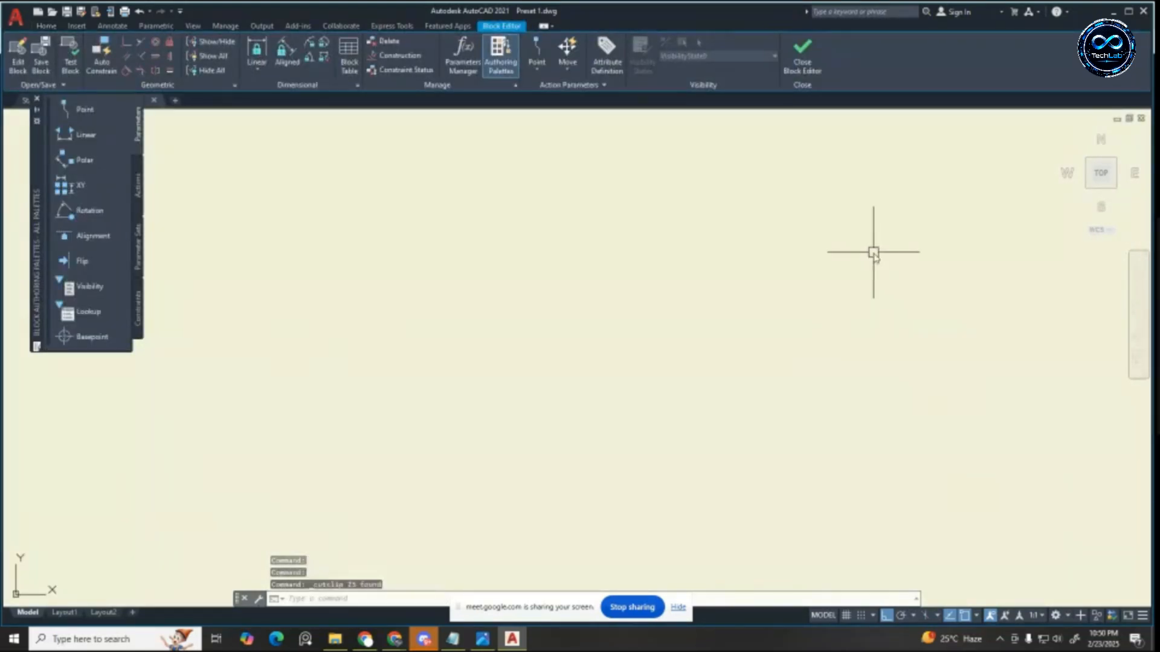
pyautogui.hotkey('ctrl', 'z')
# Step: Copy the complete sliding window geometry to the clipboard and close the block editor
pyautogui.click(238, 255)
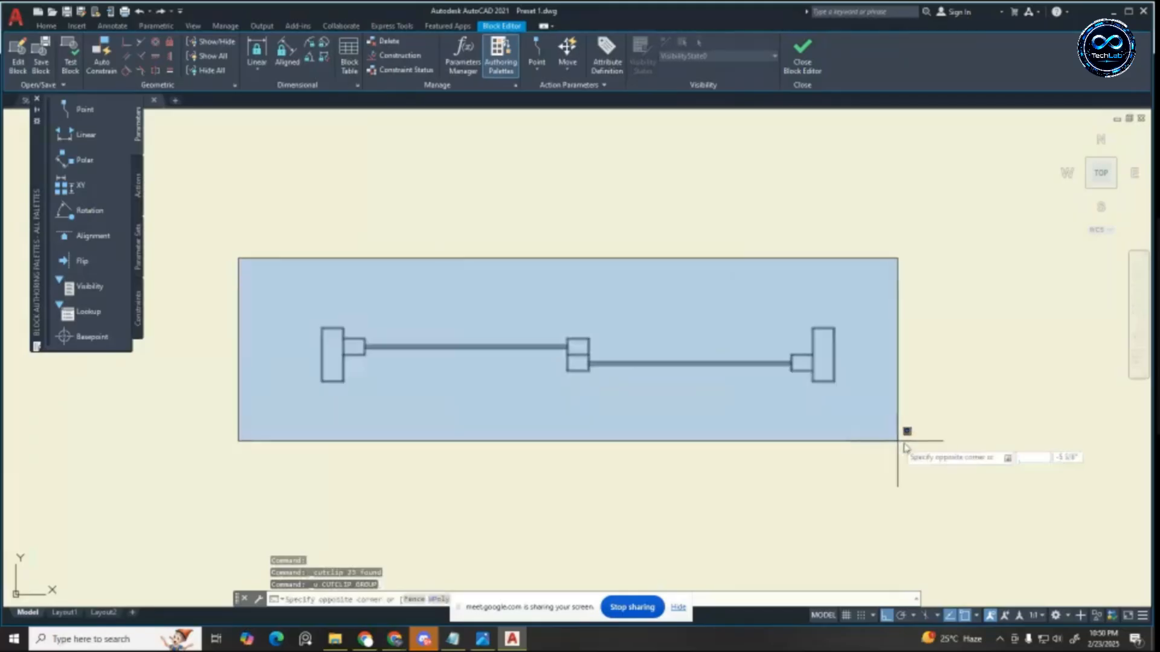
pyautogui.click(913, 450)
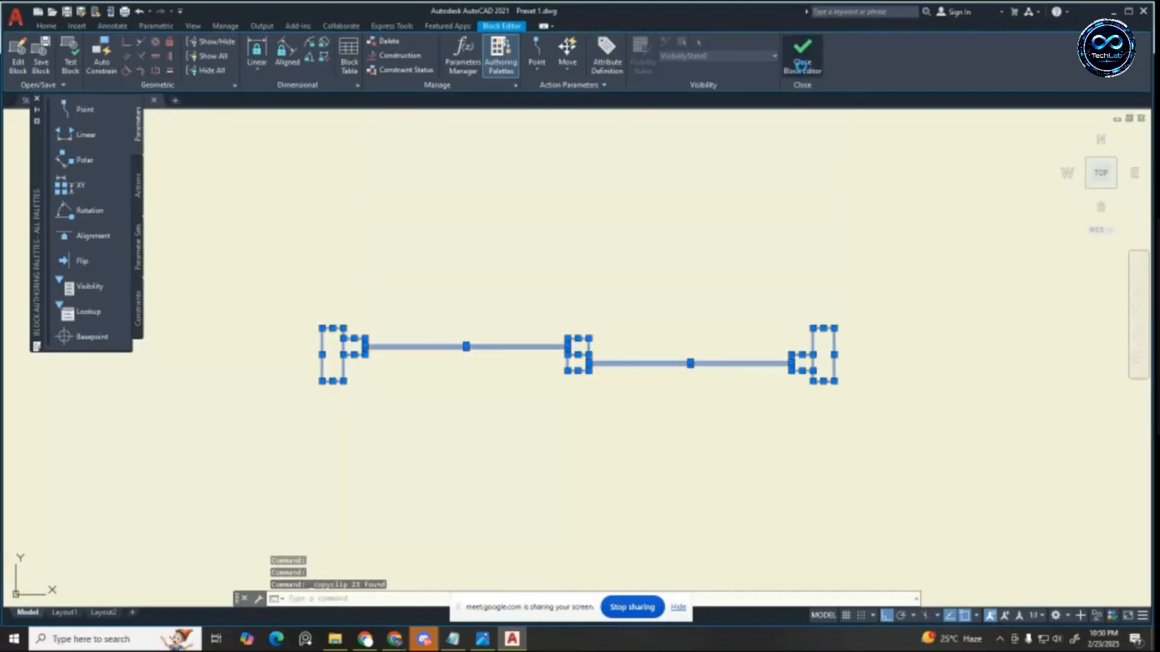
pyautogui.click(803, 56)
pyautogui.click(634, 293)
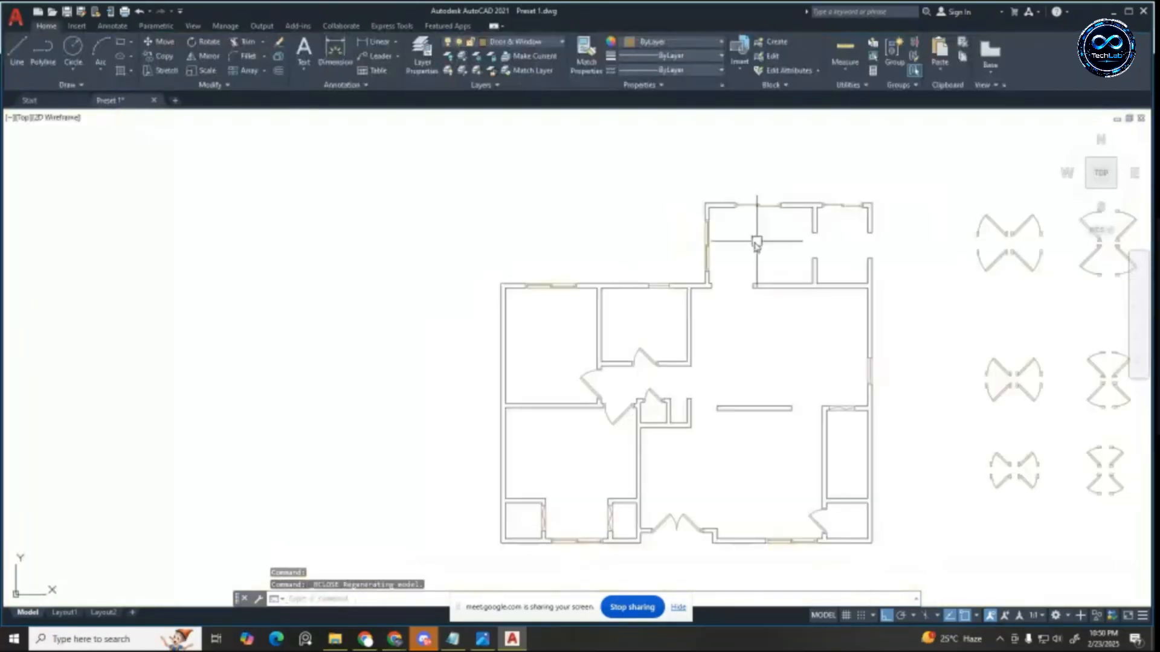
# Step: Open the small plain window block in the upper wall of the middle room for block editing
pyautogui.scroll(4, 671, 216)
pyautogui.click(668, 289)
pyautogui.doubleClick(667, 289)
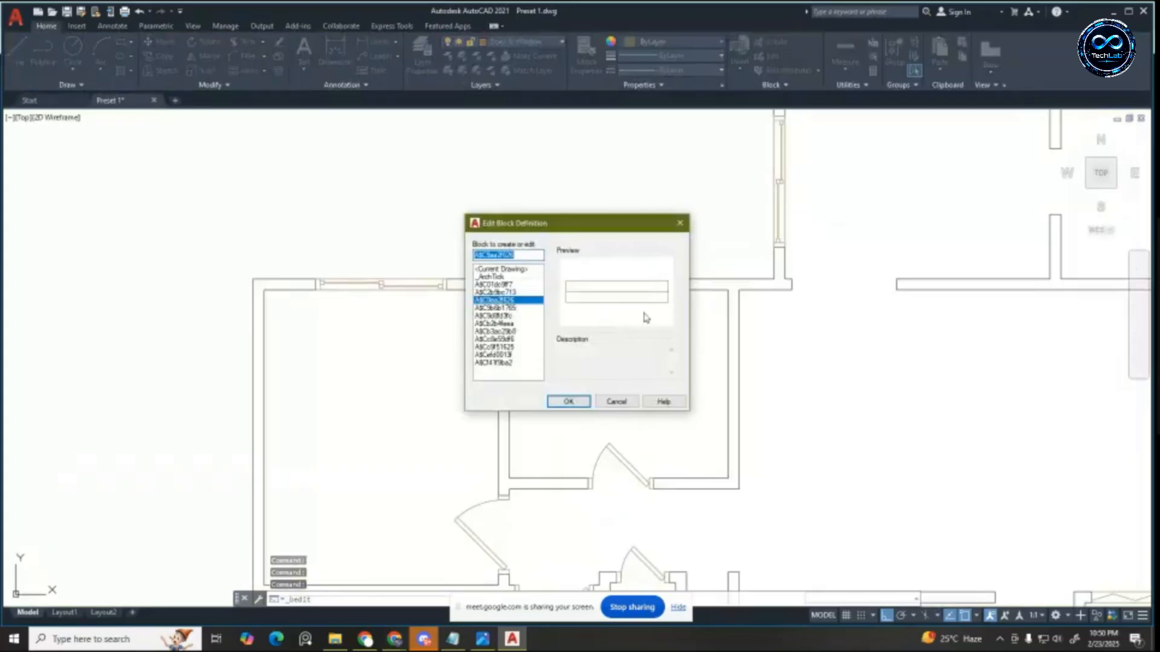
pyautogui.click(568, 402)
# Step: Paste the copied sliding window geometry into the block, just above the plain two-band rectangle
pyautogui.scroll(-2, 604, 320)
pyautogui.hotkey('ctrl', 'v')
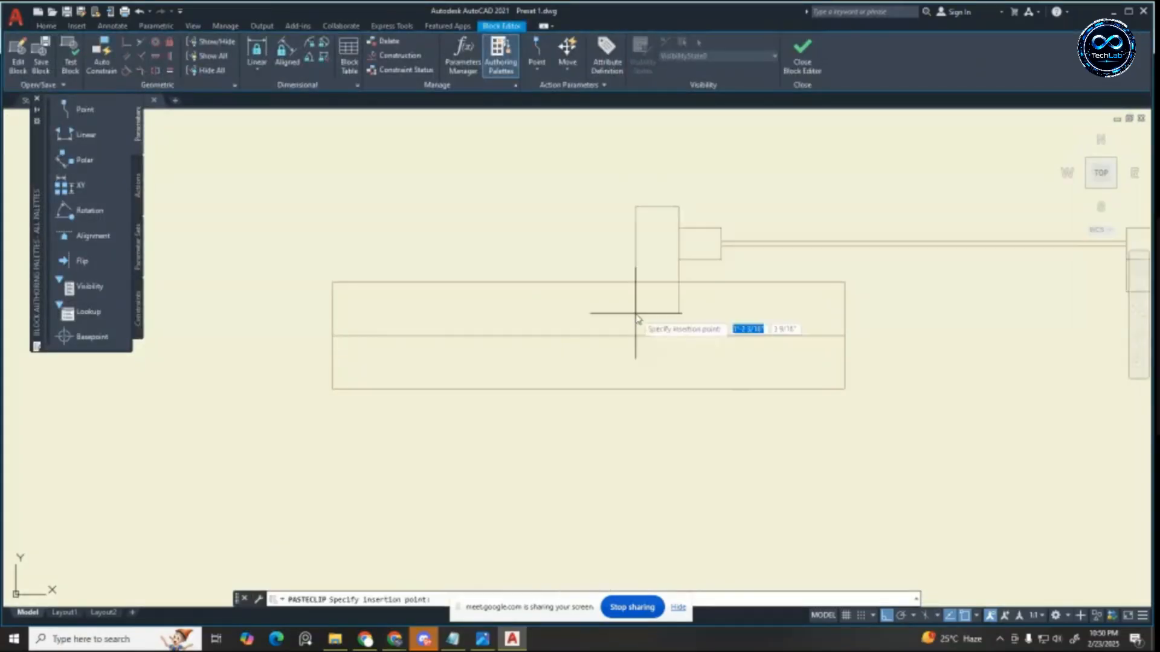
pyautogui.scroll(-4, 637, 318)
pyautogui.press('Escape')
pyautogui.press('Escape')
pyautogui.press('Escape')
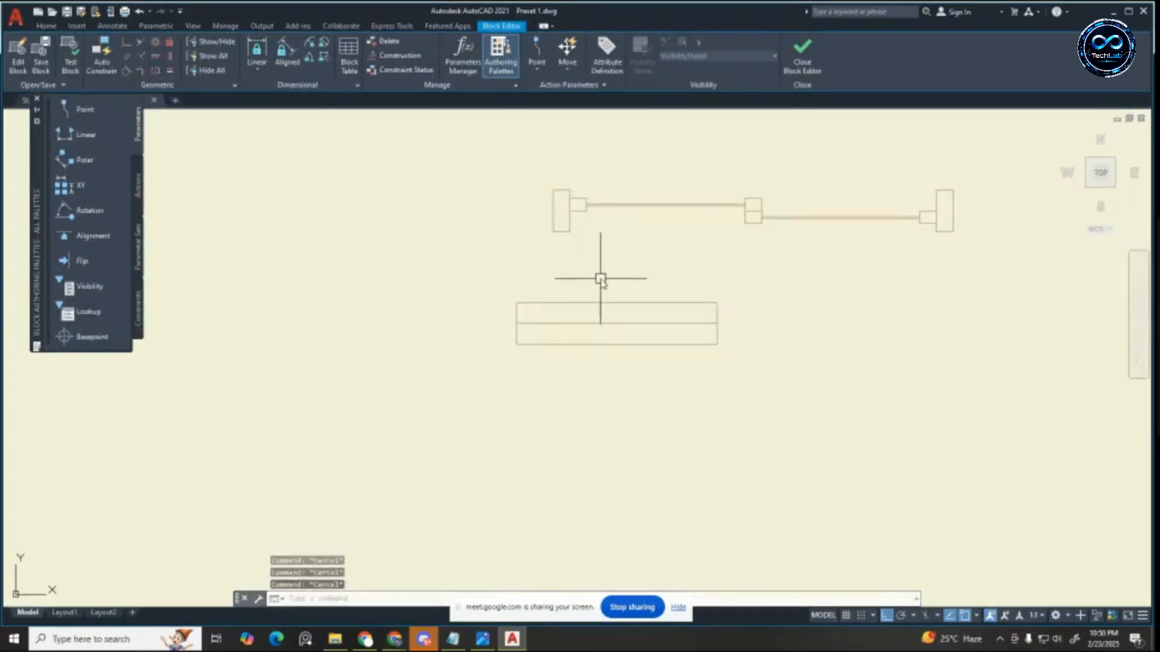
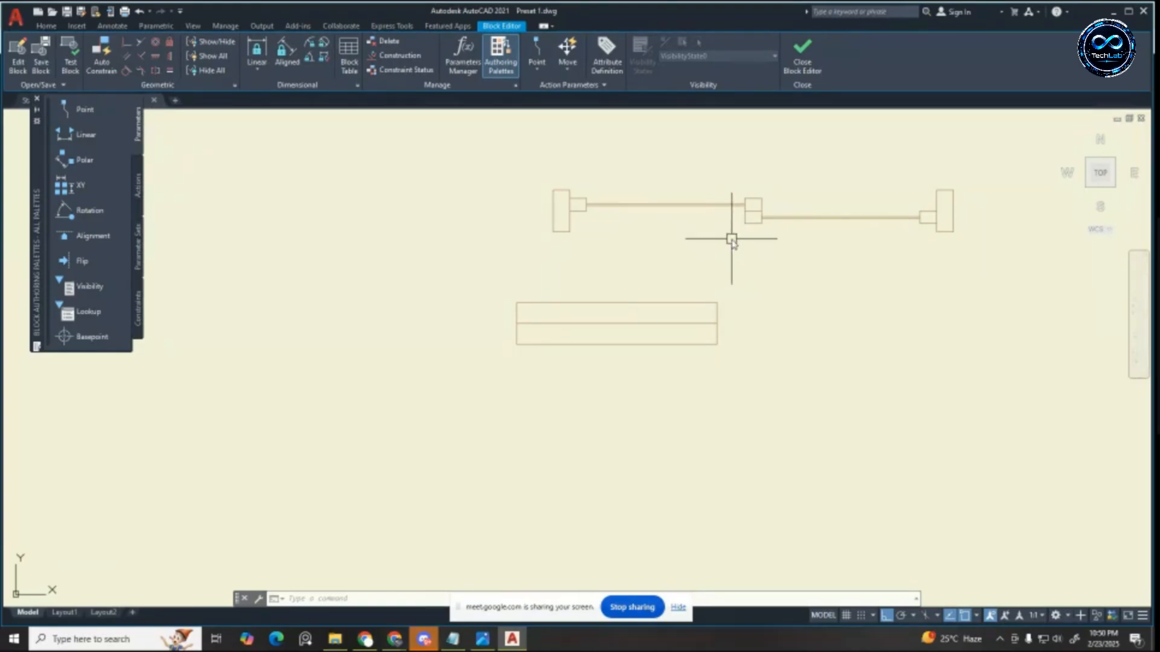
pyautogui.scroll(-2, 554, 266)
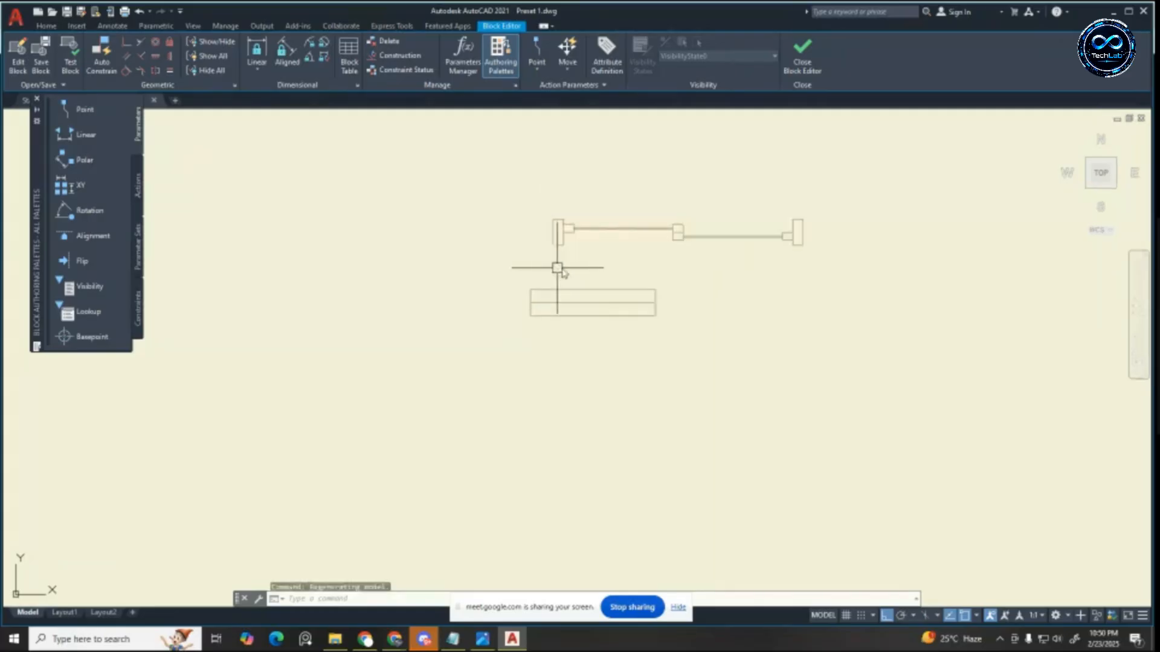
pyautogui.scroll(2, 726, 209)
pyautogui.click(427, 189)
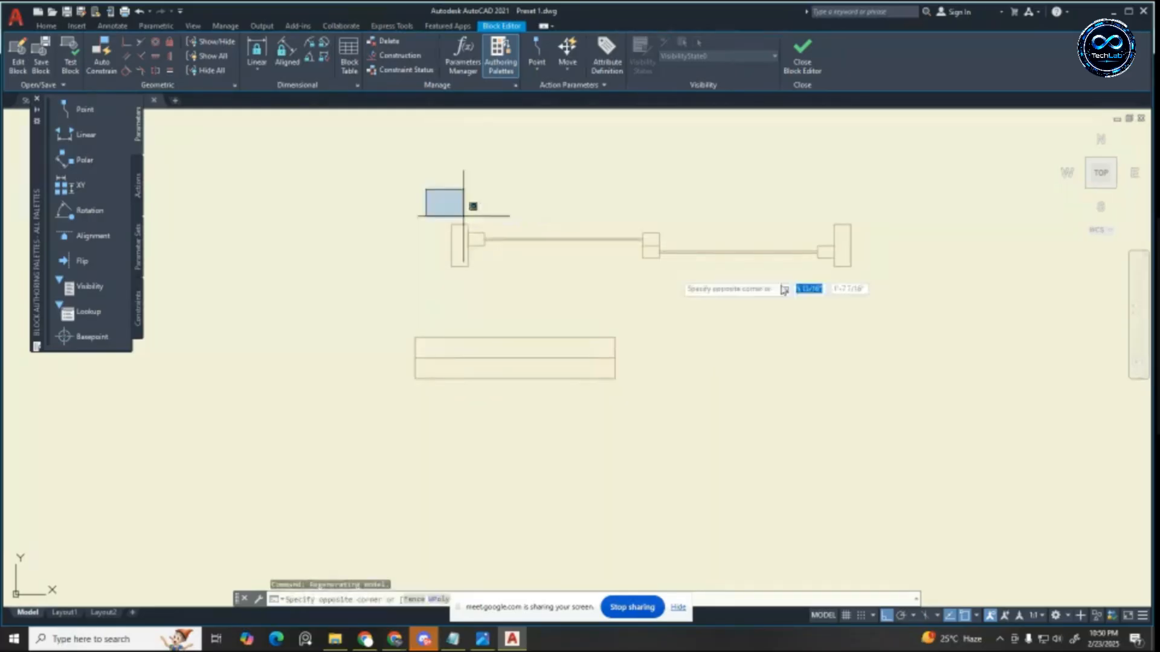
pyautogui.click(905, 289)
pyautogui.write('m')
pyautogui.press('Return')
pyautogui.scroll(4, 423, 266)
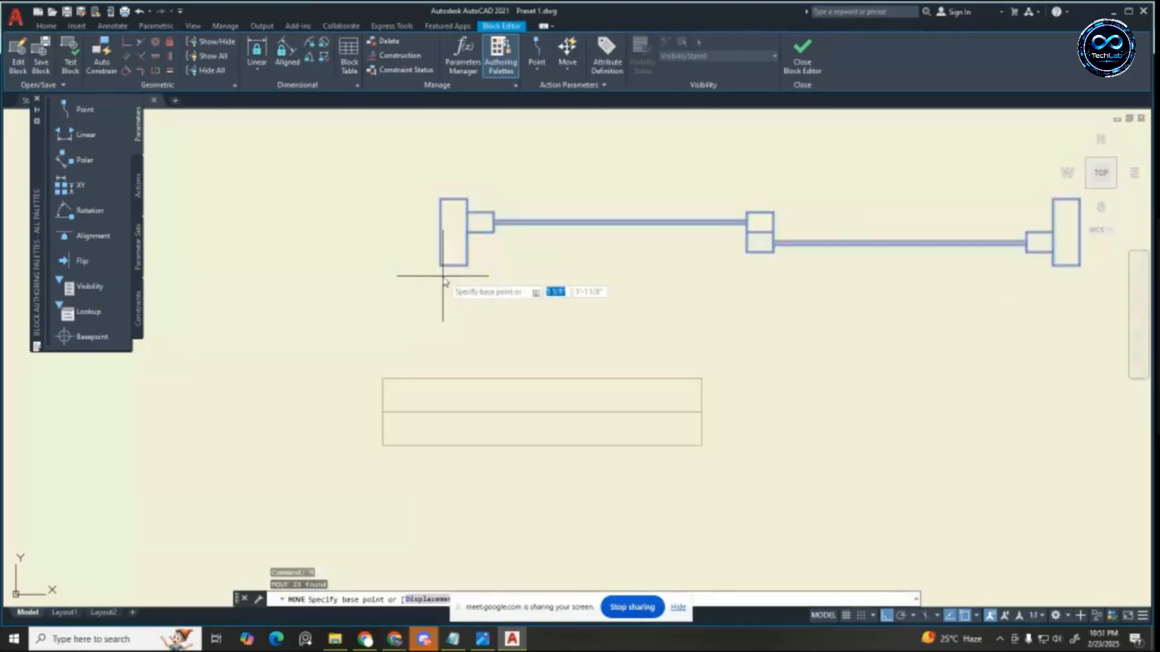
pyautogui.click(439, 260)
pyautogui.scroll(2, 398, 339)
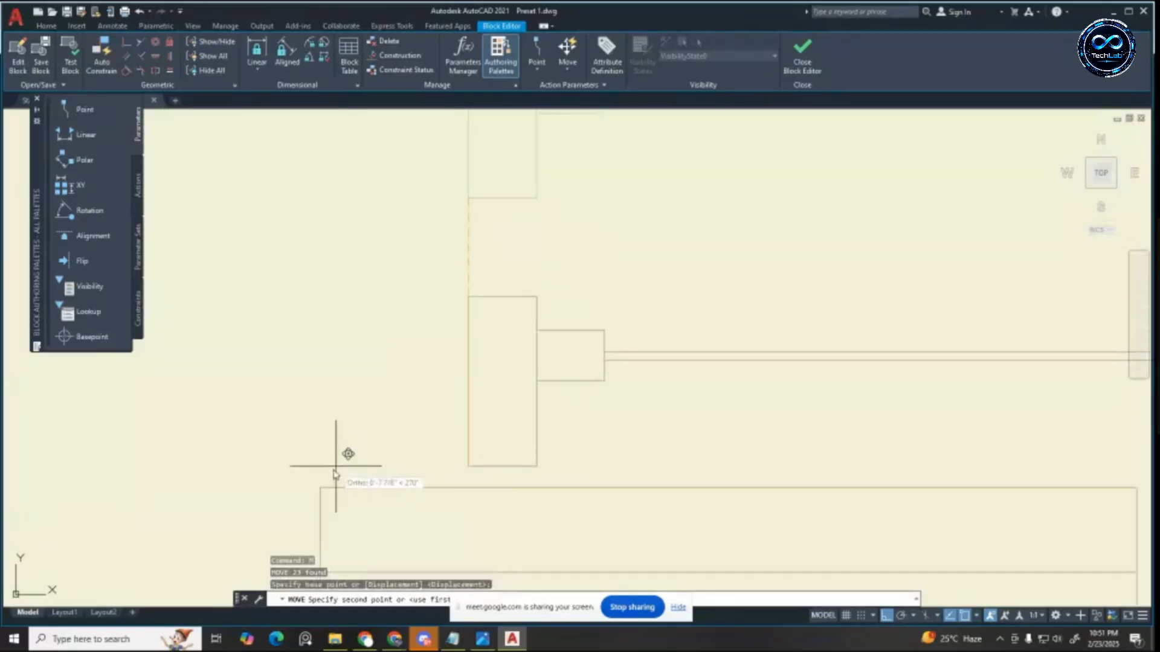
pyautogui.press('Escape')
pyautogui.press('Escape')
pyautogui.press('Escape')
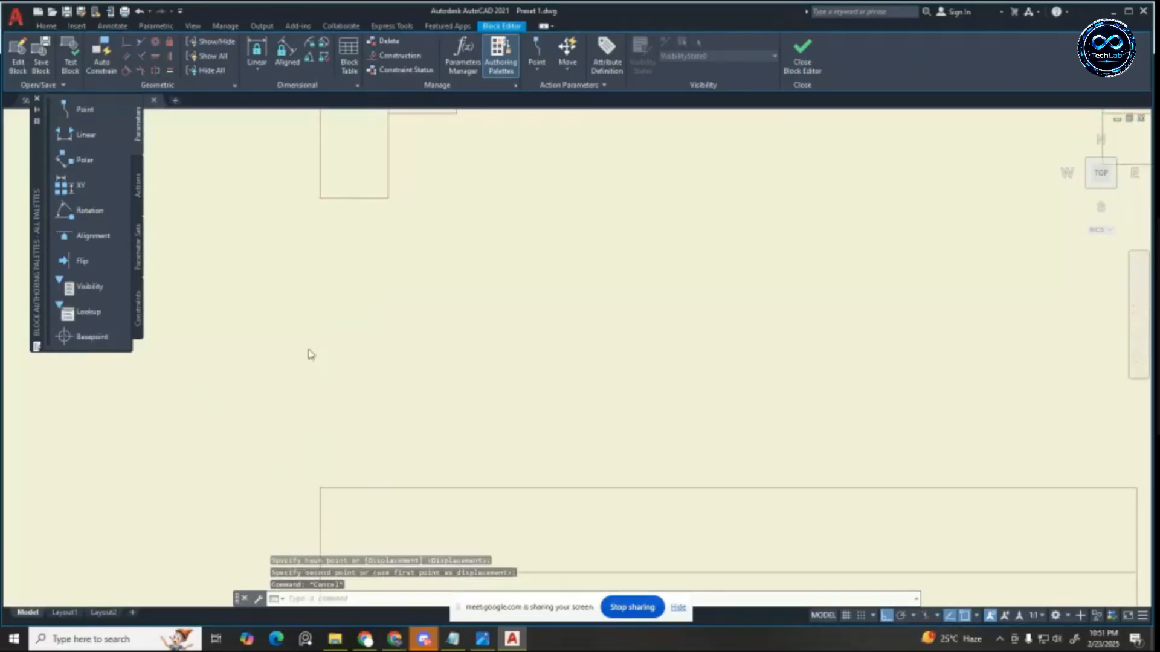
# Step: Stretch the sliding window's center mullion, right pane and right jamb 1' to the left, shortening the left pane
pyautogui.scroll(-6, 271, 359)
pyautogui.scroll(2, 433, 331)
pyautogui.click(849, 216)
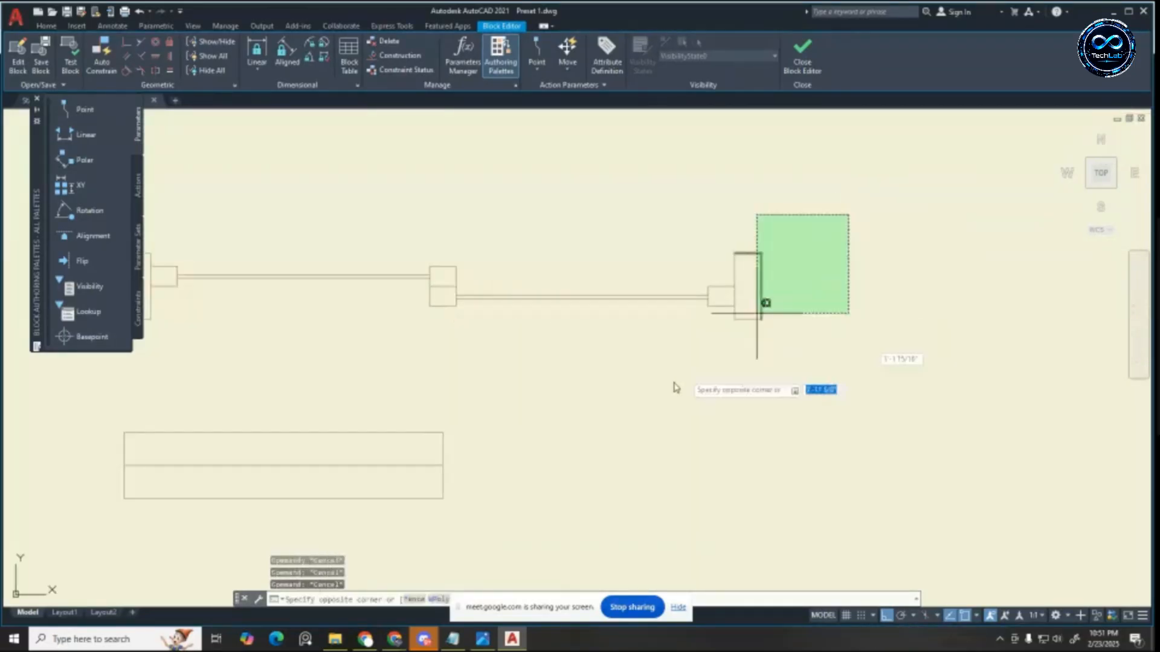
pyautogui.click(352, 361)
pyautogui.write('s')
pyautogui.press('Return')
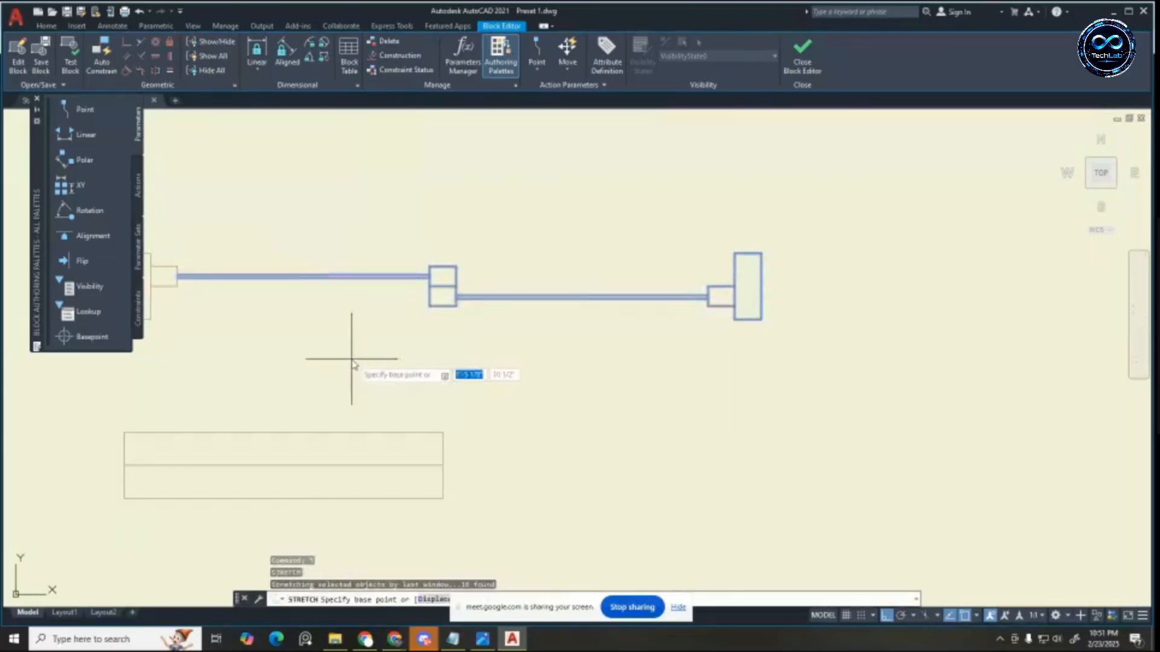
pyautogui.click(775, 349)
pyautogui.write('1')
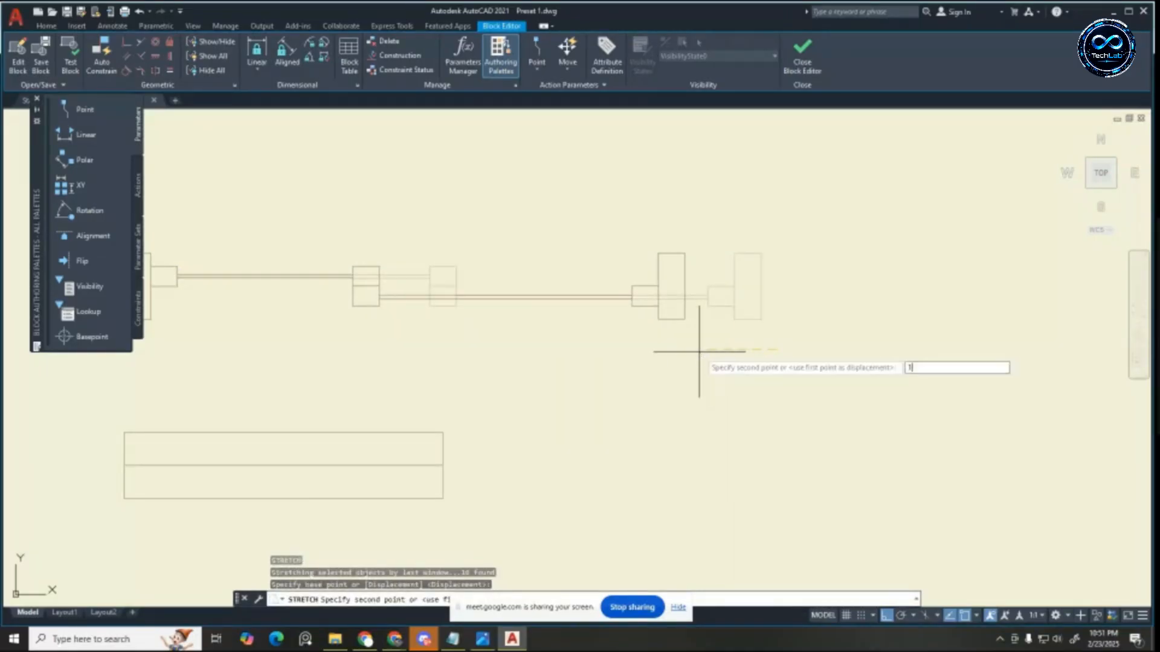
pyautogui.press('Return')
pyautogui.press('Escape')
# Step: Stretch the right end of the sliding window 1' to the left, shortening the right pane
pyautogui.click(710, 181)
pyautogui.click(454, 385)
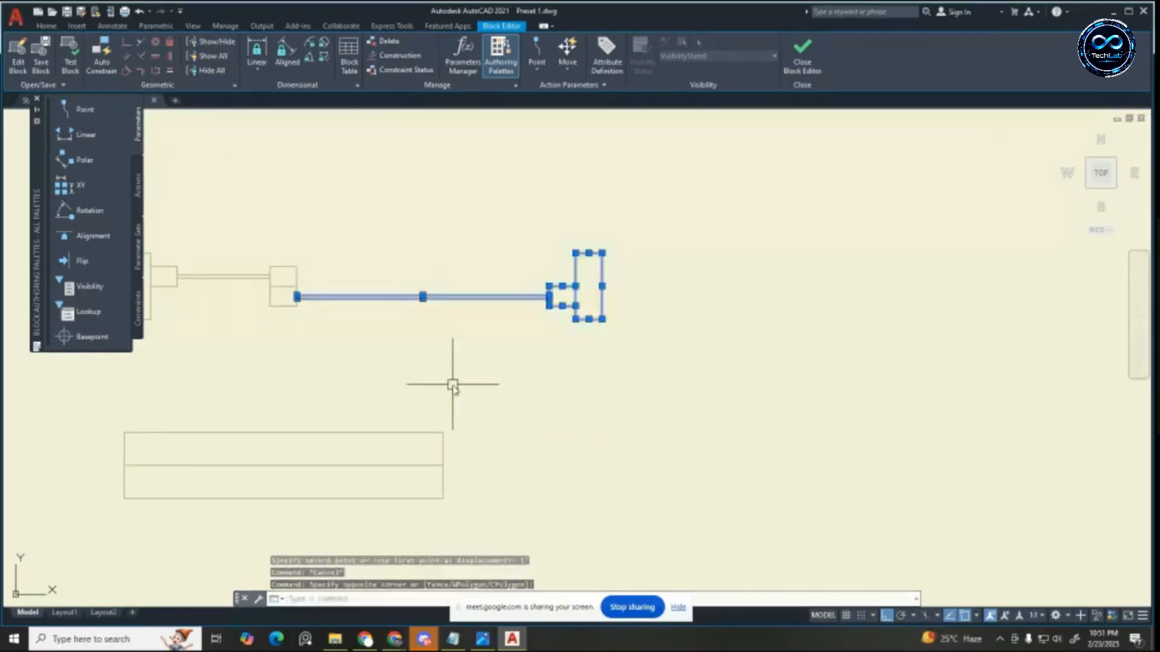
pyautogui.write('s')
pyautogui.press('Return')
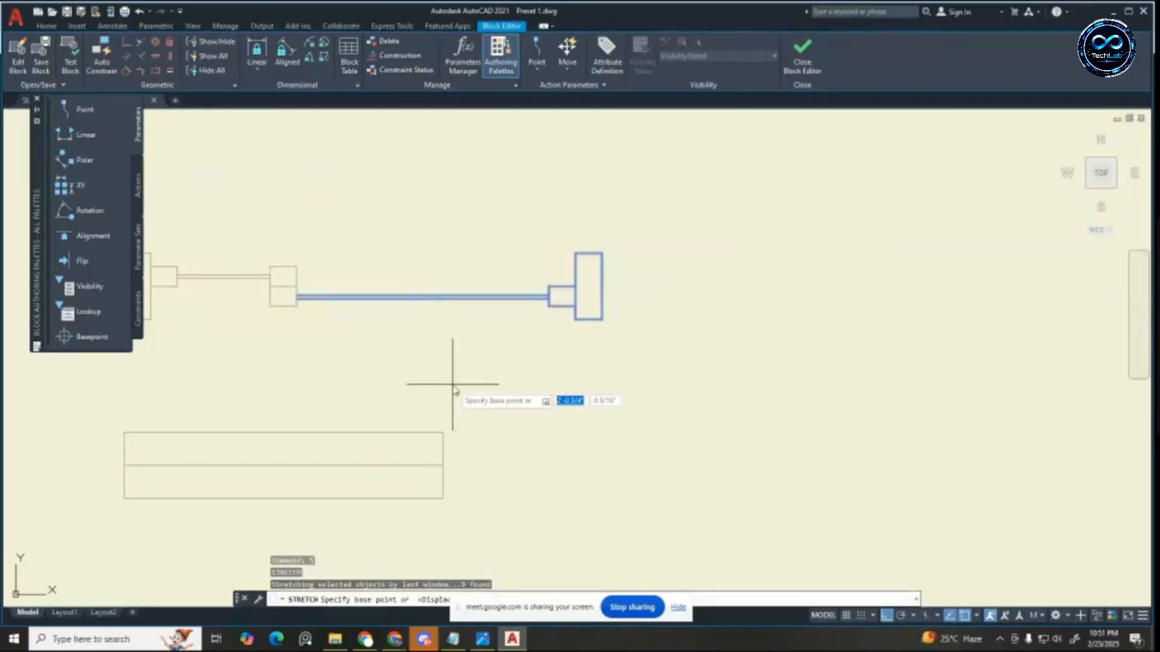
pyautogui.click(625, 375)
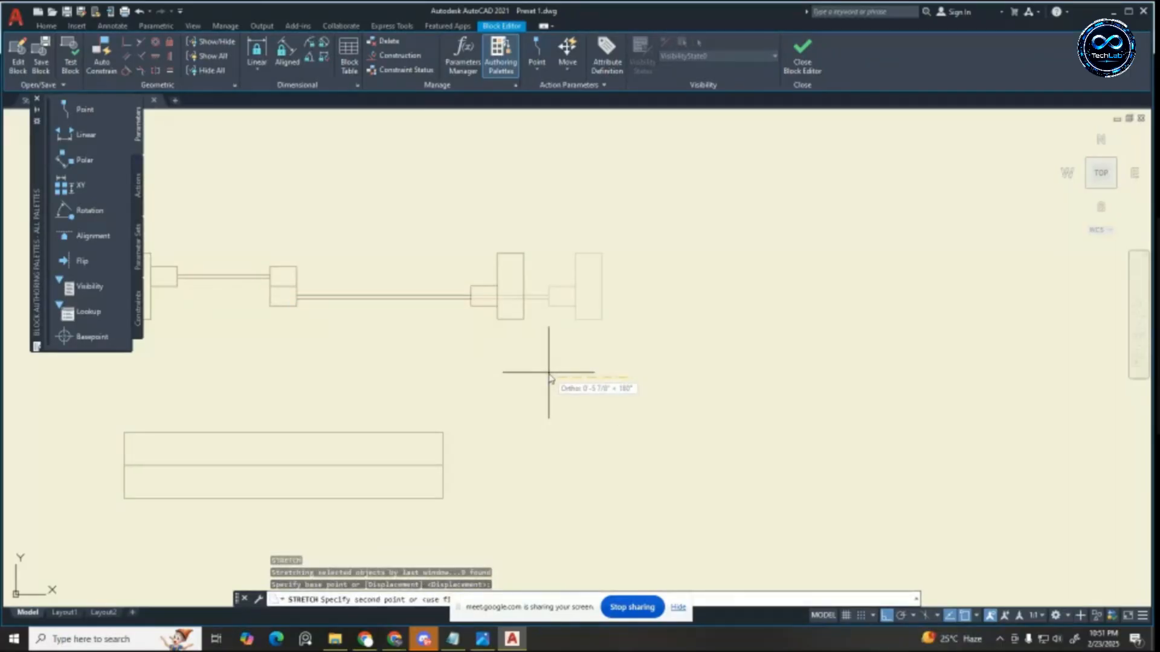
pyautogui.press('Return')
pyautogui.scroll(-5, 571, 368)
pyautogui.scroll(5, 516, 386)
pyautogui.press('Escape')
pyautogui.press('Escape')
pyautogui.press('Escape')
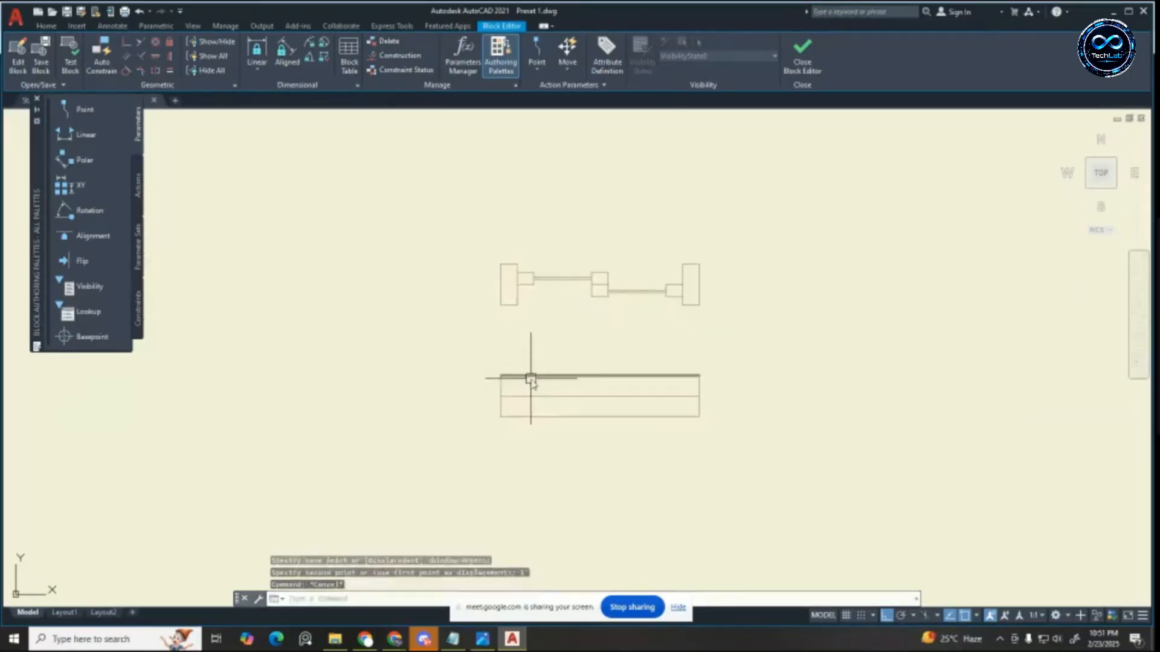
# Step: Draw a vertical reference line straight down from the lower-left corner of the plain window rectangle
pyautogui.click(46, 26)
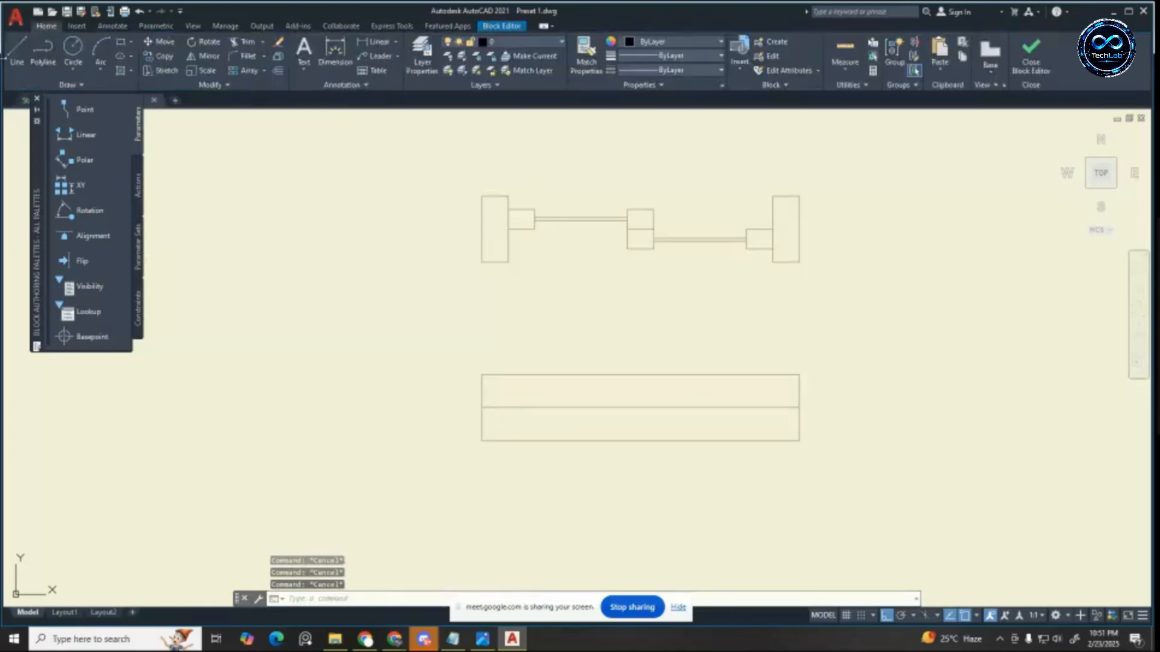
pyautogui.click(17, 49)
pyautogui.click(482, 440)
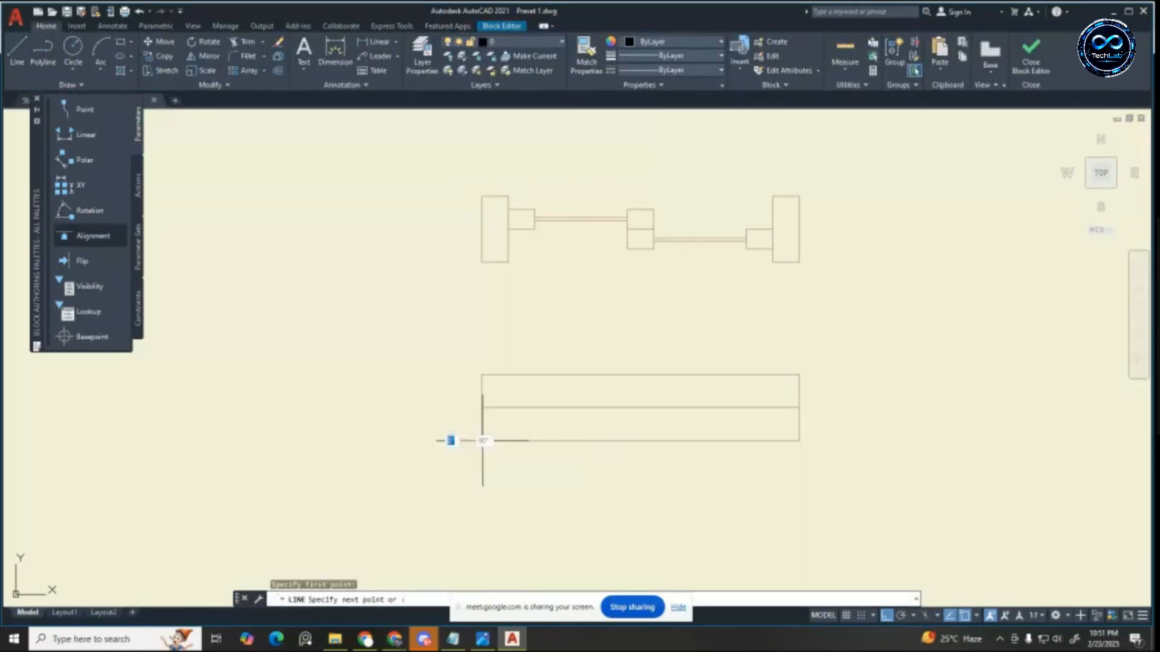
pyautogui.click(481, 561)
pyautogui.press('Escape')
pyautogui.press('Escape')
pyautogui.click(445, 349)
pyautogui.click(890, 521)
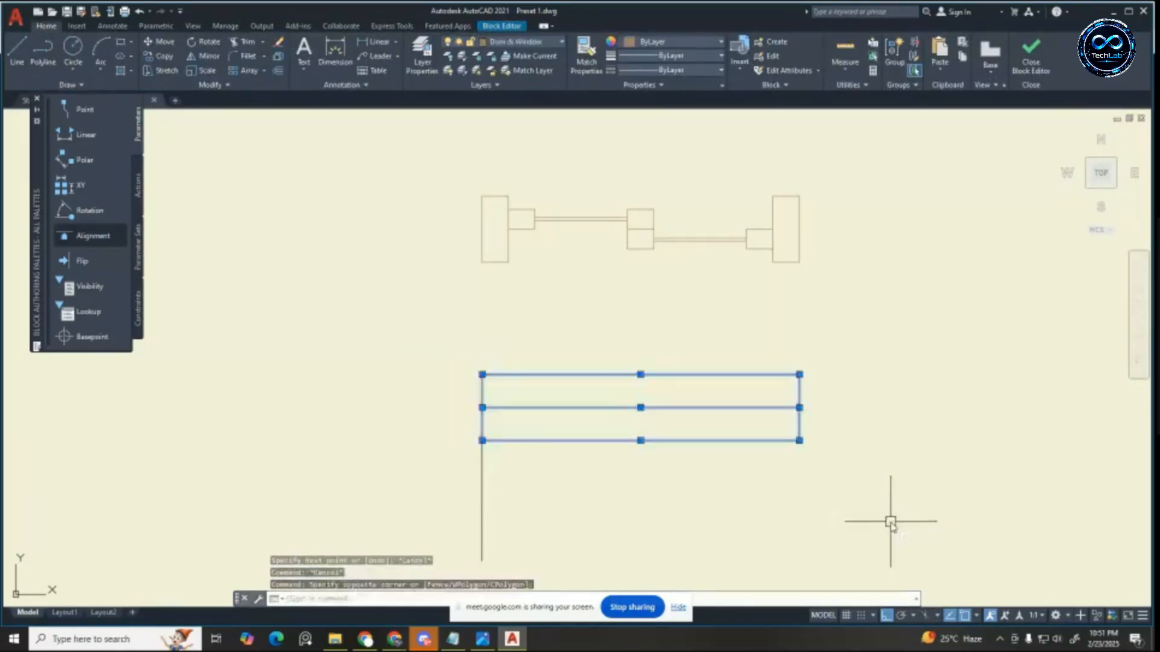
pyautogui.write('m')
pyautogui.press('Return')
pyautogui.press('Escape')
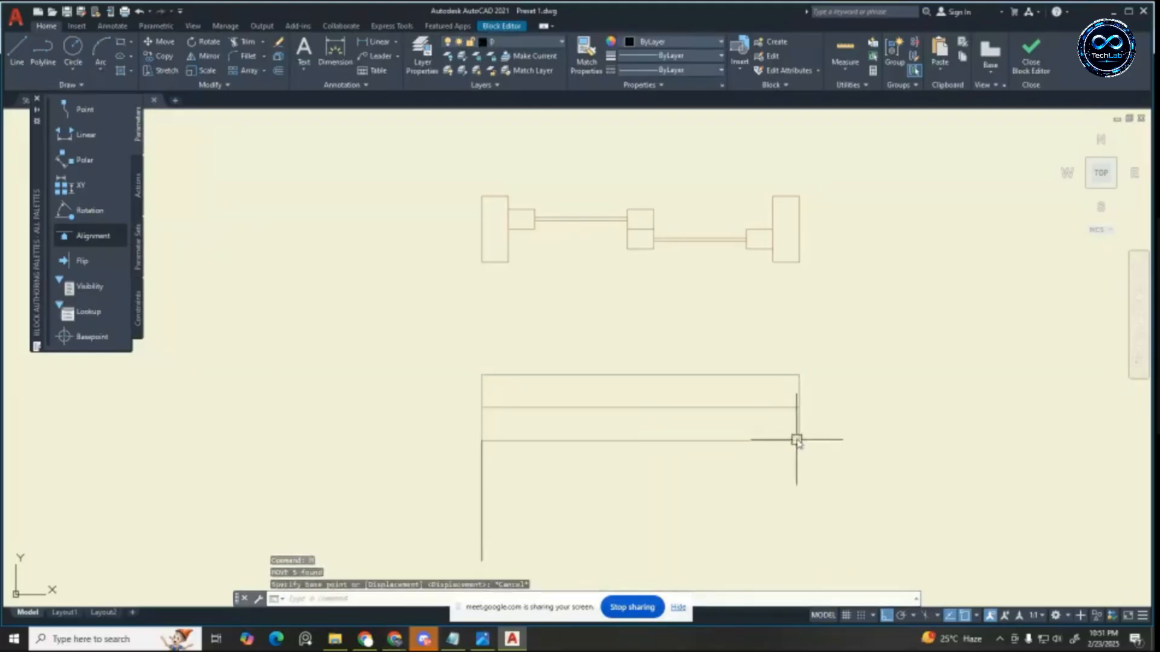
# Step: Erase the old two-band window rectangle while keeping the vertical reference line
pyautogui.click(415, 317)
pyautogui.click(872, 489)
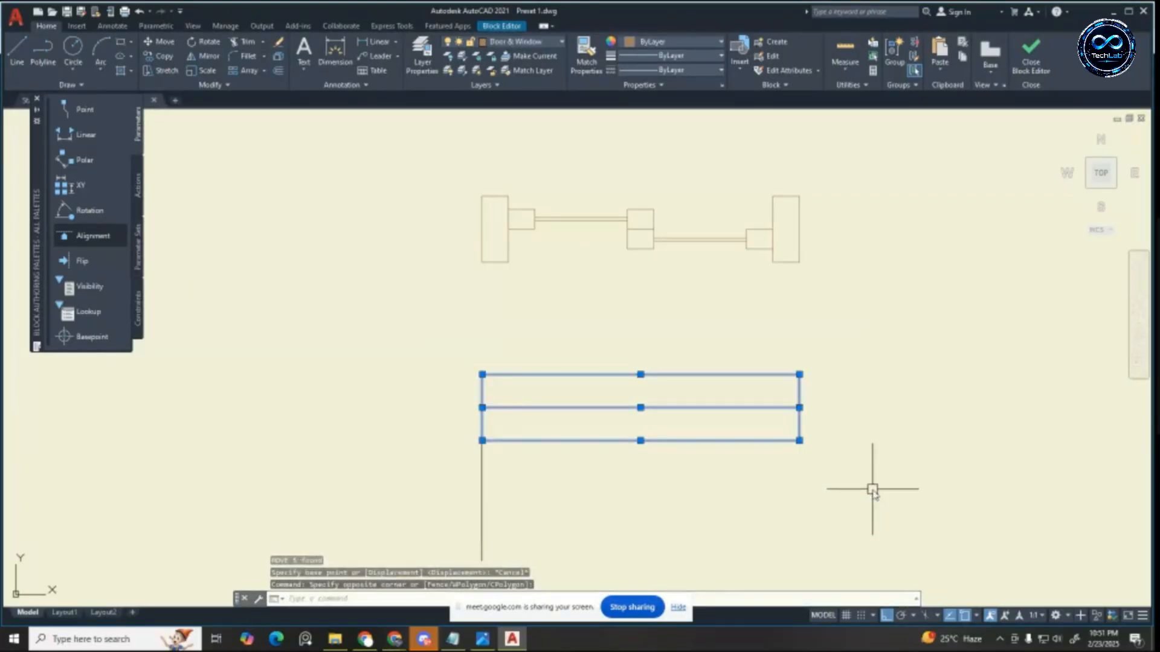
pyautogui.press('Delete')
# Step: Move the shortened sliding window by its lower-left corner onto the upper end of the reference line
pyautogui.click(465, 161)
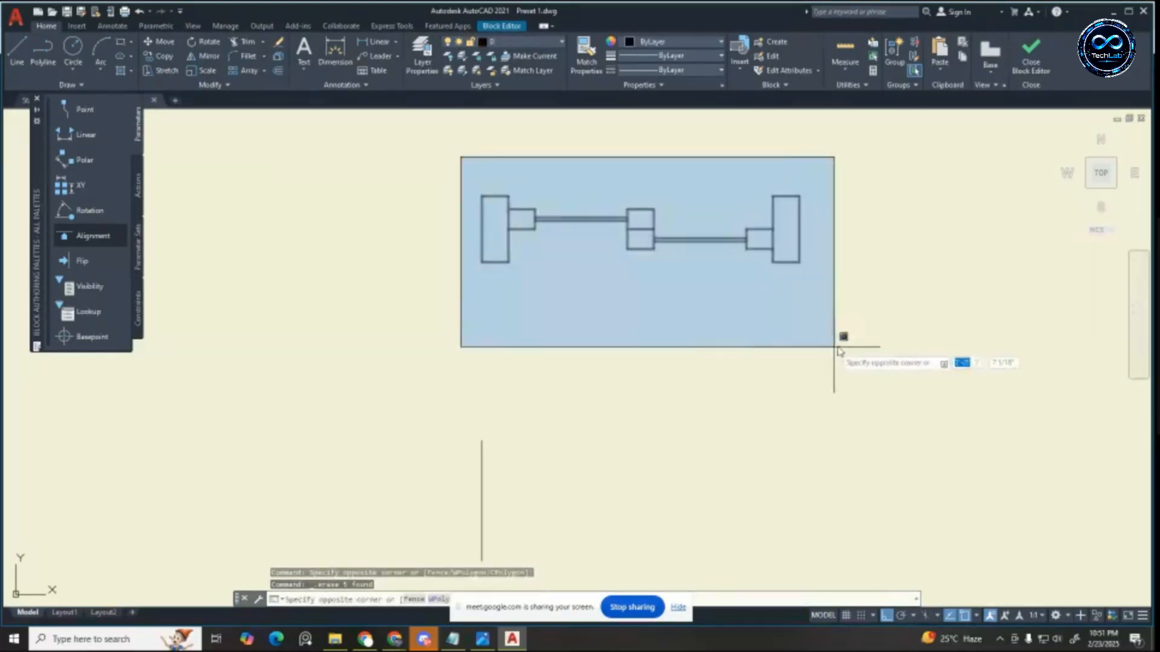
pyautogui.click(839, 346)
pyautogui.press('Return')
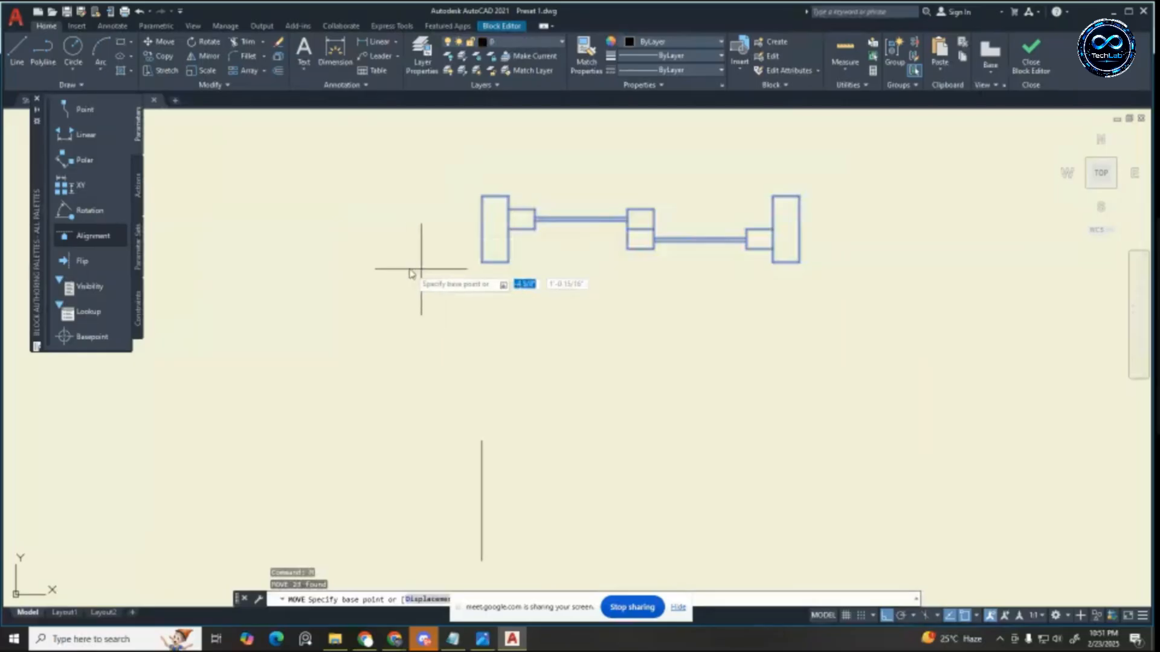
pyautogui.click(481, 264)
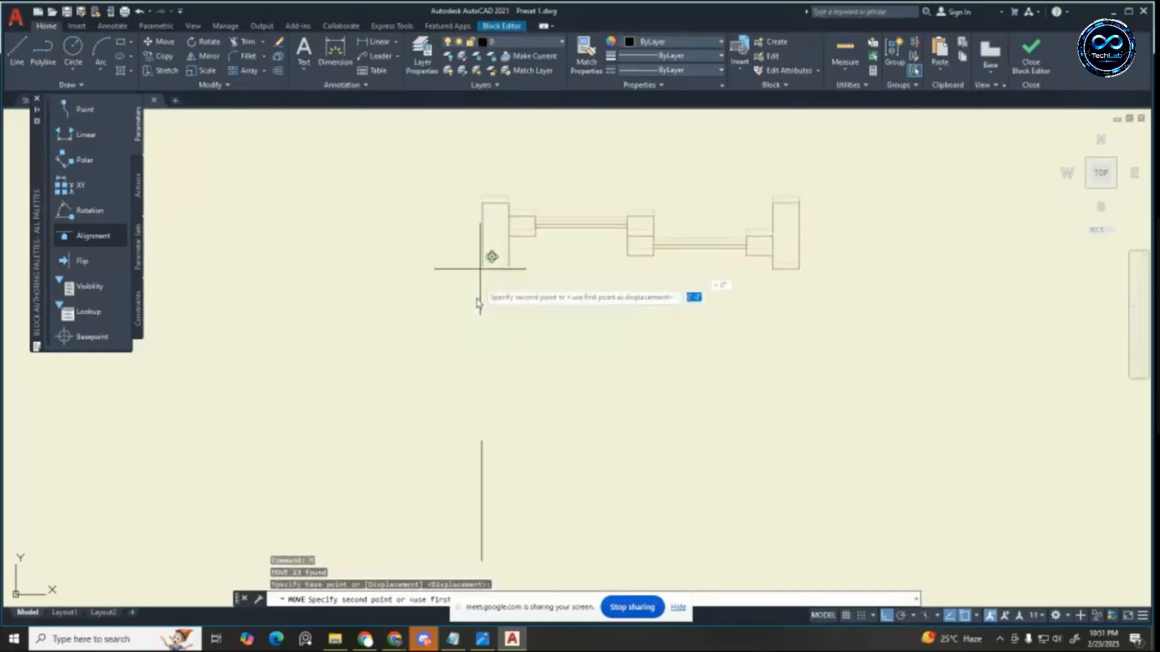
pyautogui.click(482, 443)
# Step: Erase the vertical reference line below the sliding window
pyautogui.click(481, 487)
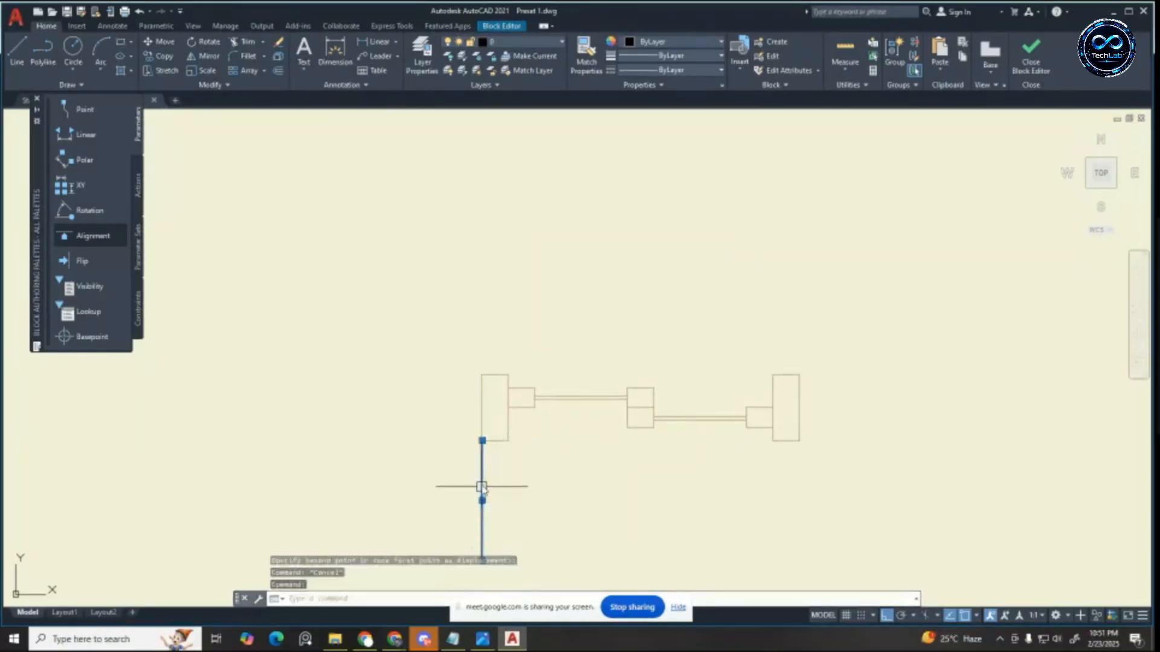
pyautogui.press('Delete')
pyautogui.scroll(-3, 535, 361)
pyautogui.press('Escape')
# Step: Copy the shortened sliding window geometry to the clipboard and close the block editor, saving the block changes
pyautogui.click(440, 327)
pyautogui.click(723, 446)
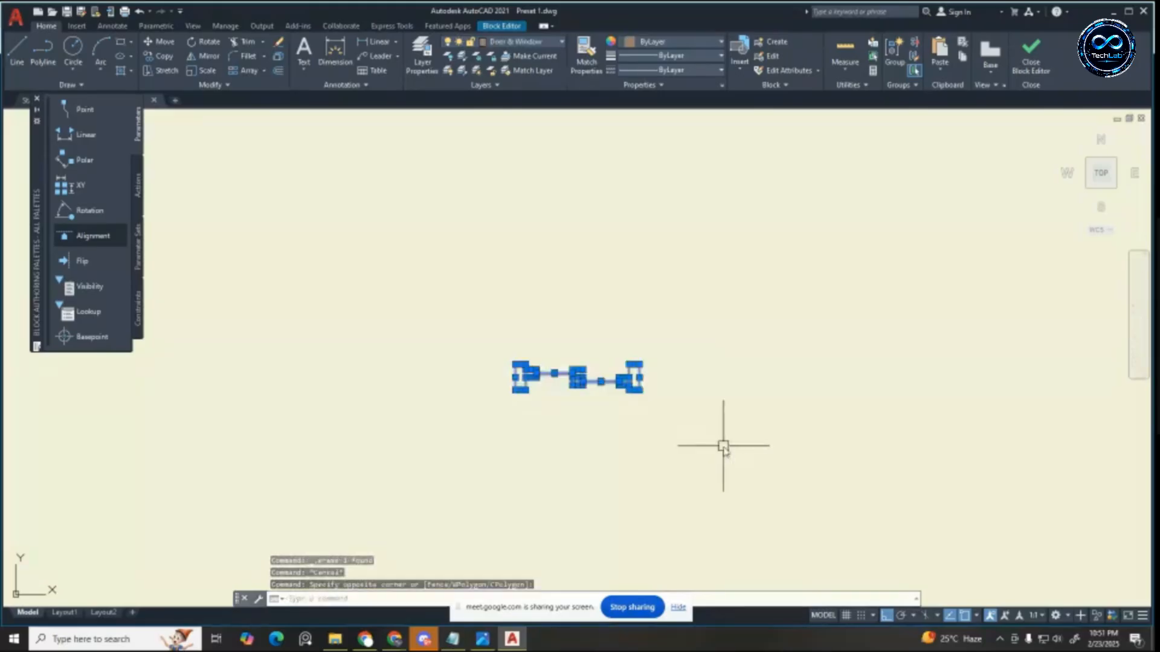
pyautogui.hotkey('ctrl', 'c')
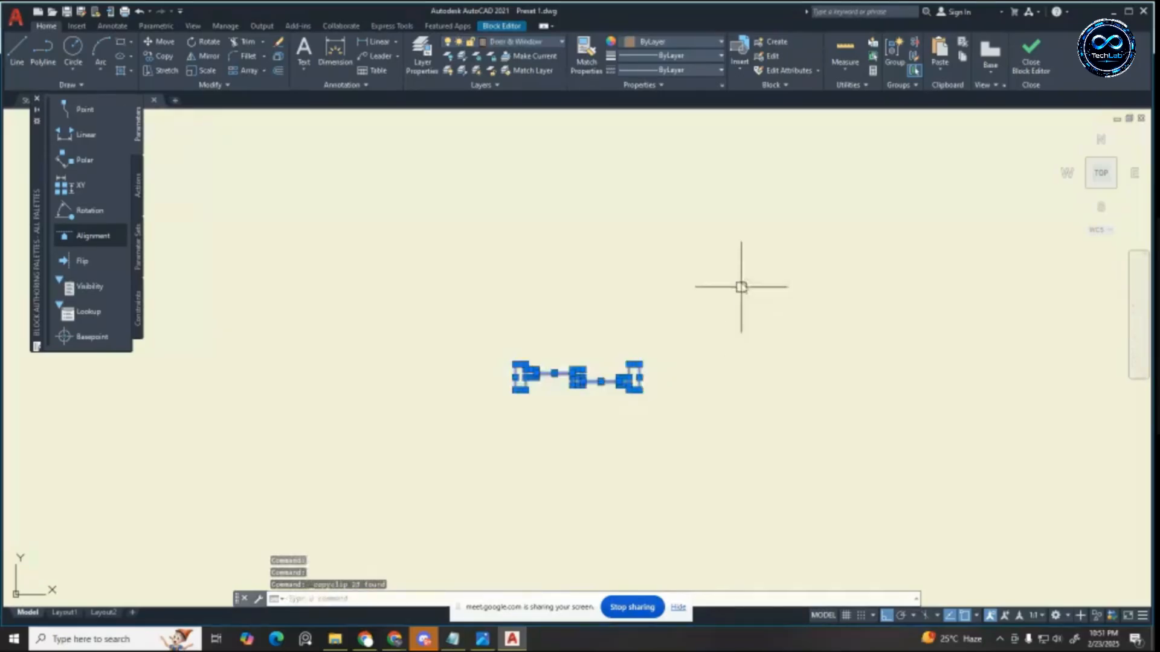
pyautogui.click(1039, 66)
pyautogui.click(598, 294)
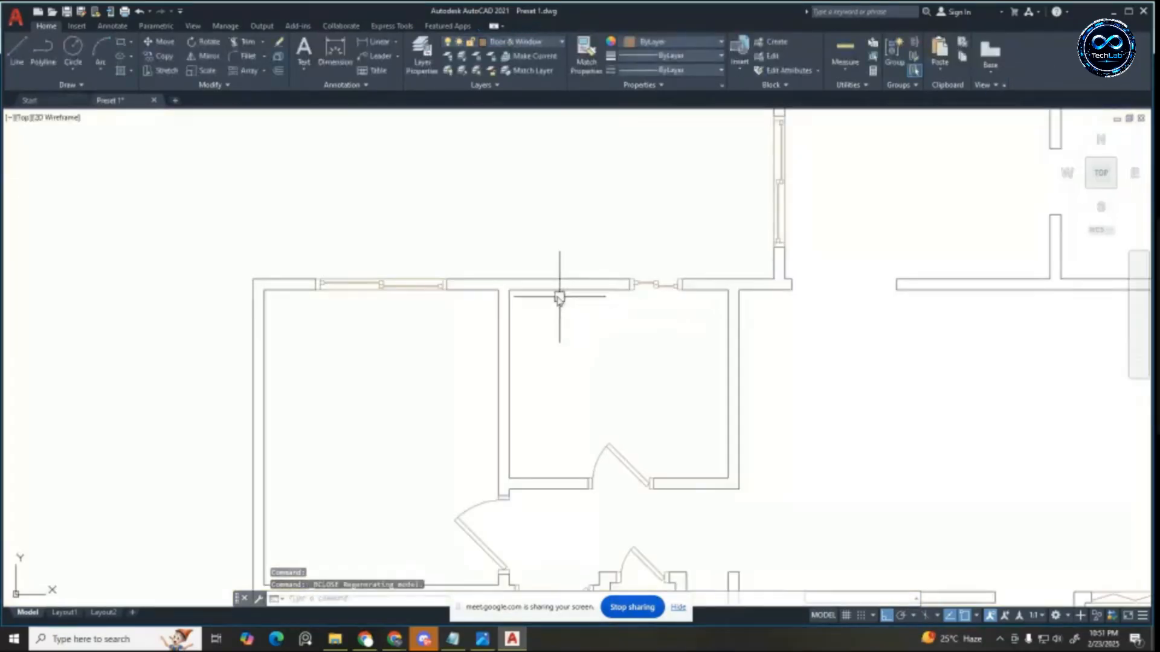
# Step: Open the vertical plain window block in the floor plan's right exterior wall for block editing
pyautogui.scroll(-3, 559, 297)
pyautogui.scroll(5, 574, 388)
pyautogui.click(700, 338)
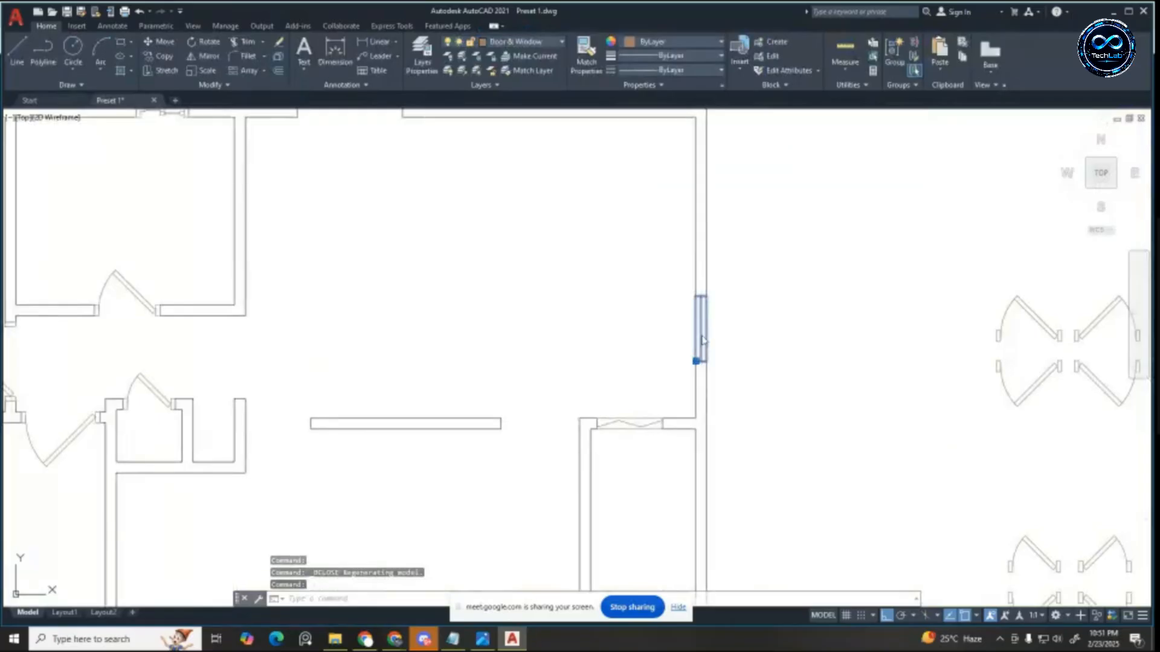
pyautogui.doubleClick(702, 340)
pyautogui.click(568, 403)
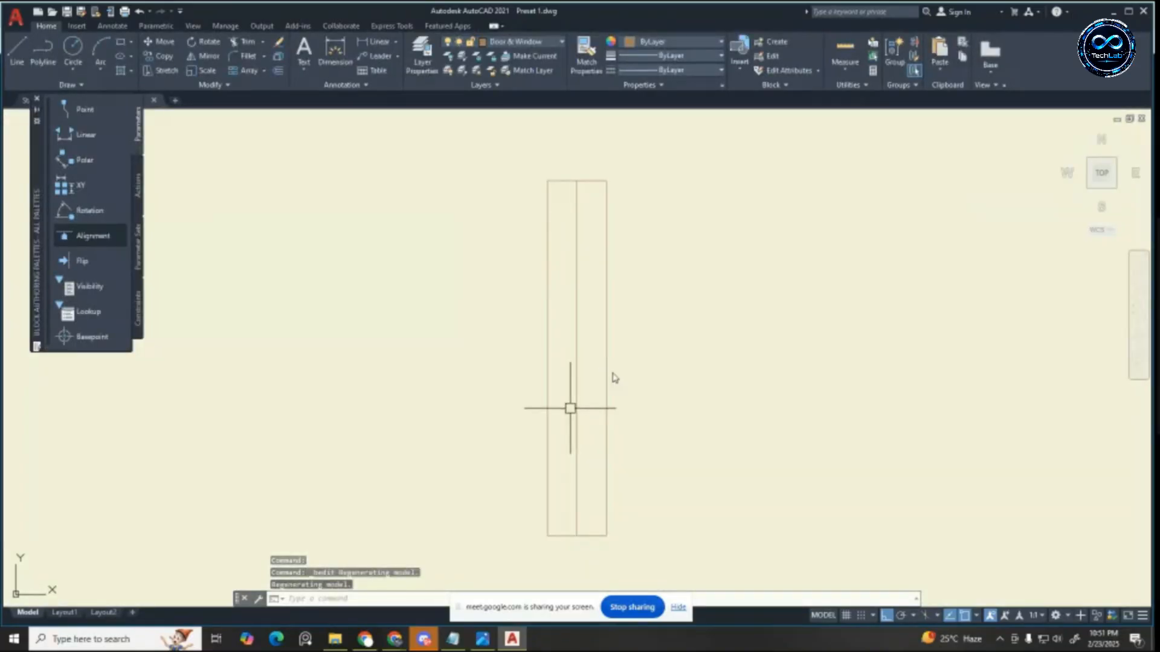
# Step: Paste the copied sliding window geometry beside the vertical plain window in the block editor
pyautogui.scroll(-4, 579, 330)
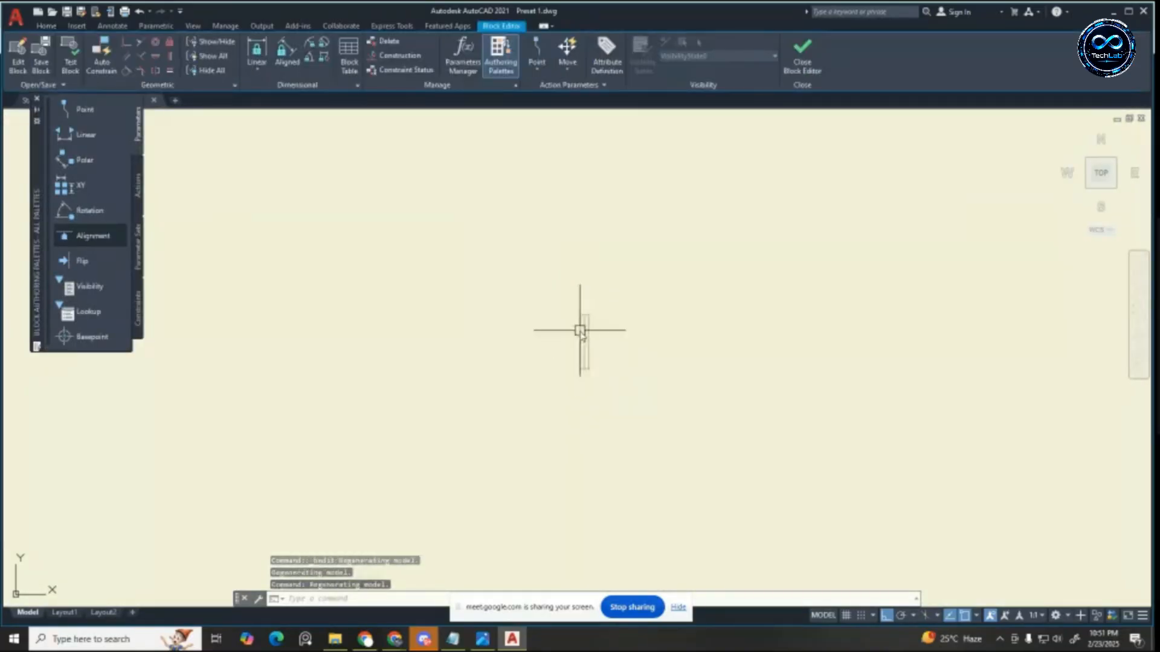
pyautogui.scroll(2, 592, 366)
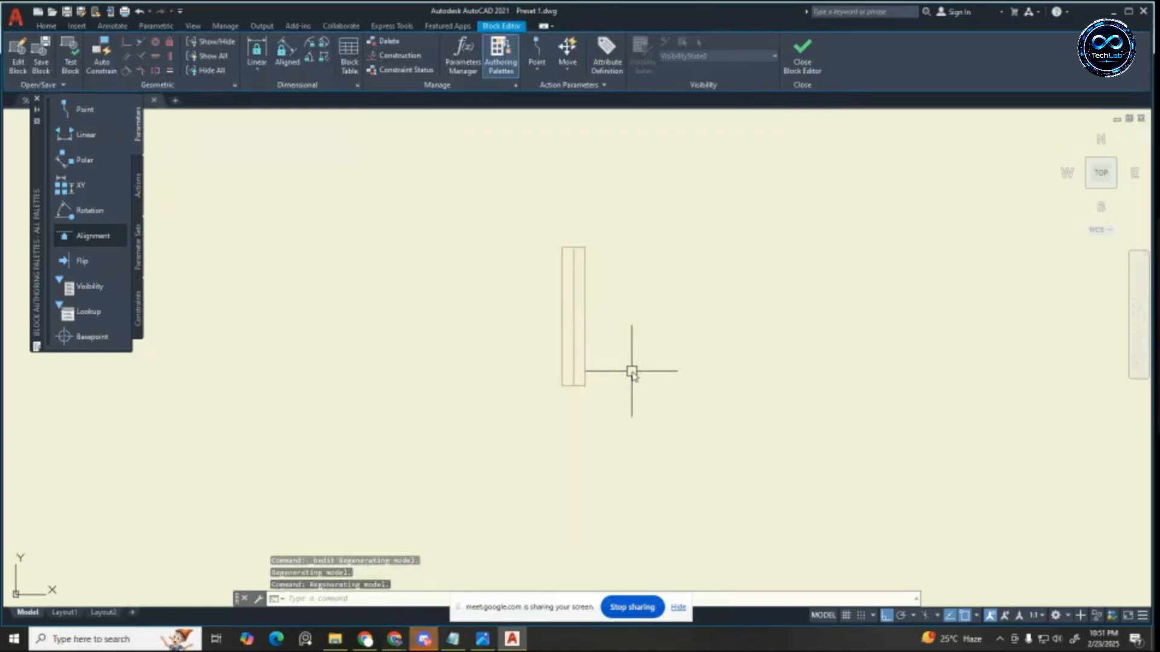
pyautogui.hotkey('ctrl', 'v')
pyautogui.scroll(5, 639, 382)
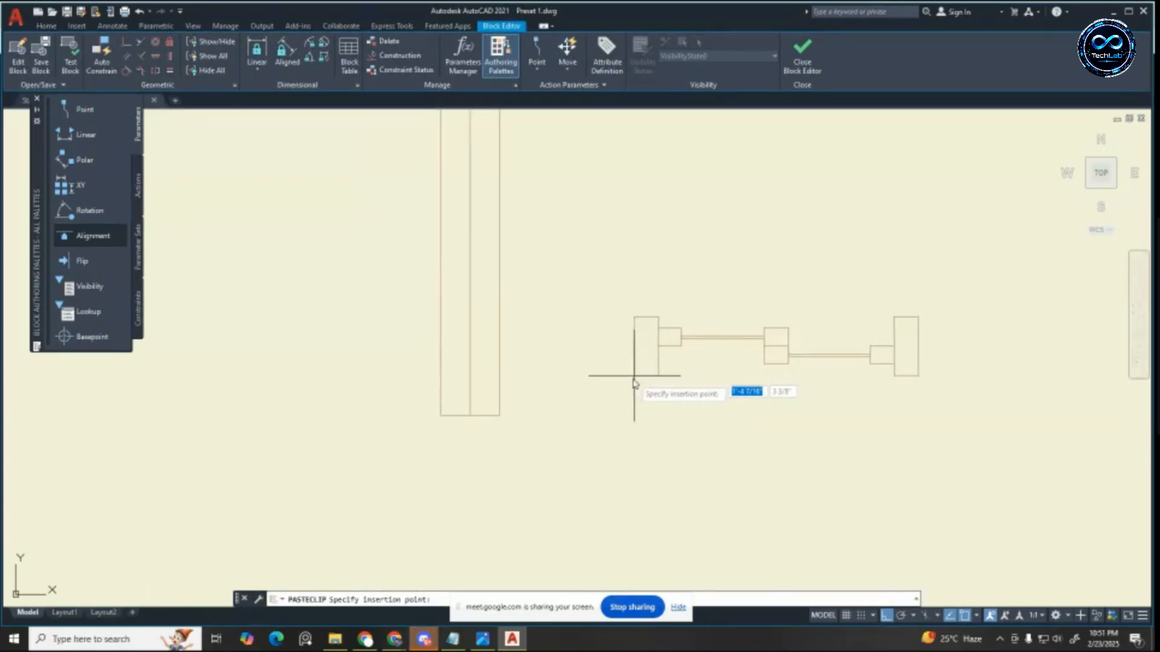
pyautogui.scroll(-5, 640, 385)
pyautogui.scroll(2, 639, 389)
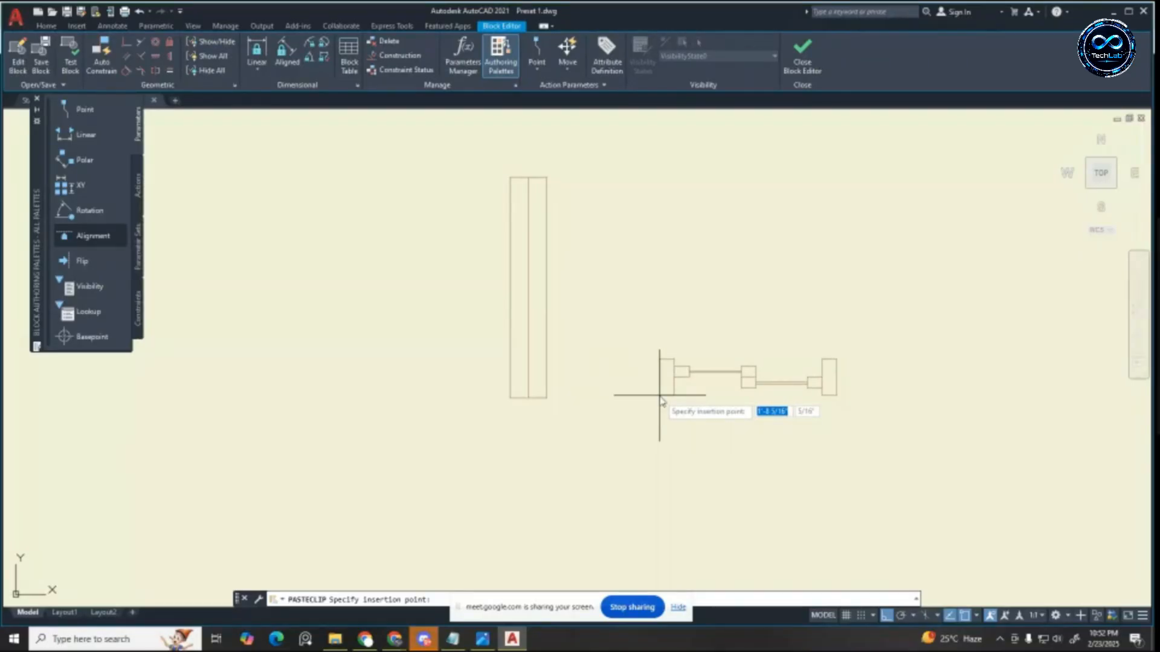
pyautogui.scroll(2, 660, 399)
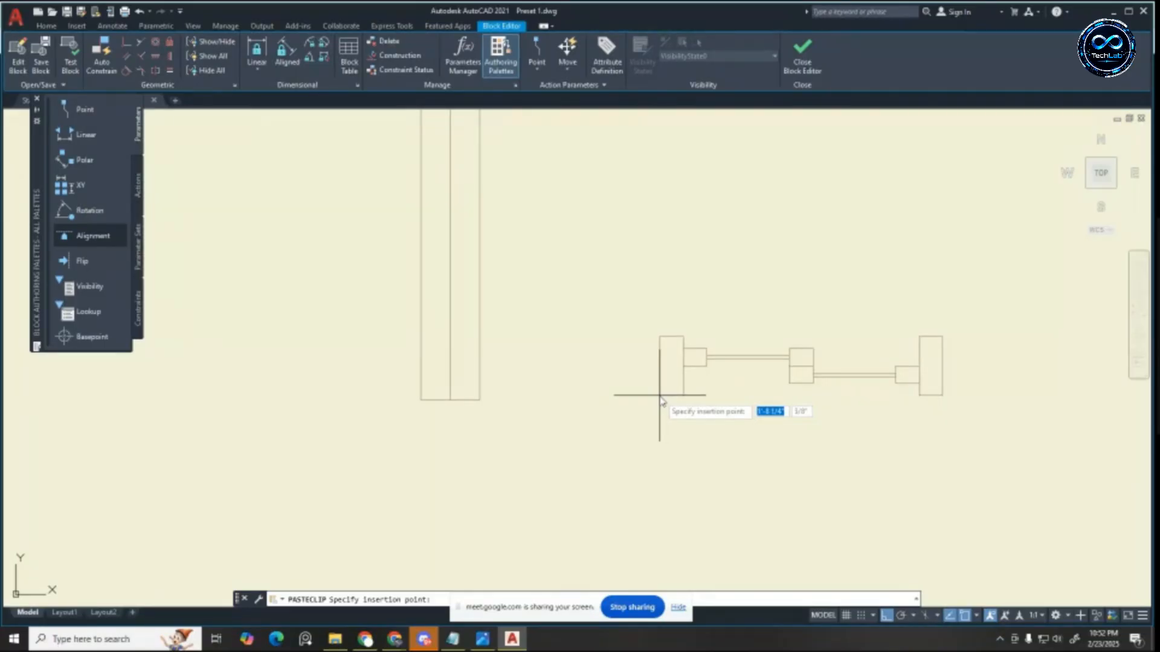
pyautogui.press('Escape')
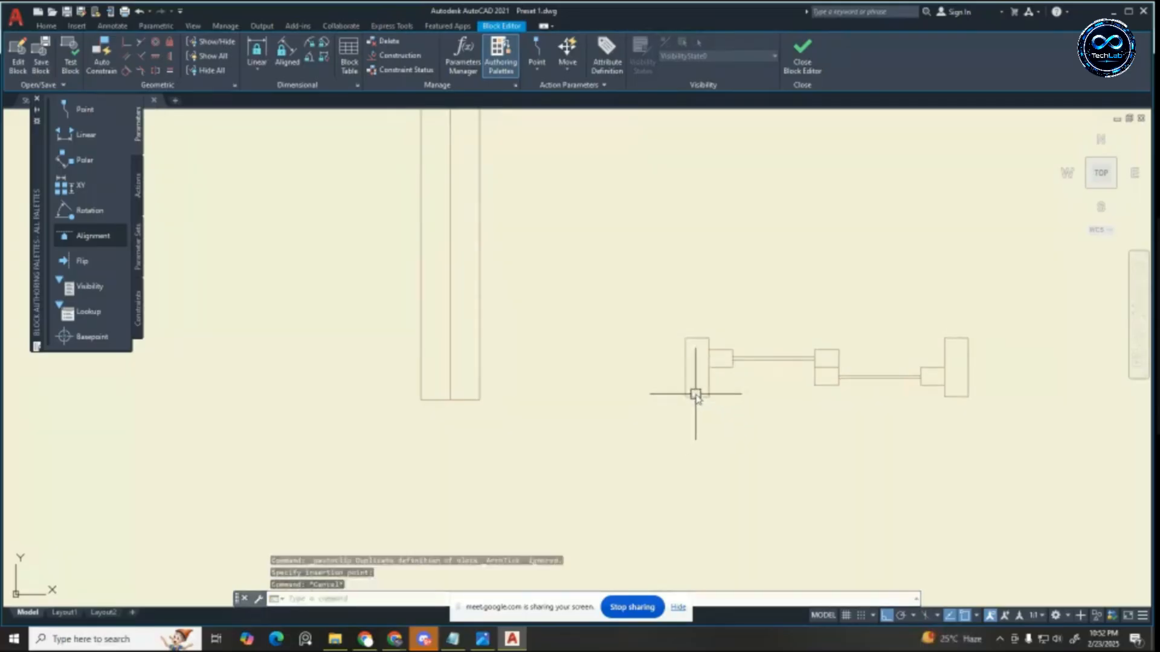
# Step: Rotate the pasted sliding window 90 degrees about its lower-left corner so it stands vertical like the plain window
pyautogui.scroll(-4, 629, 308)
pyautogui.click(633, 301)
pyautogui.click(777, 415)
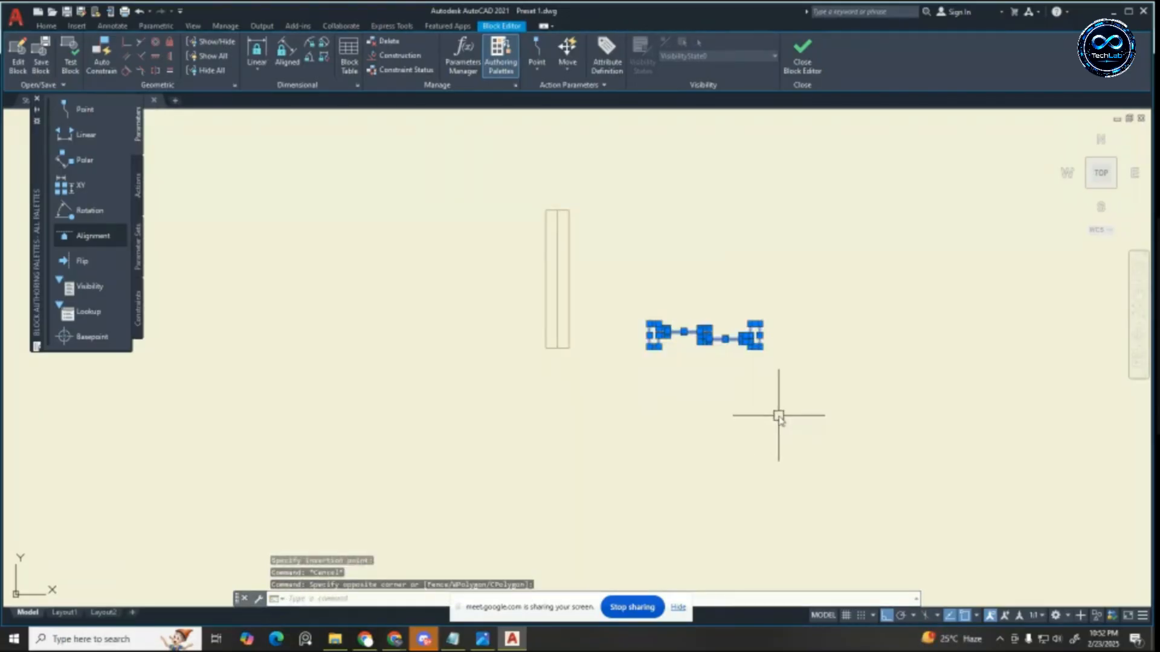
pyautogui.write('ro')
pyautogui.press('Return')
pyautogui.scroll(4, 606, 298)
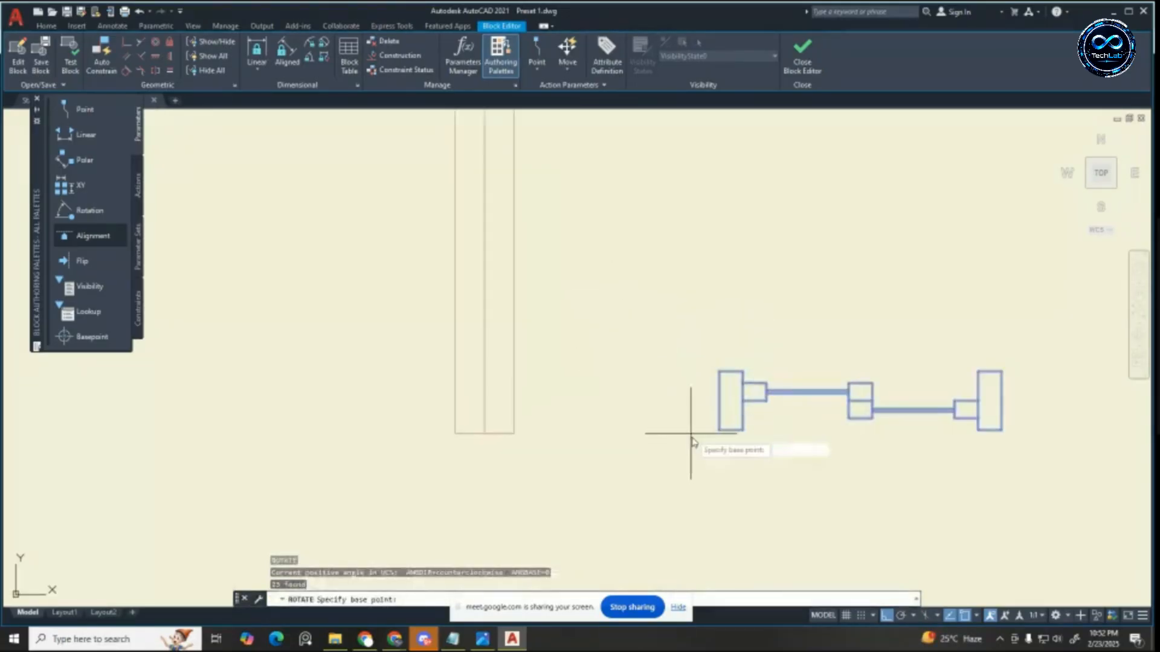
pyautogui.click(719, 431)
pyautogui.click(712, 296)
pyautogui.press('Escape')
pyautogui.press('Escape')
pyautogui.press('Escape')
pyautogui.scroll(-4, 700, 363)
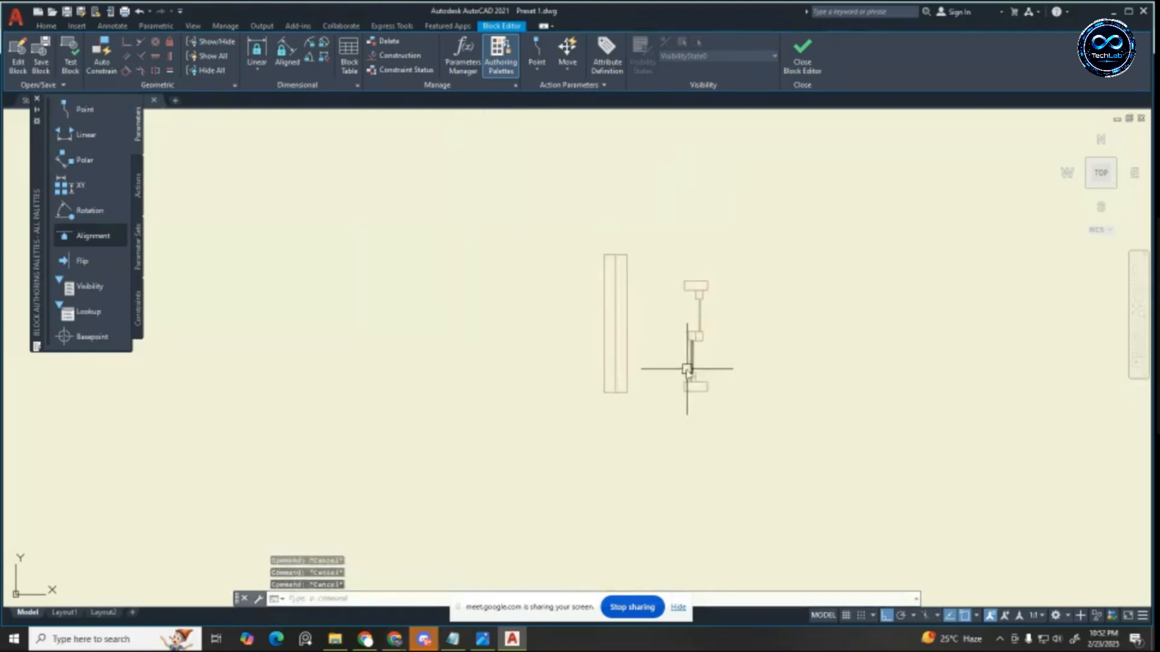
# Step: Draw a horizontal construction line through the lower-right corner of the plain window
pyautogui.scroll(4, 674, 369)
pyautogui.write('xl')
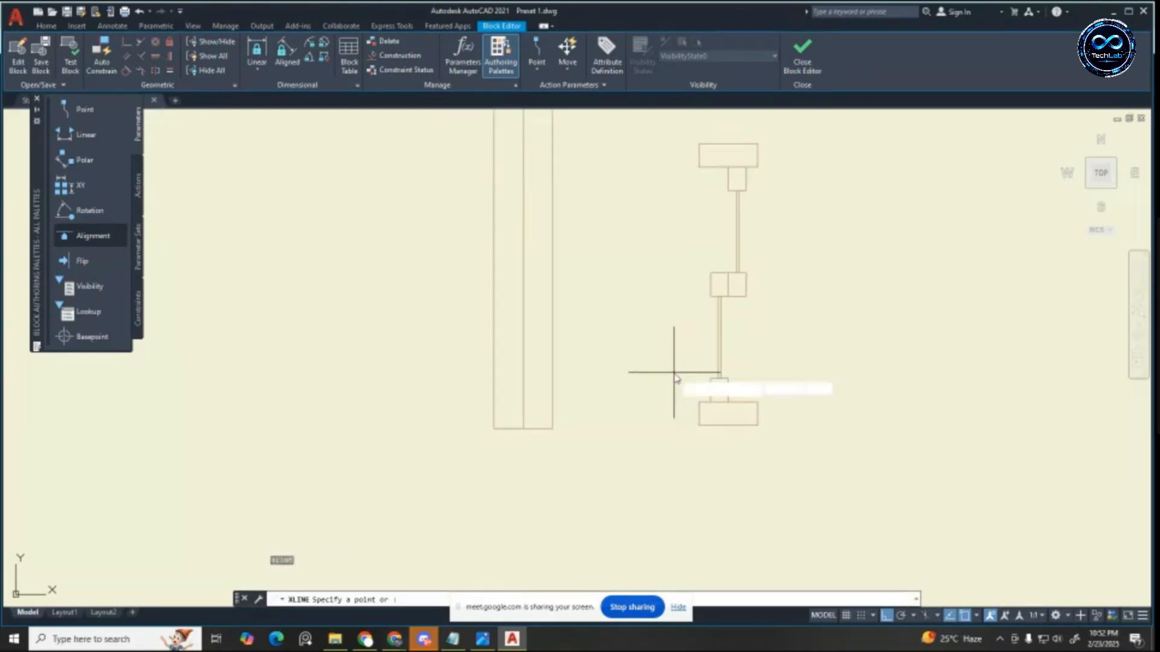
pyautogui.press('Return')
pyautogui.write('h')
pyautogui.press('Return')
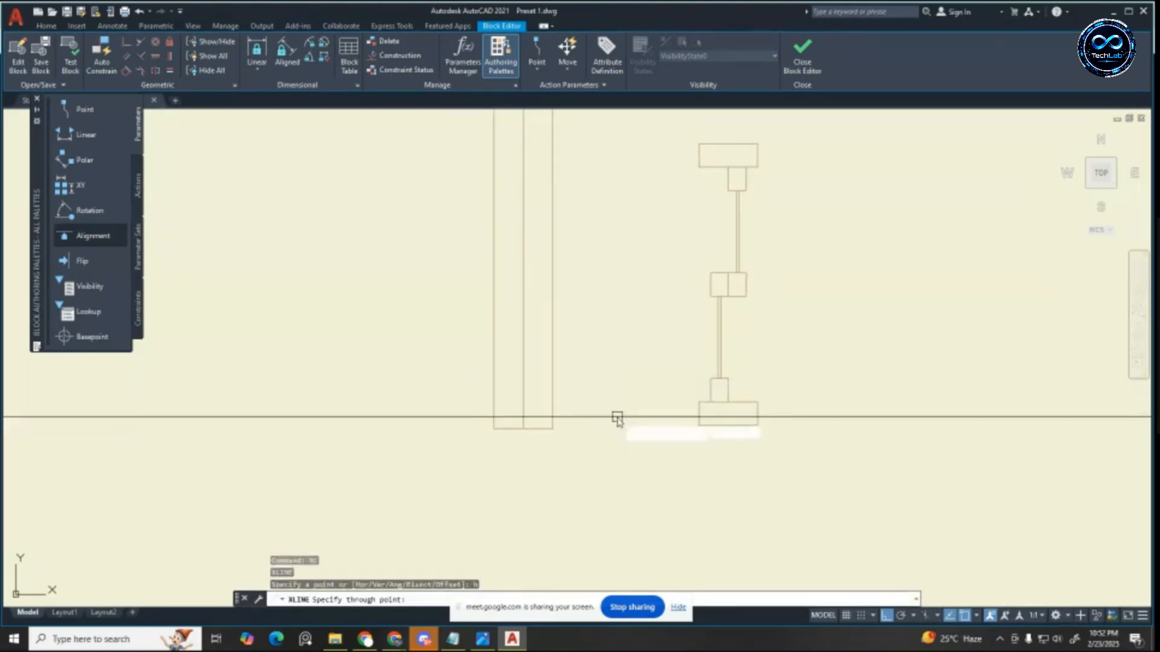
pyautogui.click(552, 429)
pyautogui.press('Escape')
pyautogui.scroll(-4, 652, 441)
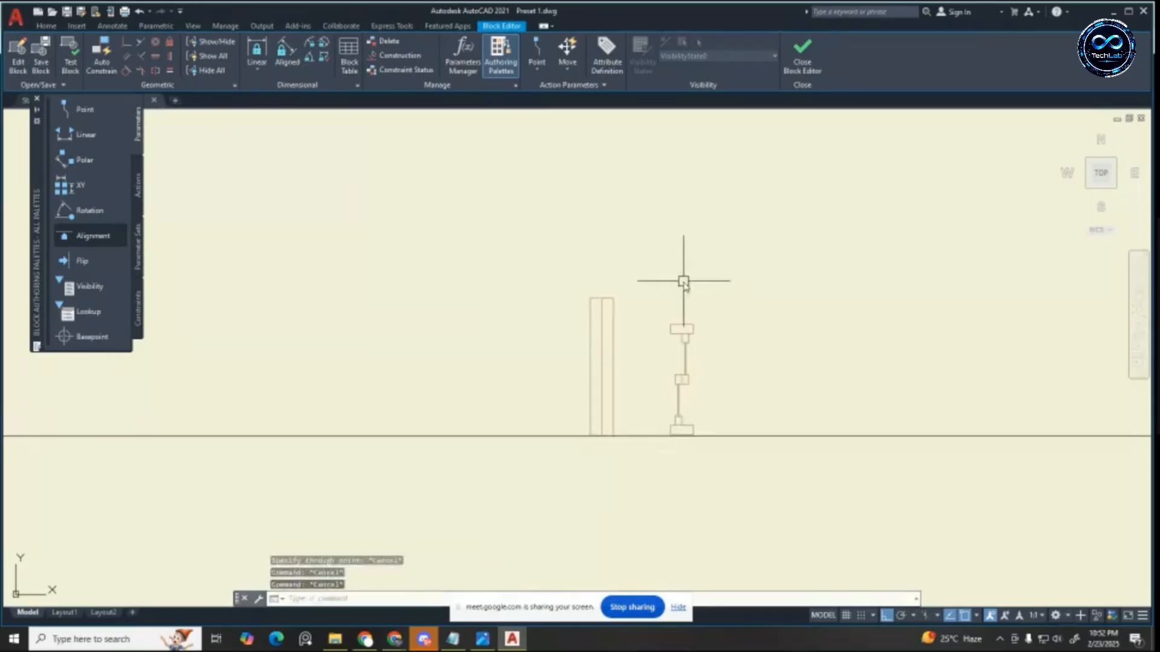
# Step: Move the rotated sliding window by its lower-left corner straight down onto the horizontal construction line
pyautogui.click(662, 311)
pyautogui.click(754, 478)
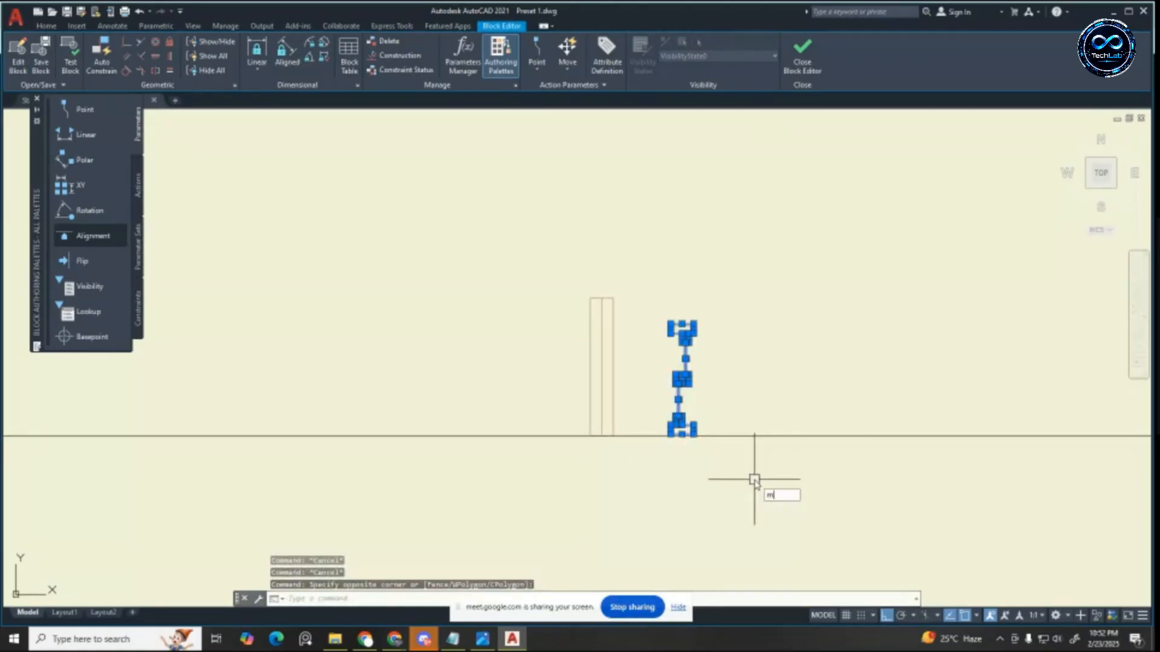
pyautogui.write('m')
pyautogui.press('Return')
pyautogui.scroll(5, 689, 430)
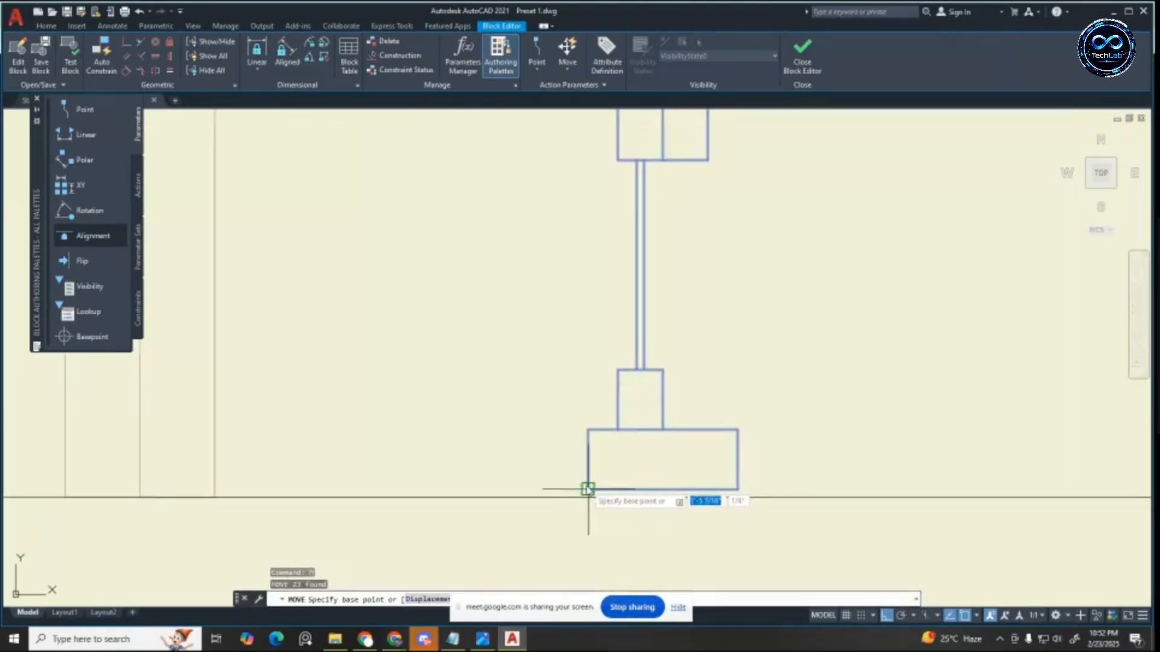
pyautogui.click(587, 490)
pyautogui.press('Escape')
pyautogui.press('Escape')
pyautogui.press('Escape')
pyautogui.scroll(-4, 593, 483)
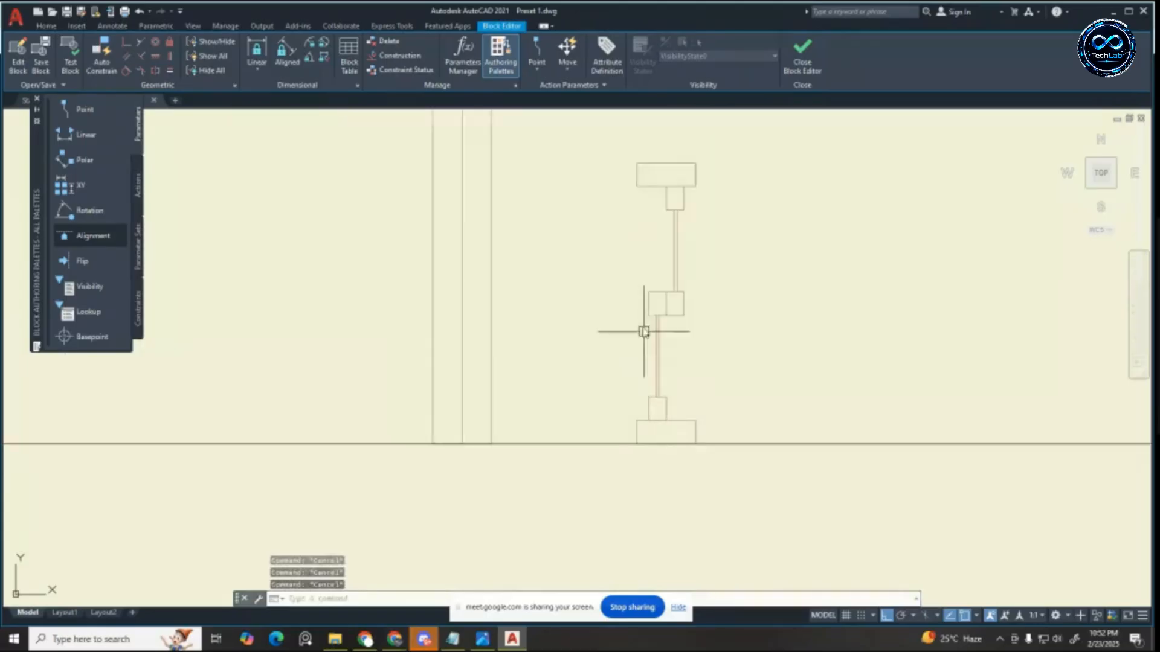
# Step: Stretch the upper end of the sliding window 6 inches upward to match the plain window's height
pyautogui.scroll(-4, 642, 273)
pyautogui.scroll(4, 647, 246)
pyautogui.click(737, 244)
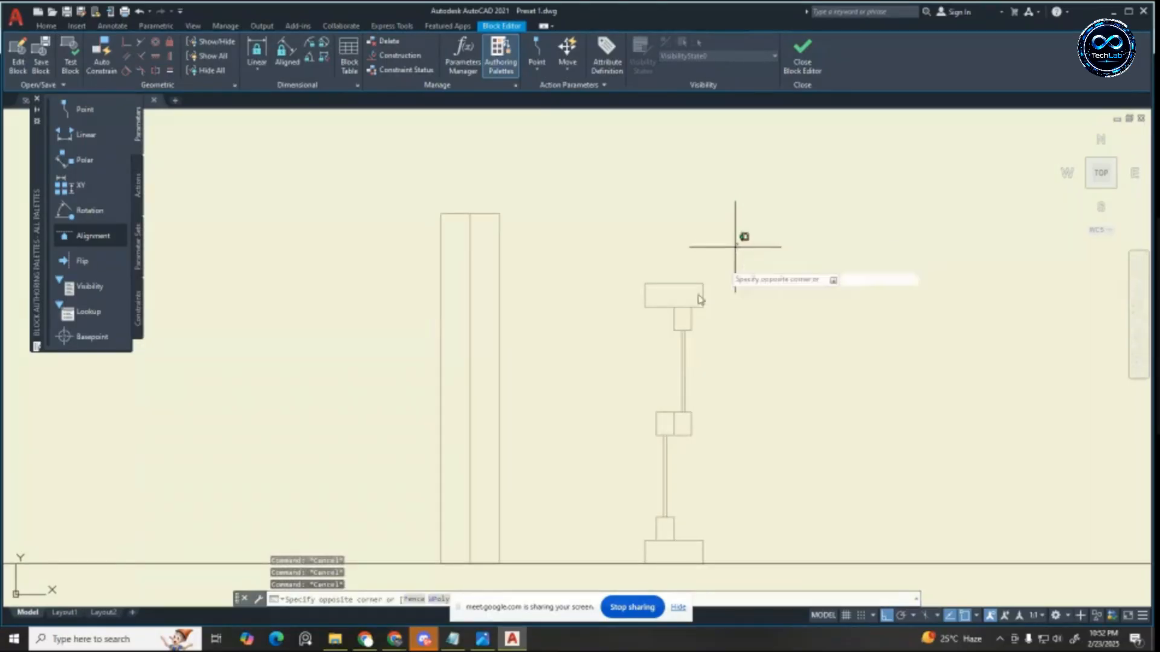
pyautogui.click(587, 348)
pyautogui.write('s')
pyautogui.press('Return')
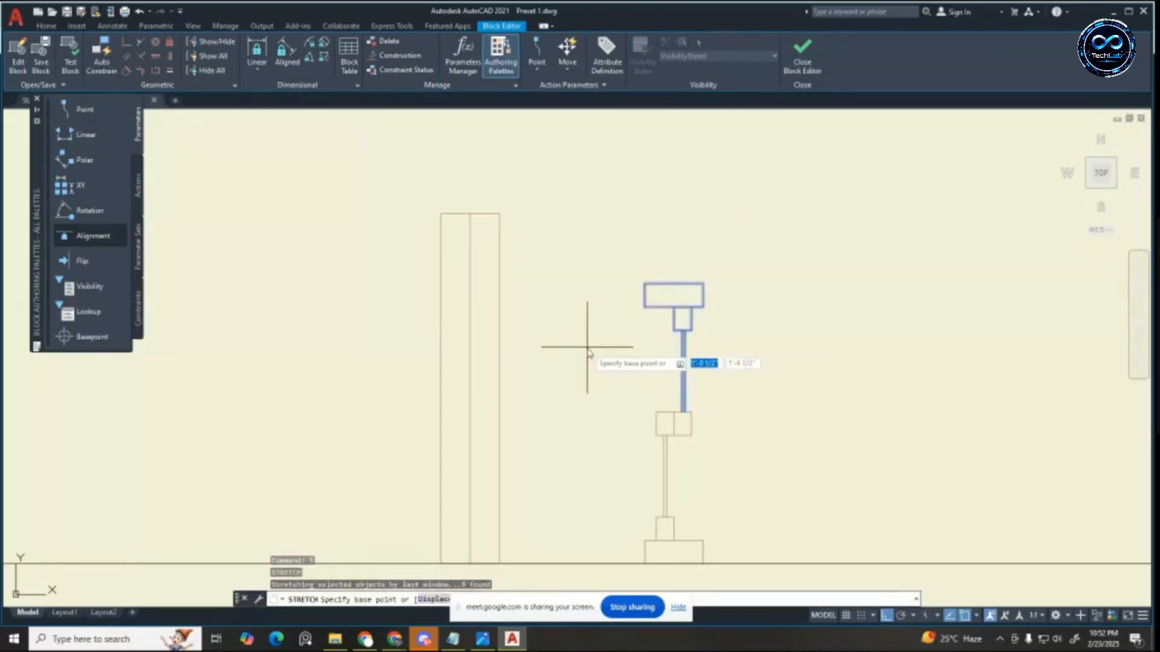
pyautogui.click(588, 348)
pyautogui.write('6')
pyautogui.press('Return')
pyautogui.press('Escape')
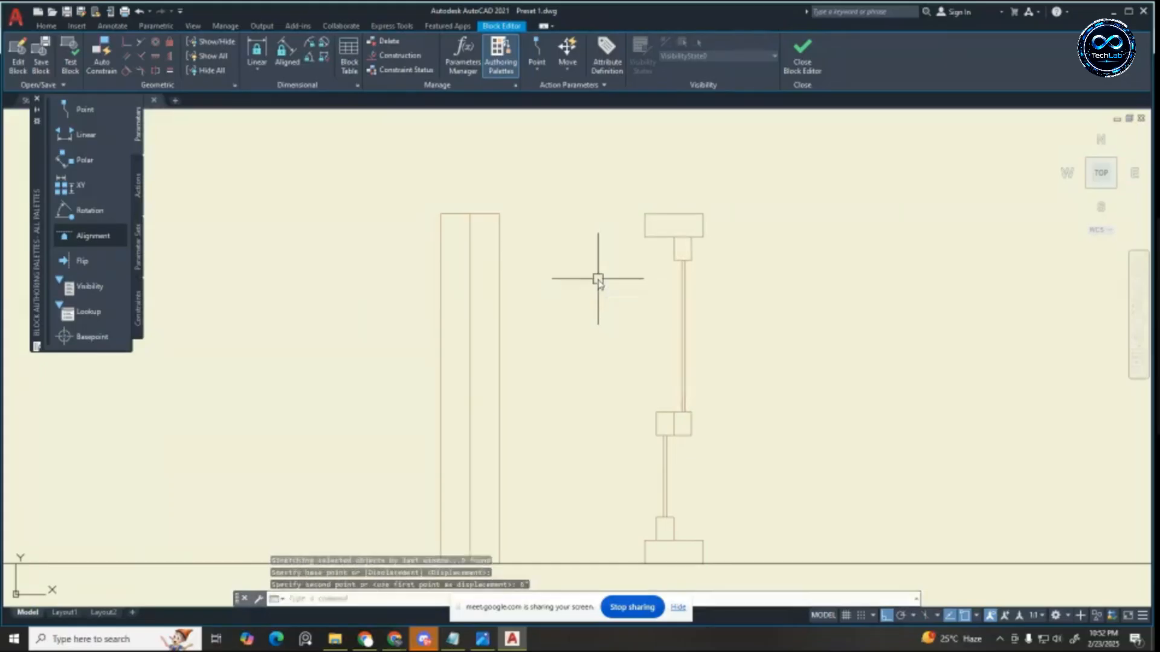
# Step: Stretch the sliding window's middle overlapping frames 3 inches upward to equalize the two sash lengths
pyautogui.scroll(-5, 647, 306)
pyautogui.scroll(5, 665, 309)
pyautogui.click(657, 287)
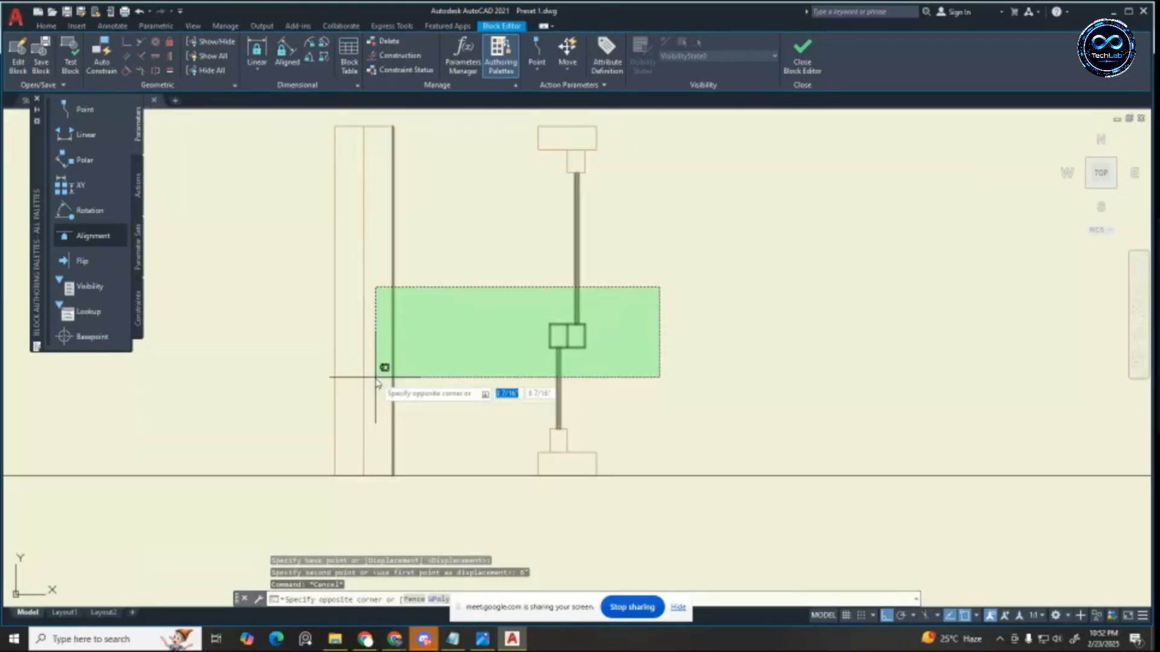
pyautogui.click(447, 372)
pyautogui.write('s')
pyautogui.press('Return')
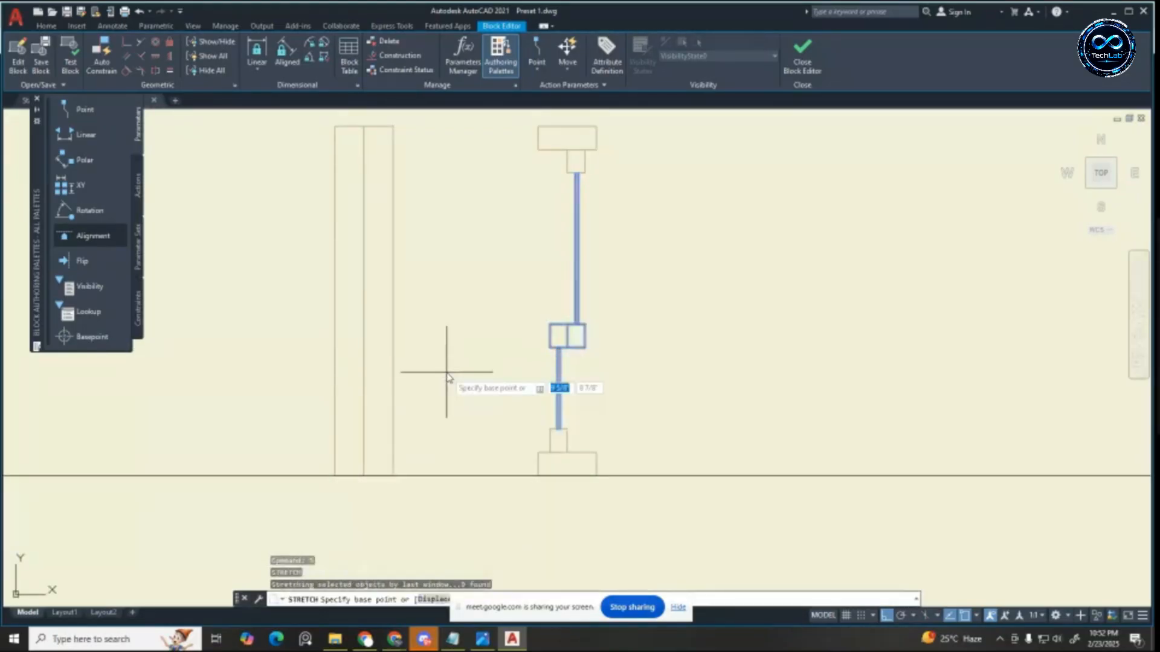
pyautogui.click(446, 372)
pyautogui.write('5')
pyautogui.press('Return')
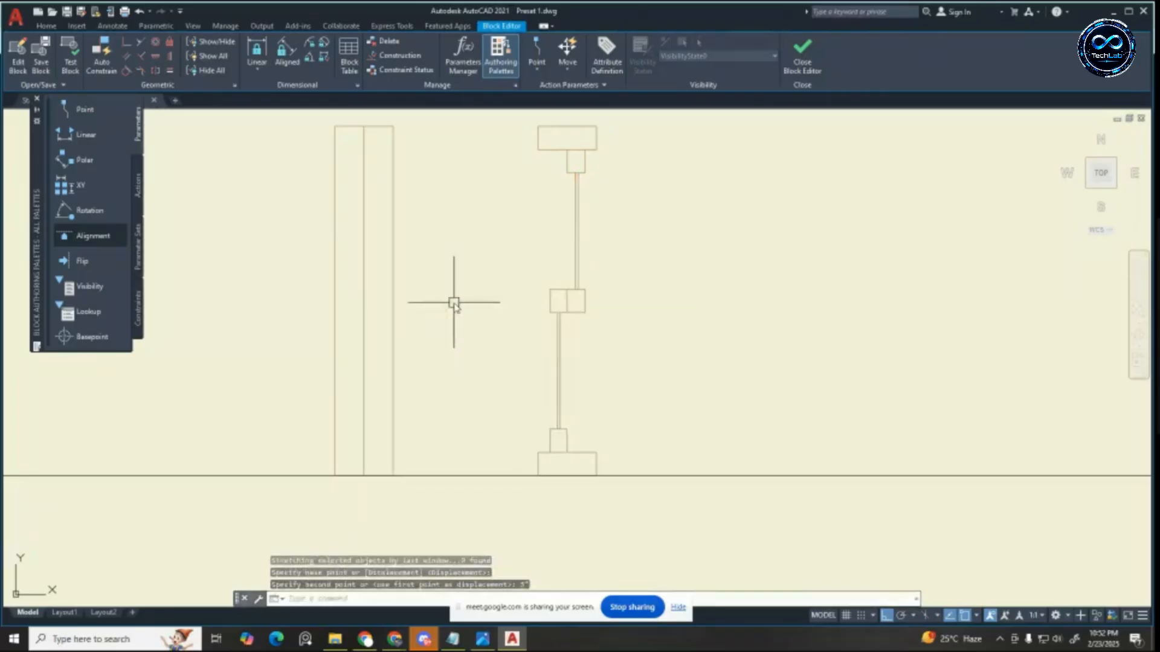
# Step: Erase the horizontal construction line below both windows
pyautogui.scroll(-4, 688, 384)
pyautogui.click(699, 419)
pyautogui.press('Delete')
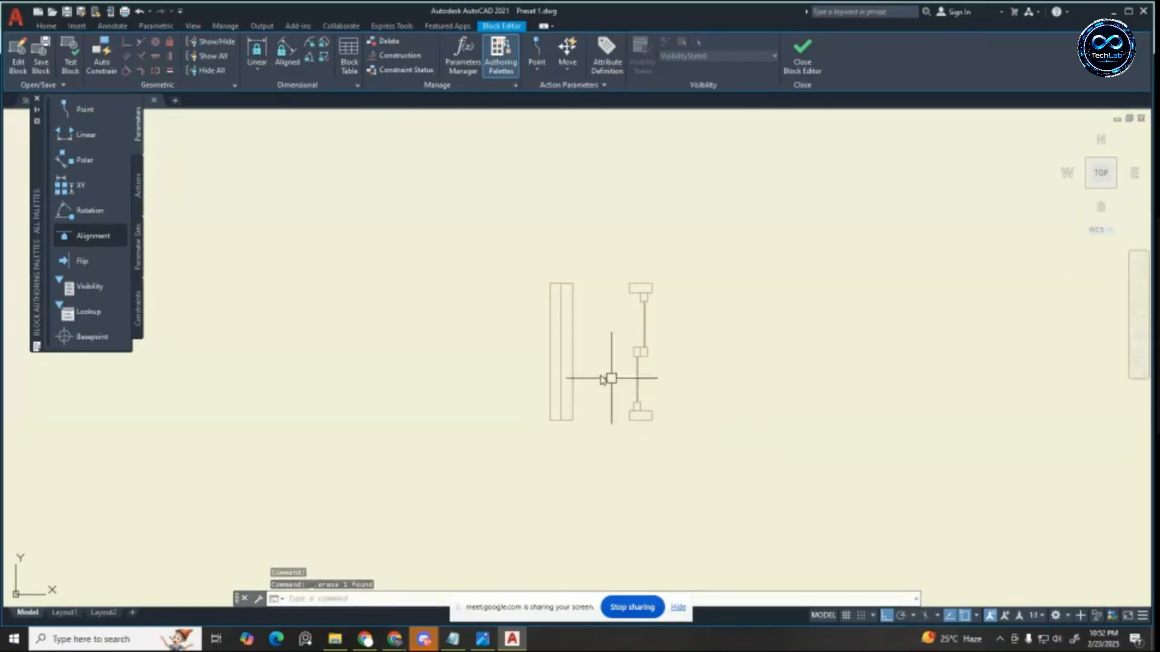
# Step: Draw a short horizontal reference line outward from the plain window's lower-left corner
pyautogui.scroll(4, 553, 431)
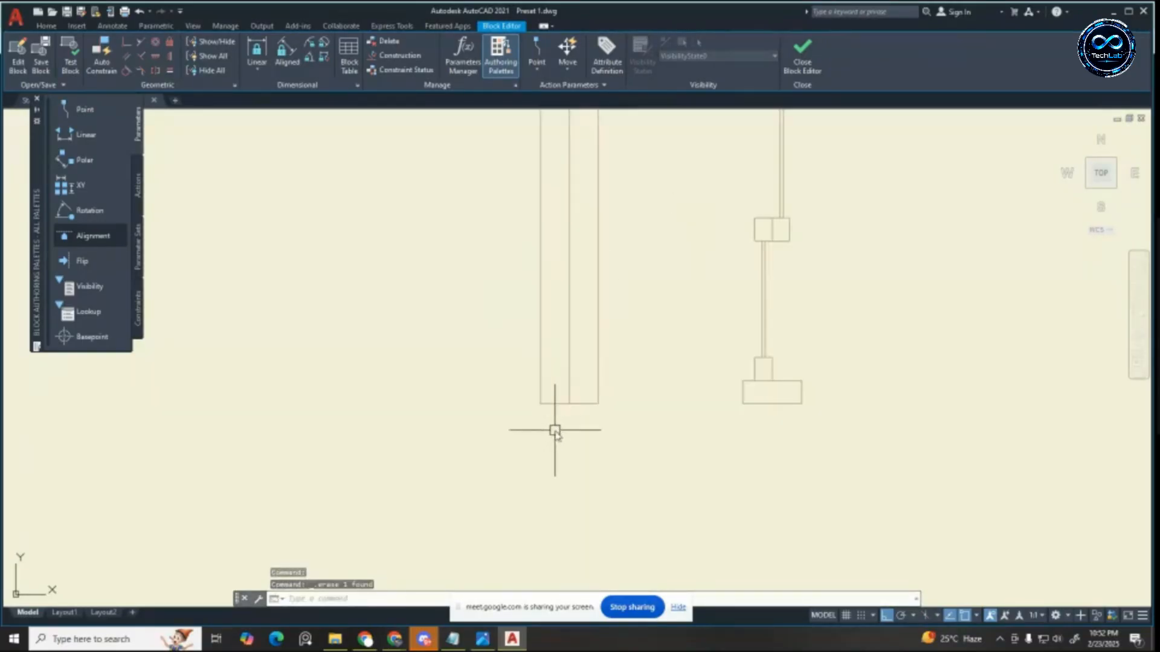
pyautogui.write('l')
pyautogui.press('Return')
pyautogui.scroll(4, 555, 432)
pyautogui.click(513, 365)
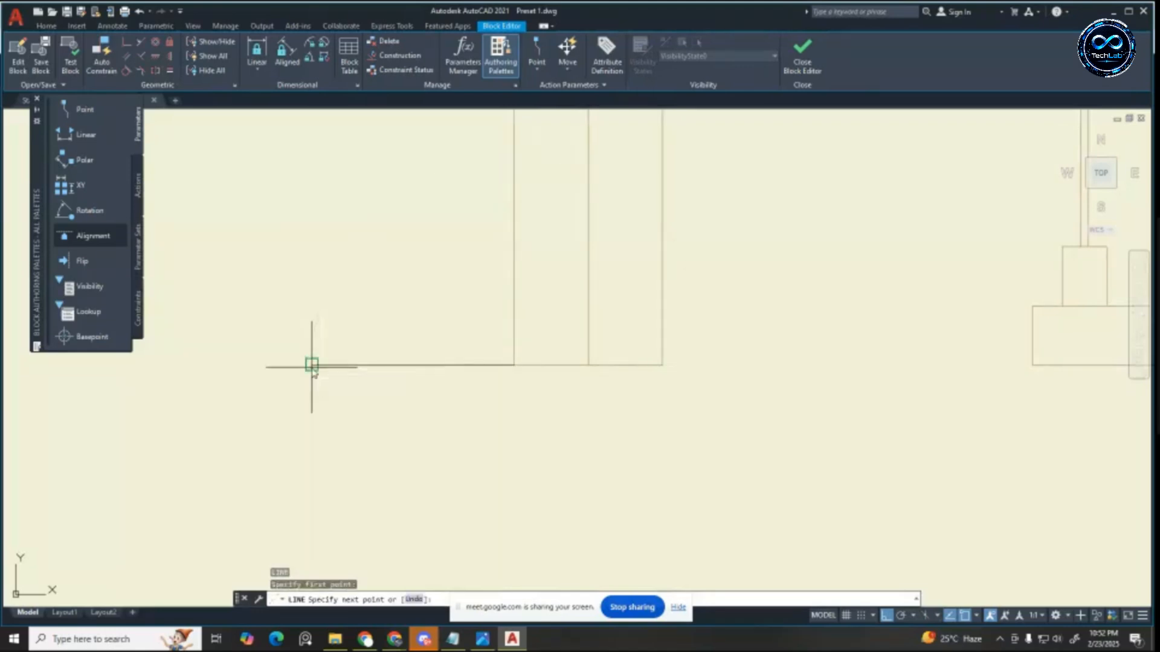
pyautogui.click(312, 365)
pyautogui.scroll(-4, 326, 377)
pyautogui.press('Escape')
pyautogui.press('Escape')
pyautogui.scroll(-4, 426, 413)
# Step: Erase the plain window geometry, keeping the short reference line
pyautogui.click(399, 234)
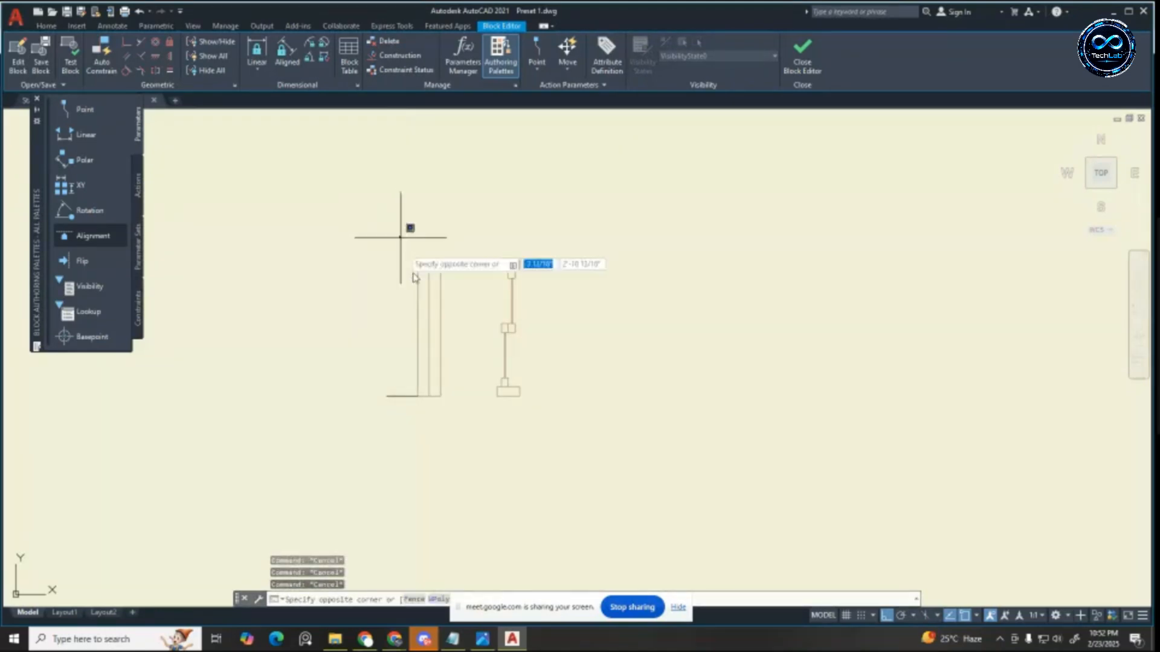
pyautogui.click(483, 460)
pyautogui.press('Delete')
# Step: Move the resized sliding window by its lower-left corner onto the reference line's right endpoint
pyautogui.click(474, 241)
pyautogui.click(597, 428)
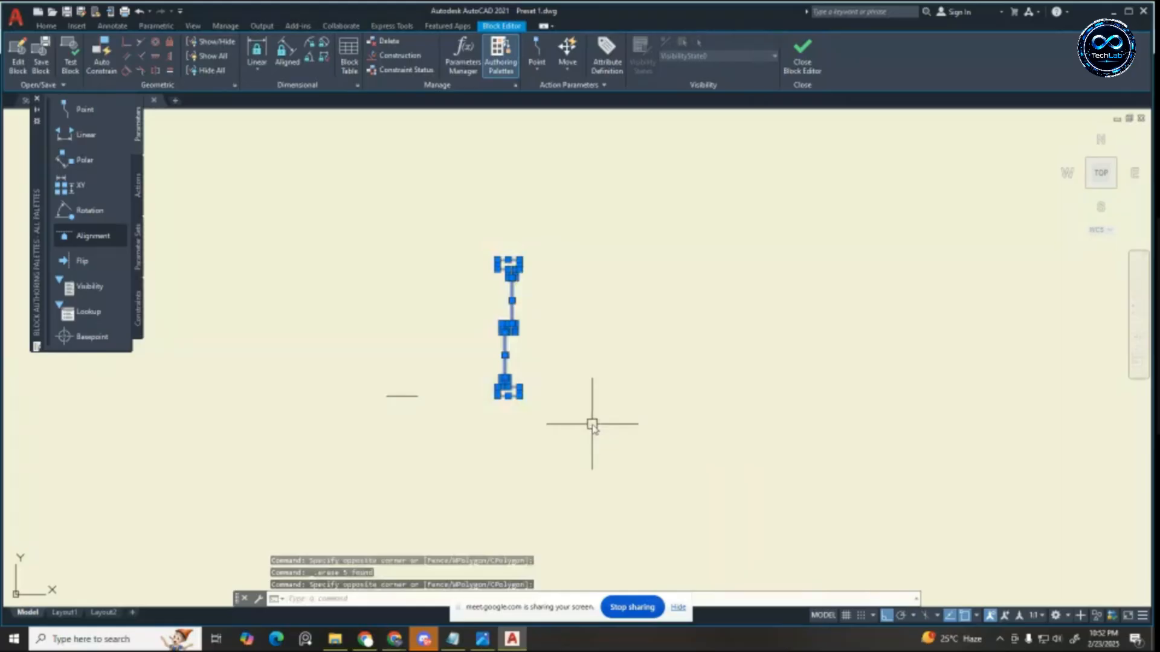
pyautogui.write('m')
pyautogui.press('Return')
pyautogui.scroll(2, 562, 389)
pyautogui.click(520, 412)
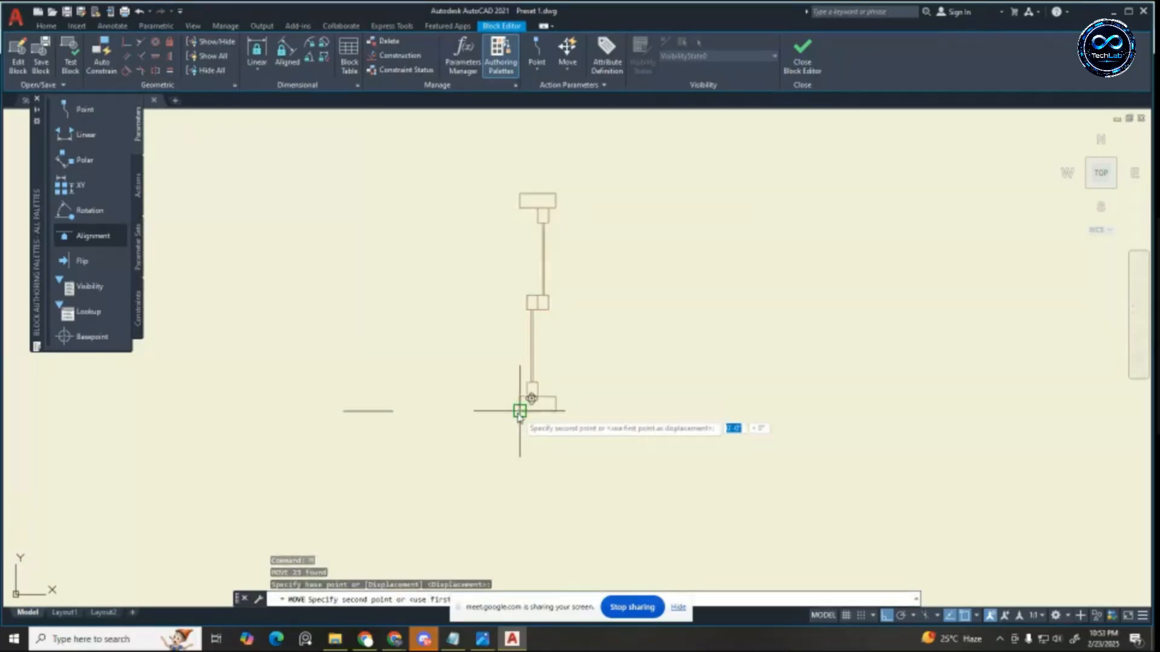
pyautogui.click(392, 411)
pyautogui.press('Escape')
# Step: Erase the short reference line and close the block editor, saving the changes to the block
pyautogui.click(381, 412)
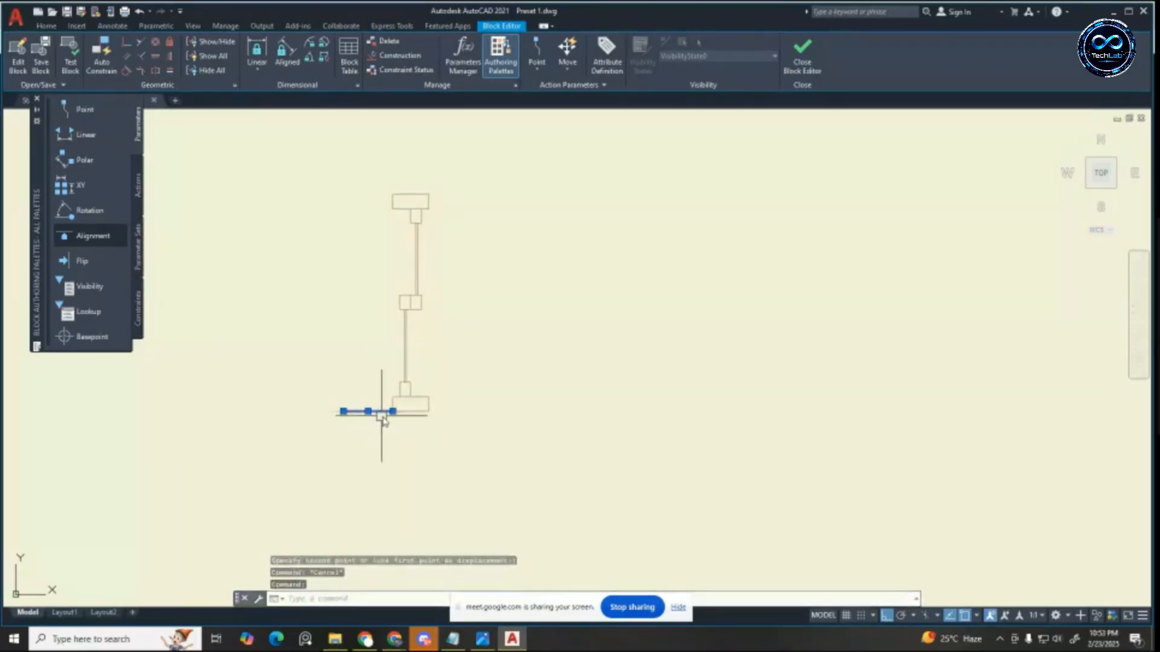
pyautogui.press('Delete')
pyautogui.click(802, 57)
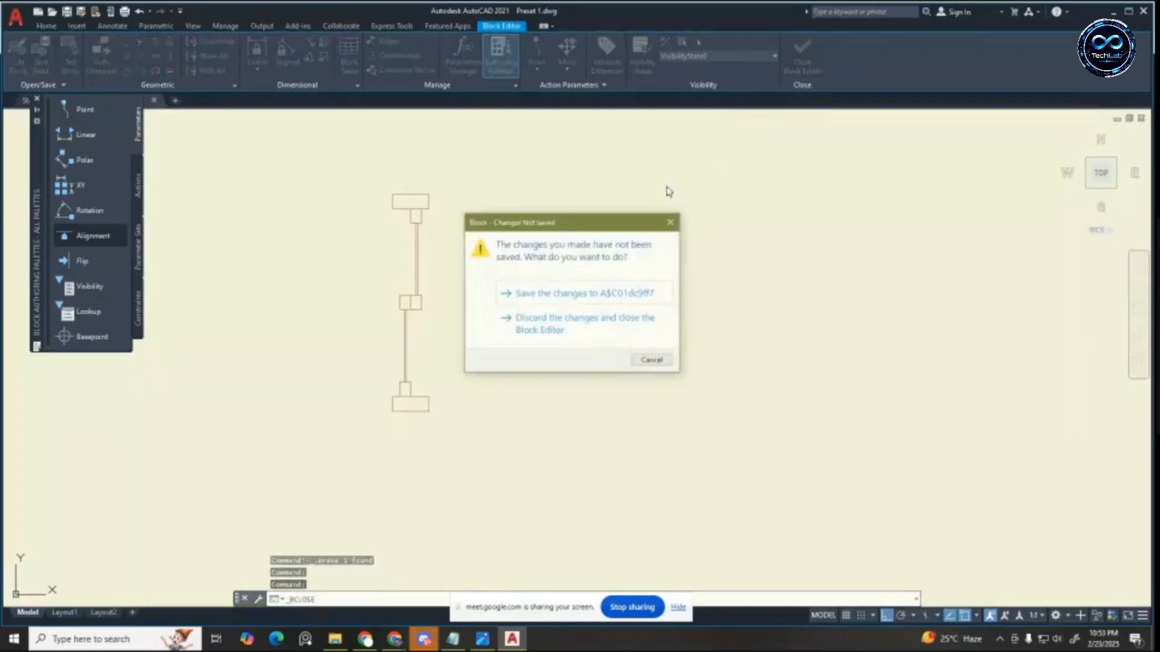
pyautogui.click(610, 287)
# Step: Inspect the sliding windows around the floor plan, checking up close the one in the lower exterior wall beside the corner-room door
pyautogui.scroll(-5, 741, 328)
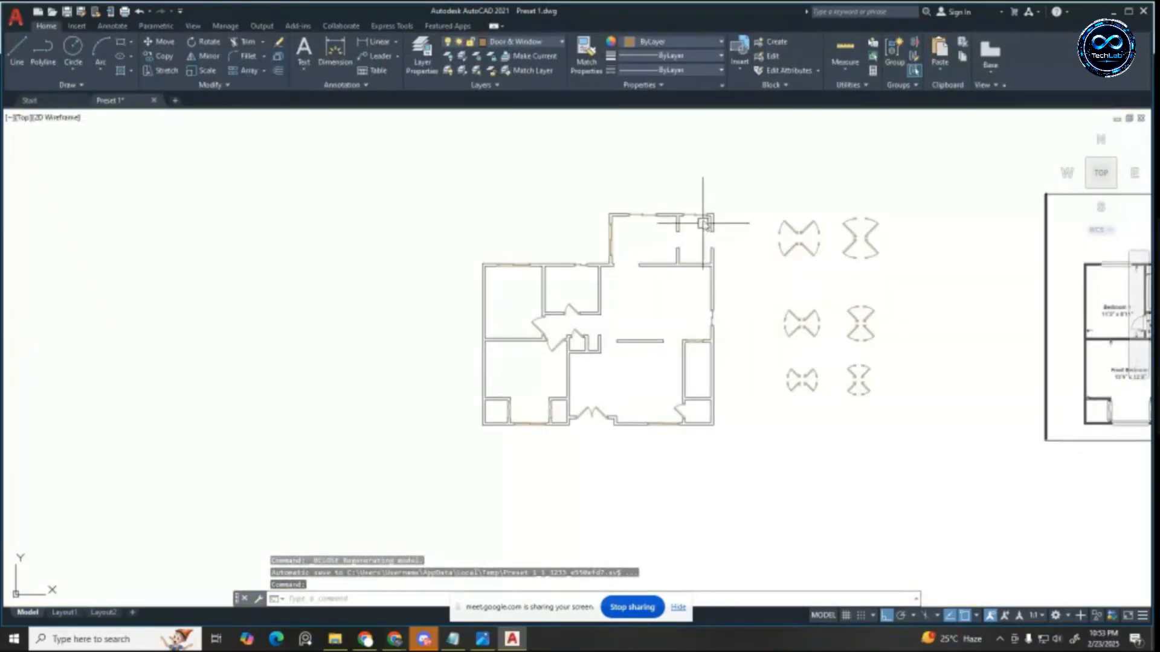
pyautogui.scroll(4, 702, 223)
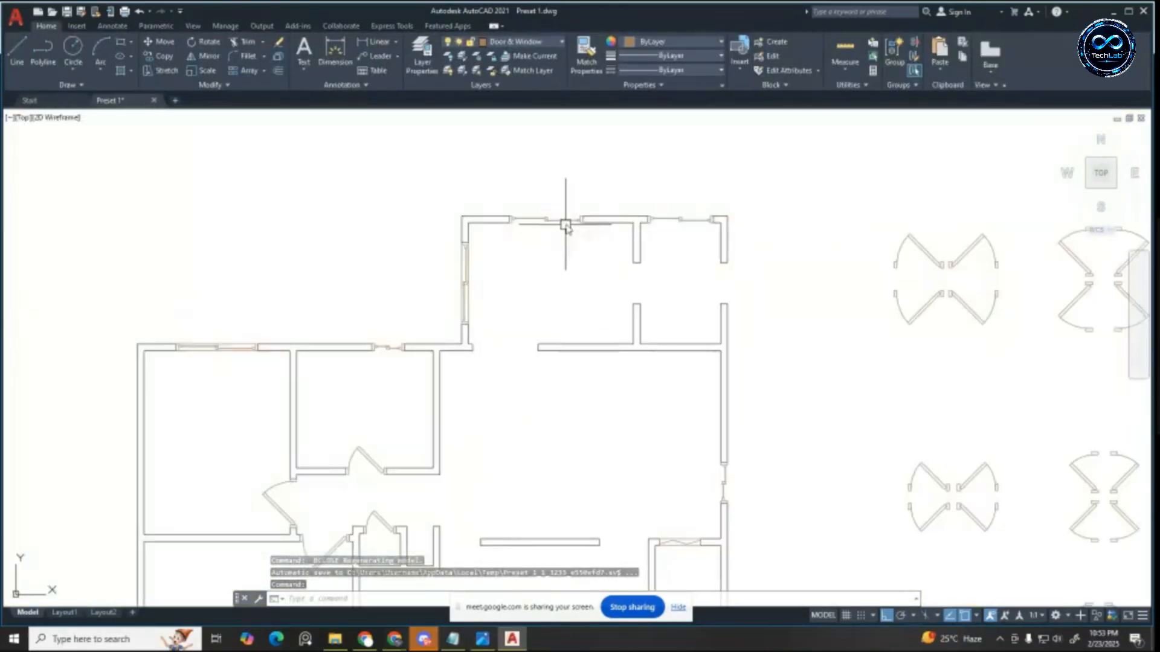
pyautogui.scroll(2, 565, 225)
pyautogui.scroll(-2, 520, 218)
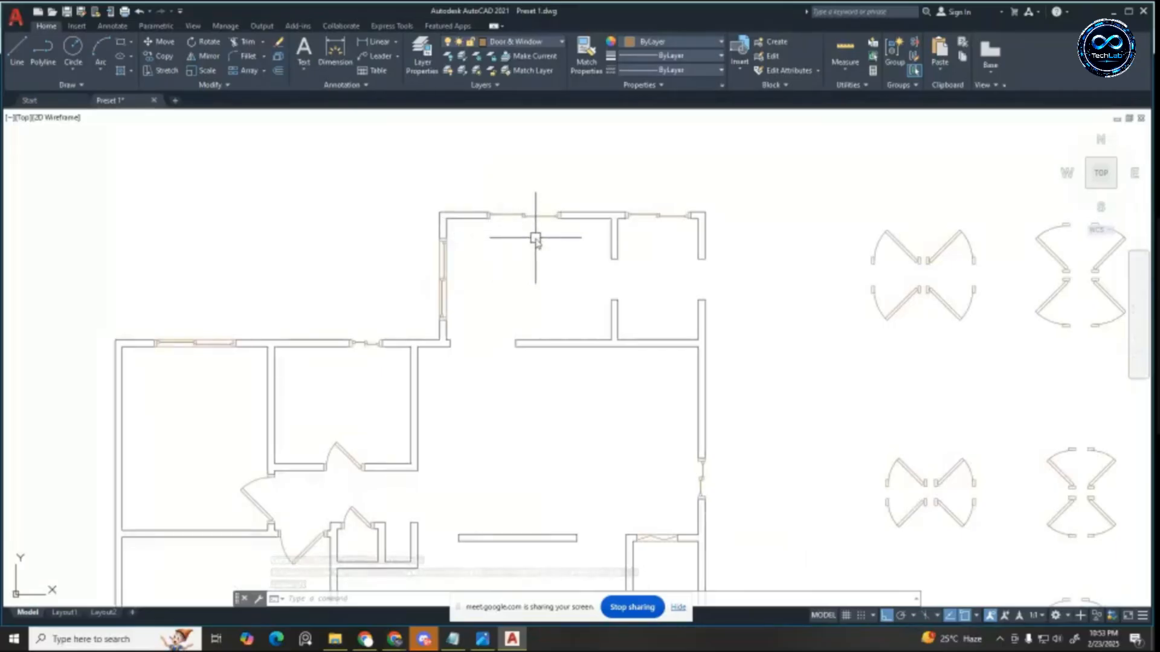
pyautogui.scroll(-4, 538, 248)
pyautogui.scroll(4, 477, 423)
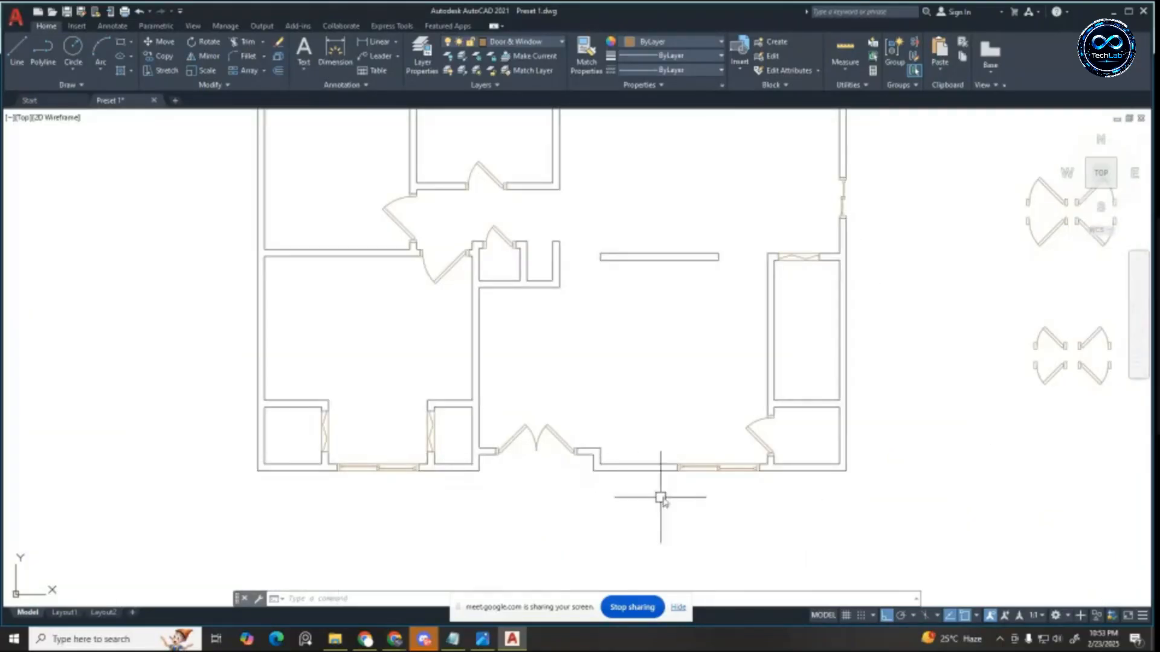
pyautogui.scroll(3, 661, 499)
pyautogui.scroll(2, 900, 428)
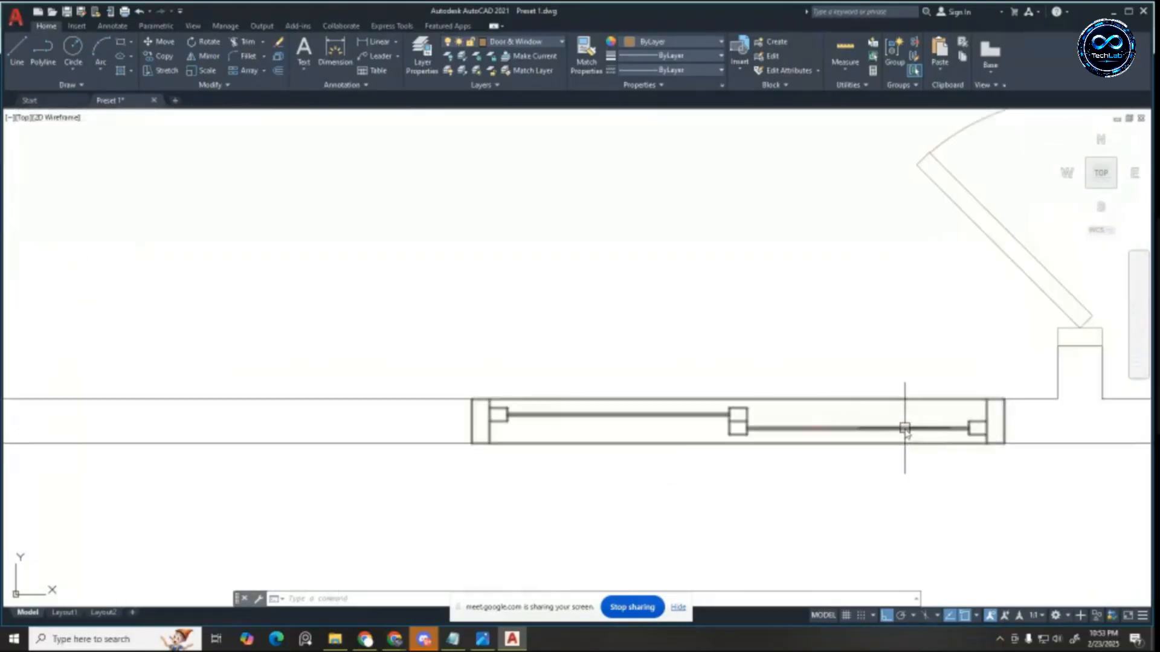
pyautogui.click(908, 427)
pyautogui.scroll(-2, 743, 338)
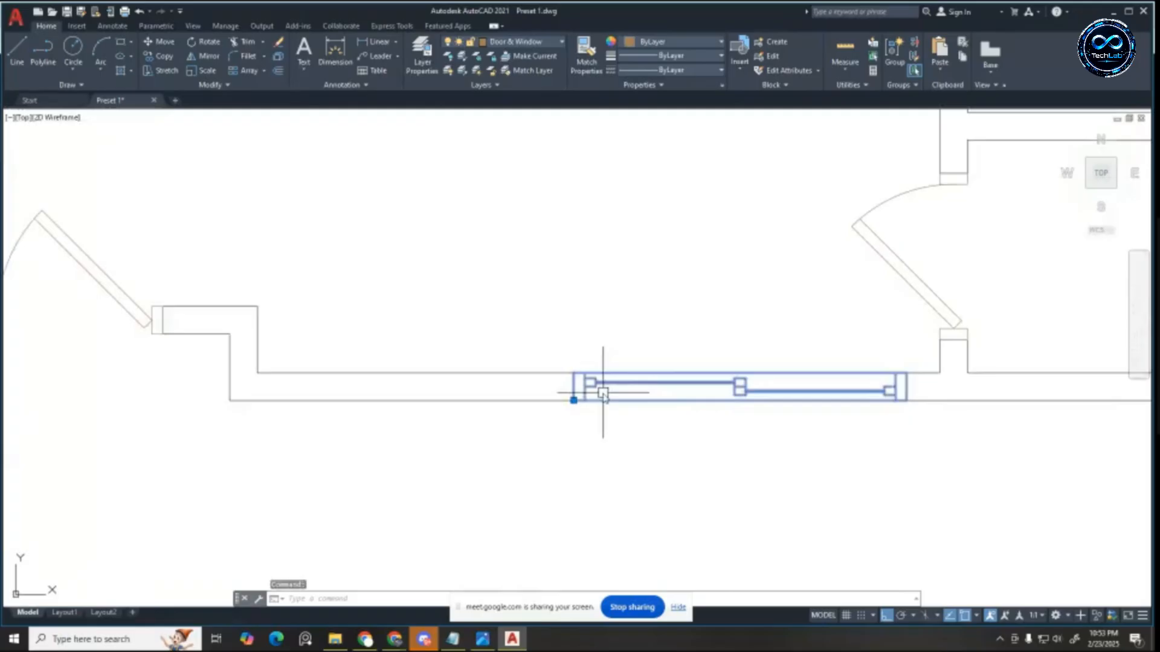
# Step: Try moving the sliding window in the lower exterior wall out below its opening, and undo the move
pyautogui.click(573, 400)
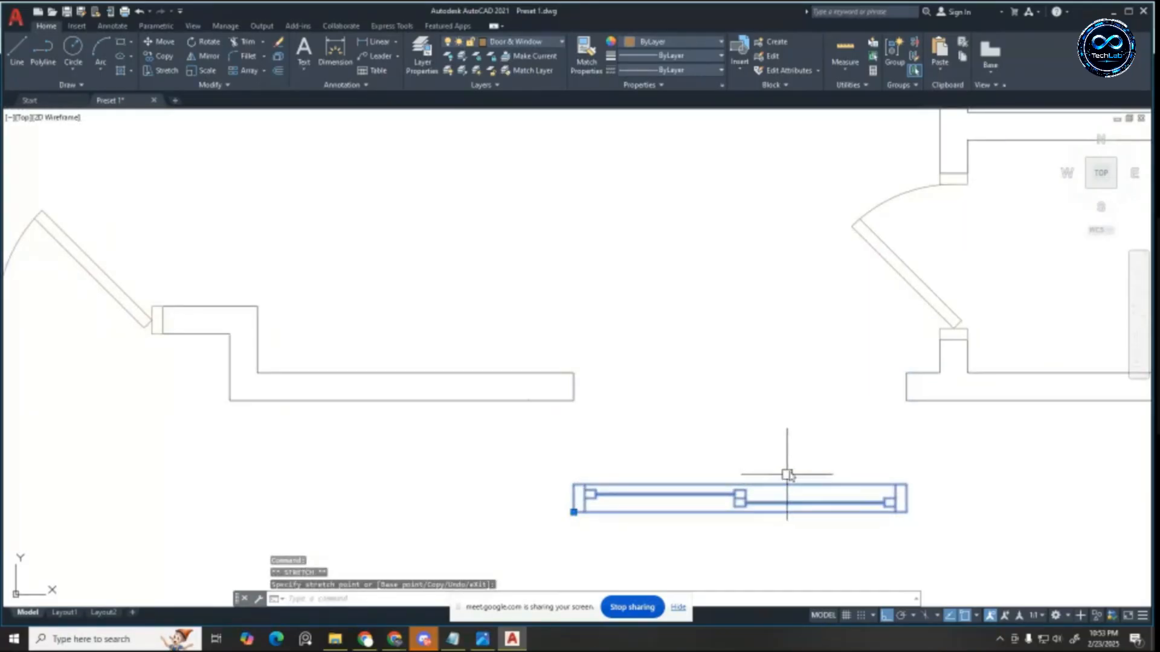
pyautogui.scroll(-4, 787, 474)
pyautogui.press('Escape')
pyautogui.scroll(-2, 794, 473)
pyautogui.scroll(5, 579, 204)
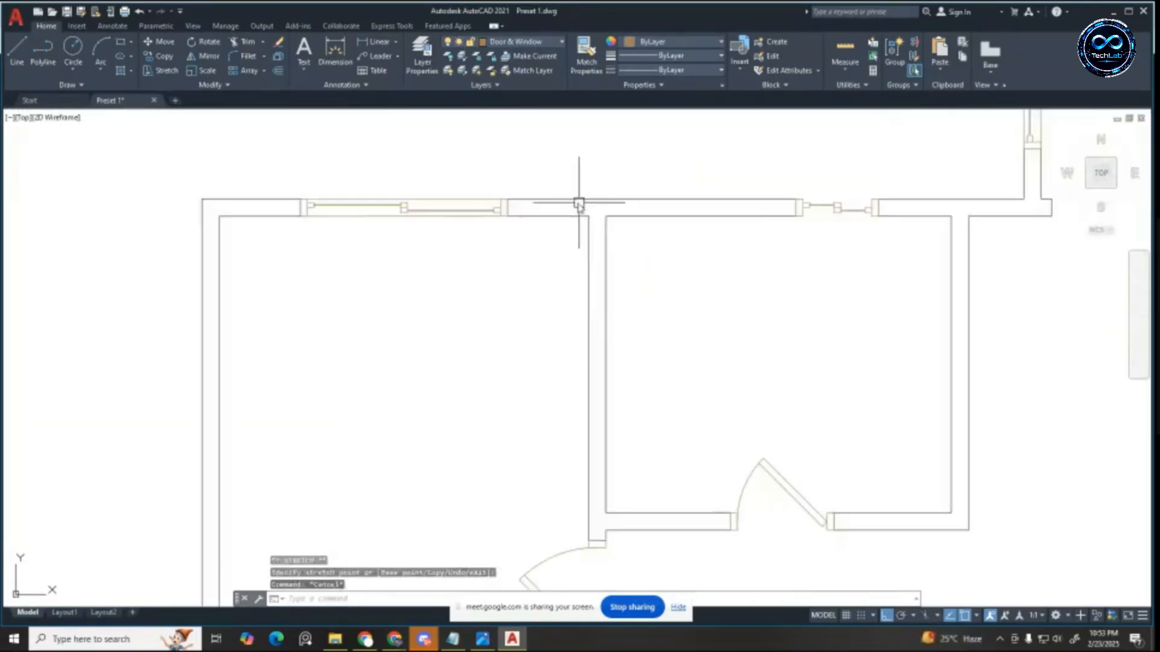
pyautogui.hotkey('ctrl', 'z')
pyautogui.hotkey('ctrl', 'z')
pyautogui.scroll(5, 665, 427)
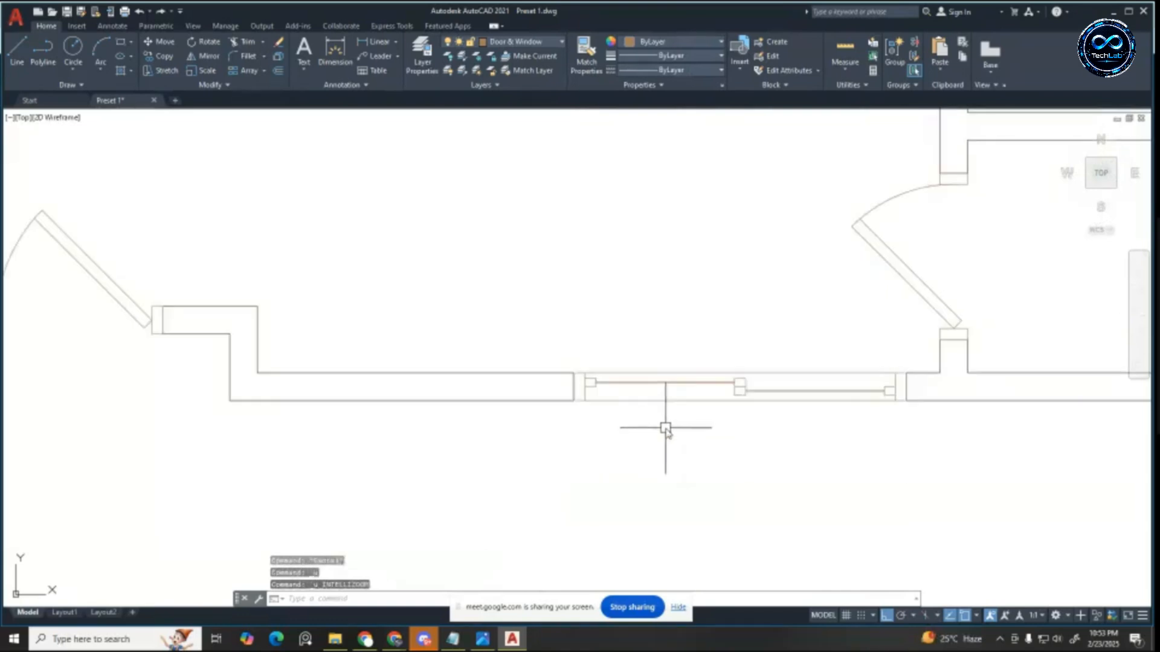
# Step: Open the block of the narrow window above the small middle room for editing and join its two jambs' top edge lines
pyautogui.scroll(-5, 665, 428)
pyautogui.scroll(4, 569, 160)
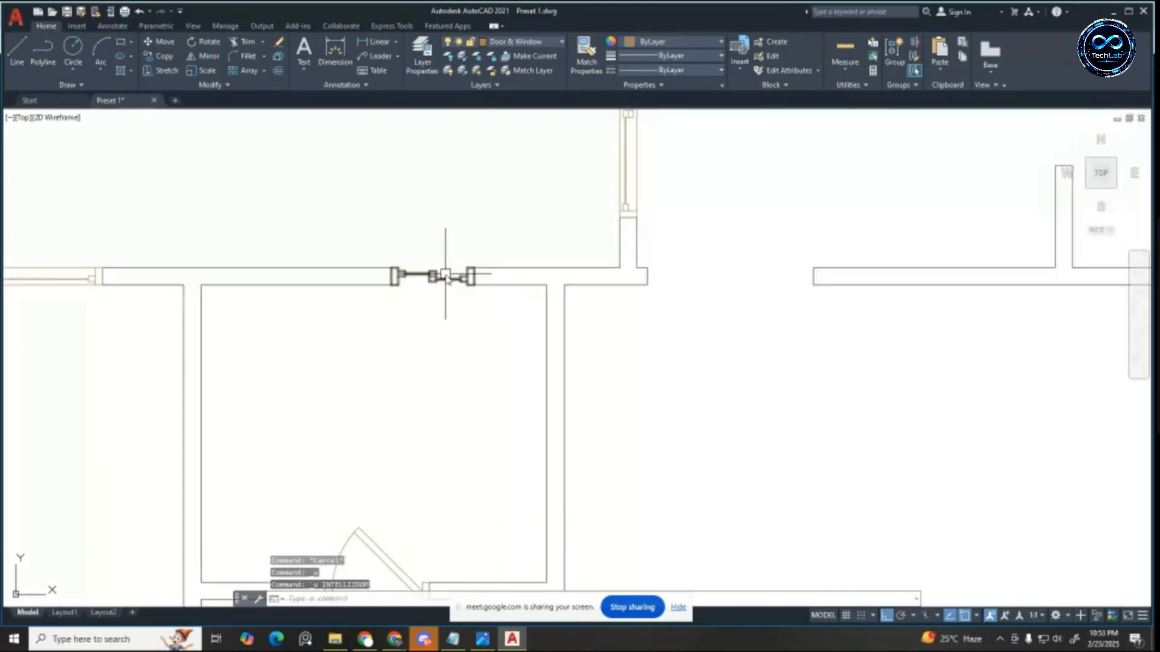
pyautogui.press('Escape')
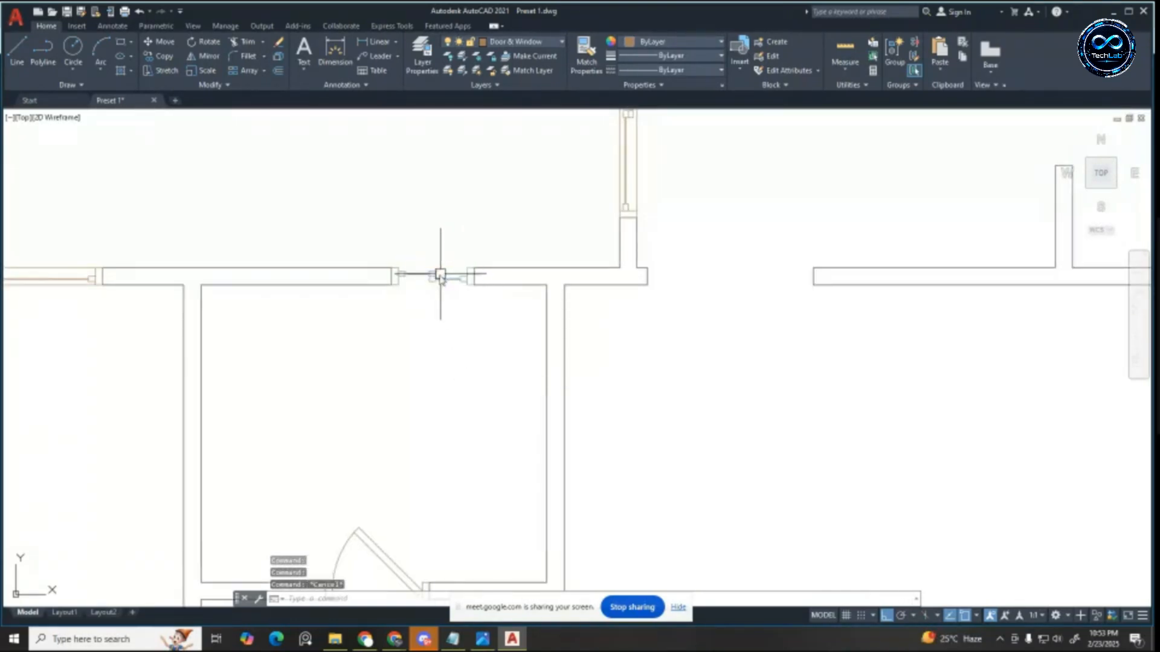
pyautogui.doubleClick(440, 276)
pyautogui.click(568, 403)
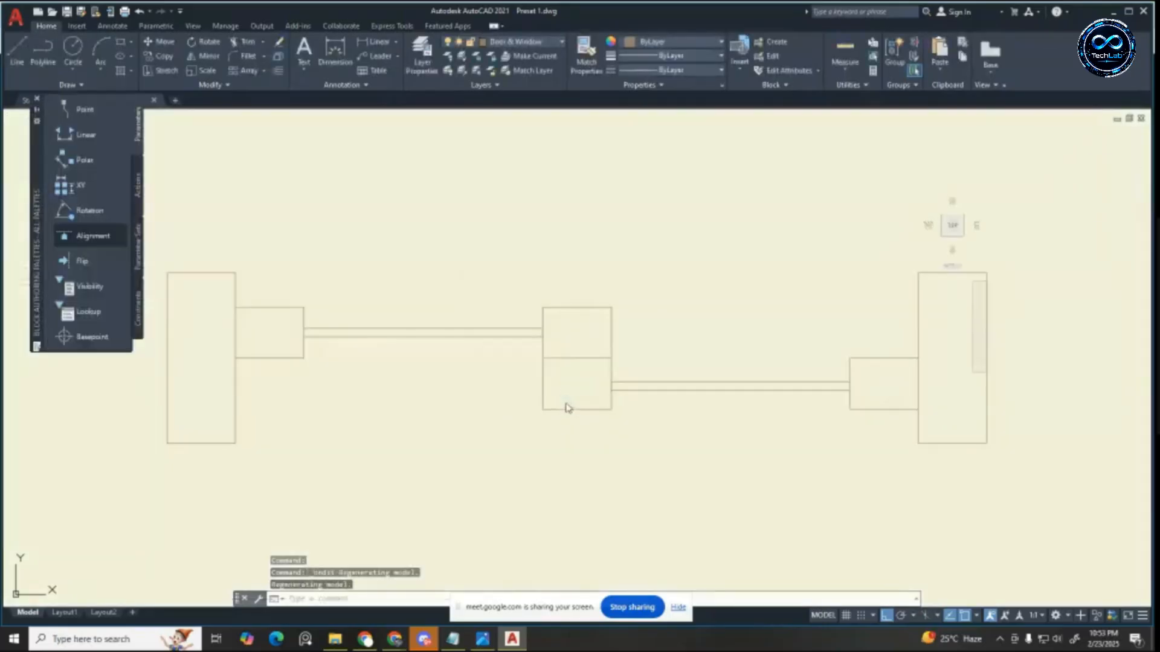
pyautogui.scroll(-2, 468, 285)
pyautogui.click(312, 277)
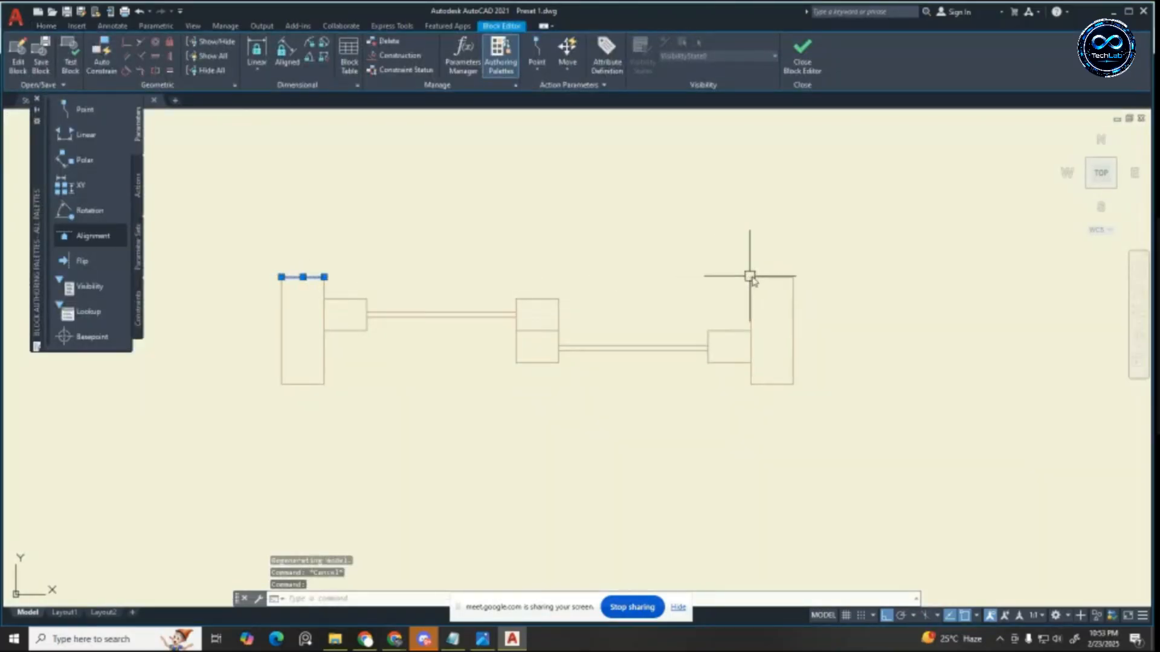
pyautogui.click(777, 277)
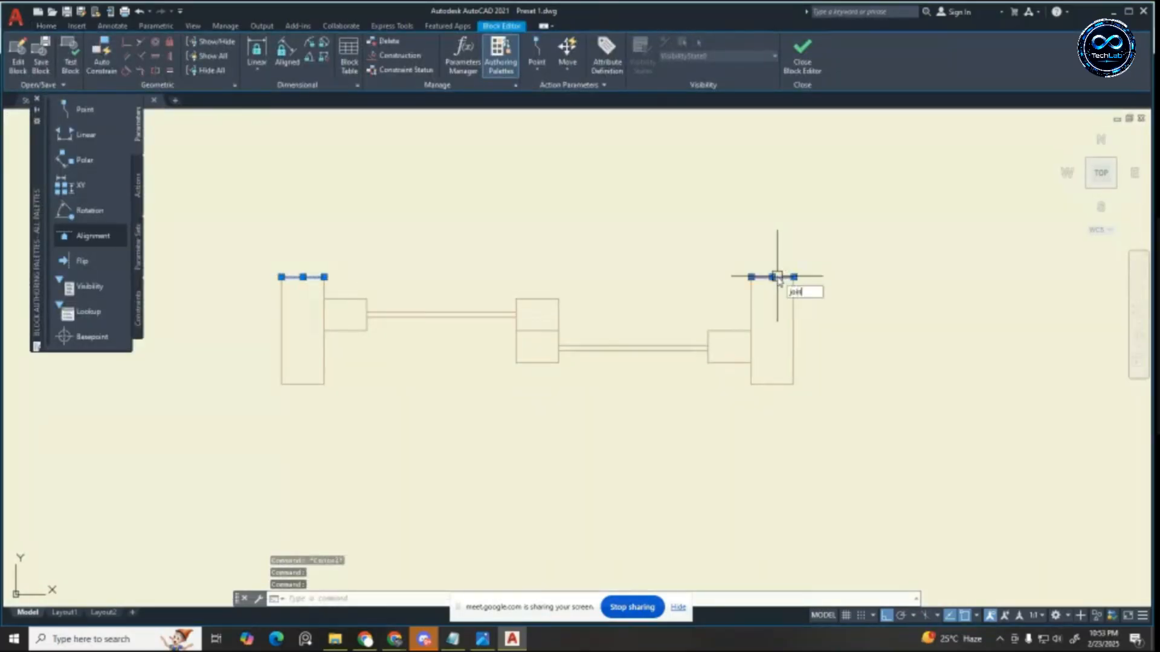
pyautogui.press('Return')
pyautogui.press('Escape')
# Step: Join the bottom edge lines of the narrow window's two jambs and close the block editor, saving the changes
pyautogui.click(305, 384)
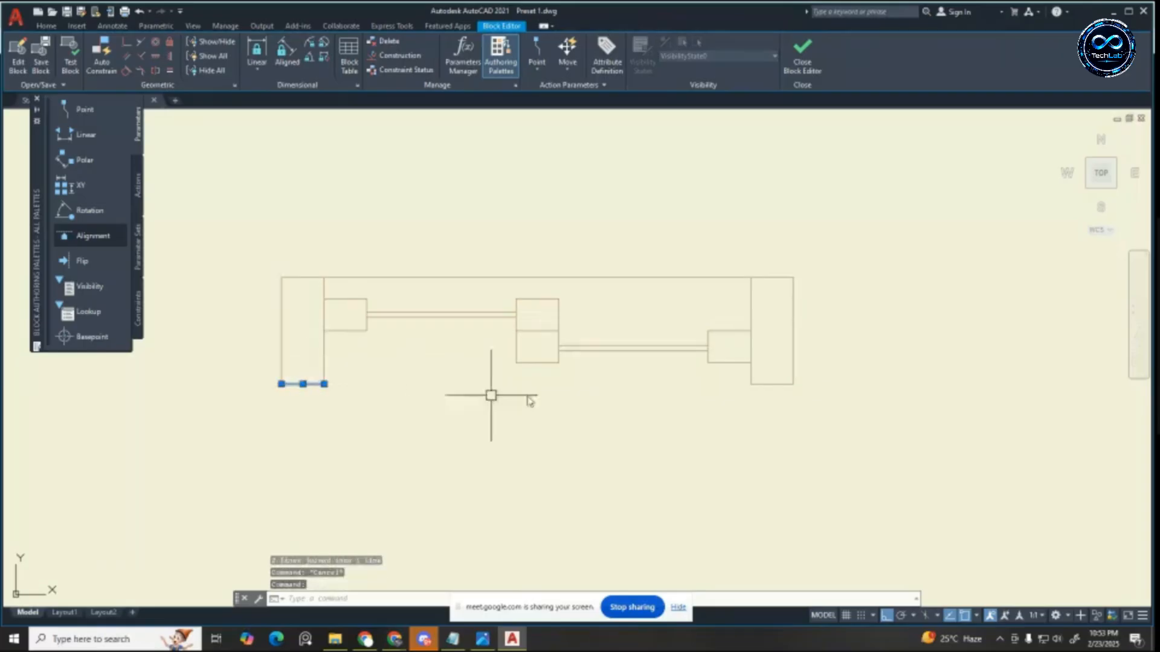
pyautogui.click(778, 384)
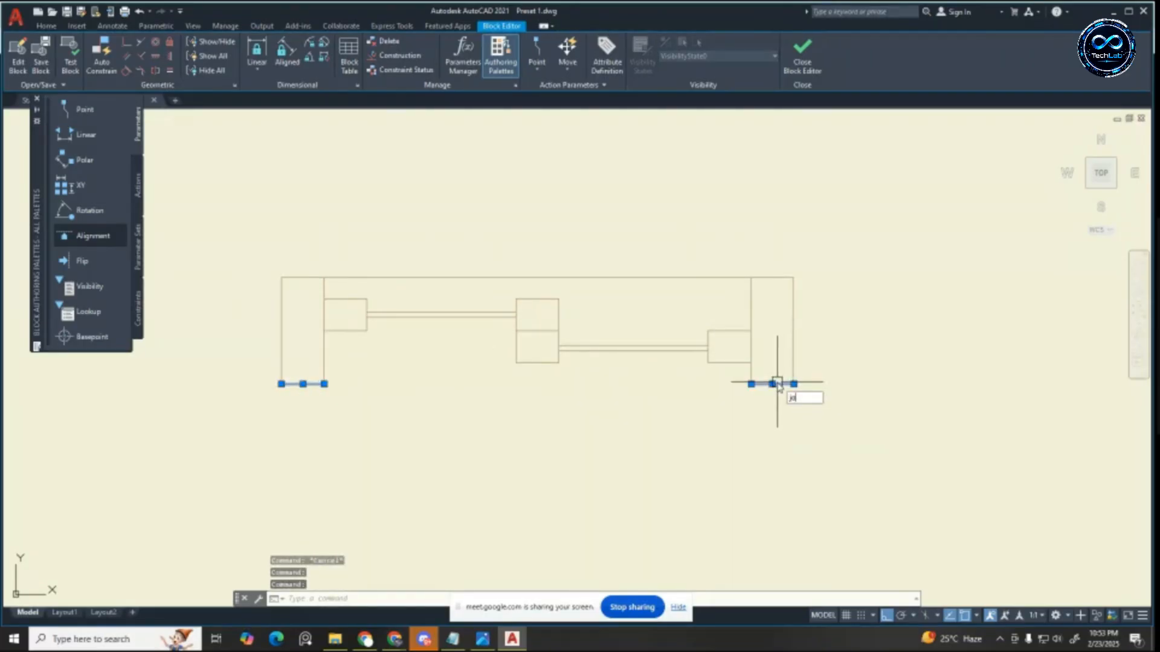
pyautogui.press('Return')
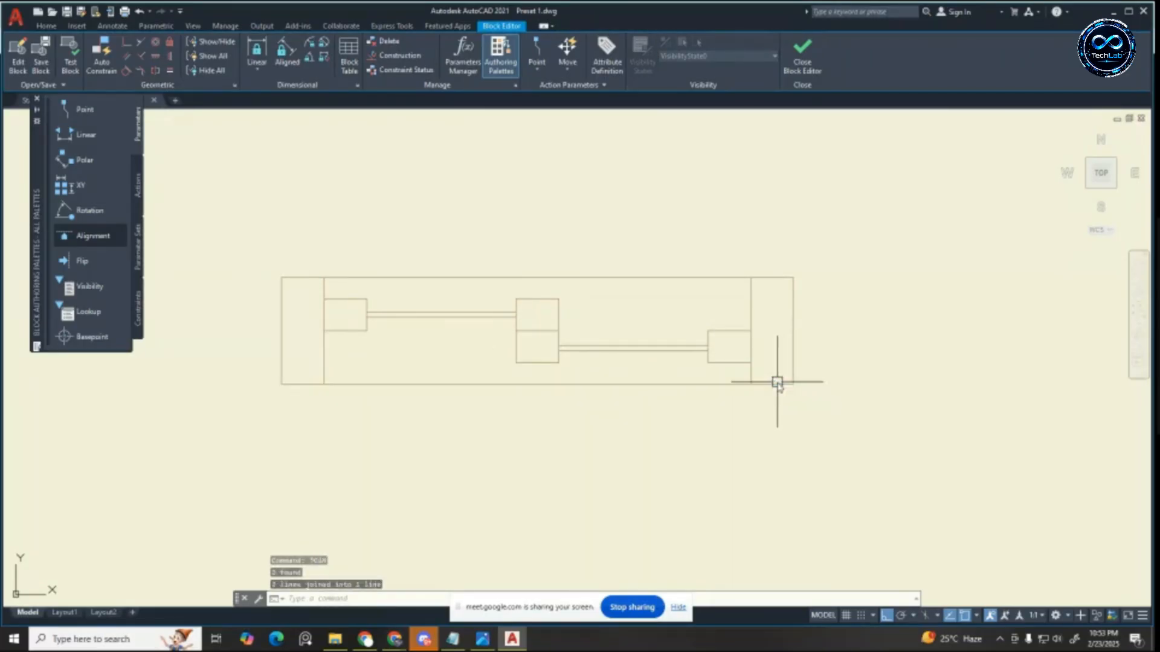
pyautogui.click(802, 56)
pyautogui.click(569, 294)
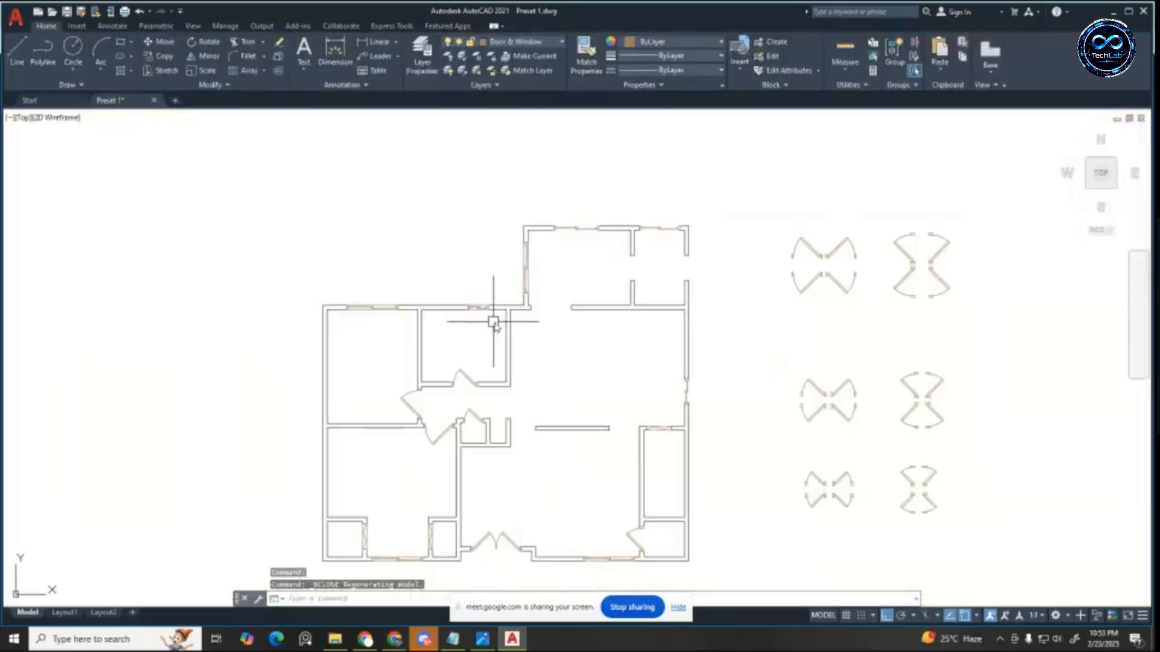
# Step: Open the block of the wide window in the uppermost exterior wall for editing and join its two jambs' top edge lines
pyautogui.doubleClick(586, 230)
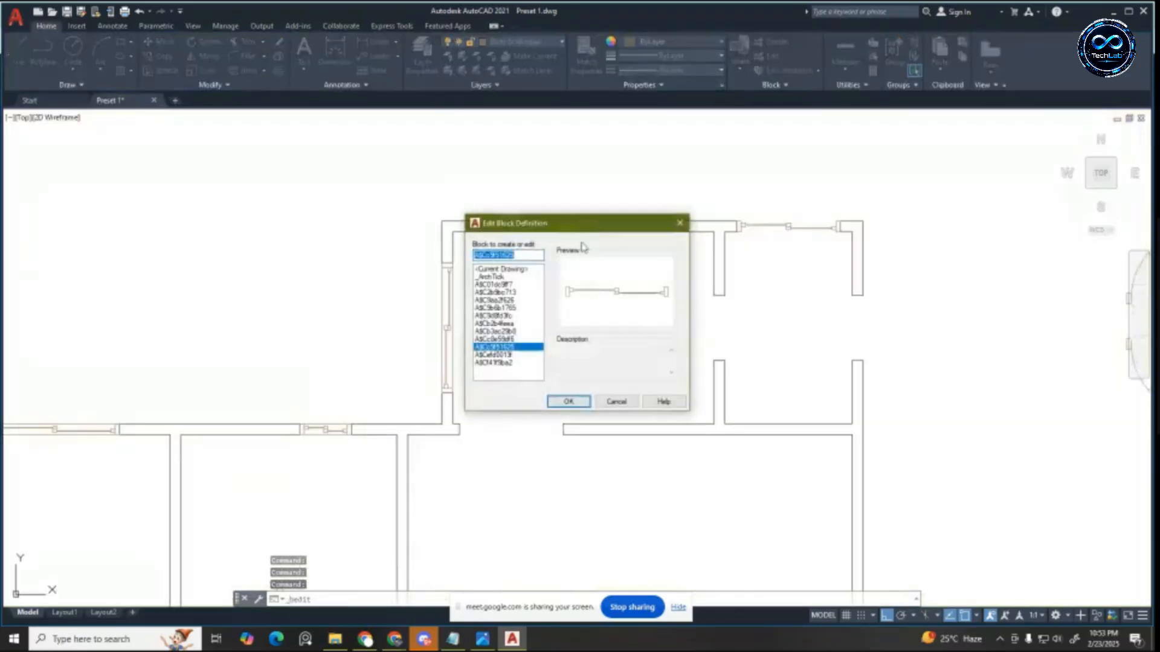
pyautogui.click(569, 403)
pyautogui.click(181, 323)
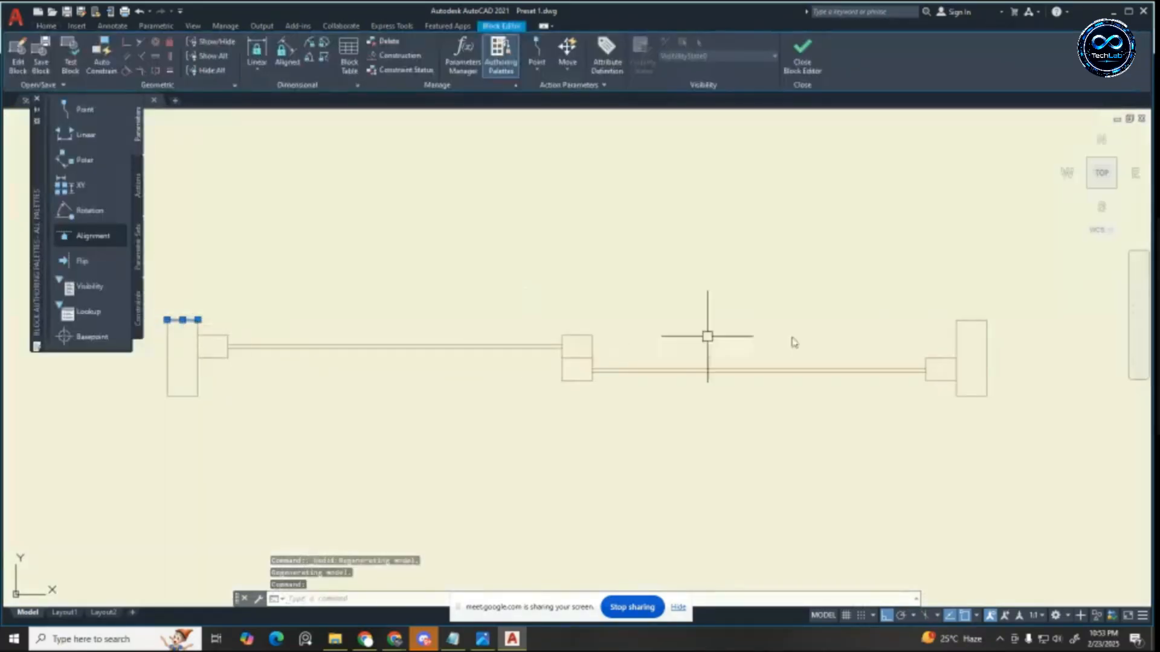
pyautogui.click(973, 320)
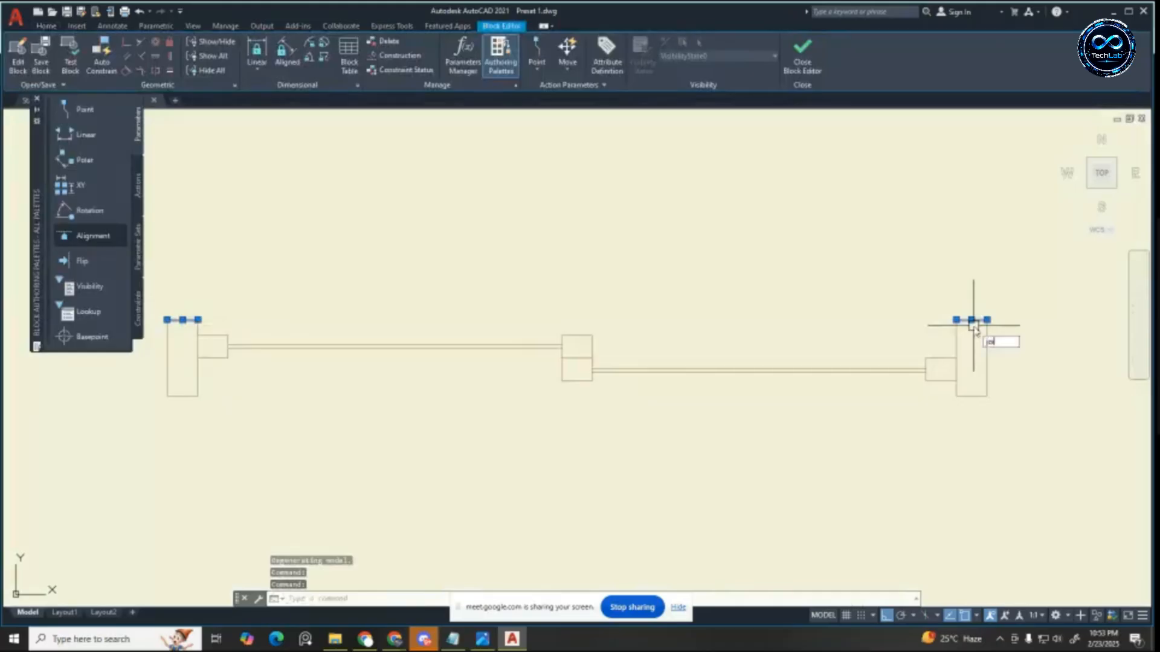
pyautogui.press('Return')
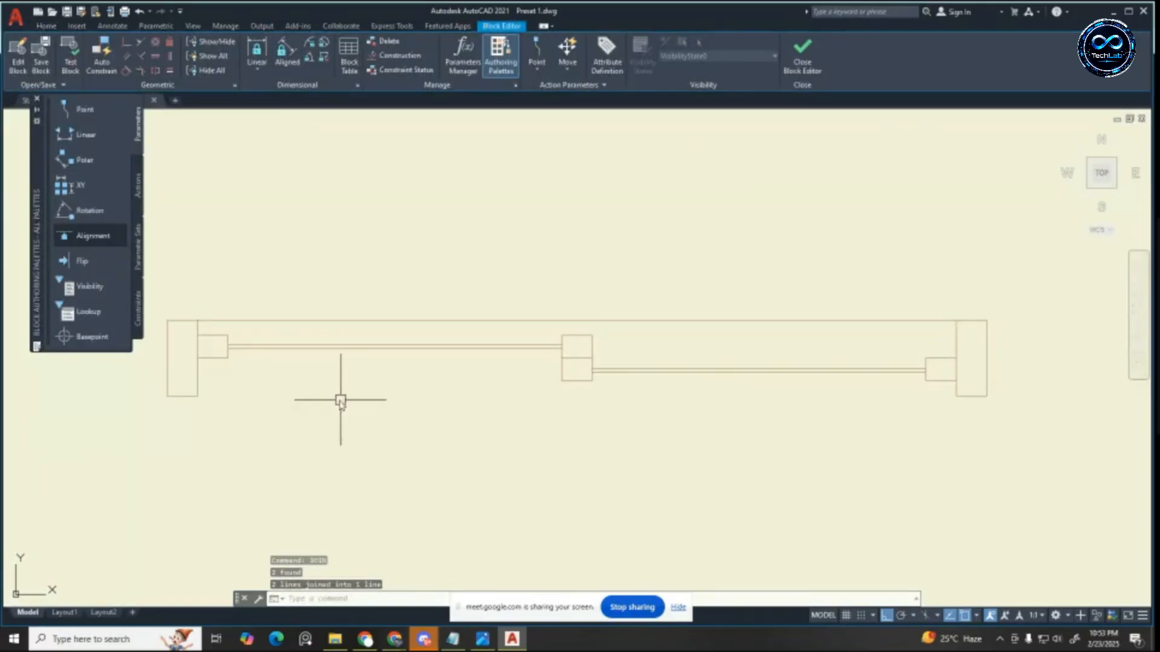
# Step: Join the bottom edge lines of the wide upper window's jambs and close the block editor, saving the changes
pyautogui.click(184, 395)
pyautogui.click(971, 396)
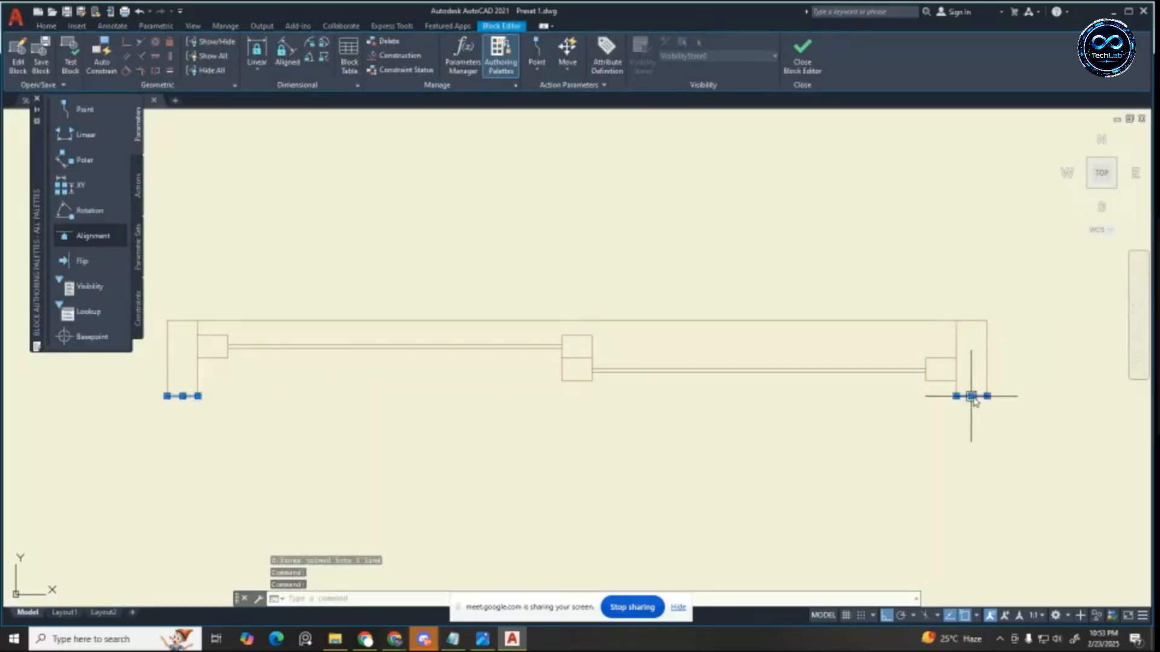
pyautogui.press('Return')
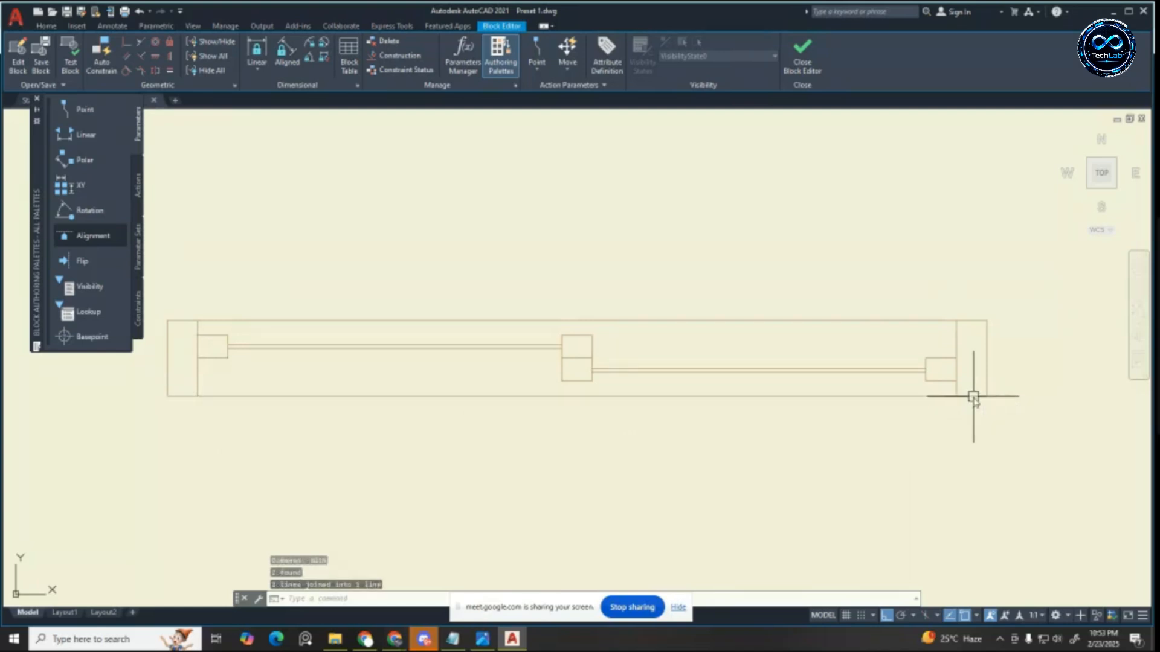
pyautogui.click(802, 54)
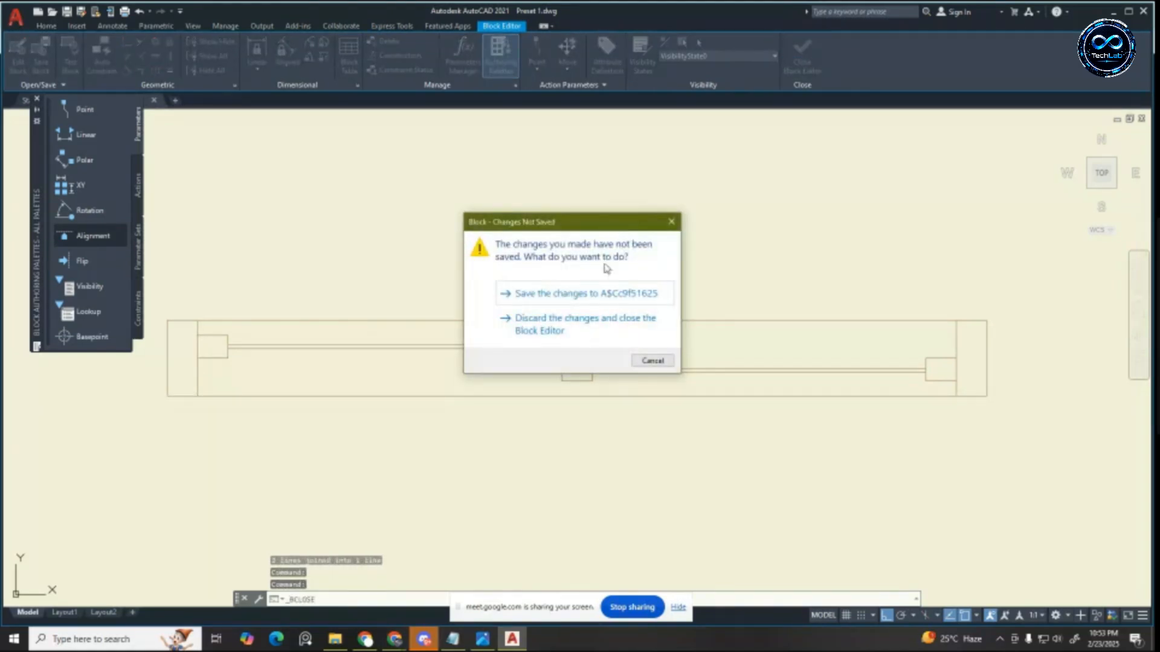
pyautogui.click(604, 292)
# Step: Open the block of the window above the small upper-right room for editing and join its two jambs' top edge lines
pyautogui.scroll(-3, 556, 331)
pyautogui.scroll(5, 505, 311)
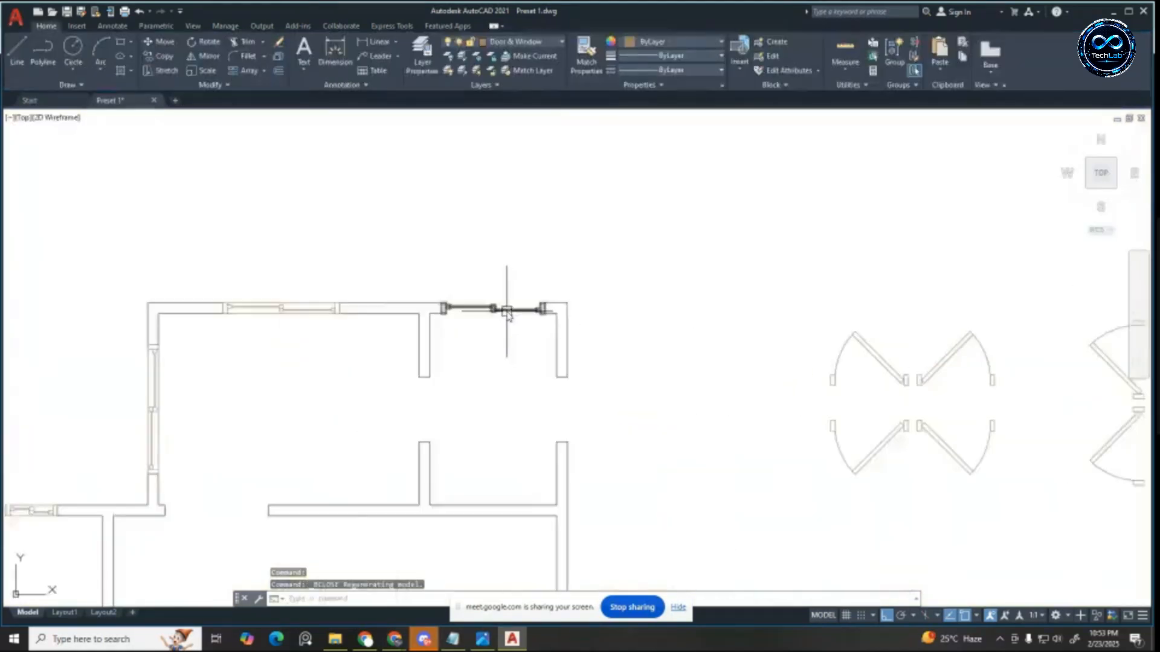
pyautogui.doubleClick(501, 308)
pyautogui.click(565, 402)
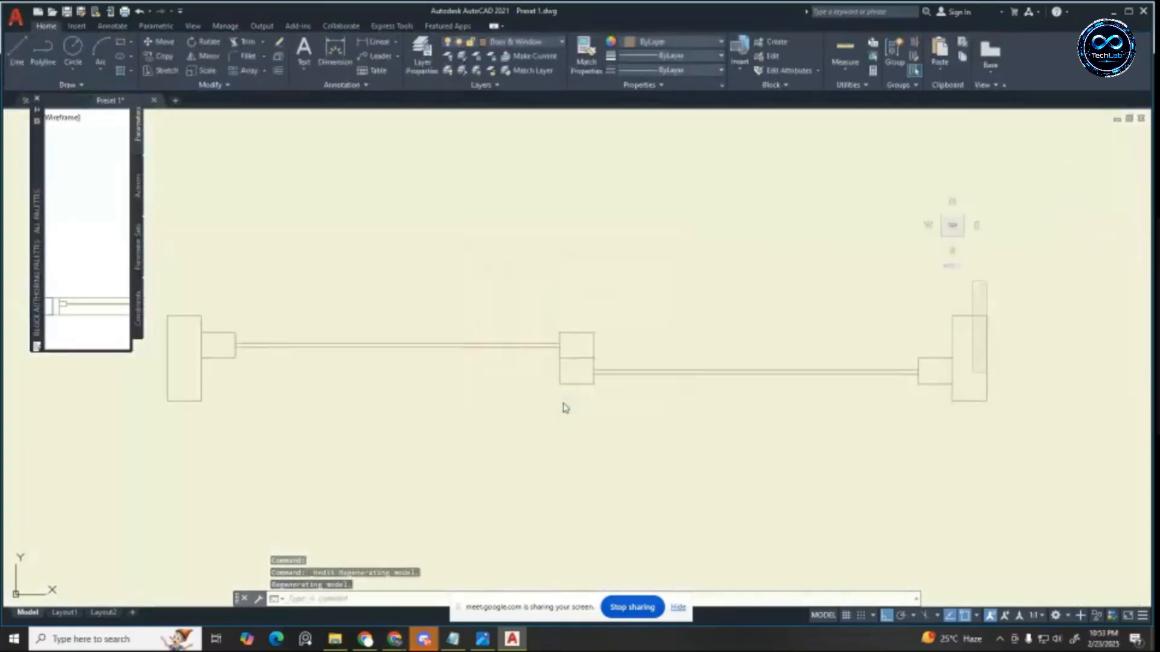
pyautogui.click(302, 336)
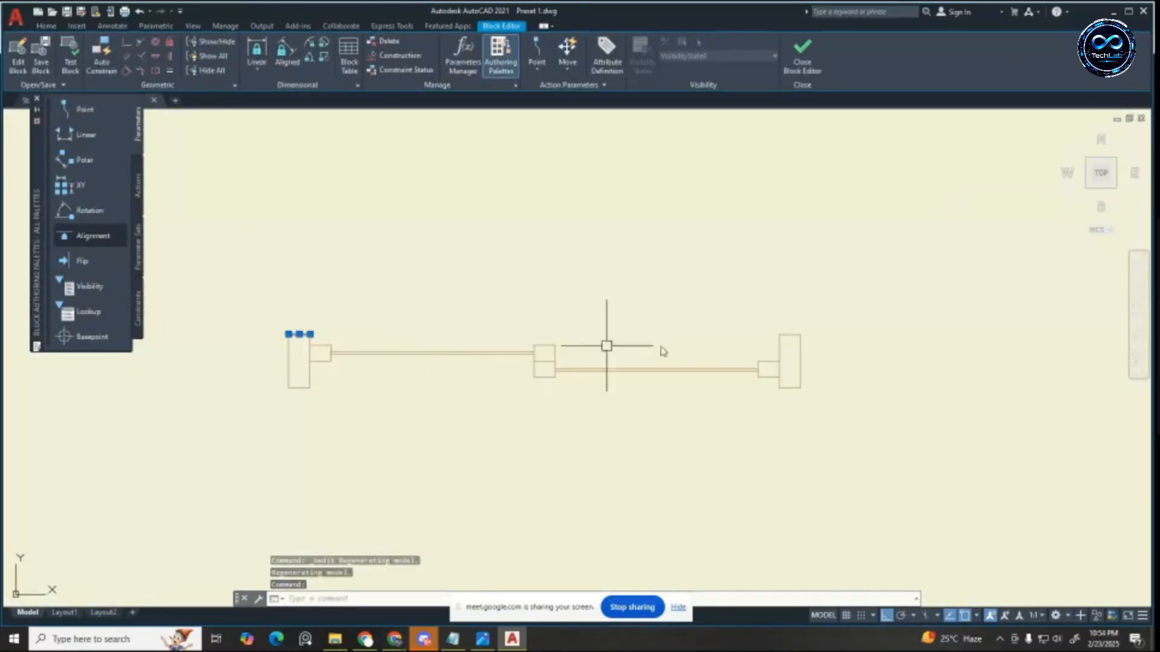
pyautogui.click(791, 336)
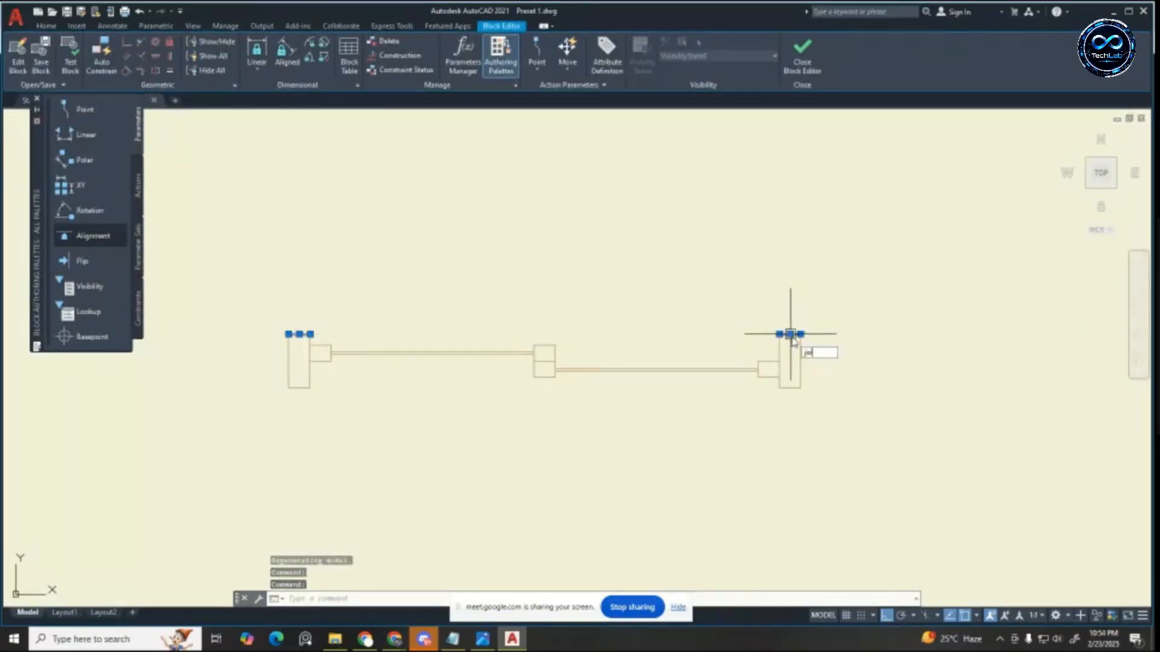
pyautogui.press('Return')
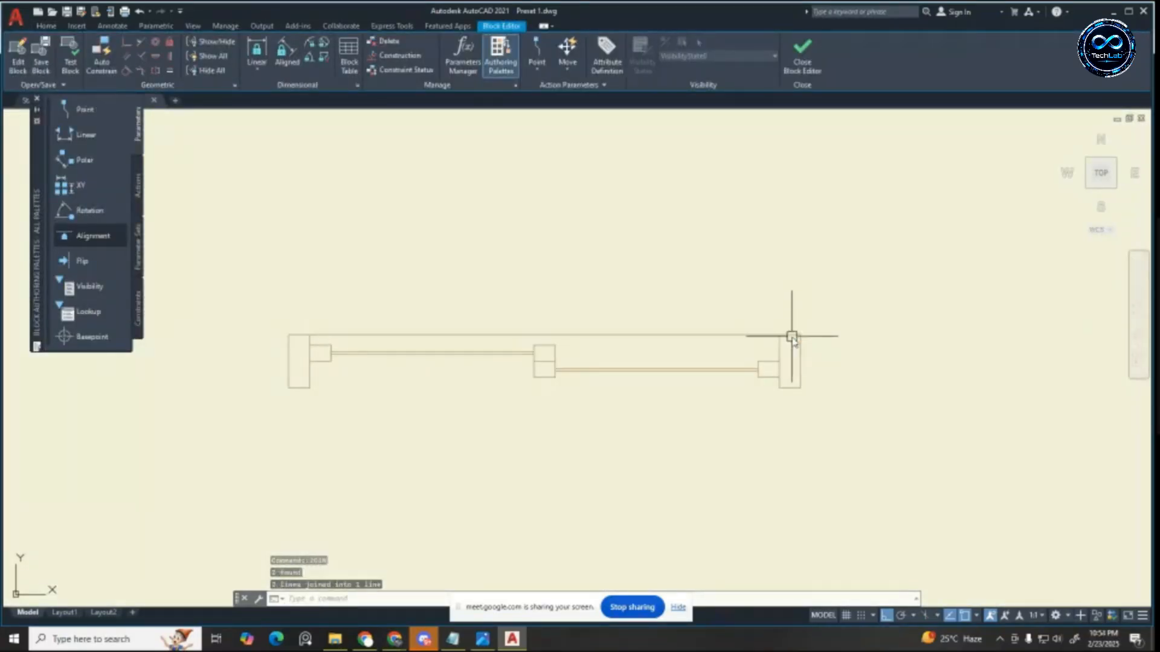
# Step: Join the bottom edge lines of the upper-right room window's jambs and close the block editor, saving the changes
pyautogui.click(298, 387)
pyautogui.click(791, 389)
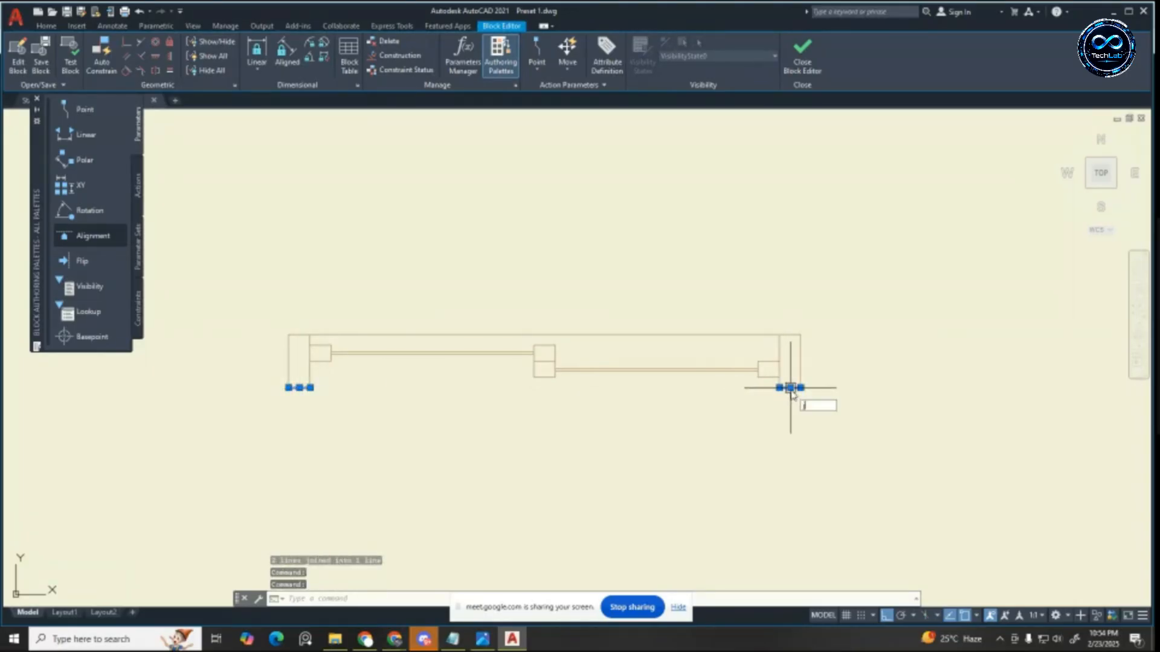
pyautogui.write('join')
pyautogui.press('Return')
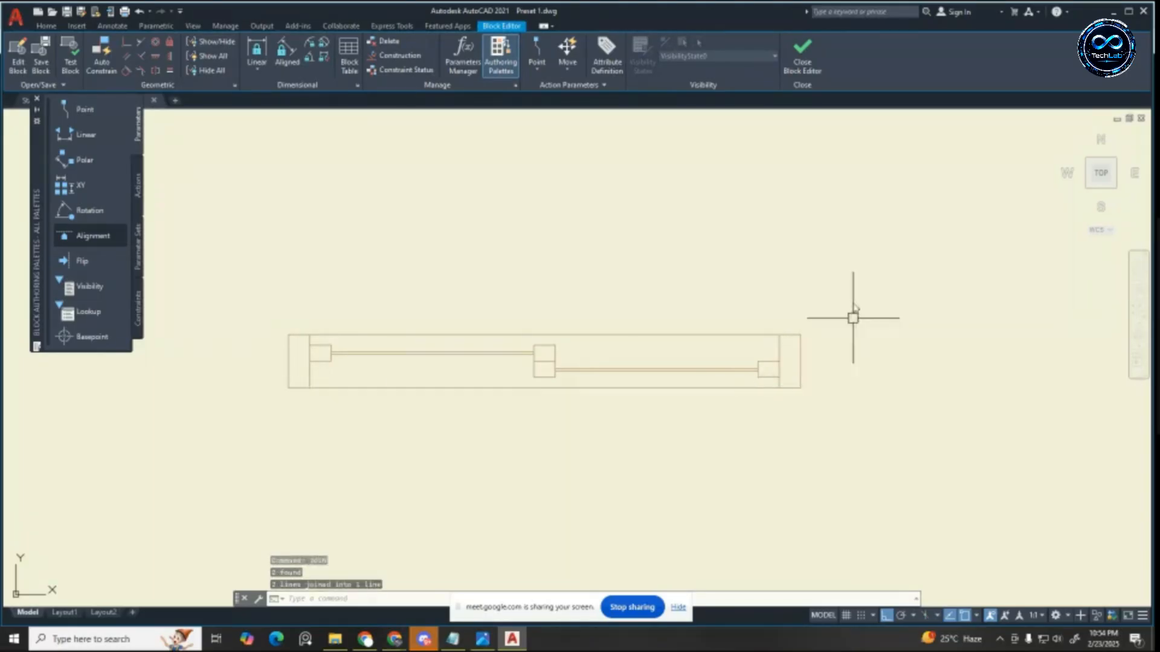
pyautogui.click(809, 48)
pyautogui.click(591, 293)
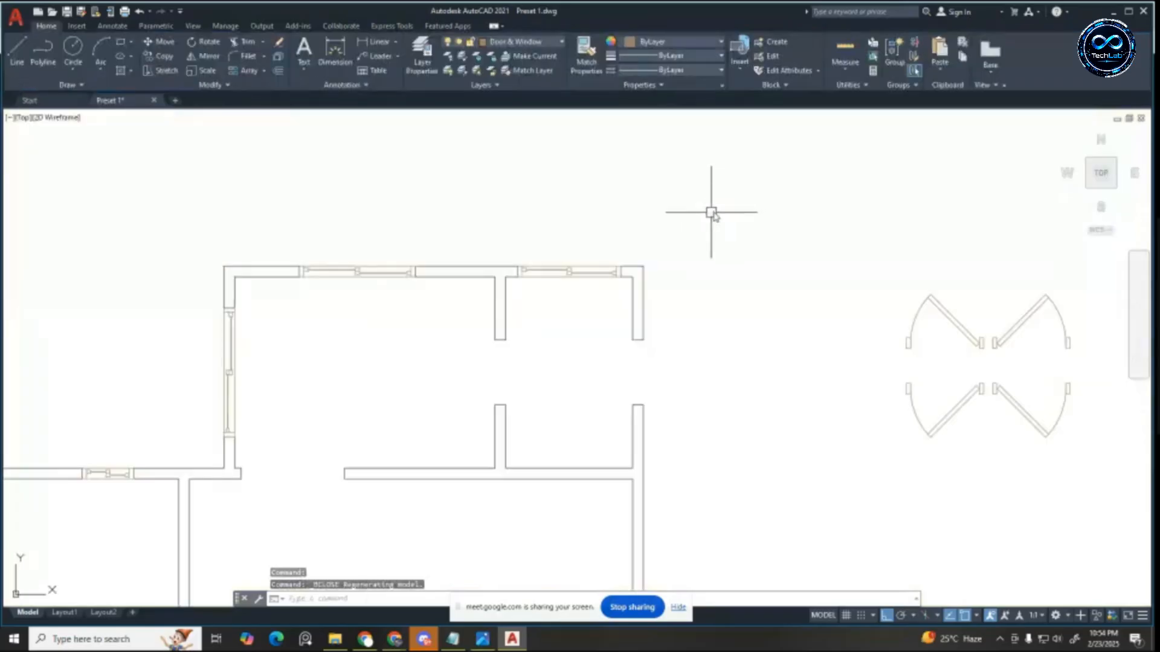
# Step: Open the block of the window in the right exterior wall for editing and join its two jambs' left edge lines
pyautogui.scroll(4, 546, 278)
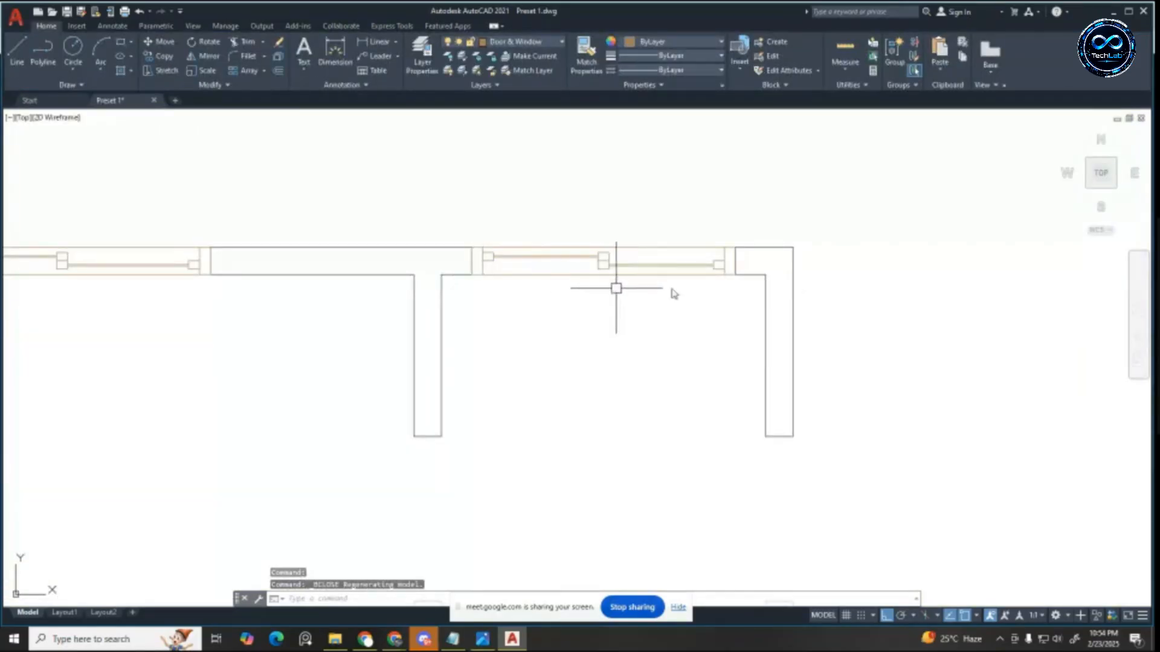
pyautogui.scroll(-2, 629, 217)
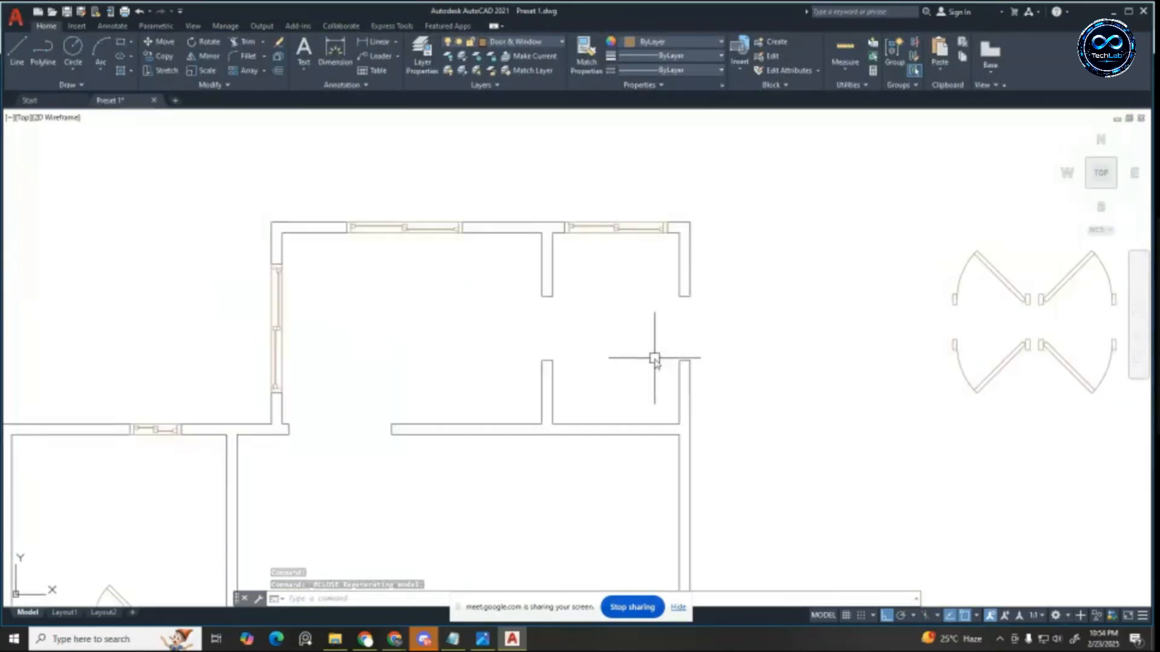
pyautogui.scroll(-3, 647, 306)
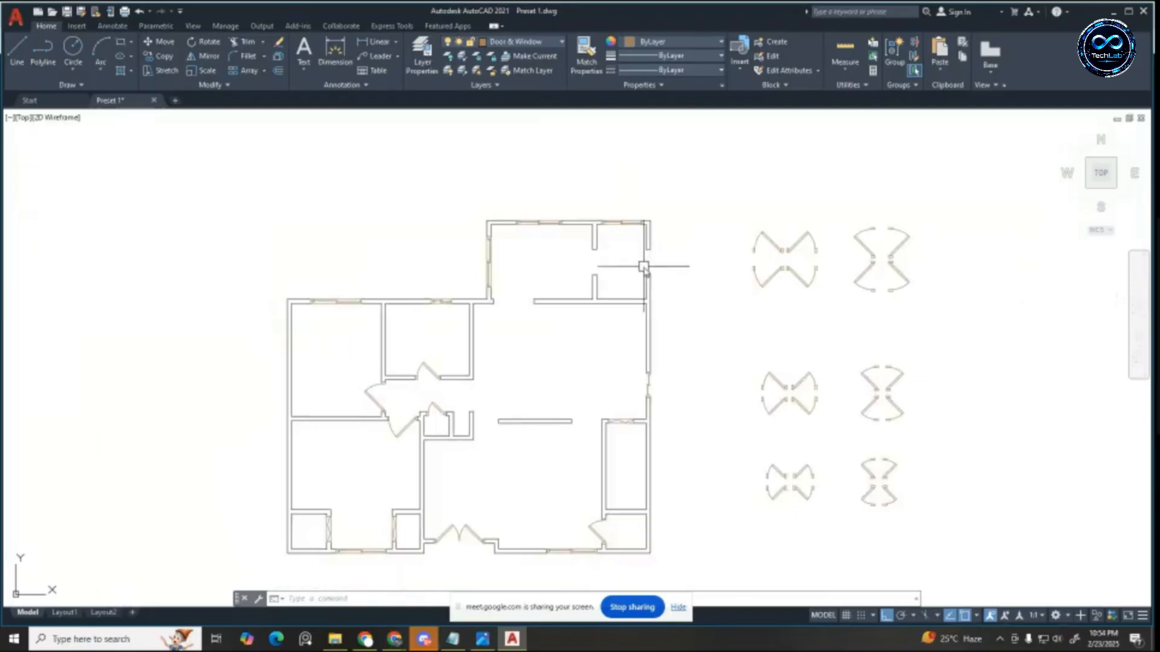
pyautogui.scroll(2, 645, 267)
pyautogui.scroll(-2, 628, 388)
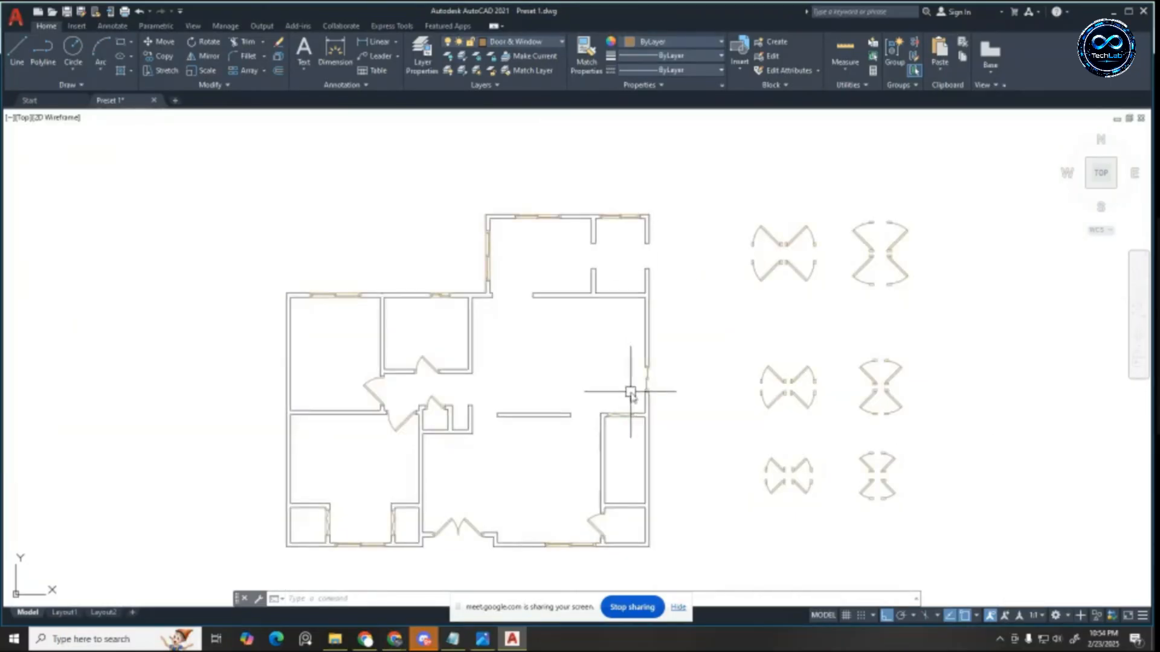
pyautogui.scroll(2, 661, 368)
pyautogui.doubleClick(658, 370)
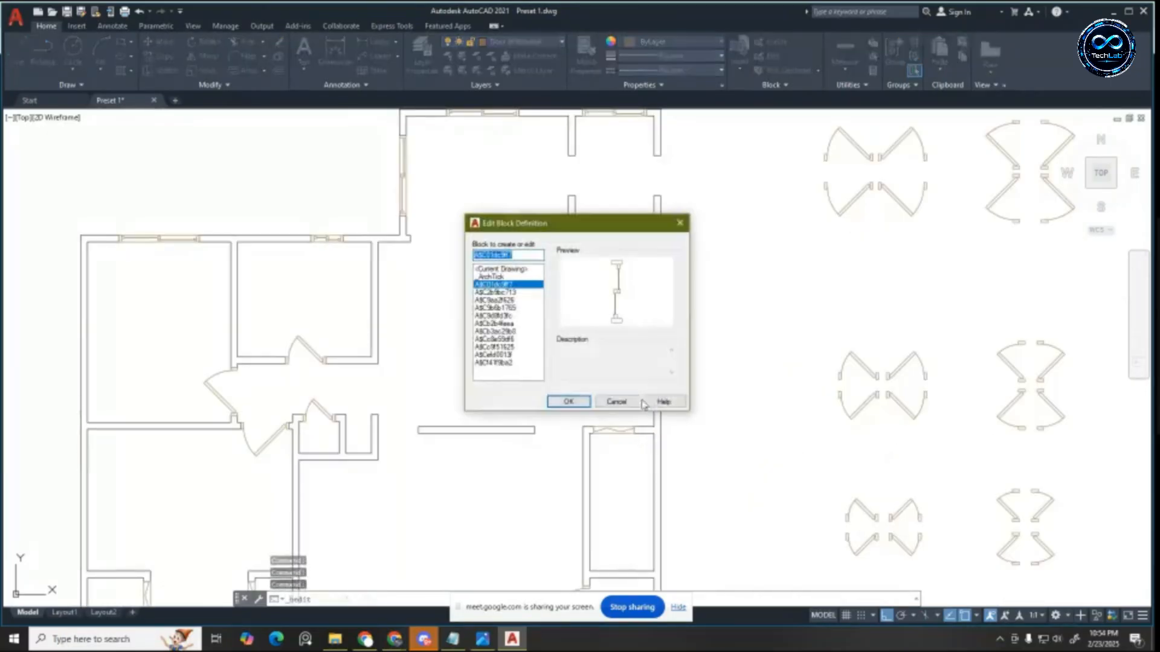
pyautogui.click(565, 403)
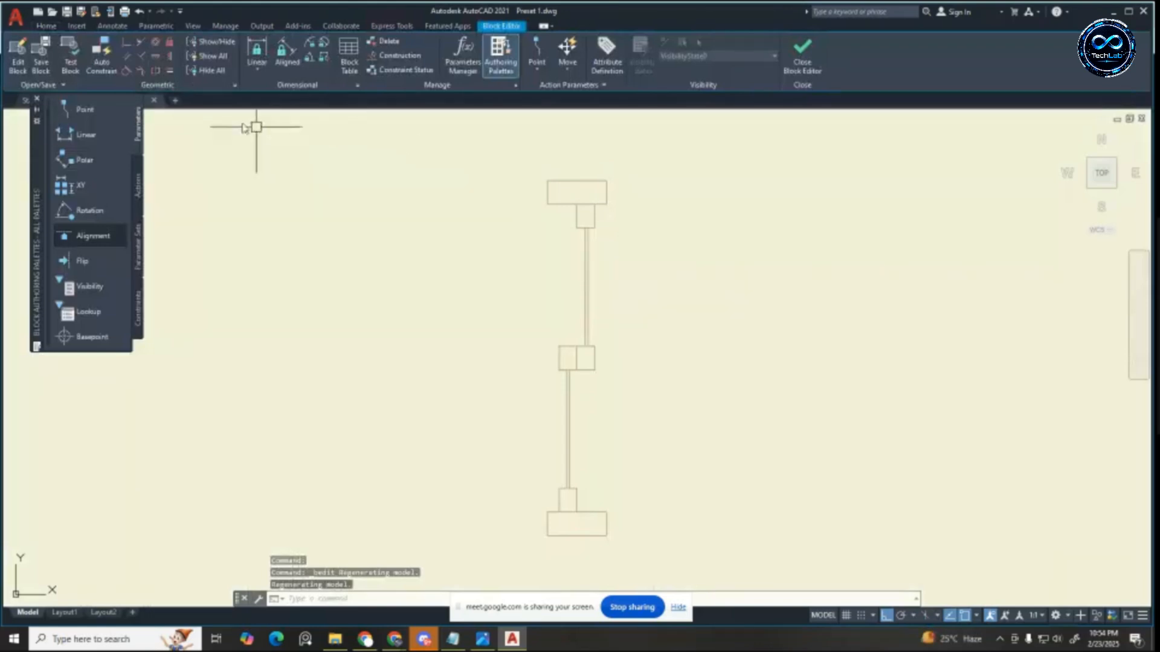
pyautogui.click(547, 192)
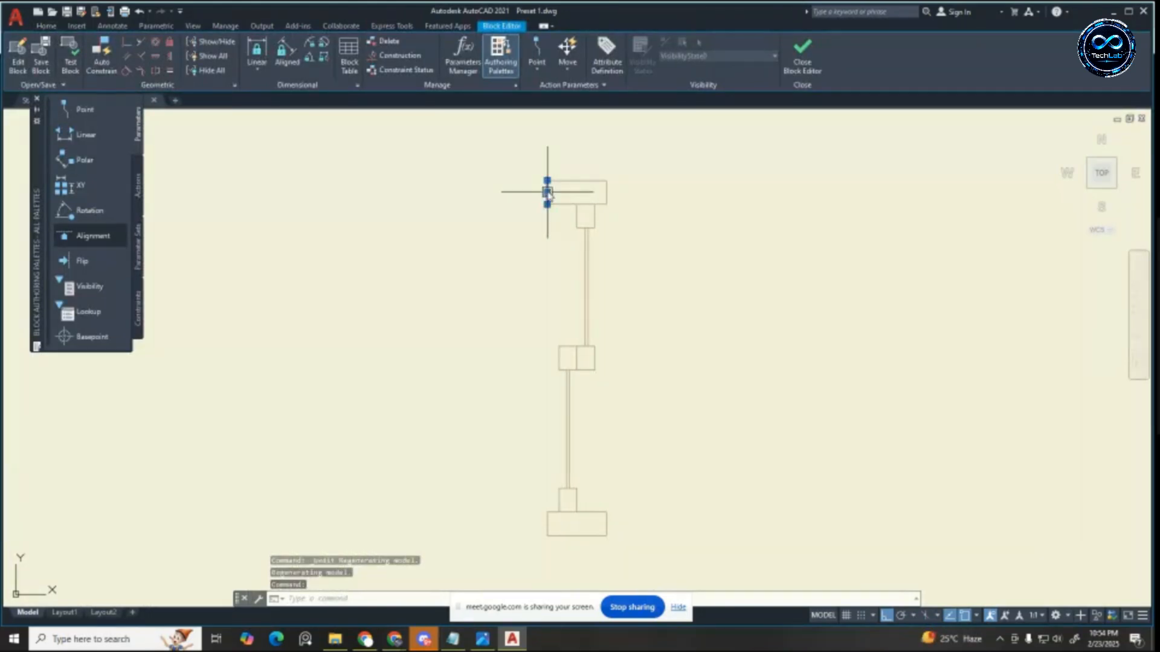
pyautogui.click(547, 524)
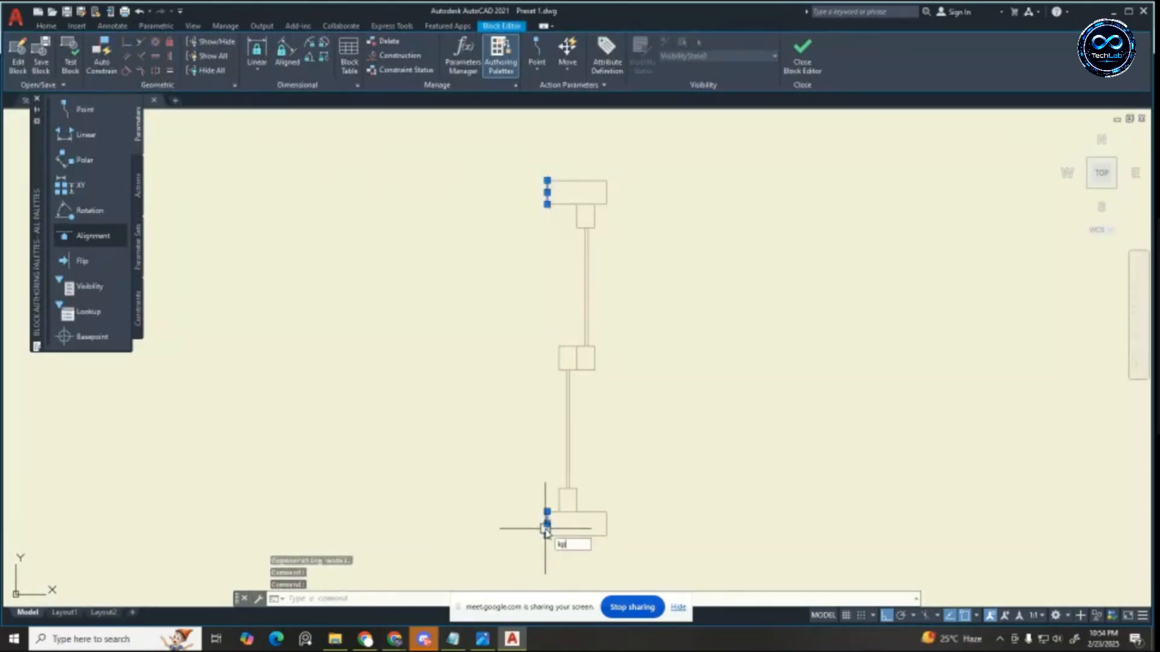
pyautogui.press('BackSpace')
pyautogui.write('j')
pyautogui.press('Return')
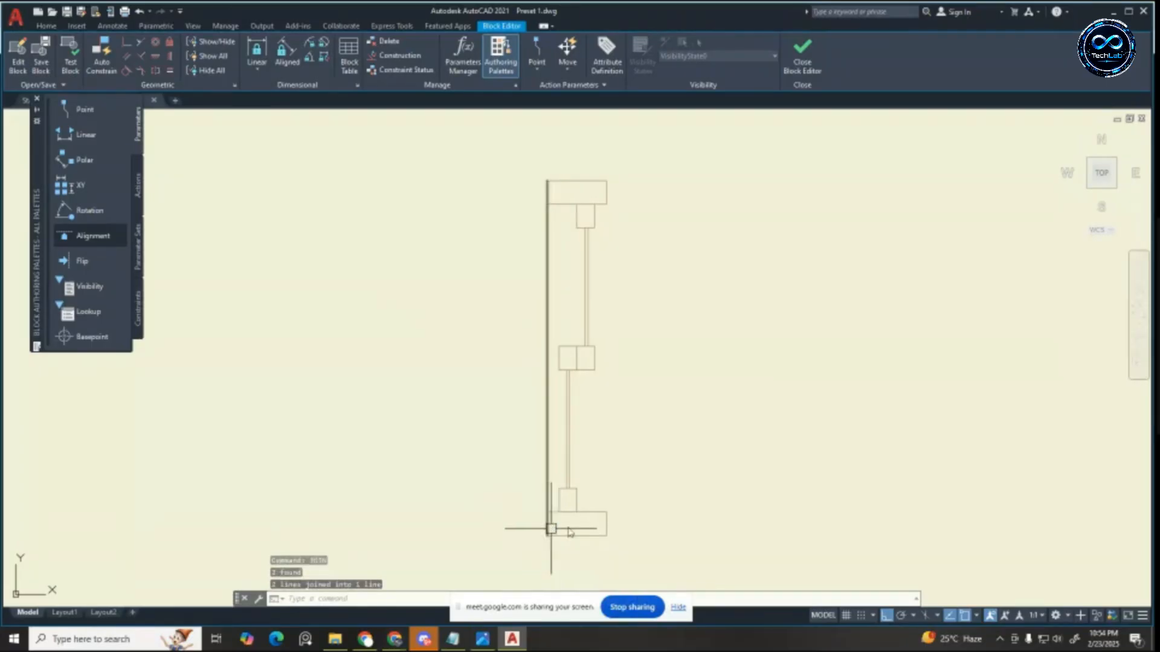
pyautogui.press('Escape')
# Step: Join the right edge lines of the right wall window's jambs and close the block editor, saving the changes
pyautogui.click(606, 524)
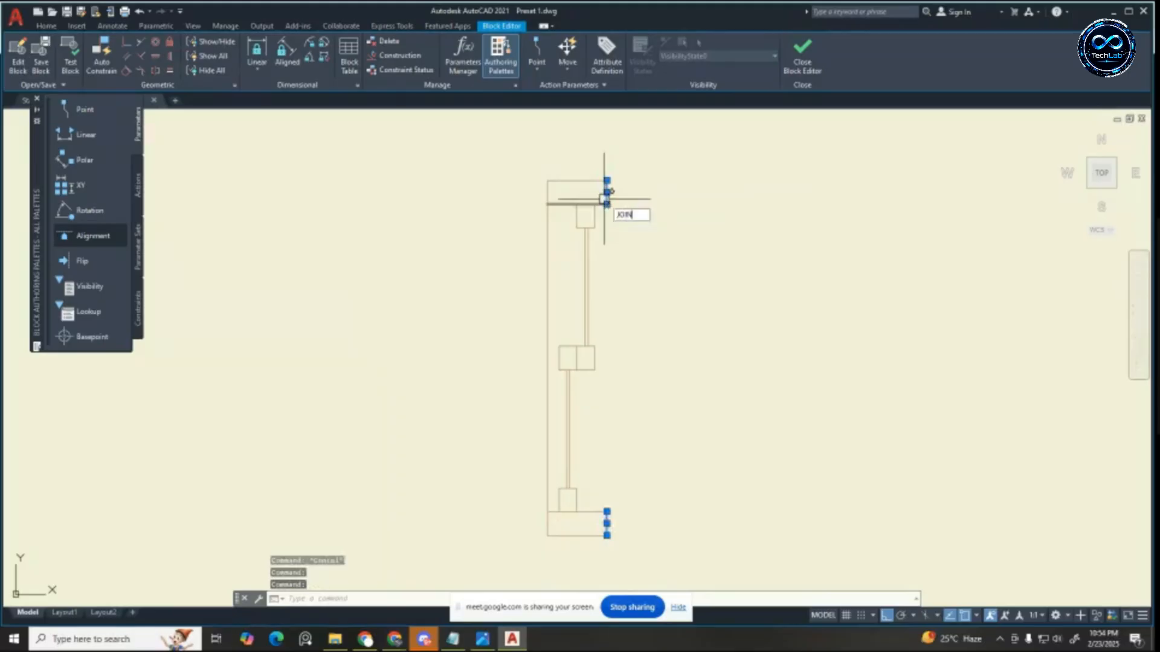
pyautogui.press('Return')
pyautogui.click(786, 67)
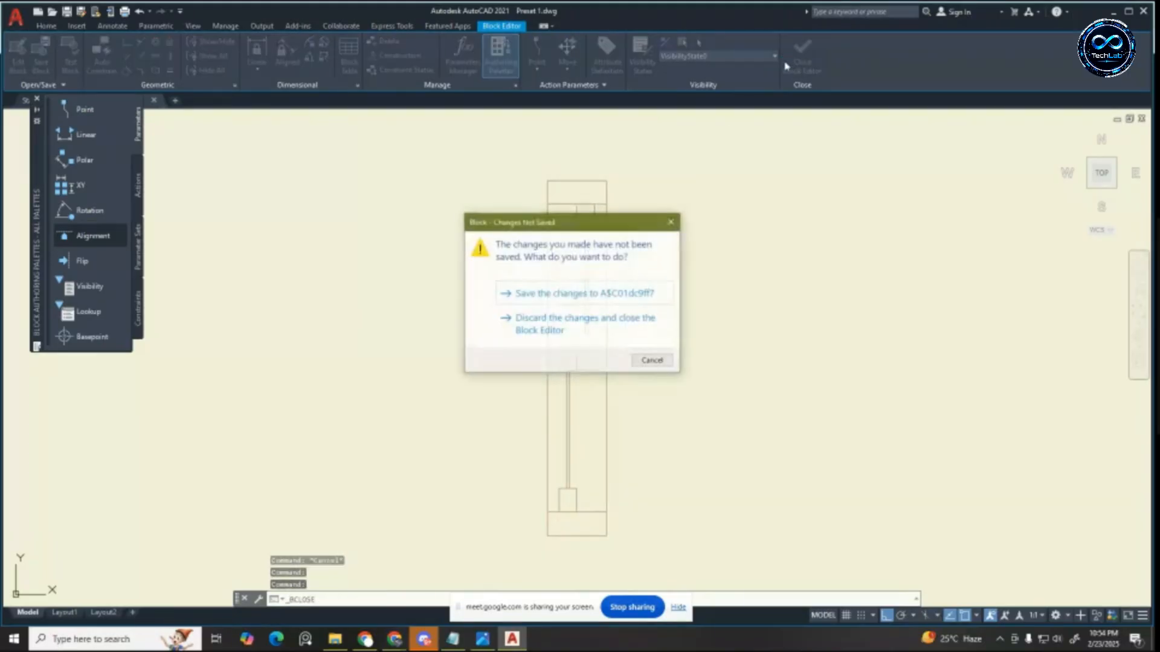
pyautogui.click(577, 294)
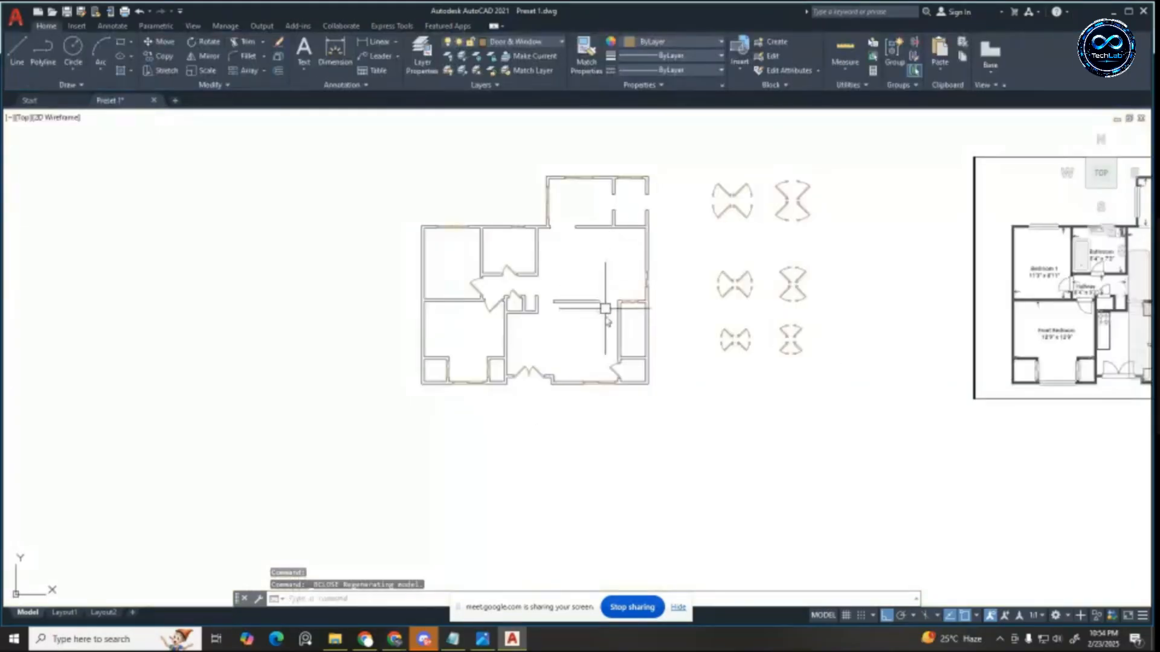
pyautogui.scroll(4, 627, 317)
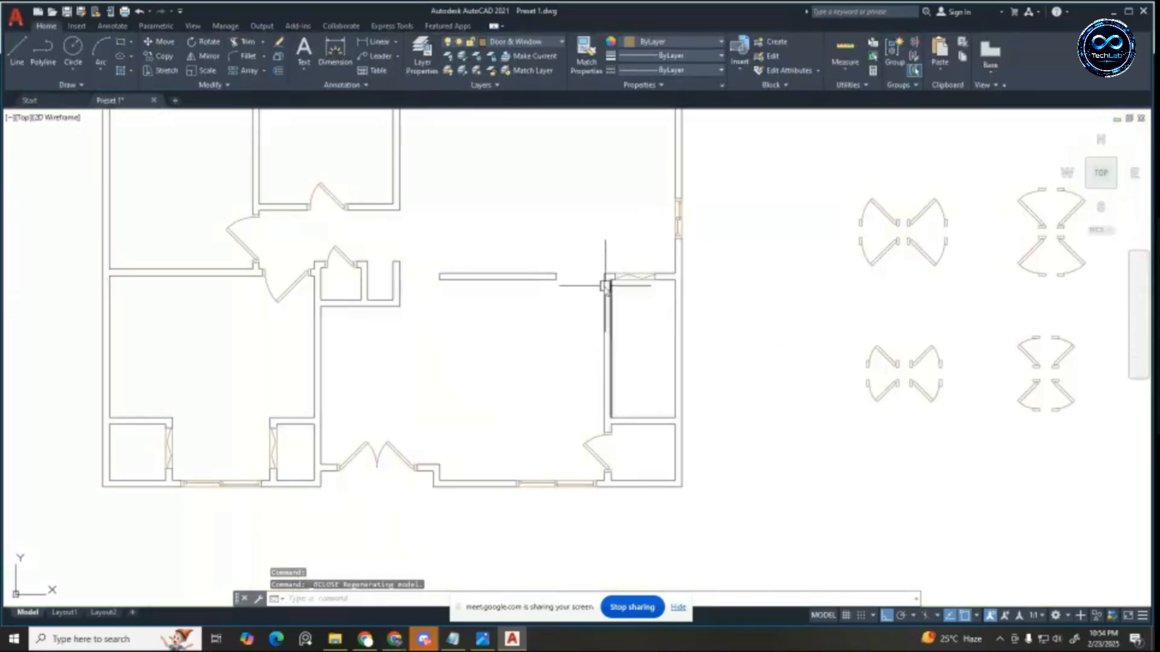
pyautogui.scroll(4, 565, 265)
pyautogui.click(18, 53)
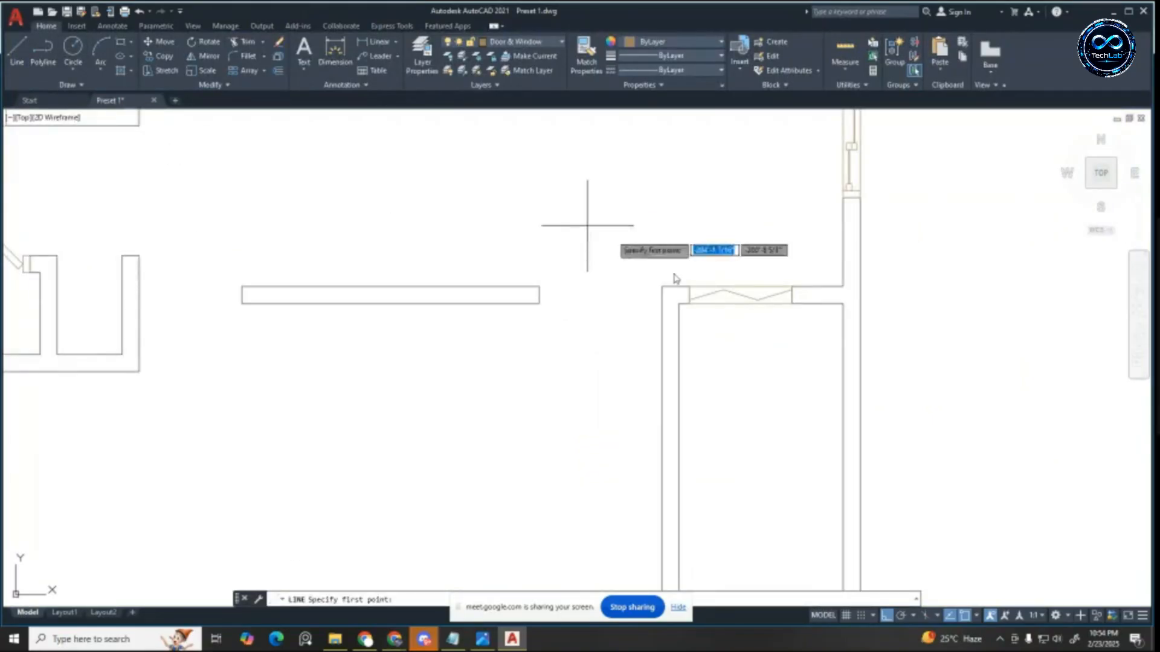
pyautogui.scroll(-4, 608, 260)
pyautogui.scroll(2, 329, 480)
pyautogui.scroll(-4, 332, 500)
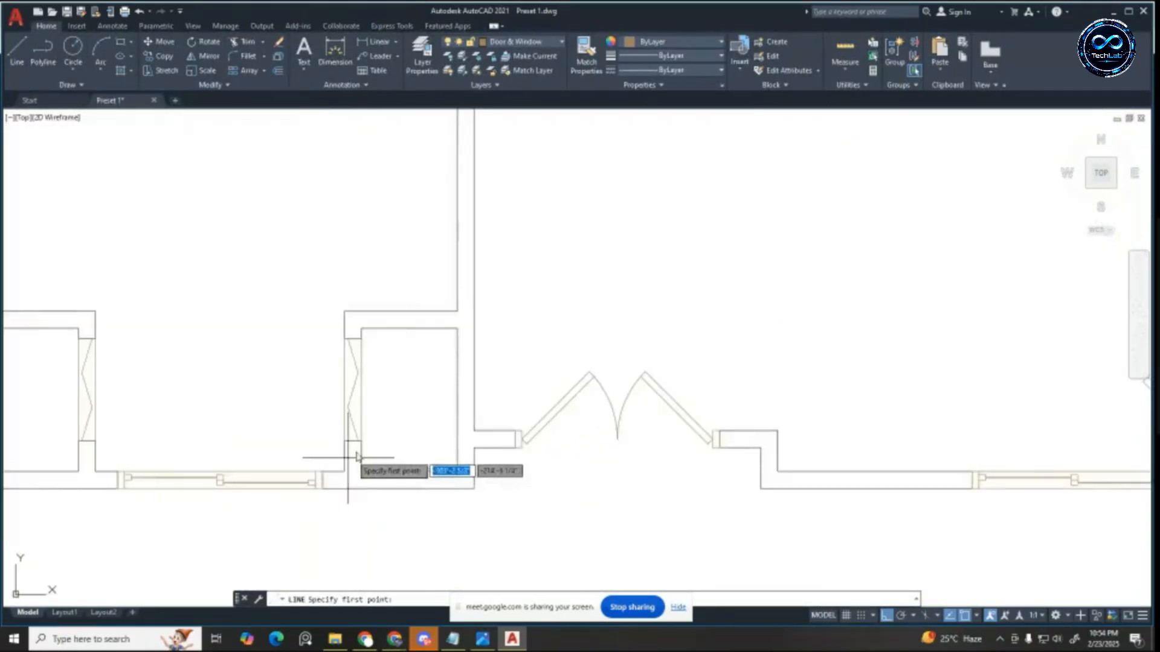
pyautogui.scroll(5, 691, 271)
pyautogui.scroll(2, 691, 272)
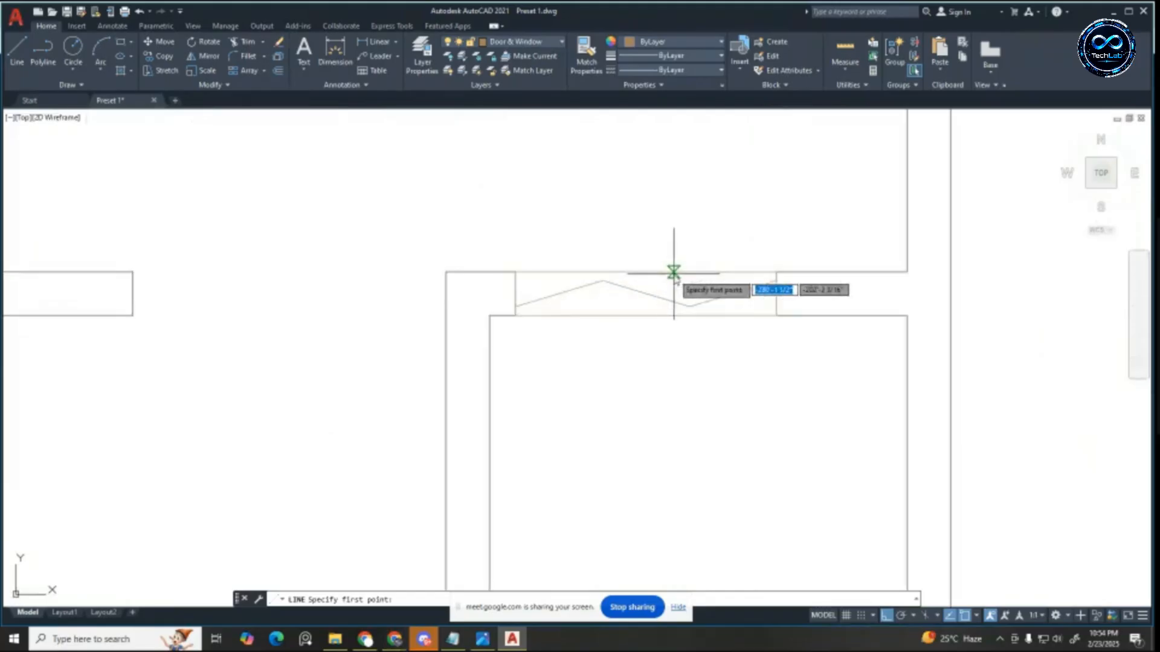
pyautogui.press('Escape')
# Step: Open the block of the zigzag folding door above the narrow room along the right exterior wall for editing
pyautogui.doubleClick(674, 273)
pyautogui.click(576, 404)
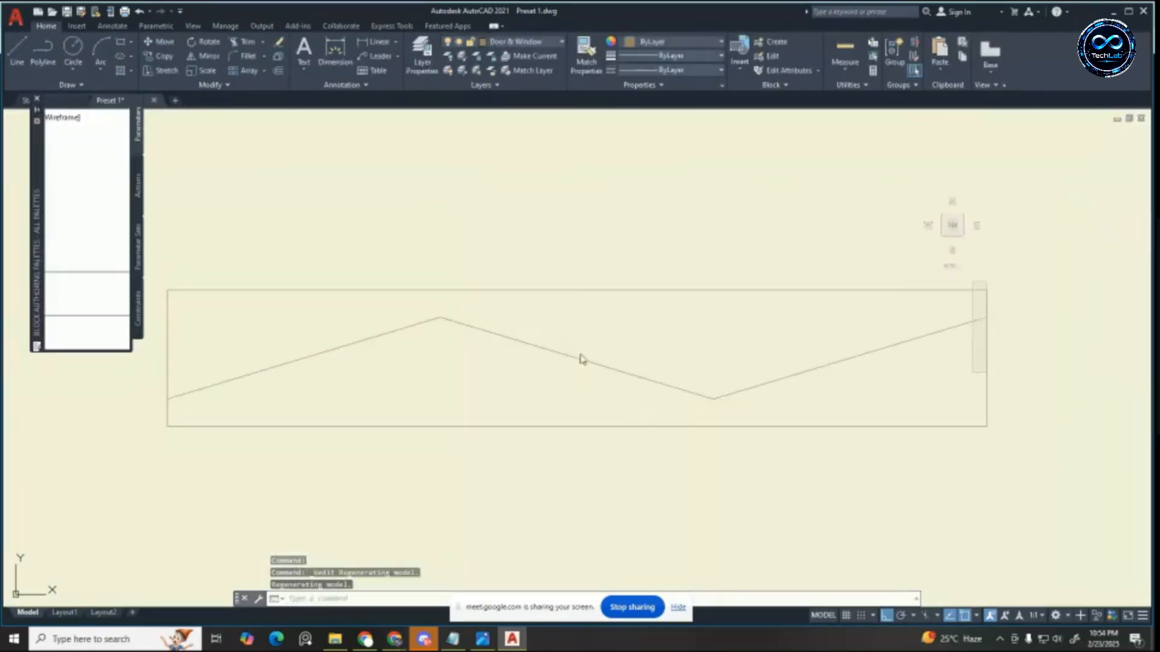
pyautogui.press('Escape')
pyautogui.press('Escape')
pyautogui.press('Escape')
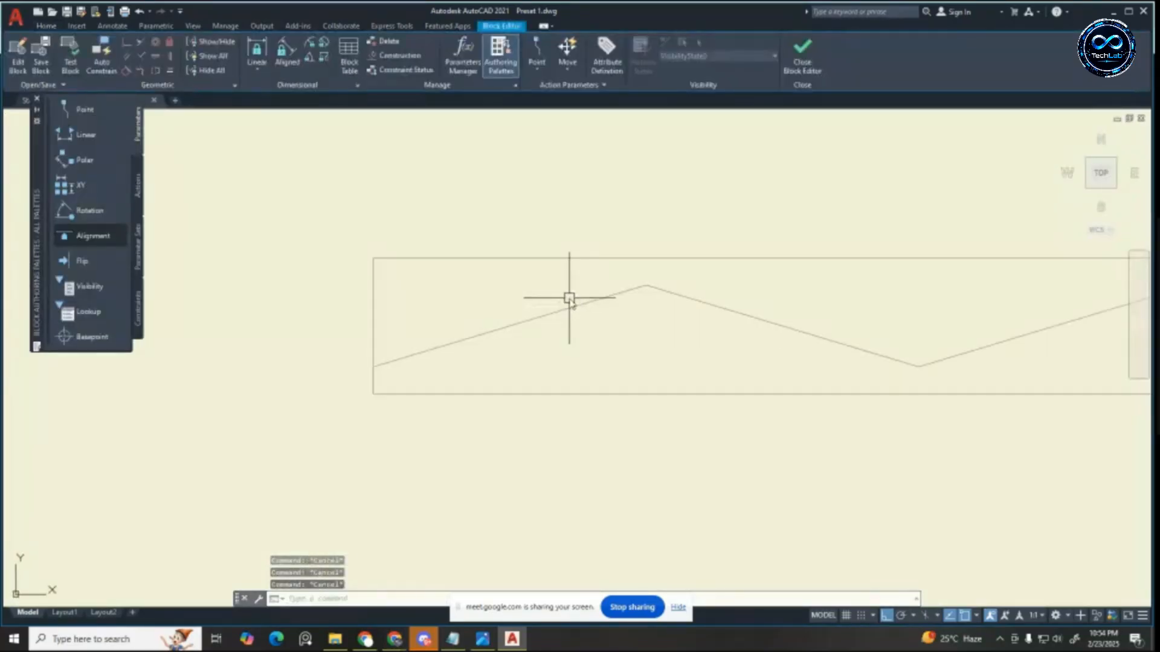
# Step: Try offsetting the folding door's leftmost slanted line 1" downward, and erase the copy
pyautogui.press('Return')
pyautogui.press('Return')
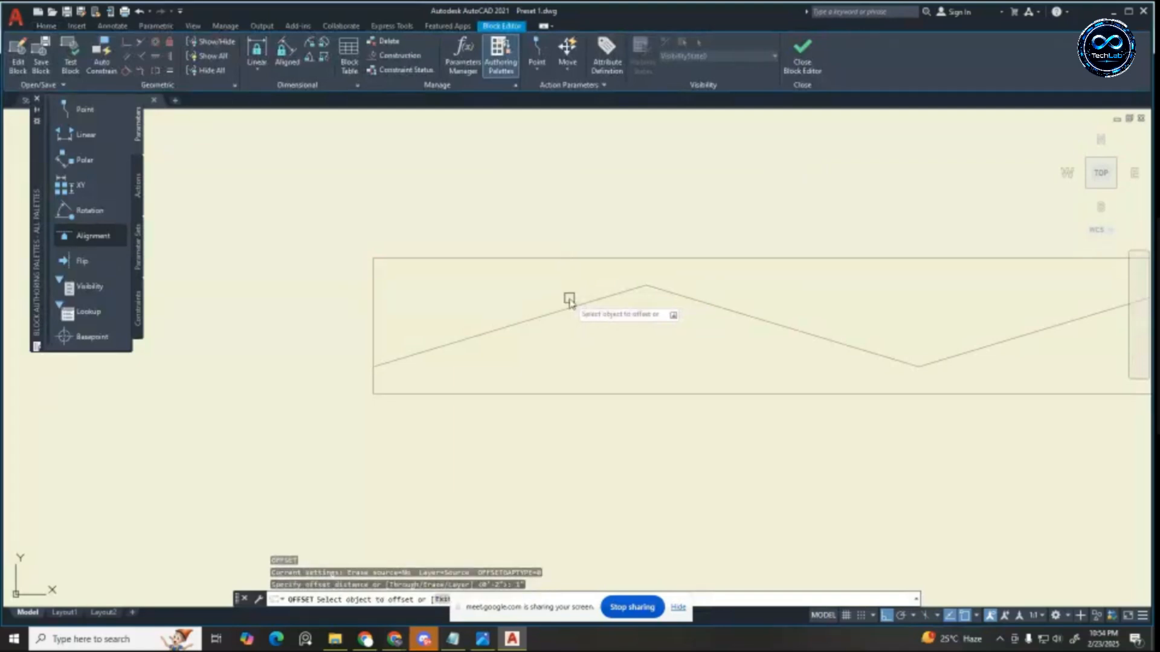
pyautogui.click(584, 308)
pyautogui.click(634, 390)
pyautogui.press('Escape')
pyautogui.click(585, 331)
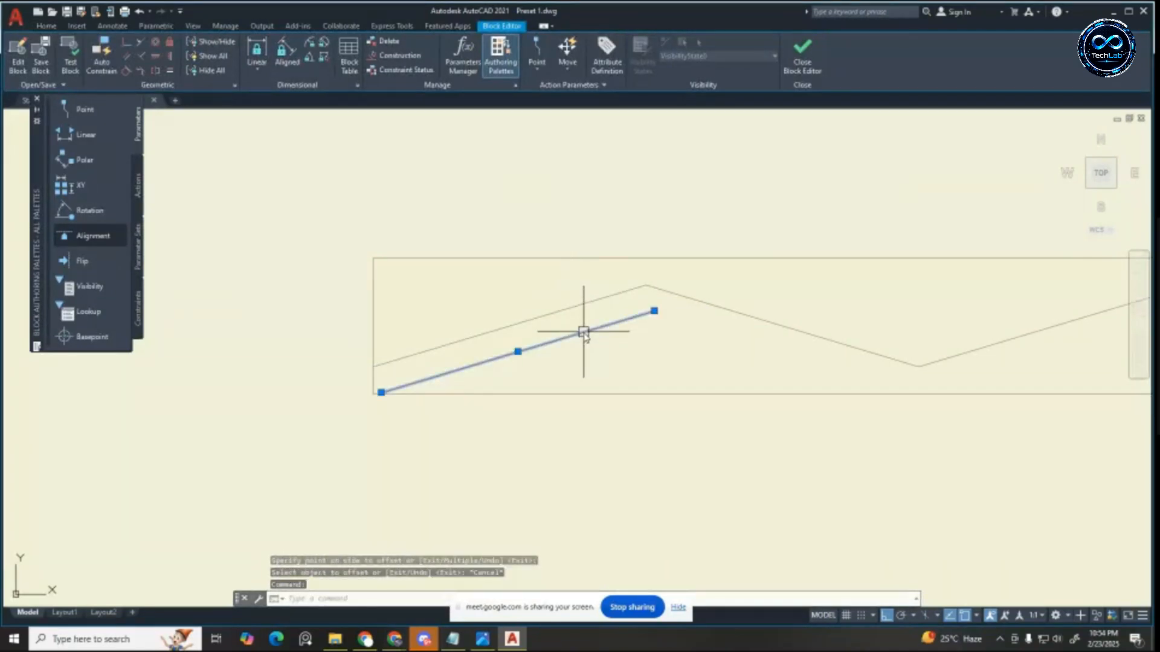
pyautogui.press('Delete')
# Step: Try a 3/4" downward offset of the folding door's leftmost slanted line, and erase the copy
pyautogui.write('o')
pyautogui.press('Return')
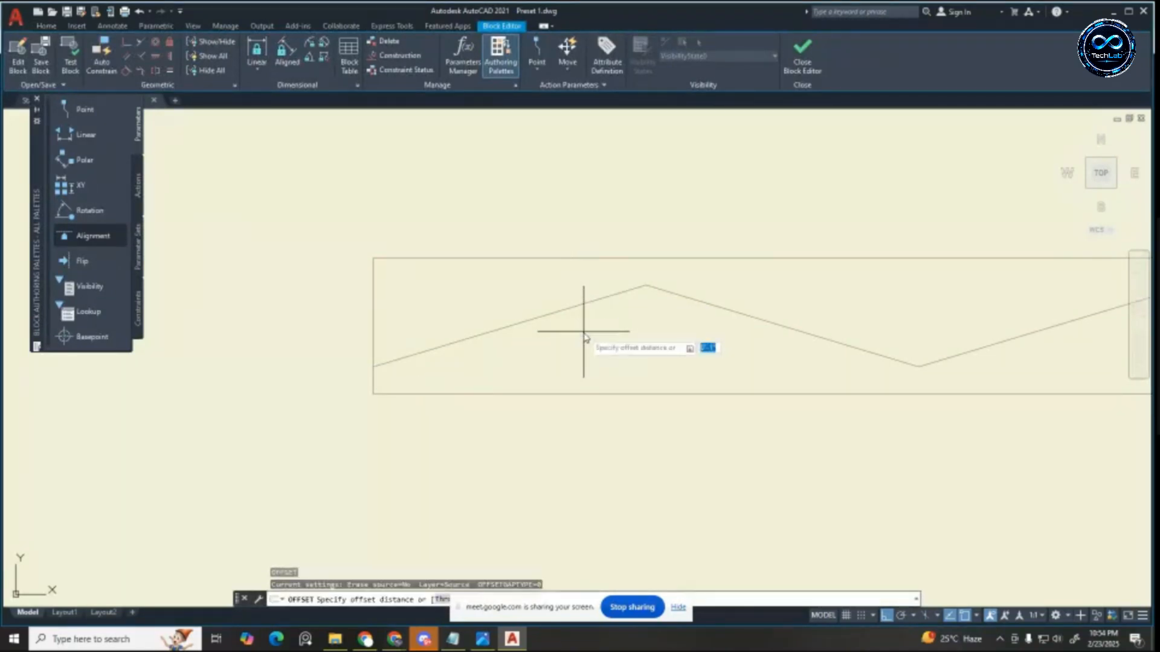
pyautogui.press('Return')
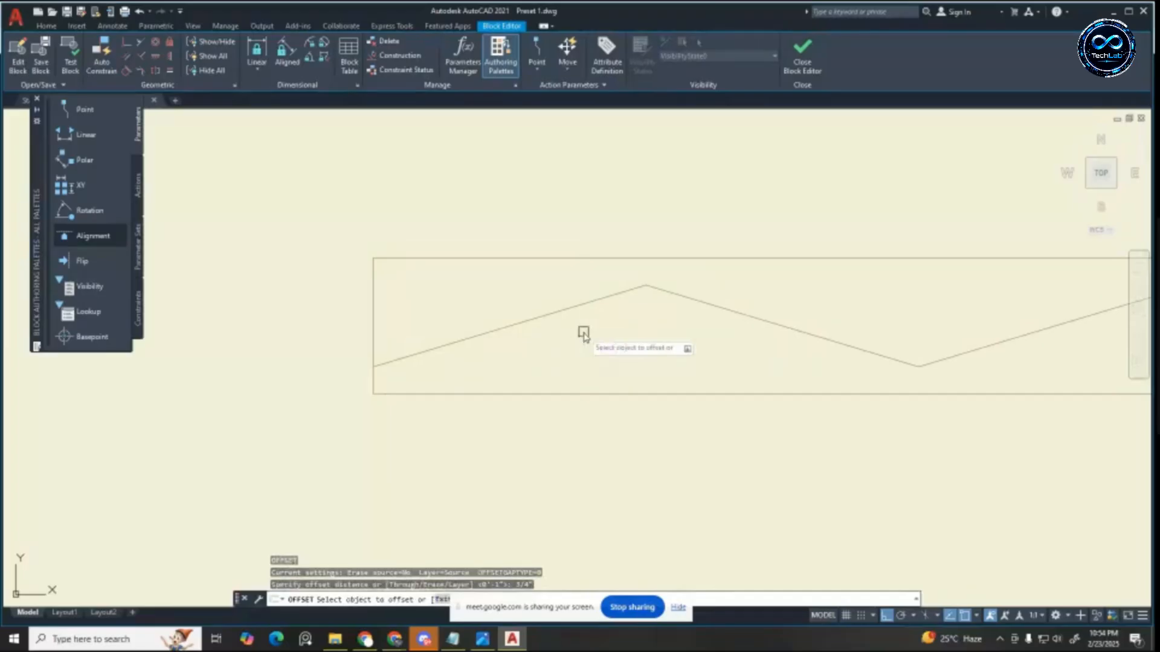
pyautogui.click(625, 292)
pyautogui.click(693, 285)
pyautogui.press('Escape')
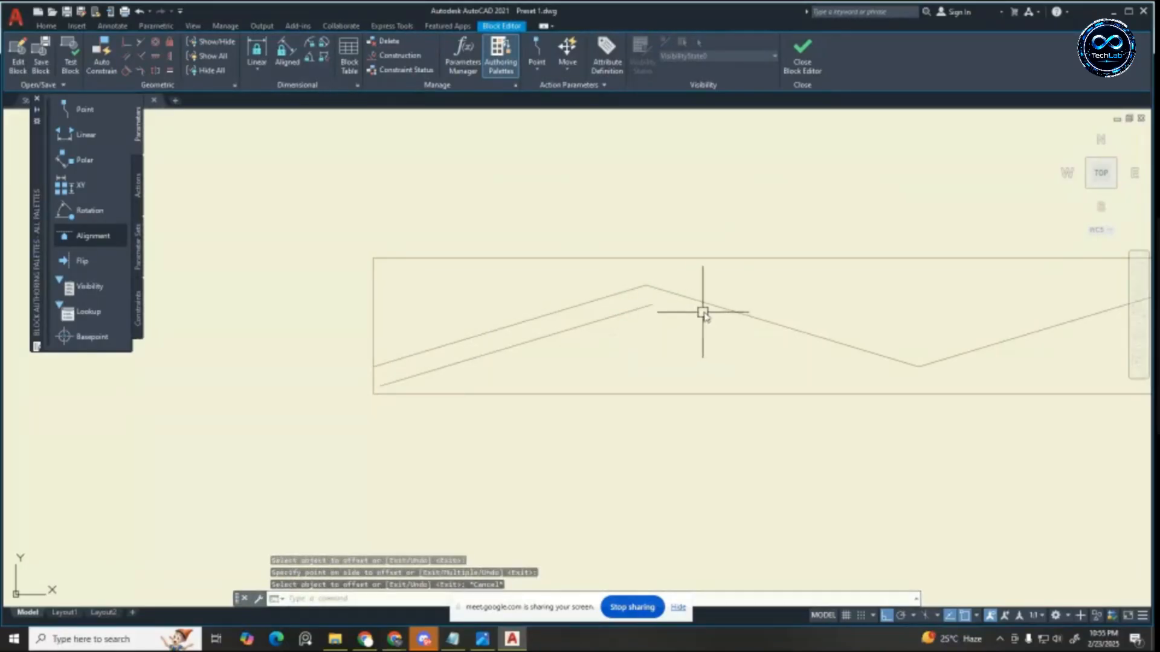
pyautogui.press('Escape')
pyautogui.press('Escape')
pyautogui.press('Escape')
pyautogui.scroll(2, 710, 305)
pyautogui.scroll(-6, 713, 304)
pyautogui.scroll(4, 745, 284)
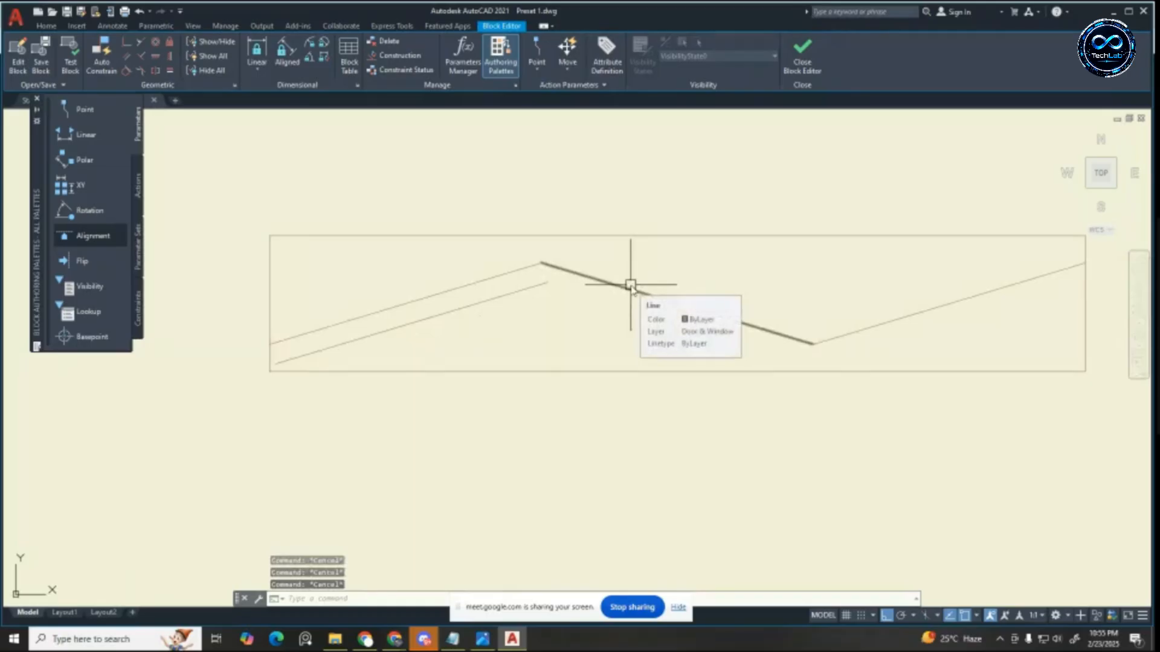
pyautogui.click(542, 284)
pyautogui.press('Delete')
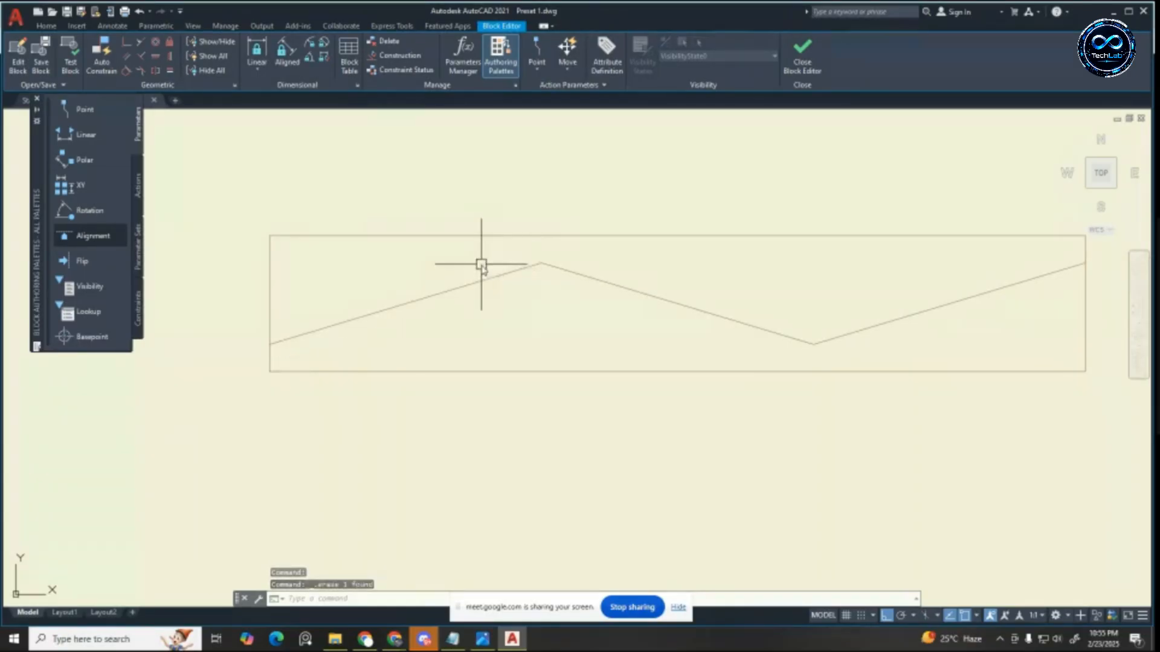
# Step: Offset the folding door's leftmost slanted line 0.5" to both sides
pyautogui.press('Escape')
pyautogui.press('Escape')
pyautogui.press('Return')
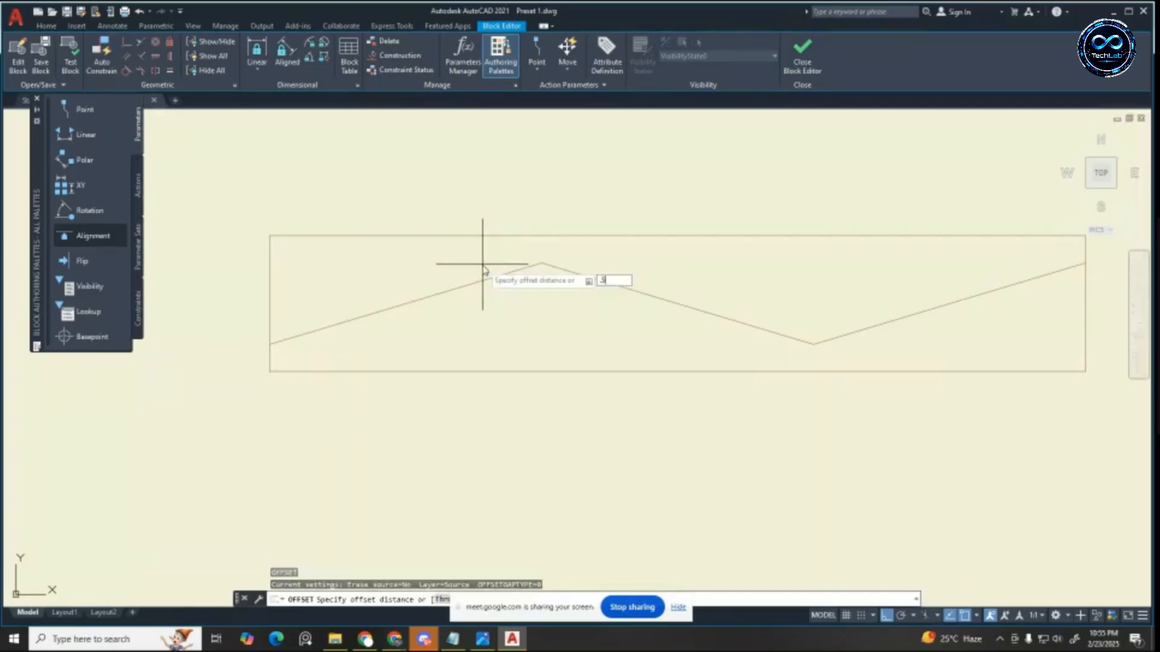
pyautogui.write('.5')
pyautogui.press('Return')
pyautogui.click(496, 279)
pyautogui.click(493, 273)
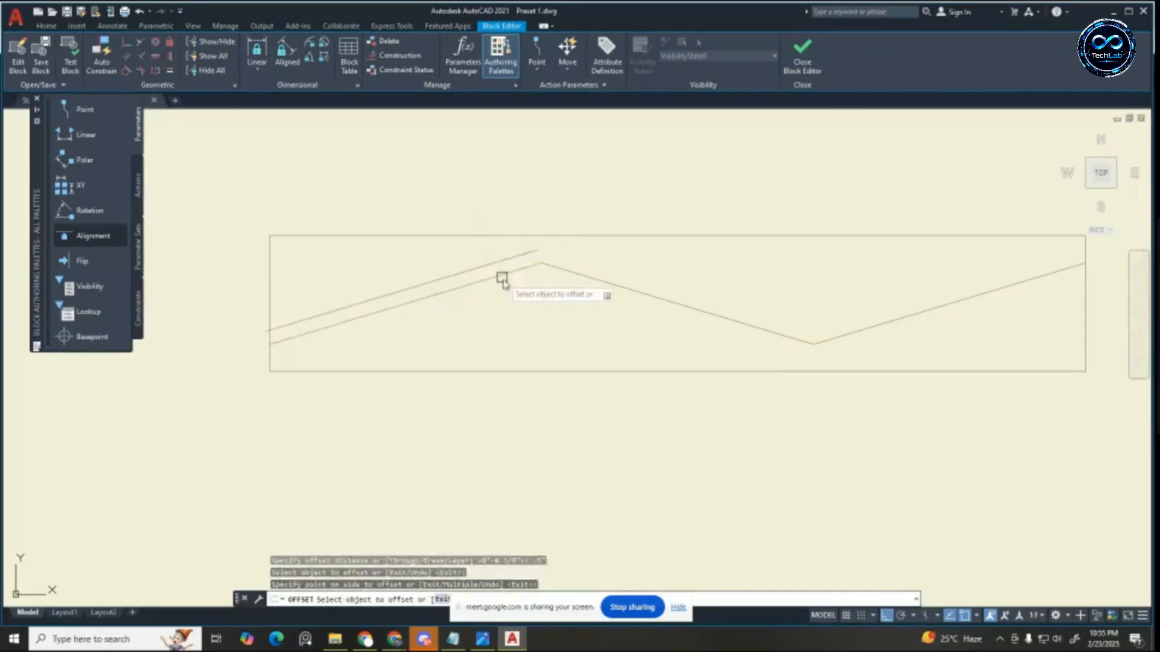
pyautogui.click(501, 277)
pyautogui.click(504, 285)
# Step: Offset the middle and rightmost slanted lines of the folding door to both sides at the same 0.5" distance
pyautogui.click(606, 284)
pyautogui.click(698, 290)
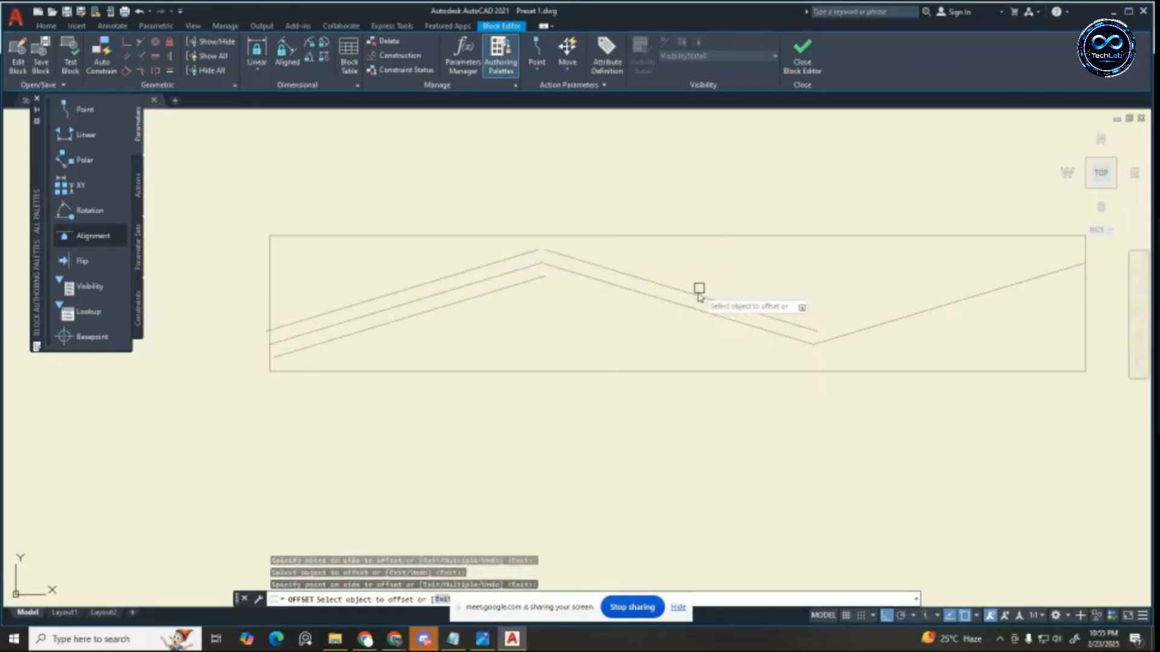
pyautogui.click(683, 306)
pyautogui.click(712, 329)
pyautogui.click(849, 333)
pyautogui.click(834, 256)
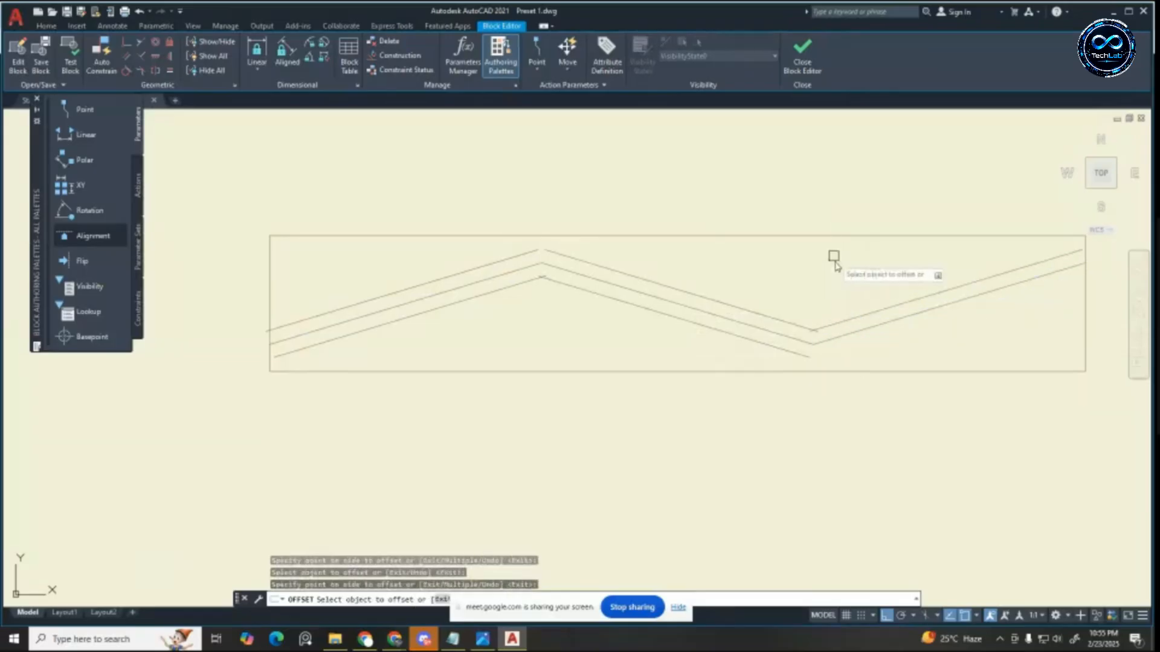
pyautogui.click(880, 326)
pyautogui.click(904, 370)
pyautogui.press('Escape')
pyautogui.press('Escape')
pyautogui.press('Escape')
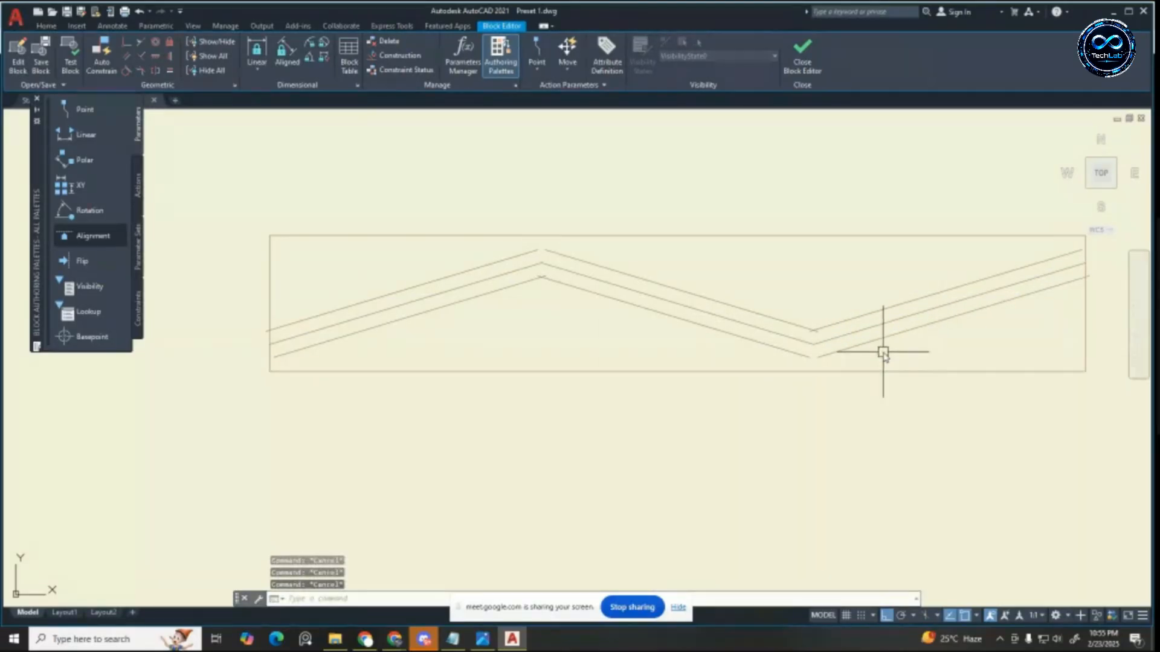
# Step: Fillet the outer offset lines with zero radius at the zigzag's lower vertex, both below and above the centre line
pyautogui.write('F')
pyautogui.press('Return')
pyautogui.scroll(4, 882, 351)
pyautogui.click(843, 333)
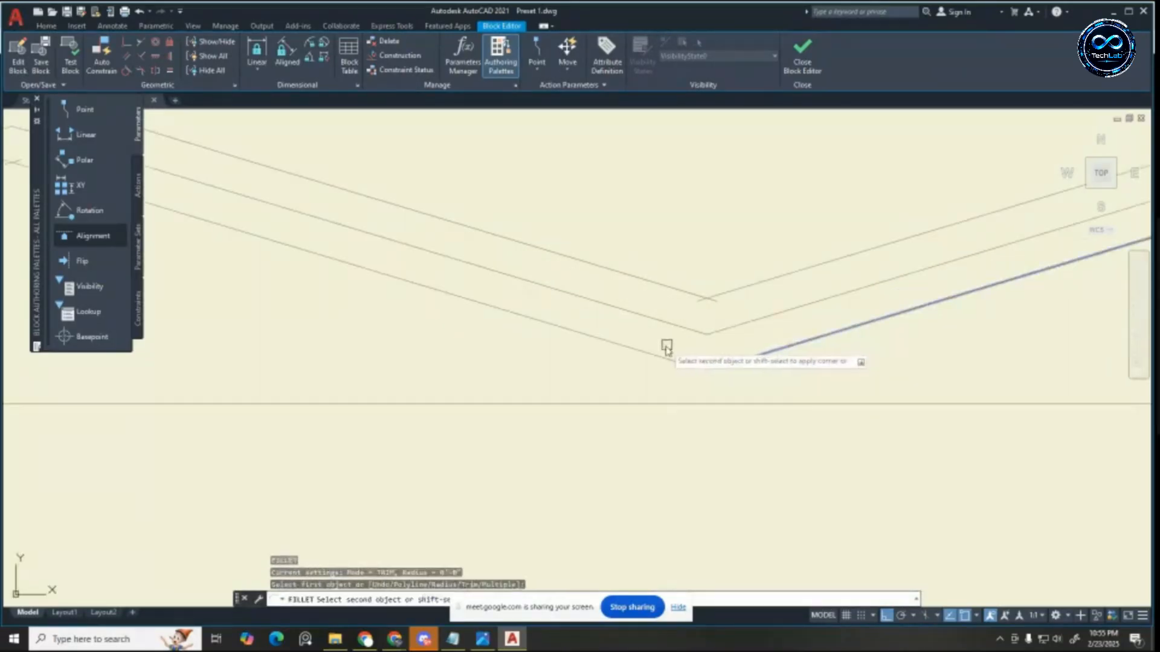
pyautogui.click(662, 357)
pyautogui.press('Return')
pyautogui.click(739, 290)
pyautogui.click(696, 294)
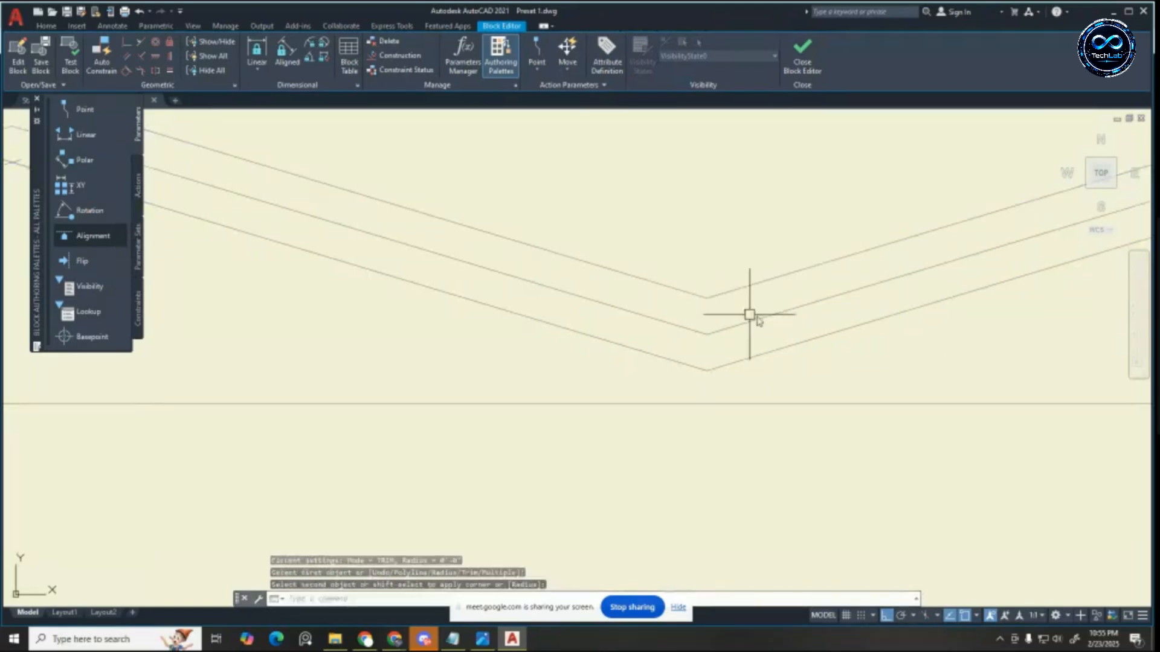
# Step: Fillet the upper and lower offset lines with zero radius at the zigzag's peak to form sharp corners
pyautogui.scroll(-5, 847, 344)
pyautogui.scroll(3, 670, 288)
pyautogui.press('Return')
pyautogui.click(617, 284)
pyautogui.press('space')
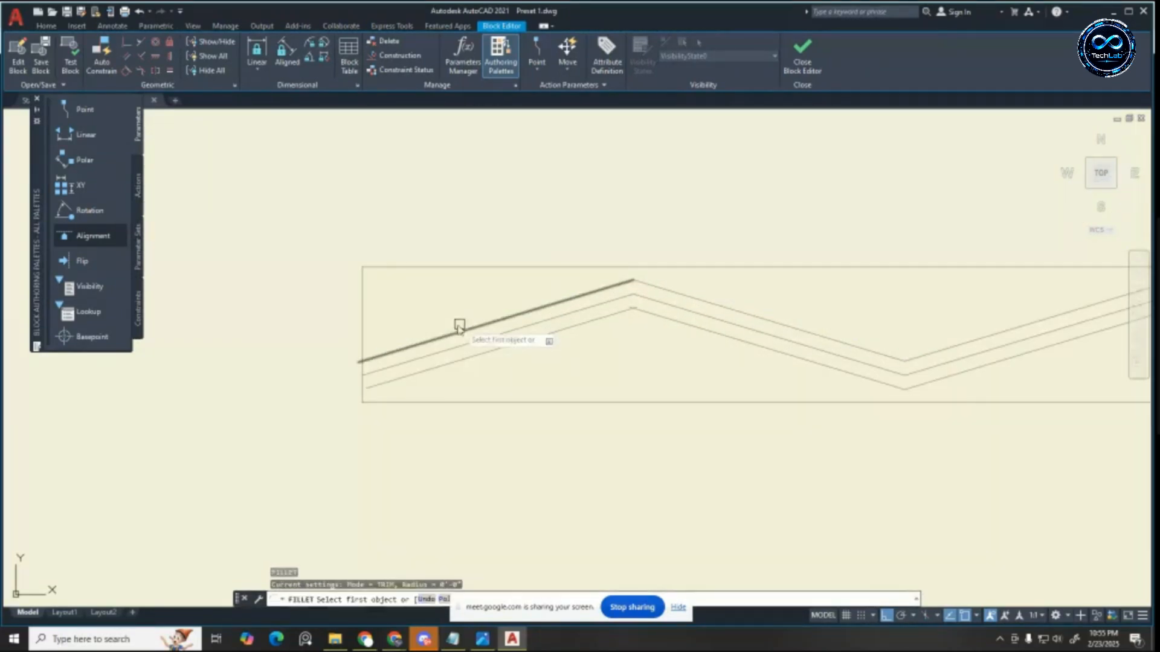
pyautogui.scroll(3, 608, 320)
pyautogui.click(609, 302)
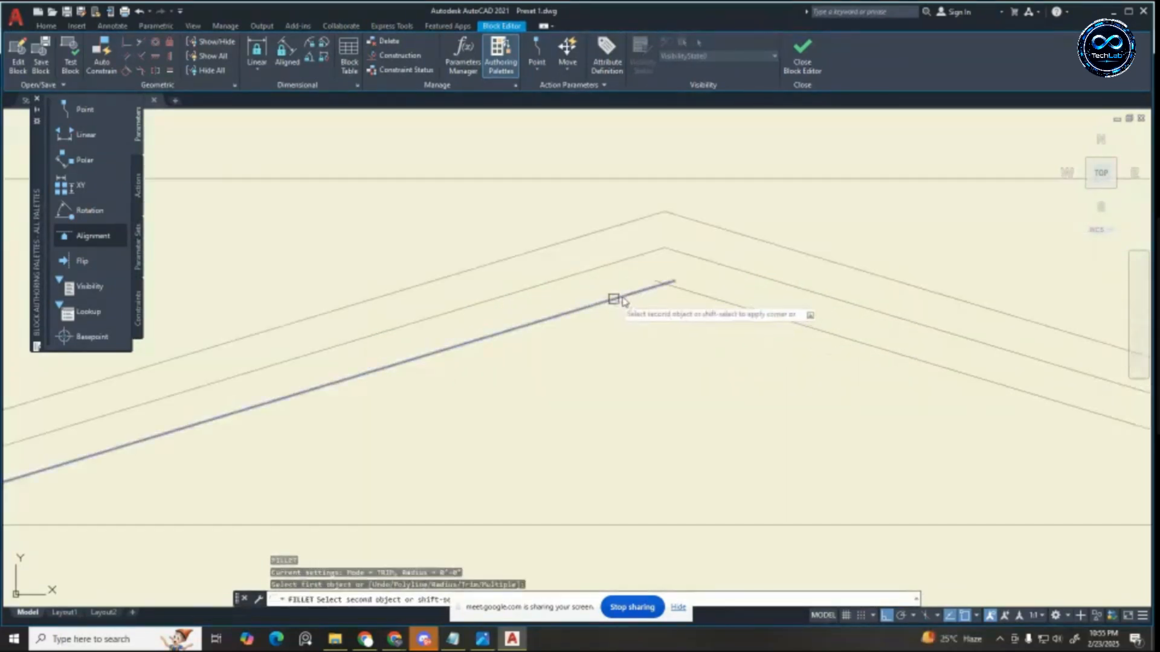
pyautogui.click(678, 284)
pyautogui.scroll(-5, 737, 290)
pyautogui.press('Escape')
pyautogui.press('Escape')
pyautogui.press('Escape')
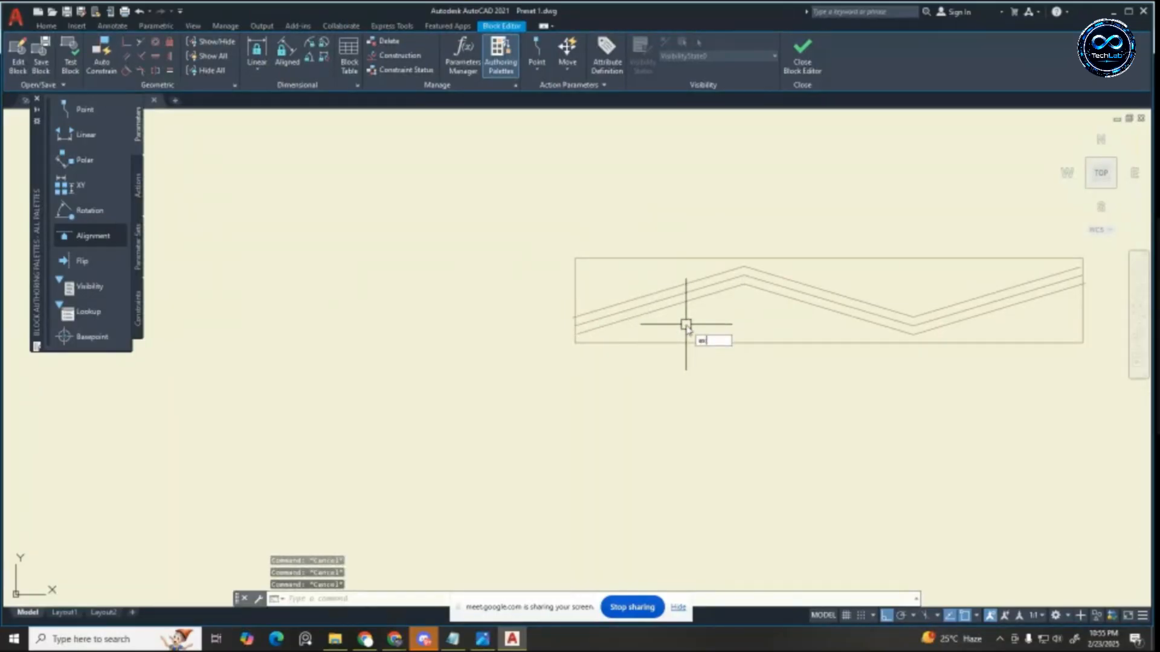
# Step: Extend the folding door's short offset lines at both ends to the edges of the surrounding rectangle
pyautogui.press('space')
pyautogui.click(605, 328)
pyautogui.scroll(2, 604, 329)
pyautogui.scroll(-4, 553, 314)
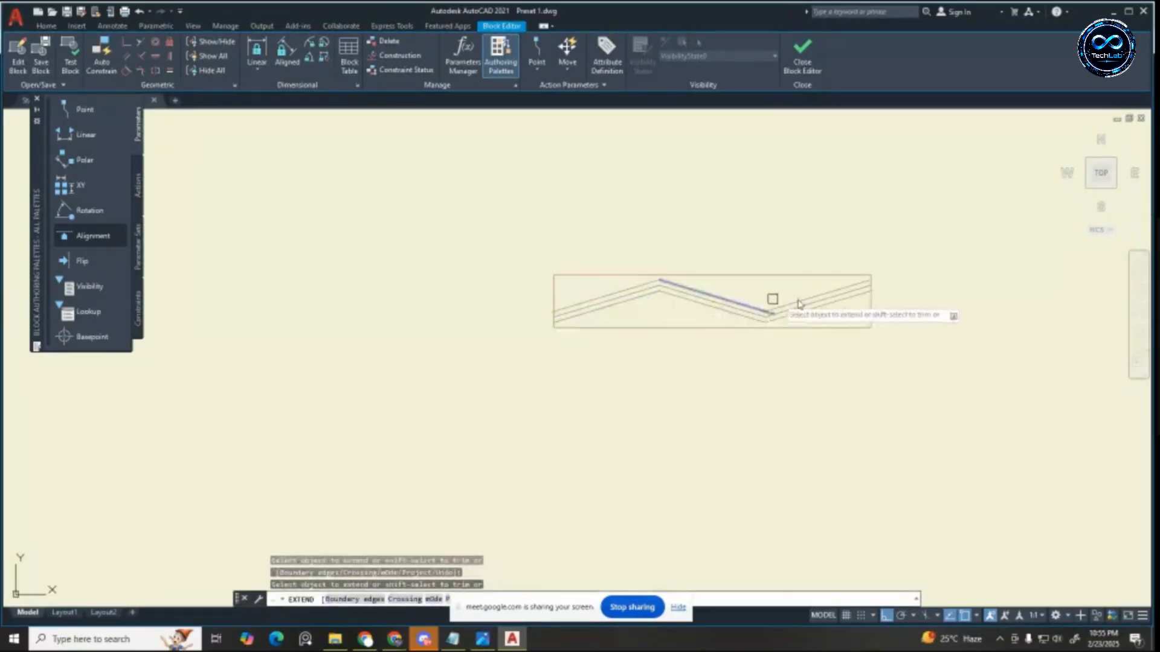
pyautogui.scroll(3, 799, 304)
pyautogui.click(849, 279)
pyautogui.scroll(1, 952, 287)
pyautogui.press('Escape')
pyautogui.press('Escape')
pyautogui.press('Escape')
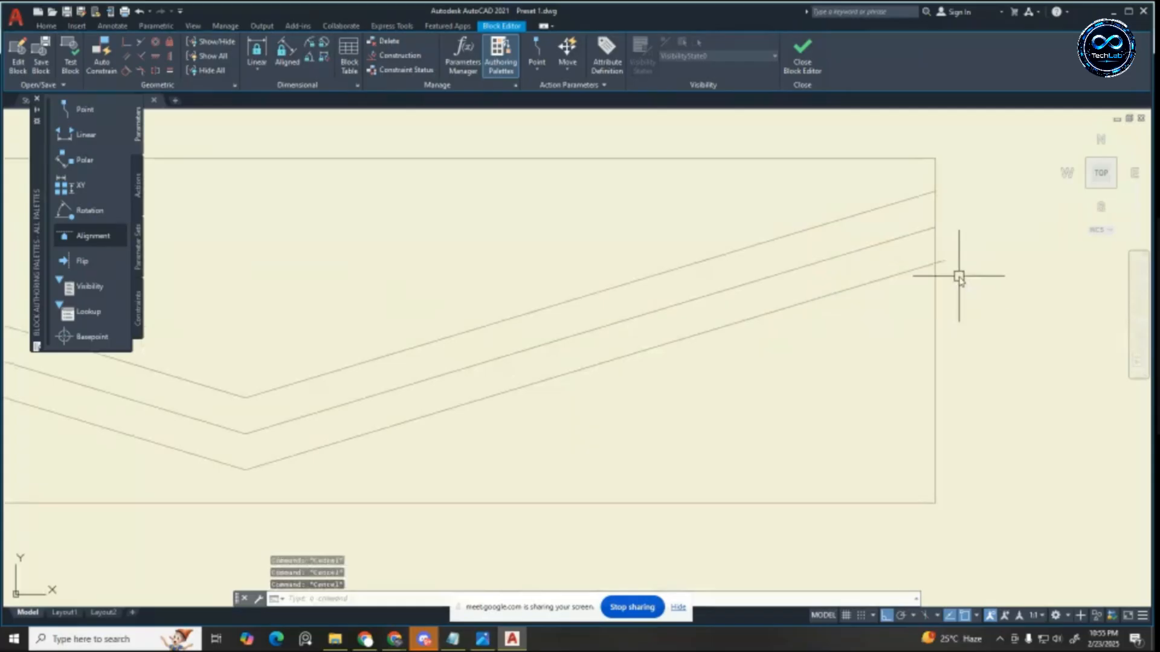
# Step: Trim the folding door's offset line ends that overshoot the rectangle's right and left edges
pyautogui.write('tr')
pyautogui.press('space')
pyautogui.scroll(-4, 759, 262)
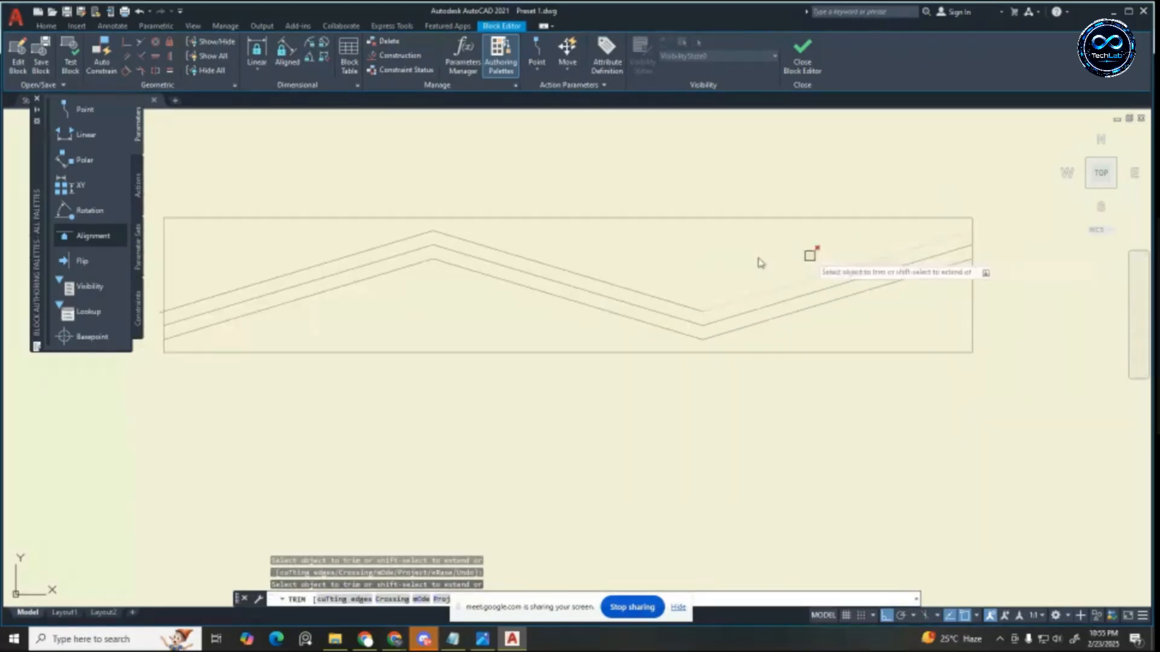
pyautogui.scroll(5, 465, 302)
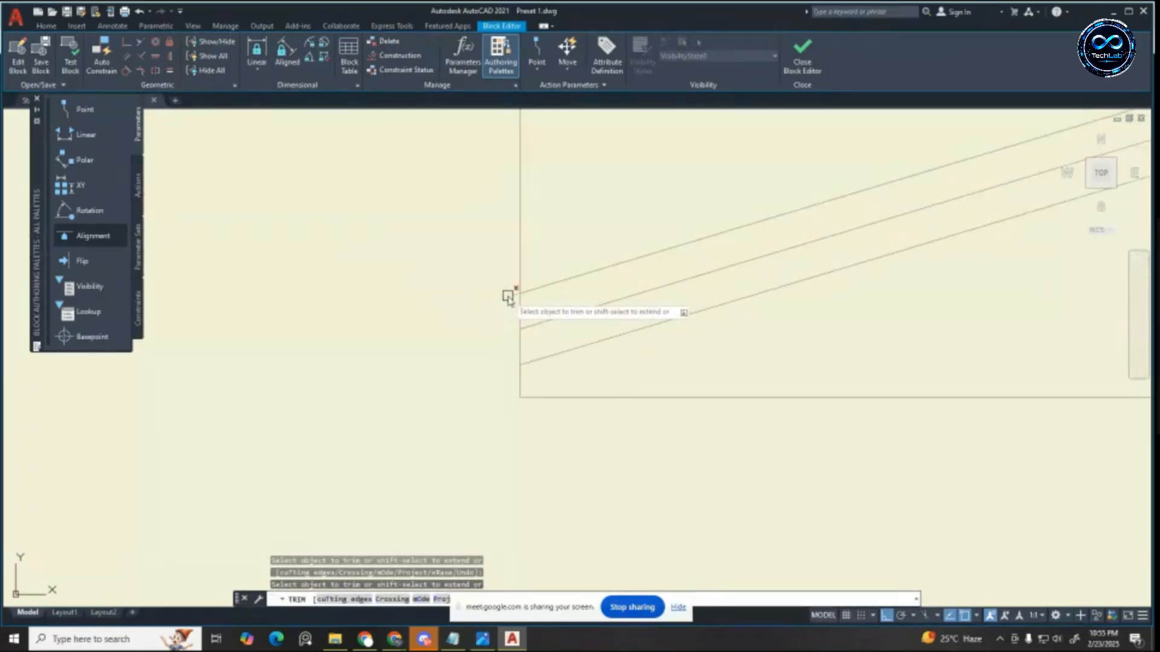
pyautogui.scroll(-5, 653, 269)
pyautogui.scroll(3, 453, 314)
pyautogui.press('Escape')
pyautogui.press('Escape')
pyautogui.press('Escape')
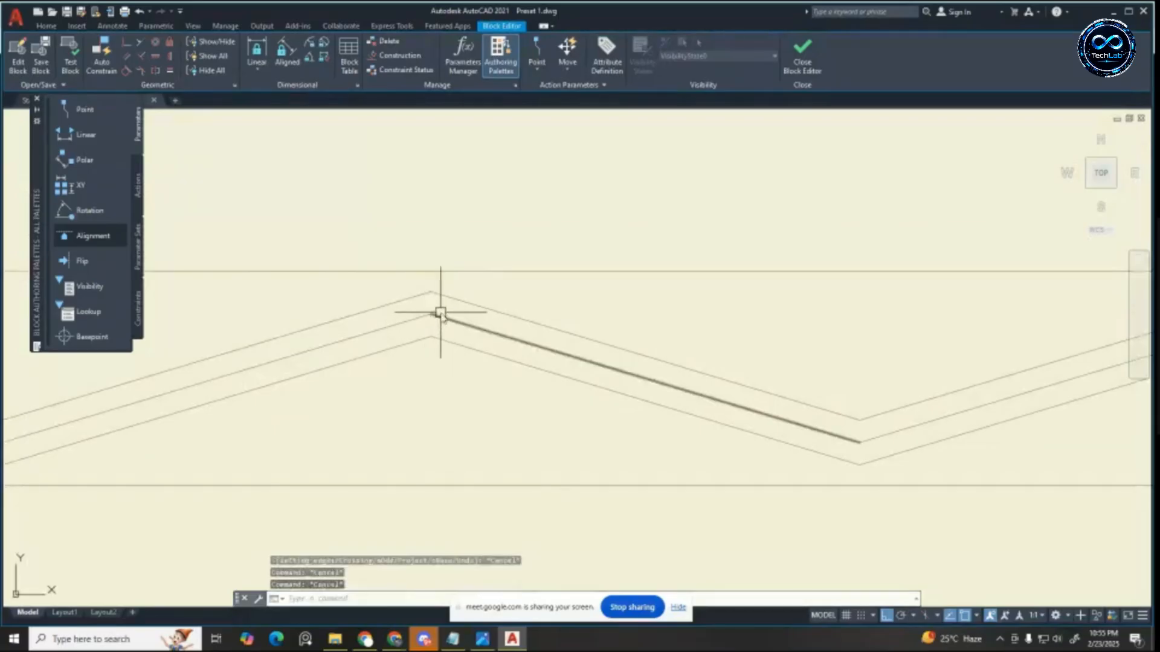
# Step: Erase the three slanted centre lines between the folding door's offset lines
pyautogui.click(440, 312)
pyautogui.click(414, 322)
pyautogui.press('Delete')
pyautogui.click(863, 440)
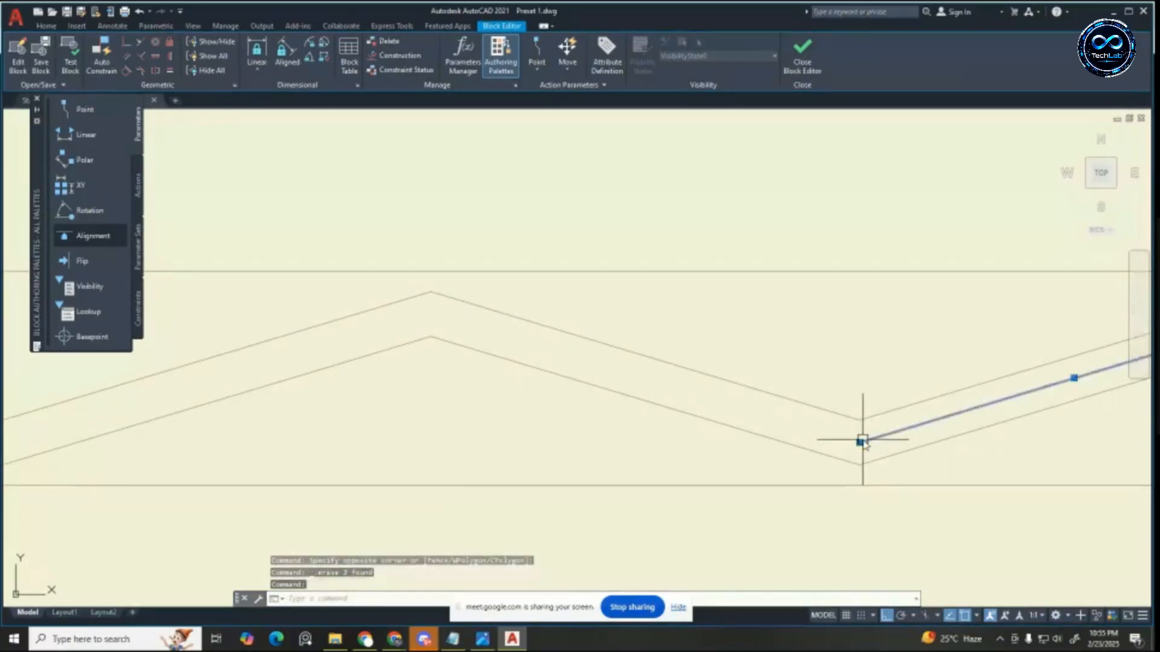
pyautogui.press('Delete')
# Step: Draw short vertical joint lines between the upper and lower offset lines at the folding door's lower vertex and peak
pyautogui.press('Return')
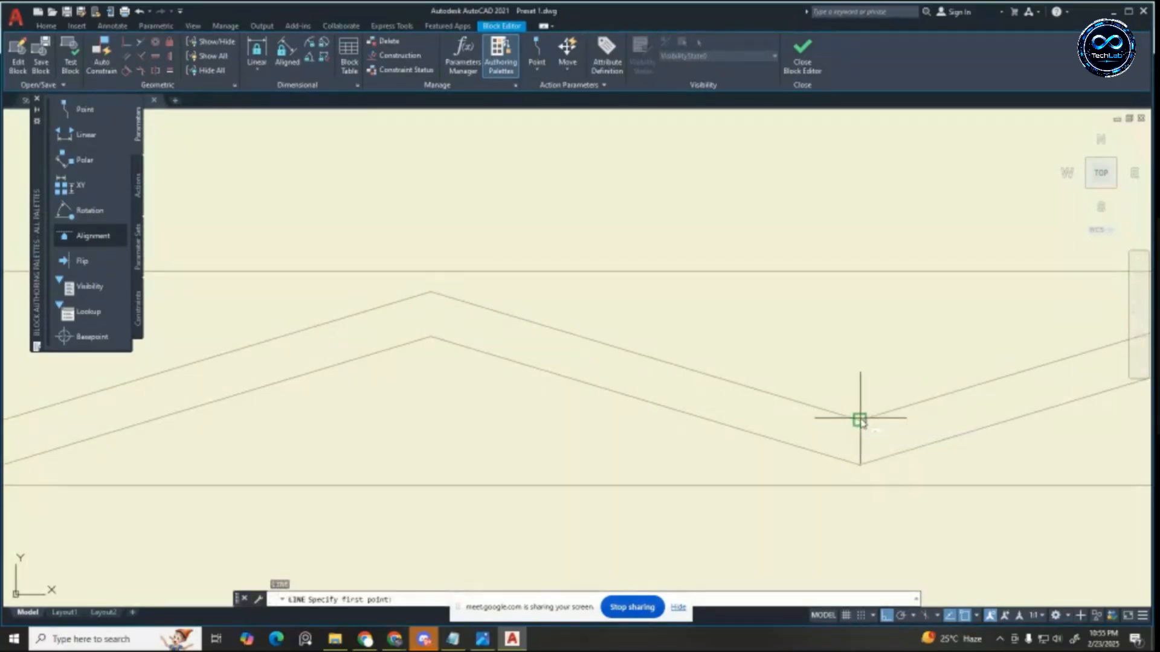
pyautogui.click(860, 419)
pyautogui.click(860, 465)
pyautogui.press('Escape')
pyautogui.press('Escape')
pyautogui.press('Escape')
pyautogui.click(823, 391)
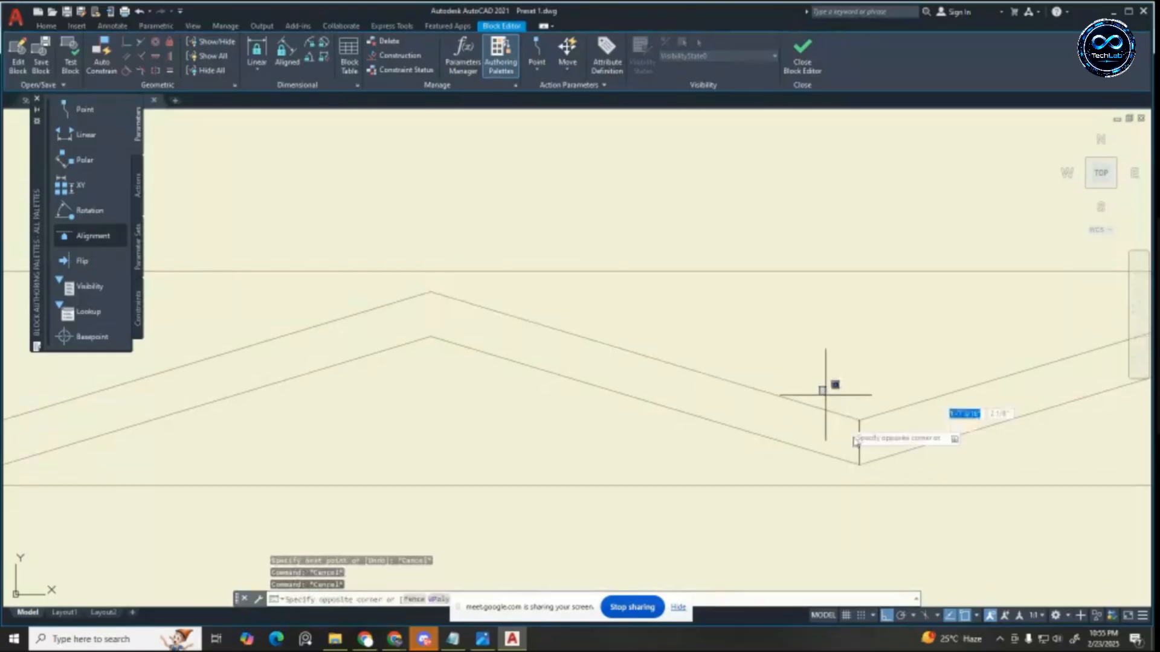
pyautogui.press('Escape')
pyautogui.click(46, 26)
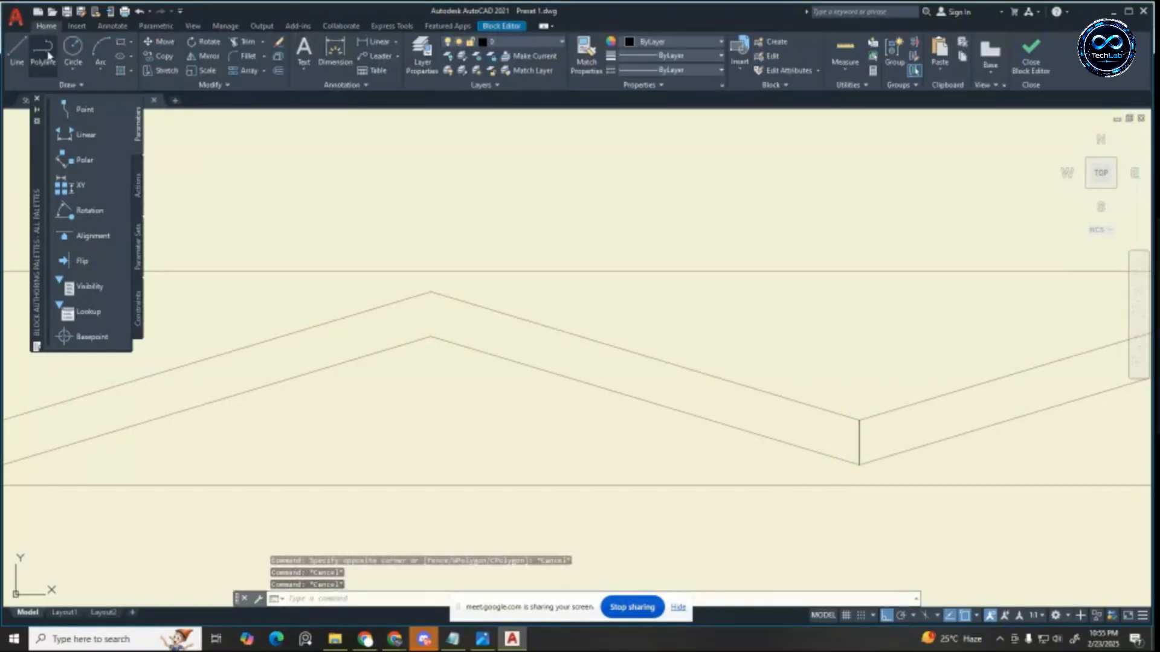
pyautogui.press('Return')
pyautogui.click(431, 292)
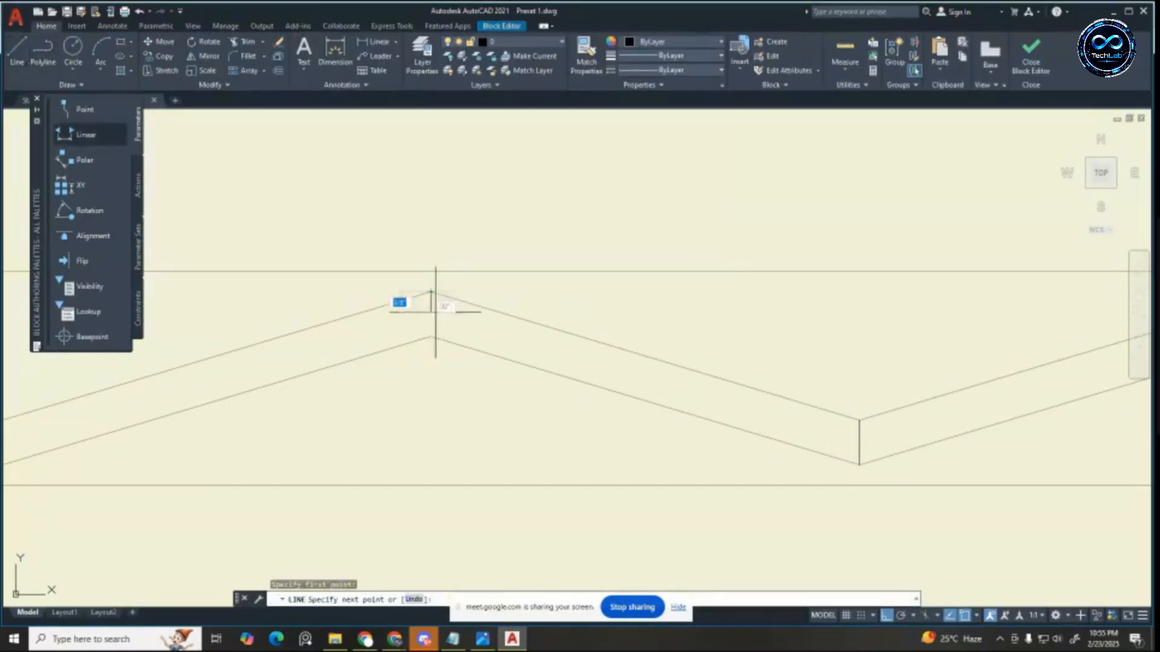
pyautogui.press('Escape')
pyautogui.press('Escape')
# Step: Assign the joint lines and middle panel to the Door & Window layer, and save the folding door block on closing
pyautogui.scroll(-4, 459, 261)
pyautogui.click(418, 238)
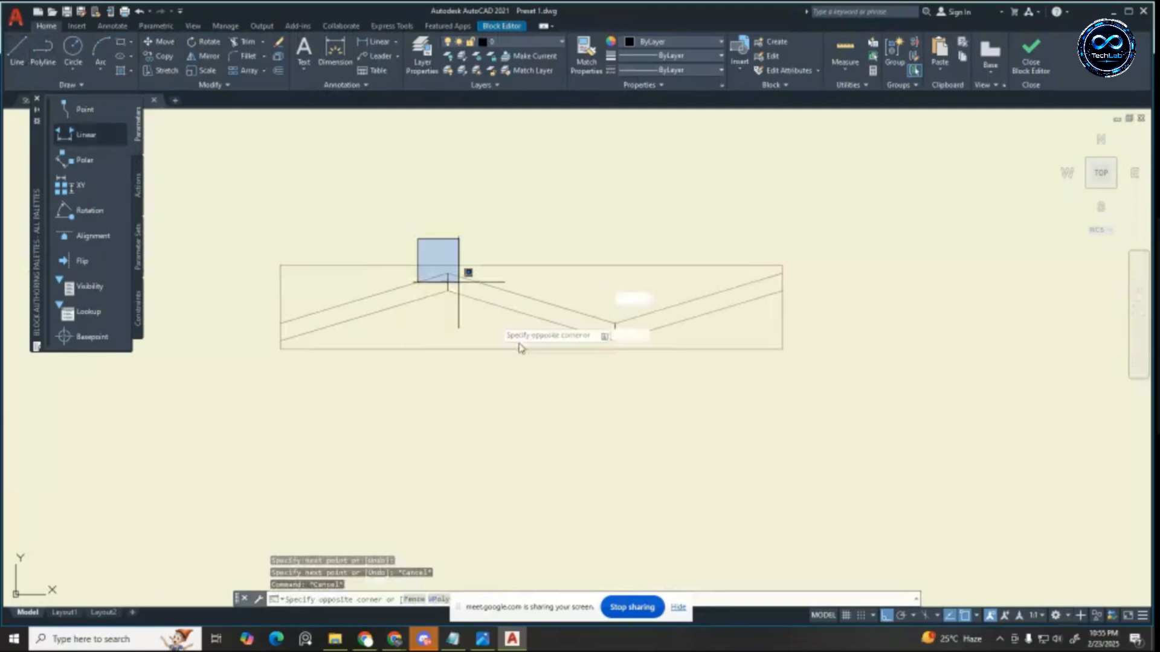
pyautogui.click(629, 432)
pyautogui.click(497, 44)
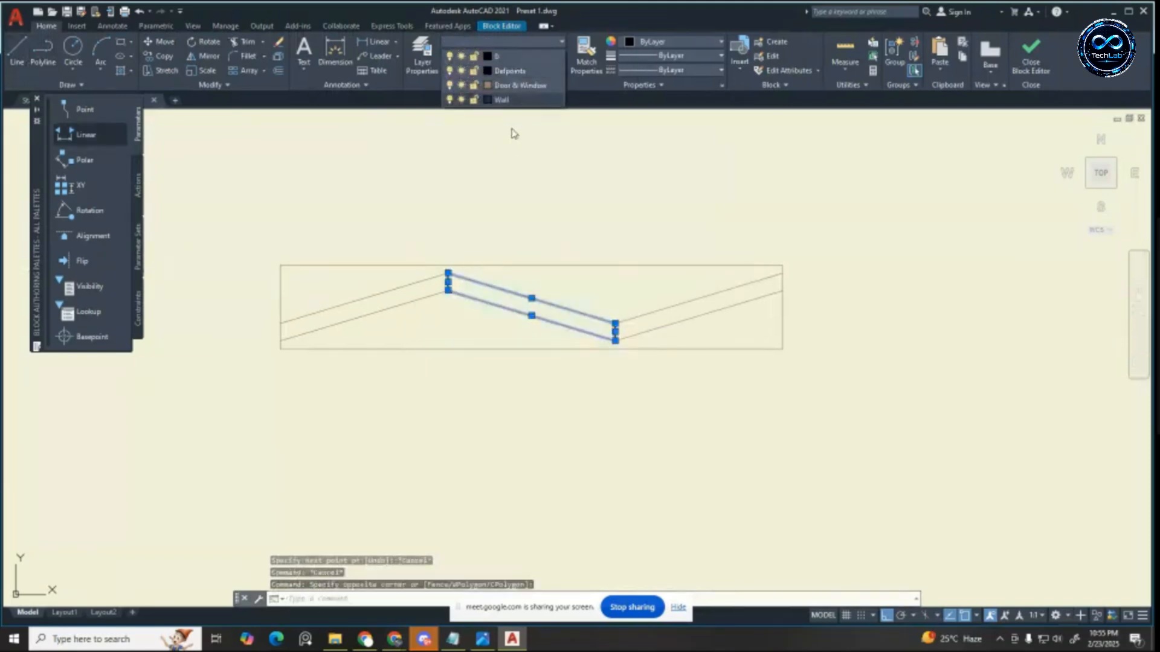
pyautogui.click(516, 89)
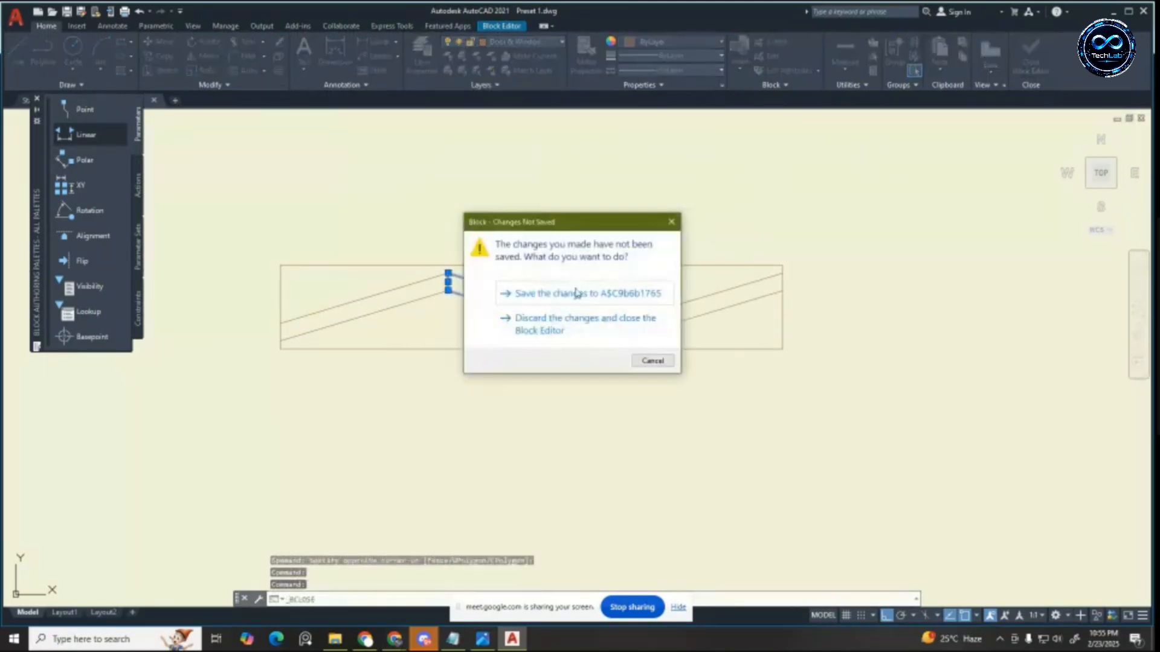
pyautogui.click(543, 293)
# Step: Examine the updated folding doors and the other doors in the floor plan
pyautogui.scroll(-4, 725, 292)
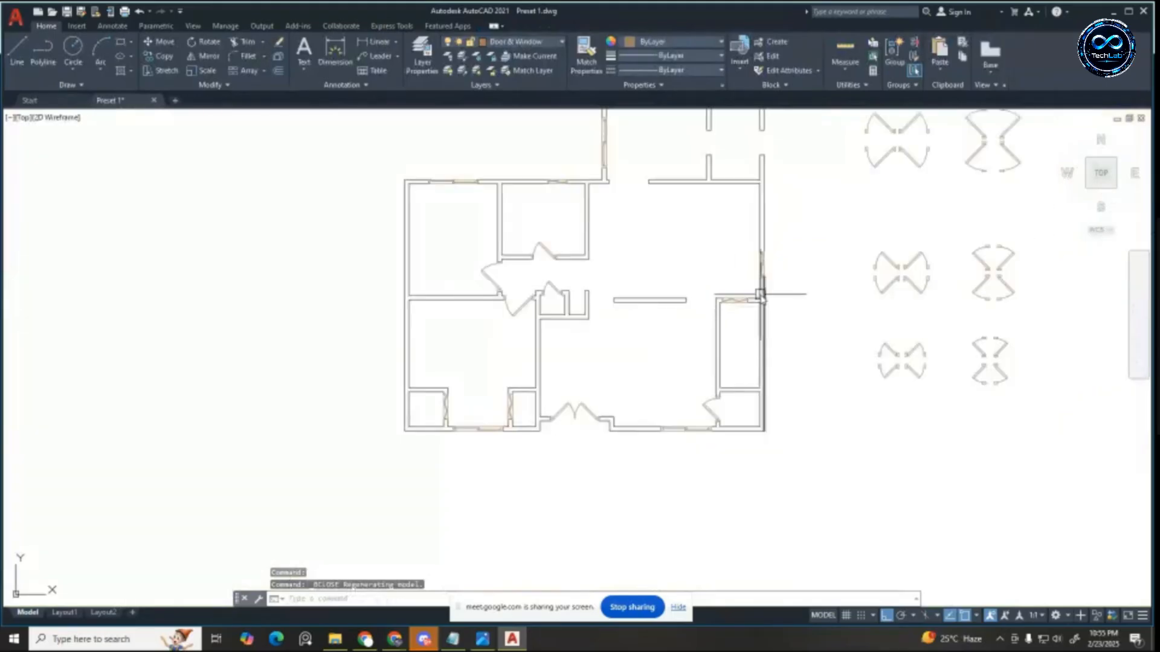
pyautogui.scroll(3, 614, 405)
pyautogui.scroll(-4, 513, 407)
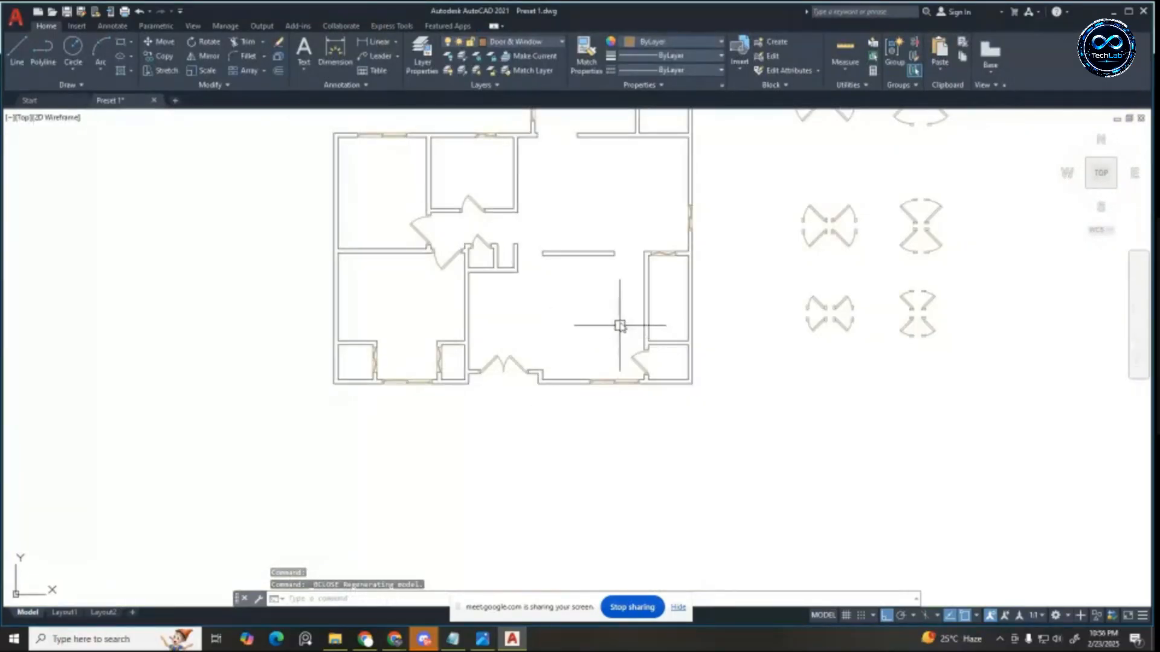
pyautogui.scroll(2, 628, 247)
pyautogui.scroll(2, 628, 248)
pyautogui.scroll(-2, 597, 251)
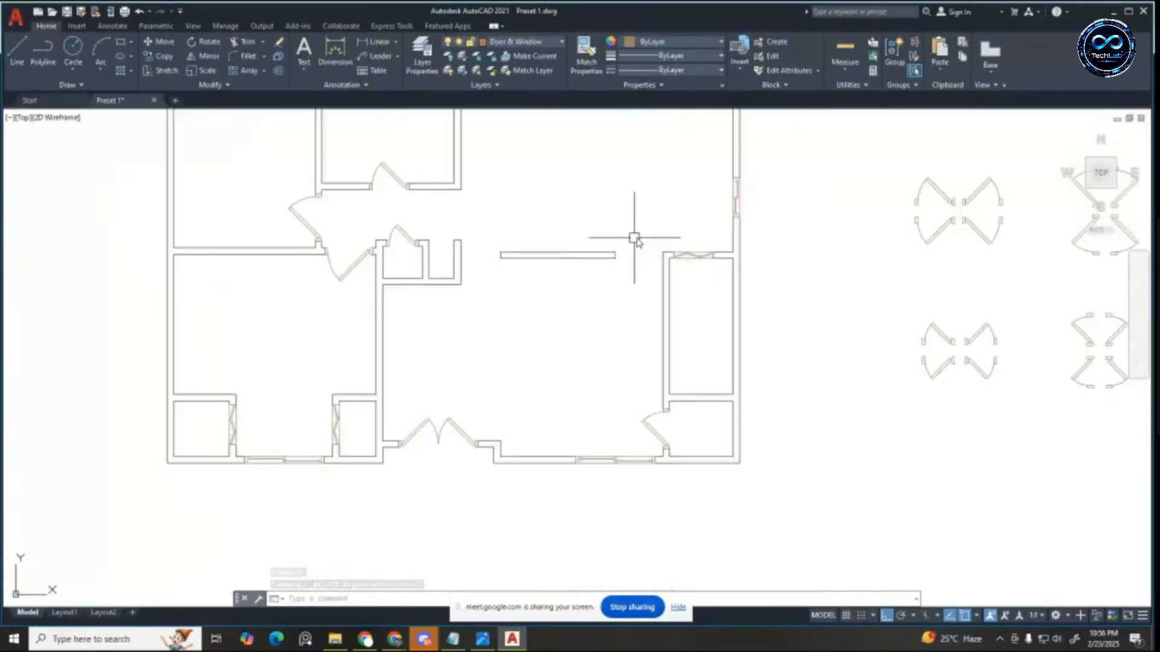
pyautogui.scroll(1, 634, 238)
pyautogui.scroll(2, 456, 182)
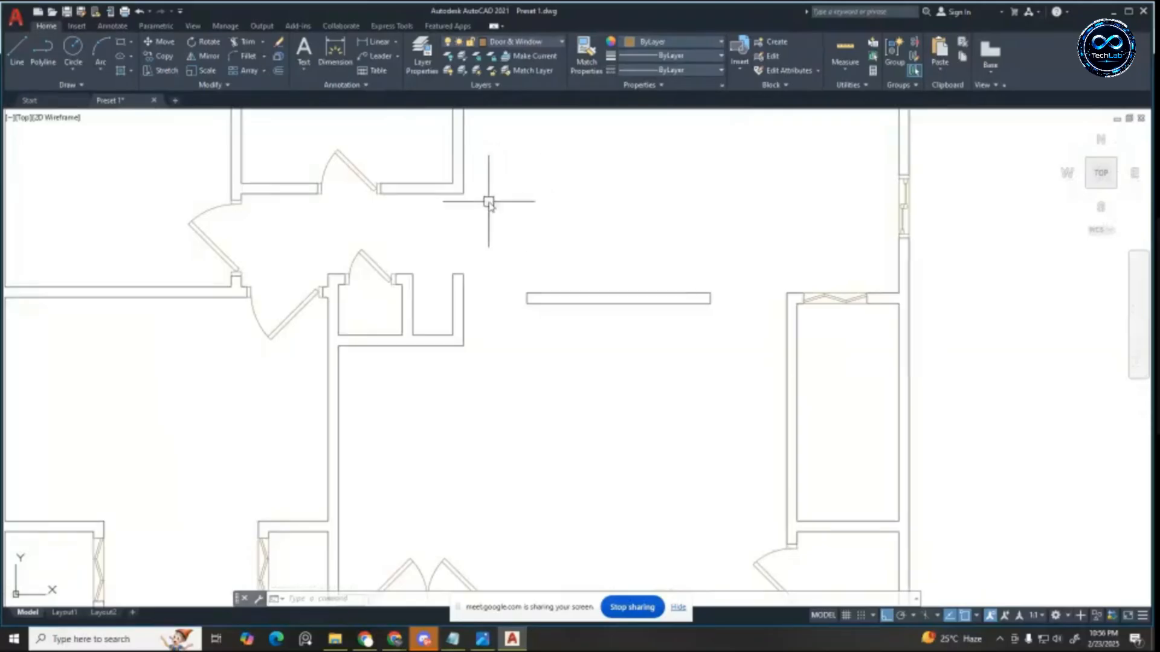
# Step: Open the block of the hinged door in the upper middle room's bottom wall in the block editor
pyautogui.click(697, 71)
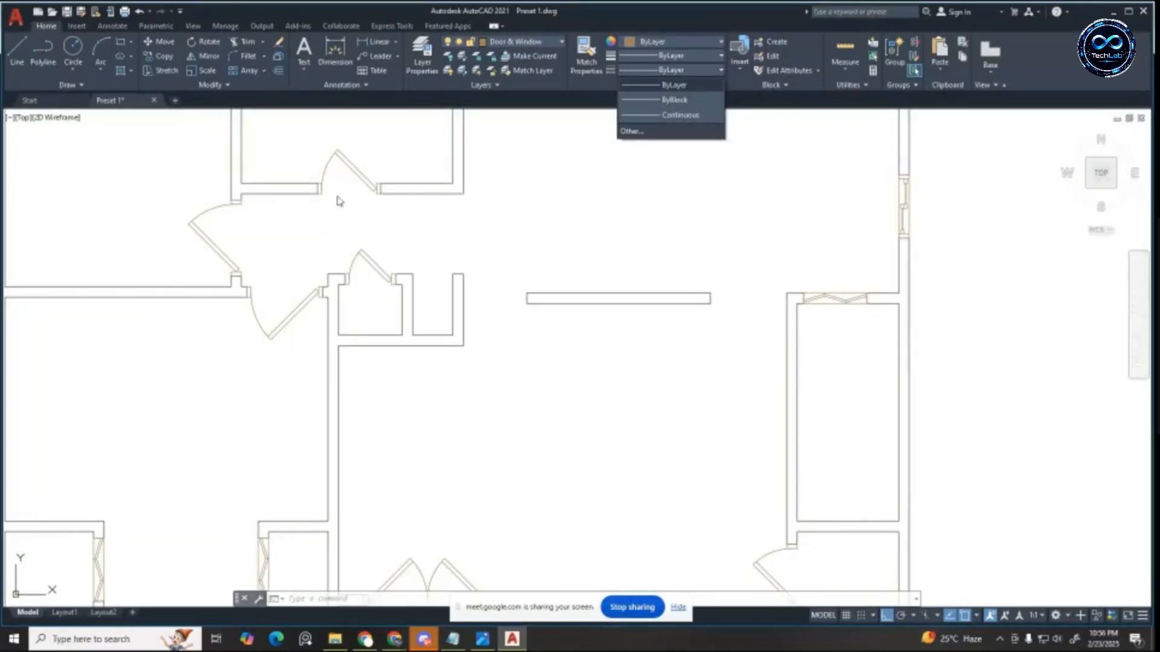
pyautogui.click(349, 166)
pyautogui.doubleClick(348, 166)
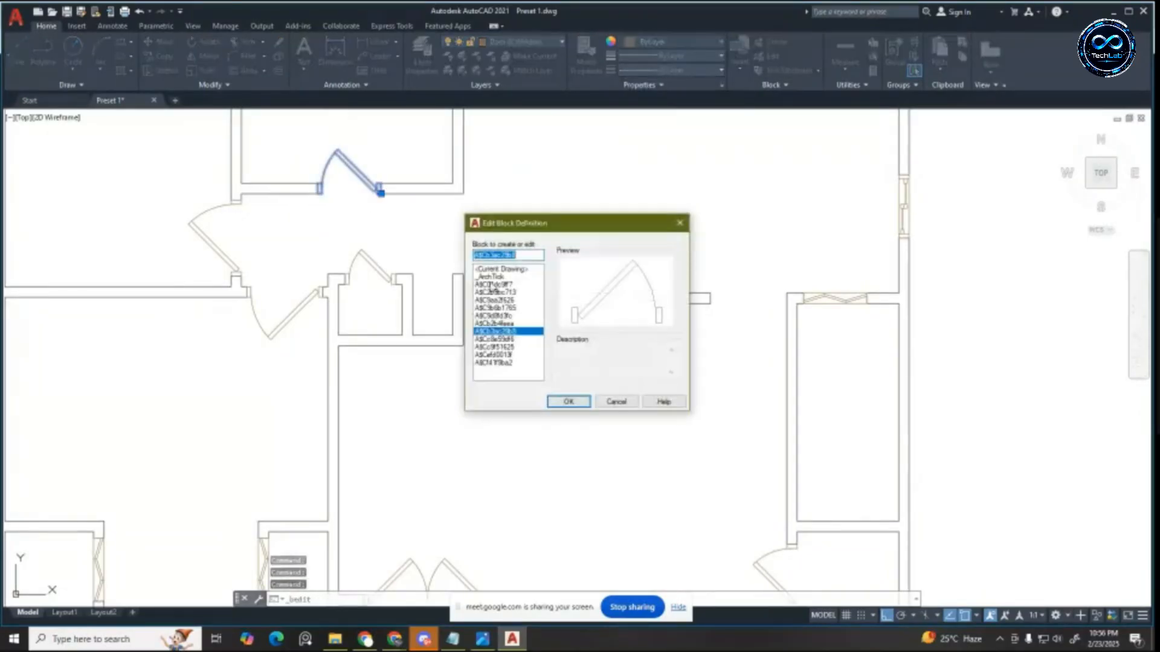
pyautogui.click(568, 402)
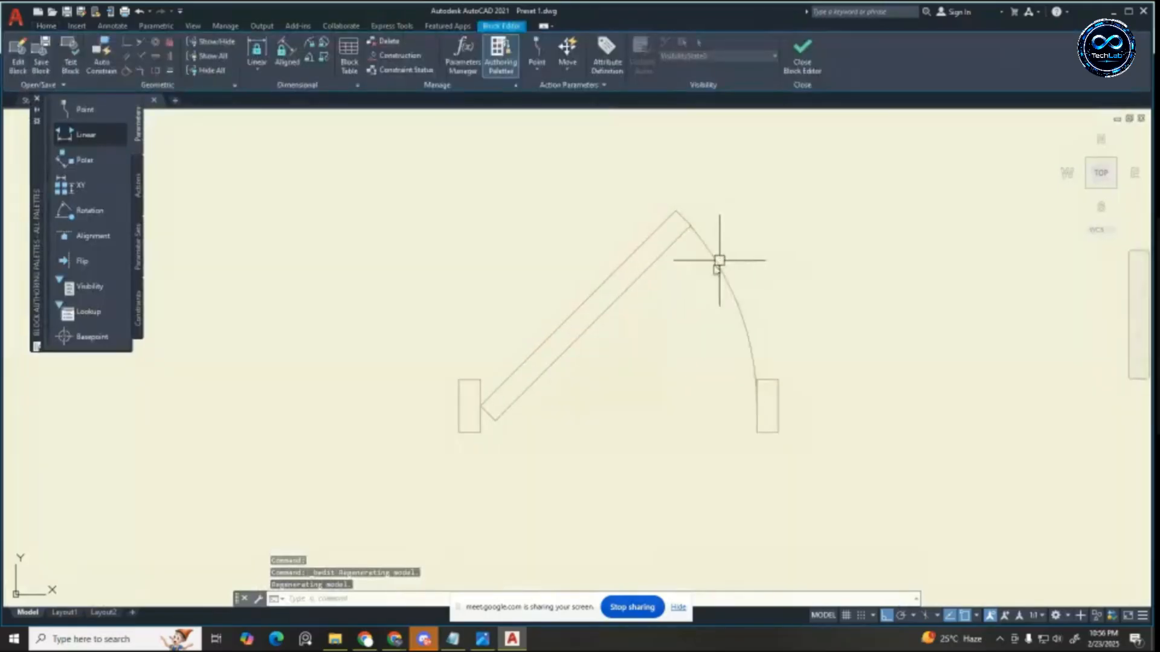
# Step: Load the DASHED linetype from the acad.lin file into the drawing
pyautogui.click(49, 26)
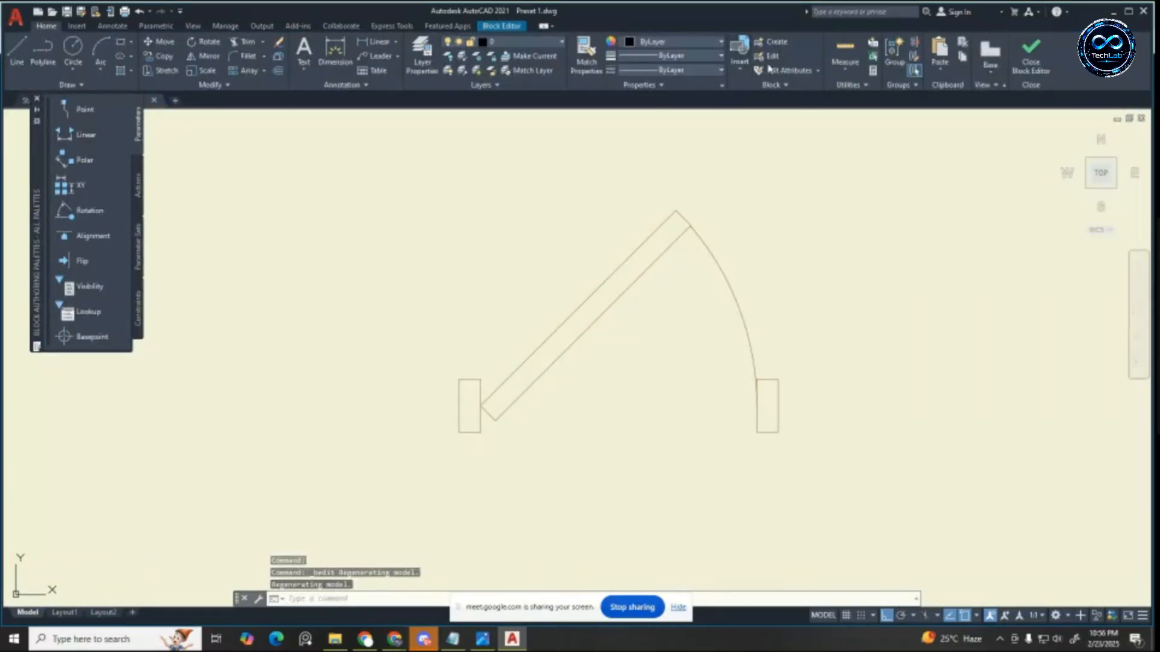
pyautogui.click(671, 72)
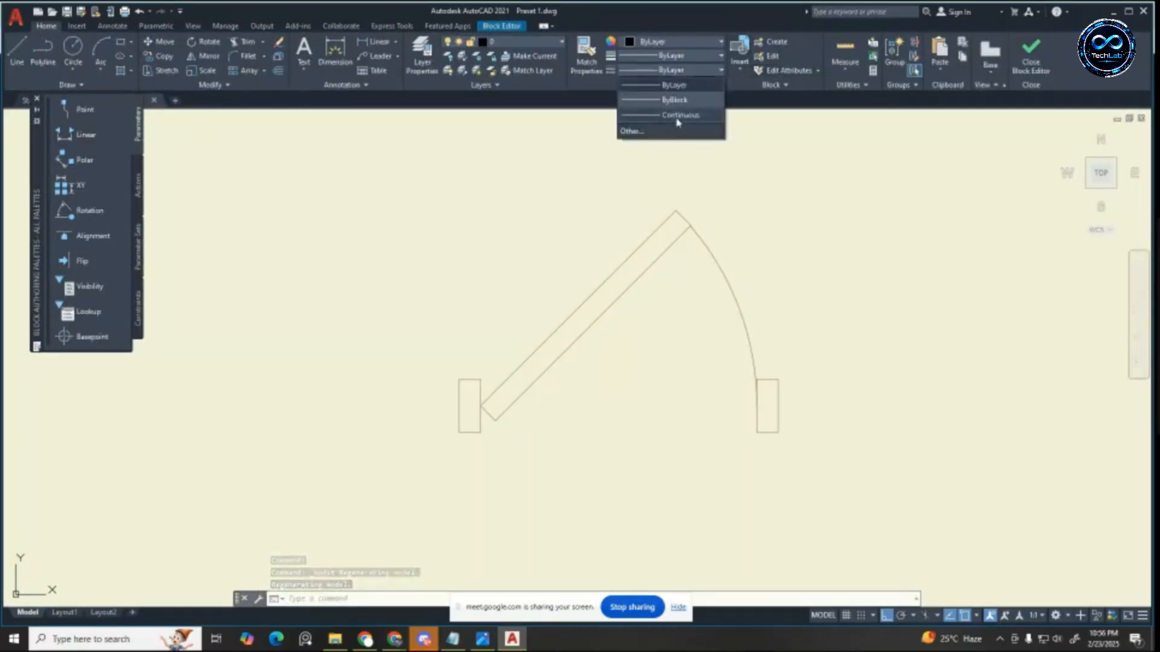
pyautogui.click(659, 133)
pyautogui.click(667, 219)
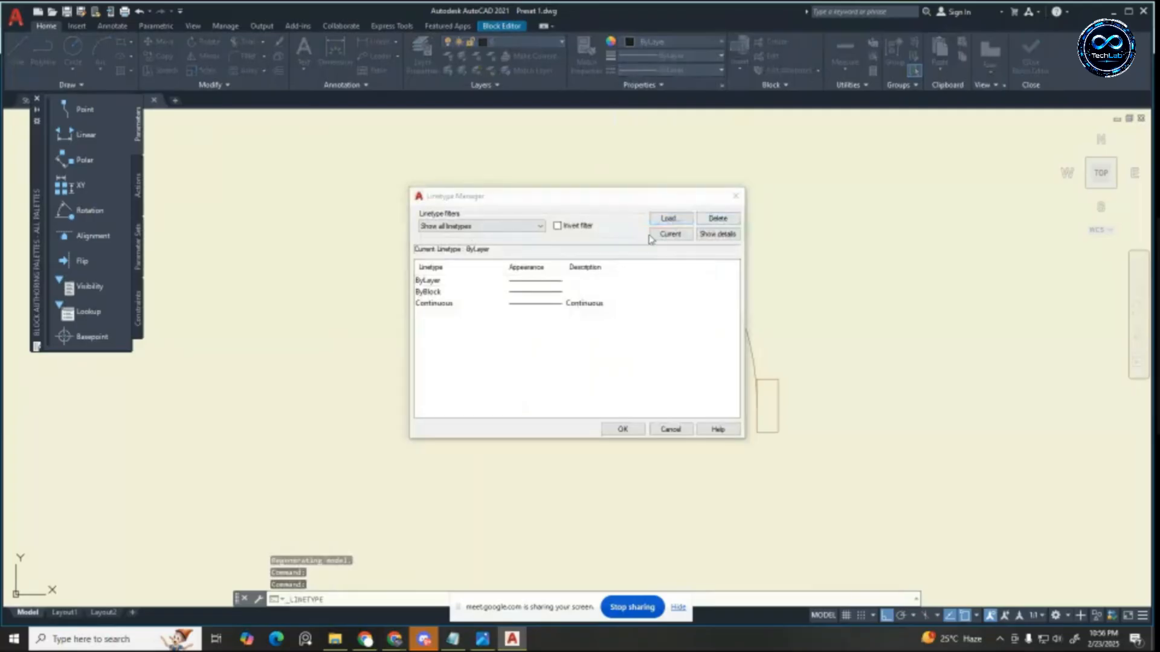
pyautogui.scroll(-3, 564, 326)
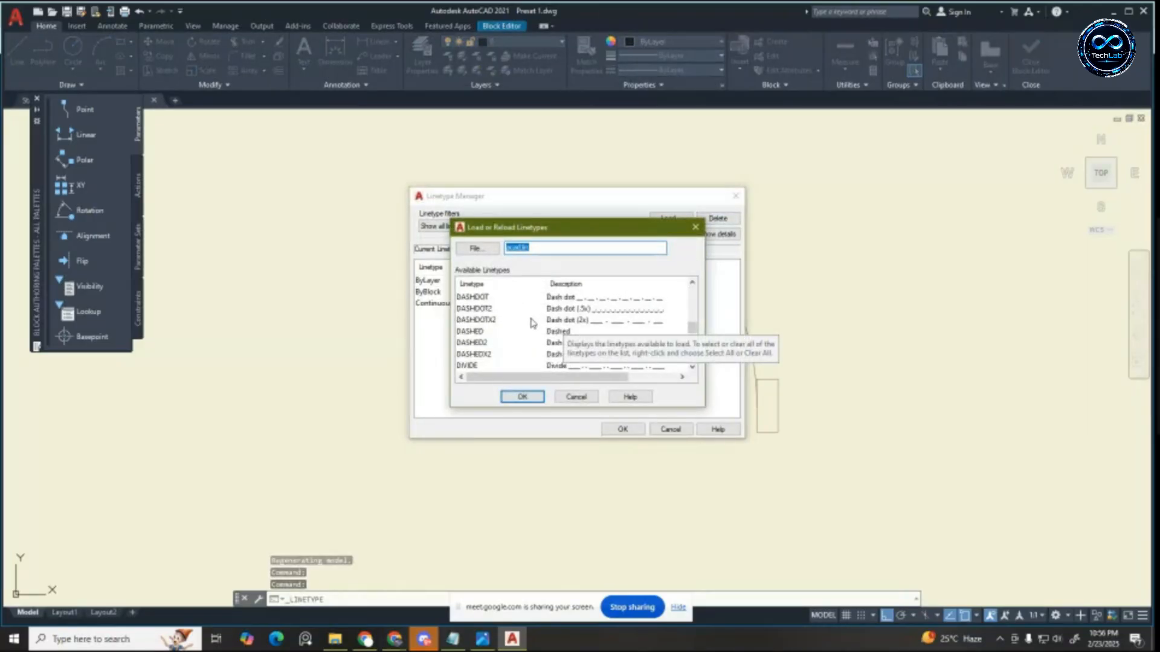
pyautogui.scroll(1, 531, 325)
pyautogui.scroll(-1, 529, 327)
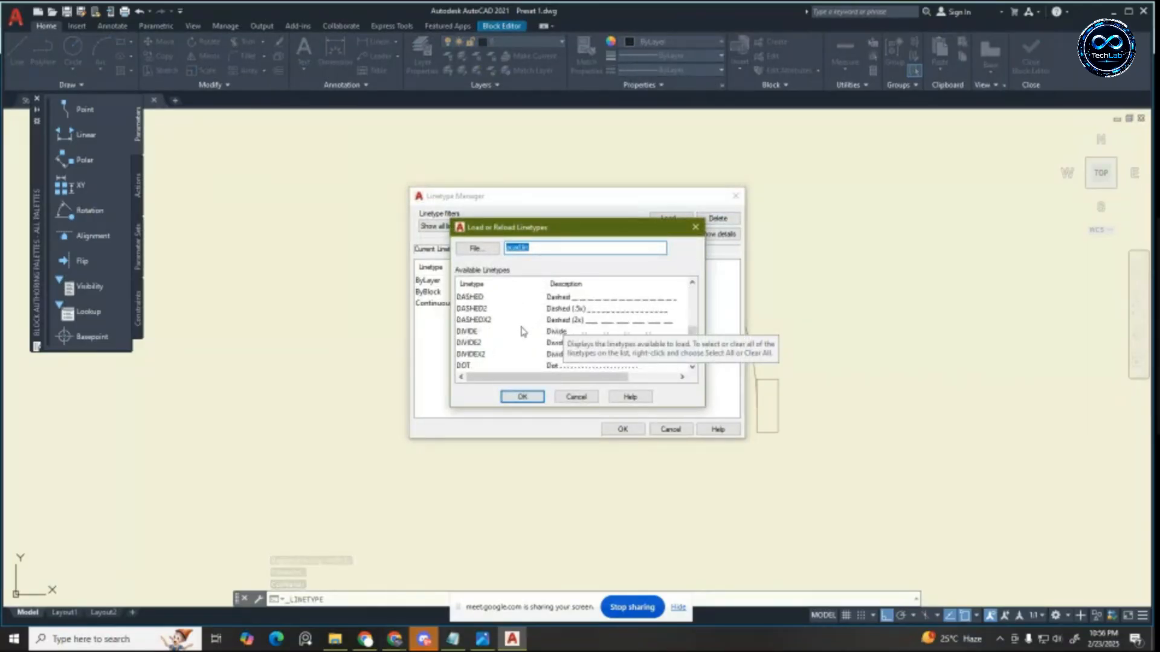
pyautogui.click(477, 333)
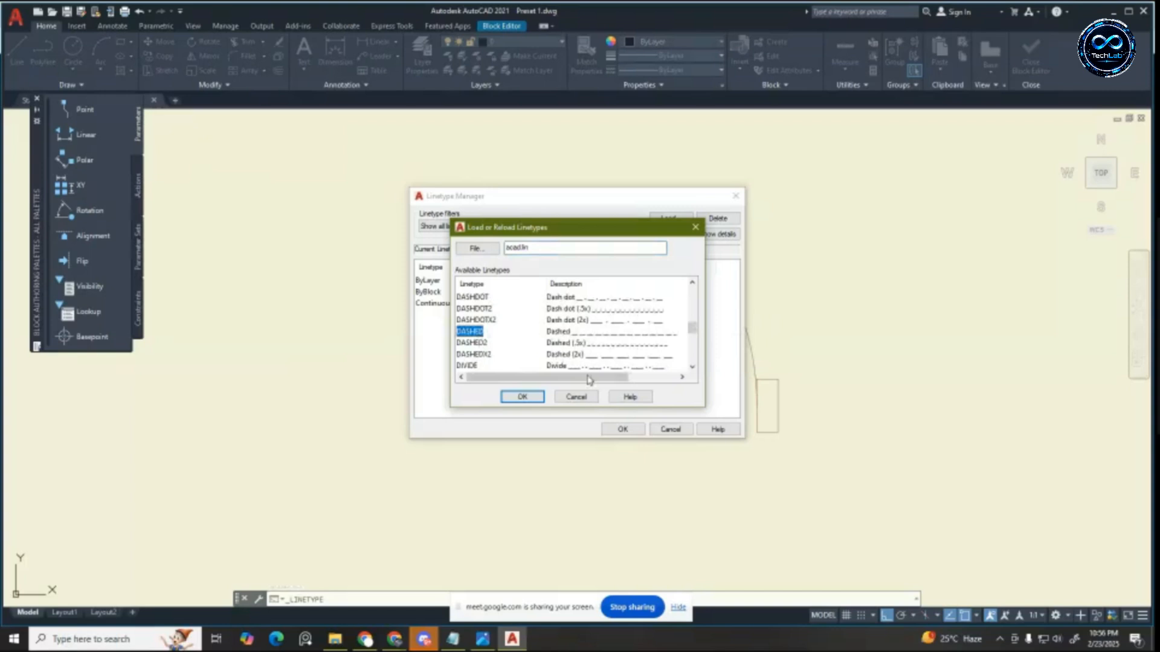
pyautogui.click(522, 397)
pyautogui.click(621, 429)
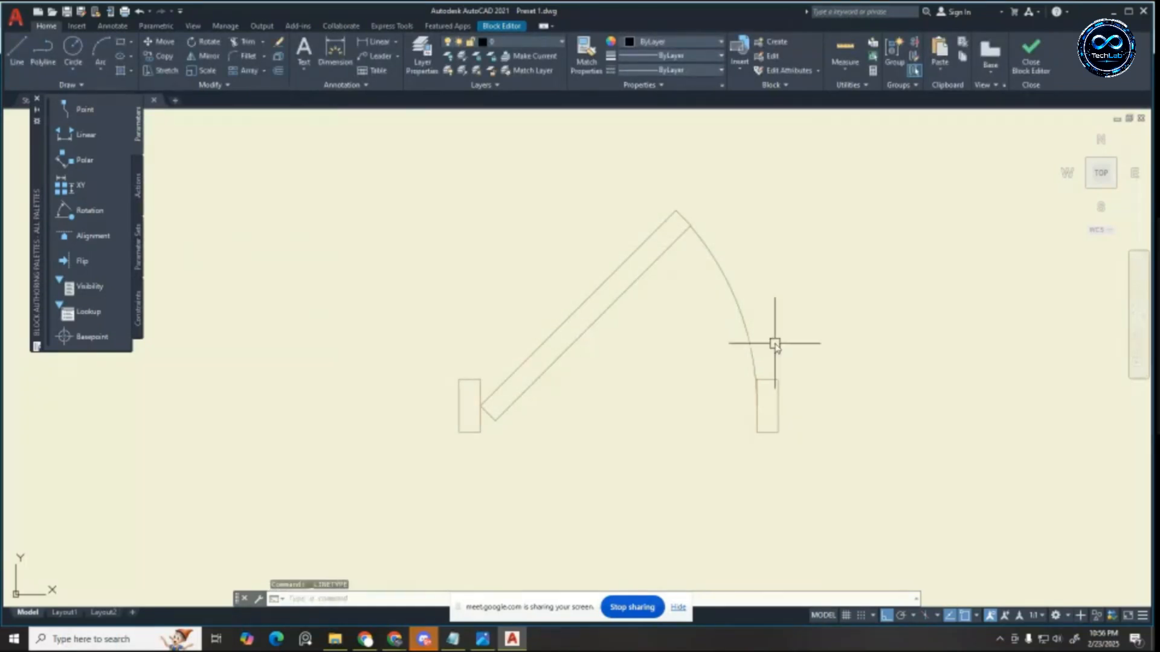
# Step: Assign the DASHED linetype to the door's swing arc
pyautogui.click(735, 299)
pyautogui.click(712, 70)
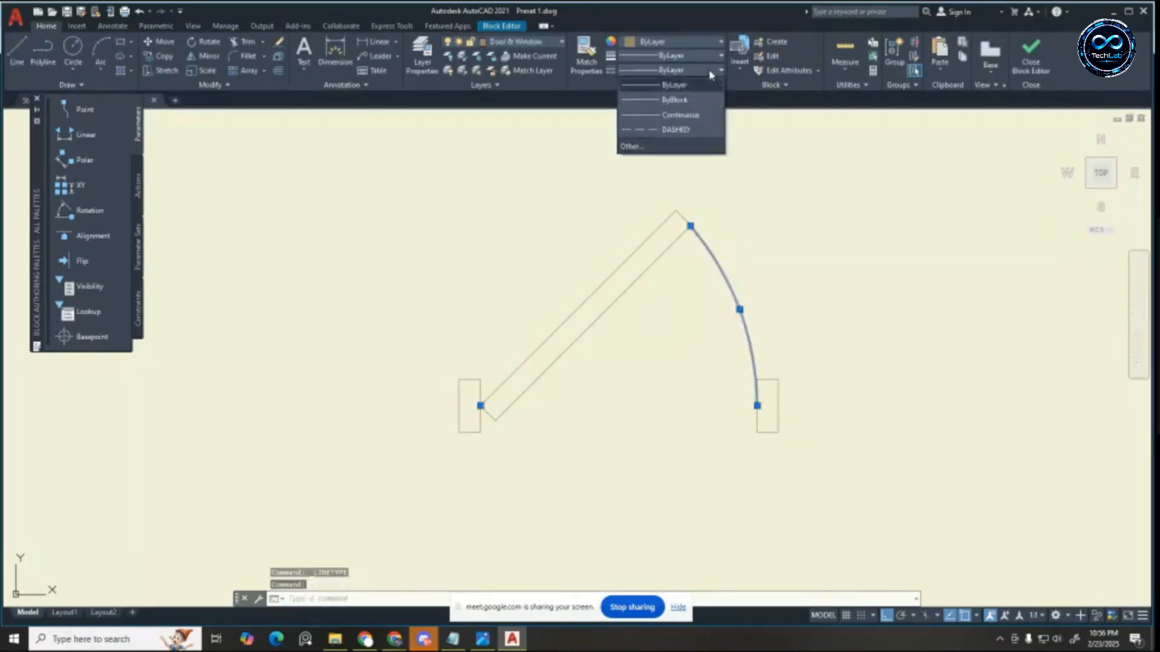
pyautogui.click(681, 130)
# Step: Set the swing arc's linetype scale to 5 and save the door block on closing the block editor
pyautogui.rightClick(727, 278)
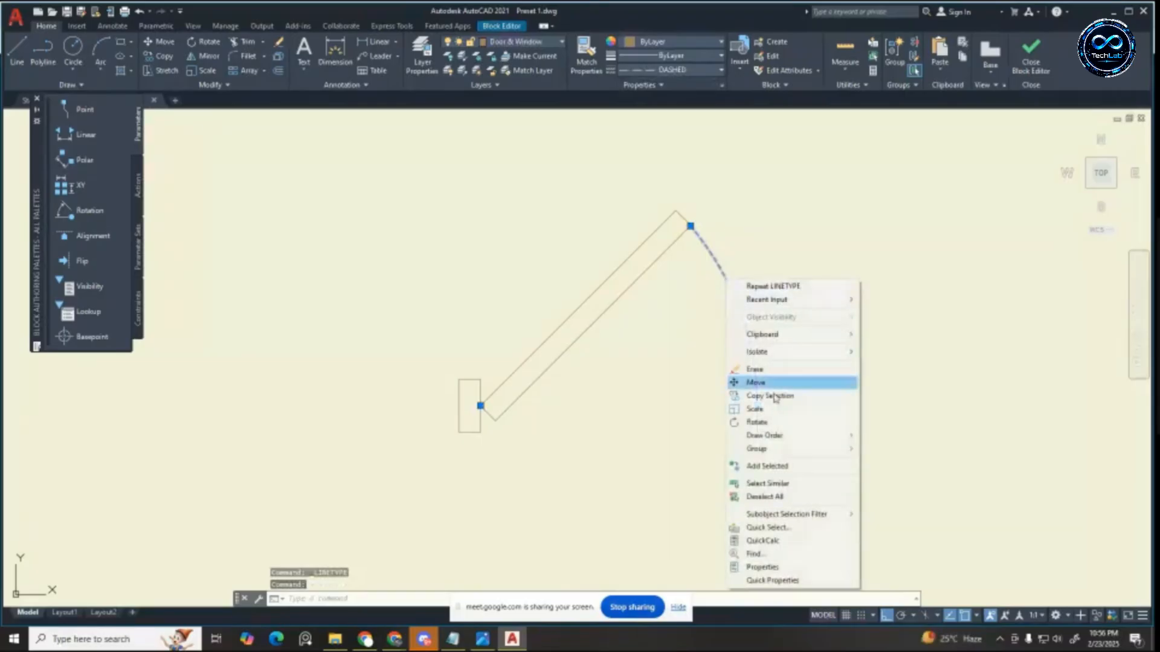
pyautogui.click(765, 568)
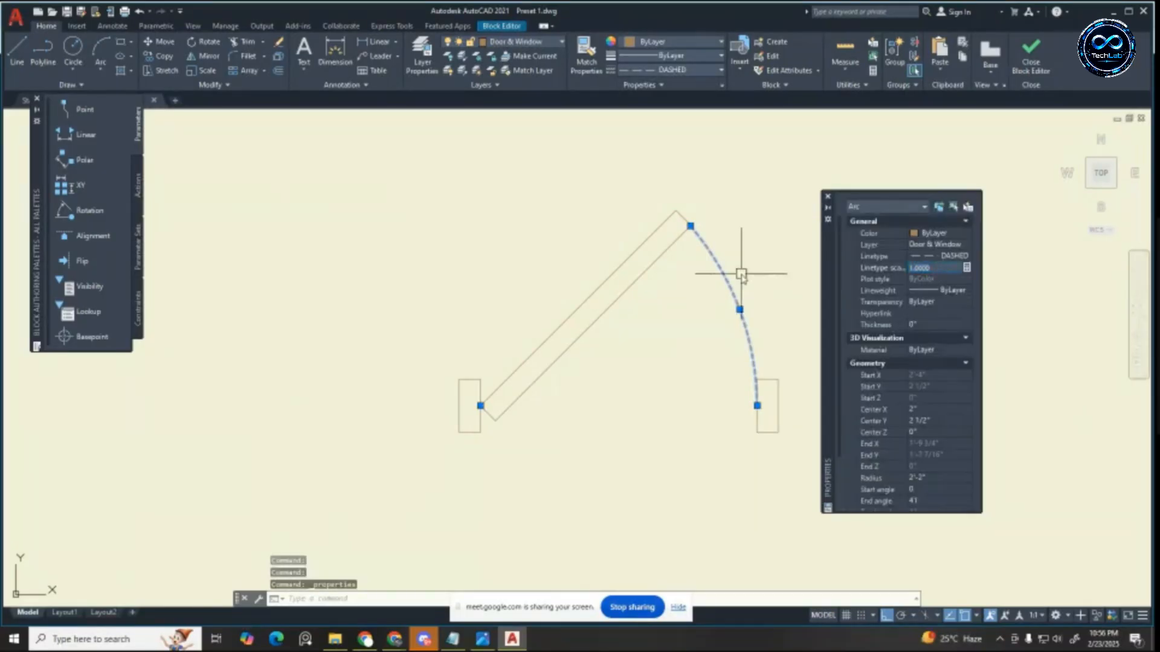
pyautogui.press('Return')
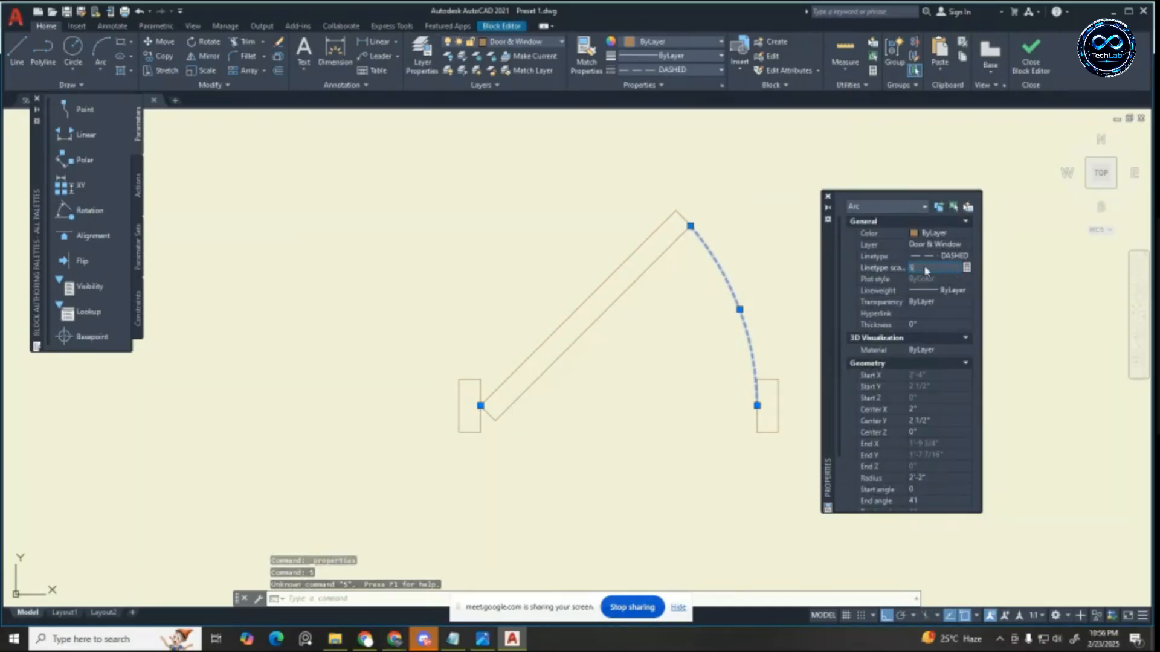
pyautogui.click(926, 271)
pyautogui.write('5')
pyautogui.press('Return')
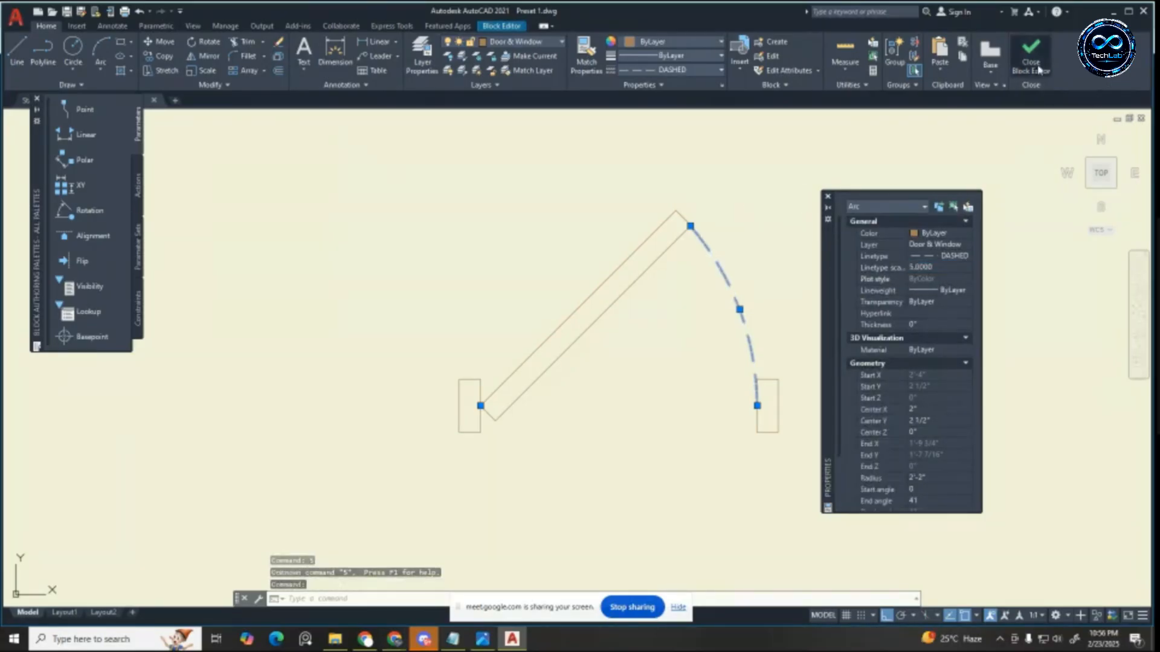
pyautogui.click(1038, 70)
pyautogui.click(596, 293)
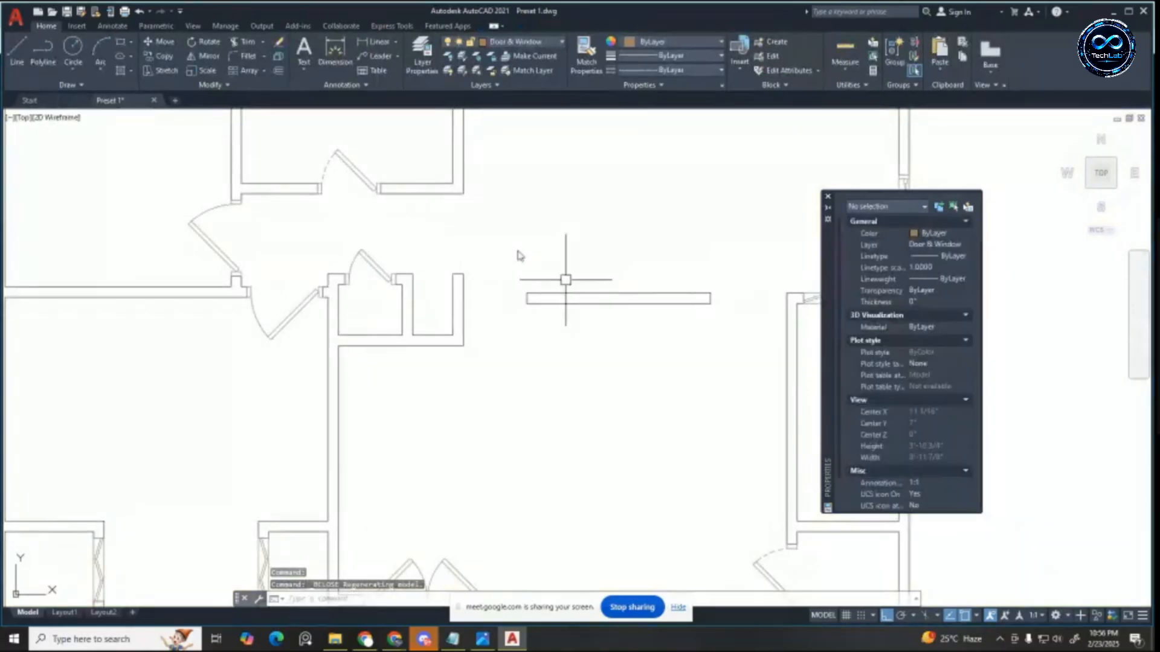
# Step: Open the block of the small closet's hinged door in the block editor
pyautogui.scroll(2, 350, 274)
pyautogui.doubleClick(362, 278)
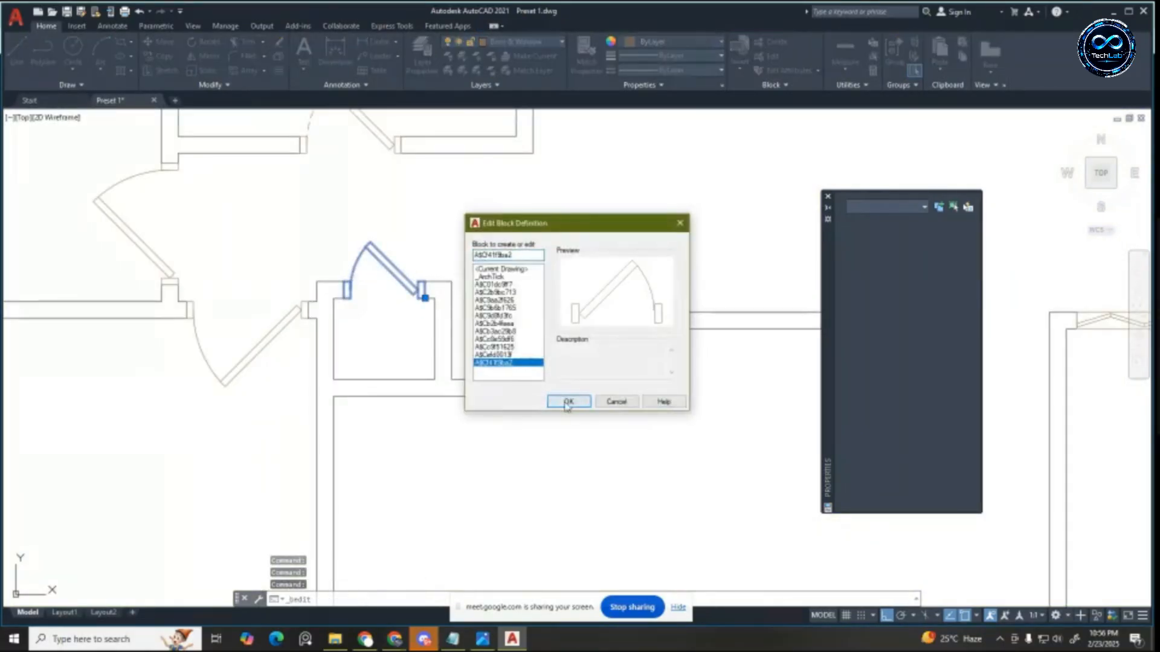
pyautogui.click(568, 402)
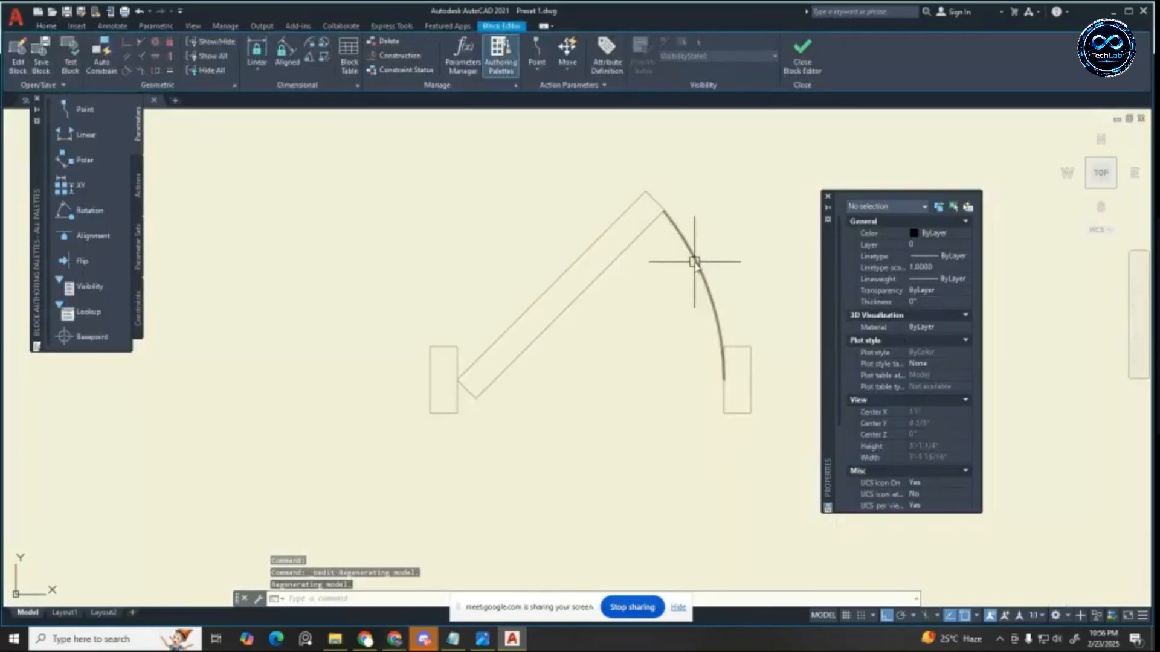
# Step: Assign the DASHED linetype to the small closet door's swing arc
pyautogui.click(694, 262)
pyautogui.click(46, 26)
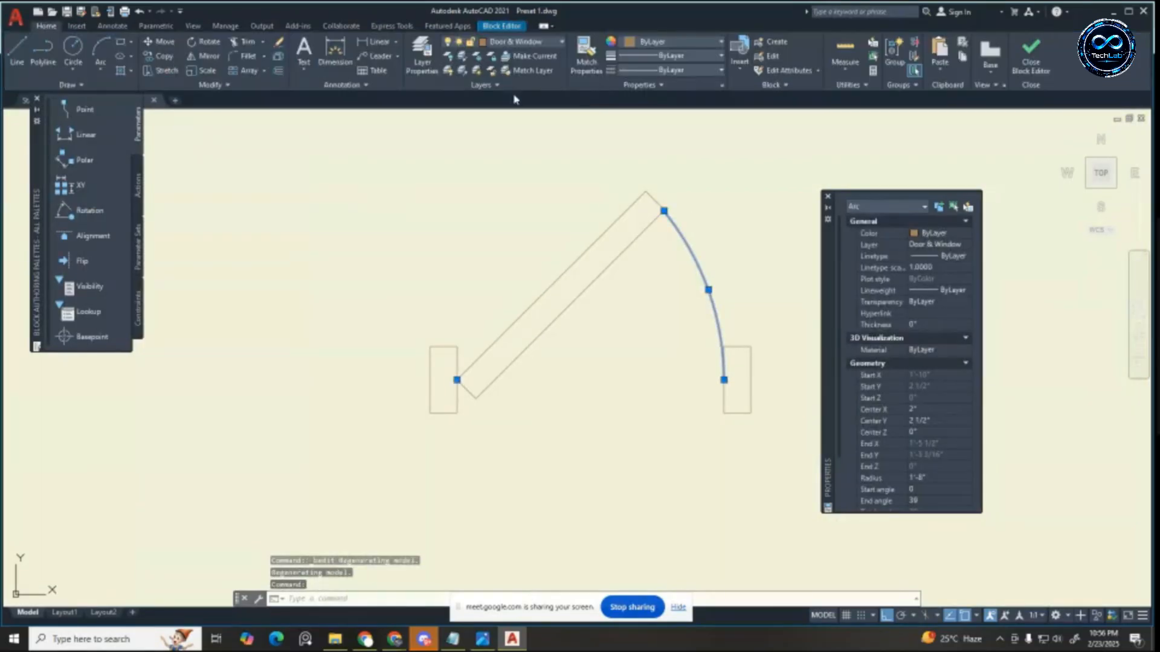
pyautogui.click(674, 72)
pyautogui.click(659, 129)
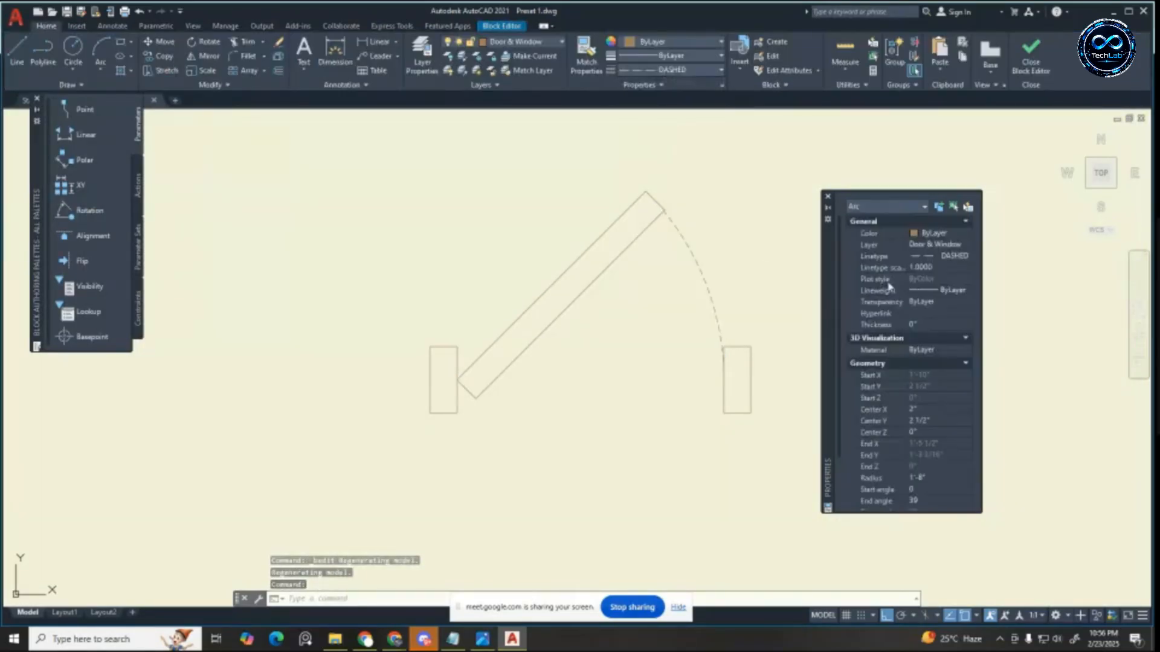
# Step: Set the closet door arc's linetype scale to 5 and save the block on closing the block editor
pyautogui.click(940, 267)
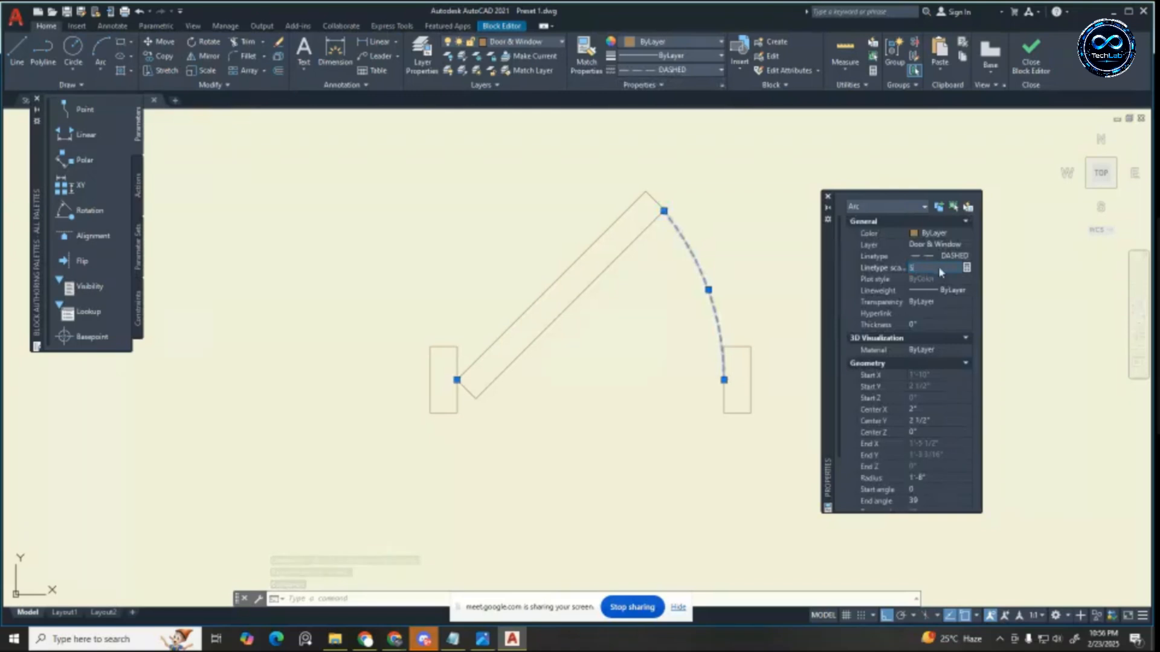
pyautogui.write('5')
pyautogui.press('Return')
pyautogui.click(1029, 65)
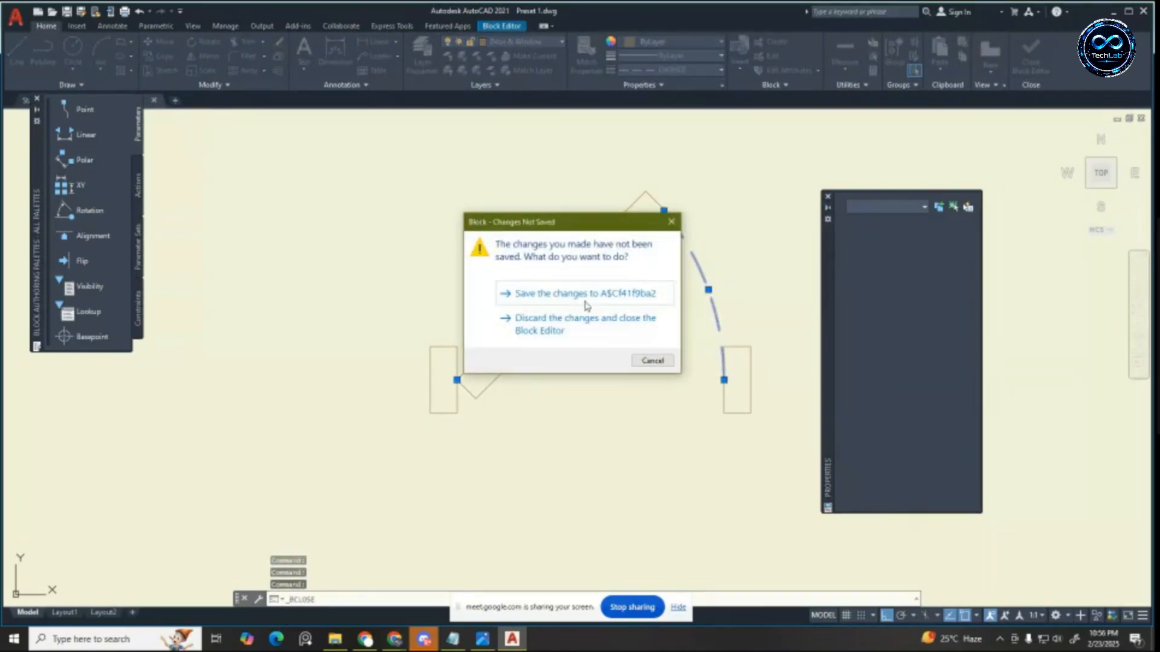
pyautogui.click(585, 301)
# Step: Open the block of the upper bedroom's hinged door off the hallway in the block editor
pyautogui.scroll(-4, 618, 286)
pyautogui.scroll(4, 404, 257)
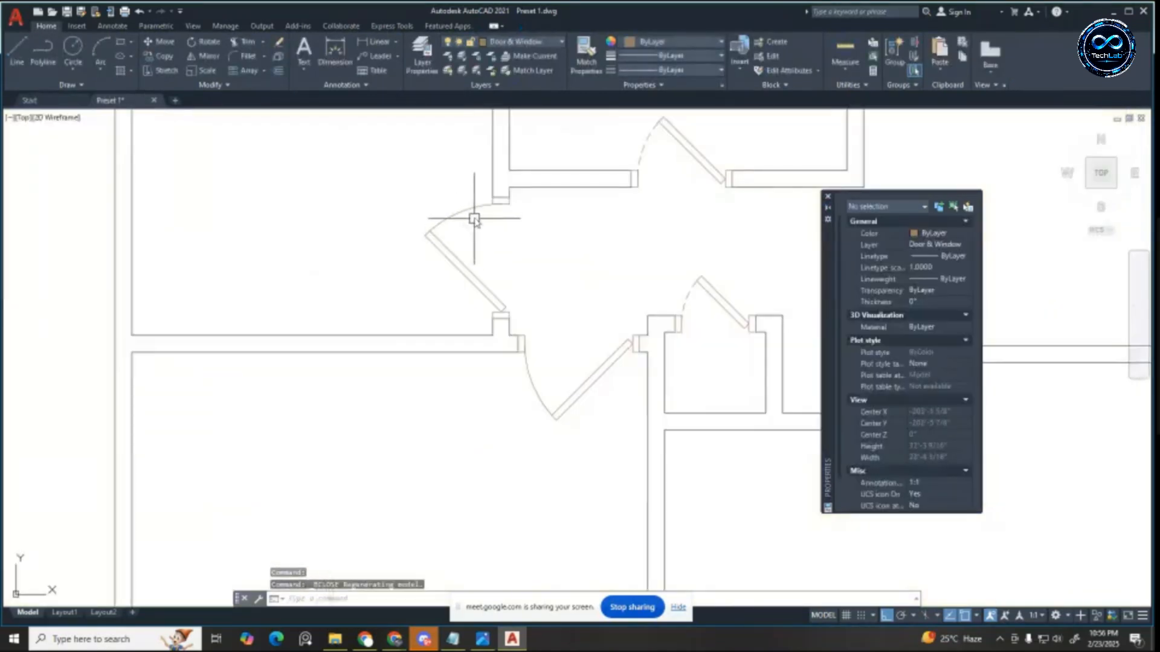
pyautogui.doubleClick(473, 210)
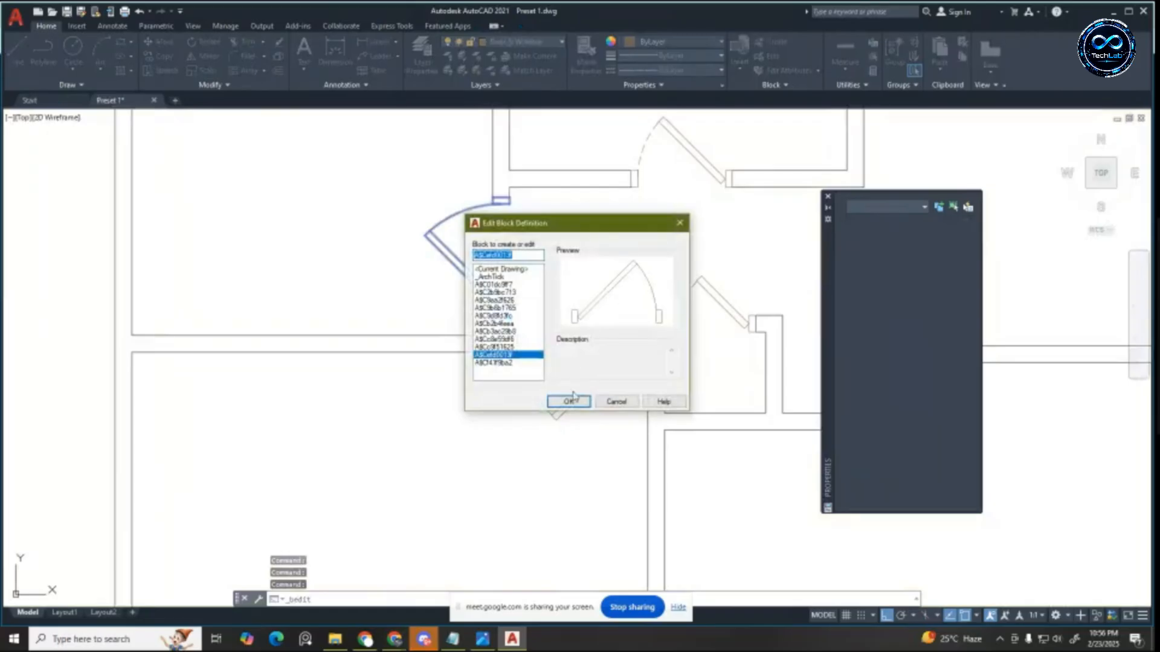
pyautogui.click(569, 401)
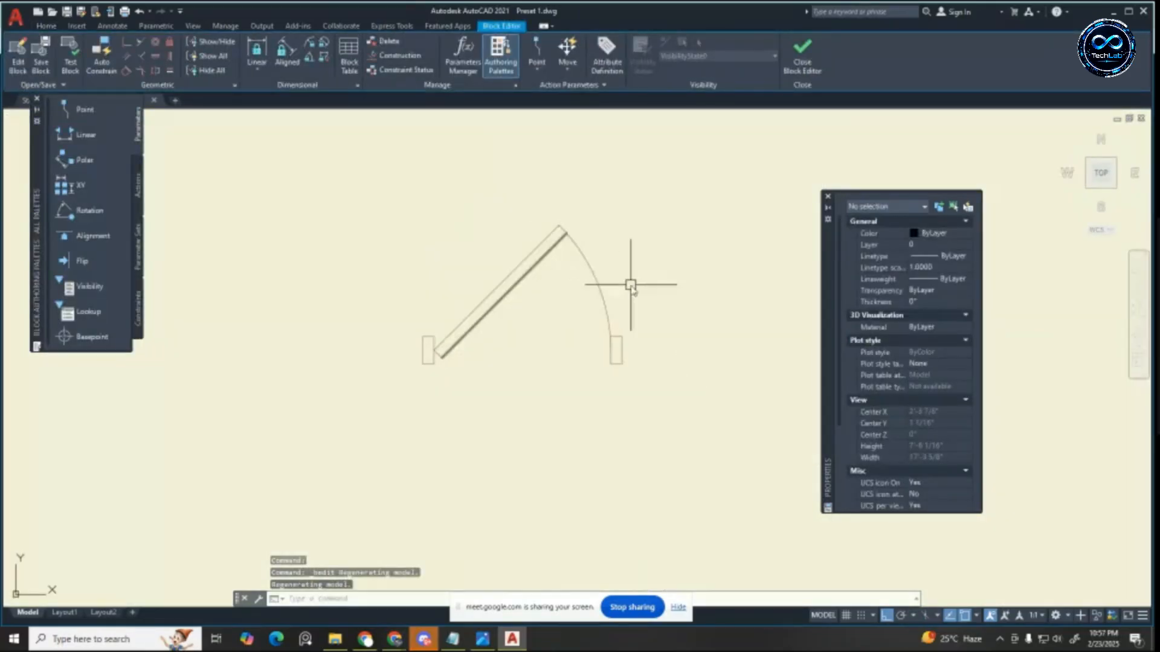
# Step: Assign the DASHED linetype to the bedroom door's swing arc
pyautogui.click(595, 277)
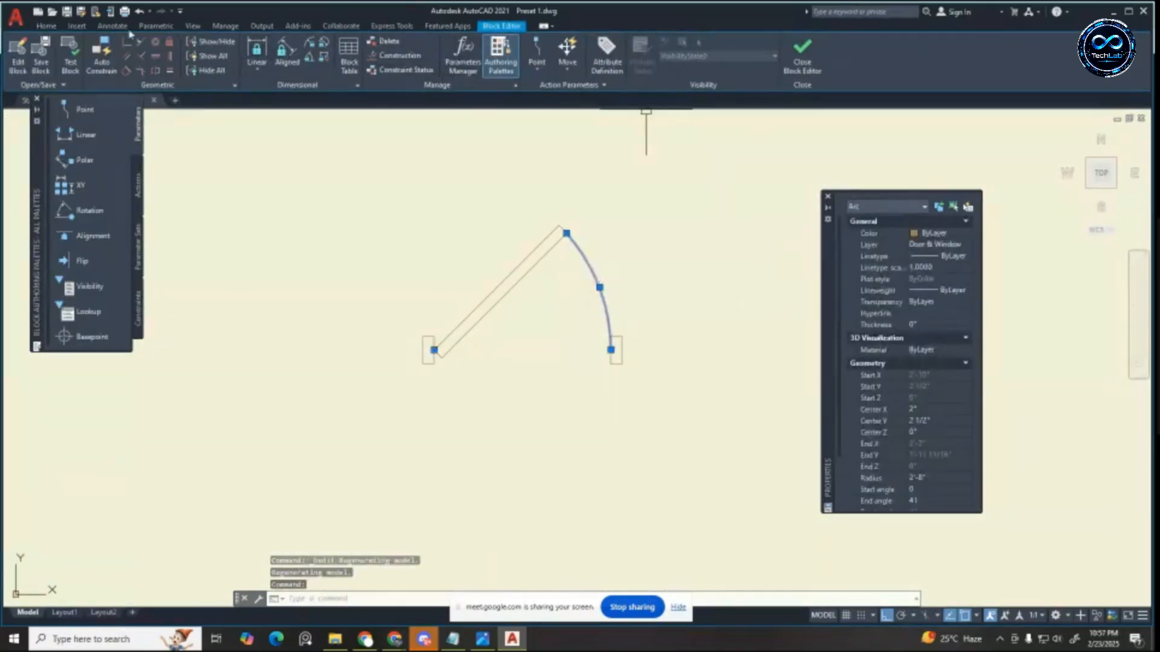
pyautogui.click(47, 26)
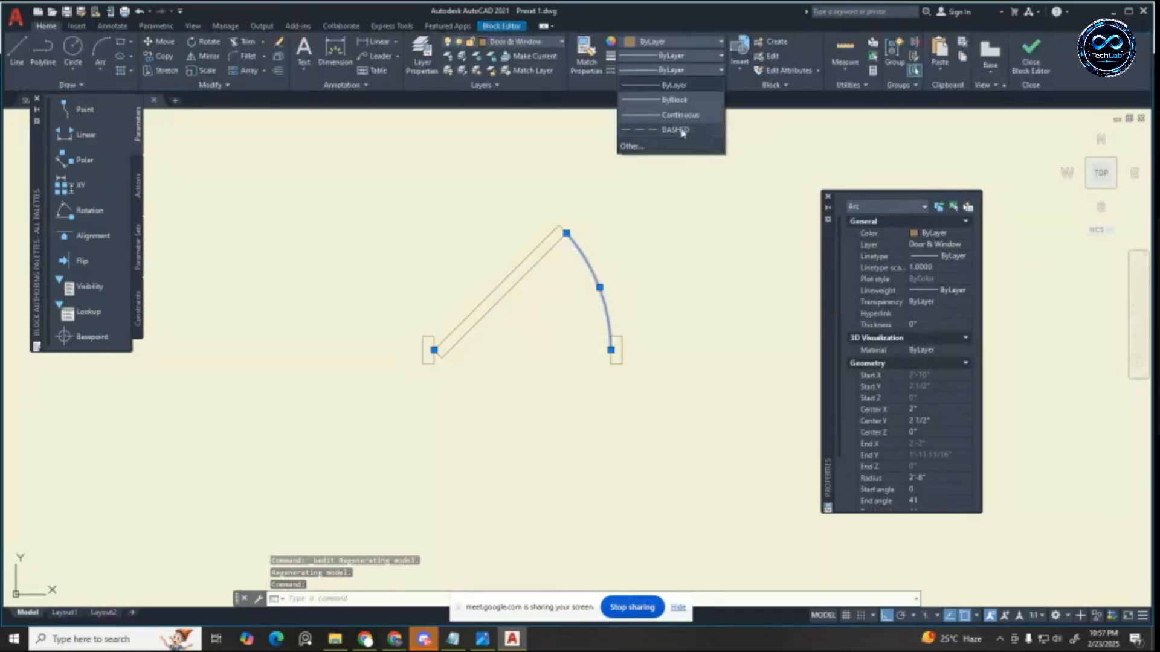
pyautogui.click(677, 129)
# Step: Match the bedroom door arc's linetype scale to the other dashed door arcs and save the block on closing the block editor
pyautogui.click(931, 268)
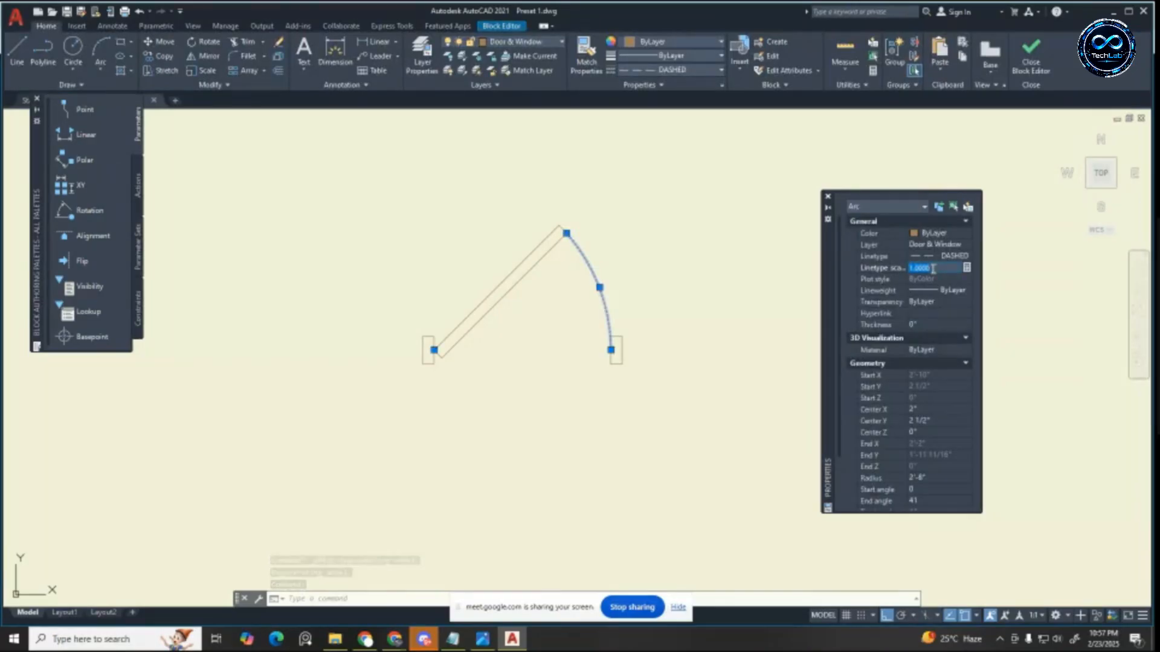
pyautogui.press('Return')
pyautogui.click(1031, 60)
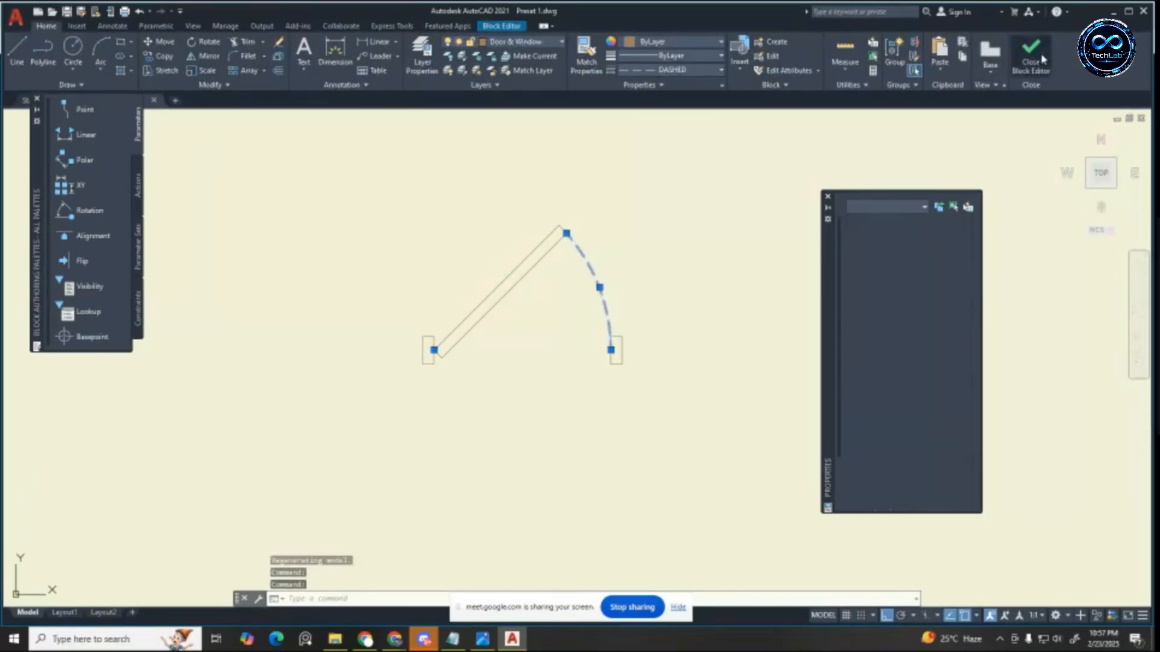
pyautogui.click(580, 294)
# Step: Open the block of the double hinged door in the plan's lower exterior wall in the block editor
pyautogui.scroll(-4, 544, 229)
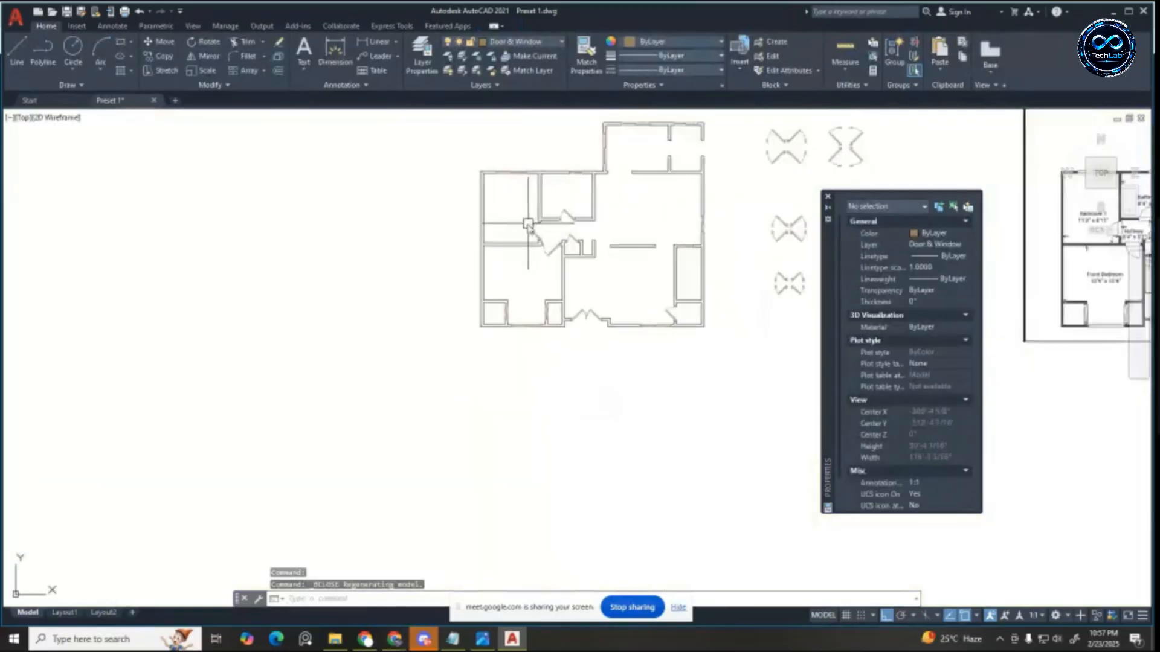
pyautogui.scroll(2, 715, 230)
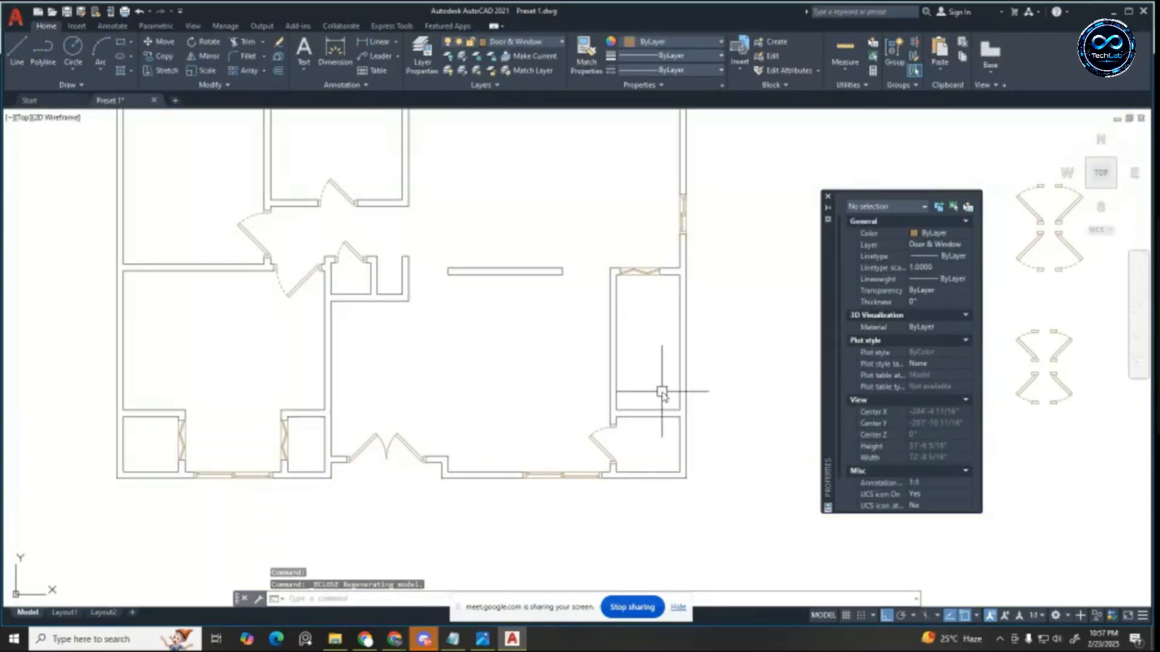
pyautogui.scroll(4, 409, 447)
pyautogui.doubleClick(461, 409)
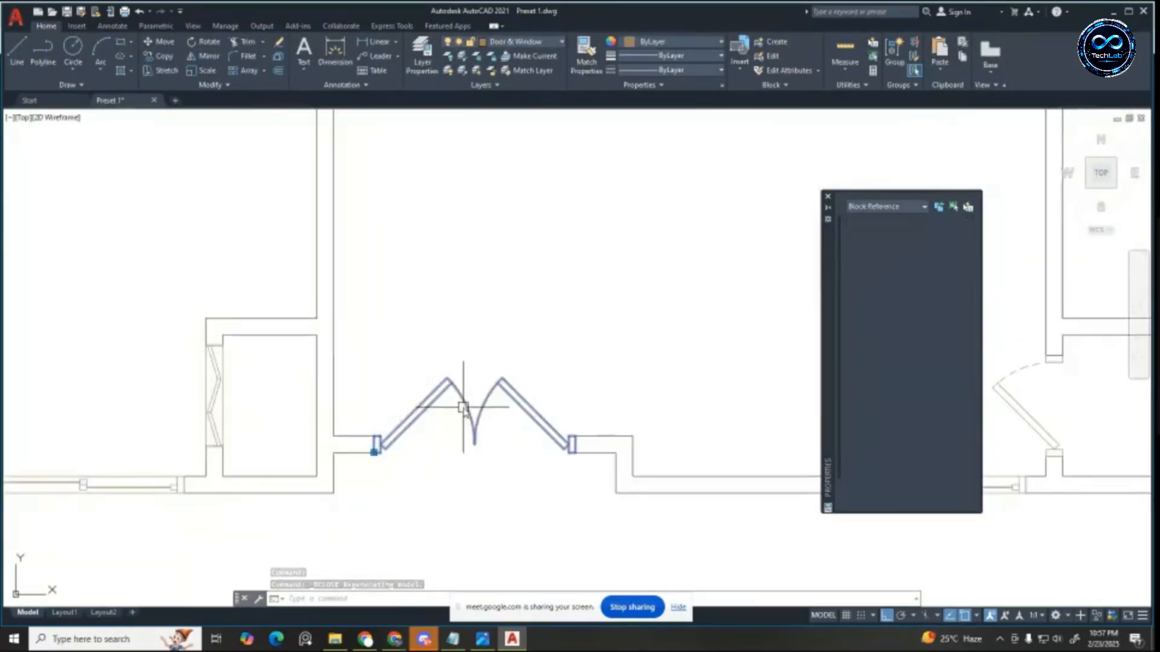
pyautogui.click(568, 401)
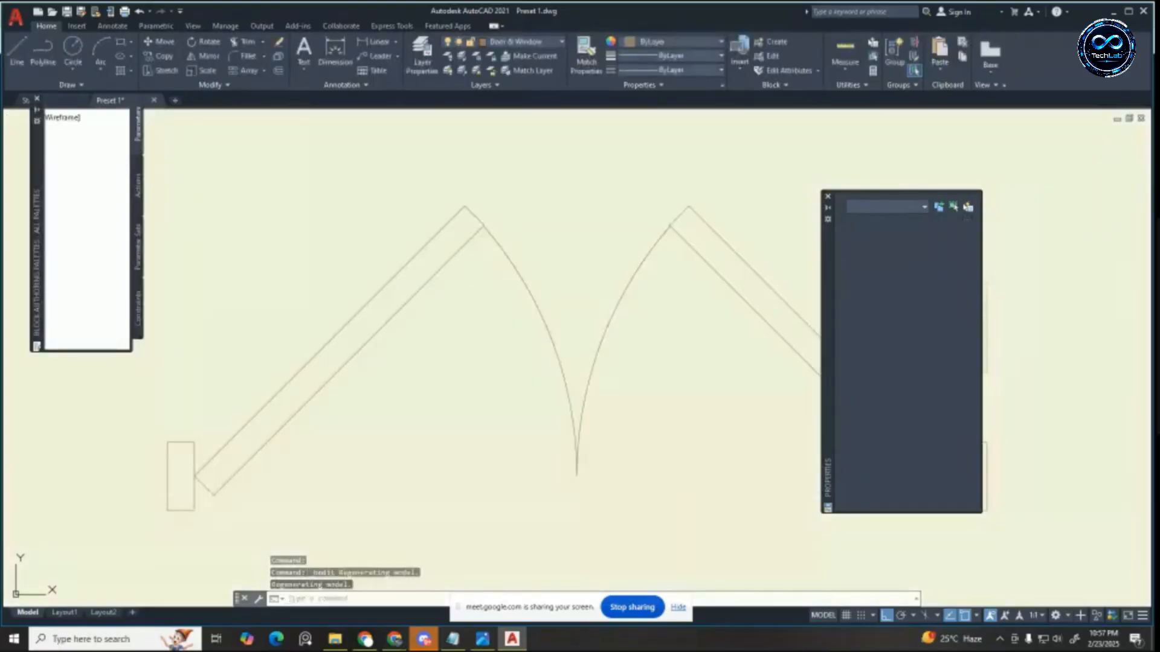
# Step: Give both swing arcs of the double door the DASHED linetype at scale 5 and save the block on closing the block editor
pyautogui.click(543, 326)
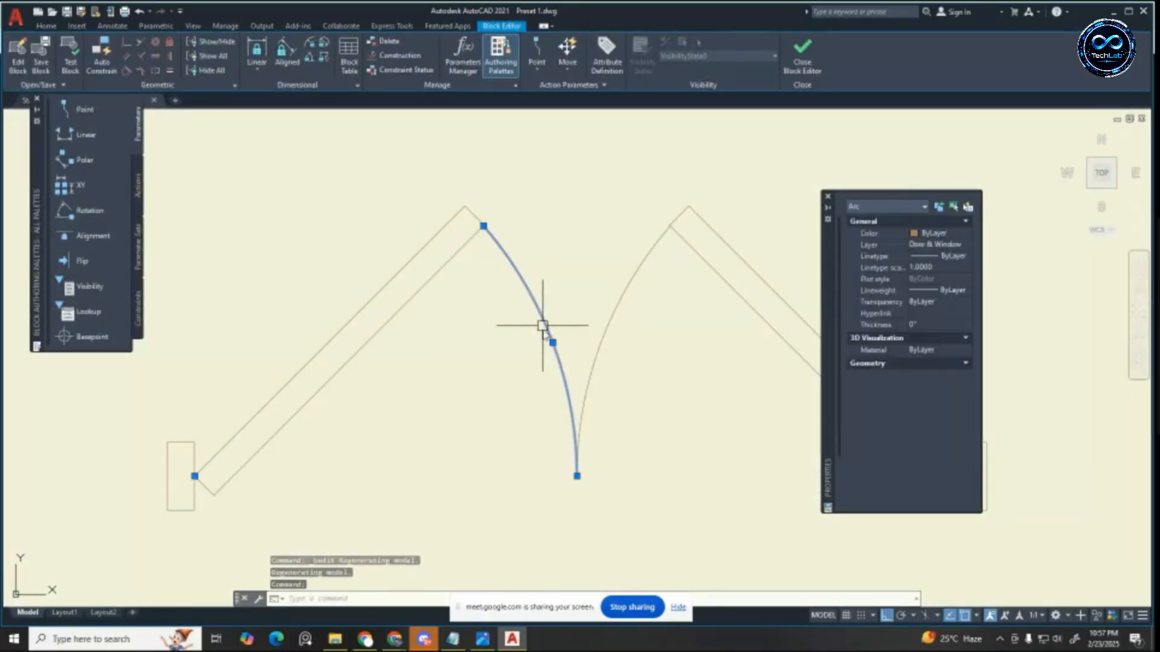
pyautogui.click(604, 331)
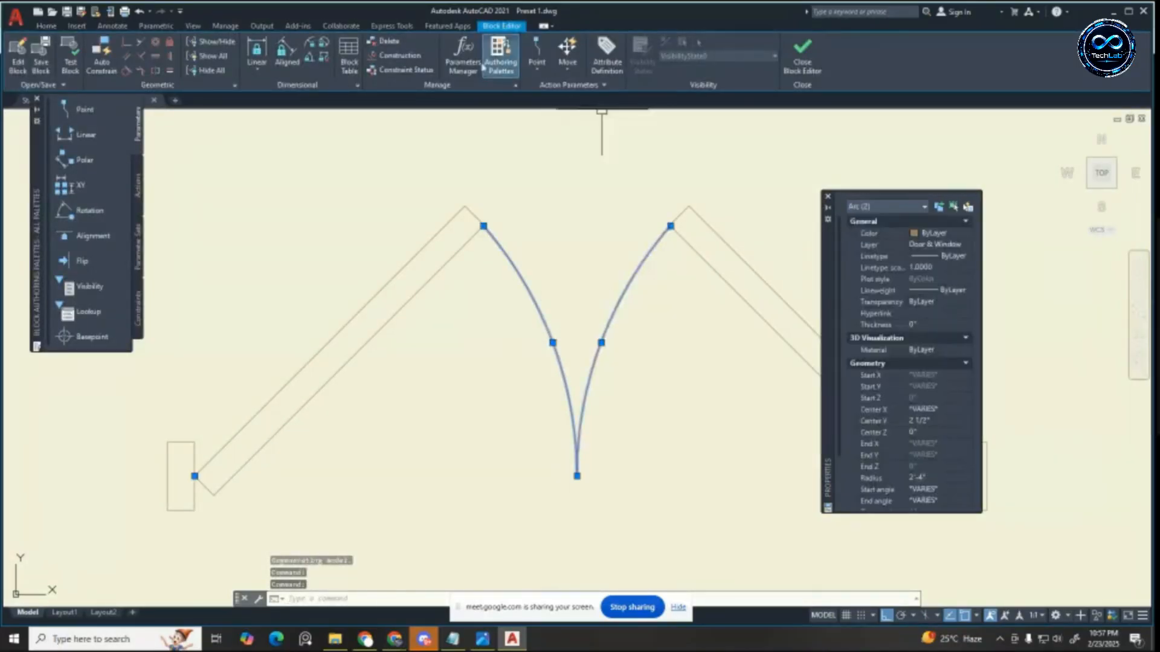
pyautogui.click(46, 26)
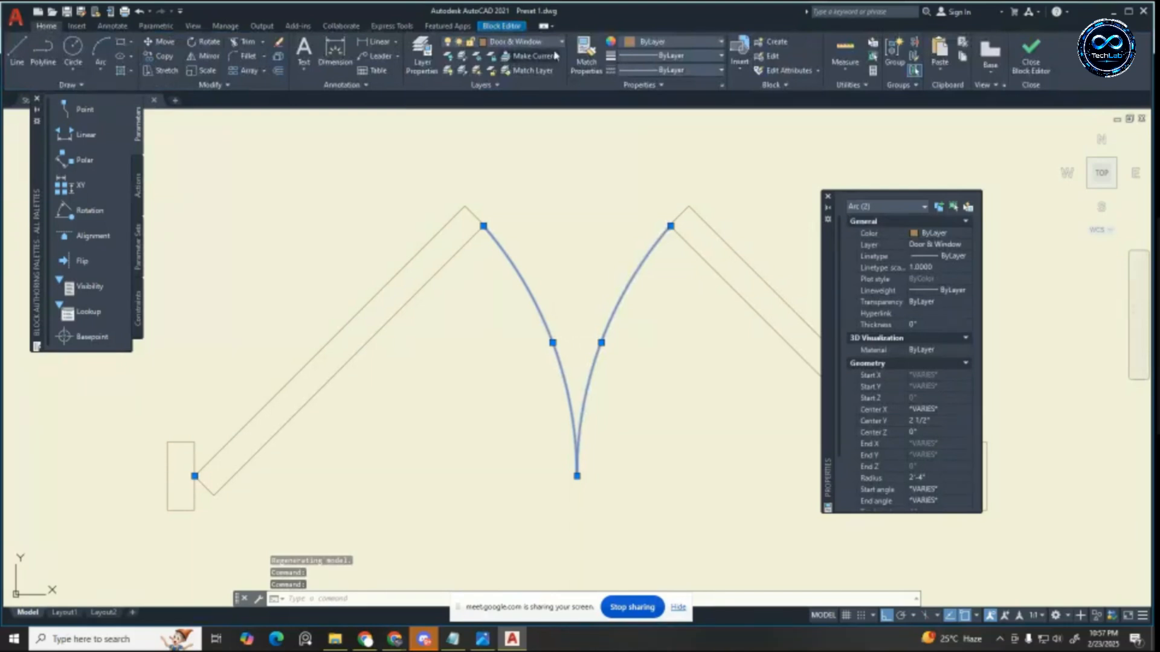
pyautogui.click(658, 71)
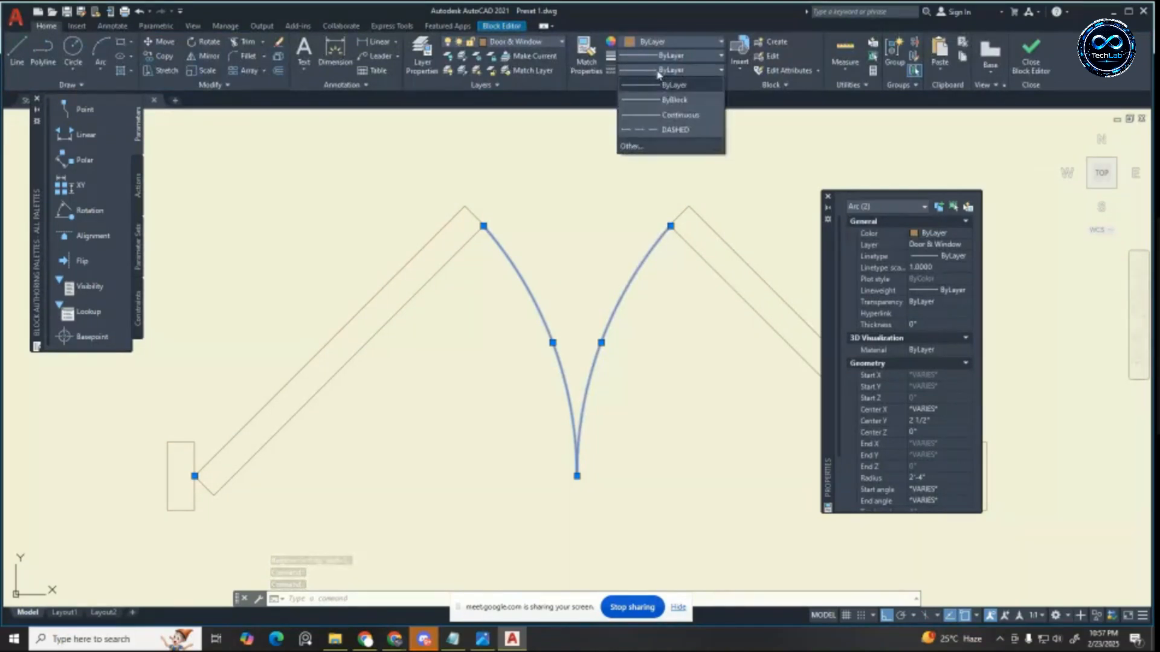
pyautogui.click(671, 131)
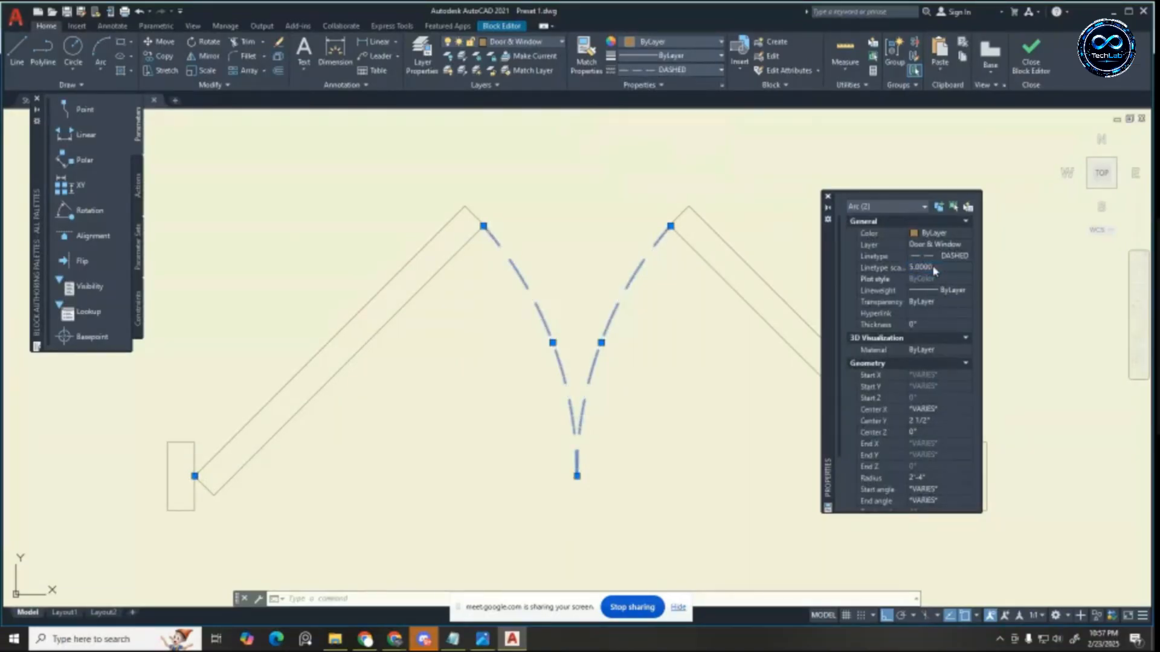
pyautogui.click(1030, 54)
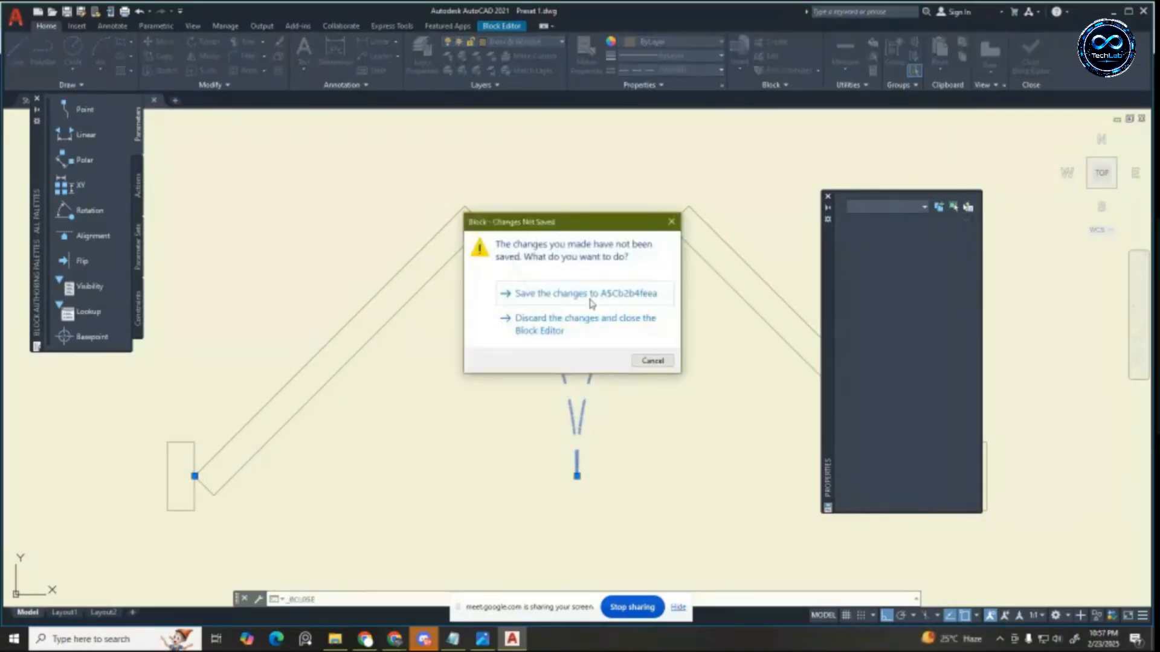
pyautogui.click(589, 298)
# Step: Review the dashed swing arcs of the doors around the hallway and close the Properties palette
pyautogui.scroll(-5, 479, 357)
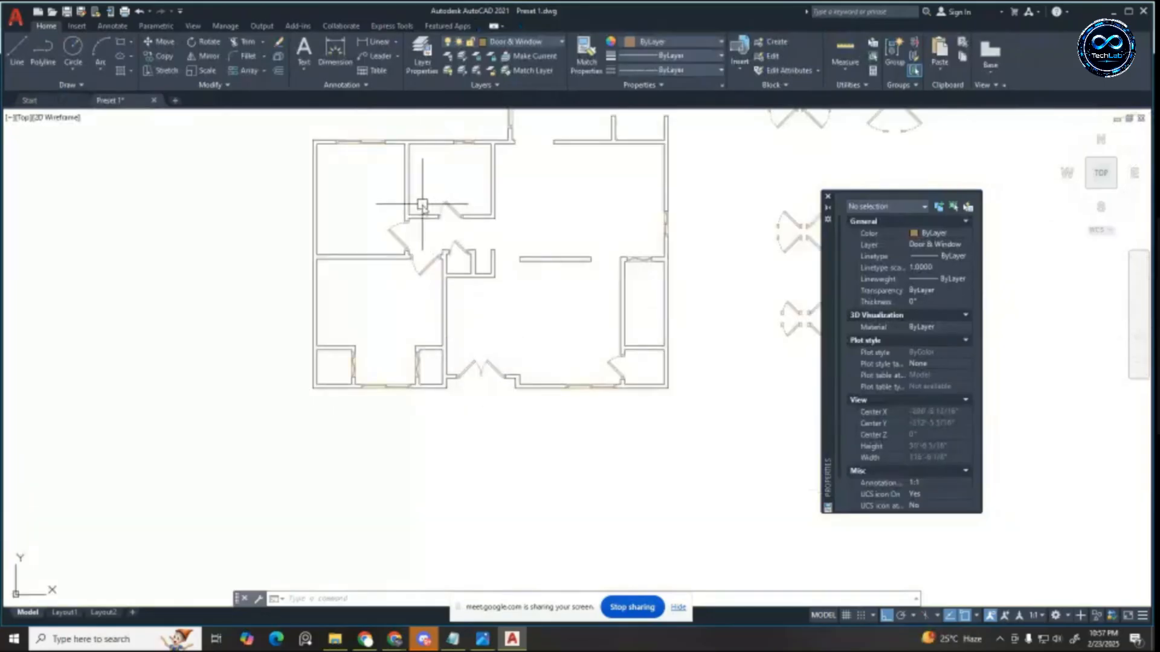
pyautogui.scroll(6, 347, 314)
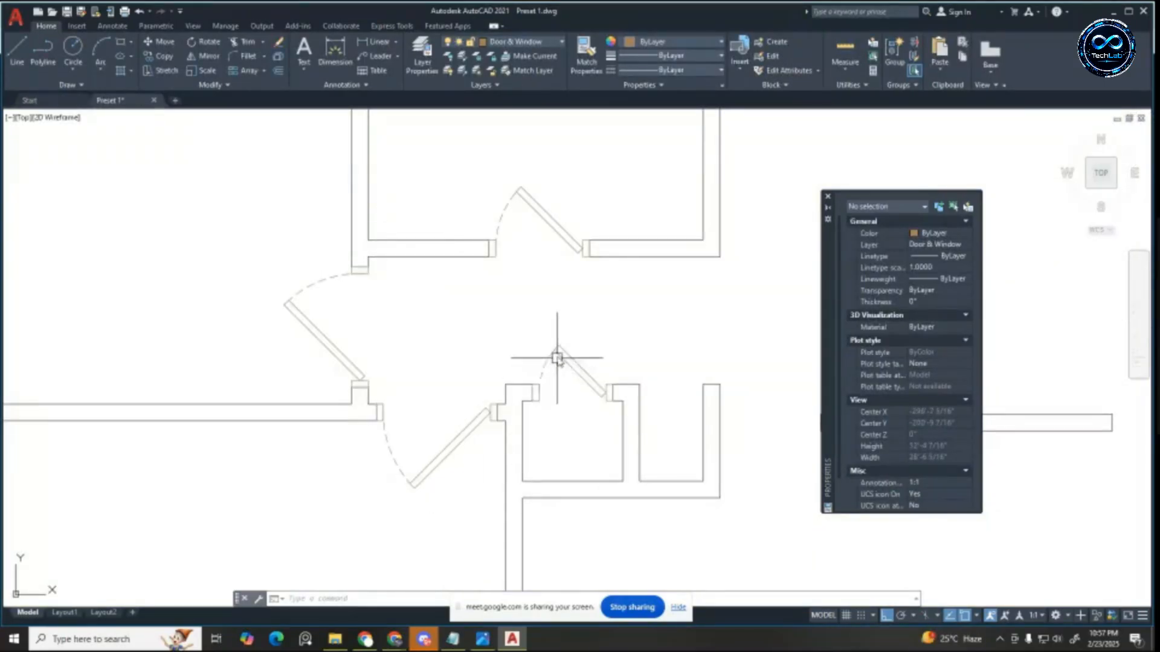
pyautogui.scroll(-5, 452, 318)
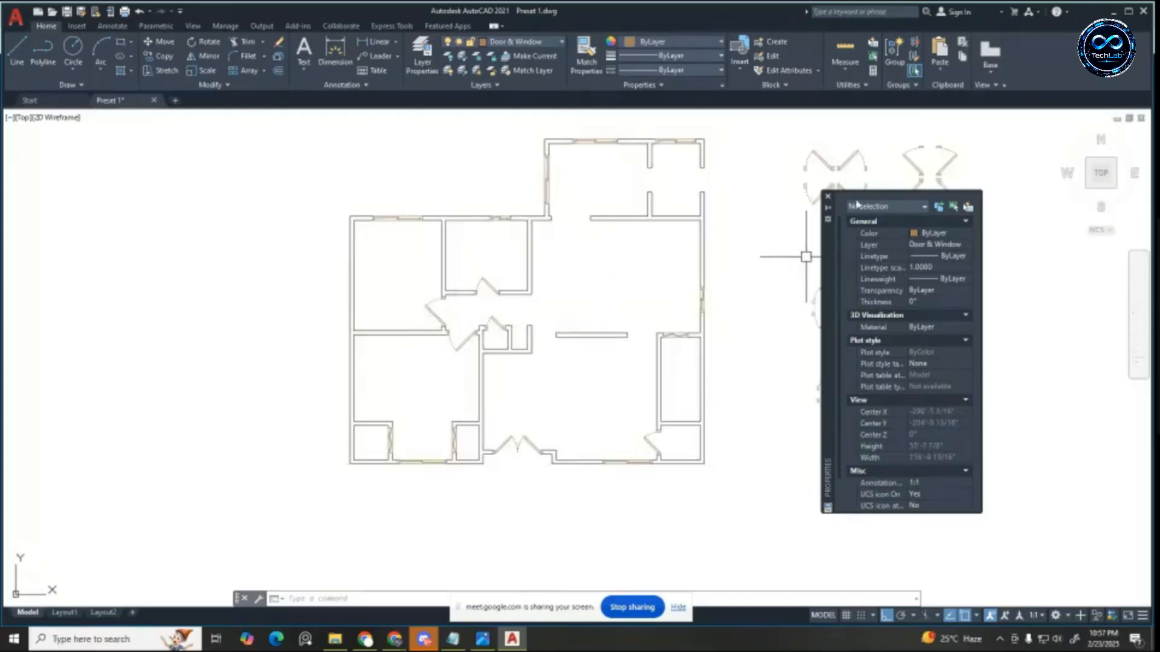
pyautogui.click(828, 197)
# Step: Examine the doors and windows across the floor plan, the spare door blocks and the reference plan
pyautogui.scroll(5, 654, 441)
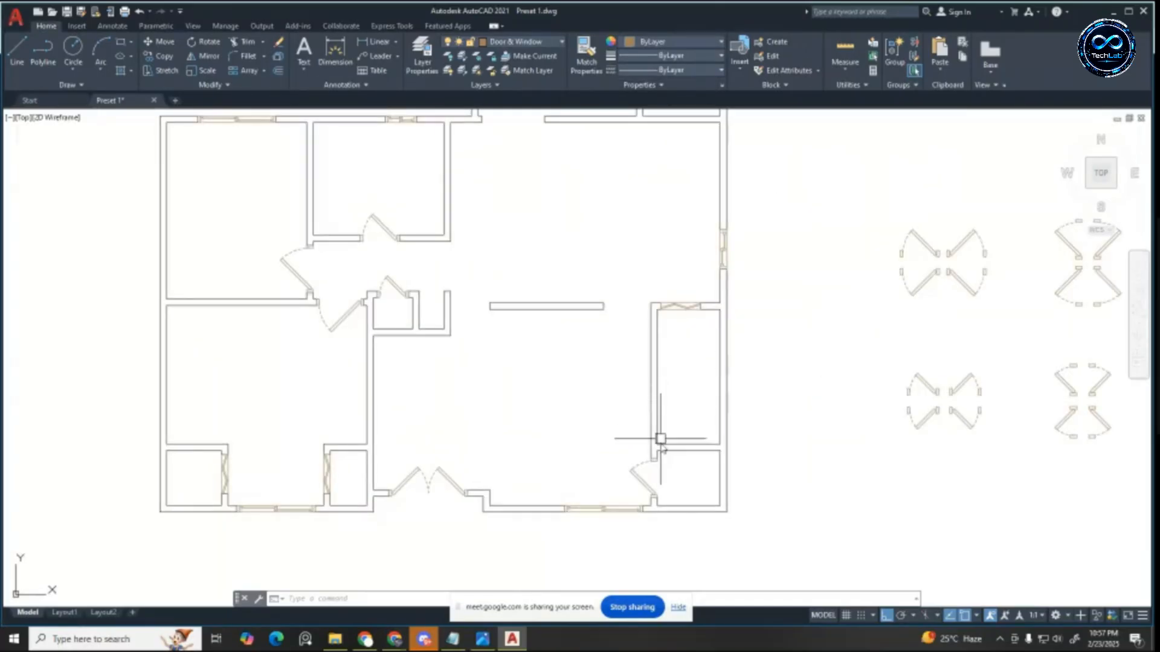
pyautogui.scroll(-5, 735, 405)
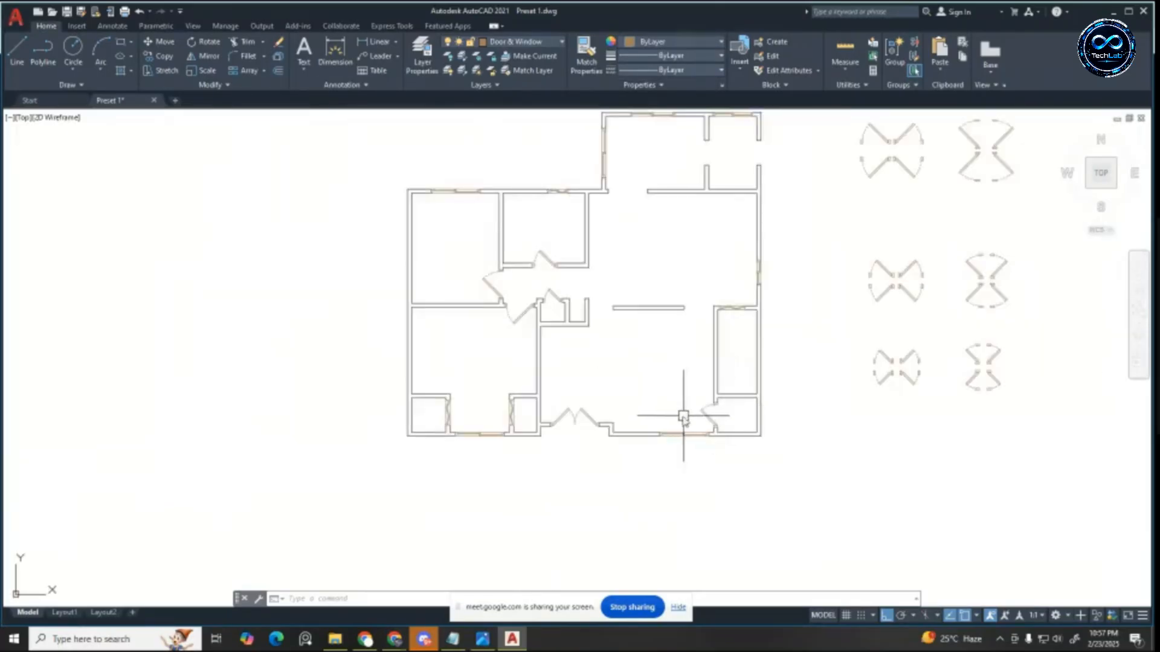
pyautogui.scroll(2, 699, 427)
pyautogui.scroll(-2, 430, 427)
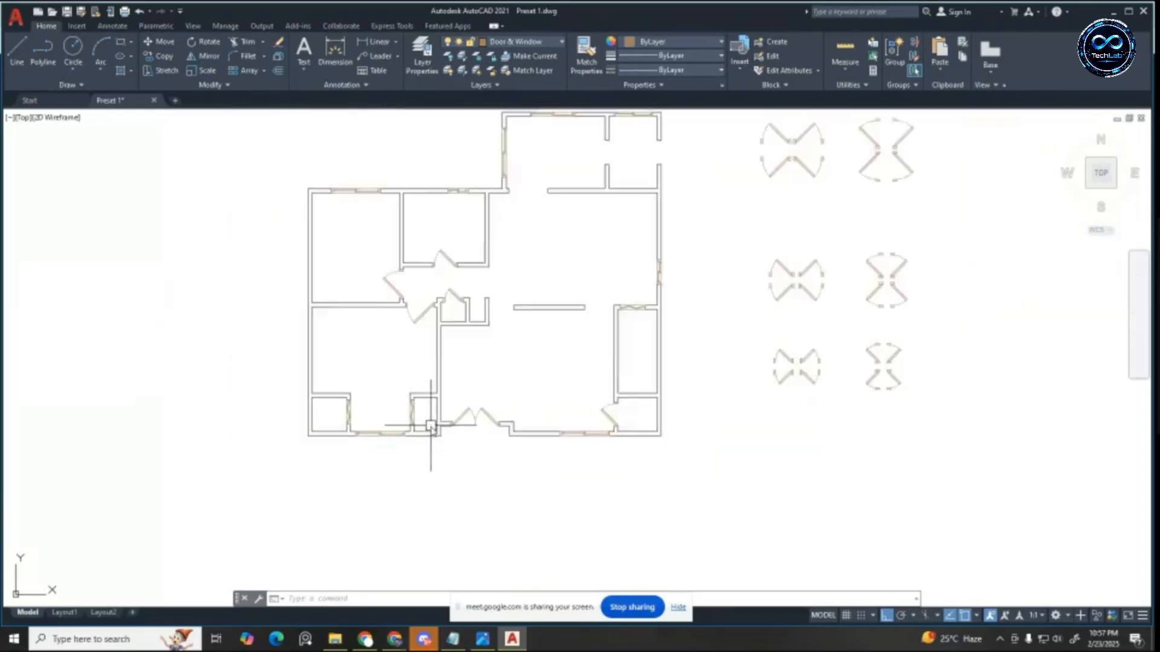
pyautogui.scroll(-2, 613, 427)
pyautogui.scroll(2, 531, 362)
pyautogui.scroll(-2, 428, 362)
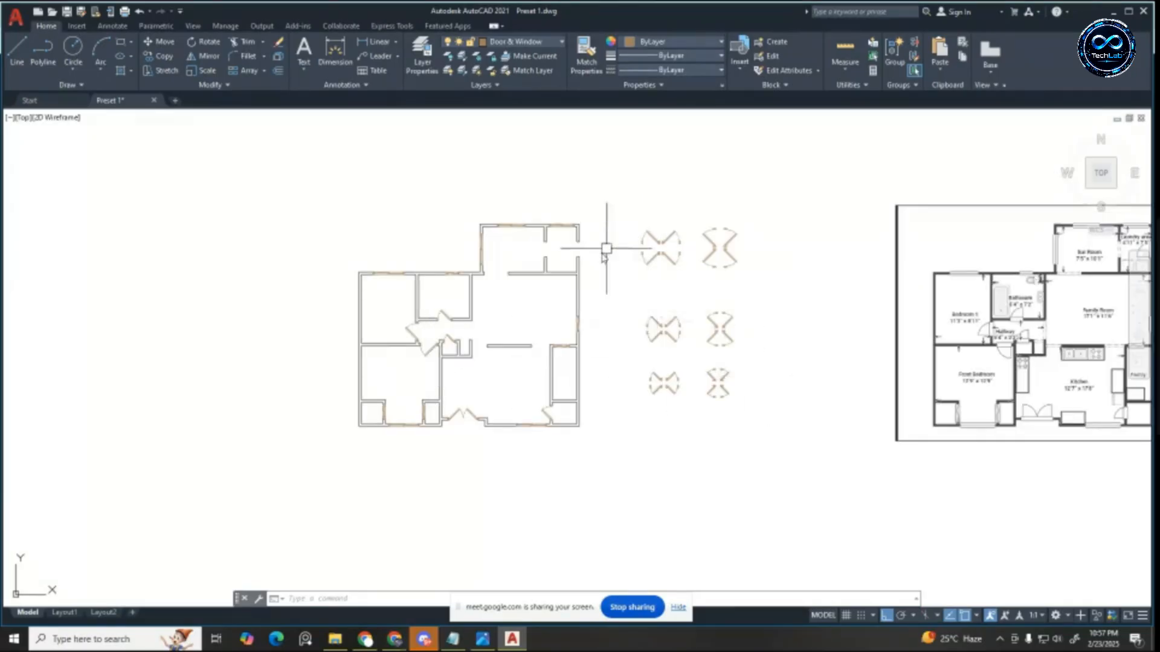
pyautogui.scroll(2, 563, 274)
# Step: Start a Hatch with the SOLID pattern
pyautogui.press('Escape')
pyautogui.press('Escape')
pyautogui.press('Escape')
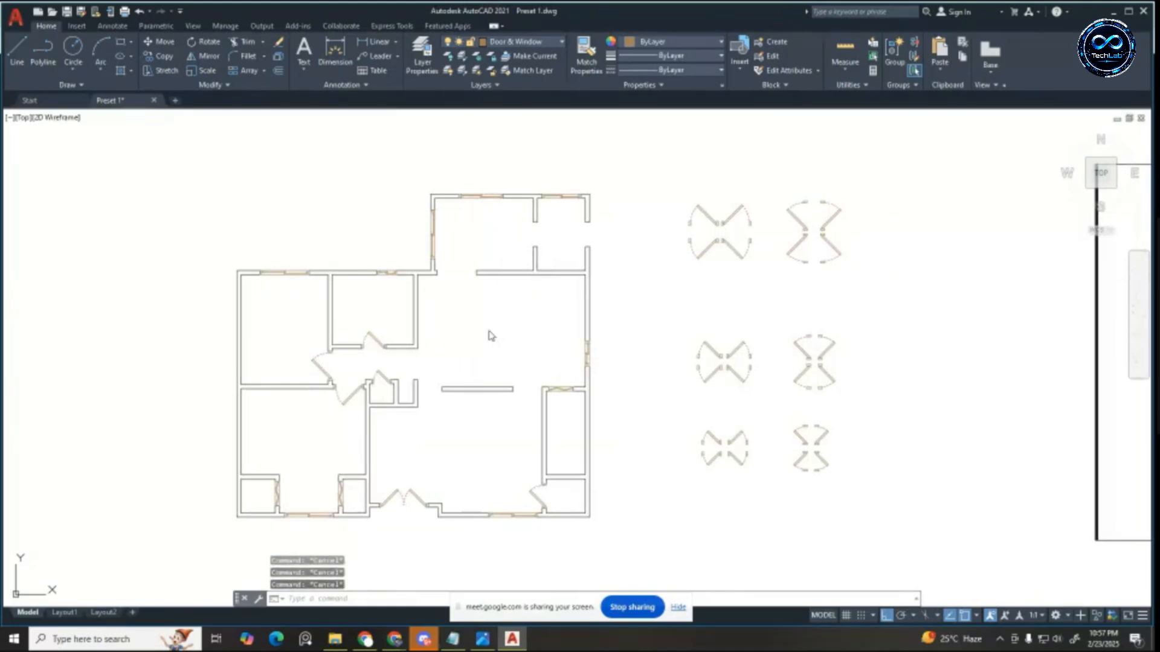
pyautogui.write('h')
pyautogui.press('Return')
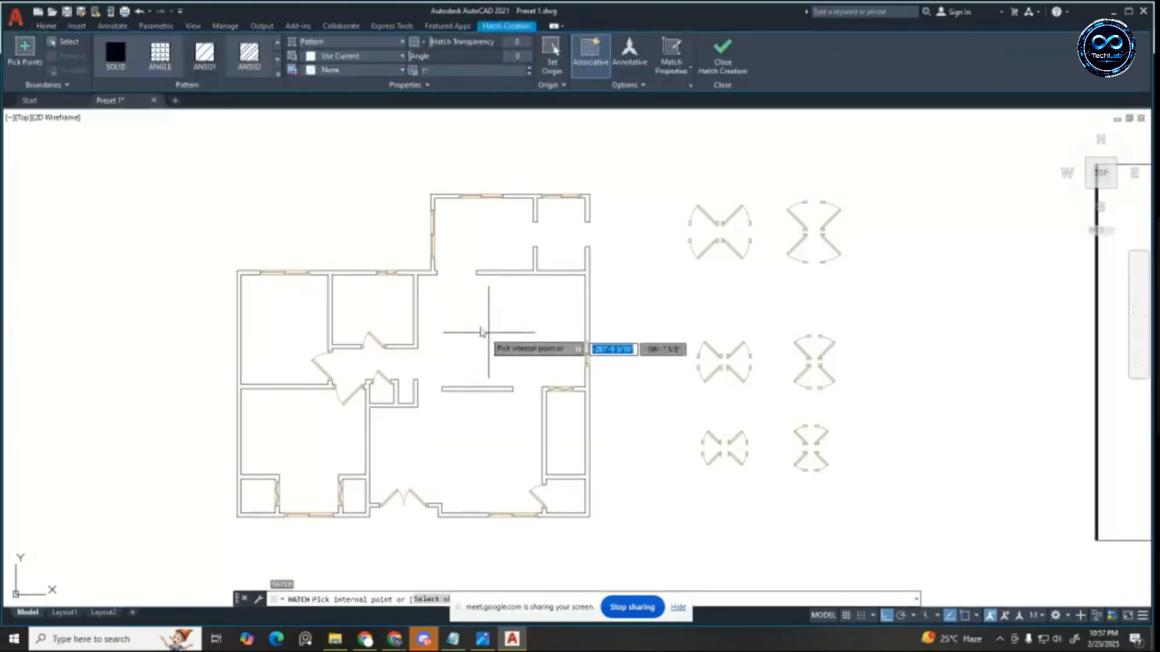
pyautogui.click(115, 57)
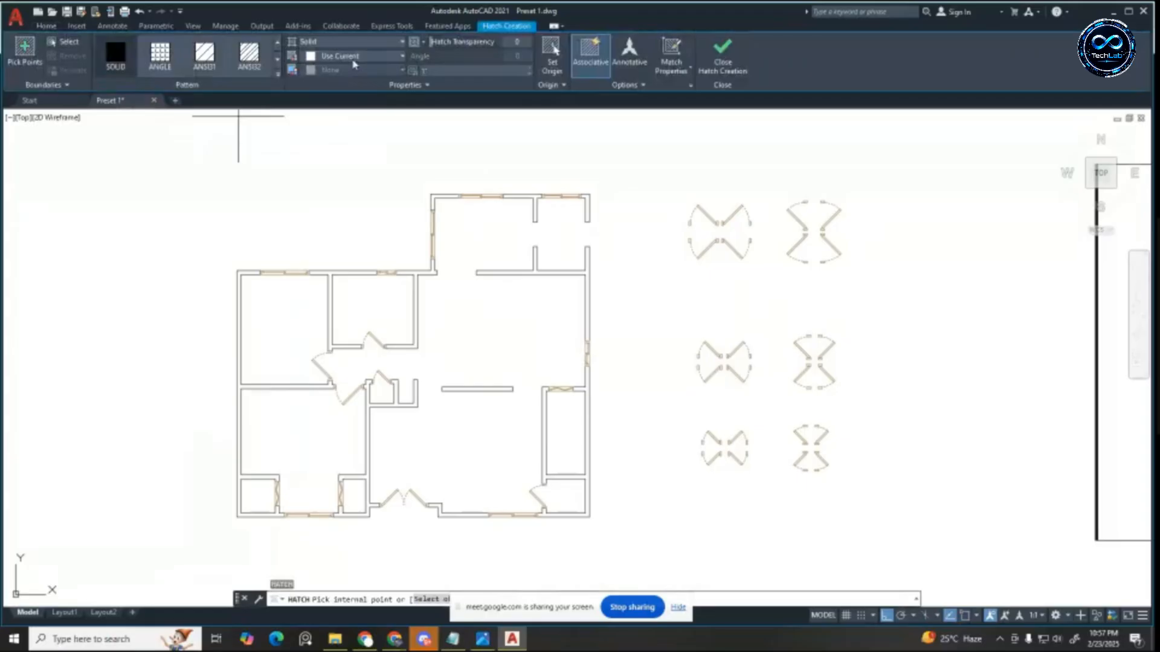
# Step: Set the solid hatch's colour to index colour 251
pyautogui.click(354, 61)
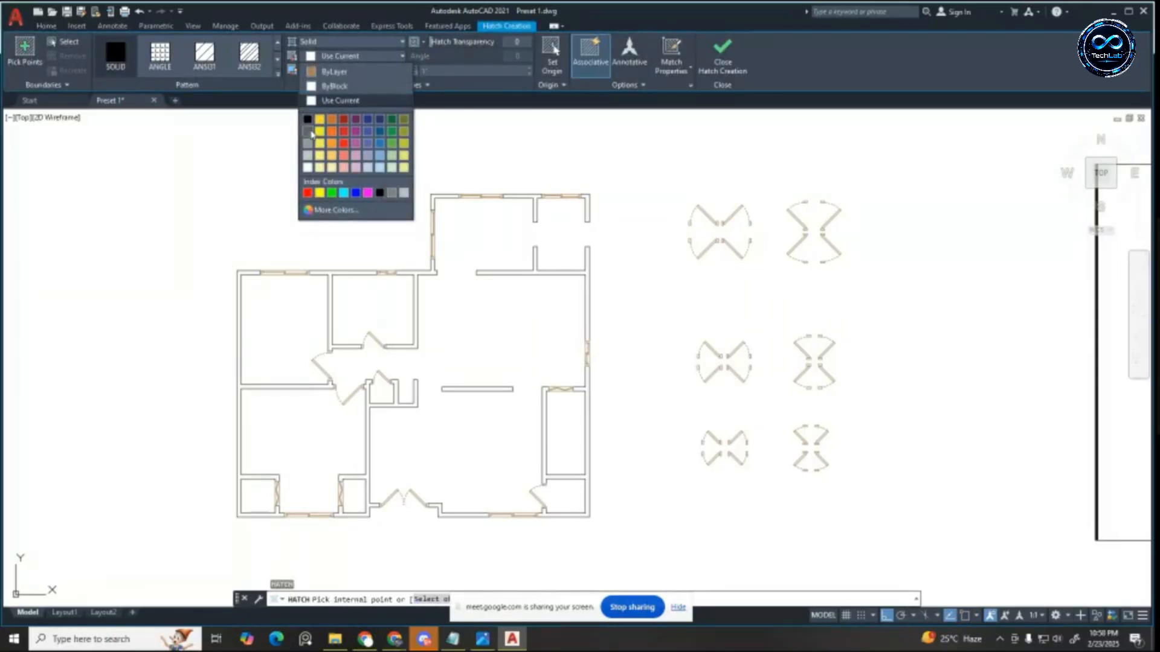
pyautogui.click(310, 132)
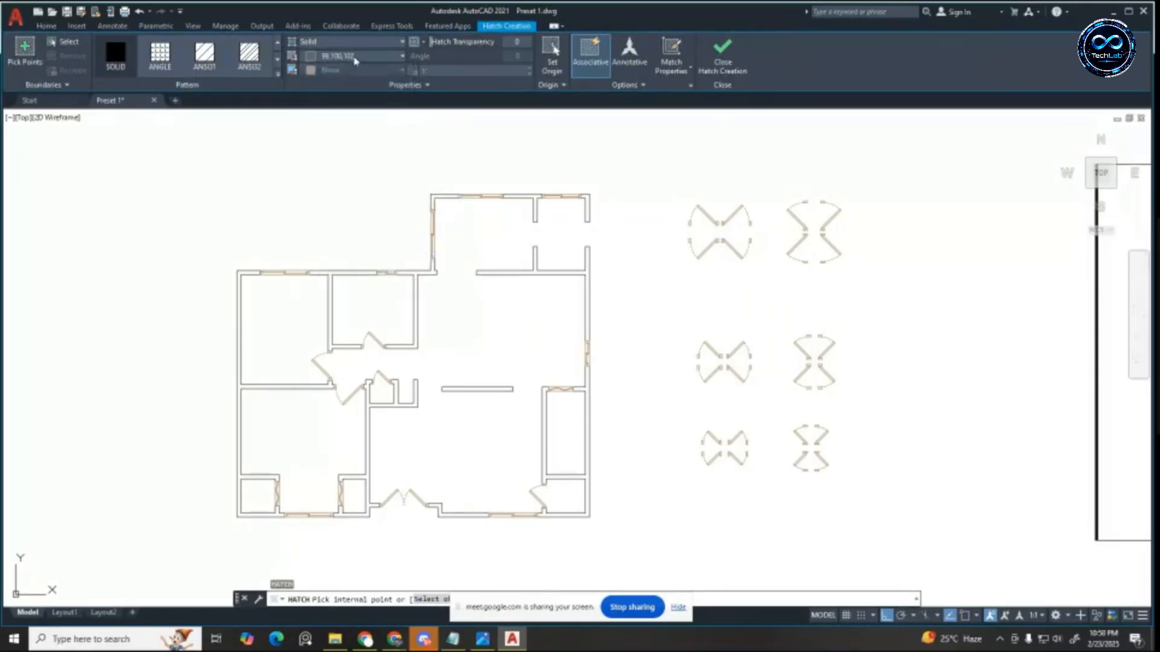
pyautogui.click(355, 59)
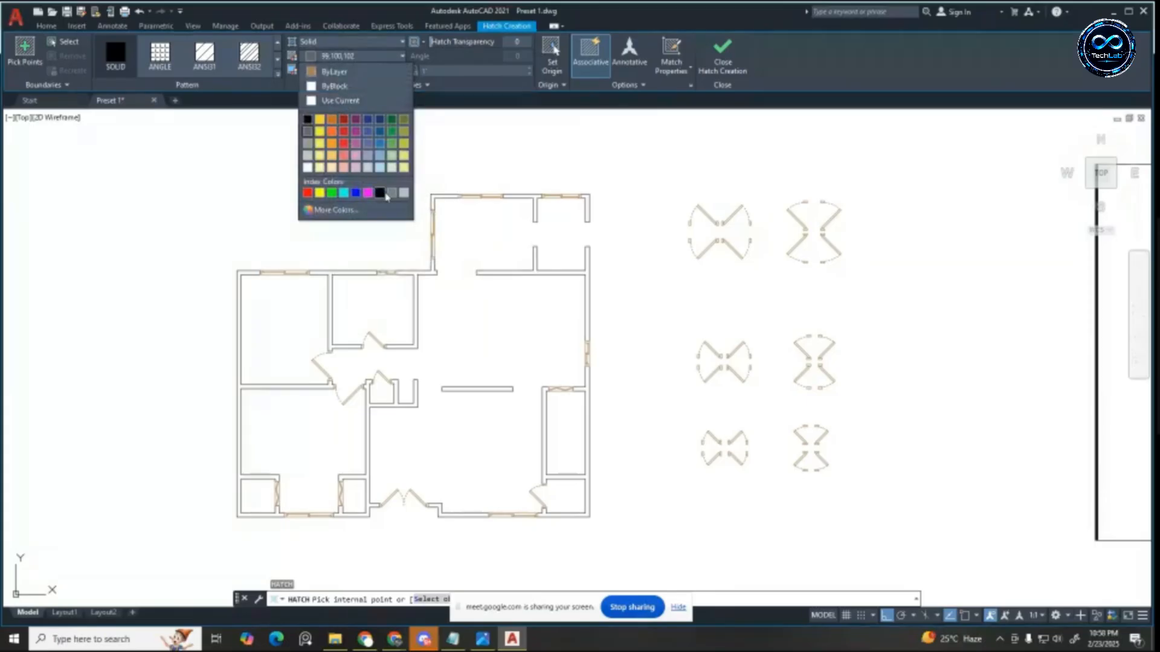
pyautogui.click(331, 209)
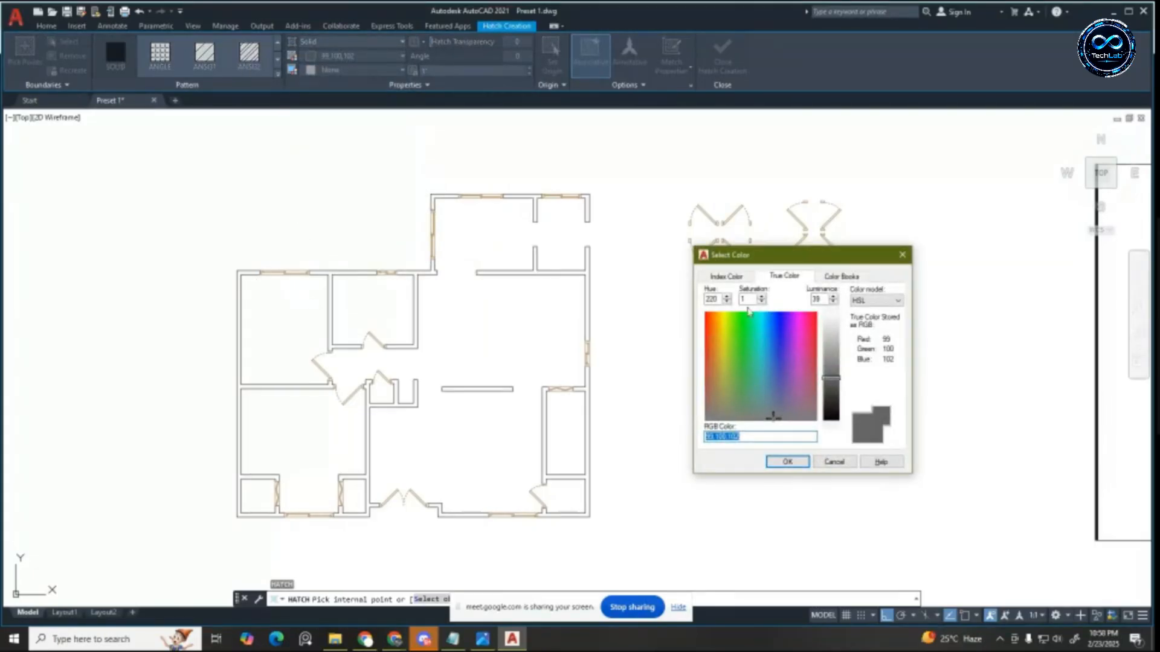
pyautogui.click(726, 276)
pyautogui.click(720, 410)
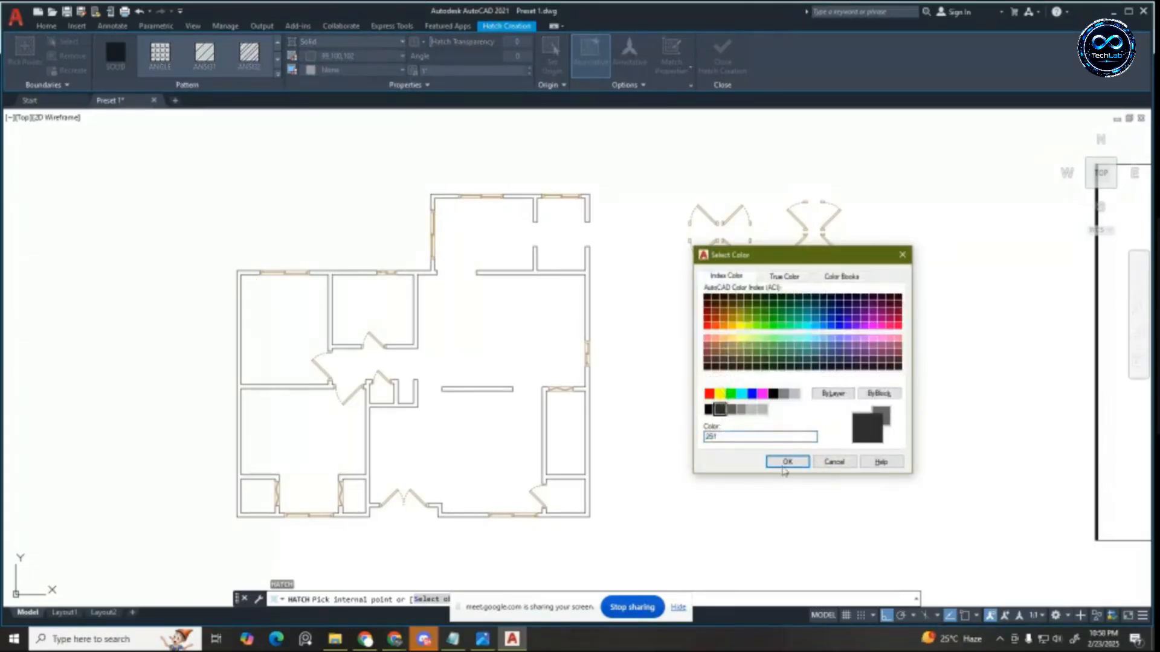
pyautogui.press('Return')
# Step: Fill the walls around the sun room and laundry area, including the wall shared with the family room, with the solid hatch
pyautogui.scroll(3, 583, 260)
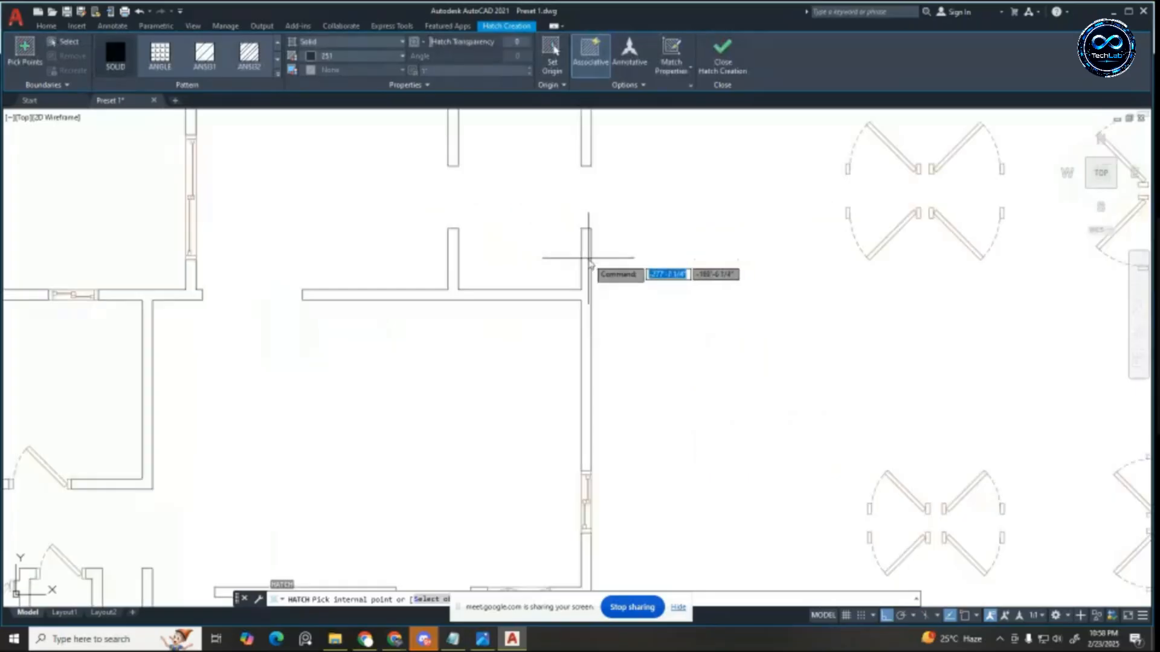
pyautogui.click(585, 295)
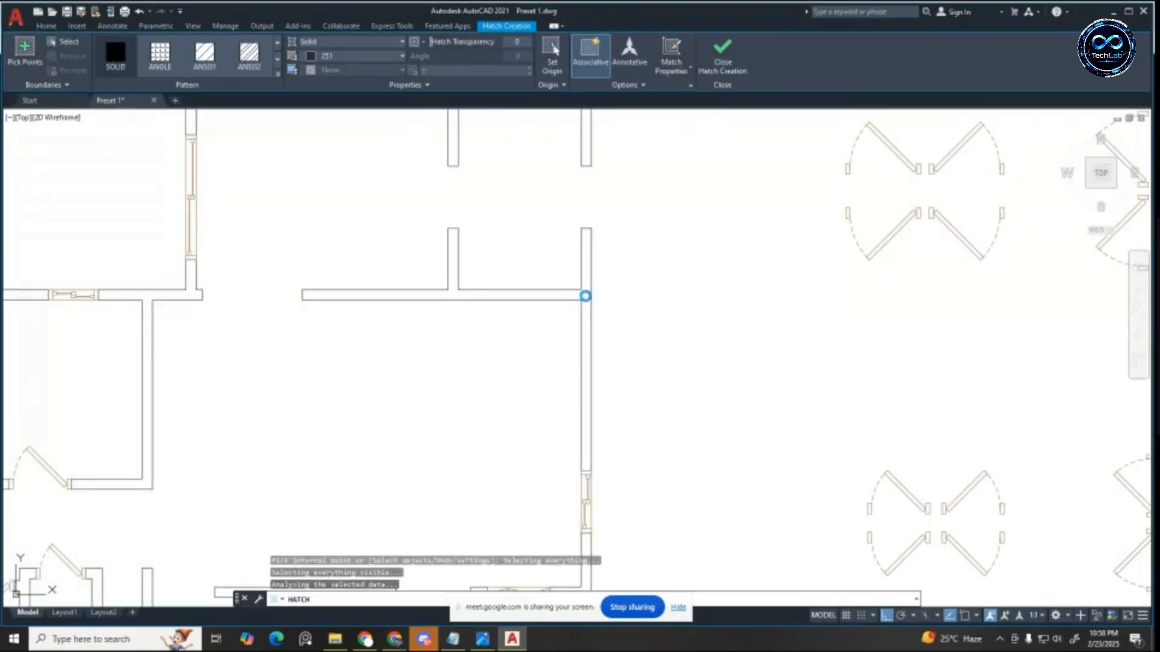
pyautogui.scroll(-3, 518, 246)
pyautogui.scroll(3, 507, 211)
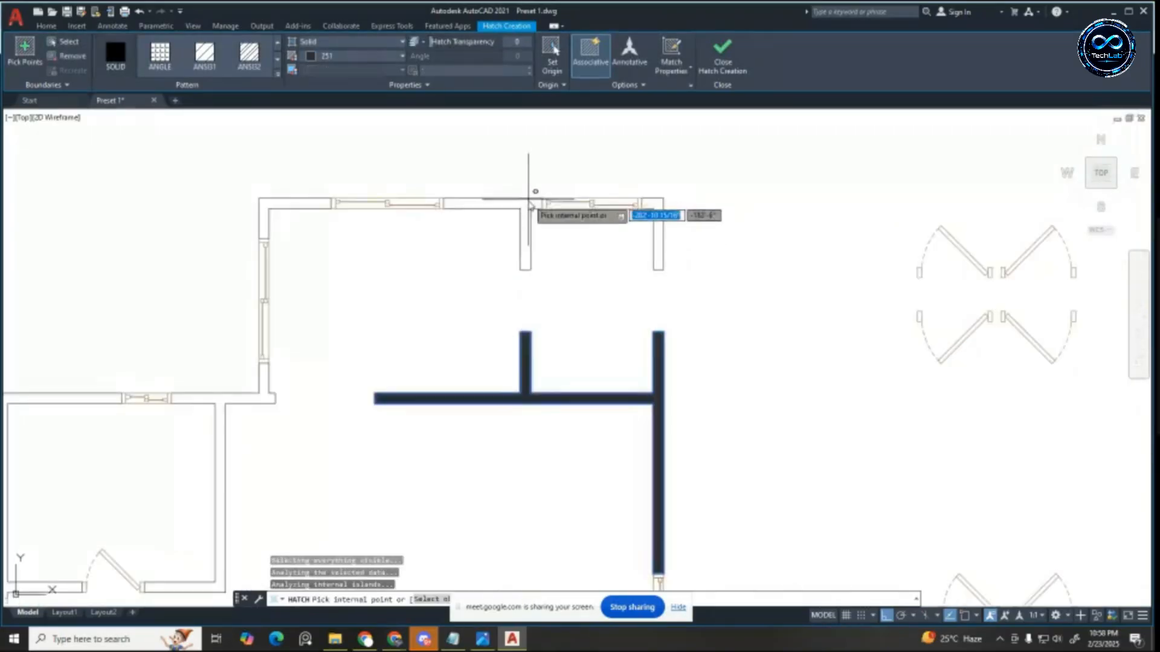
pyautogui.click(527, 209)
pyautogui.click(651, 203)
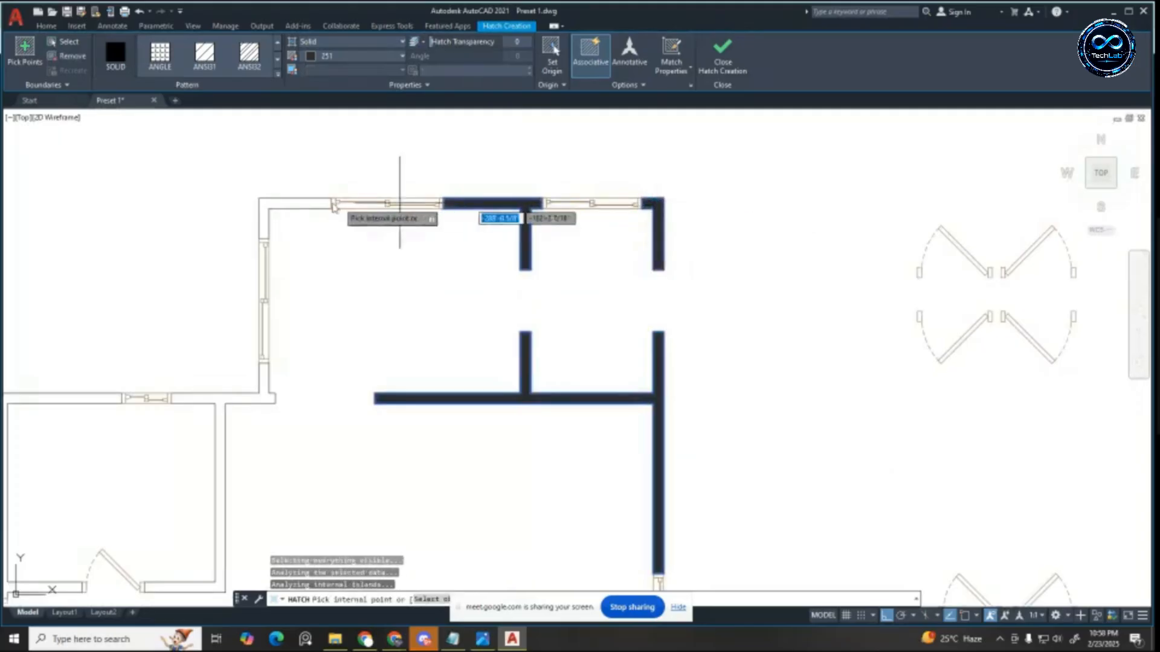
pyautogui.click(313, 208)
# Step: Fill the bathroom walls, the outer walls of both bedrooms and the closet and hallway walls with the solid hatch
pyautogui.scroll(-3, 668, 329)
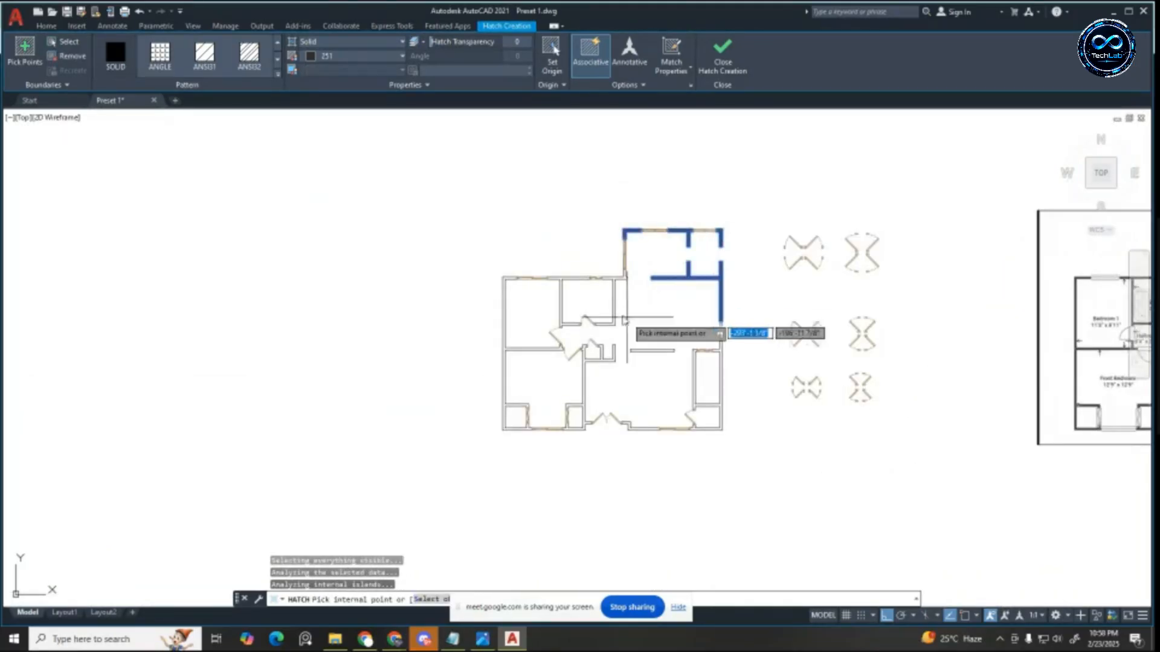
pyautogui.scroll(2, 608, 264)
pyautogui.click(607, 264)
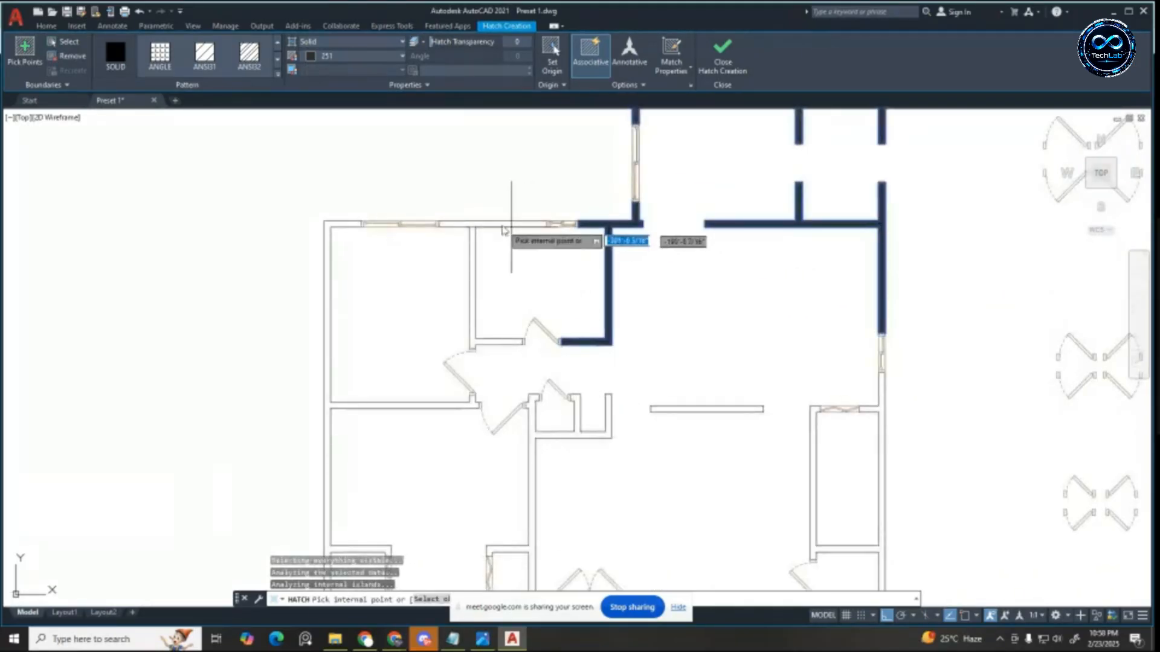
pyautogui.click(501, 227)
pyautogui.scroll(-2, 335, 228)
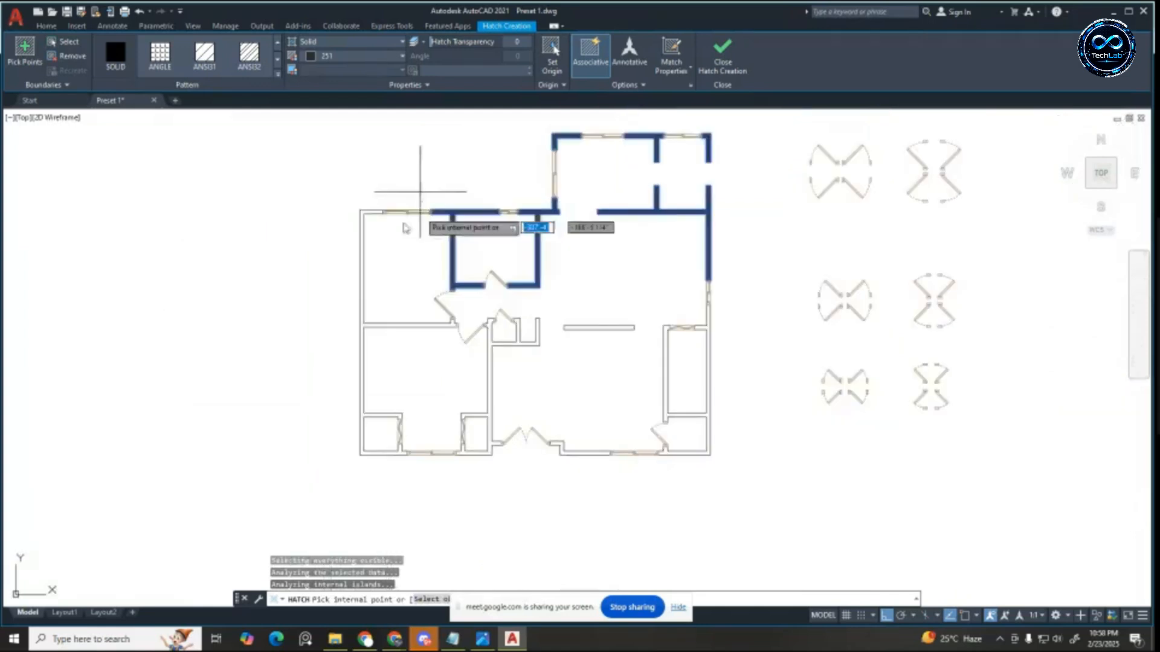
pyautogui.scroll(2, 348, 314)
pyautogui.click(363, 313)
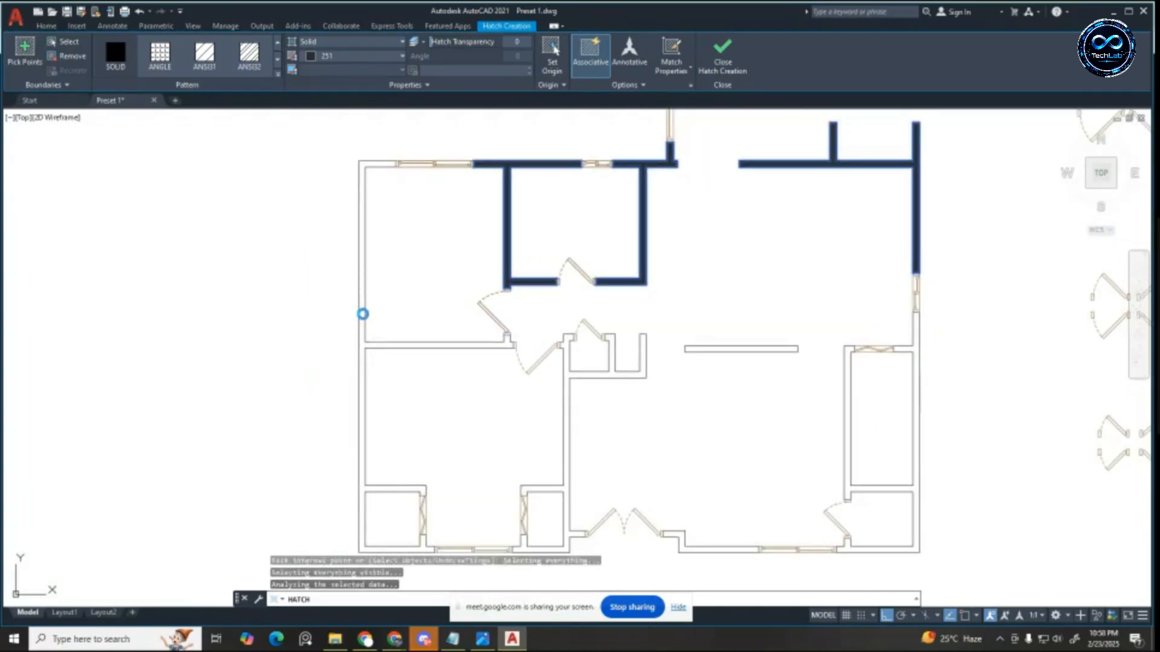
pyautogui.click(568, 387)
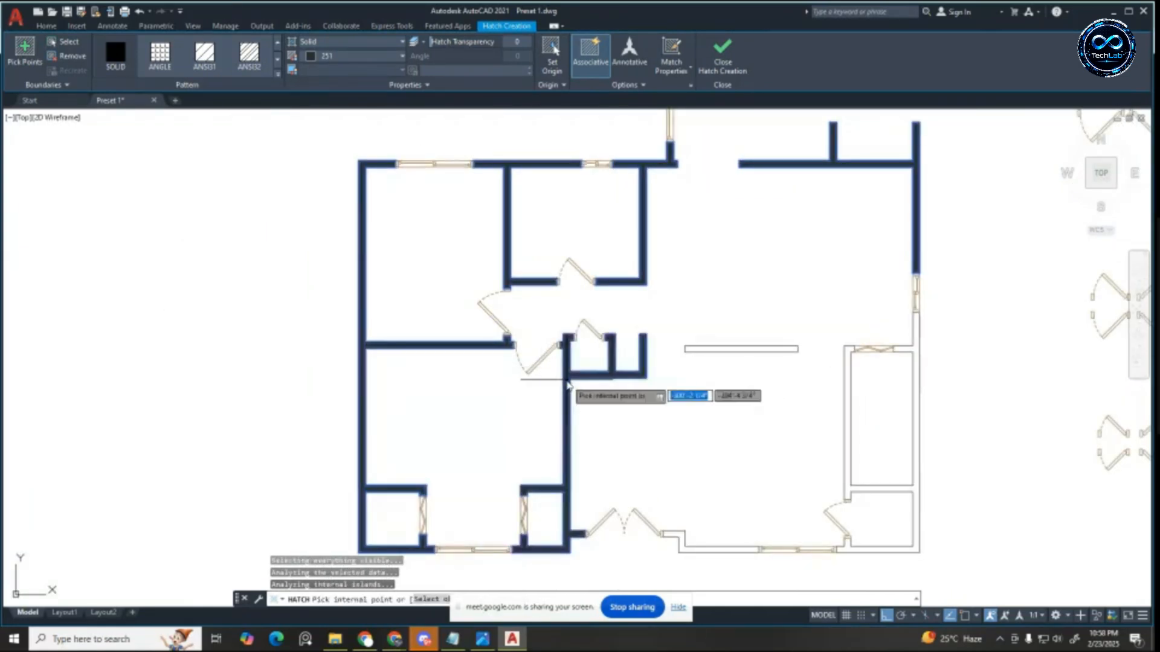
# Step: Fill the kitchen partition, the pantry walls and the front wall beside the double door, and end the Hatch command
pyautogui.click(765, 348)
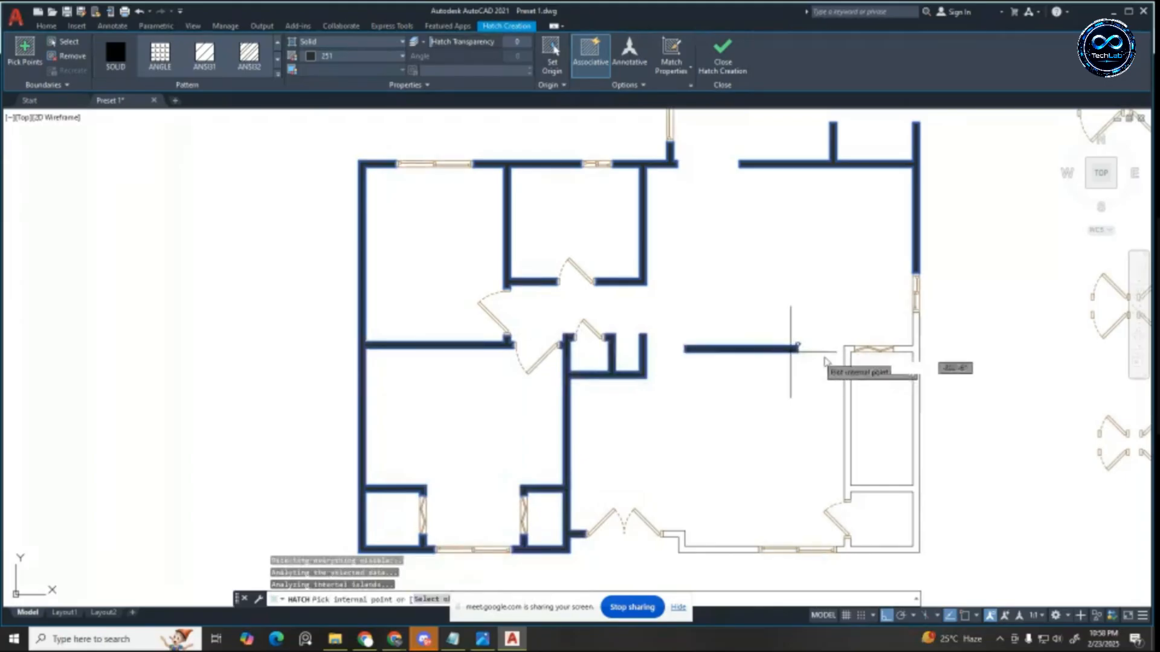
pyautogui.click(919, 342)
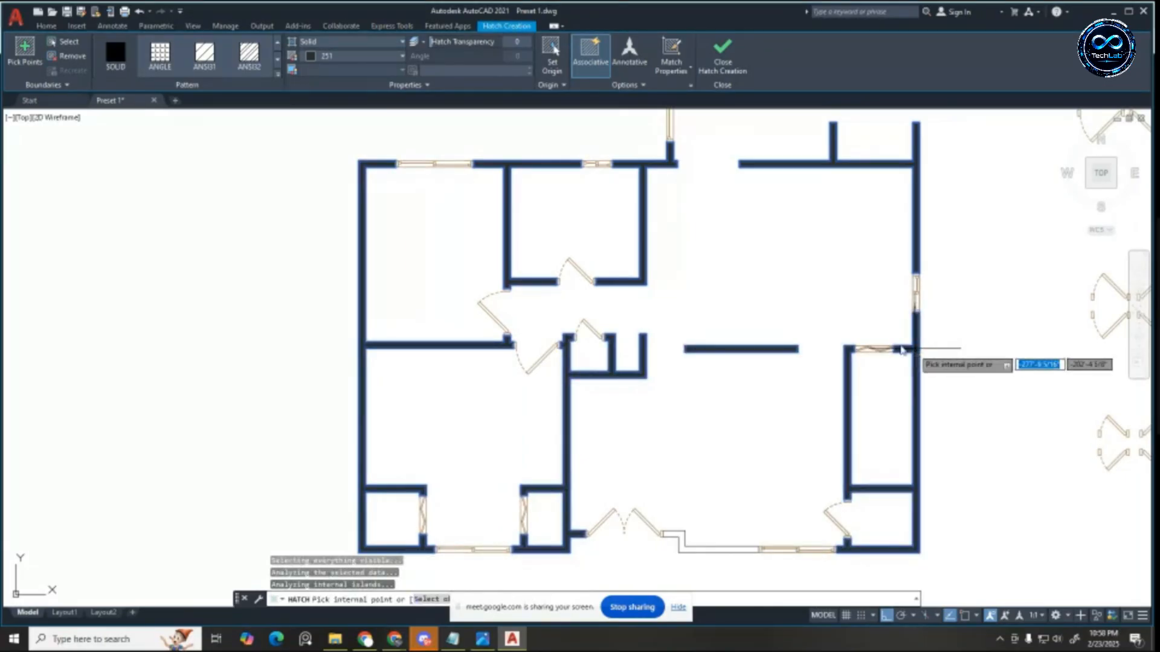
pyautogui.scroll(-3, 709, 375)
pyautogui.scroll(3, 709, 375)
pyautogui.click(763, 332)
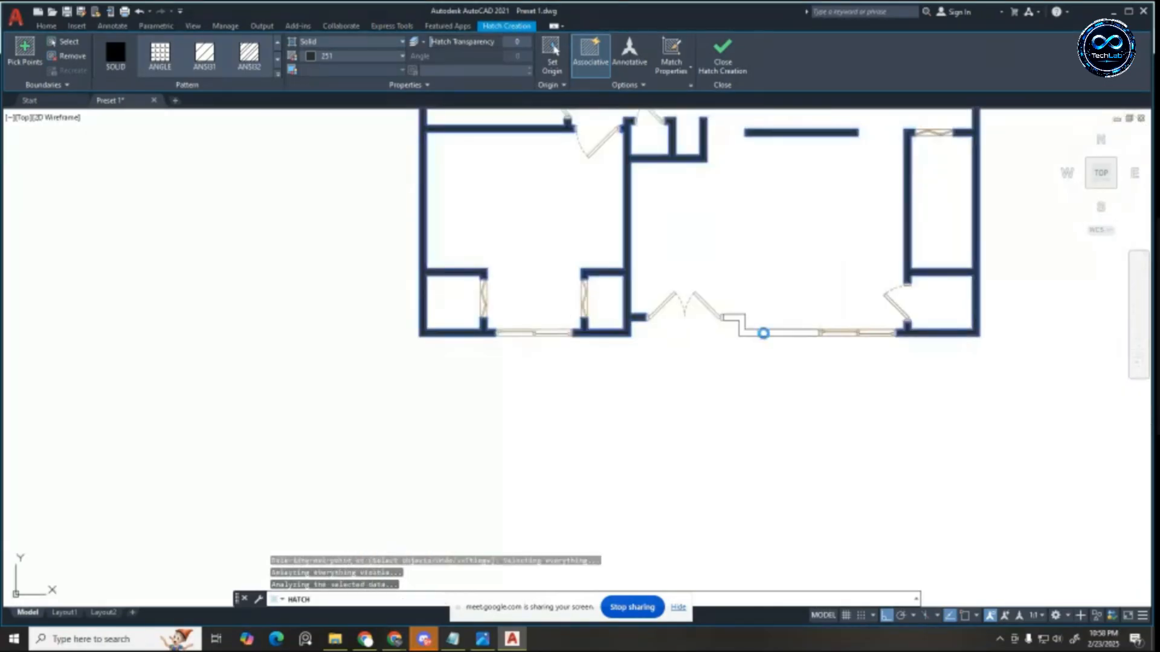
pyautogui.scroll(-3, 423, 332)
pyautogui.scroll(4, 541, 332)
pyautogui.press('Escape')
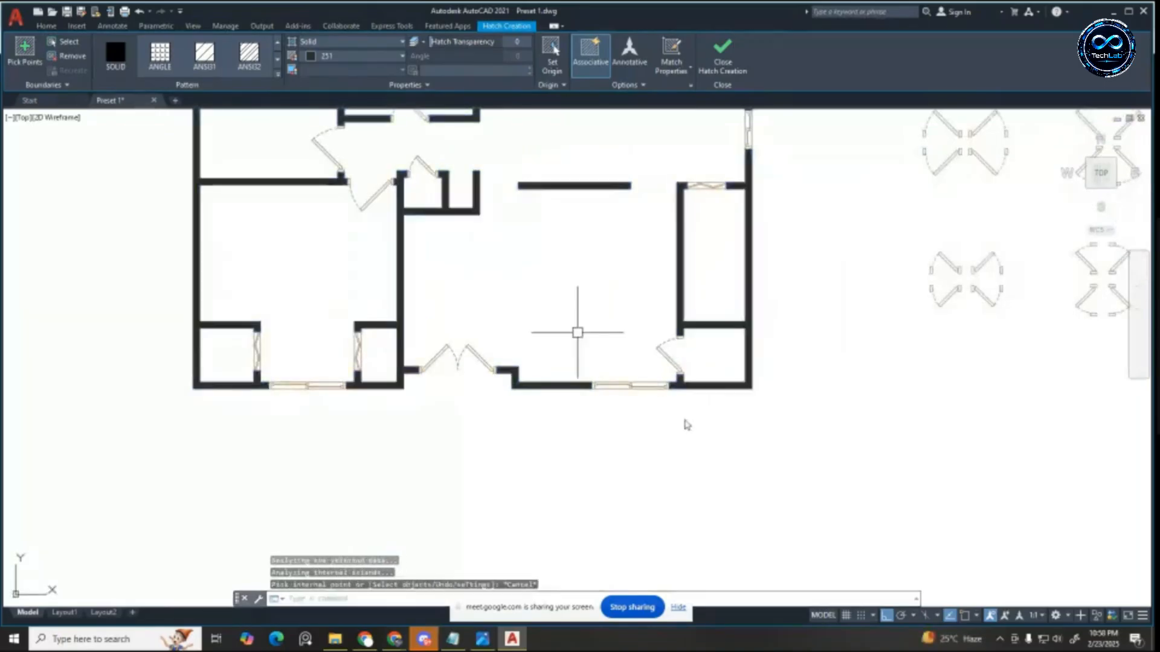
# Step: Set the luminance of the Door & Window layer's true colour to 30
pyautogui.scroll(-2, 683, 423)
pyautogui.scroll(-2, 701, 392)
pyautogui.scroll(4, 735, 235)
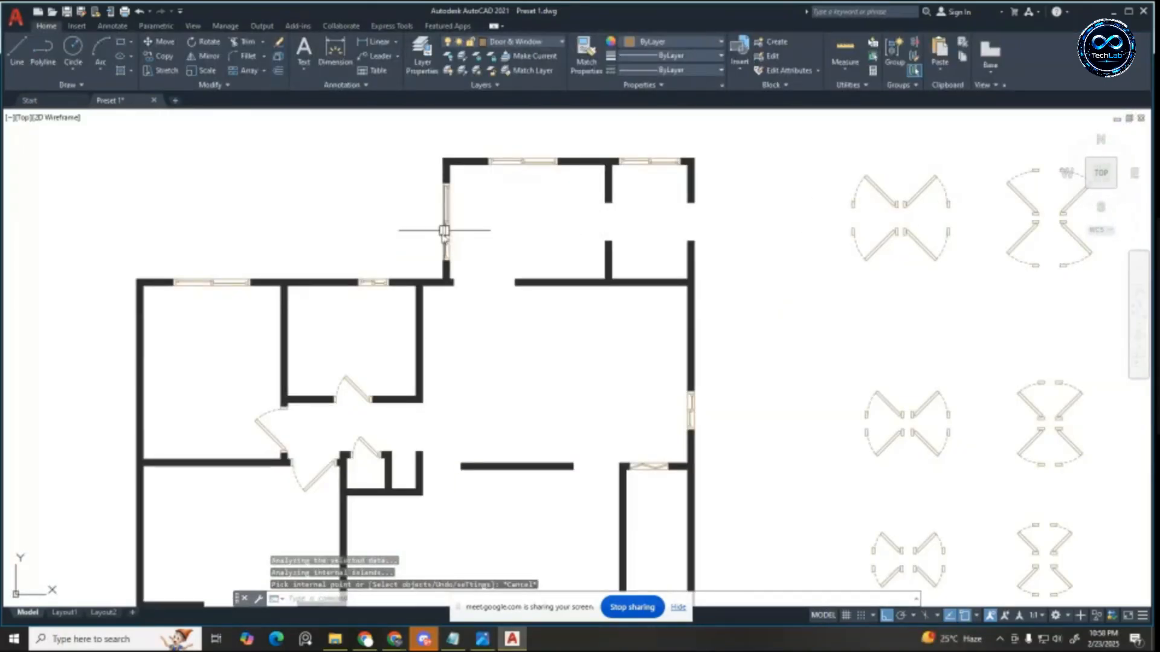
pyautogui.scroll(-4, 511, 318)
pyautogui.scroll(6, 525, 262)
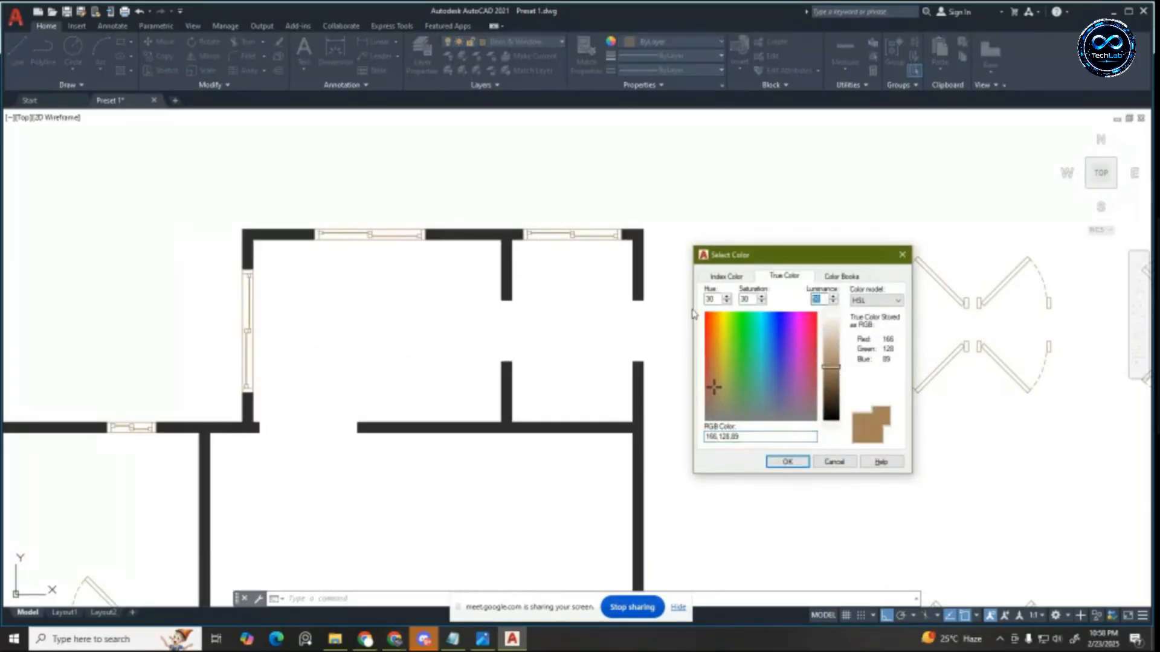
pyautogui.write('30')
pyautogui.press('Return')
pyautogui.press('Return')
# Step: Examine the windows of the sun room and laundry area up close in their new layer colour
pyautogui.scroll(6, 559, 225)
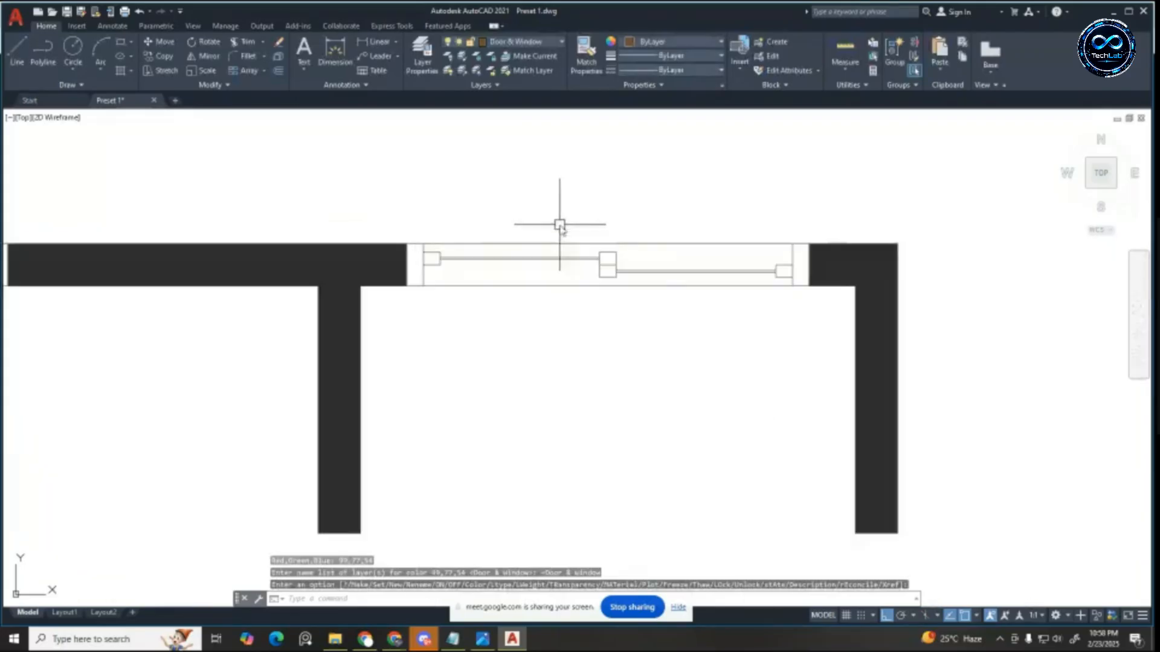
pyautogui.scroll(2, 559, 225)
pyautogui.scroll(-6, 616, 261)
pyautogui.press('Escape')
pyautogui.press('Escape')
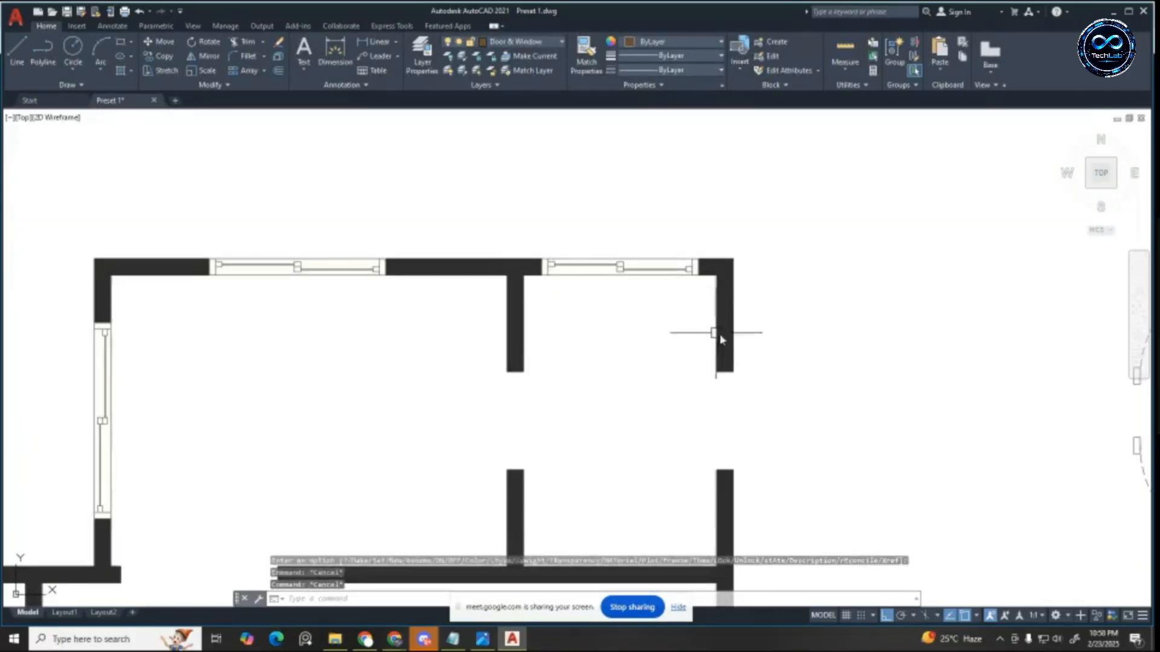
pyautogui.press('Escape')
pyautogui.scroll(-5, 720, 338)
pyautogui.scroll(5, 491, 332)
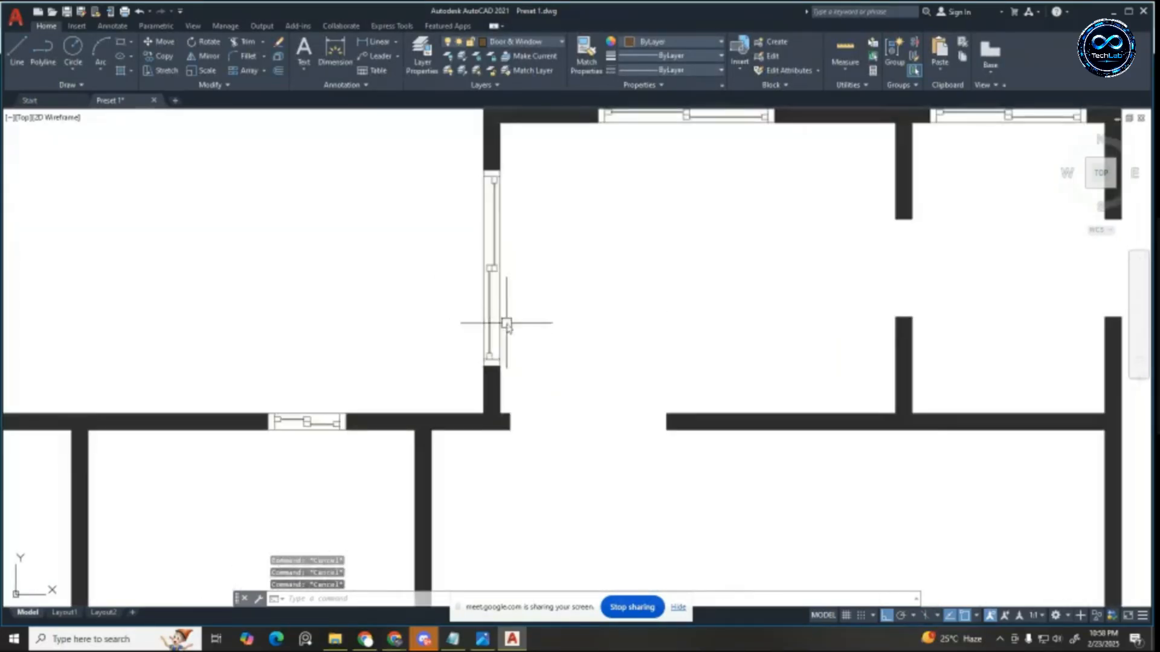
pyautogui.scroll(5, 509, 259)
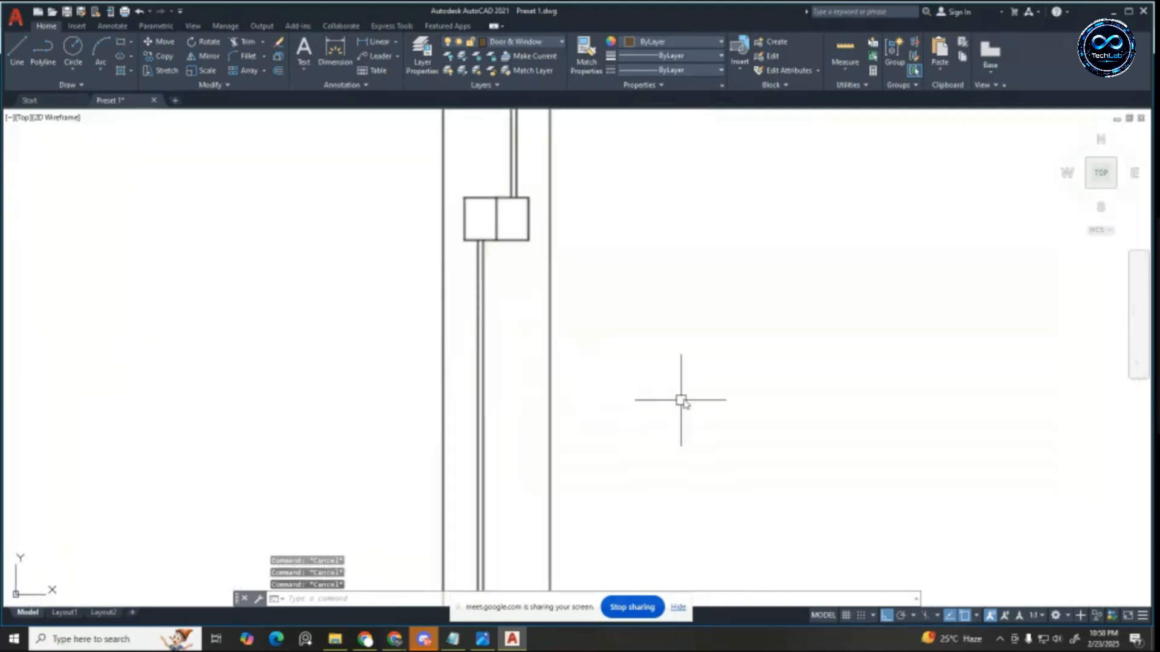
pyautogui.scroll(-4, 668, 288)
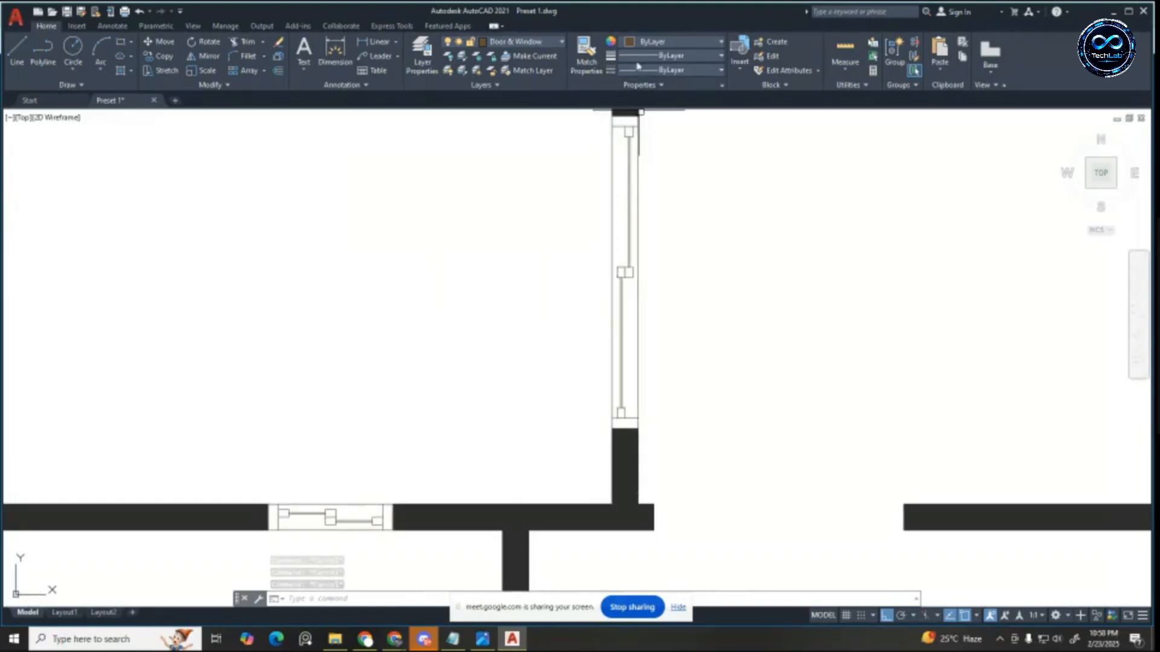
# Step: Set the luminance of the Door & Window layer's true colour to 40
pyautogui.click(491, 46)
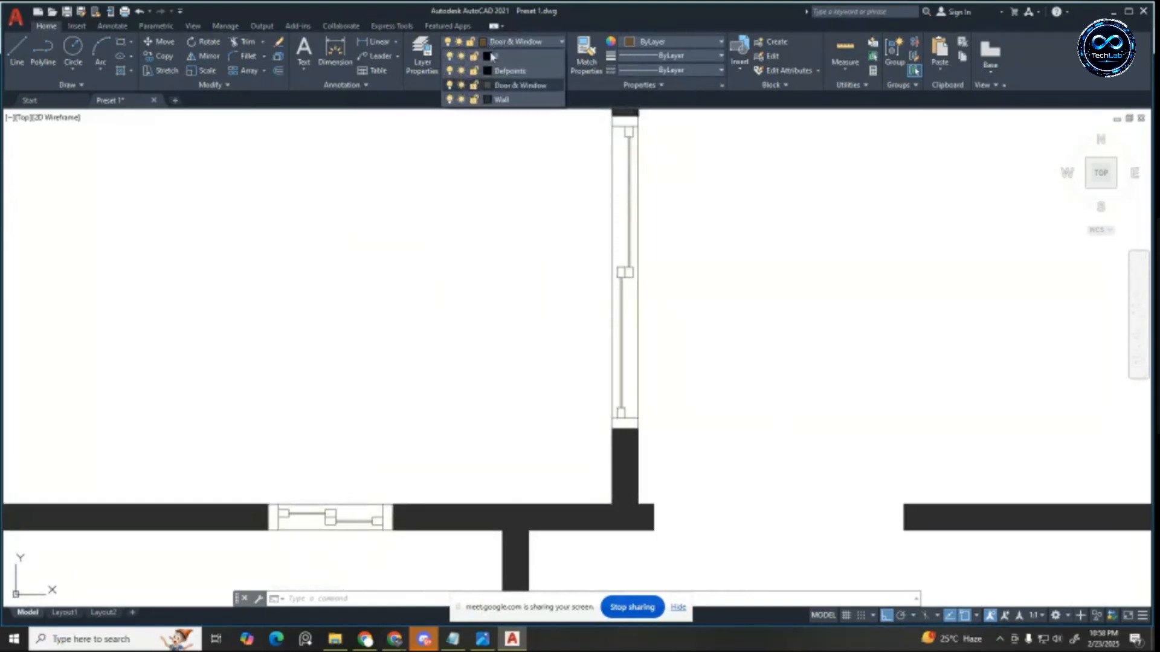
pyautogui.click(489, 93)
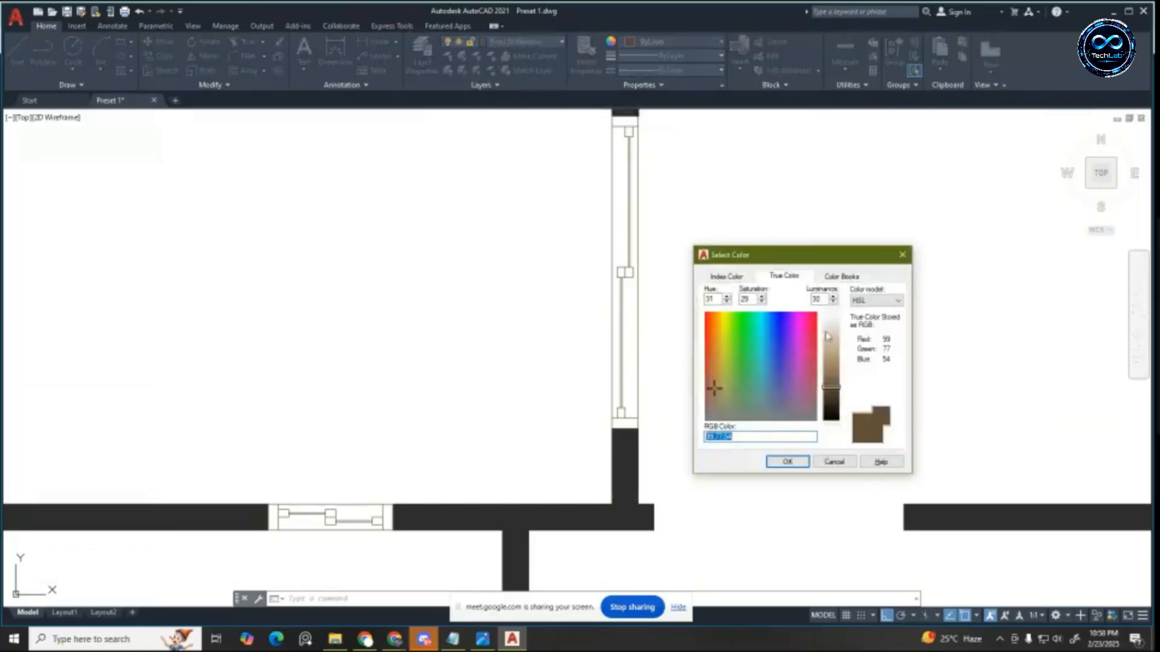
pyautogui.write('40')
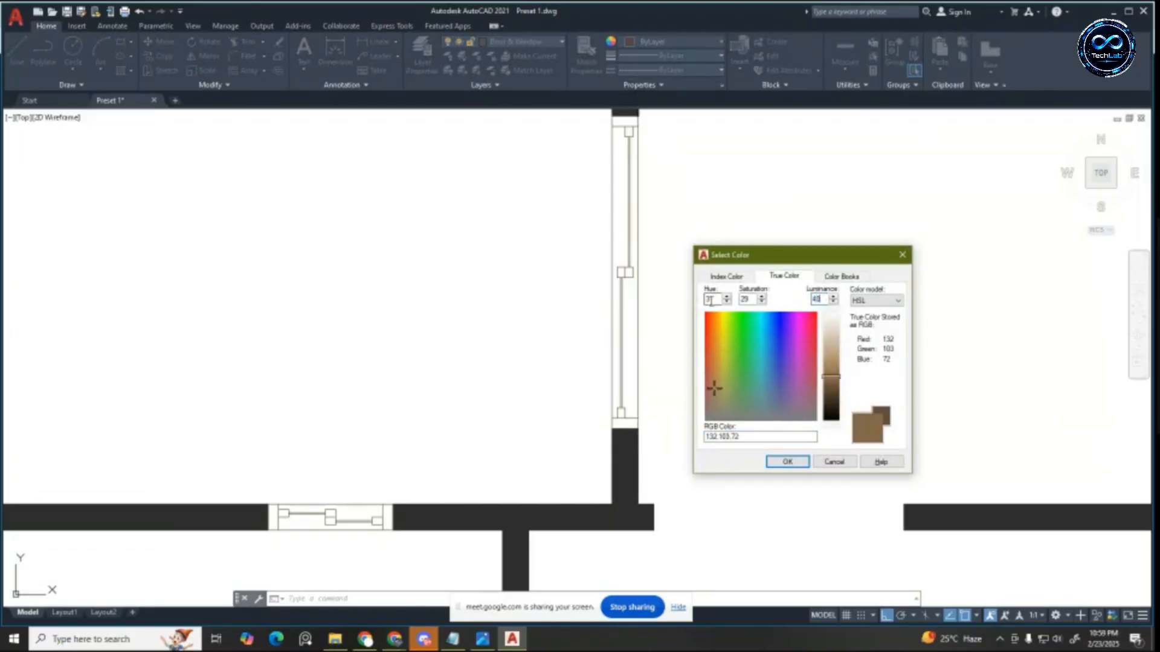
pyautogui.press('Return')
pyautogui.scroll(-2, 544, 262)
pyautogui.press('Escape')
pyautogui.press('Escape')
pyautogui.press('Escape')
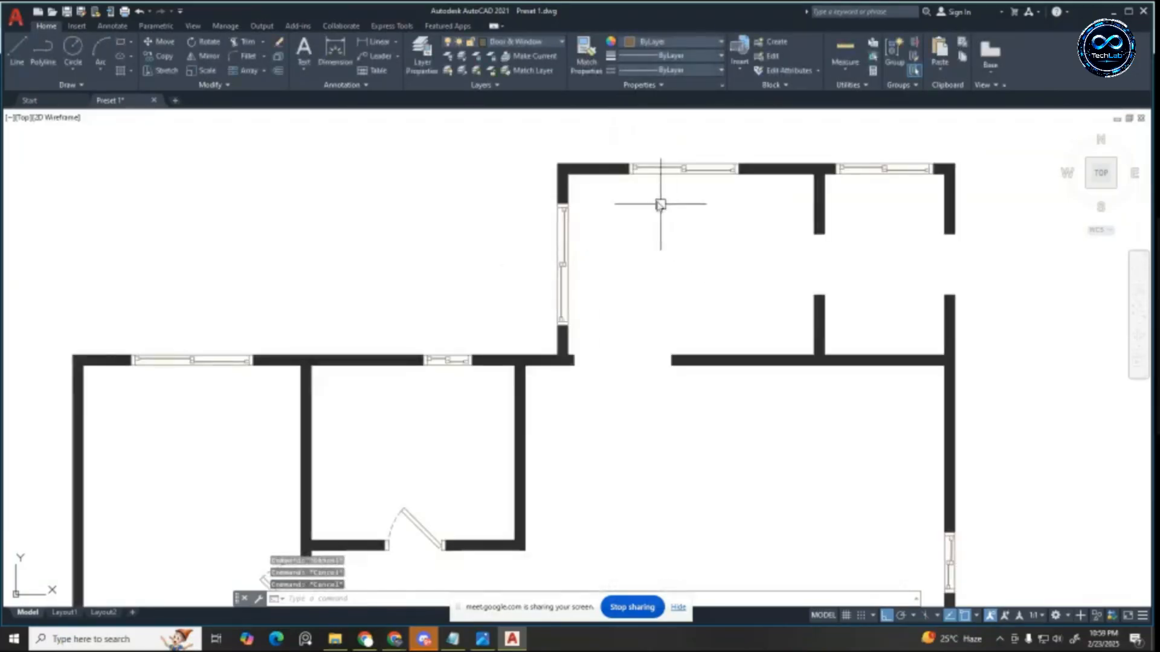
# Step: Review the hatched floor plan with its doors and windows and compare it with the reference plan's rooms and fixtures
pyautogui.scroll(-1, 658, 200)
pyautogui.scroll(2, 595, 254)
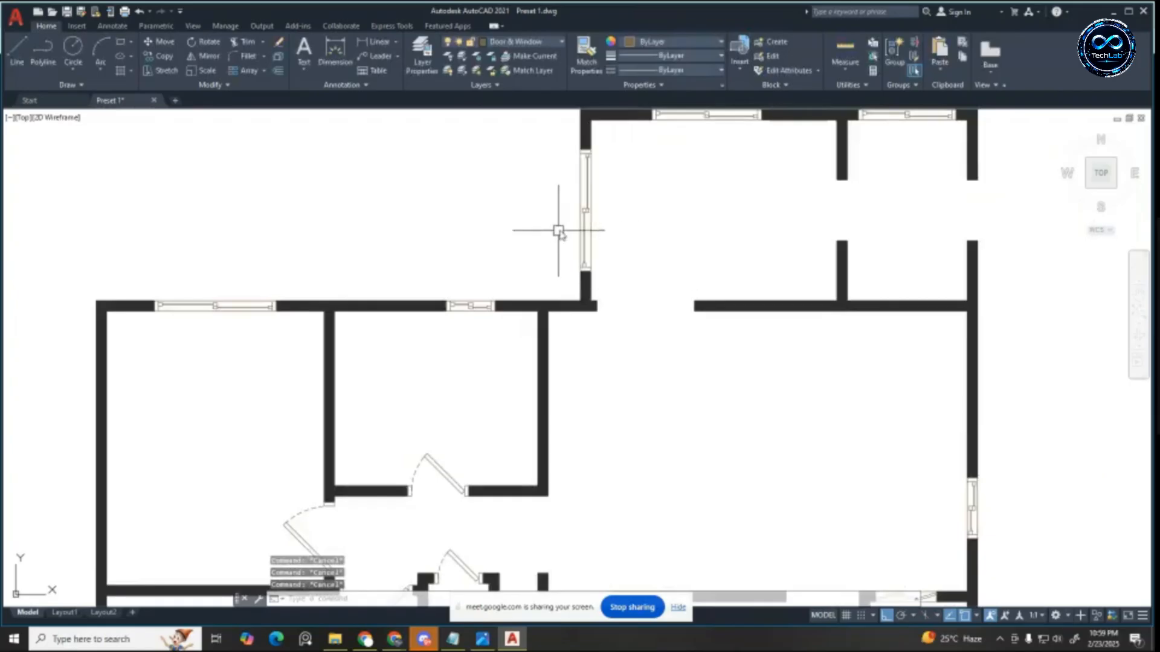
pyautogui.scroll(3, 597, 264)
pyautogui.scroll(-3, 552, 285)
pyautogui.scroll(-2, 601, 303)
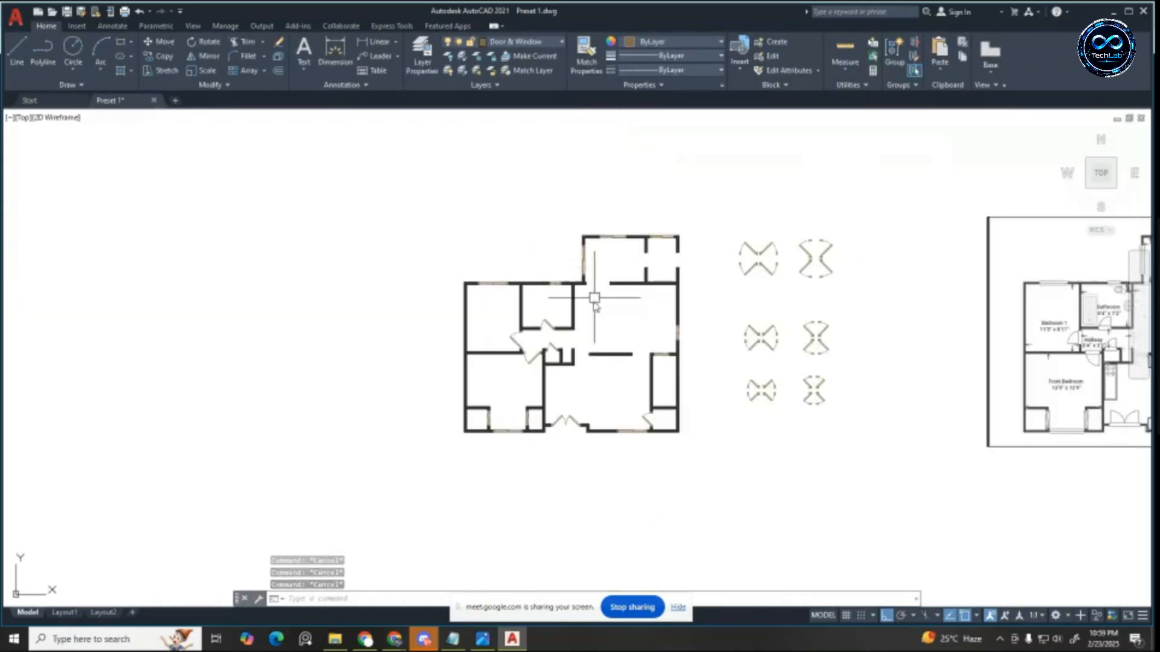
pyautogui.scroll(1, 577, 359)
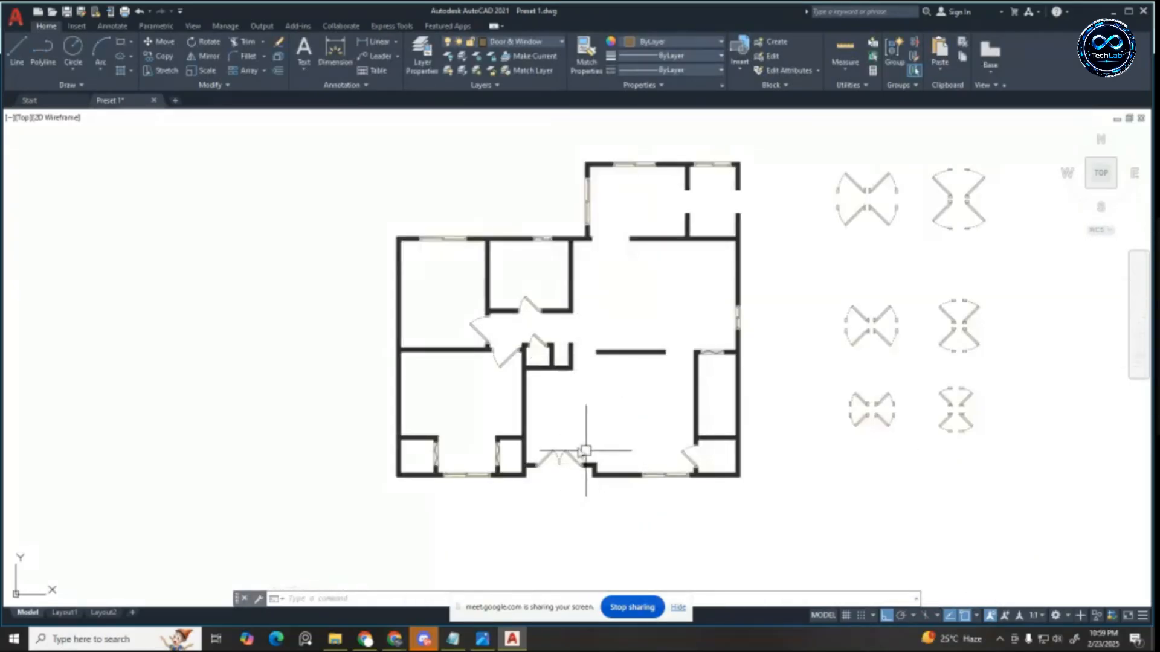
pyautogui.scroll(-2, 573, 436)
pyautogui.scroll(3, 664, 426)
pyautogui.scroll(-2, 521, 377)
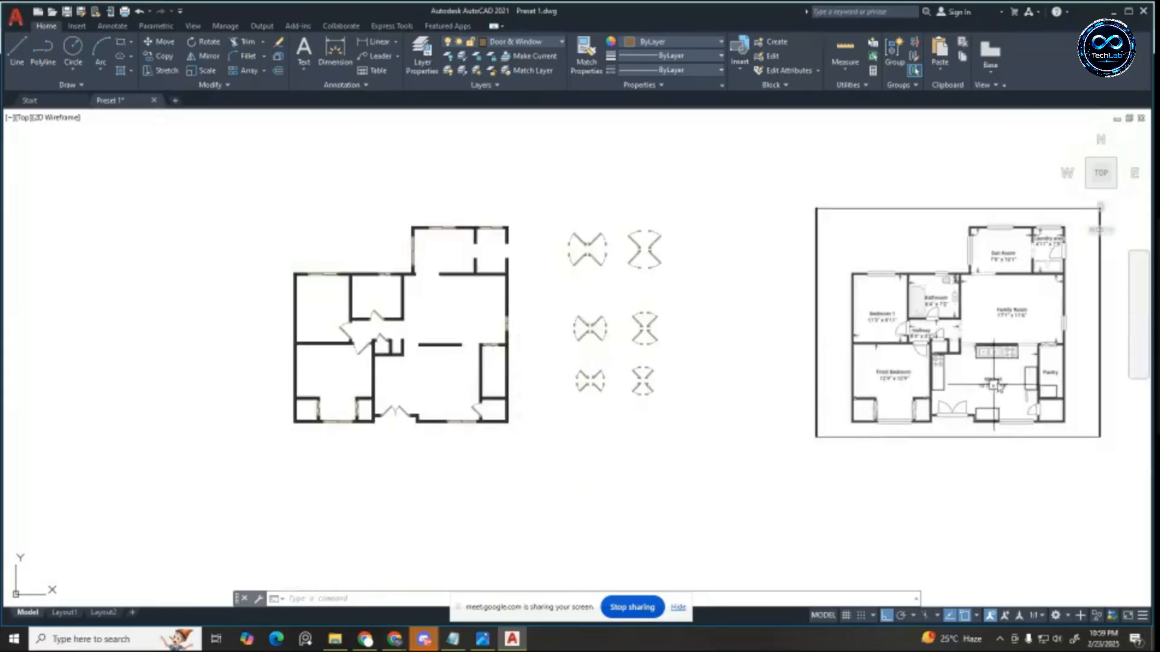
pyautogui.scroll(1, 1040, 334)
pyautogui.scroll(2, 1040, 334)
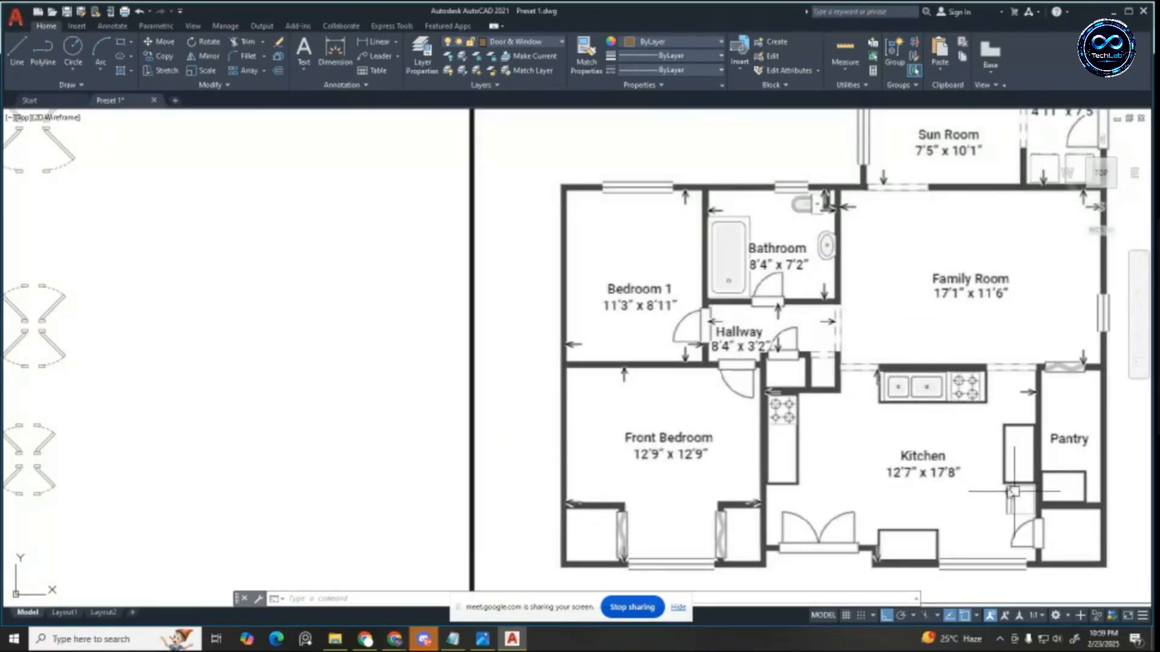
pyautogui.scroll(-3, 724, 369)
pyautogui.scroll(2, 705, 338)
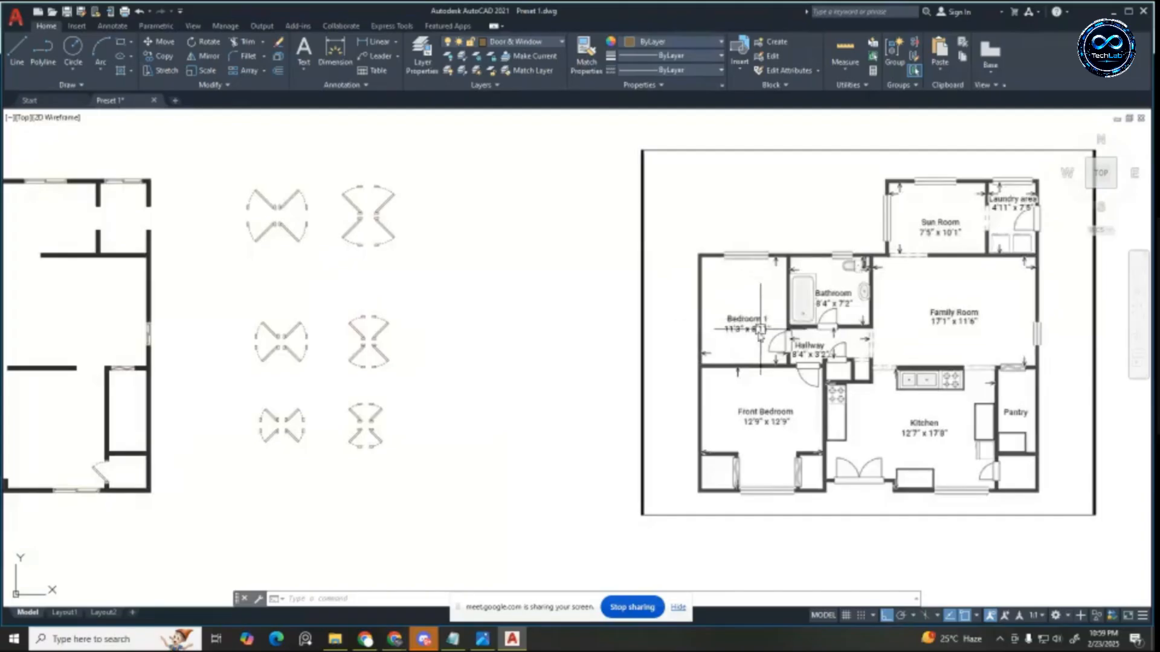
# Step: Examine the reference plan's rooms, doors and openings around the sun room, laundry area, bedrooms and hallway
pyautogui.scroll(3, 719, 356)
pyautogui.scroll(-5, 720, 357)
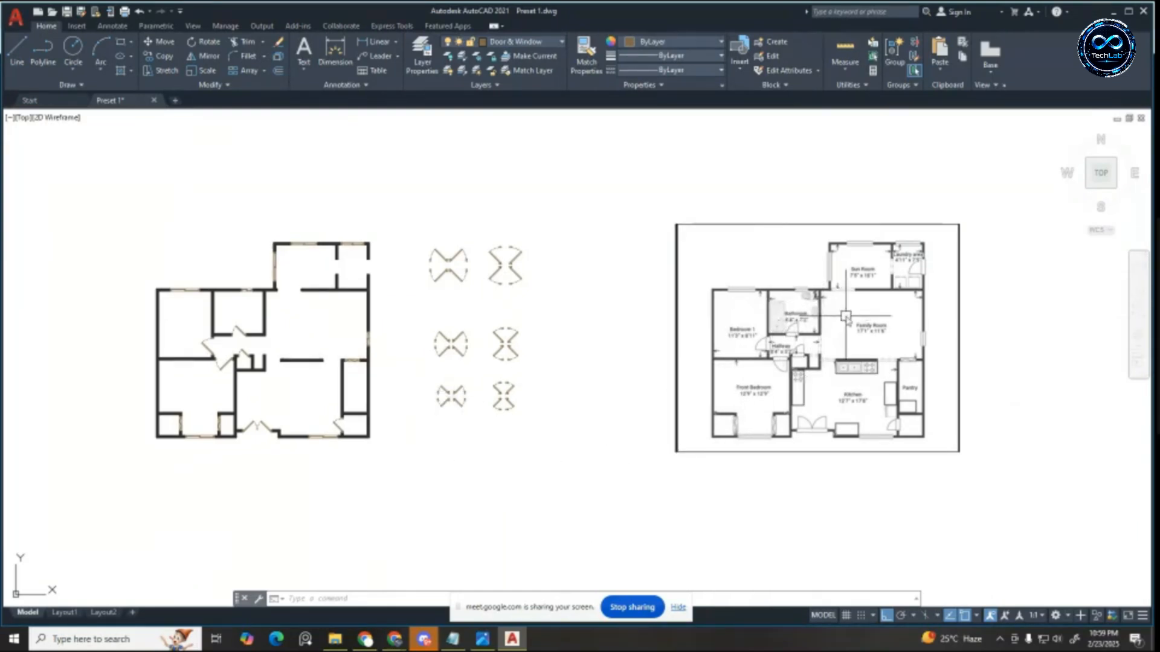
pyautogui.scroll(6, 791, 306)
pyautogui.scroll(-4, 604, 320)
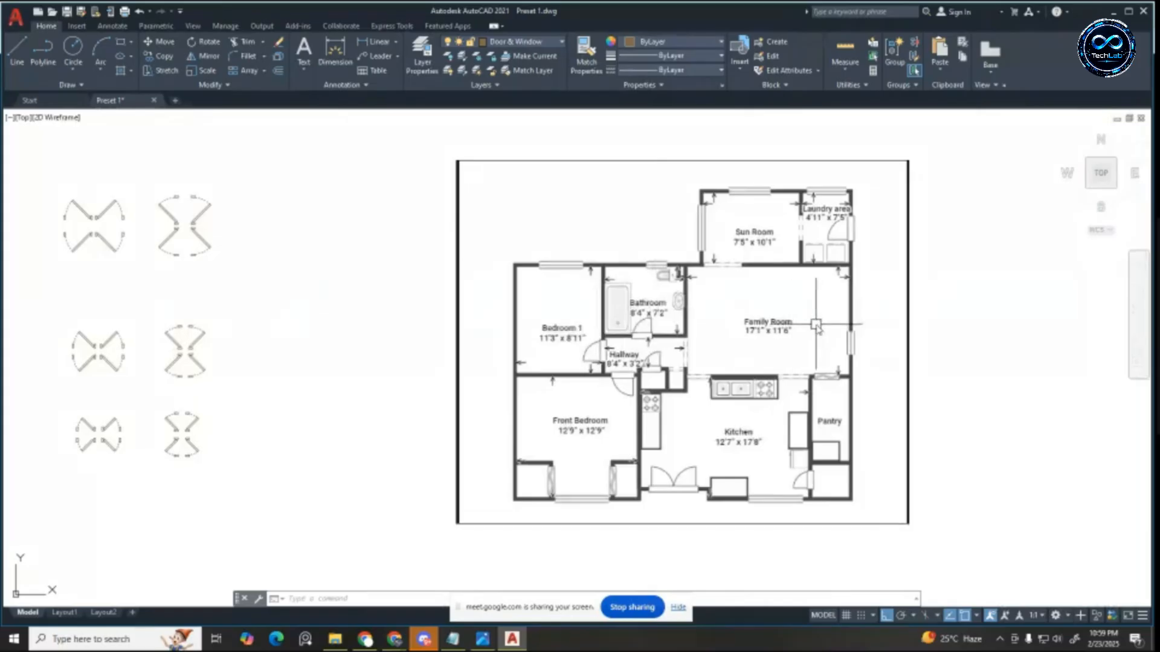
pyautogui.scroll(1, 826, 224)
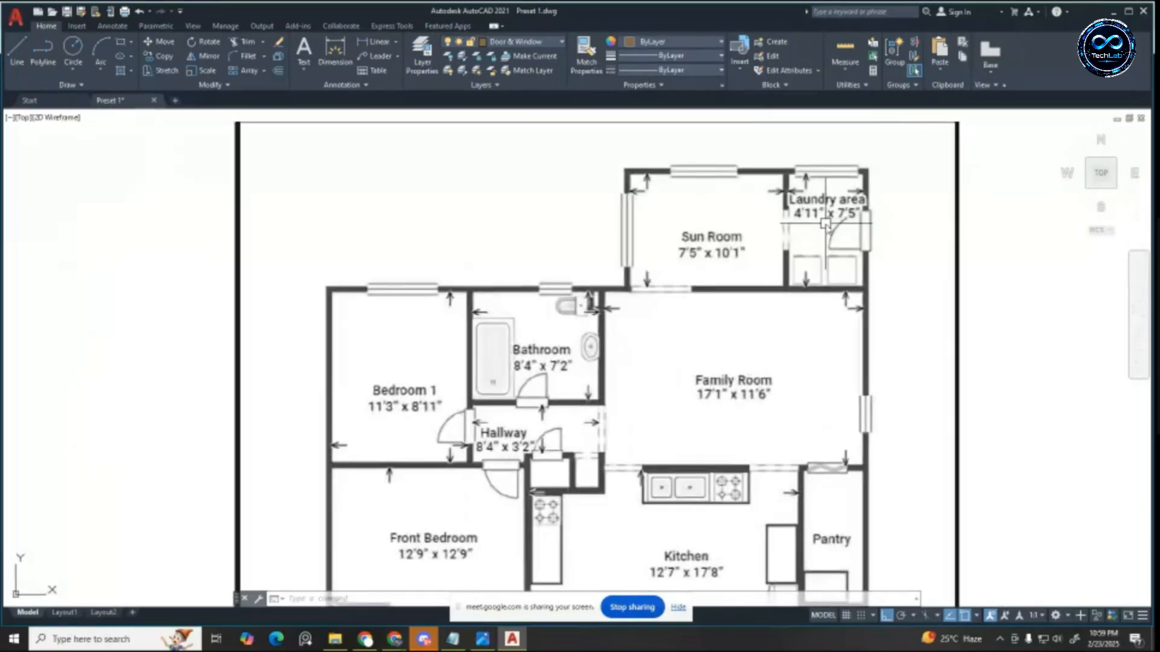
pyautogui.scroll(-3, 797, 260)
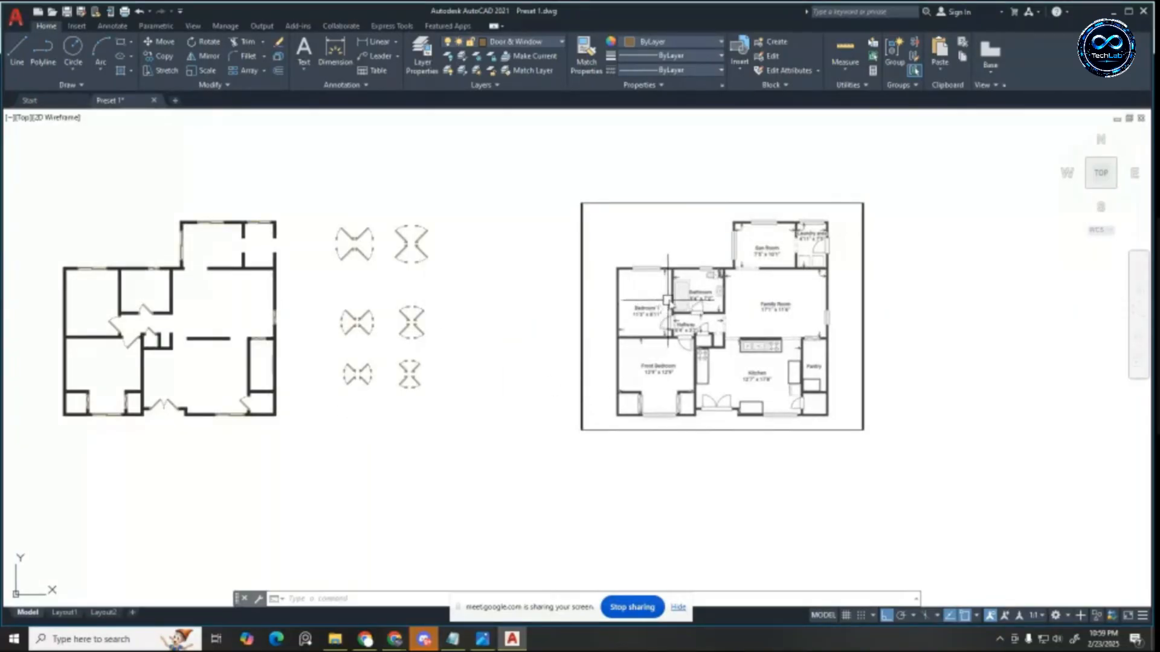
pyautogui.scroll(2, 674, 297)
pyautogui.scroll(4, 674, 297)
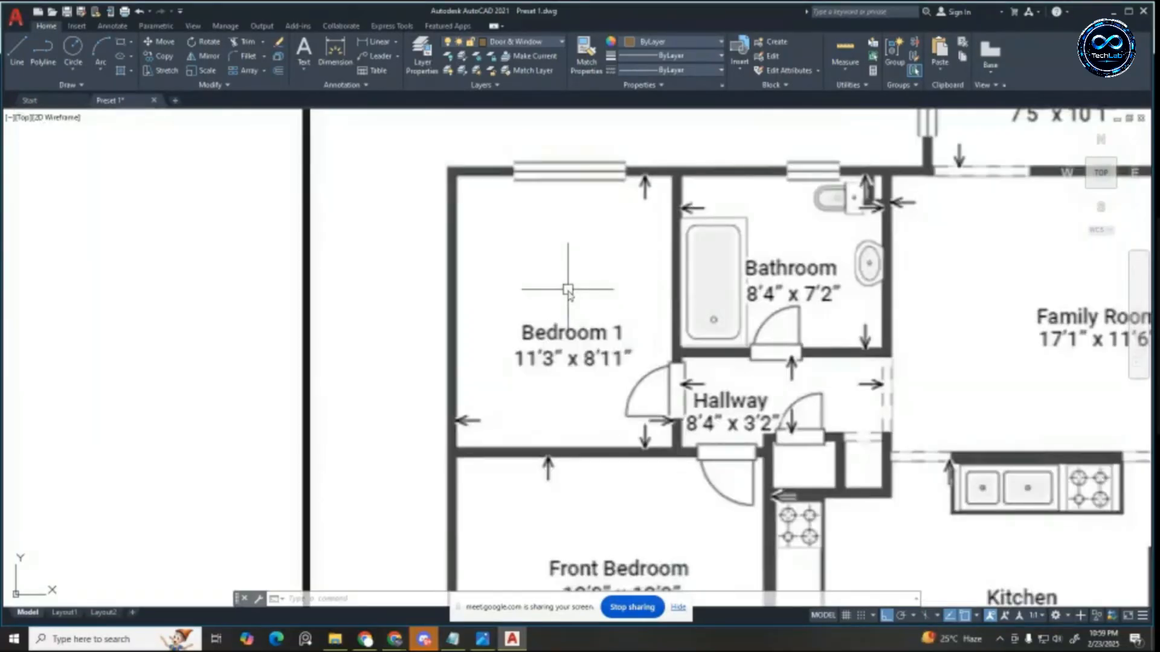
pyautogui.scroll(-6, 567, 296)
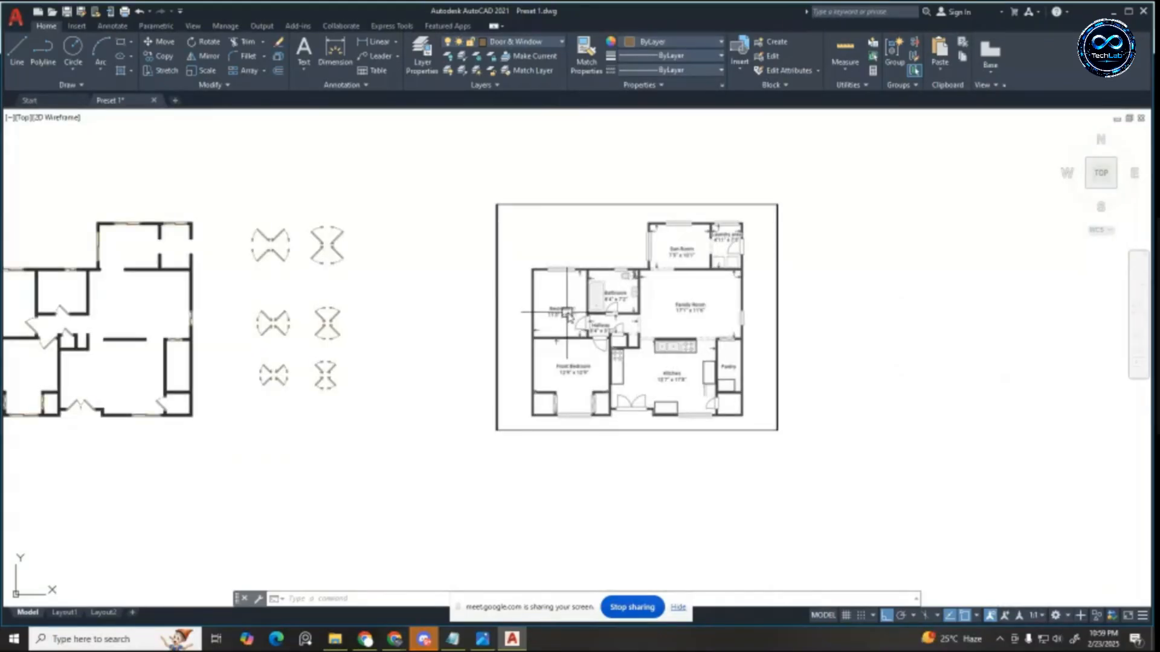
pyautogui.scroll(2, 566, 313)
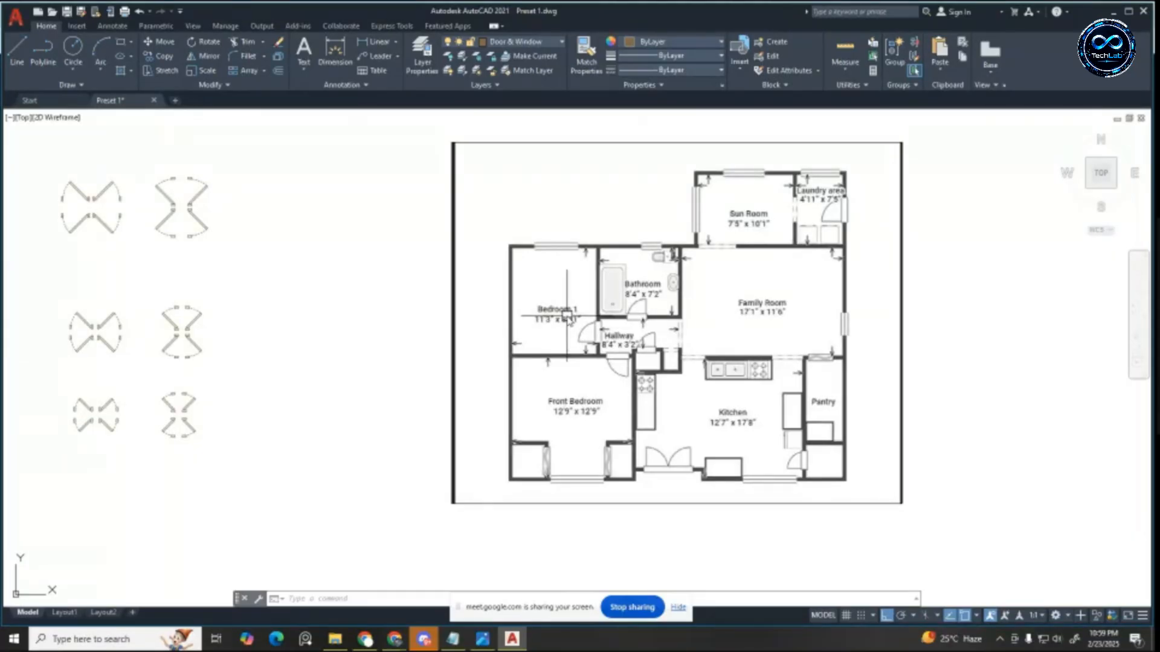
# Step: Check the drawn floor plan's walls, windows and doors against the reference plan, including the sun room and laundry area
pyautogui.scroll(-8, 568, 316)
pyautogui.scroll(4, 598, 311)
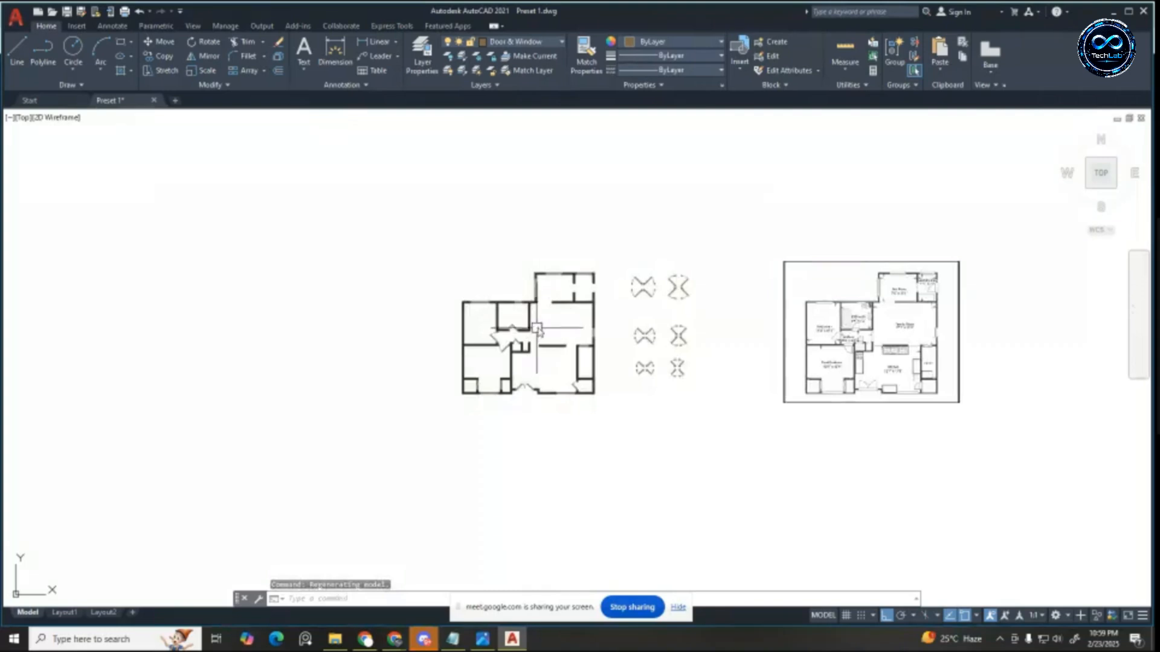
pyautogui.scroll(4, 465, 311)
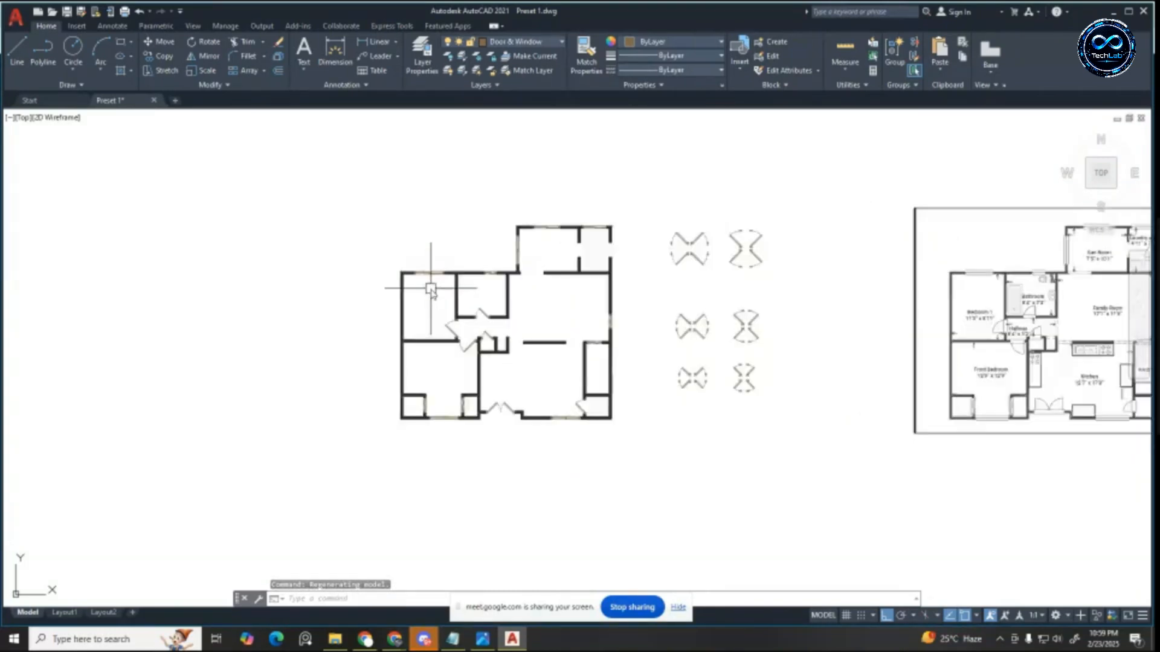
pyautogui.scroll(-3, 431, 288)
pyautogui.scroll(3, 718, 318)
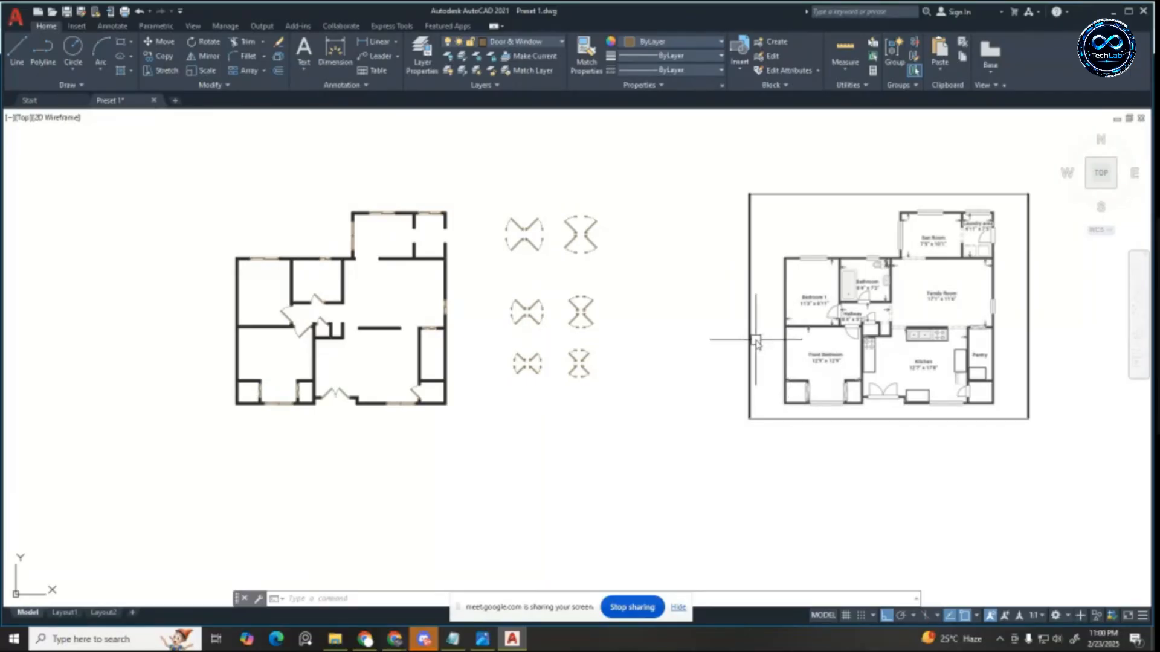
pyautogui.scroll(4, 387, 211)
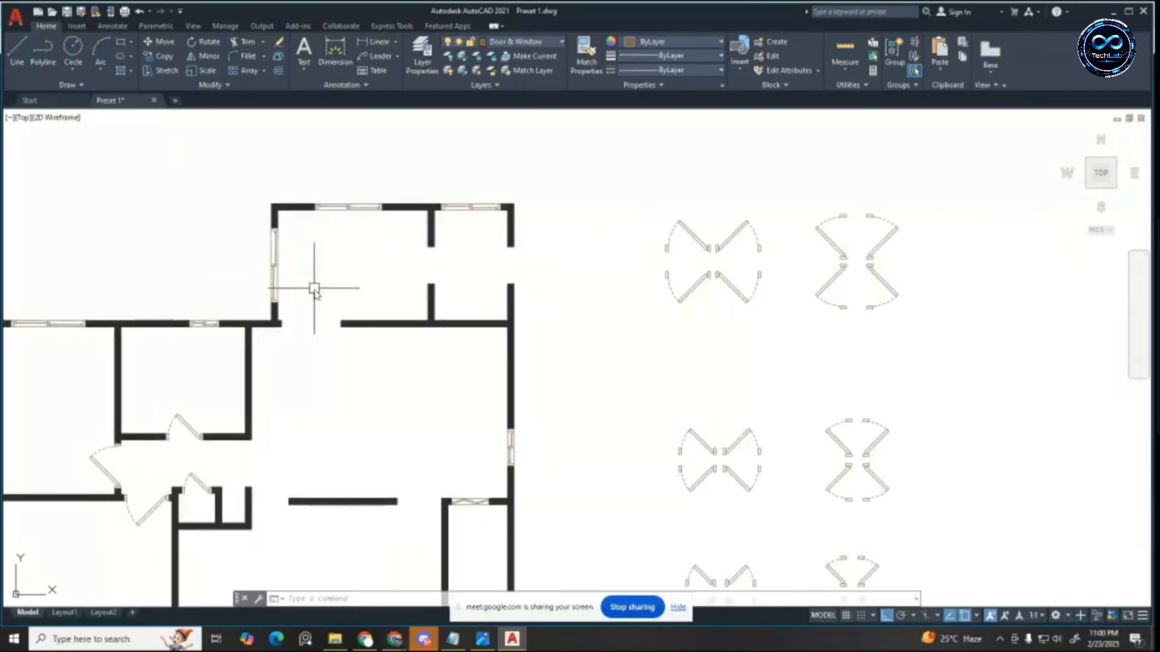
pyautogui.scroll(-3, 406, 292)
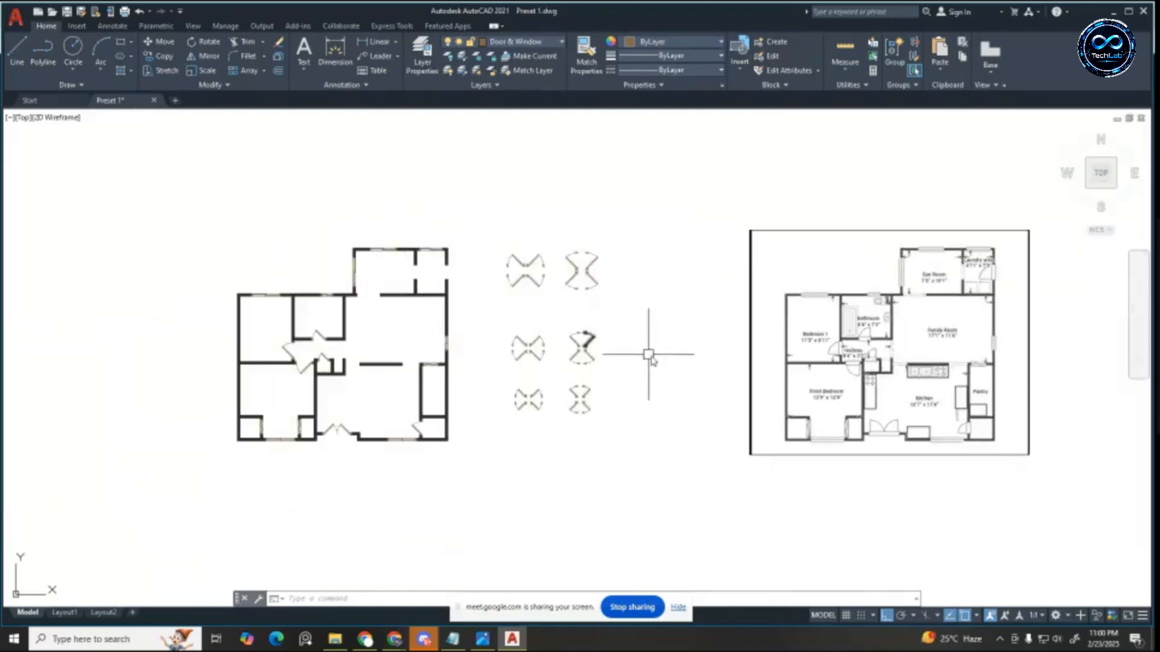
# Step: Save the drawing under the new name Class 4 Homework in the Mother File folder
pyautogui.scroll(-4, 525, 315)
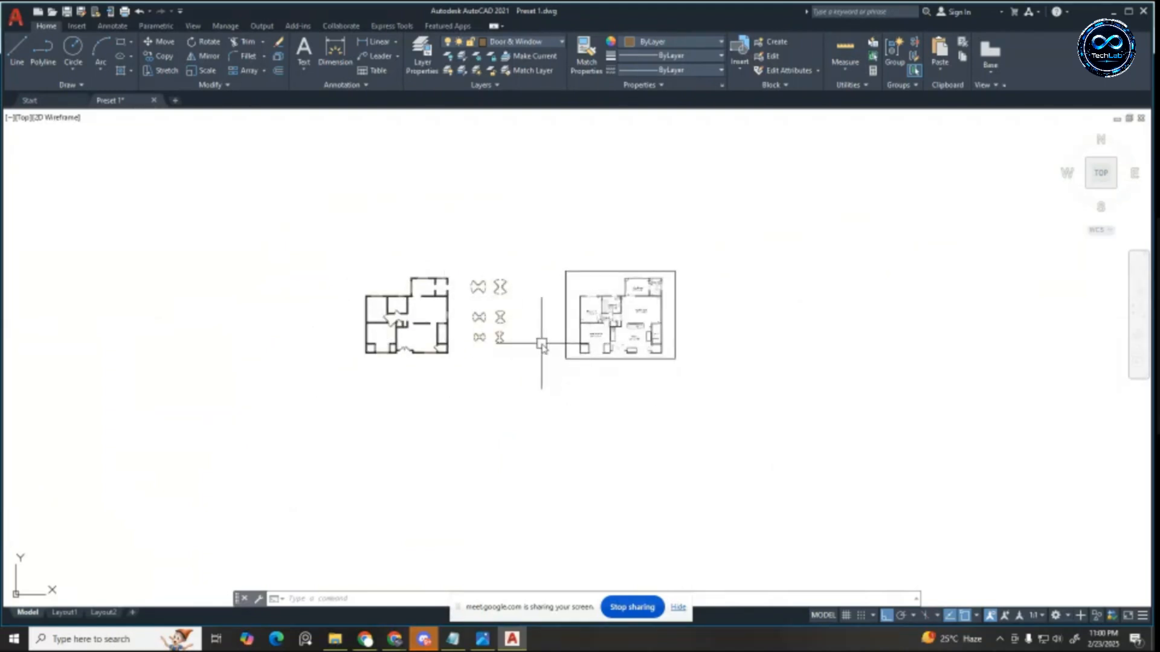
pyautogui.scroll(2, 547, 342)
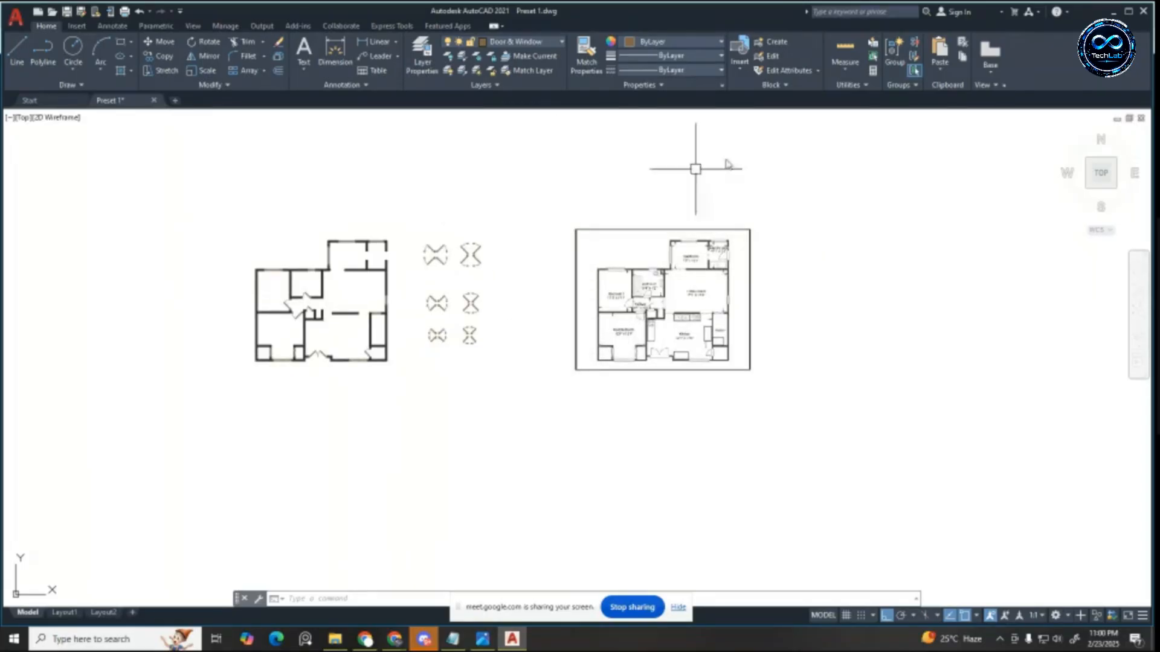
pyautogui.click(84, 13)
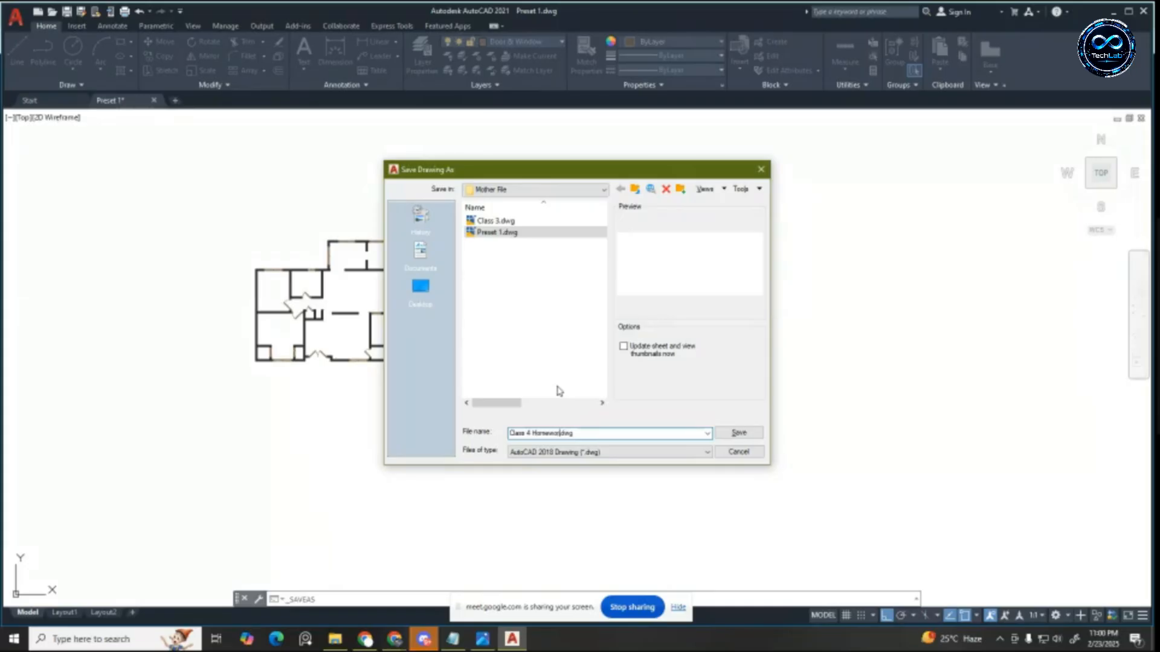
pyautogui.press('Return')
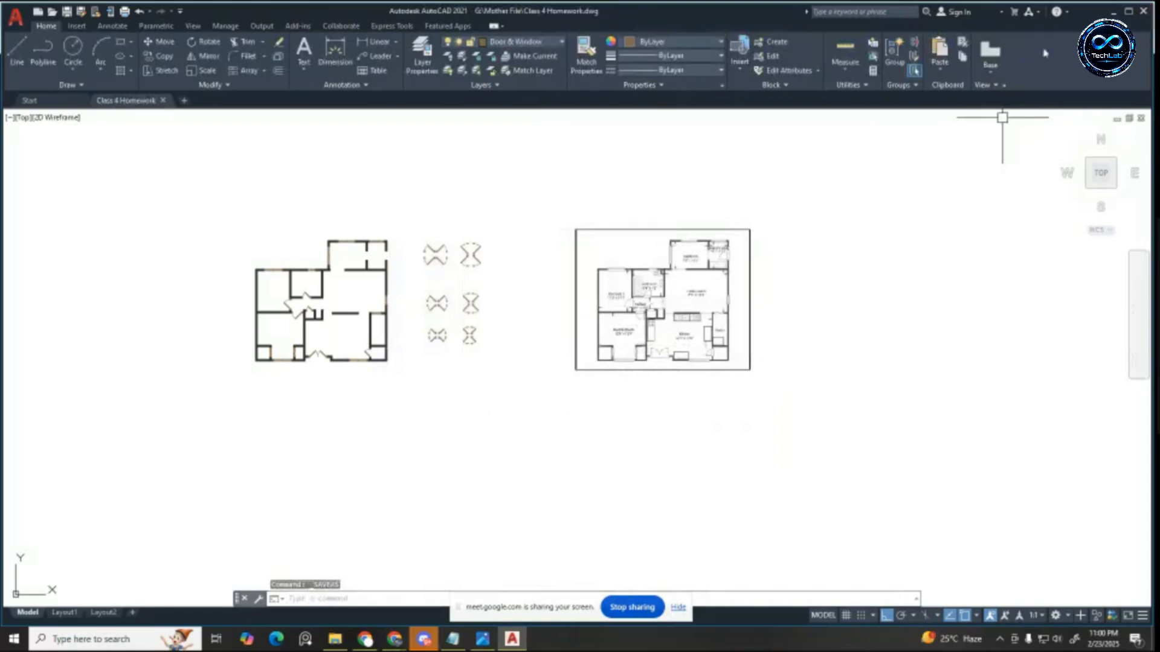
# Step: Copy the medium-sized door that opens up and to the left from the door set into the laundry area's exterior wall opening
pyautogui.scroll(6, 370, 236)
pyautogui.scroll(2, 584, 184)
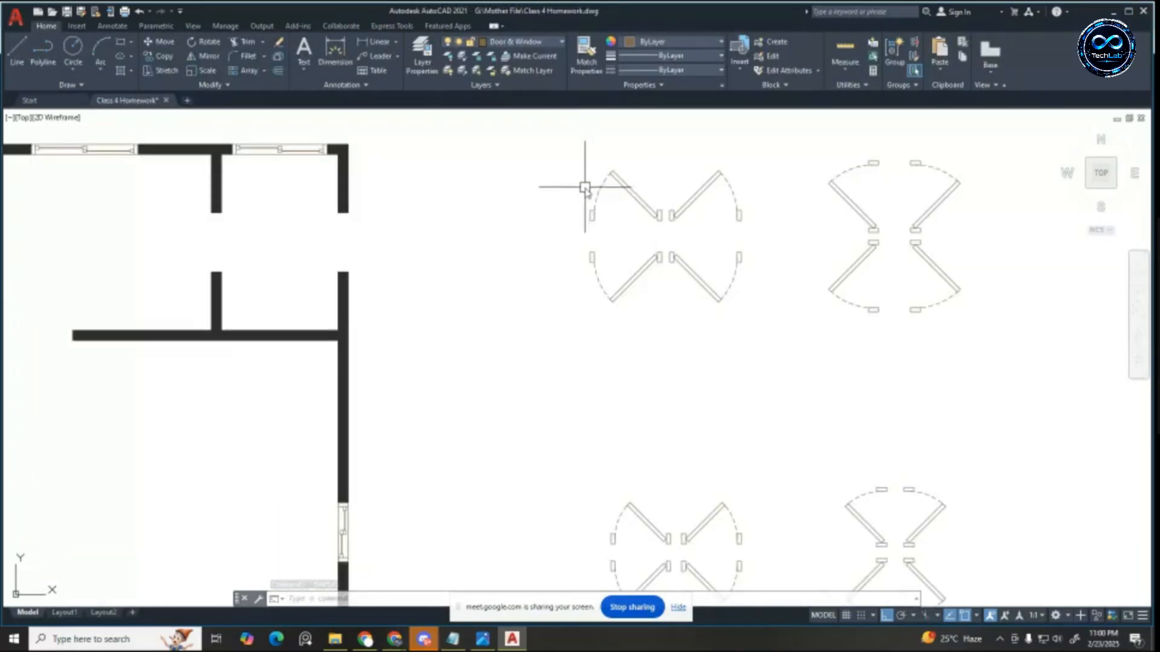
pyautogui.scroll(-2, 583, 187)
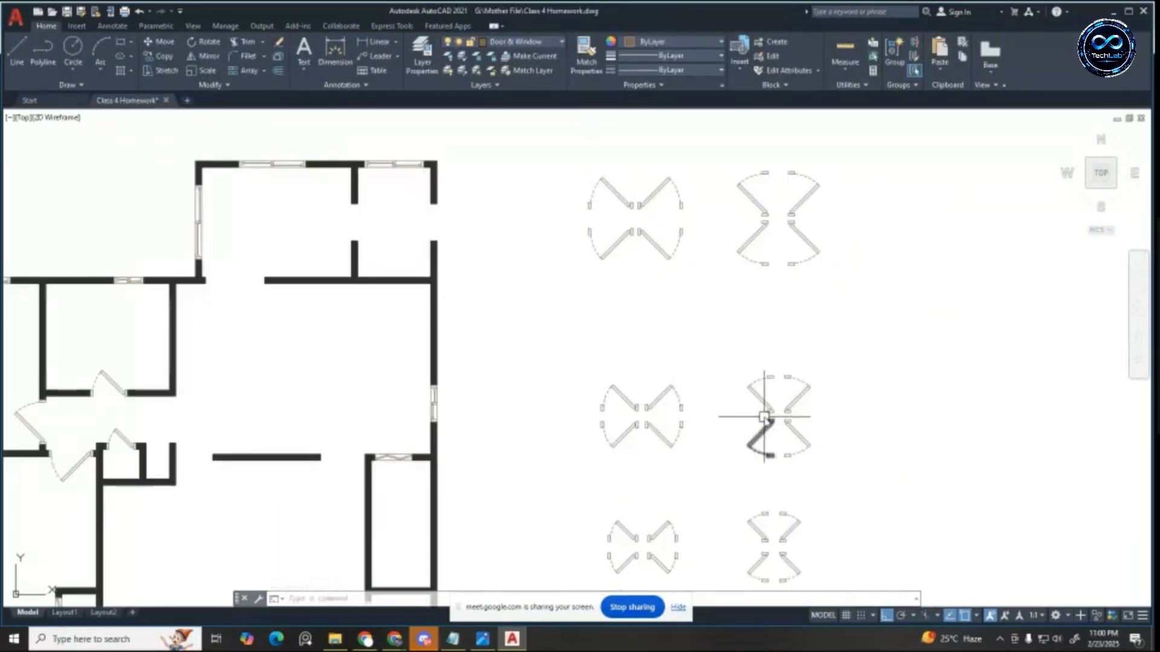
pyautogui.scroll(-4, 764, 417)
pyautogui.scroll(6, 723, 396)
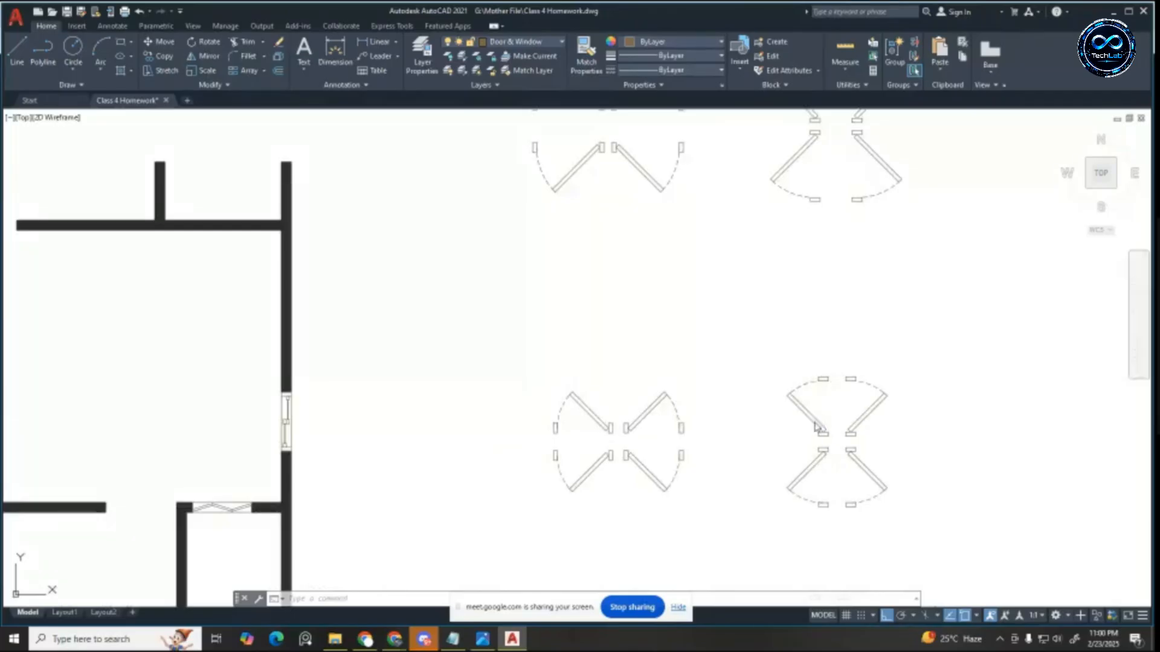
pyautogui.click(815, 423)
pyautogui.write('co')
pyautogui.press('Return')
pyautogui.scroll(5, 815, 421)
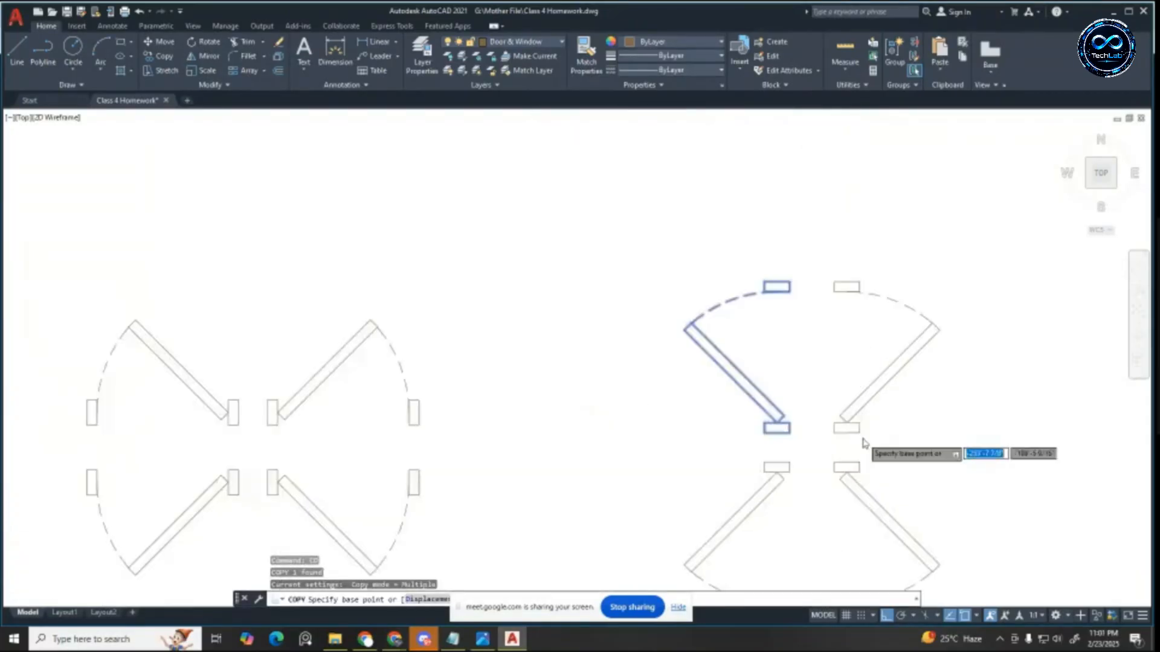
pyautogui.click(747, 432)
pyautogui.scroll(-6, 747, 423)
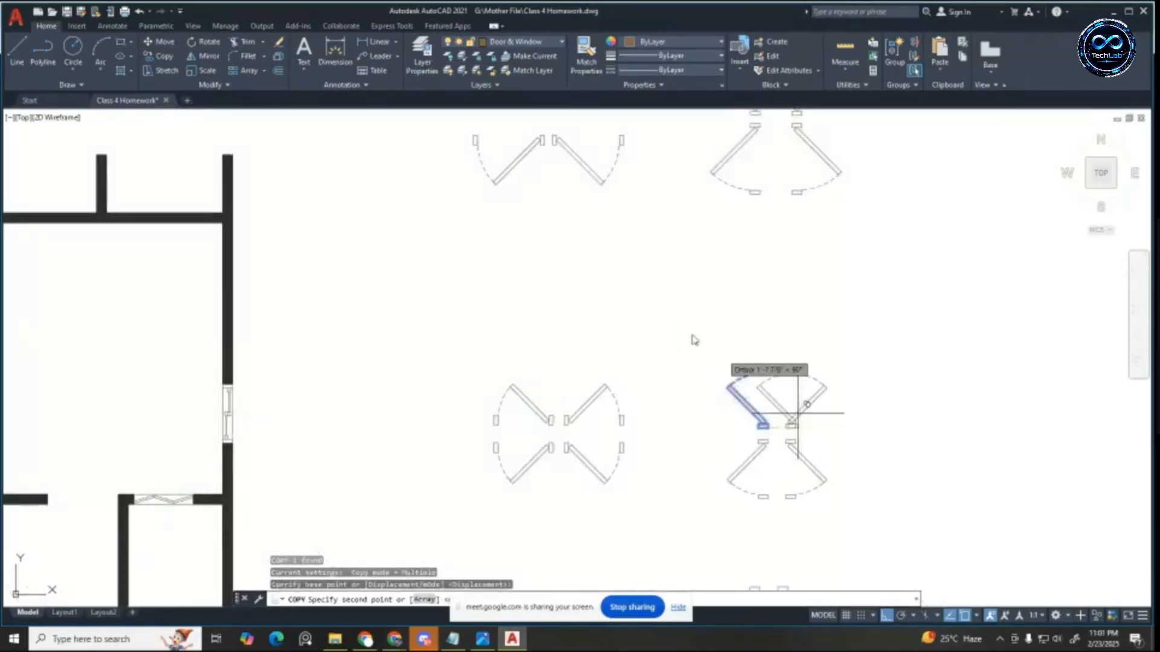
pyautogui.scroll(2, 483, 201)
pyautogui.scroll(4, 481, 200)
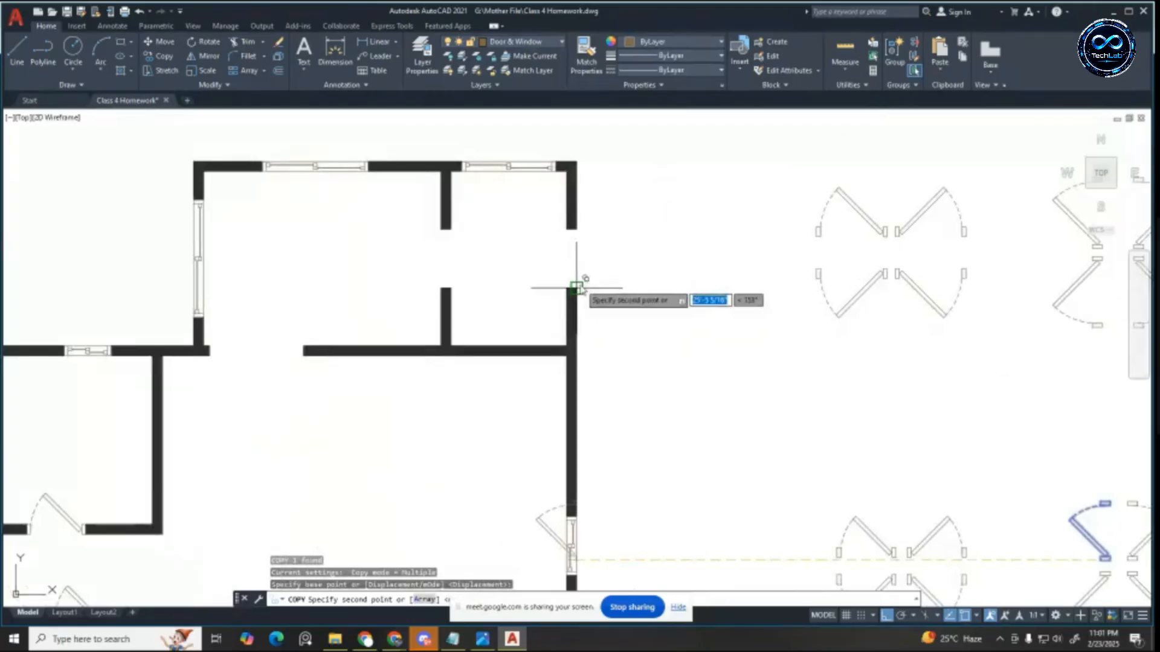
pyautogui.click(519, 227)
pyautogui.press('Escape')
pyautogui.press('Escape')
pyautogui.press('Escape')
pyautogui.press('Escape')
pyautogui.scroll(-5, 582, 227)
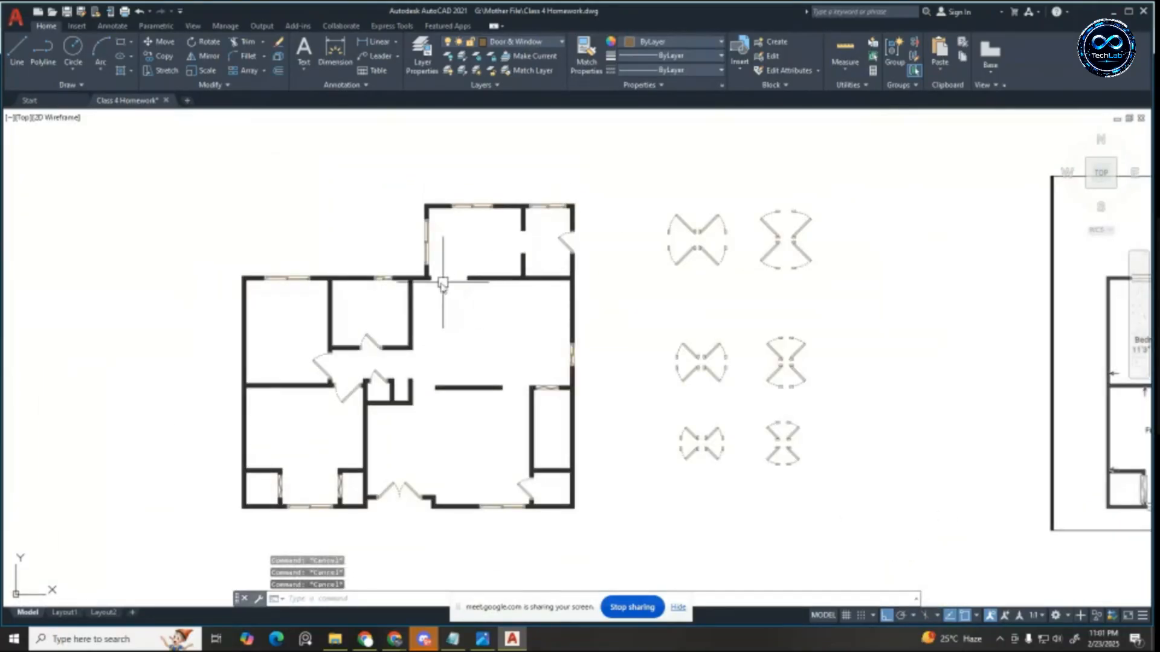
# Step: Examine the hallway, bathroom and Bedroom 1 doors and the dashed openings on the reference plan
pyautogui.scroll(-2, 699, 324)
pyautogui.scroll(5, 957, 353)
pyautogui.scroll(6, 957, 354)
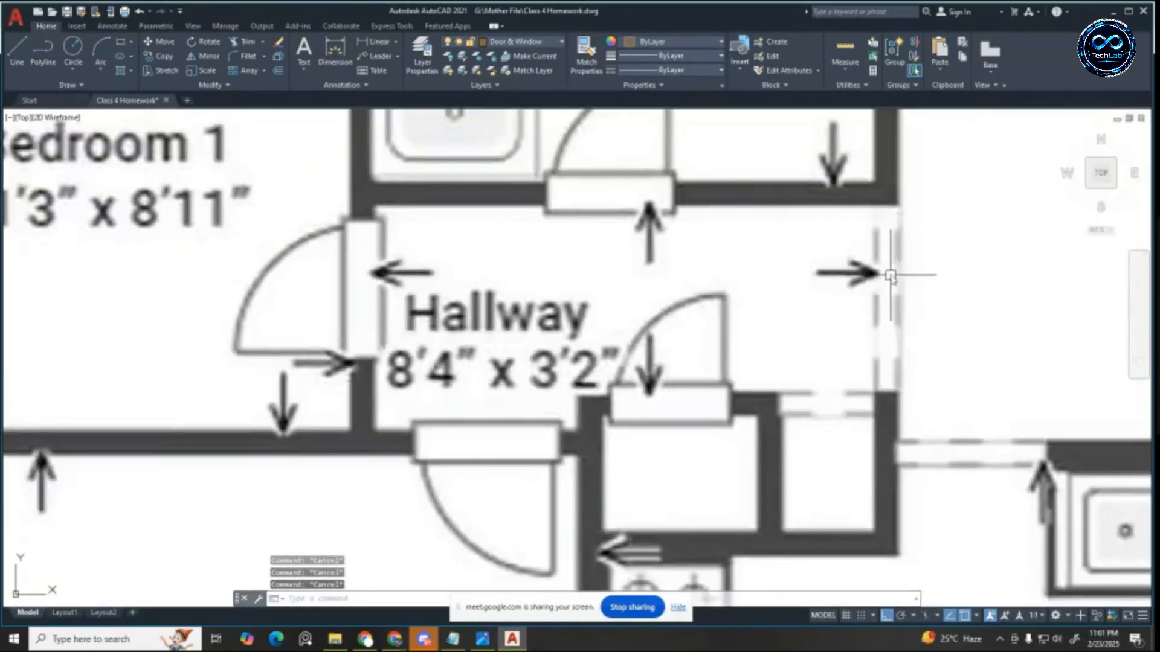
pyautogui.scroll(-3, 845, 418)
pyautogui.scroll(-3, 853, 401)
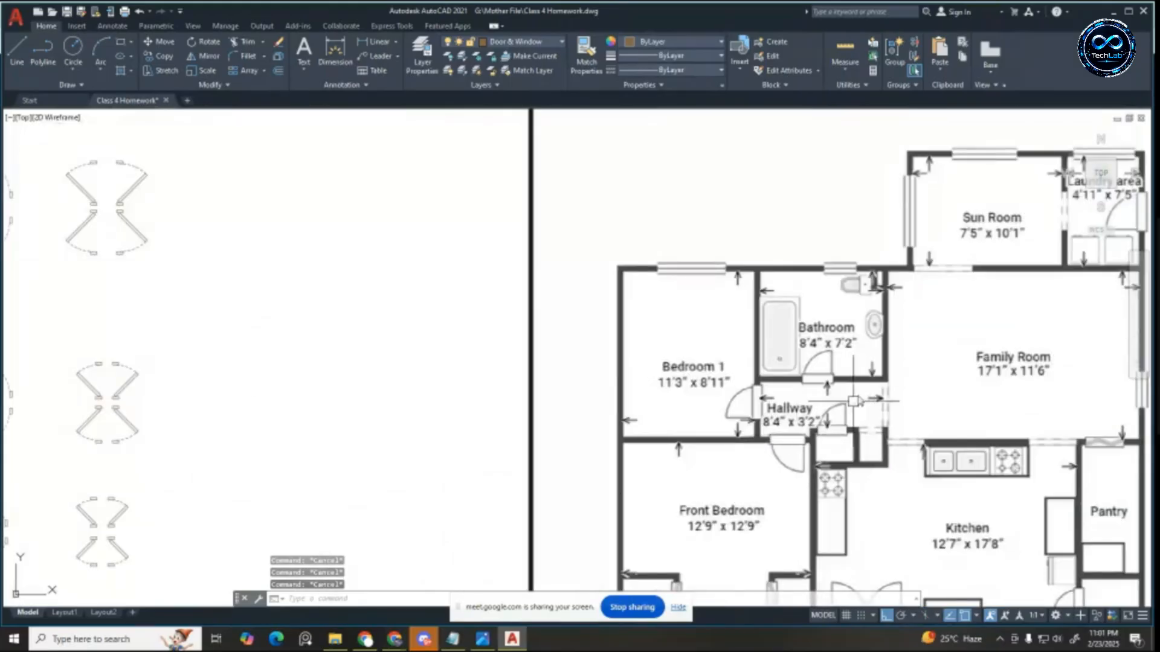
pyautogui.scroll(-3, 749, 272)
pyautogui.scroll(6, 701, 301)
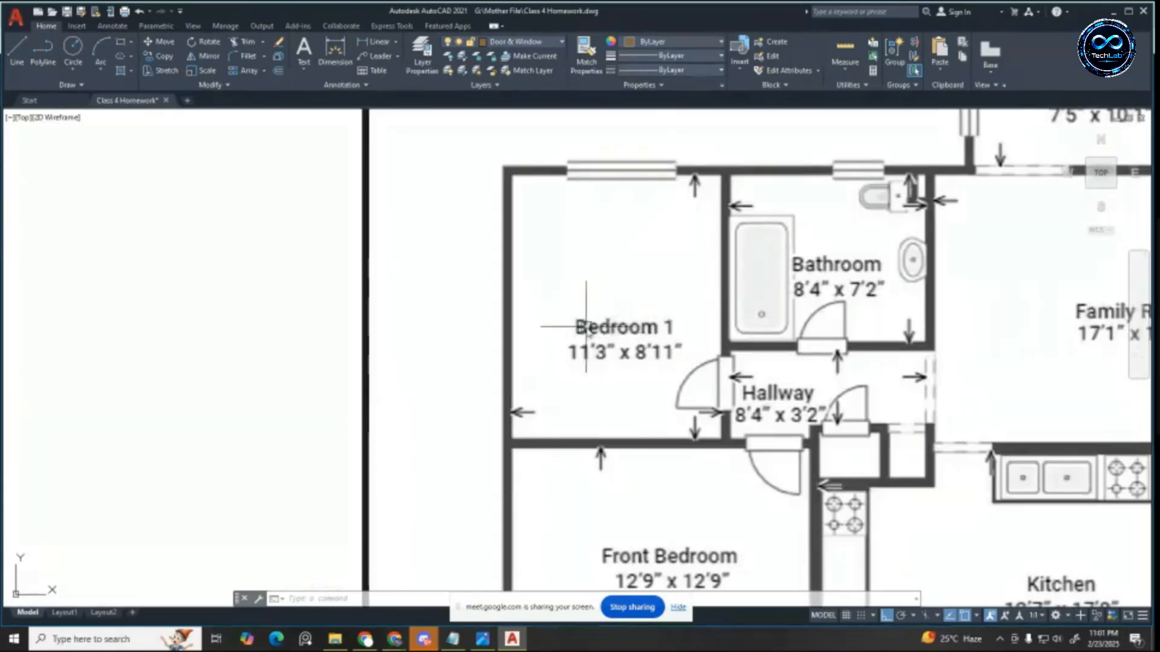
pyautogui.scroll(-3, 597, 323)
pyautogui.scroll(-3, 848, 322)
# Step: Compare the whole drawn floor plan and its doors with the reference plan's rooms
pyautogui.scroll(4, 544, 305)
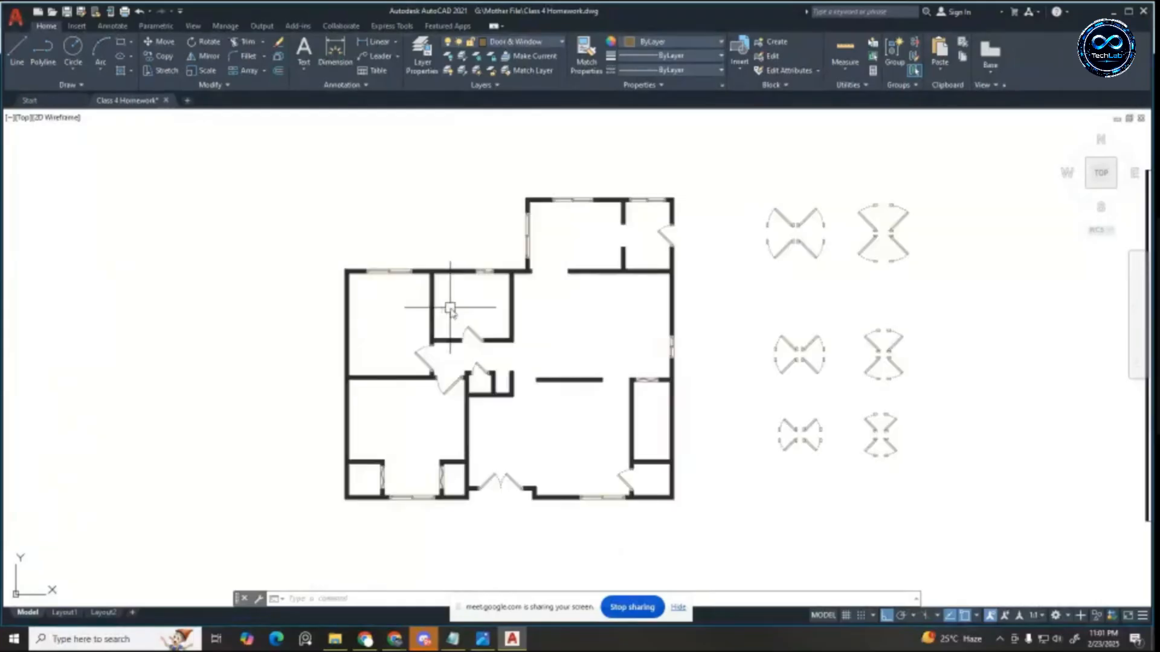
pyautogui.scroll(-2, 693, 306)
pyautogui.scroll(2, 977, 320)
pyautogui.scroll(-3, 693, 320)
pyautogui.scroll(3, 893, 306)
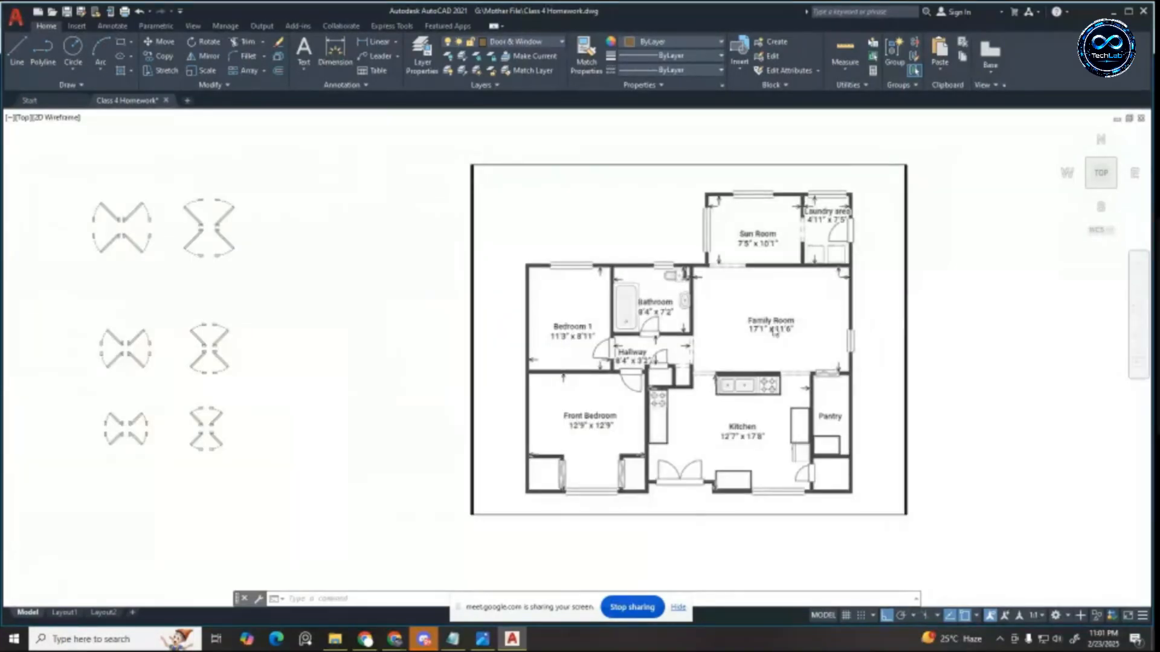
pyautogui.scroll(3, 824, 311)
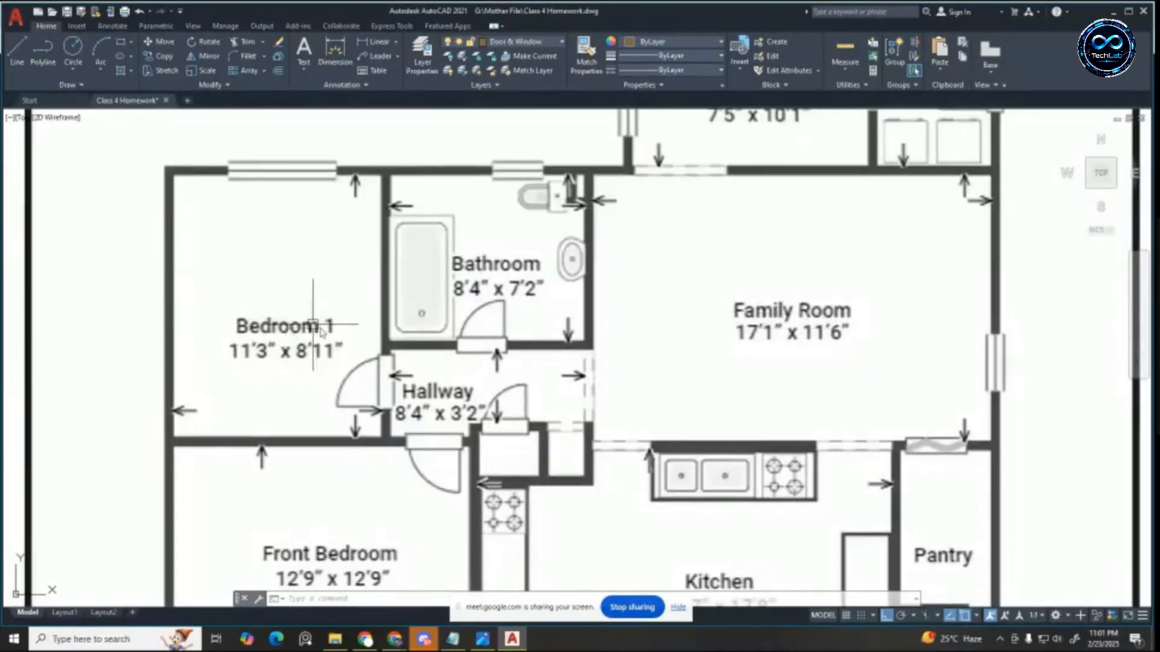
pyautogui.scroll(-4, 397, 331)
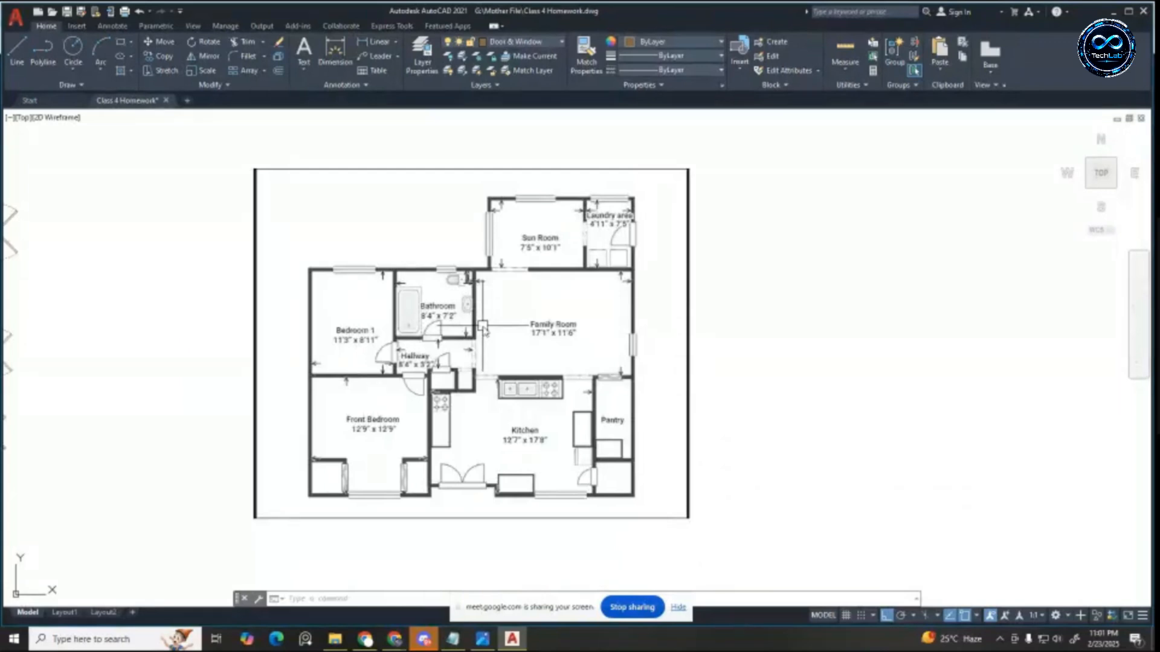
pyautogui.scroll(-5, 707, 271)
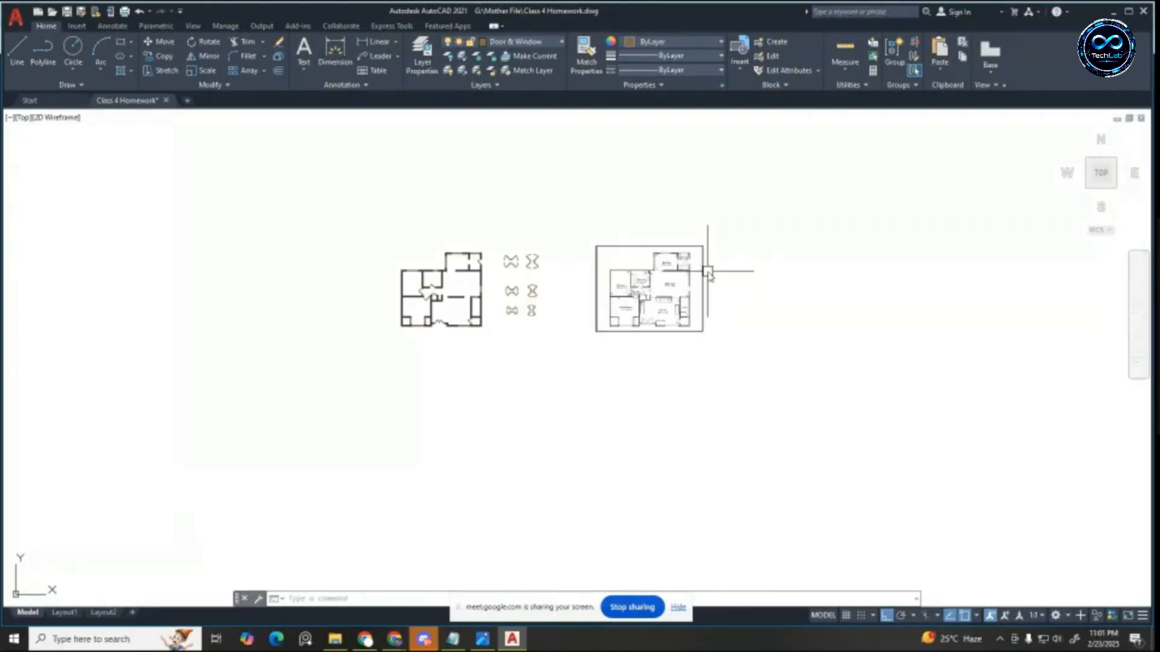
pyautogui.scroll(4, 209, 248)
pyautogui.moveTo(453, 282); pyautogui.dragTo(137, 222, button='middle')
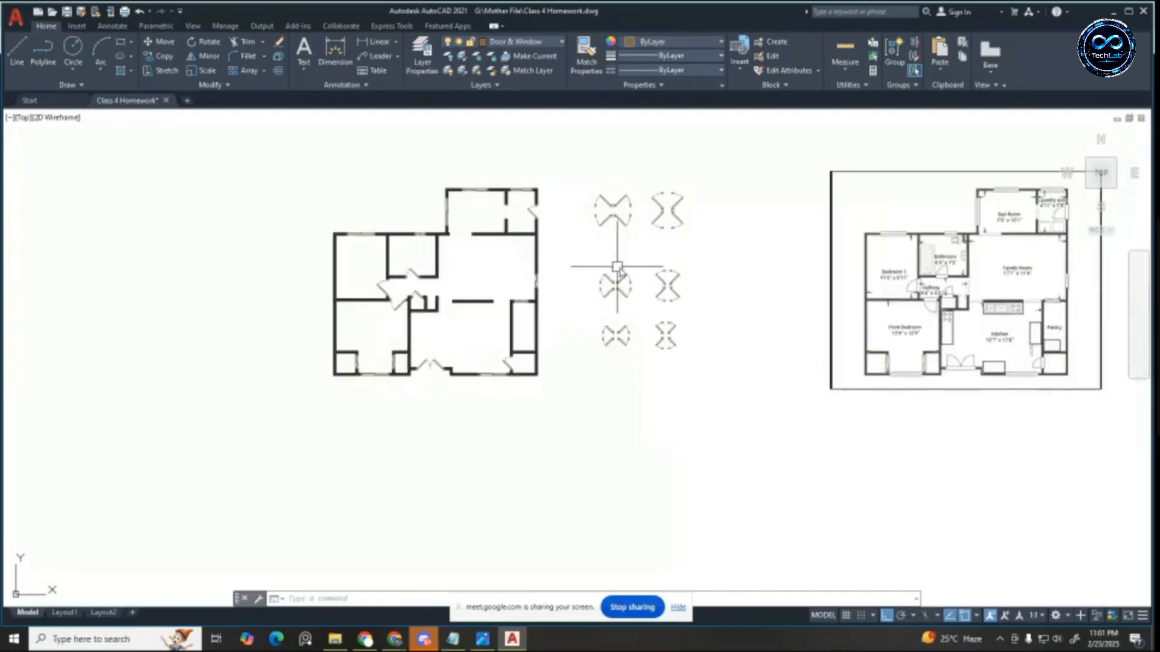
# Step: Save the Class 4 Homework drawing
pyautogui.scroll(2, 553, 241)
pyautogui.scroll(-2, 552, 242)
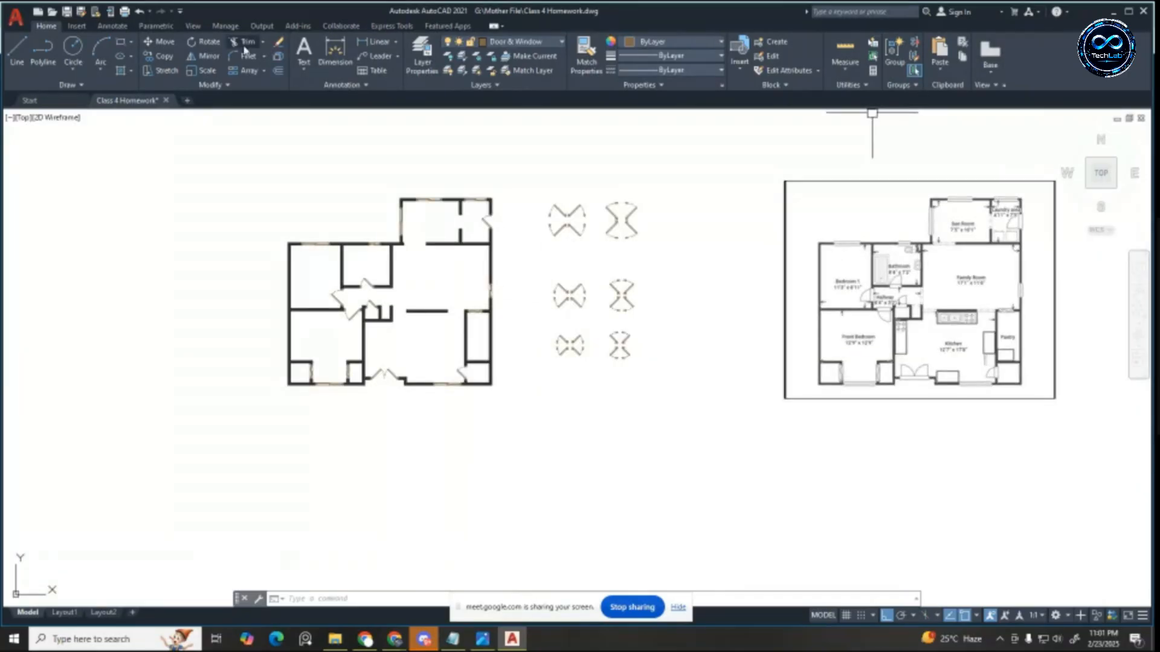
pyautogui.click(67, 12)
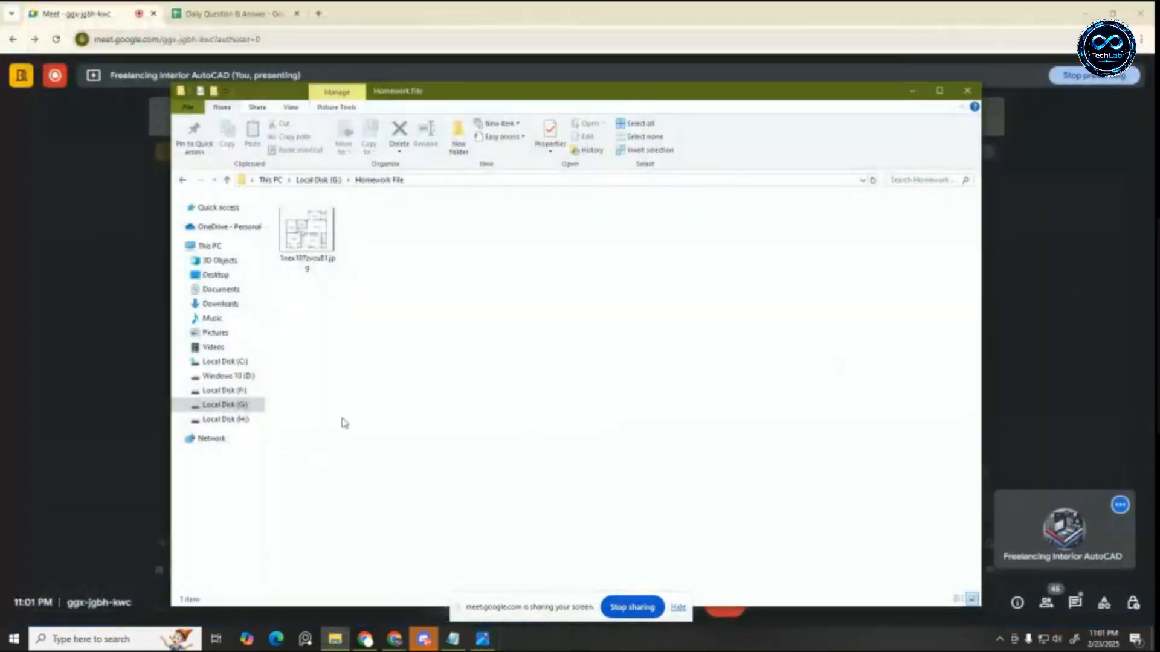
# Step: Open the Preset 1 drawing from the Mother File folder on Local Disk (G:)
pyautogui.click(114, 639)
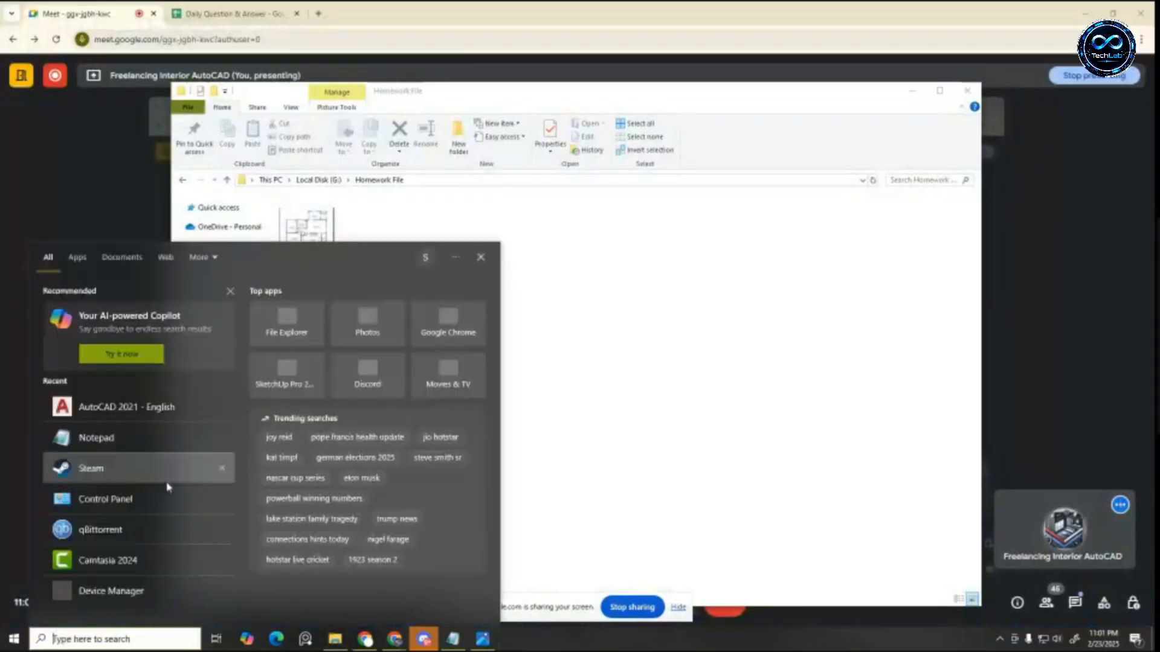
pyautogui.click(673, 380)
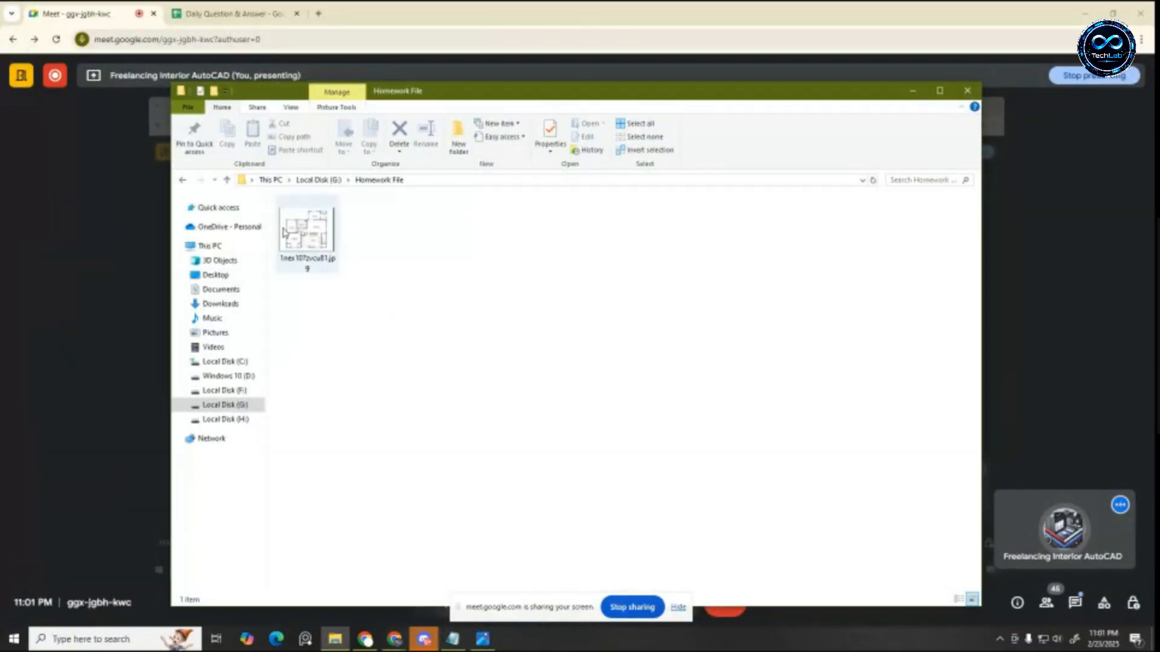
pyautogui.click(205, 245)
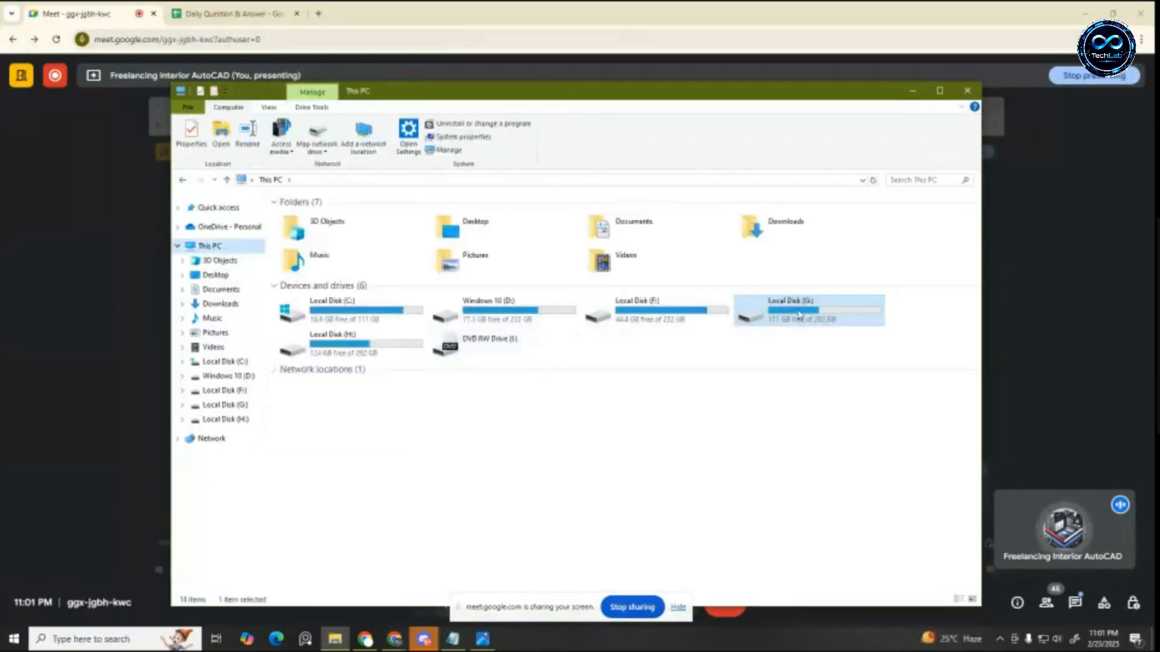
pyautogui.doubleClick(784, 316)
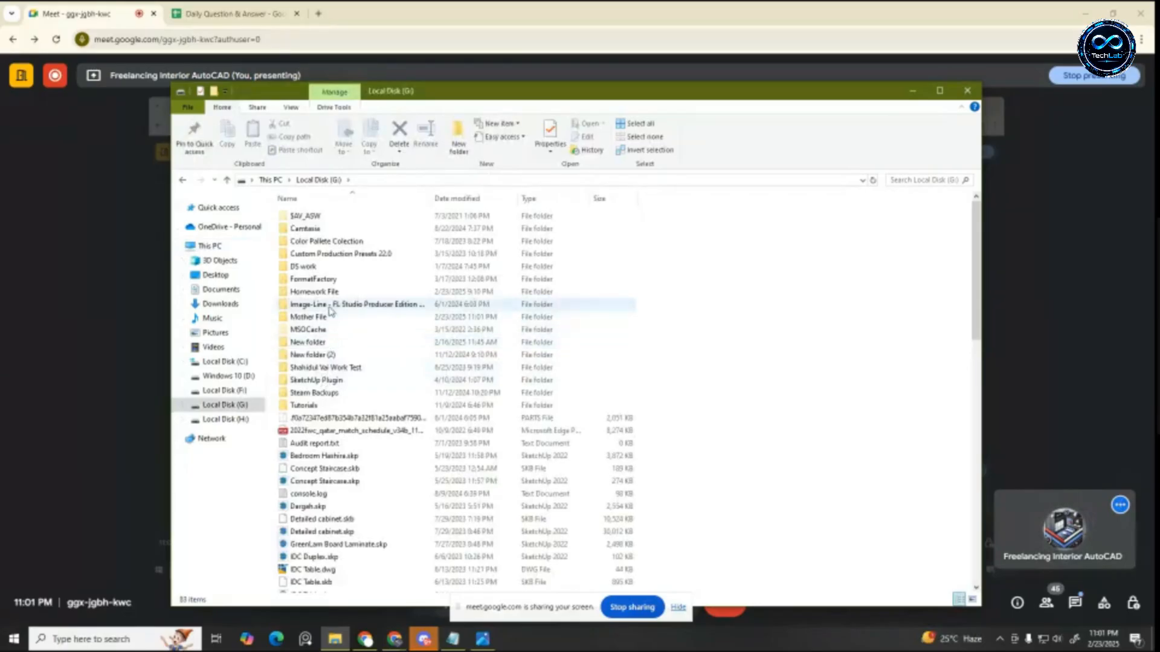
pyautogui.doubleClick(322, 318)
pyautogui.doubleClick(331, 256)
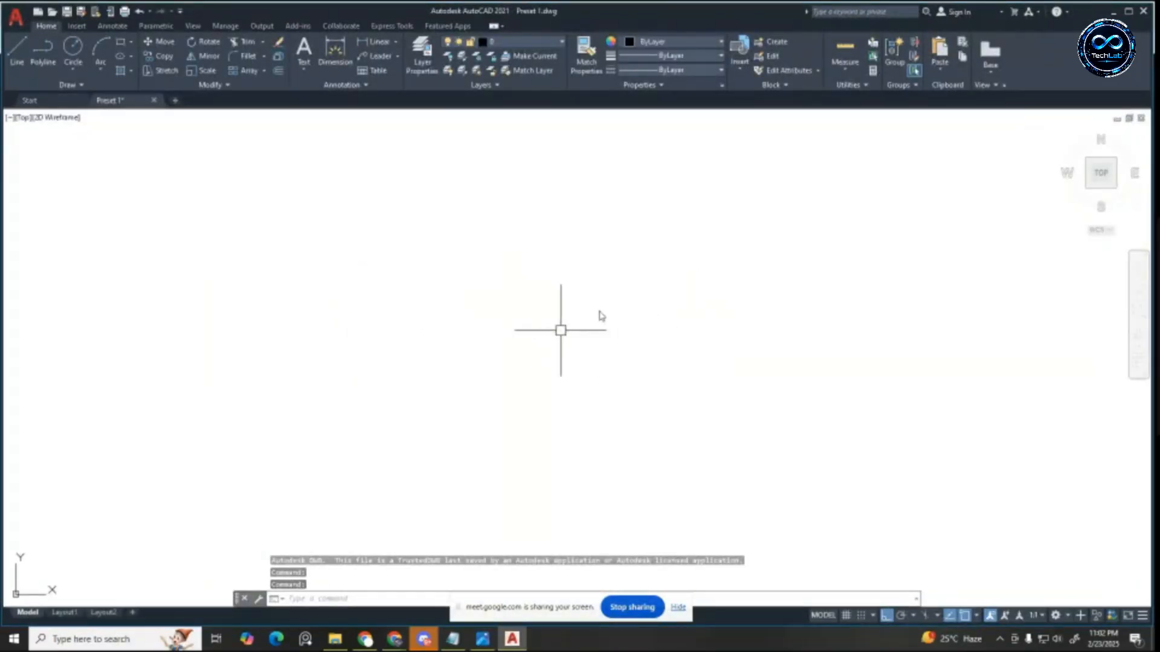
# Step: Attach the floor plan image 1nex107zvcu81.jpg from the Homework File folder, picking its insertion point and scale freehand in the empty drawing
pyautogui.scroll(-3, 583, 279)
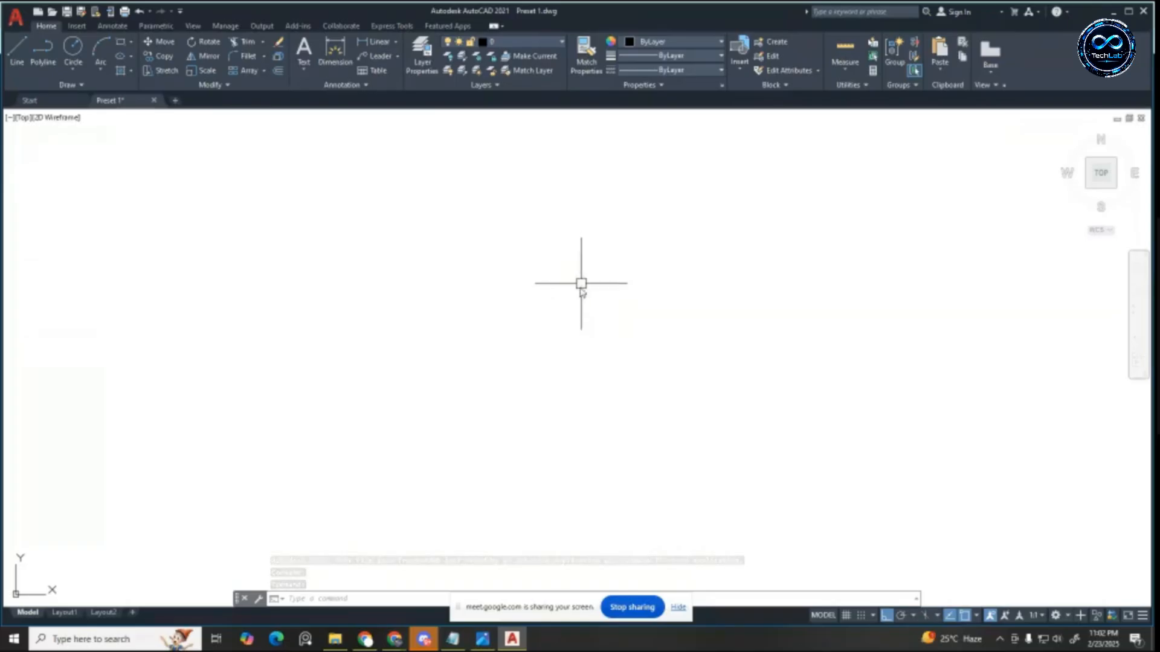
pyautogui.click(76, 26)
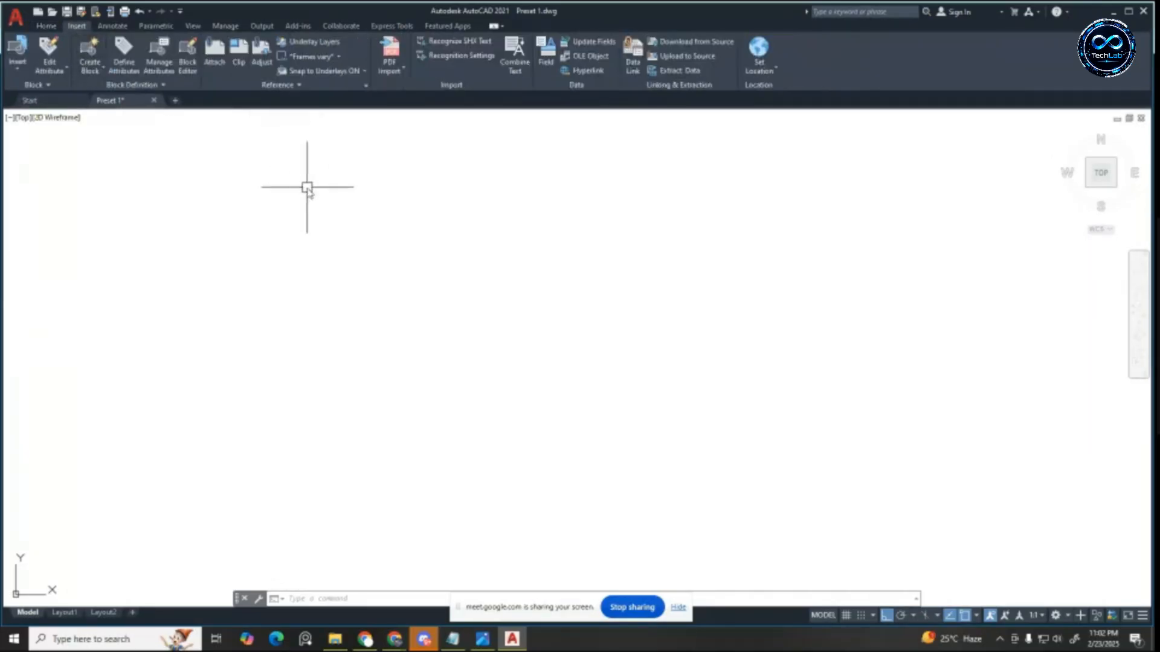
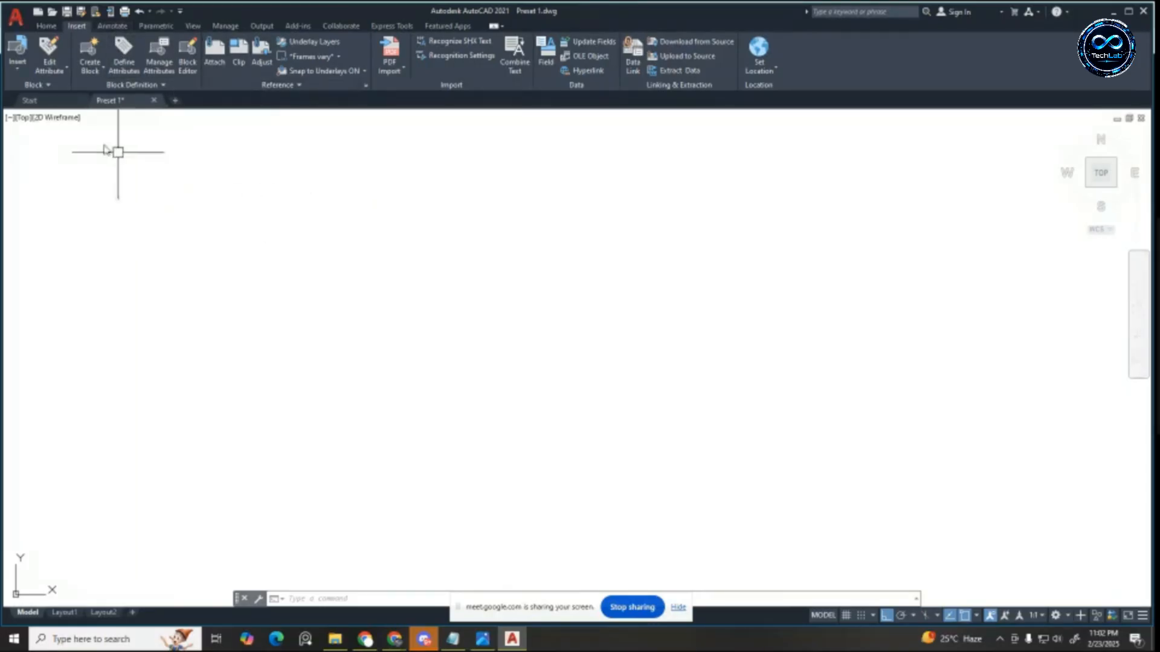
pyautogui.click(46, 26)
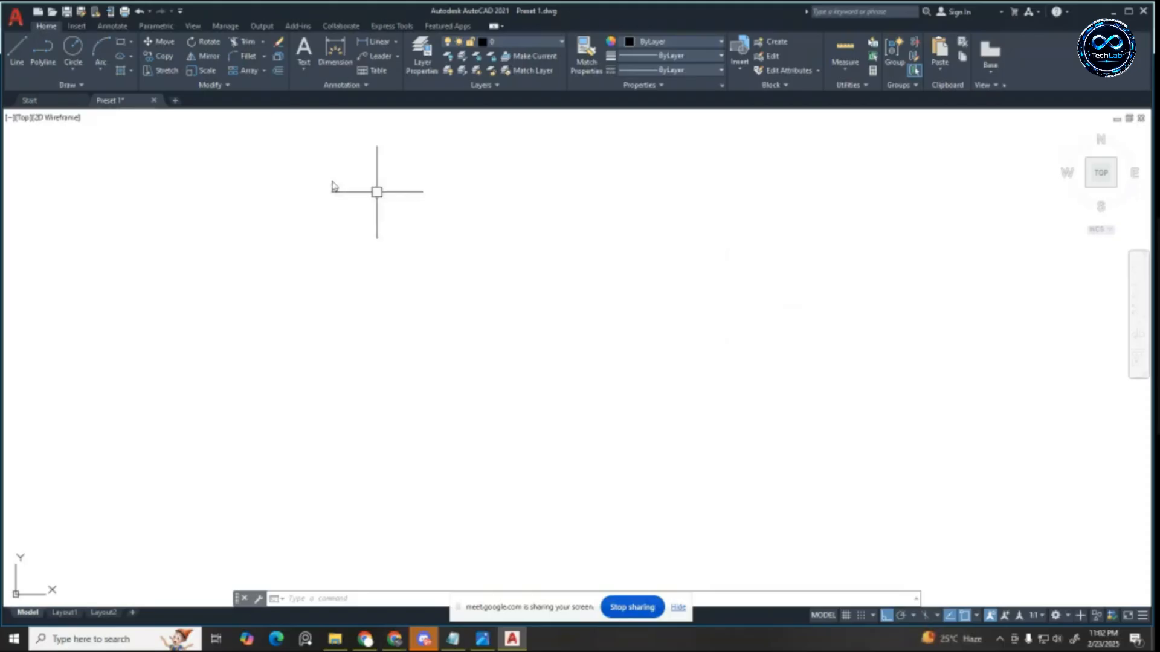
pyautogui.click(78, 27)
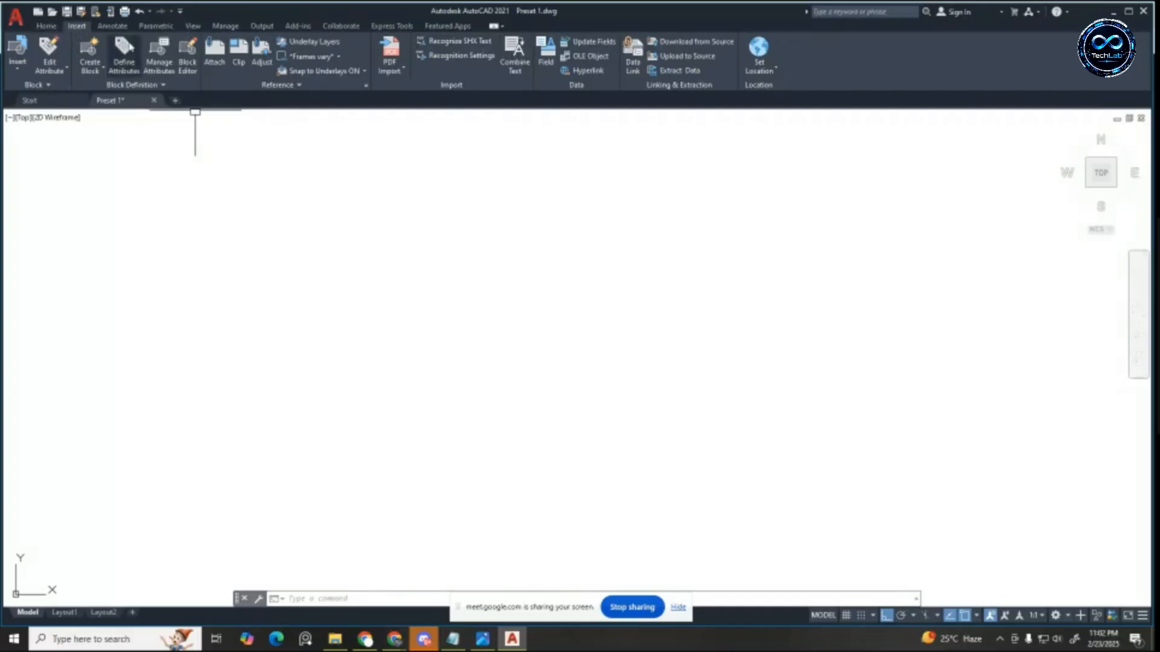
pyautogui.click(215, 54)
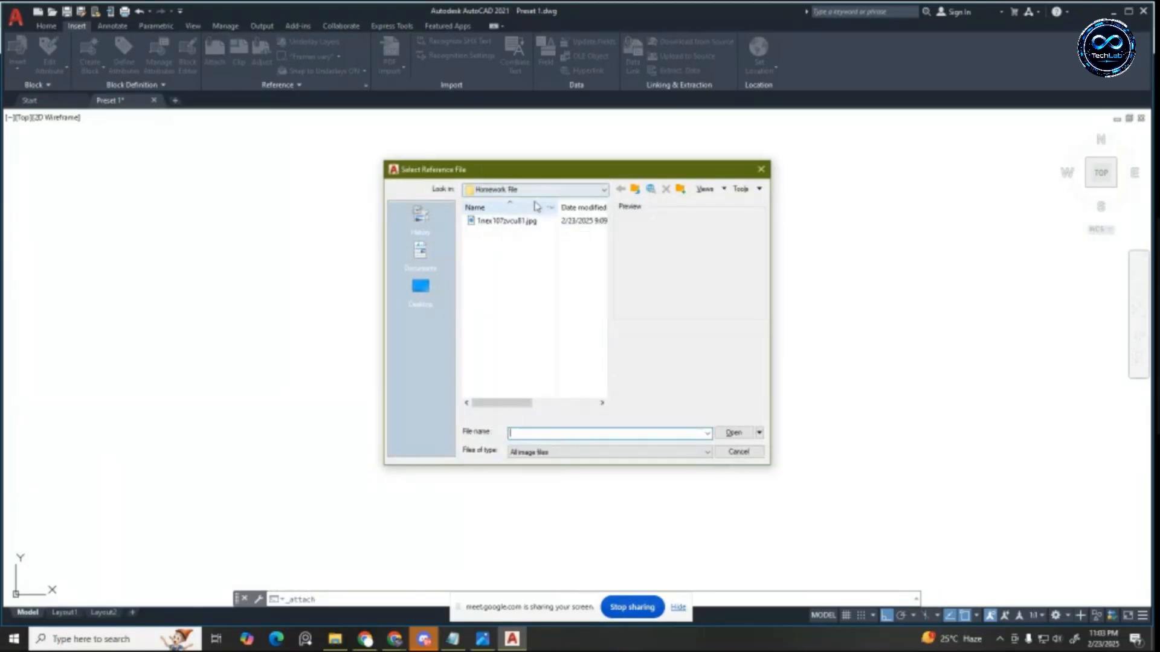
pyautogui.click(520, 225)
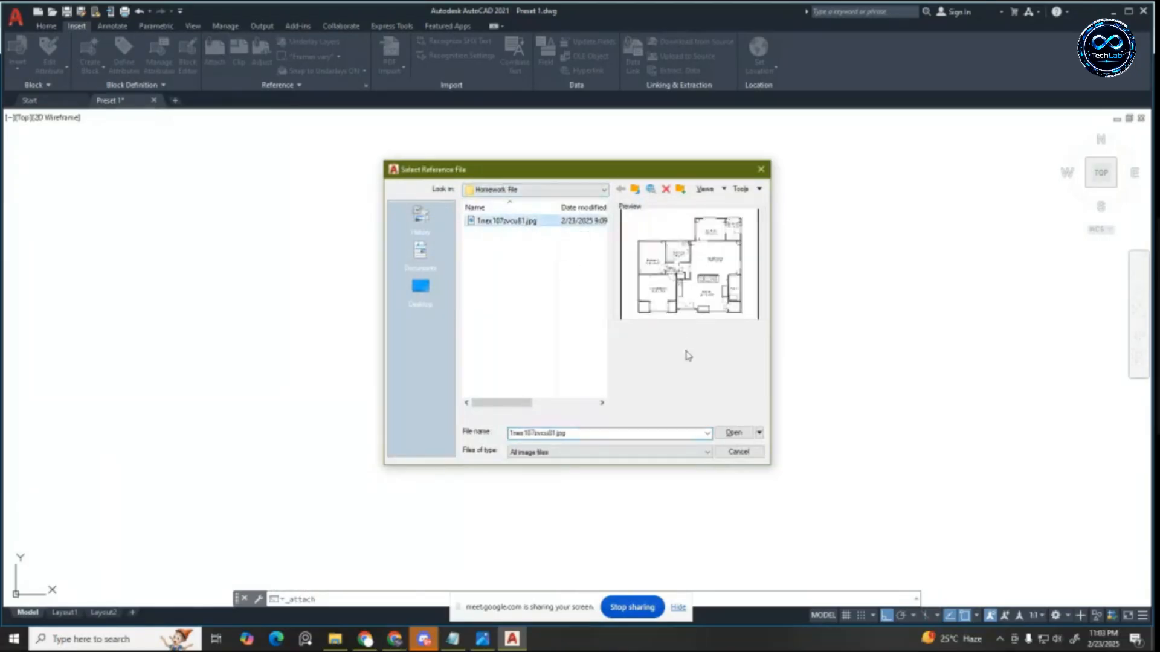
pyautogui.click(734, 433)
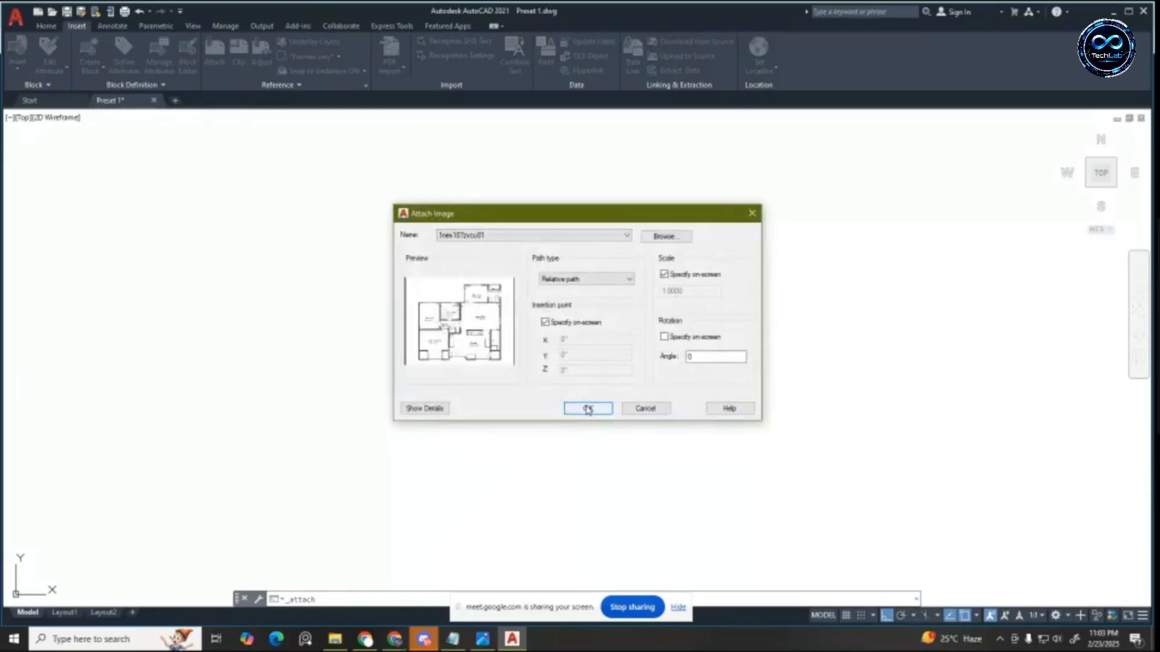
pyautogui.click(588, 410)
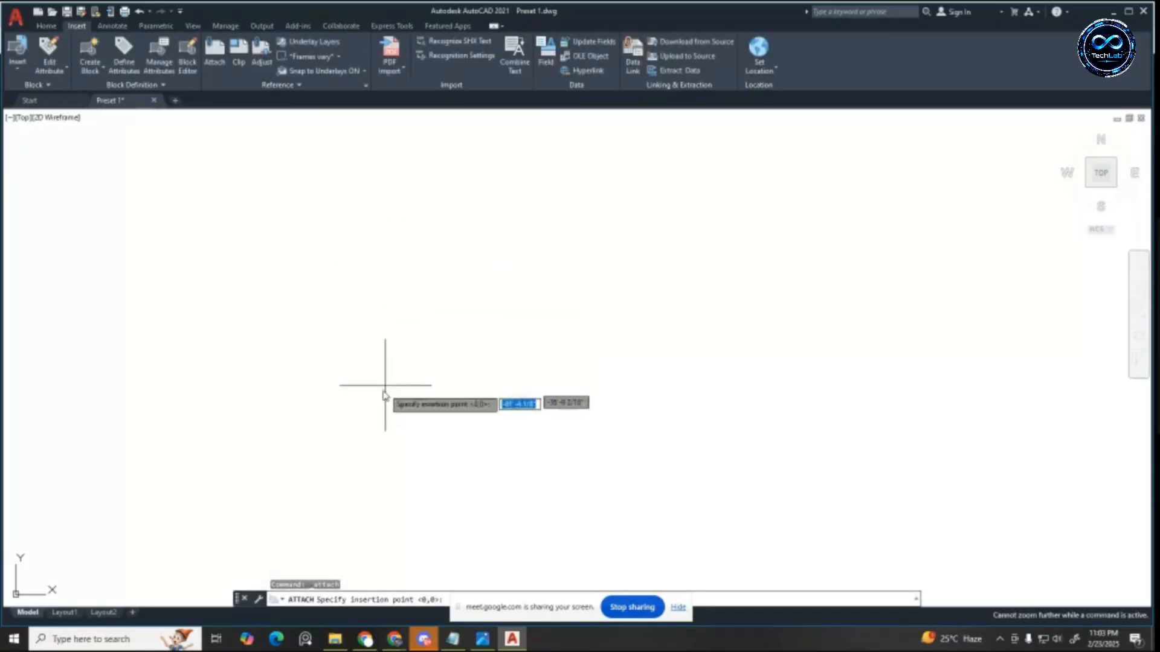
pyautogui.click(264, 461)
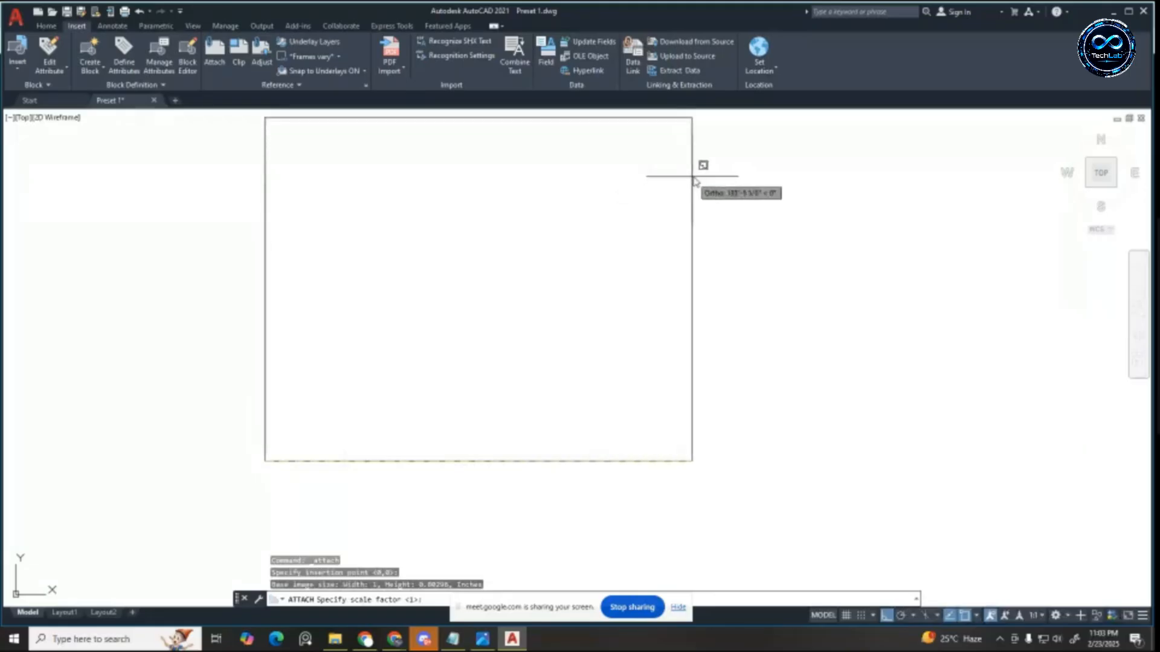
pyautogui.scroll(-2, 724, 159)
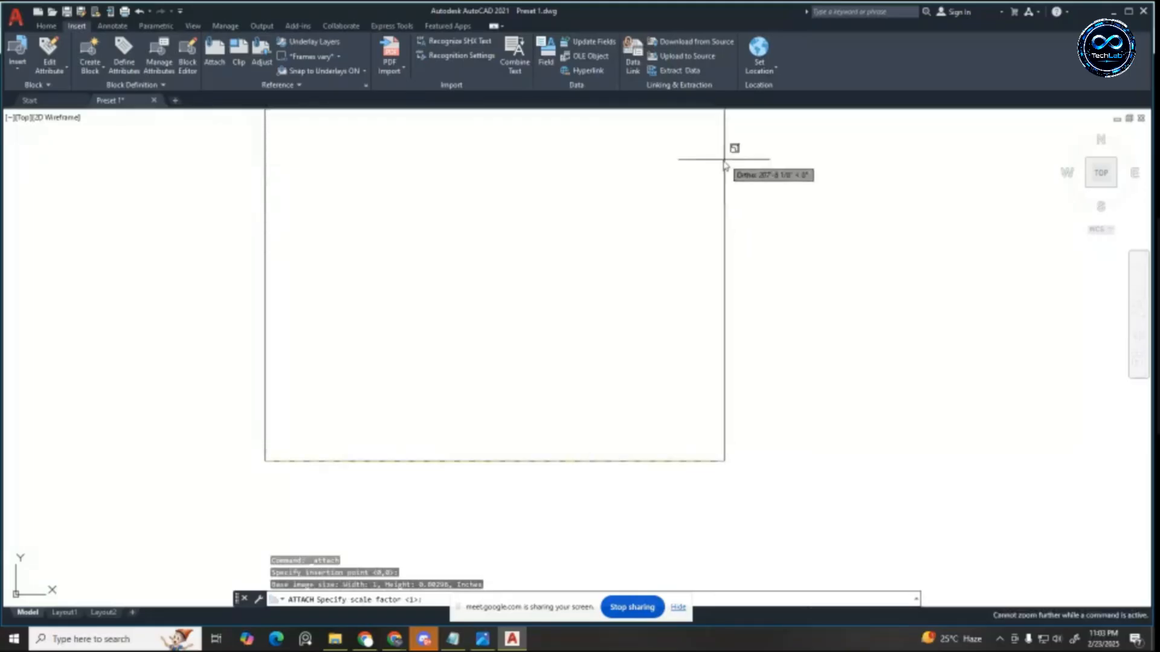
pyautogui.click(742, 126)
pyautogui.scroll(-3, 758, 383)
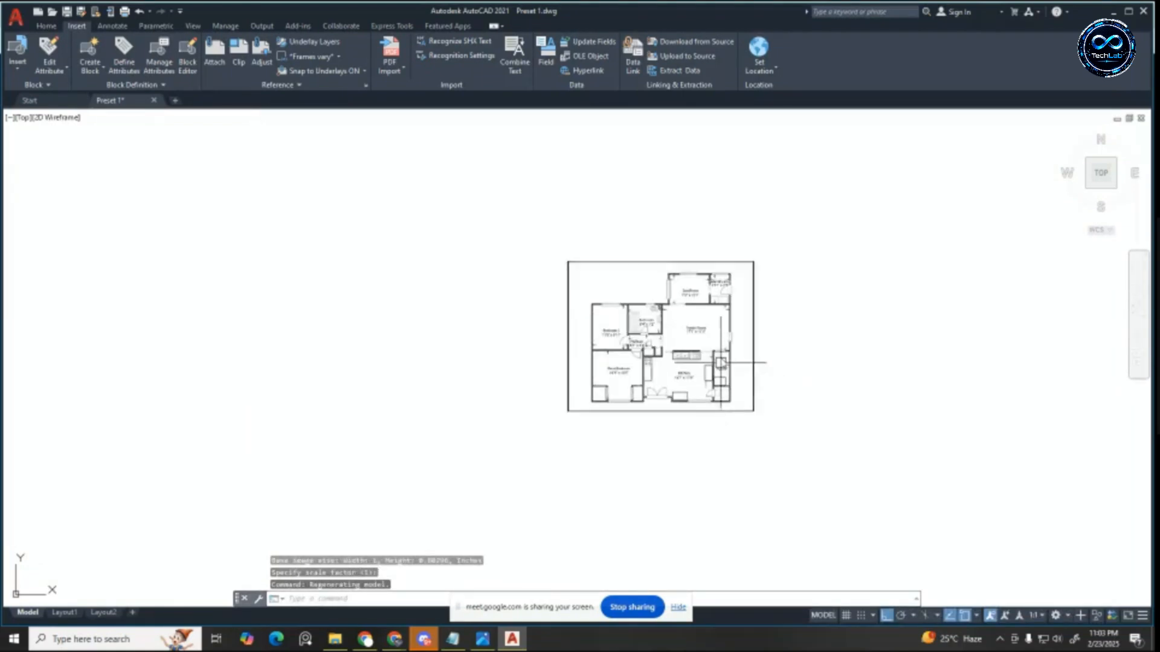
pyautogui.scroll(3, 749, 365)
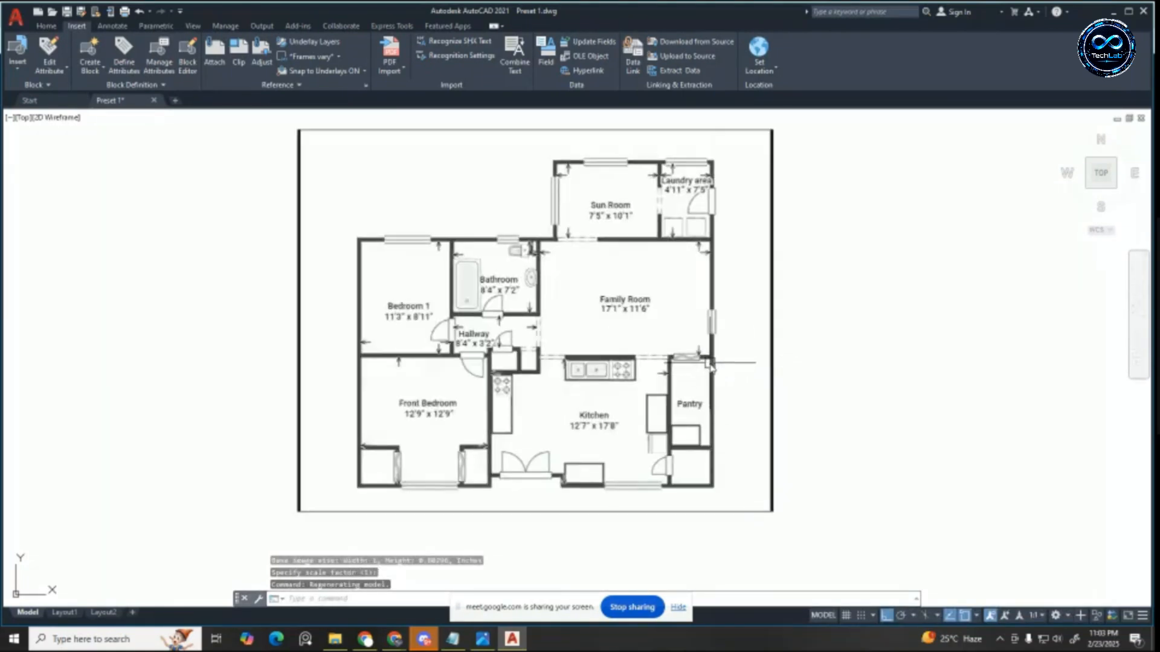
pyautogui.click(297, 366)
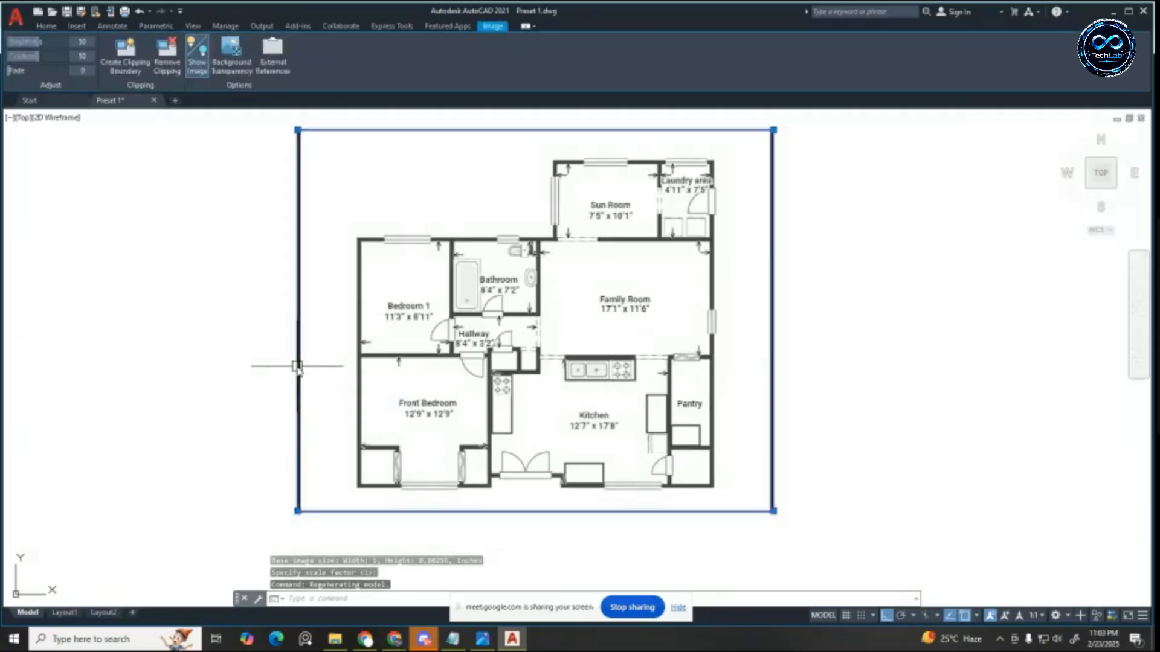
pyautogui.press('Return')
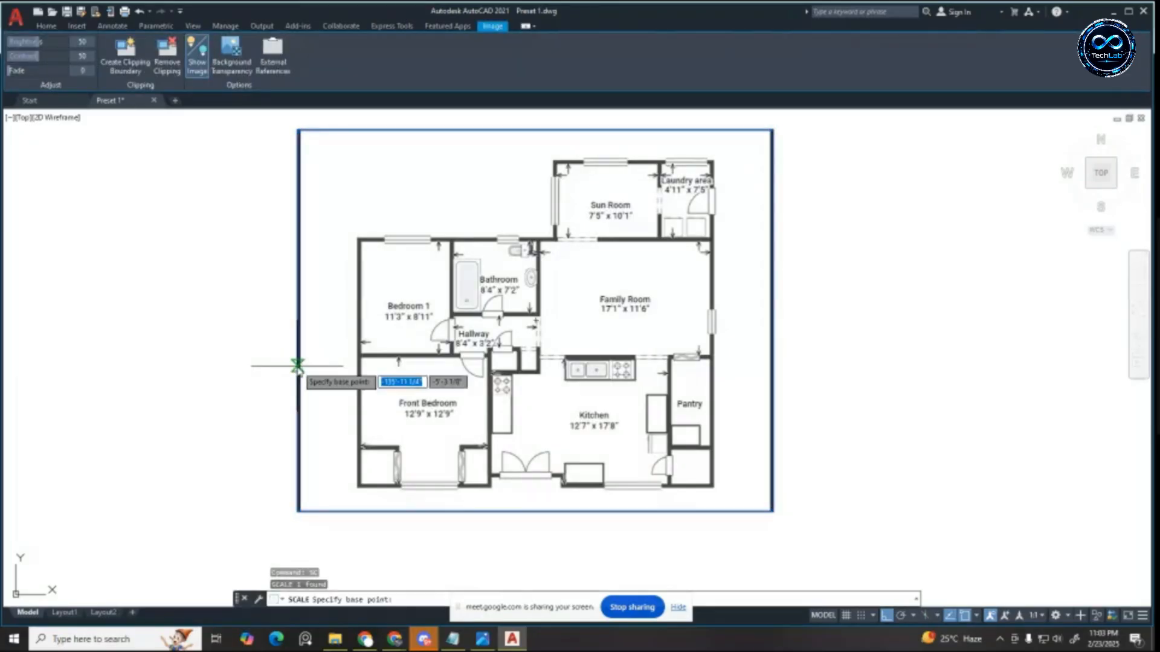
pyautogui.scroll(4, 611, 414)
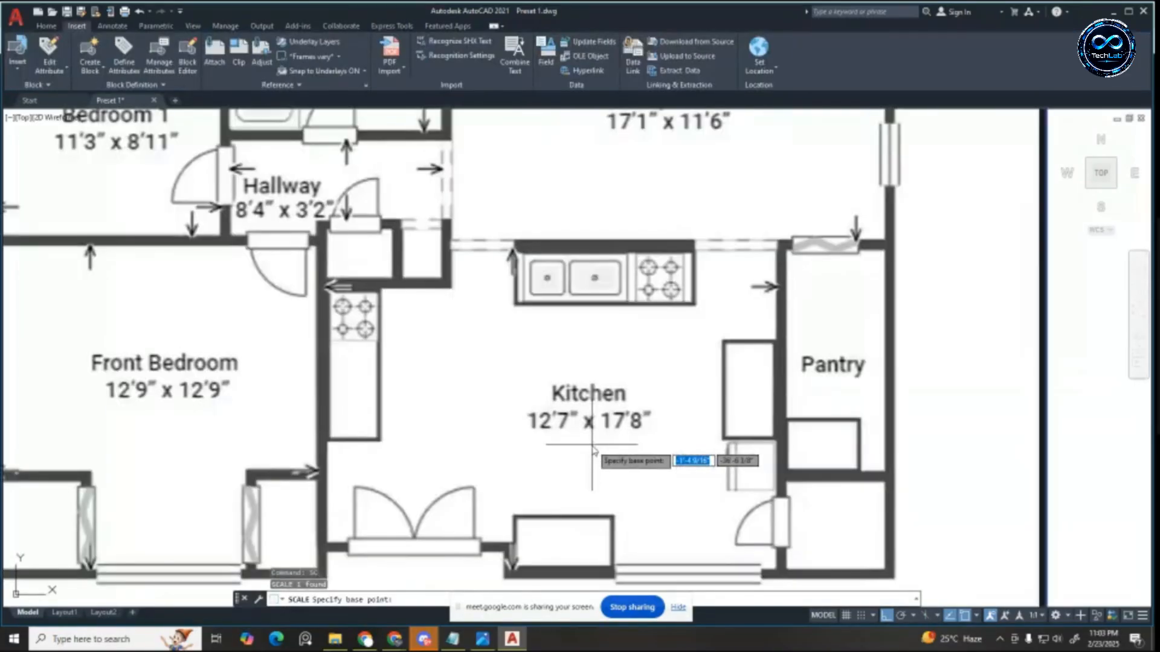
pyautogui.scroll(-4, 570, 387)
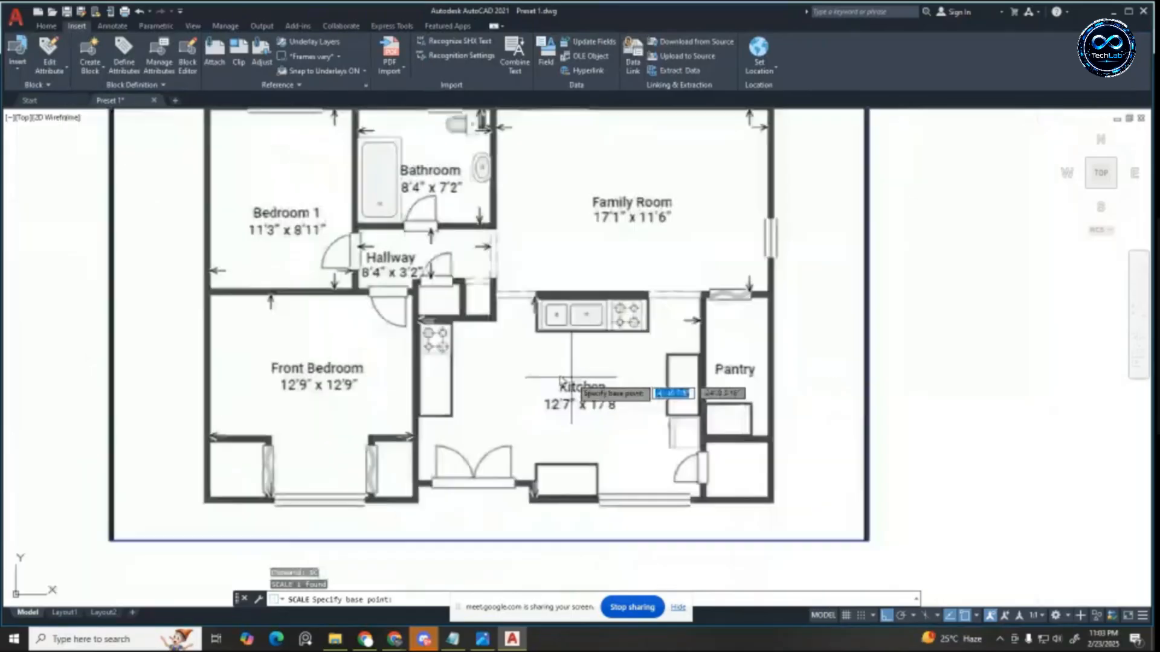
pyautogui.scroll(5, 453, 445)
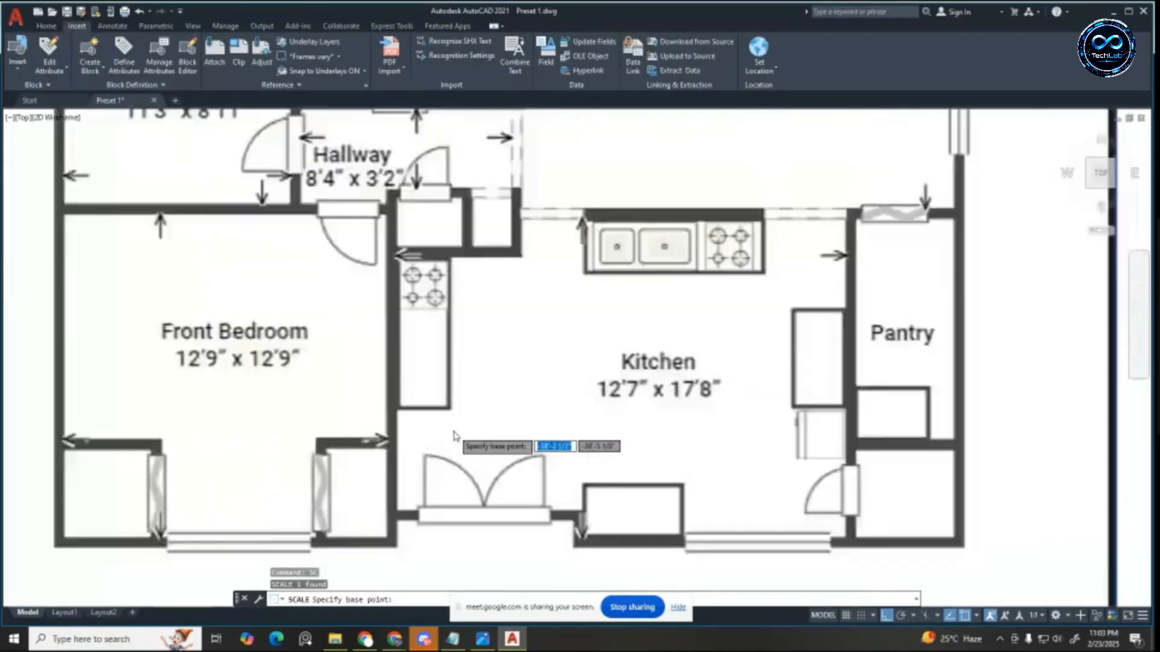
pyautogui.scroll(6, 356, 438)
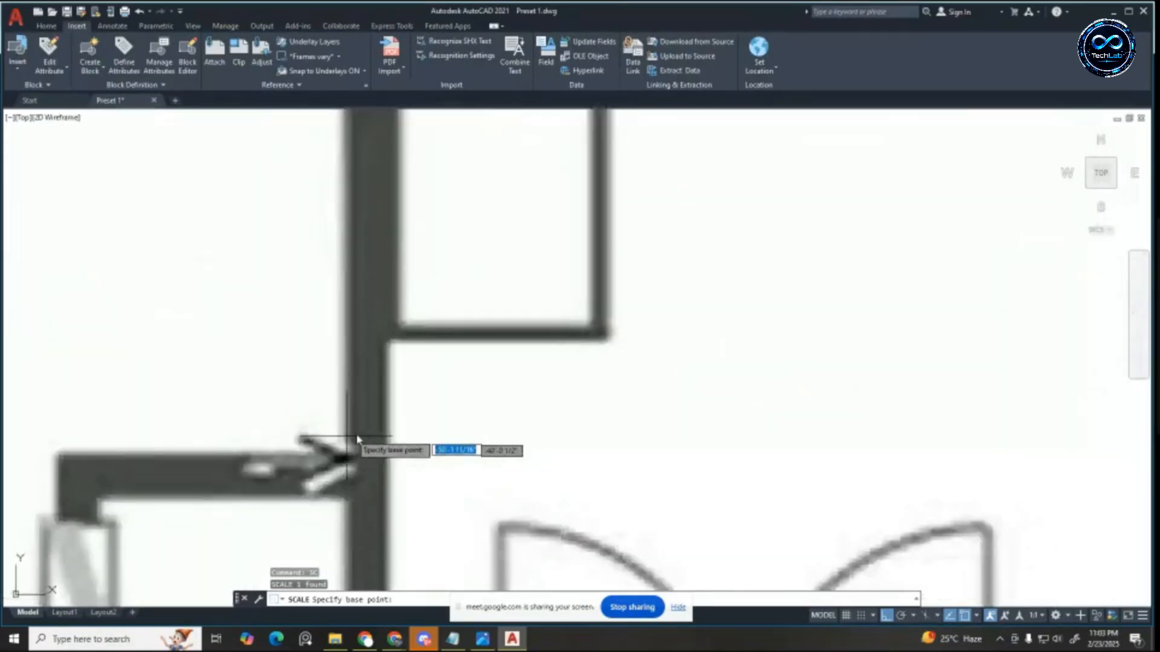
pyautogui.click(393, 429)
pyautogui.scroll(-6, 396, 426)
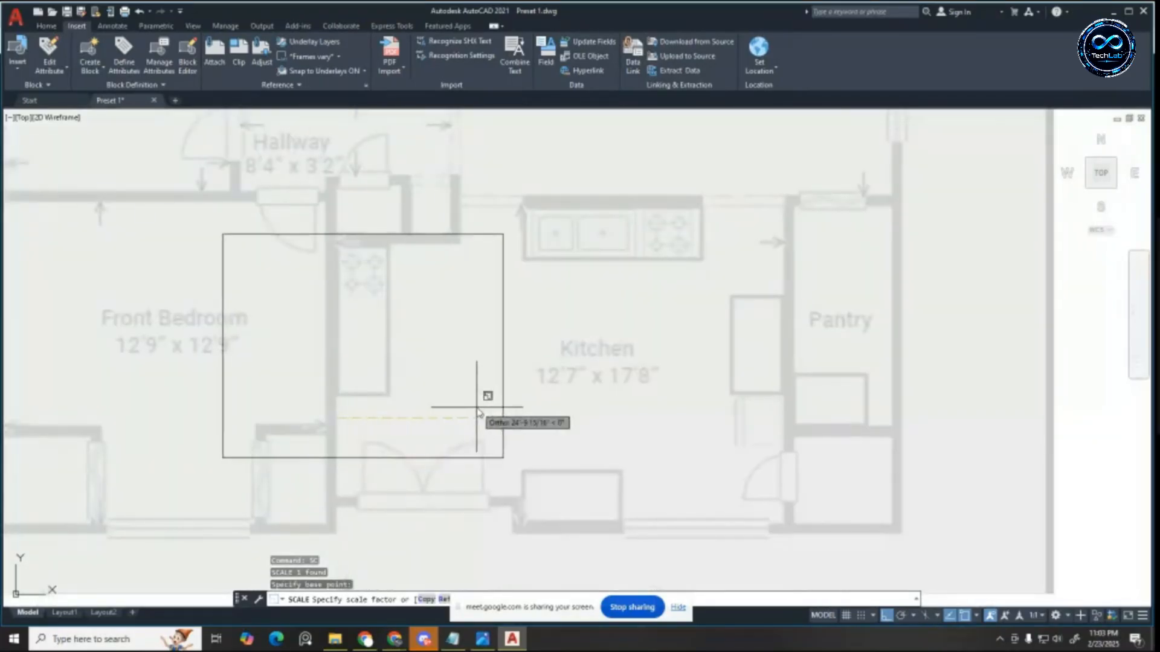
pyautogui.press('Escape')
# Step: Scale the attached plan image by reference from its lower-left corner, picking the kitchen's inner width as reference and setting it to 17'8"
pyautogui.scroll(-8, 612, 374)
pyautogui.click(570, 372)
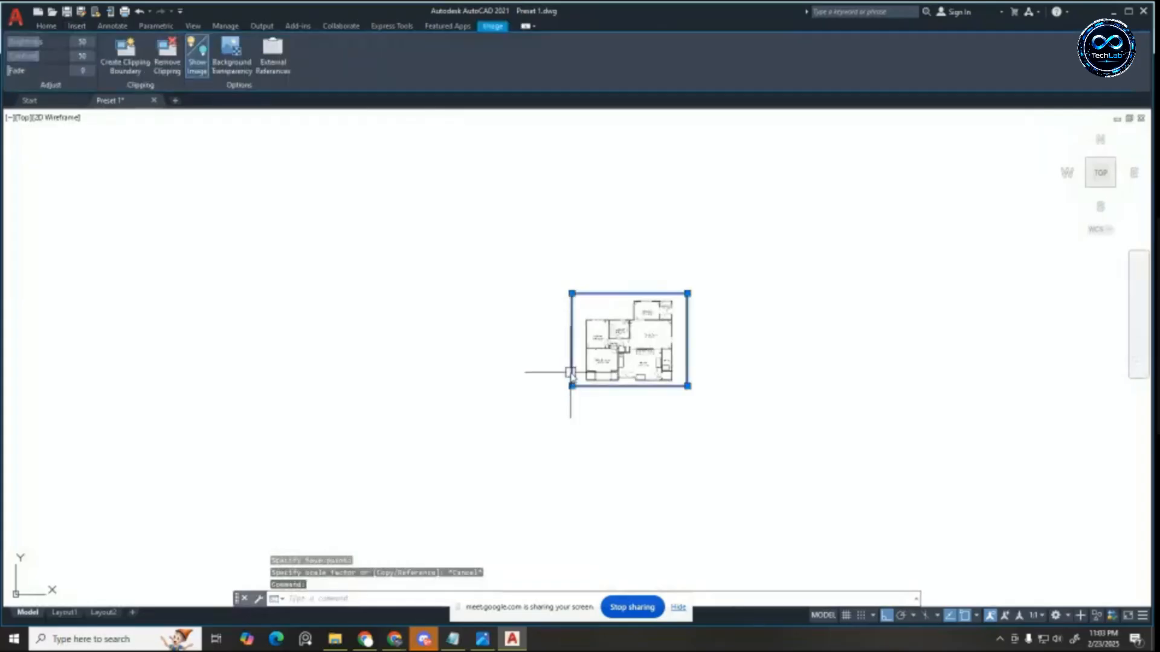
pyautogui.press('Return')
pyautogui.scroll(6, 562, 380)
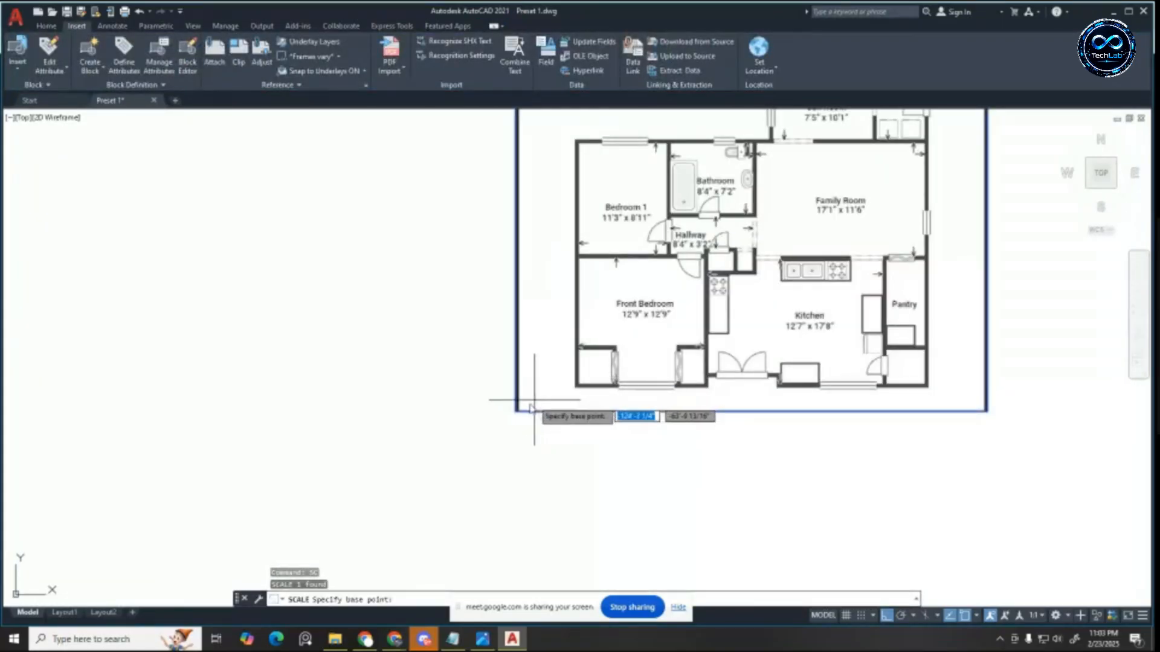
pyautogui.click(516, 412)
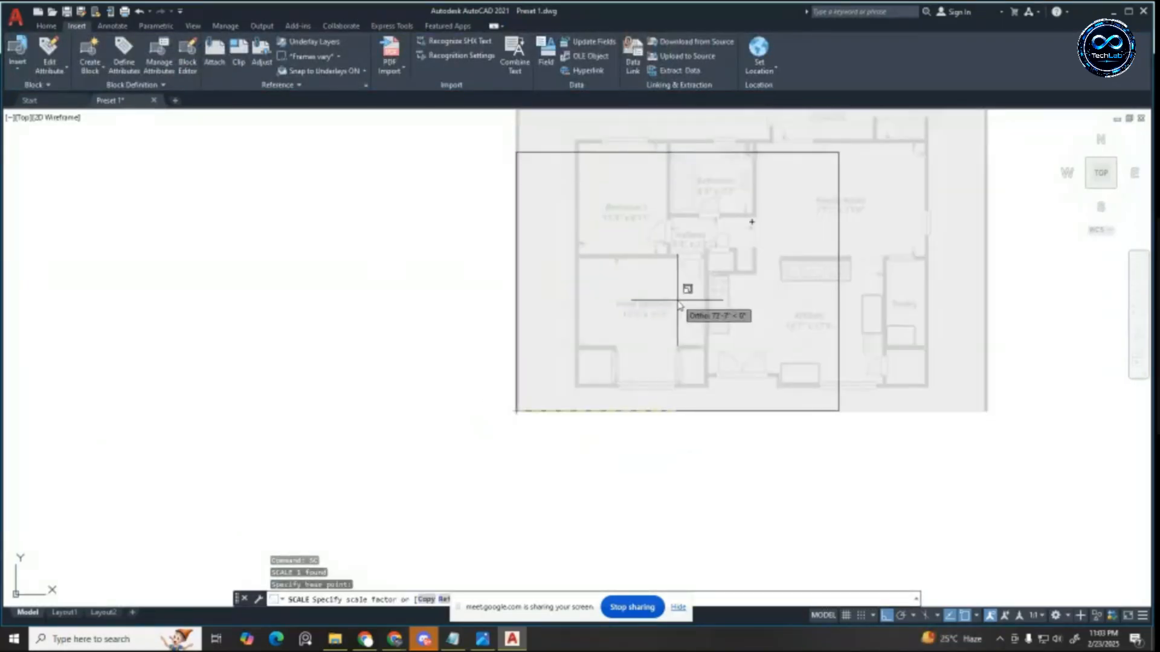
pyautogui.write('r')
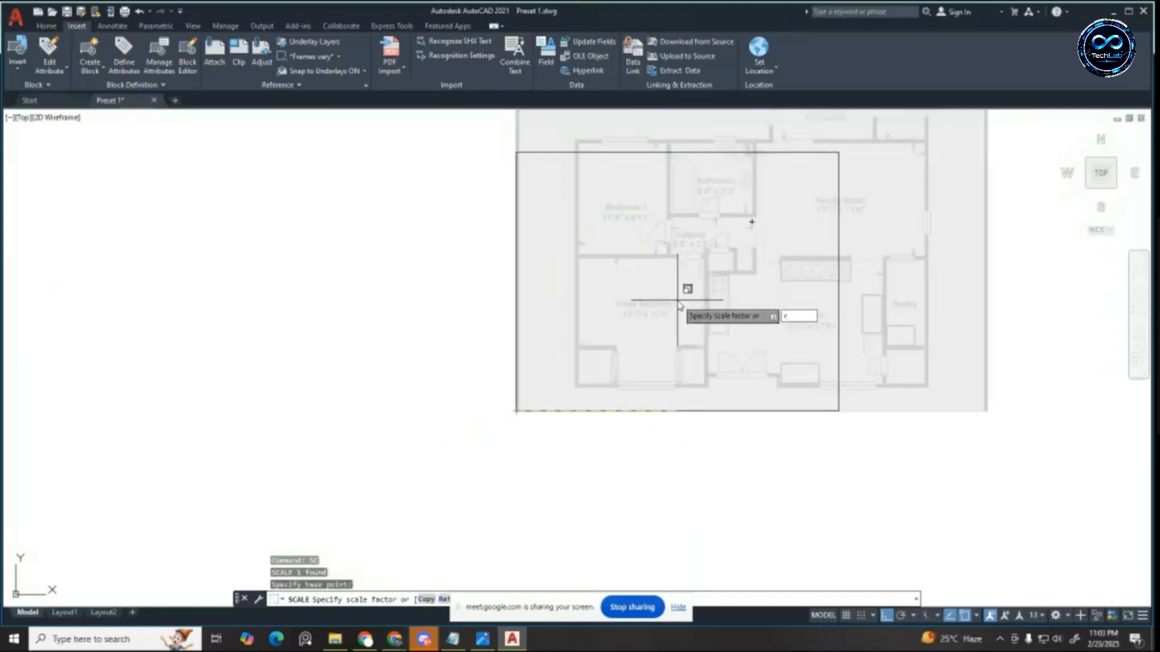
pyautogui.press('Return')
pyautogui.scroll(6, 821, 369)
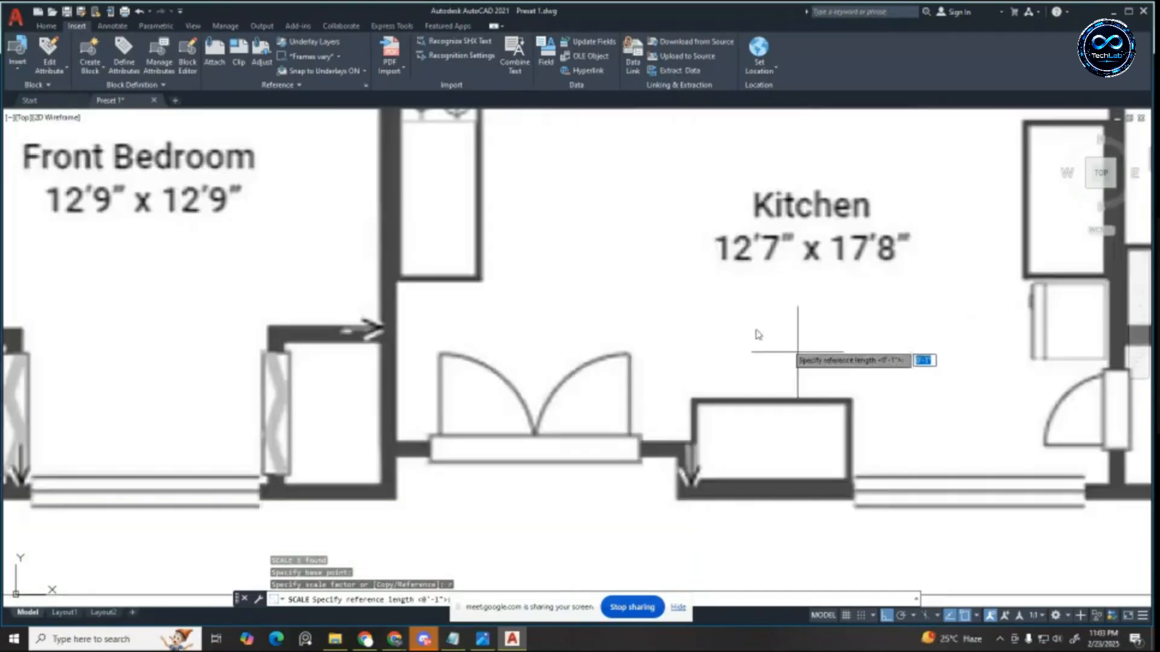
pyautogui.scroll(5, 398, 295)
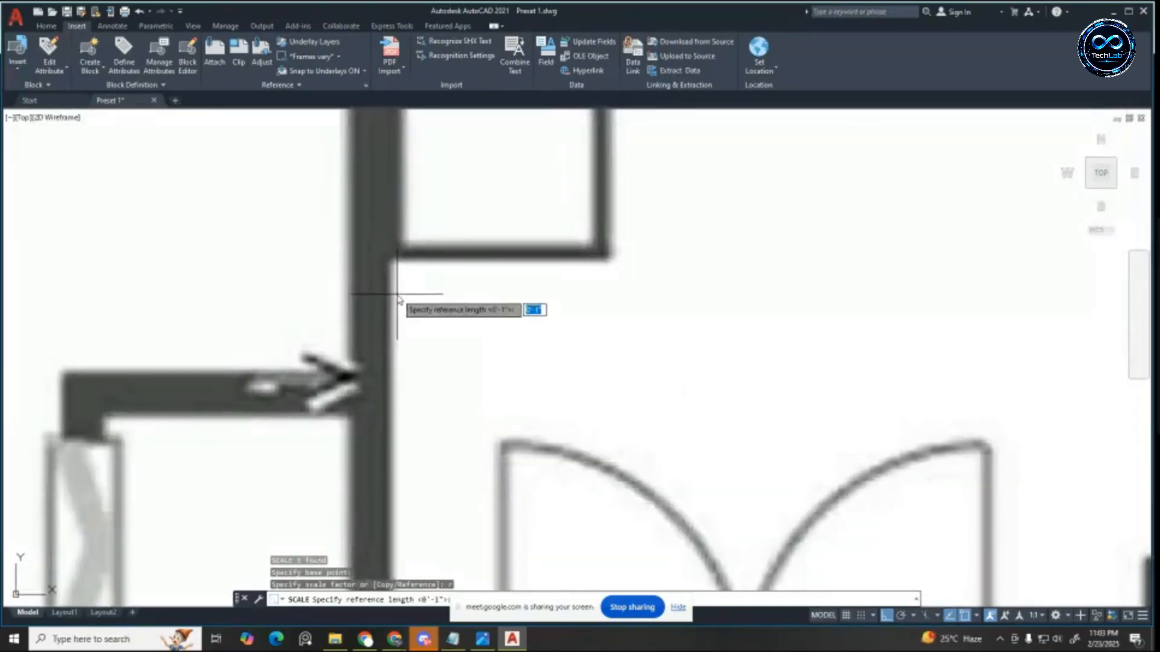
pyautogui.click(398, 294)
pyautogui.scroll(-5, 397, 295)
pyautogui.scroll(5, 752, 288)
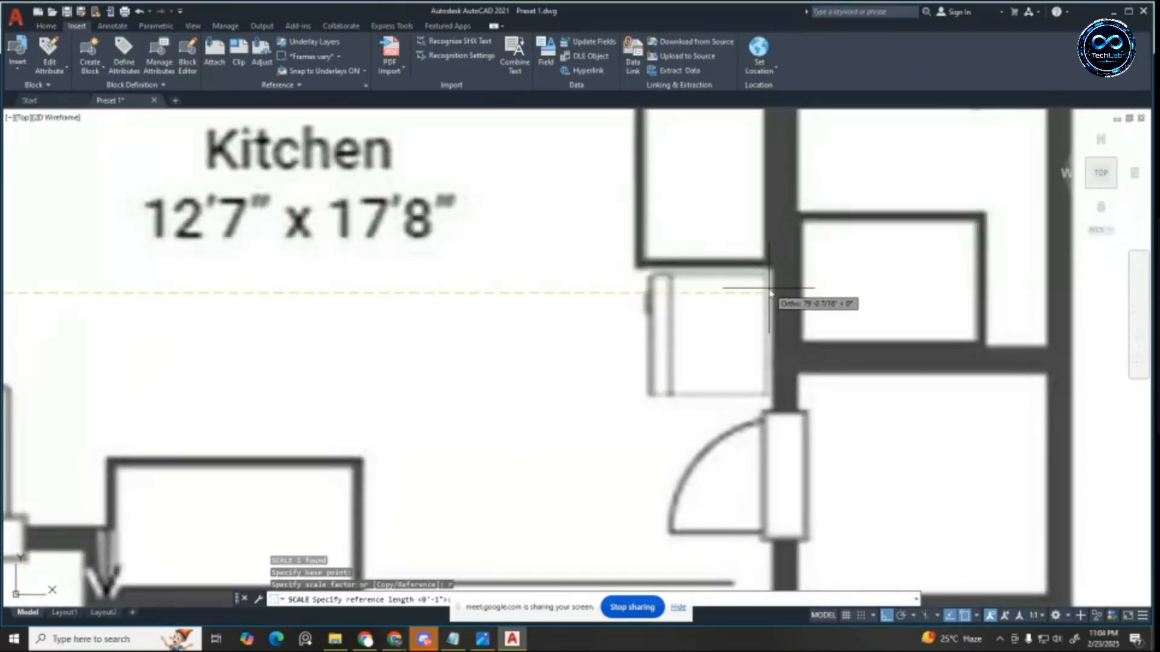
pyautogui.click(771, 293)
pyautogui.write('17')
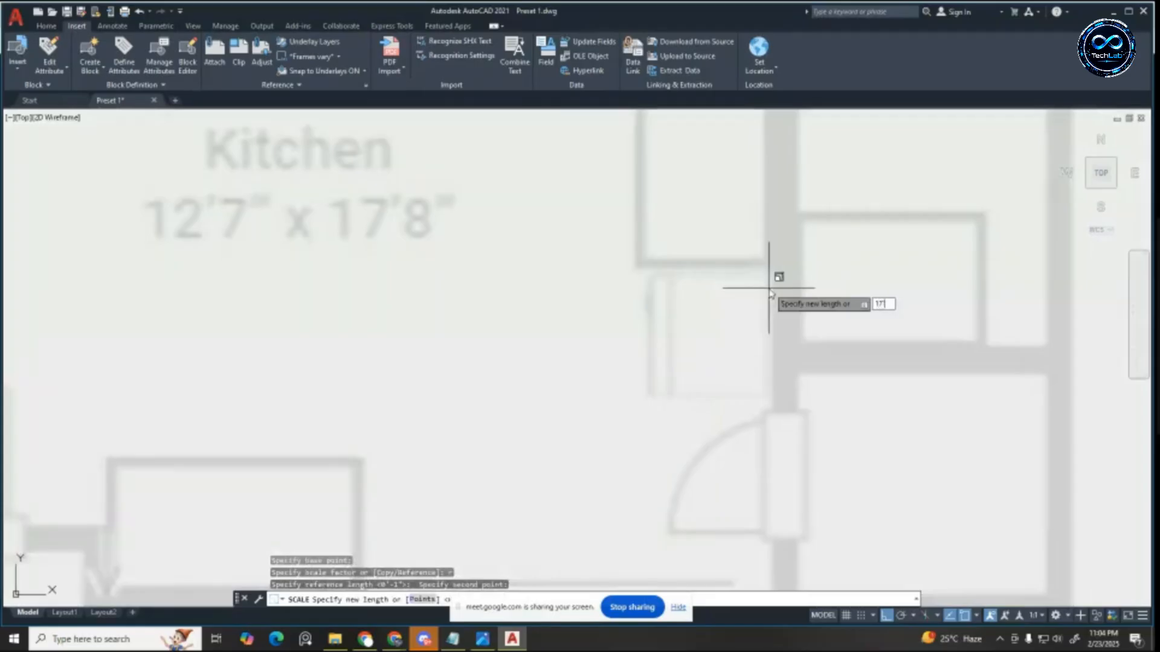
pyautogui.write('\'8"')
pyautogui.press('Return')
pyautogui.scroll(-6, 557, 287)
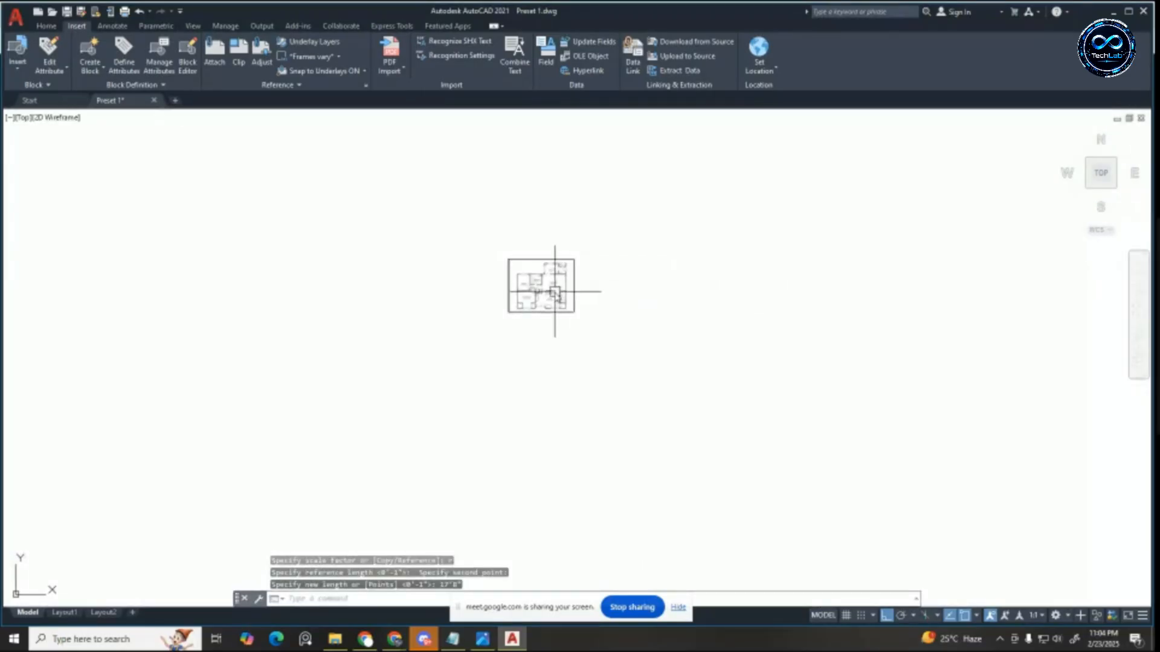
pyautogui.scroll(2, 560, 291)
pyautogui.scroll(-2, 561, 296)
pyautogui.scroll(2, 449, 268)
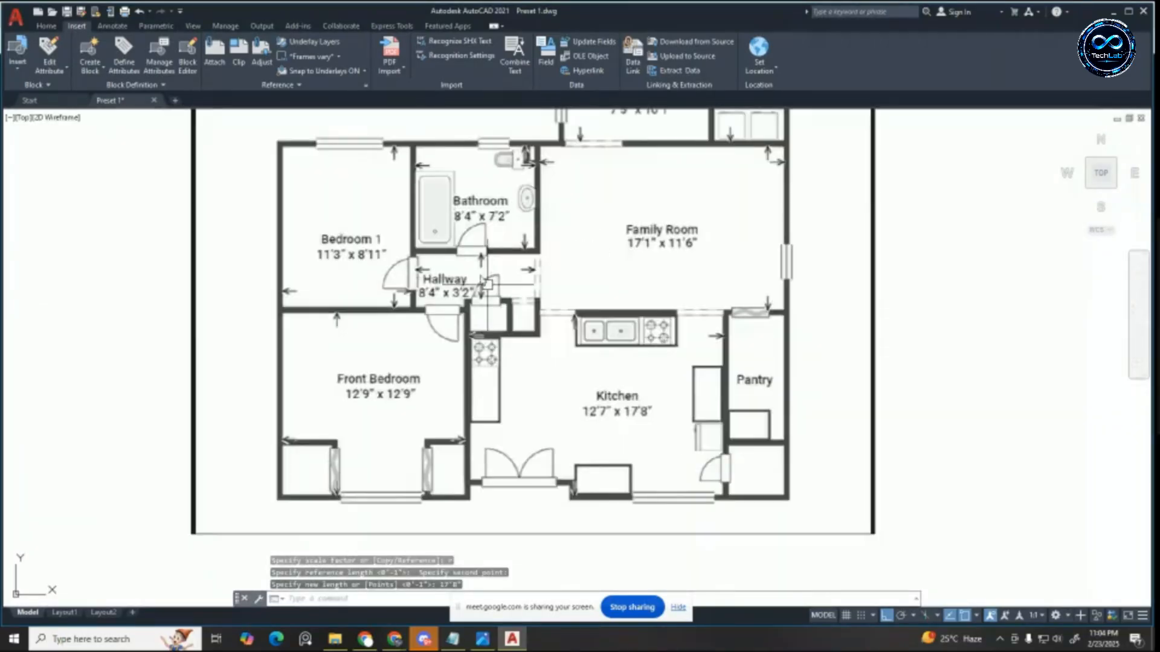
# Step: Examine the attached floor plan's room labels and wall lines around the bathroom, kitchen and pantry
pyautogui.scroll(2, 516, 185)
pyautogui.scroll(-2, 469, 303)
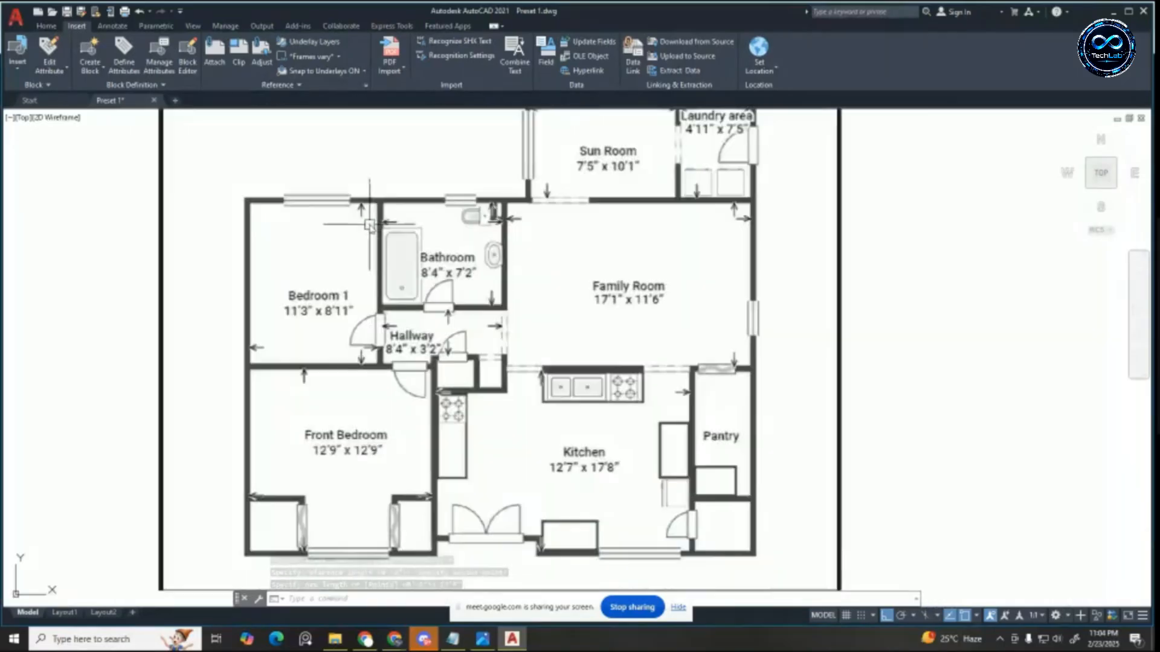
pyautogui.scroll(2, 488, 311)
pyautogui.scroll(1, 488, 311)
pyautogui.scroll(2, 371, 114)
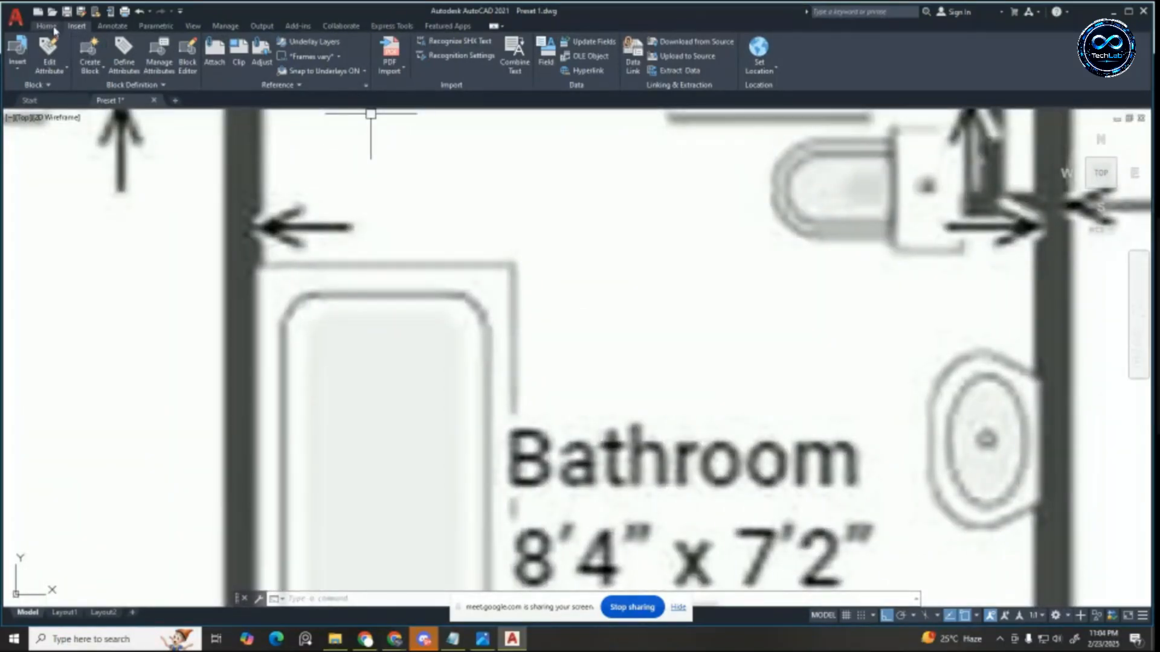
pyautogui.scroll(-6, 435, 349)
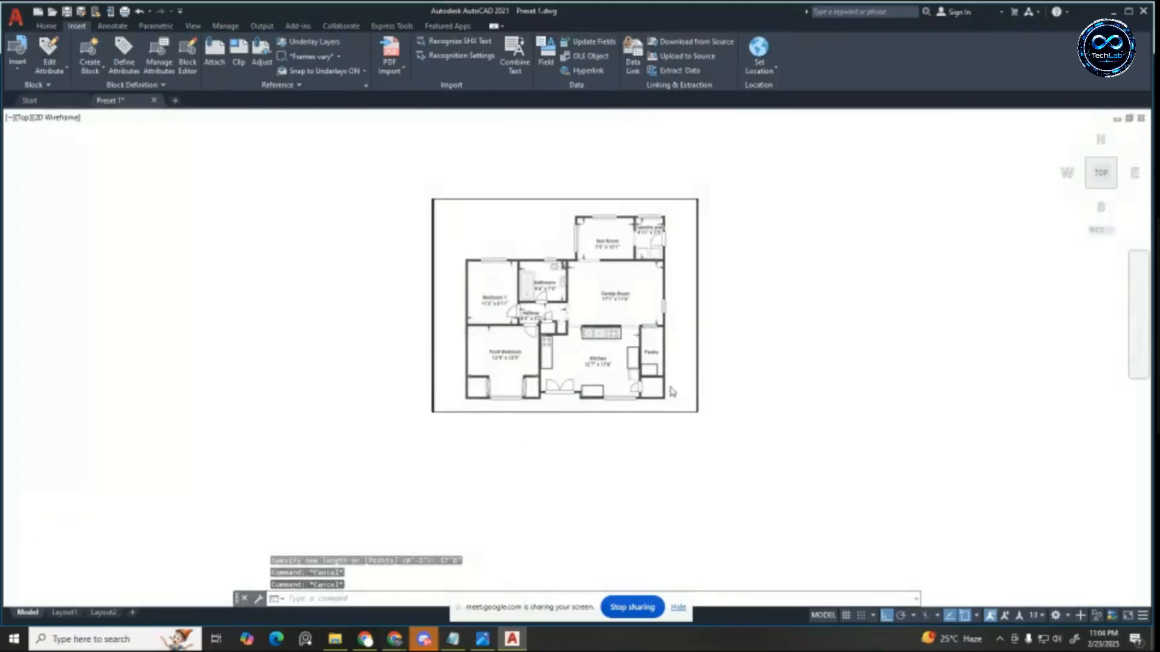
pyautogui.scroll(4, 604, 363)
pyautogui.scroll(3, 390, 323)
pyautogui.scroll(-5, 604, 278)
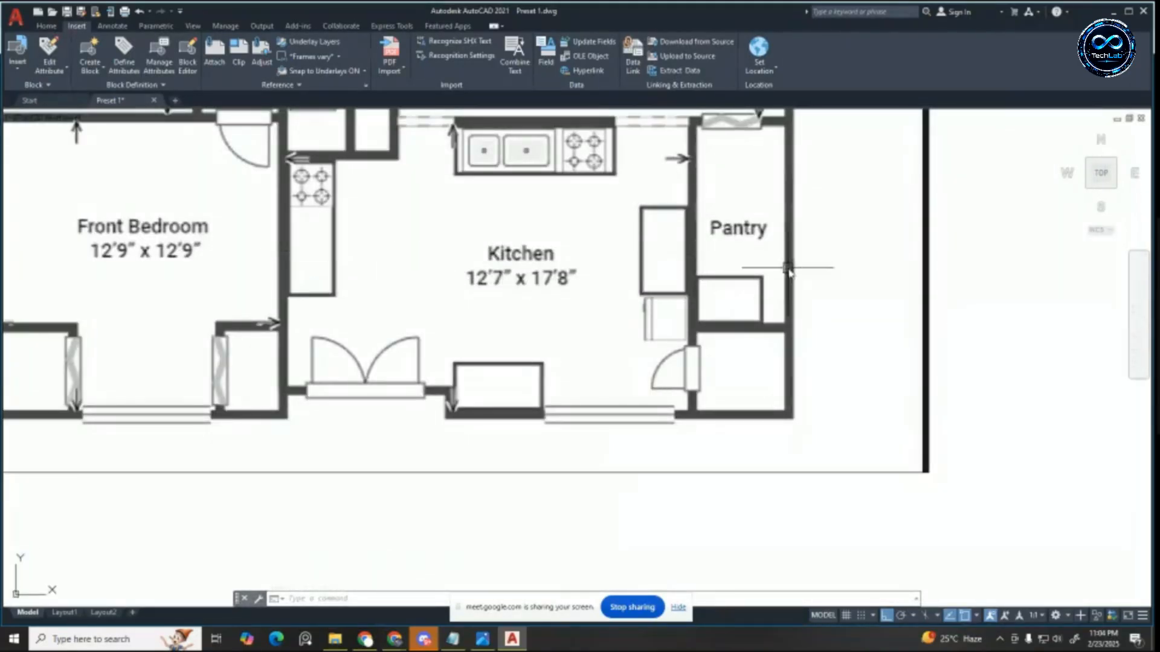
pyautogui.scroll(-2, 789, 259)
pyautogui.click(364, 352)
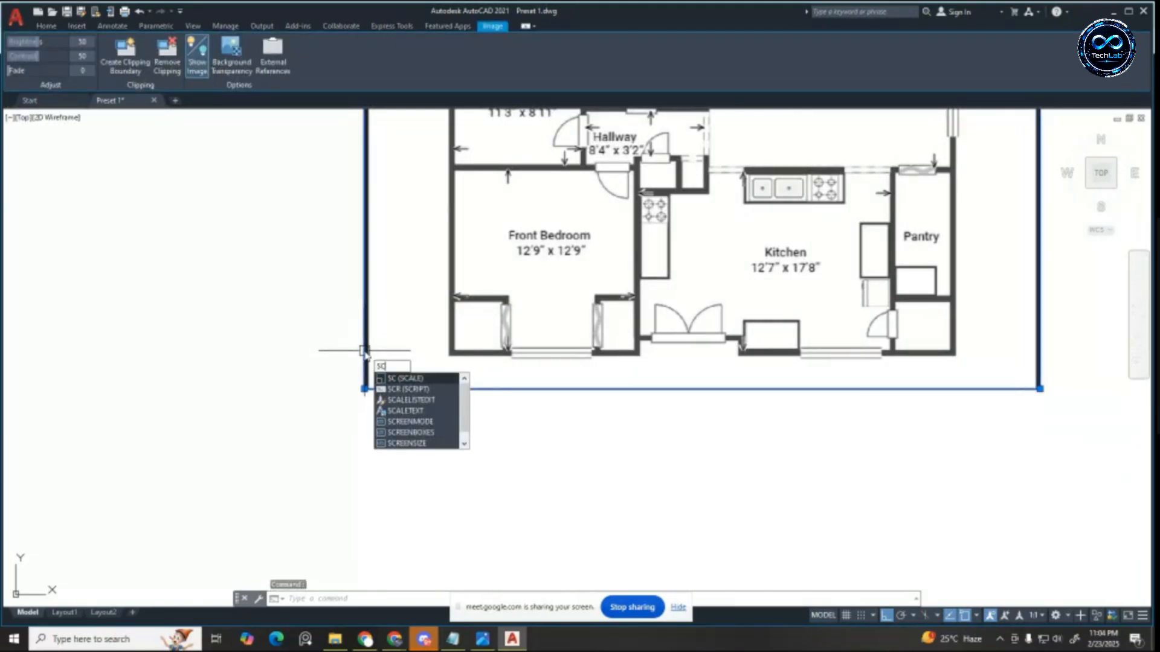
pyautogui.press('Return')
pyautogui.scroll(-3, 364, 352)
pyautogui.scroll(6, 520, 241)
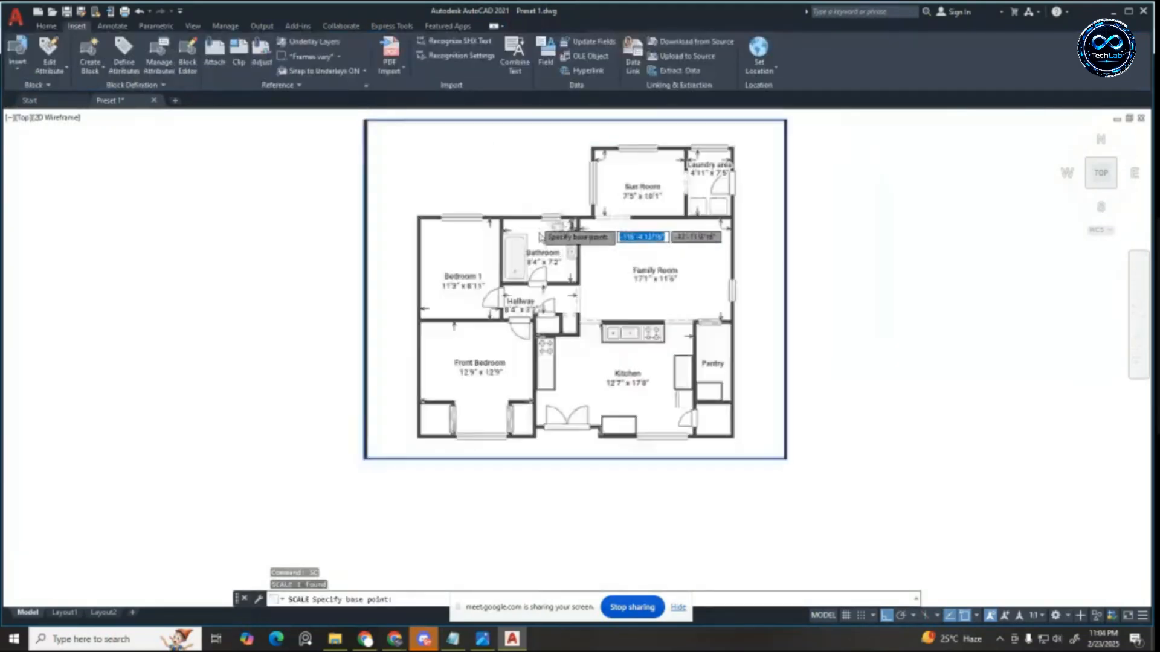
pyautogui.scroll(-6, 559, 250)
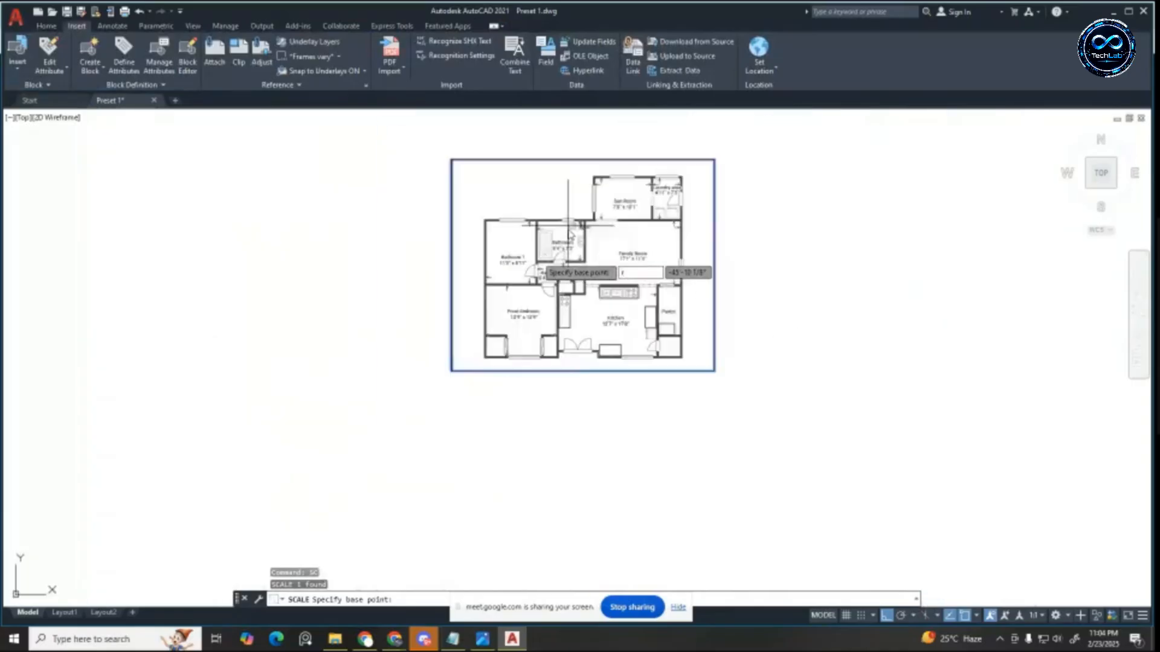
pyautogui.press('Escape')
pyautogui.press('Escape')
pyautogui.press('Escape')
pyautogui.press('Escape')
pyautogui.write('SC')
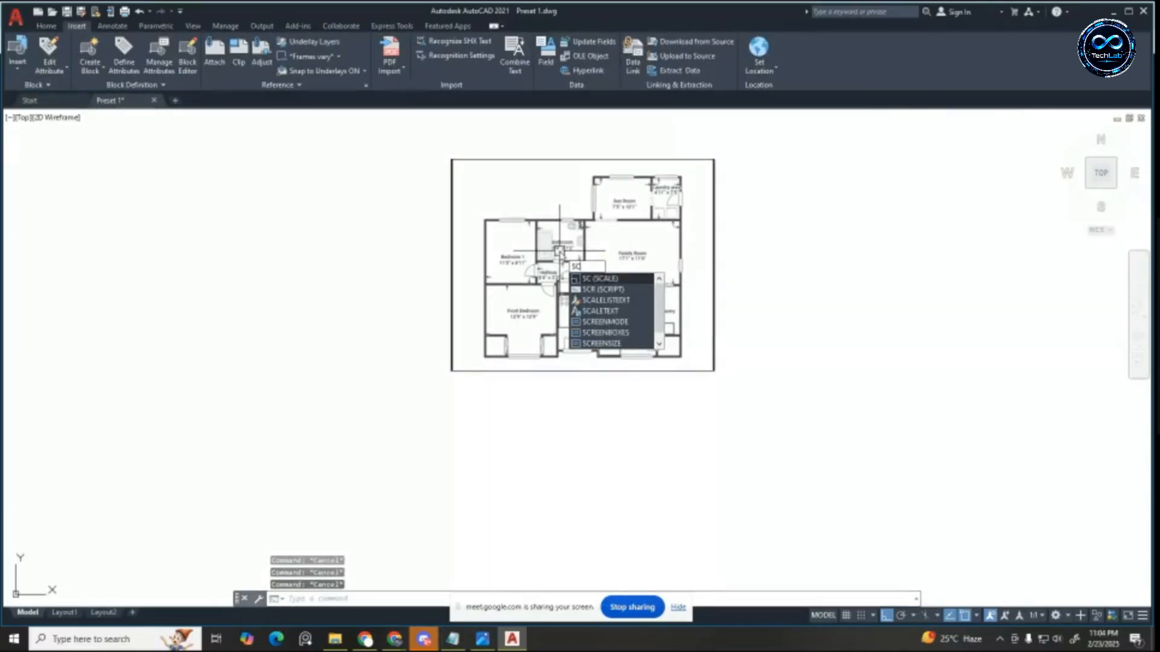
pyautogui.press('Return')
pyautogui.press('Escape')
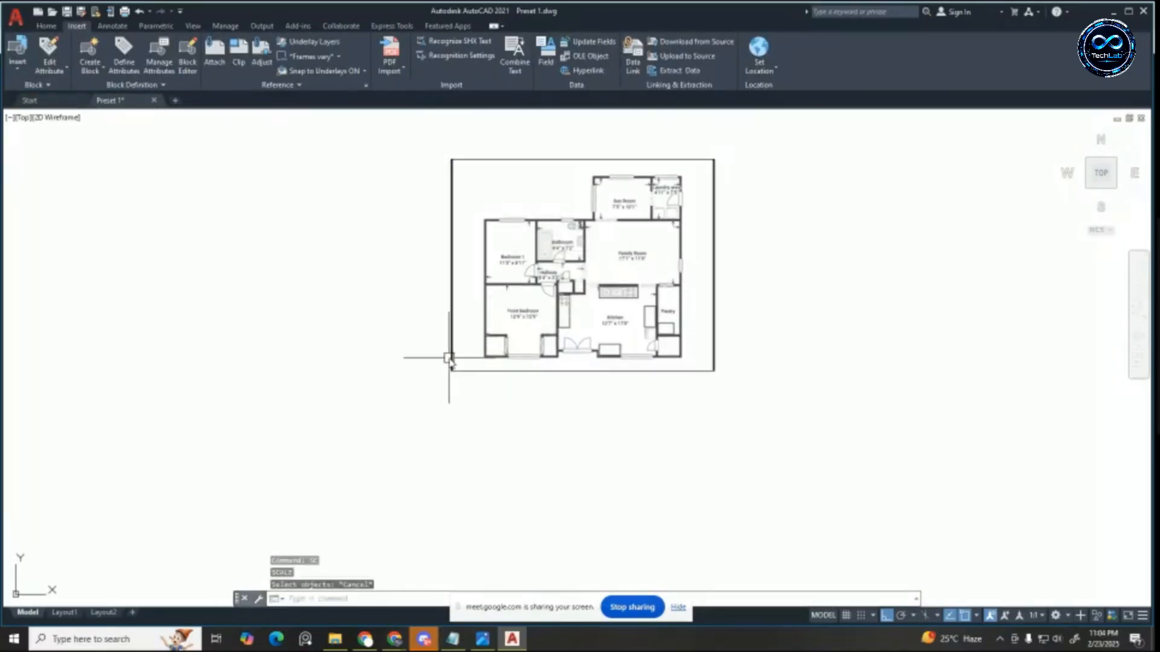
# Step: Scale the plan image by reference from its lower-left corner, picking the bathroom's inner width as reference and setting it to 8'4"
pyautogui.write('sc')
pyautogui.press('Return')
pyautogui.click(451, 358)
pyautogui.scroll(4, 450, 365)
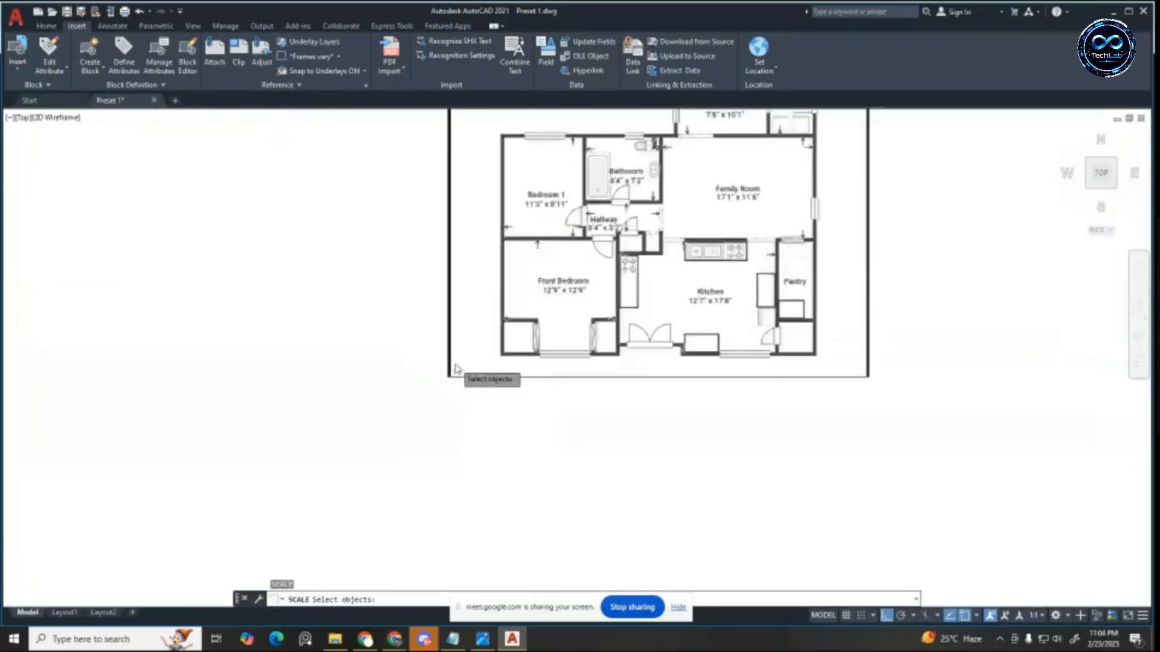
pyautogui.press('Return')
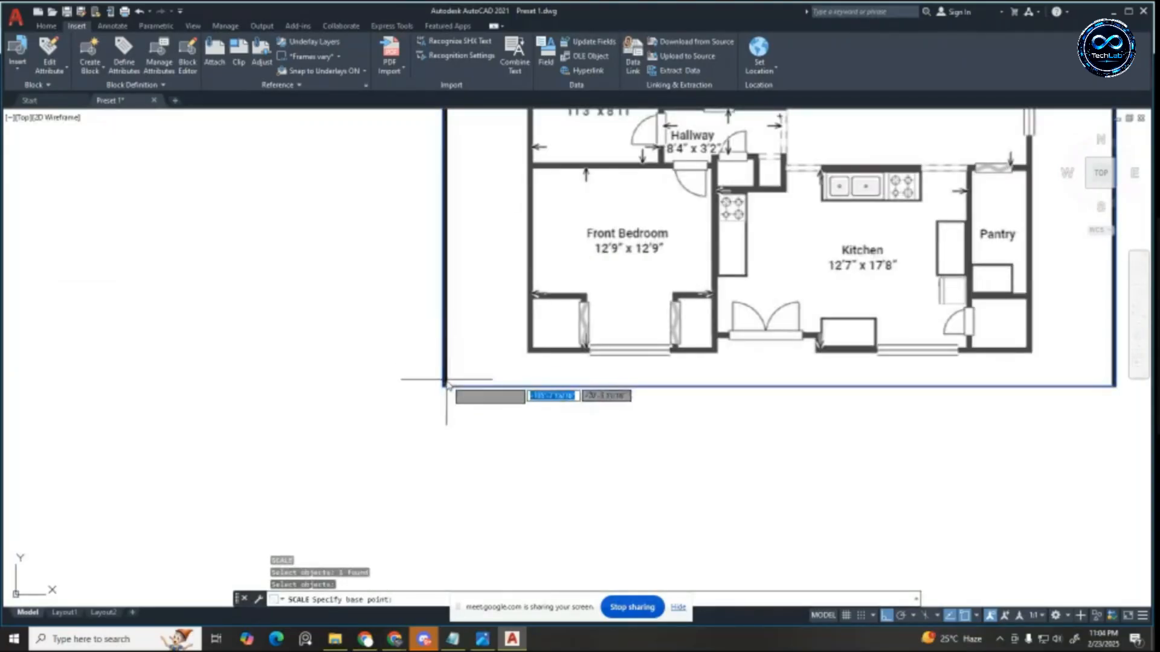
pyautogui.click(443, 386)
pyautogui.scroll(-2, 565, 306)
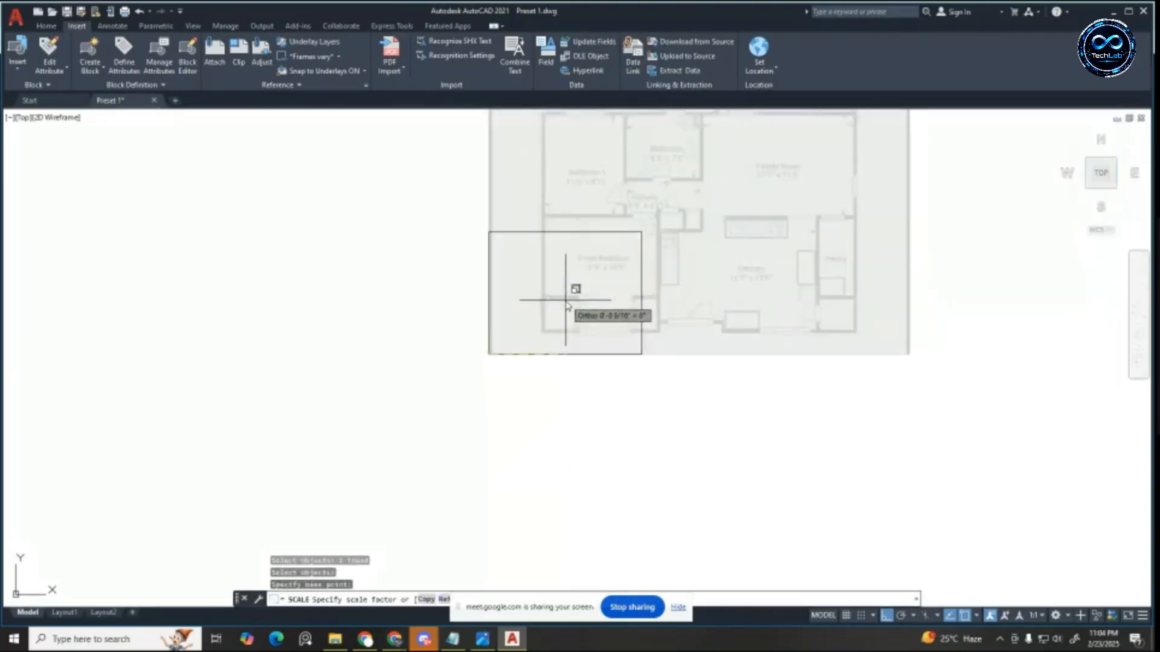
pyautogui.write('r')
pyautogui.press('Return')
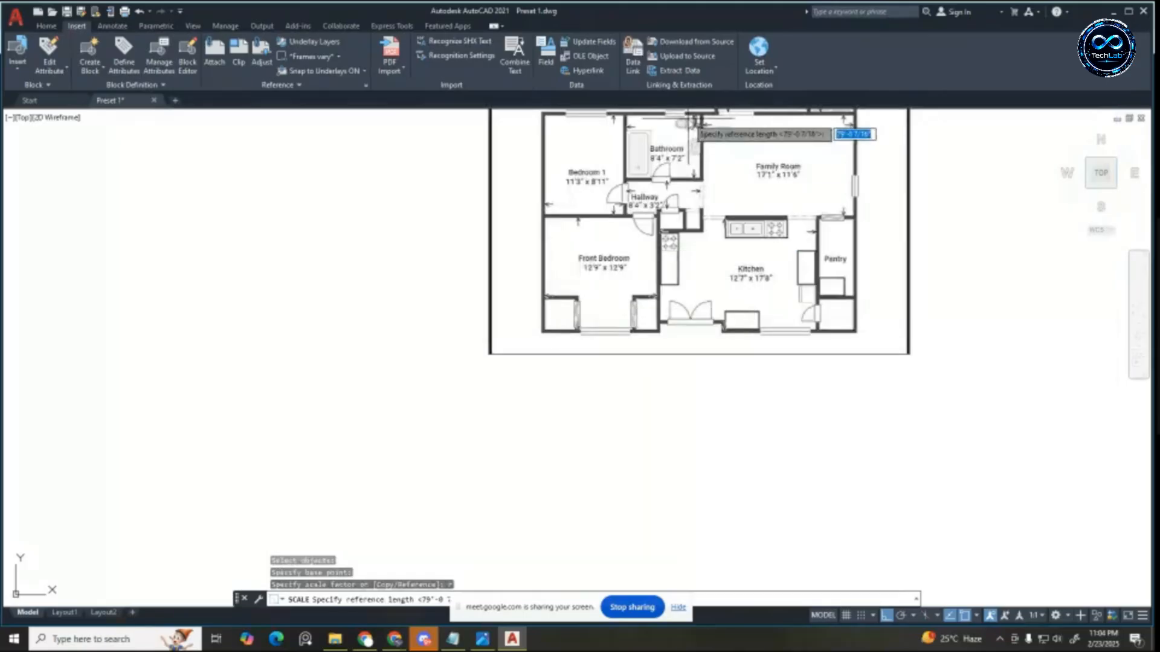
pyautogui.scroll(2, 682, 128)
pyautogui.scroll(4, 676, 143)
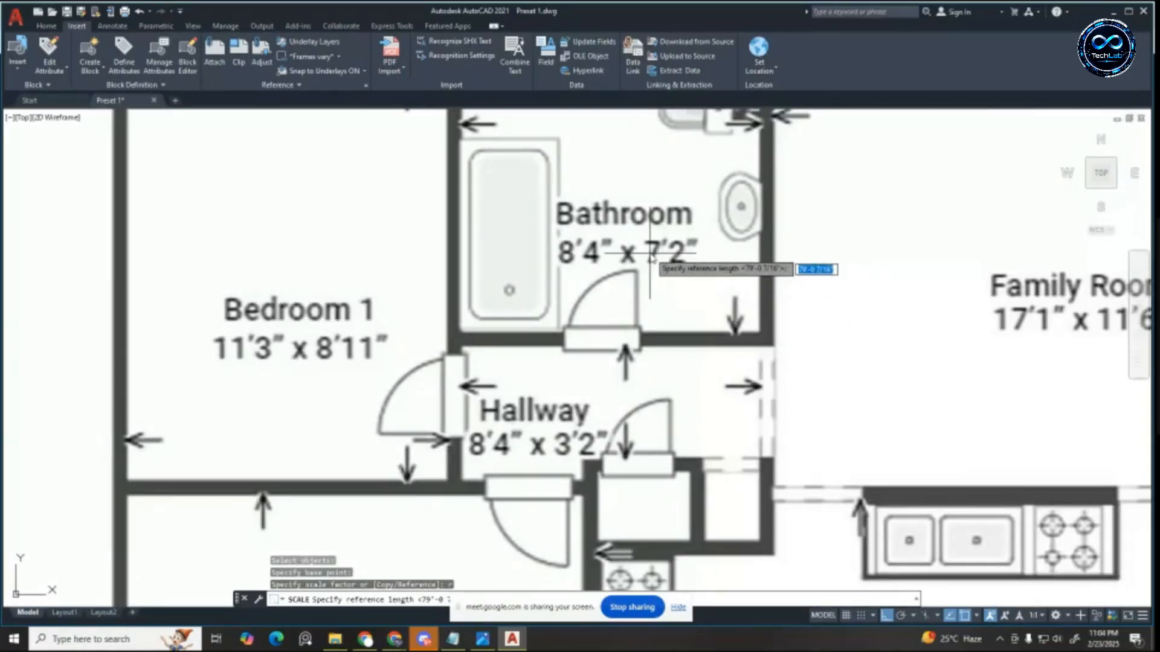
pyautogui.scroll(-4, 649, 257)
pyautogui.scroll(4, 619, 219)
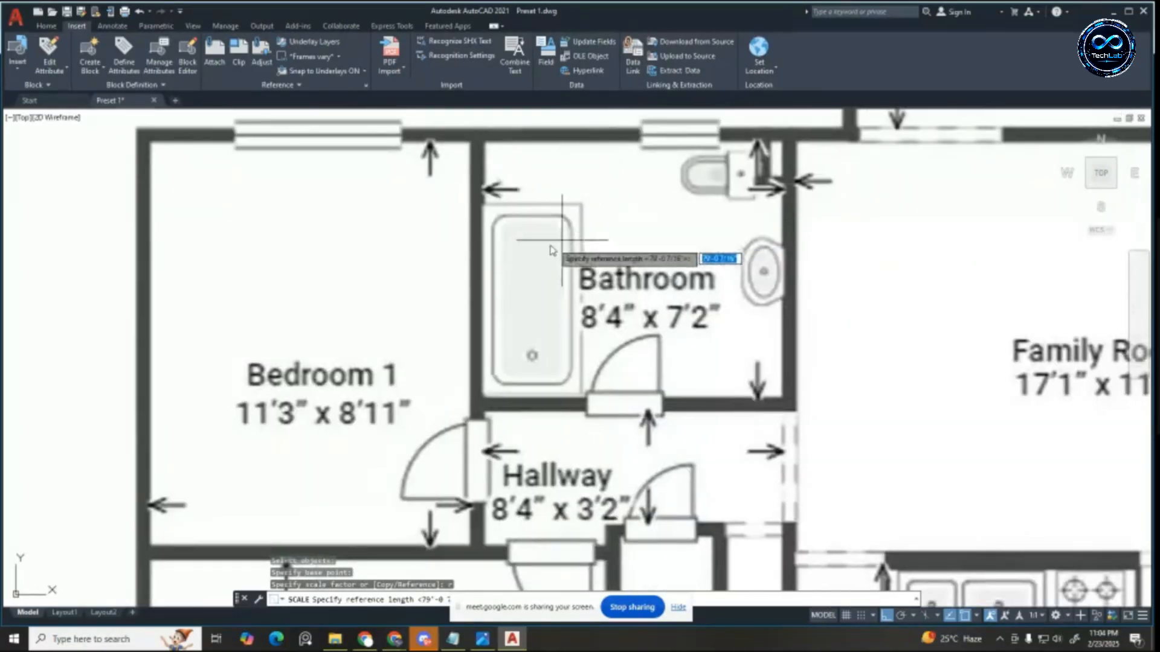
pyautogui.scroll(2, 507, 247)
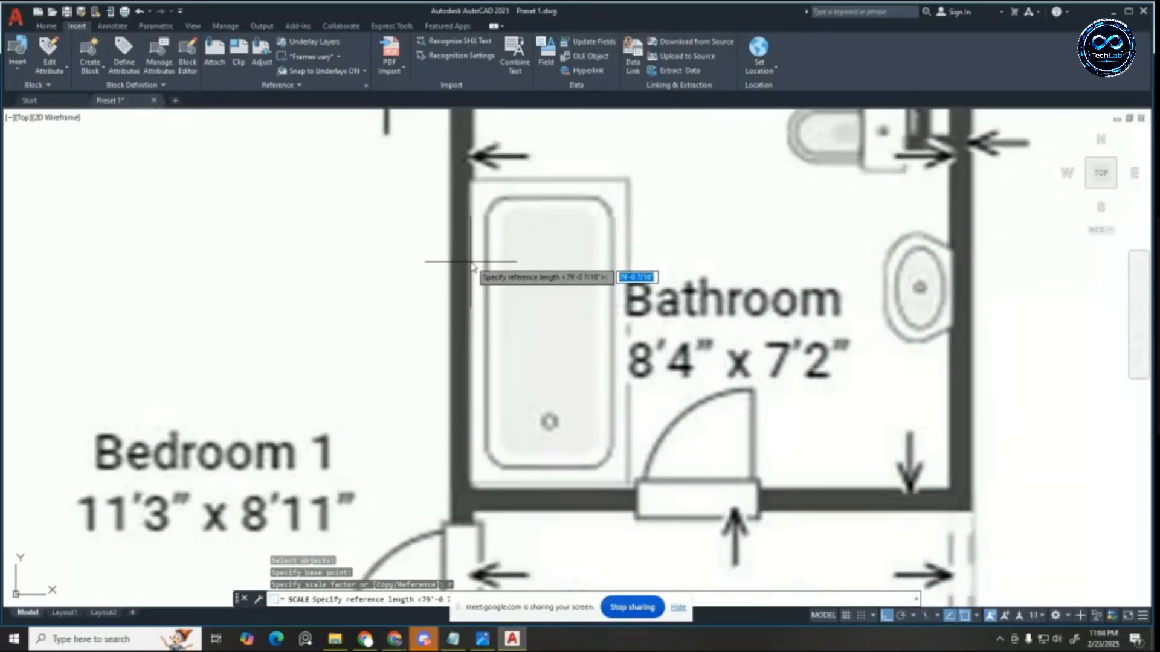
pyautogui.click(949, 269)
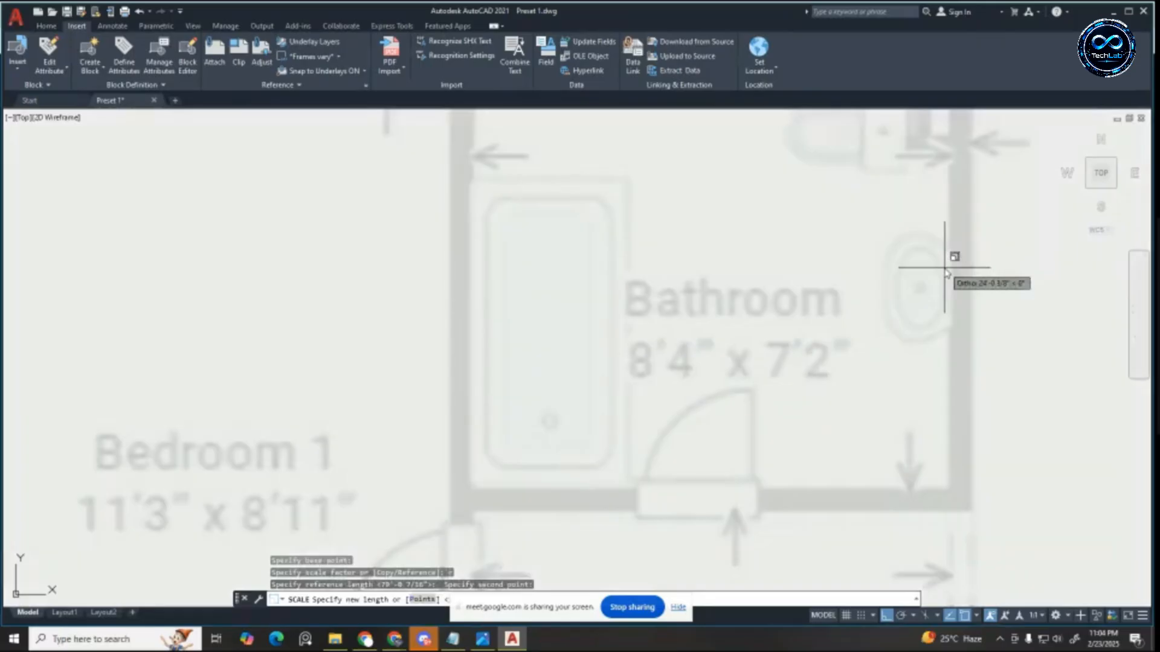
pyautogui.write("8'4")
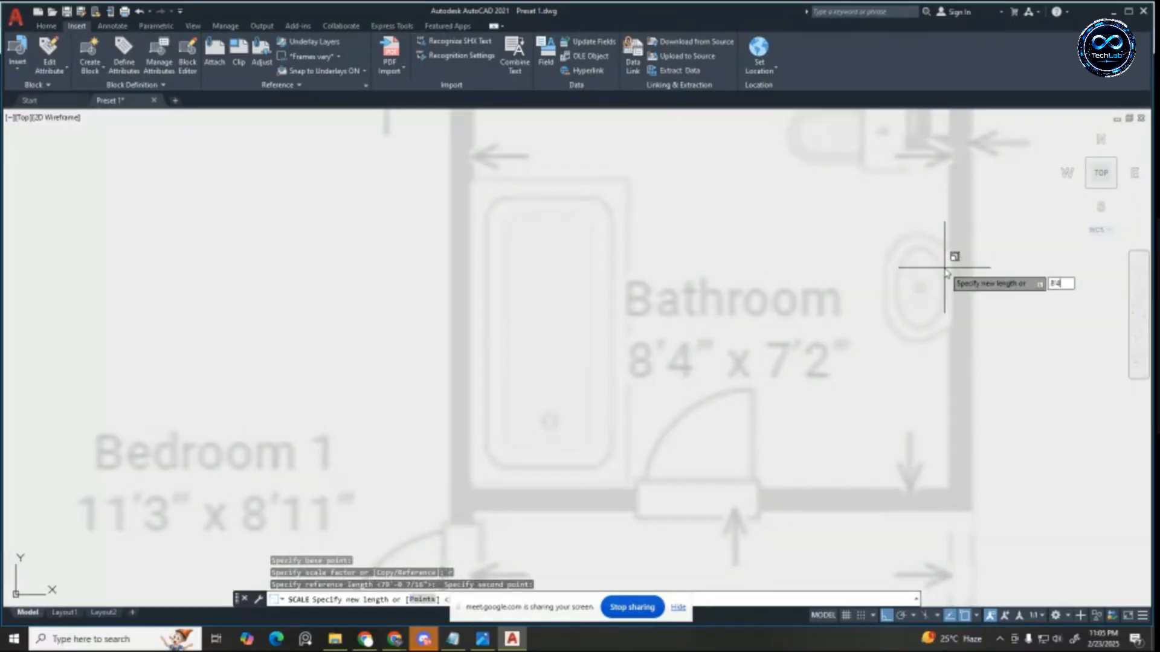
pyautogui.press('Return')
pyautogui.scroll(-10, 777, 259)
pyautogui.press('Escape')
pyautogui.press('Escape')
pyautogui.press('Escape')
# Step: Examine the scaled plan image, comparing the kitchen, pantry, bathroom and hallway areas with their labelled dimensions
pyautogui.scroll(4, 813, 258)
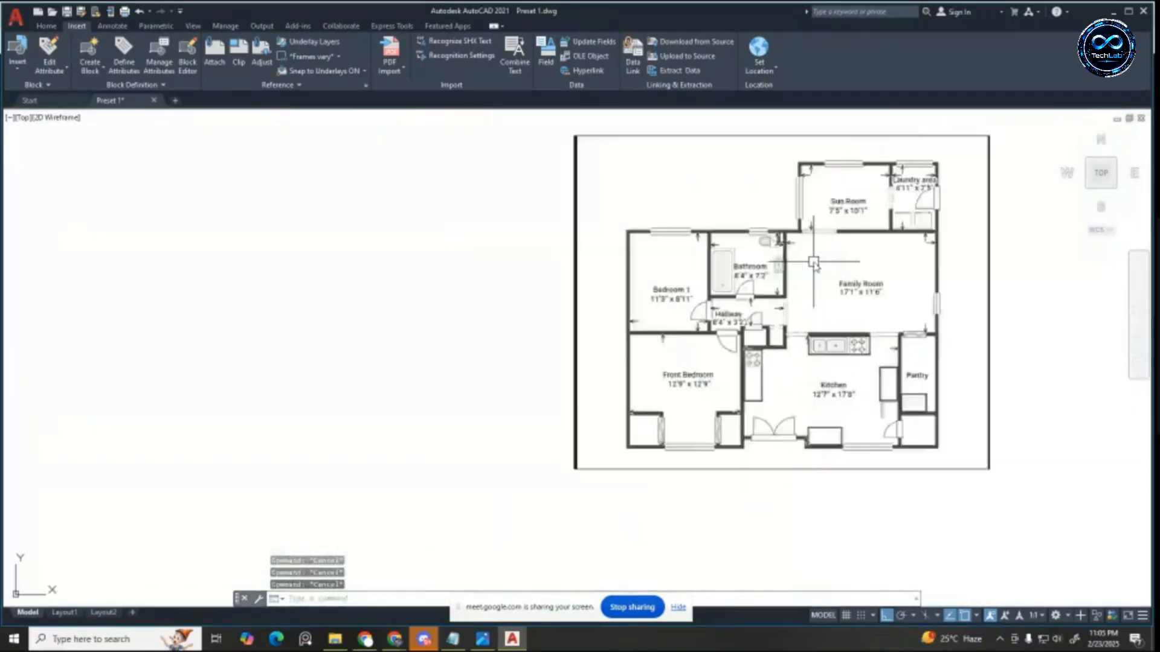
pyautogui.scroll(-4, 727, 255)
pyautogui.scroll(2, 815, 344)
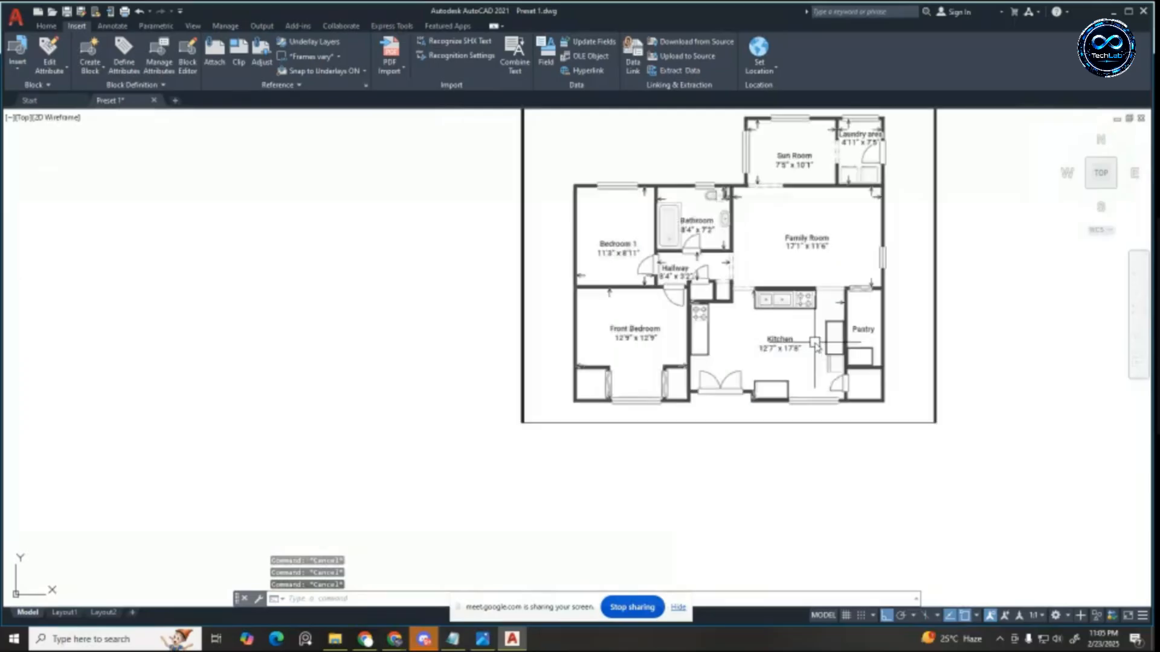
pyautogui.scroll(4, 814, 344)
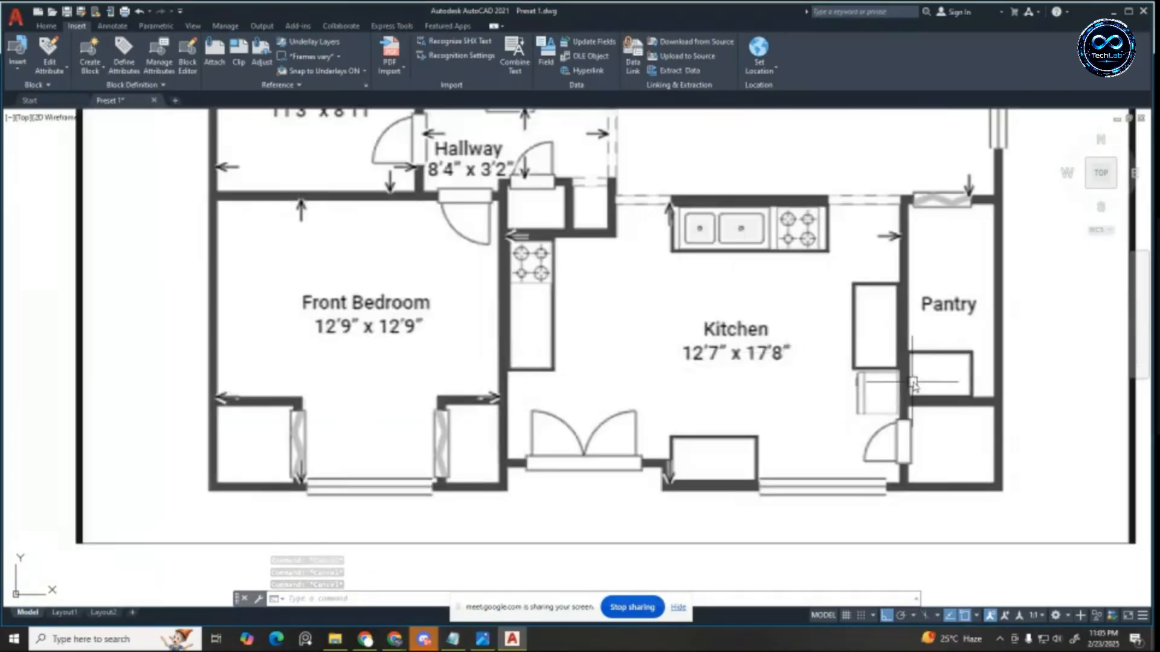
pyautogui.scroll(-4, 717, 422)
pyautogui.scroll(6, 613, 273)
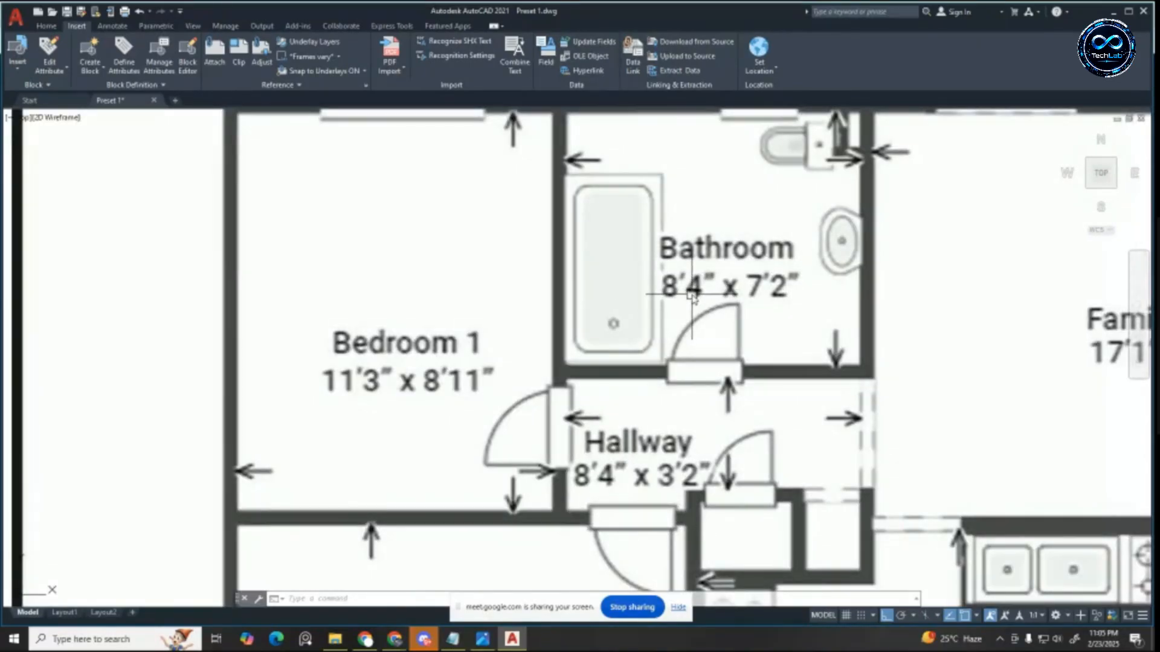
pyautogui.scroll(-6, 690, 299)
pyautogui.scroll(2, 773, 351)
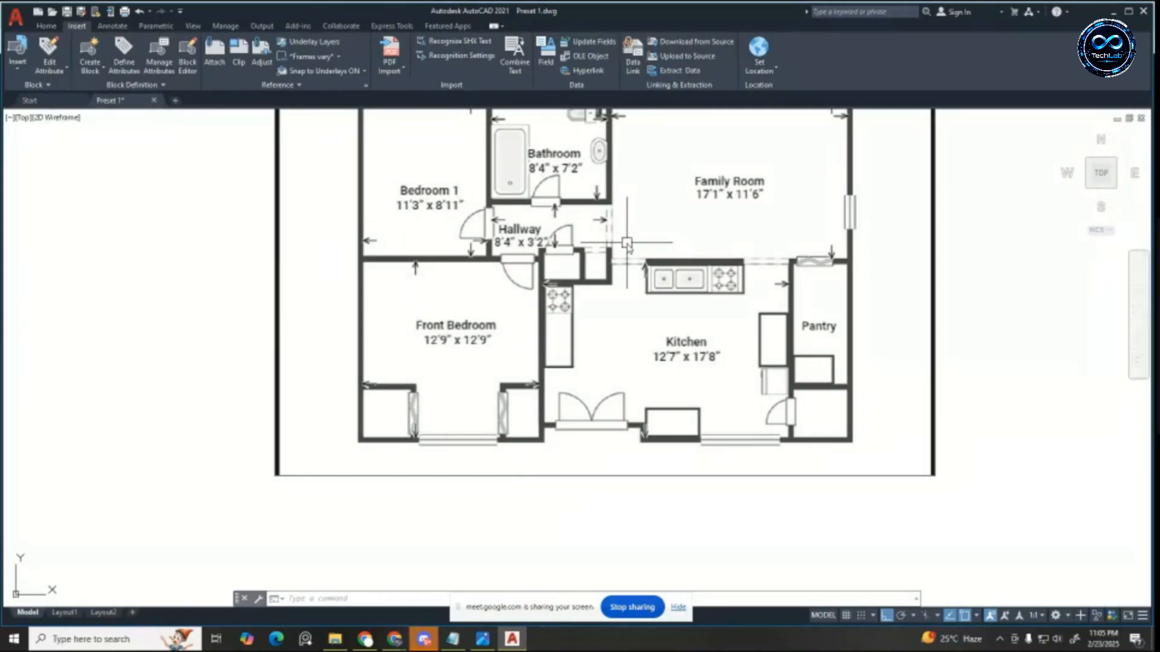
# Step: Delete the attached floor plan image from the drawing
pyautogui.scroll(-2, 688, 338)
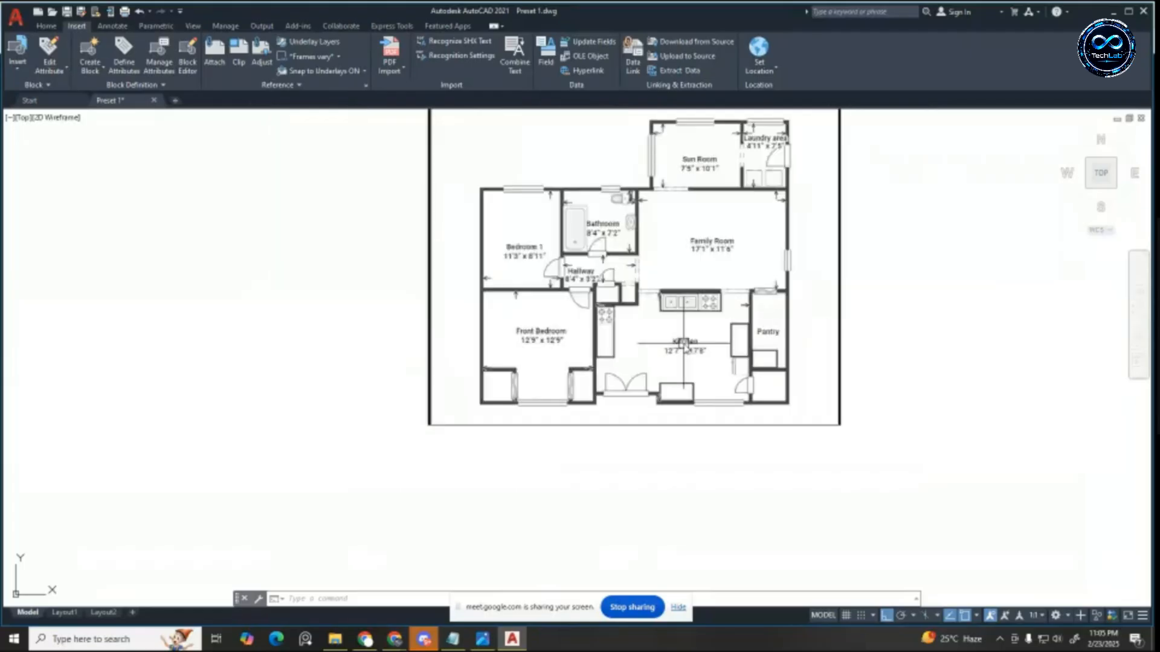
pyautogui.click(838, 305)
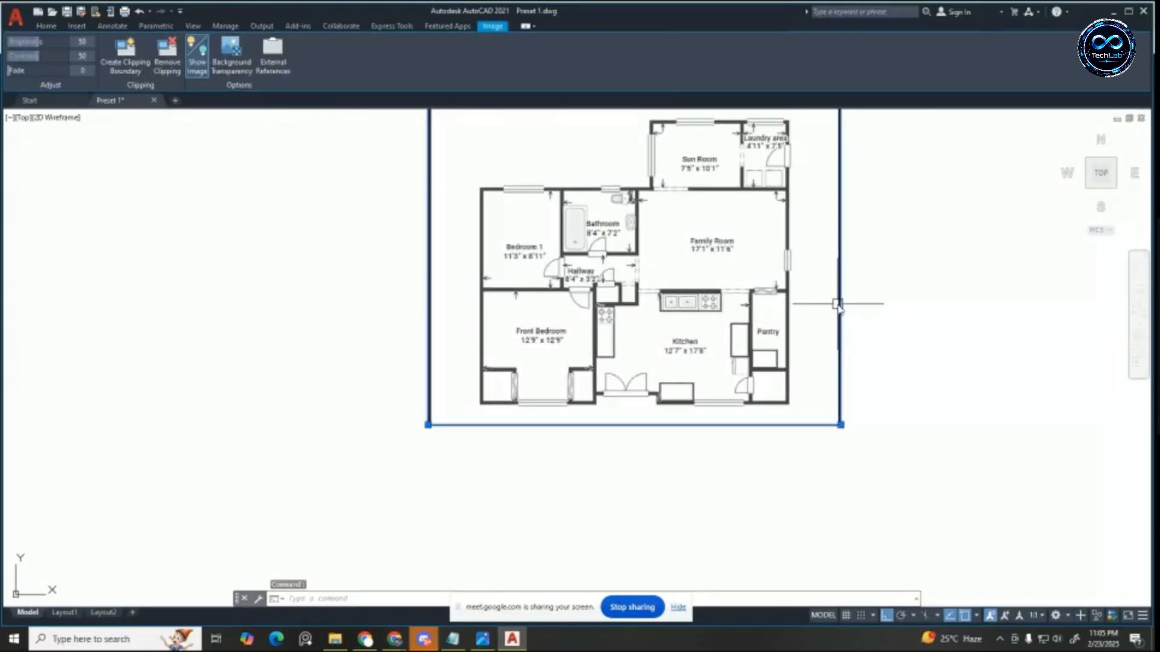
pyautogui.press('Delete')
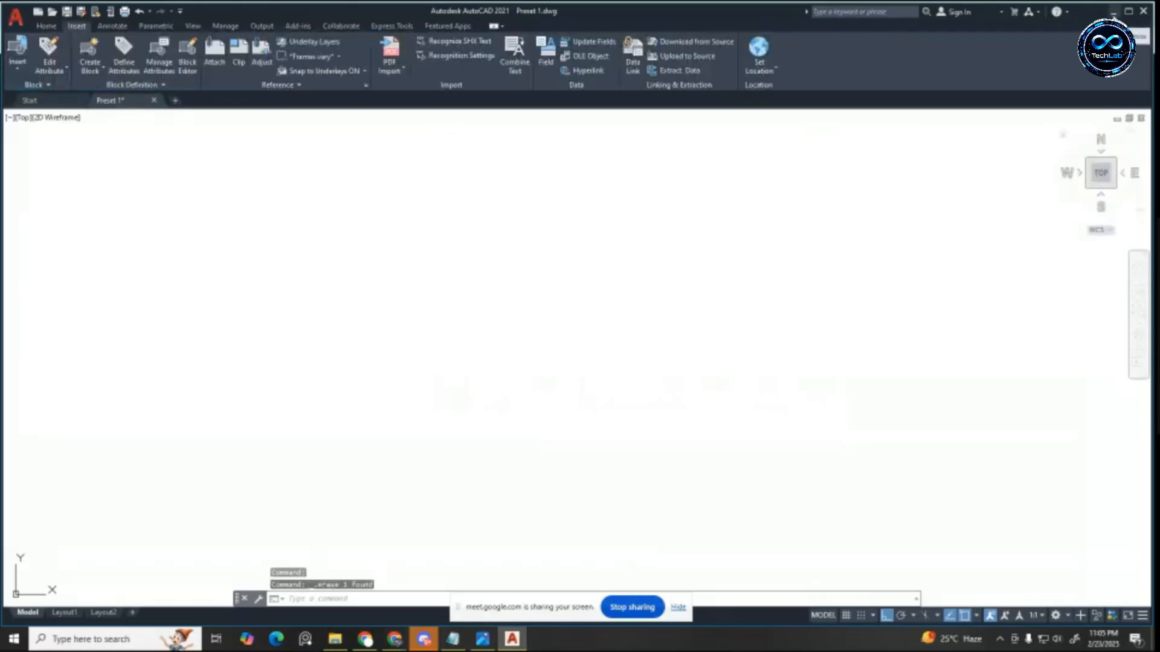
# Step: Switch to the image viewer to look over the floor plan 1nex107zvcu81.jpg and return to the AutoCAD drawing
pyautogui.click(1113, 11)
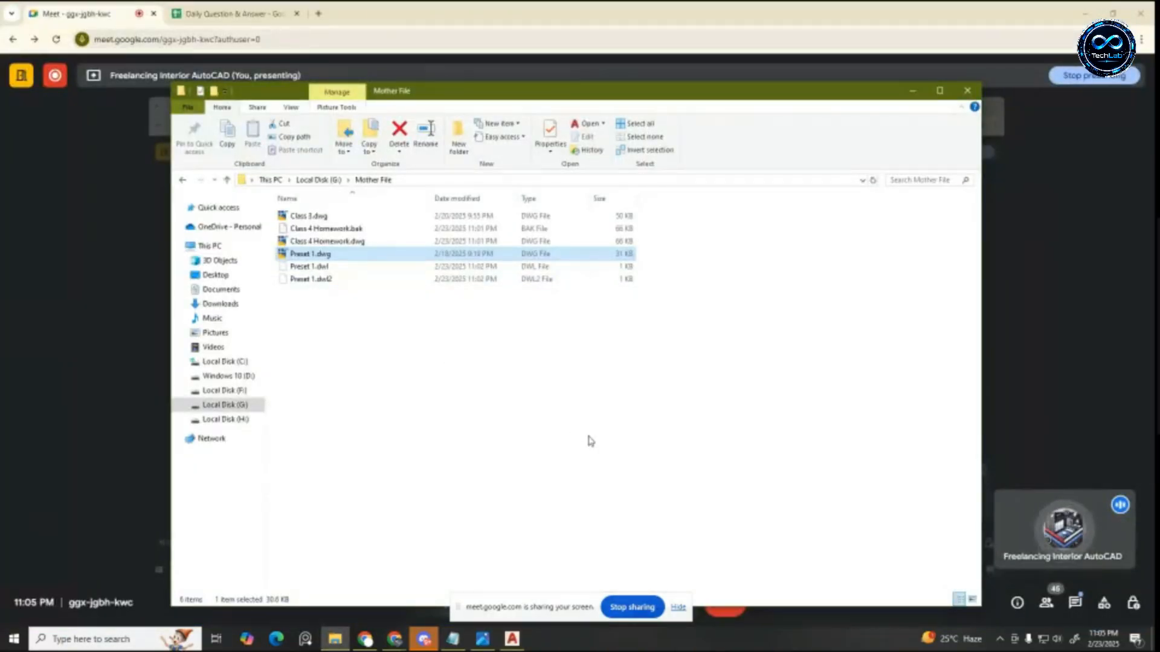
pyautogui.click(482, 638)
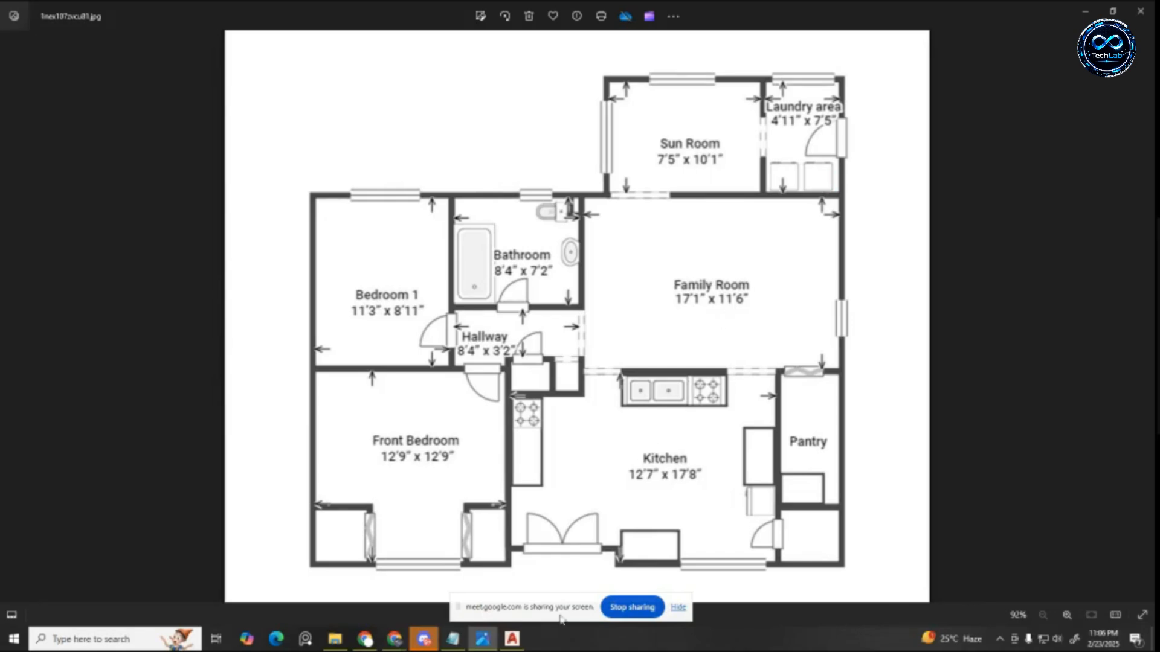
pyautogui.click(520, 647)
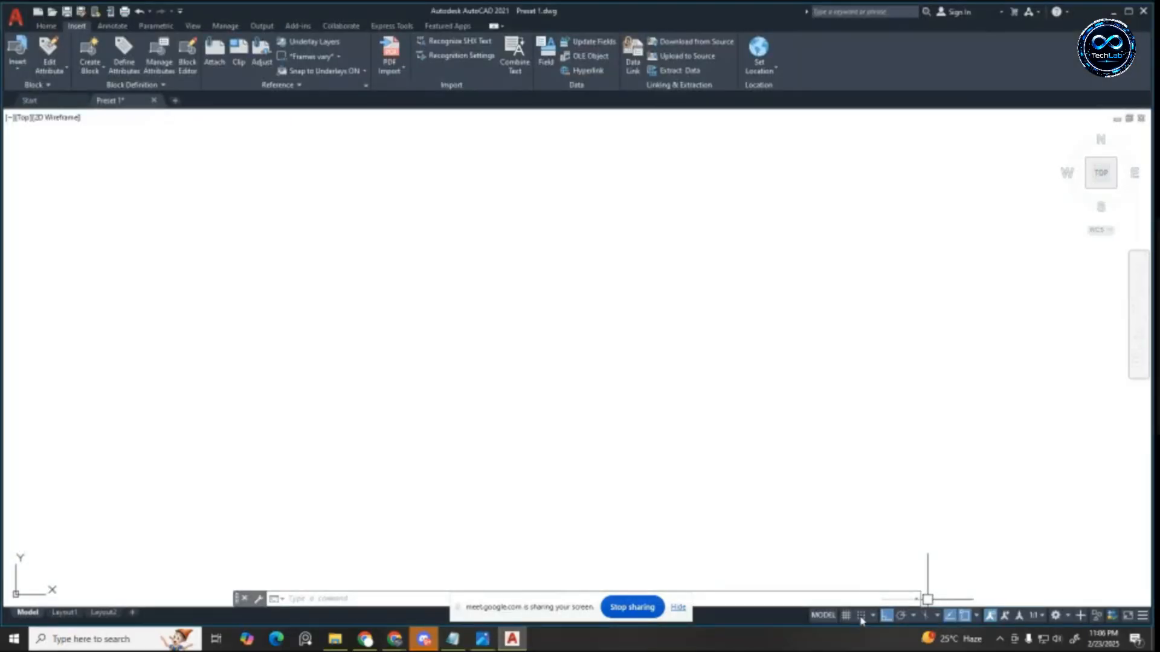
# Step: Toggle grid snap on and off, and compare the Object Snap modes with the 3D Object Snap modes in the Drafting Settings
pyautogui.click(861, 616)
pyautogui.click(860, 616)
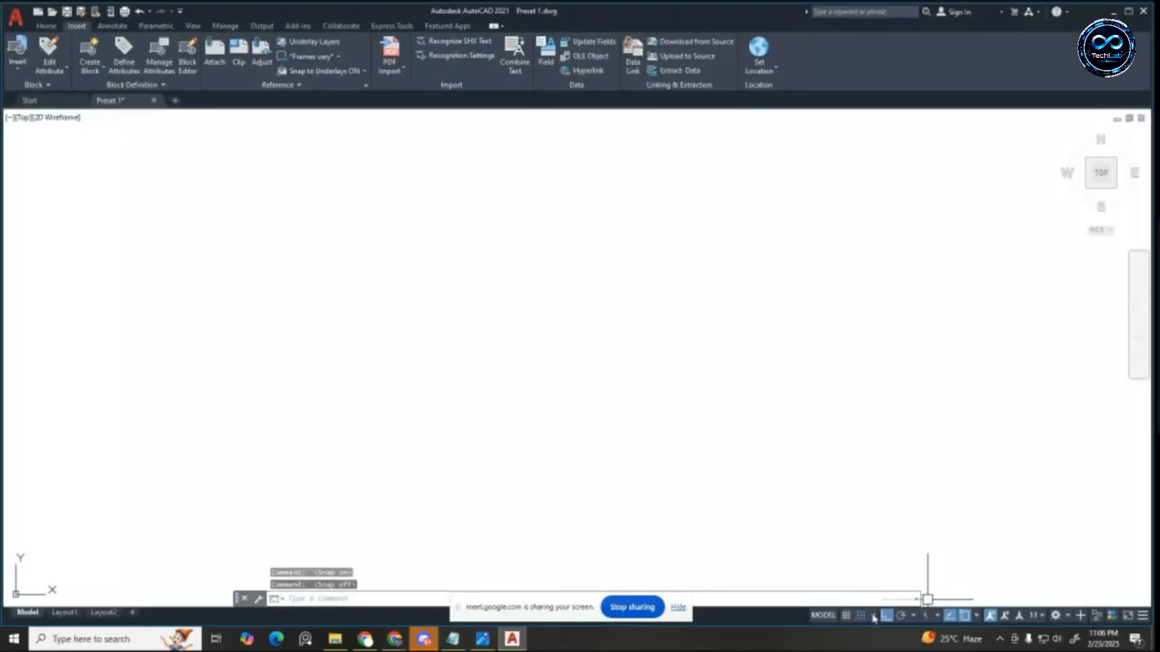
pyautogui.click(873, 616)
pyautogui.click(879, 601)
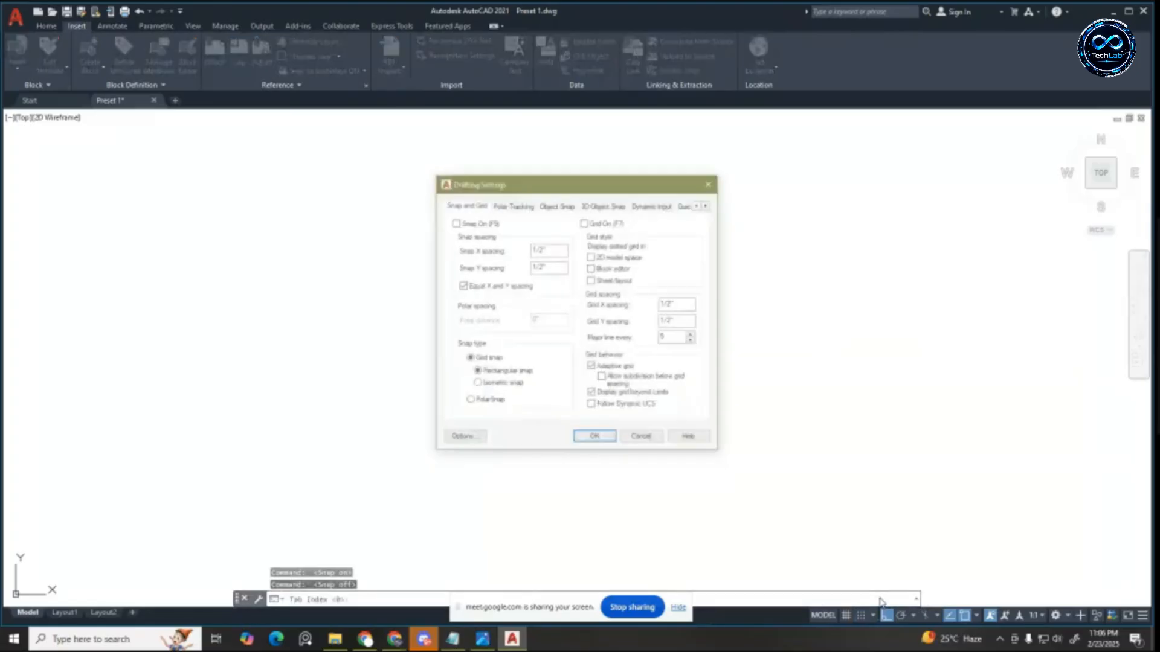
pyautogui.click(557, 206)
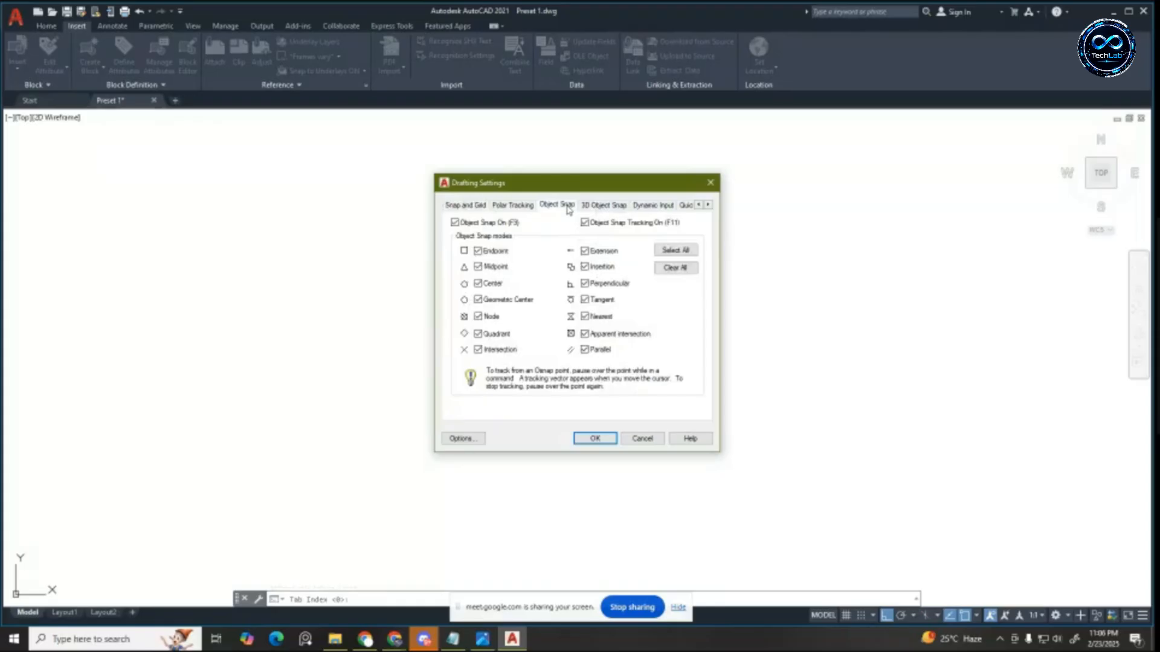
pyautogui.click(604, 205)
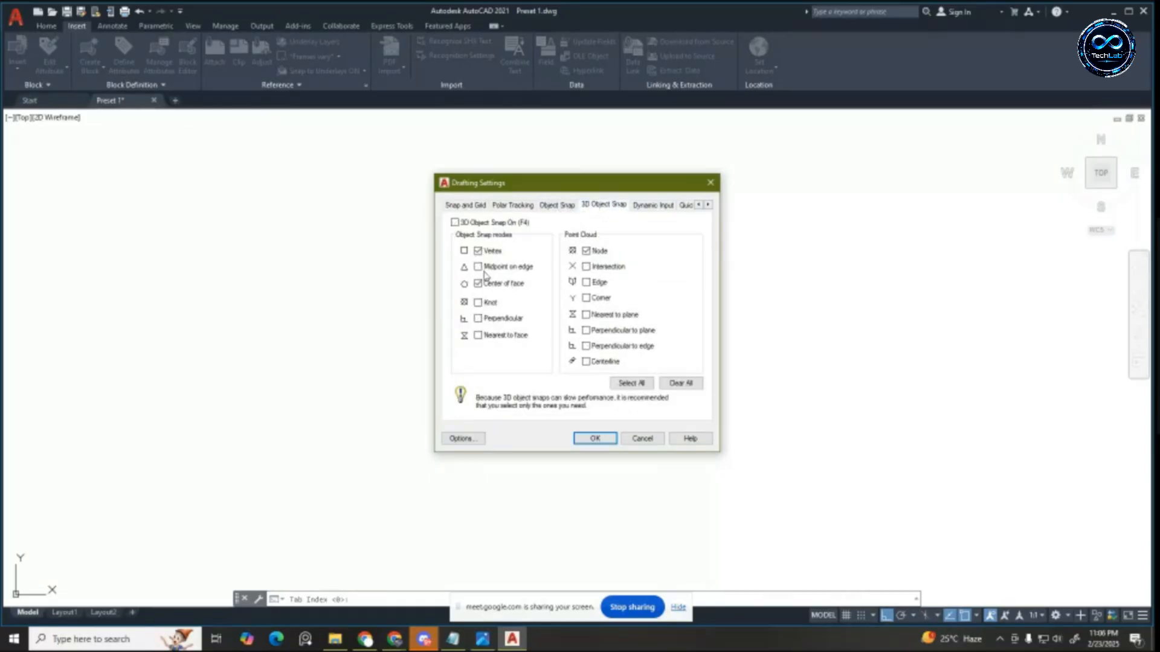
pyautogui.click(557, 206)
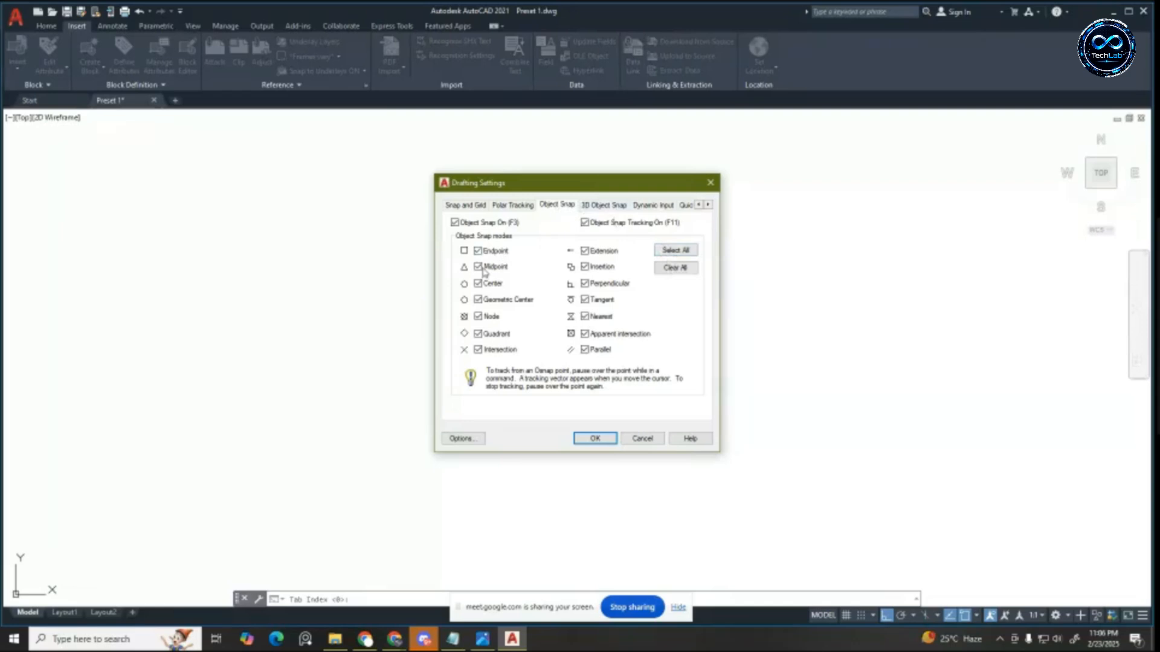
pyautogui.click(599, 204)
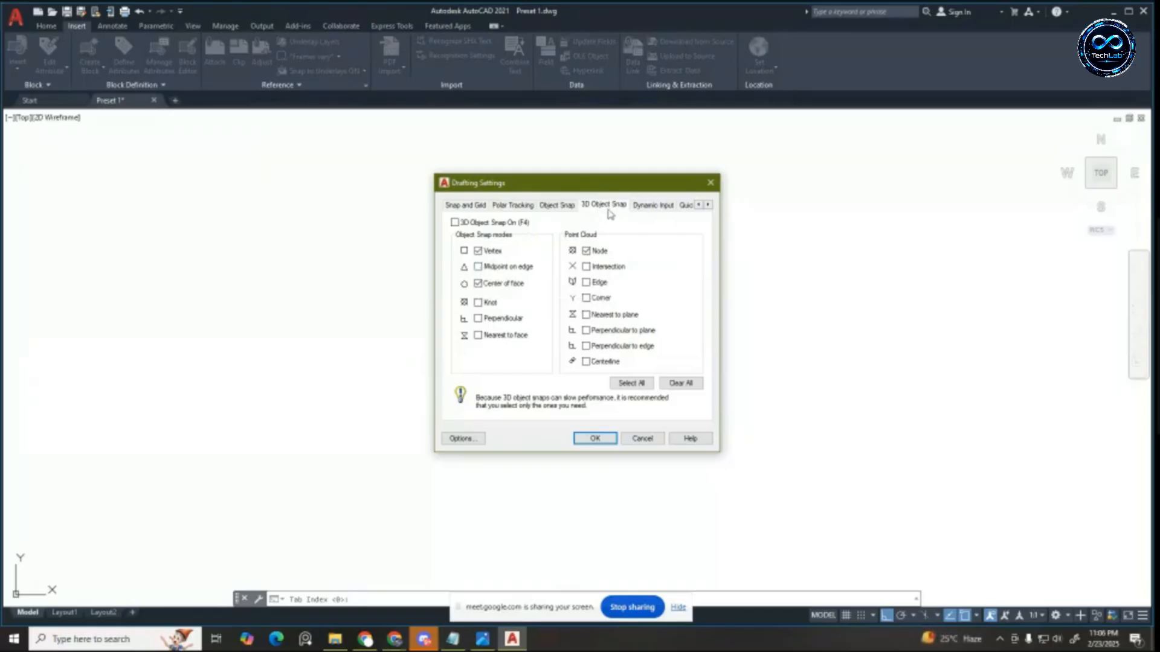
pyautogui.click(565, 206)
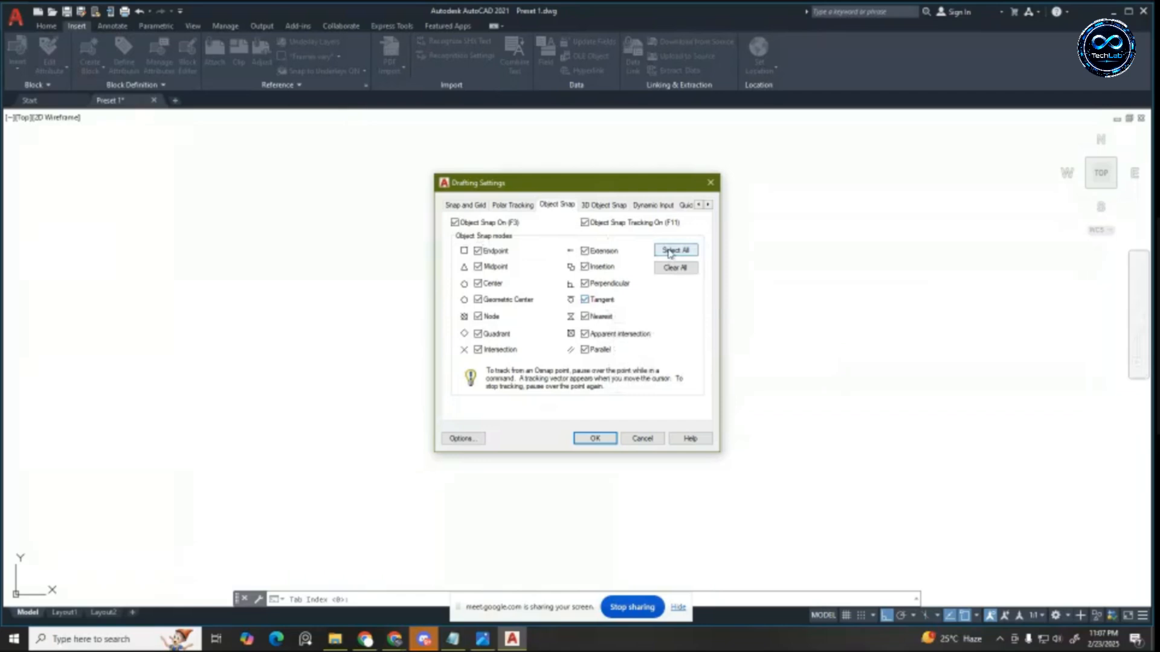
pyautogui.click(604, 206)
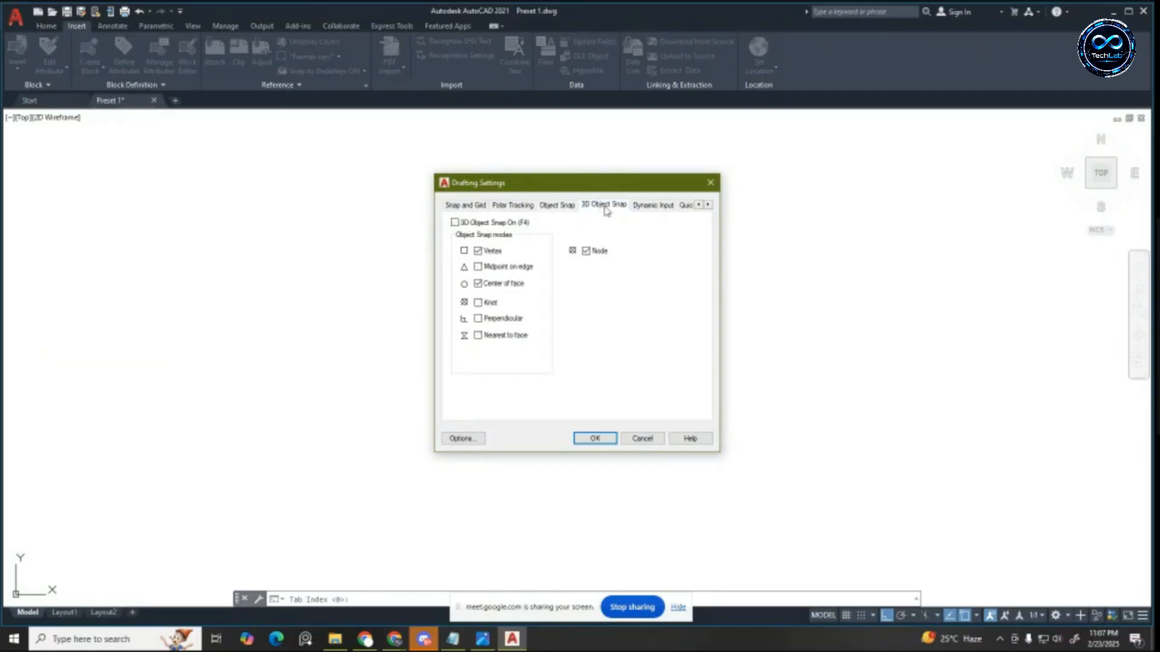
pyautogui.click(549, 206)
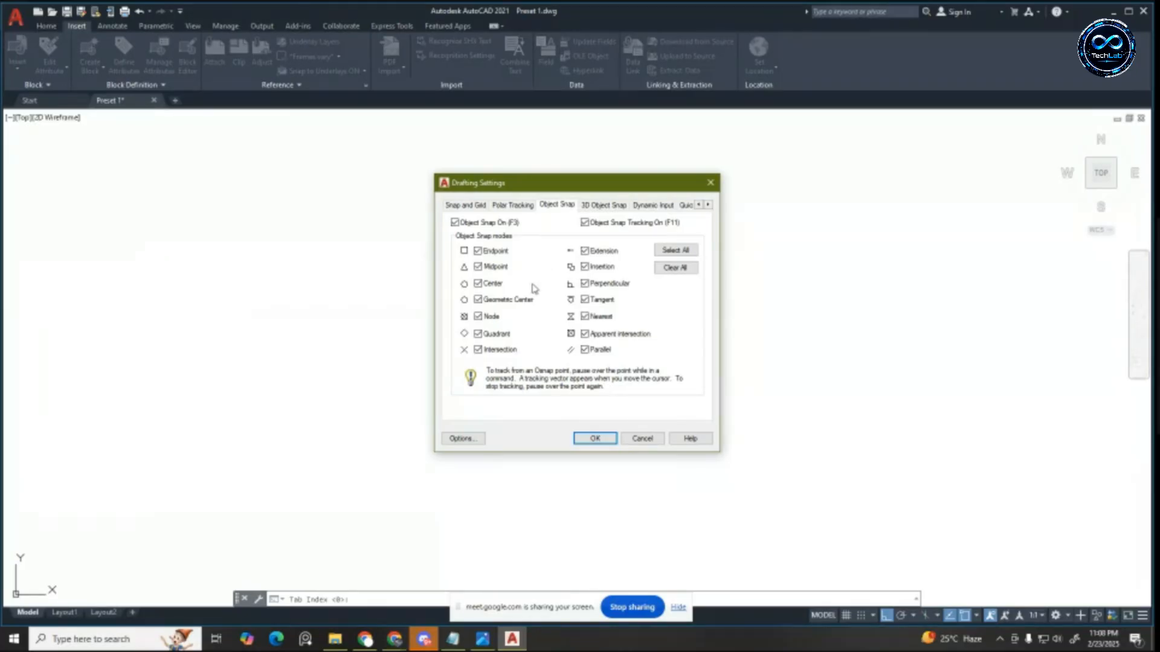
# Step: Switch to the image viewer to view the floor plan 1nex107zvcu81.jpg, and to Google Meet to open the call's recording controls
pyautogui.click(478, 641)
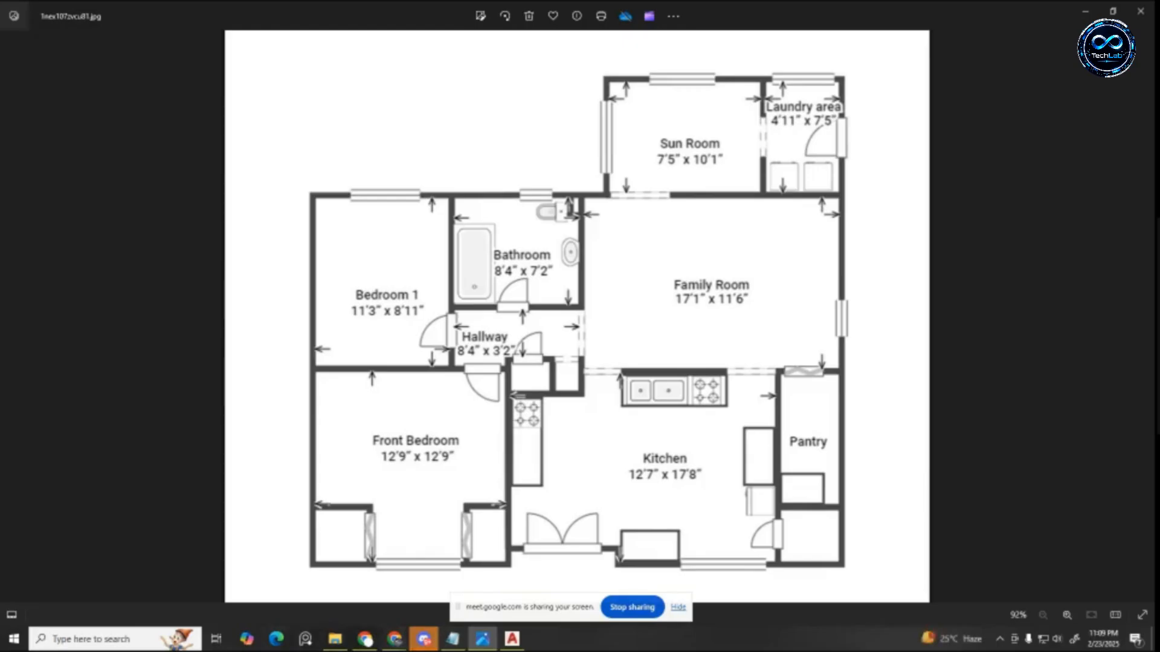
pyautogui.moveTo(393, 639)
pyautogui.click(357, 600)
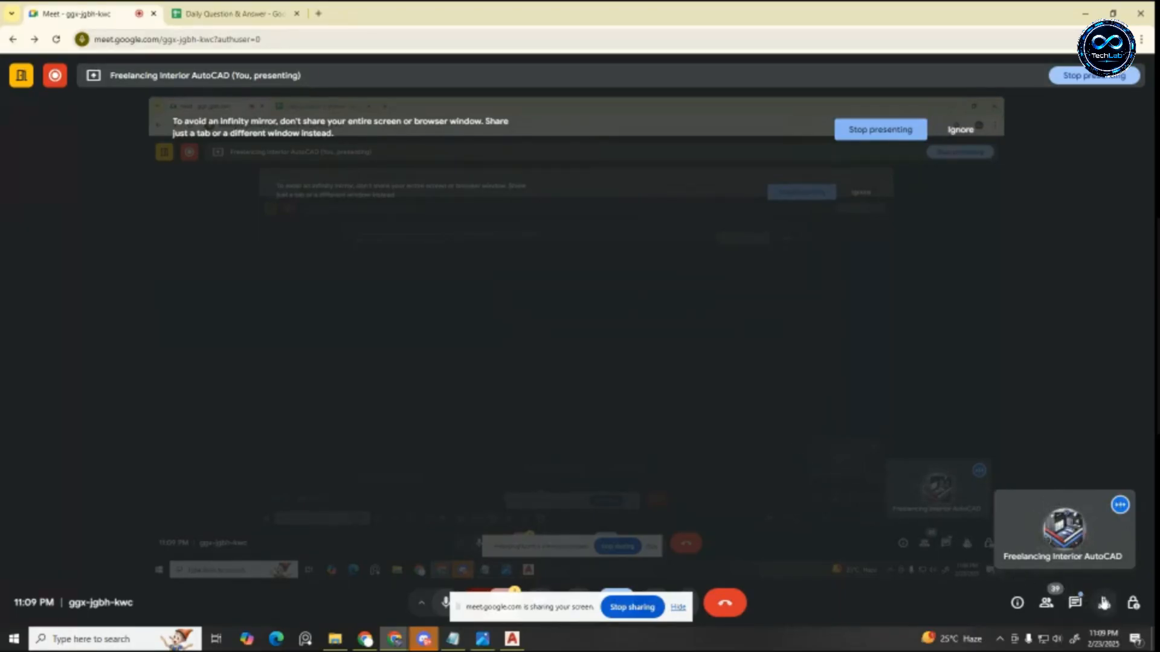
pyautogui.click(1103, 605)
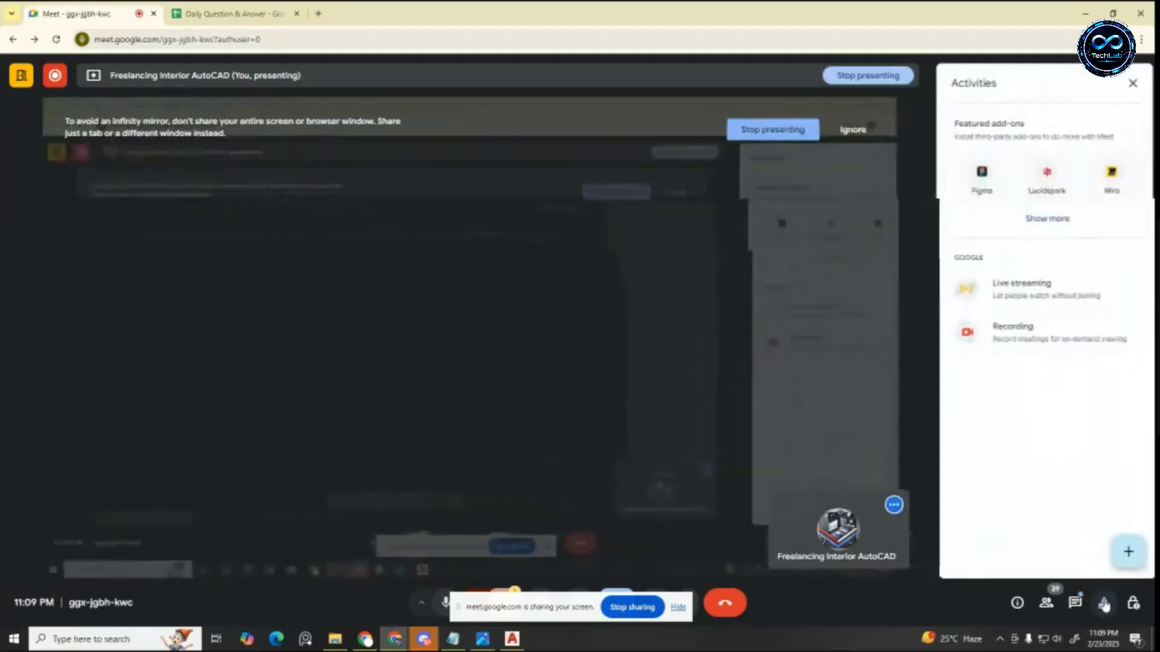
pyautogui.click(1029, 338)
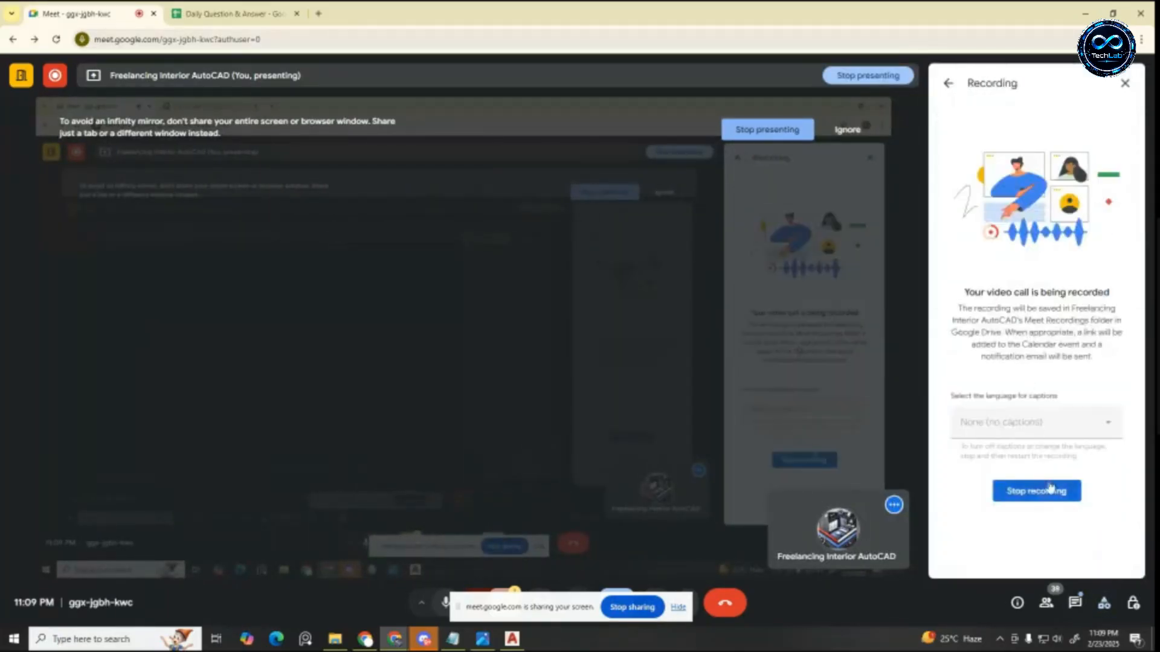